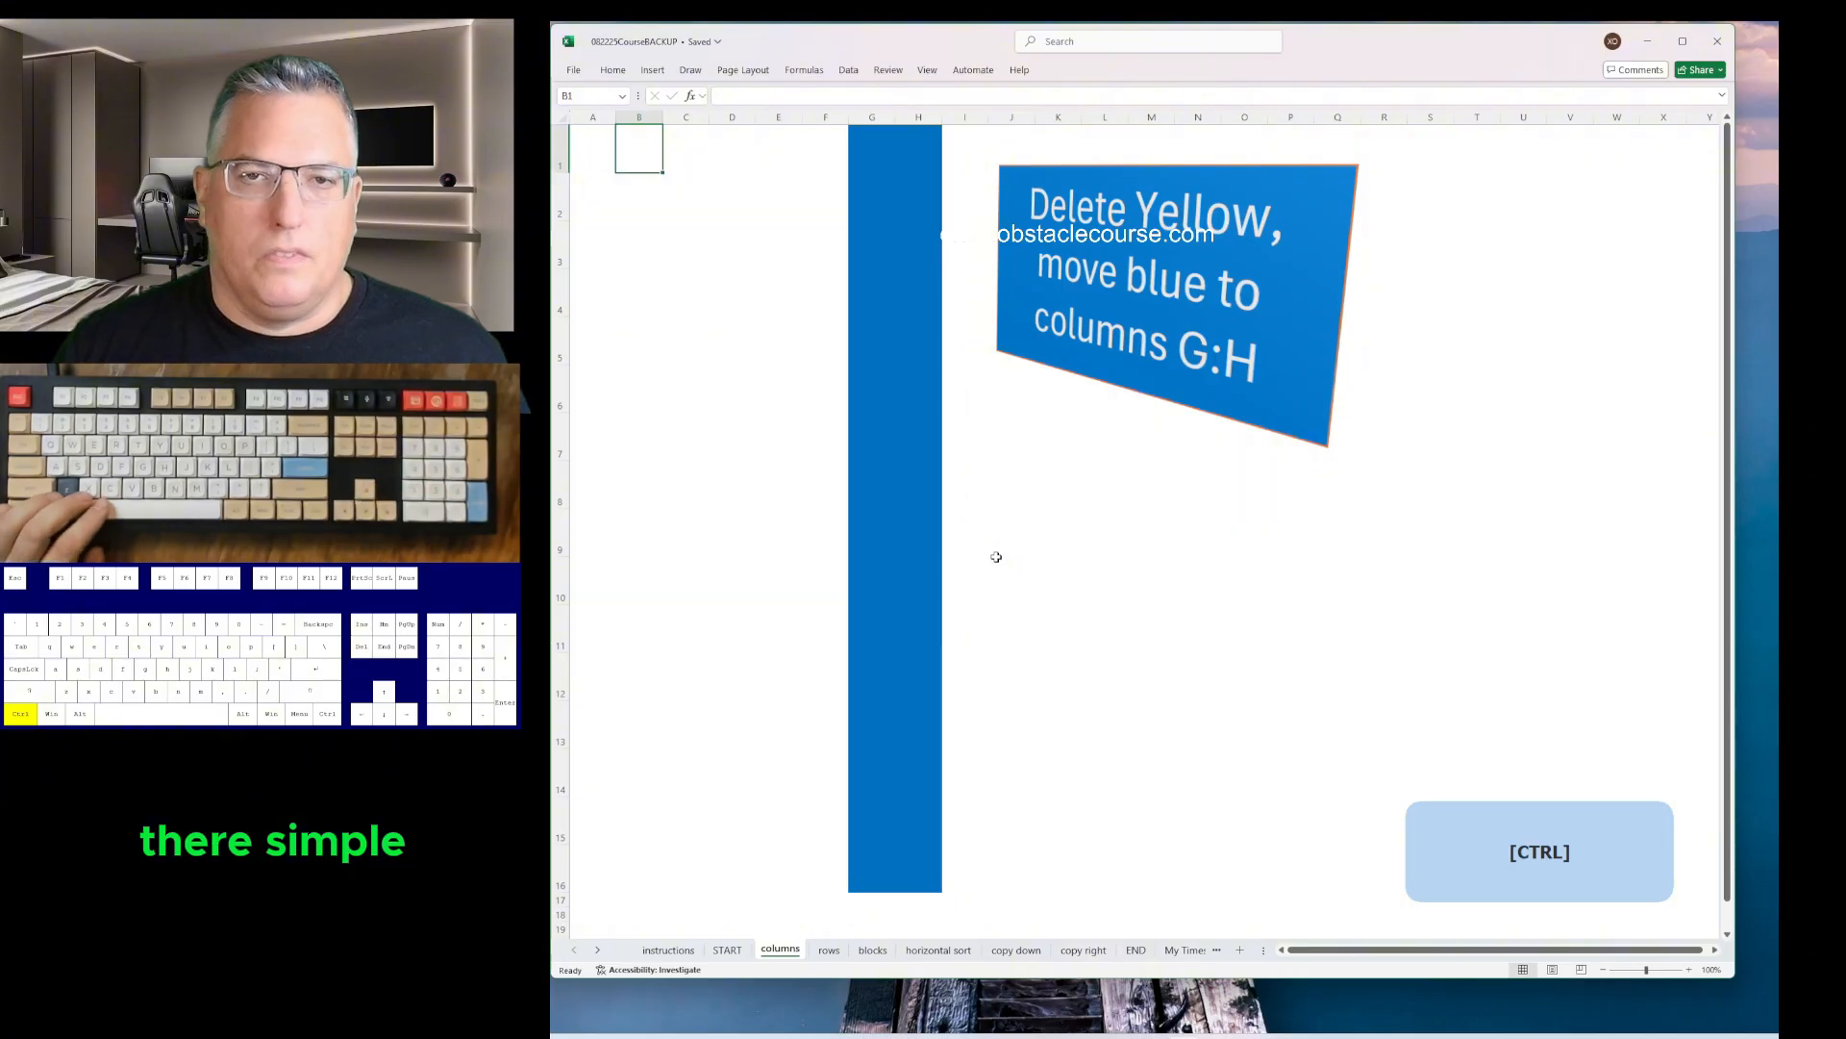
- Undo the column insertions and deletions on the columns sheet until the yellow columns B, D and F are restored
{"action": "key", "text": "ctrl+z"}
{"action": "key", "text": "ctrl+z"}
{"action": "key", "text": "ctrl+z"}
{"action": "key", "text": "ctrl+z"}
{"action": "key", "text": "ctrl+z"}
{"action": "key", "text": "ctrl+z"}
{"action": "key", "text": "ctrl+z"}
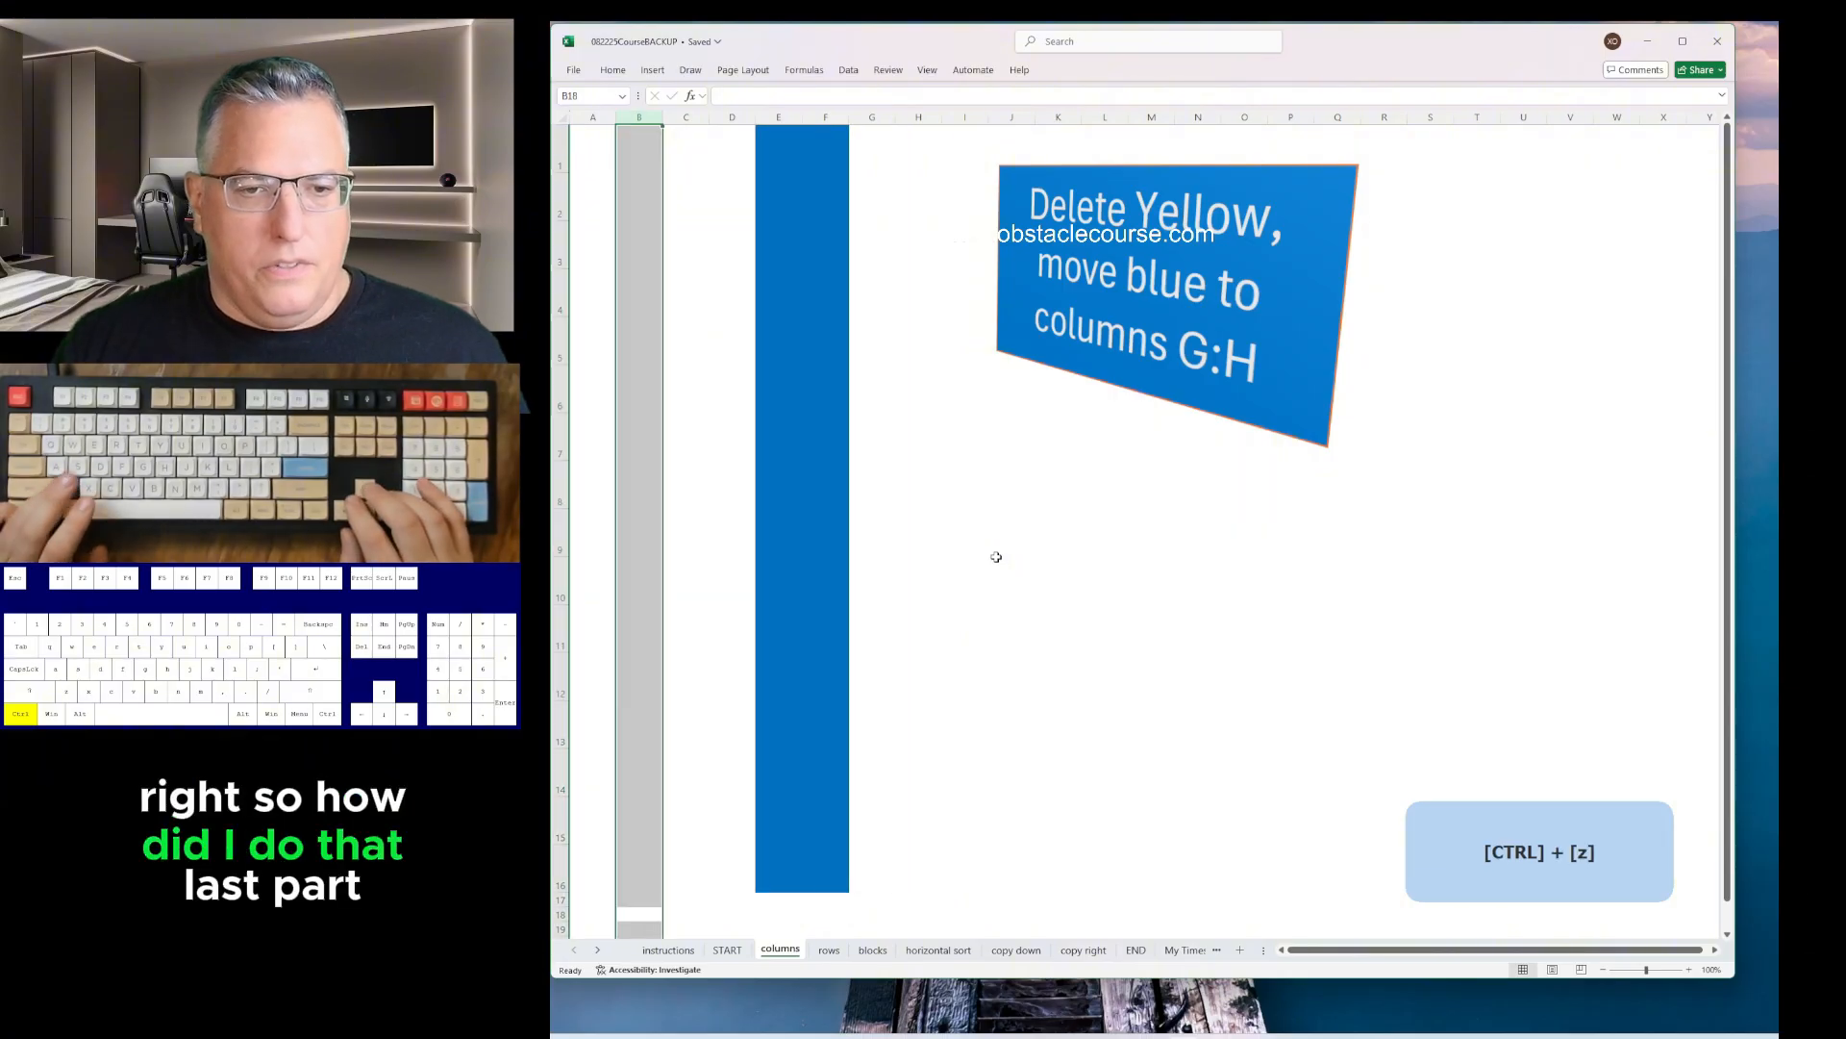
{"action": "key", "text": "ctrl+z"}
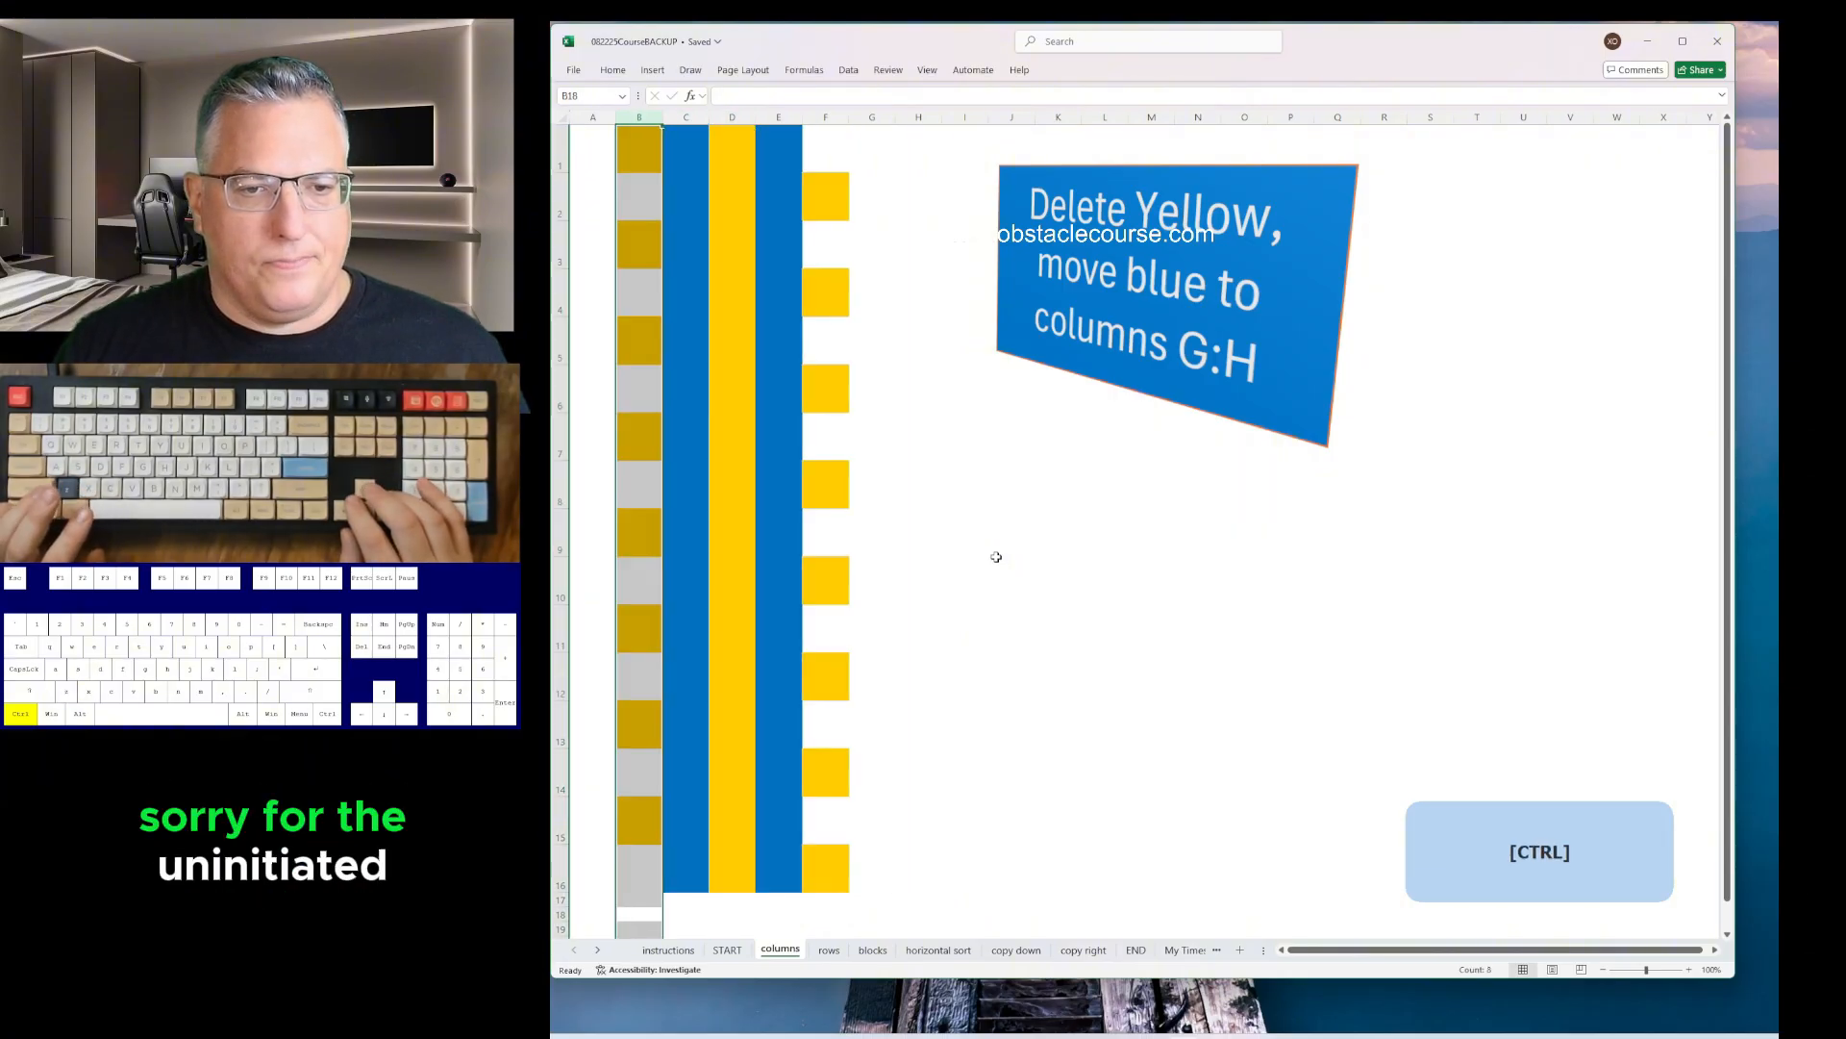
- Delete the three yellow columns entirely, one after another, leaving only the two blue columns
{"action": "key", "text": "Left"}
{"action": "key", "text": "ctrl"}
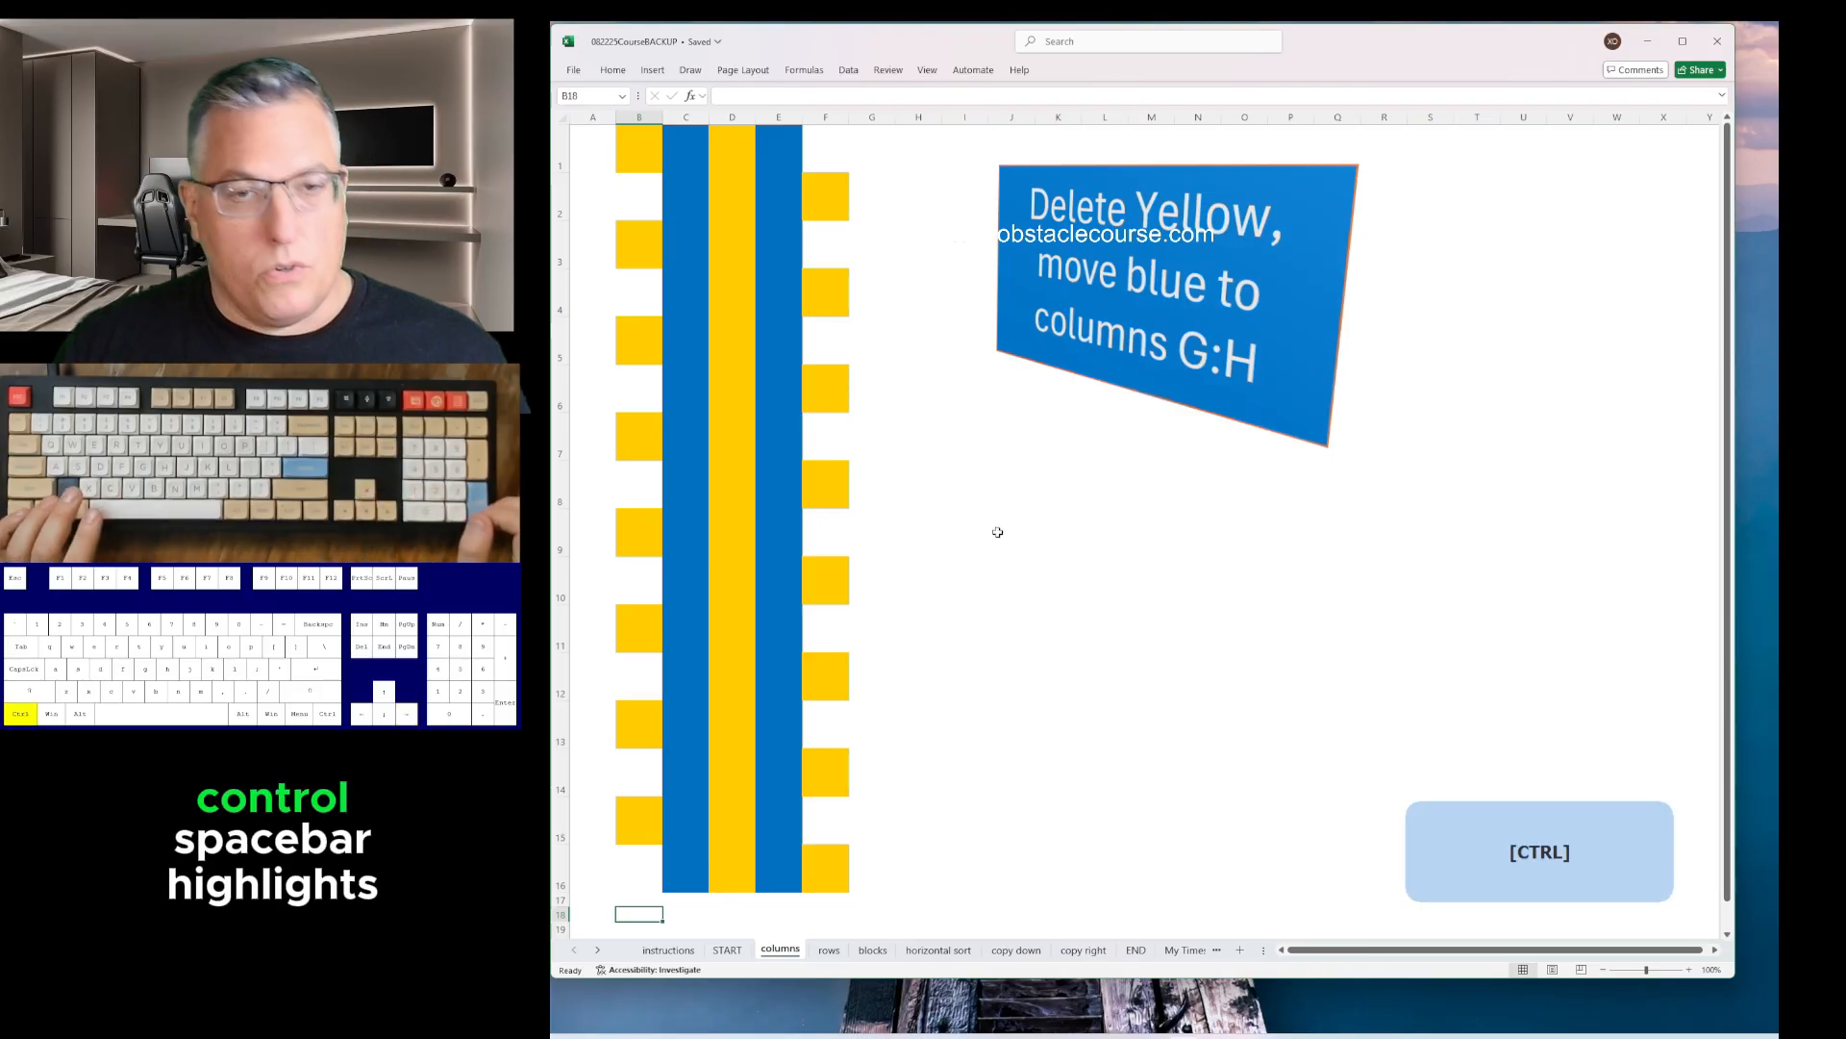
{"action": "key", "text": "ctrl+space"}
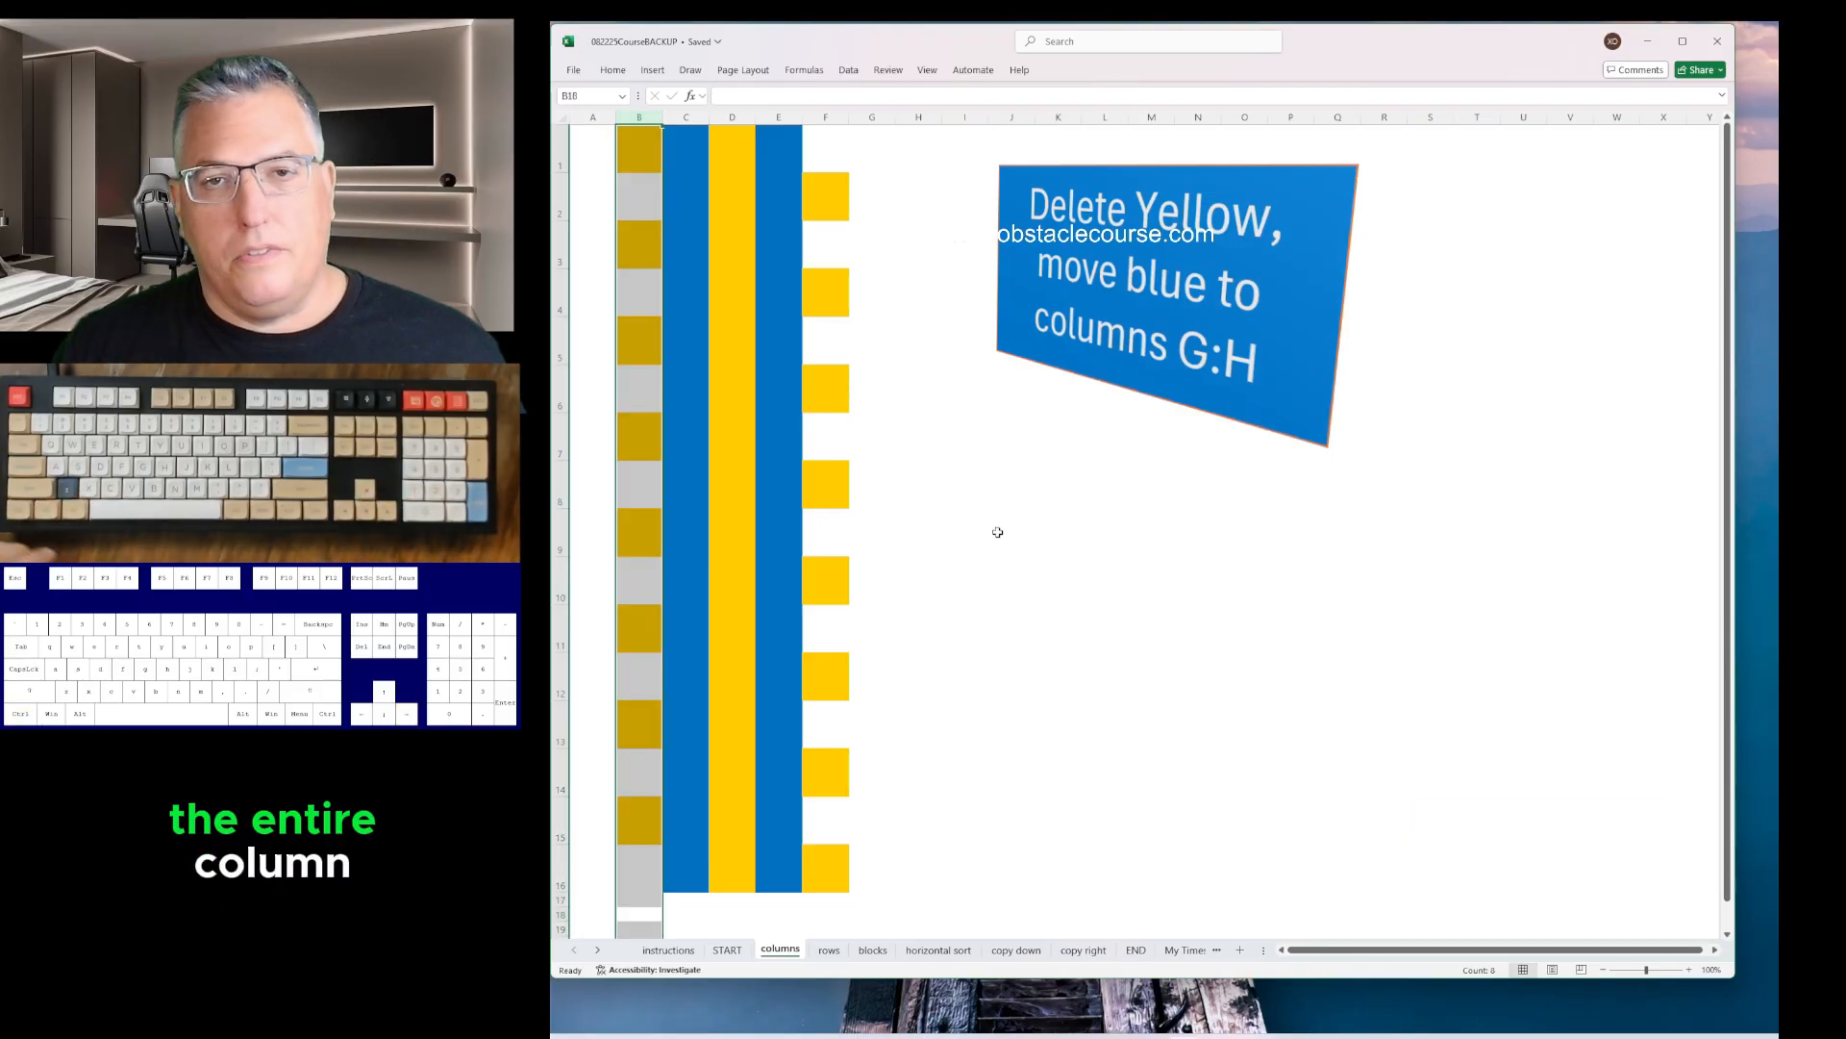
{"action": "key", "text": "ctrl+minus"}
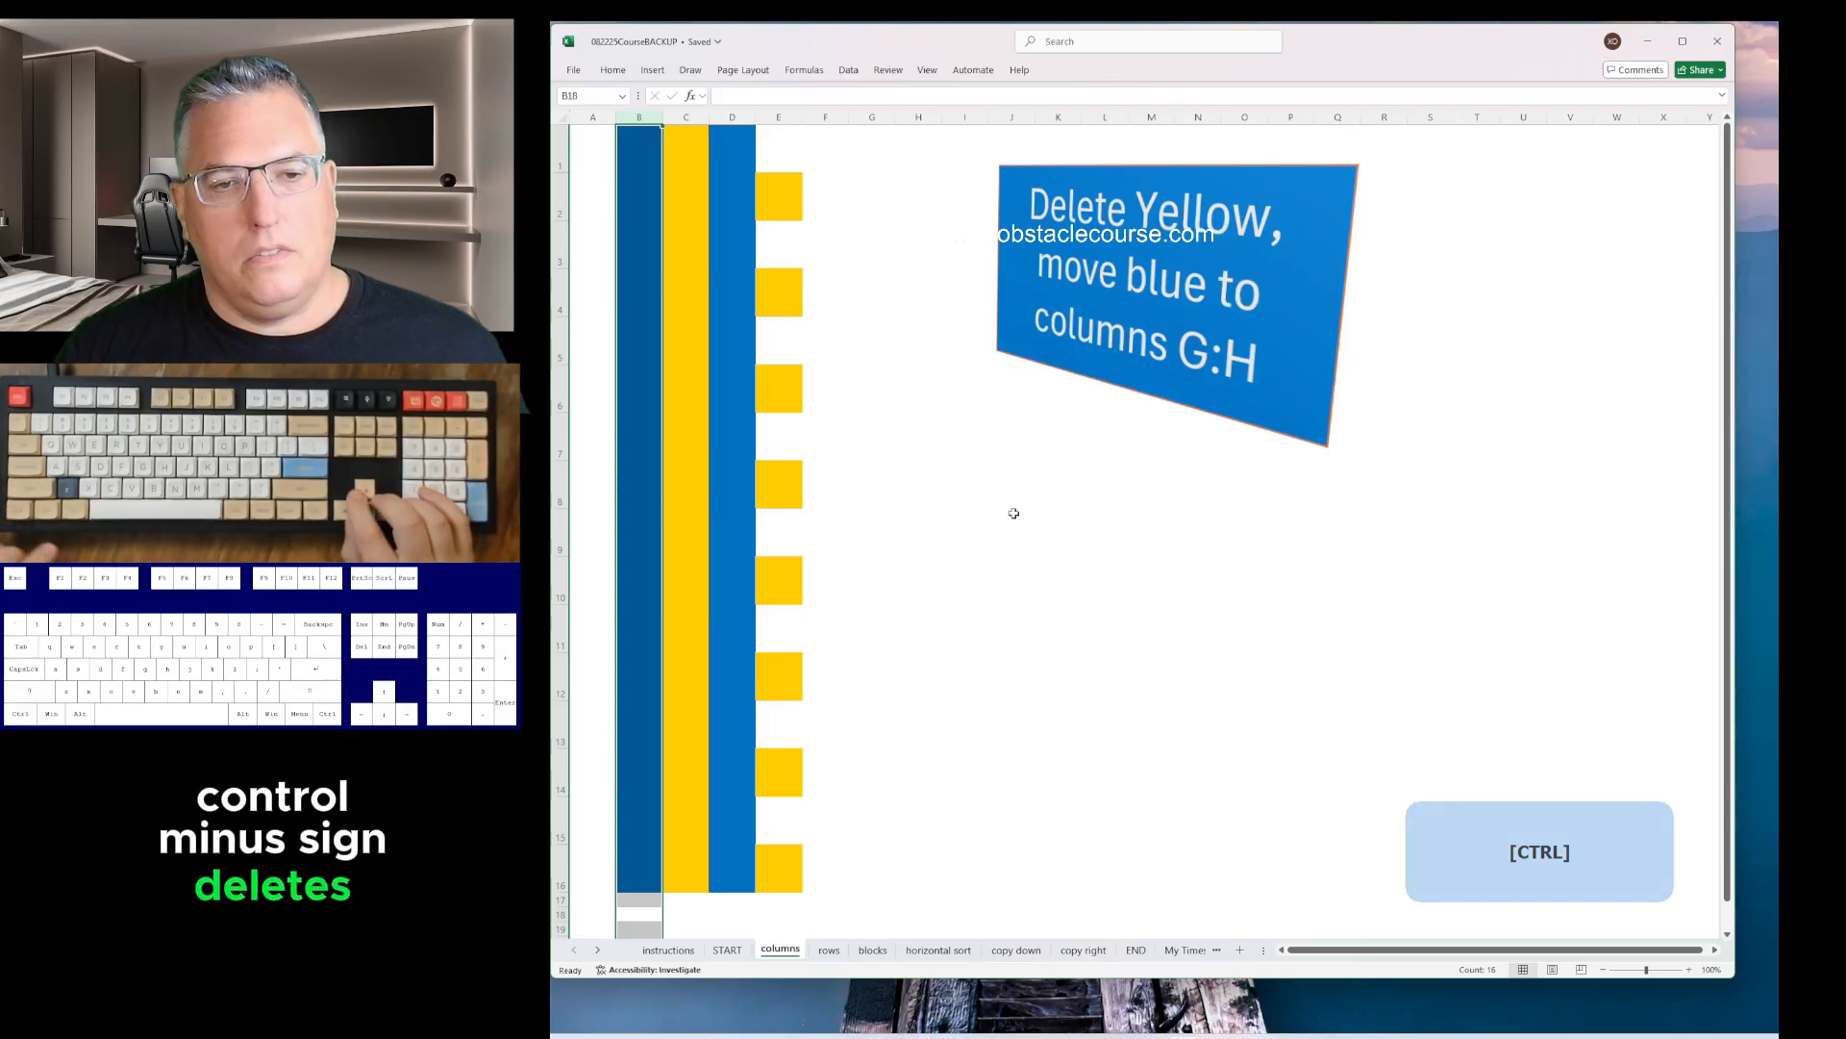
{"action": "key", "text": "Right"}
{"action": "key", "text": "ctrl+space"}
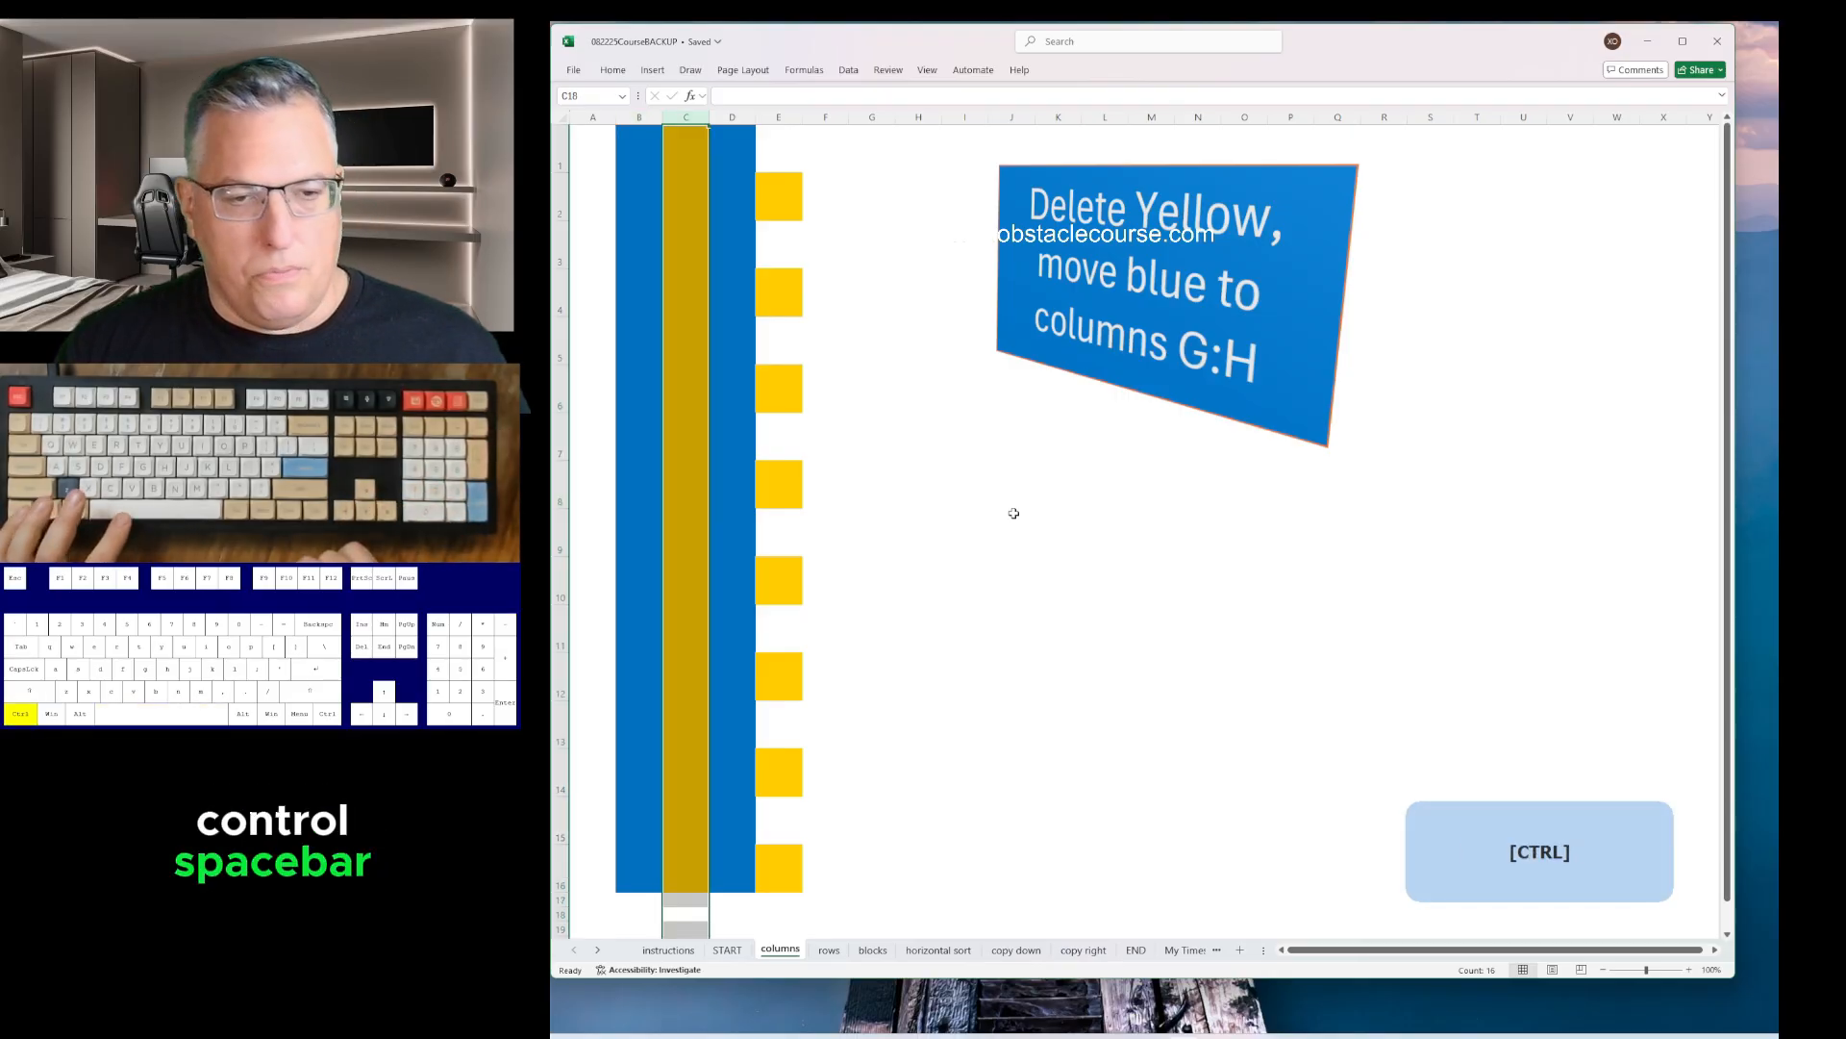
{"action": "key", "text": "ctrl+minus"}
{"action": "key", "text": "Right"}
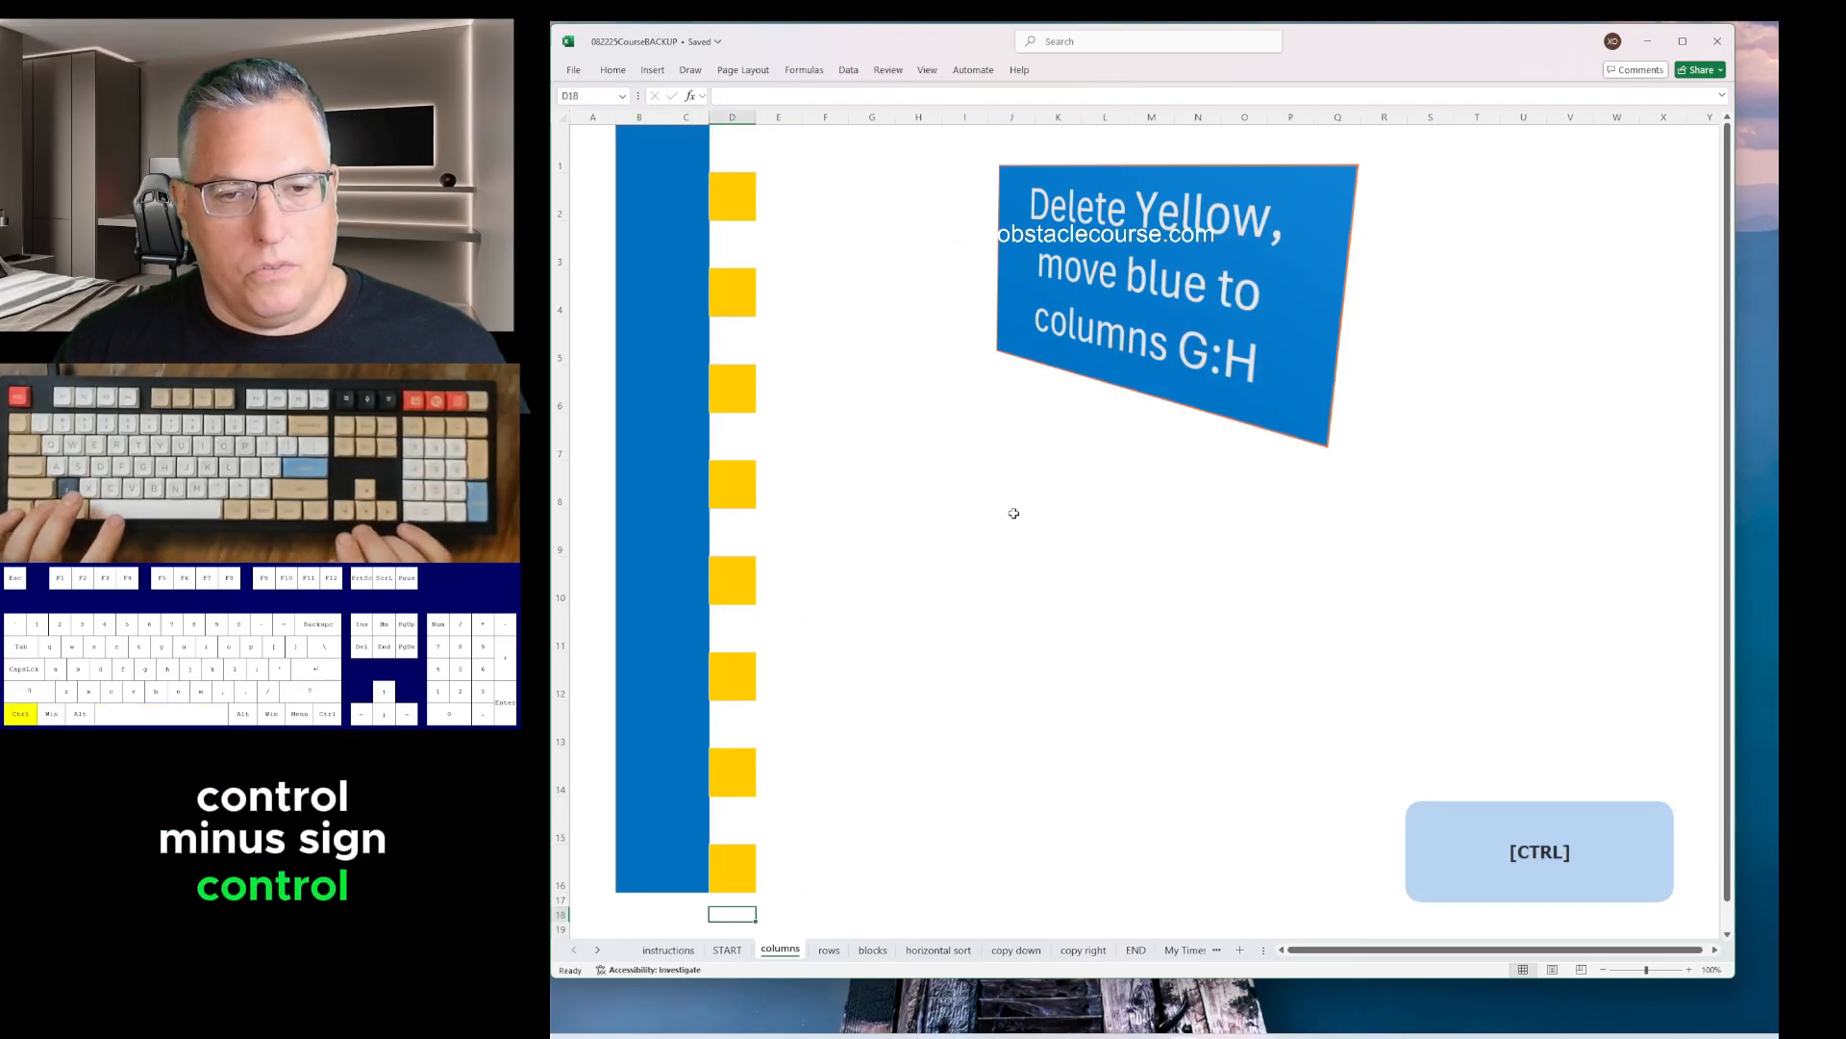
{"action": "key", "text": "ctrl+space"}
{"action": "key", "text": "ctrl+minus"}
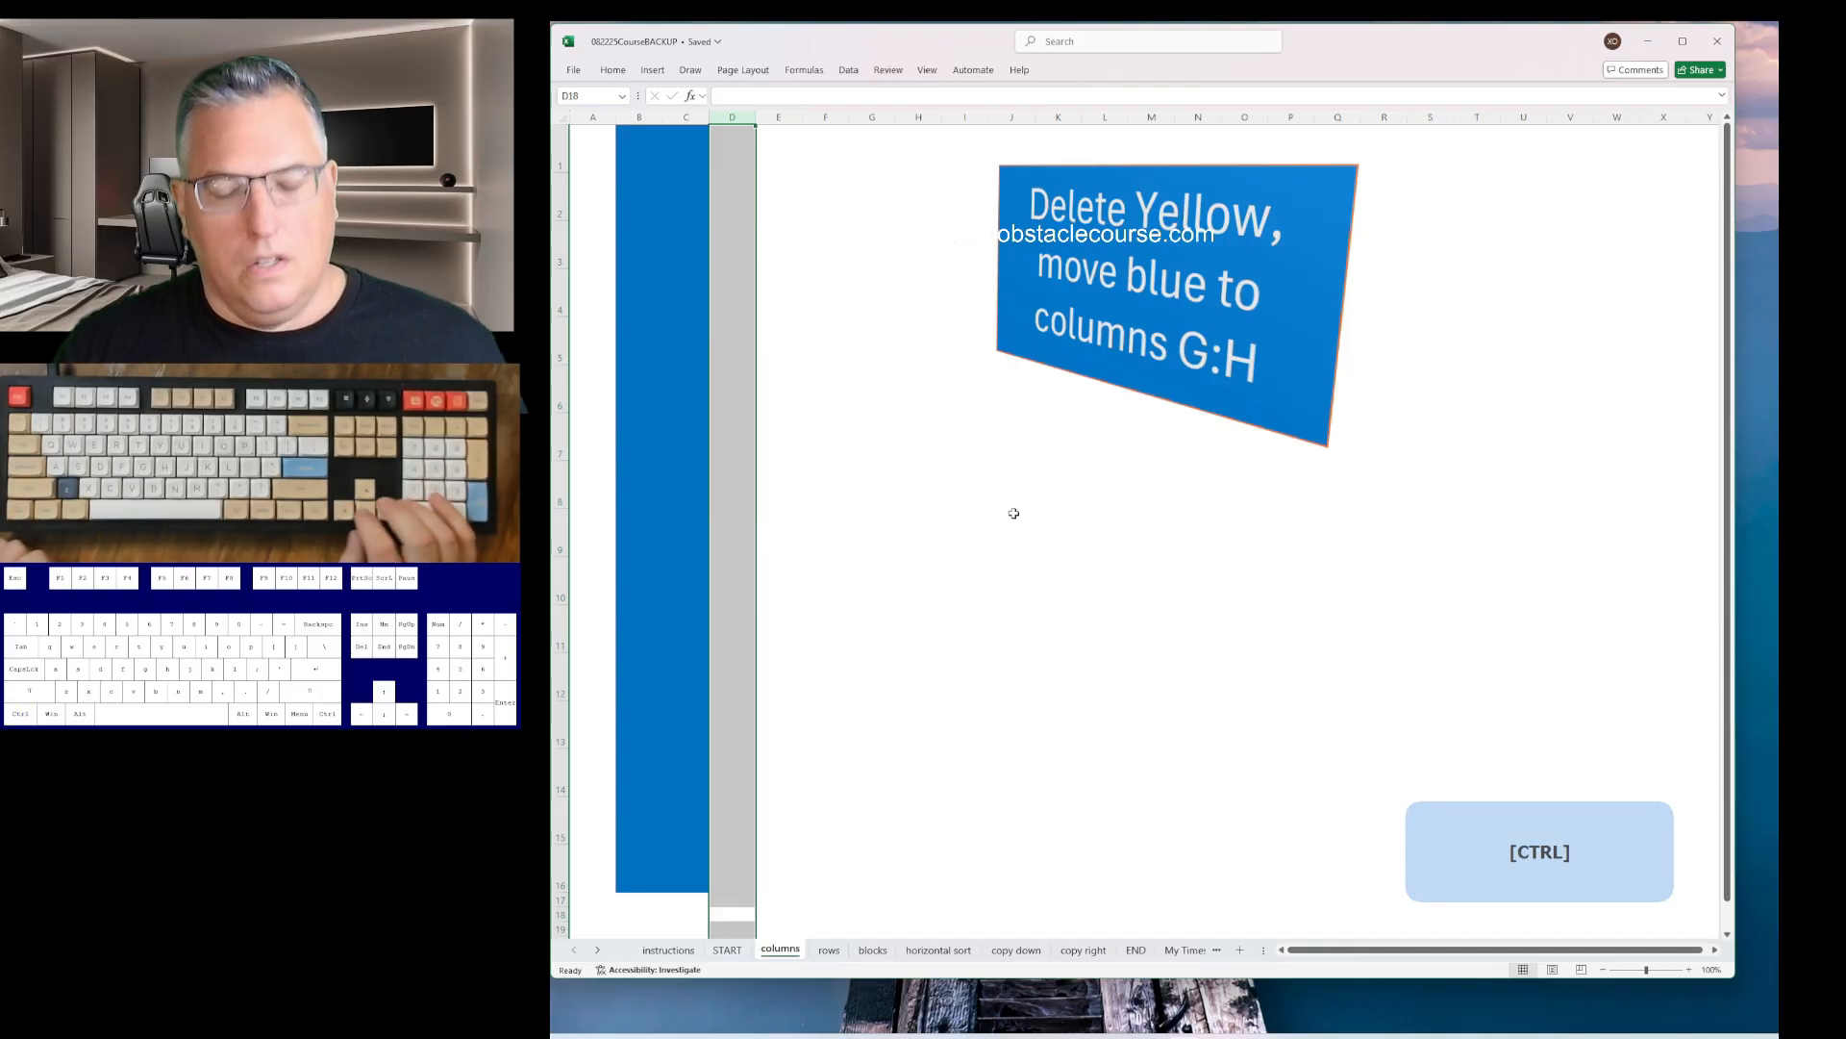
- Insert five blank columns before the blue columns to move them to G:H
{"action": "key", "text": "Left"}
{"action": "key", "text": "Left"}
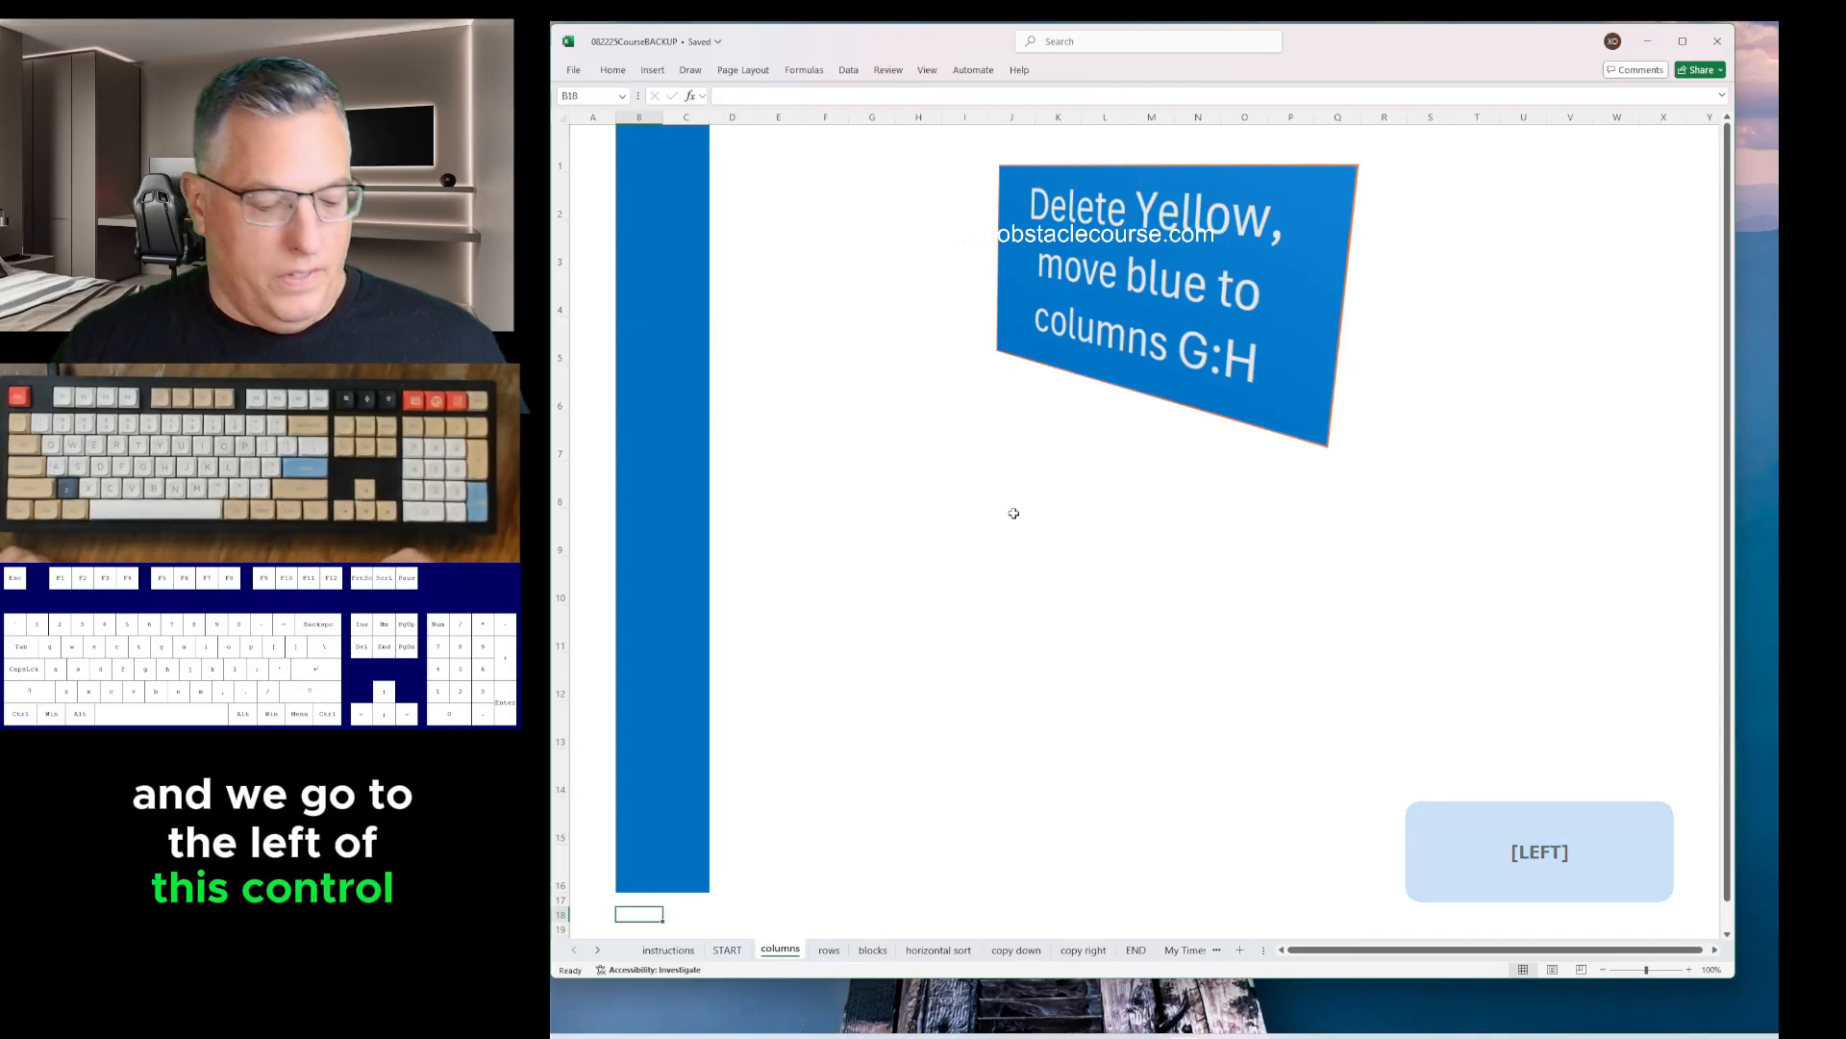
{"action": "key", "text": "ctrl+space"}
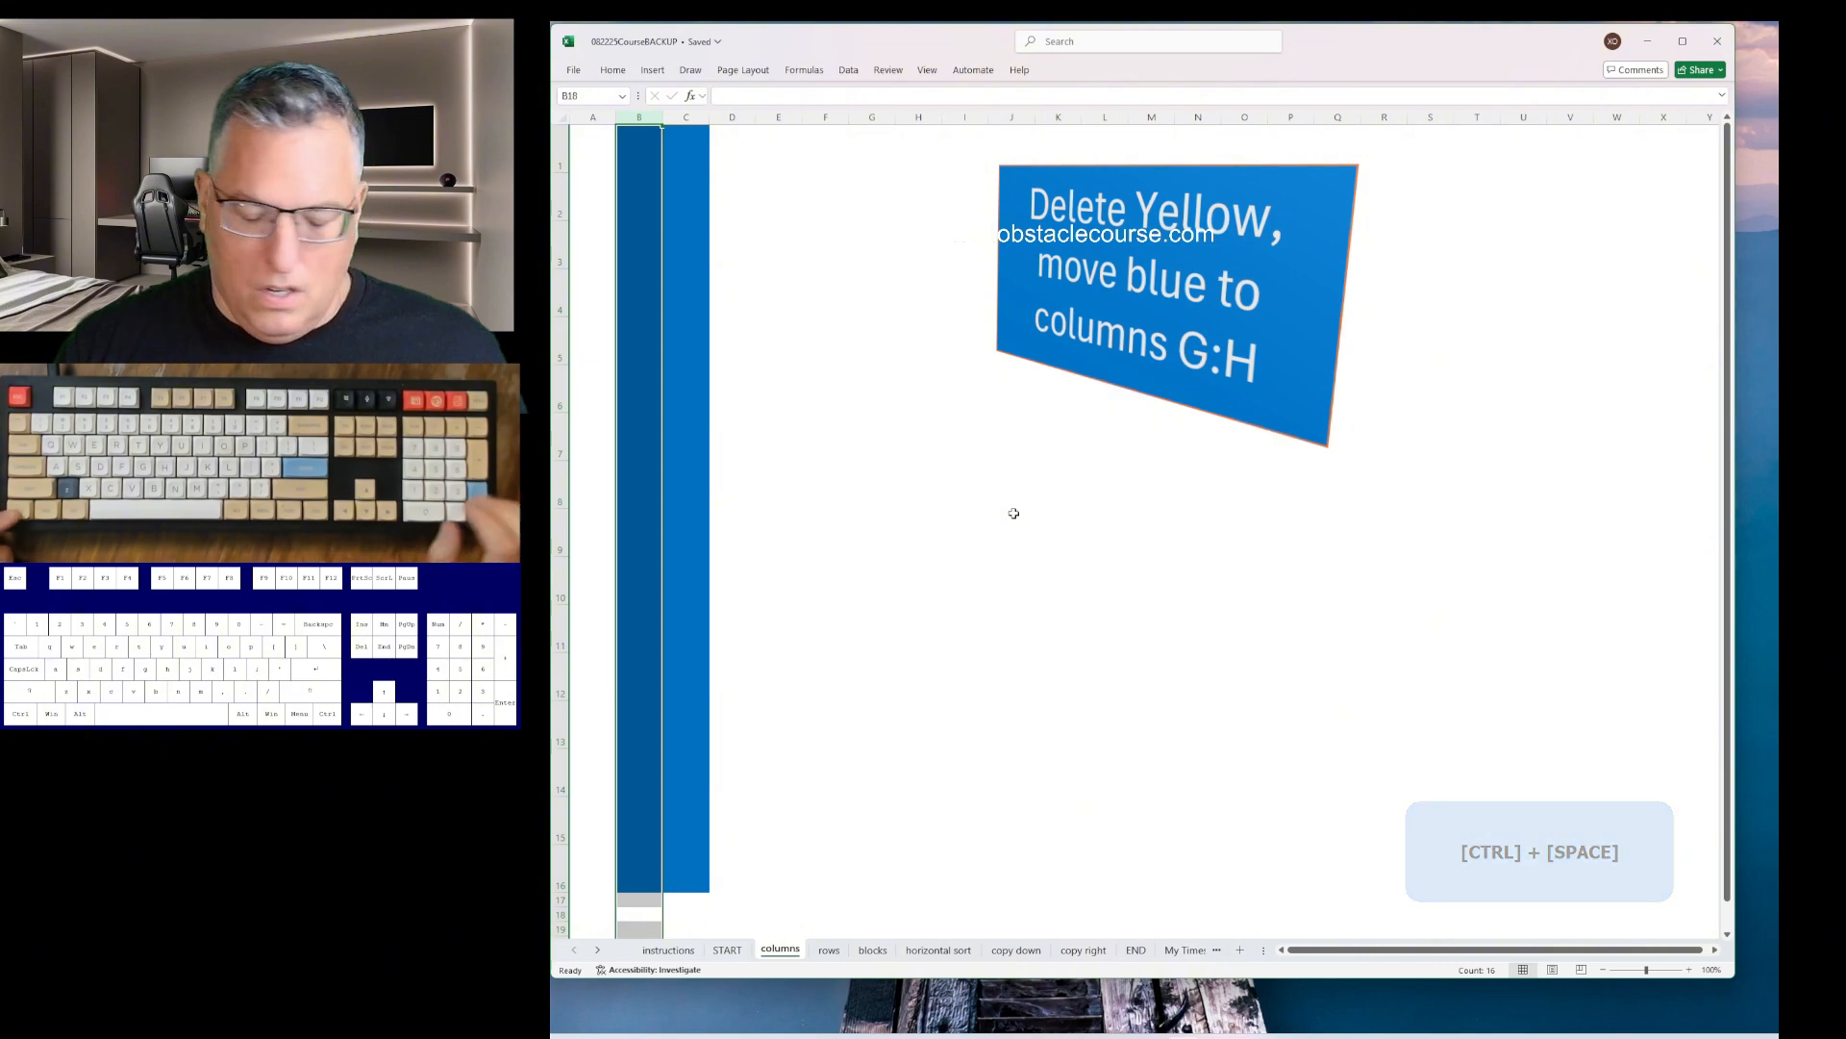
{"action": "key", "text": "ctrl+plus"}
{"action": "key", "text": "ctrl+plus"}
{"action": "key", "text": "ctrl+plus"}
{"action": "key", "text": "ctrl+plus"}
{"action": "key", "text": "ctrl+plus"}
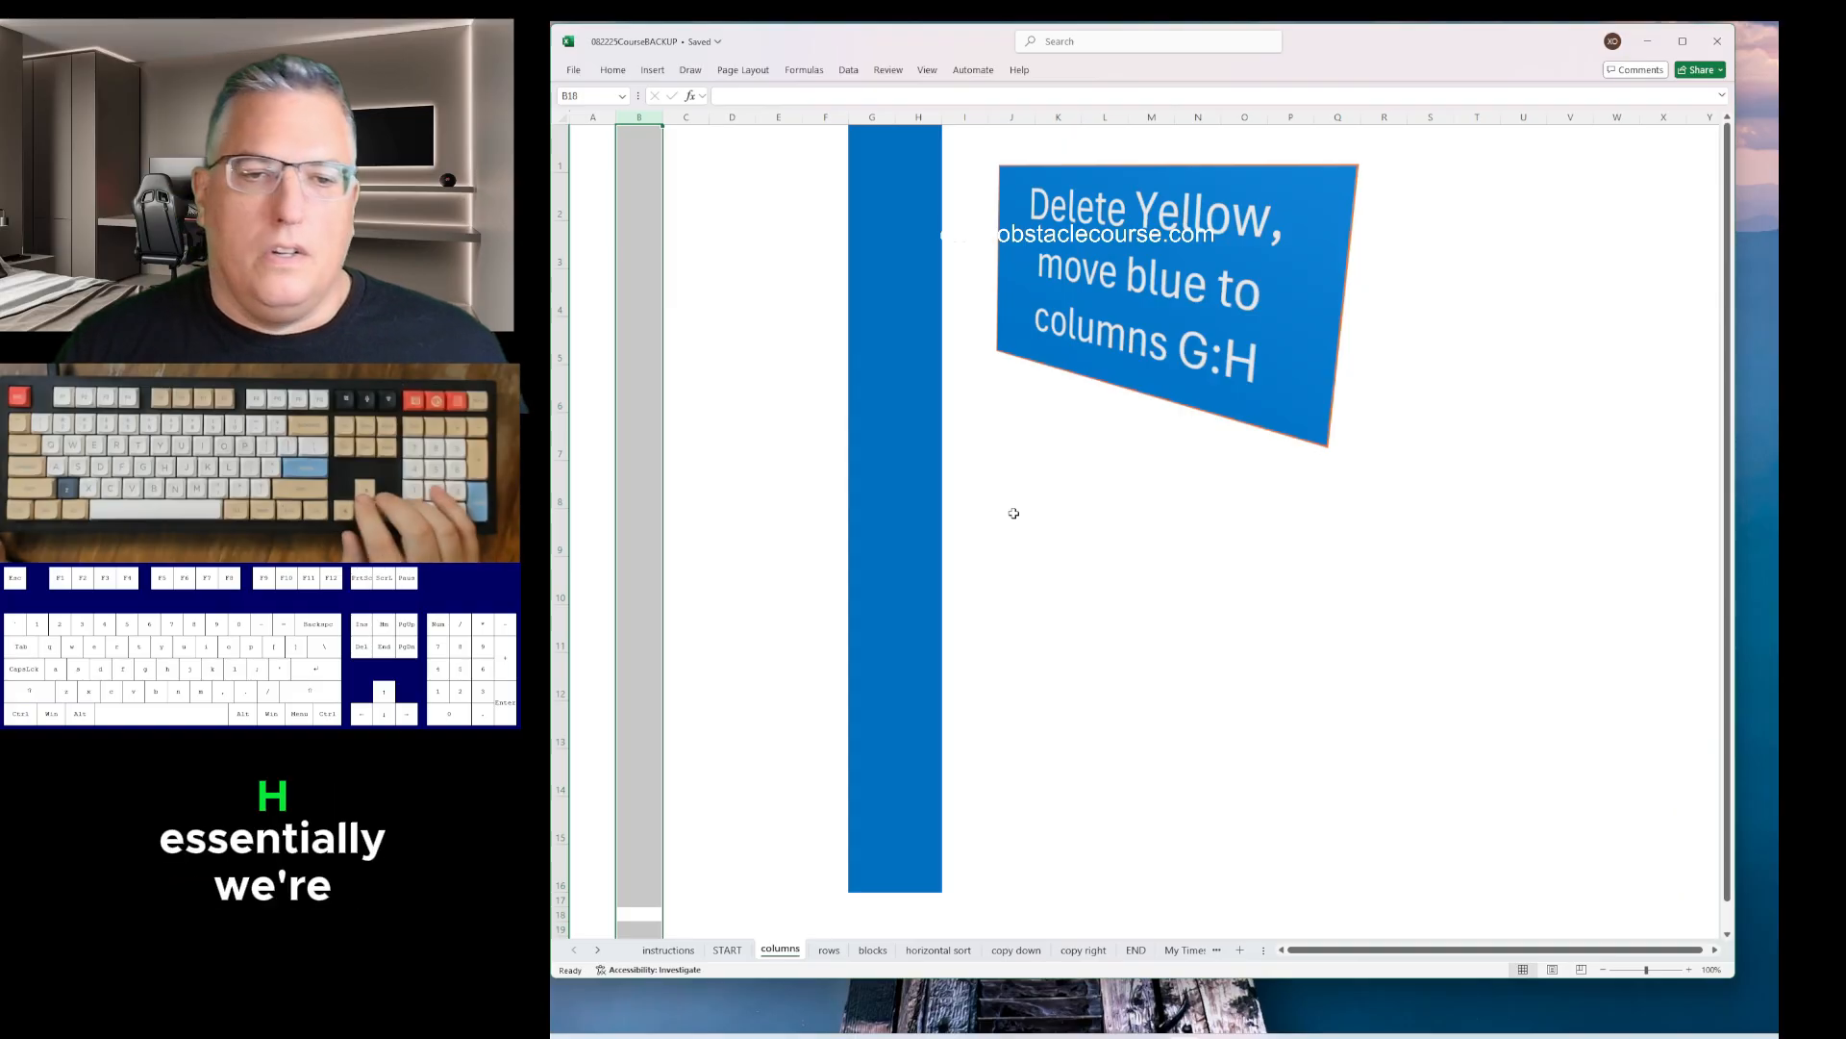
{"action": "key", "text": "Right"}
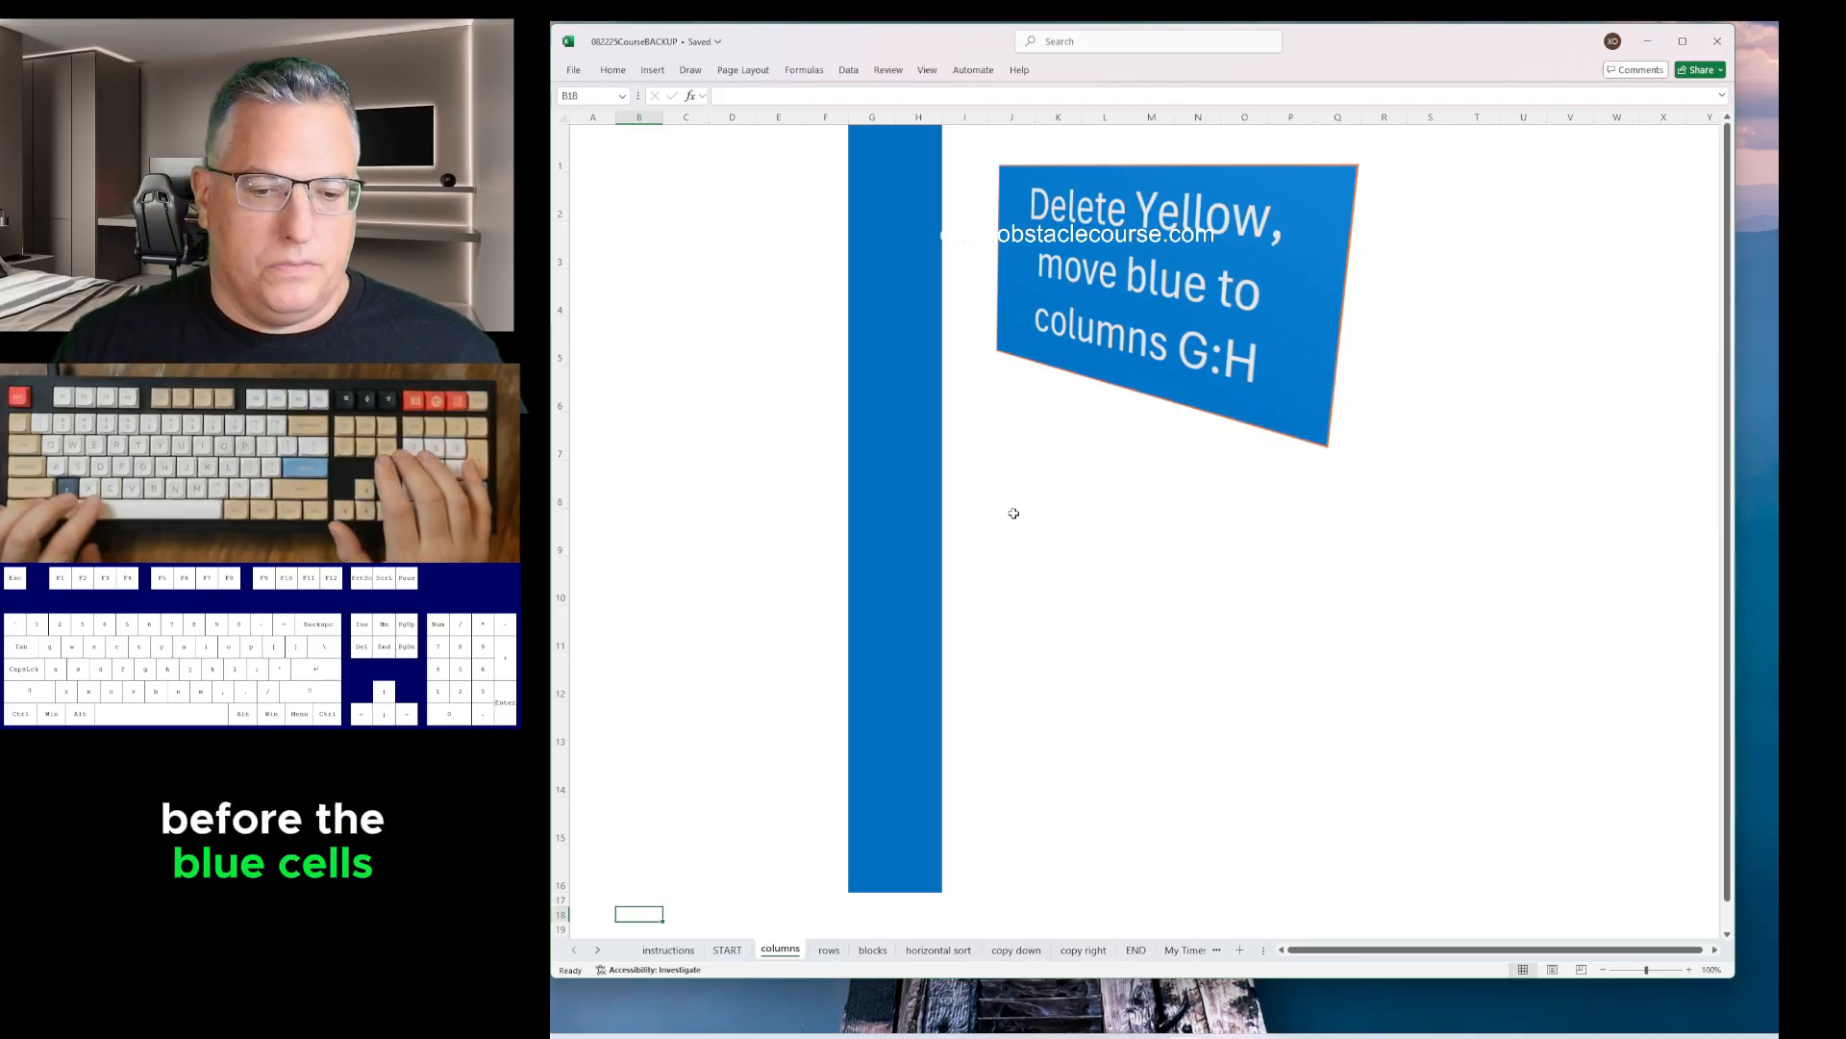
- On the rows sheet, delete the orange cell A11 with the option to shift cells up
{"action": "key", "text": "ctrl+Page_Down"}
{"action": "key", "text": "ctrl+Up"}
{"action": "key", "text": "ctrl+Up"}
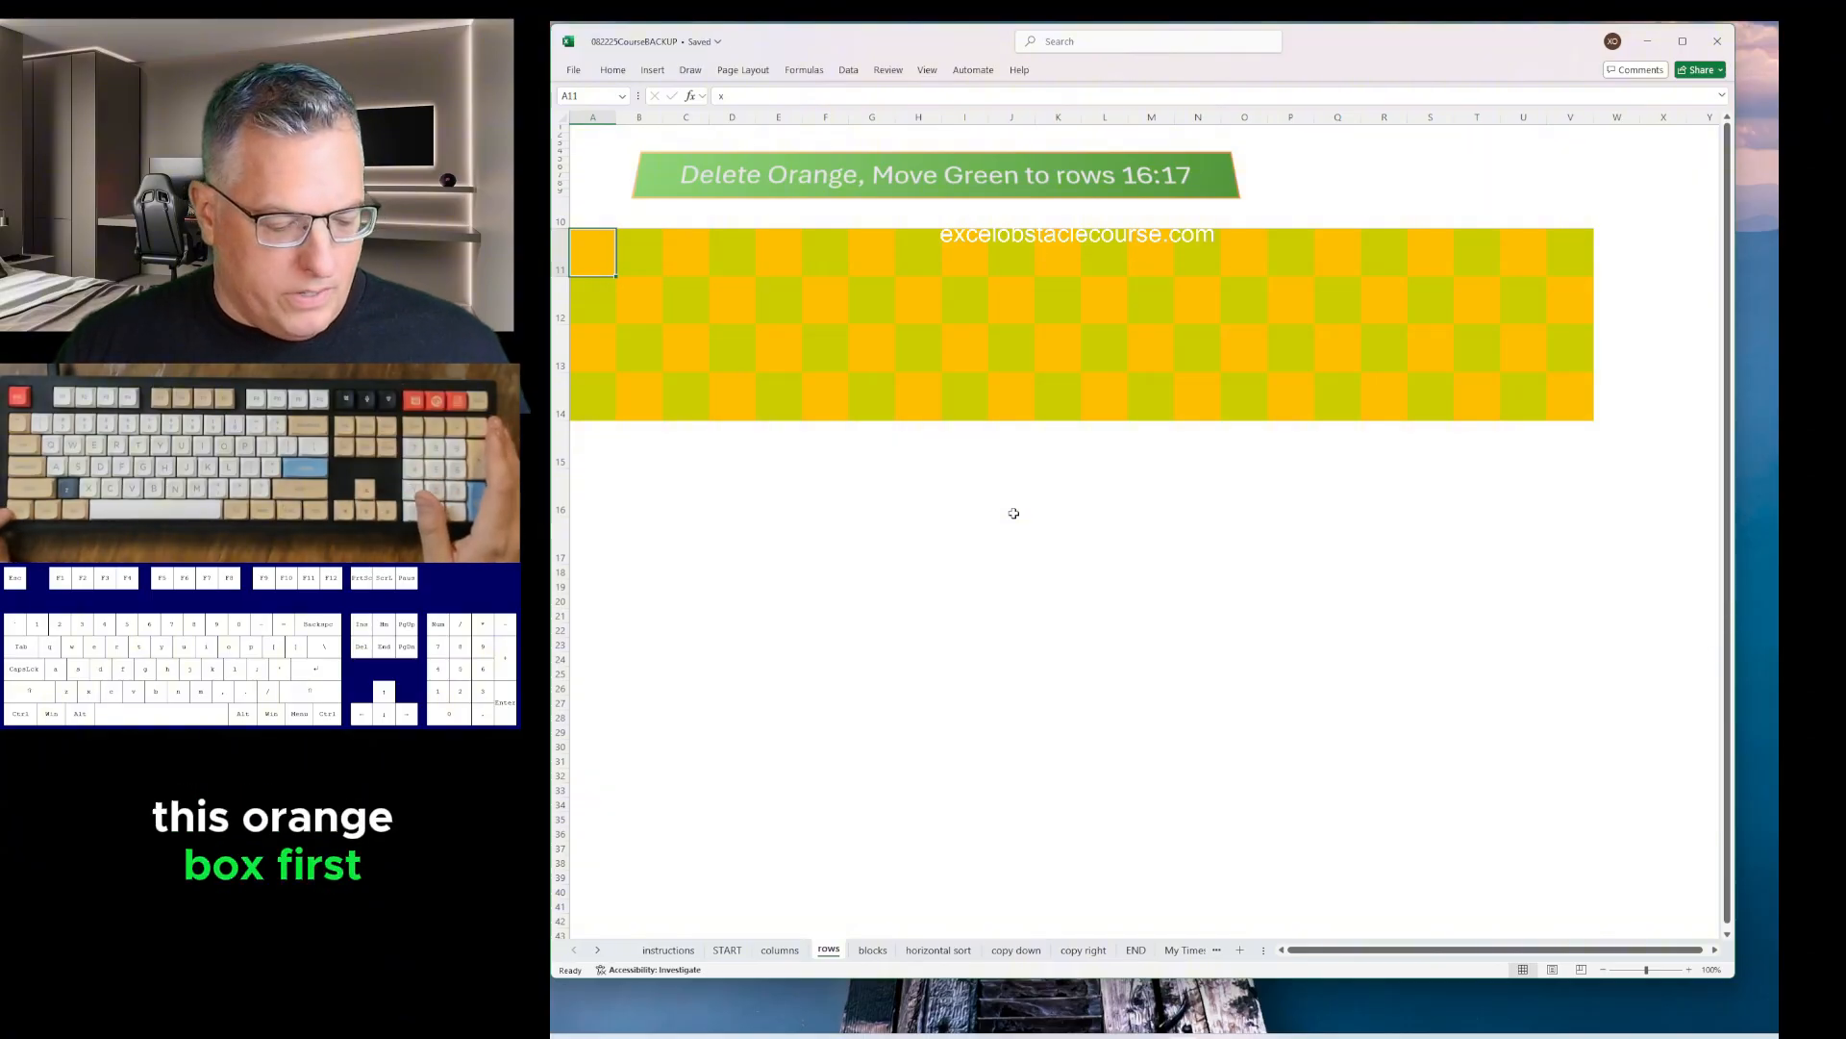
{"action": "key", "text": "ctrl+minus"}
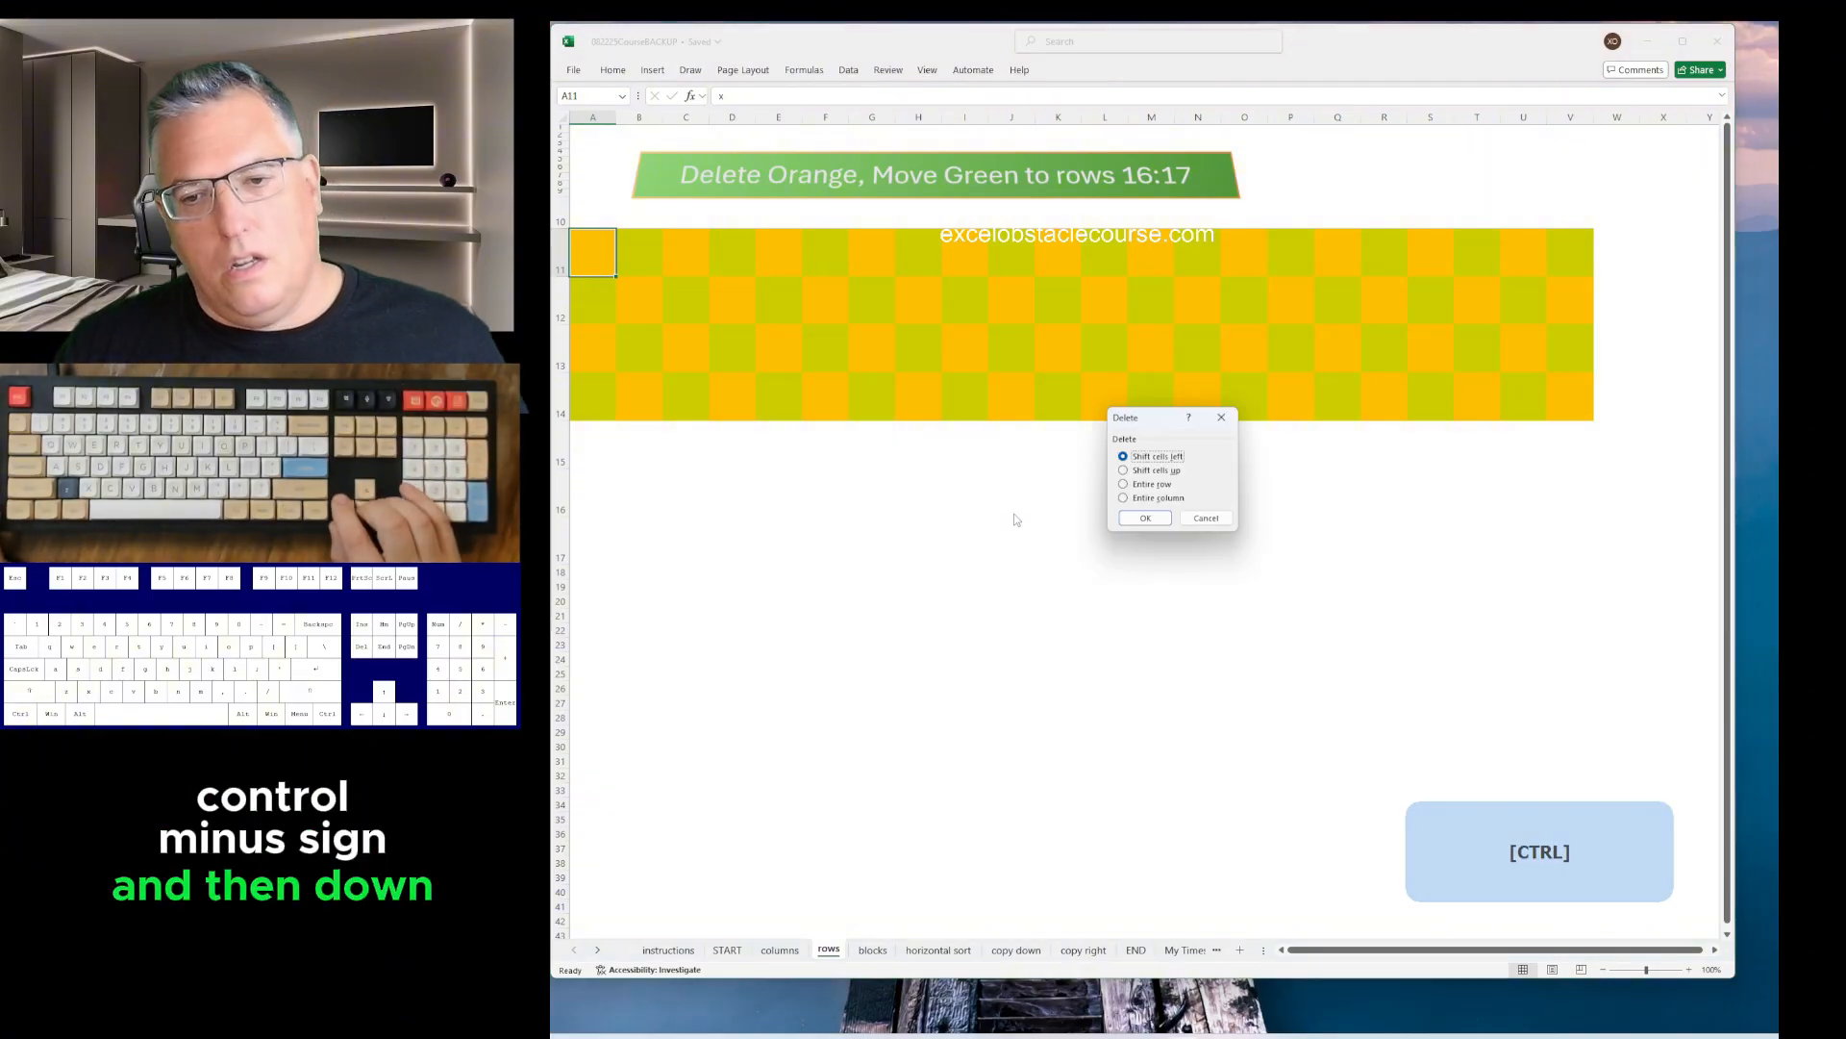
{"action": "key", "text": "Down"}
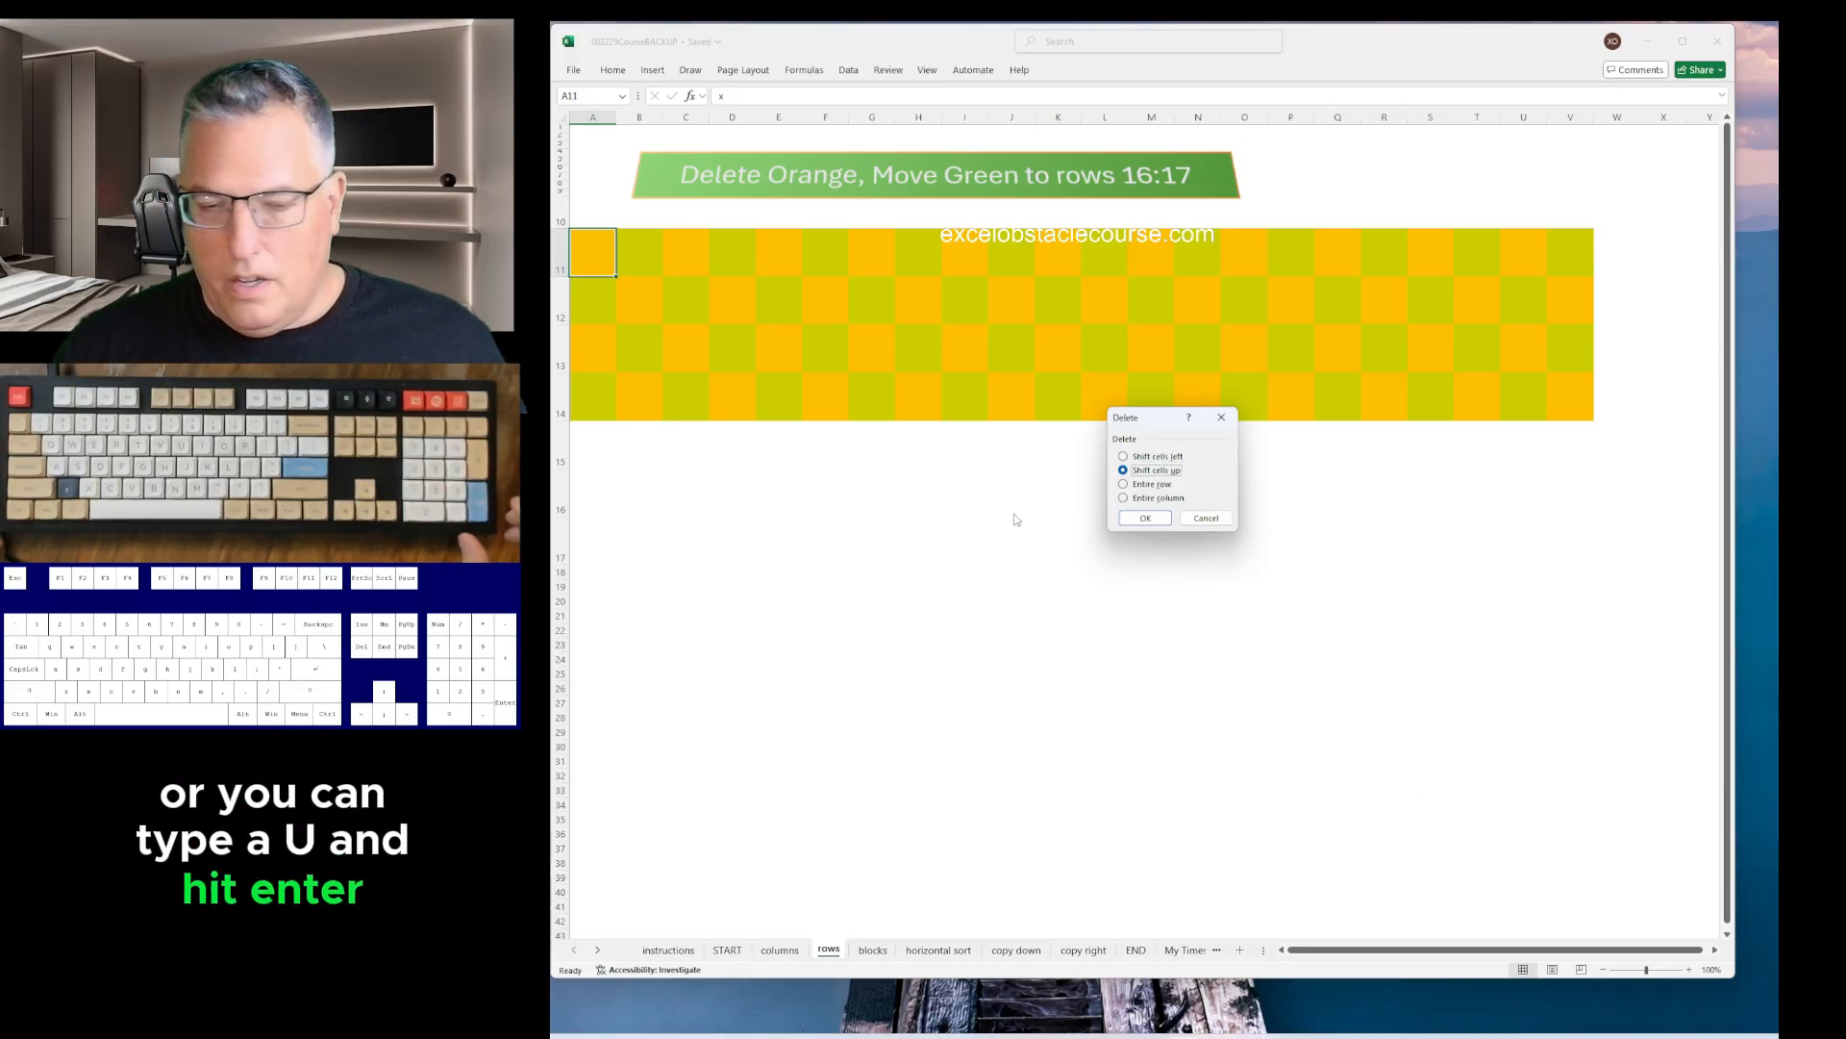
{"action": "key", "text": "Return"}
- Repeat the shift-up deletion on the orange cells C11, E11, G11, I11 and K11
{"action": "key", "text": "Right"}
{"action": "key", "text": "Right"}
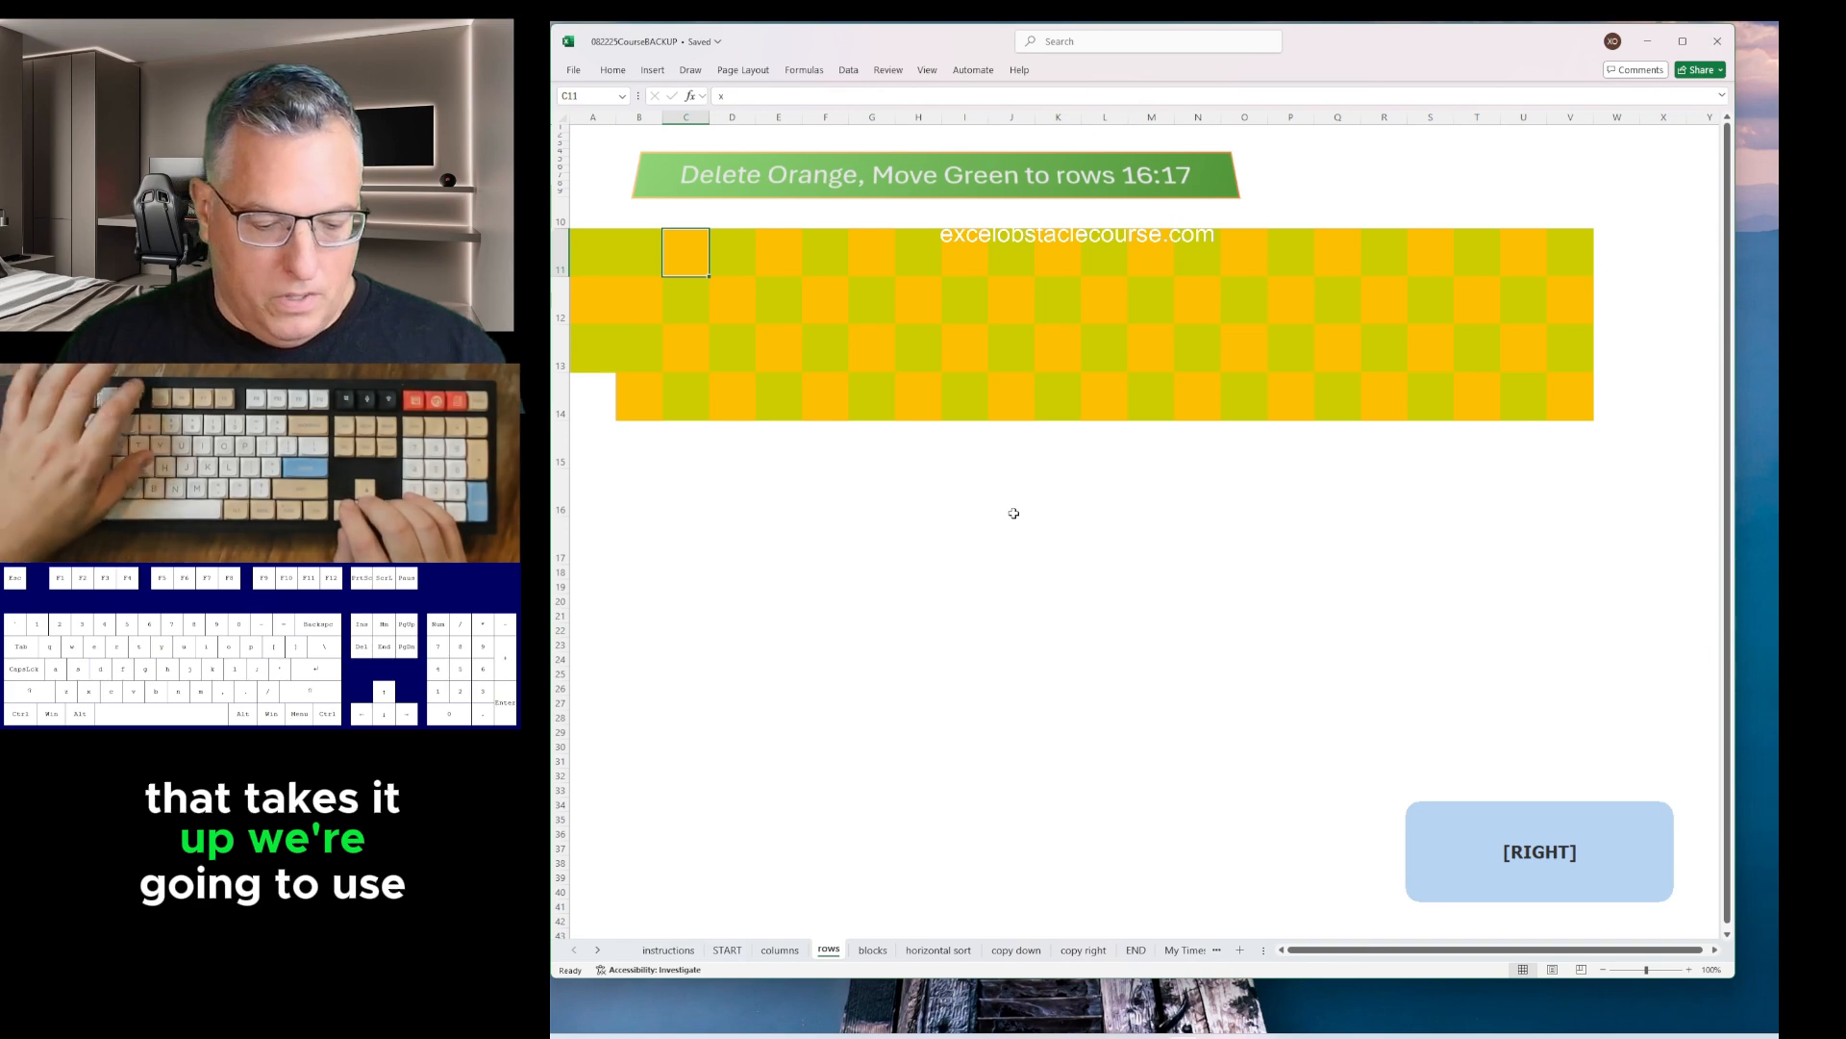
{"action": "key", "text": "F4"}
{"action": "key", "text": "Right"}
{"action": "key", "text": "Right"}
{"action": "key", "text": "F4"}
{"action": "key", "text": "Right"}
{"action": "key", "text": "Right"}
{"action": "key", "text": "F4"}
{"action": "key", "text": "Right"}
{"action": "key", "text": "Right"}
{"action": "key", "text": "F4"}
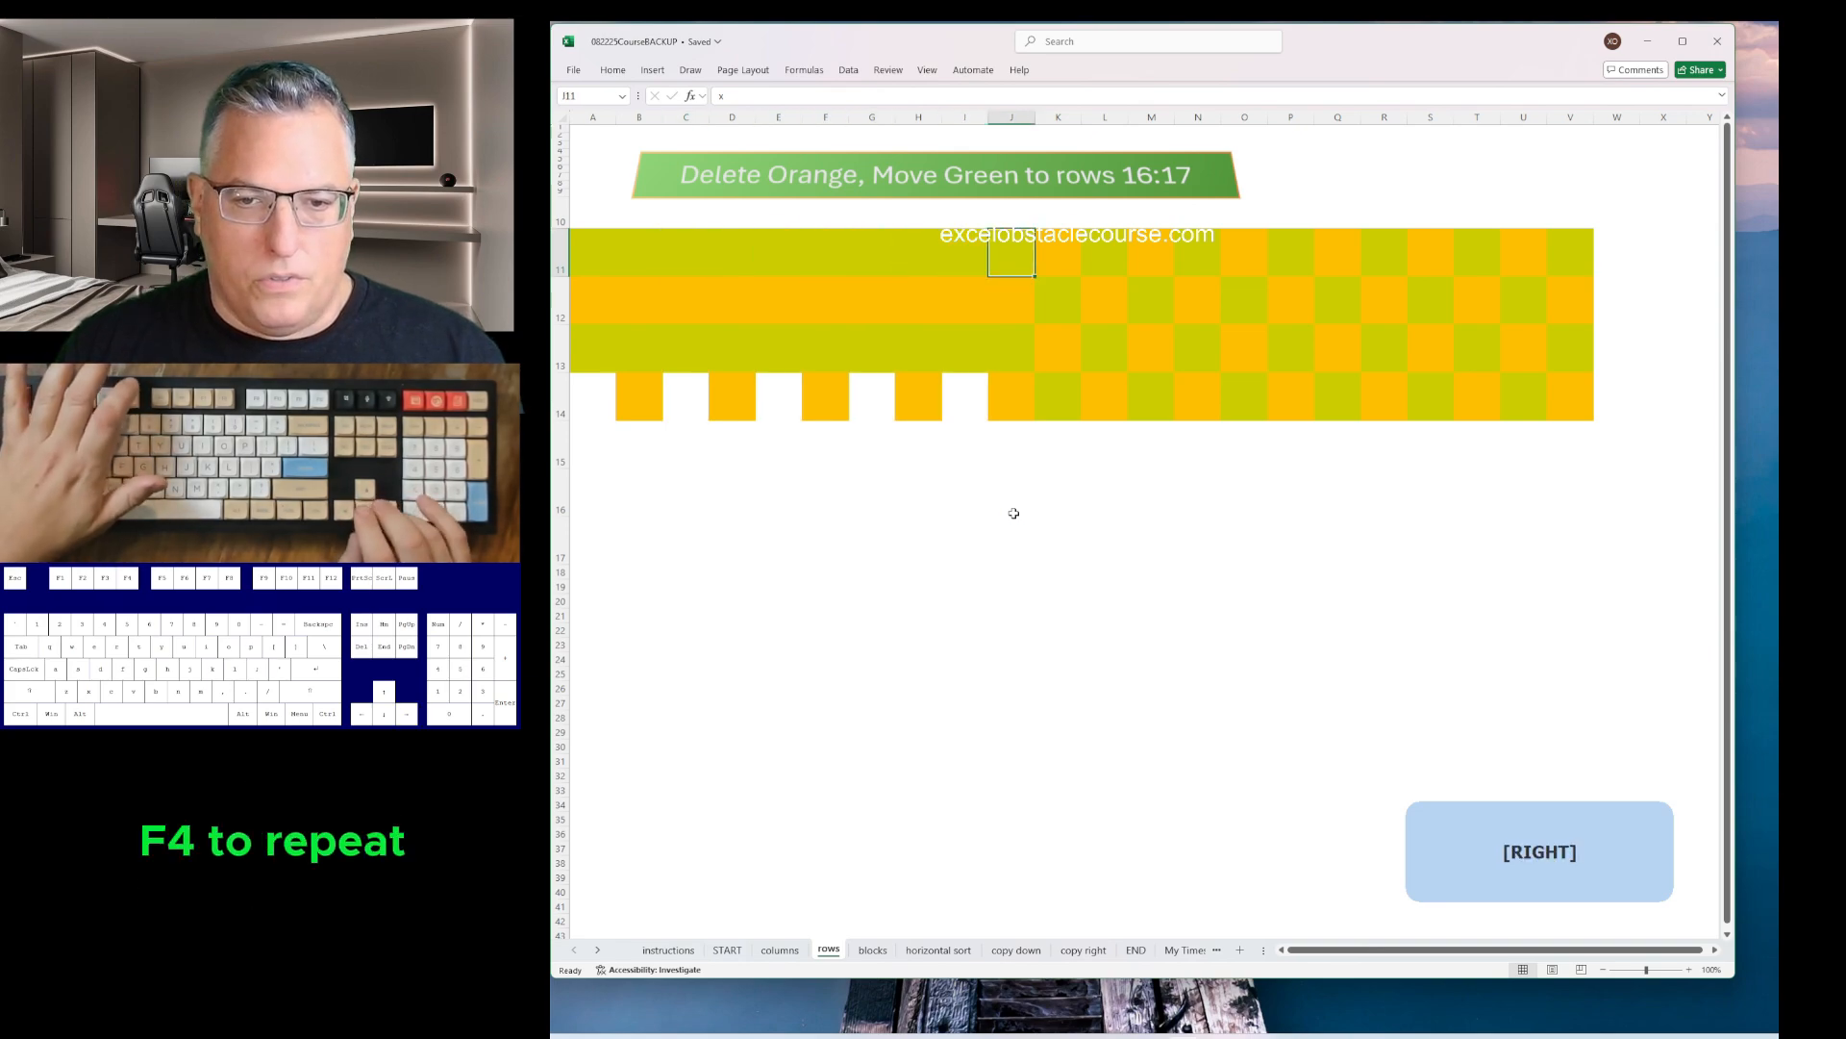
{"action": "key", "text": "Right"}
{"action": "key", "text": "Right"}
{"action": "key", "text": "F4"}
- Repeat the shift-up deletion on the orange cells M11, O11, Q11, S11 and U11
{"action": "key", "text": "Right"}
{"action": "key", "text": "Right"}
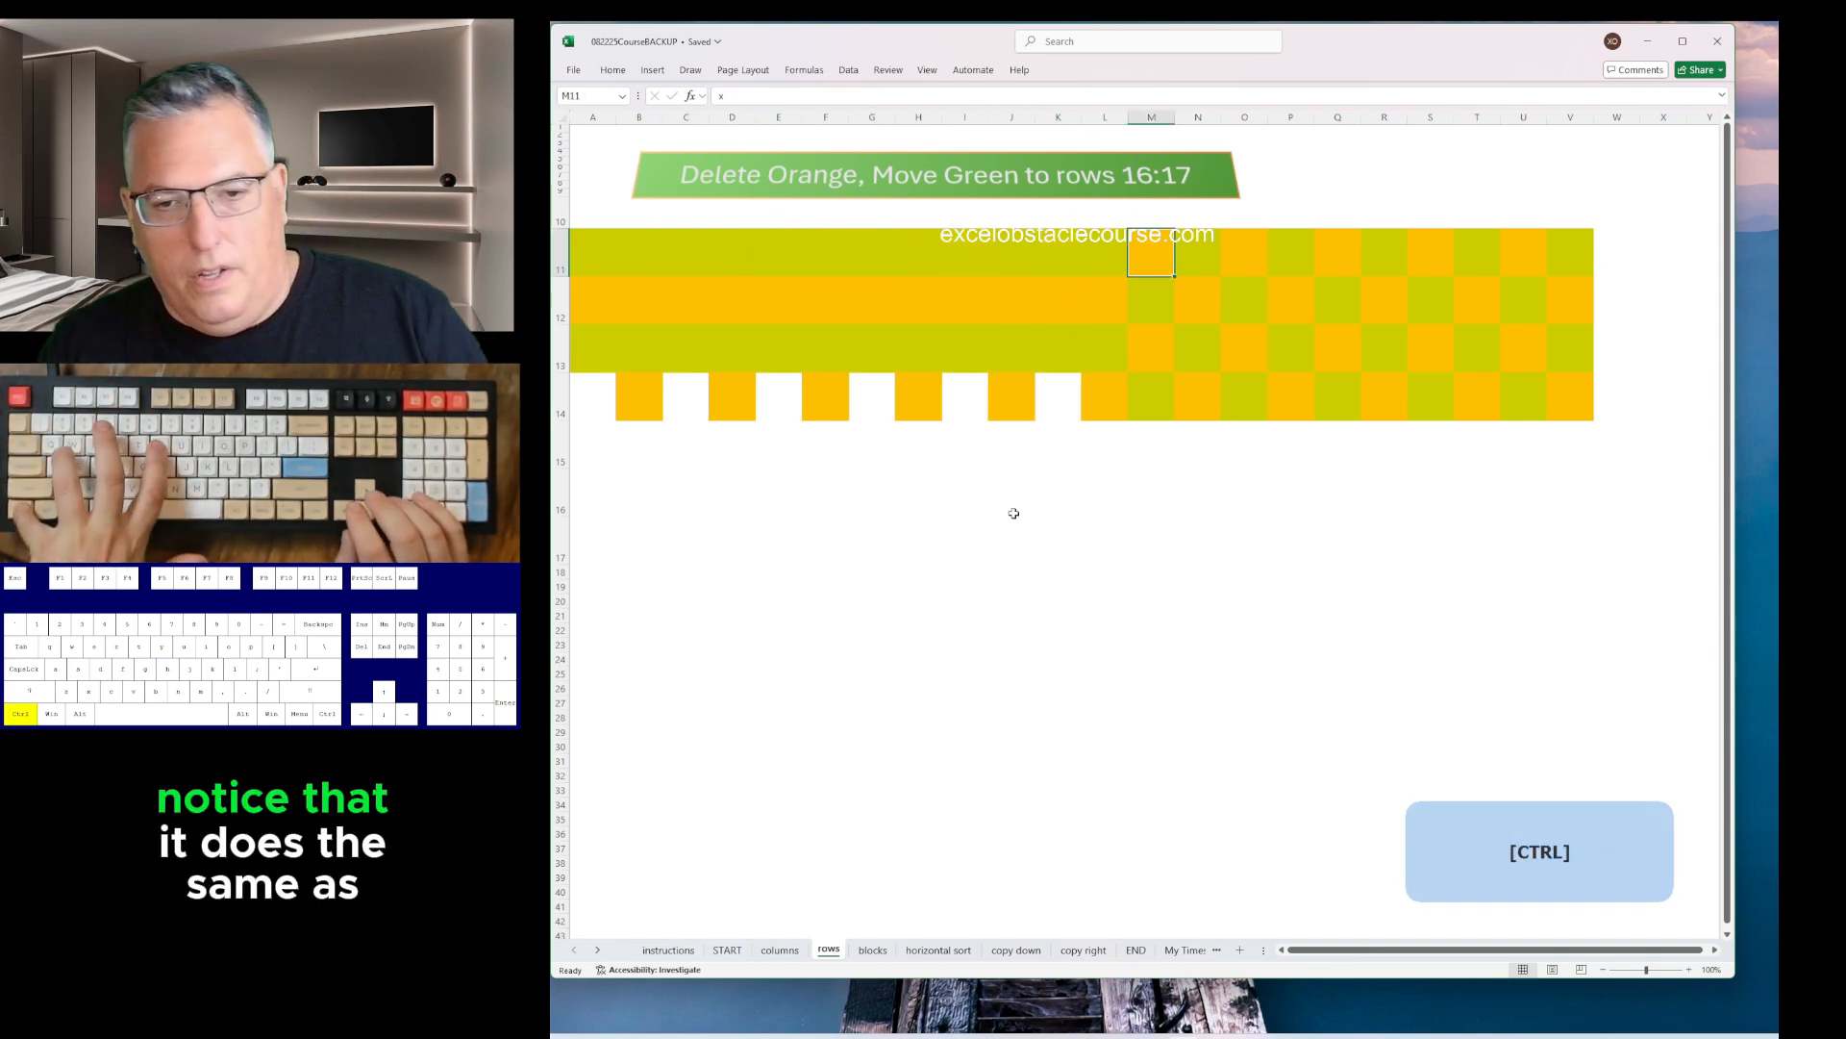
{"action": "key", "text": "ctrl+y"}
{"action": "key", "text": "Right"}
{"action": "key", "text": "Right"}
{"action": "key", "text": "ctrl+y"}
{"action": "key", "text": "Right"}
{"action": "key", "text": "Right"}
{"action": "key", "text": "ctrl+y"}
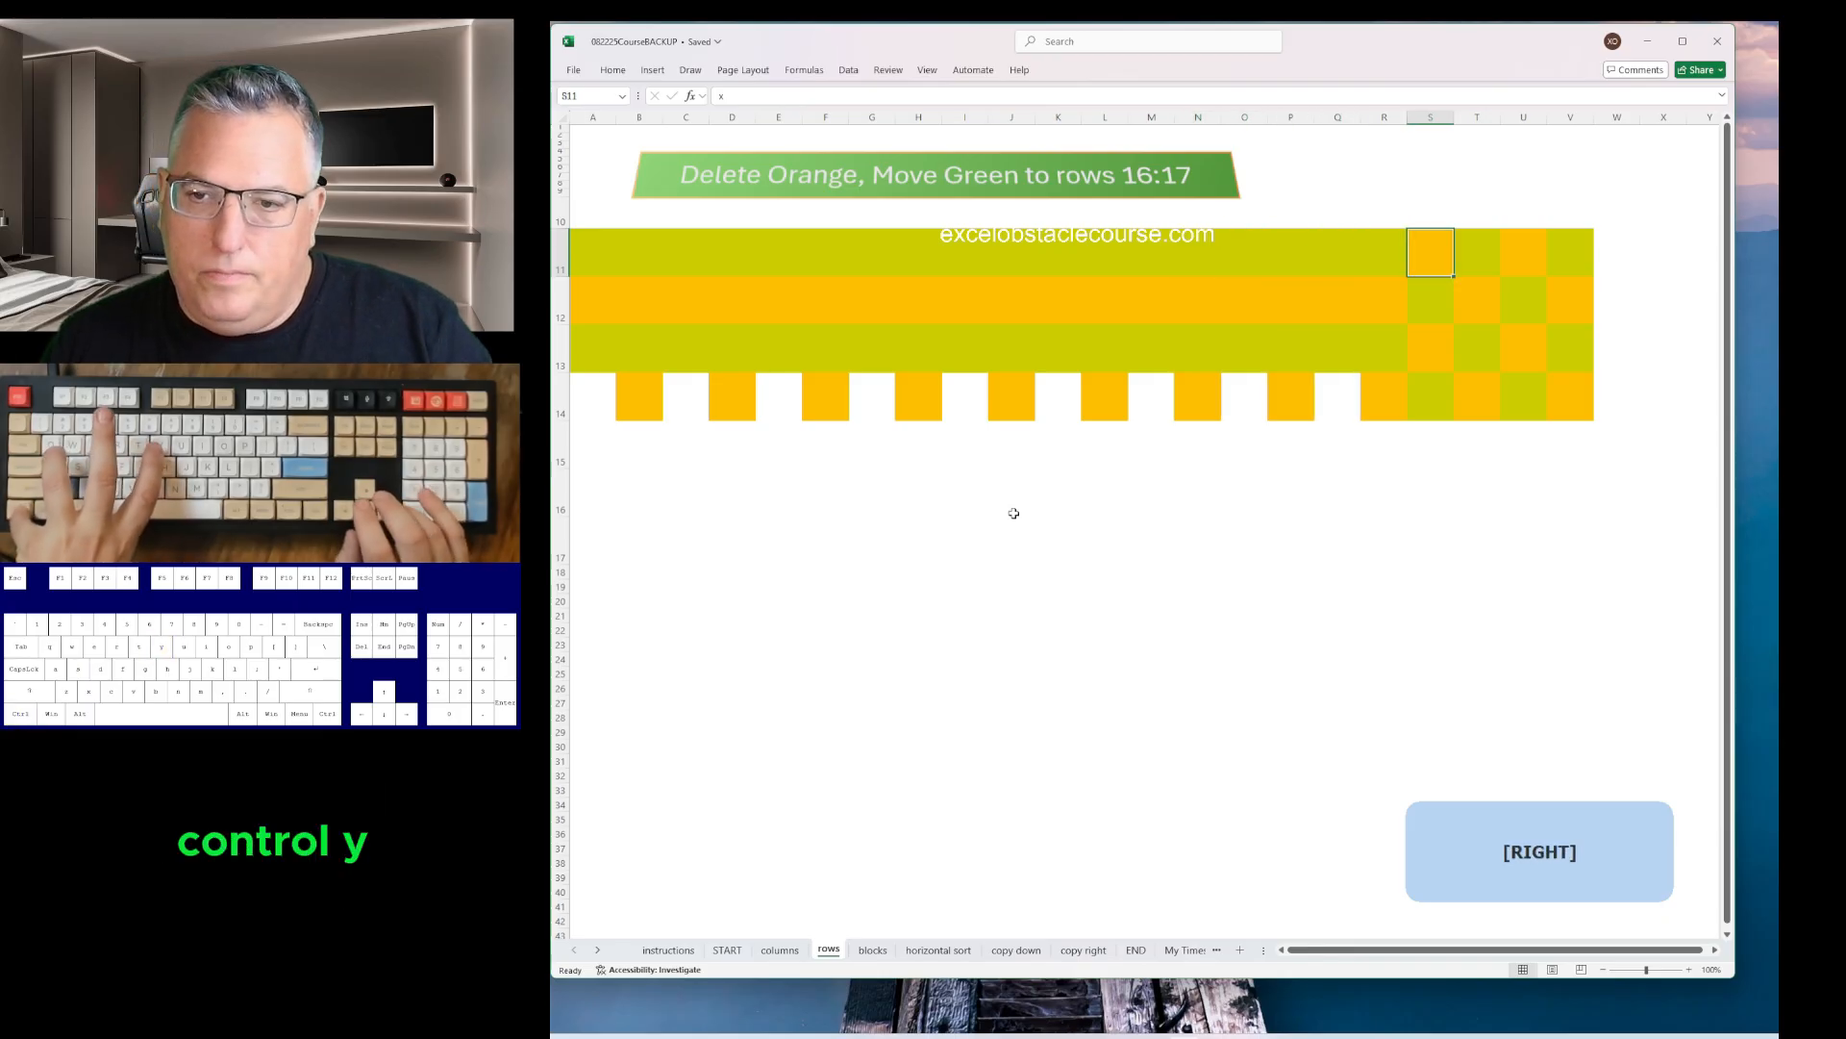
{"action": "key", "text": "ctrl+y"}
{"action": "key", "text": "Right"}
{"action": "key", "text": "Right"}
{"action": "key", "text": "ctrl+y"}
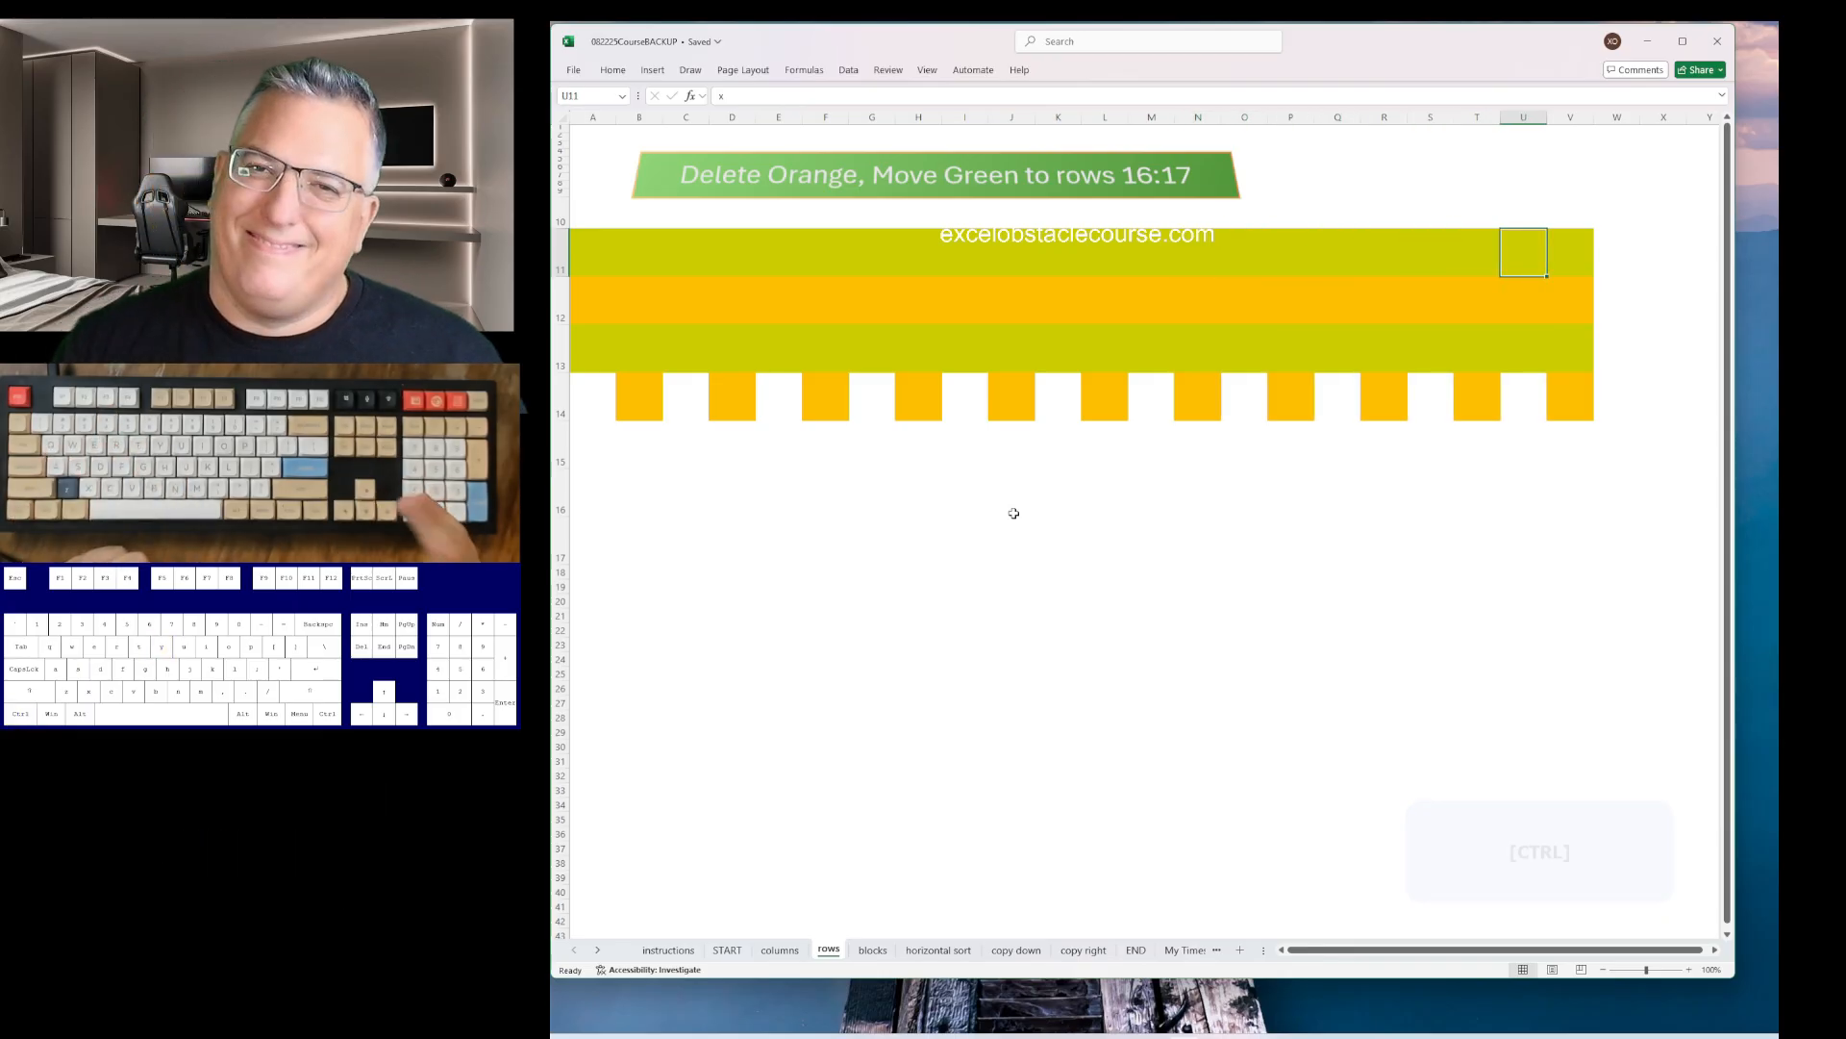
- Delete the entire orange row 12 between the two green rows
{"action": "key", "text": "ctrl+Left"}
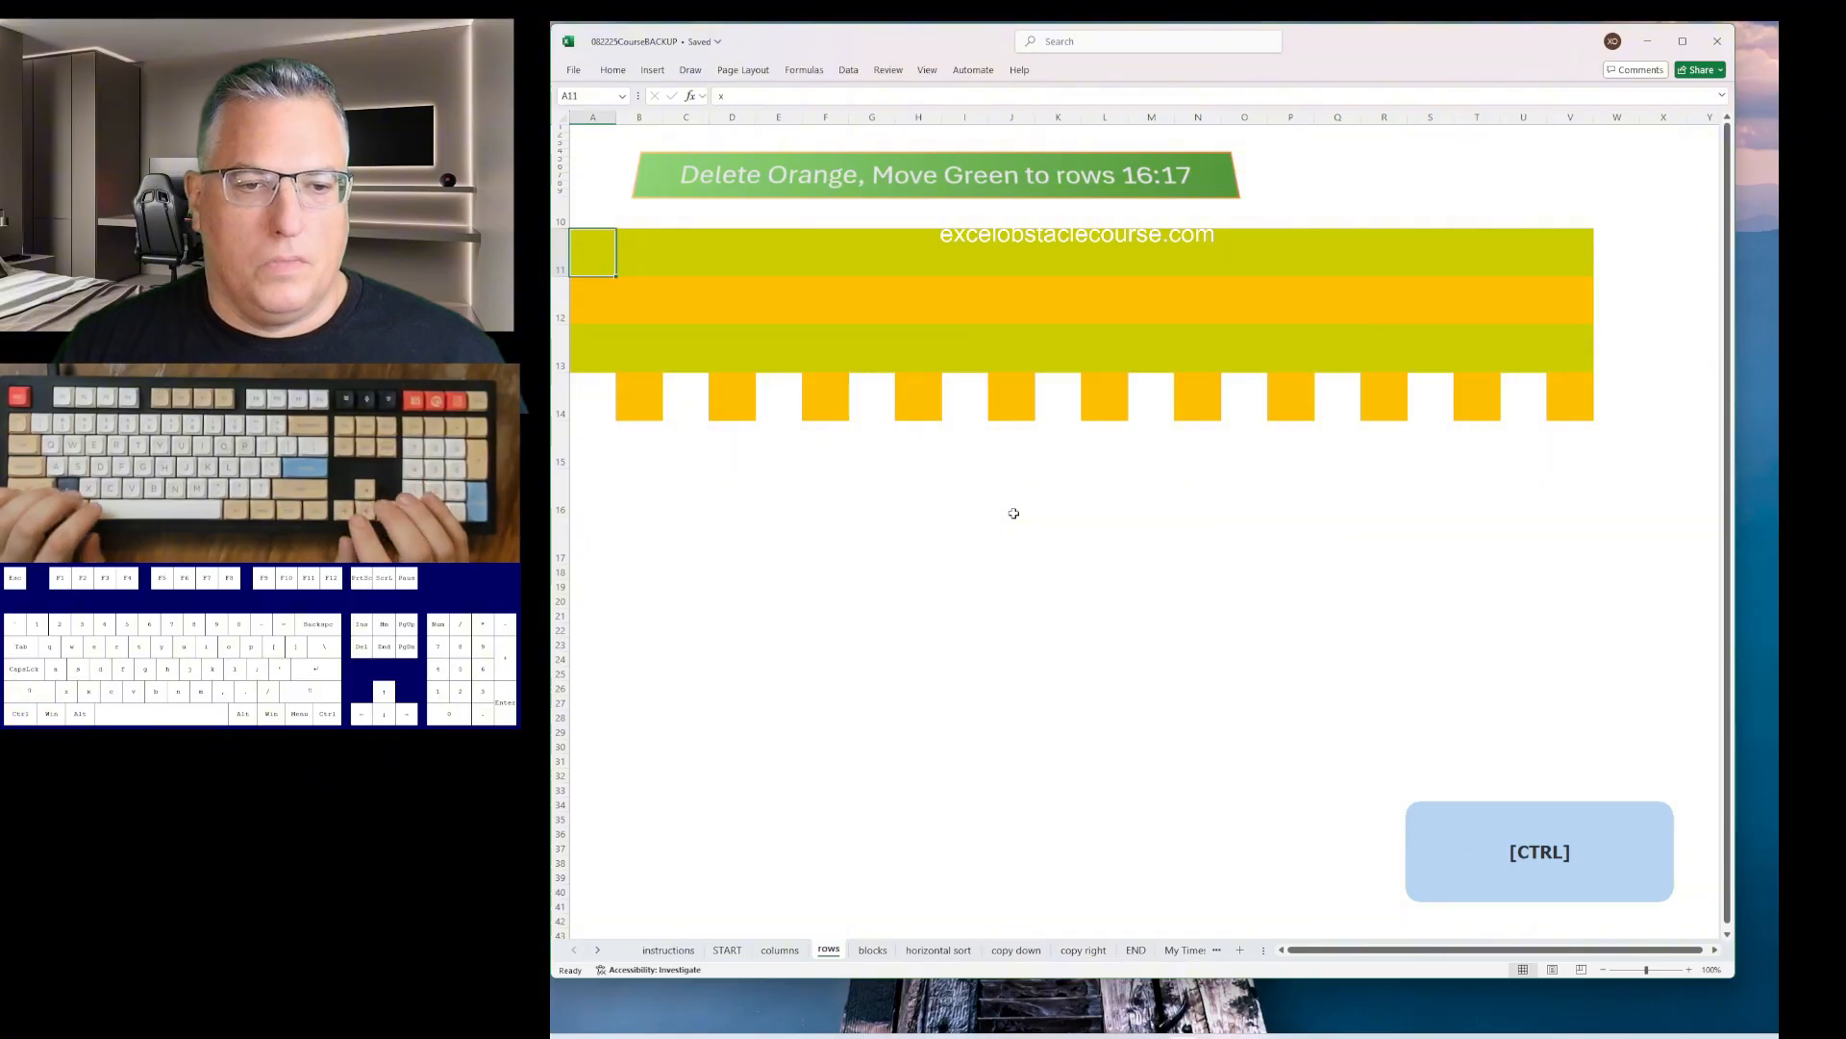
{"action": "key", "text": "Down"}
{"action": "key", "text": "shift+space"}
{"action": "key", "text": "Left"}
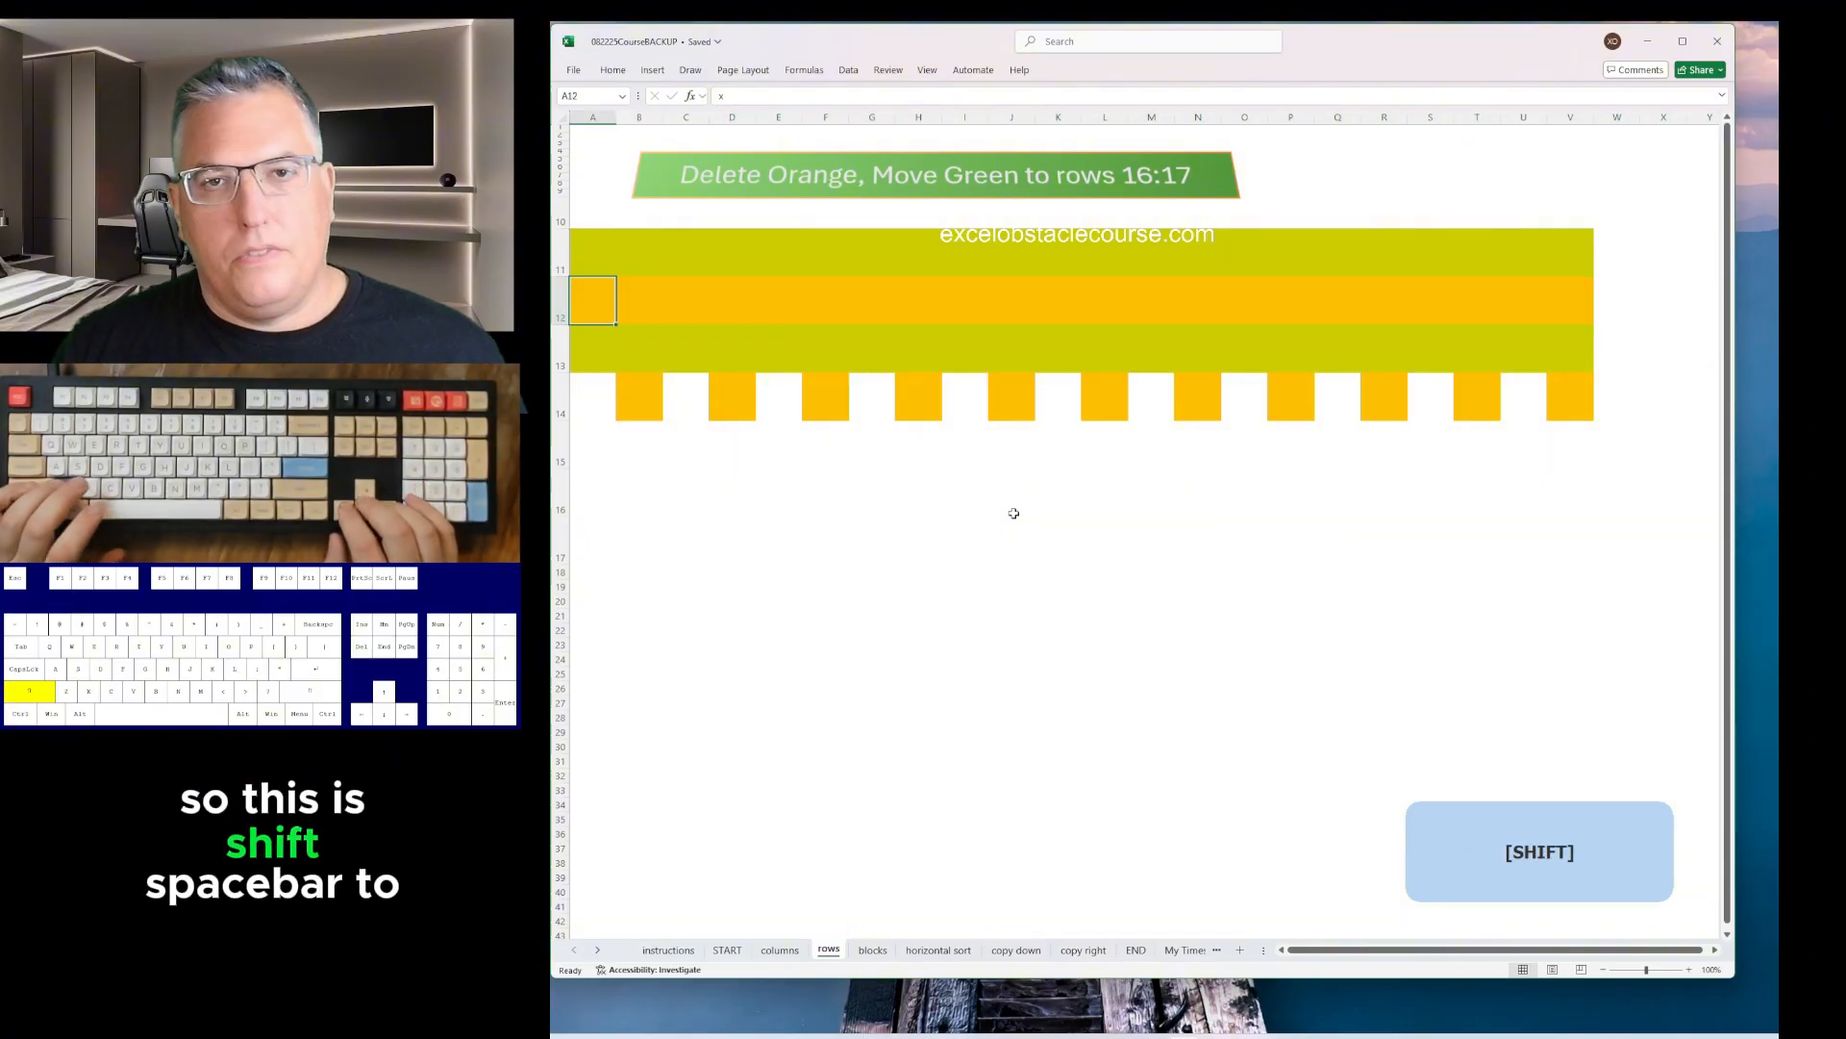
{"action": "key", "text": "shift+space"}
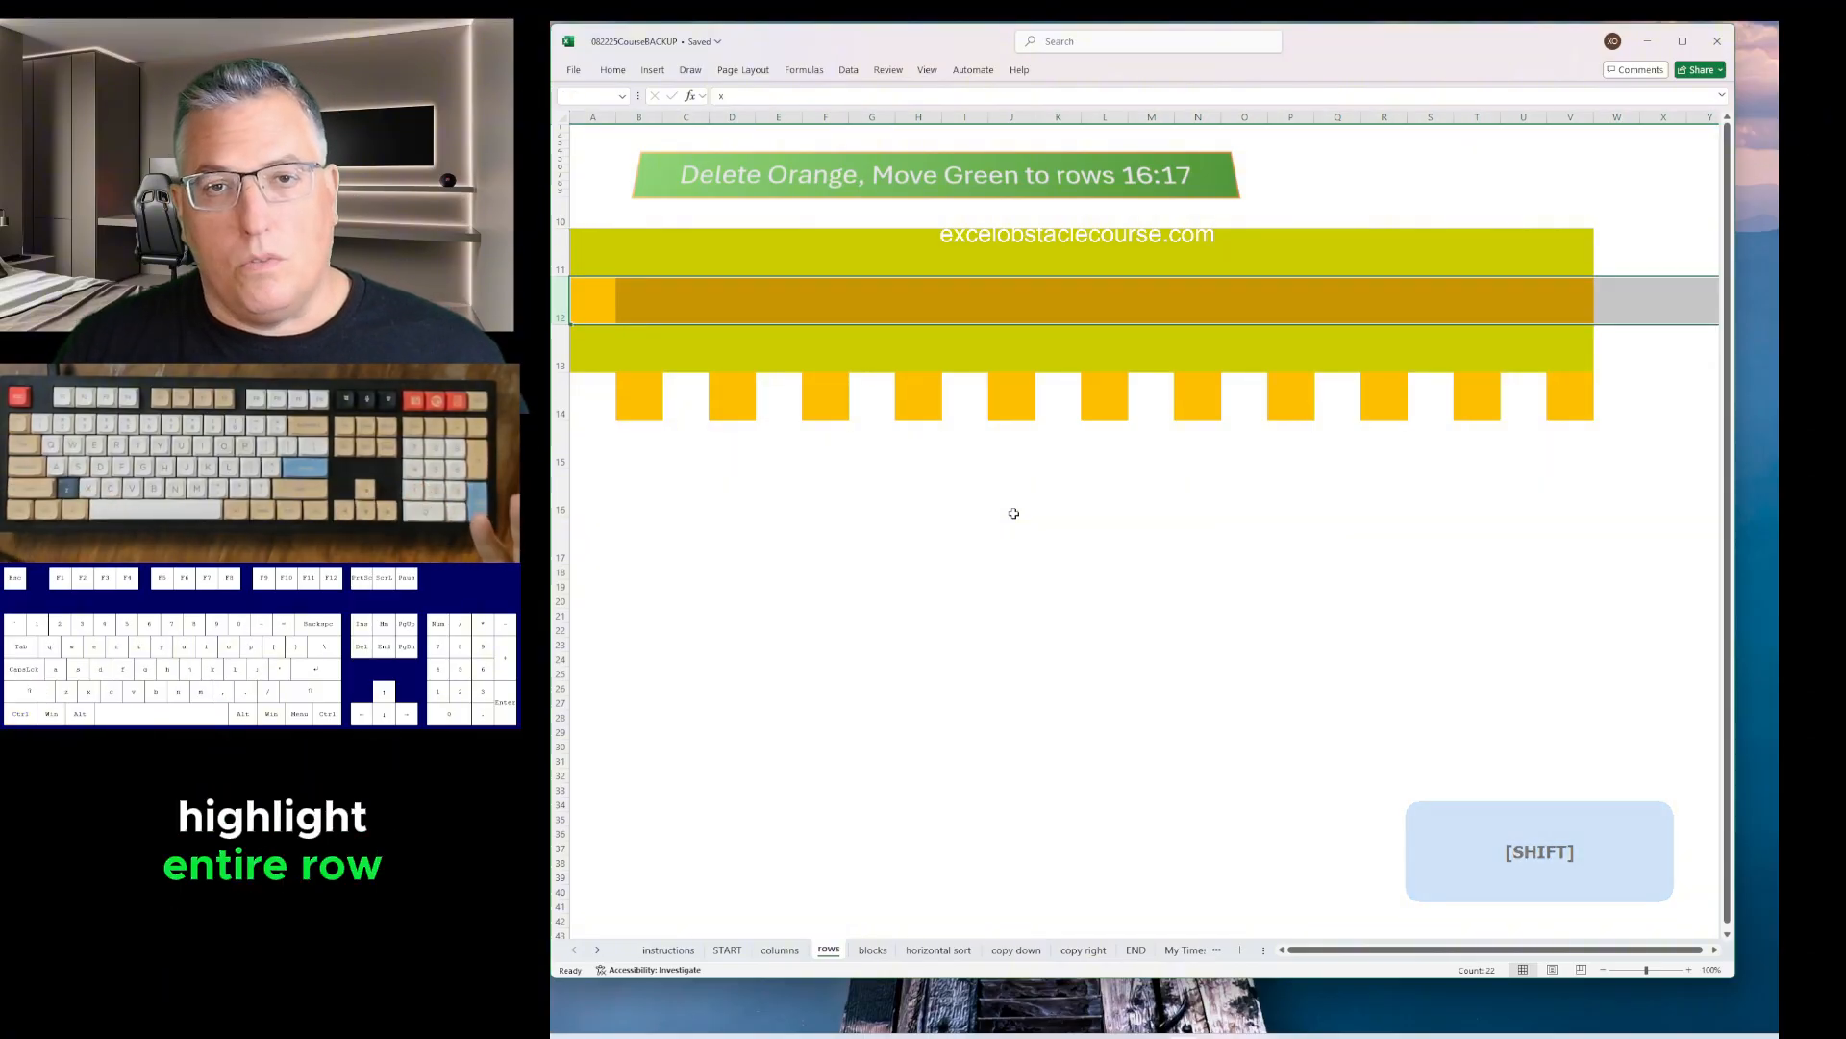
{"action": "key", "text": "ctrl+minus"}
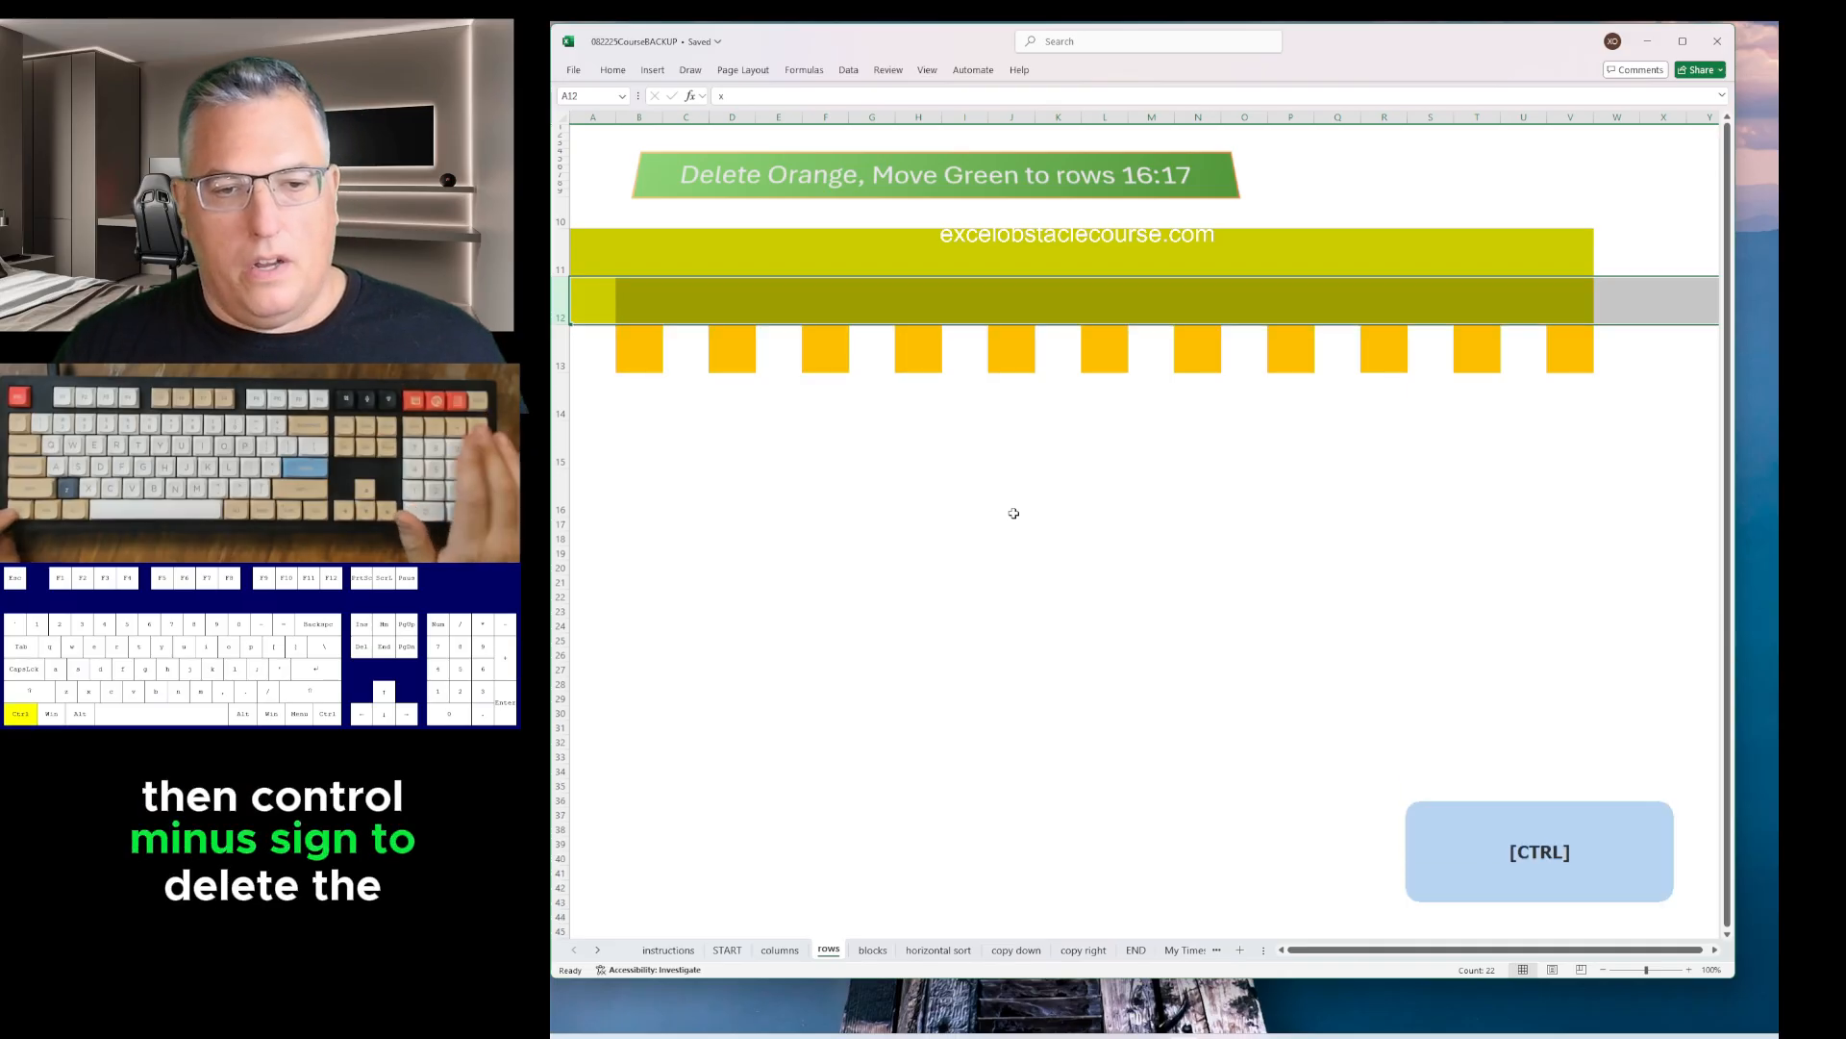
- Delete the partly orange row 13 and the extra green row in its place, leaving two green rows
{"action": "key", "text": "Down"}
{"action": "key", "text": "shift+space"}
{"action": "key", "text": "ctrl+minus"}
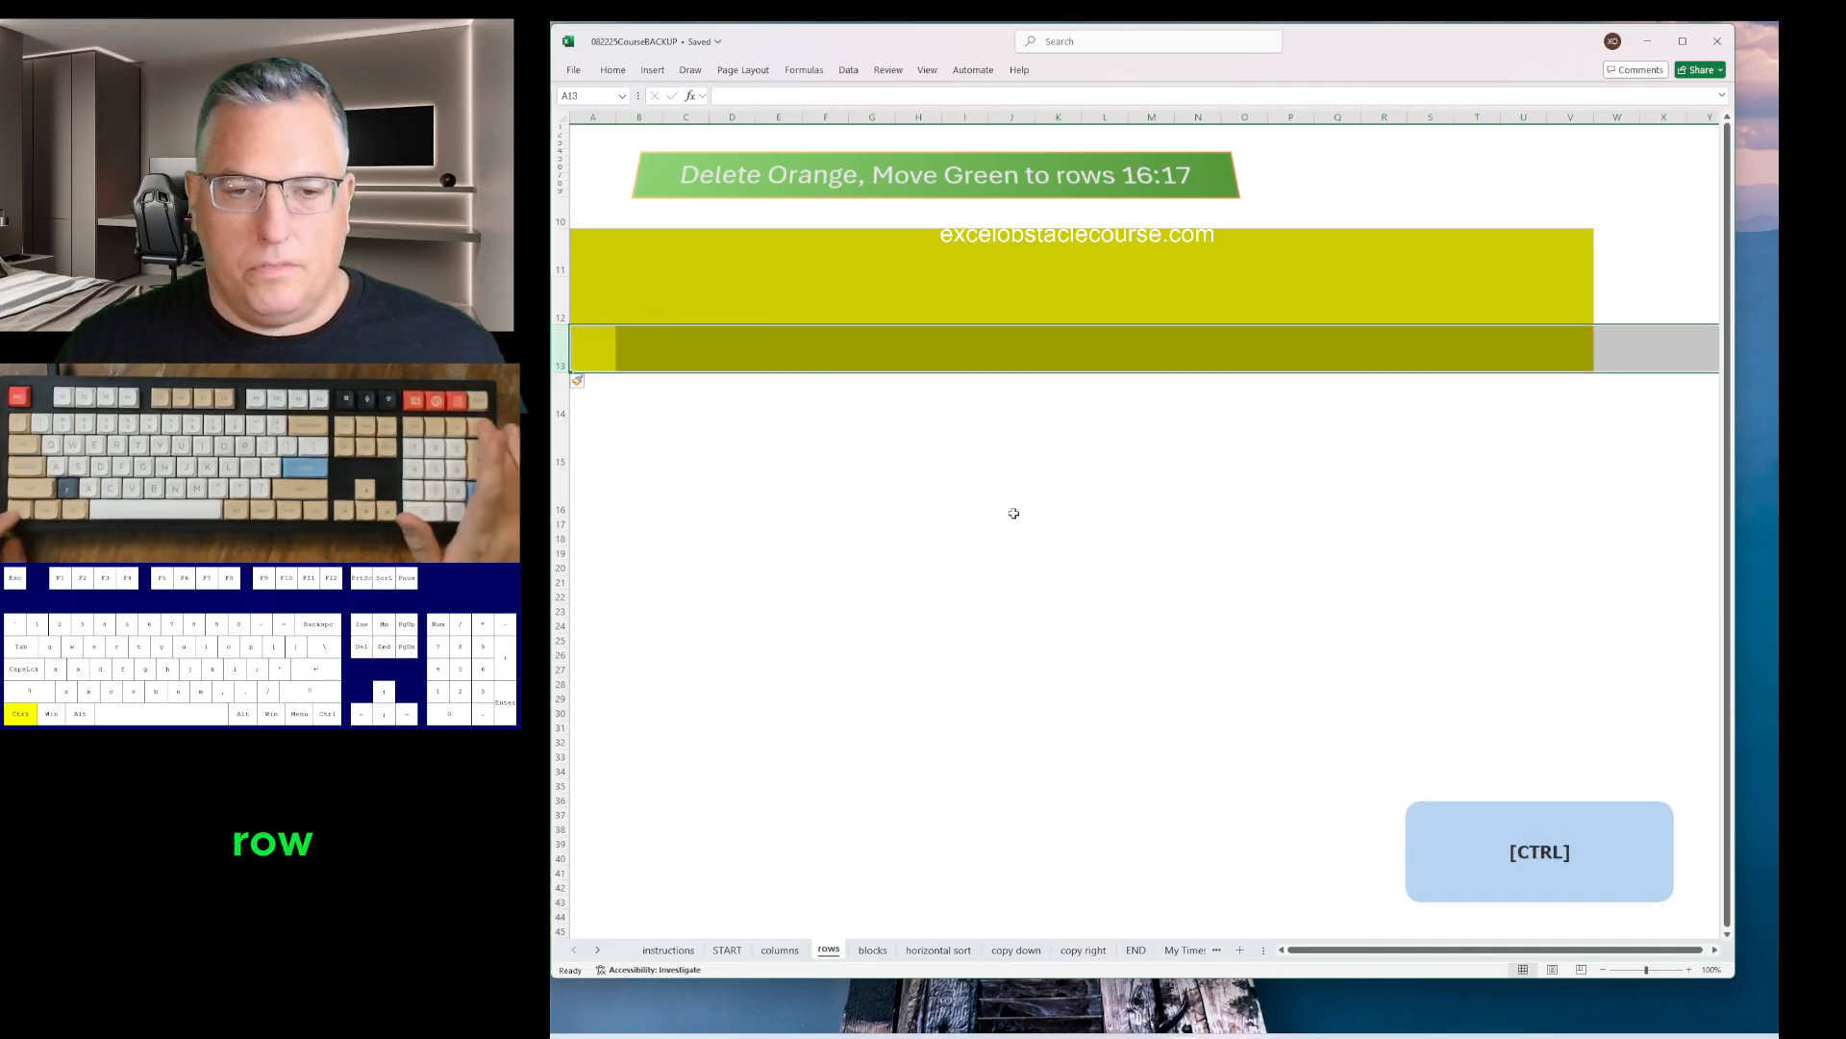
{"action": "key", "text": "ctrl+minus"}
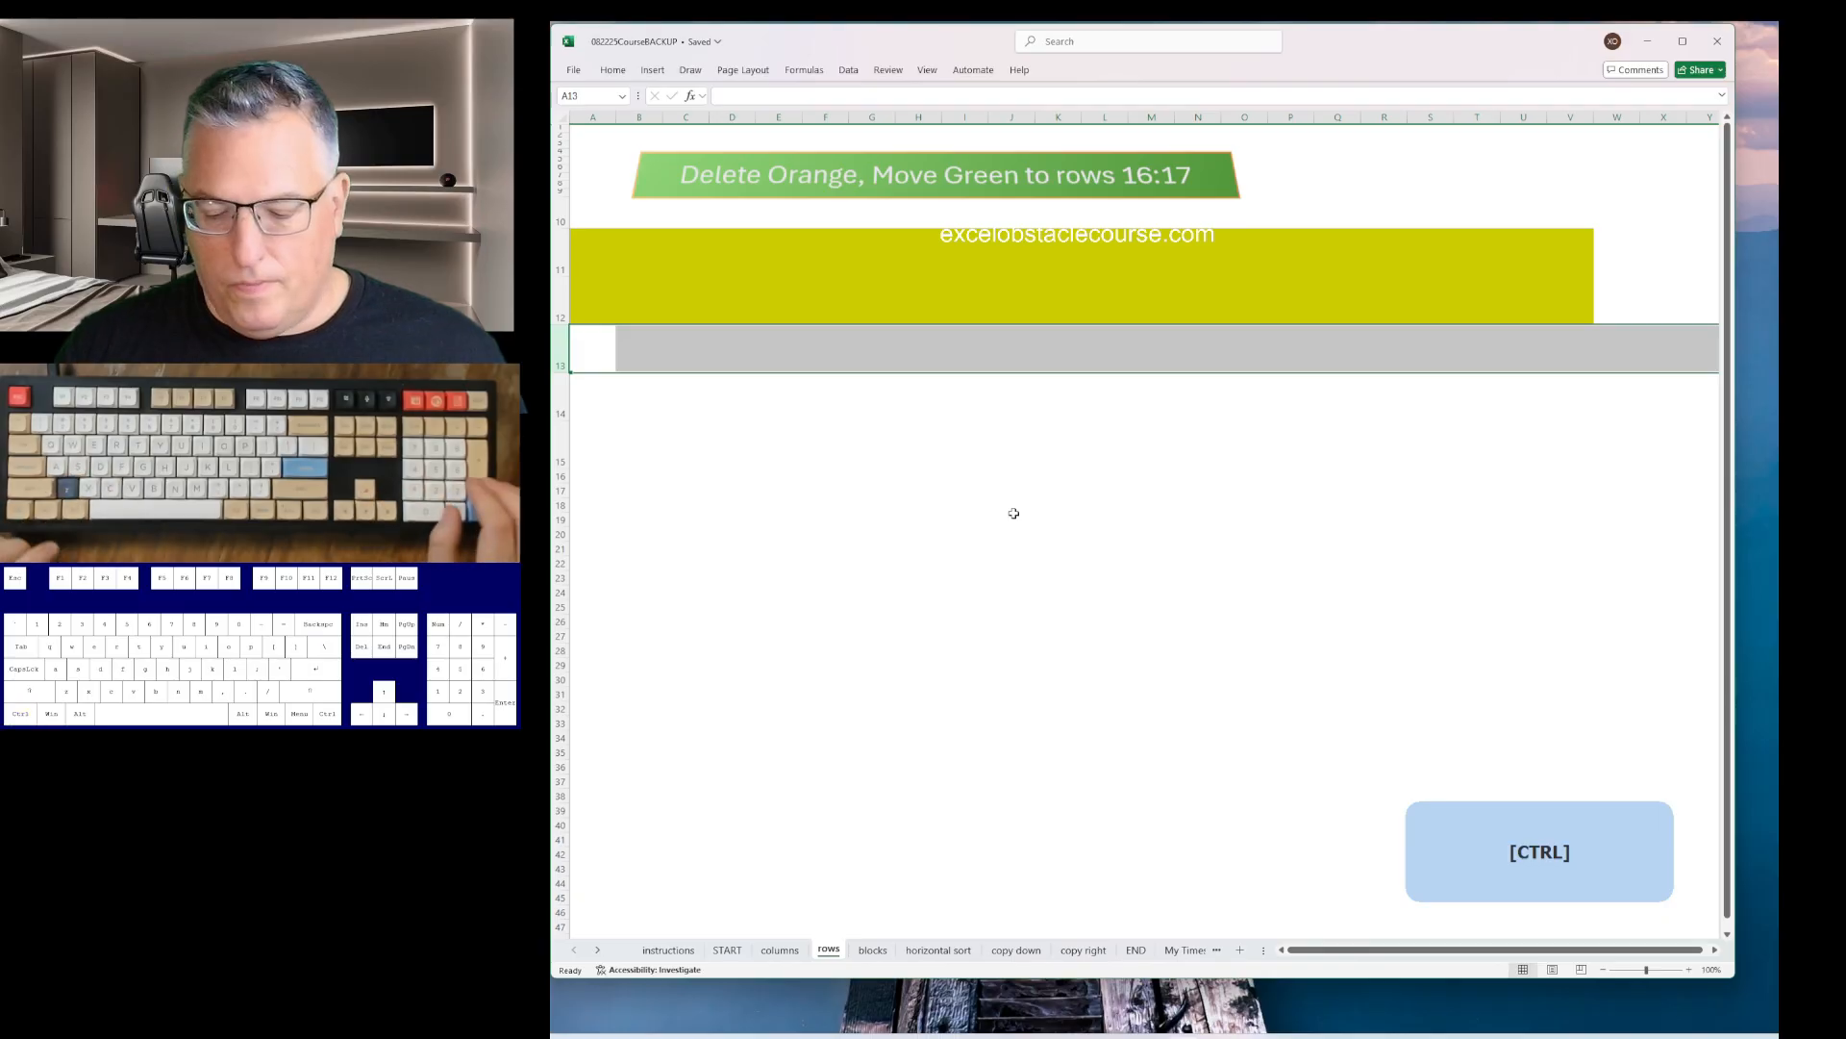
- Insert five entire rows above the green rows to move them to rows 16:17
{"action": "key", "text": "Up"}
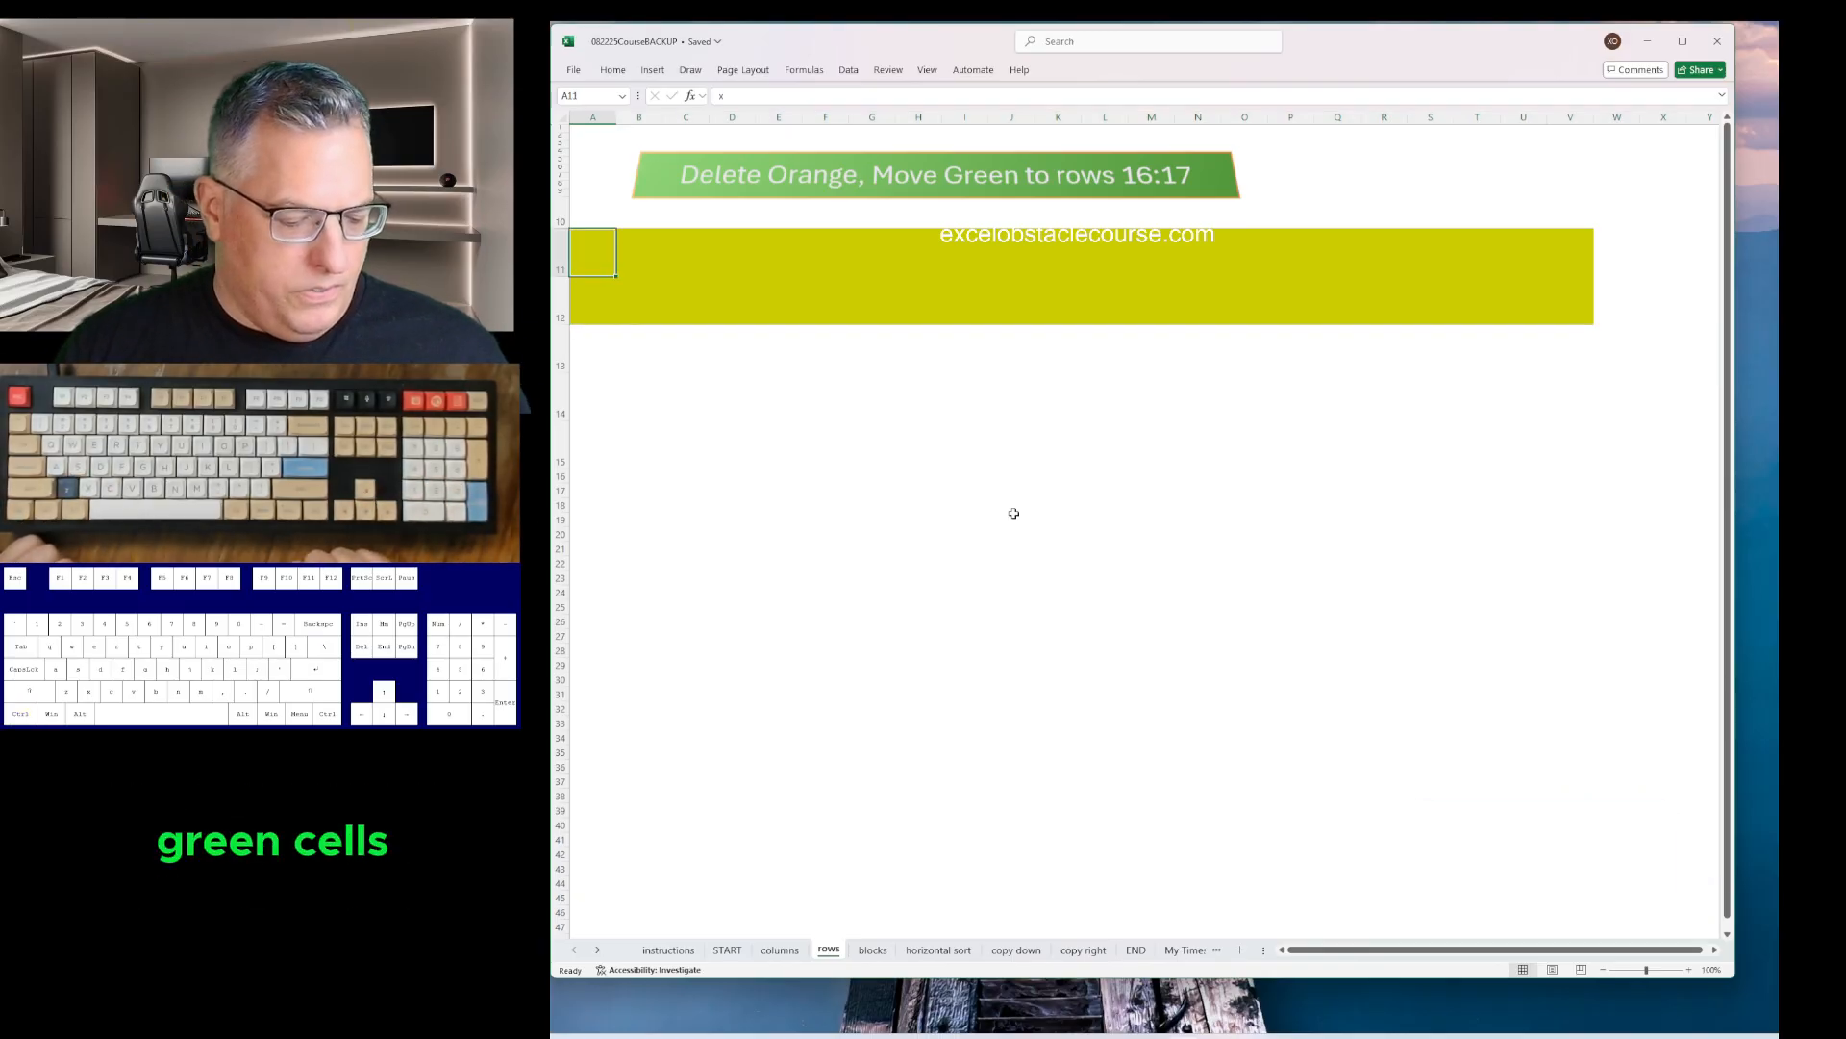
{"action": "key", "text": "shift+space"}
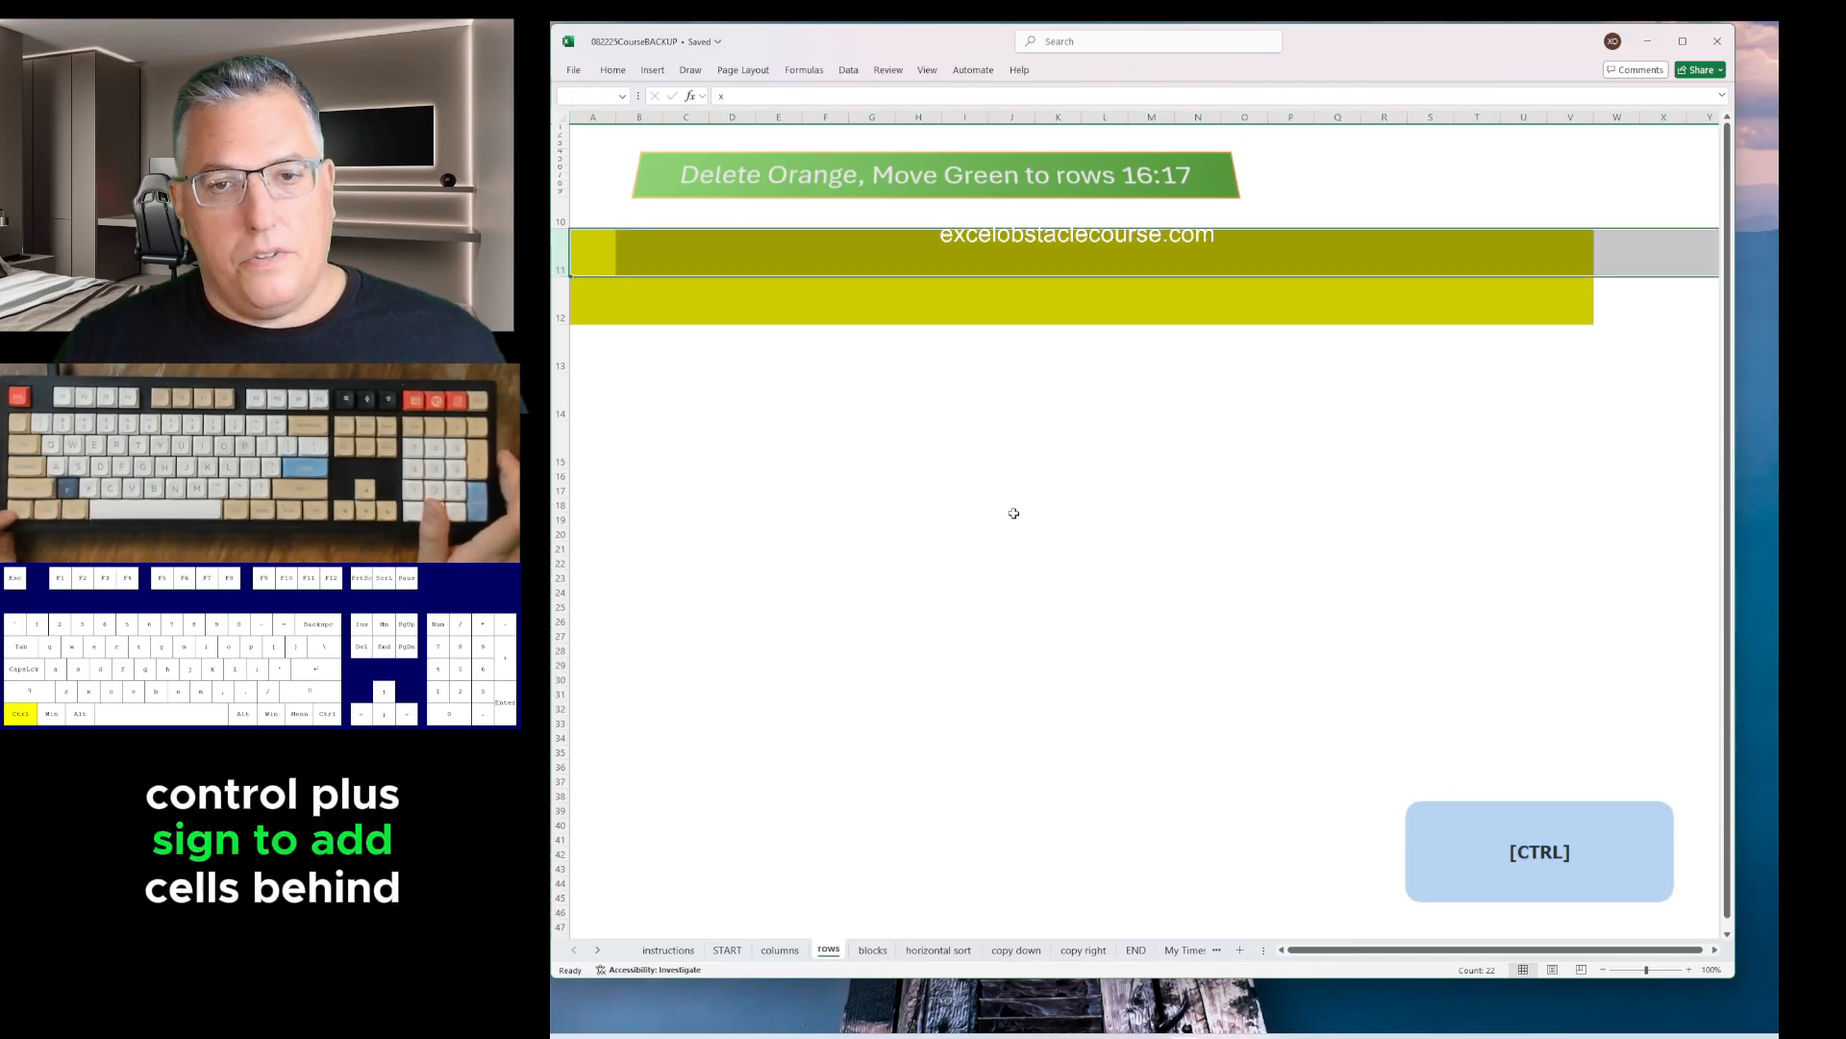
{"action": "key", "text": "ctrl+plus"}
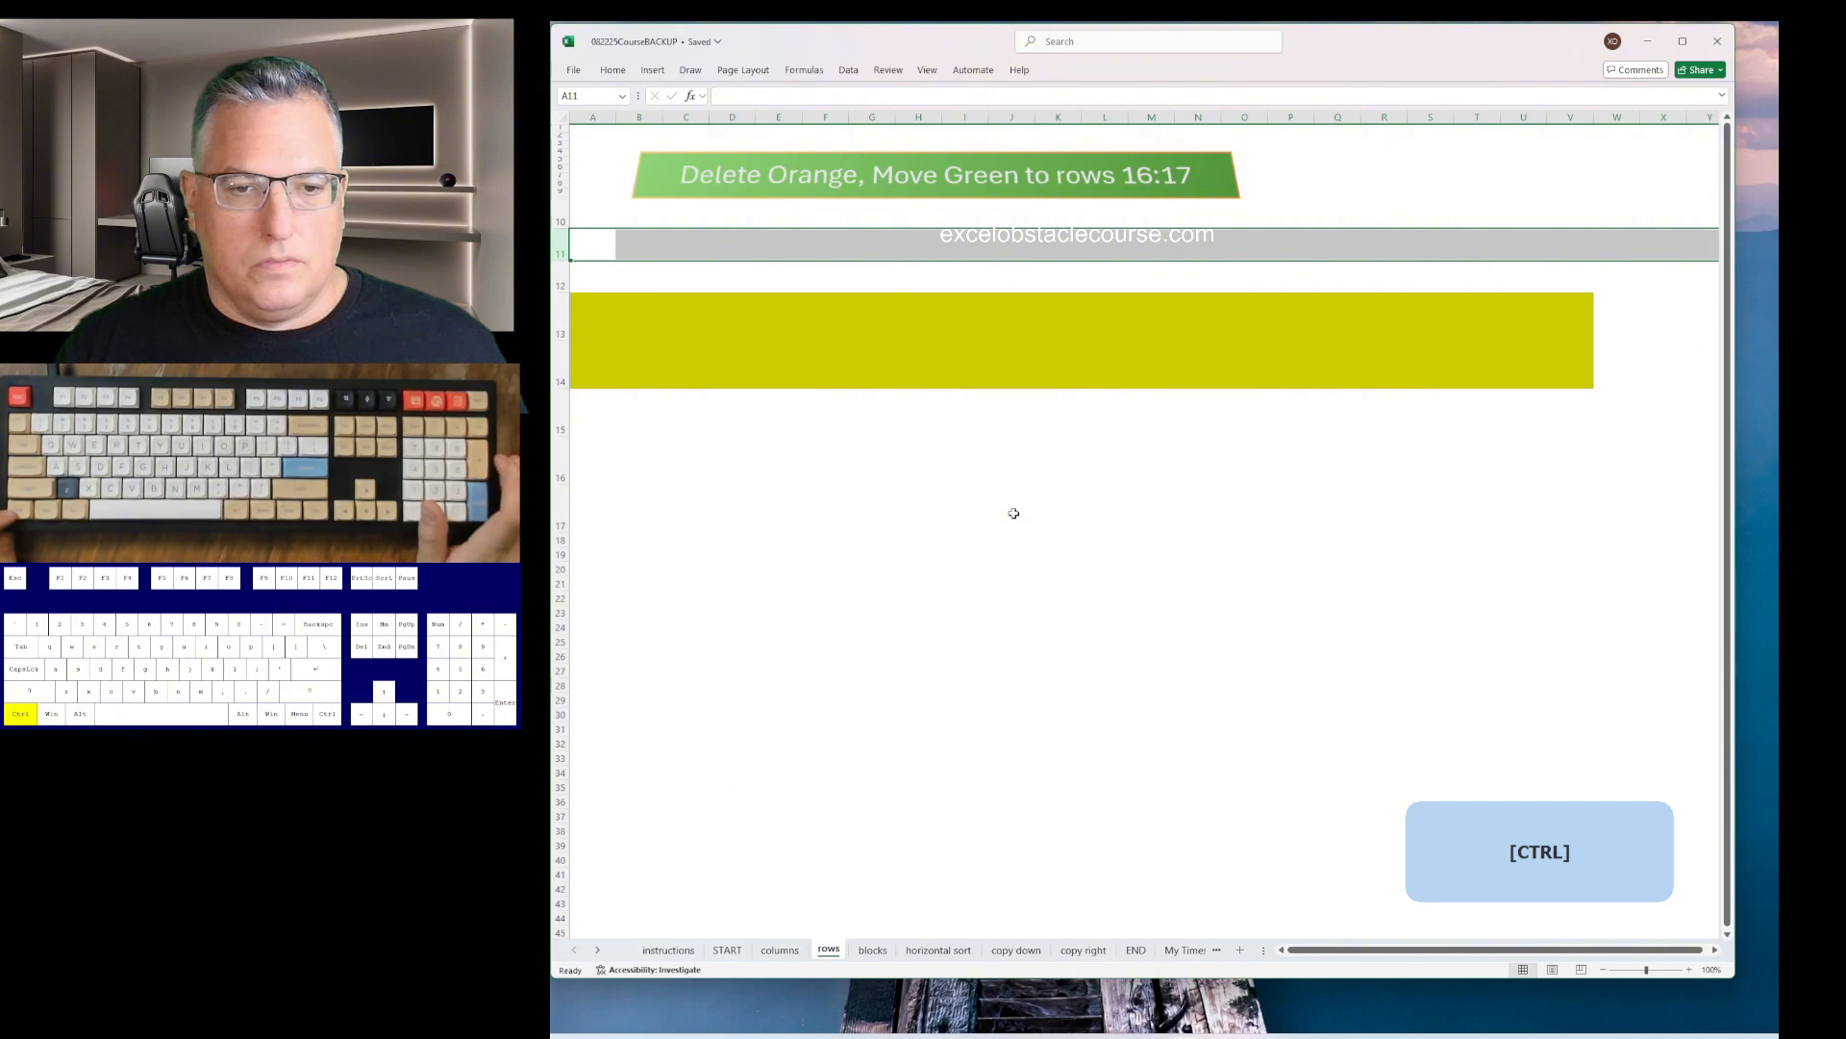
{"action": "key", "text": "ctrl+plus"}
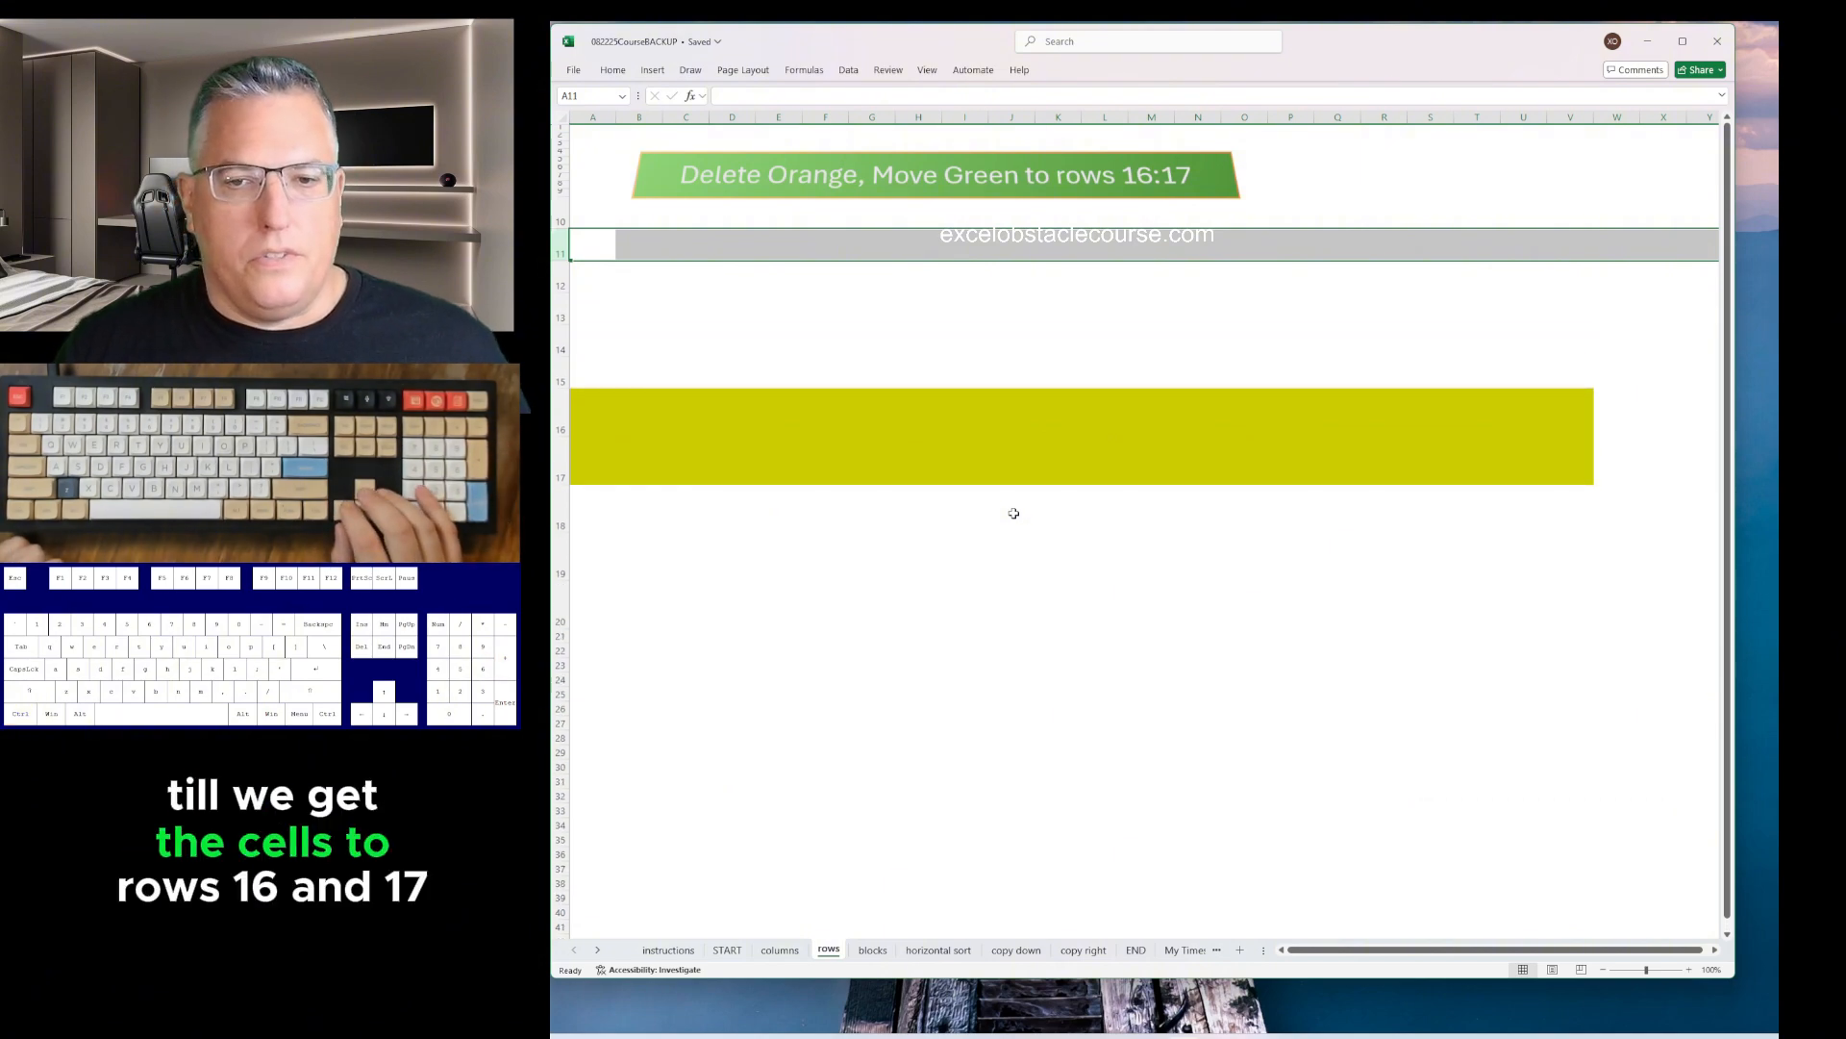
{"action": "key", "text": "Left"}
{"action": "key", "text": "ctrl"}
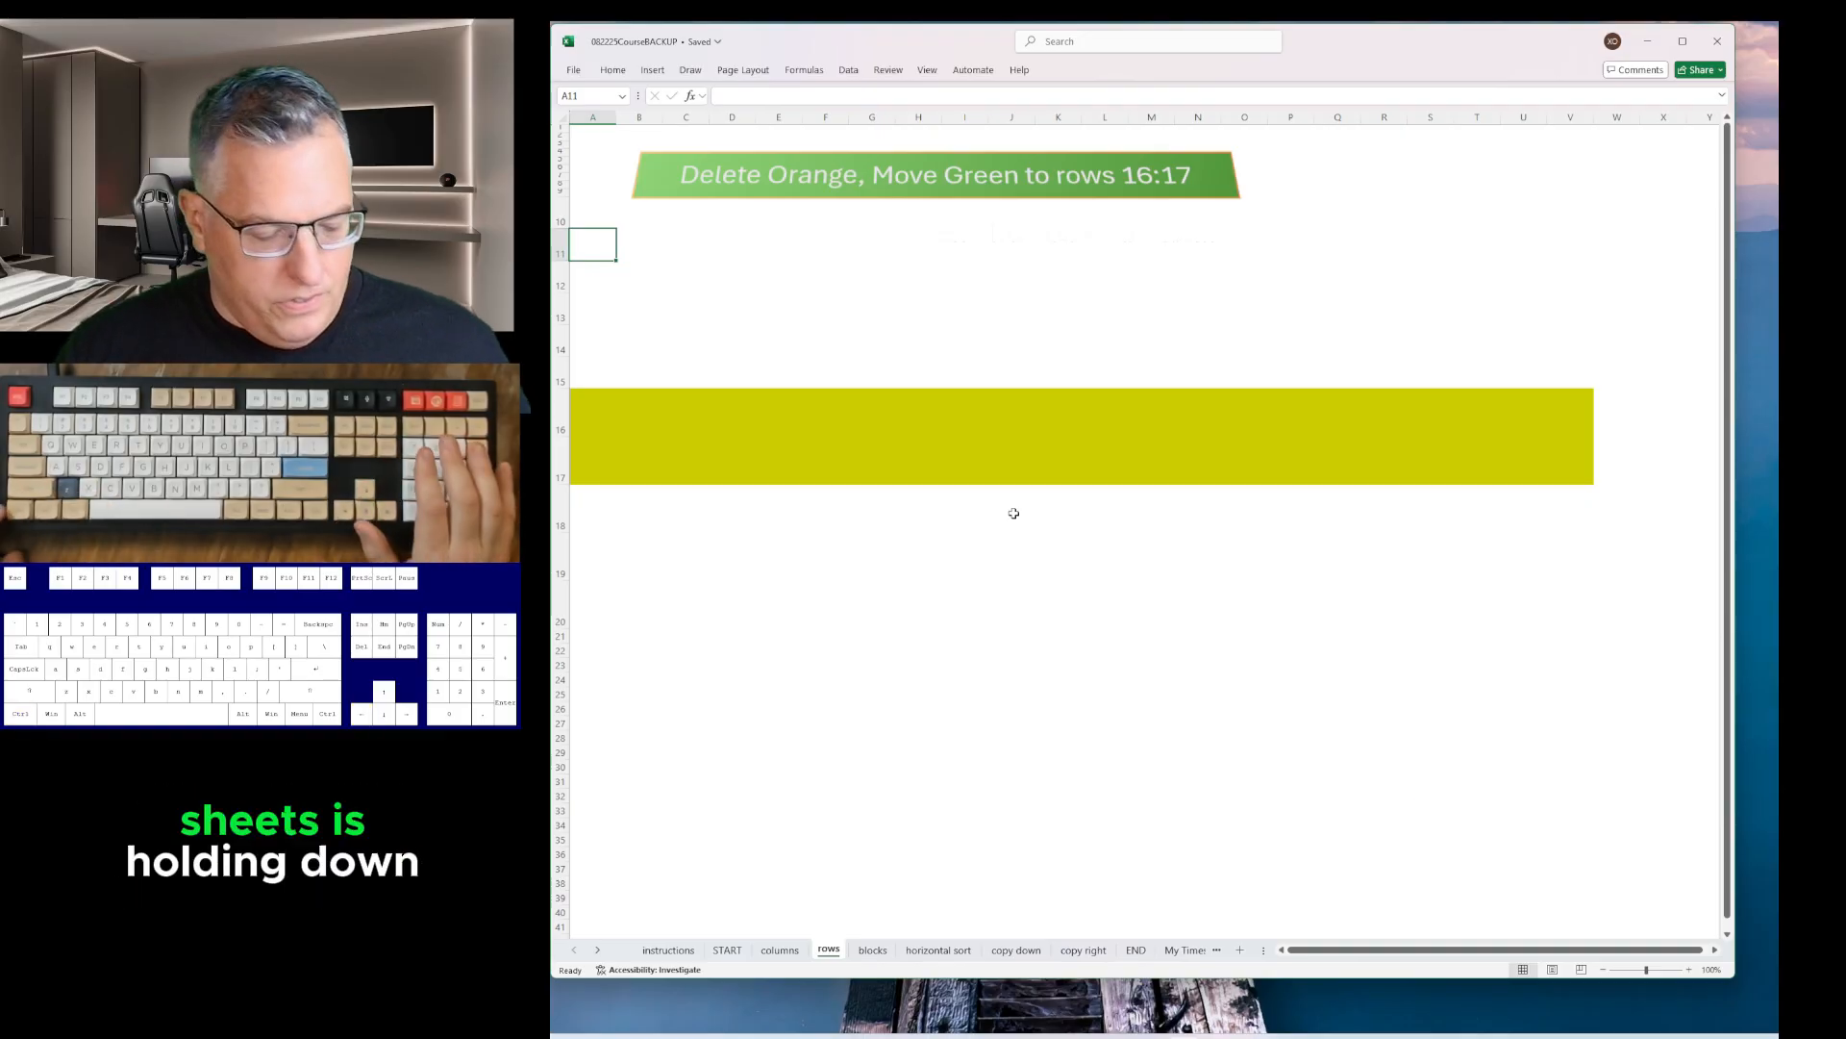
- On the blocks sheet, delete the entire yellow column A beside the red blocks
{"action": "key", "text": "ctrl"}
{"action": "key", "text": "ctrl+Page_Down"}
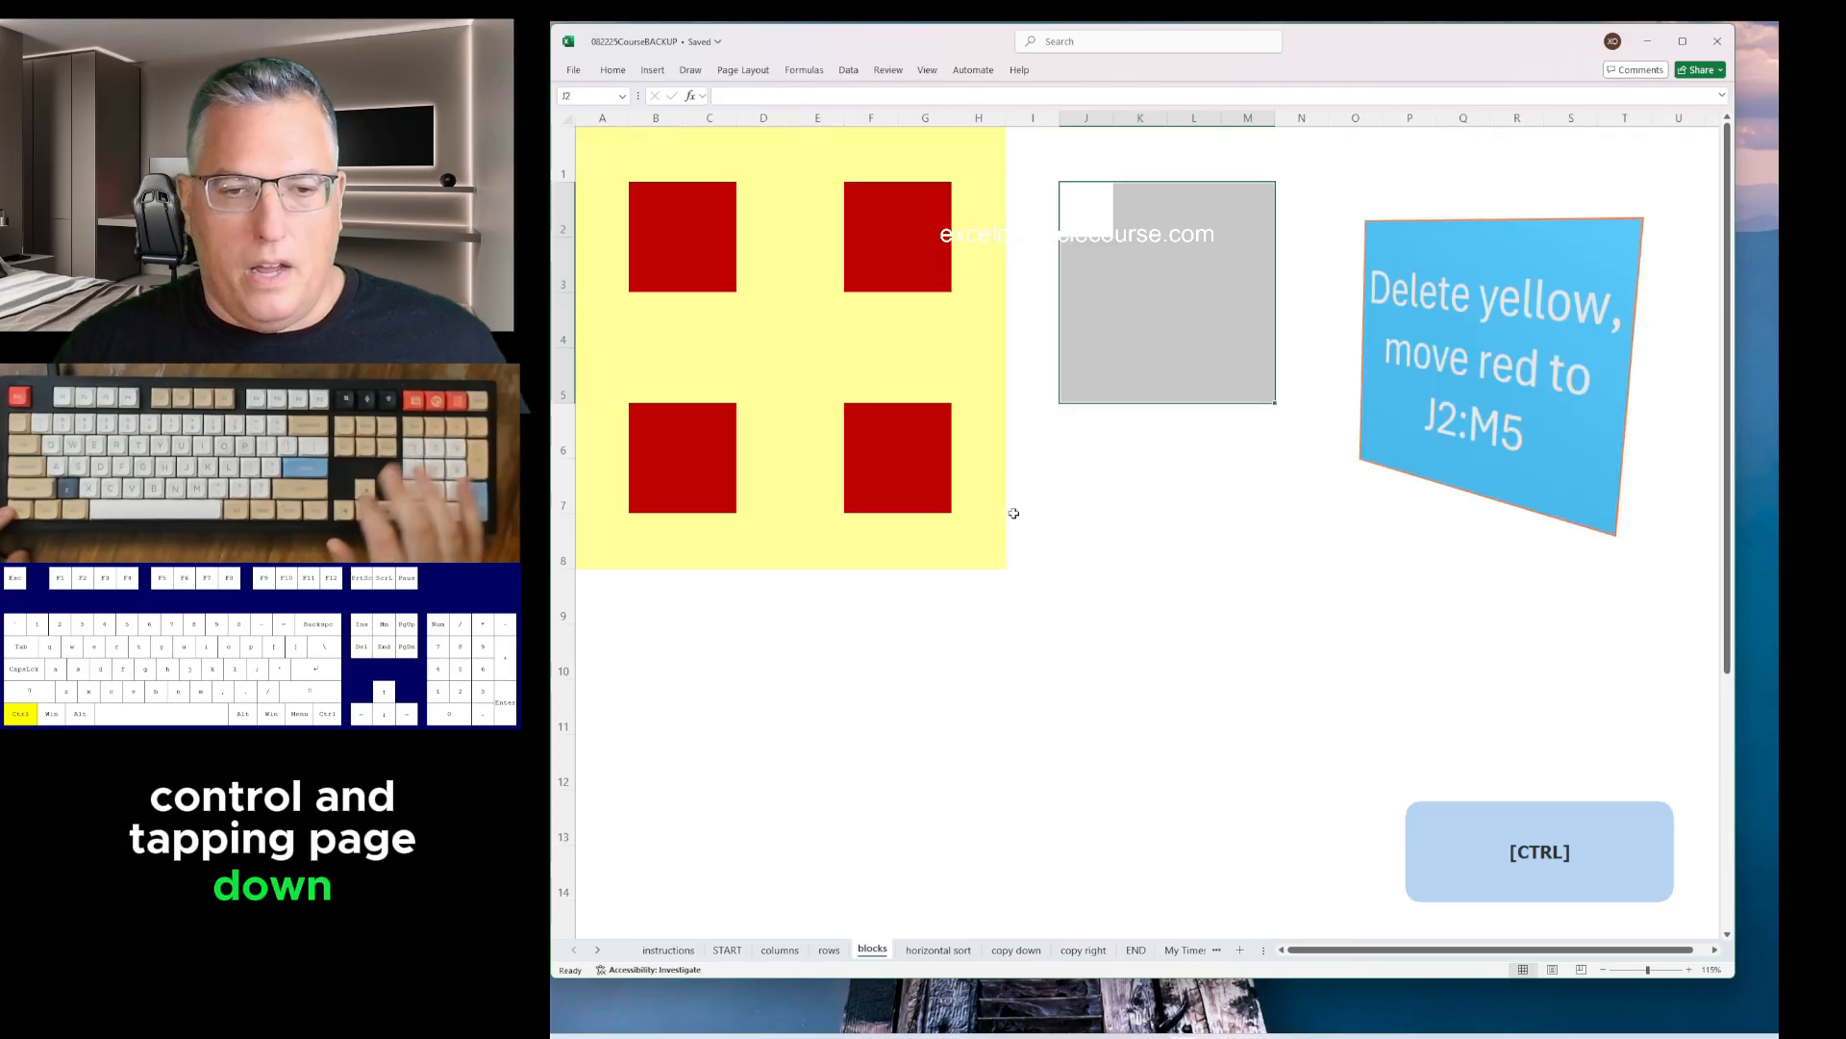
{"action": "key", "text": "ctrl+Page_Up"}
{"action": "key", "text": "ctrl+Page_Down"}
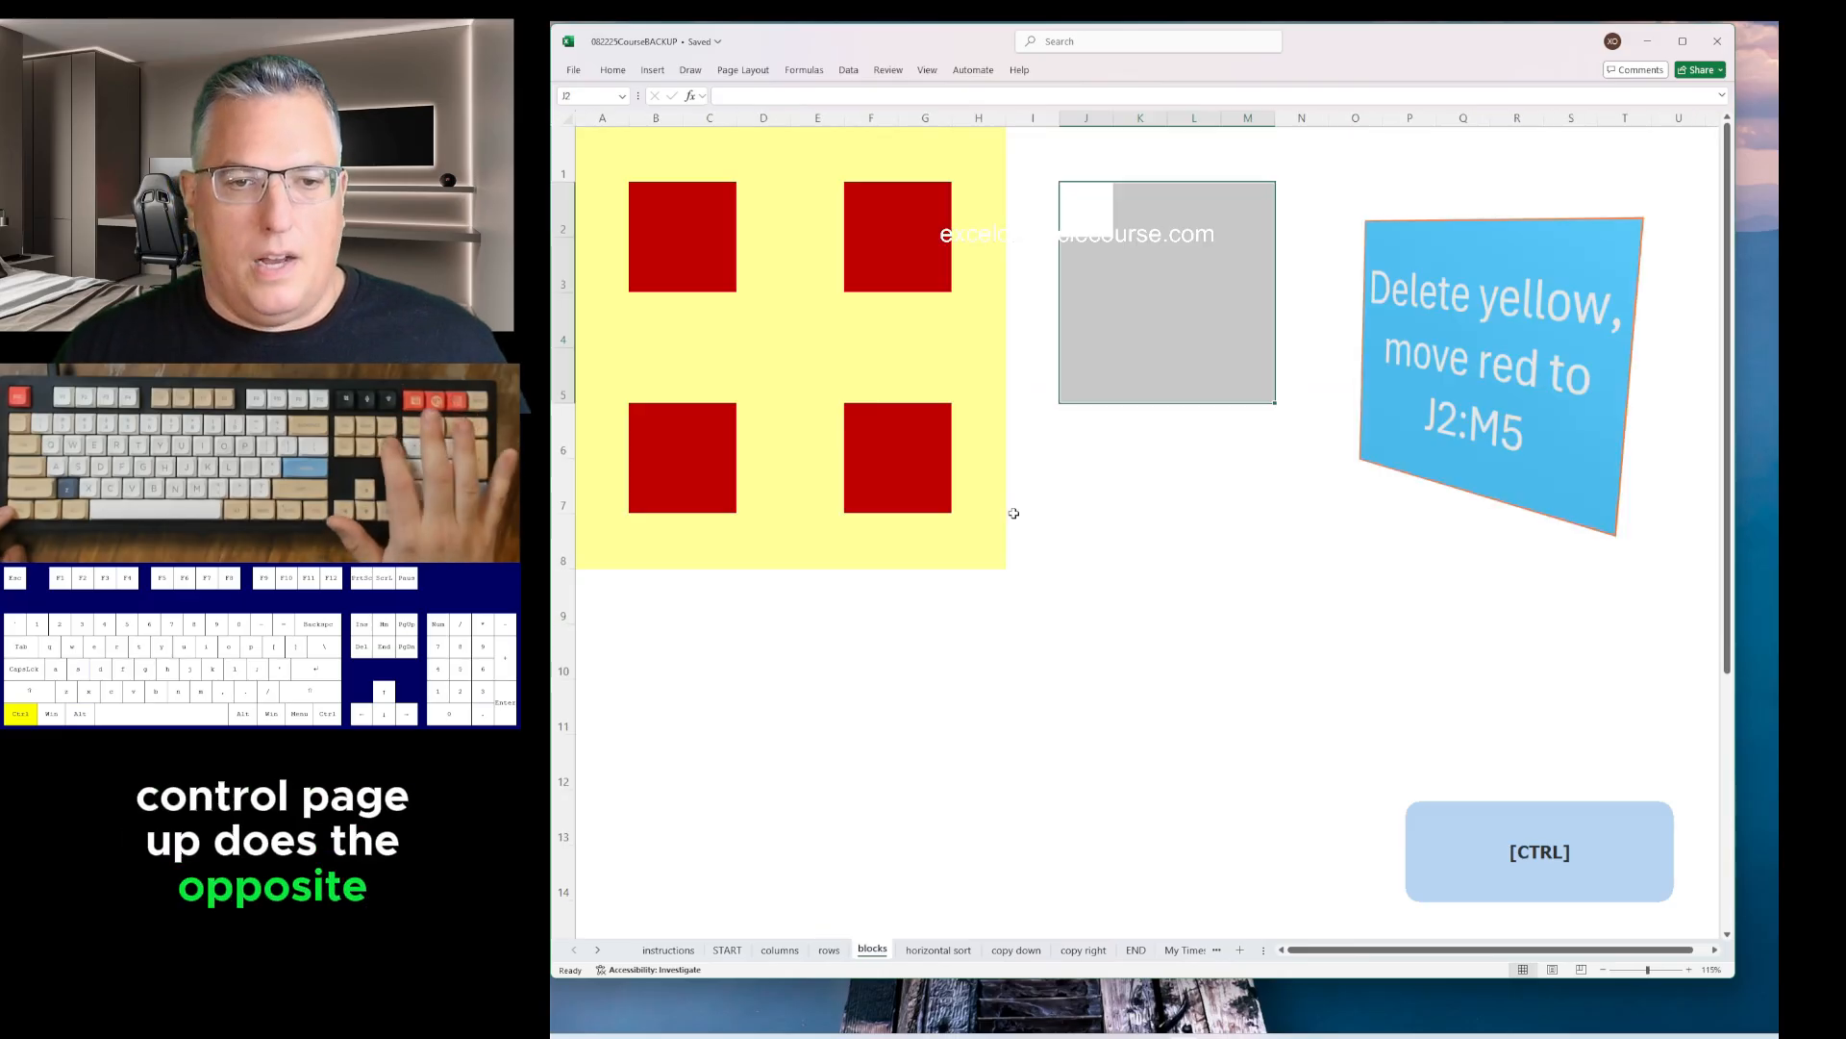
{"action": "key", "text": "Up"}
{"action": "key", "text": "Left"}
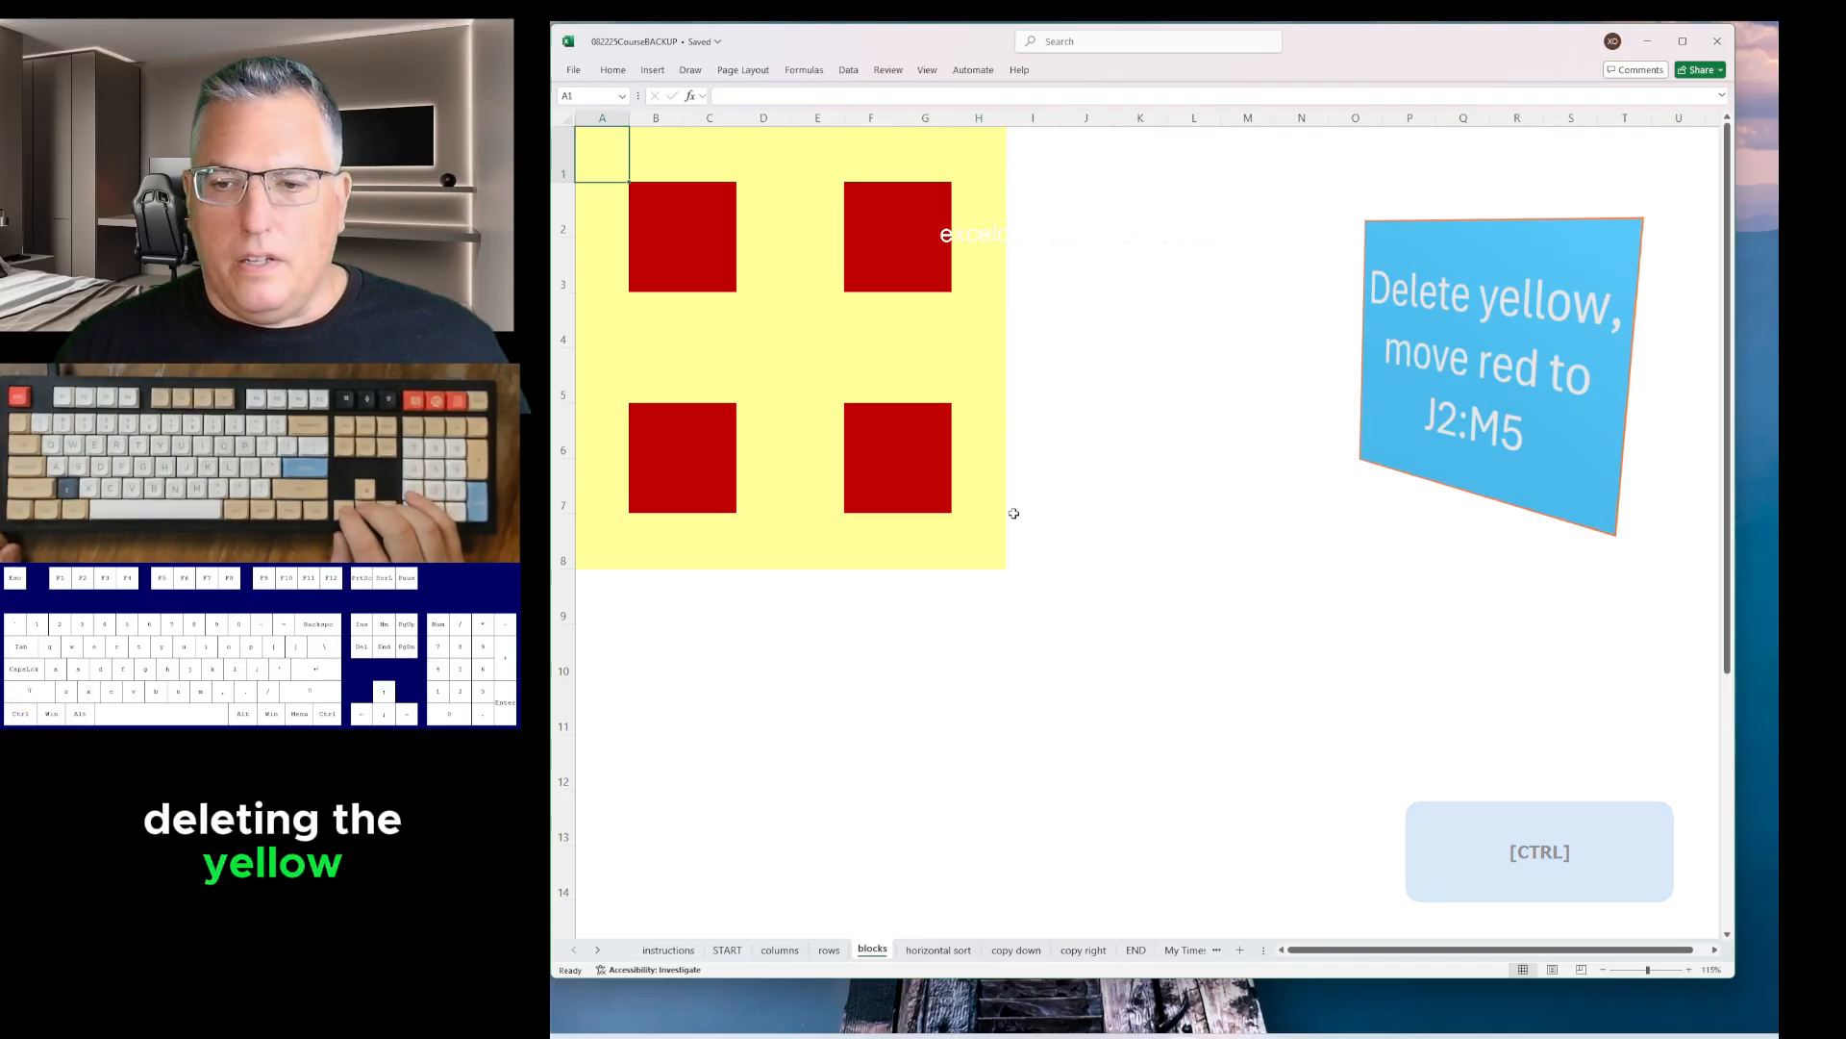
{"action": "key", "text": "ctrl+space"}
{"action": "key", "text": "ctrl+minus"}
- Delete the two entire yellow columns C:D between the red blocks
{"action": "key", "text": "Right"}
{"action": "key", "text": "Right"}
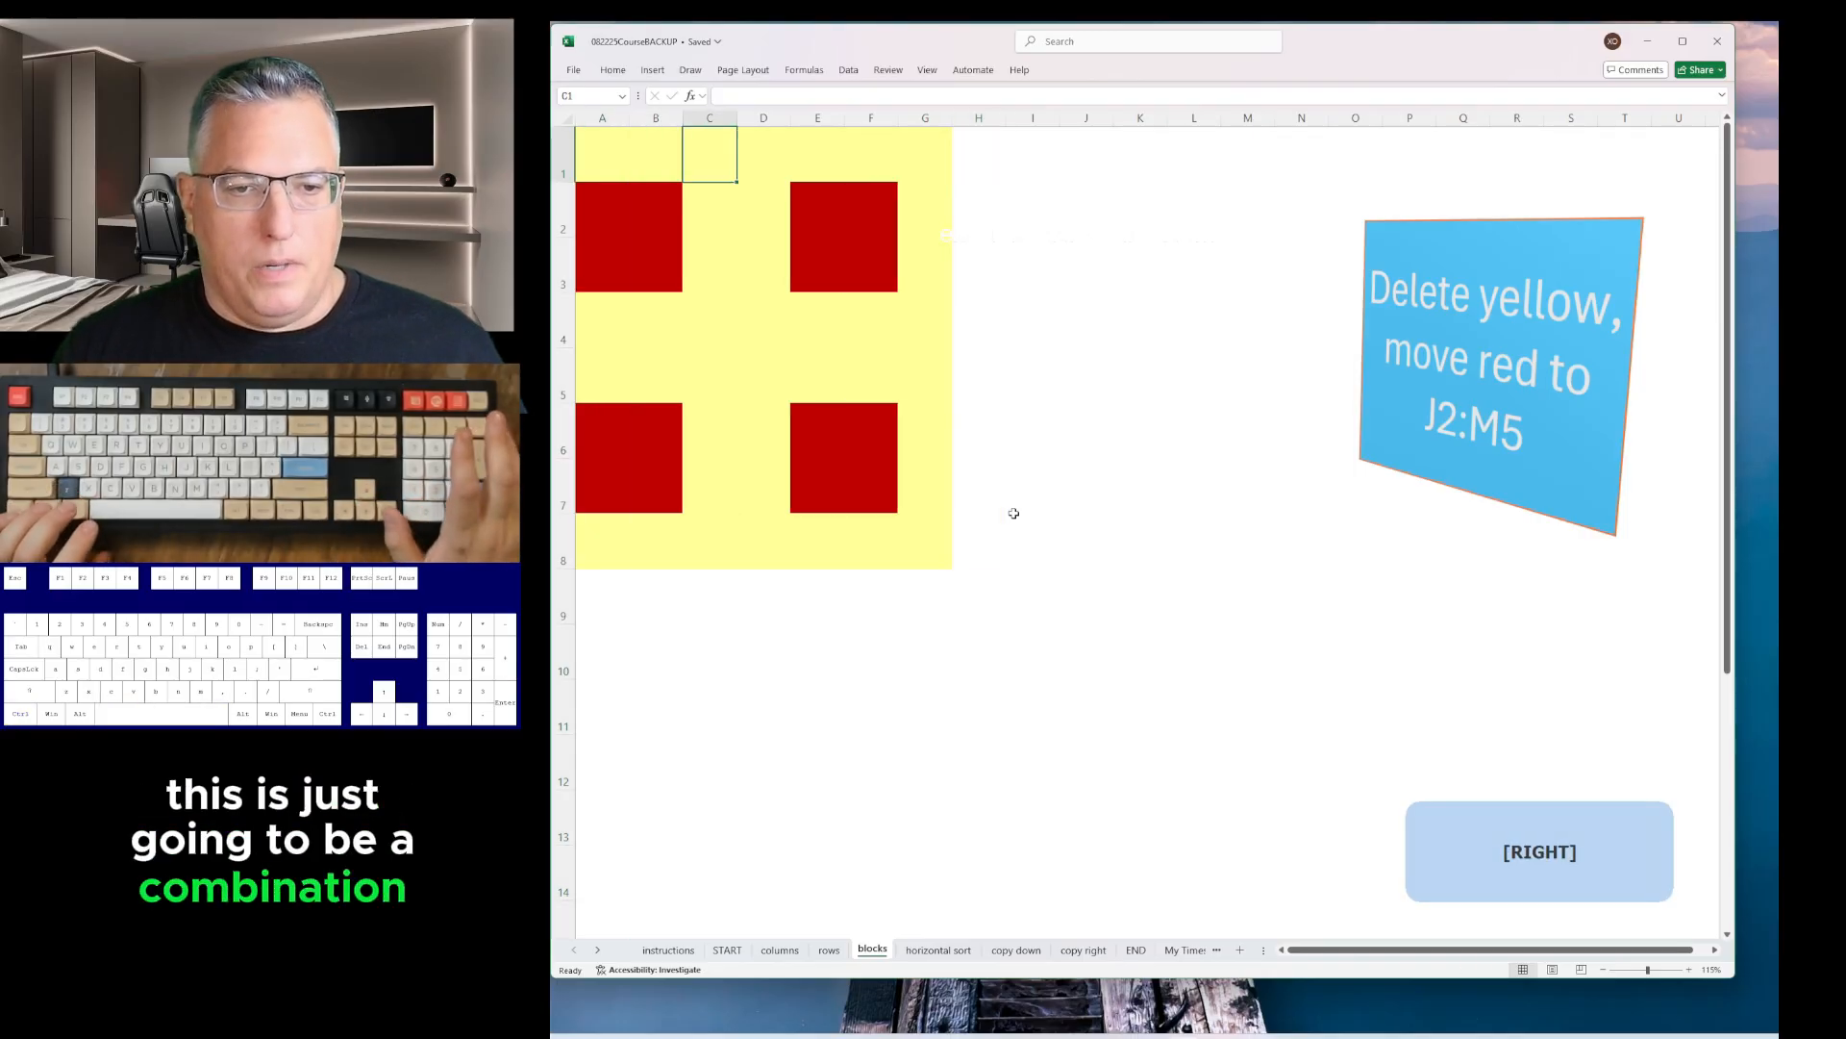
{"action": "key", "text": "ctrl+space"}
{"action": "key", "text": "ctrl+minus"}
{"action": "key", "text": "ctrl+minus"}
- Delete the remaining yellow column E beside the joined red blocks
{"action": "key", "text": "Right"}
{"action": "key", "text": "Right"}
{"action": "key", "text": "ctrl+space"}
{"action": "key", "text": "ctrl+minus"}
- Delete the entire yellow row 1 and the two yellow rows between the red blocks
{"action": "key", "text": "shift+space"}
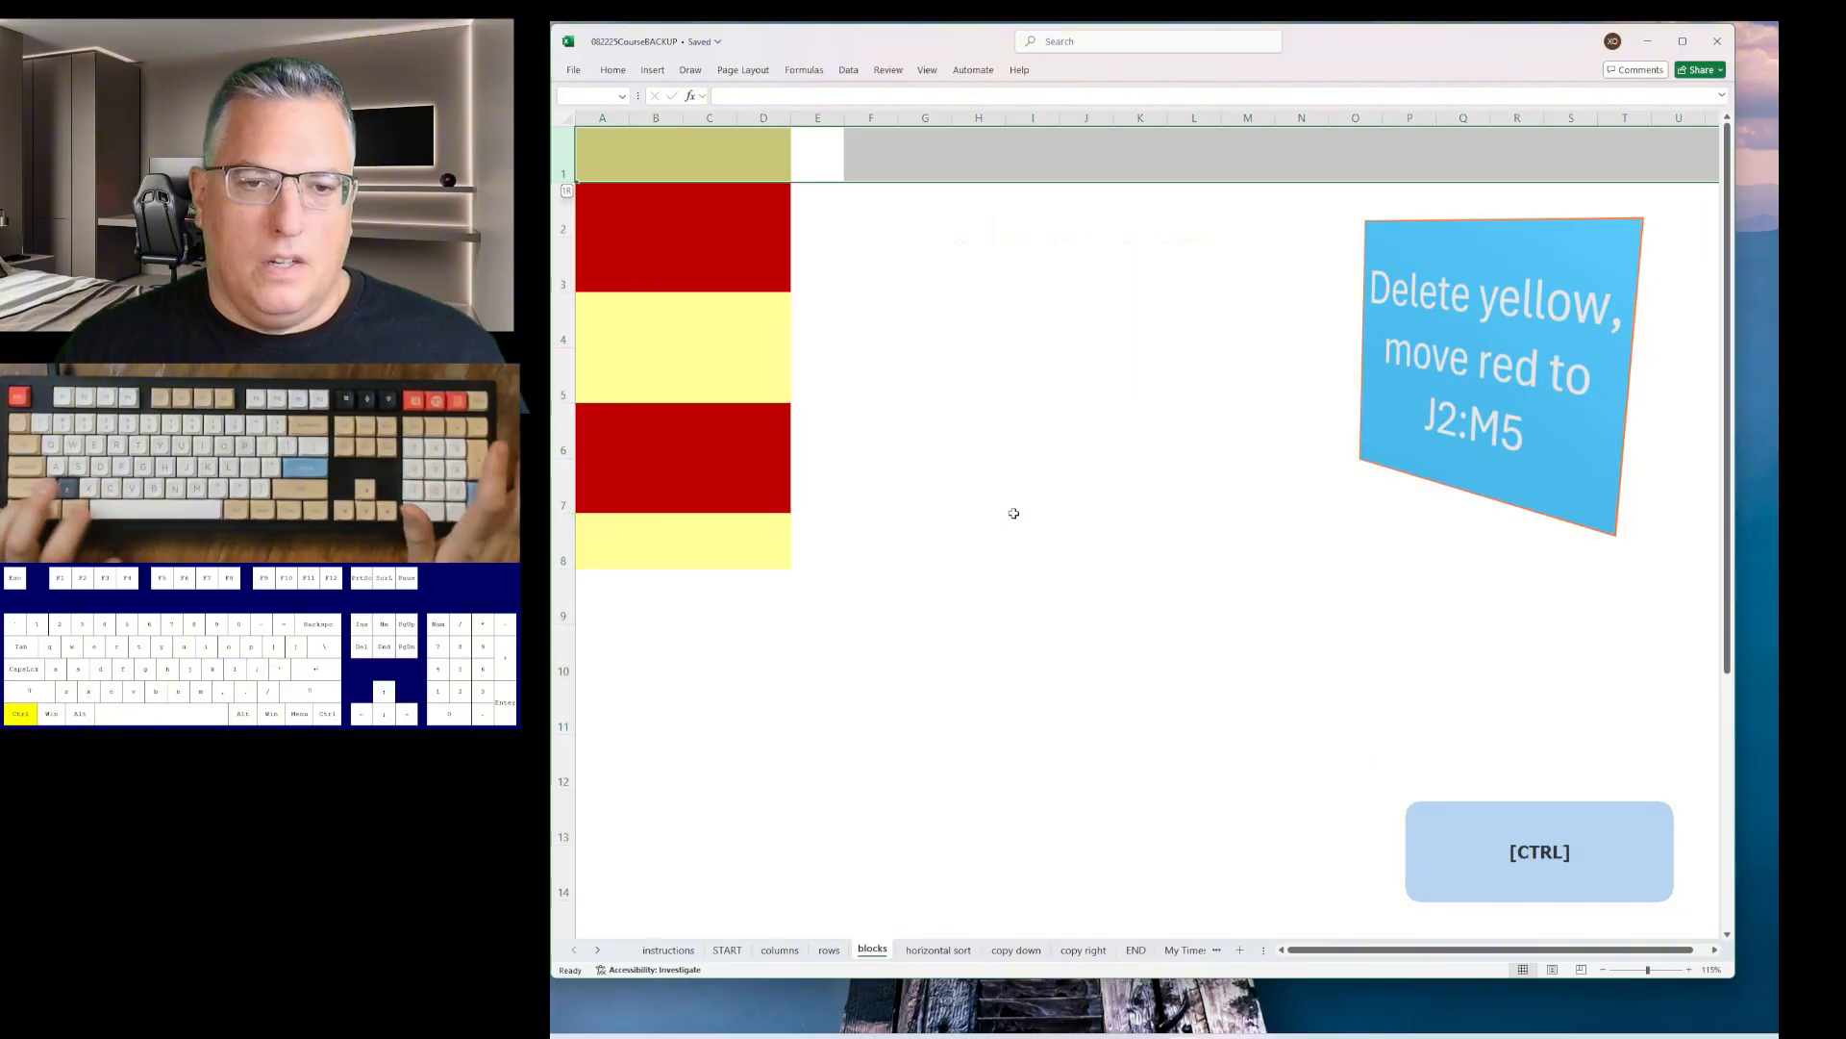
{"action": "key", "text": "ctrl+minus"}
{"action": "key", "text": "Down"}
{"action": "key", "text": "Down"}
{"action": "key", "text": "shift+space"}
{"action": "key", "text": "ctrl+minus"}
- Delete the entire yellow row 5 beneath the red block
{"action": "key", "text": "Down"}
{"action": "key", "text": "Down"}
{"action": "key", "text": "shift+space"}
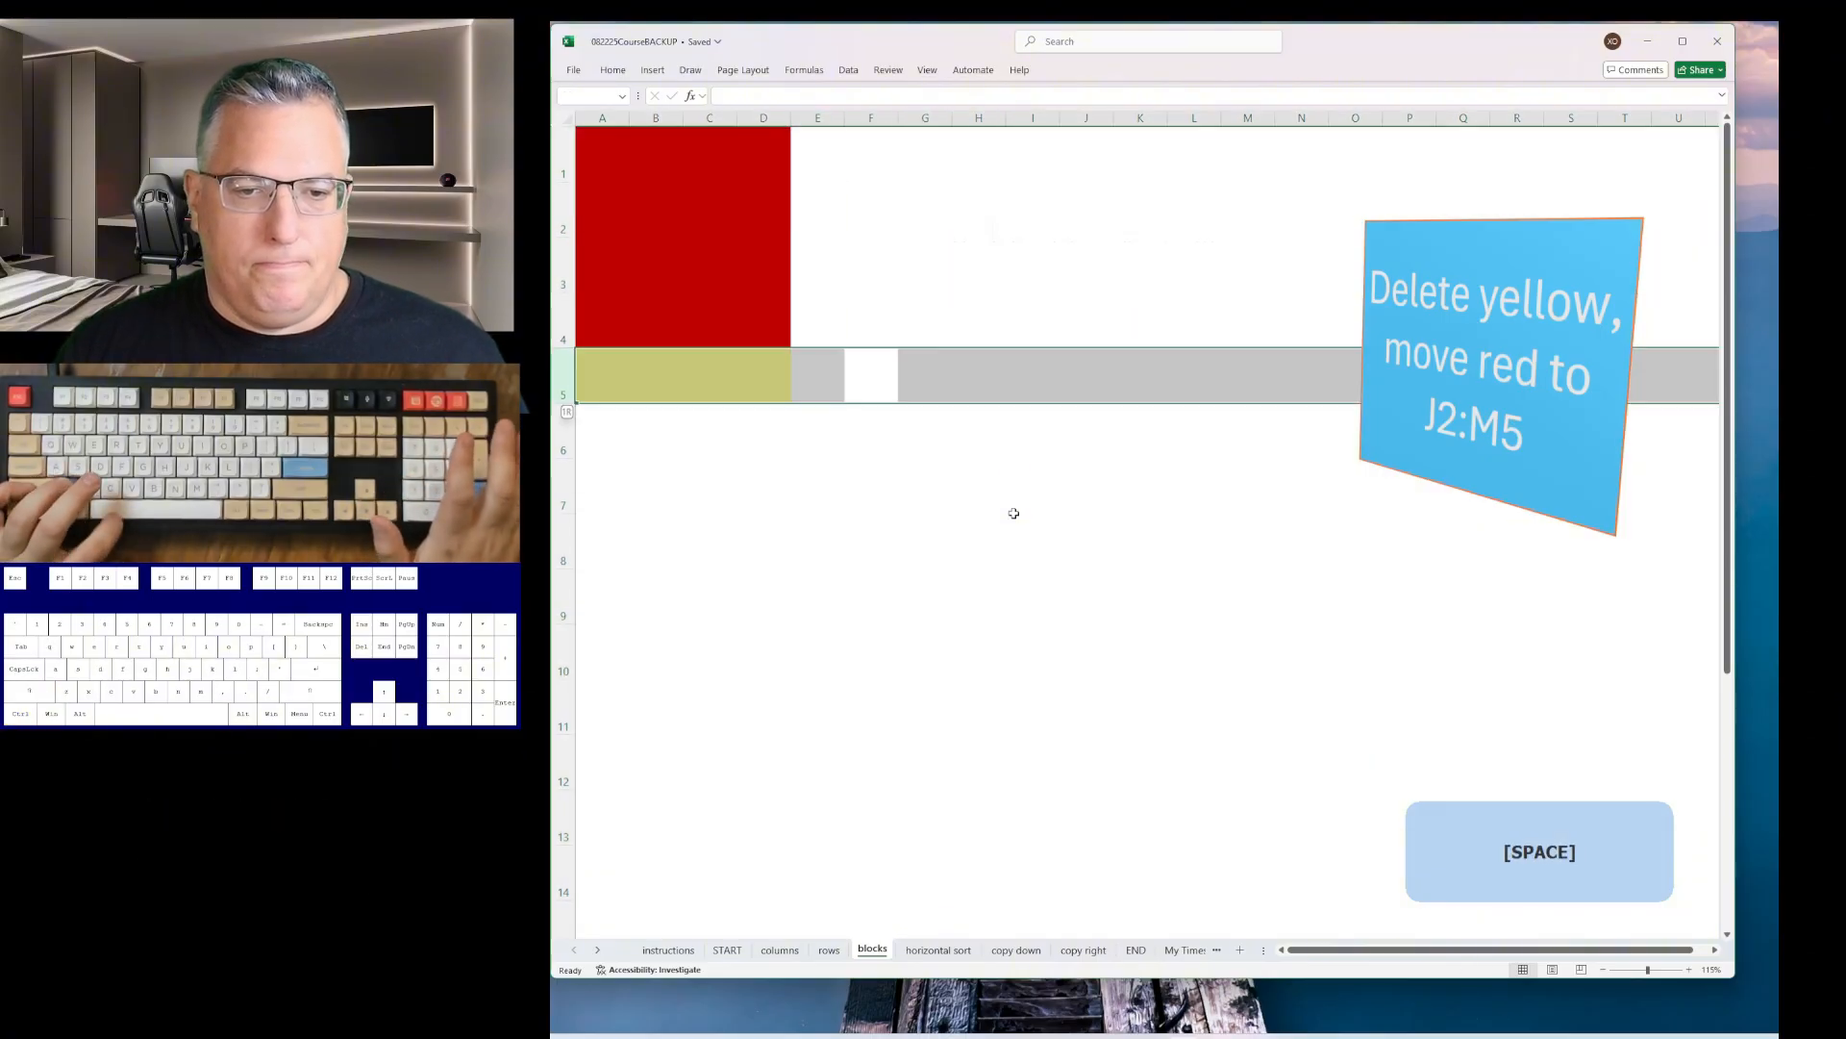
{"action": "key", "text": "ctrl+minus"}
- Insert nine entire columns before the red block so that it occupies columns J:M
{"action": "key", "text": "ctrl+Left"}
{"action": "key", "text": "ctrl+space"}
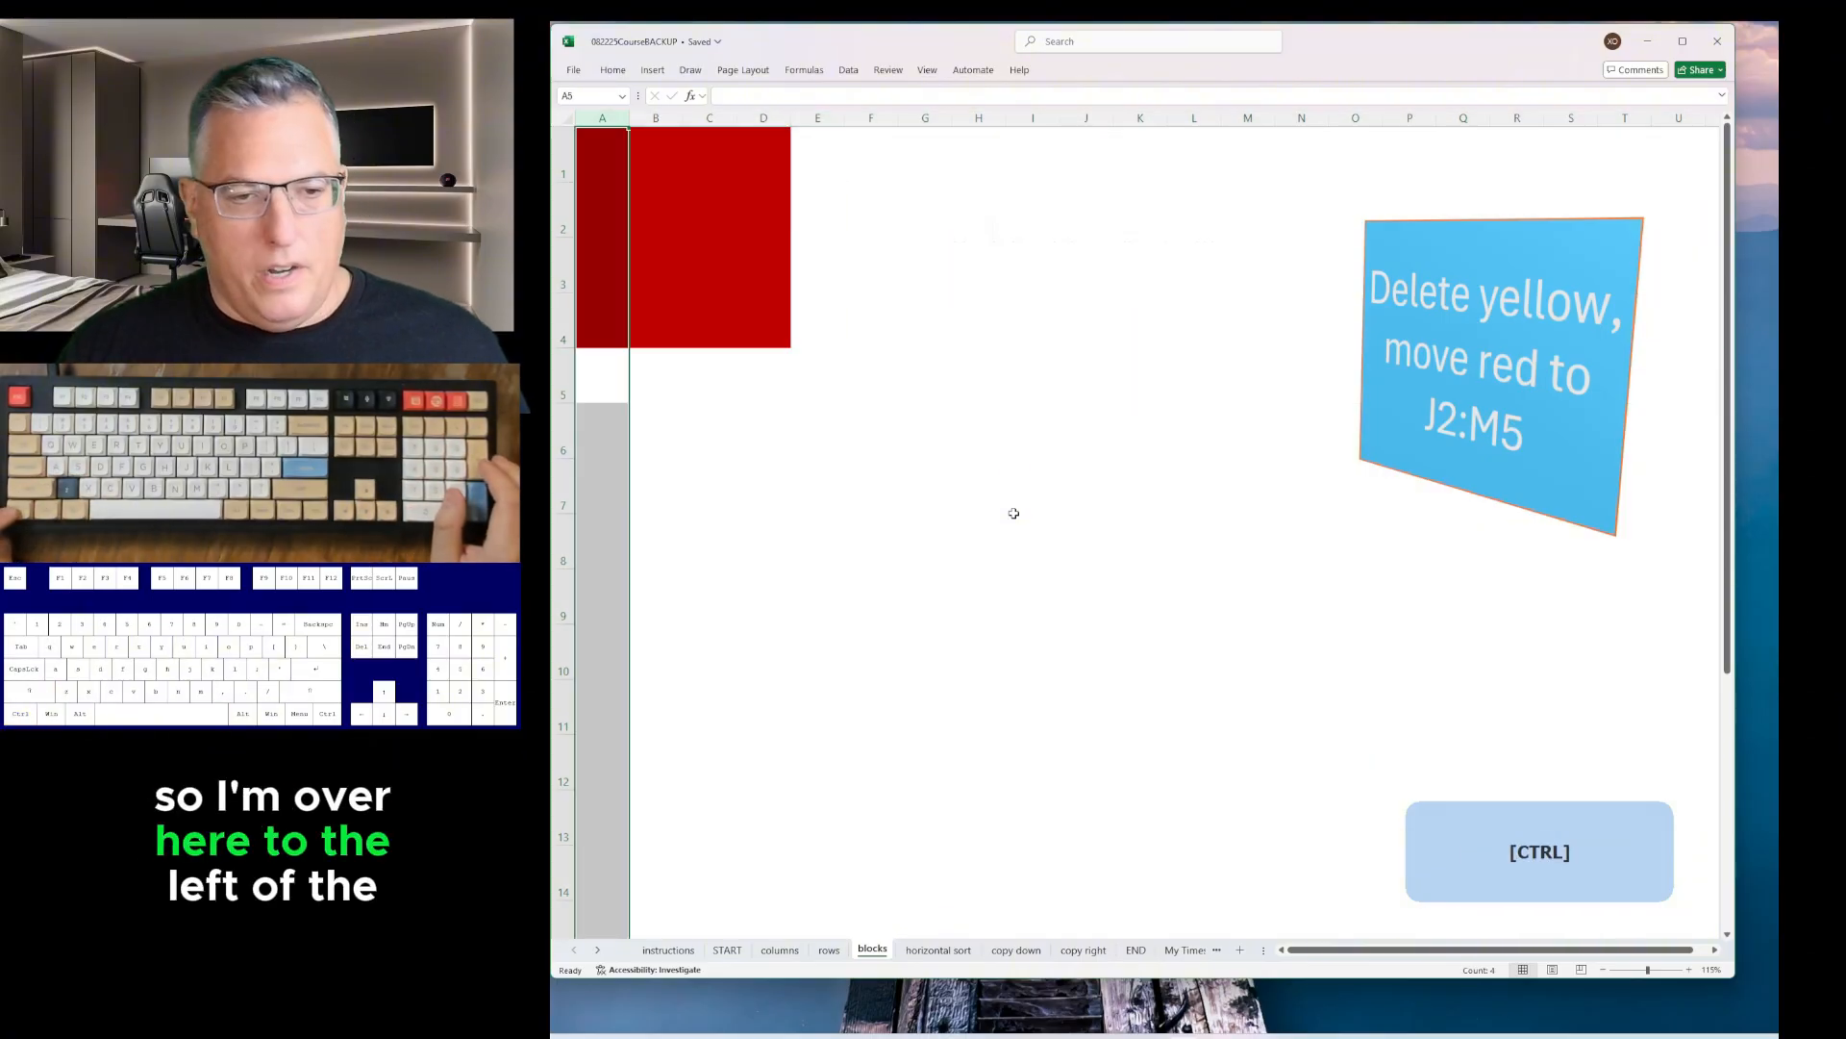
{"action": "key", "text": "ctrl+plus"}
{"action": "key", "text": "ctrl+plus"}
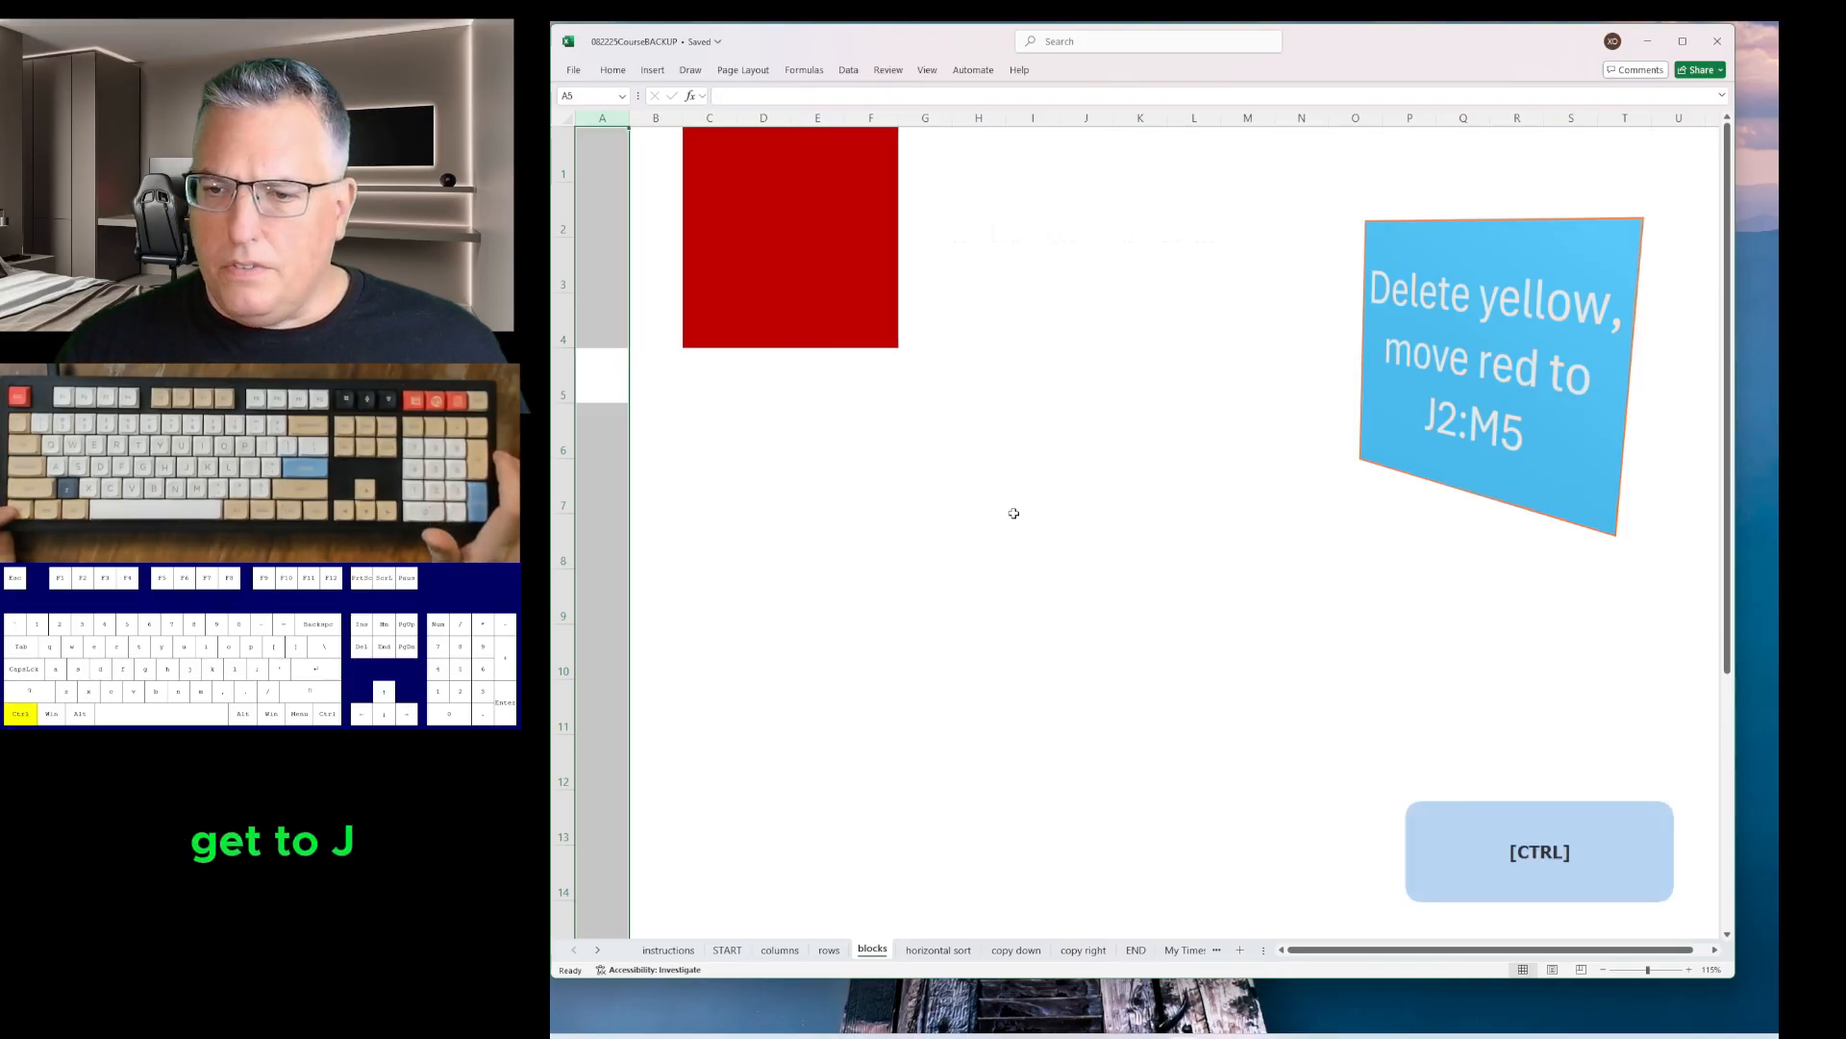
{"action": "key", "text": "ctrl+plus"}
{"action": "key", "text": "ctrl+plus"}
{"action": "key", "text": "ctrl+plus"}
{"action": "key", "text": "ctrl+plus"}
{"action": "key", "text": "ctrl+plus"}
{"action": "key", "text": "ctrl+plus"}
{"action": "key", "text": "ctrl+plus"}
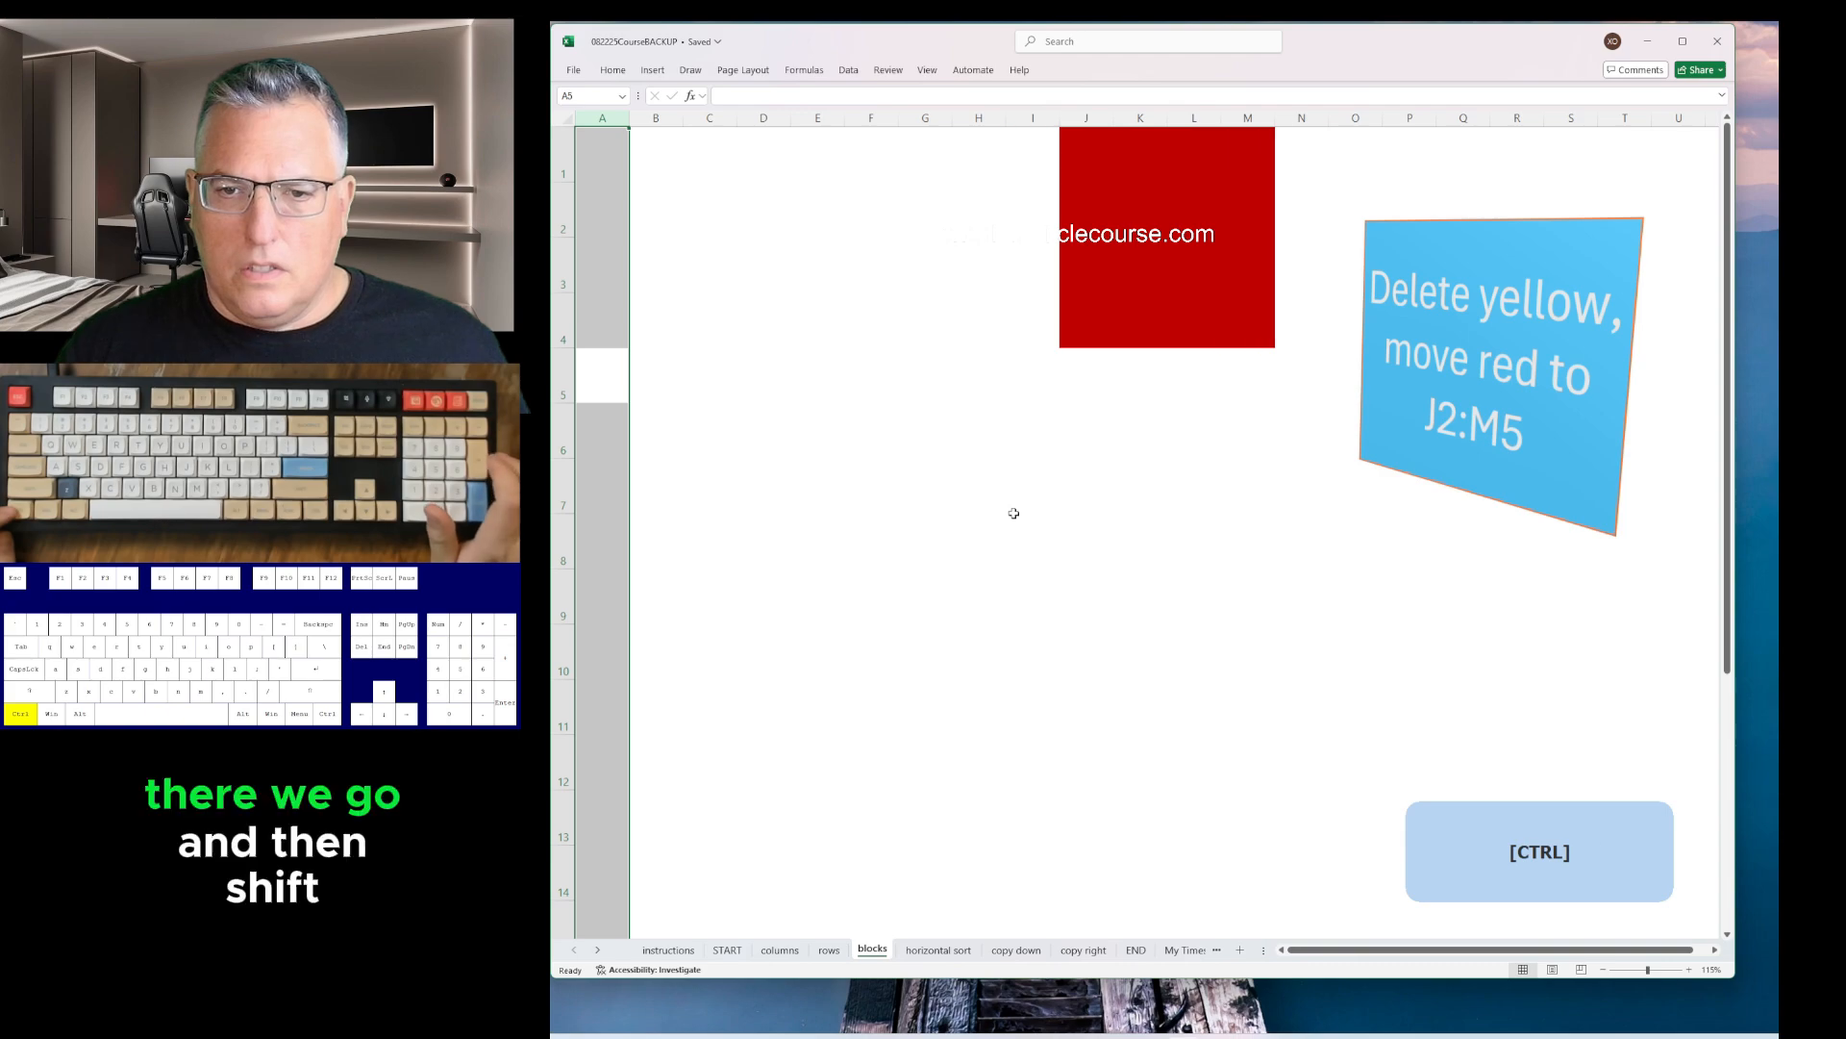
- Insert one entire row above the red block to move it to J2:M5
{"action": "key", "text": "Up"}
{"action": "key", "text": "ctrl+Up"}
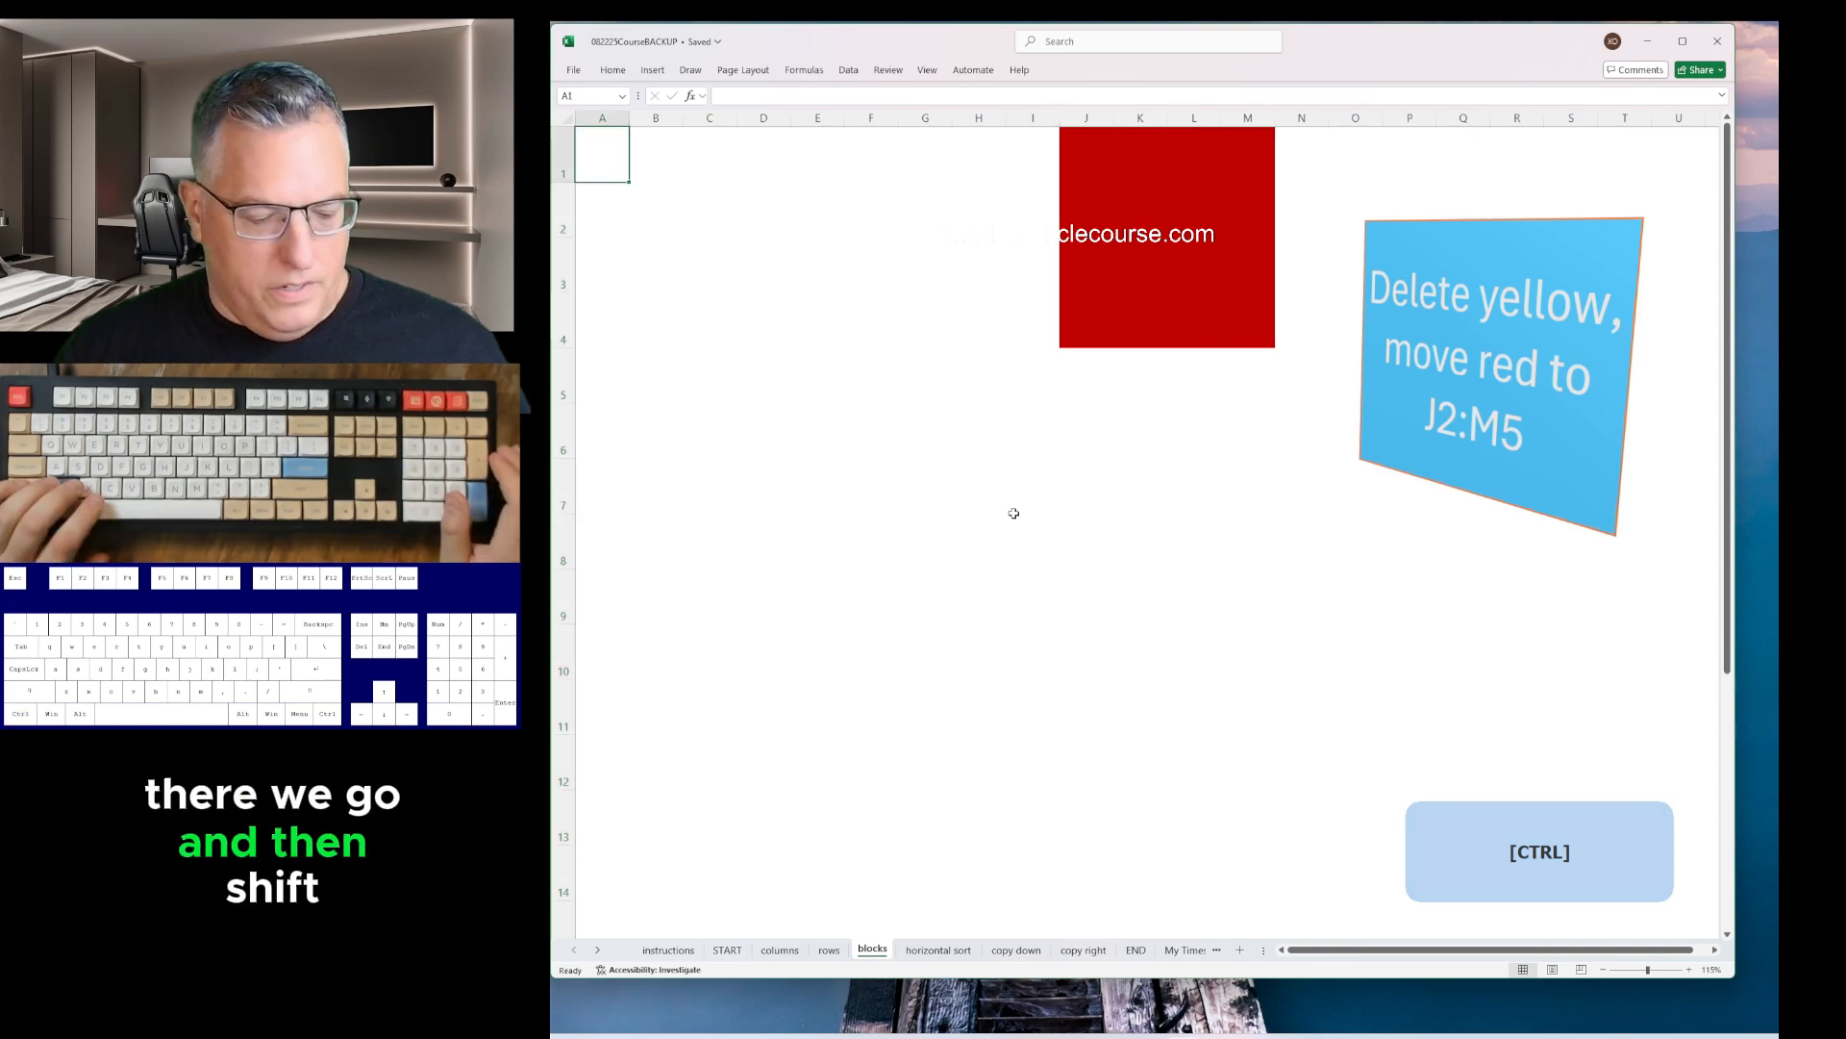
{"action": "key", "text": "shift+space"}
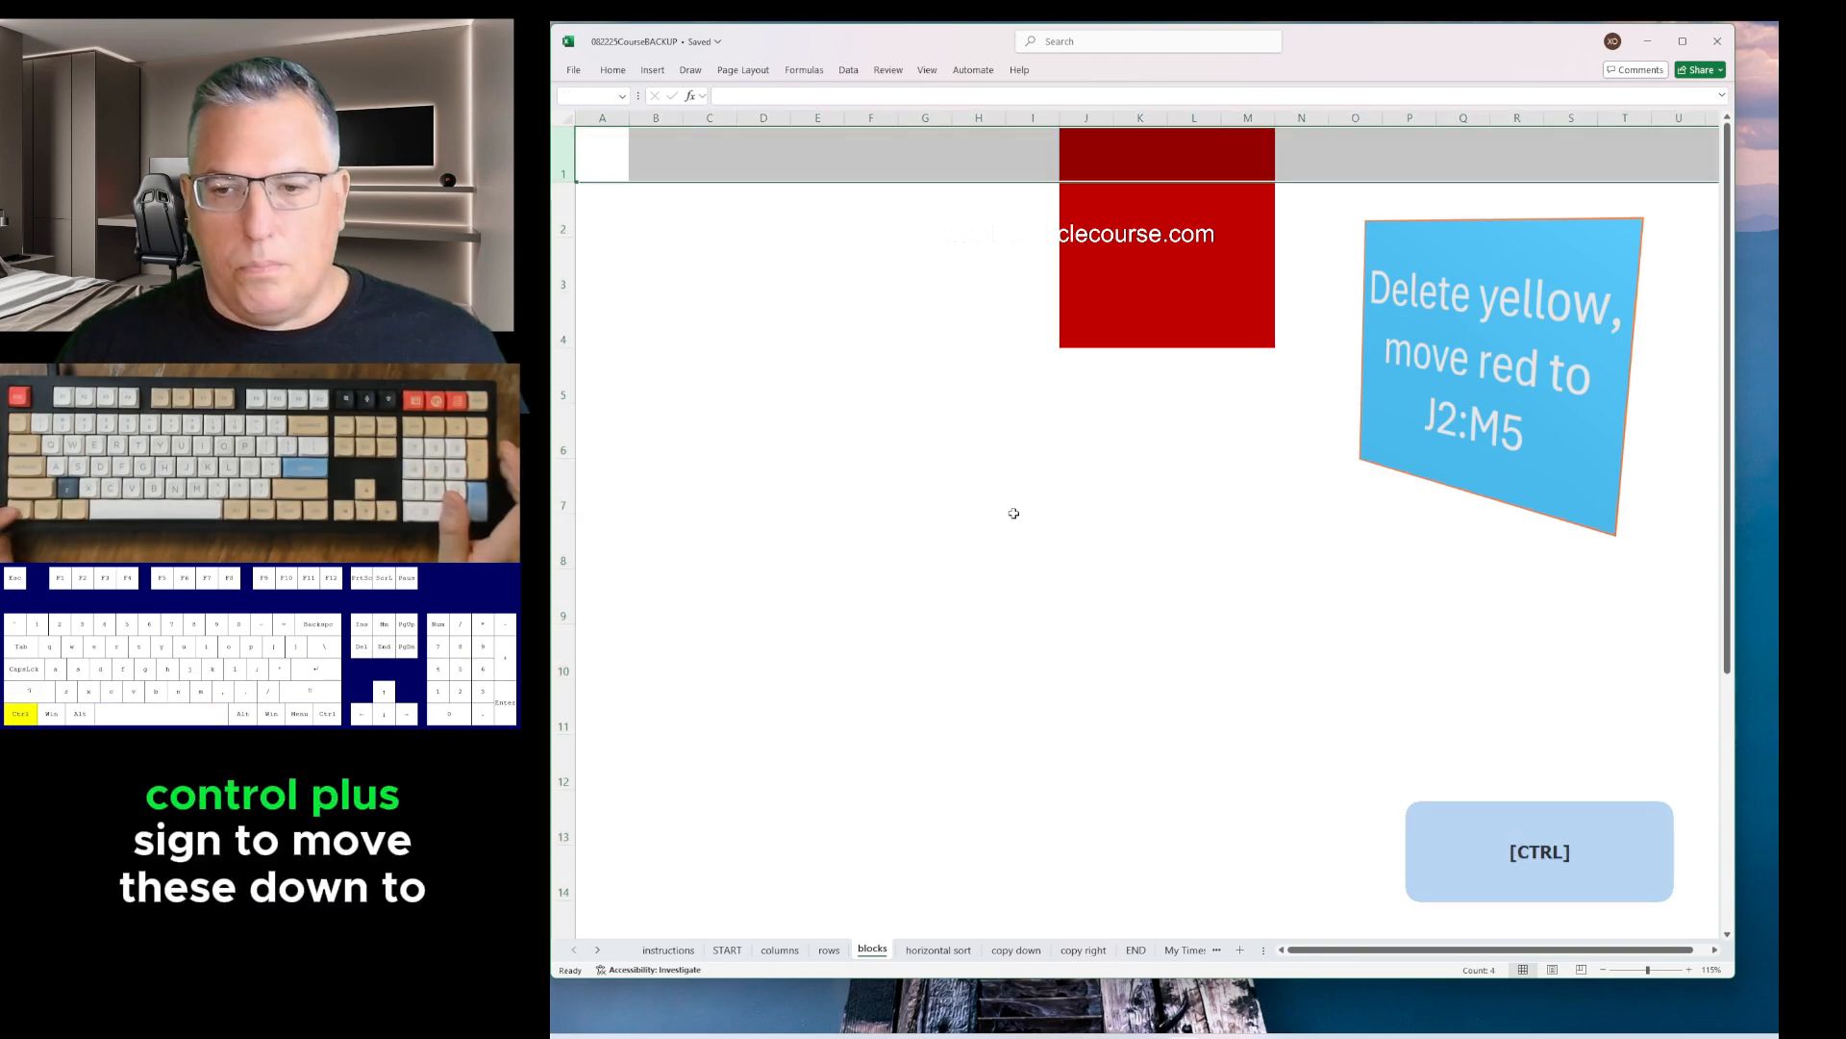
{"action": "key", "text": "ctrl+plus"}
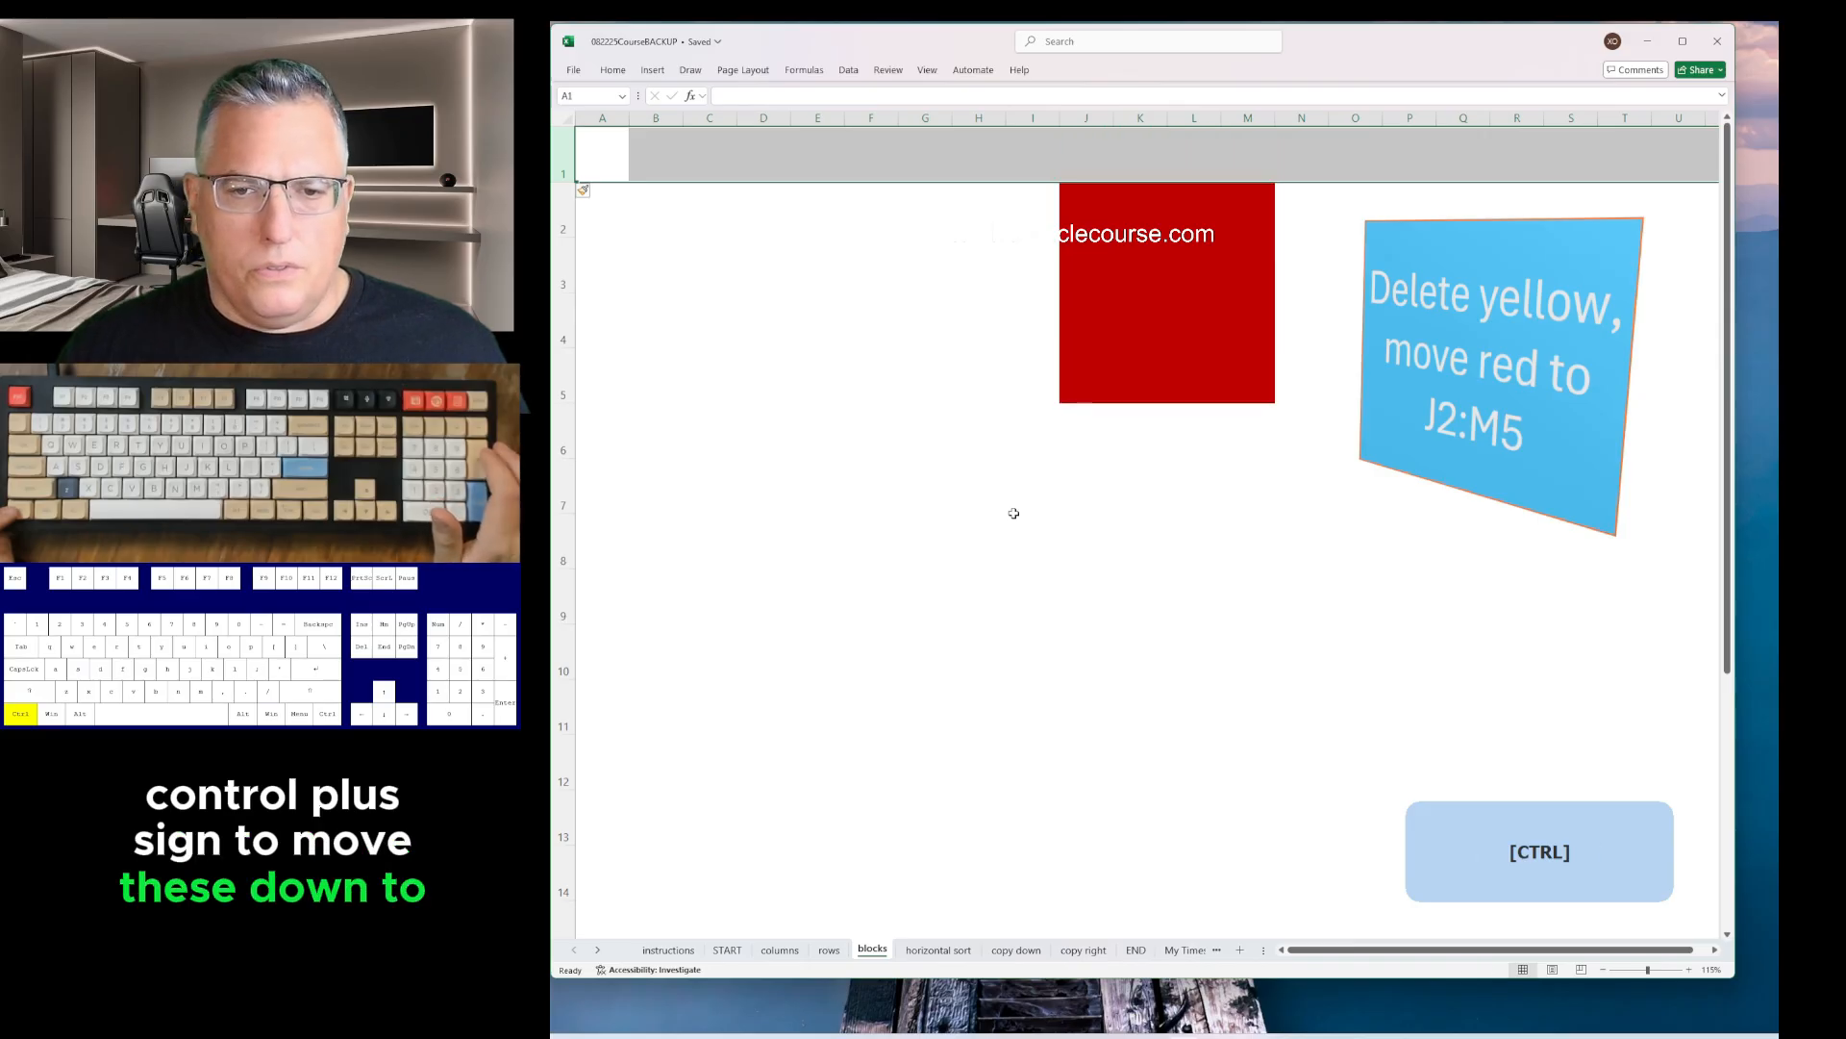
- Select the red block J2:M5 cell by cell to check its position
{"action": "key", "text": "Down"}
{"action": "key", "text": "Right"}
{"action": "key", "text": "Right"}
{"action": "key", "text": "Right"}
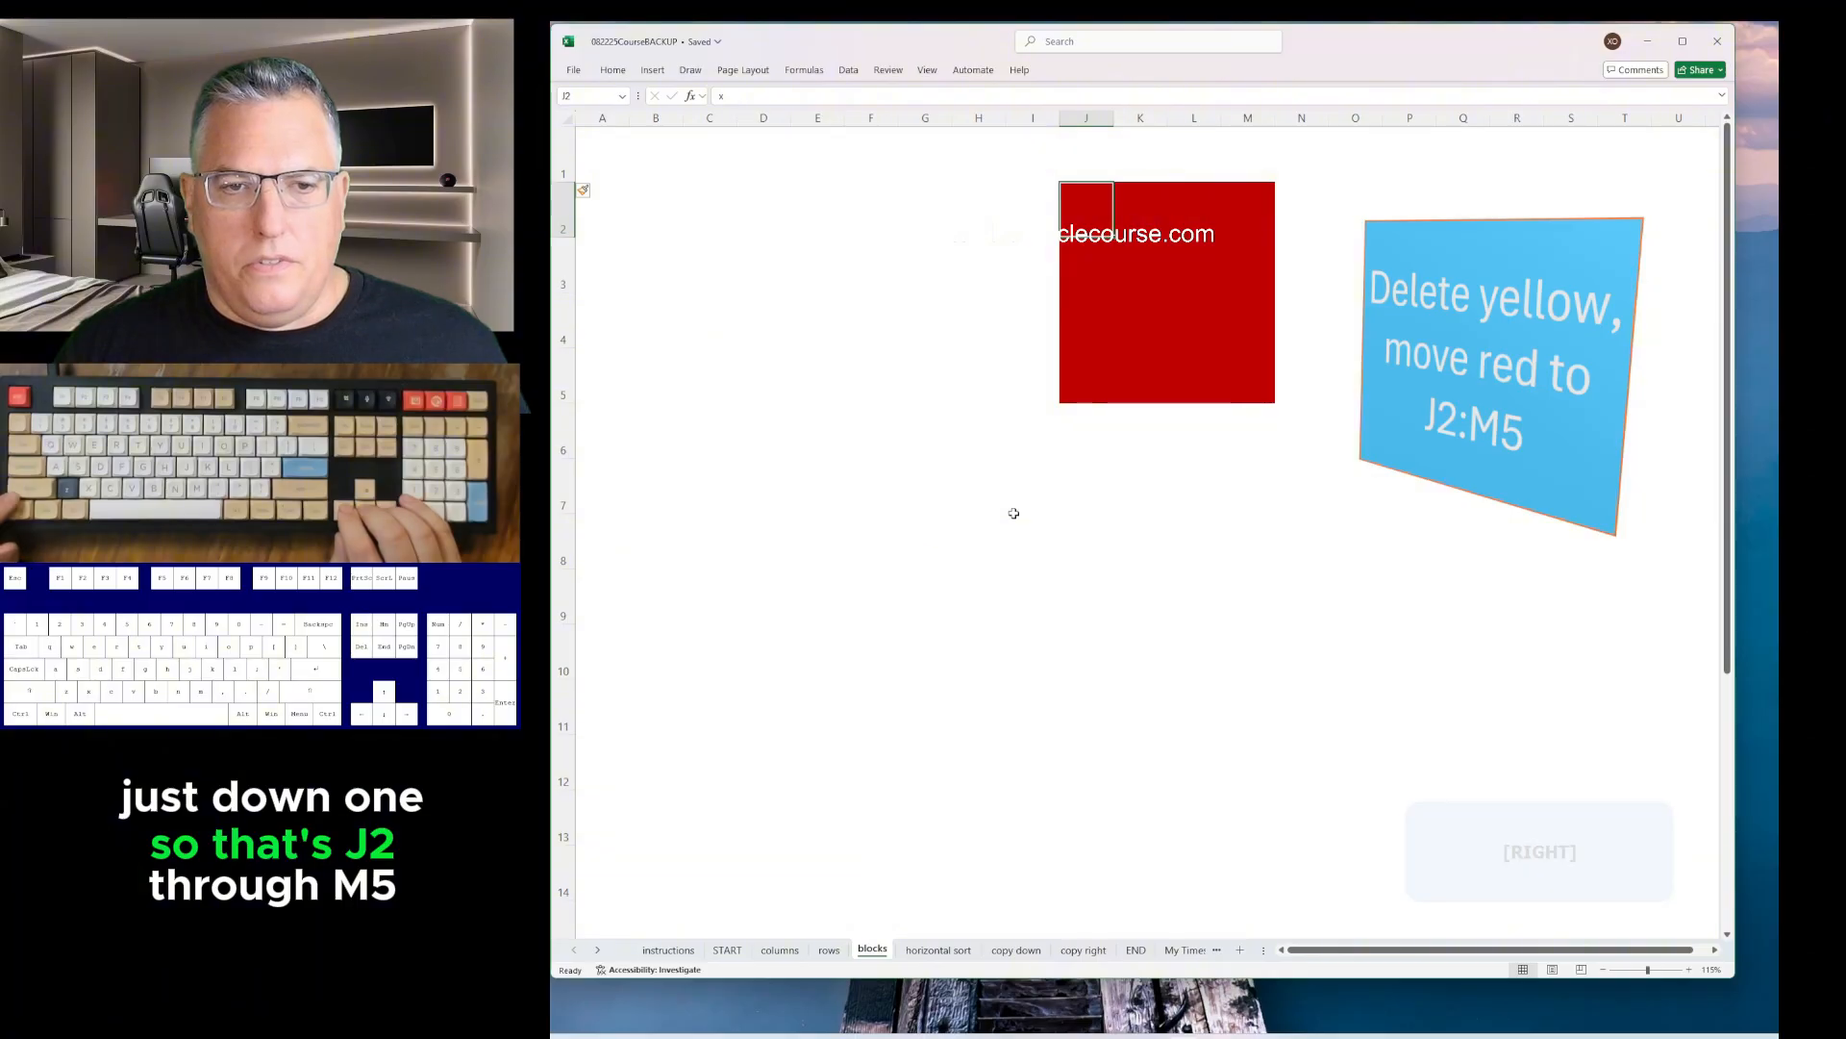
{"action": "key", "text": "shift+Down"}
{"action": "key", "text": "shift+Down"}
{"action": "key", "text": "shift+Down"}
{"action": "key", "text": "shift+Right"}
{"action": "key", "text": "shift+Right"}
{"action": "key", "text": "shift+Right"}
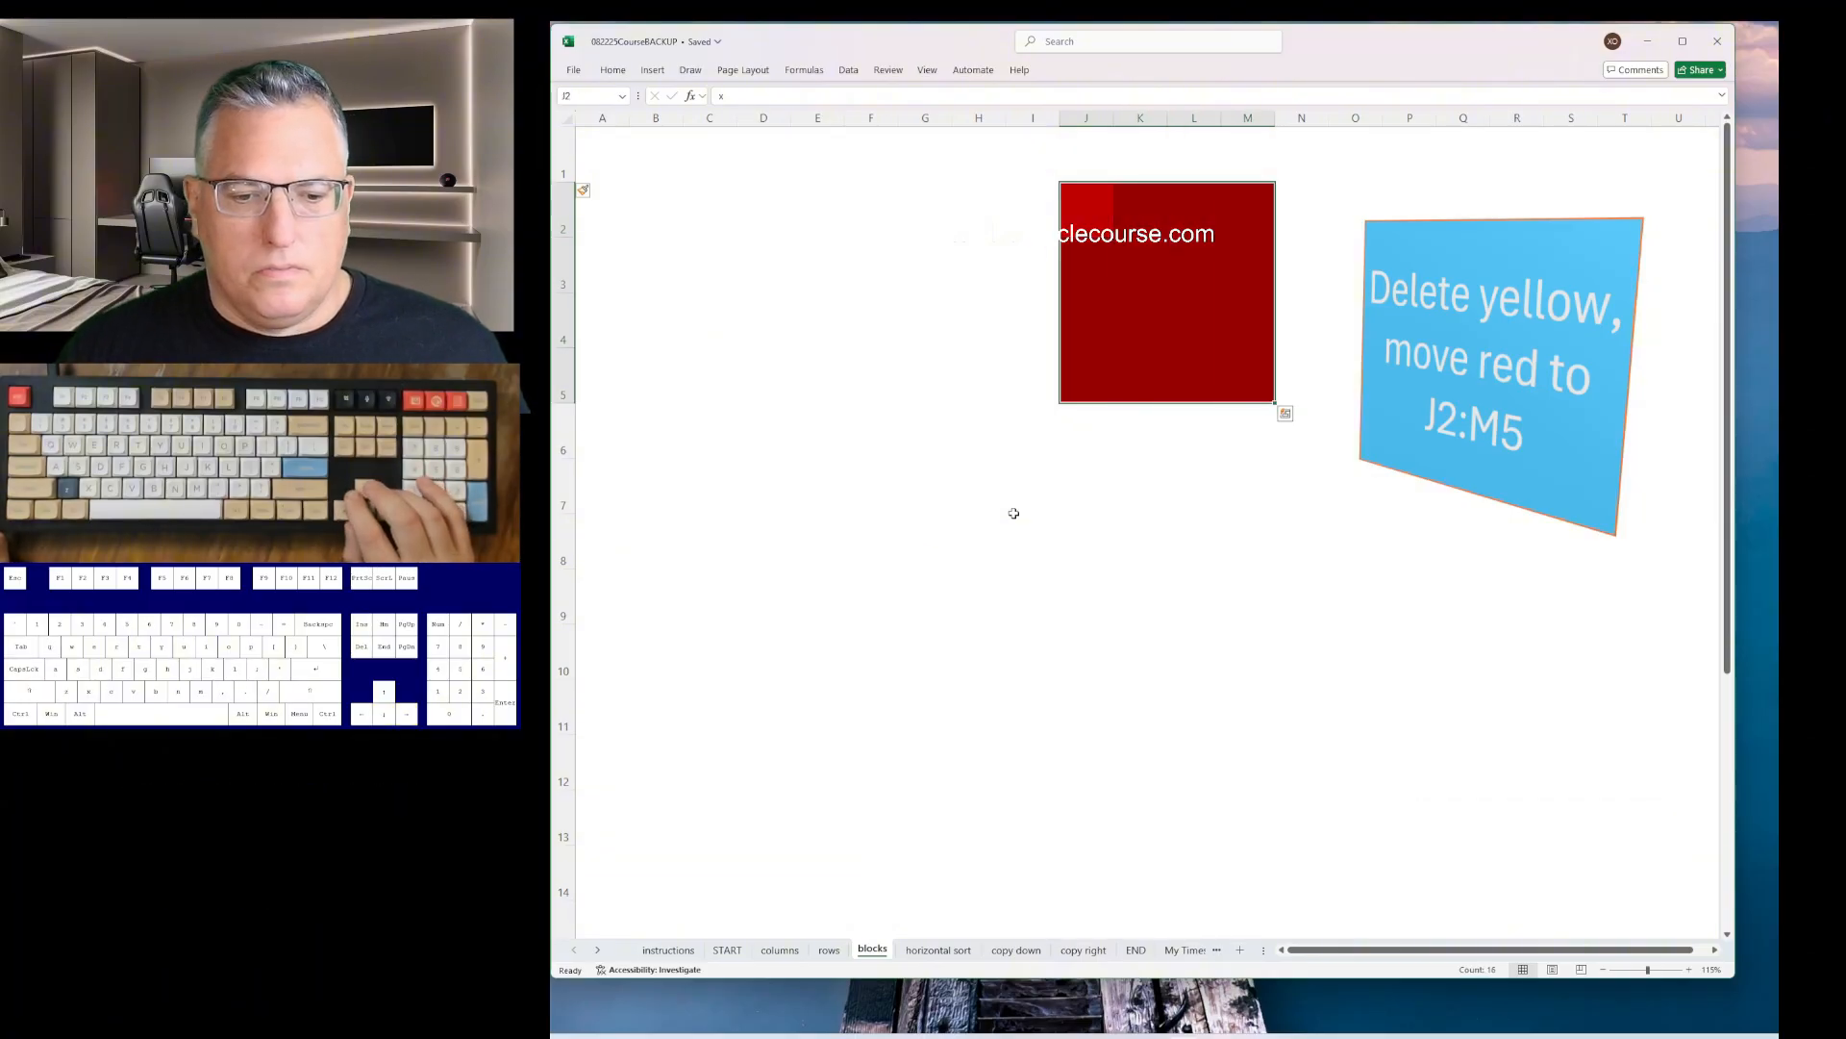
- On the horizontal sort sheet, select the first row of numbers, B2:M2
{"action": "key", "text": "ctrl+Page_Down"}
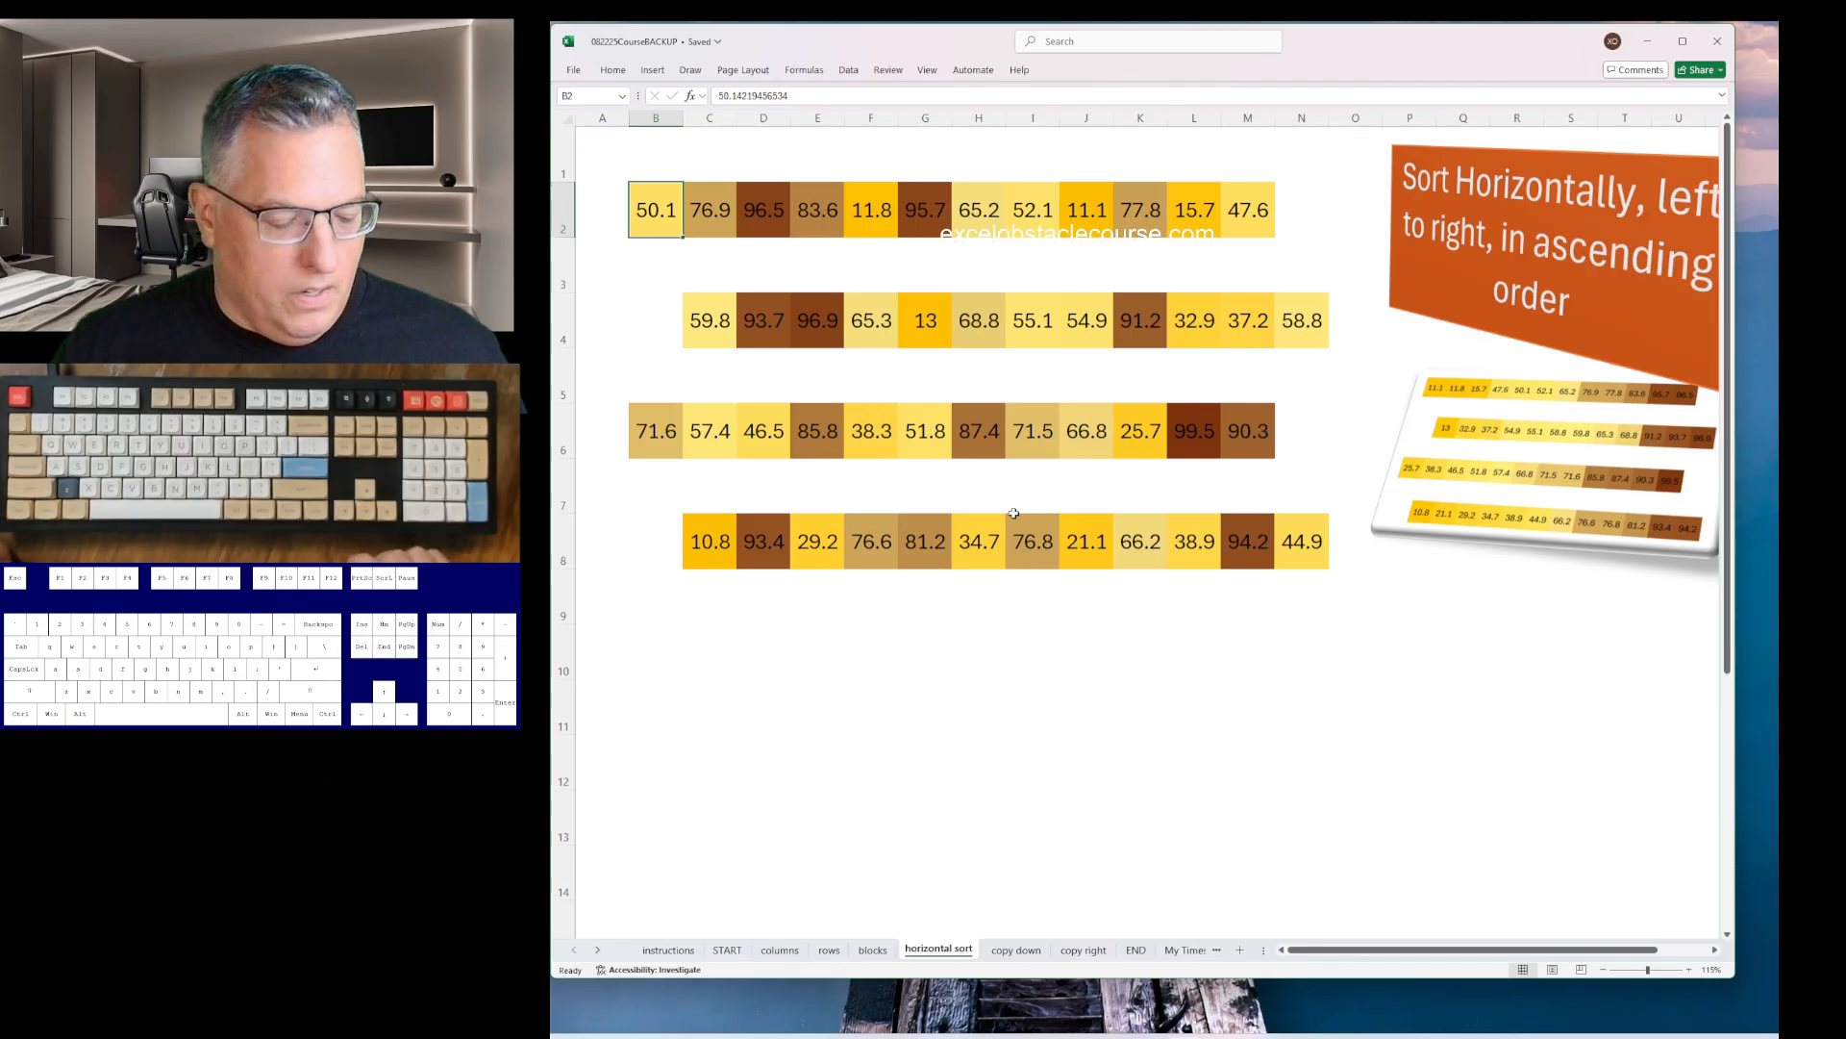
{"action": "key", "text": "shift+ctrl"}
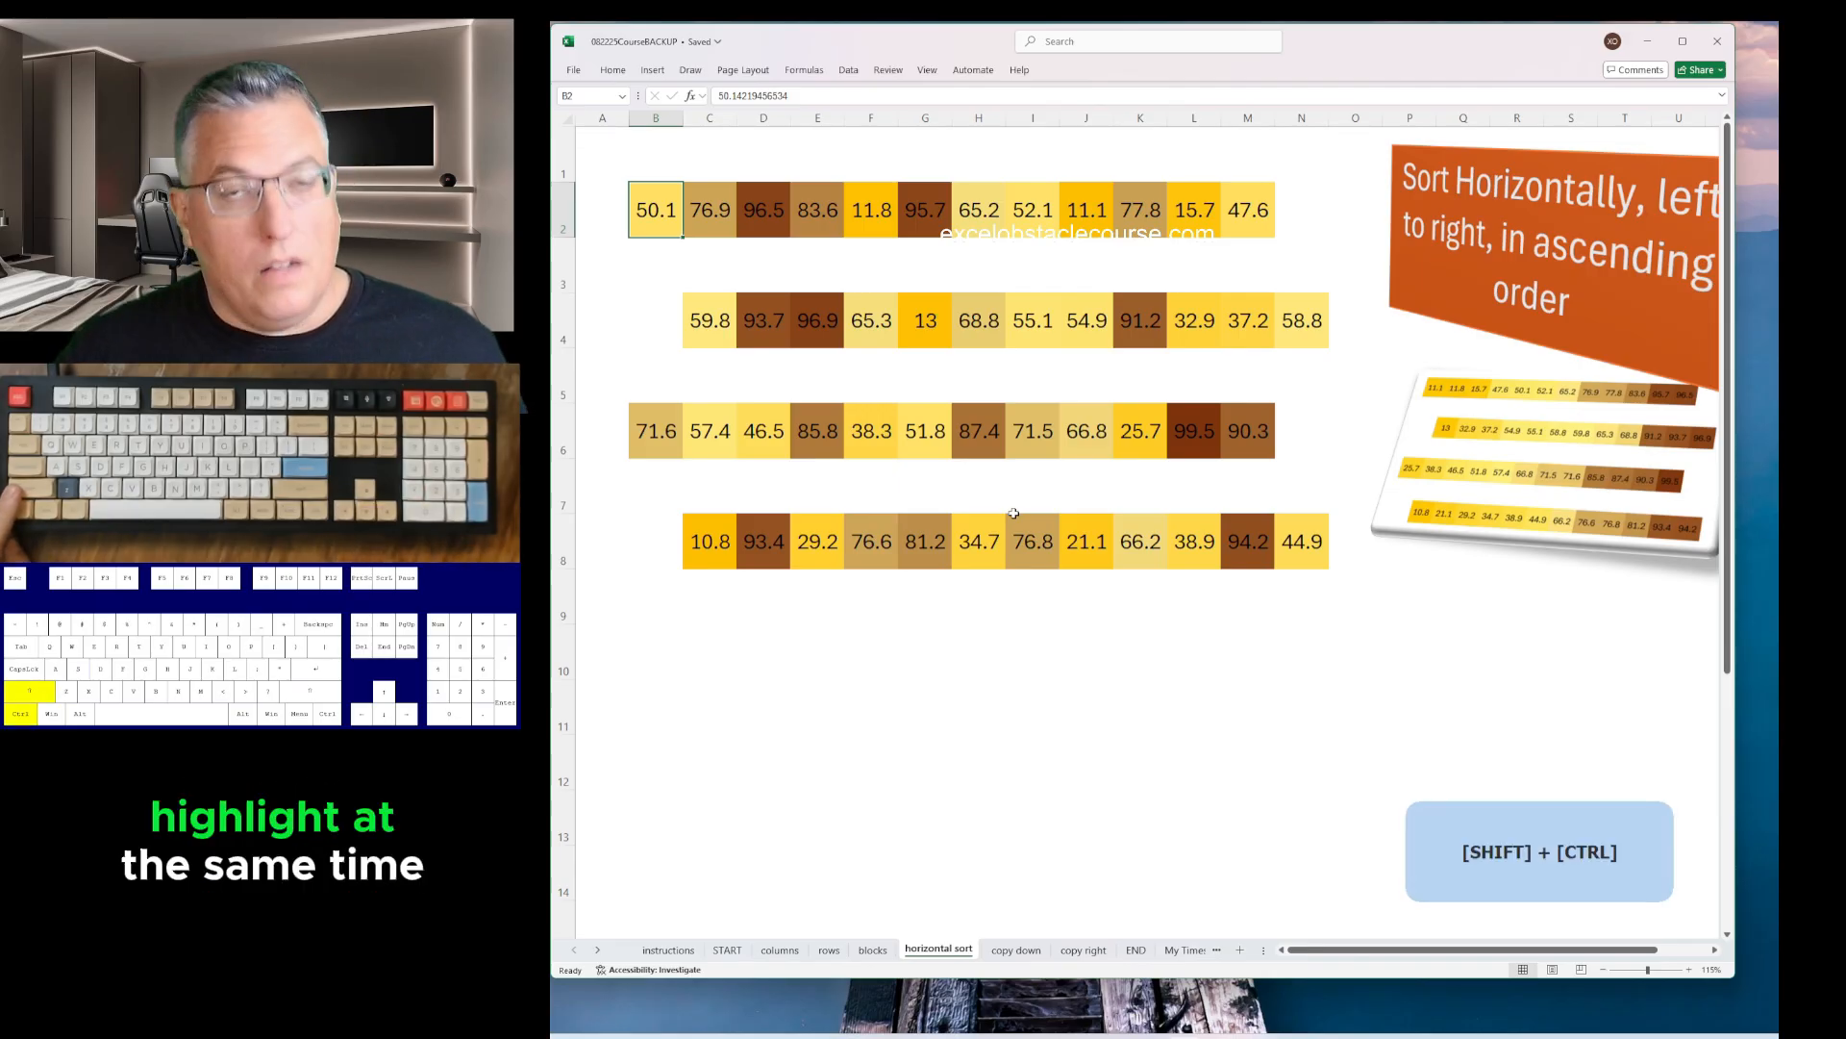
{"action": "key", "text": "ctrl+shift+Left"}
{"action": "key", "text": "ctrl+shift+Right"}
{"action": "key", "text": "ctrl+shift+Right"}
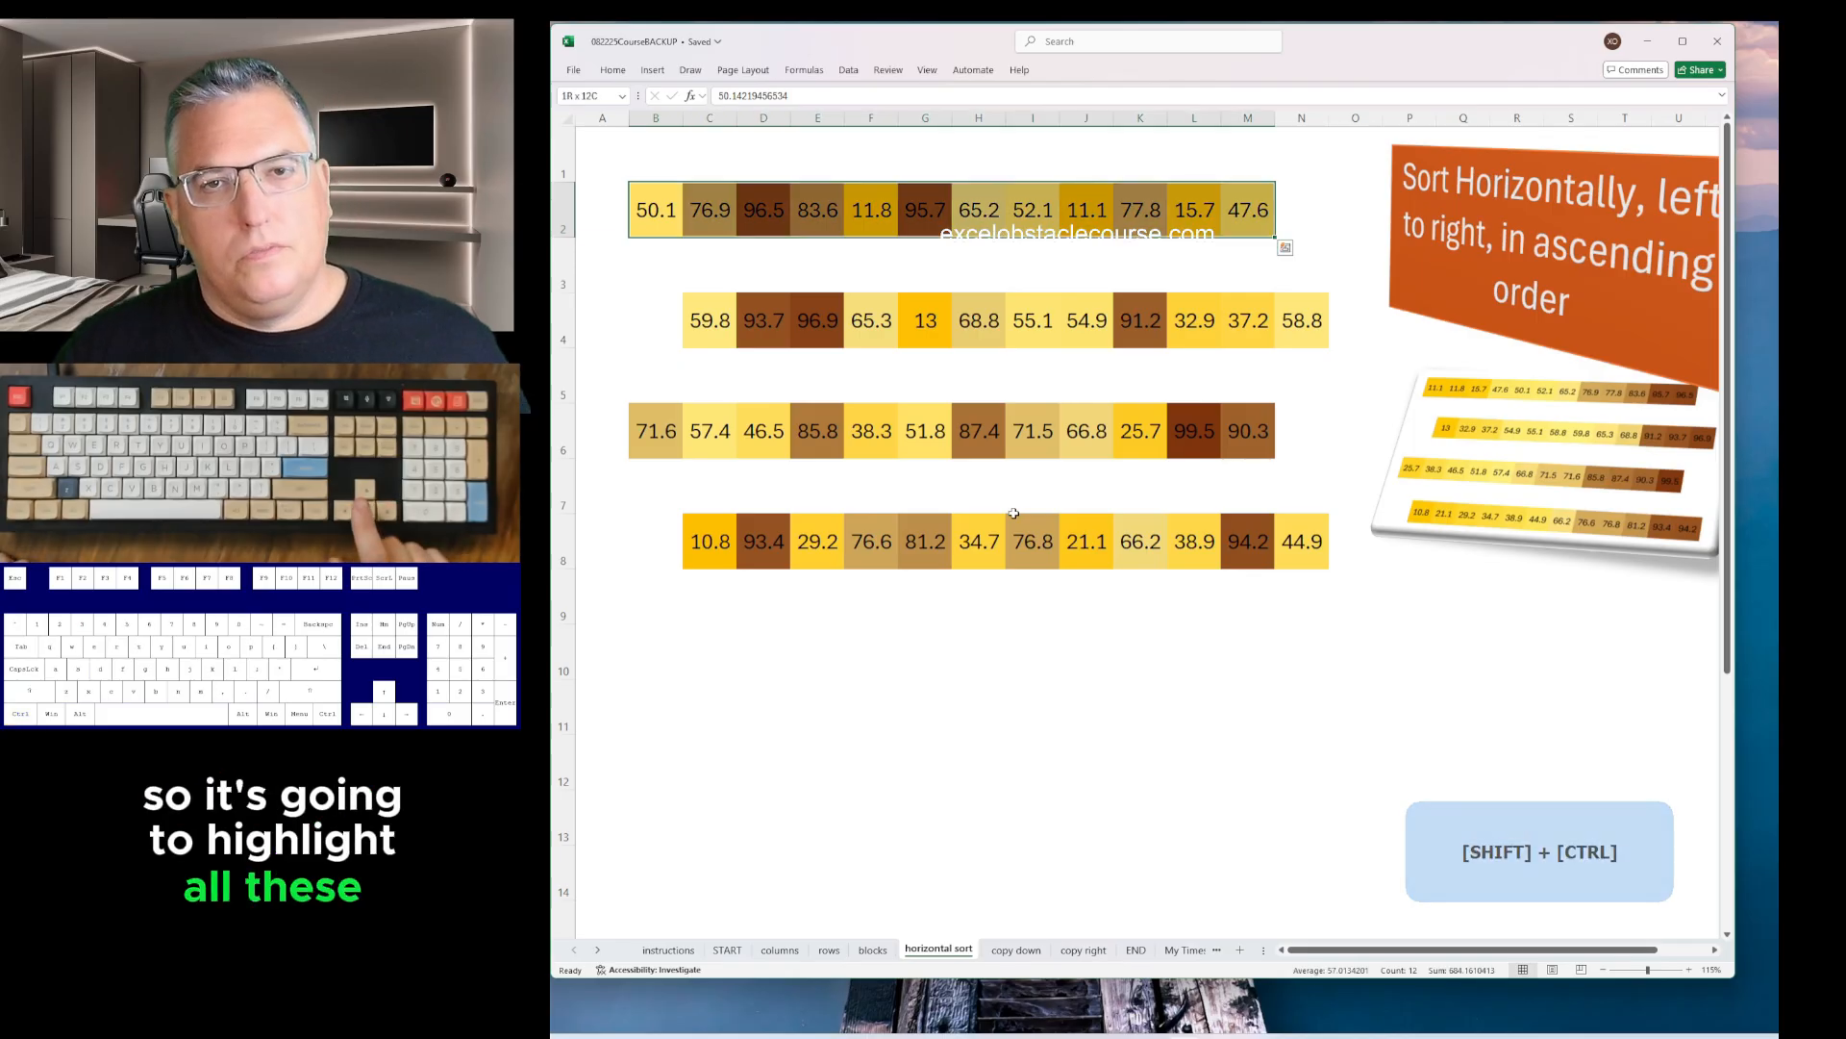
{"action": "key", "text": "Left"}
{"action": "key", "text": "Right"}
{"action": "type", "text": "0"}
{"action": "key", "text": "Return"}
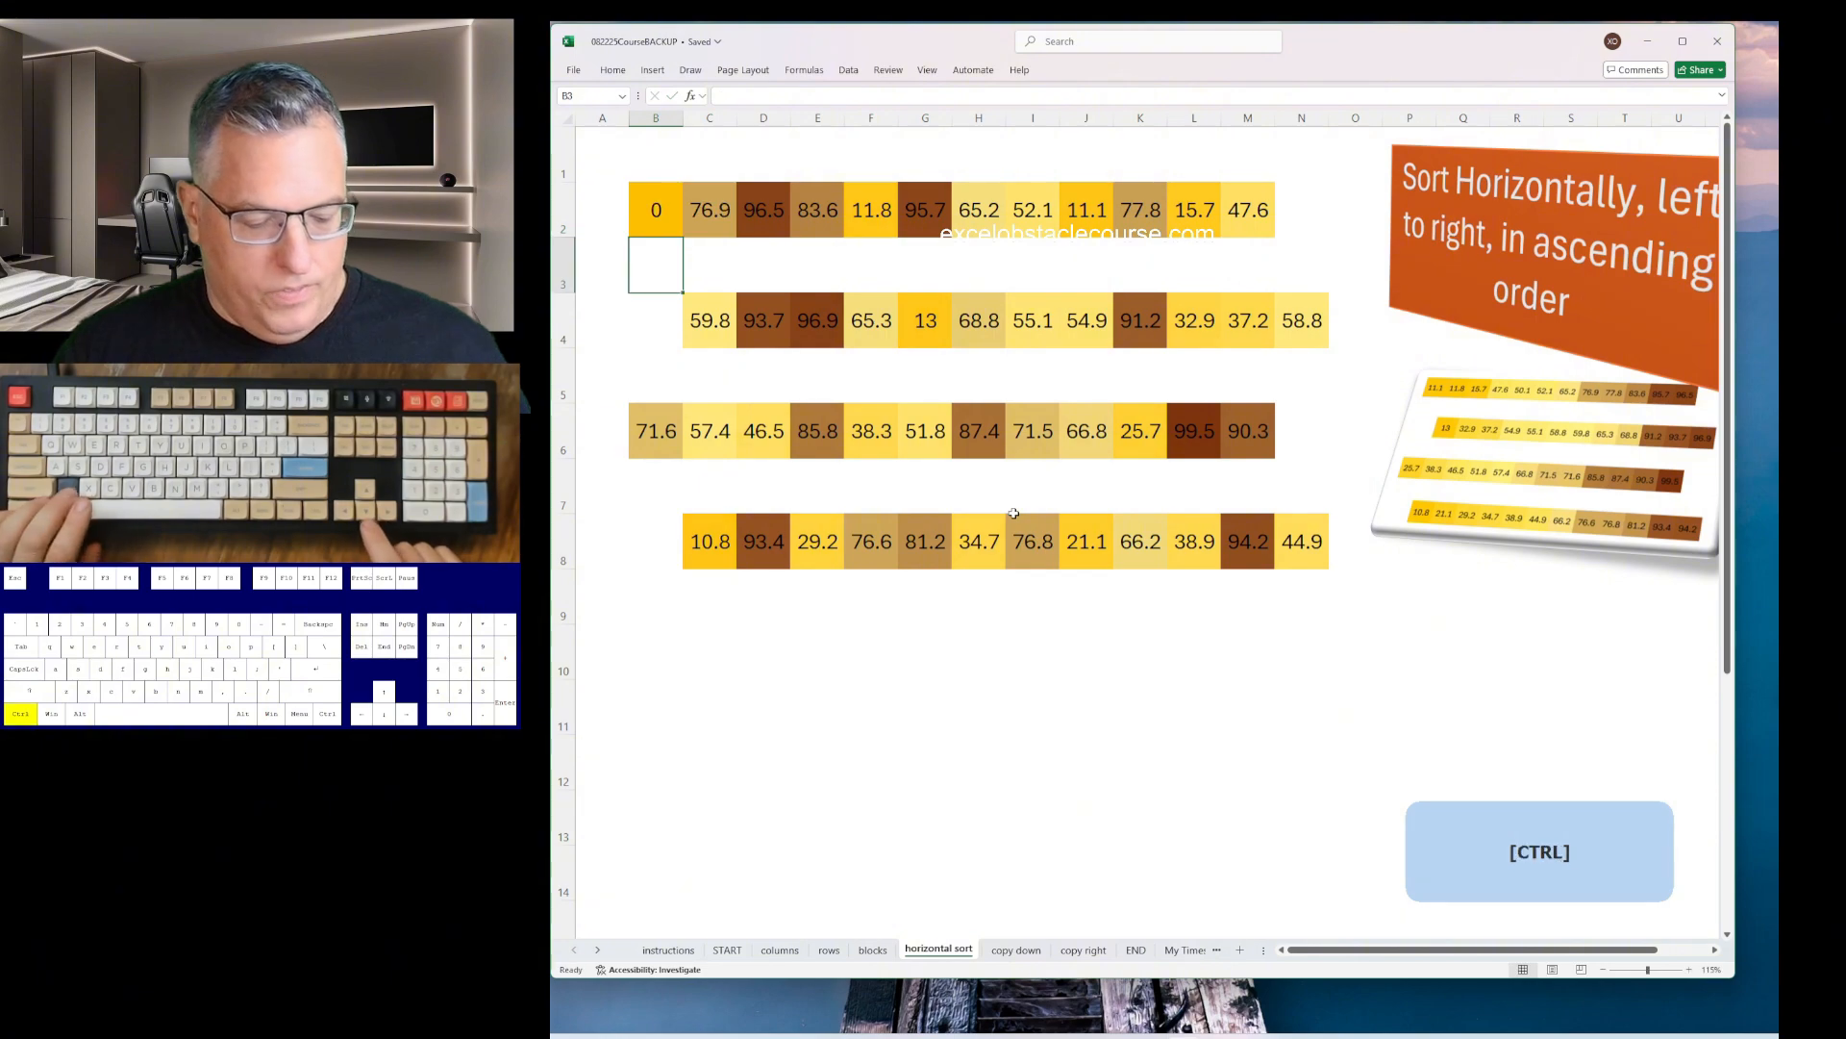
{"action": "key", "text": "ctrl+z"}
{"action": "key", "text": "shift+Right"}
{"action": "key", "text": "shift+Right"}
{"action": "key", "text": "shift+Right"}
{"action": "key", "text": "shift+Right"}
{"action": "key", "text": "shift+Right"}
{"action": "key", "text": "shift+Right"}
{"action": "key", "text": "shift+Right"}
{"action": "key", "text": "shift+Right"}
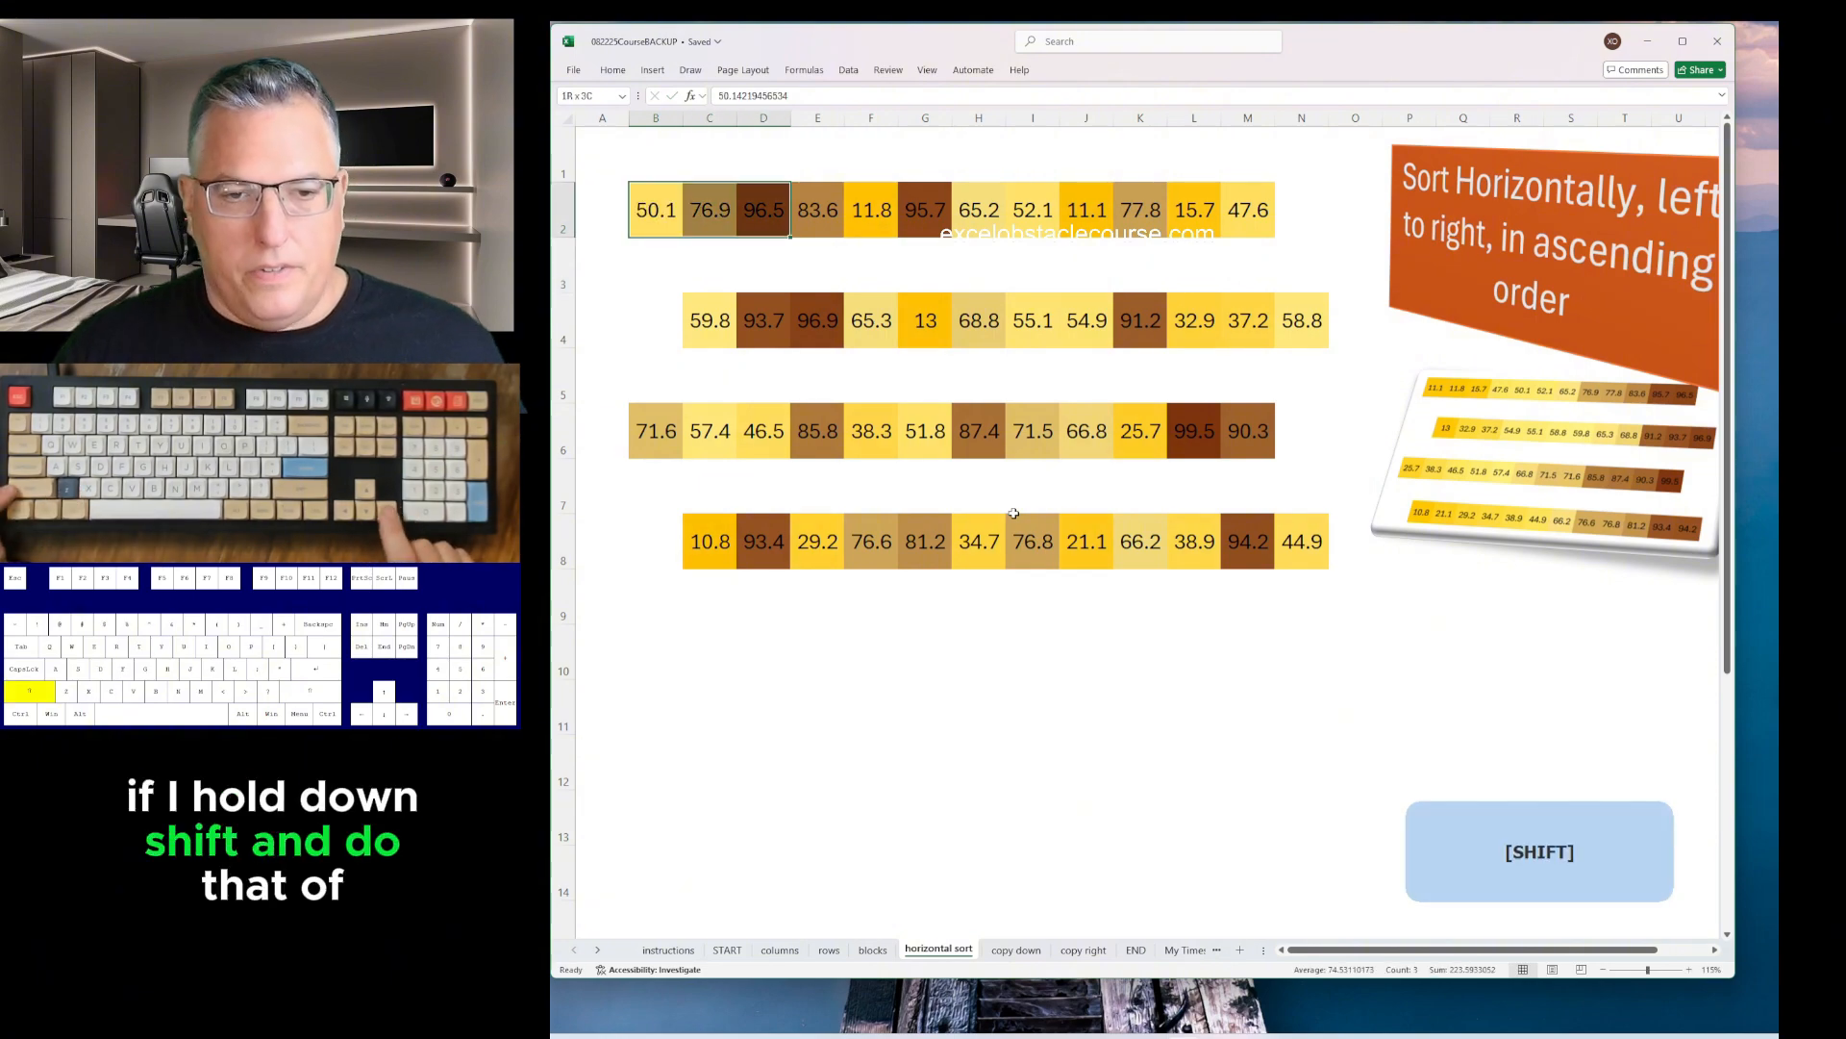
{"action": "key", "text": "Left"}
{"action": "key", "text": "Right"}
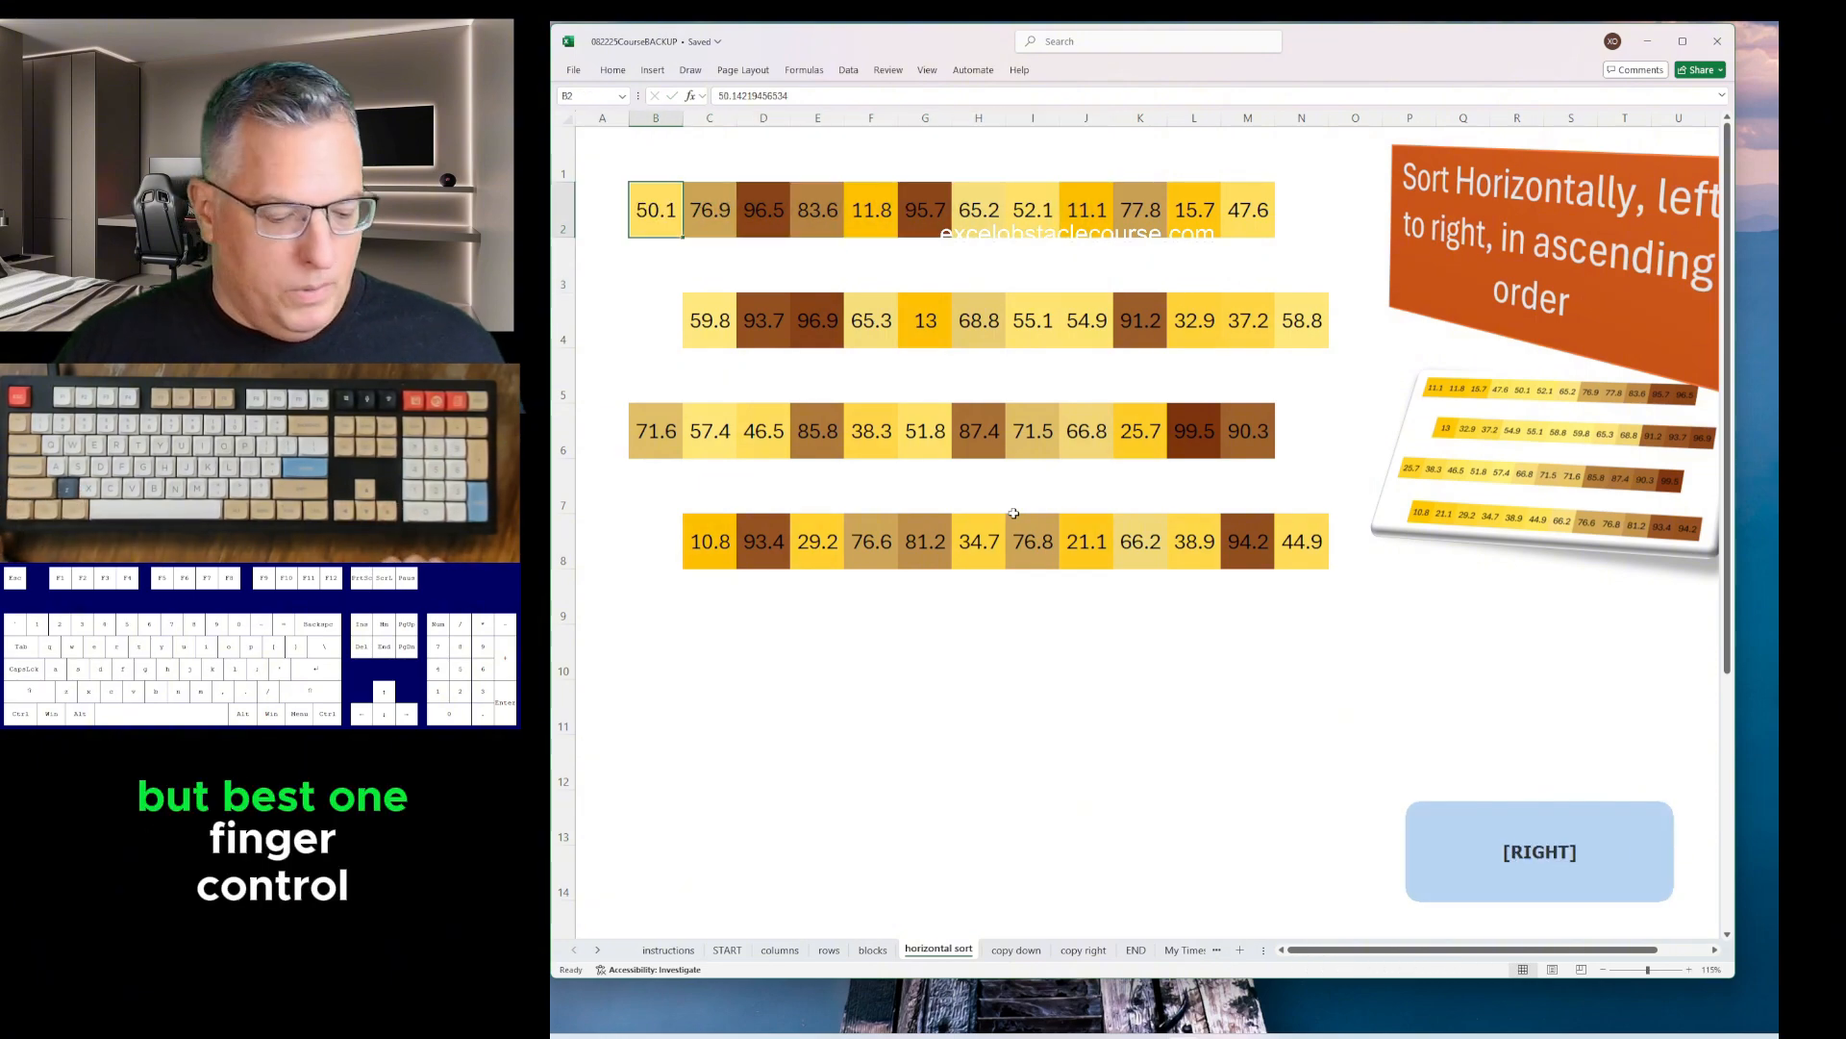
- Start a custom sort of B2:M2 and set its orientation to left to right
{"action": "key", "text": "ctrl+shift+Right"}
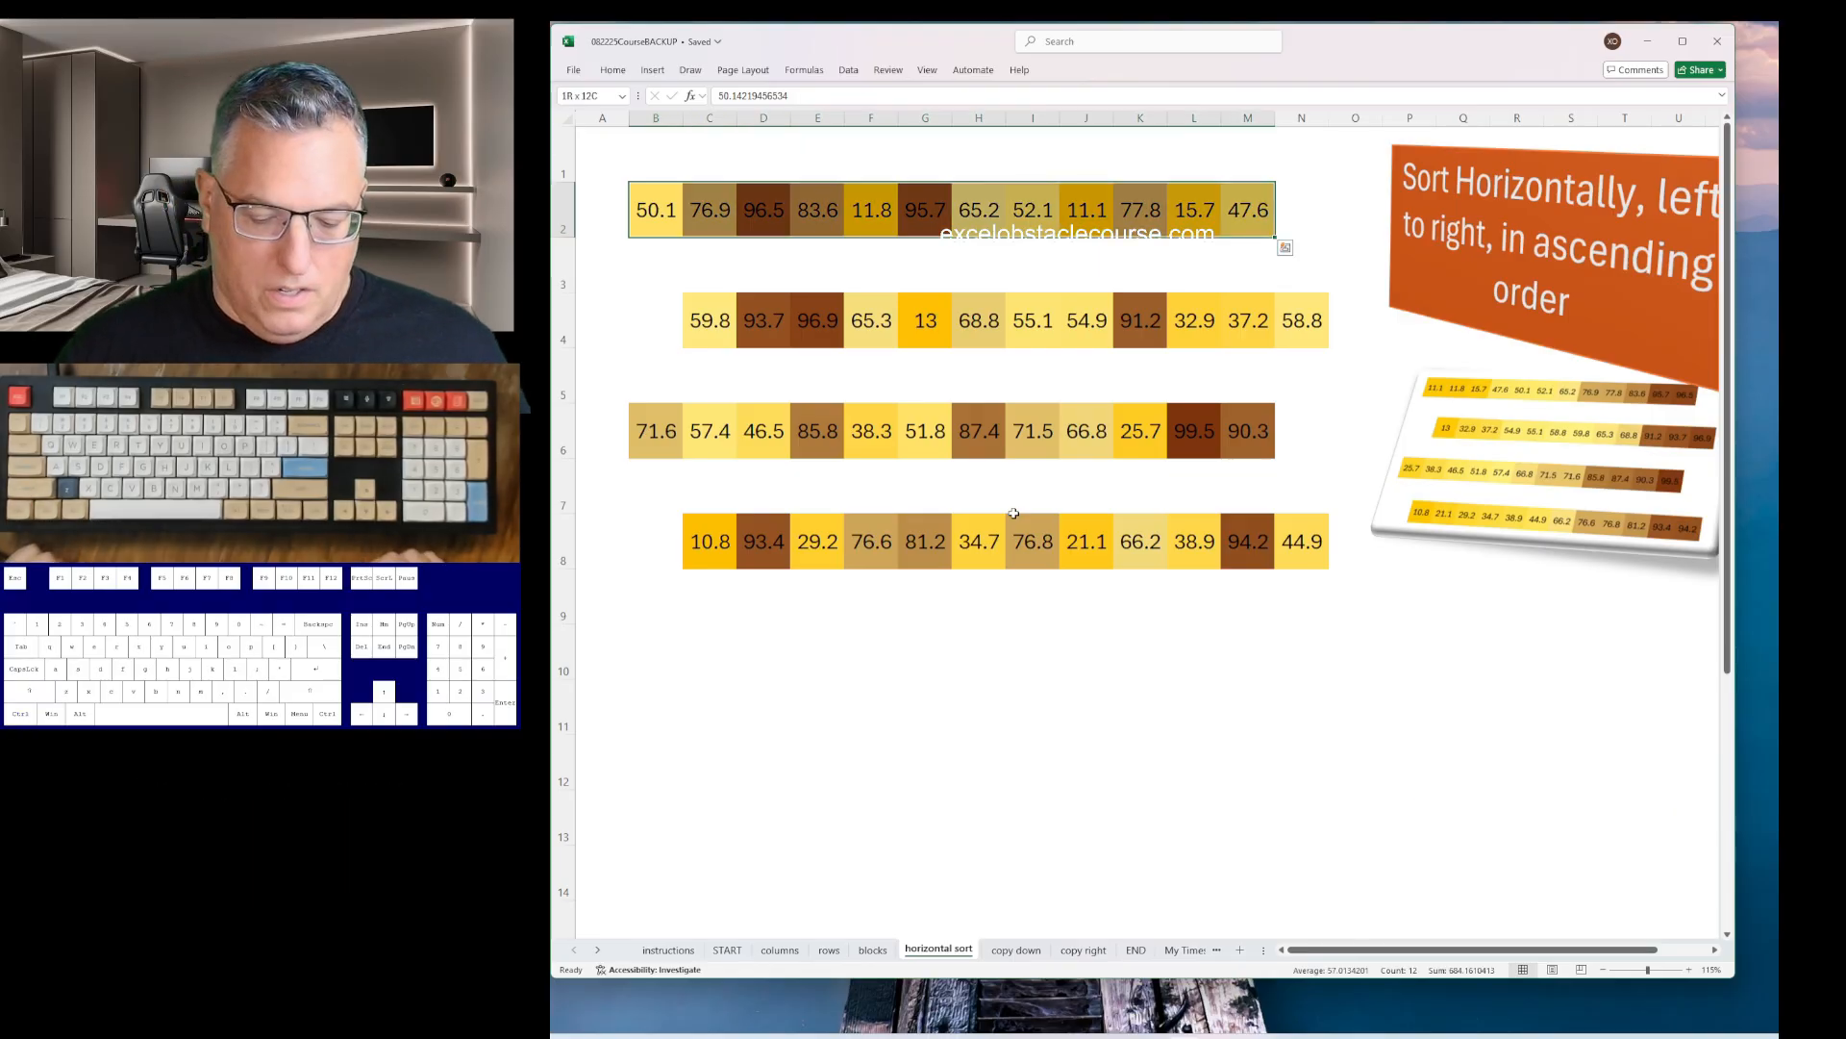
{"action": "key", "text": "alt"}
{"action": "key", "text": "d"}
{"action": "key", "text": "s"}
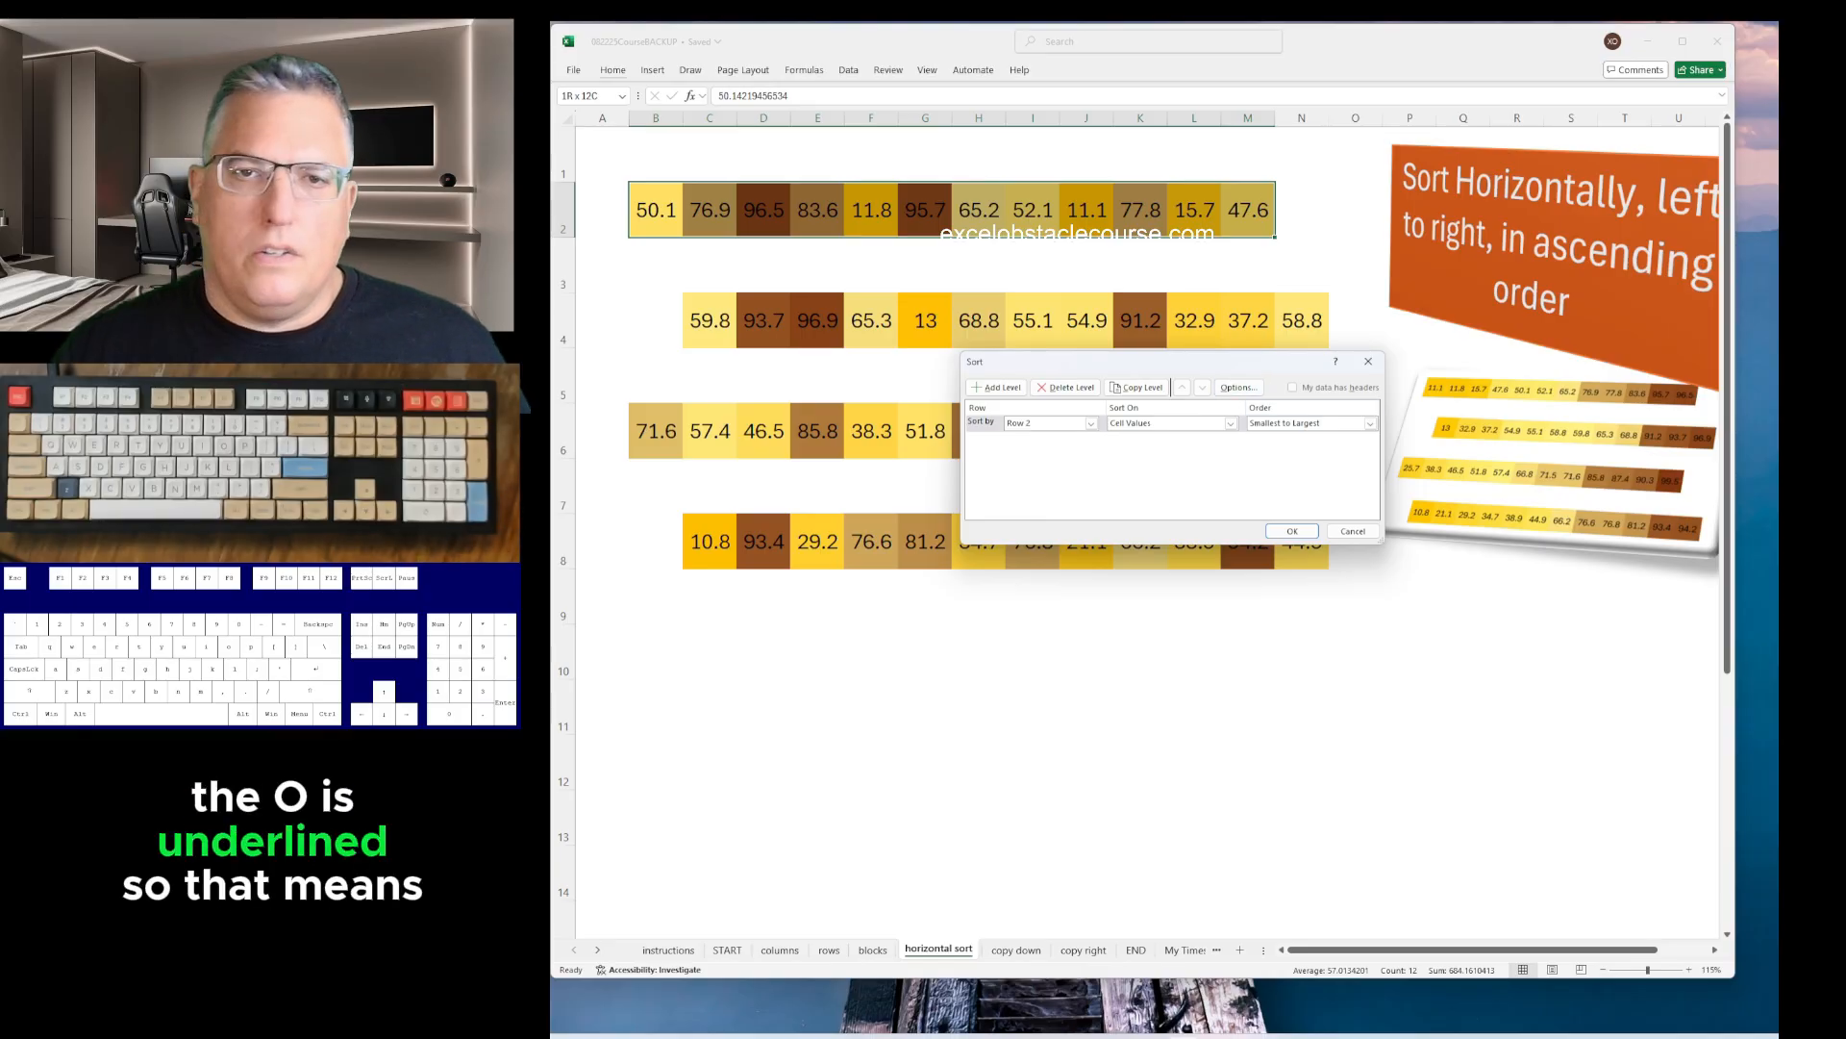
{"action": "key", "text": "o"}
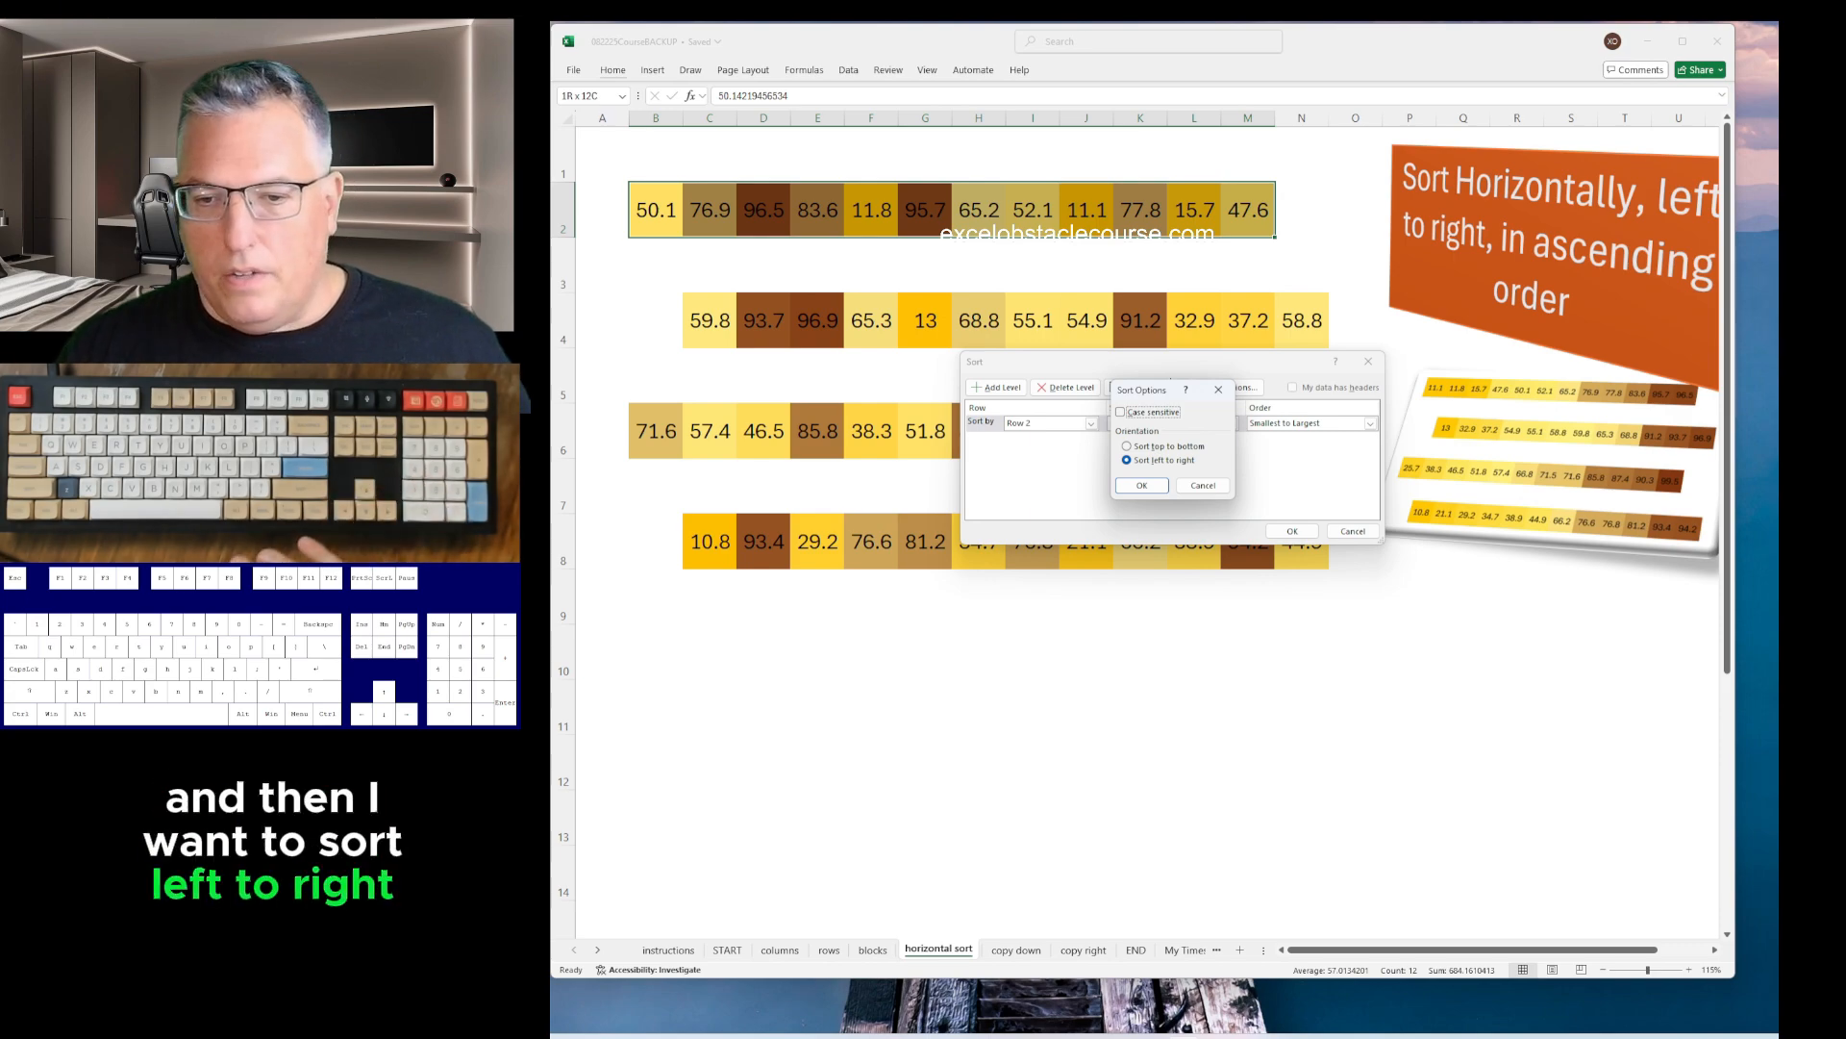
{"action": "key", "text": "Down"}
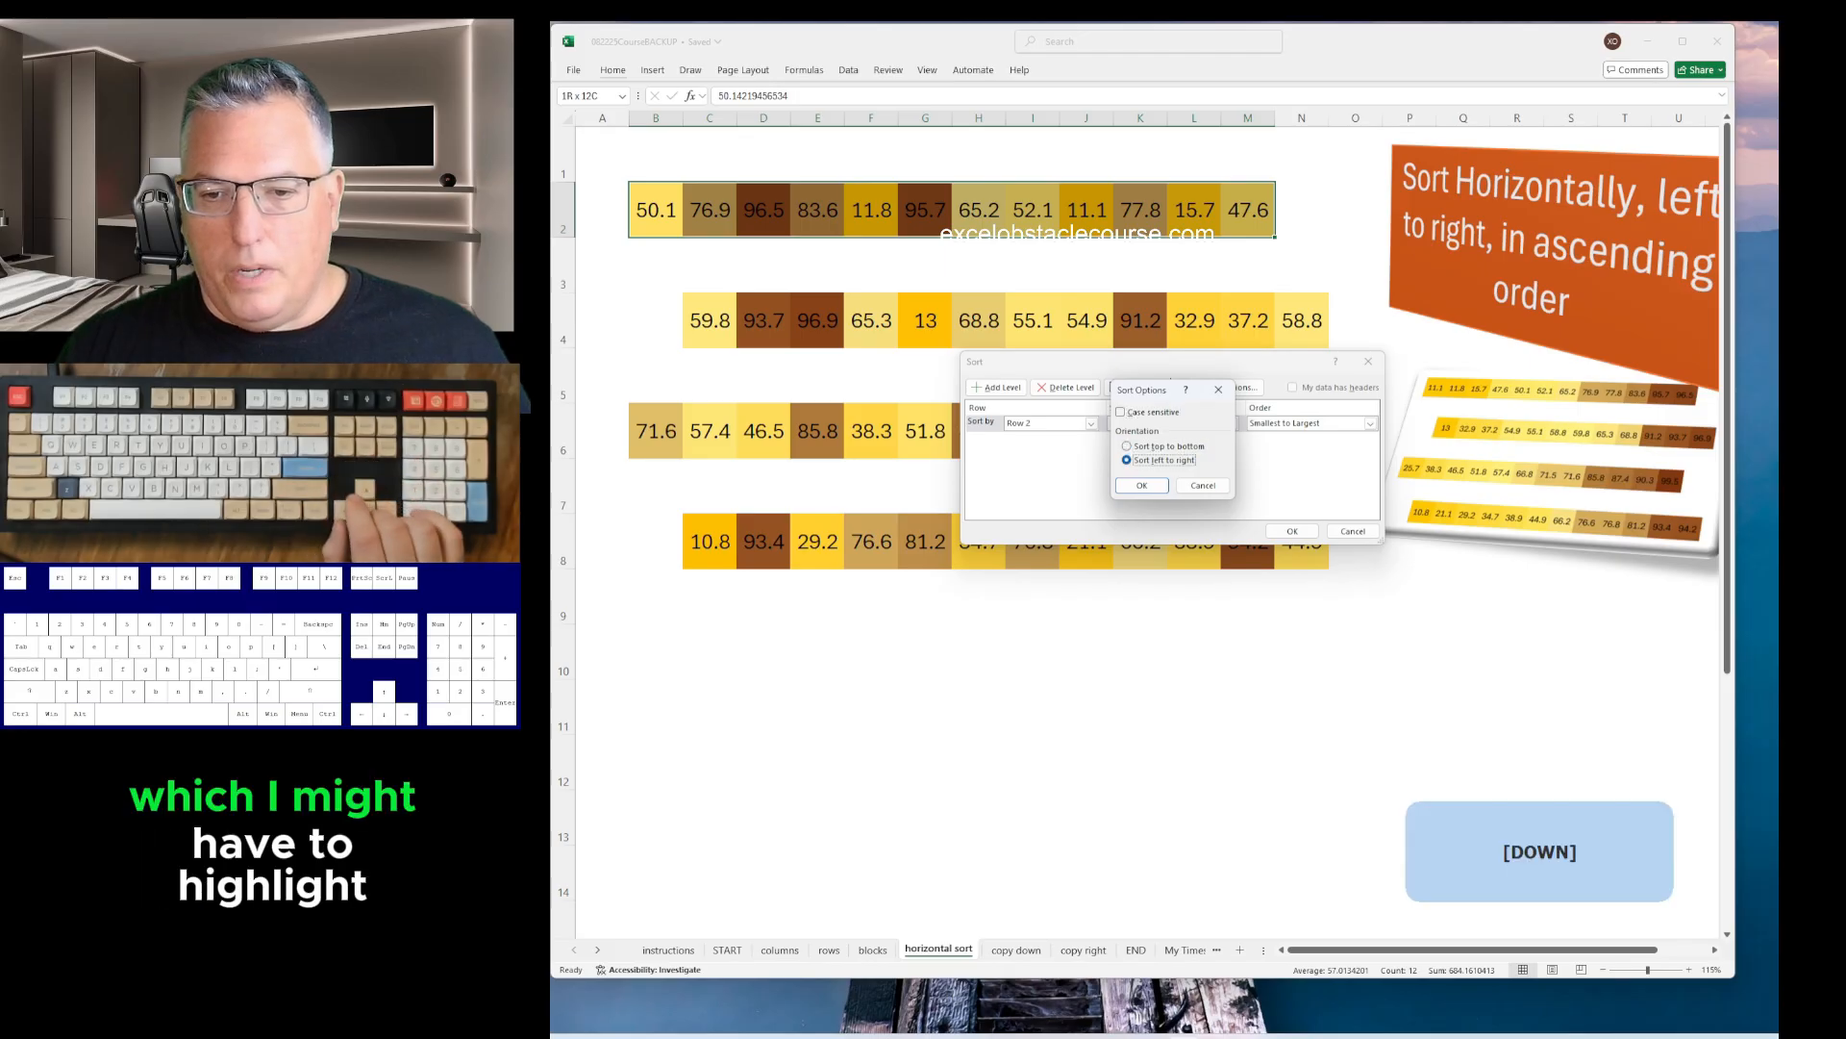
{"action": "key", "text": "Up"}
{"action": "key", "text": "Down"}
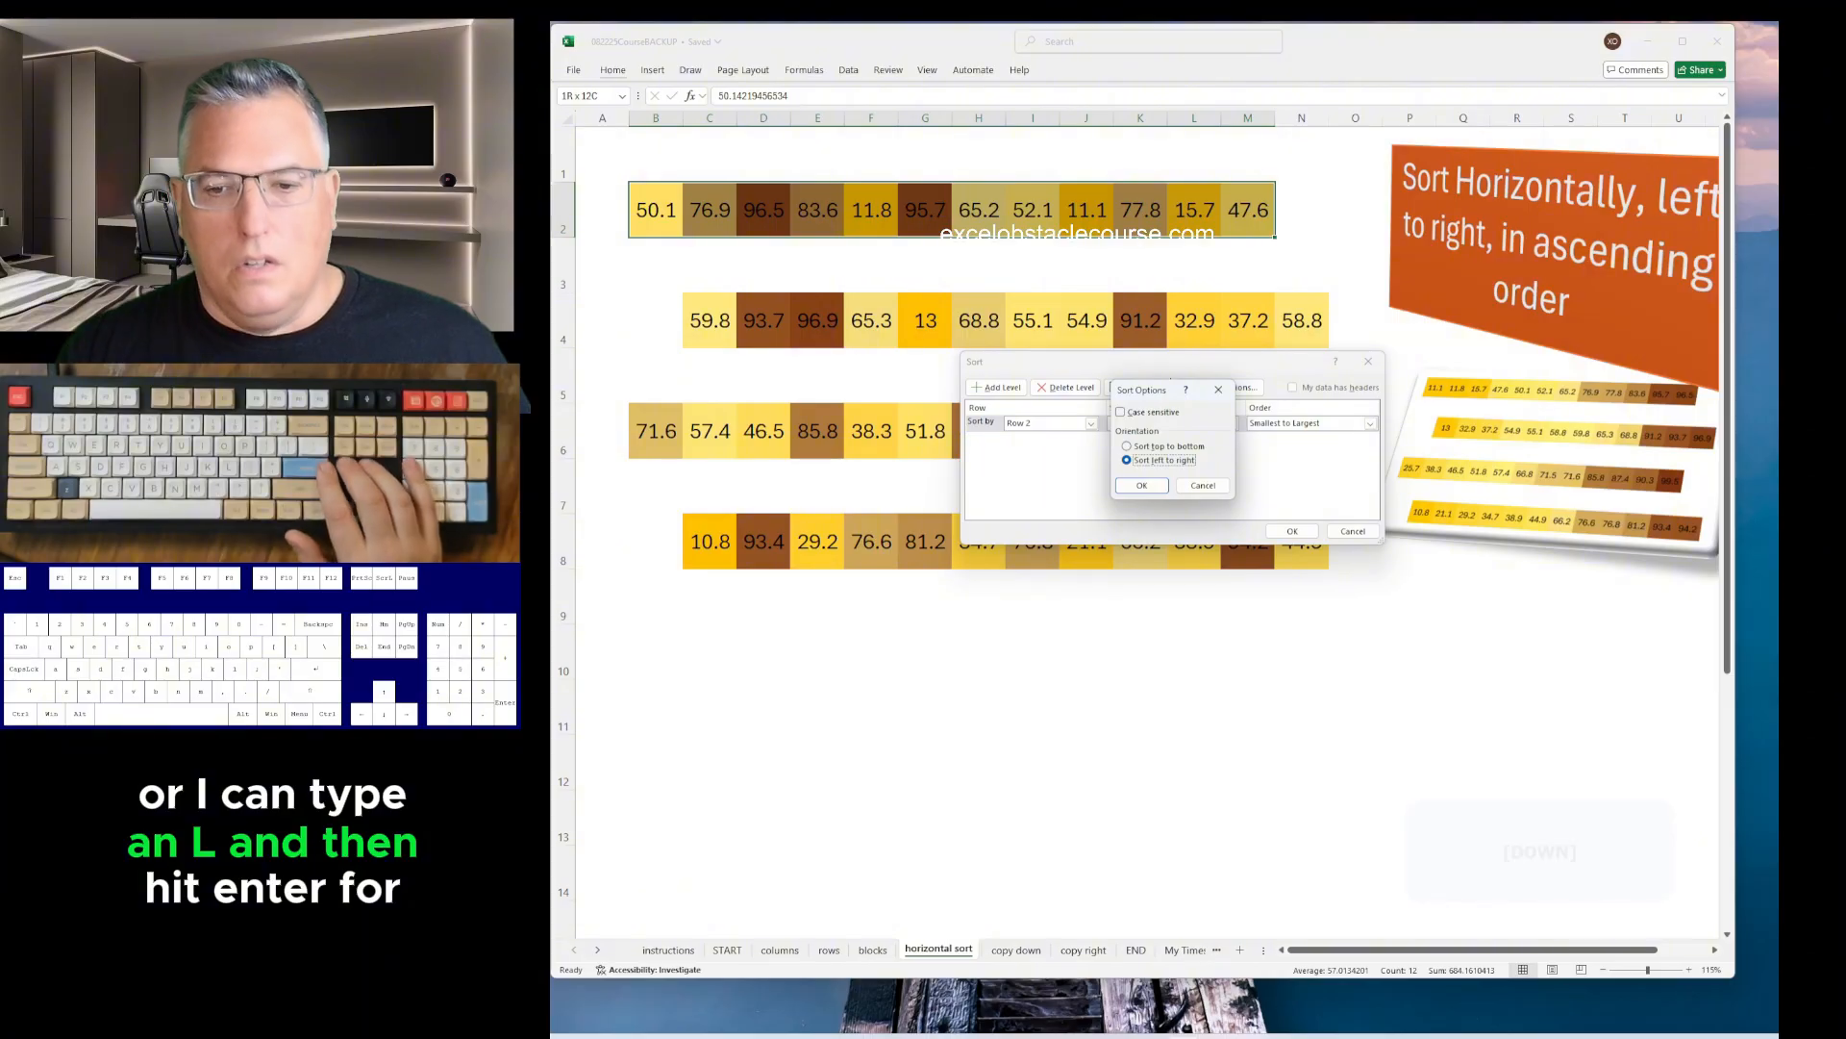
{"action": "key", "text": "Return"}
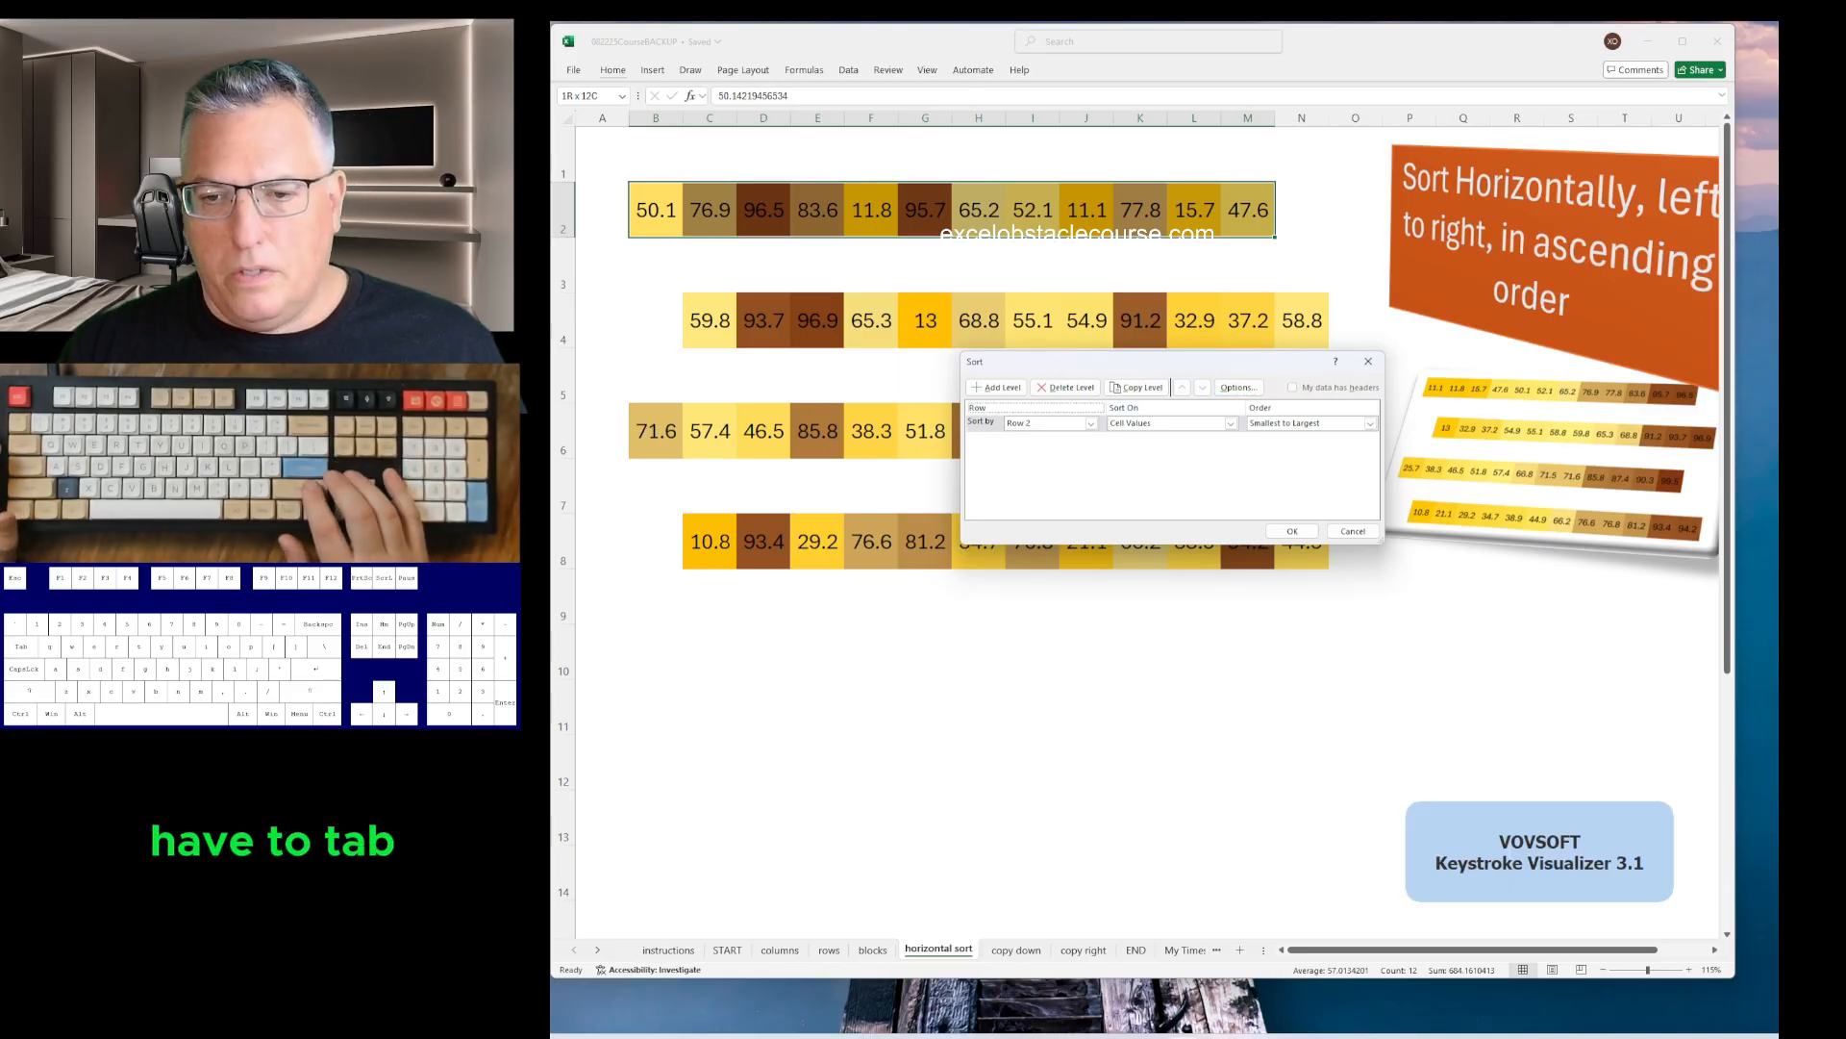
- Sort B2:M2 by the cell values of row 2, smallest to largest
{"action": "key", "text": "Tab"}
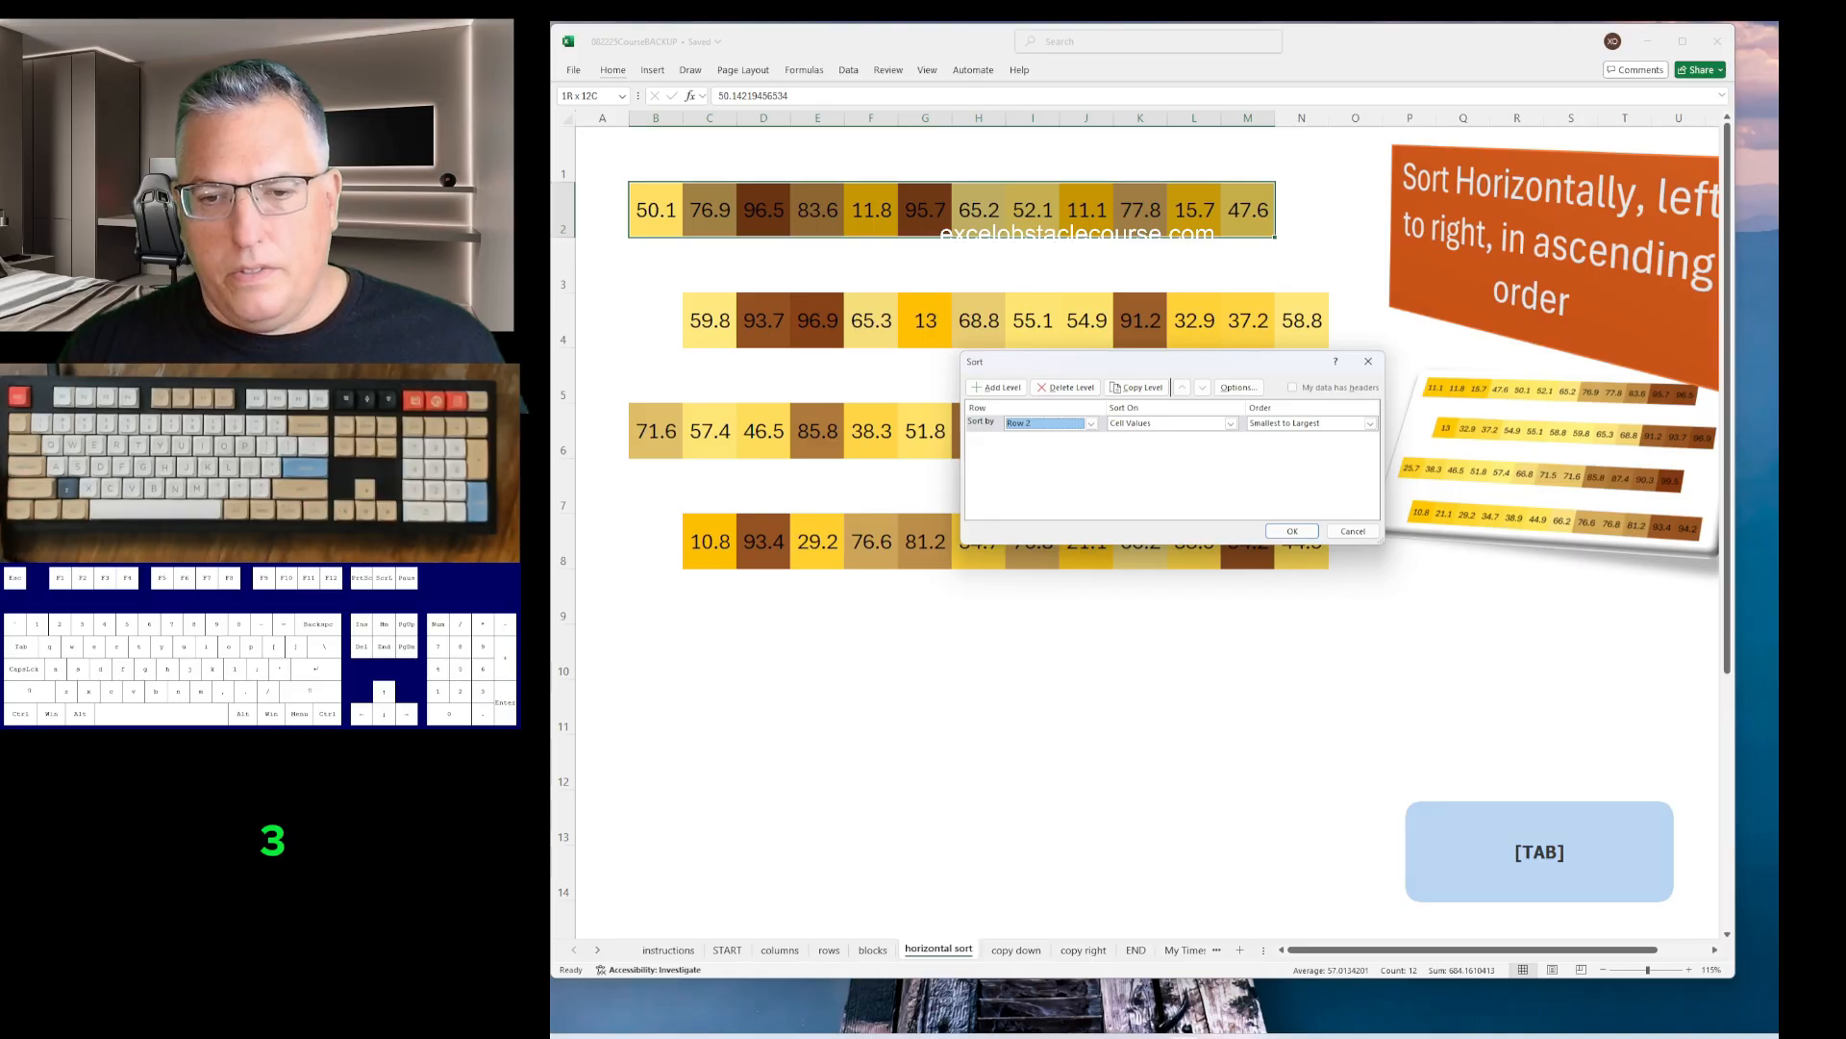
{"action": "key", "text": "shift+Tab"}
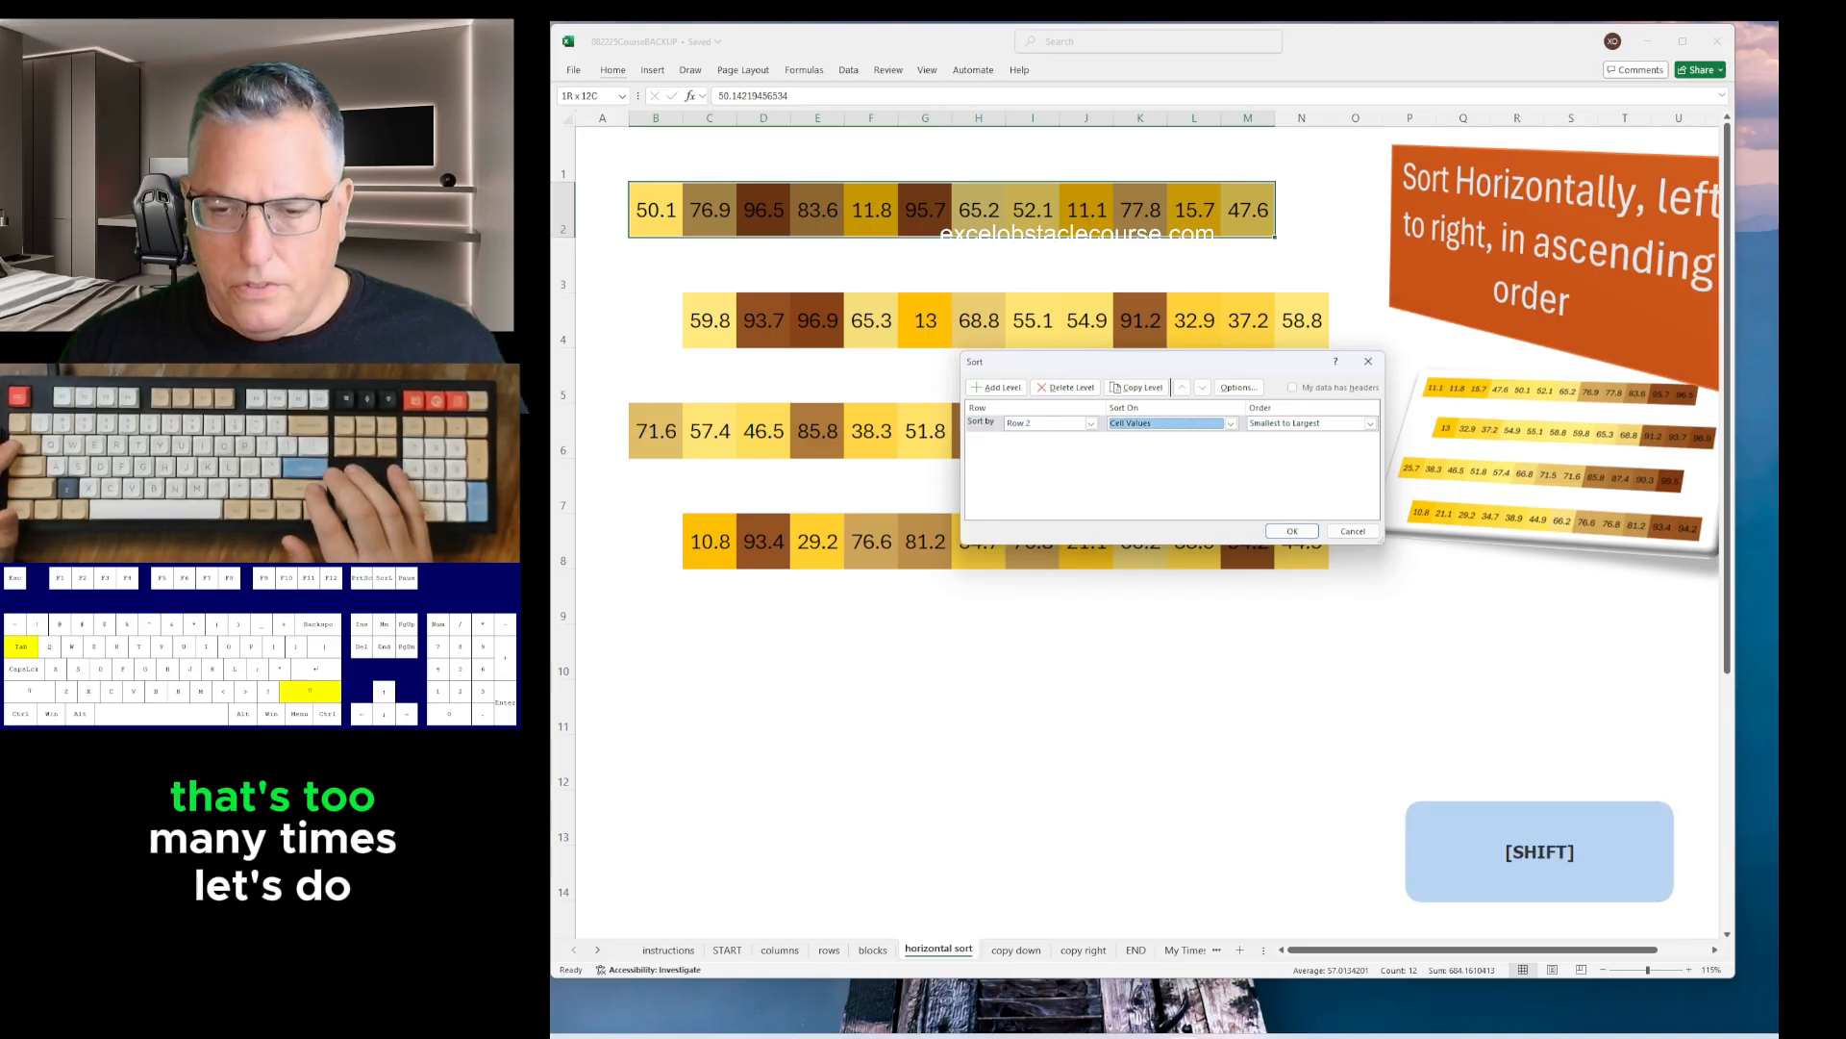
{"action": "key", "text": "shift+Tab"}
{"action": "key", "text": "shift+Tab"}
{"action": "key", "text": "shift+Tab"}
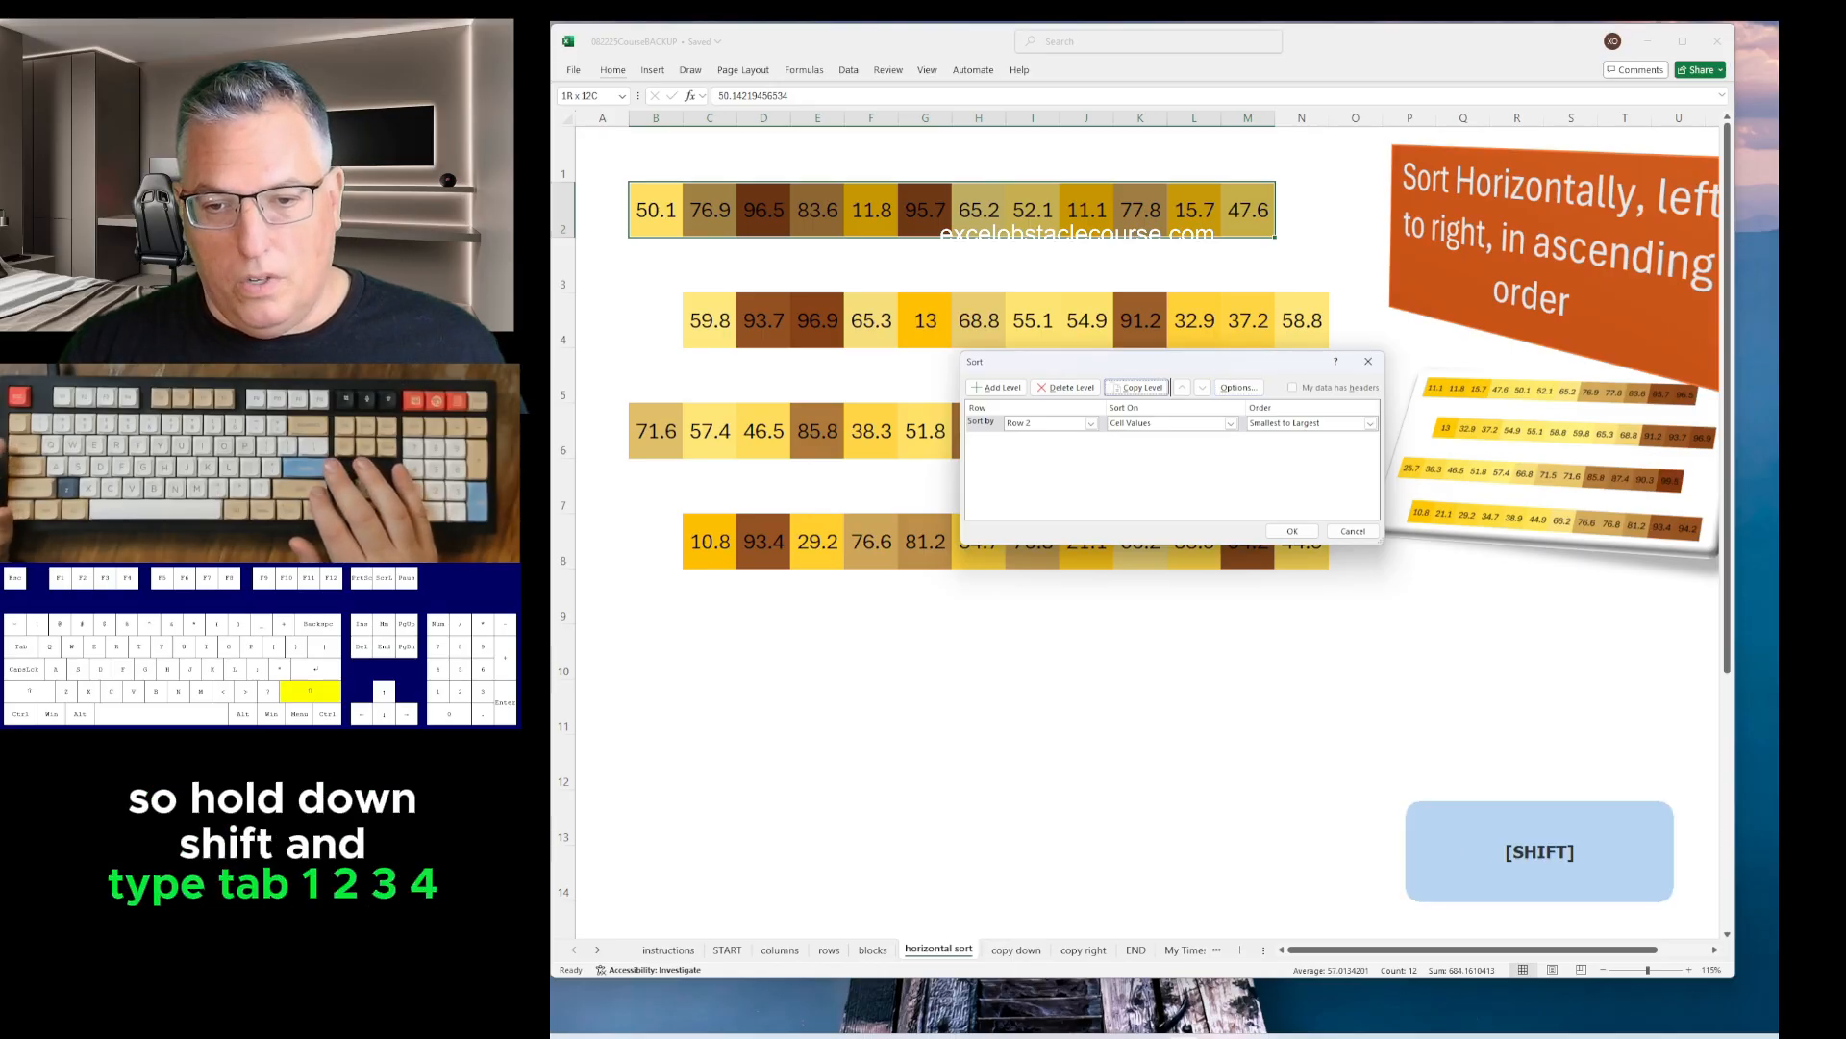
{"action": "key", "text": "shift+Tab"}
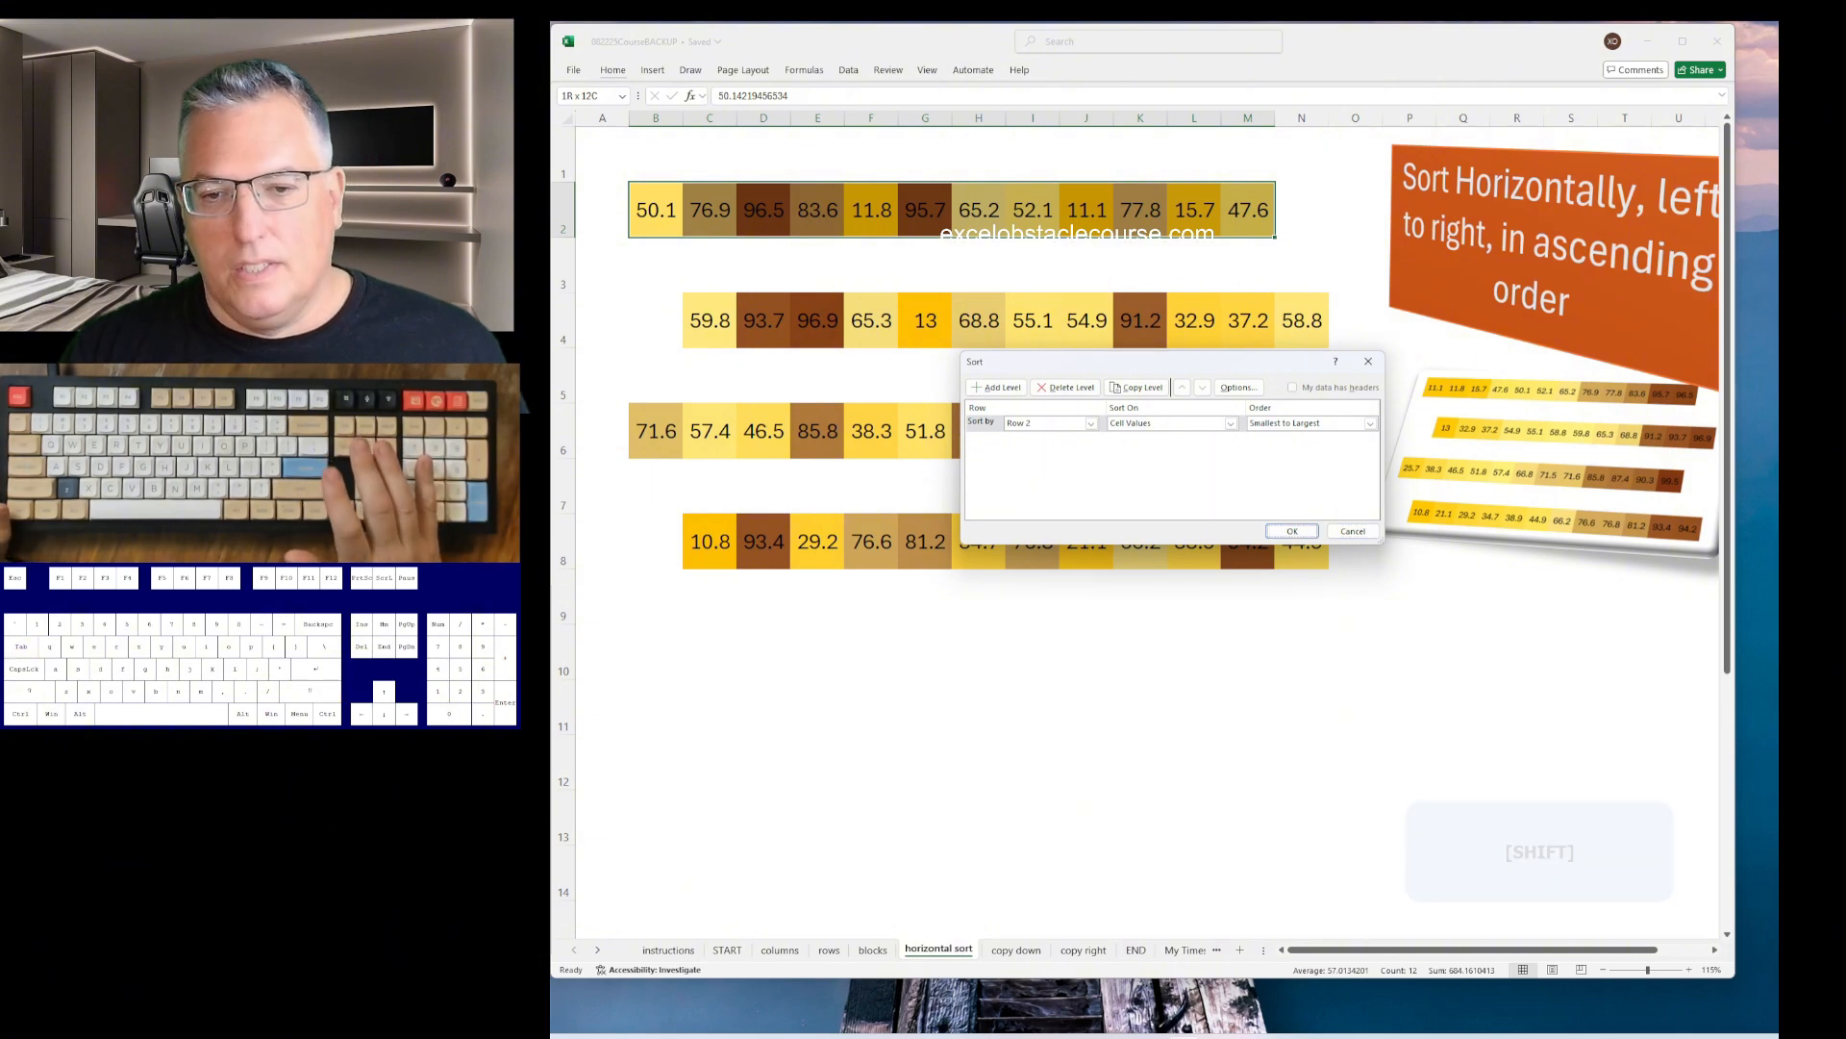
{"action": "key", "text": "Return"}
- Sort the second number row, C4:N4, left to right from smallest to largest
{"action": "key", "text": "Right"}
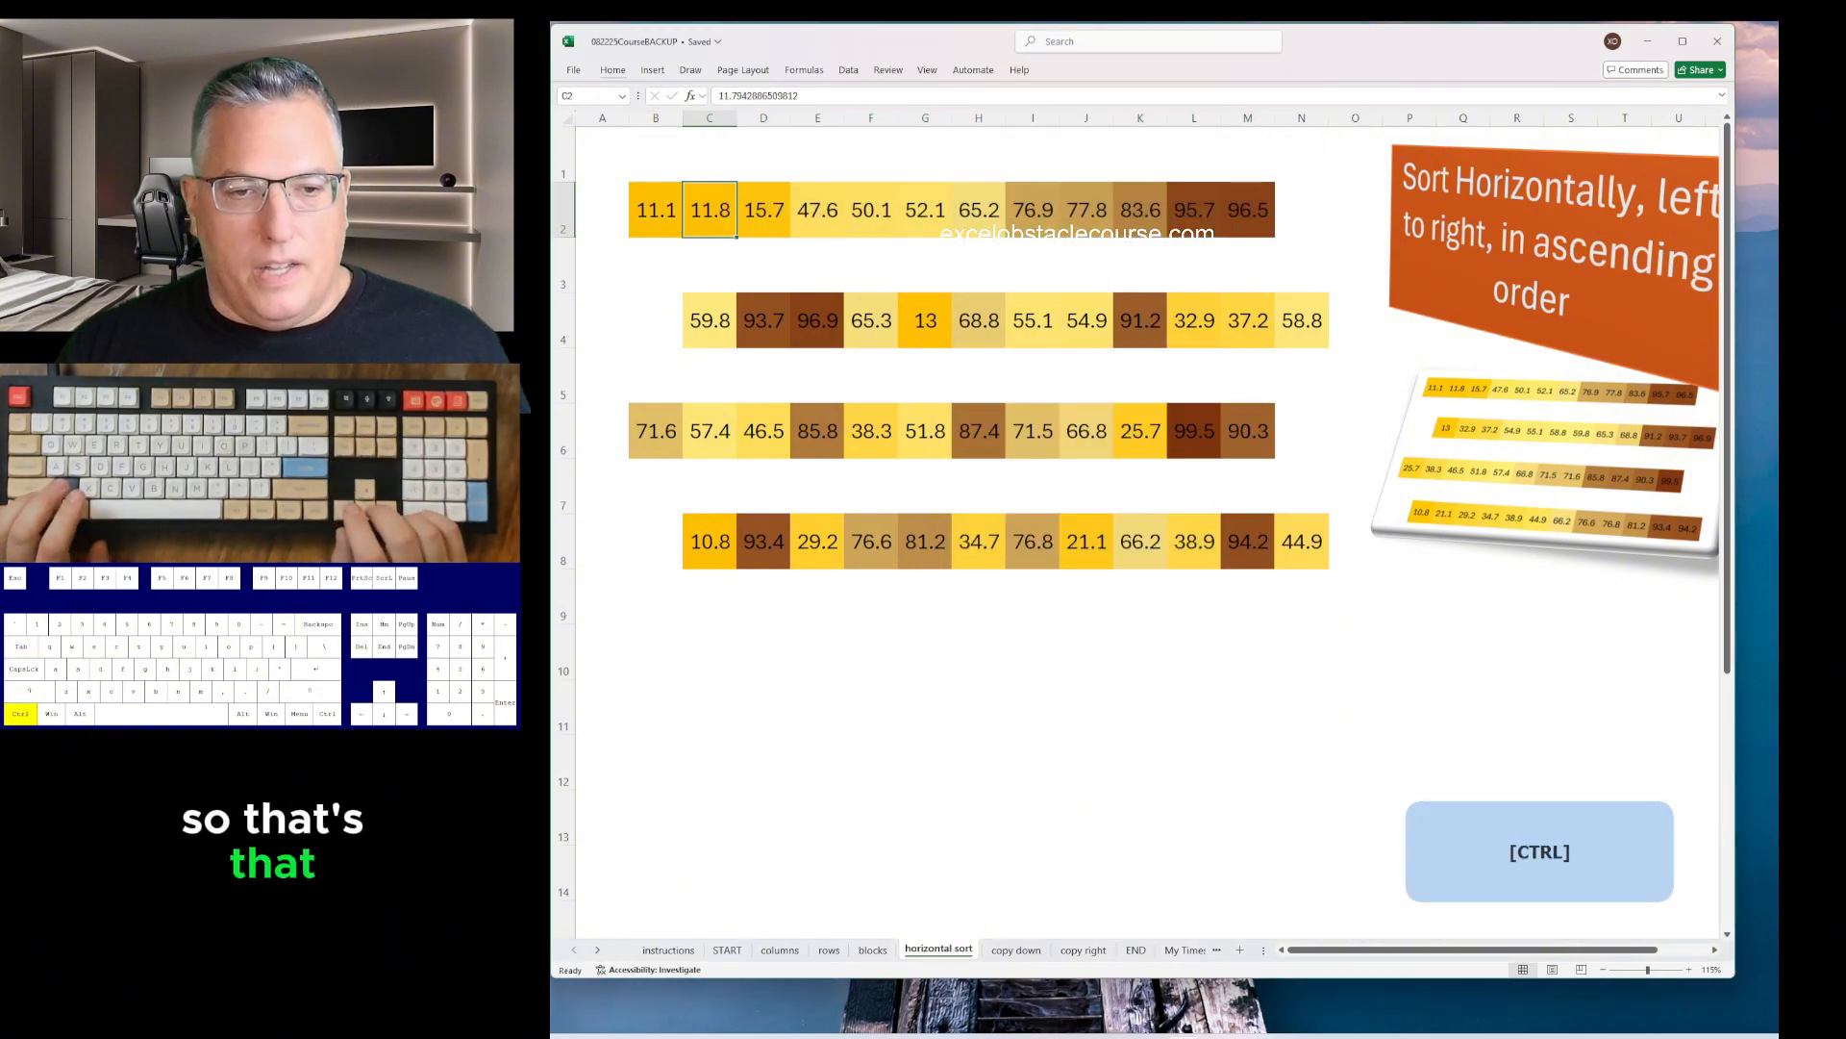
{"action": "key", "text": "ctrl+Down"}
{"action": "key", "text": "ctrl+shift+Right"}
{"action": "key", "text": "alt+a"}
{"action": "key", "text": "s"}
{"action": "key", "text": "s"}
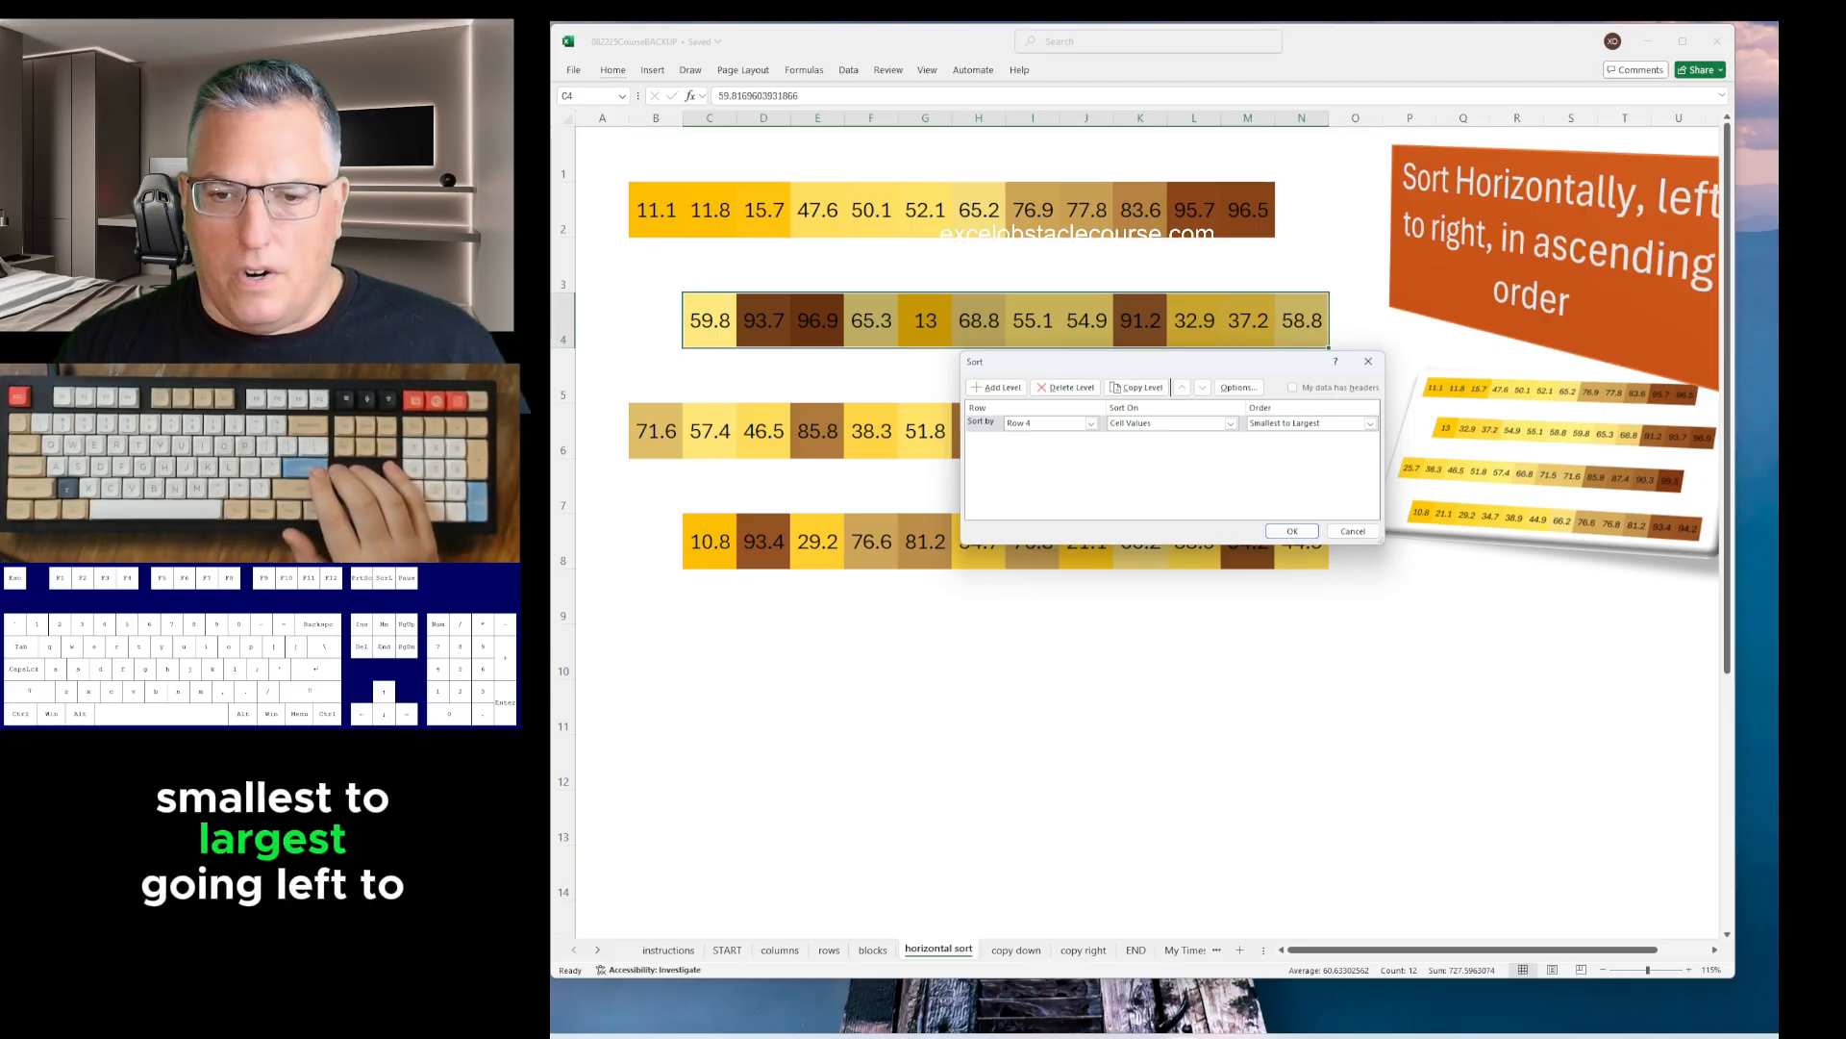
{"action": "key", "text": "Return"}
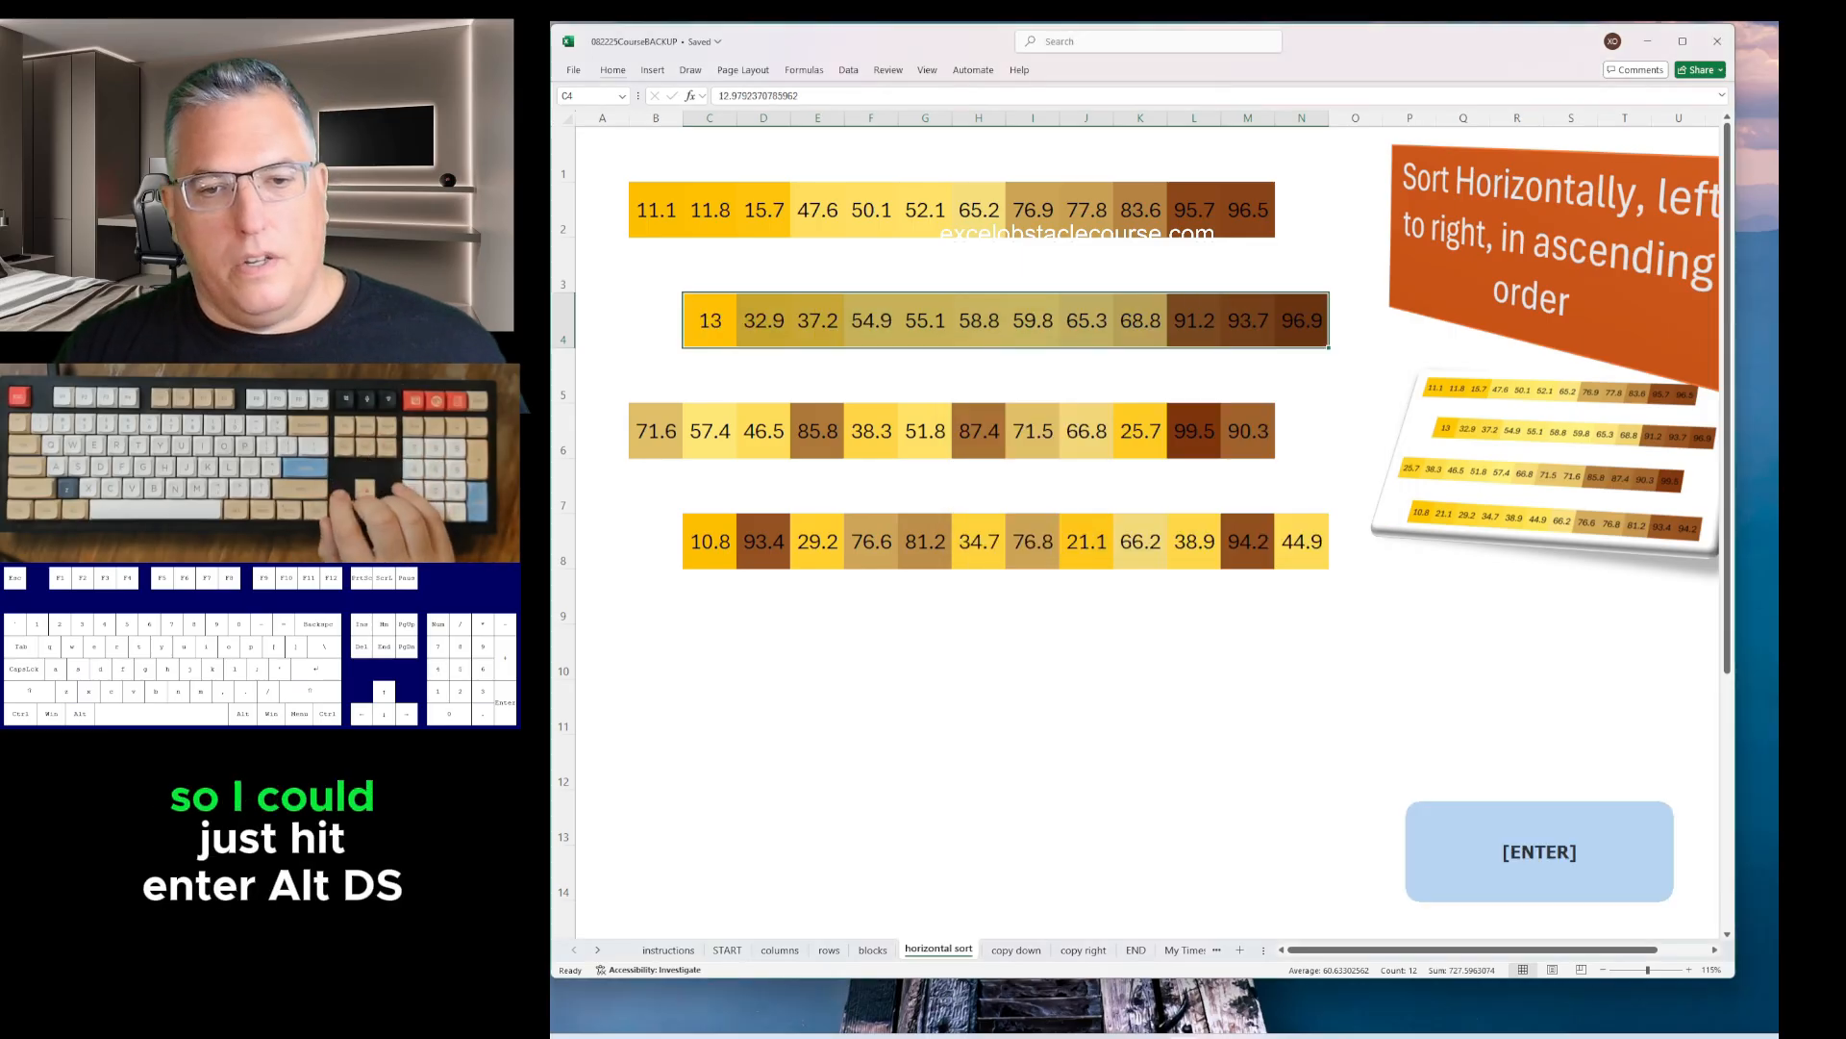
- Sort the third number row, B6:M6, left to right from smallest to largest
{"action": "key", "text": "ctrl+Down"}
{"action": "key", "text": "Left"}
{"action": "key", "text": "shift+ctrl+Right"}
{"action": "key", "text": "alt+d"}
{"action": "key", "text": "s"}
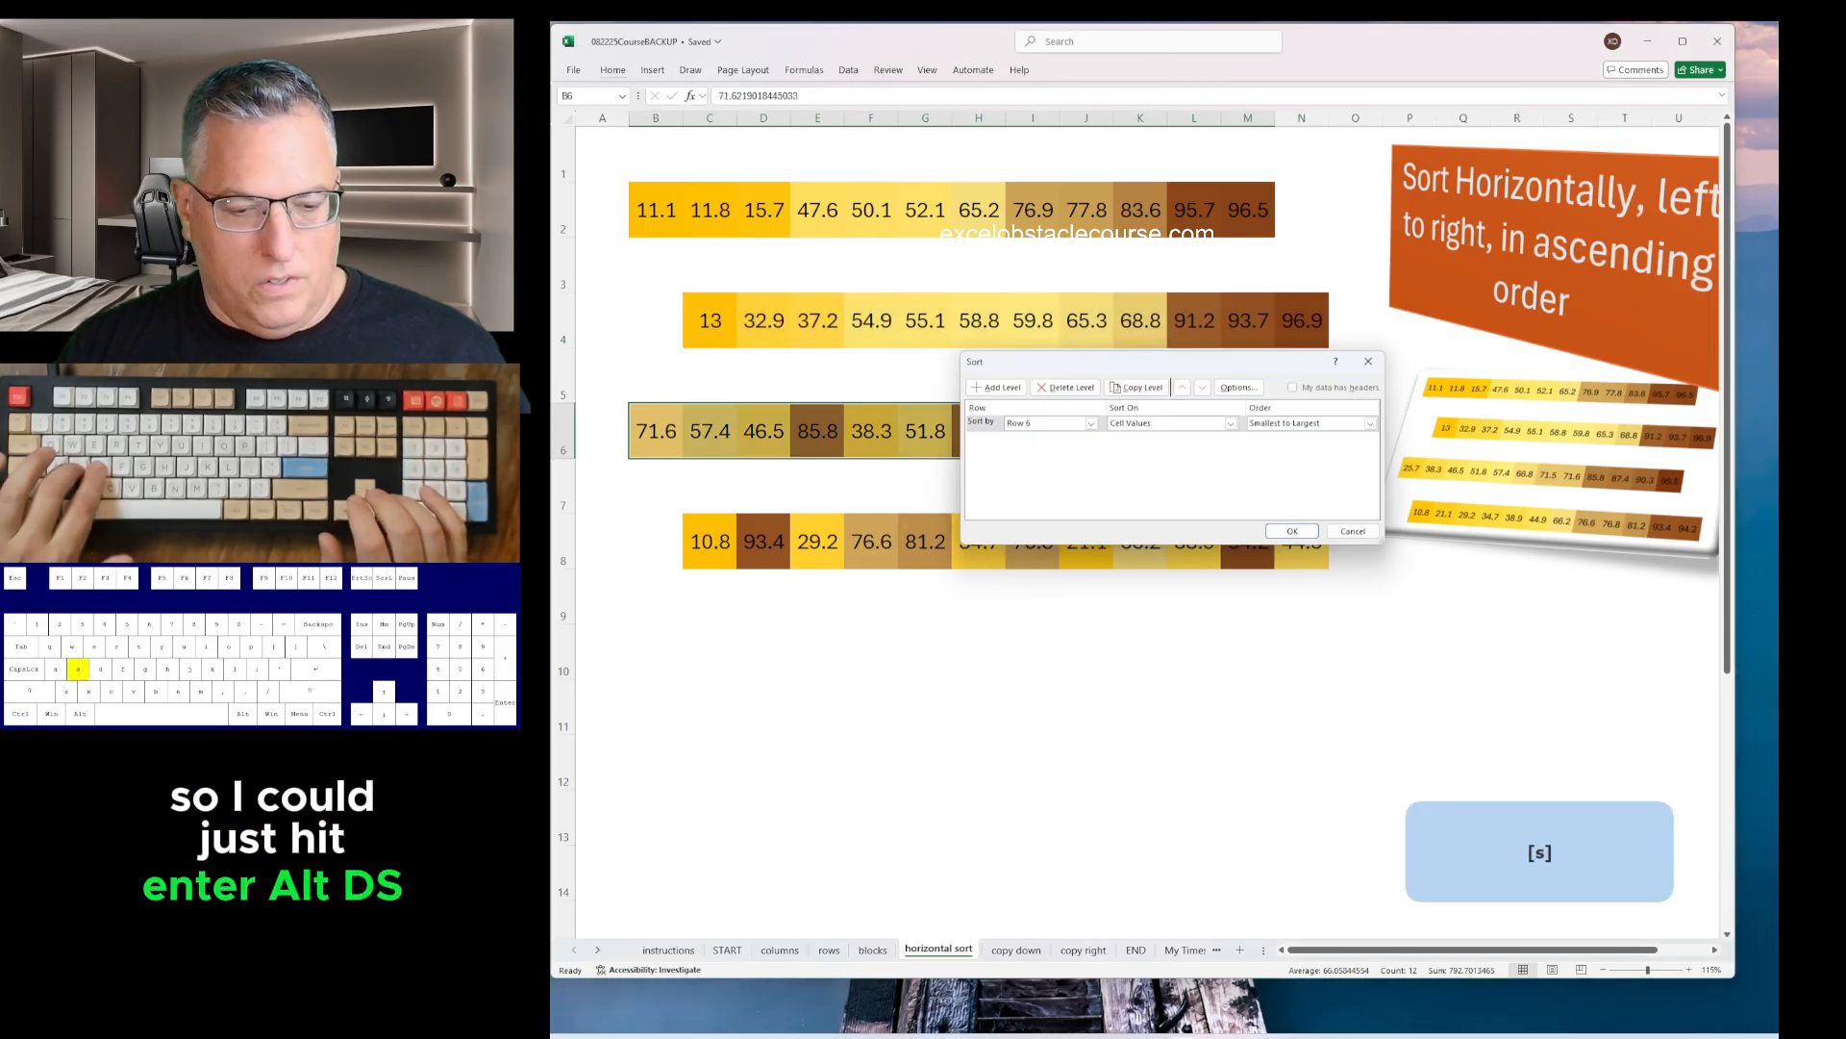
{"action": "key", "text": "Return"}
- Sort the fourth number row, C8:N8, left to right from smallest to largest
{"action": "key", "text": "Right"}
{"action": "key", "text": "ctrl+Down"}
{"action": "key", "text": "shift+ctrl+Right"}
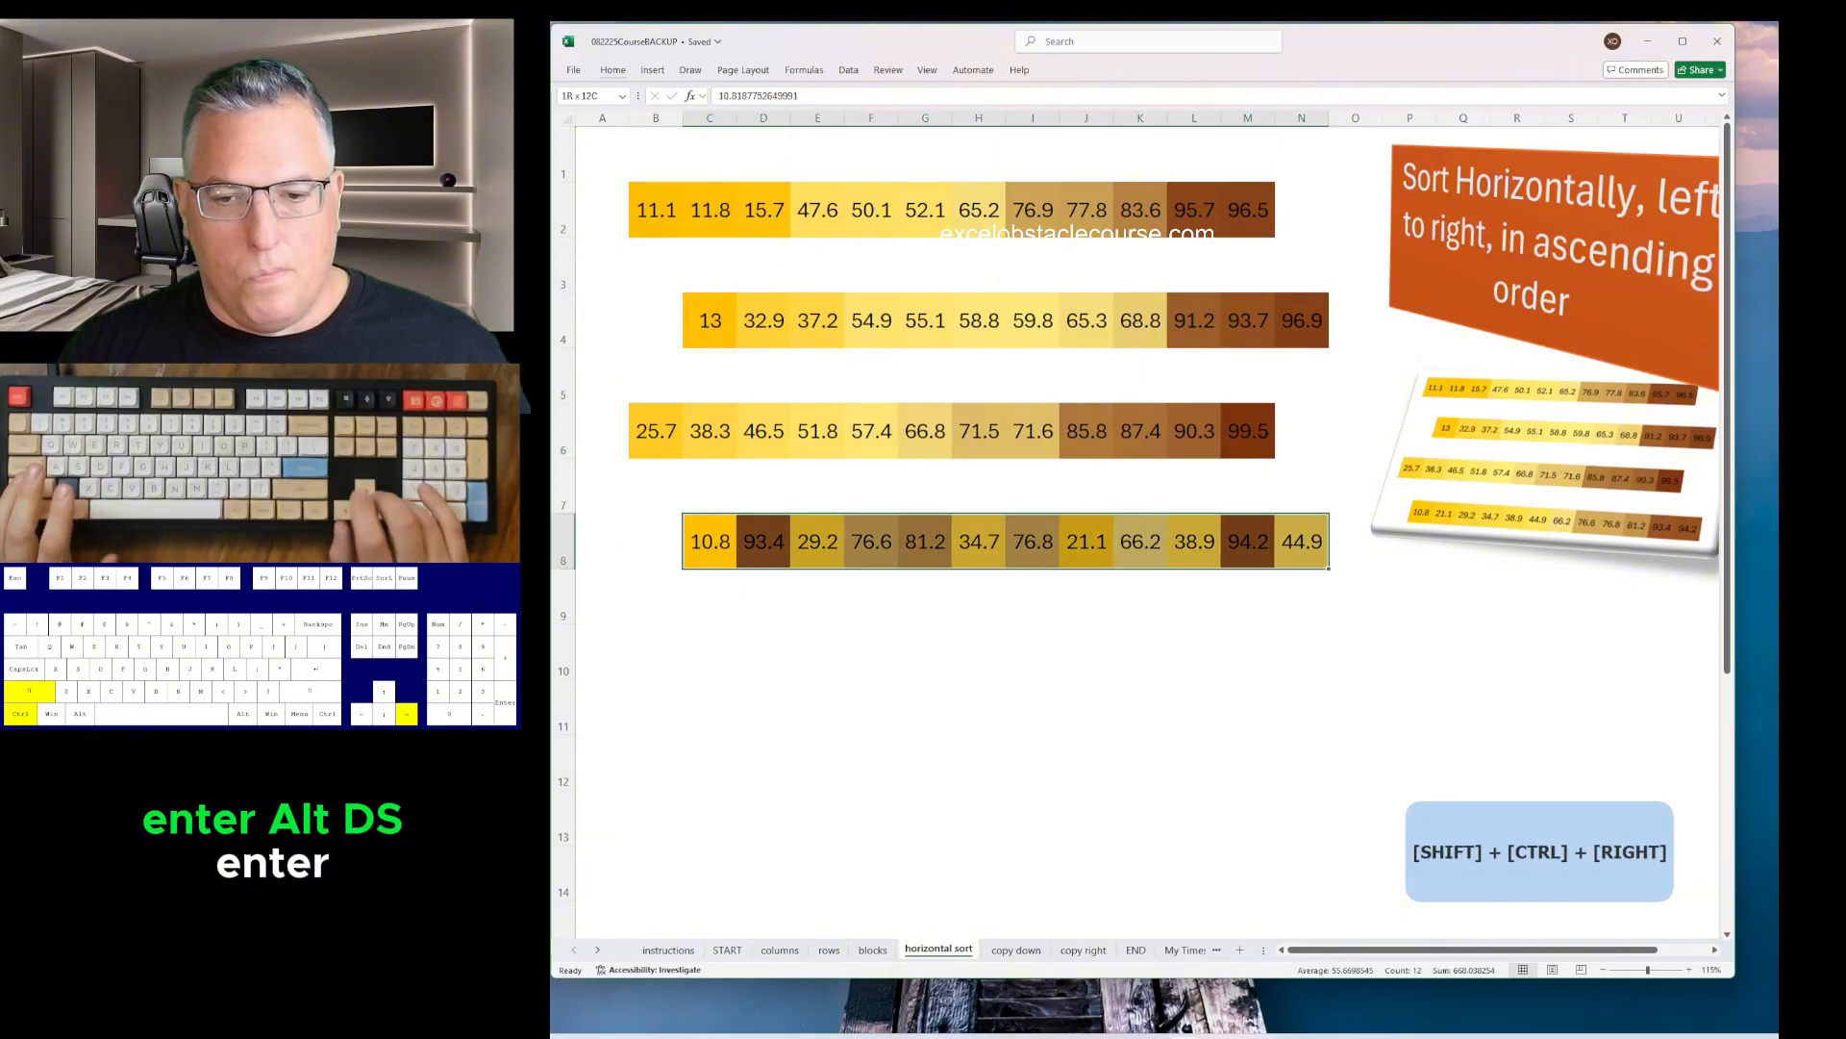
{"action": "key", "text": "alt"}
{"action": "key", "text": "d"}
{"action": "key", "text": "s"}
{"action": "key", "text": "Return"}
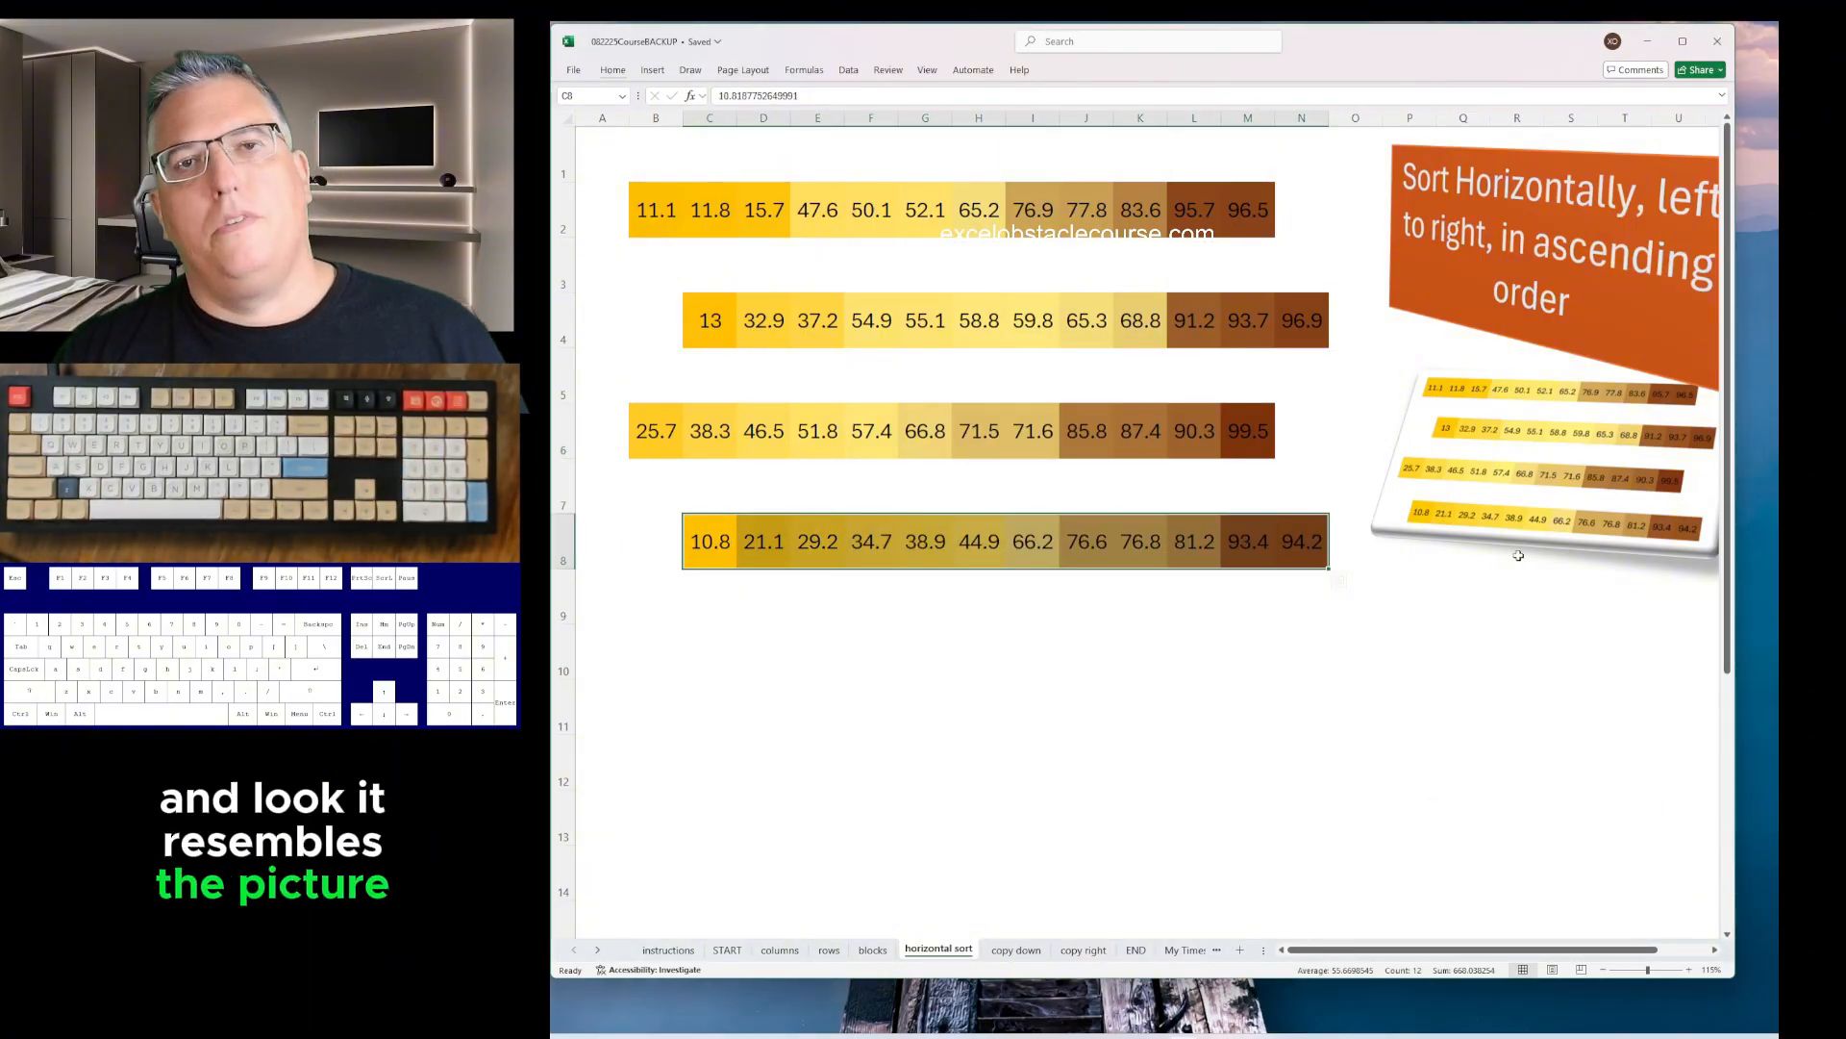
- Switch to the copy down sheet
{"action": "key", "text": "Up"}
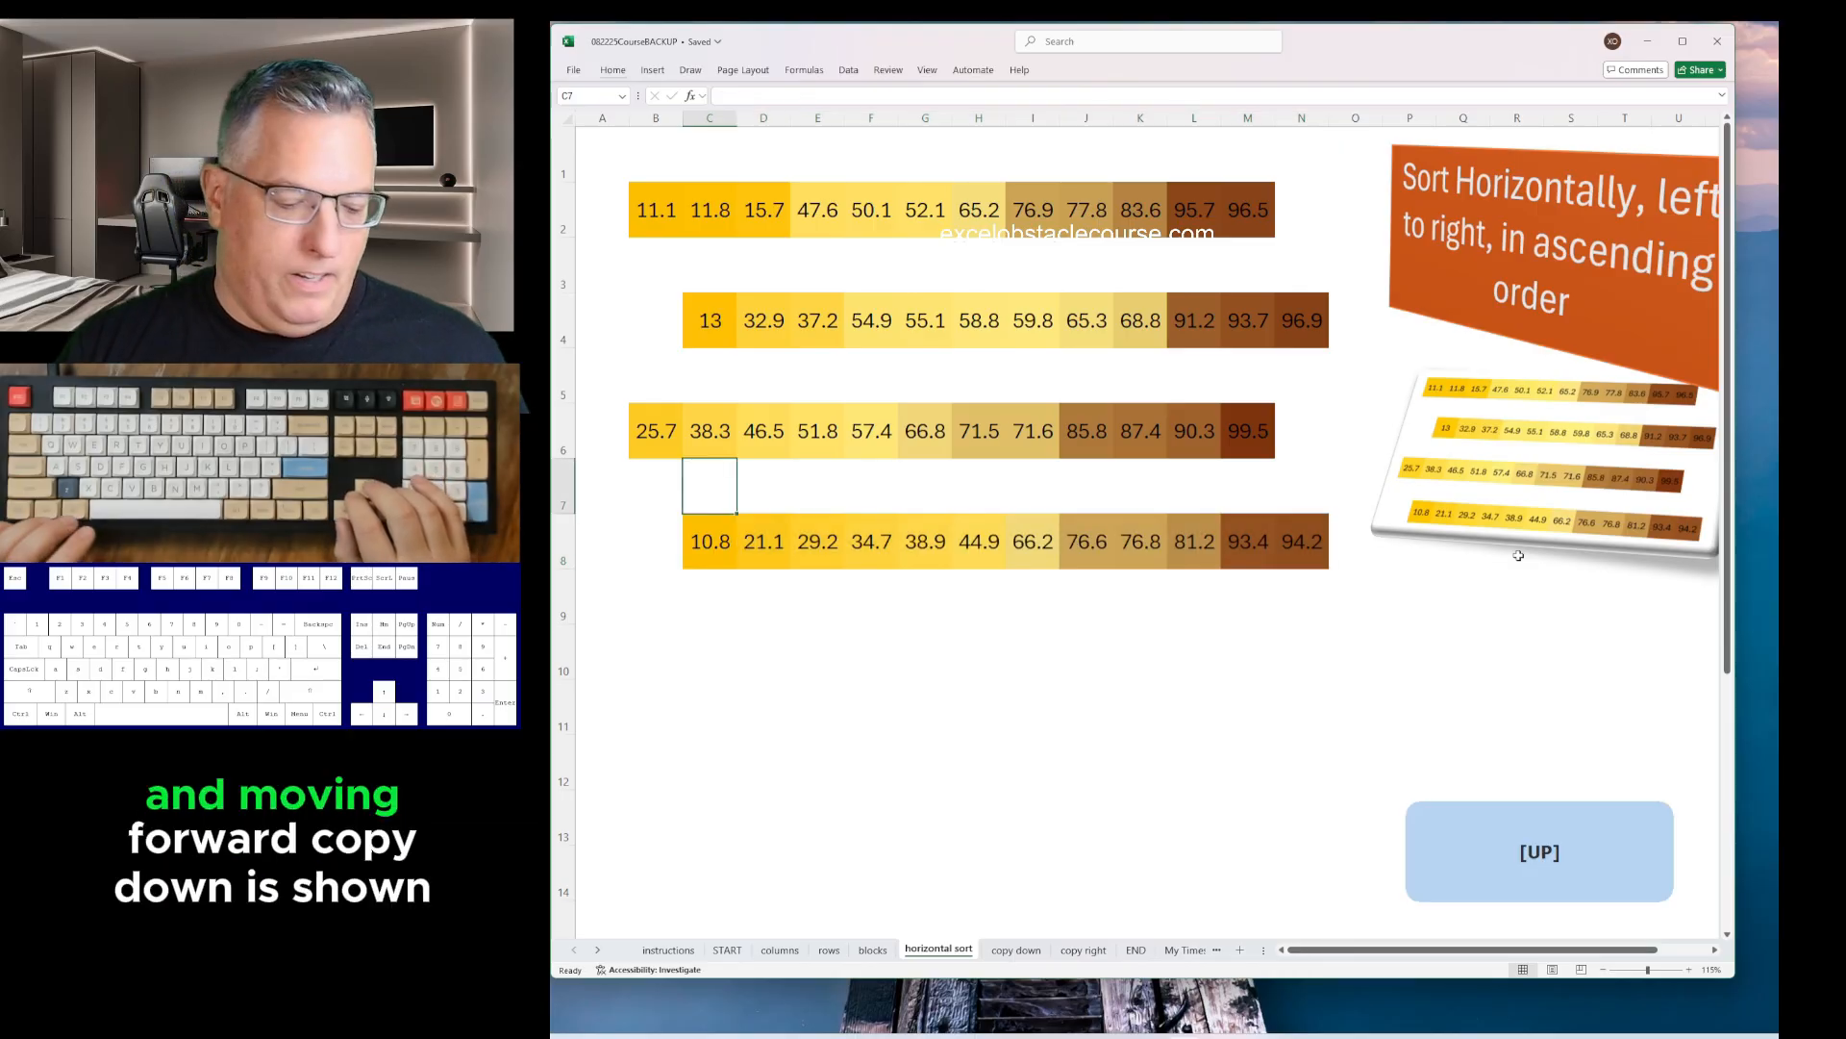
{"action": "key", "text": "ctrl+Page_Down"}
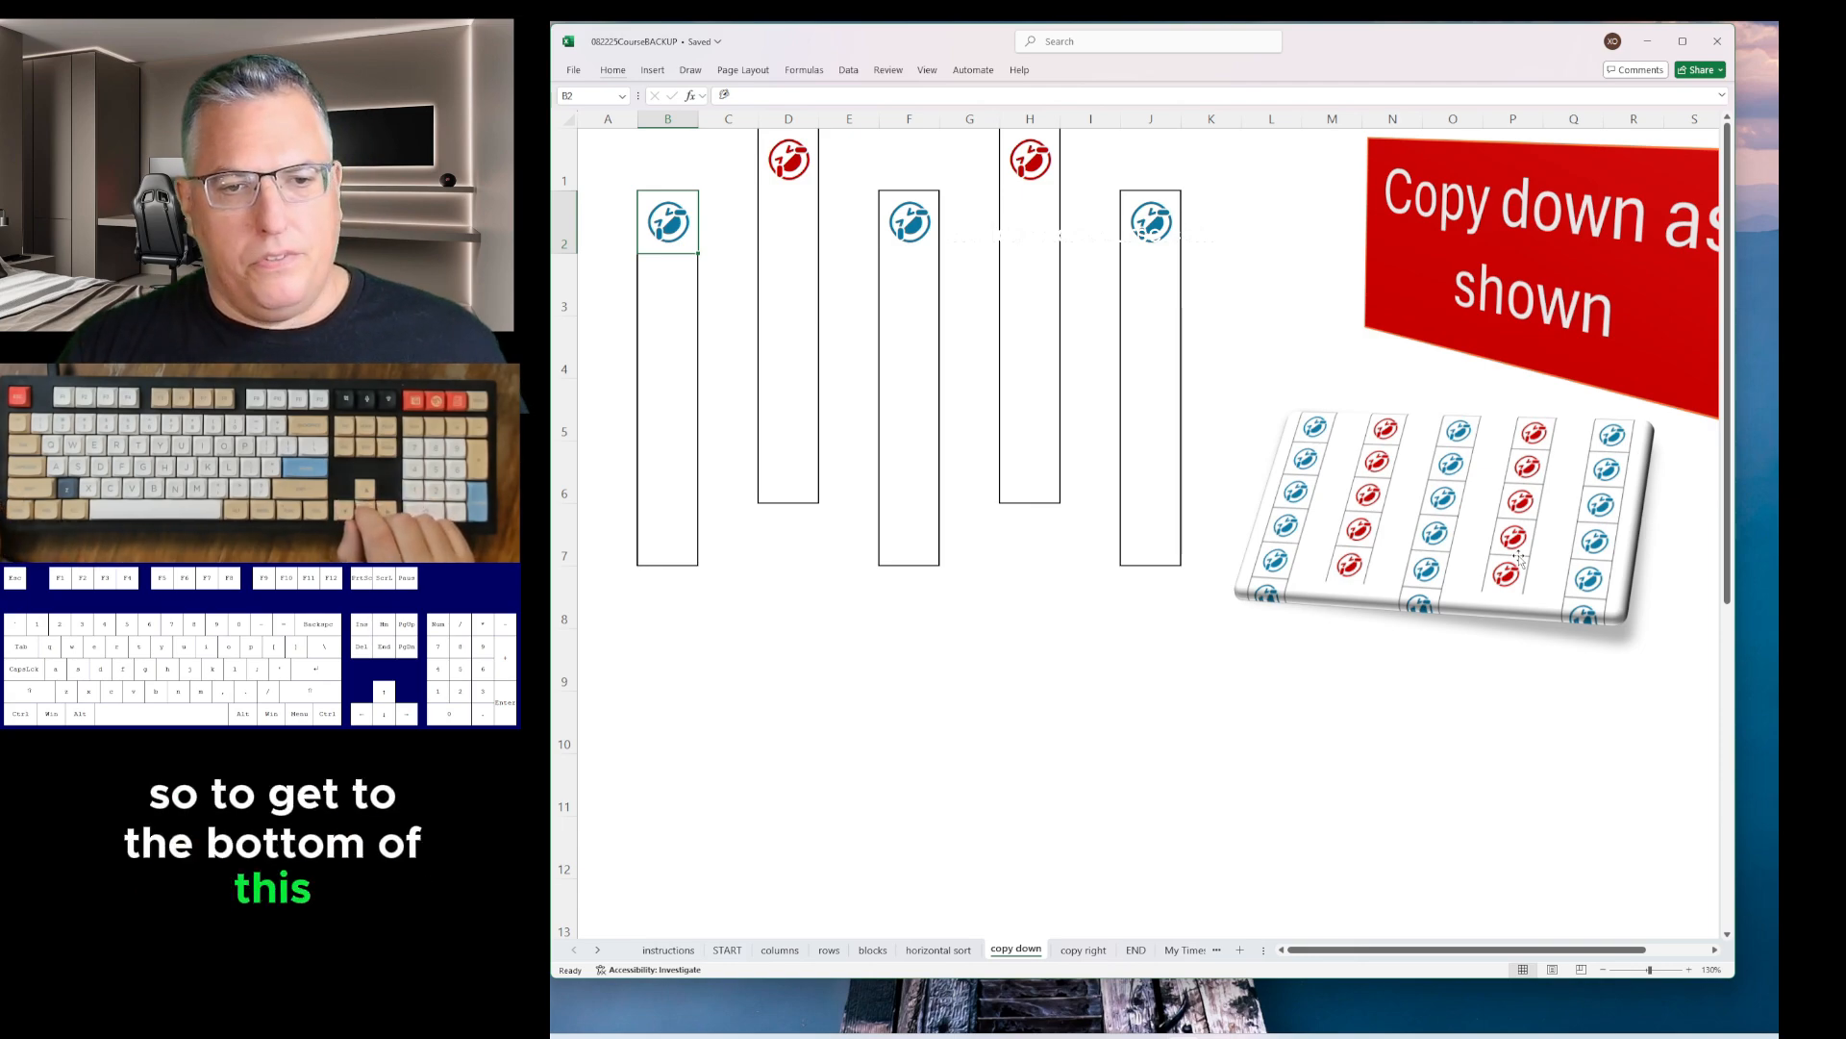
- Fill the blue icon in B2 down through B7 on the copy down sheet
{"action": "key", "text": "Down"}
{"action": "key", "text": "Down"}
{"action": "key", "text": "Down"}
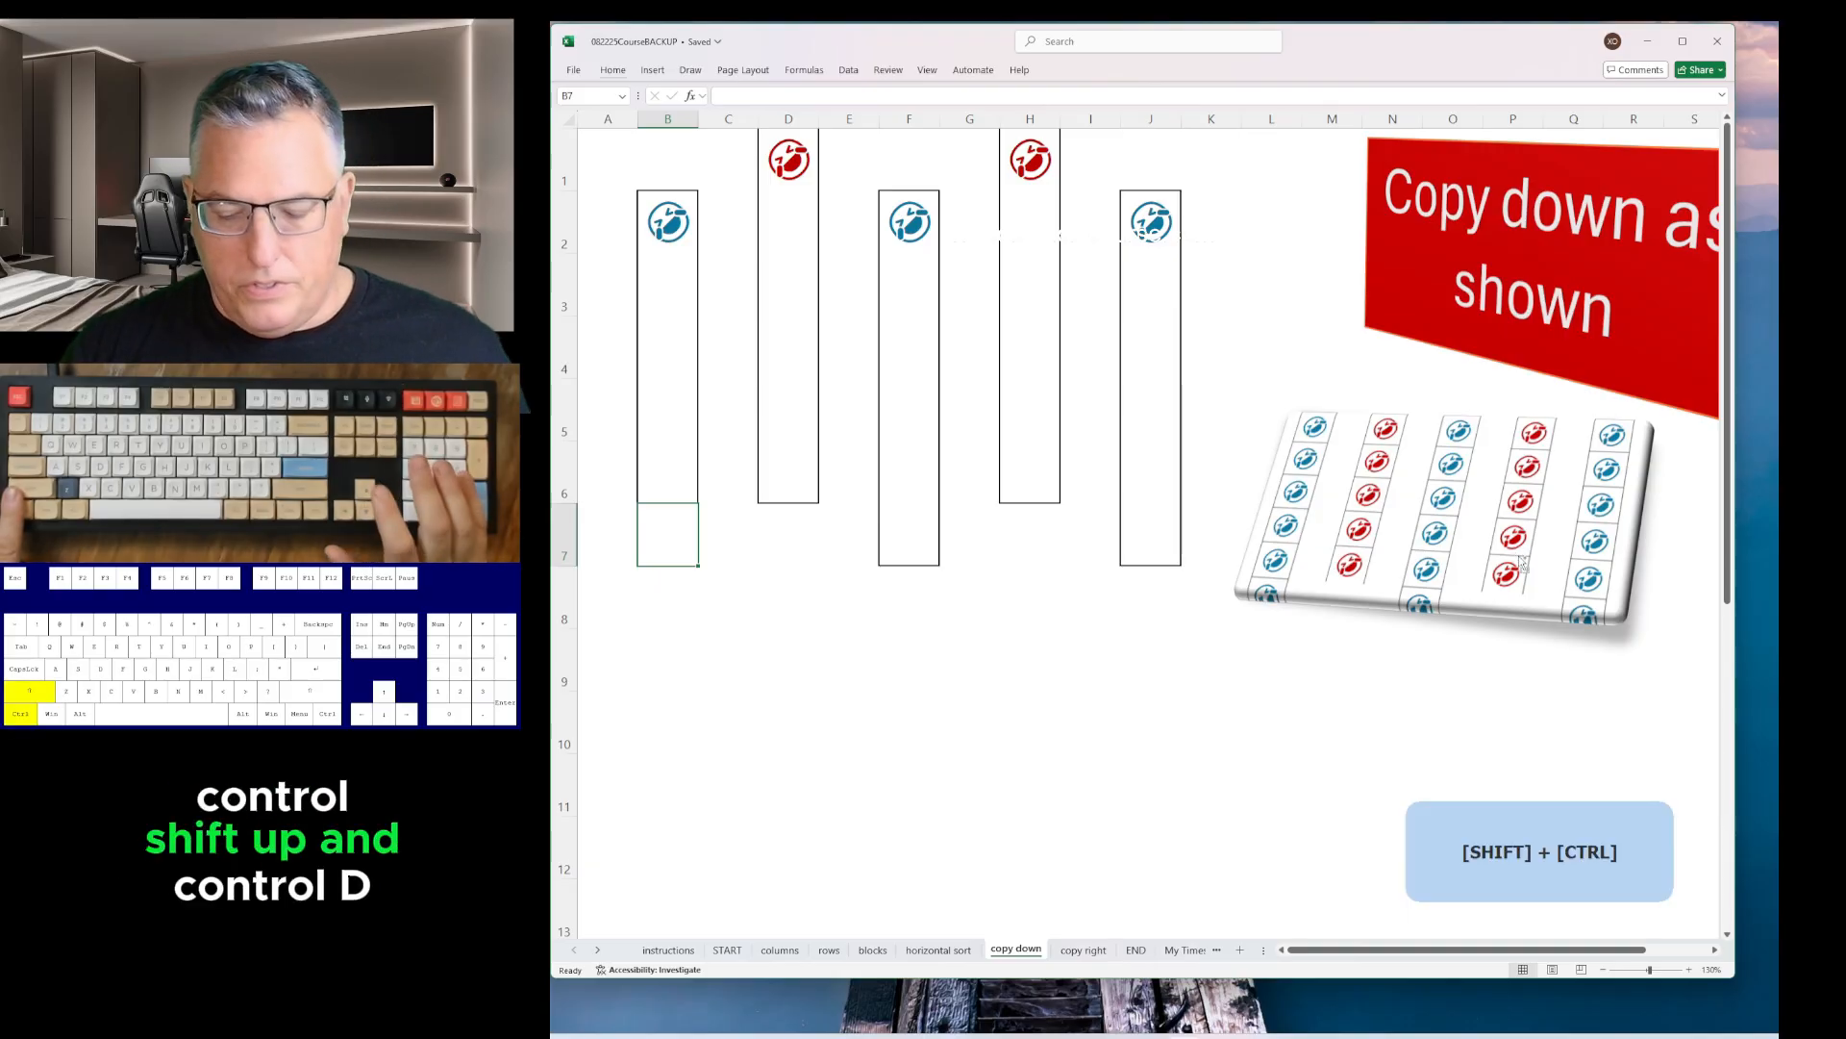
{"action": "key", "text": "ctrl+shift+Up"}
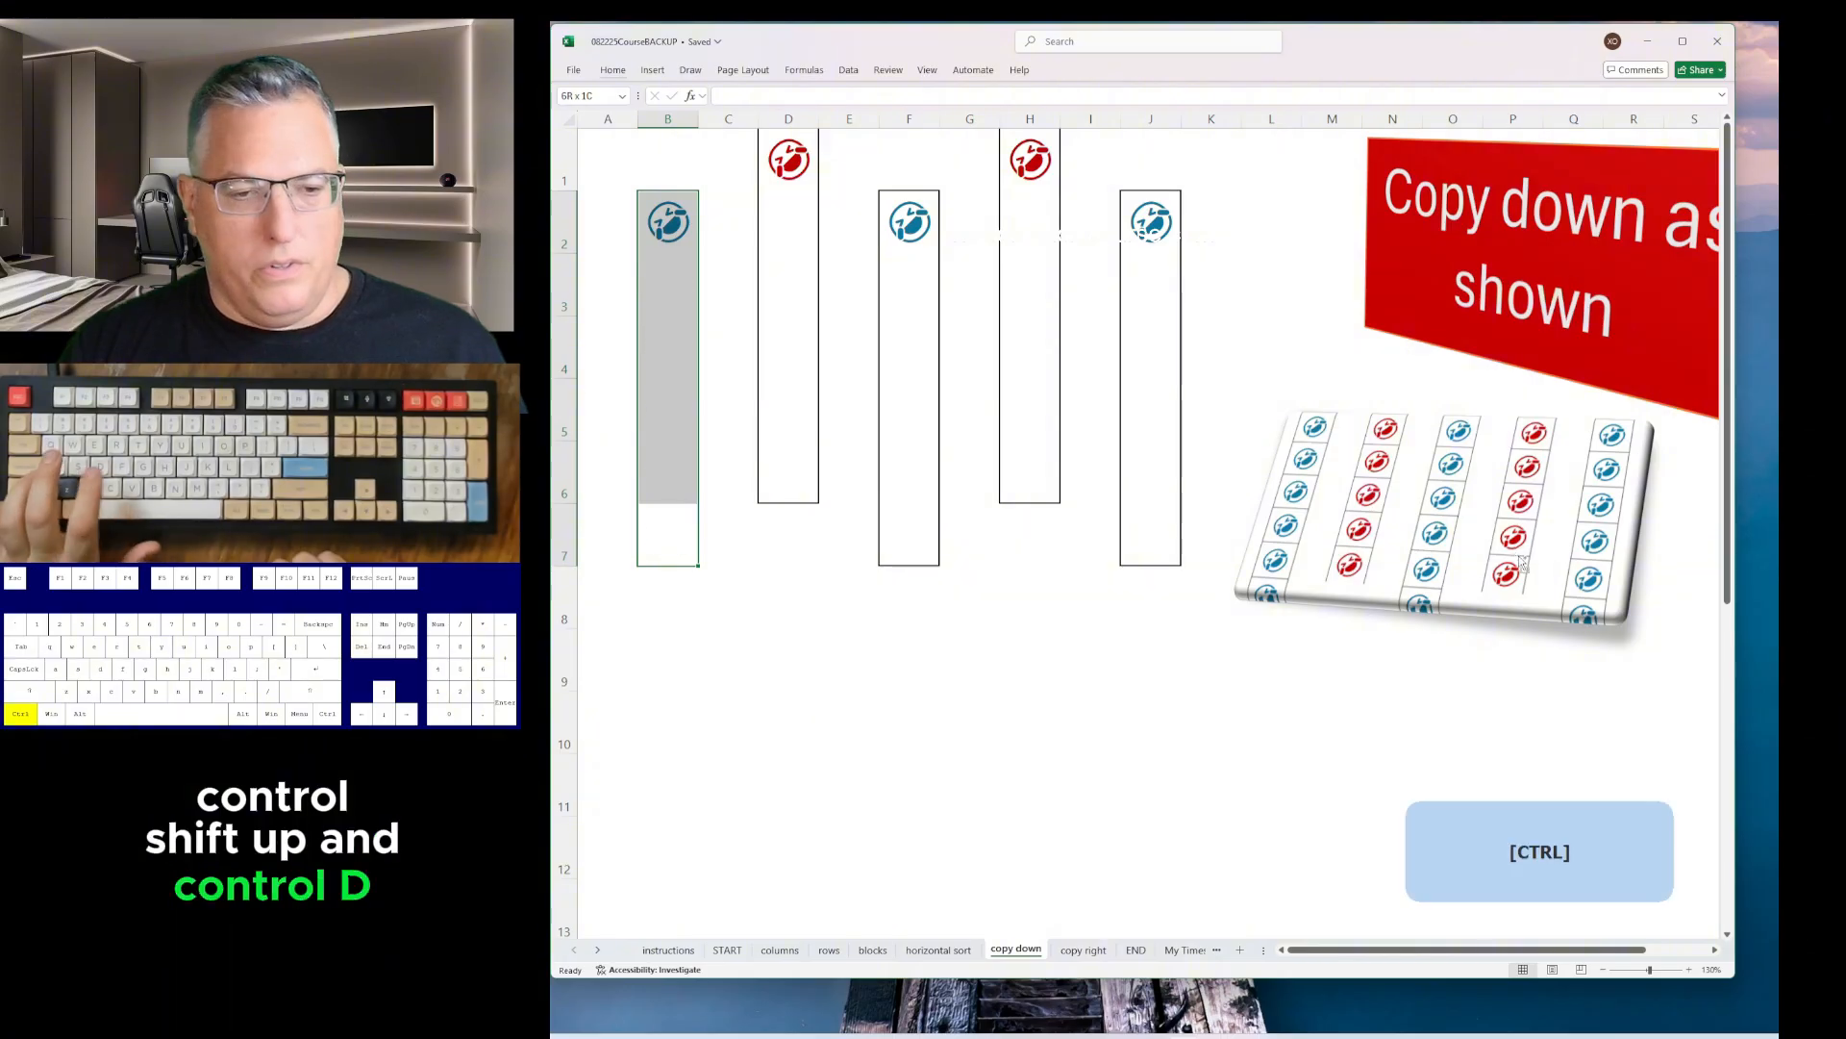
{"action": "key", "text": "ctrl+d"}
- Fill the red icon in D1 down through D6
{"action": "key", "text": "Up"}
{"action": "key", "text": "Right"}
{"action": "key", "text": "Right"}
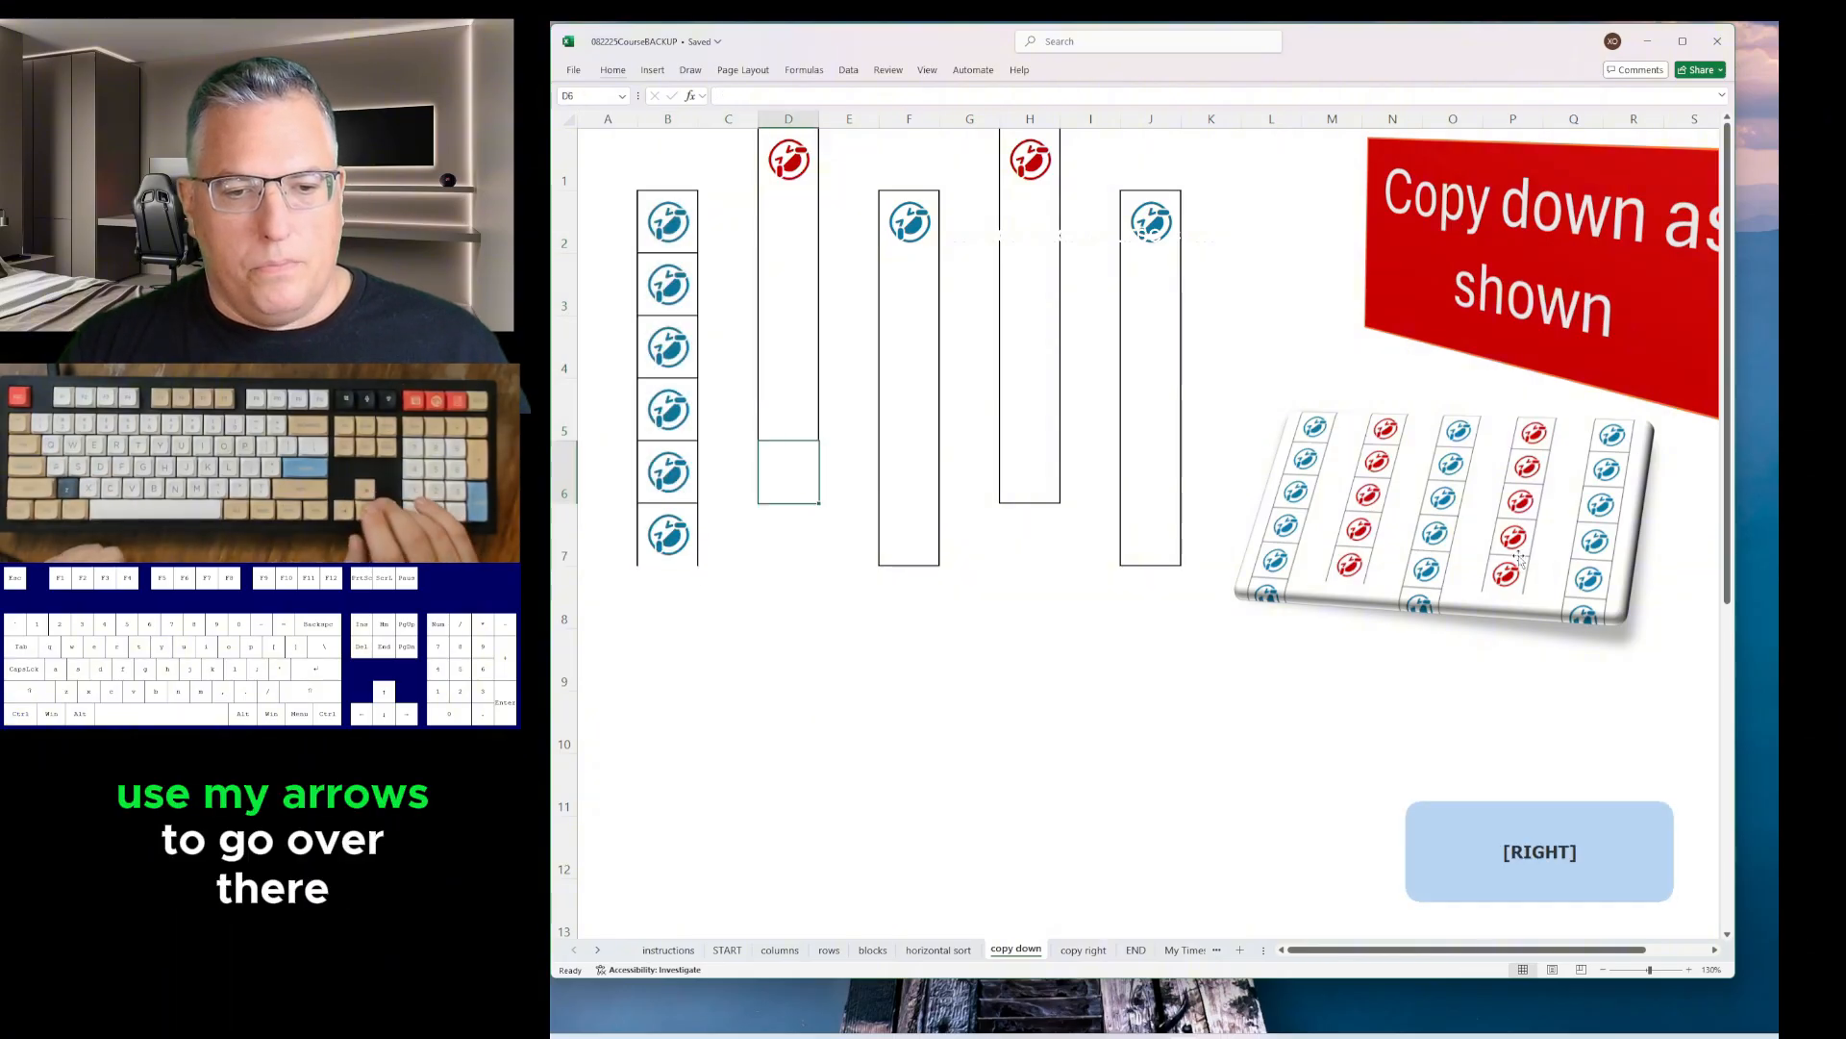
{"action": "key", "text": "ctrl+shift+Up"}
{"action": "key", "text": "ctrl+d"}
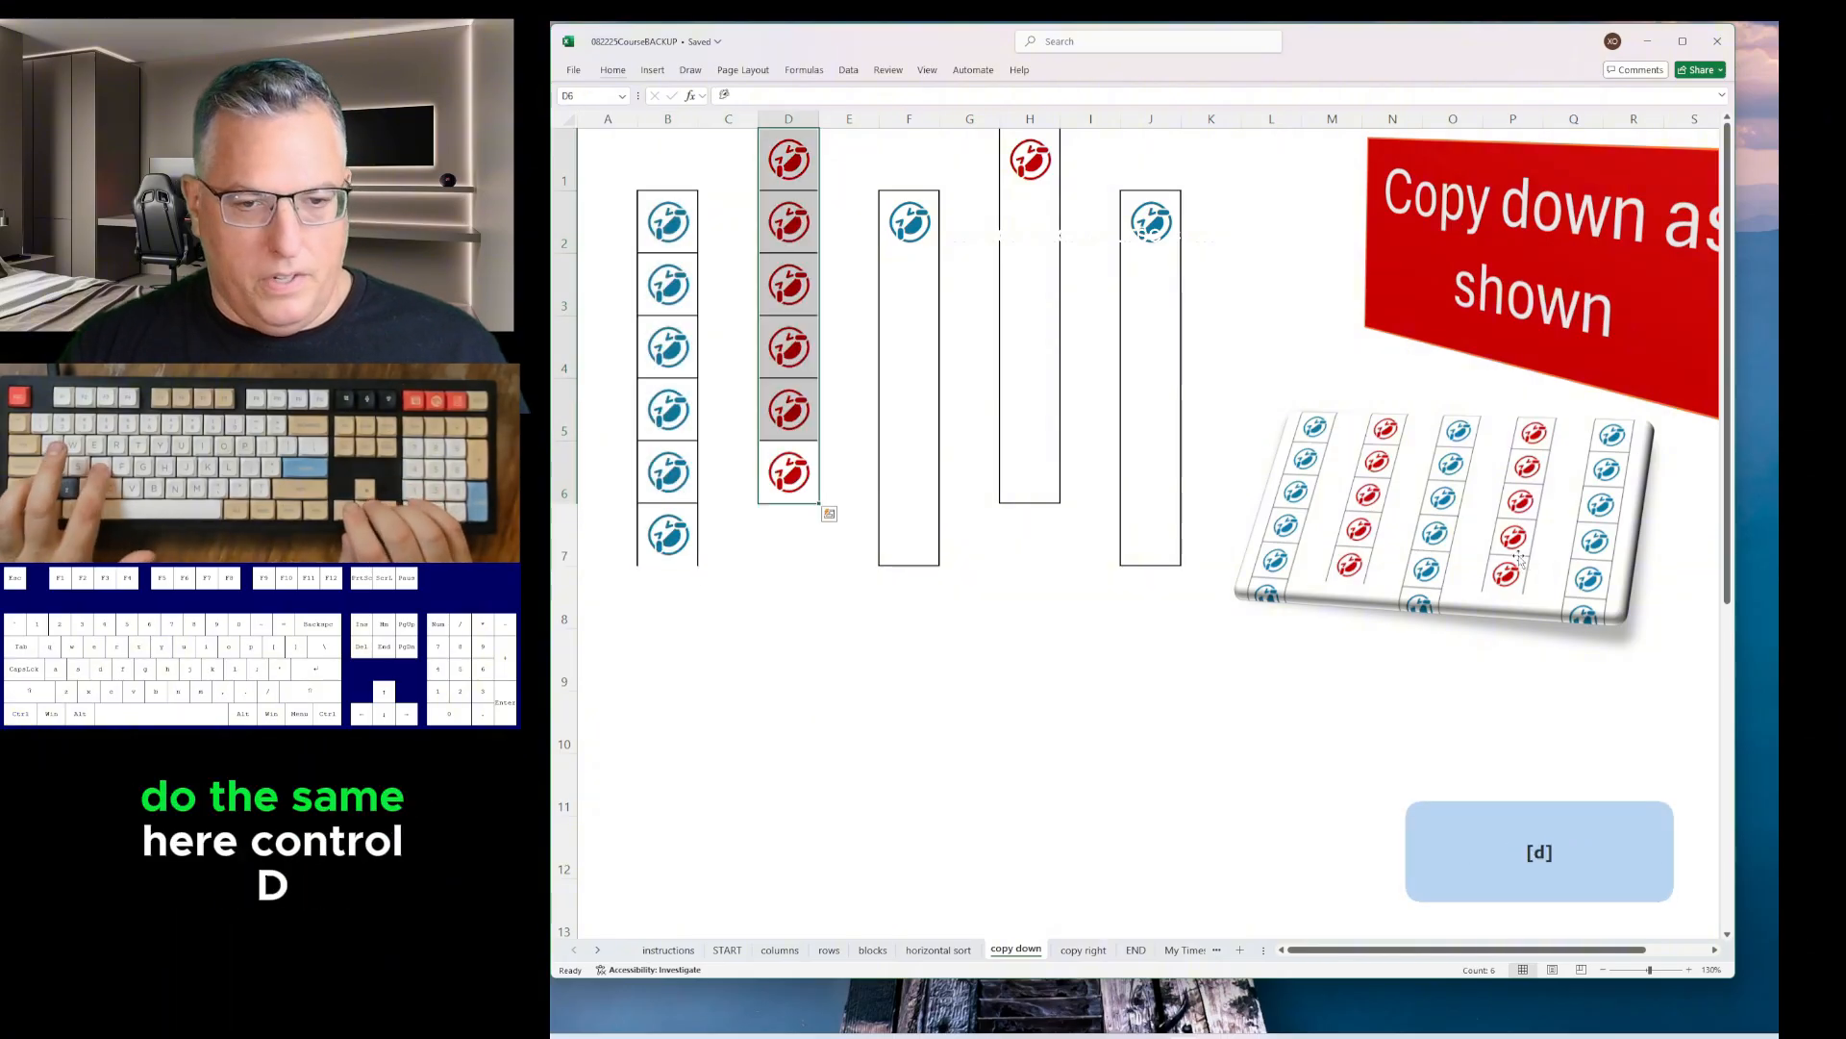
- Fill the blue icon in F2 down through F7
{"action": "key", "text": "Down"}
{"action": "key", "text": "Right"}
{"action": "key", "text": "Right"}
{"action": "key", "text": "ctrl+shift+Up"}
{"action": "key", "text": "ctrl+d"}
- Fill the red icon in H1 down through H6
{"action": "key", "text": "Right"}
{"action": "key", "text": "Up"}
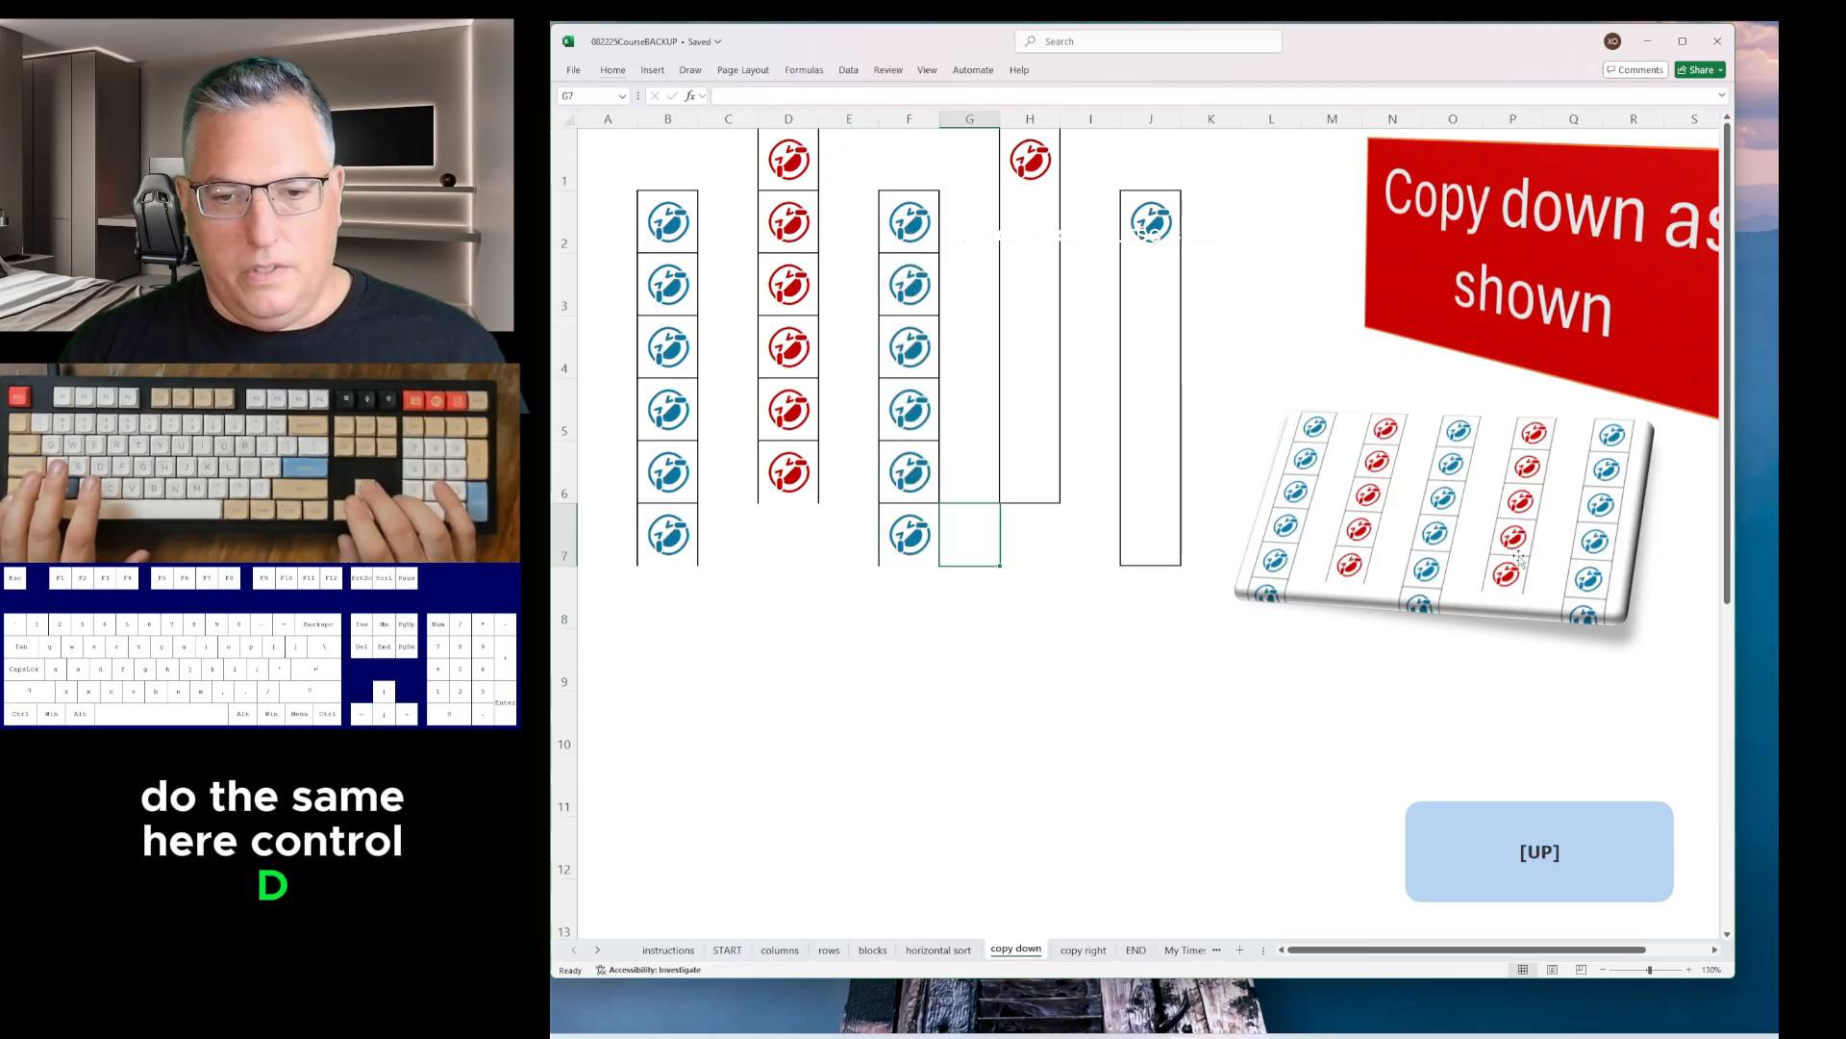
{"action": "key", "text": "Right"}
{"action": "key", "text": "ctrl+shift+Up"}
{"action": "key", "text": "ctrl+d"}
- Fill the blue icon in J2 down through J7
{"action": "key", "text": "Down"}
{"action": "key", "text": "Right"}
{"action": "key", "text": "Right"}
{"action": "key", "text": "ctrl+shift+Up"}
{"action": "key", "text": "ctrl+d"}
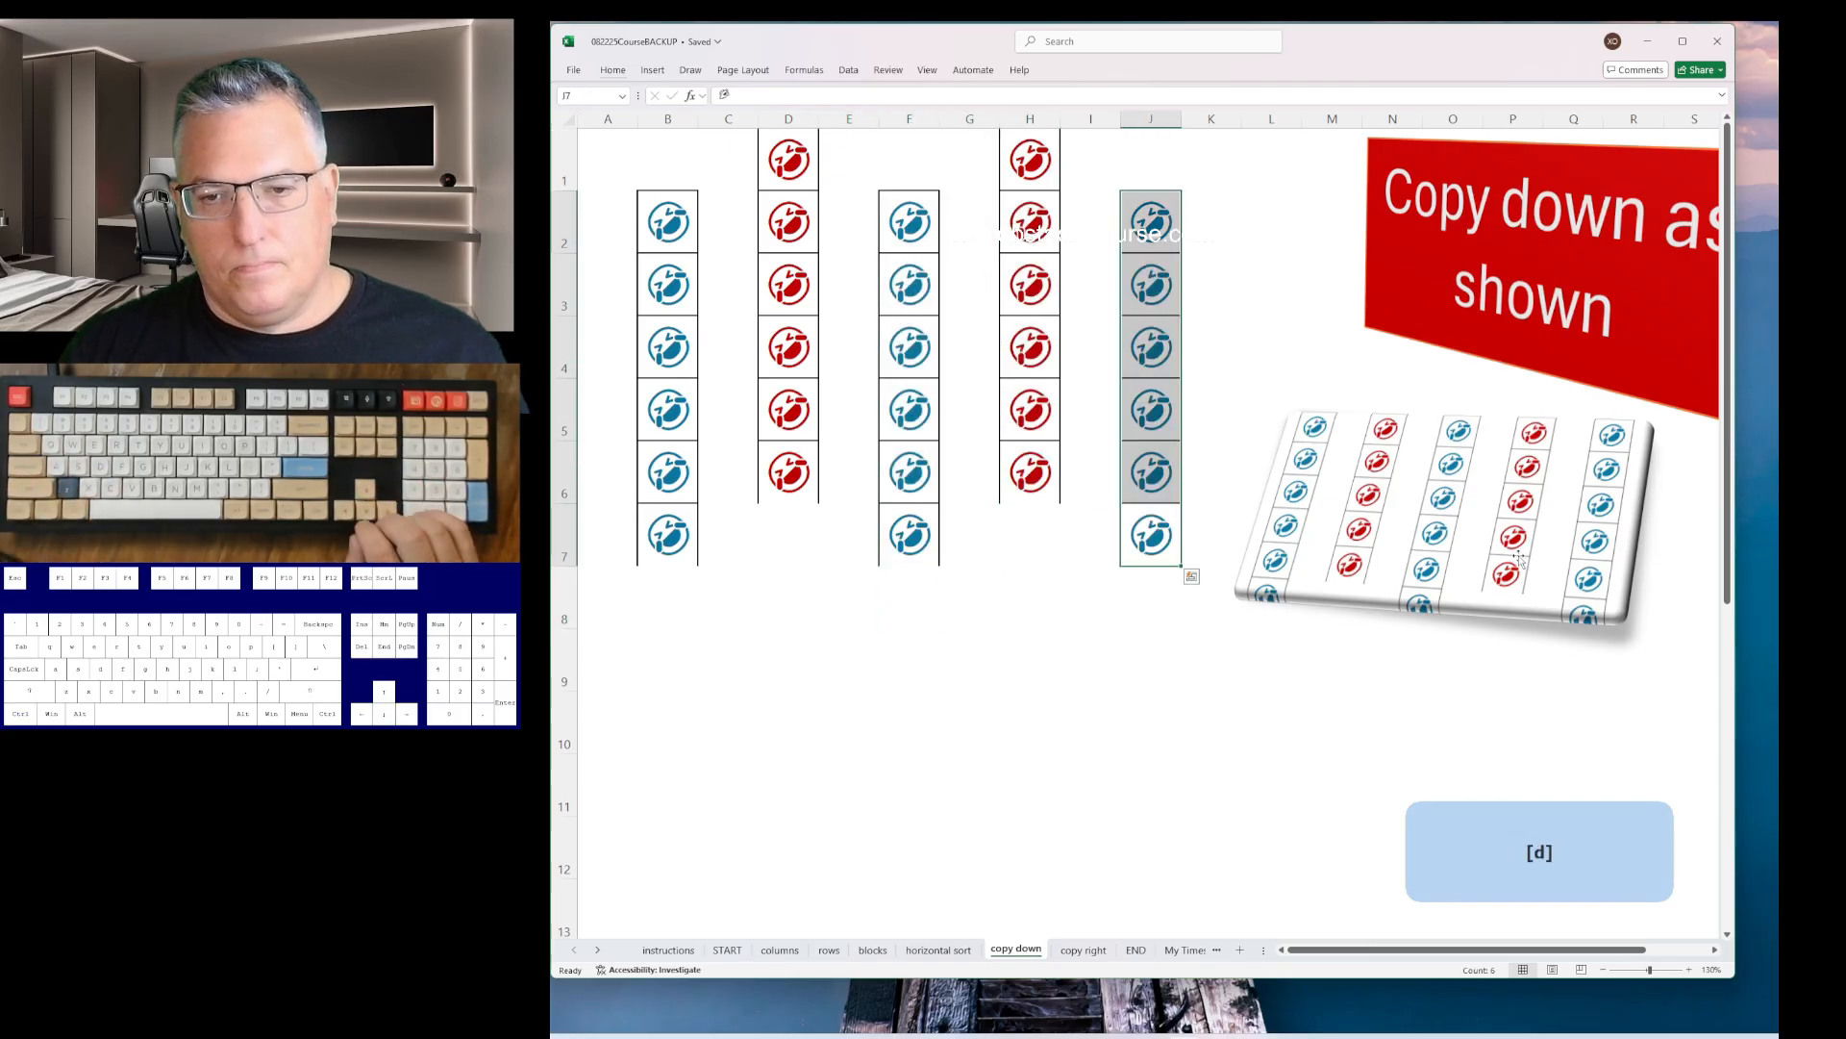
- Switch to the copy right sheet
{"action": "key", "text": "ctrl+Up"}
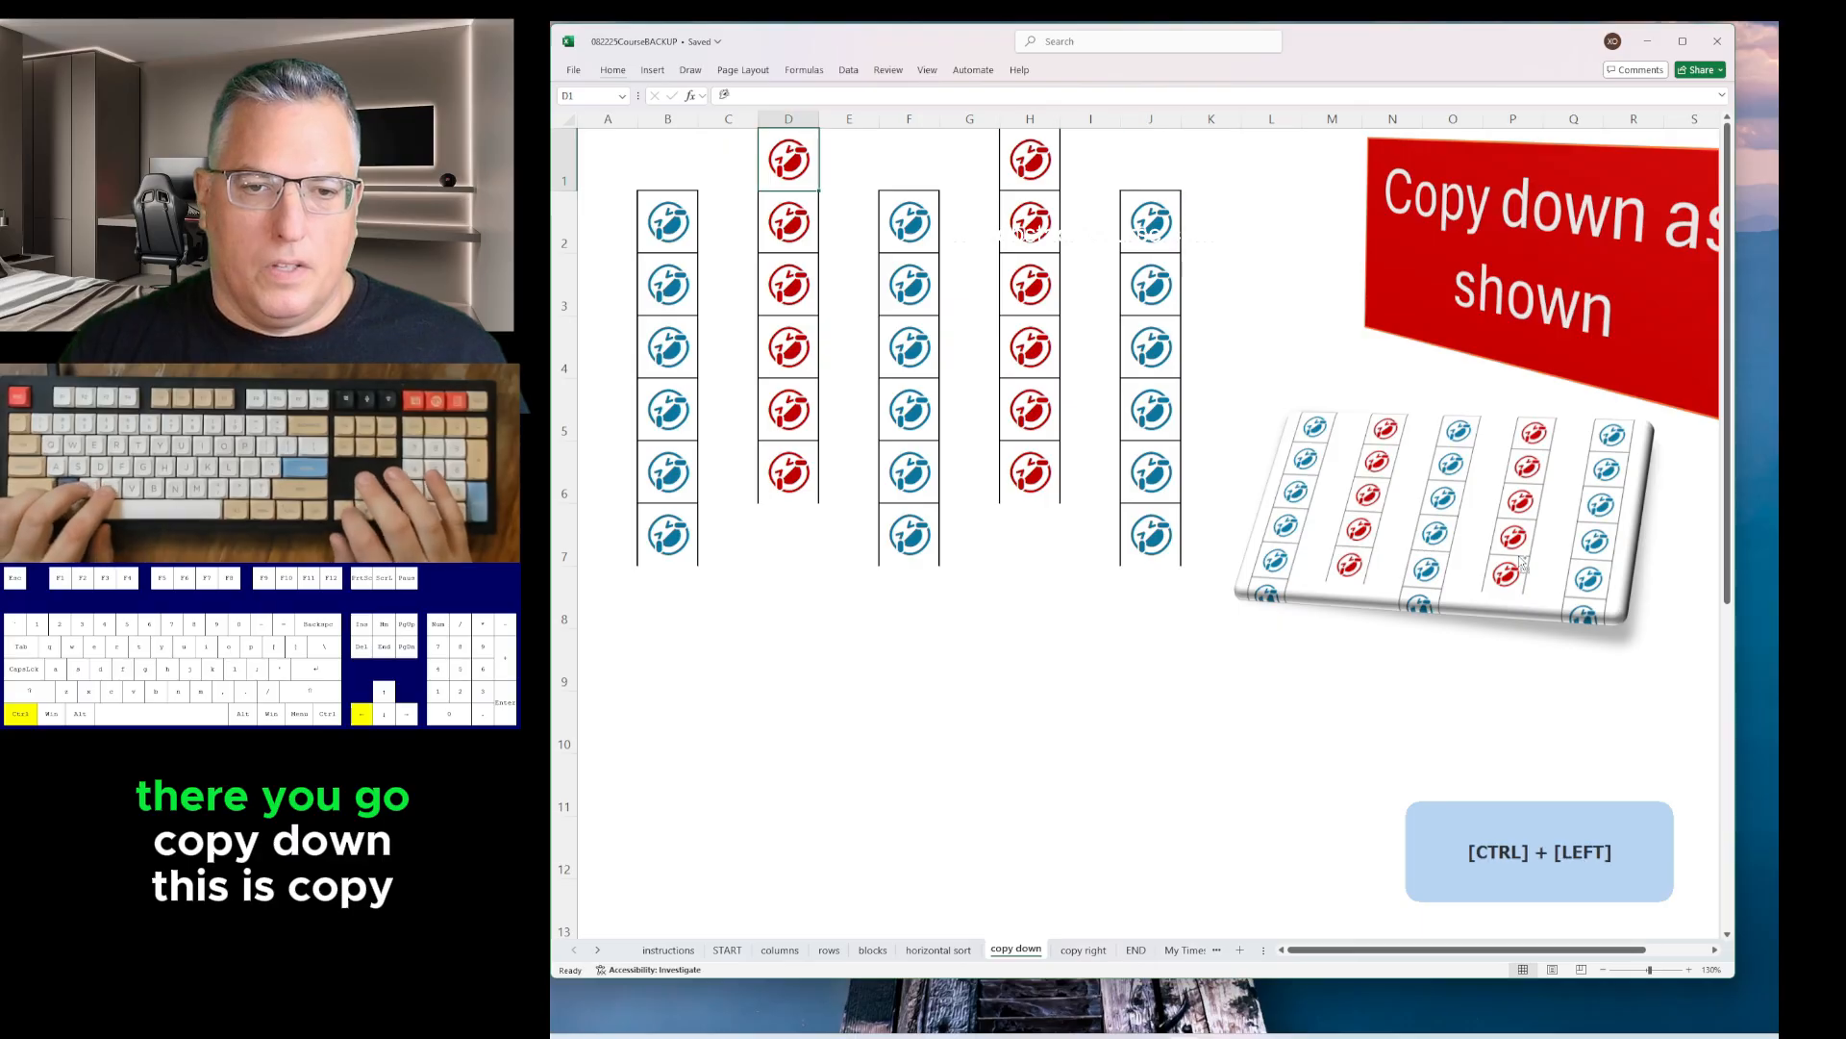
{"action": "key", "text": "ctrl+Left"}
{"action": "key", "text": "ctrl+Page_Down"}
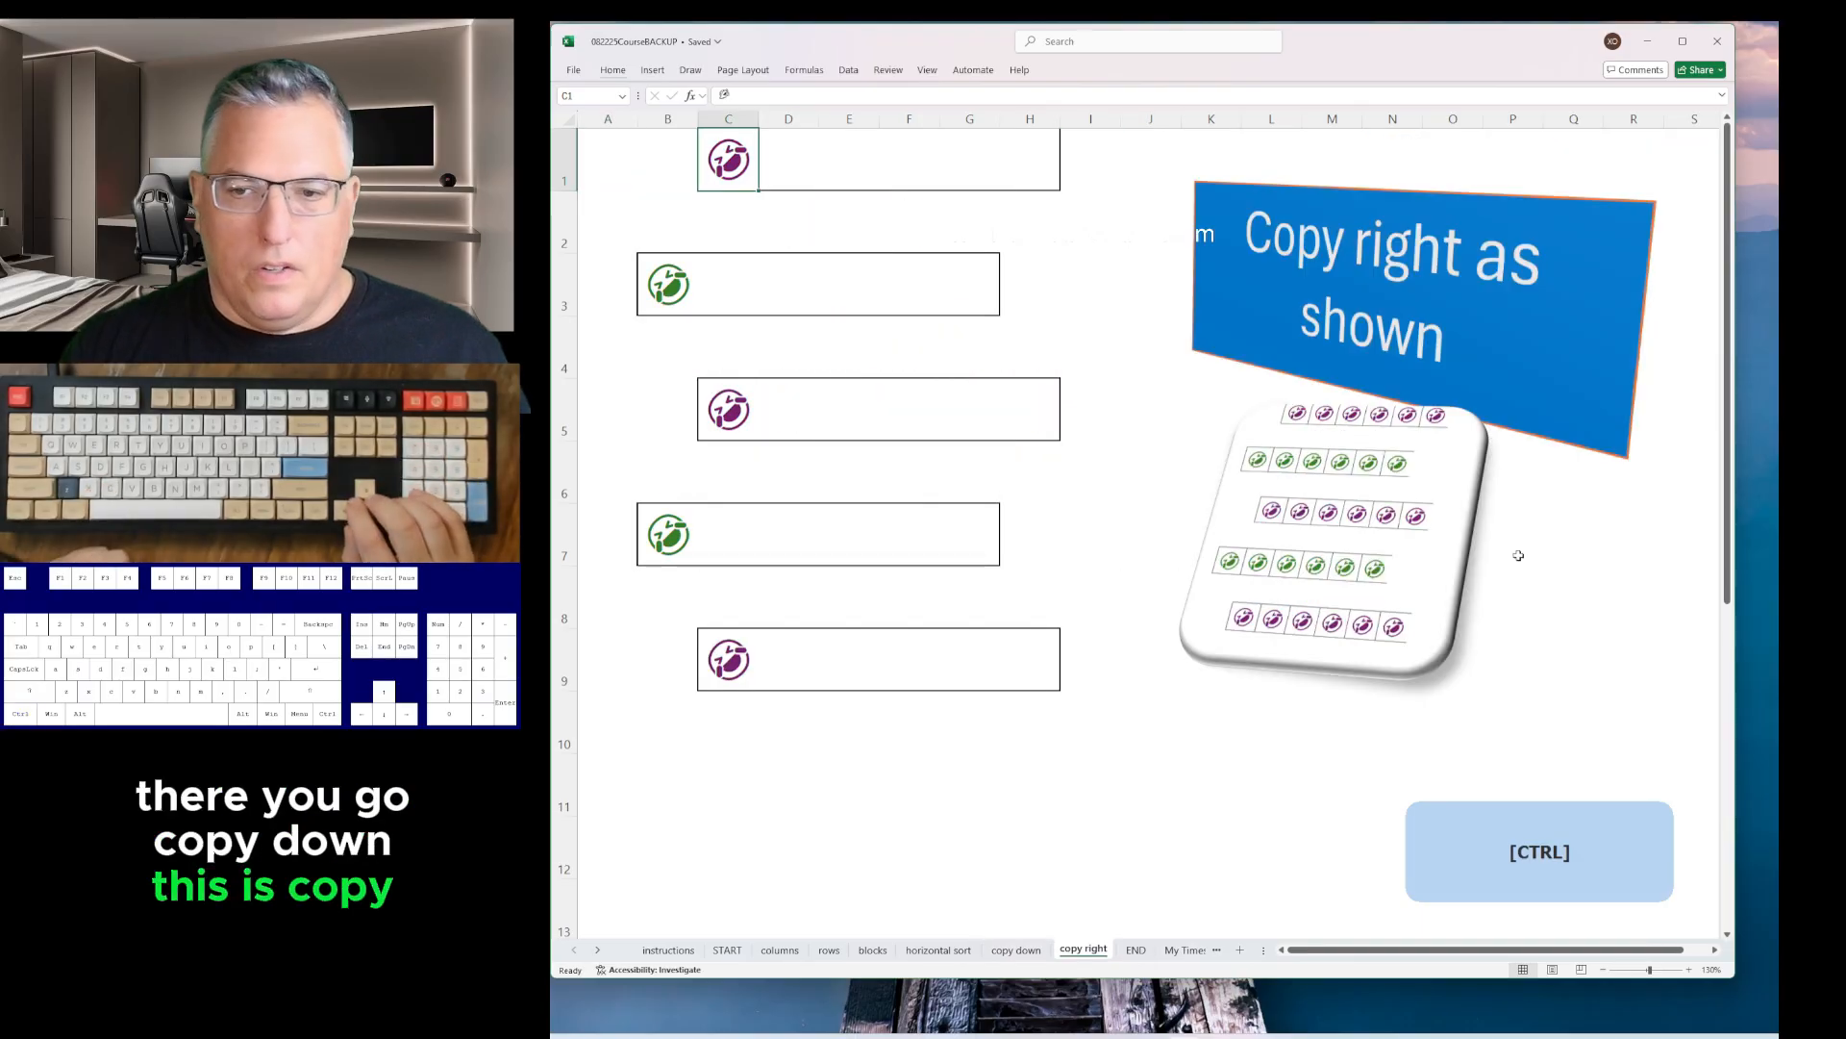
- Fill the purple icon in C1 across to the right through H1
{"action": "key", "text": "Right"}
{"action": "key", "text": "Right"}
{"action": "key", "text": "Right"}
{"action": "key", "text": "Right"}
{"action": "key", "text": "Right"}
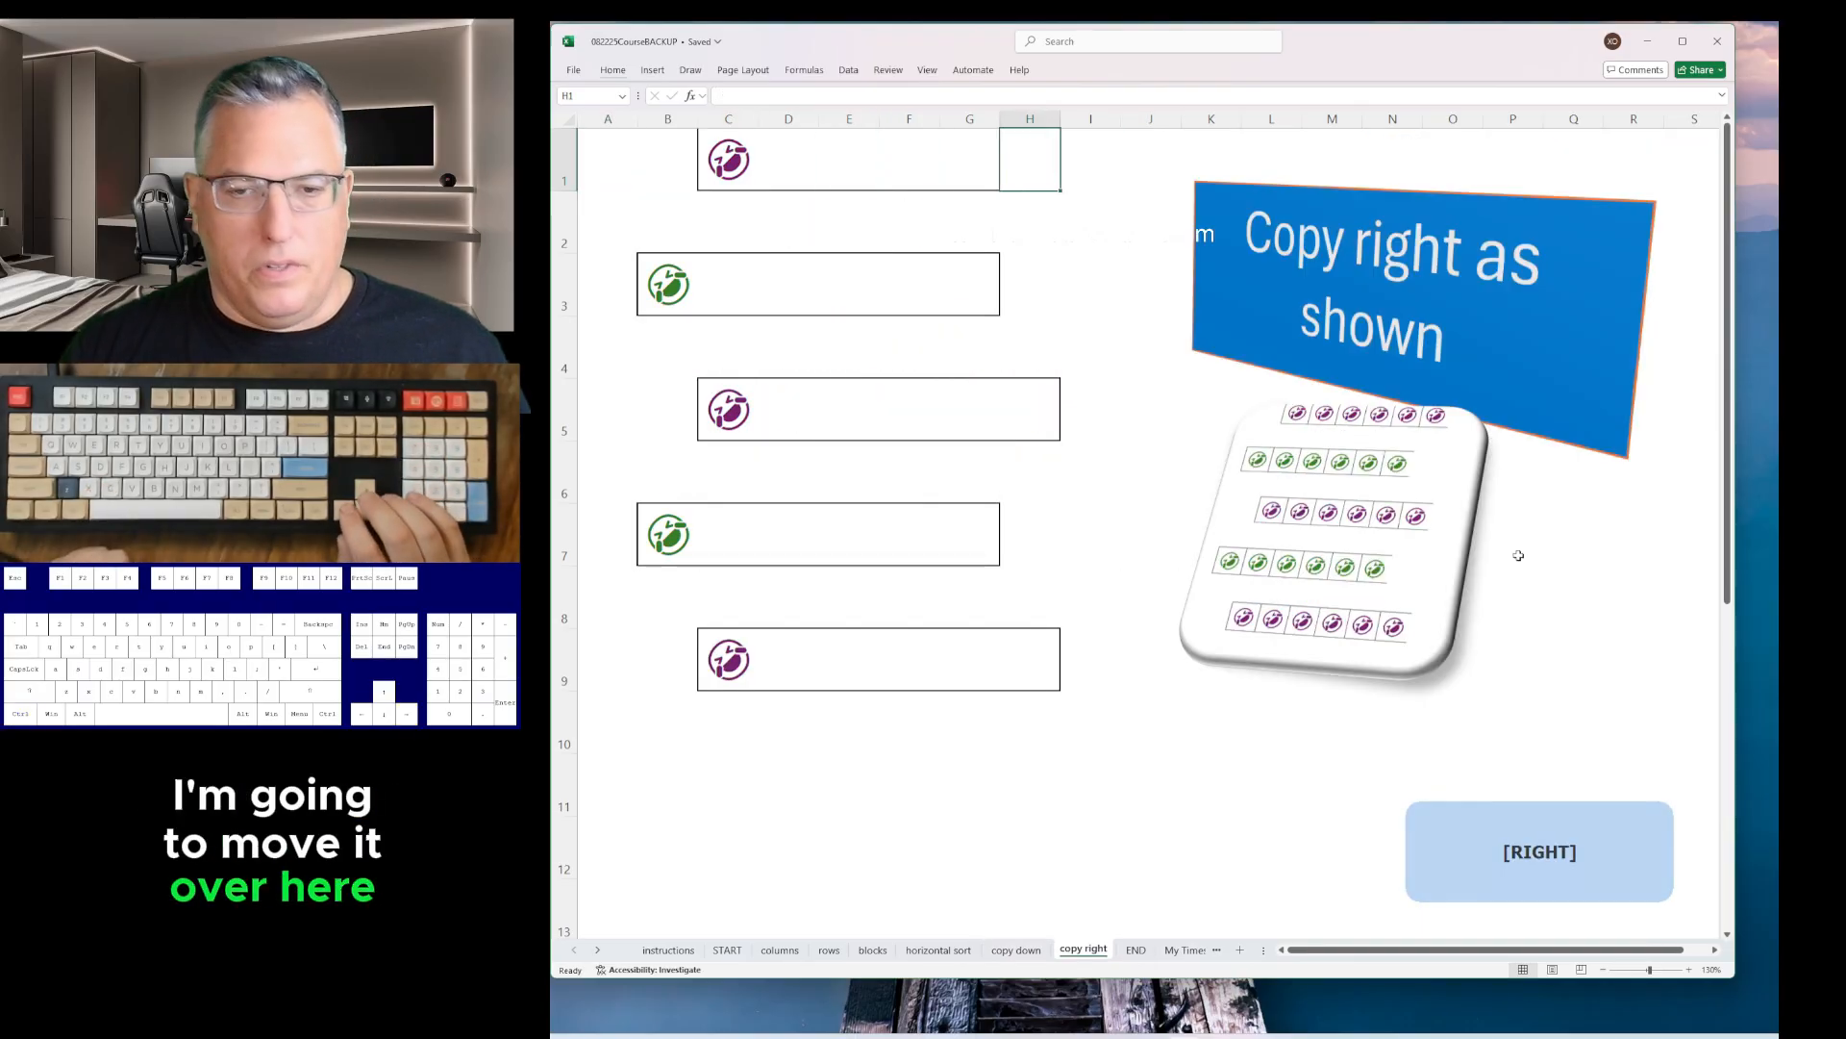
{"action": "key", "text": "ctrl+shift+Left"}
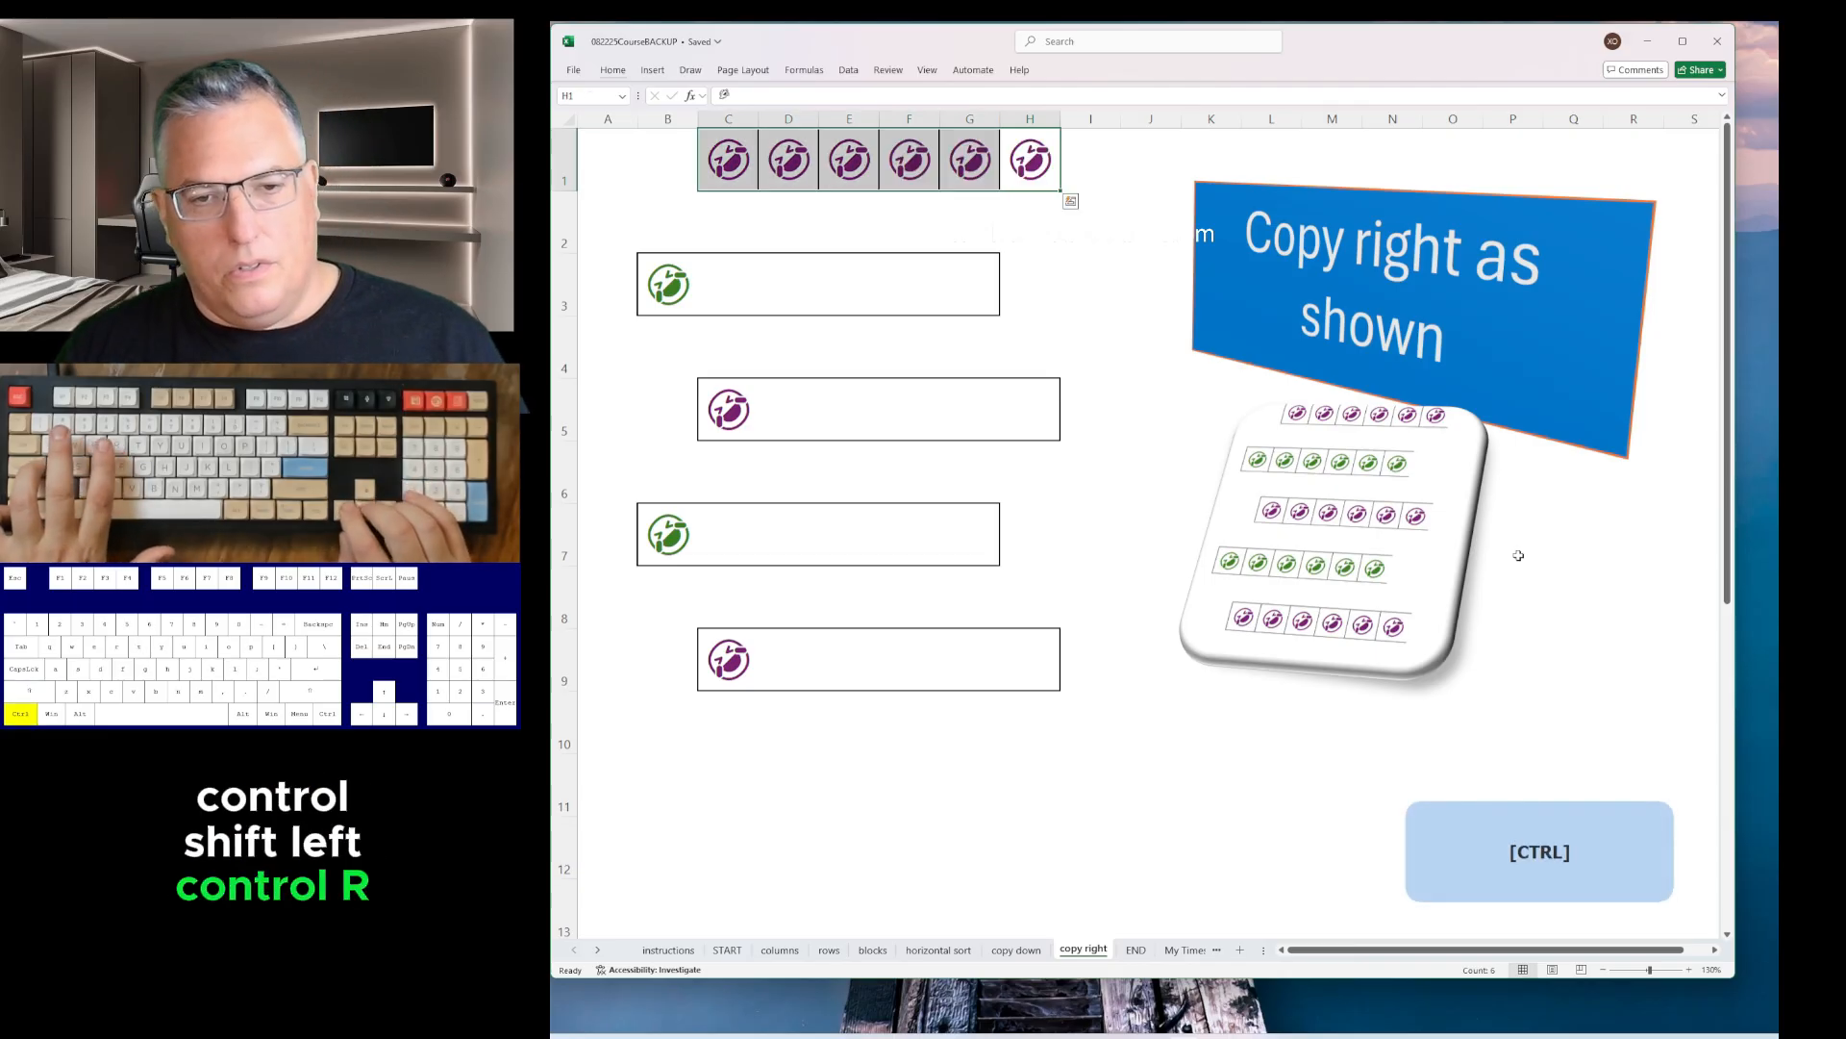
- Fill the green icon in B3 across to the right through G3
{"action": "key", "text": "Down"}
{"action": "key", "text": "Down"}
{"action": "key", "text": "ctrl+shift+Left"}
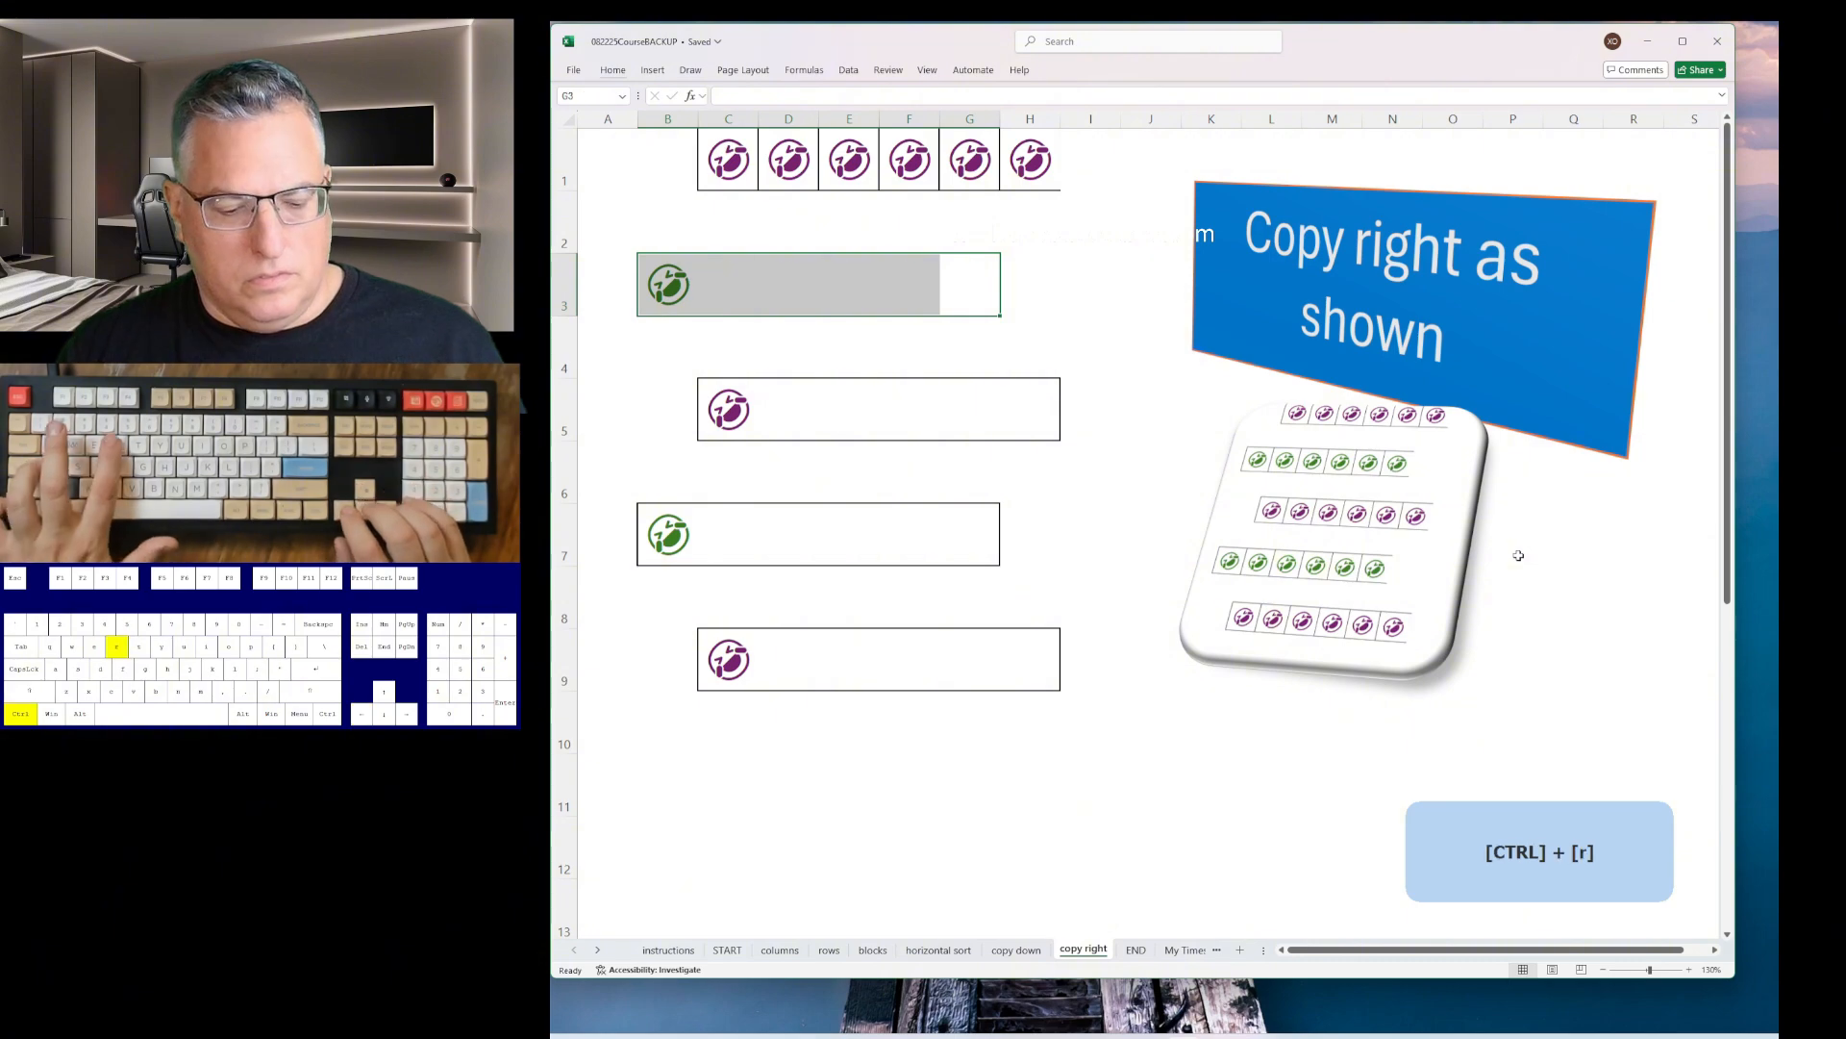
{"action": "key", "text": "ctrl+r"}
- Fill the purple icon in C5 across to the right through H5
{"action": "key", "text": "Down"}
{"action": "key", "text": "Down"}
{"action": "key", "text": "ctrl+shift+Left"}
{"action": "key", "text": "ctrl+r"}
- Fill the green icon in B7 across to the right through G7
{"action": "key", "text": "Down"}
{"action": "key", "text": "Down"}
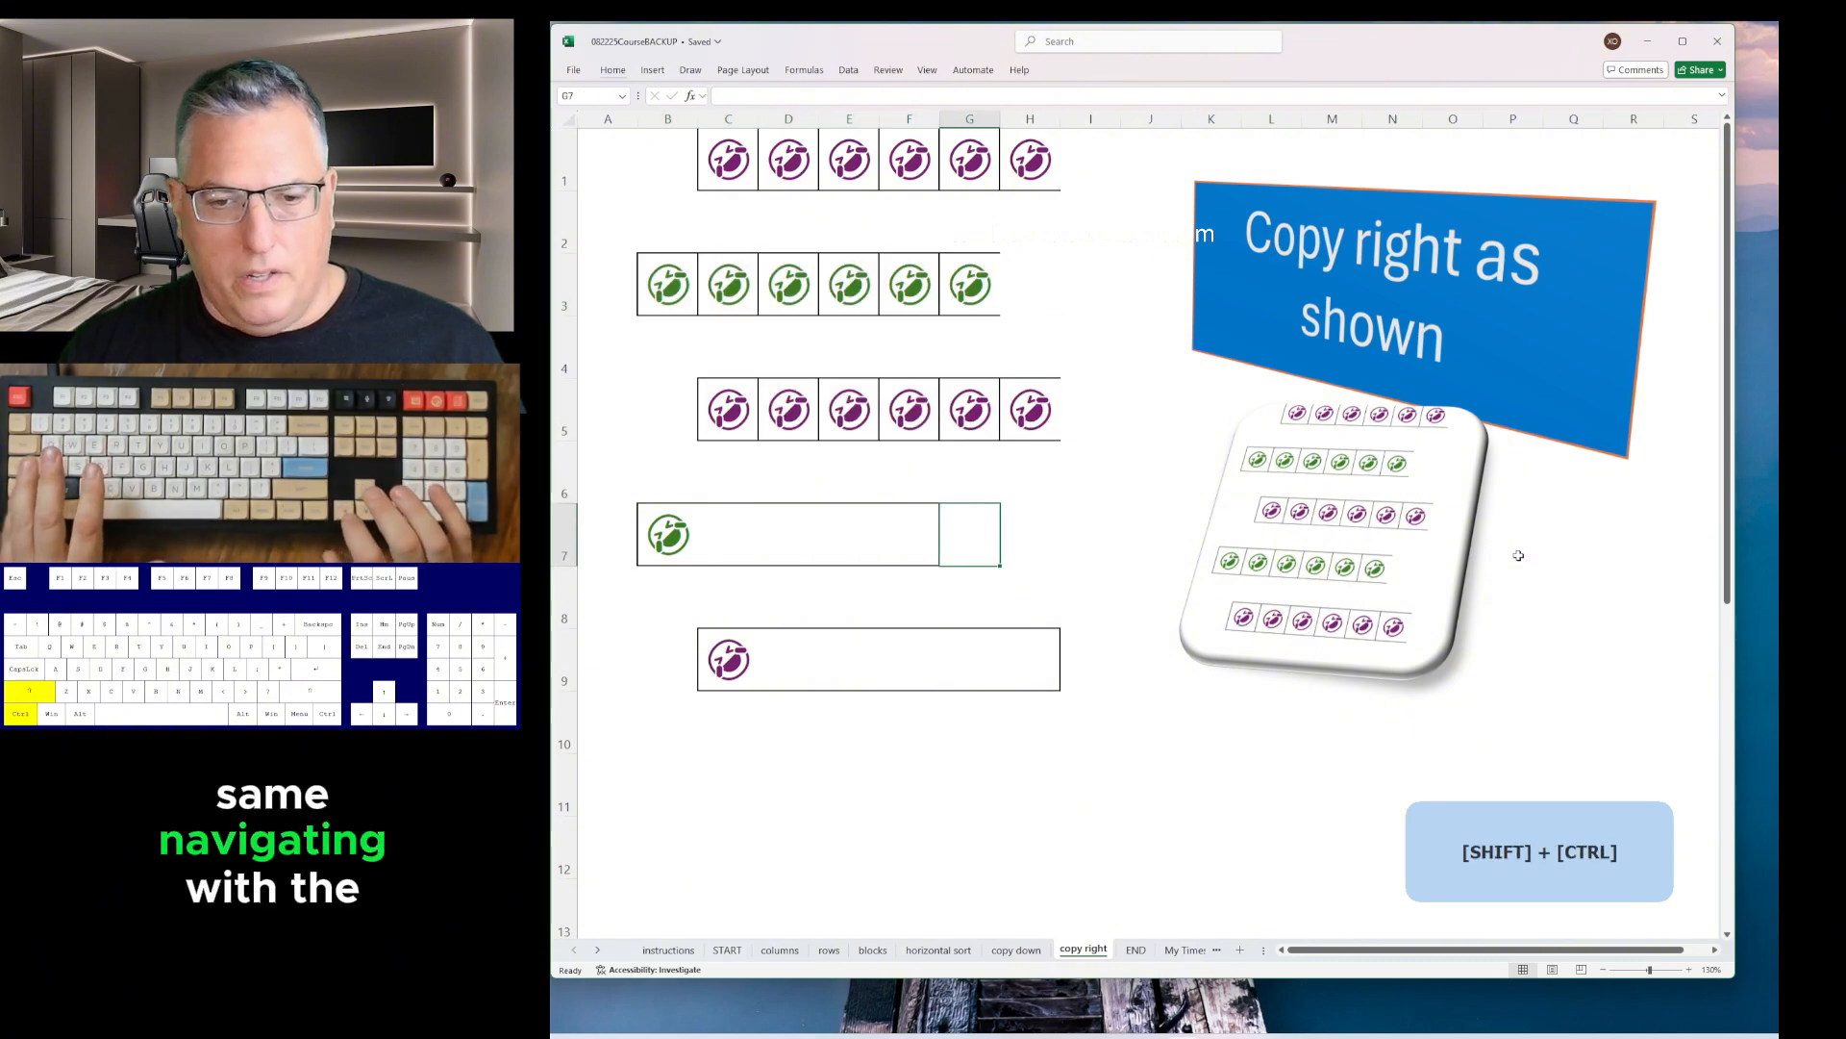
{"action": "key", "text": "ctrl+shift+Left"}
{"action": "key", "text": "ctrl+r"}
- Fill the purple icon in C9 across to the right through H9
{"action": "key", "text": "Down"}
{"action": "key", "text": "Down"}
{"action": "key", "text": "ctrl+shift+Left"}
{"action": "key", "text": "ctrl+r"}
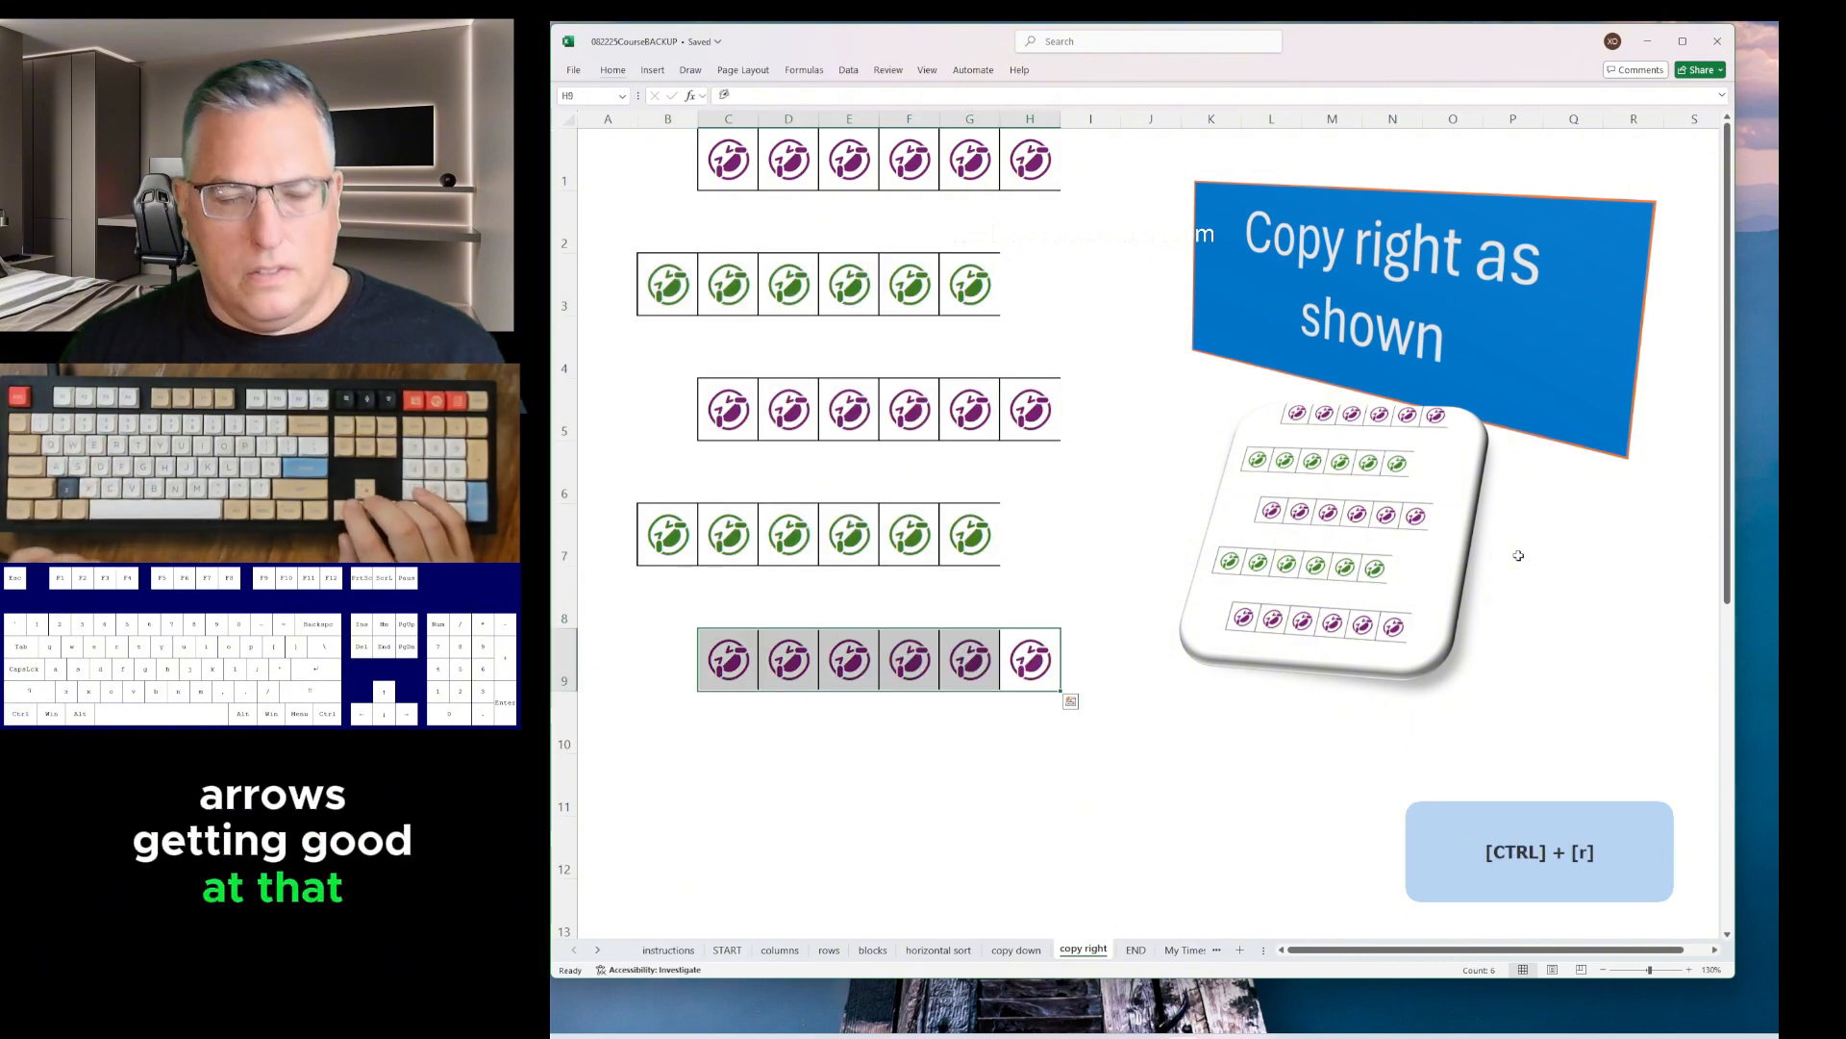
- Switch to the END sheet and enter X in the red box B1 to stop the timer
{"action": "key", "text": "ctrl+Page_Down"}
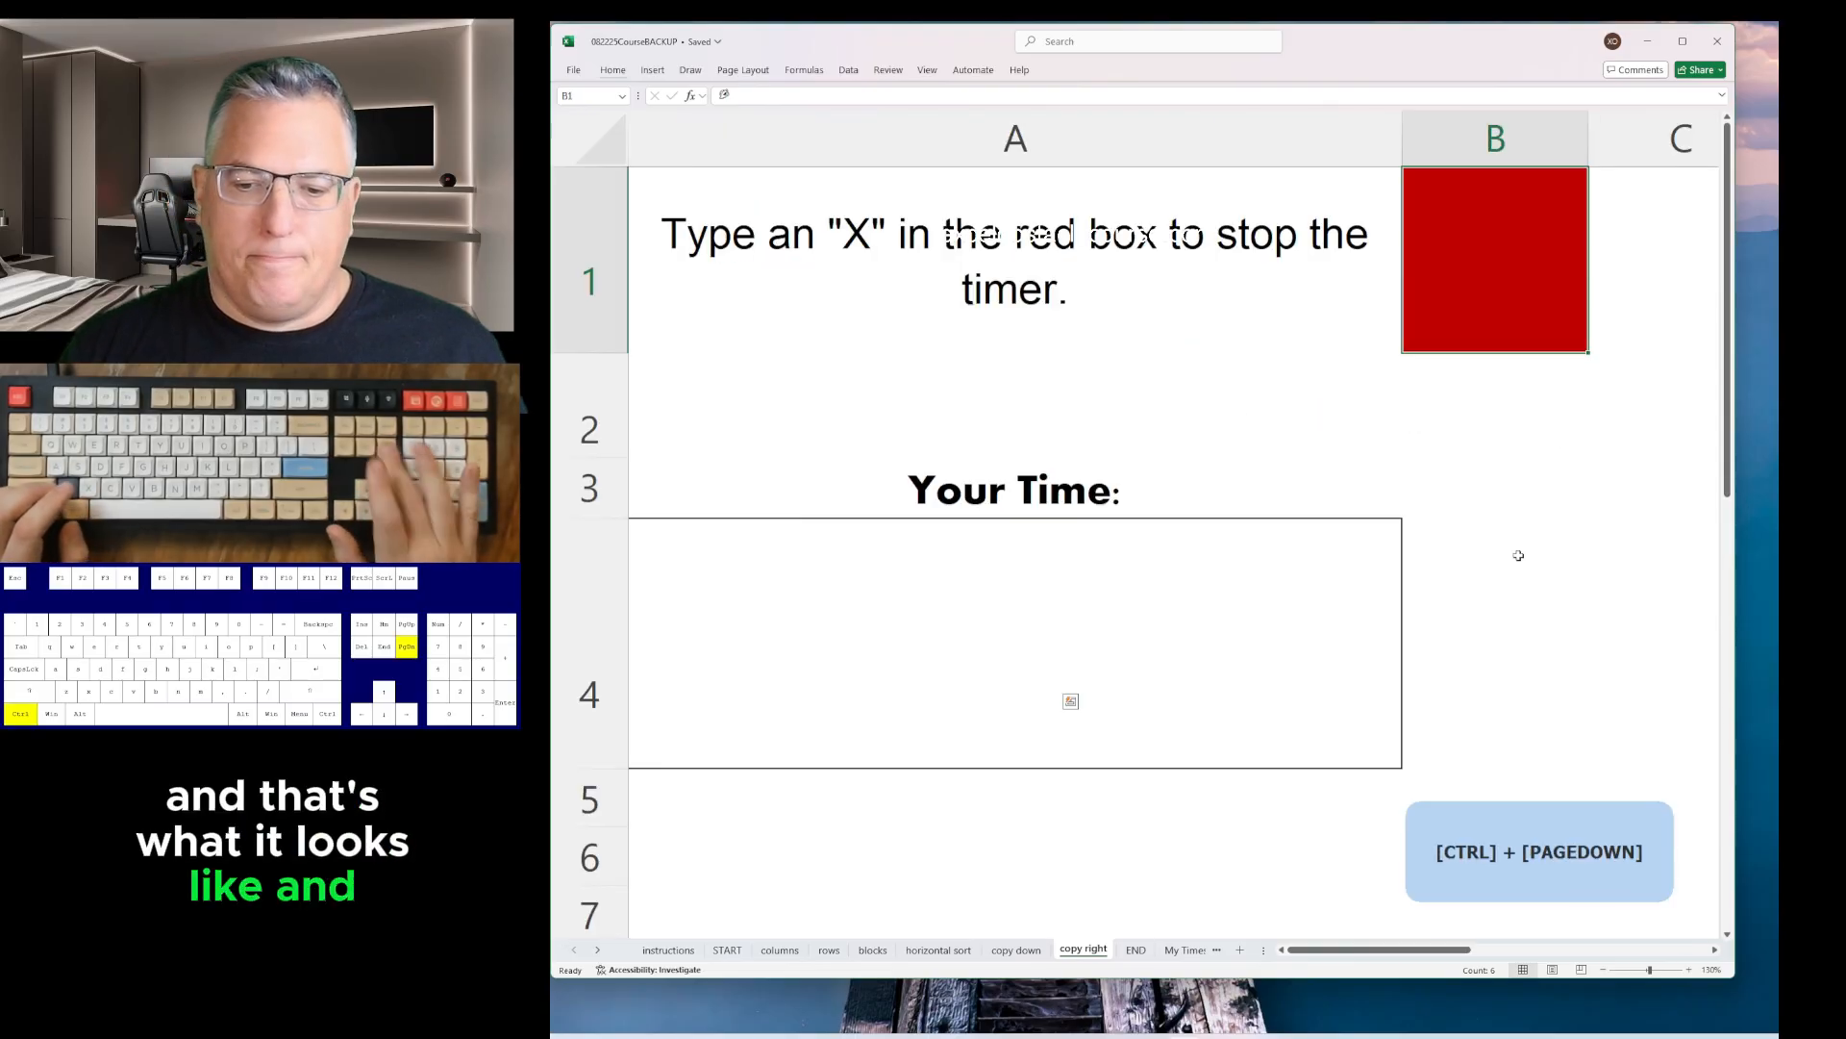
{"action": "type", "text": "x"}
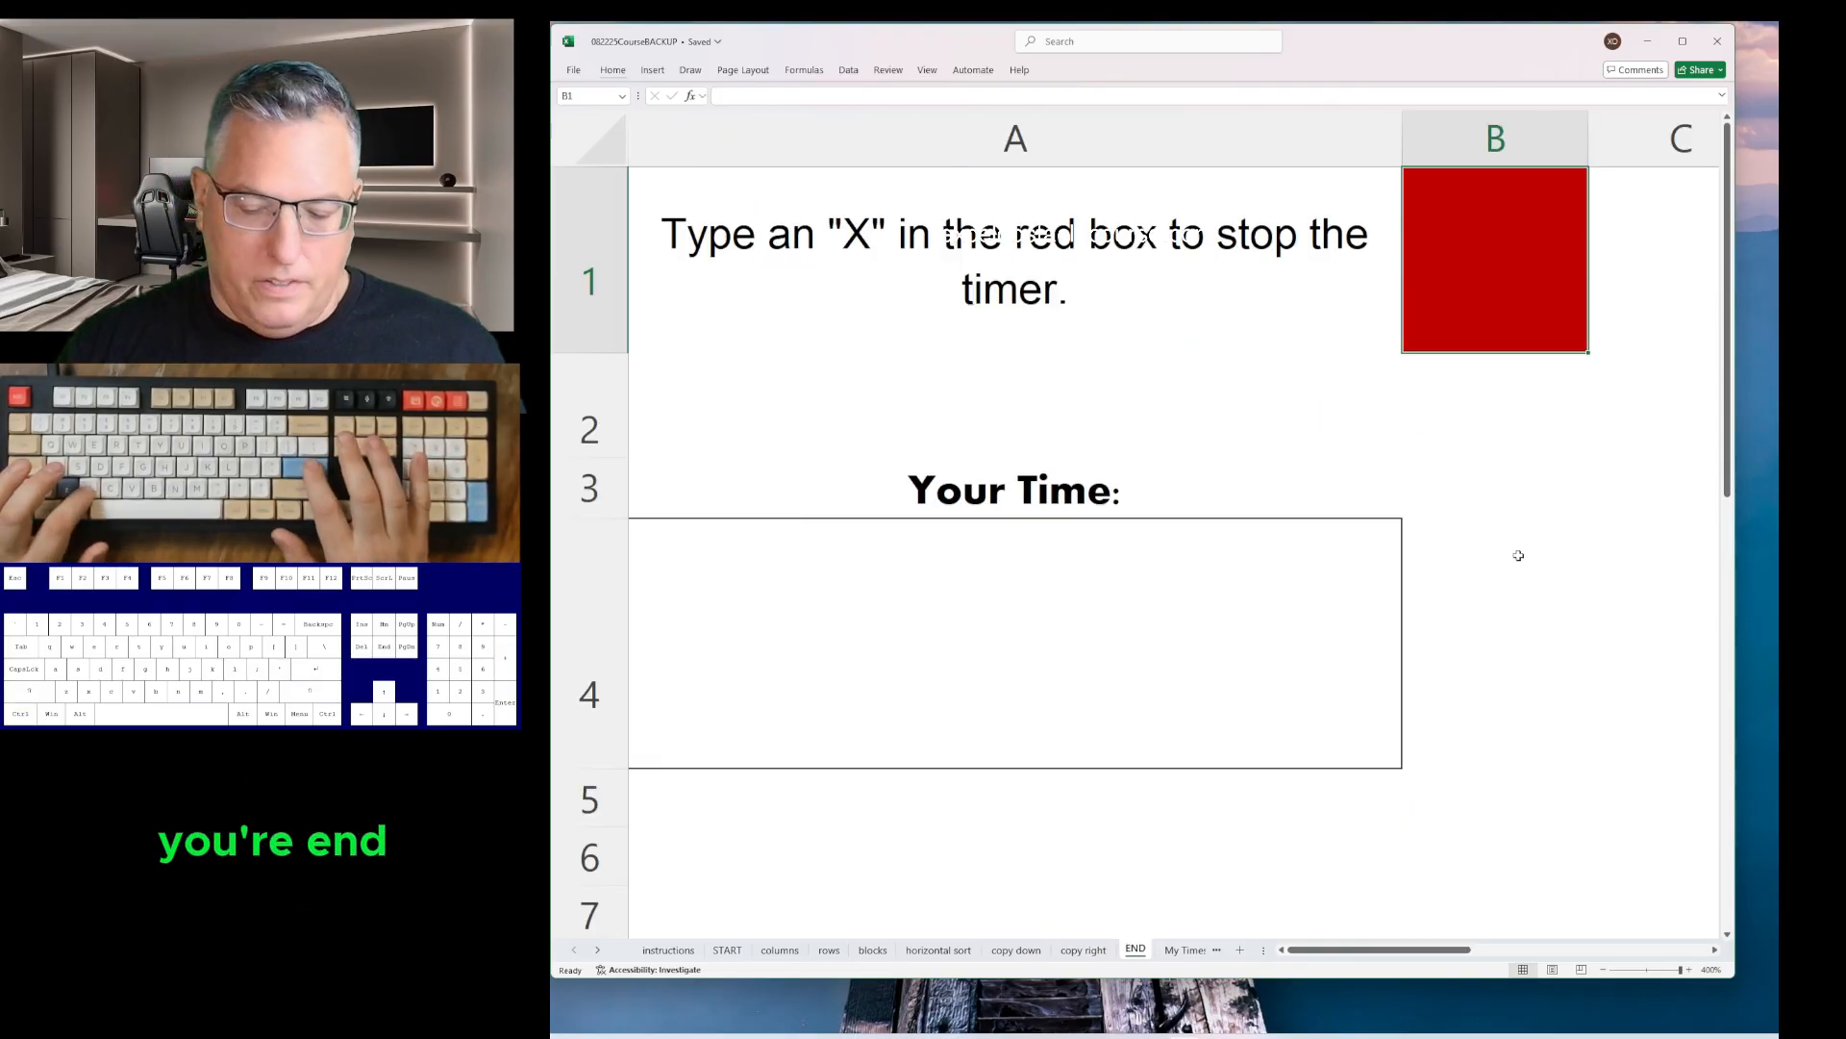
{"action": "key", "text": "Return"}
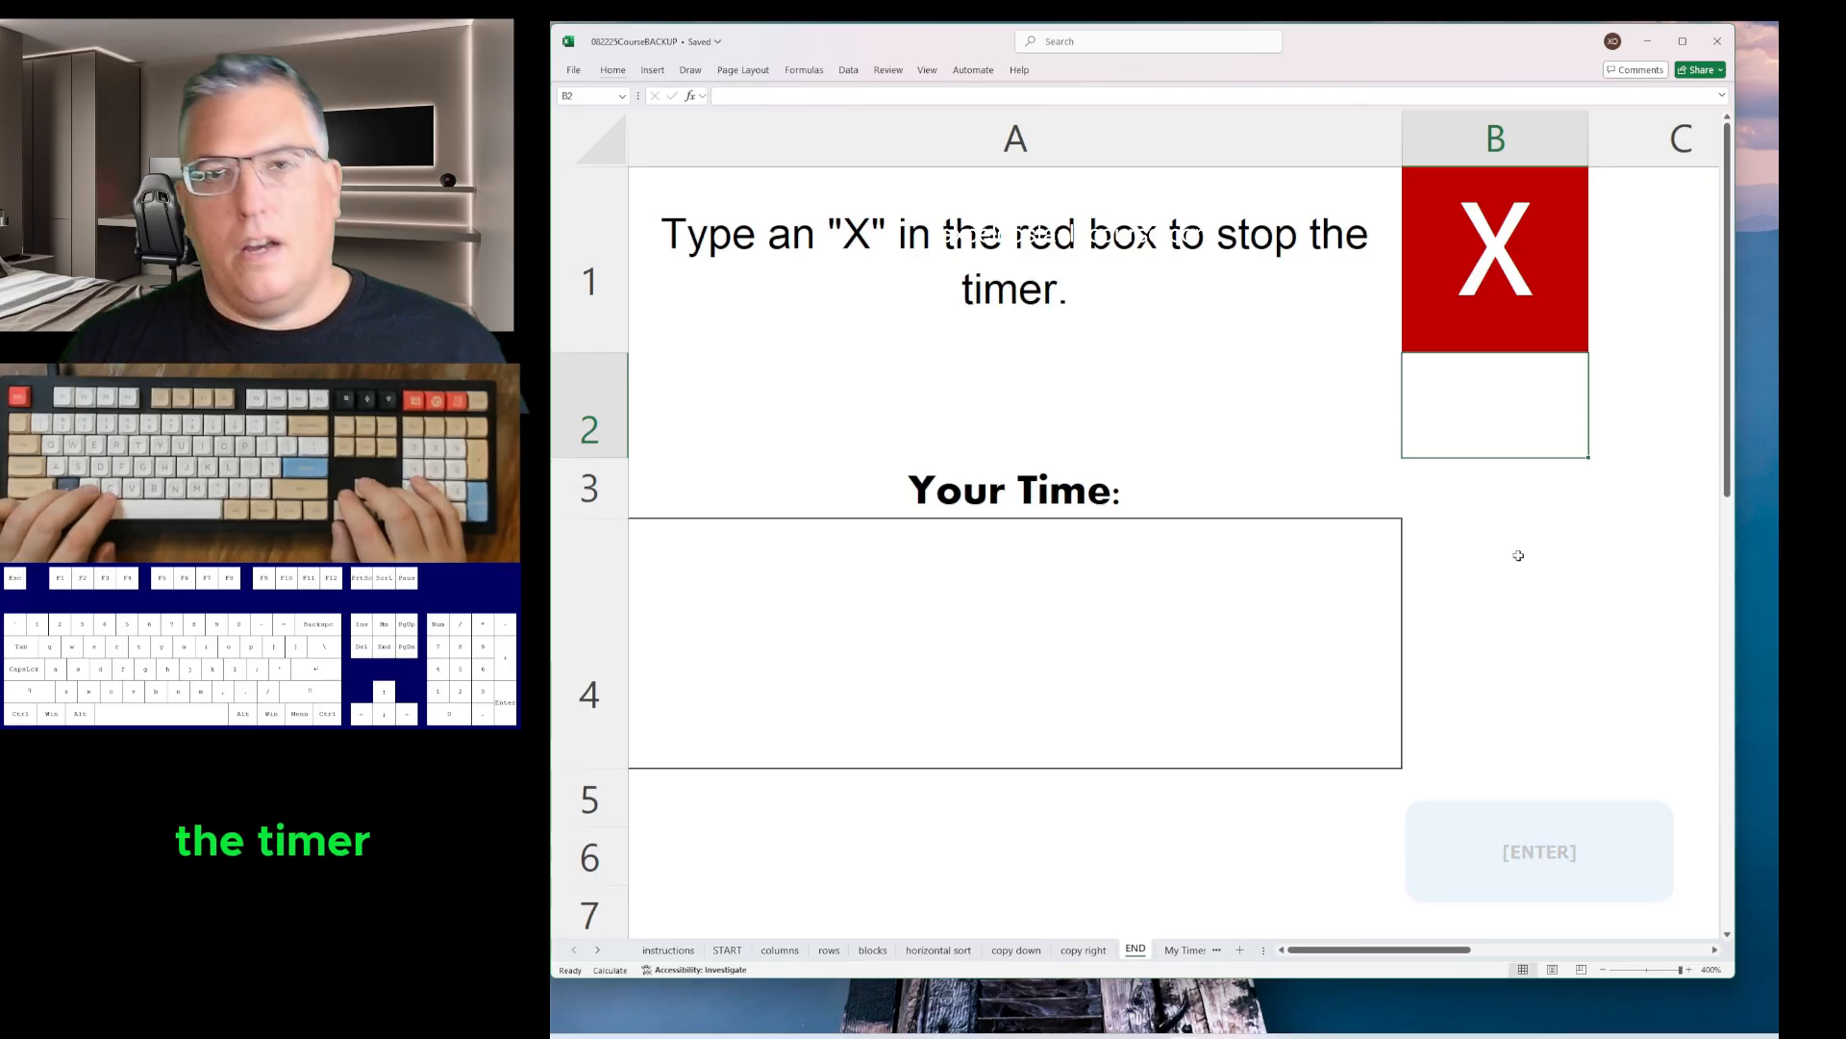
- Return to the START sheet and enter X in the green box B1 to start the timer
{"action": "key", "text": "ctrl+Page_Up"}
{"action": "key", "text": "ctrl+Page_Up"}
{"action": "key", "text": "ctrl+Page_Up"}
{"action": "key", "text": "ctrl+Page_Up"}
{"action": "key", "text": "ctrl+Page_Up"}
{"action": "key", "text": "ctrl+Page_Up"}
{"action": "key", "text": "ctrl+Page_Up"}
{"action": "key", "text": "ctrl+Page_Up"}
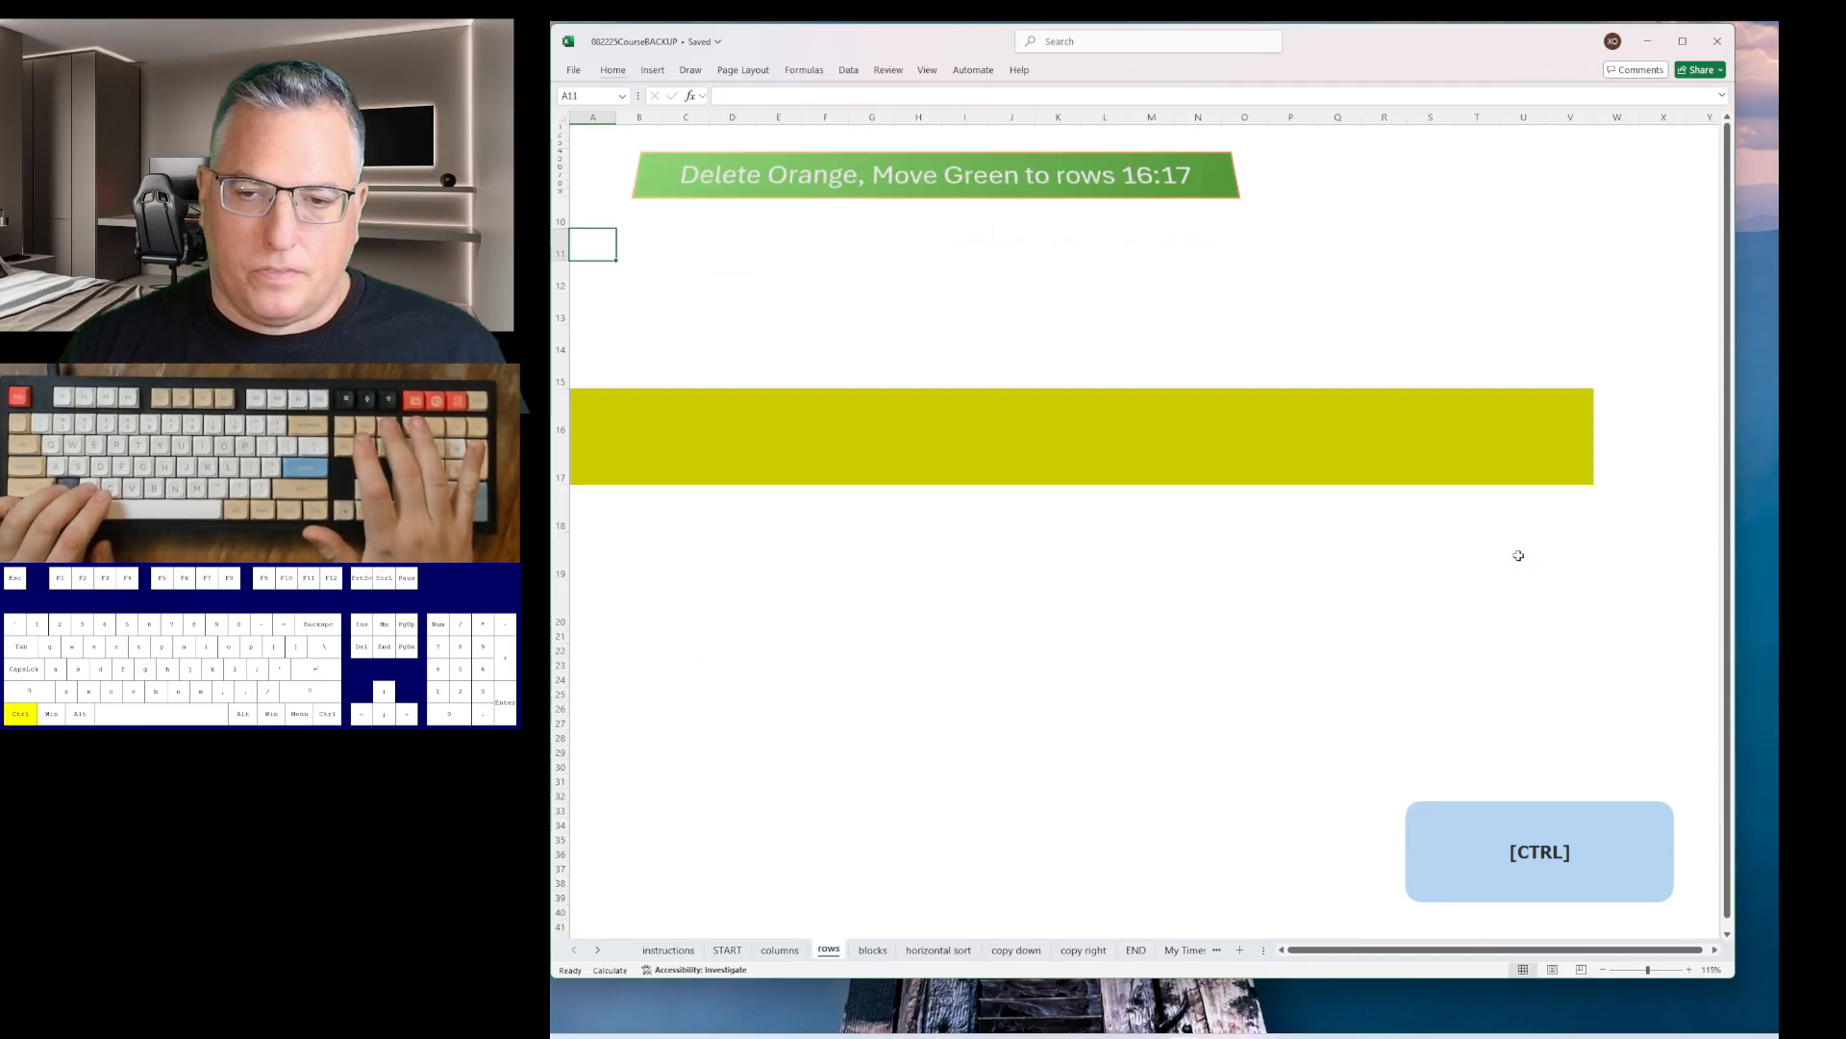
{"action": "key", "text": "ctrl+Page_Down"}
{"action": "type", "text": "x"}
{"action": "key", "text": "Return"}
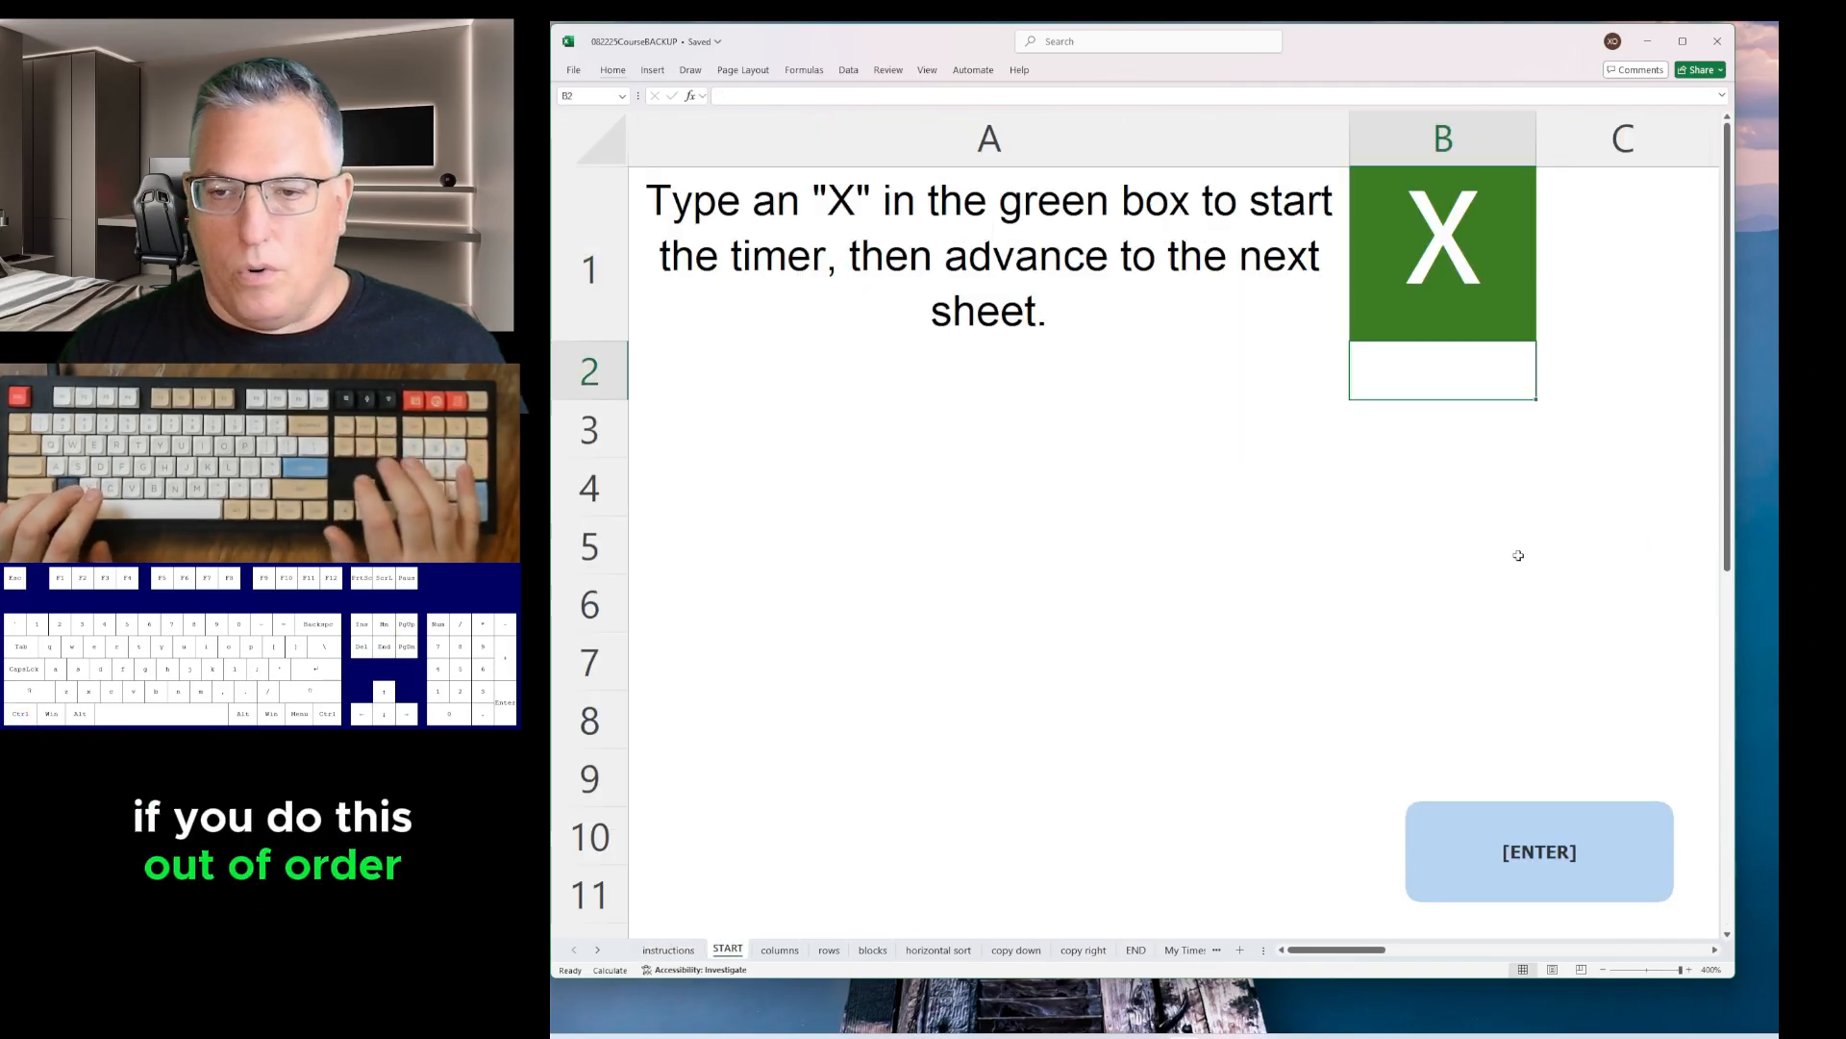
- Go back to the END sheet and clear the X from the red box B1
{"action": "key", "text": "ctrl+Page_Down"}
{"action": "key", "text": "ctrl+Page_Down"}
{"action": "key", "text": "ctrl+Page_Down"}
{"action": "key", "text": "ctrl+Page_Down"}
{"action": "key", "text": "ctrl+Page_Down"}
{"action": "key", "text": "ctrl+Page_Down"}
{"action": "key", "text": "ctrl+Page_Down"}
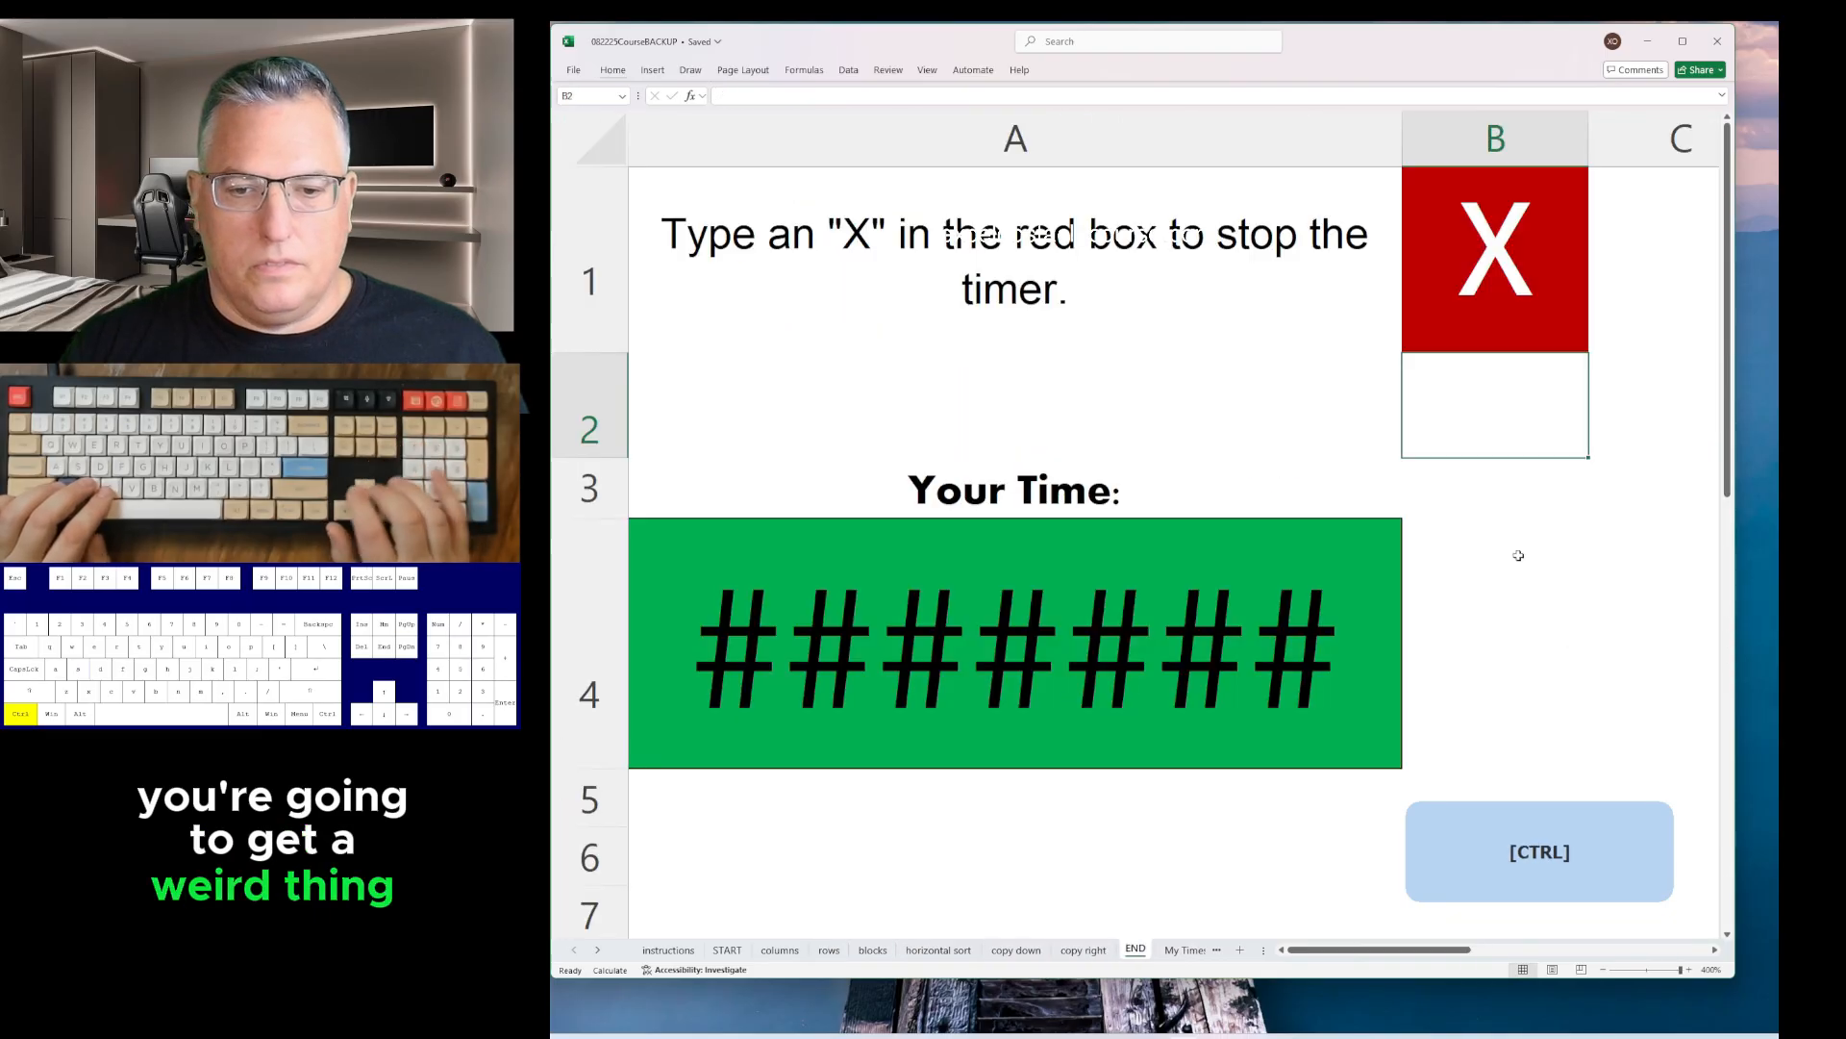
{"action": "key", "text": "Up"}
{"action": "key", "text": "Delete"}
- Return to the START sheet and clear the X from the green box B1
{"action": "key", "text": "ctrl+Page_Up"}
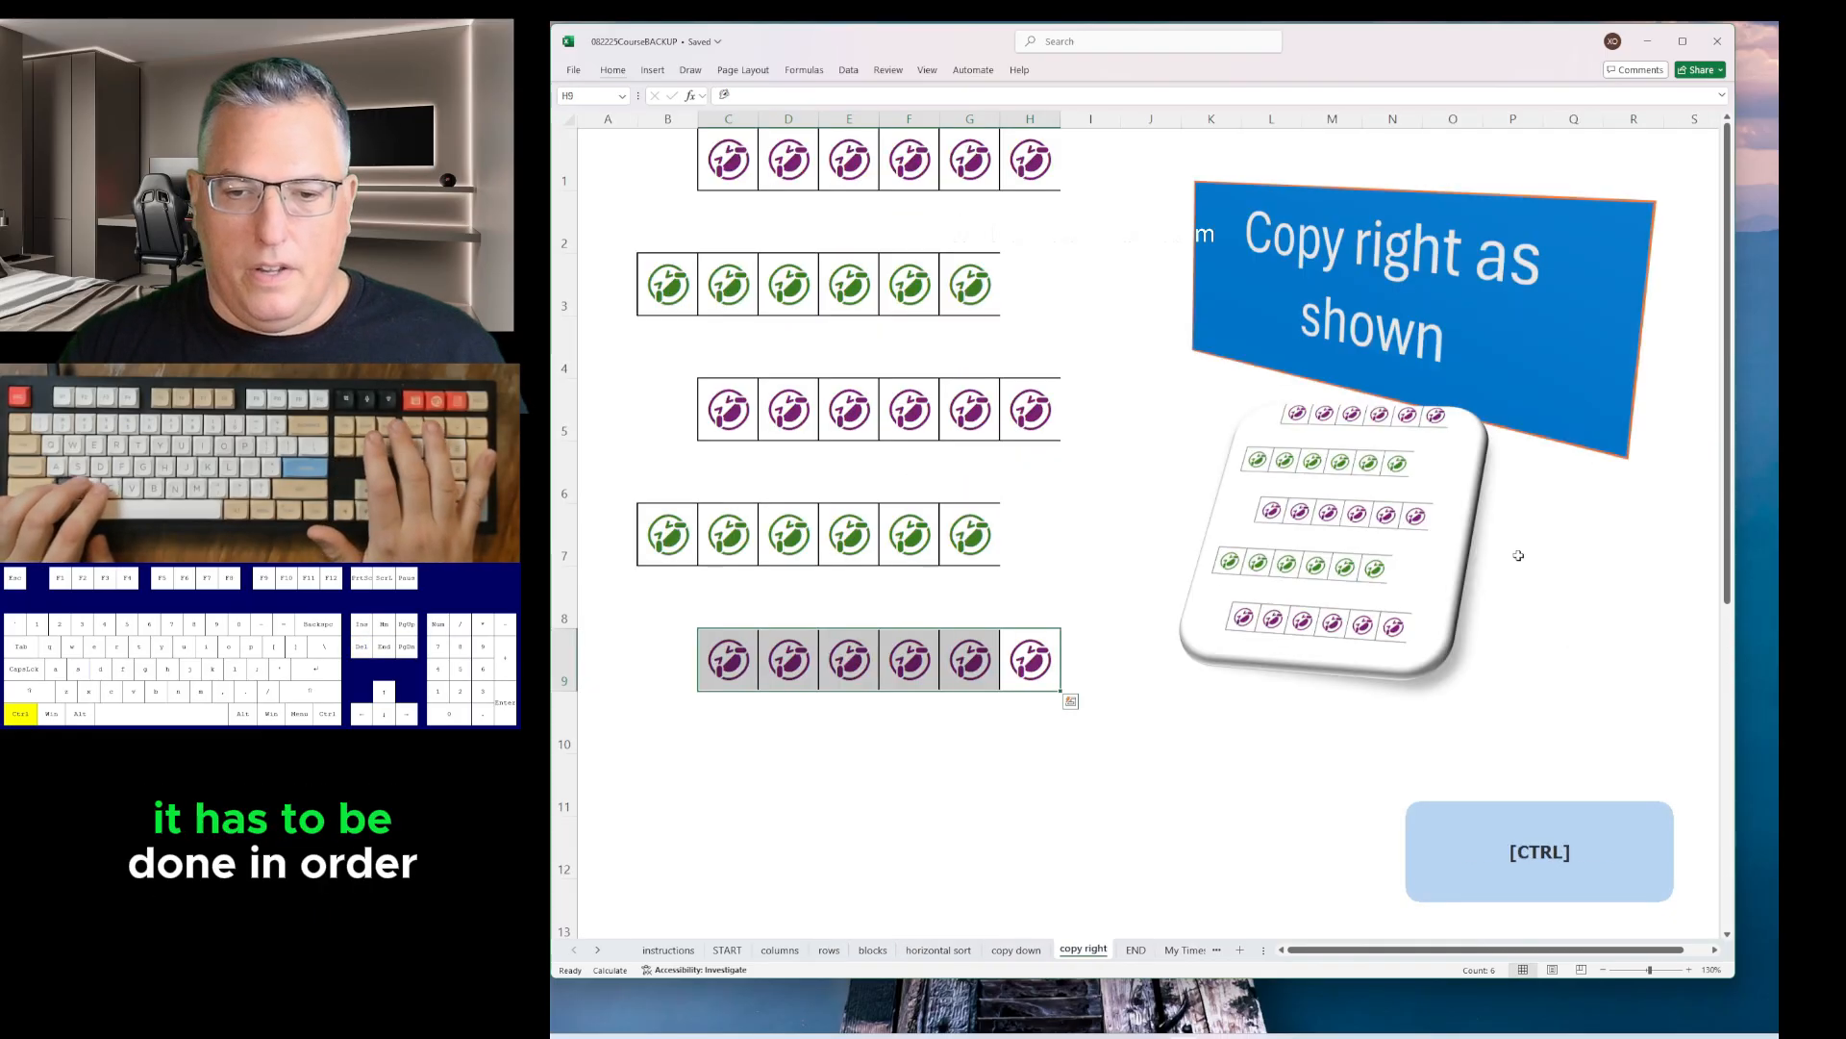
{"action": "key", "text": "ctrl+Page_Up"}
{"action": "key", "text": "ctrl+Page_Up"}
{"action": "key", "text": "ctrl+Page_Up"}
{"action": "key", "text": "ctrl+Page_Up"}
{"action": "key", "text": "ctrl+Page_Up"}
{"action": "key", "text": "ctrl+Page_Up"}
{"action": "key", "text": "Delete"}
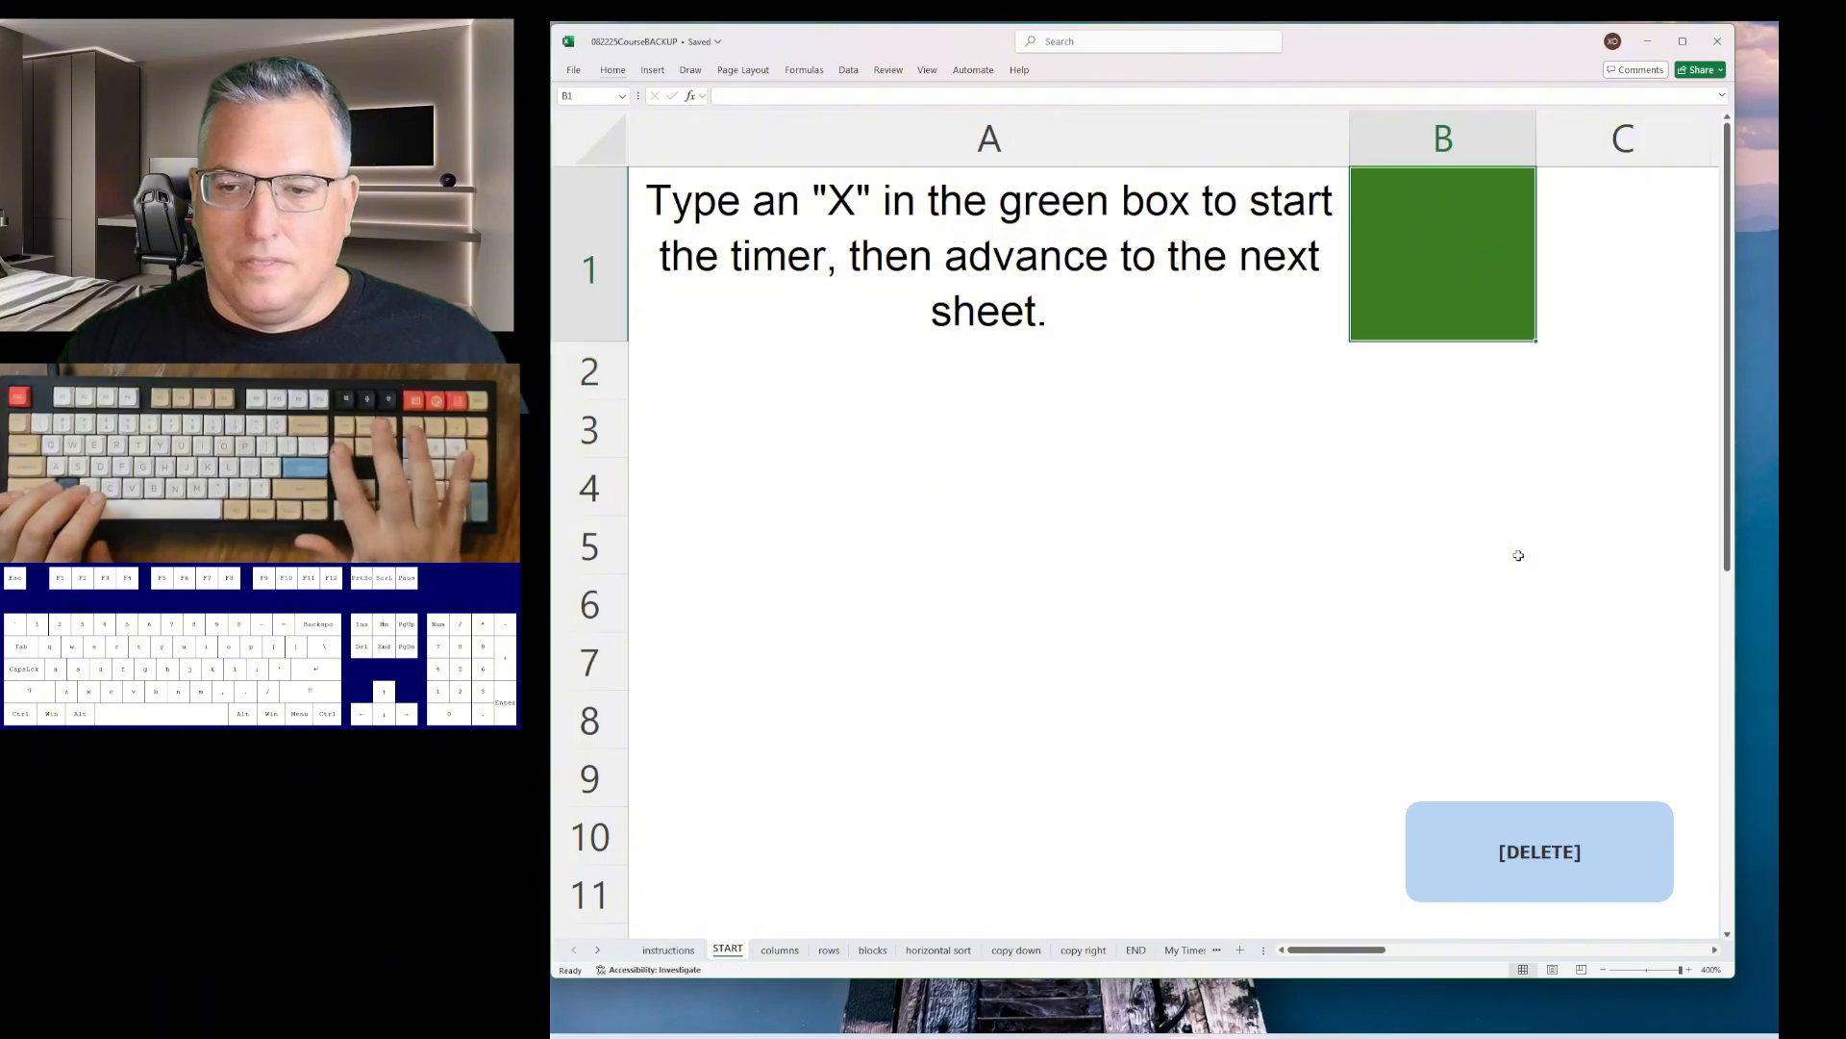
- Start the timer with an X in the START sheet's green box and stop it with an X in the END sheet's red box
{"action": "type", "text": "x"}
{"action": "key", "text": "Down"}
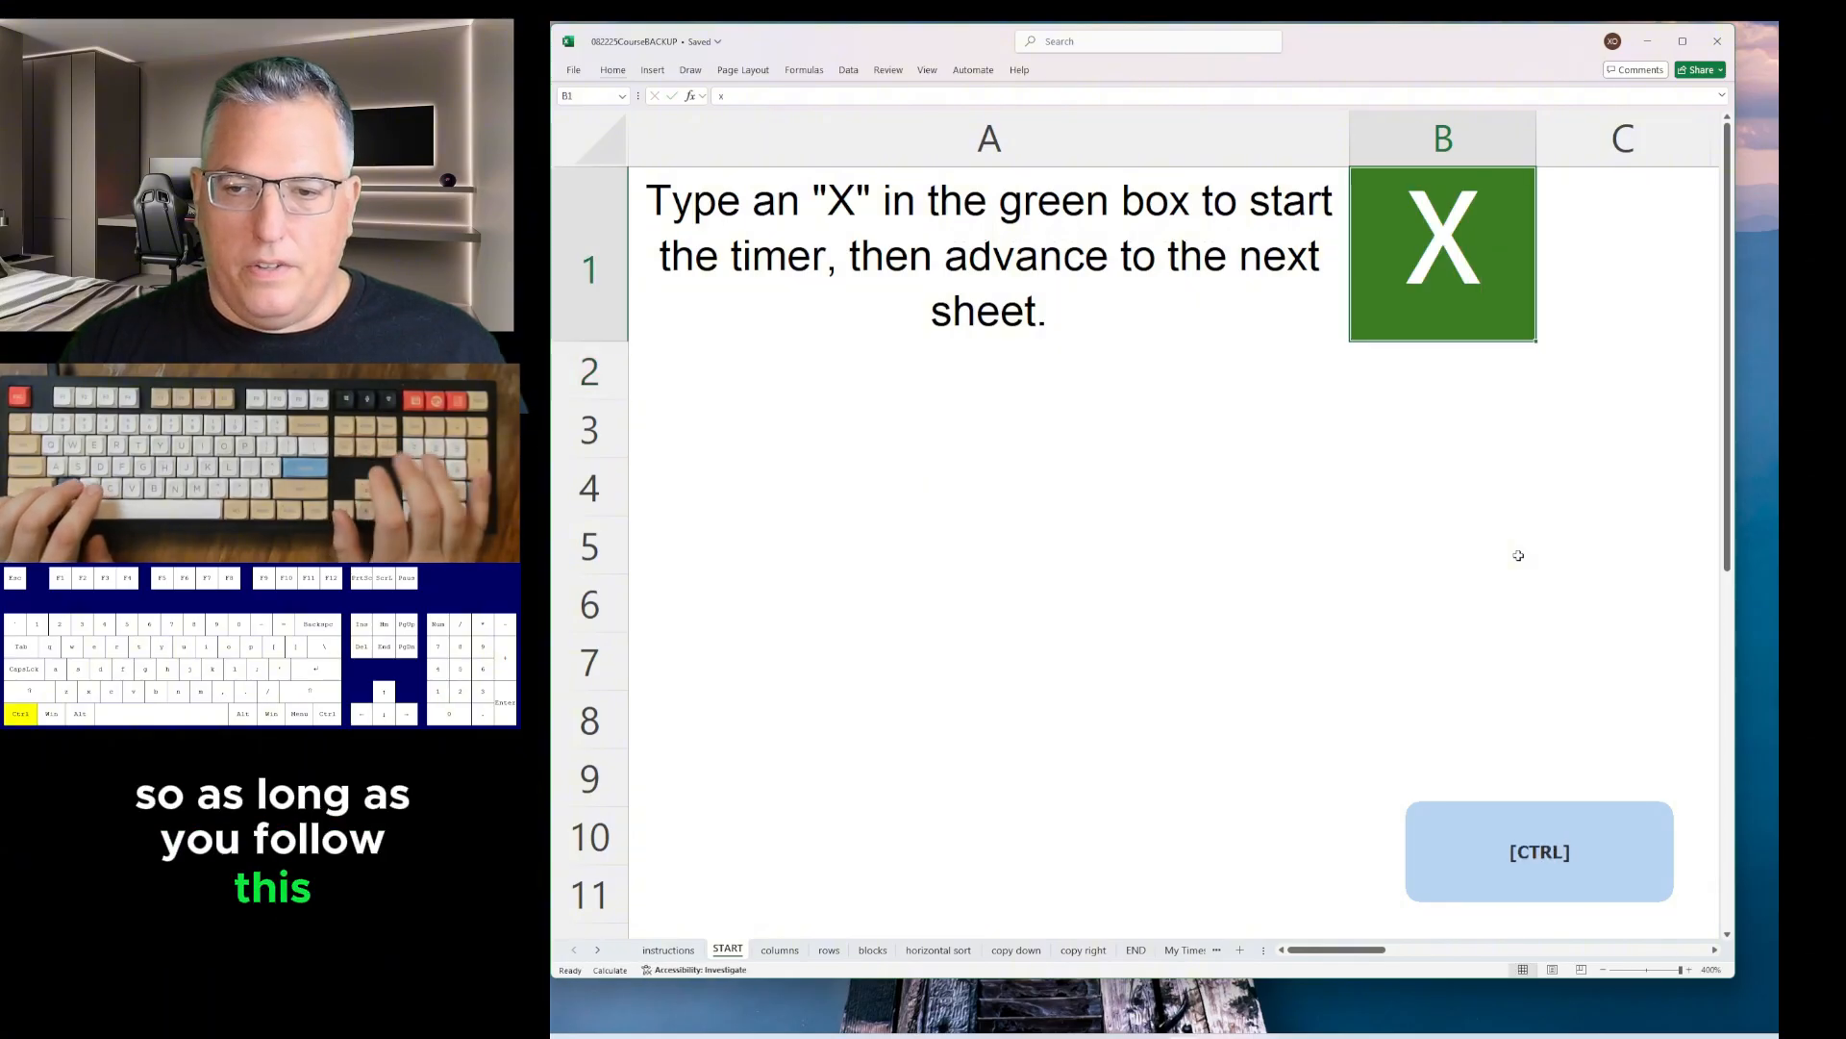
{"action": "key", "text": "ctrl+Page_Down"}
{"action": "key", "text": "ctrl+Page_Down"}
{"action": "key", "text": "ctrl+Page_Down"}
{"action": "key", "text": "ctrl+Page_Down"}
{"action": "key", "text": "ctrl+Page_Down"}
{"action": "key", "text": "ctrl+Page_Down"}
{"action": "key", "text": "ctrl+Page_Down"}
{"action": "type", "text": "x"}
{"action": "key", "text": "Return"}
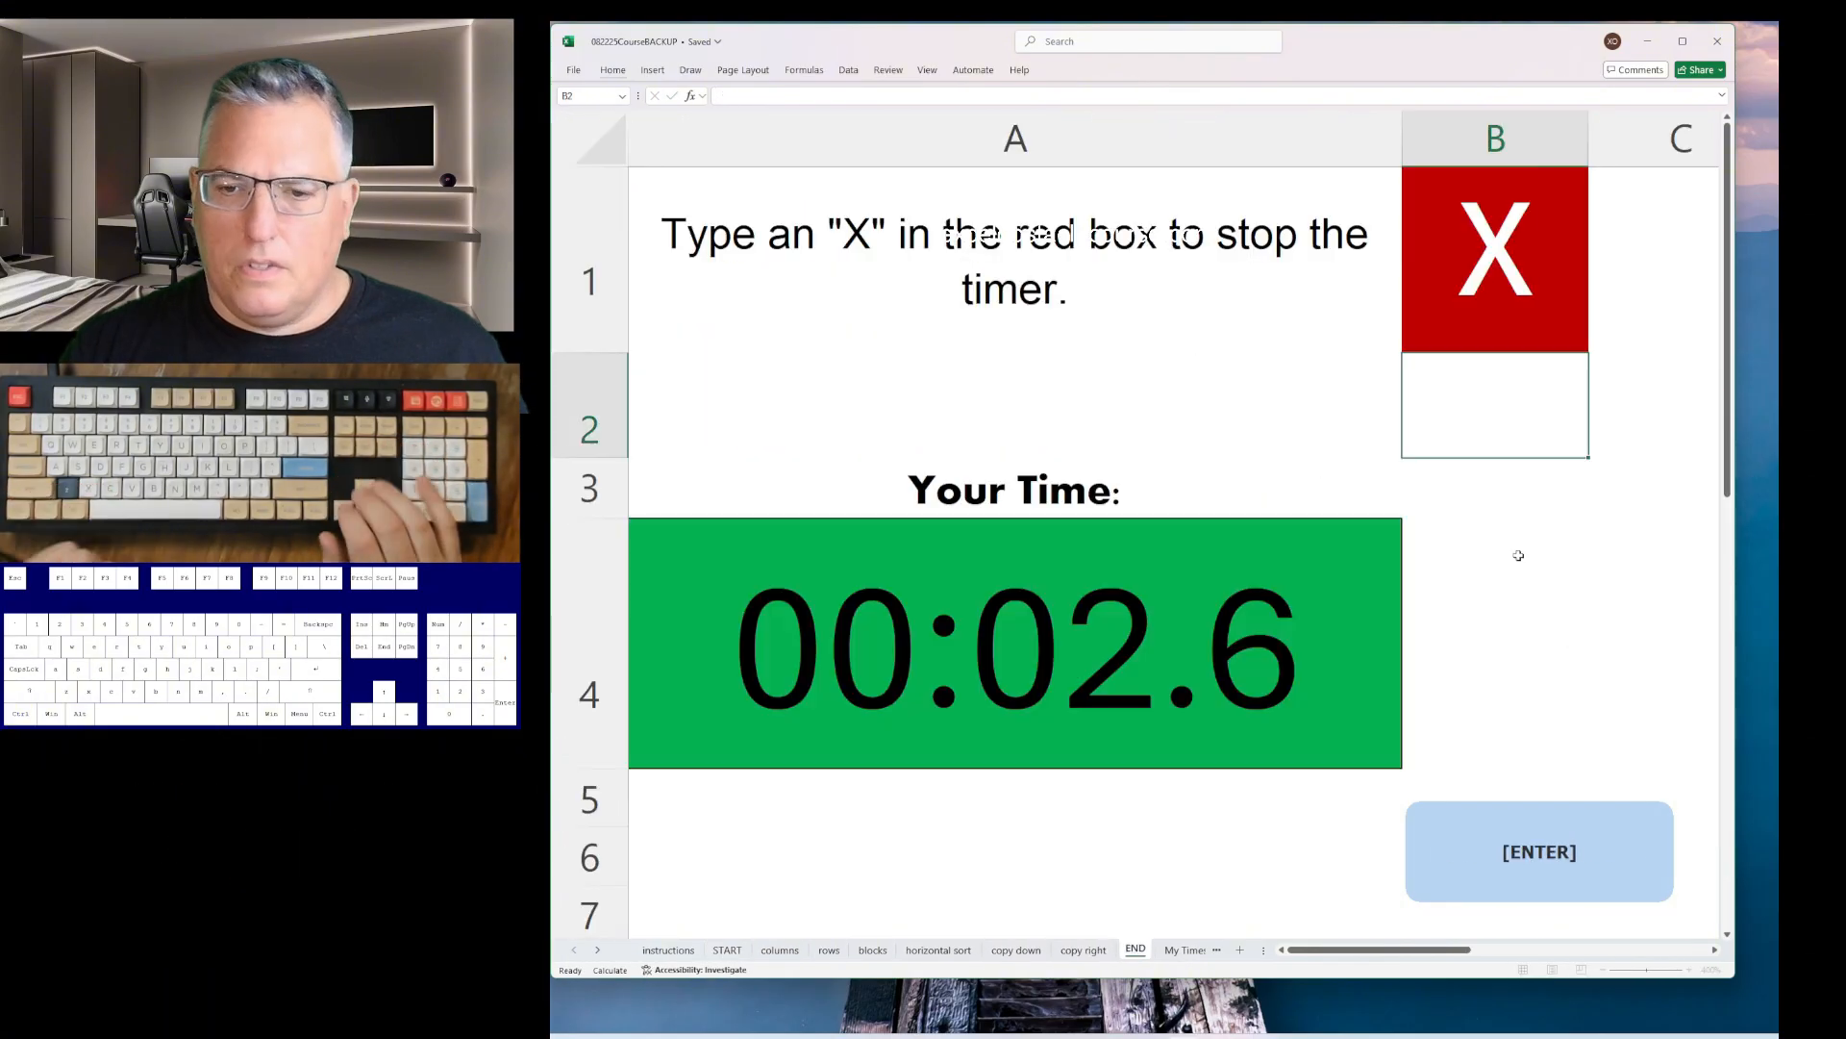
- Clear the X from the END sheet's red box and return to the instructions sheet
{"action": "key", "text": "Up"}
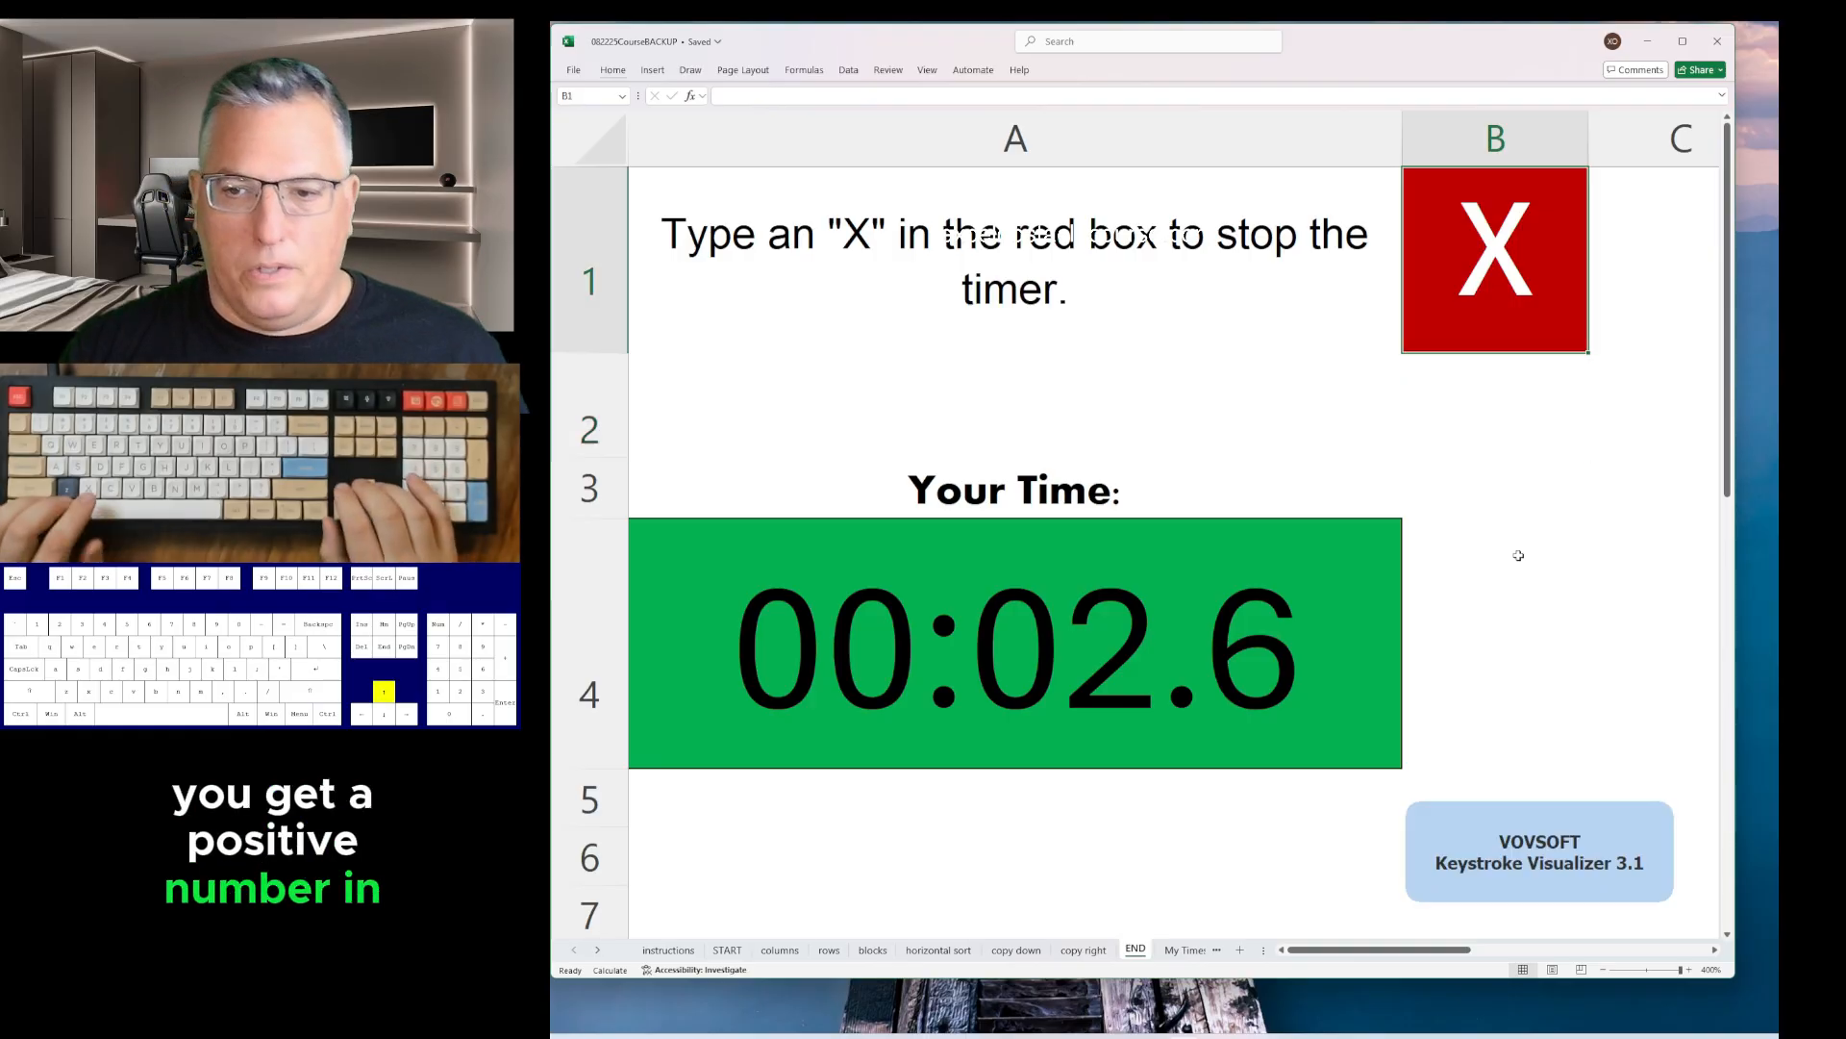
{"action": "key", "text": "Delete"}
{"action": "key", "text": "ctrl+Page_Up"}
{"action": "key", "text": "ctrl+Page_Up"}
{"action": "key", "text": "ctrl+Page_Up"}
{"action": "key", "text": "ctrl+Page_Up"}
{"action": "key", "text": "ctrl+Page_Up"}
{"action": "key", "text": "ctrl+Page_Up"}
{"action": "key", "text": "ctrl+Page_Up"}
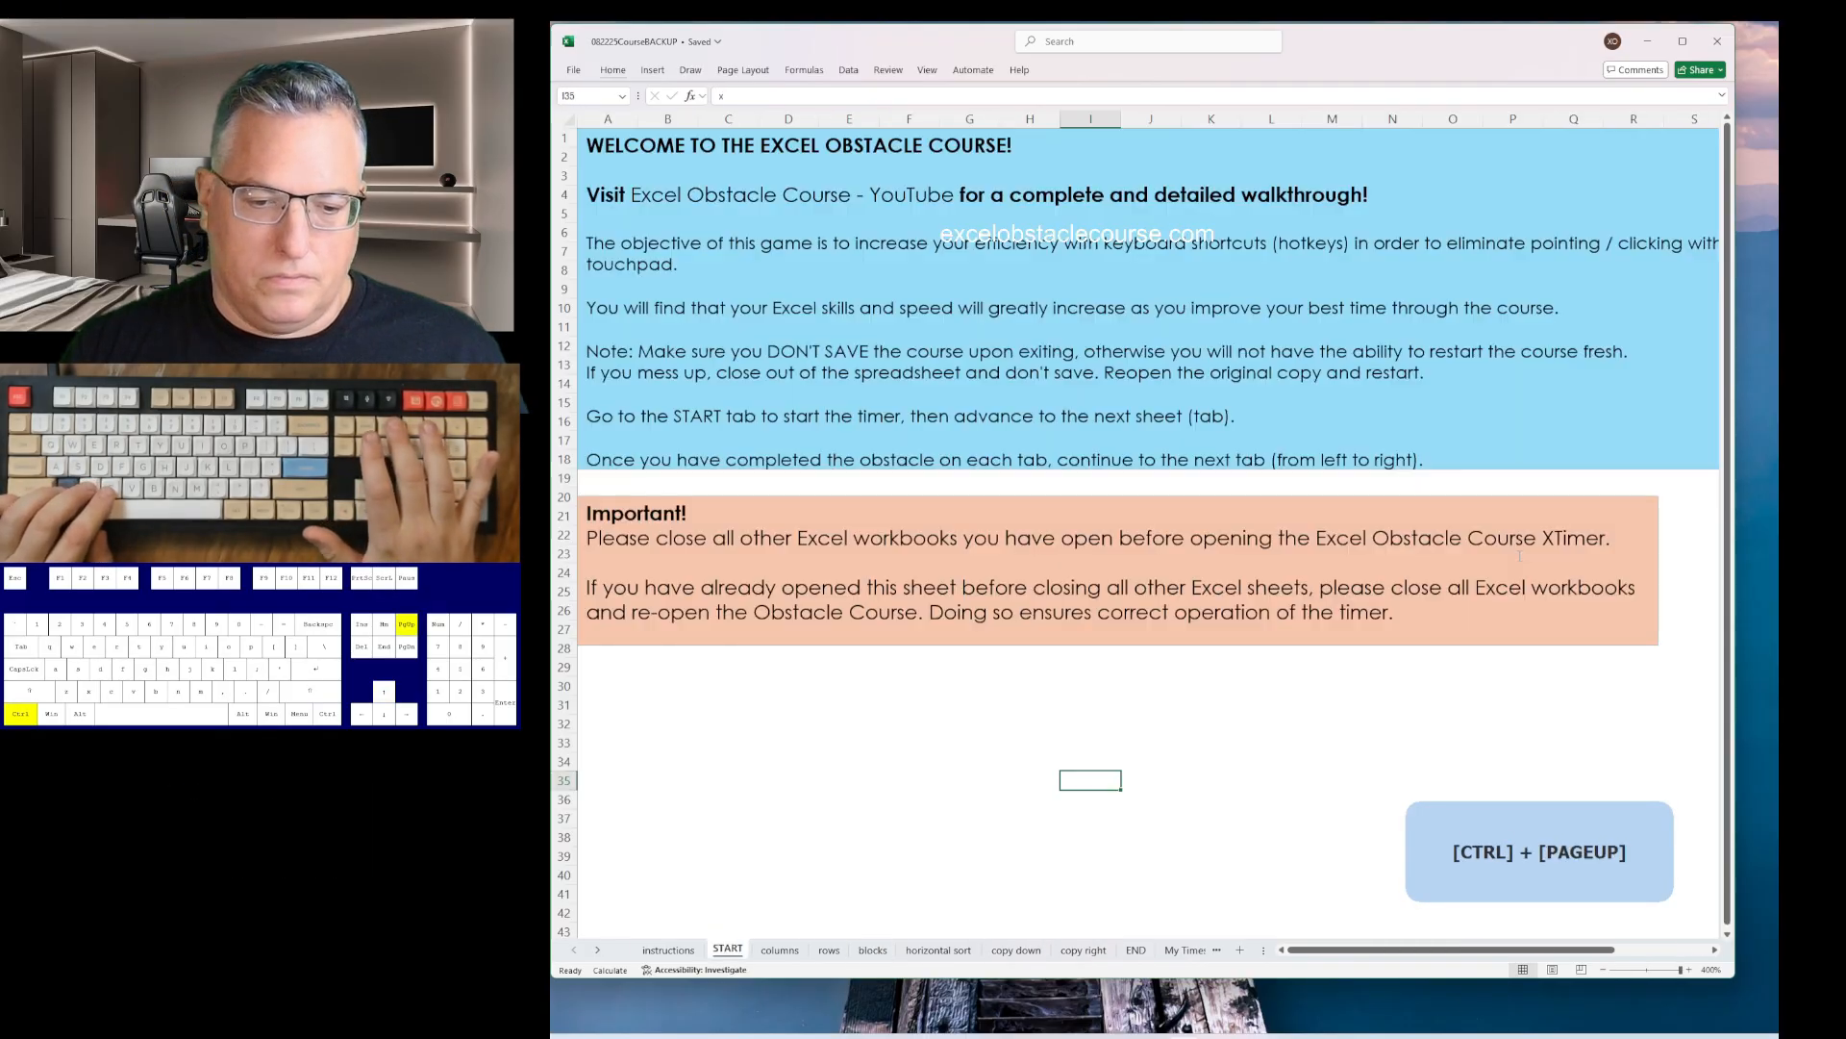
- Switch to the My Times sheet
{"action": "key", "text": "ctrl+Page_Down"}
{"action": "key", "text": "ctrl+Page_Down"}
{"action": "key", "text": "ctrl+Page_Down"}
{"action": "key", "text": "ctrl+Page_Down"}
{"action": "key", "text": "ctrl+Page_Down"}
{"action": "key", "text": "ctrl+Page_Down"}
{"action": "key", "text": "ctrl+Page_Down"}
{"action": "key", "text": "ctrl+Page_Down"}
{"action": "key", "text": "ctrl+Page_Down"}
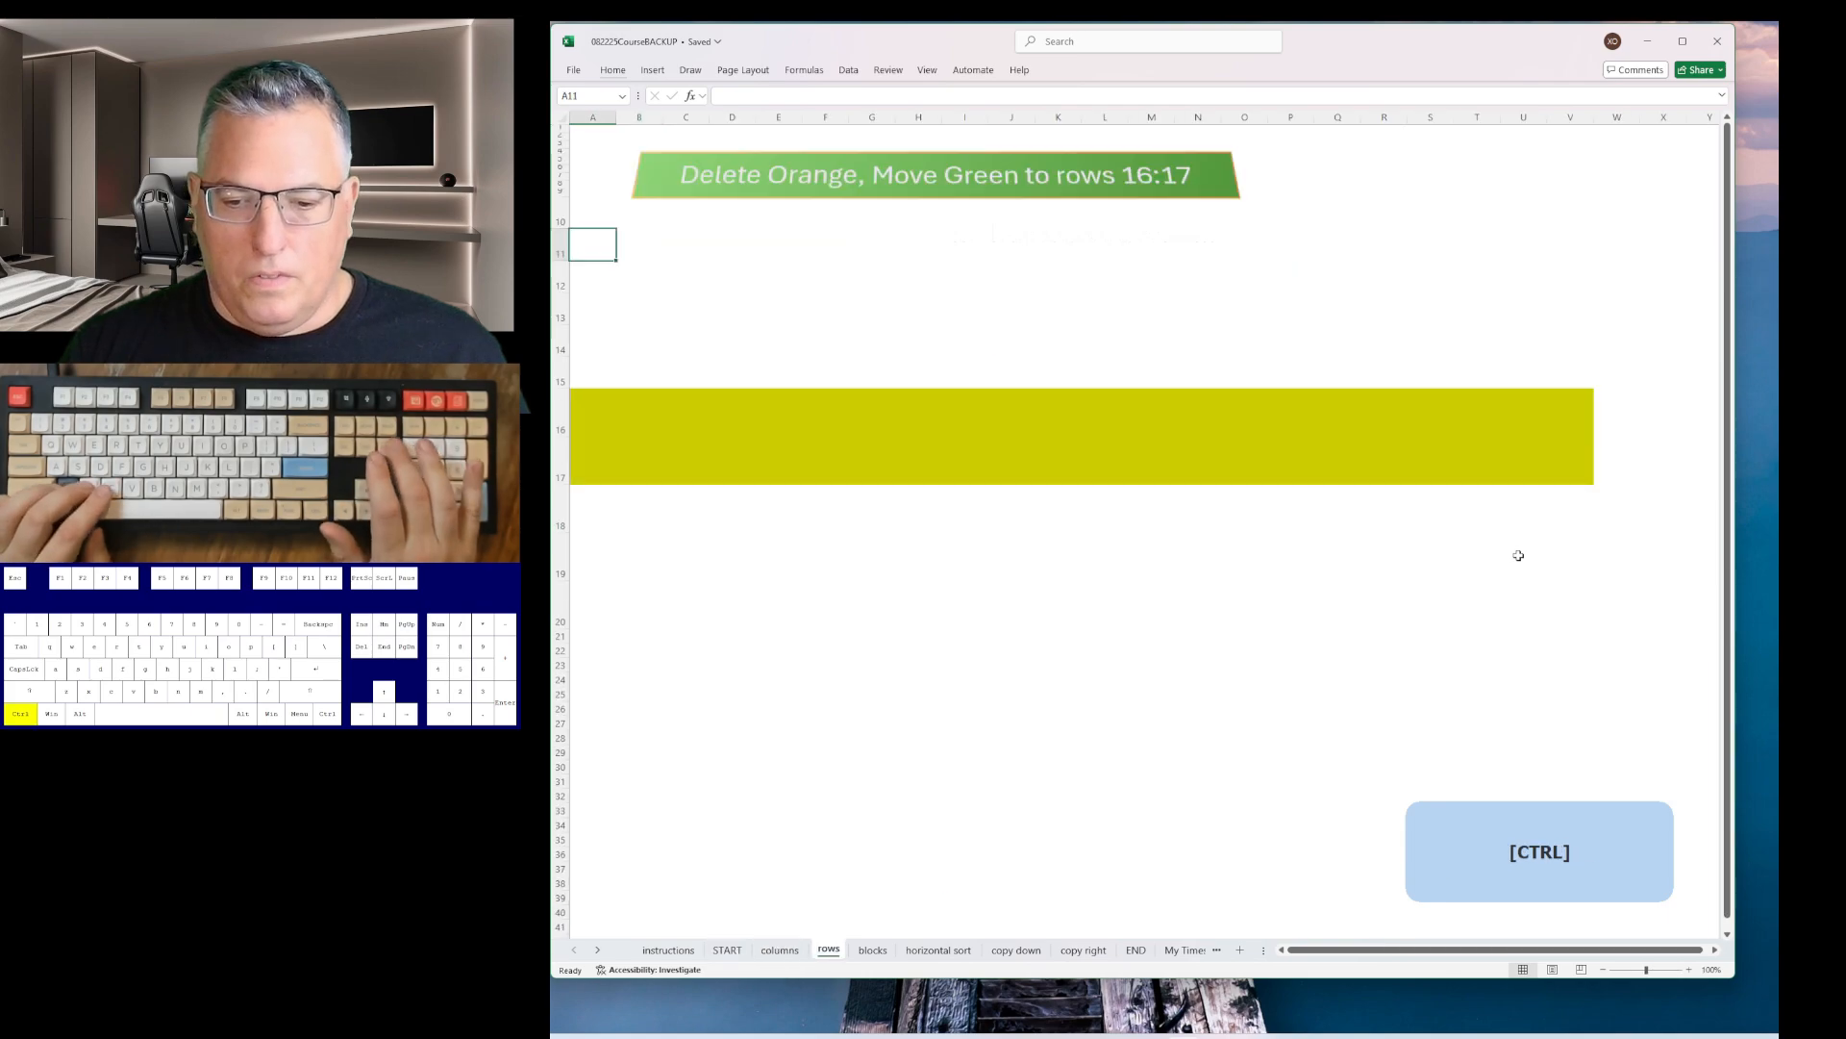
- Clear the sample times in B2:B4 of the My Times column
{"action": "key", "text": "Down"}
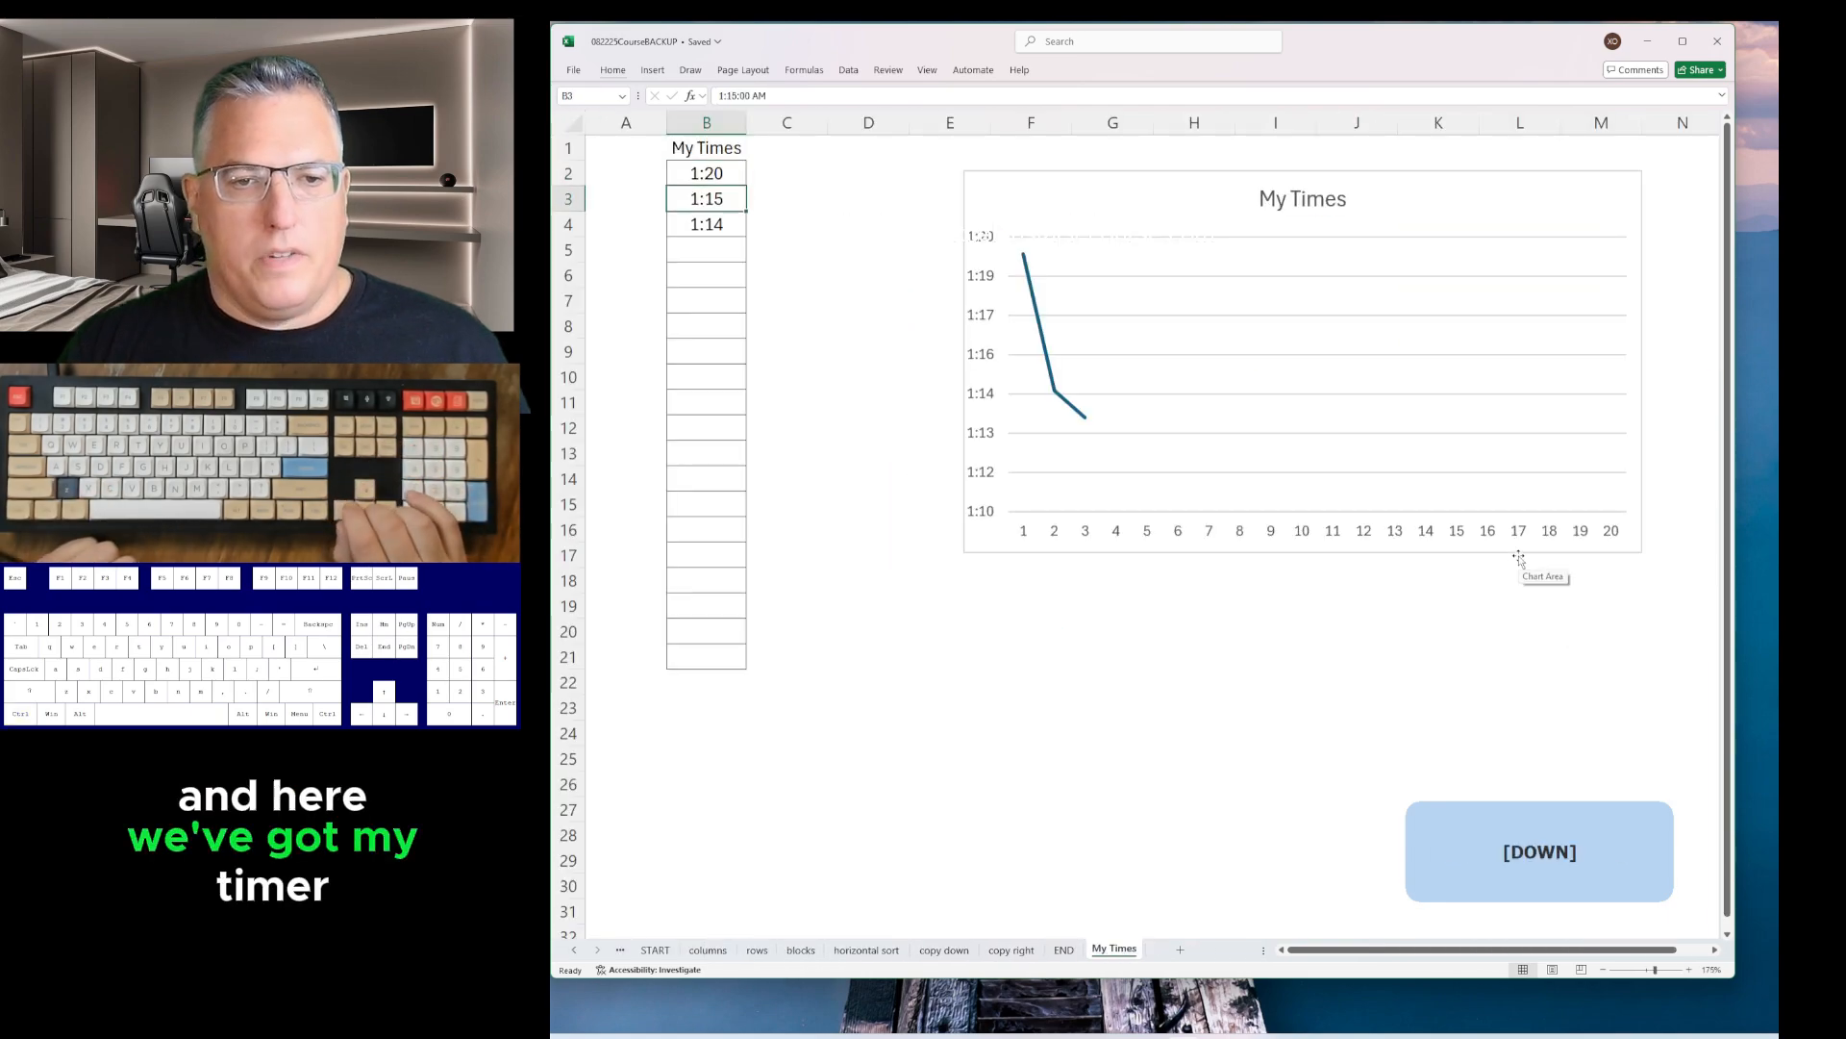
{"action": "key", "text": "Up"}
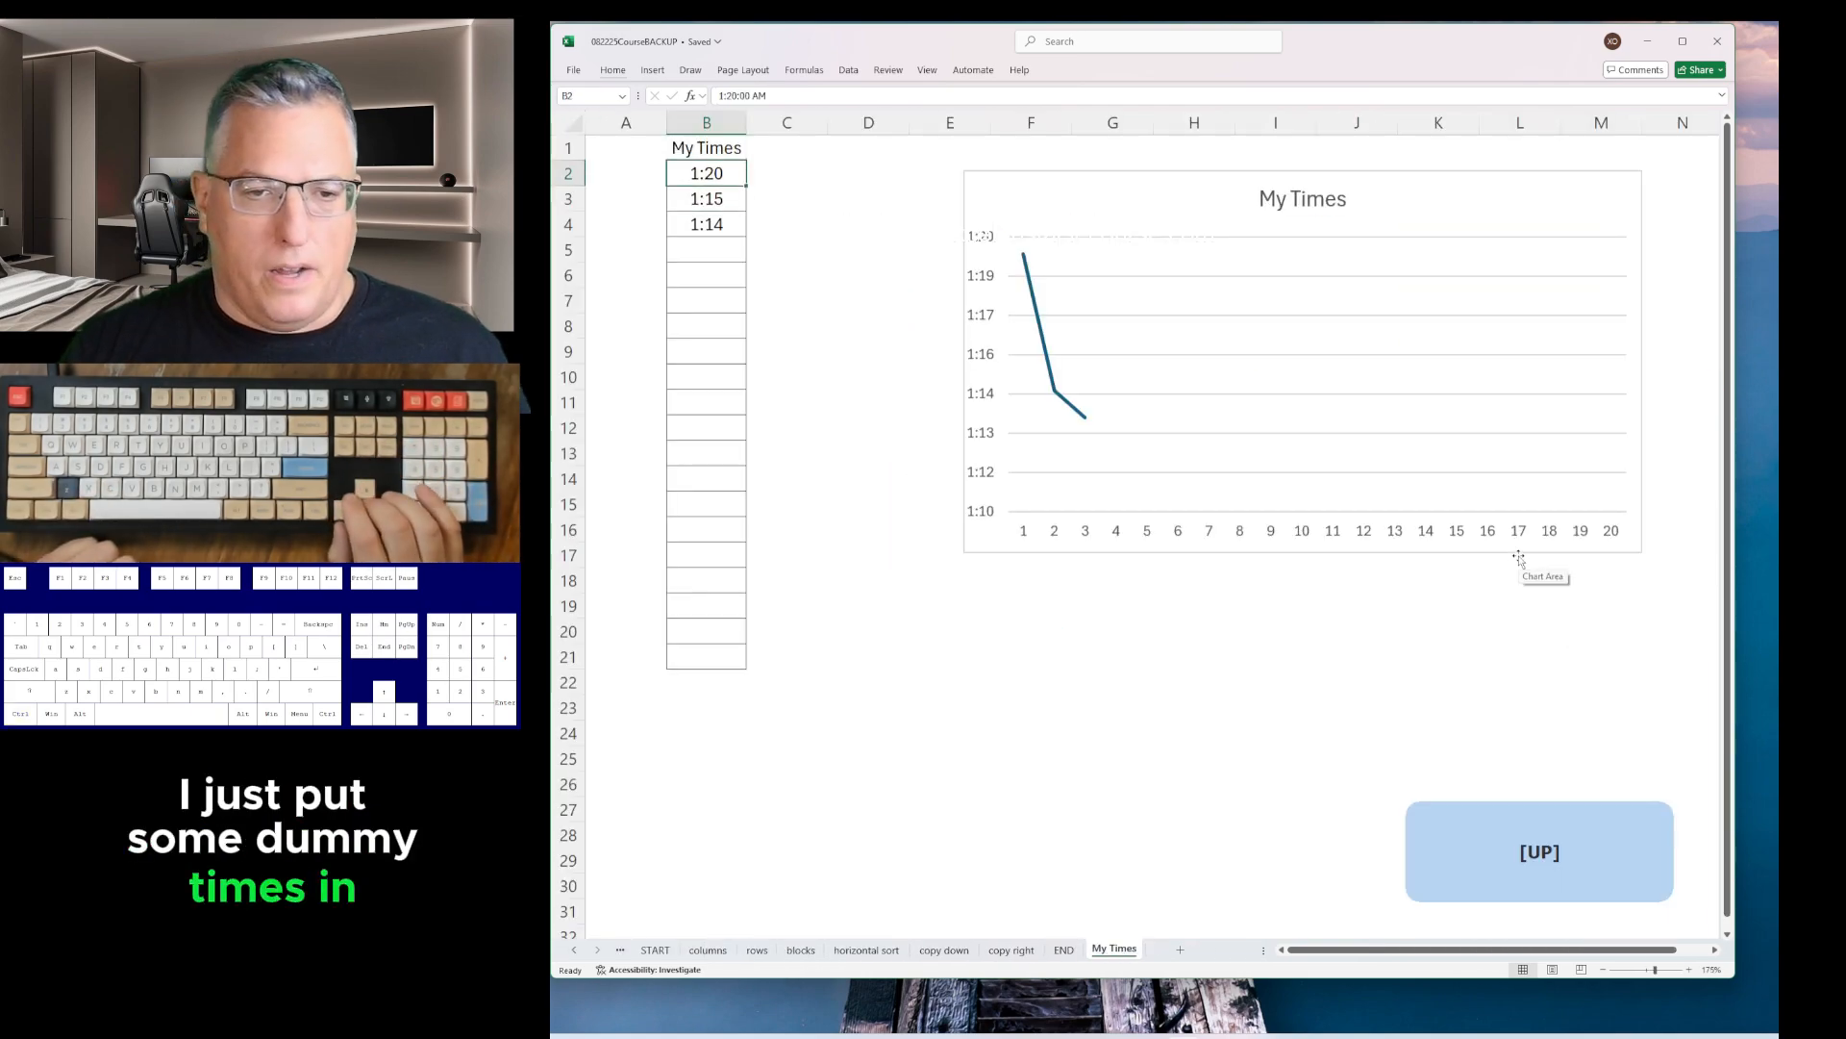
{"action": "key", "text": "shift+Down"}
{"action": "key", "text": "shift+Down"}
{"action": "key", "text": "Delete"}
{"action": "key", "text": "Up"}
{"action": "key", "text": "Down"}
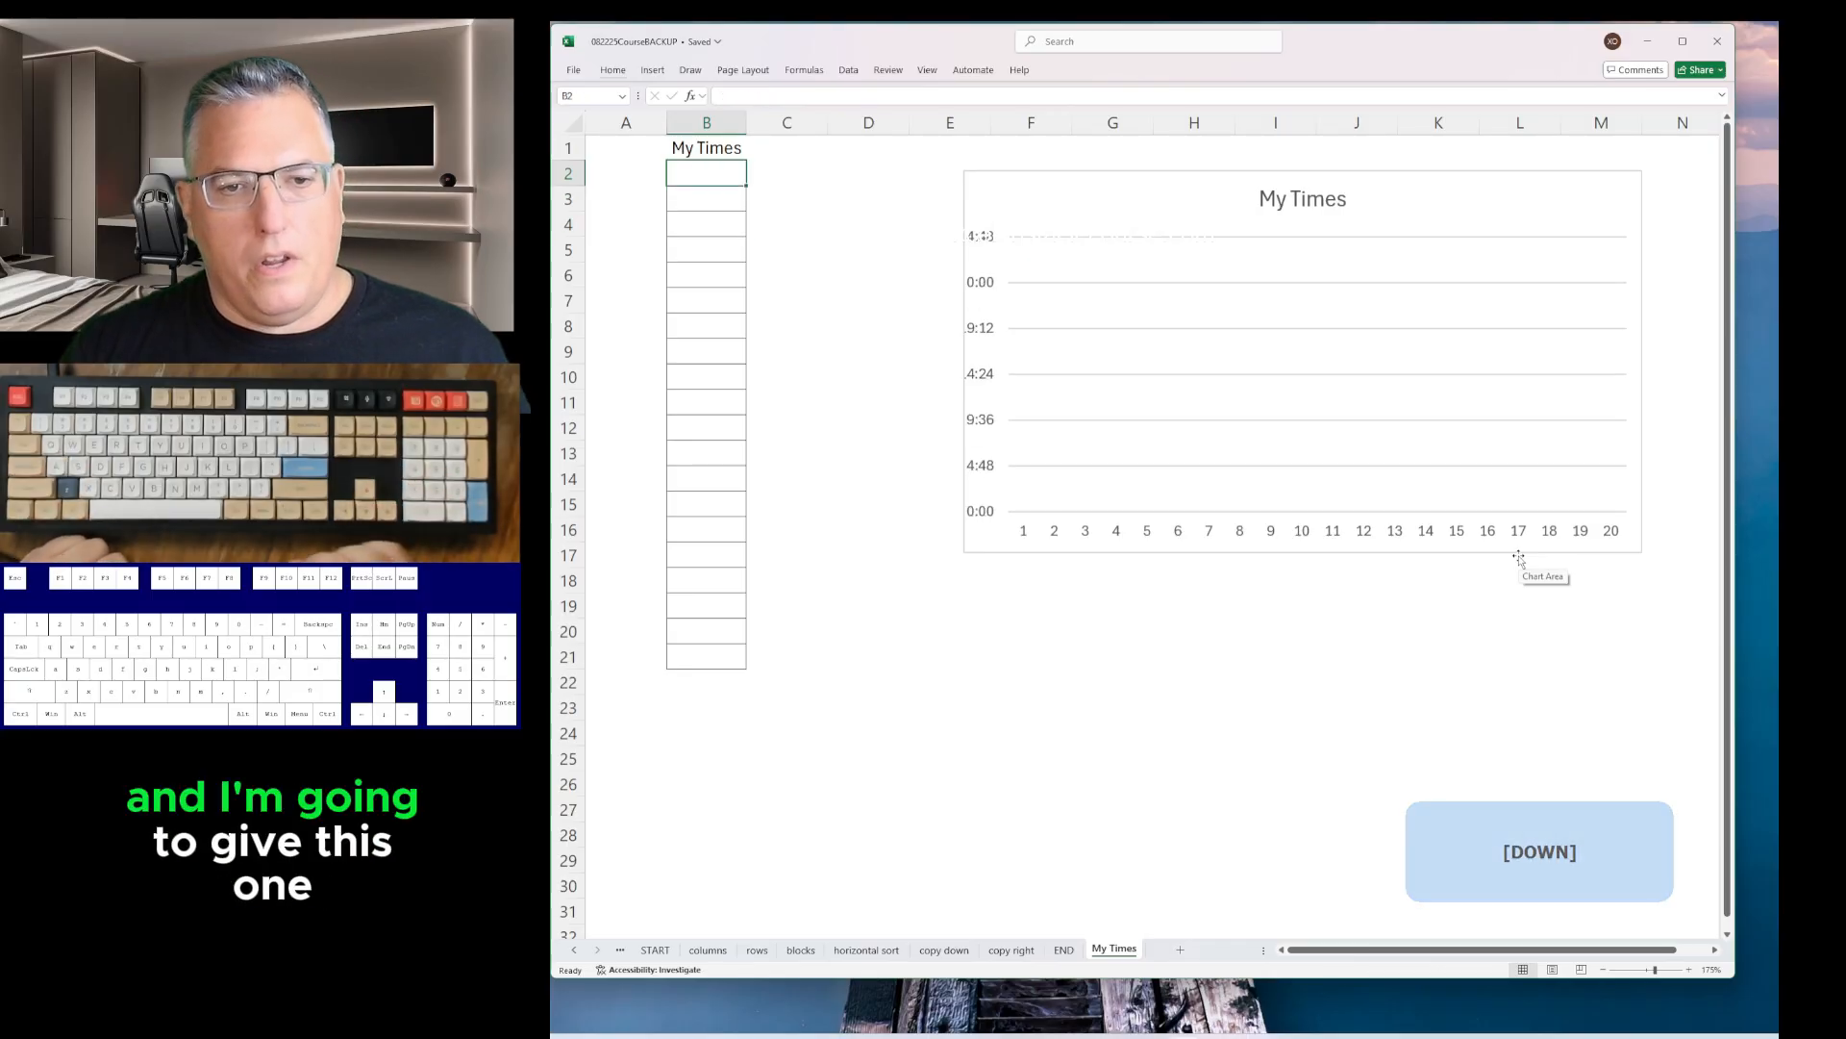
- Examine how many entries the My Times column holds by selecting B2:B21
{"action": "key", "text": "shift+Down"}
{"action": "key", "text": "shift+Down"}
{"action": "key", "text": "shift+Down"}
{"action": "key", "text": "shift+Down"}
{"action": "key", "text": "shift+Down"}
{"action": "key", "text": "shift+Down"}
{"action": "key", "text": "shift+Down"}
{"action": "key", "text": "shift+Down"}
{"action": "key", "text": "shift+Down"}
{"action": "key", "text": "shift+Down"}
{"action": "key", "text": "shift+Down"}
{"action": "key", "text": "shift+Down"}
{"action": "key", "text": "shift+Down"}
{"action": "key", "text": "shift+Down"}
{"action": "key", "text": "shift+Down"}
{"action": "key", "text": "shift+Down"}
{"action": "key", "text": "shift+Down"}
{"action": "key", "text": "shift+Down"}
{"action": "key", "text": "shift+Down"}
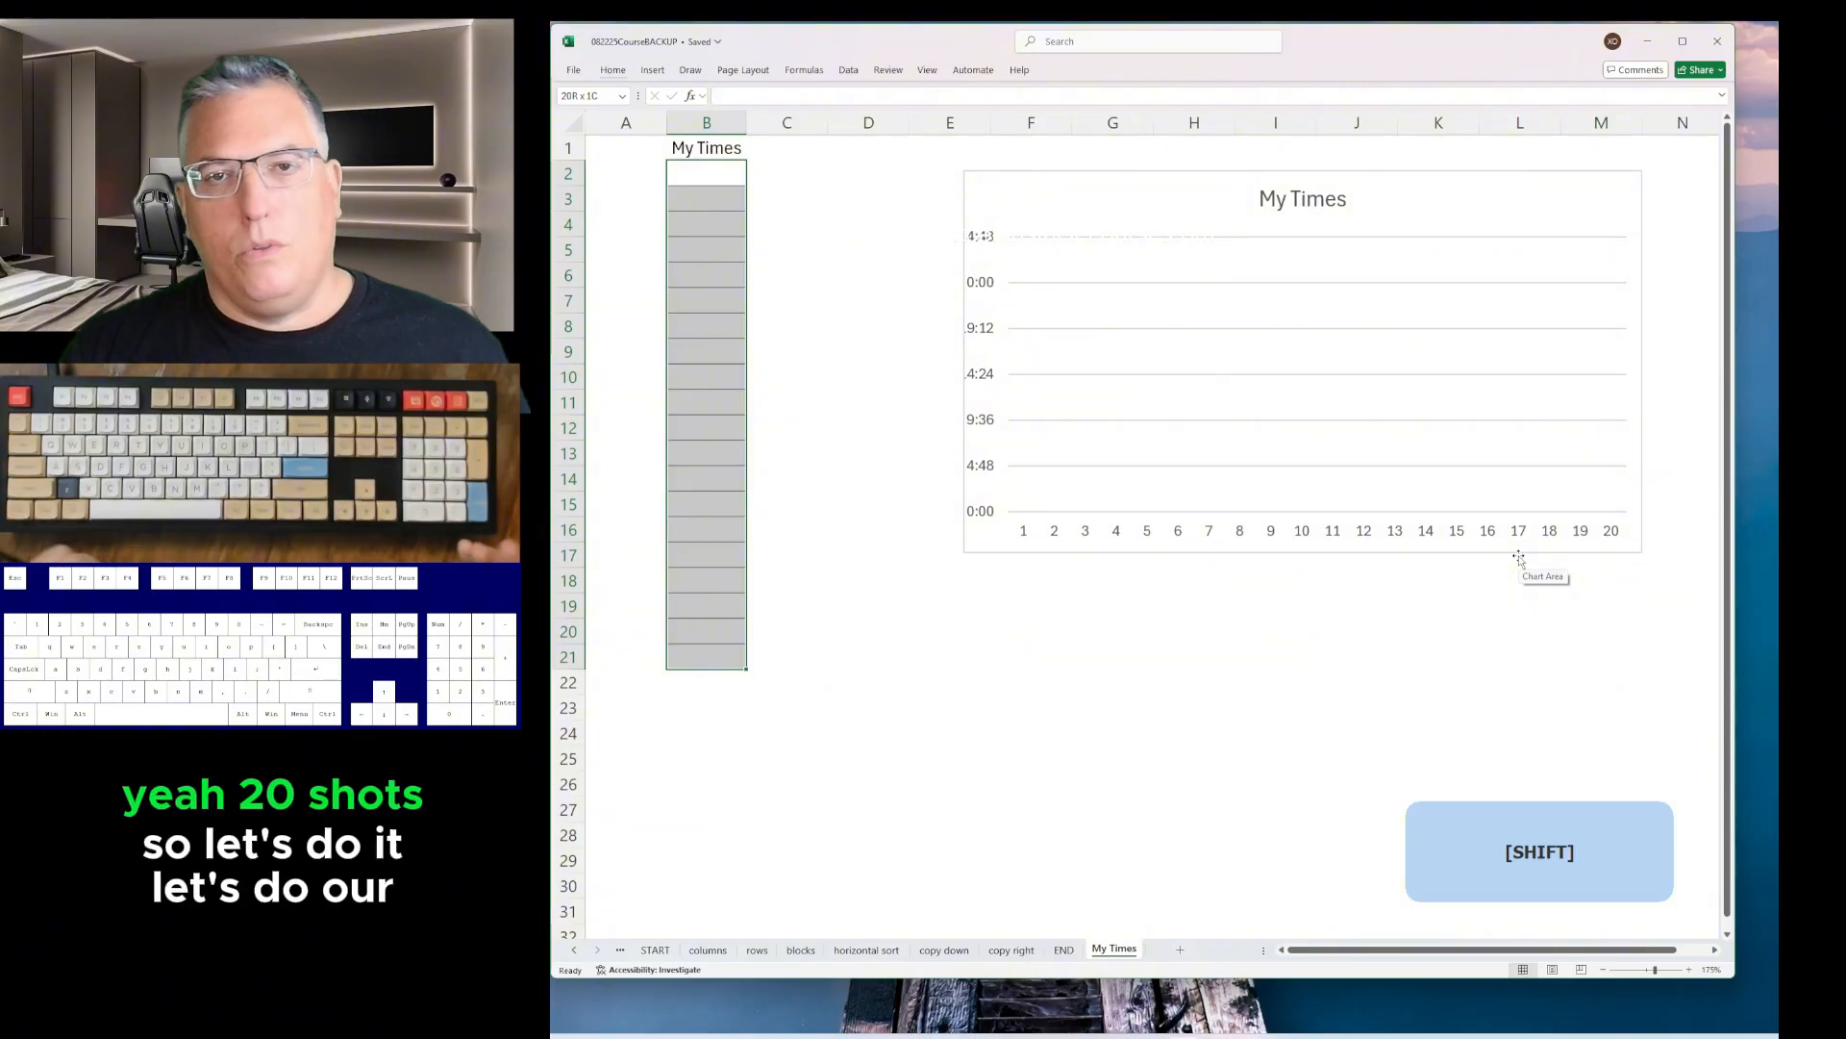
{"action": "key", "text": "Down"}
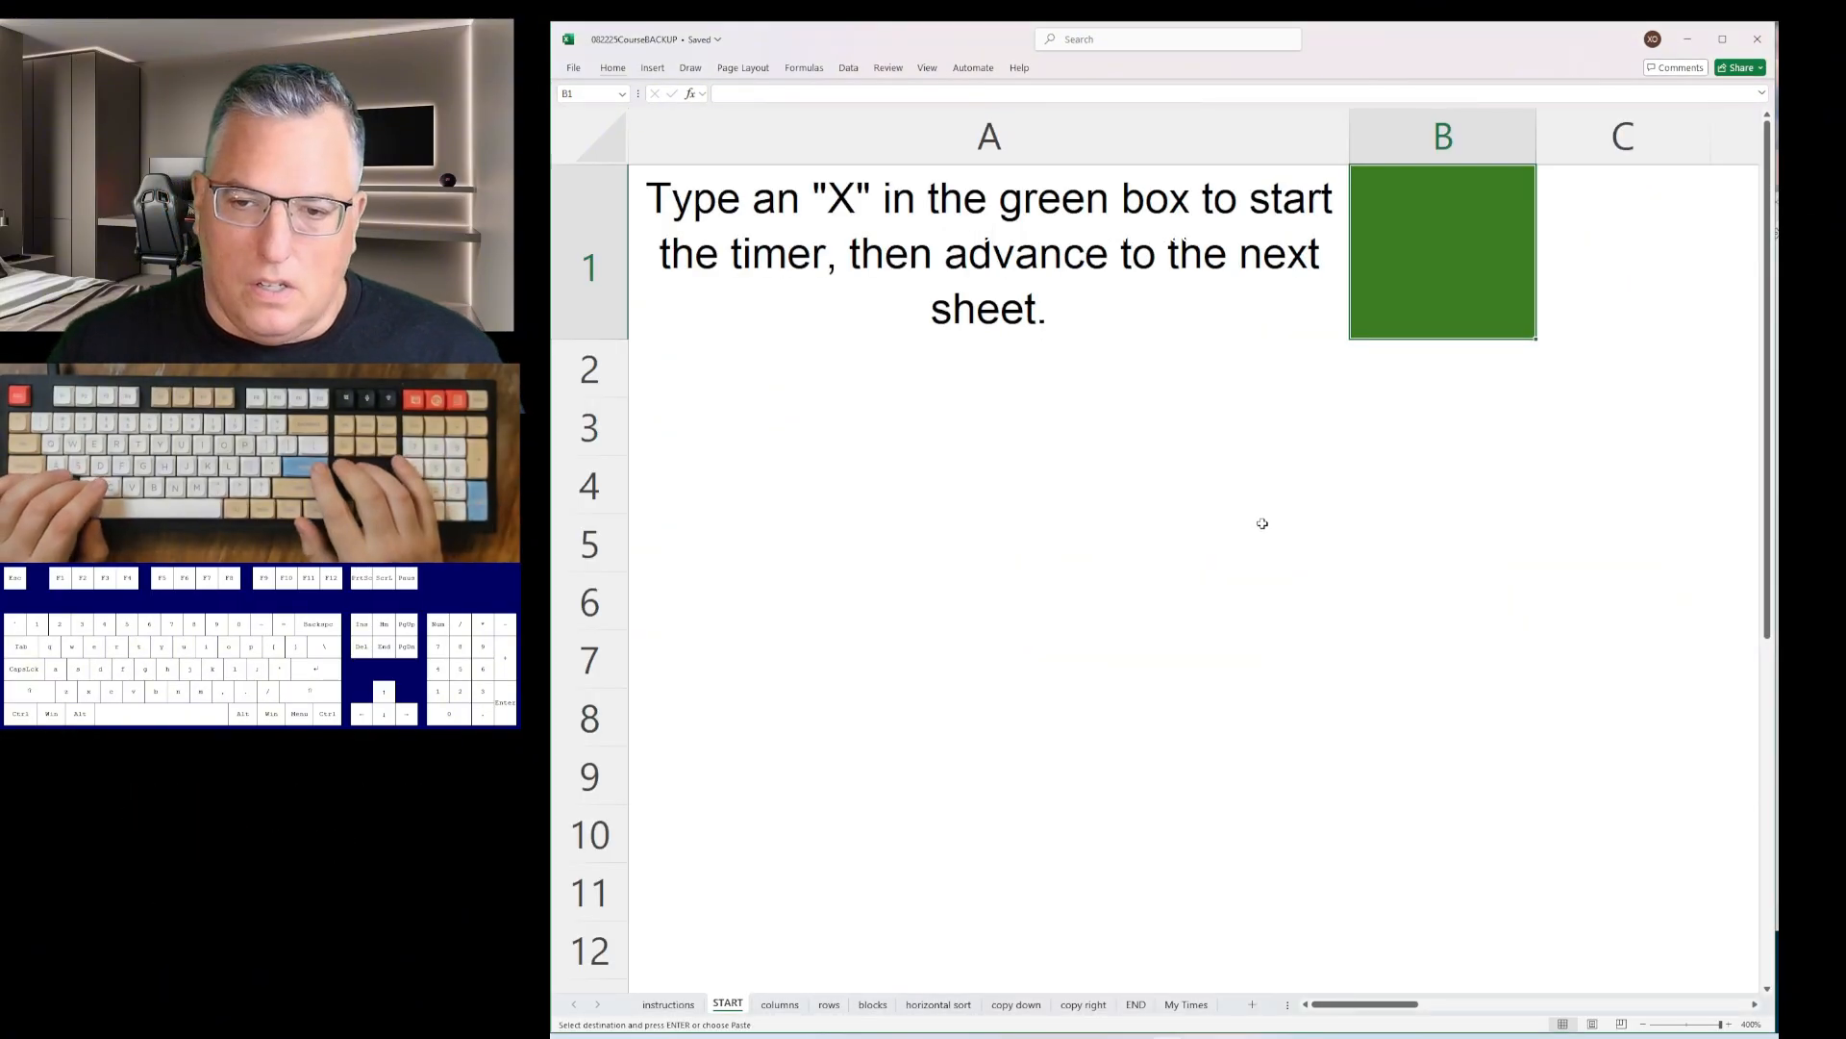
- Enter X in the START sheet's green box B1 to start the timer, and advance to the columns sheet
{"action": "type", "text": "x"}
{"action": "key", "text": "Return"}
{"action": "key", "text": "ctrl+Page_Down"}
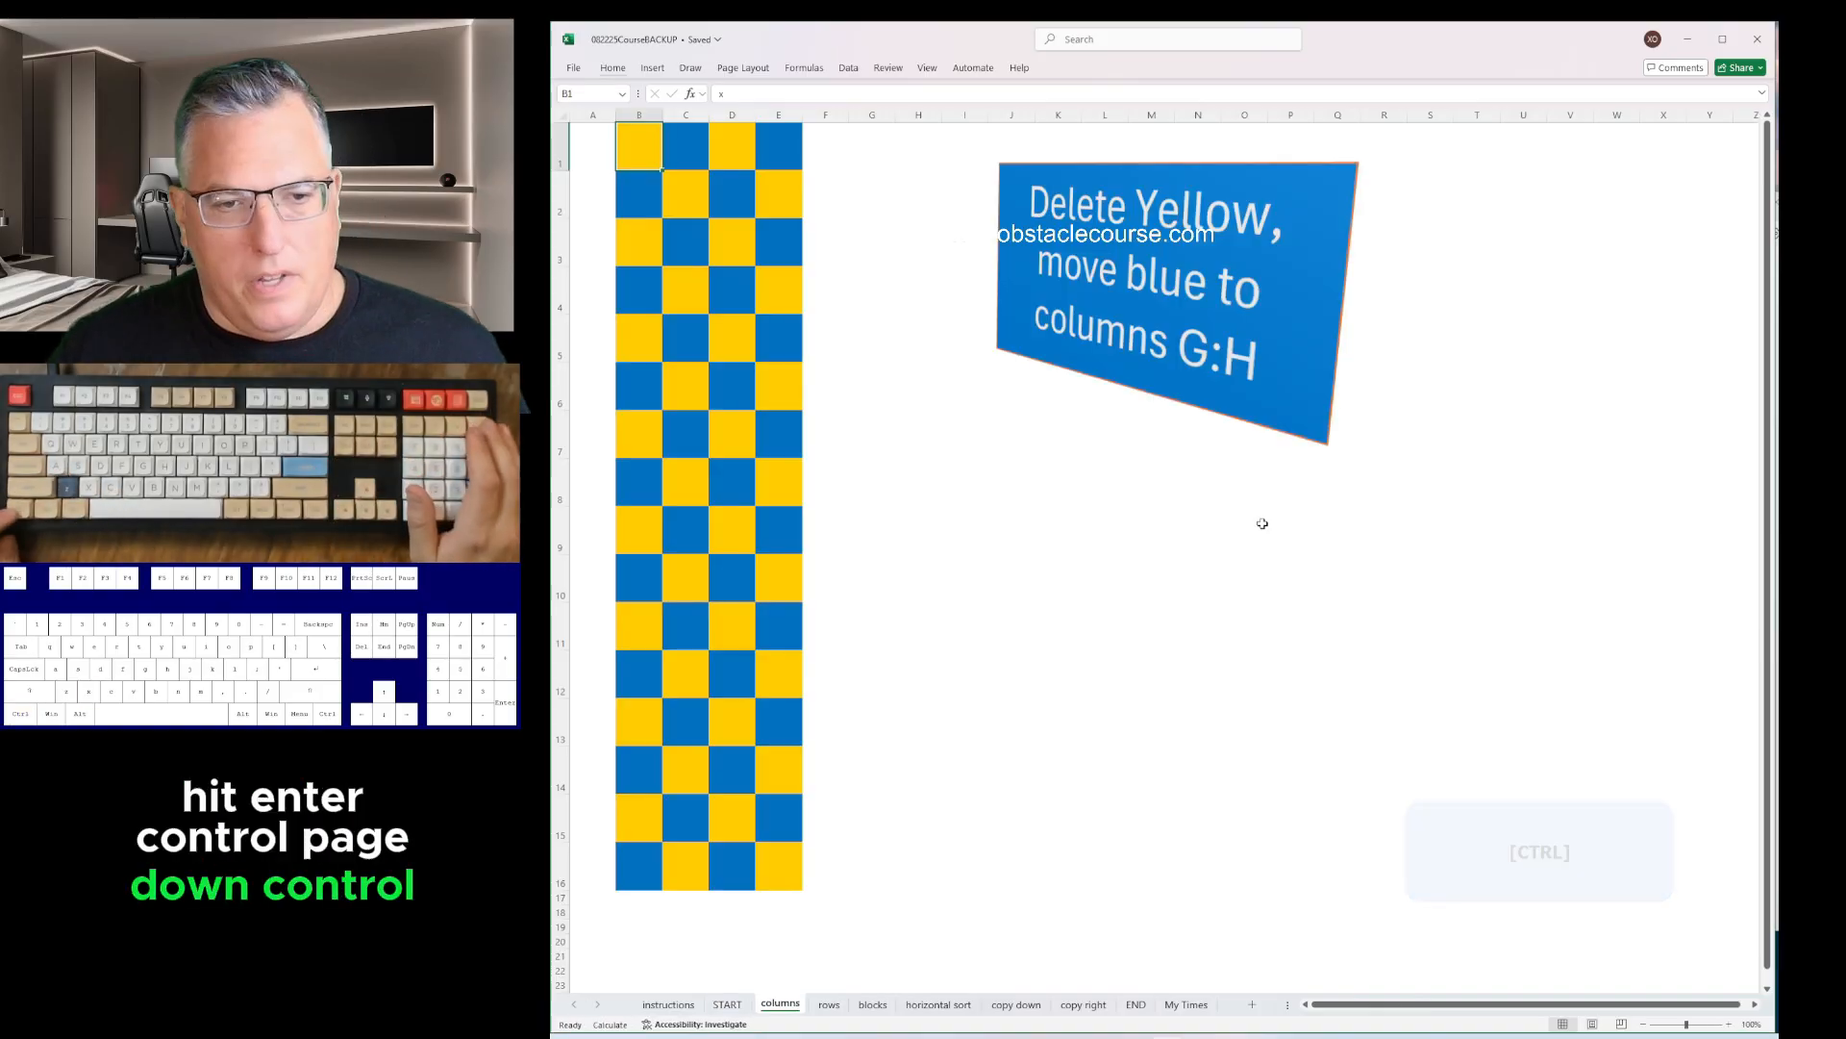
- Delete the yellow cells B1, B3 and B5, shifting the remaining cells in those rows left
{"action": "key", "text": "ctrl+minus"}
{"action": "key", "text": "Return"}
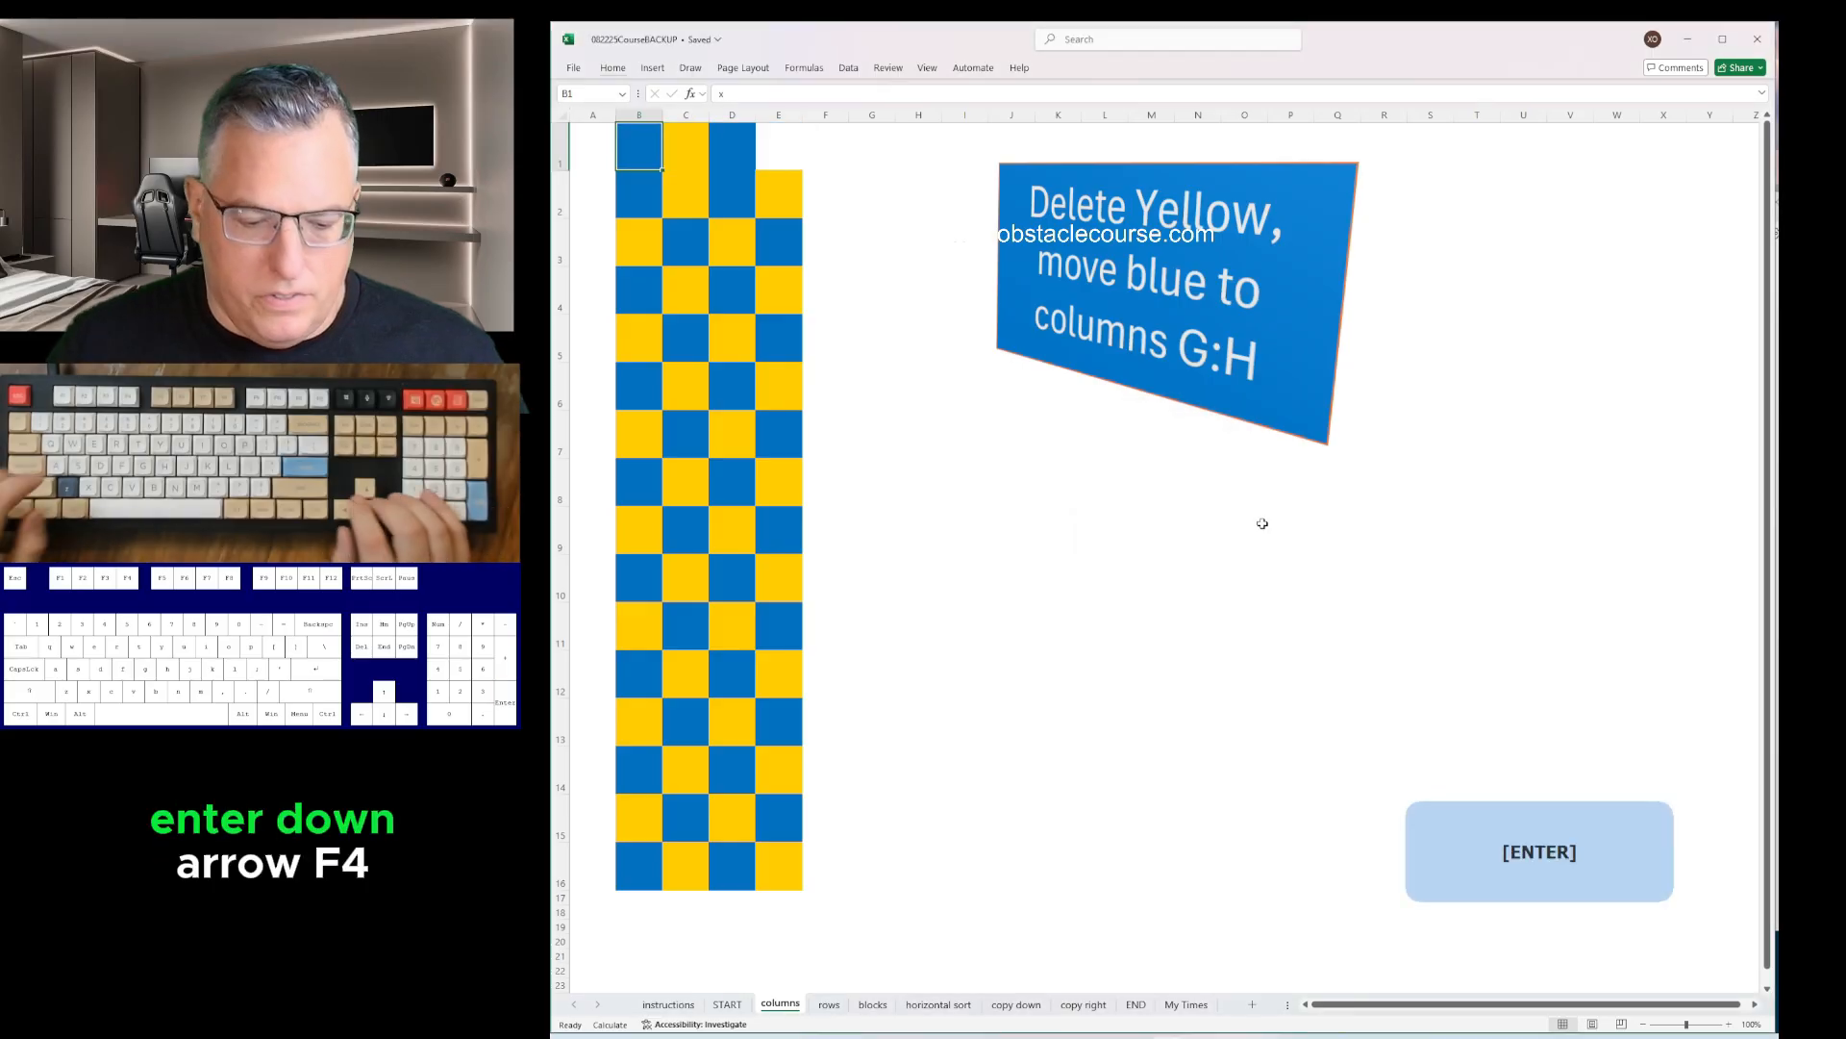
{"action": "key", "text": "Down"}
{"action": "key", "text": "F4"}
{"action": "key", "text": "Down"}
{"action": "key", "text": "Down"}
{"action": "key", "text": "F4"}
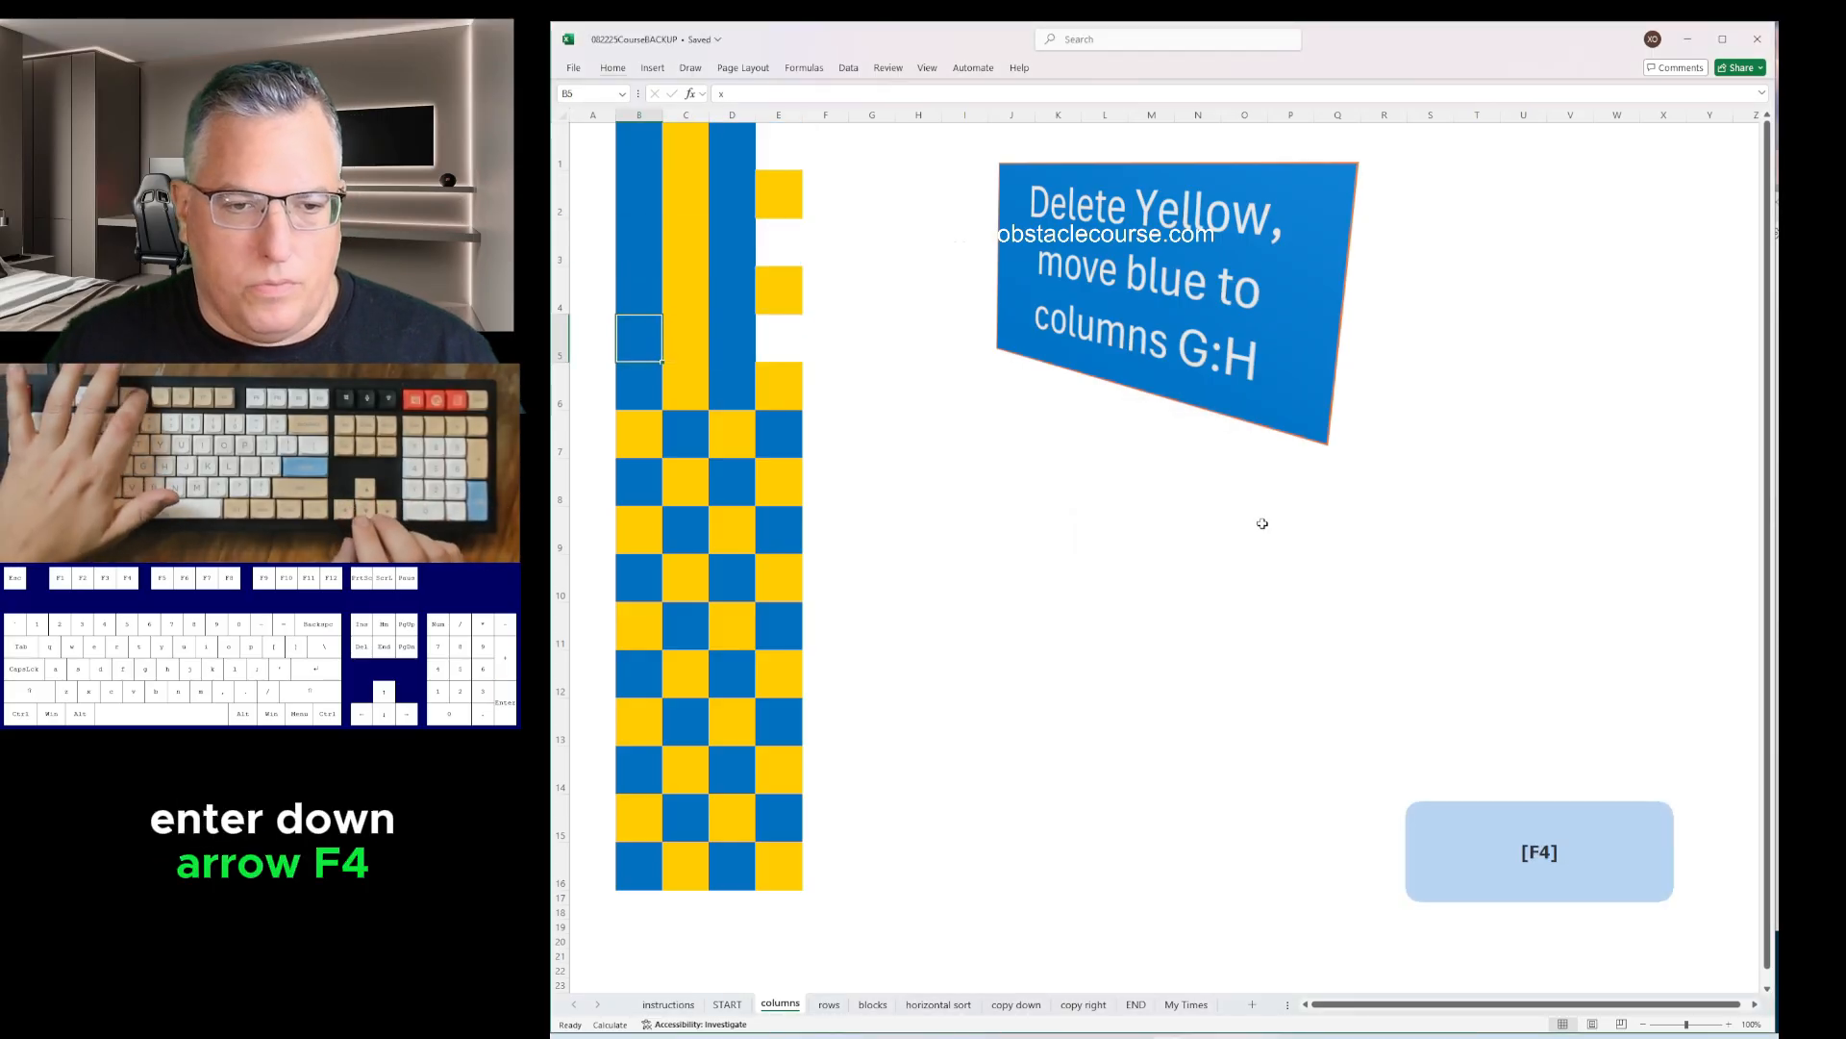
- Delete the yellow cells B7, B9, B11, B13 and B15, shifting the remaining cells in those rows left
{"action": "key", "text": "Down"}
{"action": "key", "text": "Down"}
{"action": "key", "text": "F4"}
{"action": "key", "text": "Down"}
{"action": "key", "text": "Down"}
{"action": "key", "text": "F4"}
{"action": "key", "text": "Down"}
{"action": "key", "text": "Down"}
{"action": "key", "text": "F4"}
{"action": "key", "text": "Down"}
{"action": "key", "text": "Down"}
{"action": "key", "text": "F4"}
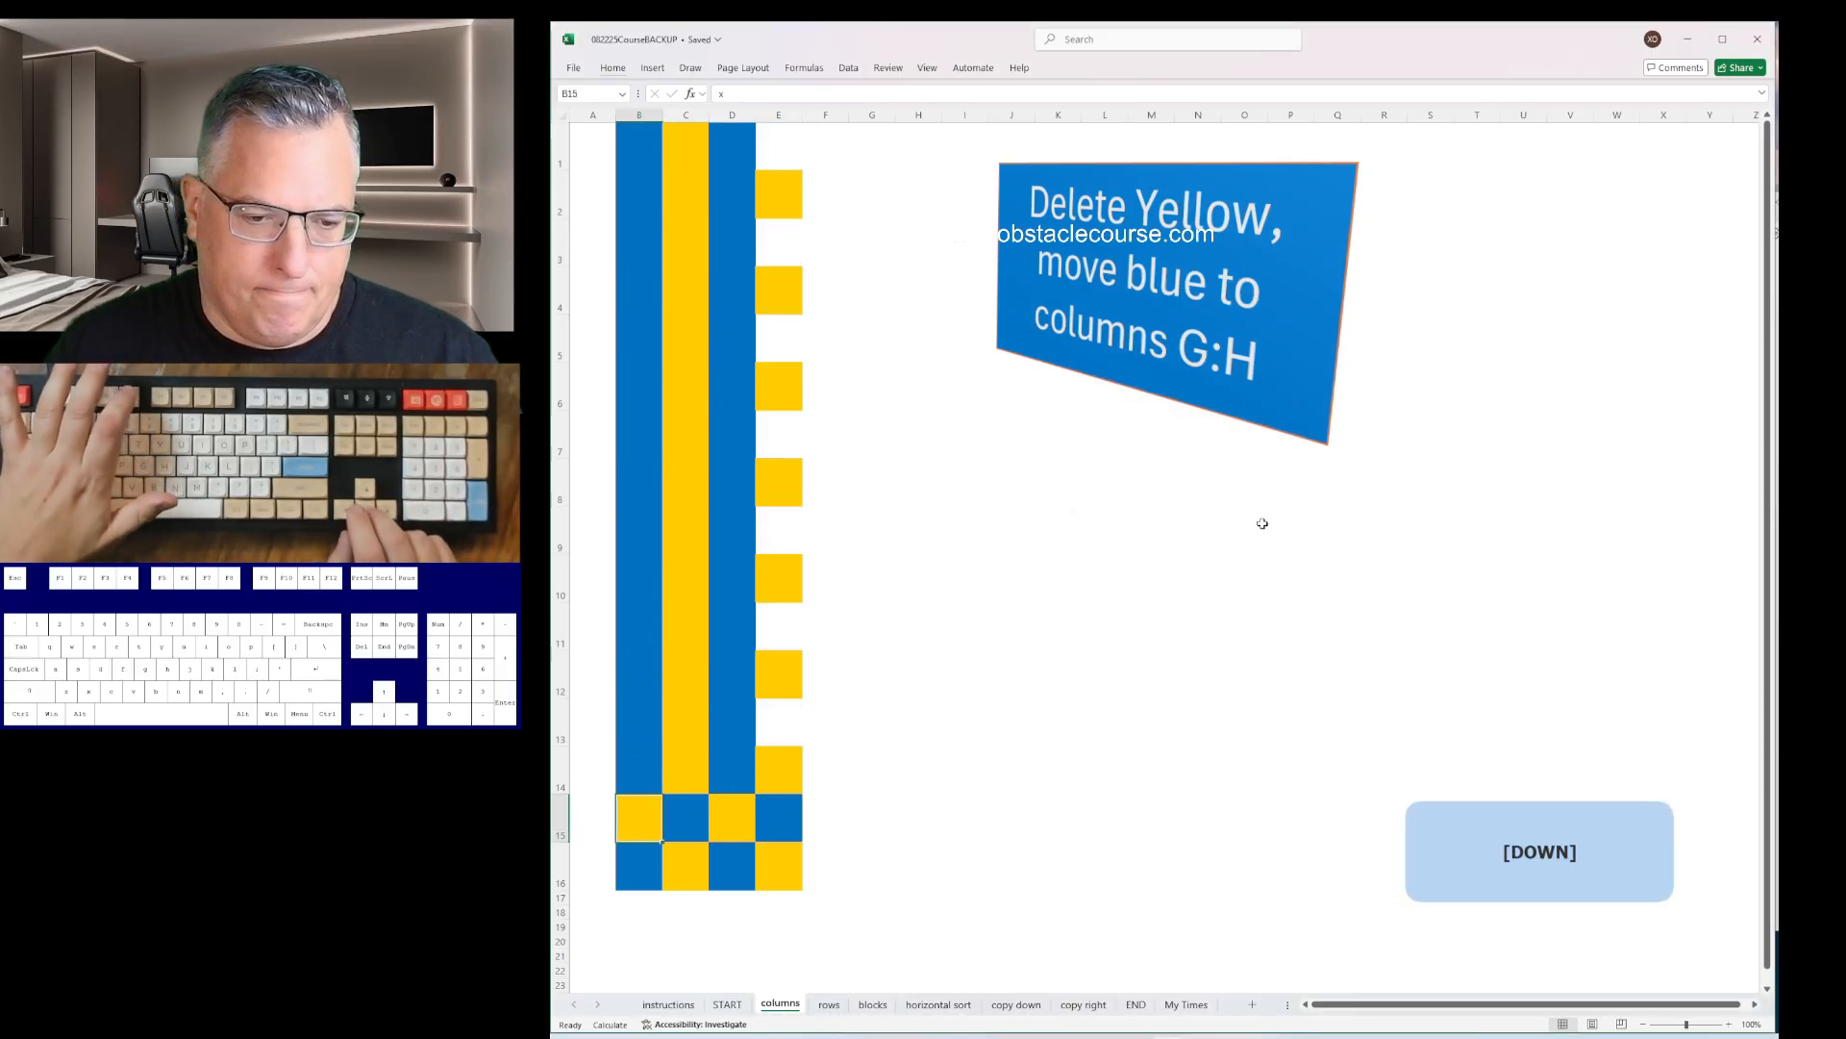
{"action": "key", "text": "Down"}
{"action": "key", "text": "Down"}
{"action": "key", "text": "F4"}
- Delete the whole yellow column C and the leftover column D that still holds yellow cells
{"action": "key", "text": "Down"}
{"action": "key", "text": "Right"}
{"action": "key", "text": "ctrl+space"}
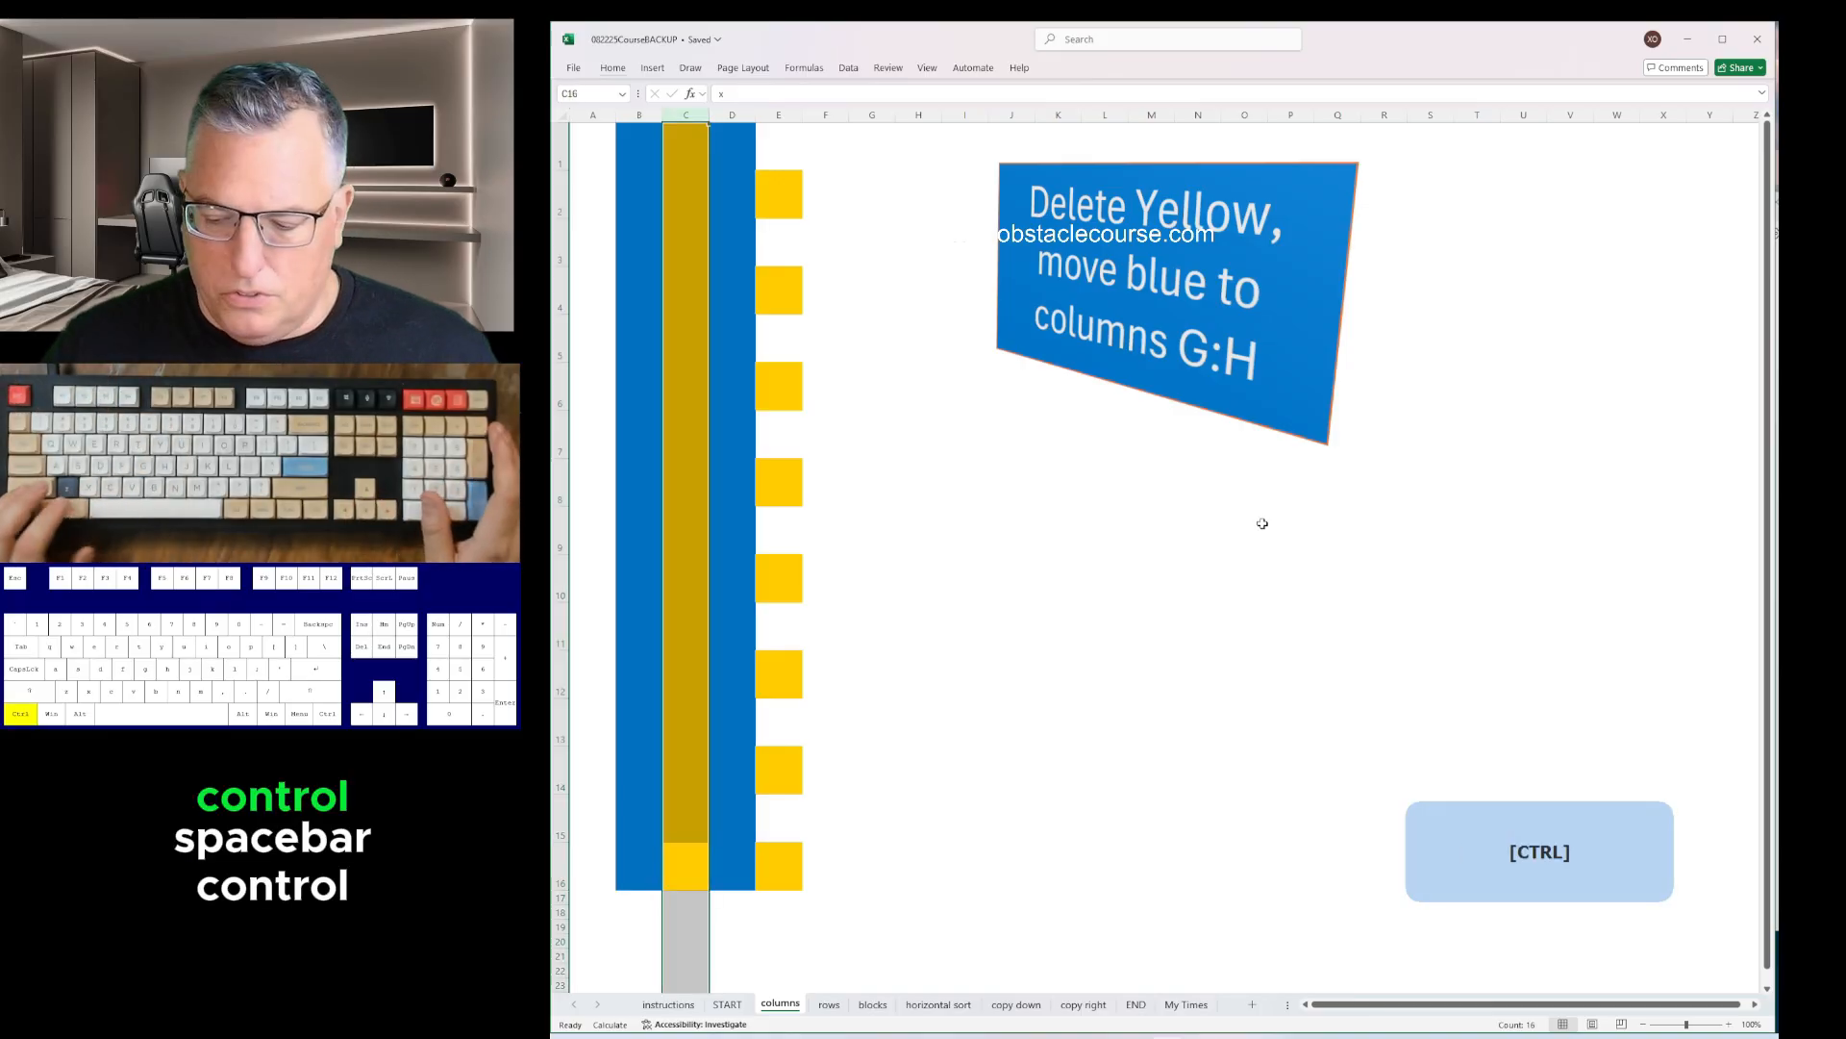
{"action": "key", "text": "ctrl+minus"}
{"action": "key", "text": "Right"}
{"action": "key", "text": "ctrl+space"}
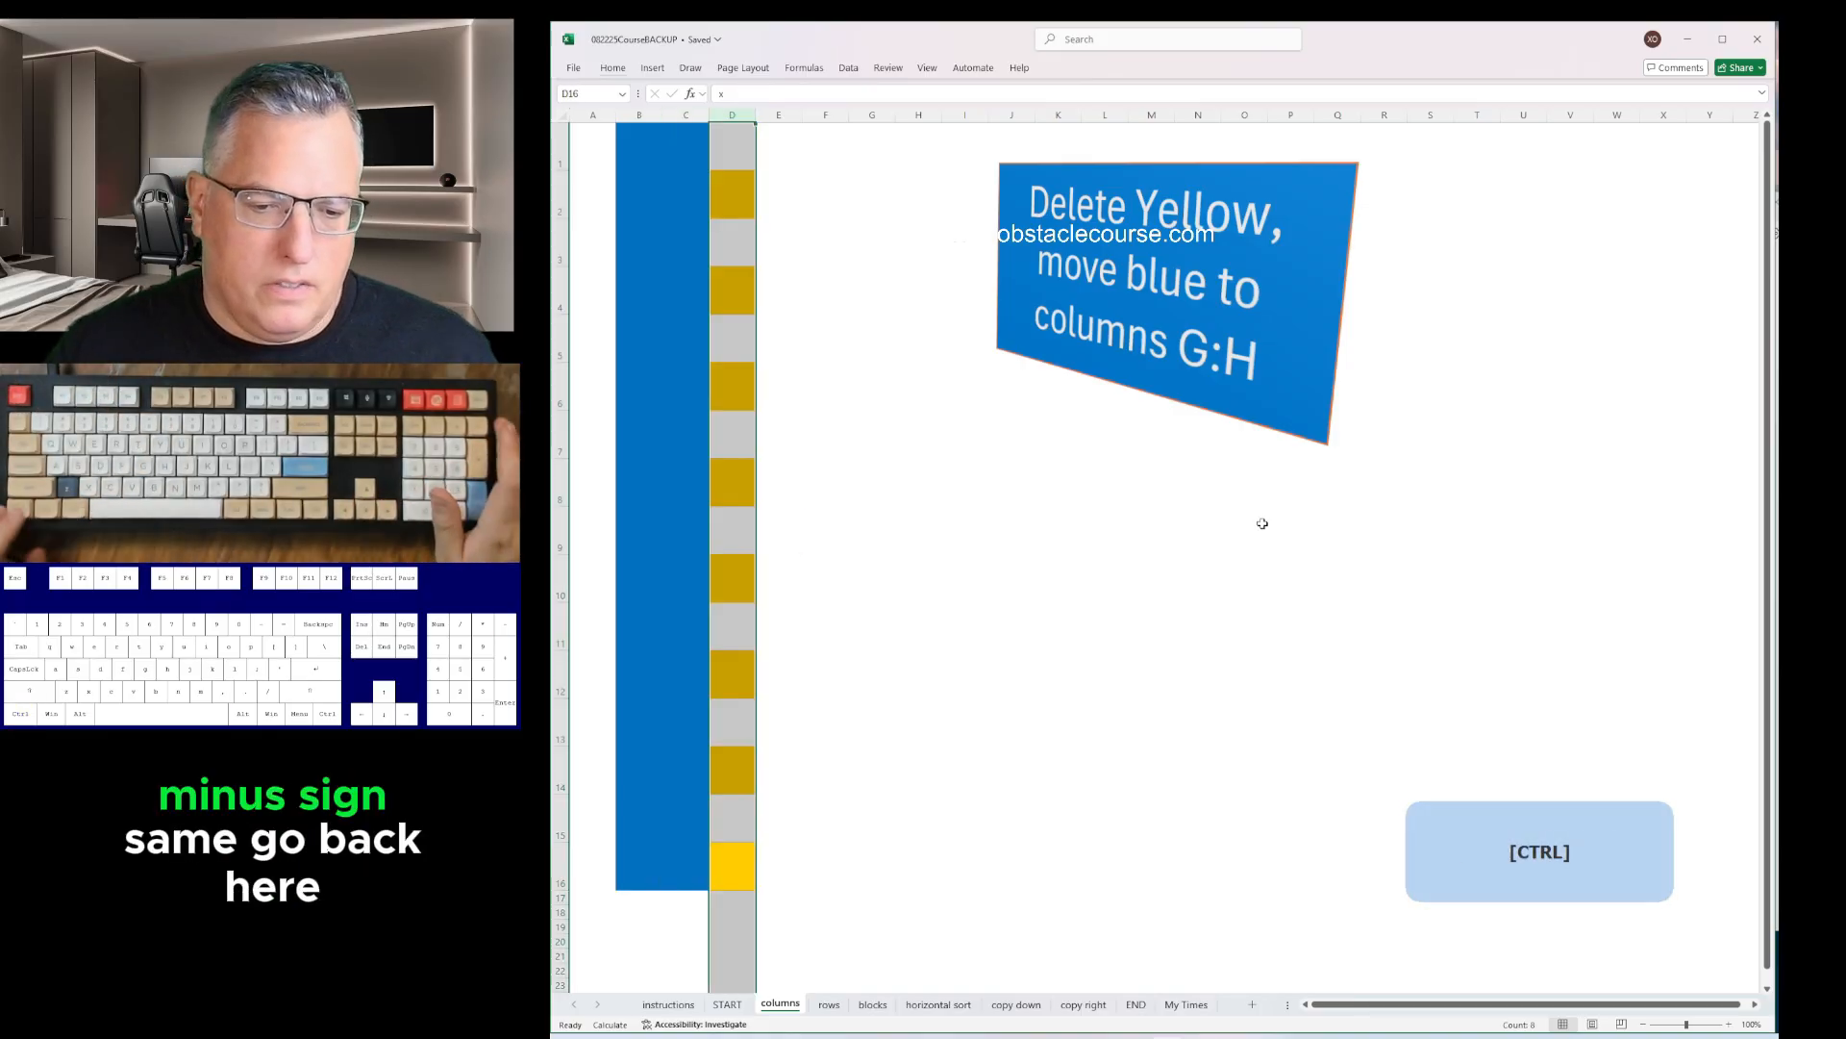
{"action": "key", "text": "ctrl+minus"}
- Insert five columns before column A to move the blue cells into G:H, and advance to the rows sheet
{"action": "key", "text": "Left"}
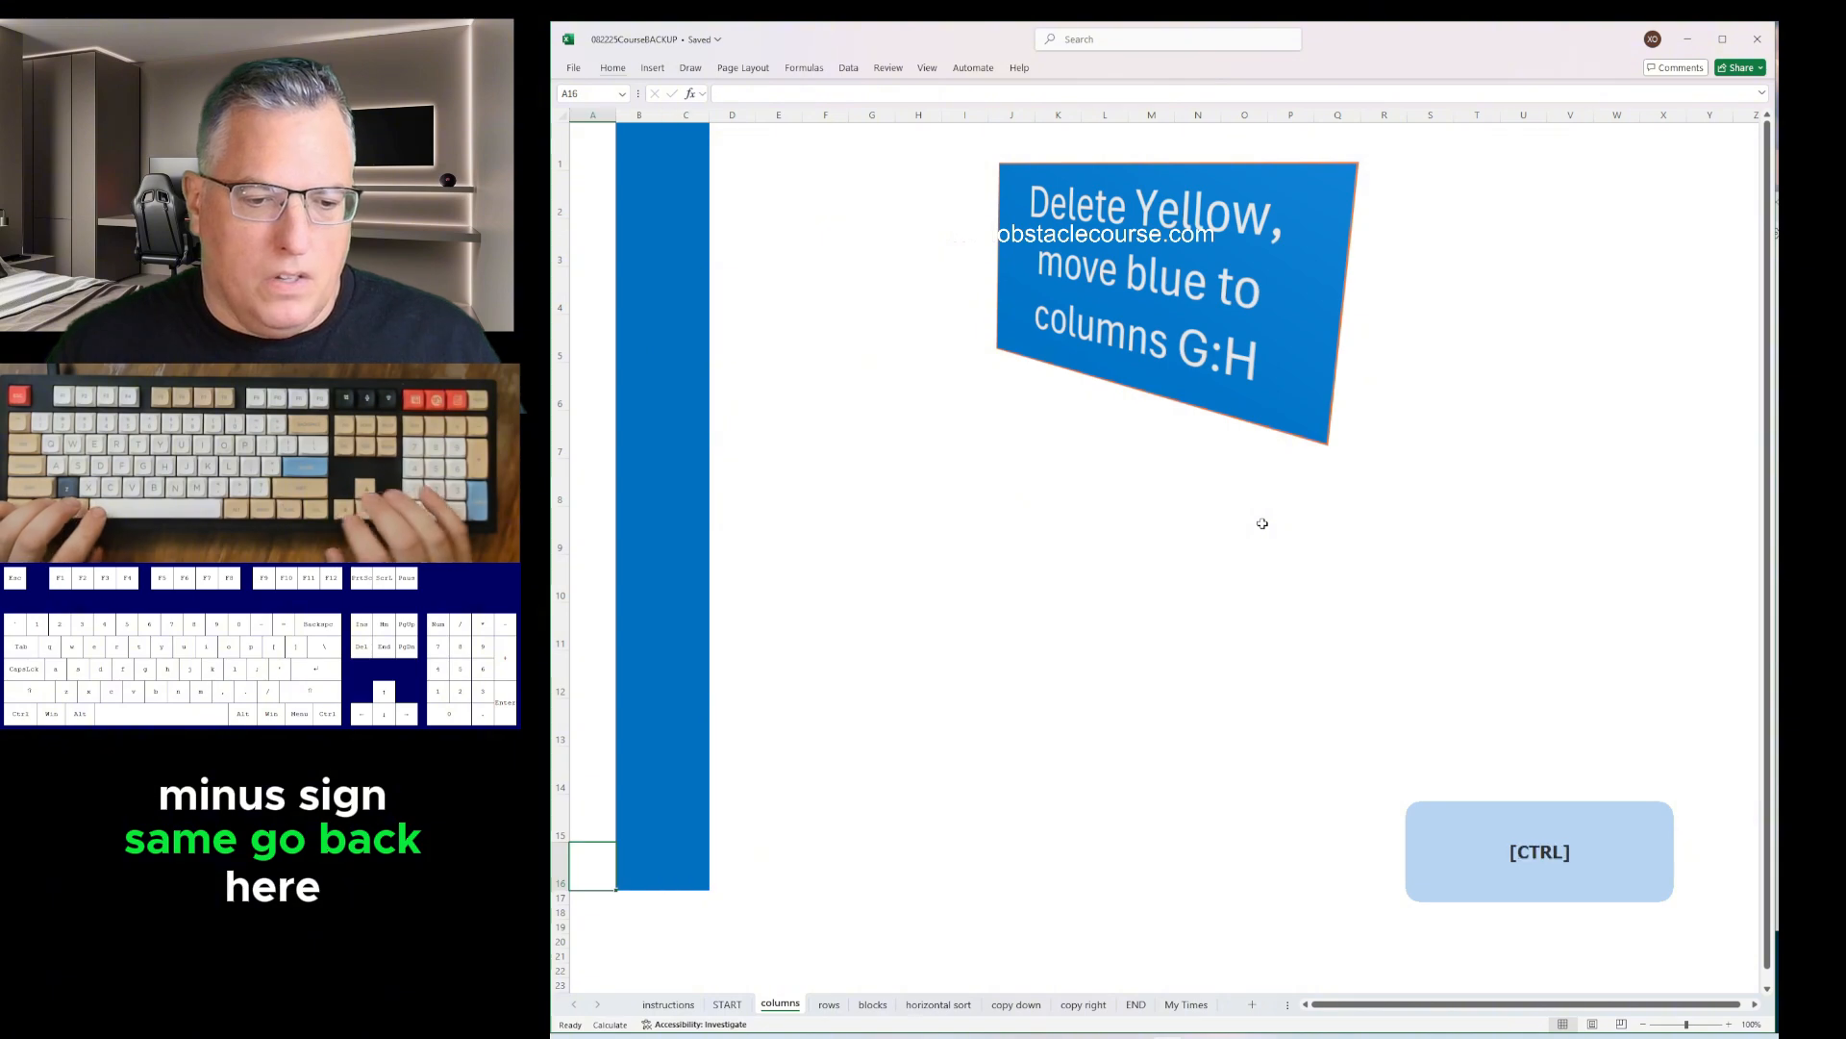
{"action": "key", "text": "ctrl+space"}
{"action": "key", "text": "ctrl+plus"}
{"action": "key", "text": "ctrl+plus"}
{"action": "key", "text": "ctrl+plus"}
{"action": "key", "text": "ctrl+plus"}
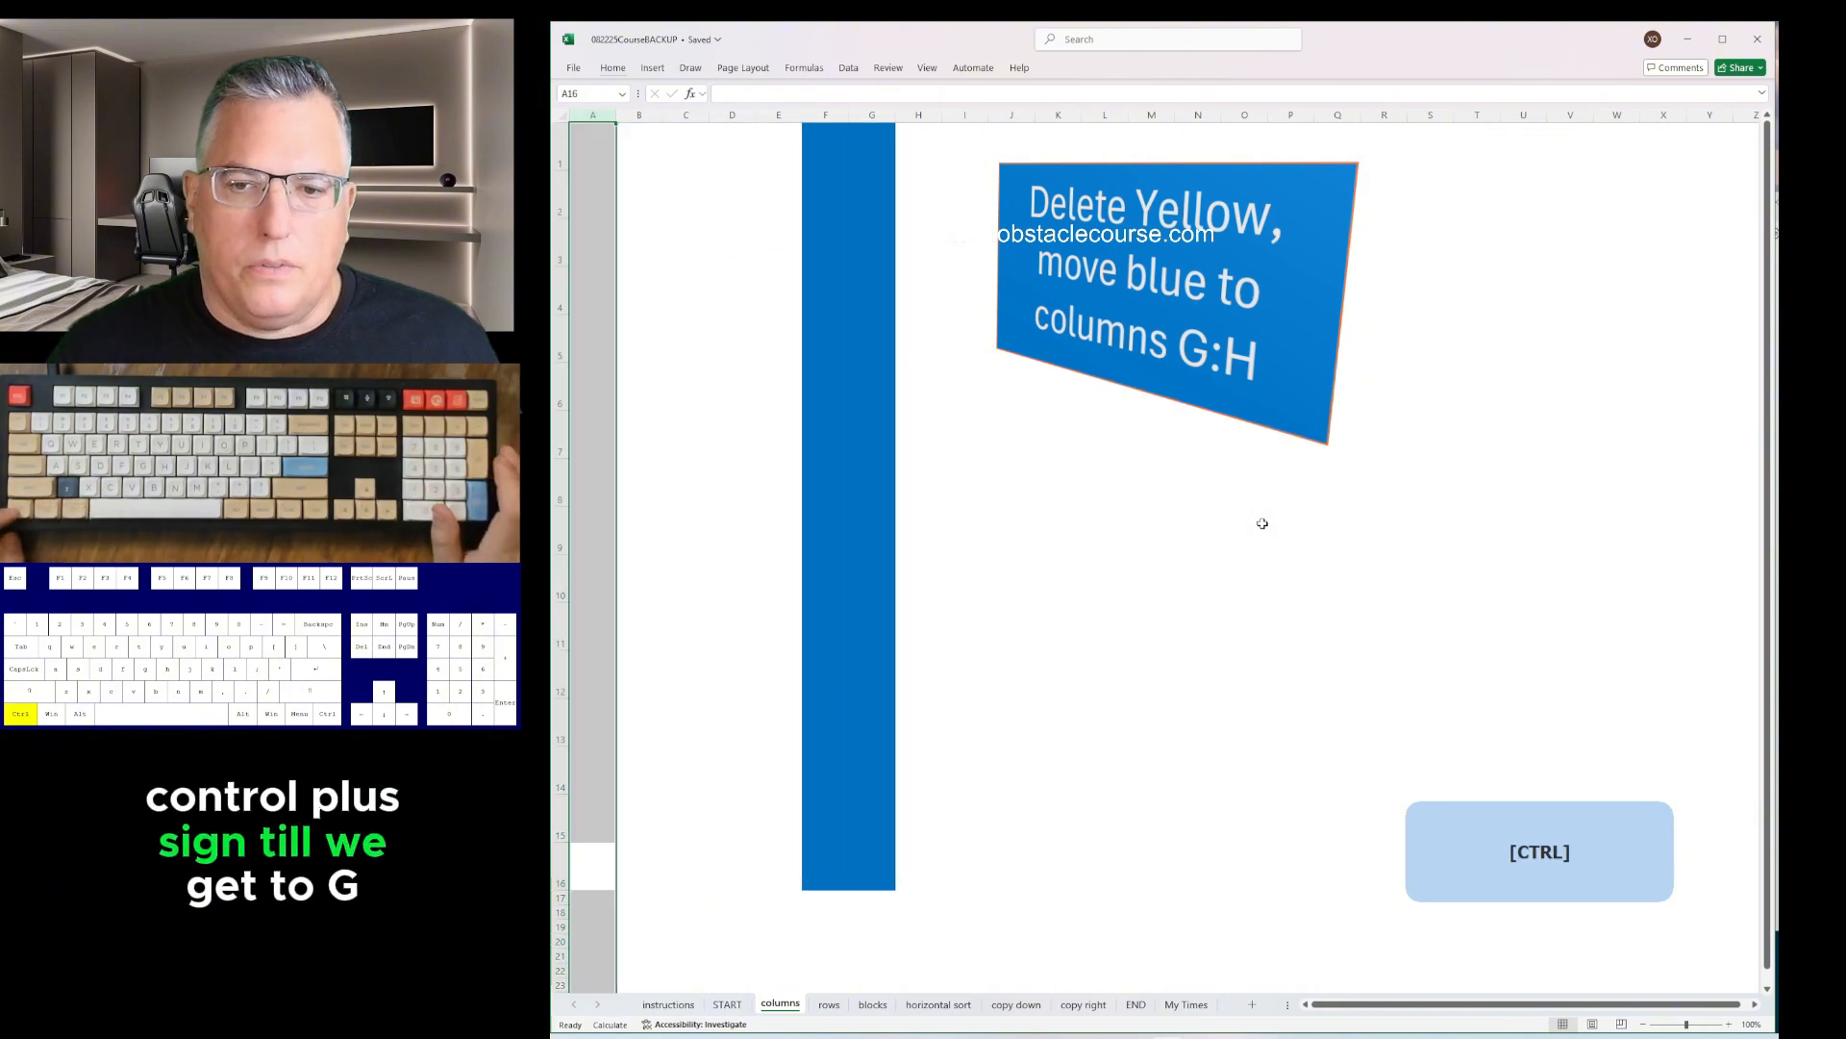
{"action": "key", "text": "ctrl+plus"}
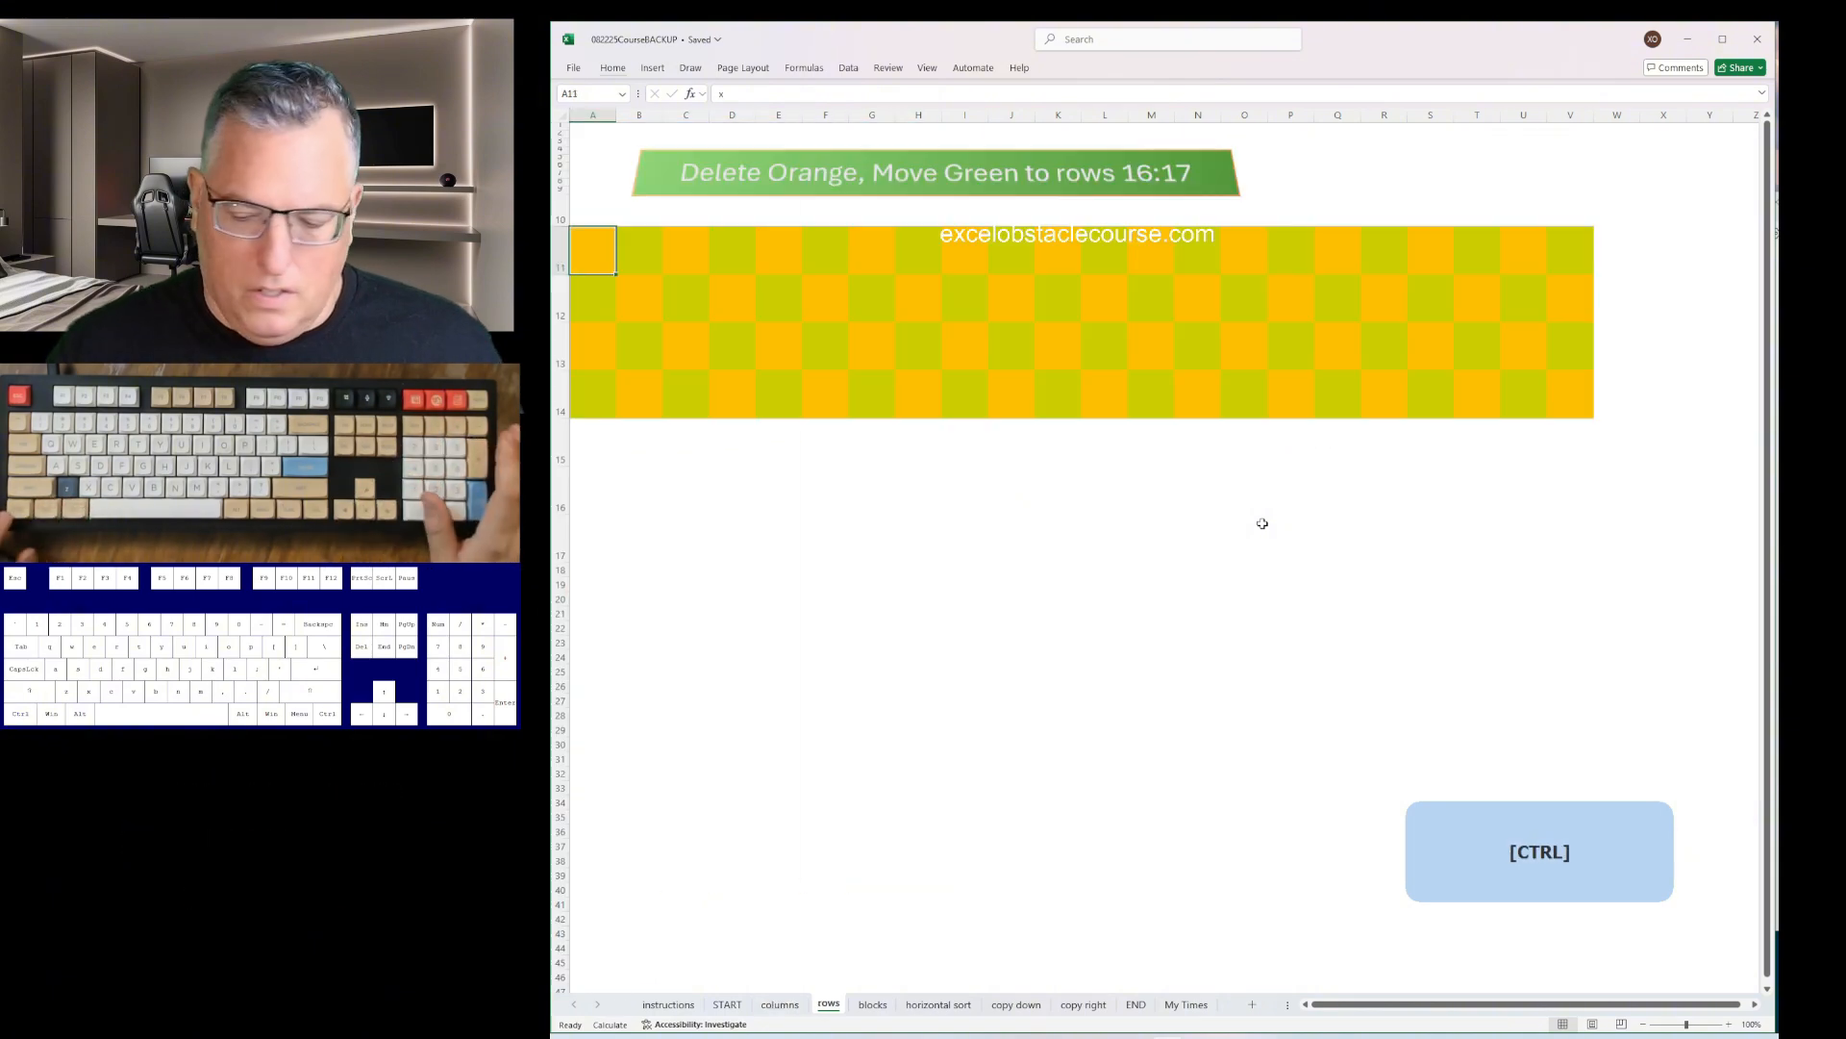
- Delete every orange cell in row 11 from A11 through U11, shifting the cells below up
{"action": "key", "text": "ctrl+minus"}
{"action": "key", "text": "Down"}
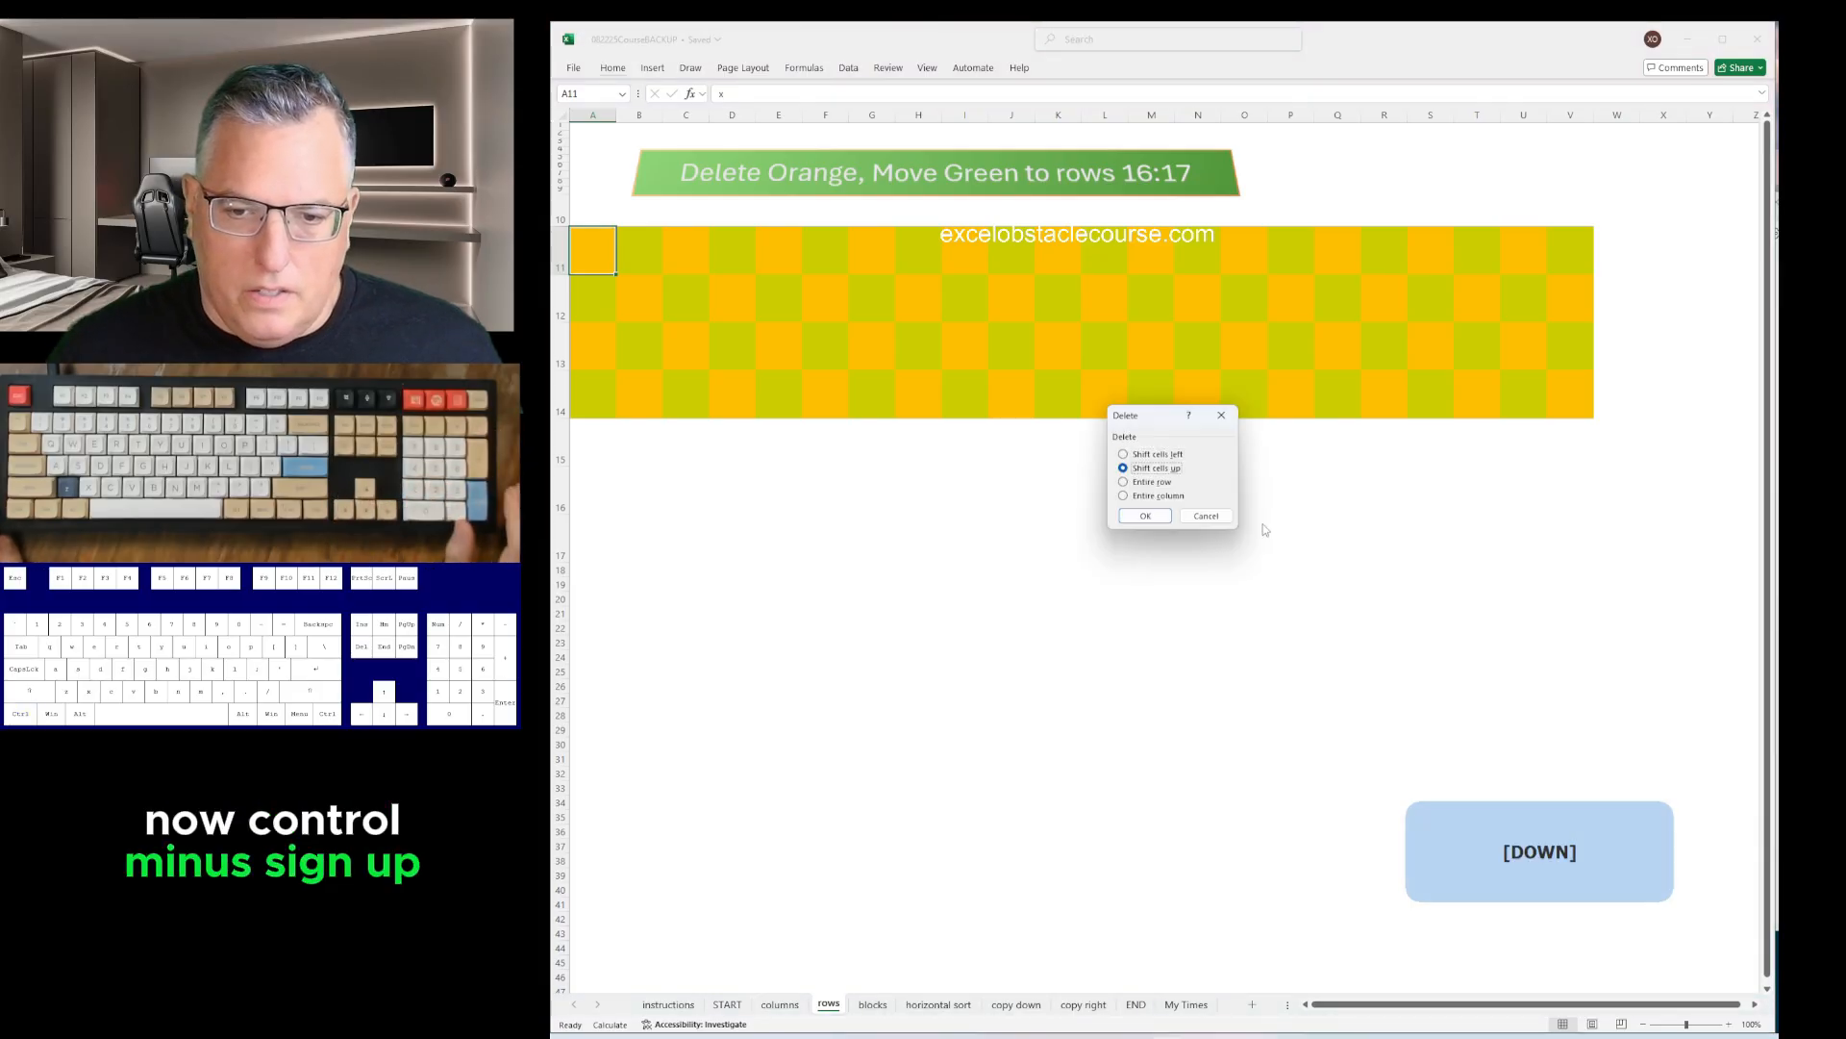
{"action": "key", "text": "Return"}
{"action": "key", "text": "Right"}
{"action": "key", "text": "Right"}
{"action": "key", "text": "F4"}
{"action": "key", "text": "Right"}
{"action": "key", "text": "Right"}
{"action": "key", "text": "F4"}
{"action": "key", "text": "Right"}
{"action": "key", "text": "Right"}
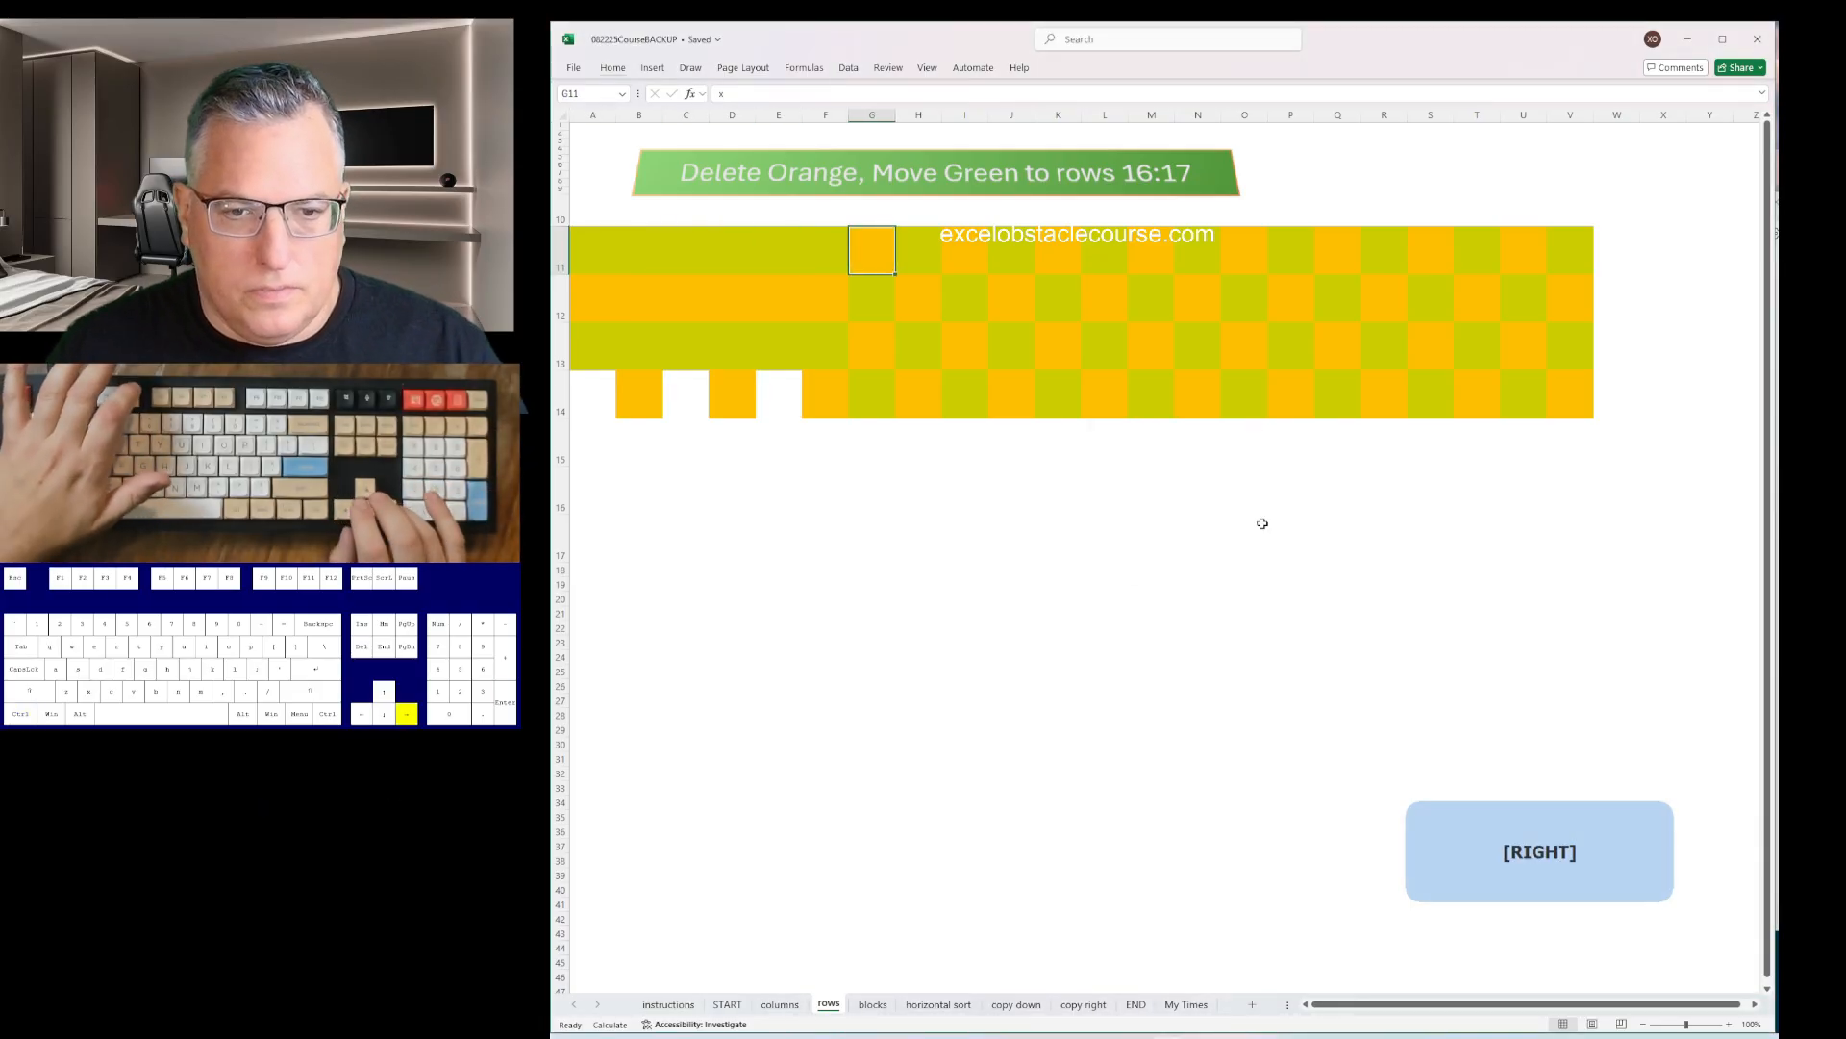
{"action": "key", "text": "F4"}
{"action": "key", "text": "Right"}
{"action": "key", "text": "Right"}
{"action": "key", "text": "F4"}
{"action": "key", "text": "Right"}
{"action": "key", "text": "Right"}
{"action": "key", "text": "F4"}
{"action": "key", "text": "Right"}
{"action": "key", "text": "Right"}
{"action": "key", "text": "F4"}
{"action": "key", "text": "Right"}
{"action": "key", "text": "Right"}
{"action": "key", "text": "F4"}
{"action": "key", "text": "Right"}
{"action": "key", "text": "Right"}
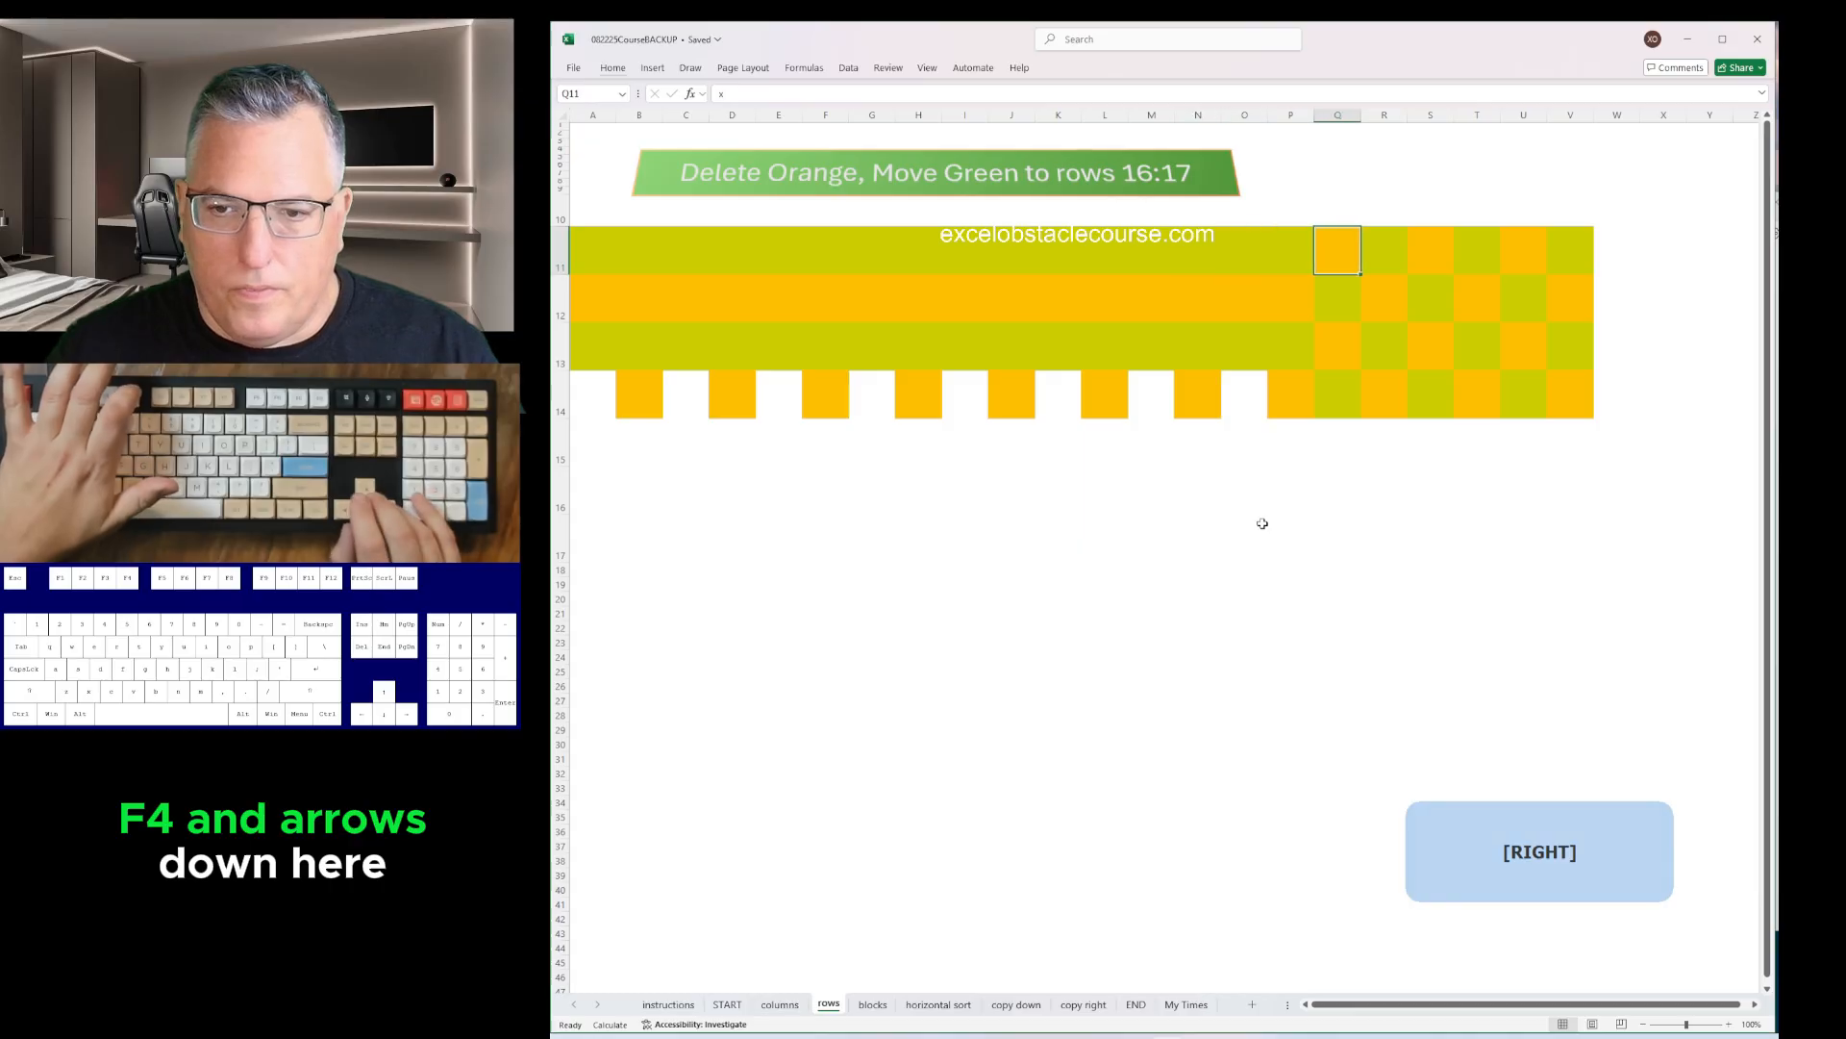
- Delete the whole orange row 12 and the leftover row 13 that still holds orange cells
{"action": "key", "text": "Down"}
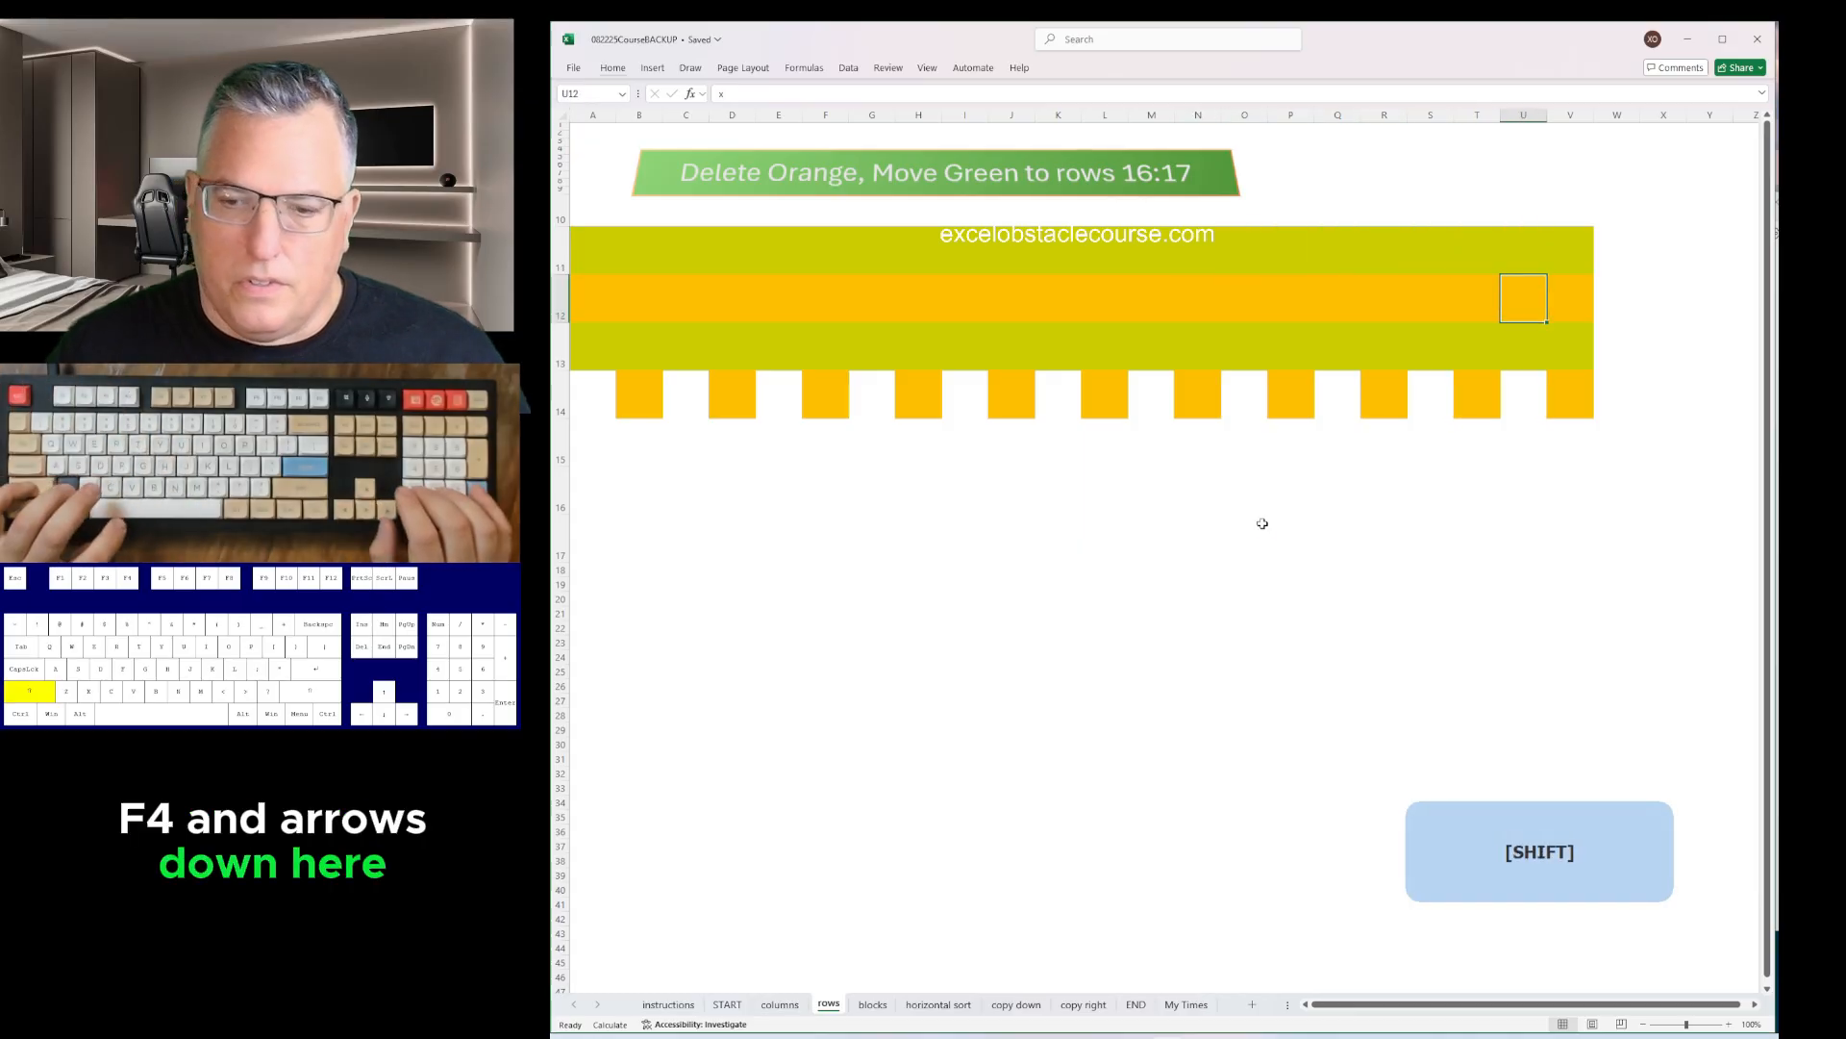
{"action": "key", "text": "shift+space"}
{"action": "key", "text": "ctrl+minus"}
{"action": "key", "text": "Down"}
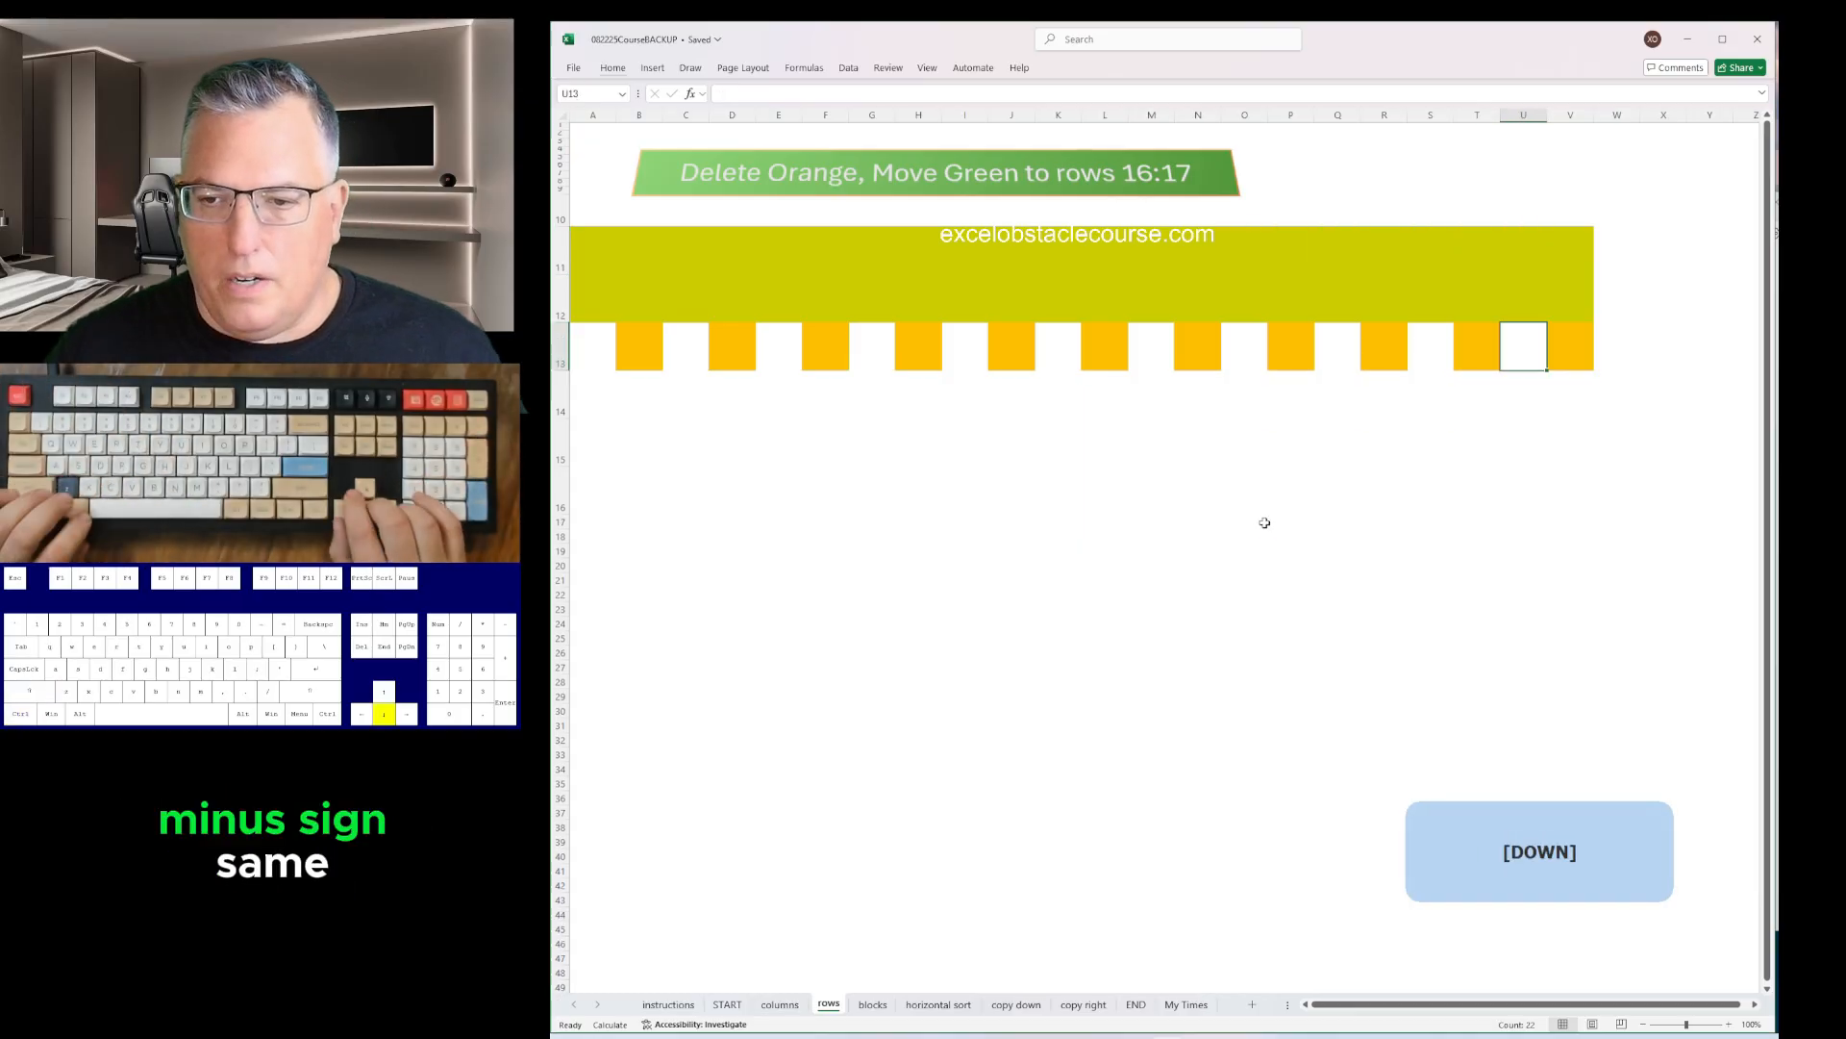
{"action": "key", "text": "shift+space"}
{"action": "key", "text": "ctrl+minus"}
- Insert five rows above row 11 to move the green cells into rows 16:17, and advance to the blocks sheet
{"action": "key", "text": "ctrl+Up"}
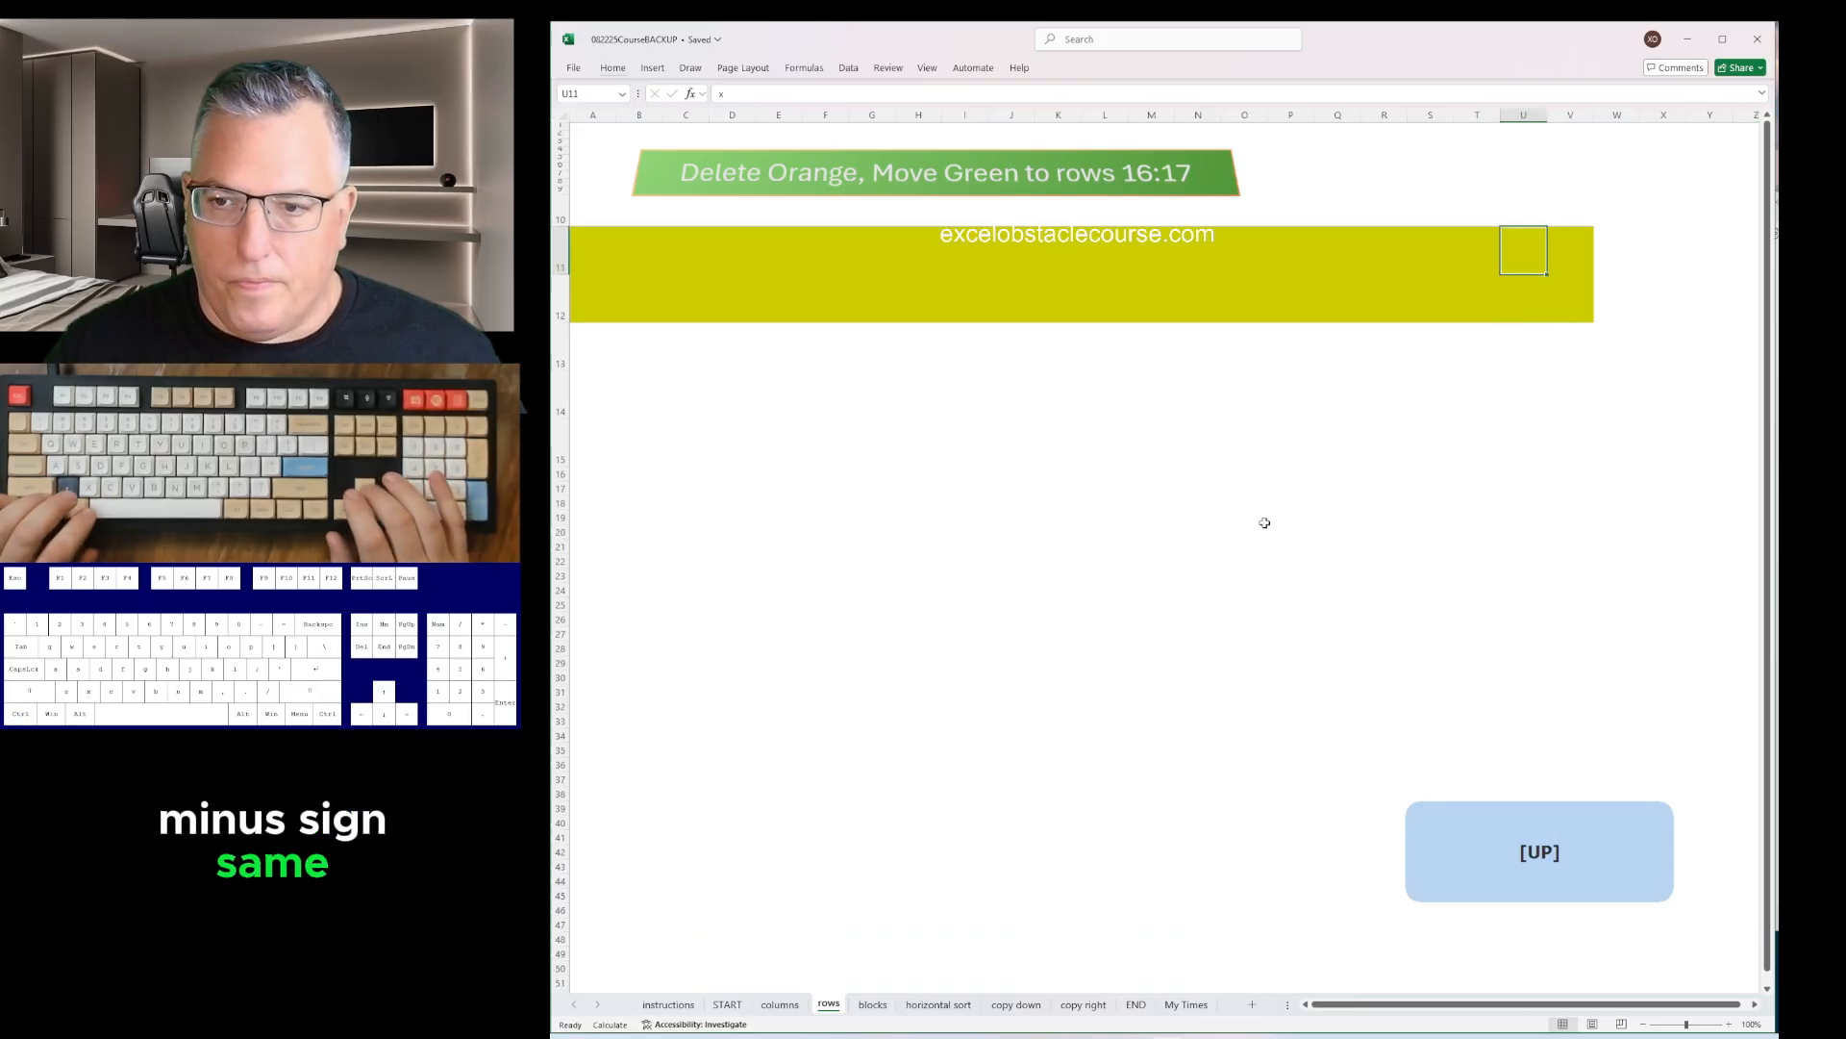
{"action": "key", "text": "shift+space"}
{"action": "key", "text": "ctrl+plus"}
{"action": "key", "text": "ctrl+plus"}
{"action": "key", "text": "ctrl+plus"}
{"action": "key", "text": "ctrl+plus"}
{"action": "key", "text": "ctrl+plus"}
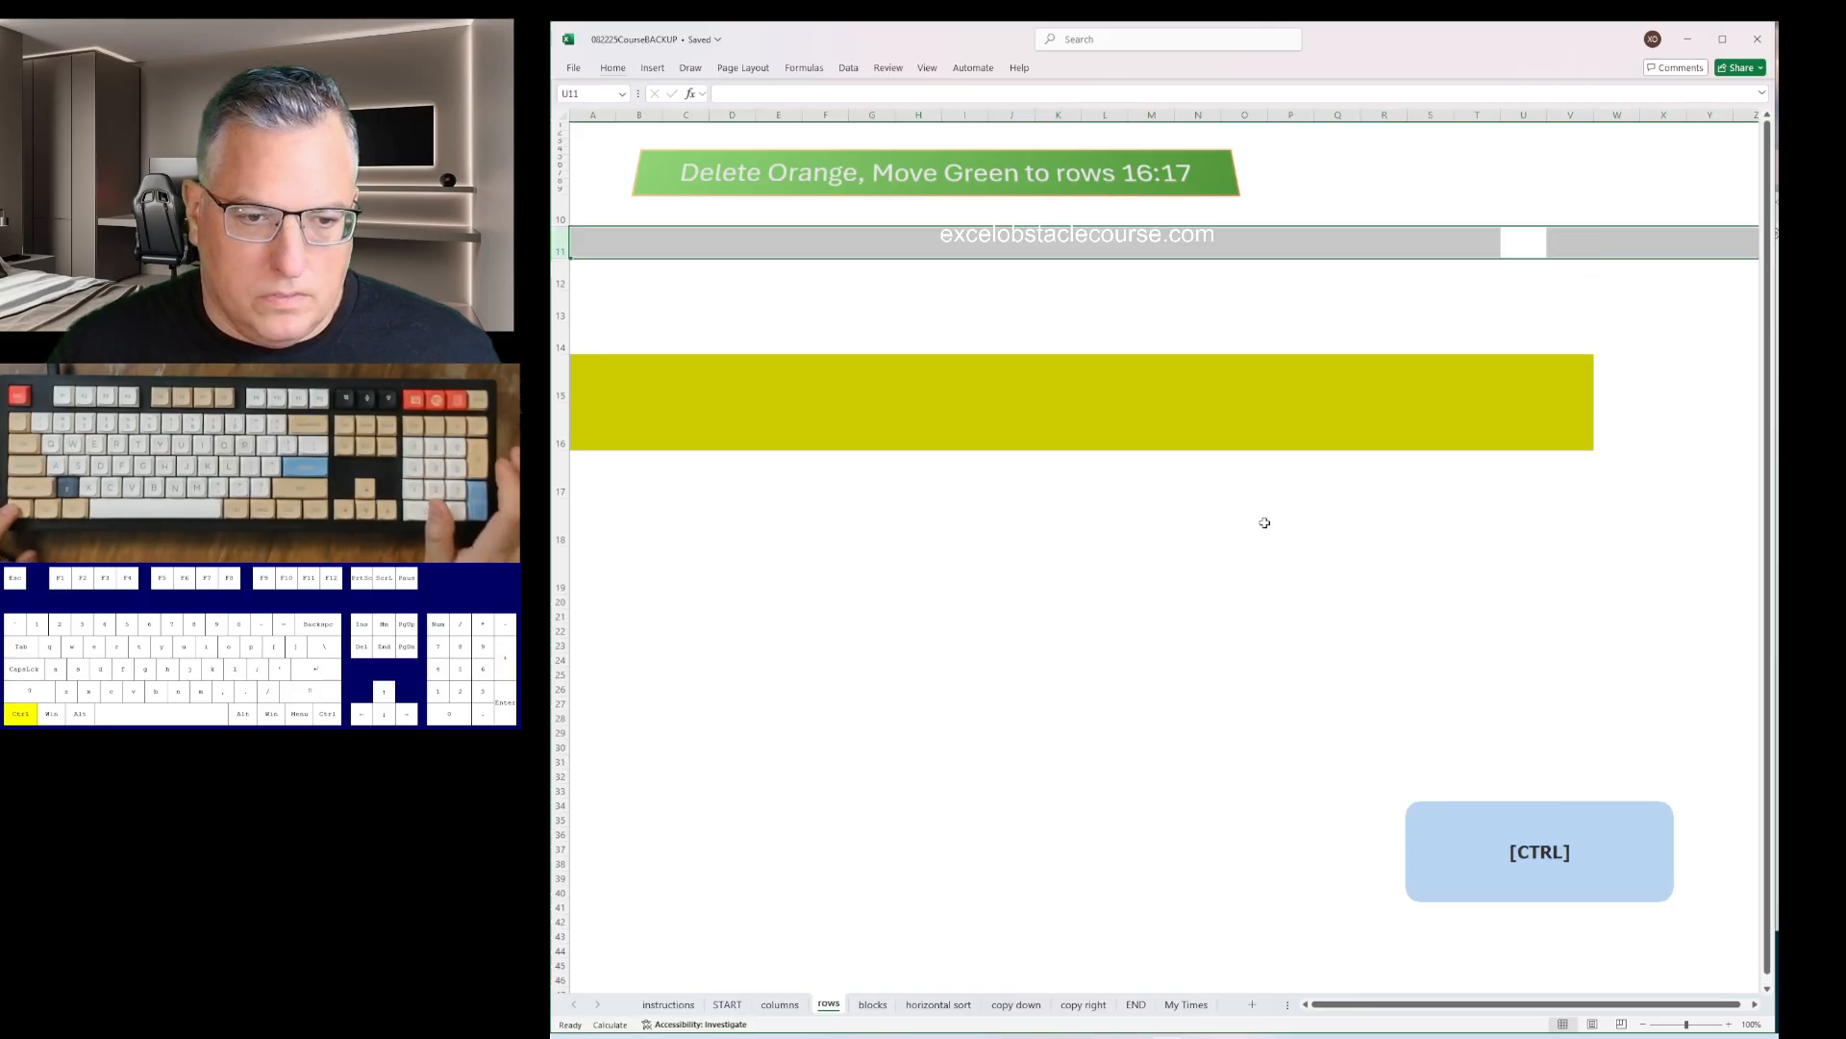
{"action": "key", "text": "ctrl+Page_Down"}
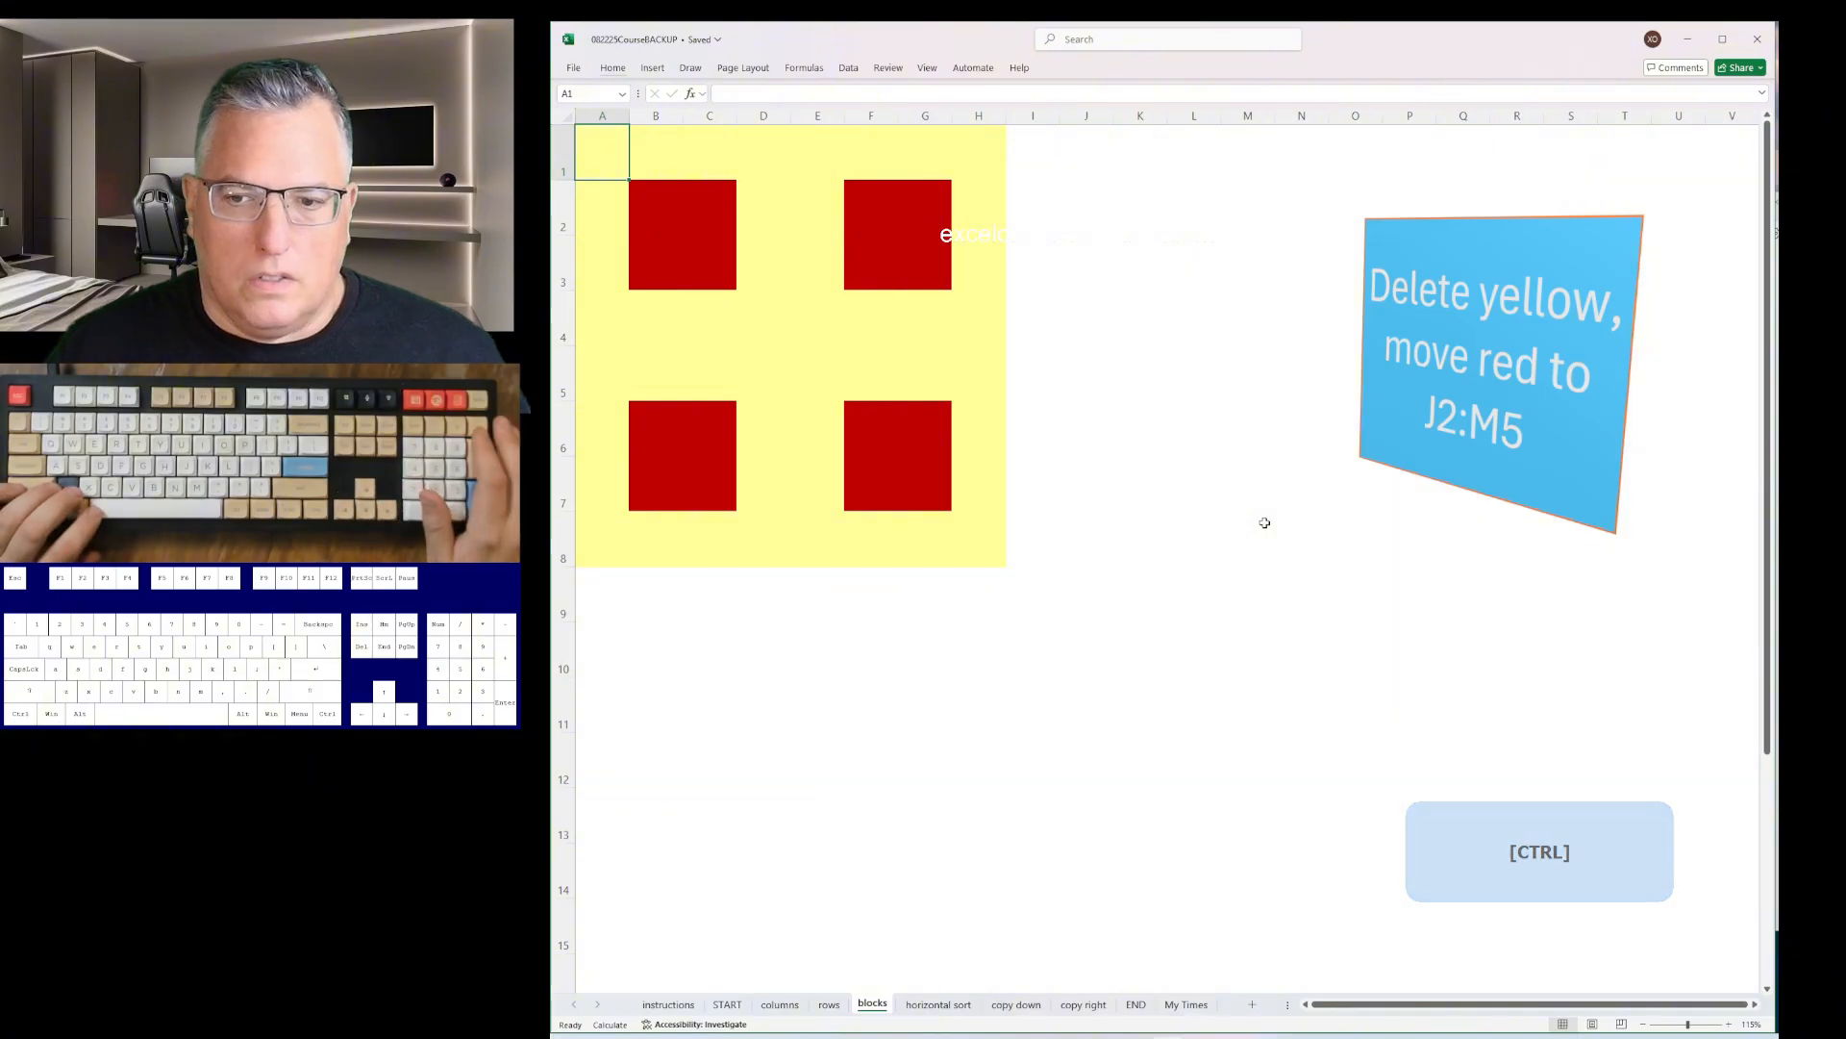
- Delete the yellow outer row 1 and outer column A around the red blocks
{"action": "key", "text": "shift+space"}
{"action": "key", "text": "ctrl+minus"}
{"action": "key", "text": "Left"}
{"action": "key", "text": "ctrl+space"}
{"action": "key", "text": "ctrl+minus"}
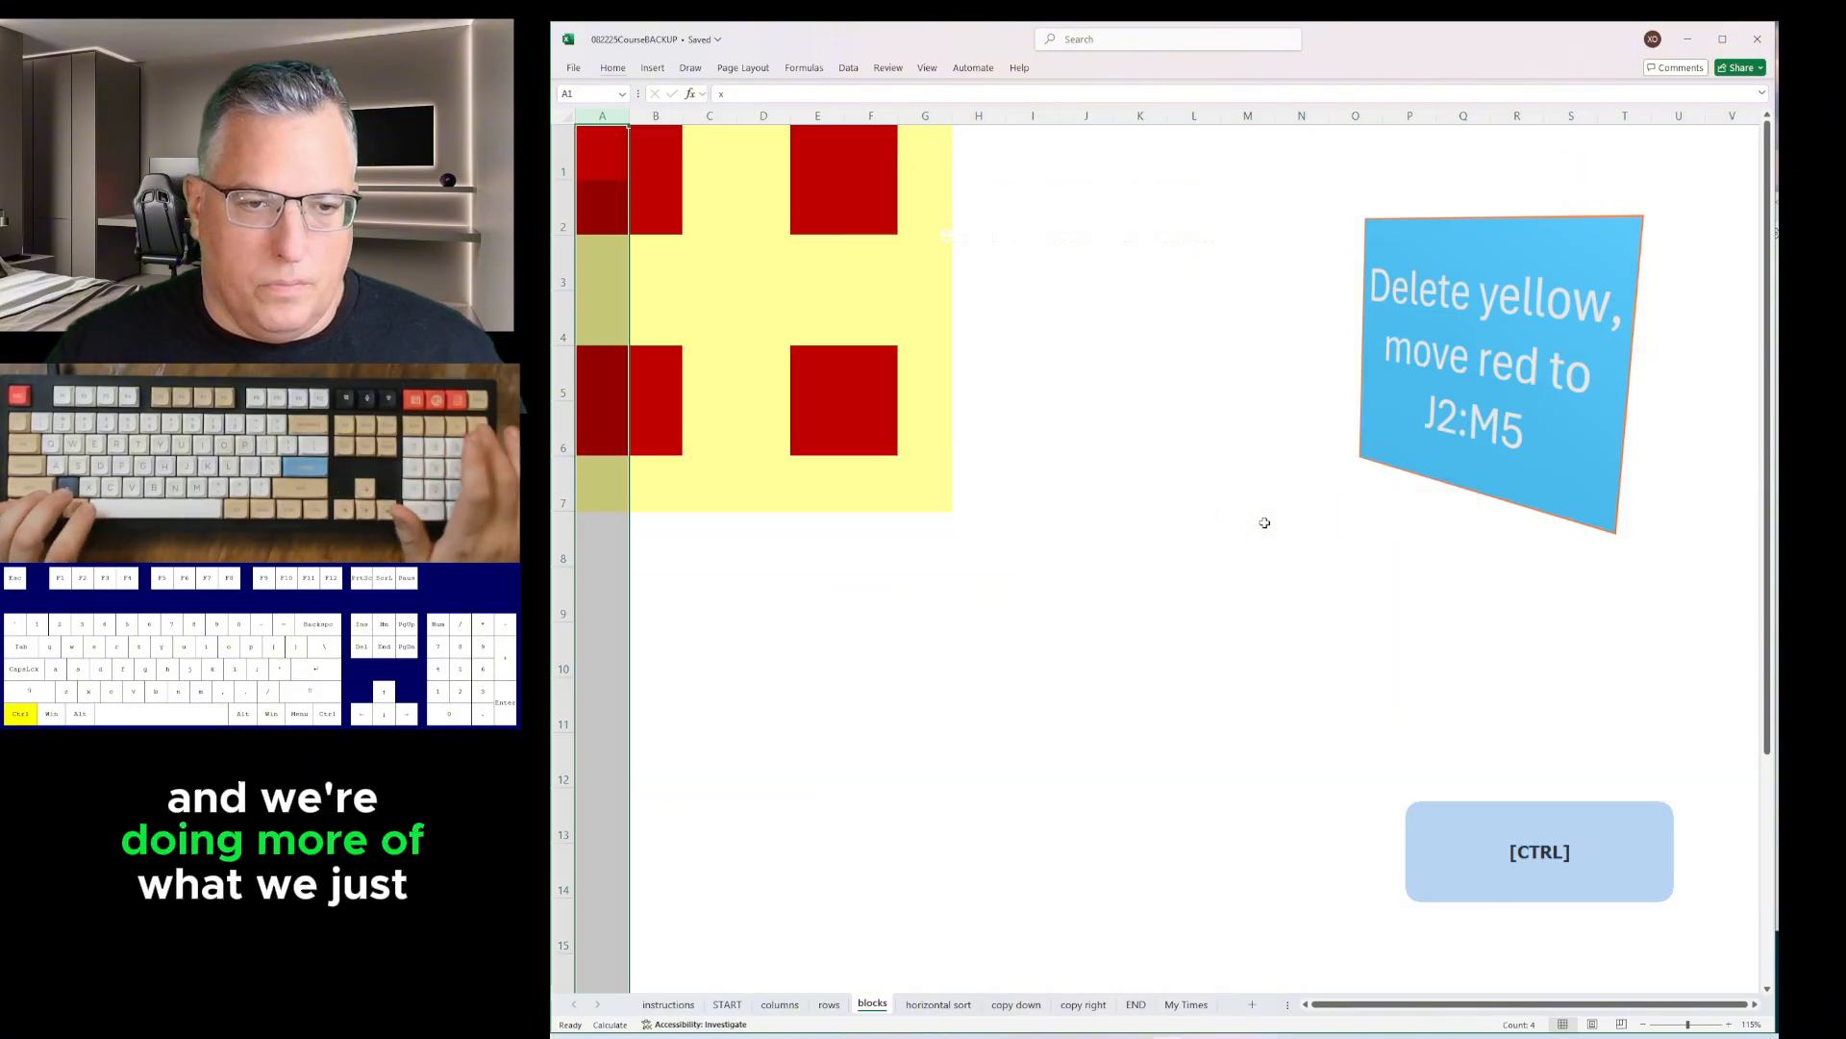
- Delete the two yellow columns between the red blocks and the yellow column after them
{"action": "key", "text": "Right"}
{"action": "key", "text": "Right"}
{"action": "key", "text": "ctrl+space"}
{"action": "key", "text": "ctrl+minus"}
{"action": "key", "text": "ctrl+minus"}
{"action": "key", "text": "Right"}
{"action": "key", "text": "Right"}
{"action": "key", "text": "ctrl+space"}
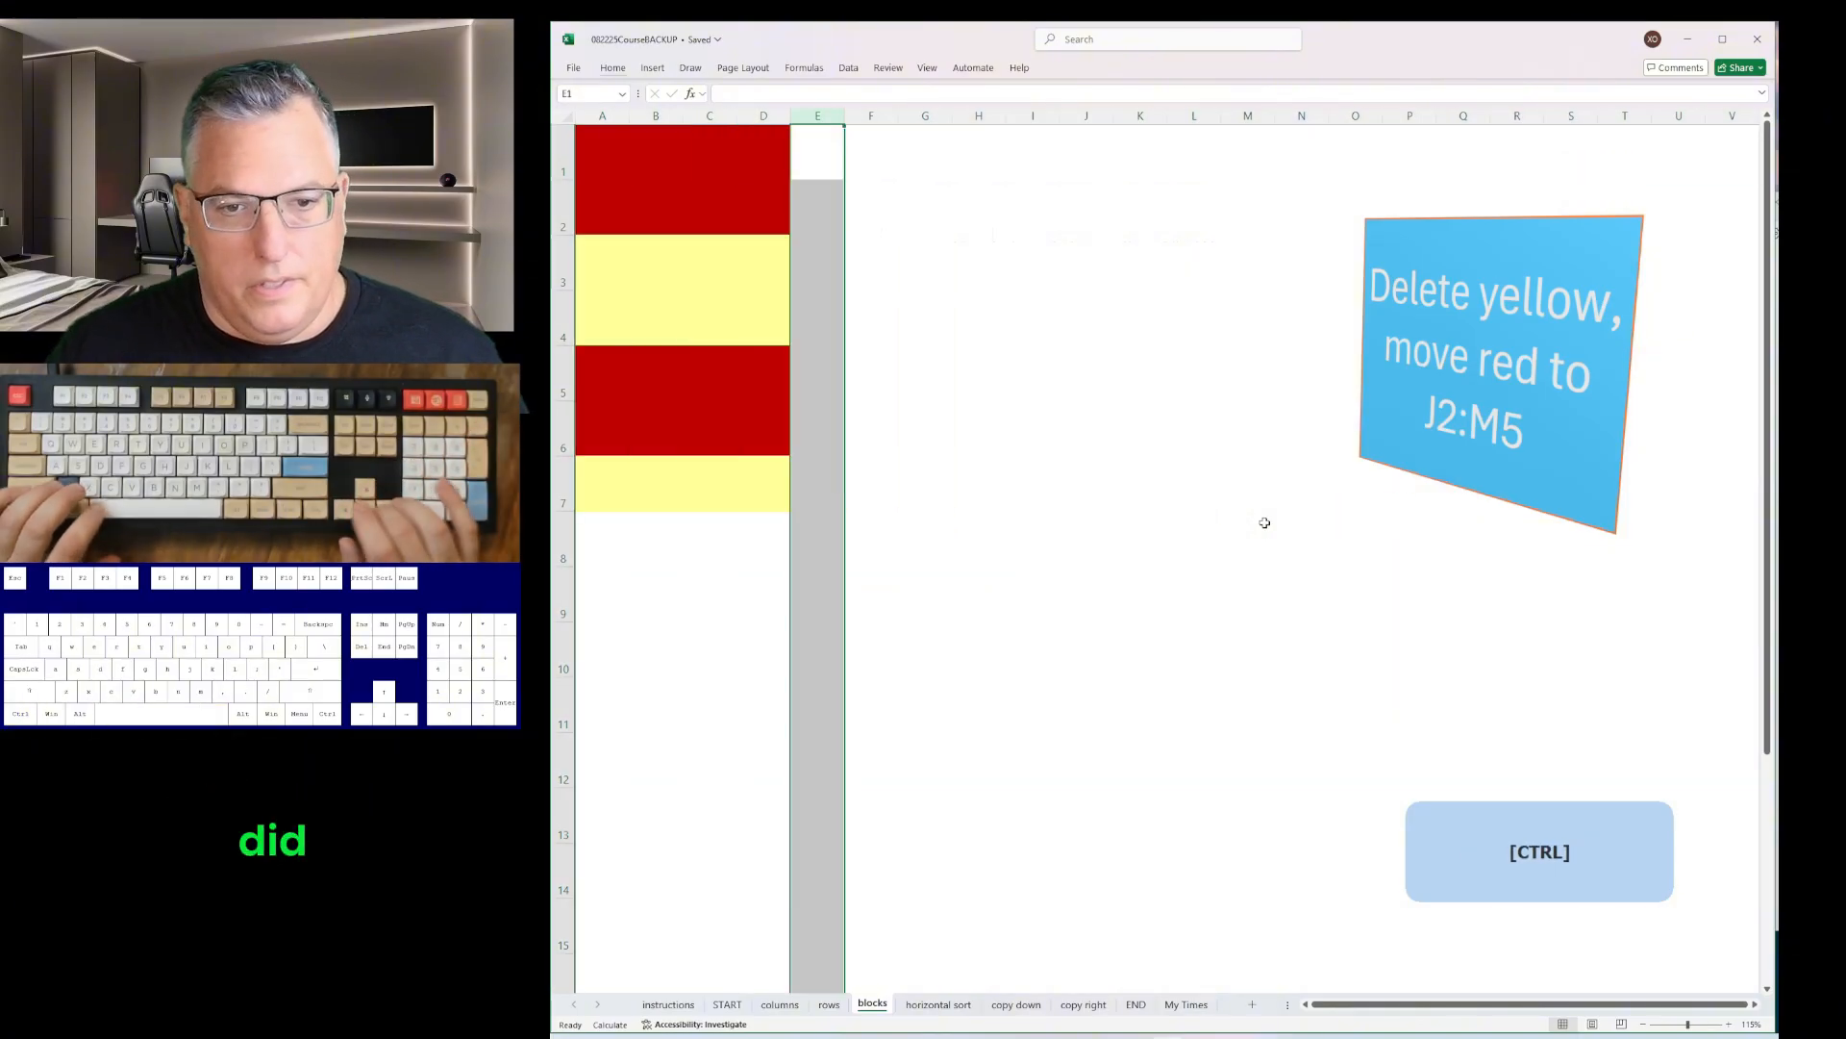
{"action": "key", "text": "ctrl+minus"}
- Delete yellow rows 3:4 between the red blocks and the remaining yellow row 5
{"action": "key", "text": "Down"}
{"action": "key", "text": "Down"}
{"action": "key", "text": "shift+space"}
{"action": "key", "text": "shift+Down"}
{"action": "key", "text": "ctrl+minus"}
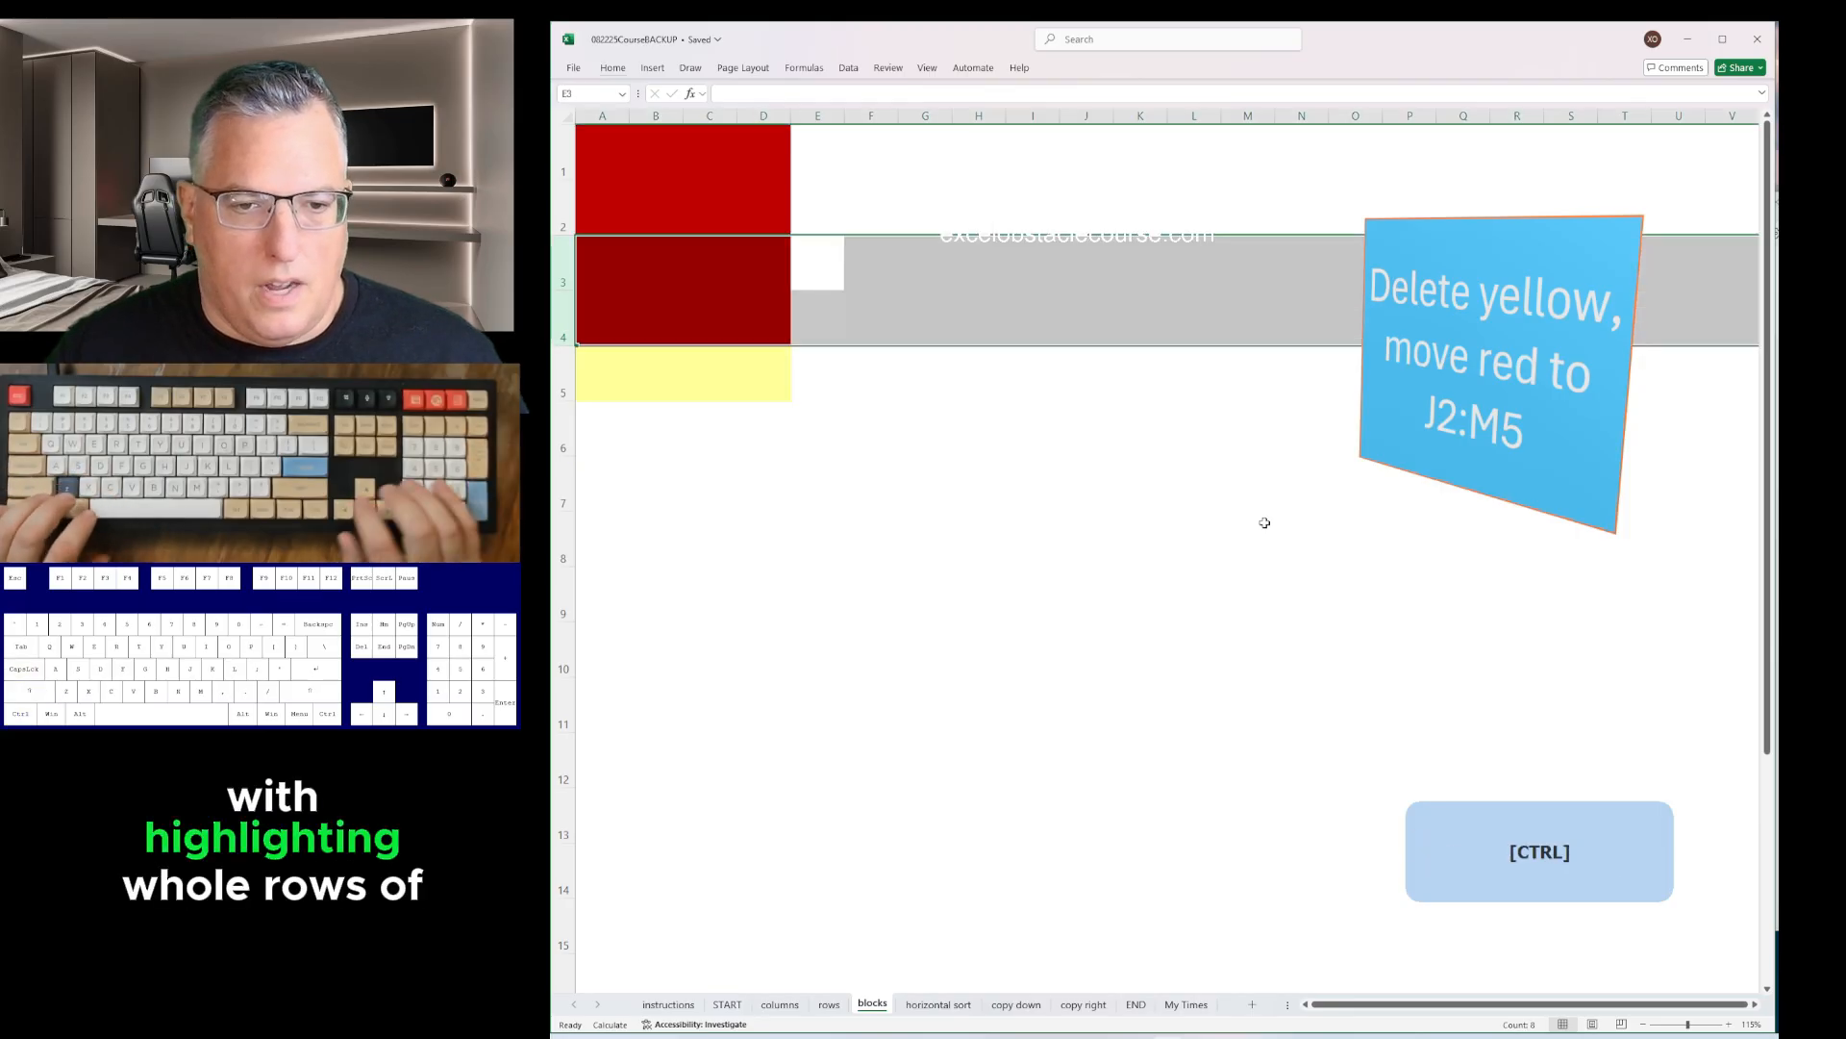
{"action": "key", "text": "Down"}
{"action": "key", "text": "Down"}
{"action": "key", "text": "shift+space"}
{"action": "key", "text": "ctrl+minus"}
- Insert nine columns before column A to move the red block into columns J:M
{"action": "key", "text": "ctrl+space"}
{"action": "key", "text": "ctrl+plus"}
{"action": "key", "text": "ctrl+plus"}
{"action": "key", "text": "ctrl+plus"}
{"action": "key", "text": "ctrl+plus"}
{"action": "key", "text": "ctrl+plus"}
{"action": "key", "text": "ctrl+plus"}
{"action": "key", "text": "ctrl+plus"}
{"action": "key", "text": "ctrl+plus"}
{"action": "key", "text": "ctrl+plus"}
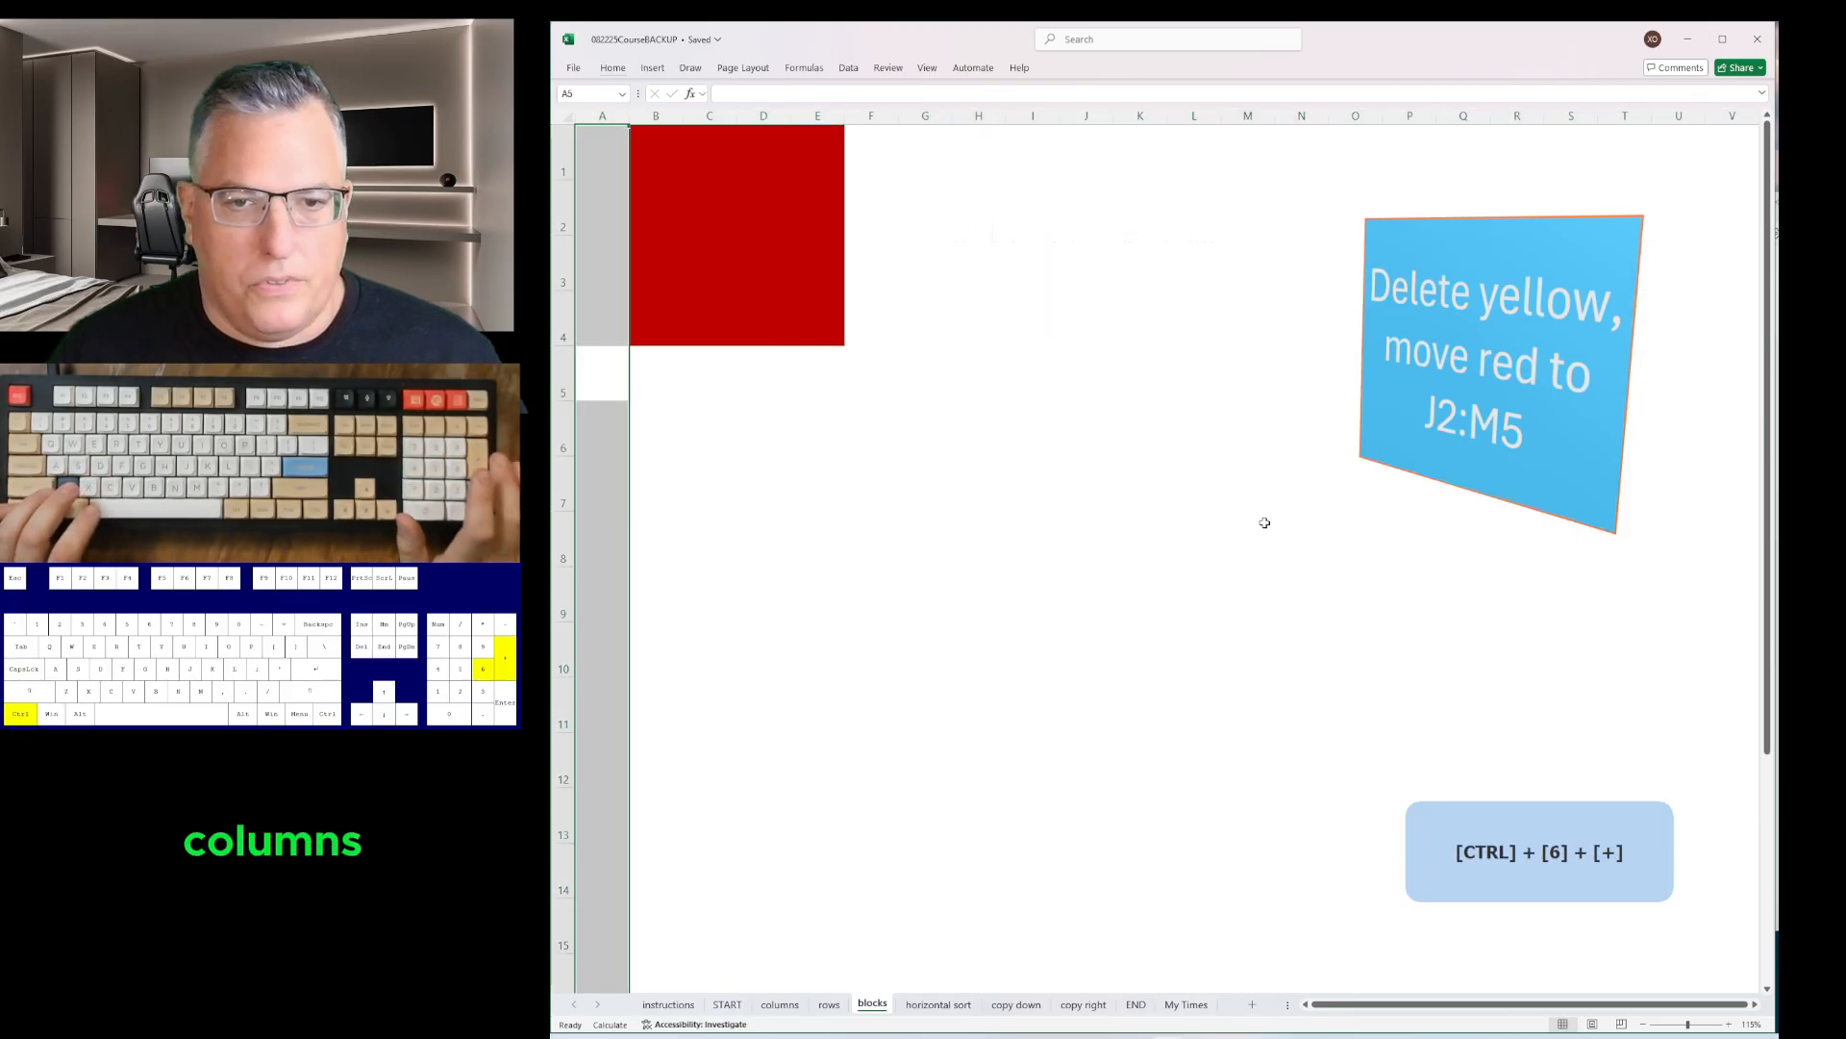
- Insert one row above row 1 to place the red block in J2:M5, and advance to the horizontal sort sheet
{"action": "key", "text": "ctrl+Home"}
{"action": "key", "text": "shift+space"}
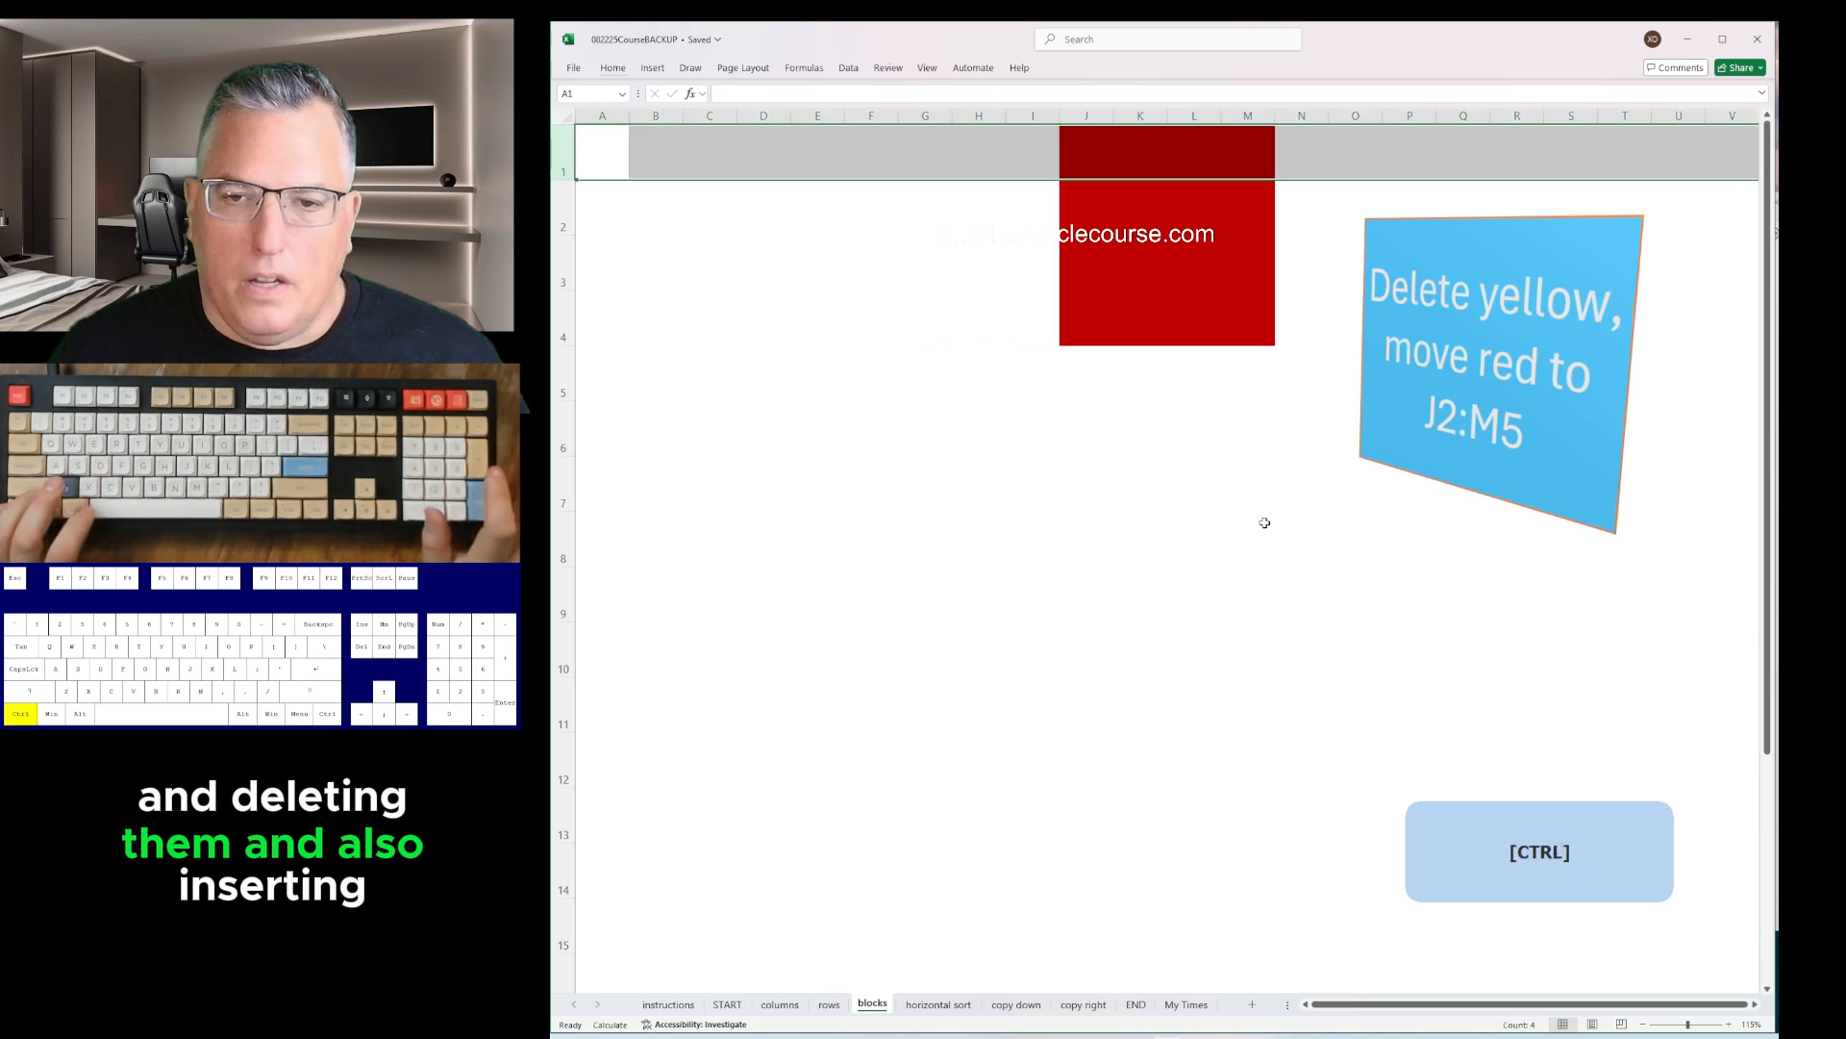
{"action": "key", "text": "ctrl+plus"}
{"action": "key", "text": "ctrl+minus"}
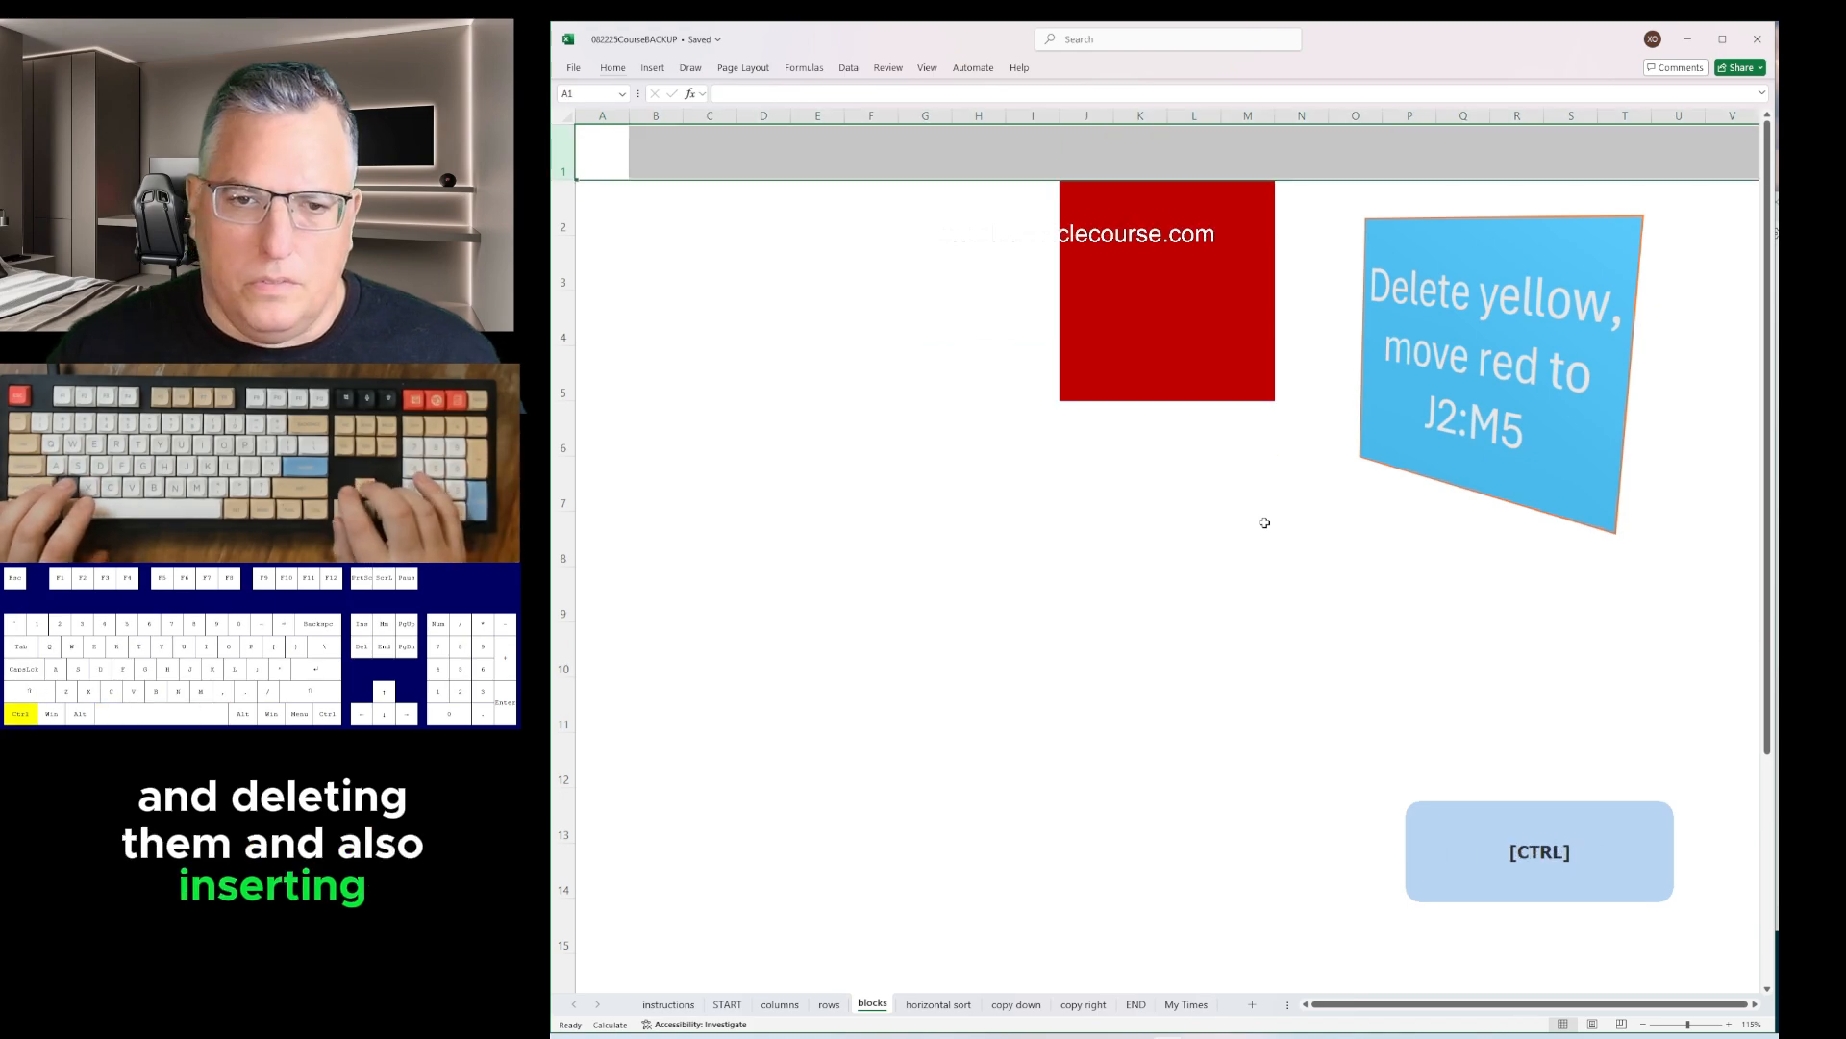
{"action": "key", "text": "ctrl+Page_Down"}
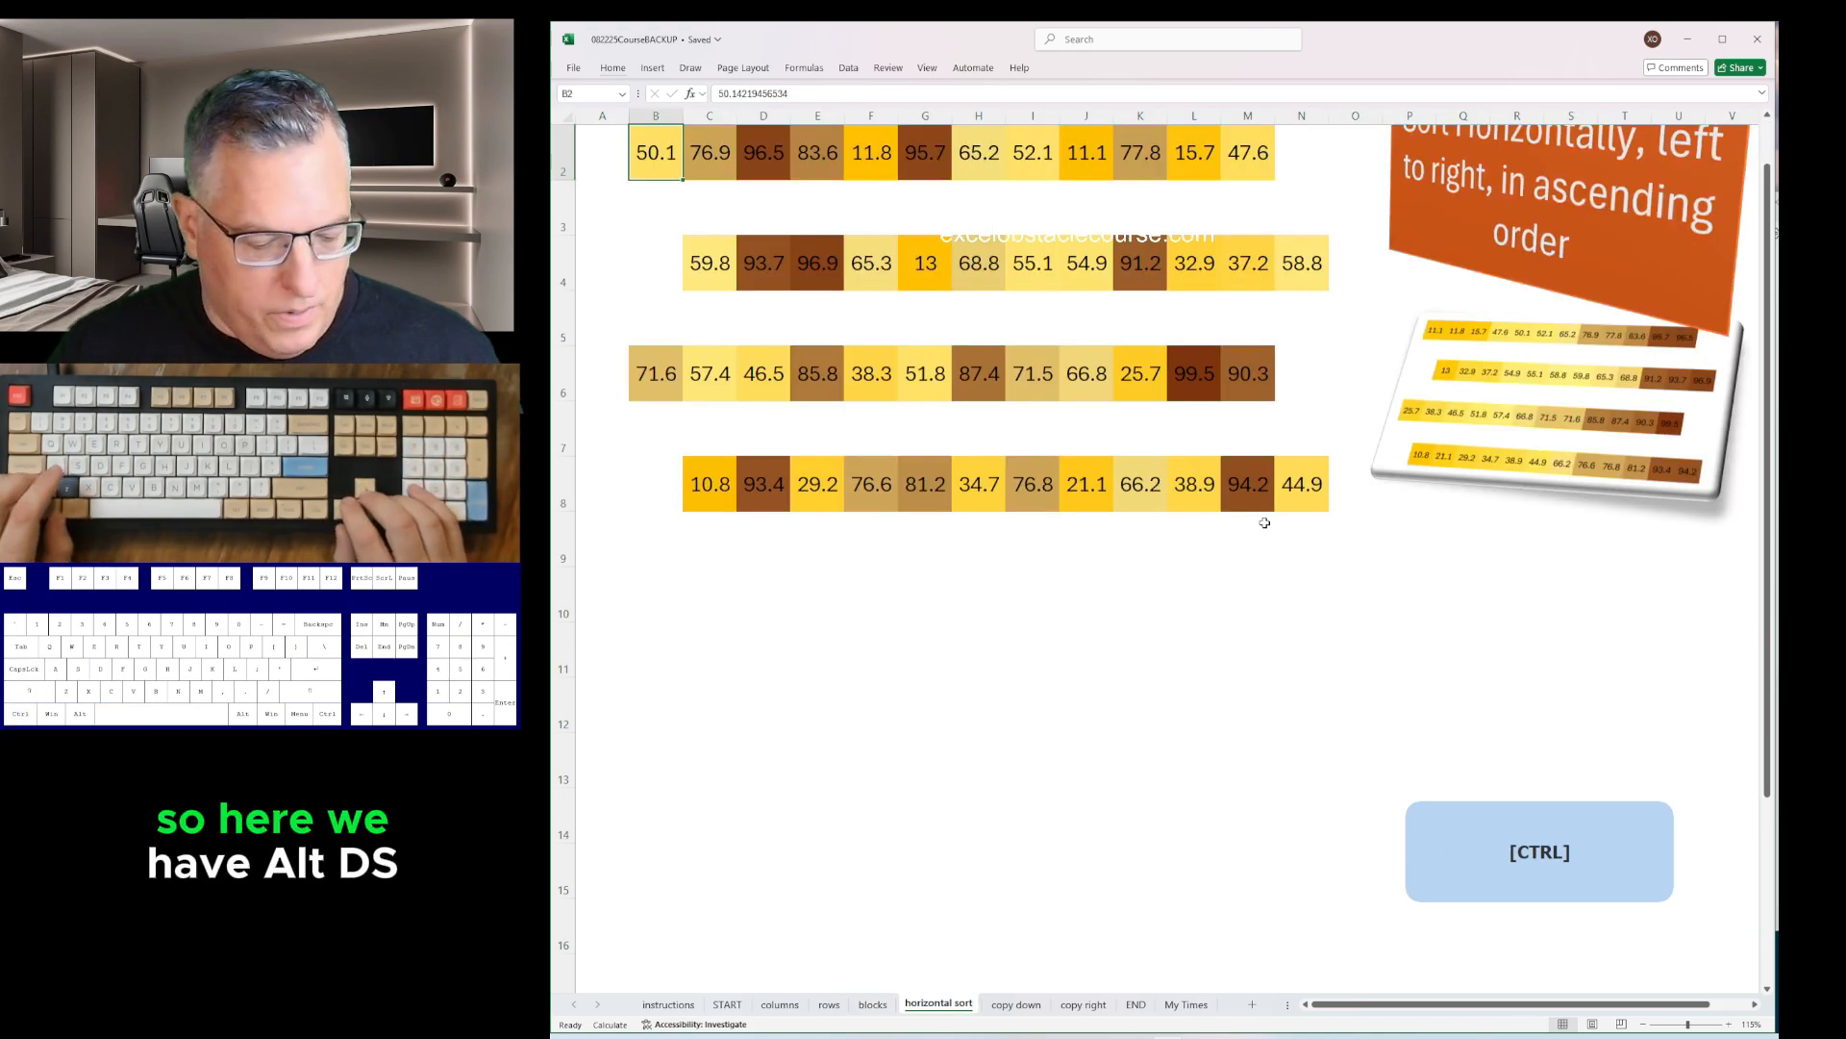
- Sort the number rows 2 and 4 left to right by cell values, smallest to largest
{"action": "key", "text": "d"}
{"action": "key", "text": "s"}
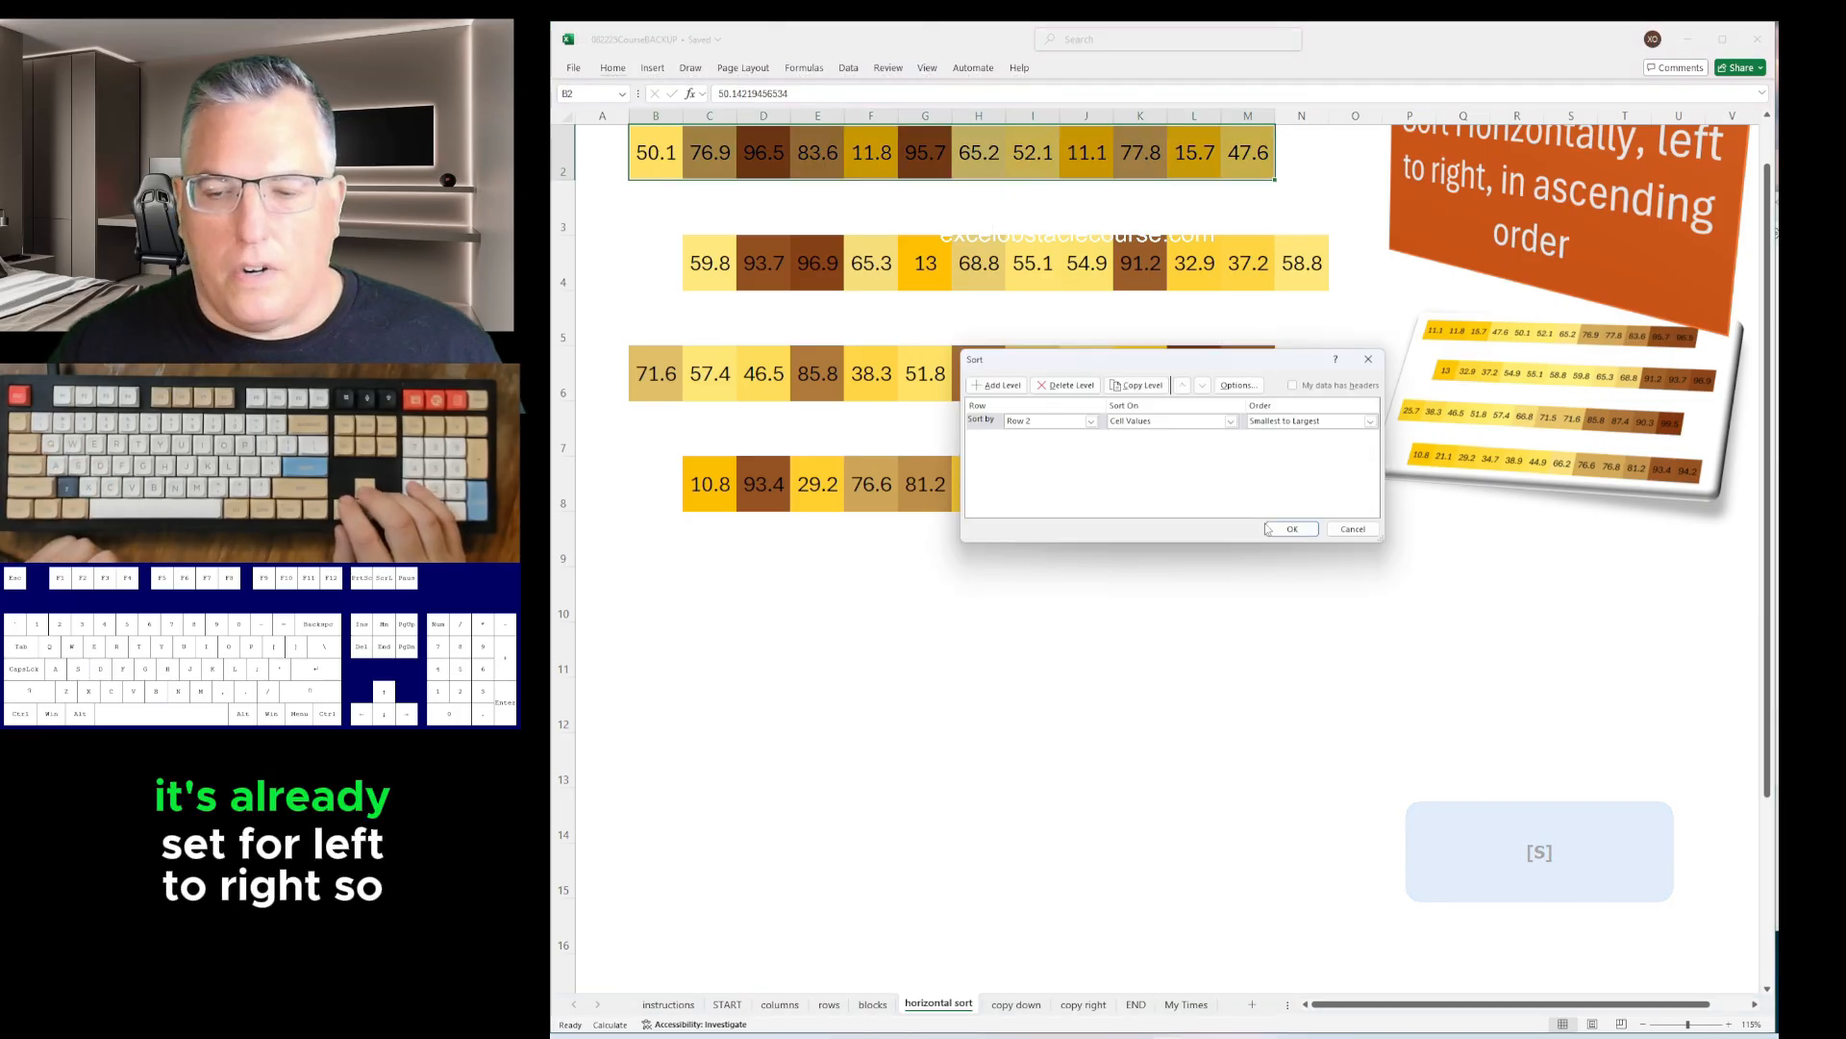
{"action": "key", "text": "Return"}
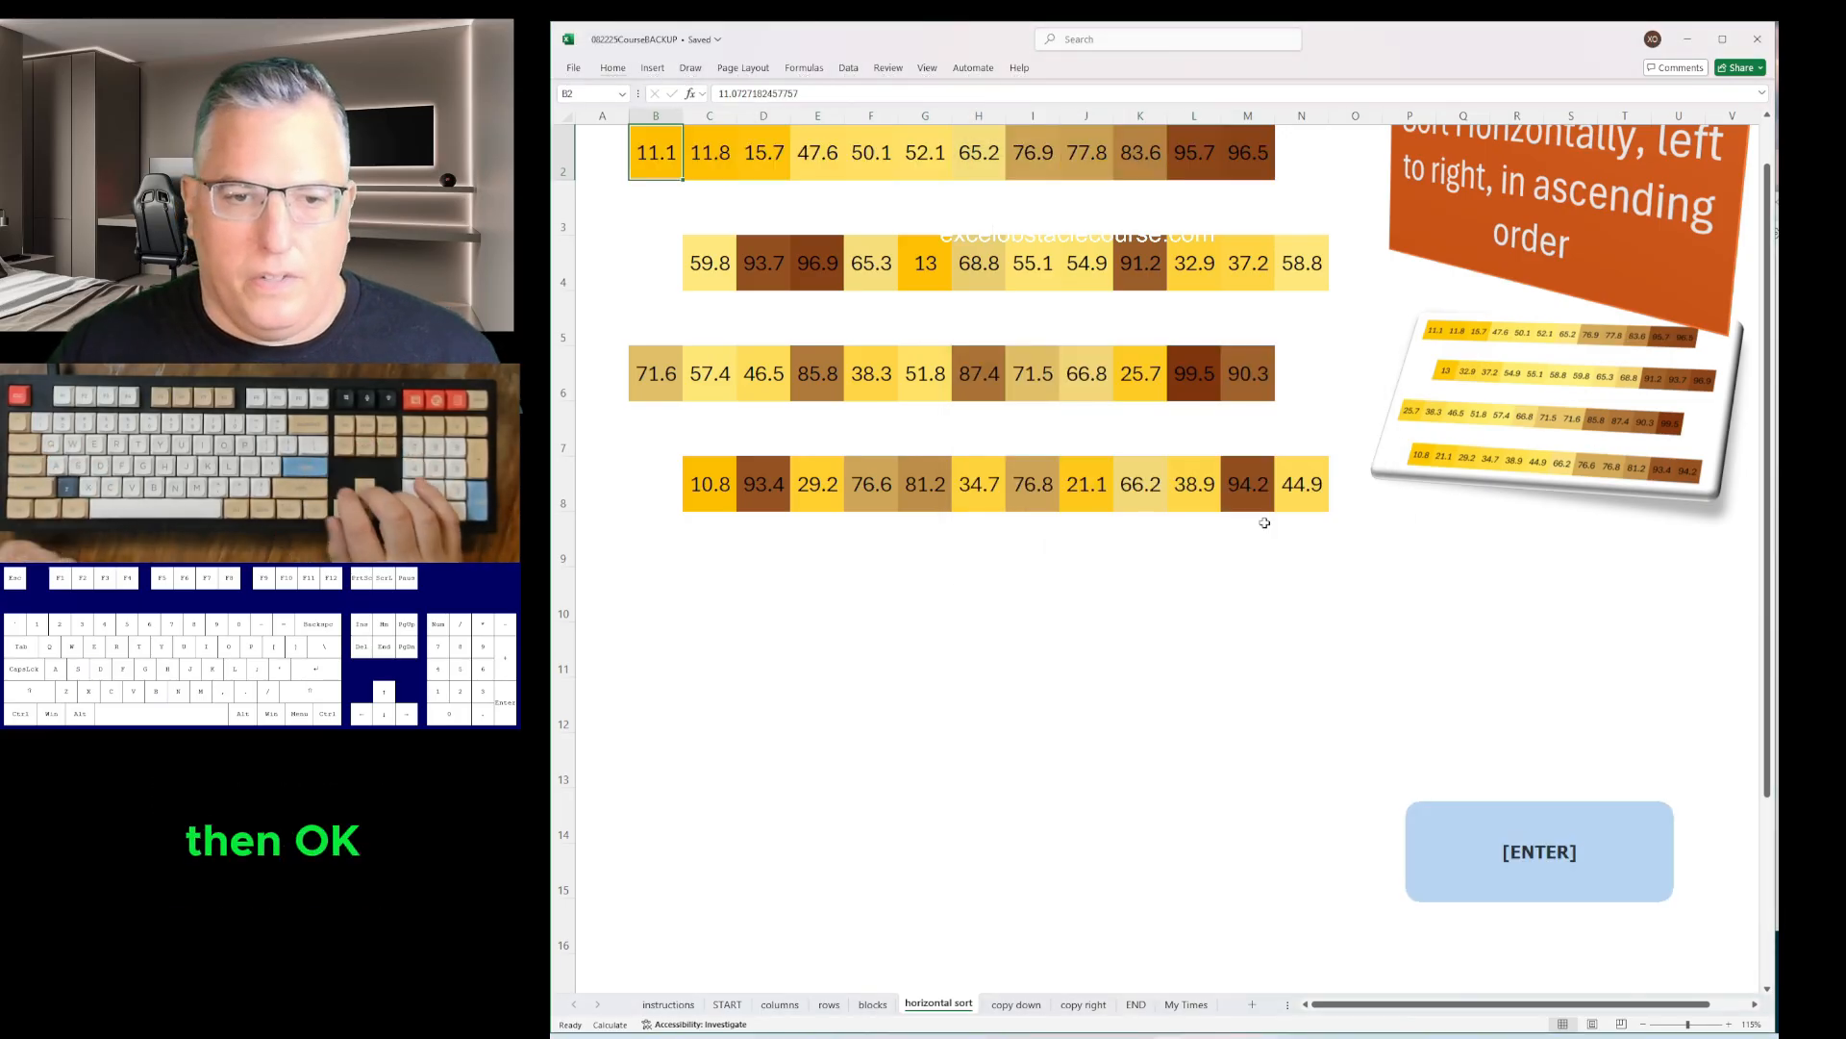
{"action": "key", "text": "ctrl+Down"}
{"action": "key", "text": "d"}
{"action": "key", "text": "s"}
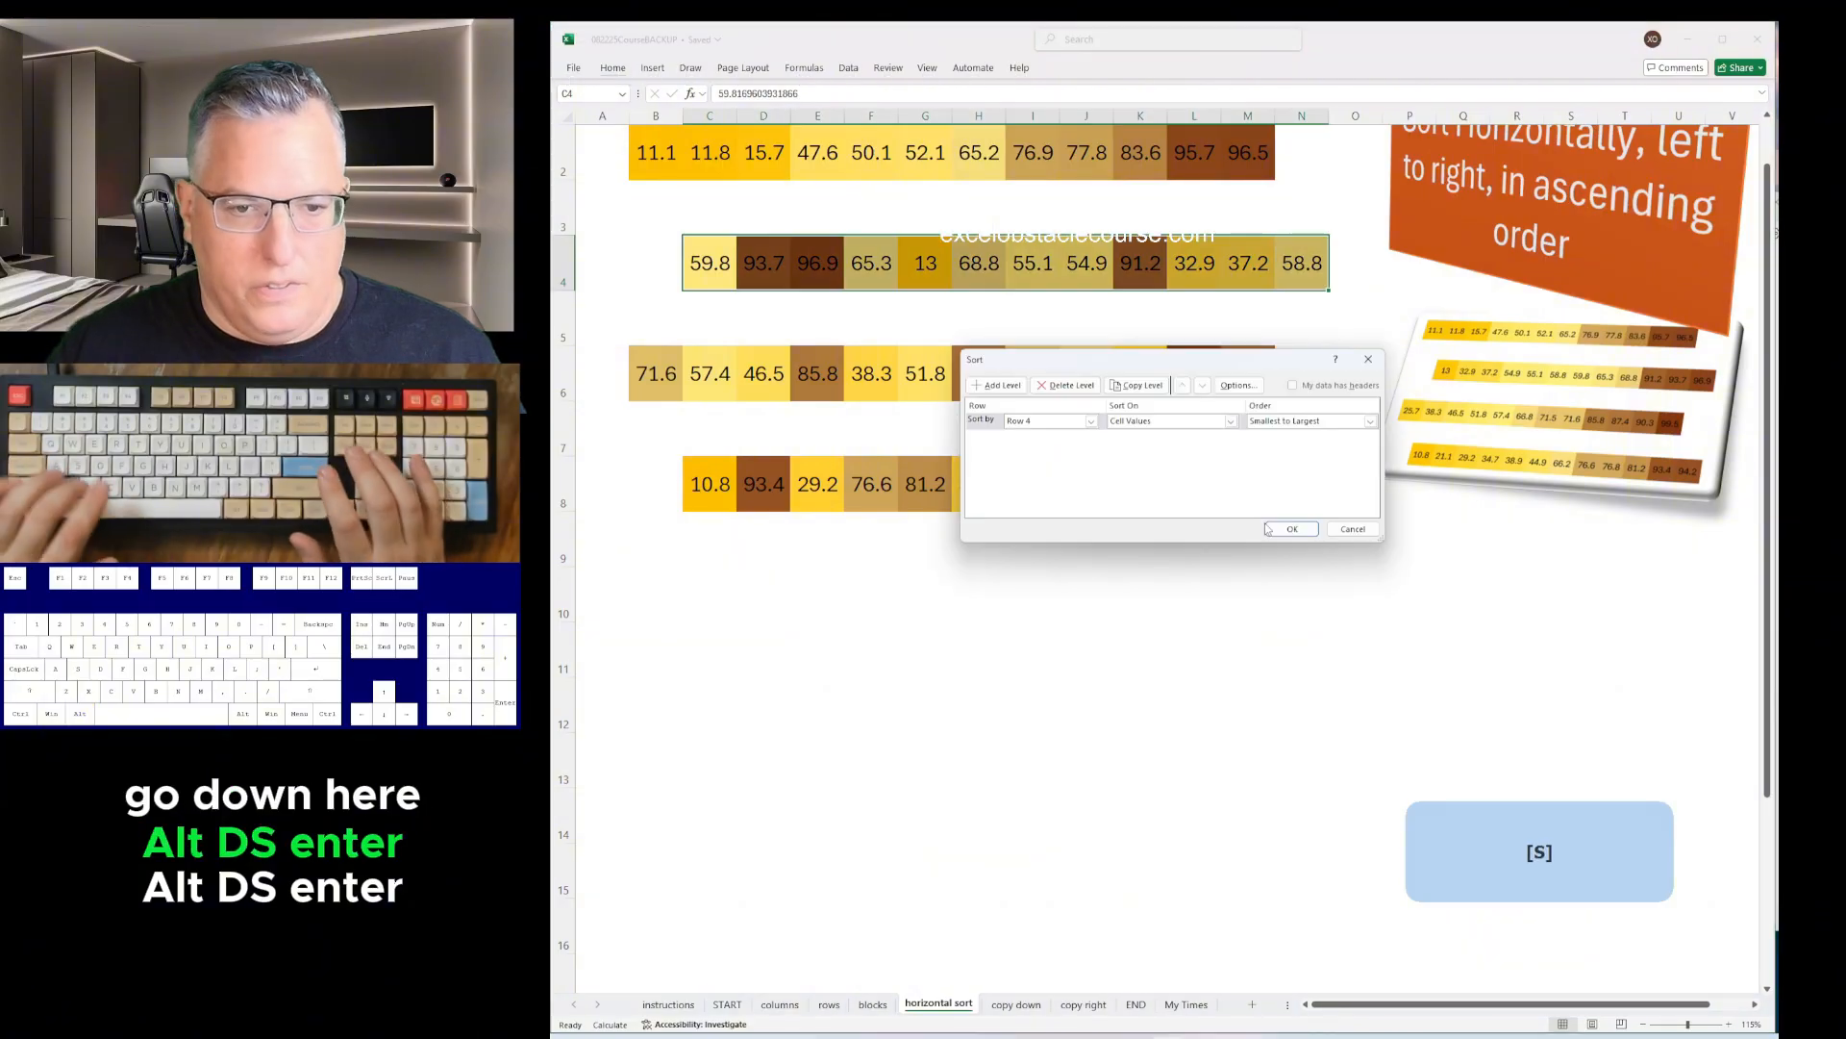
{"action": "key", "text": "Return"}
- Sort the number rows 6 and 8 left to right, smallest to largest, and advance to the copy down sheet
{"action": "key", "text": "alt+d"}
{"action": "key", "text": "s"}
{"action": "key", "text": "Return"}
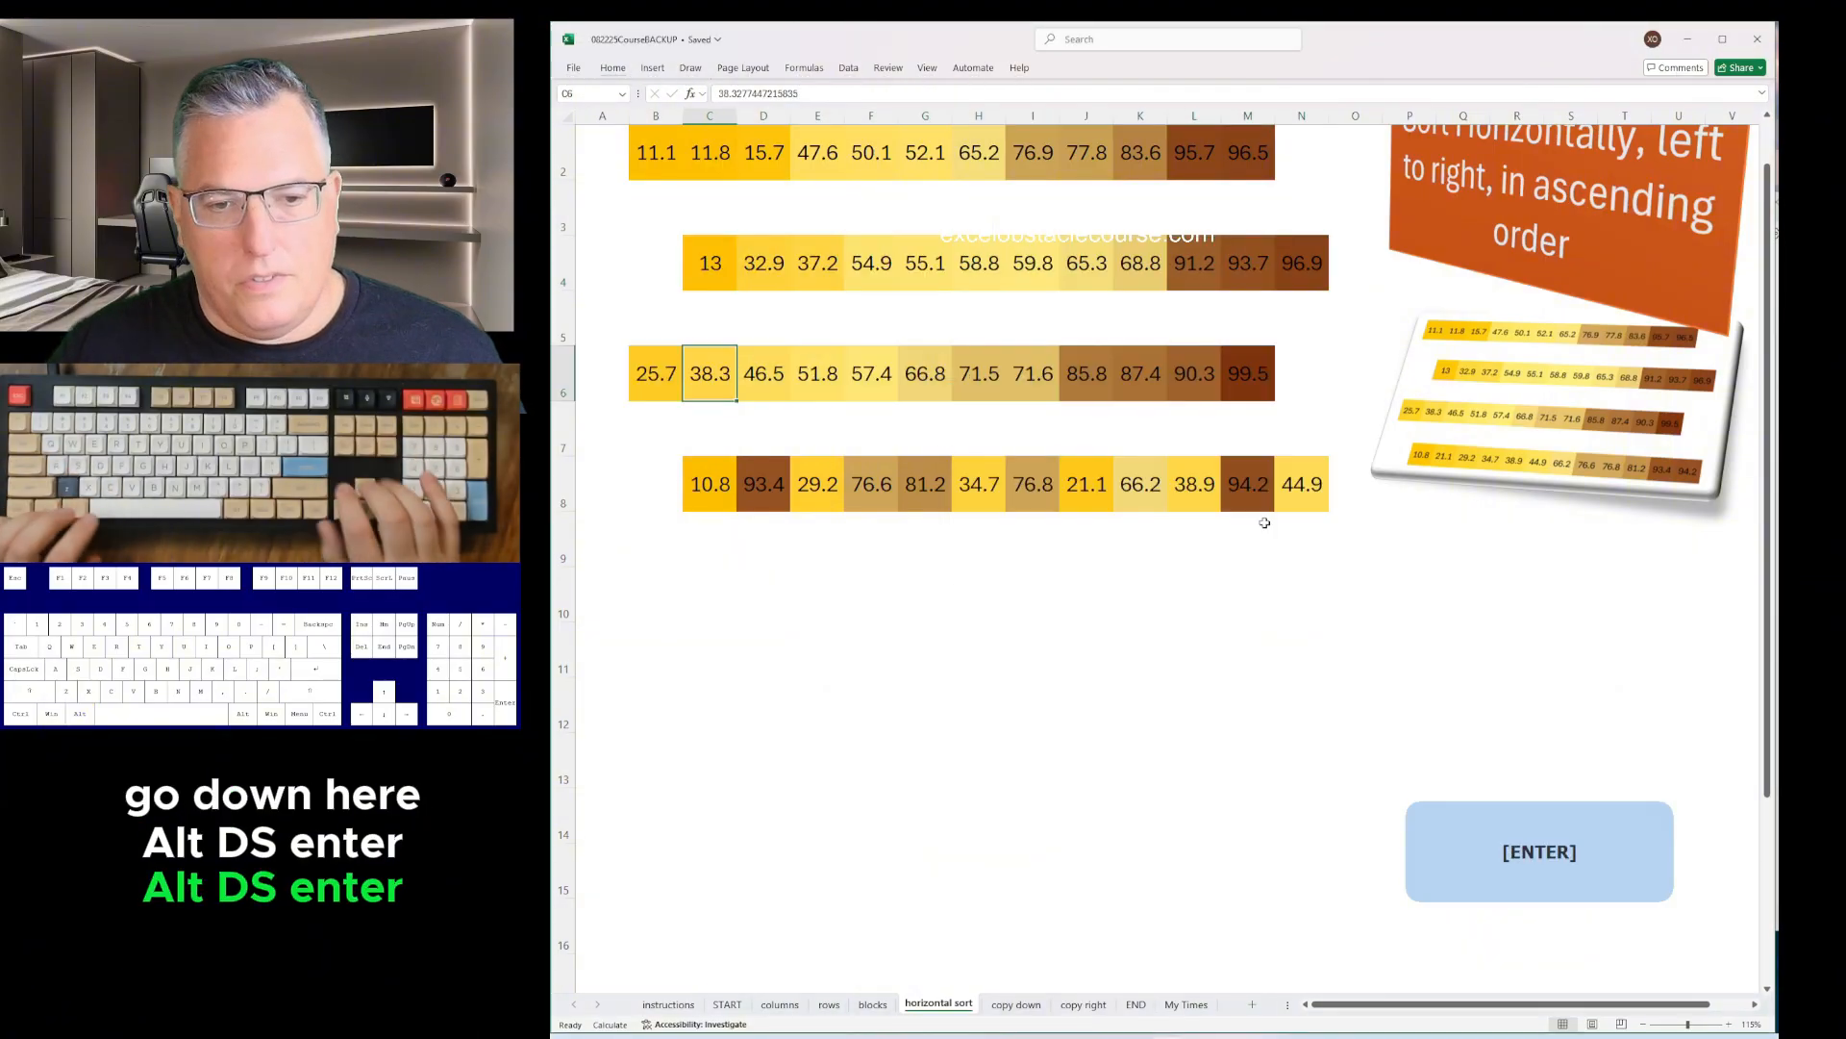
{"action": "key", "text": "alt+d"}
{"action": "key", "text": "s"}
{"action": "key", "text": "Return"}
{"action": "key", "text": "ctrl+Page_Down"}
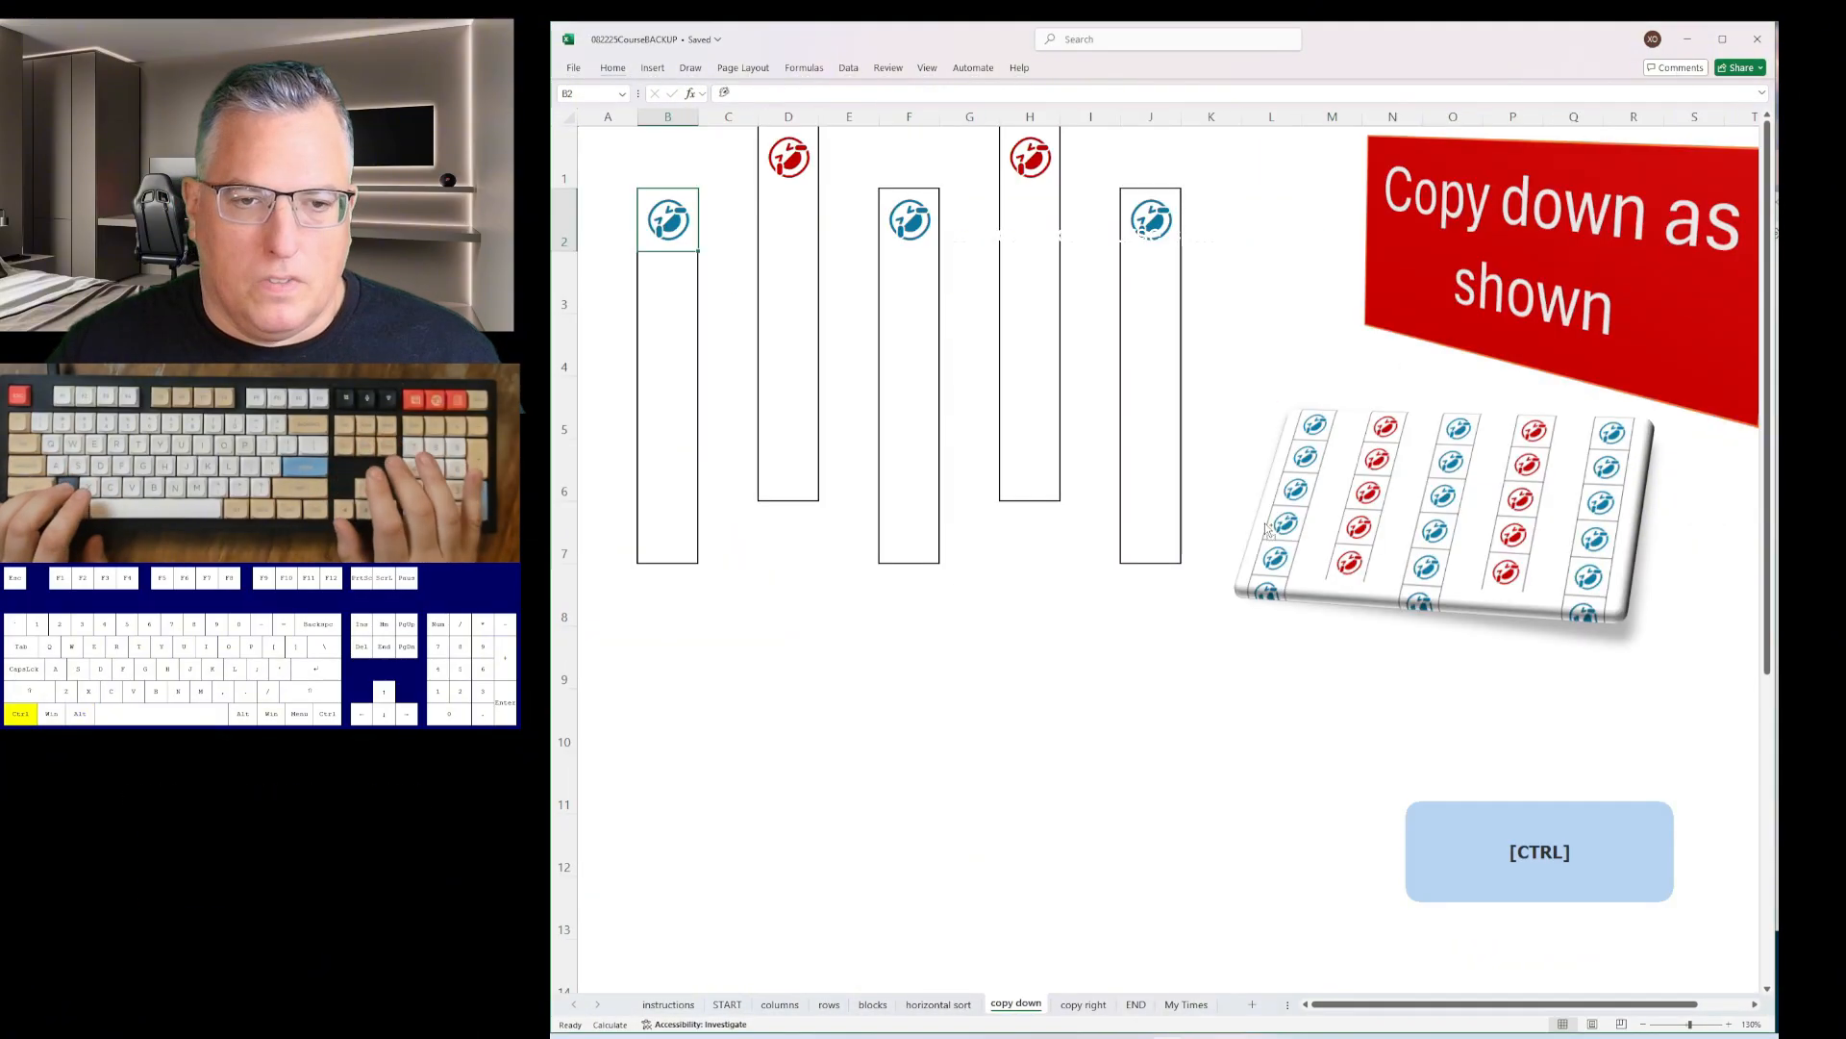
- Fill the blue icon from B2 down to B7 and the red icon from D1 down to D6
{"action": "key", "text": "ctrl+shift+Down"}
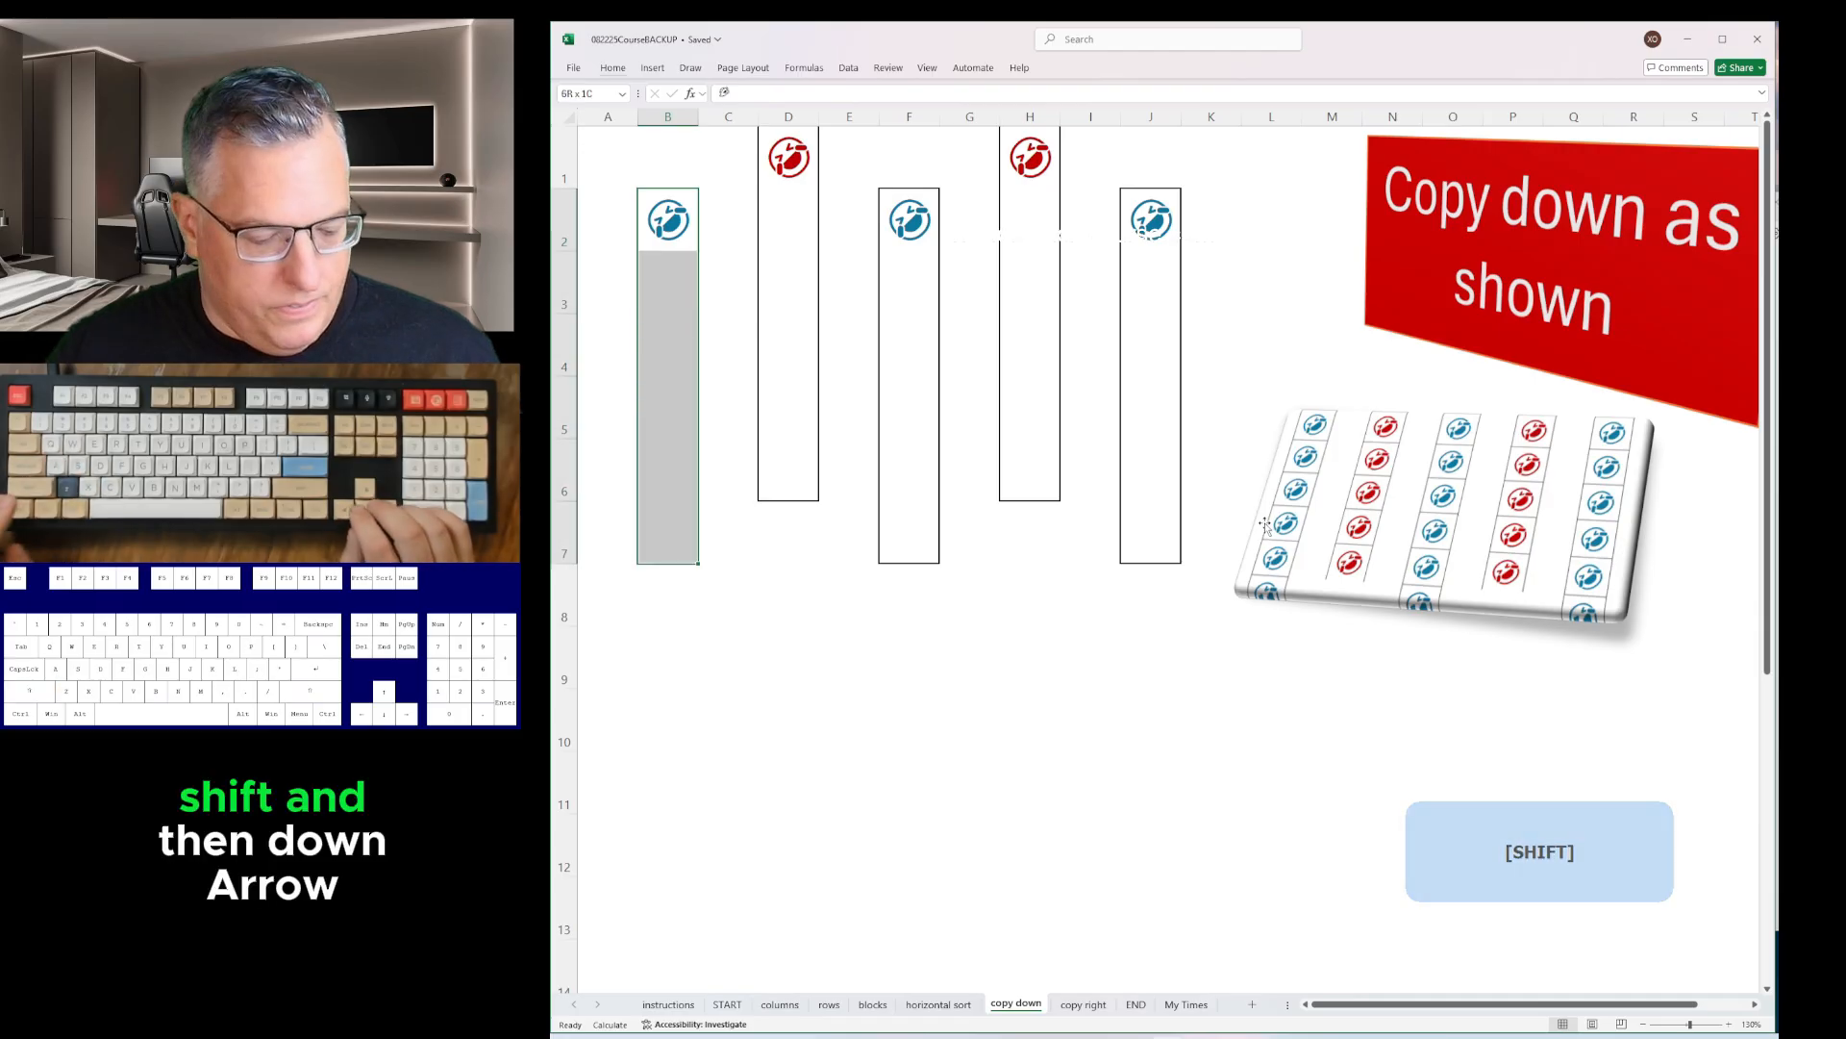
{"action": "key", "text": "ctrl+d"}
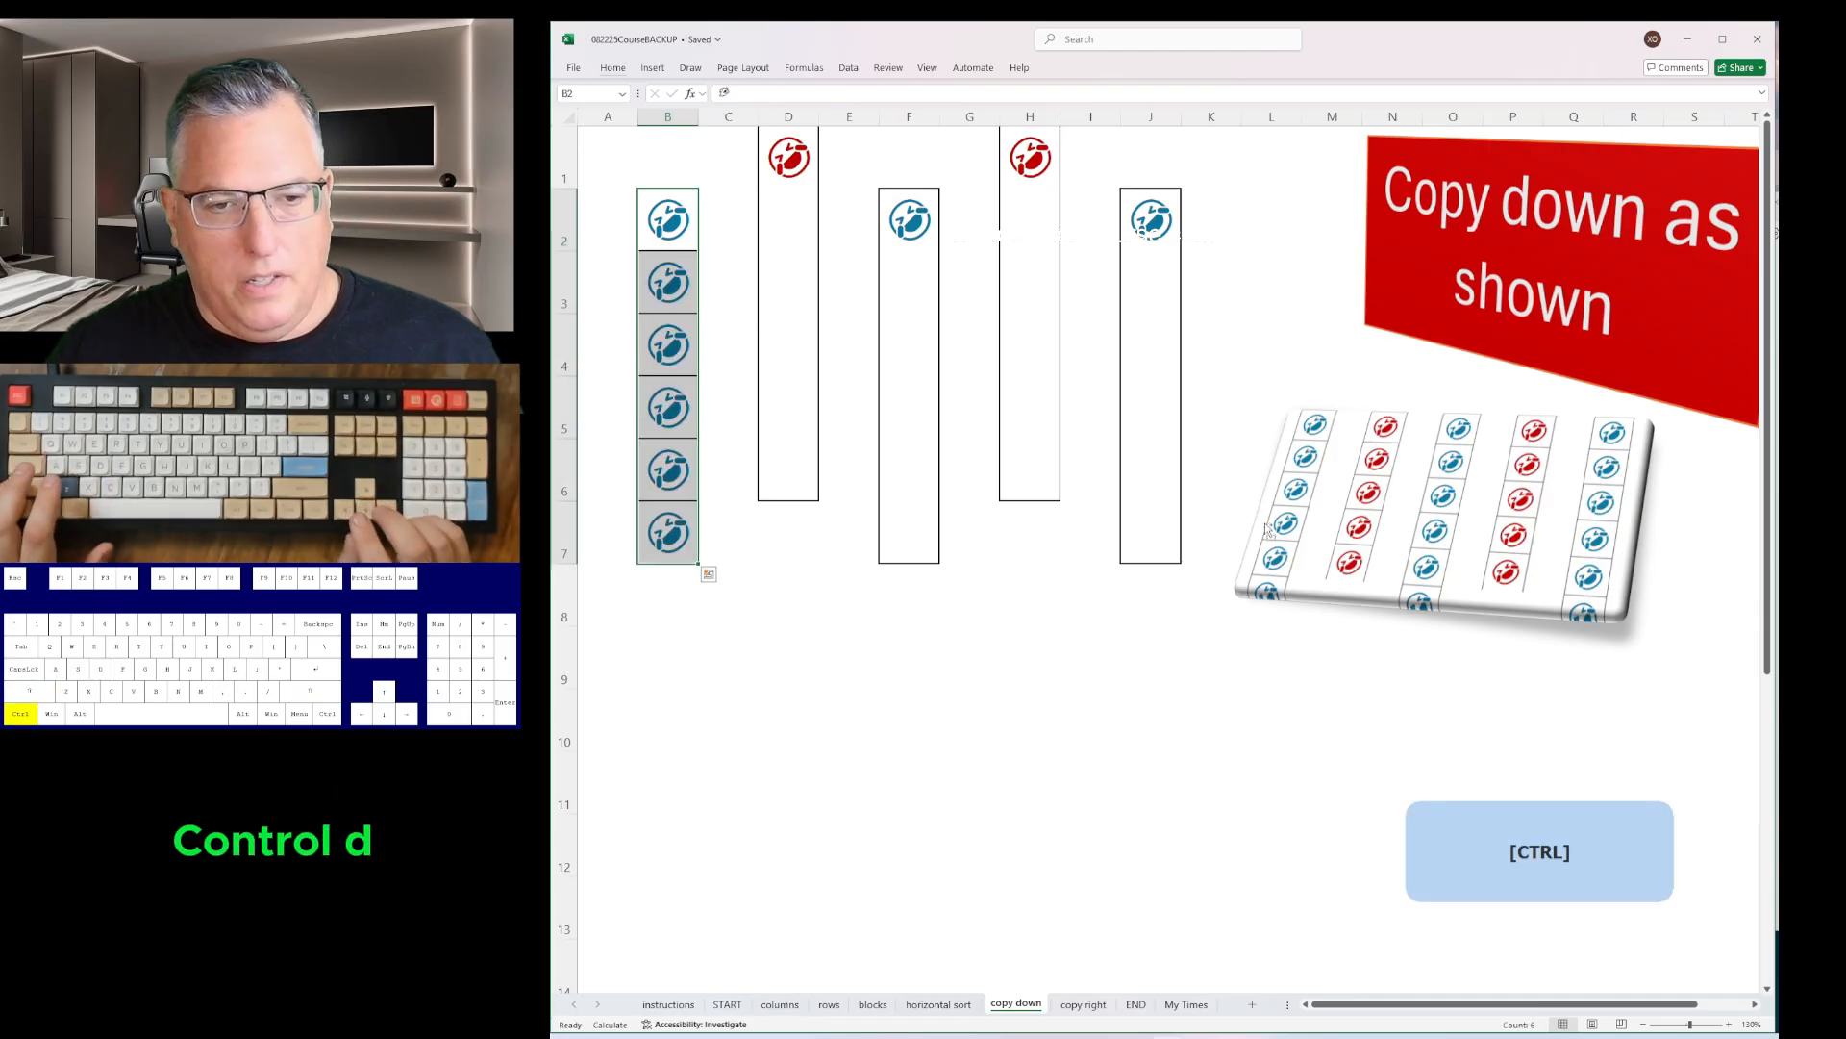
{"action": "key", "text": "ctrl+Down"}
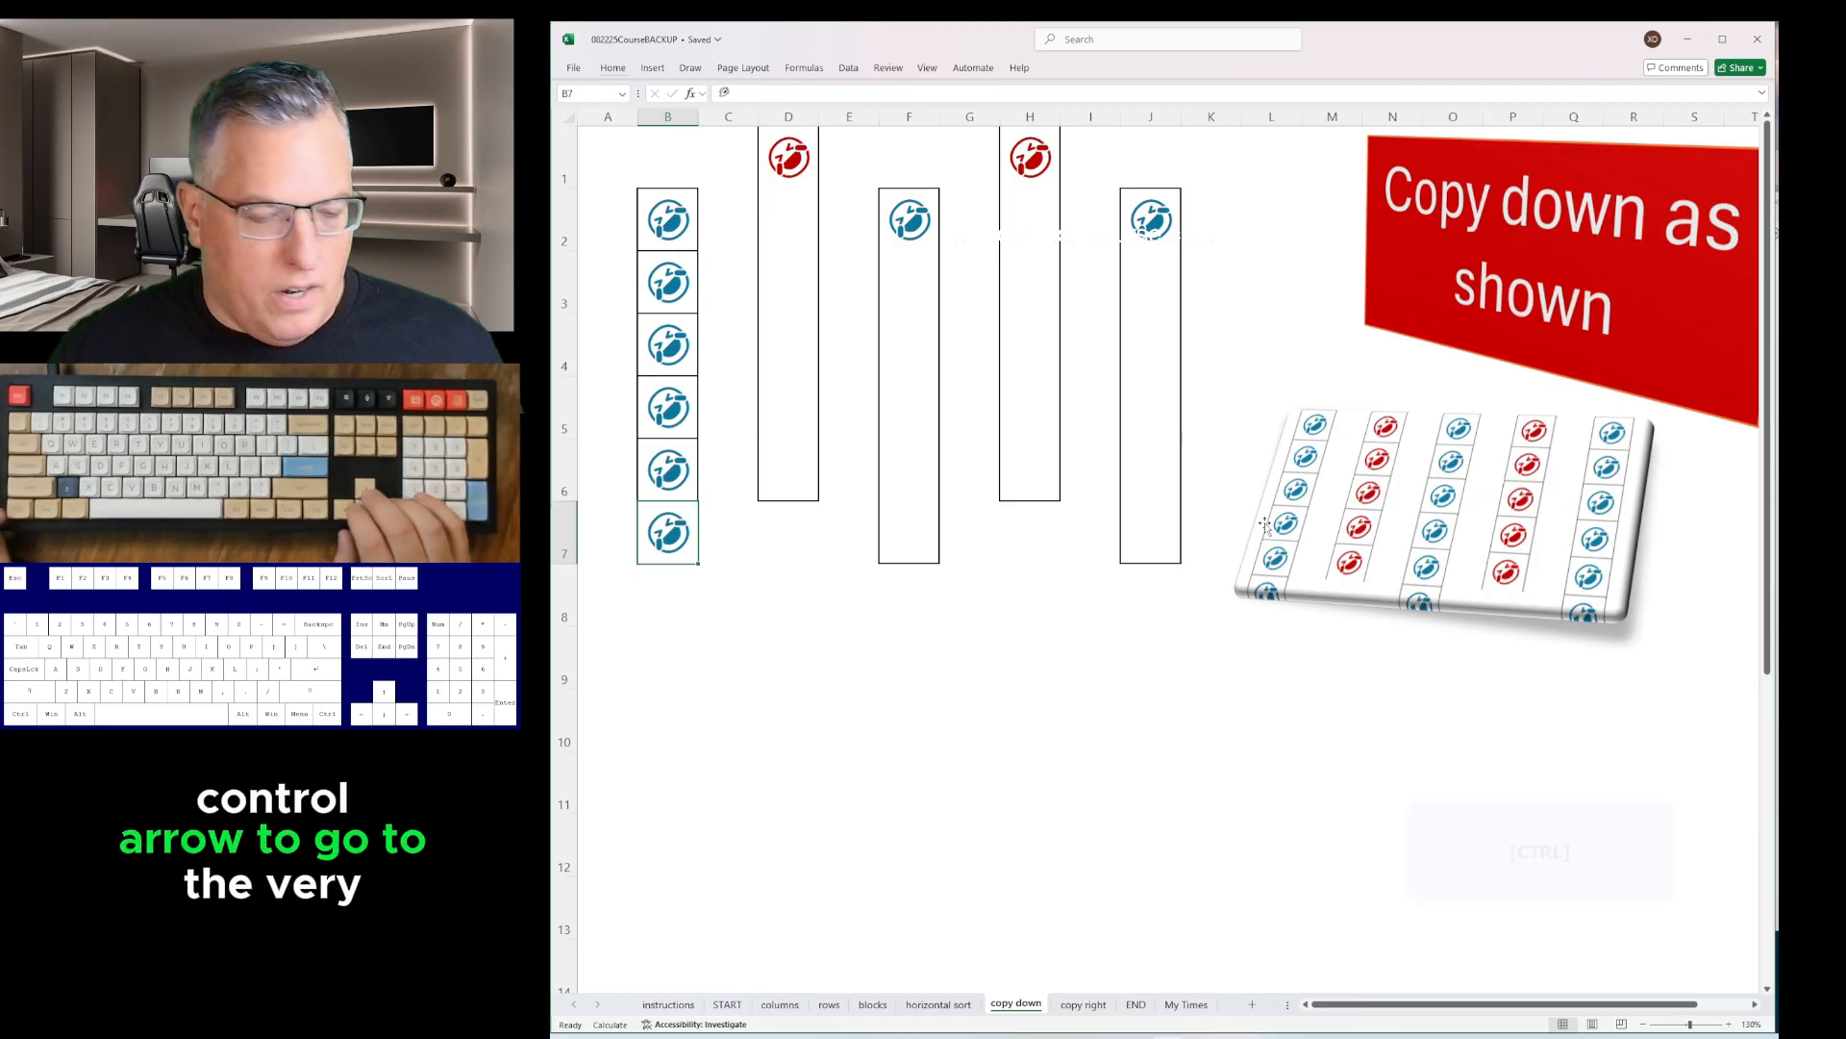
{"action": "key", "text": "Up"}
{"action": "key", "text": "Right"}
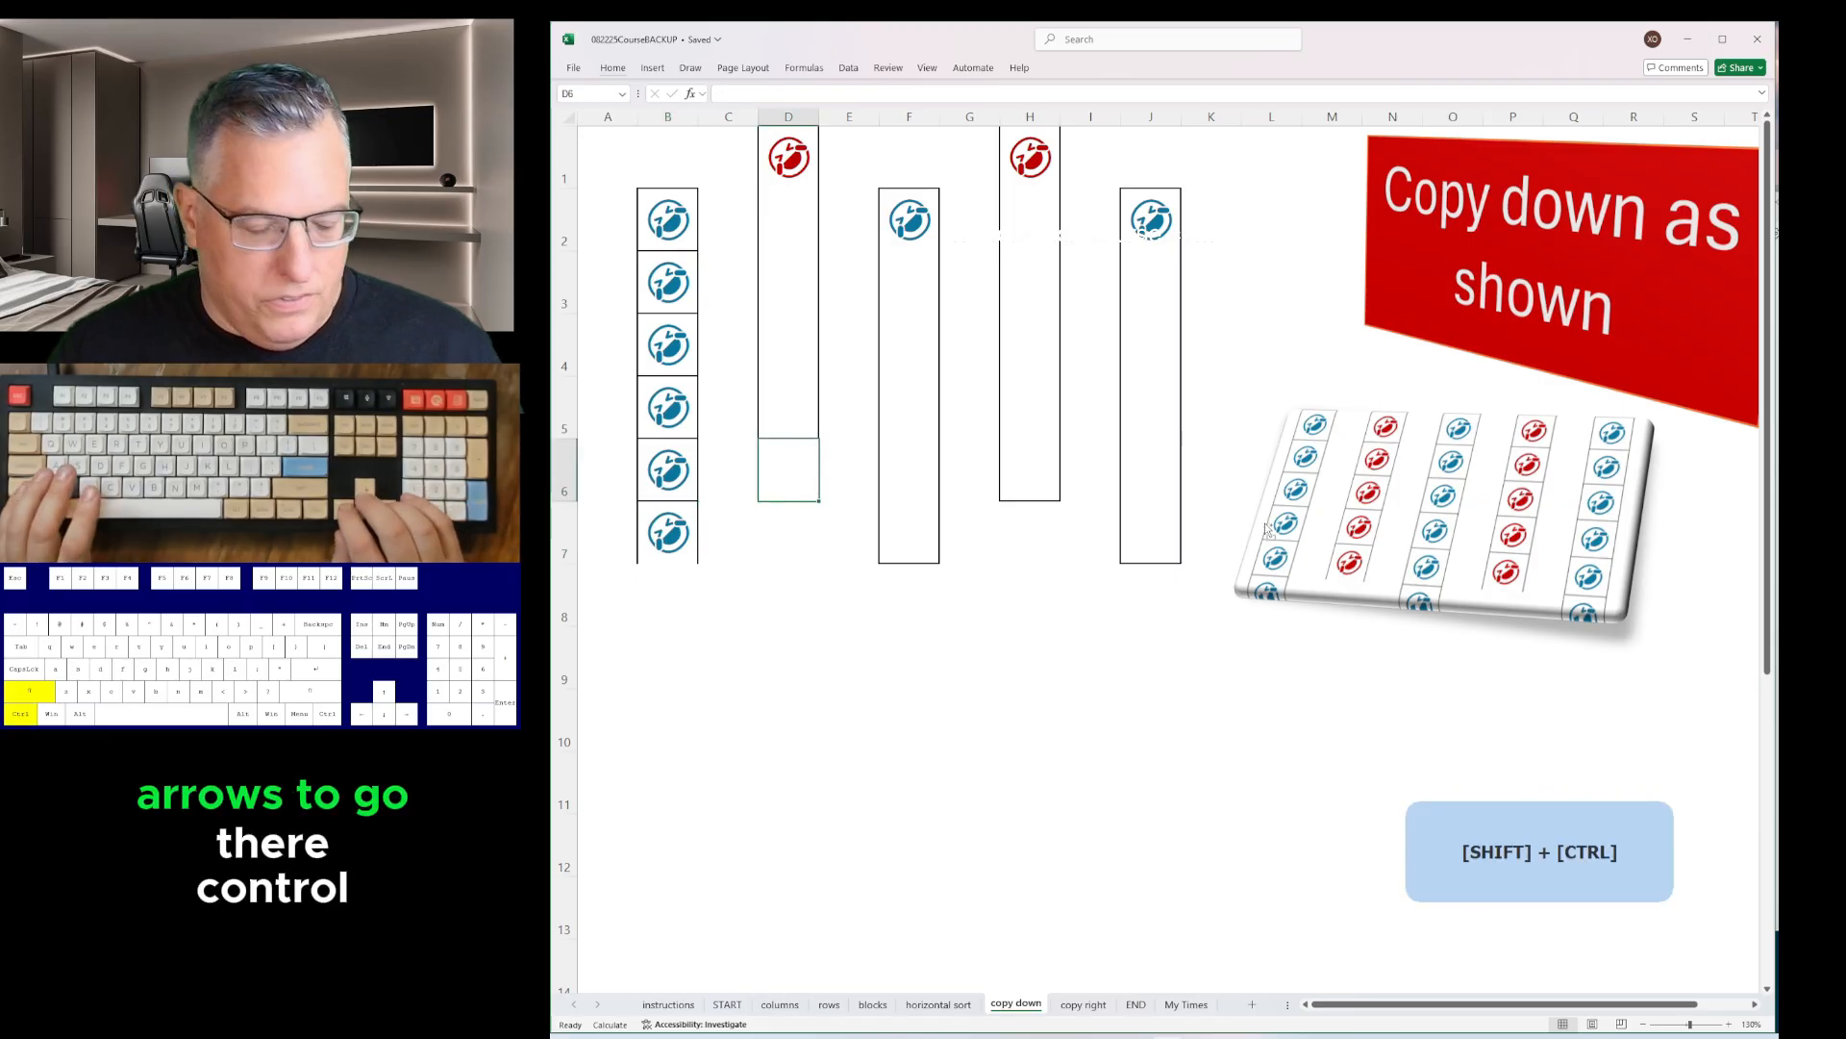
{"action": "key", "text": "ctrl+shift+Up"}
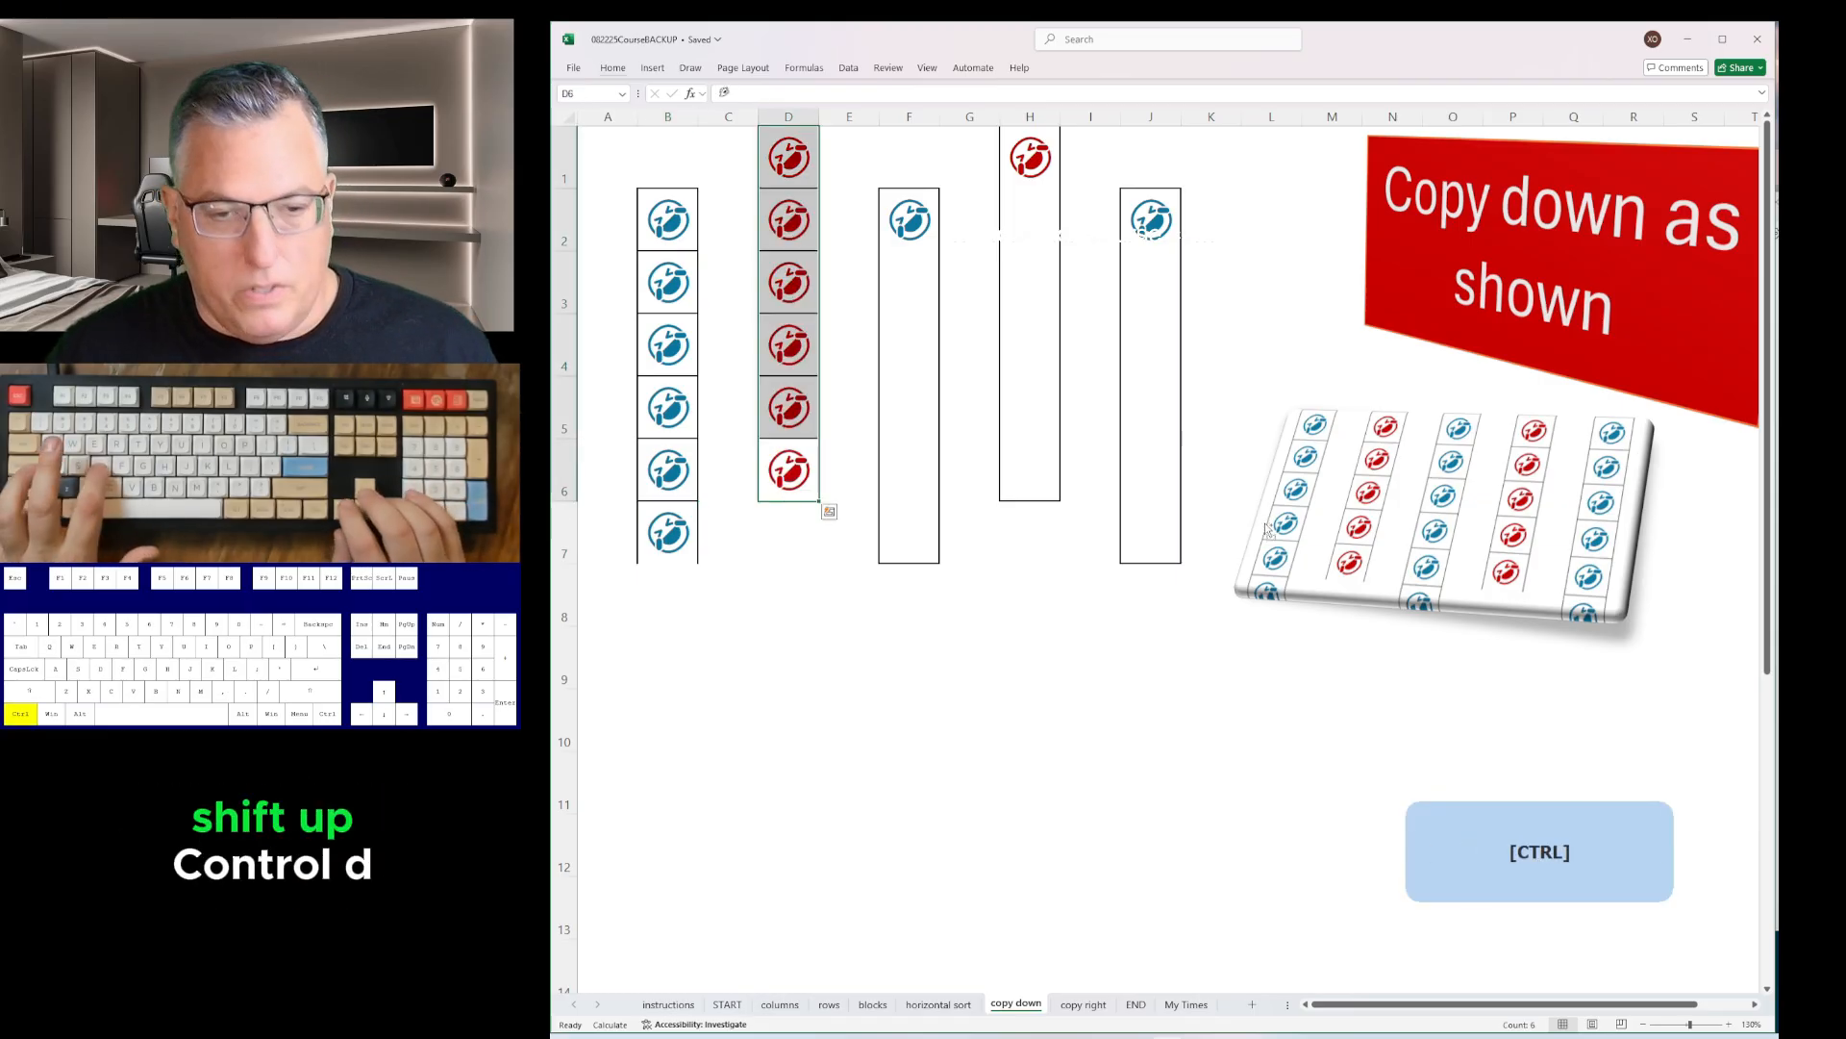
{"action": "key", "text": "ctrl+d"}
- Fill the blue icon from F2 down to F7 and the red icon from H1 down to H6
{"action": "key", "text": "Right"}
{"action": "key", "text": "Right"}
{"action": "key", "text": "Down"}
{"action": "key", "text": "ctrl+shift+Up"}
{"action": "key", "text": "ctrl+d"}
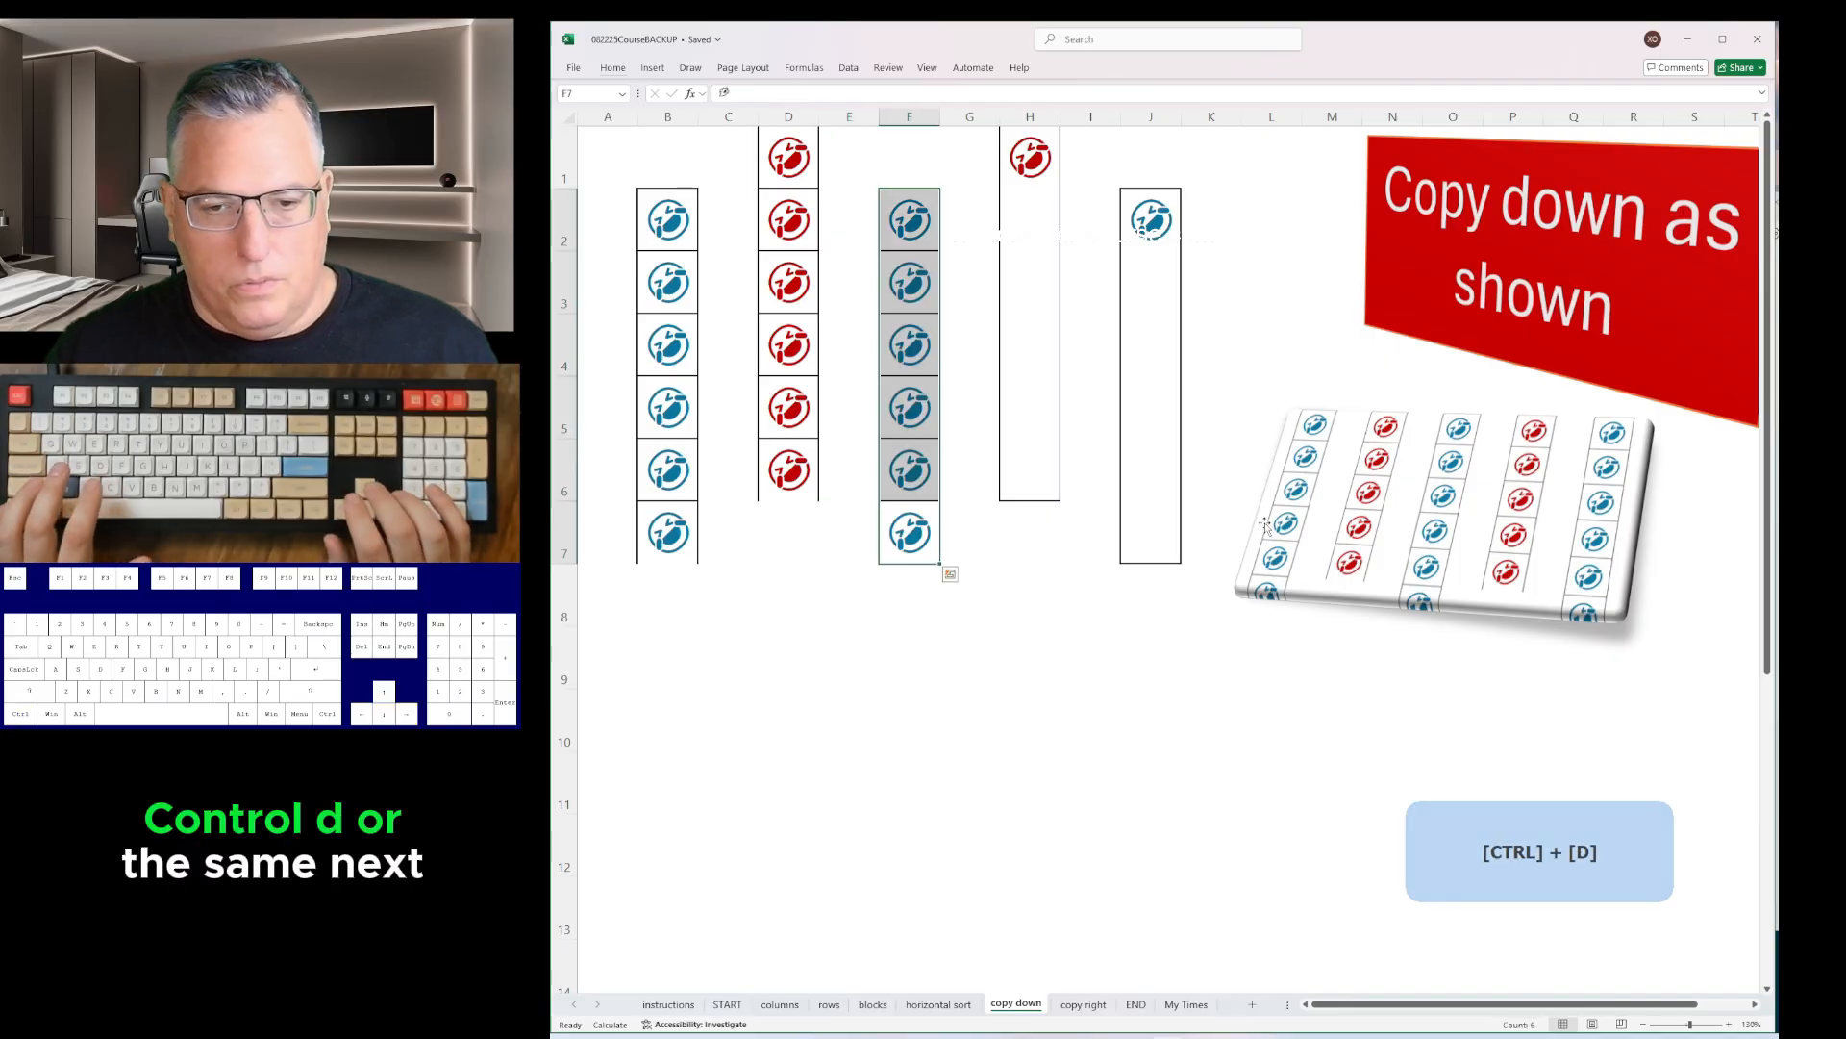
{"action": "key", "text": "Up"}
{"action": "key", "text": "Up"}
{"action": "key", "text": "Right"}
{"action": "key", "text": "ctrl+shift+Up"}
{"action": "key", "text": "ctrl+d"}
- Fill the blue icon from J2 down to J7, and advance to the copy right sheet
{"action": "key", "text": "Down"}
{"action": "key", "text": "Right"}
{"action": "key", "text": "Right"}
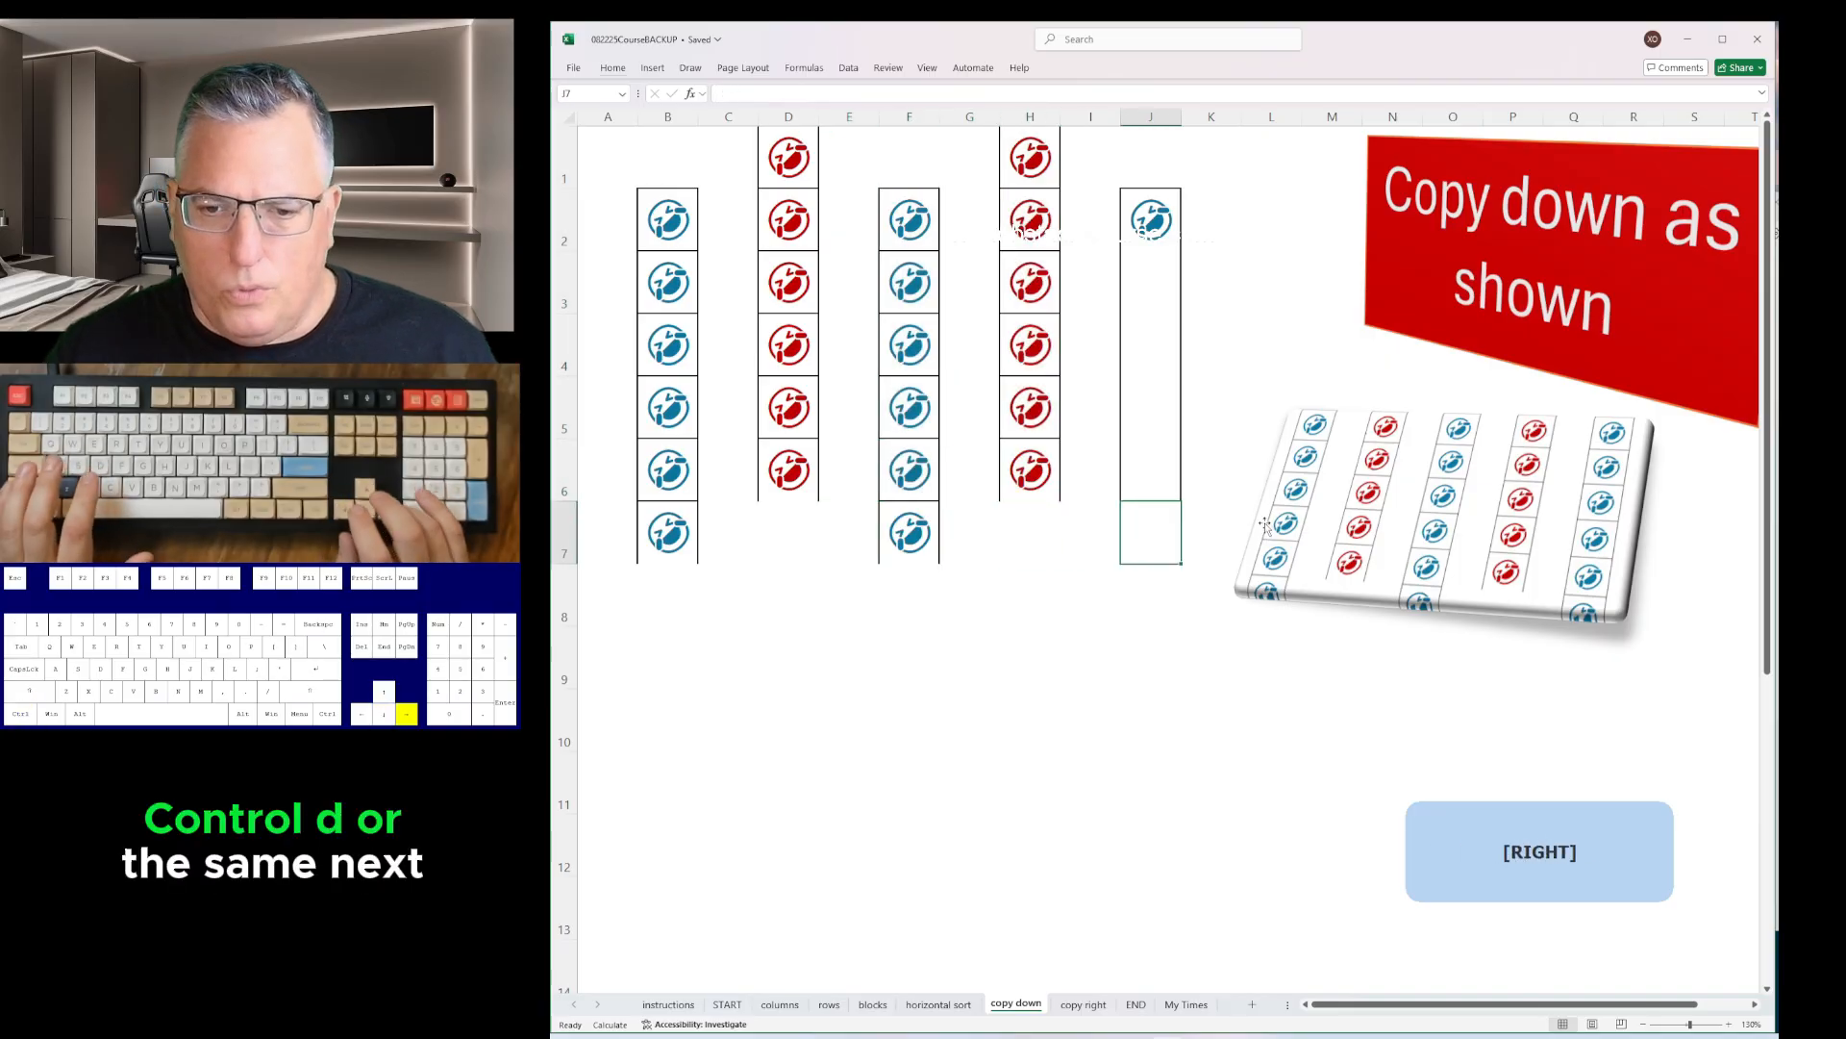
{"action": "key", "text": "ctrl+shift+Up"}
{"action": "key", "text": "ctrl+d"}
{"action": "key", "text": "ctrl+Page_Down"}
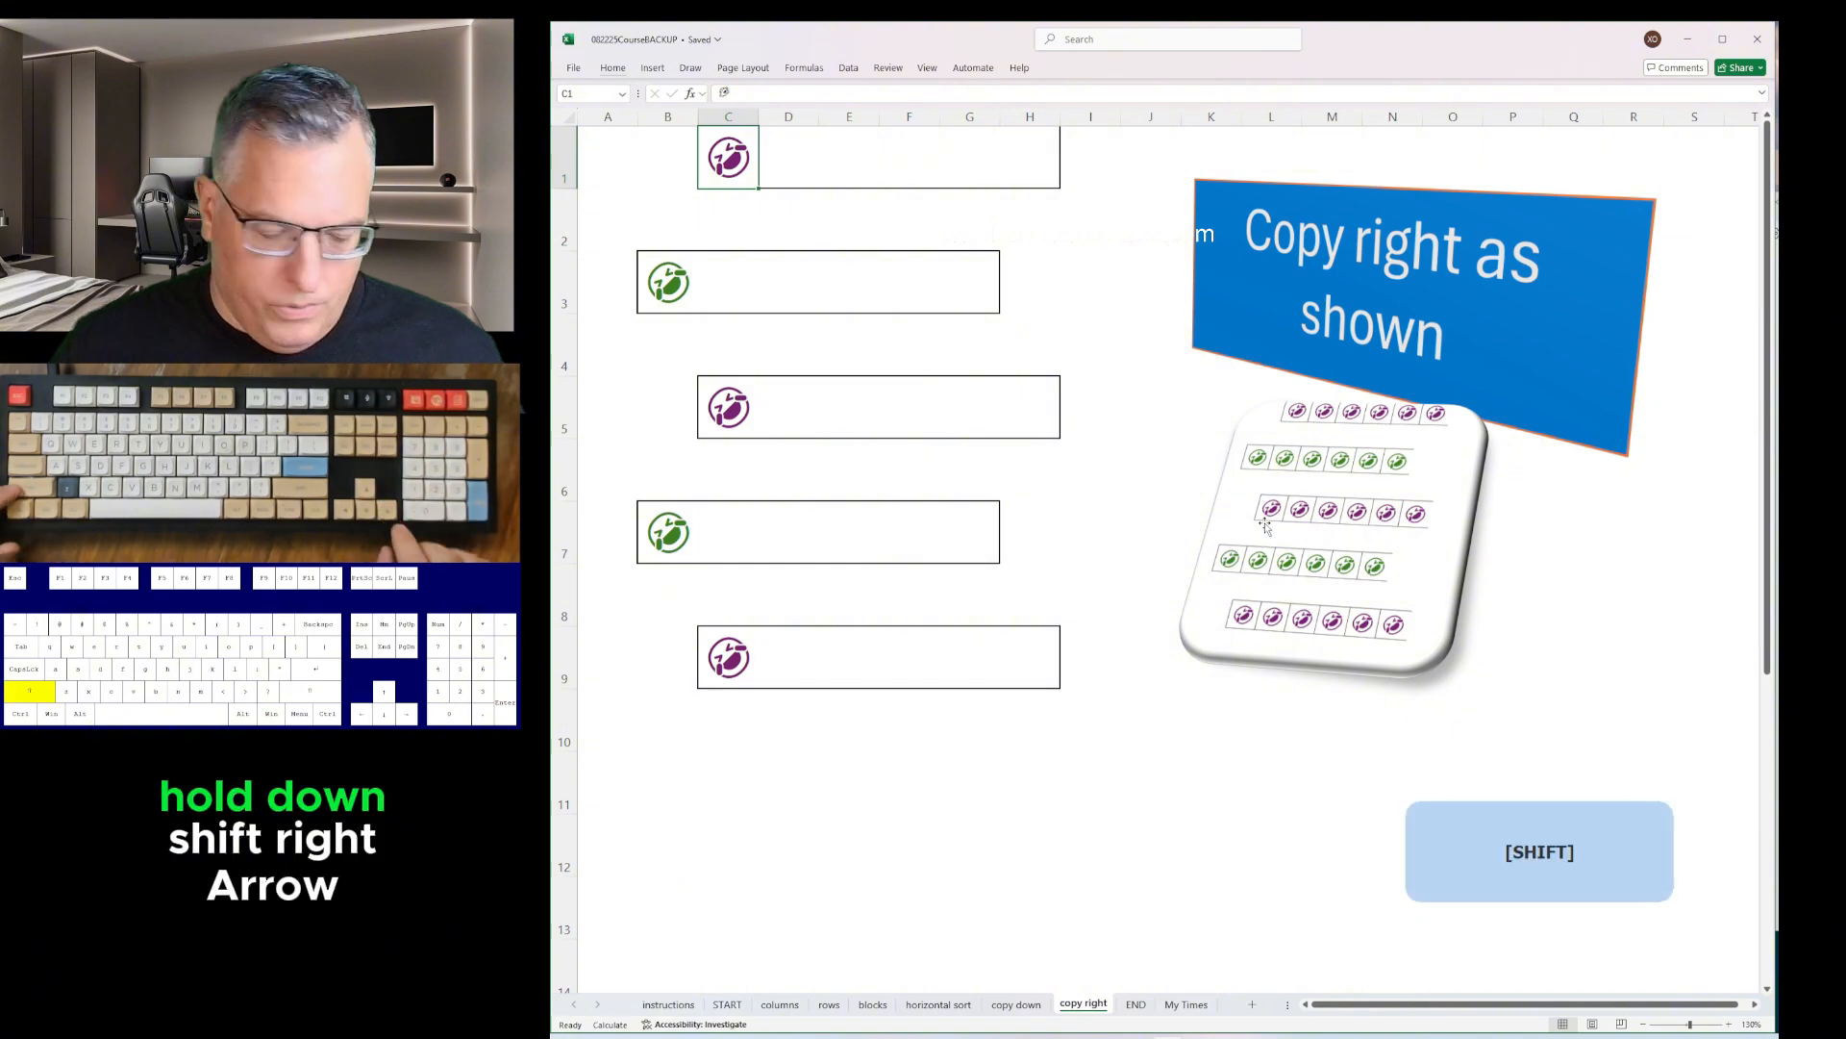
- Fill the purple icon from C1 right across to H1
{"action": "key", "text": "shift+Right"}
{"action": "key", "text": "shift+Right"}
{"action": "key", "text": "shift+Right"}
{"action": "key", "text": "shift+Right"}
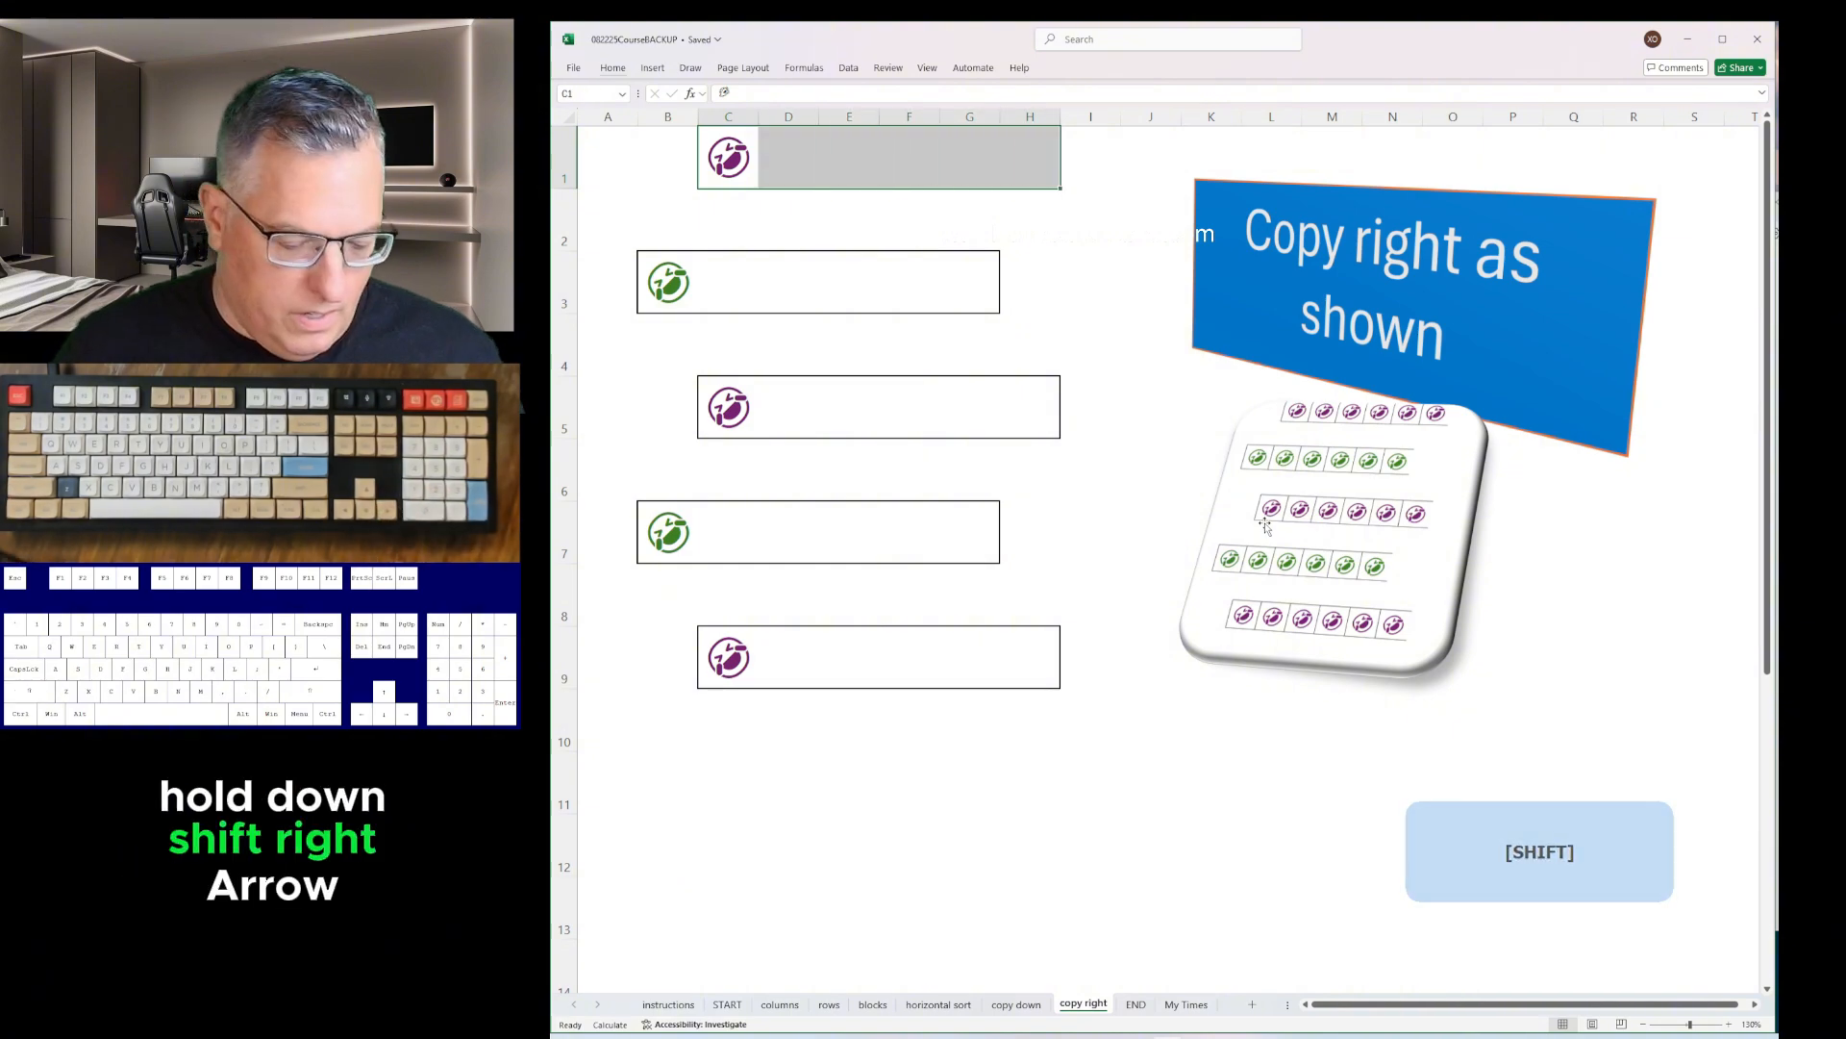
{"action": "key", "text": "ctrl+r"}
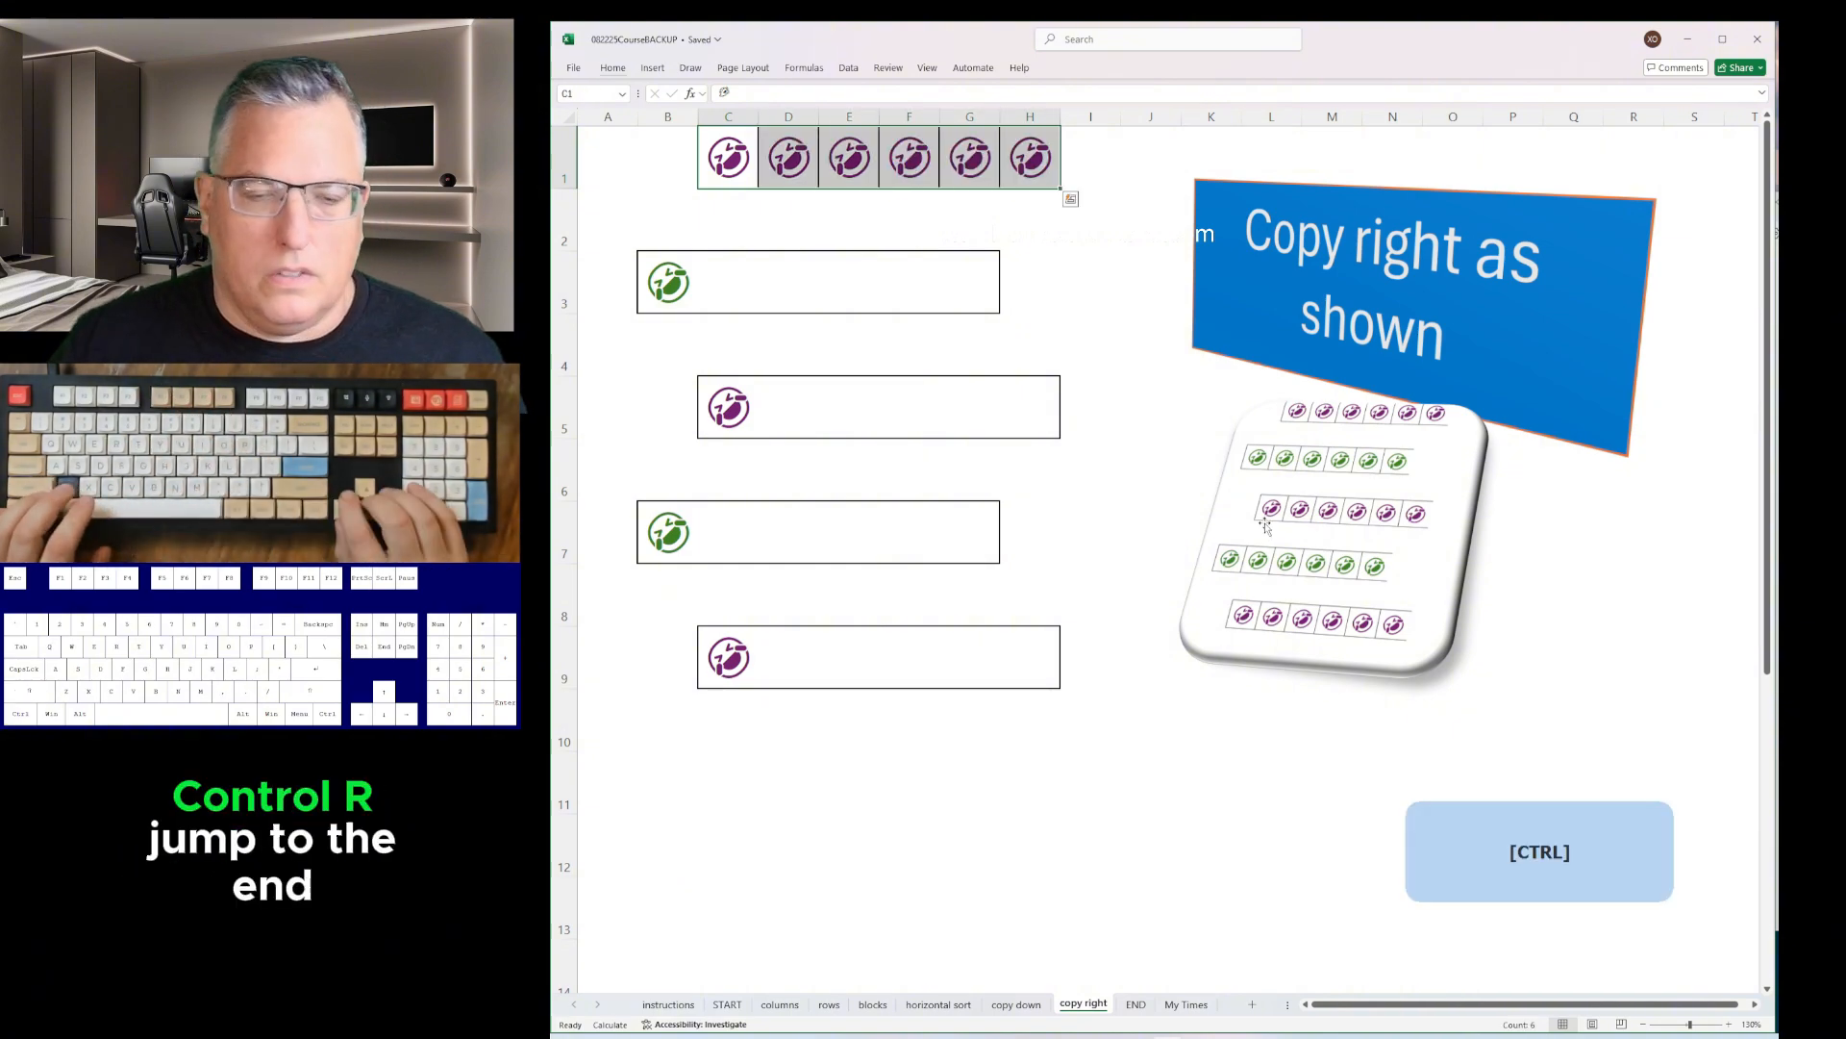
- Fill the green icon from B3 right to G3 and the purple icon from C5 right to H5
{"action": "key", "text": "Down"}
{"action": "key", "text": "Down"}
{"action": "key", "text": "ctrl+shift+Left"}
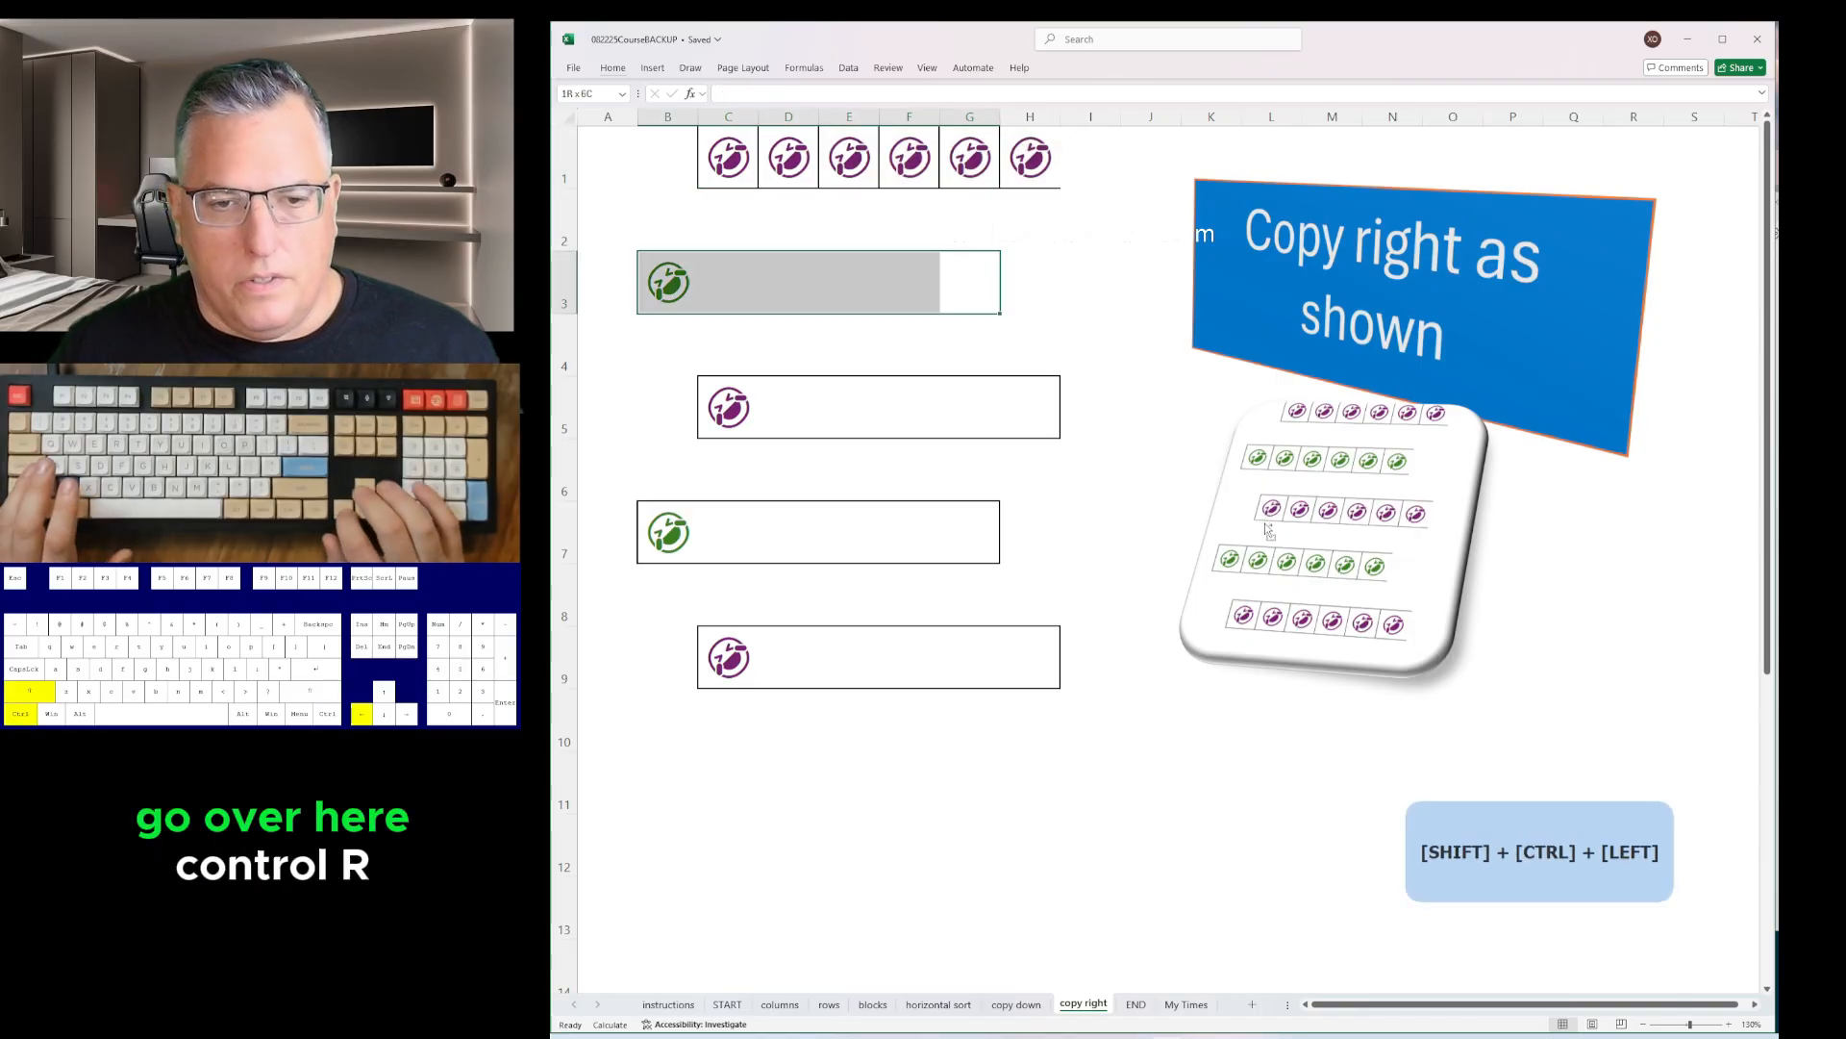
{"action": "key", "text": "ctrl+r"}
{"action": "key", "text": "Down"}
{"action": "key", "text": "Down"}
{"action": "key", "text": "Right"}
{"action": "key", "text": "ctrl+shift+Left"}
{"action": "key", "text": "ctrl+r"}
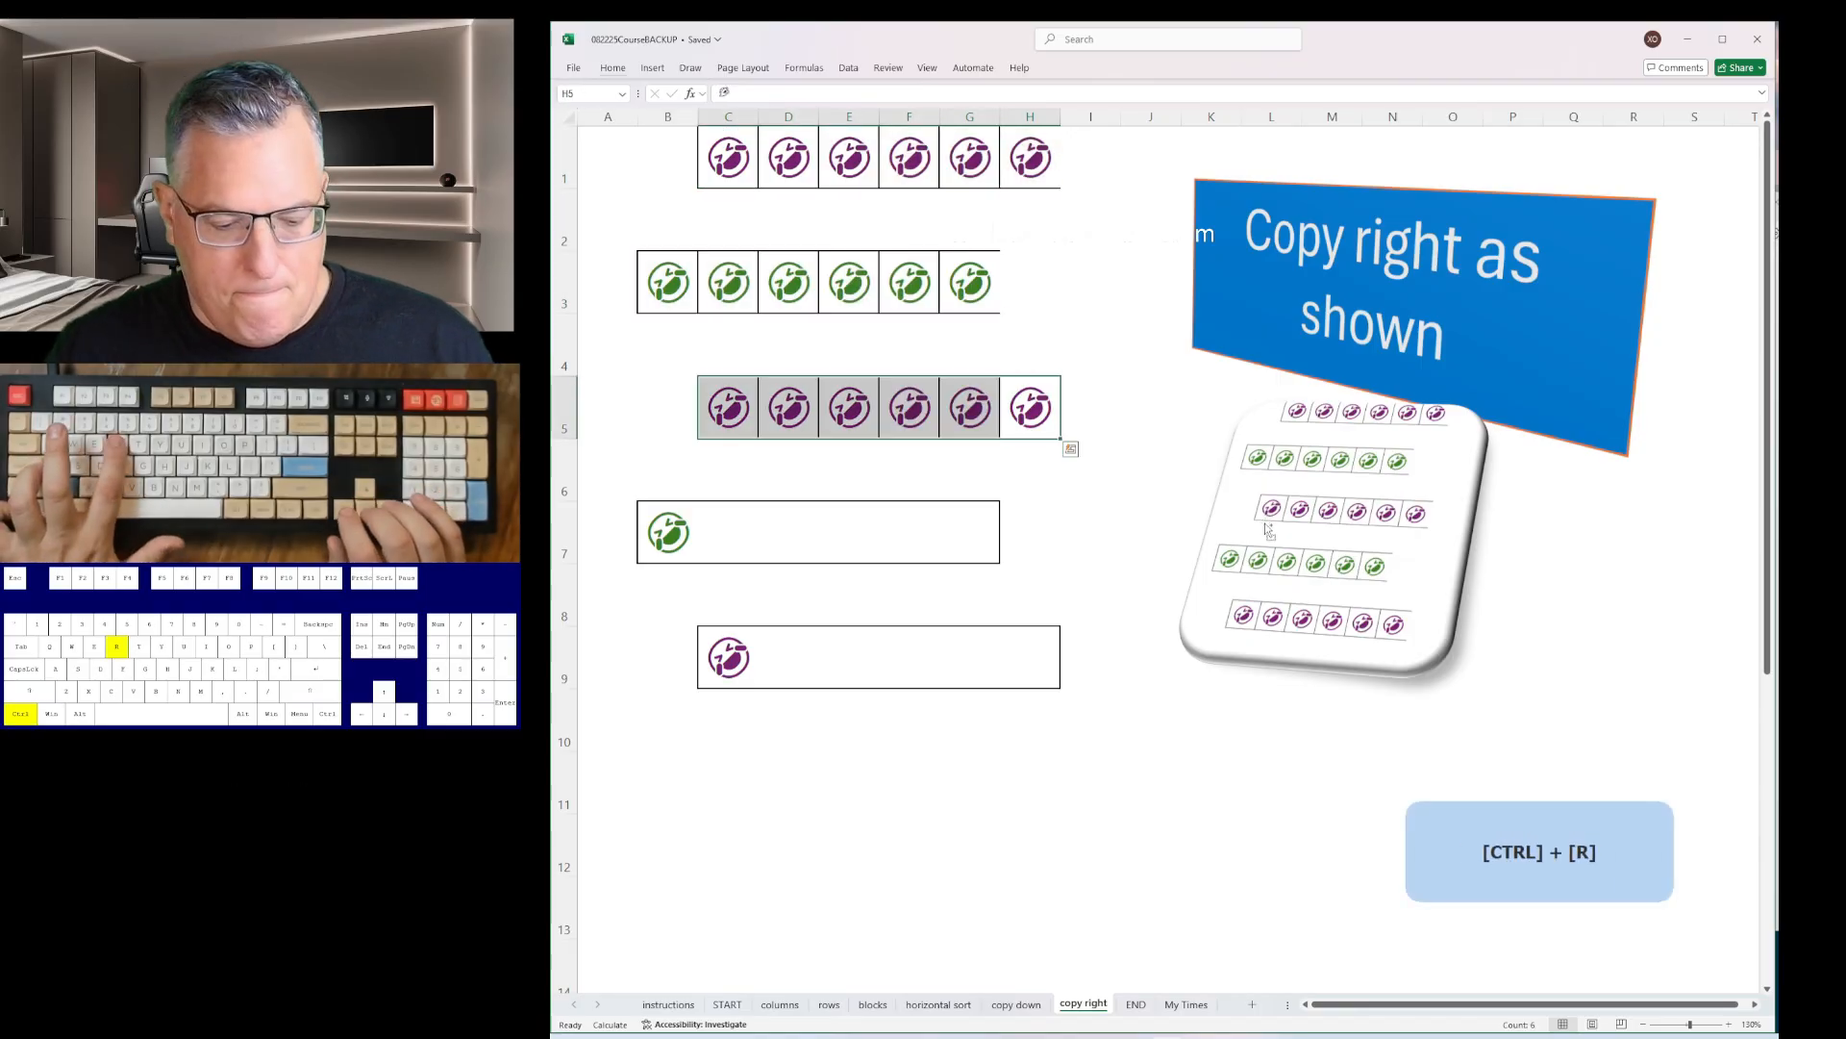
- Fill the green icon from B7 right to G7 and the purple icon from C9 right to H9
{"action": "key", "text": "Down"}
{"action": "key", "text": "Down"}
{"action": "key", "text": "Left"}
{"action": "key", "text": "ctrl+shift+Left"}
{"action": "key", "text": "ctrl+r"}
{"action": "key", "text": "Down"}
{"action": "key", "text": "Down"}
{"action": "key", "text": "Right"}
{"action": "key", "text": "ctrl+shift+Left"}
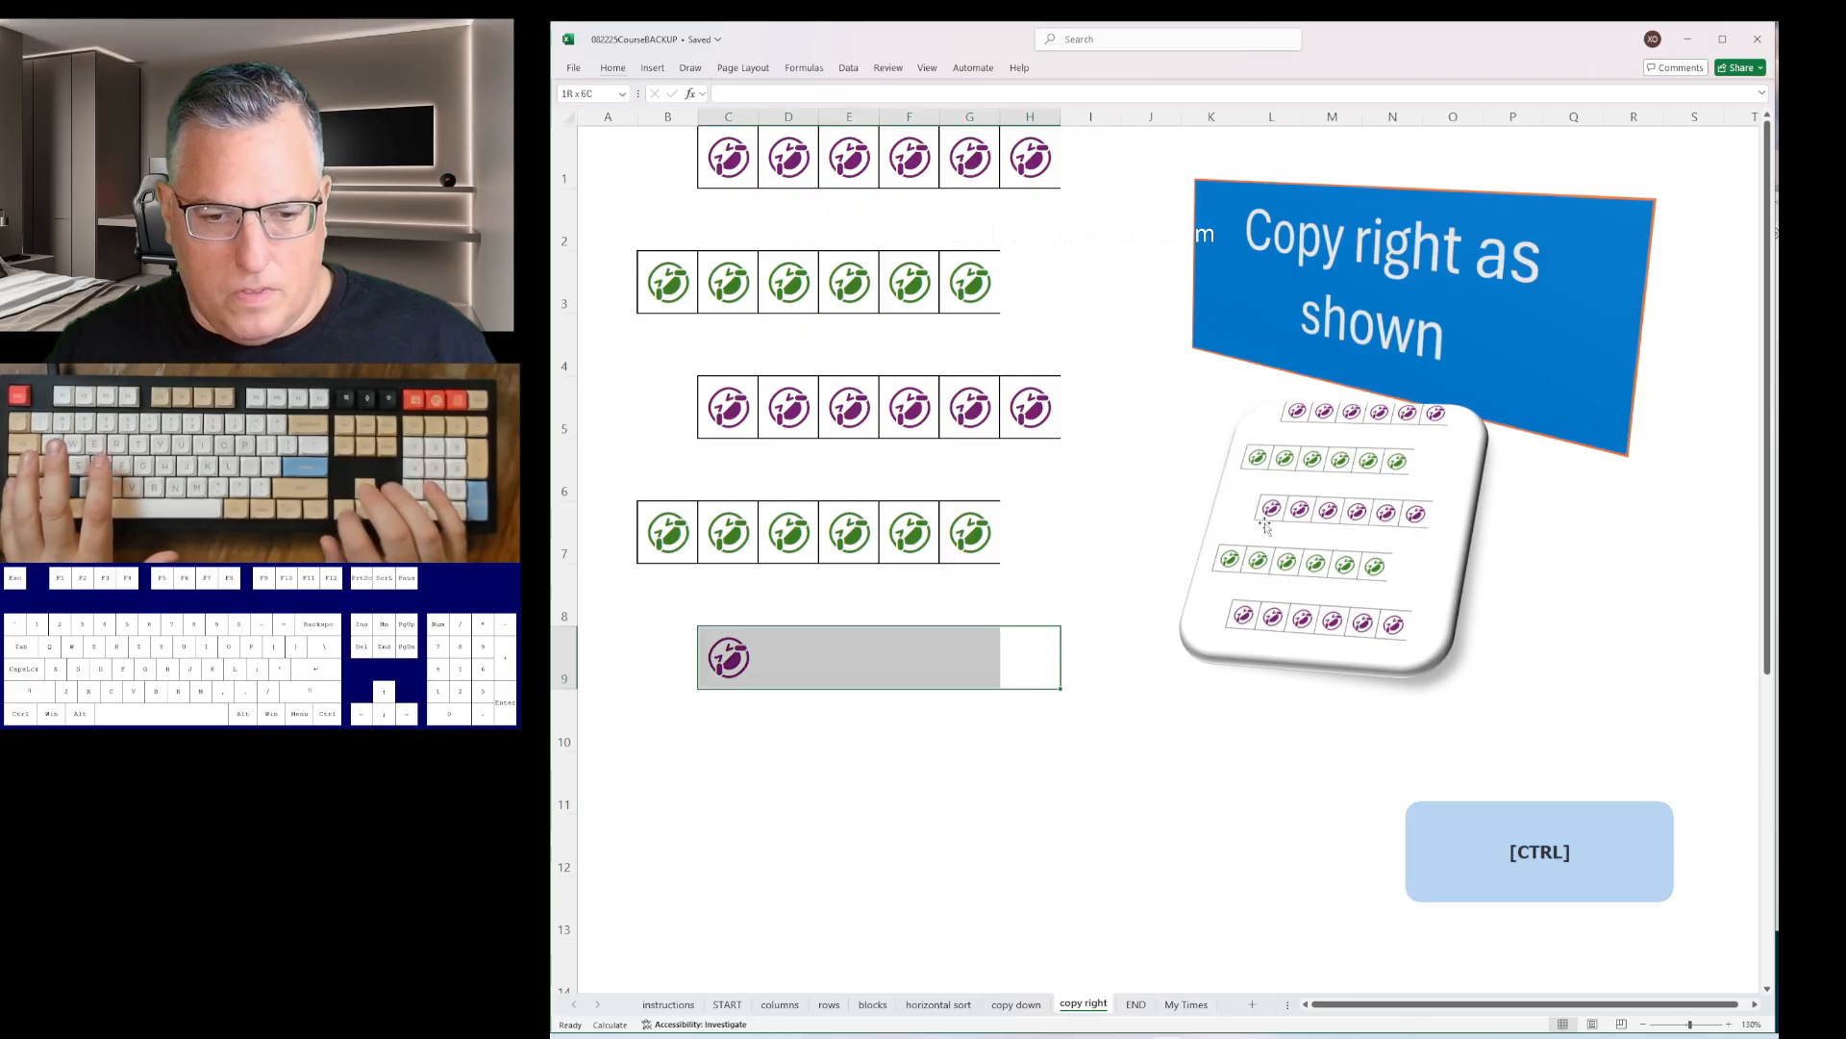
{"action": "key", "text": "ctrl+r"}
- Advance to the END sheet and enter X in the red box to stop the timer
{"action": "key", "text": "ctrl+Page_Down"}
{"action": "type", "text": "X"}
{"action": "key", "text": "Return"}
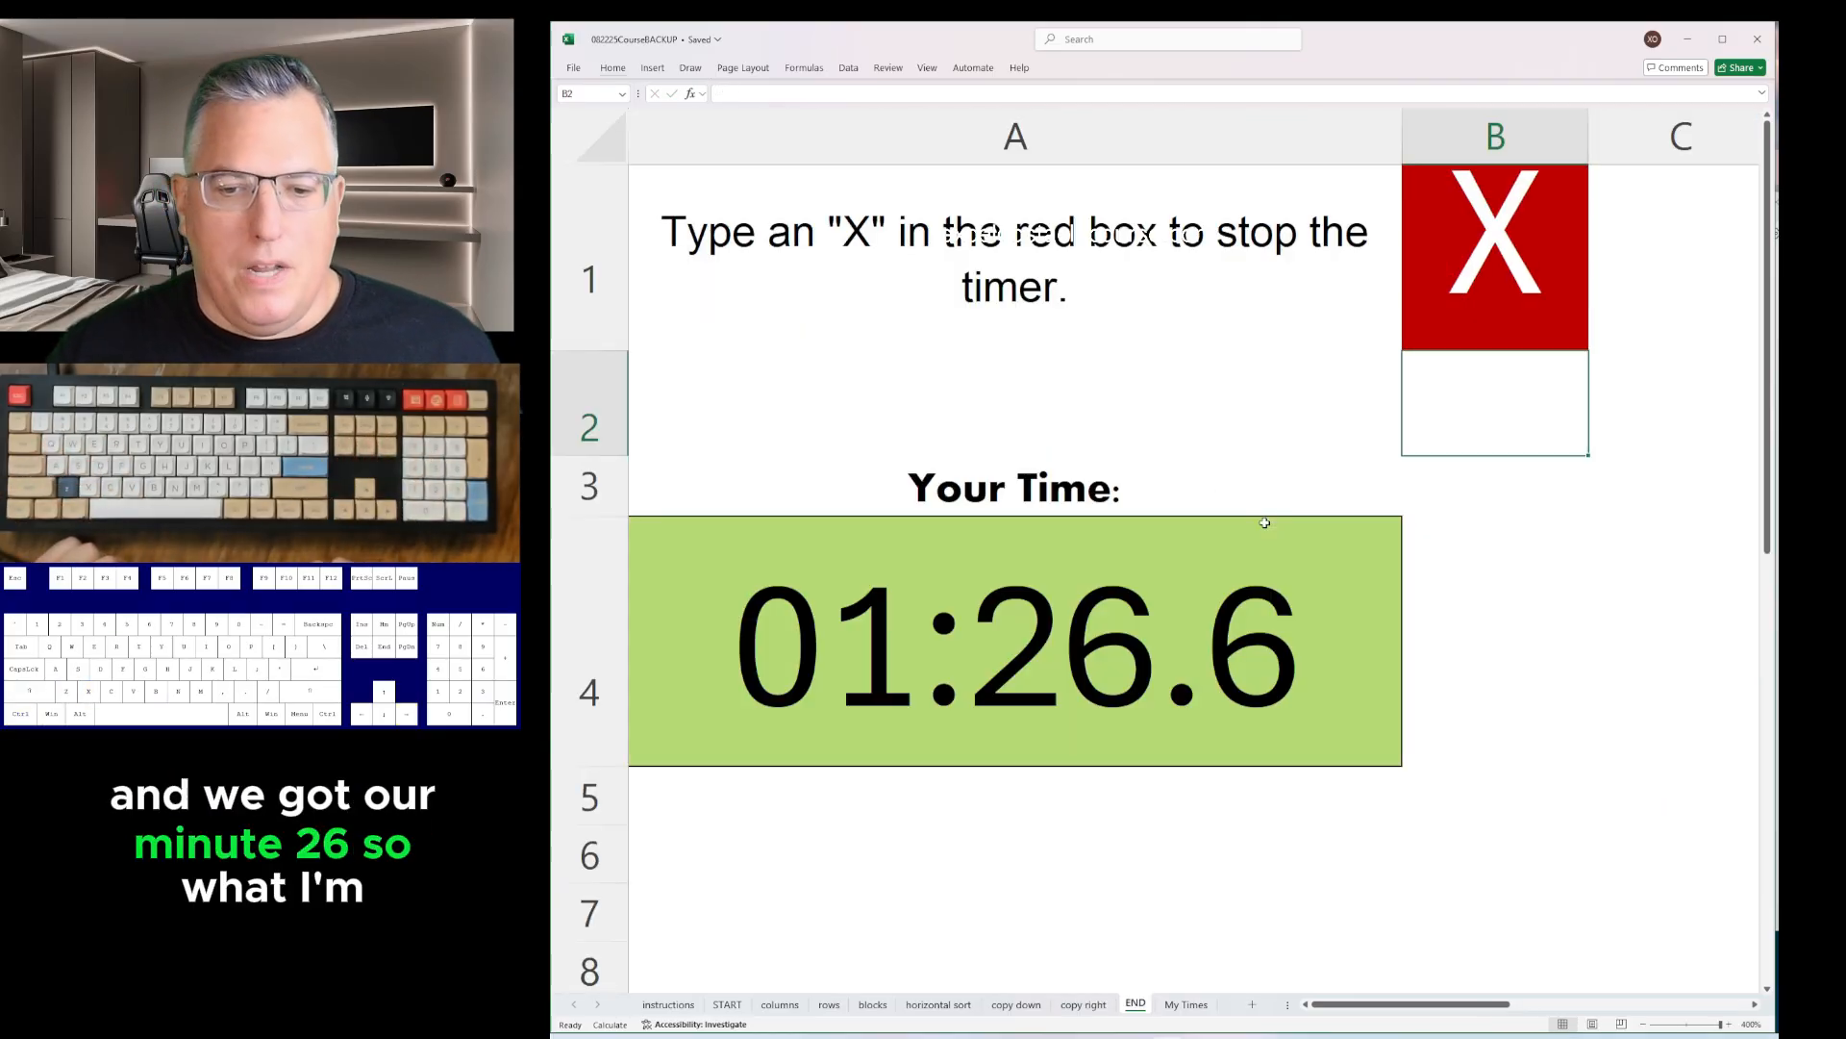
- Copy the finish time in A4 and paste it into the blank note in Notepad
{"action": "key", "text": "Tab"}
{"action": "key", "text": "Right"}
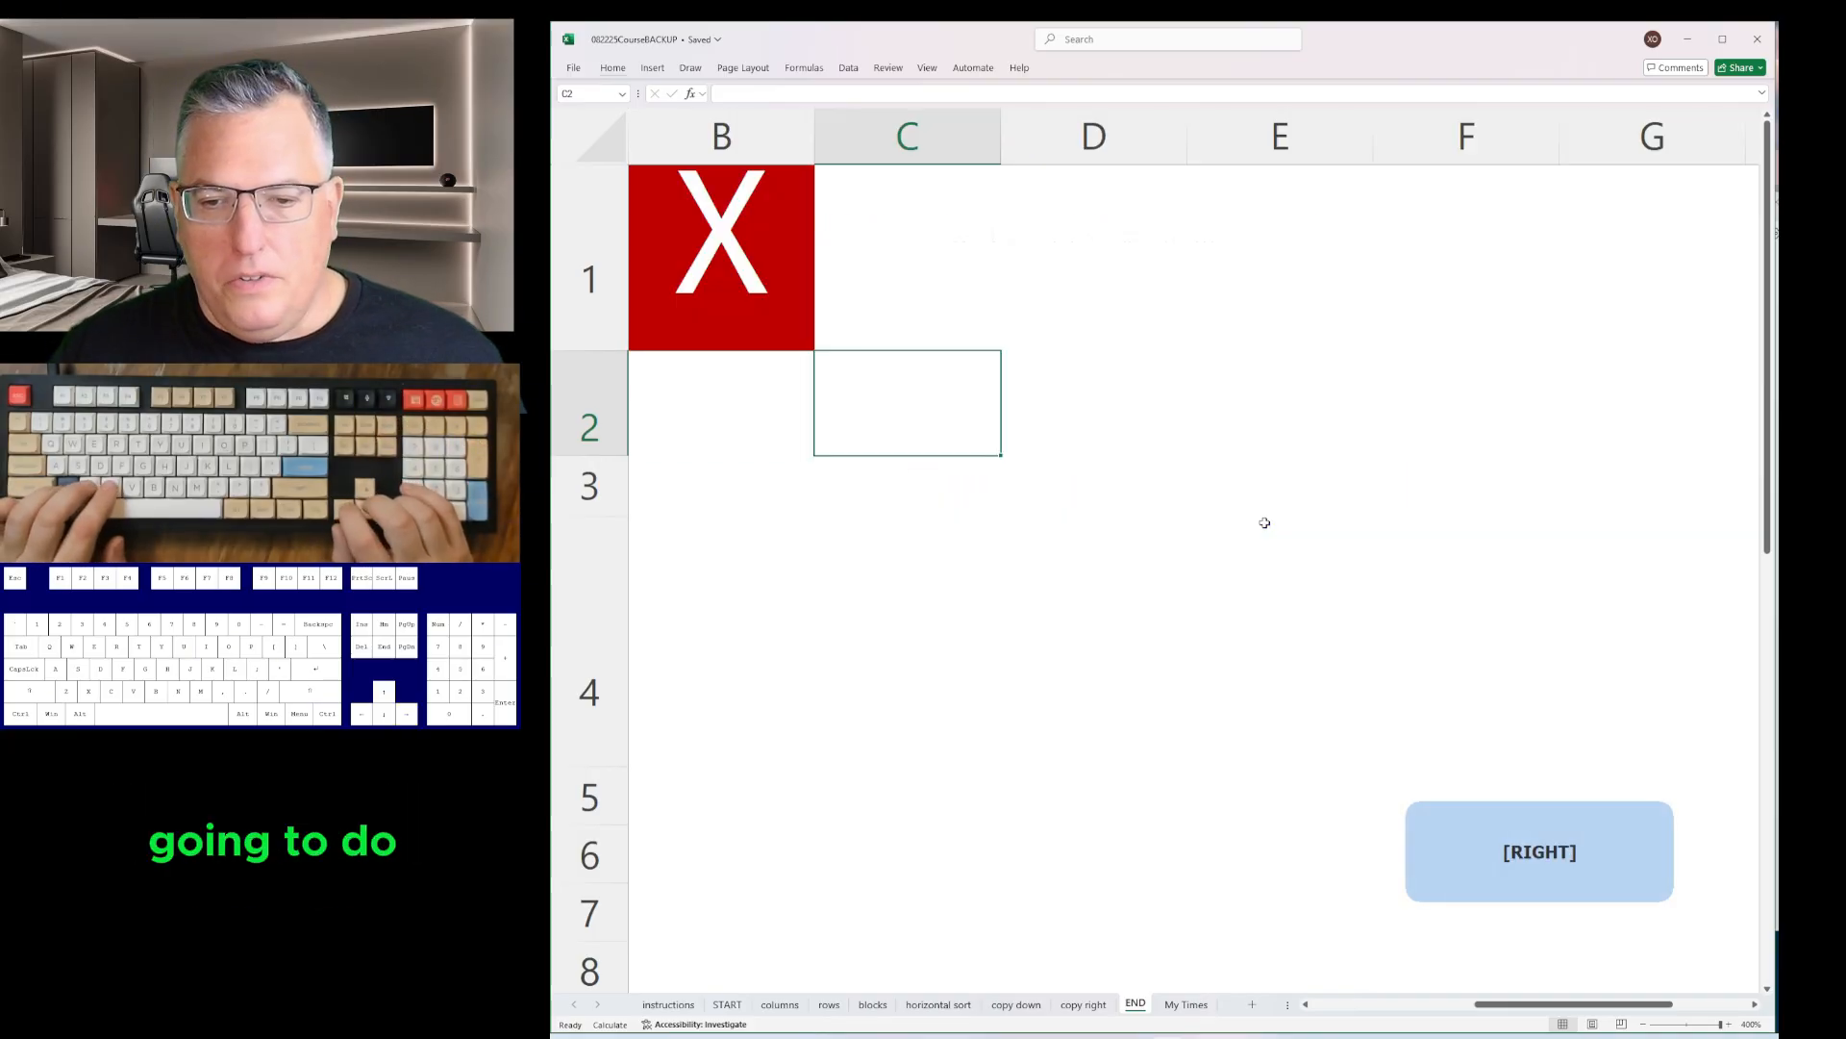
{"action": "key", "text": "Left"}
{"action": "key", "text": "ctrl+Left"}
{"action": "key", "text": "Down"}
{"action": "key", "text": "Down"}
{"action": "key", "text": "ctrl+c"}
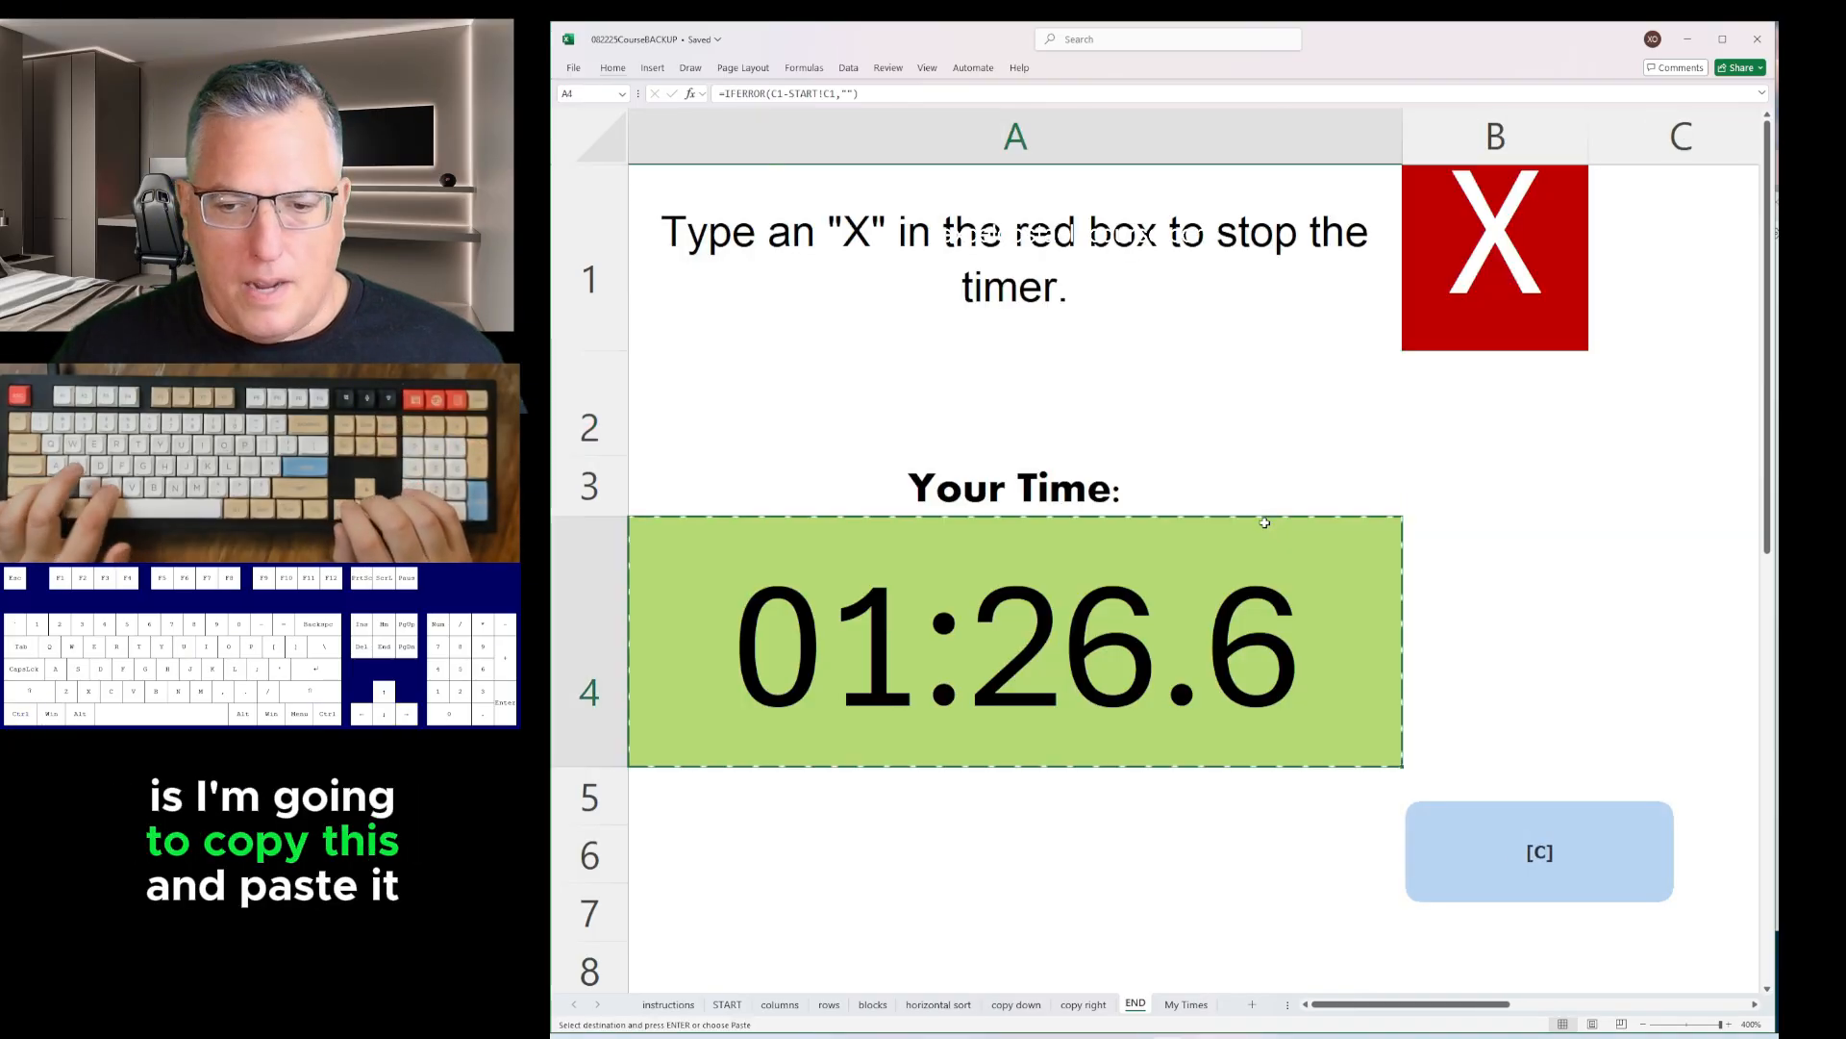
{"action": "key", "text": "alt+Tab"}
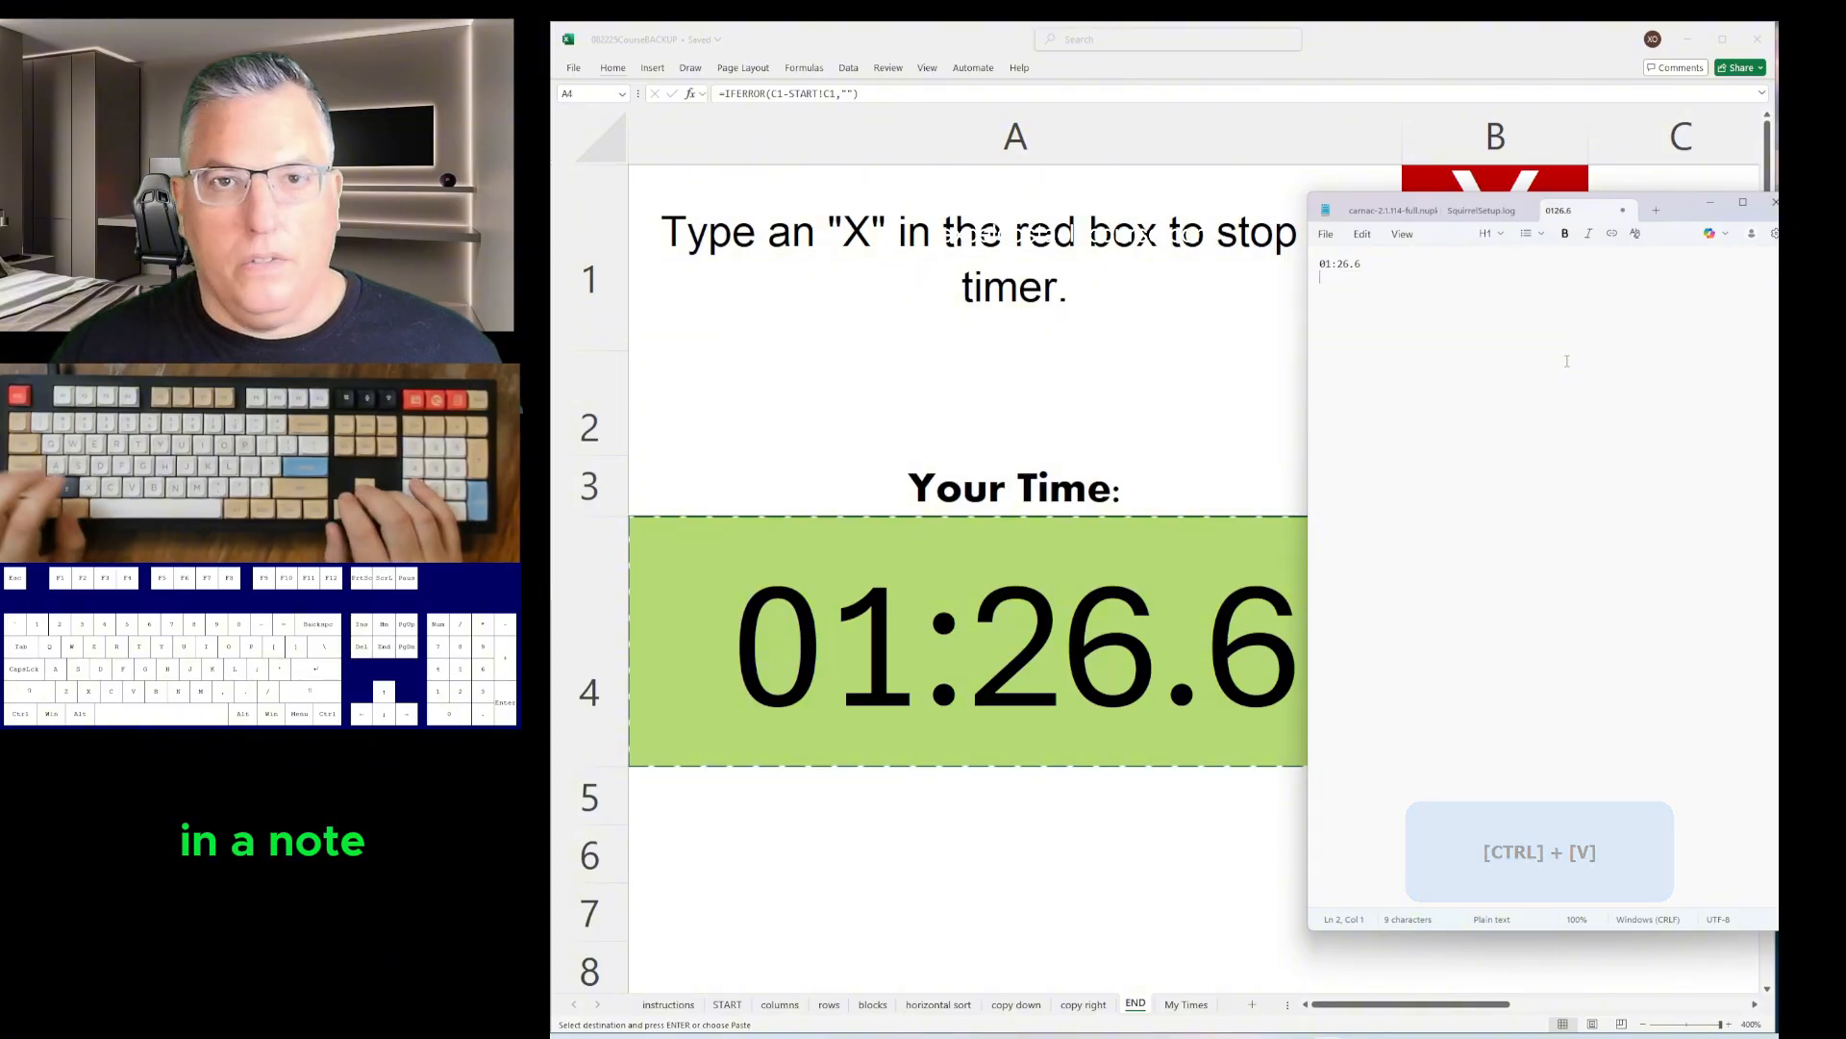
- Return to the Excel workbook and undo every edit of the run, back to the X in the START sheet's green box
{"action": "key", "text": "alt+Tab"}
{"action": "key", "text": "ctrl+z"}
{"action": "key", "text": "ctrl+z"}
{"action": "key", "text": "ctrl+z"}
{"action": "key", "text": "ctrl+z"}
{"action": "key", "text": "ctrl+z"}
{"action": "key", "text": "ctrl+z"}
{"action": "key", "text": "ctrl+z"}
{"action": "key", "text": "ctrl+z"}
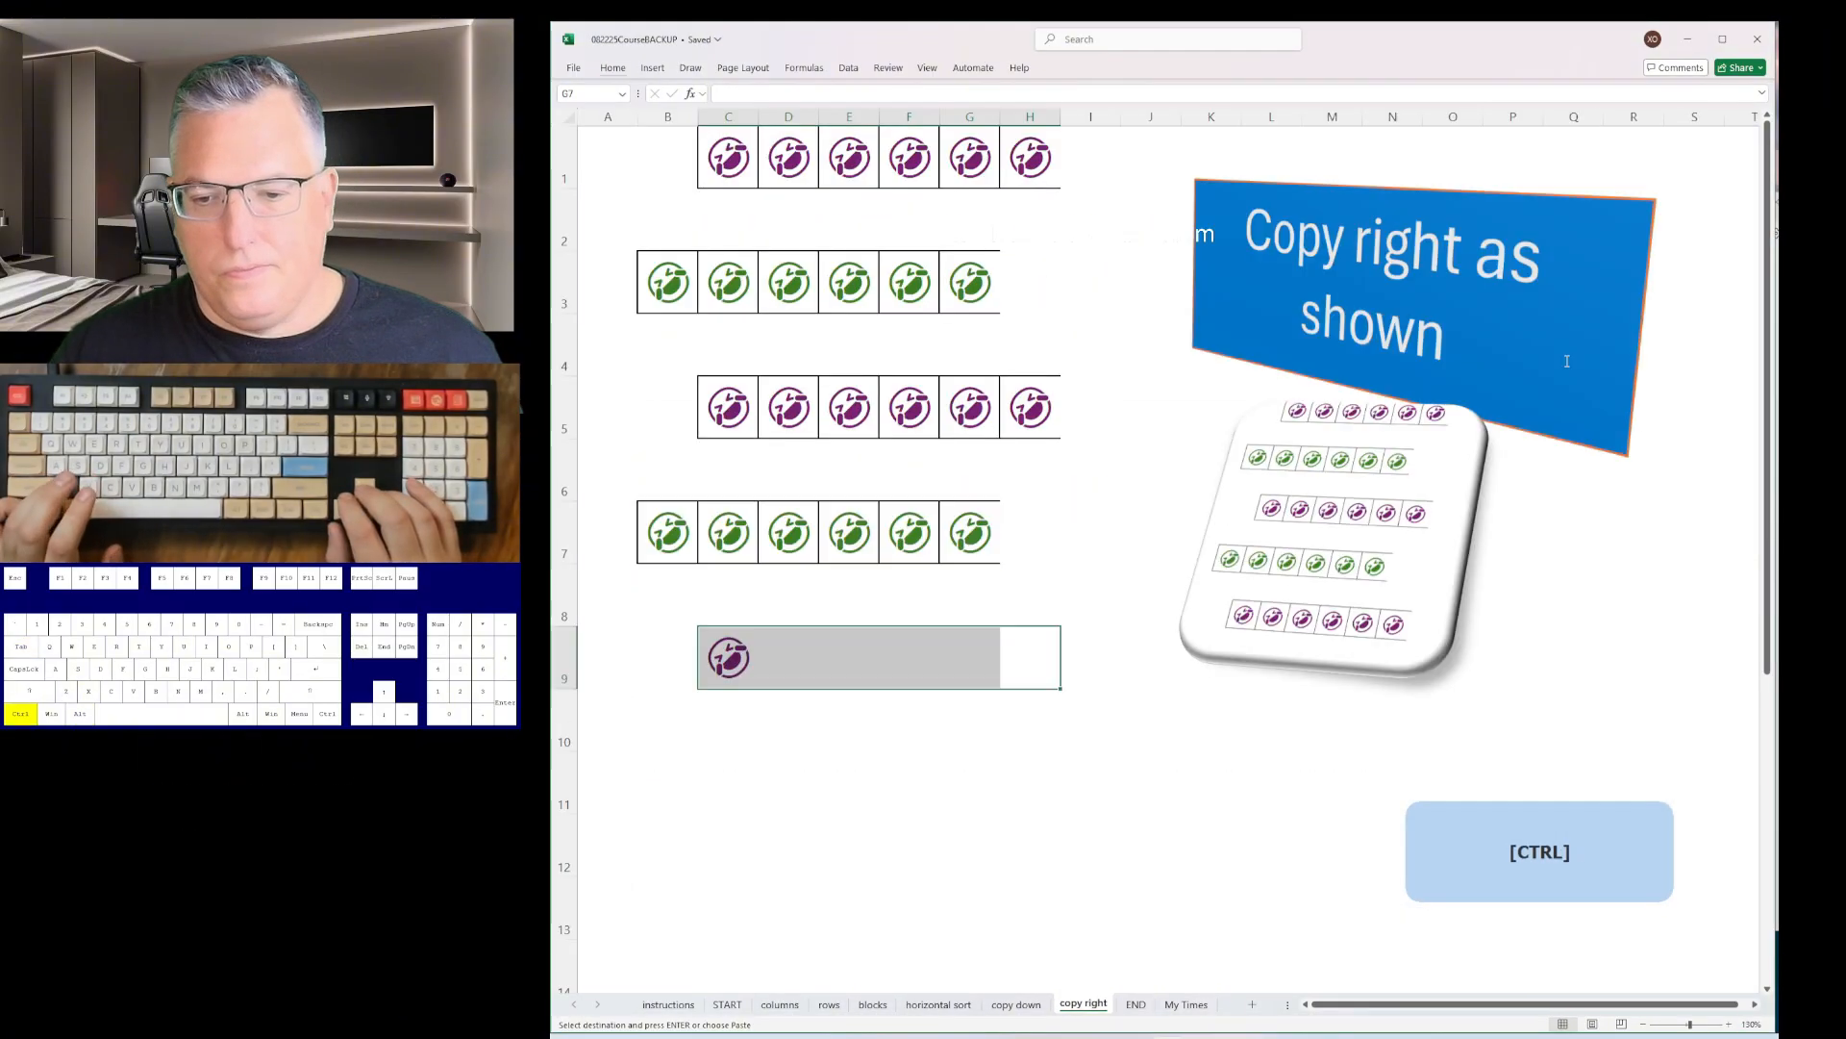
{"action": "key", "text": "ctrl+z"}
{"action": "key", "text": "ctrl+z"}
{"action": "key", "text": "ctrl+z"}
{"action": "key", "text": "ctrl+z"}
{"action": "key", "text": "ctrl+z"}
{"action": "key", "text": "ctrl+z"}
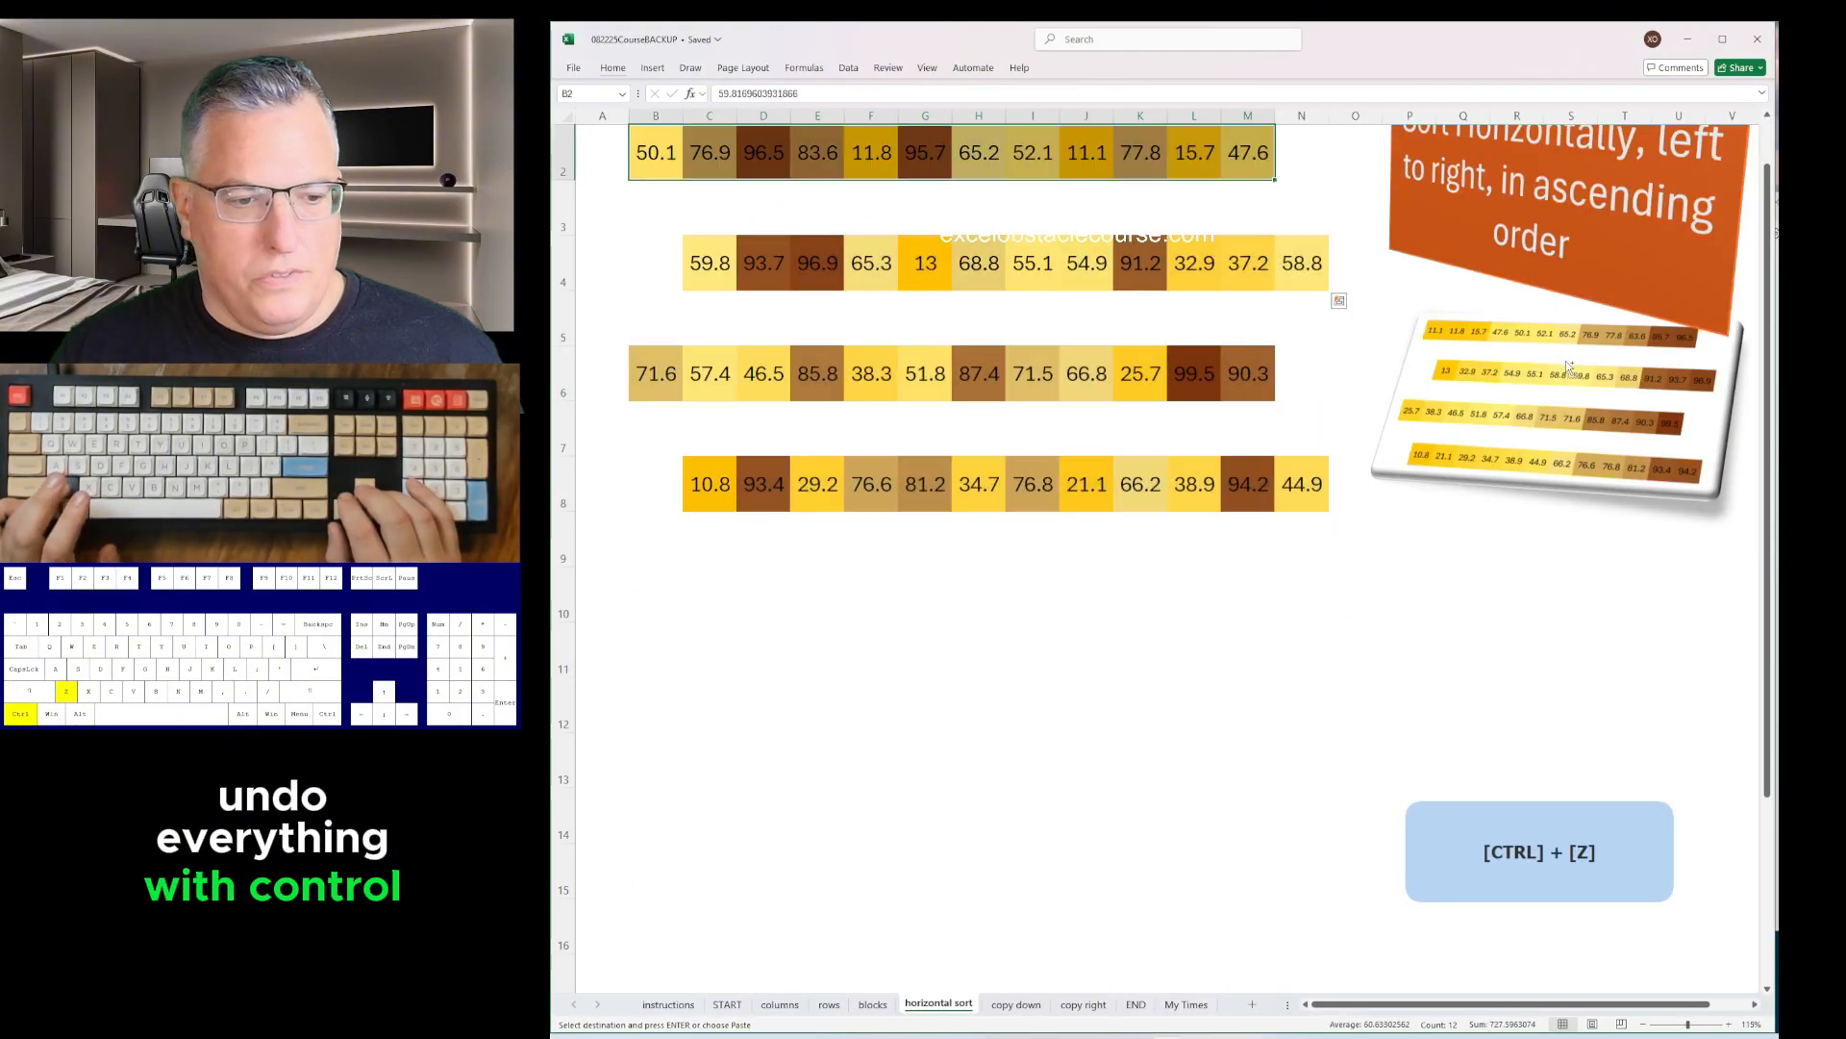
{"action": "key", "text": "ctrl+z"}
{"action": "key", "text": "ctrl+z"}
{"action": "key", "text": "ctrl+z"}
{"action": "key", "text": "ctrl+z"}
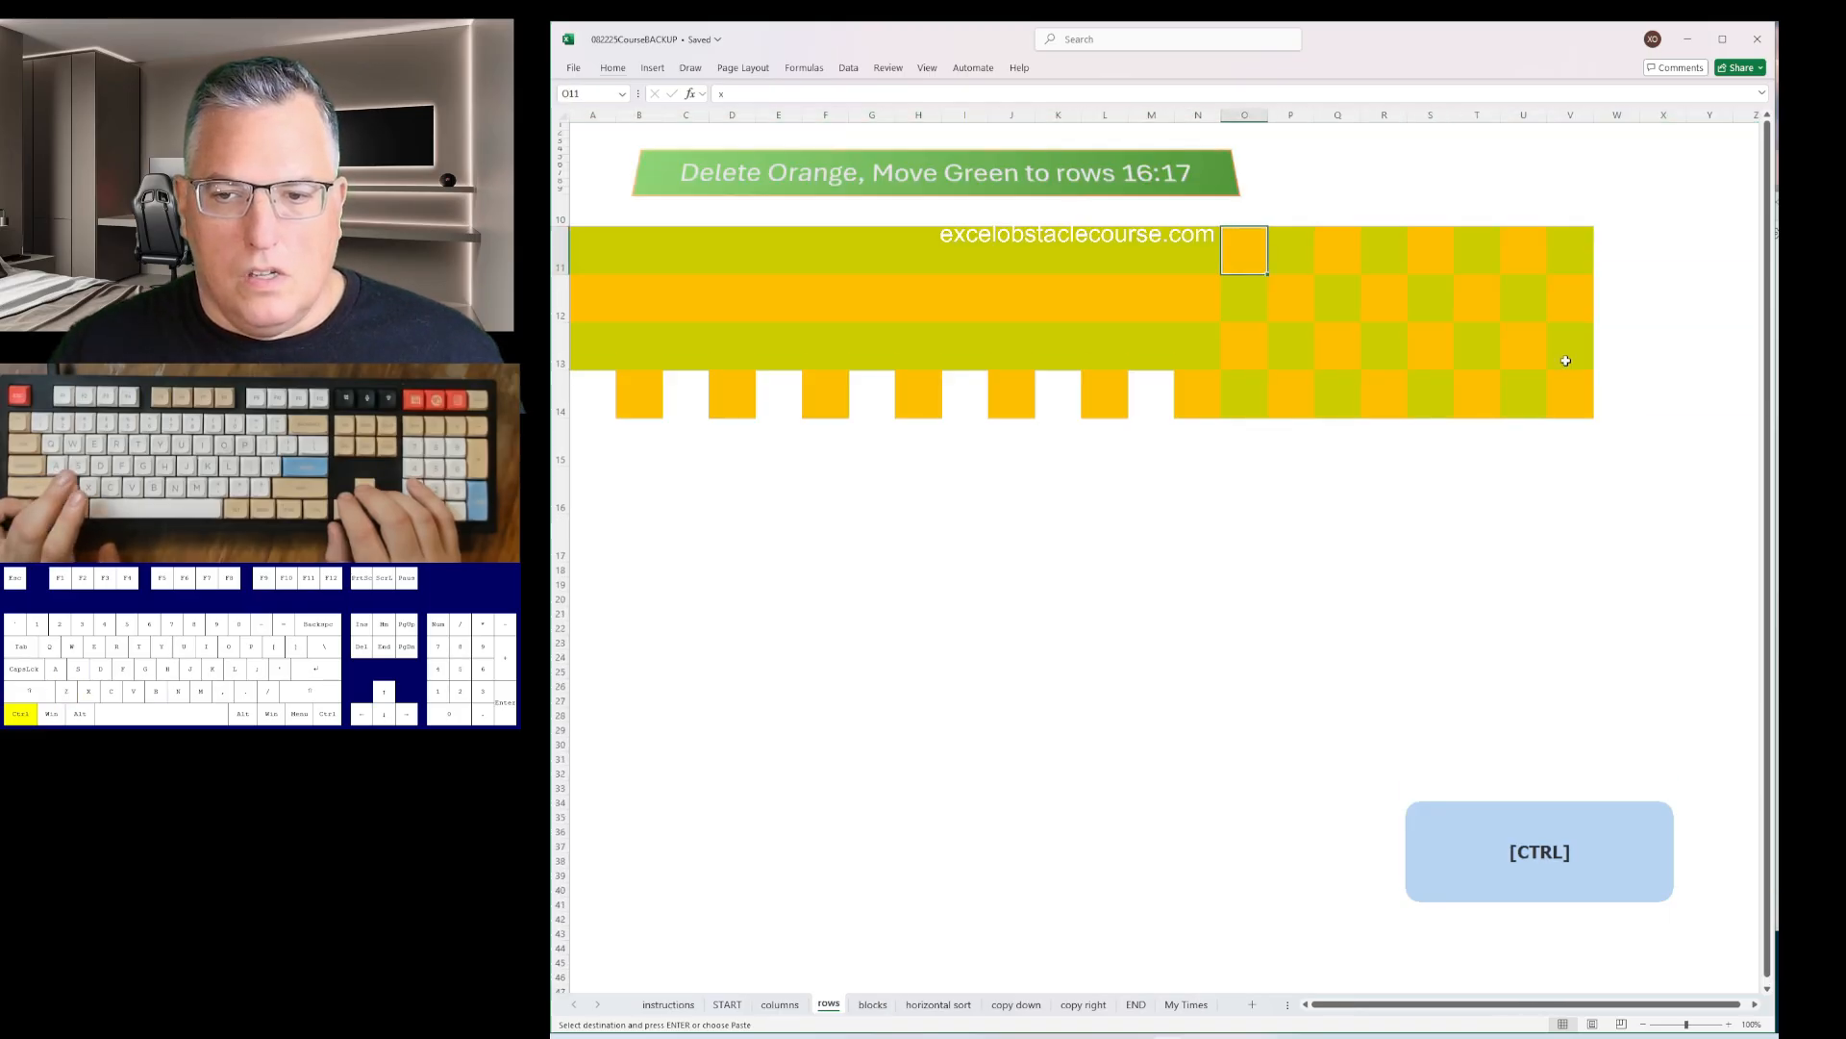
{"action": "key", "text": "ctrl+z"}
{"action": "key", "text": "ctrl+z"}
{"action": "key", "text": "ctrl+z"}
{"action": "key", "text": "ctrl+z"}
{"action": "key", "text": "ctrl+z"}
{"action": "key", "text": "ctrl+z"}
{"action": "key", "text": "ctrl+z"}
{"action": "key", "text": "ctrl+z"}
{"action": "key", "text": "ctrl+z"}
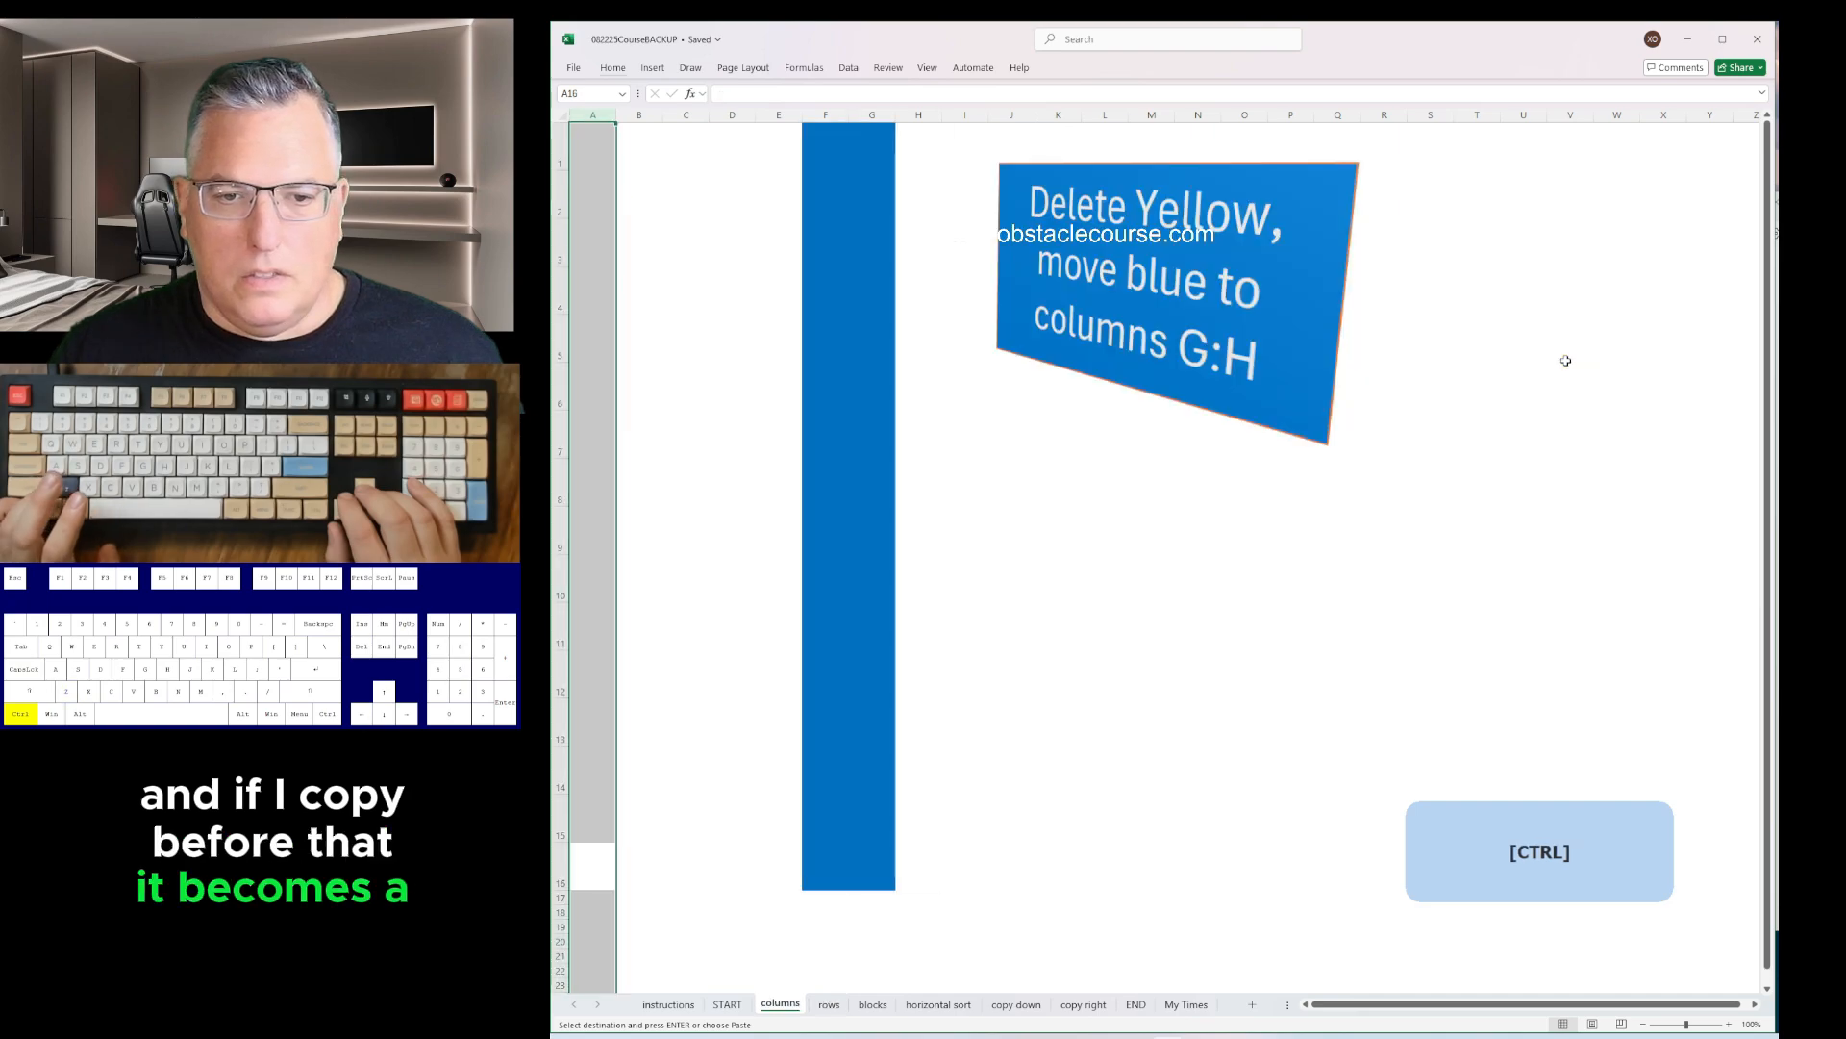
{"action": "key", "text": "ctrl+z"}
{"action": "key", "text": "ctrl+z"}
{"action": "key", "text": "ctrl+z"}
{"action": "key", "text": "ctrl+z"}
{"action": "key", "text": "ctrl+z"}
{"action": "key", "text": "ctrl+z"}
{"action": "key", "text": "ctrl+z"}
{"action": "key", "text": "ctrl+z"}
{"action": "key", "text": "ctrl+z"}
{"action": "key", "text": "ctrl+z"}
{"action": "key", "text": "ctrl+z"}
{"action": "key", "text": "ctrl+z"}
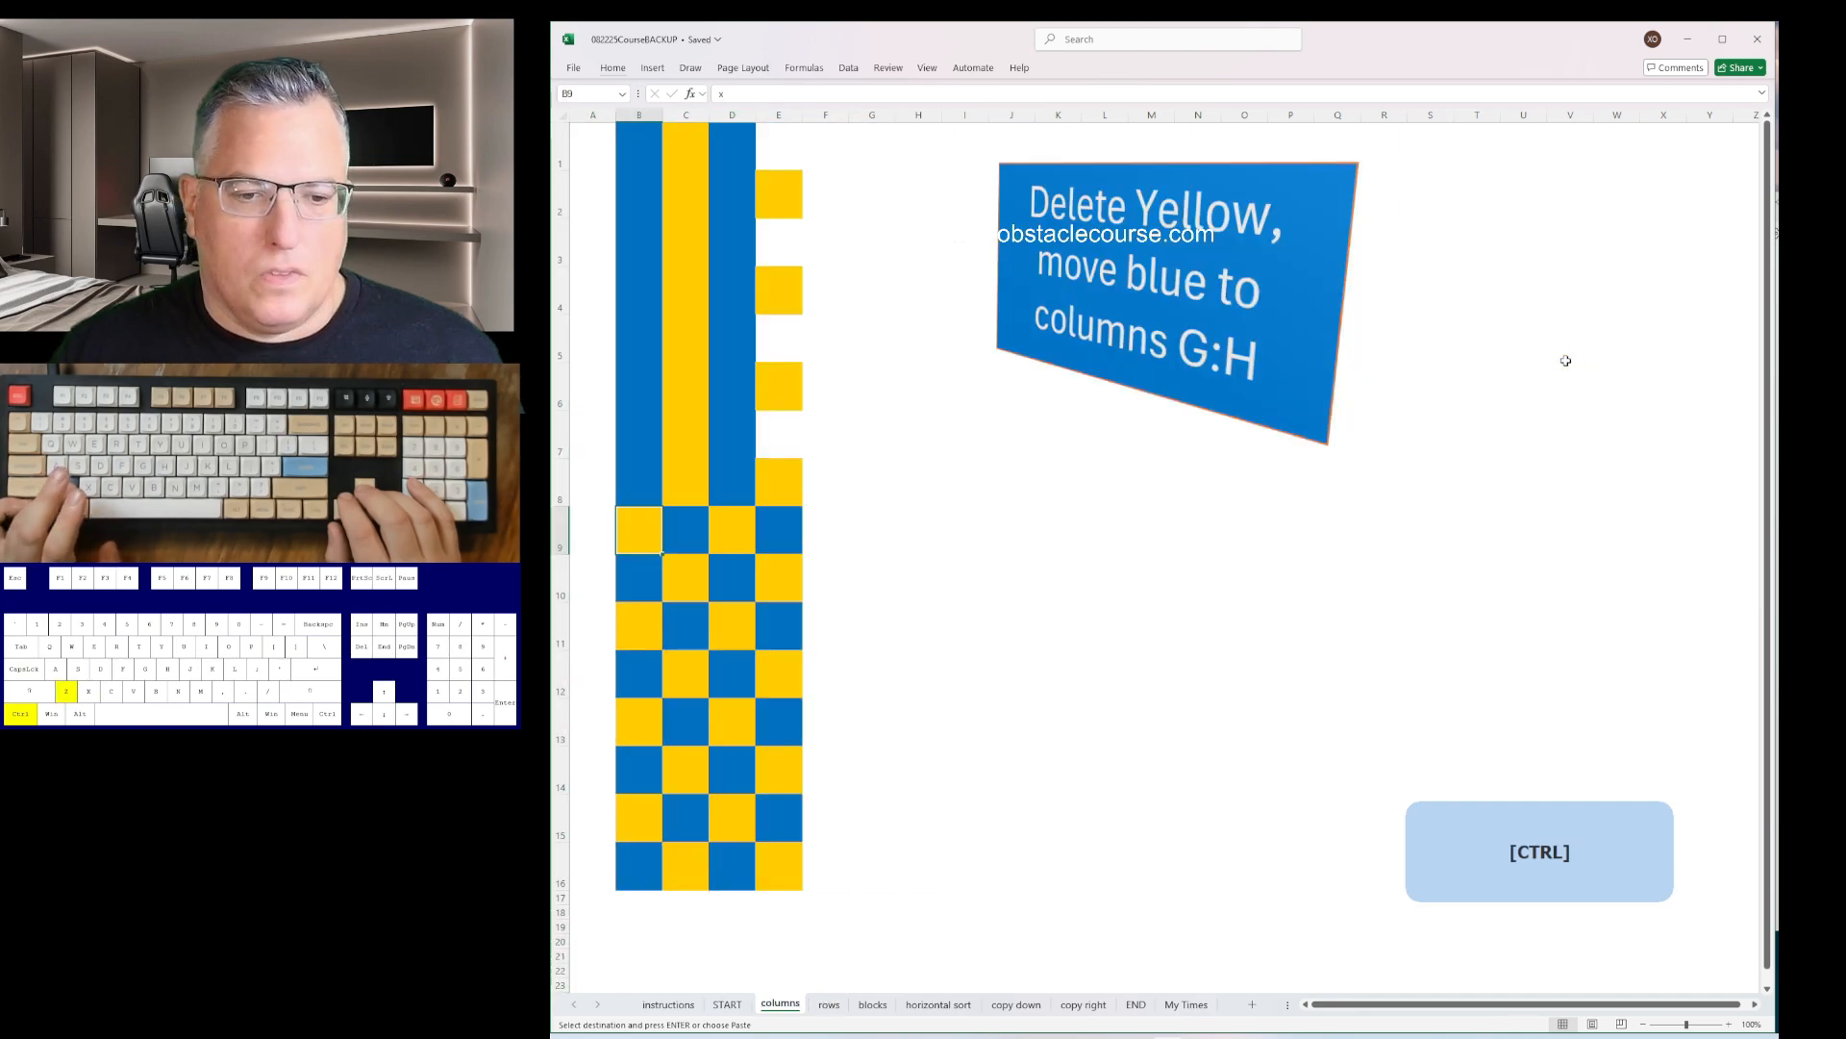
{"action": "key", "text": "ctrl+z"}
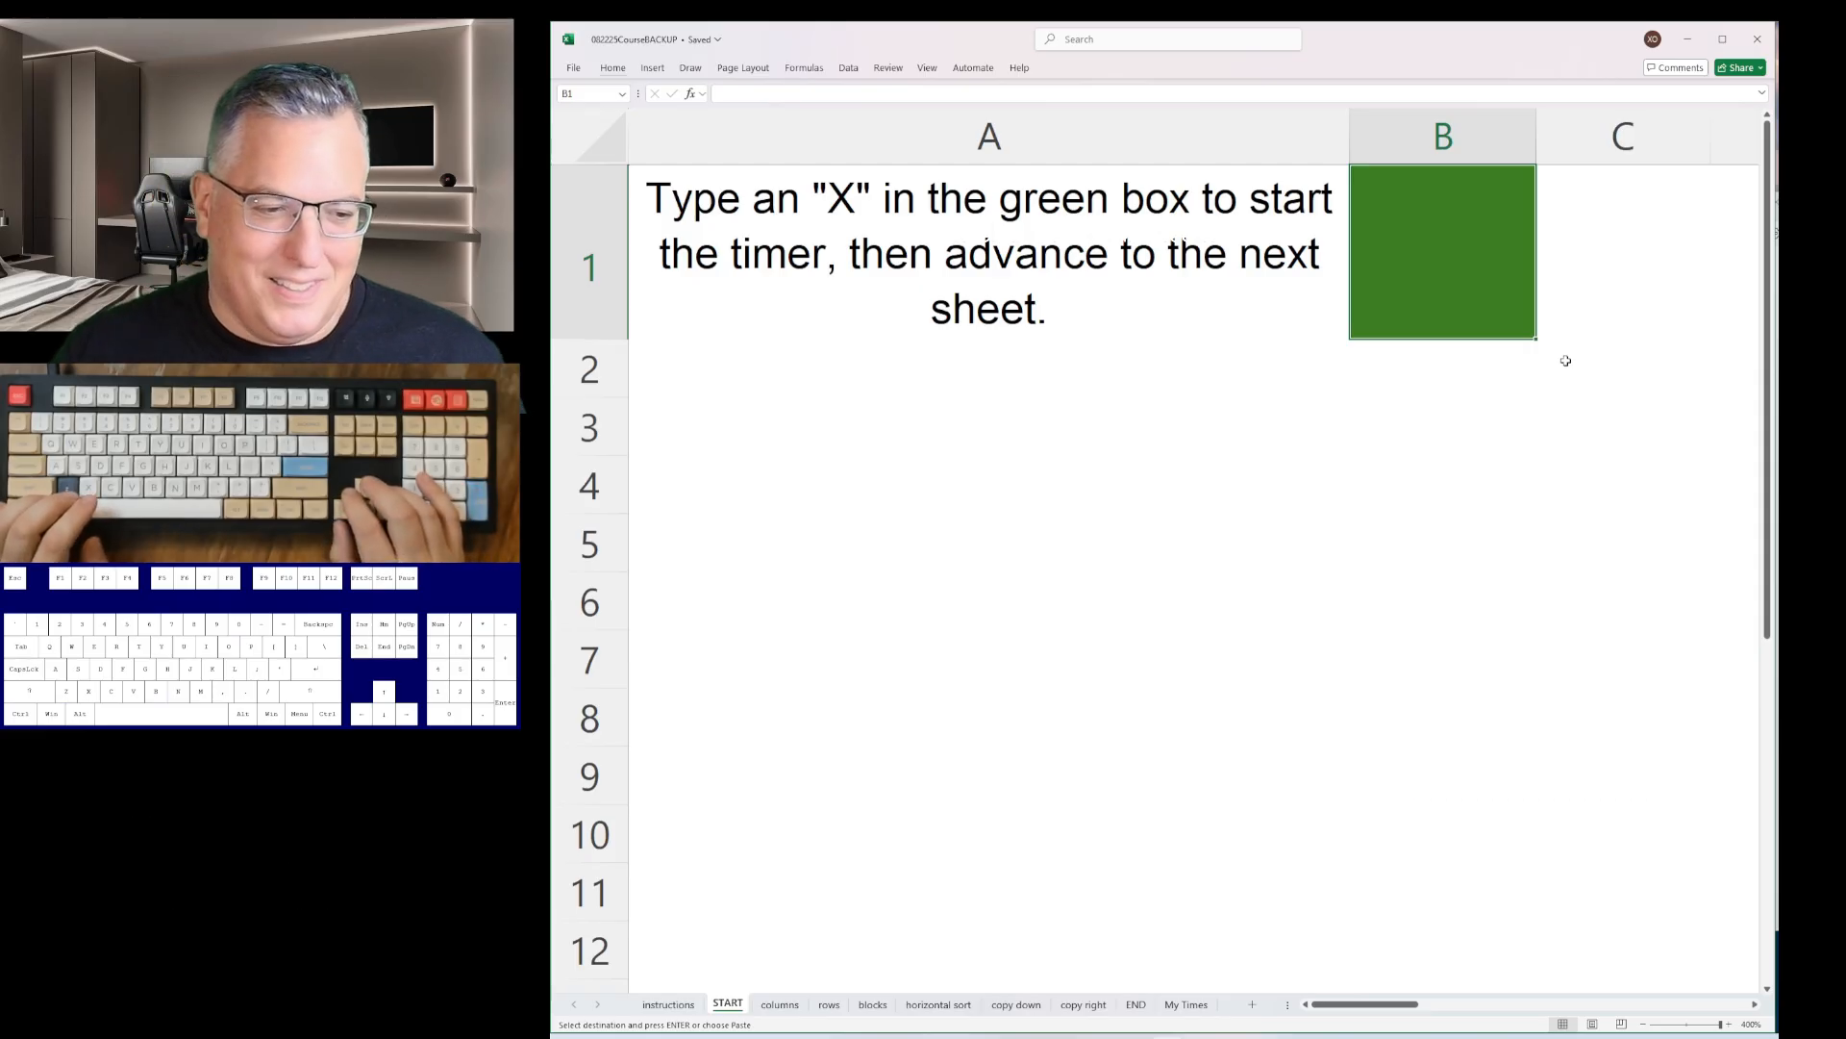
- Look through all the sheets from START to END and back to check that the course is reset
{"action": "key", "text": "ctrl+Page_Down"}
{"action": "key", "text": "ctrl+Page_Down"}
{"action": "key", "text": "ctrl+Page_Down"}
{"action": "key", "text": "ctrl+Page_Down"}
{"action": "key", "text": "ctrl+Page_Down"}
{"action": "key", "text": "ctrl+Page_Down"}
{"action": "key", "text": "ctrl+Page_Down"}
{"action": "key", "text": "ctrl+Page_Down"}
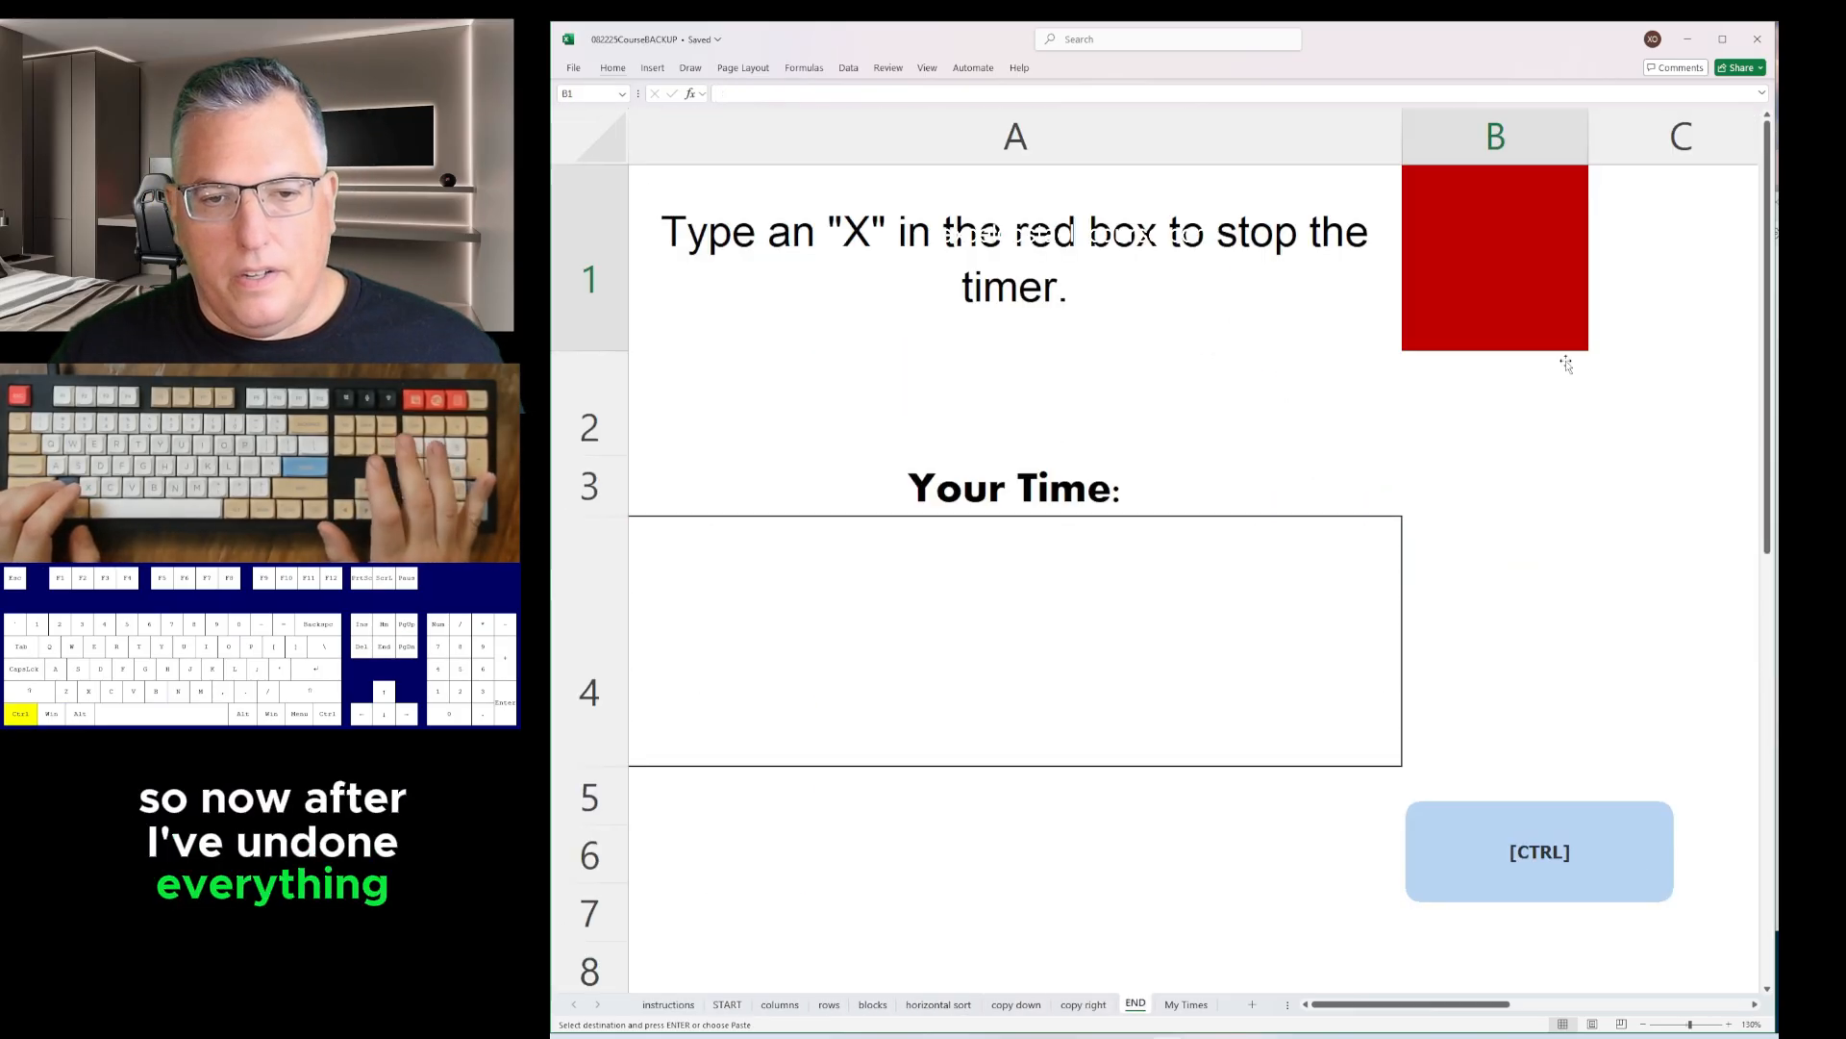
{"action": "key", "text": "ctrl+Page_Up"}
{"action": "key", "text": "ctrl+Page_Up"}
{"action": "key", "text": "ctrl+Page_Up"}
{"action": "key", "text": "ctrl+Page_Up"}
{"action": "key", "text": "ctrl+Page_Up"}
{"action": "key", "text": "ctrl+Page_Up"}
{"action": "key", "text": "ctrl+Page_Up"}
{"action": "key", "text": "ctrl+Page_Up"}
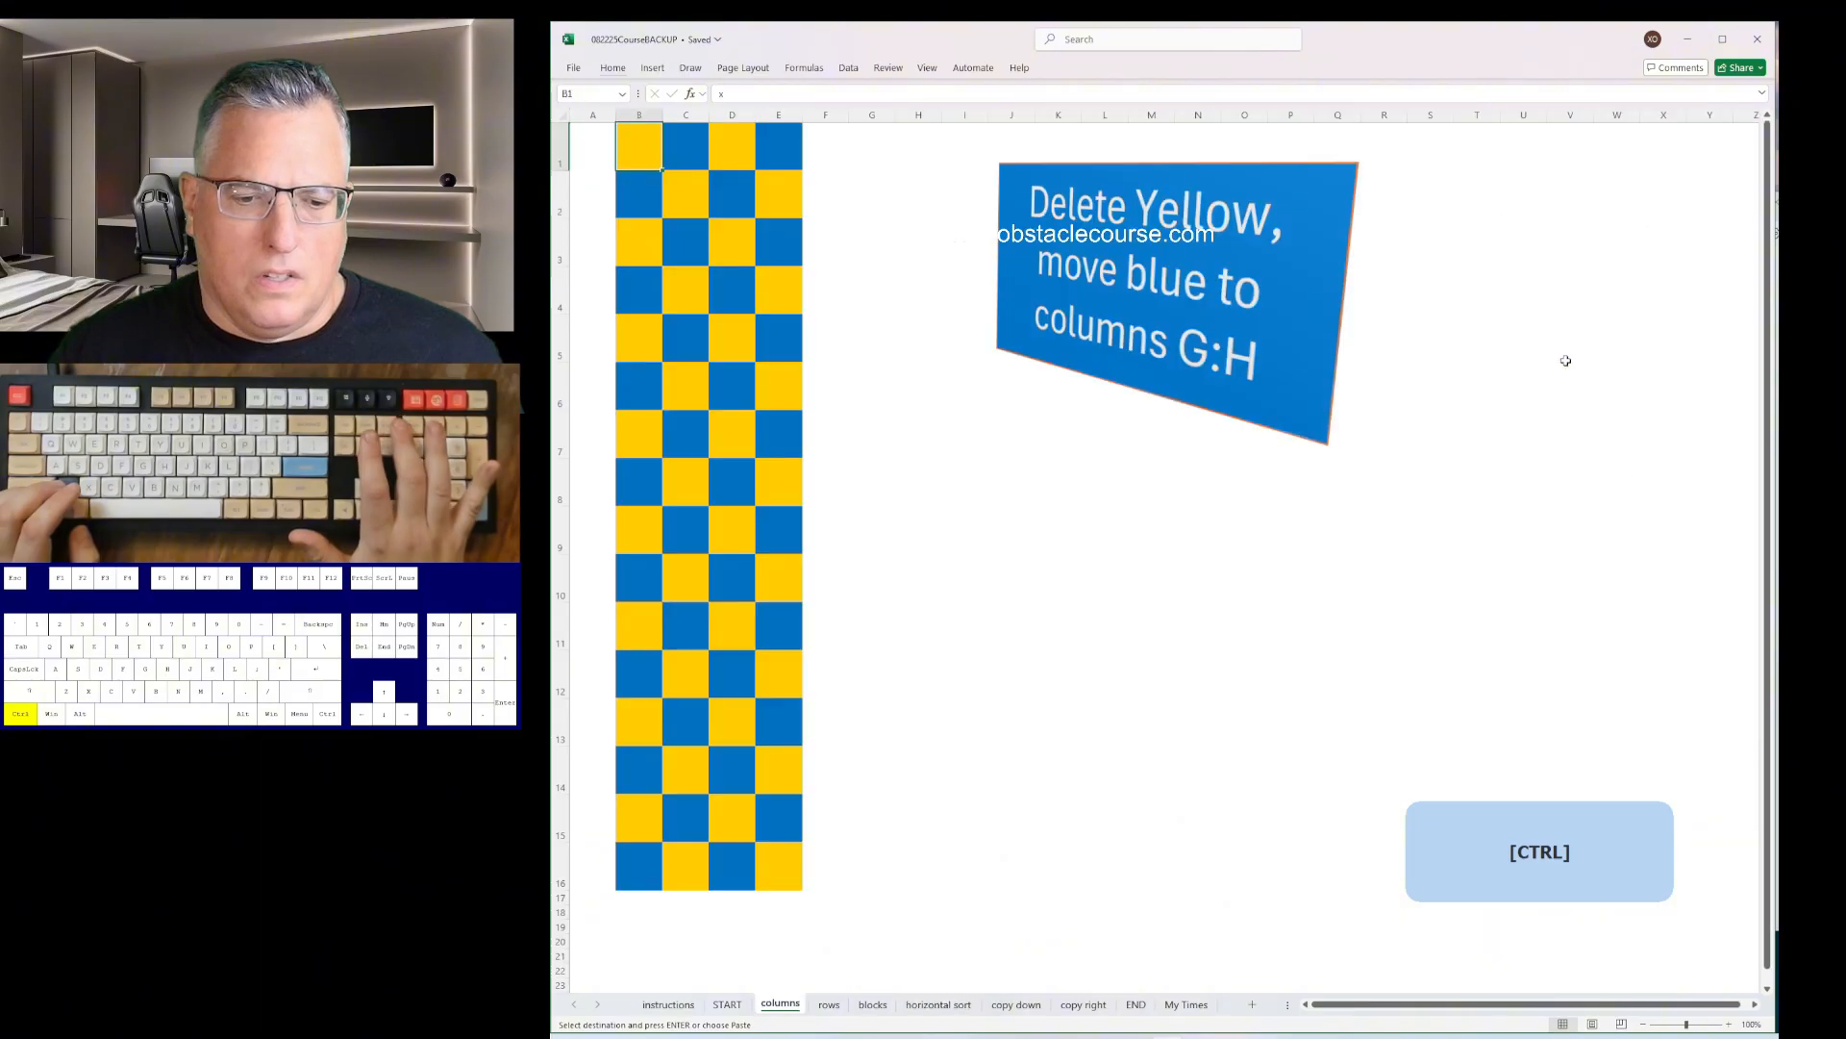
{"action": "key", "text": "ctrl+Page_Up"}
- Go through the course sheets again, placing the cursor on B2 in horizontal sort and on C1 in copy right
{"action": "key", "text": "ctrl+Page_Down"}
{"action": "key", "text": "ctrl+Page_Down"}
{"action": "key", "text": "ctrl+Page_Down"}
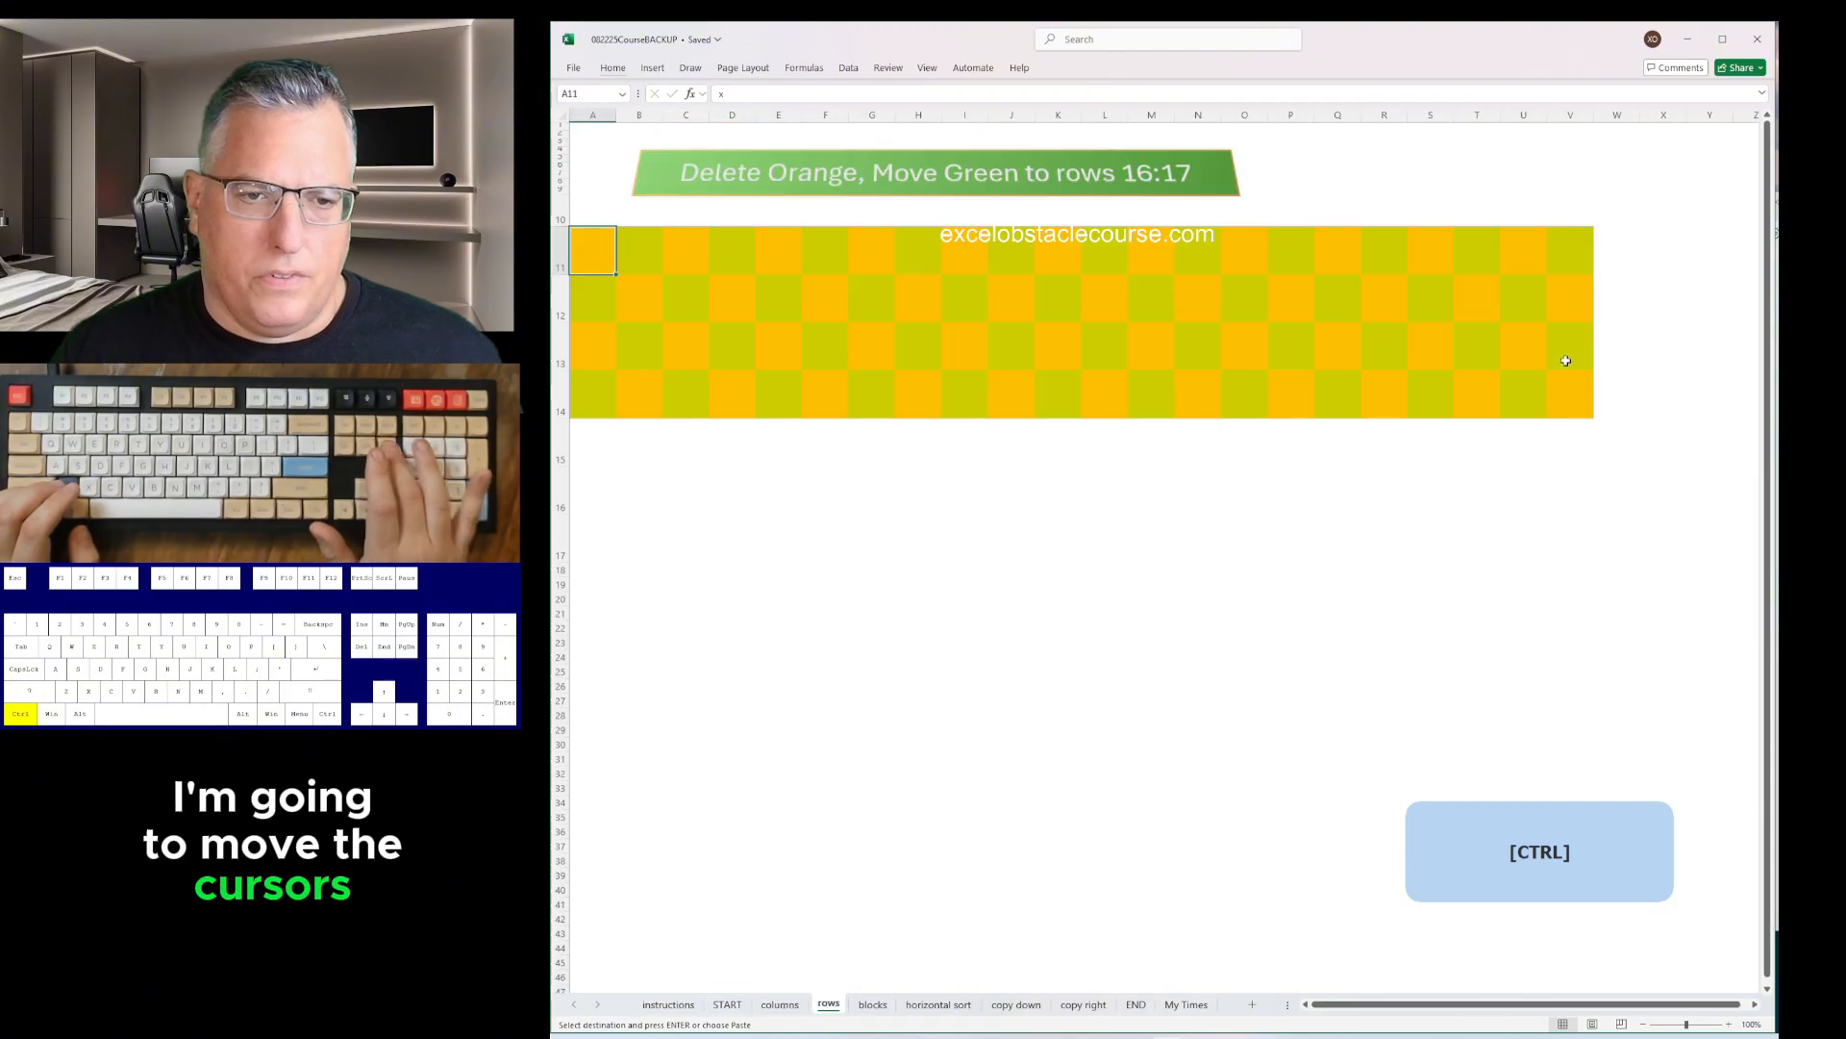
{"action": "key", "text": "ctrl+Page_Down"}
{"action": "key", "text": "ctrl+Page_Down"}
{"action": "key", "text": "Left"}
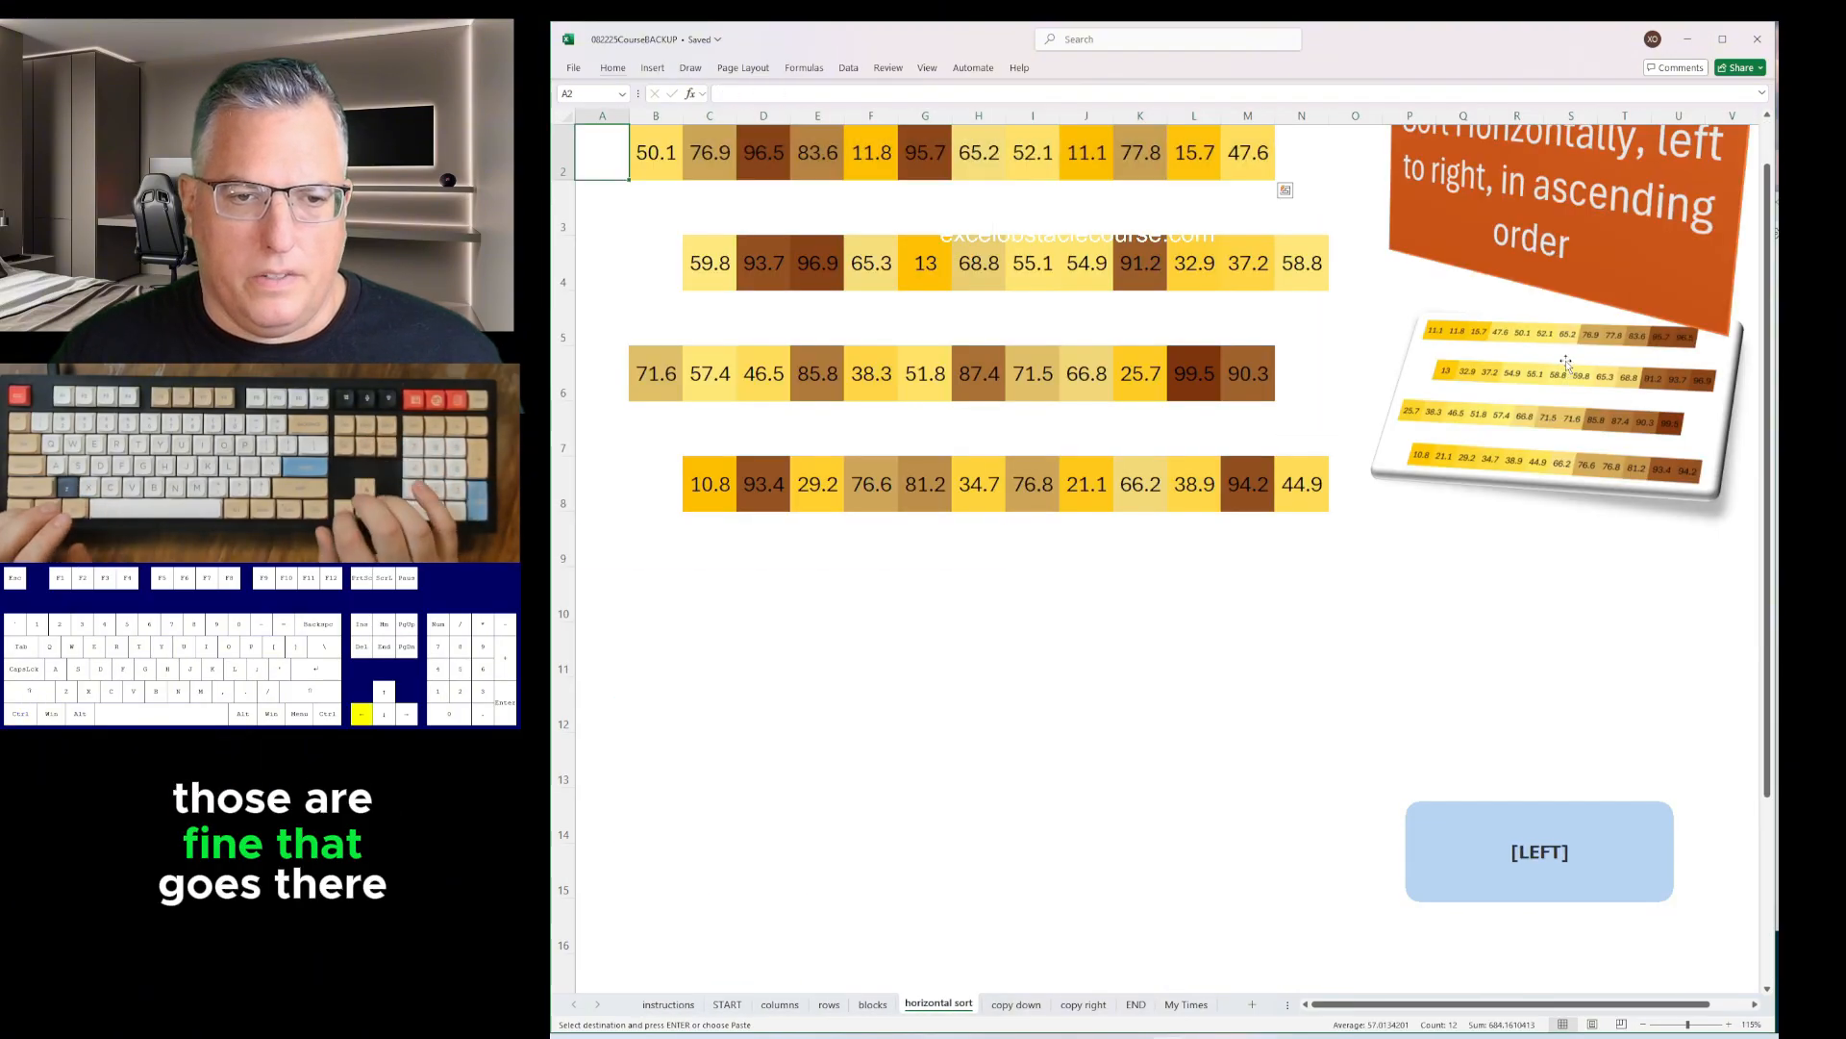
{"action": "key", "text": "Right"}
{"action": "key", "text": "ctrl+Page_Down"}
{"action": "key", "text": "ctrl+Page_Down"}
{"action": "key", "text": "Right"}
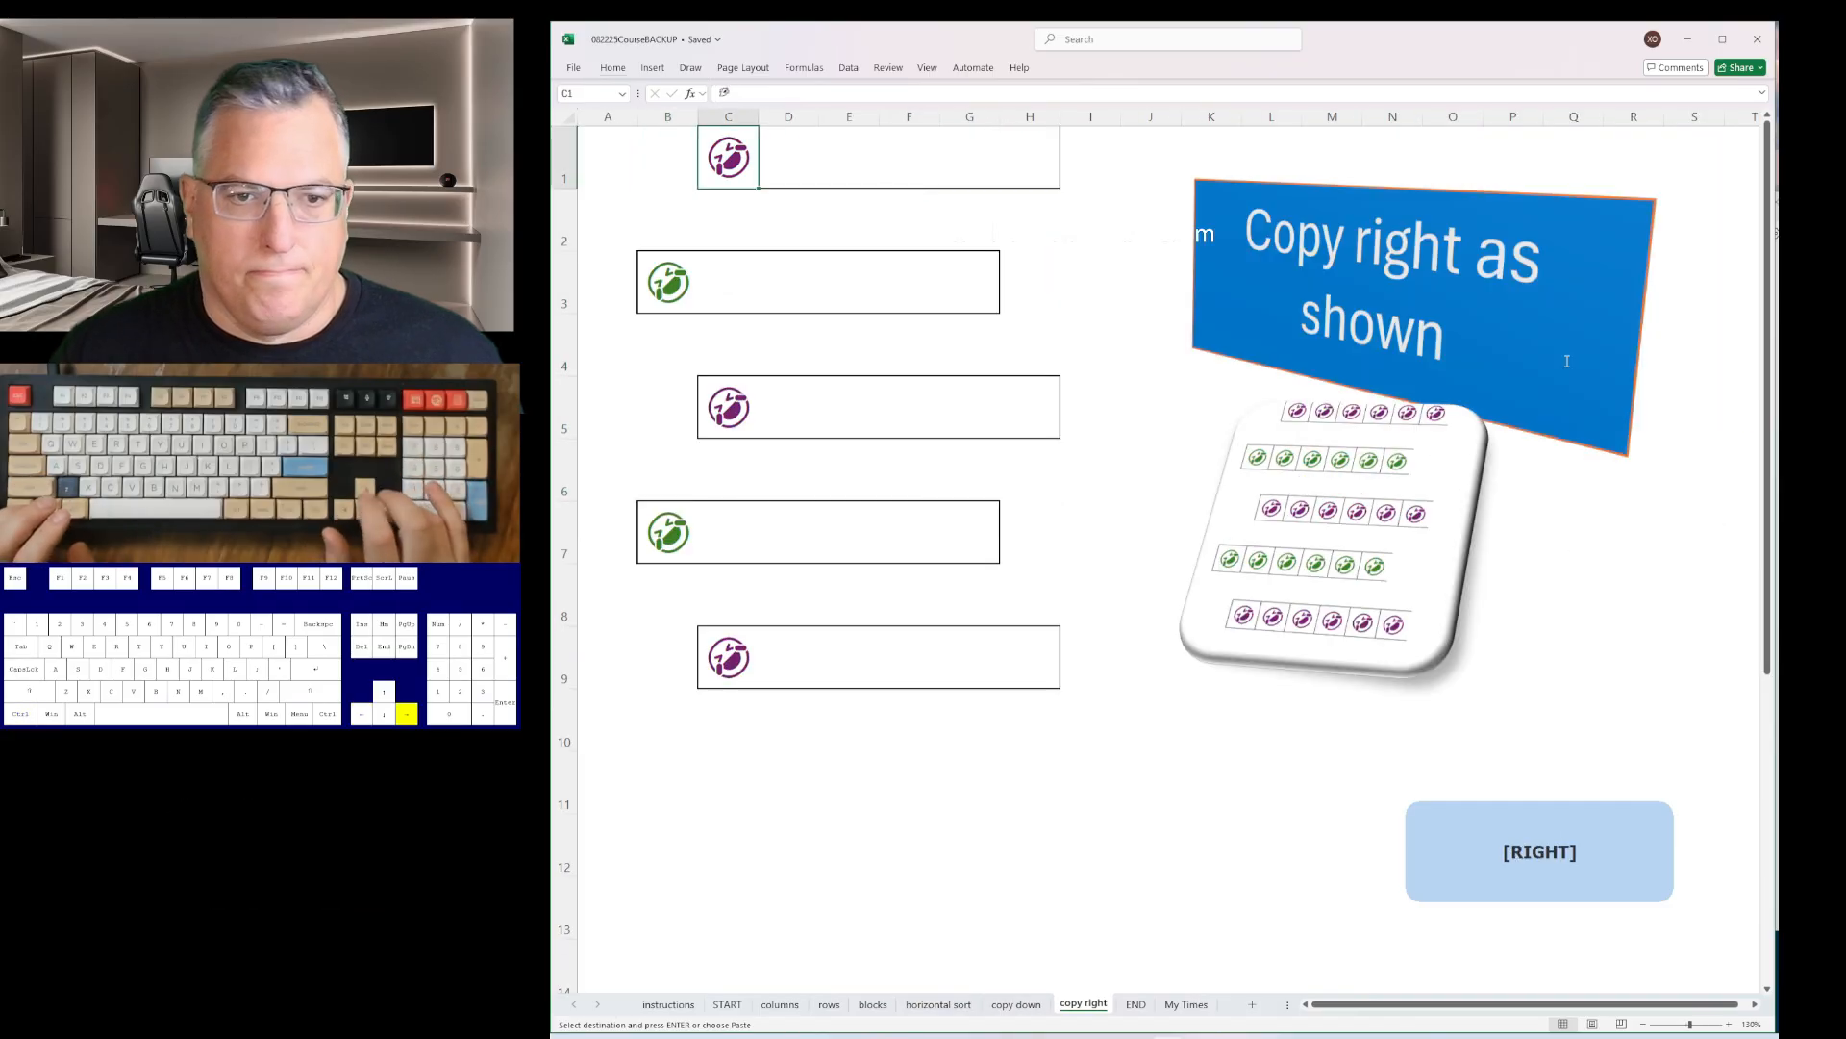
{"action": "key", "text": "ctrl+Page_Down"}
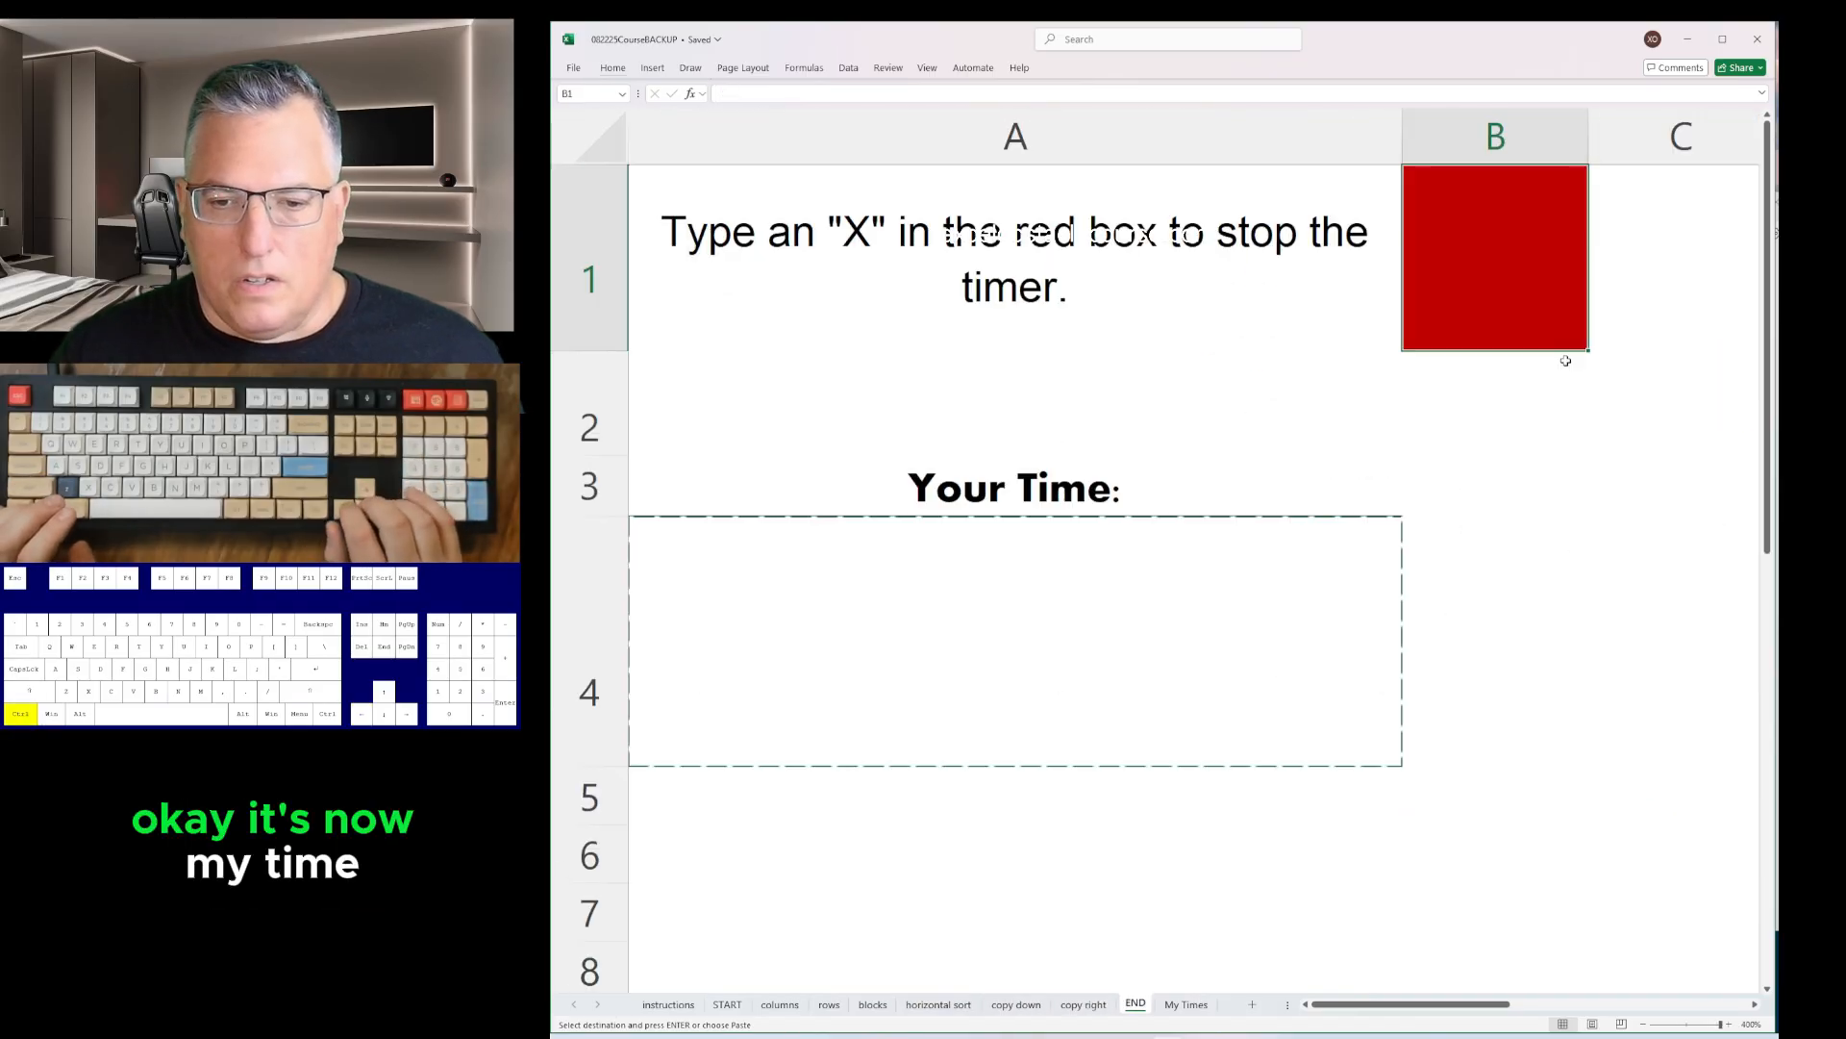
- Copy the saved time 01:26.6 from the Notepad note into B2 of the My Times sheet
{"action": "key", "text": "ctrl+Page_Down"}
{"action": "key", "text": "alt+Tab"}
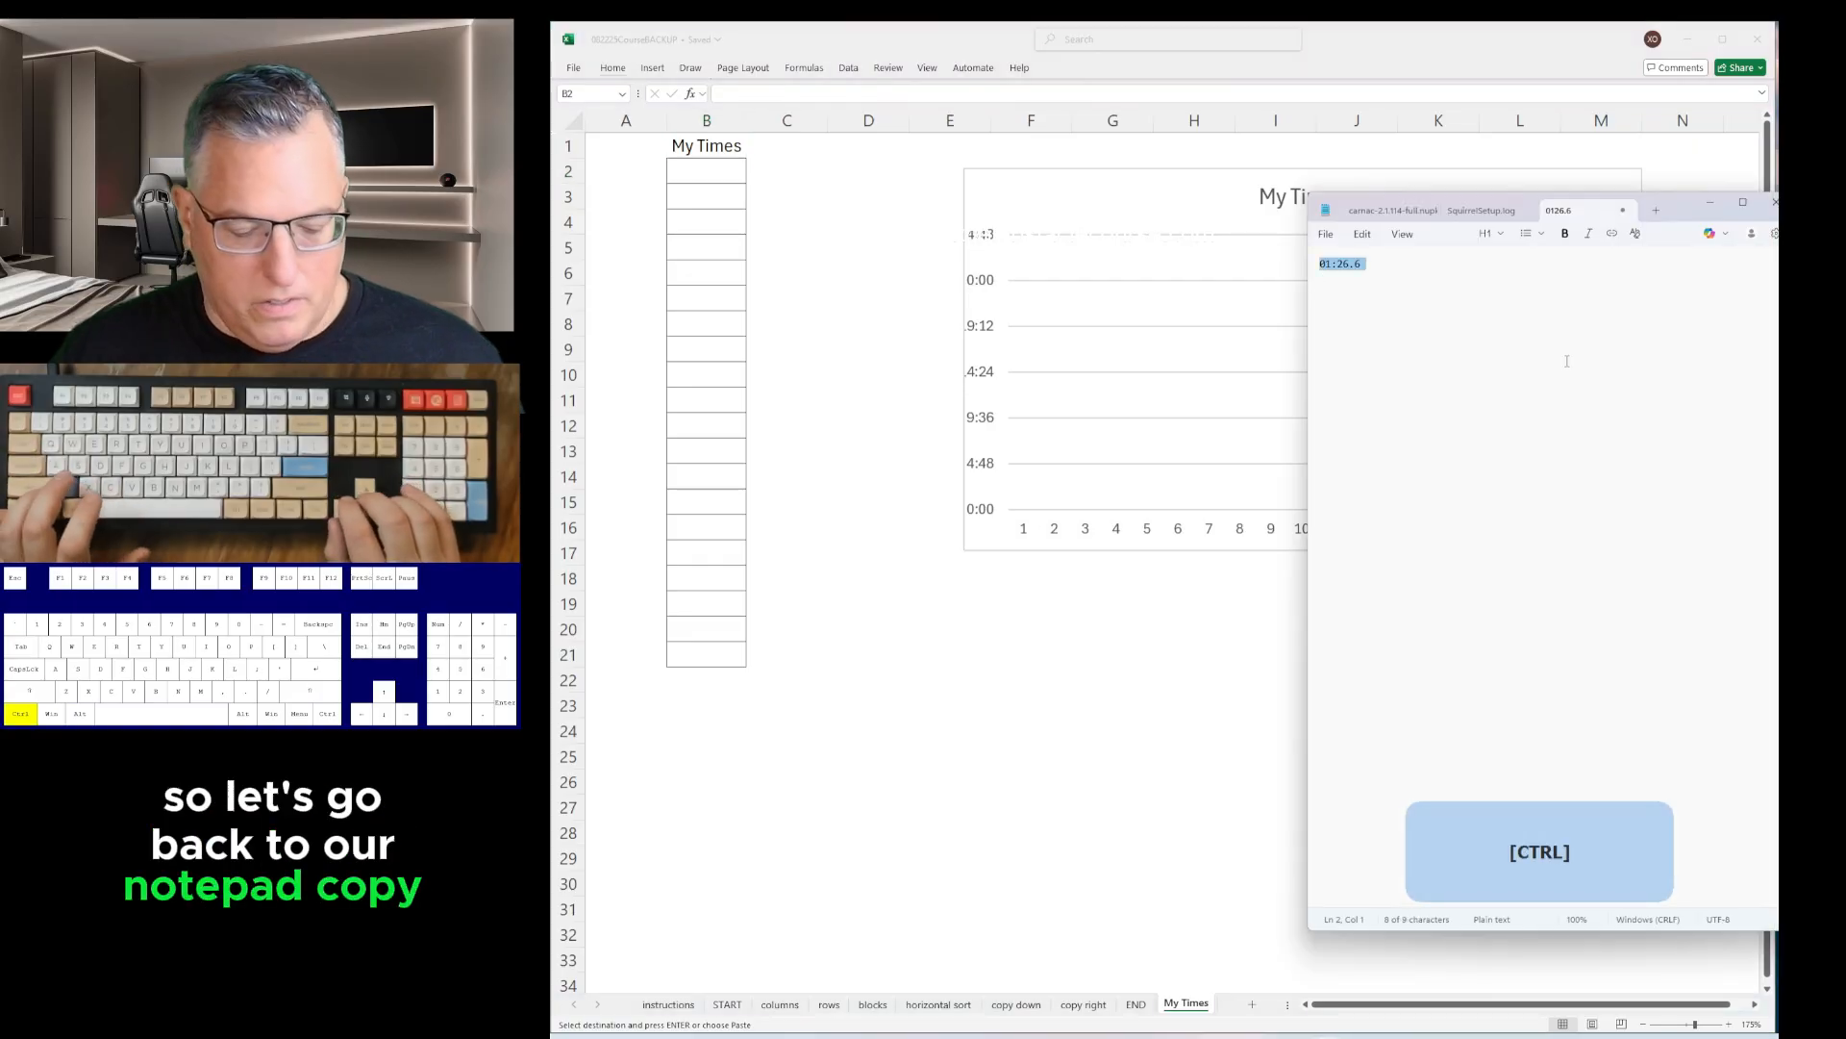
{"action": "key", "text": "ctrl+c"}
{"action": "key", "text": "alt+Tab"}
{"action": "key", "text": "ctrl+v"}
{"action": "key", "text": "alt+Tab"}
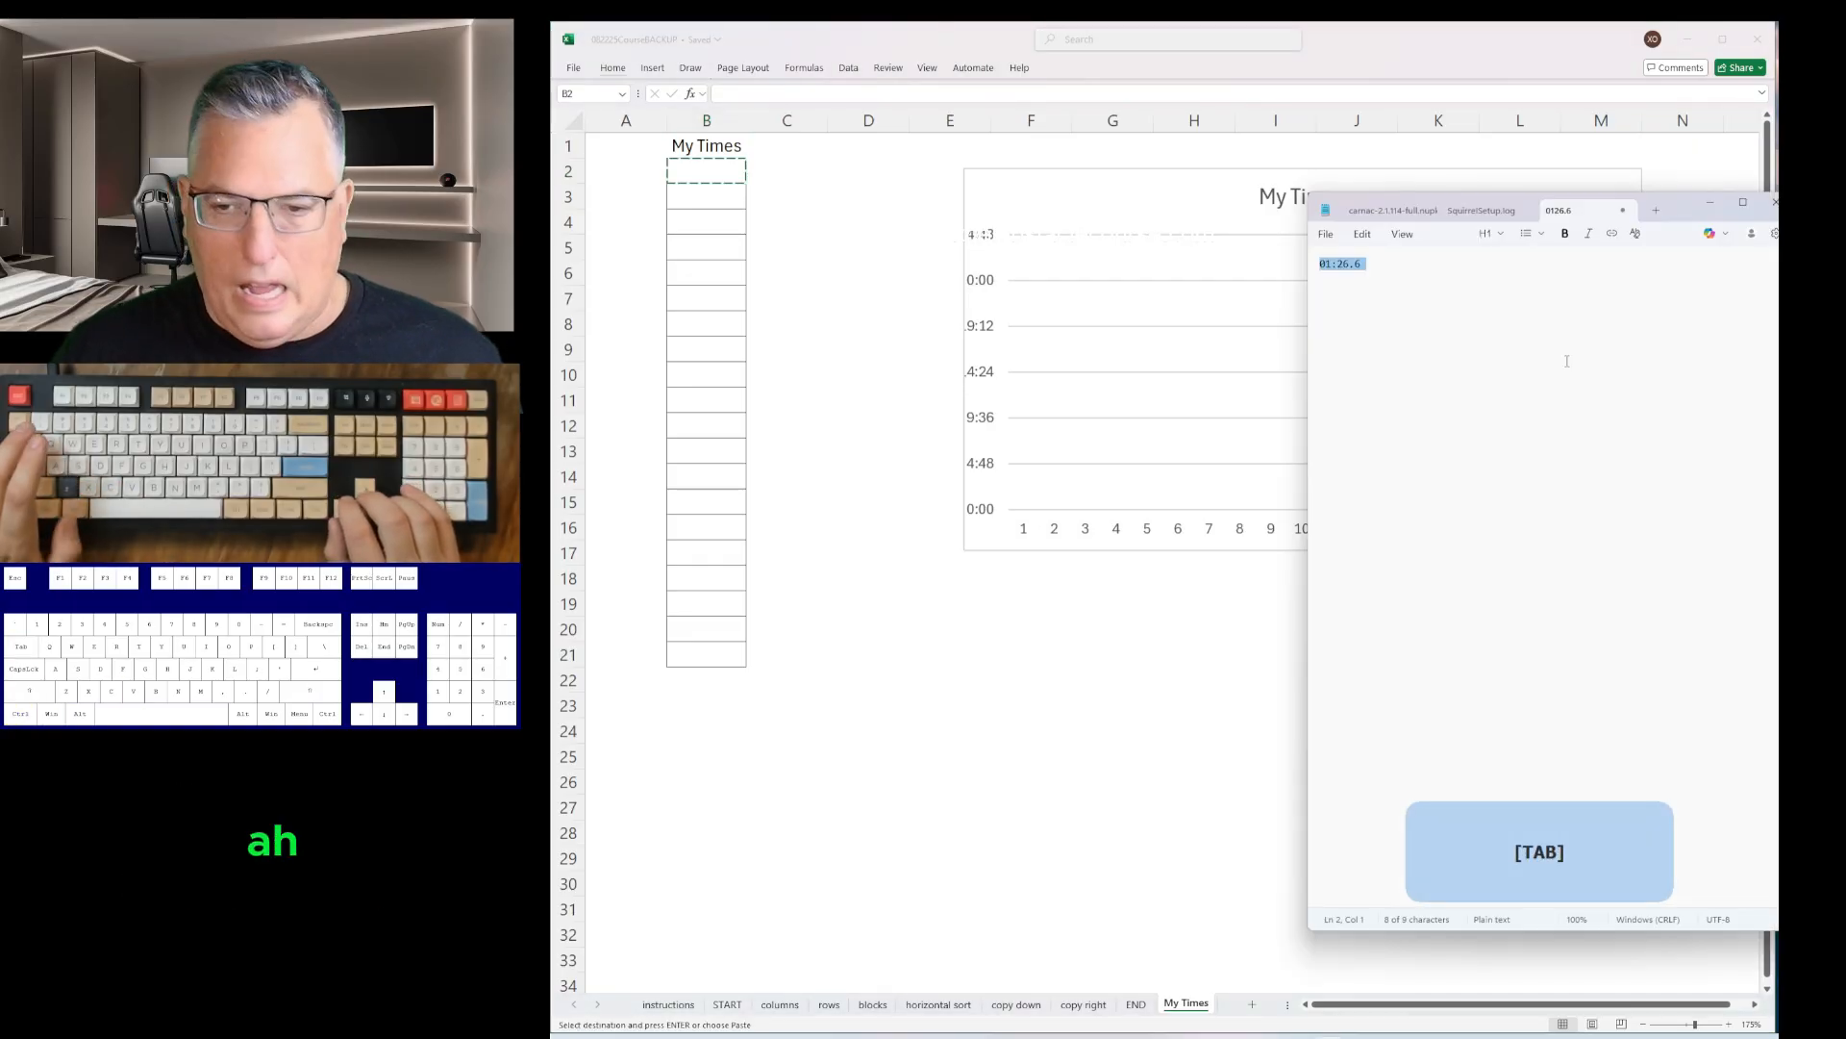
{"action": "key", "text": "alt+Tab"}
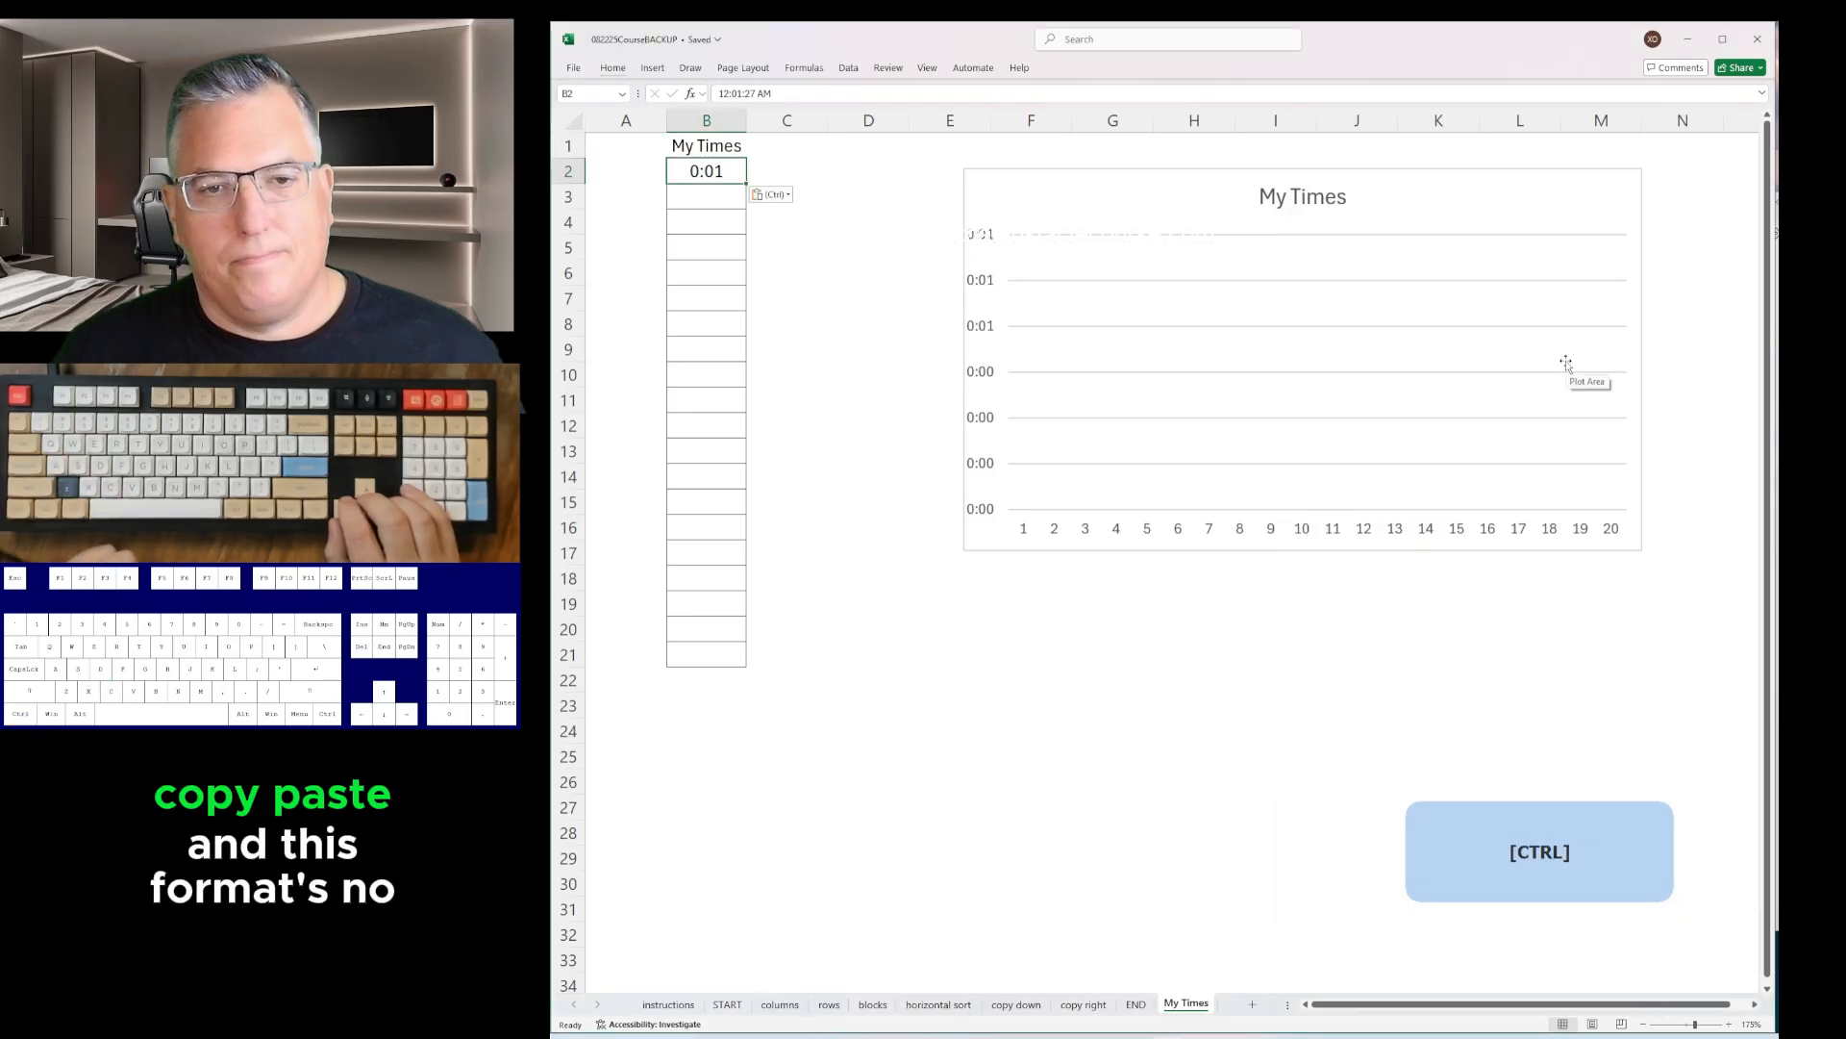
- Apply the custom number format mm:ss.0 to the times range B2:B21
{"action": "key", "text": "shift+Down"}
{"action": "key", "text": "shift+Down"}
{"action": "key", "text": "shift+Down"}
{"action": "key", "text": "shift+Down"}
{"action": "key", "text": "shift+Down"}
{"action": "key", "text": "shift+Down"}
{"action": "key", "text": "shift+Down"}
{"action": "key", "text": "shift+Down"}
{"action": "key", "text": "shift+Down"}
{"action": "key", "text": "shift+Down"}
{"action": "key", "text": "shift+Down"}
{"action": "key", "text": "shift+Down"}
{"action": "key", "text": "shift+Down"}
{"action": "key", "text": "shift+Down"}
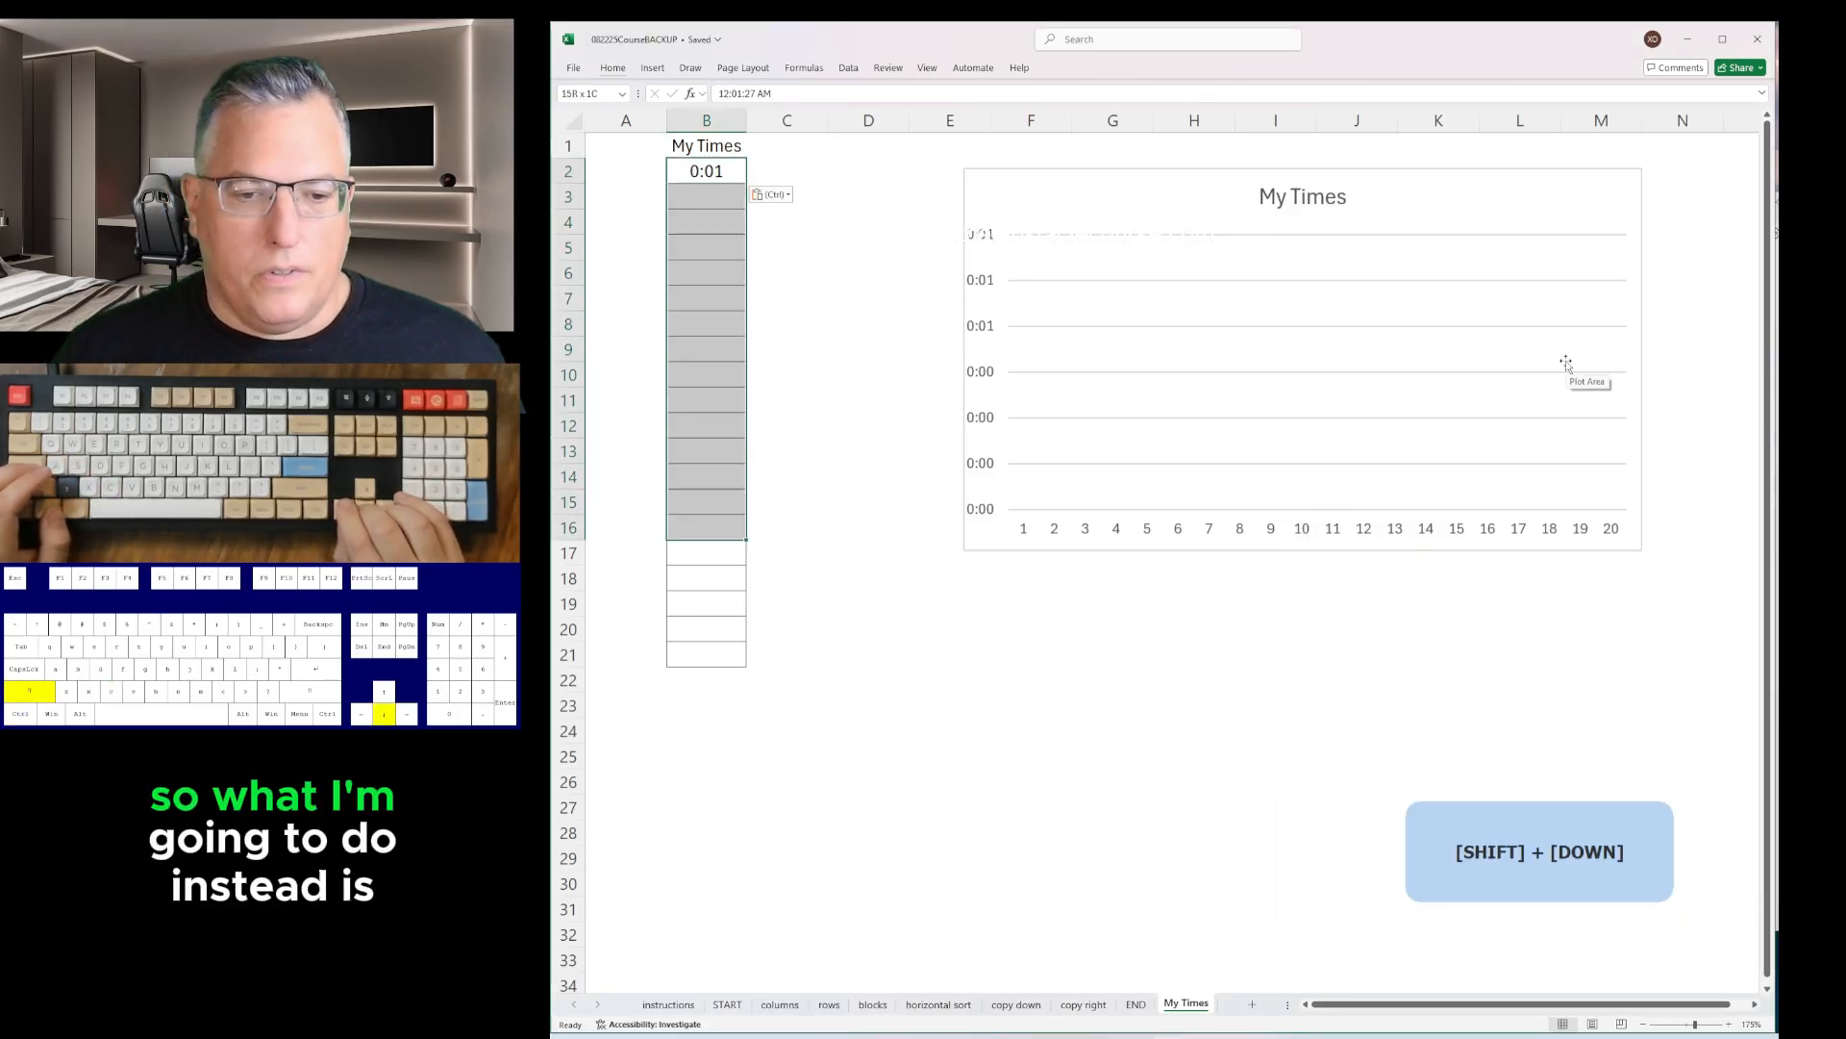
{"action": "key", "text": "shift+Down"}
{"action": "key", "text": "shift+Down"}
{"action": "key", "text": "shift+Down"}
{"action": "key", "text": "shift+Down"}
{"action": "key", "text": "shift+Down"}
{"action": "key", "text": "shift+F10"}
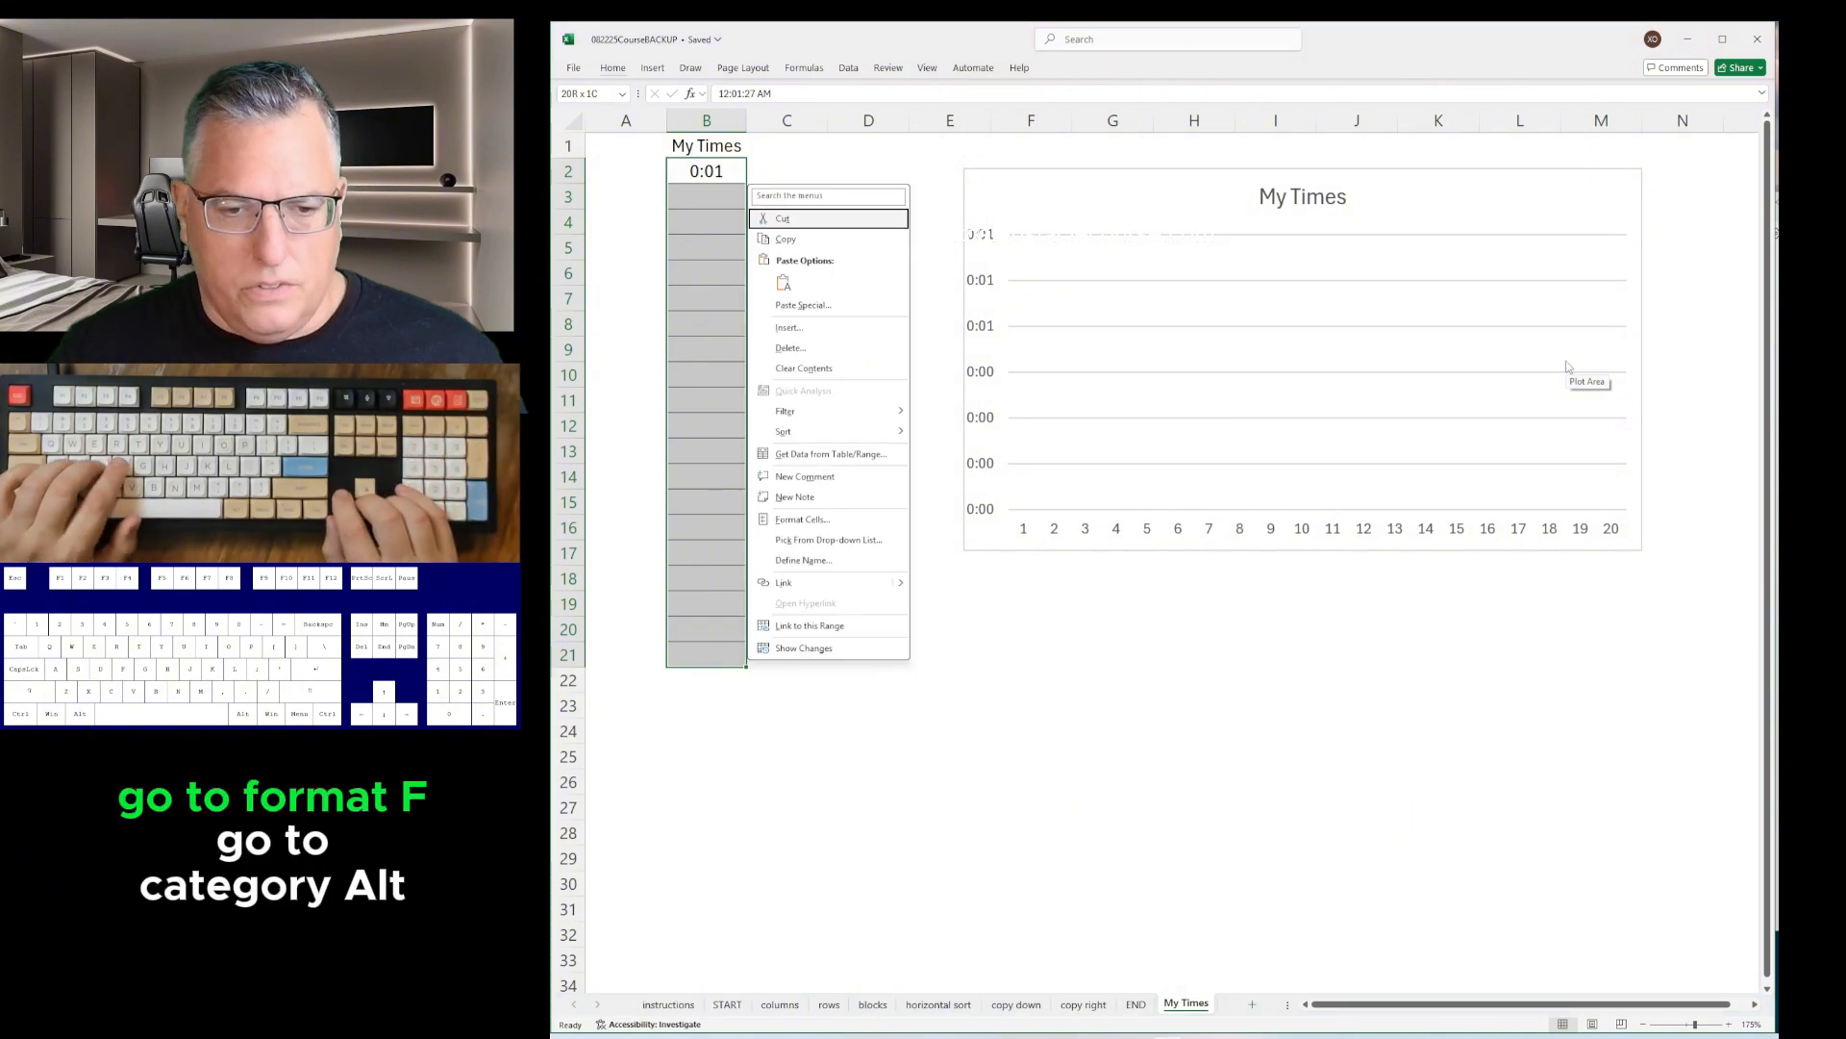
{"action": "key", "text": "f"}
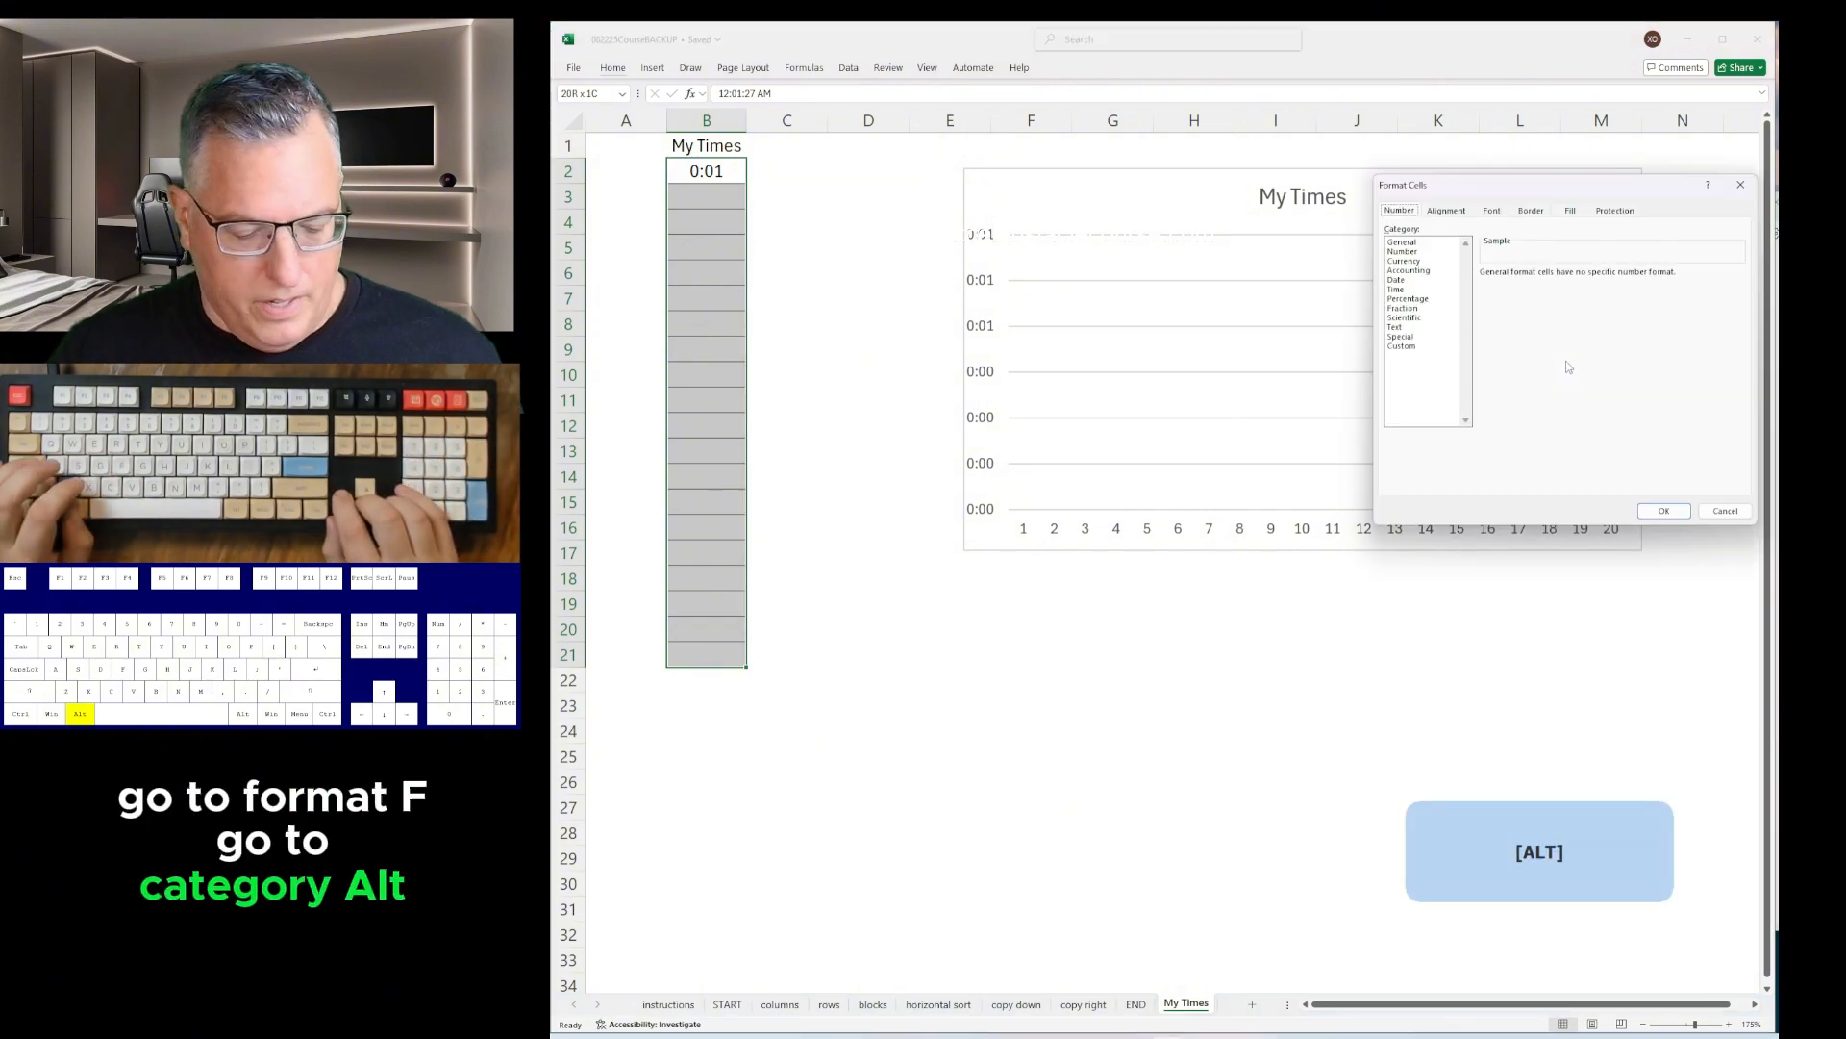
{"action": "key", "text": "alt+c"}
{"action": "key", "text": "Down"}
{"action": "key", "text": "Down"}
{"action": "key", "text": "Down"}
{"action": "key", "text": "Down"}
{"action": "key", "text": "Down"}
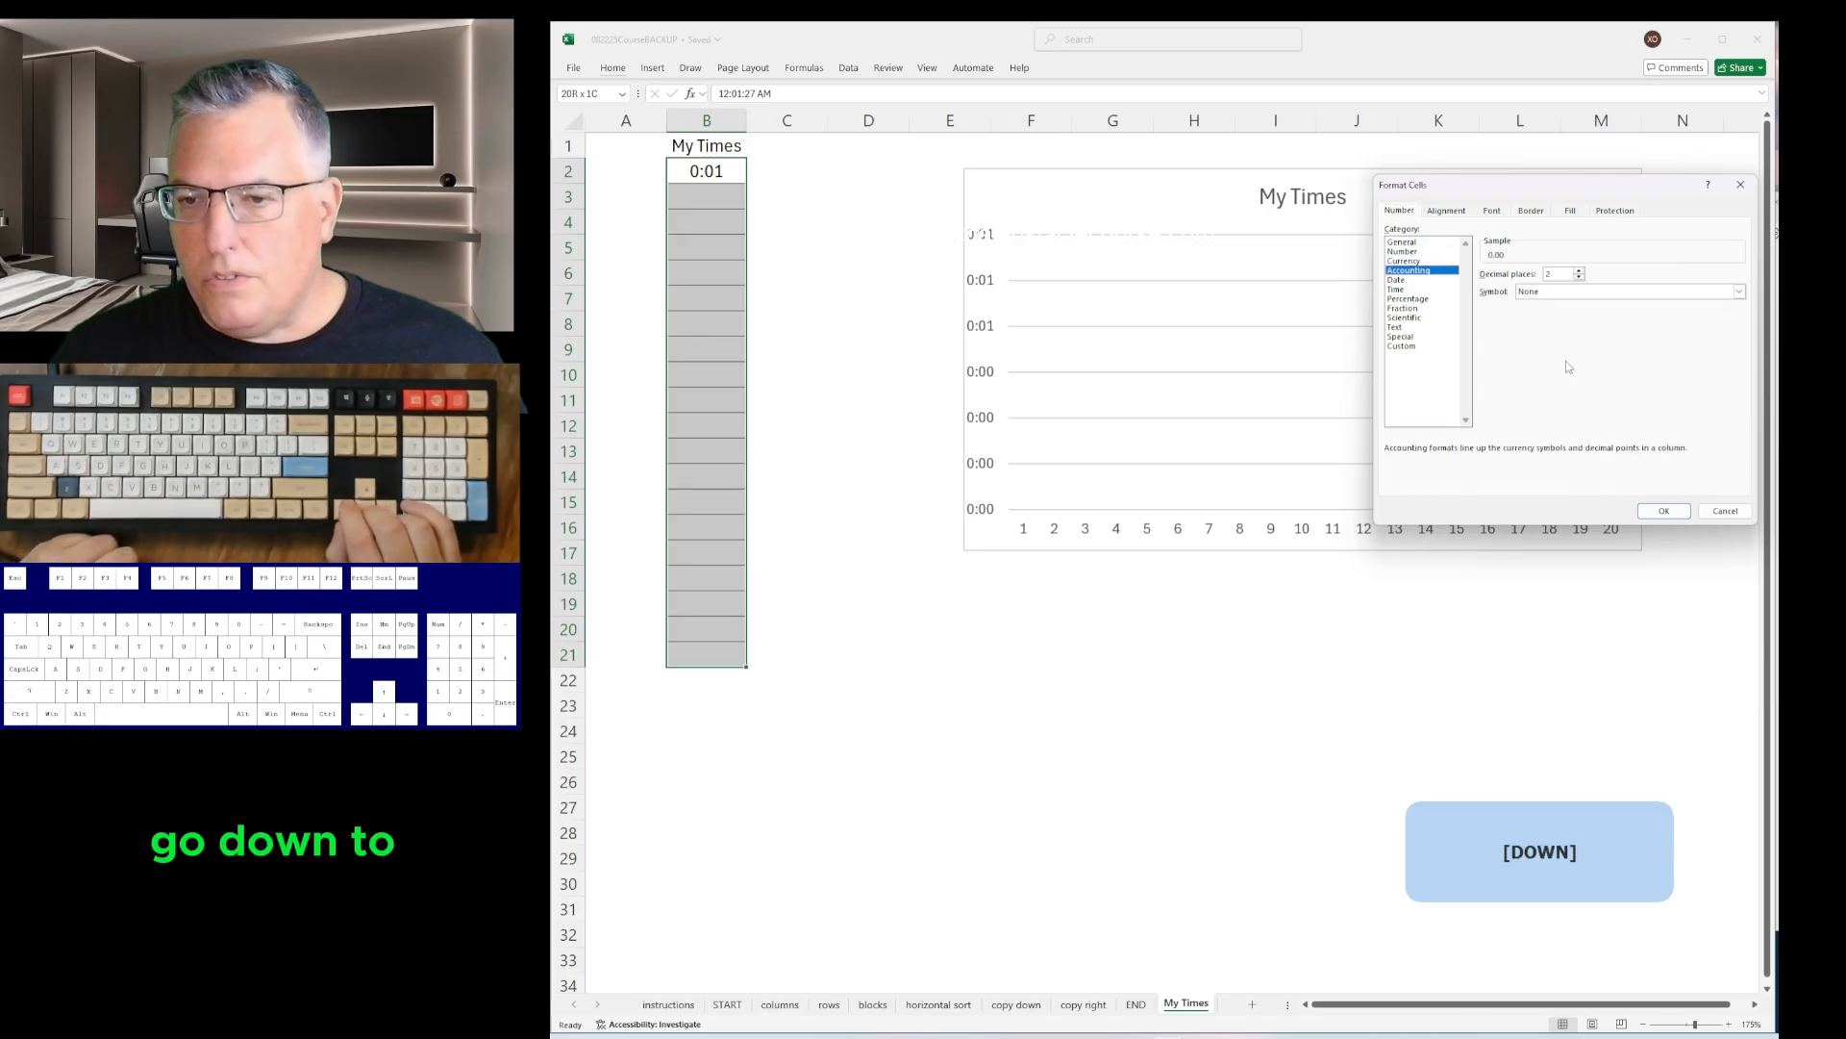
{"action": "key", "text": "Down"}
{"action": "key", "text": "Down"}
{"action": "key", "text": "Down"}
{"action": "key", "text": "Down"}
{"action": "key", "text": "Down"}
{"action": "key", "text": "Down"}
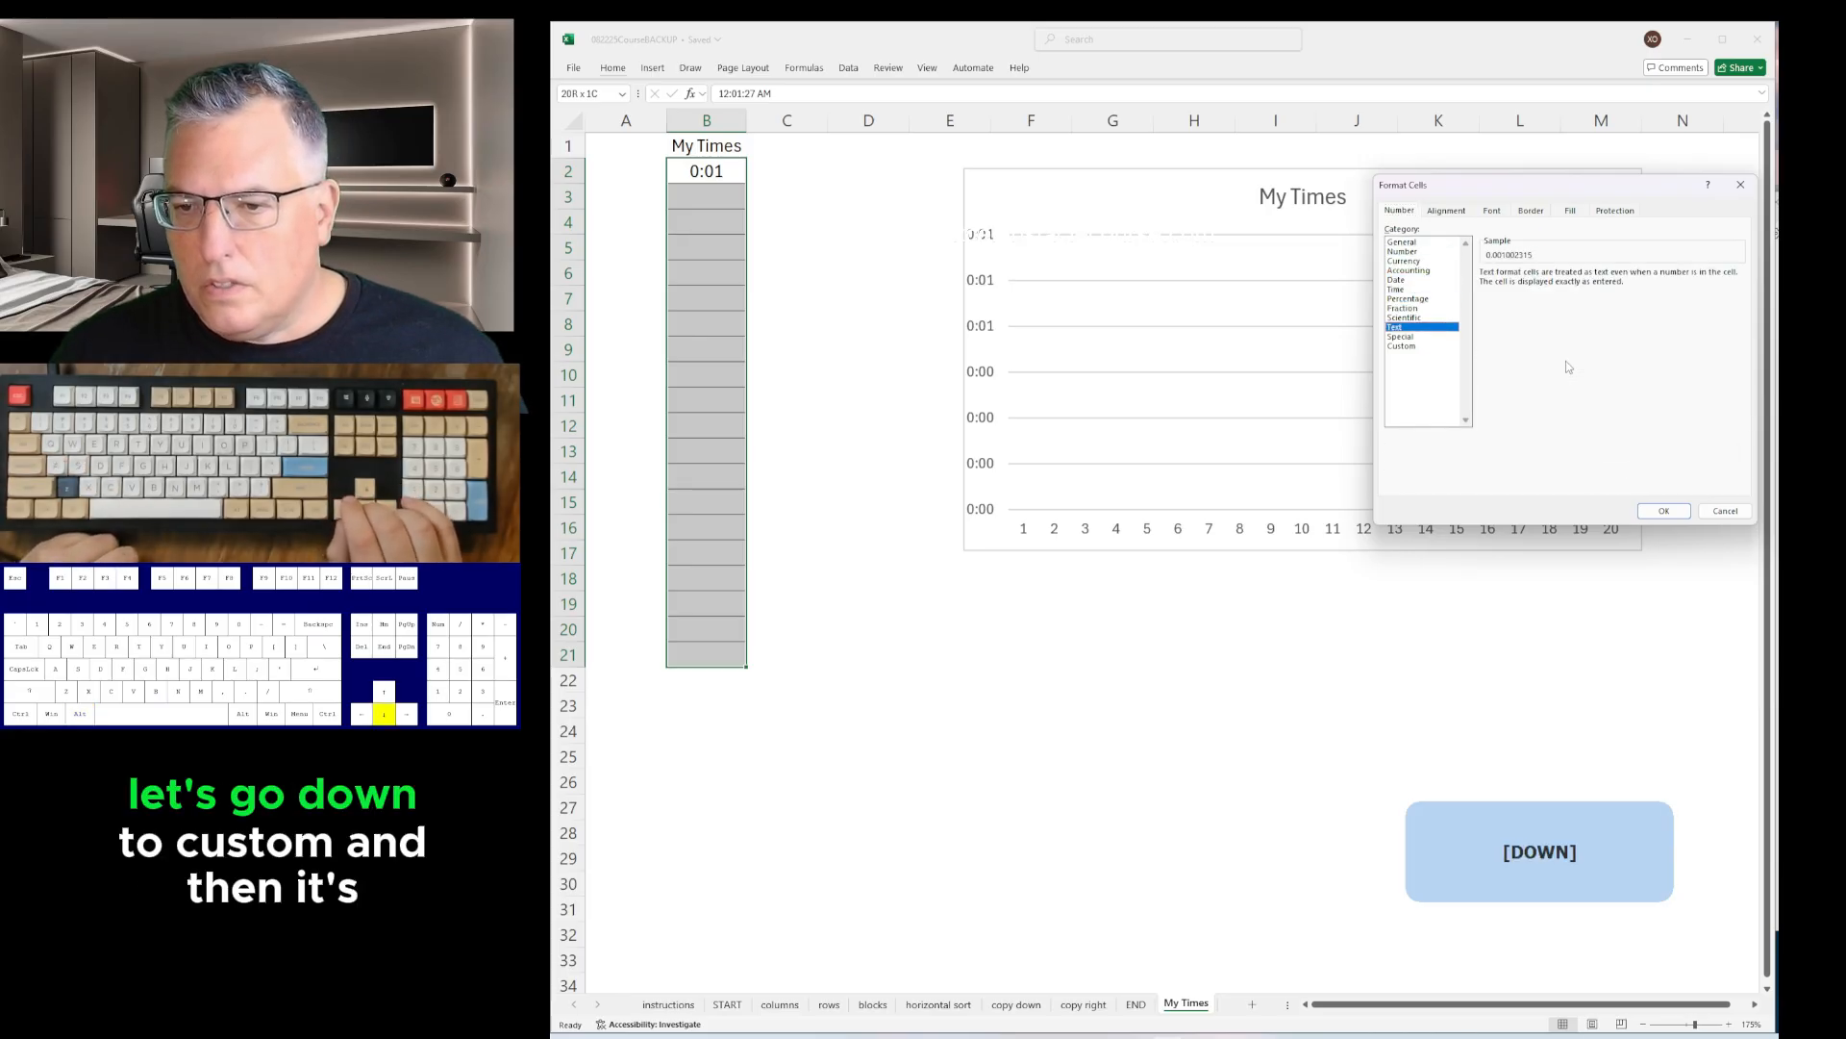
{"action": "key", "text": "Tab"}
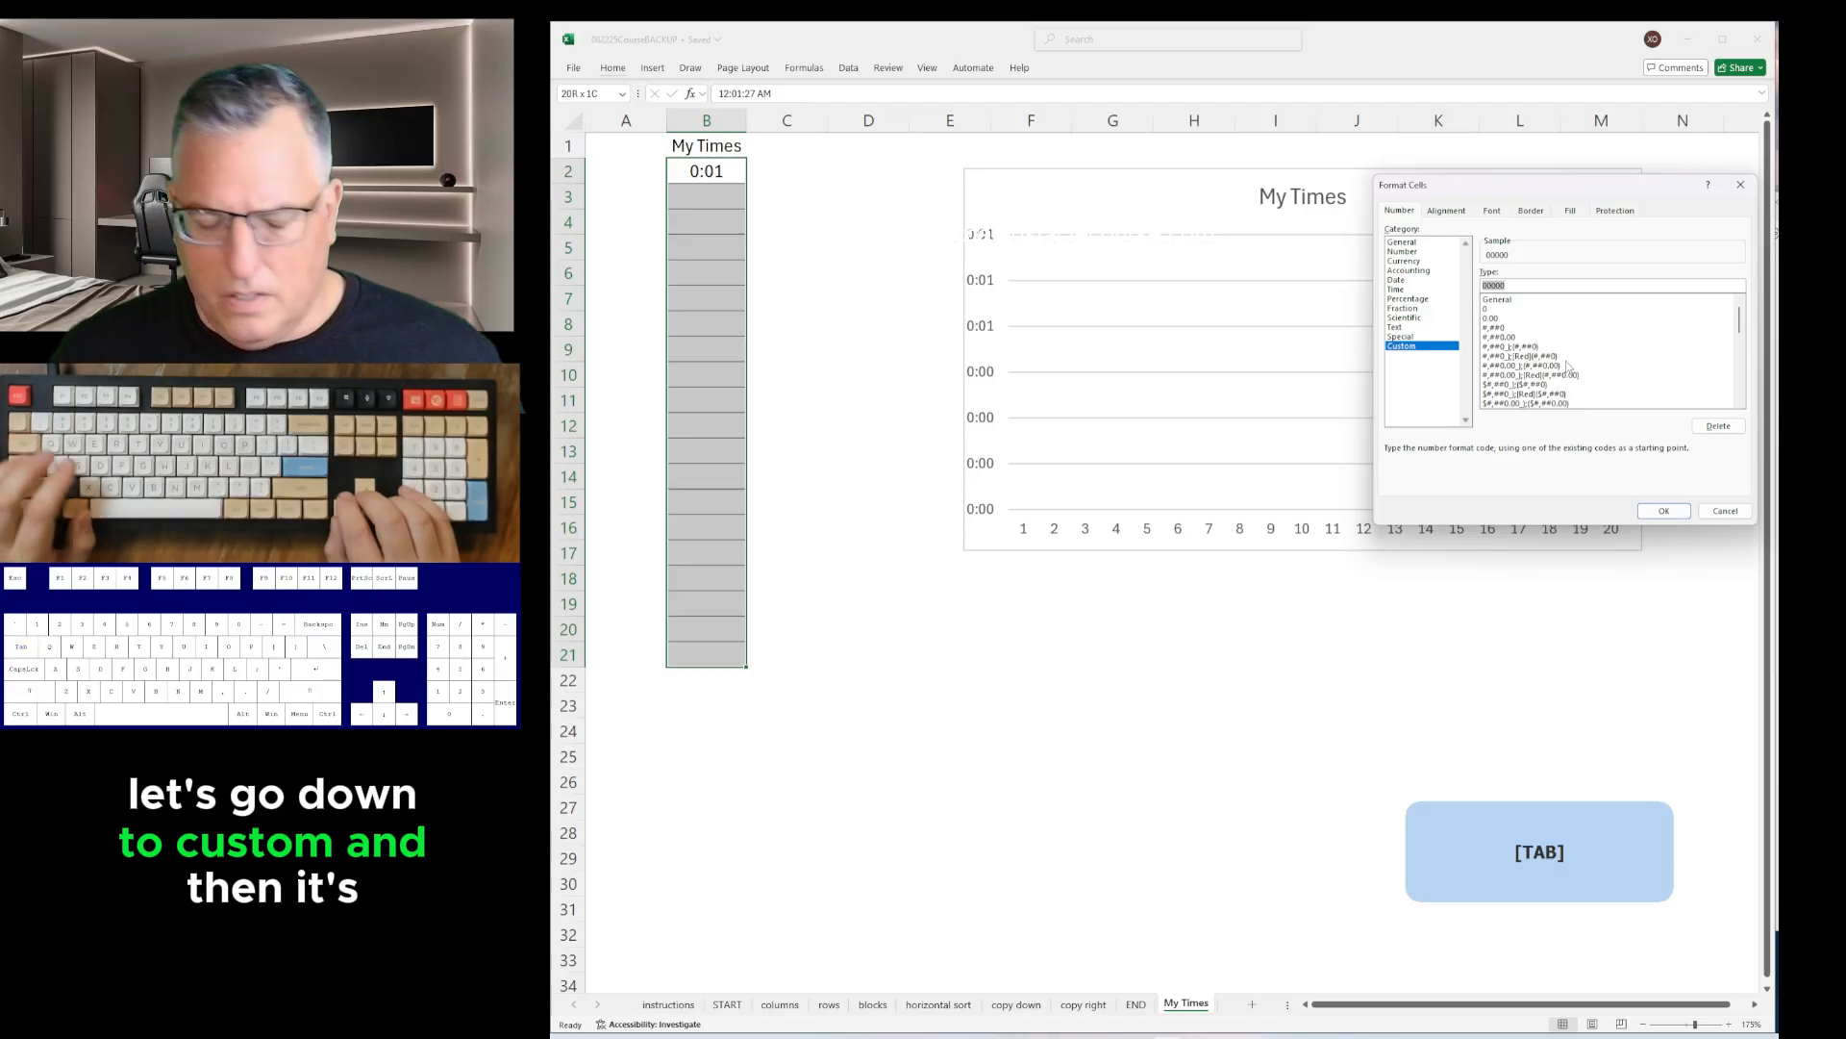
{"action": "type", "text": "M"}
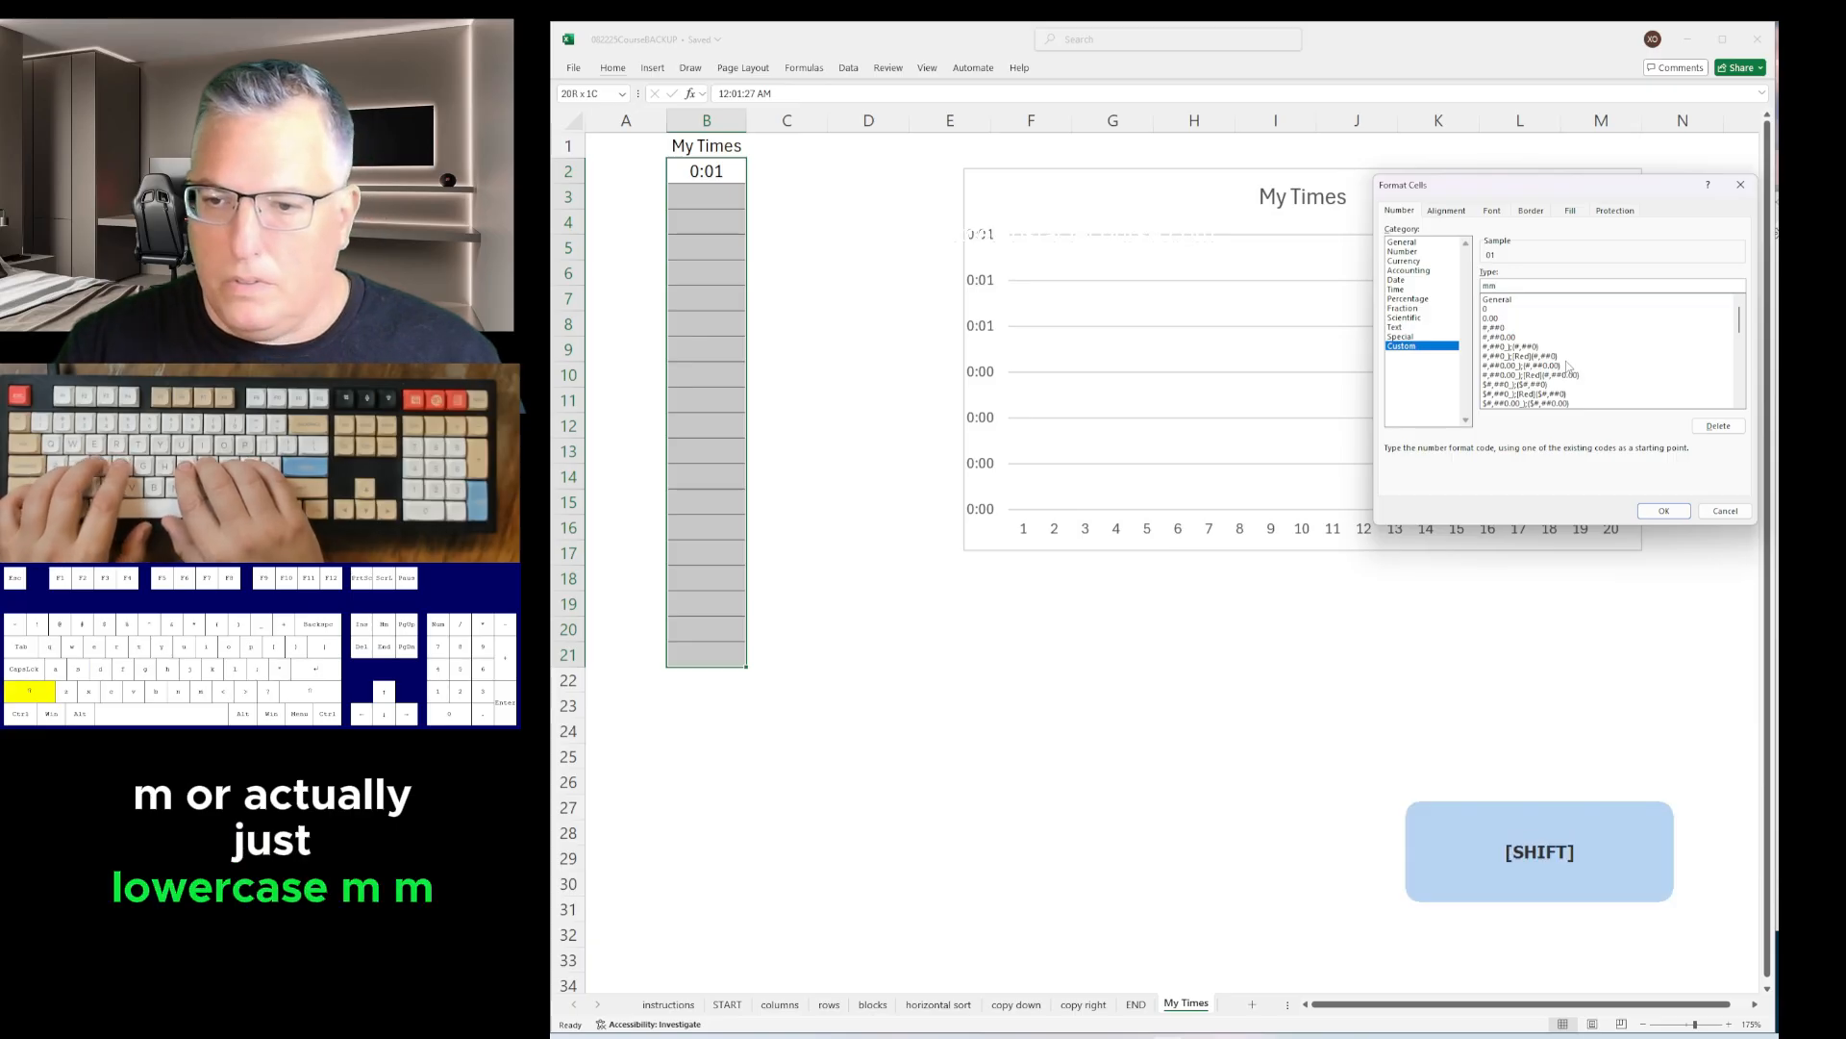
{"action": "type", "text": ":"}
{"action": "key", "text": "Caps_Lock"}
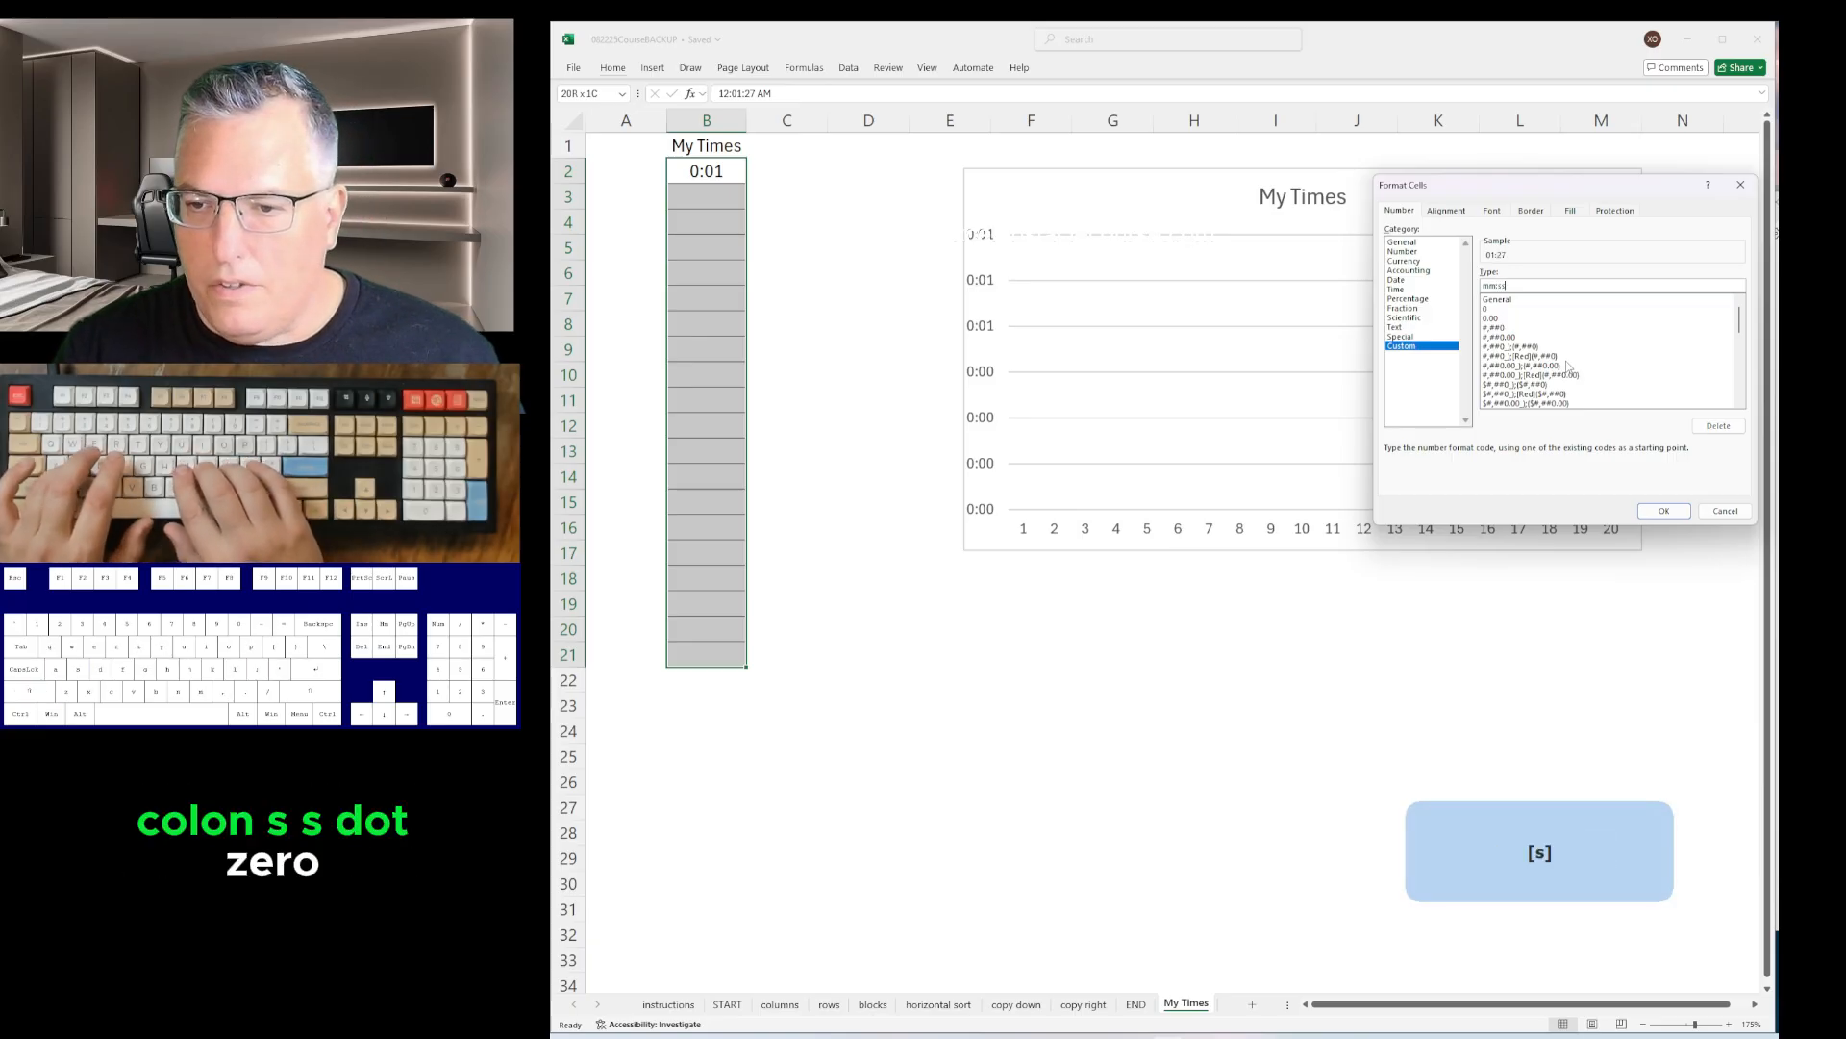
{"action": "type", "text": "ss."}
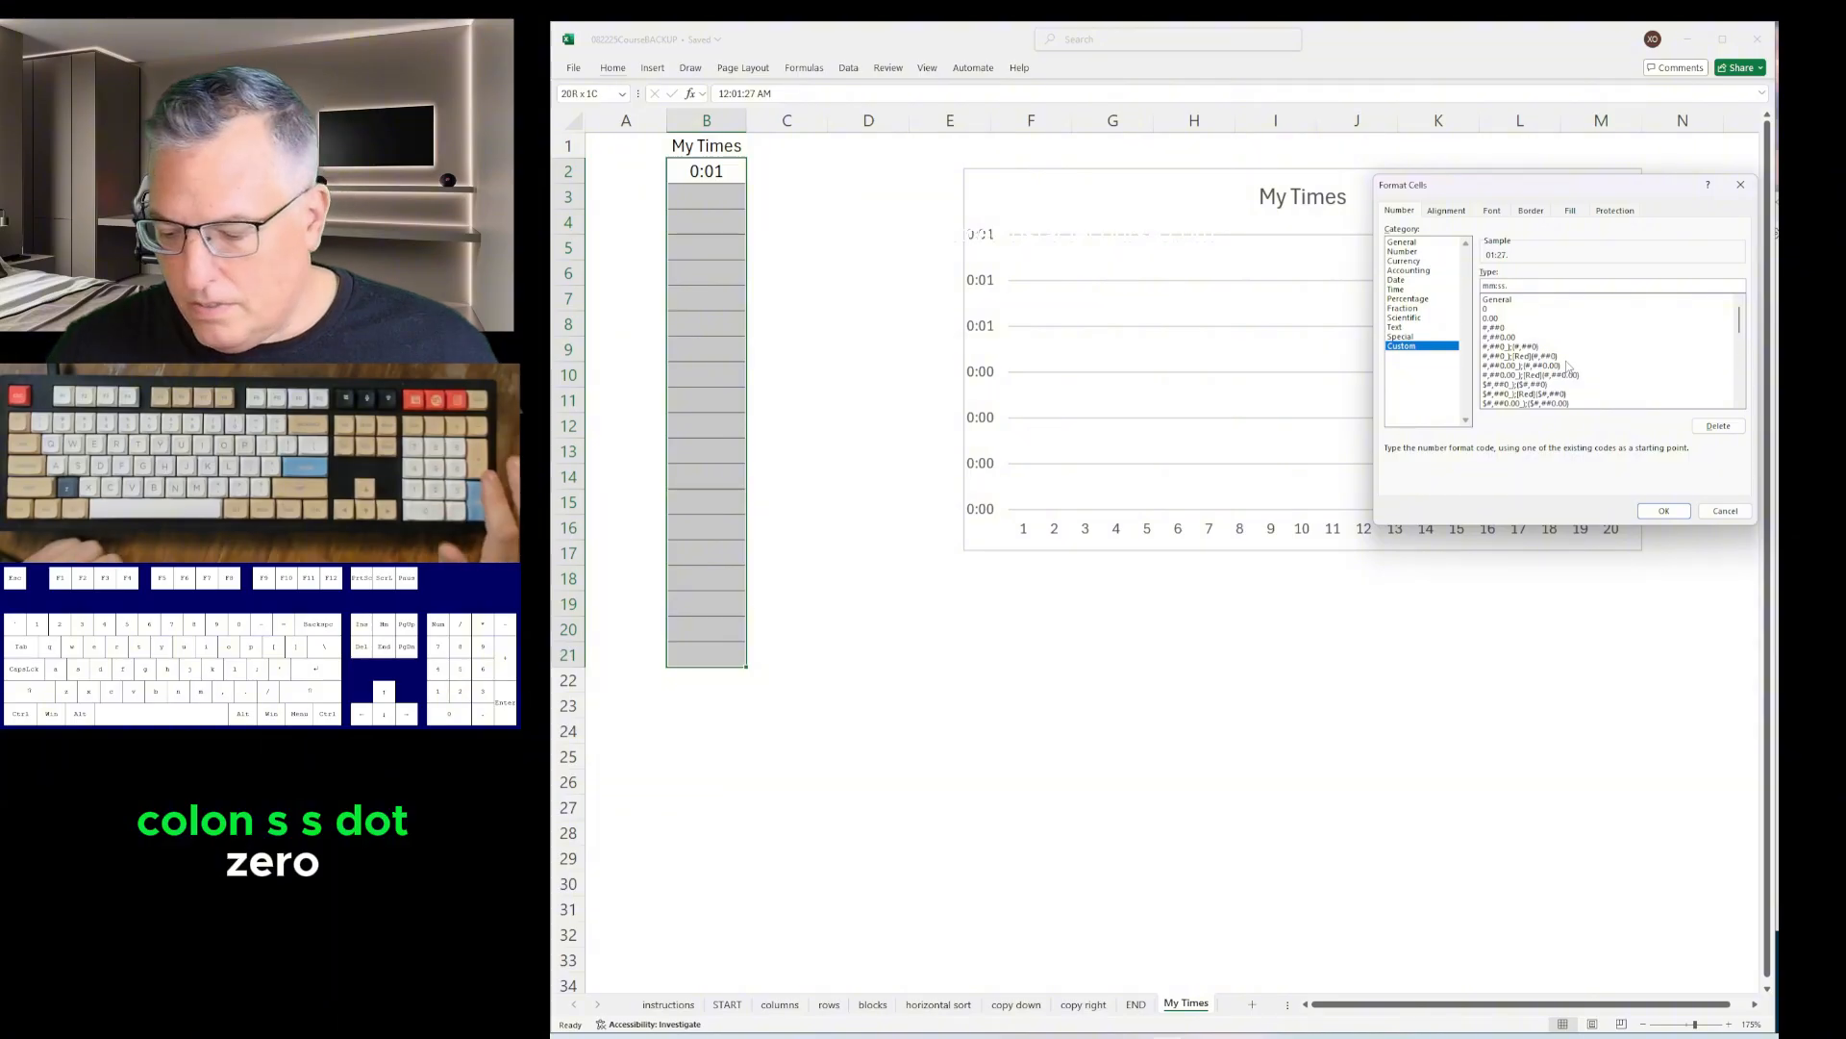
{"action": "type", "text": "0"}
{"action": "key", "text": "Return"}
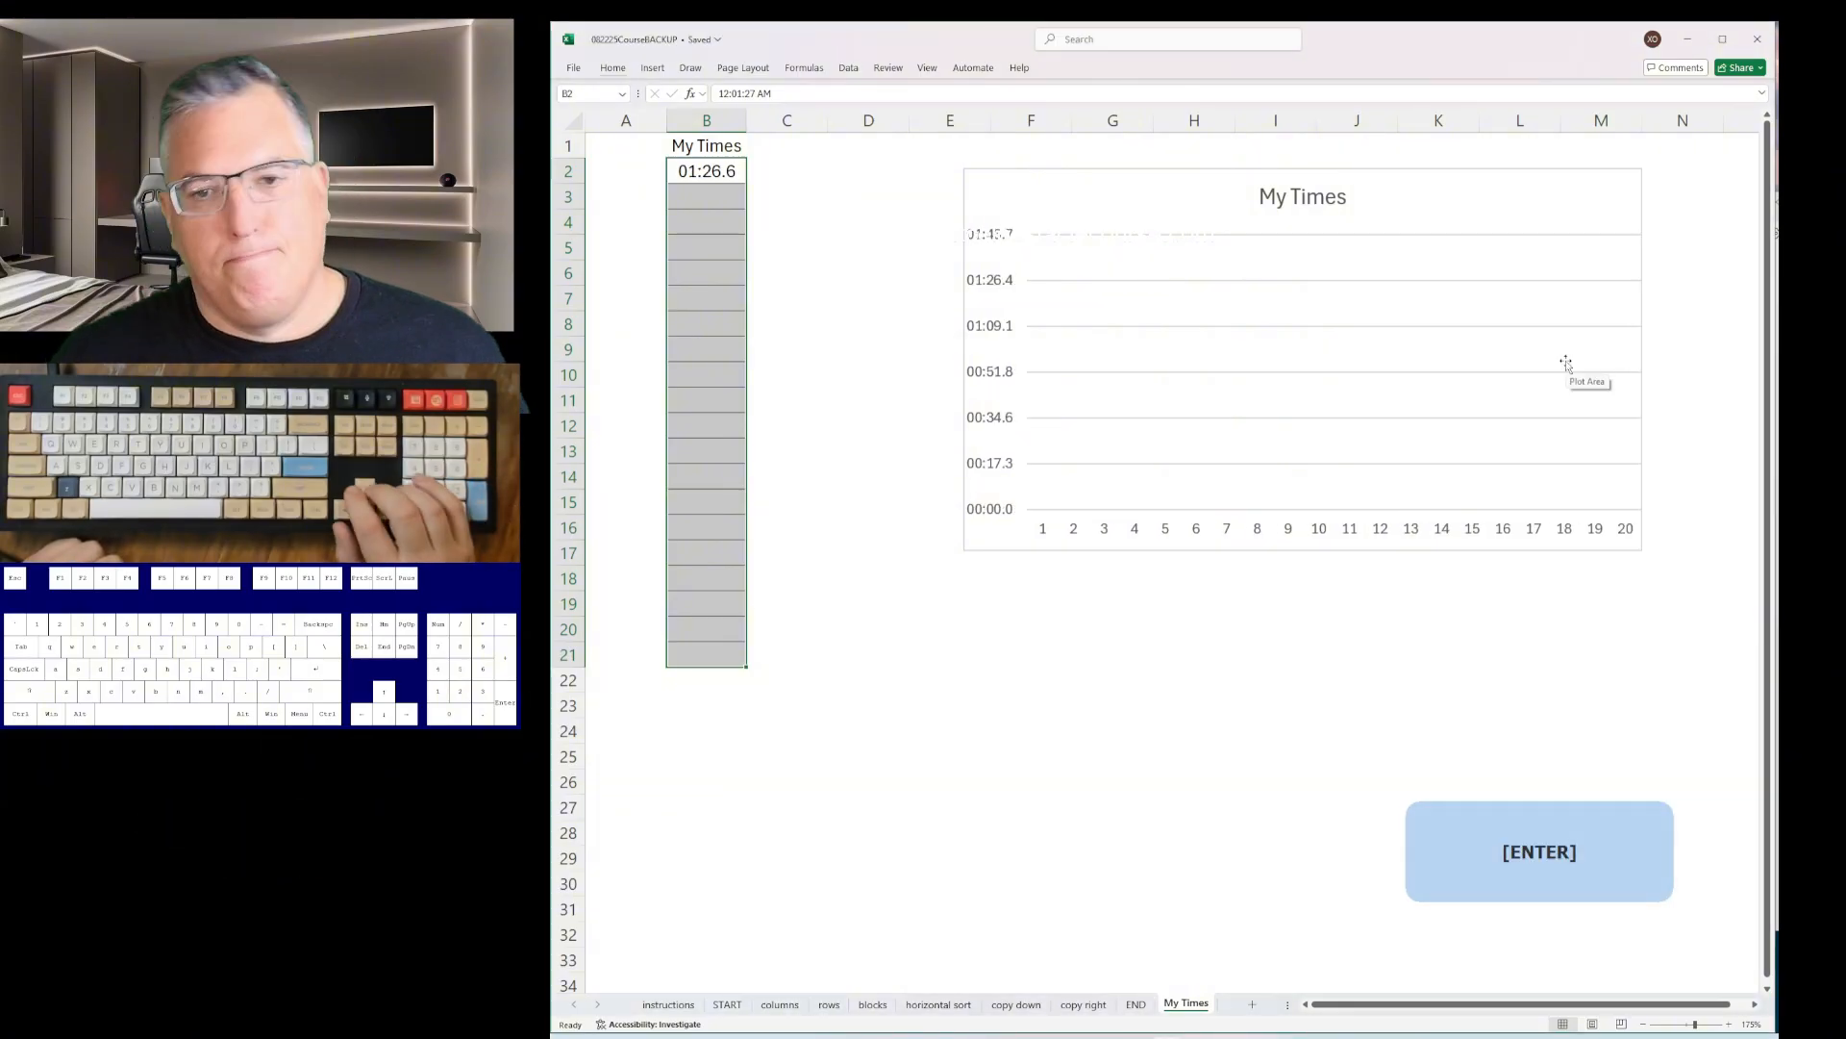
{"action": "key", "text": "Left"}
{"action": "key", "text": "Right"}
{"action": "key", "text": "Down"}
{"action": "key", "text": "Down"}
{"action": "key", "text": "Down"}
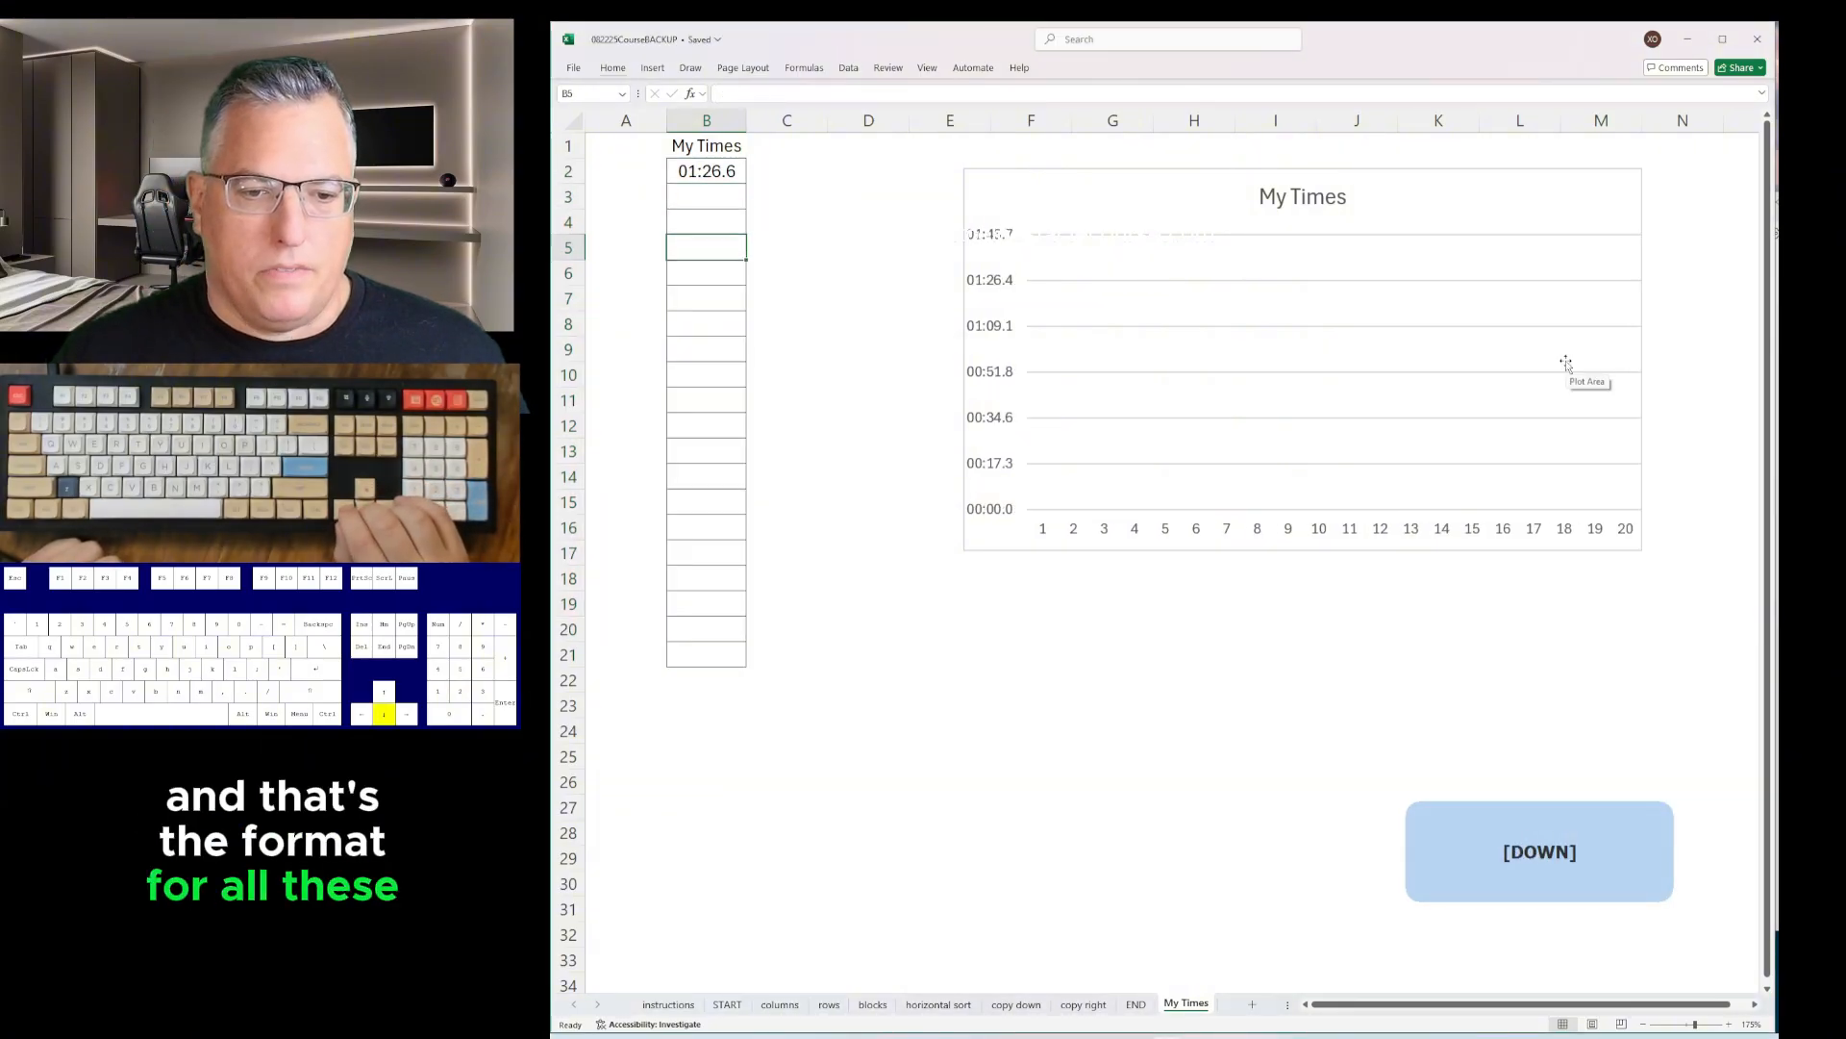
- Enter the sample time 1:15.2 in B3 of the My Times sheet
{"action": "key", "text": "Down"}
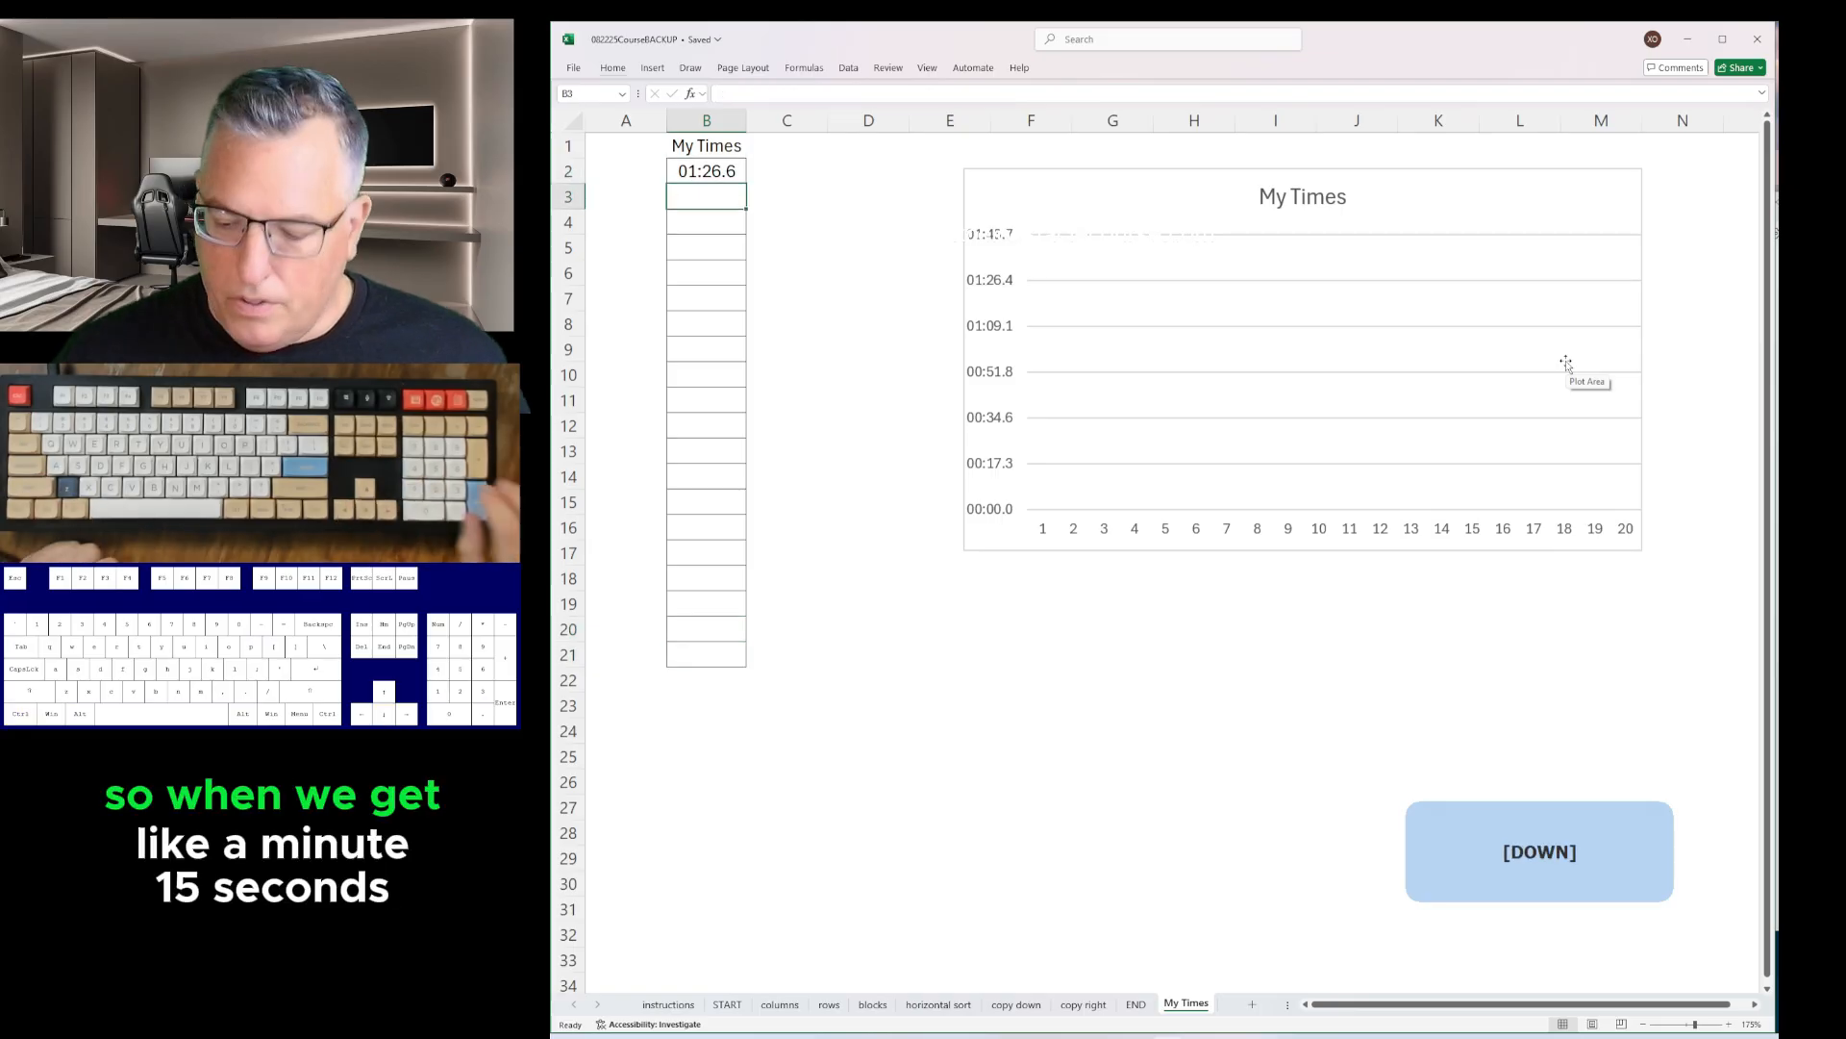
{"action": "type", "text": "1:15.2"}
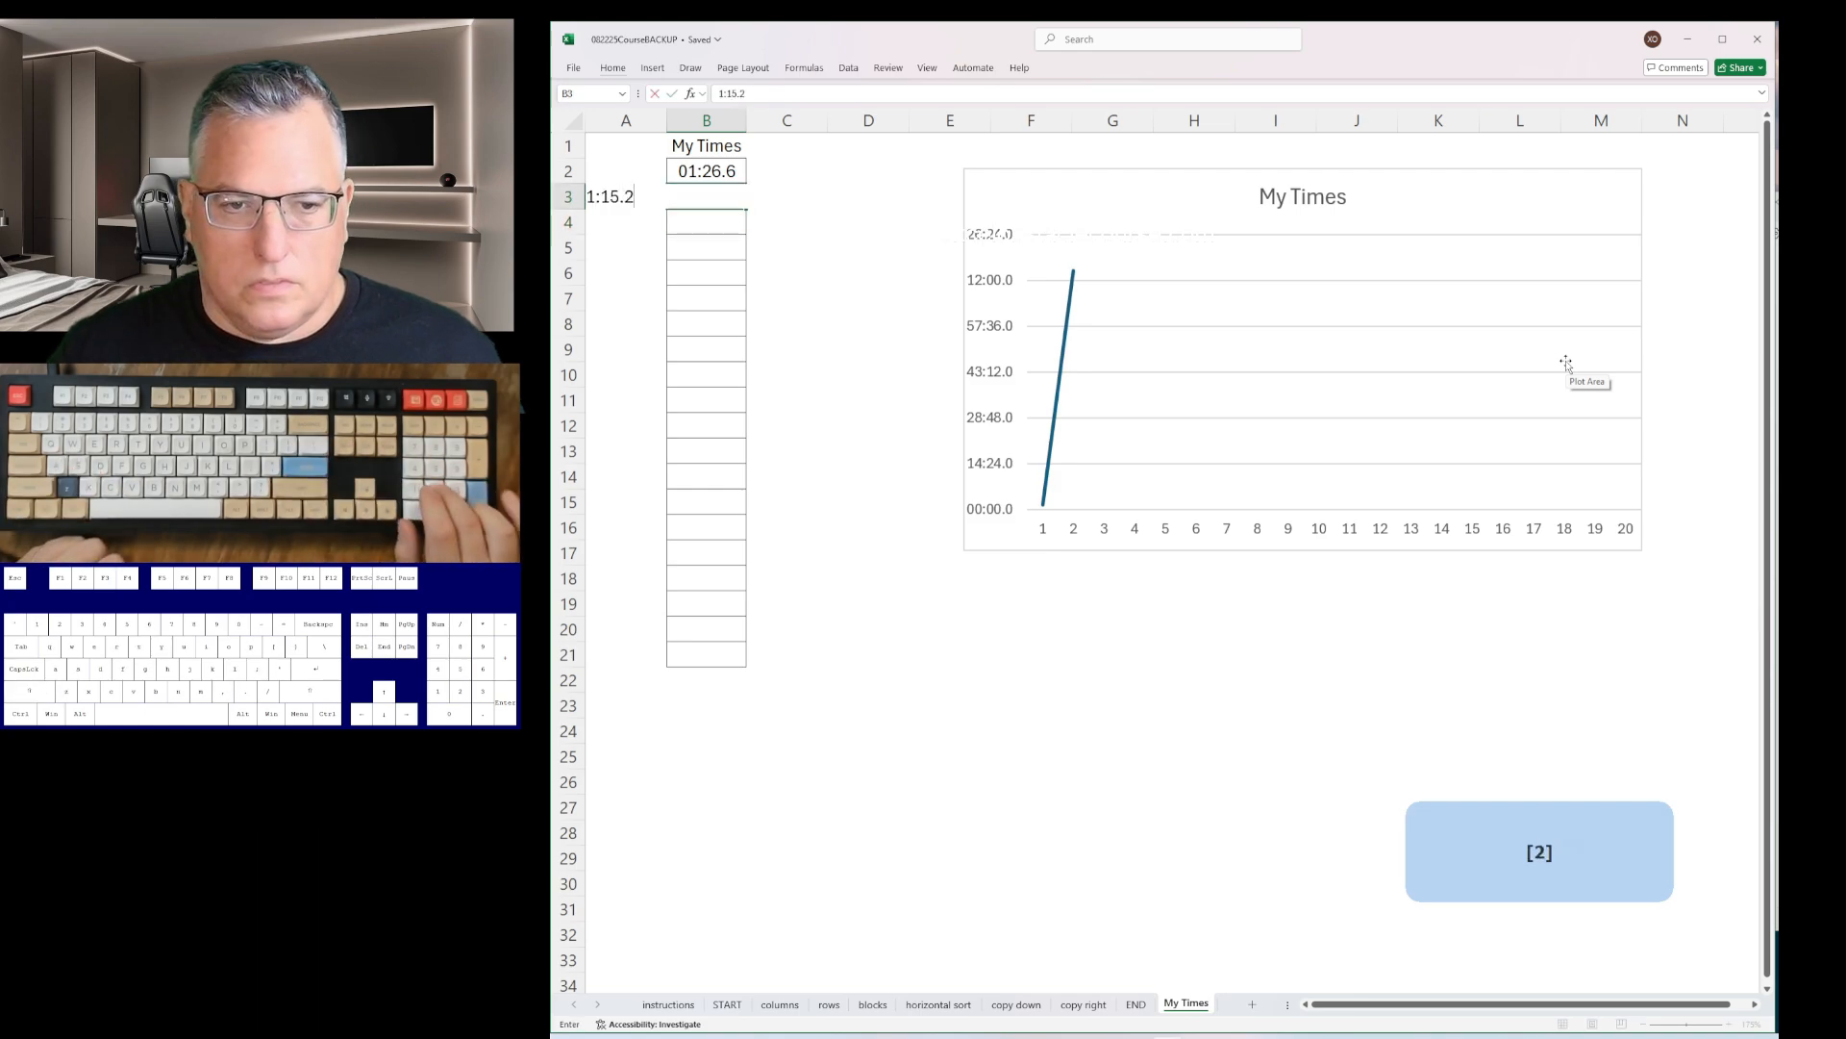
- Return to the START sheet and start the timer by entering x in the green cell B1
{"action": "key", "text": "ctrl+Page_Up"}
{"action": "key", "text": "ctrl+Page_Up"}
{"action": "key", "text": "ctrl+Page_Up"}
{"action": "key", "text": "ctrl+Page_Up"}
{"action": "key", "text": "ctrl+Page_Up"}
{"action": "key", "text": "ctrl+Page_Up"}
{"action": "key", "text": "ctrl+Page_Up"}
{"action": "key", "text": "ctrl+Page_Up"}
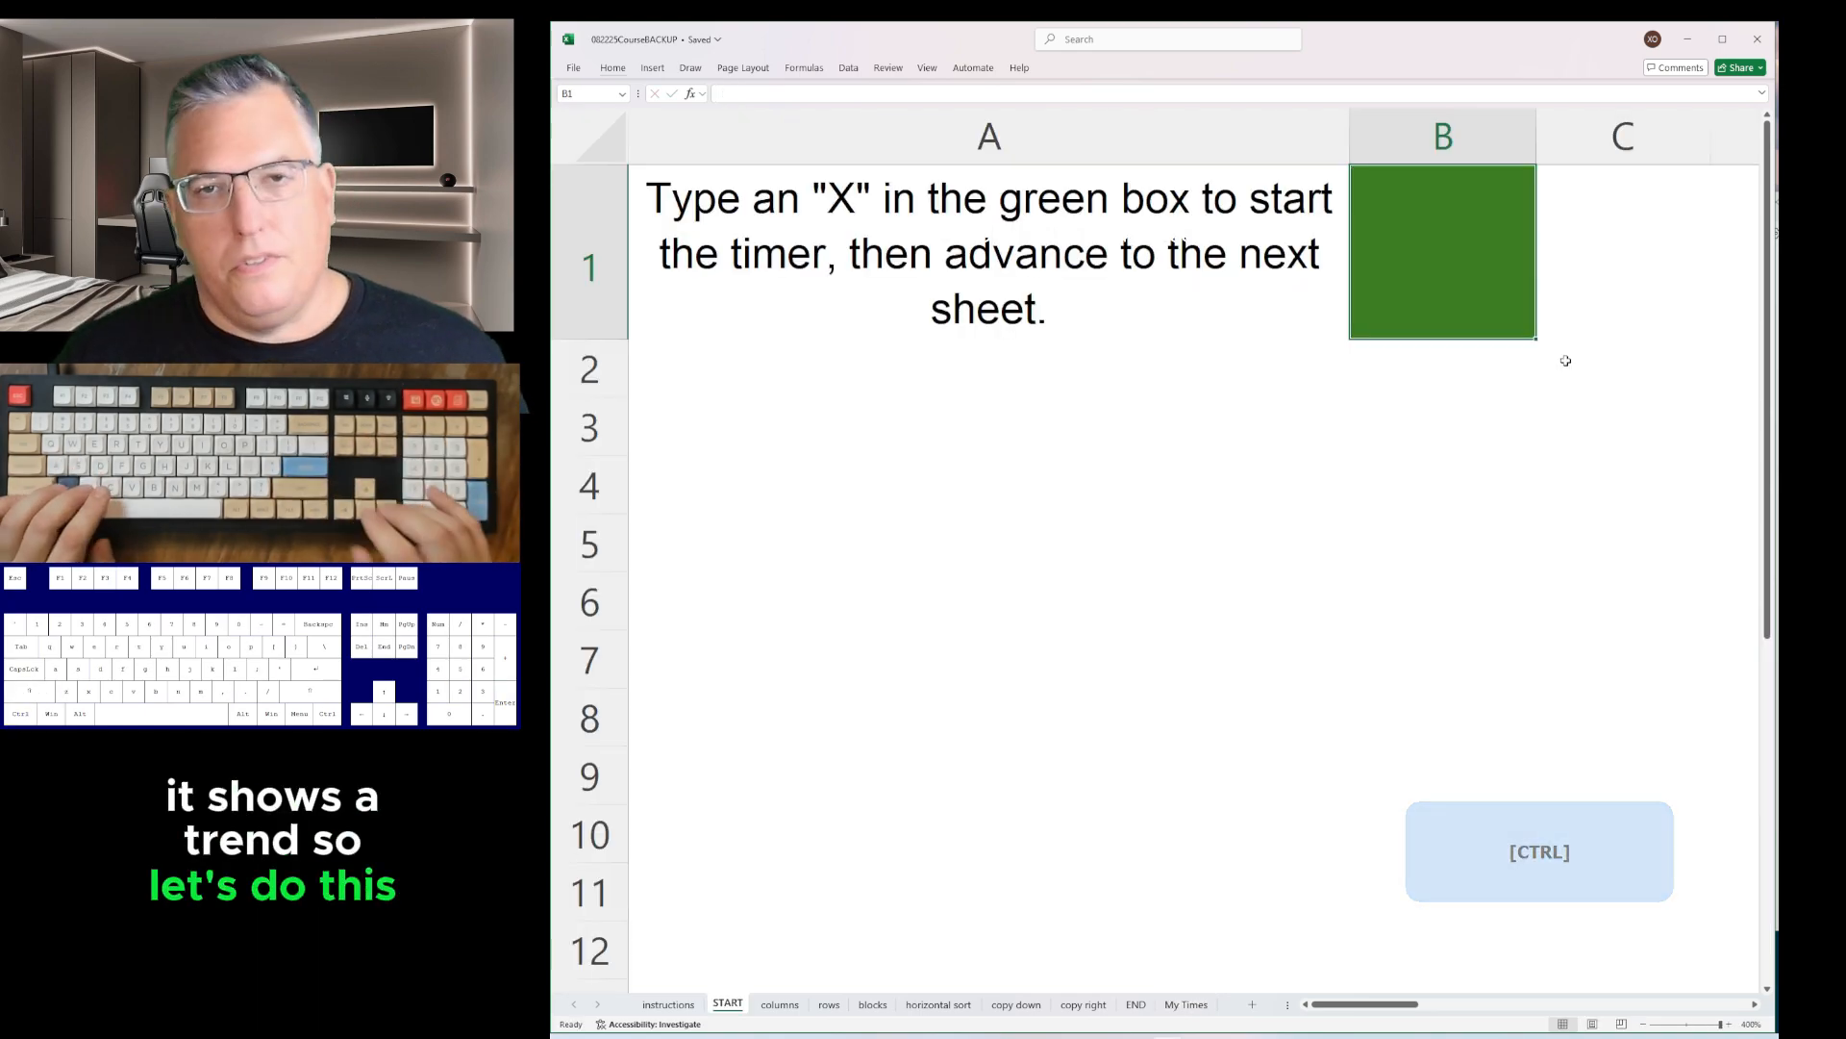
{"action": "type", "text": "x"}
{"action": "key", "text": "Return"}
- On the columns sheet, delete the yellow cell in column B of every odd row from 1 to 15, shifting cells left
{"action": "key", "text": "ctrl+Page_Down"}
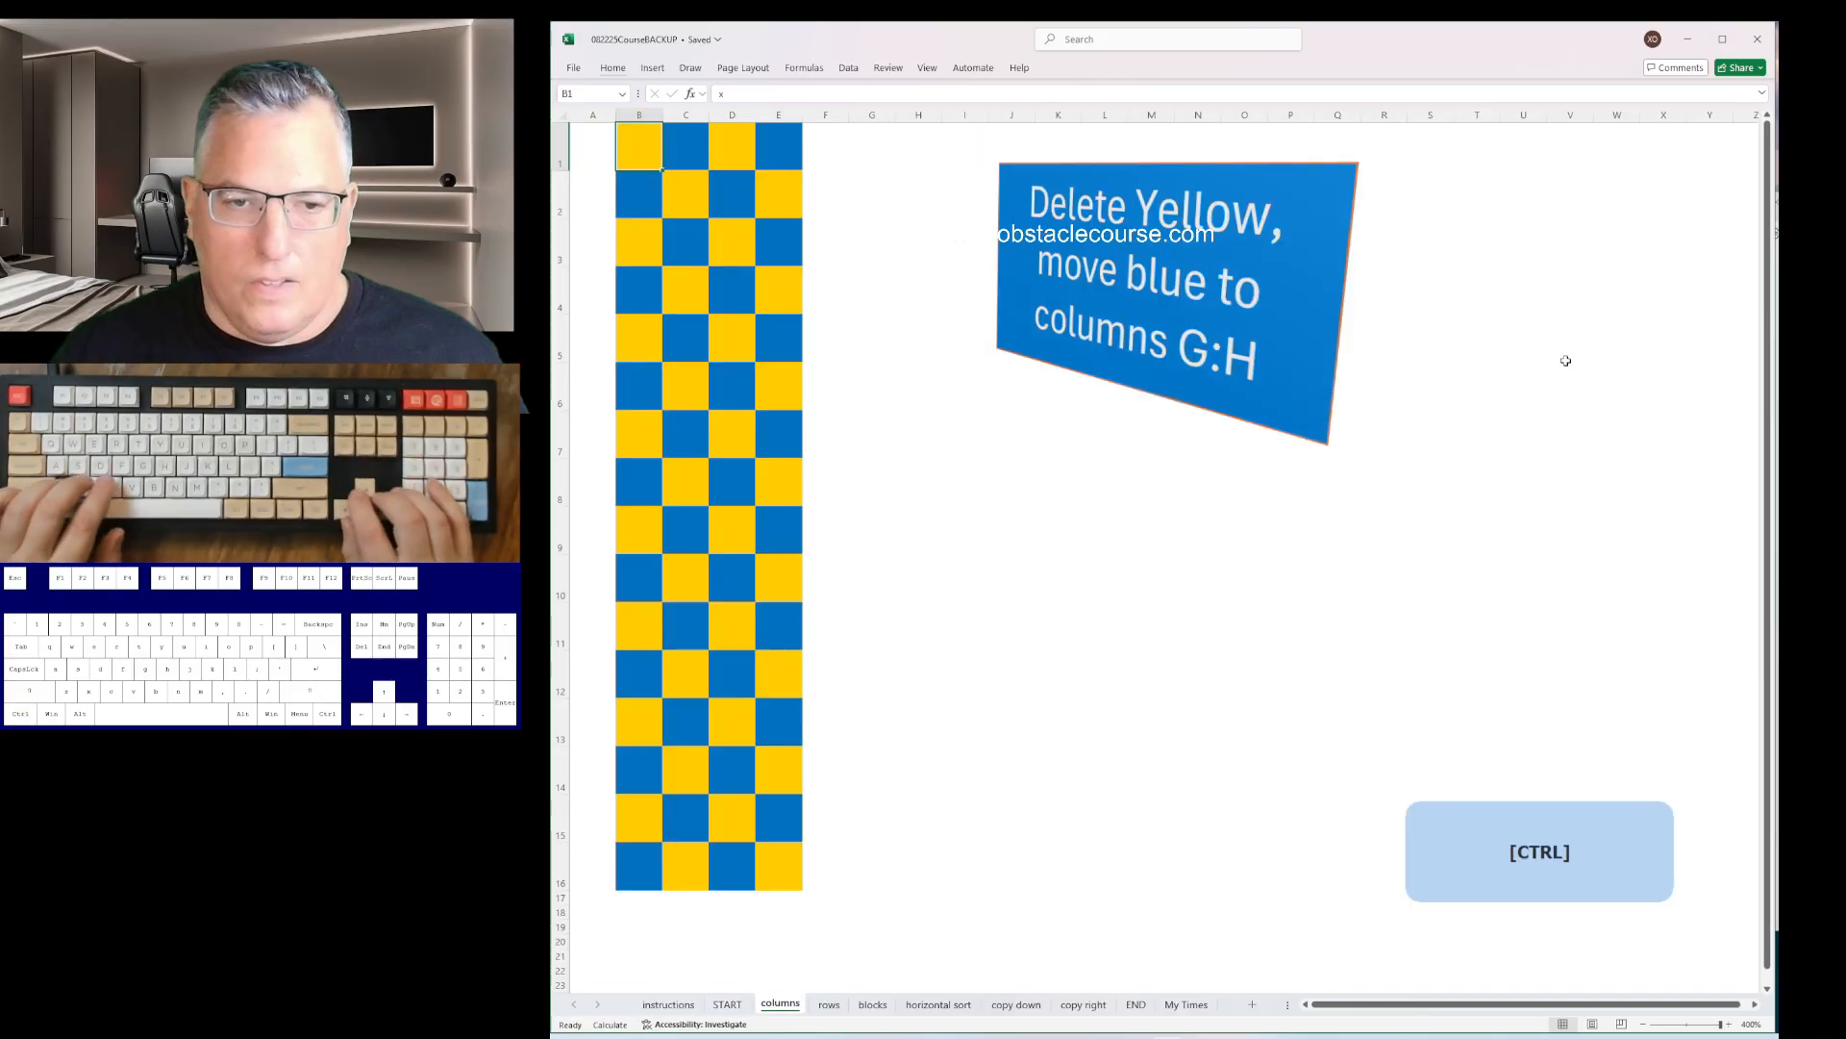
{"action": "key", "text": "ctrl+minus"}
{"action": "key", "text": "Return"}
{"action": "key", "text": "Down"}
{"action": "key", "text": "Down"}
{"action": "key", "text": "F4"}
{"action": "key", "text": "Down"}
{"action": "key", "text": "Down"}
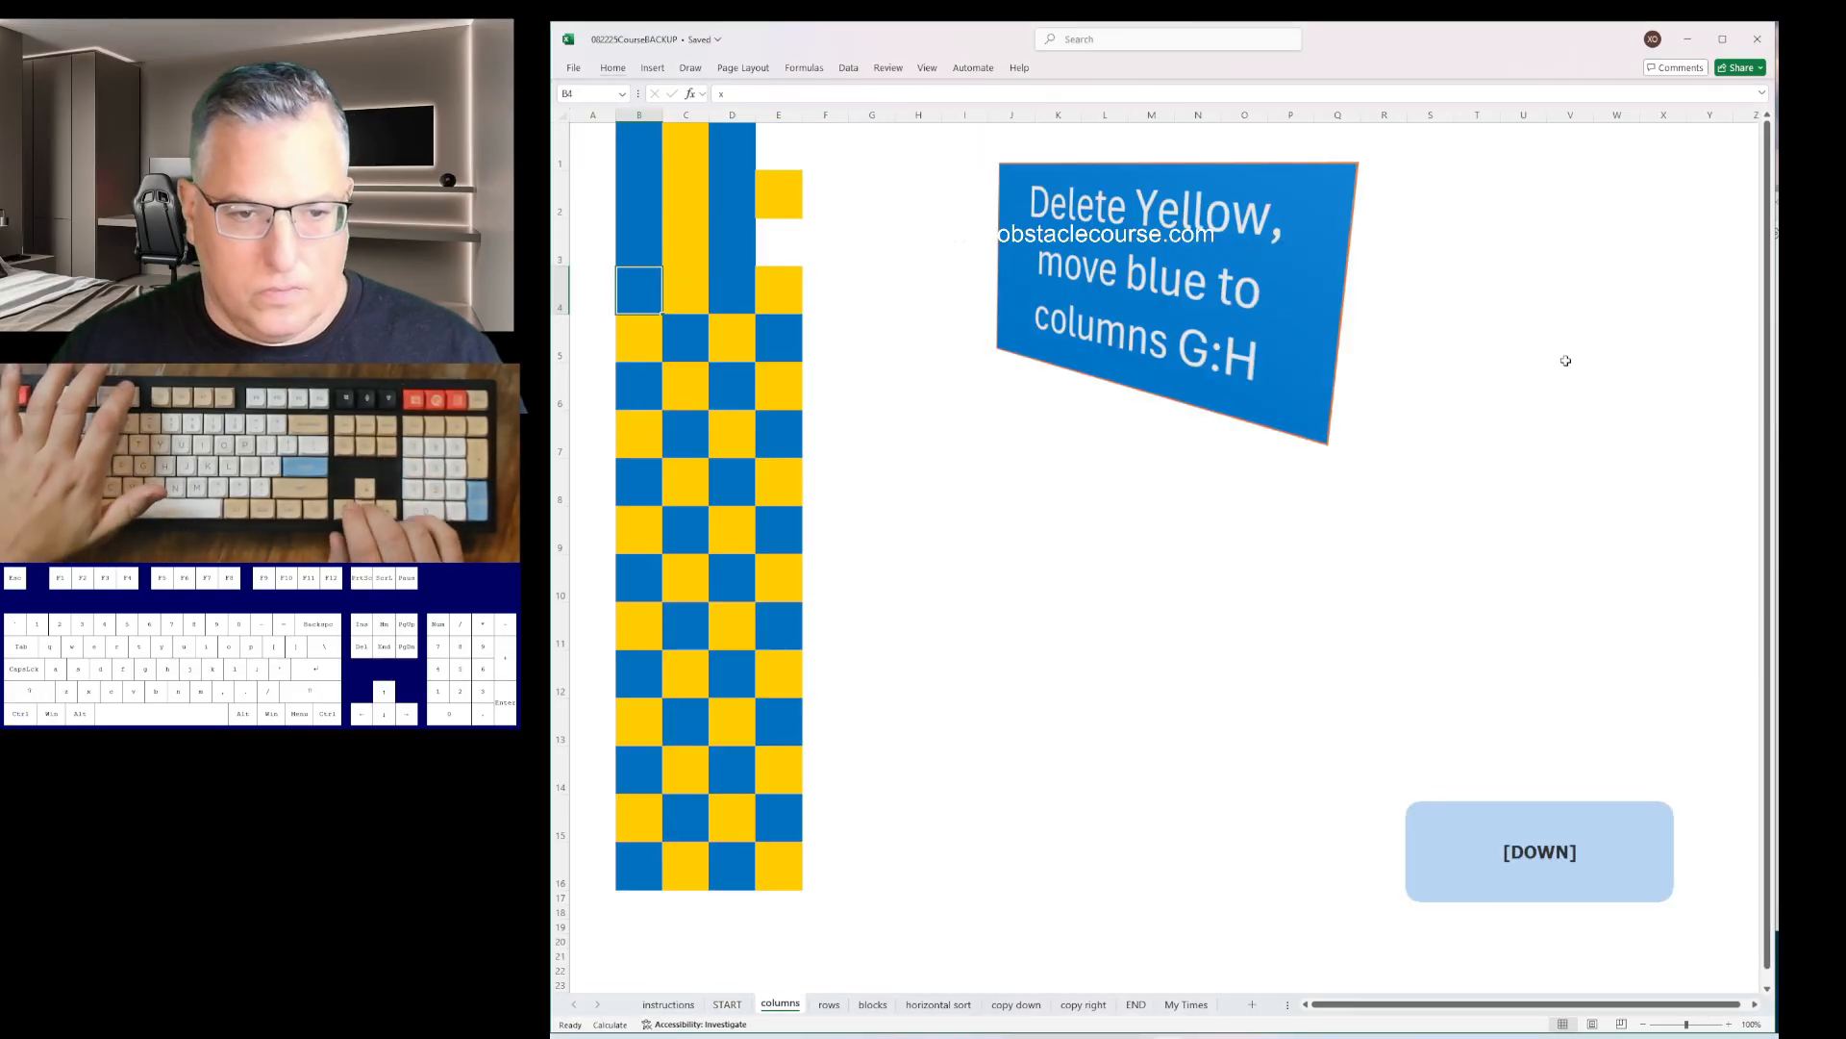
{"action": "key", "text": "F4"}
{"action": "key", "text": "Down"}
{"action": "key", "text": "Down"}
{"action": "key", "text": "F4"}
{"action": "key", "text": "Down"}
{"action": "key", "text": "Down"}
{"action": "key", "text": "F4"}
{"action": "key", "text": "Down"}
{"action": "key", "text": "Down"}
{"action": "key", "text": "F4"}
{"action": "key", "text": "Down"}
{"action": "key", "text": "Down"}
{"action": "key", "text": "F4"}
{"action": "key", "text": "Down"}
{"action": "key", "text": "Down"}
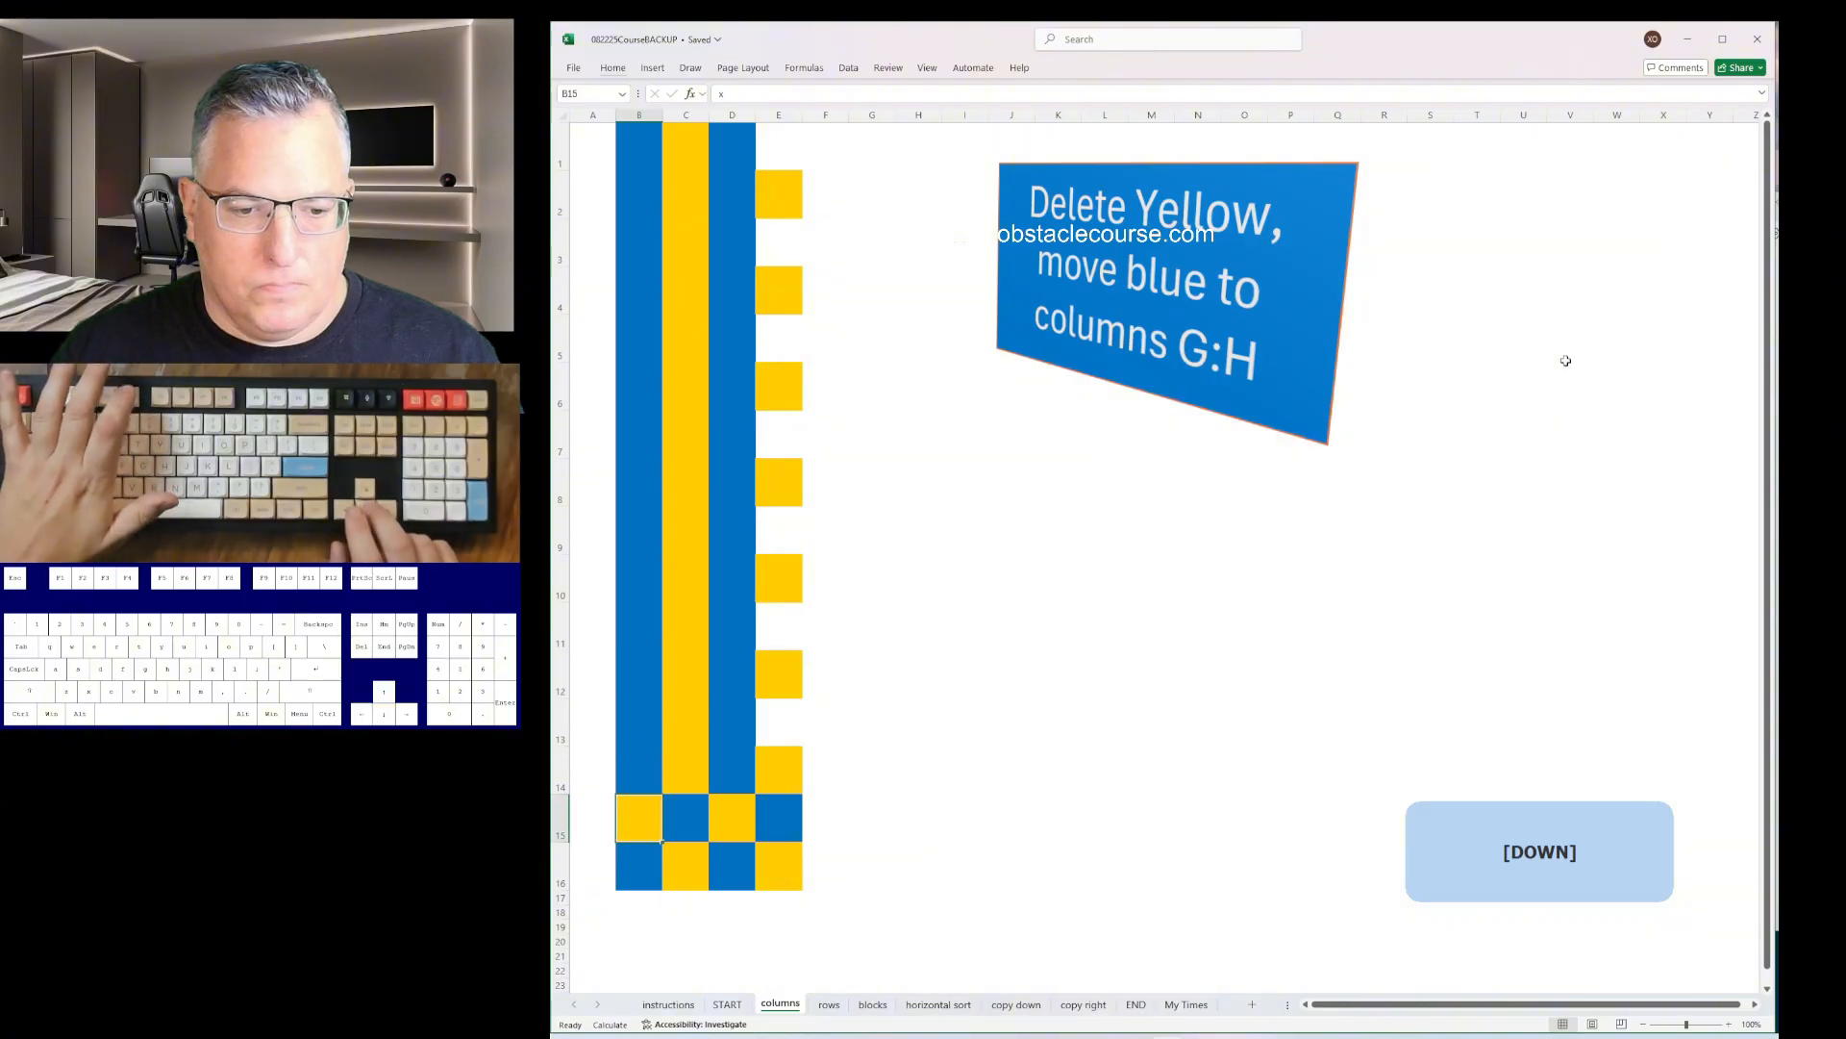
{"action": "key", "text": "F4"}
- Delete the two remaining yellow columns on the columns sheet, leaving only the blue ones
{"action": "key", "text": "Right"}
{"action": "key", "text": "ctrl+space"}
{"action": "key", "text": "ctrl+minus"}
{"action": "key", "text": "Right"}
{"action": "key", "text": "ctrl+space"}
{"action": "key", "text": "ctrl+minus"}
- Insert five columns before the blue columns to move them to G:H
{"action": "key", "text": "ctrl+Left"}
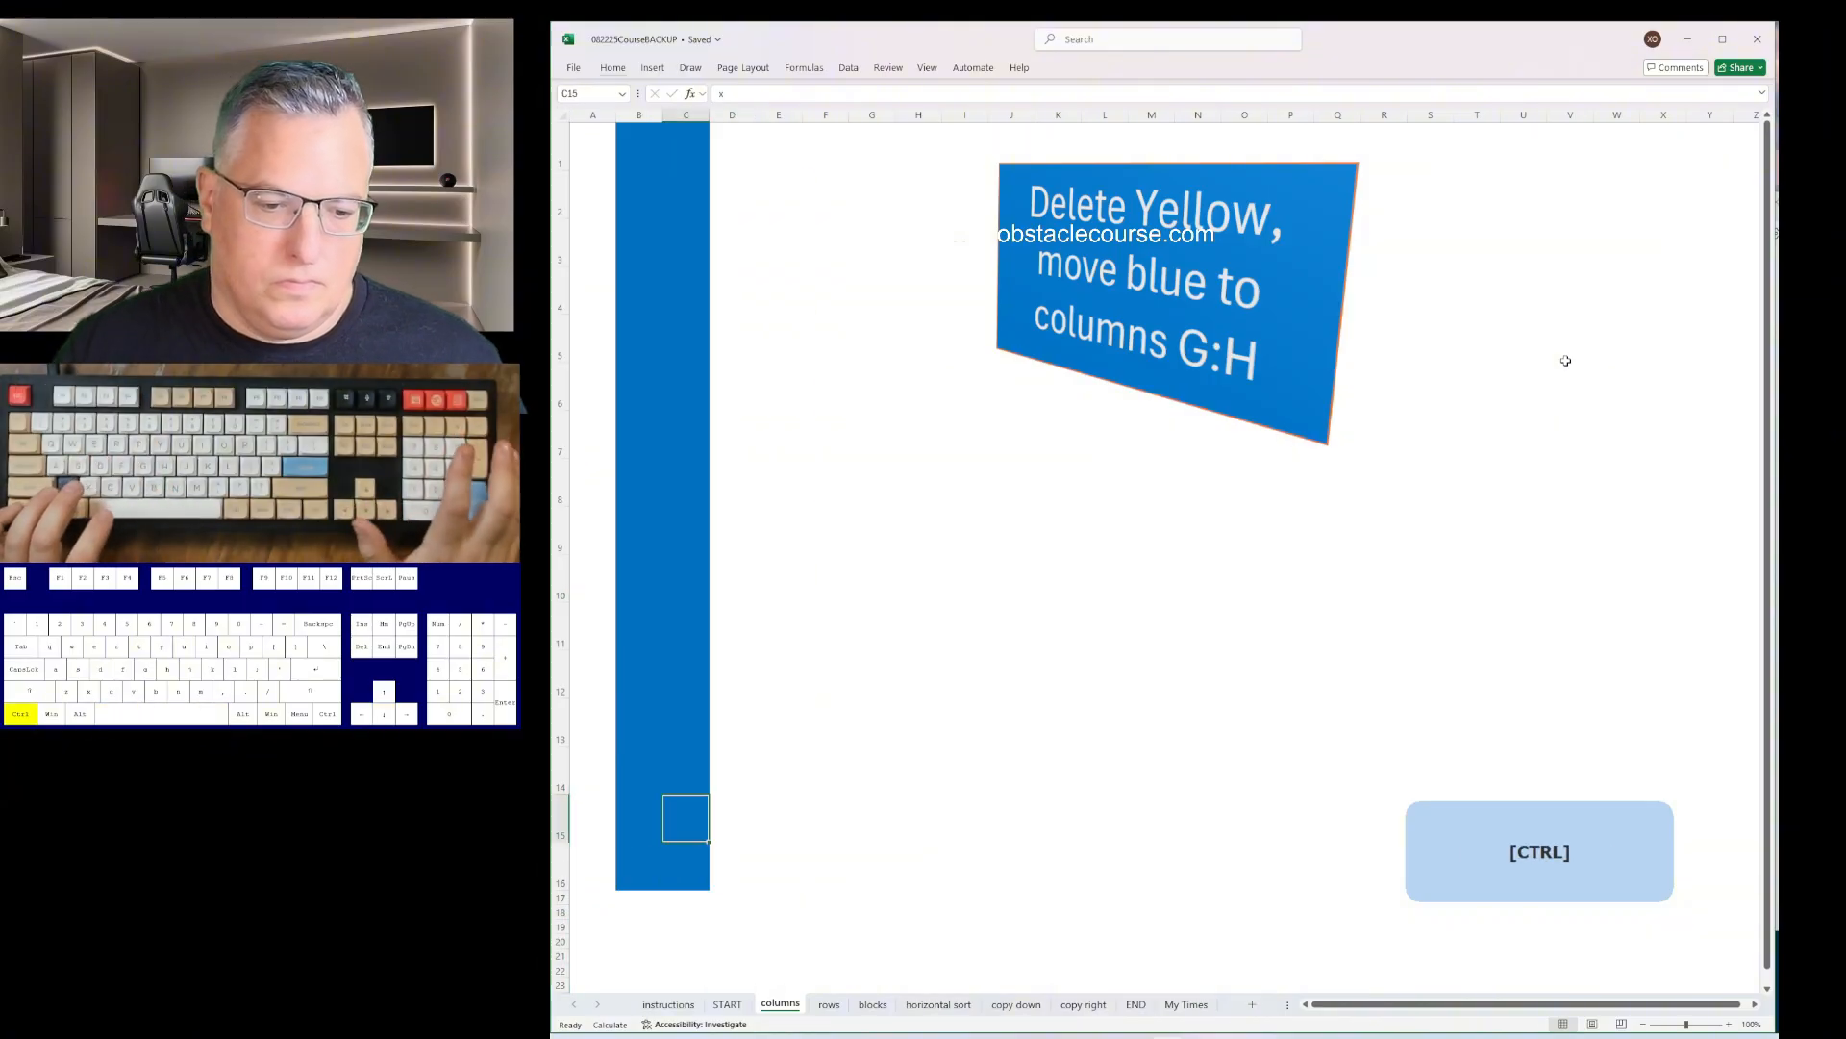
{"action": "key", "text": "ctrl+Left"}
{"action": "key", "text": "ctrl+space"}
{"action": "key", "text": "ctrl+plus"}
{"action": "key", "text": "ctrl+plus"}
{"action": "key", "text": "ctrl+plus"}
{"action": "key", "text": "ctrl+plus"}
{"action": "key", "text": "ctrl+plus"}
- On the rows sheet, delete every other orange cell in row 11 from A11 to U11, shifting cells up
{"action": "key", "text": "ctrl+Page_Down"}
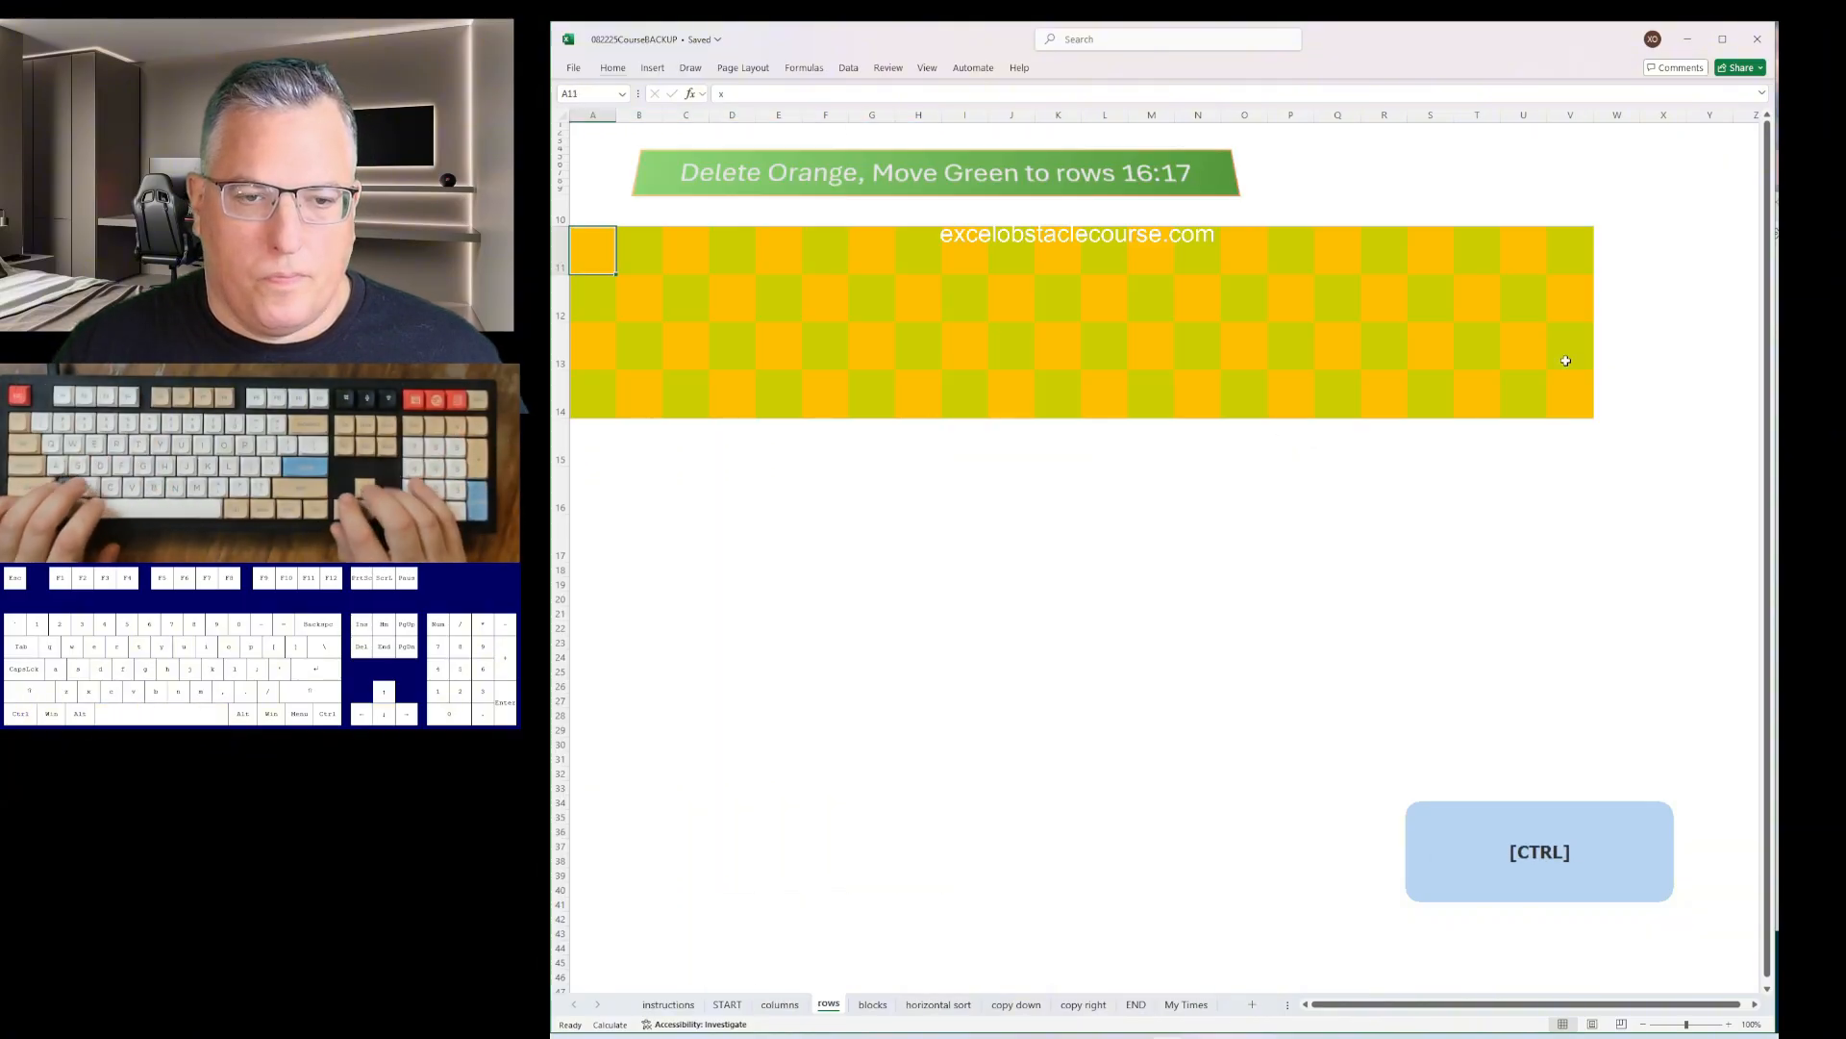
{"action": "key", "text": "ctrl+minus"}
{"action": "key", "text": "Return"}
{"action": "key", "text": "Right"}
{"action": "key", "text": "Right"}
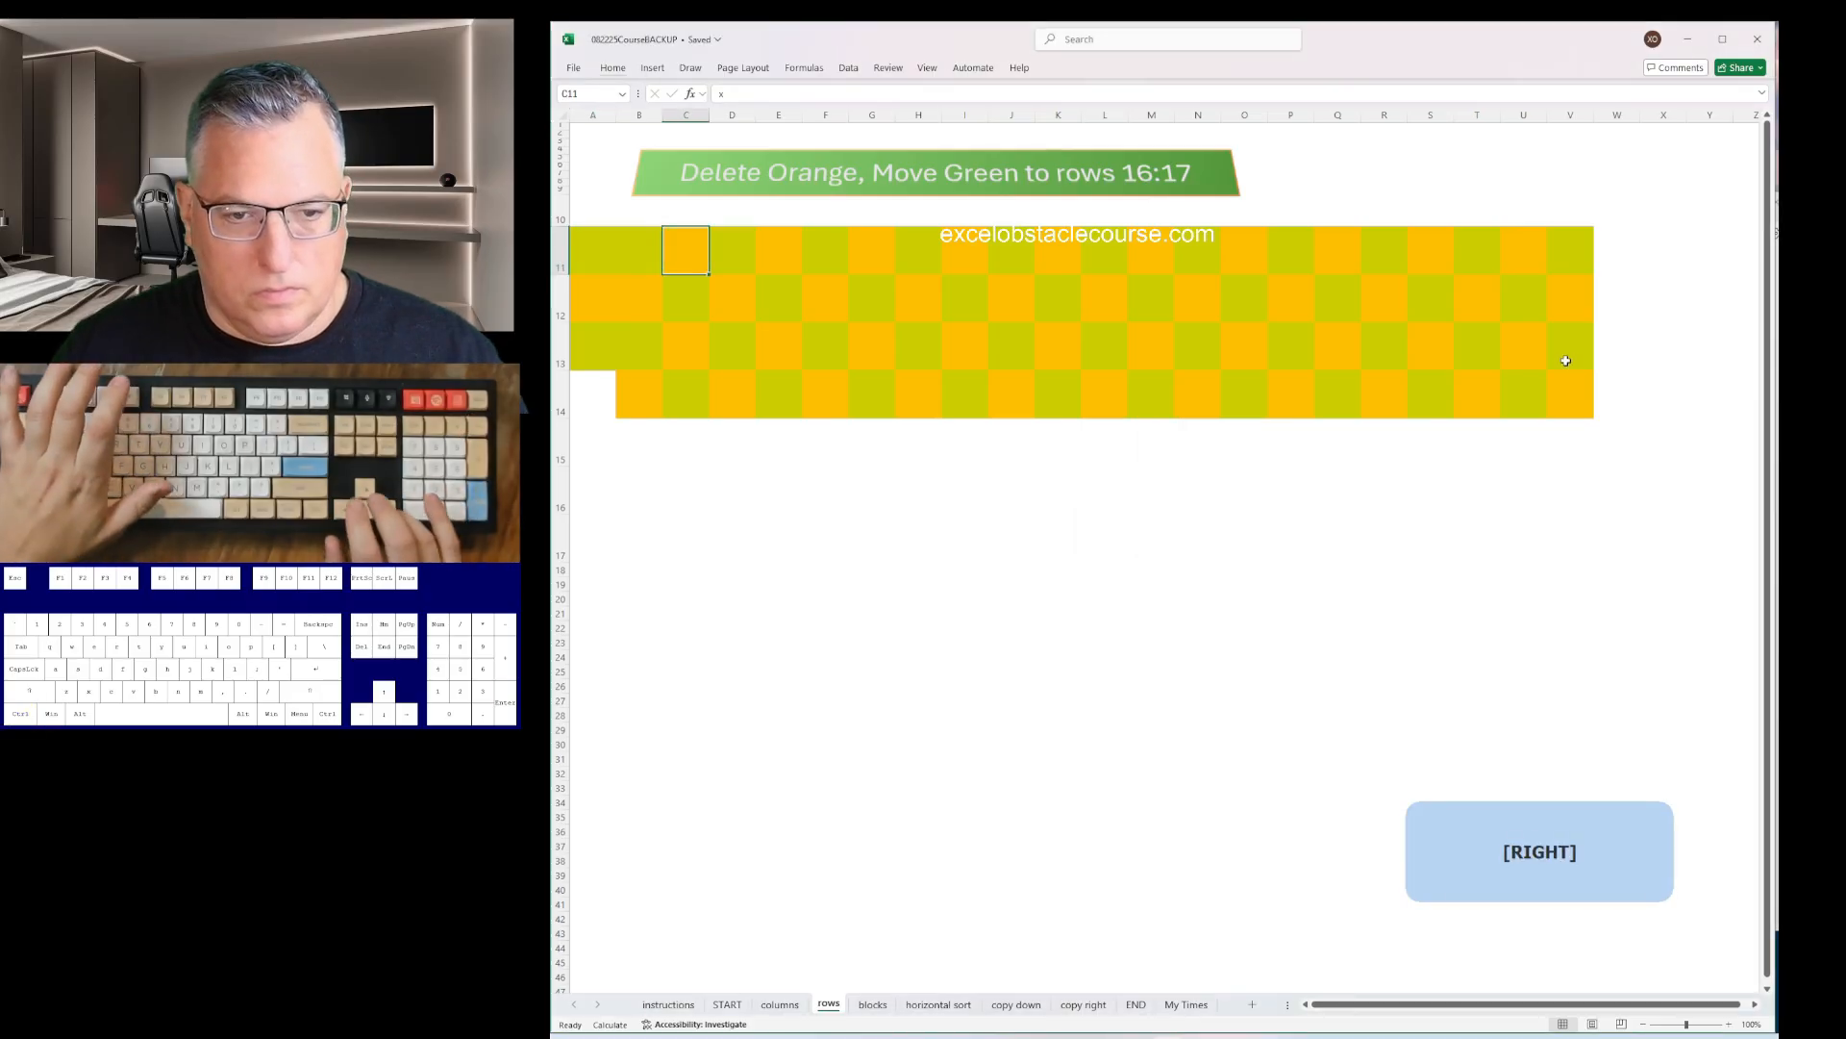
{"action": "key", "text": "F4"}
{"action": "key", "text": "Right"}
{"action": "key", "text": "Right"}
{"action": "key", "text": "F4"}
{"action": "key", "text": "Right"}
{"action": "key", "text": "Right"}
{"action": "key", "text": "F4"}
{"action": "key", "text": "Right"}
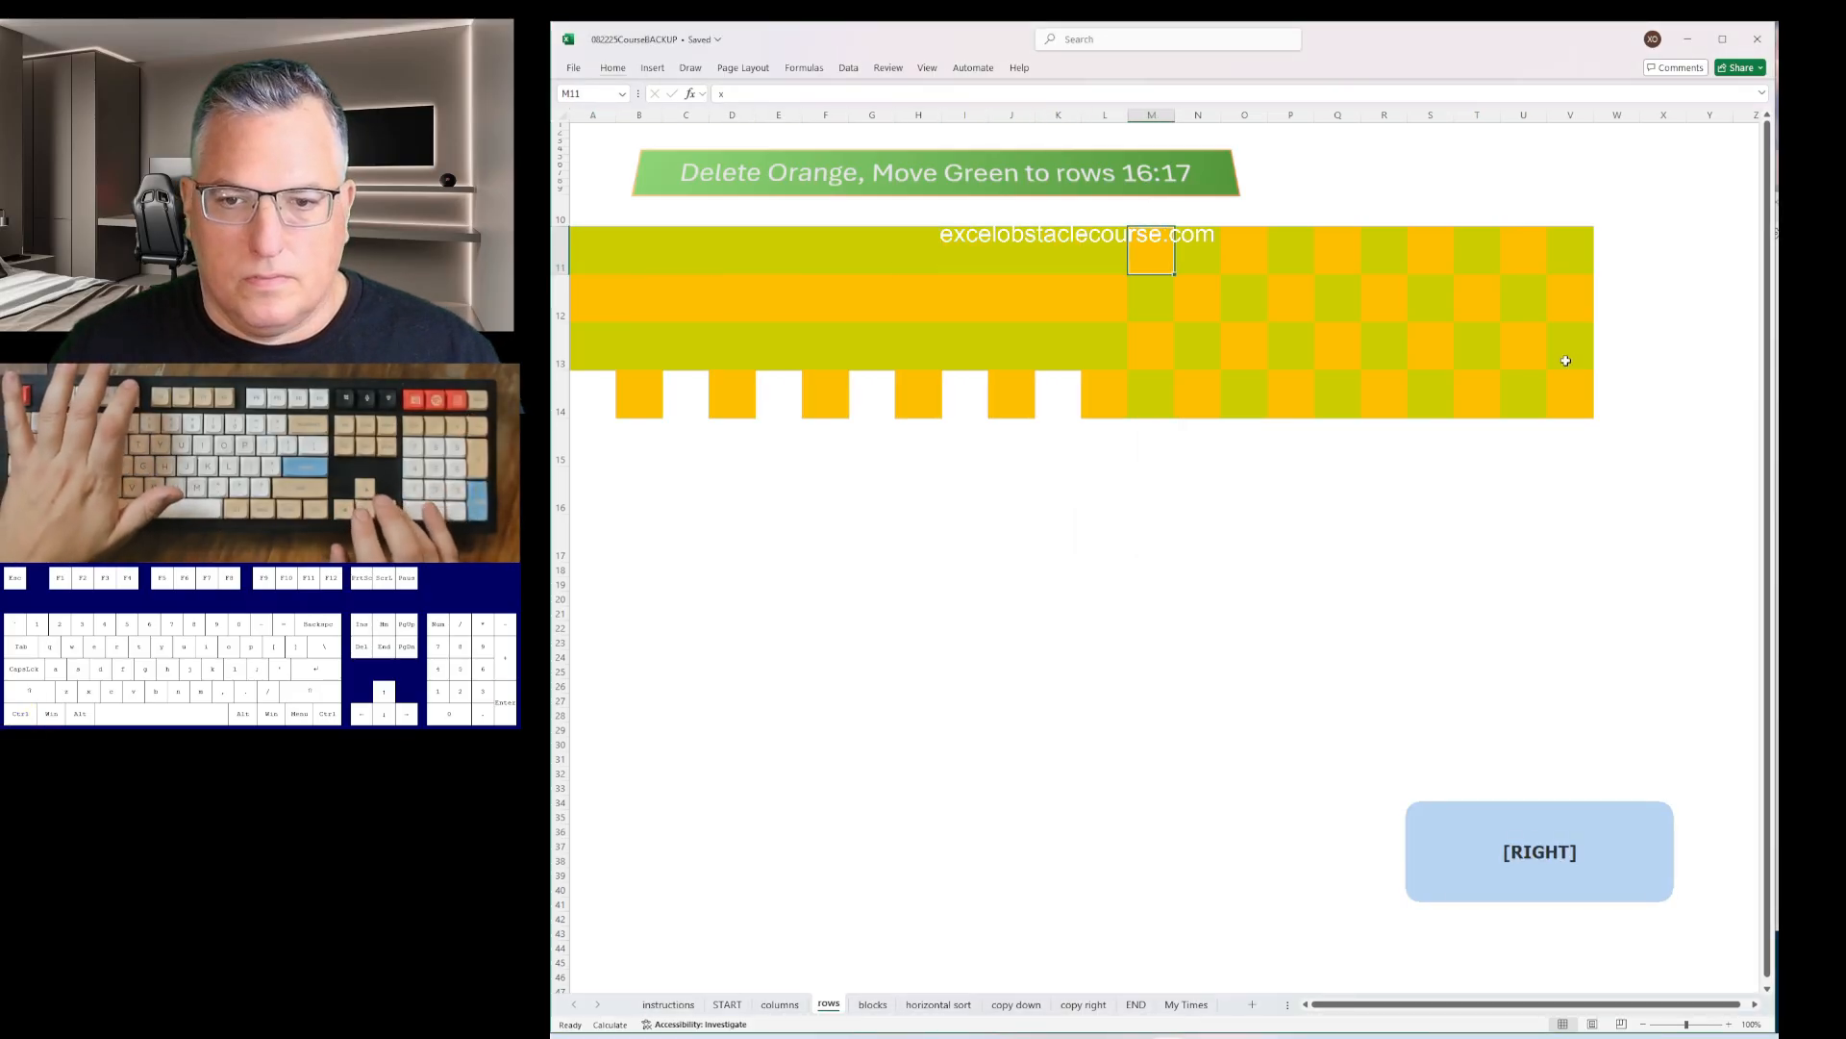
{"action": "key", "text": "F4"}
{"action": "key", "text": "Right"}
{"action": "key", "text": "Right"}
{"action": "key", "text": "F4"}
- Delete the two remaining orange rows on the rows sheet, leaving only the green ones
{"action": "key", "text": "Down"}
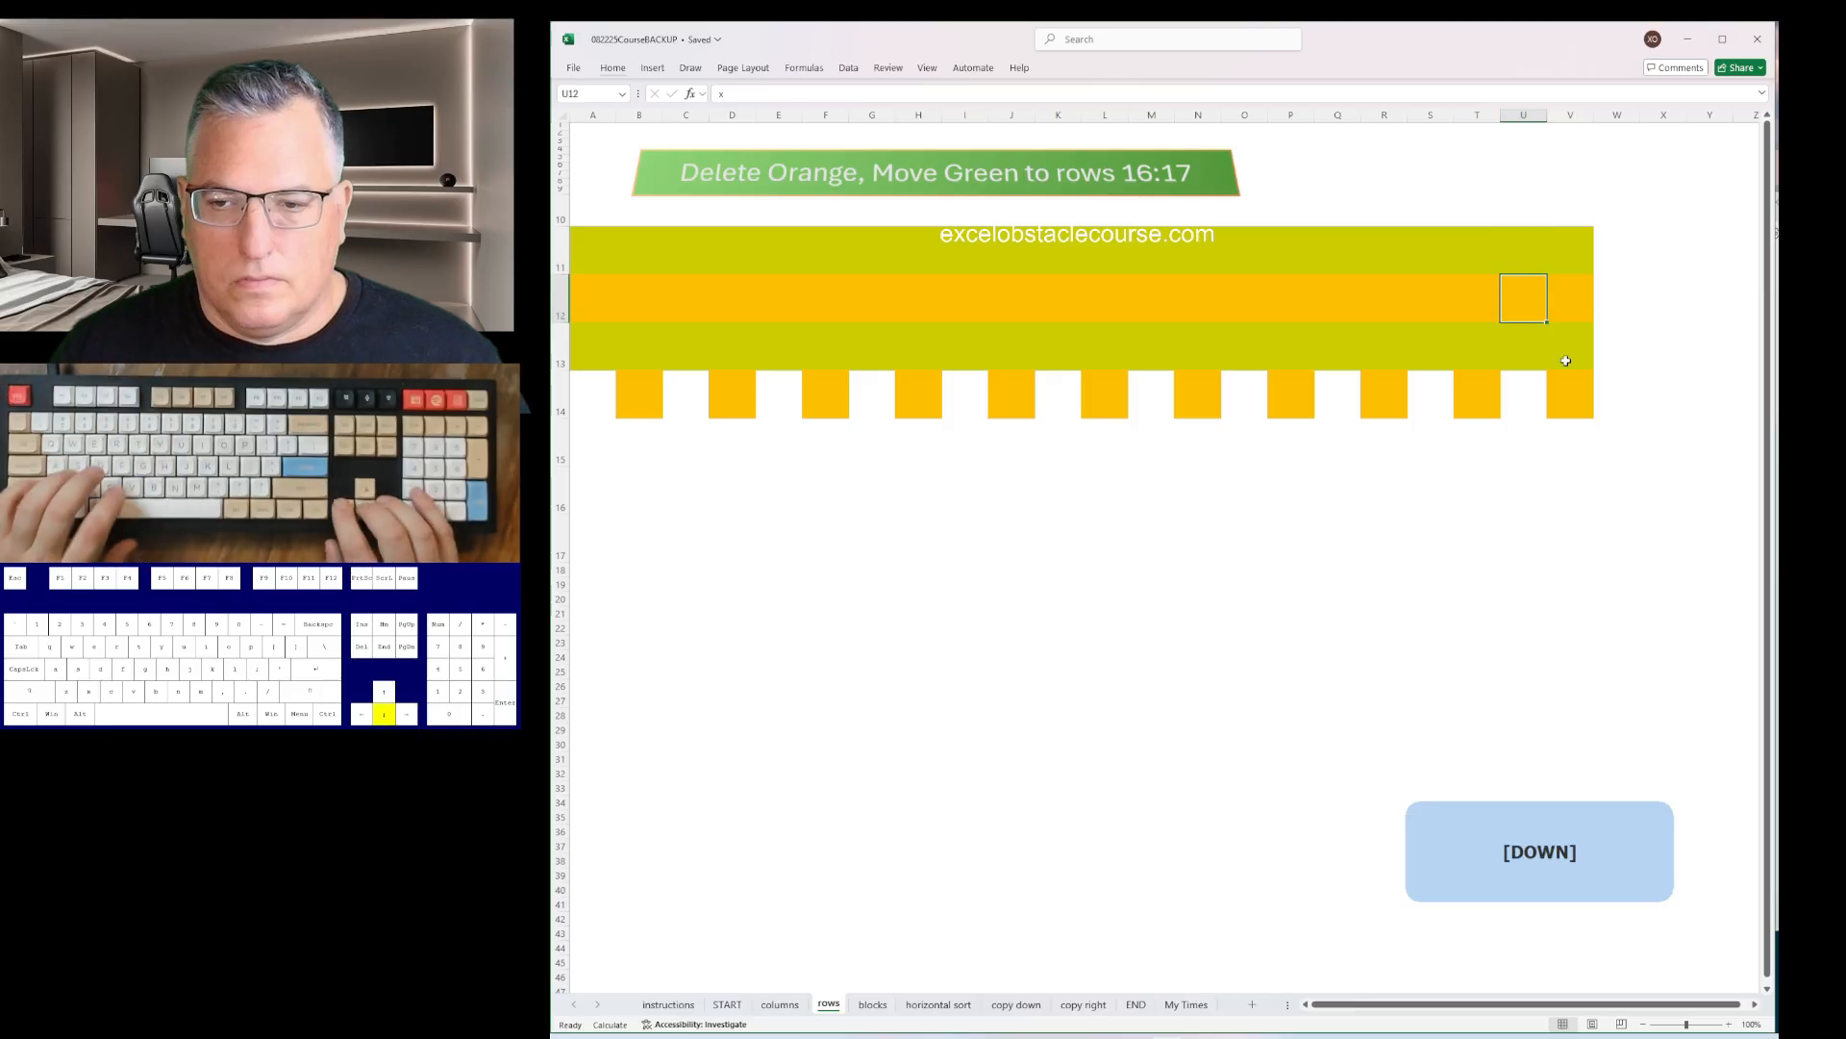
{"action": "key", "text": "shift+space"}
{"action": "key", "text": "ctrl+minus"}
{"action": "key", "text": "Down"}
{"action": "key", "text": "shift+space"}
{"action": "key", "text": "ctrl+minus"}
- Insert five rows above the green rows to move them to rows 16:17
{"action": "key", "text": "ctrl+Up"}
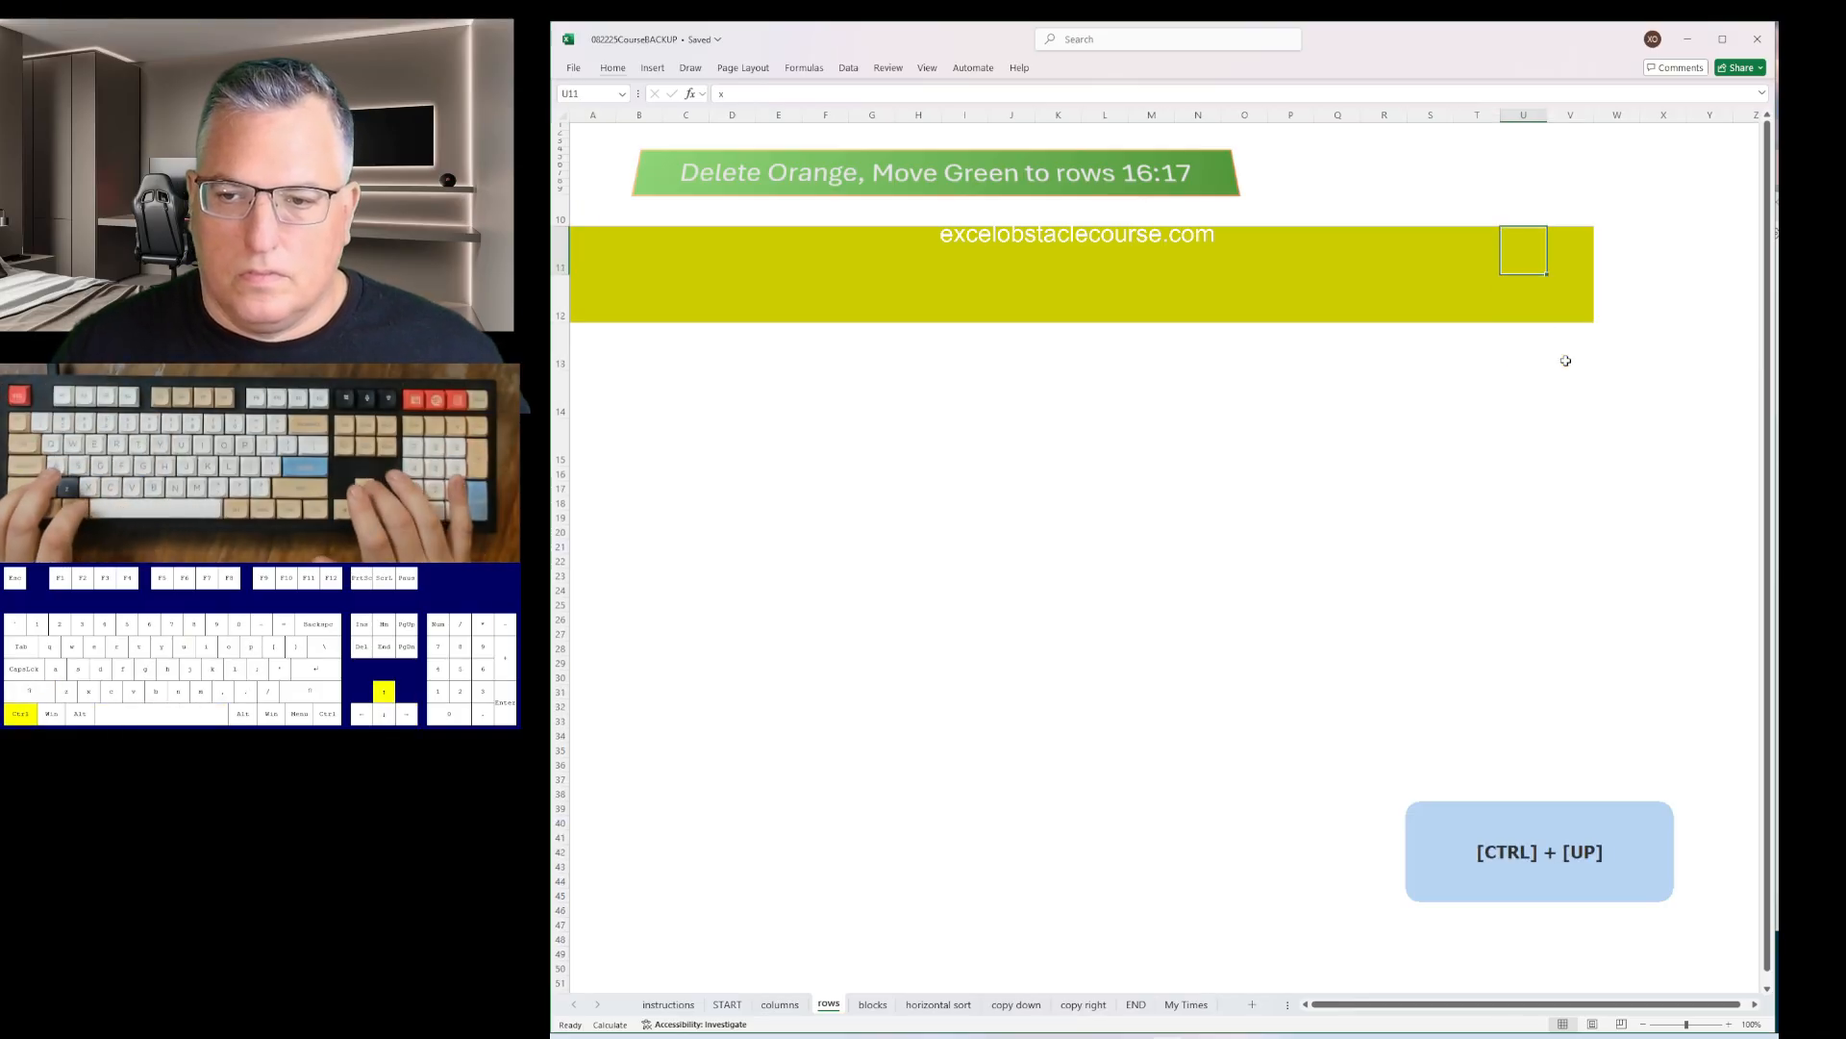
{"action": "key", "text": "shift+space"}
{"action": "key", "text": "ctrl+plus"}
{"action": "key", "text": "ctrl+plus"}
{"action": "key", "text": "ctrl+plus"}
{"action": "key", "text": "ctrl+plus"}
{"action": "key", "text": "ctrl+plus"}
- On the blocks sheet, delete the outer yellow column A and yellow row 1
{"action": "key", "text": "ctrl+Page_Down"}
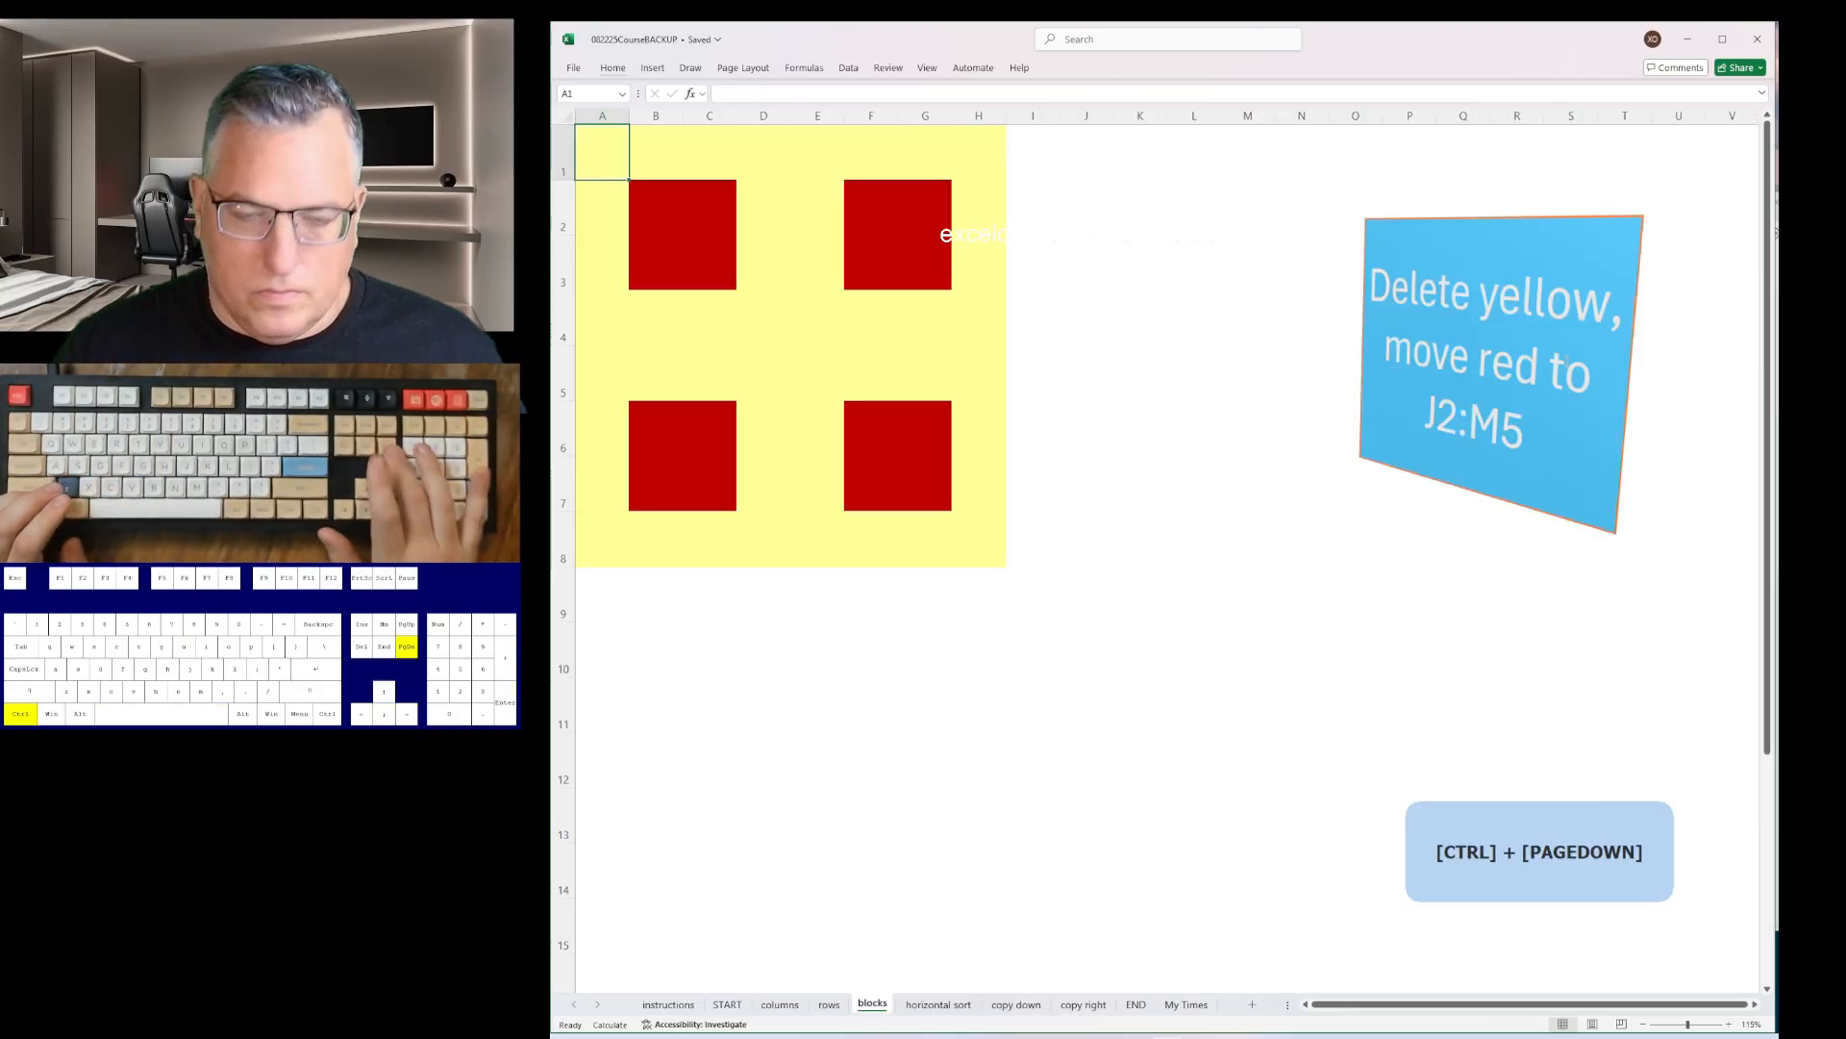
{"action": "key", "text": "ctrl+space"}
{"action": "key", "text": "ctrl+minus"}
{"action": "key", "text": "shift+space"}
{"action": "key", "text": "ctrl+minus"}
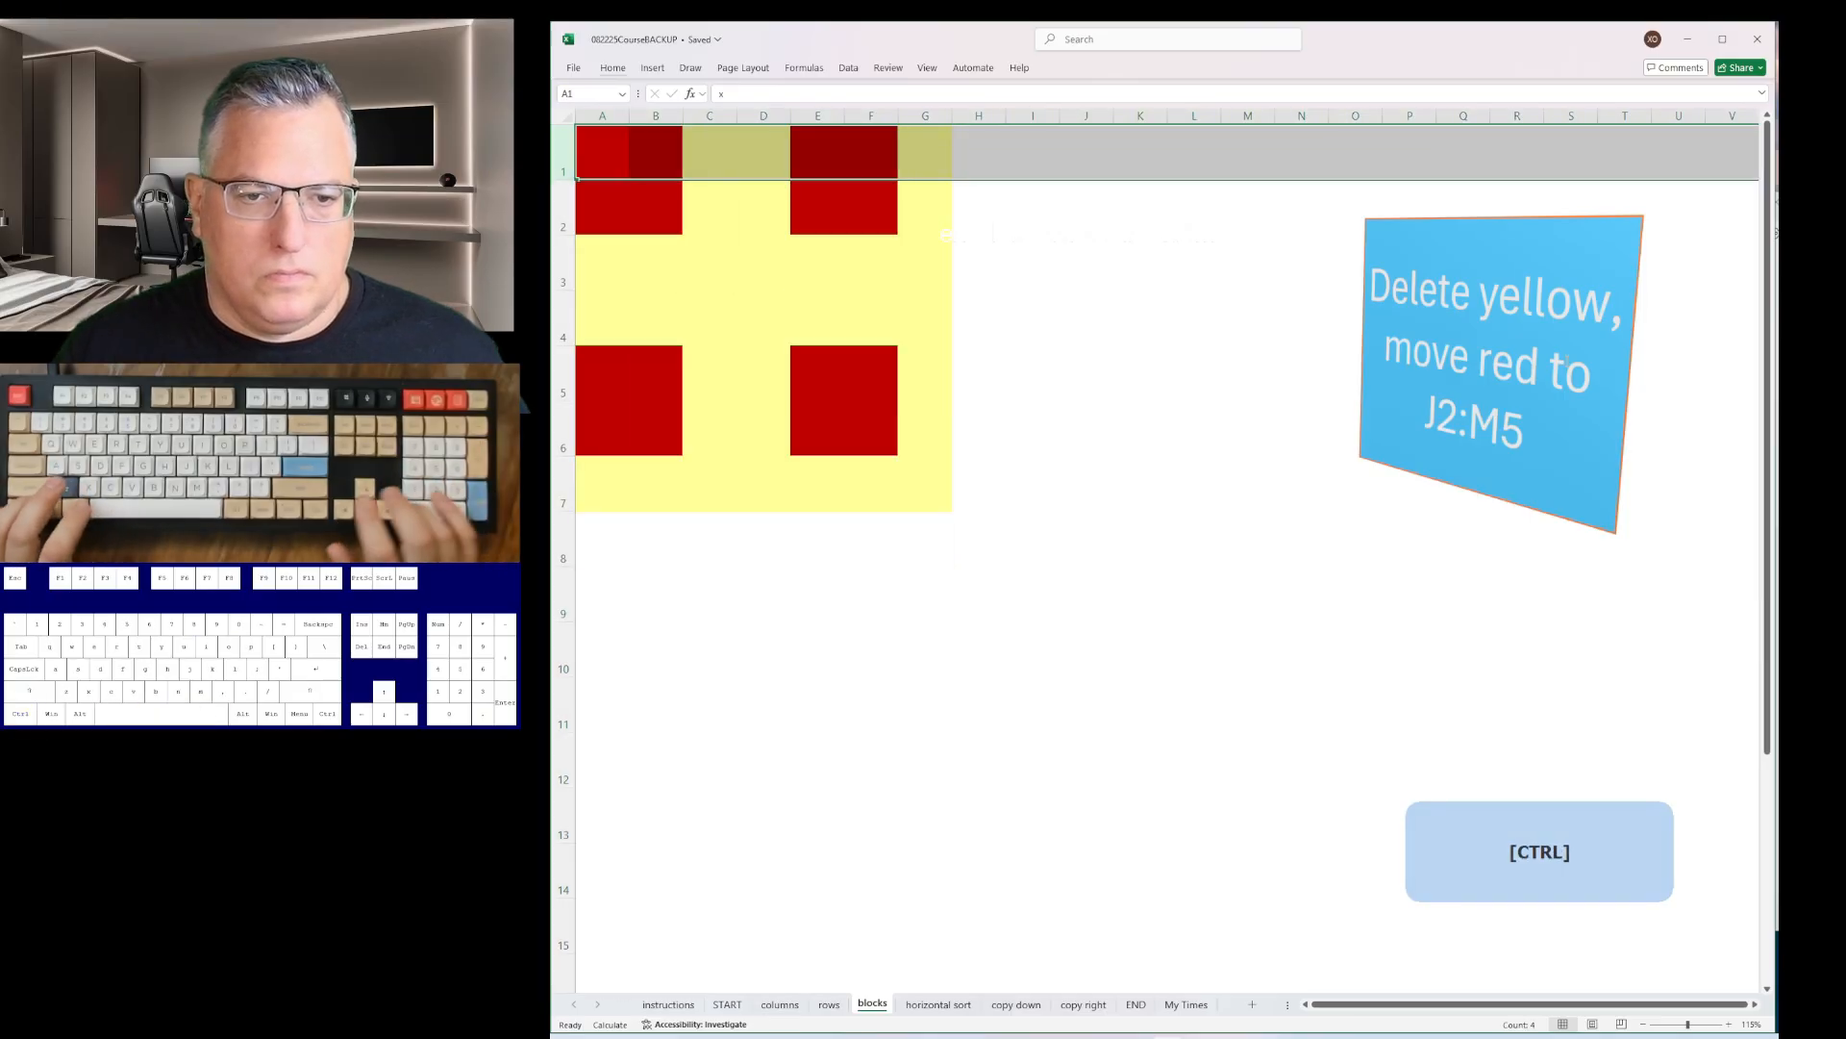
- Delete the yellow columns between the red blocks and the yellow column after them
{"action": "key", "text": "Right"}
{"action": "key", "text": "Right"}
{"action": "key", "text": "ctrl+space"}
{"action": "key", "text": "ctrl+minus"}
{"action": "key", "text": "Right"}
{"action": "key", "text": "ctrl+space"}
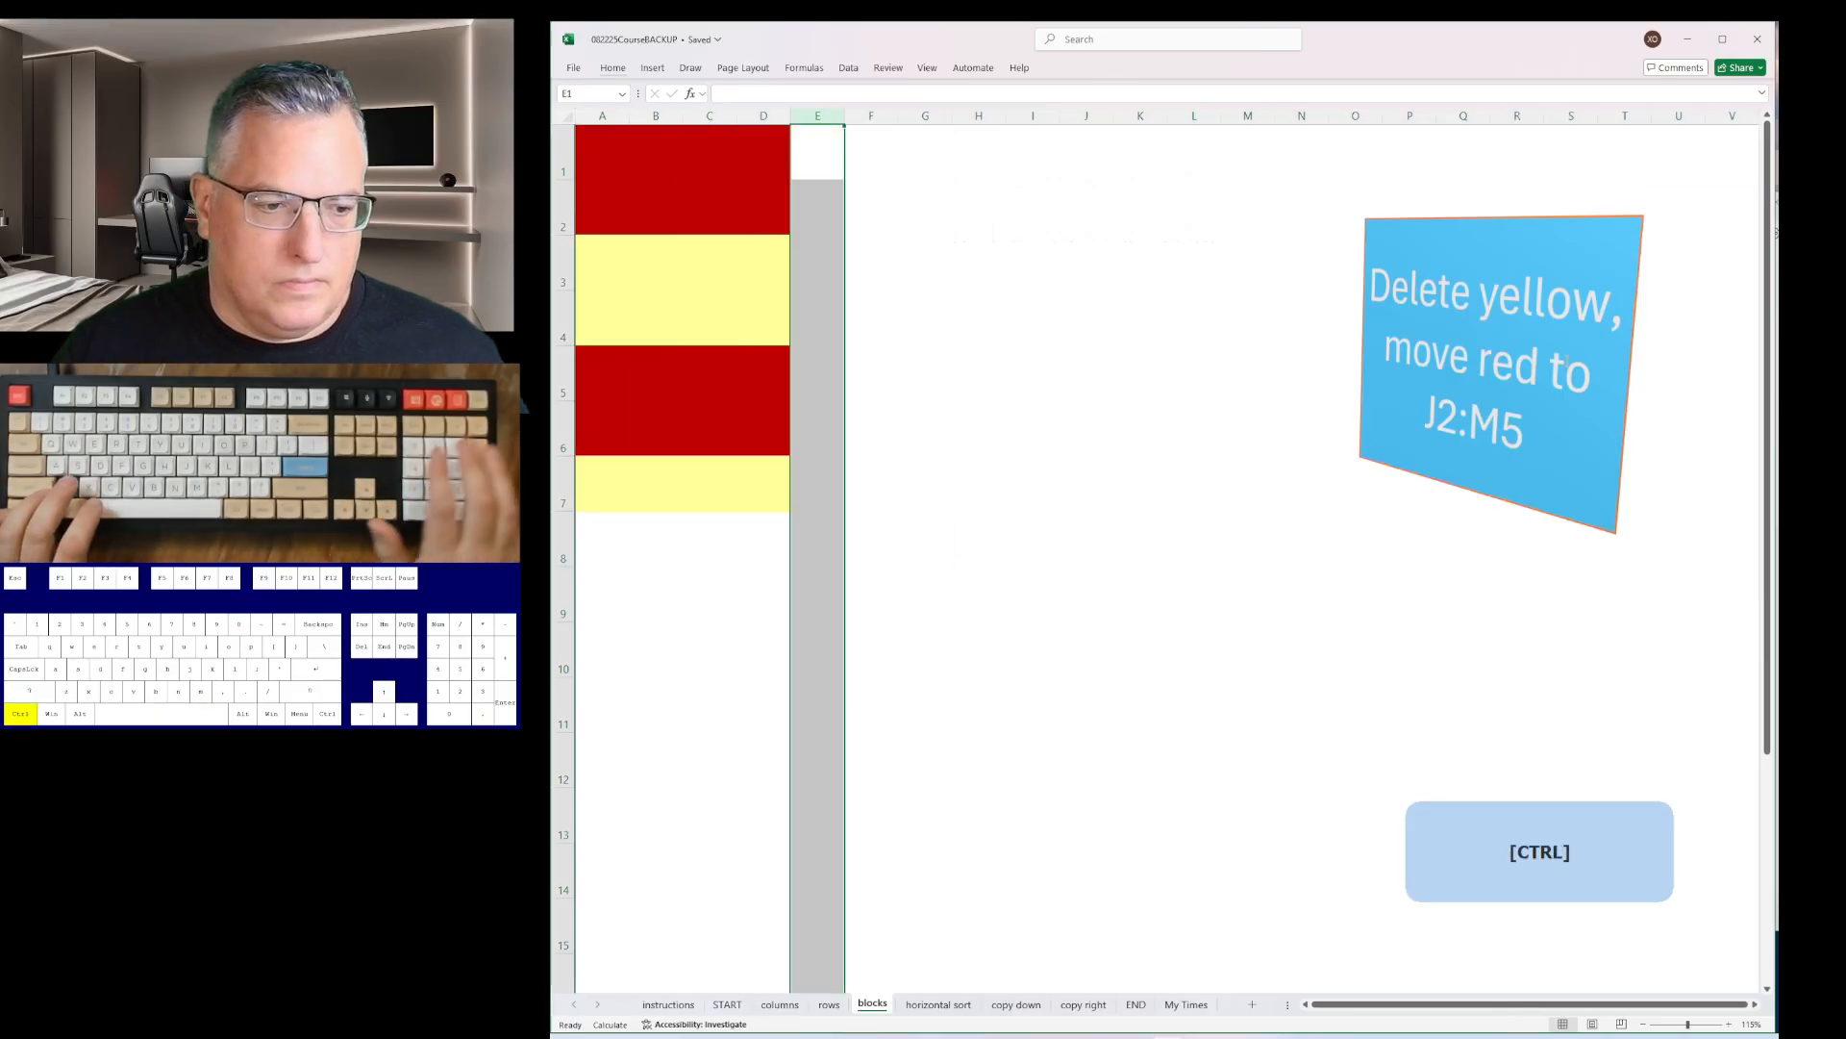
{"action": "key", "text": "ctrl+minus"}
- Delete the yellow rows between the red blocks and the yellow row below them
{"action": "key", "text": "ctrl+Home"}
{"action": "key", "text": "ctrl+Down"}
{"action": "key", "text": "shift+Down"}
{"action": "key", "text": "shift+space"}
{"action": "key", "text": "ctrl+minus"}
{"action": "key", "text": "ctrl+Down"}
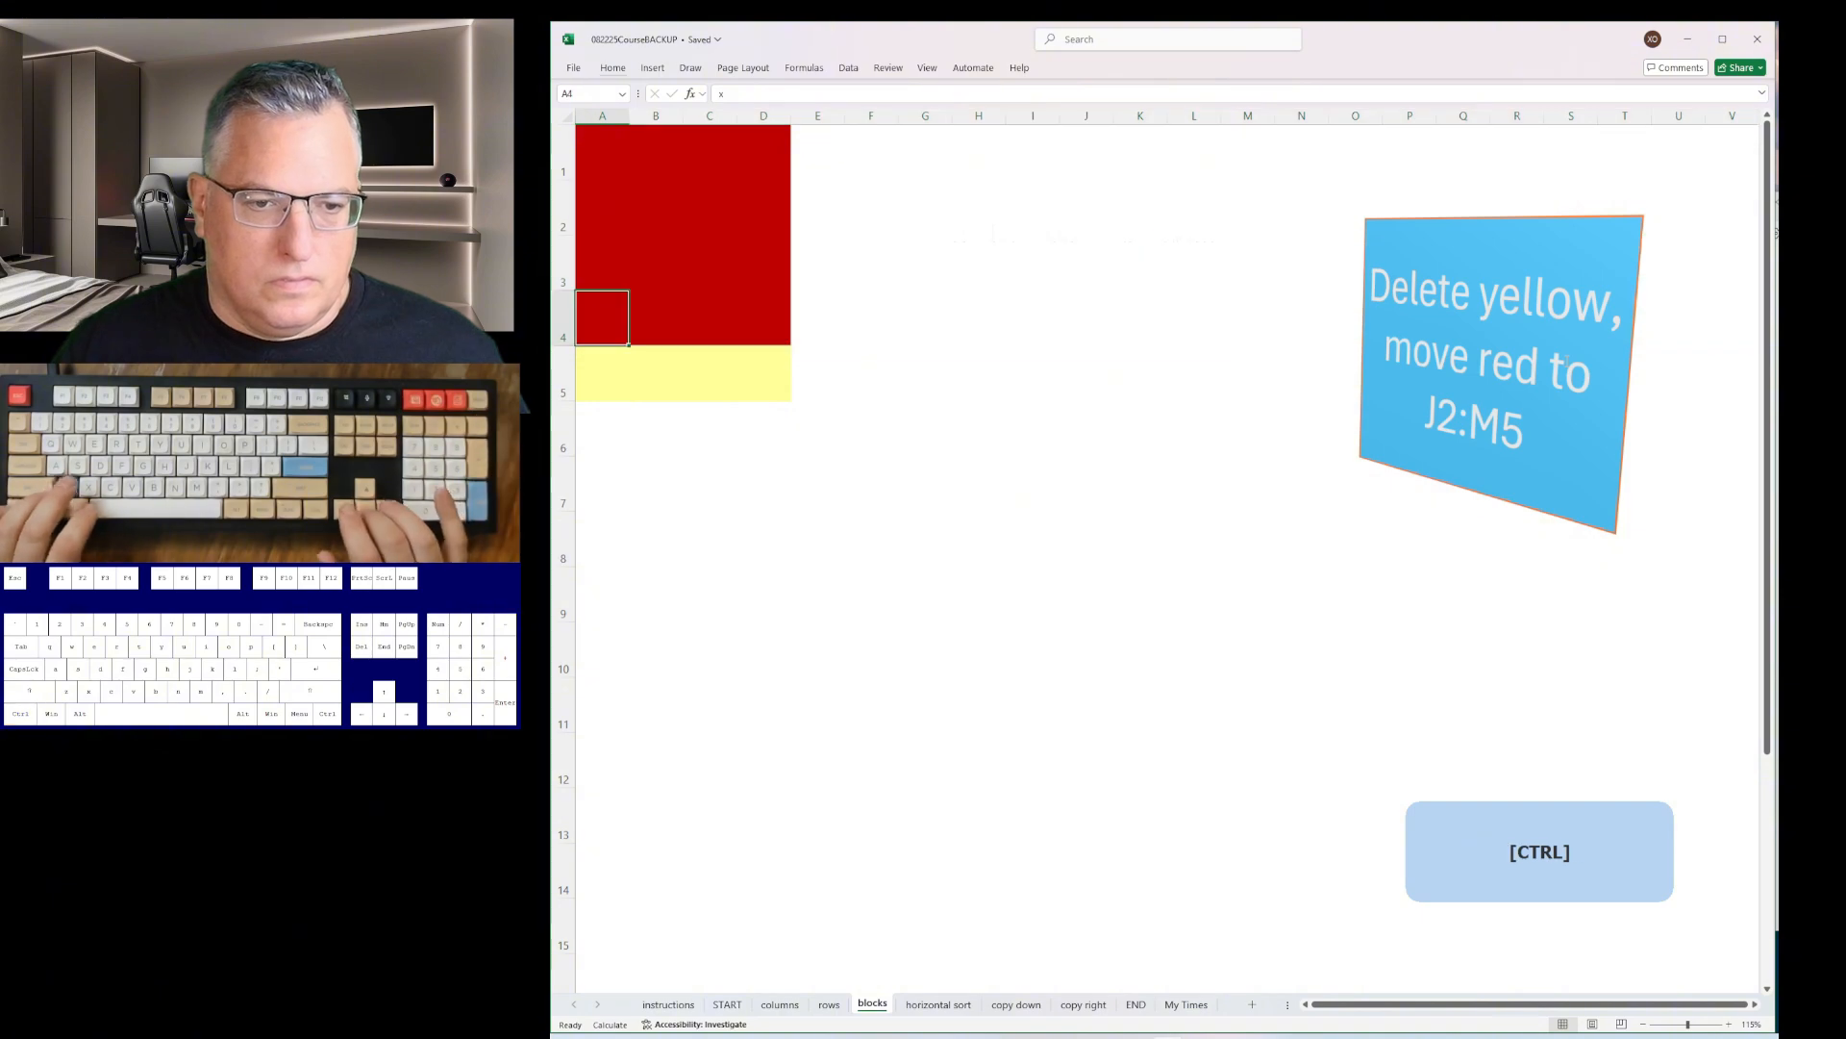
{"action": "key", "text": "Down"}
{"action": "key", "text": "shift+space"}
{"action": "key", "text": "ctrl+minus"}
- Insert nine columns before the red block and one row above it to move it to J2:M5
{"action": "key", "text": "ctrl+Up"}
{"action": "key", "text": "ctrl+space"}
{"action": "key", "text": "ctrl+plus"}
{"action": "key", "text": "ctrl+plus"}
{"action": "key", "text": "ctrl+plus"}
{"action": "key", "text": "ctrl+plus"}
{"action": "key", "text": "ctrl+plus"}
{"action": "key", "text": "ctrl+plus"}
{"action": "key", "text": "ctrl+plus"}
{"action": "key", "text": "ctrl+plus"}
{"action": "key", "text": "ctrl+plus"}
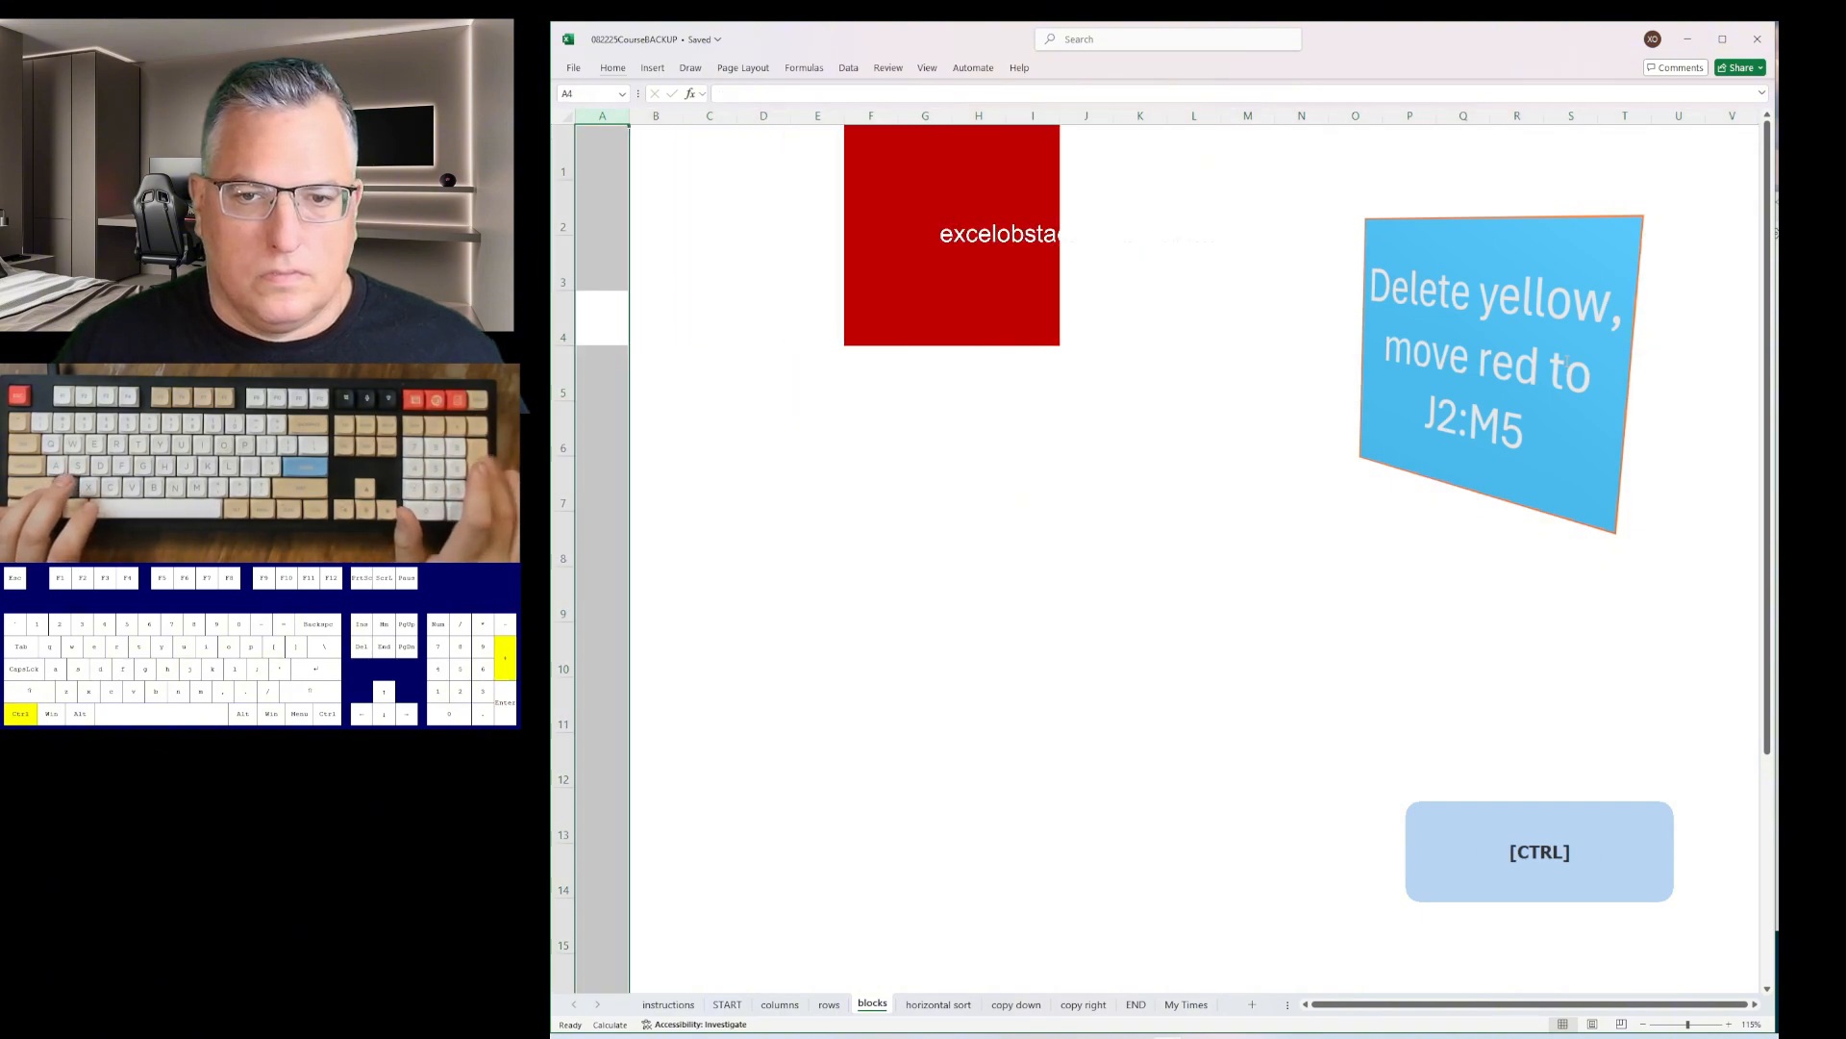
{"action": "key", "text": "ctrl+Home"}
{"action": "key", "text": "shift+space"}
{"action": "key", "text": "ctrl+plus"}
- On the horizontal sort sheet, sort the number ranges in rows 2 and 4 left to right in ascending order
{"action": "key", "text": "ctrl+Page_Down"}
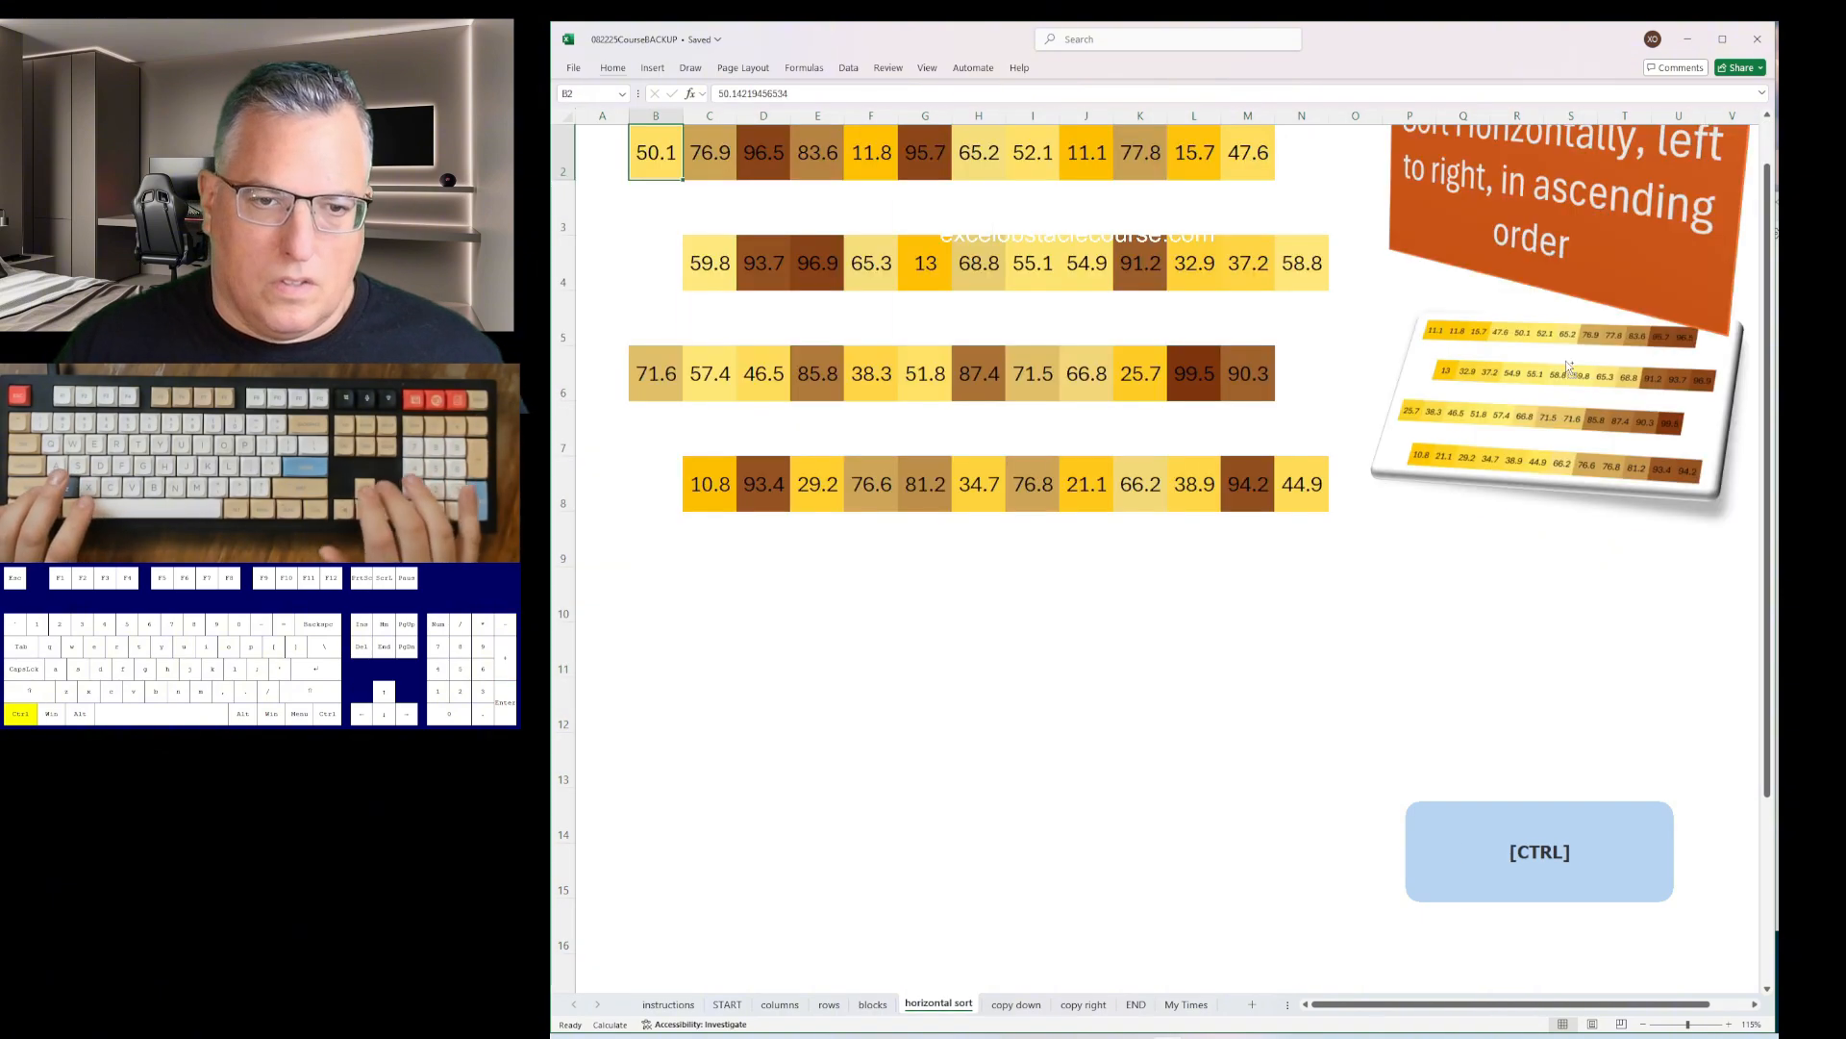
{"action": "key", "text": "alt+d"}
{"action": "key", "text": "s"}
{"action": "key", "text": "Return"}
{"action": "key", "text": "Right"}
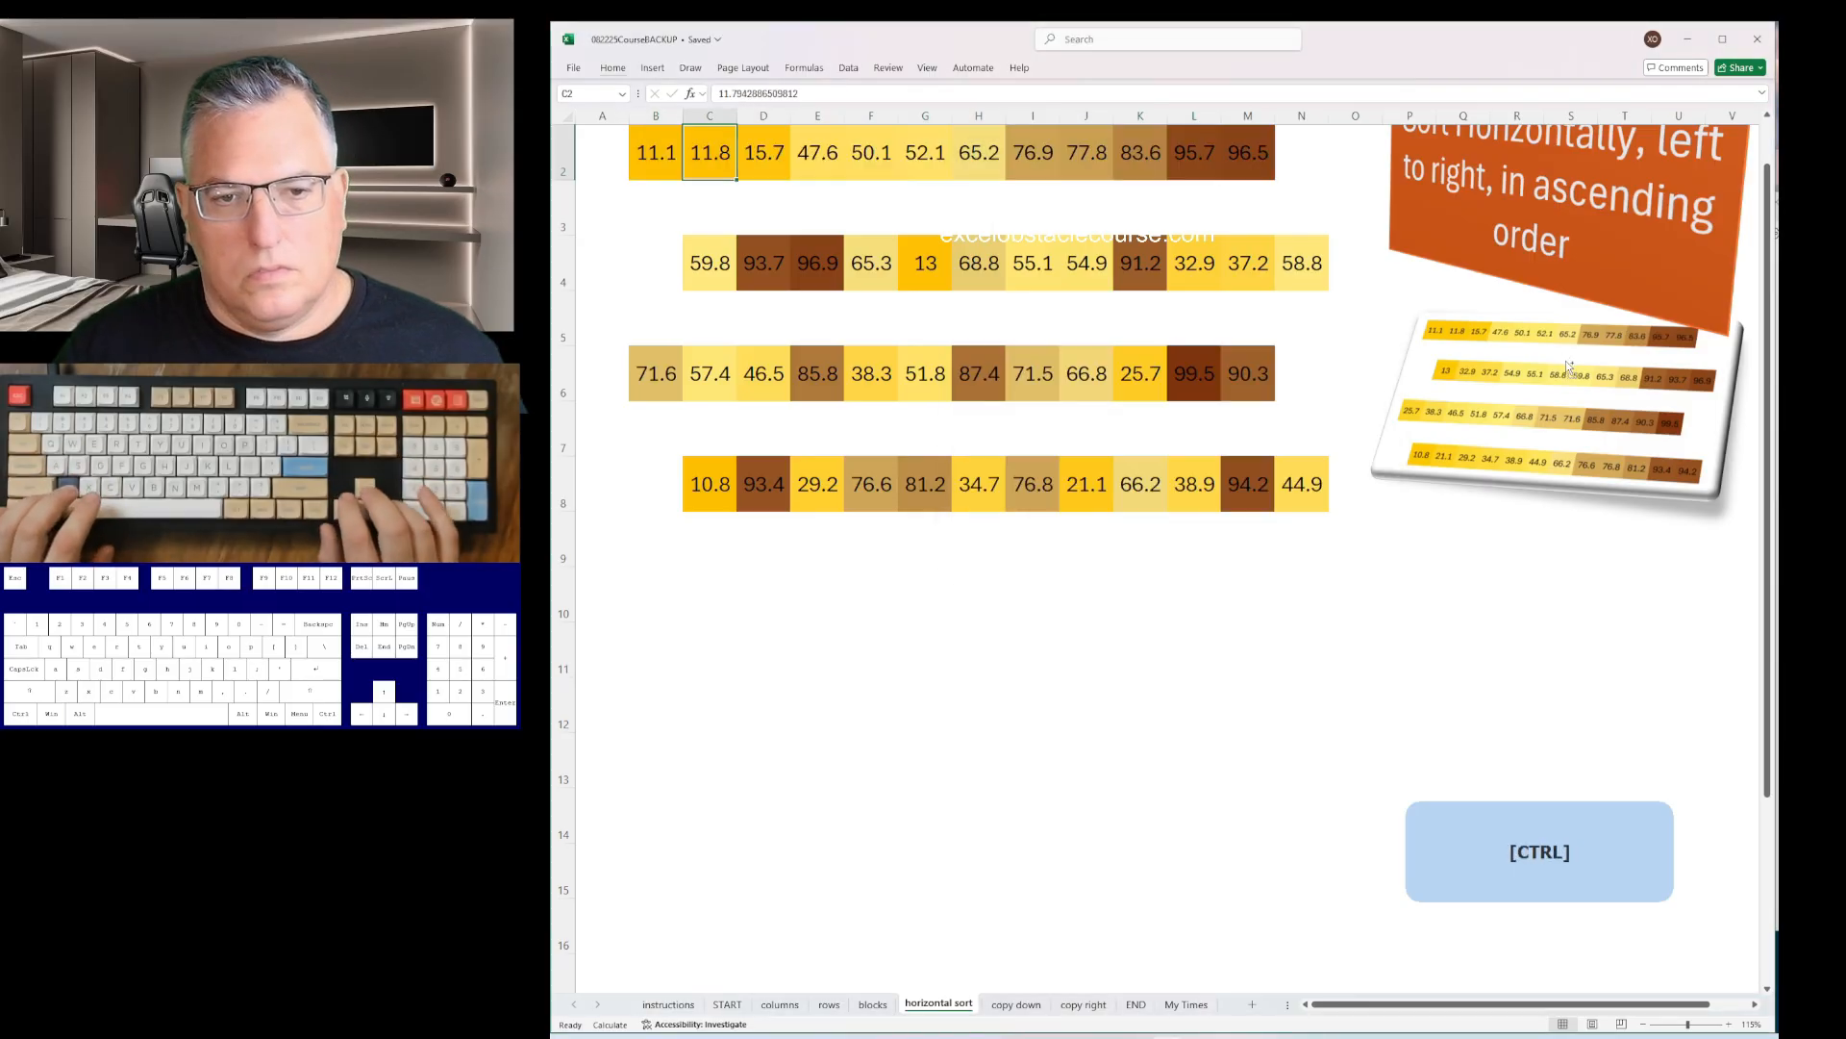
{"action": "key", "text": "ctrl+Down"}
{"action": "key", "text": "alt+d"}
{"action": "key", "text": "s"}
{"action": "key", "text": "Return"}
- Sort the number ranges in rows 6 and 8 left to right in ascending order
{"action": "key", "text": "ctrl+Down"}
{"action": "key", "text": "alt+d"}
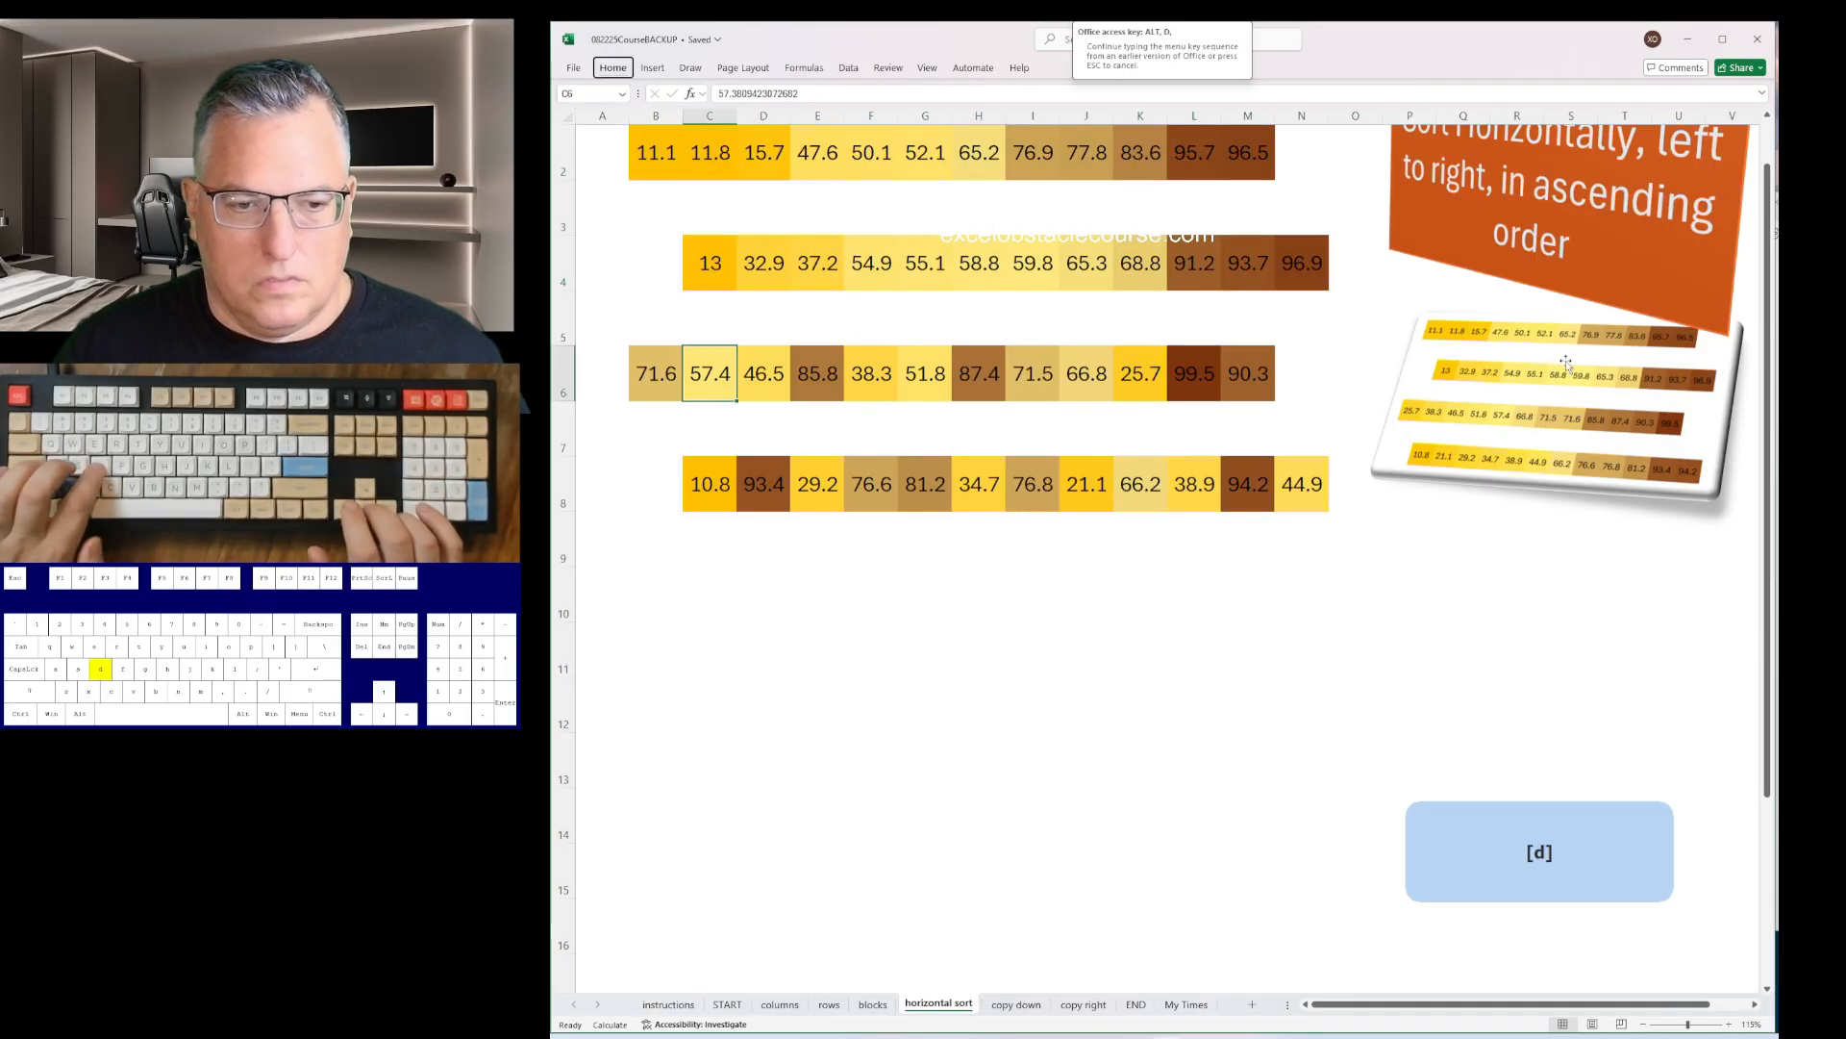
{"action": "key", "text": "s"}
{"action": "key", "text": "Return"}
{"action": "key", "text": "alt+d"}
{"action": "key", "text": "s"}
{"action": "key", "text": "Return"}
- On the copy down sheet, fill the blue icon down B2:B7 and the red icon down D1:D6
{"action": "key", "text": "ctrl+Page_Down"}
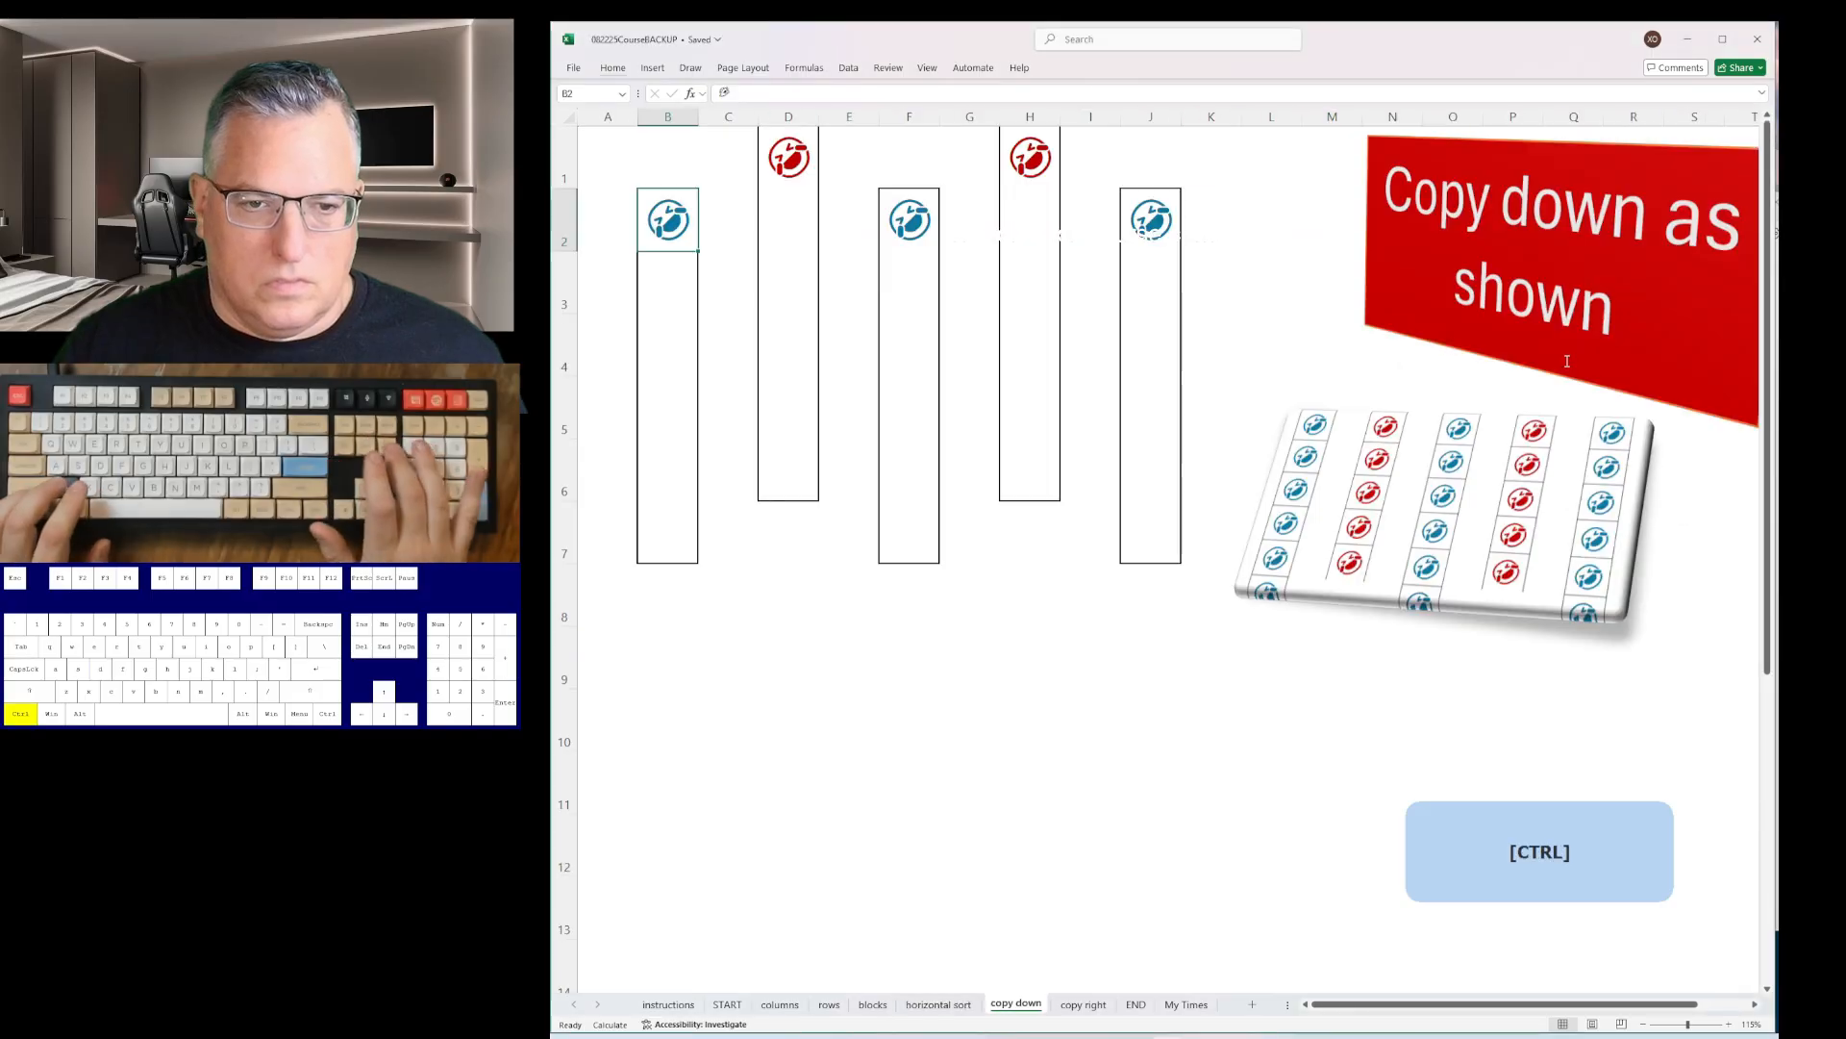
{"action": "key", "text": "shift+Down"}
{"action": "key", "text": "shift+Down"}
{"action": "key", "text": "shift+Down"}
{"action": "key", "text": "shift+Down"}
{"action": "key", "text": "shift+Down"}
{"action": "key", "text": "shift+Down"}
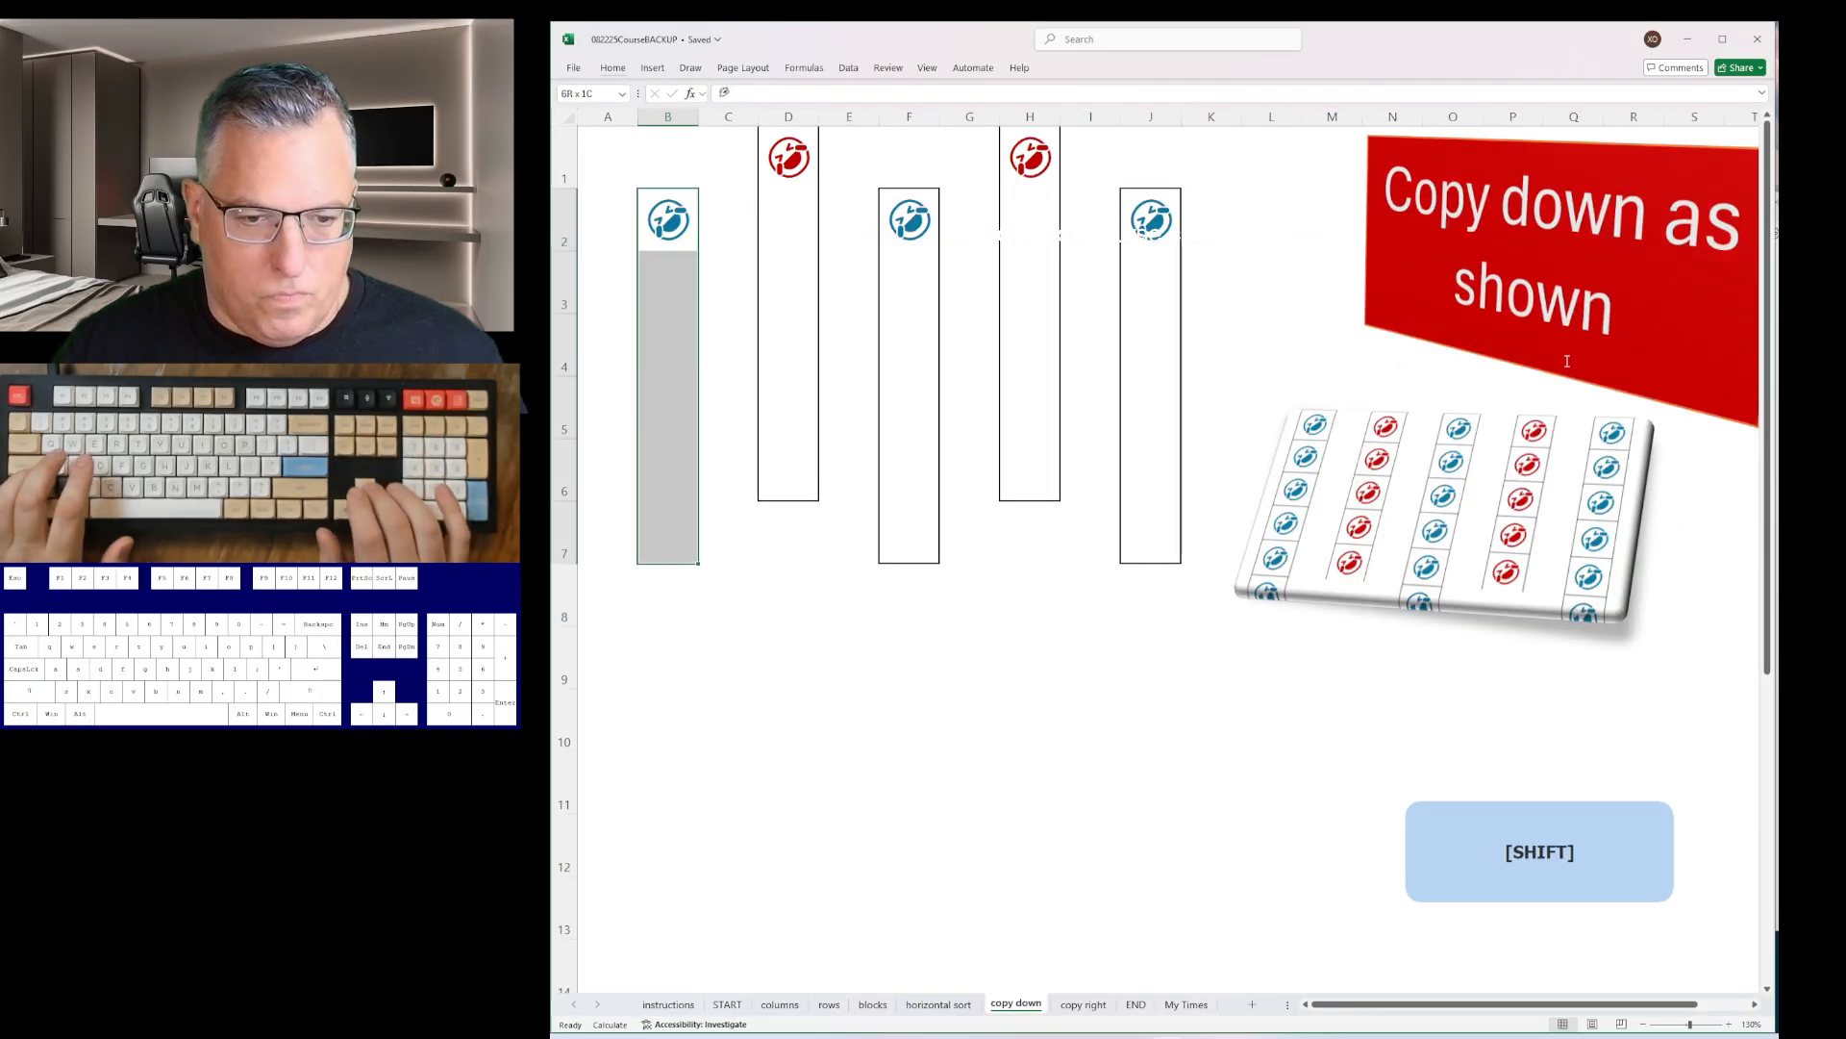
{"action": "key", "text": "ctrl+d"}
{"action": "key", "text": "shift+ctrl+Up"}
{"action": "key", "text": "ctrl+d"}
- Fill the blue icon down F2:F7 and the red icon down H1:H6
{"action": "key", "text": "Down"}
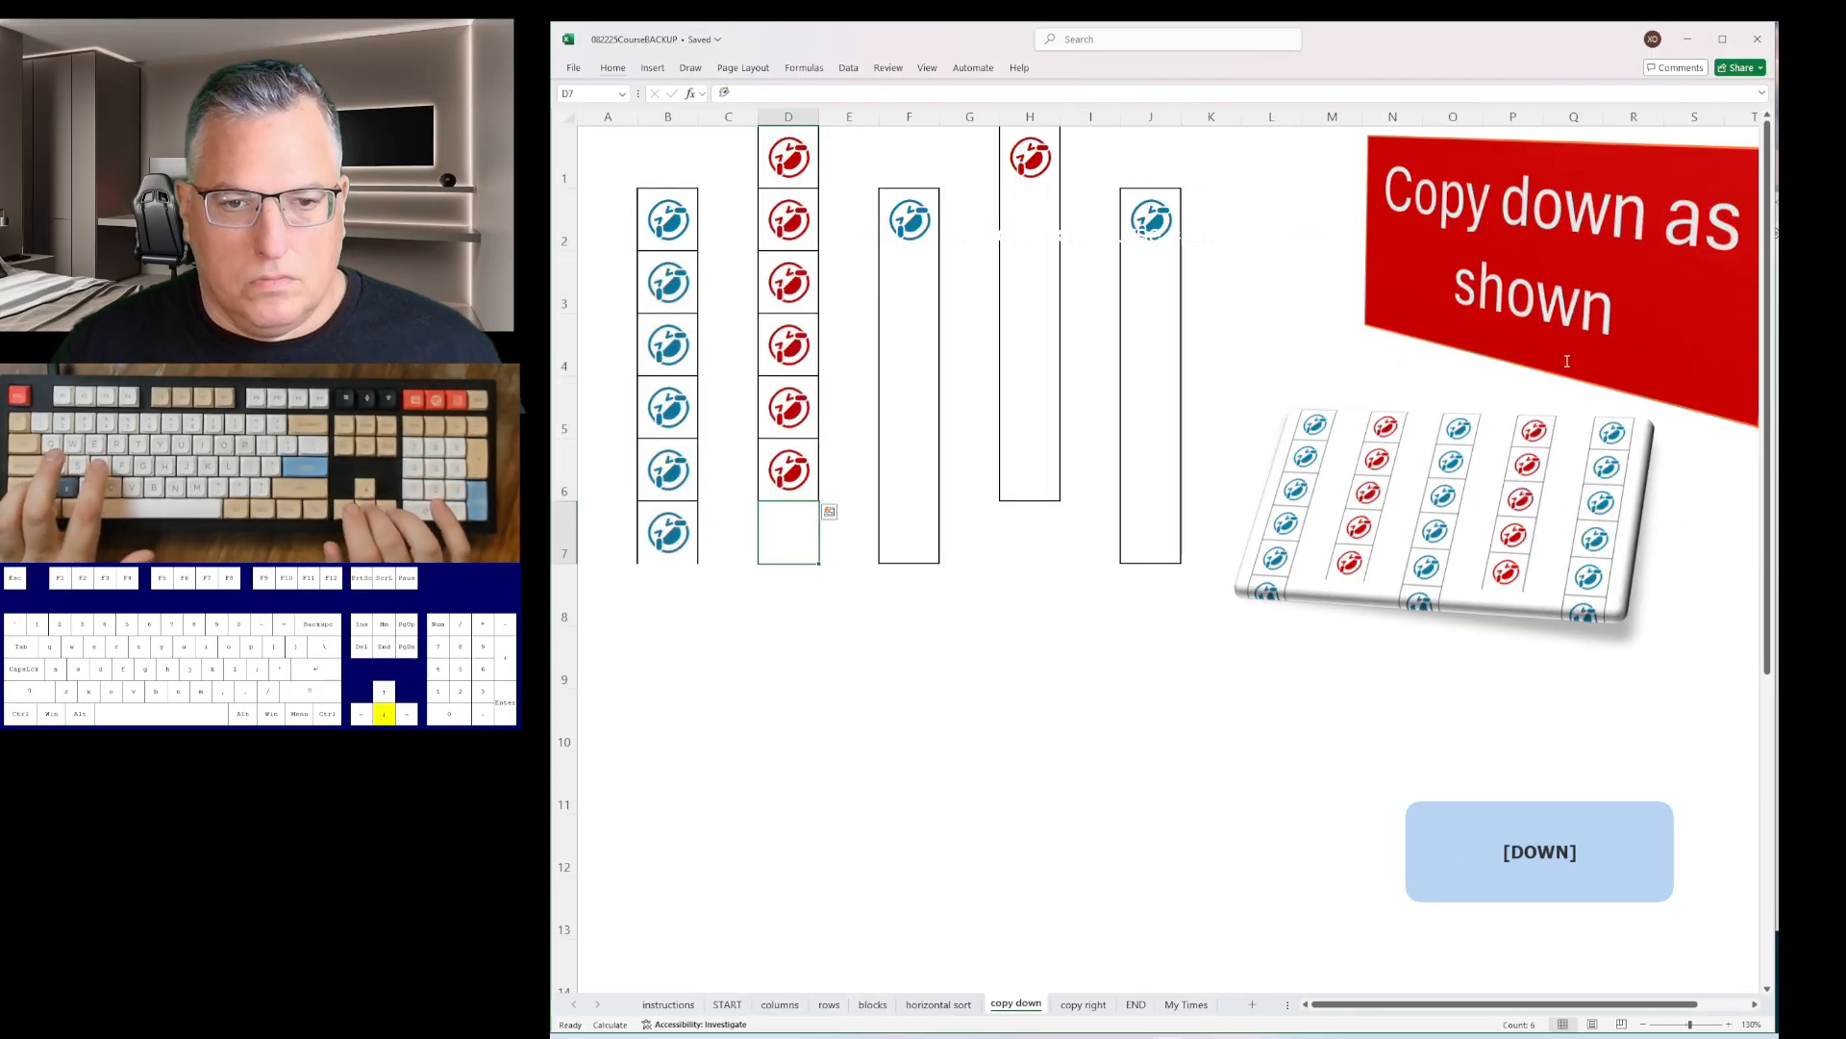
{"action": "key", "text": "Right"}
{"action": "key", "text": "Right"}
{"action": "key", "text": "shift+ctrl+Up"}
{"action": "key", "text": "ctrl+d"}
{"action": "key", "text": "Up"}
{"action": "key", "text": "Right"}
{"action": "key", "text": "Right"}
{"action": "key", "text": "shift+ctrl+Up"}
{"action": "key", "text": "ctrl+d"}
{"action": "key", "text": "ctrl+q"}
{"action": "key", "text": "Right"}
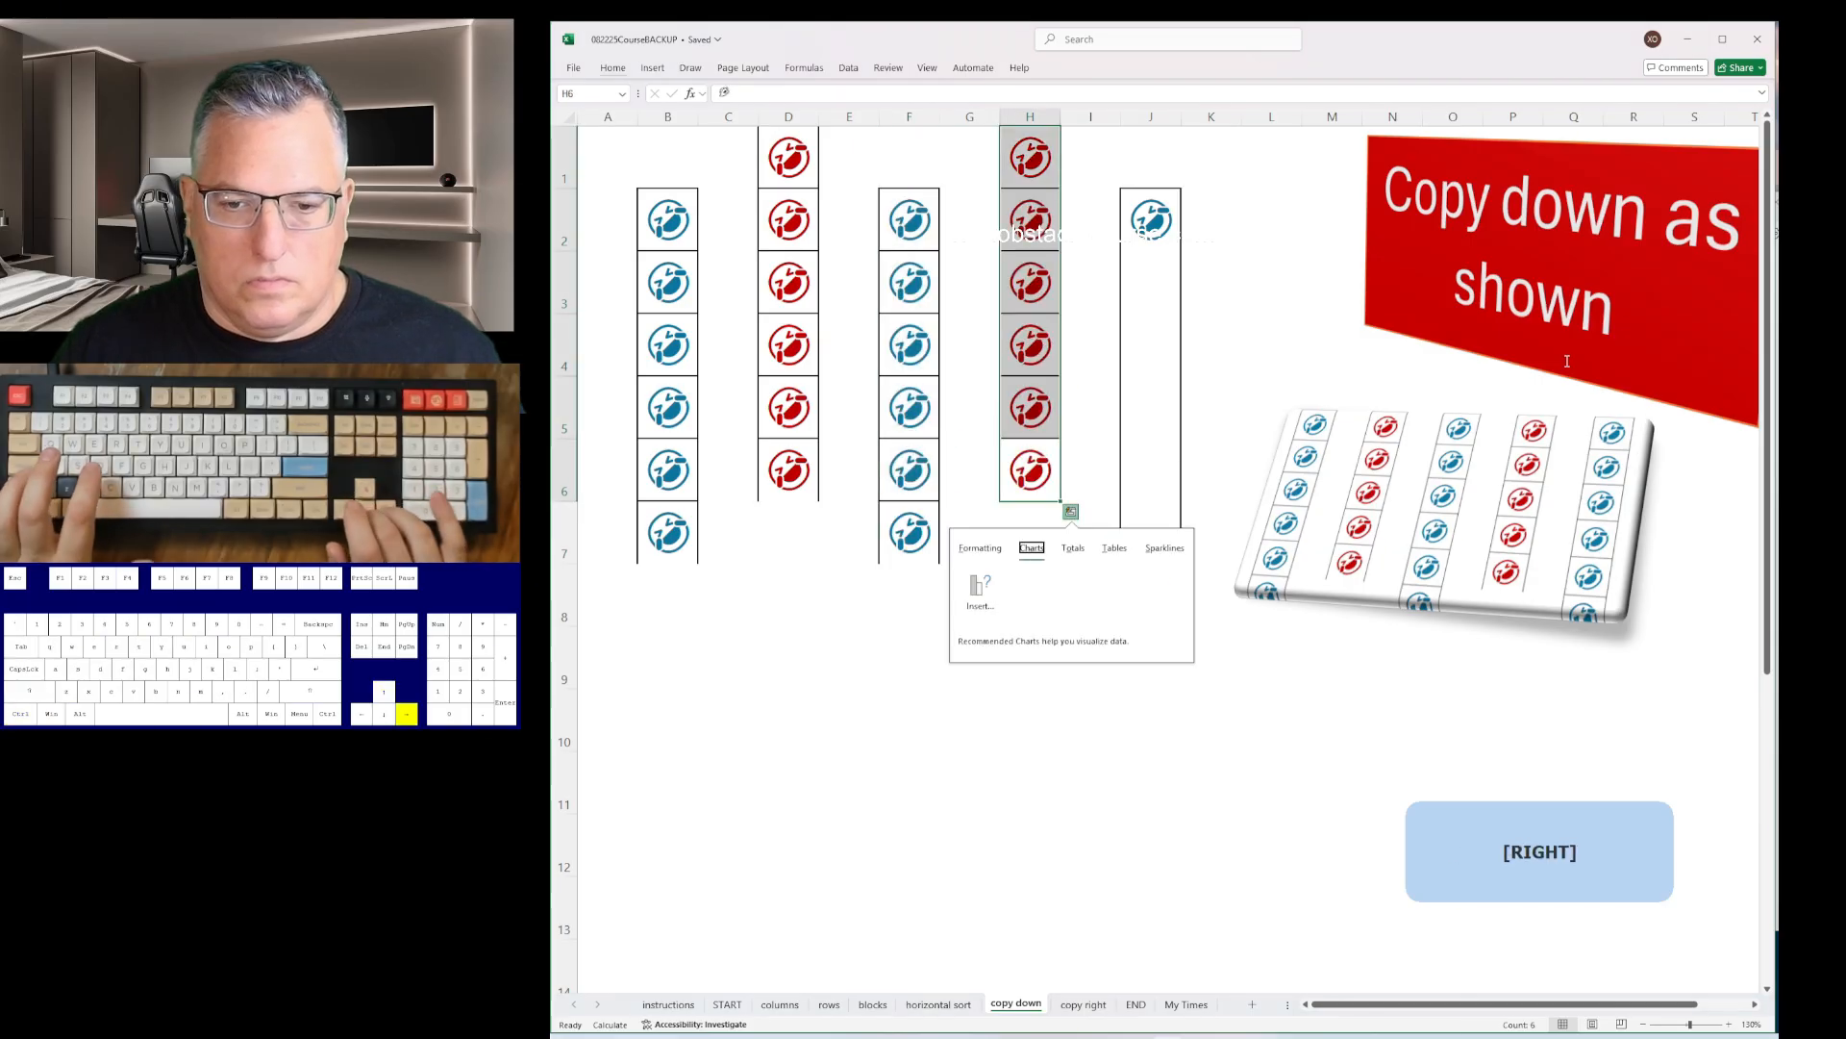
{"action": "key", "text": "Escape"}
- Fill the blue icon down J2:J7 and advance to the copy right sheet
{"action": "key", "text": "Down"}
{"action": "key", "text": "Right"}
{"action": "key", "text": "Right"}
{"action": "key", "text": "shift+ctrl+Up"}
{"action": "key", "text": "ctrl+d"}
{"action": "key", "text": "ctrl+Page_Down"}
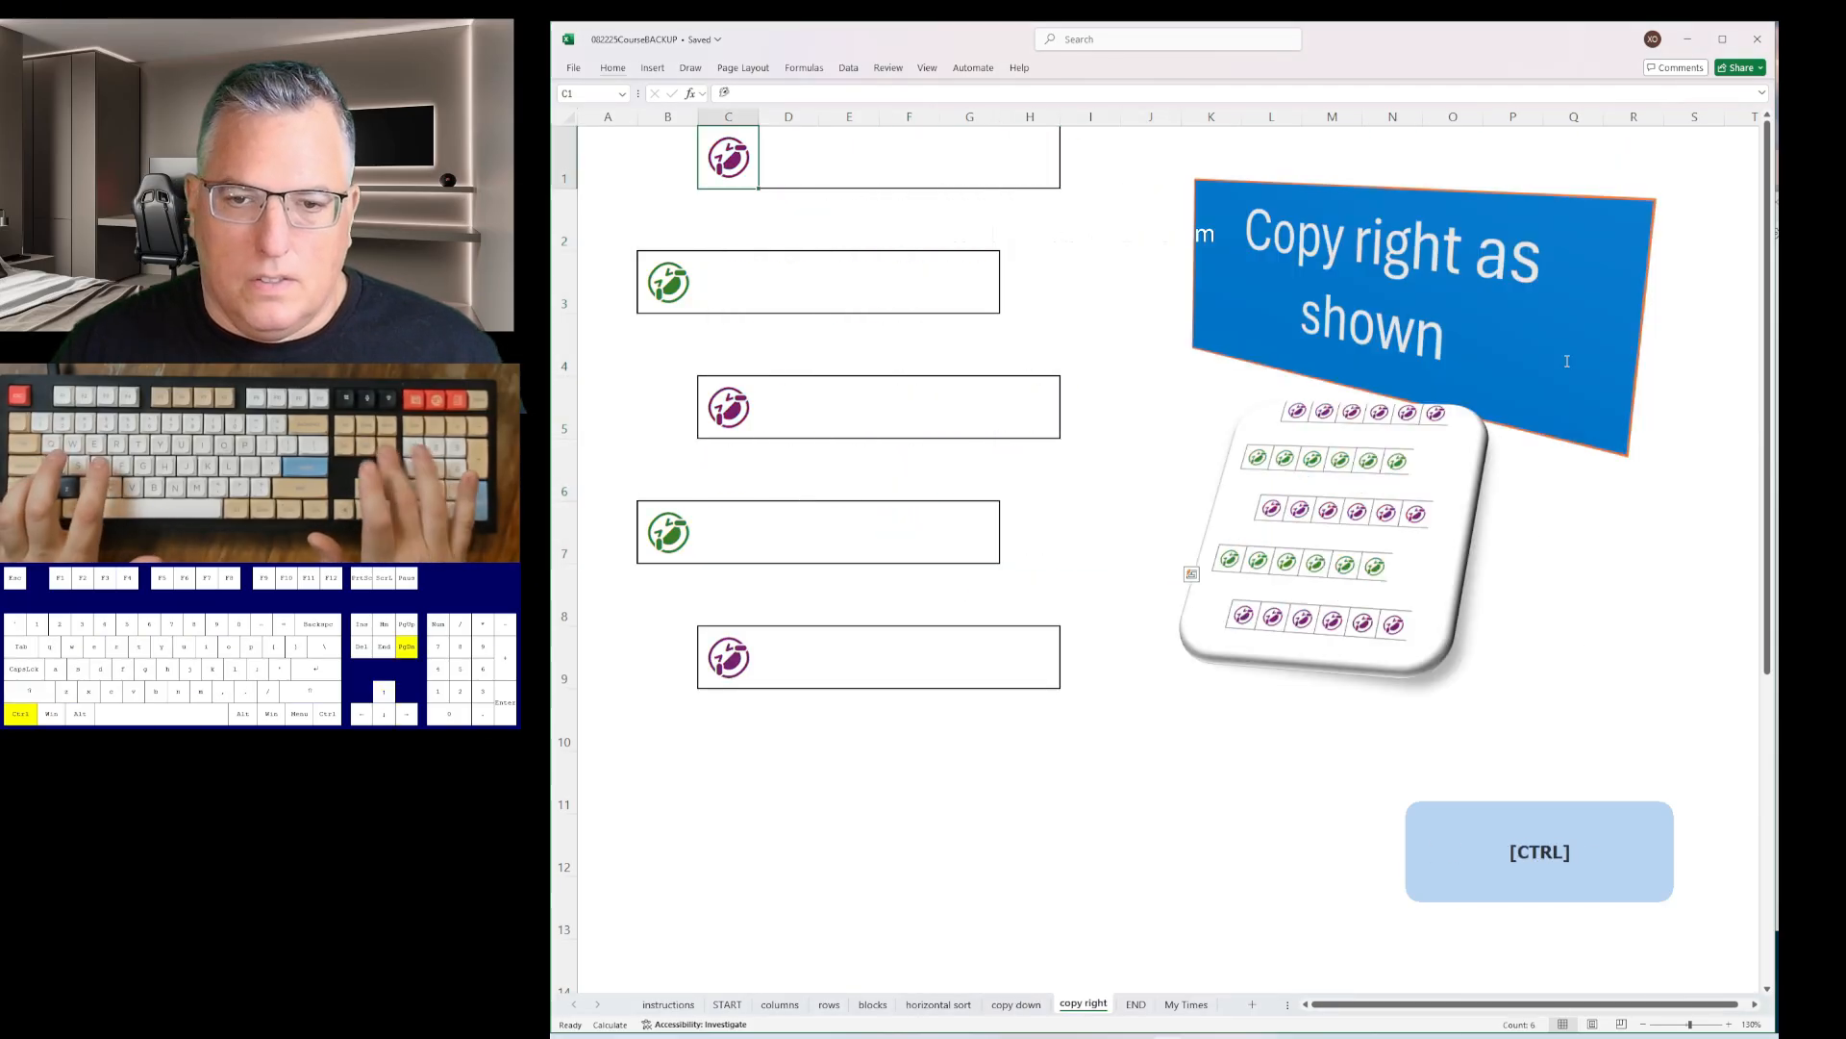
- On the copy right sheet, fill the purple icon right across C1:H1 and the green icon across B3:G3
{"action": "key", "text": "shift+Right"}
{"action": "key", "text": "shift+Right"}
{"action": "key", "text": "shift+Right"}
{"action": "key", "text": "ctrl+r"}
{"action": "key", "text": "Down"}
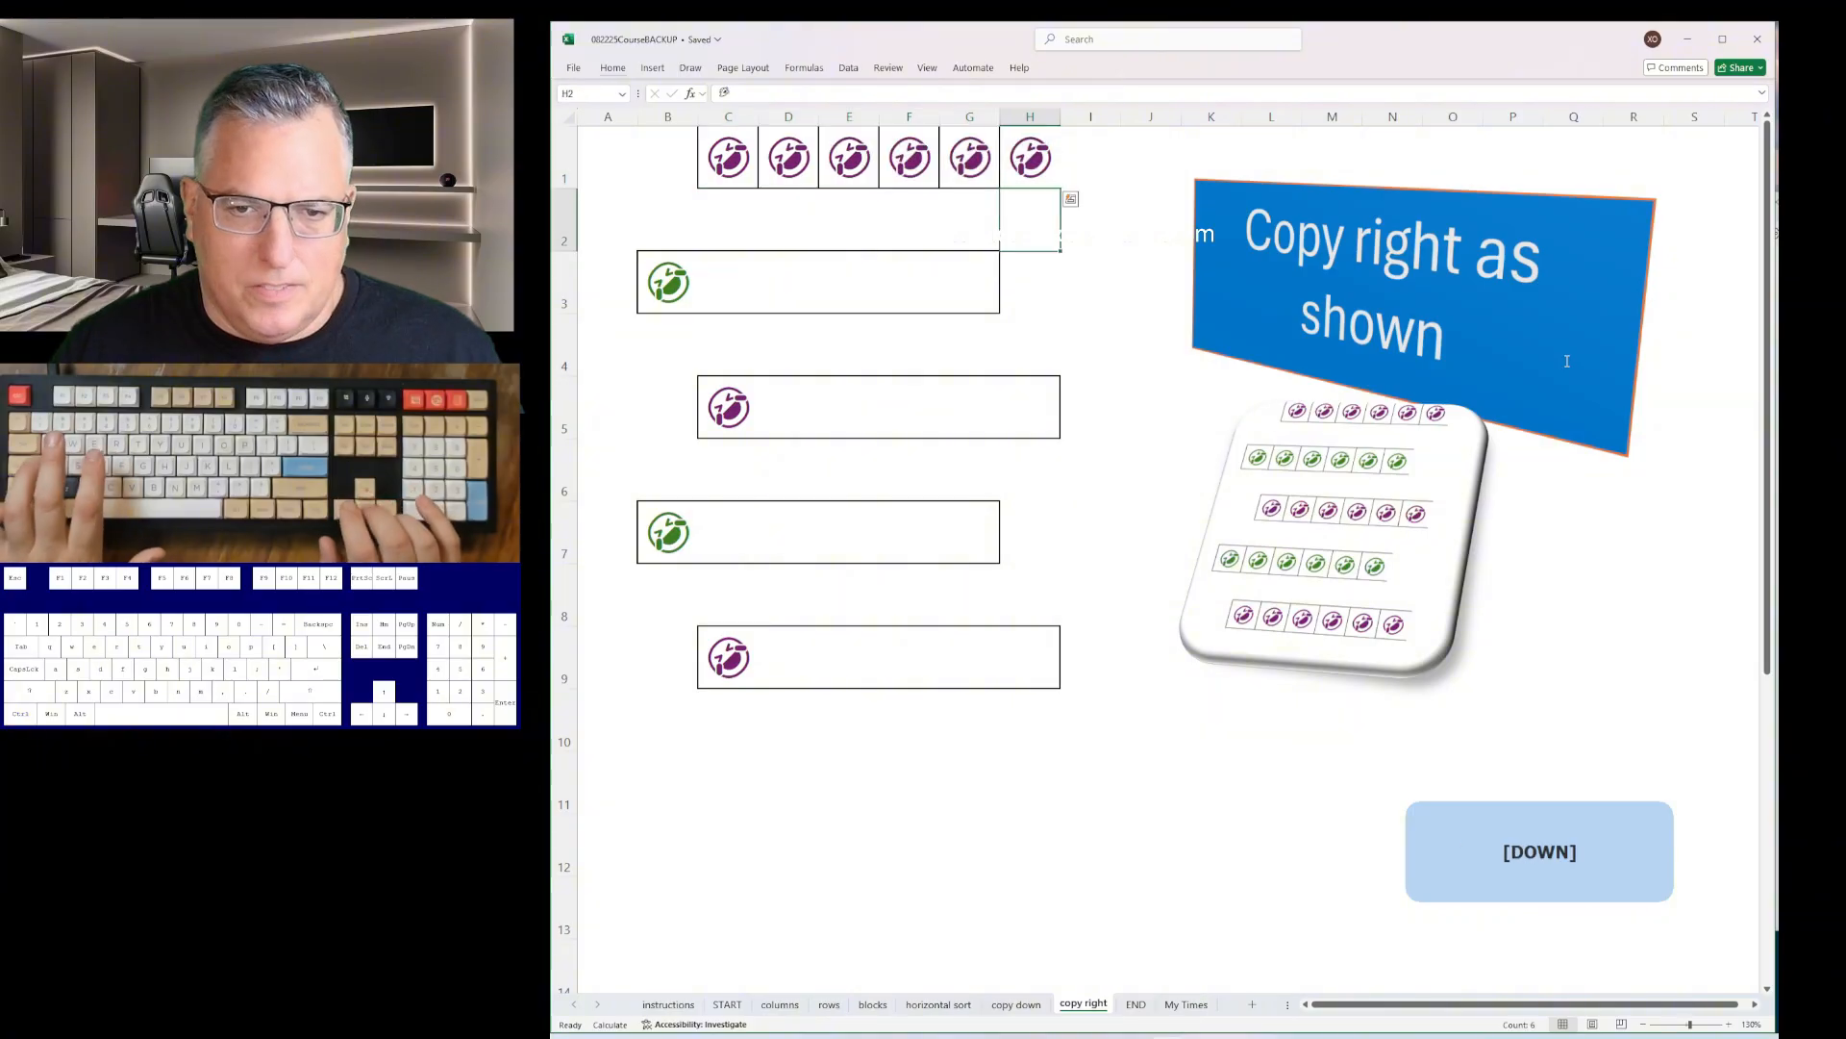
{"action": "key", "text": "shift+ctrl+Left"}
{"action": "key", "text": "ctrl+r"}
- Fill the purple icon right across C5:H5 and the green icon right across B7:G7
{"action": "key", "text": "Down"}
{"action": "key", "text": "Down"}
{"action": "key", "text": "Right"}
{"action": "key", "text": "shift+ctrl+Left"}
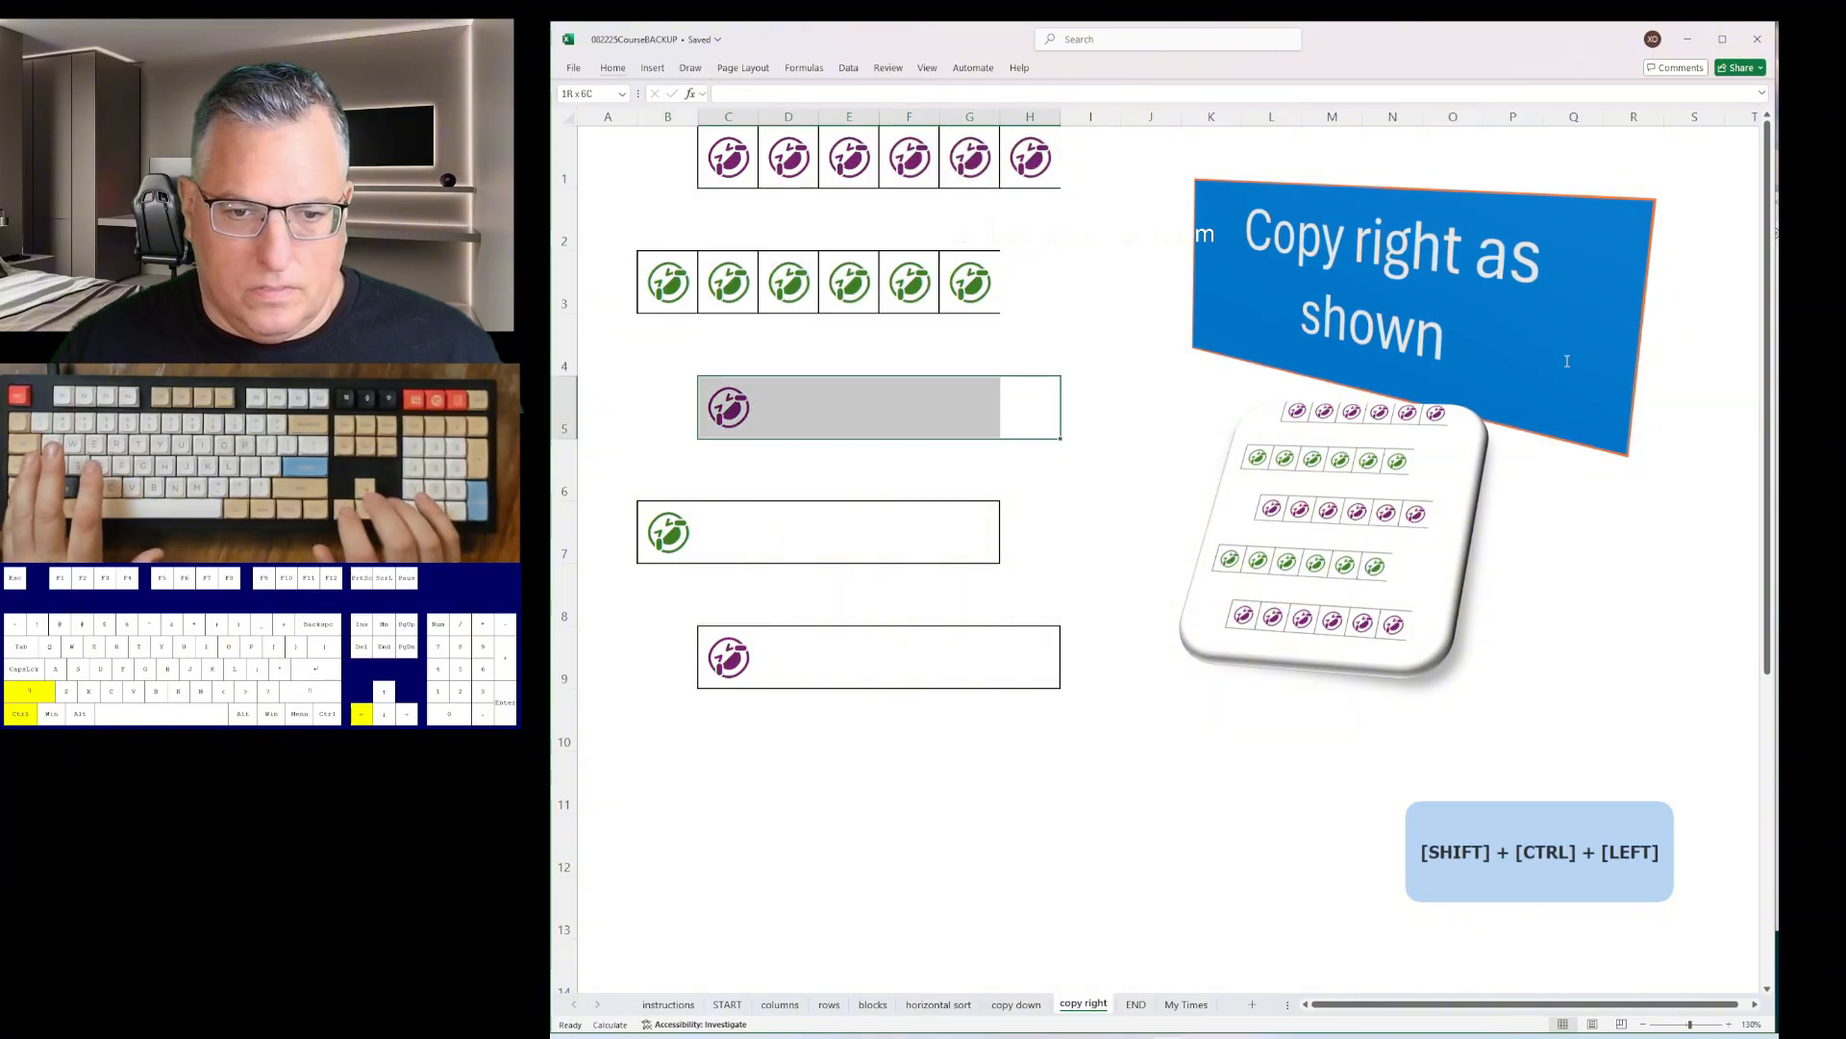
{"action": "key", "text": "ctrl+r"}
{"action": "key", "text": "Down"}
{"action": "key", "text": "Down"}
{"action": "key", "text": "Left"}
{"action": "key", "text": "shift+ctrl+Left"}
{"action": "key", "text": "ctrl+r"}
- Fill the last purple icon right across C9:H9
{"action": "key", "text": "Down"}
{"action": "key", "text": "Down"}
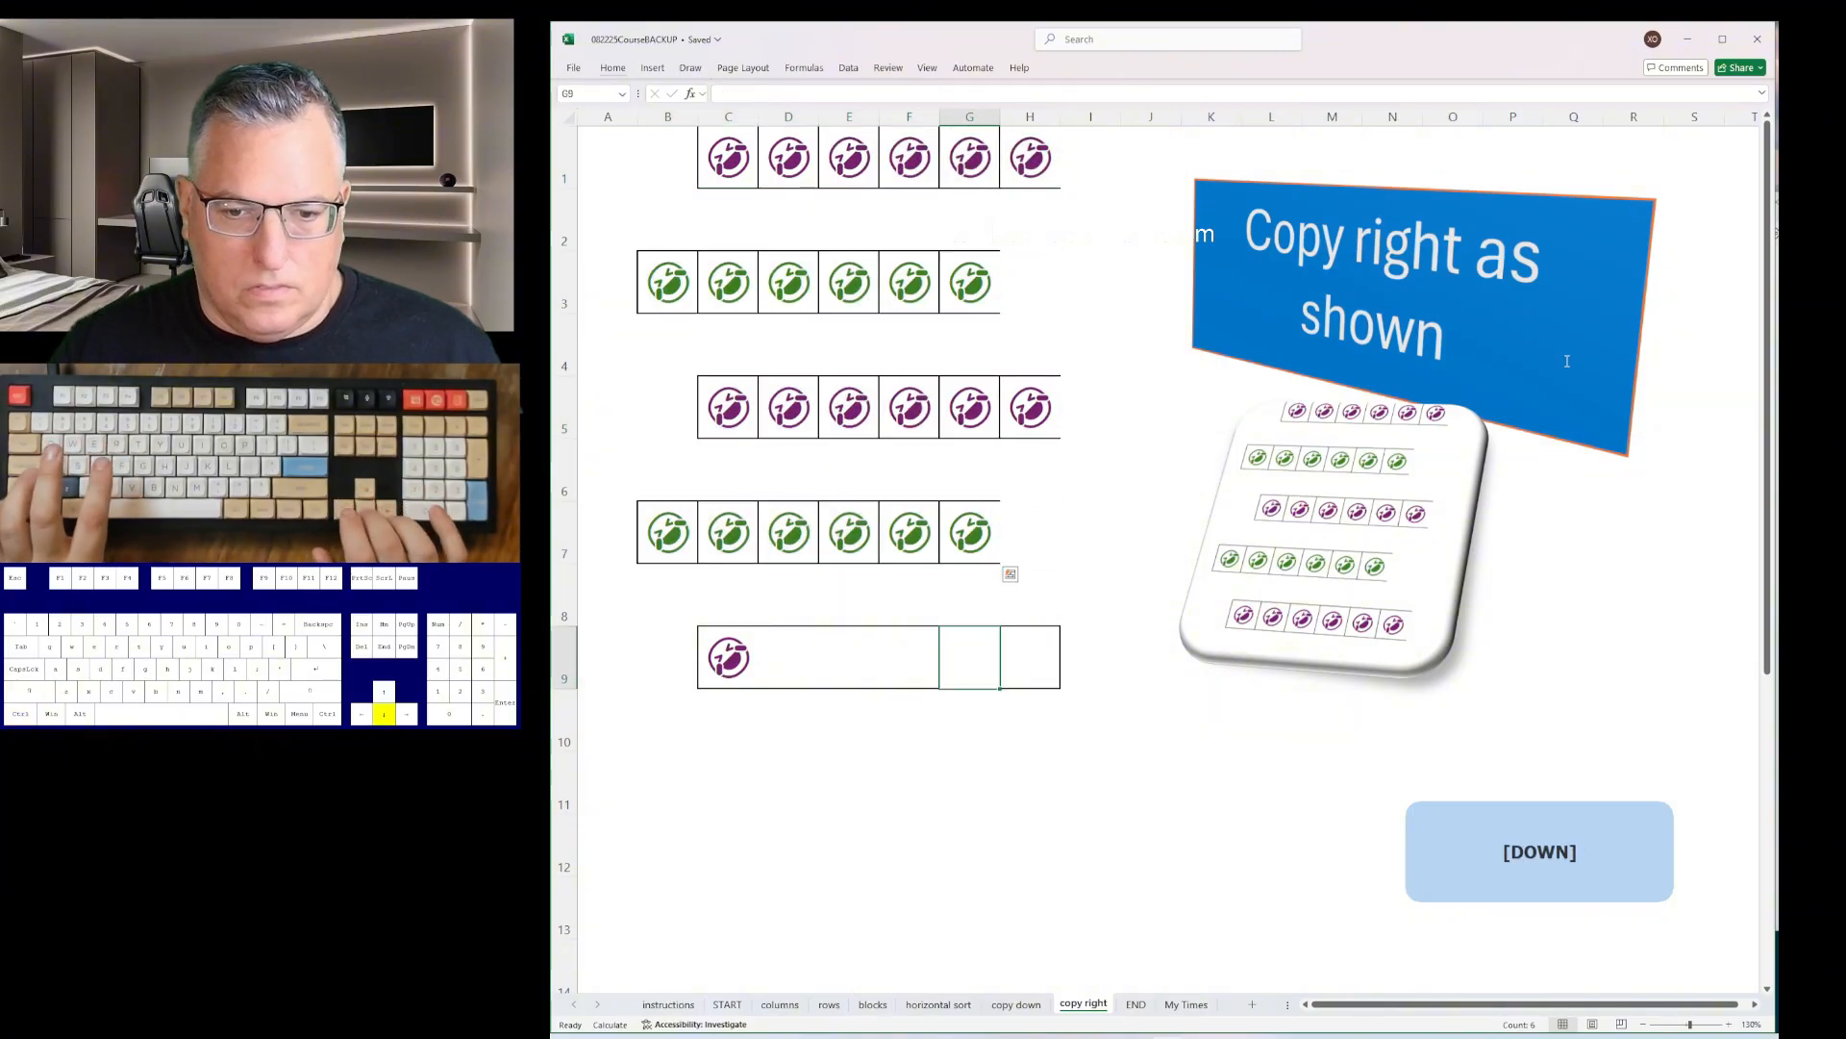
{"action": "key", "text": "Right"}
{"action": "key", "text": "shift+ctrl+Left"}
{"action": "key", "text": "ctrl+r"}
- On the END sheet, enter X in the red box B1 to stop the timer
{"action": "key", "text": "ctrl+Page_Down"}
{"action": "type", "text": "X"}
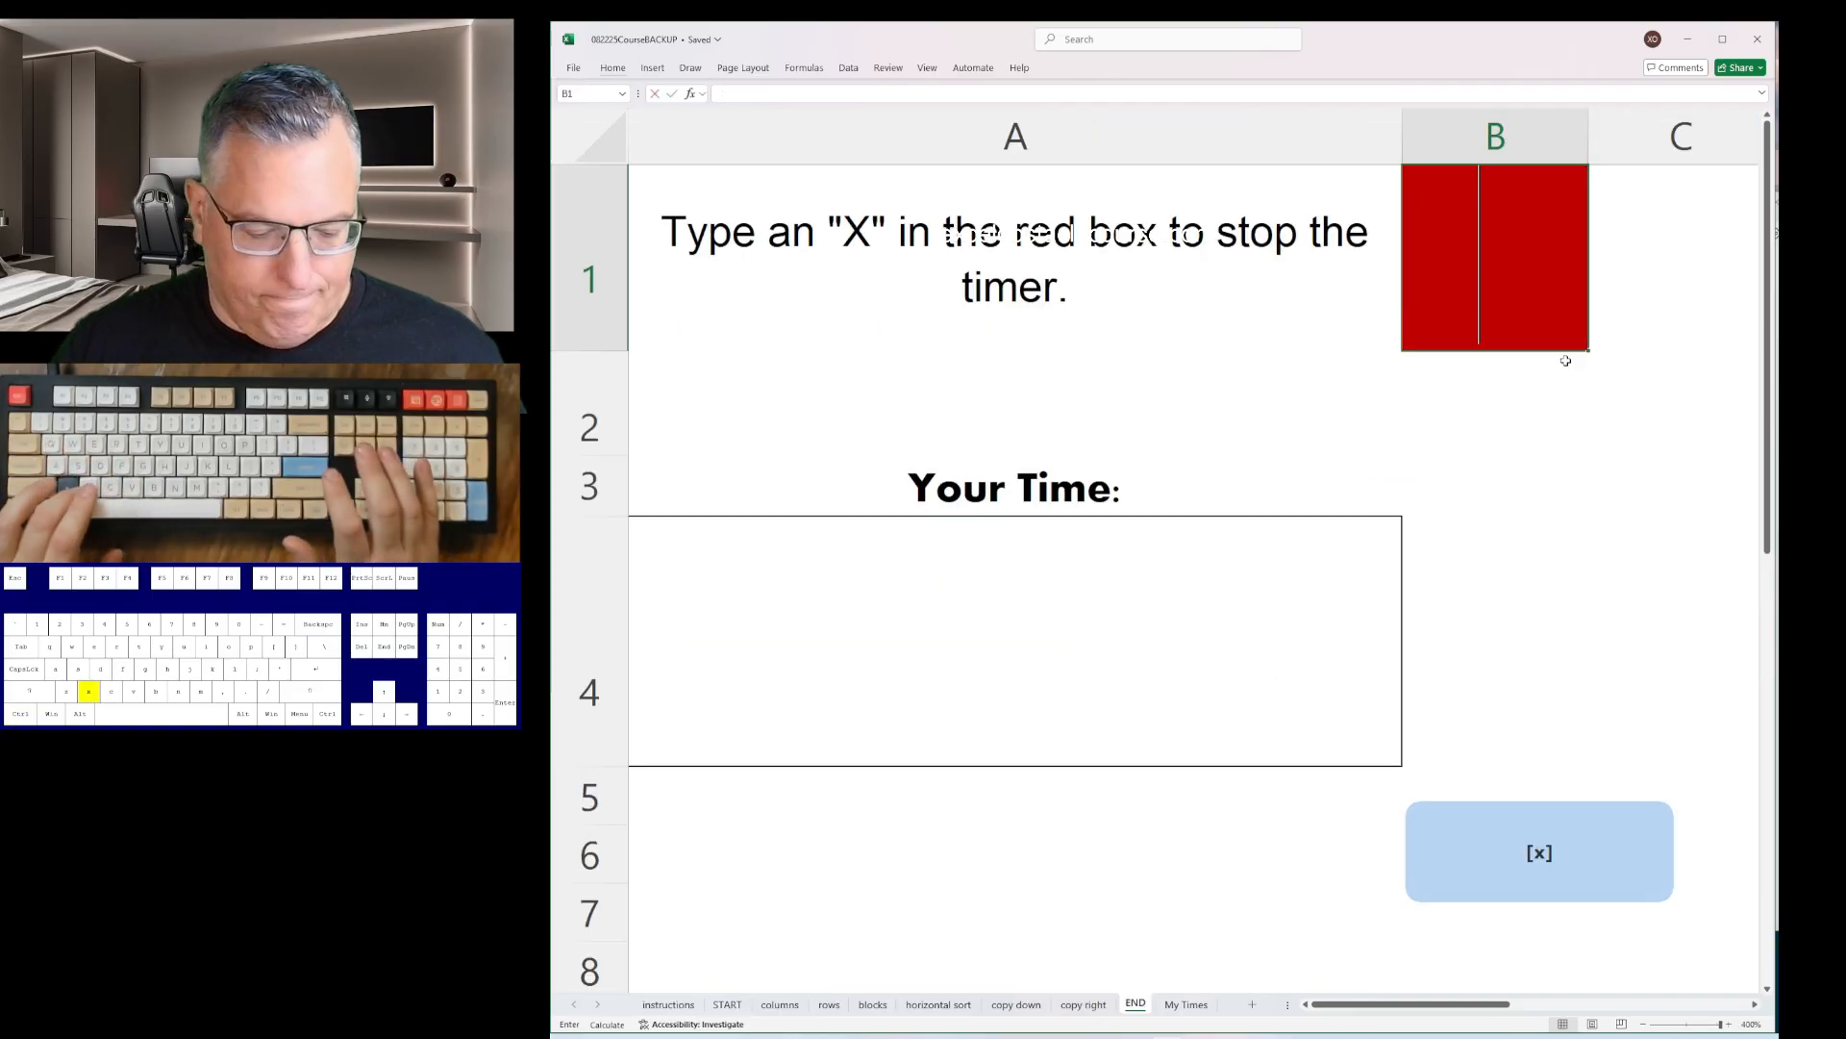
{"action": "key", "text": "Return"}
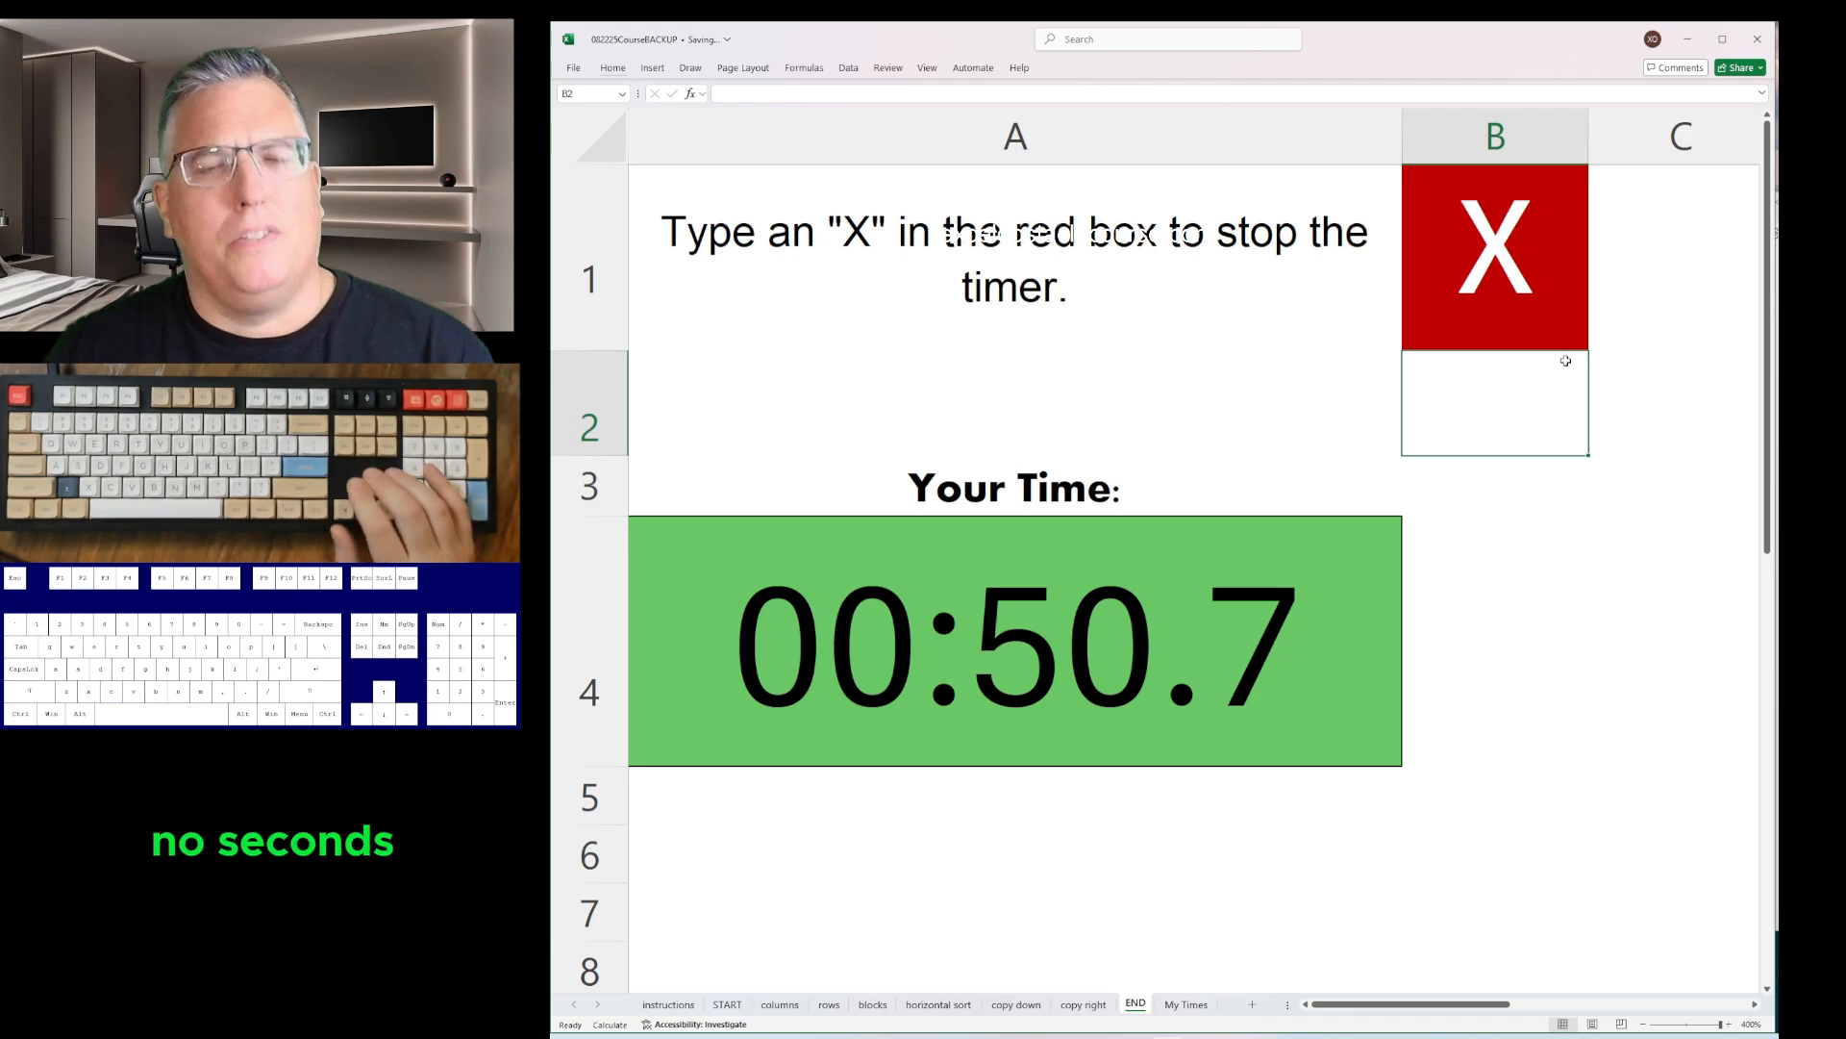
- Copy the run time from A4, paste it into the Notepad window, and return to the workbook
{"action": "key", "text": "Right"}
{"action": "key", "text": "ctrl+Left"}
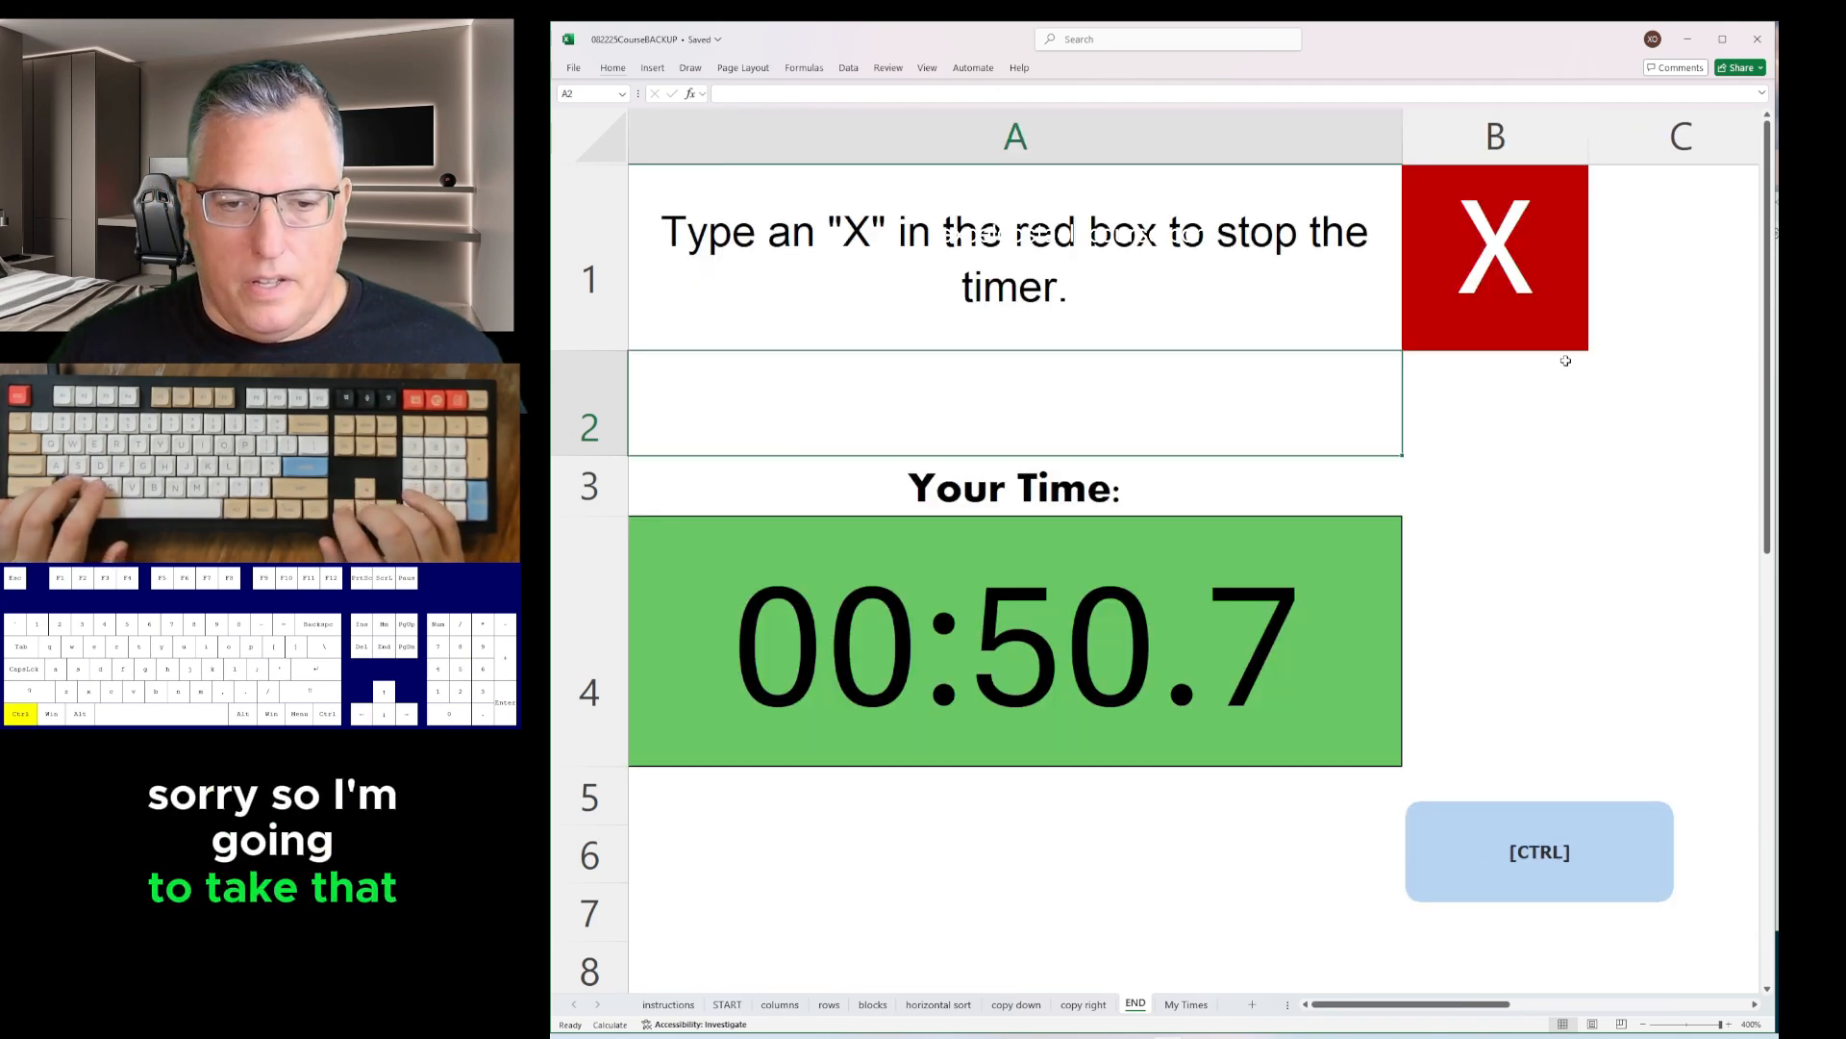
{"action": "key", "text": "Down"}
{"action": "key", "text": "Down"}
{"action": "key", "text": "ctrl+c"}
{"action": "key", "text": "alt+Tab"}
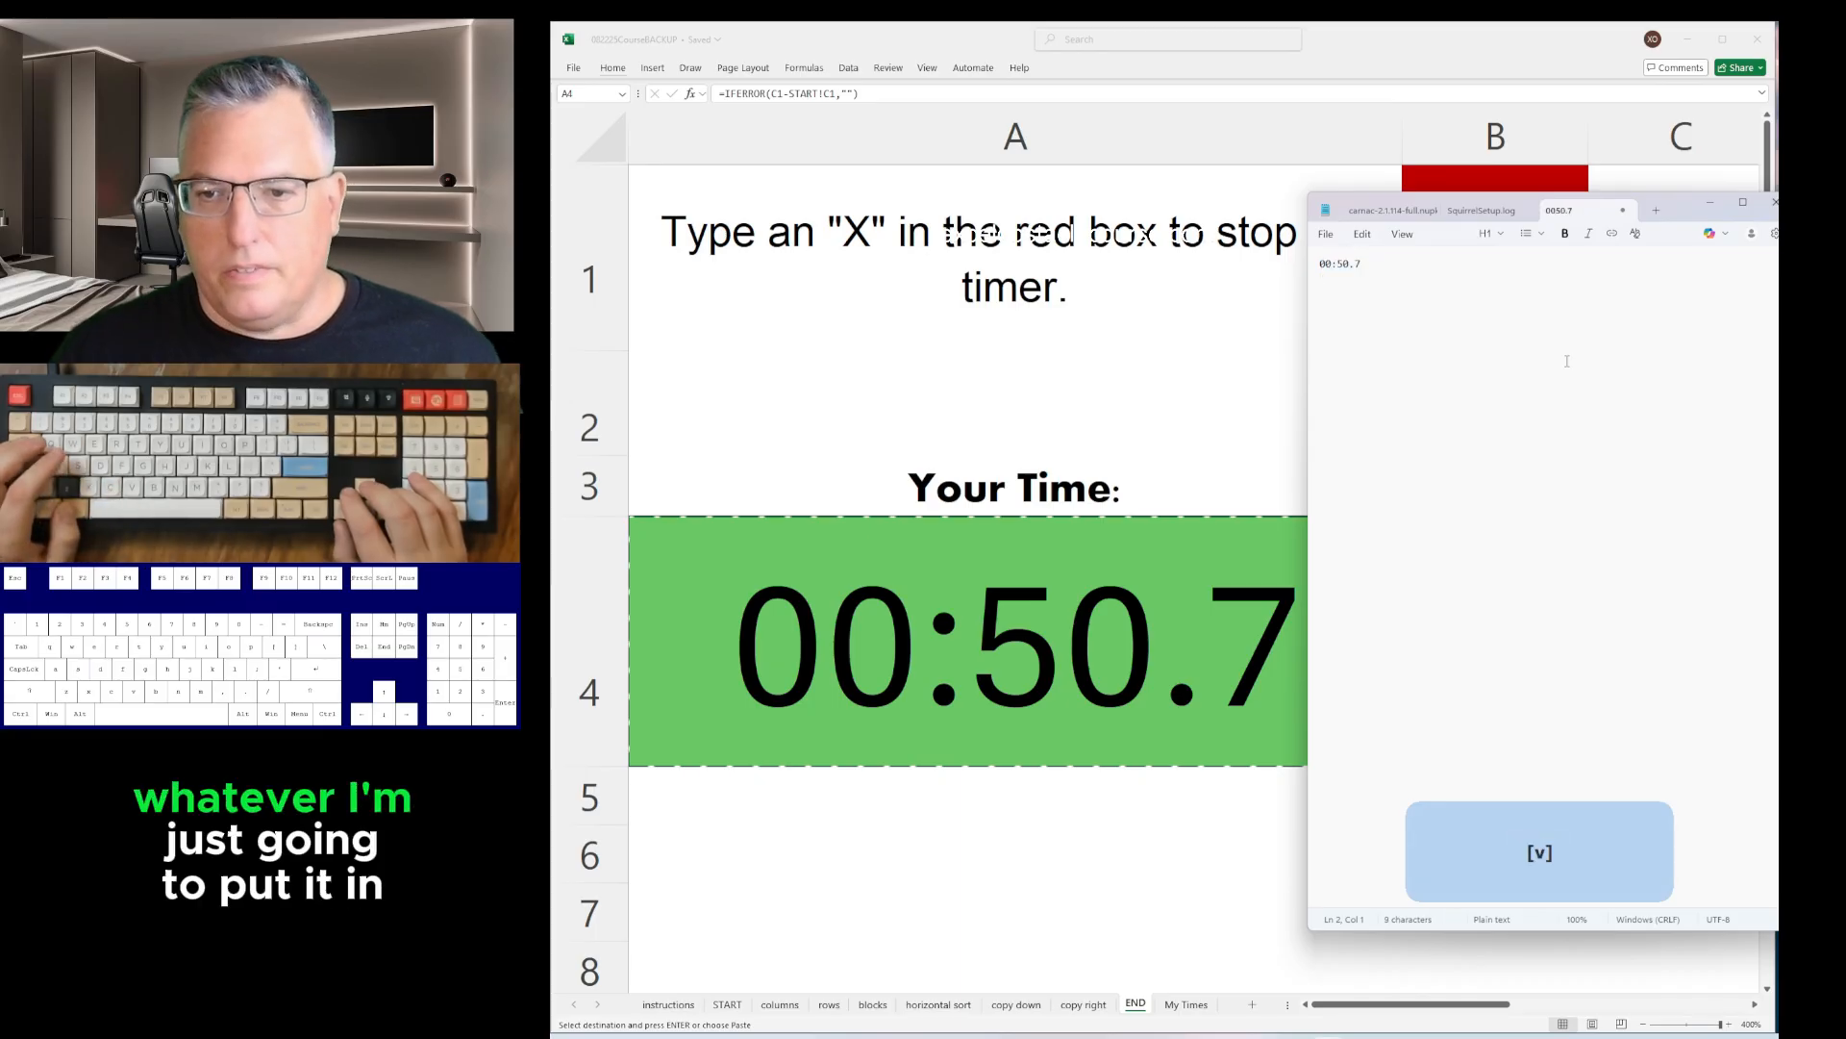
{"action": "key", "text": "alt+Tab"}
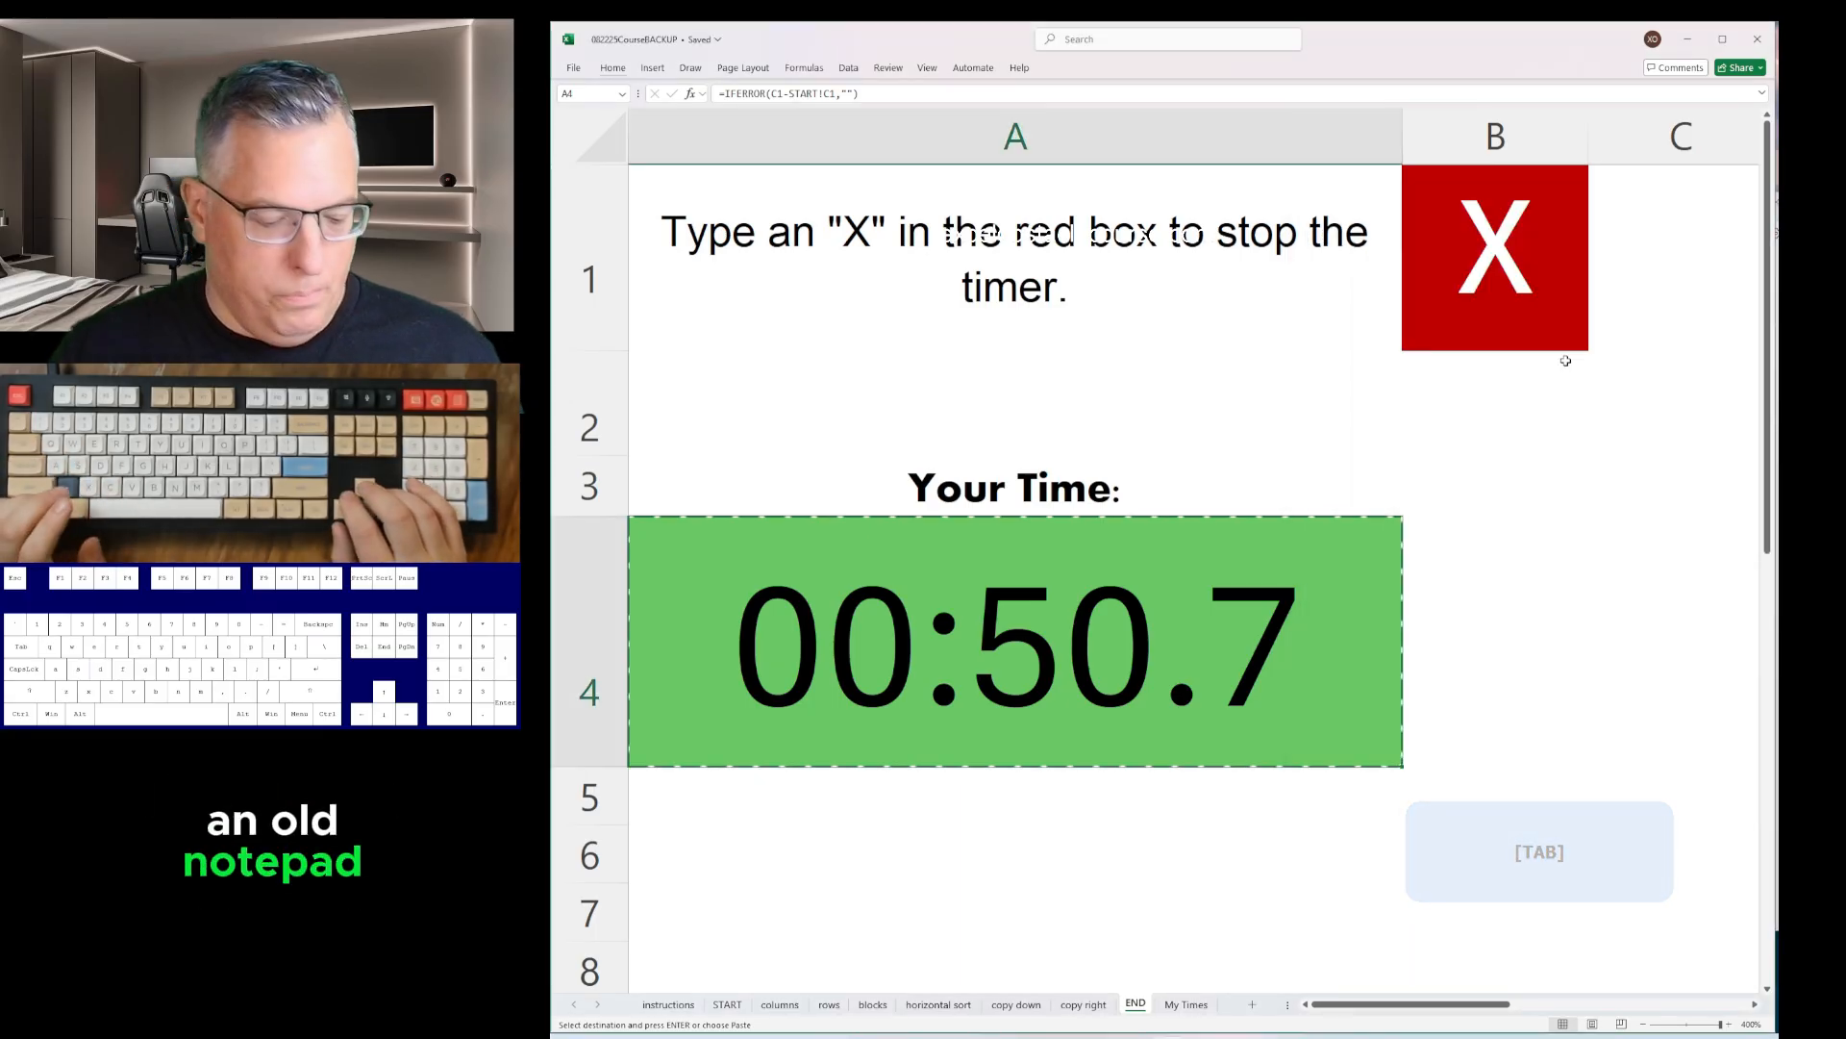
- Go back to the rows sheet and undo the course edits step by step, back into the row changes
{"action": "key", "text": "ctrl+Page_Up"}
{"action": "key", "text": "ctrl+Page_Up"}
{"action": "key", "text": "ctrl+Page_Up"}
{"action": "key", "text": "ctrl+Page_Up"}
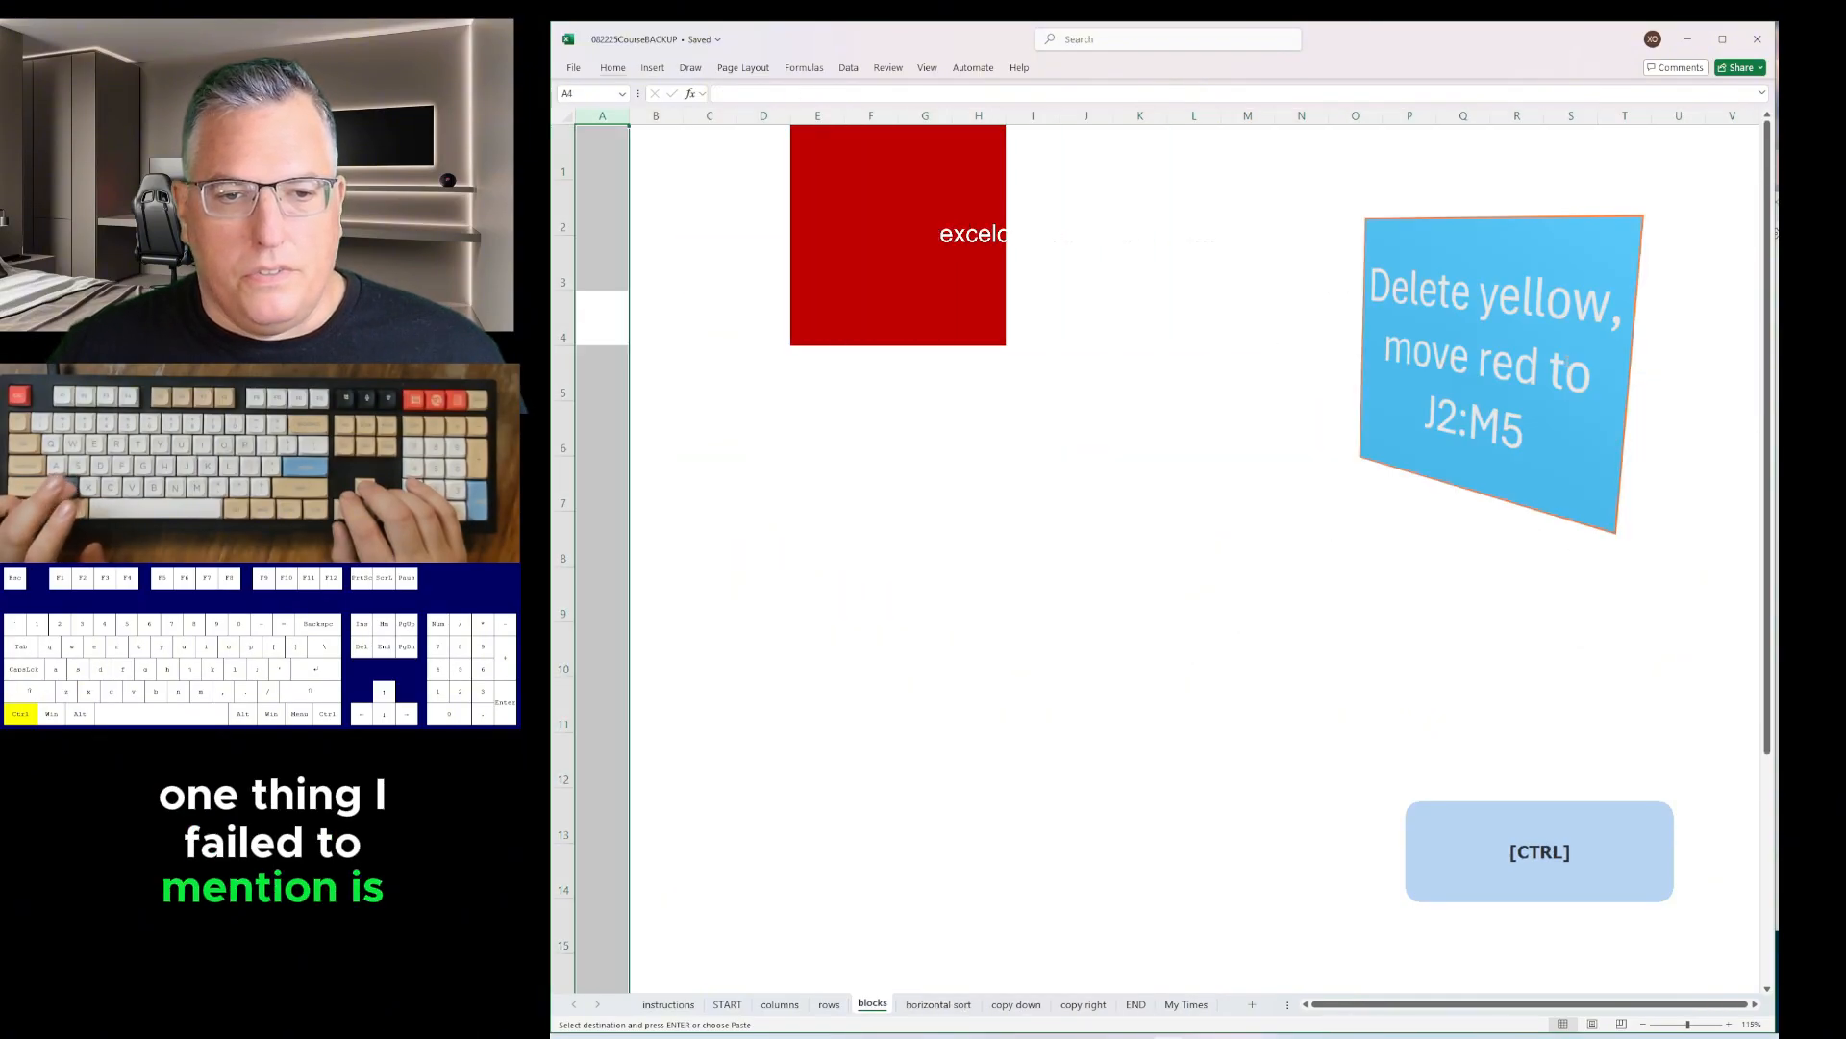
{"action": "key", "text": "ctrl+Page_Up"}
{"action": "key", "text": "ctrl+z"}
{"action": "key", "text": "ctrl+z"}
{"action": "key", "text": "ctrl+z"}
{"action": "key", "text": "ctrl+z"}
{"action": "key", "text": "ctrl+z"}
{"action": "key", "text": "ctrl+z"}
{"action": "key", "text": "ctrl+z"}
{"action": "key", "text": "ctrl+z"}
{"action": "key", "text": "ctrl+z"}
{"action": "key", "text": "ctrl+z"}
{"action": "key", "text": "ctrl+z"}
{"action": "key", "text": "ctrl+z"}
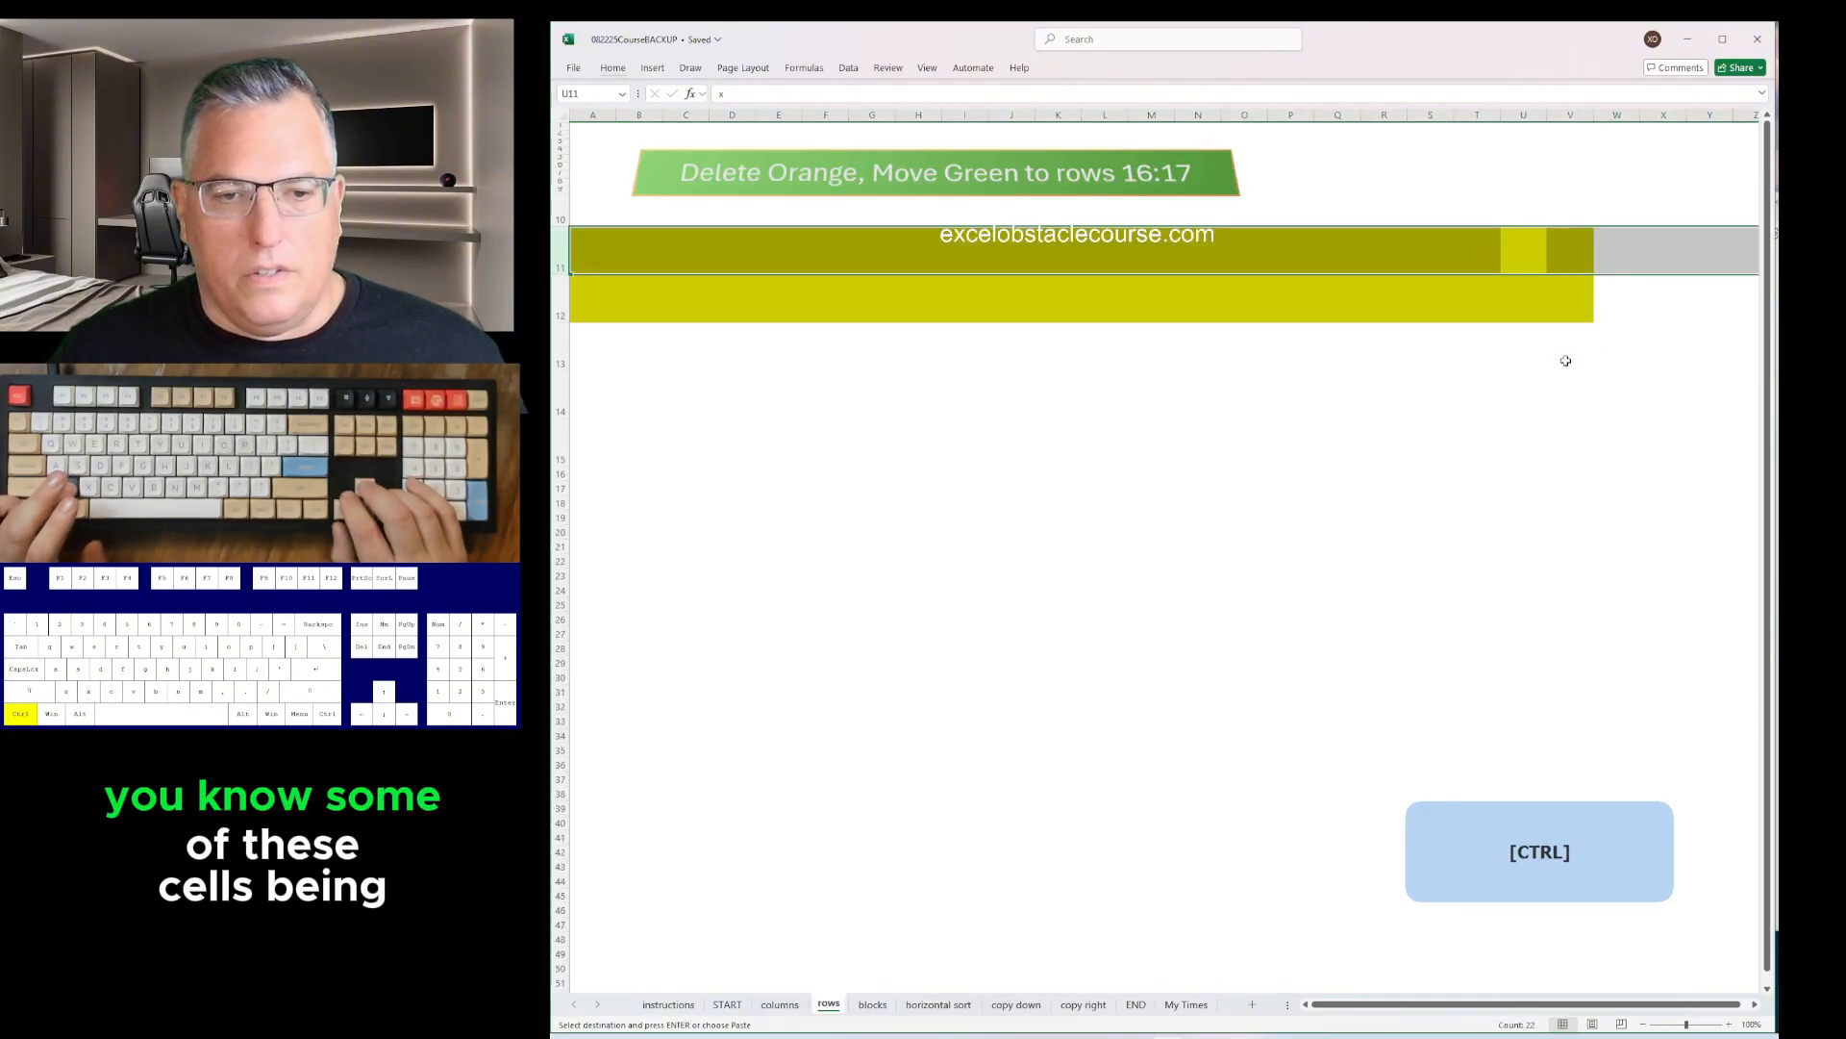
{"action": "key", "text": "ctrl+z"}
{"action": "key", "text": "ctrl+z"}
{"action": "key", "text": "ctrl+z"}
{"action": "key", "text": "ctrl+z"}
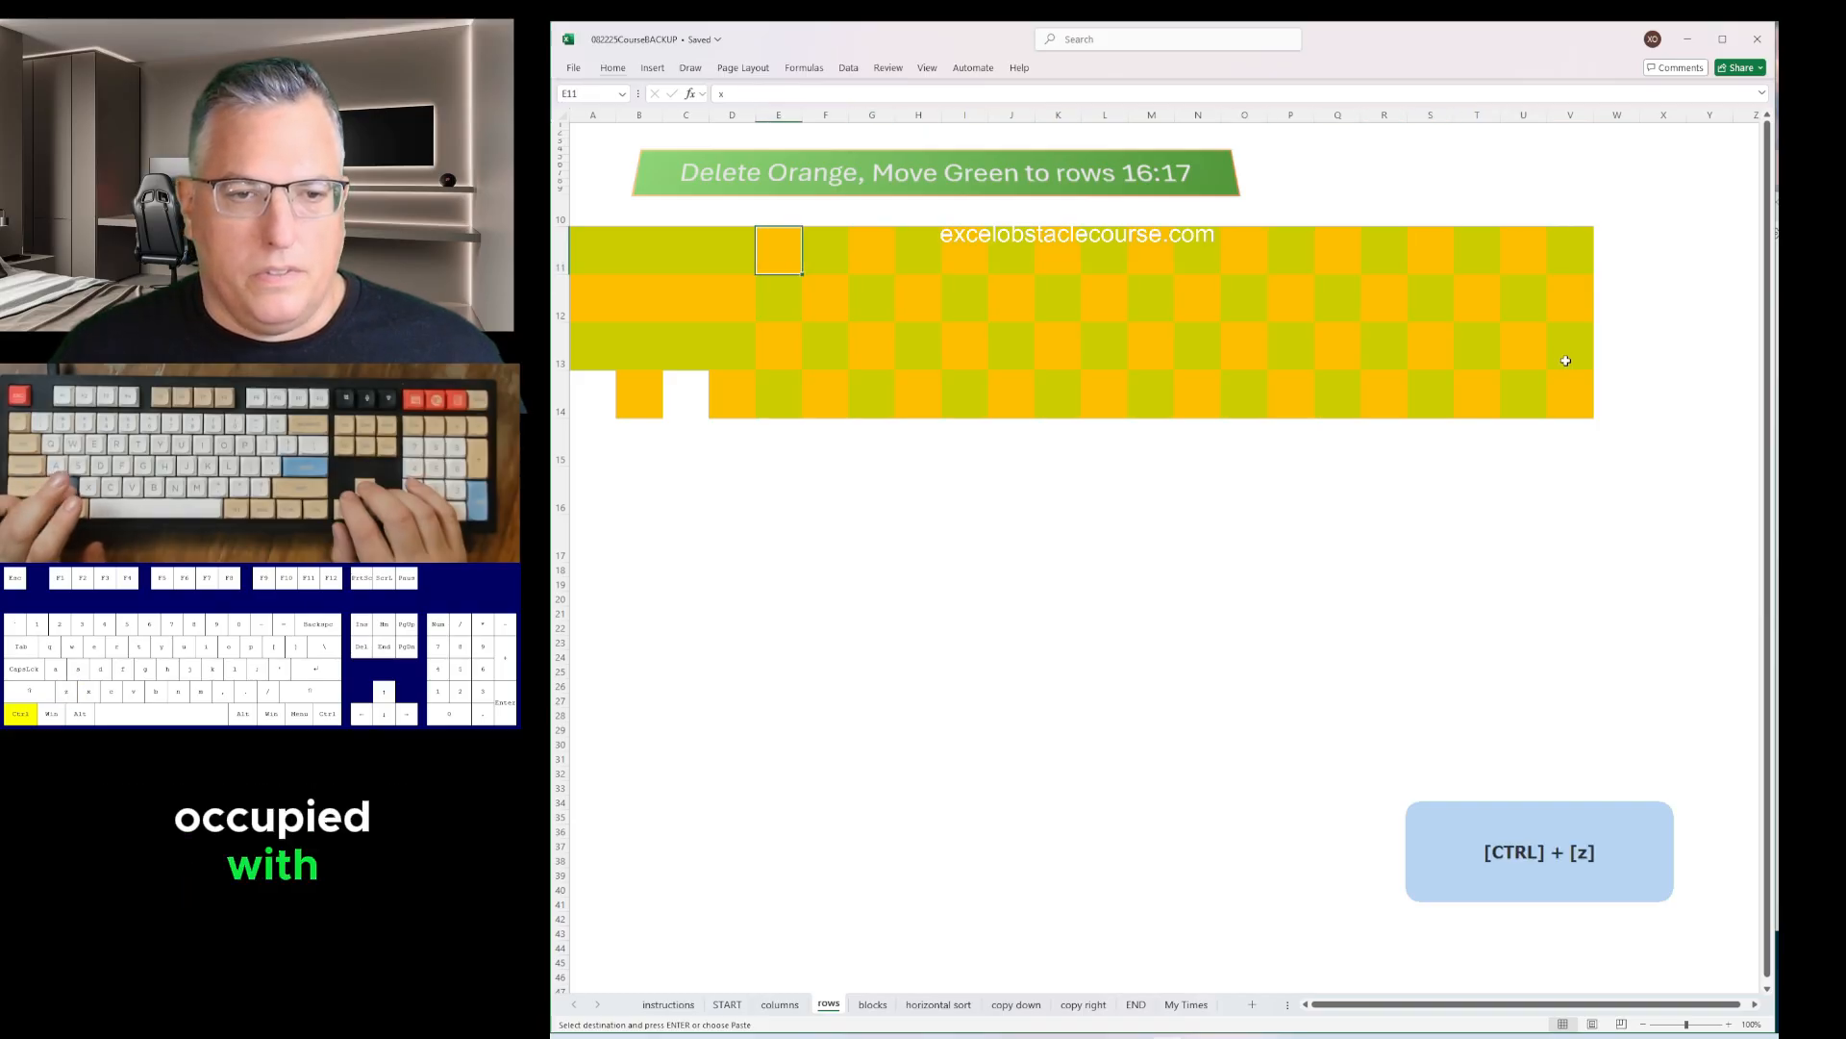
- Undo the remaining edits until the blue and yellow checkerboard in B1:E16 of the columns sheet is restored
{"action": "key", "text": "ctrl+Page_Up"}
{"action": "key", "text": "ctrl+z"}
{"action": "key", "text": "ctrl+z"}
{"action": "key", "text": "ctrl+z"}
{"action": "key", "text": "ctrl+z"}
{"action": "key", "text": "ctrl+z"}
{"action": "key", "text": "ctrl+z"}
{"action": "key", "text": "ctrl+z"}
{"action": "key", "text": "ctrl+z"}
{"action": "key", "text": "ctrl+z"}
{"action": "key", "text": "ctrl+z"}
{"action": "key", "text": "ctrl+z"}
{"action": "key", "text": "ctrl+z"}
{"action": "key", "text": "ctrl+z"}
{"action": "key", "text": "ctrl+z"}
{"action": "key", "text": "ctrl+z"}
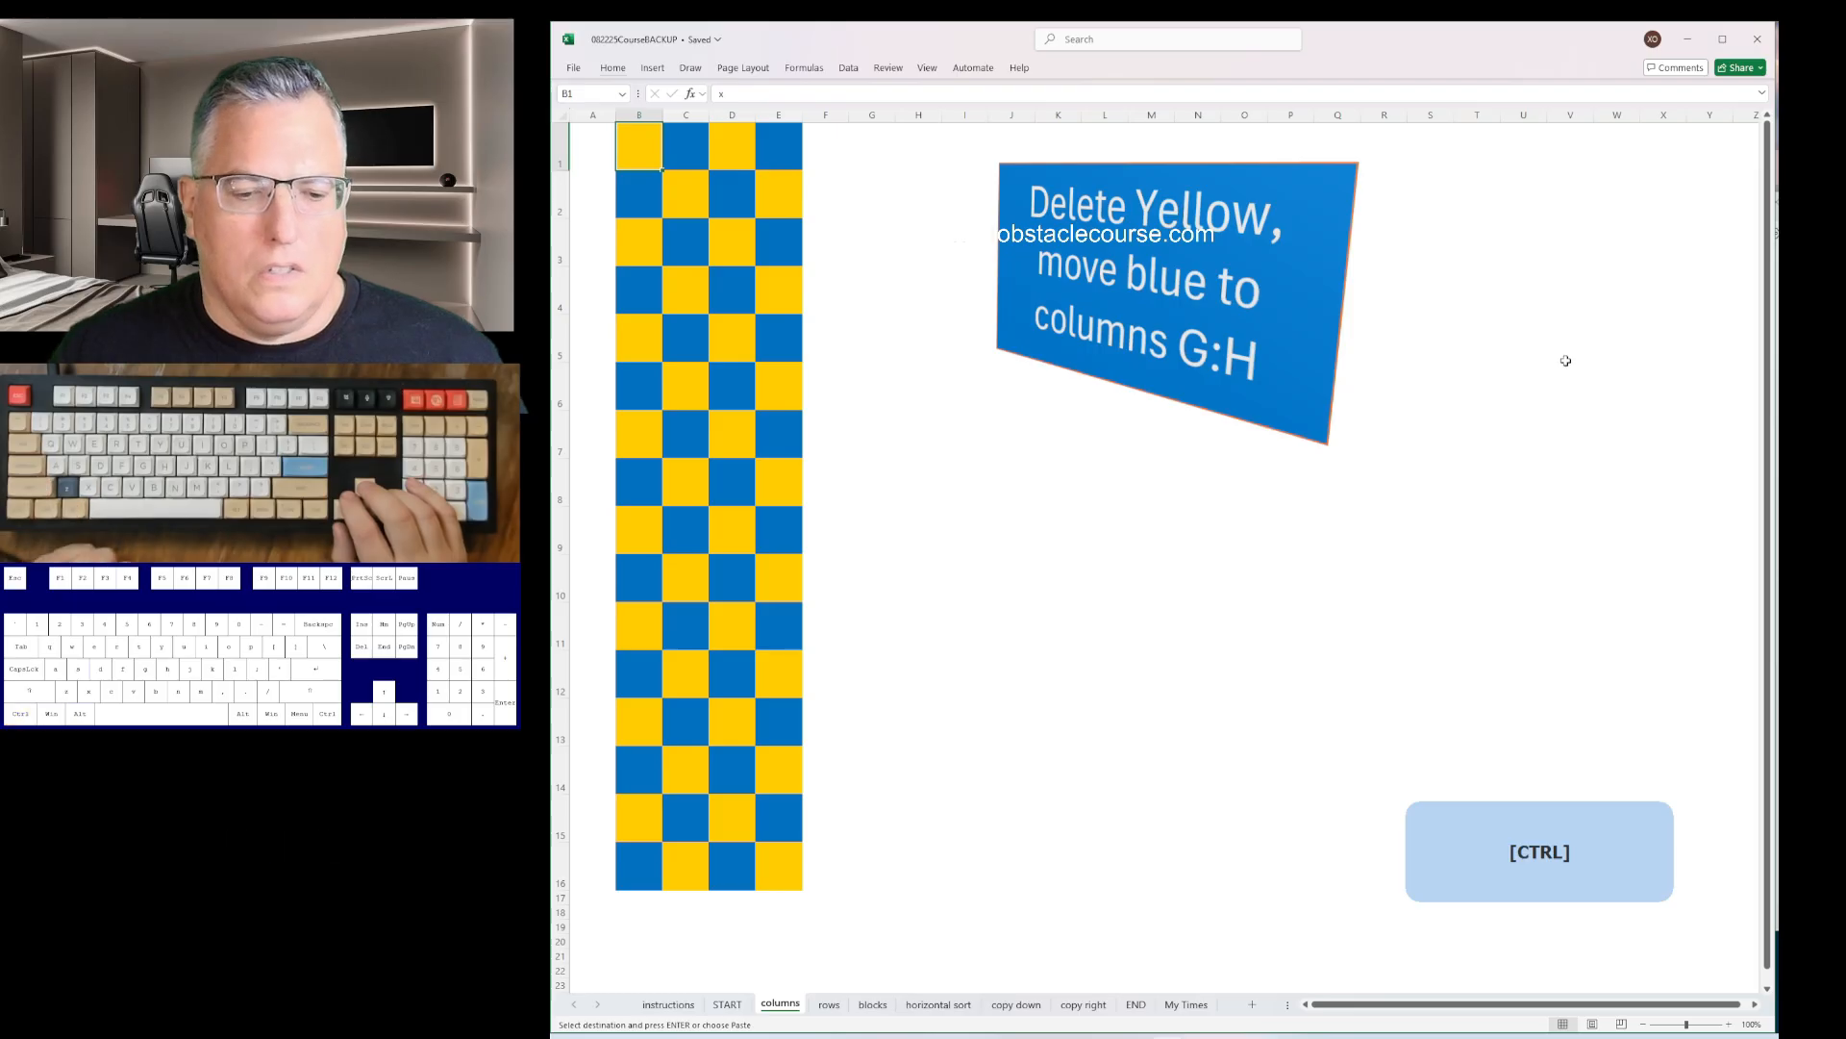
{"action": "key", "text": "ctrl+Page_Up"}
{"action": "key", "text": "ctrl+Page_Down"}
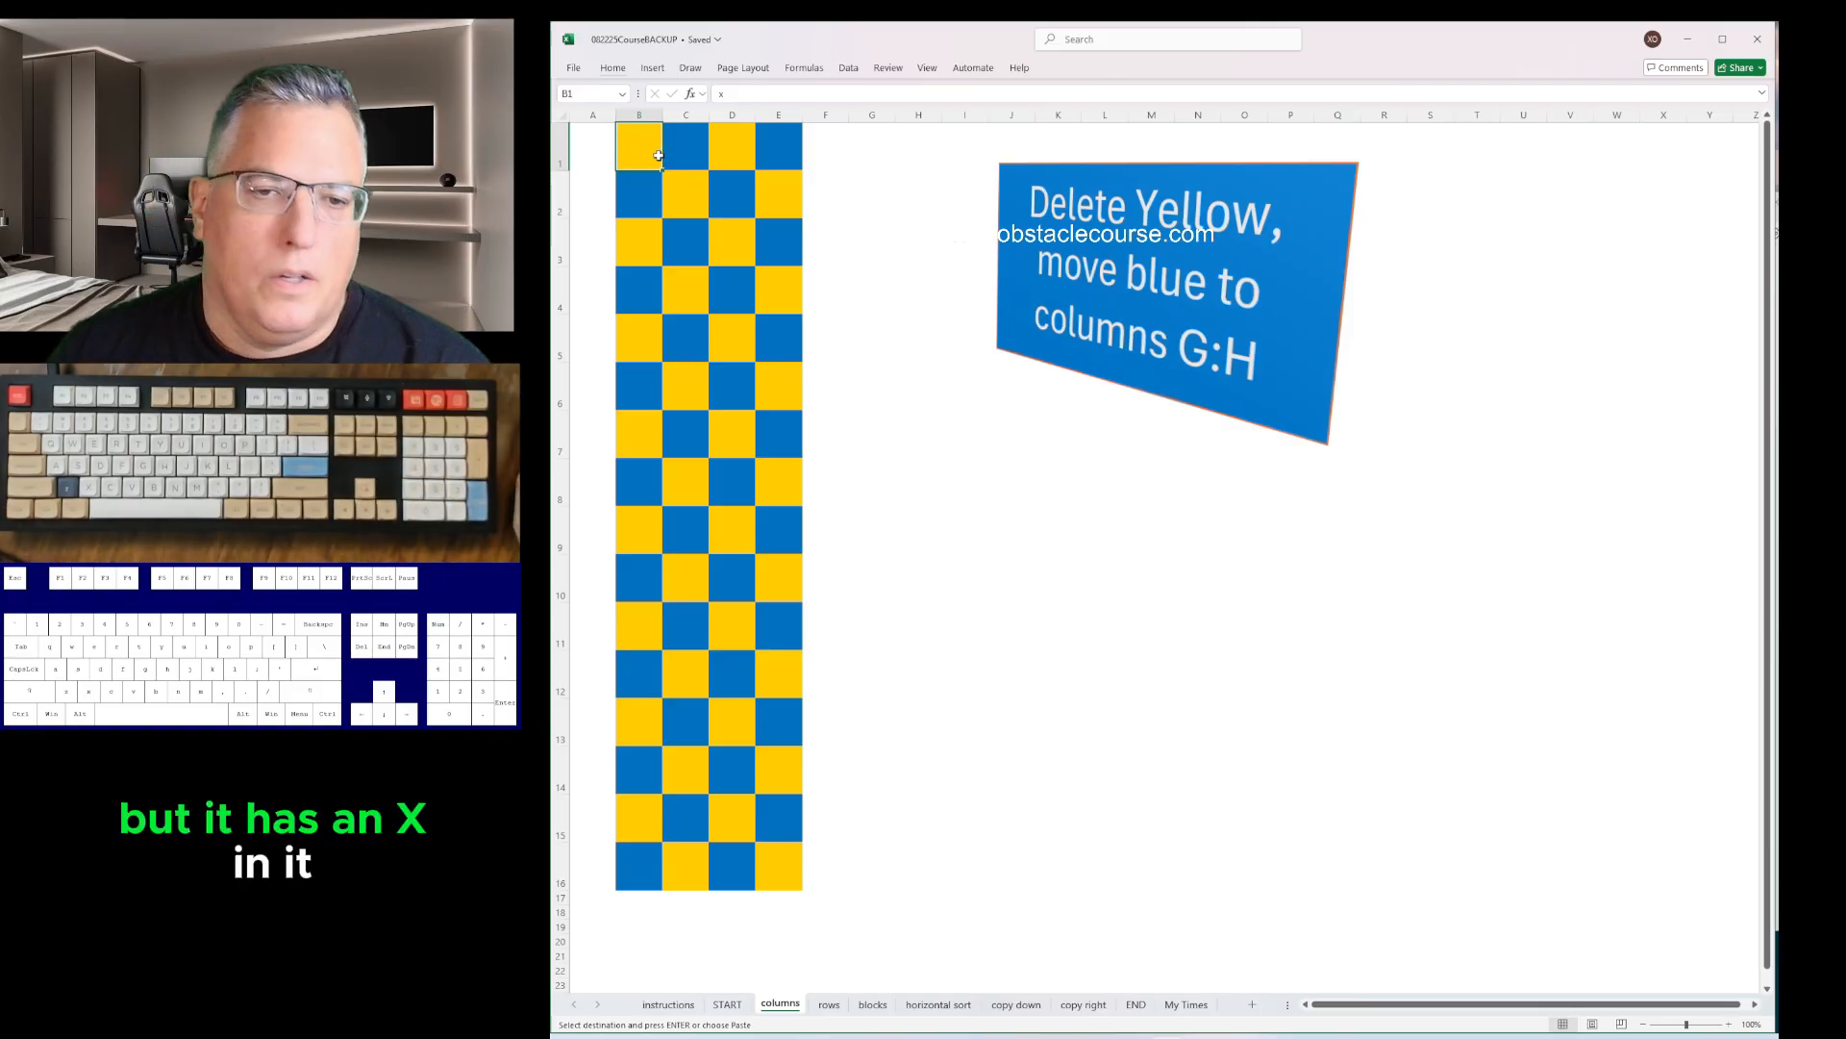
- Examine the hidden content of cell B1 and its custom number format in the Format Cells dialog, without changing either
{"action": "left_click", "coordinate": [740, 94]}
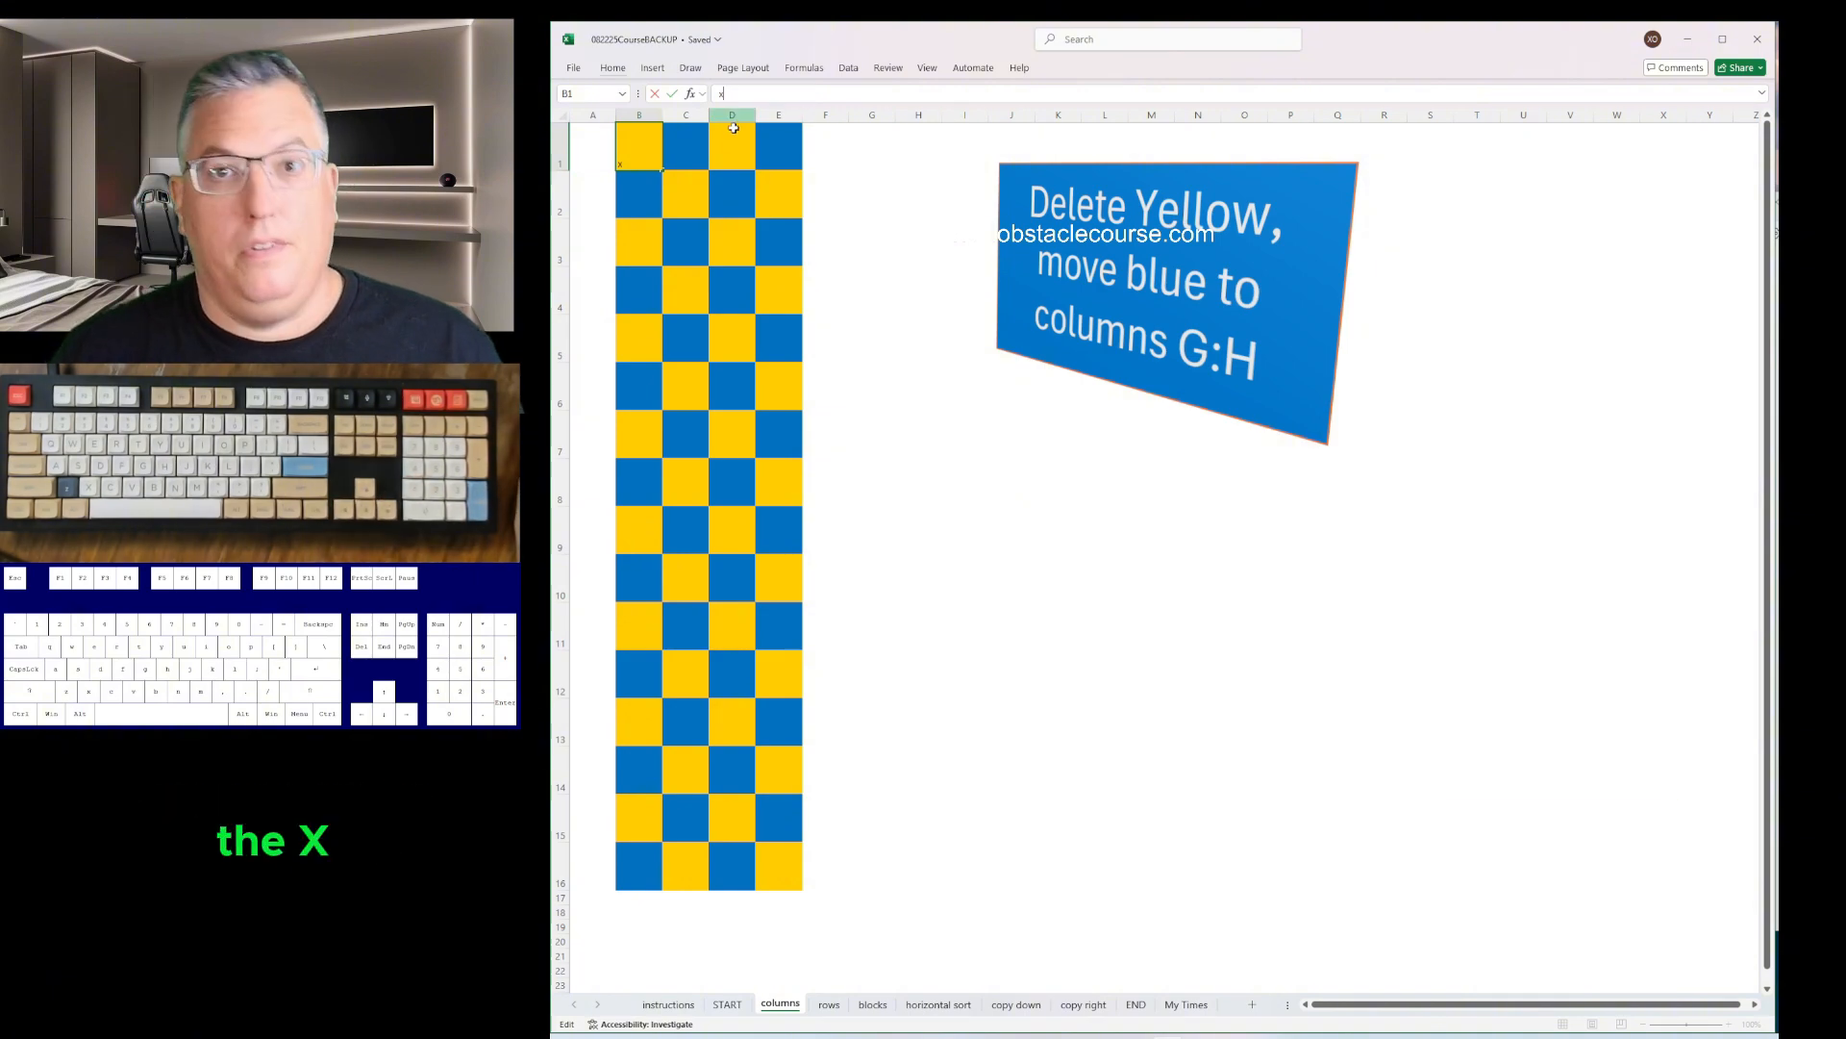
{"action": "key", "text": "Return"}
{"action": "key", "text": "Up"}
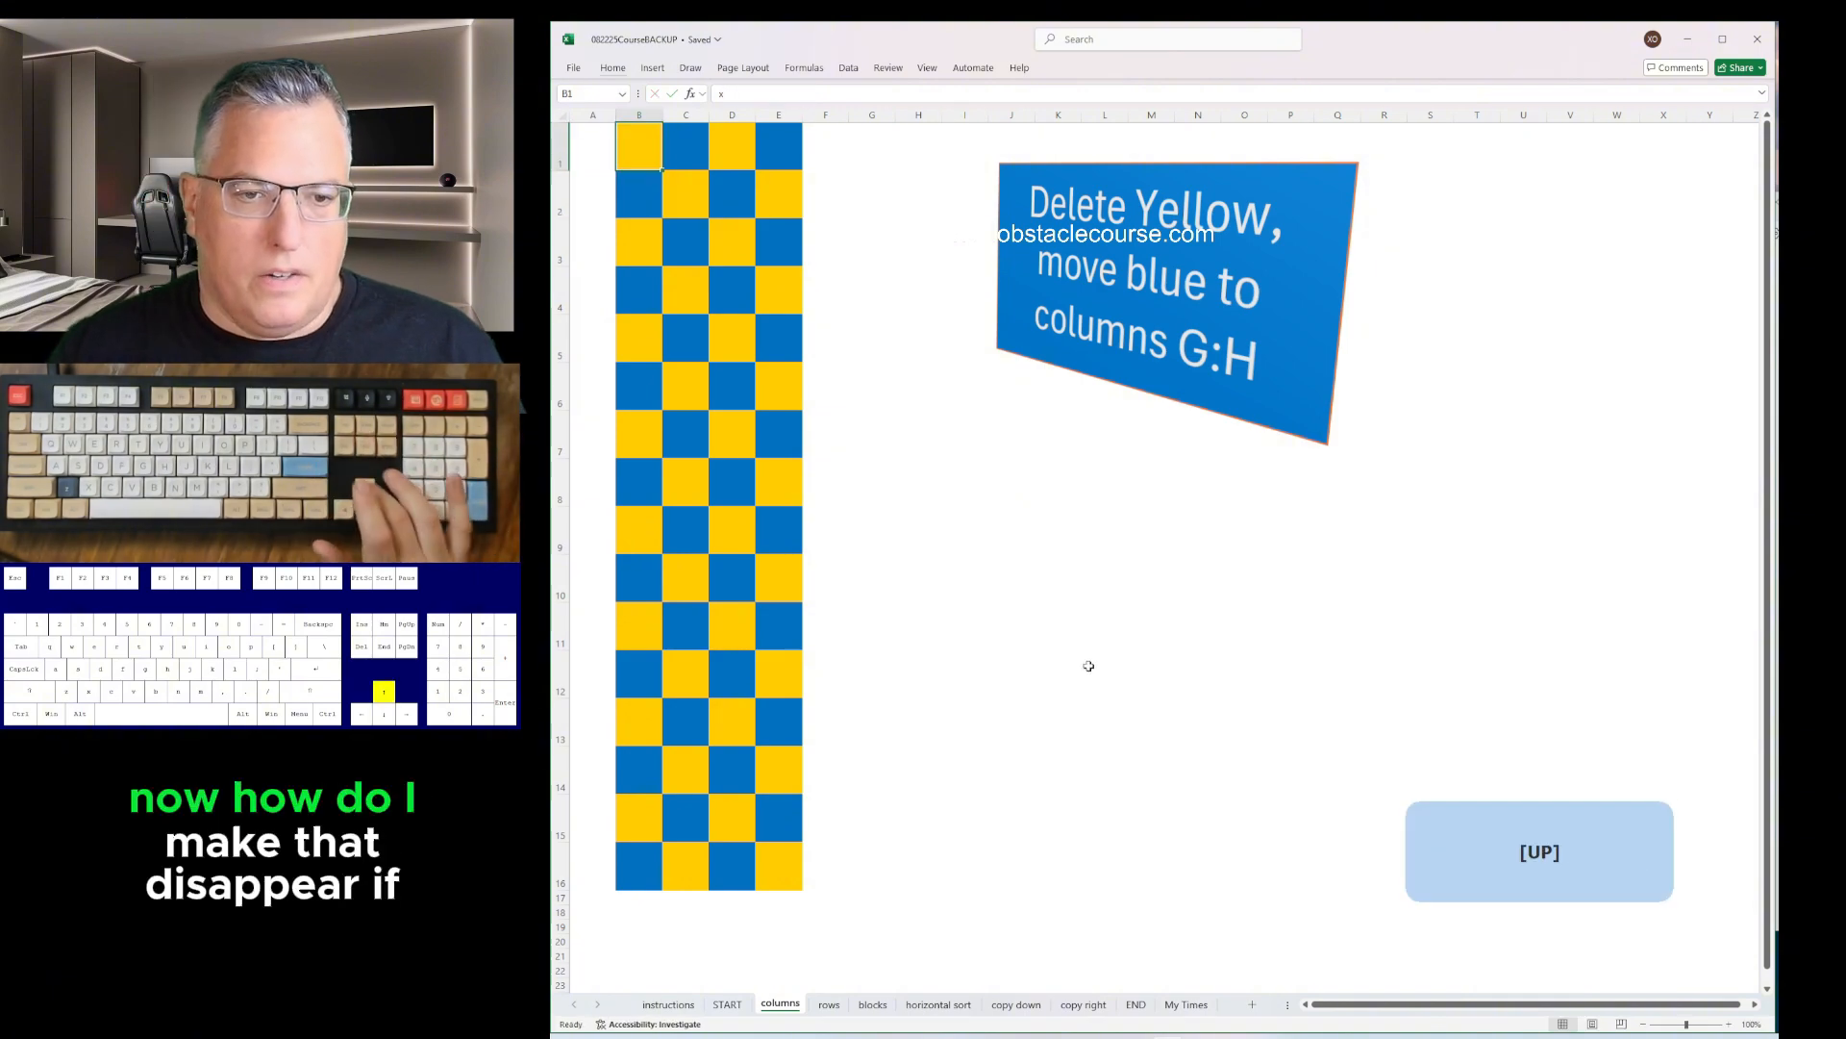
{"action": "key", "text": "Menu"}
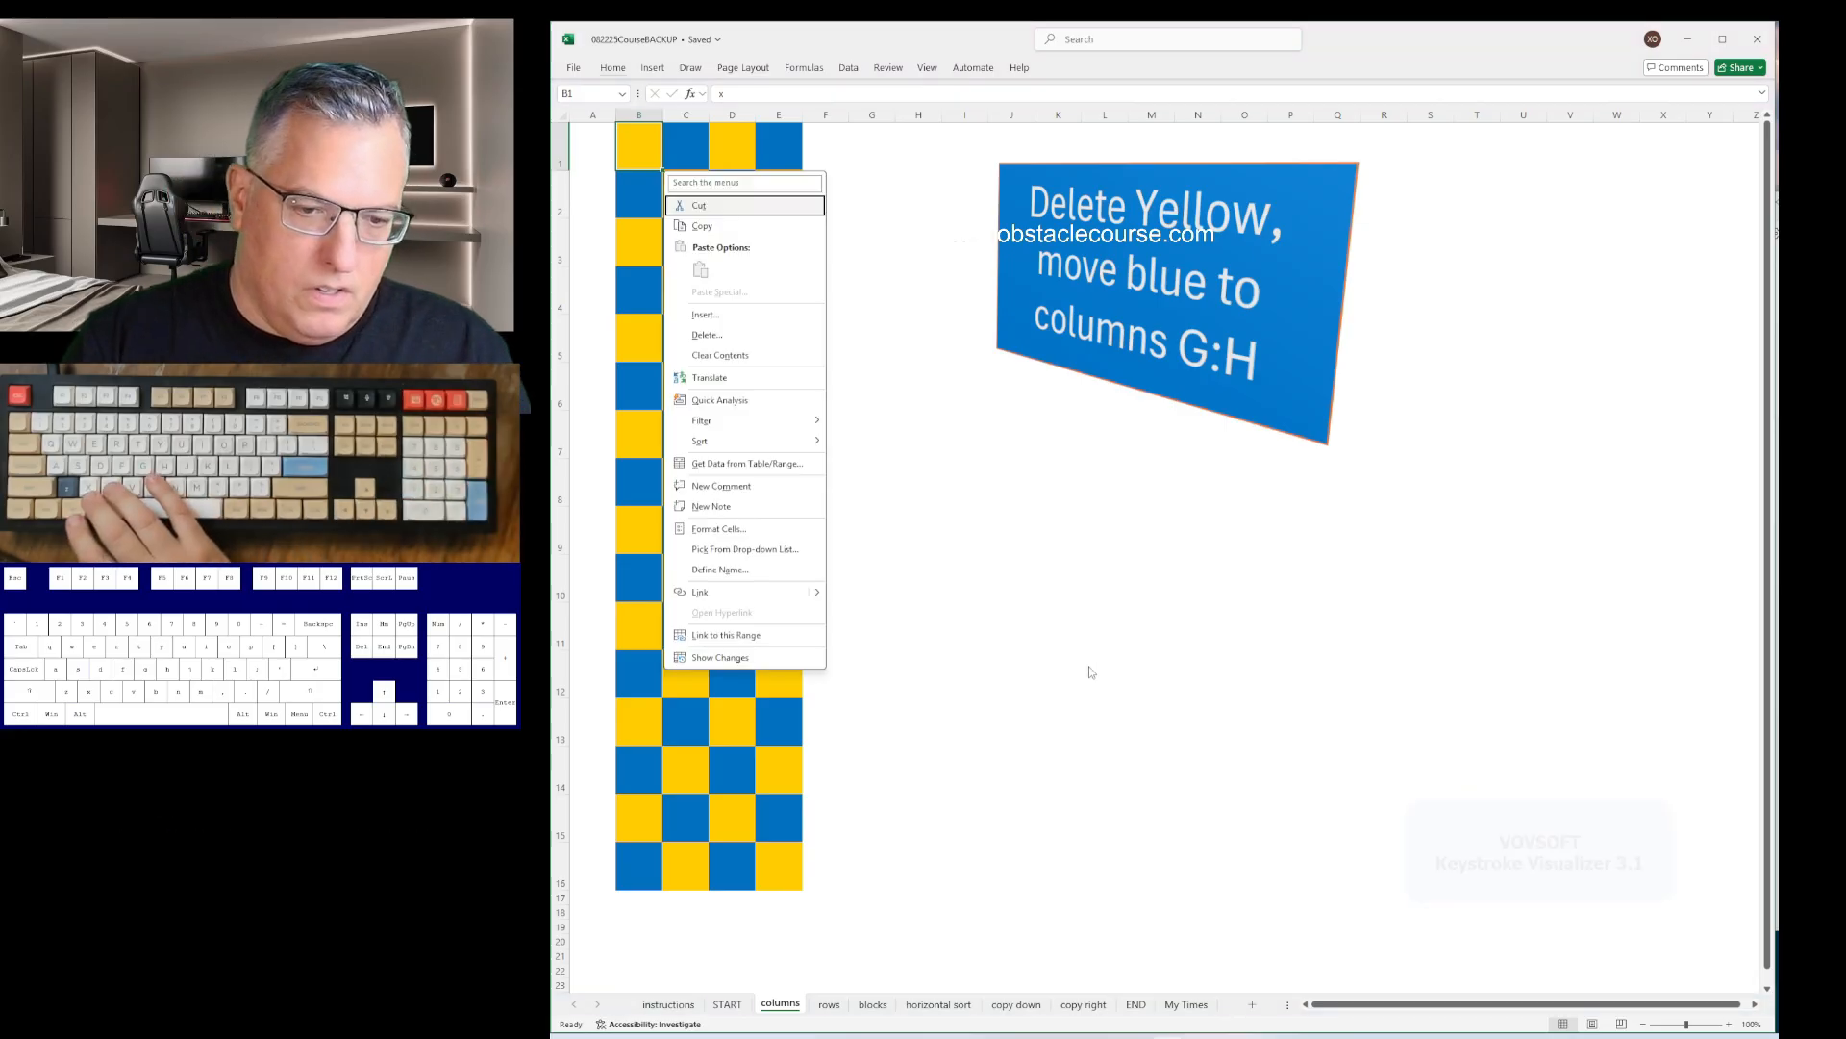
{"action": "key", "text": "f"}
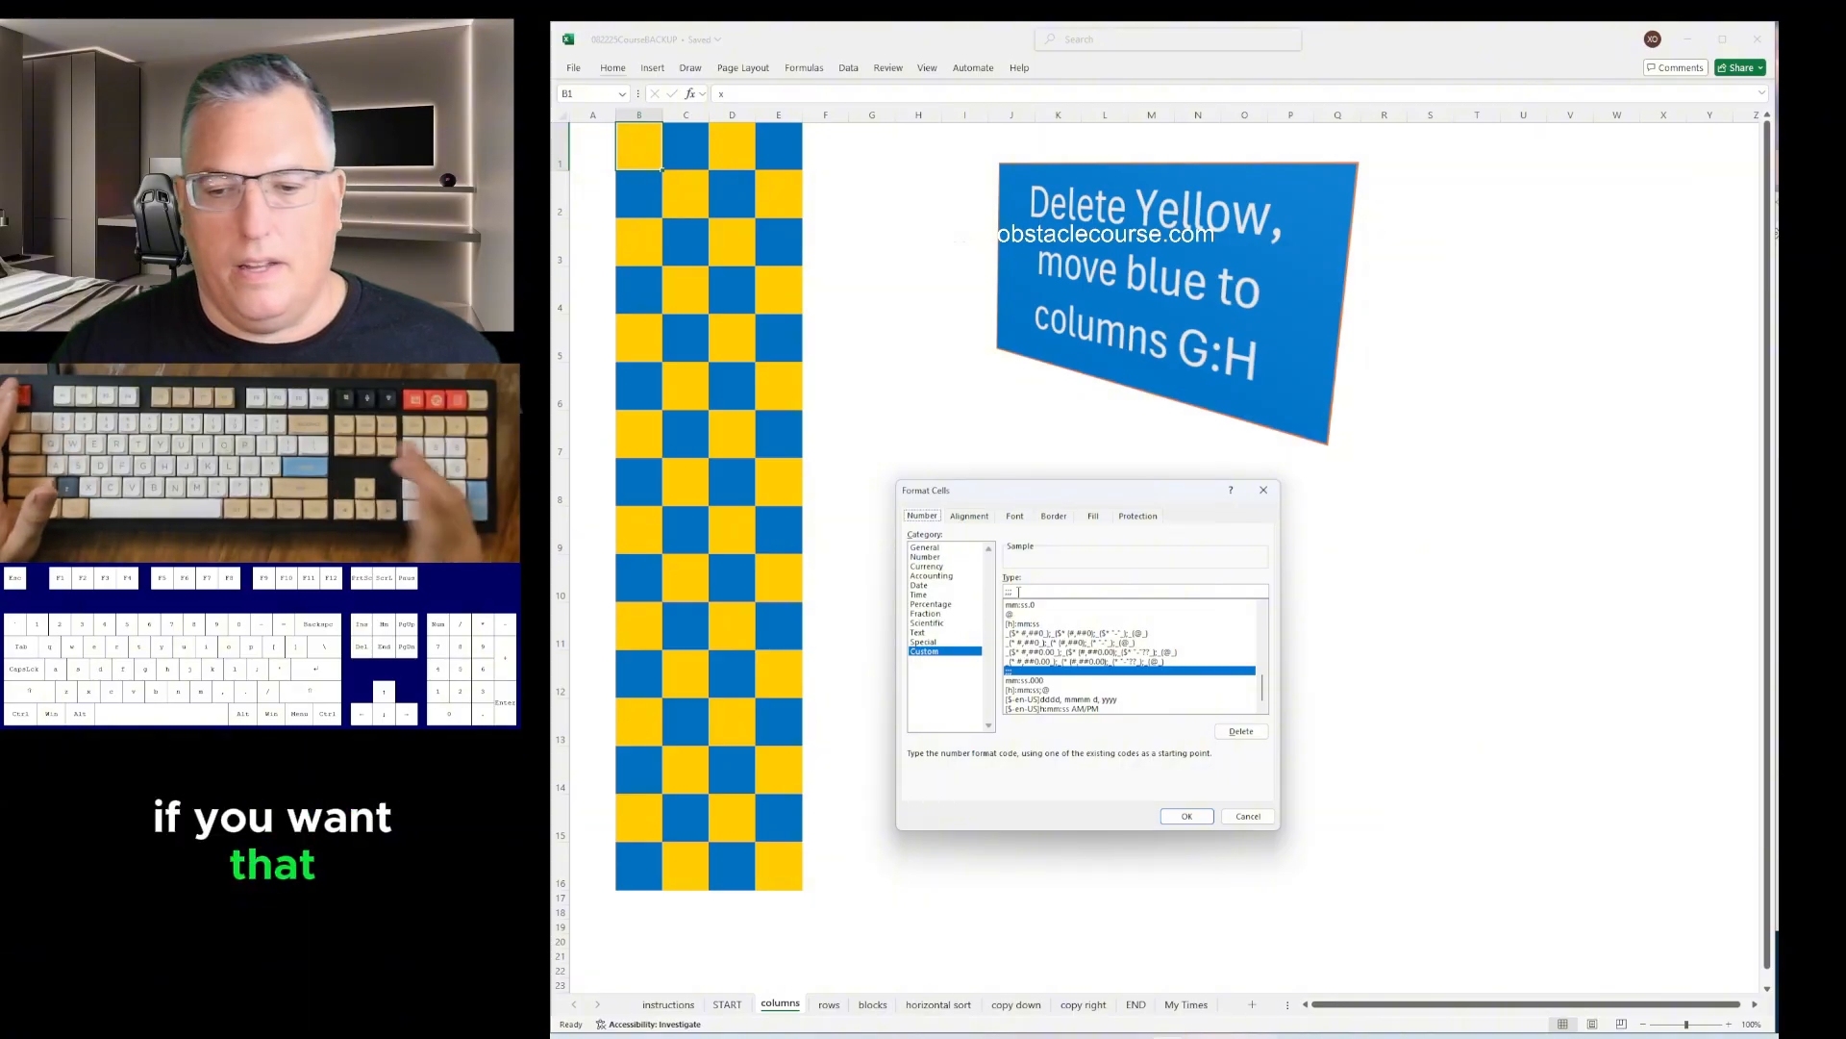
{"action": "key", "text": "Escape"}
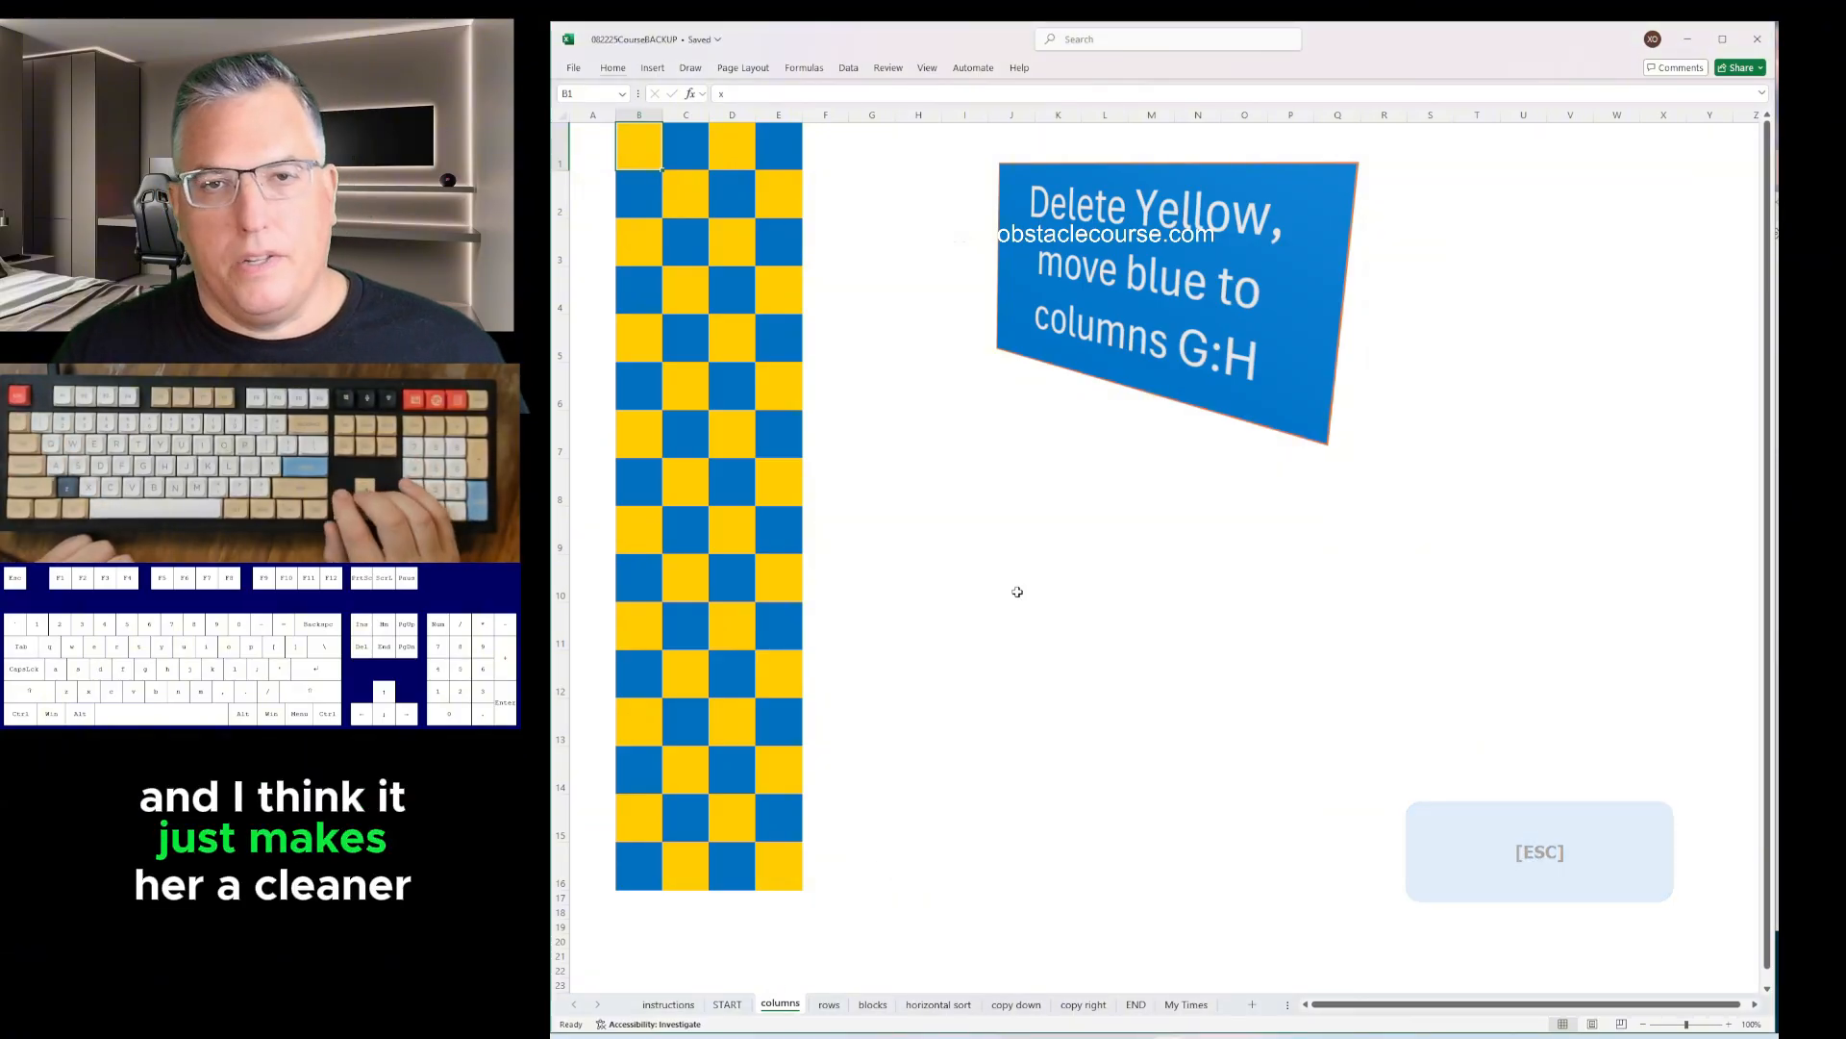
- Jump between the corners of the occupied block B1:E16 and extend the selection from B1 over the whole block
{"action": "key", "text": "ctrl"}
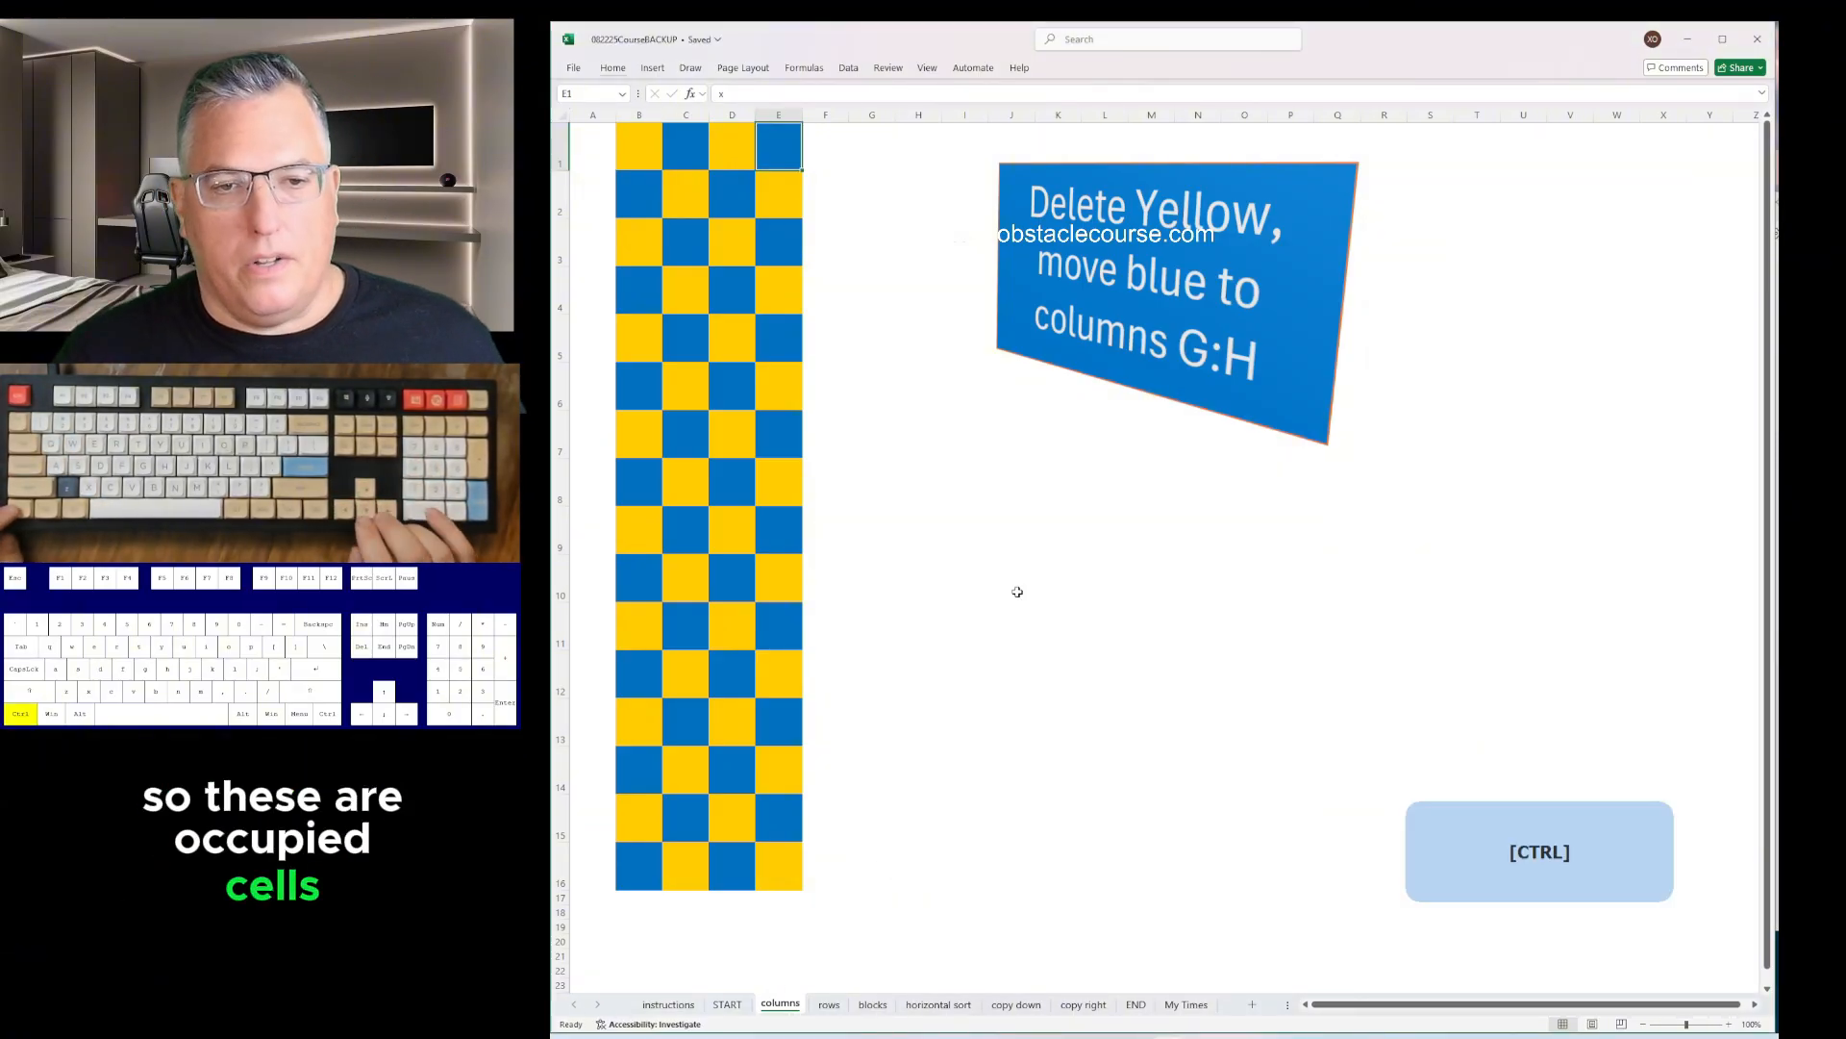
{"action": "key", "text": "ctrl+Left"}
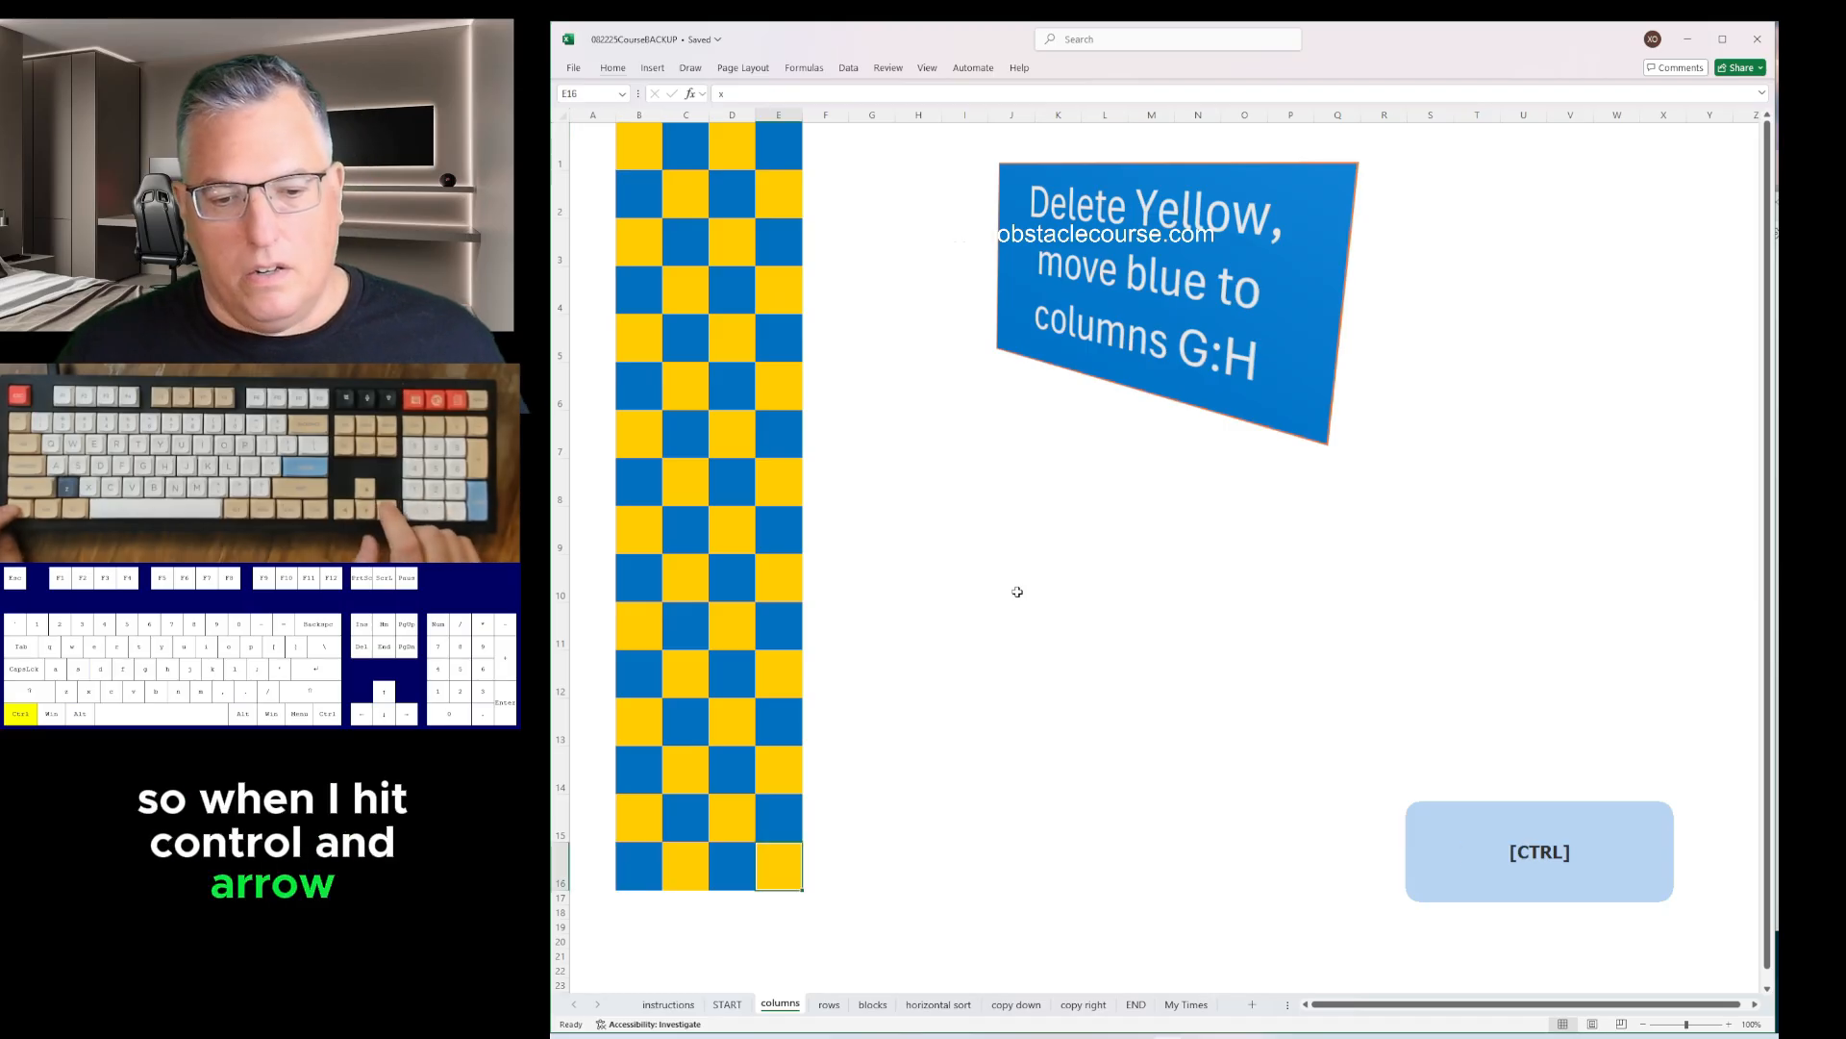
{"action": "key", "text": "ctrl+Up"}
{"action": "key", "text": "ctrl+Left"}
{"action": "key", "text": "ctrl+Down"}
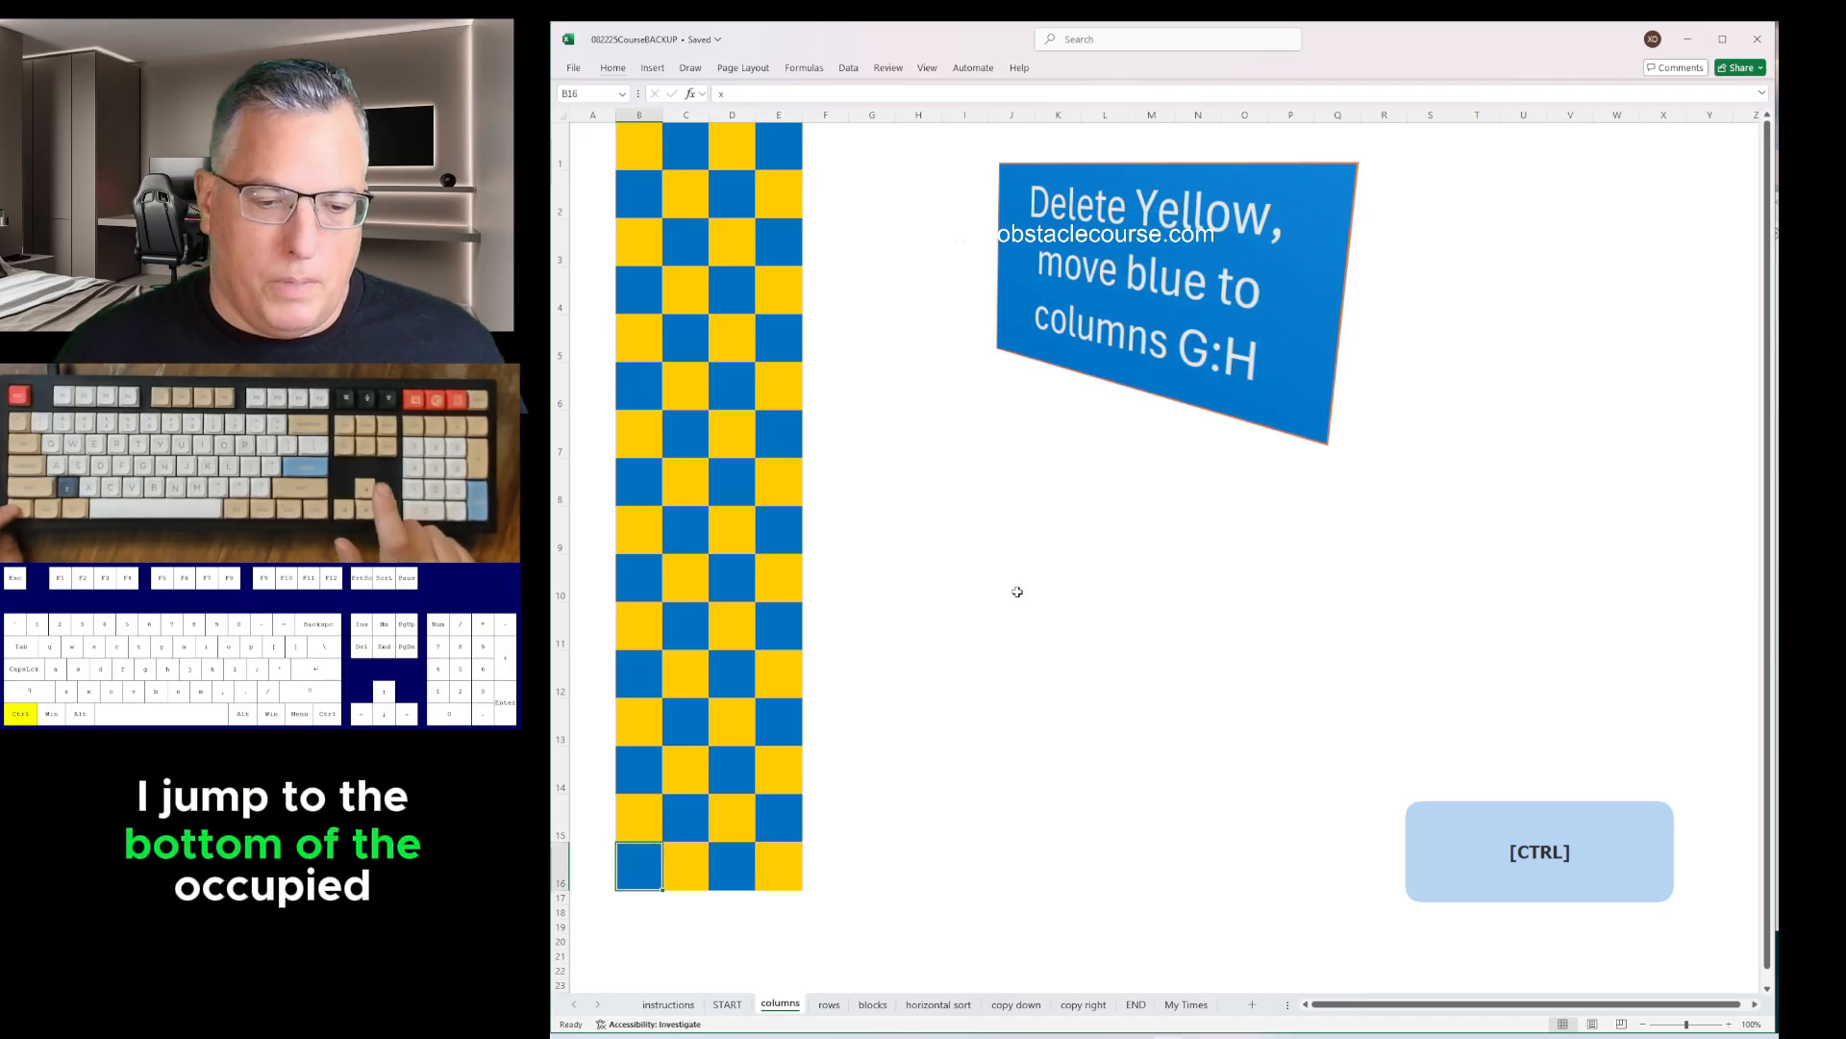
{"action": "key", "text": "ctrl+shift+Down"}
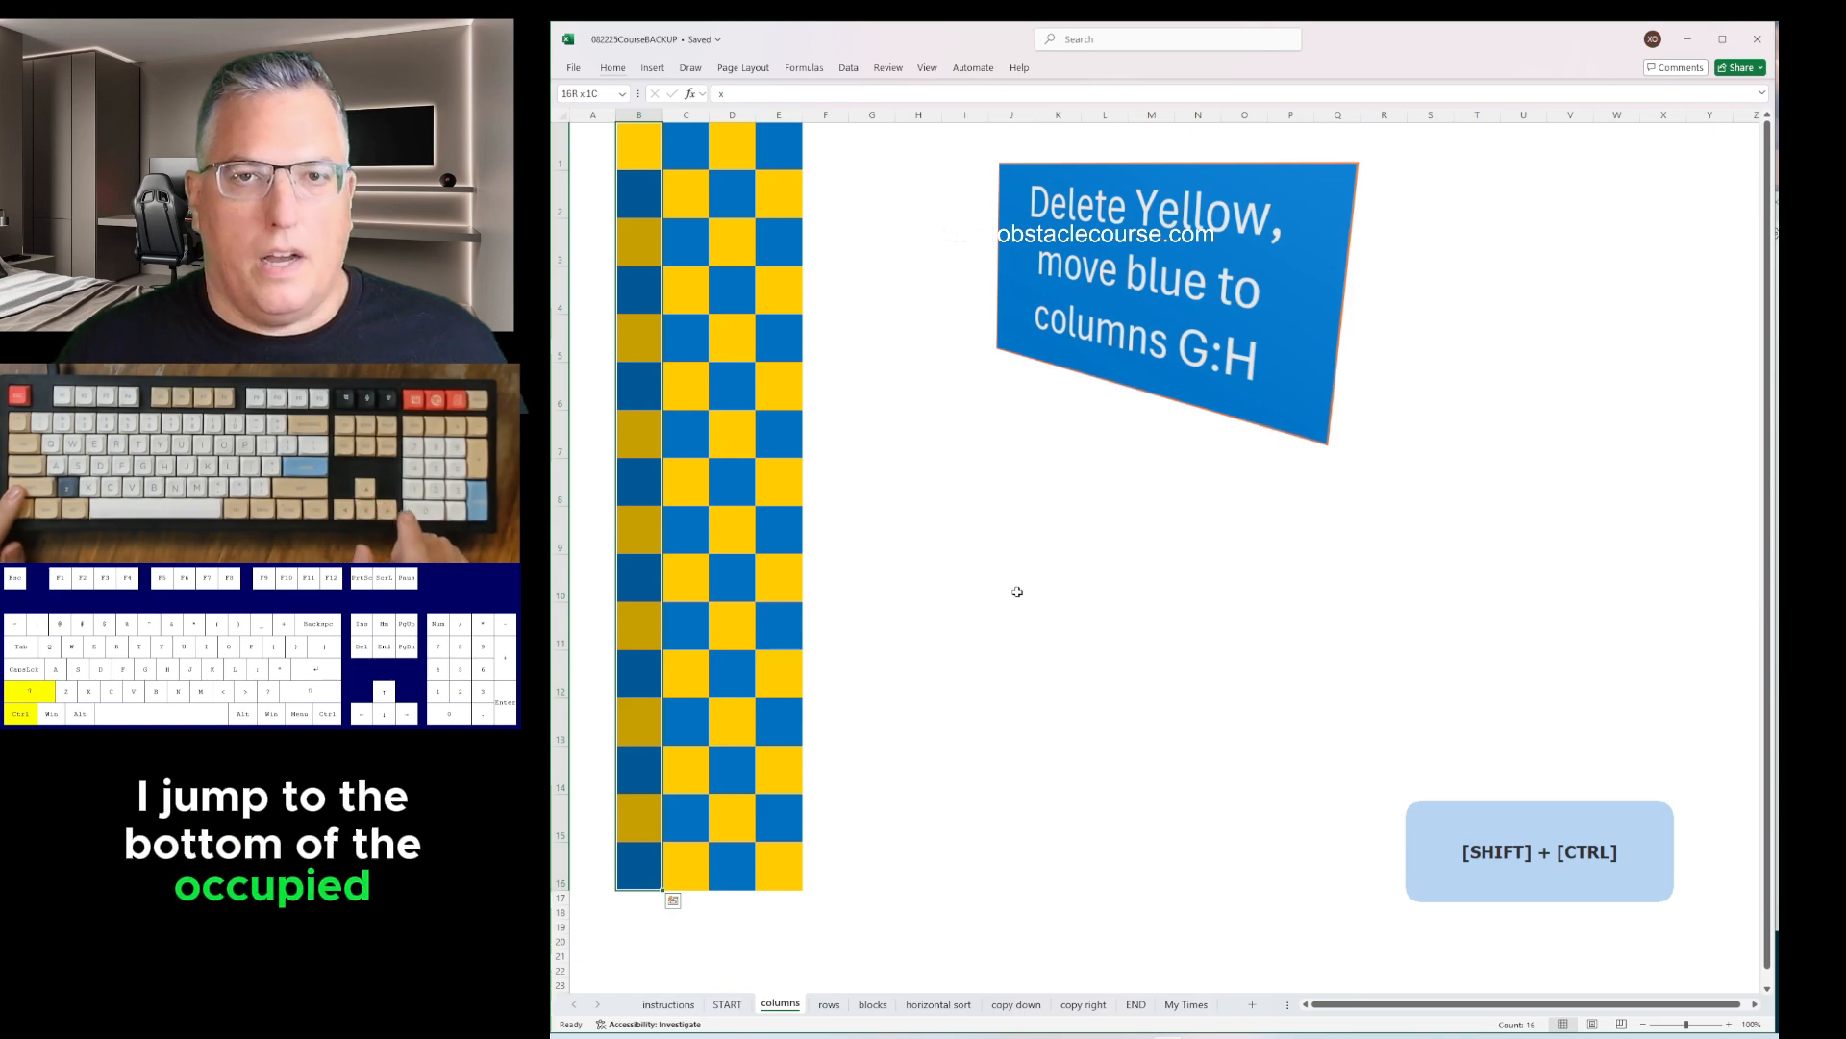
{"action": "key", "text": "ctrl+shift+Right"}
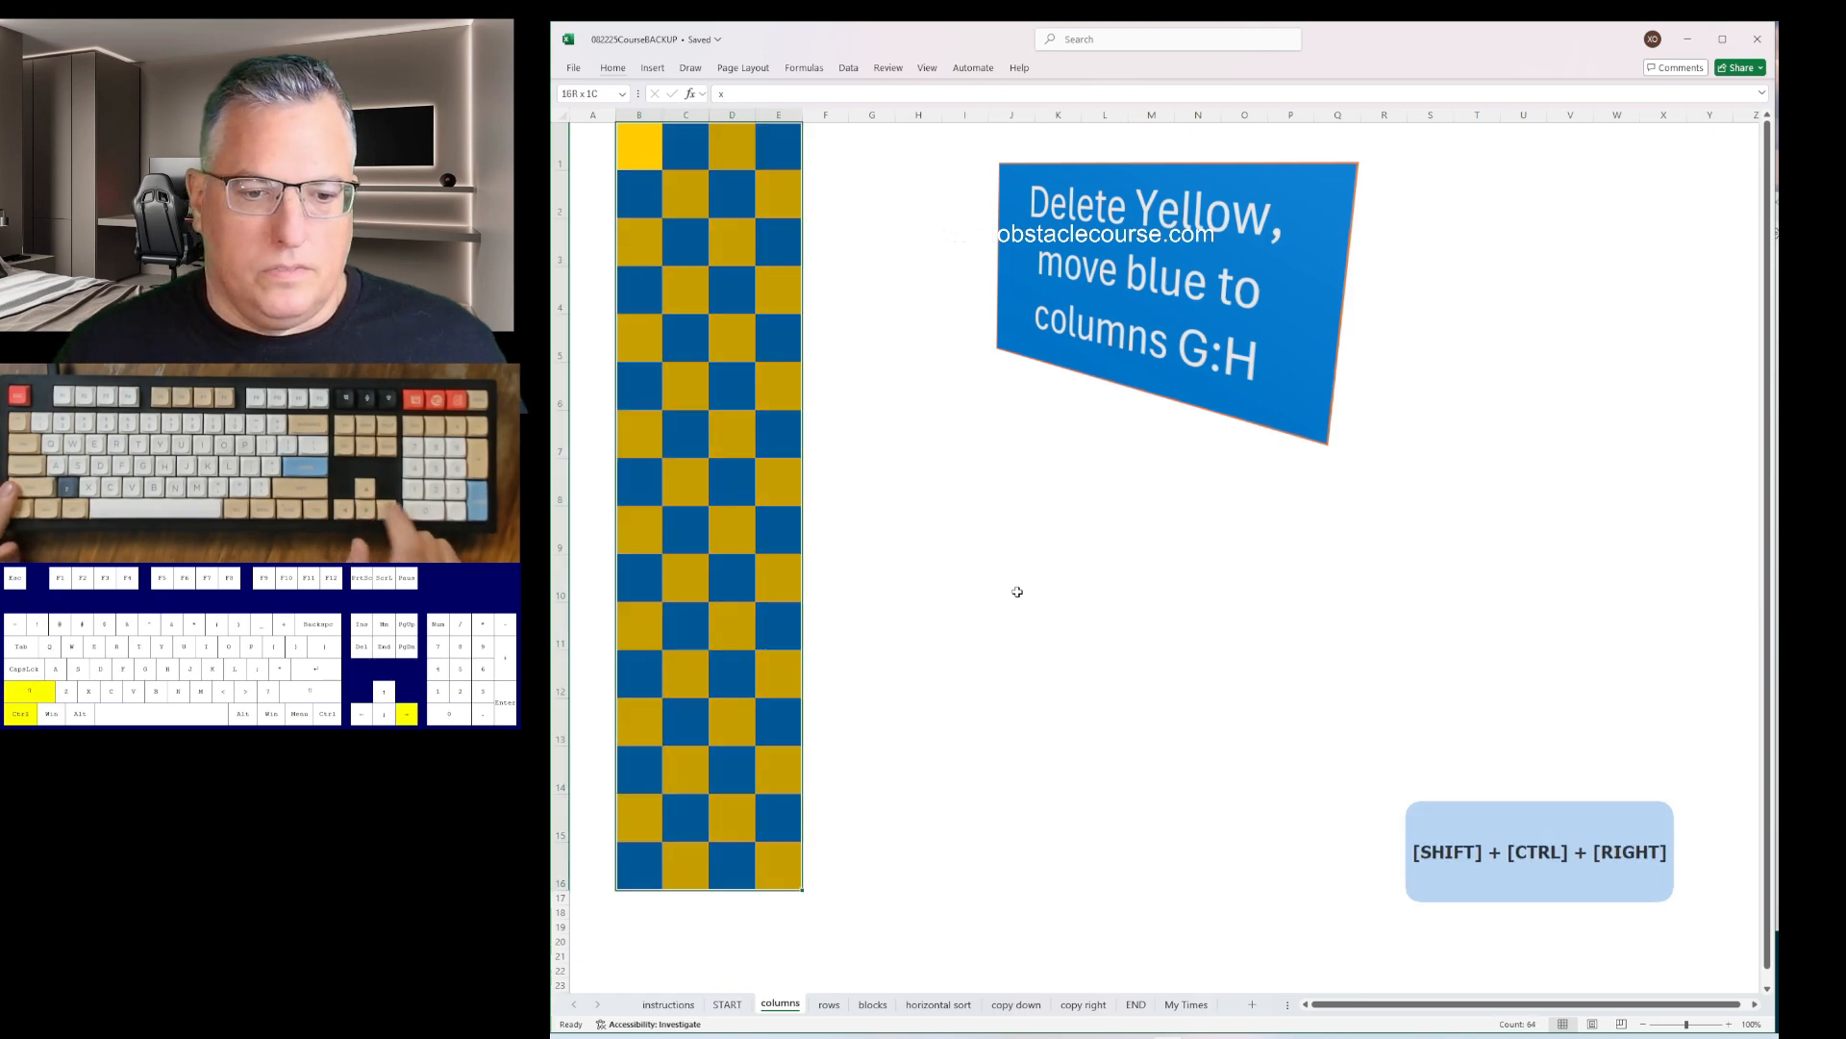
- Jump between the block's edges and the sheet's empty outer edges to compare movement over occupied and empty cells, ending at B1
{"action": "key", "text": "ctrl+Right"}
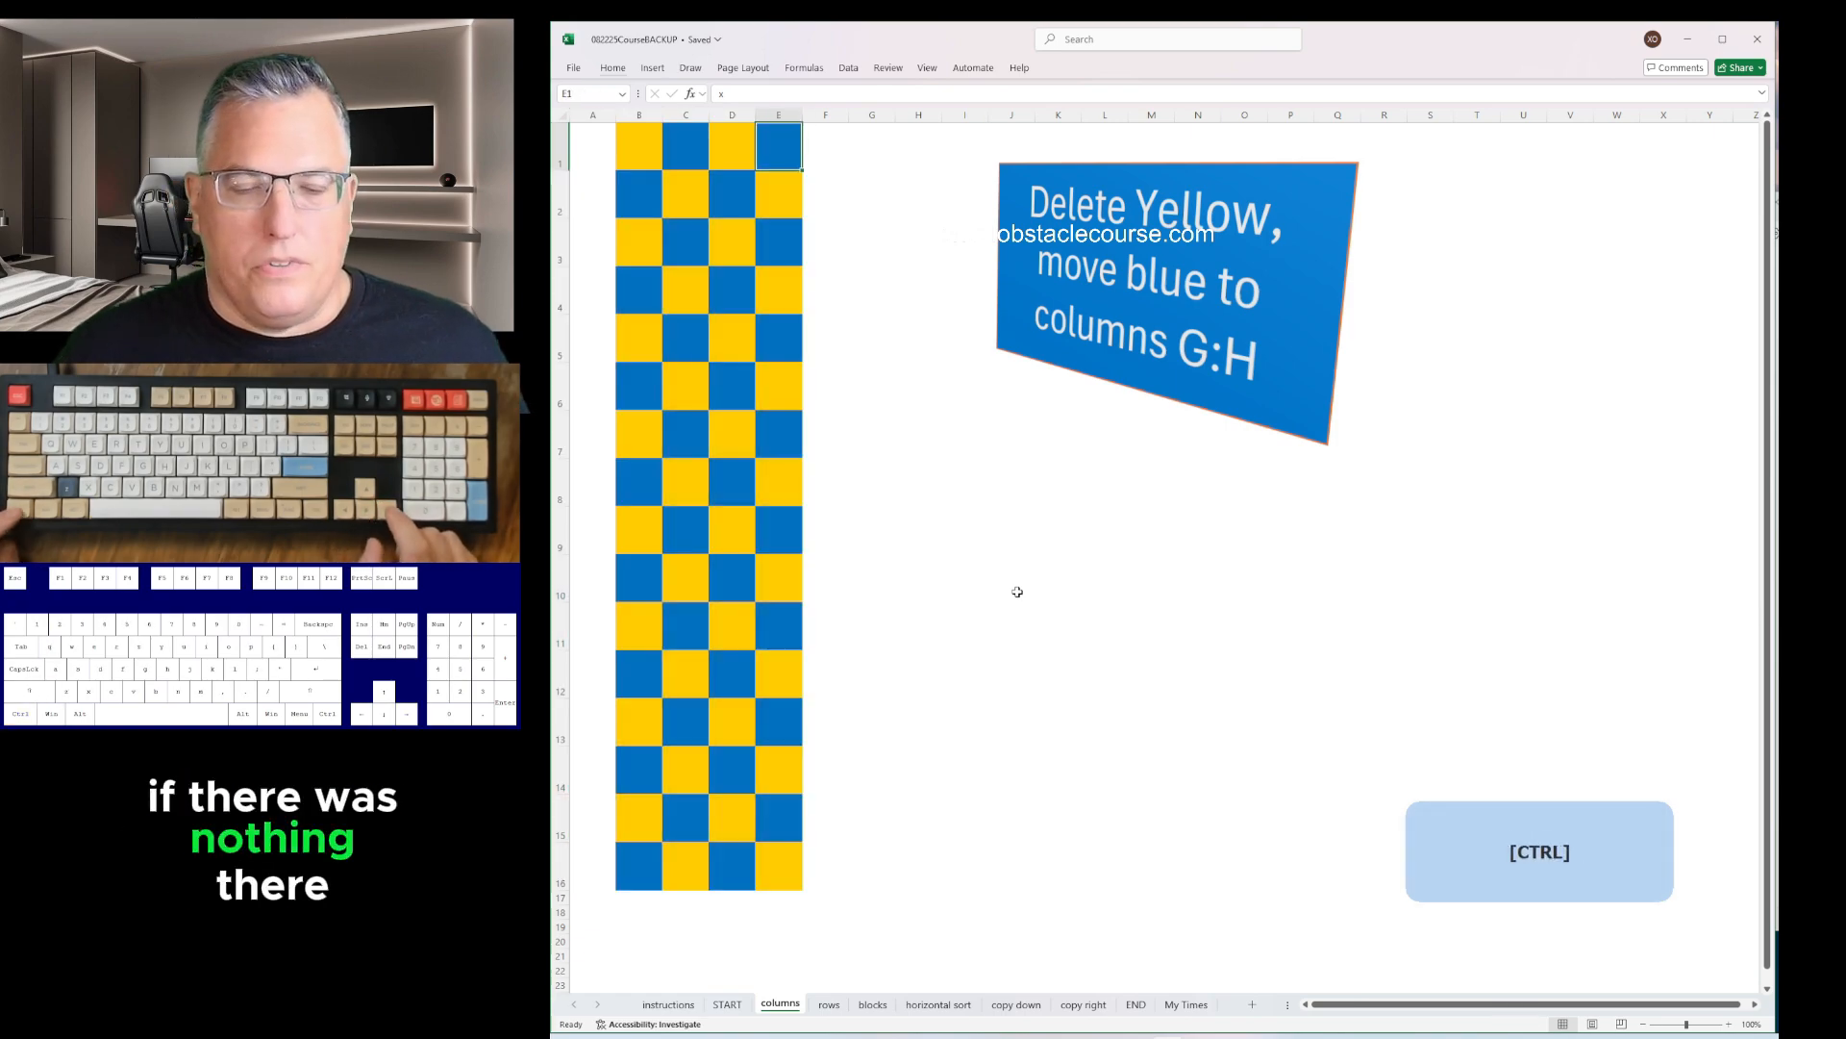
{"action": "key", "text": "ctrl+Left"}
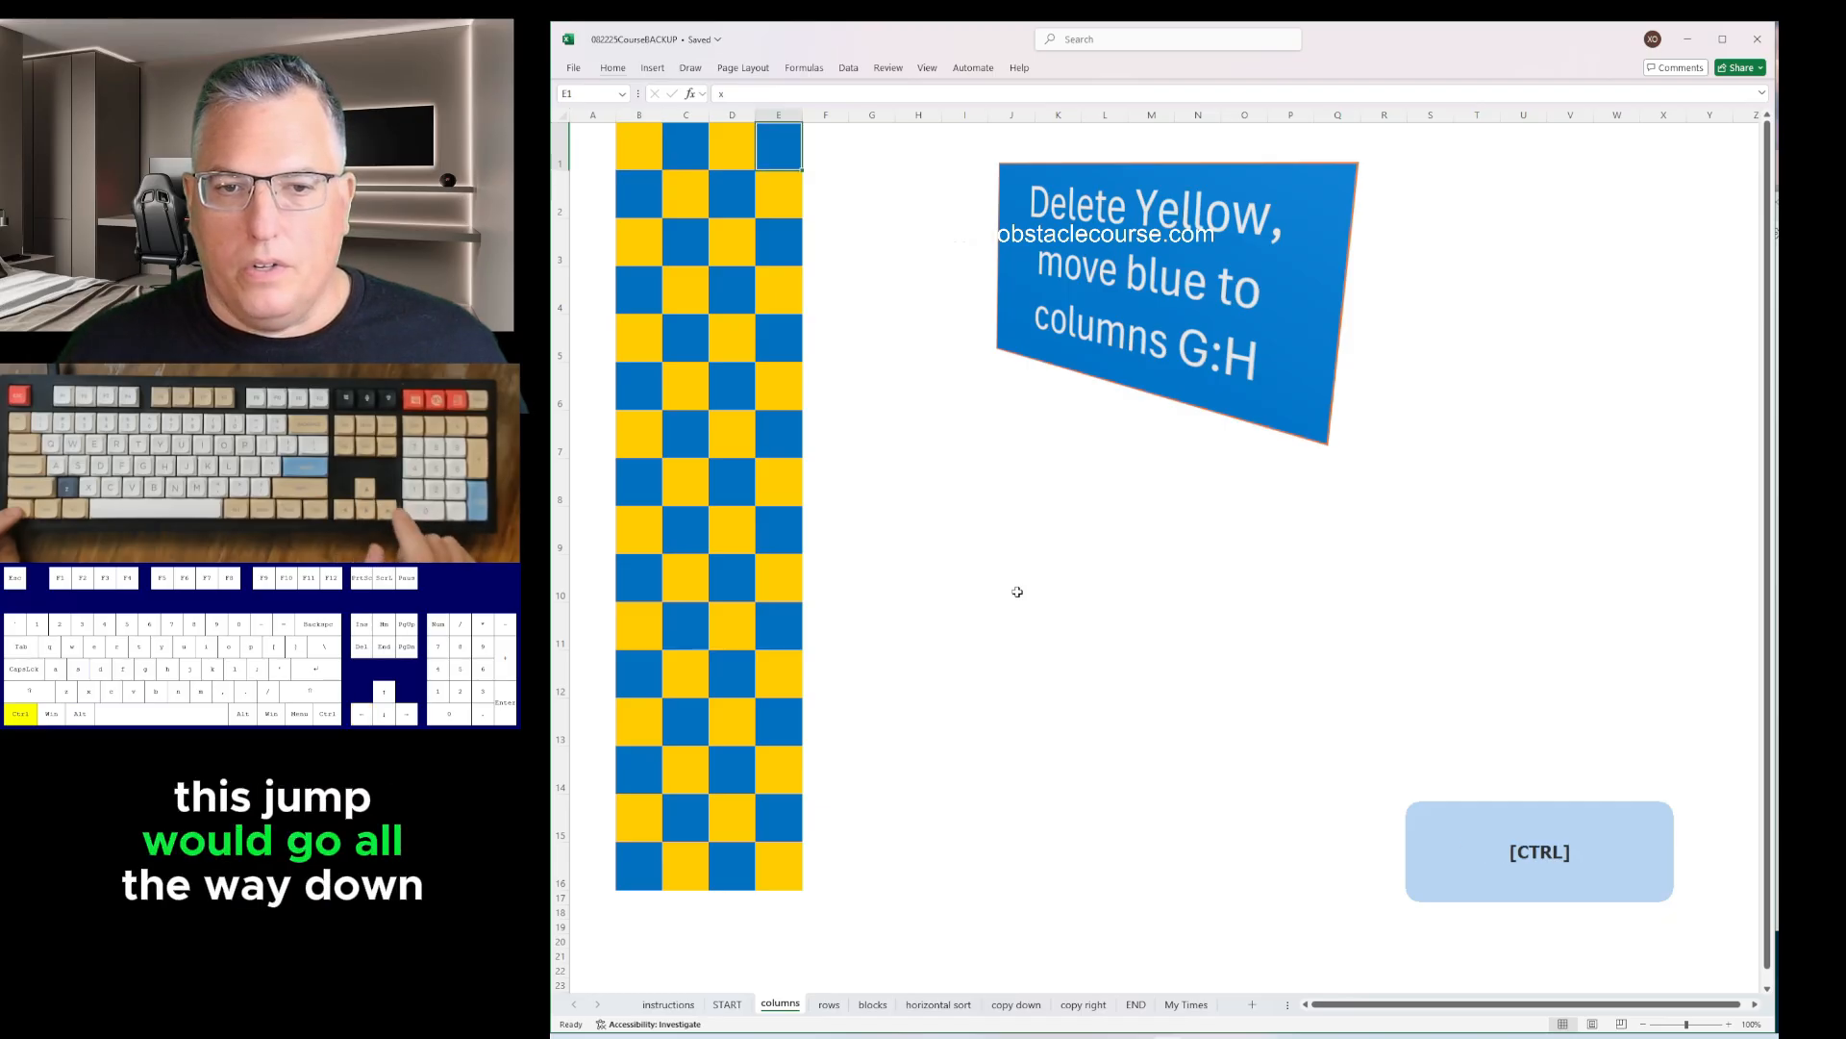
{"action": "key", "text": "ctrl+Right"}
{"action": "key", "text": "ctrl+Left"}
{"action": "key", "text": "ctrl+Left"}
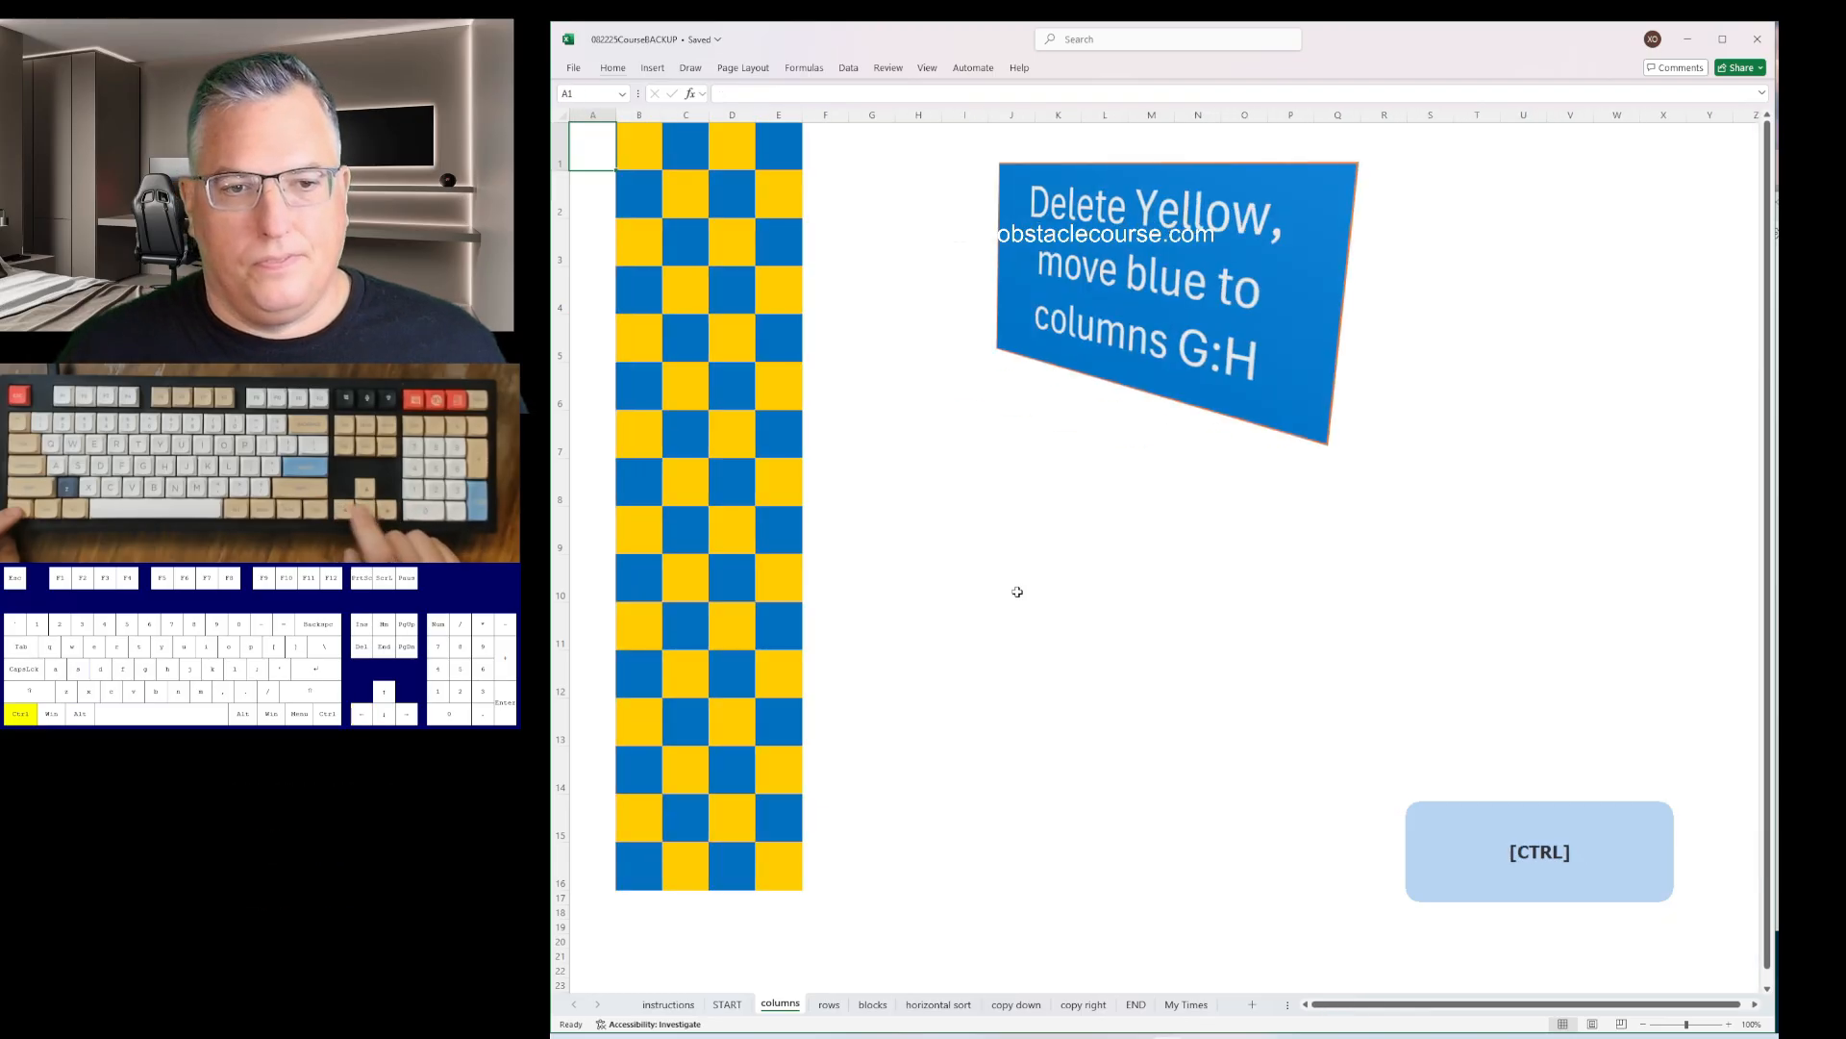
{"action": "key", "text": "ctrl+Down"}
{"action": "key", "text": "ctrl+Up"}
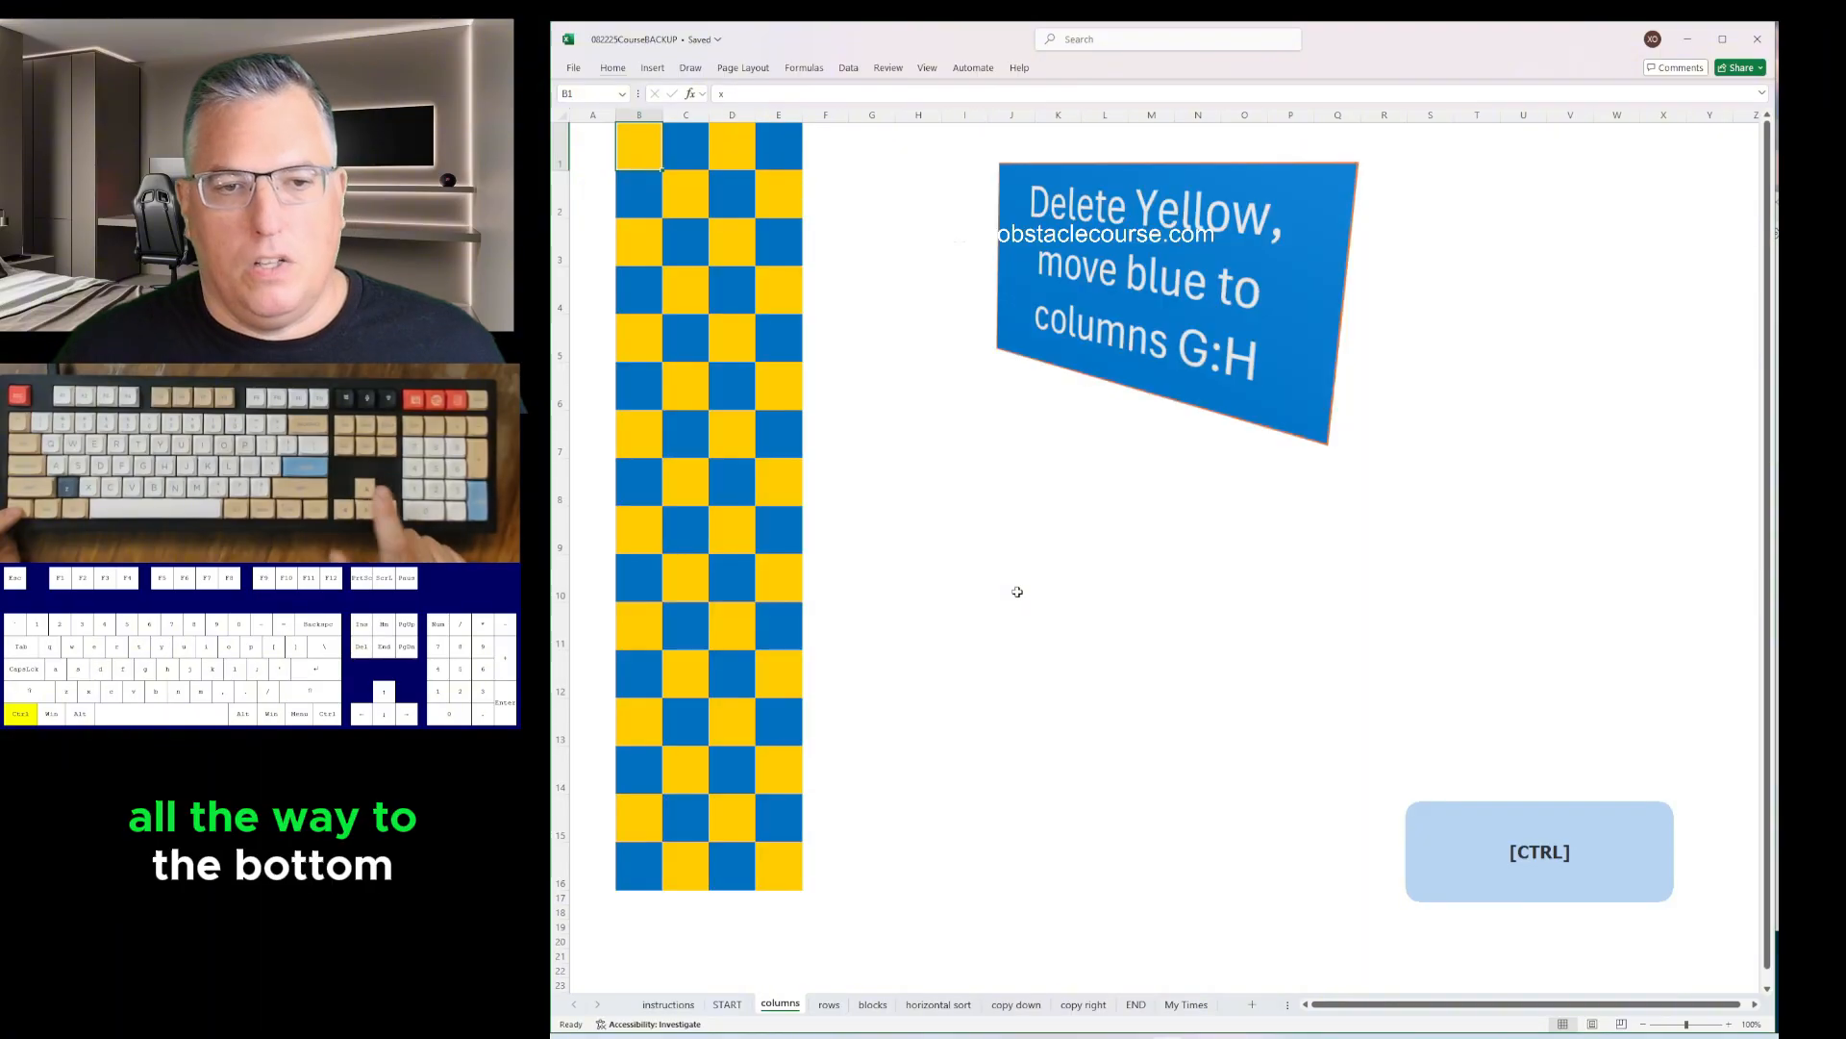
- On the rows sheet, check cells A11 and A12 for hidden content
{"action": "key", "text": "ctrl+Page_Down"}
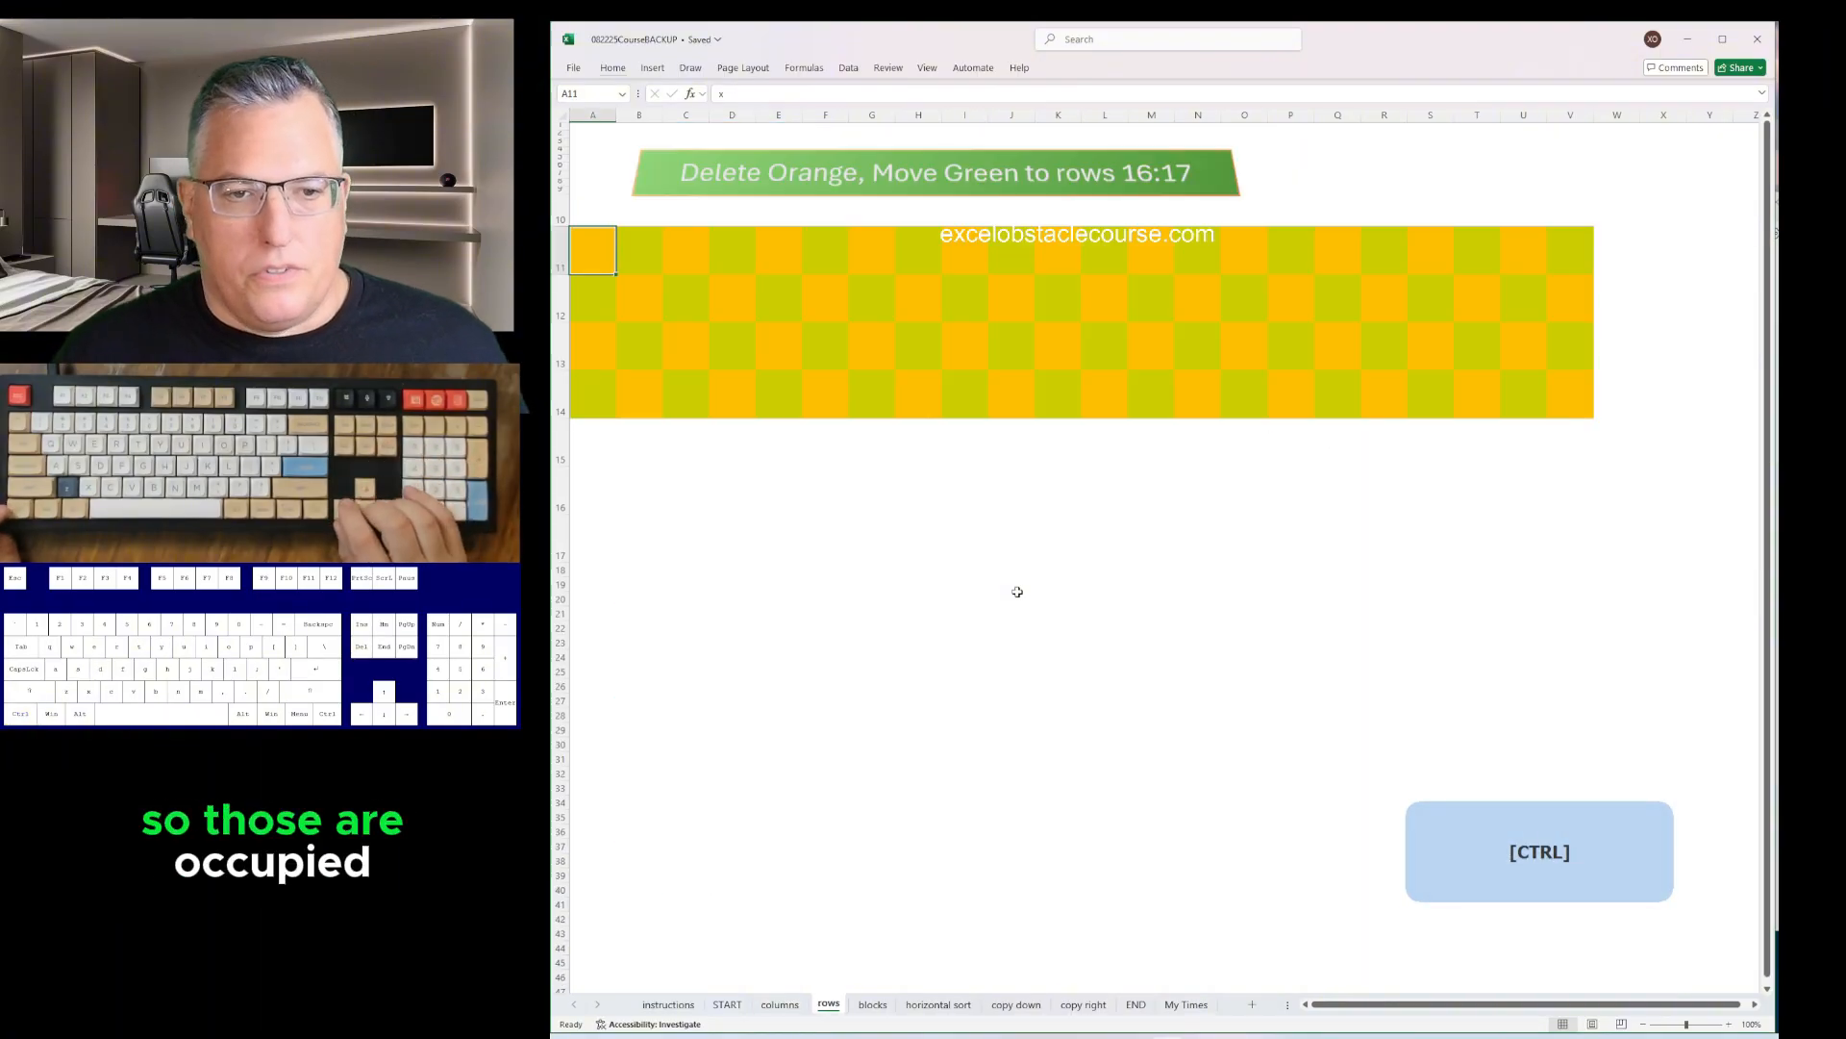
{"action": "key", "text": "Down"}
{"action": "key", "text": "Up"}
- On the blocks sheet, check red and yellow cells for hidden content and jump down column A to the last row and back
{"action": "key", "text": "ctrl+Page_Down"}
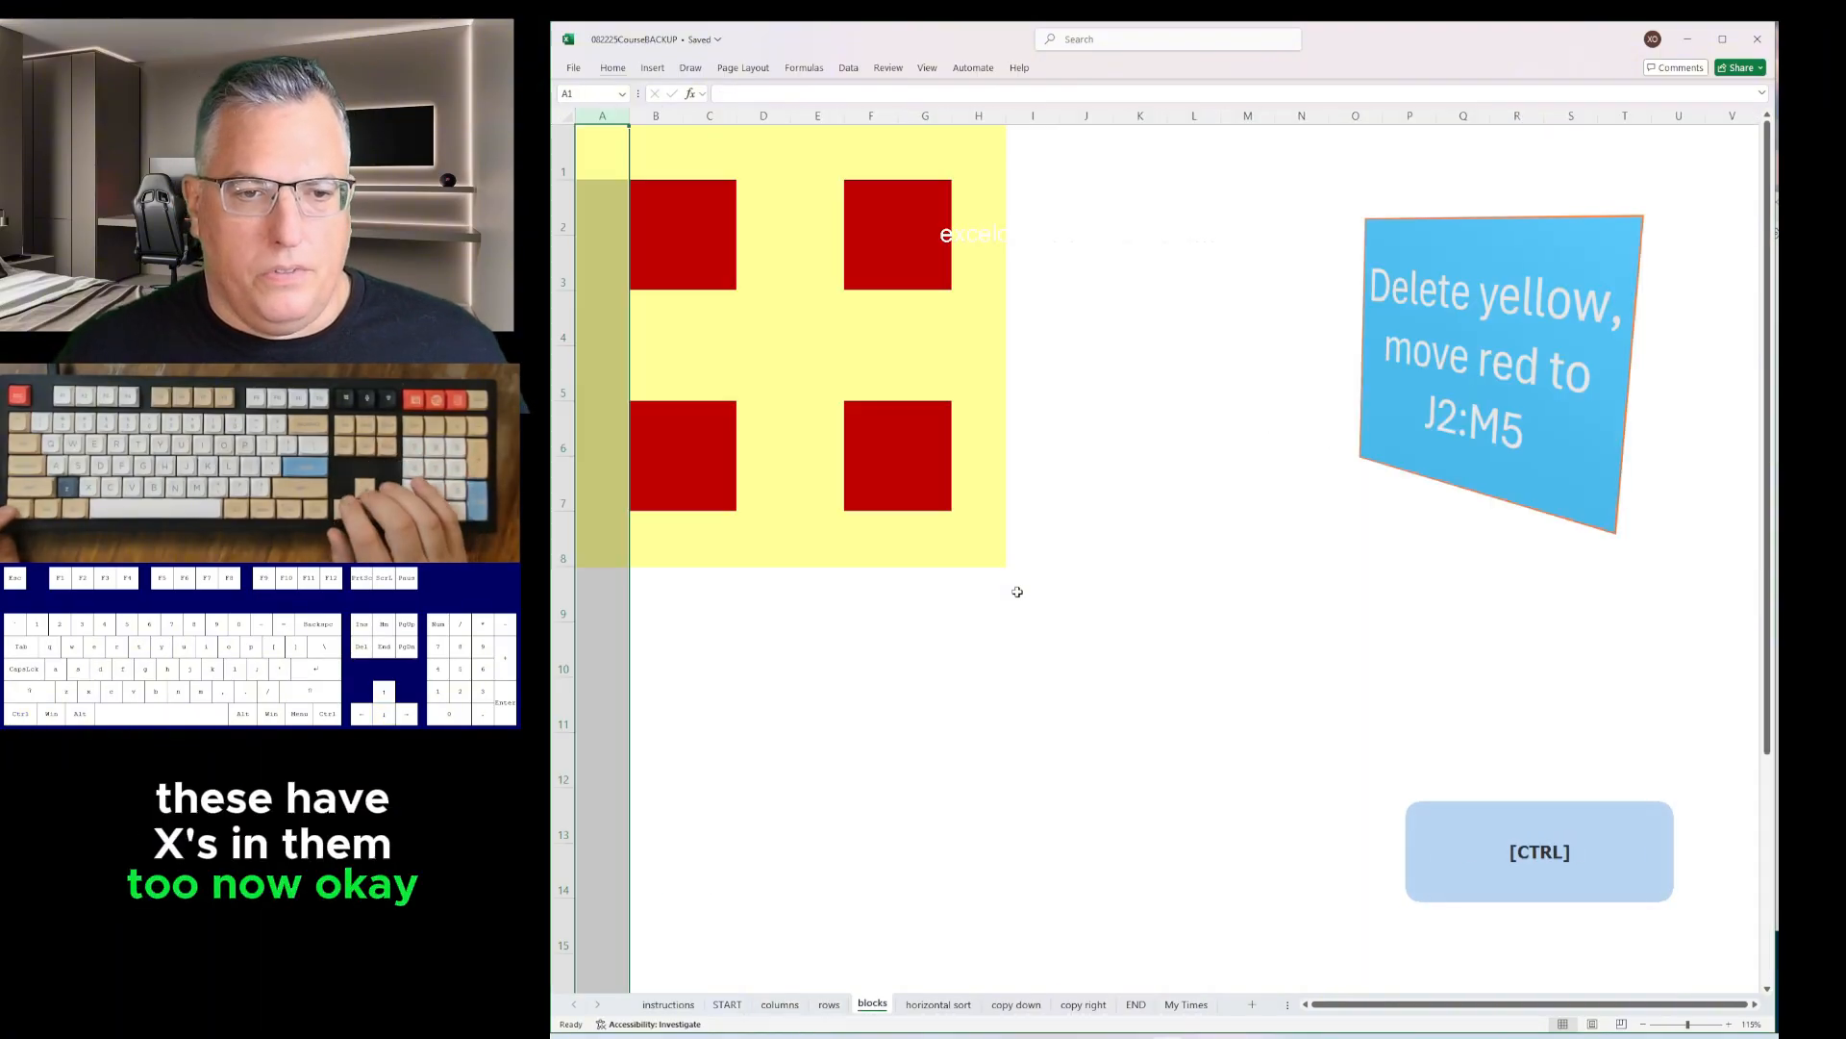
{"action": "key", "text": "Down"}
{"action": "key", "text": "Left"}
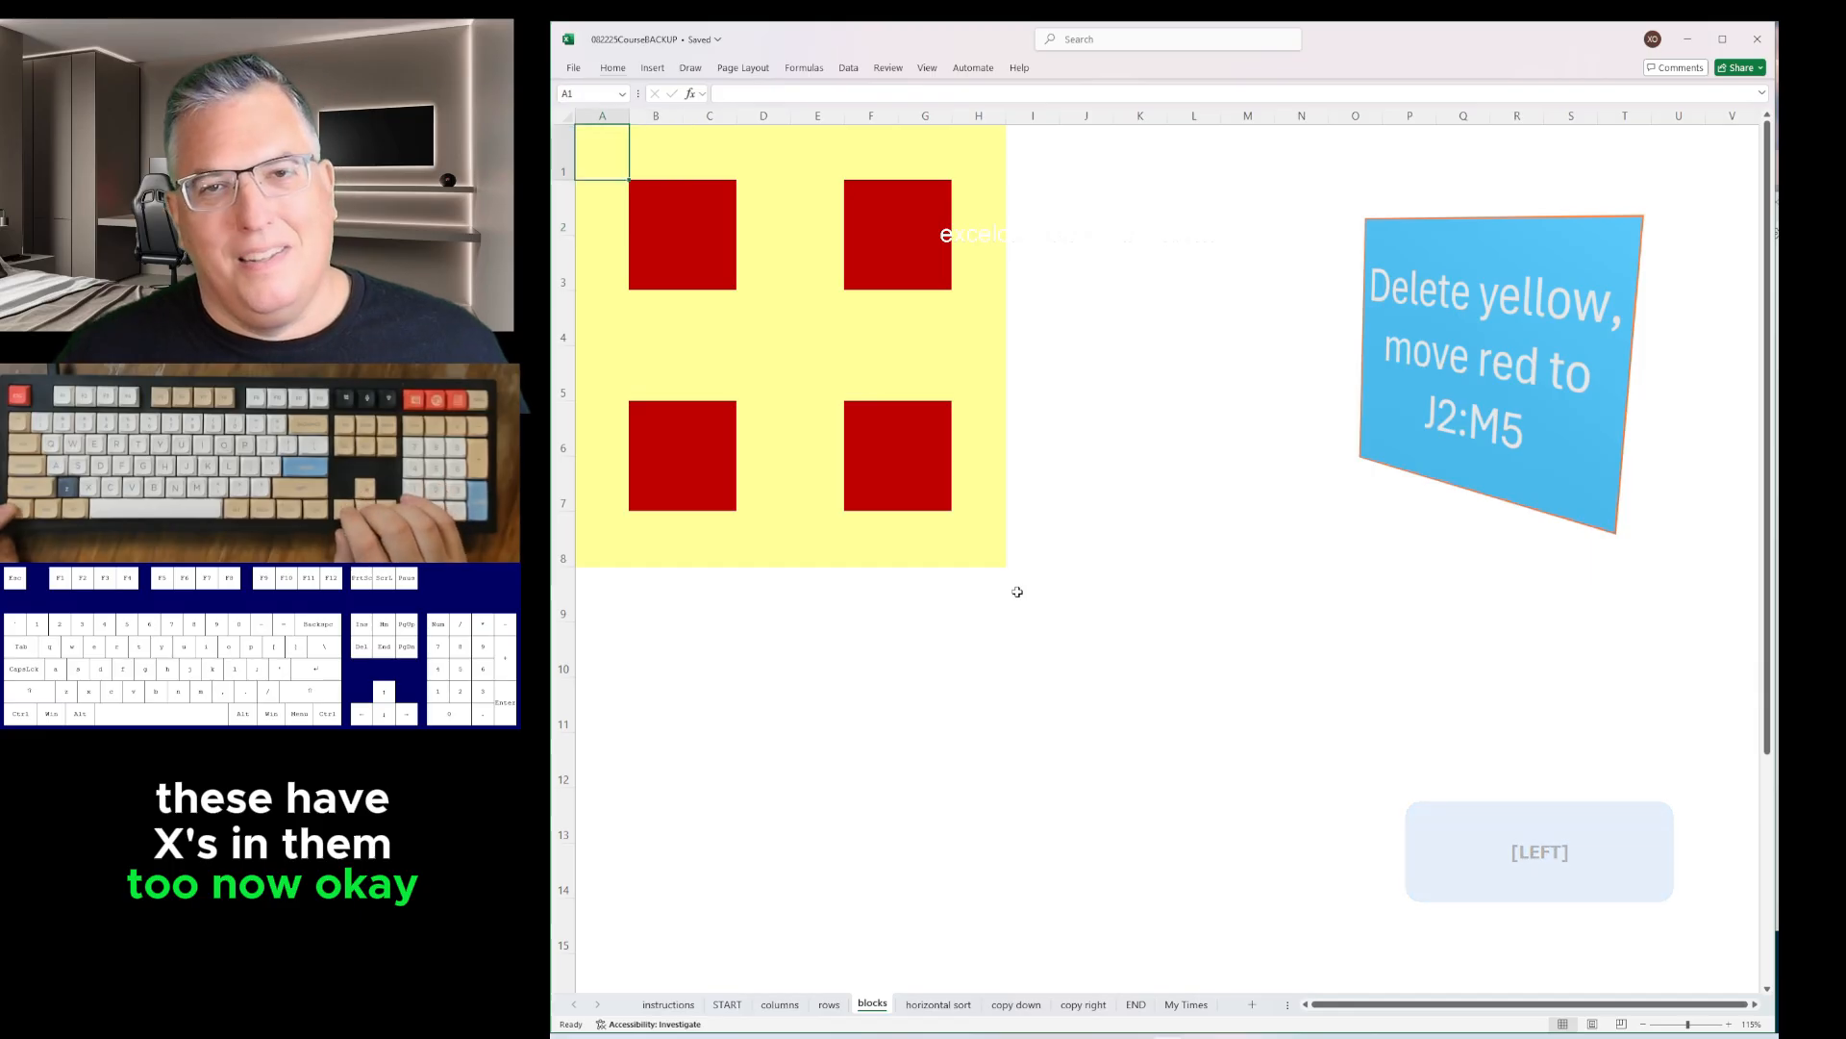
{"action": "key", "text": "Down"}
{"action": "key", "text": "Right"}
{"action": "key", "text": "Right"}
{"action": "key", "text": "Left"}
{"action": "key", "text": "Up"}
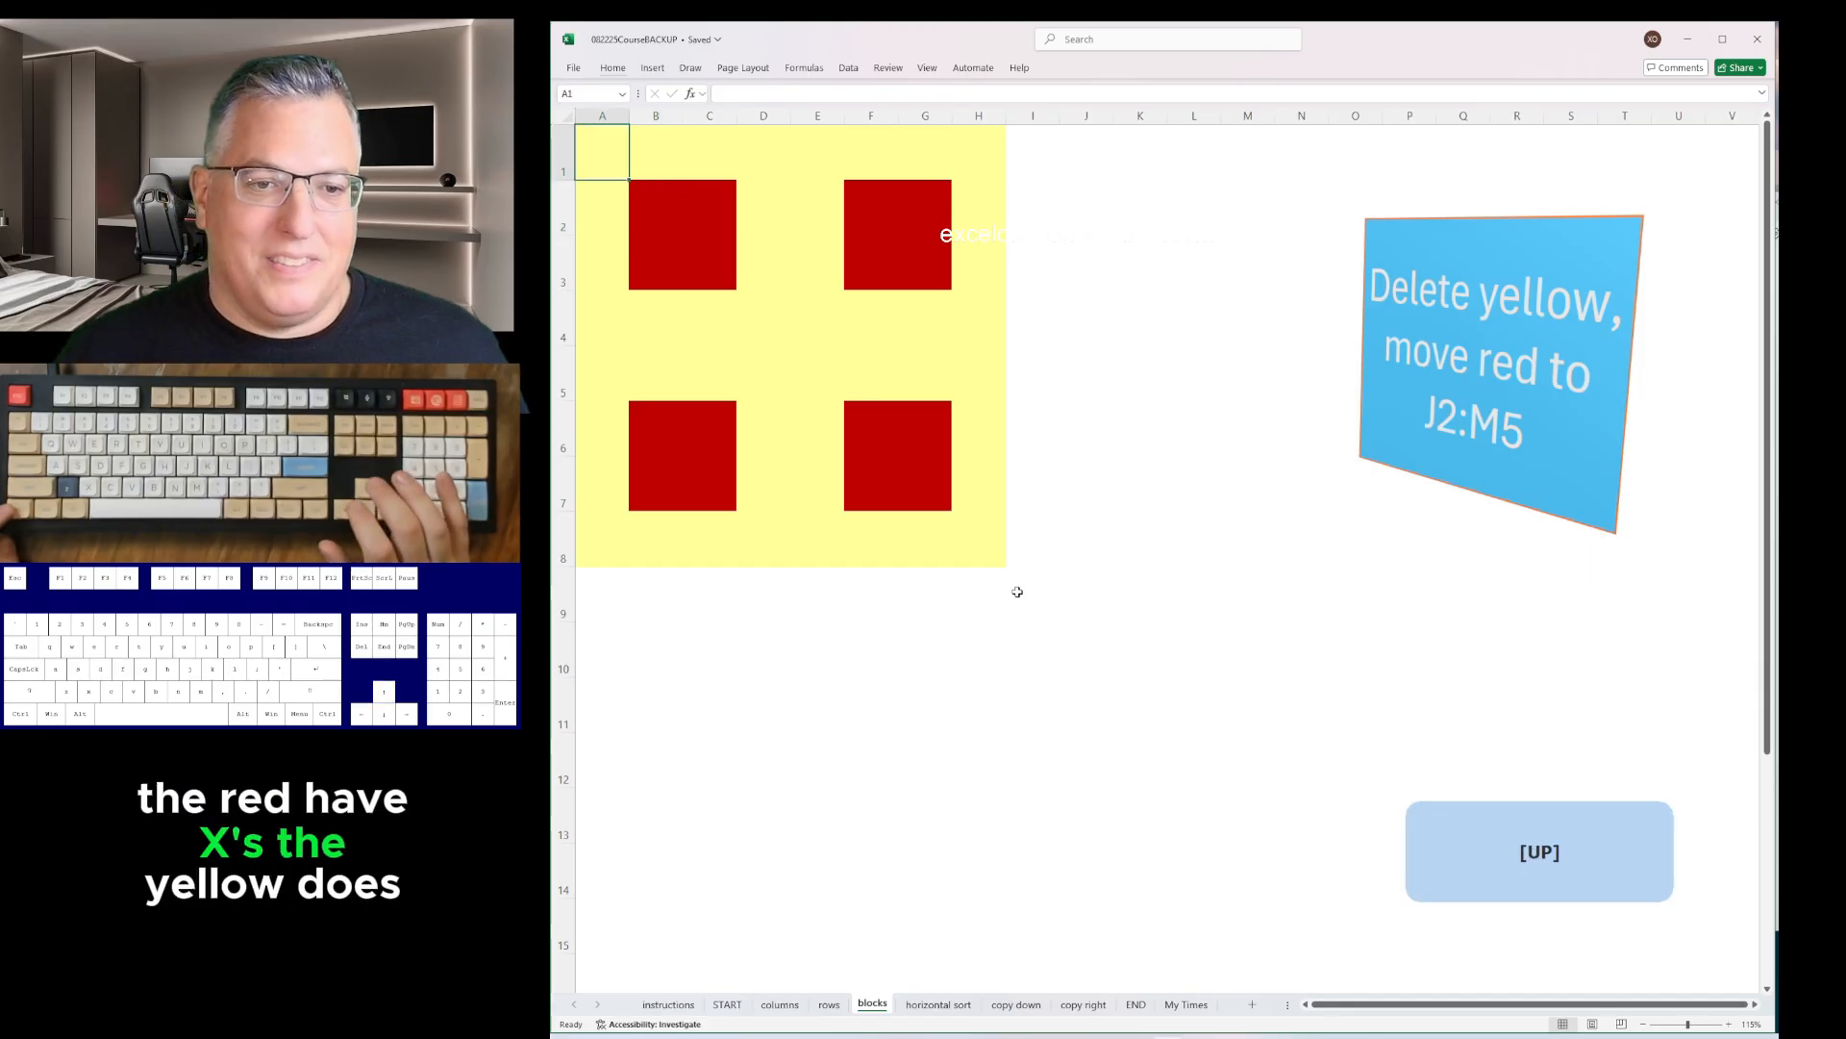
{"action": "key", "text": "ctrl+Down"}
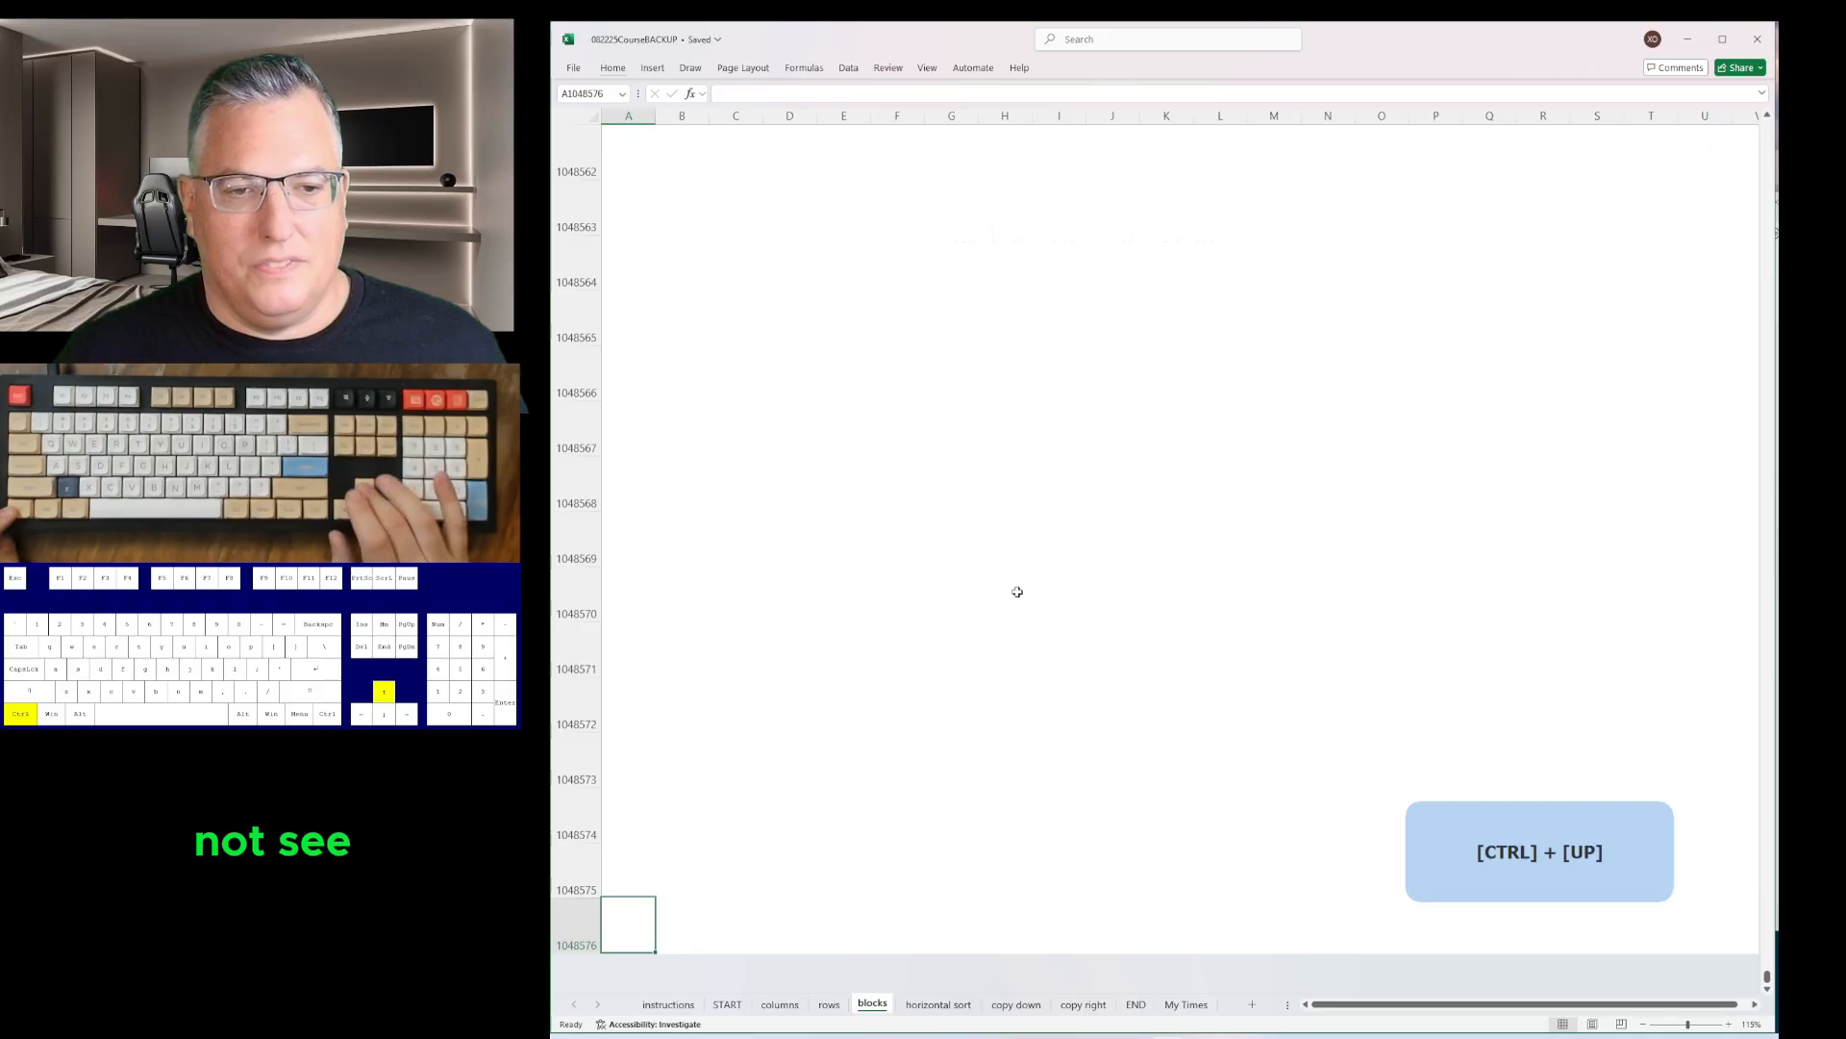
{"action": "key", "text": "ctrl+Up"}
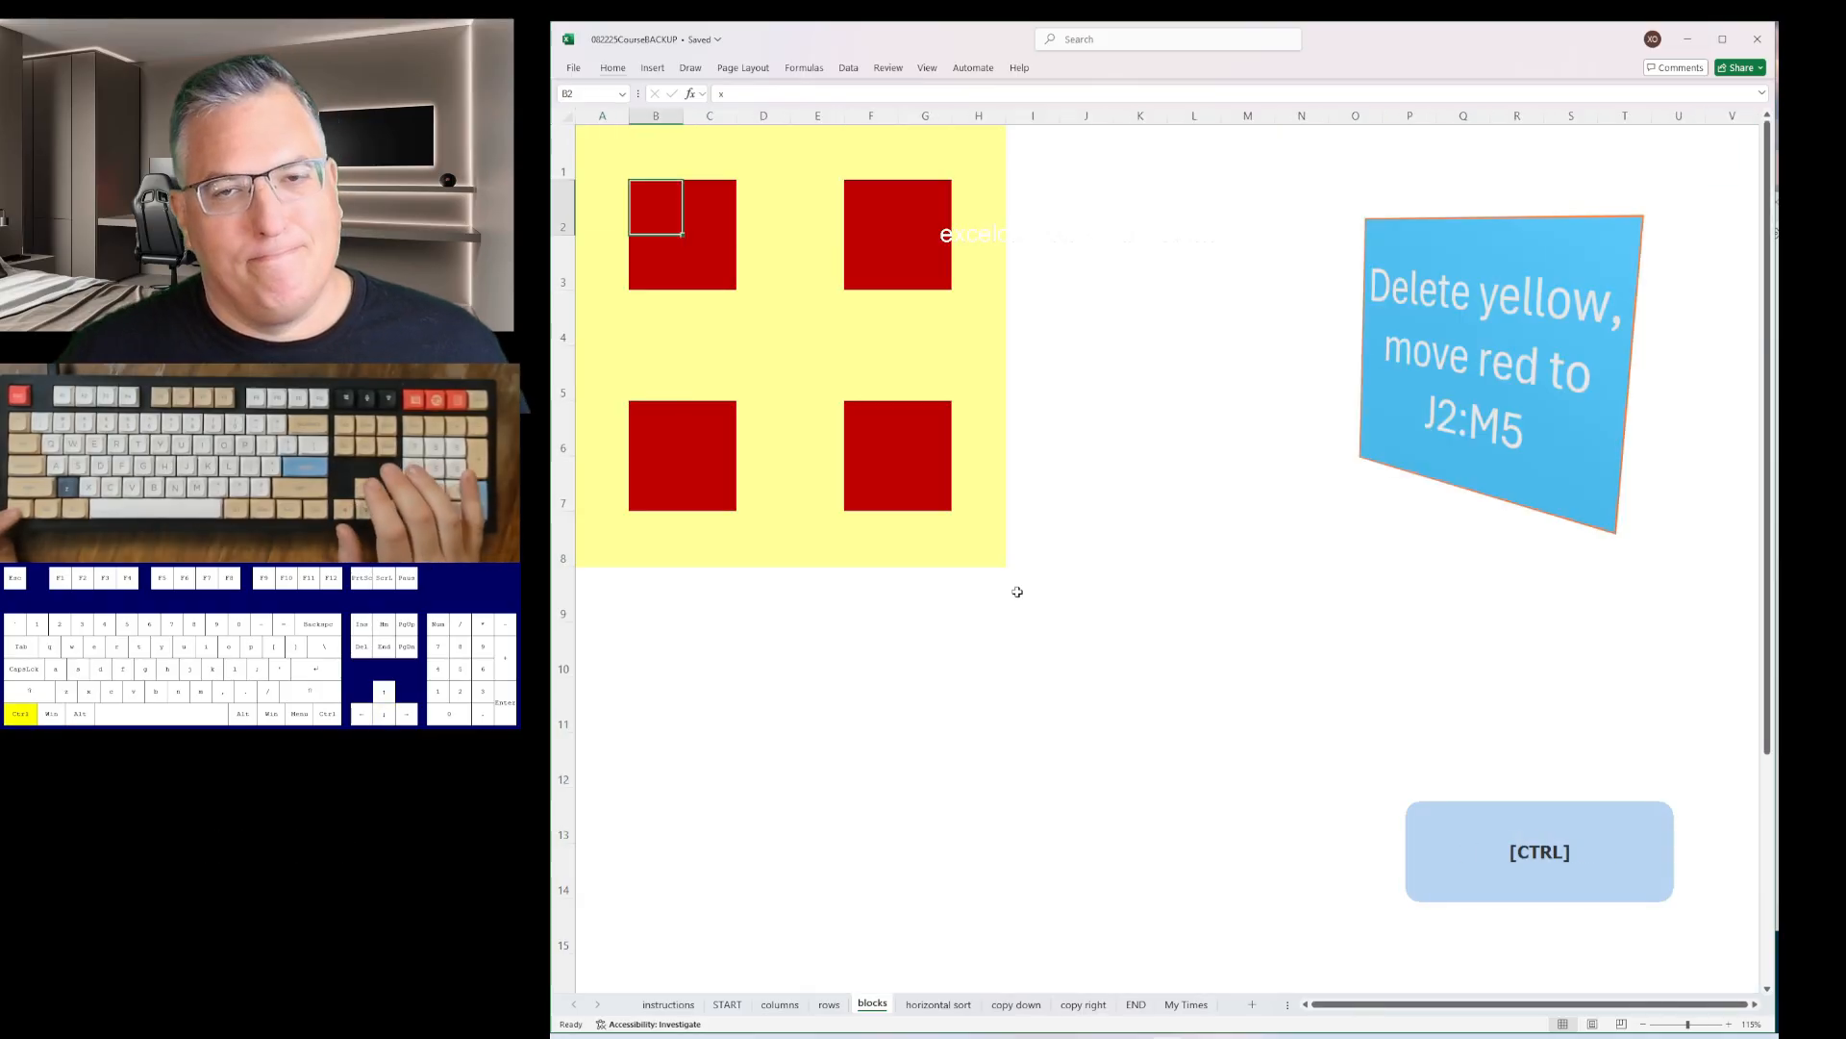
- Look through the horizontal sort, copy down and copy right sheets for their occupied cells
{"action": "key", "text": "ctrl+Page_Down"}
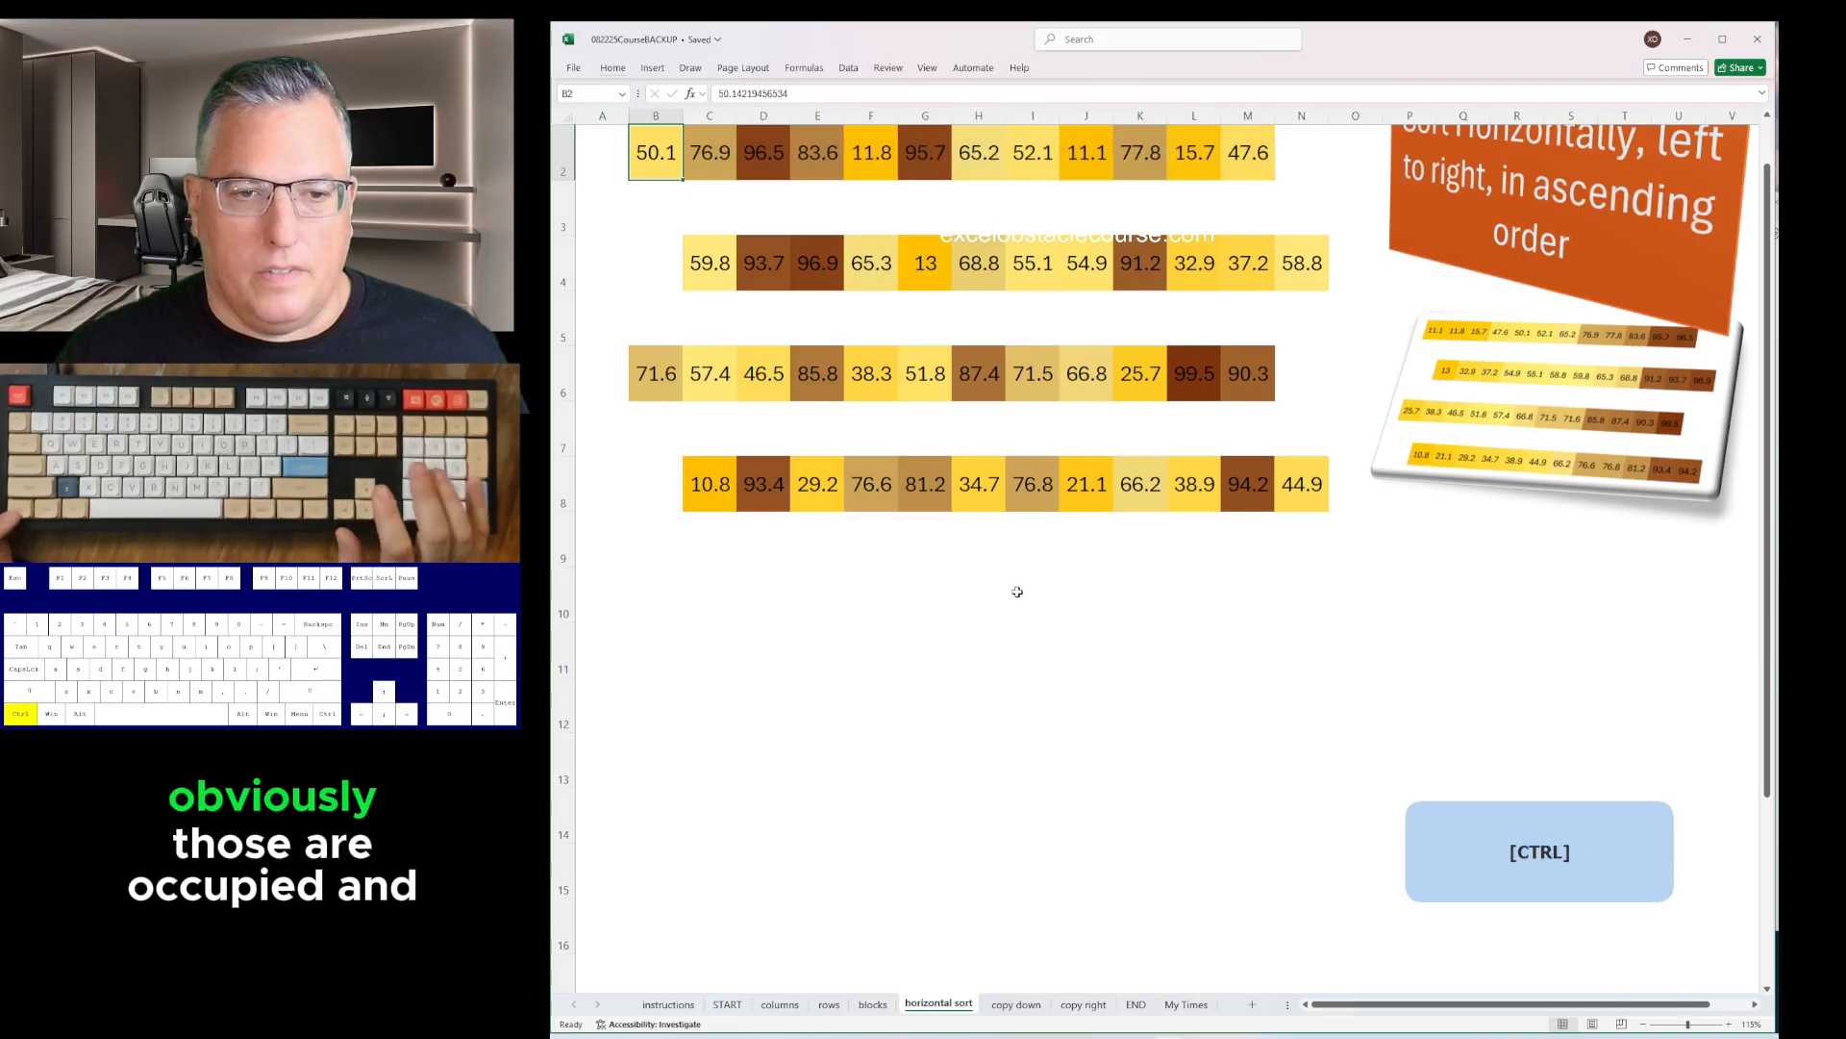
{"action": "key", "text": "ctrl+Page_Down"}
{"action": "key", "text": "ctrl+Page_Down"}
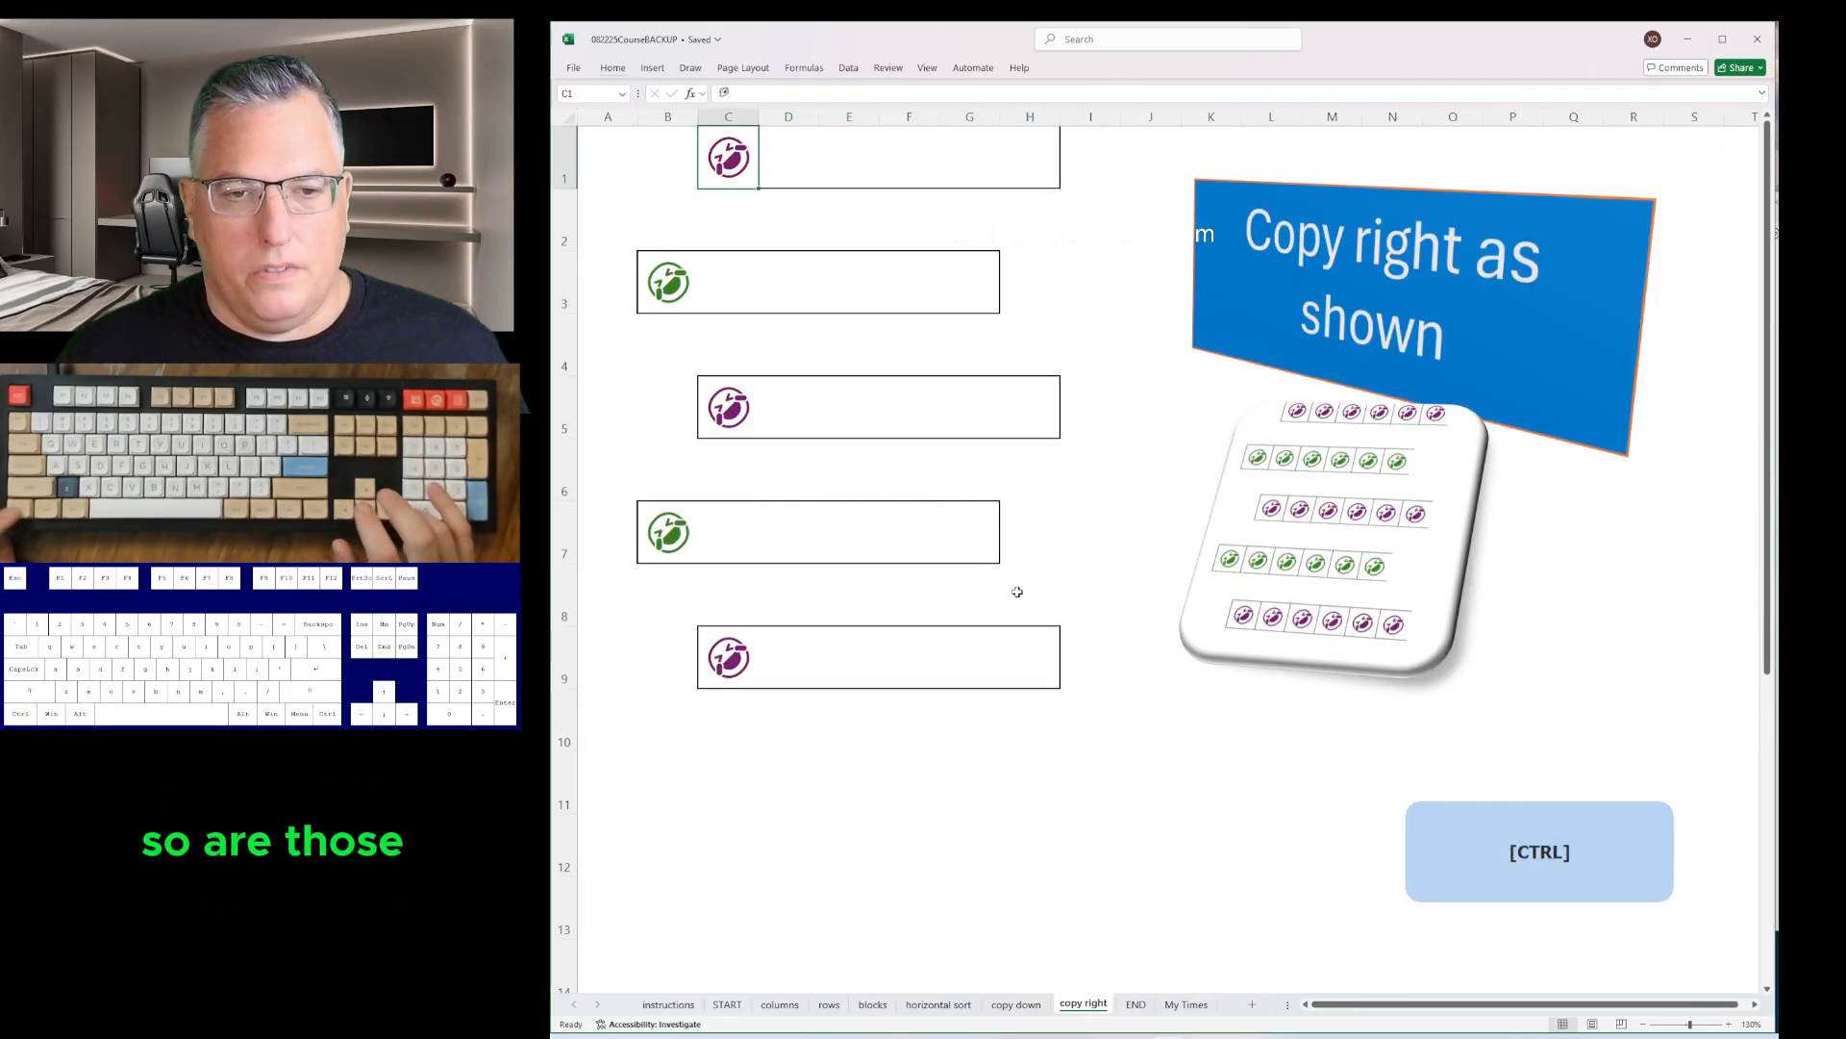
- Return to the START sheet, enter x in the green cell B1 to start the timer, and advance to the columns sheet
{"action": "key", "text": "ctrl+Page_Down"}
{"action": "key", "text": "ctrl+Page_Up"}
{"action": "key", "text": "ctrl+Page_Up"}
{"action": "key", "text": "ctrl+Page_Up"}
{"action": "key", "text": "ctrl+Page_Up"}
{"action": "key", "text": "ctrl+Page_Up"}
{"action": "key", "text": "ctrl+Page_Up"}
{"action": "key", "text": "ctrl+Page_Up"}
{"action": "key", "text": "ctrl+Page_Up"}
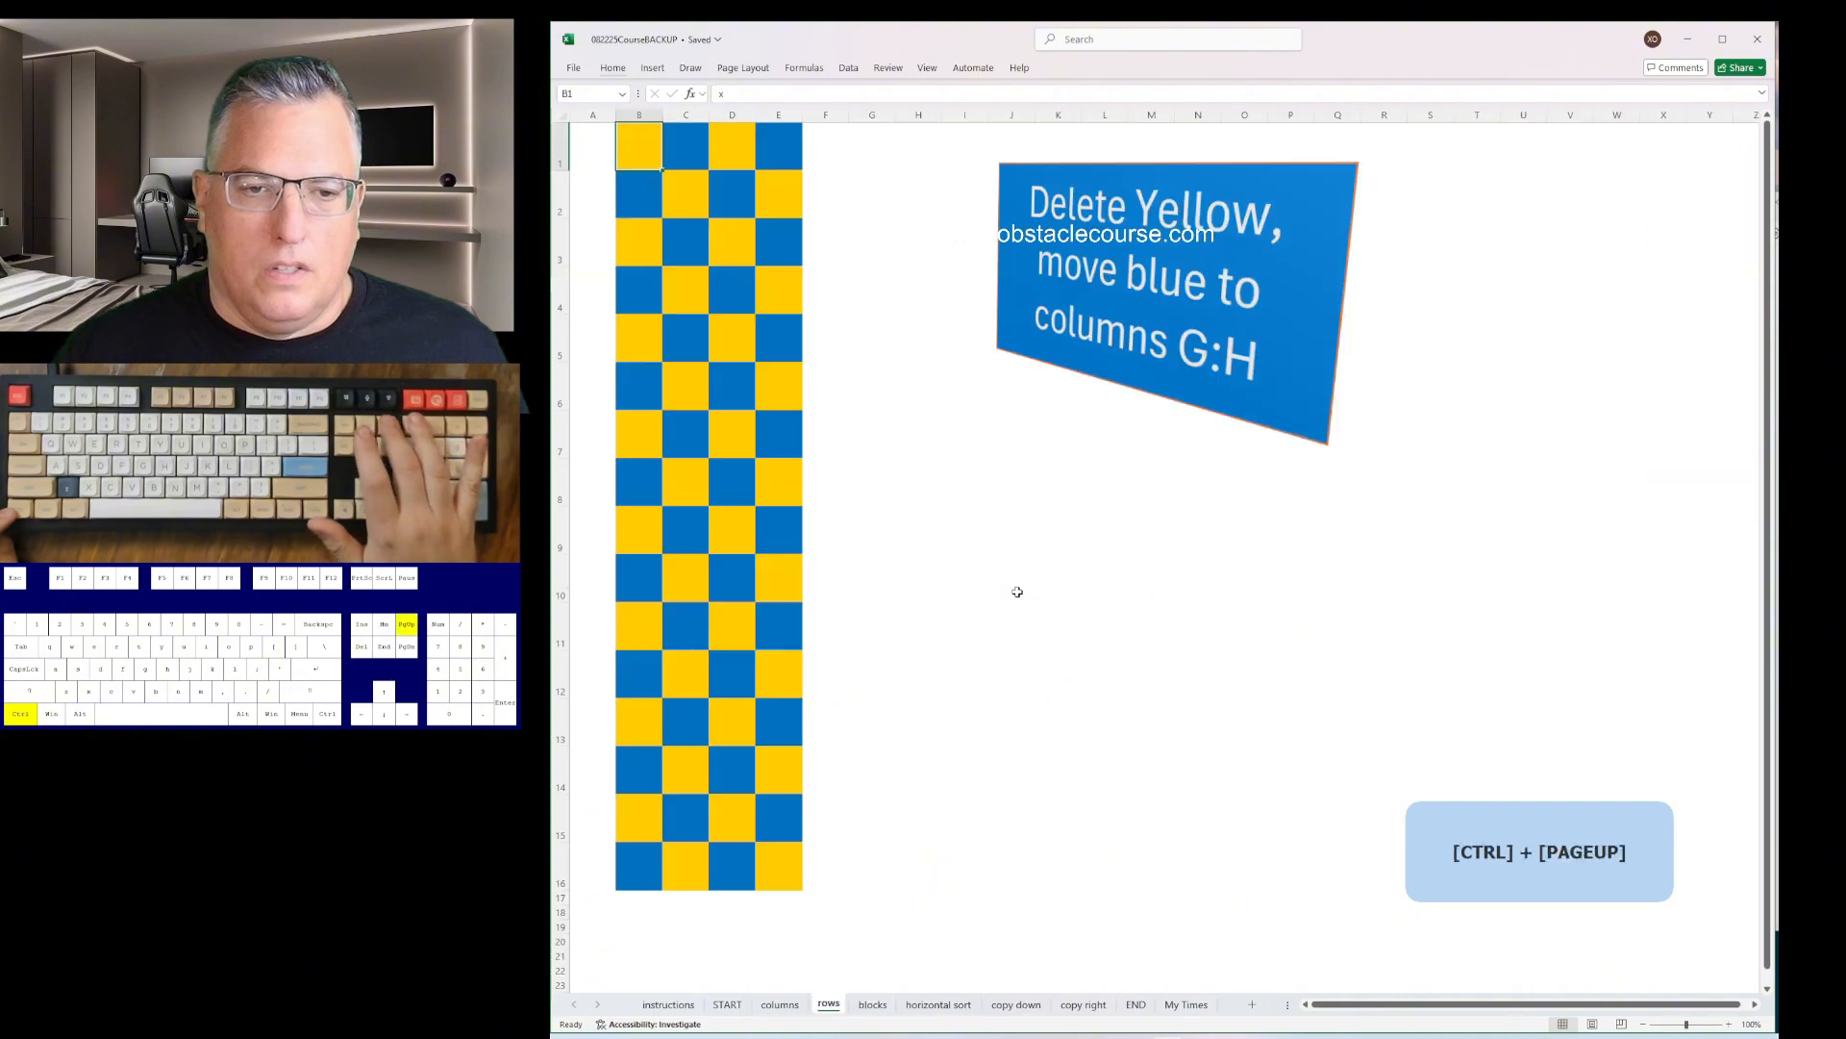
{"action": "key", "text": "ctrl+Page_Down"}
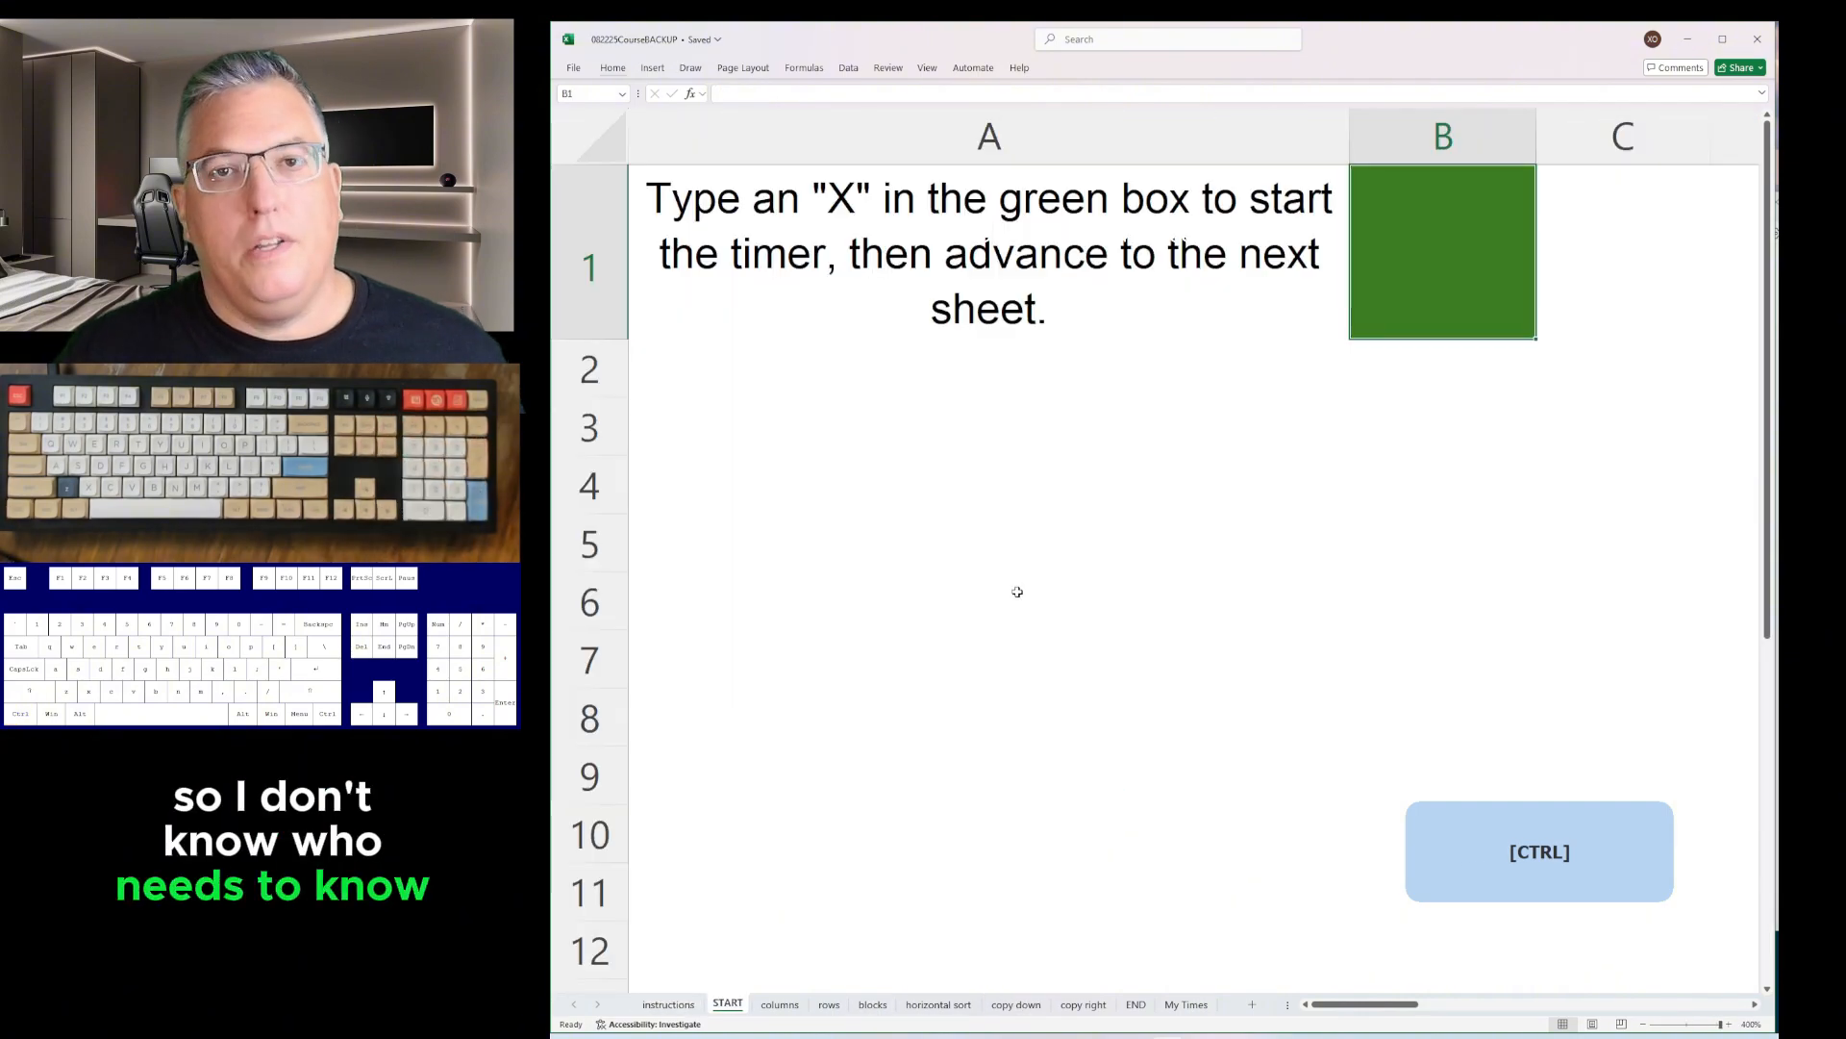
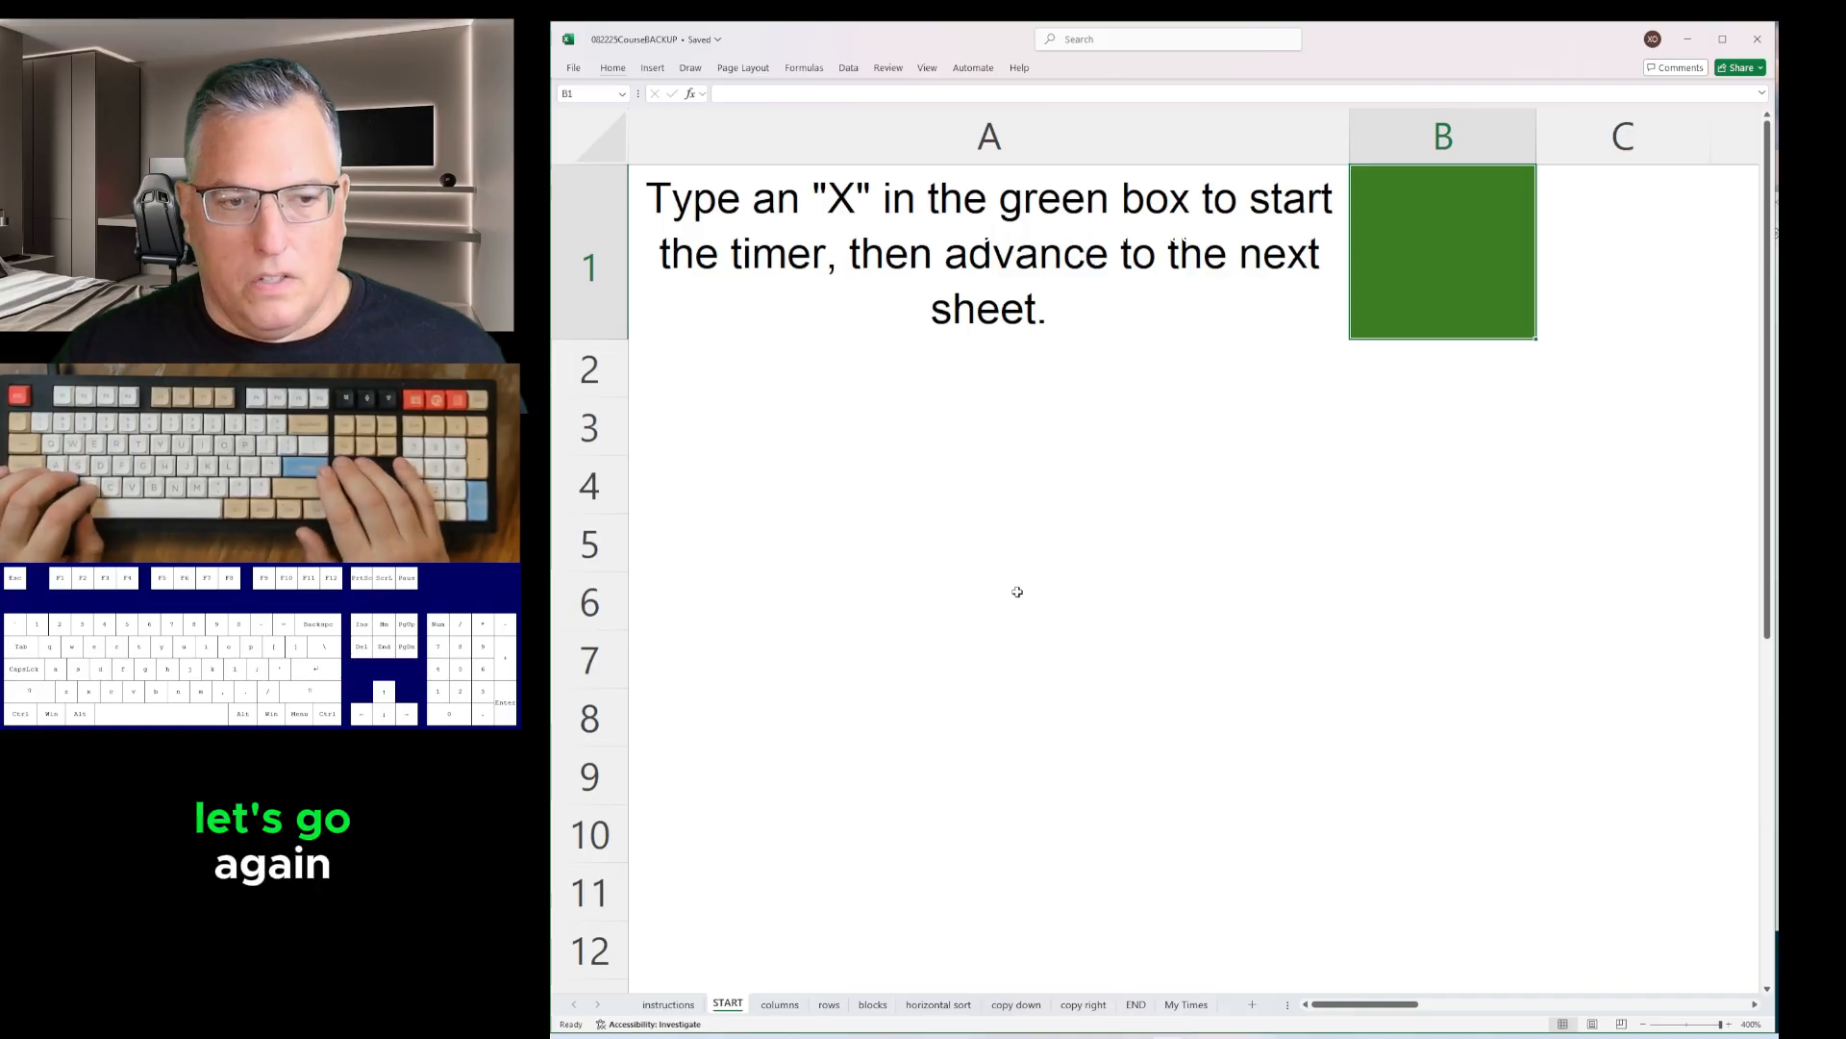
{"action": "type", "text": "x"}
{"action": "key", "text": "ctrl+Page_Down"}
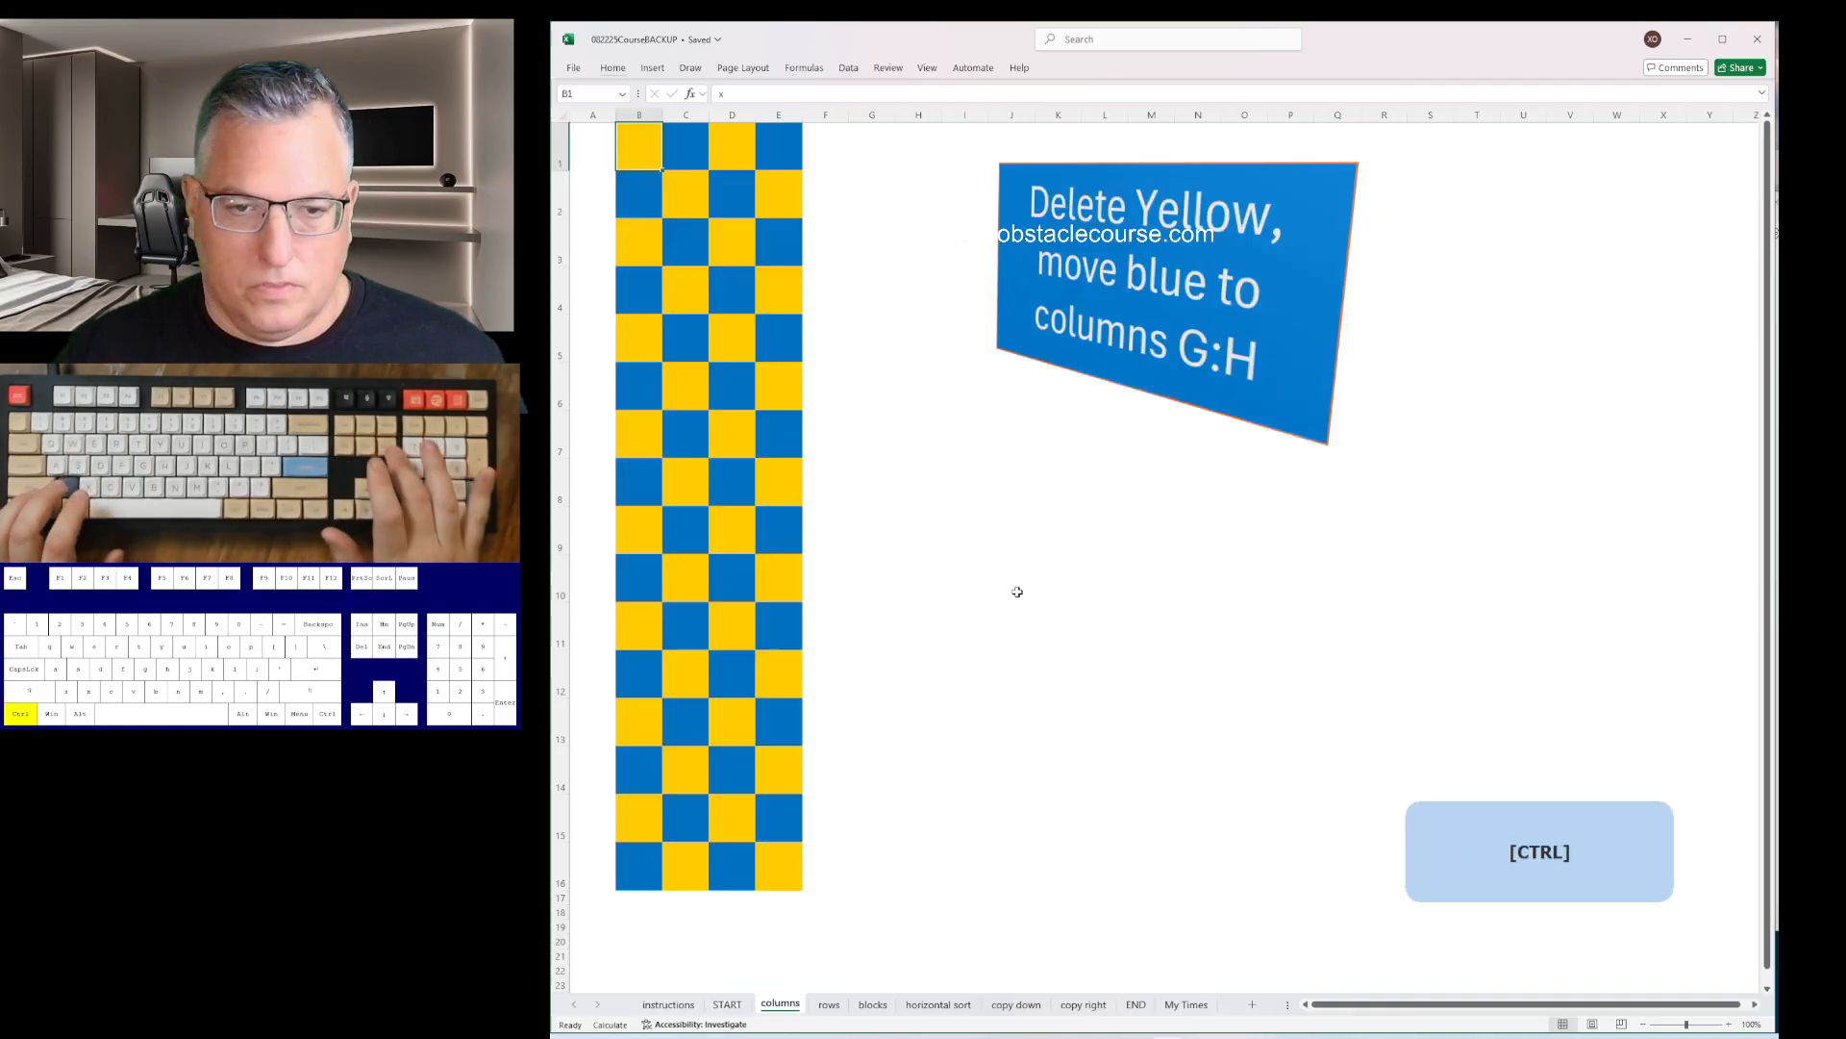
- Delete every yellow cell in column B from B1 to B15, shifting the remaining cells left so same-colored cells line up
{"action": "key", "text": "ctrl+minus"}
{"action": "key", "text": "Return"}
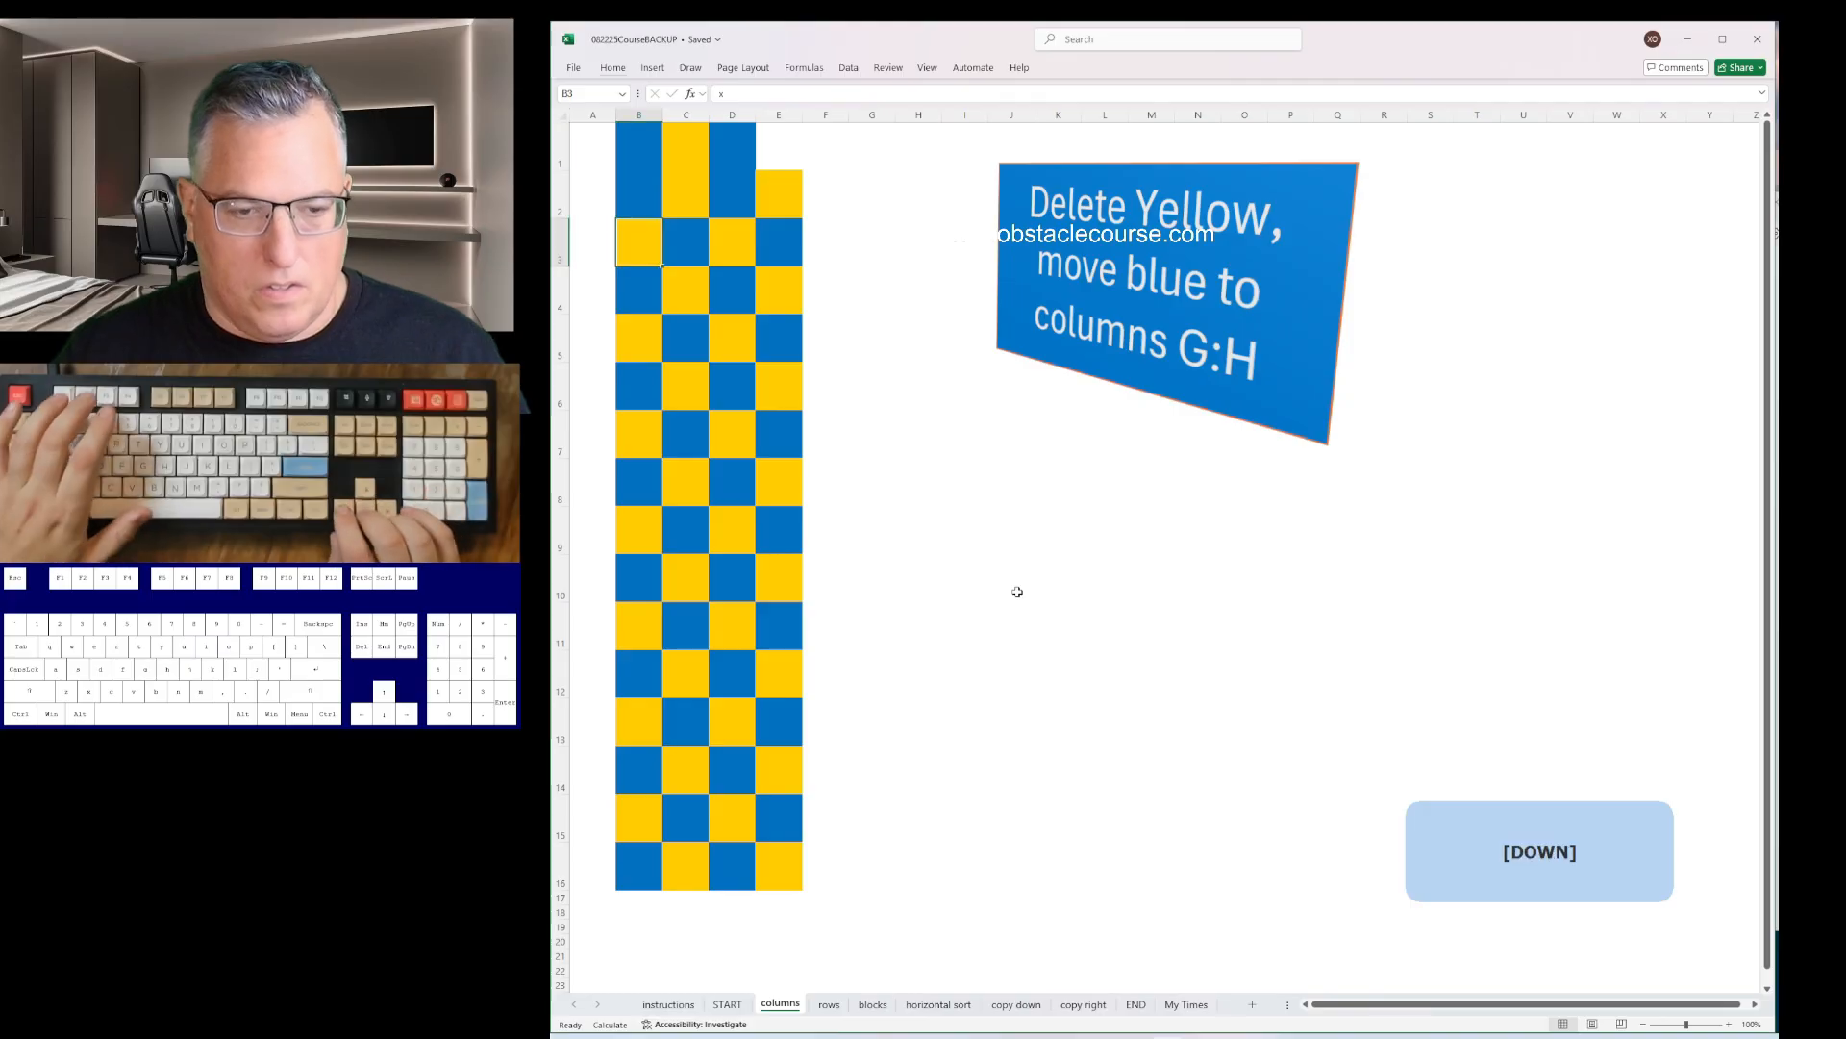
{"action": "key", "text": "F4"}
{"action": "key", "text": "Down"}
{"action": "key", "text": "Down"}
{"action": "key", "text": "F4"}
{"action": "key", "text": "Down"}
{"action": "key", "text": "Down"}
{"action": "key", "text": "F4"}
{"action": "key", "text": "Down"}
{"action": "key", "text": "Down"}
{"action": "key", "text": "F4"}
{"action": "key", "text": "Down"}
{"action": "key", "text": "Down"}
{"action": "key", "text": "F4"}
{"action": "key", "text": "Down"}
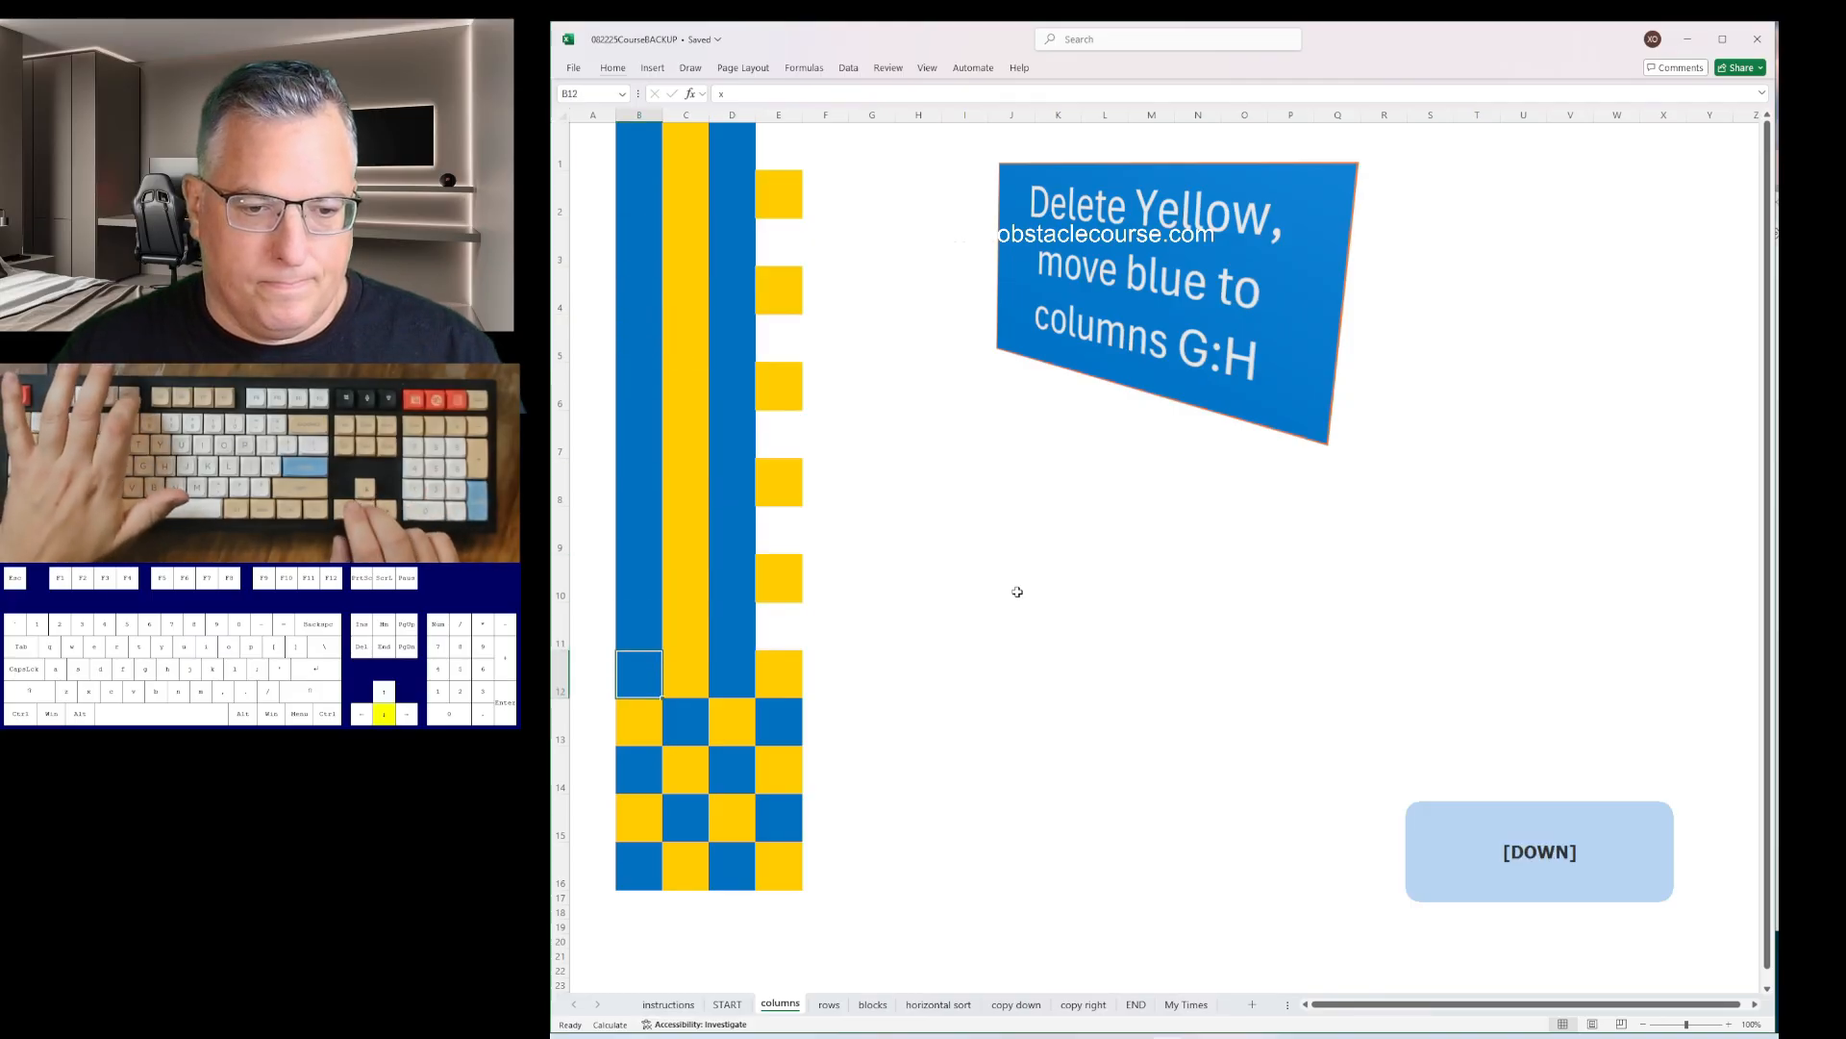
{"action": "key", "text": "Down"}
{"action": "key", "text": "F4"}
{"action": "key", "text": "Down"}
{"action": "key", "text": "Down"}
{"action": "key", "text": "F4"}
- Delete the entire yellow column C and the column of leftover yellow cells on the far side of the blue columns
{"action": "key", "text": "Down"}
{"action": "key", "text": "Right"}
{"action": "key", "text": "ctrl+space"}
{"action": "key", "text": "ctrl+minus"}
{"action": "key", "text": "Right"}
{"action": "key", "text": "ctrl+space"}
{"action": "key", "text": "ctrl+minus"}
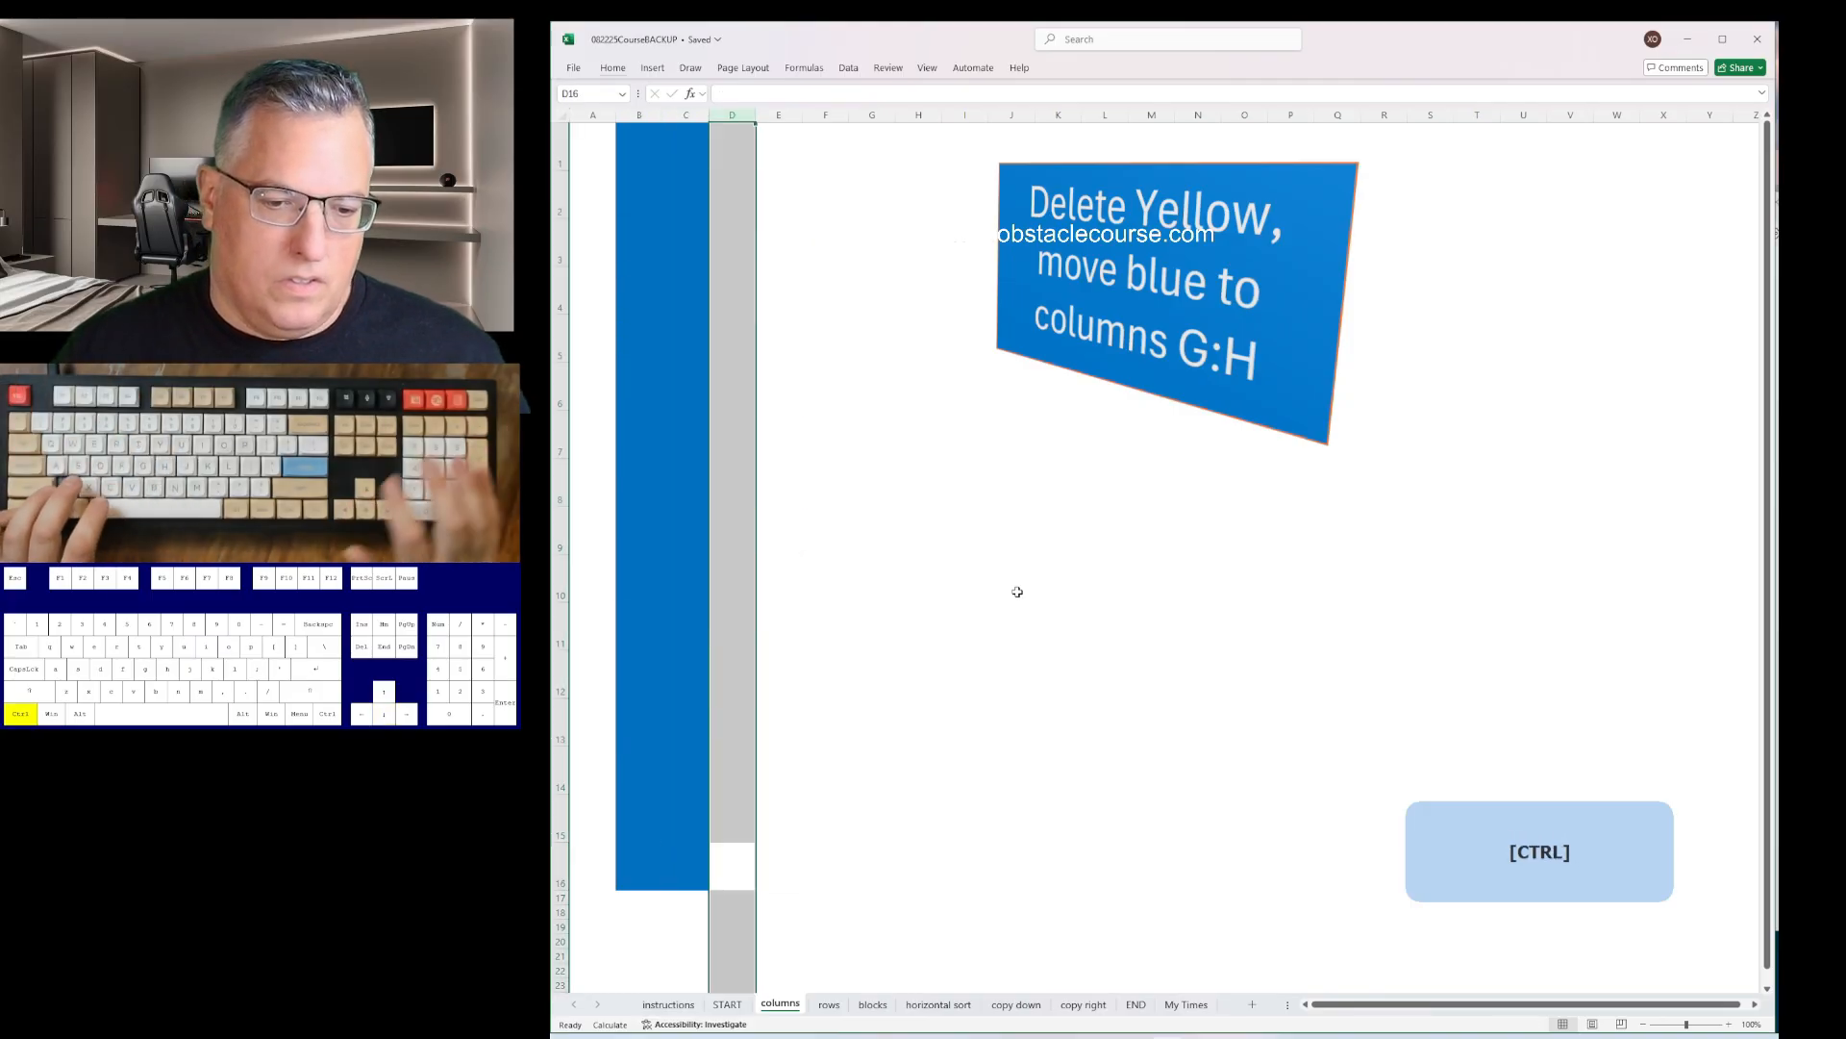
- Insert five blank columns before column B to move the two blue columns to G:H
{"action": "key", "text": "Left"}
{"action": "key", "text": "Left"}
{"action": "key", "text": "ctrl+space"}
{"action": "key", "text": "ctrl+plus"}
{"action": "key", "text": "ctrl+plus"}
{"action": "key", "text": "ctrl+plus"}
{"action": "key", "text": "ctrl+plus"}
{"action": "key", "text": "ctrl+plus"}
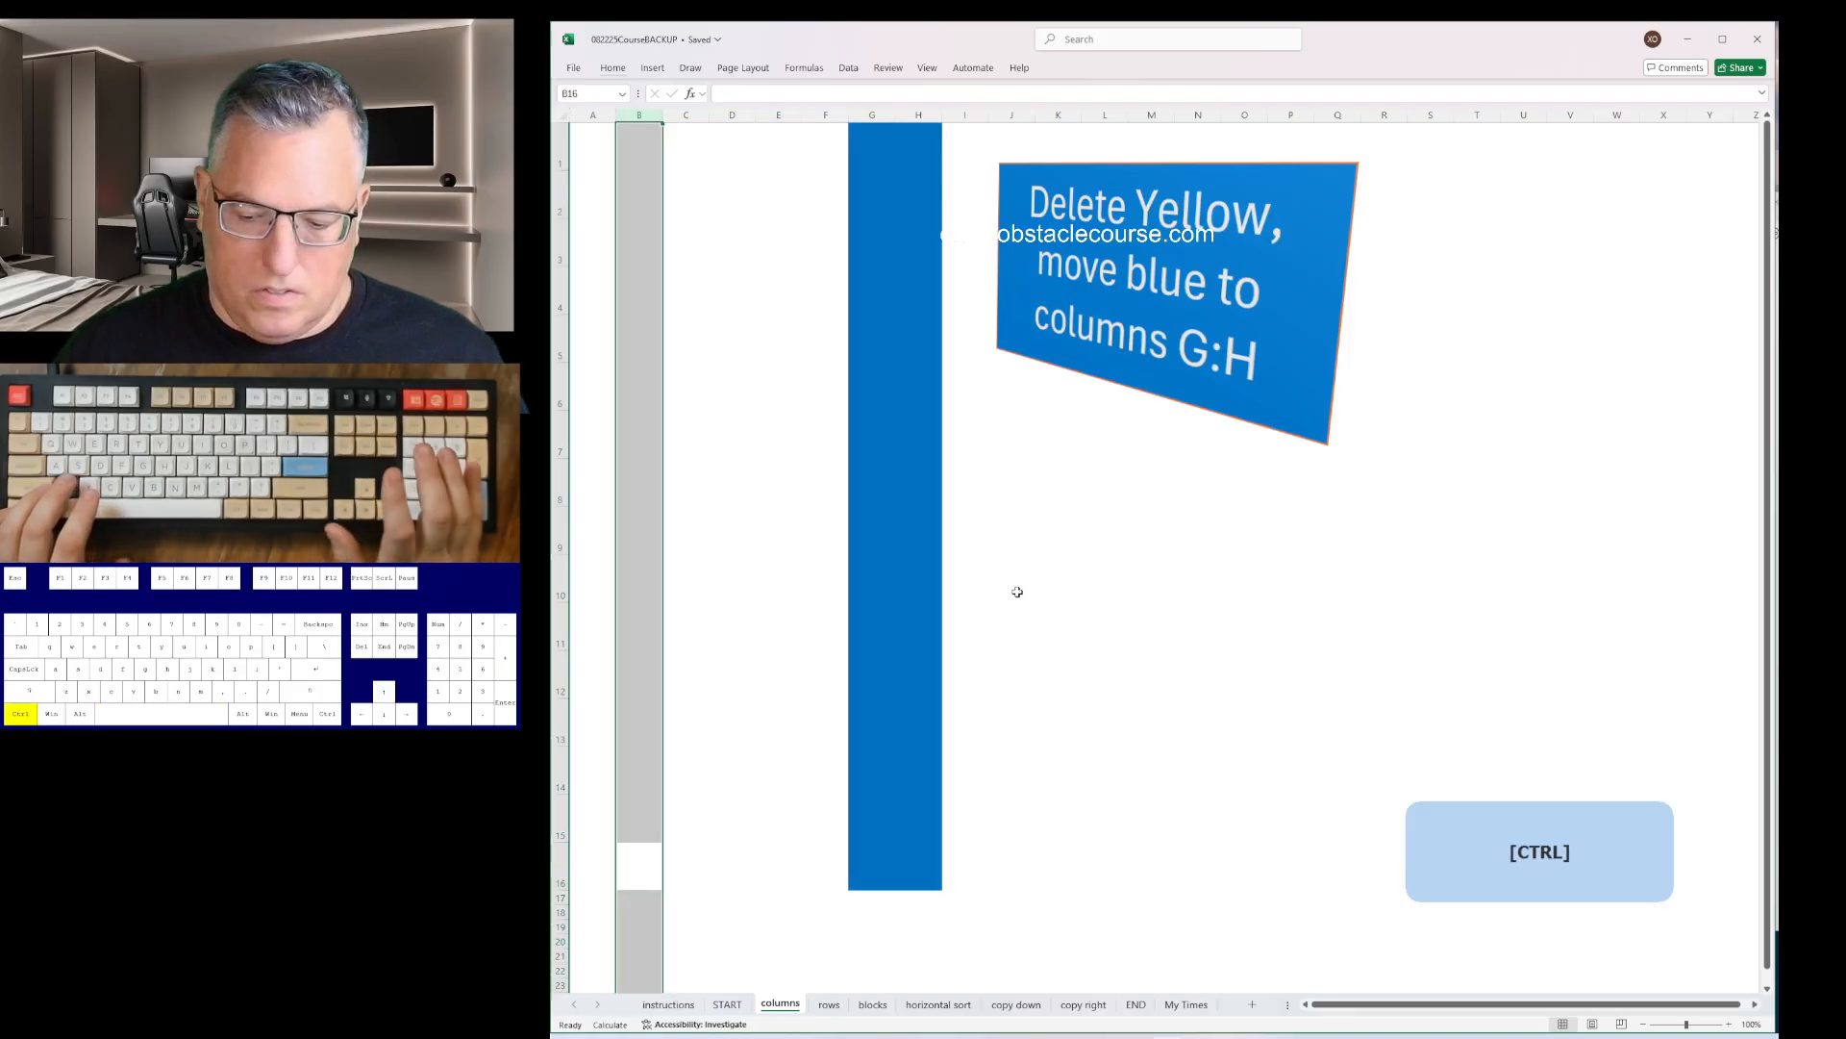
- On the rows sheet, delete every orange cell in row 11 from A11 to U11, shifting the cells below up
{"action": "key", "text": "ctrl+Page_Down"}
{"action": "key", "text": "ctrl+minus"}
{"action": "key", "text": "Return"}
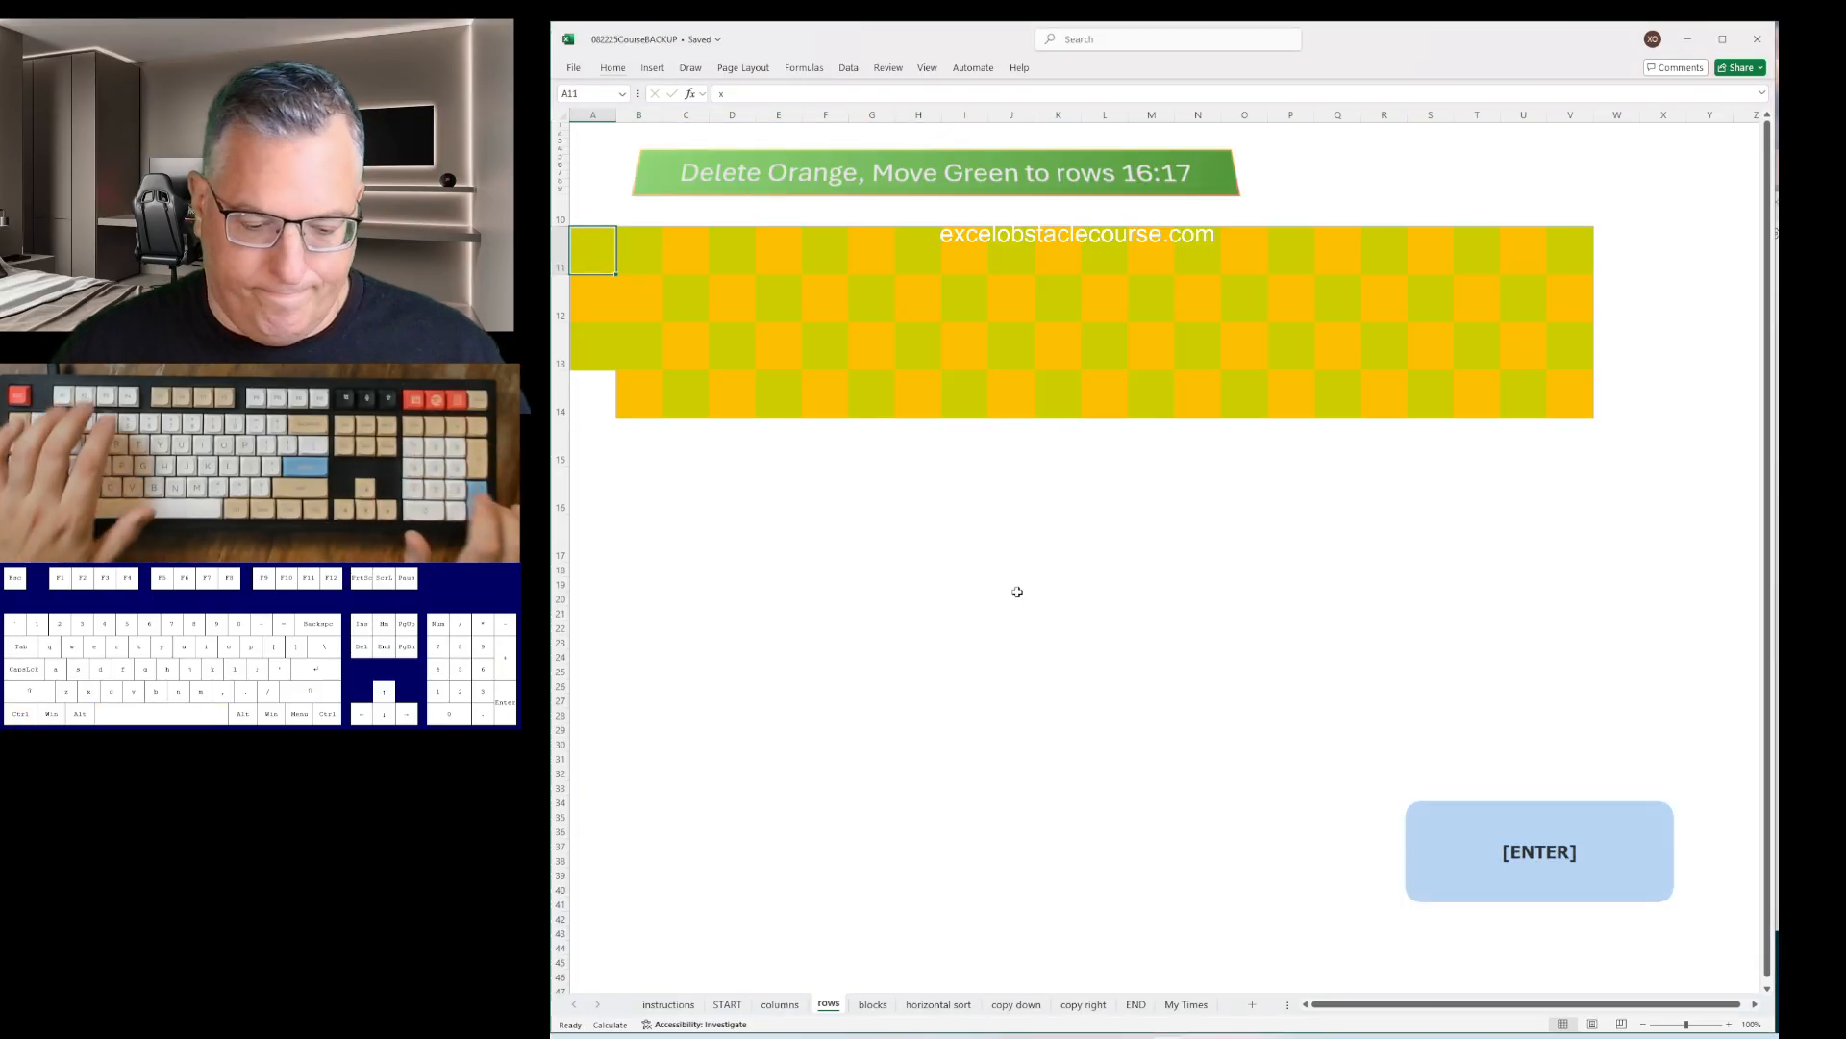
{"action": "key", "text": "Right"}
{"action": "key", "text": "Right"}
{"action": "key", "text": "F4"}
{"action": "key", "text": "Right"}
{"action": "key", "text": "Right"}
{"action": "key", "text": "F4"}
{"action": "key", "text": "Right"}
{"action": "key", "text": "Right"}
{"action": "key", "text": "F4"}
{"action": "key", "text": "Right"}
{"action": "key", "text": "Right"}
{"action": "key", "text": "F4"}
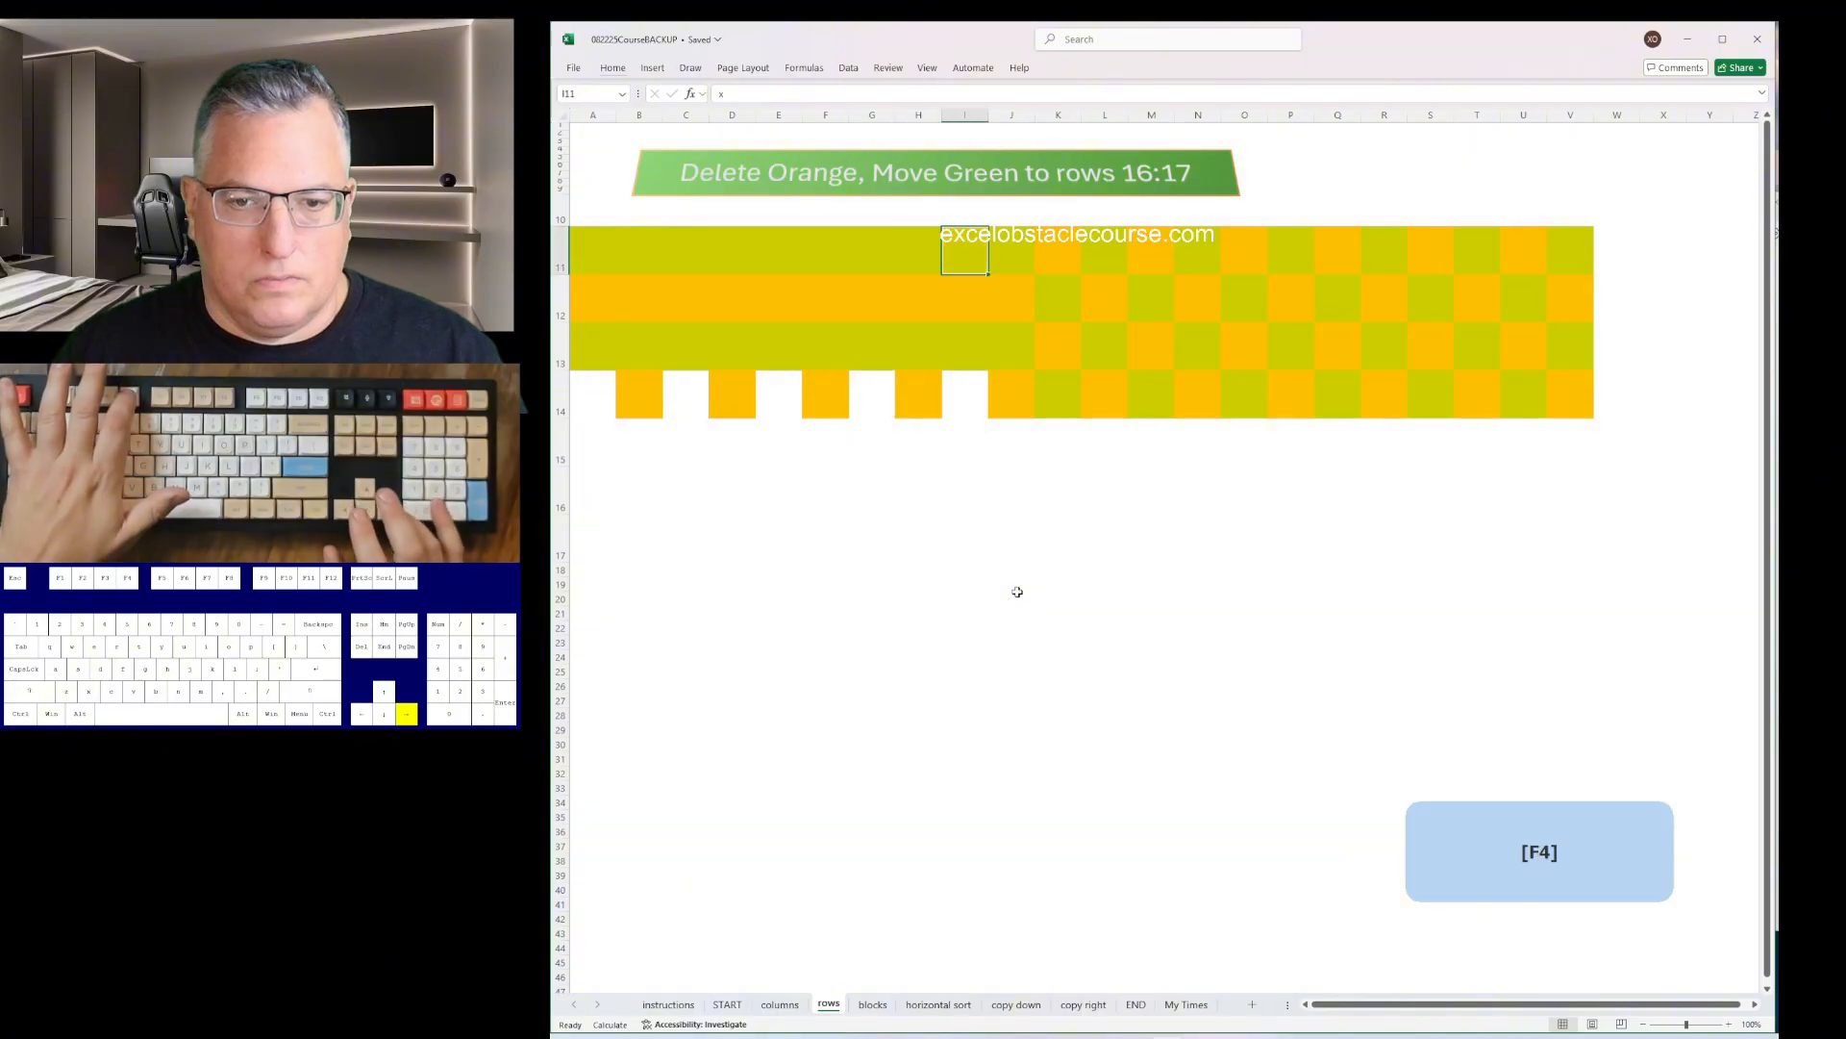
{"action": "key", "text": "Right"}
{"action": "key", "text": "Right"}
{"action": "key", "text": "F4"}
{"action": "key", "text": "Right"}
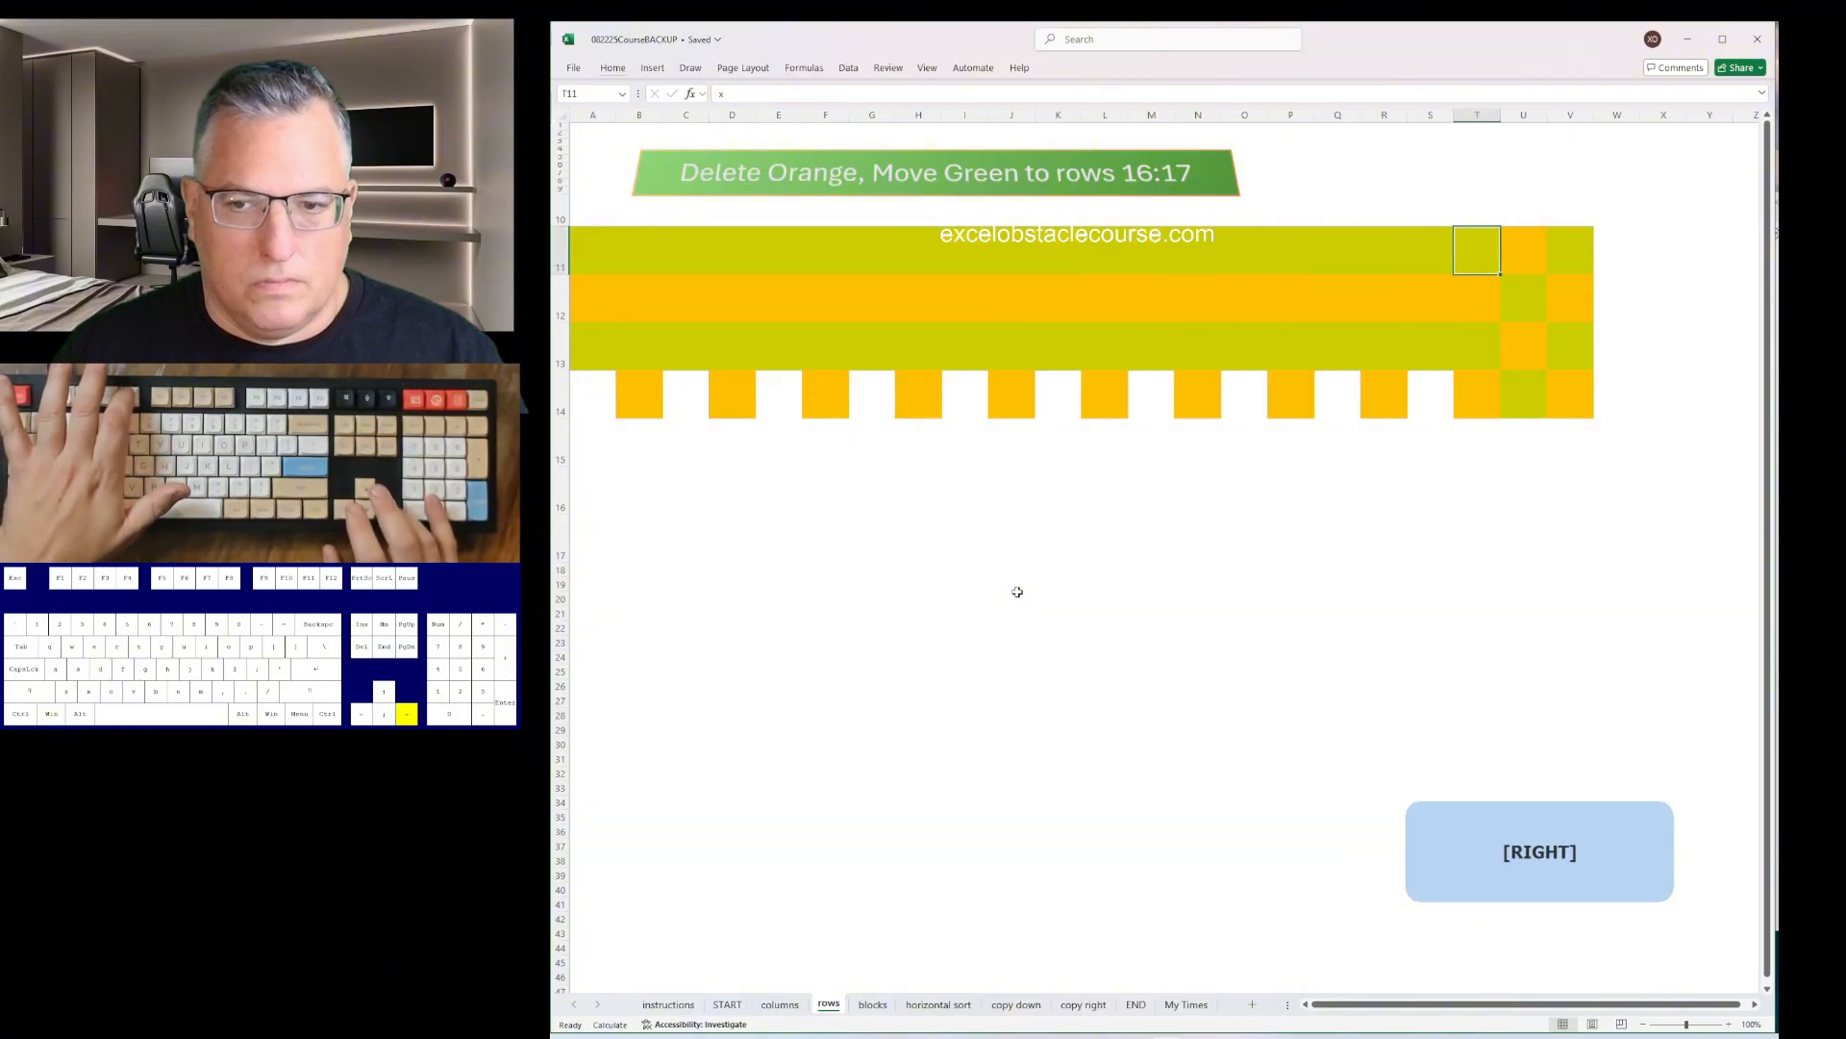
- Delete the entire orange row 12 and the row of leftover orange cells below the green rows
{"action": "key", "text": "Down"}
{"action": "key", "text": "shift+space"}
{"action": "key", "text": "ctrl+minus"}
{"action": "key", "text": "Down"}
{"action": "key", "text": "Right"}
{"action": "key", "text": "shift+space"}
{"action": "key", "text": "ctrl+minus"}
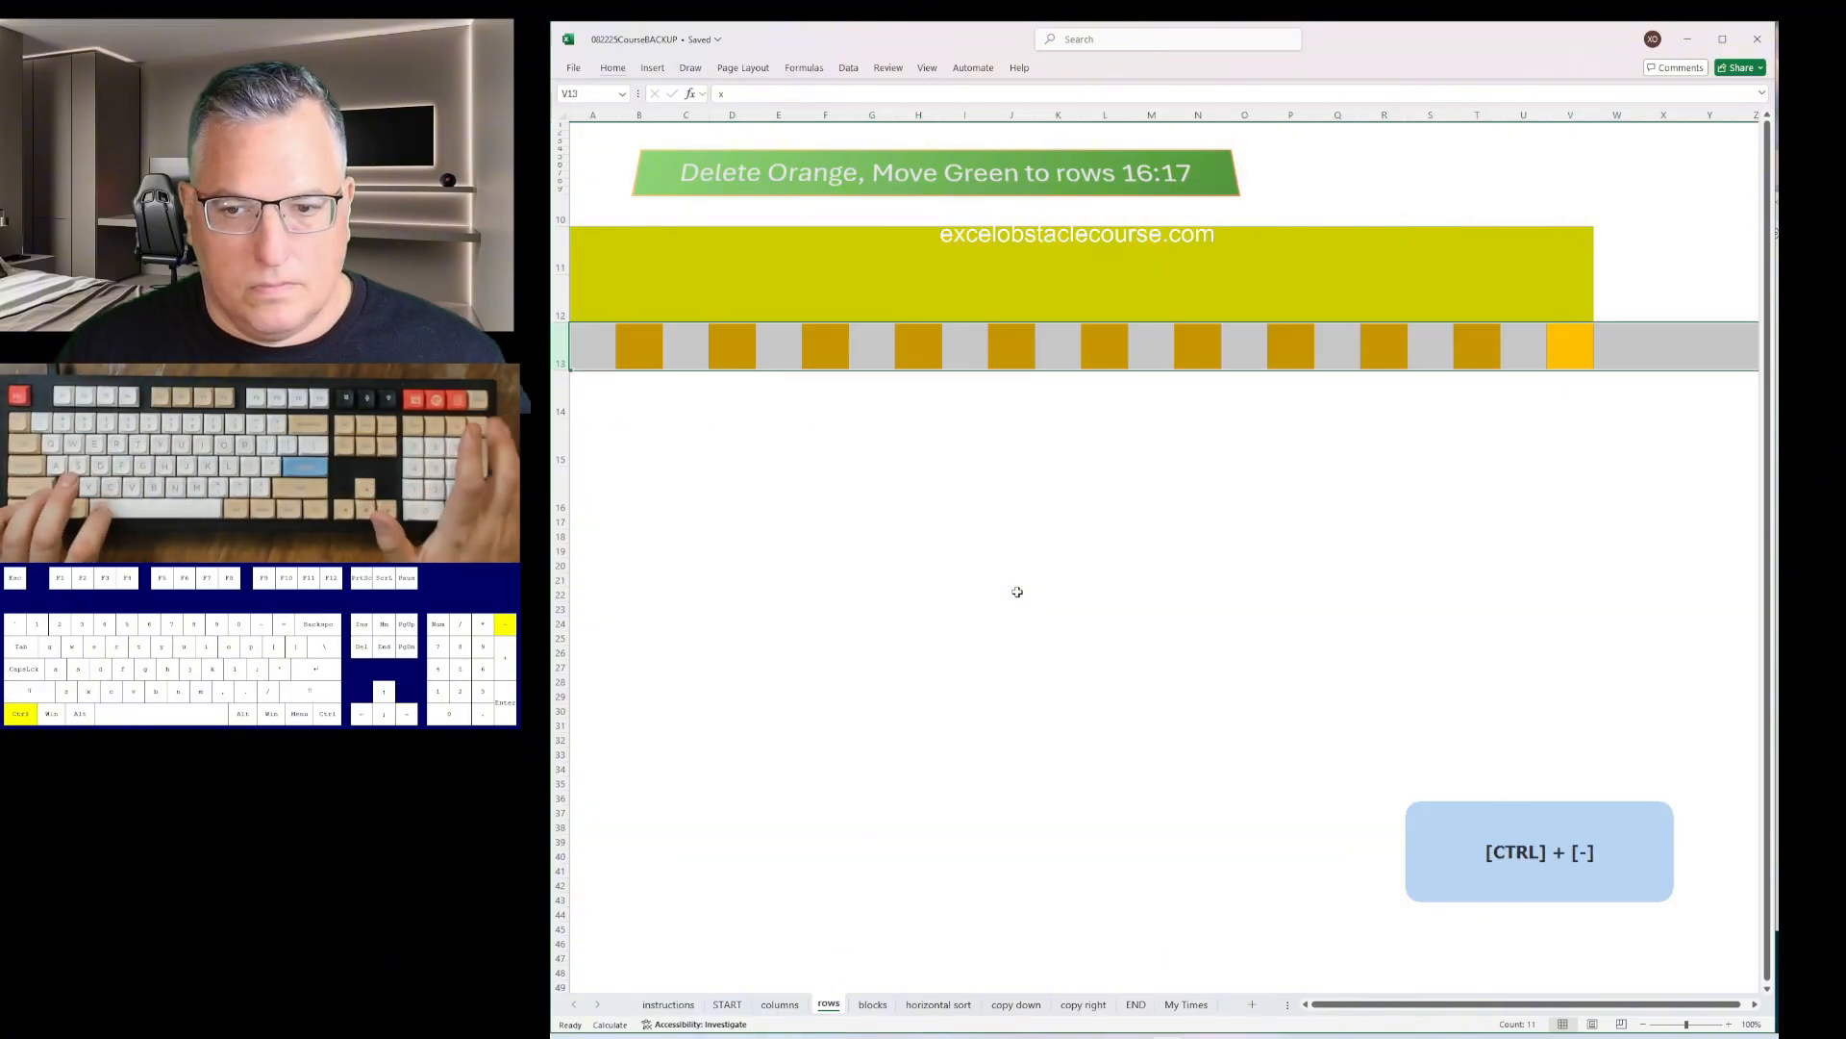
- Insert five blank rows above row 11 to move the two green rows to 16:17
{"action": "key", "text": "Up"}
{"action": "key", "text": "Up"}
{"action": "key", "text": "shift+space"}
{"action": "key", "text": "ctrl+plus"}
{"action": "key", "text": "ctrl+plus"}
{"action": "key", "text": "ctrl+plus"}
{"action": "key", "text": "ctrl+plus"}
{"action": "key", "text": "ctrl+plus"}
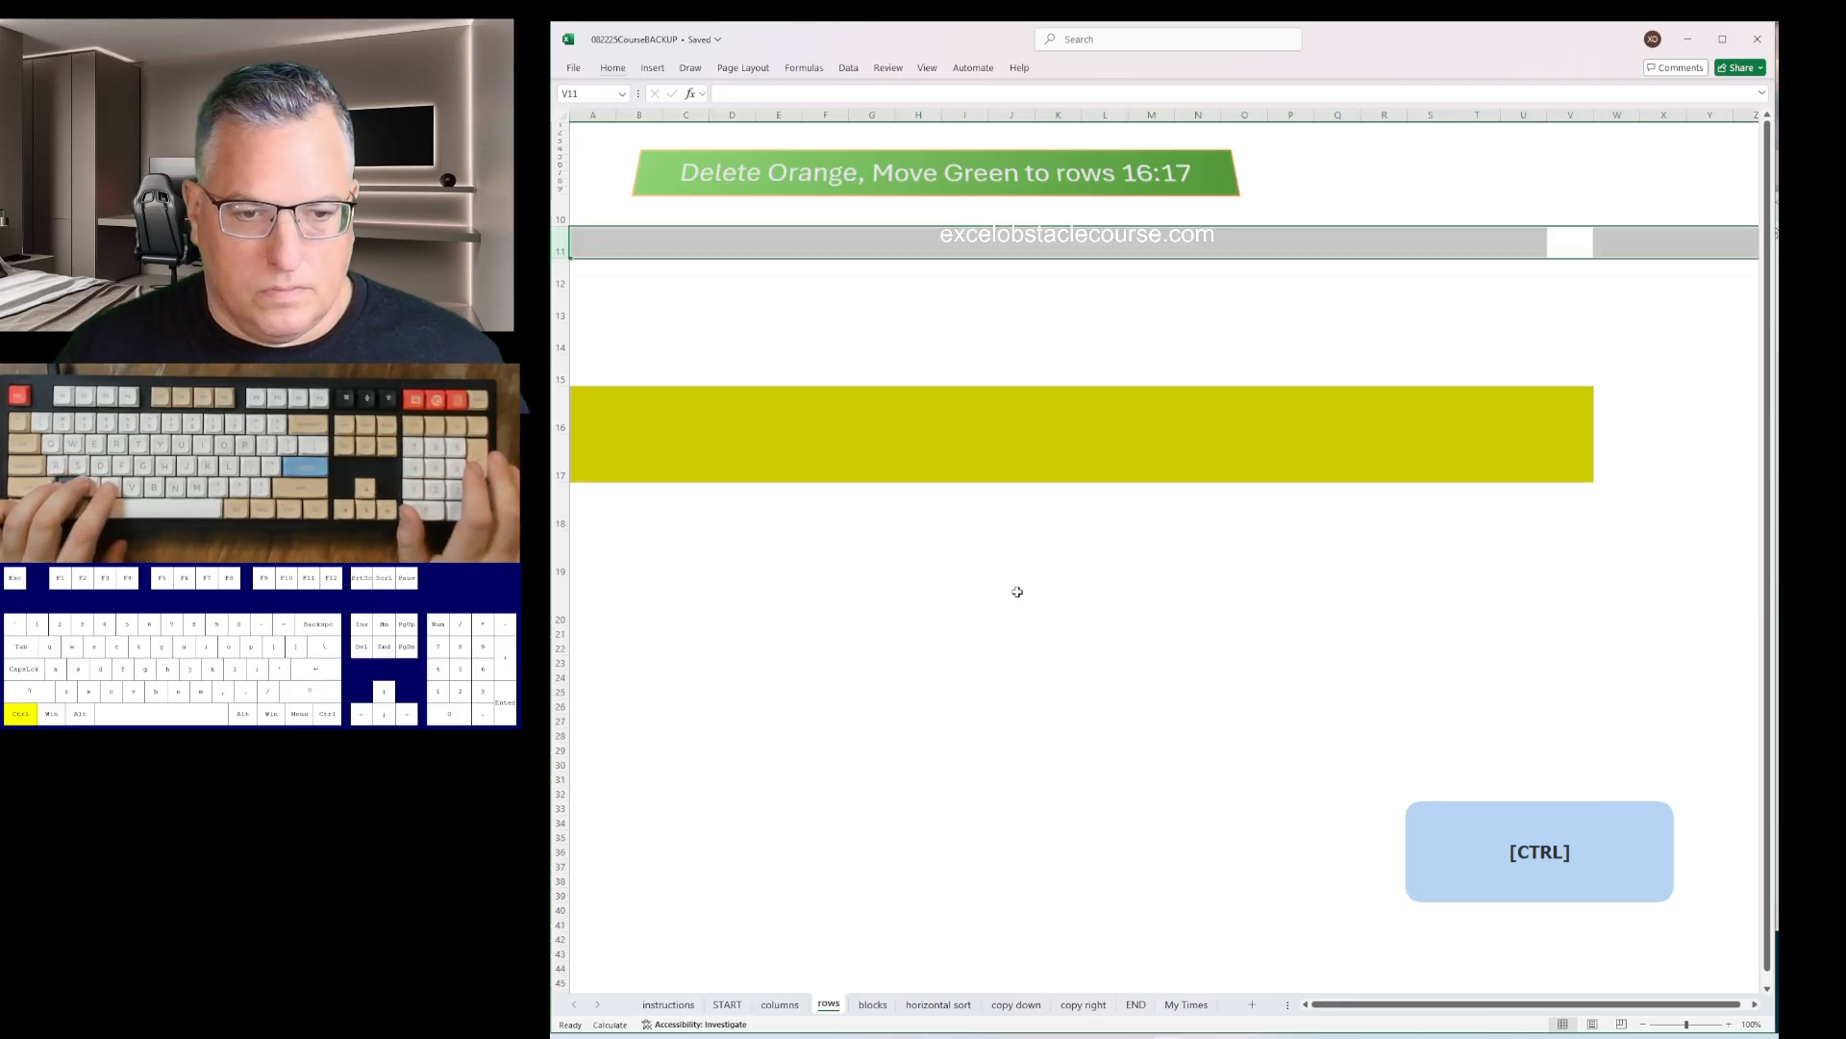
- On the blocks sheet, delete the outer yellow column A and the yellow row 1
{"action": "key", "text": "ctrl+Page_Down"}
{"action": "key", "text": "ctrl+space"}
{"action": "key", "text": "ctrl+minus"}
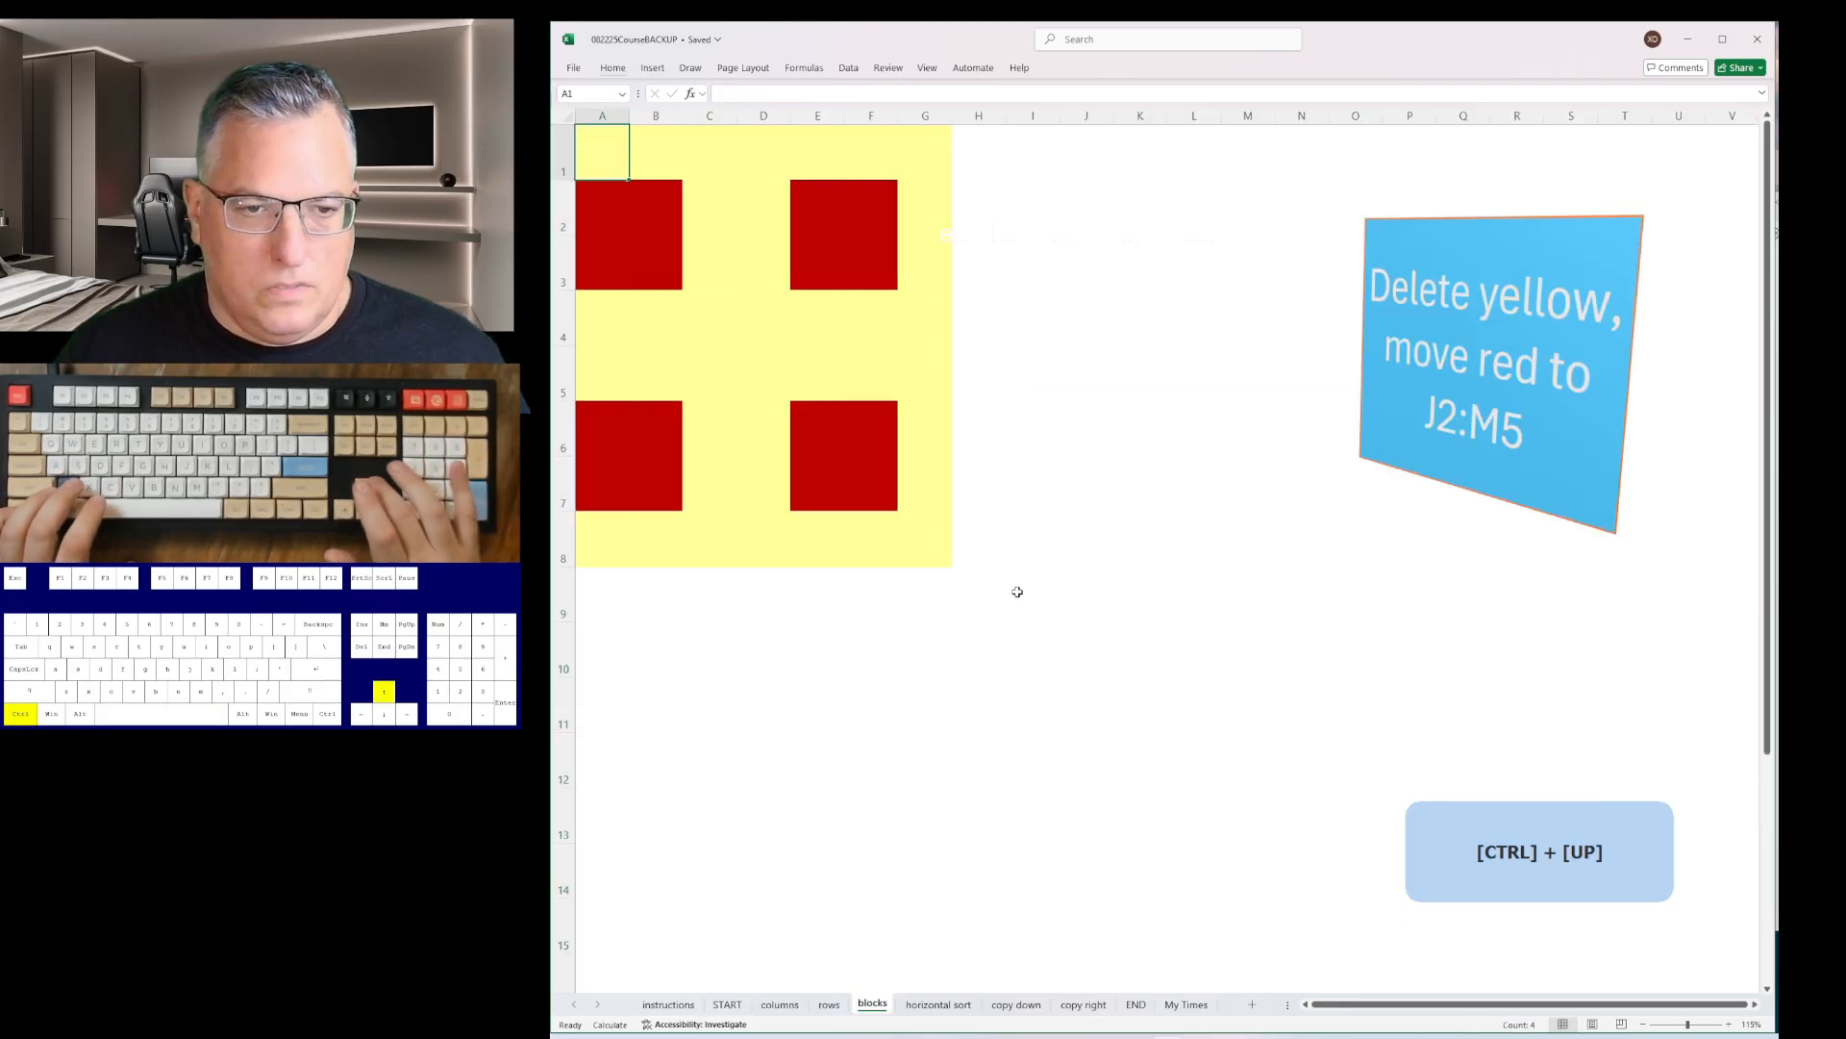
{"action": "key", "text": "shift+space"}
{"action": "key", "text": "ctrl+minus"}
- Delete the two yellow columns C:D between the red blocks and the remaining yellow column E beside them
{"action": "key", "text": "Right"}
{"action": "key", "text": "Right"}
{"action": "key", "text": "ctrl+space"}
{"action": "key", "text": "ctrl+minus"}
{"action": "key", "text": "ctrl+minus"}
{"action": "key", "text": "Right"}
{"action": "key", "text": "Right"}
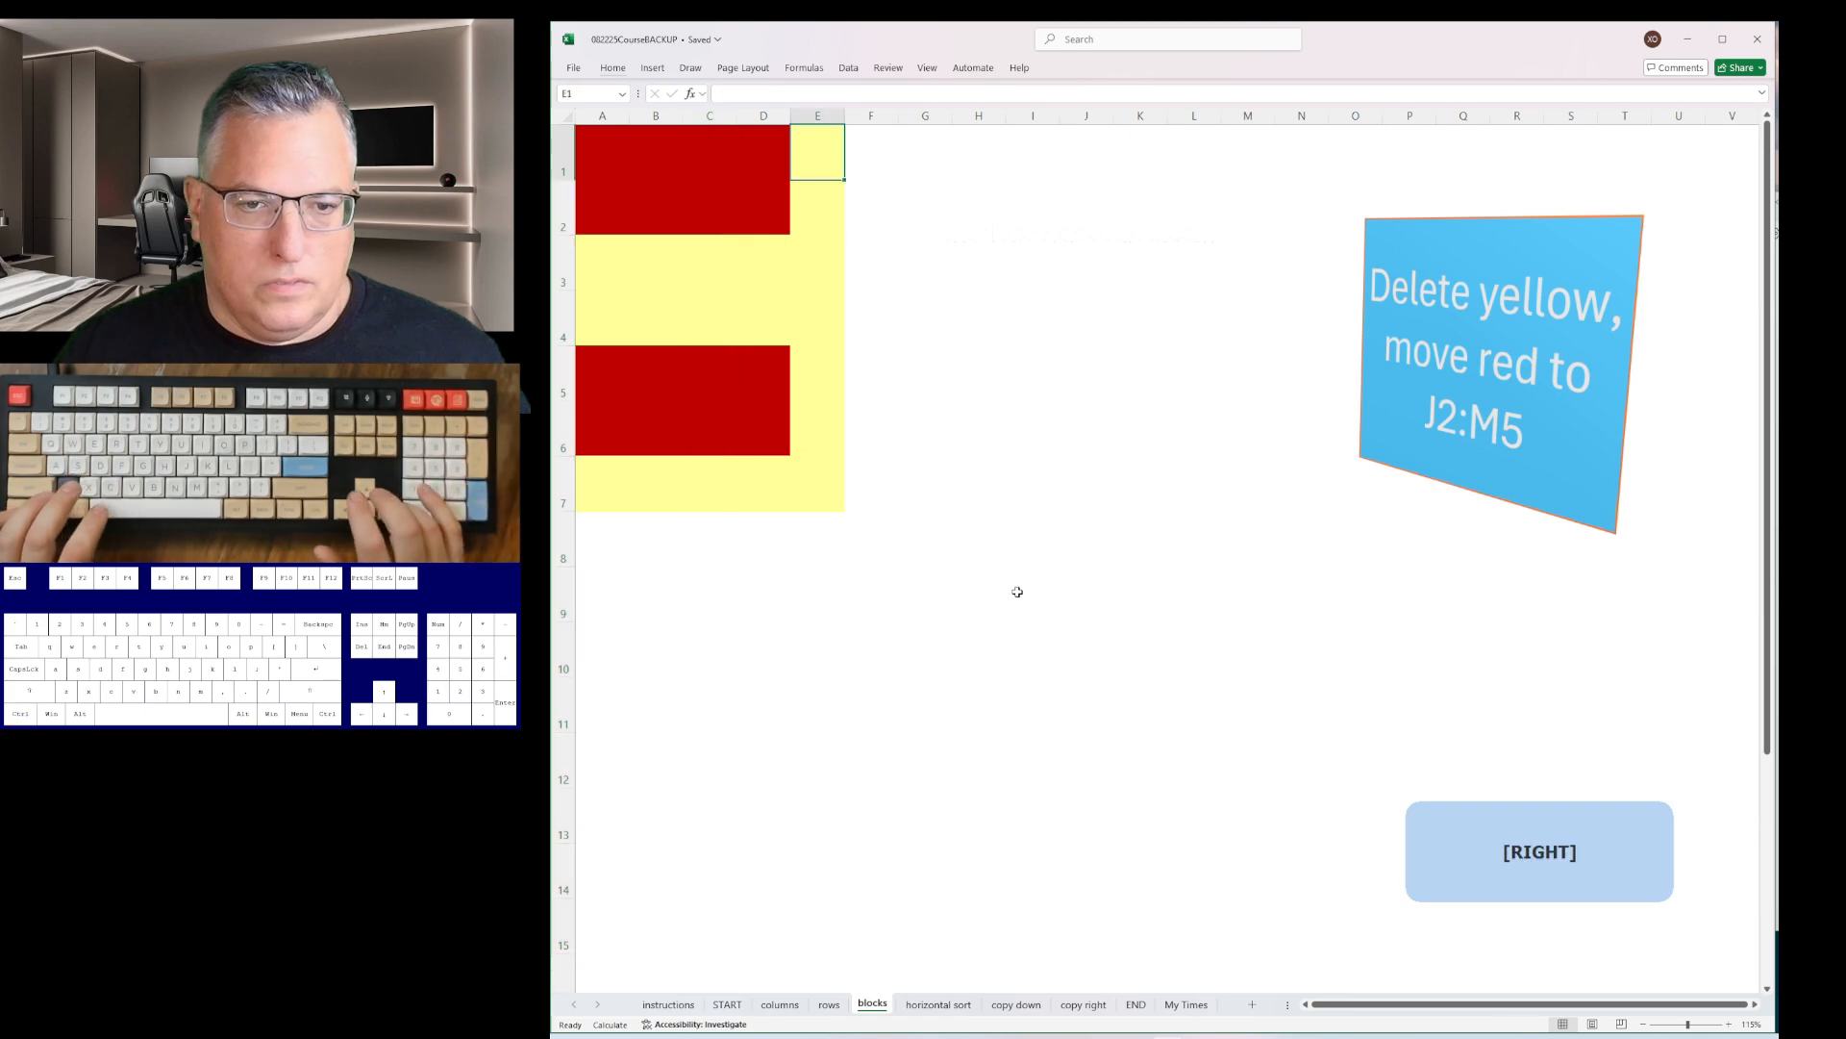
{"action": "key", "text": "ctrl+space"}
{"action": "key", "text": "ctrl+minus"}
- Delete the yellow rows 3:4 between the red blocks and the remaining yellow row 5 beneath them
{"action": "key", "text": "Down"}
{"action": "key", "text": "Down"}
{"action": "key", "text": "shift+space"}
{"action": "key", "text": "shift+Down"}
{"action": "key", "text": "ctrl+minus"}
{"action": "key", "text": "Left"}
{"action": "key", "text": "ctrl+Down"}
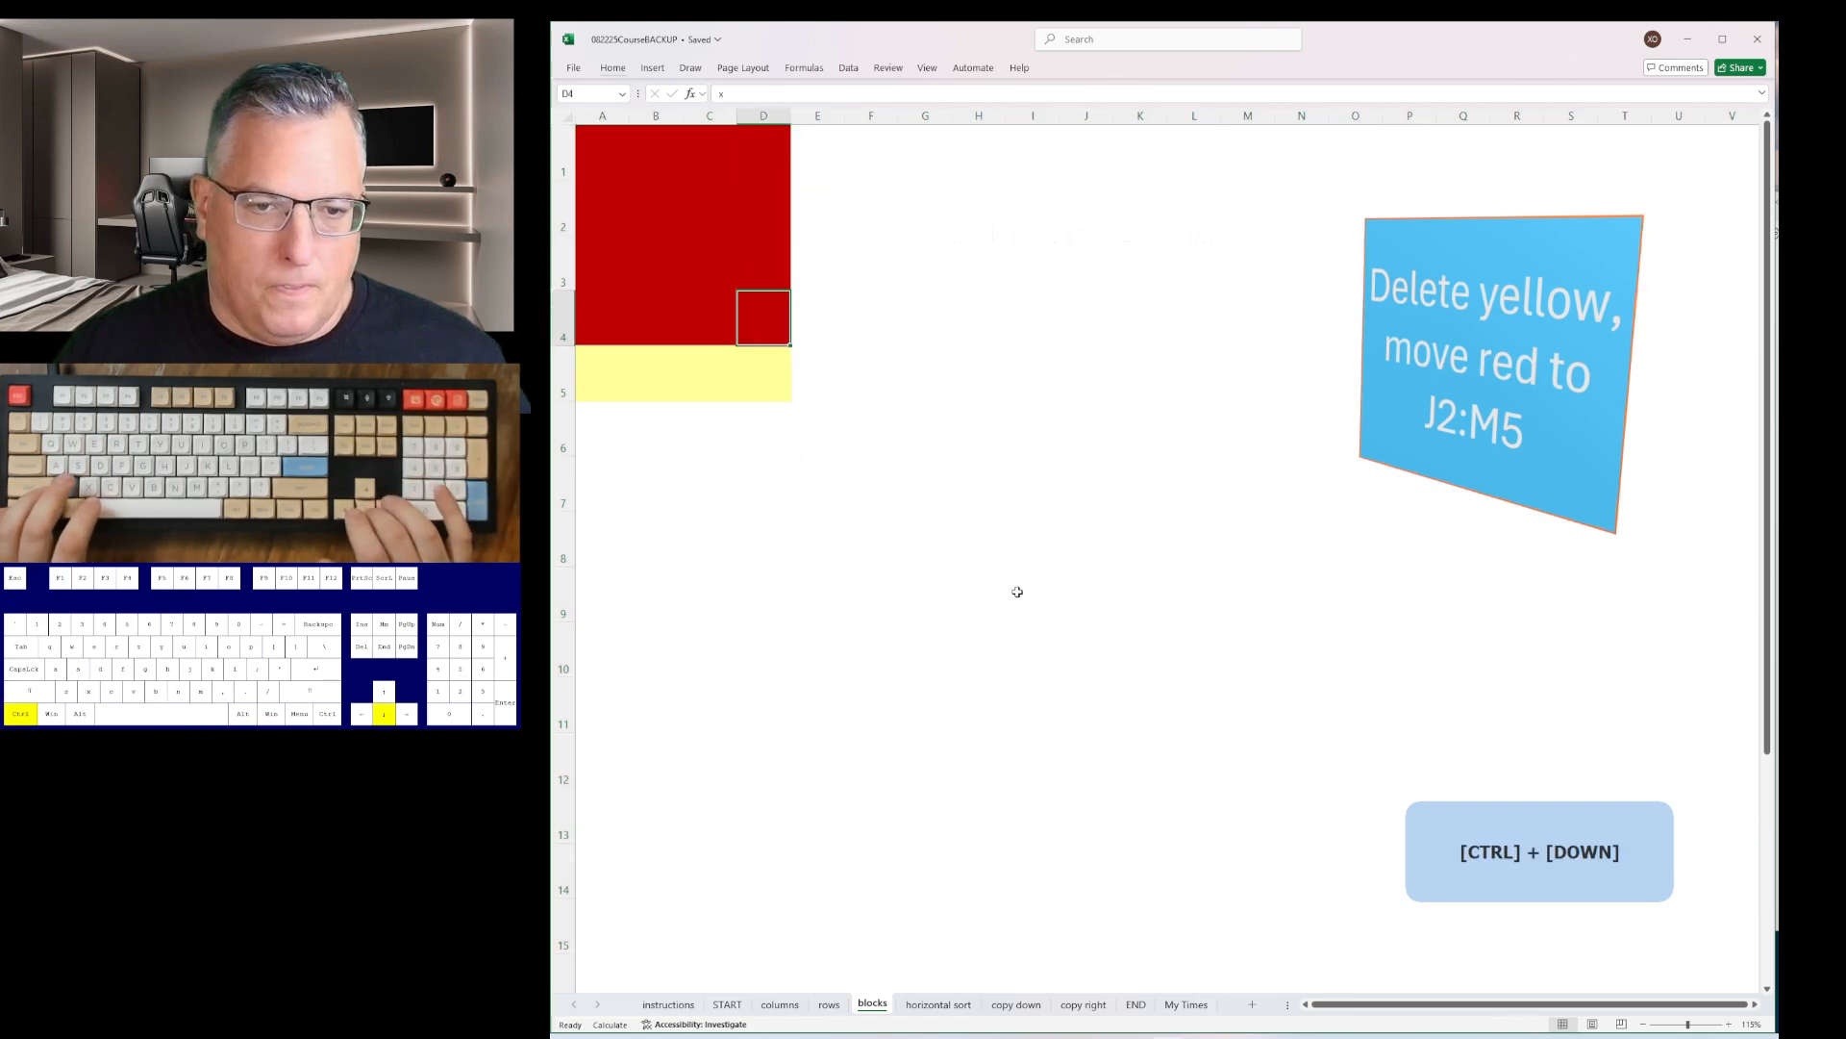
{"action": "key", "text": "Down"}
{"action": "key", "text": "shift+space"}
{"action": "key", "text": "ctrl+minus"}
- Insert nine blank columns before column A and one blank row above row 1 to move the red block to J2:M5
{"action": "key", "text": "ctrl+Up"}
{"action": "key", "text": "ctrl+space"}
{"action": "key", "text": "ctrl+plus"}
{"action": "key", "text": "ctrl+plus"}
{"action": "key", "text": "ctrl+plus"}
{"action": "key", "text": "ctrl+plus"}
{"action": "key", "text": "ctrl+plus"}
{"action": "key", "text": "ctrl+plus"}
{"action": "key", "text": "ctrl+plus"}
{"action": "key", "text": "ctrl+plus"}
{"action": "key", "text": "ctrl+plus"}
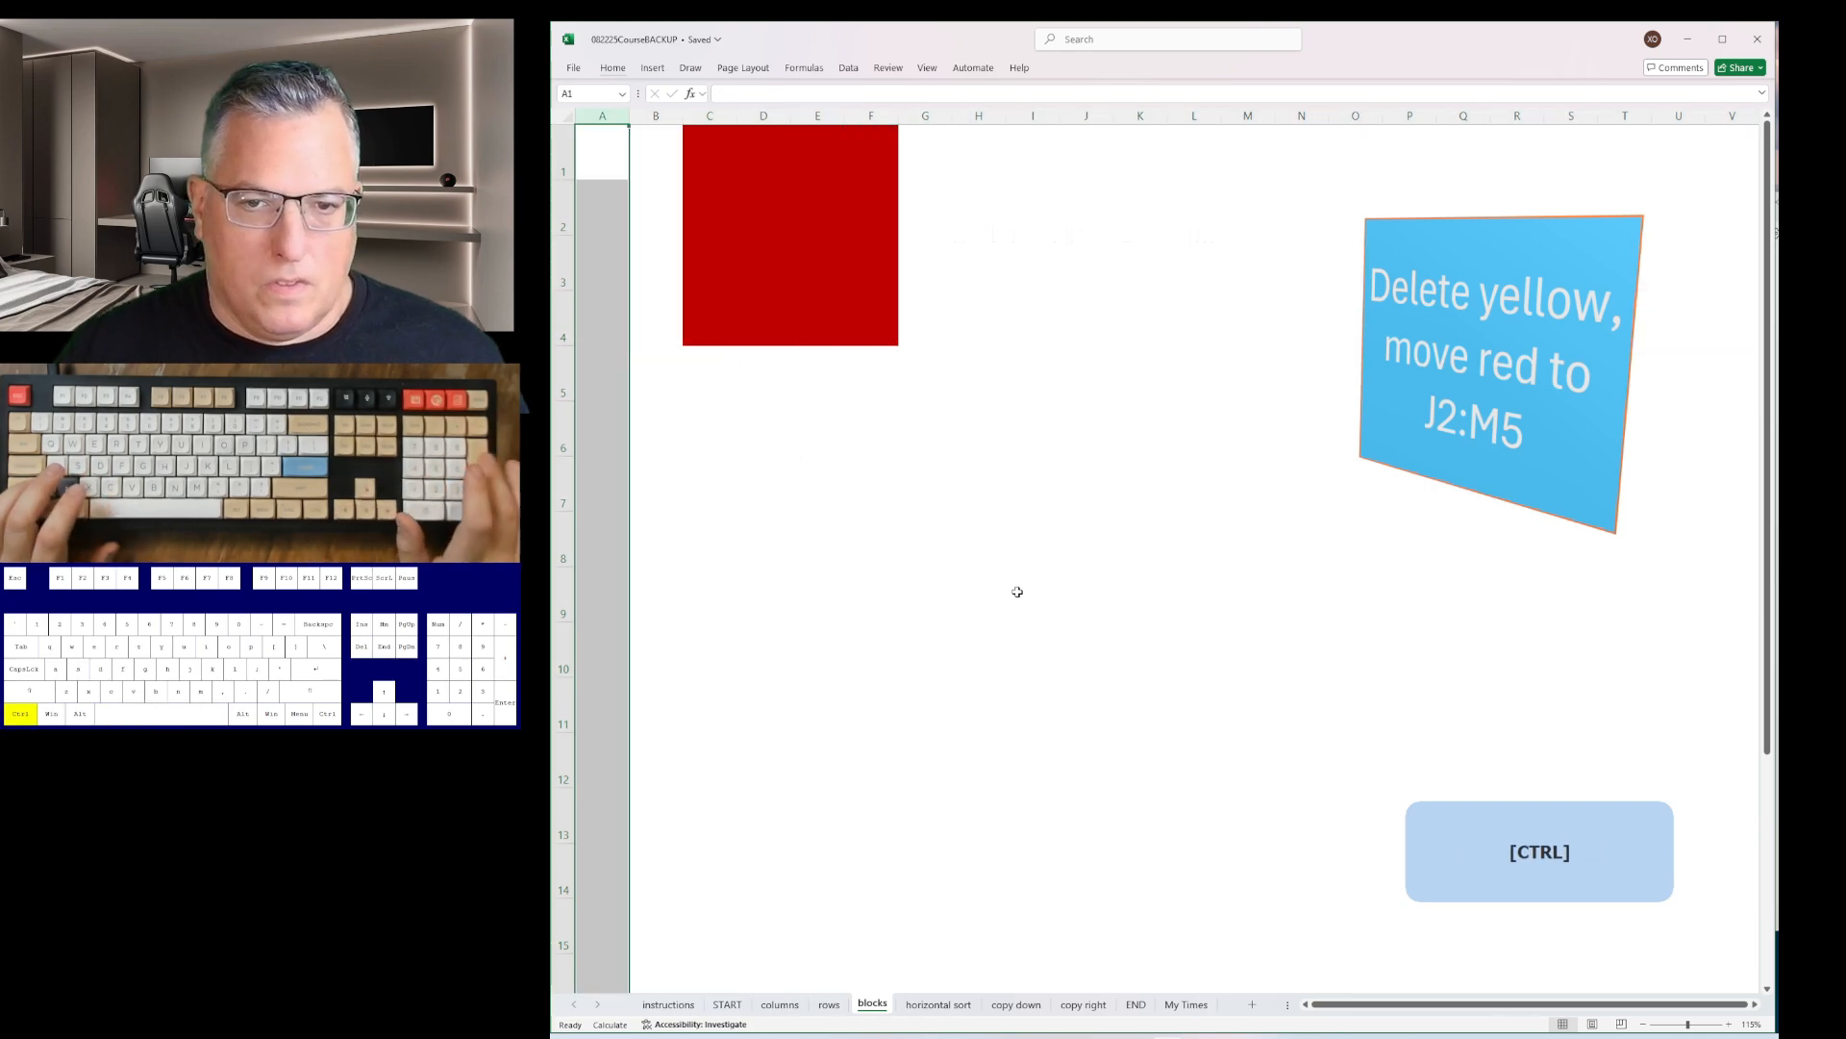
{"action": "key", "text": "ctrl+Up"}
{"action": "key", "text": "shift+space"}
{"action": "key", "text": "ctrl+plus"}
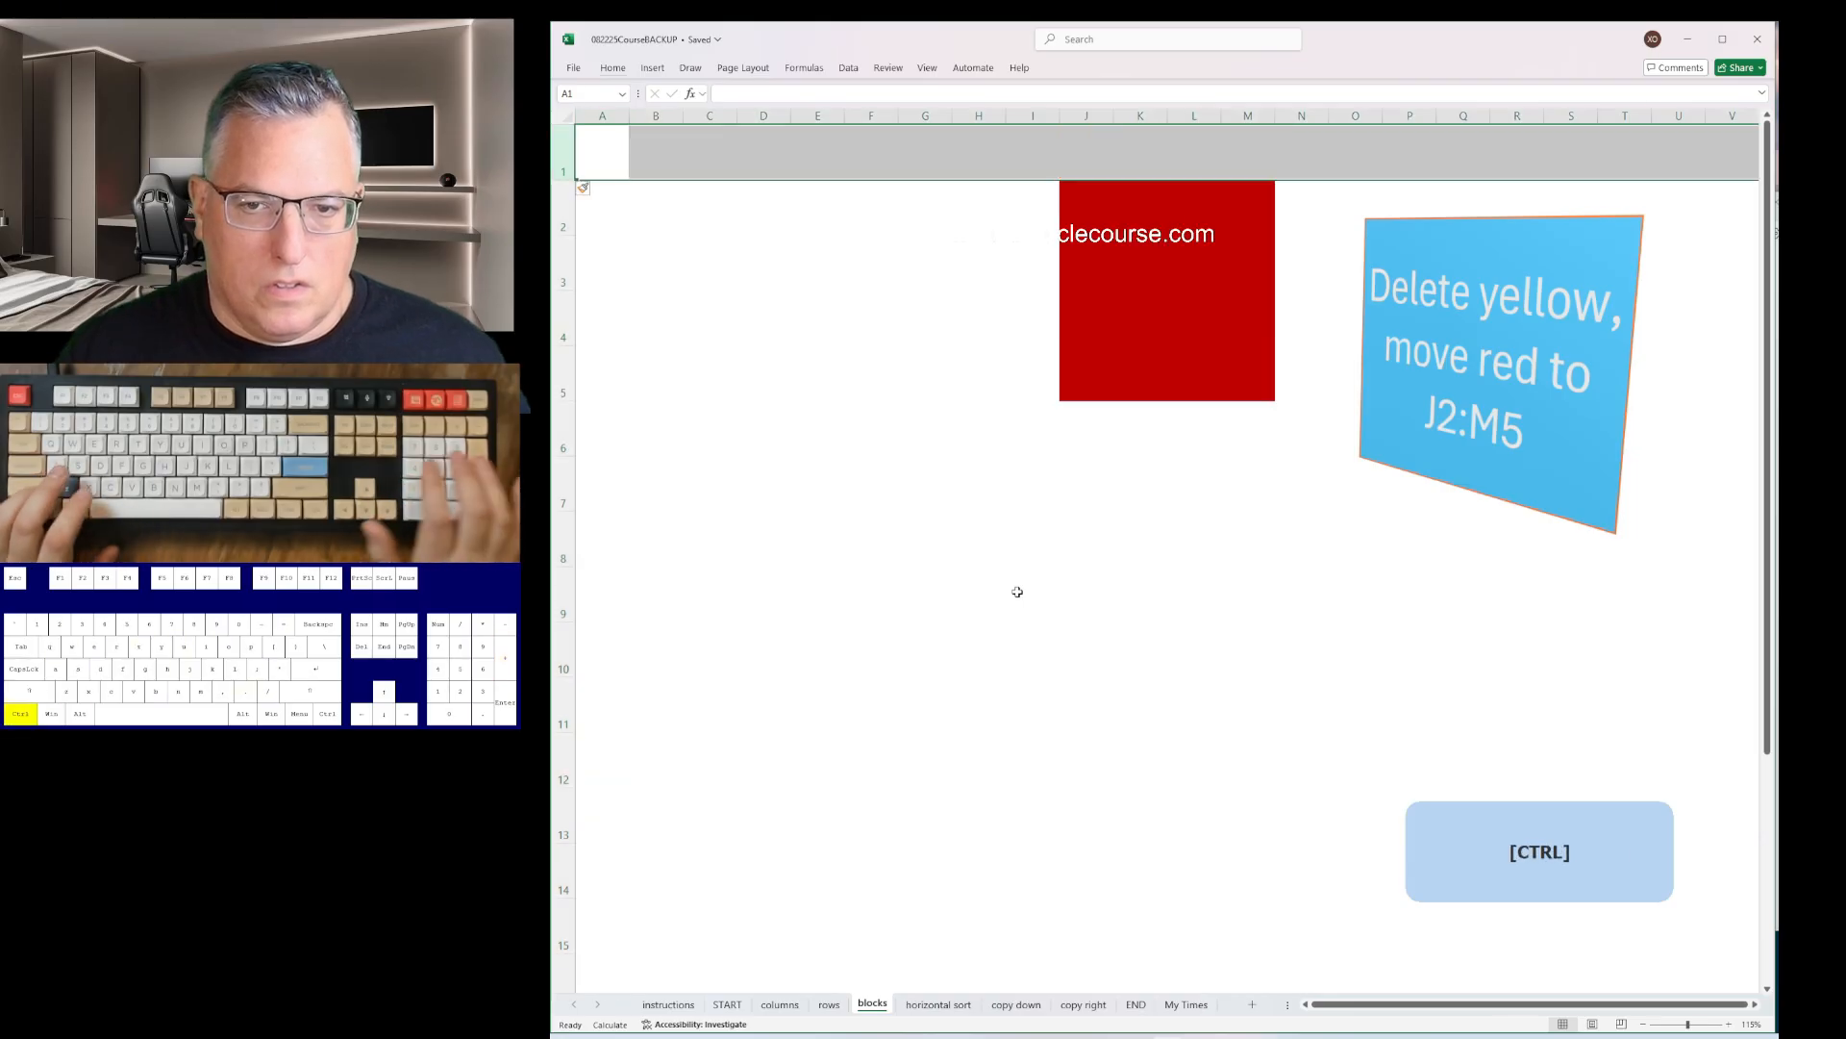
- On the horizontal sort sheet, sort the number ranges B2:M2 and C4:N4 left to right in ascending order
{"action": "key", "text": "ctrl+Page_Down"}
{"action": "key", "text": "alt"}
{"action": "key", "text": "d"}
{"action": "key", "text": "s"}
{"action": "key", "text": "Return"}
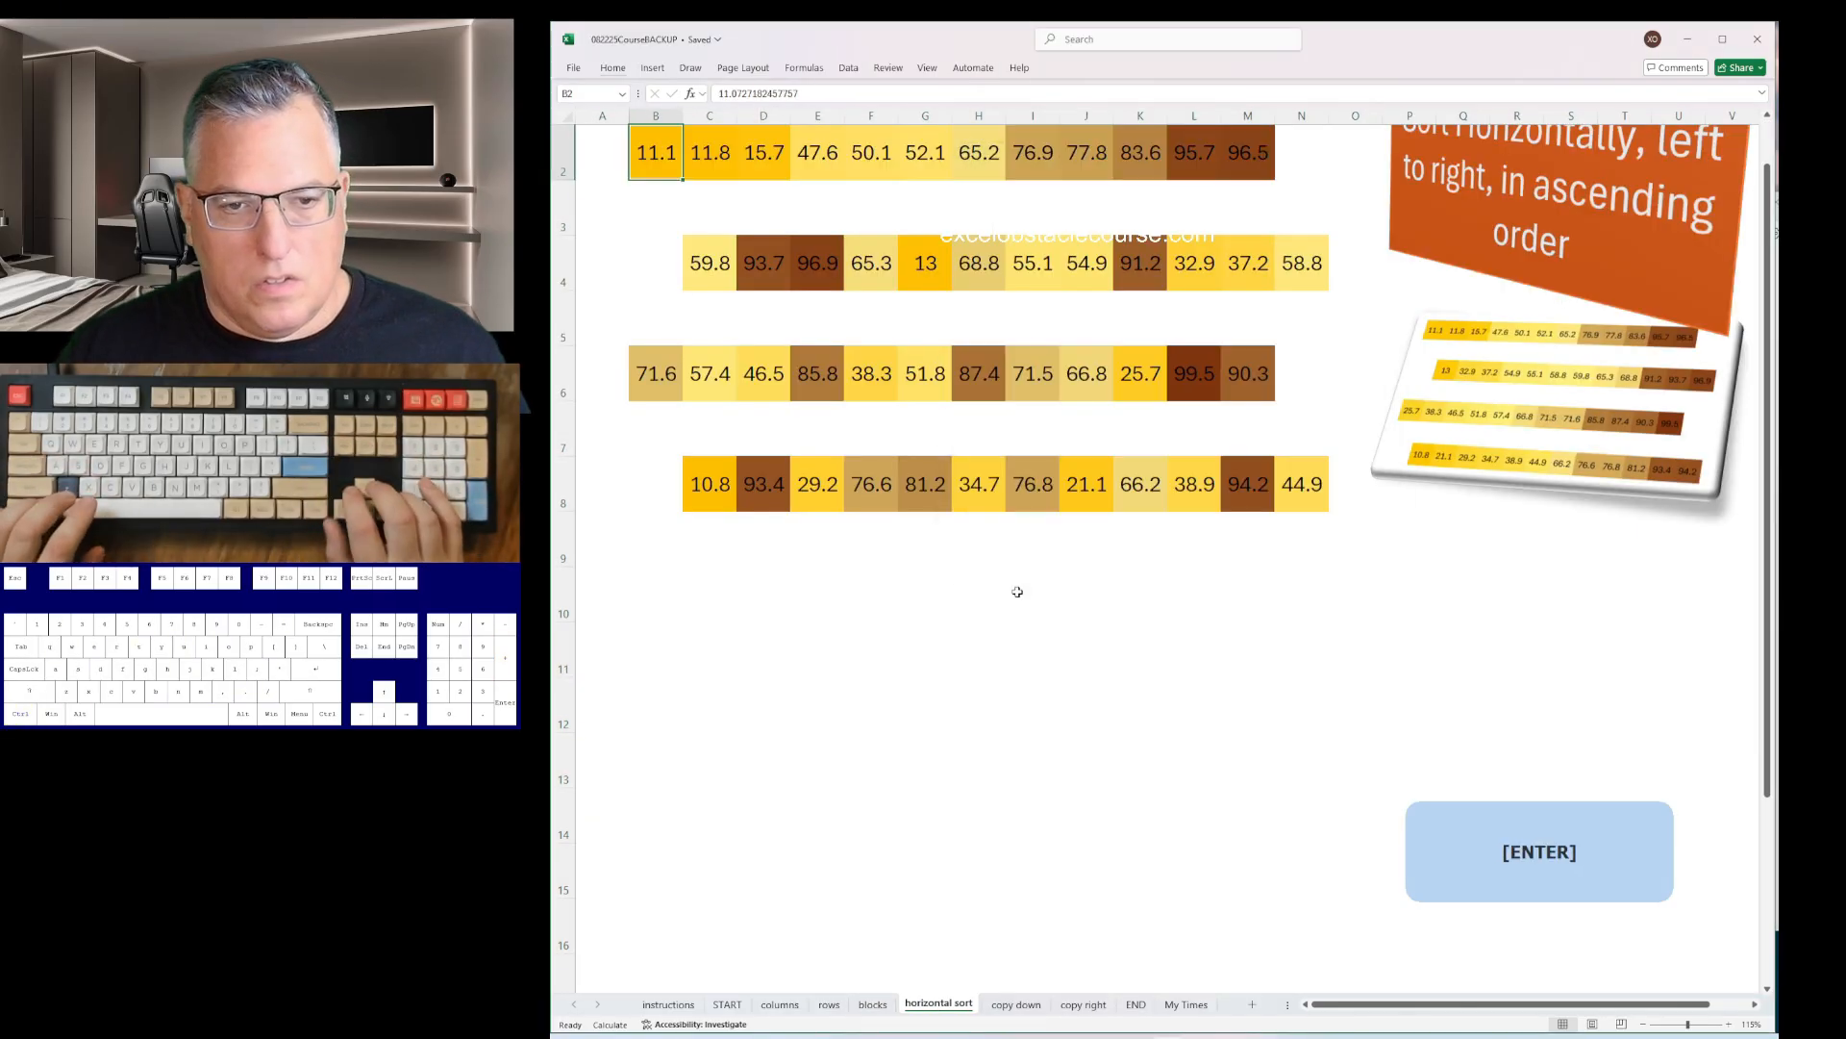
{"action": "key", "text": "alt"}
{"action": "key", "text": "d"}
{"action": "key", "text": "s"}
{"action": "key", "text": "Return"}
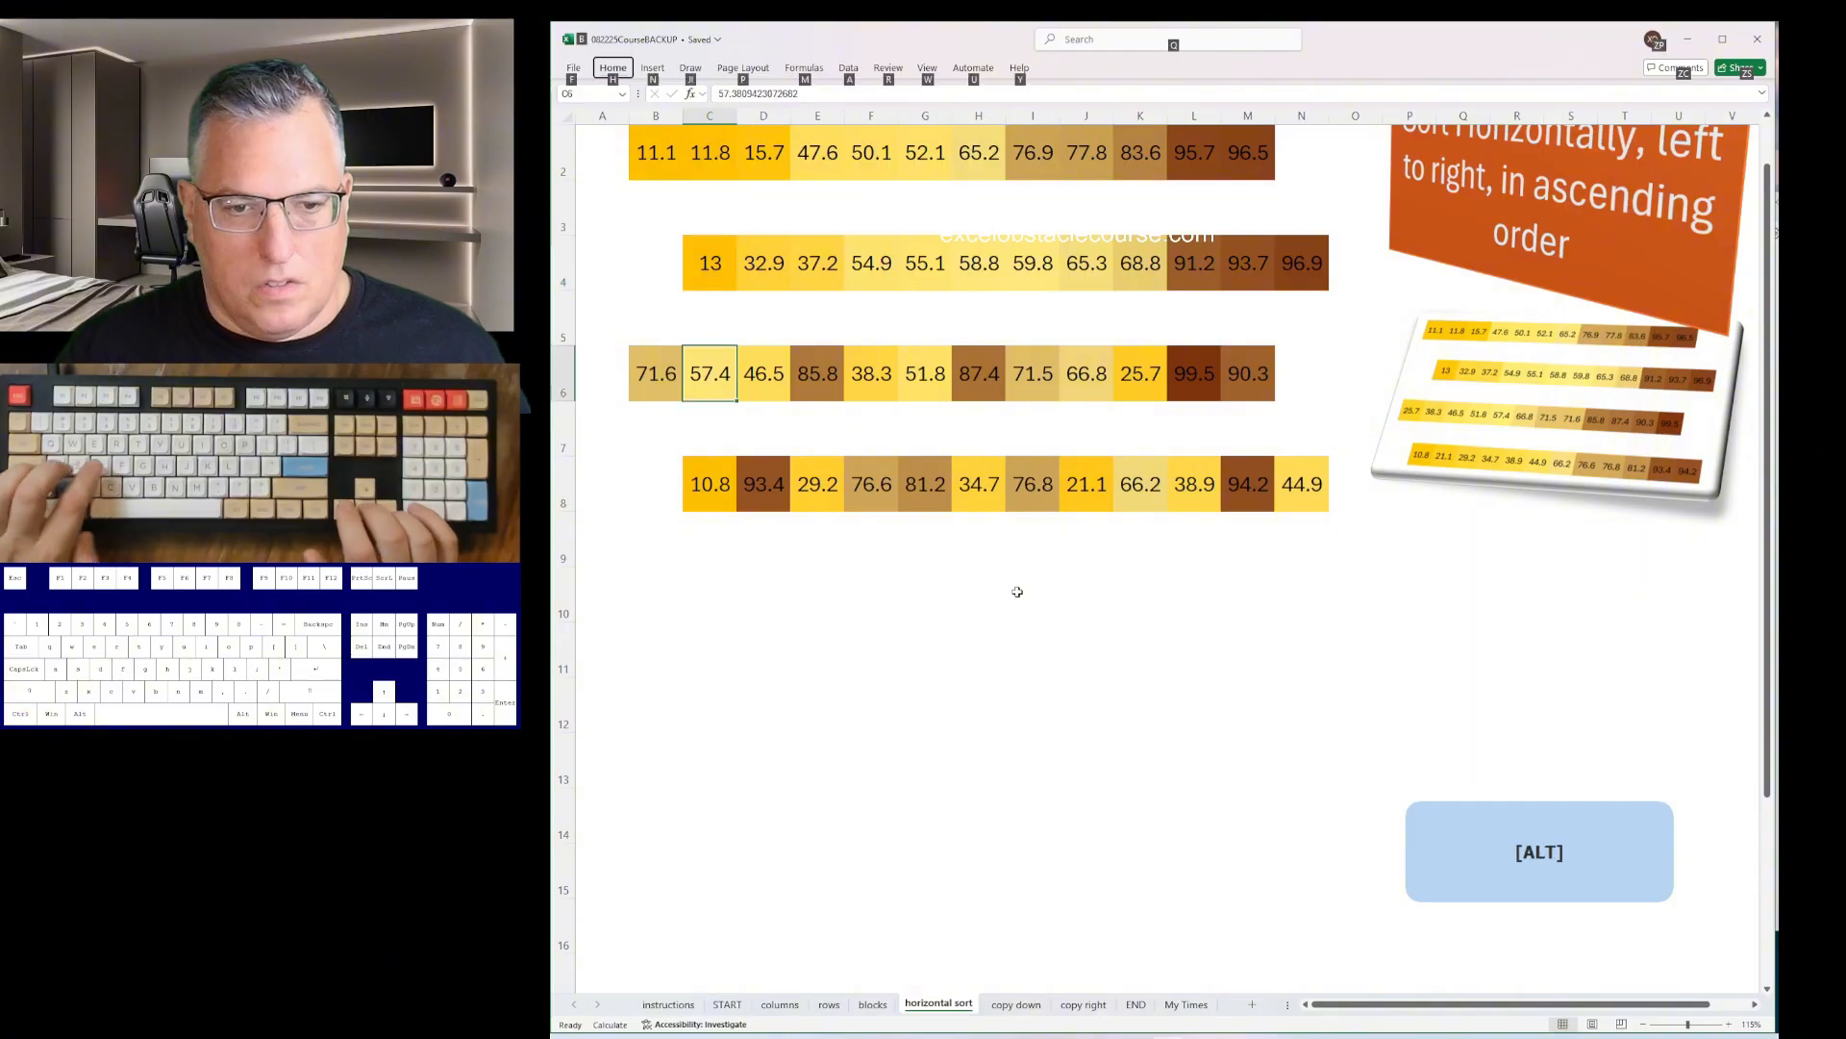
- Sort the number ranges B6:M6 and C8:N8 left to right in ascending order
{"action": "key", "text": "d"}
{"action": "key", "text": "s"}
{"action": "key", "text": "Return"}
{"action": "key", "text": "d"}
{"action": "key", "text": "s"}
{"action": "key", "text": "Return"}
- On the copy down sheet, fill the blue icon in B2 down through B7
{"action": "key", "text": "ctrl+Page_Down"}
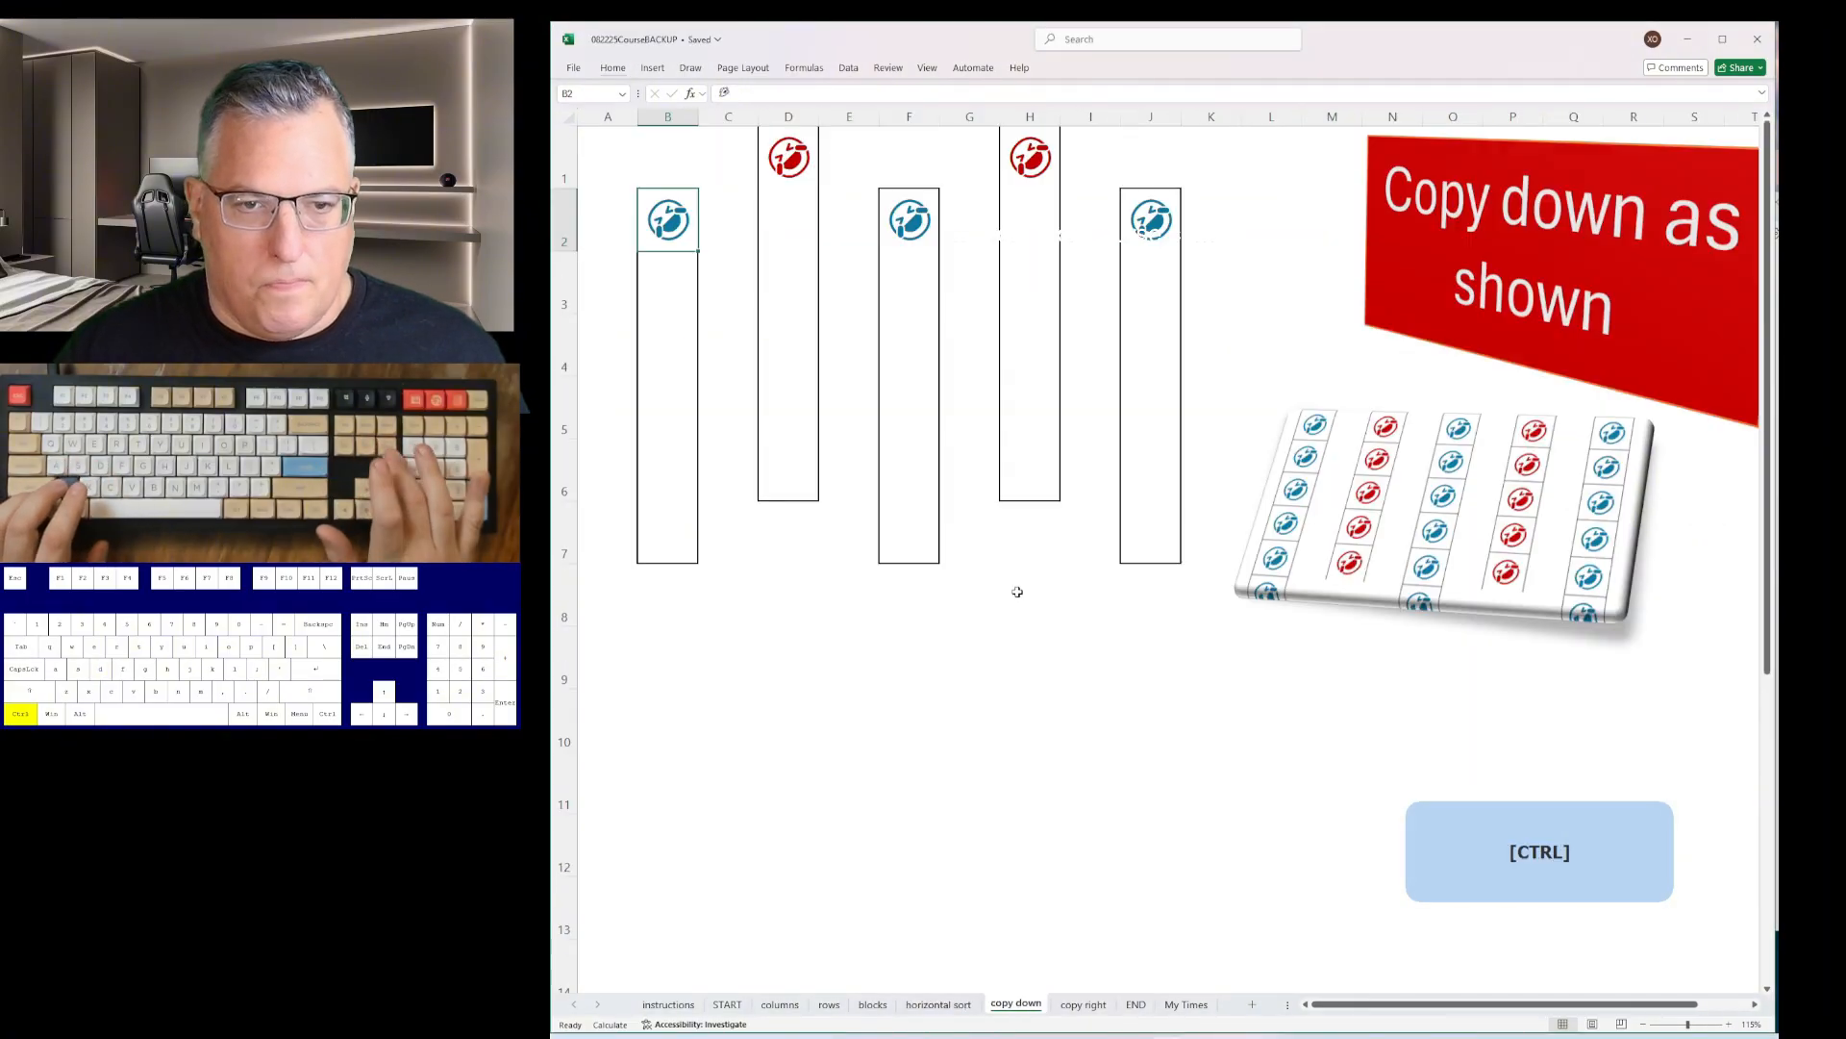
{"action": "key", "text": "shift+Down"}
{"action": "key", "text": "shift+Down"}
{"action": "key", "text": "shift+Down"}
{"action": "key", "text": "shift+Down"}
{"action": "key", "text": "shift+Down"}
{"action": "key", "text": "ctrl+d"}
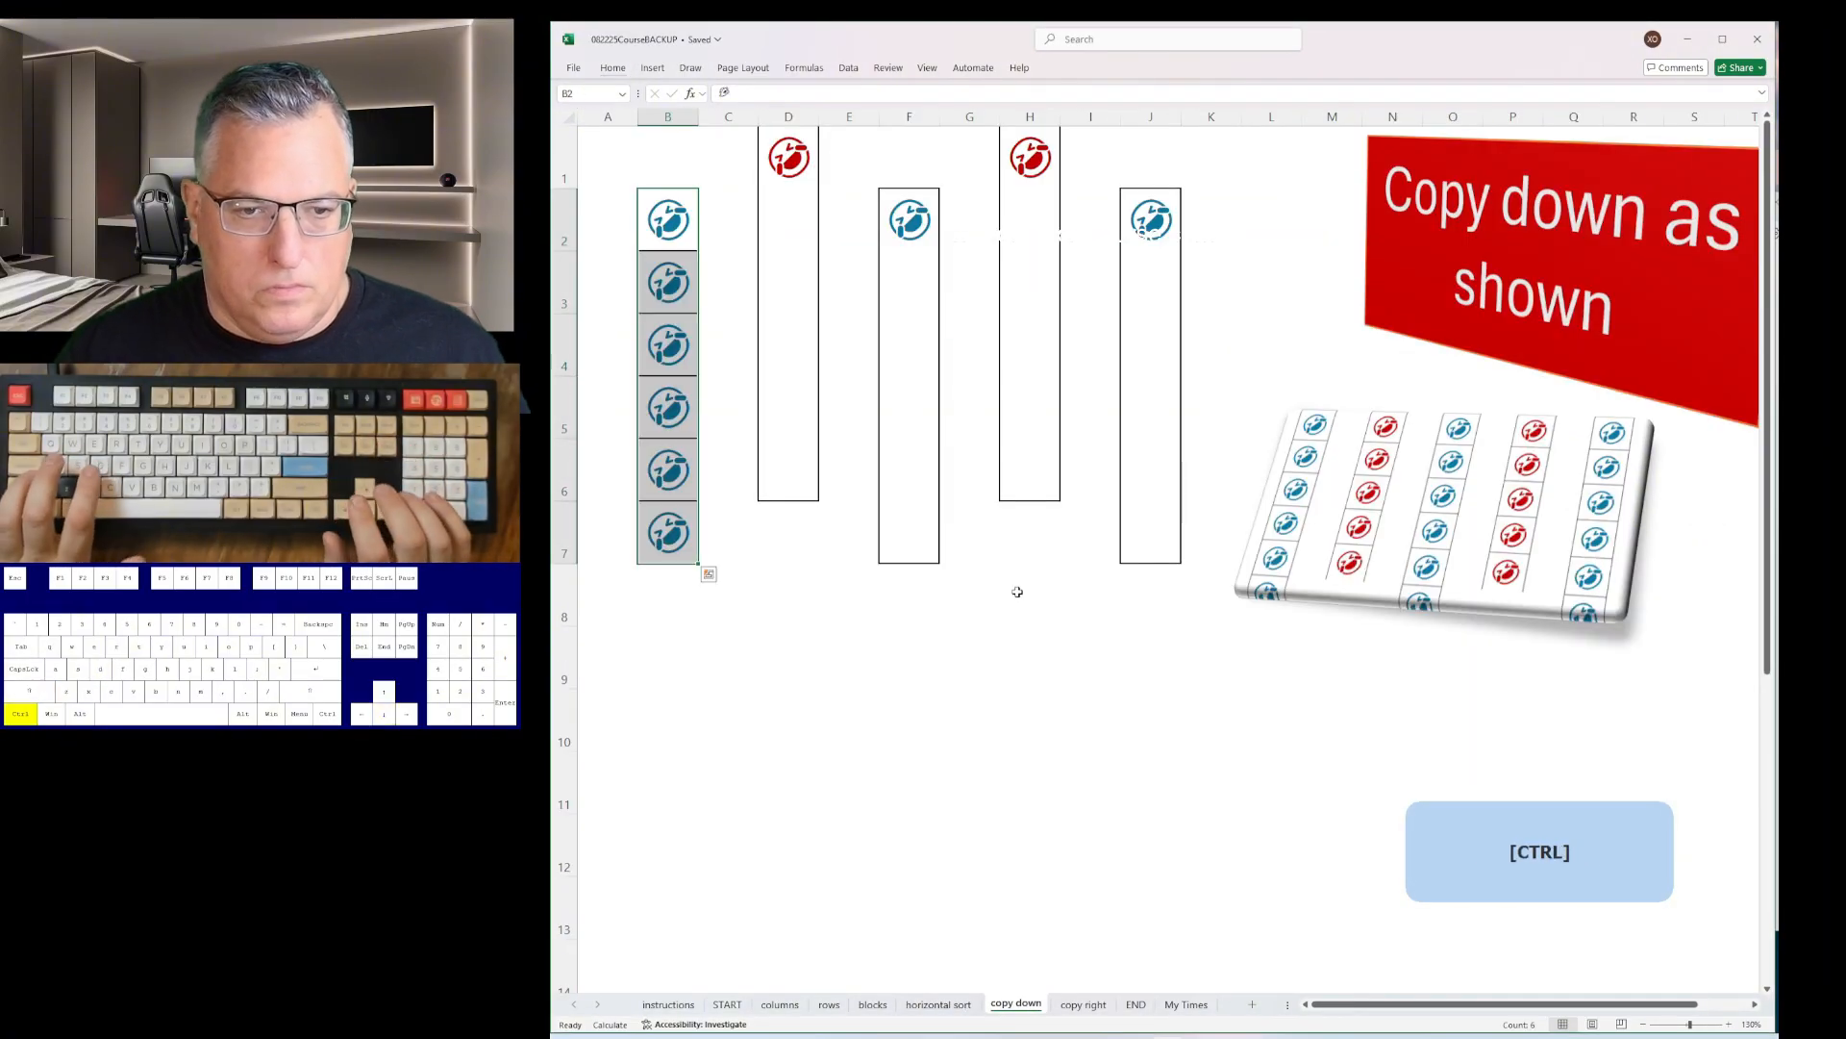
- Fill the red icon in D1 down through D6 and the blue icon in F2 down through F7
{"action": "key", "text": "ctrl+Down"}
{"action": "key", "text": "Up"}
{"action": "key", "text": "ctrl+shift+Up"}
{"action": "key", "text": "ctrl+d"}
{"action": "key", "text": "Down"}
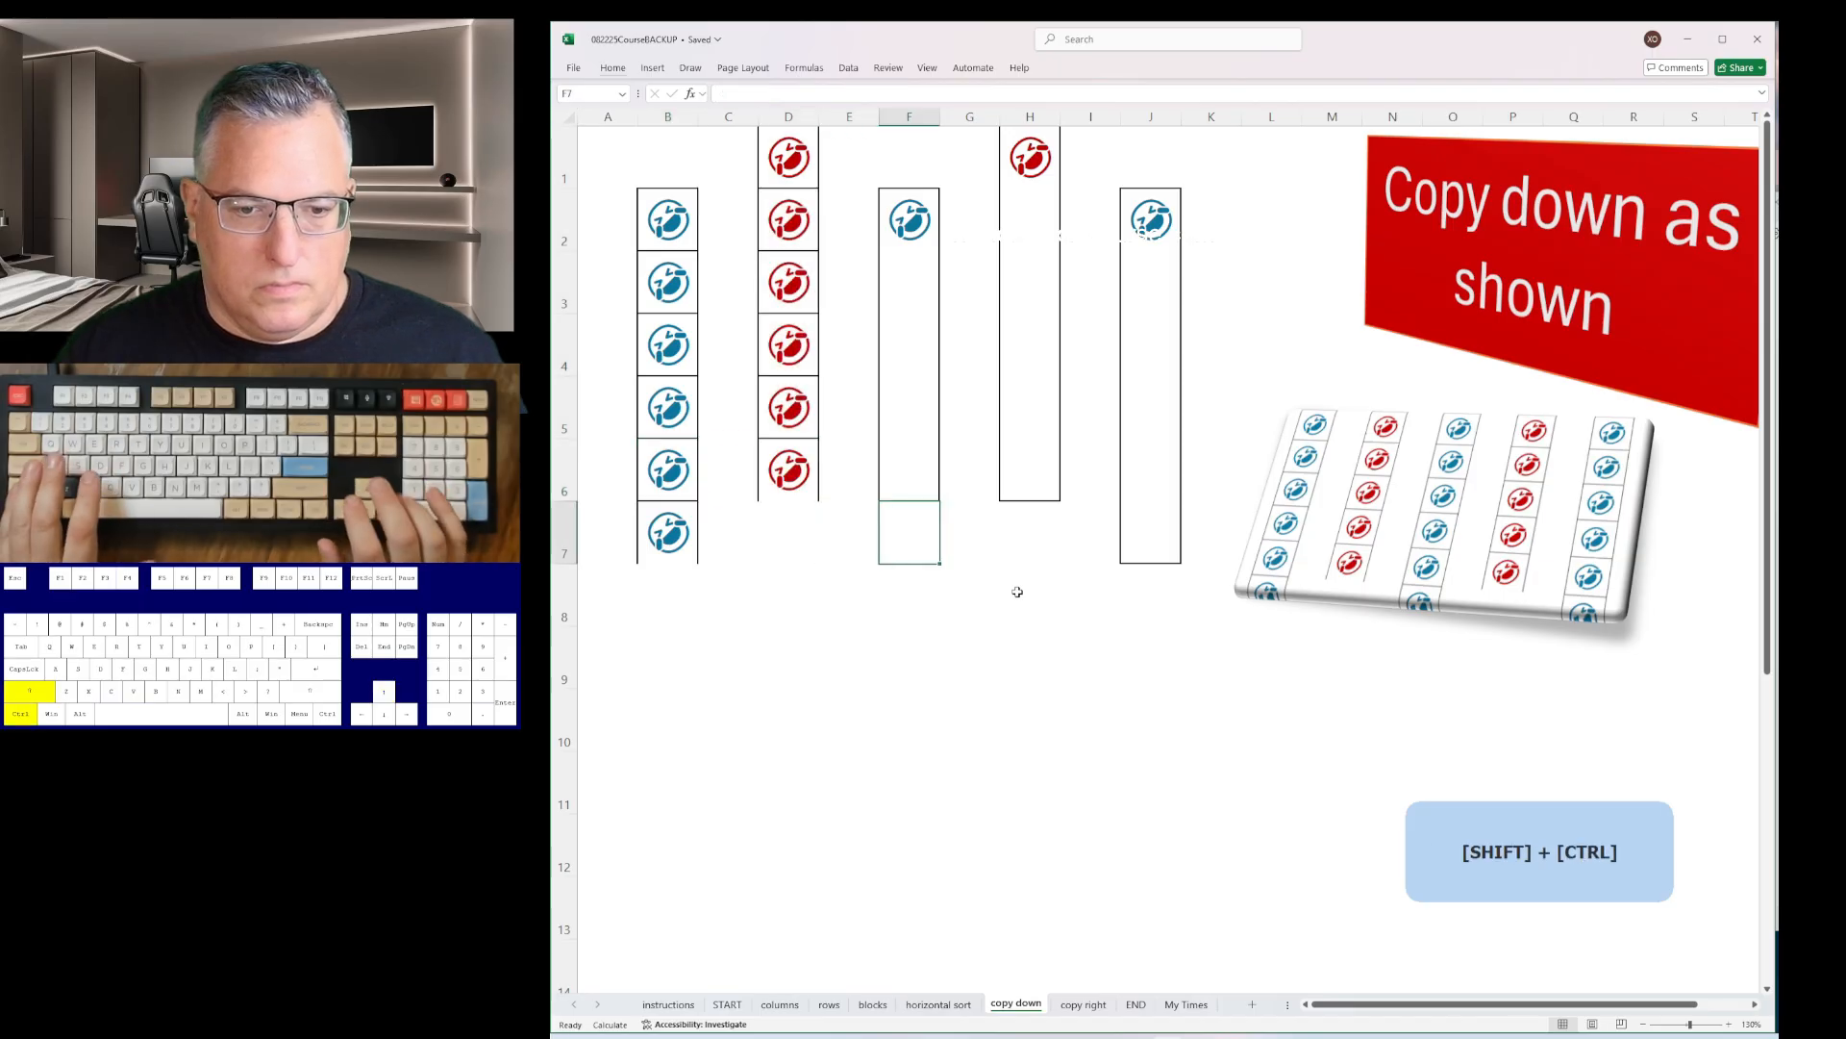
{"action": "key", "text": "ctrl+shift+Up"}
{"action": "key", "text": "ctrl+d"}
- Fill the red icon in H1 down through H6 and the blue icon in J2 through J7, and advance to the copy right sheet
{"action": "key", "text": "Right"}
{"action": "key", "text": "Right"}
{"action": "key", "text": "Up"}
{"action": "key", "text": "ctrl+shift+Up"}
{"action": "key", "text": "ctrl+d"}
{"action": "key", "text": "Down"}
{"action": "key", "text": "Right"}
{"action": "key", "text": "Right"}
{"action": "key", "text": "ctrl+shift+Up"}
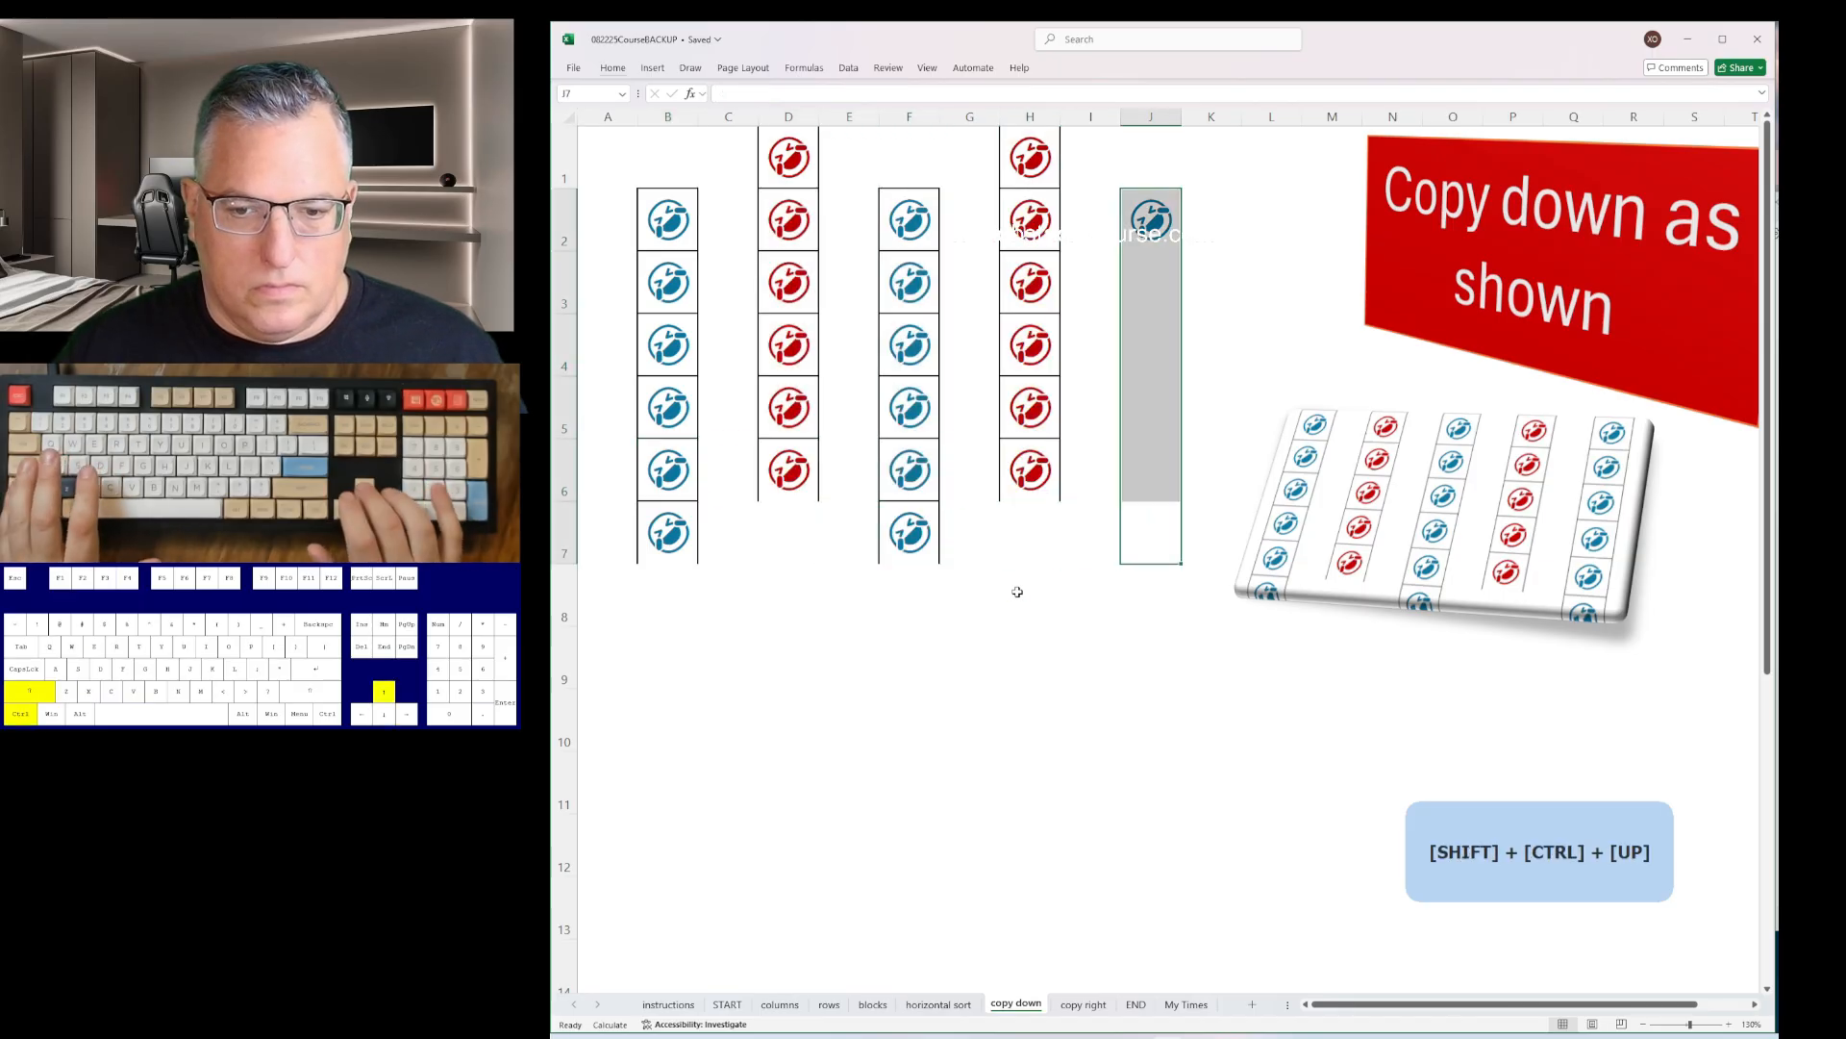
{"action": "key", "text": "ctrl+Page_Down"}
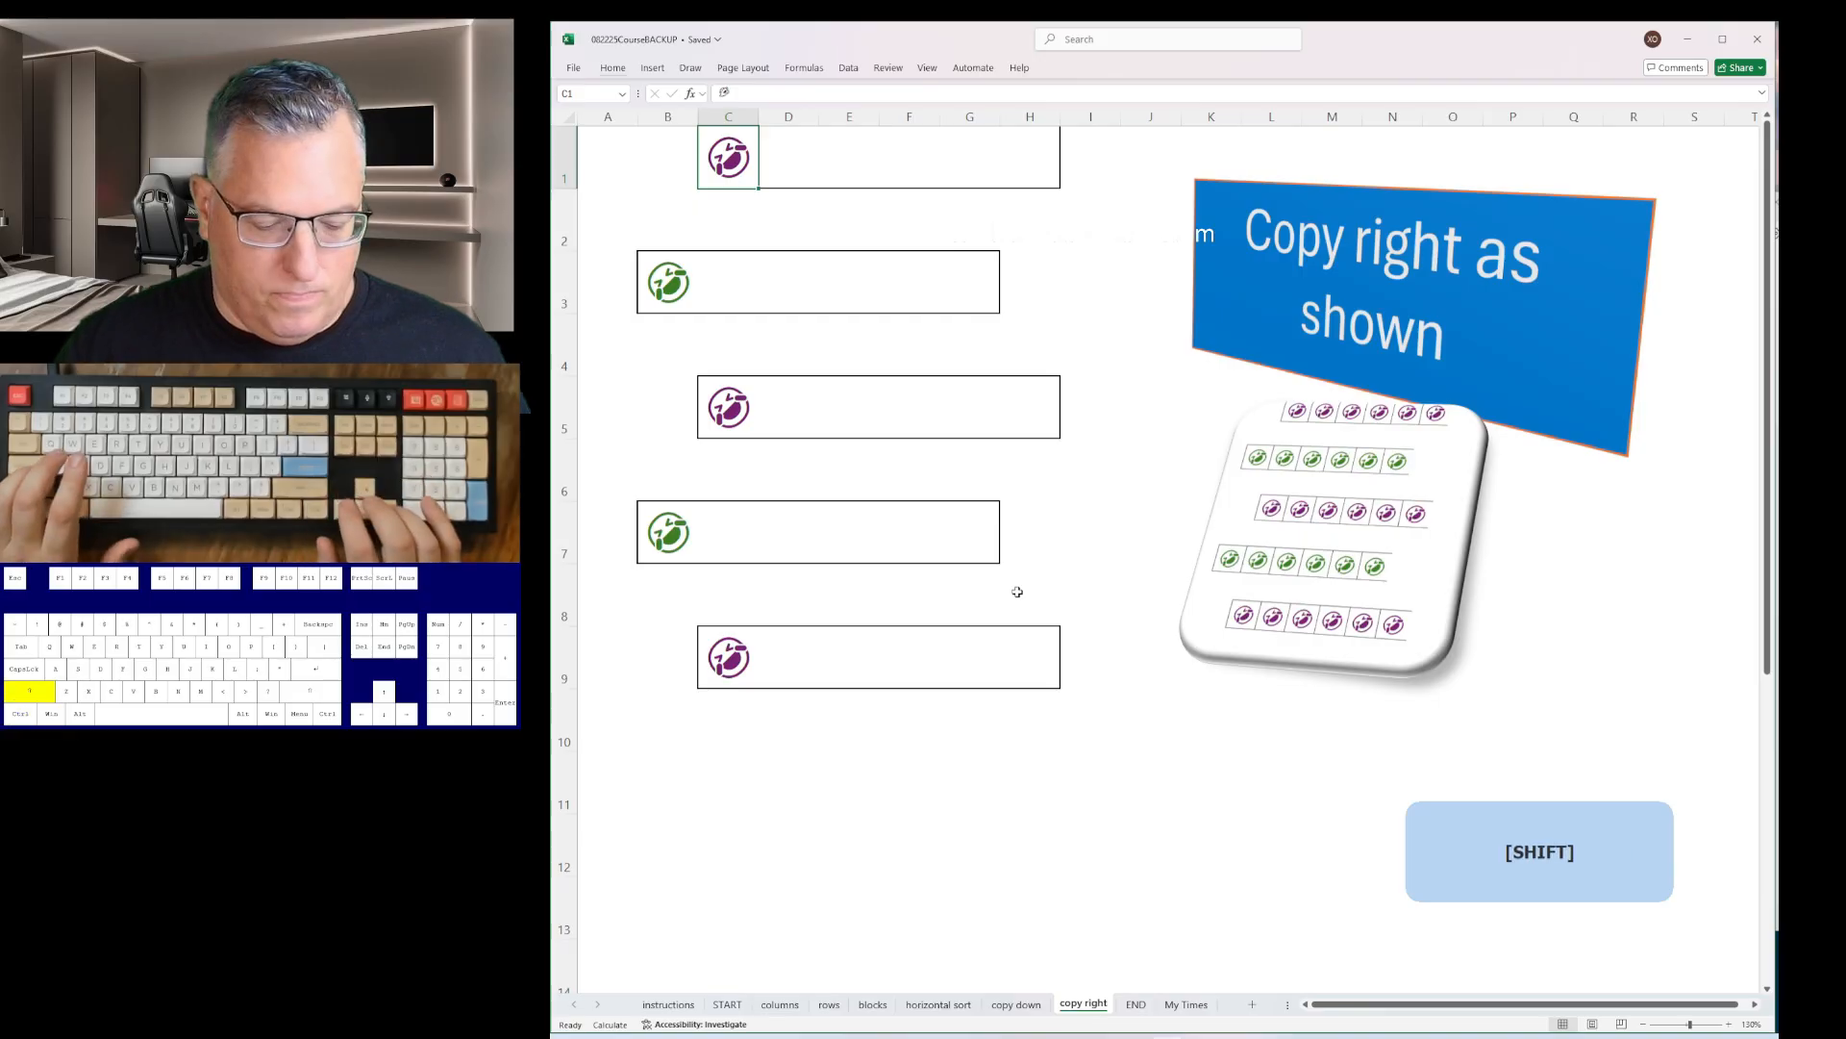
- On the copy right sheet, fill the purple icon in C1 across through H1
{"action": "key", "text": "shift+Right"}
{"action": "key", "text": "shift+Right"}
{"action": "key", "text": "shift+Right"}
{"action": "key", "text": "shift+Right"}
{"action": "key", "text": "ctrl+r"}
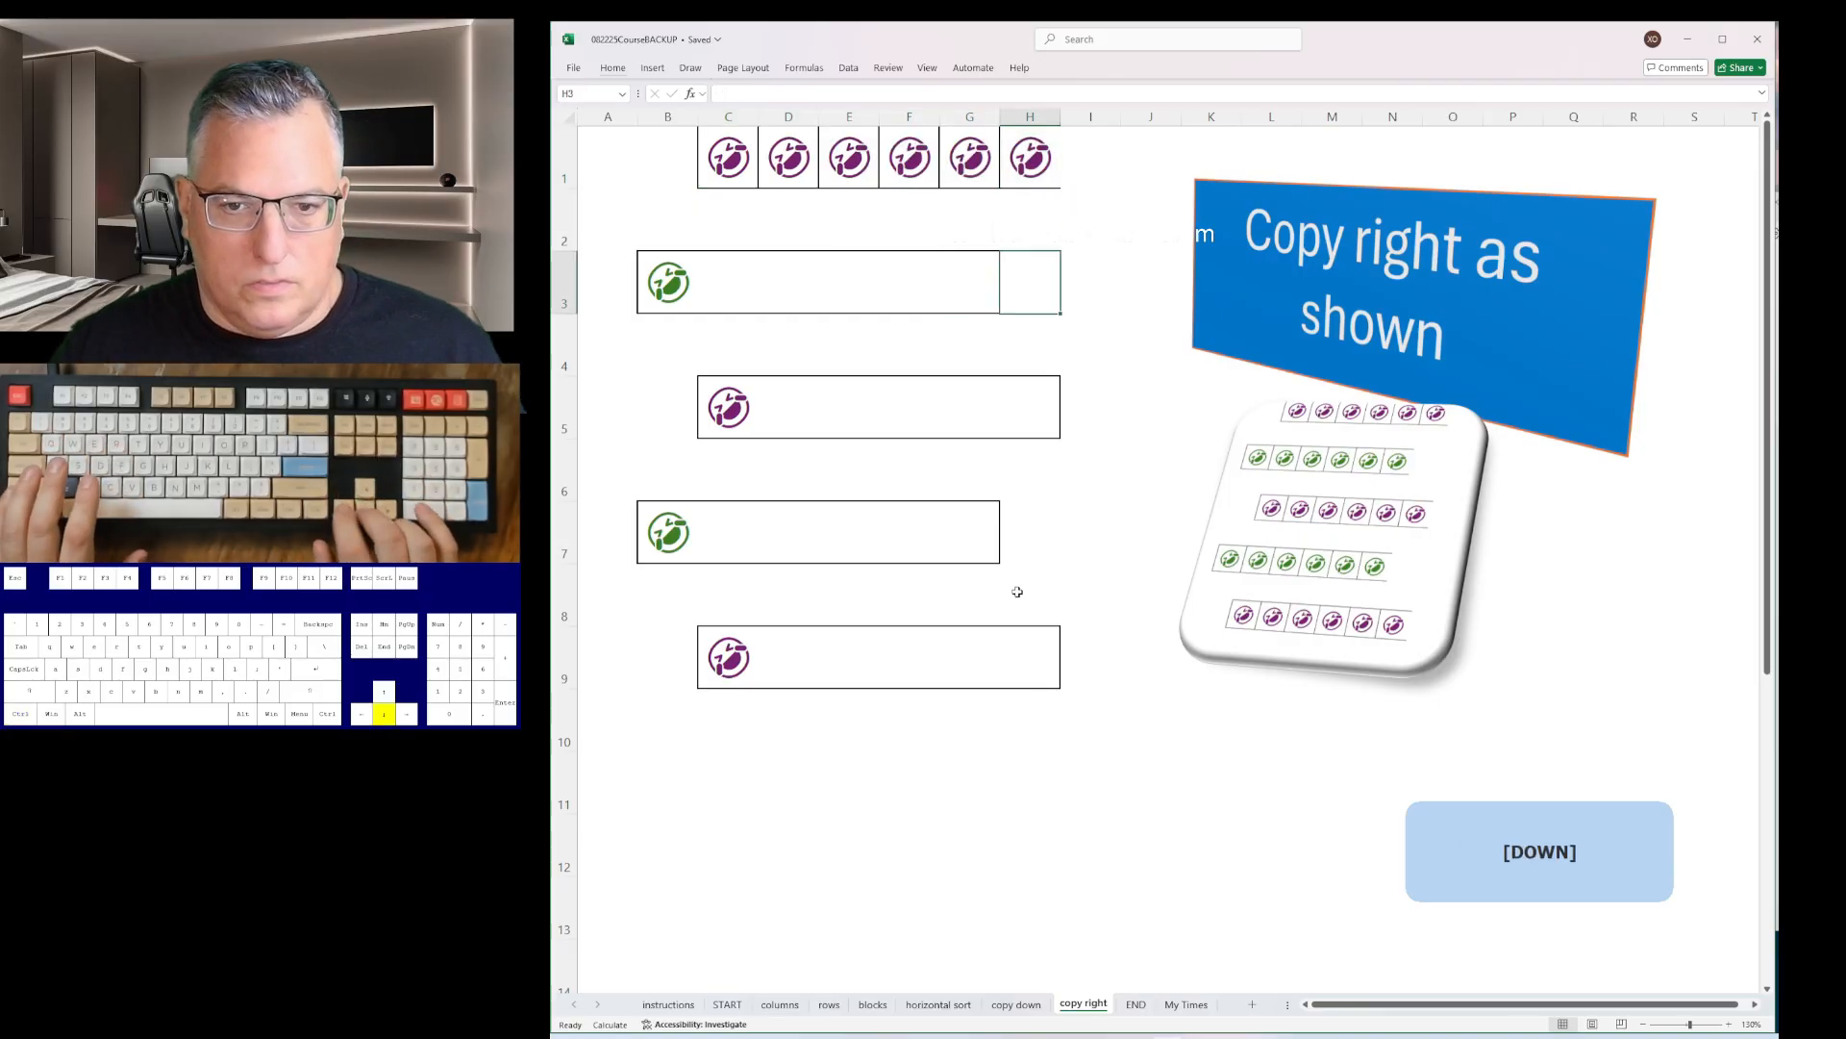
- Fill the green icon in B3 across through G3 and the purple icon in C5 across through H5
{"action": "key", "text": "shift+Left"}
{"action": "key", "text": "ctrl+r"}
{"action": "key", "text": "Down"}
{"action": "key", "text": "Down"}
{"action": "key", "text": "shift+Left"}
{"action": "key", "text": "ctrl+r"}
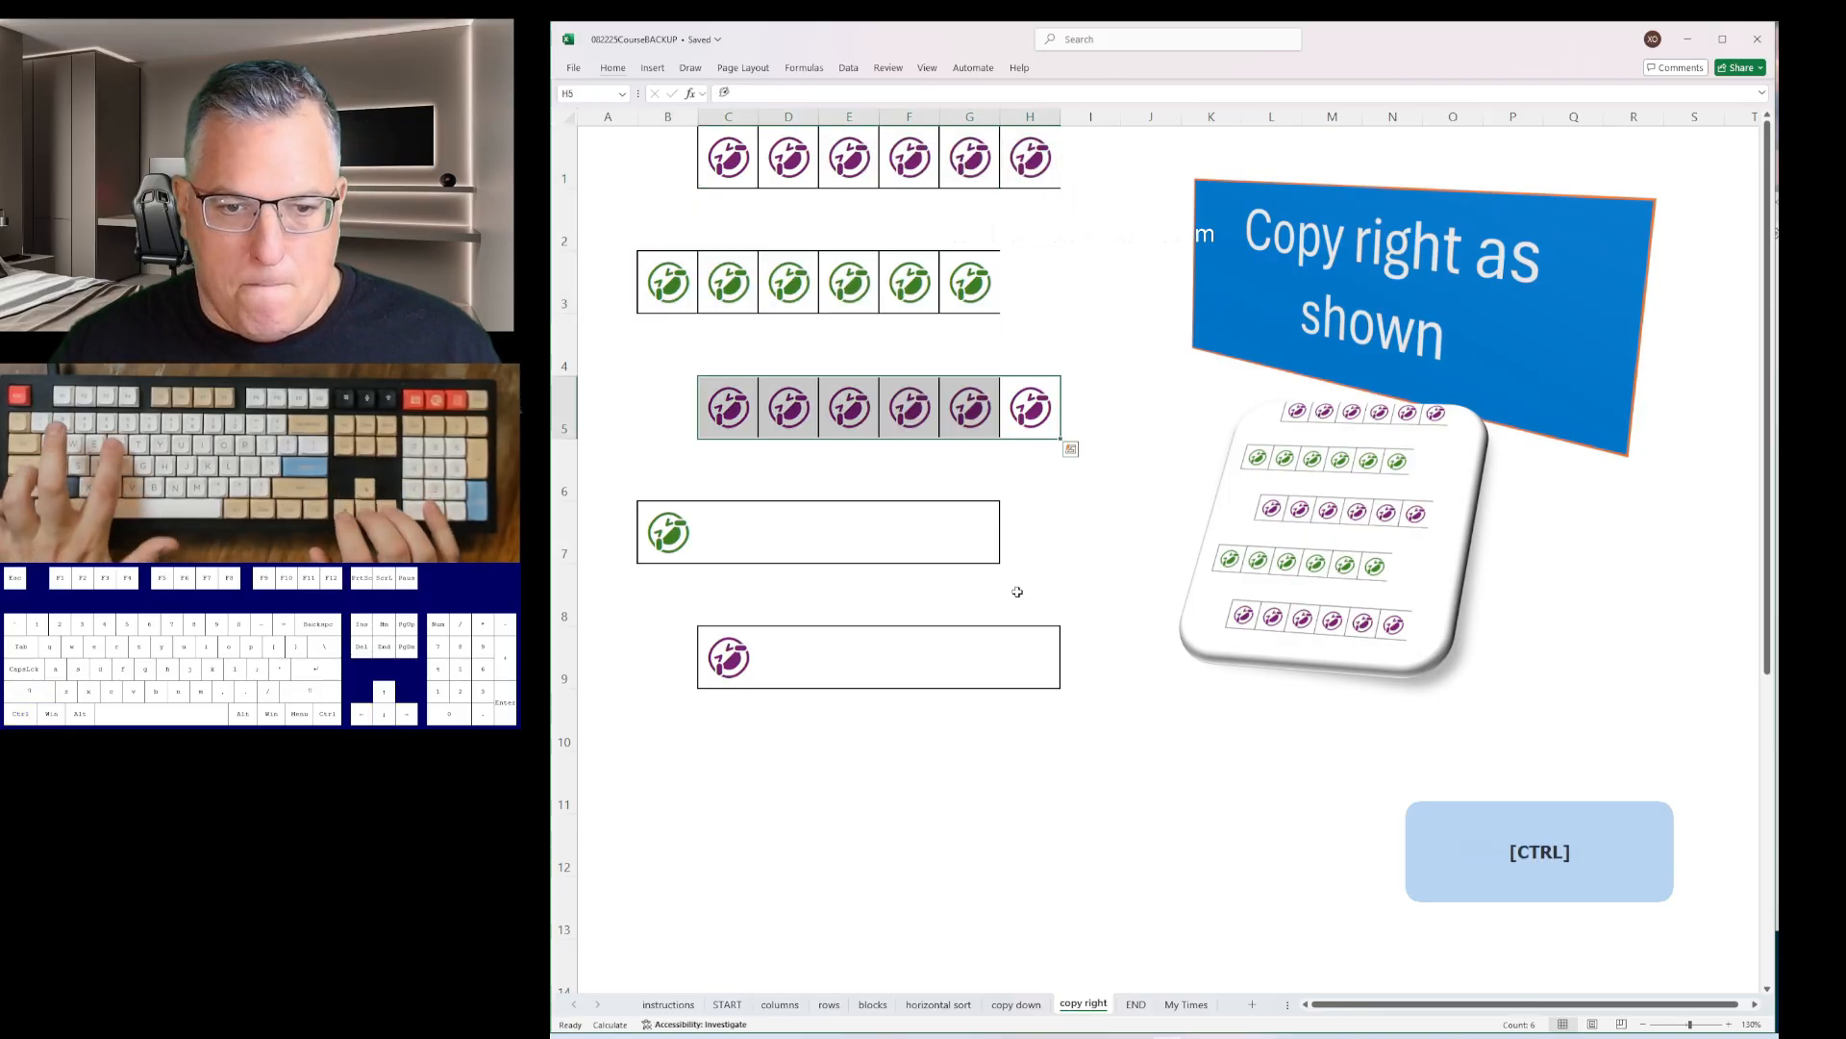
- Fill the green icon in B7 across through G7 and the purple icon in C9 across through H9
{"action": "key", "text": "Down"}
{"action": "key", "text": "Down"}
{"action": "key", "text": "Left"}
{"action": "key", "text": "ctrl+shift+Left"}
{"action": "key", "text": "ctrl+r"}
{"action": "key", "text": "Down"}
{"action": "key", "text": "Down"}
{"action": "key", "text": "Right"}
{"action": "key", "text": "ctrl+shift+Left"}
{"action": "key", "text": "ctrl+r"}
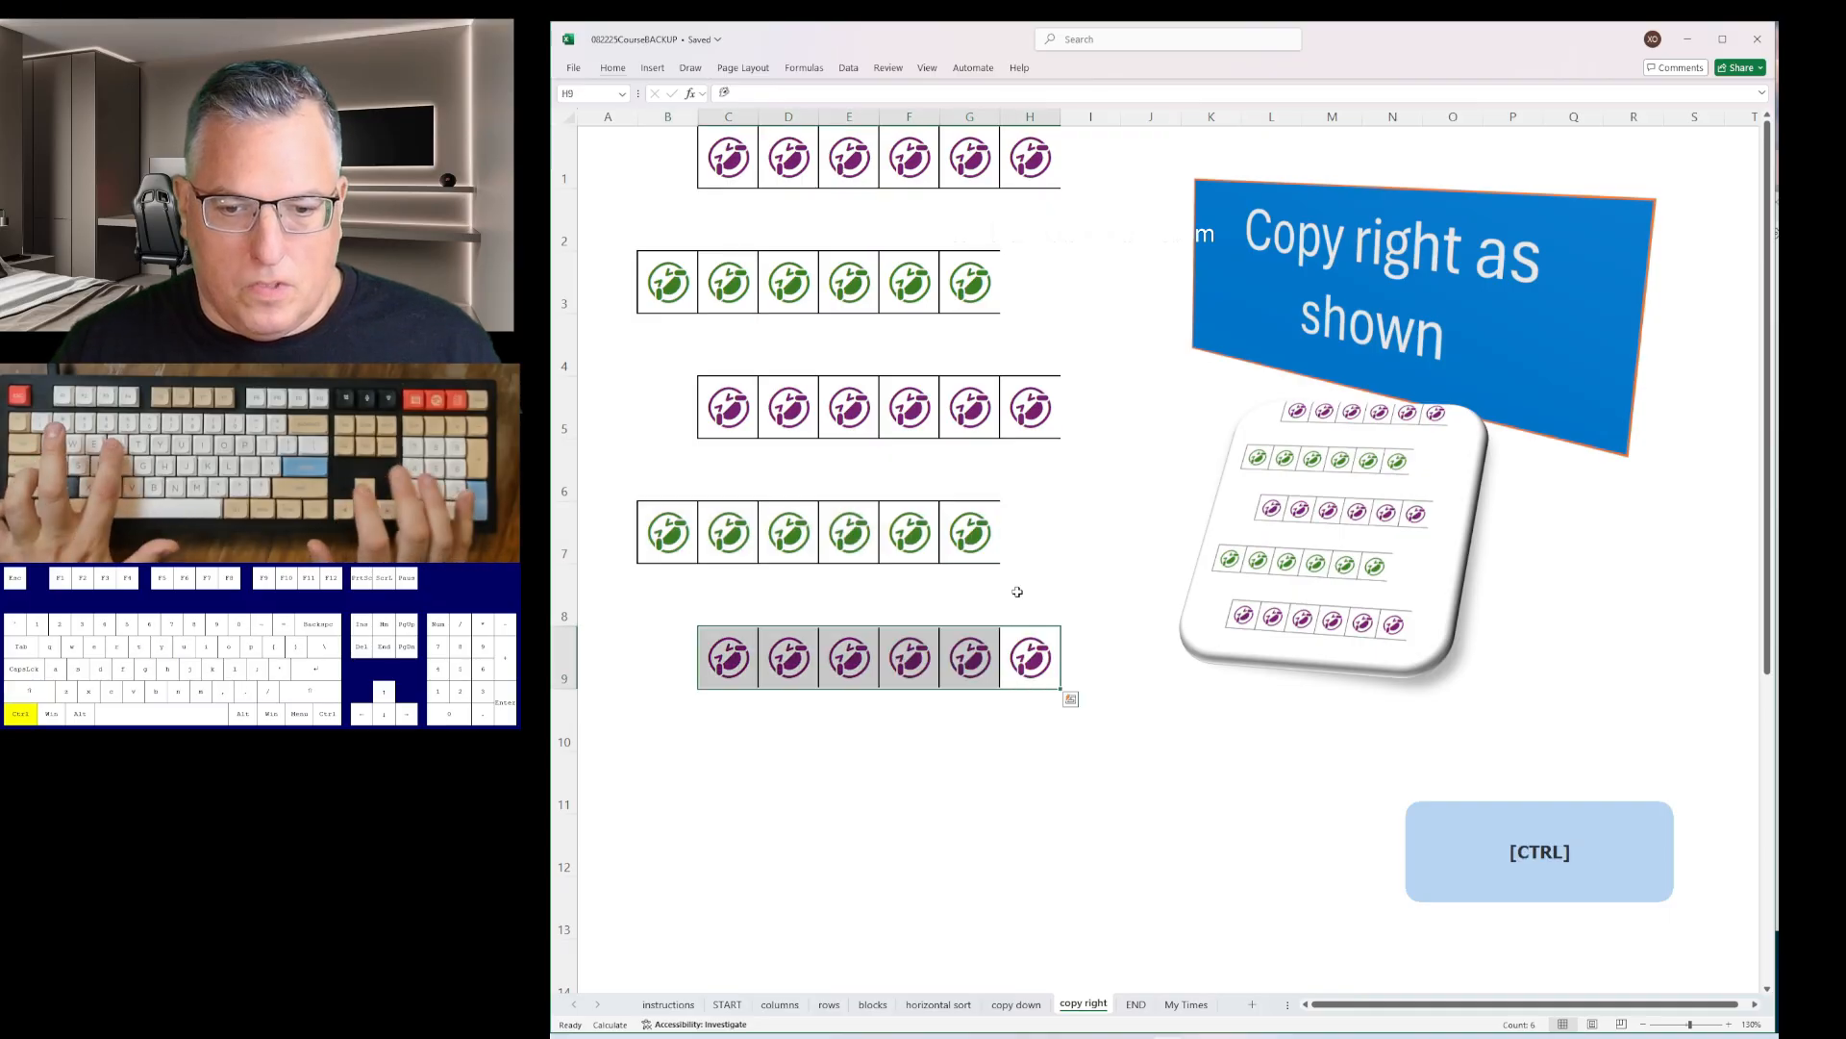
- Stop the timer by entering X in the red box on the END sheet
{"action": "key", "text": "ctrl+Page_Down"}
{"action": "type", "text": "X"}
{"action": "key", "text": "Return"}
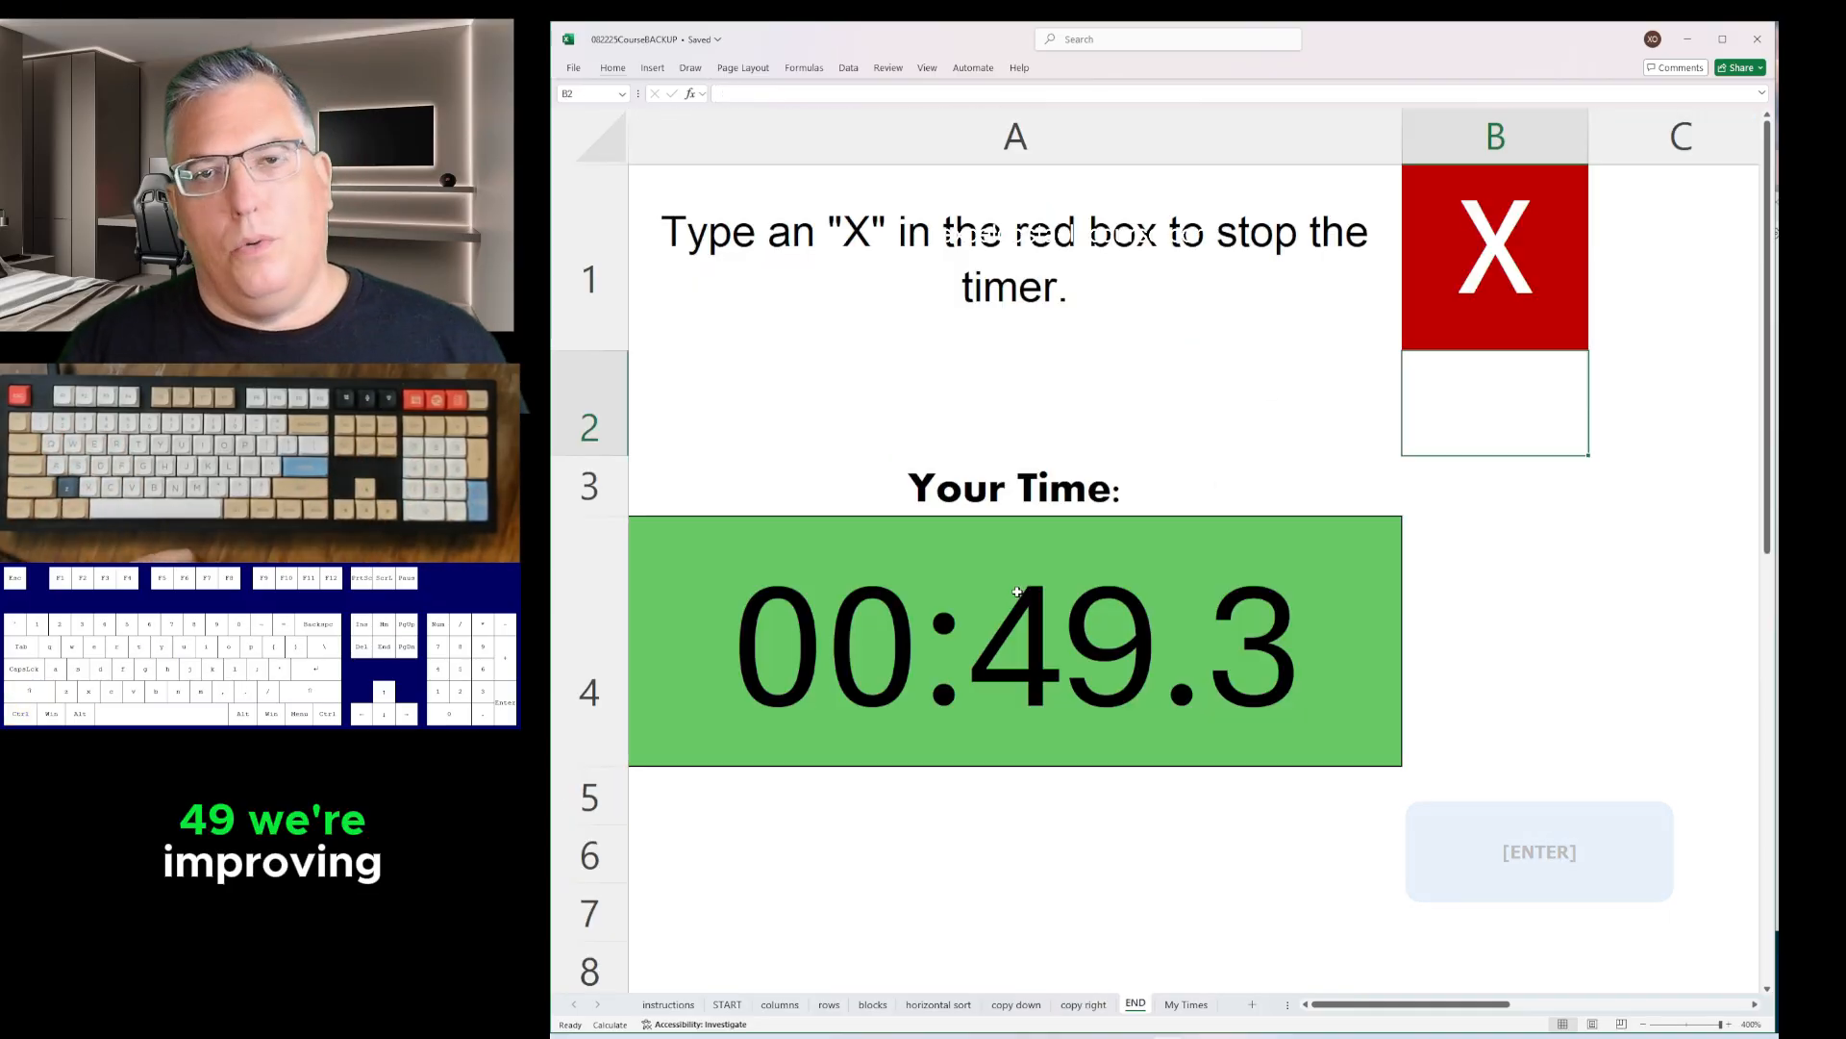
- Check the previous run's time in Notepad and enter it as 0:50.7 in B3 of the My Times sheet
{"action": "key", "text": "ctrl+Page_Down"}
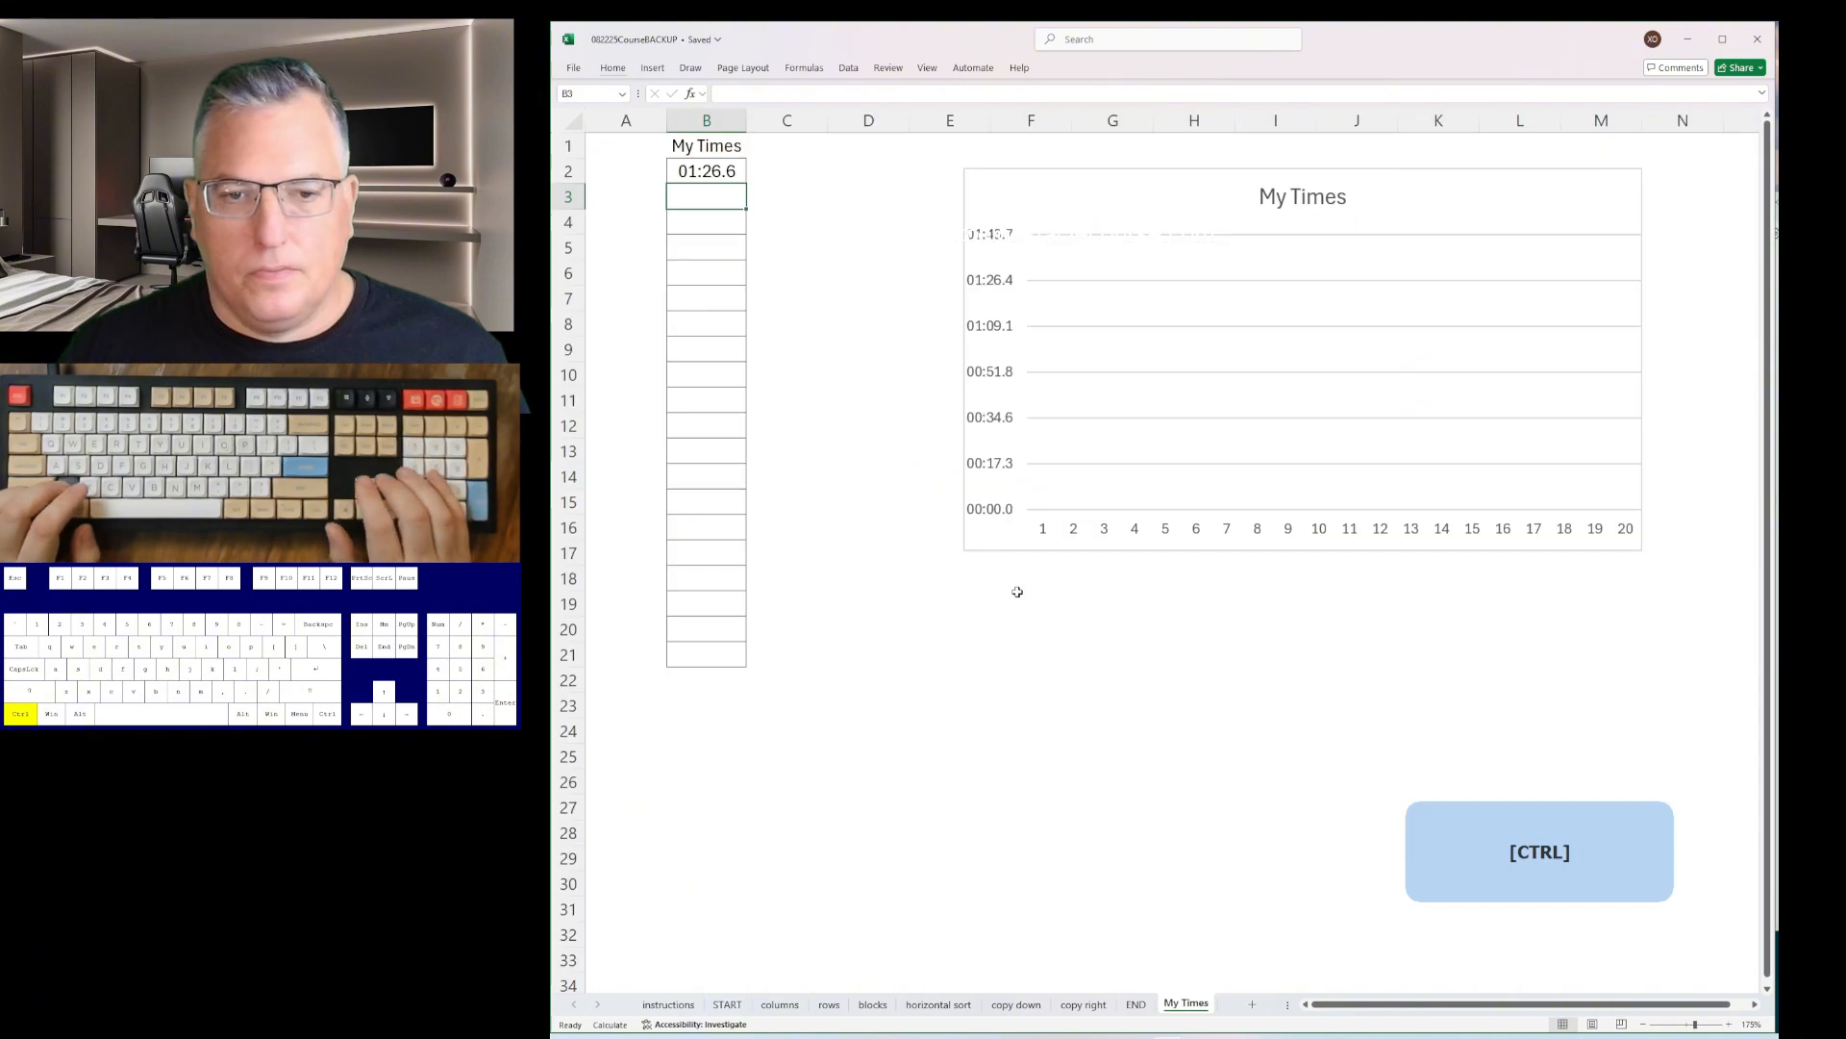
{"action": "key", "text": "alt+Tab"}
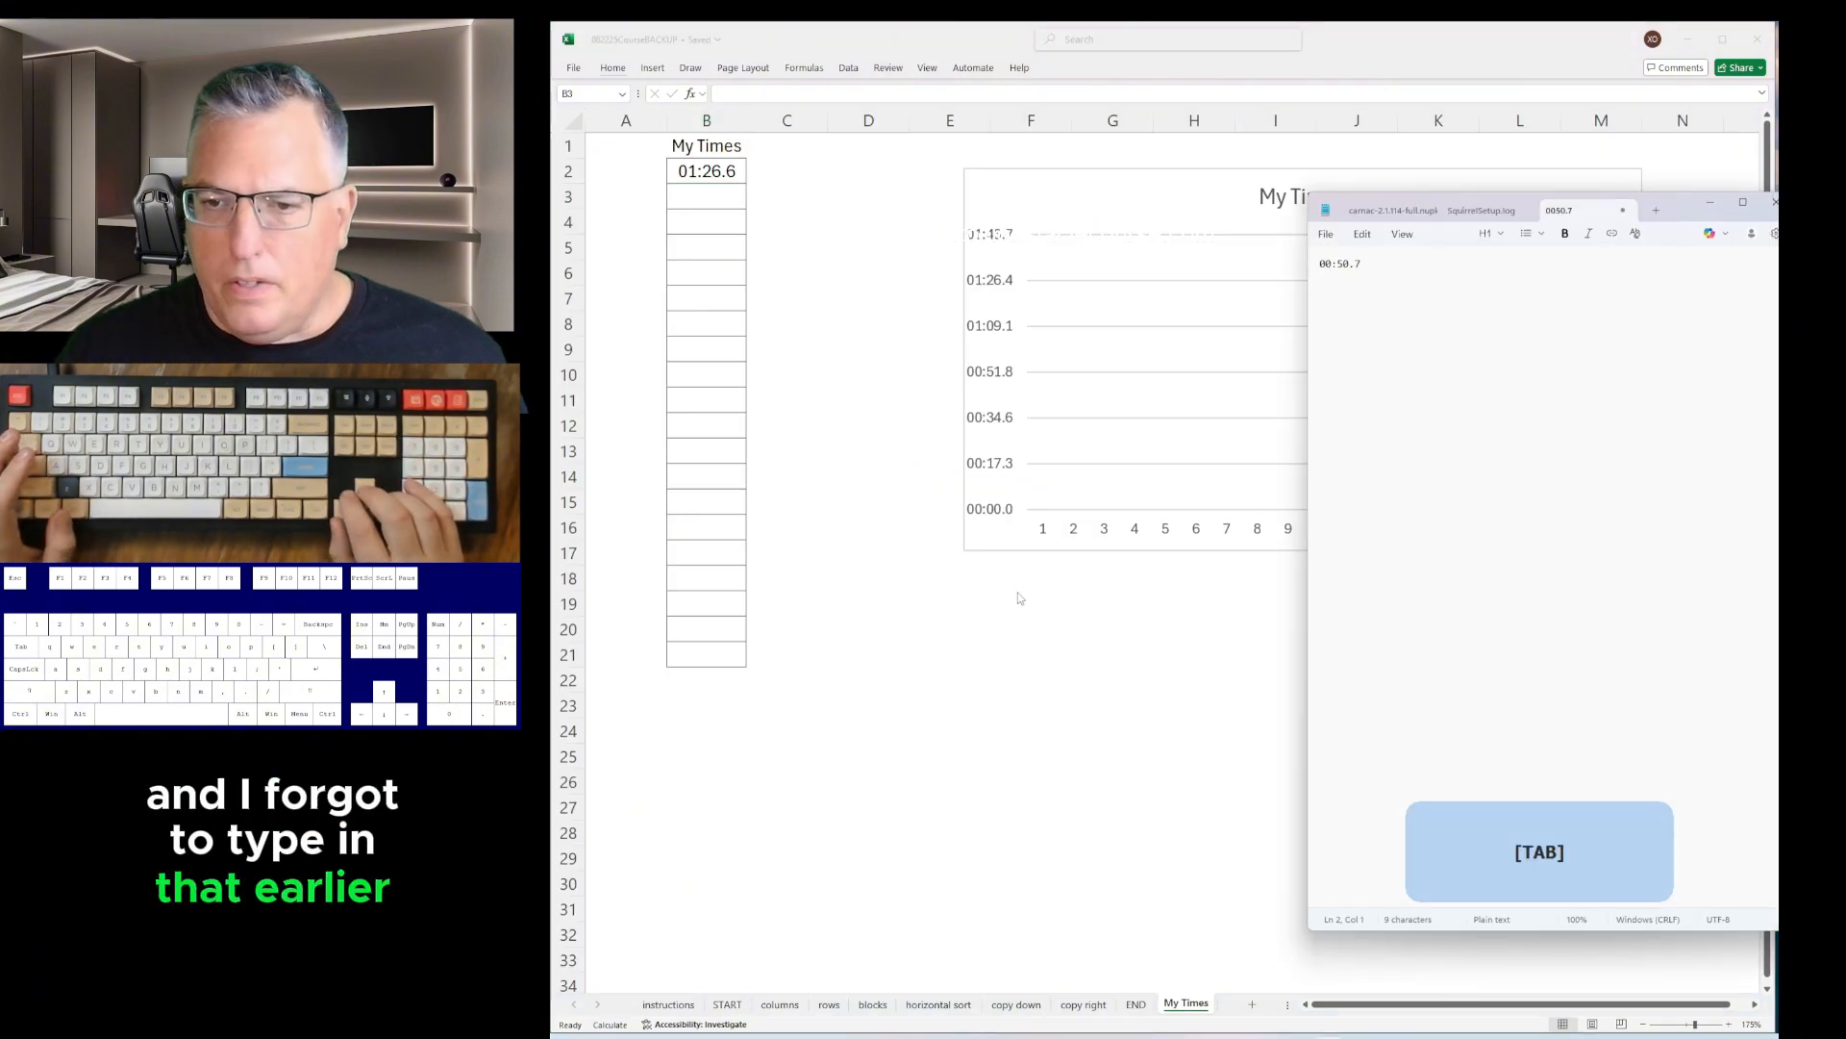
{"action": "key", "text": "alt+Tab"}
{"action": "type", "text": "5+0"}
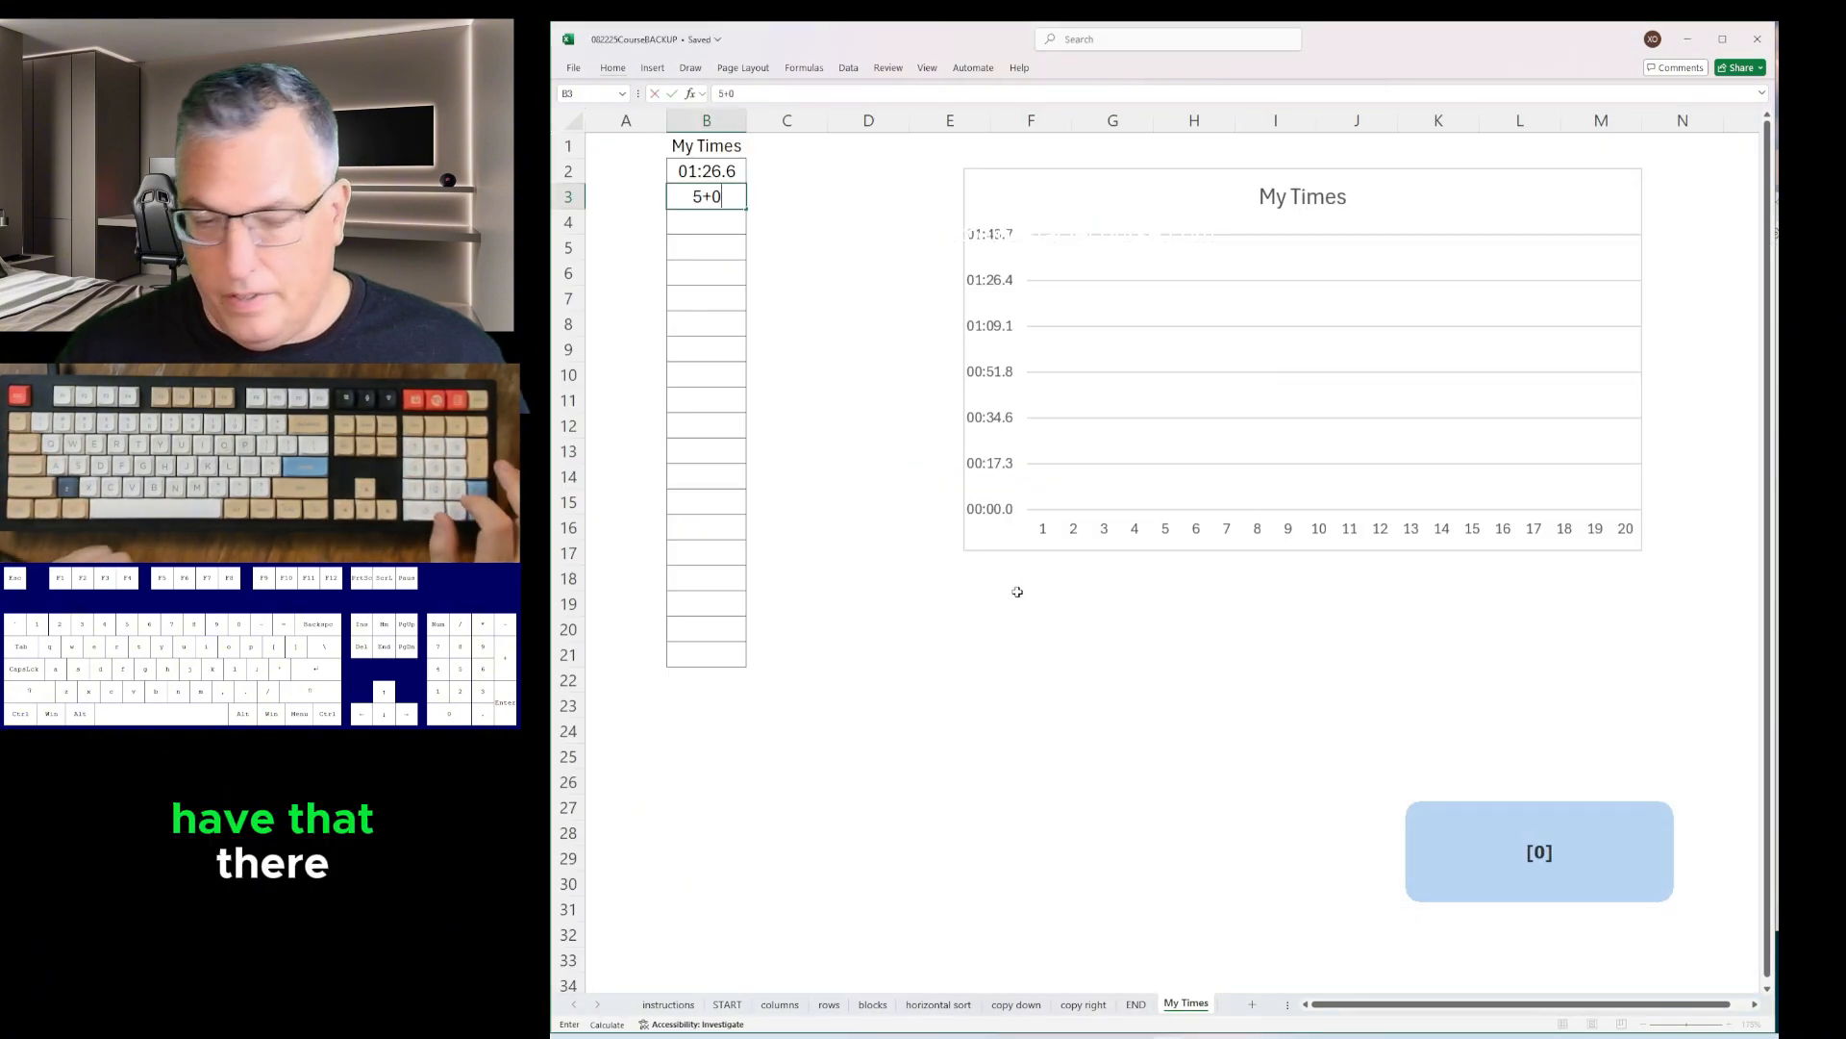
{"action": "key", "text": "BackSpace"}
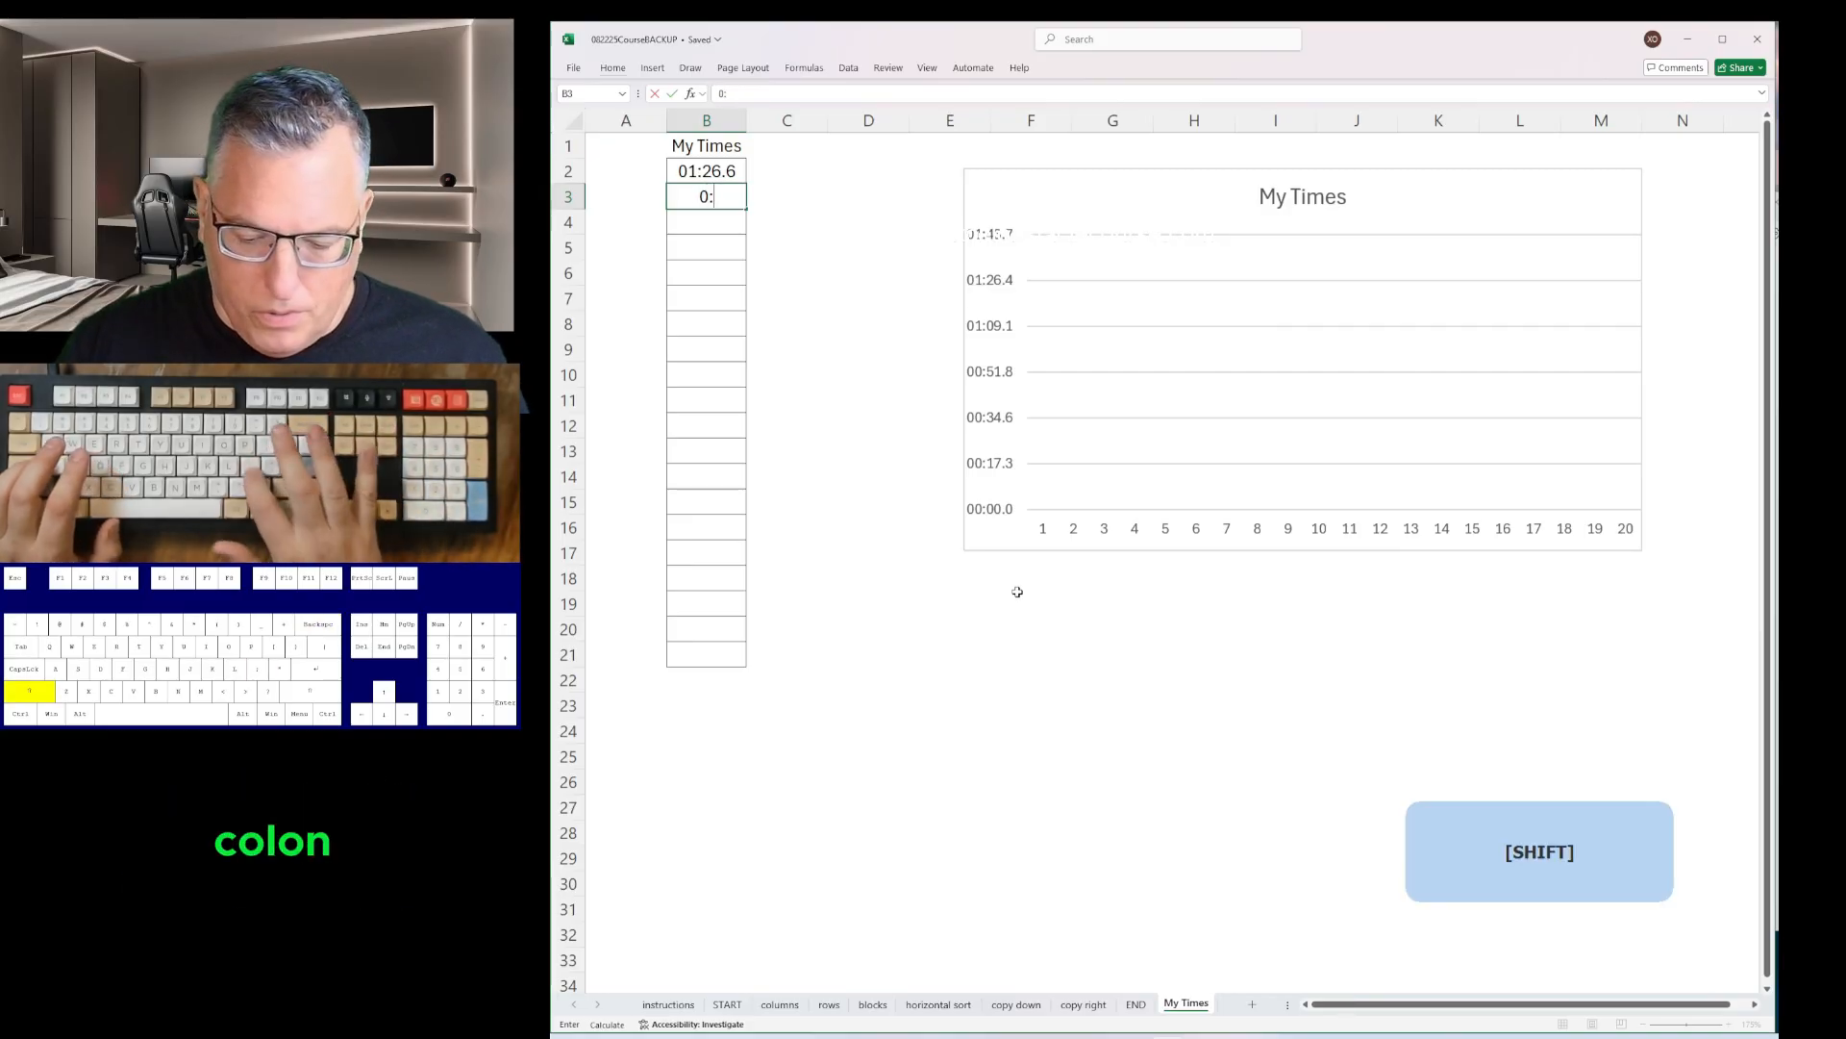
{"action": "type", "text": ":"}
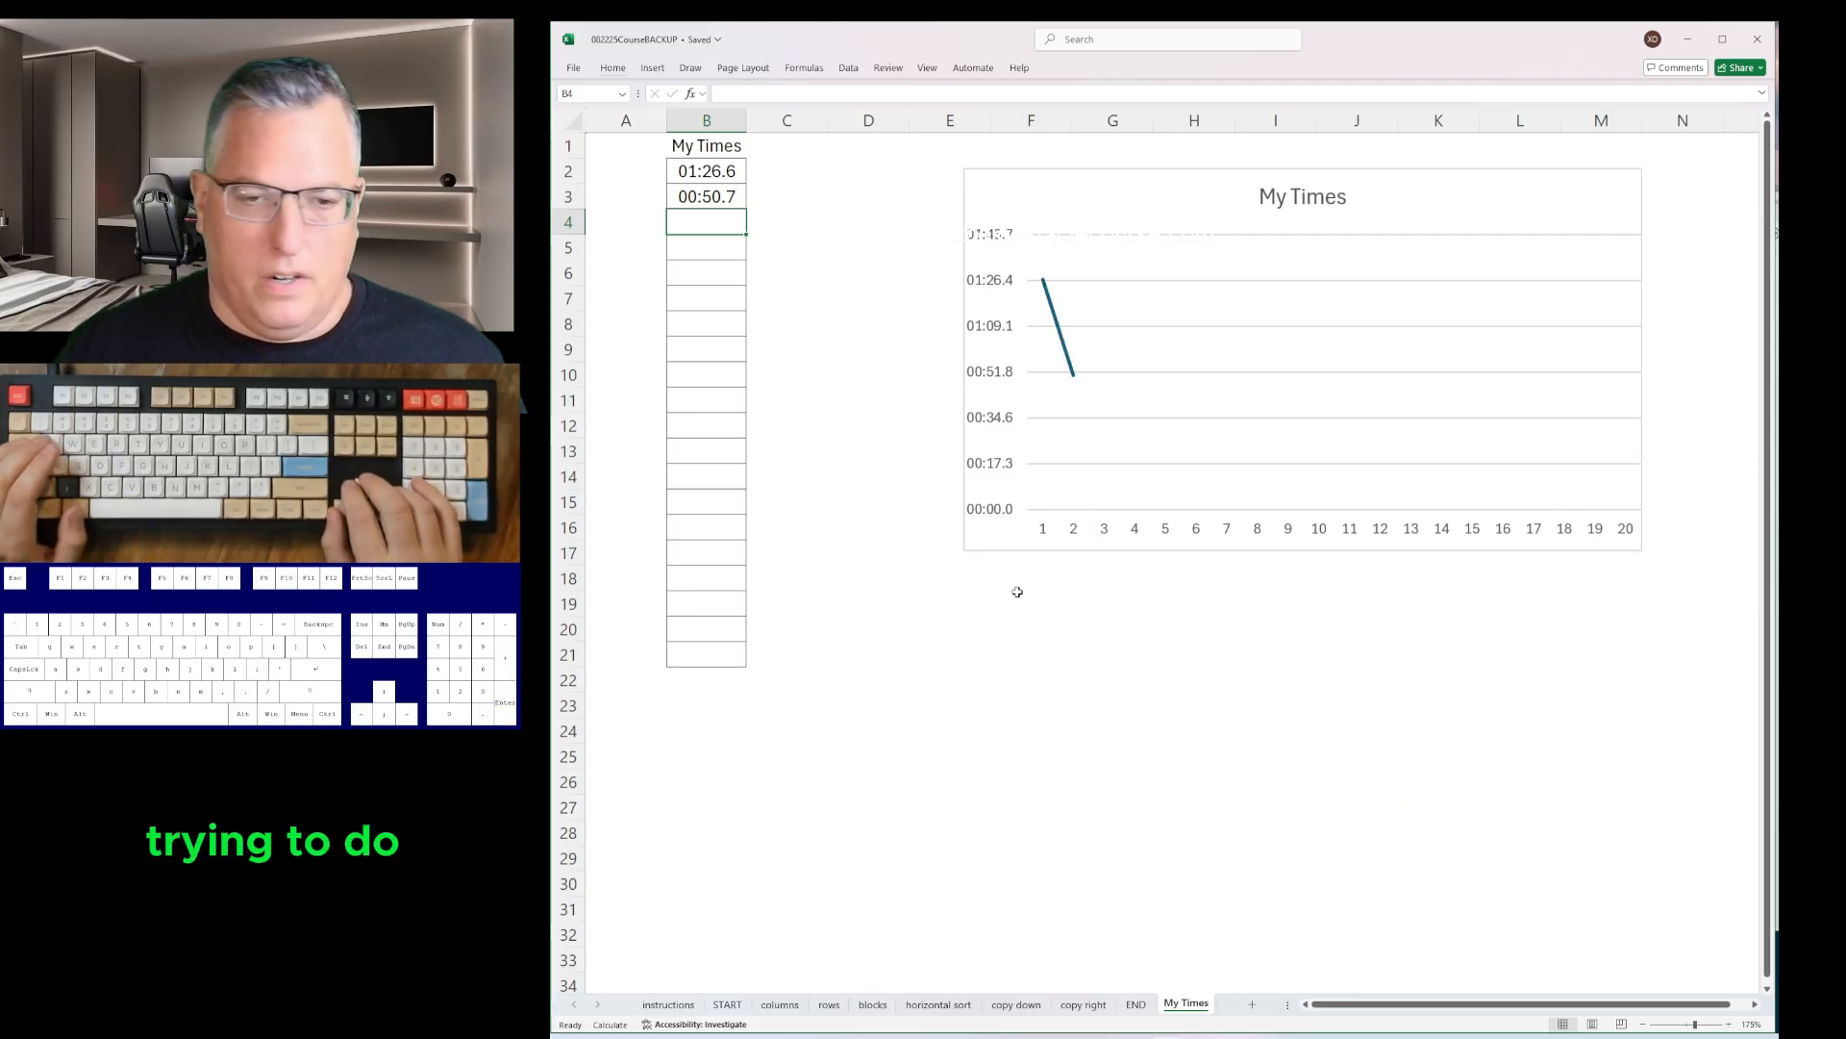
- Copy the run time from A4 on the END sheet and paste it into Notepad in place of the old time
{"action": "key", "text": "alt+Tab"}
{"action": "key", "text": "alt+Tab"}
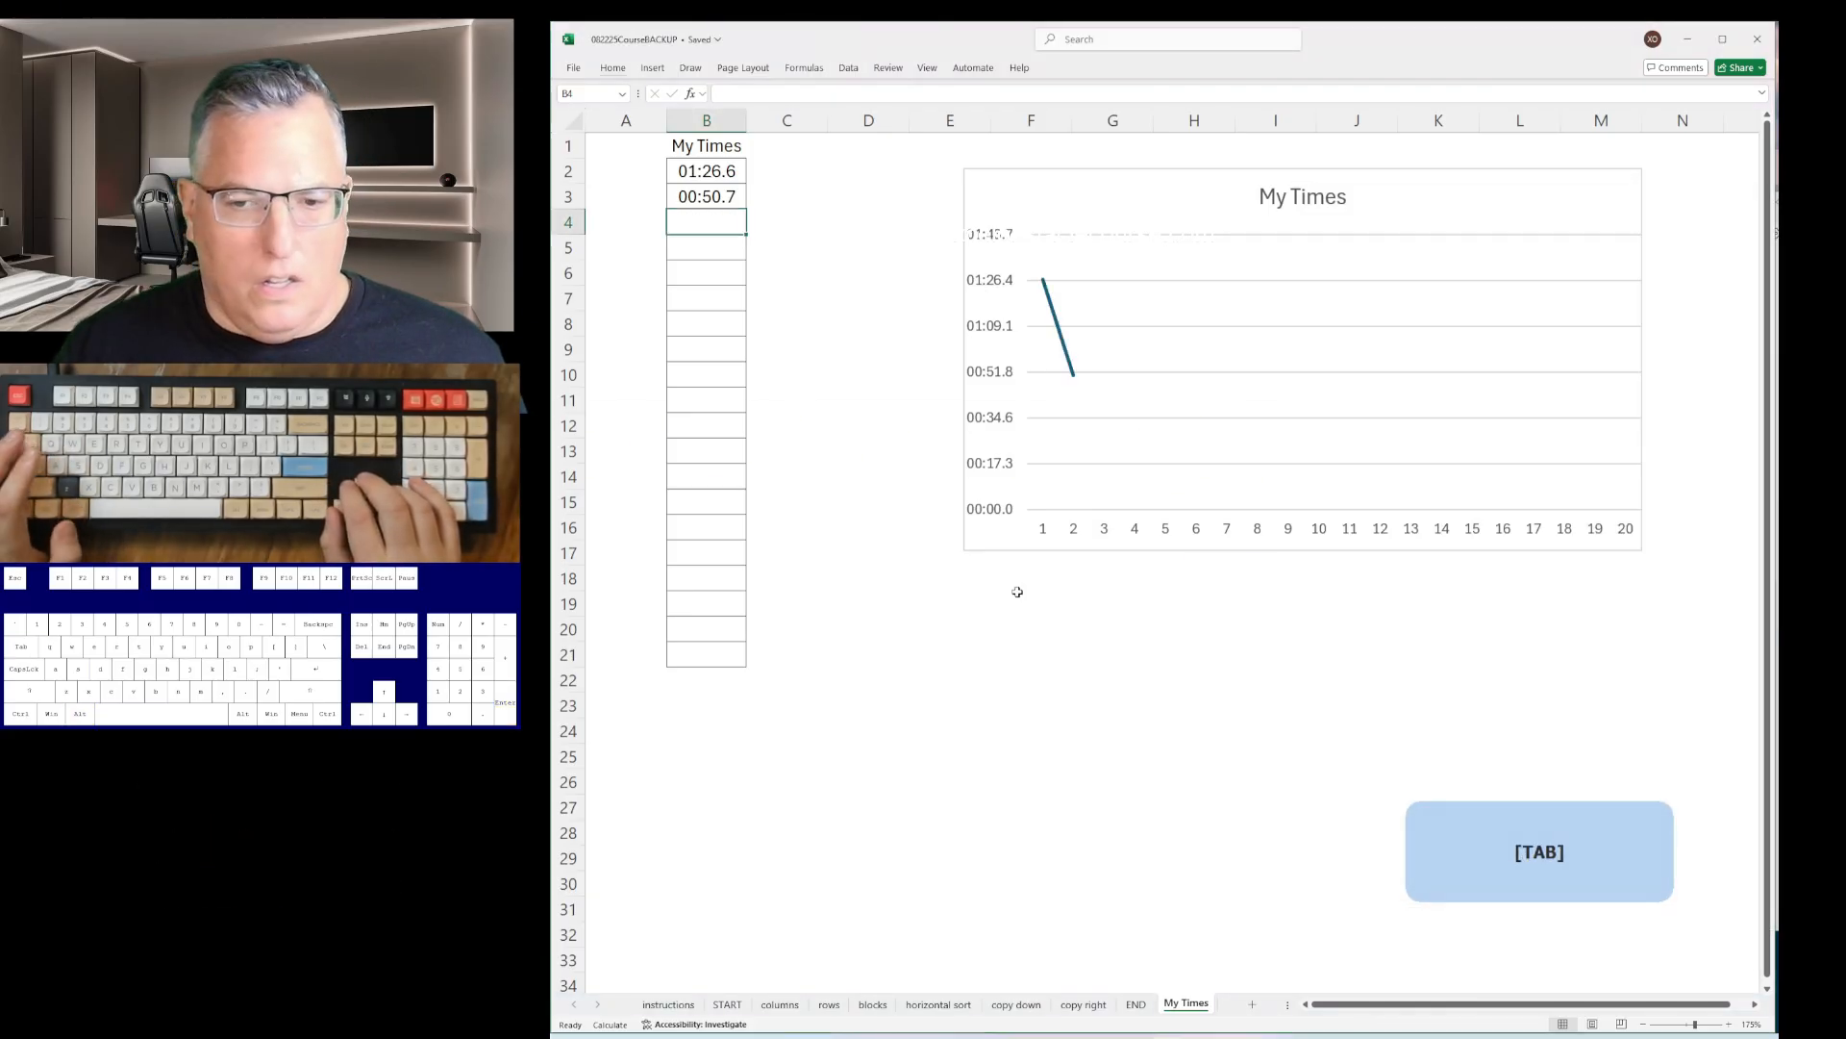
{"action": "key", "text": "ctrl+Page_Up"}
{"action": "key", "text": "Right"}
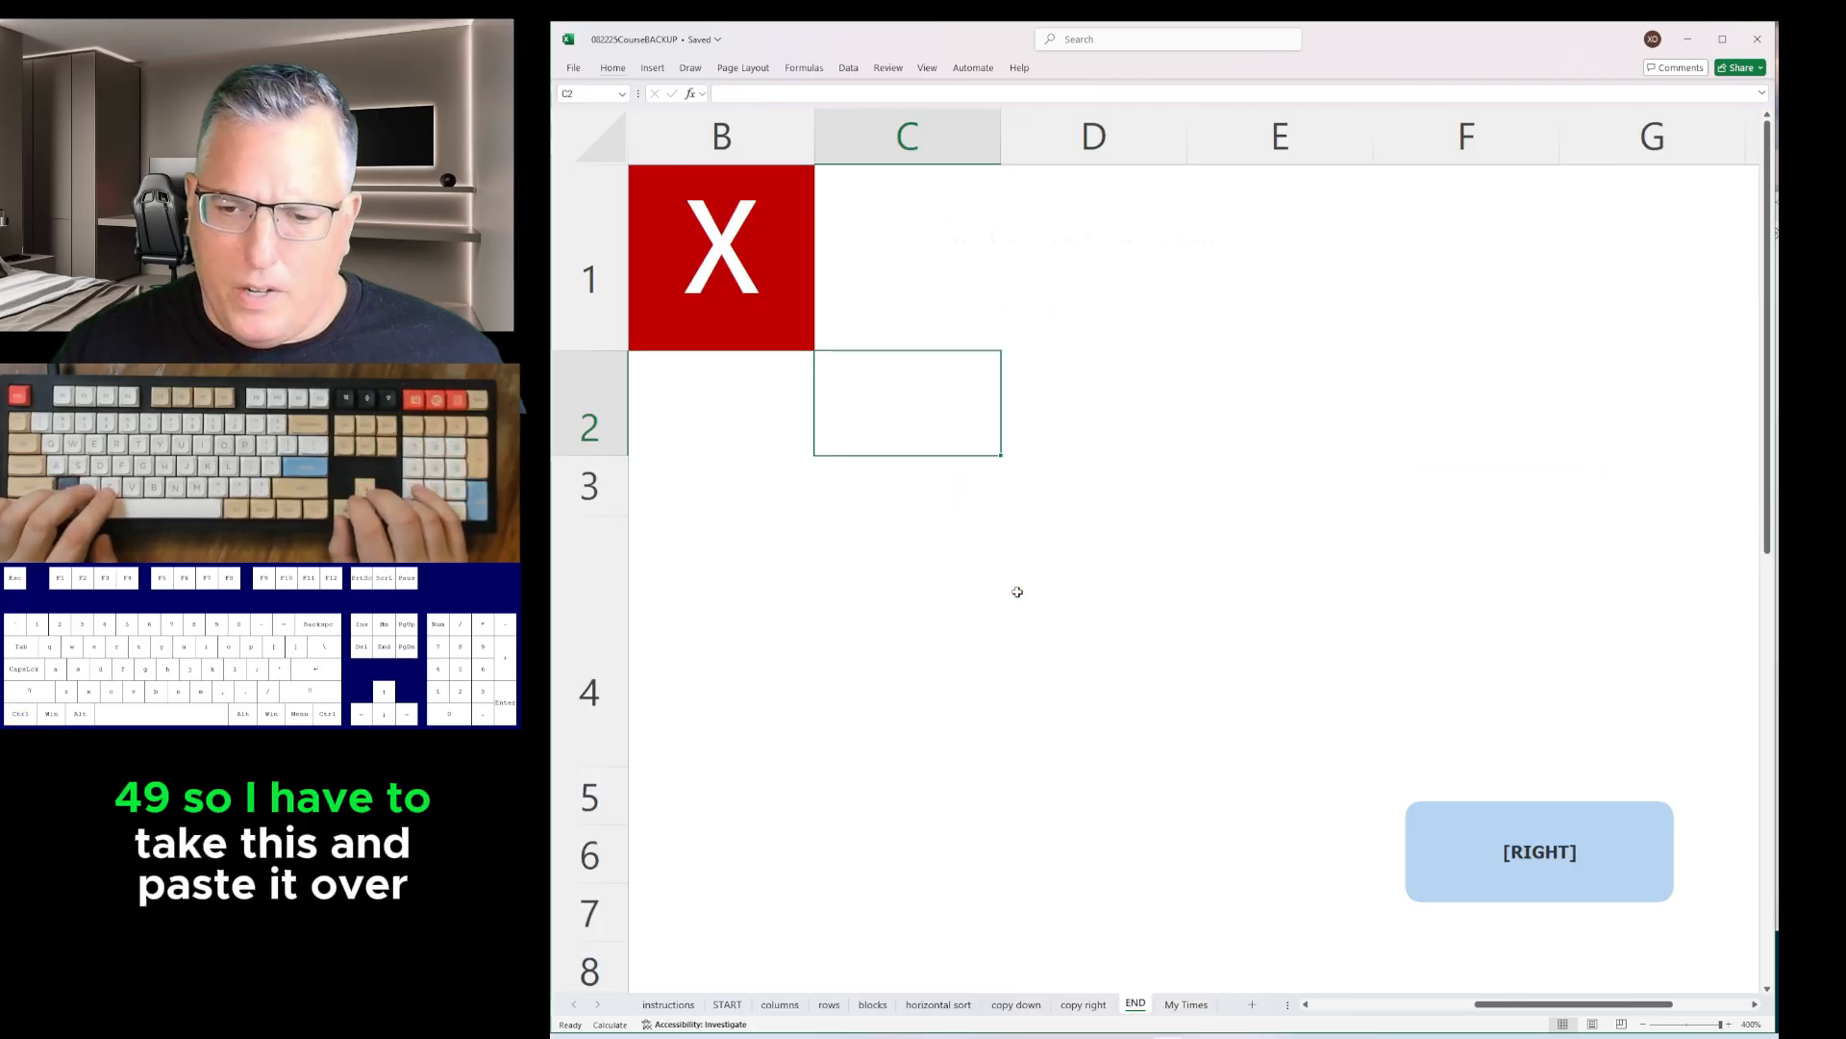
{"action": "key", "text": "ctrl+Left"}
{"action": "key", "text": "Down"}
{"action": "key", "text": "Down"}
{"action": "key", "text": "ctrl+c"}
{"action": "key", "text": "alt+Tab"}
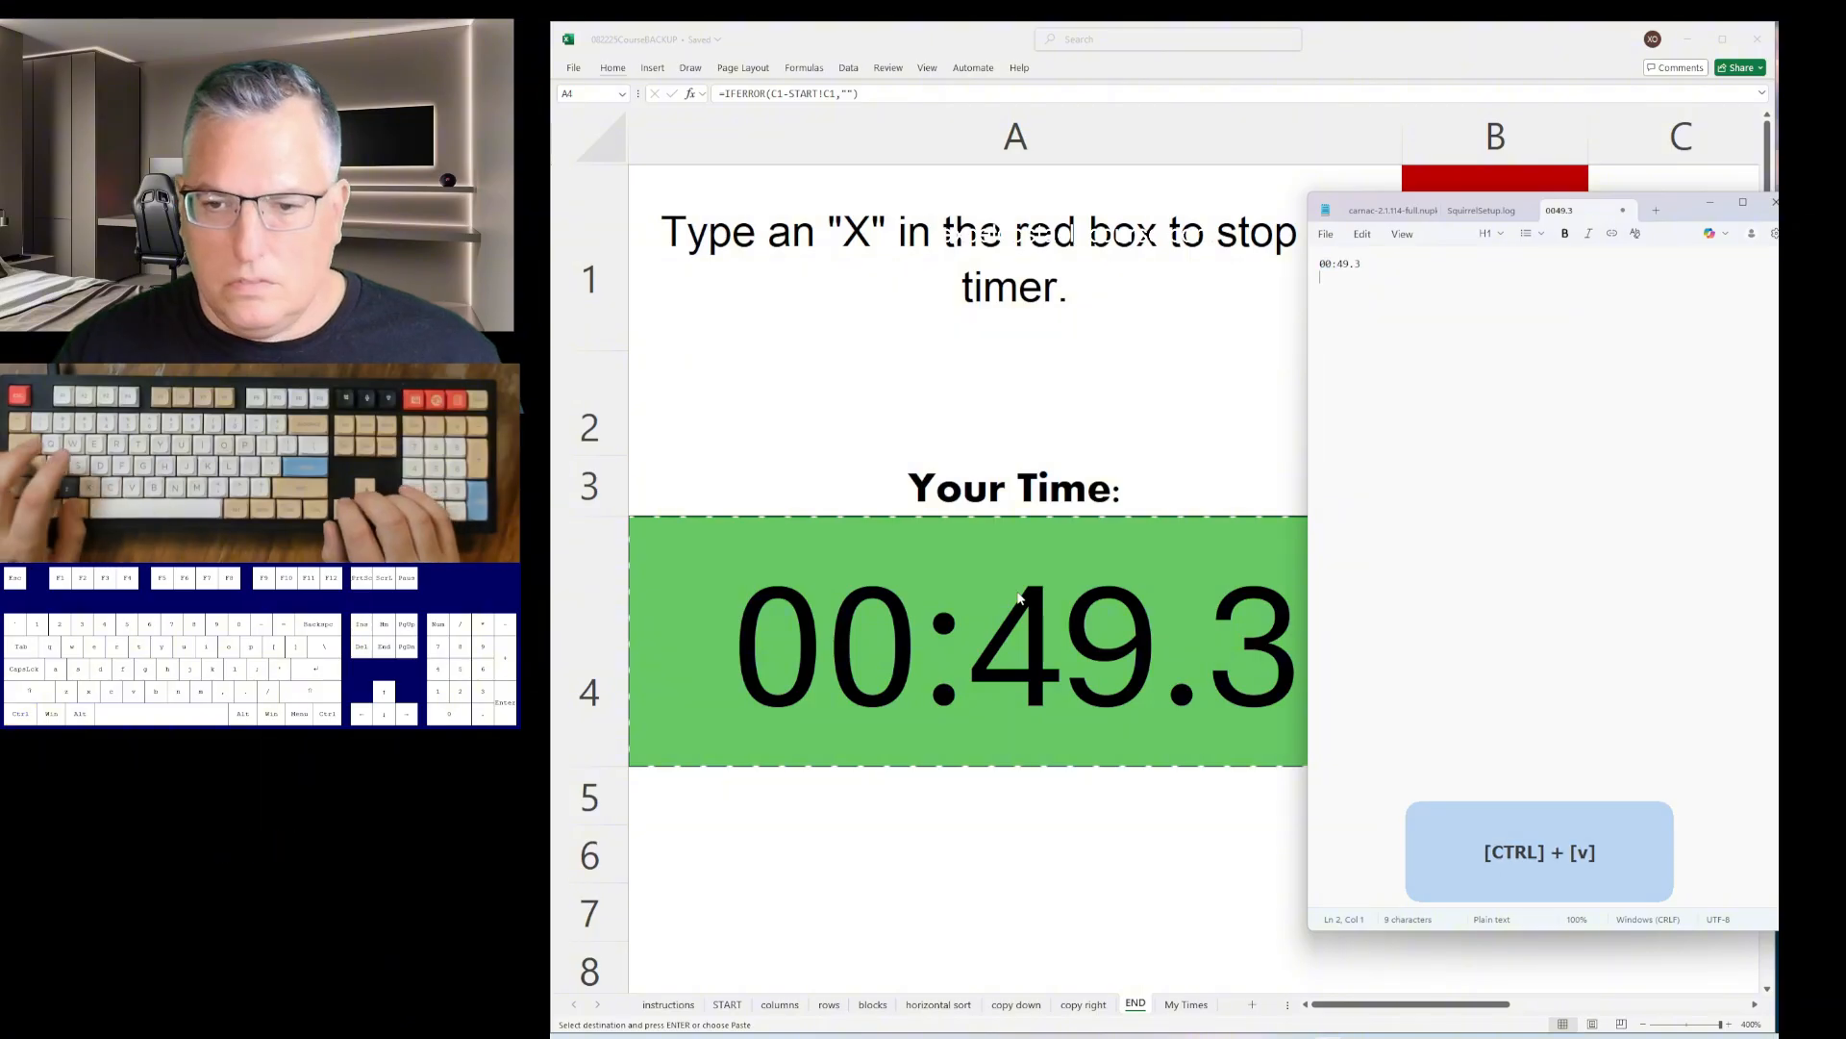
{"action": "key", "text": "alt+Tab"}
{"action": "key", "text": "alt+Tab"}
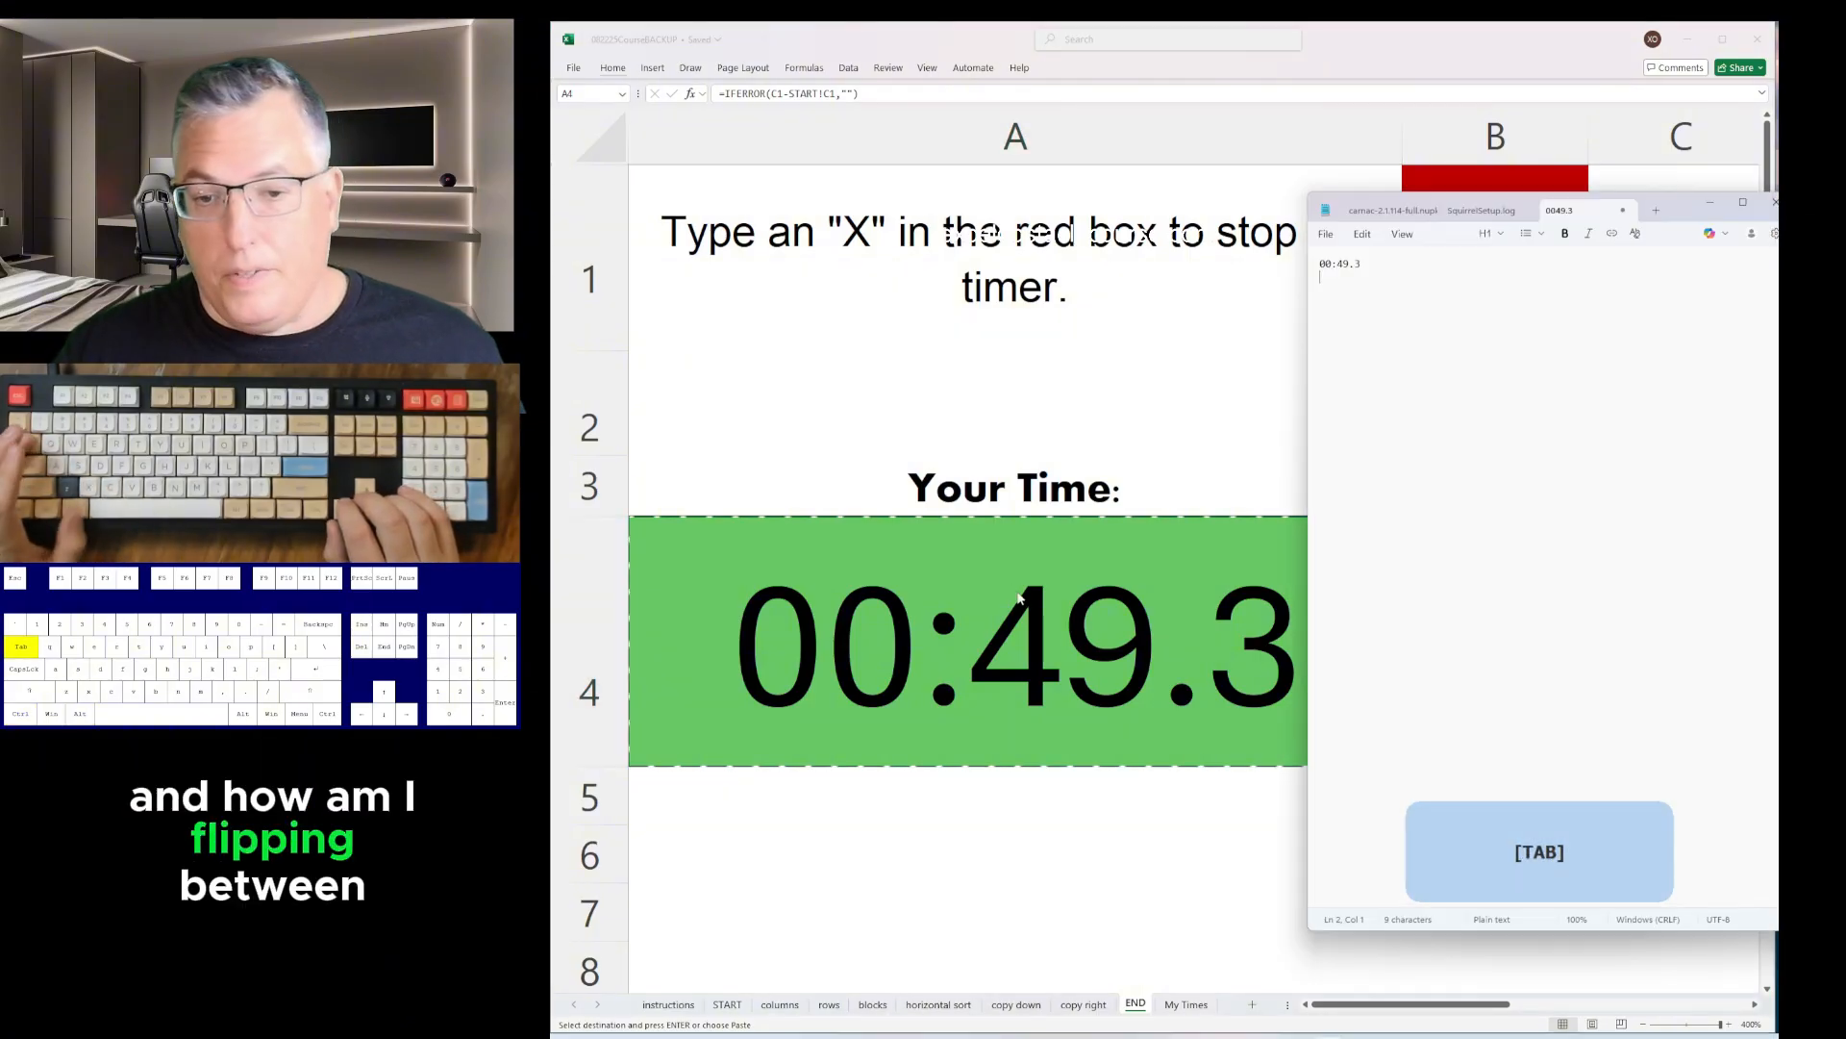
{"action": "key", "text": "alt+Tab"}
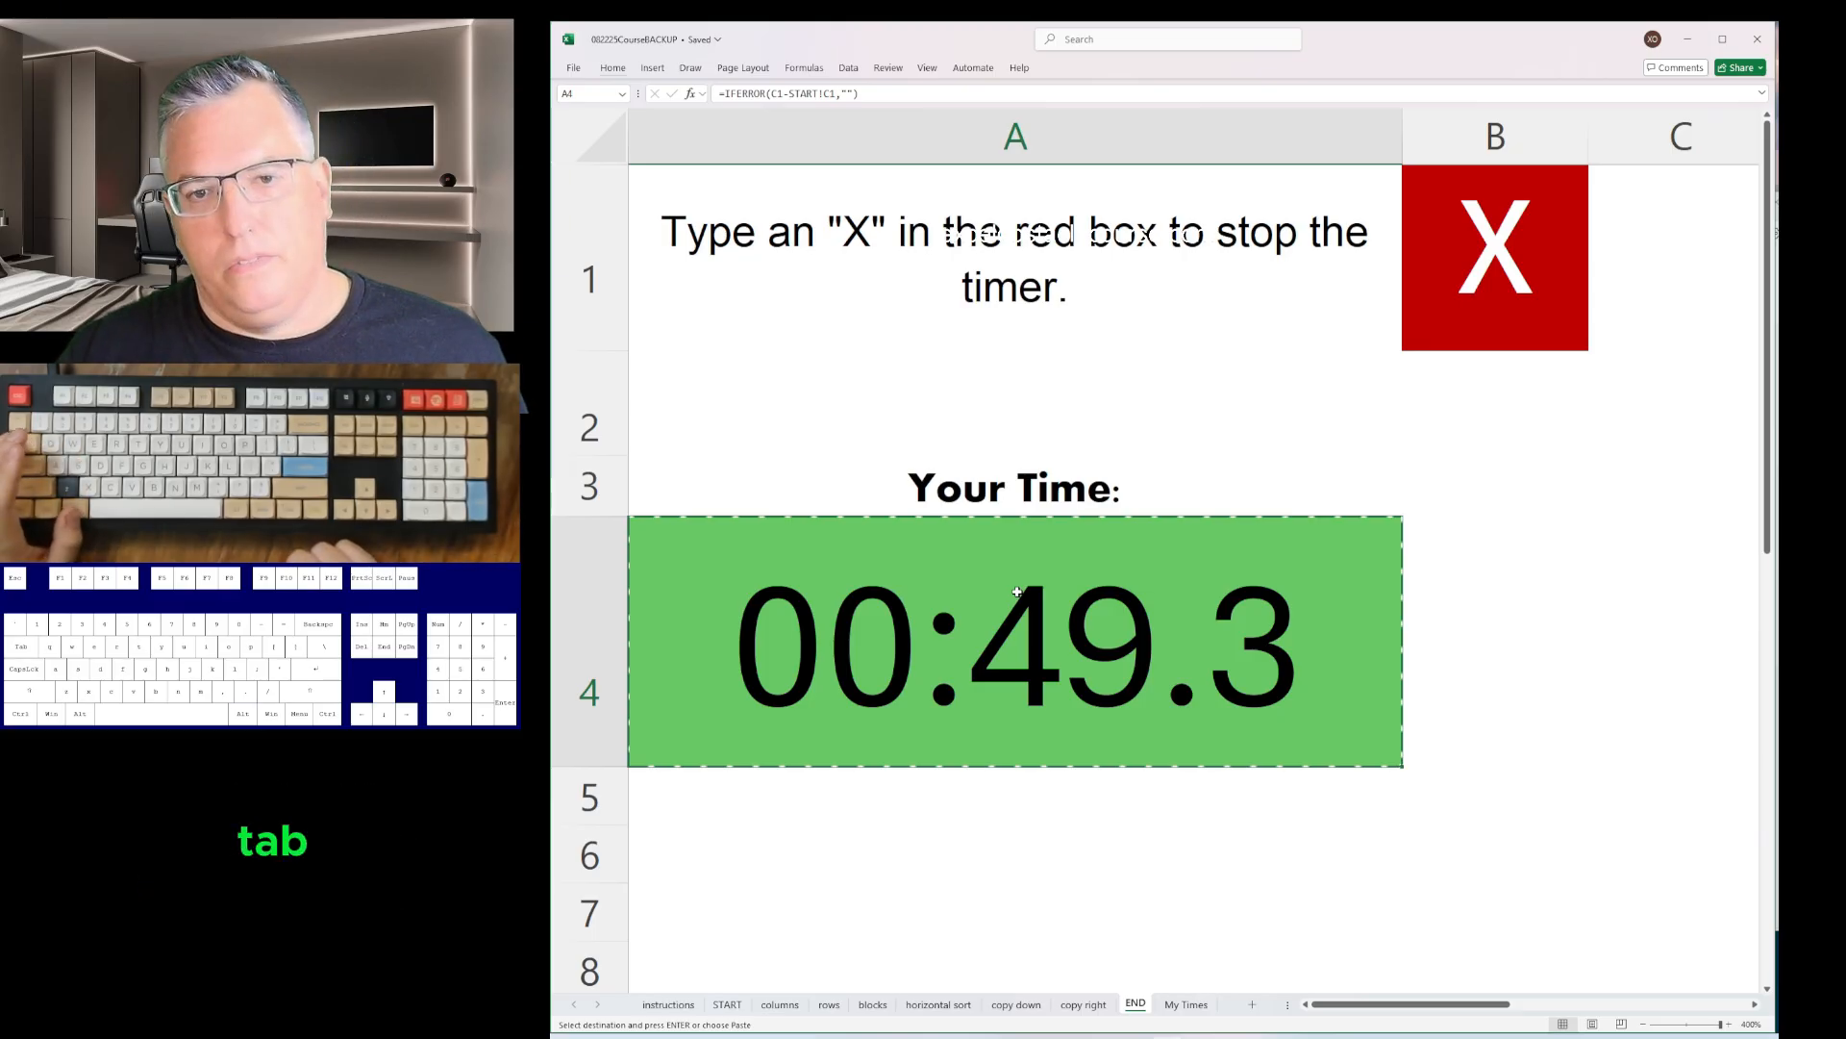
{"action": "key", "text": "alt"}
{"action": "key", "text": "alt+Tab"}
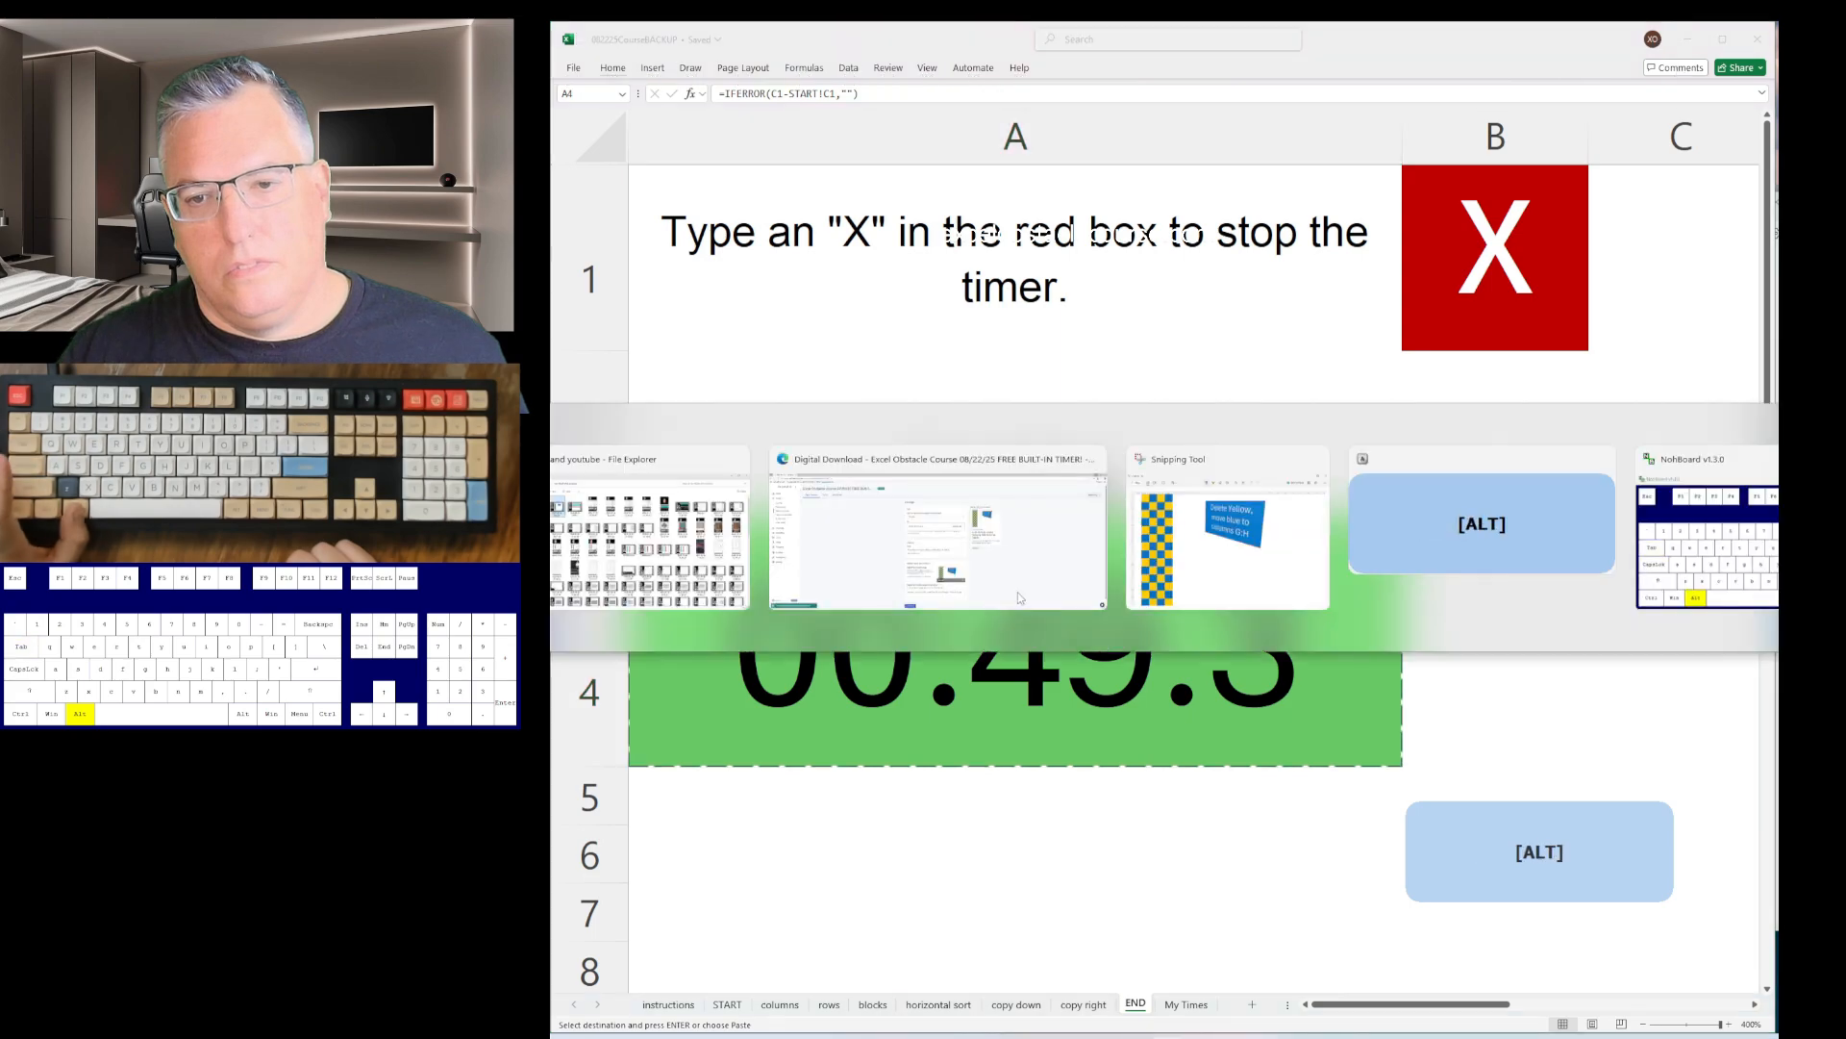
{"action": "key", "text": "alt+Tab"}
{"action": "key", "text": "alt+Tab"}
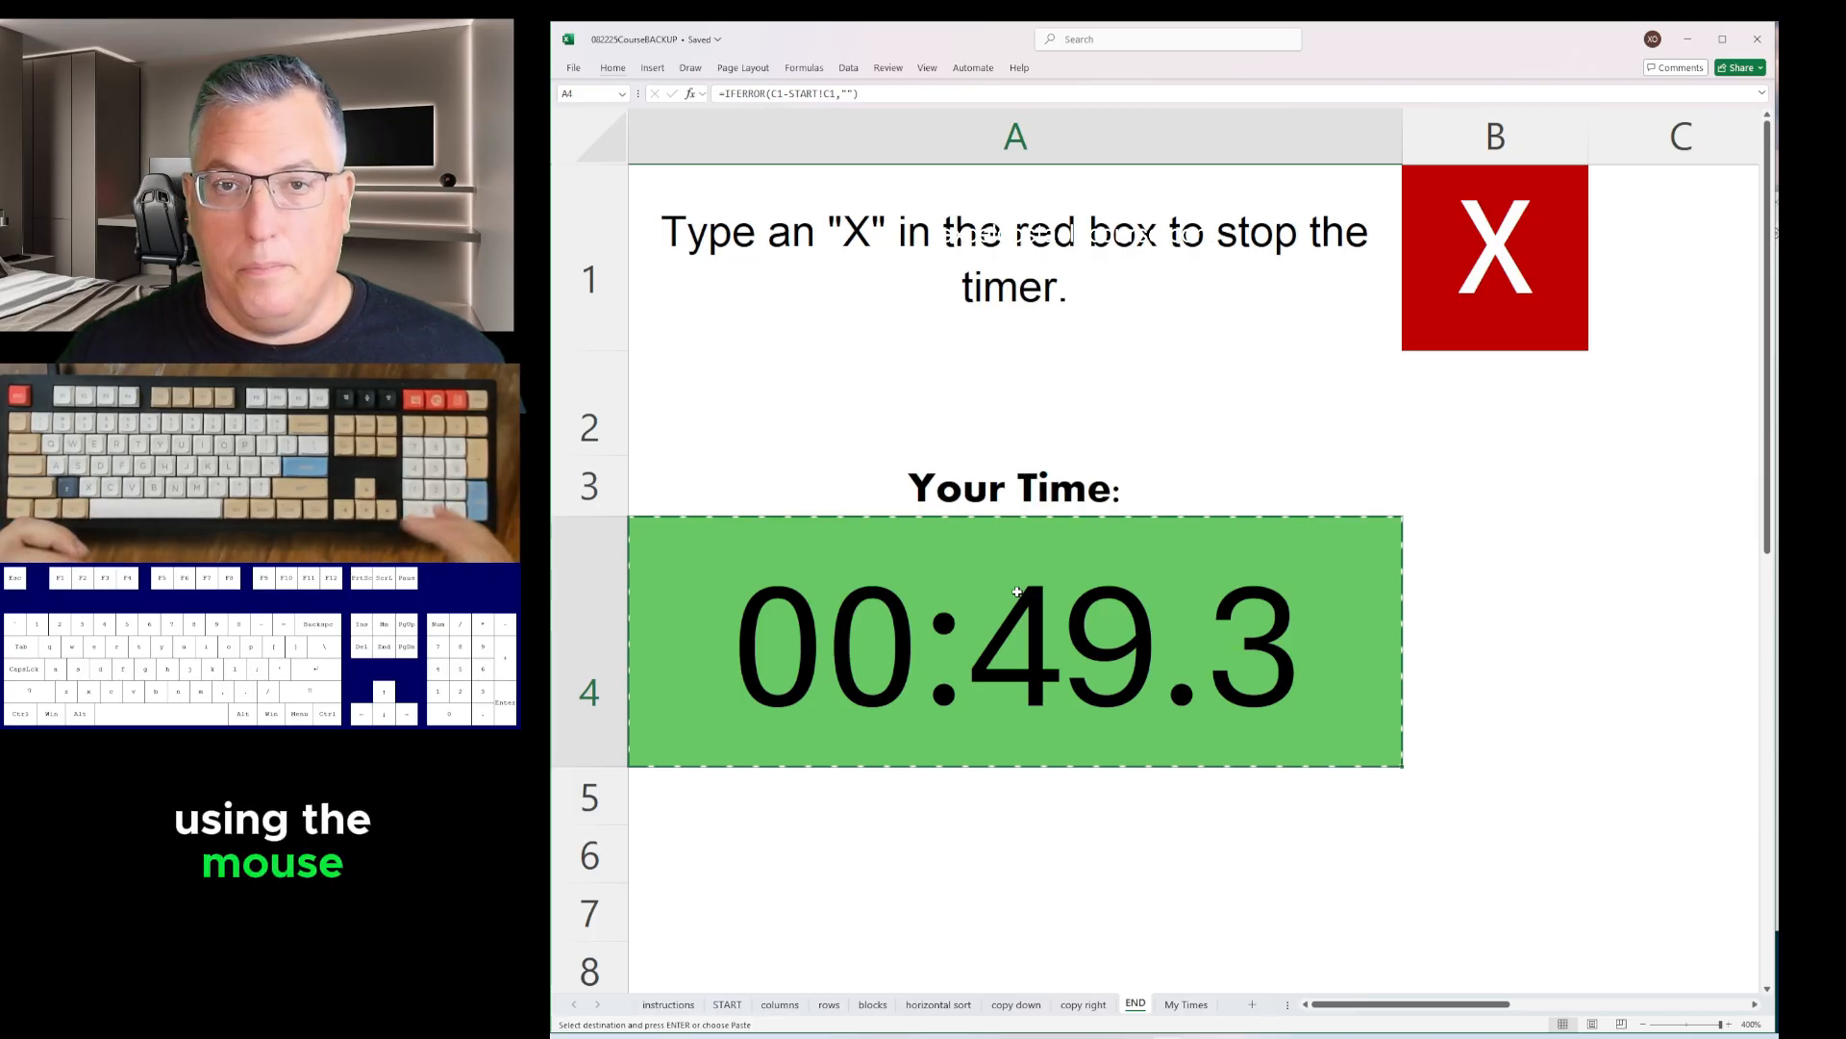
- Undo all edits of the run, back to the original blue and yellow checkerboard on the columns sheet
{"action": "key", "text": "ctrl+z"}
{"action": "key", "text": "ctrl+z"}
{"action": "key", "text": "ctrl+z"}
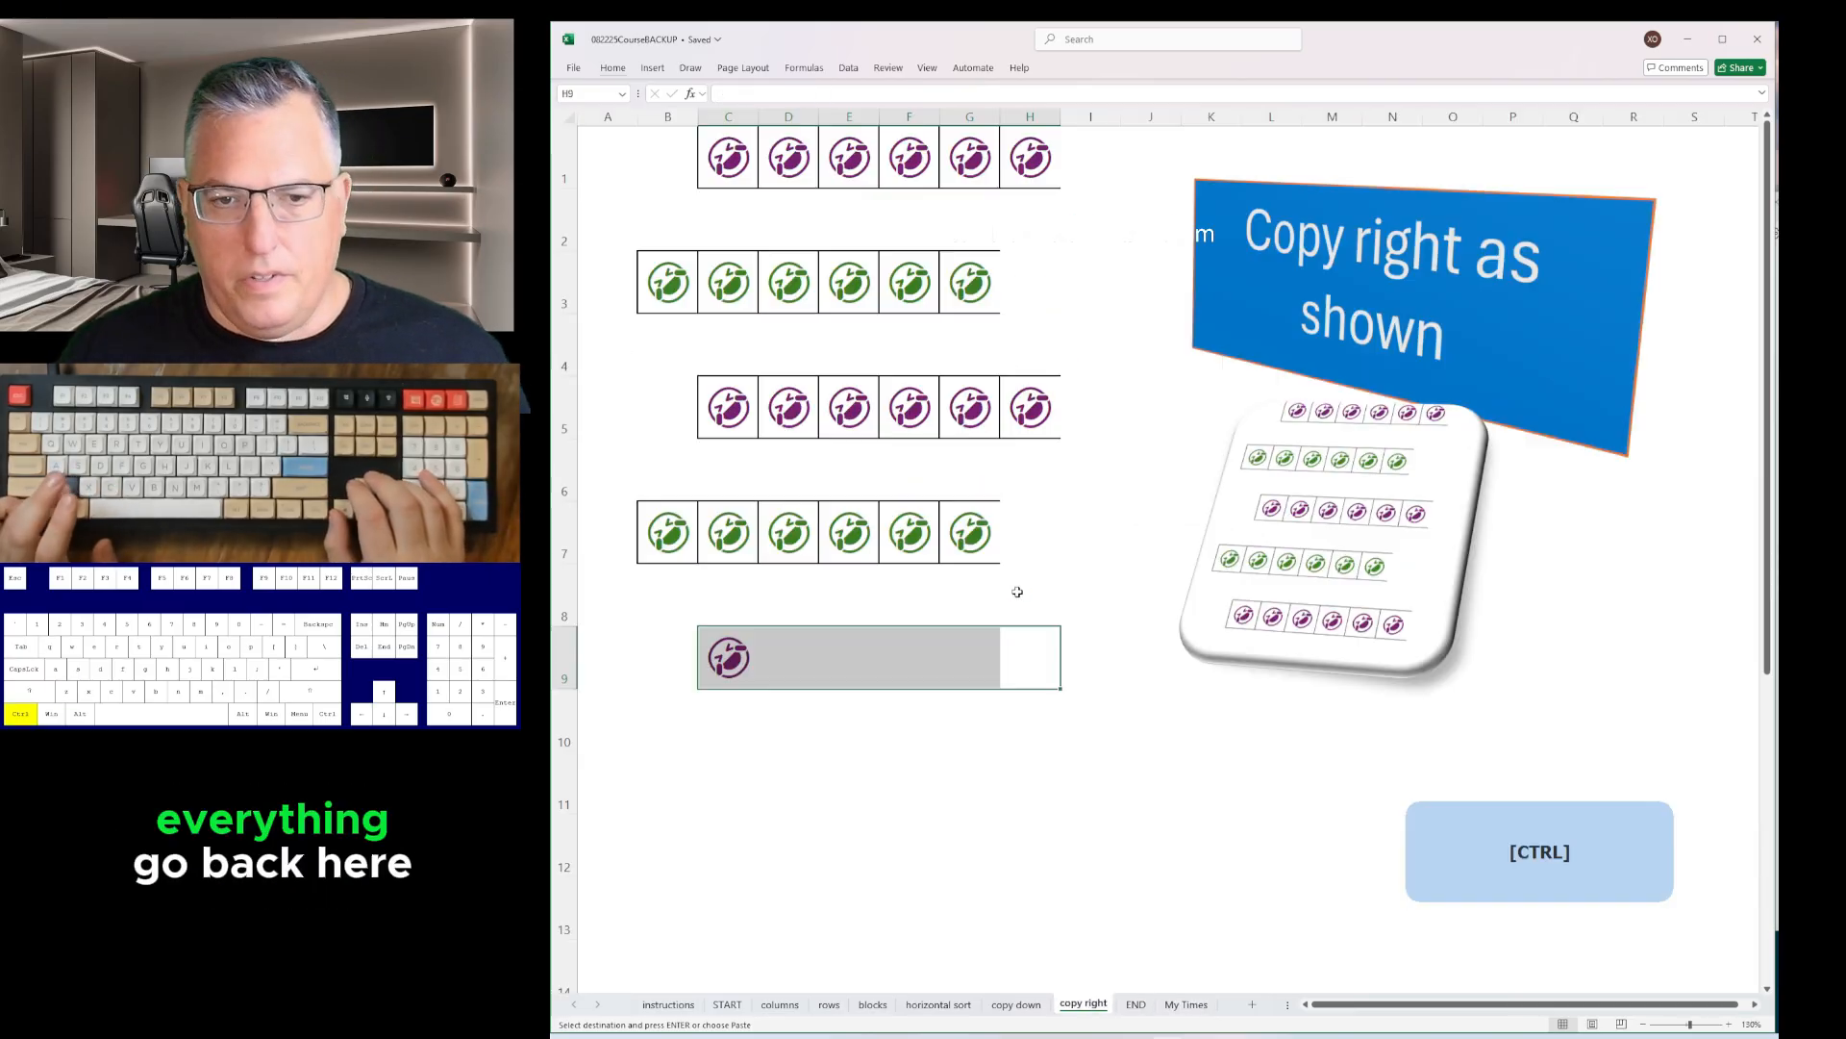
{"action": "key", "text": "ctrl+z"}
{"action": "key", "text": "ctrl+z"}
{"action": "key", "text": "ctrl+z"}
{"action": "key", "text": "ctrl+z"}
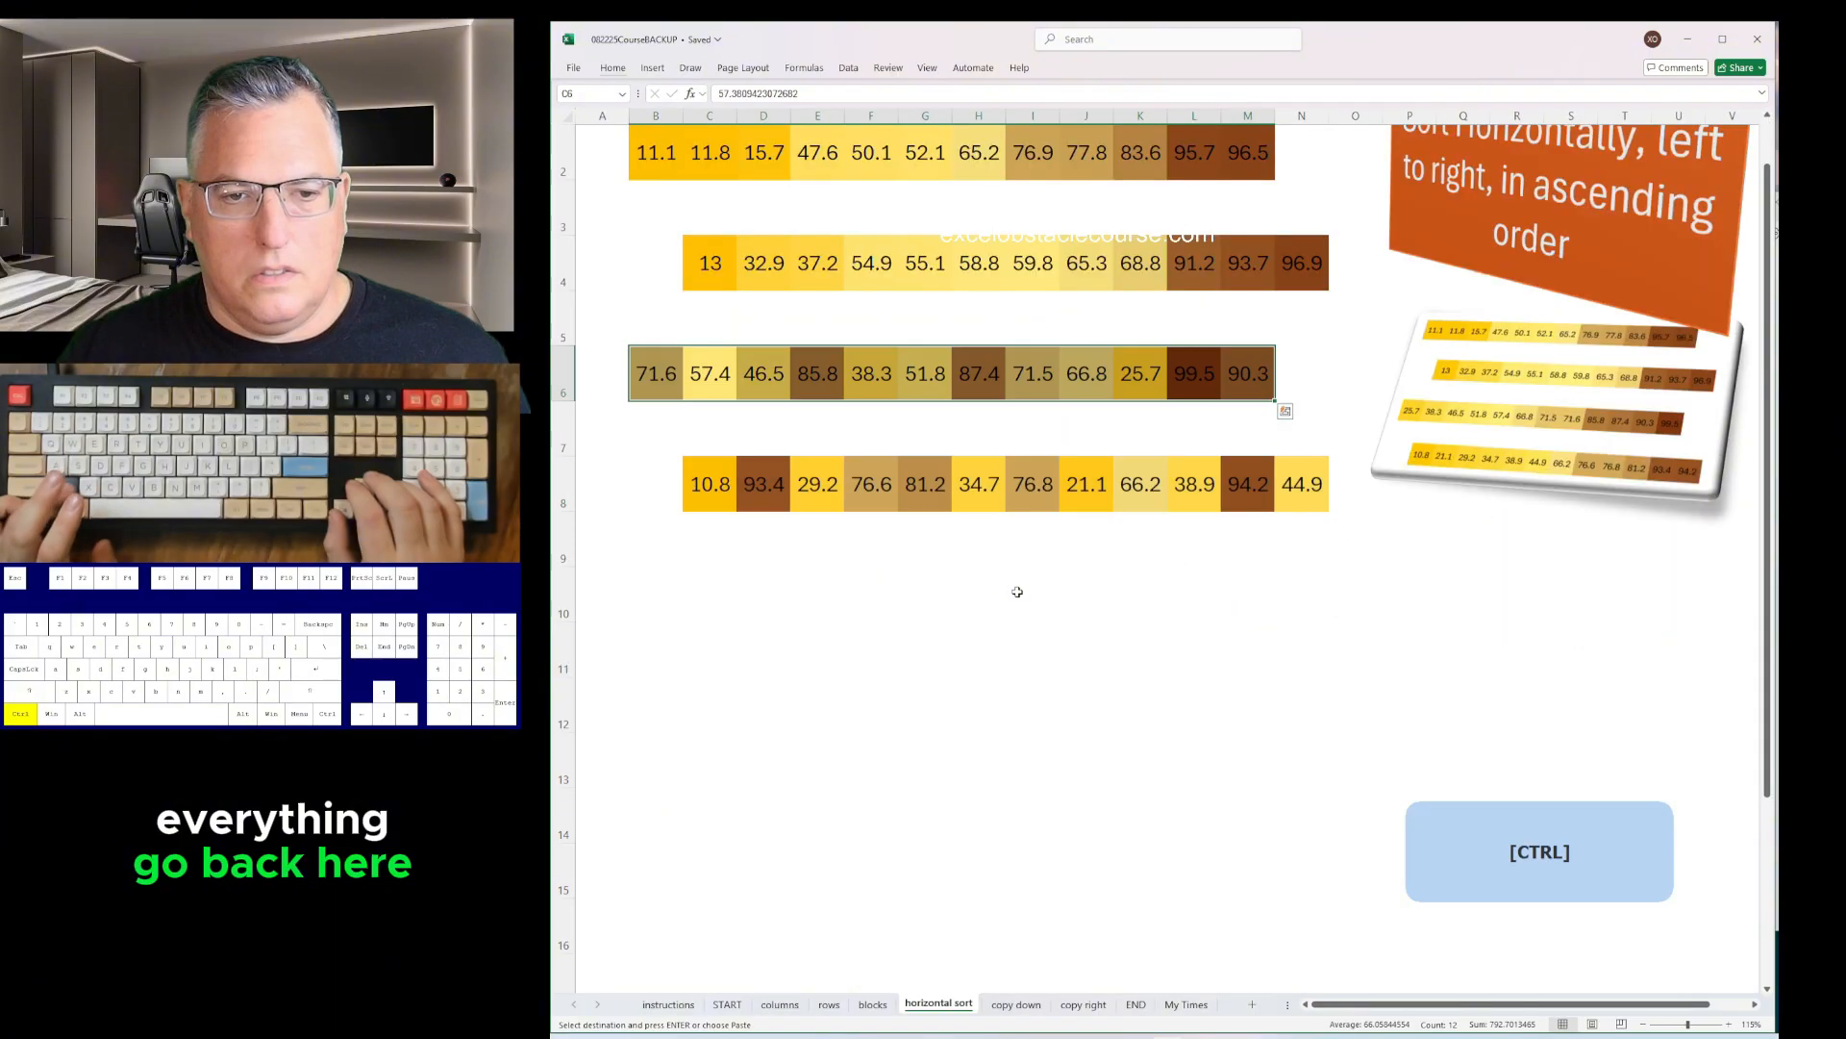
{"action": "key", "text": "ctrl+z"}
{"action": "key", "text": "ctrl+z"}
{"action": "key", "text": "ctrl+z"}
{"action": "key", "text": "ctrl+z"}
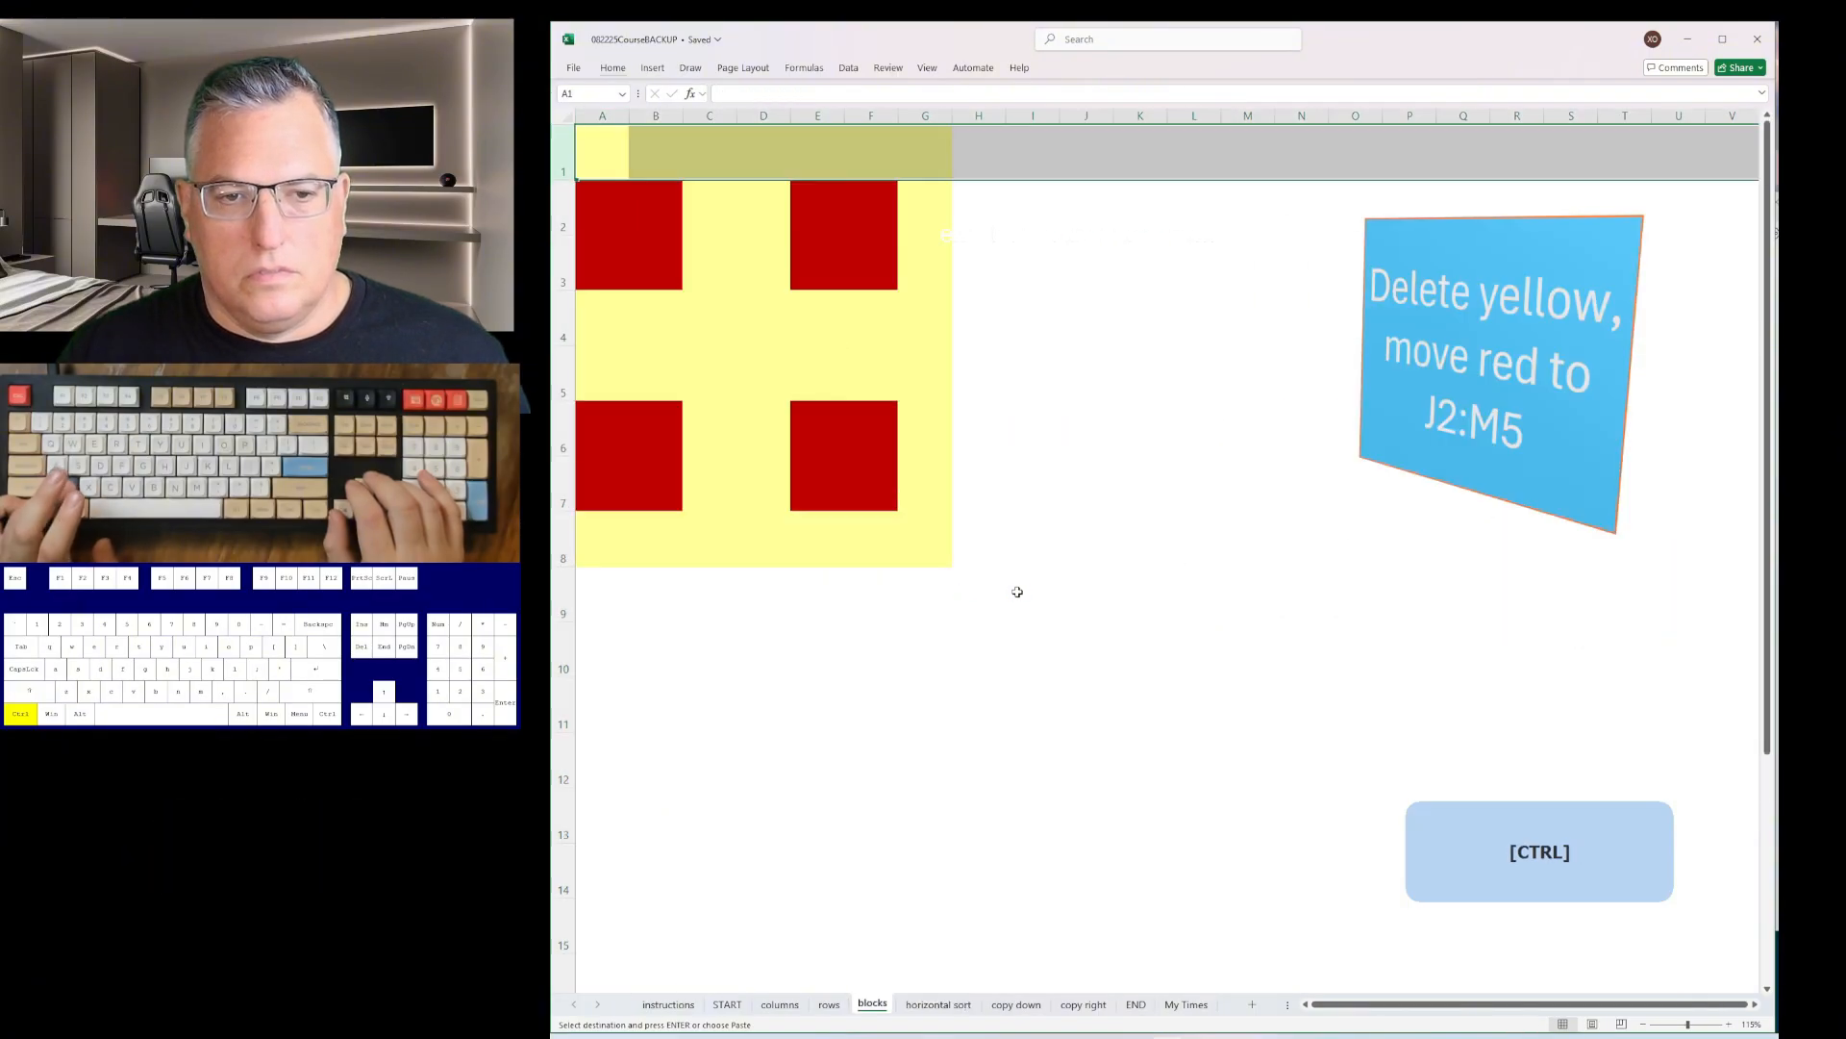
{"action": "key", "text": "ctrl+z"}
{"action": "key", "text": "ctrl+z"}
{"action": "key", "text": "ctrl+z"}
{"action": "key", "text": "ctrl+z"}
{"action": "key", "text": "ctrl+z"}
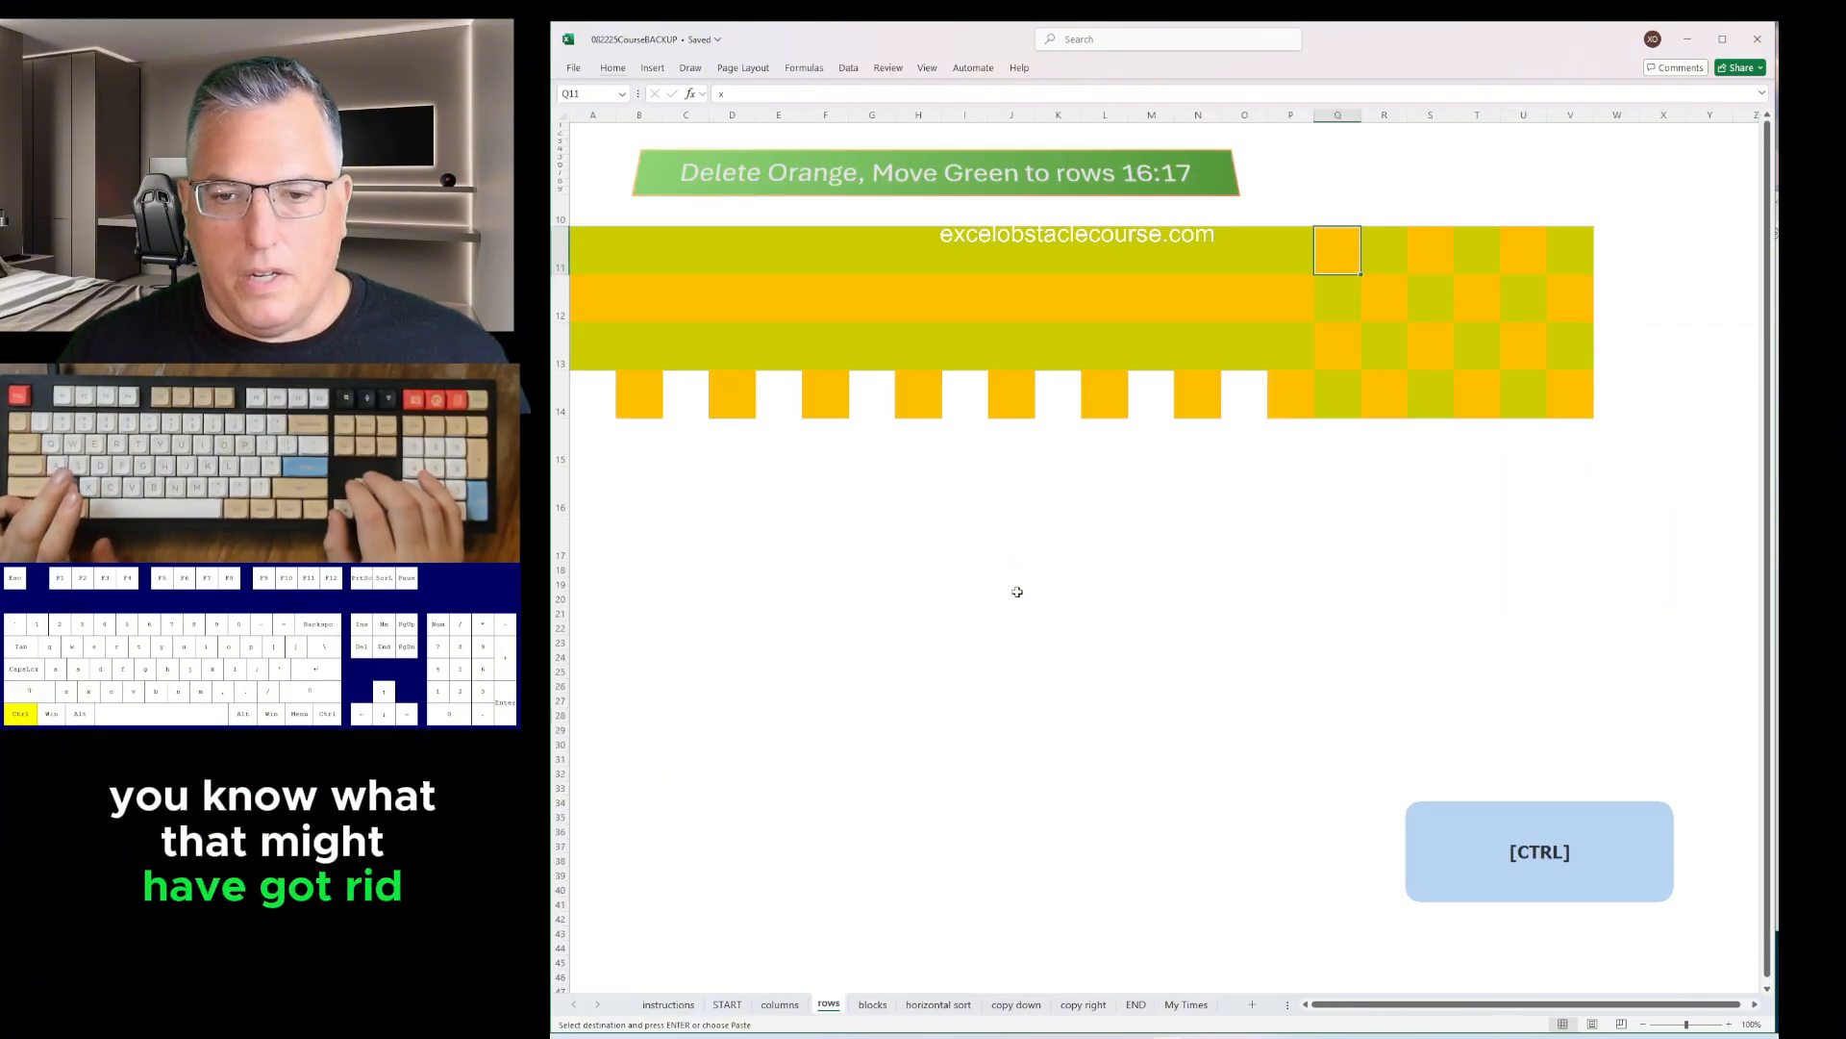
{"action": "key", "text": "ctrl+z"}
{"action": "key", "text": "ctrl+z"}
{"action": "key", "text": "ctrl+z"}
{"action": "key", "text": "ctrl+z"}
{"action": "key", "text": "ctrl+z"}
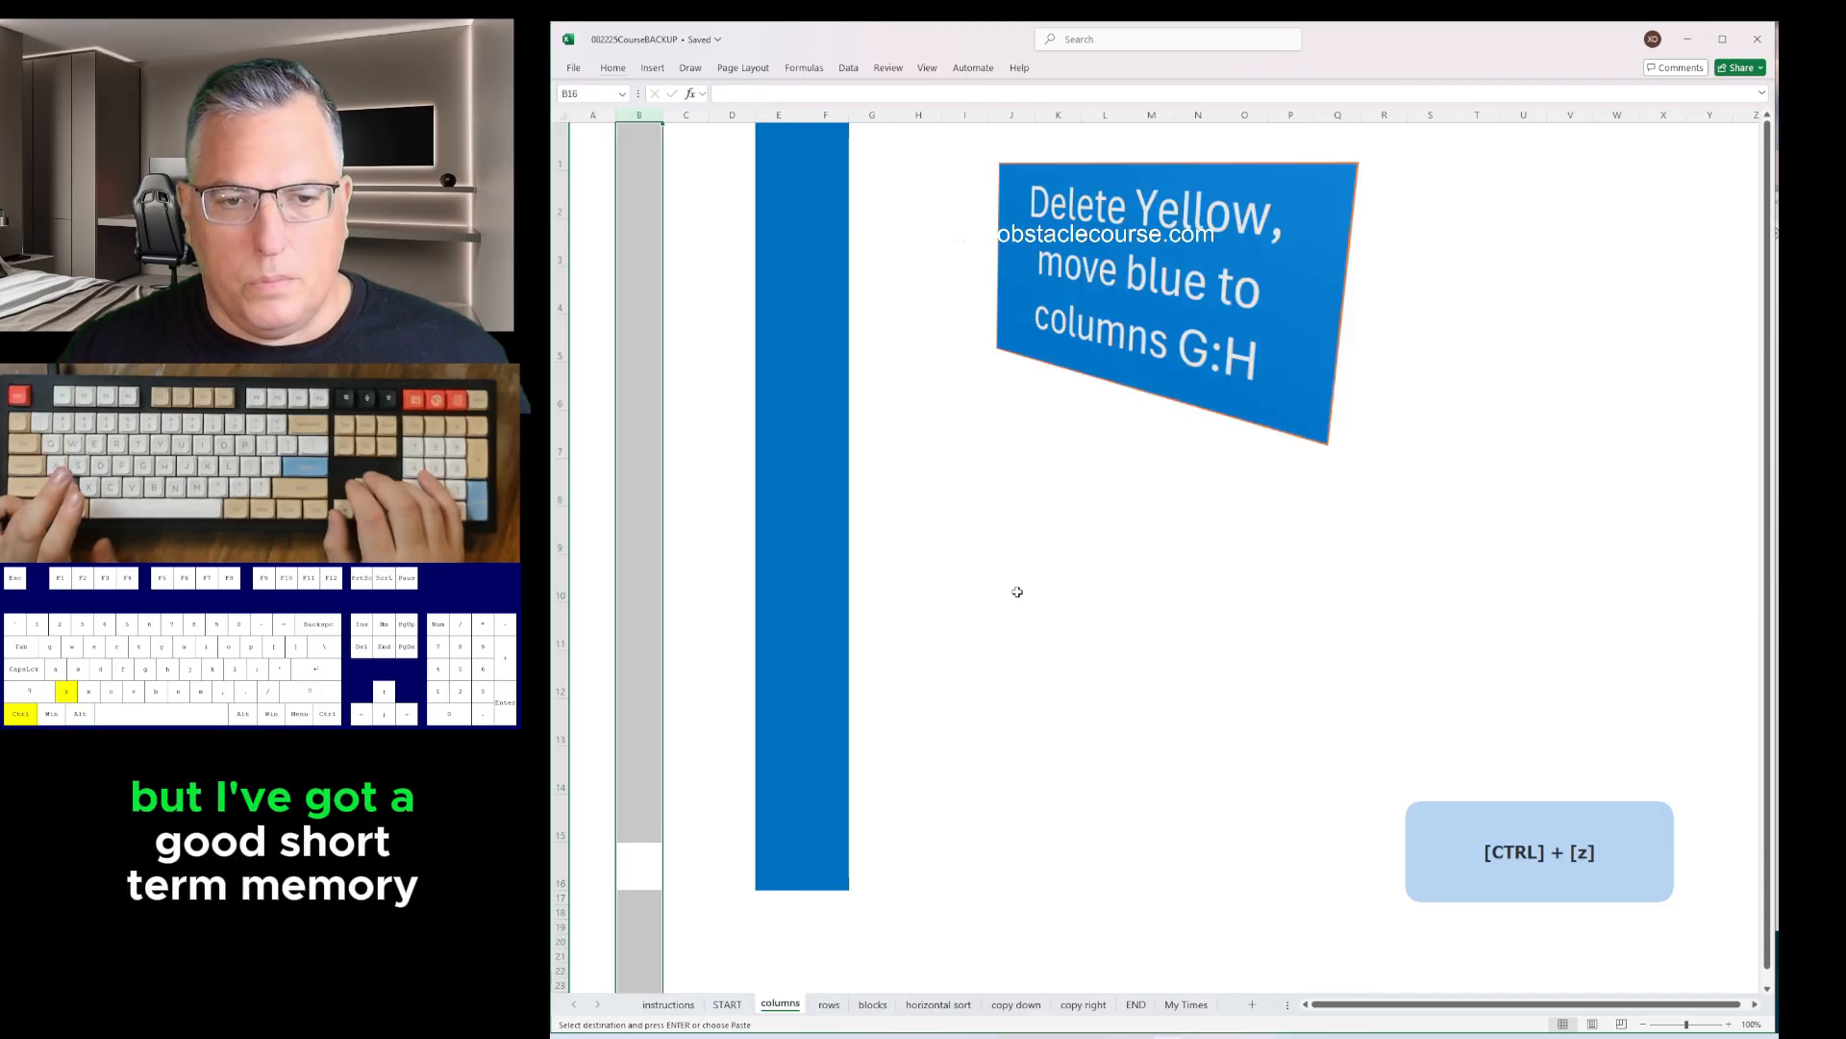
{"action": "key", "text": "ctrl+z"}
{"action": "key", "text": "ctrl+z"}
{"action": "key", "text": "ctrl+z"}
{"action": "key", "text": "ctrl+z"}
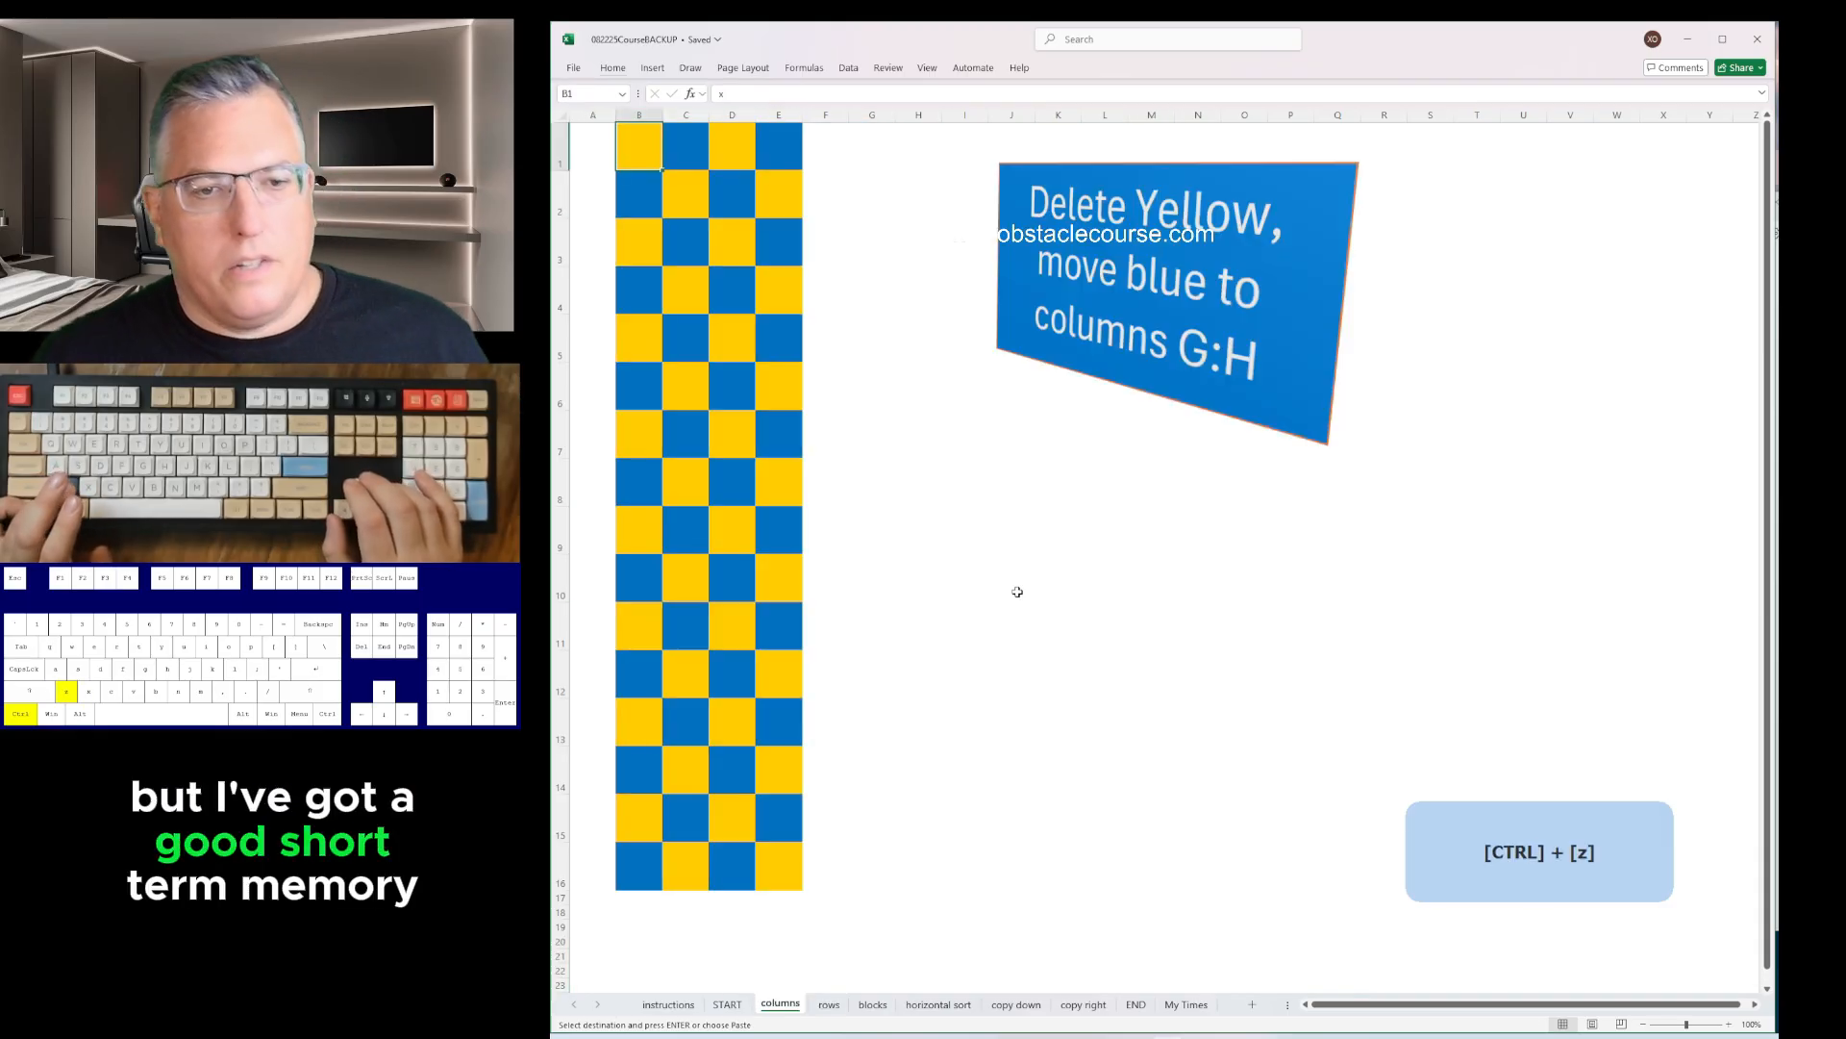
- Enter the earlier time 0:50.7 in B3 of the My Times sheet
{"action": "key", "text": "ctrl+Page_Down"}
{"action": "key", "text": "ctrl+Page_Down"}
{"action": "key", "text": "ctrl+Page_Down"}
{"action": "key", "text": "ctrl+Page_Down"}
{"action": "key", "text": "ctrl+Page_Down"}
{"action": "key", "text": "ctrl+Page_Down"}
{"action": "key", "text": "ctrl+Page_Down"}
{"action": "key", "text": "ctrl+Page_Down"}
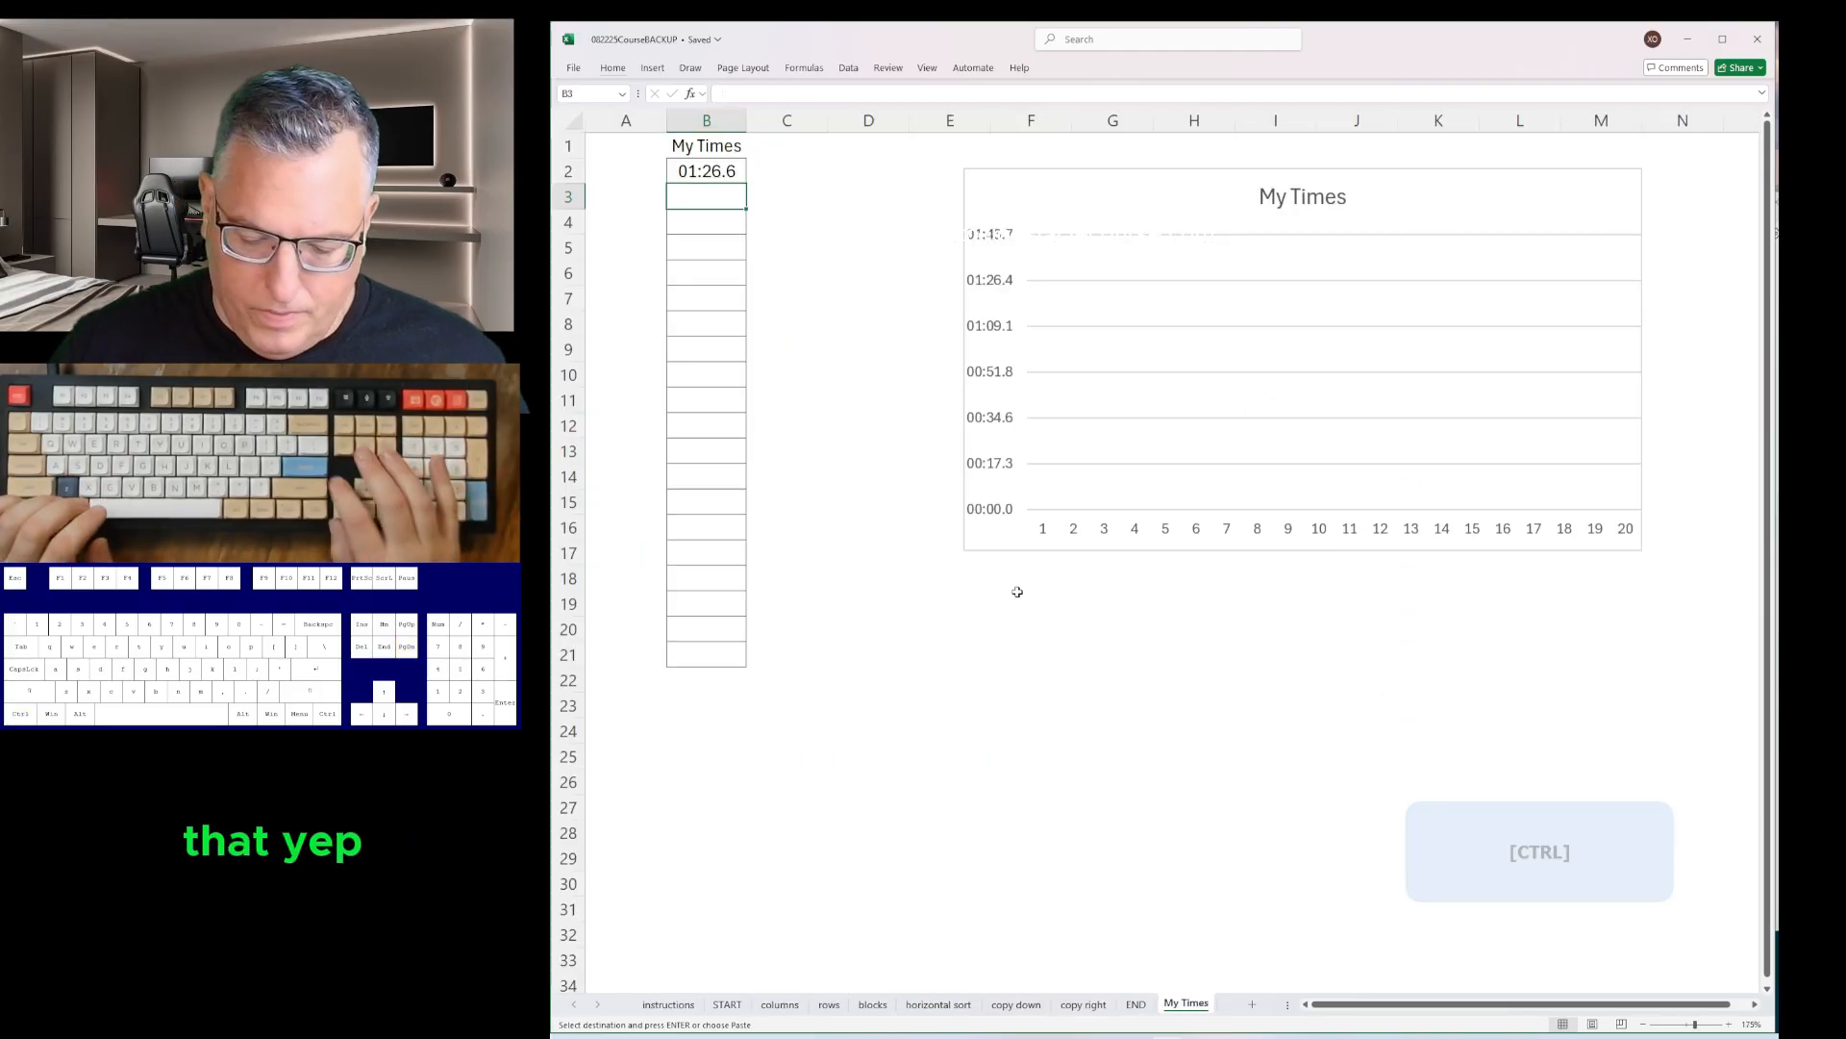
{"action": "type", "text": "0:50.7"}
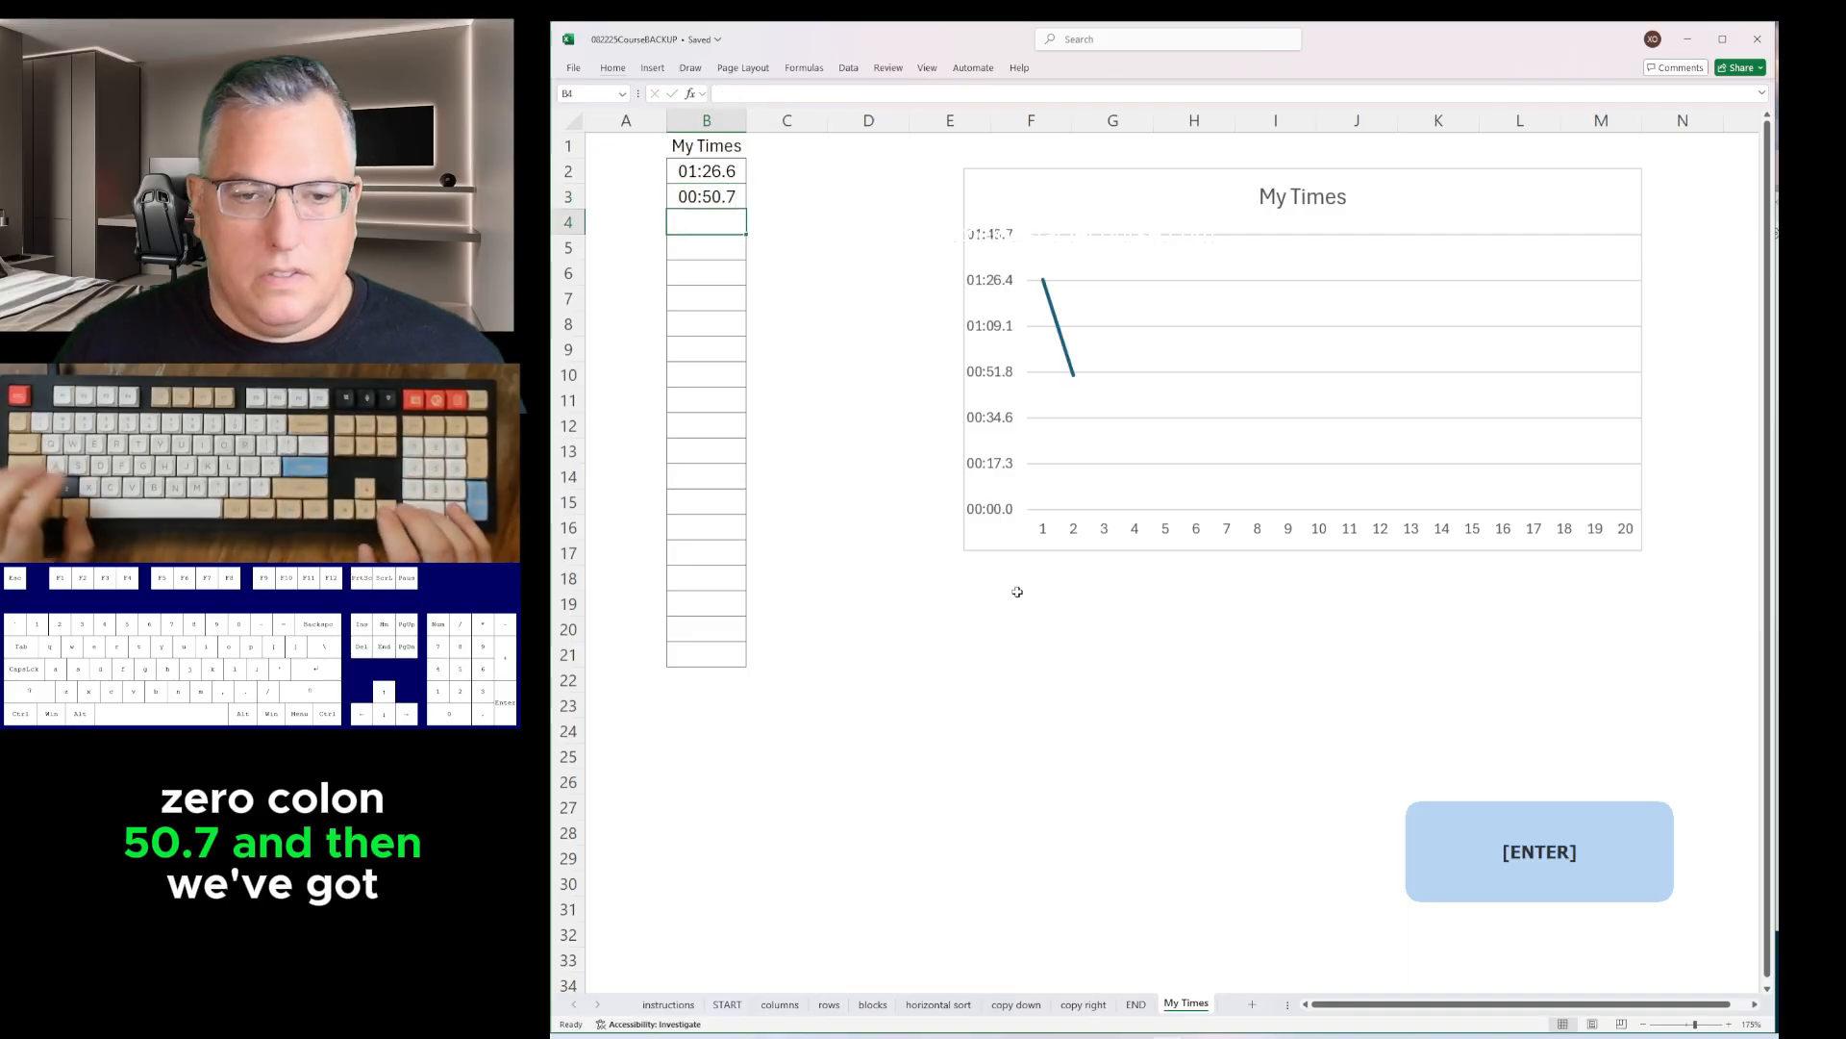
- Copy the time 00:49.3 from Notepad and paste it into B4 of the My Times sheet
{"action": "key", "text": "alt+Tab"}
{"action": "key", "text": "ctrl+a"}
{"action": "key", "text": "ctrl+c"}
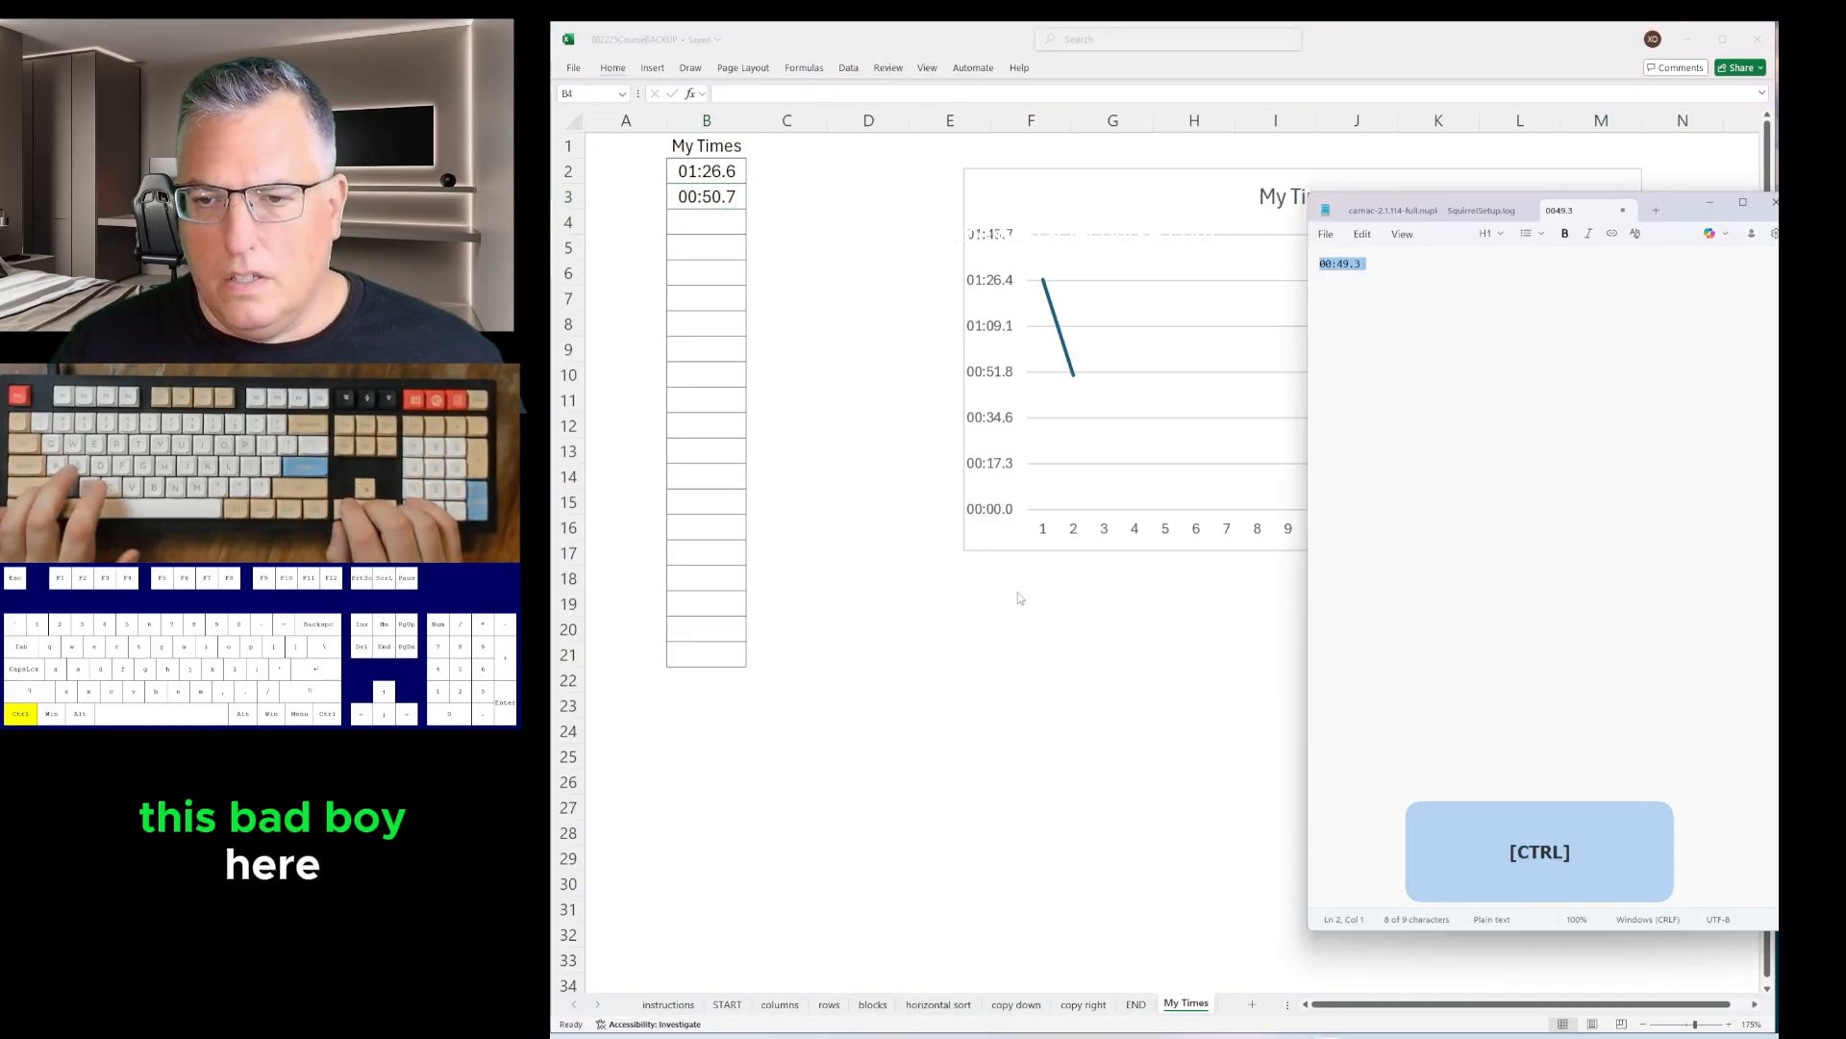
{"action": "key", "text": "alt+Tab"}
{"action": "key", "text": "ctrl+v"}
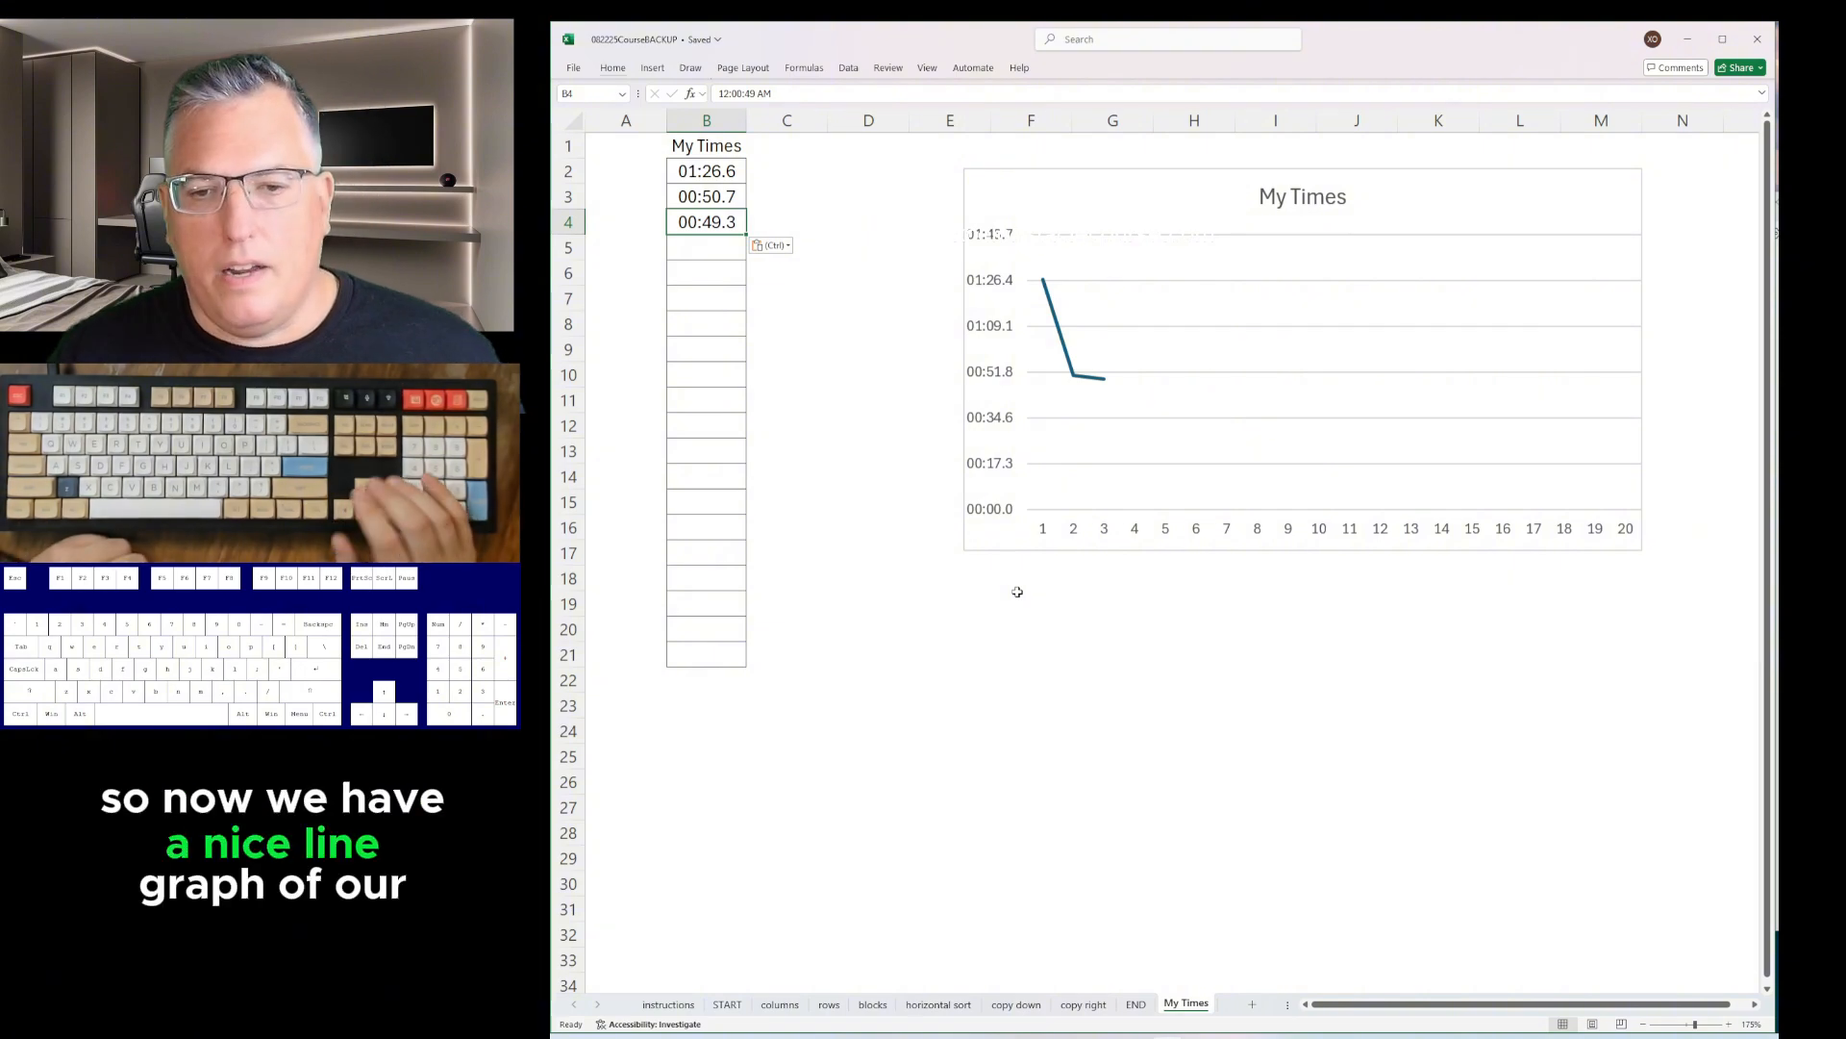
{"action": "key", "text": "Up"}
{"action": "key", "text": "Up"}
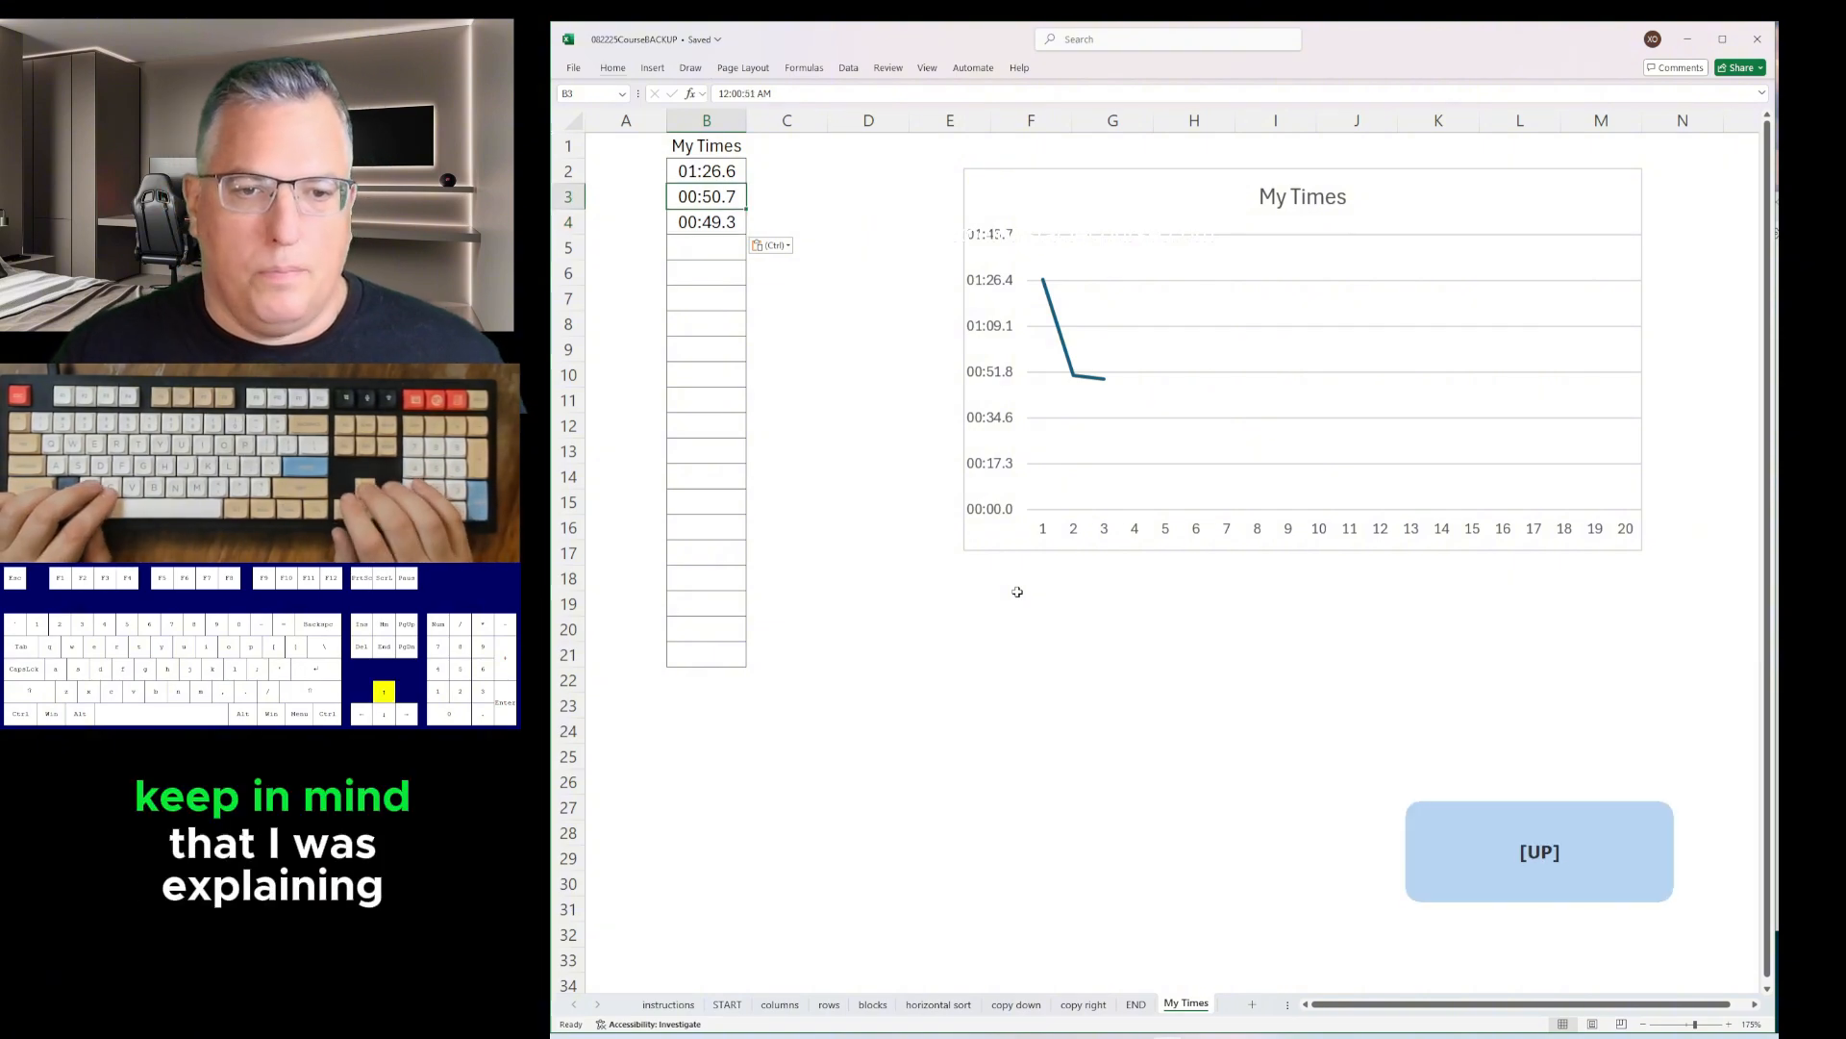
{"action": "key", "text": "Down"}
{"action": "key", "text": "Down"}
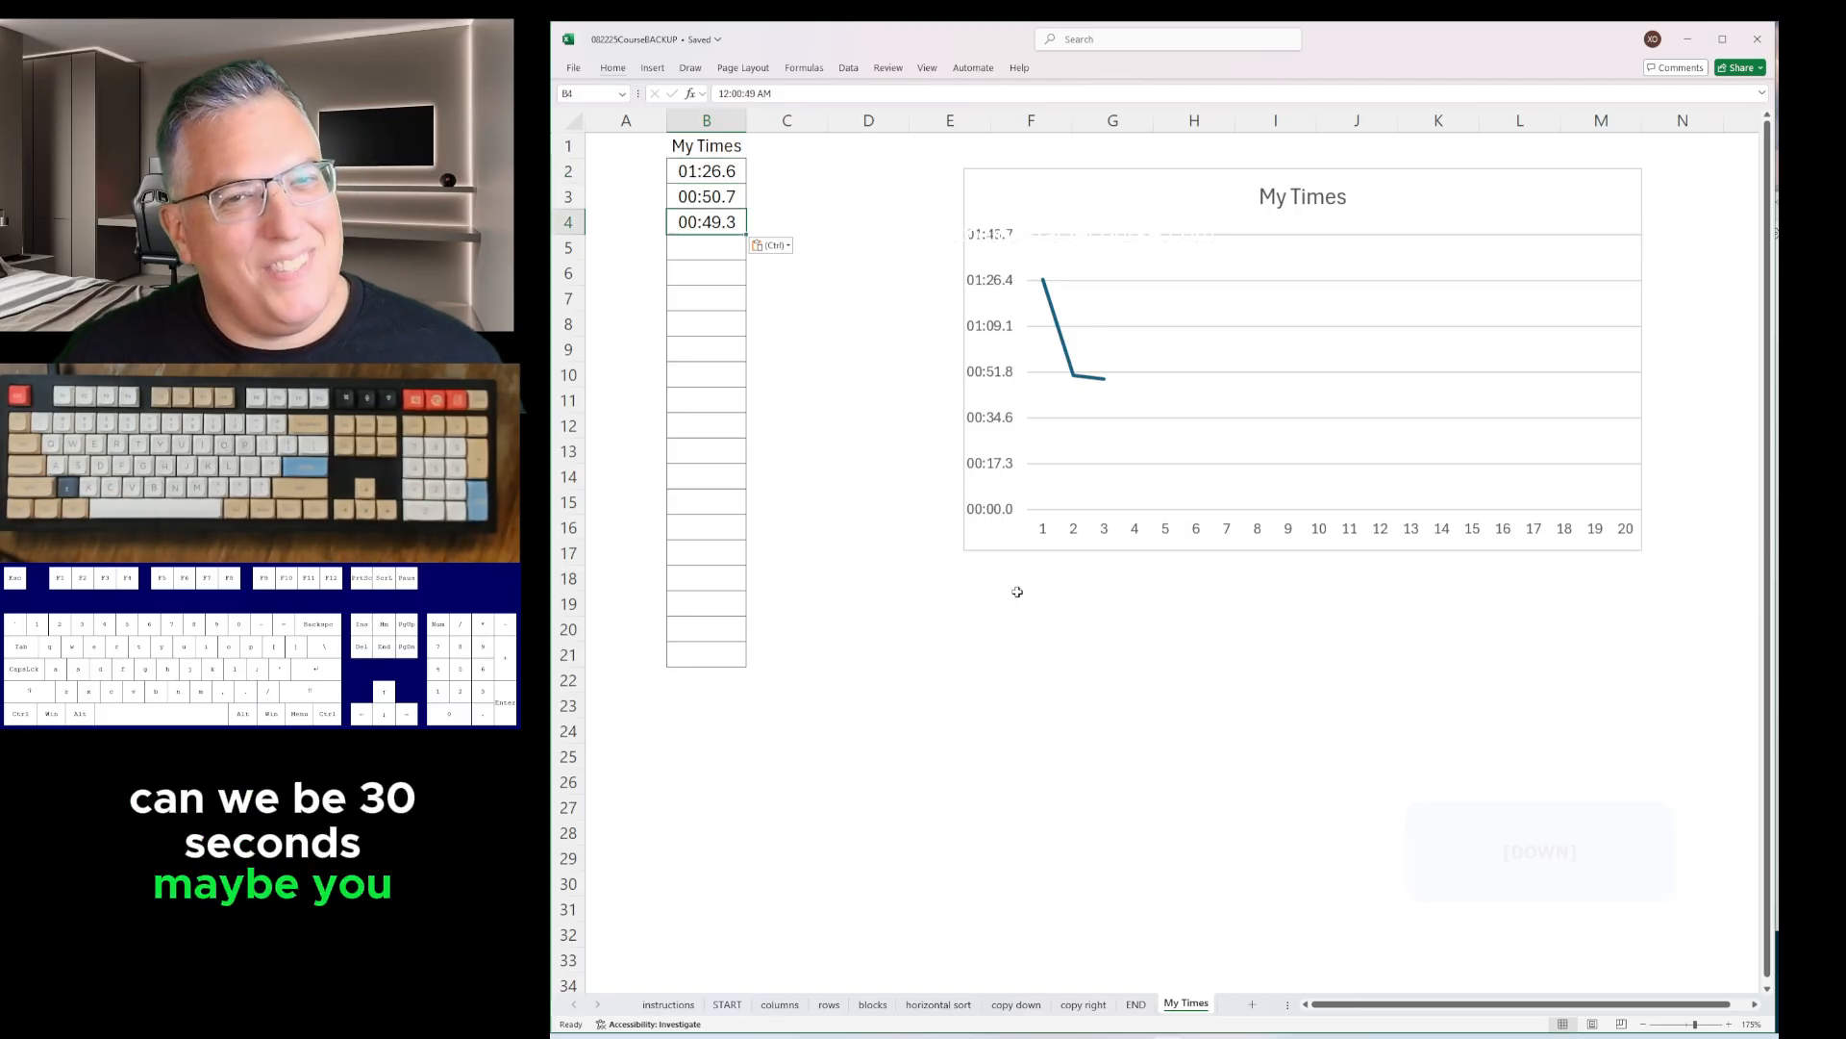
- Return to the START sheet and start the timer by entering x in the green box
{"action": "key", "text": "ctrl+Page_Up"}
{"action": "key", "text": "ctrl+Page_Up"}
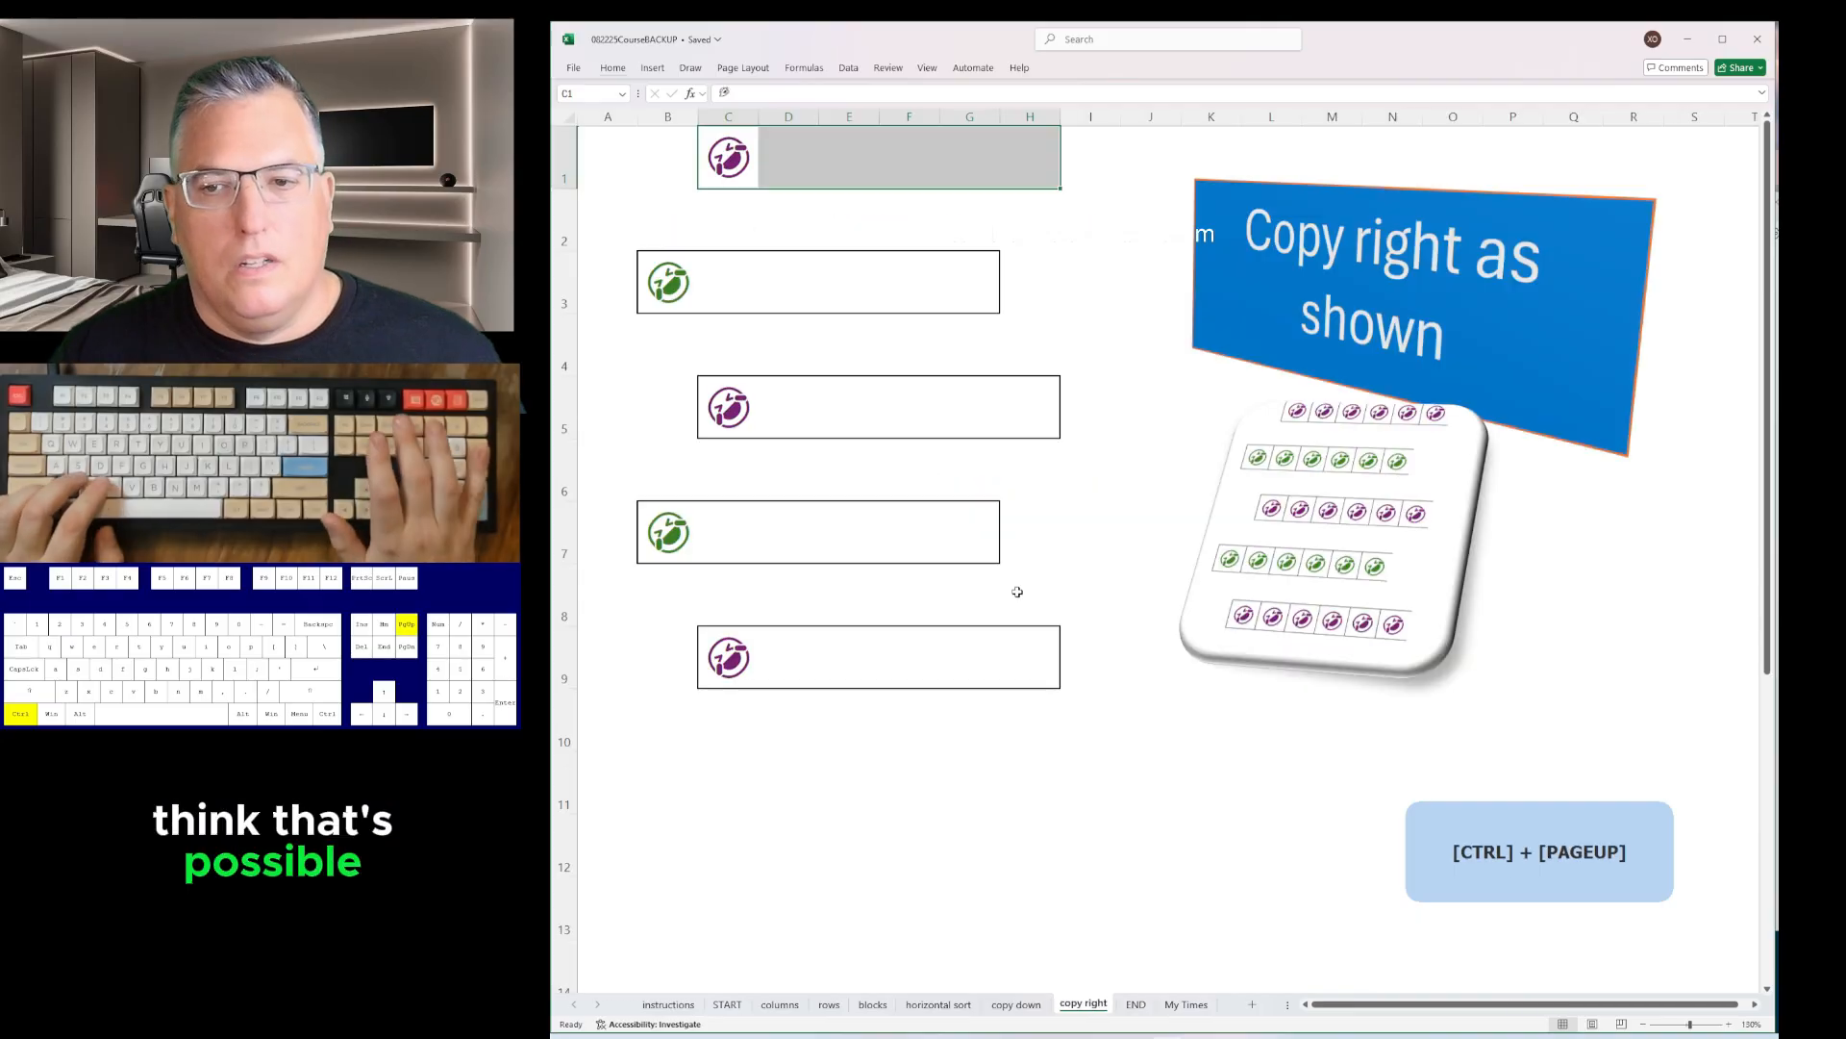
{"action": "key", "text": "ctrl+Page_Up"}
{"action": "key", "text": "ctrl+Page_Up"}
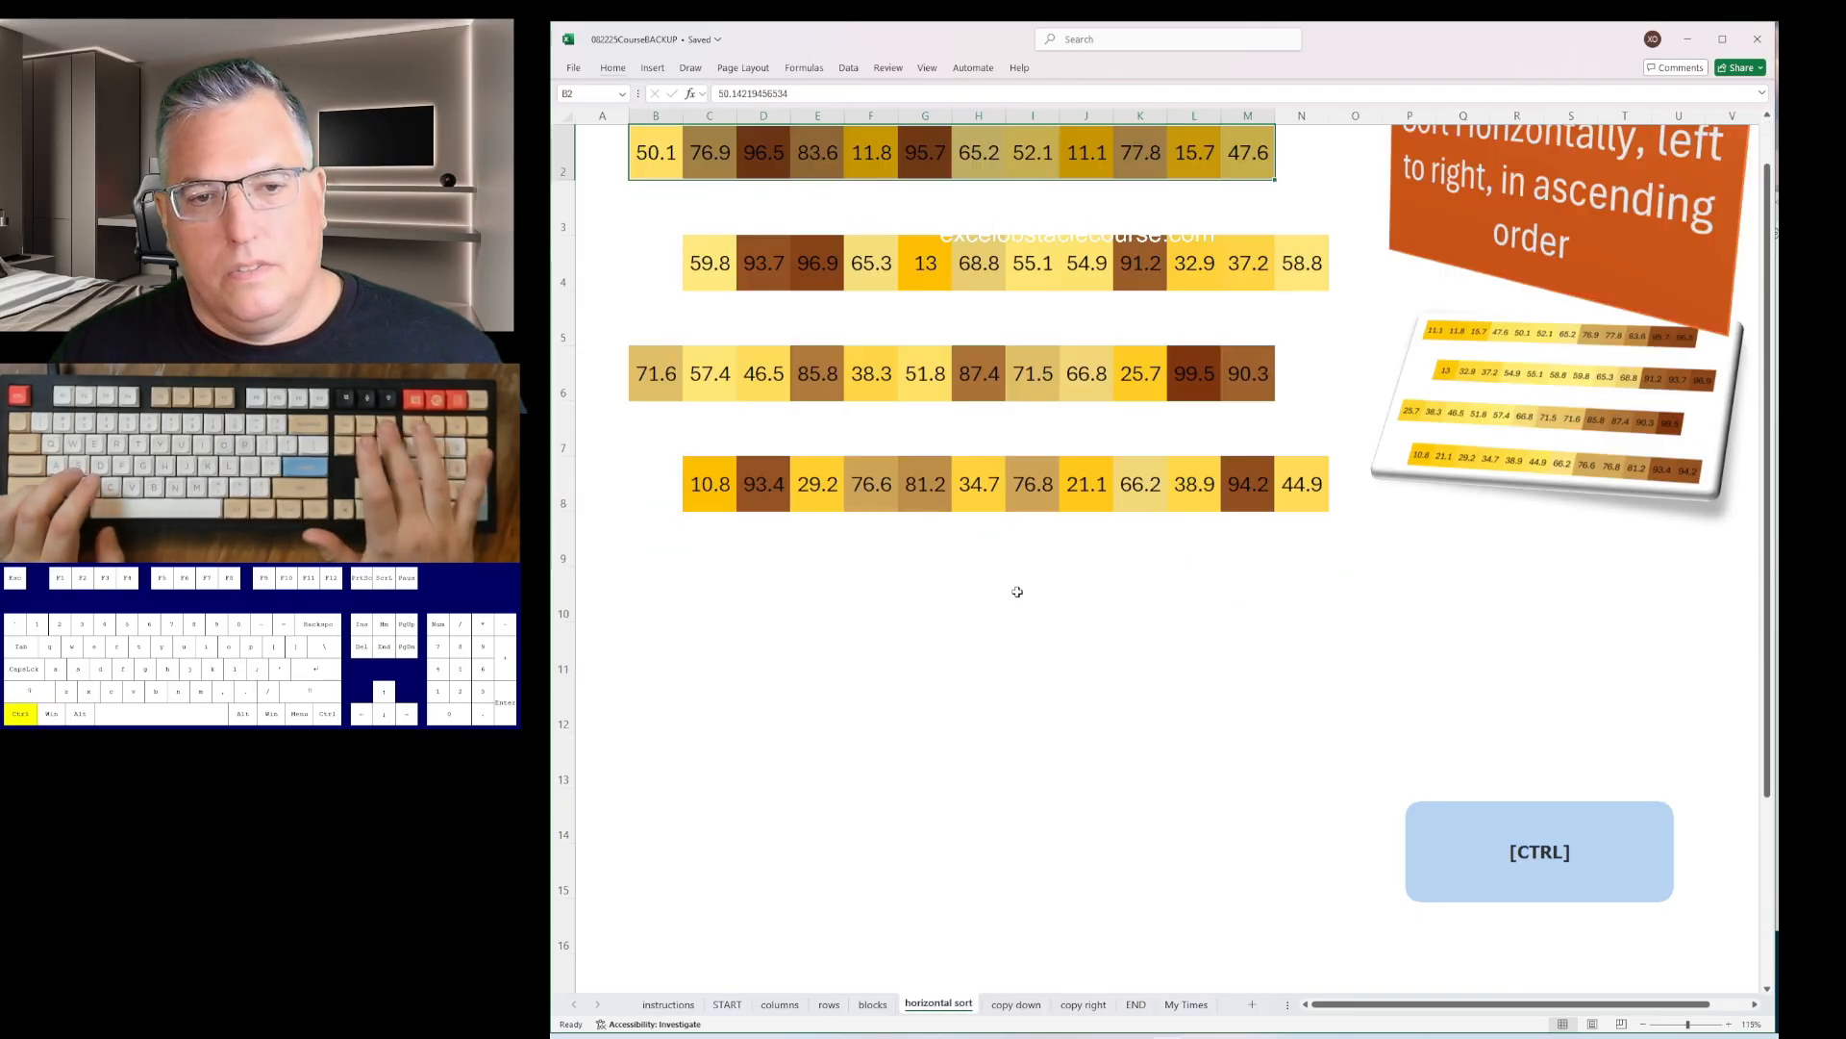
{"action": "key", "text": "Left"}
{"action": "key", "text": "ctrl+Page_Up"}
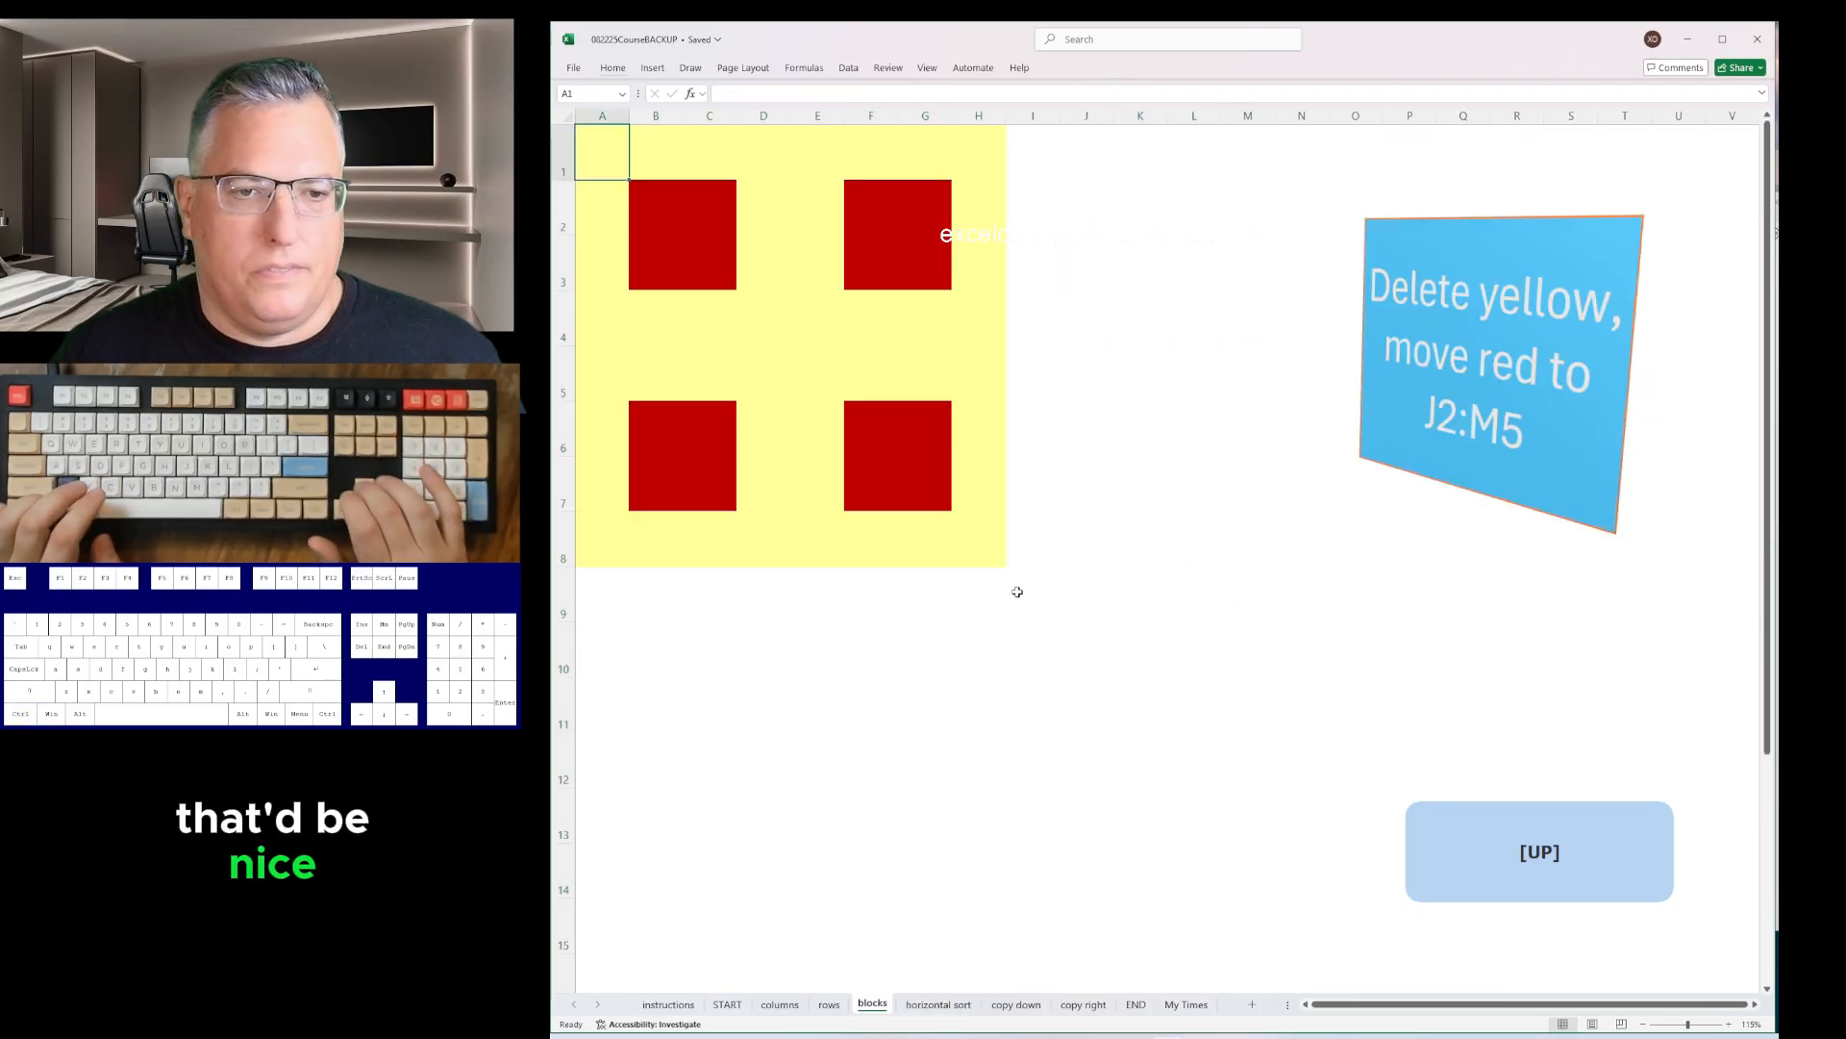
{"action": "key", "text": "ctrl+Page_Up"}
{"action": "key", "text": "ctrl+Page_Up"}
{"action": "key", "text": "ctrl+Page_Up"}
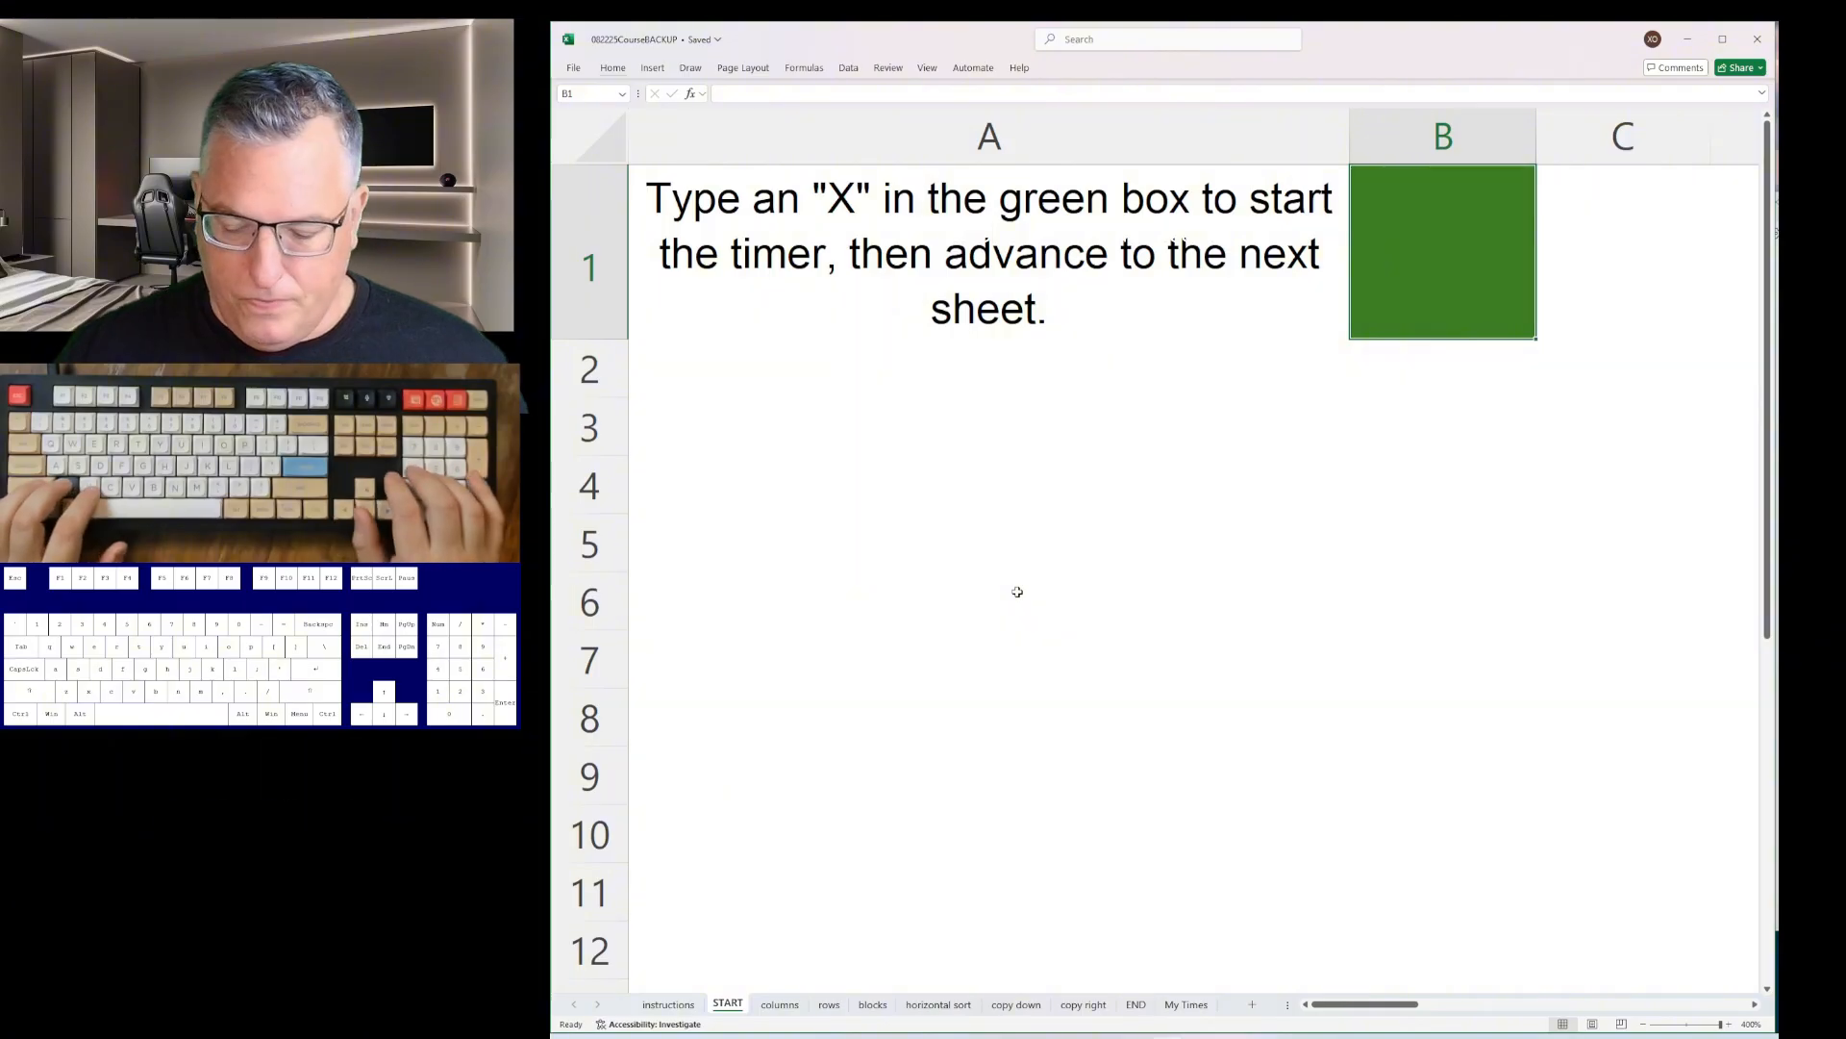
{"action": "type", "text": "x"}
- On the columns sheet, delete the yellow cells B1, B3, B5, B7 and B9, shifting the remaining cells left
{"action": "key", "text": "ctrl+Page_Down"}
{"action": "key", "text": "ctrl+minus"}
{"action": "key", "text": "Return"}
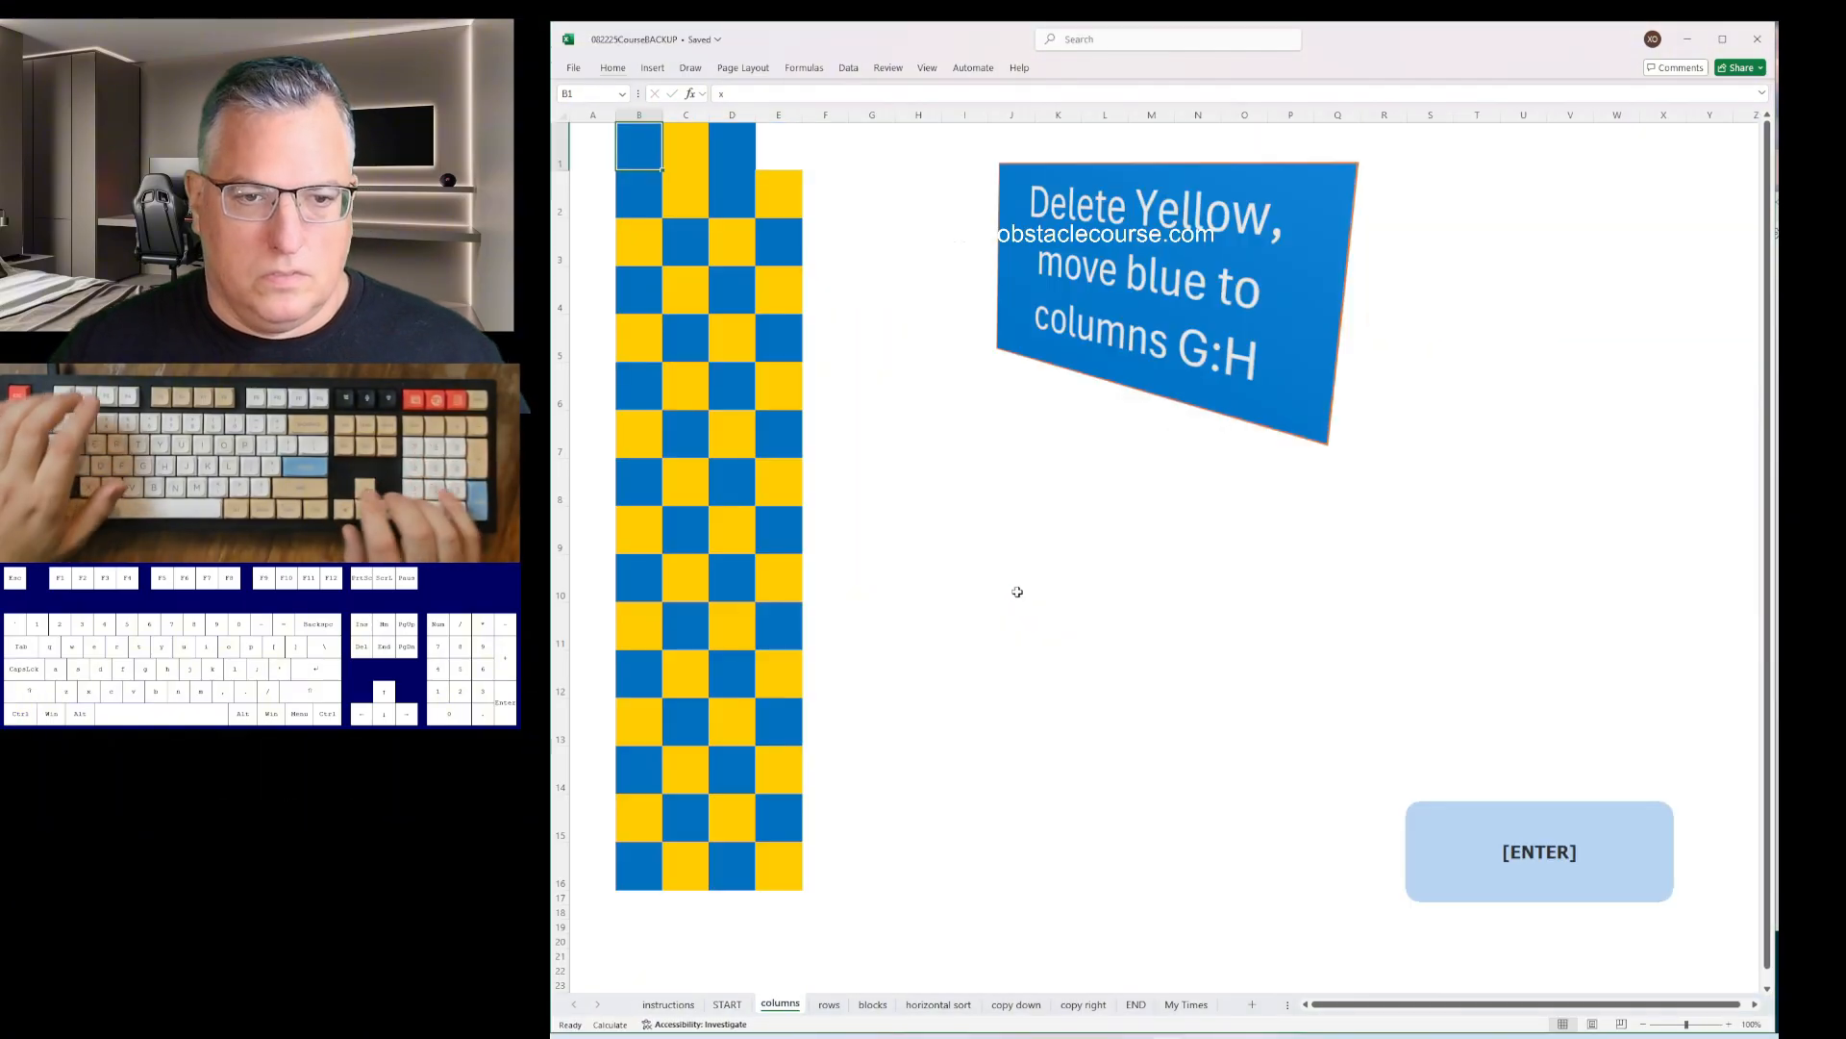
{"action": "key", "text": "Down"}
{"action": "key", "text": "F4"}
{"action": "key", "text": "Down"}
{"action": "key", "text": "Down"}
{"action": "key", "text": "F4"}
{"action": "key", "text": "Down"}
{"action": "key", "text": "Down"}
{"action": "key", "text": "F4"}
{"action": "key", "text": "Down"}
{"action": "key", "text": "Down"}
{"action": "key", "text": "F4"}
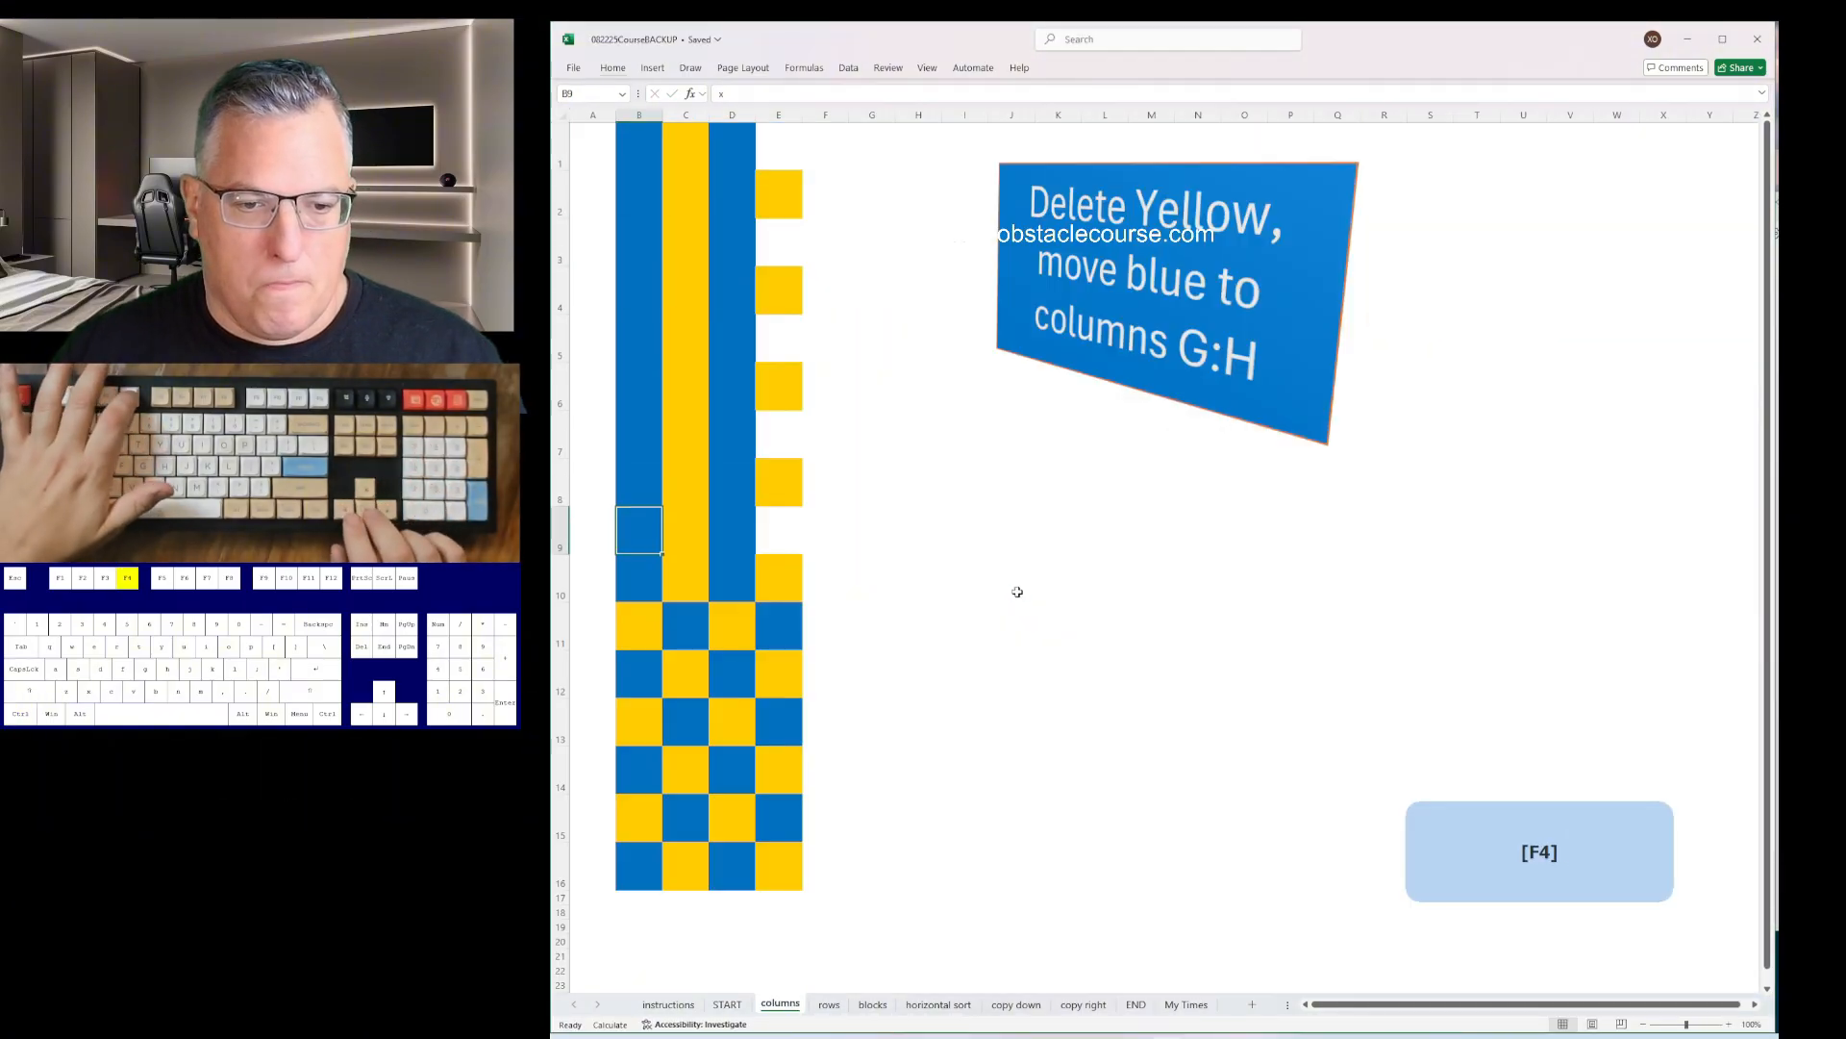
- Delete the yellow cells B11, B13 and B15, shifting the remaining cells left
{"action": "key", "text": "Down"}
{"action": "key", "text": "Down"}
{"action": "key", "text": "F4"}
{"action": "key", "text": "Down"}
{"action": "key", "text": "Down"}
{"action": "key", "text": "F4"}
{"action": "key", "text": "Down"}
{"action": "key", "text": "Down"}
{"action": "key", "text": "F4"}
- Delete the entire yellow column C and move to the remaining yellow cells in column D
{"action": "key", "text": "Down"}
{"action": "key", "text": "Right"}
{"action": "key", "text": "ctrl+space"}
{"action": "key", "text": "ctrl+minus"}
{"action": "key", "text": "Right"}
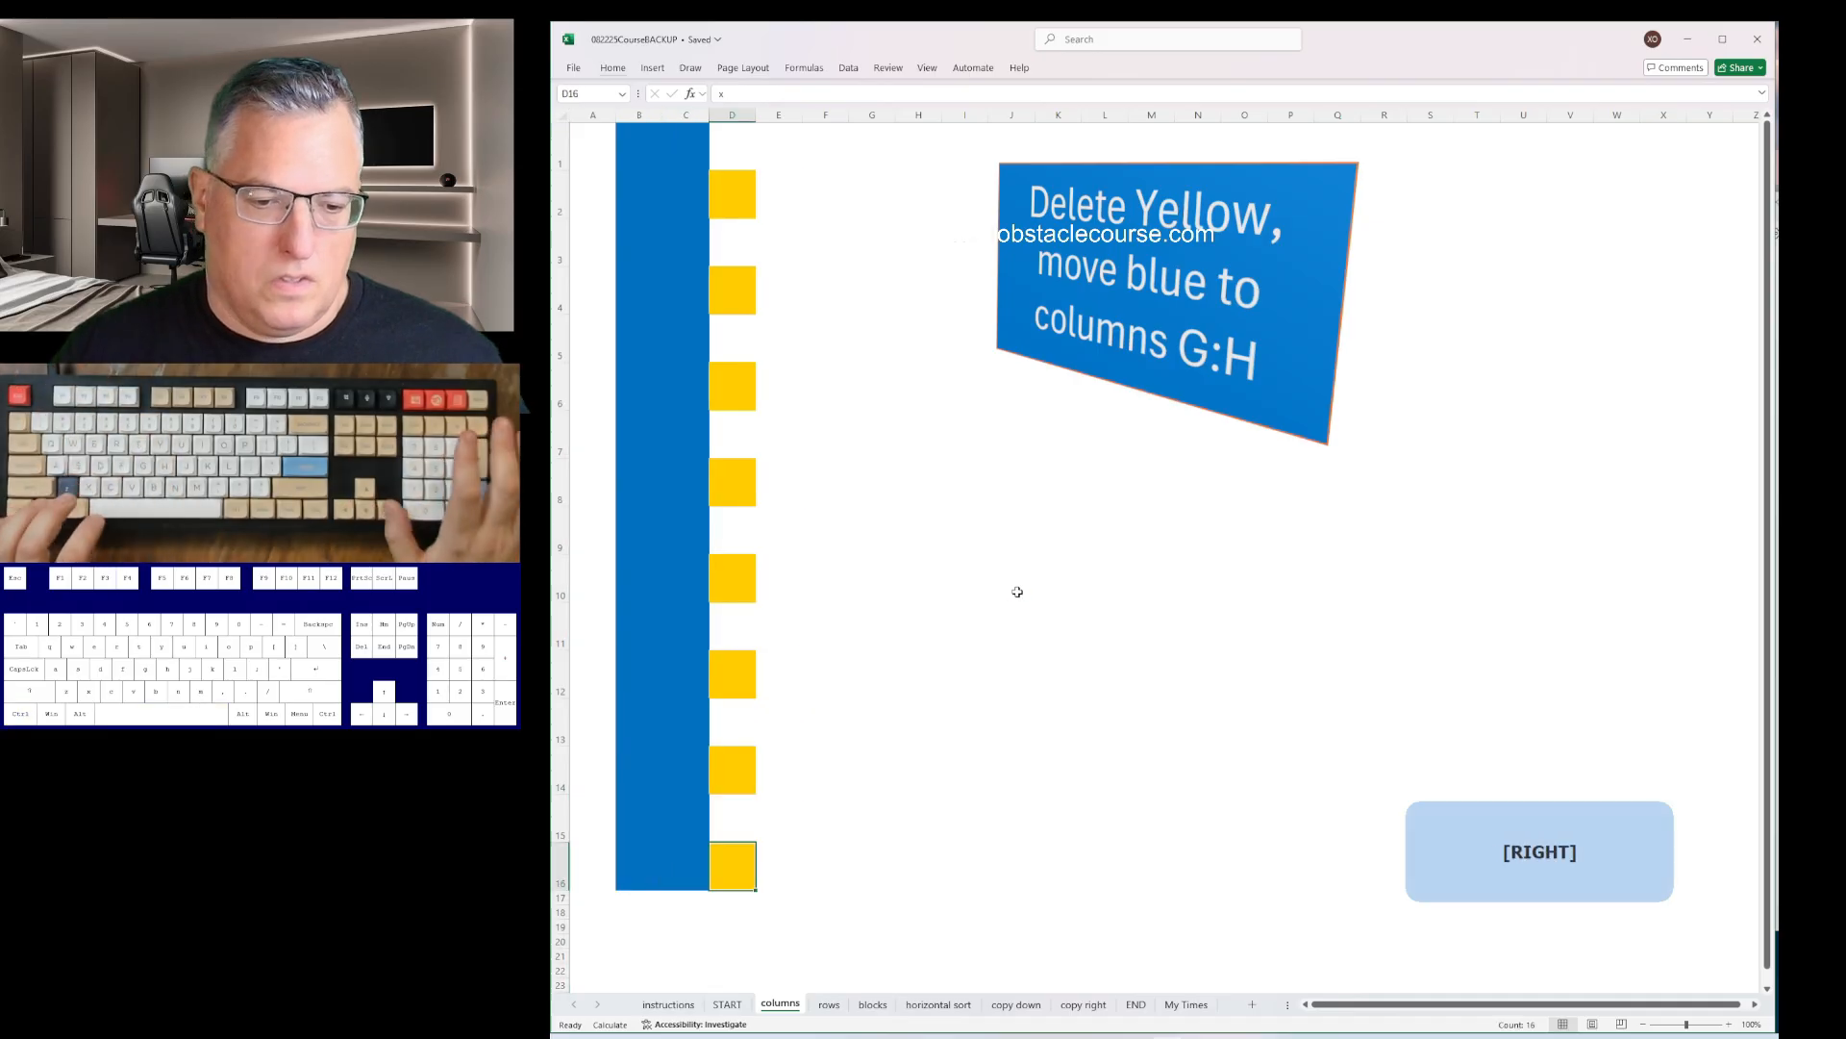
- Delete the yellow column D and insert blank columns before the blue block to move it to columns G:H
{"action": "key", "text": "ctrl+space"}
{"action": "key", "text": "ctrl+minus"}
{"action": "key", "text": "ctrl+plus"}
{"action": "key", "text": "ctrl+Left"}
{"action": "key", "text": "Left"}
{"action": "key", "text": "ctrl+space"}
{"action": "key", "text": "ctrl+plus"}
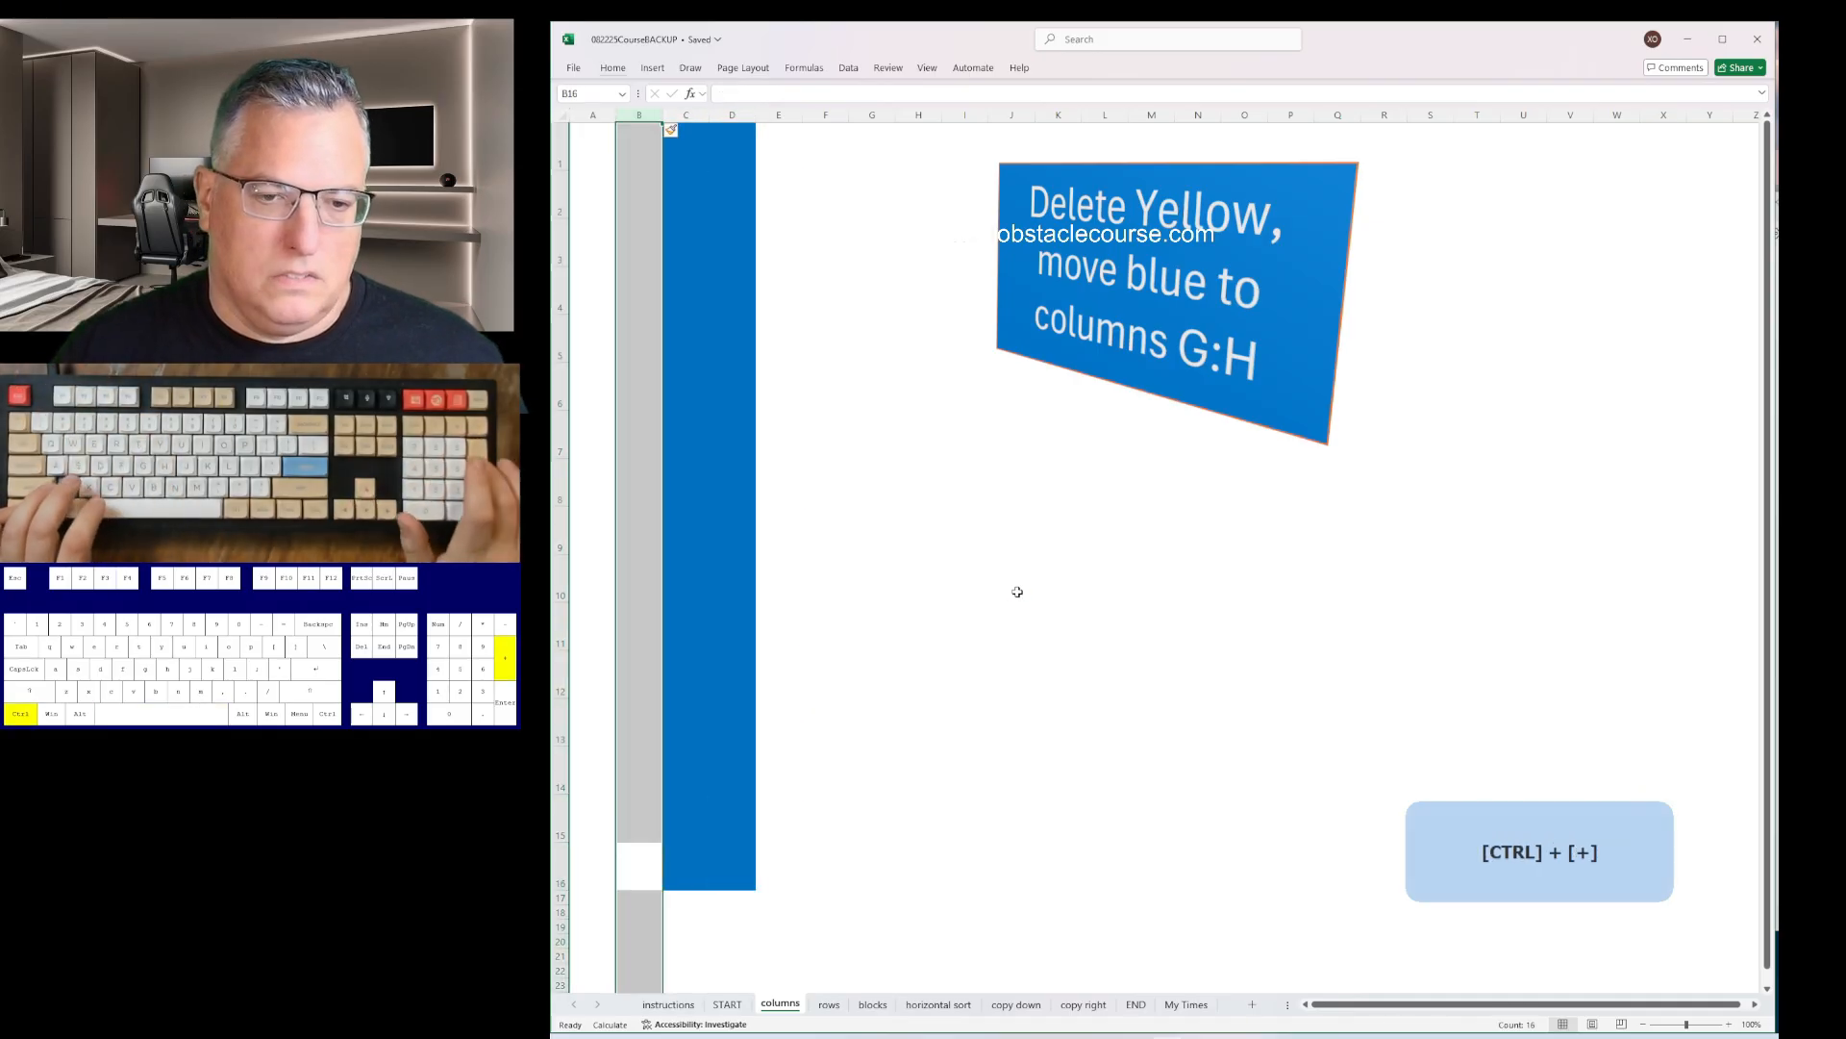
{"action": "key", "text": "ctrl+plus"}
{"action": "key", "text": "ctrl+plus"}
{"action": "key", "text": "ctrl+plus"}
{"action": "key", "text": "ctrl+plus"}
- On the rows sheet, delete the orange cells A11, C11 and E11, shifting the cells below up
{"action": "key", "text": "ctrl+Page_Down"}
{"action": "key", "text": "ctrl+minus"}
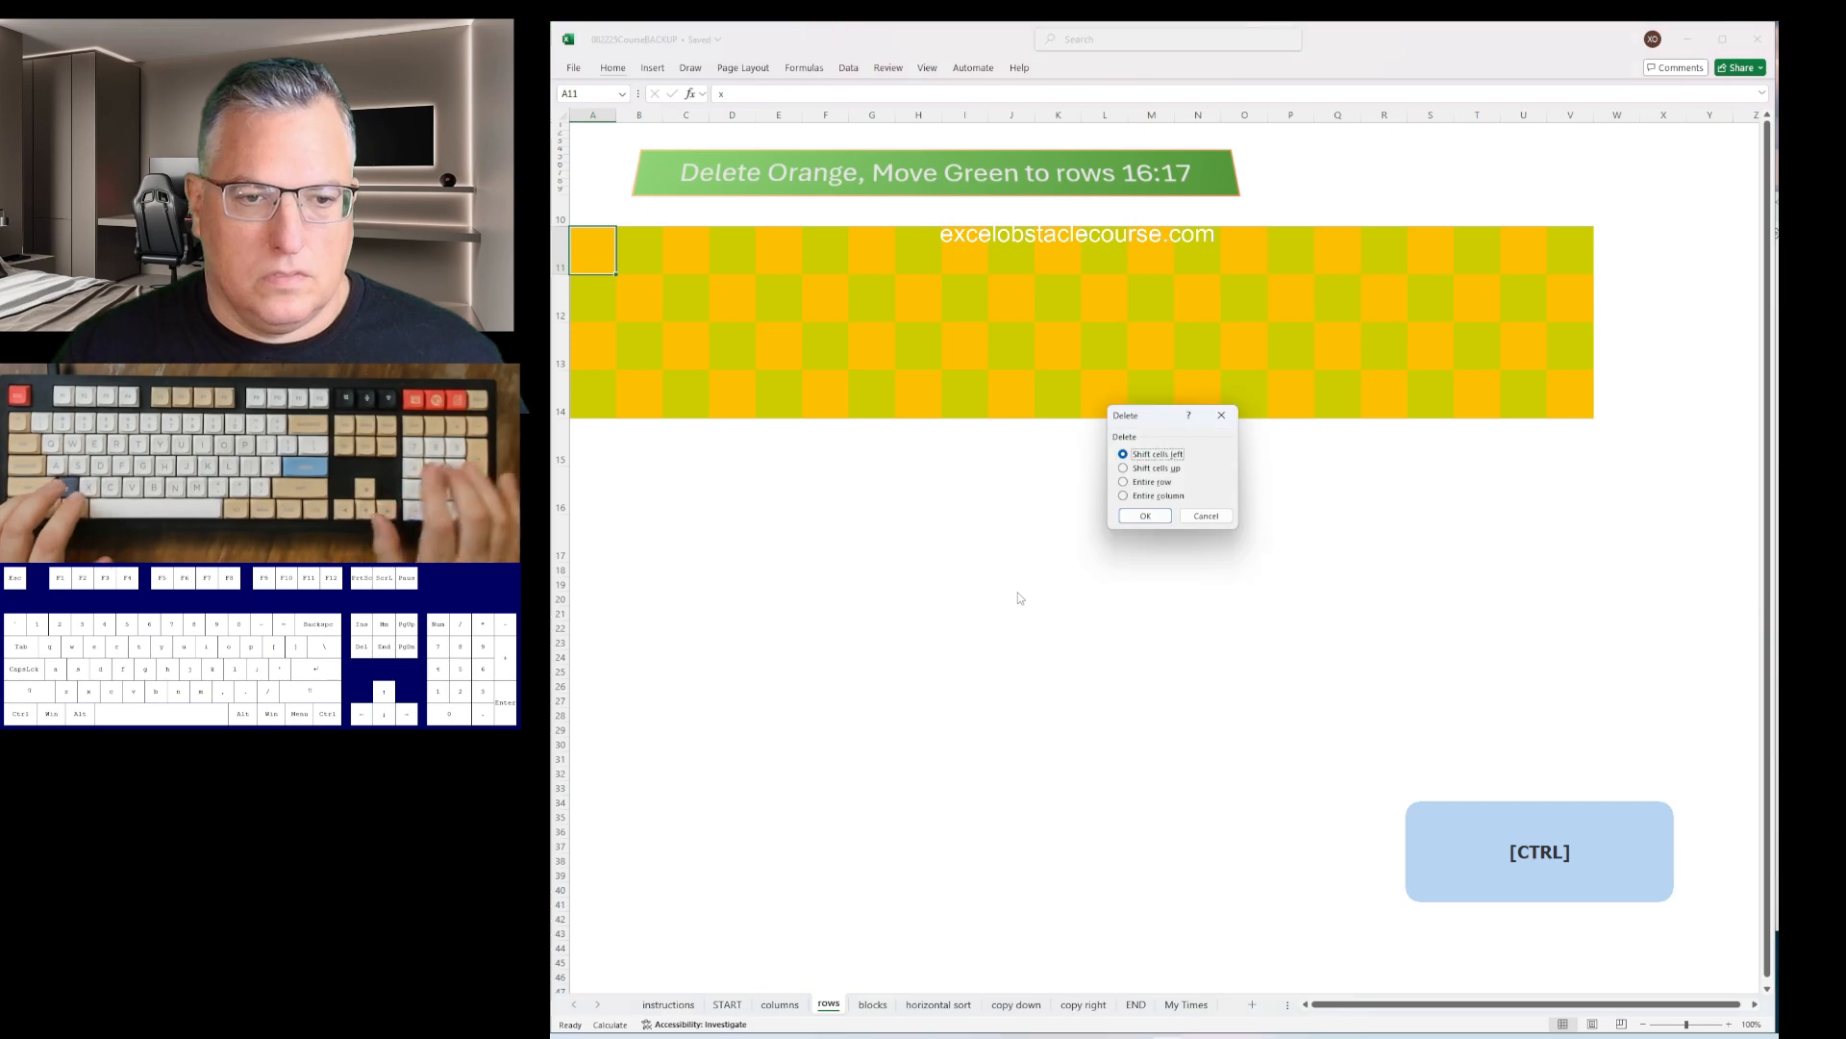
{"action": "key", "text": "Return"}
{"action": "key", "text": "Right"}
{"action": "key", "text": "Right"}
{"action": "key", "text": "F4"}
{"action": "key", "text": "Right"}
{"action": "key", "text": "Right"}
{"action": "key", "text": "F4"}
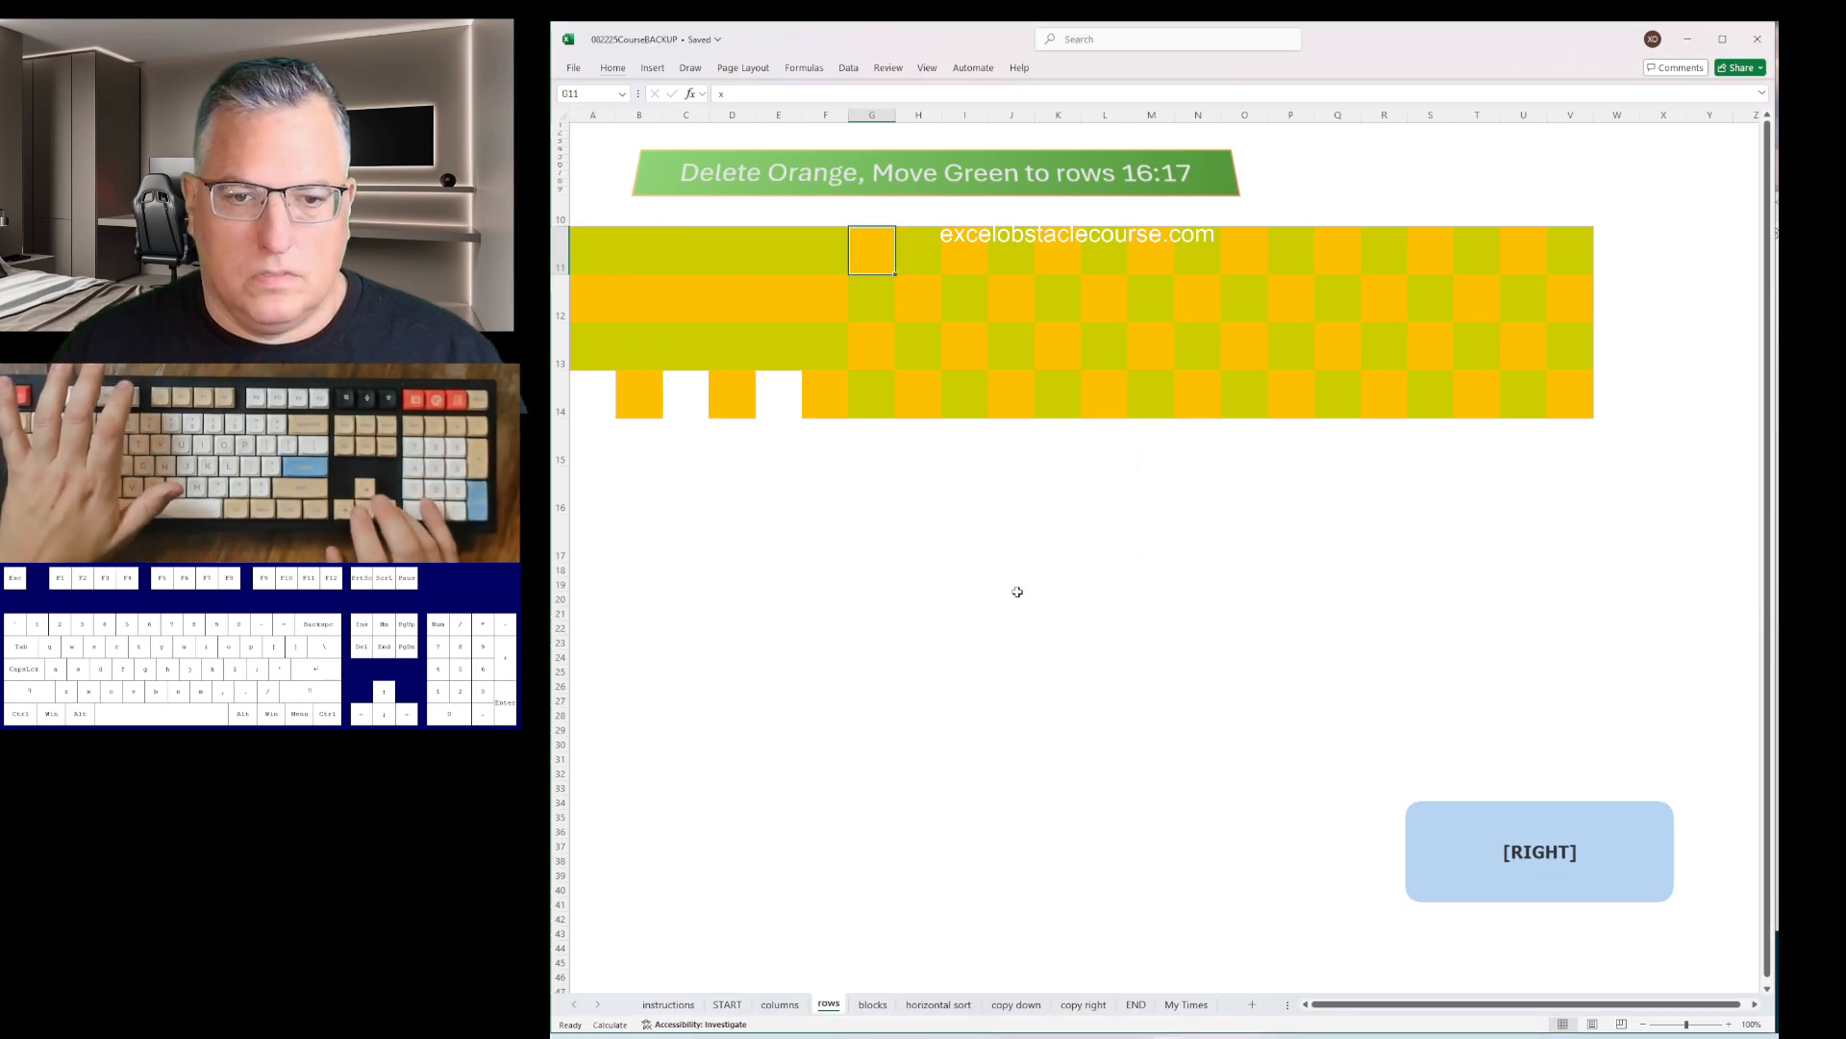
- Delete the orange cells G11, I11, K11 and M11, shifting the cells below up
{"action": "key", "text": "Right"}
{"action": "key", "text": "Right"}
{"action": "key", "text": "F4"}
{"action": "key", "text": "Right"}
{"action": "key", "text": "Right"}
{"action": "key", "text": "F4"}
{"action": "key", "text": "Right"}
{"action": "key", "text": "Right"}
{"action": "key", "text": "F4"}
{"action": "key", "text": "Right"}
{"action": "key", "text": "Right"}
{"action": "key", "text": "F4"}
- Delete the orange cells O11, Q11, S11 and U11, shifting the cells below up
{"action": "key", "text": "Right"}
{"action": "key", "text": "Right"}
{"action": "key", "text": "F4"}
{"action": "key", "text": "Right"}
{"action": "key", "text": "Right"}
{"action": "key", "text": "F4"}
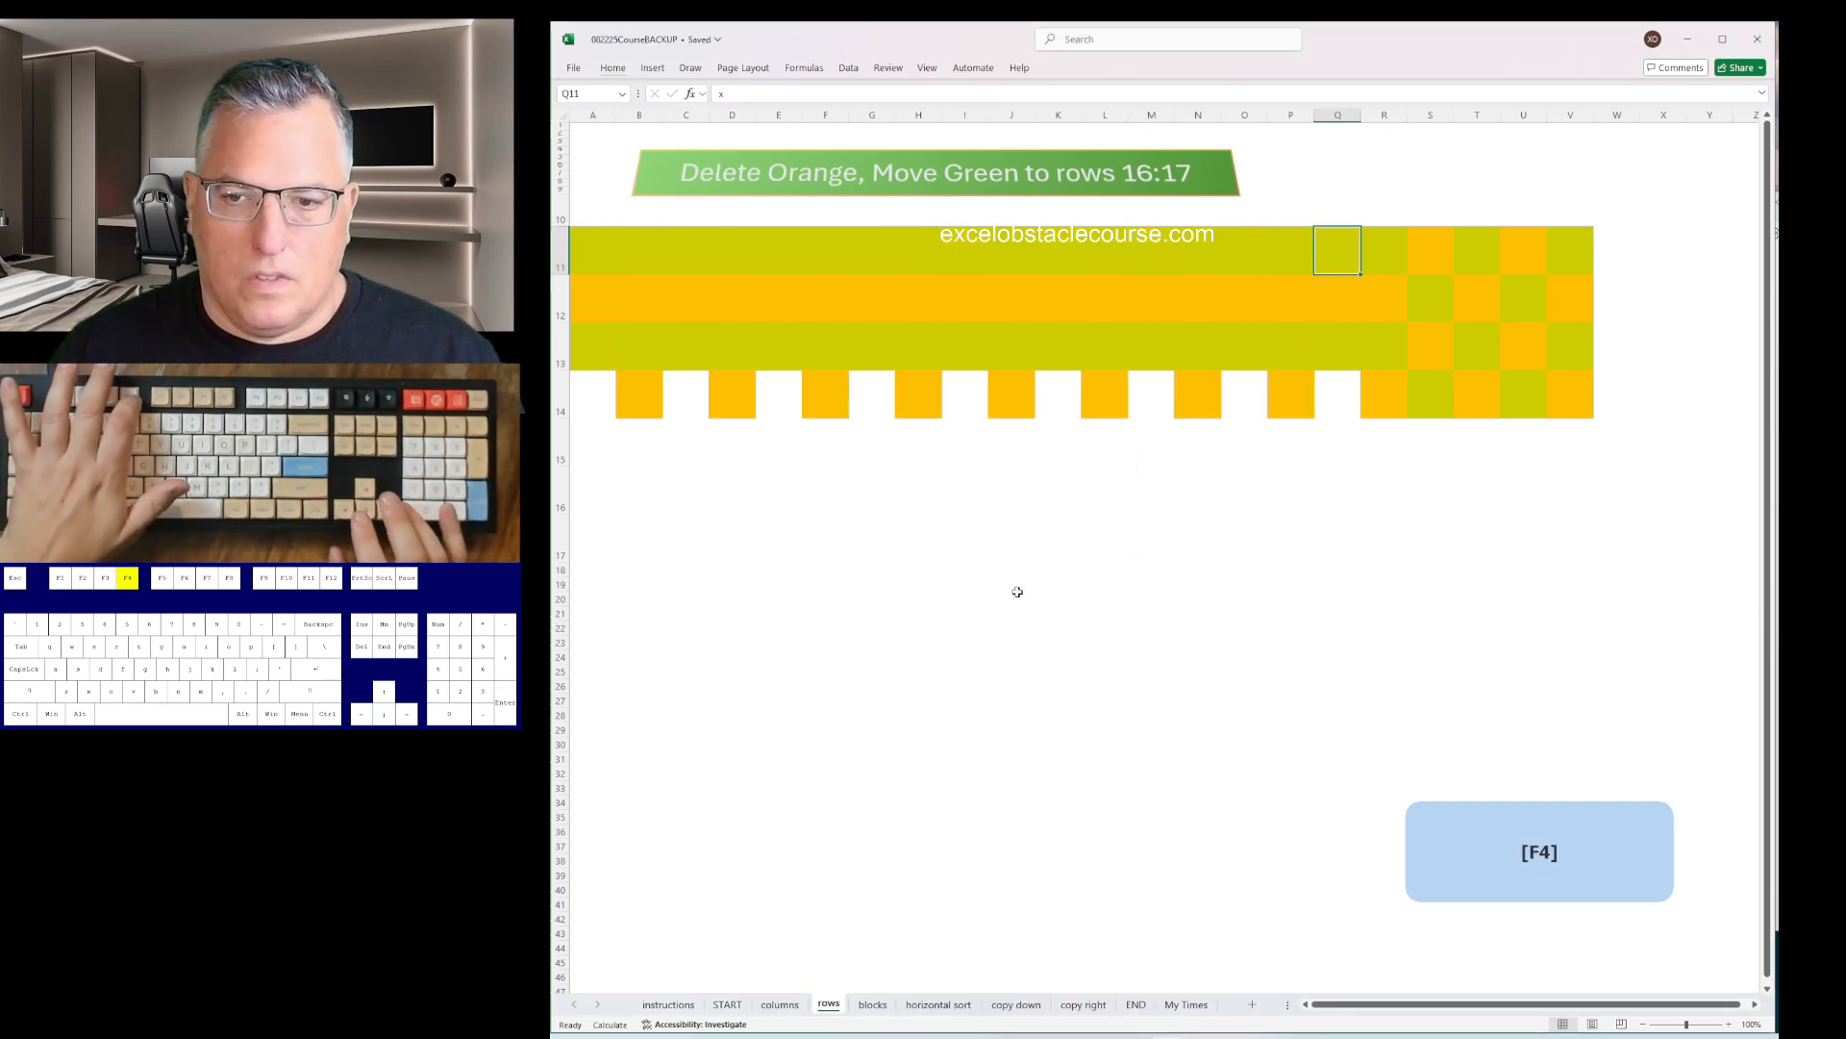
{"action": "key", "text": "Right"}
{"action": "key", "text": "Right"}
{"action": "key", "text": "F4"}
{"action": "key", "text": "Right"}
{"action": "key", "text": "Right"}
{"action": "key", "text": "F4"}
- Delete the entire orange row 12 and the row of leftover orange cells below the green band
{"action": "key", "text": "Down"}
{"action": "key", "text": "shift+space"}
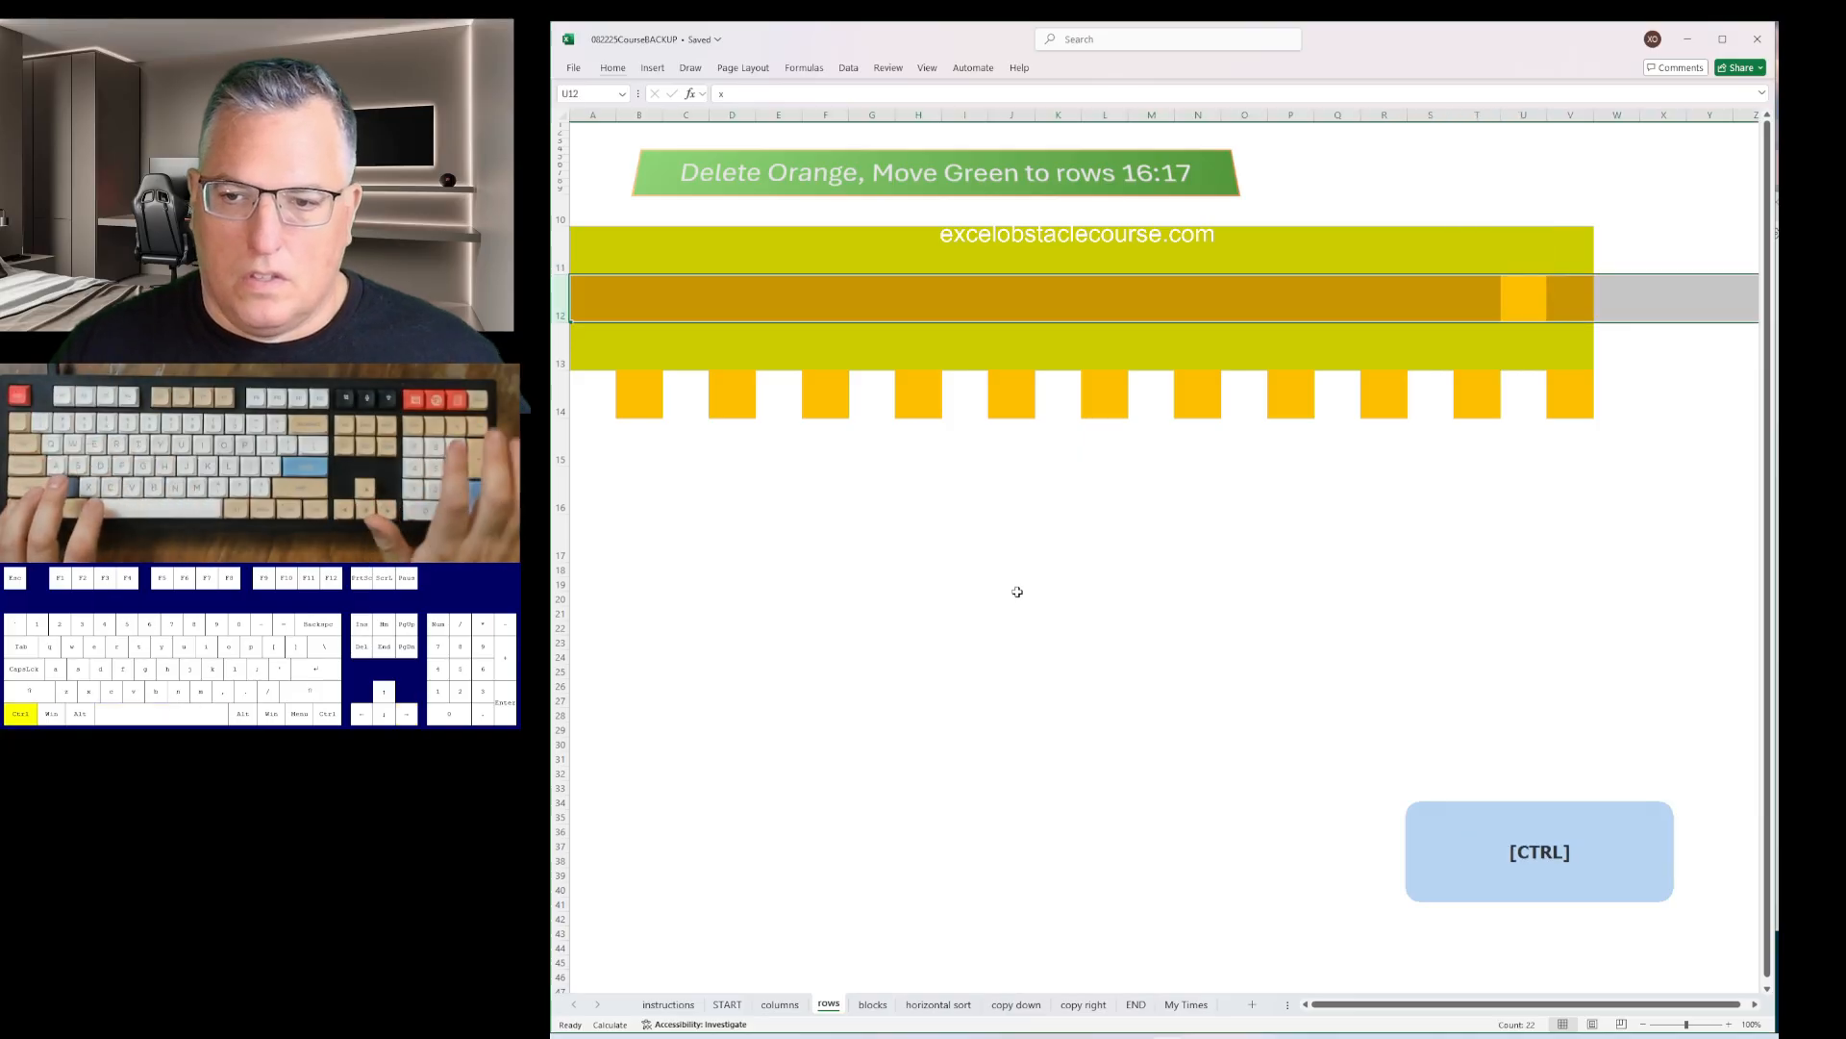
{"action": "key", "text": "ctrl+minus"}
{"action": "key", "text": "ctrl+Home"}
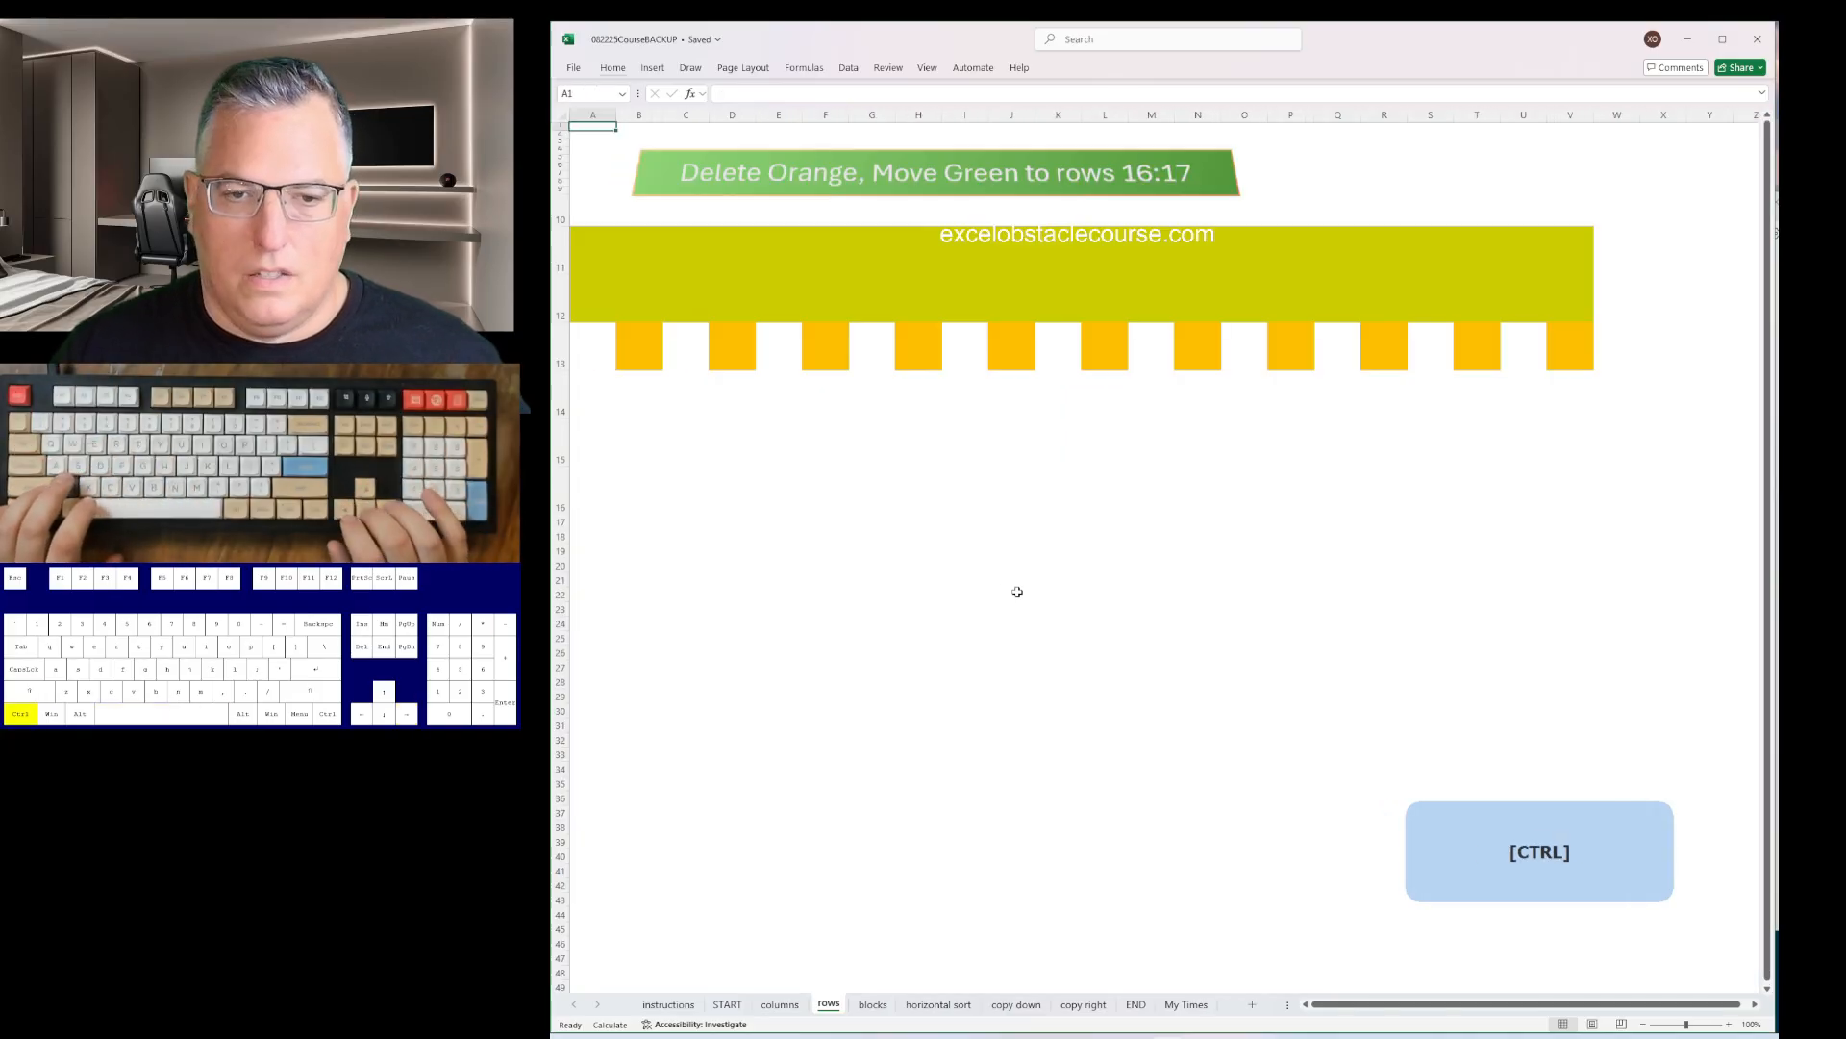
{"action": "key", "text": "shift+space"}
{"action": "key", "text": "ctrl+minus"}
{"action": "key", "text": "Up"}
{"action": "key", "text": "Up"}
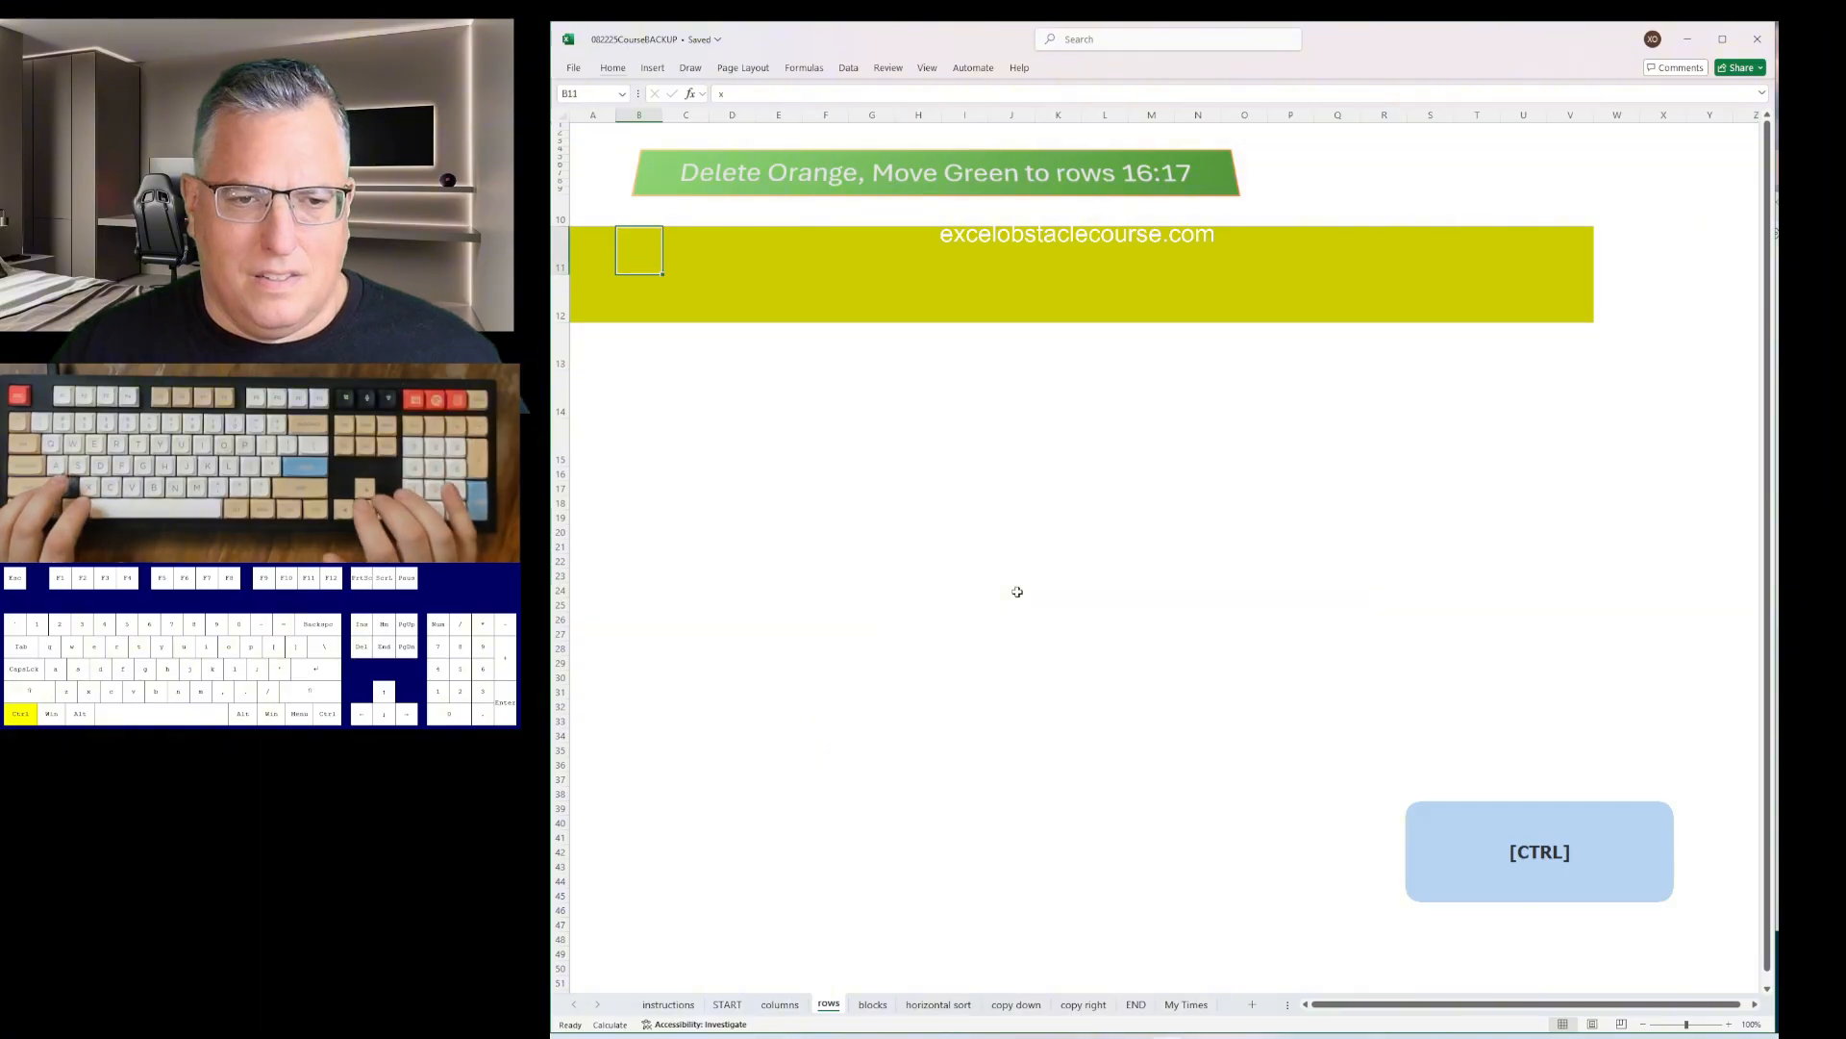
- Insert five blank rows above the green band to move it to rows 16:17
{"action": "key", "text": "shift+space"}
{"action": "key", "text": "ctrl+plus"}
{"action": "key", "text": "ctrl+plus"}
{"action": "key", "text": "ctrl+plus"}
{"action": "key", "text": "ctrl+plus"}
{"action": "key", "text": "ctrl+plus"}
- On the blocks sheet, delete the yellow row 1 and the yellow column A
{"action": "key", "text": "ctrl+Page_Down"}
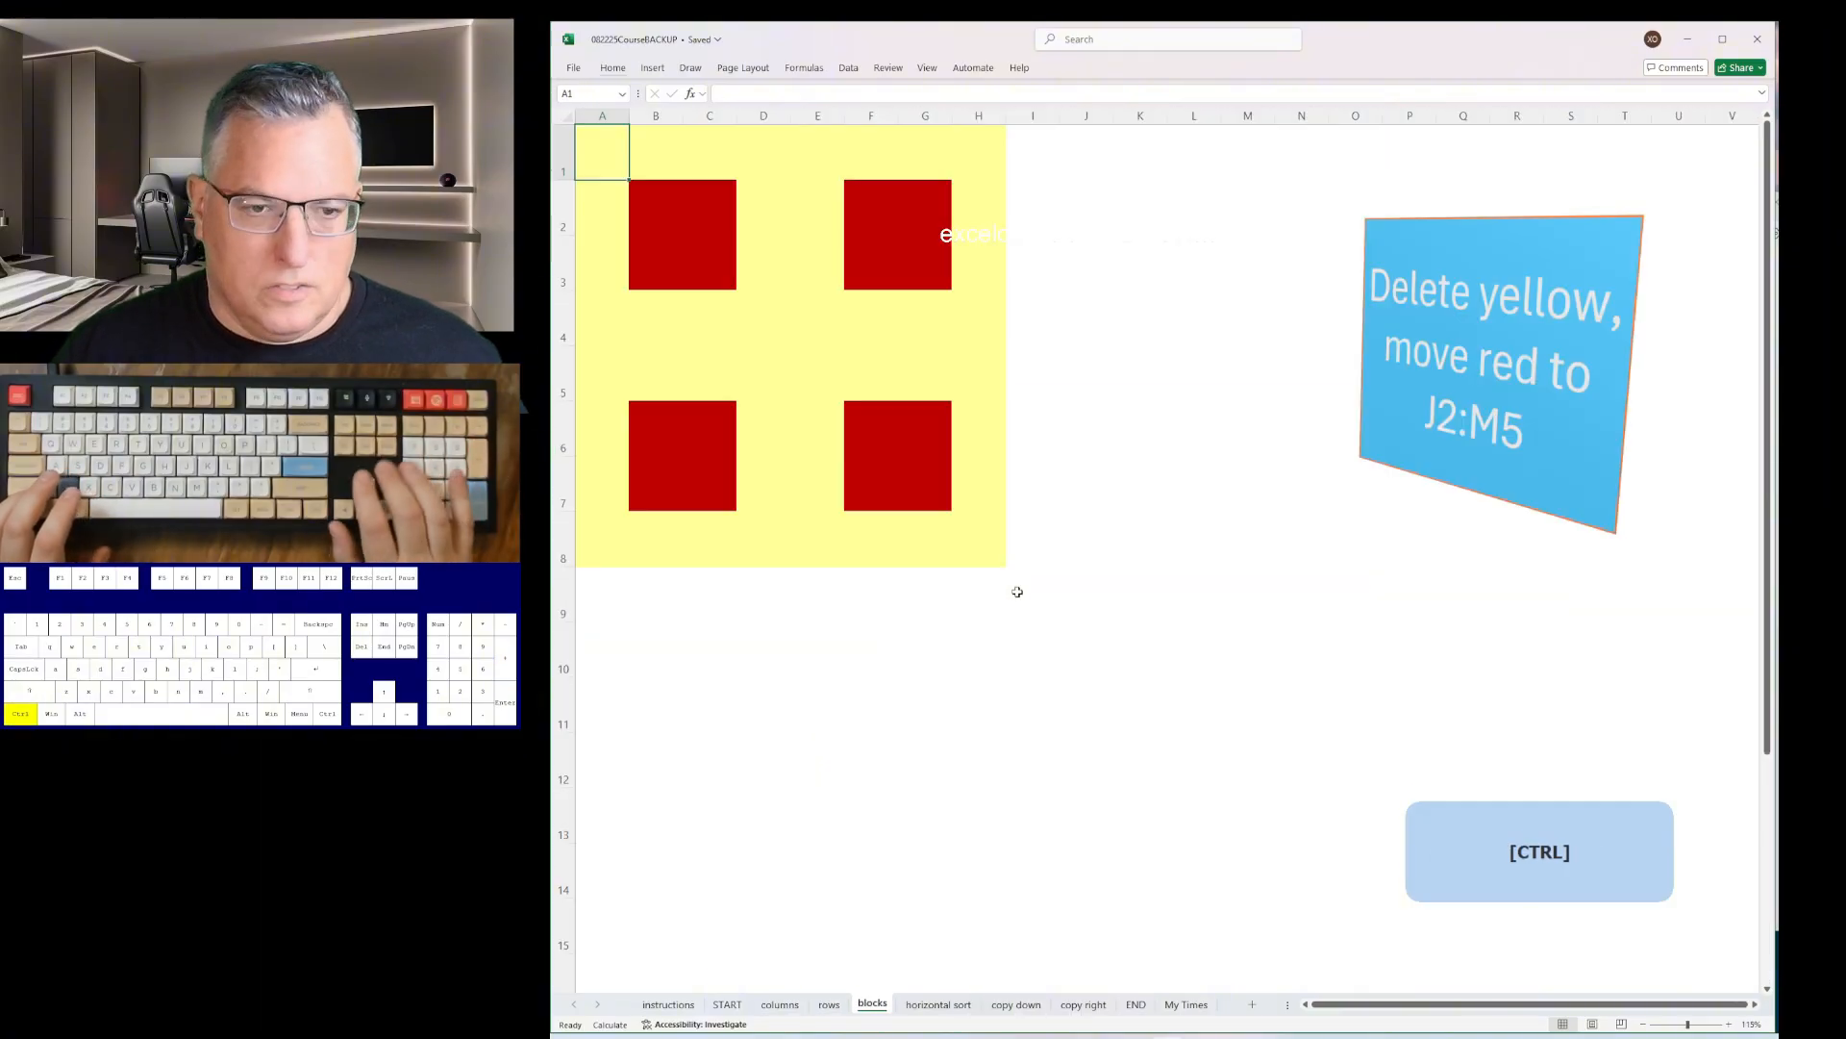
{"action": "key", "text": "shift+space"}
{"action": "key", "text": "ctrl+minus"}
{"action": "key", "text": "ctrl+Right"}
{"action": "key", "text": "Right"}
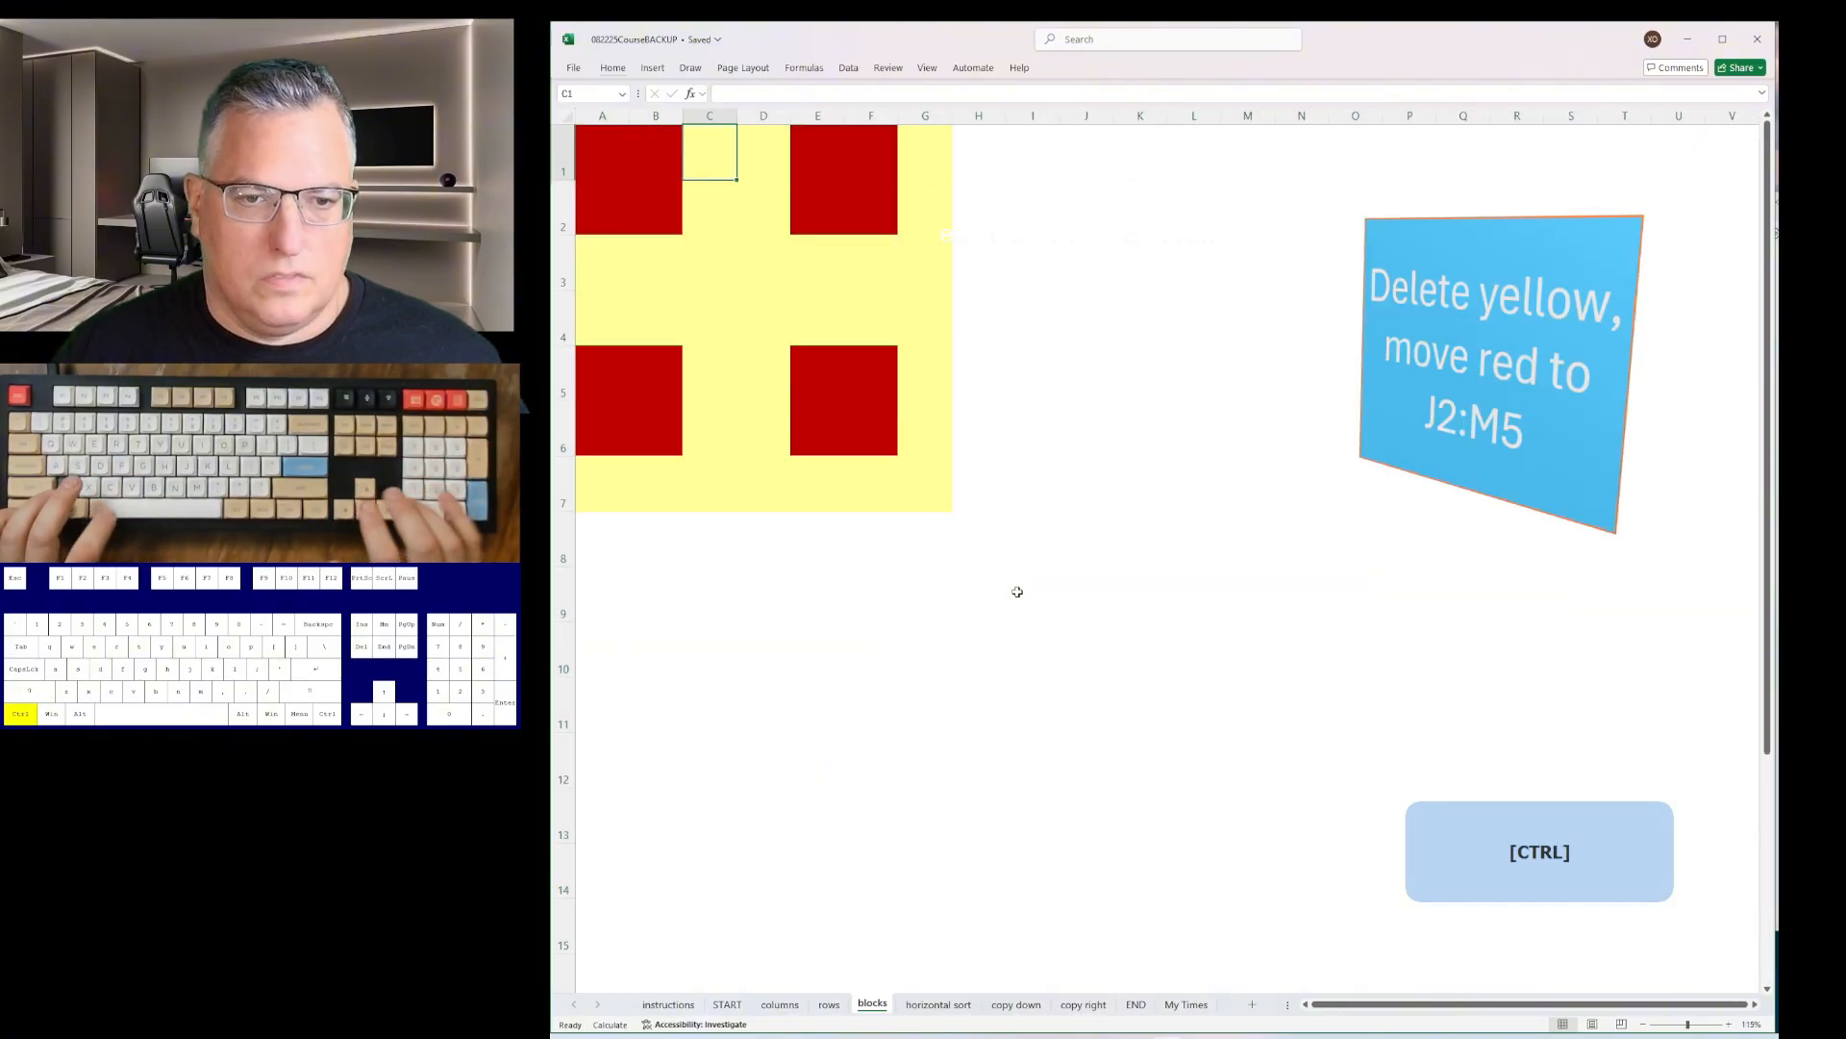
- Delete the two yellow columns between the red blocks and the yellow column to the right of them
{"action": "key", "text": "ctrl+space"}
{"action": "key", "text": "ctrl+minus"}
{"action": "key", "text": "ctrl+minus"}
{"action": "key", "text": "ctrl+Right"}
{"action": "key", "text": "Right"}
{"action": "key", "text": "ctrl+space"}
{"action": "key", "text": "ctrl+minus"}
- Delete the yellow rows 3:4 between the red blocks and the remaining yellow row beneath them
{"action": "key", "text": "ctrl+Left"}
{"action": "key", "text": "ctrl+Down"}
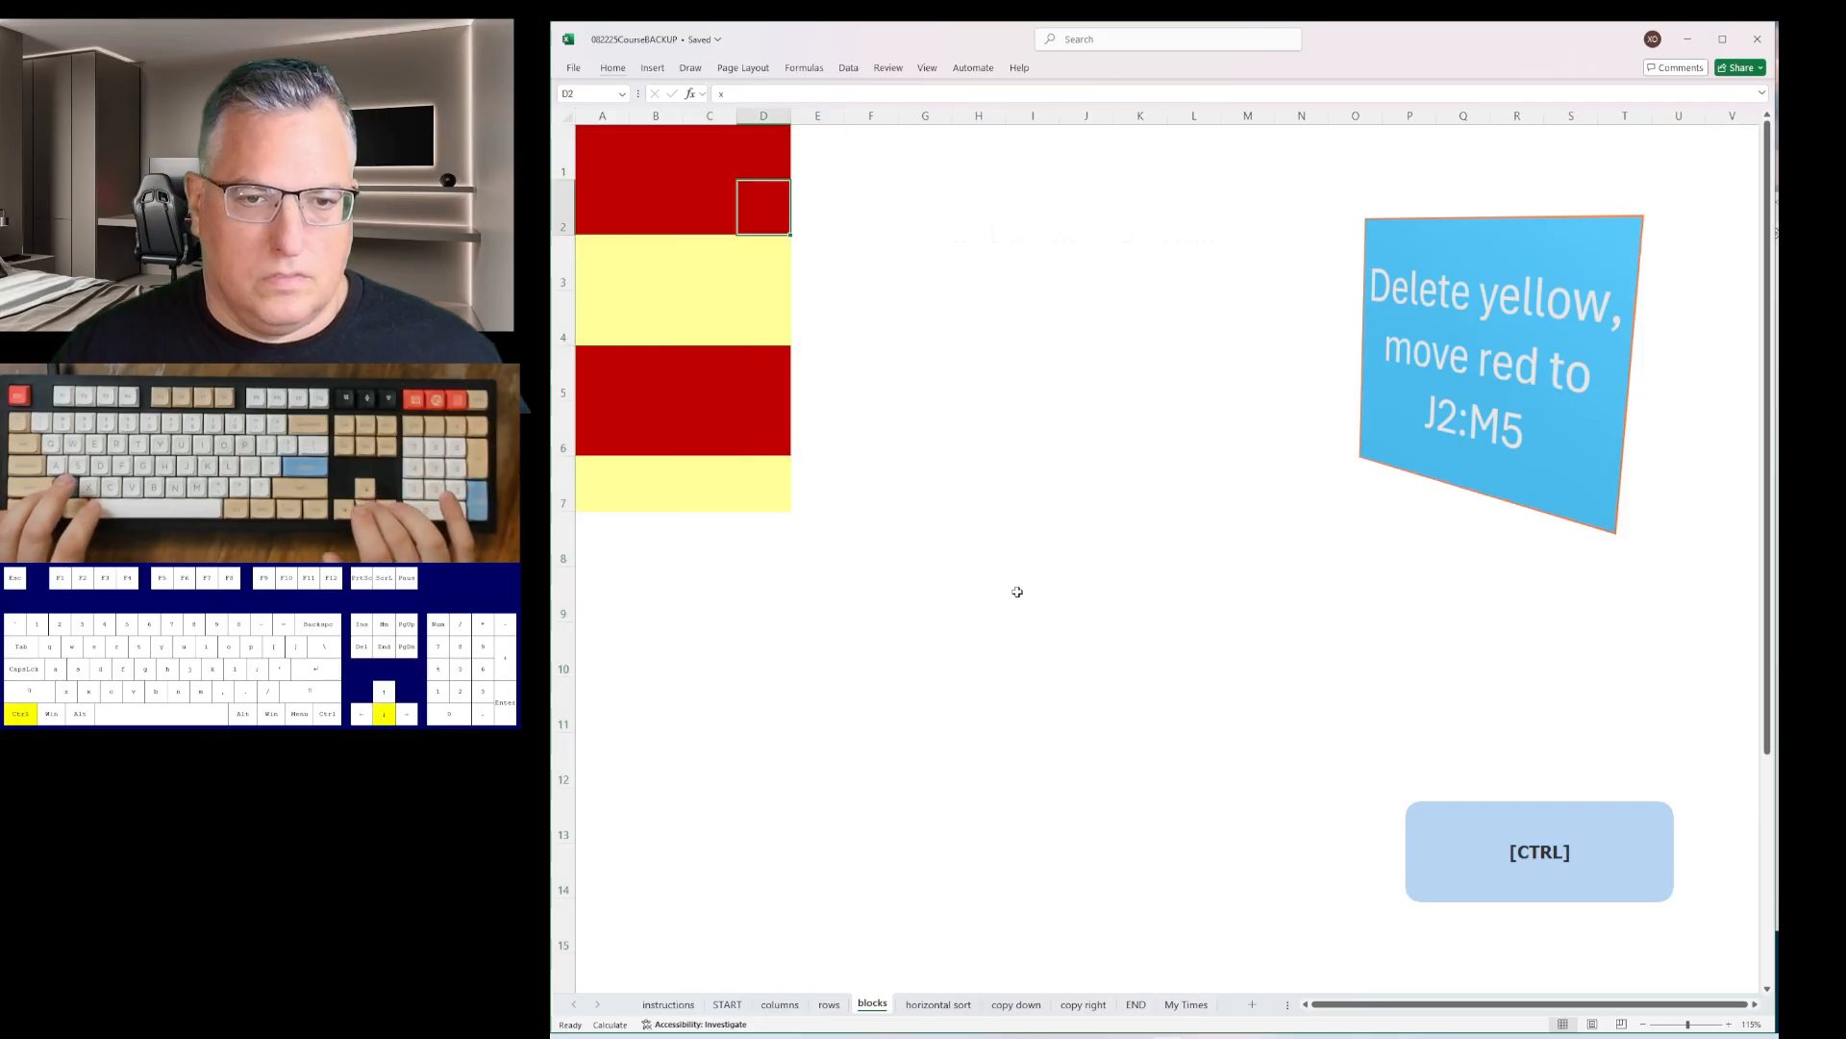
{"action": "key", "text": "Down"}
{"action": "key", "text": "shift+space"}
{"action": "key", "text": "shift+Down"}
{"action": "key", "text": "ctrl+minus"}
{"action": "key", "text": "ctrl+Left"}
{"action": "key", "text": "ctrl+Down"}
{"action": "key", "text": "Down"}
{"action": "key", "text": "shift+space"}
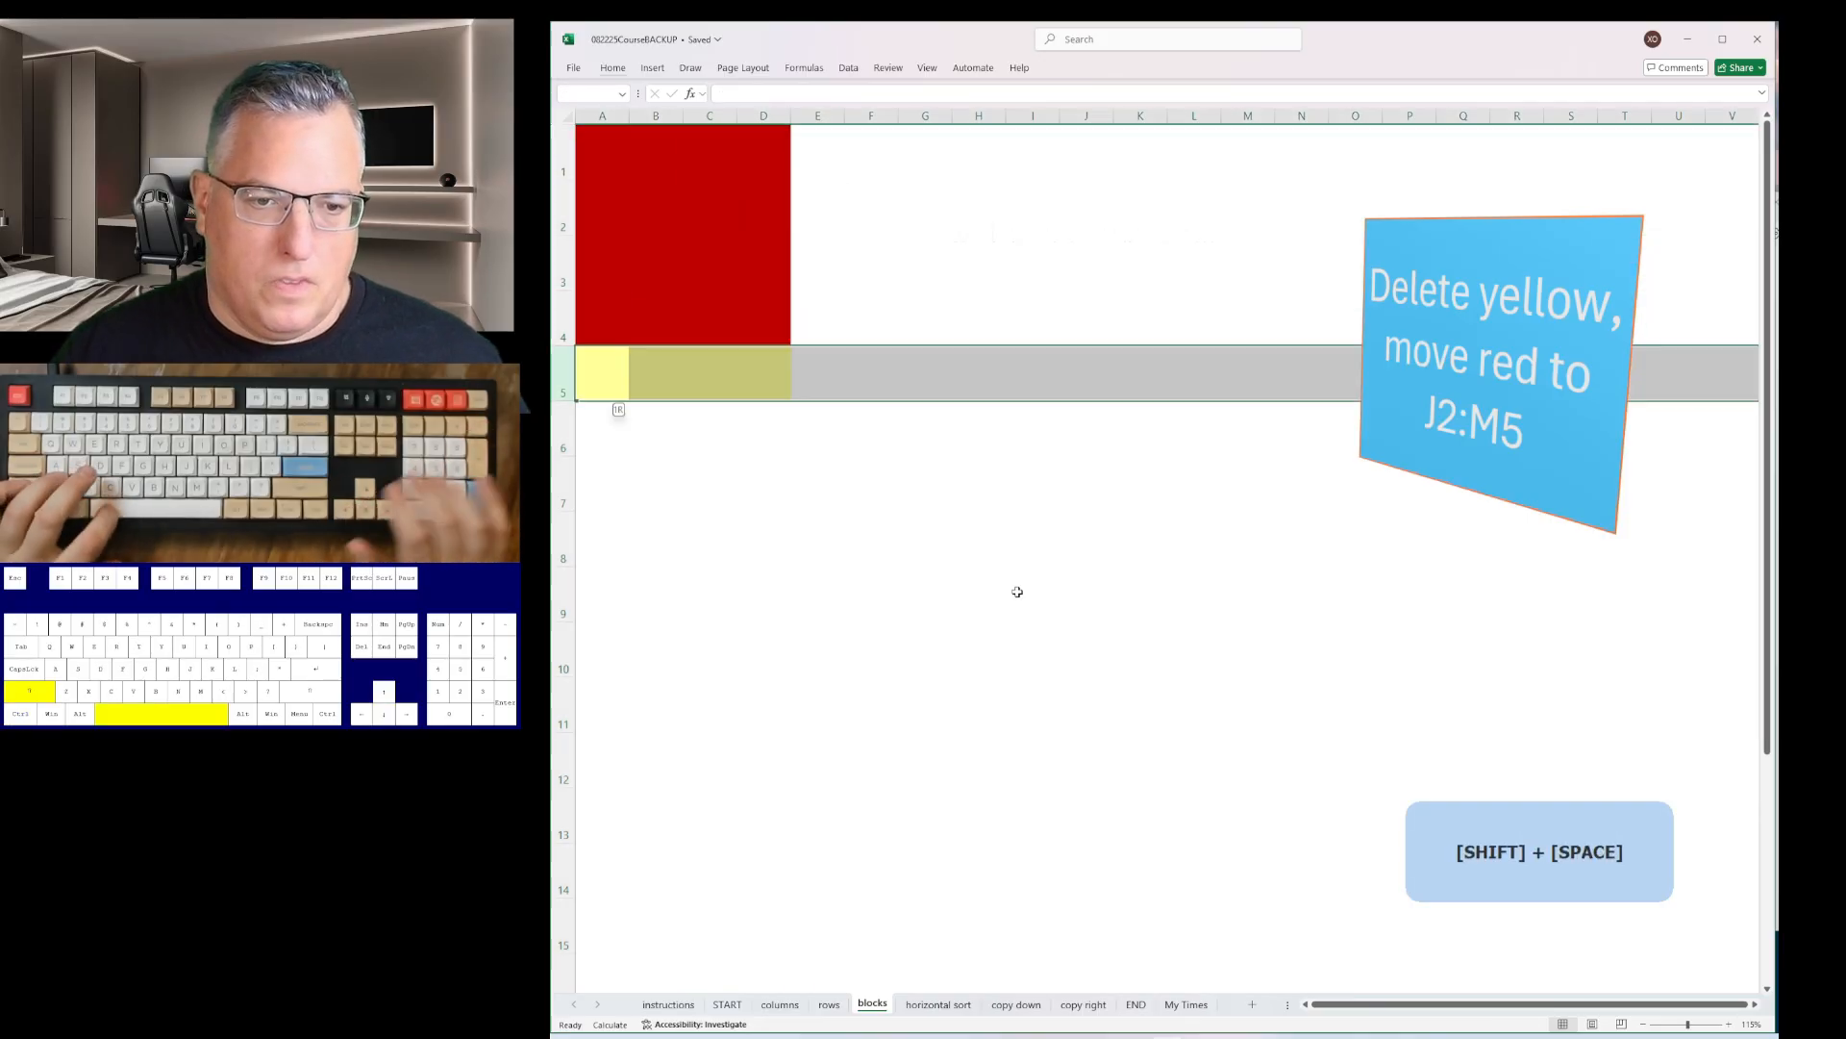
{"action": "key", "text": "ctrl+minus"}
- Insert nine columns before the red block and one row above it to move it to J2:M5
{"action": "key", "text": "ctrl+space"}
{"action": "key", "text": "ctrl+plus"}
{"action": "key", "text": "ctrl+plus"}
{"action": "key", "text": "ctrl+plus"}
{"action": "key", "text": "ctrl+plus"}
{"action": "key", "text": "ctrl+plus"}
{"action": "key", "text": "ctrl+plus"}
{"action": "key", "text": "ctrl+plus"}
{"action": "key", "text": "ctrl+plus"}
{"action": "key", "text": "ctrl+plus"}
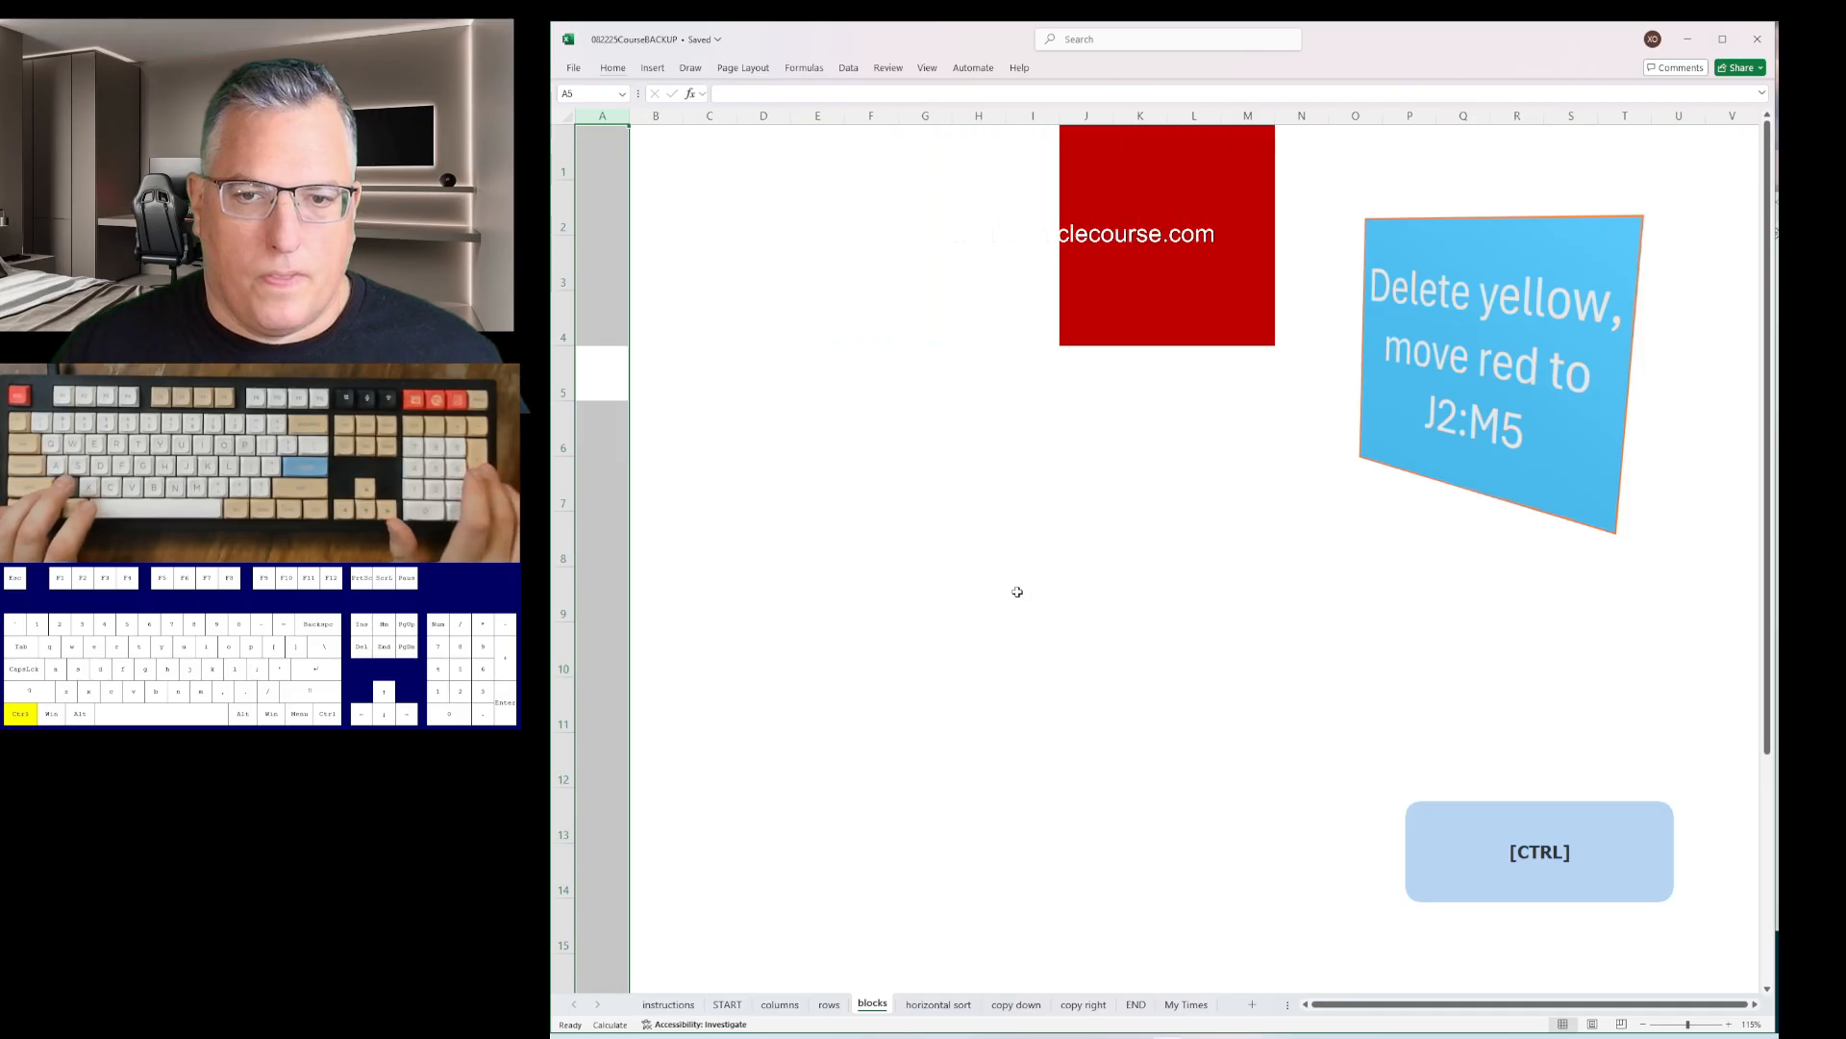
{"action": "key", "text": "ctrl+Up"}
{"action": "key", "text": "shift+space"}
{"action": "key", "text": "ctrl+plus"}
- On the horizontal sort sheet, sort the values in rows 2 and 4 left to right in ascending order
{"action": "key", "text": "ctrl+Page_Down"}
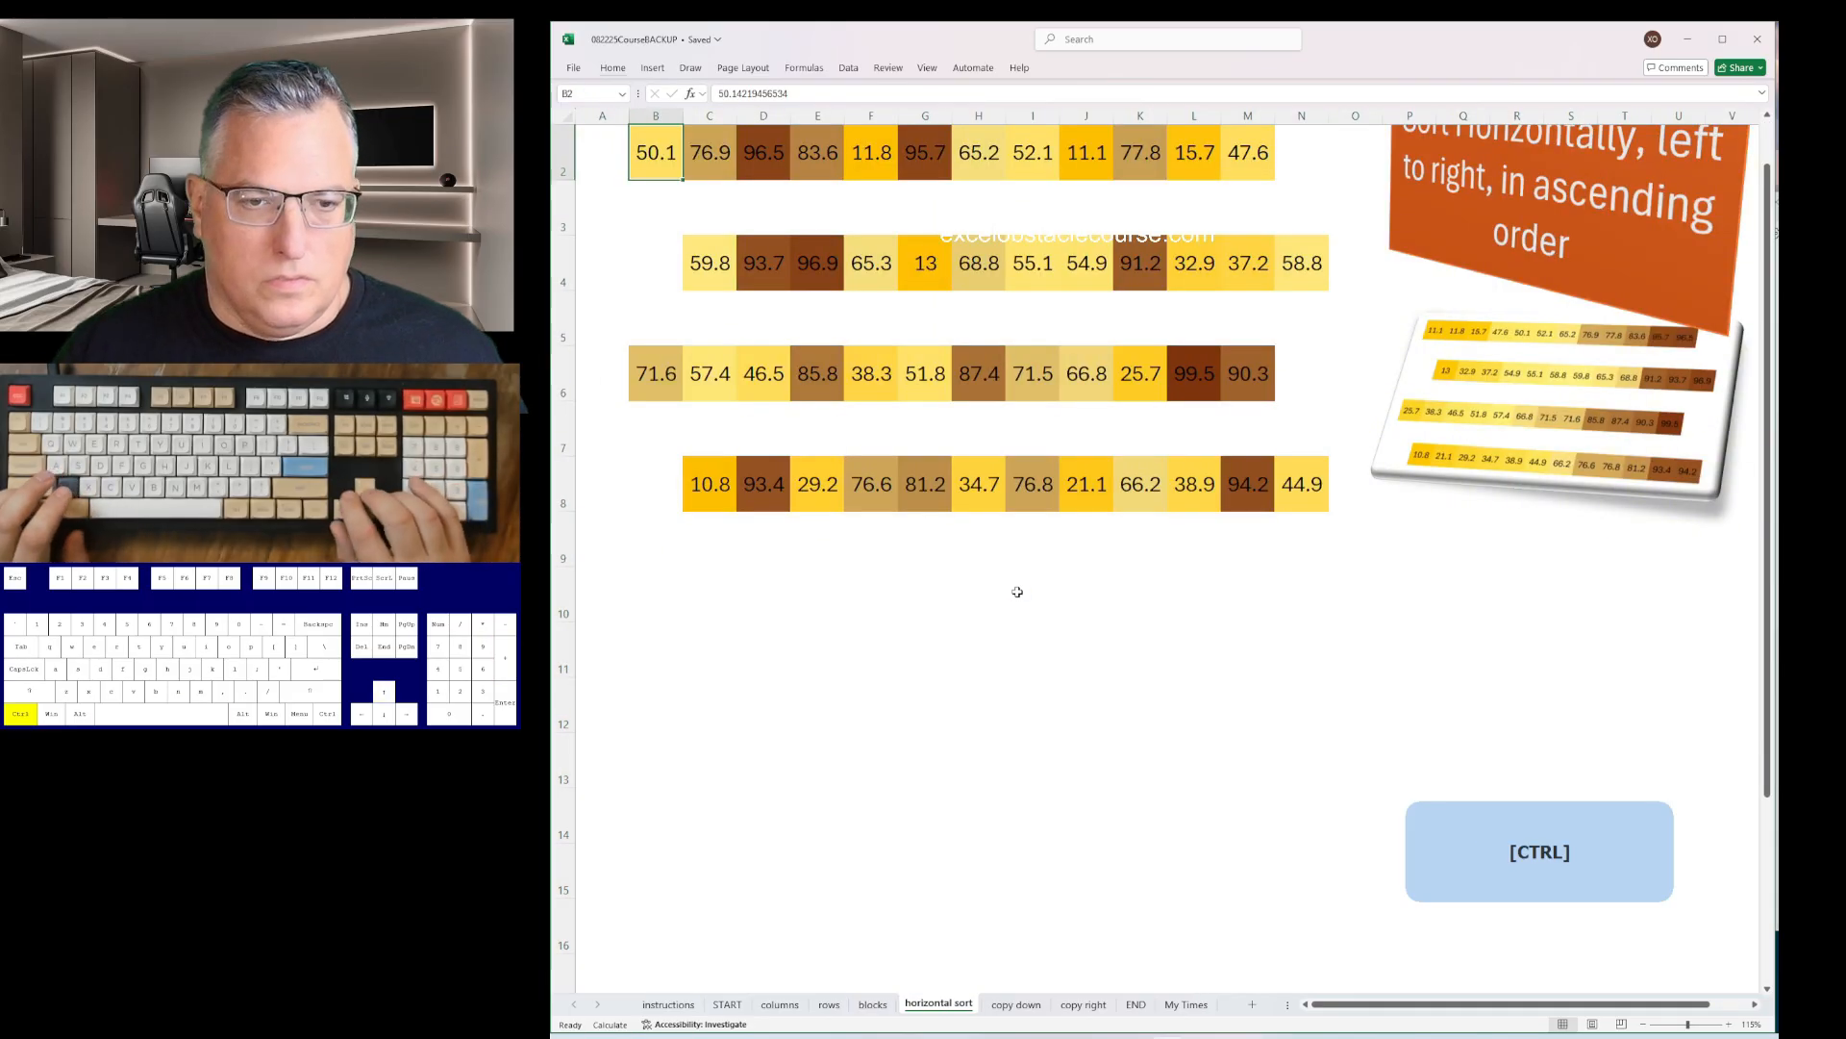
{"action": "key", "text": "d"}
{"action": "key", "text": "s"}
{"action": "key", "text": "Return"}
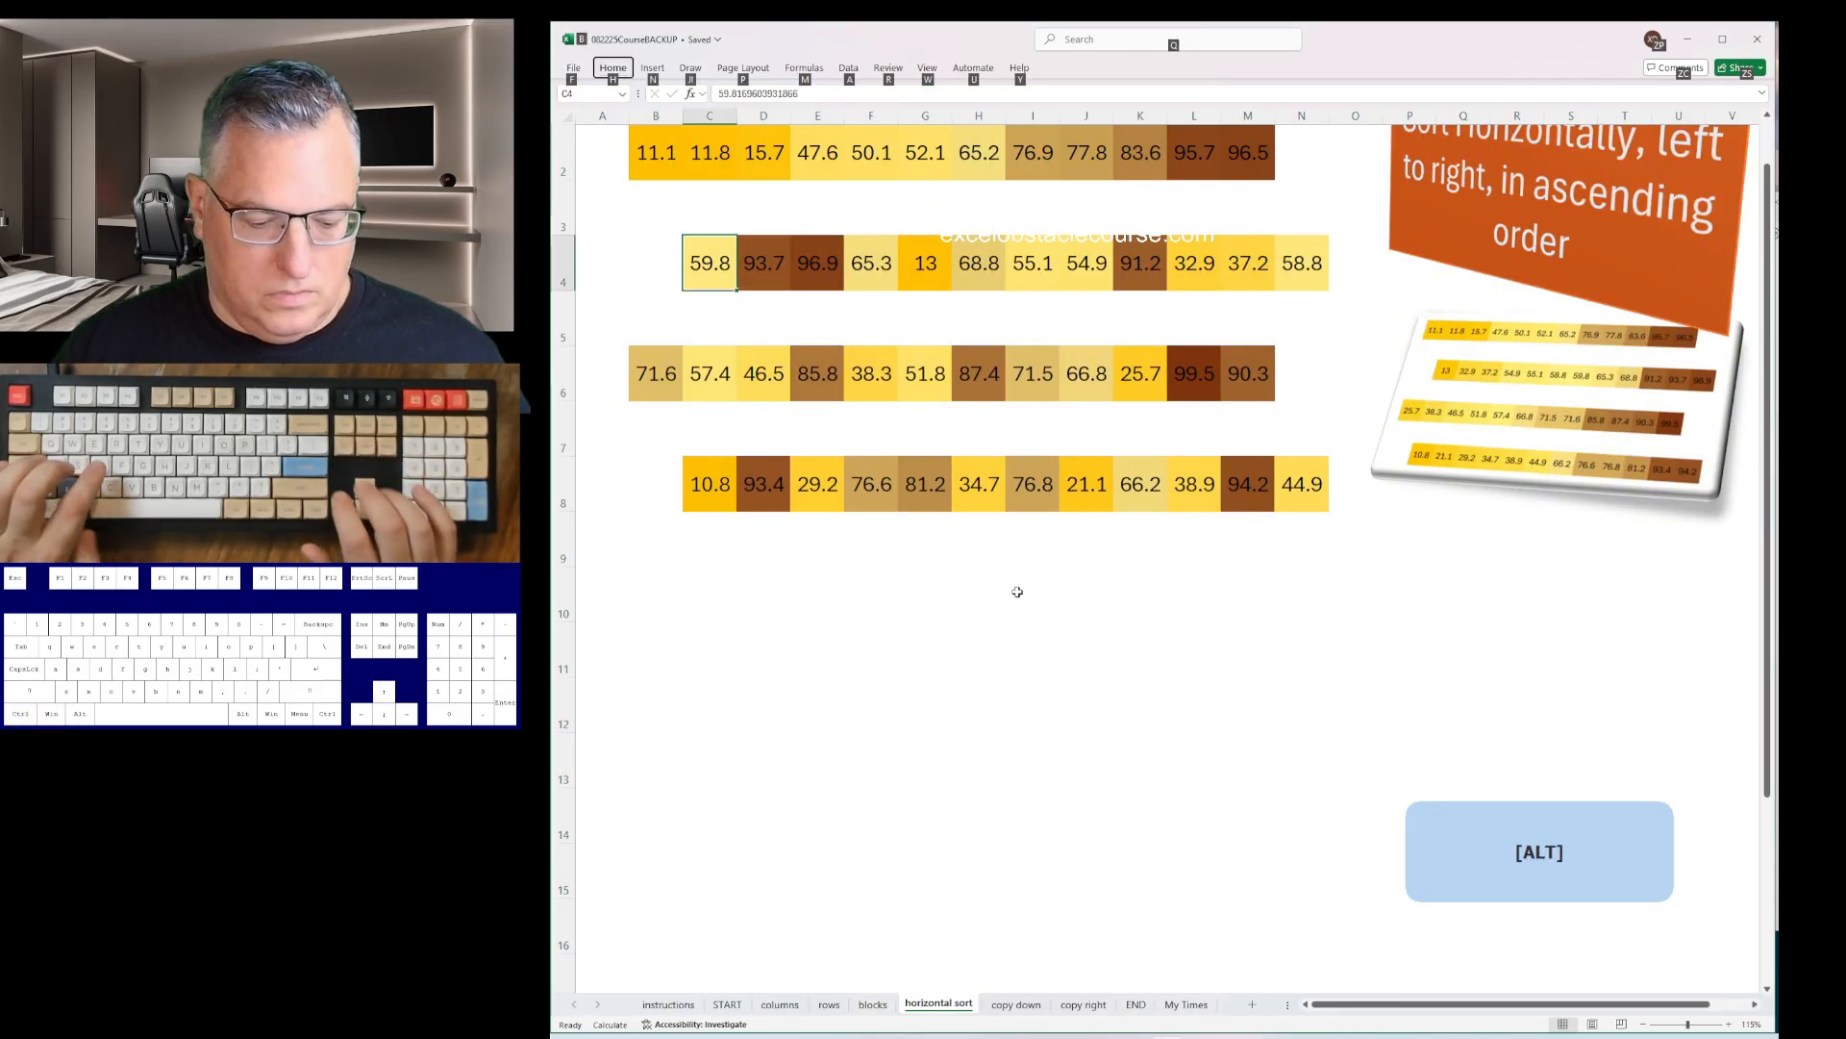
{"action": "key", "text": "d"}
{"action": "key", "text": "s"}
{"action": "key", "text": "Return"}
- Sort the values in rows 6 and 8 left to right in ascending order
{"action": "key", "text": "d"}
{"action": "key", "text": "s"}
{"action": "key", "text": "Return"}
{"action": "key", "text": "ctrl+Down"}
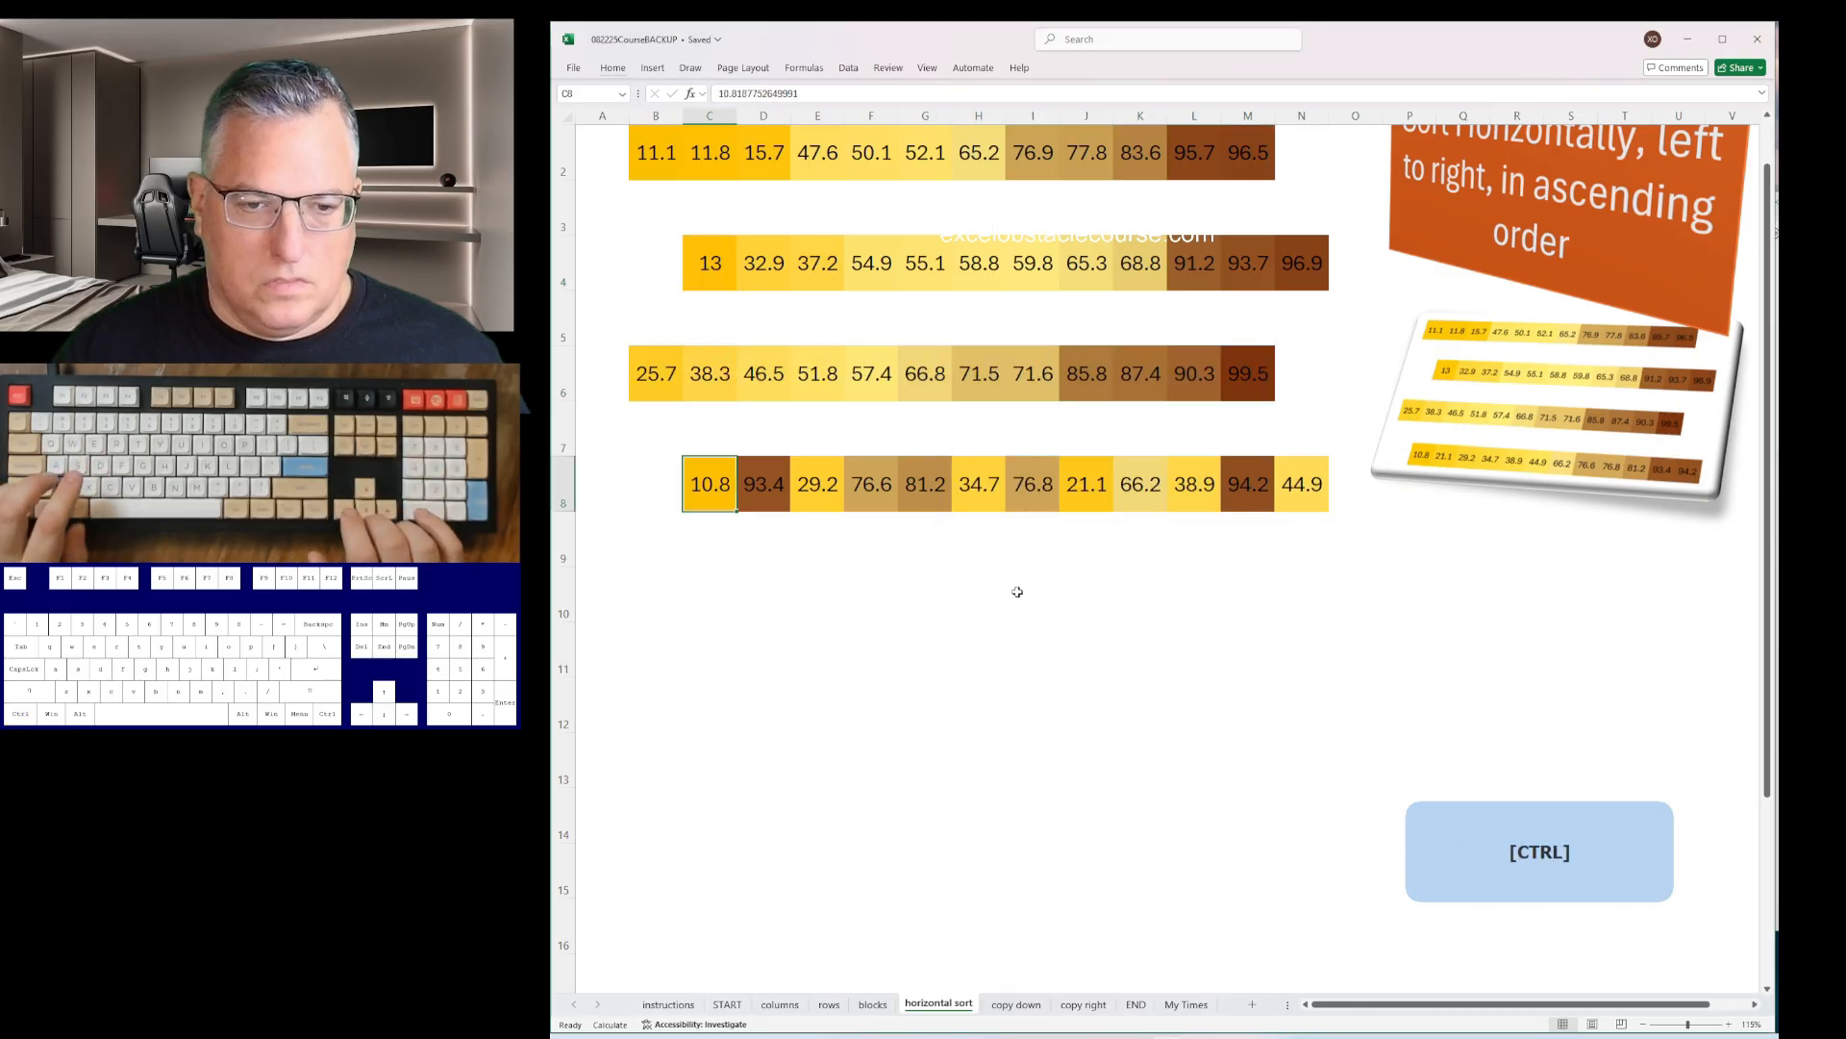
{"action": "key", "text": "alt"}
{"action": "key", "text": "d"}
{"action": "key", "text": "s"}
{"action": "key", "text": "Return"}
- On the copy down sheet, fill the blue icon down through B2:B7 and the red icon down through D1:D6
{"action": "key", "text": "ctrl+Page_Down"}
{"action": "key", "text": "shift+Down"}
{"action": "key", "text": "shift+Down"}
{"action": "key", "text": "shift+Down"}
{"action": "key", "text": "shift+Down"}
{"action": "key", "text": "shift+Down"}
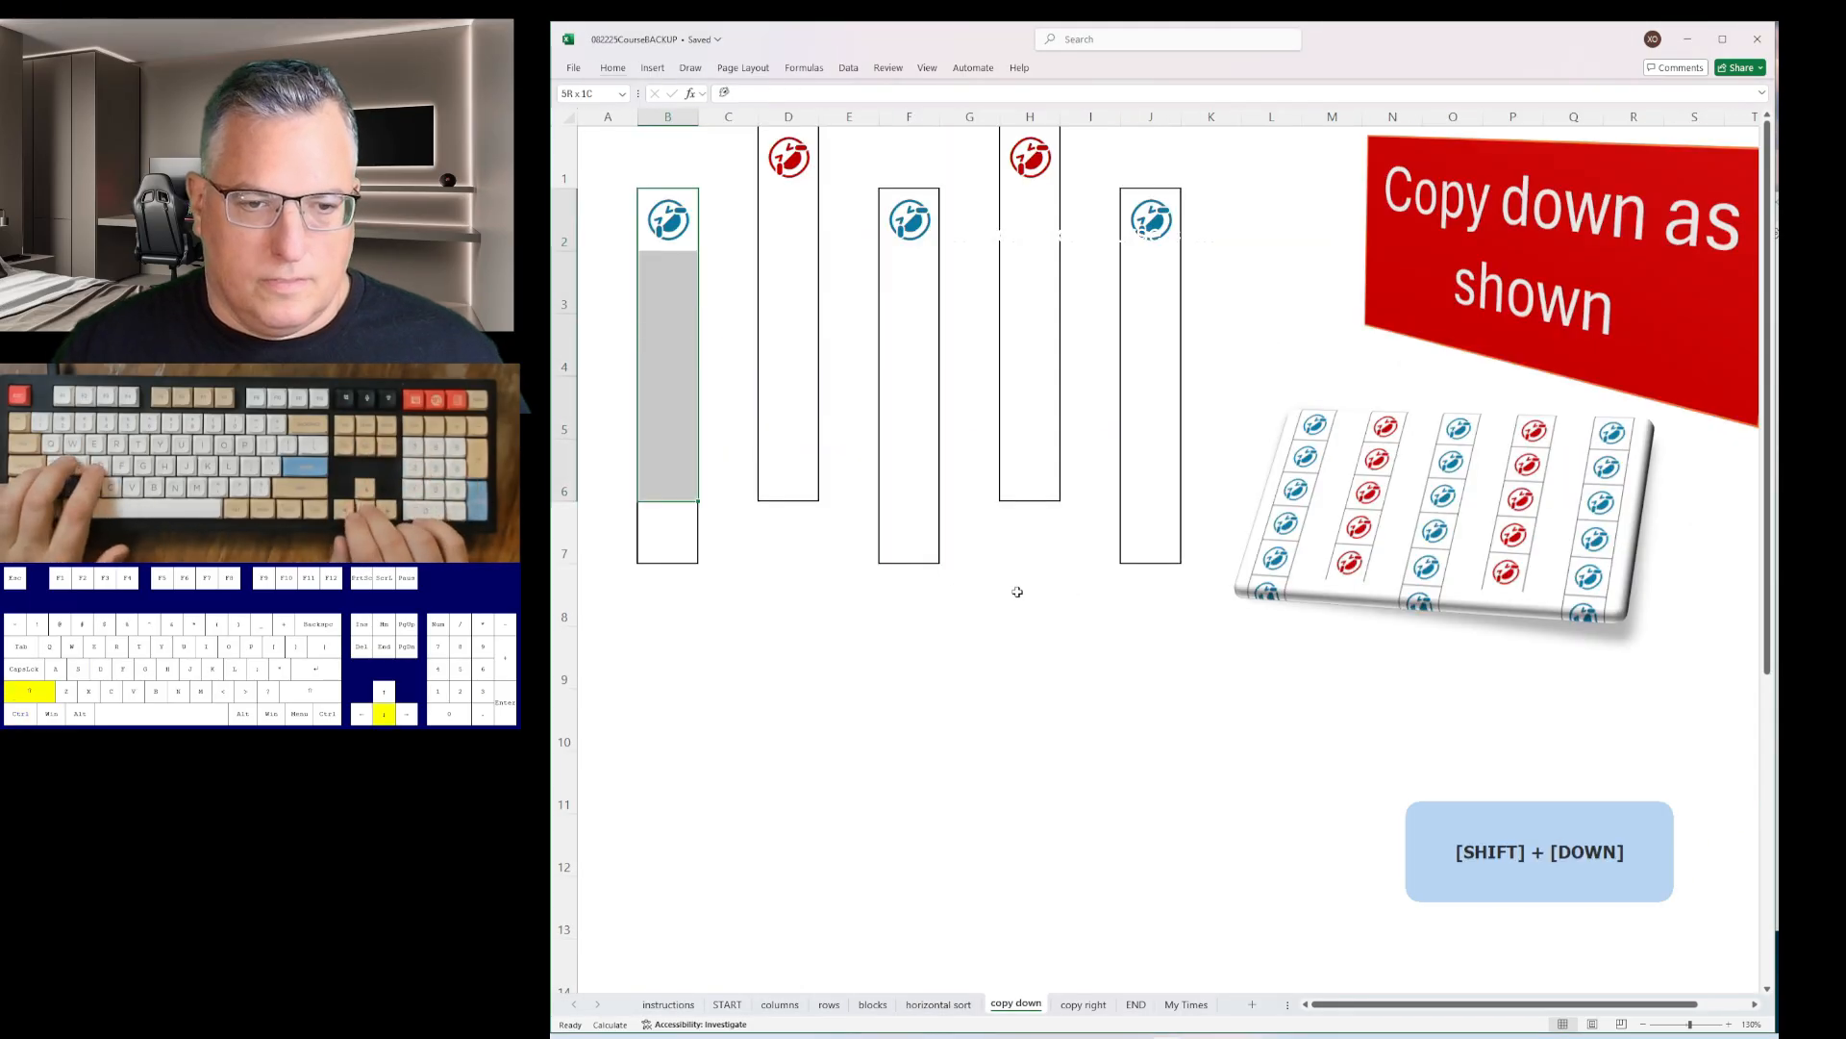
{"action": "key", "text": "ctrl+d"}
{"action": "key", "text": "Up"}
{"action": "key", "text": "ctrl+d"}
- Fill the icons down through the remaining outlined ranges F2:F7, H1:H6 and J2:J7
{"action": "key", "text": "Right"}
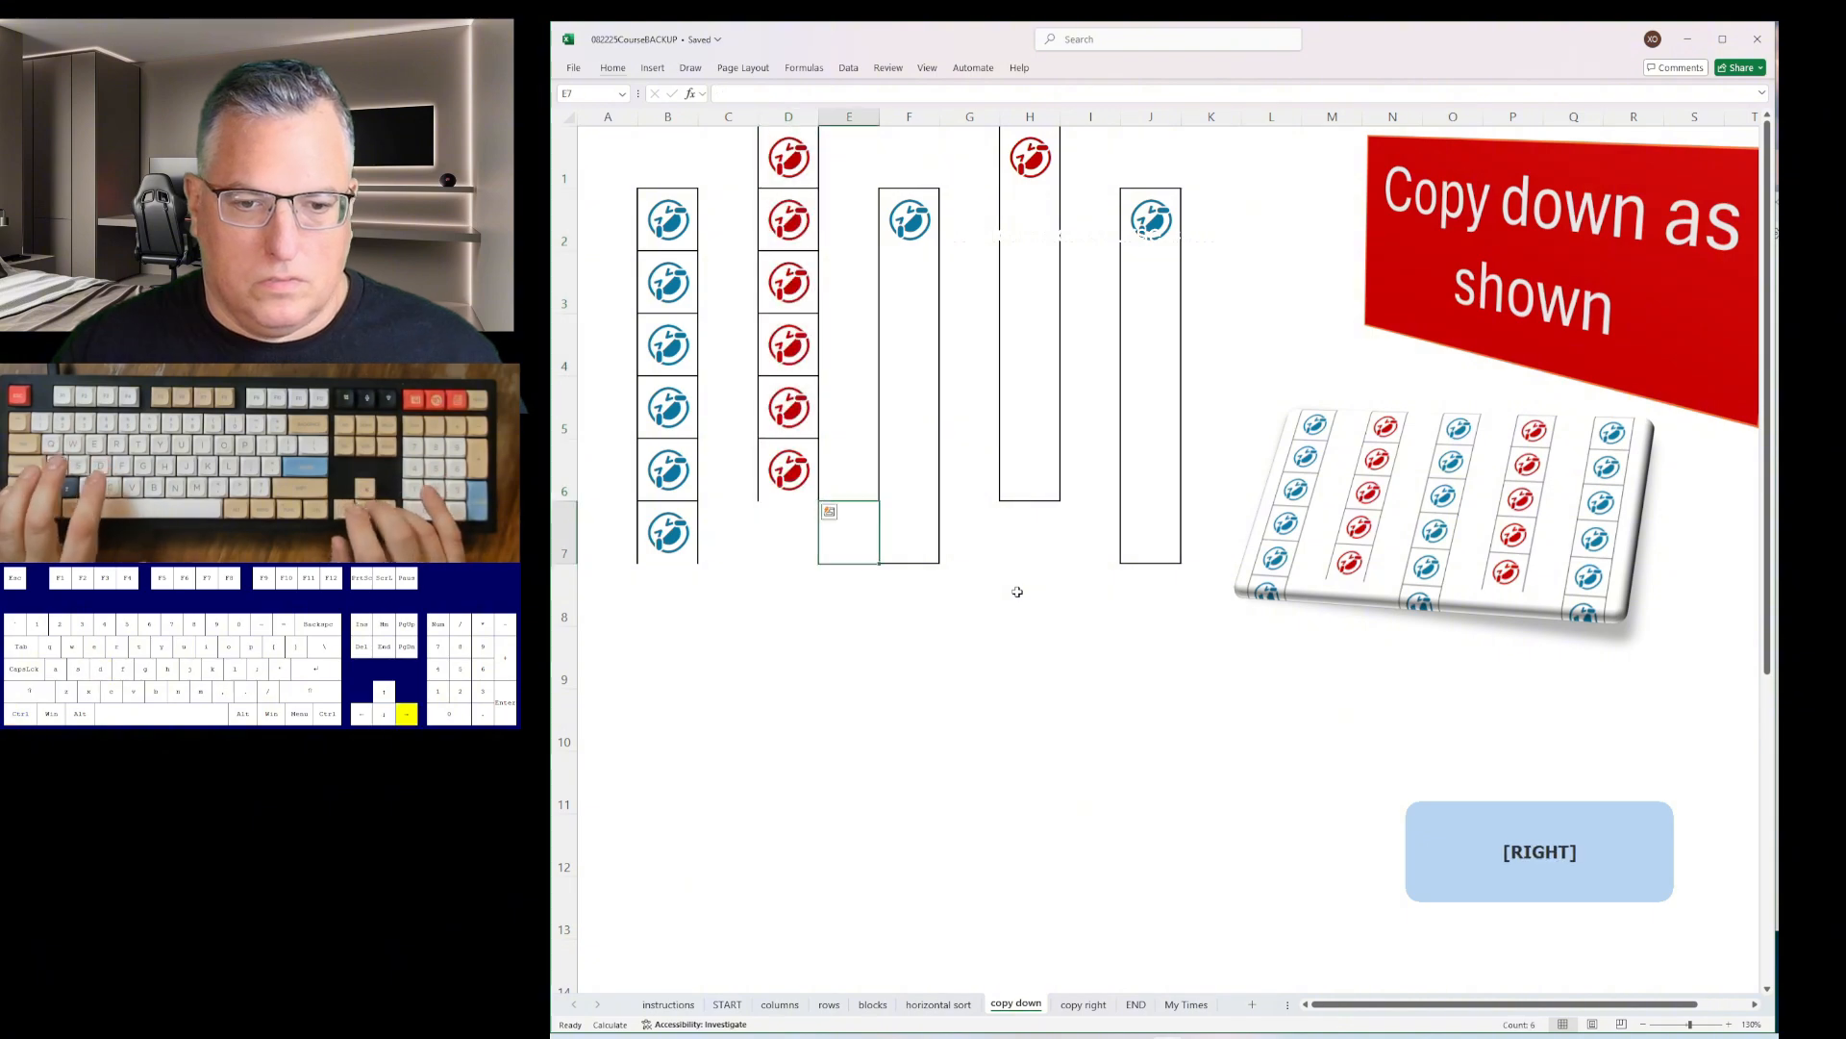
{"action": "key", "text": "Right"}
{"action": "key", "text": "ctrl+shift+Up"}
{"action": "key", "text": "ctrl+d"}
{"action": "key", "text": "Right"}
{"action": "key", "text": "ctrl+shift+Up"}
{"action": "key", "text": "ctrl+d"}
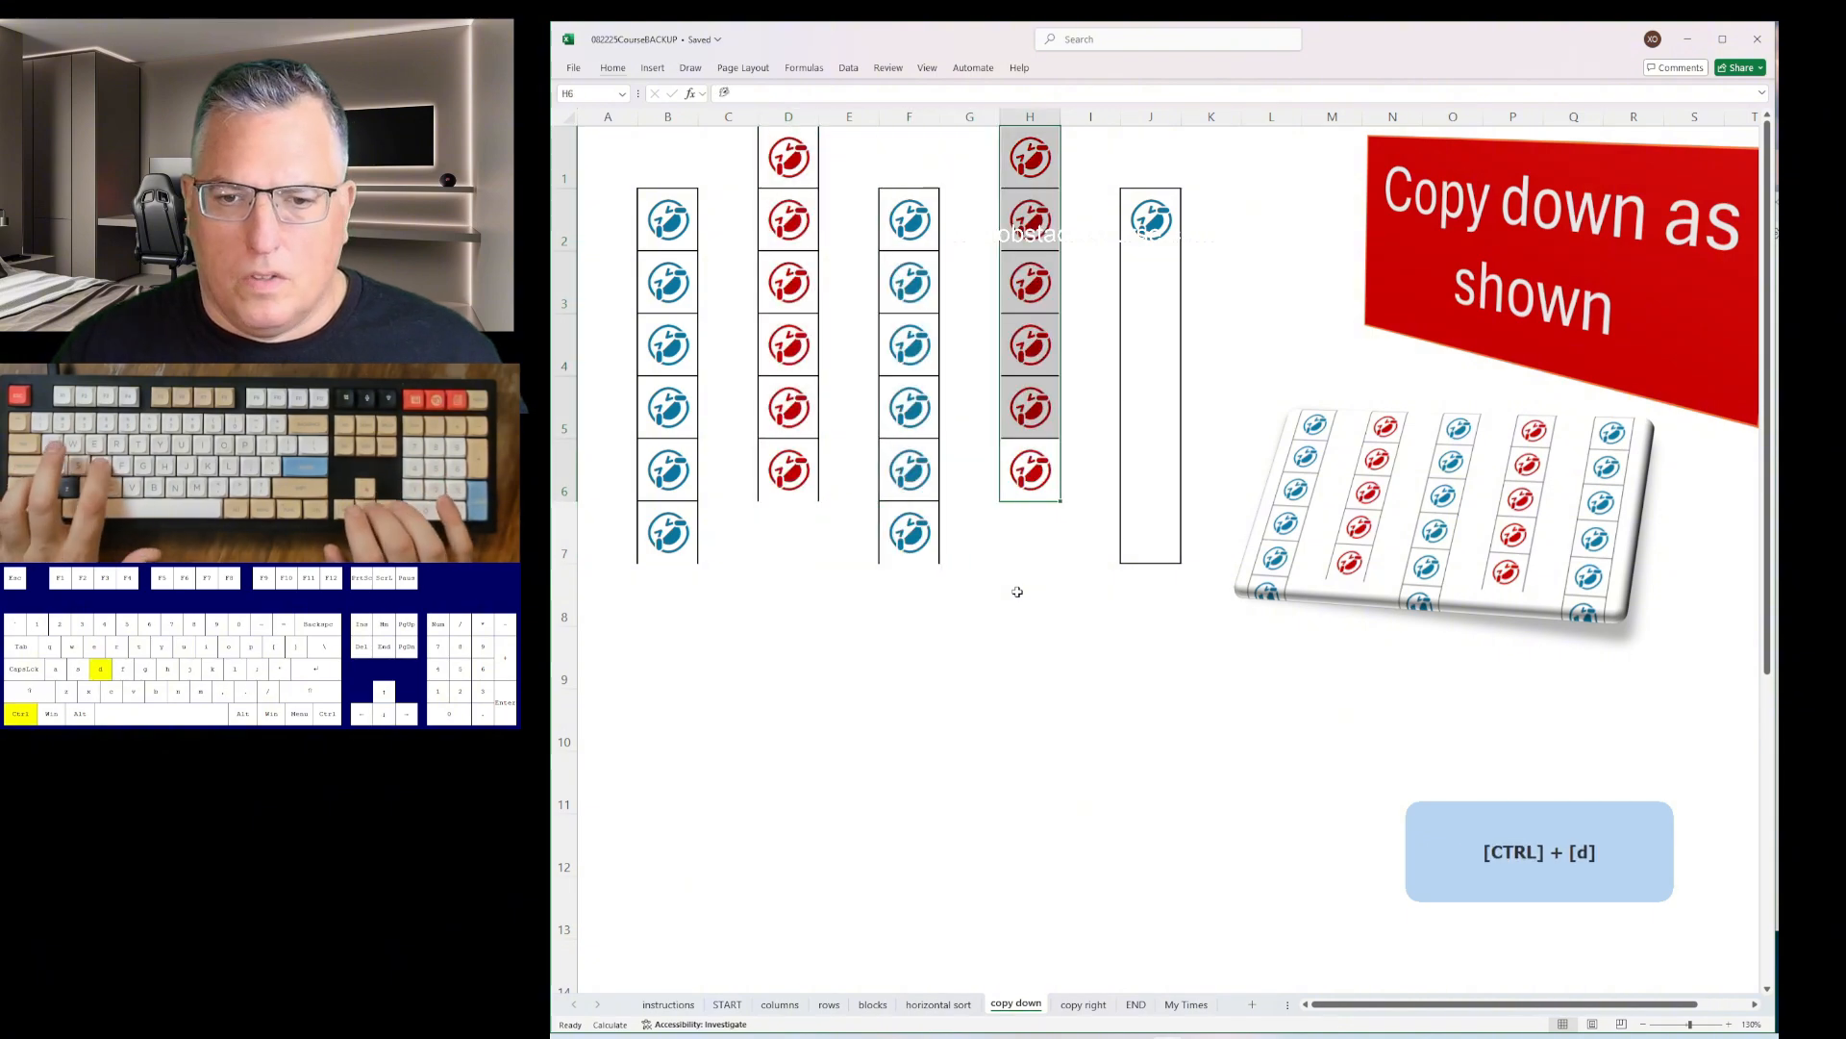
{"action": "key", "text": "Right"}
{"action": "key", "text": "Right"}
{"action": "key", "text": "ctrl+shift+Up"}
{"action": "key", "text": "ctrl+d"}
- On the copy right sheet, fill the purple icon across C1:H1 and the green icon across B3:G3
{"action": "key", "text": "ctrl+Page_Down"}
{"action": "key", "text": "shift+Right"}
{"action": "key", "text": "shift+Right"}
{"action": "key", "text": "shift+Right"}
{"action": "key", "text": "shift+Right"}
{"action": "key", "text": "shift+Right"}
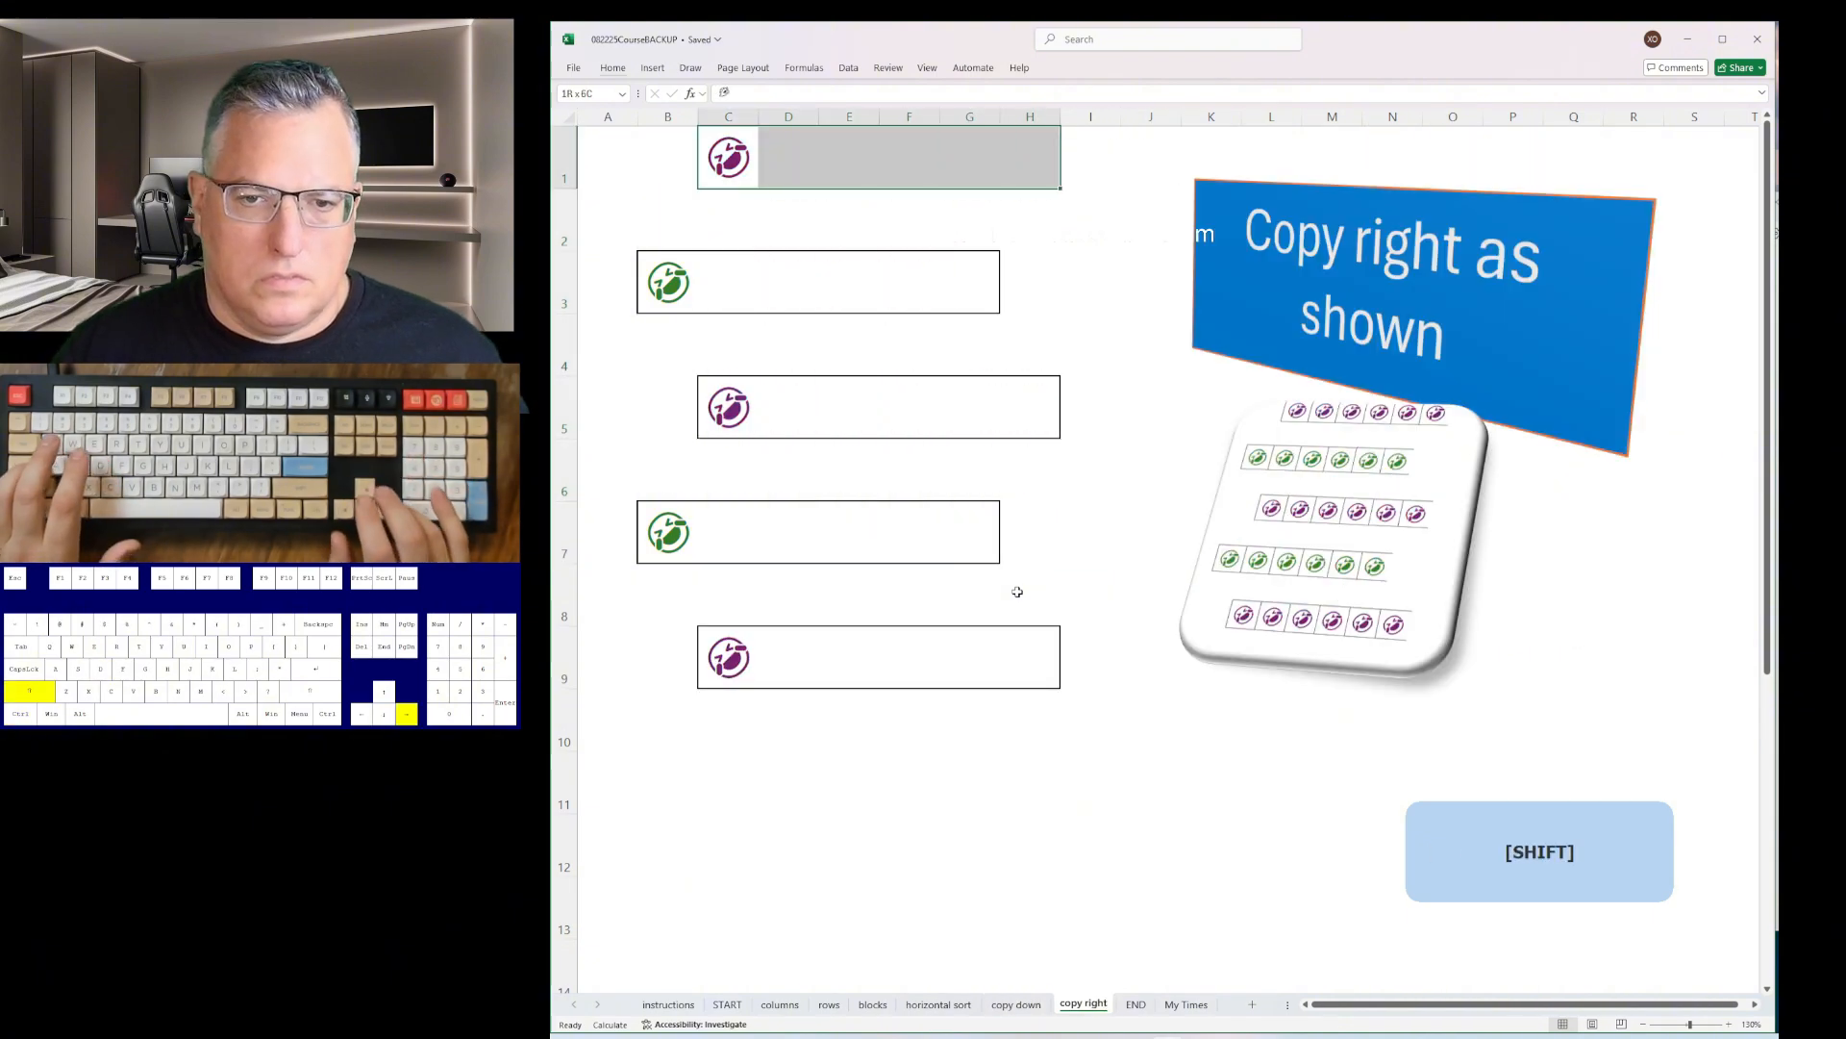
{"action": "key", "text": "ctrl+r"}
{"action": "key", "text": "Down"}
{"action": "key", "text": "ctrl+shift+Left"}
{"action": "key", "text": "ctrl+r"}
- Fill the icons right across the remaining outlined ranges C5:H5, B7:G7 and C9:H9
{"action": "key", "text": "Down"}
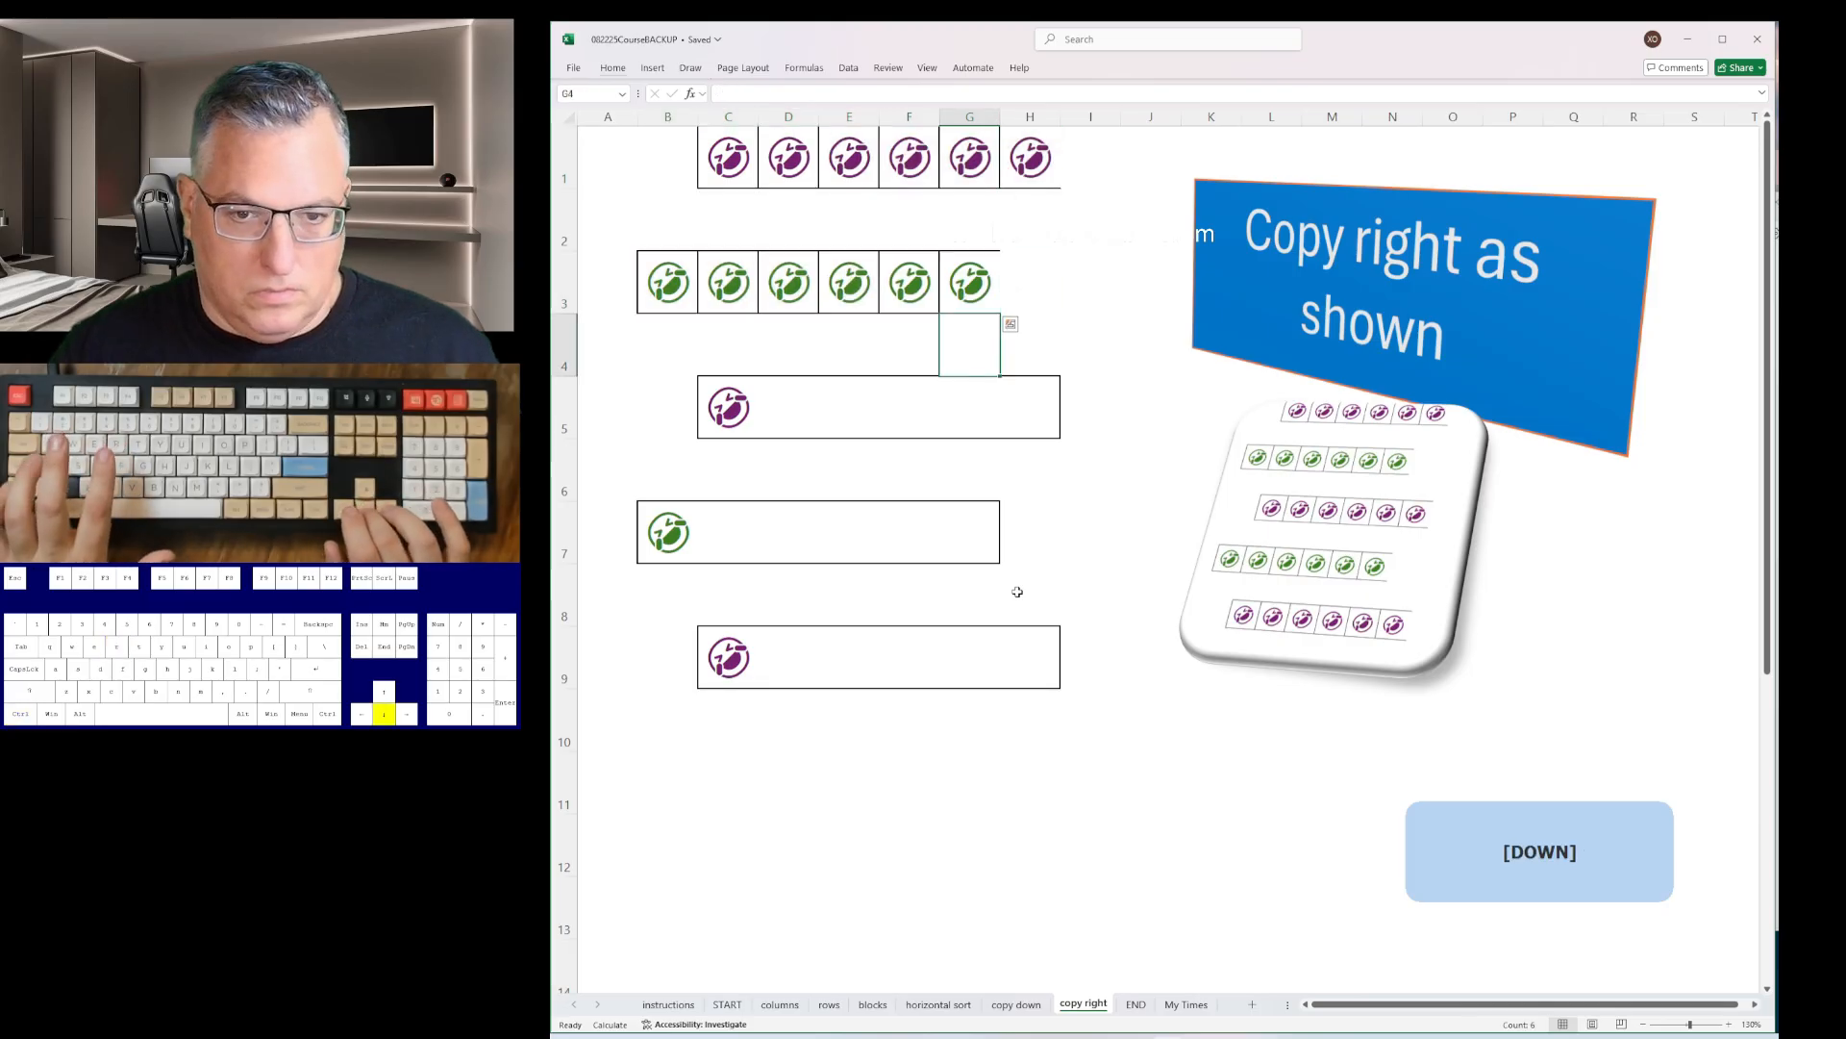
{"action": "key", "text": "ctrl+shift+Left"}
{"action": "key", "text": "ctrl+r"}
{"action": "key", "text": "Down"}
{"action": "key", "text": "Left"}
{"action": "key", "text": "Down"}
{"action": "key", "text": "ctrl+shift+Left"}
{"action": "key", "text": "ctrl+r"}
{"action": "key", "text": "Down"}
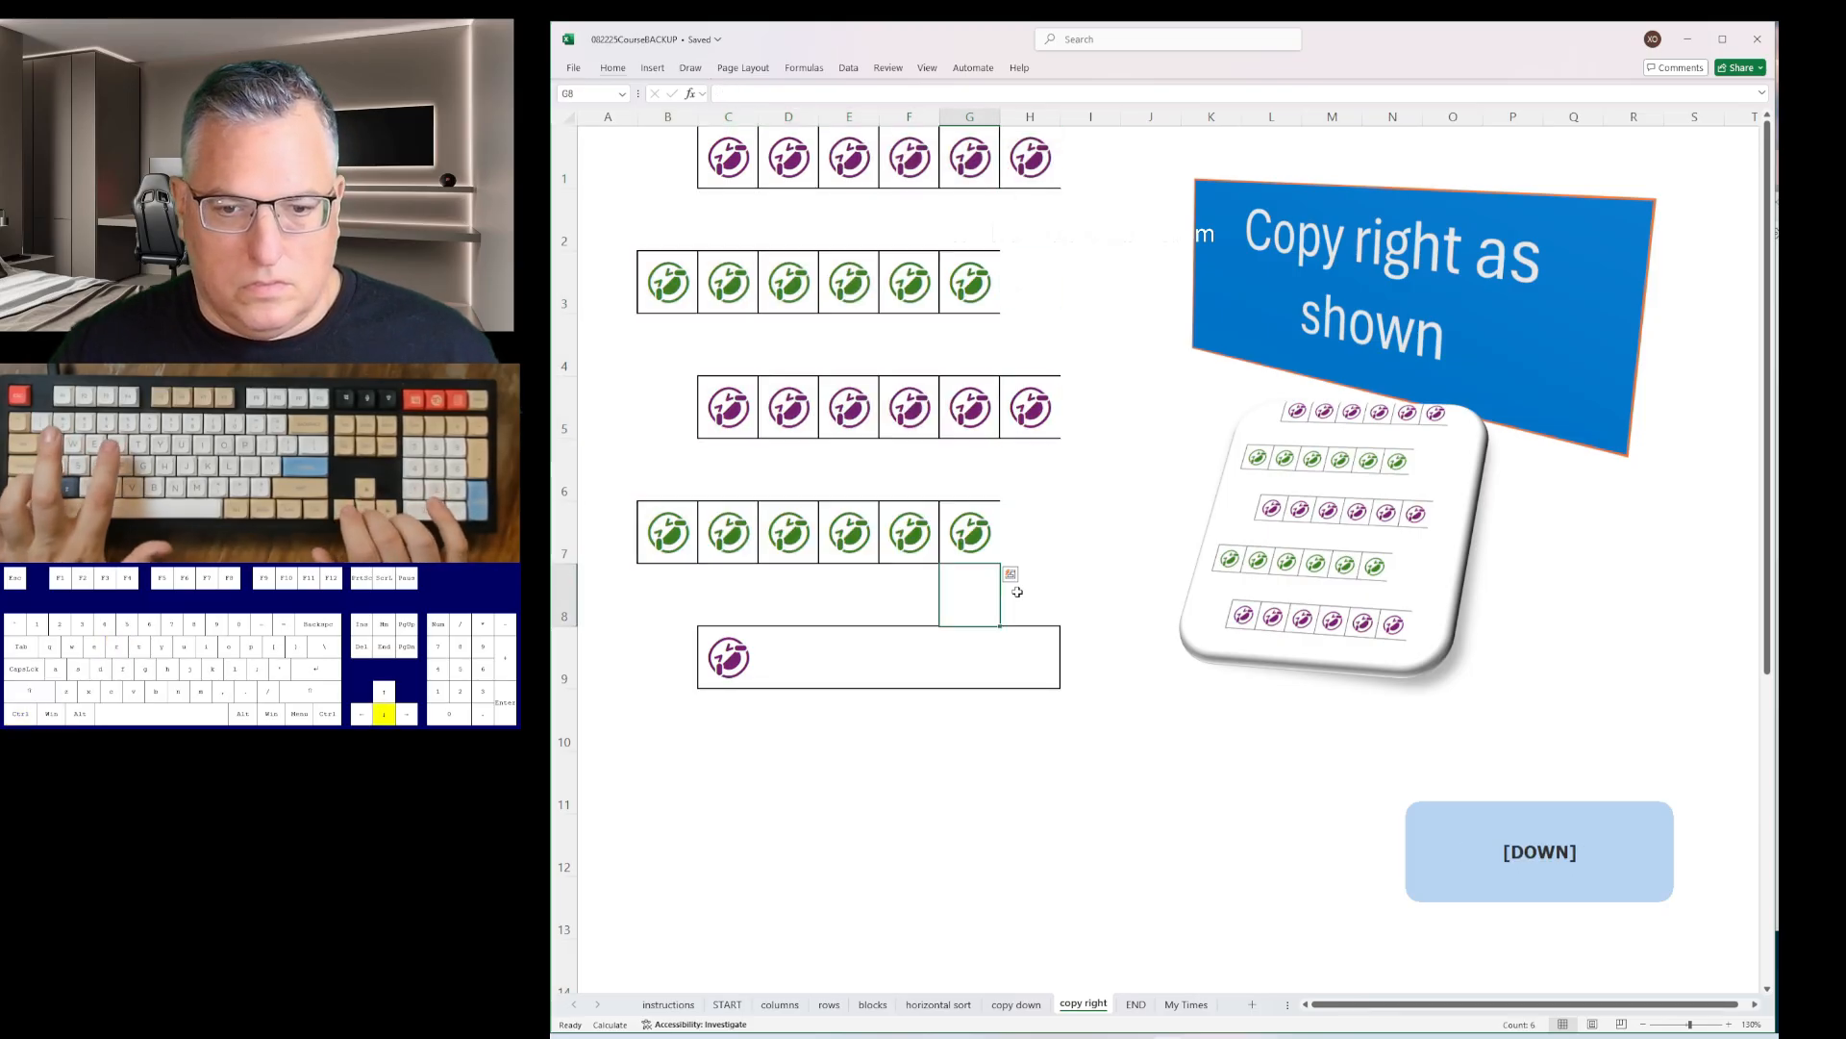
{"action": "key", "text": "ctrl+shift+Left"}
{"action": "key", "text": "ctrl+r"}
- Go to the END sheet and stop the timer by entering X in the red box
{"action": "key", "text": "ctrl+Page_Down"}
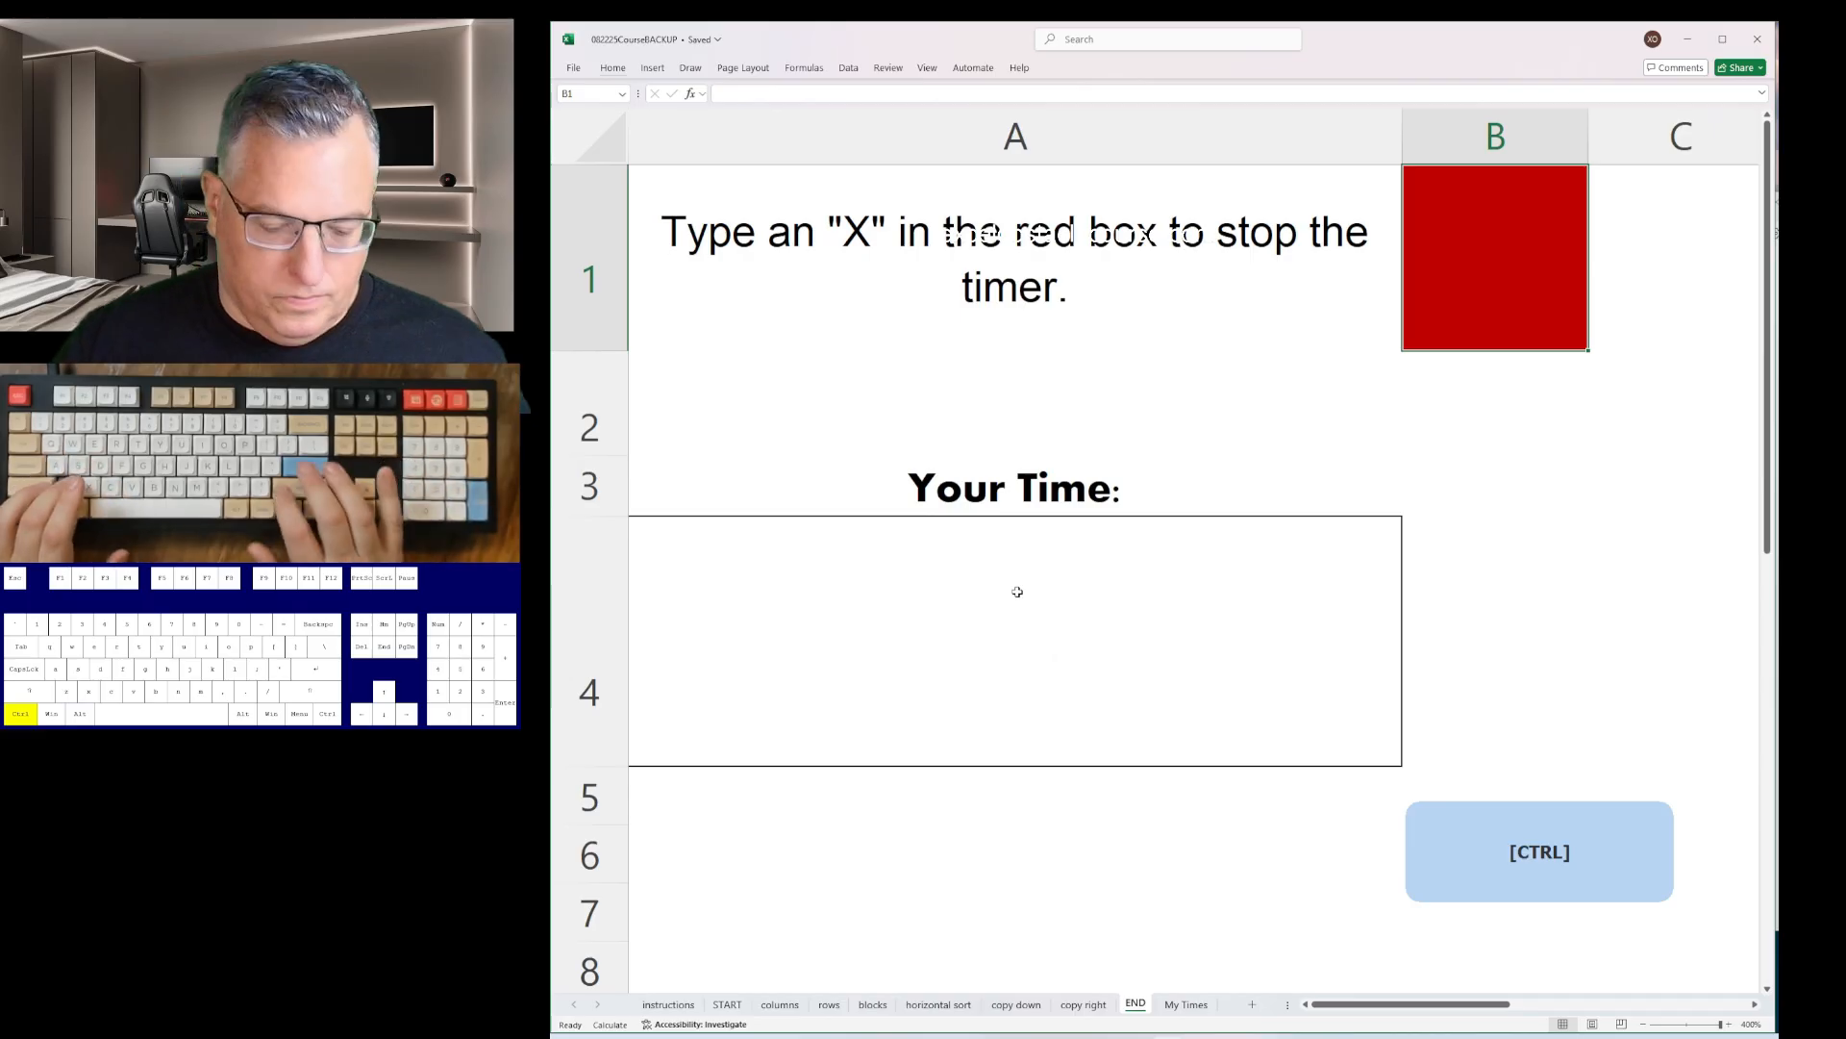
{"action": "type", "text": "X"}
{"action": "key", "text": "Return"}
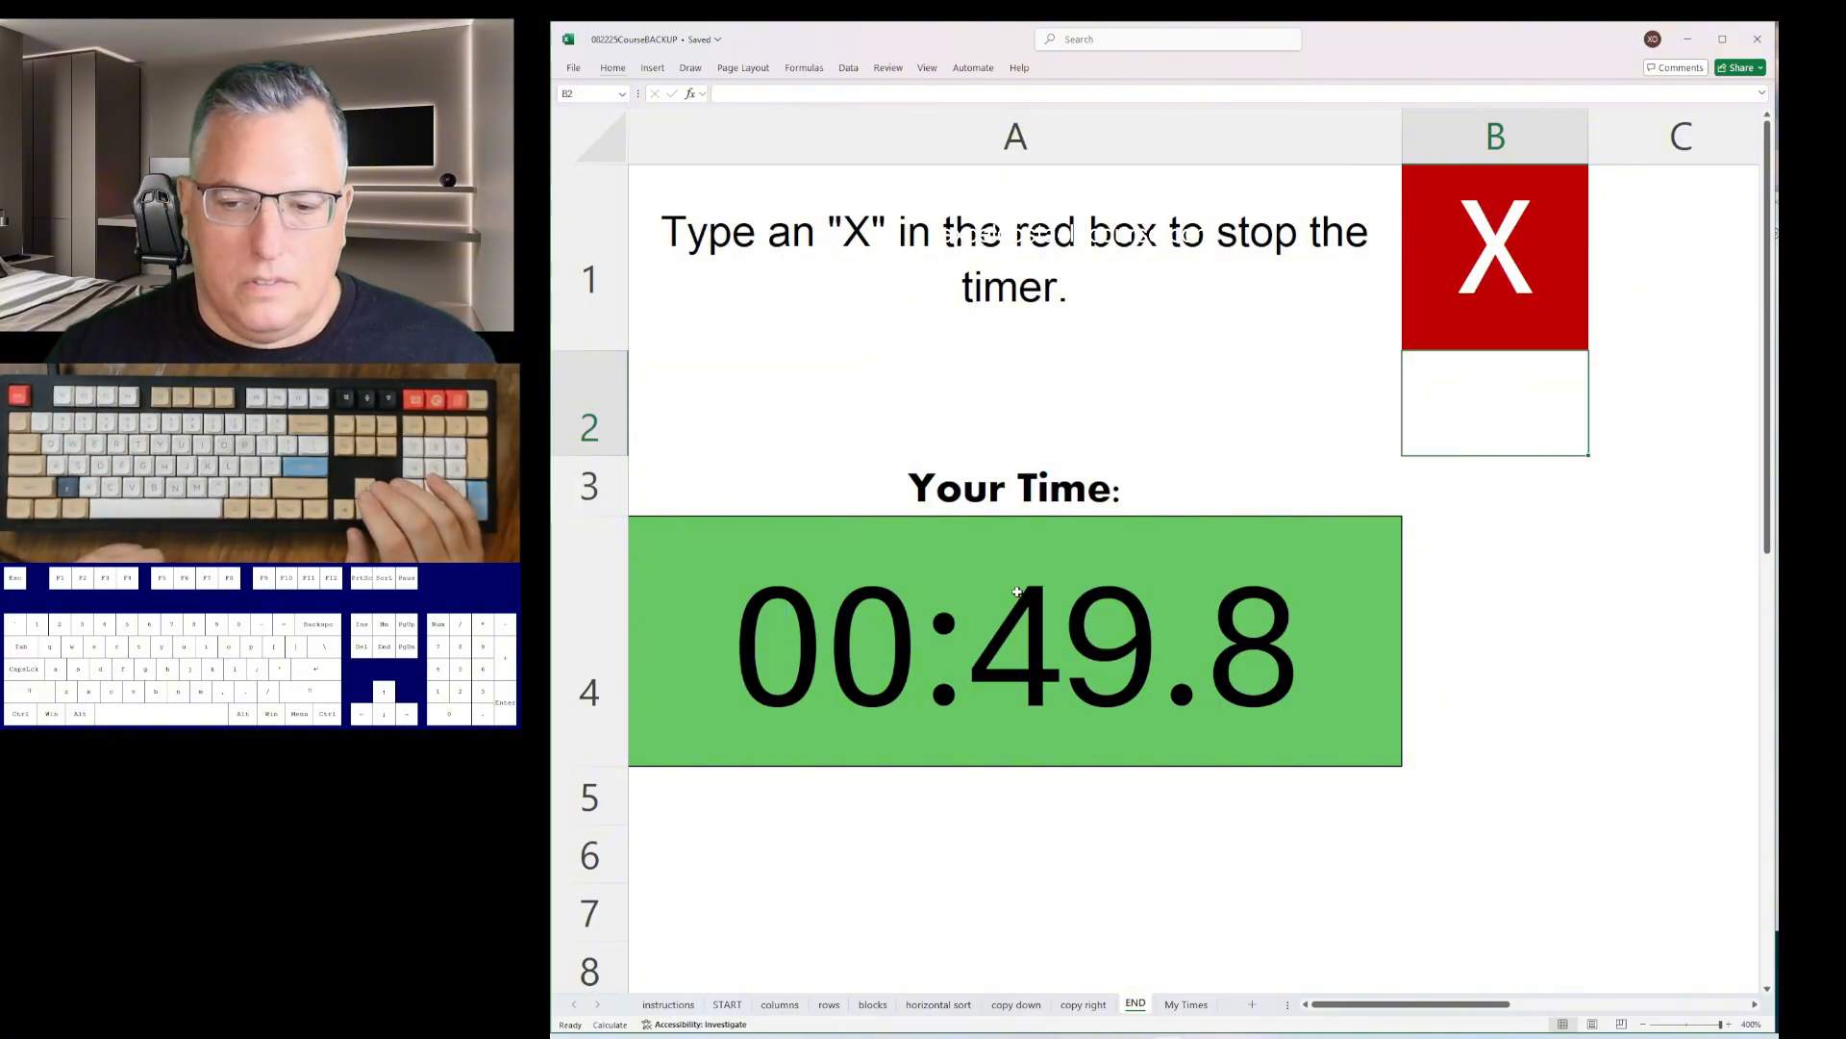
- Copy the run time 00:49.8 from A4 on the END sheet and paste it over the recorded time in Notepad
{"action": "key", "text": "Left"}
{"action": "key", "text": "Down"}
{"action": "key", "text": "Down"}
{"action": "key", "text": "Down"}
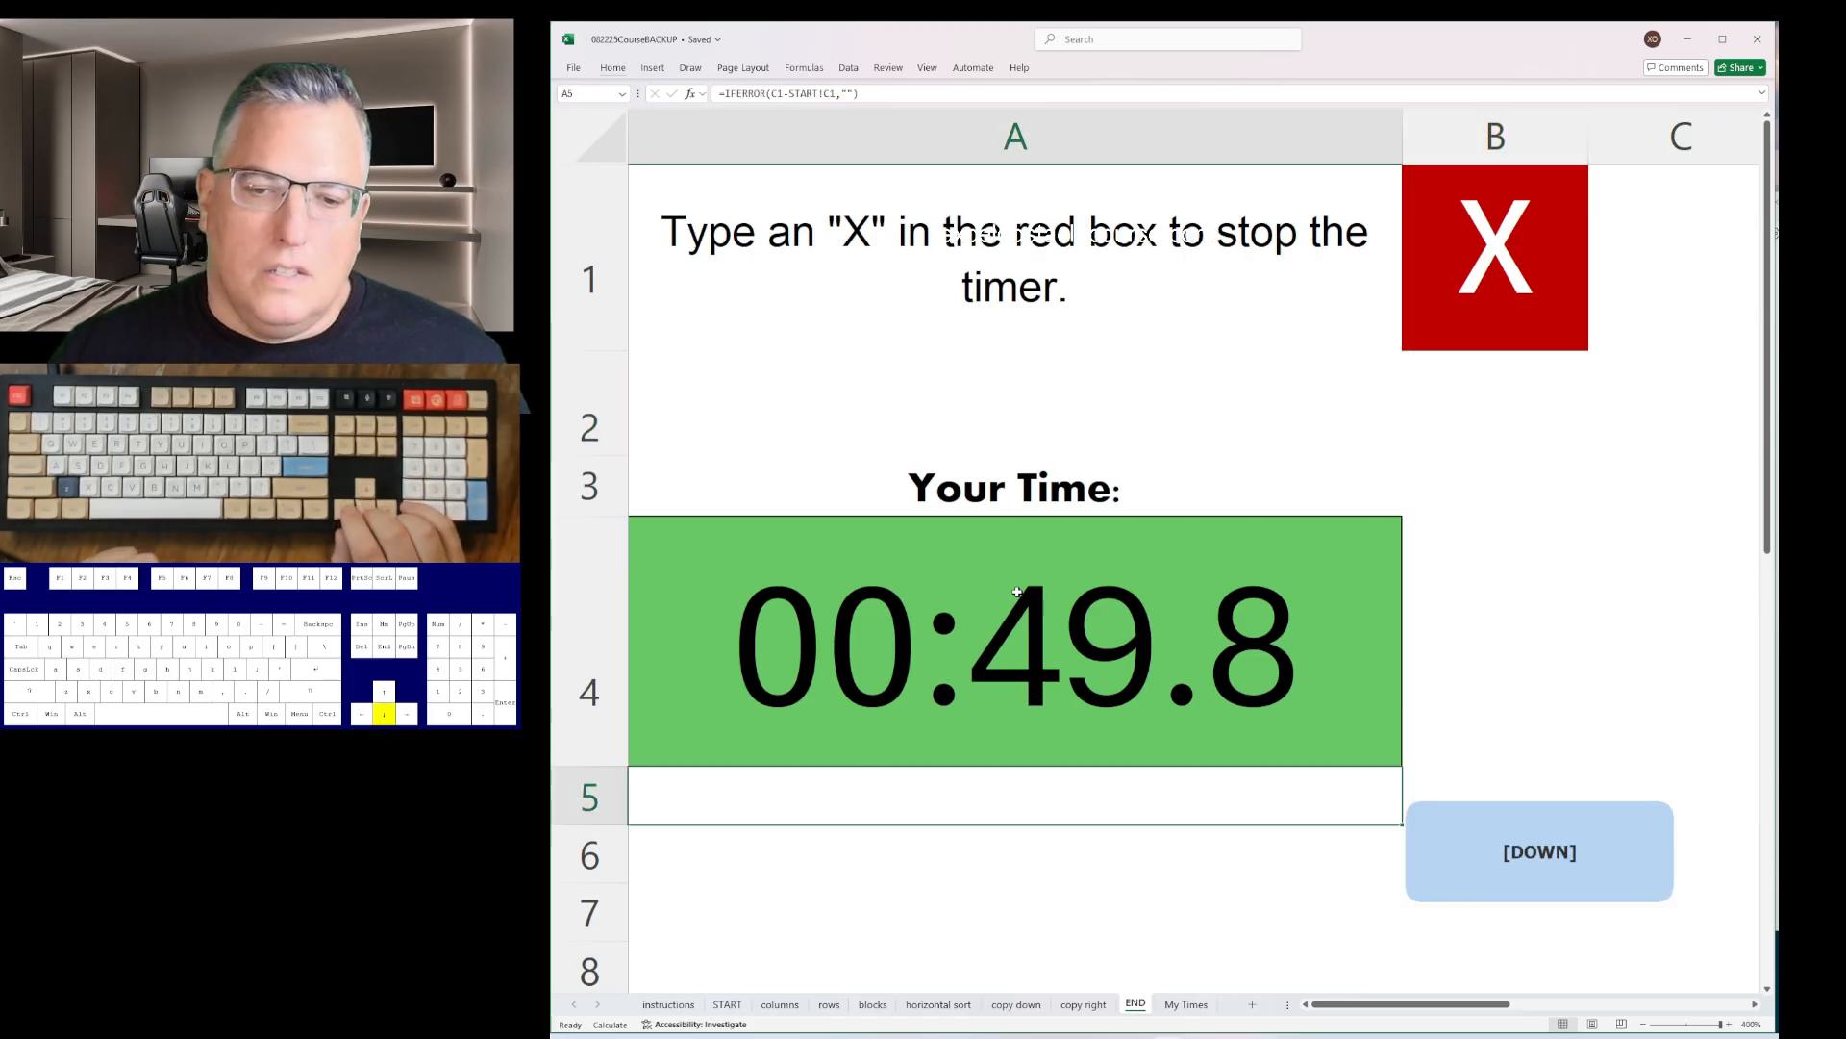
{"action": "key", "text": "Up"}
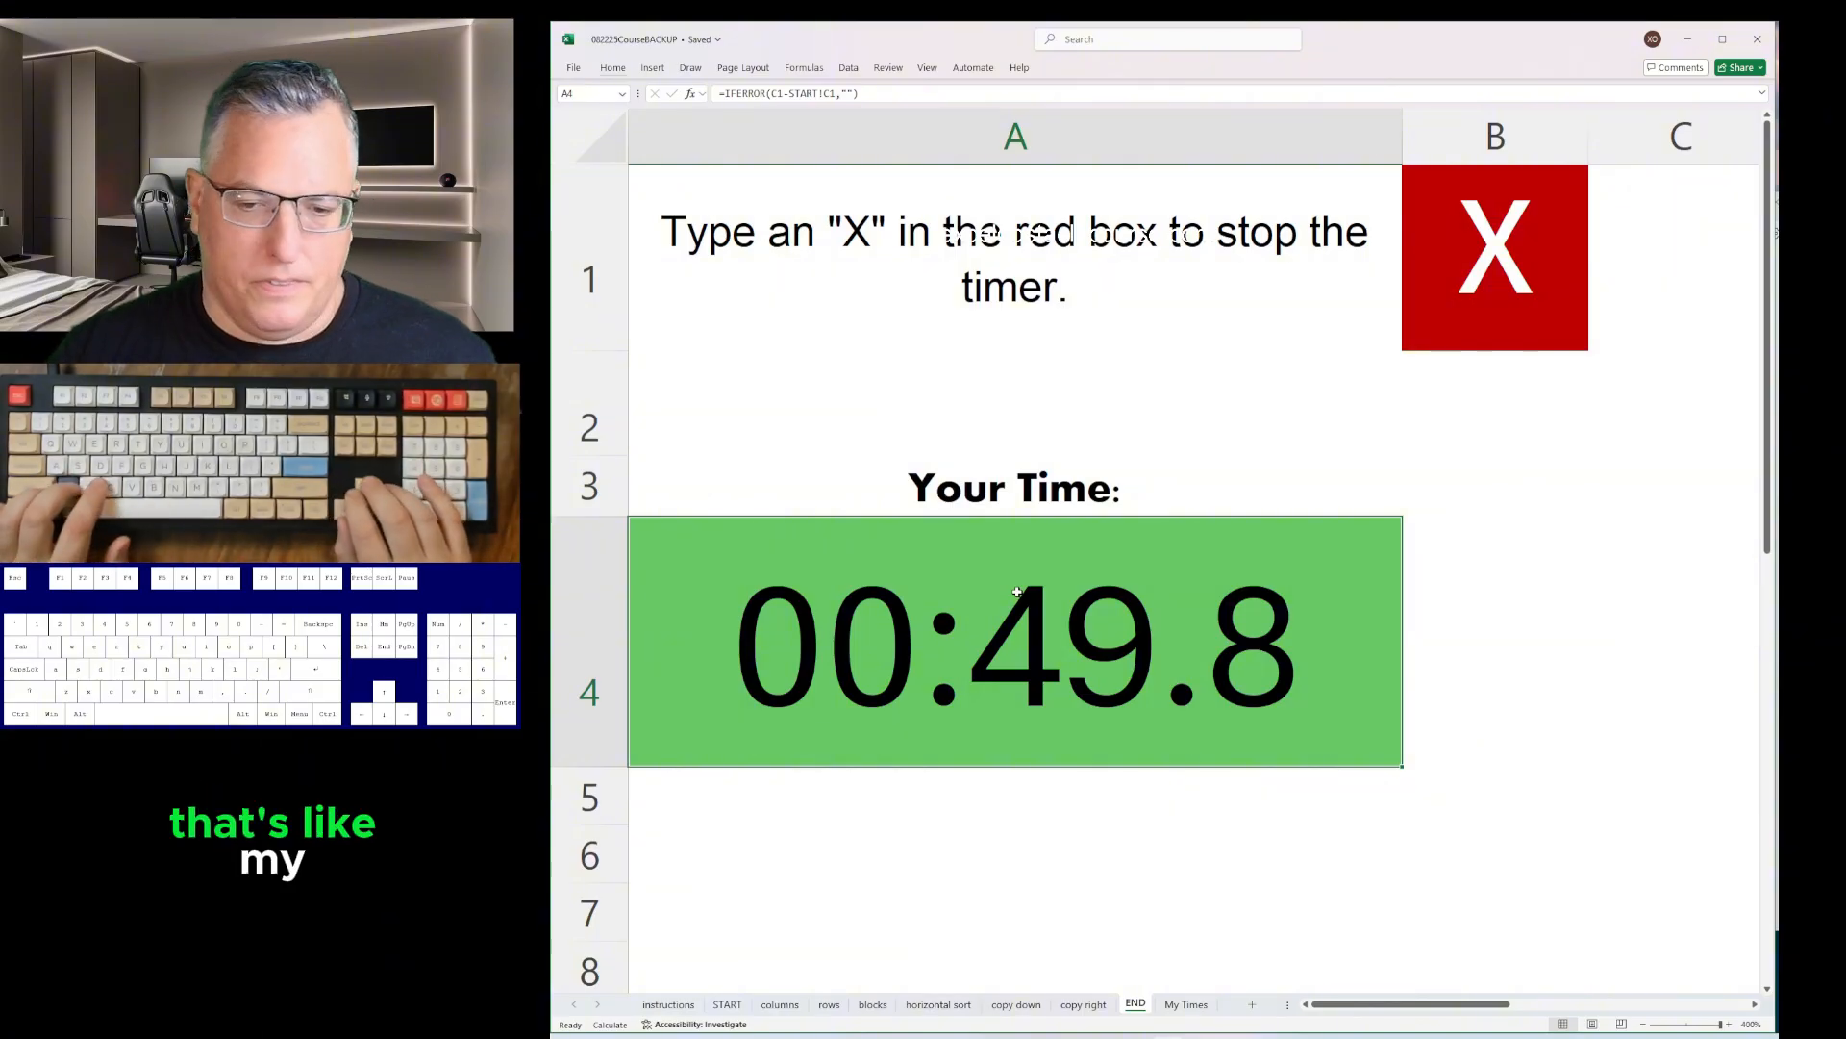
{"action": "key", "text": "ctrl+c"}
{"action": "key", "text": "alt+Tab"}
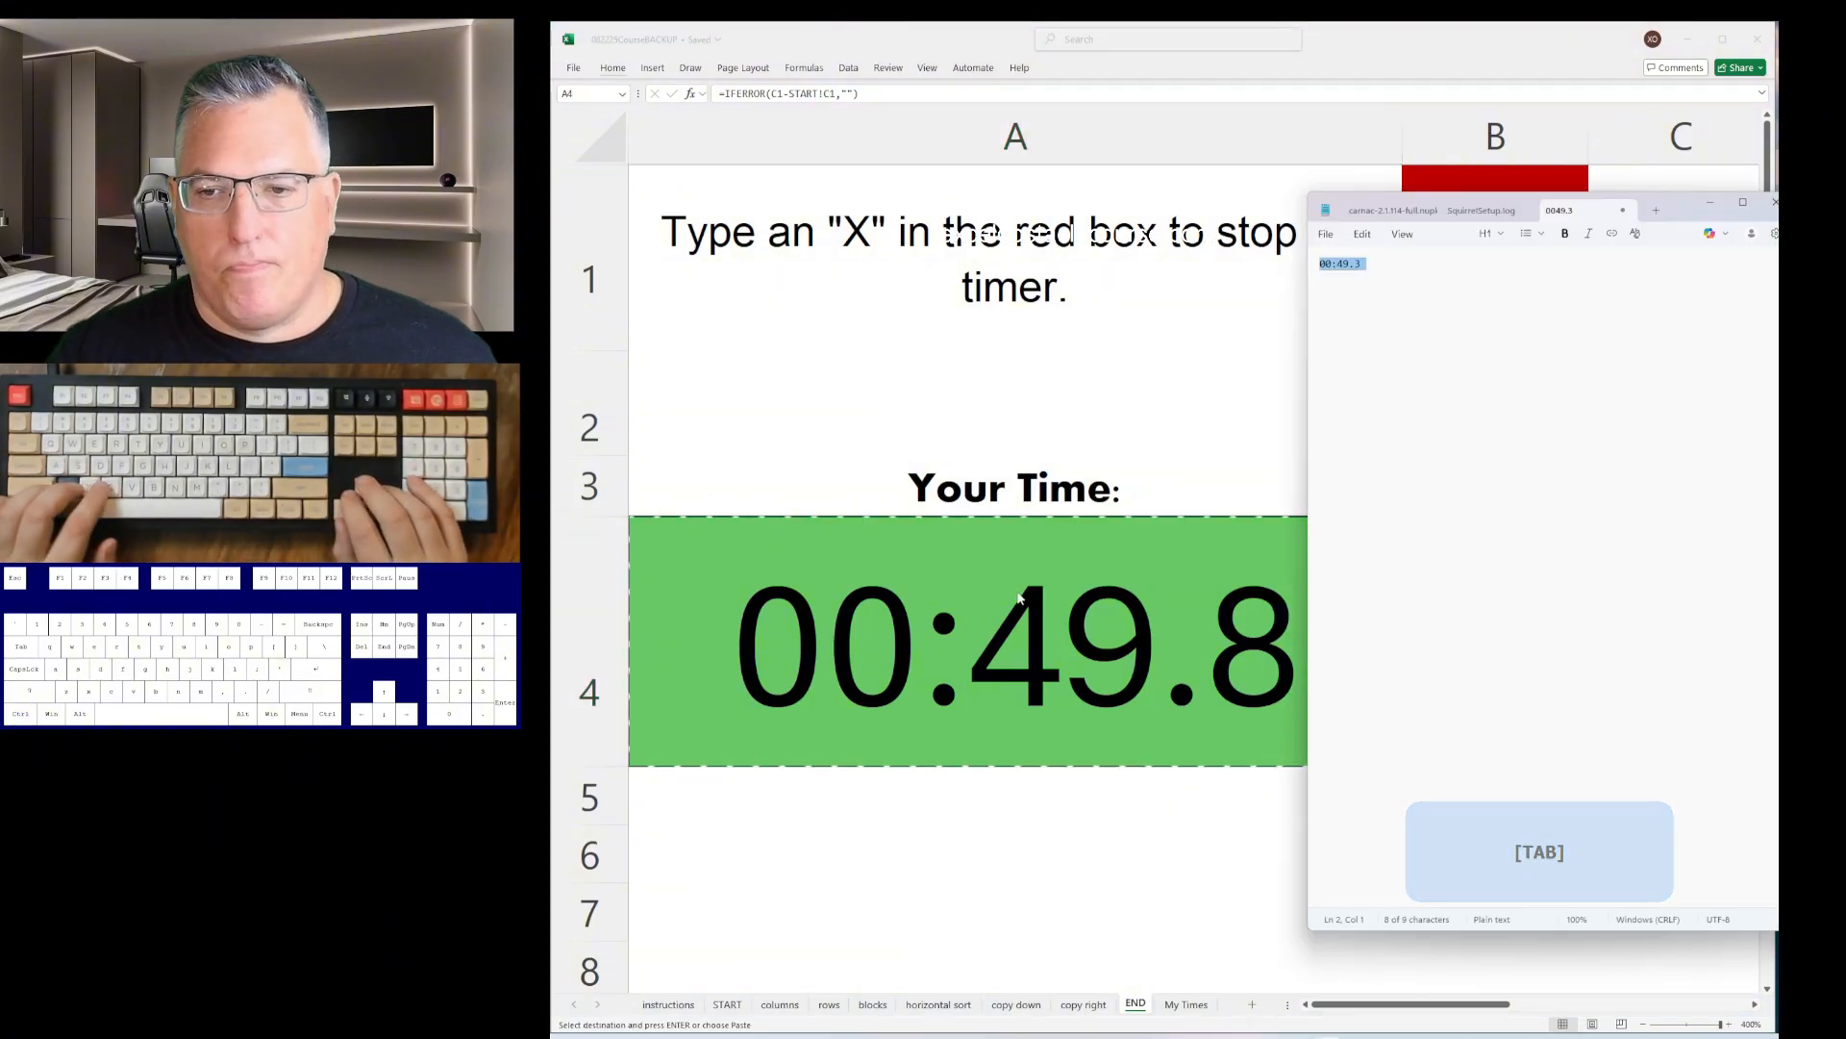
{"action": "key", "text": "ctrl+v"}
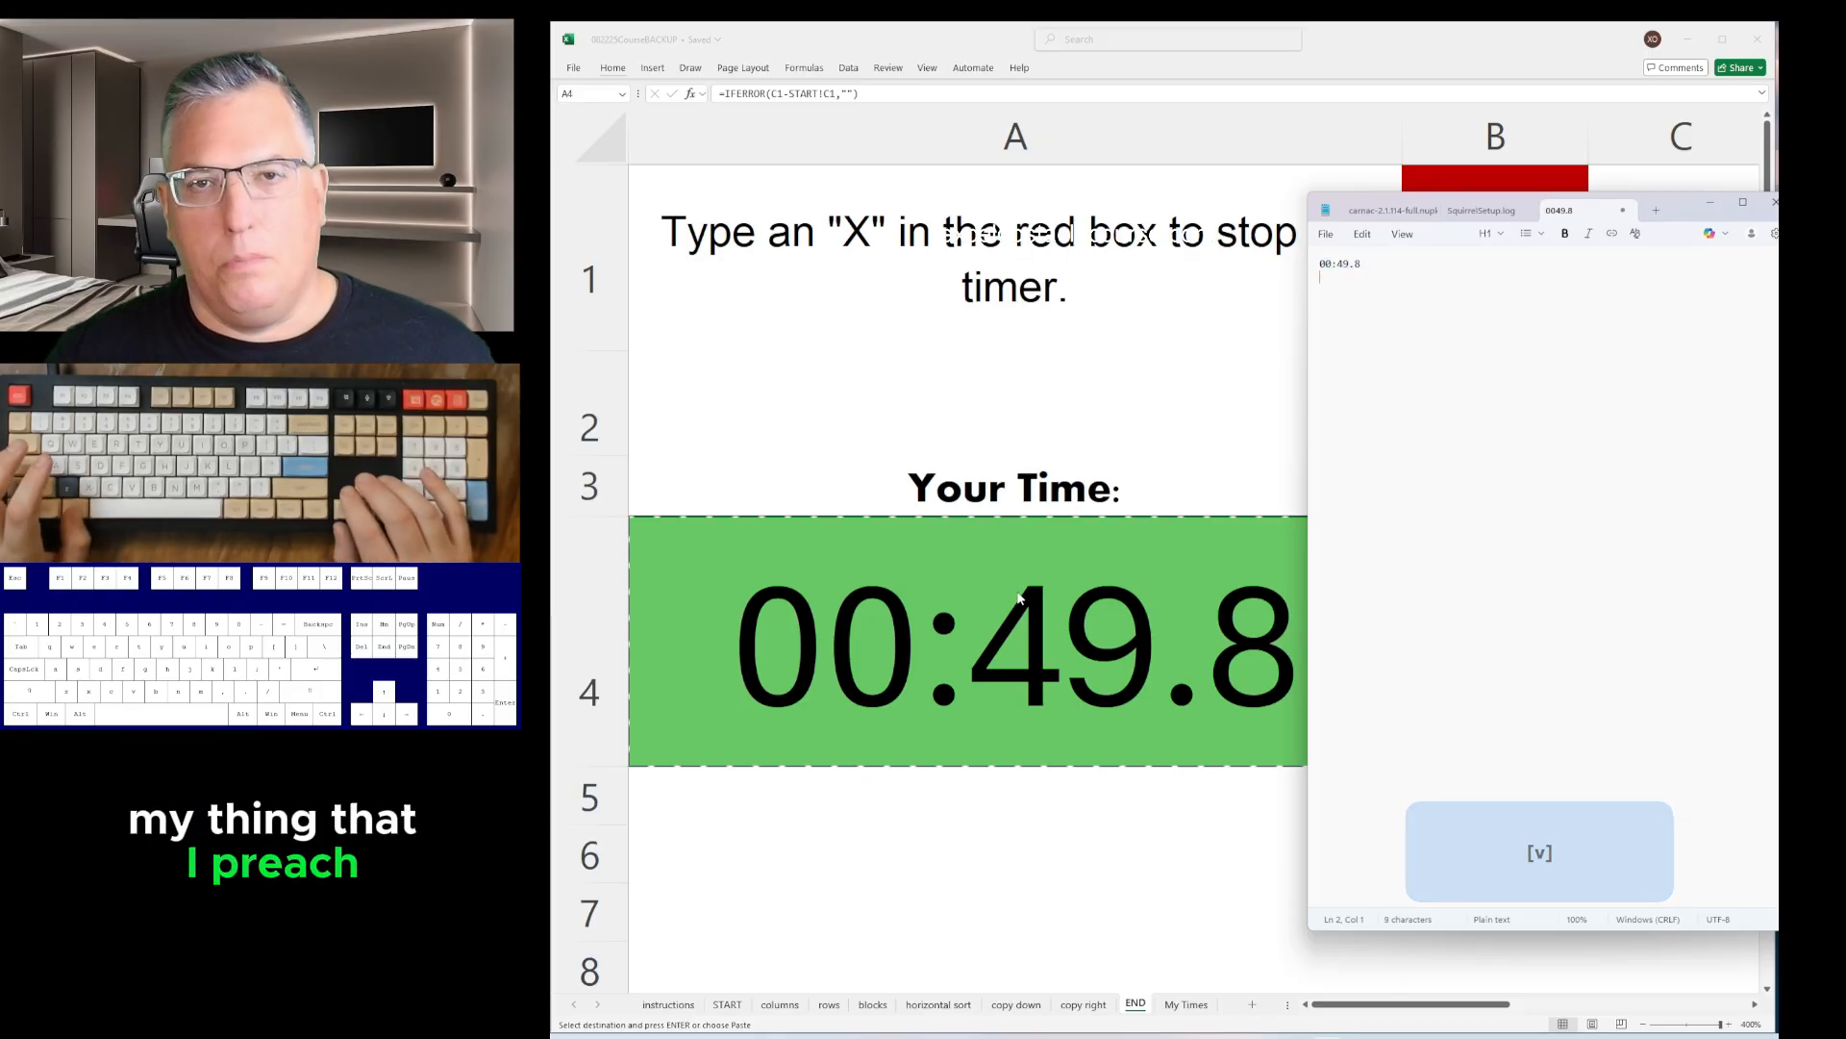
- Return to the Excel workbook and undo all edits of the completed run so the course is reset
{"action": "key", "text": "alt+Tab"}
{"action": "key", "text": "ctrl+z"}
{"action": "key", "text": "ctrl+z"}
{"action": "key", "text": "ctrl+z"}
{"action": "key", "text": "ctrl+z"}
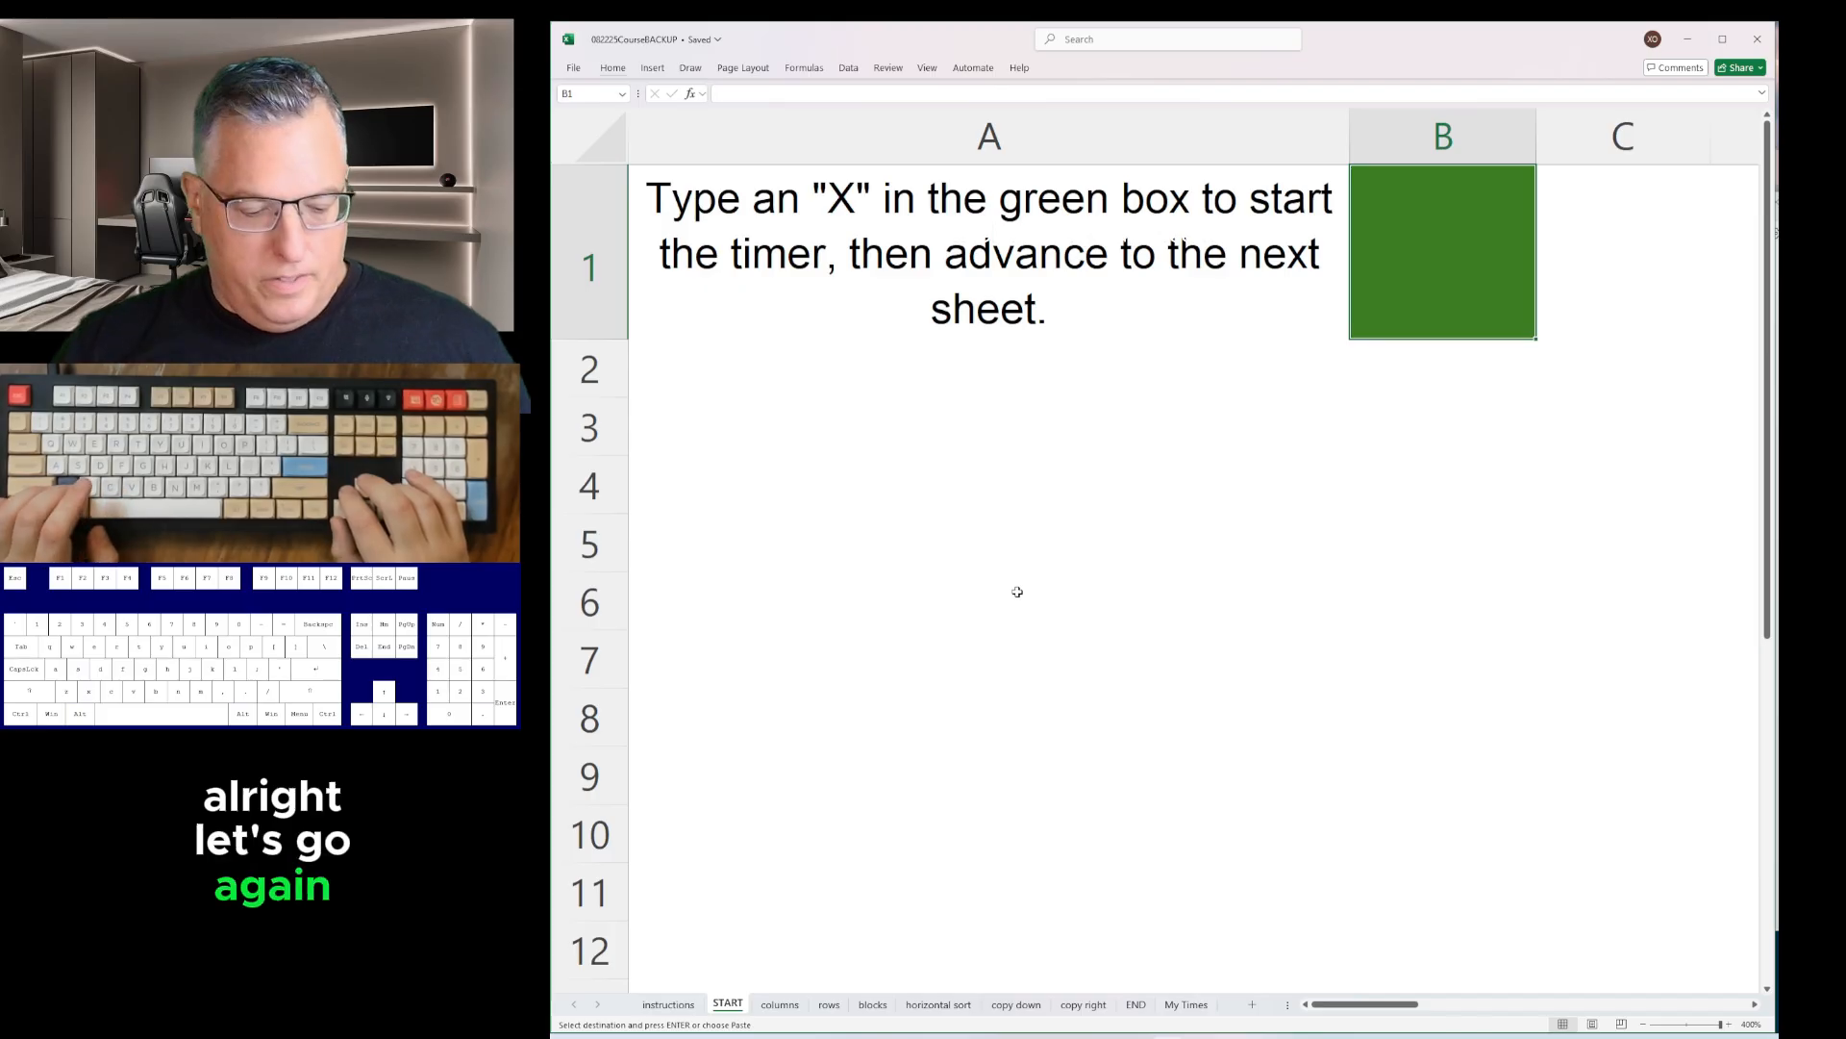
- Check the starting cell selections on the course sheets from columns to copy right, and return to the START sheet
{"action": "key", "text": "ctrl+Page_Down"}
{"action": "key", "text": "ctrl+Page_Down"}
{"action": "key", "text": "ctrl+Page_Down"}
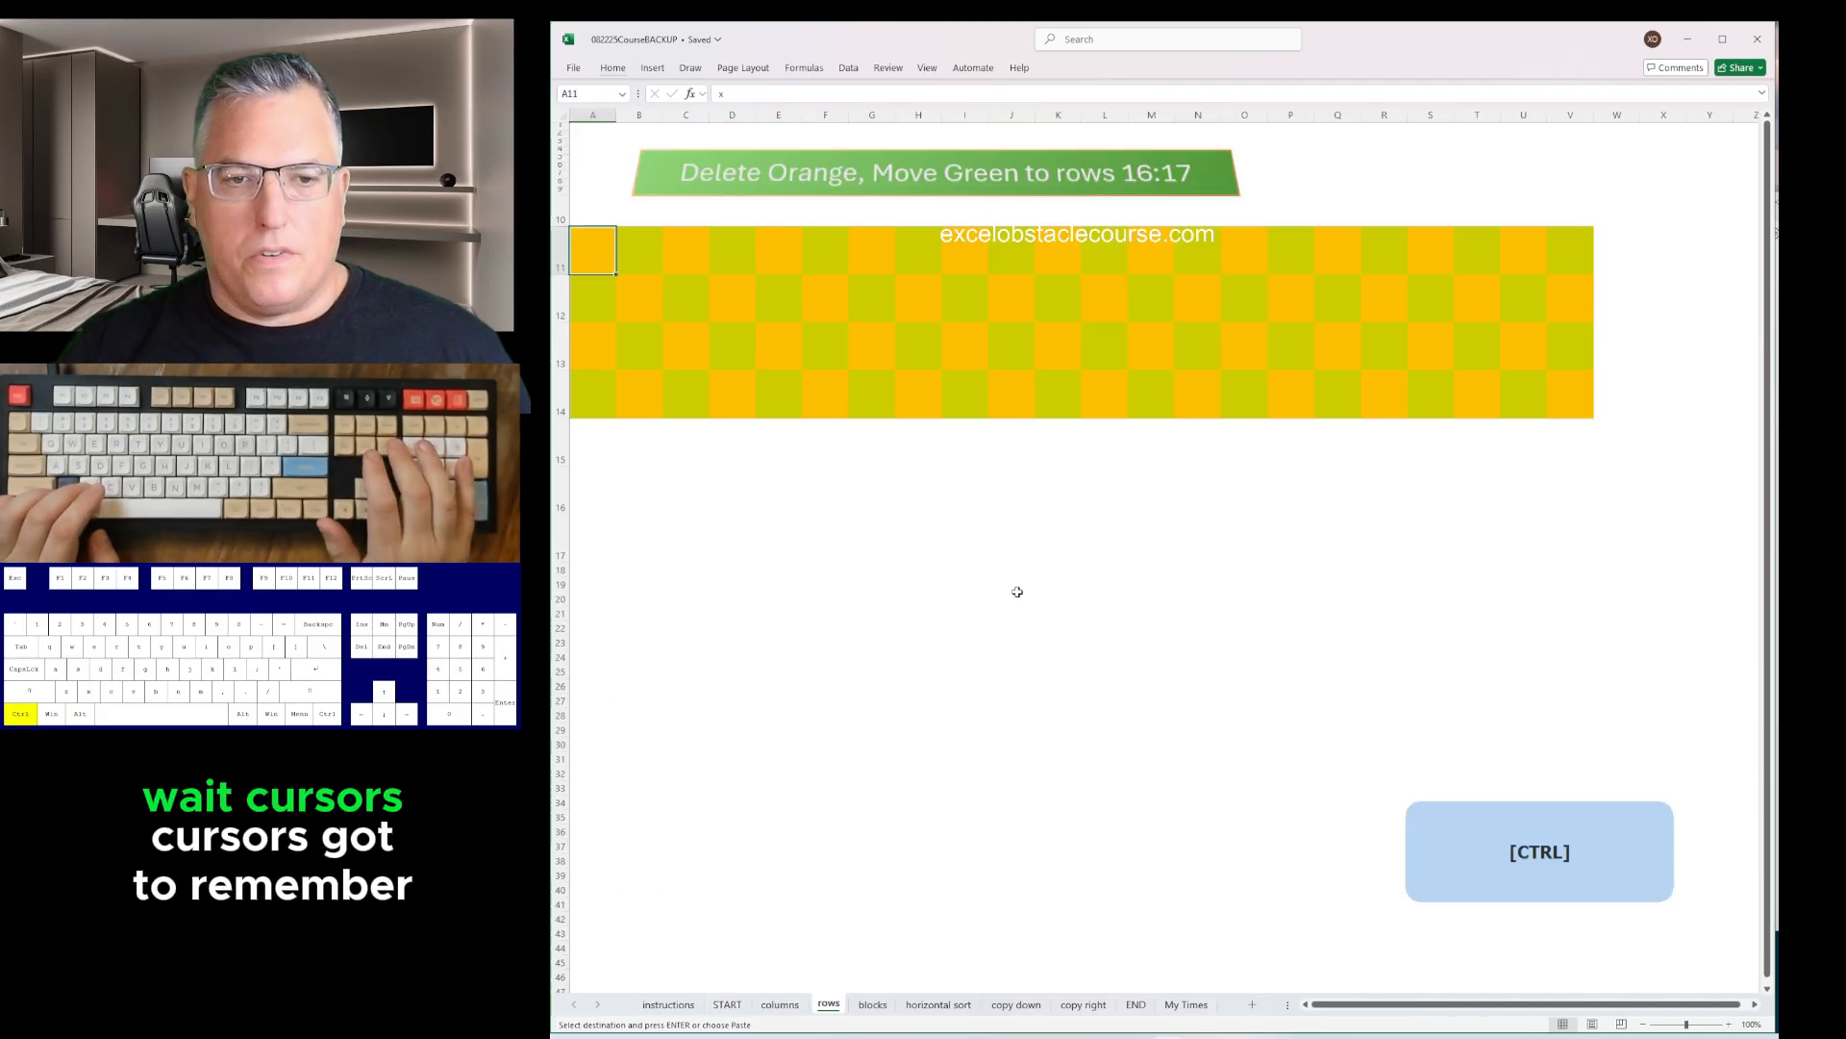
{"action": "key", "text": "ctrl+Page_Down"}
{"action": "key", "text": "ctrl+Page_Down"}
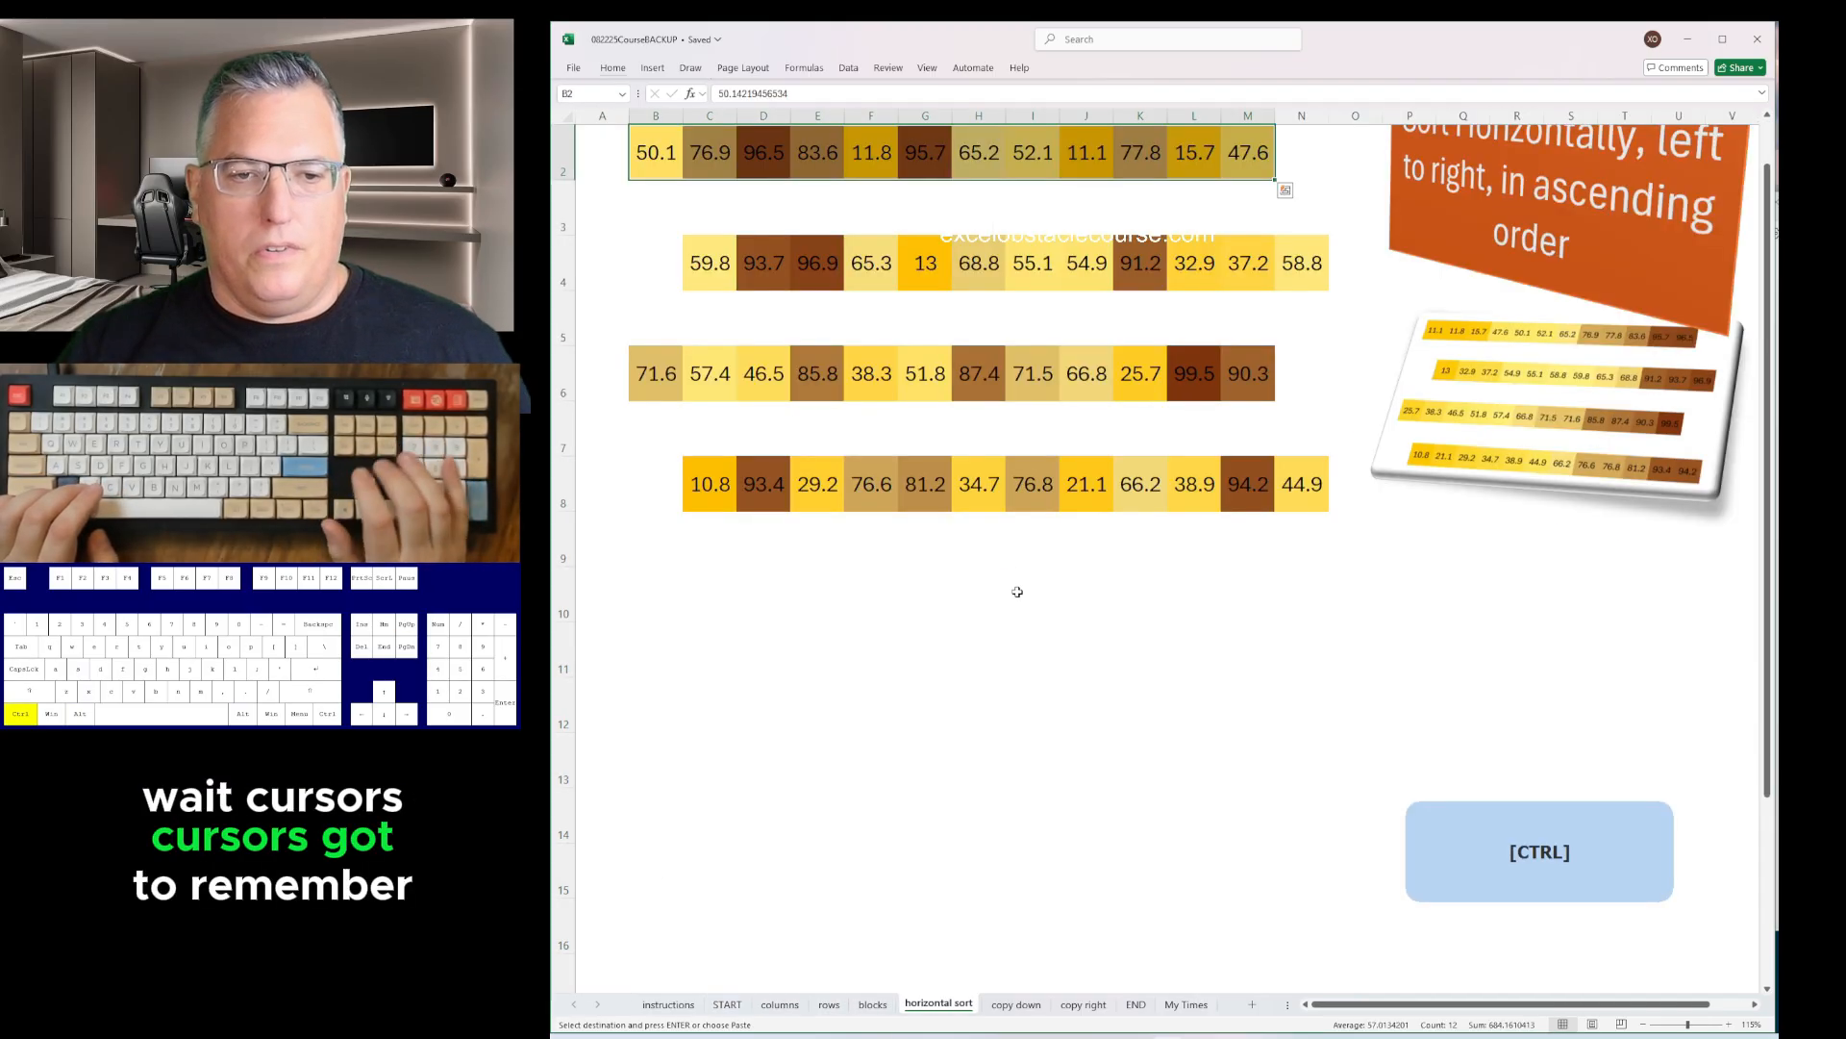
{"action": "key", "text": "ctrl+Page_Down"}
{"action": "key", "text": "ctrl+Page_Down"}
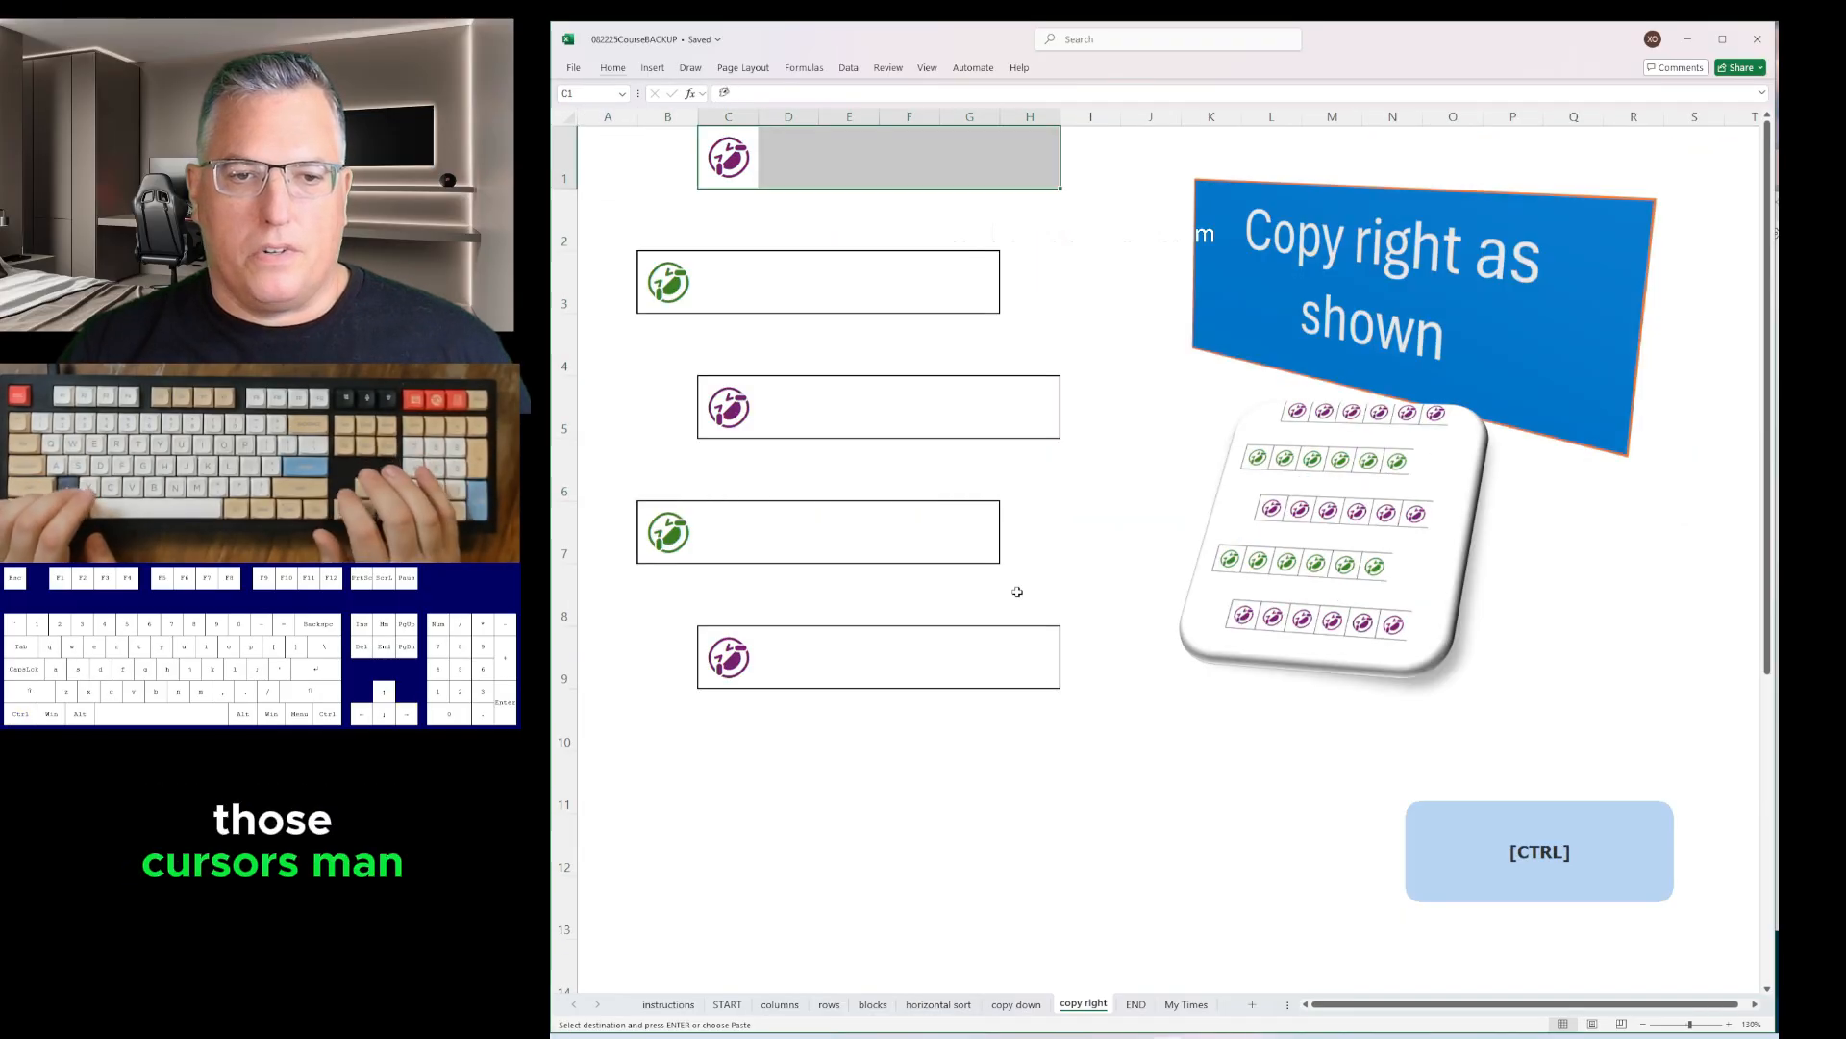
{"action": "key", "text": "ctrl+Page_Up"}
{"action": "key", "text": "ctrl+Page_Up"}
{"action": "key", "text": "ctrl+Page_Up"}
{"action": "key", "text": "ctrl+Page_Up"}
{"action": "key", "text": "ctrl+Page_Up"}
{"action": "key", "text": "ctrl+Page_Up"}
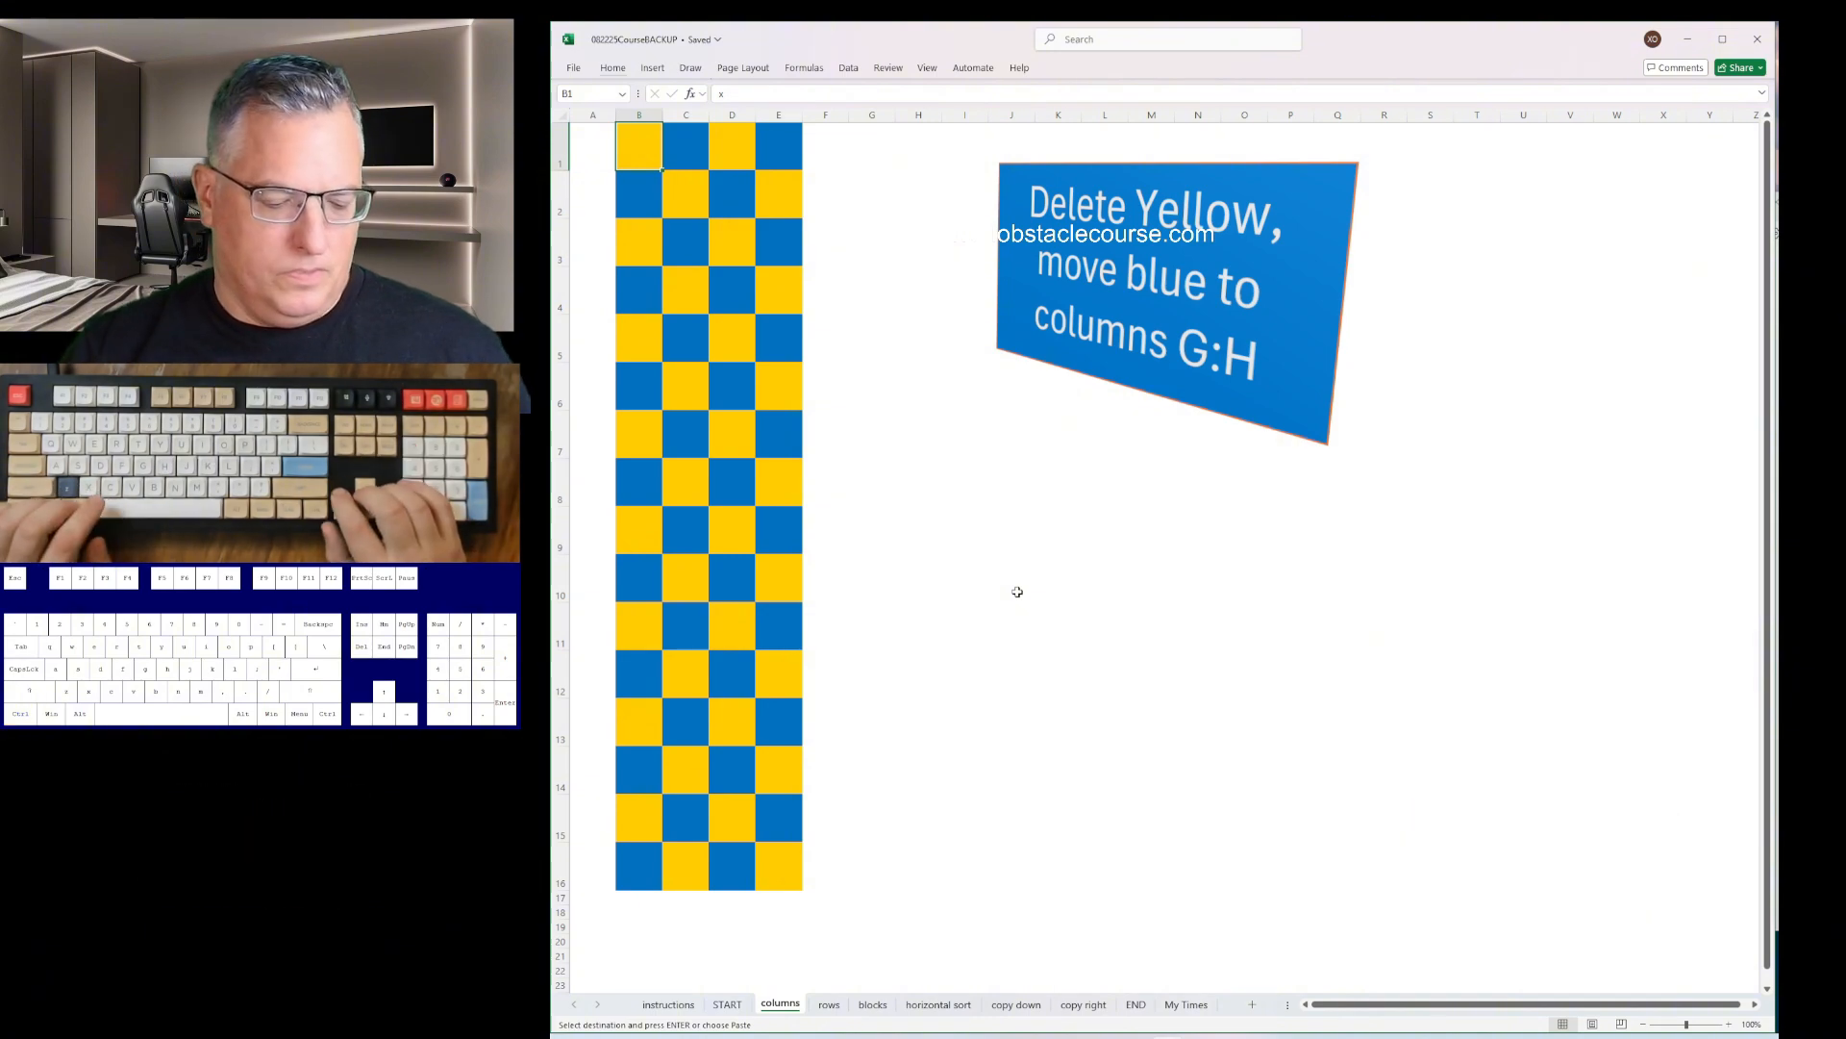
{"action": "key", "text": "ctrl+Page_Up"}
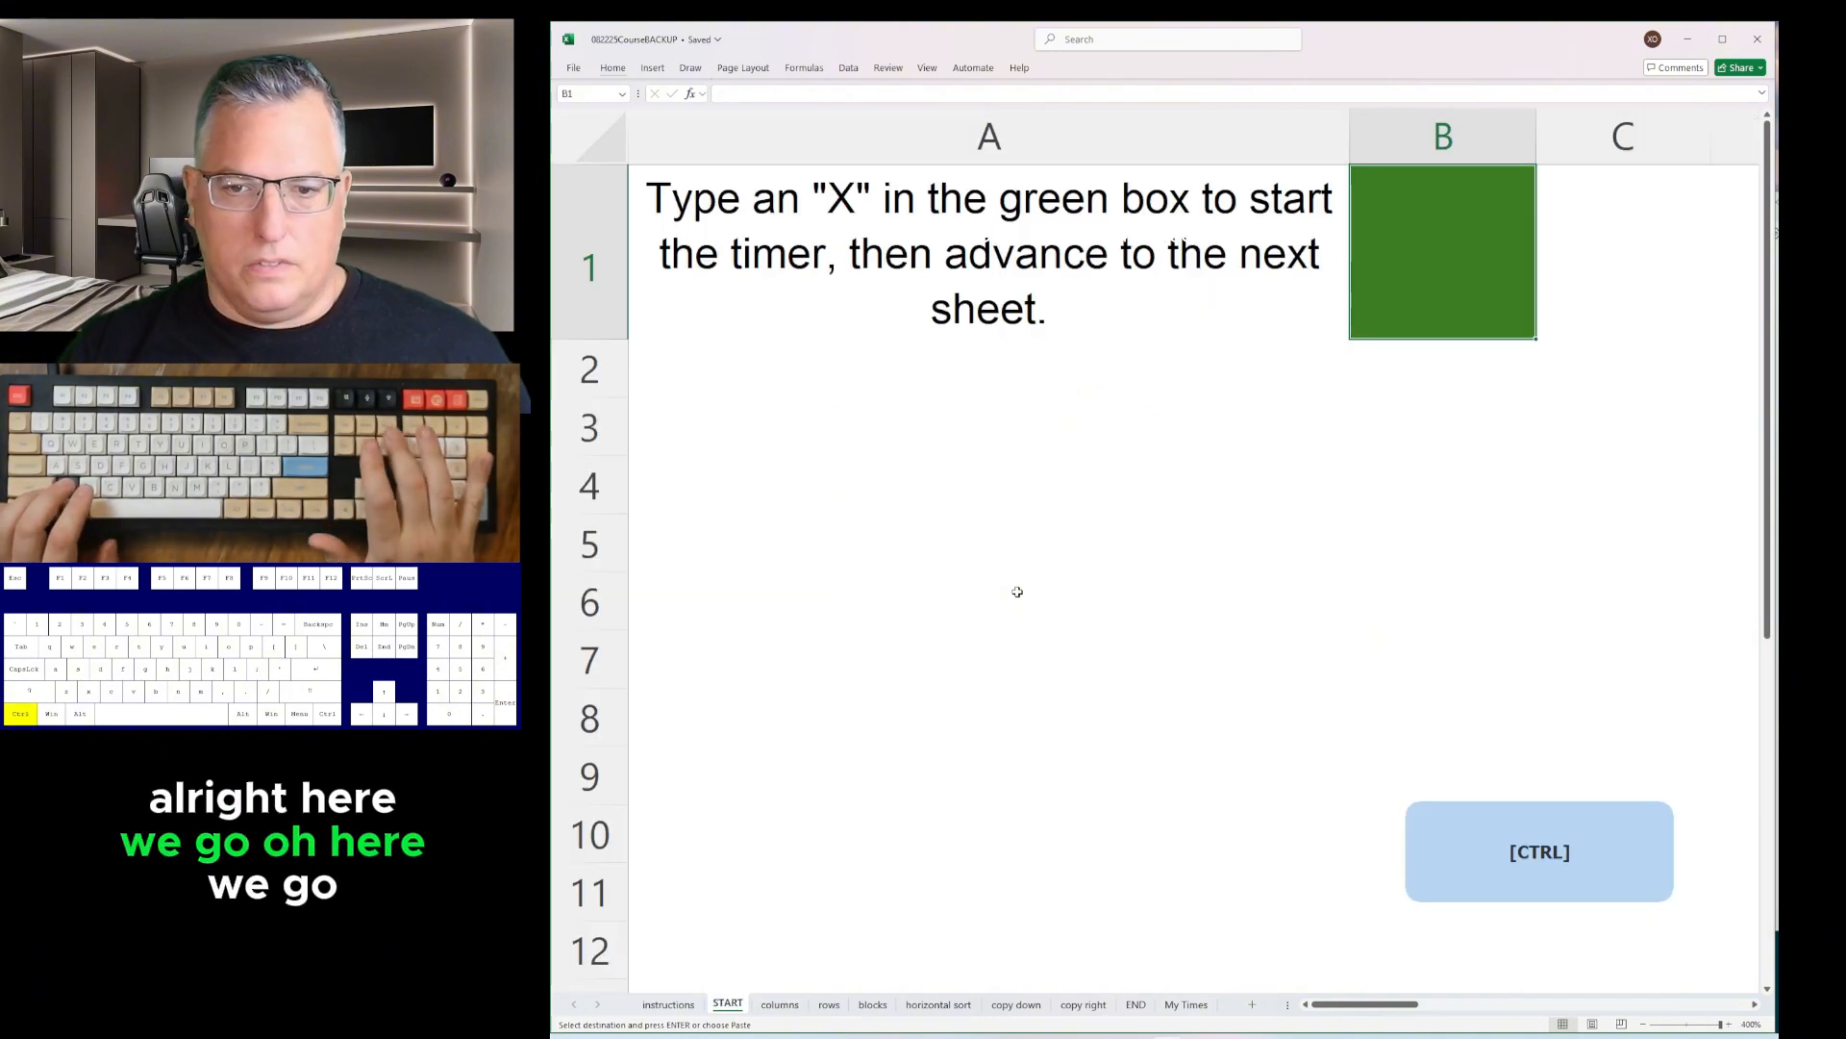
- Start the timer by entering X in the green box and go to the columns sheet
{"action": "type", "text": "X"}
{"action": "key", "text": "Return"}
{"action": "key", "text": "ctrl+Page_Down"}
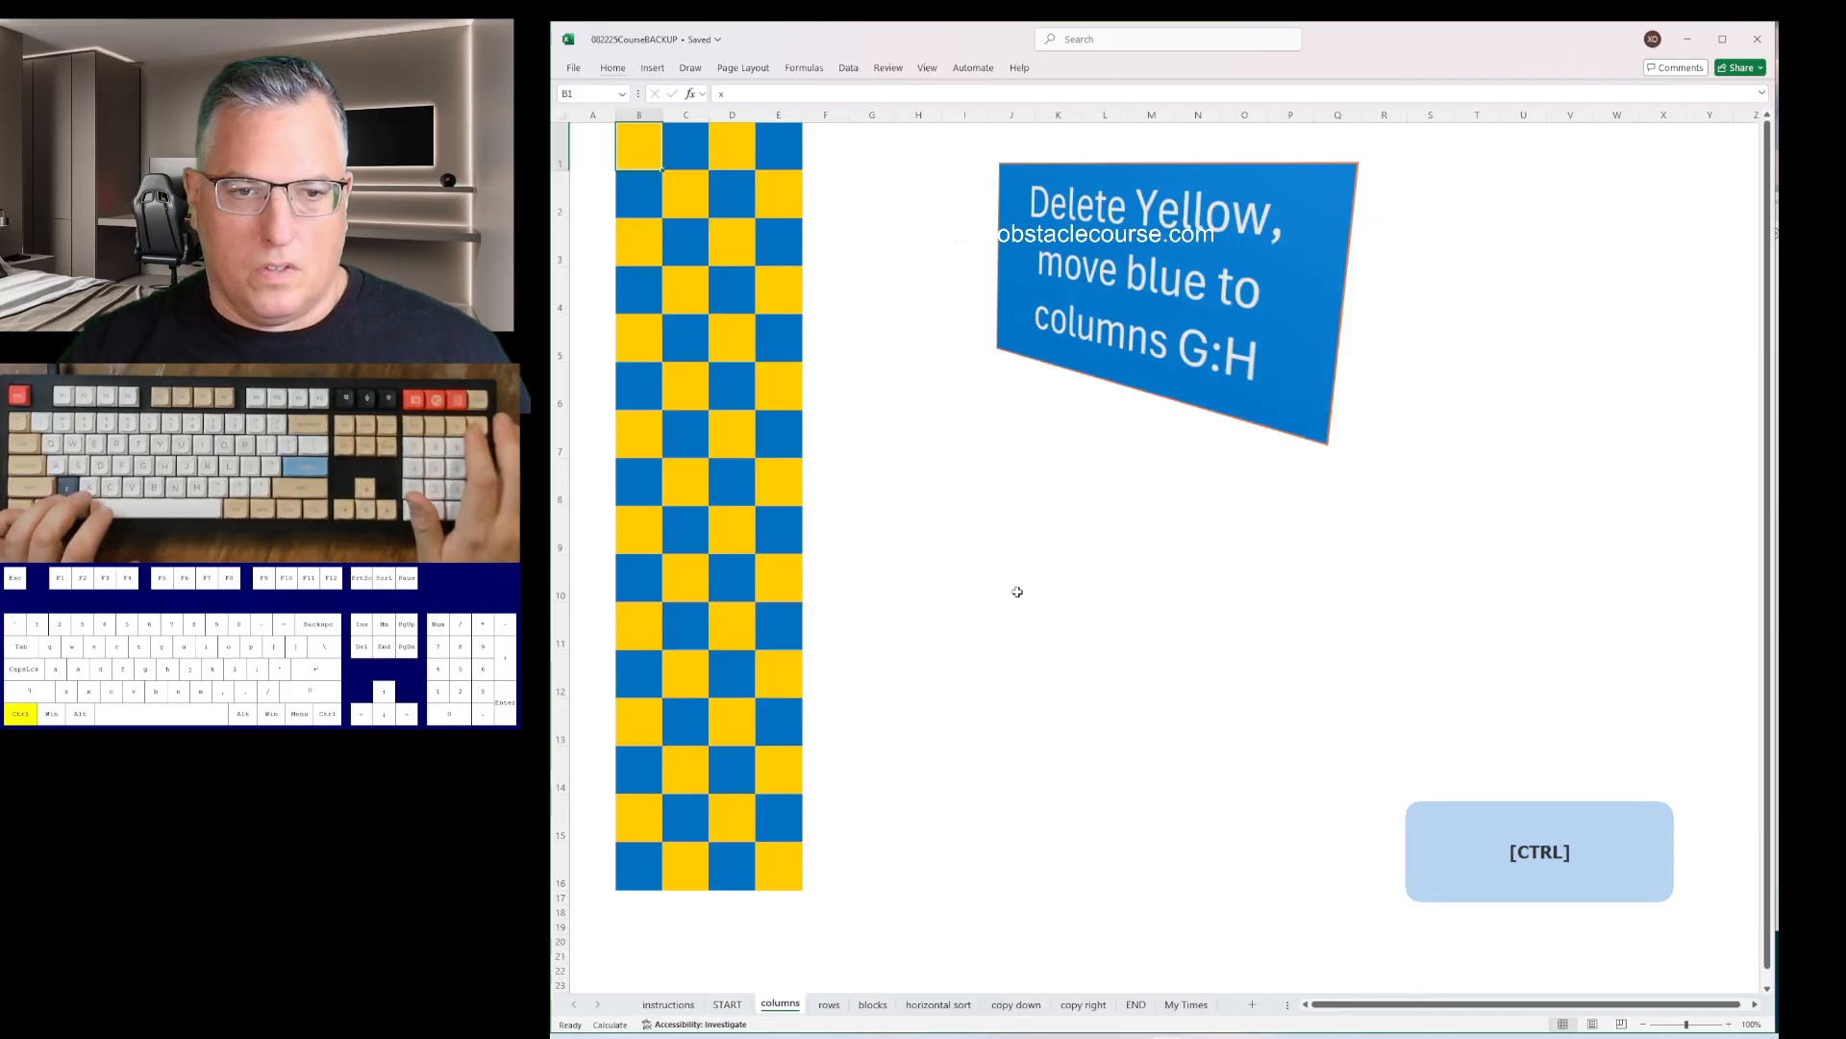
- Delete the yellow cells in column B, every second row from B1 to B15, shifting the remaining cells left
{"action": "key", "text": "ctrl+minus"}
{"action": "key", "text": "Return"}
{"action": "key", "text": "Down"}
{"action": "key", "text": "Down"}
{"action": "key", "text": "F4"}
{"action": "key", "text": "Down"}
{"action": "key", "text": "Down"}
{"action": "key", "text": "F4"}
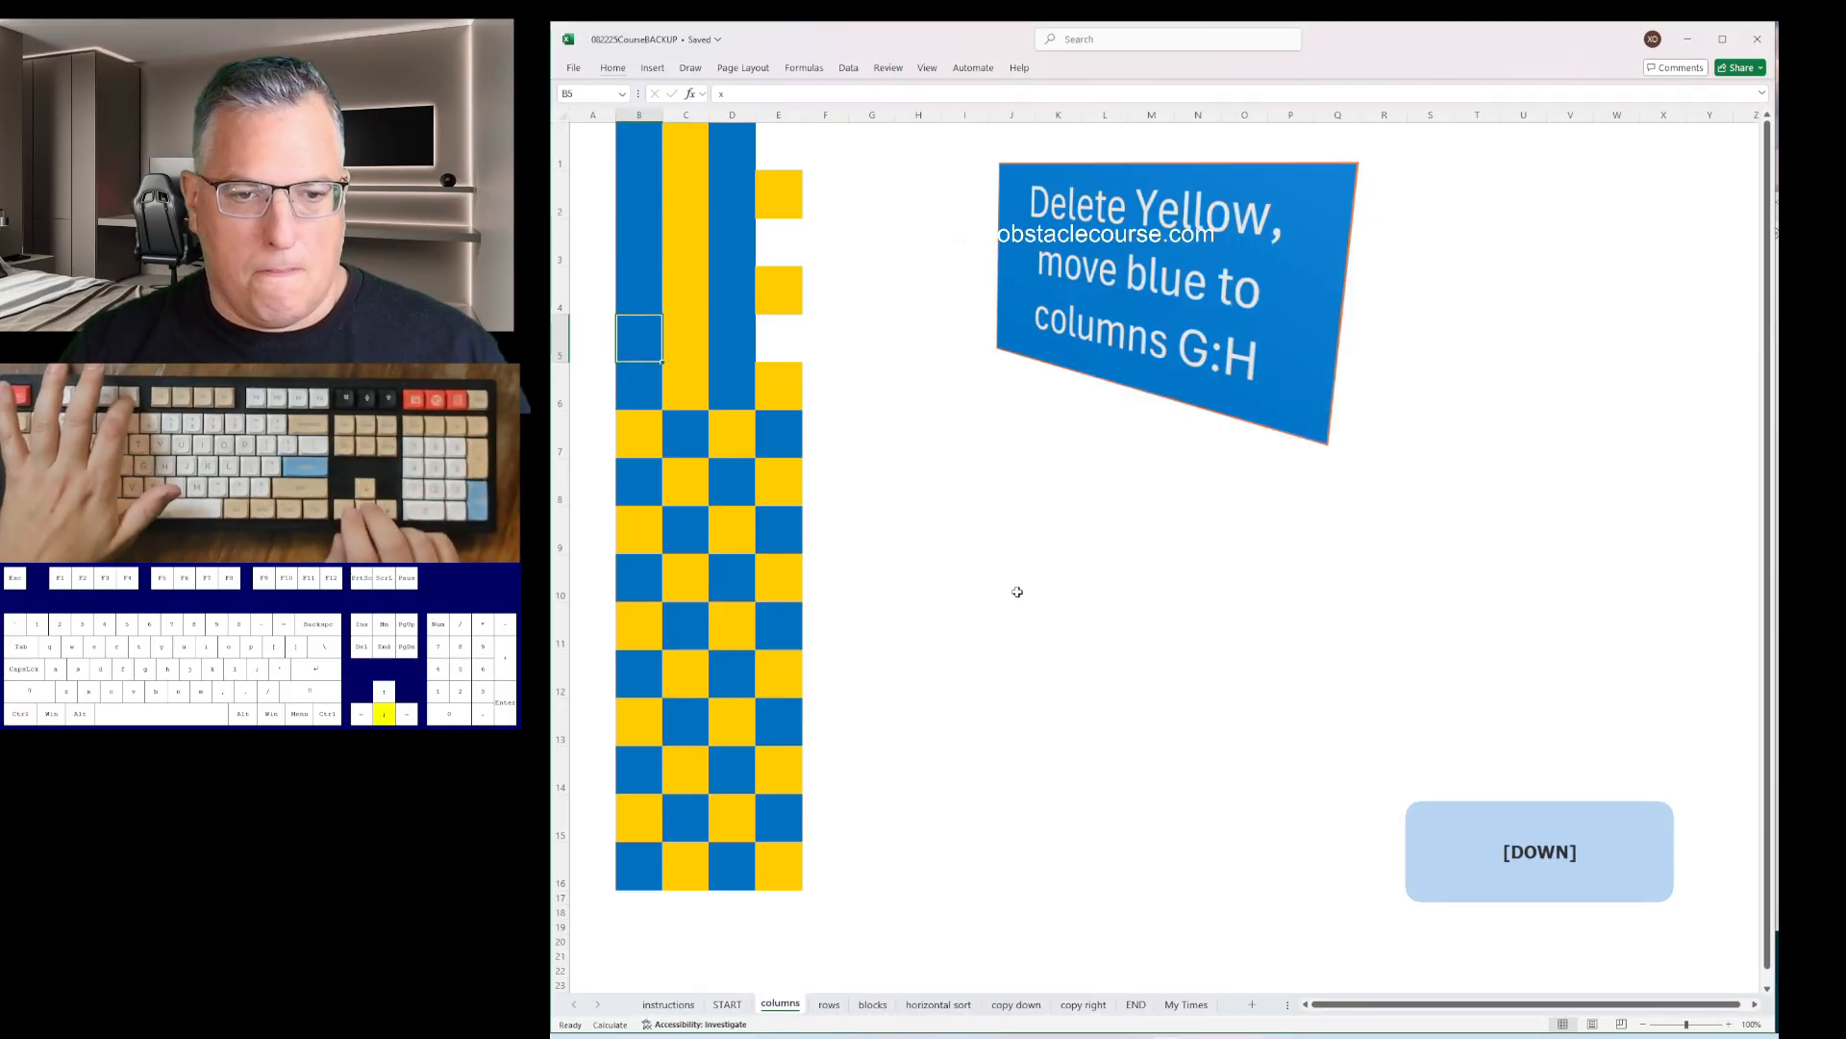
{"action": "key", "text": "Down"}
{"action": "key", "text": "Down"}
{"action": "key", "text": "F4"}
{"action": "key", "text": "Down"}
{"action": "key", "text": "Down"}
{"action": "key", "text": "F4"}
{"action": "key", "text": "Down"}
{"action": "key", "text": "Down"}
{"action": "key", "text": "F4"}
{"action": "key", "text": "Down"}
{"action": "key", "text": "Down"}
{"action": "key", "text": "F4"}
{"action": "key", "text": "Down"}
{"action": "key", "text": "Down"}
{"action": "key", "text": "F4"}
{"action": "key", "text": "Down"}
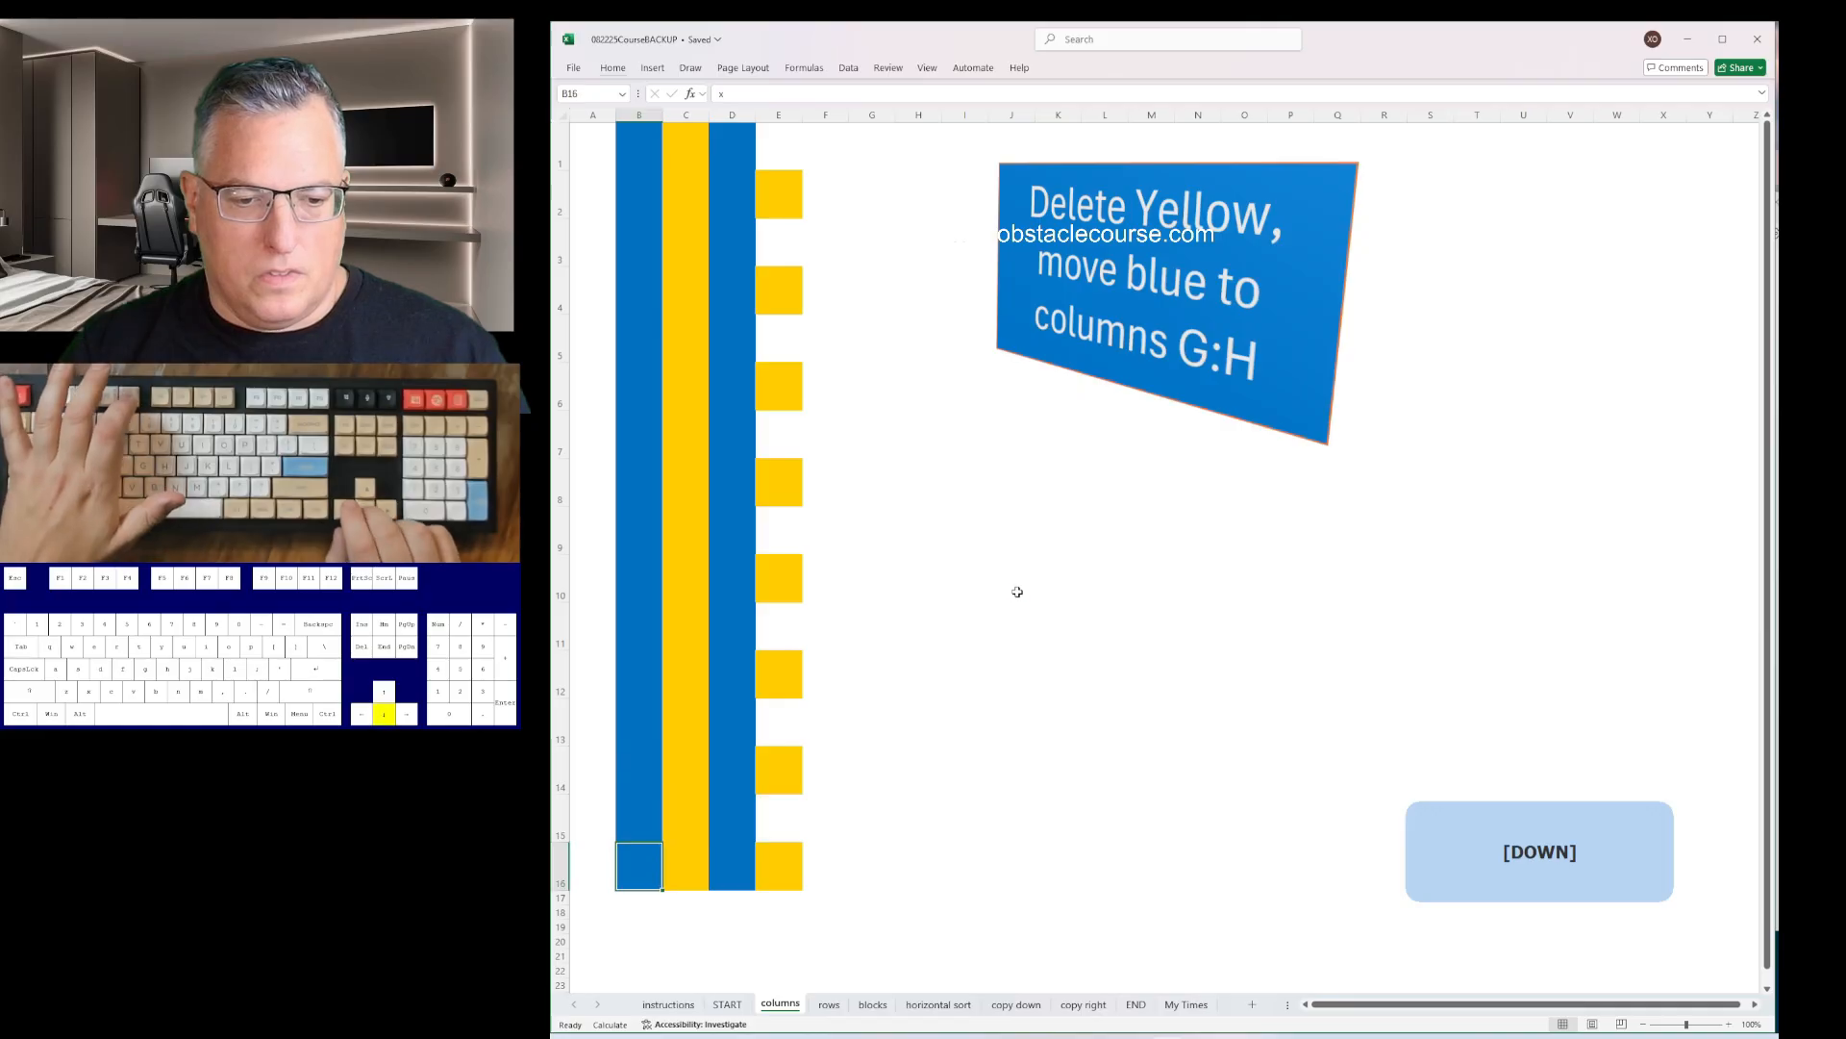
- Delete the solid yellow column C and the leftover partly yellow column beyond the blue ones
{"action": "key", "text": "Right"}
{"action": "key", "text": "ctrl+space"}
{"action": "key", "text": "ctrl+minus"}
{"action": "key", "text": "Right"}
{"action": "key", "text": "ctrl+space"}
{"action": "key", "text": "ctrl+minus"}
- Move the blue columns to G:H by inserting six blank columns before them and deleting column A
{"action": "key", "text": "Left"}
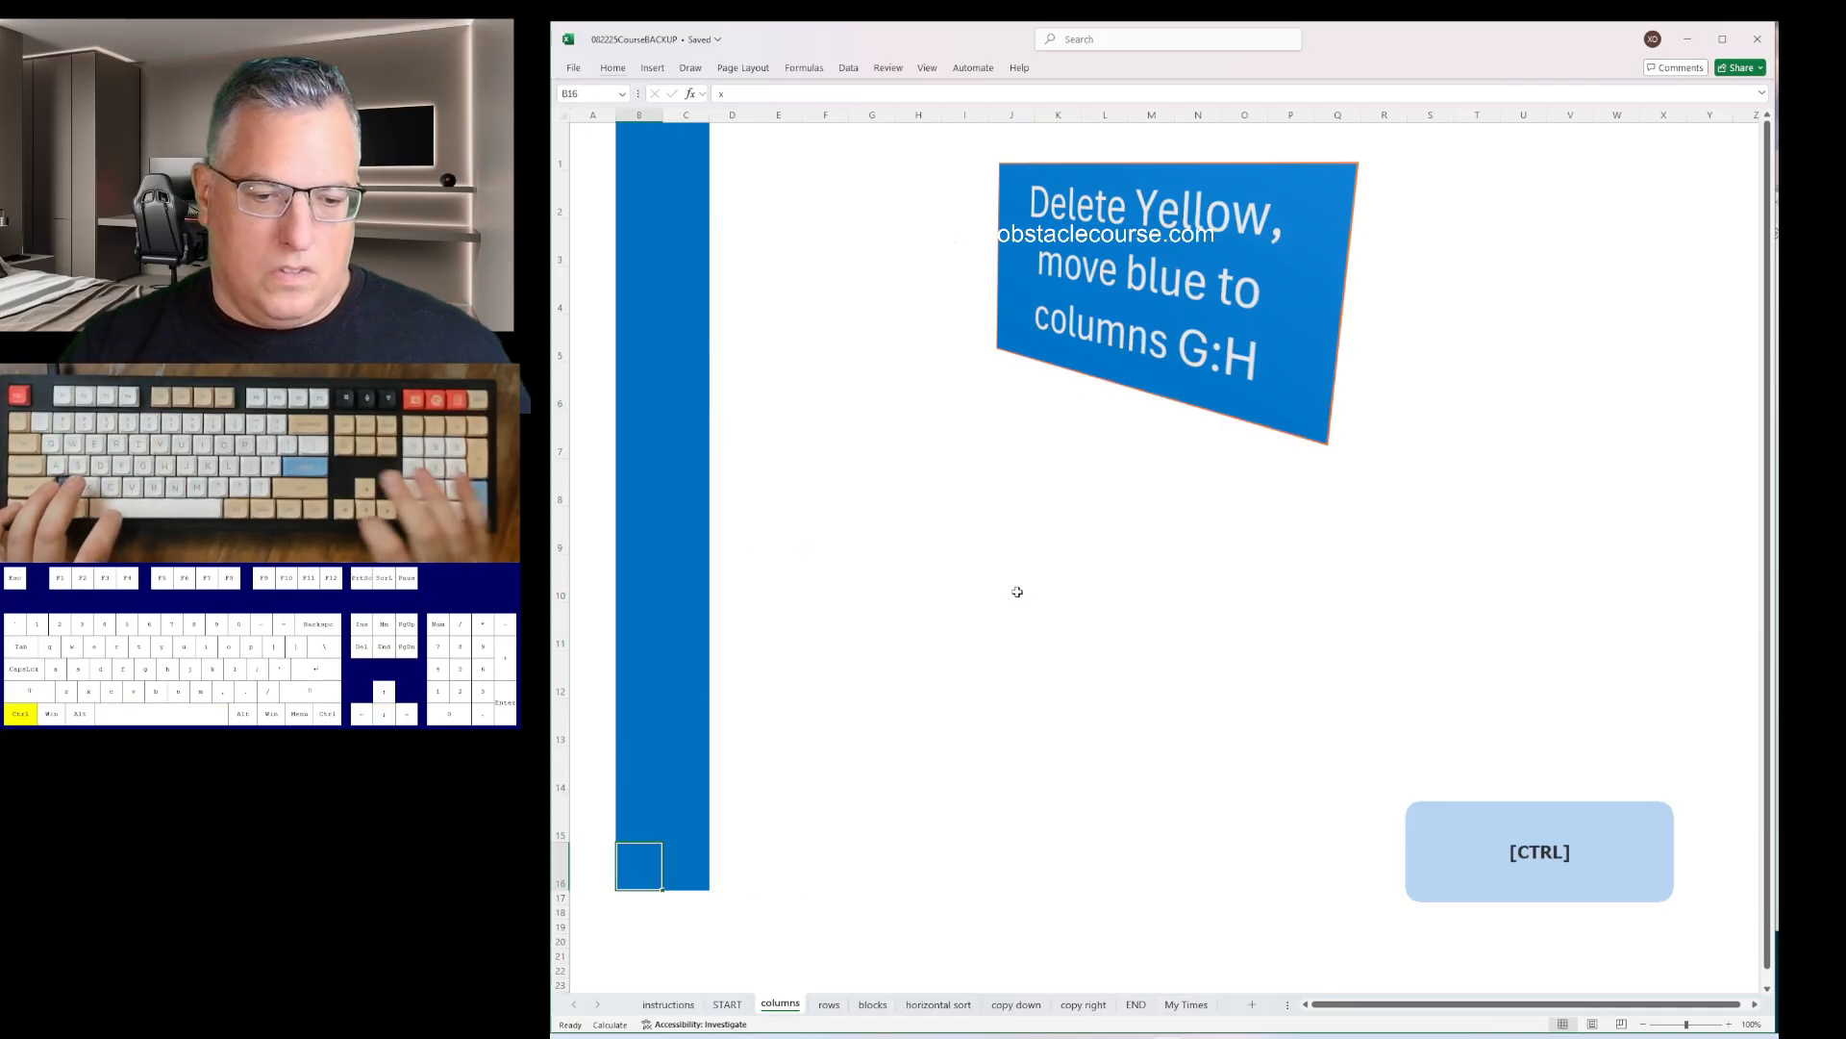
{"action": "key", "text": "ctrl+plus"}
{"action": "key", "text": "ctrl+plus"}
{"action": "key", "text": "ctrl+plus"}
{"action": "key", "text": "ctrl+plus"}
{"action": "key", "text": "ctrl+plus"}
{"action": "key", "text": "ctrl+plus"}
{"action": "key", "text": "ctrl+Left"}
{"action": "key", "text": "ctrl+space"}
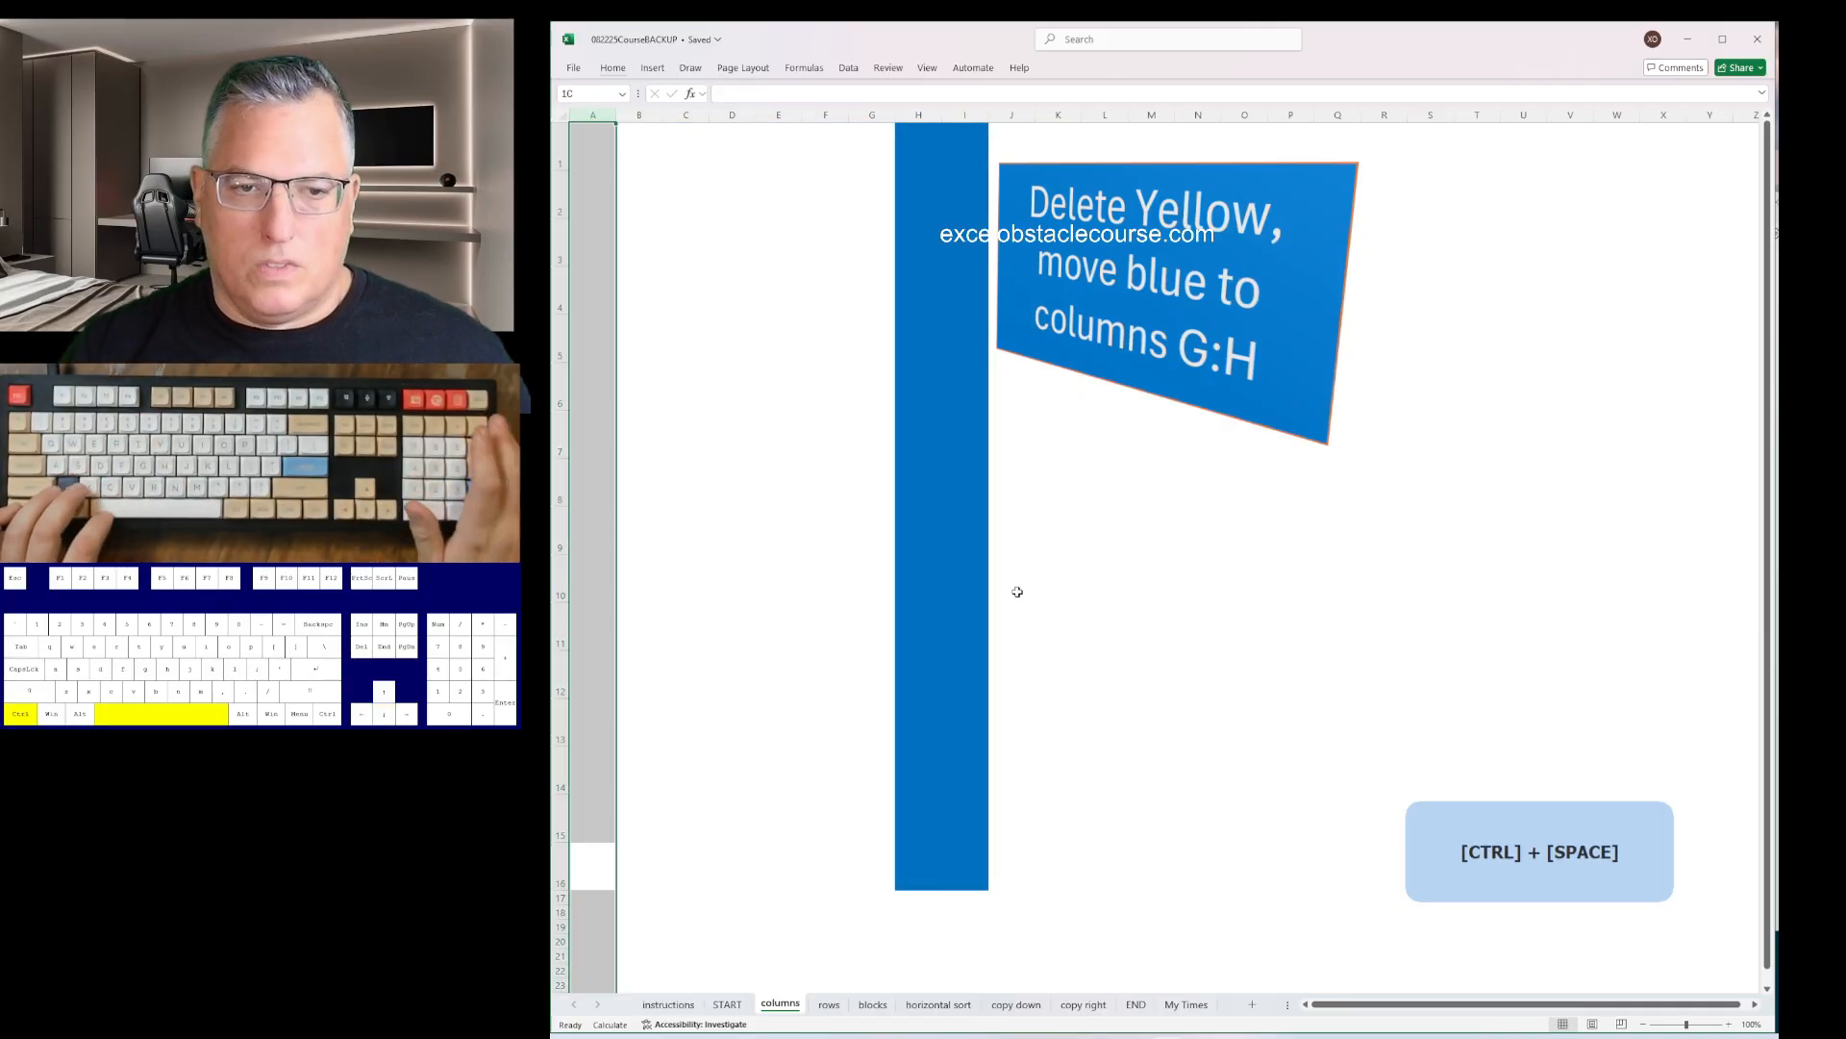
{"action": "key", "text": "ctrl+minus"}
- On the rows sheet, delete the orange cells in every second column of row 11, starting at A11, shifting cells up
{"action": "key", "text": "ctrl+Page_Down"}
{"action": "key", "text": "ctrl+minus"}
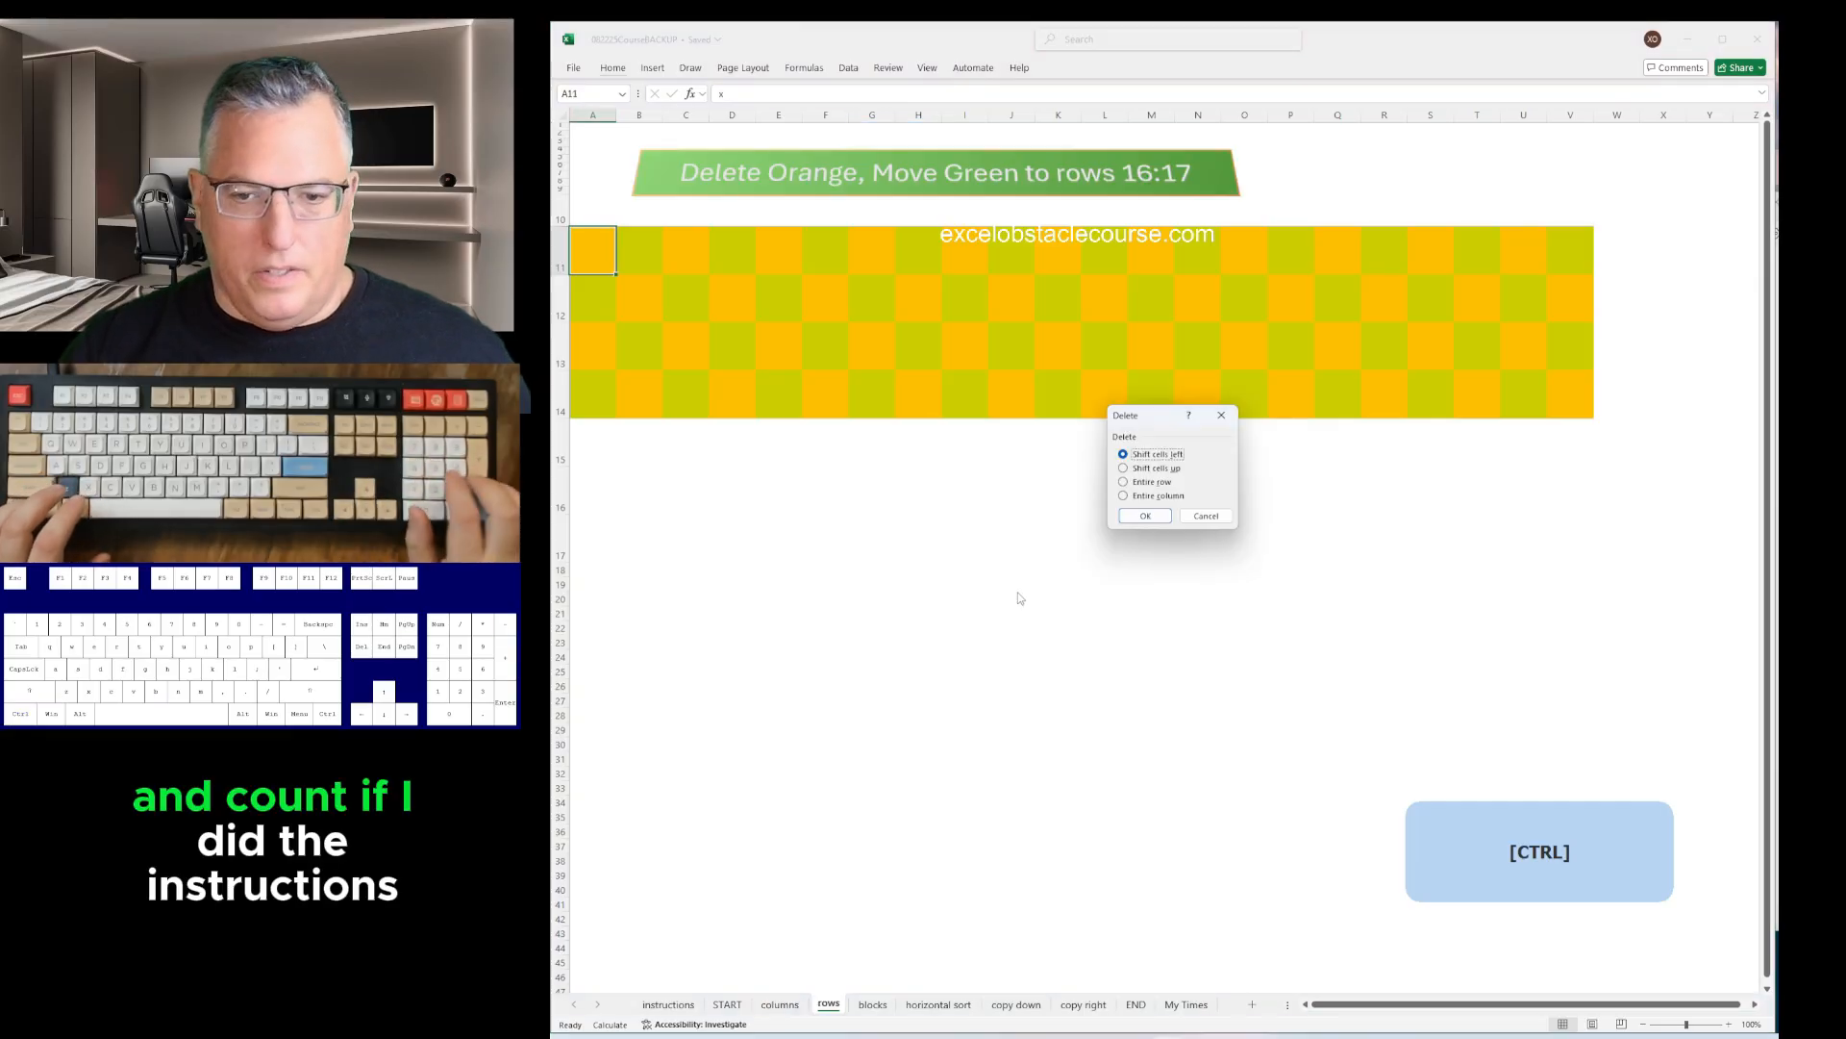
{"action": "key", "text": "u"}
{"action": "key", "text": "Return"}
{"action": "key", "text": "Down"}
{"action": "key", "text": "Right"}
{"action": "key", "text": "Right"}
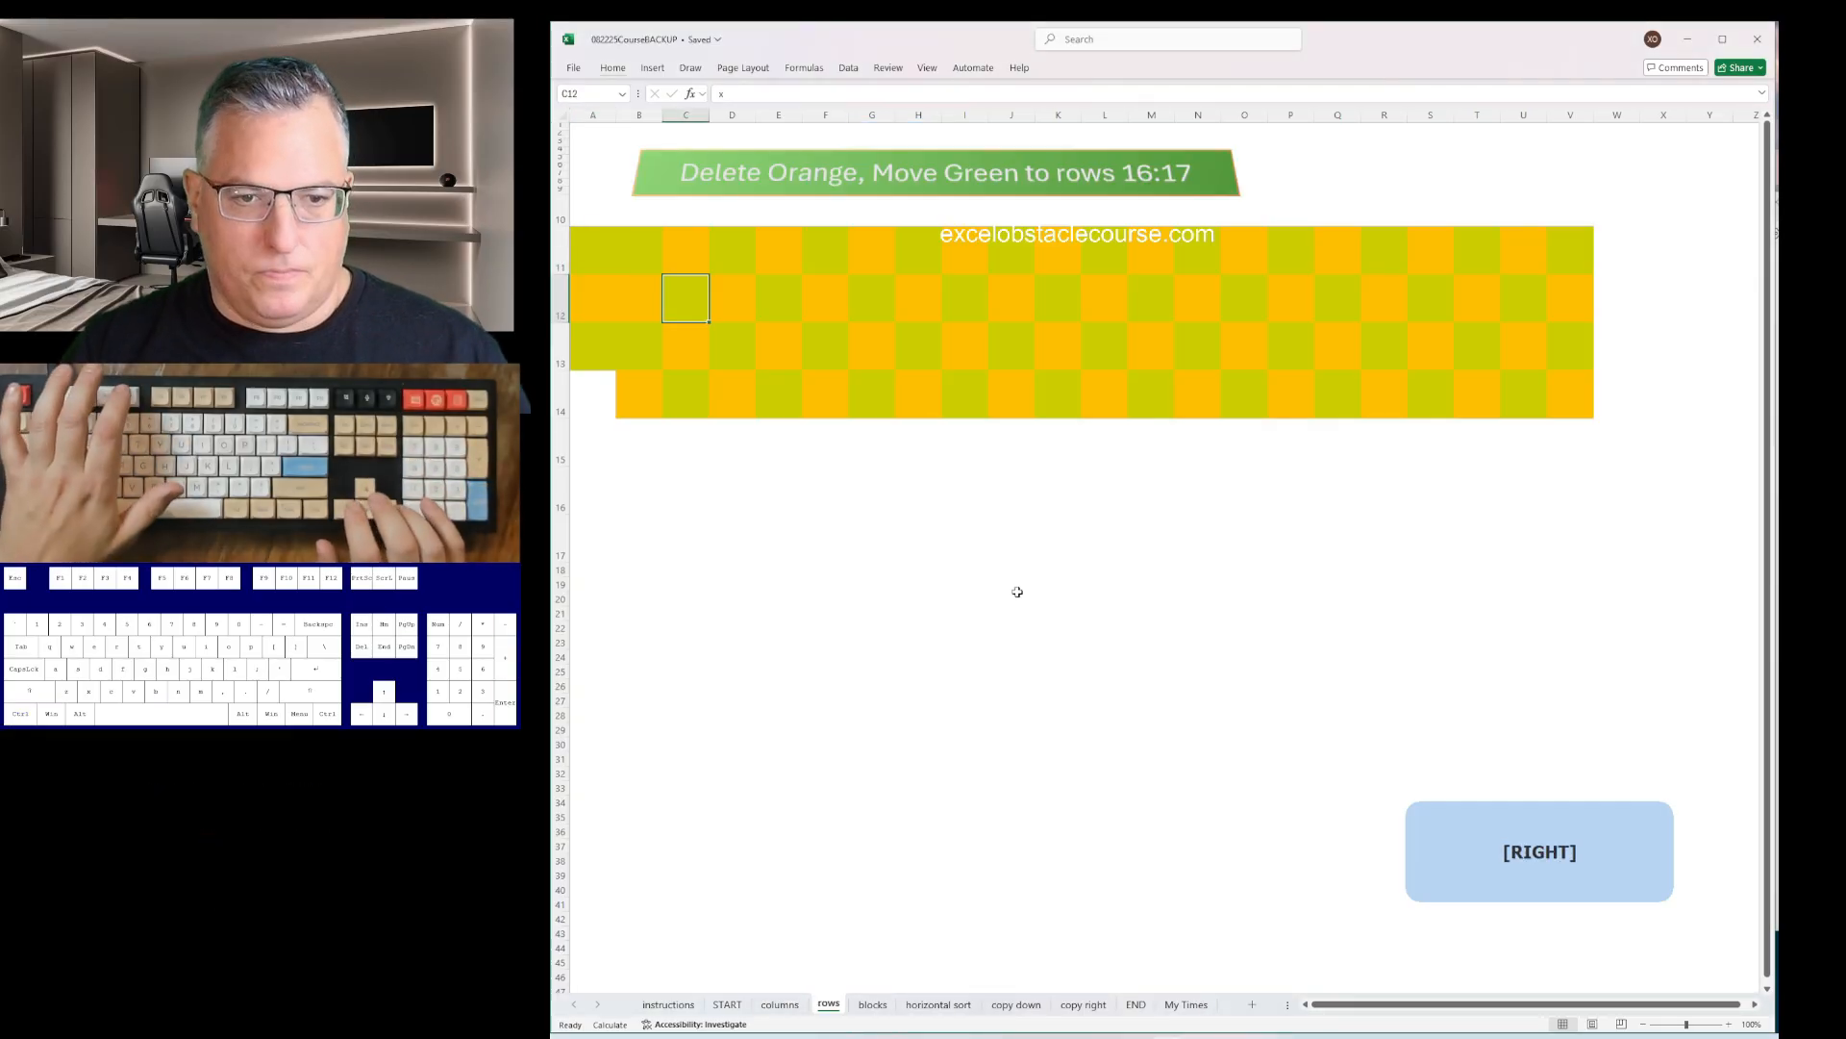
{"action": "key", "text": "Right"}
{"action": "key", "text": "F4"}
{"action": "key", "text": "Right"}
{"action": "key", "text": "Right"}
{"action": "key", "text": "F4"}
{"action": "key", "text": "Right"}
{"action": "key", "text": "Right"}
{"action": "key", "text": "F4"}
{"action": "key", "text": "Right"}
{"action": "key", "text": "Right"}
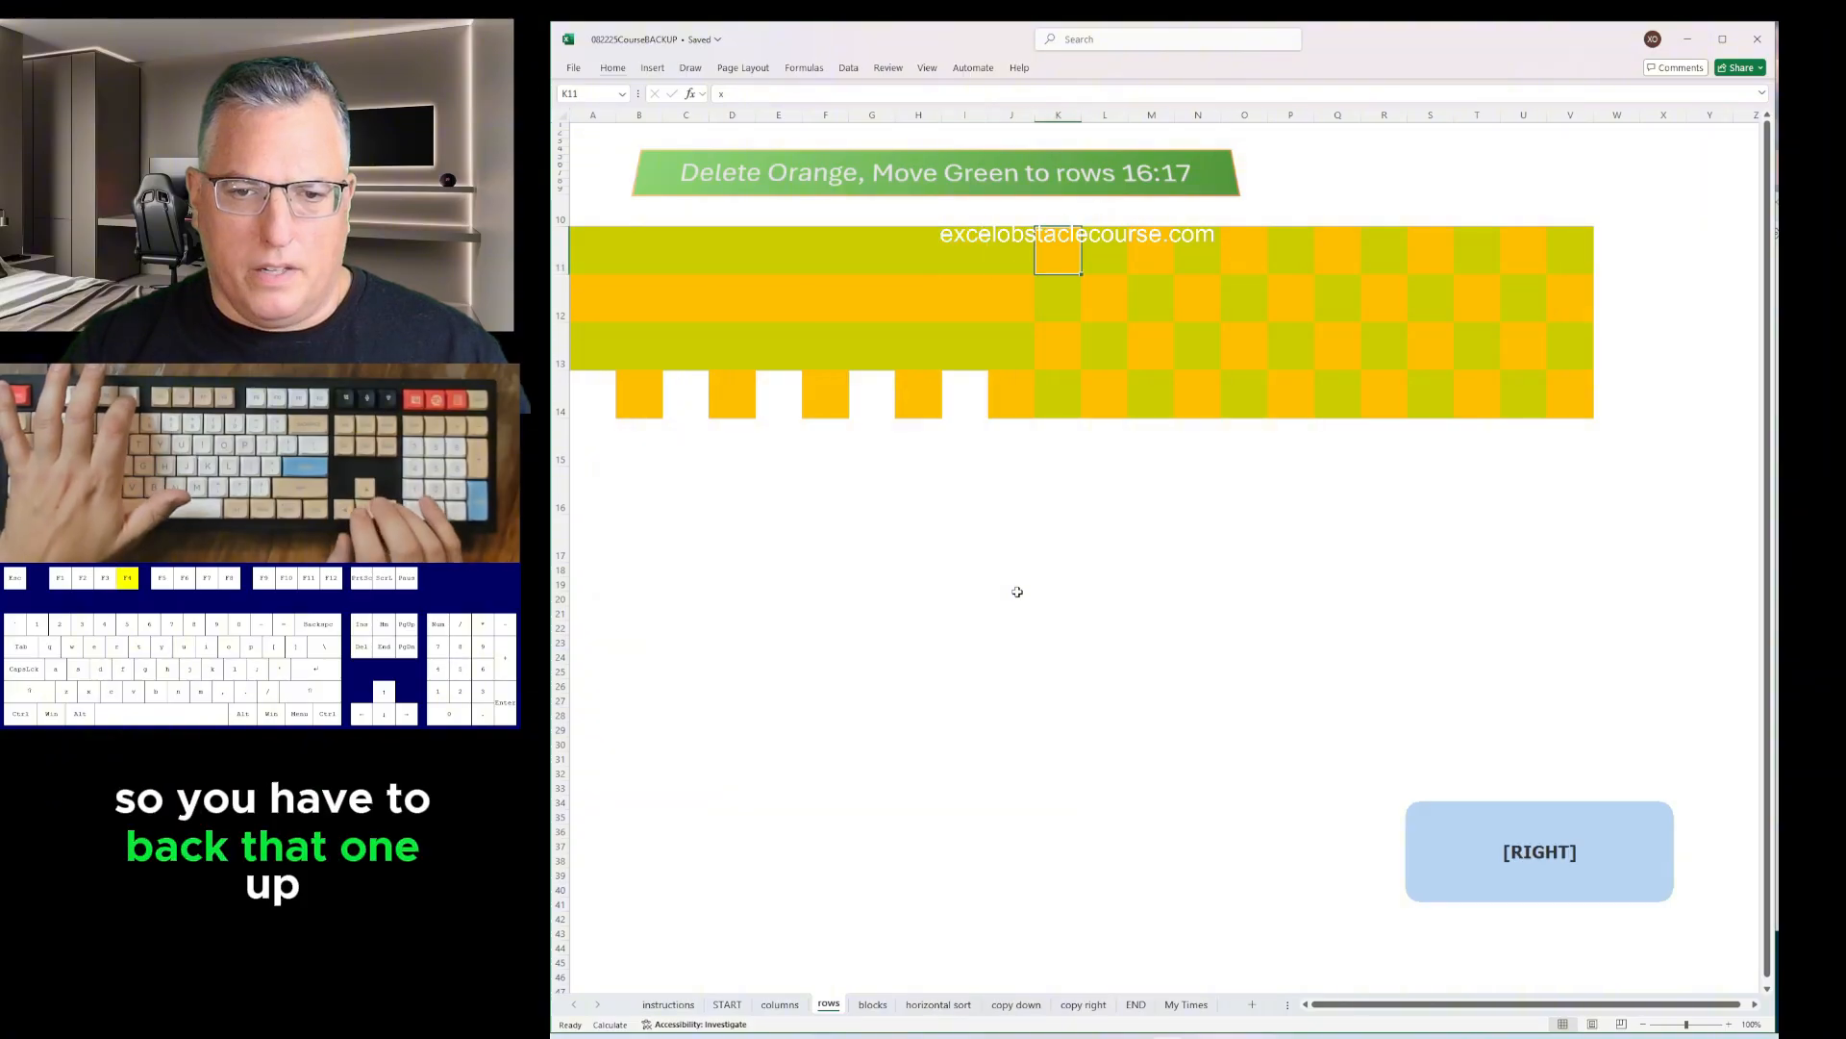
{"action": "key", "text": "F4"}
{"action": "key", "text": "Right"}
{"action": "key", "text": "Right"}
{"action": "key", "text": "F4"}
{"action": "key", "text": "Right"}
{"action": "key", "text": "Right"}
{"action": "key", "text": "Right"}
{"action": "key", "text": "Right"}
{"action": "key", "text": "F4"}
{"action": "key", "text": "Right"}
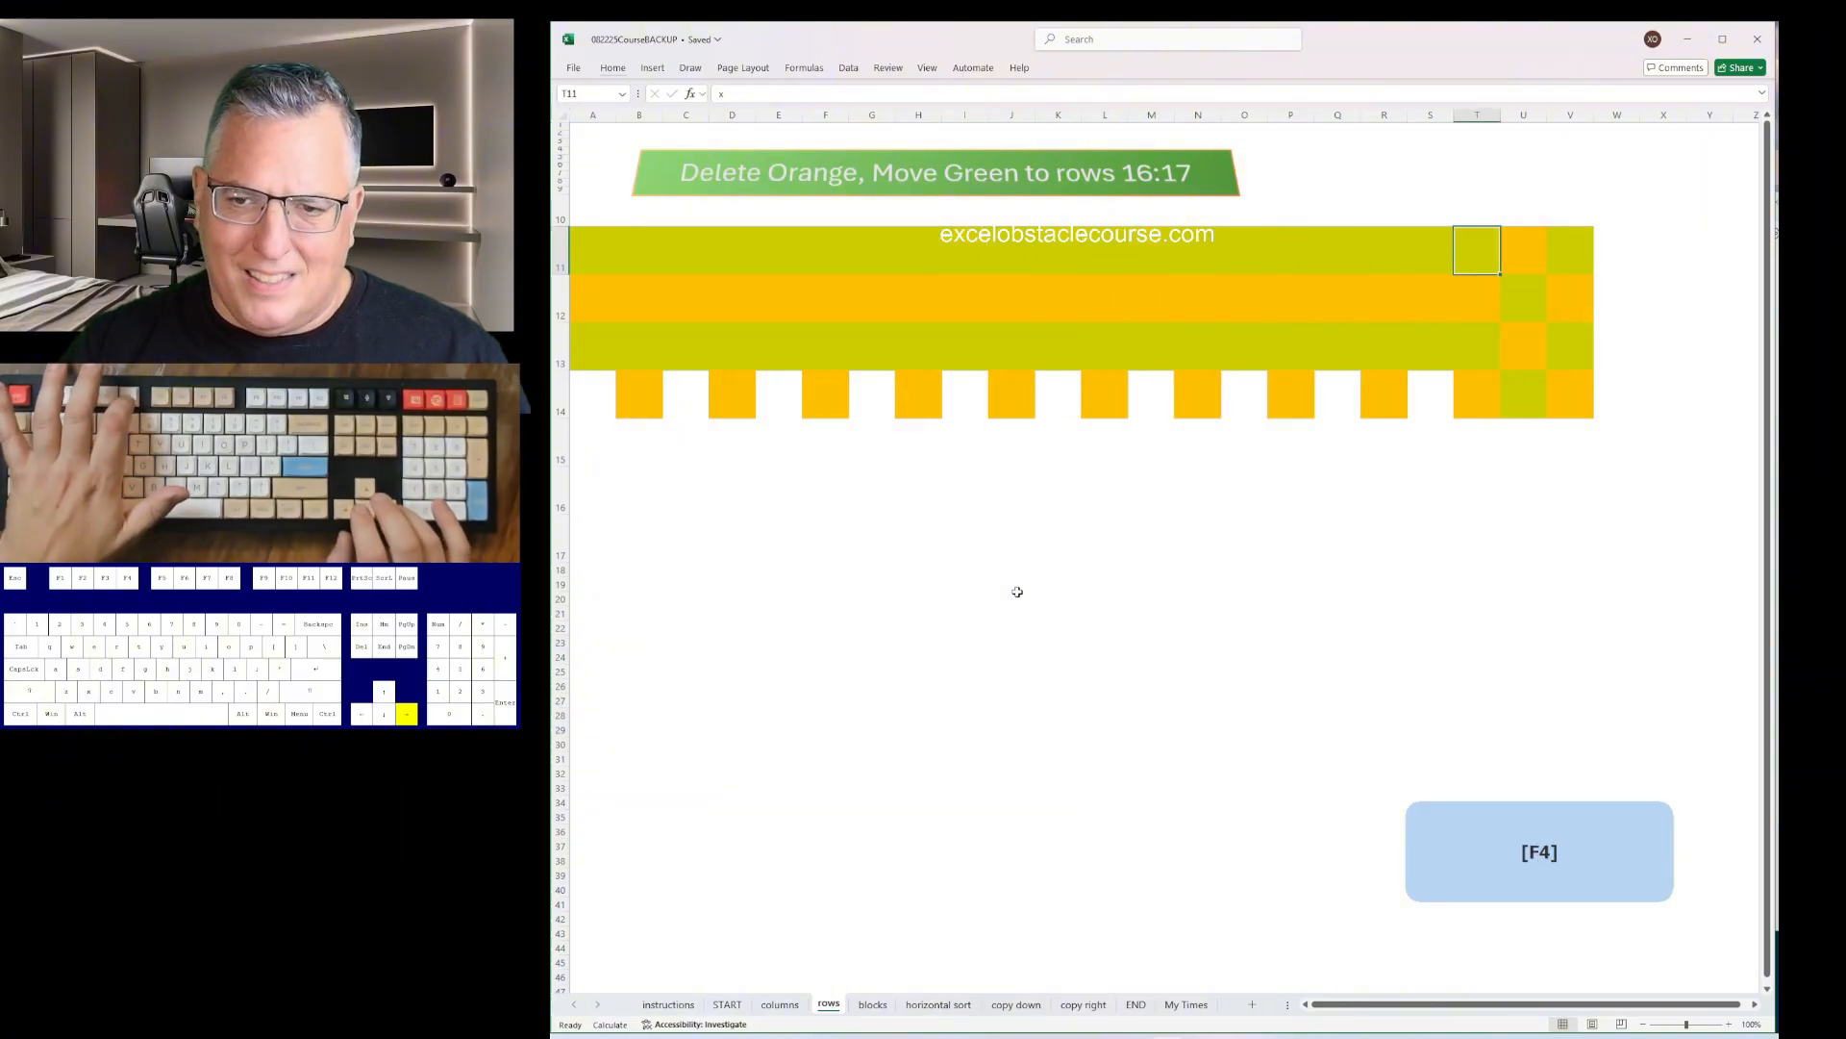
- Delete the solid orange row 12 and the leftover partly orange row below the green rows
{"action": "key", "text": "Down"}
{"action": "key", "text": "shift+space"}
{"action": "key", "text": "ctrl+minus"}
{"action": "key", "text": "Down"}
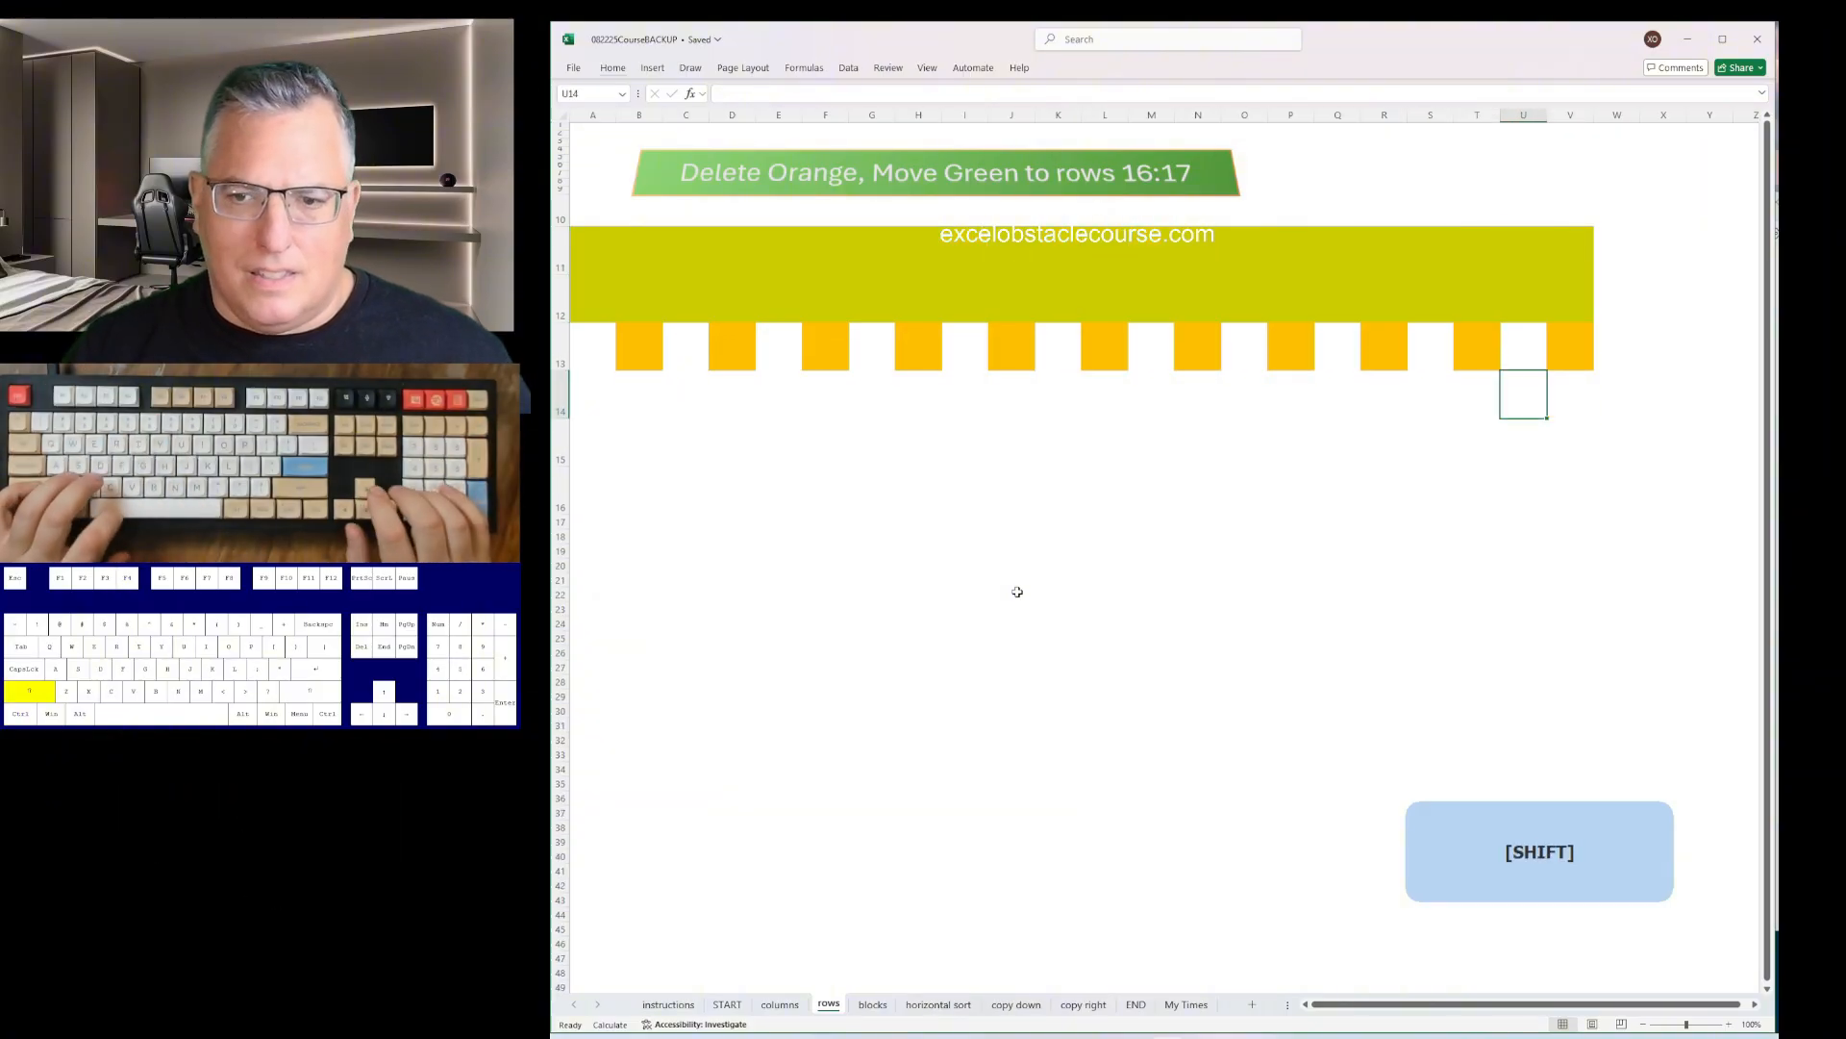
{"action": "key", "text": "shift+space"}
{"action": "key", "text": "ctrl+minus"}
- Insert five blank rows above the green rows to move them to rows 16:17
{"action": "key", "text": "Up"}
{"action": "key", "text": "Up"}
{"action": "key", "text": "shift+space"}
{"action": "key", "text": "ctrl+plus"}
{"action": "key", "text": "ctrl+plus"}
{"action": "key", "text": "ctrl+plus"}
{"action": "key", "text": "ctrl+plus"}
{"action": "key", "text": "ctrl+plus"}
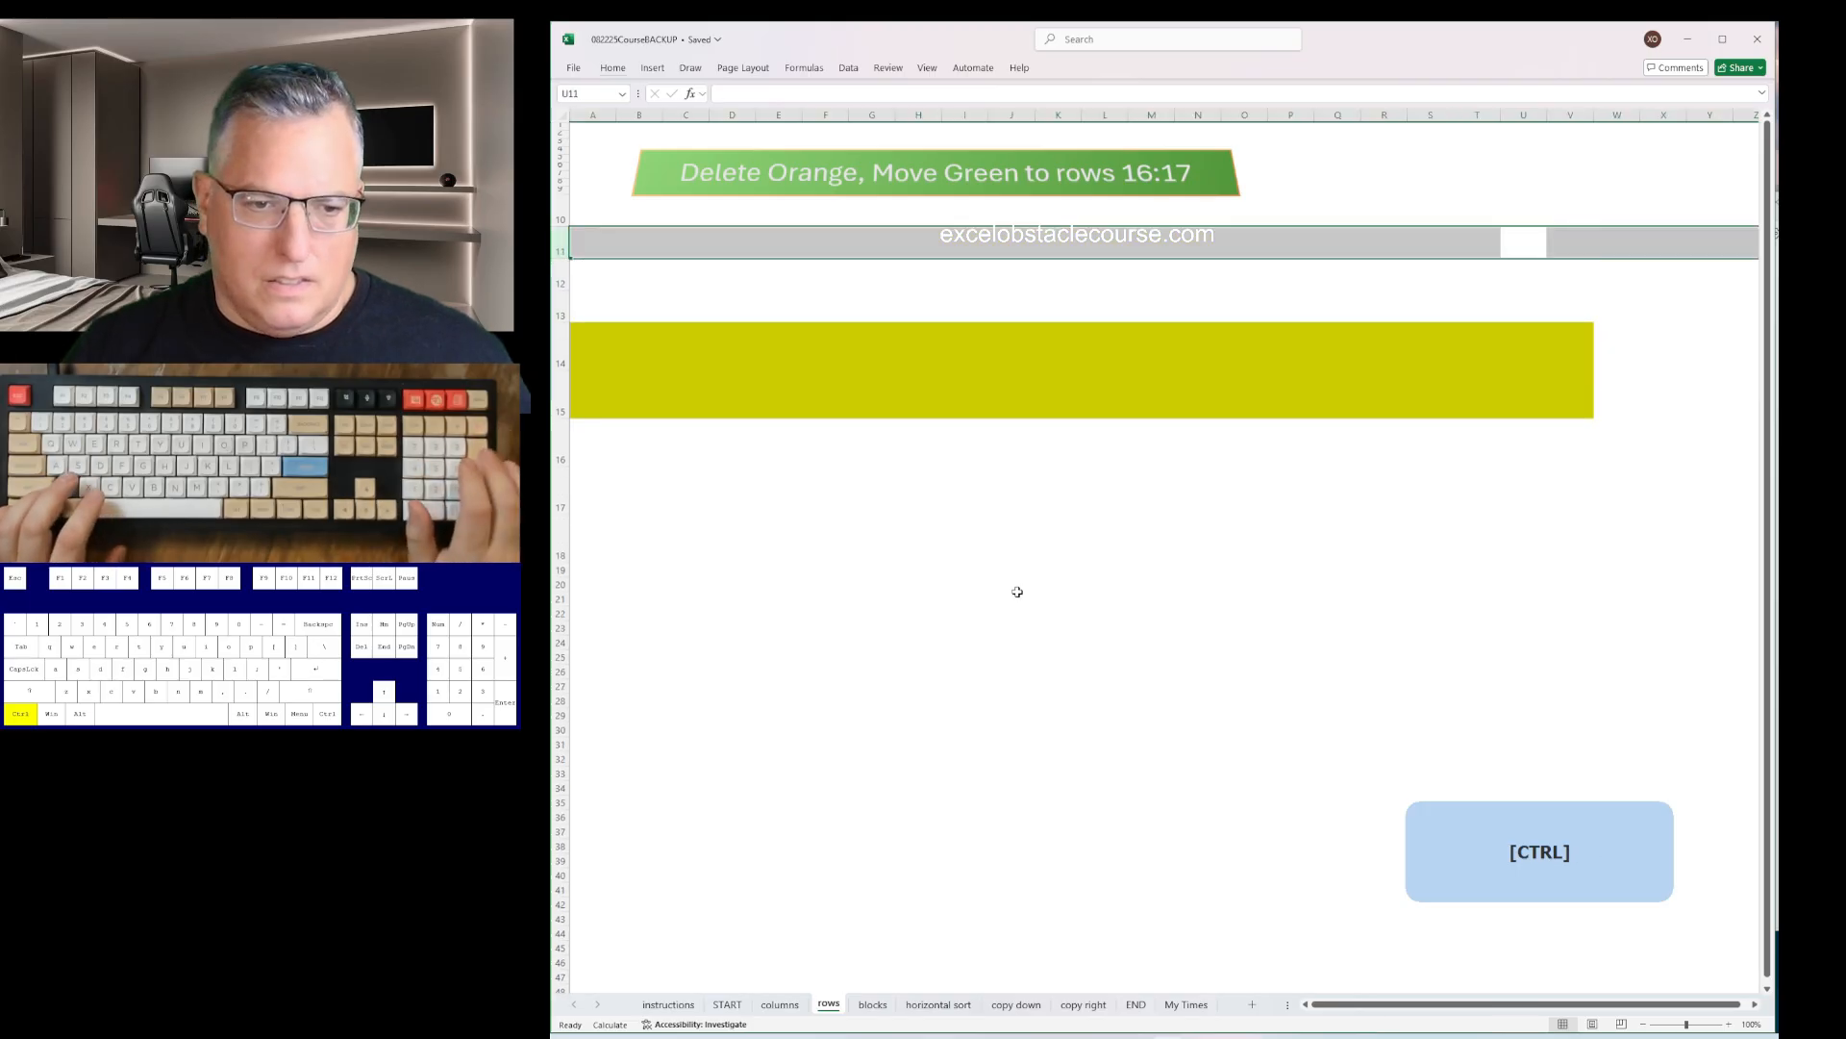
- On the blocks sheet, delete the yellow column A and the yellow row 1 bordering the red blocks
{"action": "key", "text": "ctrl+Page_Down"}
{"action": "key", "text": "ctrl+space"}
{"action": "key", "text": "ctrl+minus"}
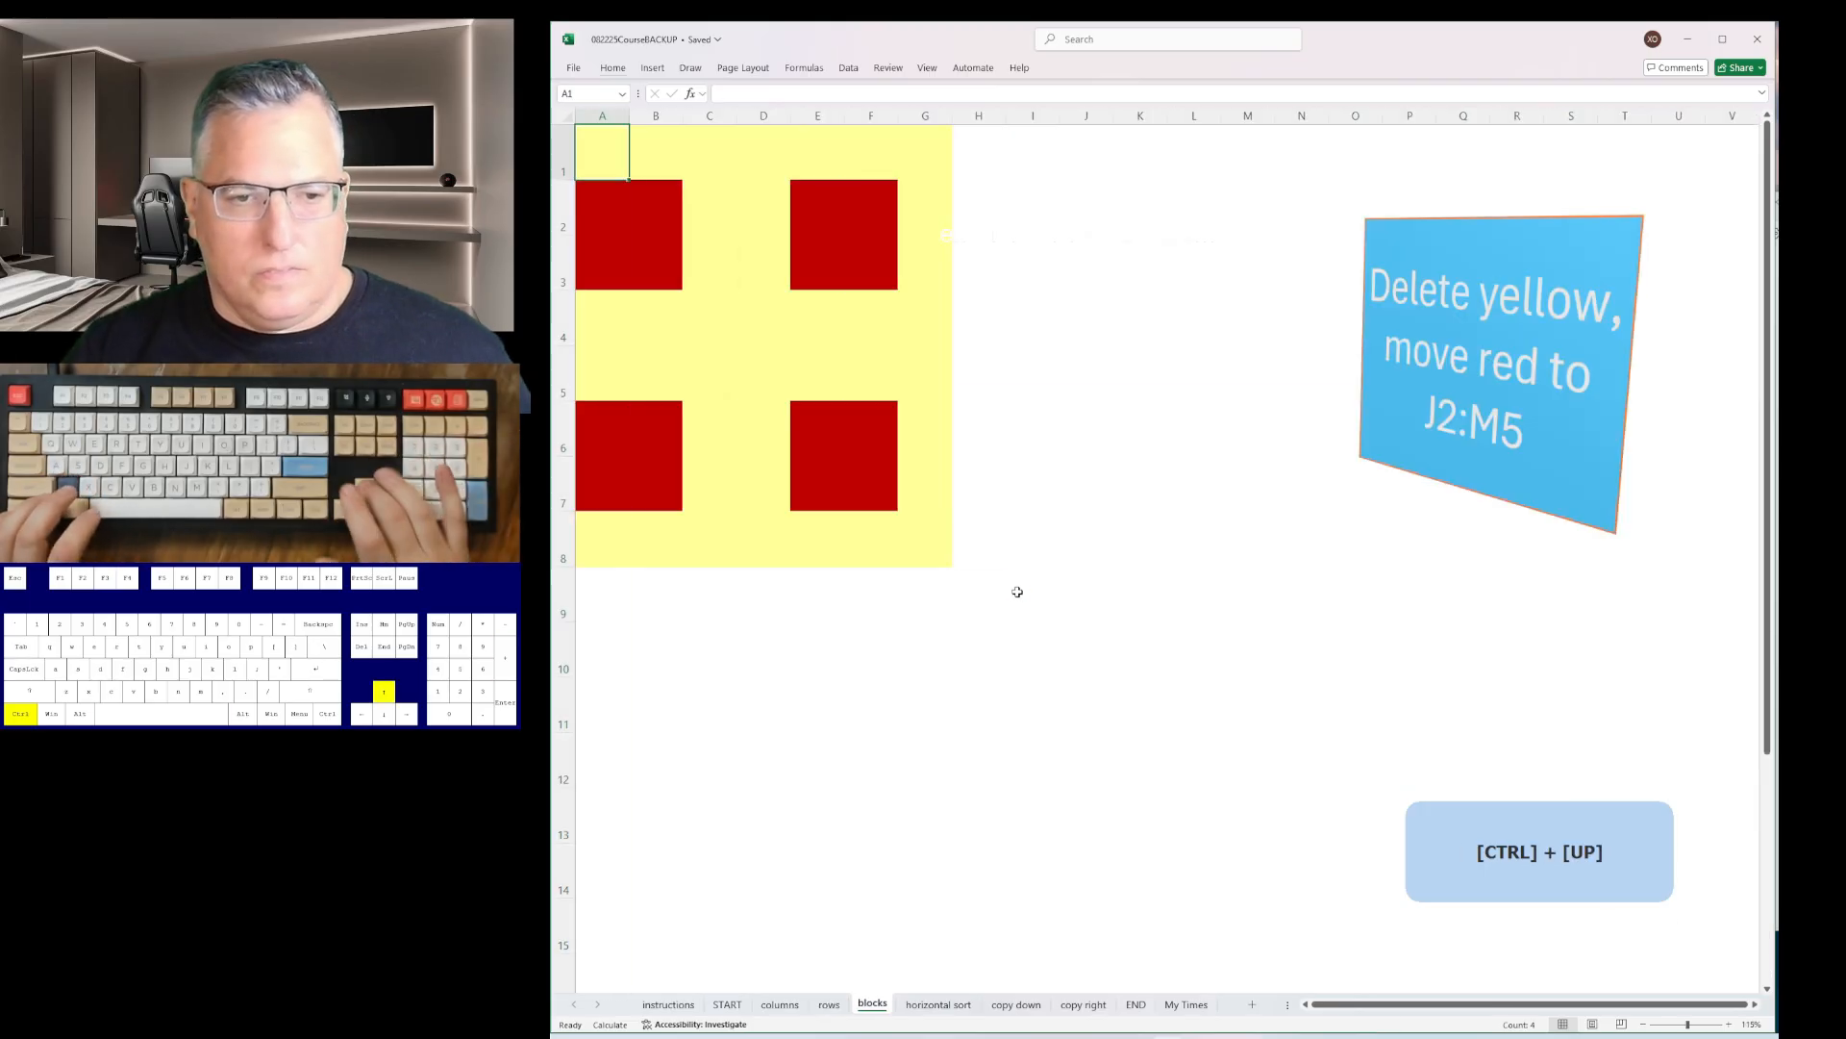
{"action": "key", "text": "shift+space"}
{"action": "key", "text": "ctrl+minus"}
- Delete the yellow columns C:D between the red blocks and the yellow column E beyond them
{"action": "key", "text": "ctrl+space"}
{"action": "key", "text": "ctrl+minus"}
{"action": "key", "text": "ctrl+minus"}
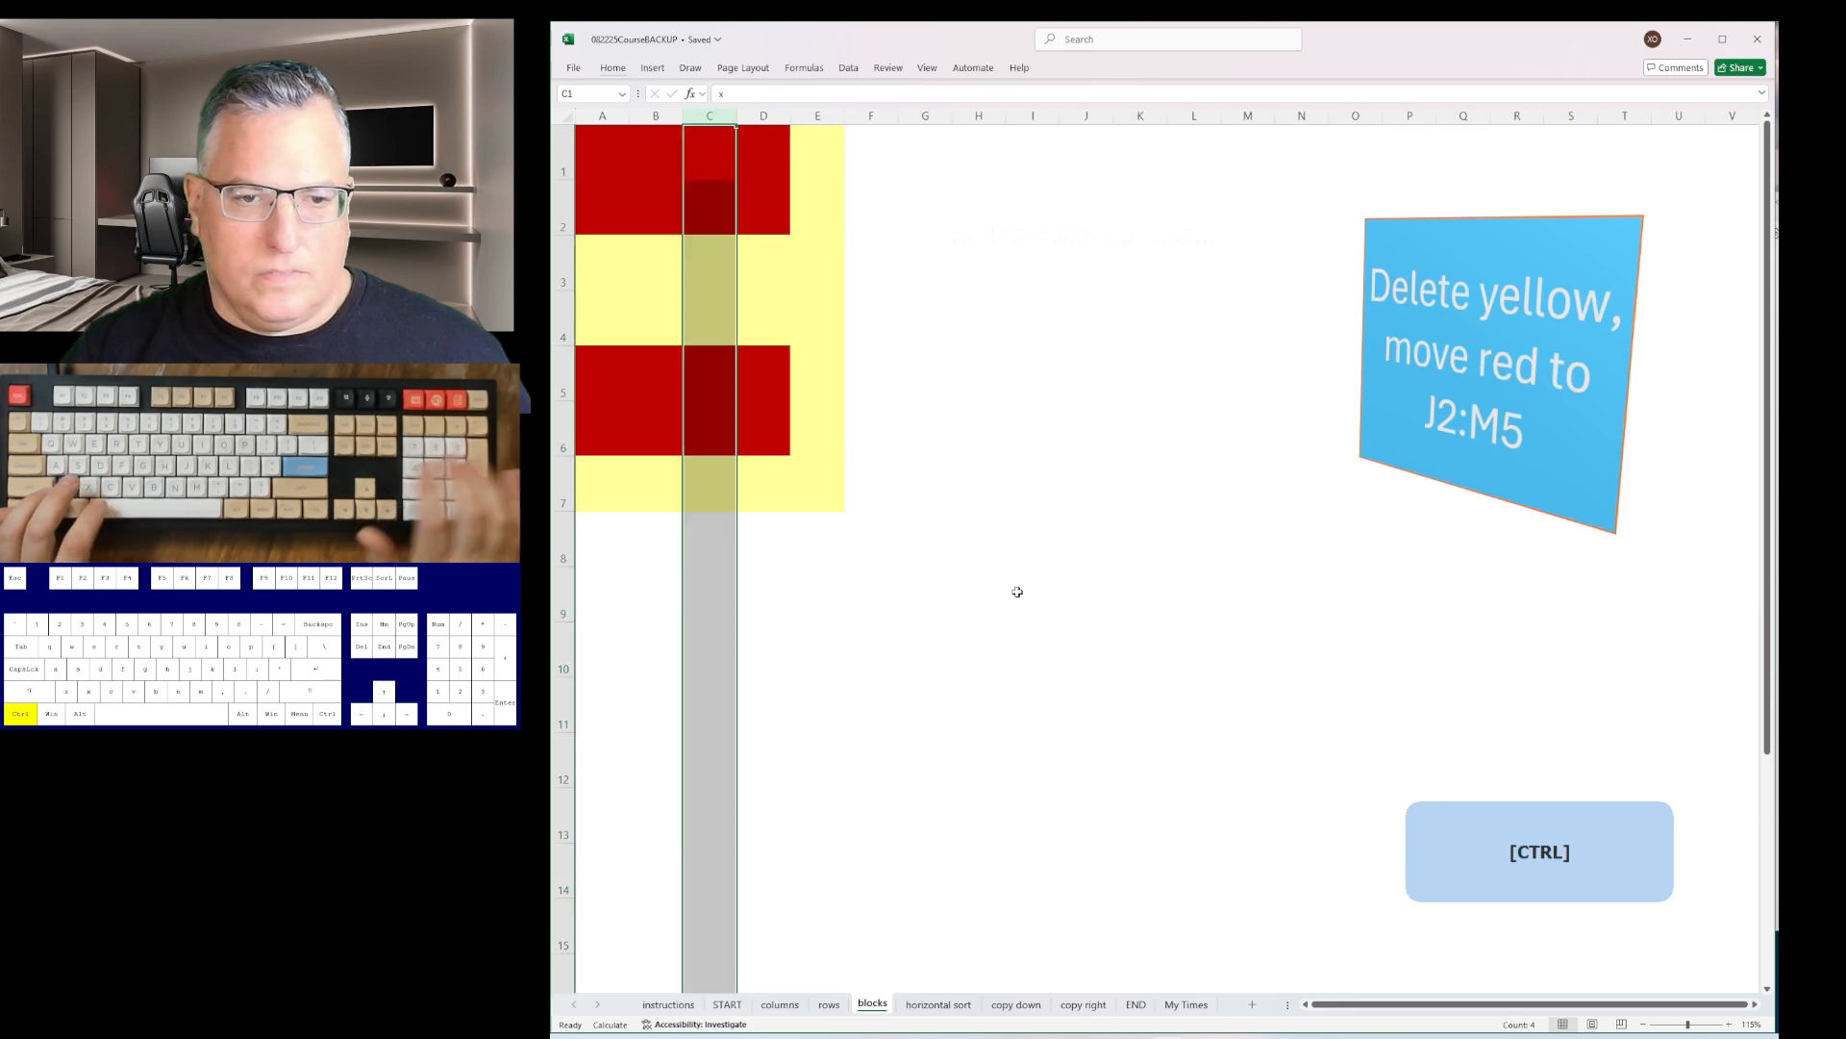
{"action": "key", "text": "Right"}
{"action": "key", "text": "Right"}
{"action": "key", "text": "ctrl+space"}
{"action": "key", "text": "ctrl+minus"}
- Delete the yellow rows 3:4 between the red blocks and the yellow row 5 beneath them
{"action": "key", "text": "Down"}
{"action": "key", "text": "Down"}
{"action": "key", "text": "shift+space"}
{"action": "key", "text": "shift+Down"}
{"action": "key", "text": "ctrl+minus"}
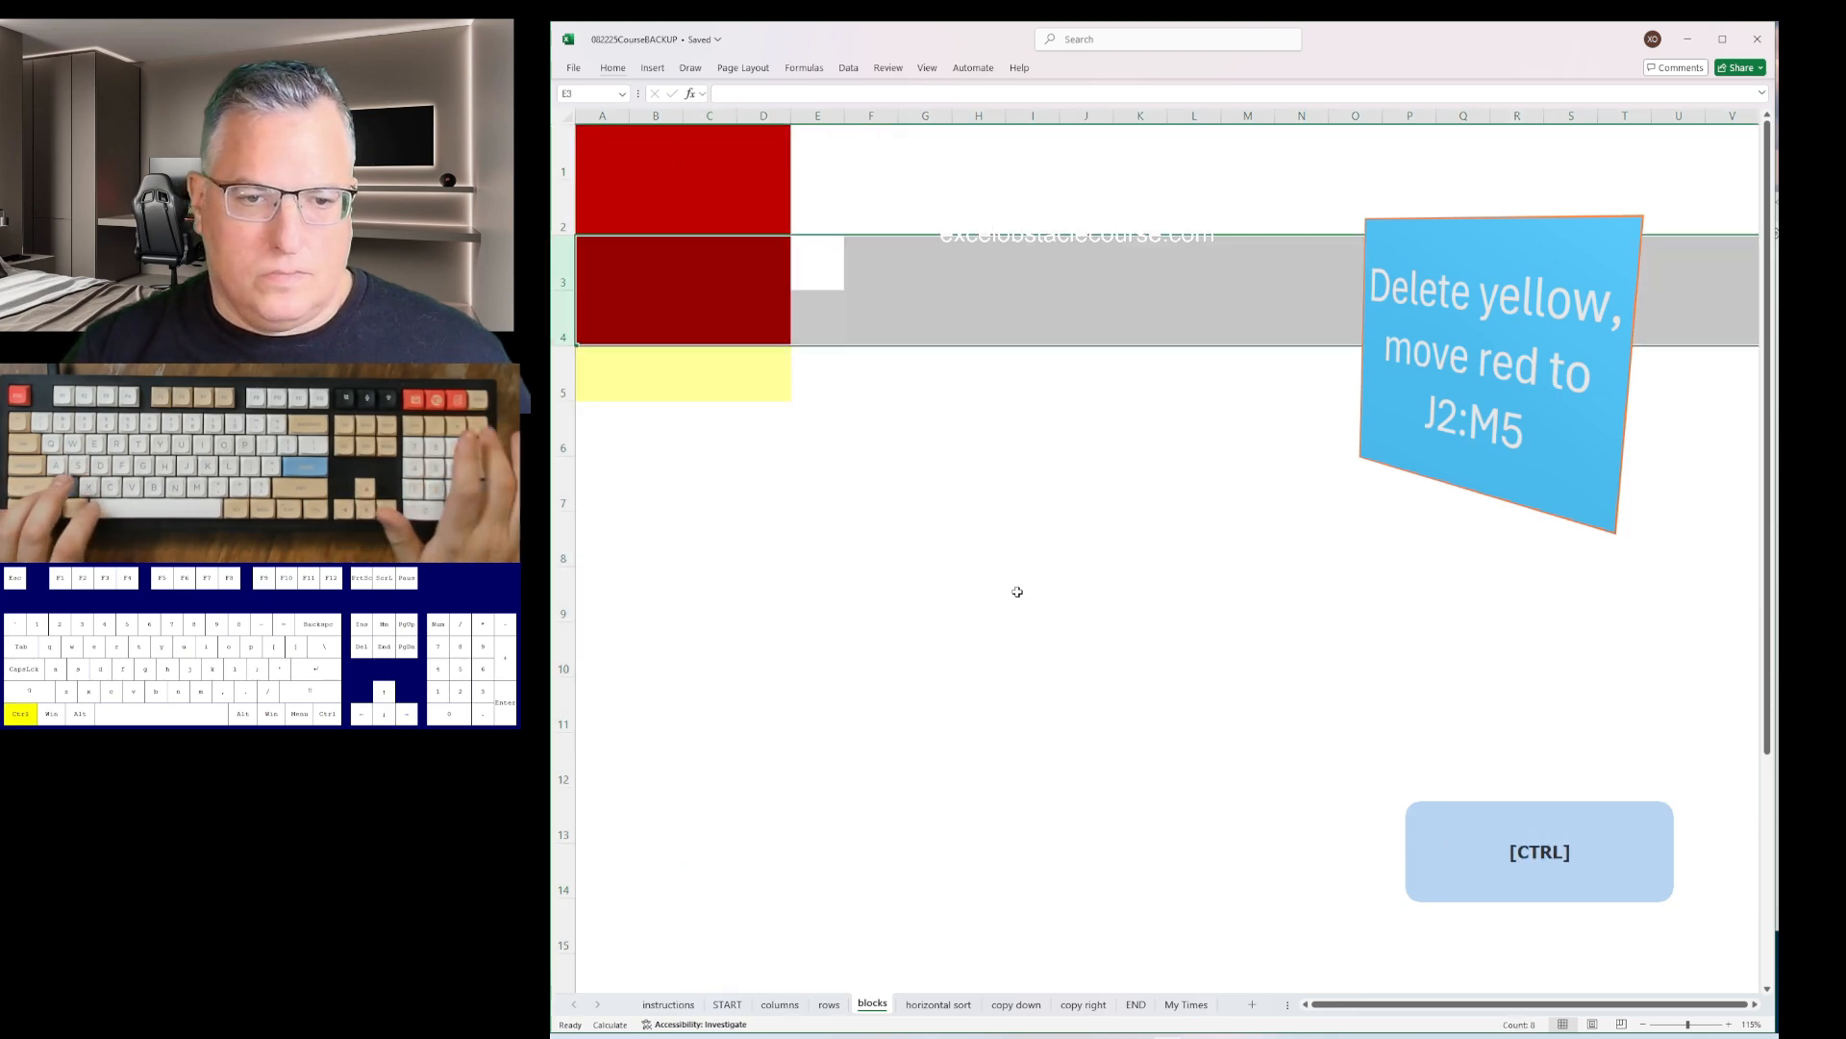
{"action": "key", "text": "Down"}
{"action": "key", "text": "Down"}
{"action": "key", "text": "shift+space"}
{"action": "key", "text": "ctrl+minus"}
- Move the red block to J2:M5 by inserting nine blank columns before it and one blank row above it
{"action": "key", "text": "ctrl+Up"}
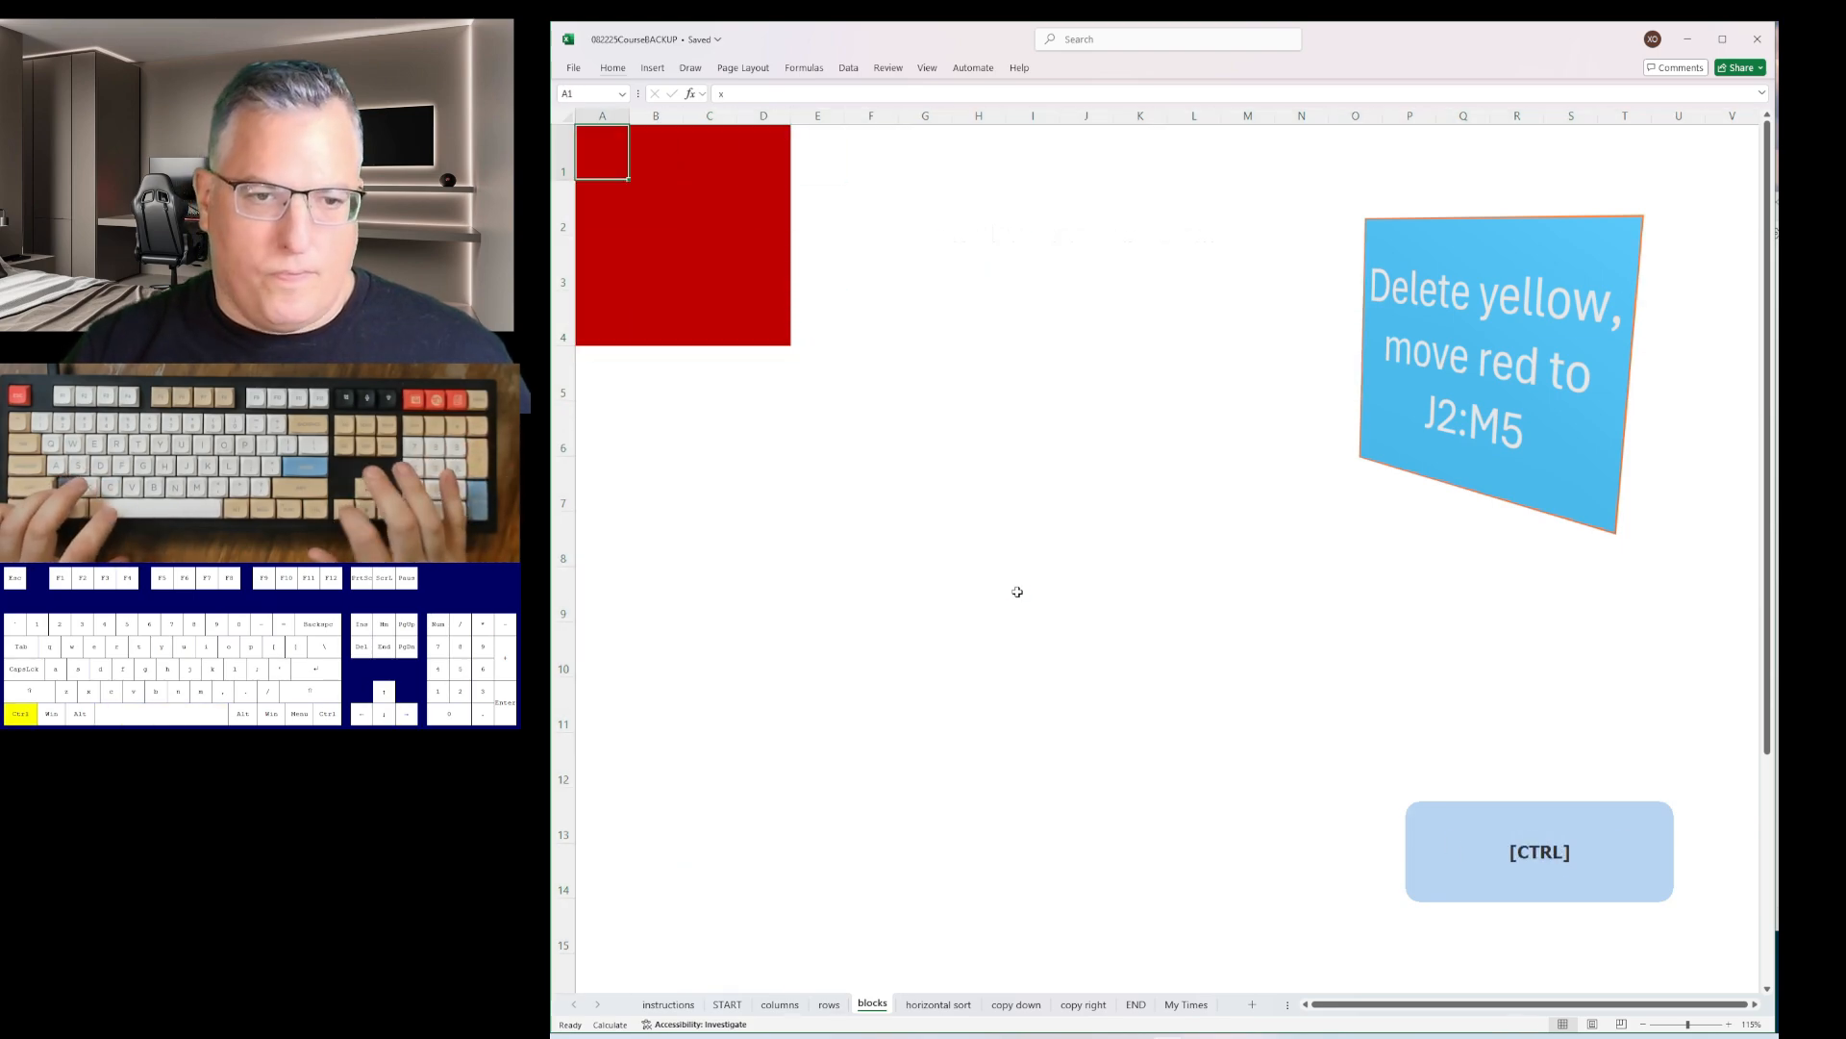
{"action": "key", "text": "ctrl+space"}
{"action": "key", "text": "ctrl+plus"}
{"action": "key", "text": "ctrl+plus"}
{"action": "key", "text": "ctrl+plus"}
{"action": "key", "text": "ctrl+plus"}
{"action": "key", "text": "ctrl+plus"}
{"action": "key", "text": "ctrl+plus"}
{"action": "key", "text": "ctrl+plus"}
{"action": "key", "text": "ctrl+plus"}
{"action": "key", "text": "ctrl+plus"}
{"action": "key", "text": "shift+space"}
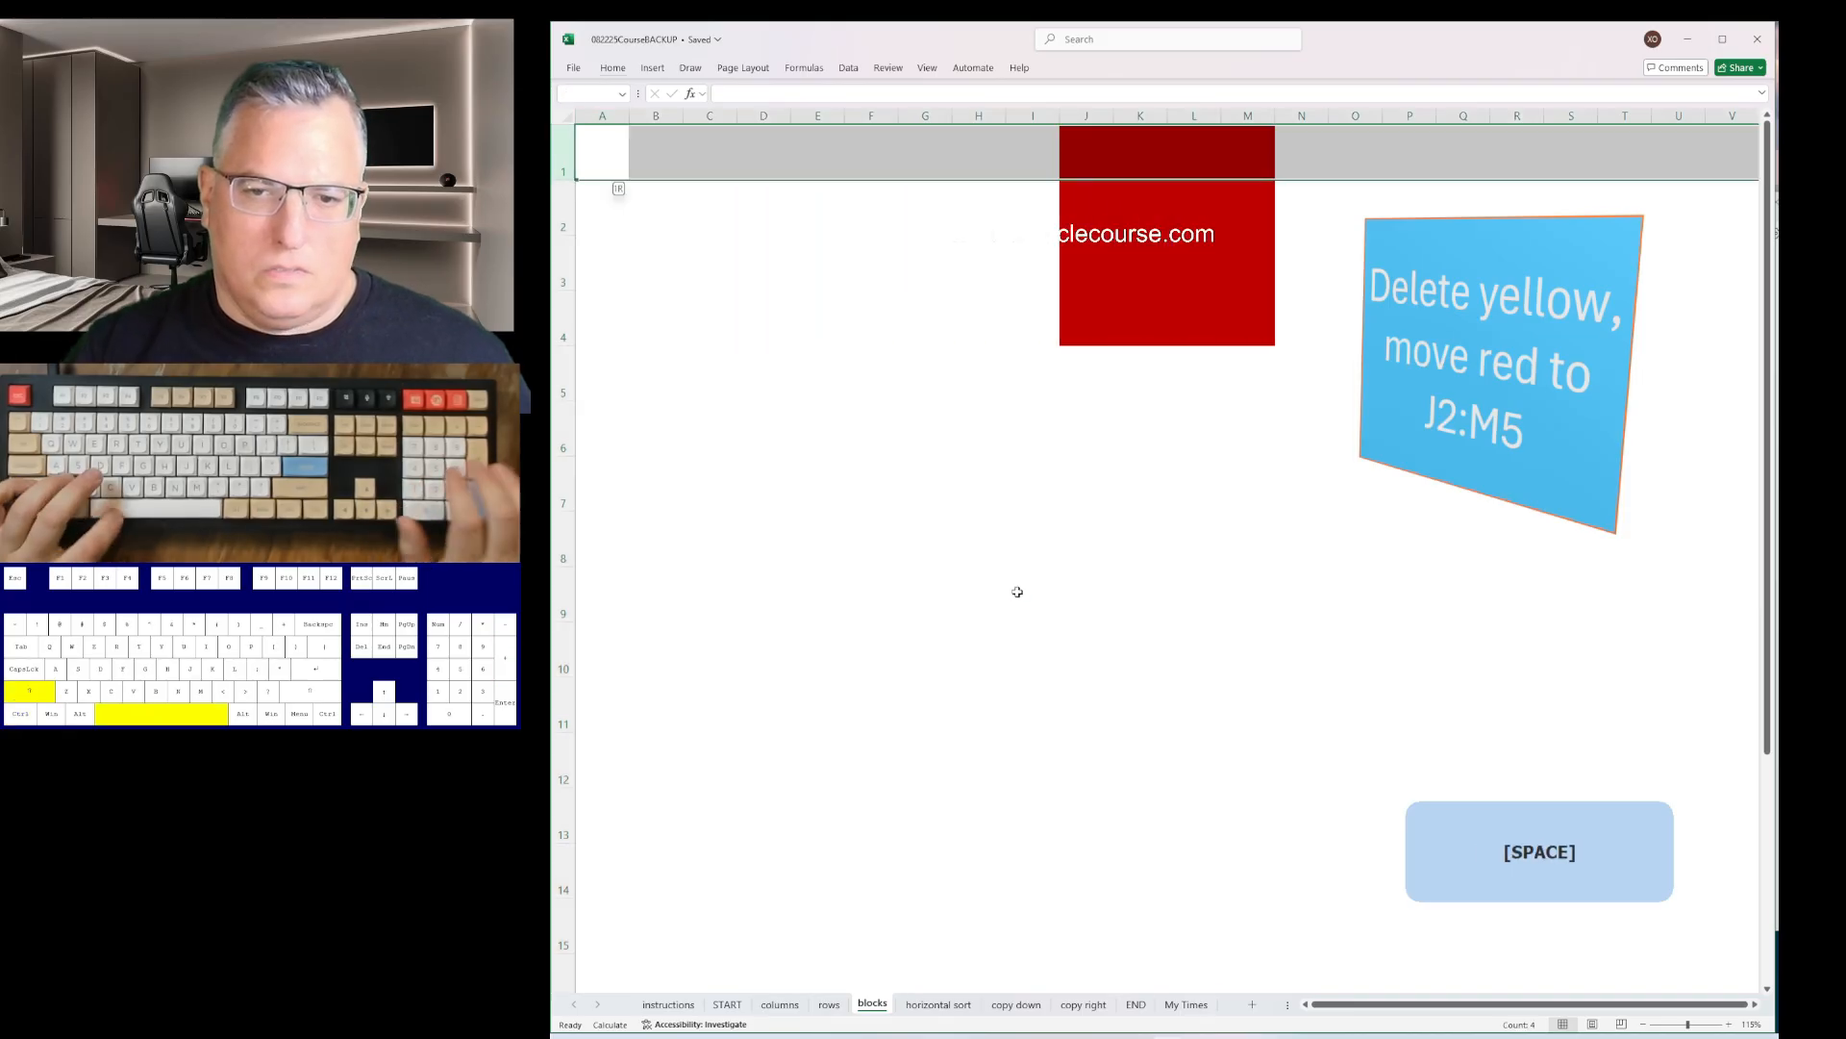
{"action": "key", "text": "ctrl+plus"}
- On the horizontal sort sheet, sort B2:M2 and C4:N4 horizontally from smallest to largest
{"action": "key", "text": "ctrl+Page_Down"}
{"action": "key", "text": "alt+a"}
{"action": "key", "text": "s"}
{"action": "key", "text": "s"}
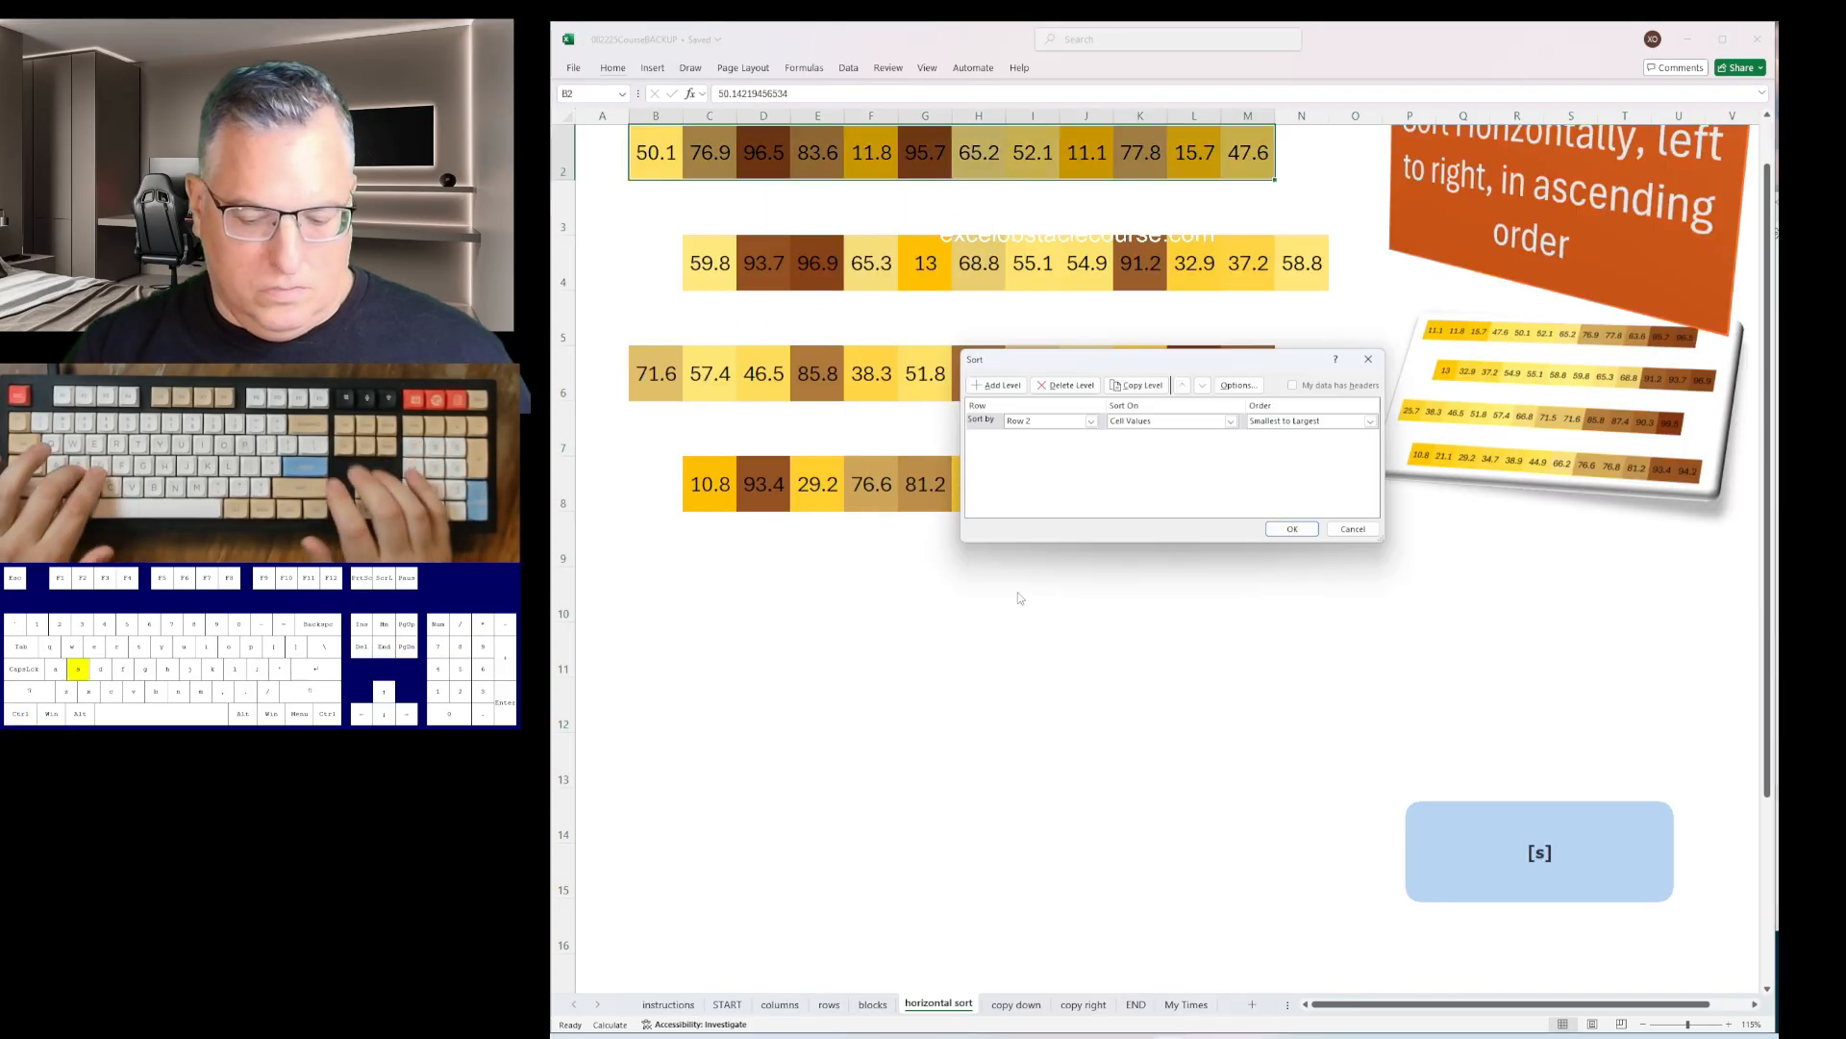
{"action": "key", "text": "Return"}
{"action": "key", "text": "Right"}
{"action": "key", "text": "alt+a"}
{"action": "key", "text": "s"}
{"action": "key", "text": "s"}
{"action": "key", "text": "Return"}
{"action": "key", "text": "ctrl+Down"}
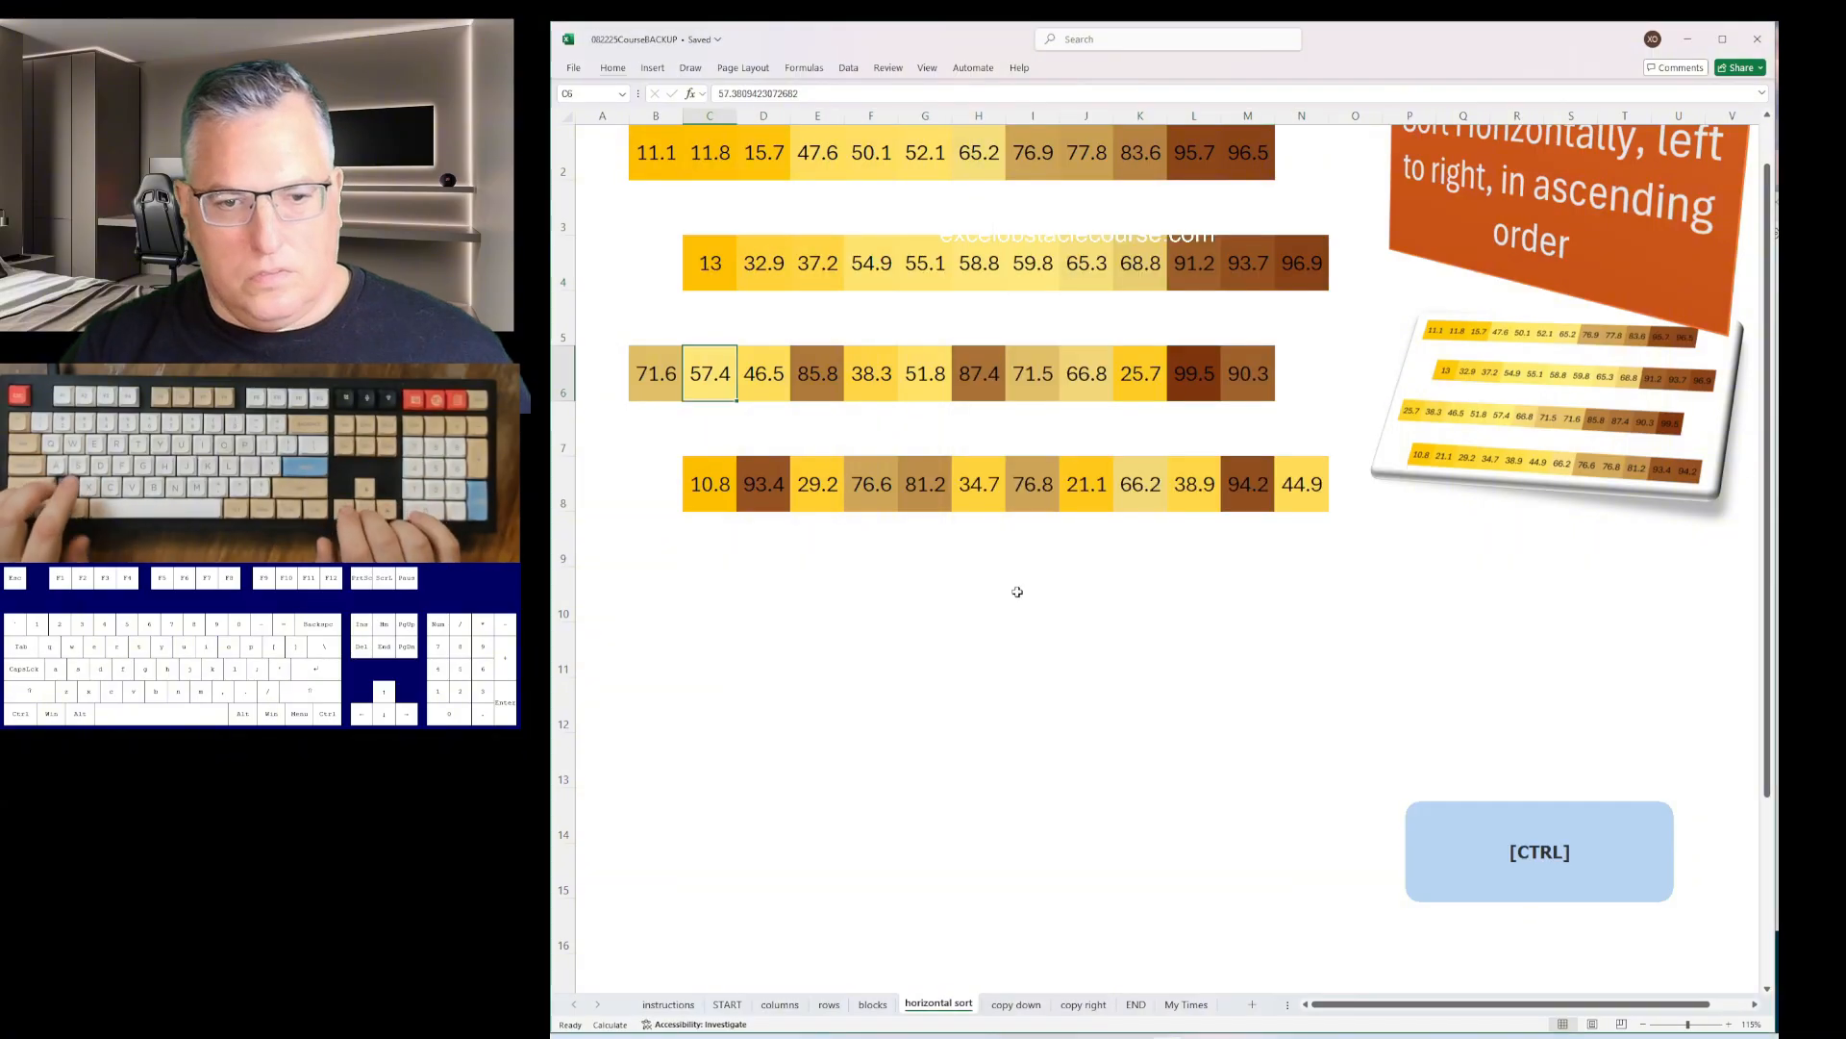
- Sort B6:M6 and C8:N8 horizontally from smallest to largest
{"action": "key", "text": "alt+a"}
{"action": "key", "text": "s"}
{"action": "key", "text": "s"}
{"action": "key", "text": "Return"}
{"action": "key", "text": "ctrl+Down"}
{"action": "key", "text": "ctrl+Right"}
{"action": "key", "text": "alt+a"}
{"action": "key", "text": "s"}
{"action": "key", "text": "s"}
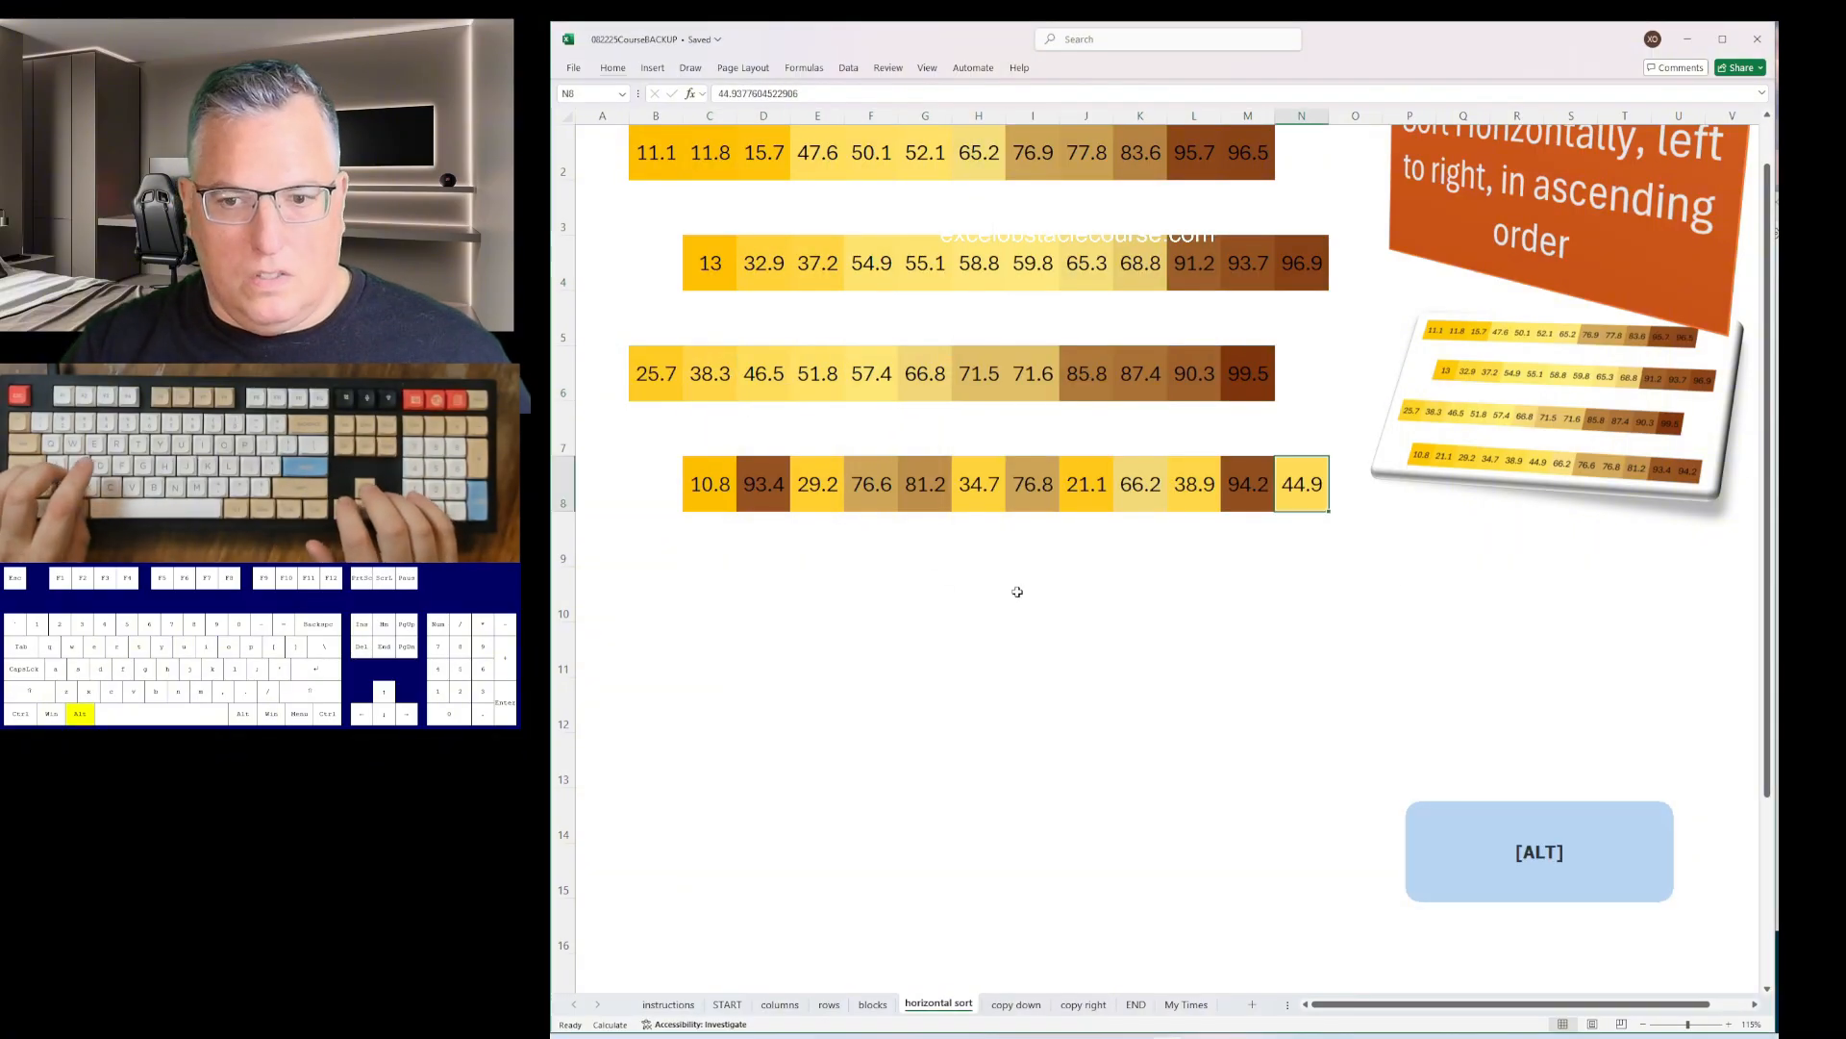
{"action": "key", "text": "Return"}
- On the copy down sheet, fill the blue icon down B2:B7 and the red icon down D1:D6
{"action": "key", "text": "ctrl+Page_Down"}
{"action": "key", "text": "shift+Down"}
{"action": "key", "text": "shift+Down"}
{"action": "key", "text": "shift+Down"}
{"action": "key", "text": "shift+Down"}
{"action": "key", "text": "shift+Down"}
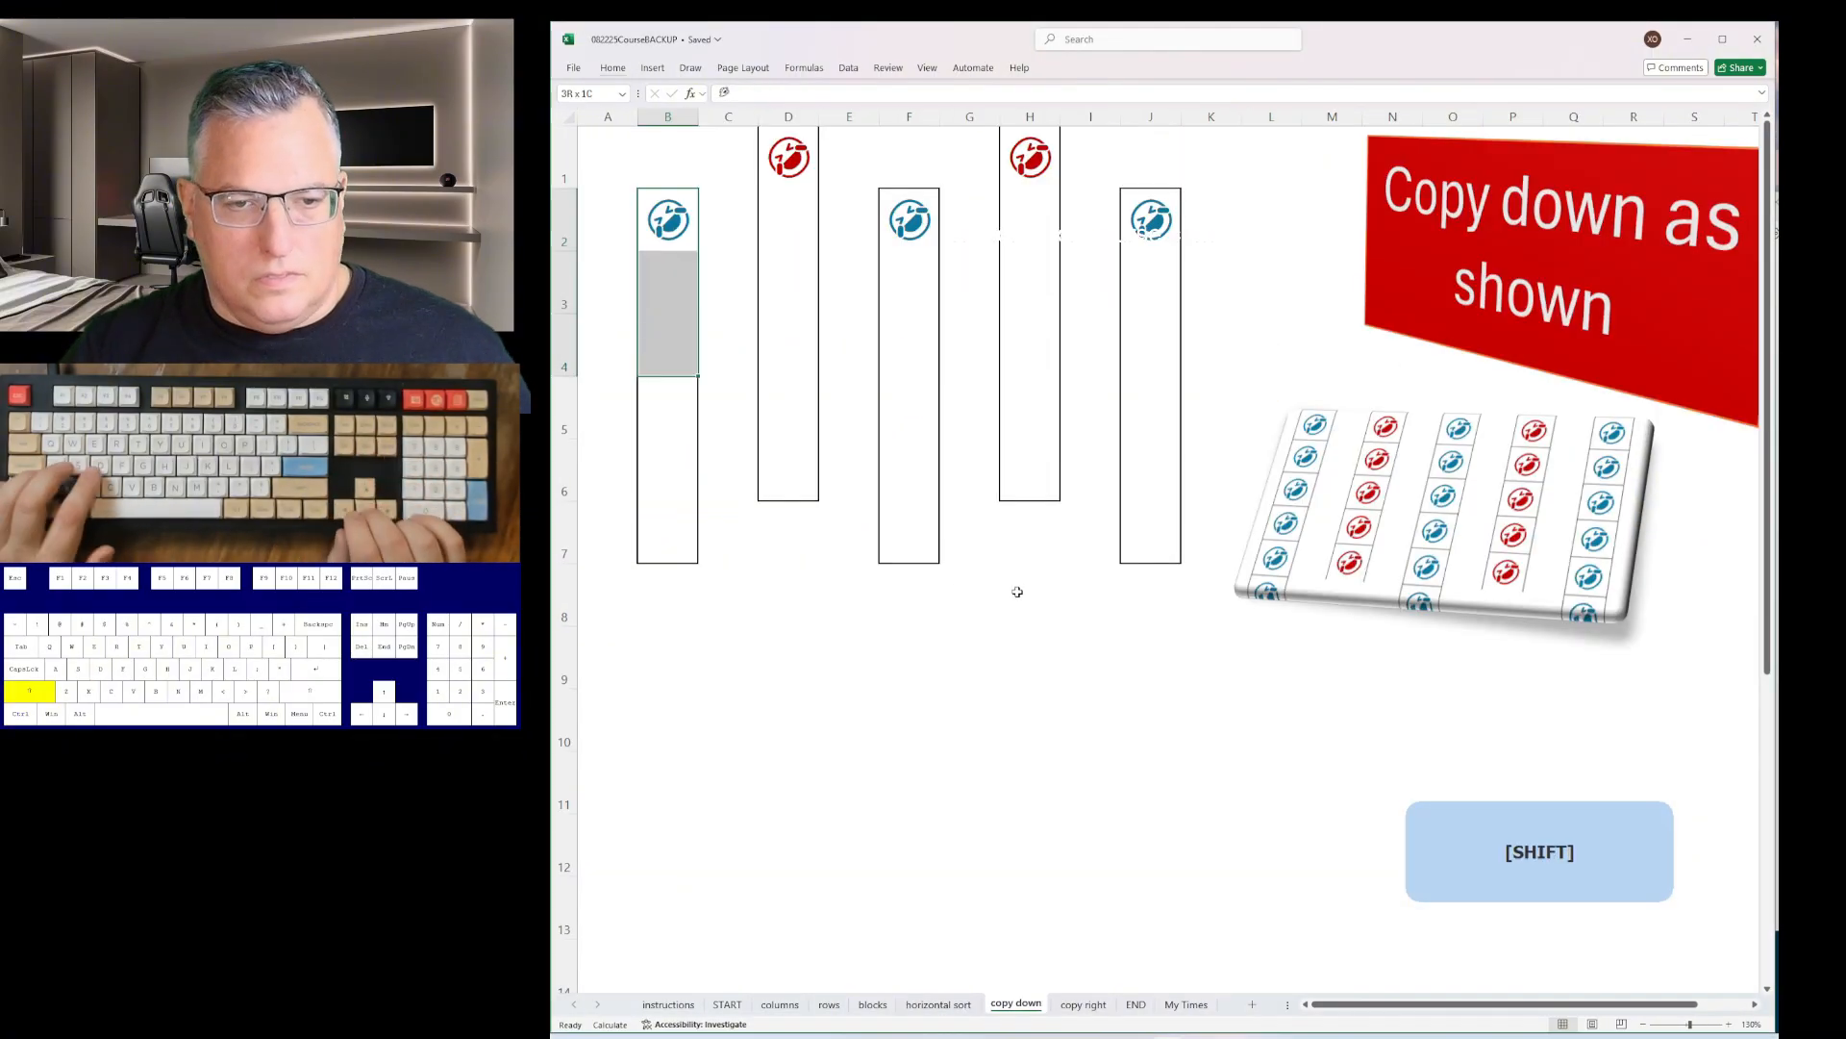
{"action": "key", "text": "ctrl+d"}
{"action": "key", "text": "ctrl+shift+Up"}
{"action": "key", "text": "ctrl+d"}
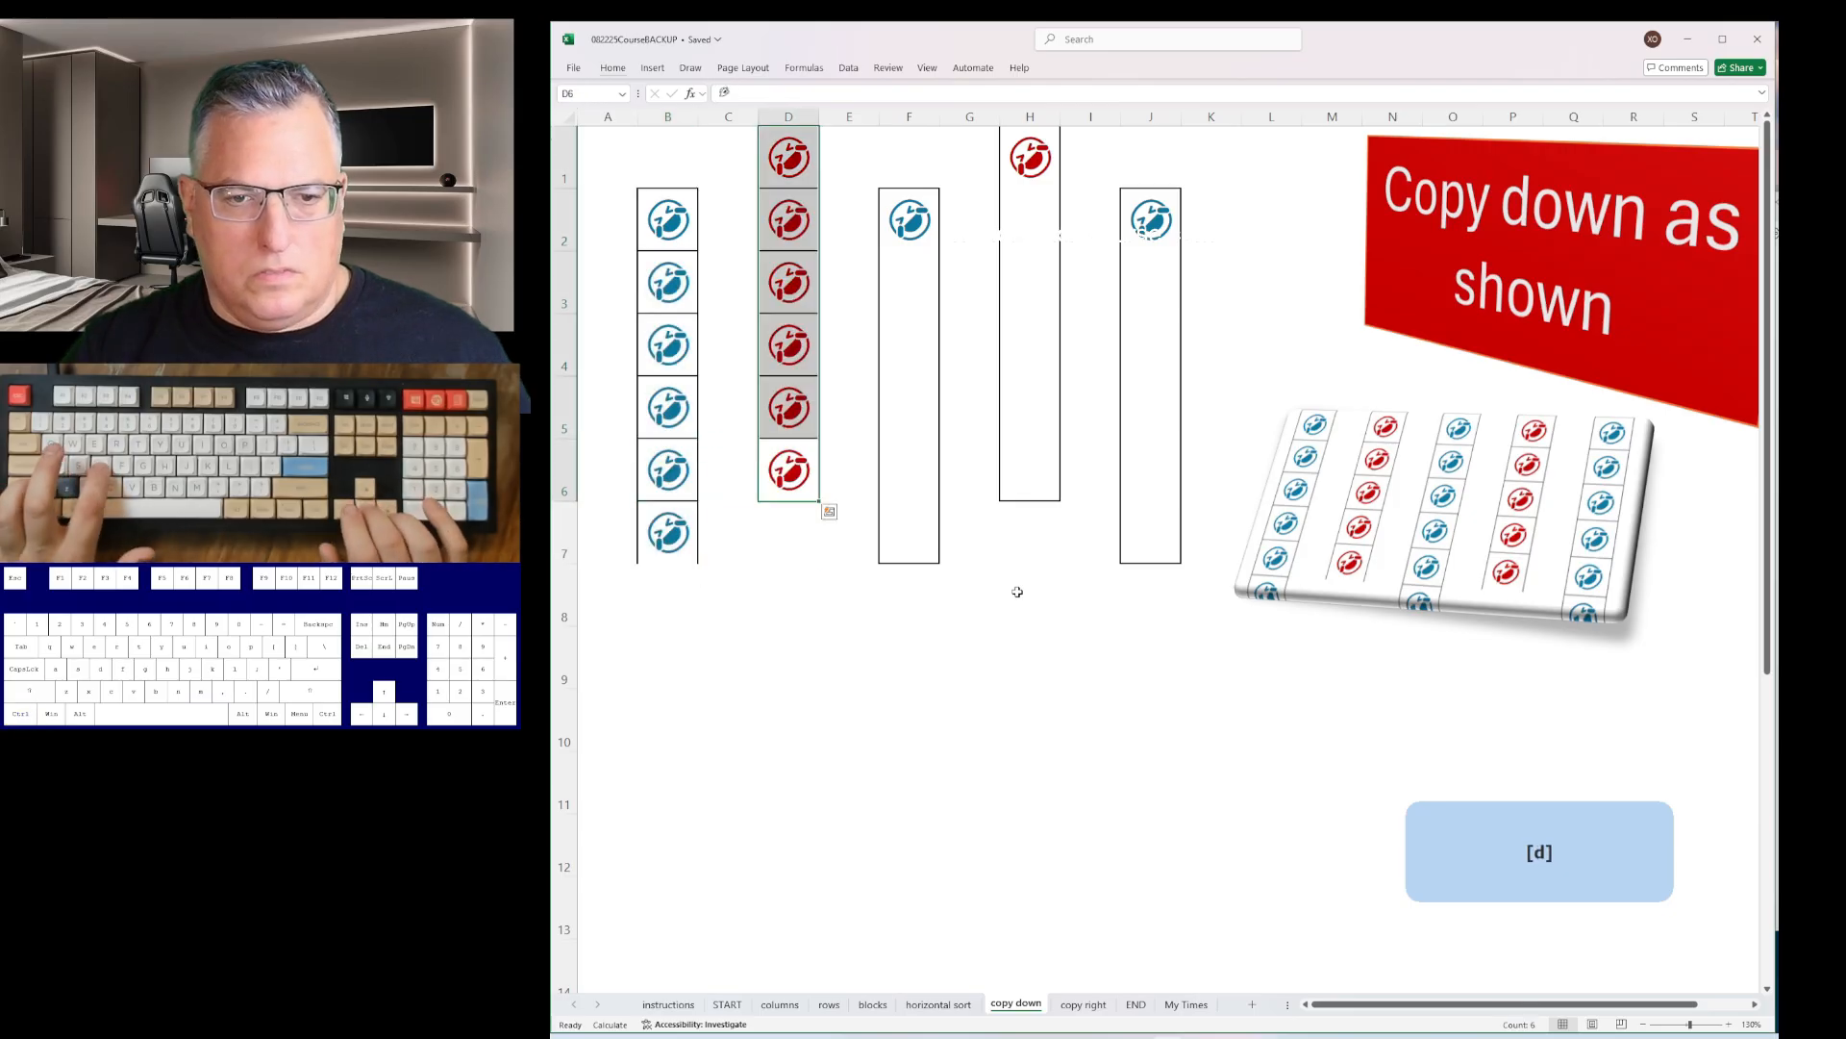
- Fill the blue icon down F2:F7 and the red icon down H1:H6
{"action": "key", "text": "Right"}
{"action": "key", "text": "Right"}
{"action": "key", "text": "Down"}
{"action": "key", "text": "ctrl+shift+Up"}
{"action": "key", "text": "ctrl+d"}
{"action": "key", "text": "Right"}
{"action": "key", "text": "Right"}
{"action": "key", "text": "Up"}
{"action": "key", "text": "ctrl+shift+Up"}
{"action": "key", "text": "ctrl+d"}
- Fill the blue icon down the last outlined column, J2:J7
{"action": "key", "text": "Right"}
{"action": "key", "text": "Right"}
{"action": "key", "text": "Down"}
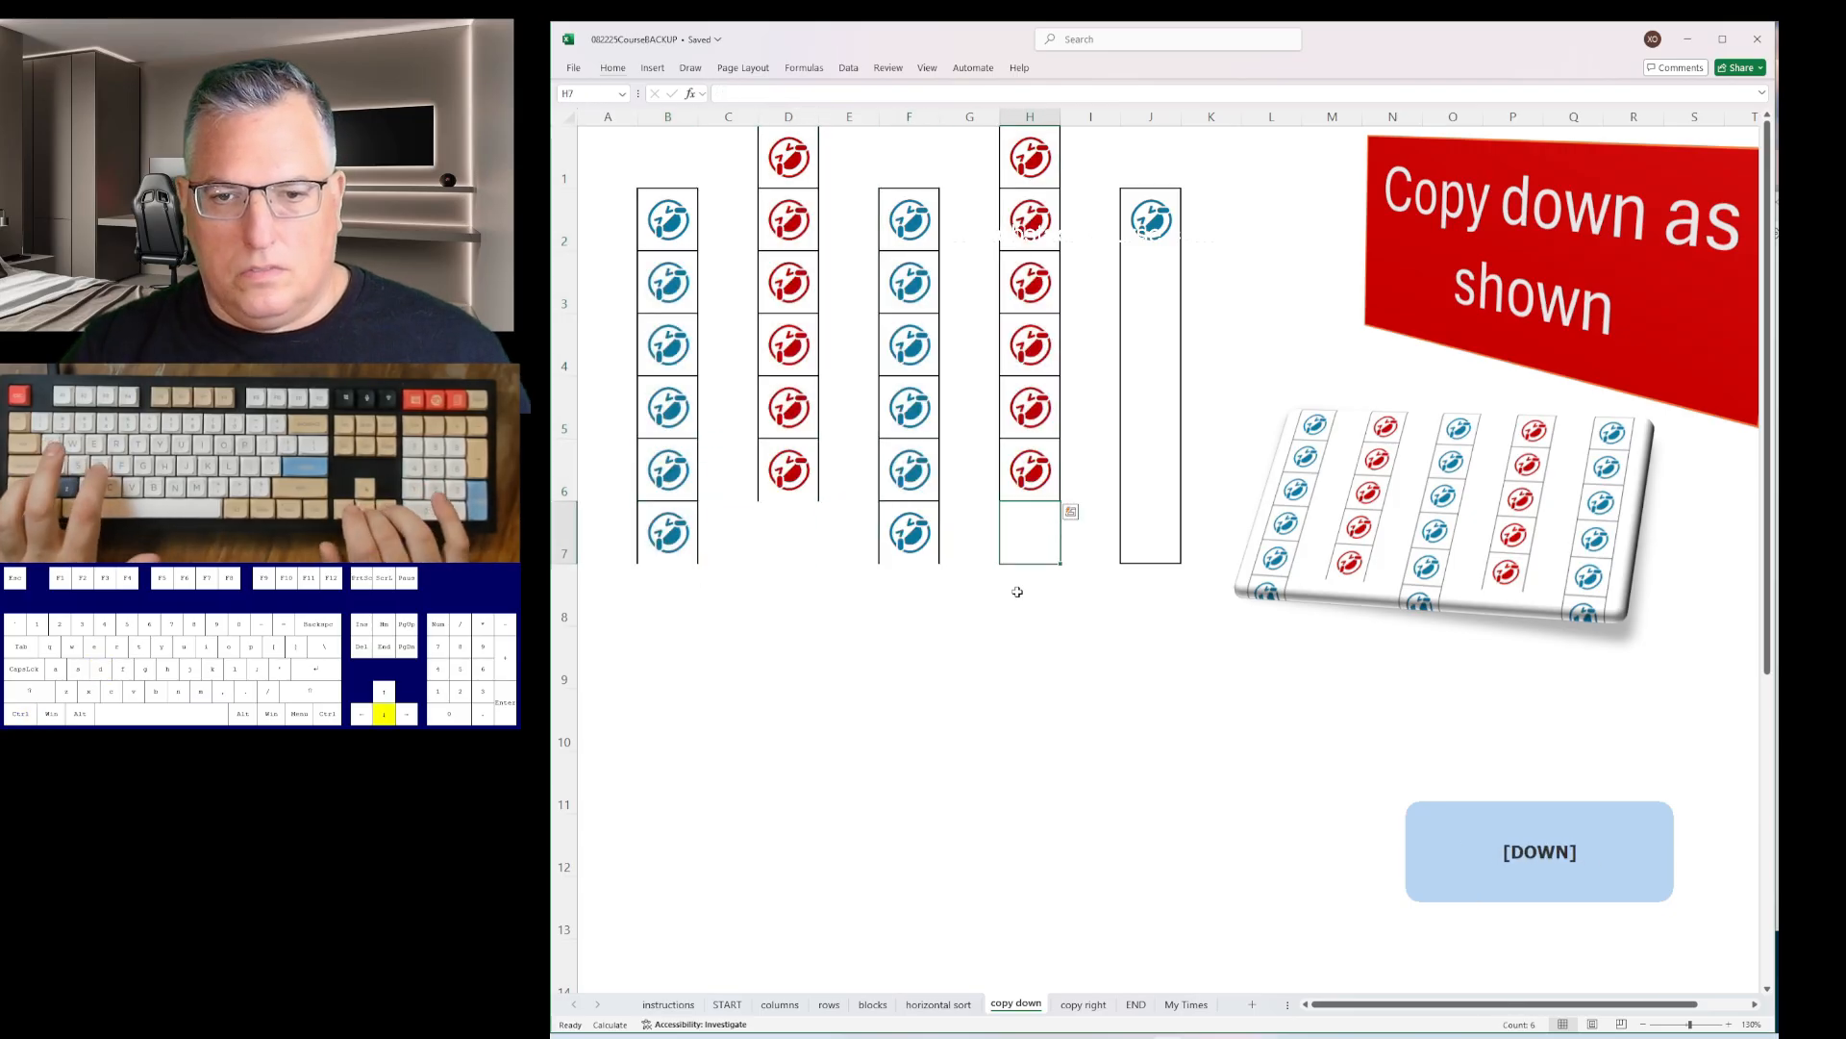
{"action": "key", "text": "ctrl+shift+Up"}
{"action": "key", "text": "ctrl+d"}
- On the copy right sheet, fill the purple icon across C1:H1 and the green icon across B3:G3
{"action": "key", "text": "ctrl+Page_Down"}
{"action": "key", "text": "shift+Right"}
{"action": "key", "text": "shift+Right"}
{"action": "key", "text": "shift+Right"}
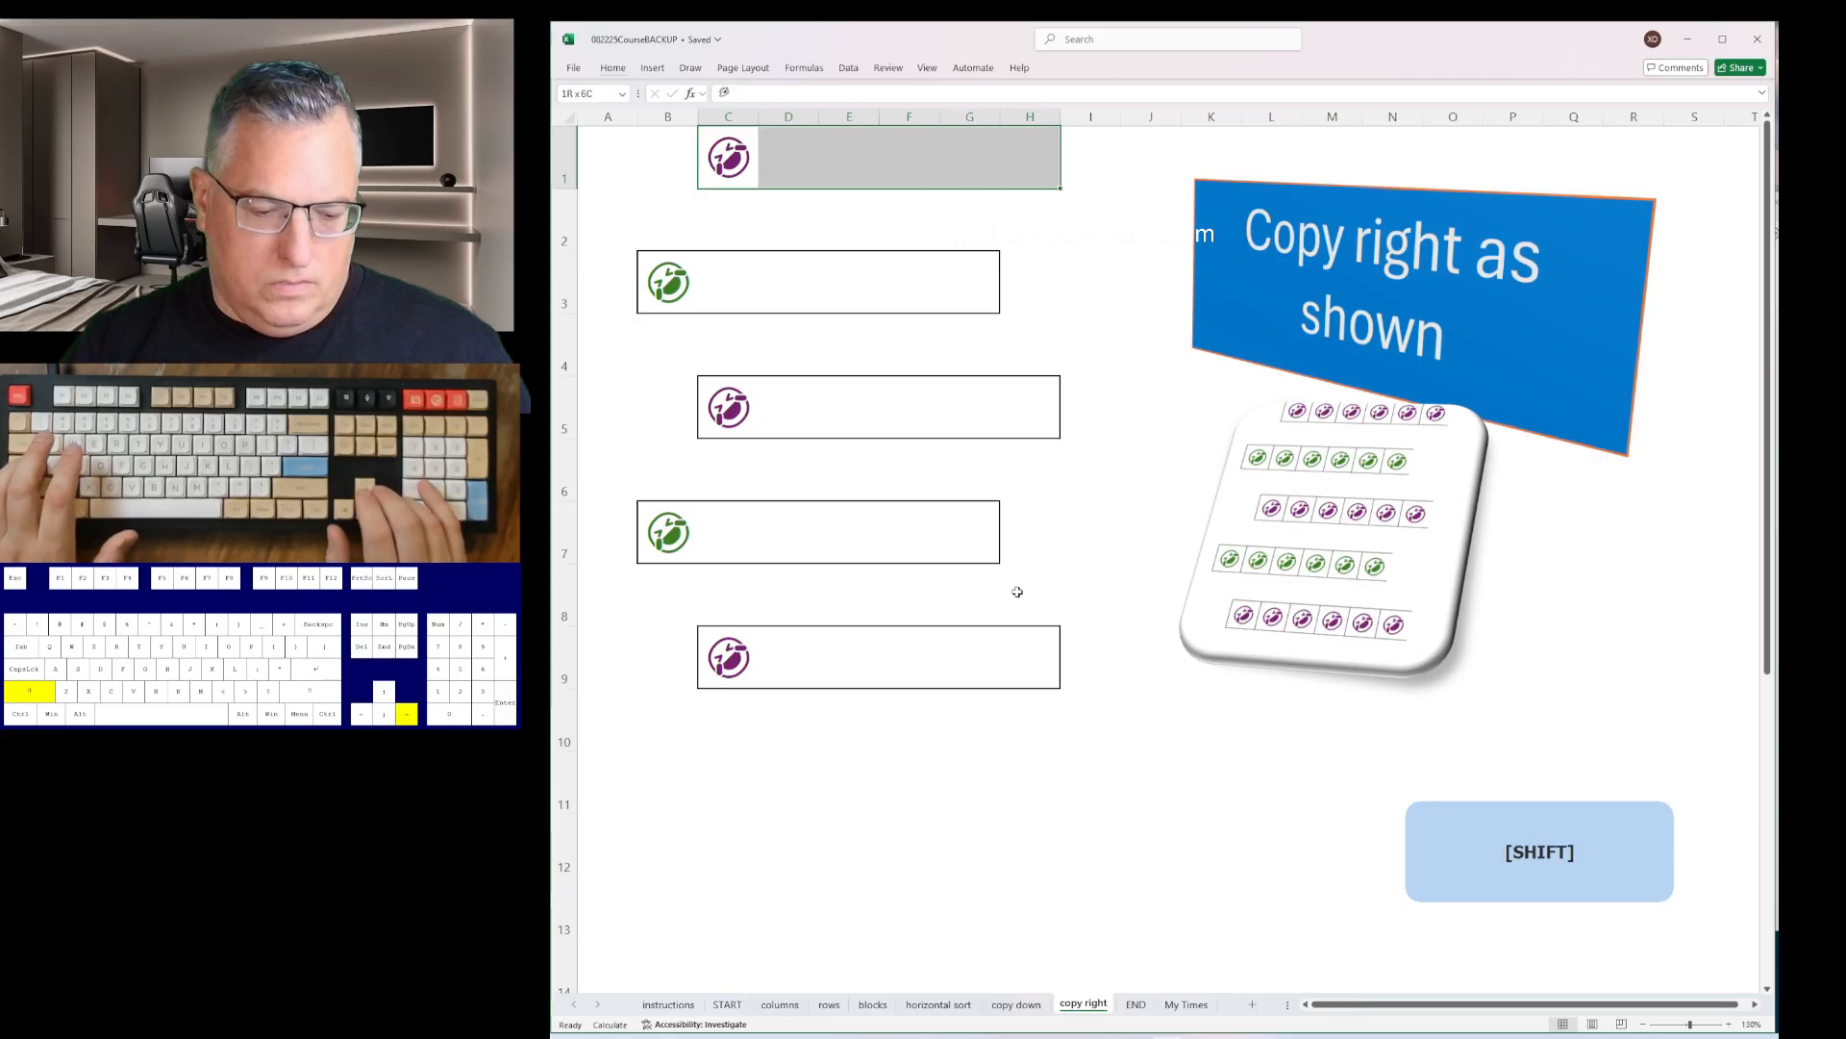
{"action": "key", "text": "ctrl+Right"}
{"action": "key", "text": "Down"}
{"action": "key", "text": "Down"}
{"action": "key", "text": "Left"}
{"action": "key", "text": "ctrl+shift+Left"}
{"action": "key", "text": "ctrl+r"}
{"action": "key", "text": "Down"}
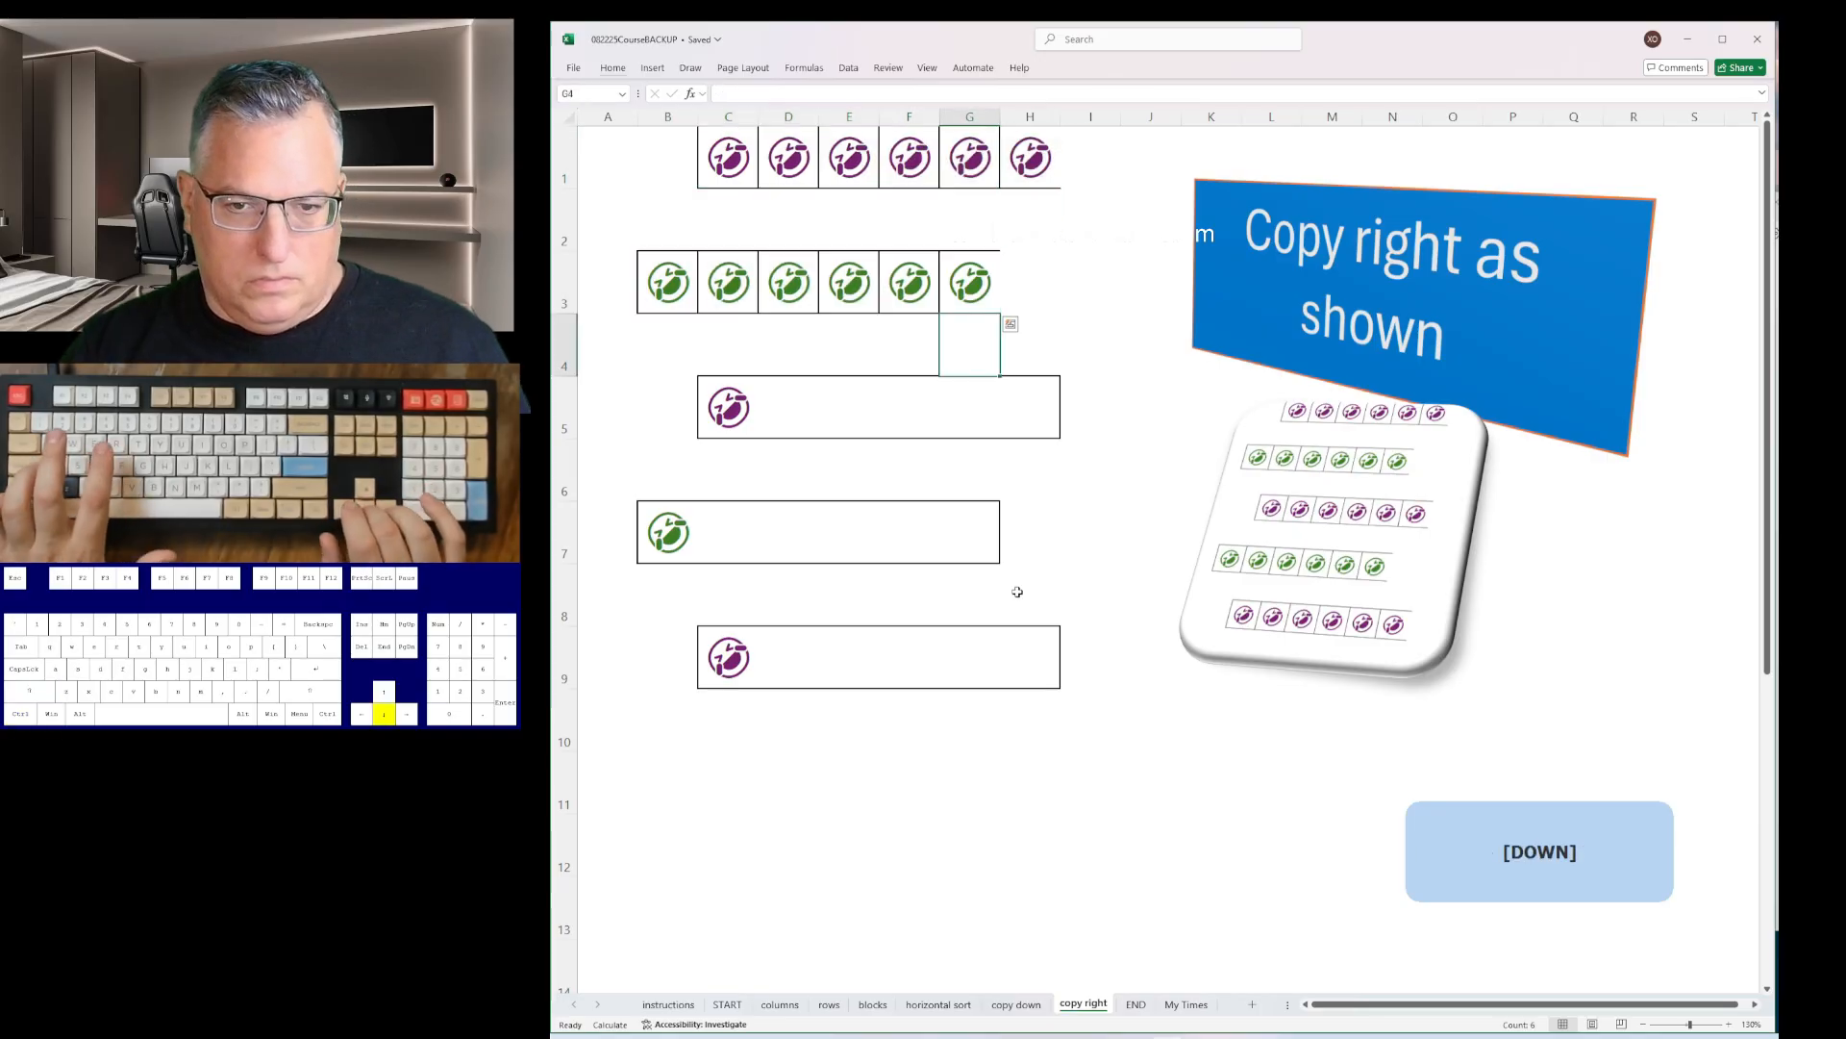
- Fill the purple icon across C5:H5 and the green icon across B7:G7
{"action": "key", "text": "ctrl+shift+Left"}
{"action": "key", "text": "ctrl+r"}
{"action": "key", "text": "Down"}
{"action": "key", "text": "Down"}
{"action": "key", "text": "Left"}
{"action": "key", "text": "ctrl+shift+Left"}
{"action": "key", "text": "ctrl+r"}
{"action": "key", "text": "Down"}
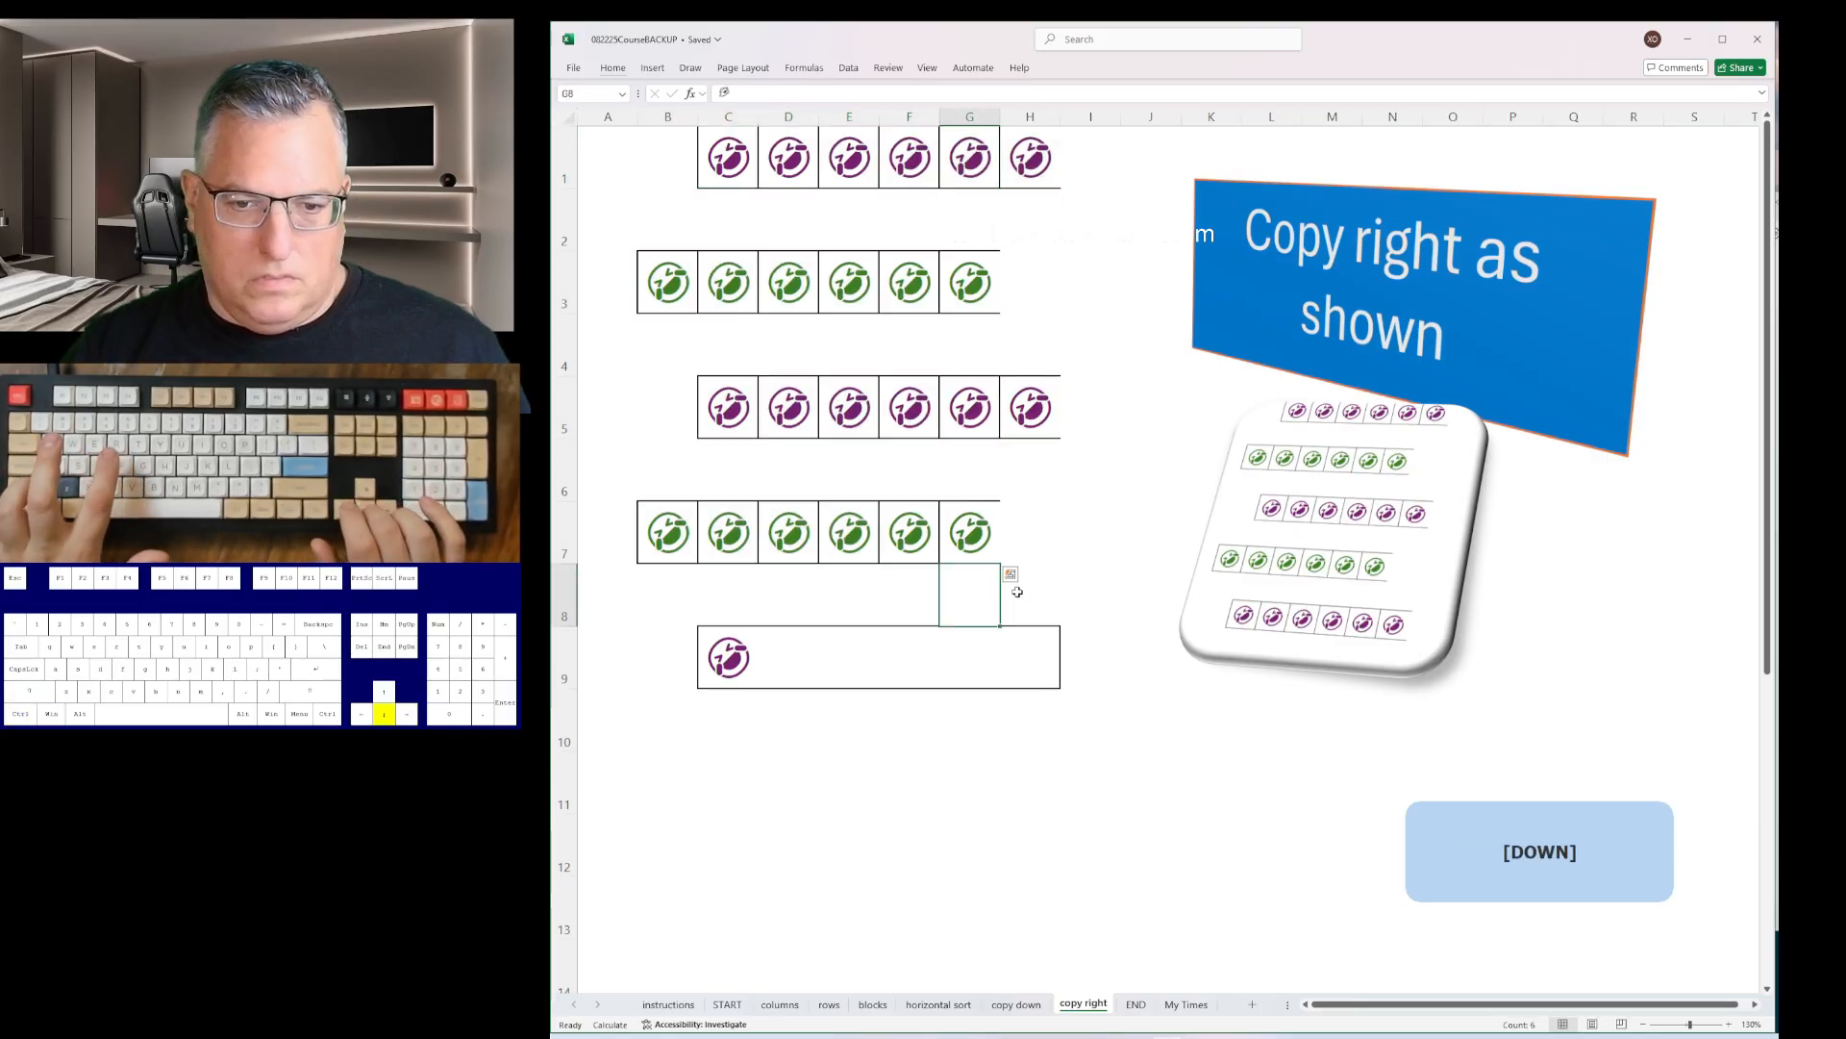
- Fill the purple icon across the last outlined row, C9:H9, and go to the END sheet
{"action": "key", "text": "Down"}
{"action": "key", "text": "Right"}
{"action": "key", "text": "ctrl+shift+Left"}
{"action": "key", "text": "ctrl+Page_Down"}
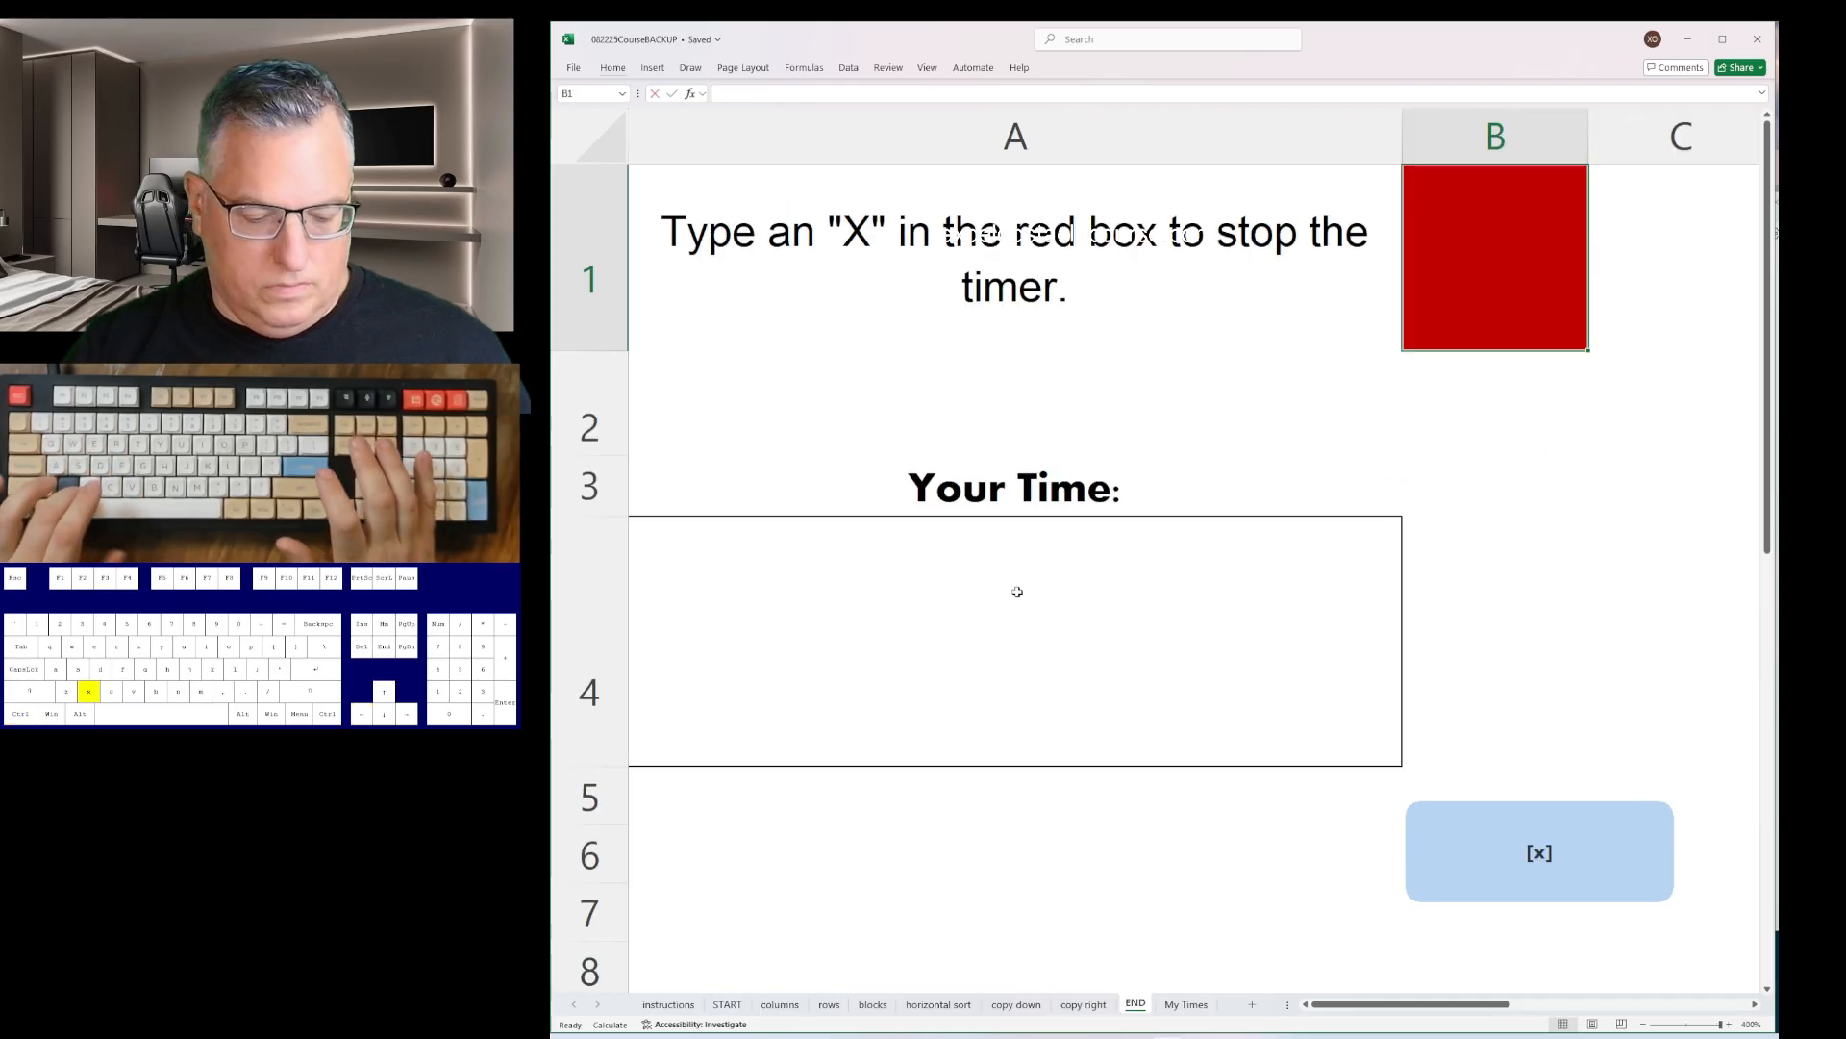
- Stop the timer with an X in red cell B1 of the END sheet and copy the time from A4 into the Notepad note
{"action": "type", "text": "x"}
{"action": "key", "text": "Return"}
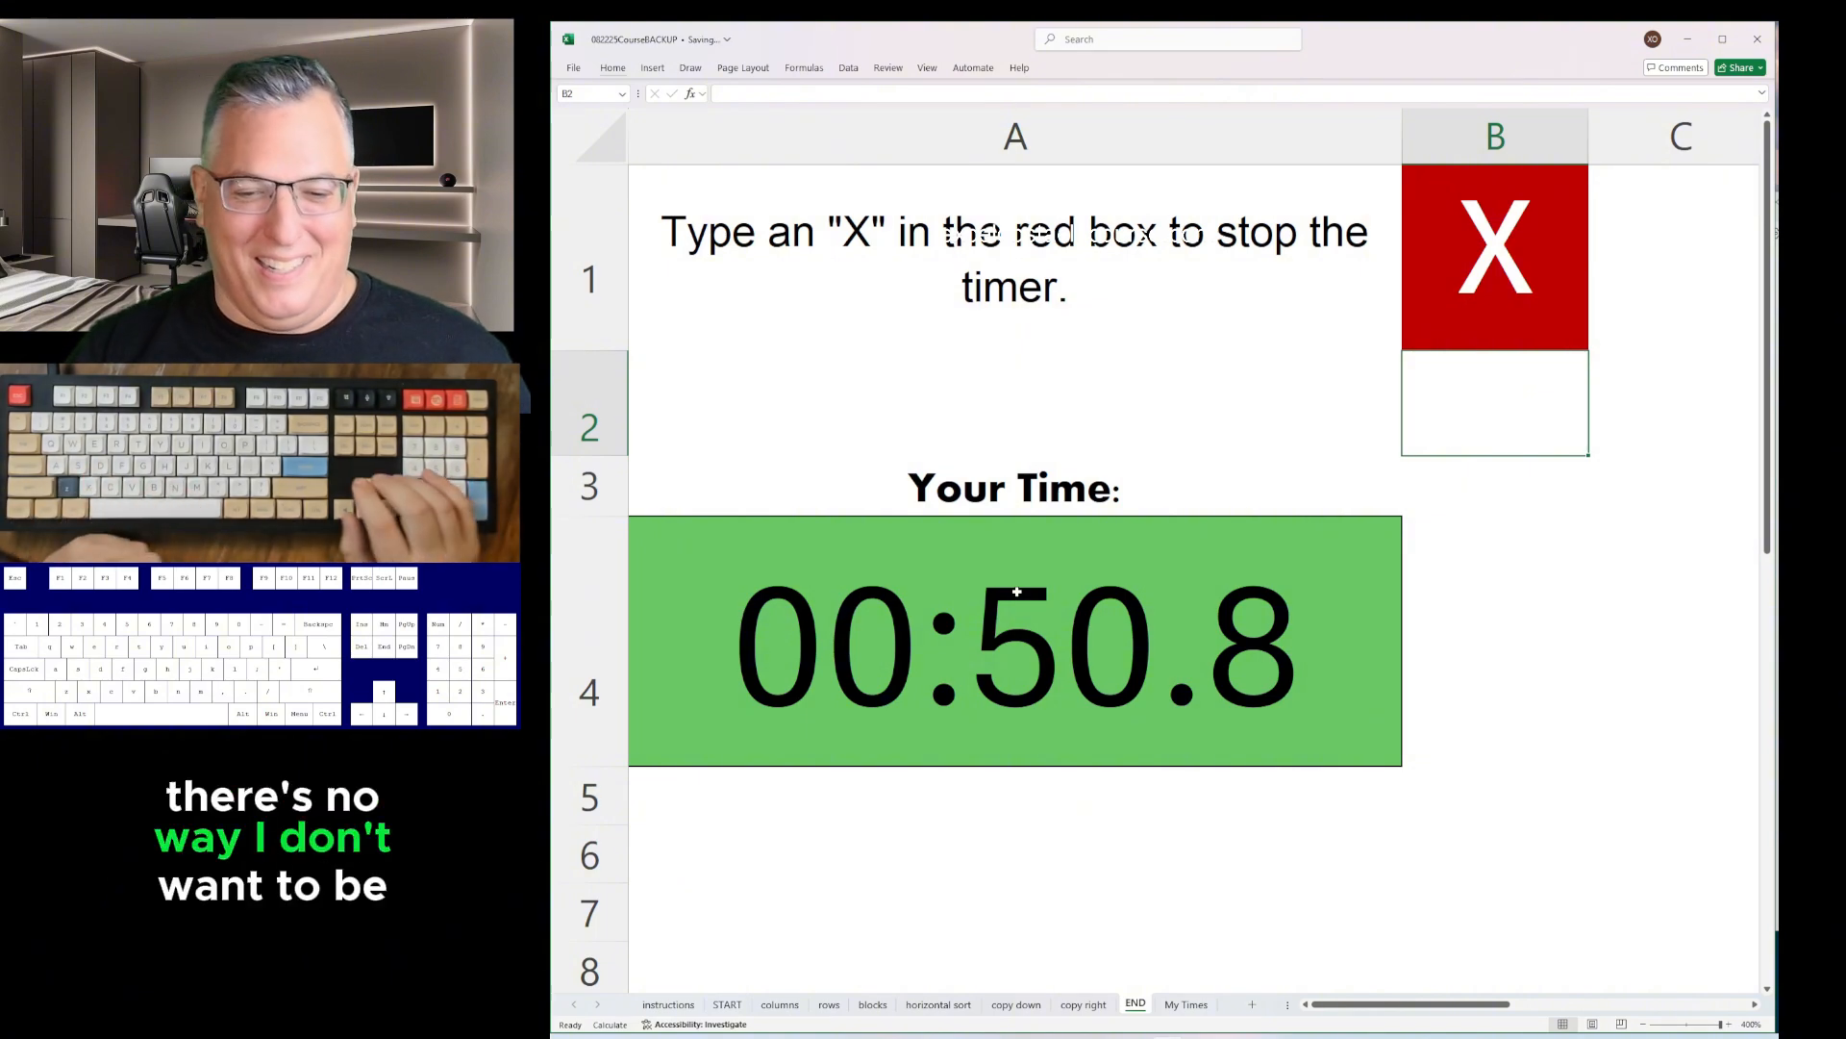
{"action": "key", "text": "Left"}
{"action": "key", "text": "Down"}
{"action": "key", "text": "Down"}
{"action": "key", "text": "Down"}
{"action": "key", "text": "Up"}
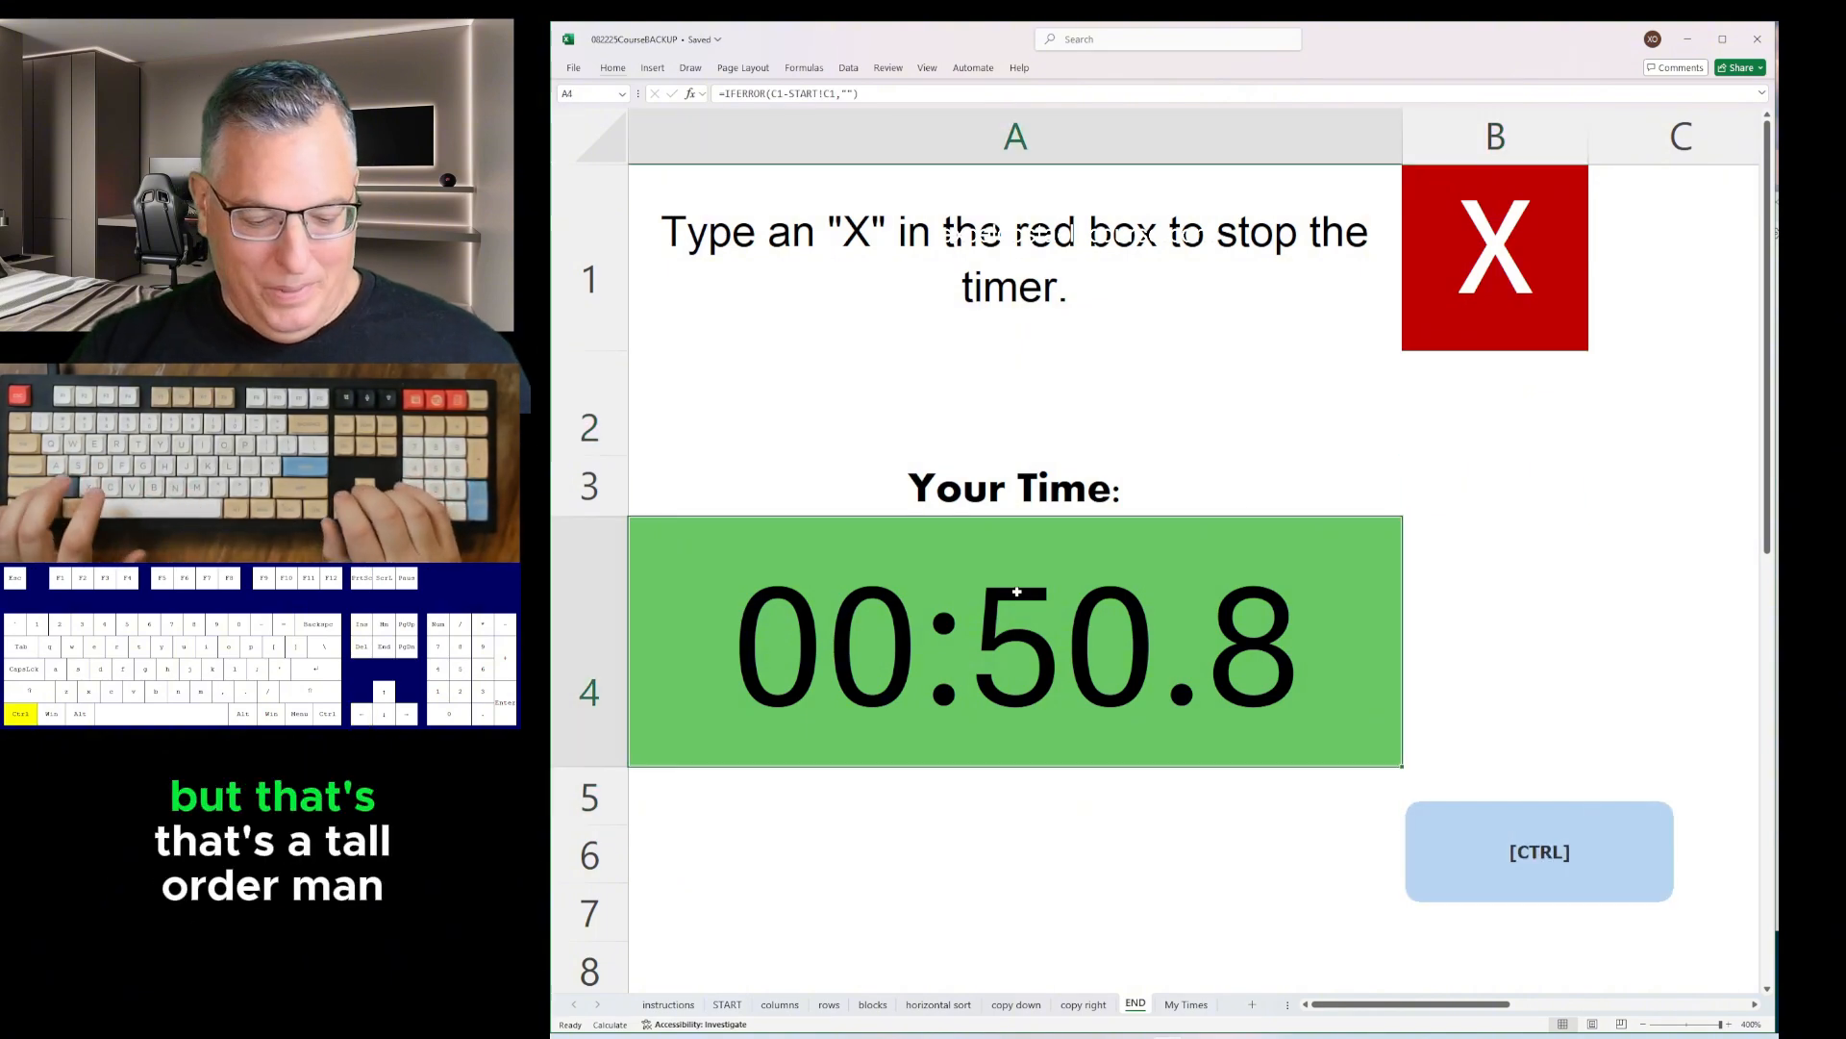
{"action": "key", "text": "alt+Tab"}
{"action": "key", "text": "shift+Down"}
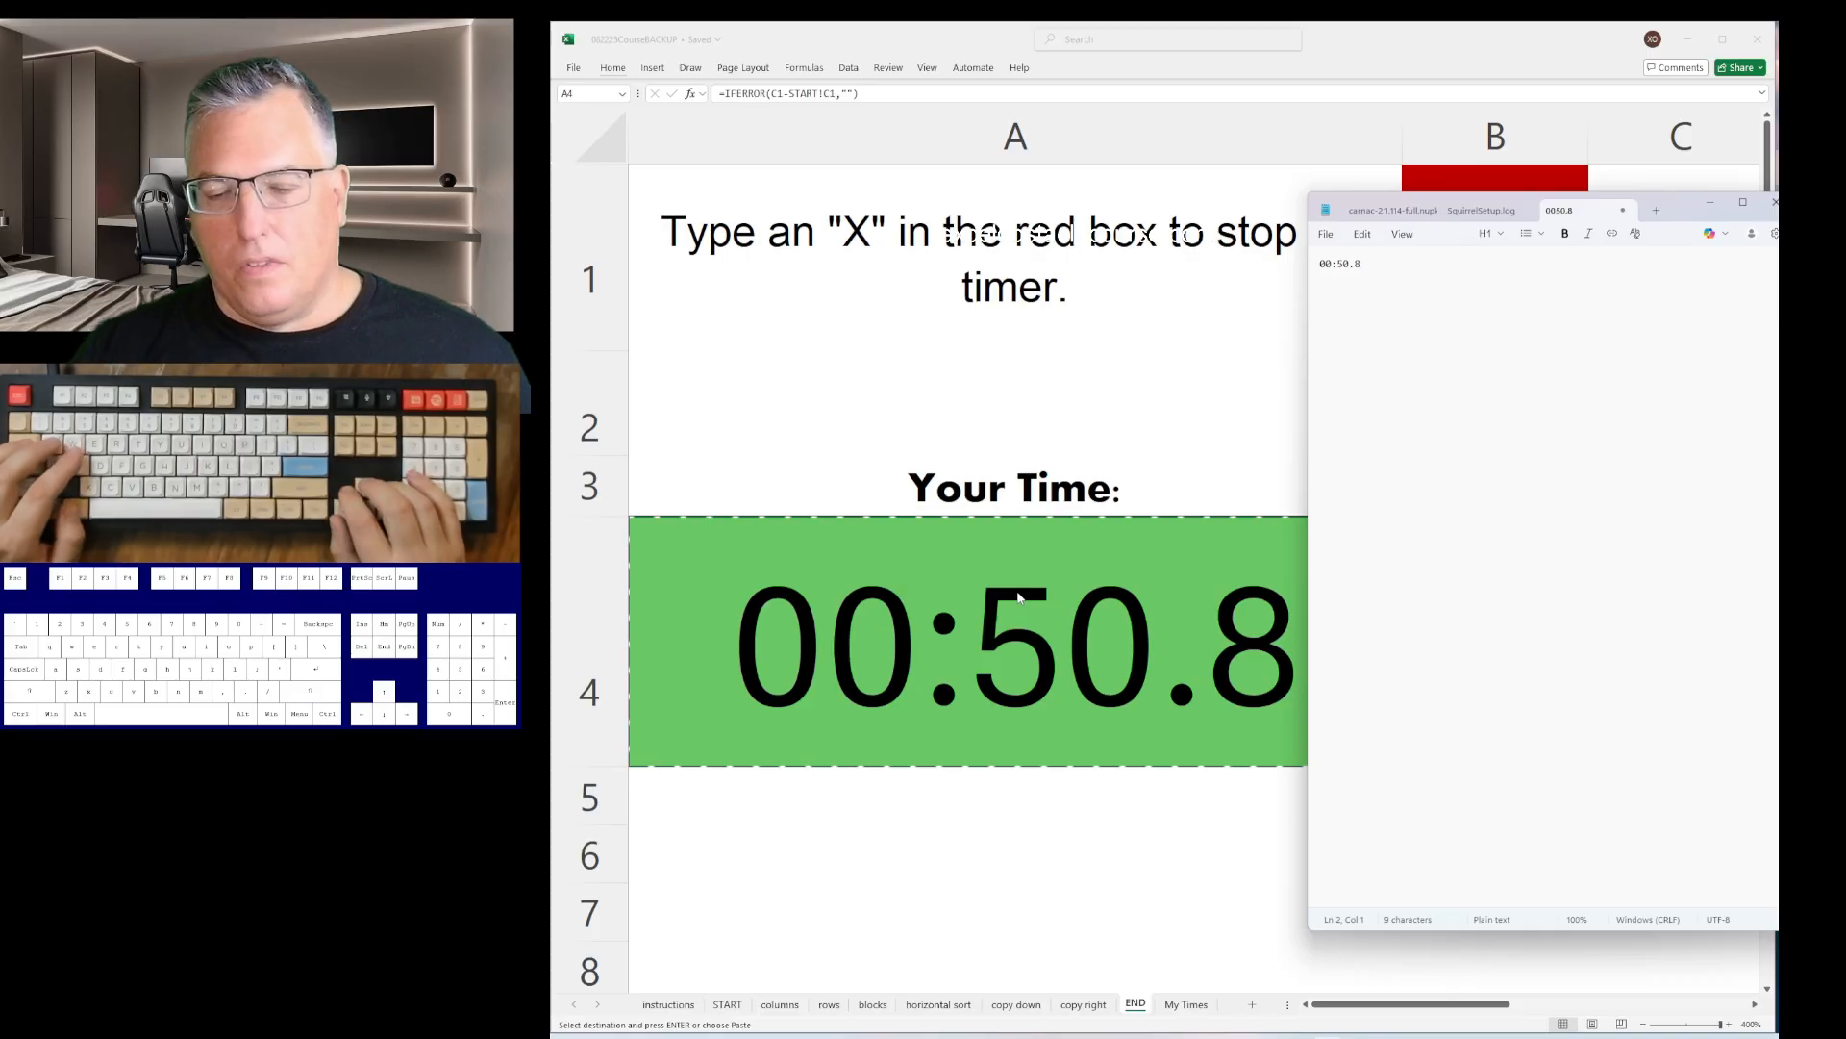
- Switch back to Excel and undo all edits of the completed run until the green box on the START sheet is empty
{"action": "key", "text": "alt+Tab"}
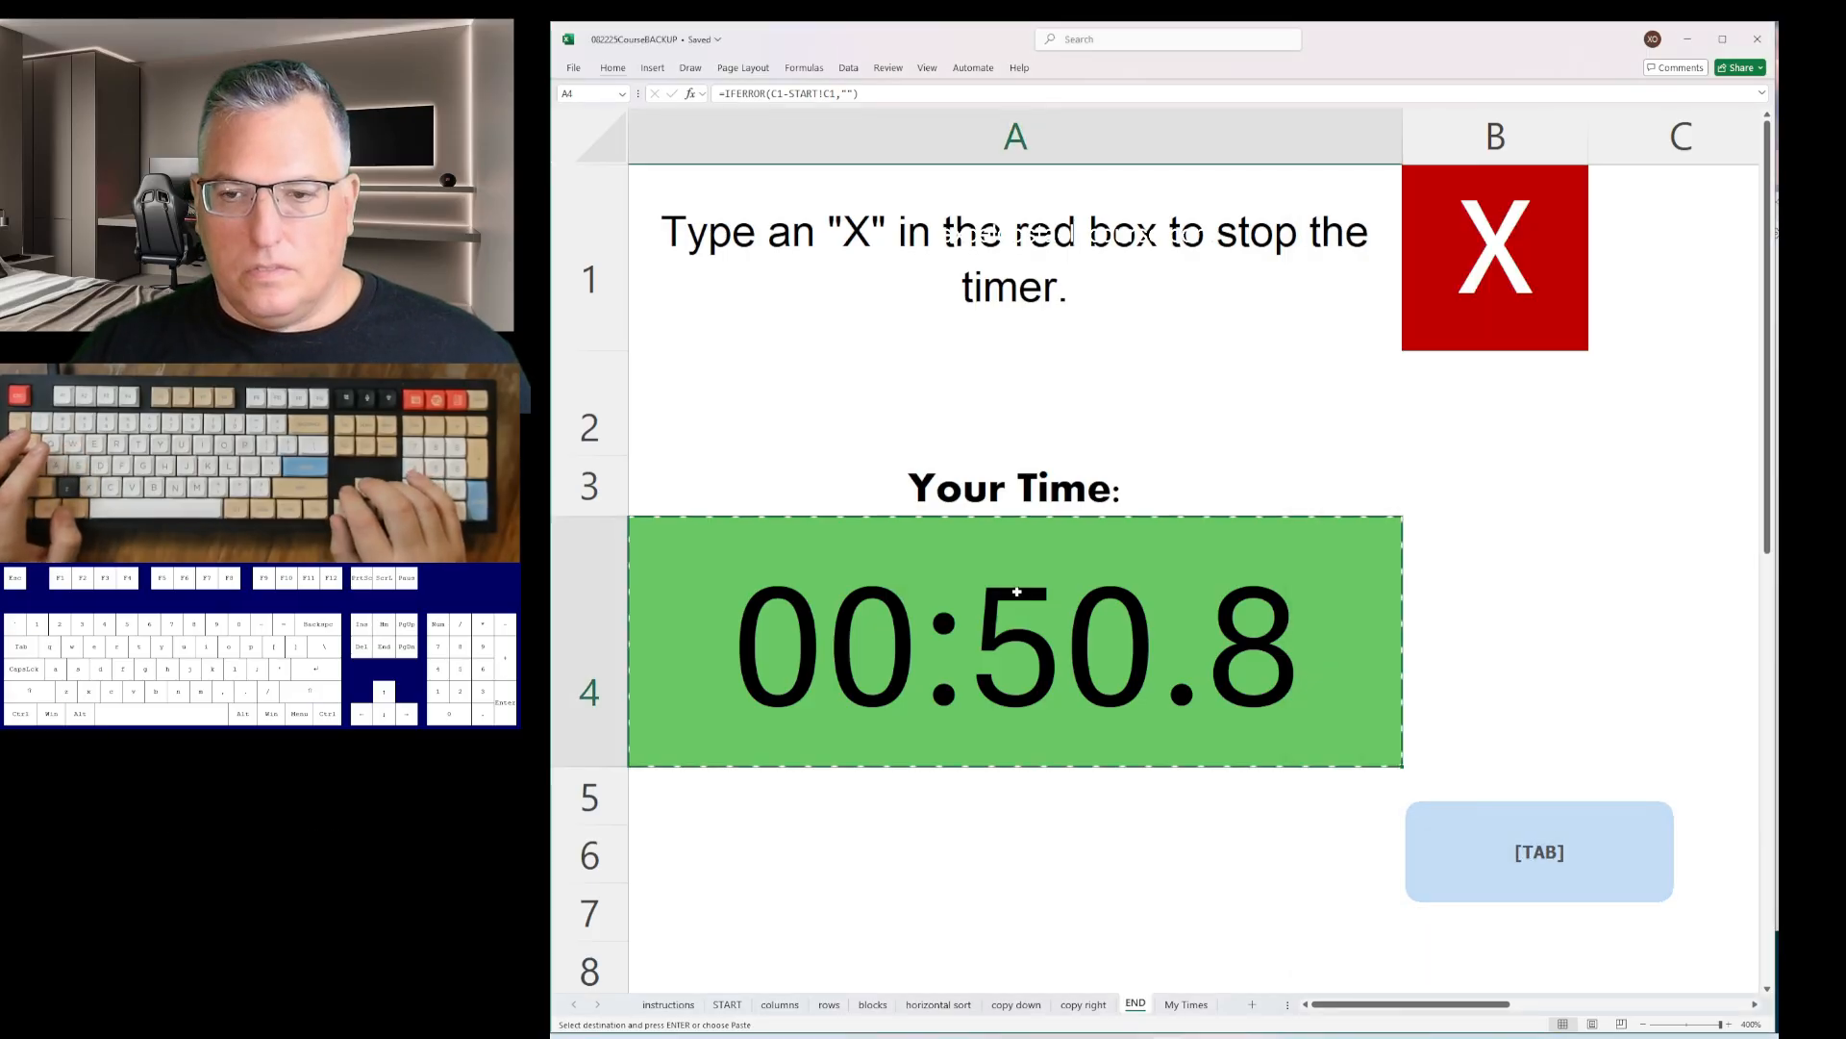
{"action": "key", "text": "alt+Tab"}
{"action": "key", "text": "alt+Tab"}
{"action": "key", "text": "ctrl+z"}
{"action": "key", "text": "ctrl+z"}
{"action": "key", "text": "ctrl+z"}
{"action": "key", "text": "ctrl+z"}
{"action": "key", "text": "ctrl+z"}
{"action": "key", "text": "ctrl+z"}
{"action": "key", "text": "ctrl+z"}
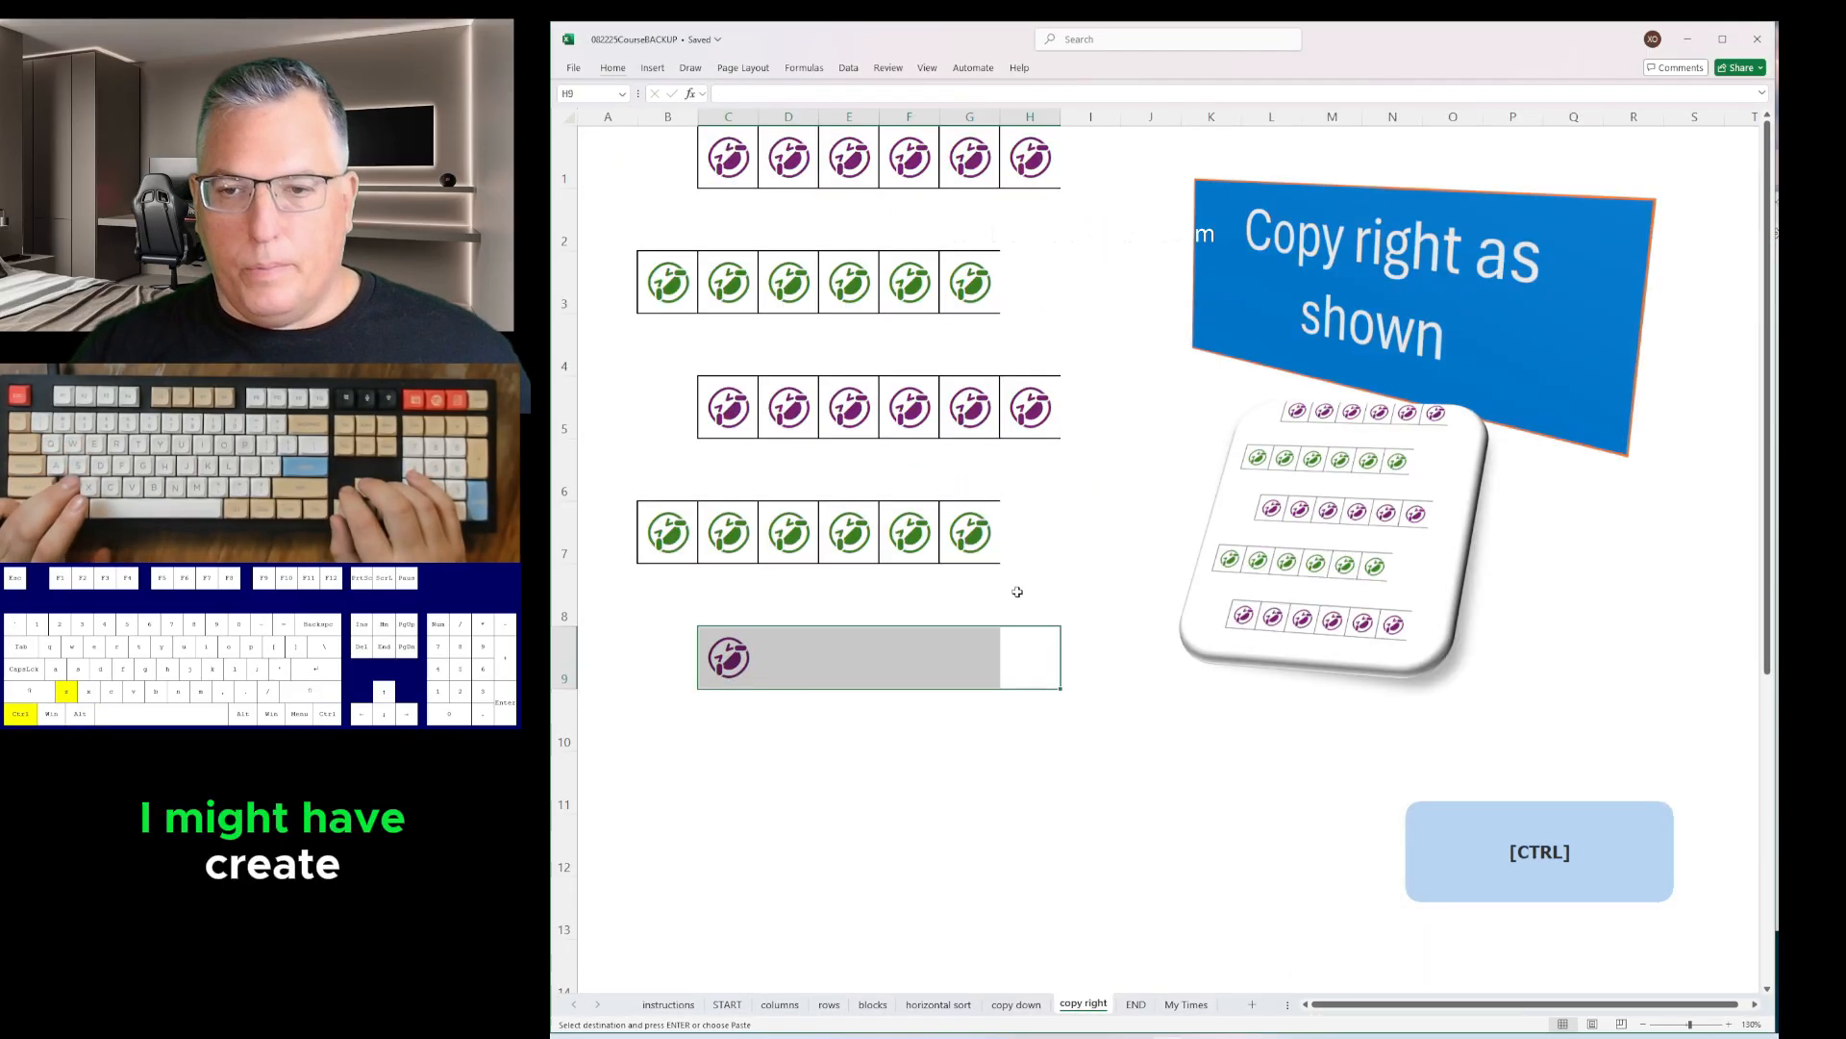
{"action": "key", "text": "ctrl+z"}
{"action": "key", "text": "ctrl+z"}
{"action": "key", "text": "ctrl+z"}
{"action": "key", "text": "ctrl+z"}
{"action": "key", "text": "ctrl+z"}
{"action": "key", "text": "ctrl+z"}
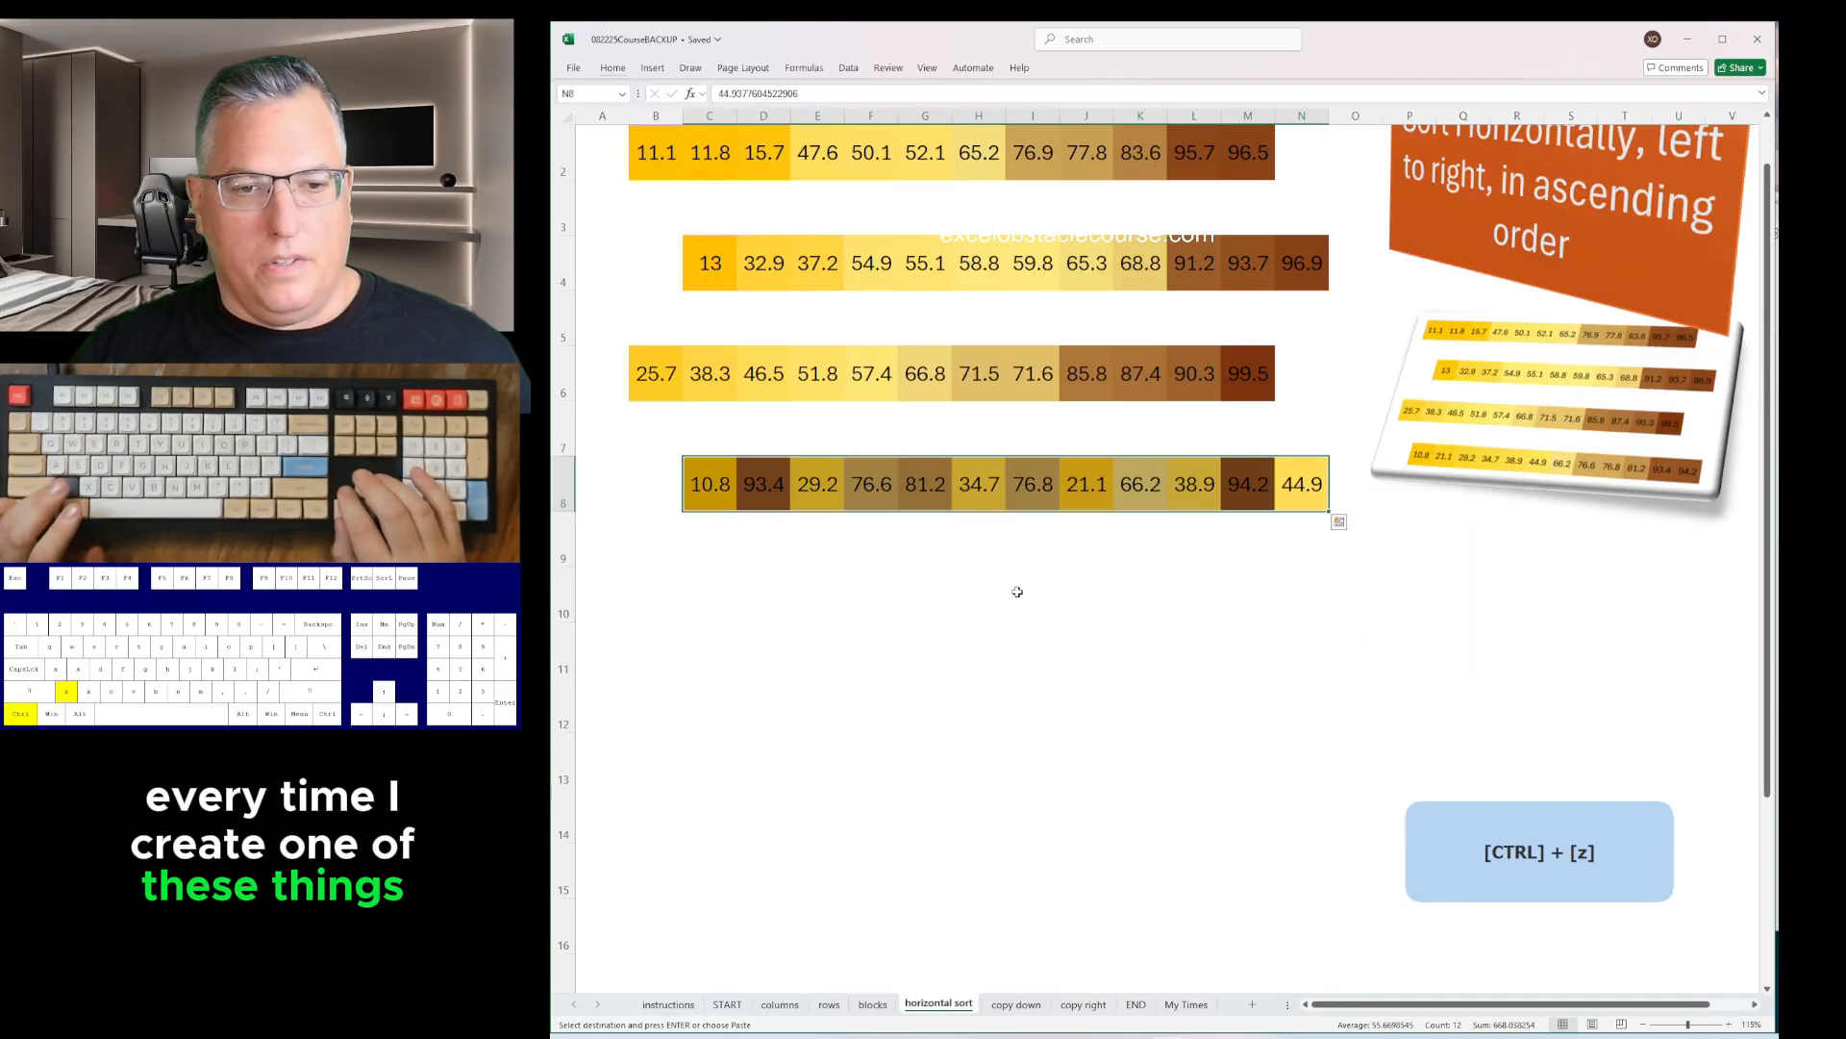
{"action": "key", "text": "ctrl+z"}
{"action": "key", "text": "ctrl+z"}
{"action": "key", "text": "ctrl+z"}
{"action": "key", "text": "ctrl+z"}
{"action": "key", "text": "ctrl+z"}
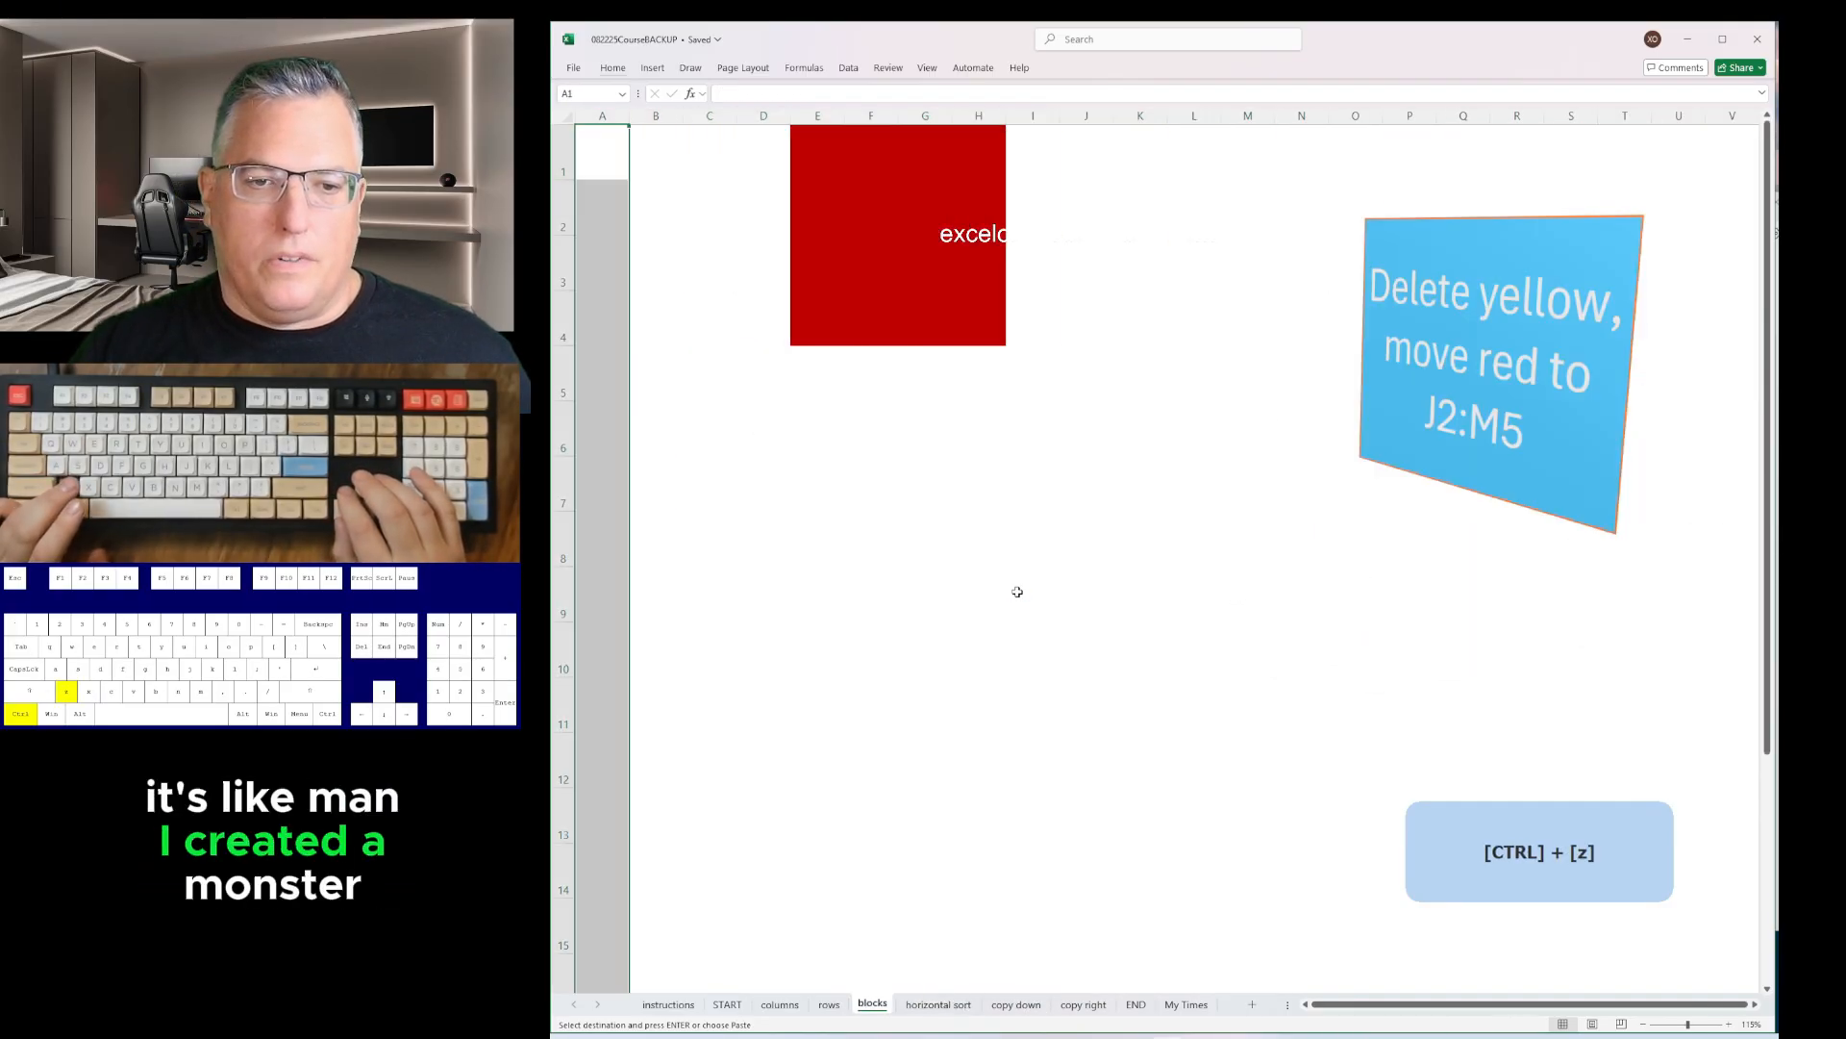
{"action": "key", "text": "ctrl+z"}
{"action": "key", "text": "ctrl+z"}
{"action": "key", "text": "ctrl+z"}
{"action": "key", "text": "ctrl+z"}
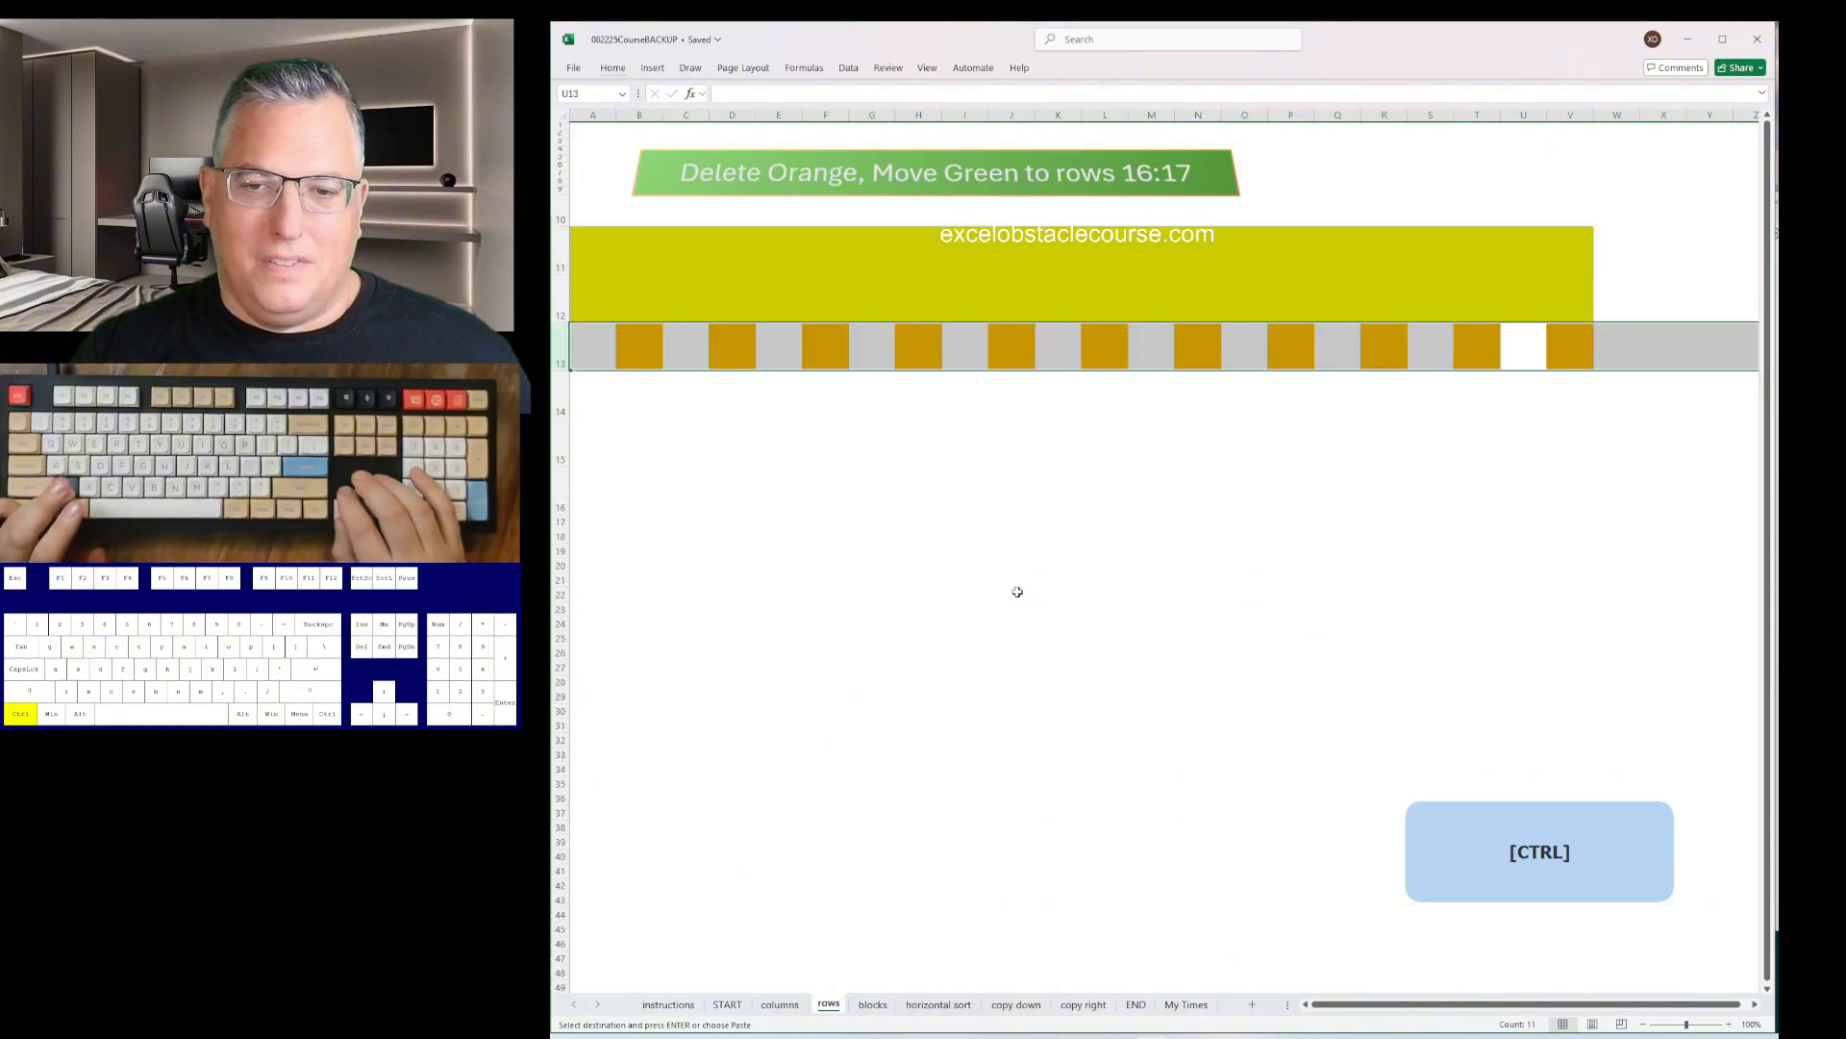
{"action": "key", "text": "ctrl+z"}
{"action": "key", "text": "ctrl+z"}
{"action": "key", "text": "ctrl+z"}
{"action": "key", "text": "ctrl+z"}
{"action": "key", "text": "ctrl+z"}
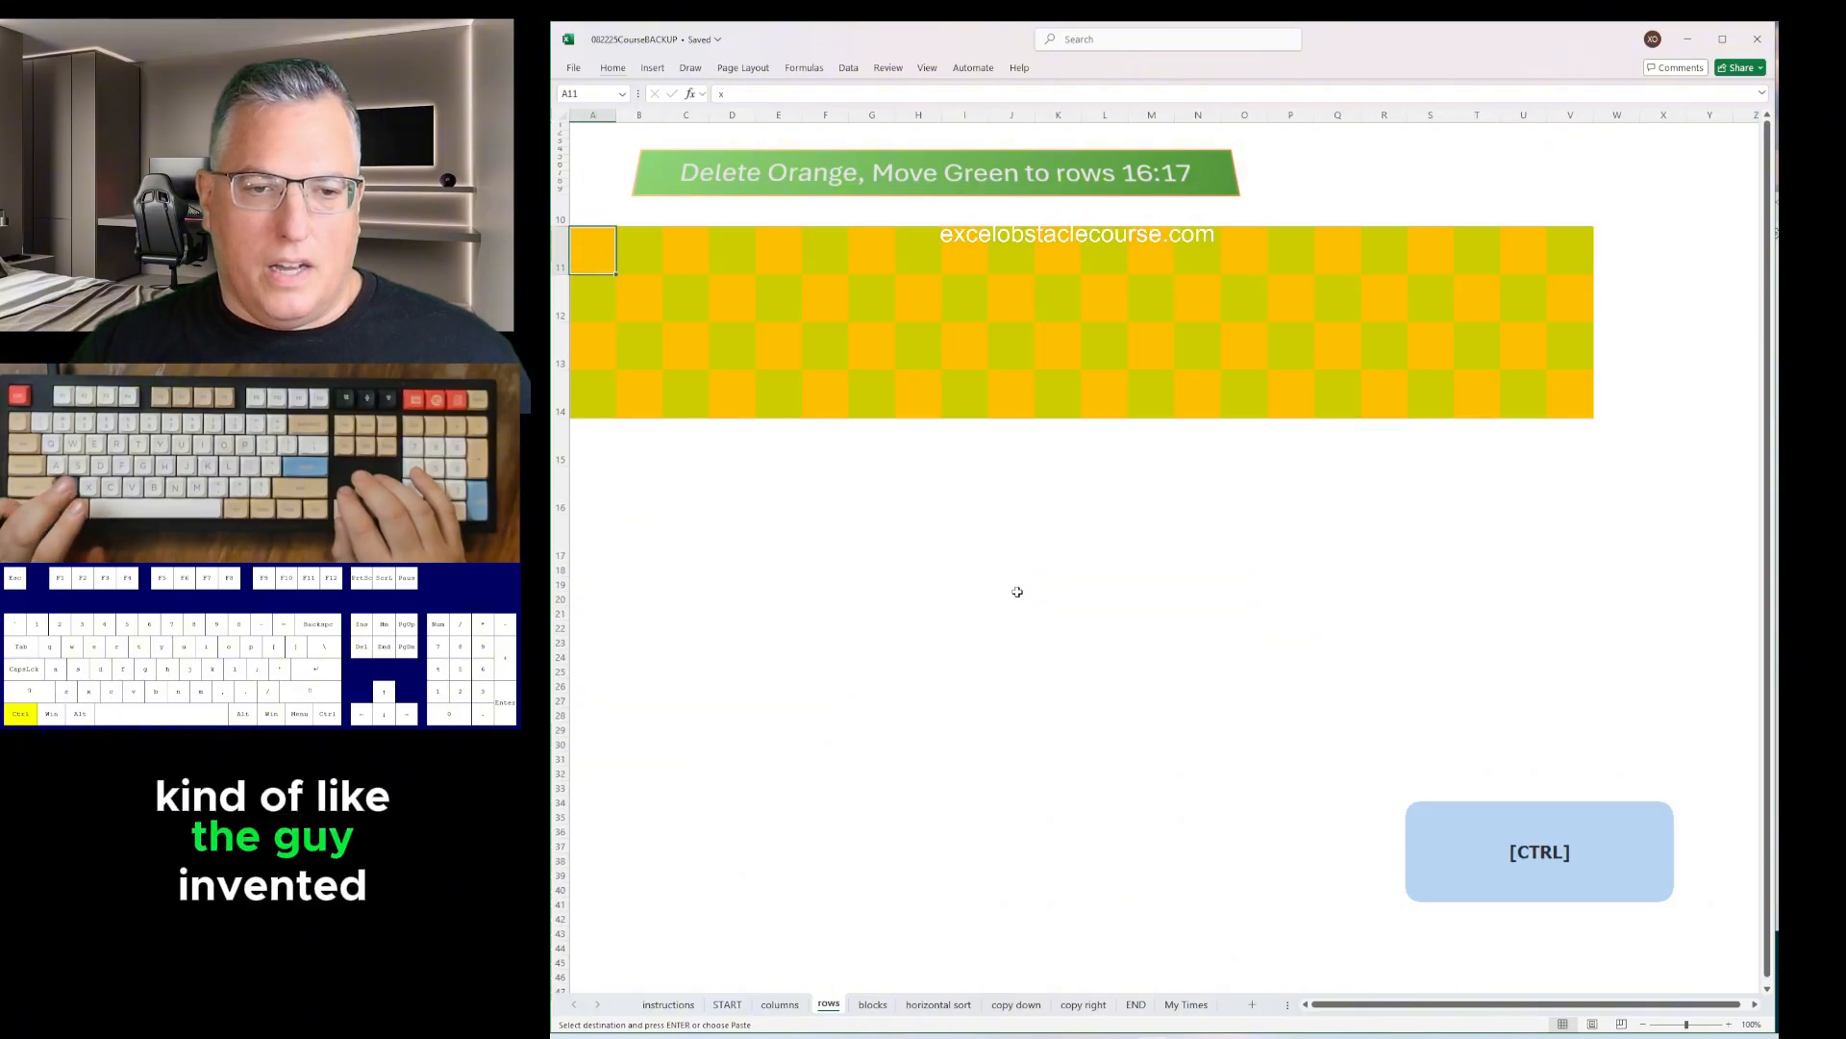
{"action": "key", "text": "ctrl+z"}
{"action": "key", "text": "ctrl+z"}
{"action": "key", "text": "ctrl+z"}
{"action": "key", "text": "ctrl+z"}
{"action": "key", "text": "ctrl+z"}
{"action": "key", "text": "ctrl+z"}
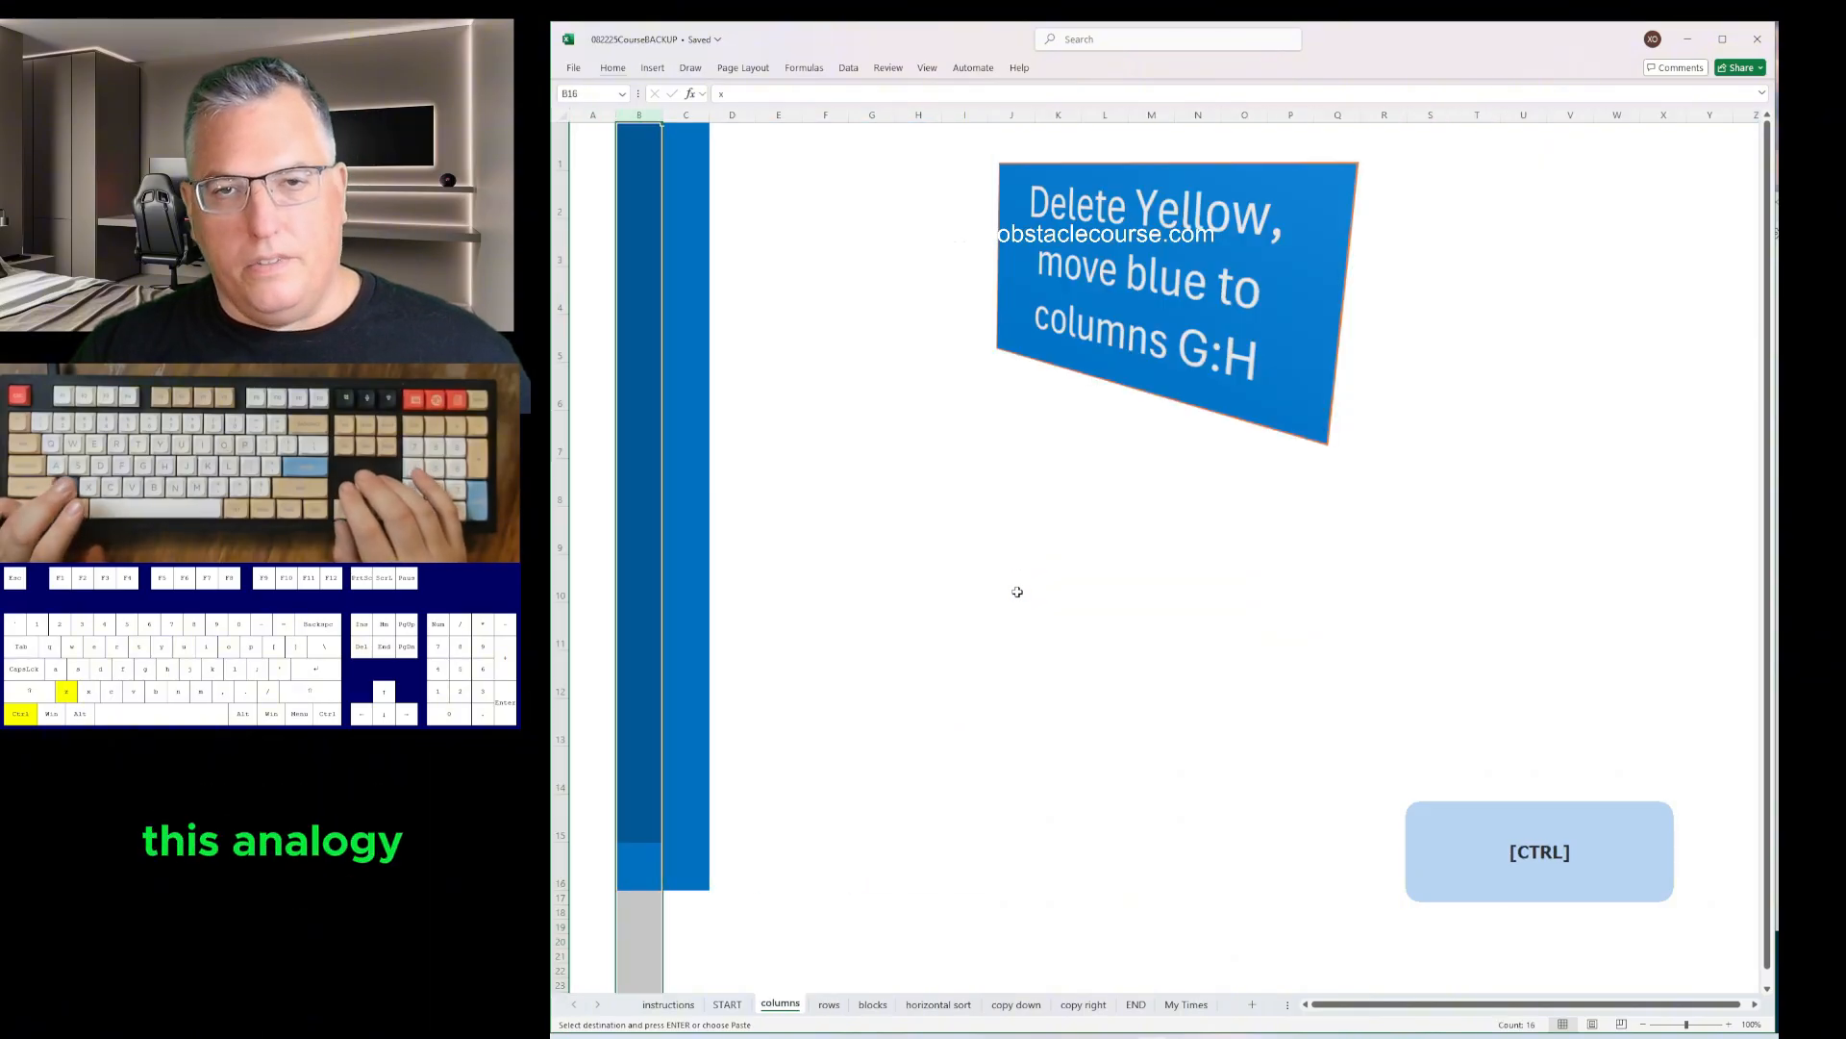
{"action": "key", "text": "ctrl+z"}
{"action": "key", "text": "ctrl+z"}
{"action": "key", "text": "ctrl+z"}
{"action": "key", "text": "ctrl+z"}
{"action": "key", "text": "ctrl+z"}
{"action": "key", "text": "ctrl+z"}
{"action": "key", "text": "ctrl+z"}
{"action": "key", "text": "ctrl+z"}
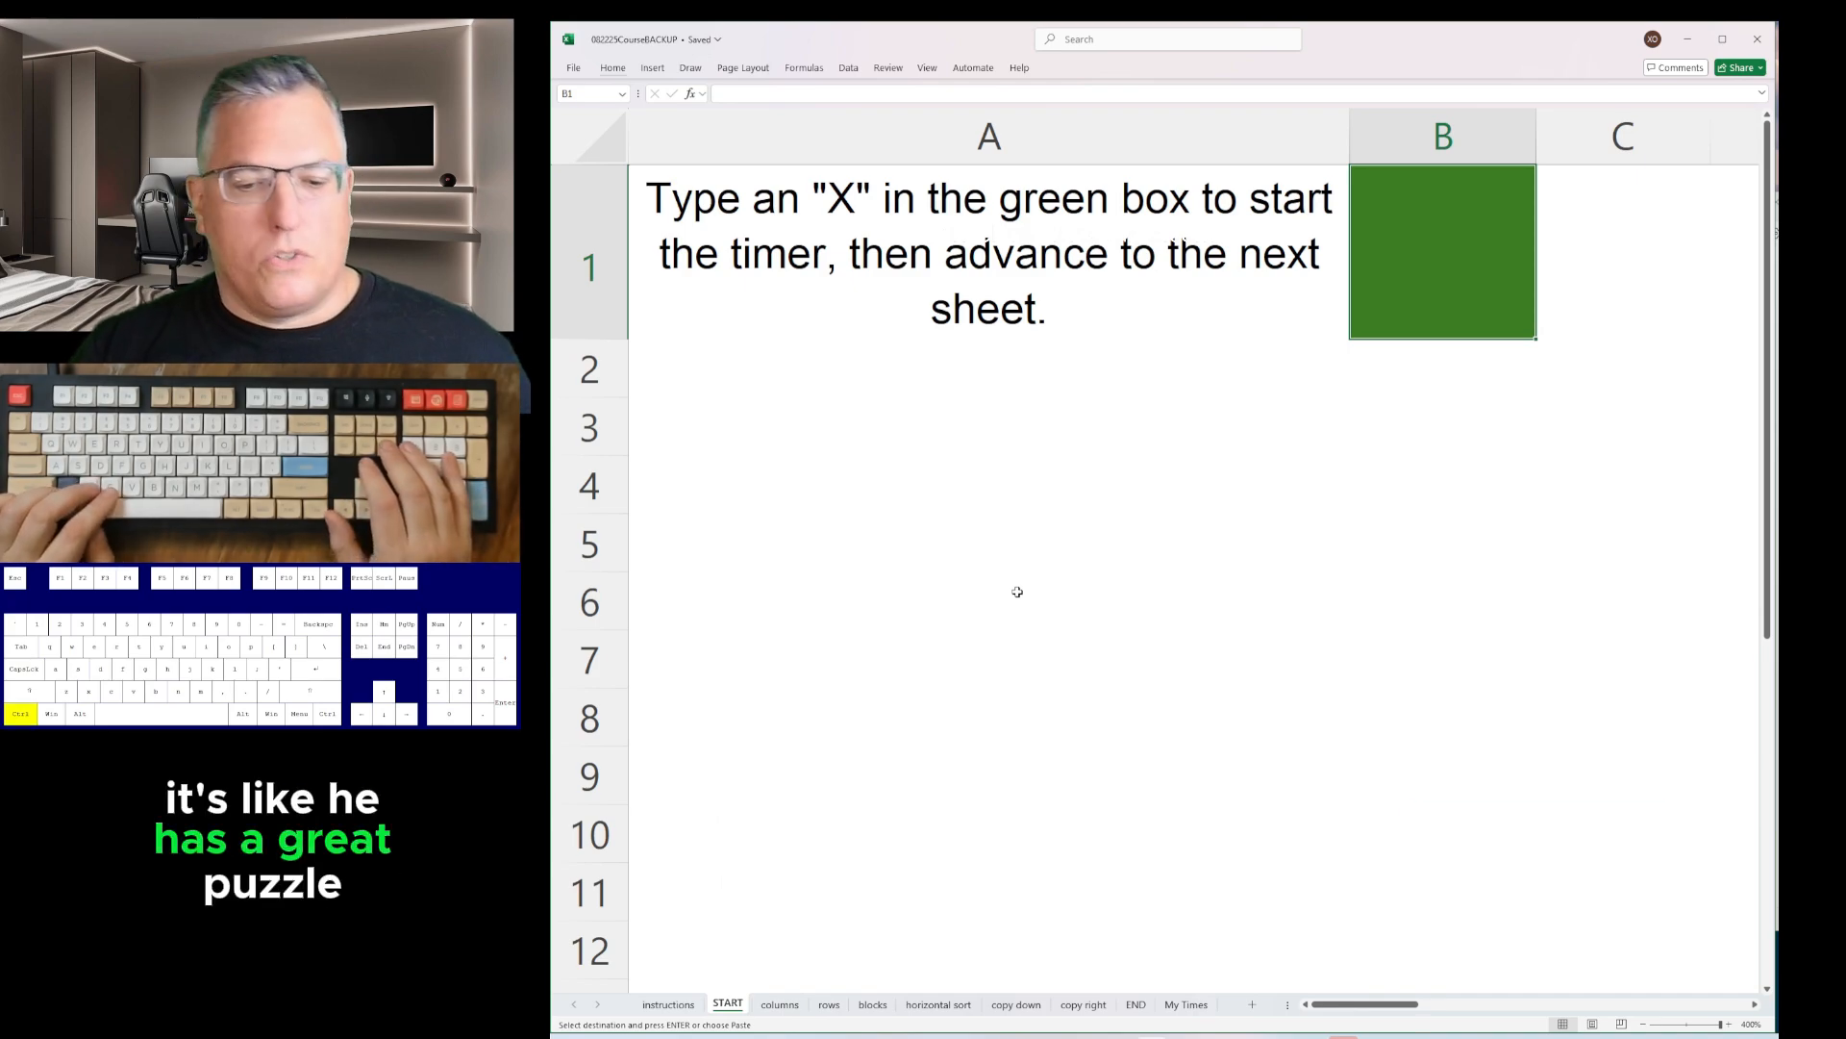
- Check each sheet from columns through END to see whether its exercise is back in its original state
{"action": "key", "text": "ctrl+Page_Down"}
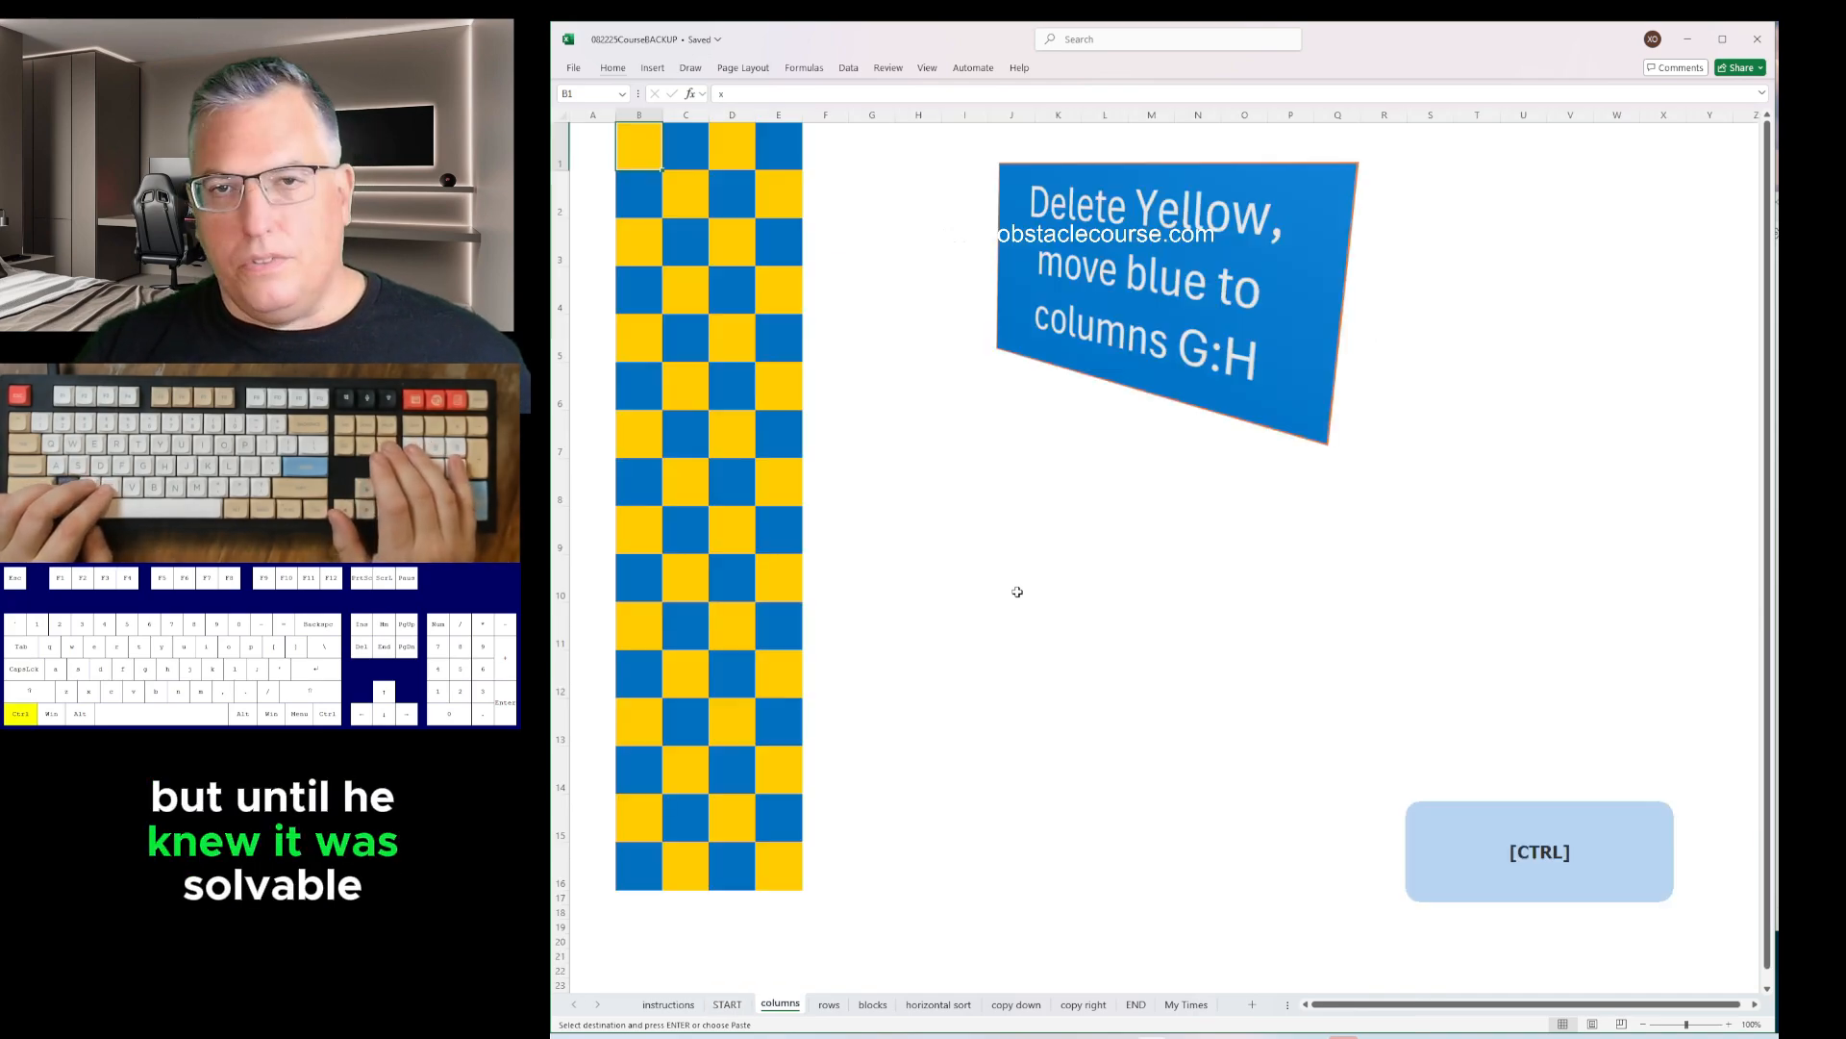
{"action": "key", "text": "ctrl+Page_Down"}
{"action": "key", "text": "ctrl+Page_Down"}
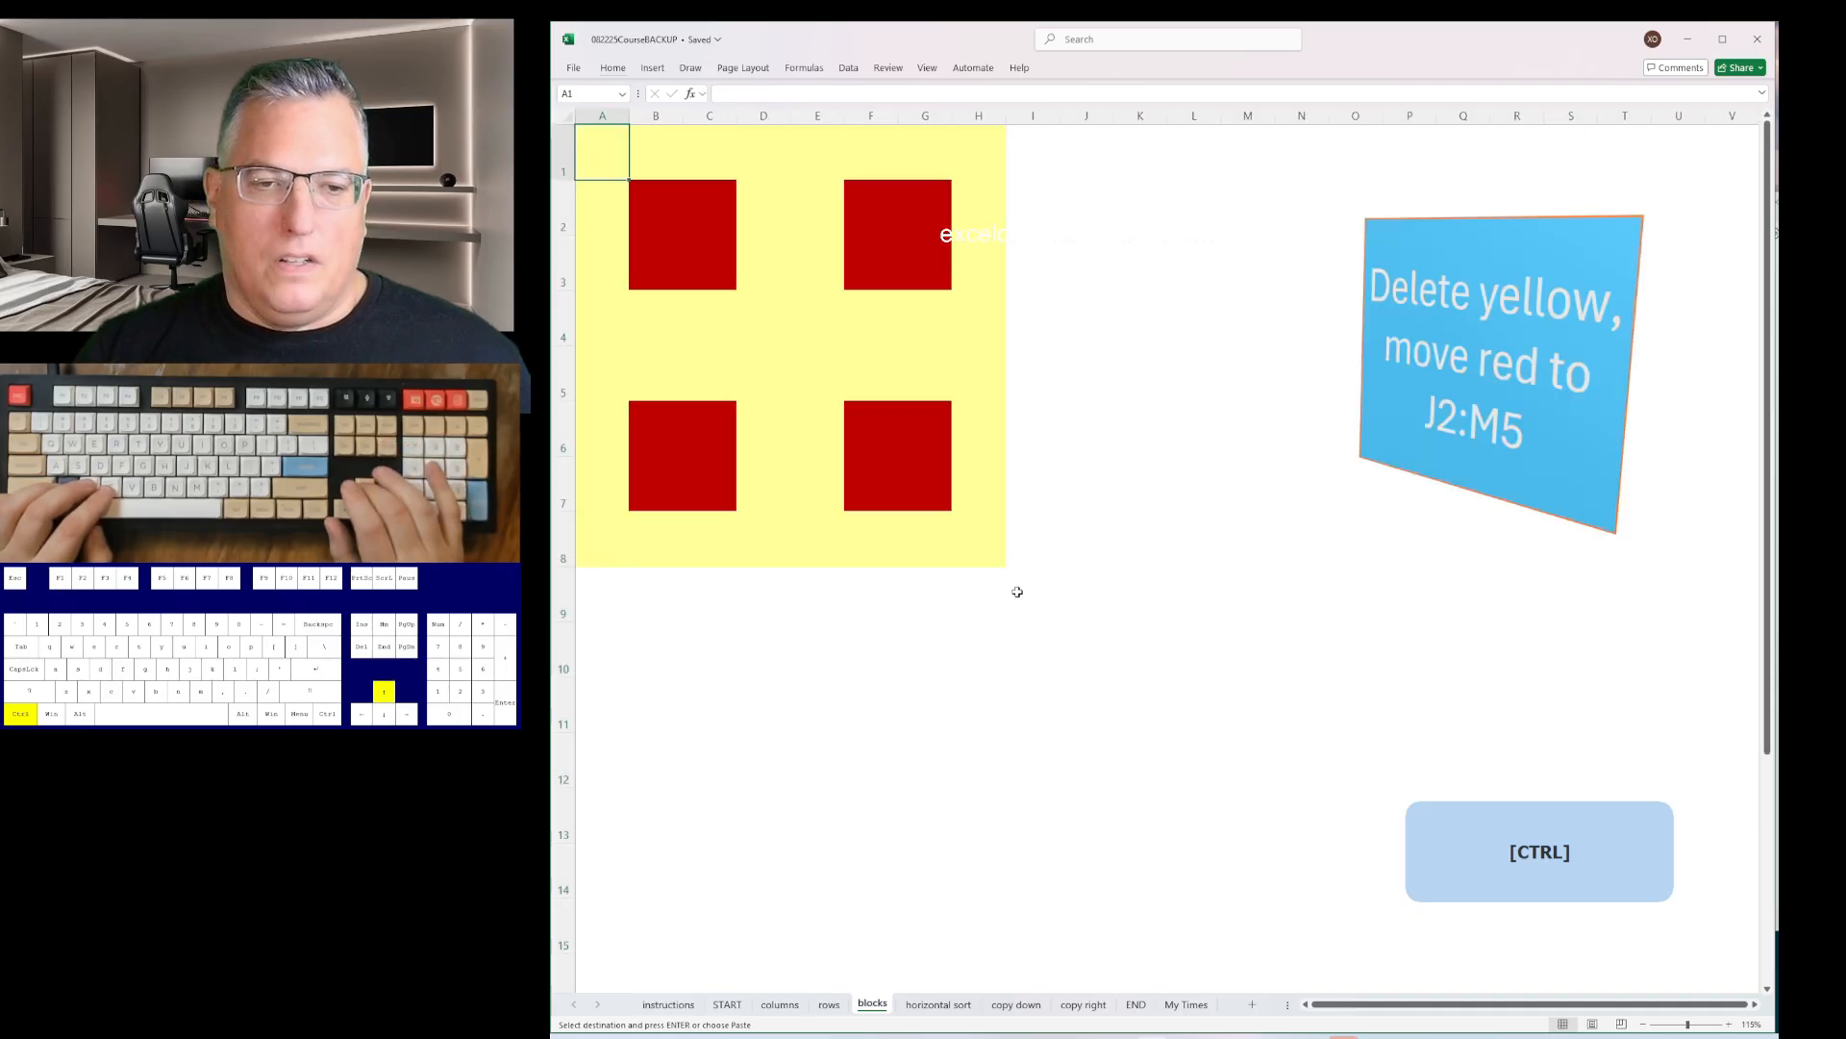
{"action": "key", "text": "ctrl+Page_Down"}
{"action": "key", "text": "ctrl+Page_Down"}
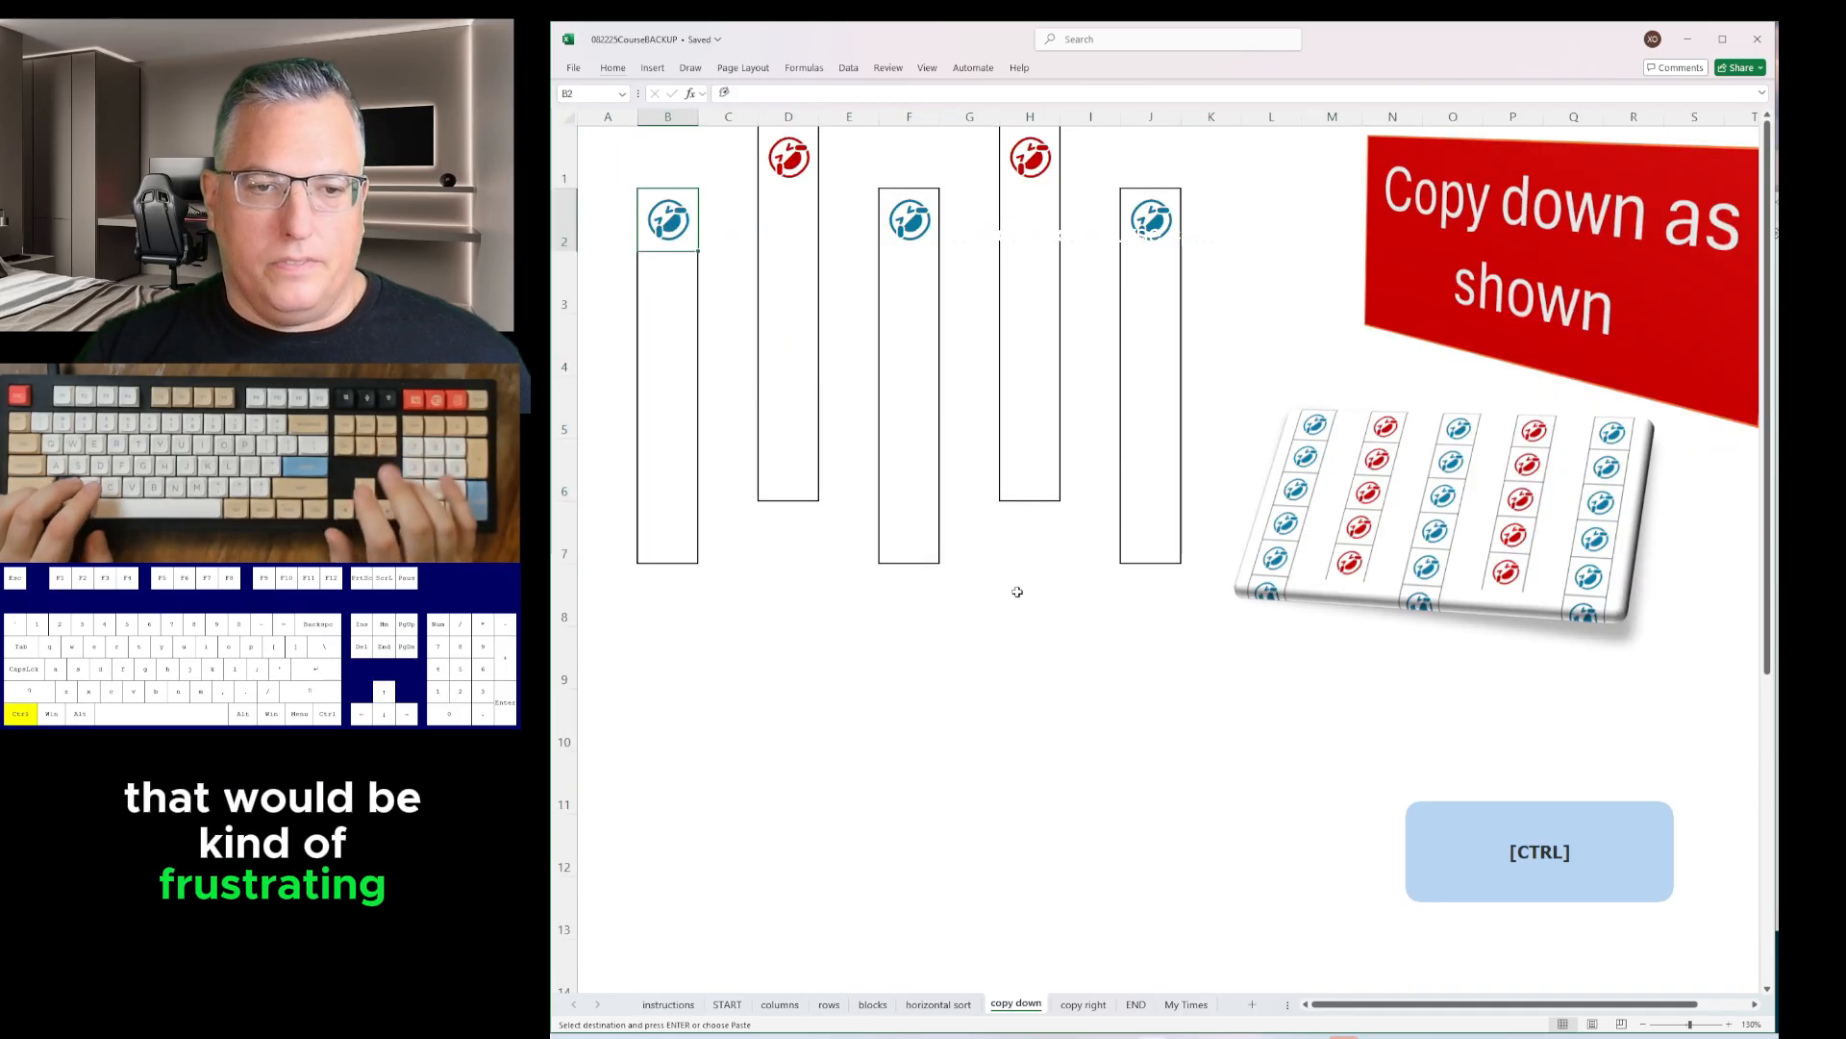
{"action": "key", "text": "ctrl+Page_Down"}
{"action": "key", "text": "ctrl+Page_Down"}
- Select the red box B1 on the END sheet
{"action": "key", "text": "Right"}
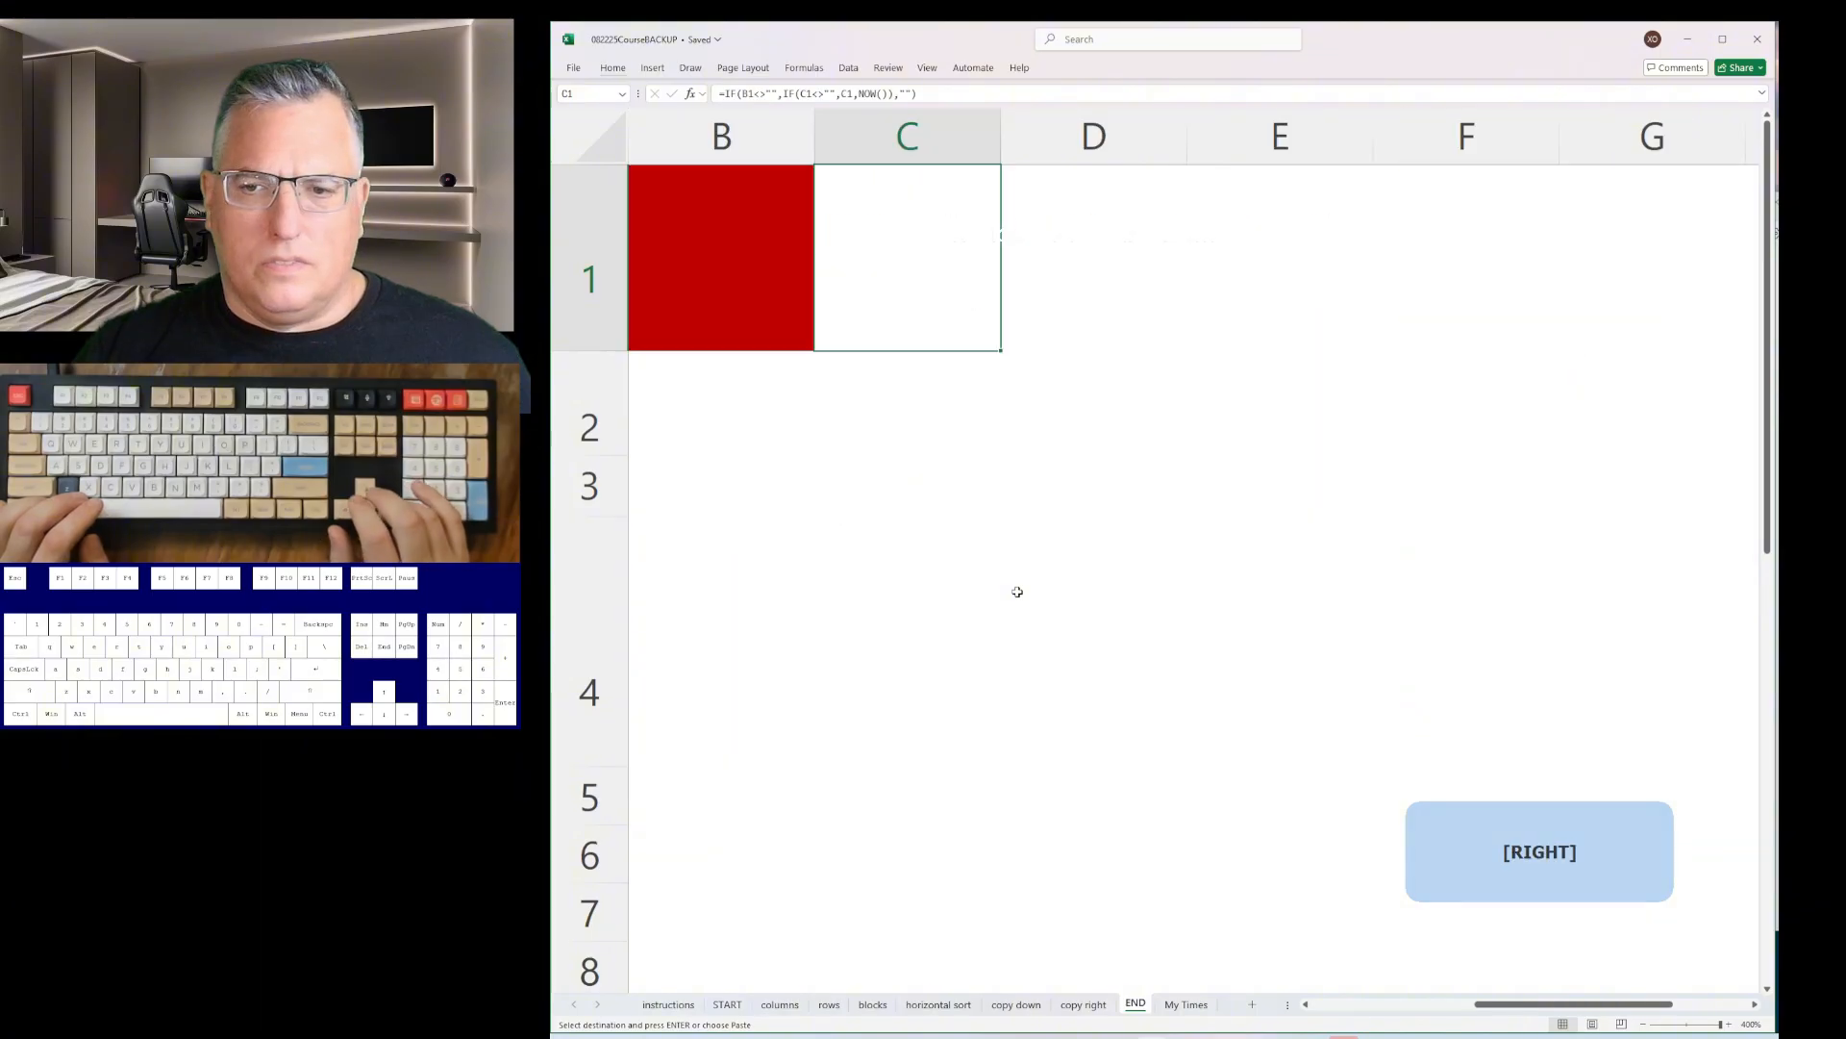
{"action": "key", "text": "ctrl+Home"}
{"action": "key", "text": "Right"}
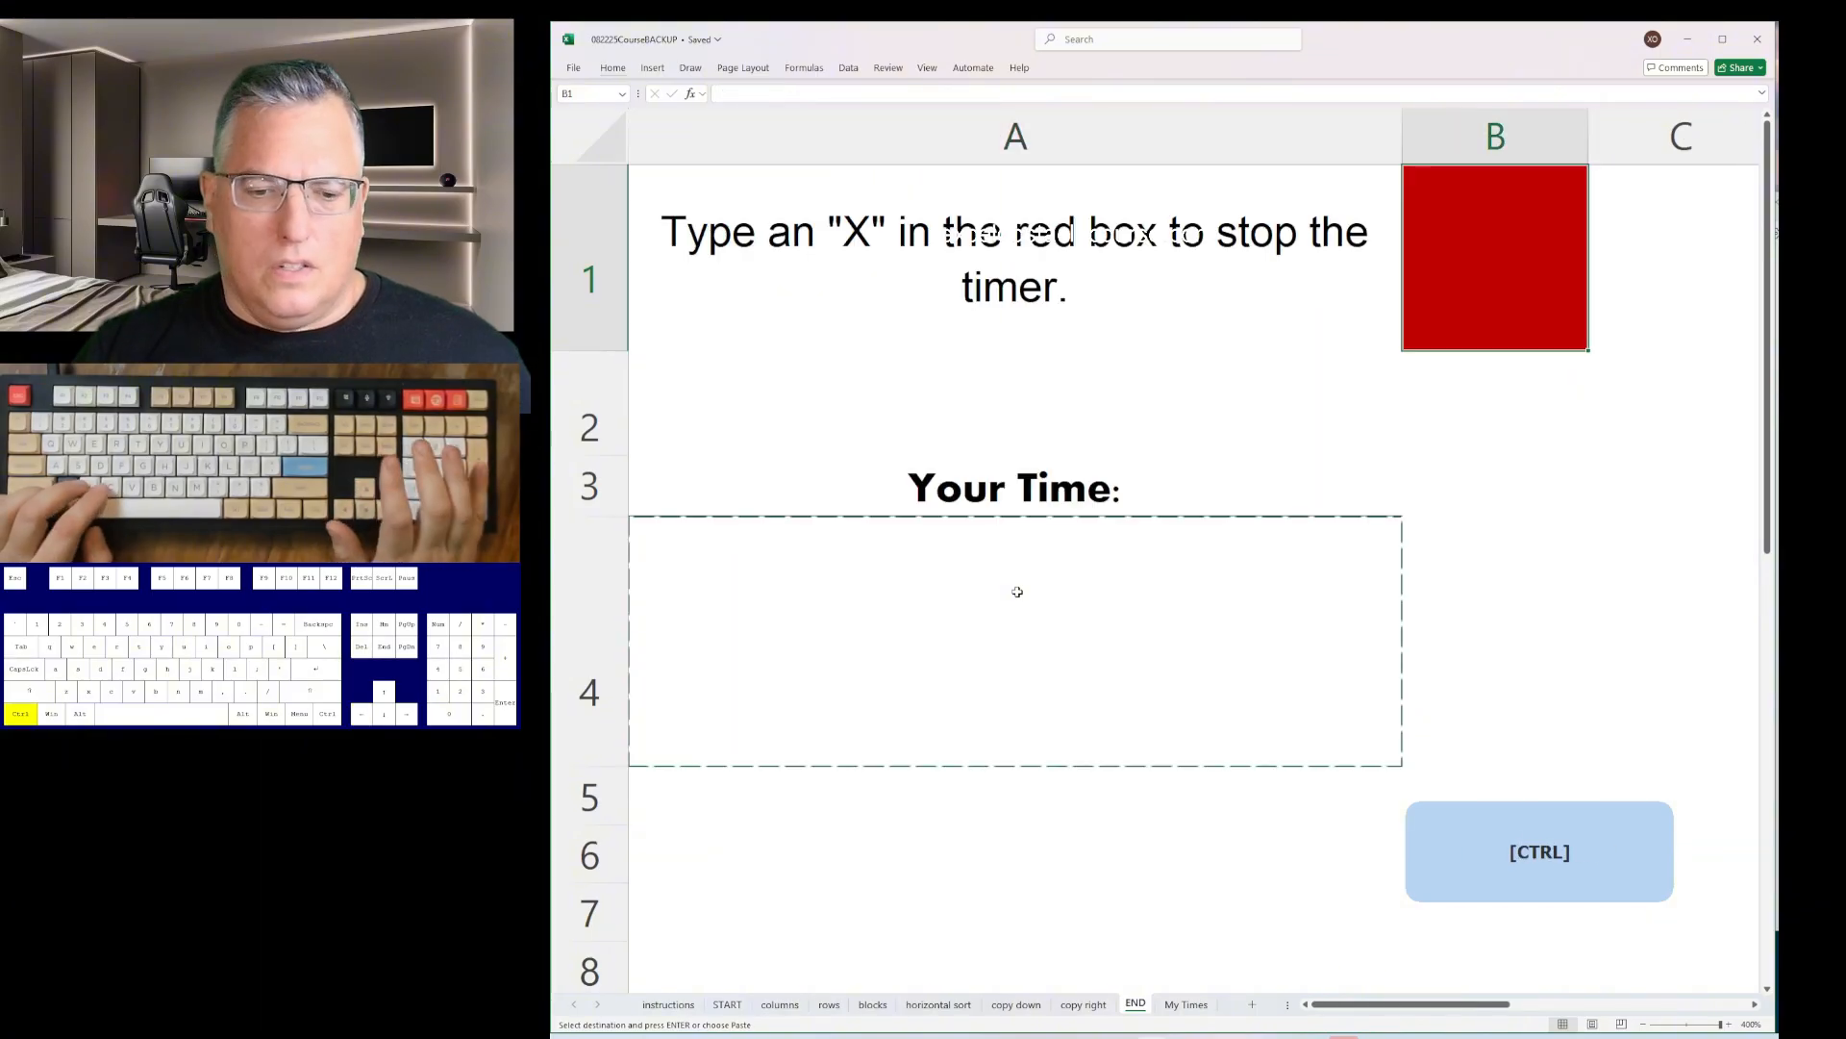
- Record the time 0:50.8 in cell B5 of the My Times sheet and check it against the Notepad note
{"action": "key", "text": "ctrl+Page_Down"}
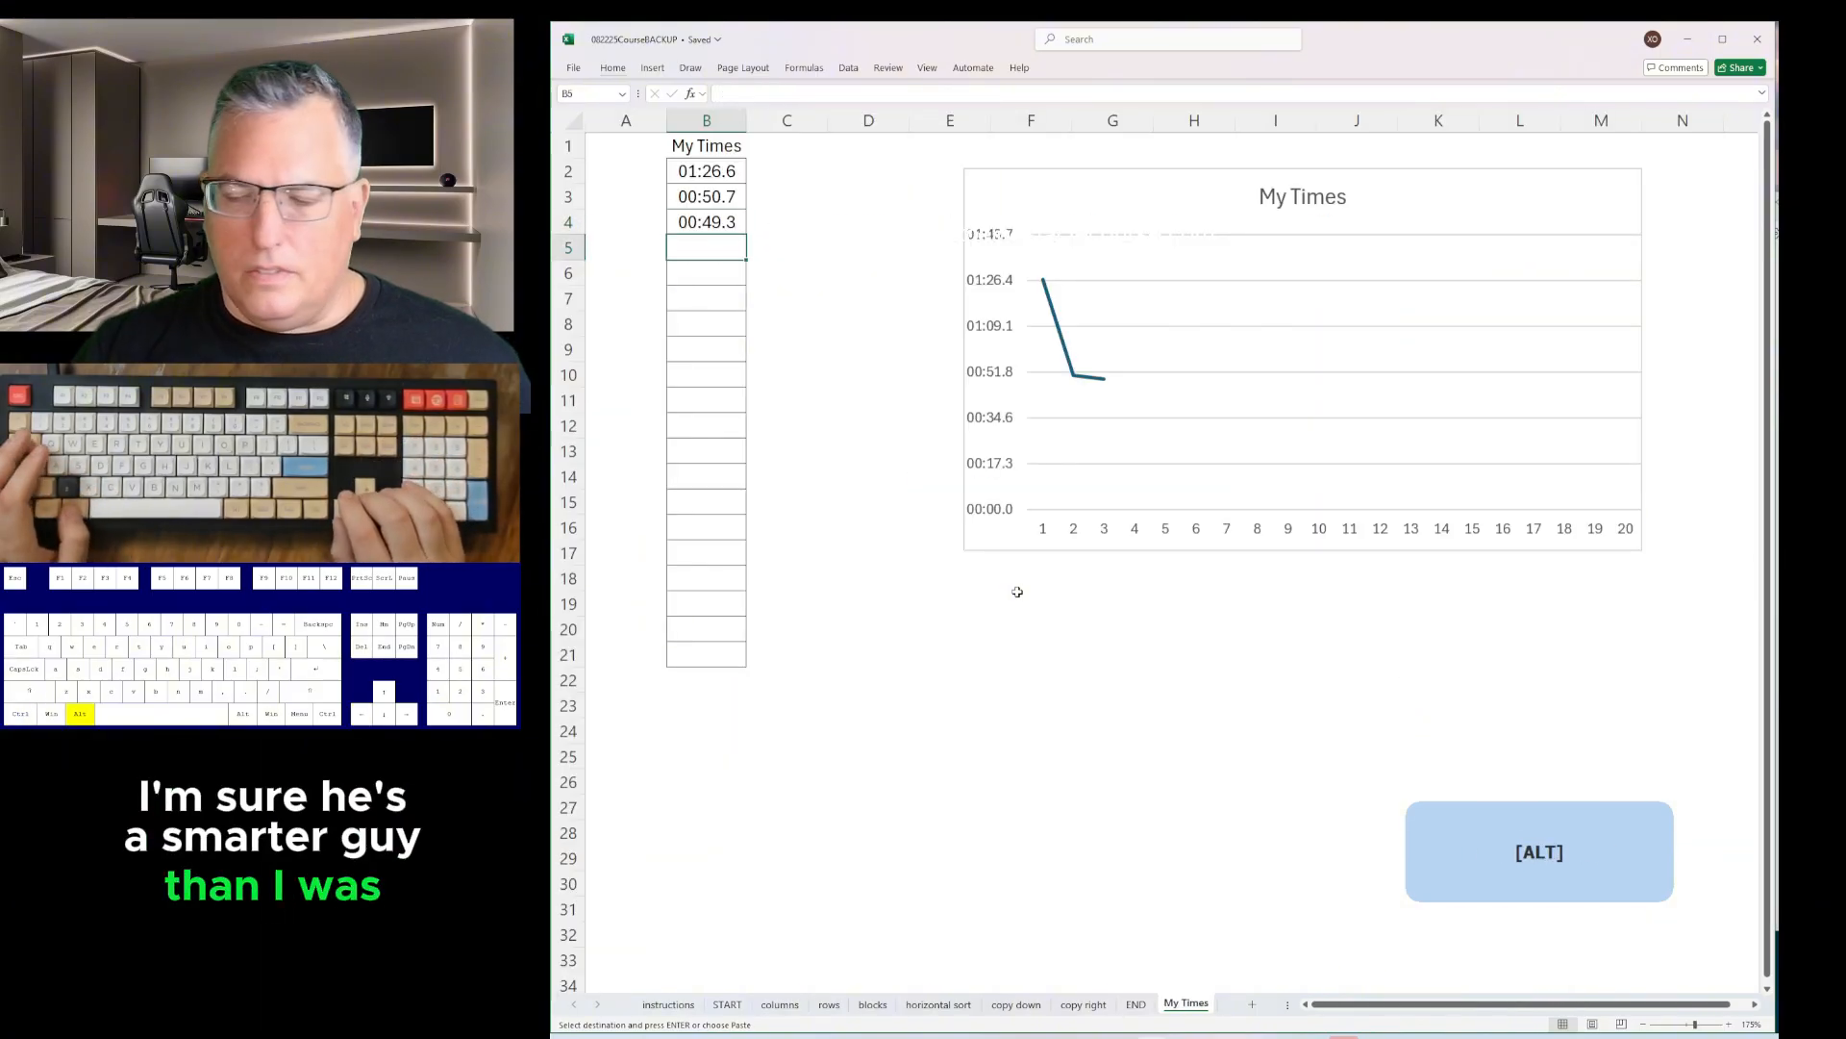
{"action": "key", "text": "alt+Tab"}
{"action": "key", "text": "alt+Tab"}
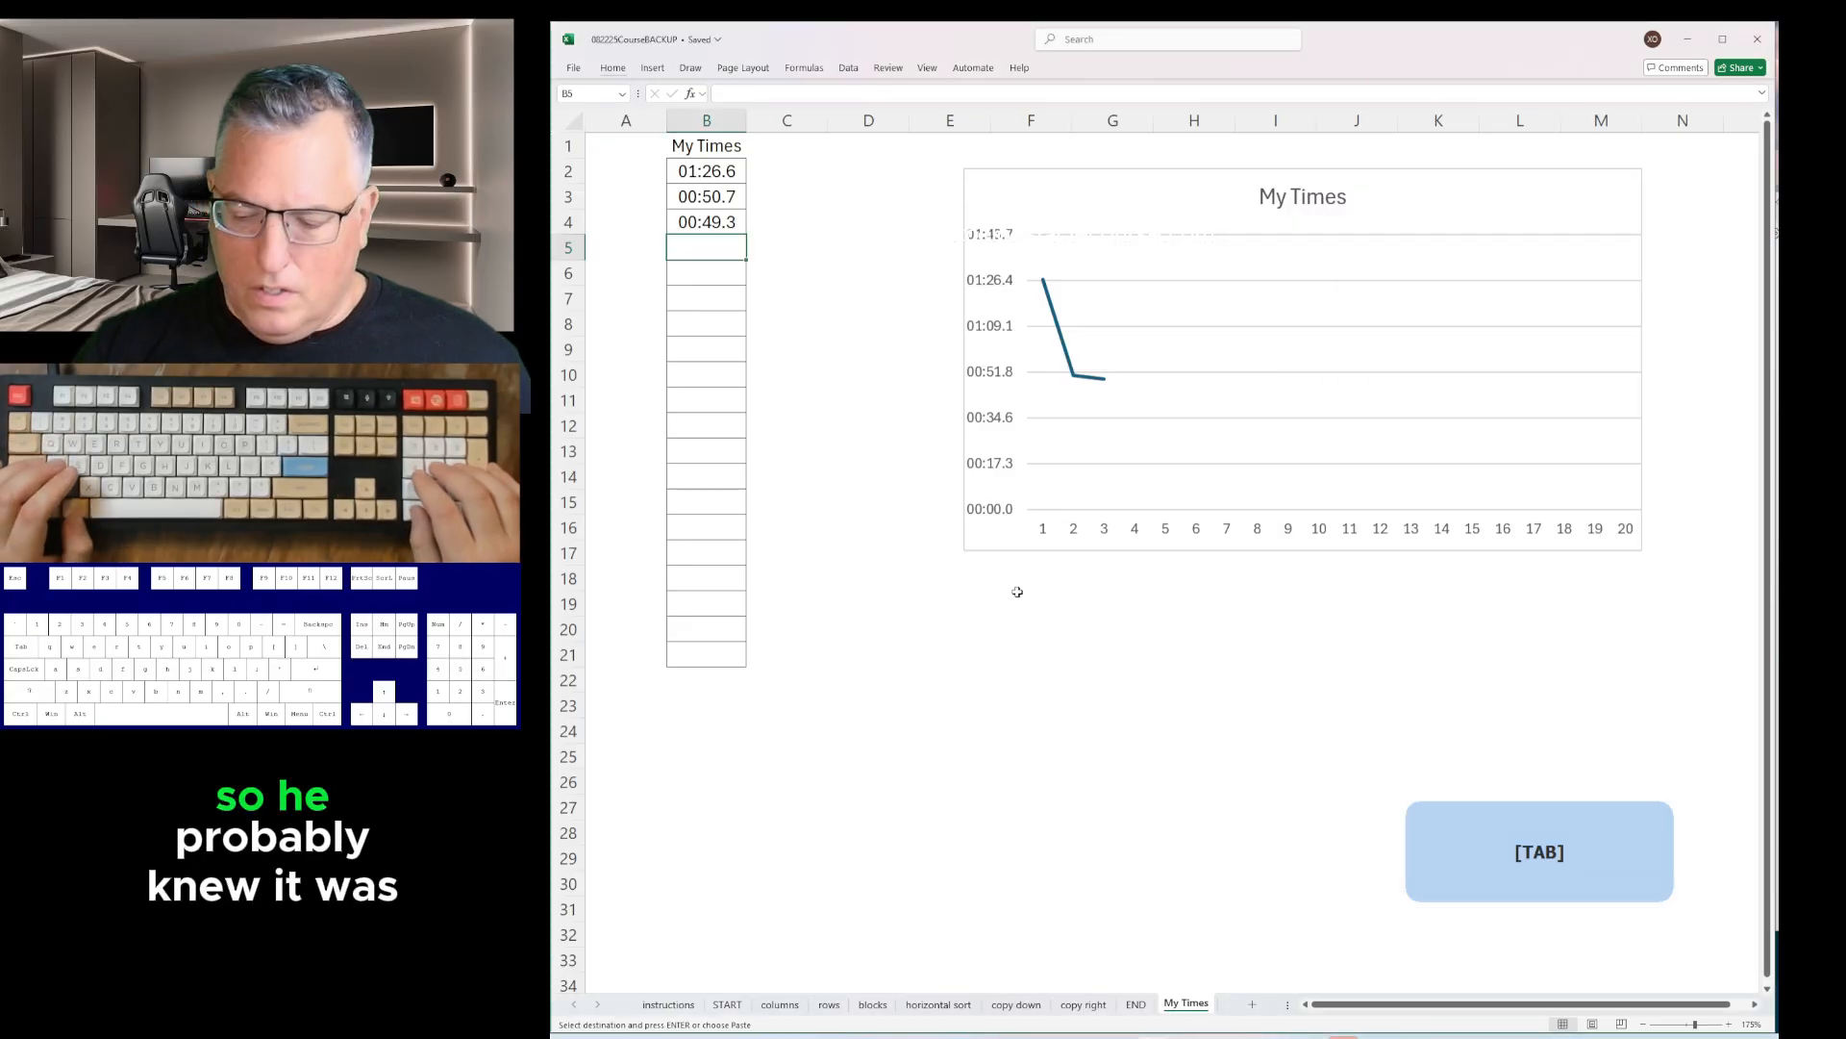
{"action": "type", "text": "0:50.8"}
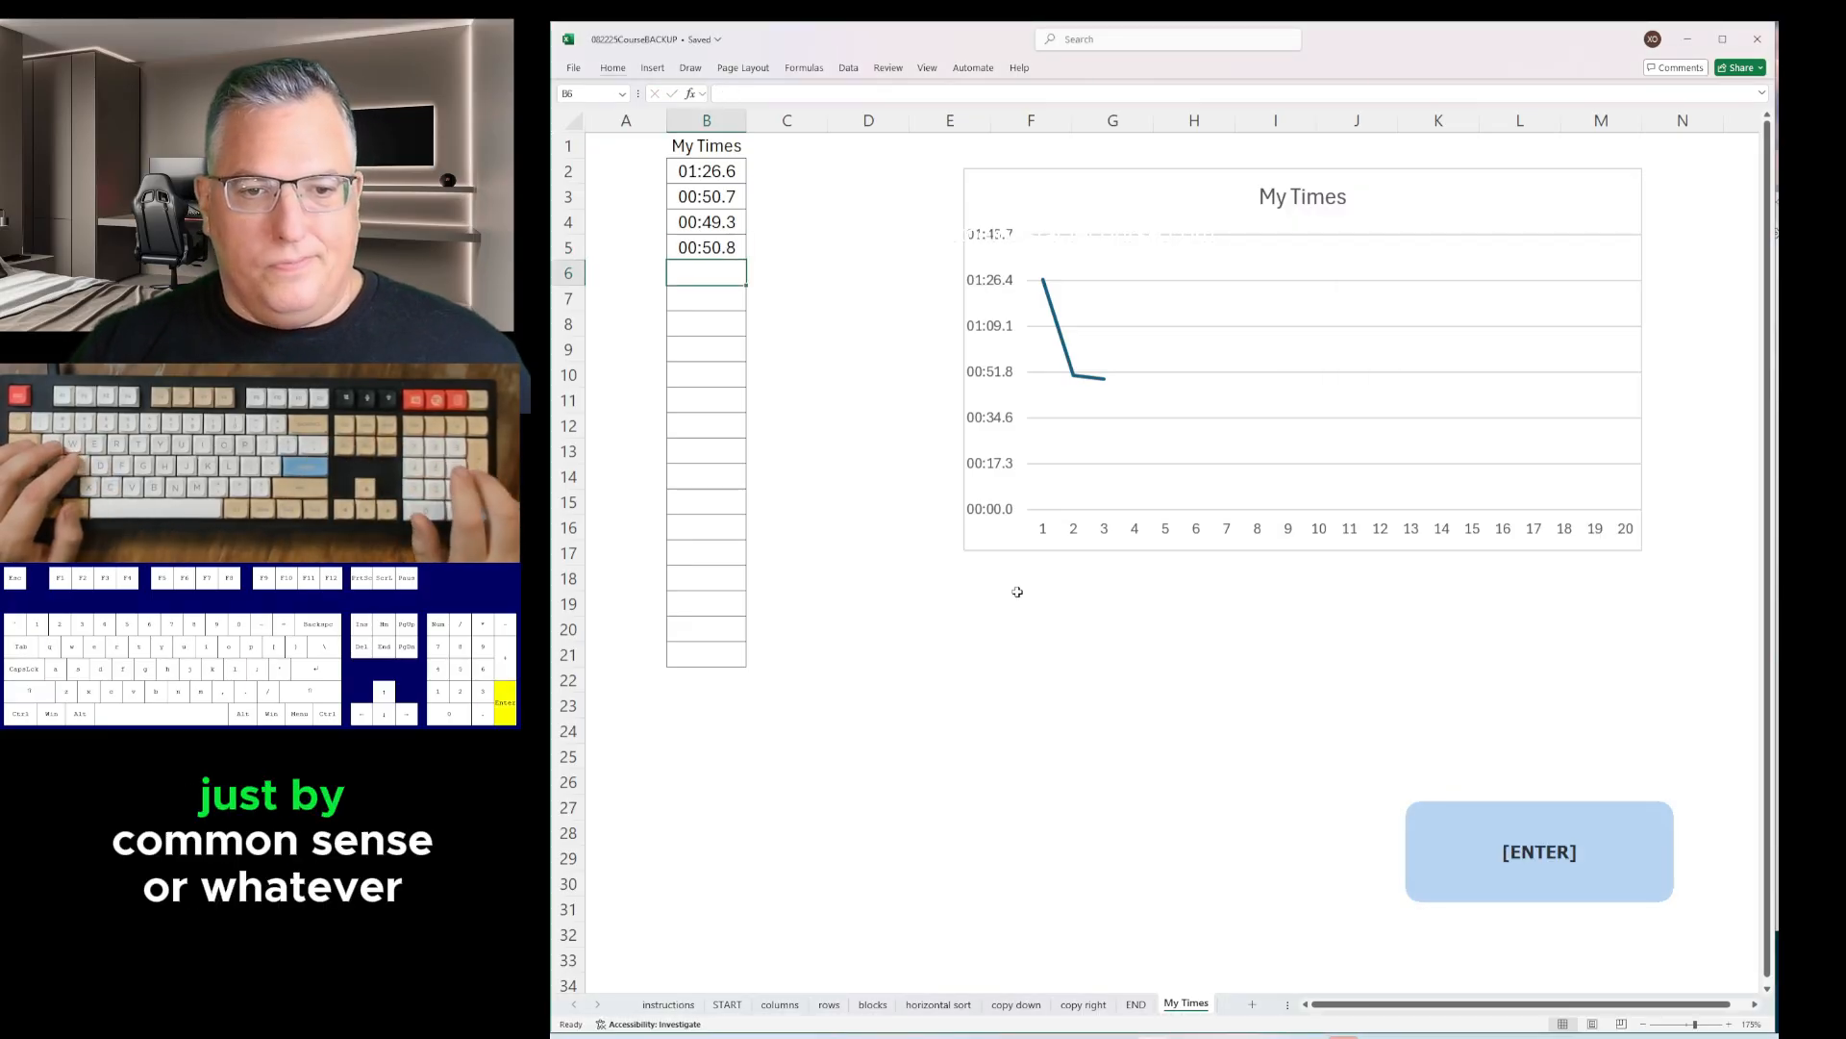
{"action": "key", "text": "alt+Tab"}
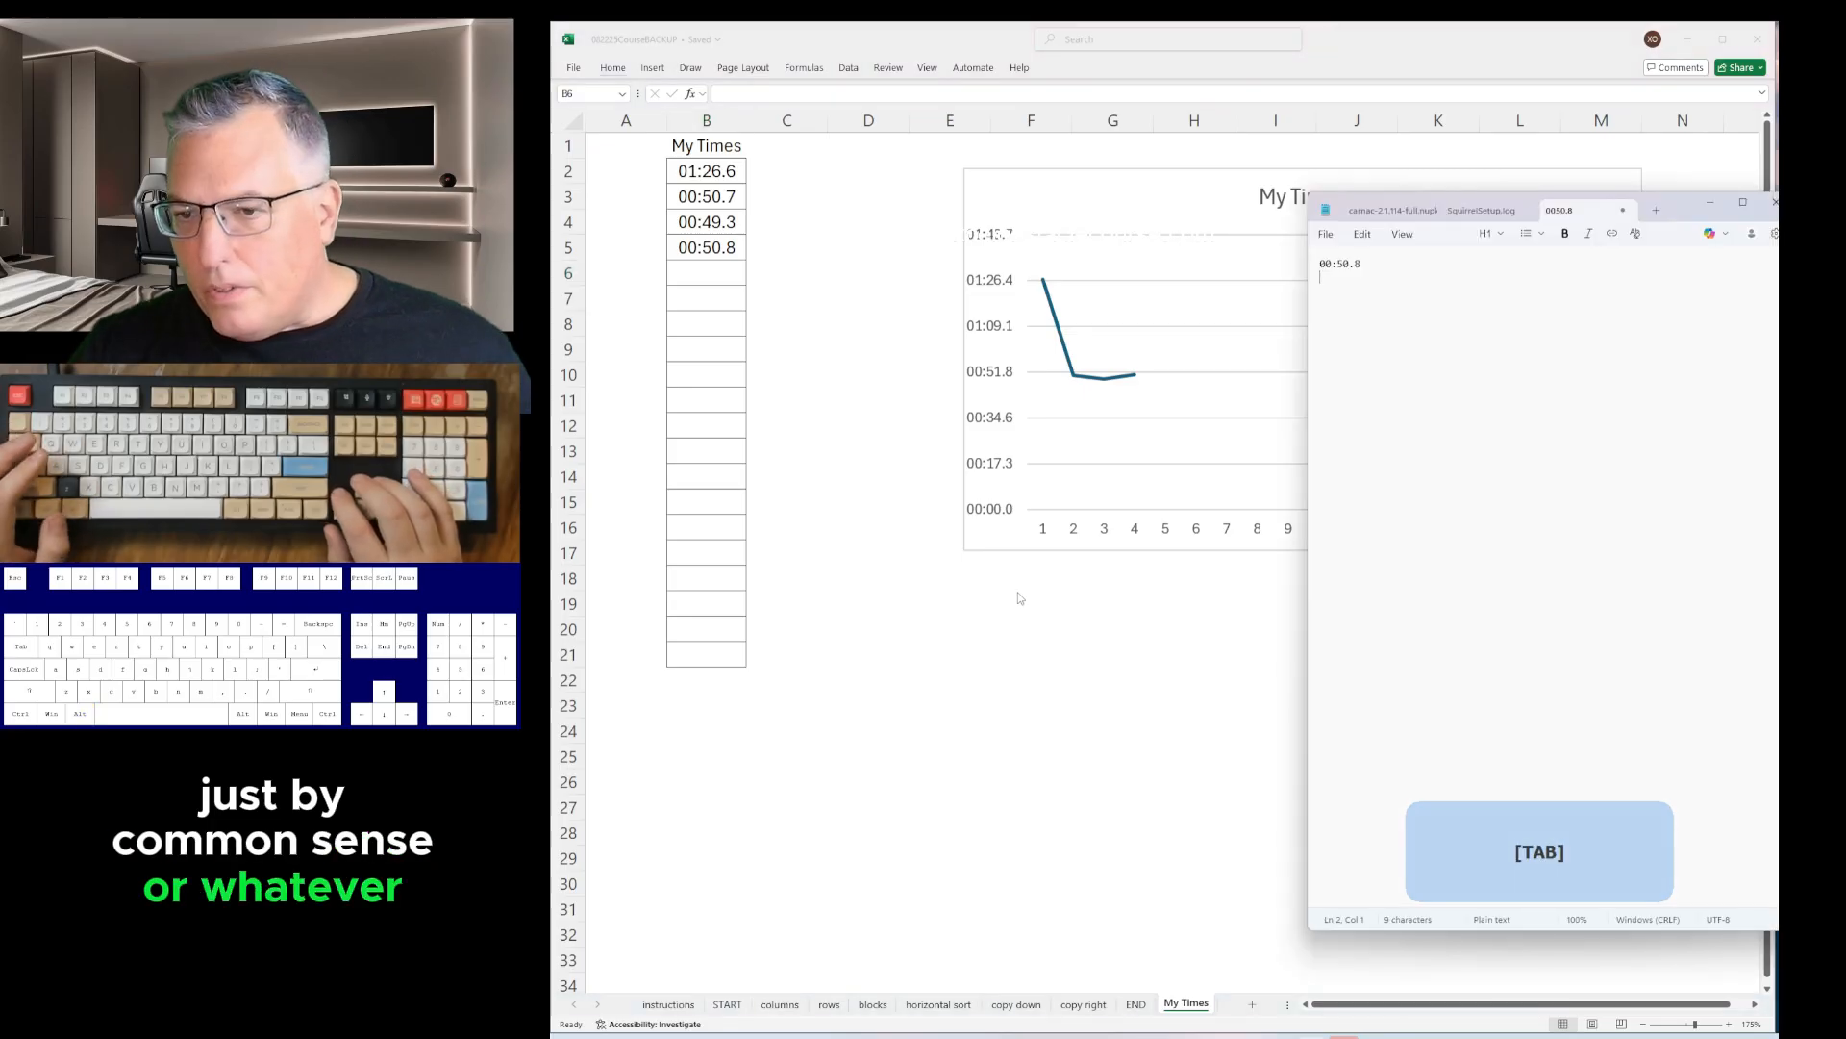
{"action": "key", "text": "alt+Tab"}
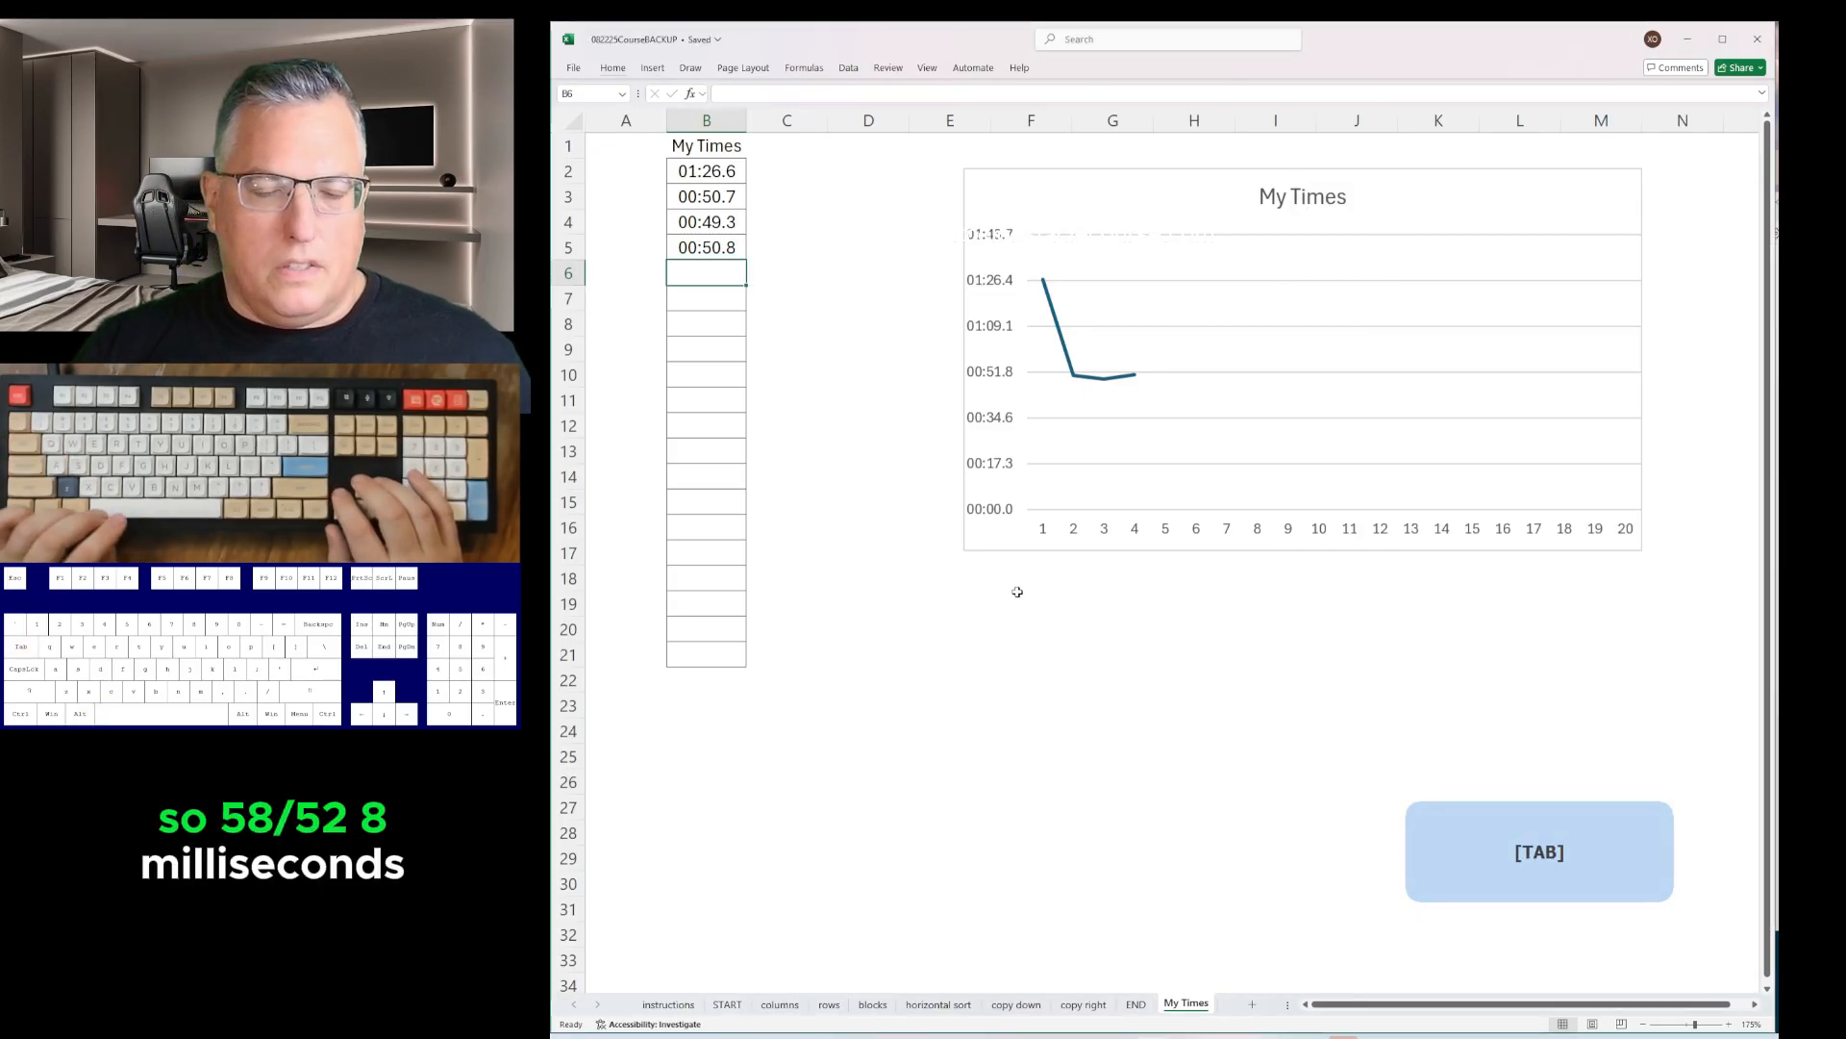
- Return to the START sheet and enter an X in green box B1 to start the timer
{"action": "key", "text": "ctrl+Page_Up"}
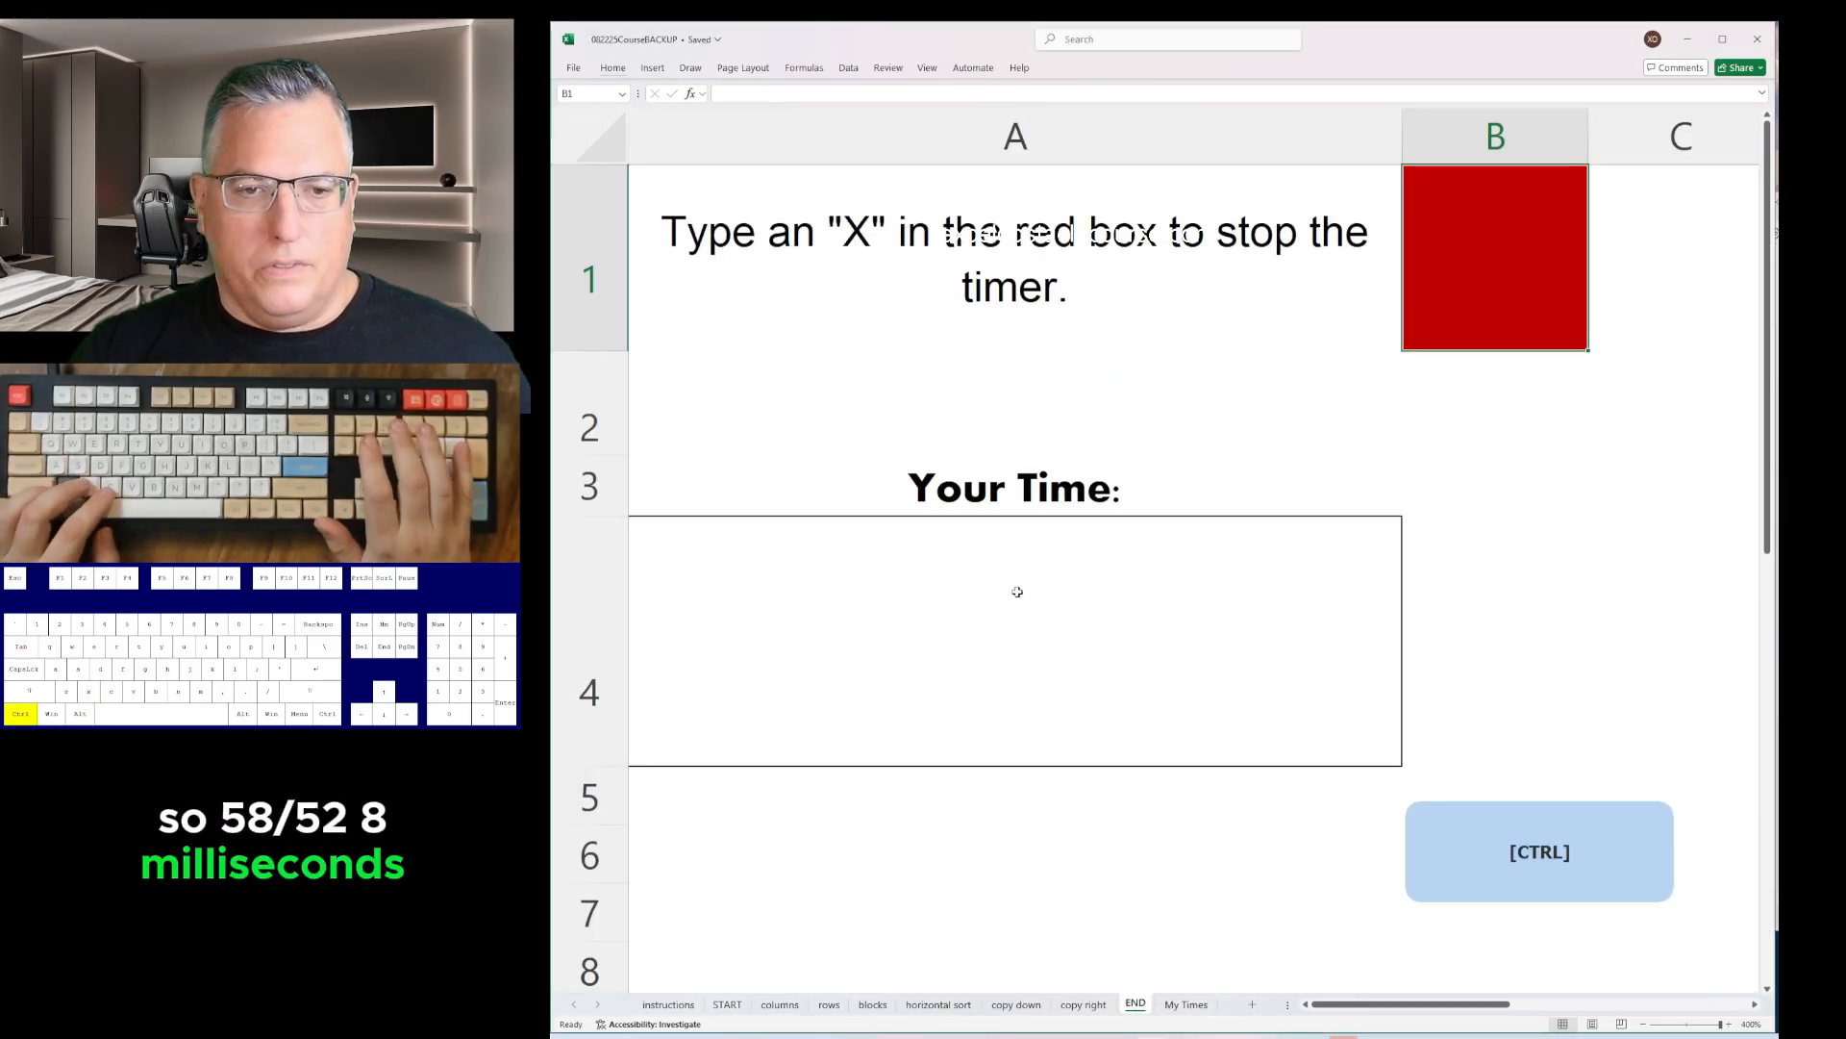
{"action": "key", "text": "ctrl+Page_Up"}
{"action": "key", "text": "ctrl+Page_Up"}
{"action": "key", "text": "ctrl+Page_Up"}
{"action": "key", "text": "ctrl+Page_Up"}
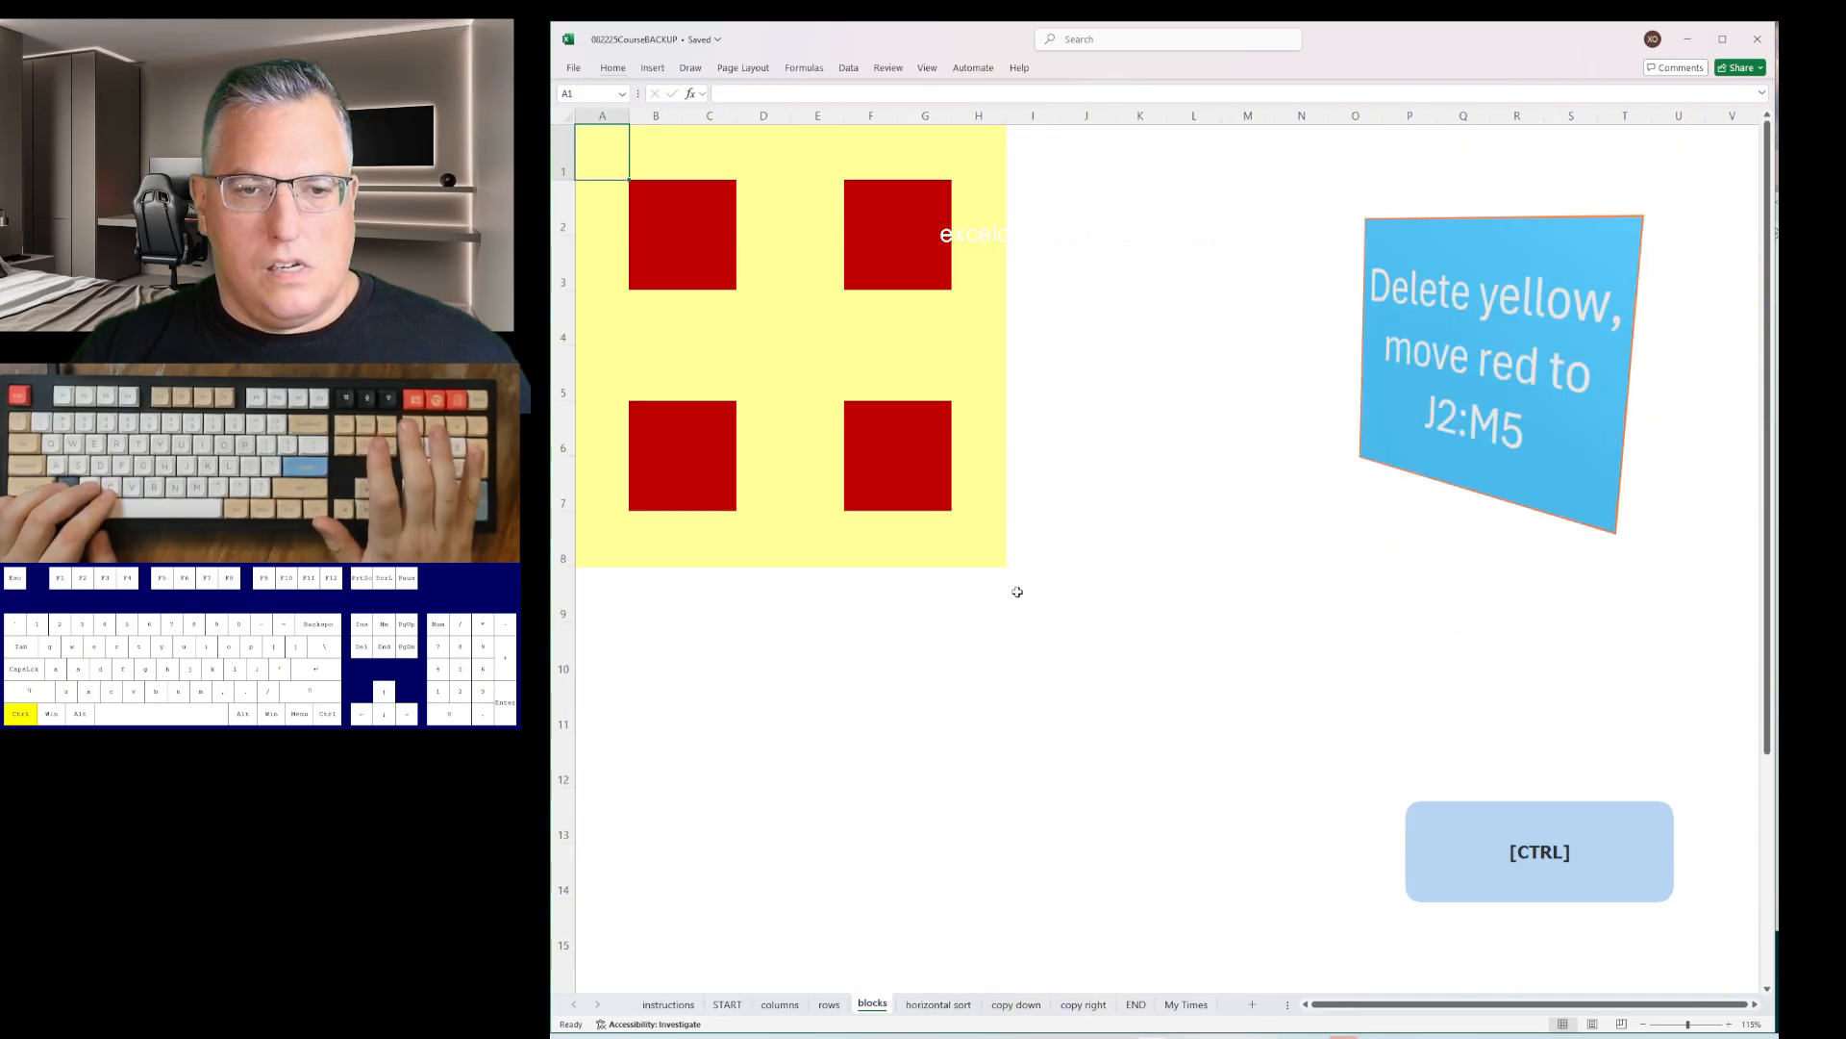
{"action": "key", "text": "ctrl+Page_Up"}
{"action": "key", "text": "ctrl+Page_Up"}
{"action": "key", "text": "ctrl+Page_Up"}
{"action": "key", "text": "ctrl+Page_Up"}
{"action": "key", "text": "ctrl+Page_Down"}
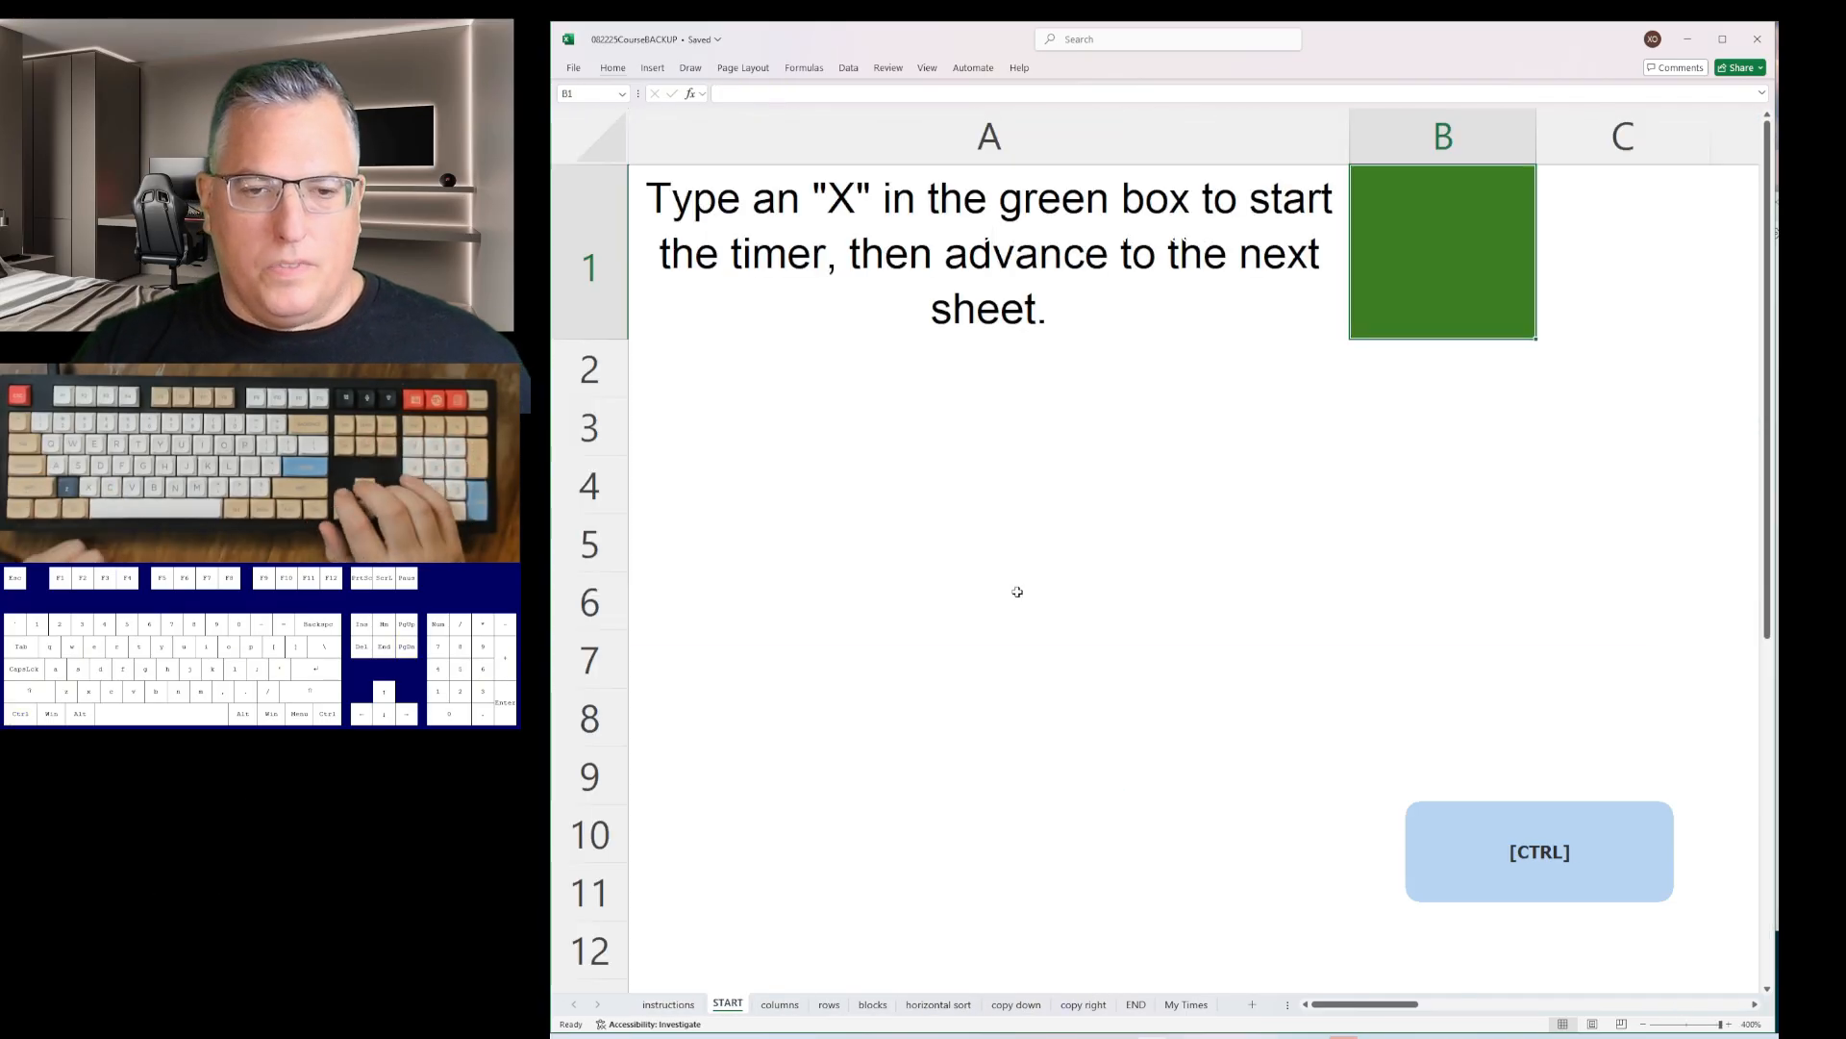
{"action": "type", "text": "X"}
{"action": "key", "text": "Return"}
- On the columns sheet, delete the yellow cell in every second row of column B from B1 to B15, shifting cells left
{"action": "key", "text": "ctrl+Page_Down"}
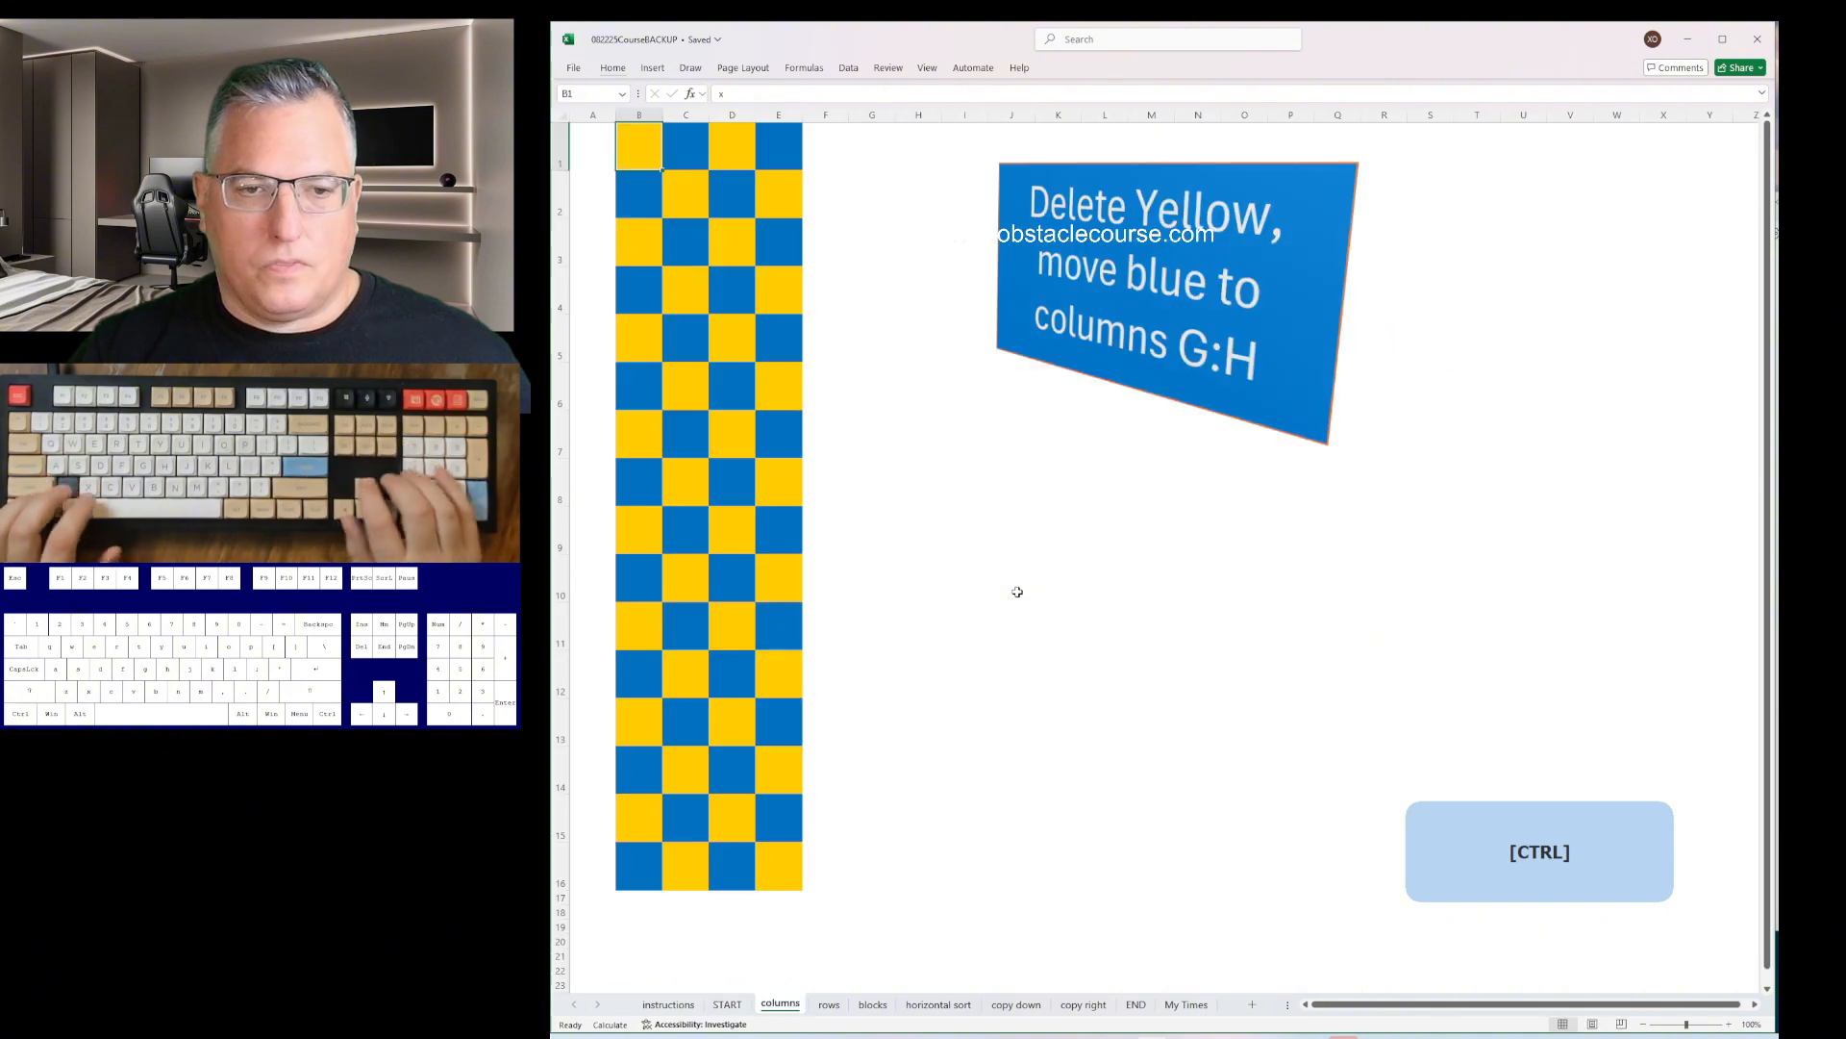
{"action": "key", "text": "ctrl+minus"}
{"action": "key", "text": "Return"}
{"action": "key", "text": "F4"}
{"action": "key", "text": "Down"}
{"action": "key", "text": "Down"}
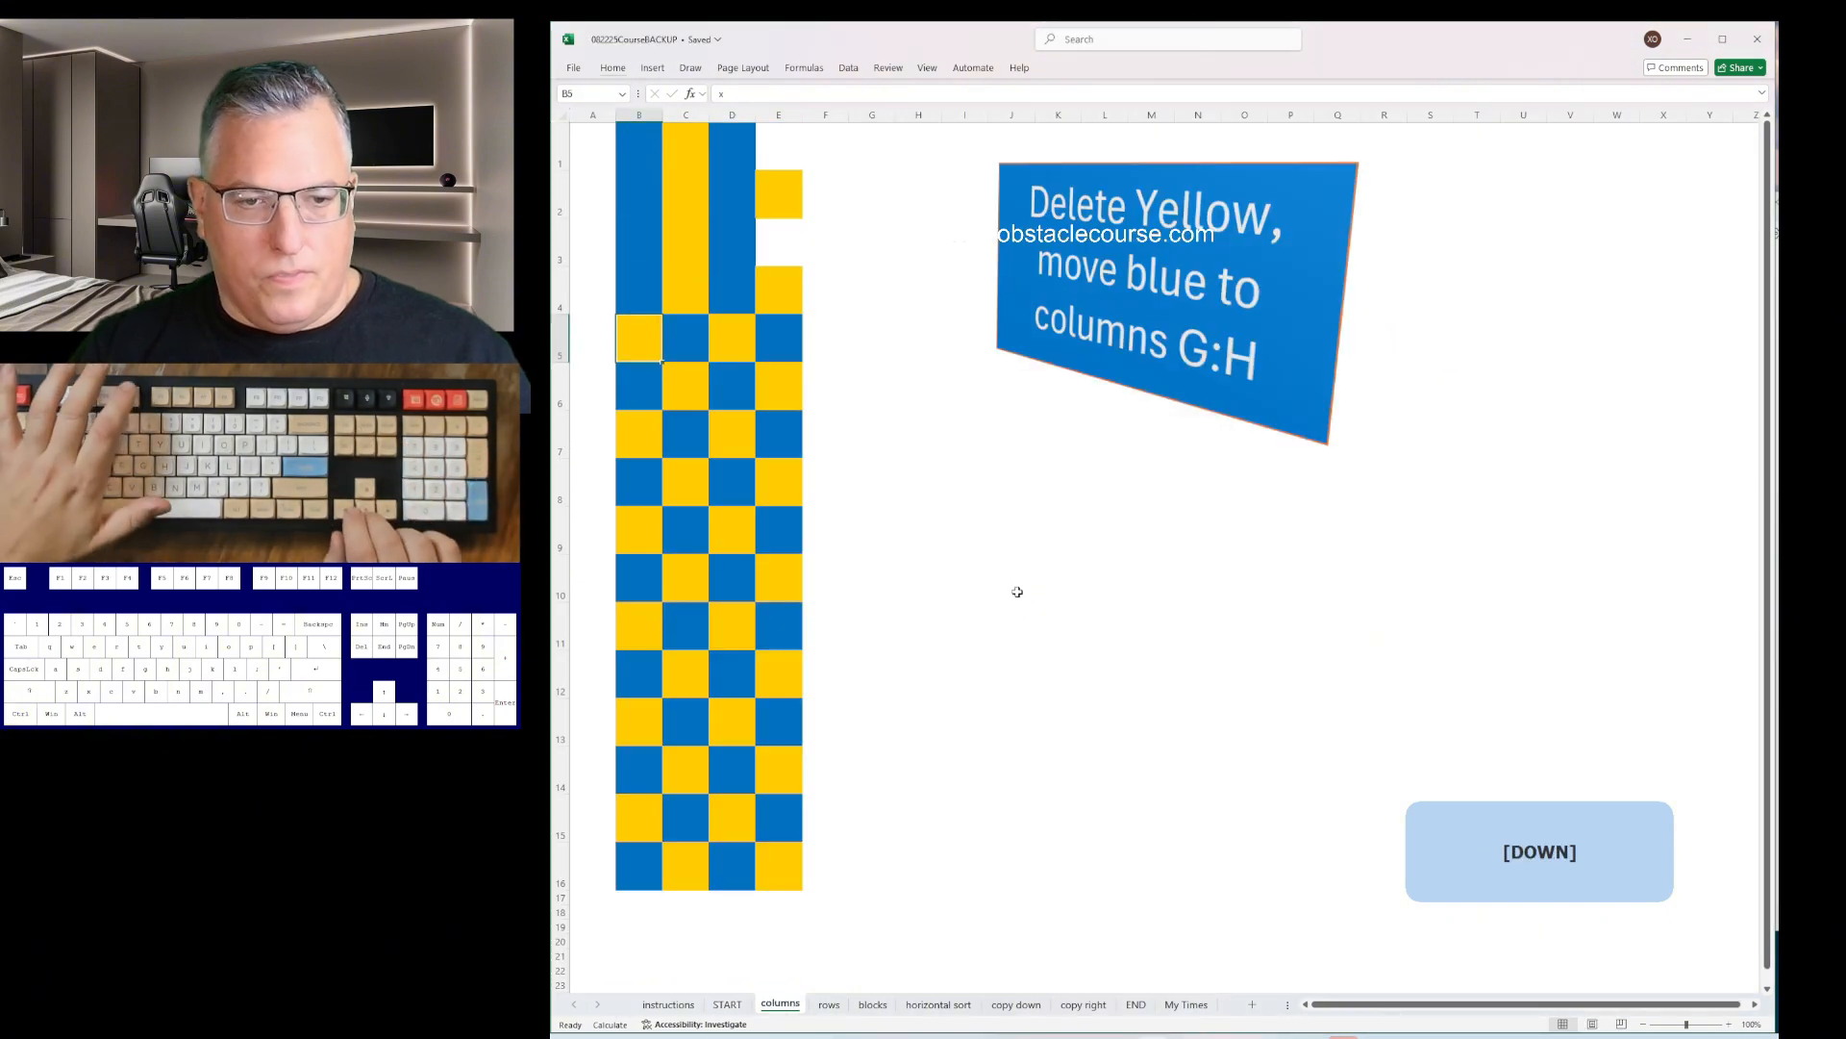
{"action": "key", "text": "F4"}
{"action": "key", "text": "Down"}
{"action": "key", "text": "Down"}
{"action": "key", "text": "F4"}
{"action": "key", "text": "Down"}
{"action": "key", "text": "Down"}
{"action": "key", "text": "F4"}
{"action": "key", "text": "Down"}
{"action": "key", "text": "Down"}
{"action": "key", "text": "F4"}
{"action": "key", "text": "Down"}
{"action": "key", "text": "Down"}
{"action": "key", "text": "F4"}
{"action": "key", "text": "Down"}
{"action": "key", "text": "Down"}
{"action": "key", "text": "F4"}
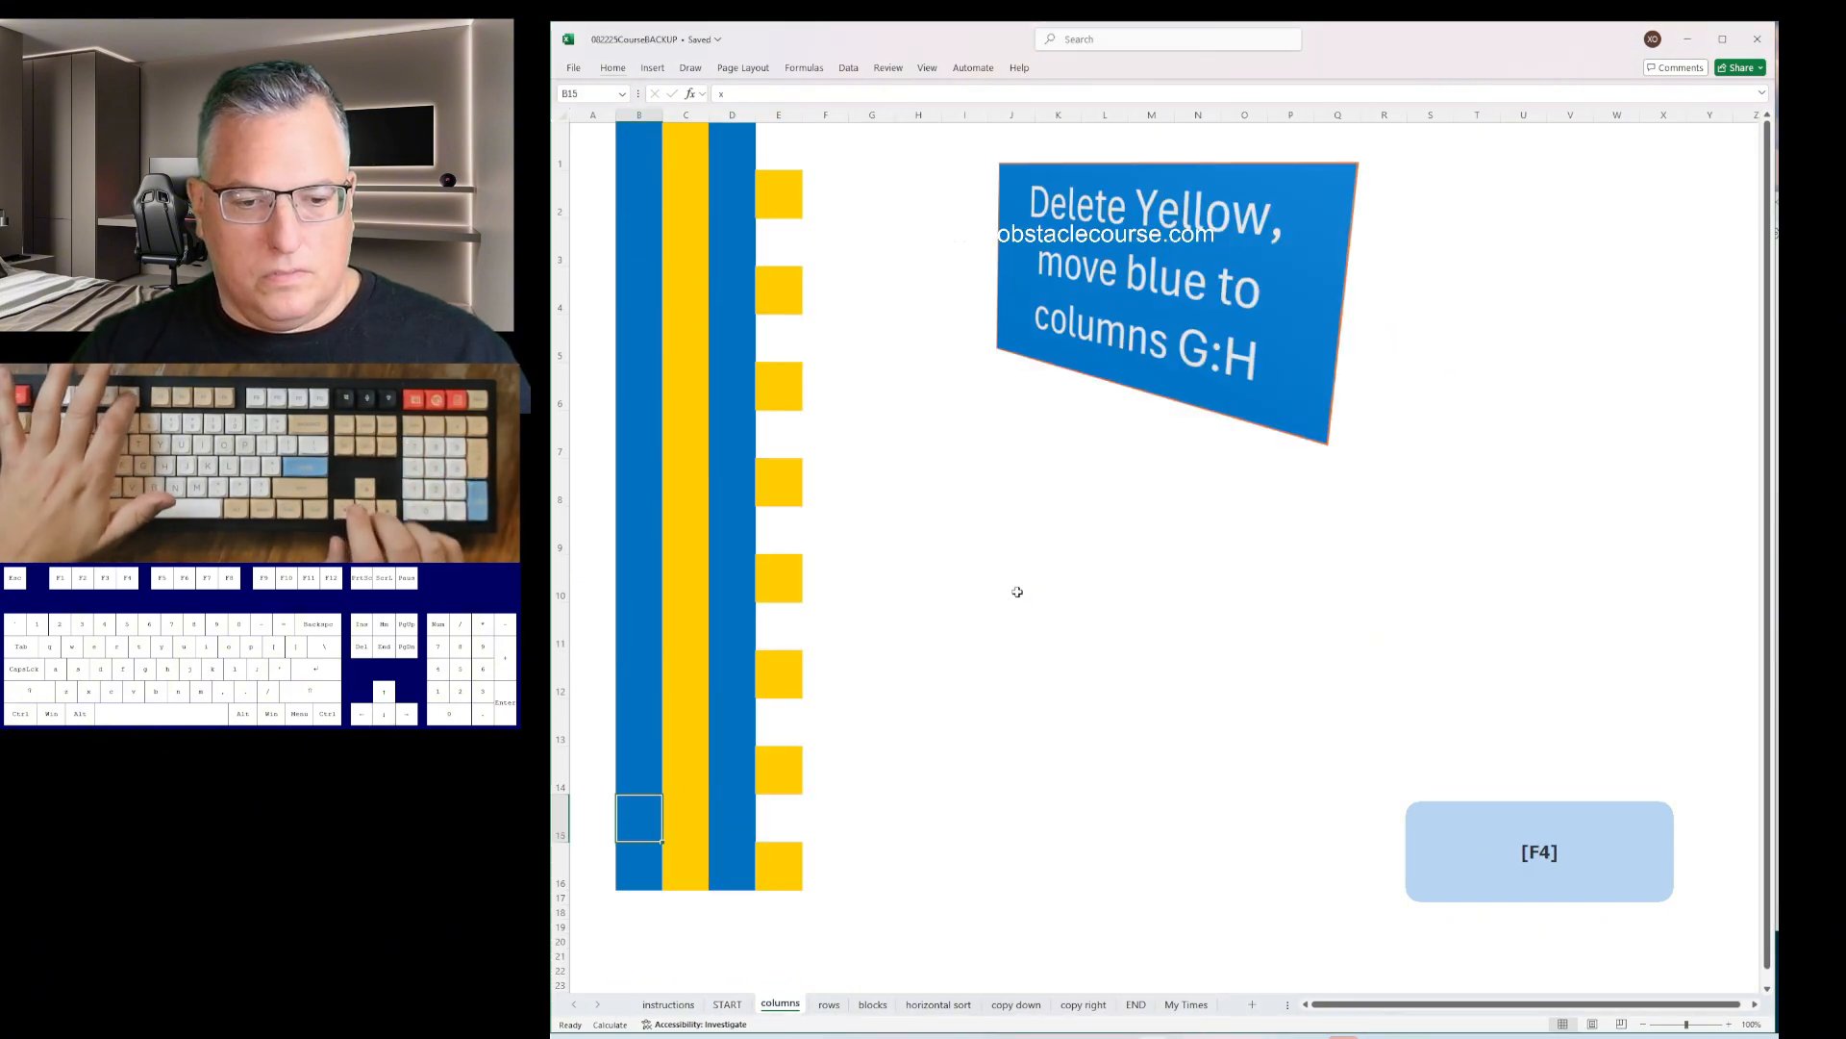
- Delete the all-yellow column C and the column holding the leftover yellow cells beside the blue ones
{"action": "key", "text": "Right"}
{"action": "key", "text": "ctrl+space"}
{"action": "key", "text": "ctrl+minus"}
{"action": "key", "text": "Right"}
{"action": "key", "text": "ctrl+space"}
{"action": "key", "text": "ctrl+minus"}
- Insert five columns before the blue columns to move them to columns G:H
{"action": "key", "text": "Left"}
{"action": "key", "text": "Left"}
{"action": "key", "text": "ctrl+space"}
{"action": "key", "text": "ctrl+plus"}
{"action": "key", "text": "ctrl+plus"}
{"action": "key", "text": "ctrl+plus"}
{"action": "key", "text": "ctrl+plus"}
{"action": "key", "text": "ctrl+plus"}
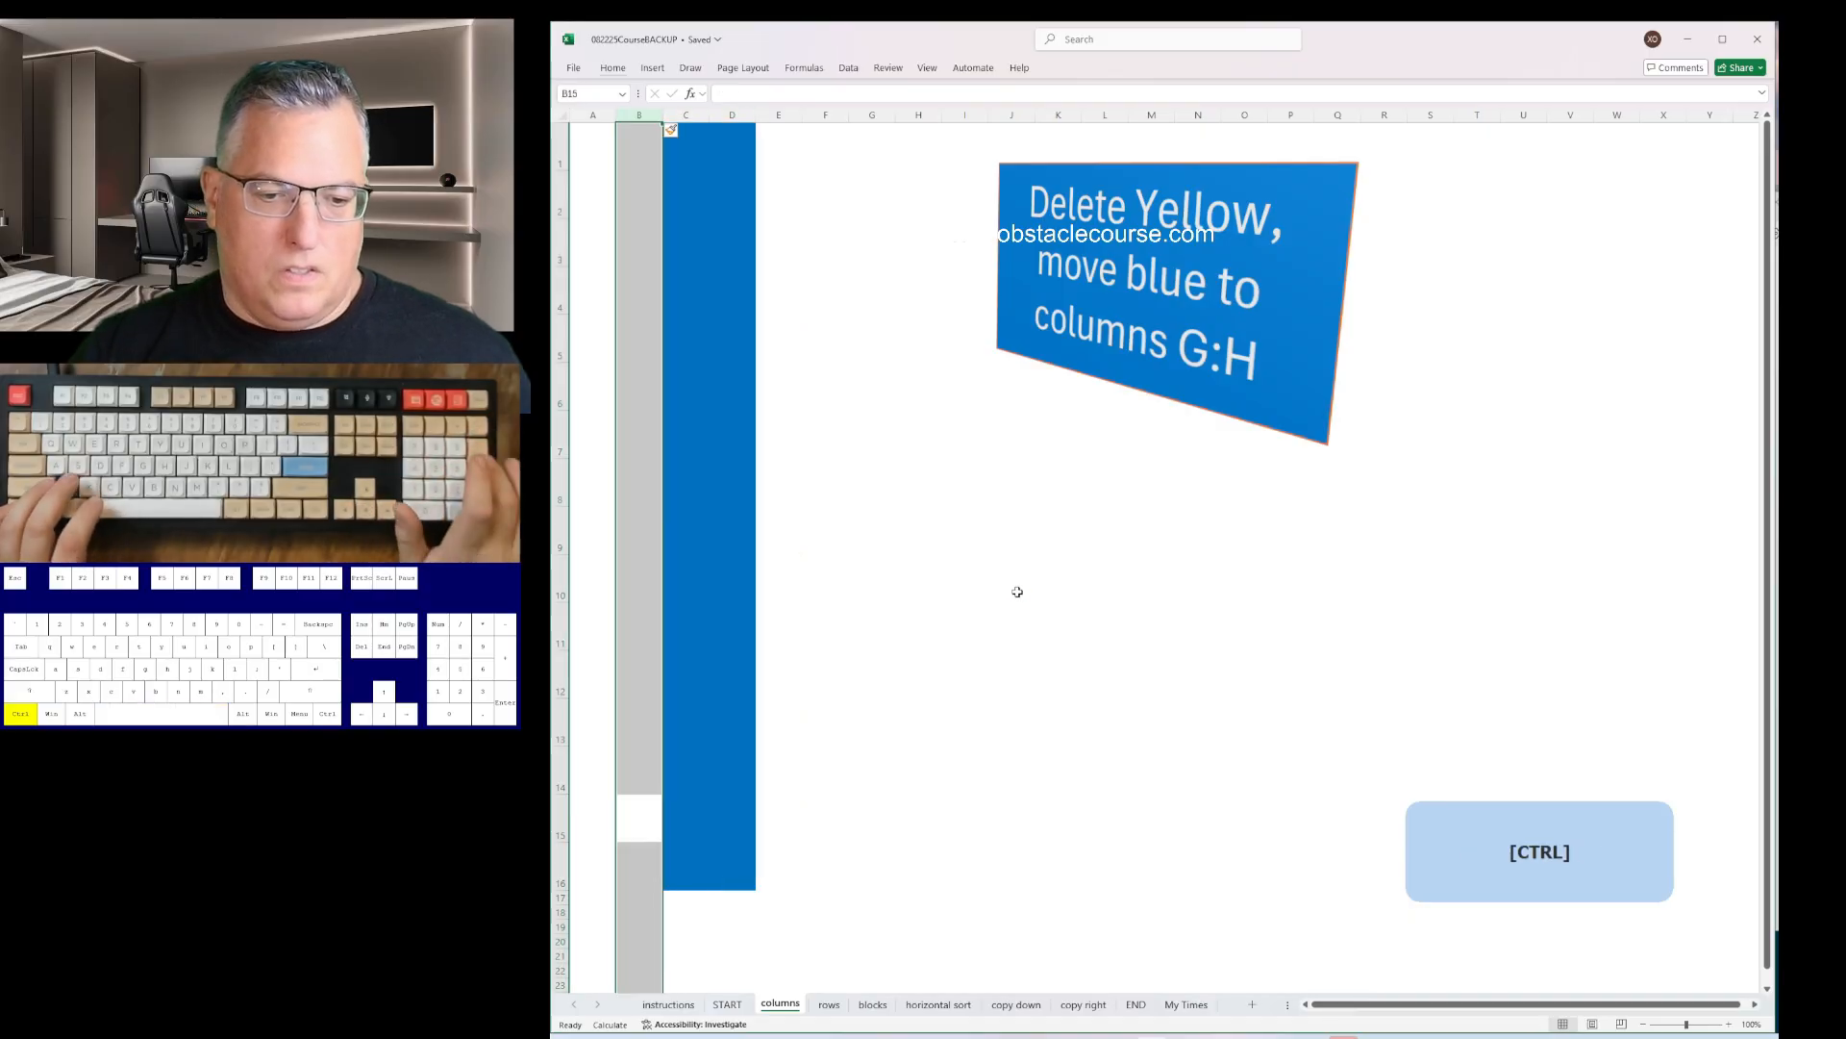
- On the rows sheet, delete the orange cell in every second column of row 11 from A11 to U11, shifting cells up
{"action": "key", "text": "ctrl+Page_Down"}
{"action": "key", "text": "ctrl+minus"}
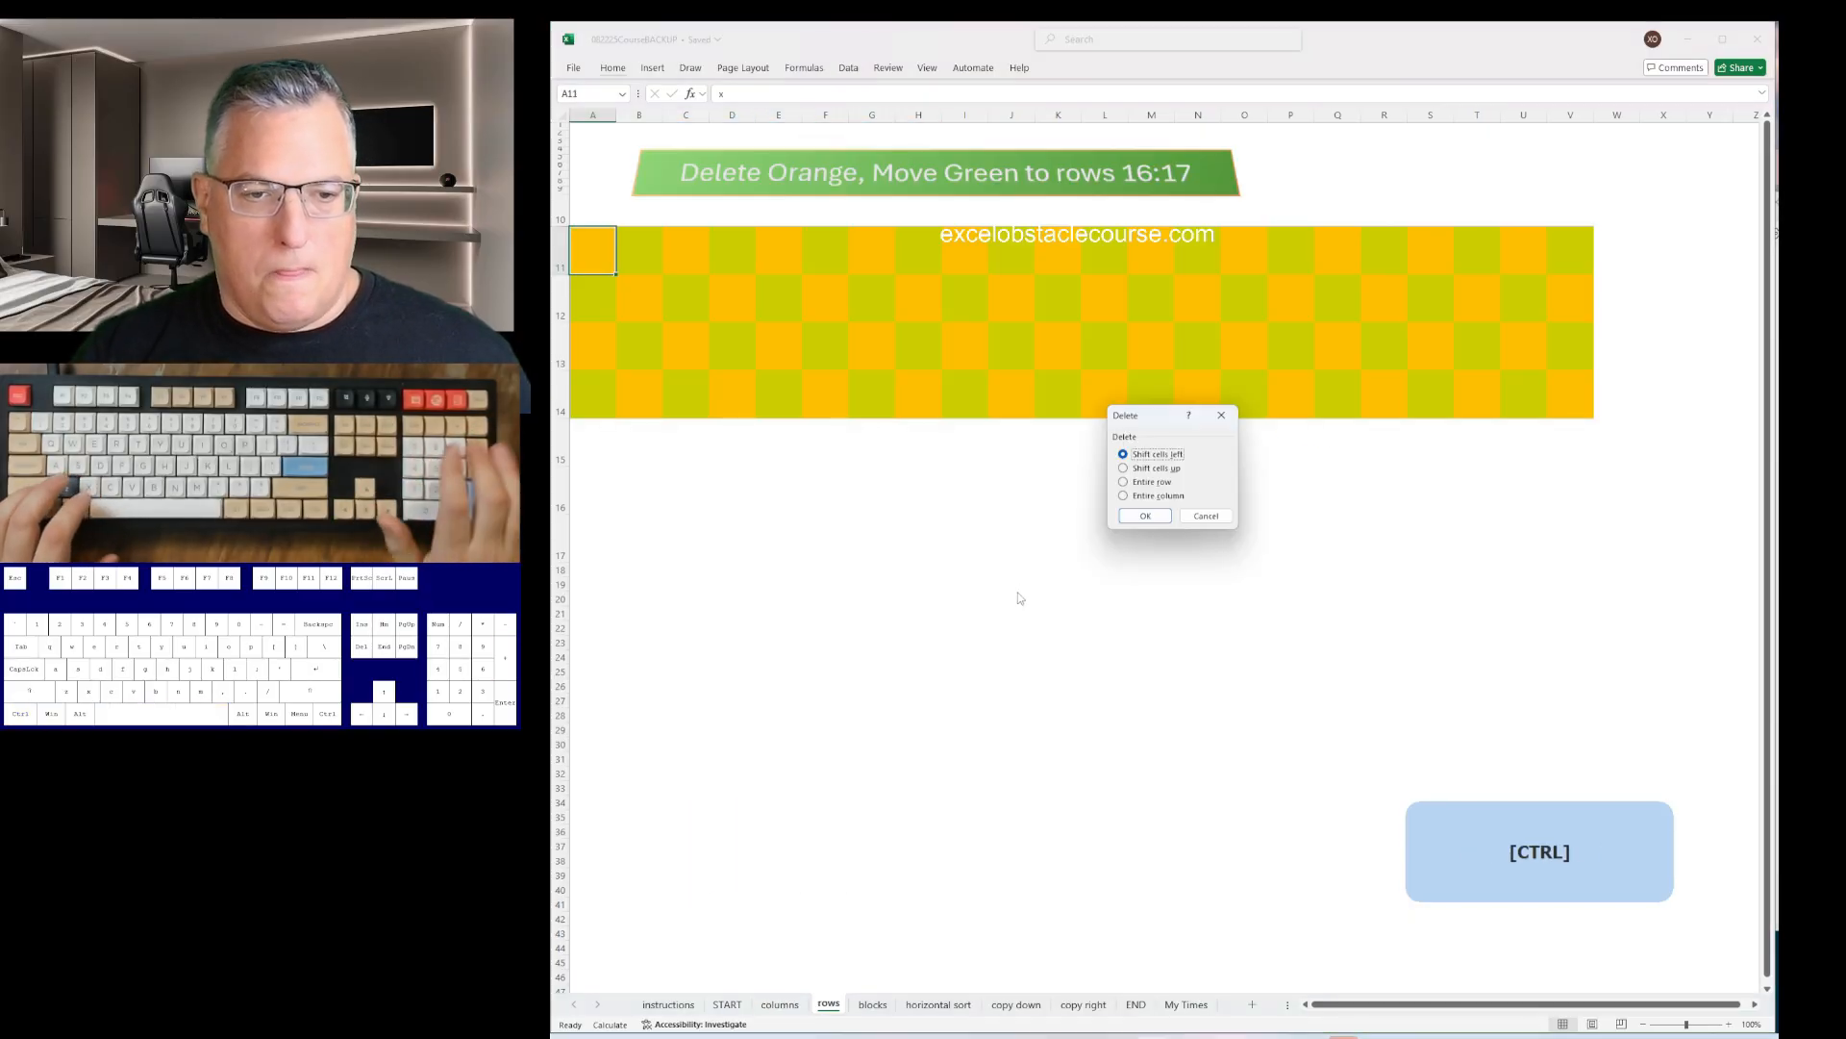
{"action": "key", "text": "Return"}
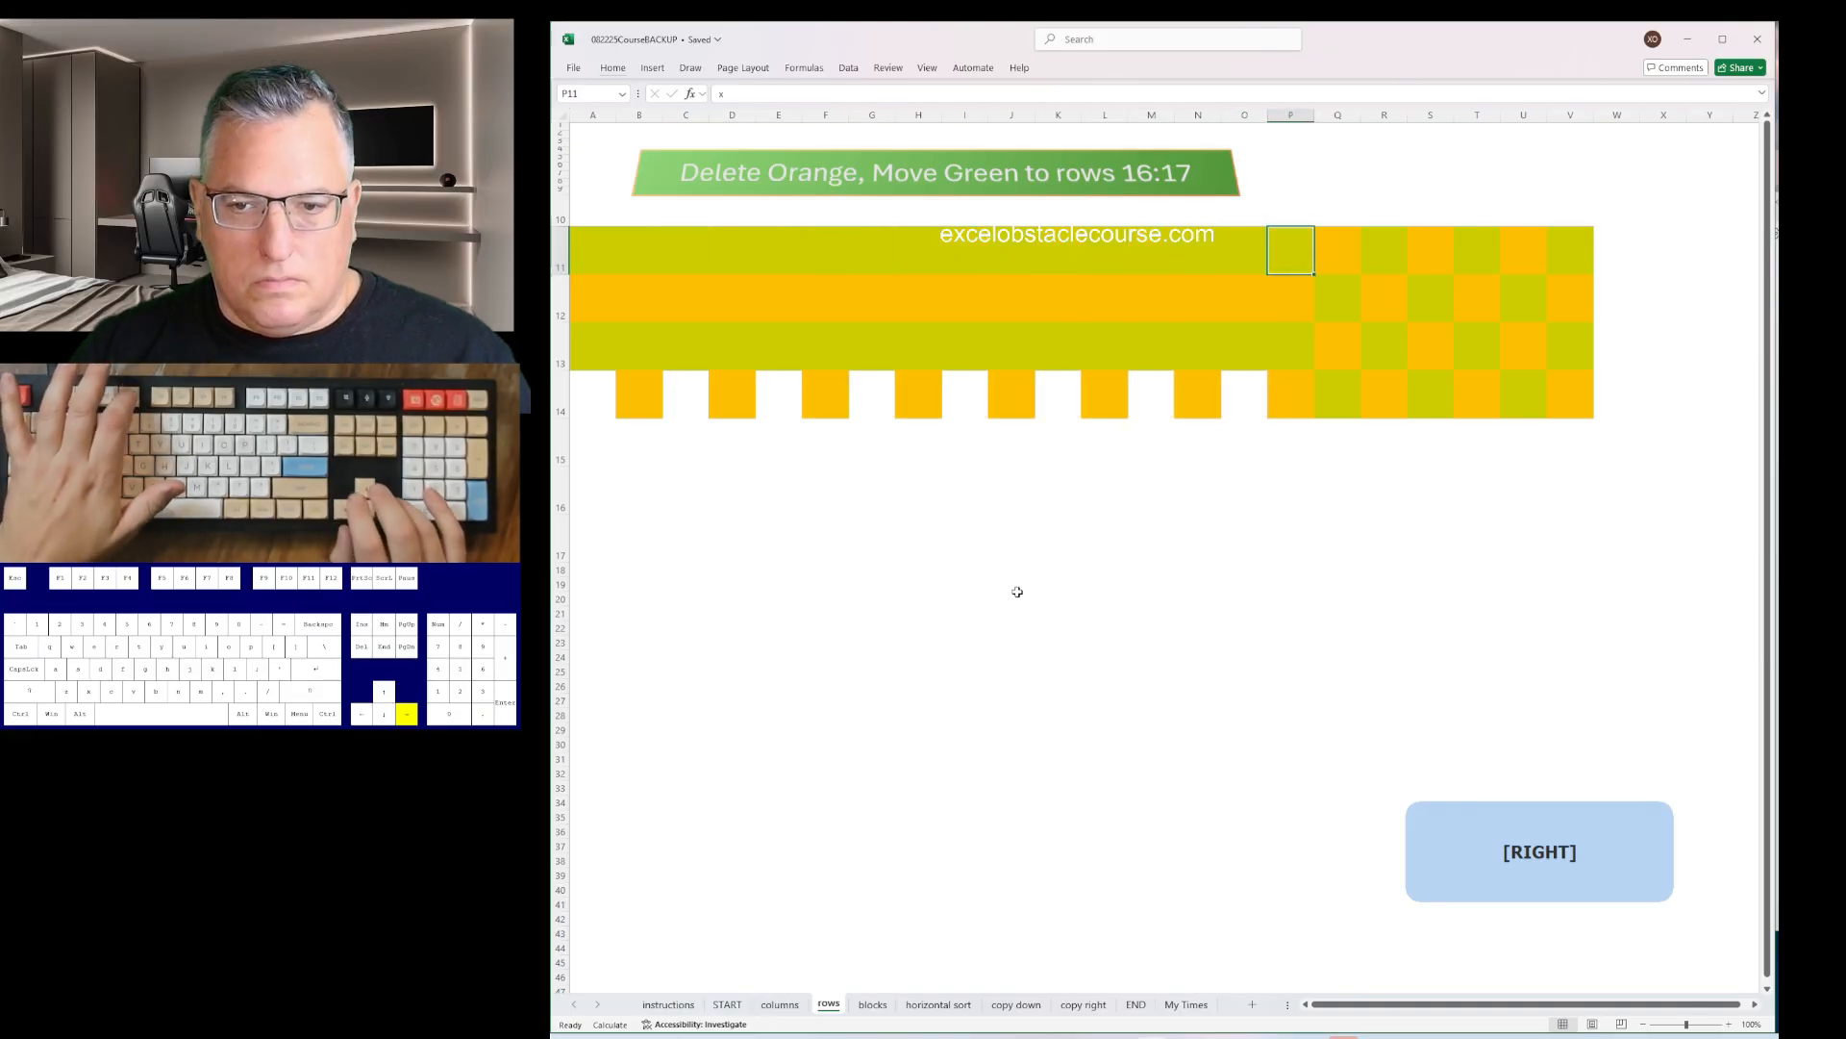
- Delete the all-orange row 12 and the row of leftover orange cells below the green ones
{"action": "key", "text": "shift+space"}
{"action": "key", "text": "ctrl+minus"}
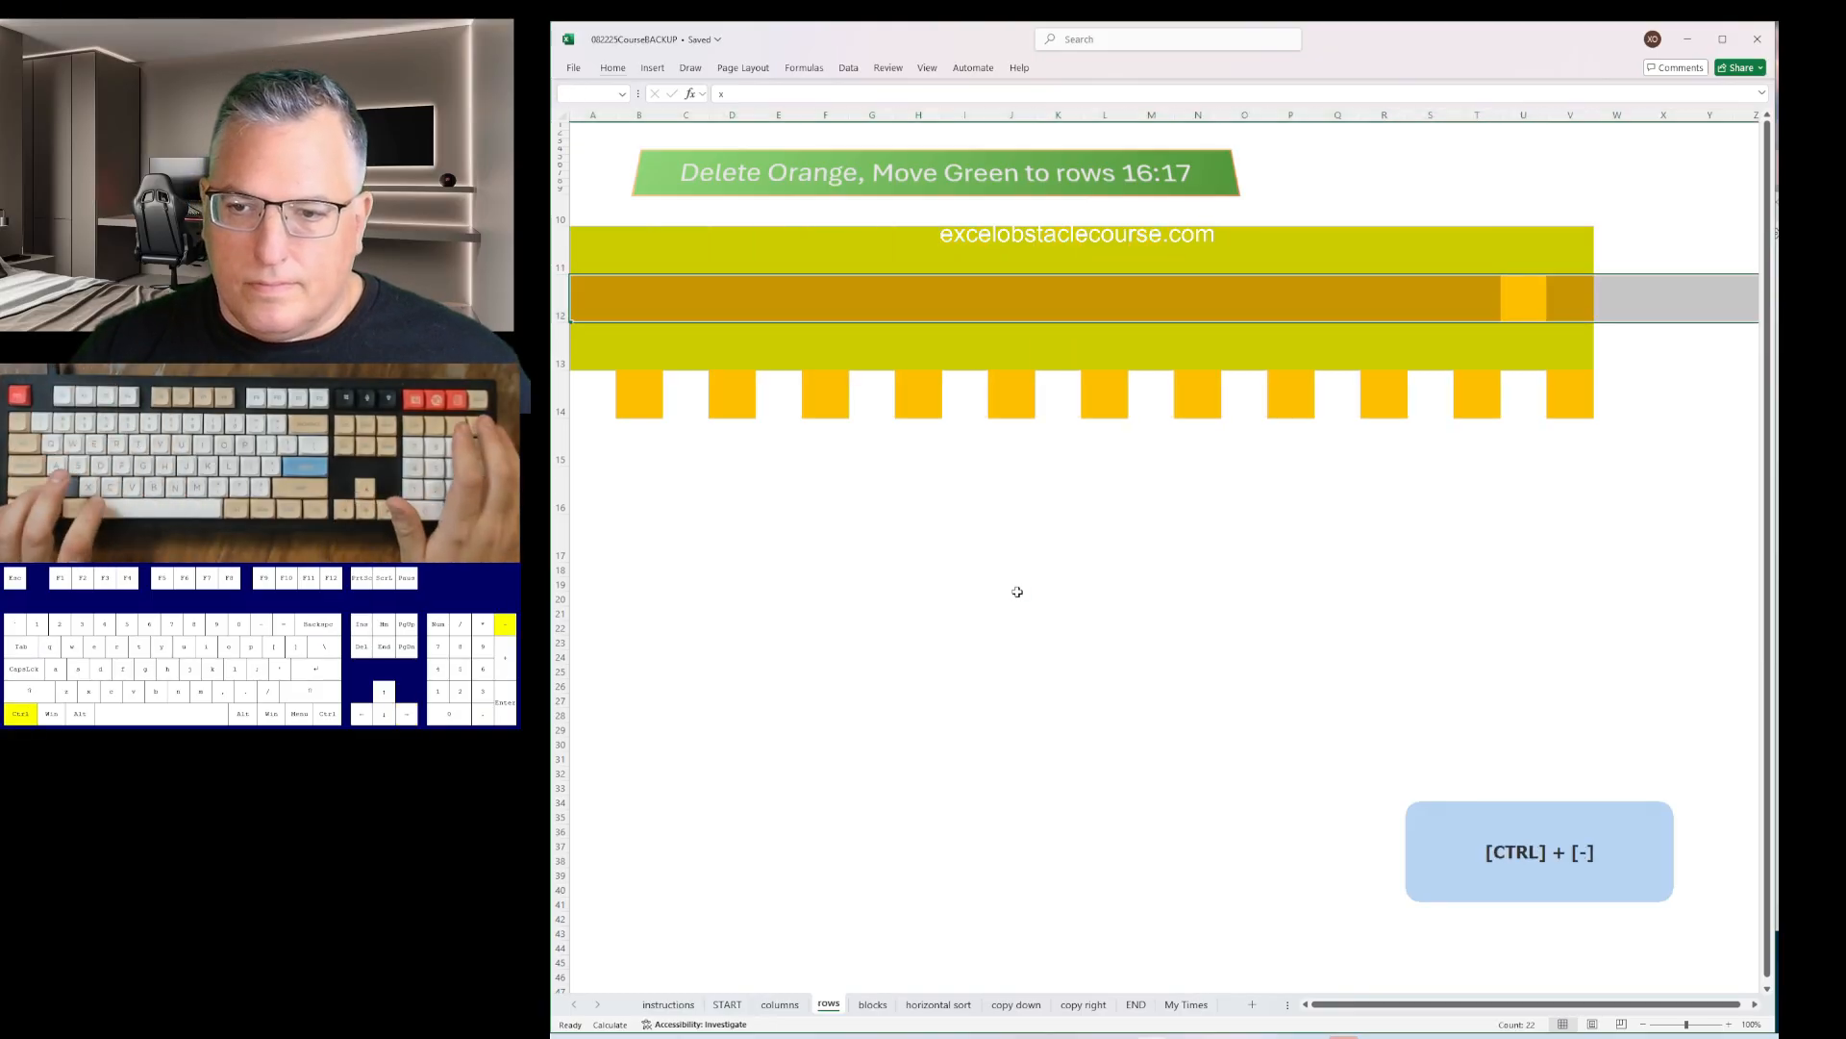
{"action": "key", "text": "Left"}
{"action": "key", "text": "Down"}
{"action": "key", "text": "shift+space"}
{"action": "key", "text": "ctrl+minus"}
- Insert rows above row 11 to move the green rows down to rows 16:17
{"action": "key", "text": "ctrl+Up"}
{"action": "key", "text": "shift+space"}
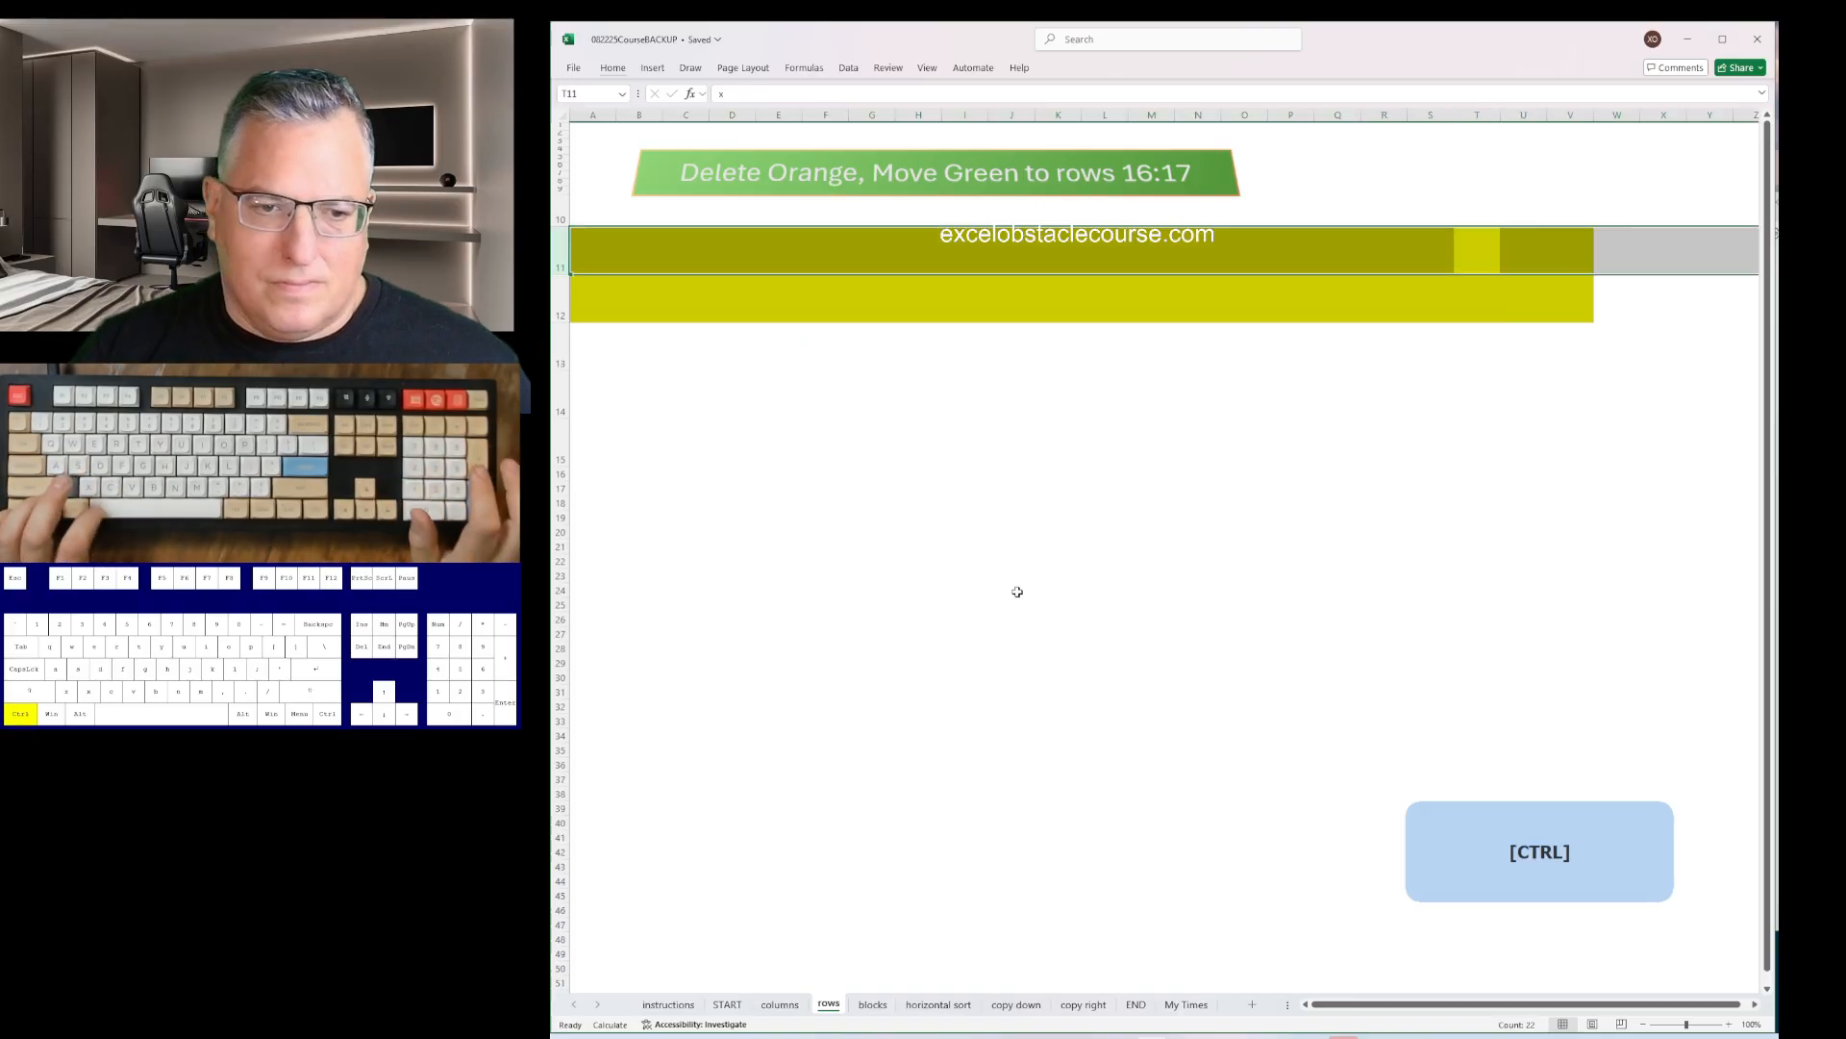
{"action": "key", "text": "ctrl+plus"}
- On the blocks sheet, delete the yellow row 1 and all yellow columns beside and between the red blocks
{"action": "key", "text": "ctrl+Page_Down"}
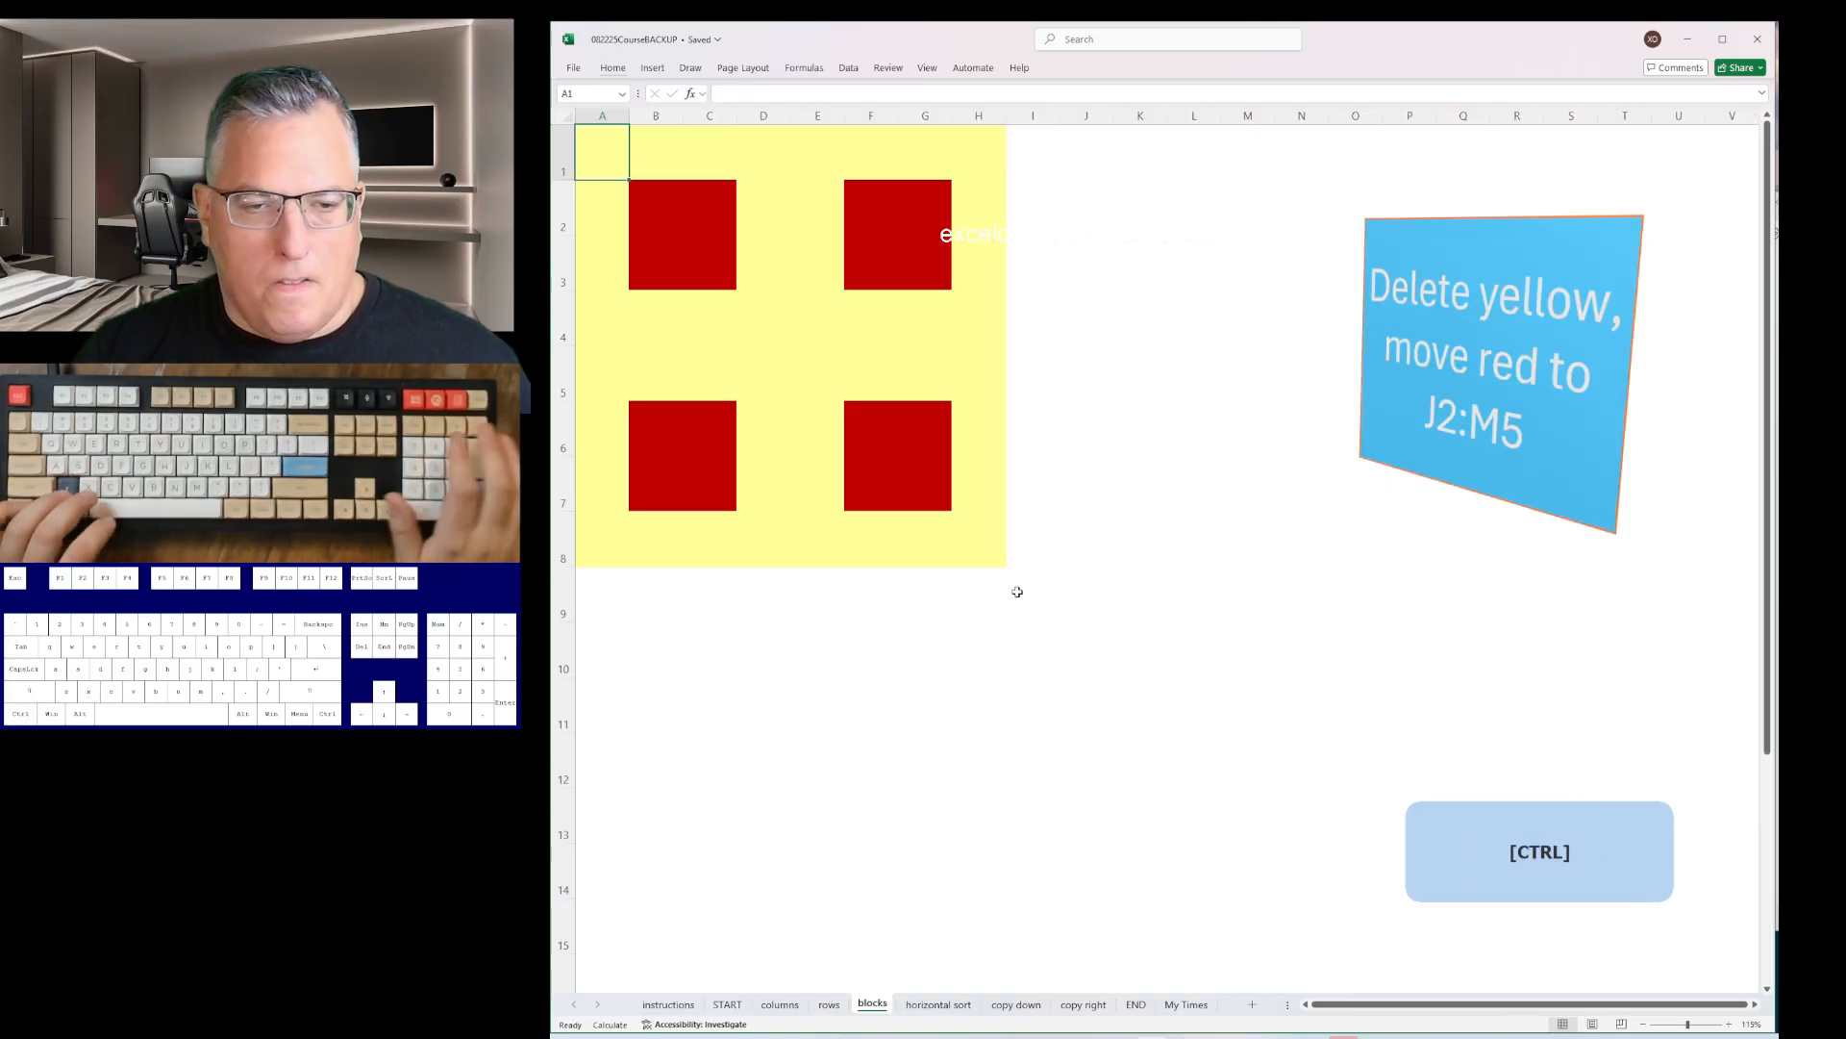
{"action": "key", "text": "shift+space"}
{"action": "key", "text": "ctrl+minus"}
{"action": "key", "text": "ctrl+space"}
{"action": "key", "text": "ctrl+space"}
{"action": "key", "text": "ctrl+minus"}
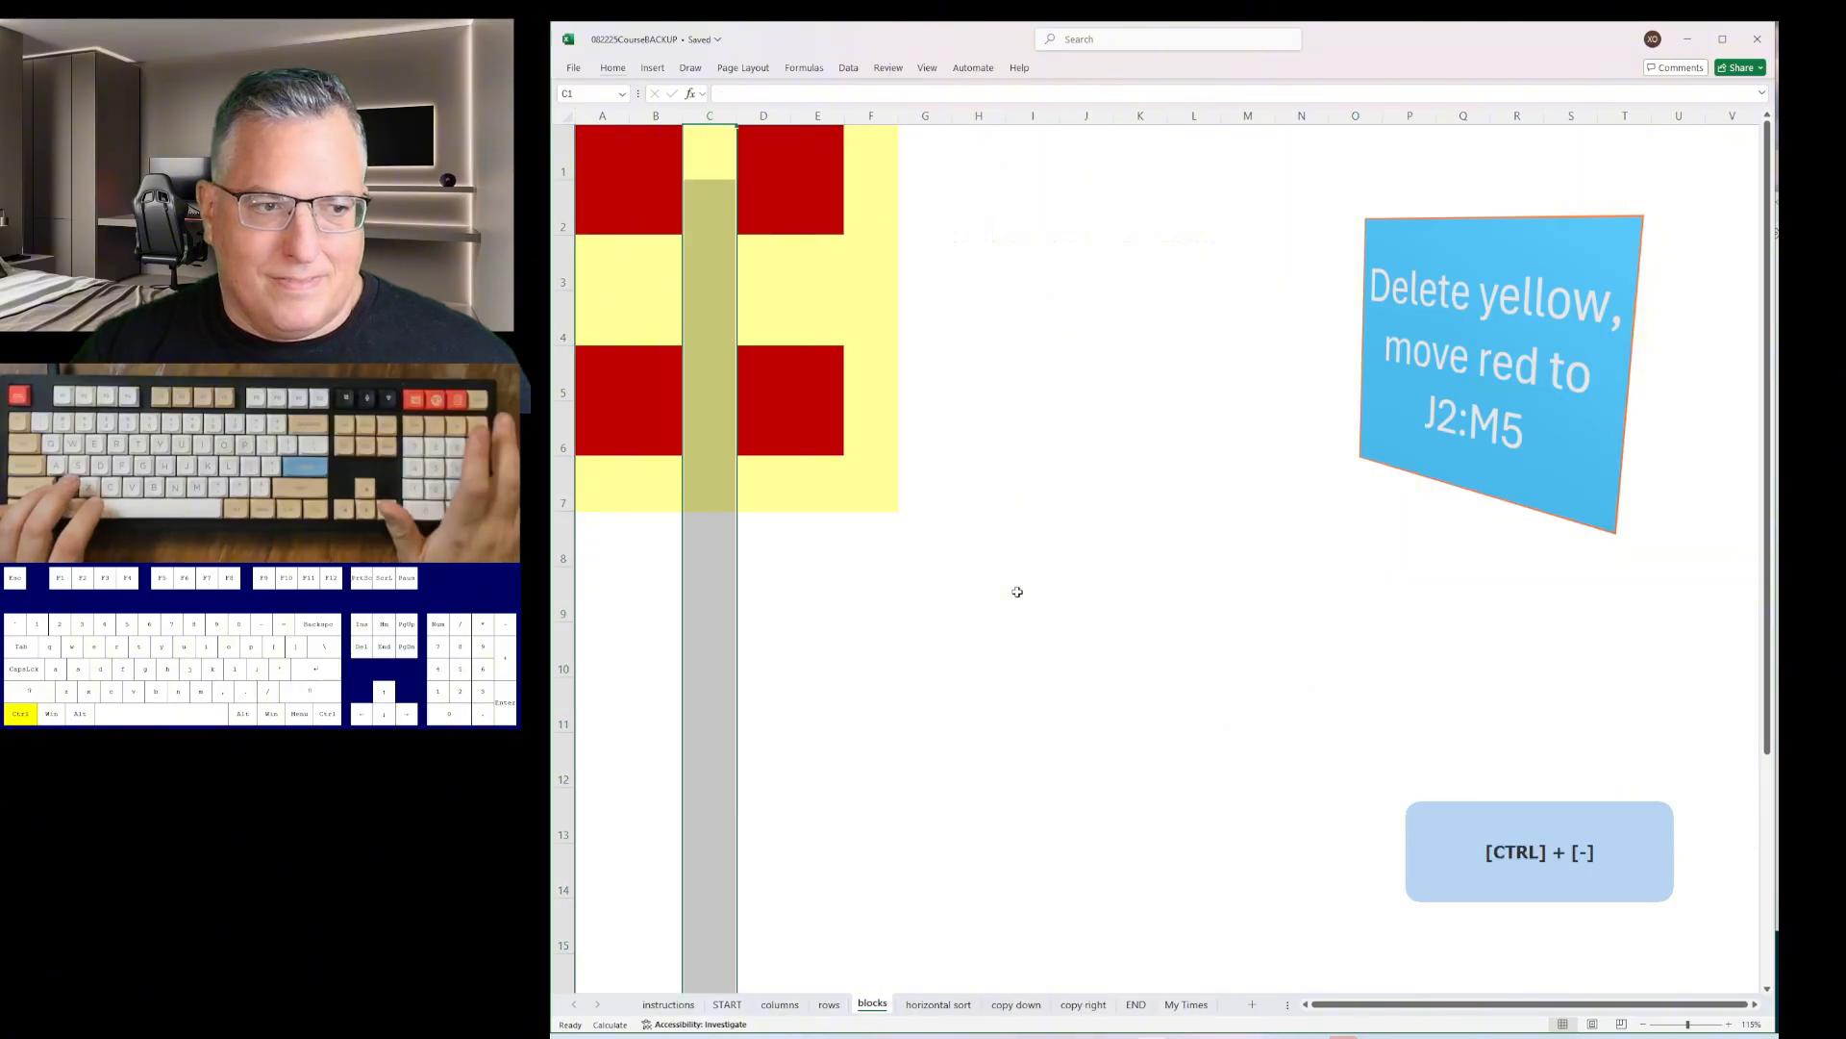
{"action": "key", "text": "ctrl+minus"}
{"action": "key", "text": "Right"}
{"action": "key", "text": "Right"}
{"action": "key", "text": "ctrl+space"}
{"action": "key", "text": "ctrl+minus"}
- Delete the yellow rows 3:4 between the upper and lower red blocks
{"action": "key", "text": "Down"}
{"action": "key", "text": "Down"}
{"action": "key", "text": "shift+Down"}
{"action": "key", "text": "shift+space"}
{"action": "key", "text": "ctrl+minus"}
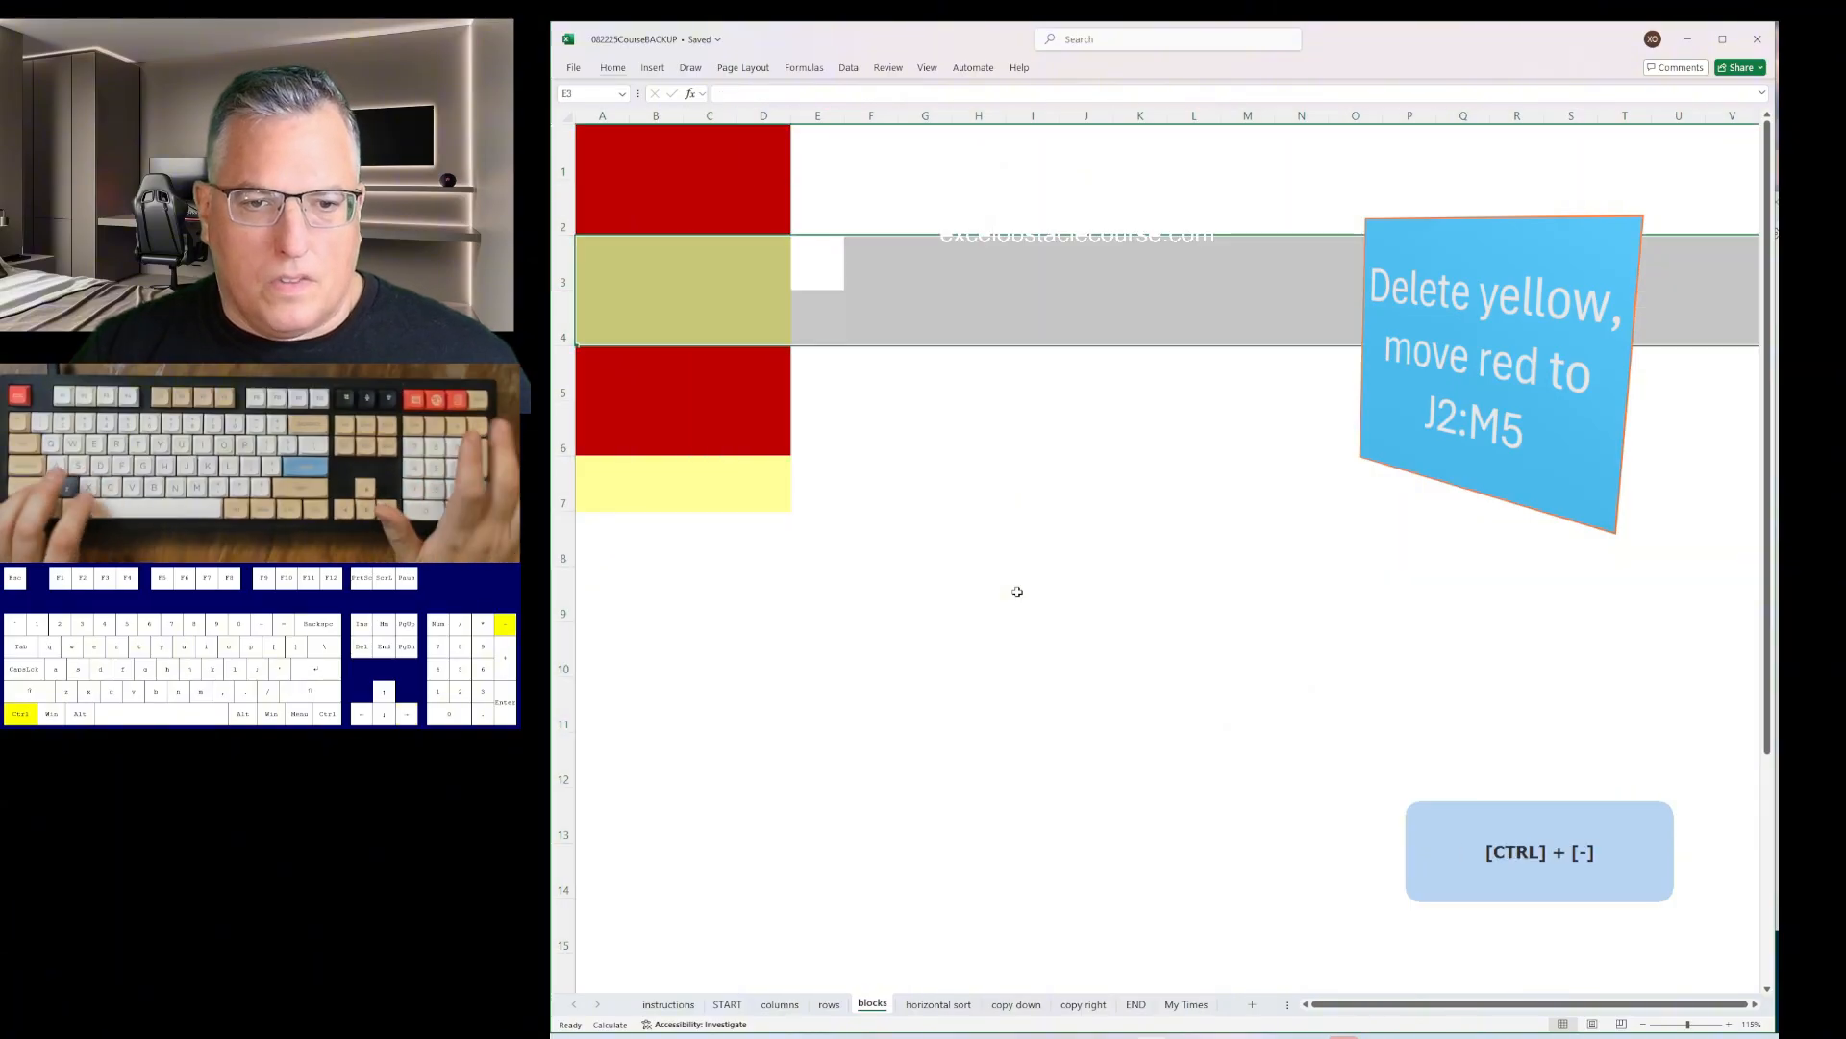
- Delete the yellow row below the red cells on the blocks sheet
{"action": "key", "text": "ctrl+Left"}
{"action": "key", "text": "ctrl+Down"}
{"action": "key", "text": "Down"}
{"action": "key", "text": "shift+space"}
{"action": "key", "text": "ctrl+minus"}
{"action": "key", "text": "ctrl+Up"}
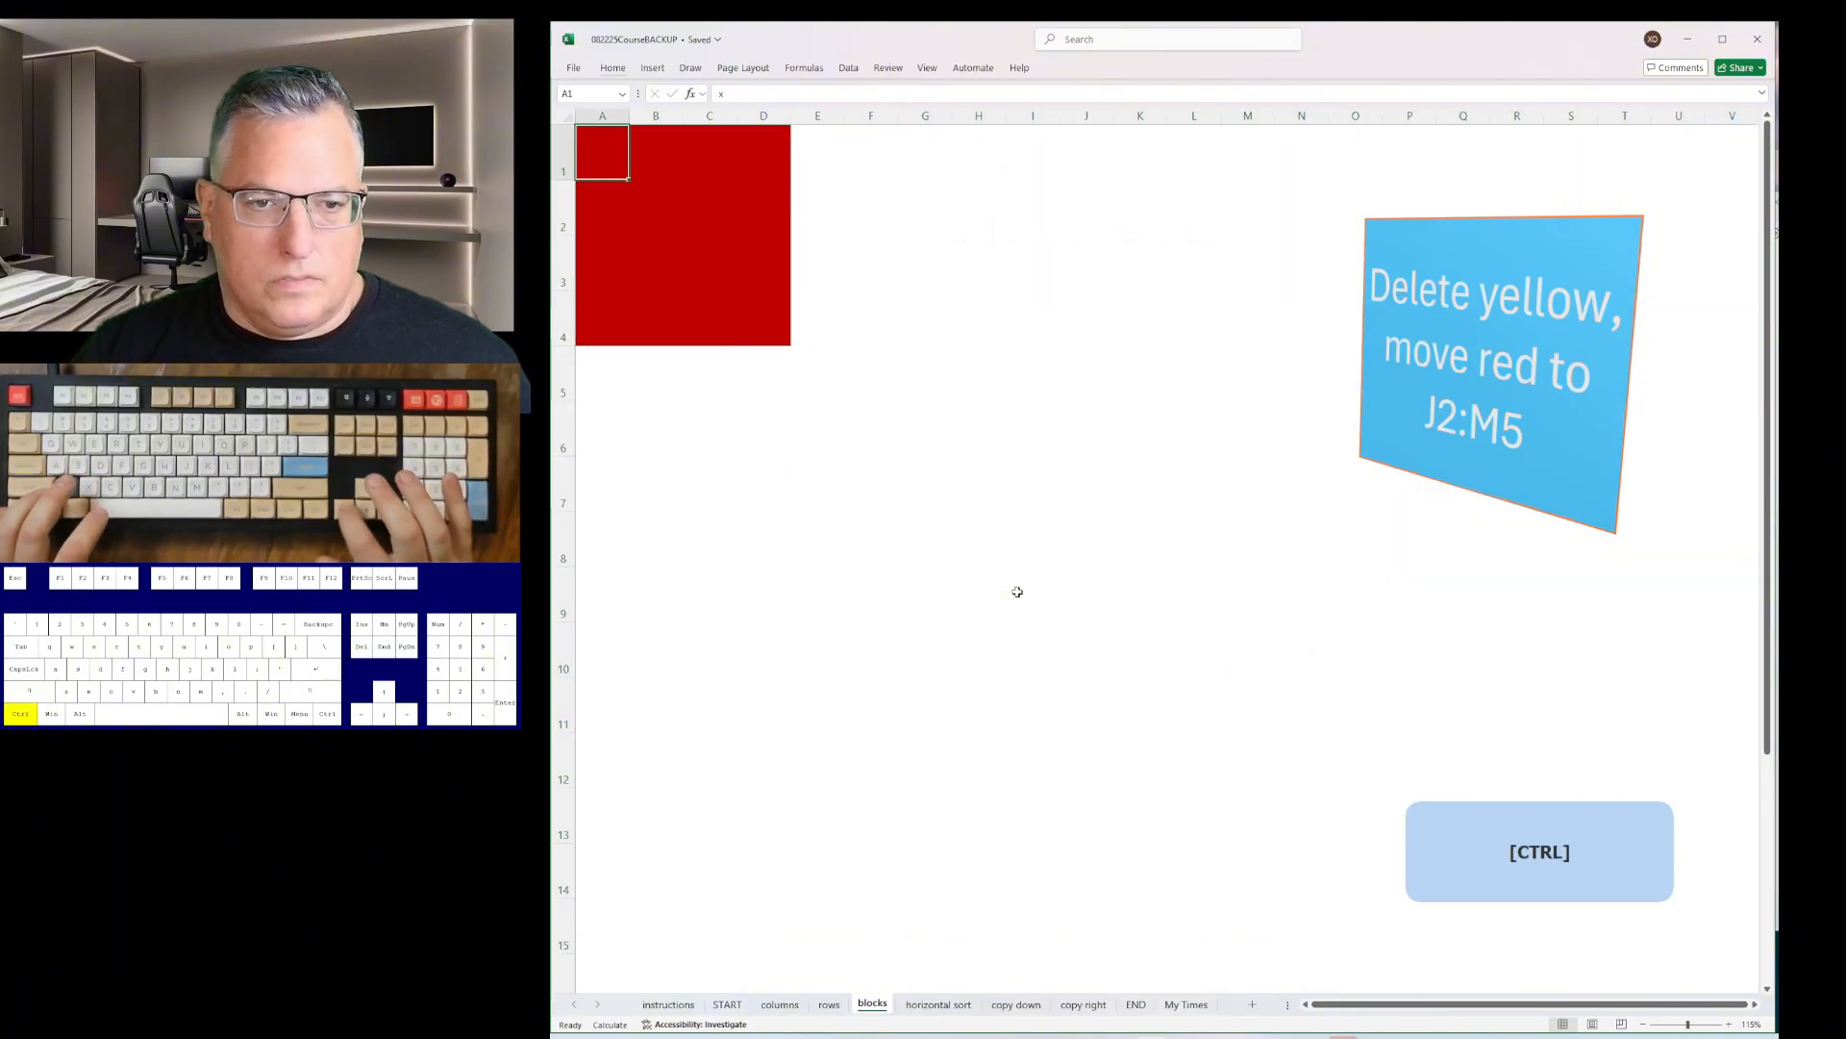
- Insert nine columns before the red block and one row above it so it occupies J2:M5
{"action": "key", "text": "ctrl+x"}
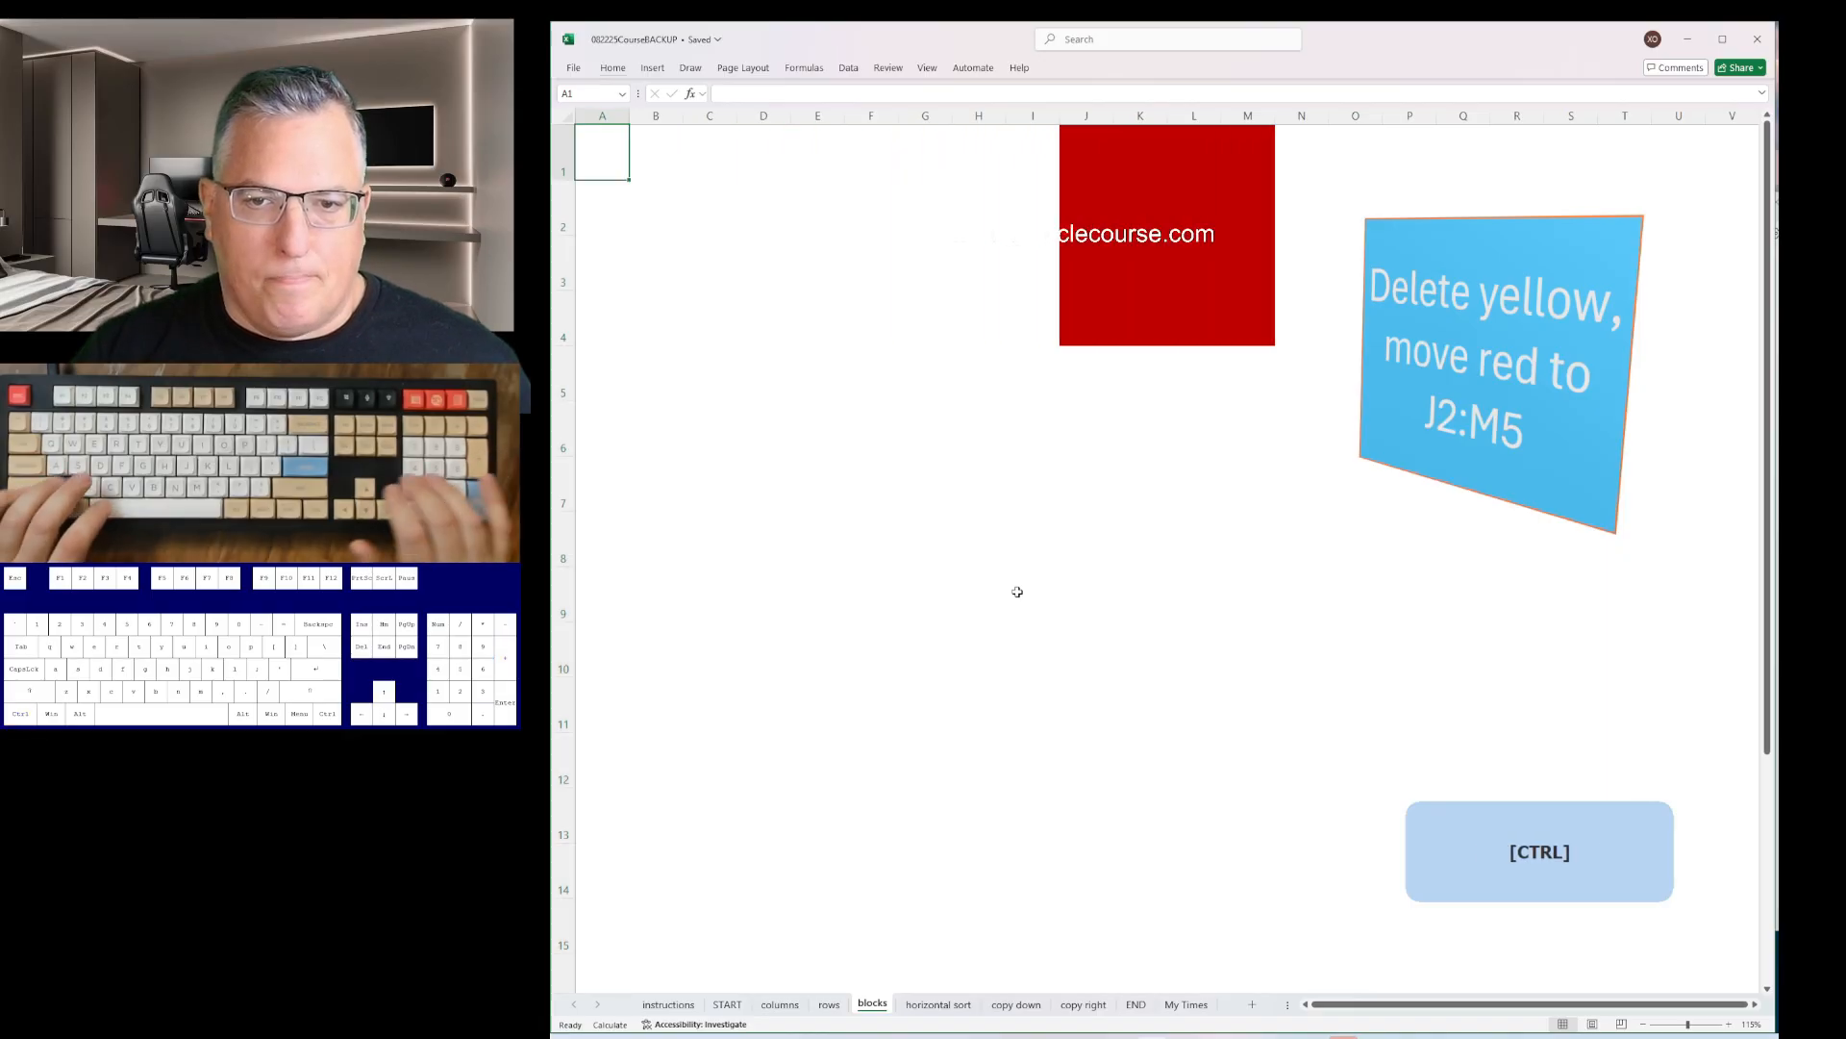
{"action": "key", "text": "shift+space"}
{"action": "key", "text": "ctrl+plus"}
- On the horizontal sort sheet, sort the values in rows 2 and 4 left to right in ascending order
{"action": "key", "text": "ctrl+Page_Down"}
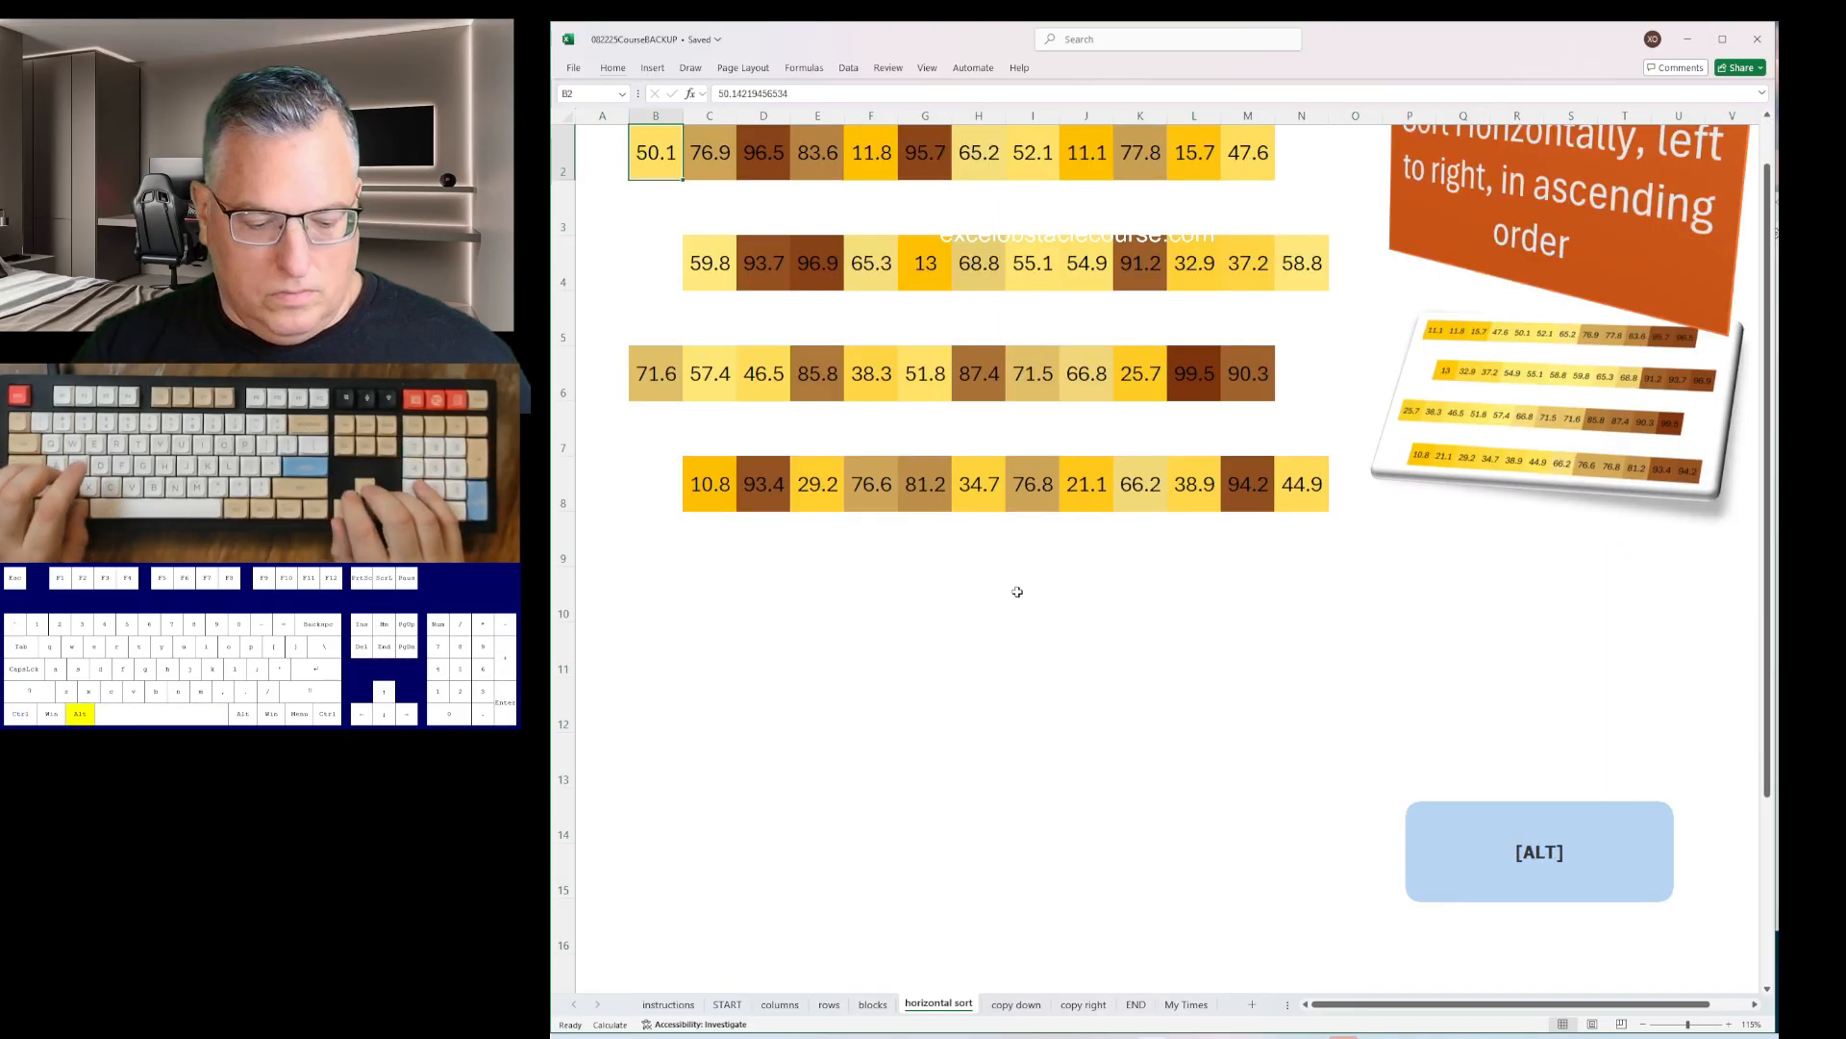
{"action": "key", "text": "Return"}
{"action": "key", "text": "Return"}
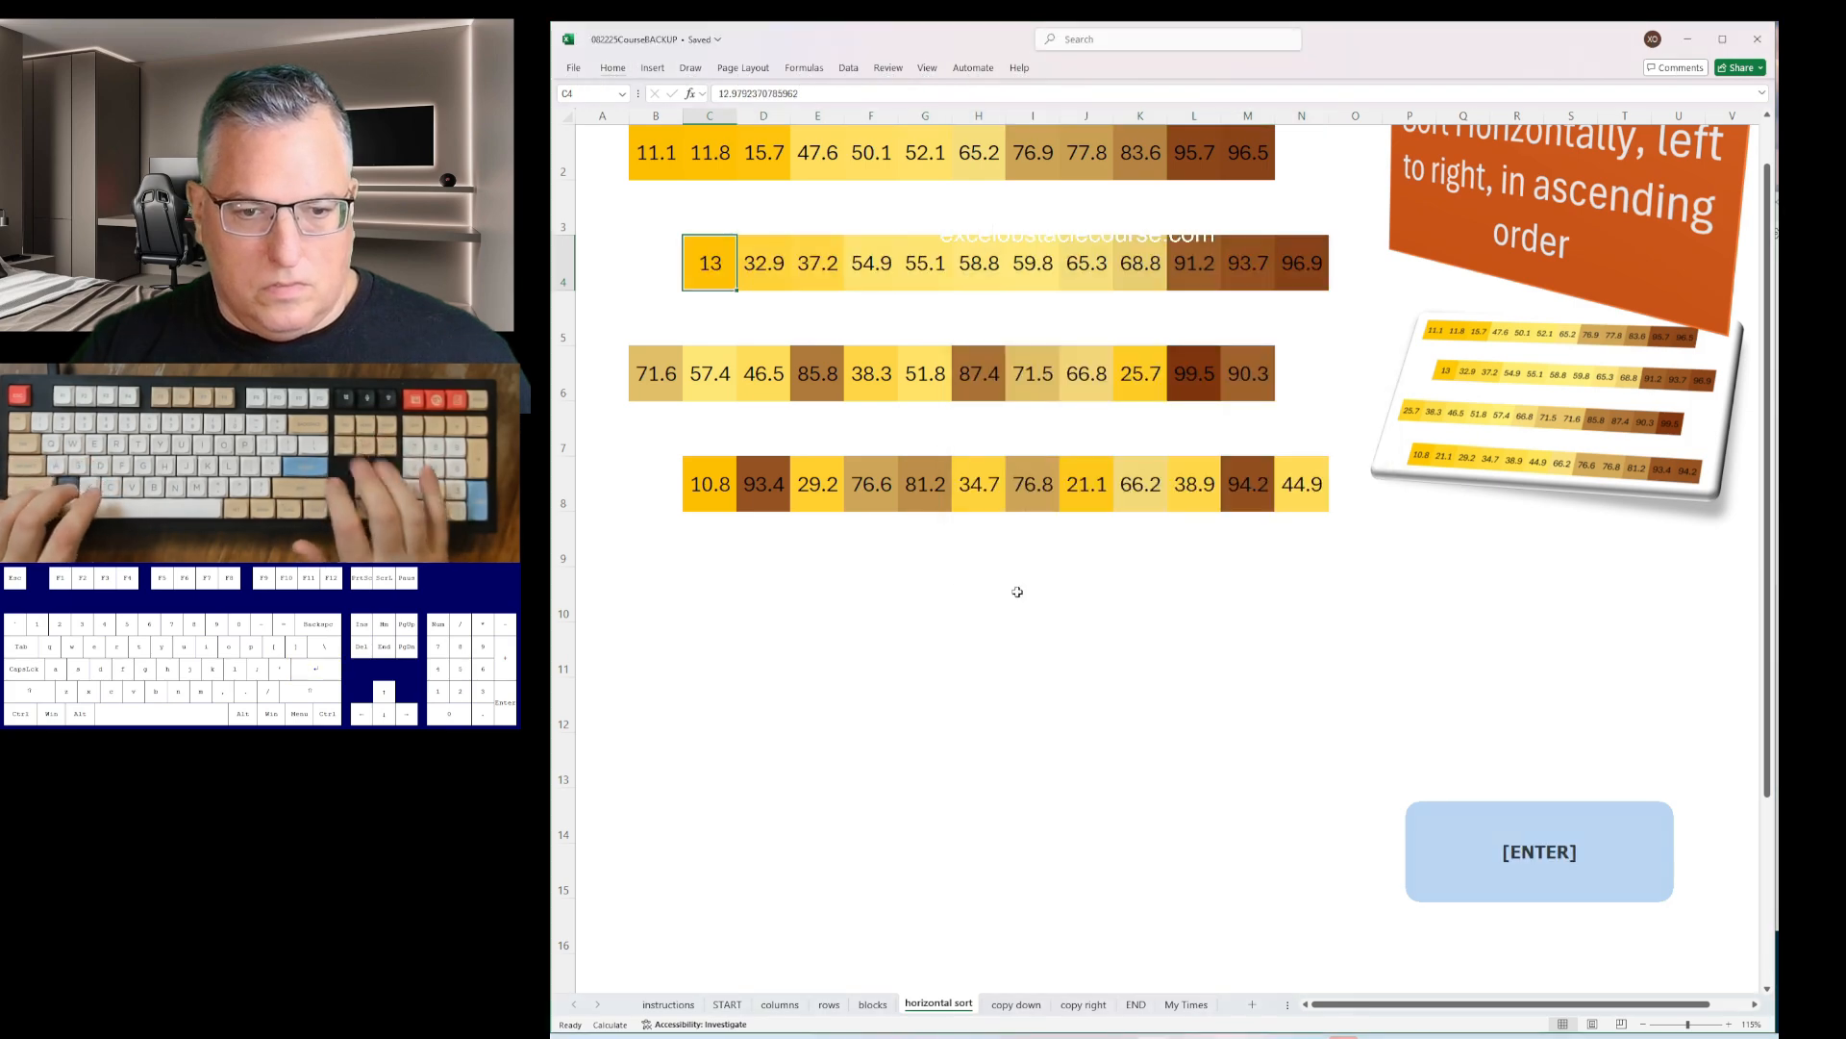
- Sort the values in rows 6 and 8 left to right, smallest to largest
{"action": "key", "text": "alt+d"}
{"action": "key", "text": "s"}
{"action": "key", "text": "Return"}
{"action": "key", "text": "Down"}
{"action": "key", "text": "Down"}
{"action": "key", "text": "alt+d"}
{"action": "key", "text": "s"}
{"action": "key", "text": "Return"}
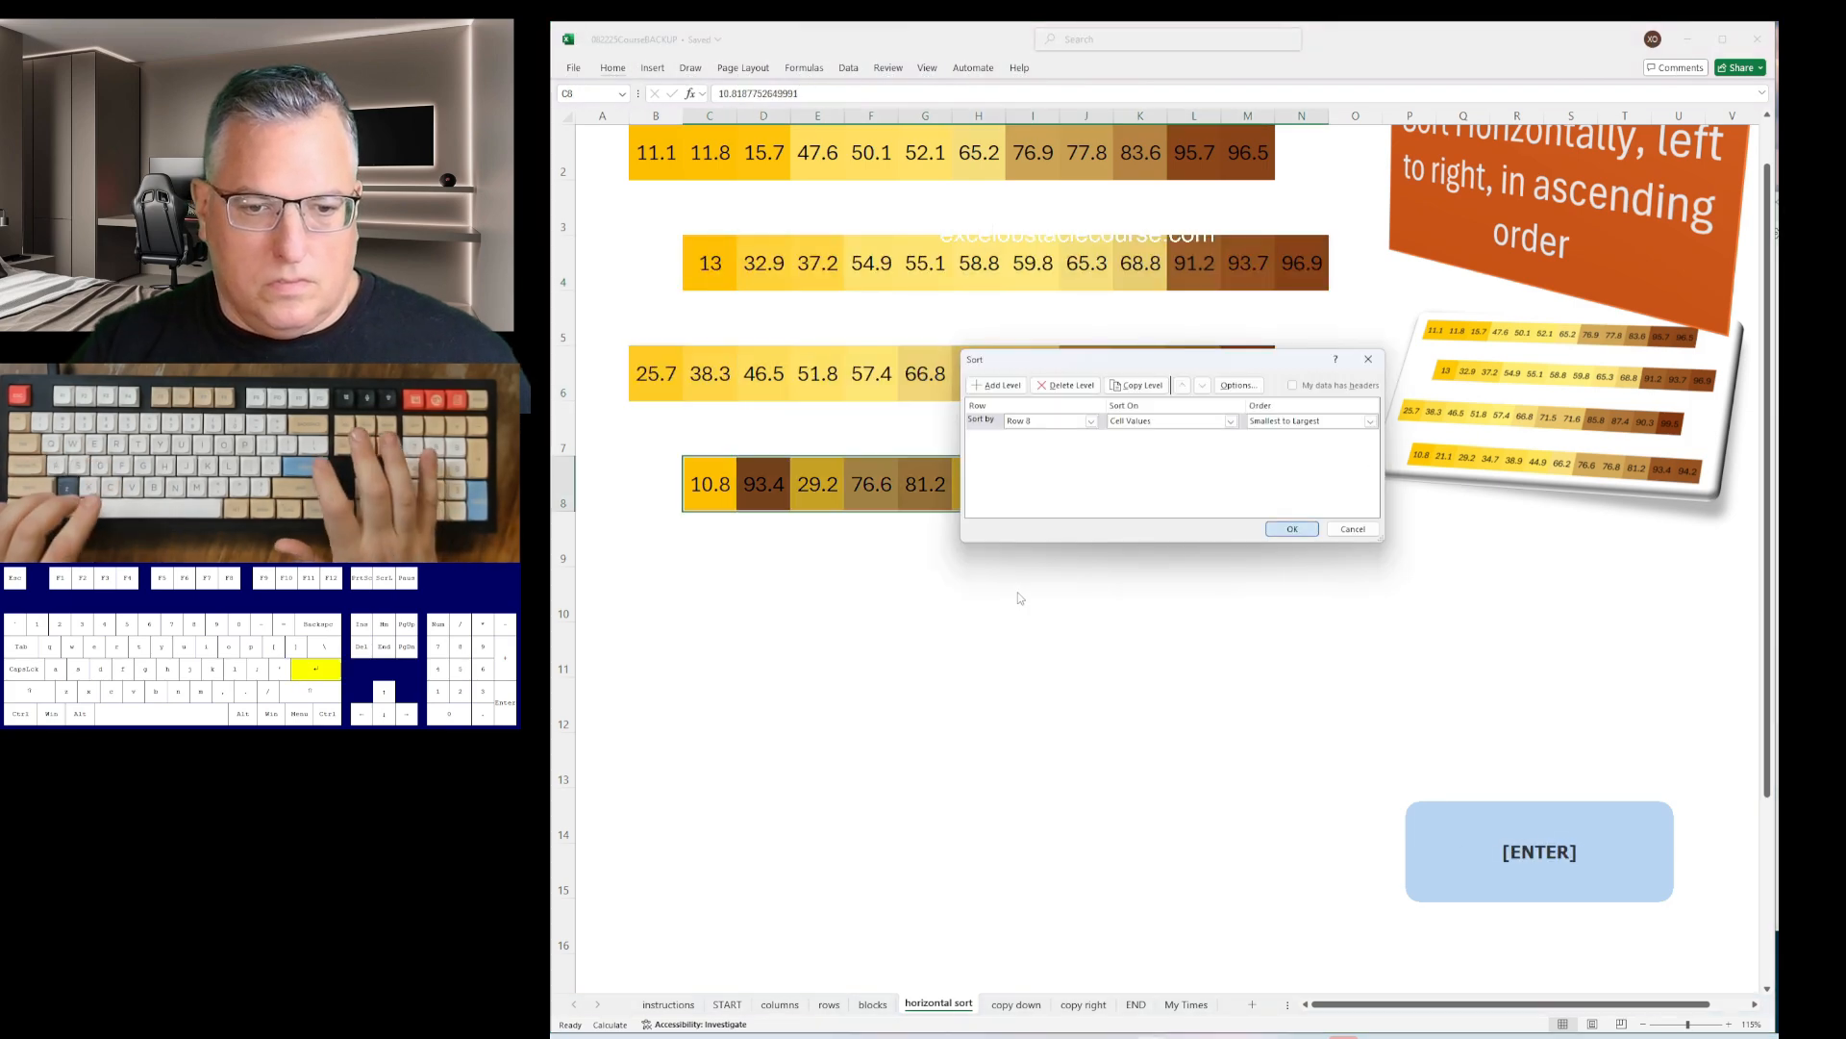
- On the copy down sheet, fill the blue symbol down B2:B7 and the red symbol down D1:D6
{"action": "key", "text": "ctrl+Page_Down"}
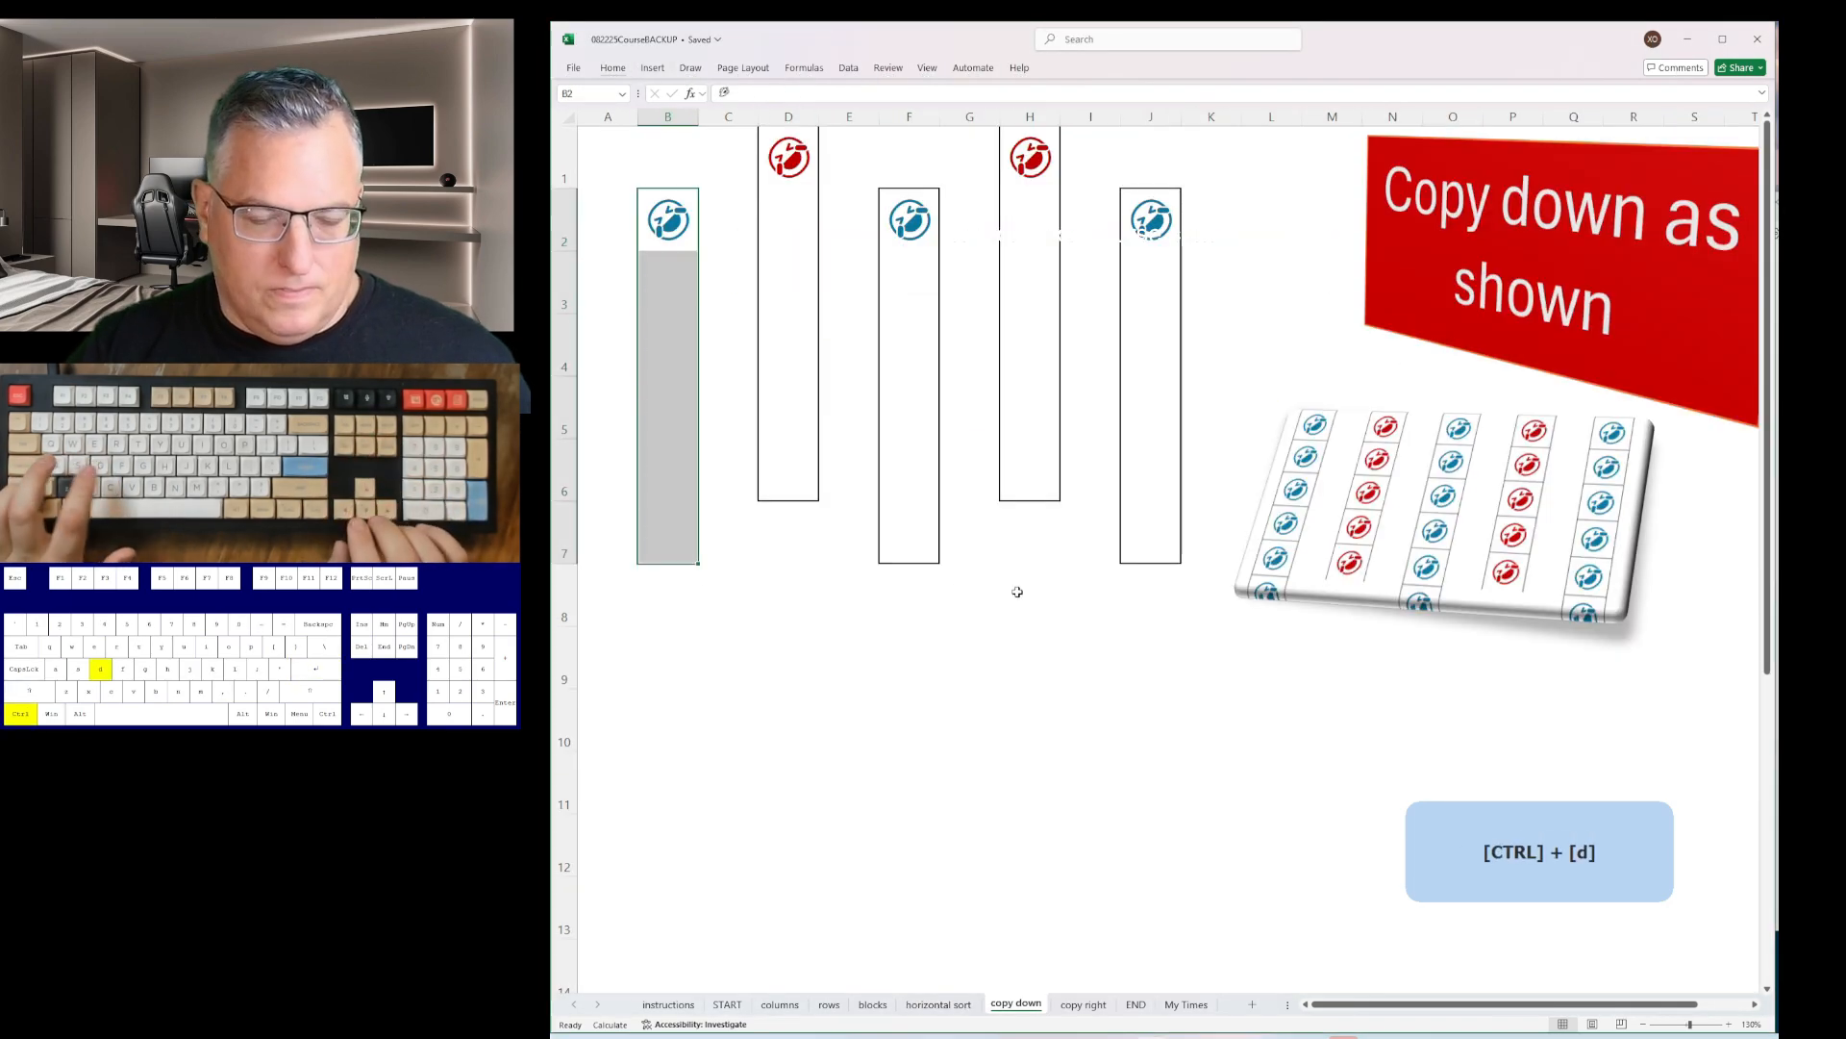
{"action": "key", "text": "ctrl+d"}
{"action": "key", "text": "ctrl+Down"}
{"action": "key", "text": "Up"}
{"action": "key", "text": "Right"}
{"action": "key", "text": "Right"}
{"action": "key", "text": "ctrl+shift+Up"}
{"action": "key", "text": "ctrl+d"}
- Fill the blue symbol down F2:F7 and the red symbol down H1:H6
{"action": "key", "text": "Down"}
{"action": "key", "text": "Right"}
{"action": "key", "text": "Right"}
{"action": "key", "text": "ctrl+shift+Up"}
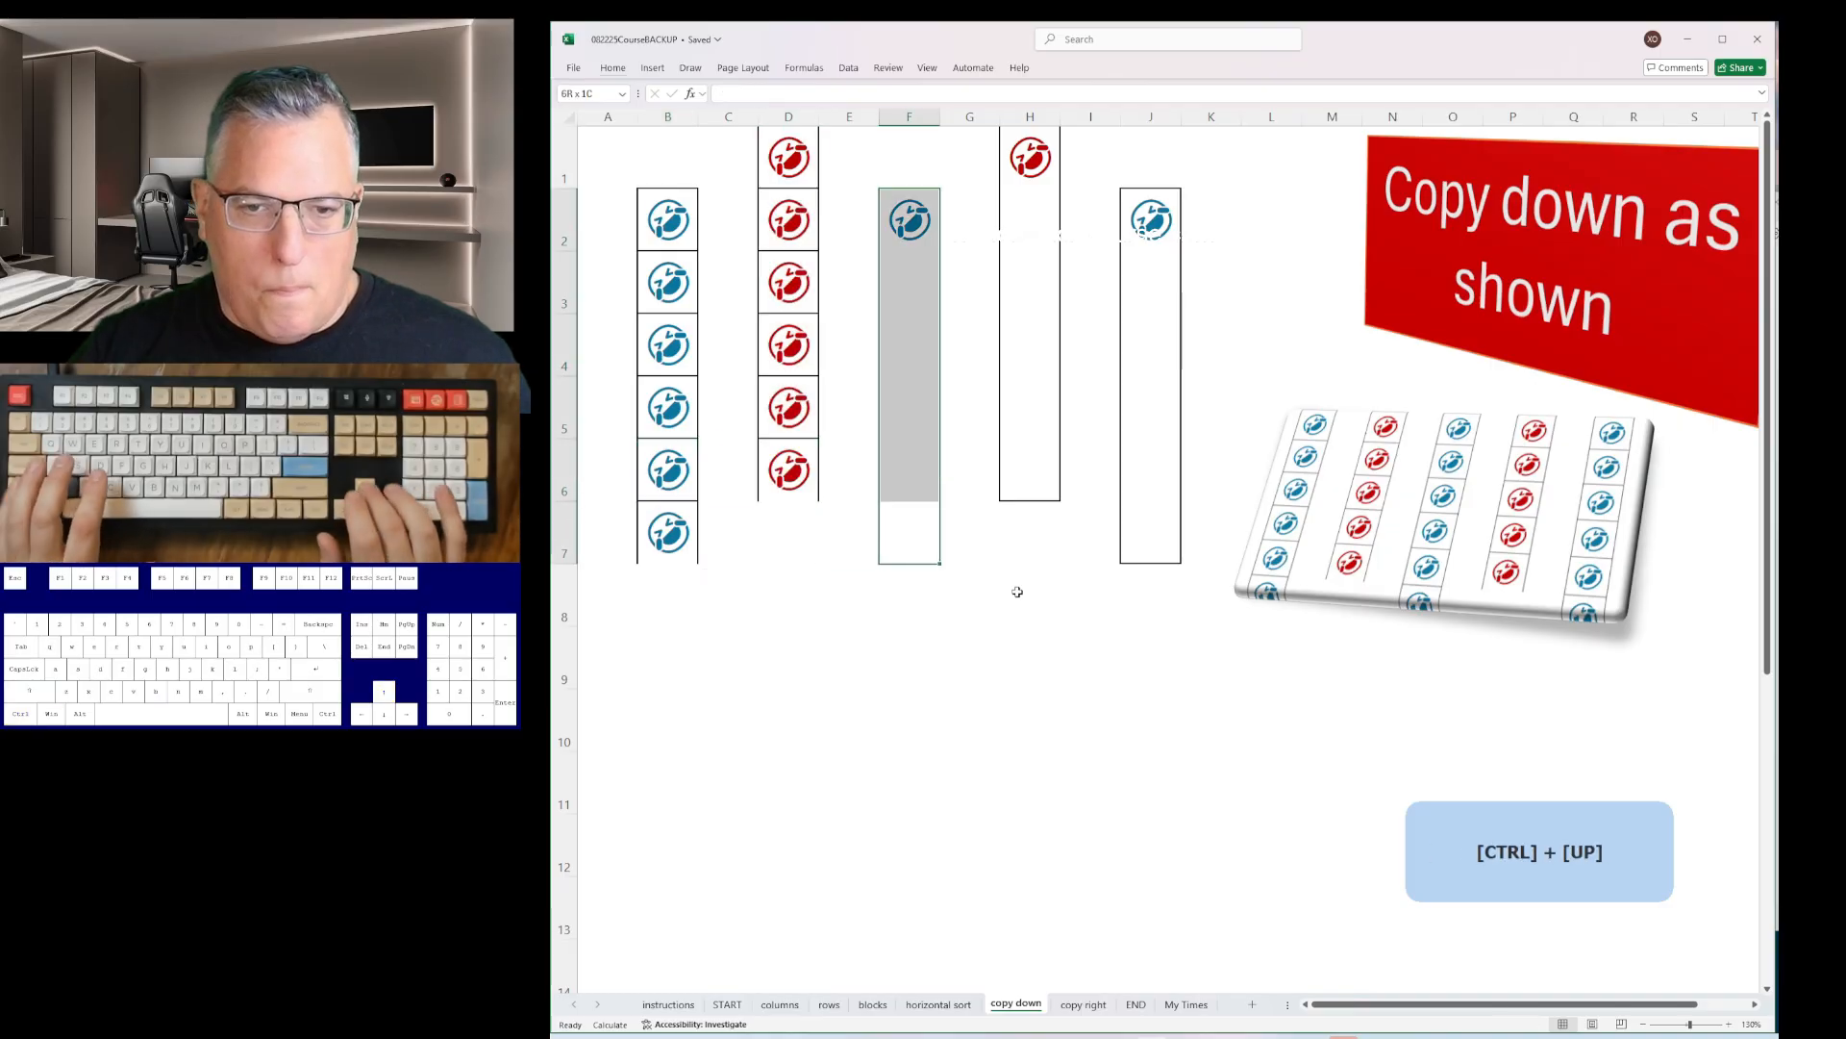
{"action": "key", "text": "ctrl+d"}
{"action": "key", "text": "Up"}
{"action": "key", "text": "Right"}
{"action": "key", "text": "Right"}
{"action": "key", "text": "ctrl+shift+Up"}
{"action": "key", "text": "ctrl+d"}
- Fill the last outlined column, J2:J7, down with its blue symbol
{"action": "key", "text": "Down"}
{"action": "key", "text": "Right"}
{"action": "key", "text": "Right"}
{"action": "key", "text": "ctrl+shift+Up"}
{"action": "key", "text": "ctrl+d"}
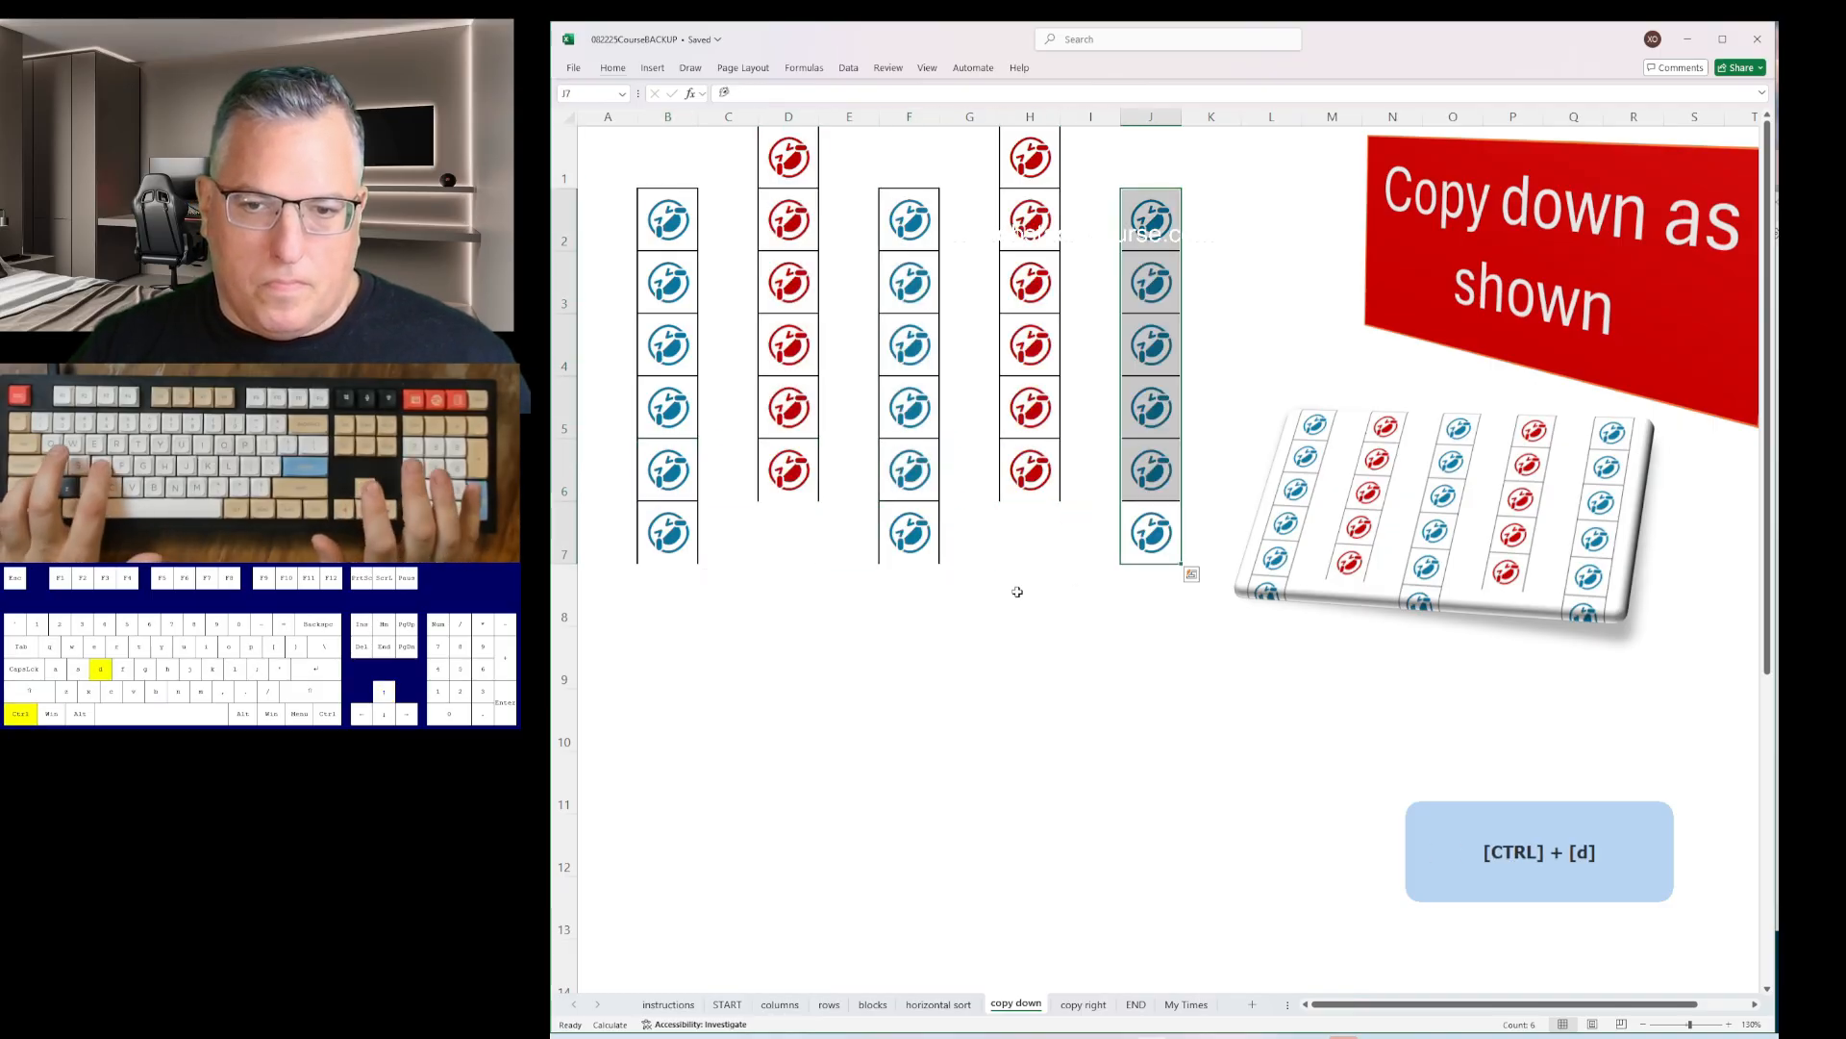
- On the copy right sheet, fill the purple symbol across C1:H1 and the green symbol across B3:G3
{"action": "key", "text": "ctrl+Page_Down"}
{"action": "key", "text": "shift+Right"}
{"action": "key", "text": "ctrl+r"}
{"action": "key", "text": "Down"}
{"action": "key", "text": "Down"}
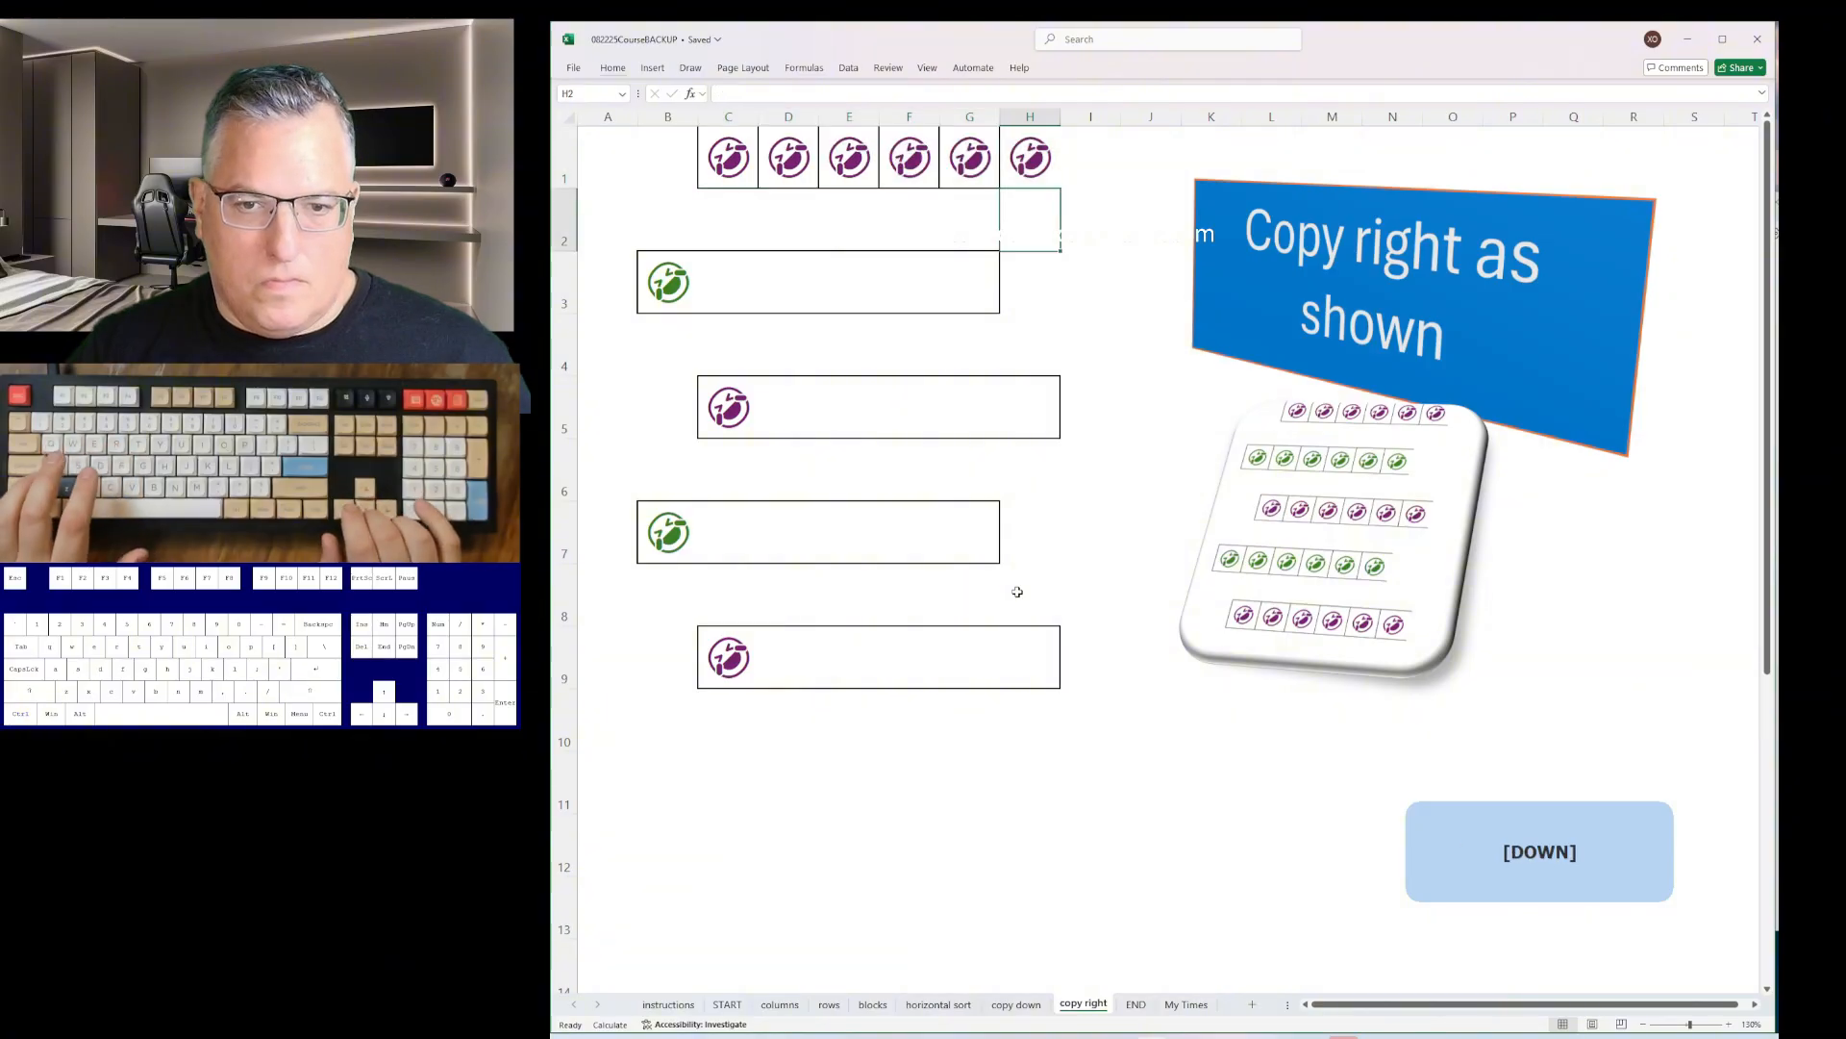
{"action": "key", "text": "ctrl+shift+Left"}
{"action": "key", "text": "ctrl+r"}
- Fill the purple symbol across C5:H5 and the green symbol across B7:G7
{"action": "key", "text": "Down"}
{"action": "key", "text": "Down"}
{"action": "key", "text": "ctrl+shift+Left"}
{"action": "key", "text": "ctrl+r"}
{"action": "key", "text": "Down"}
{"action": "key", "text": "Down"}
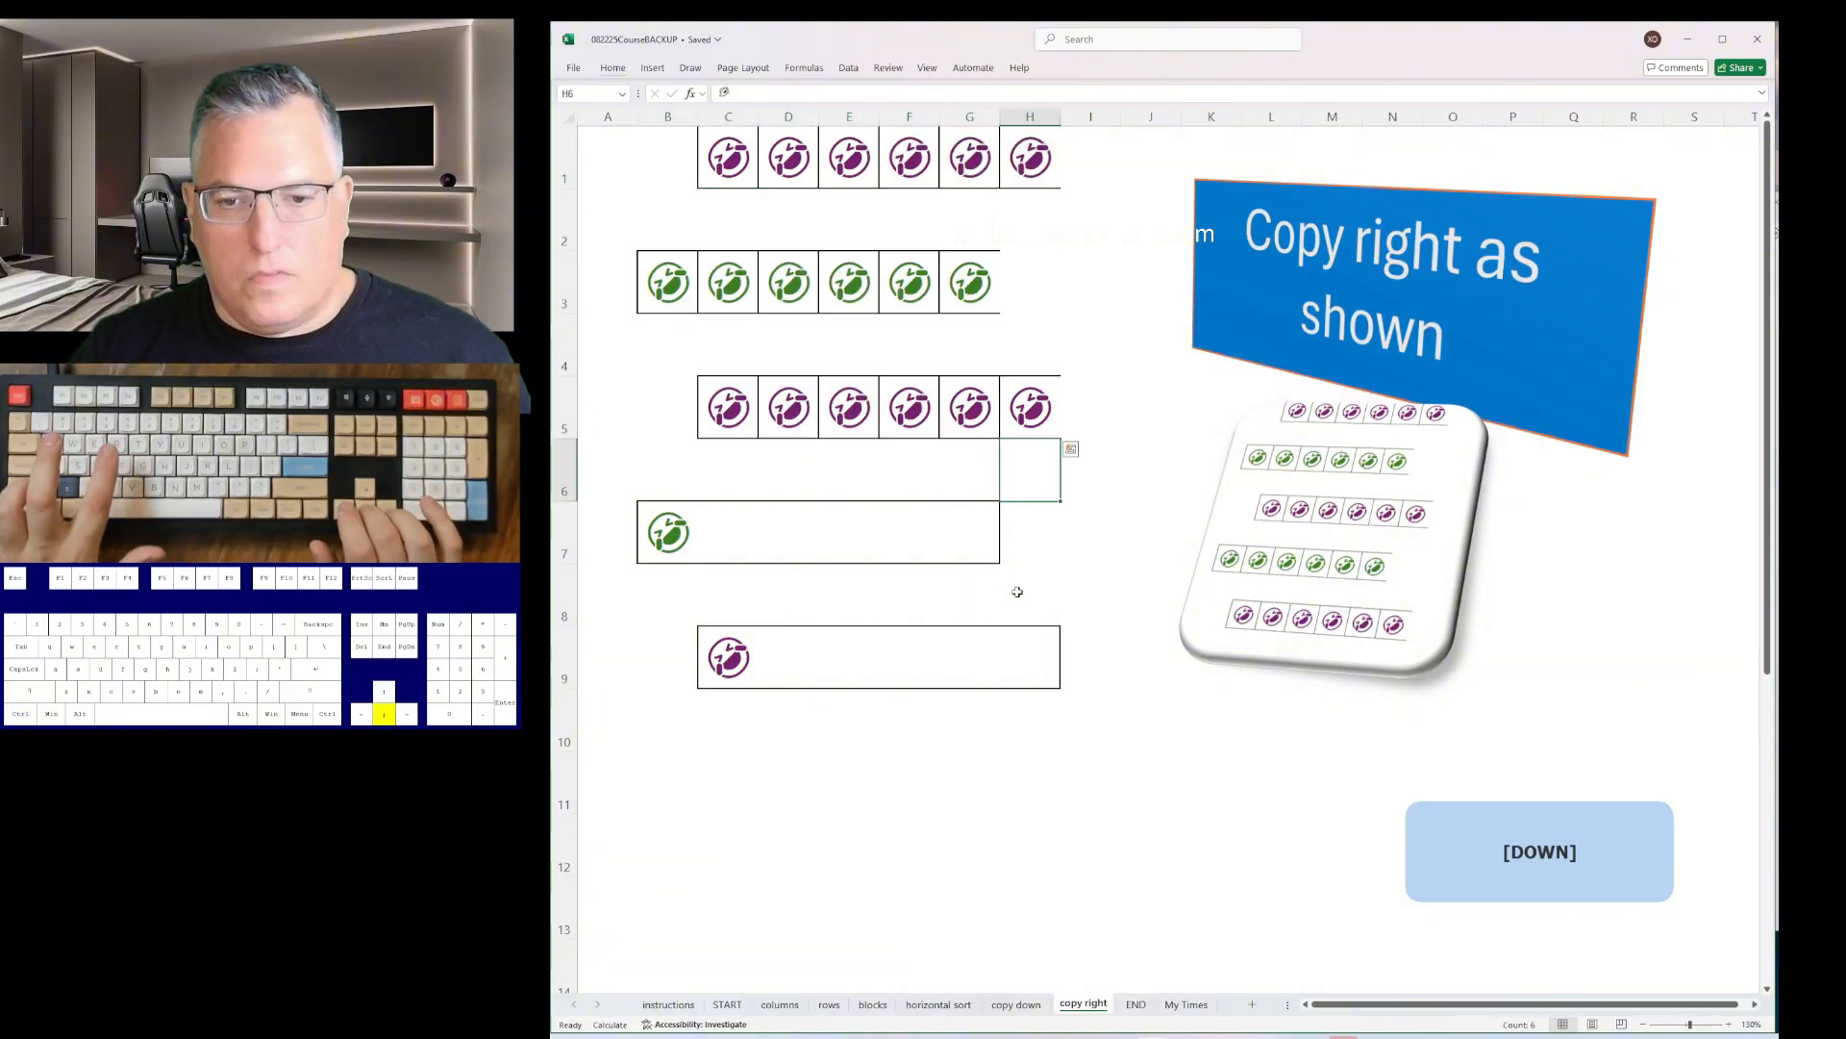
{"action": "key", "text": "Left"}
{"action": "key", "text": "ctrl+shift+Left"}
{"action": "key", "text": "ctrl+r"}
- Fill the purple symbol across the last outlined row, C9:H9
{"action": "key", "text": "Down"}
{"action": "key", "text": "Up"}
{"action": "key", "text": "ctrl+shift+Left"}
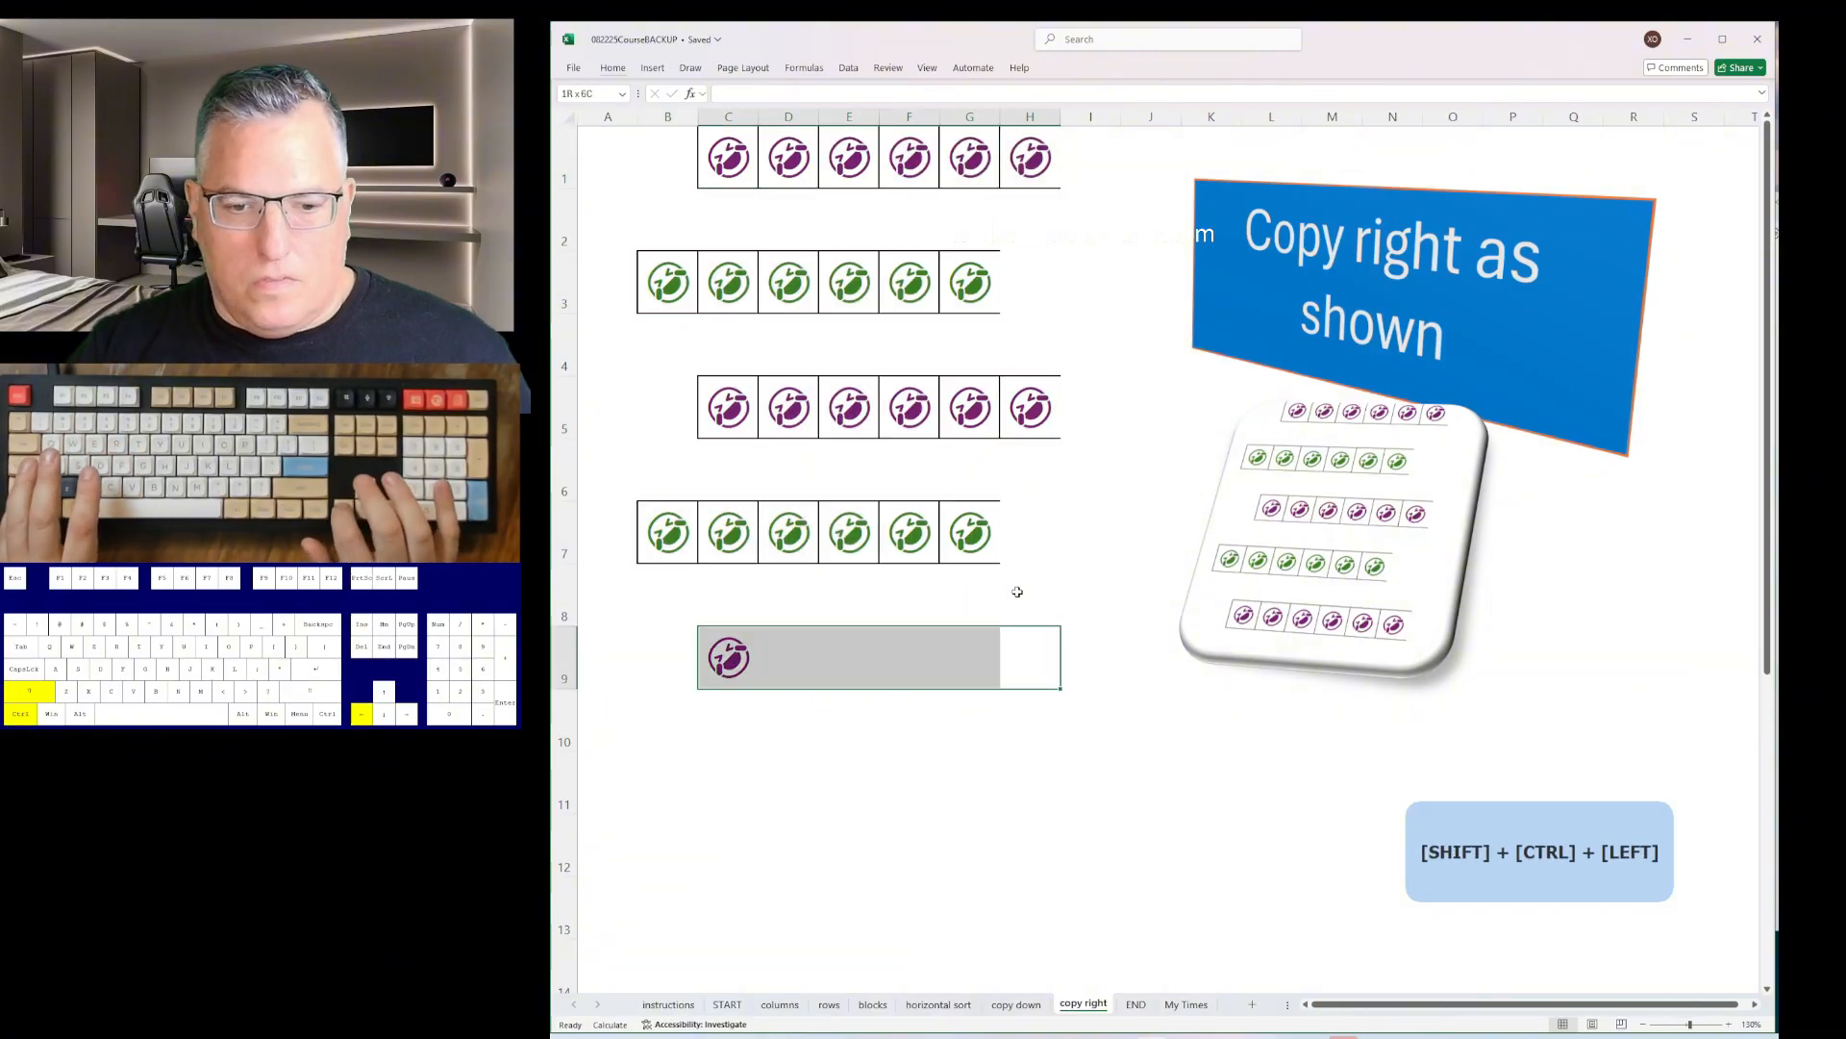
{"action": "key", "text": "ctrl+r"}
- Stop the timer with an X in B1 of the END sheet and paste the time from A4 into Notepad
{"action": "key", "text": "ctrl+Page_Down"}
{"action": "key", "text": "Return"}
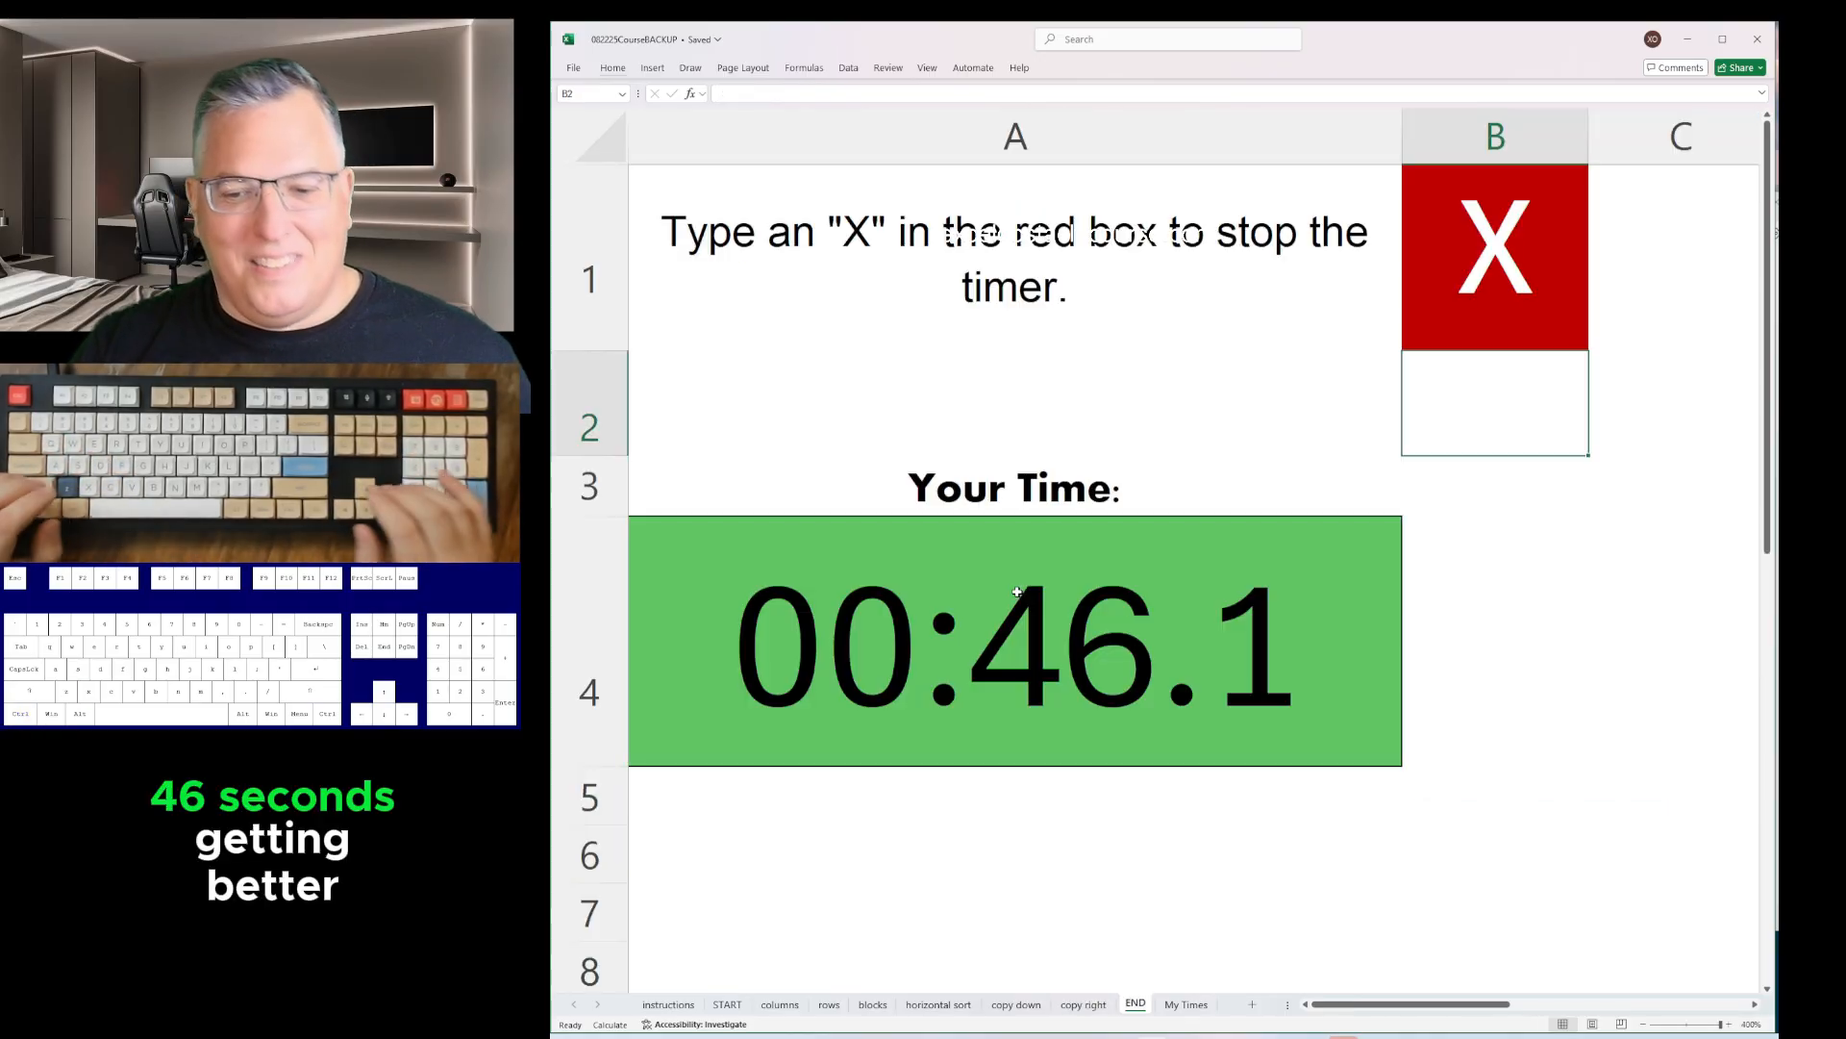
{"action": "key", "text": "Left"}
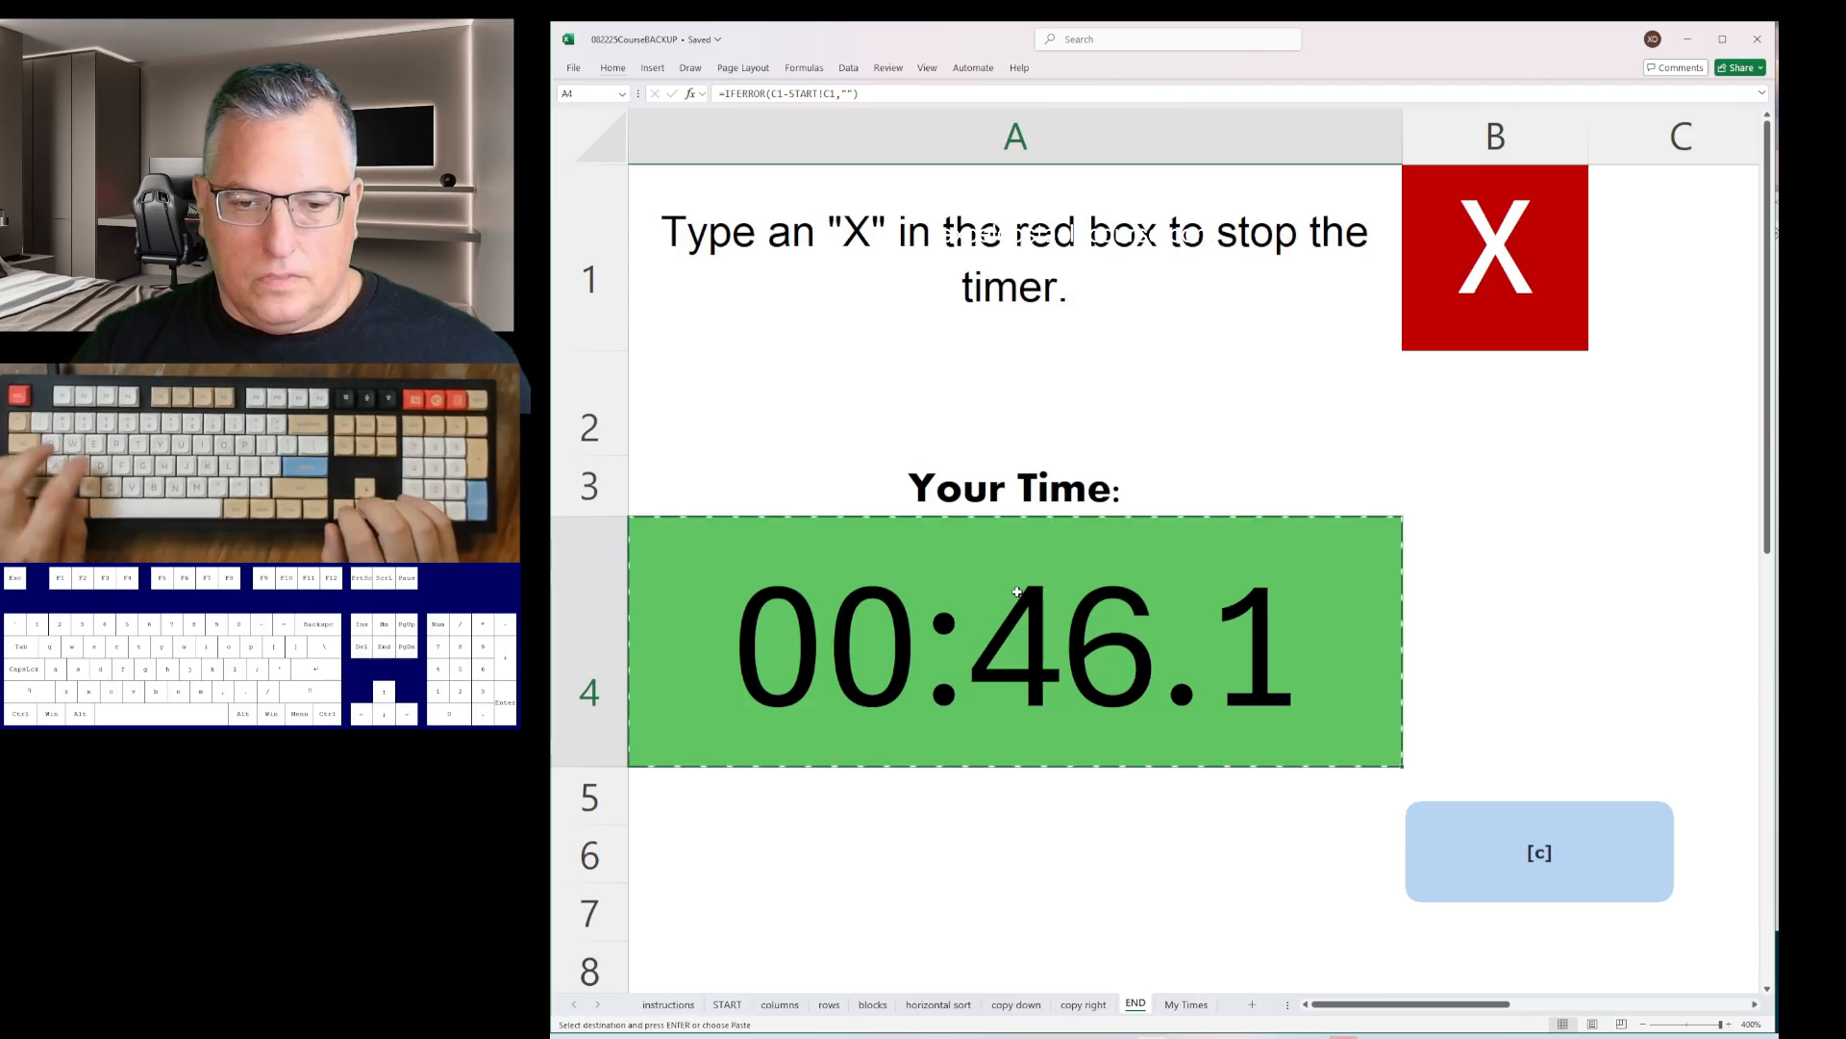
{"action": "key", "text": "alt+Tab"}
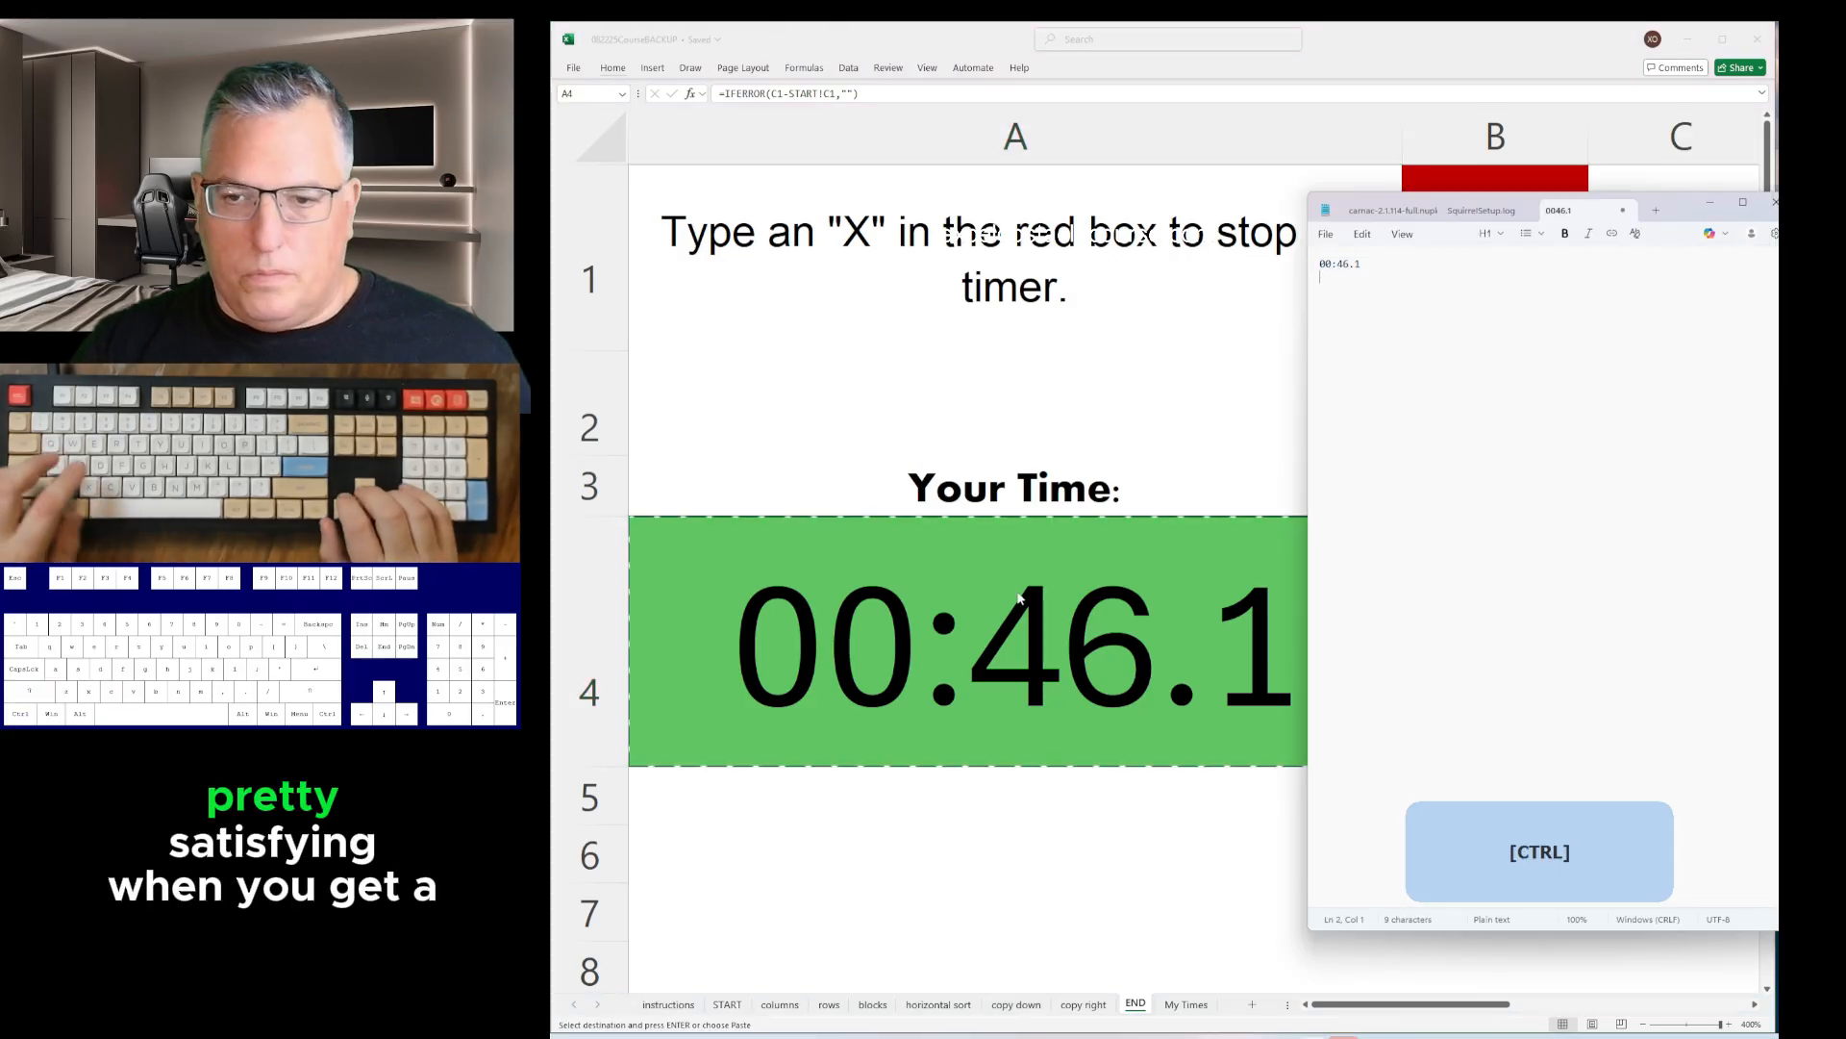
{"action": "key", "text": "alt+Tab"}
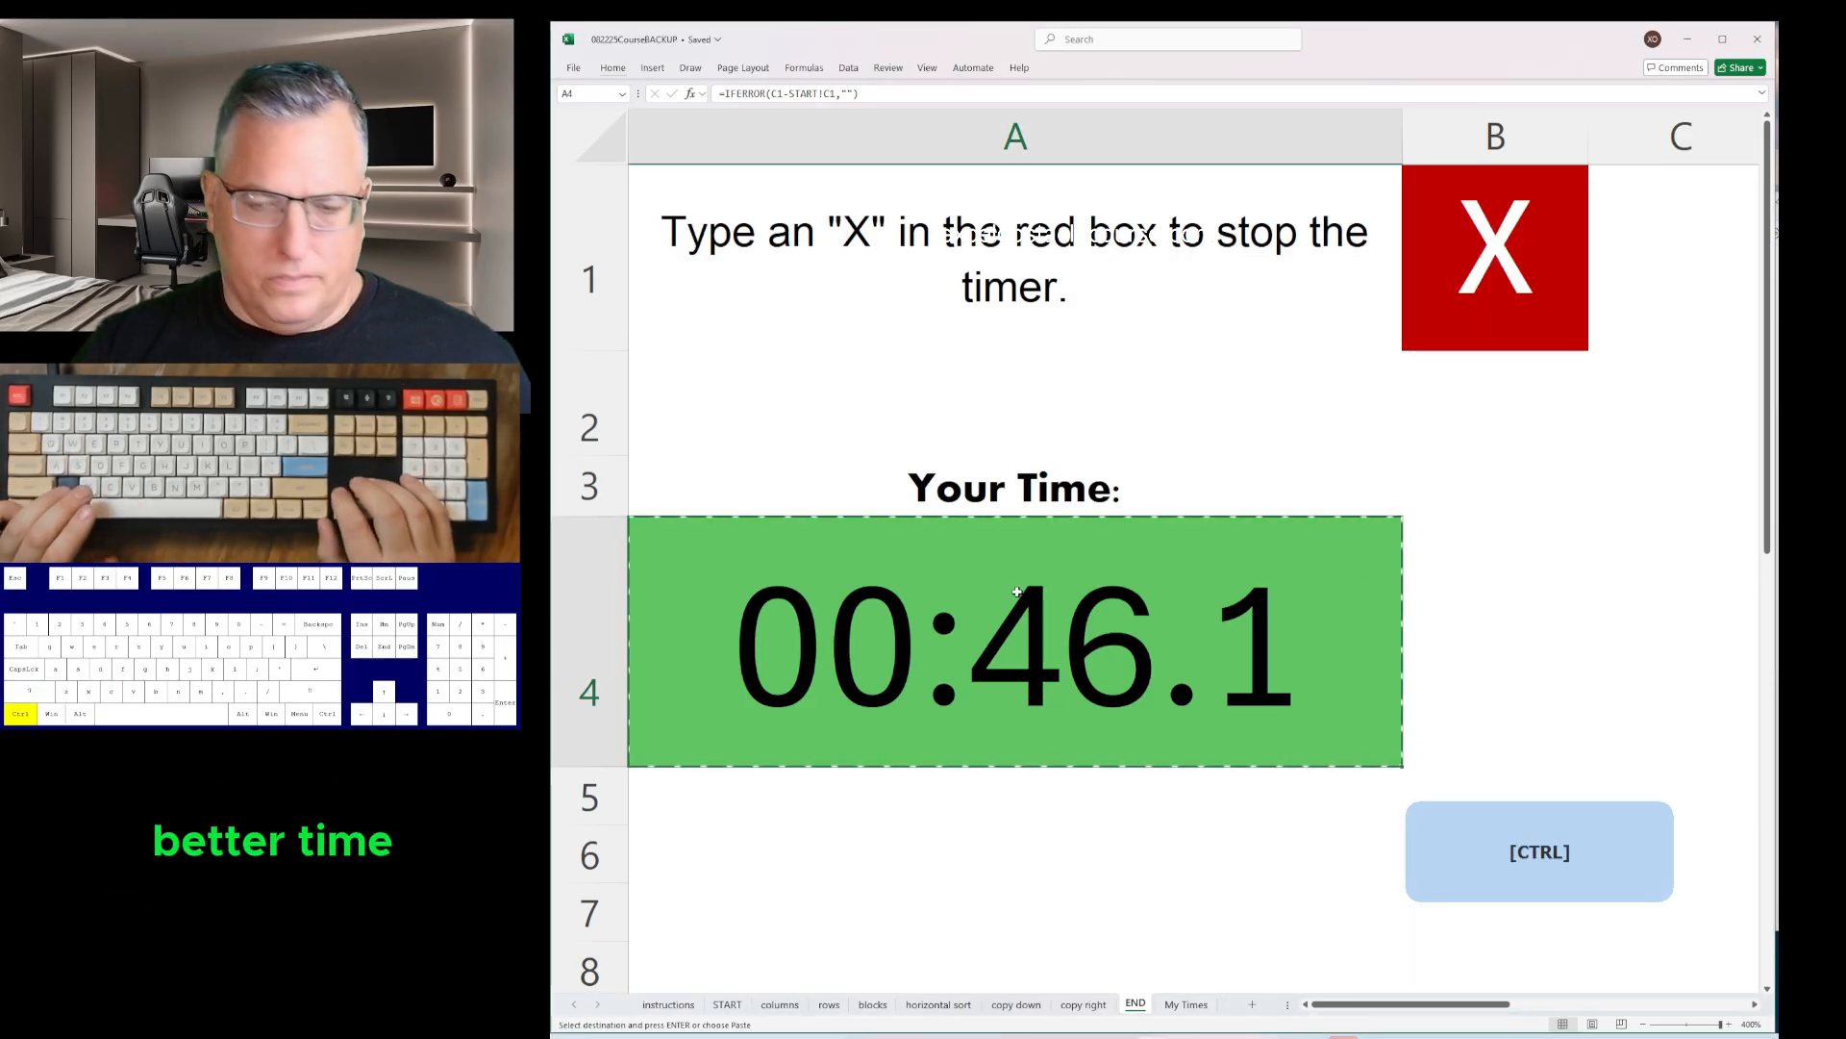
- Undo every edit of the finished run, from the last course sheets back to the cleared green box on the START sheet
{"action": "key", "text": "ctrl+Page_Up"}
{"action": "key", "text": "ctrl+Page_Up"}
{"action": "key", "text": "ctrl+Page_Up"}
{"action": "key", "text": "ctrl+Page_Up"}
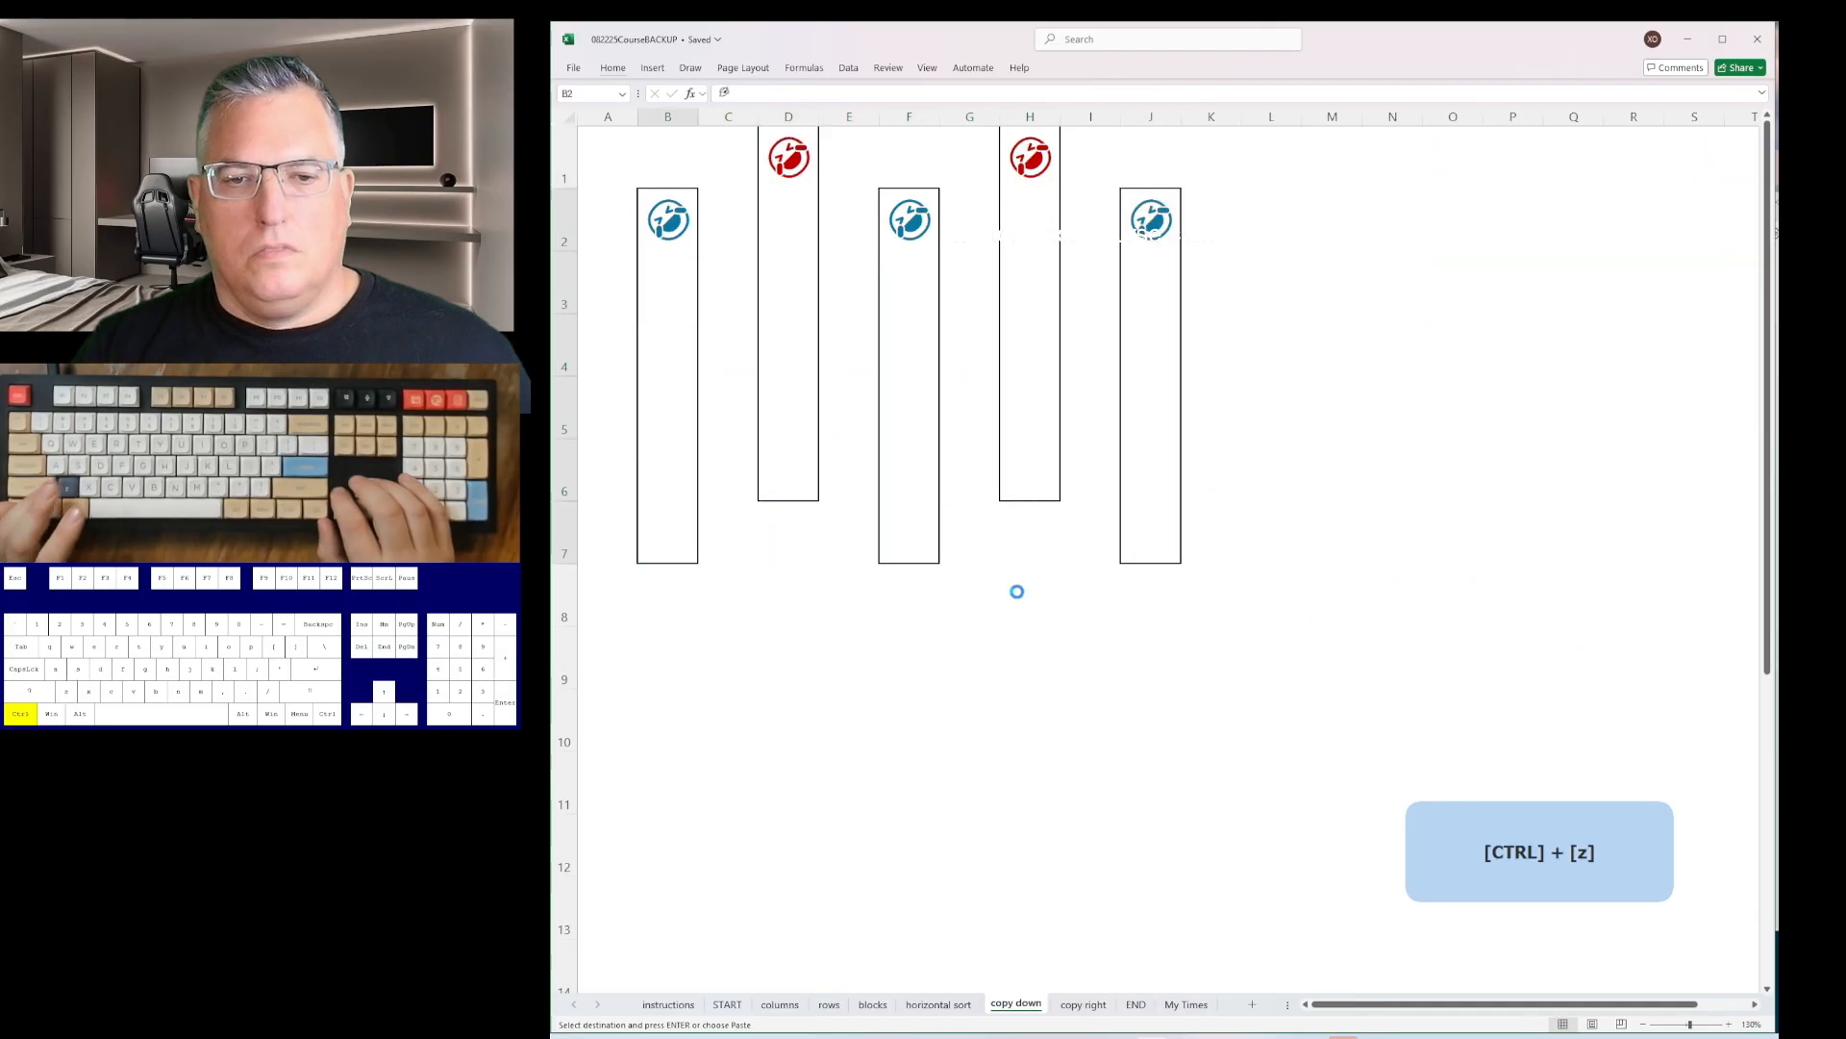
{"action": "key", "text": "ctrl+z"}
{"action": "key", "text": "ctrl+z"}
{"action": "key", "text": "ctrl+z"}
{"action": "key", "text": "ctrl+z"}
{"action": "key", "text": "ctrl+z"}
{"action": "key", "text": "ctrl+z"}
{"action": "key", "text": "ctrl+z"}
{"action": "key", "text": "ctrl+z"}
{"action": "key", "text": "ctrl+z"}
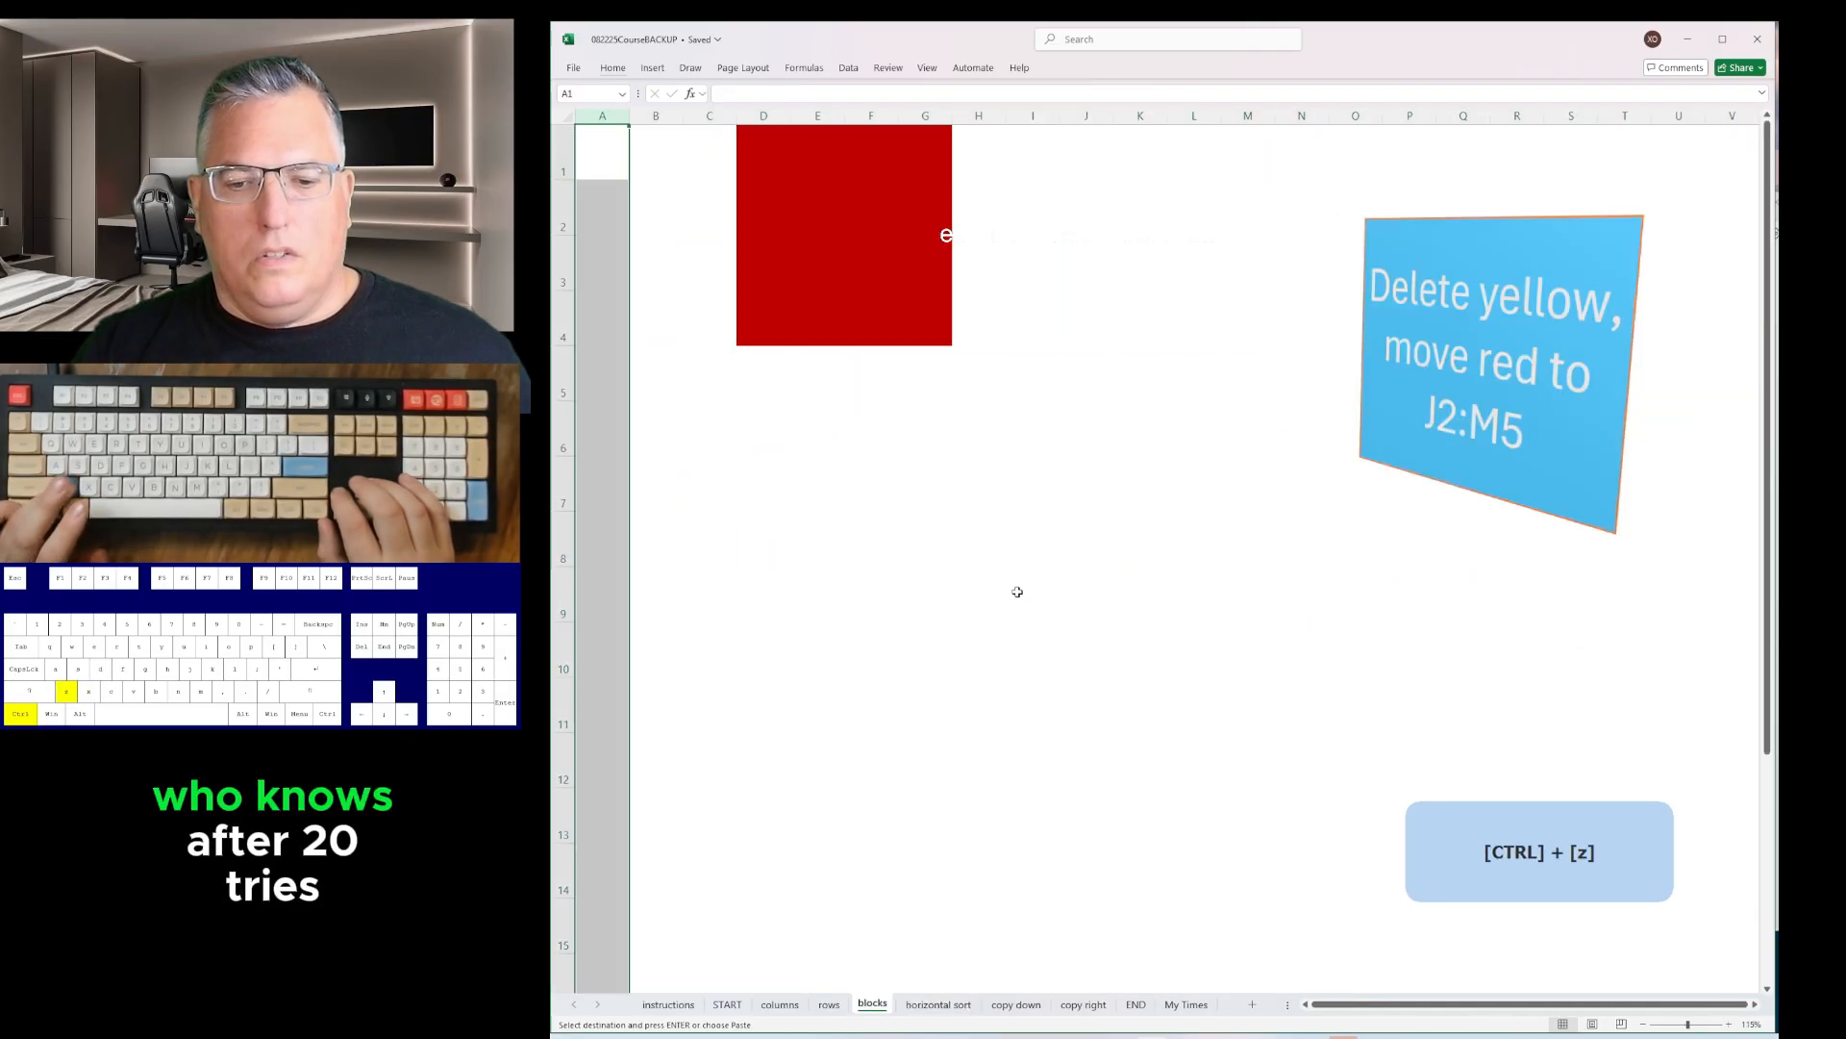
{"action": "key", "text": "ctrl+z"}
{"action": "key", "text": "ctrl+z"}
{"action": "key", "text": "ctrl+z"}
{"action": "key", "text": "ctrl+z"}
{"action": "key", "text": "ctrl+z"}
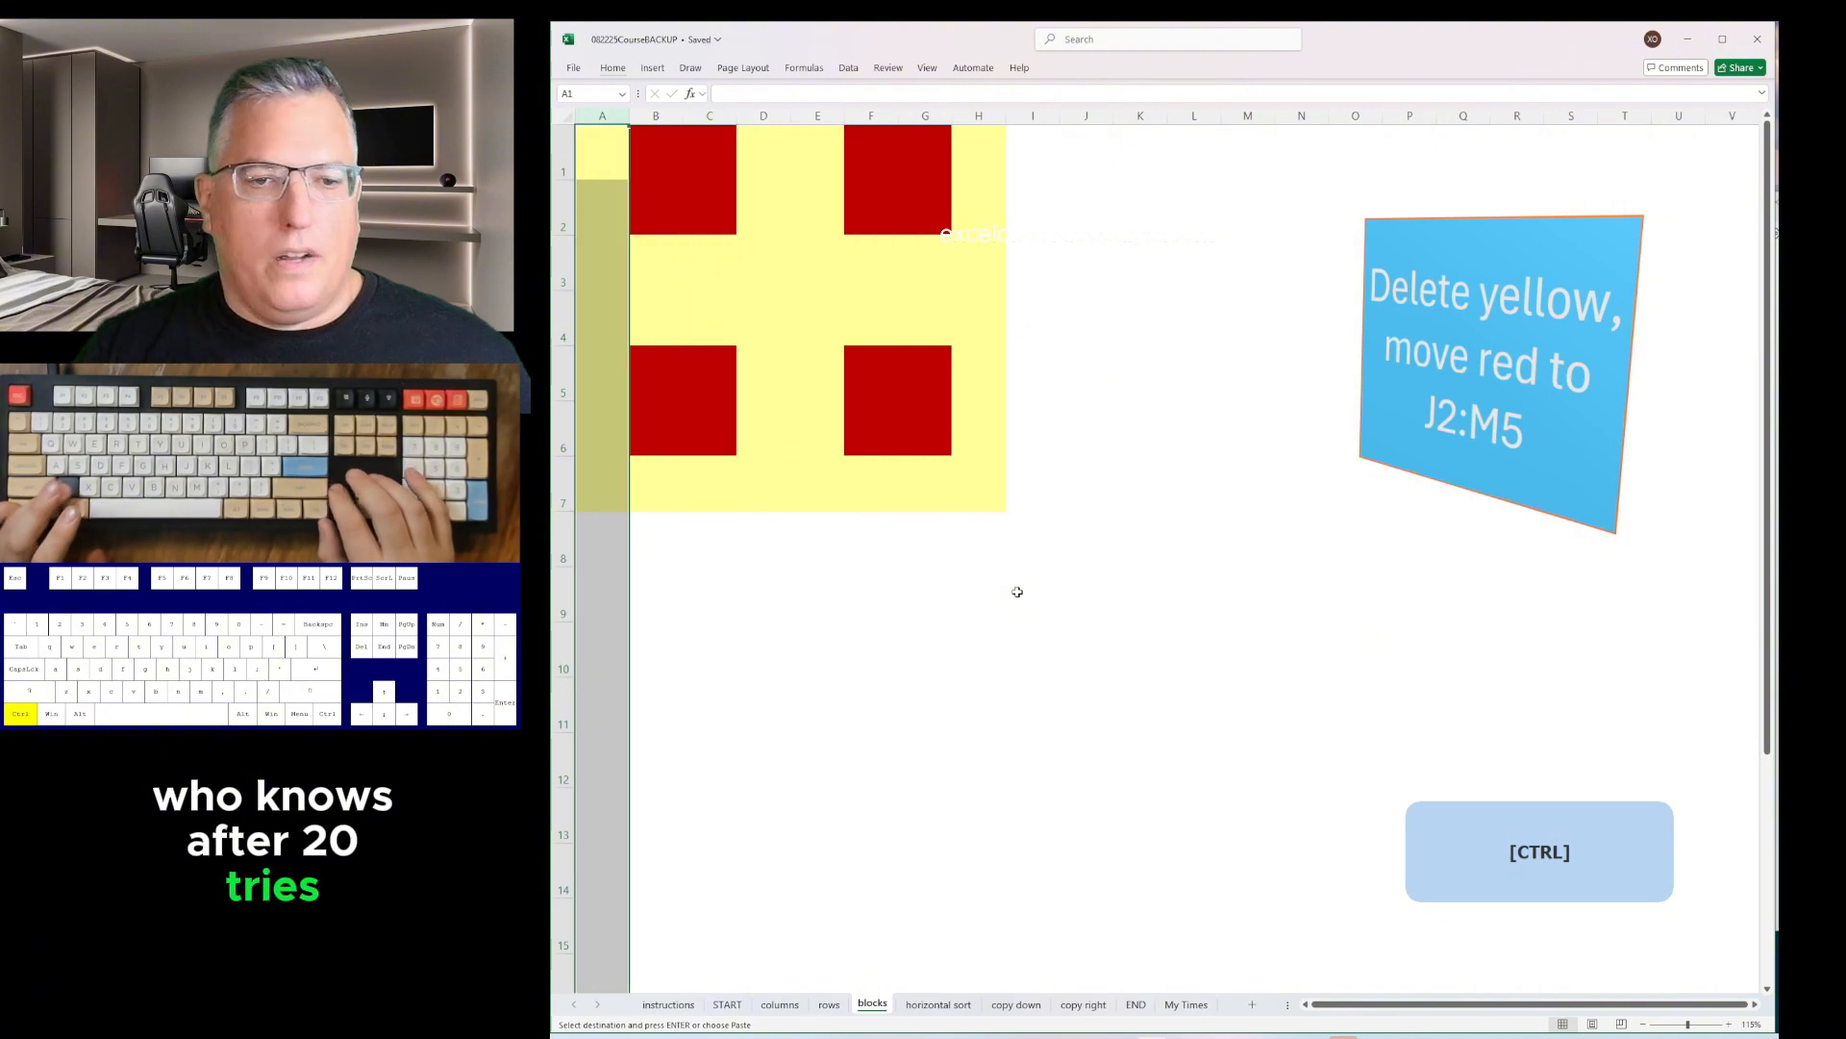
{"action": "key", "text": "ctrl+z"}
{"action": "key", "text": "ctrl+z"}
{"action": "key", "text": "ctrl+z"}
{"action": "key", "text": "ctrl+z"}
{"action": "key", "text": "ctrl+z"}
{"action": "key", "text": "ctrl+z"}
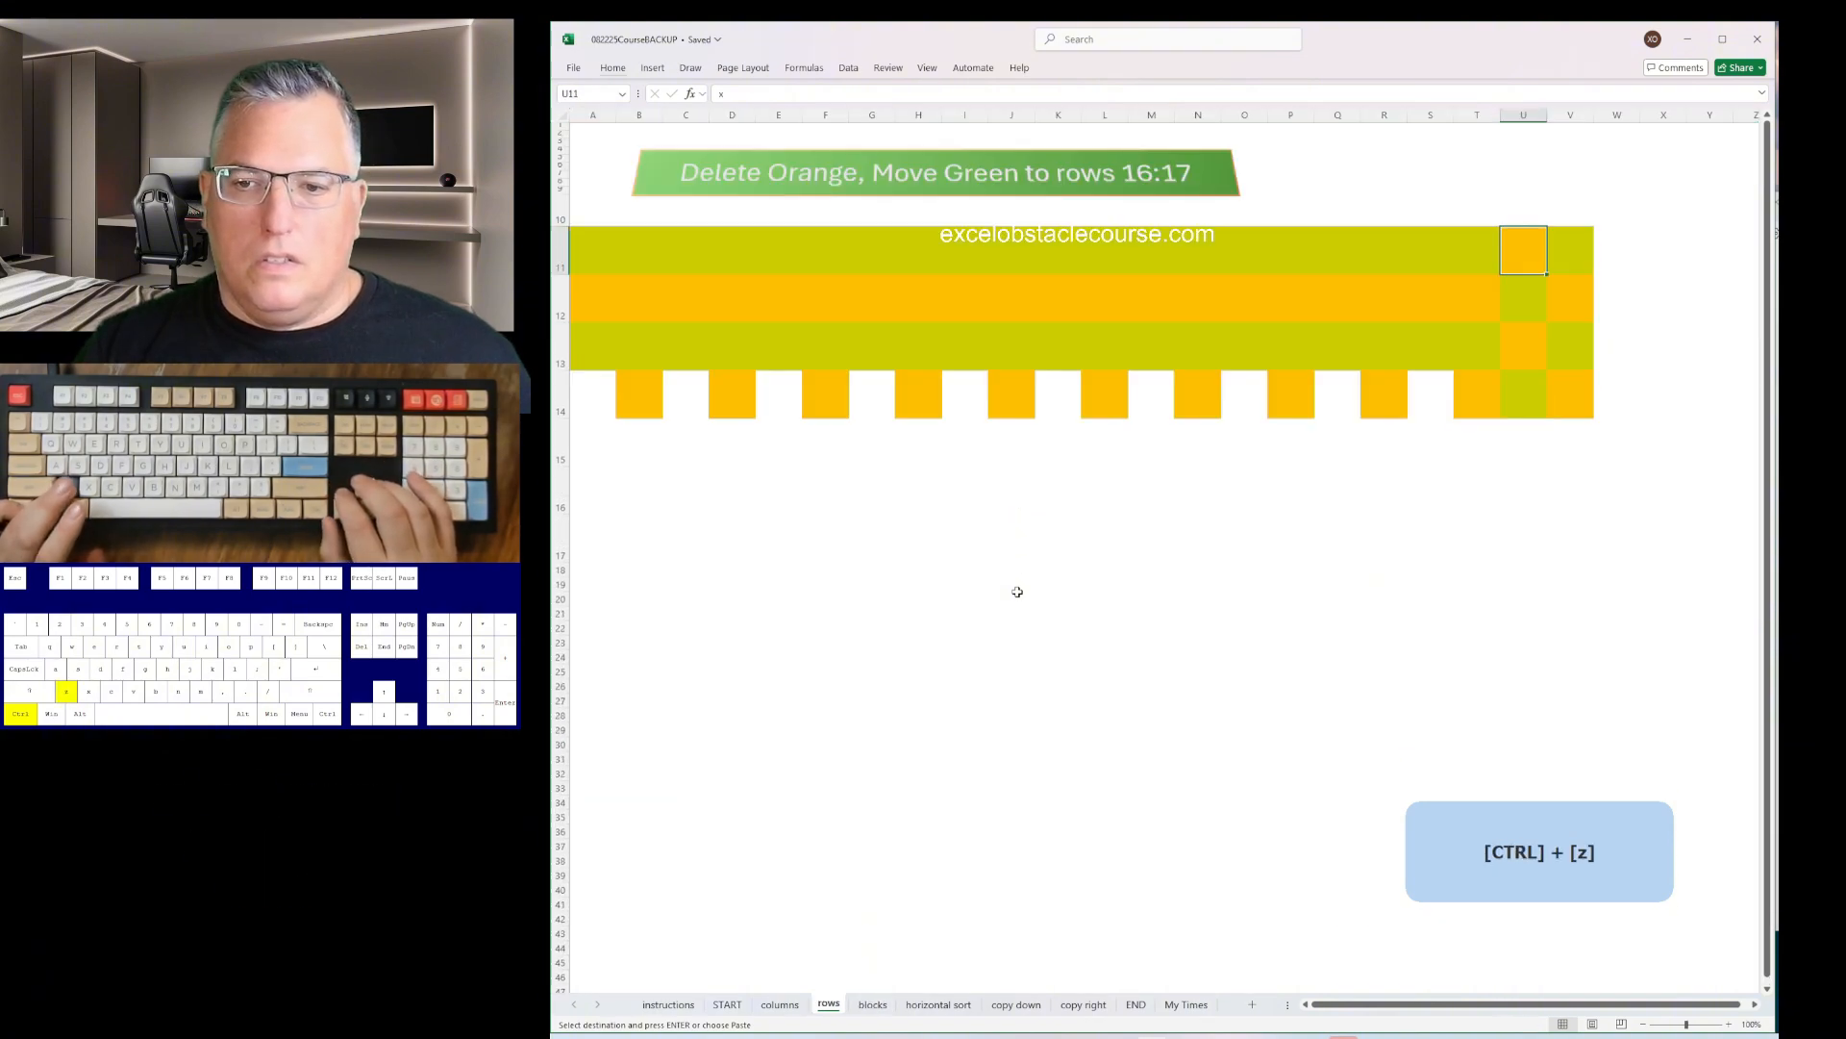
{"action": "key", "text": "ctrl+z"}
{"action": "key", "text": "ctrl+z"}
{"action": "key", "text": "ctrl+z"}
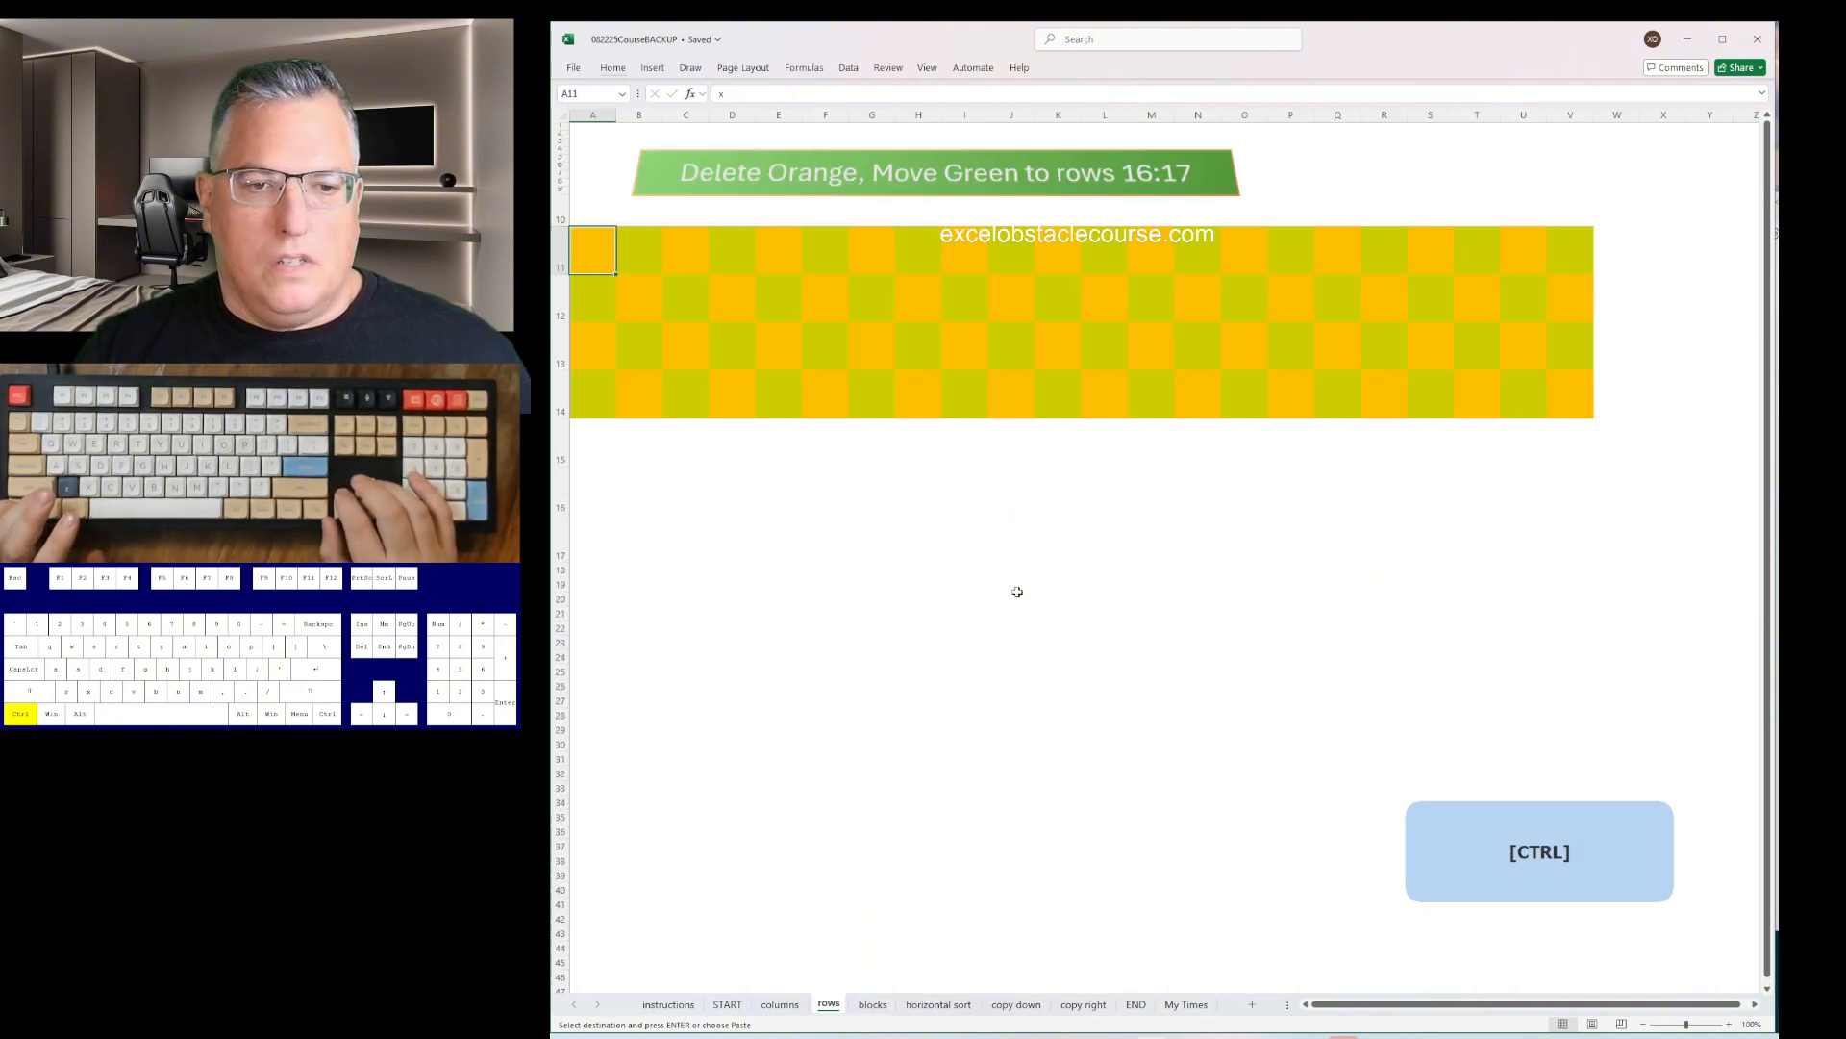
{"action": "key", "text": "ctrl+z"}
{"action": "key", "text": "ctrl+z"}
{"action": "key", "text": "ctrl+z"}
{"action": "key", "text": "ctrl+z"}
{"action": "key", "text": "ctrl+z"}
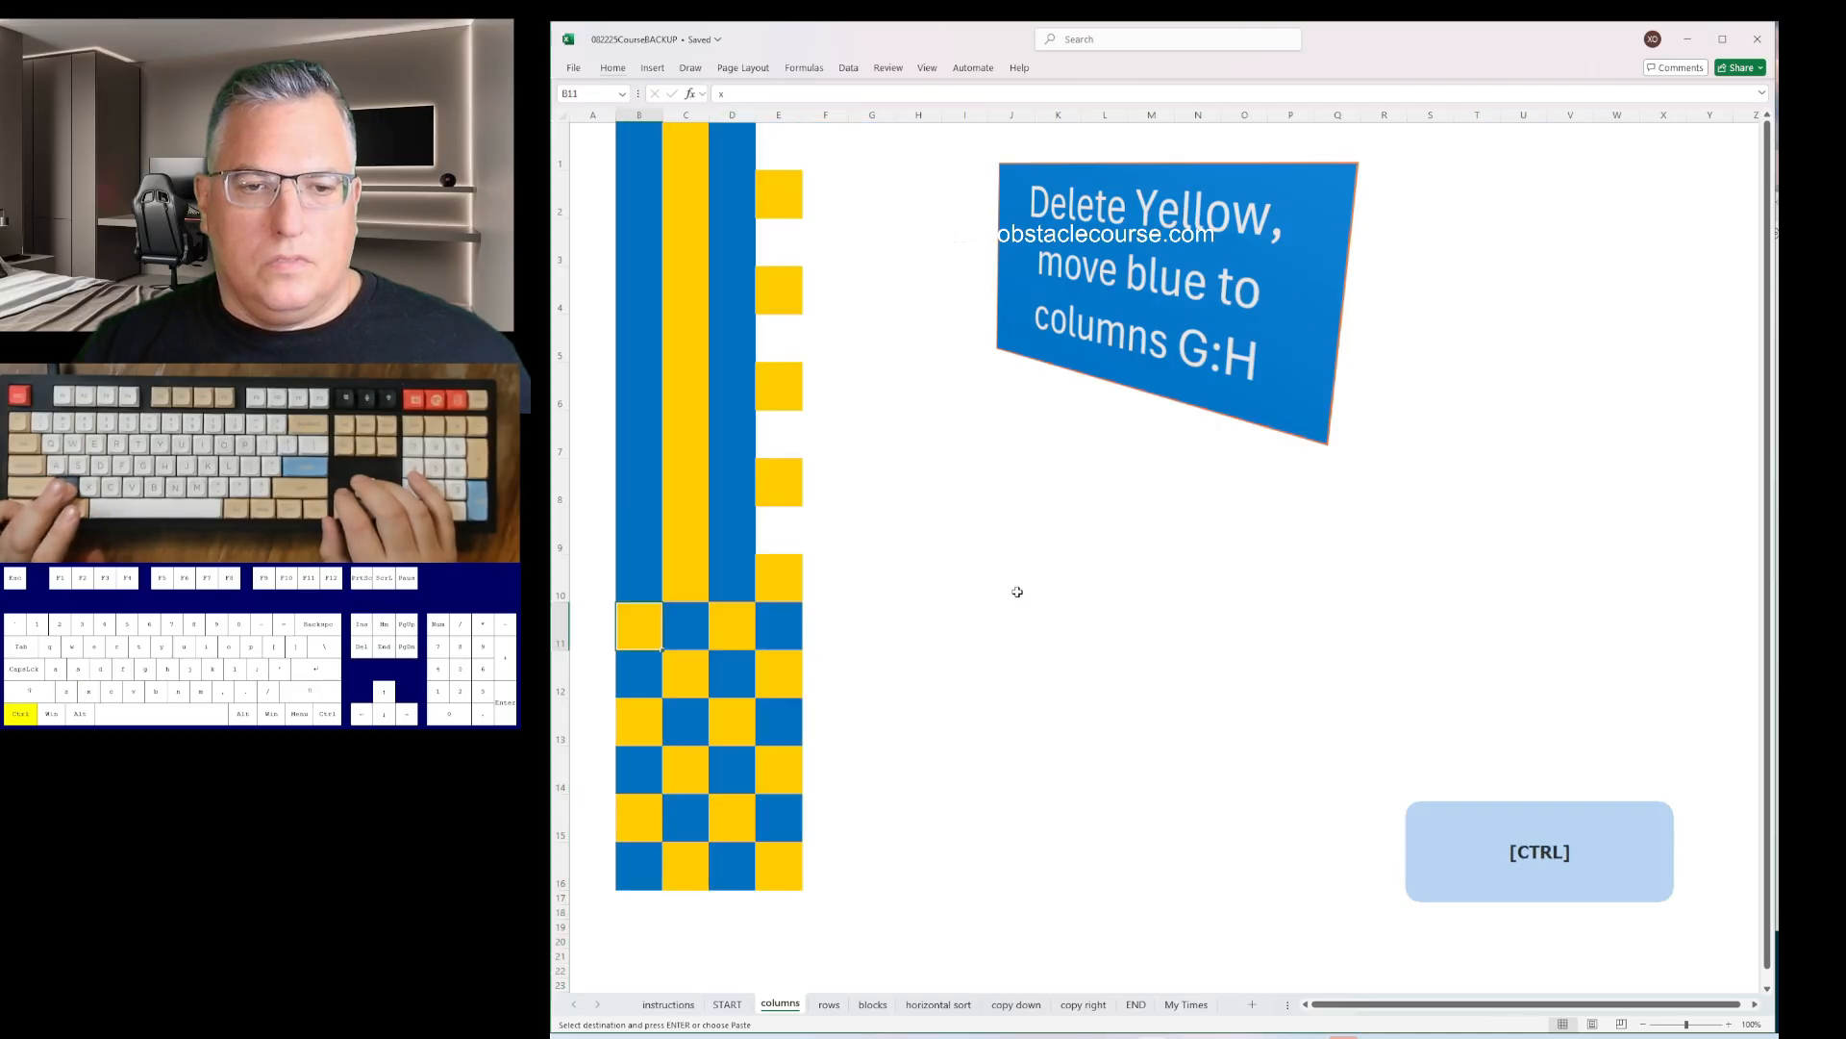
{"action": "key", "text": "ctrl+z"}
{"action": "key", "text": "ctrl+z"}
{"action": "key", "text": "ctrl+z"}
{"action": "key", "text": "ctrl+z"}
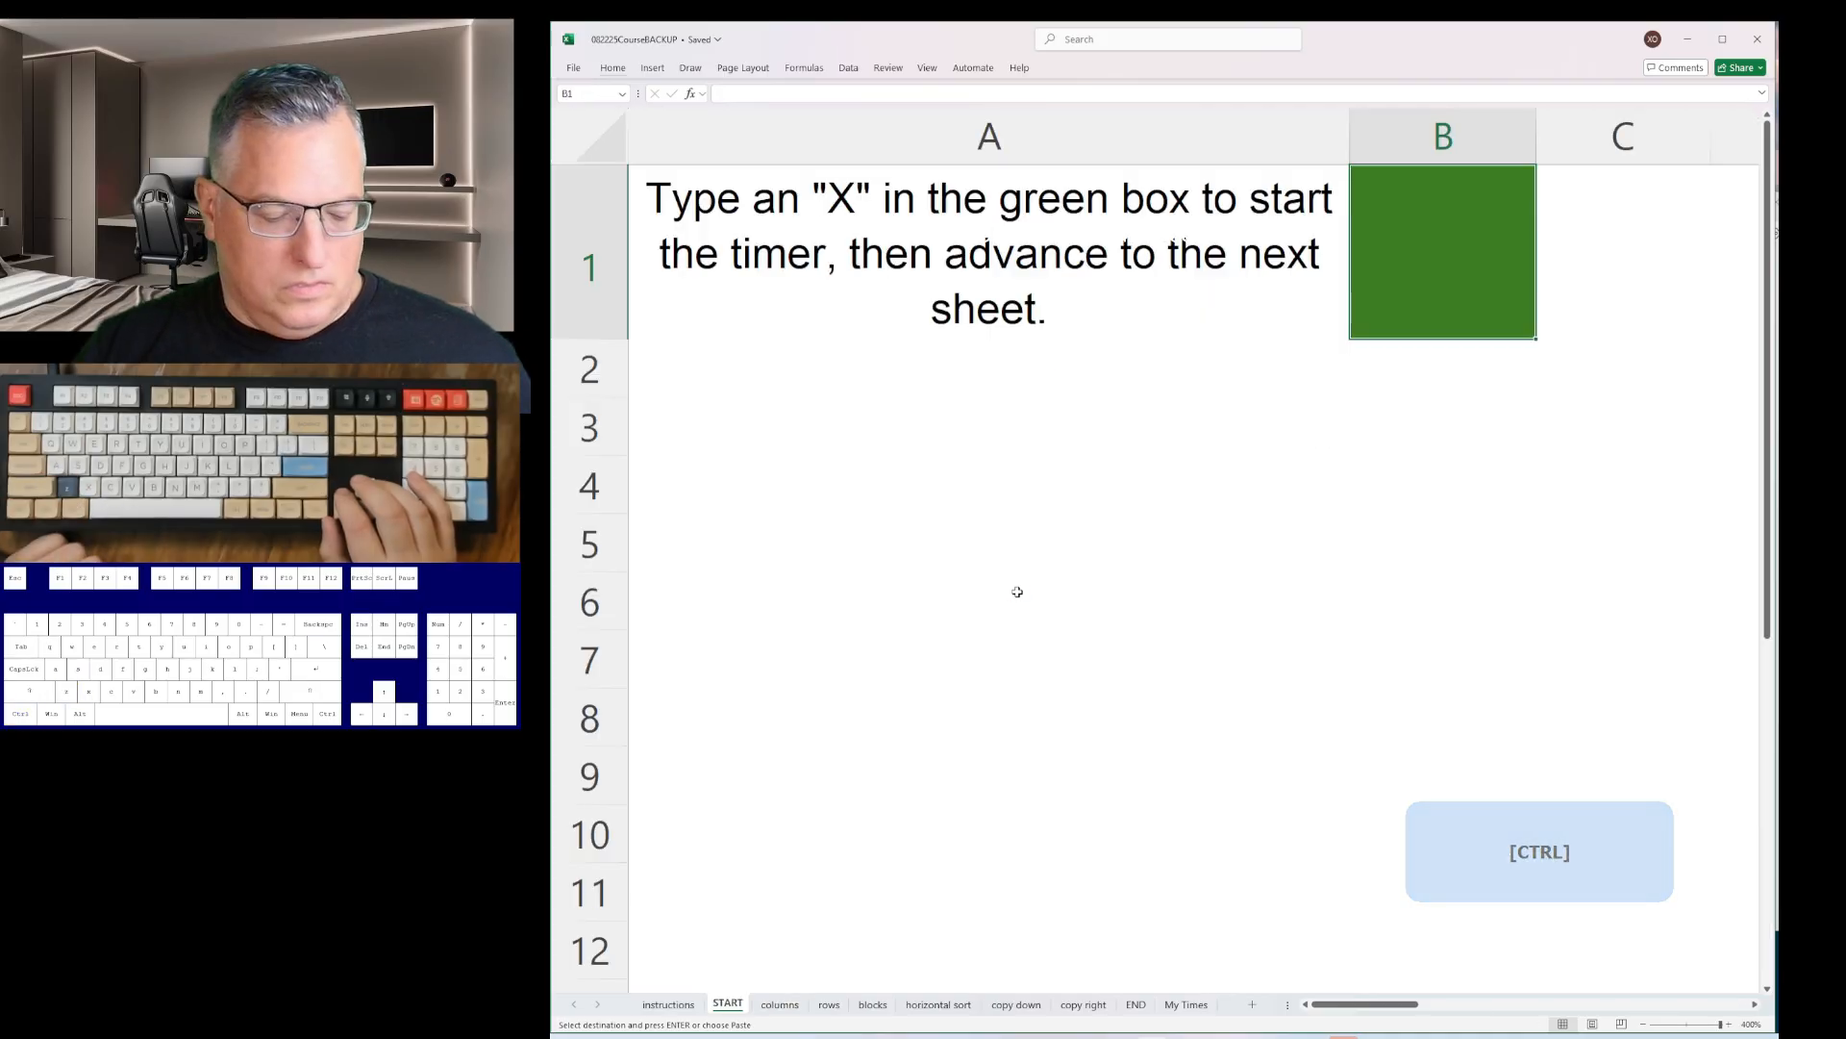
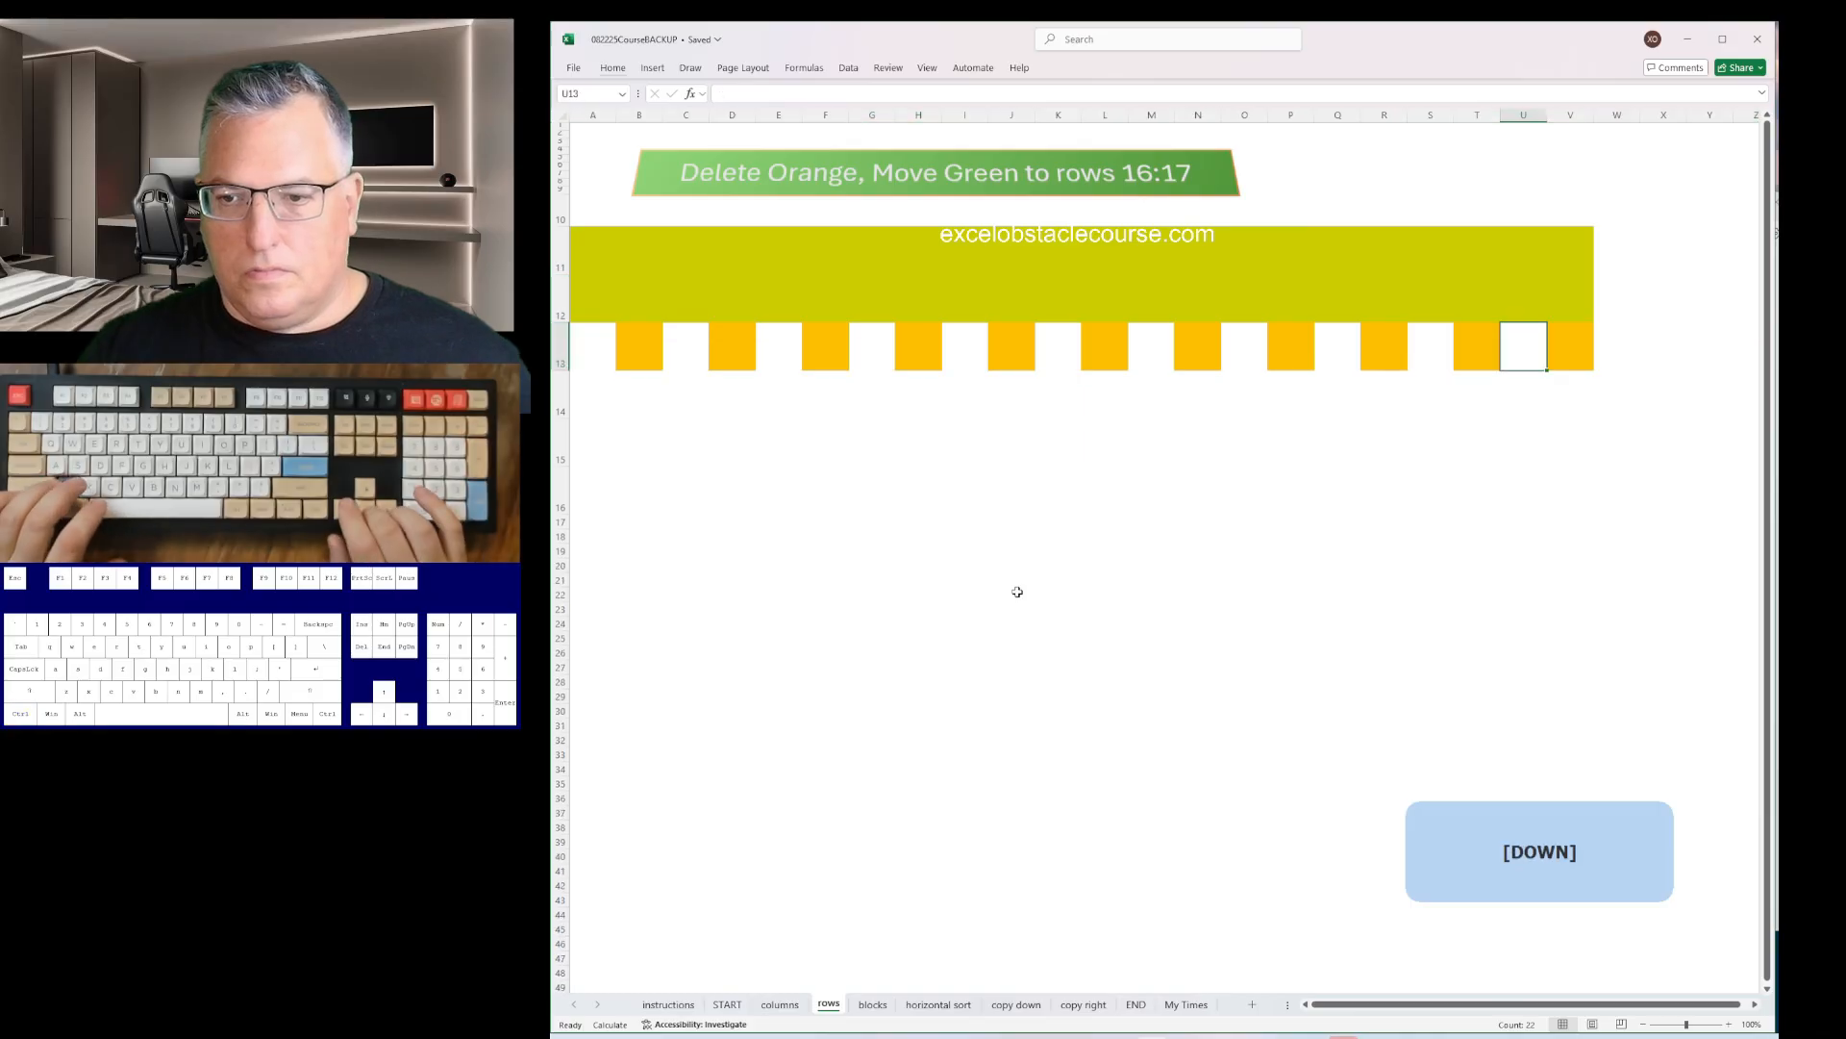
- On the rows sheet, delete the leftover orange row 13 and insert five rows above row 11 to move green to rows 16:17
{"action": "key", "text": "shift+space"}
{"action": "key", "text": "ctrl+minus"}
{"action": "key", "text": "Up"}
{"action": "key", "text": "shift+space"}
{"action": "key", "text": "ctrl+plus"}
{"action": "key", "text": "ctrl+plus"}
{"action": "key", "text": "ctrl+plus"}
{"action": "key", "text": "ctrl+plus"}
{"action": "key", "text": "ctrl+plus"}
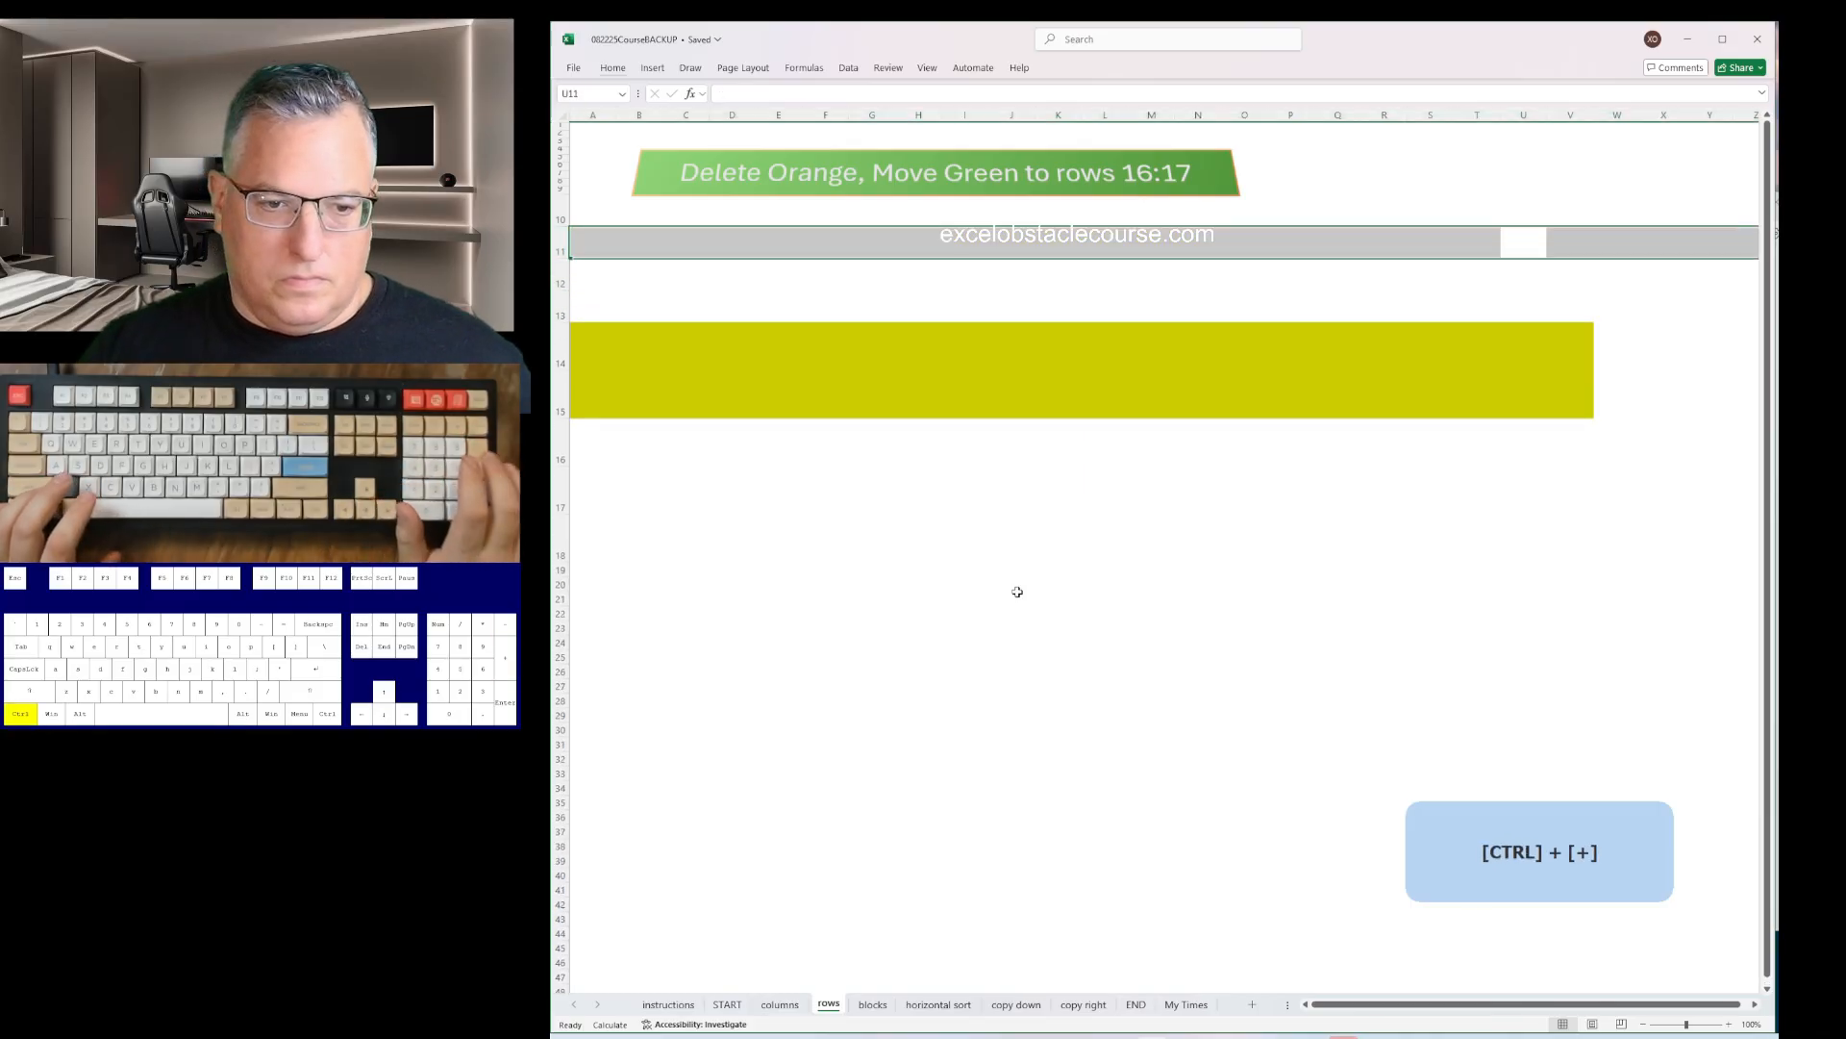
- On the blocks sheet, delete the yellow row 1 and the yellow column A
{"action": "key", "text": "ctrl+Page_Down"}
{"action": "key", "text": "shift+space"}
{"action": "key", "text": "ctrl+minus"}
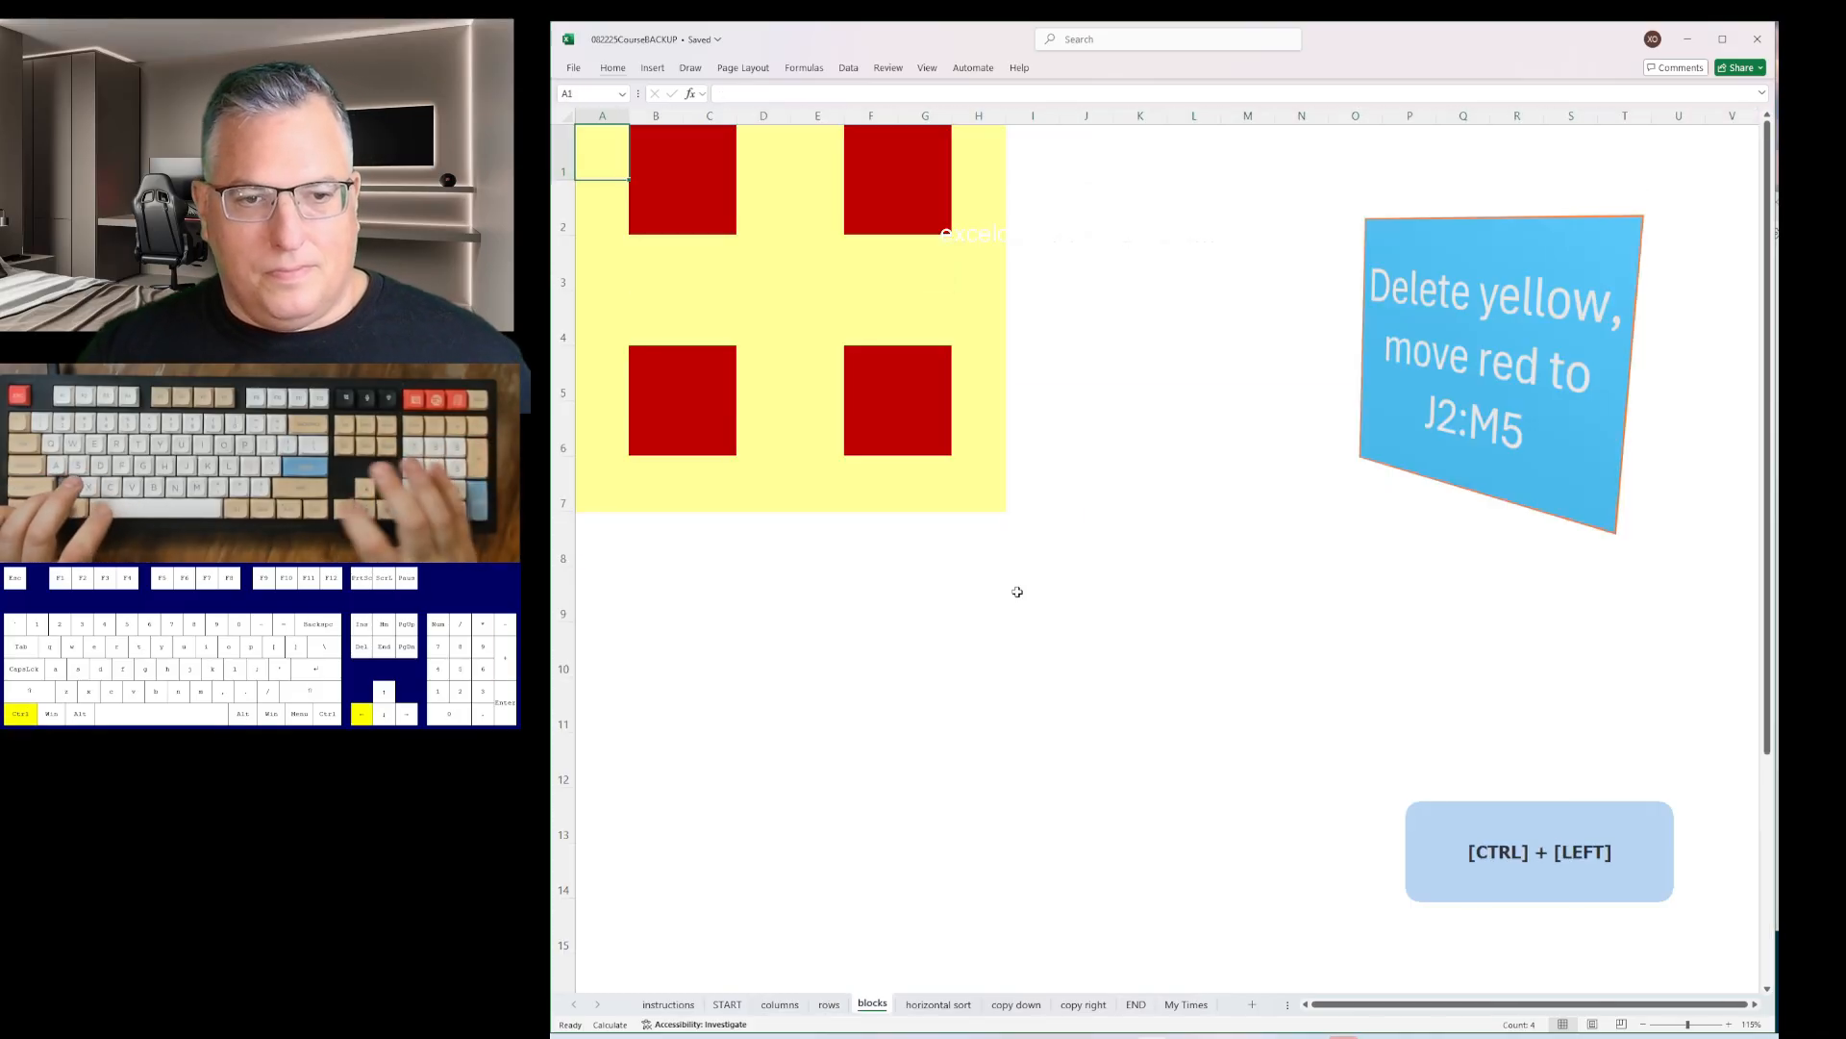
{"action": "key", "text": "ctrl+space"}
{"action": "key", "text": "ctrl+minus"}
- Delete the two yellow columns between the red blocks and the yellow column E beside them
{"action": "key", "text": "Right"}
{"action": "key", "text": "Right"}
{"action": "key", "text": "ctrl+space"}
{"action": "key", "text": "ctrl+minus"}
{"action": "key", "text": "ctrl+minus"}
{"action": "key", "text": "Right"}
{"action": "key", "text": "Right"}
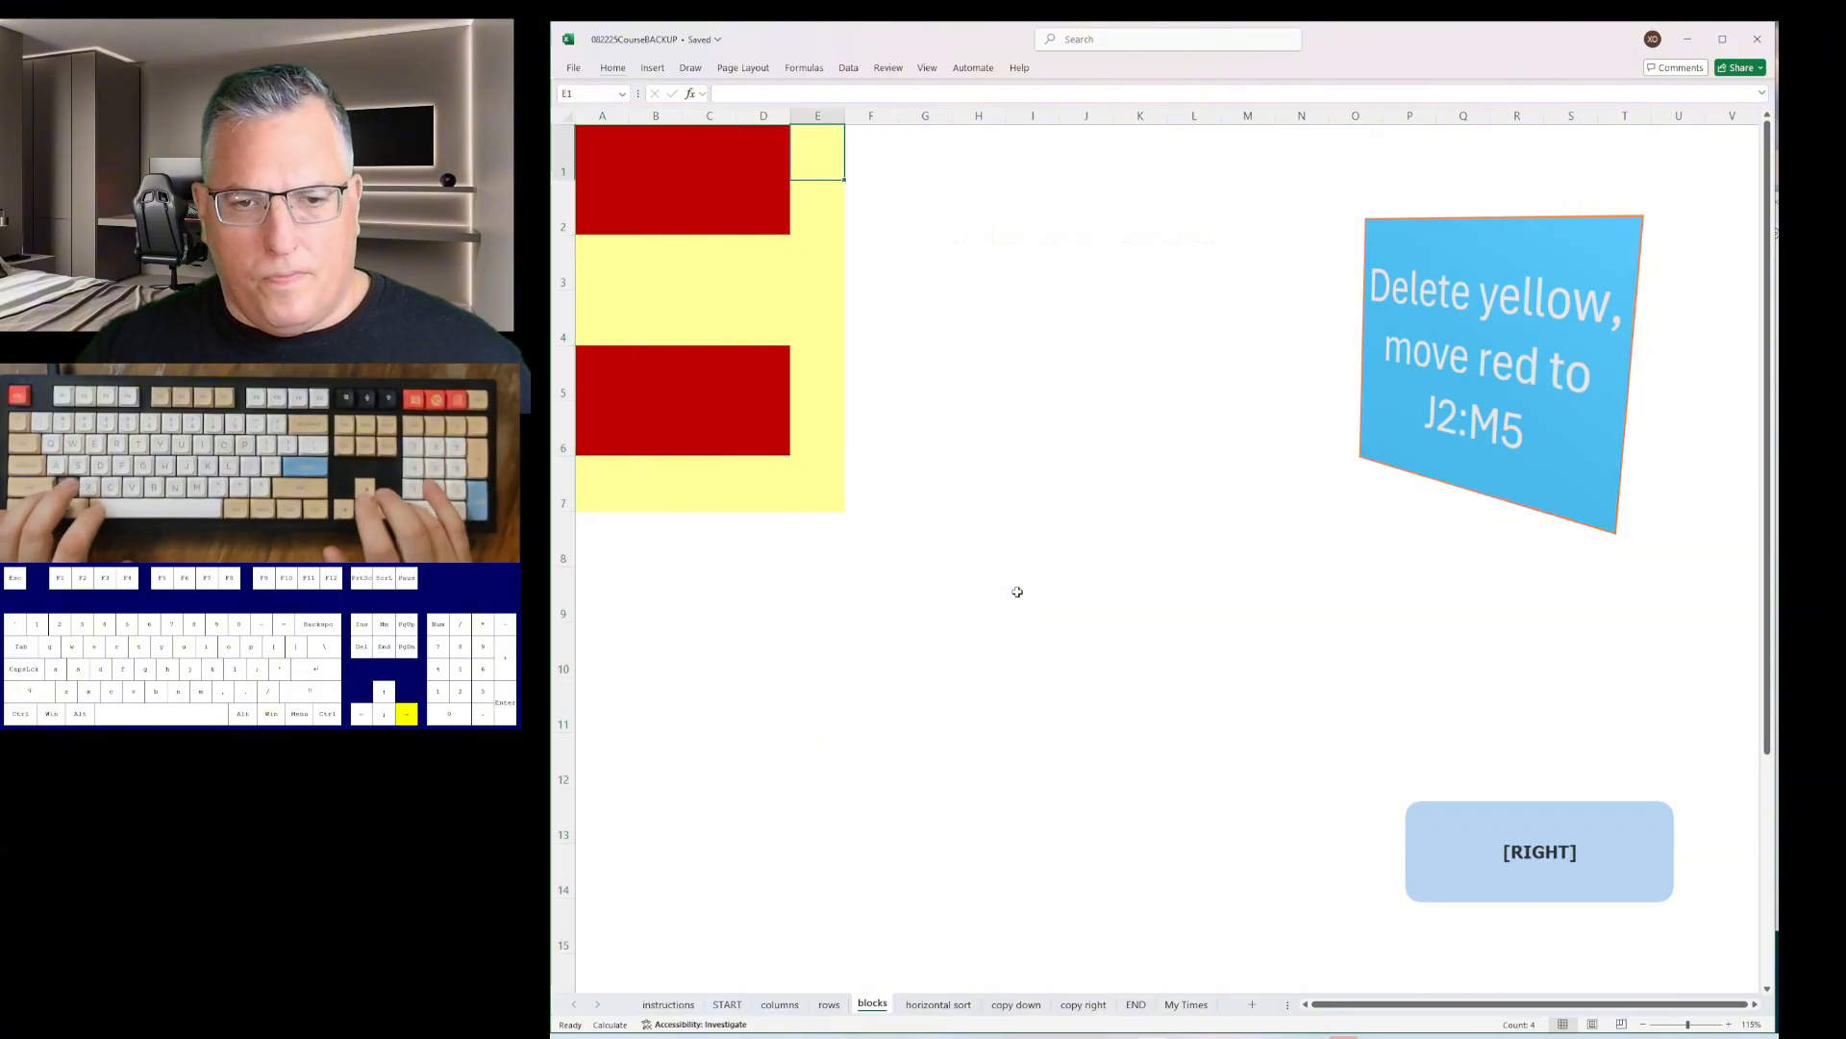
{"action": "key", "text": "ctrl+space"}
{"action": "key", "text": "ctrl+minus"}
- Delete the yellow rows 3:4 between the red blocks and the yellow row 5 beneath them
{"action": "key", "text": "Down"}
{"action": "key", "text": "Down"}
{"action": "key", "text": "shift+Down"}
{"action": "key", "text": "shift+space"}
{"action": "key", "text": "ctrl+minus"}
{"action": "key", "text": "Down"}
{"action": "key", "text": "Down"}
{"action": "key", "text": "shift+space"}
{"action": "key", "text": "ctrl+minus"}
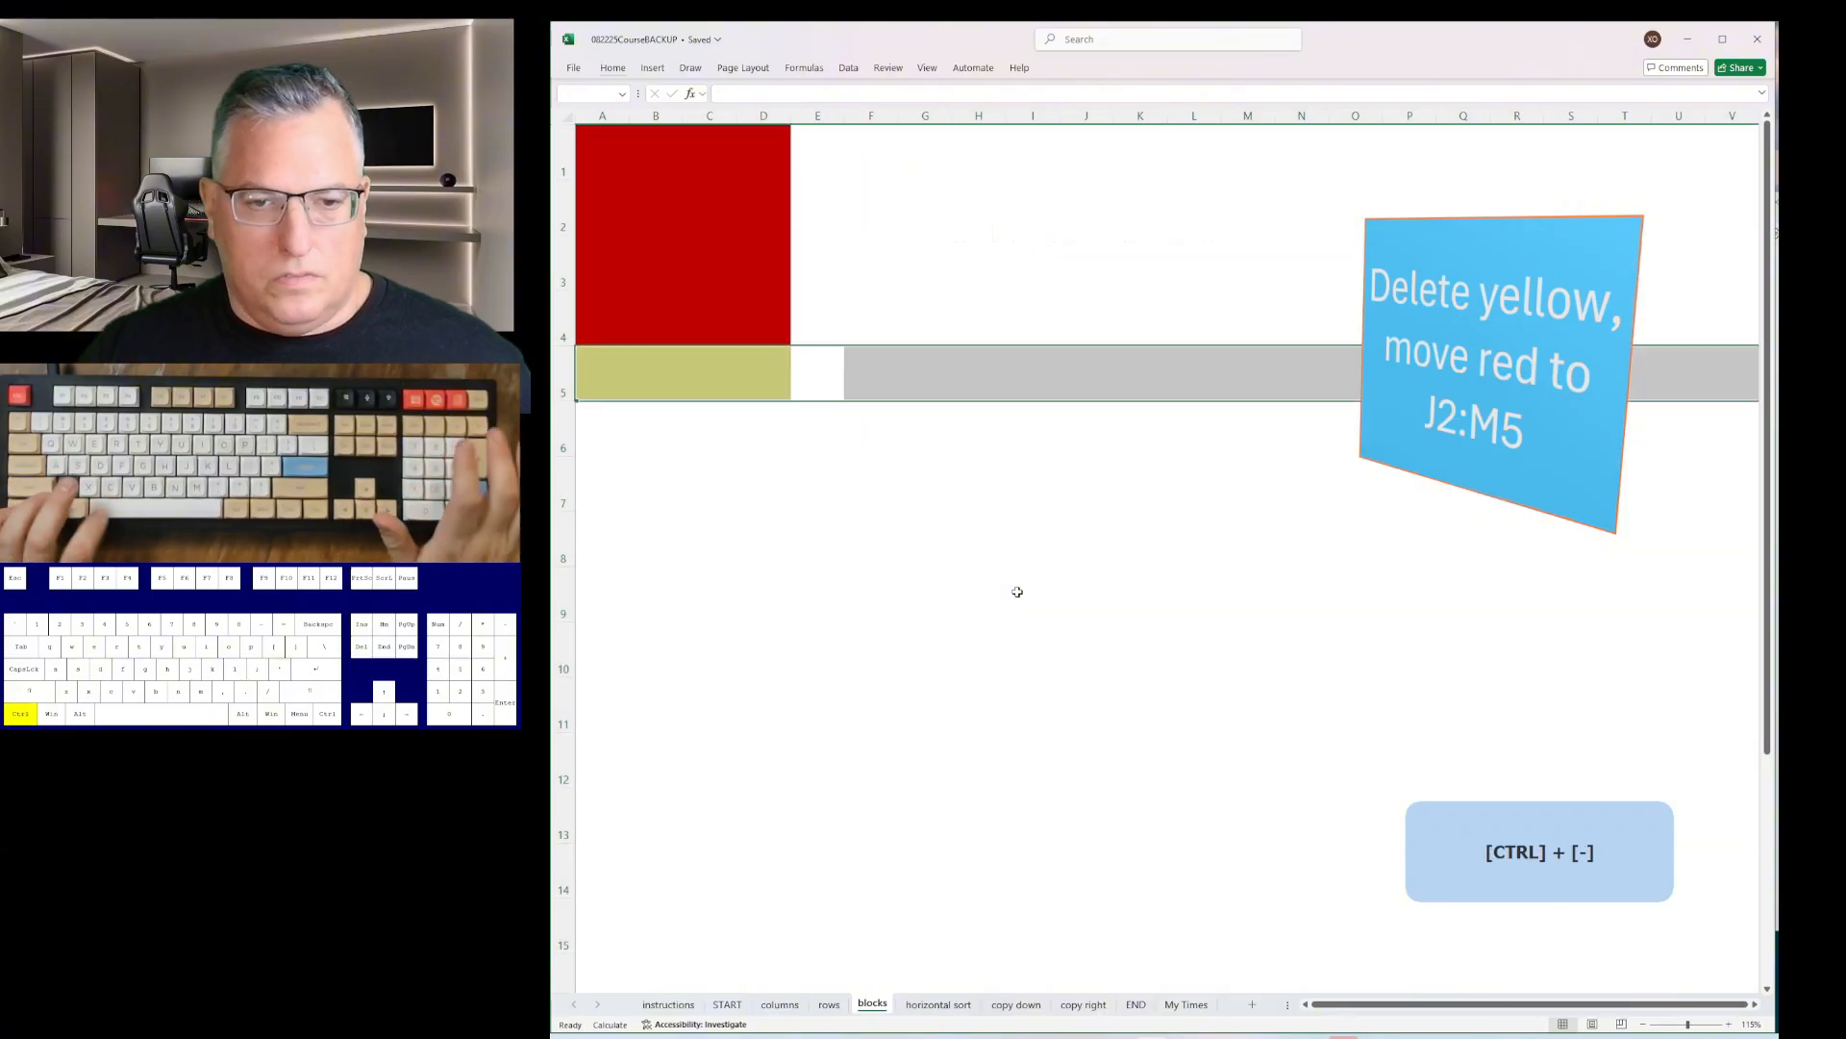
- Insert nine columns before column A to shift the red block to columns J:M
{"action": "key", "text": "Home"}
{"action": "key", "text": "ctrl+space"}
{"action": "key", "text": "ctrl+plus"}
{"action": "key", "text": "ctrl+plus"}
{"action": "key", "text": "ctrl+plus"}
{"action": "key", "text": "ctrl+plus"}
{"action": "key", "text": "ctrl+plus"}
{"action": "key", "text": "ctrl+plus"}
{"action": "key", "text": "ctrl+plus"}
{"action": "key", "text": "ctrl+plus"}
{"action": "key", "text": "ctrl+plus"}
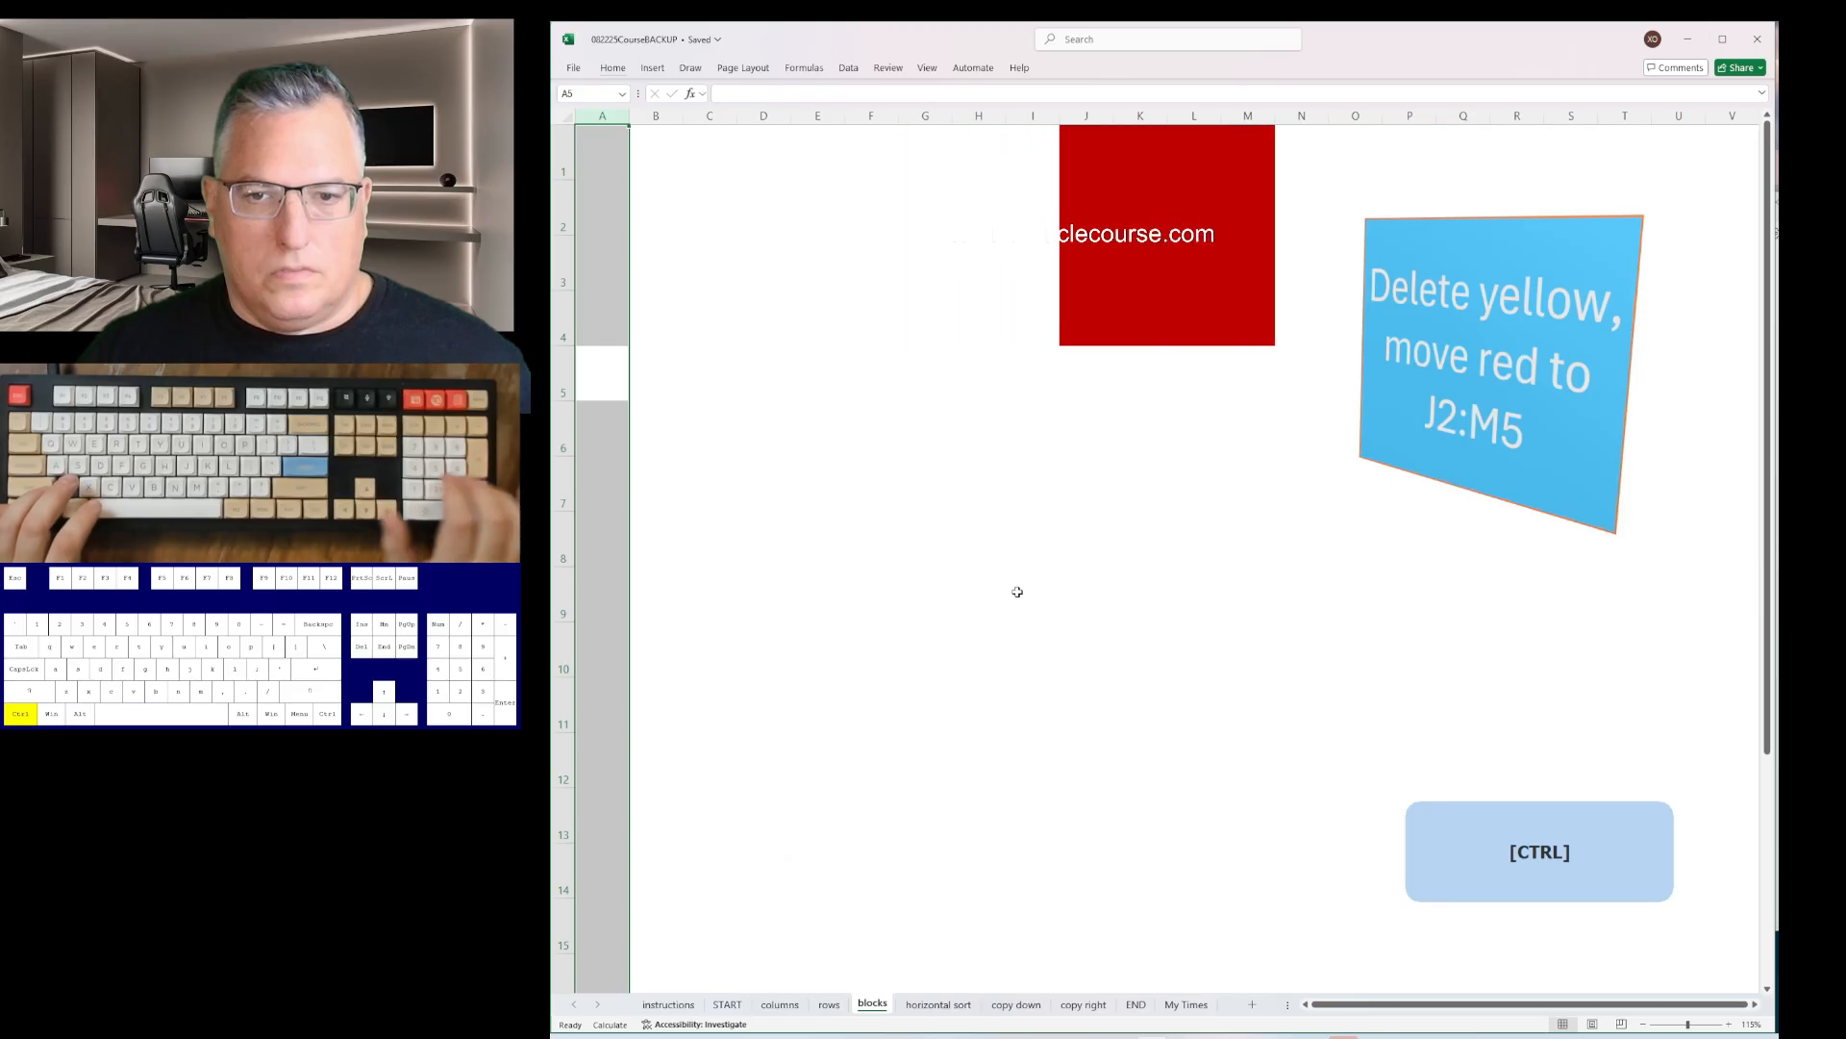
- Insert a row above the red block so it occupies J2:M5, and go to the horizontal sort sheet
{"action": "key", "text": "ctrl+Home"}
{"action": "key", "text": "shift+space"}
{"action": "key", "text": "ctrl+minus"}
{"action": "key", "text": "ctrl+Page_Down"}
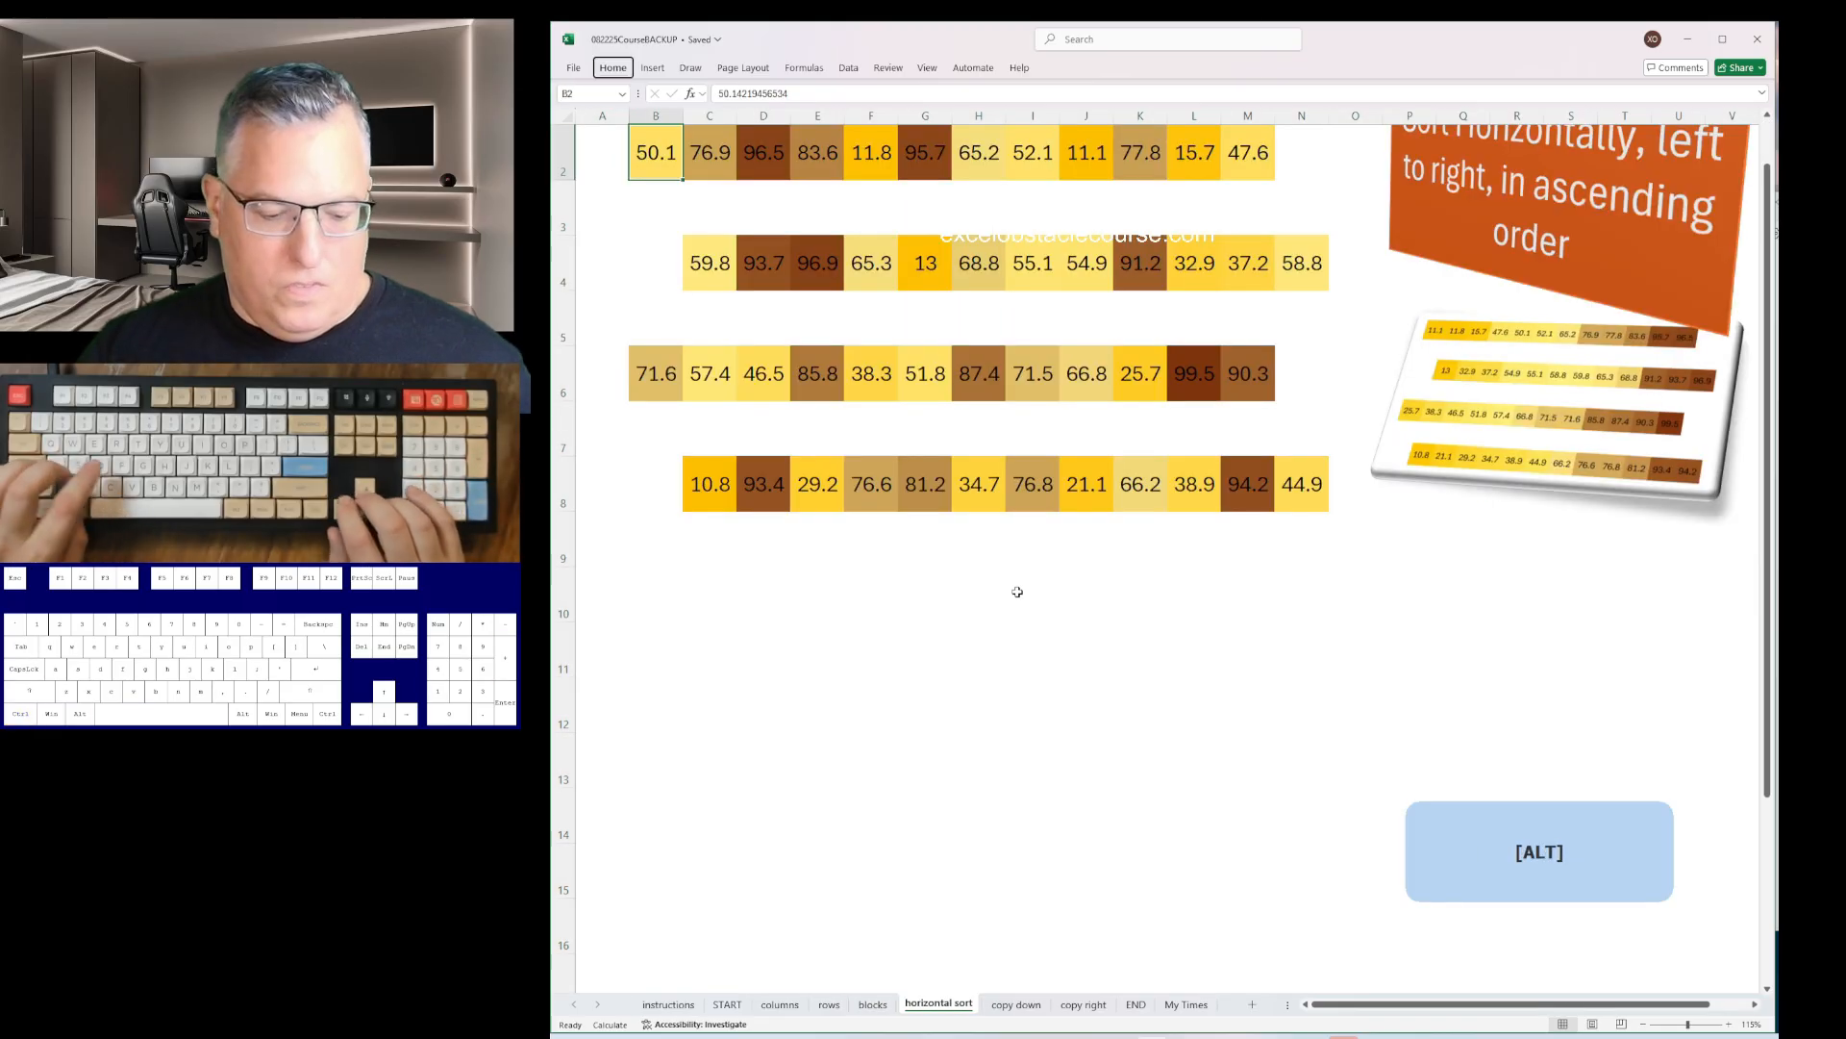
- Sort the number ranges in rows 2 and 4 horizontally, left to right in ascending order
{"action": "key", "text": "d"}
{"action": "key", "text": "s"}
{"action": "key", "text": "Return"}
{"action": "key", "text": "alt"}
{"action": "key", "text": "d"}
{"action": "key", "text": "s"}
{"action": "key", "text": "Return"}
- Sort the number ranges in rows 6 and 8 left to right in ascending order
{"action": "key", "text": "Down"}
{"action": "key", "text": "Down"}
{"action": "key", "text": "ctrl+Right"}
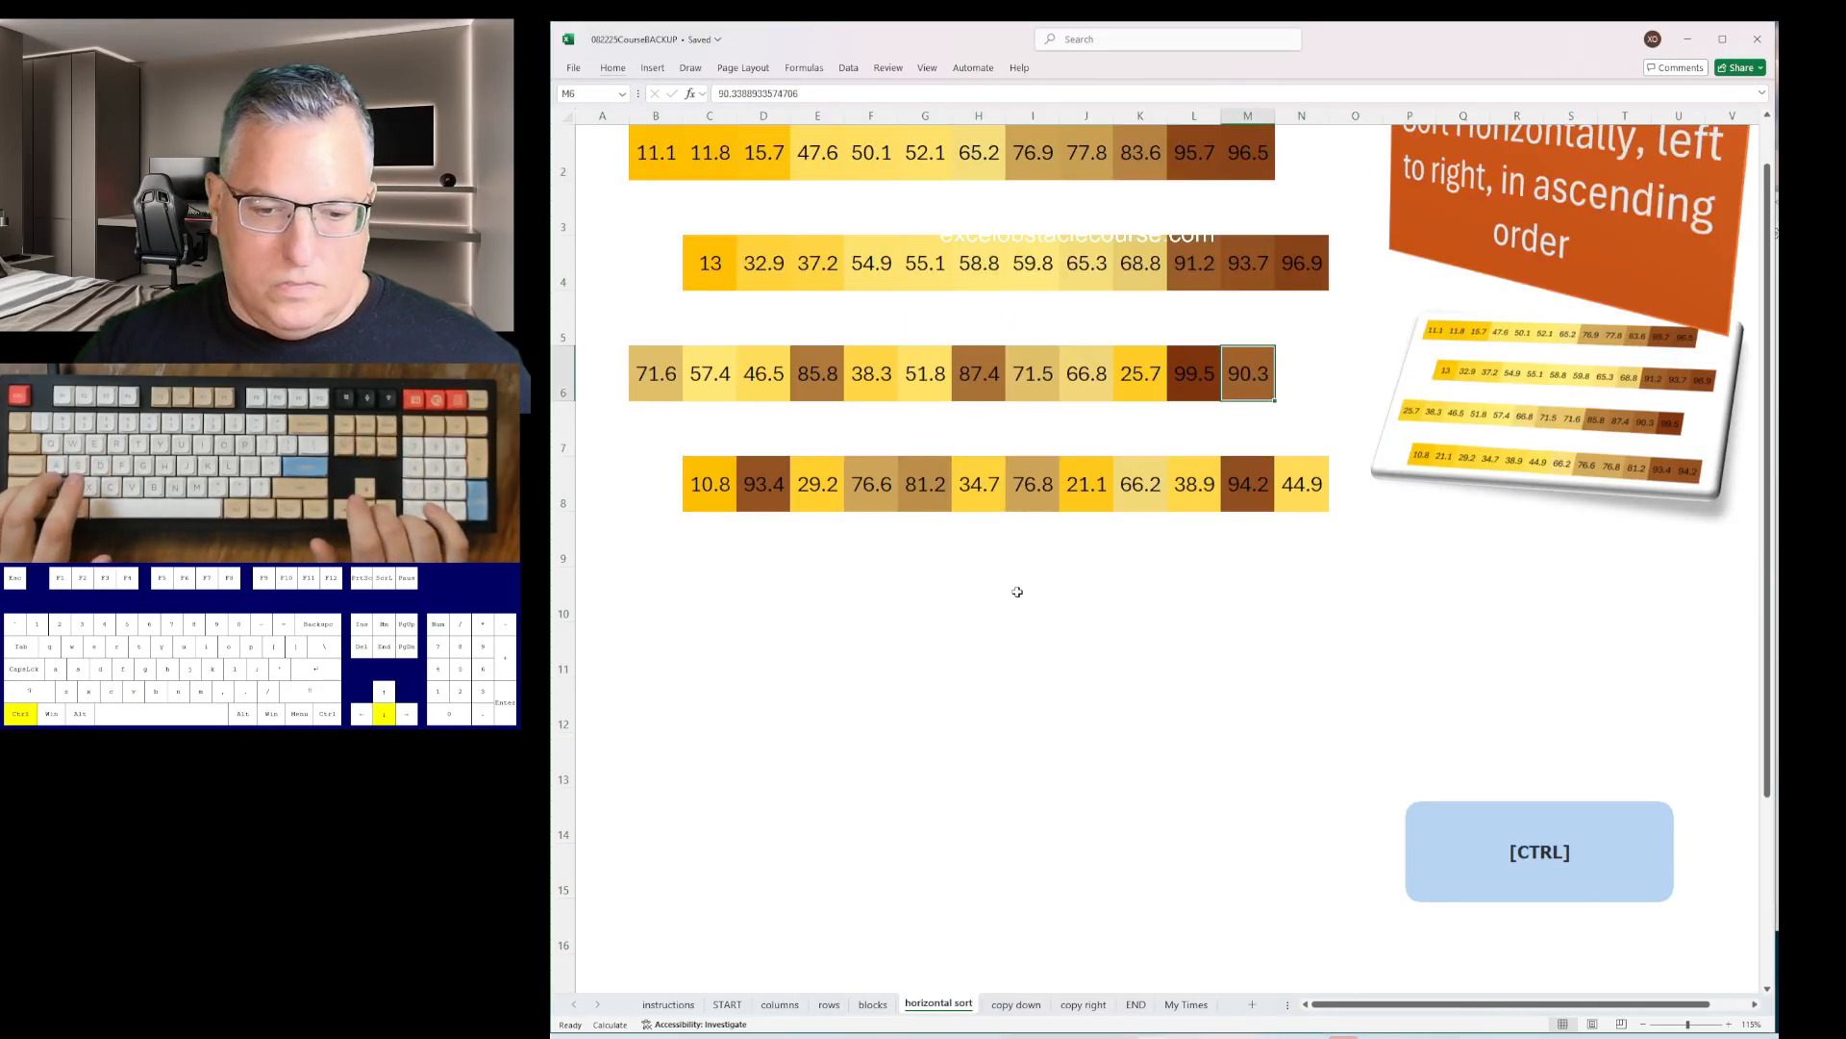
{"action": "key", "text": "d"}
{"action": "key", "text": "s"}
{"action": "key", "text": "Return"}
{"action": "key", "text": "Down"}
{"action": "key", "text": "Down"}
{"action": "key", "text": "alt"}
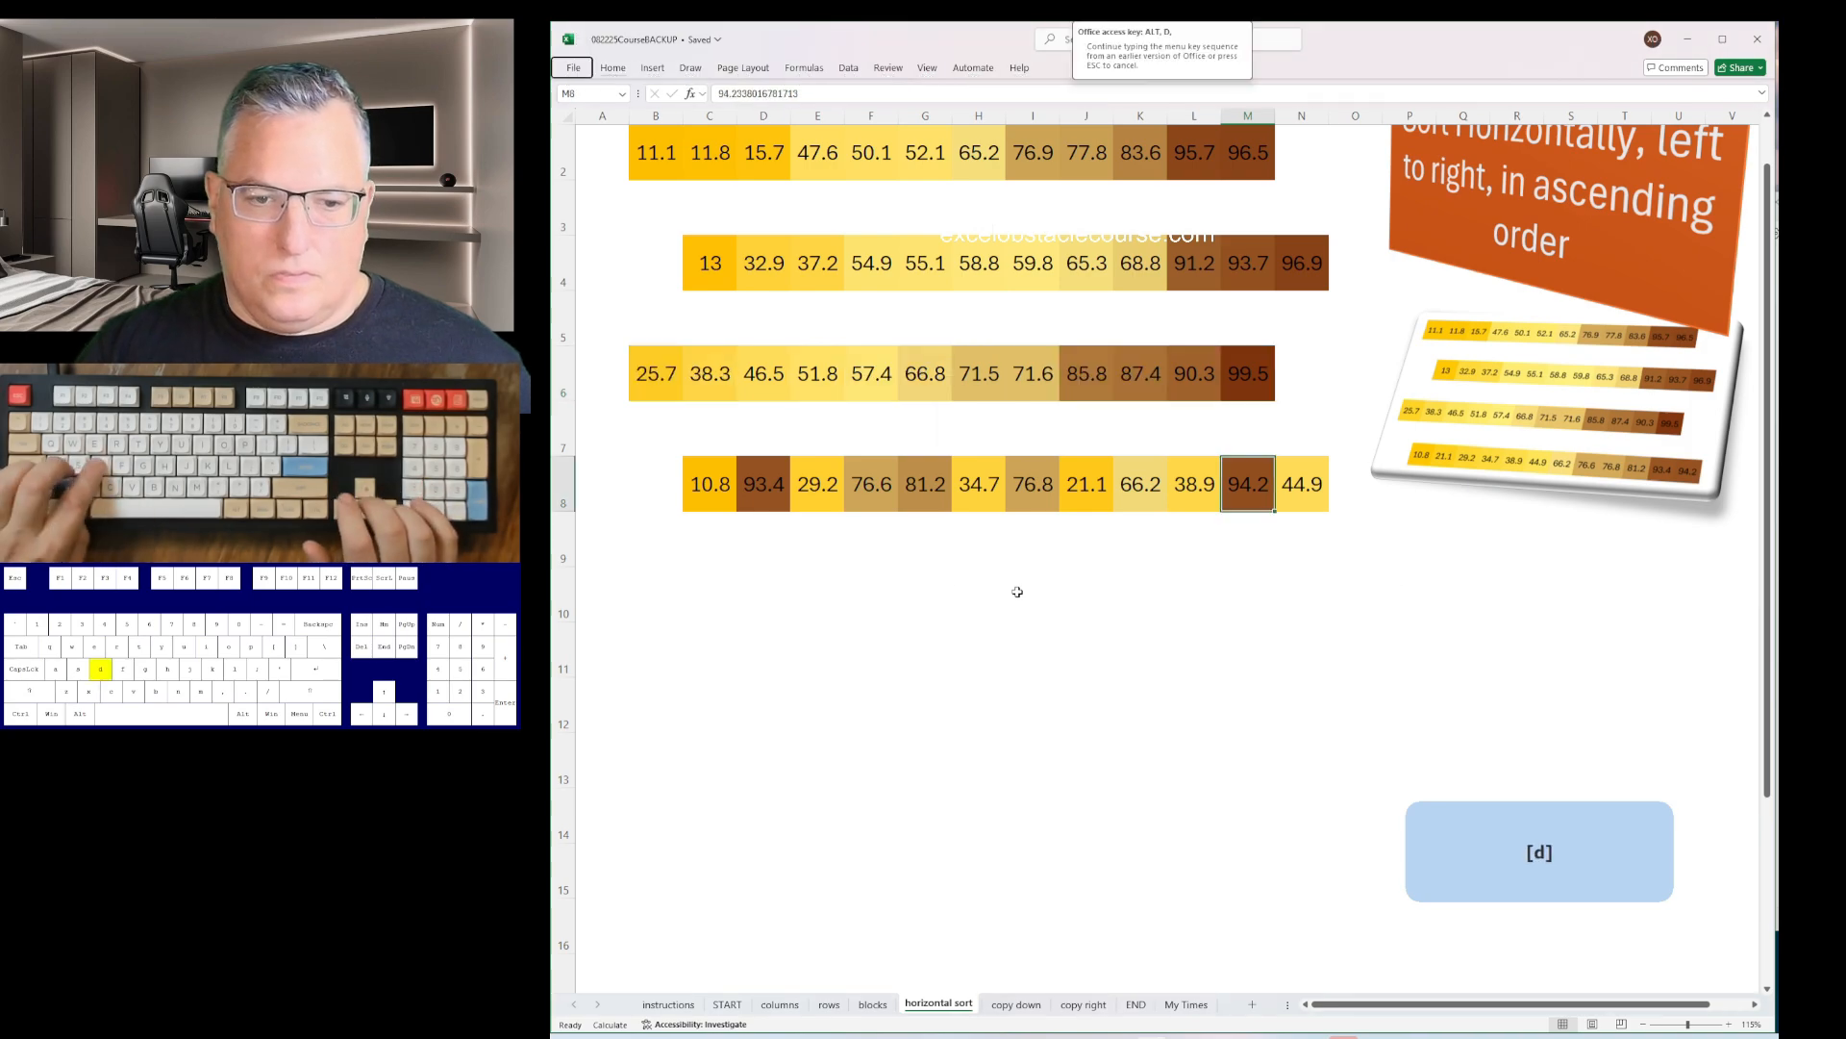
{"action": "key", "text": "d"}
{"action": "key", "text": "s"}
{"action": "key", "text": "Return"}
- Go to the copy down sheet and fill the blue icon from B2 down through B7
{"action": "key", "text": "ctrl+Page_Down"}
{"action": "key", "text": "shift+Down"}
{"action": "key", "text": "shift+Down"}
{"action": "key", "text": "shift+Down"}
{"action": "key", "text": "shift+Down"}
{"action": "key", "text": "shift+Down"}
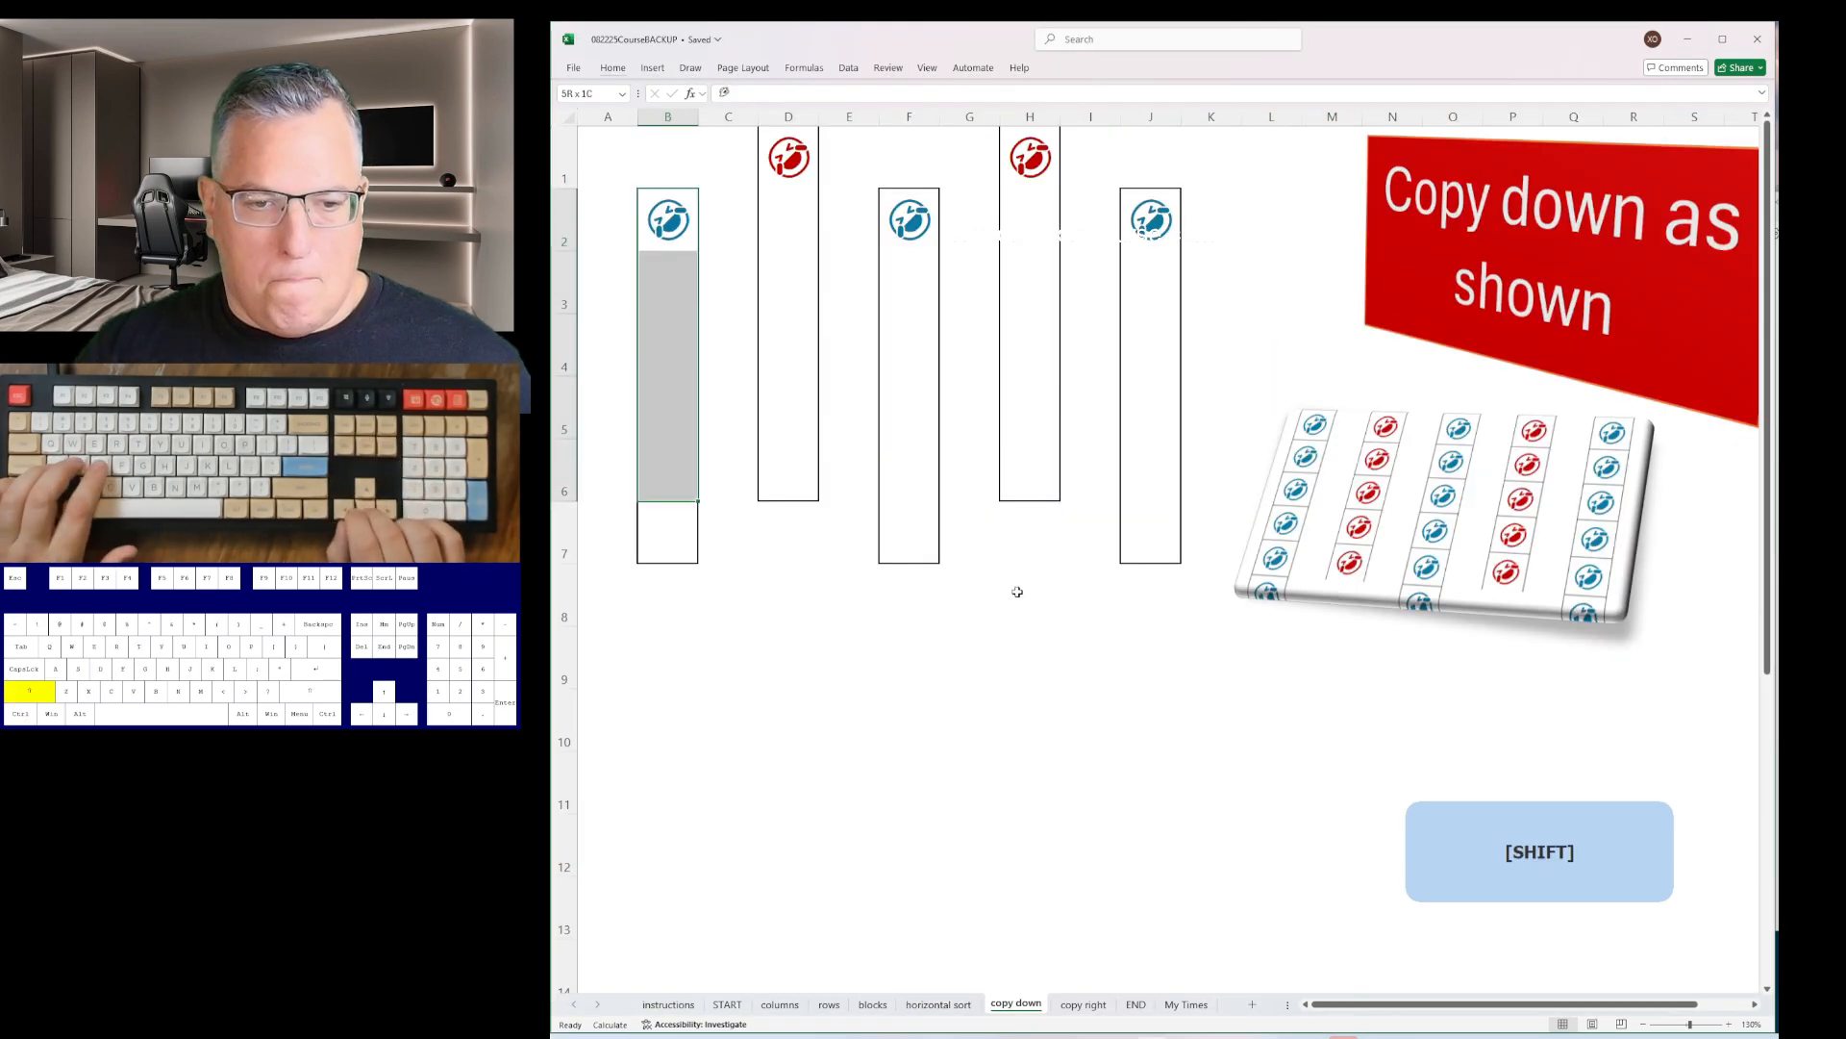
{"action": "key", "text": "ctrl+d"}
- Fill the red icon from D1 down through D6
{"action": "key", "text": "ctrl+Down"}
{"action": "key", "text": "Up"}
{"action": "key", "text": "Right"}
{"action": "key", "text": "Right"}
{"action": "key", "text": "ctrl+shift+Up"}
{"action": "key", "text": "ctrl+d"}
- Fill the blue icon from F2 down through F7
{"action": "key", "text": "Down"}
{"action": "key", "text": "Right"}
{"action": "key", "text": "Right"}
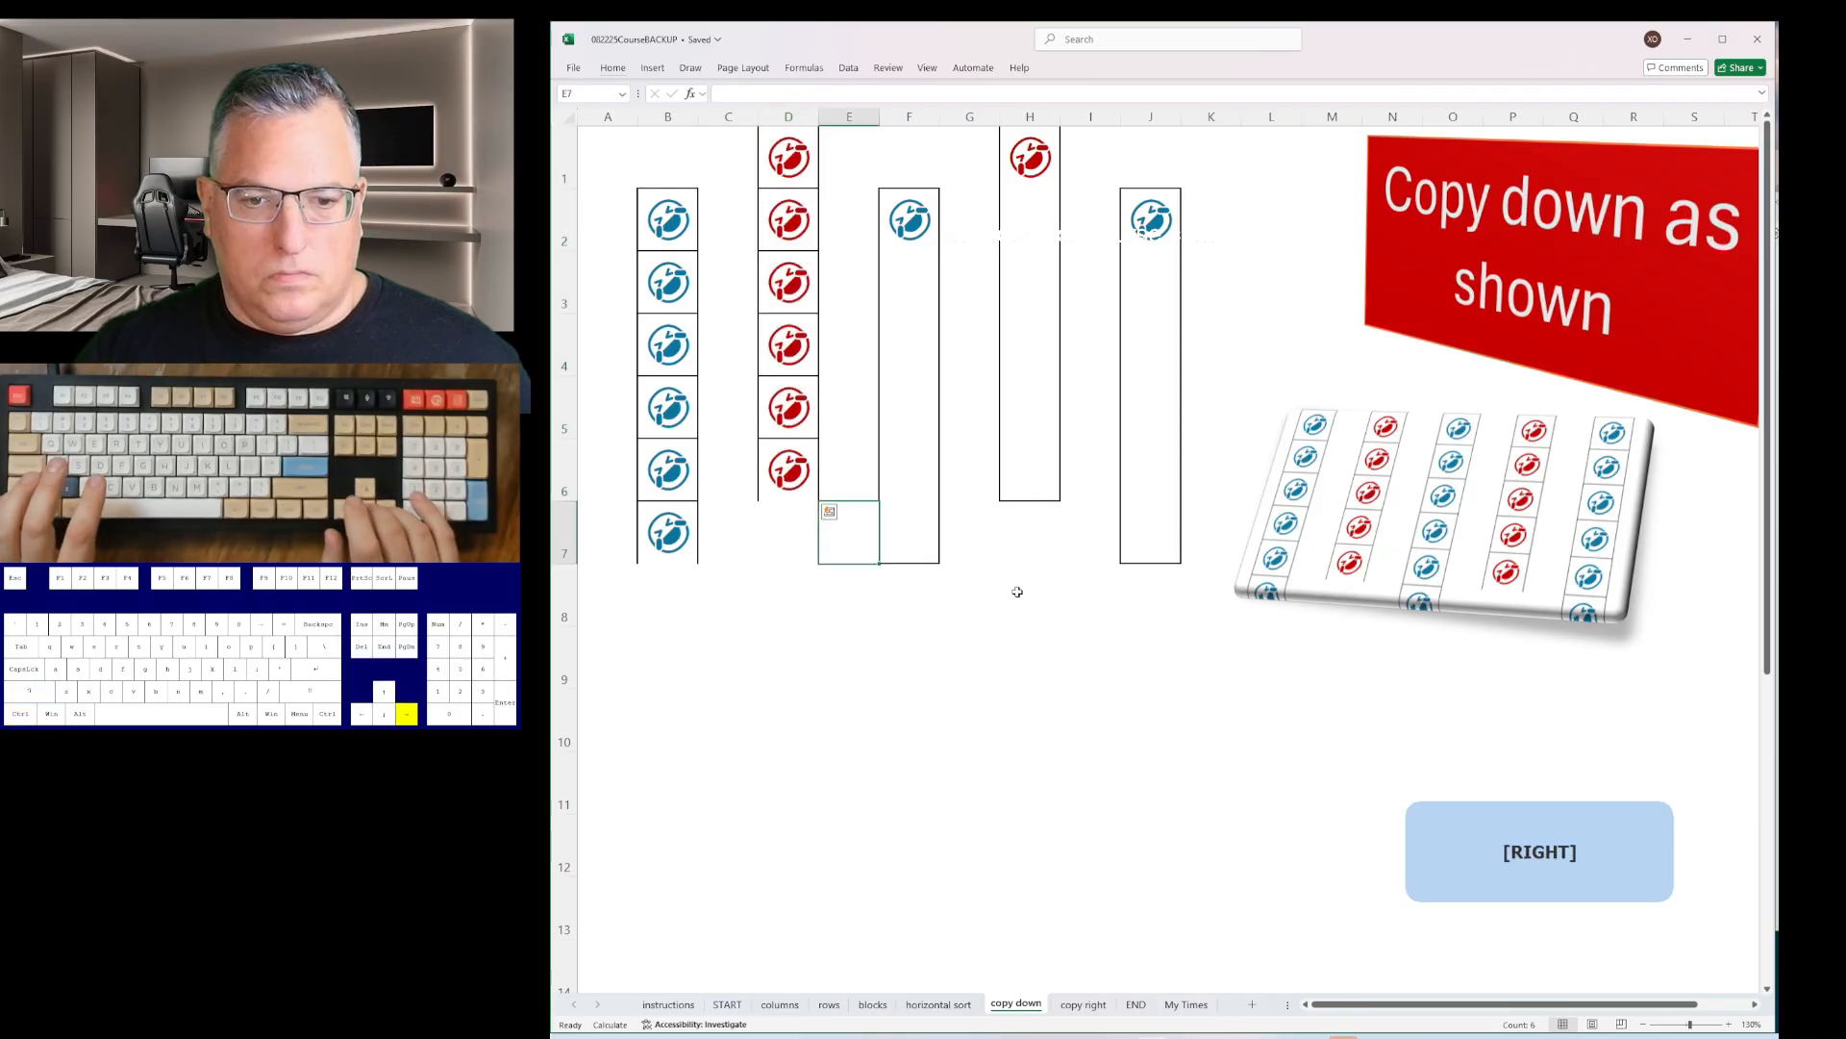
{"action": "key", "text": "ctrl+shift+Up"}
{"action": "key", "text": "ctrl+d"}
- Fill the red icon from H1 down through H6
{"action": "key", "text": "Up"}
{"action": "key", "text": "Right"}
{"action": "key", "text": "Right"}
{"action": "key", "text": "ctrl+shift+Up"}
{"action": "key", "text": "ctrl+d"}
- Fill the blue icon from J2 down through J7
{"action": "key", "text": "Down"}
{"action": "key", "text": "Right"}
{"action": "key", "text": "Right"}
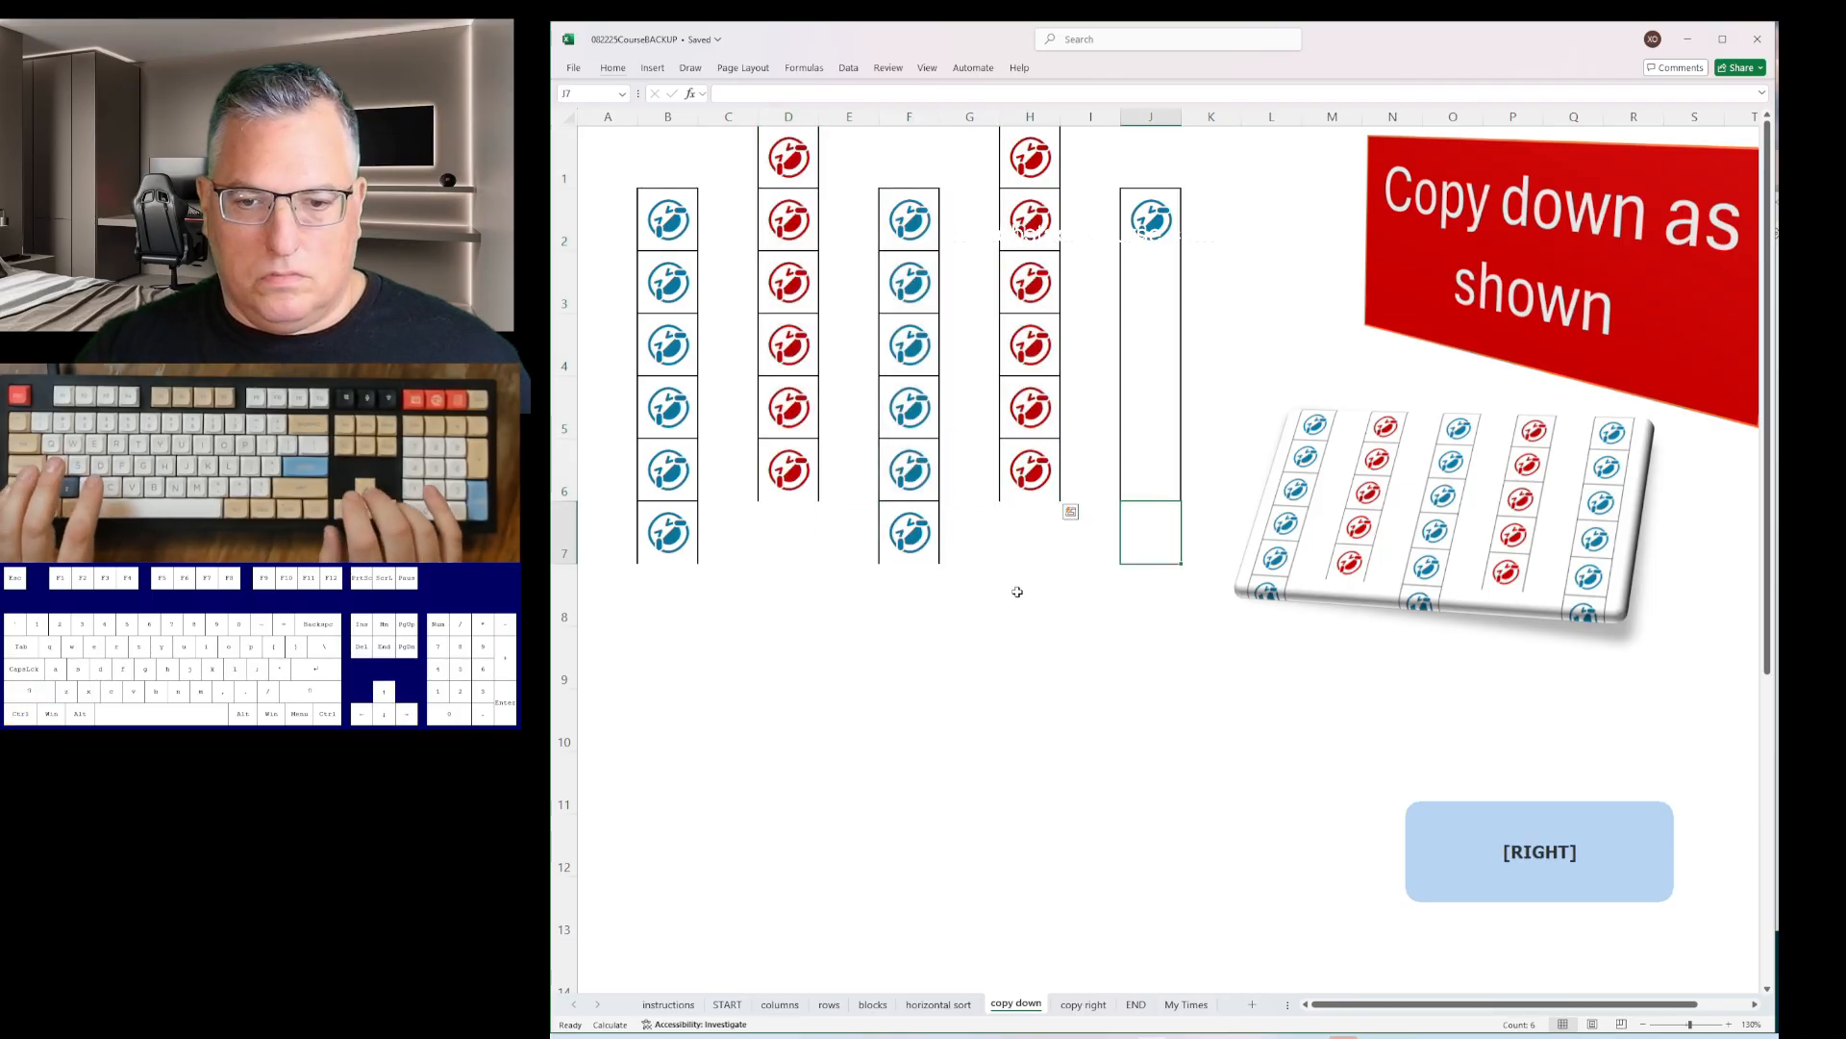
{"action": "key", "text": "ctrl+shift+Up"}
{"action": "key", "text": "ctrl+d"}
- Go to the copy right sheet and fill the purple icon from C1 right through H1
{"action": "key", "text": "ctrl+Page_Down"}
{"action": "key", "text": "shift+Right"}
{"action": "key", "text": "shift+Right"}
{"action": "key", "text": "shift+Right"}
{"action": "key", "text": "shift+Right"}
{"action": "key", "text": "shift+Right"}
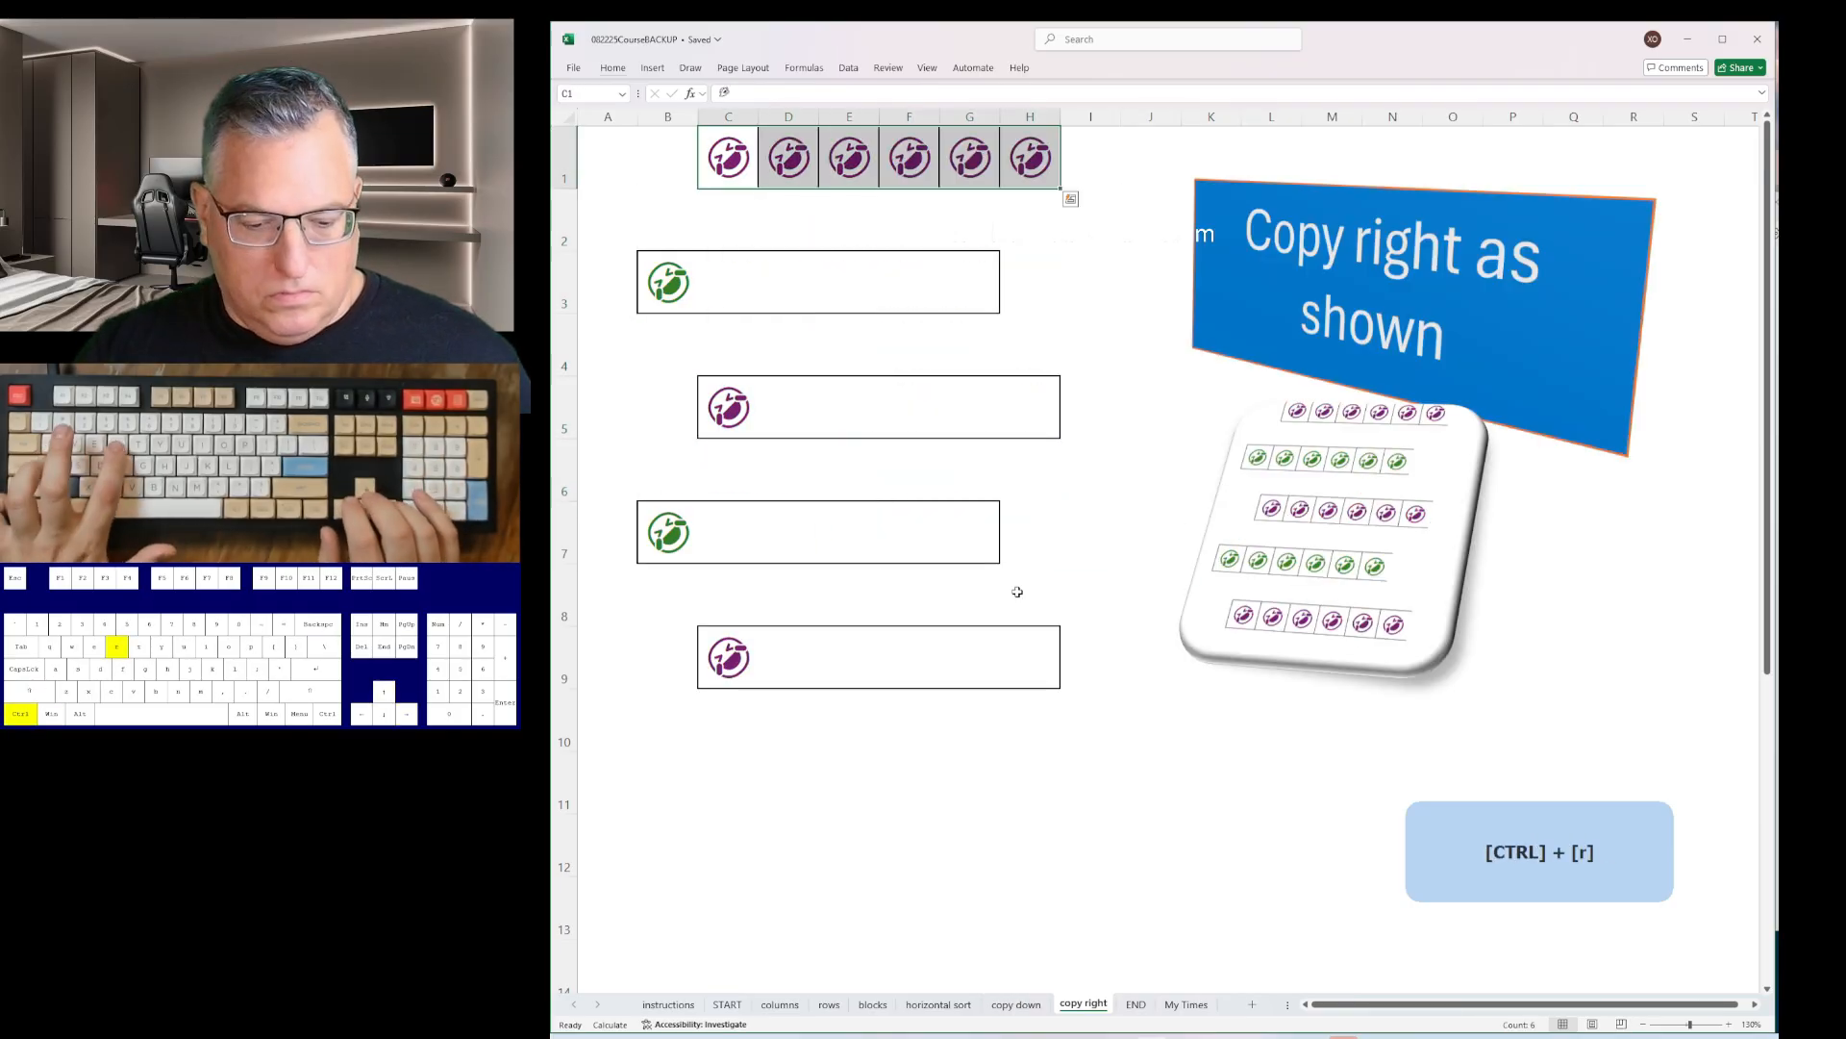
- Fill the green icon from B3 right through G3
{"action": "key", "text": "ctrl+Right"}
{"action": "key", "text": "Down"}
{"action": "key", "text": "Down"}
{"action": "key", "text": "Left"}
{"action": "key", "text": "ctrl+shift+Left"}
- Fill the purple icon from C5 right through H5
{"action": "key", "text": "Down"}
{"action": "key", "text": "Down"}
{"action": "key", "text": "Right"}
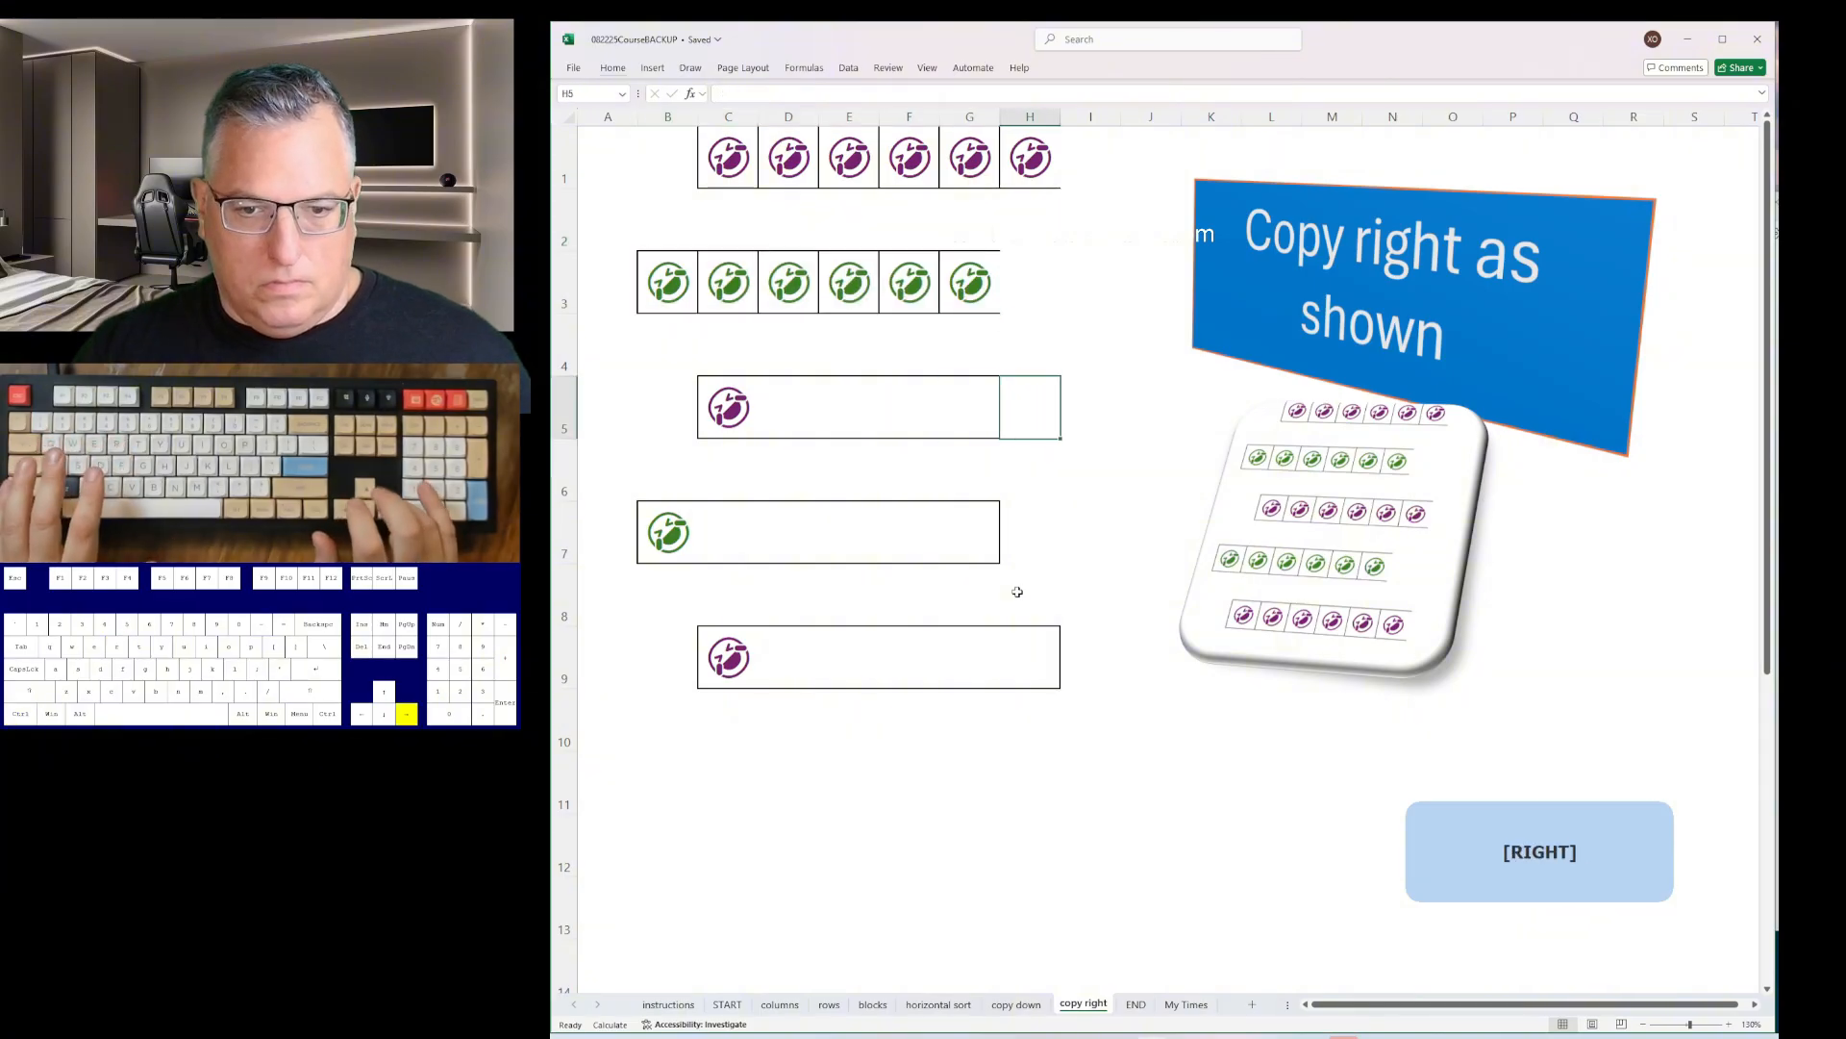
{"action": "key", "text": "ctrl+shift+Left"}
{"action": "key", "text": "ctrl+r"}
- Fill the green icon from B7 right through G7
{"action": "key", "text": "Down"}
{"action": "key", "text": "Down"}
{"action": "key", "text": "Left"}
{"action": "key", "text": "ctrl+shift+Left"}
{"action": "key", "text": "ctrl+r"}
- Fill the purple icon from C9 right through H9
{"action": "key", "text": "Down"}
{"action": "key", "text": "Down"}
{"action": "key", "text": "Right"}
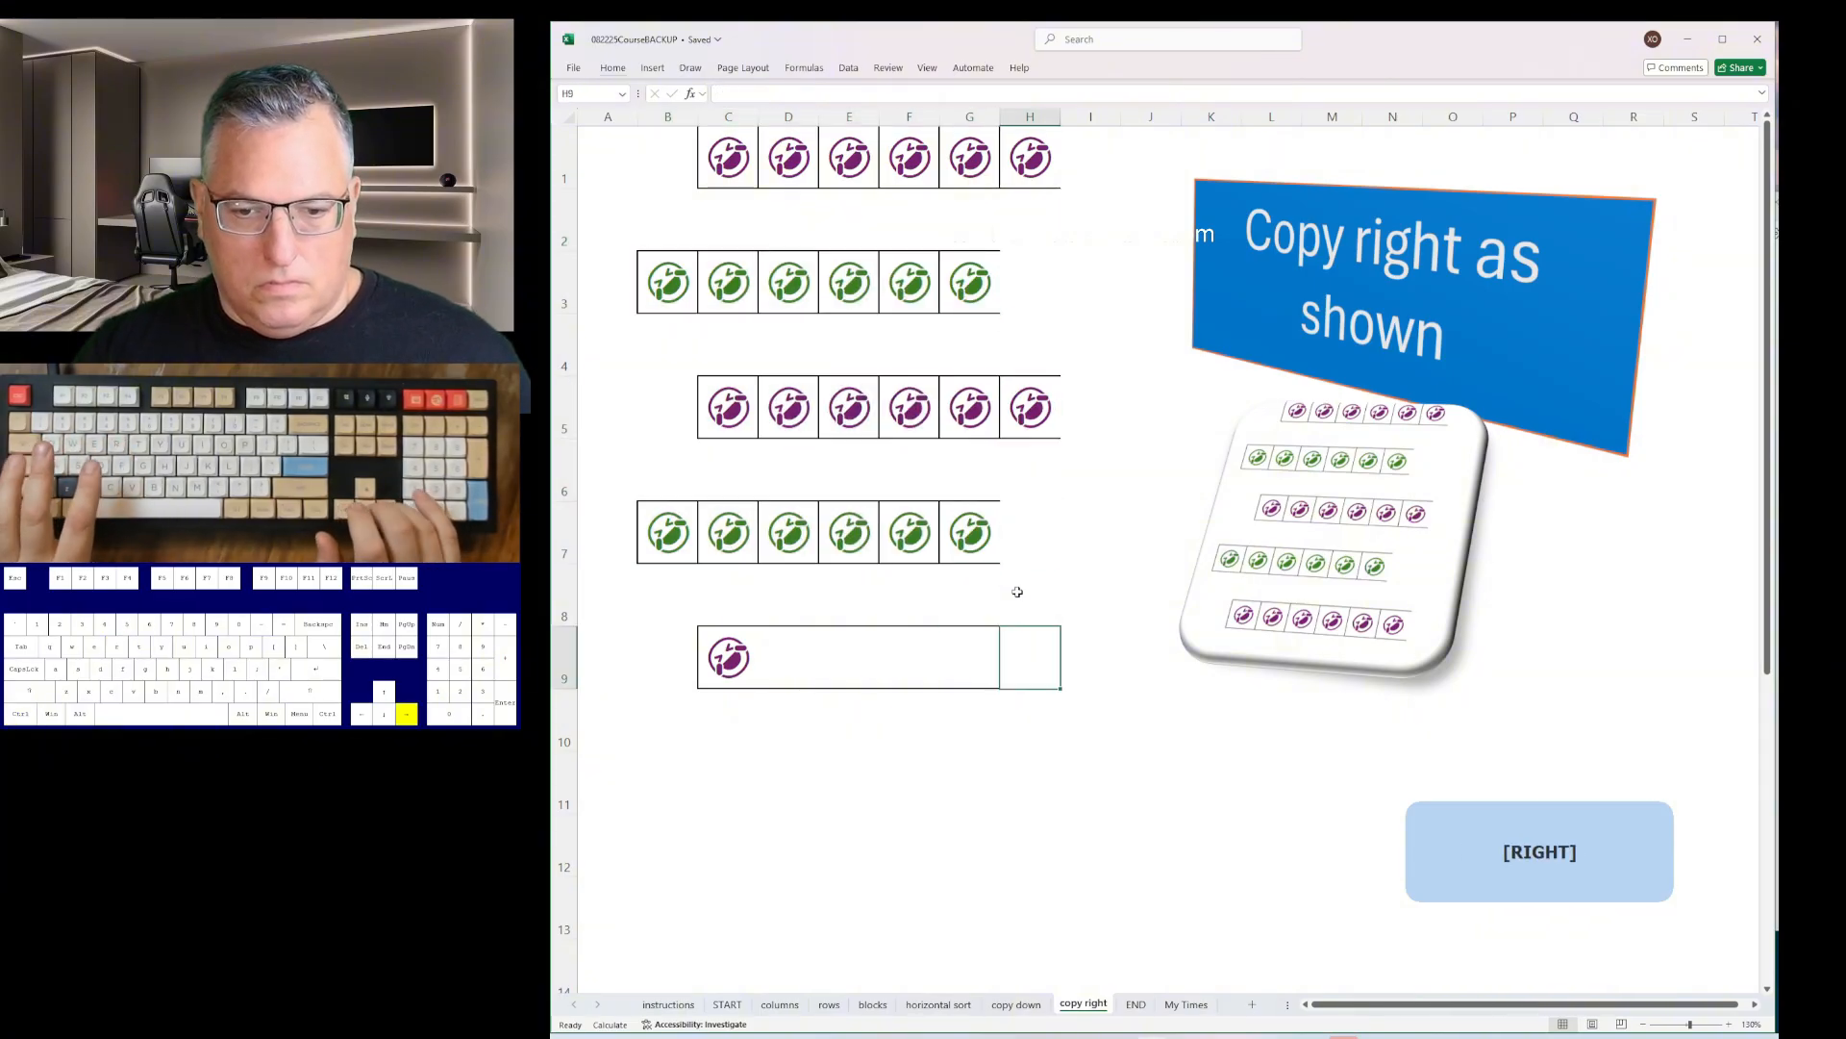
{"action": "key", "text": "ctrl+shift+Left"}
{"action": "key", "text": "ctrl+r"}
- Go to the END sheet and enter X in the red box B1 to stop the timer
{"action": "key", "text": "ctrl+Page_Down"}
{"action": "type", "text": "X"}
{"action": "key", "text": "Return"}
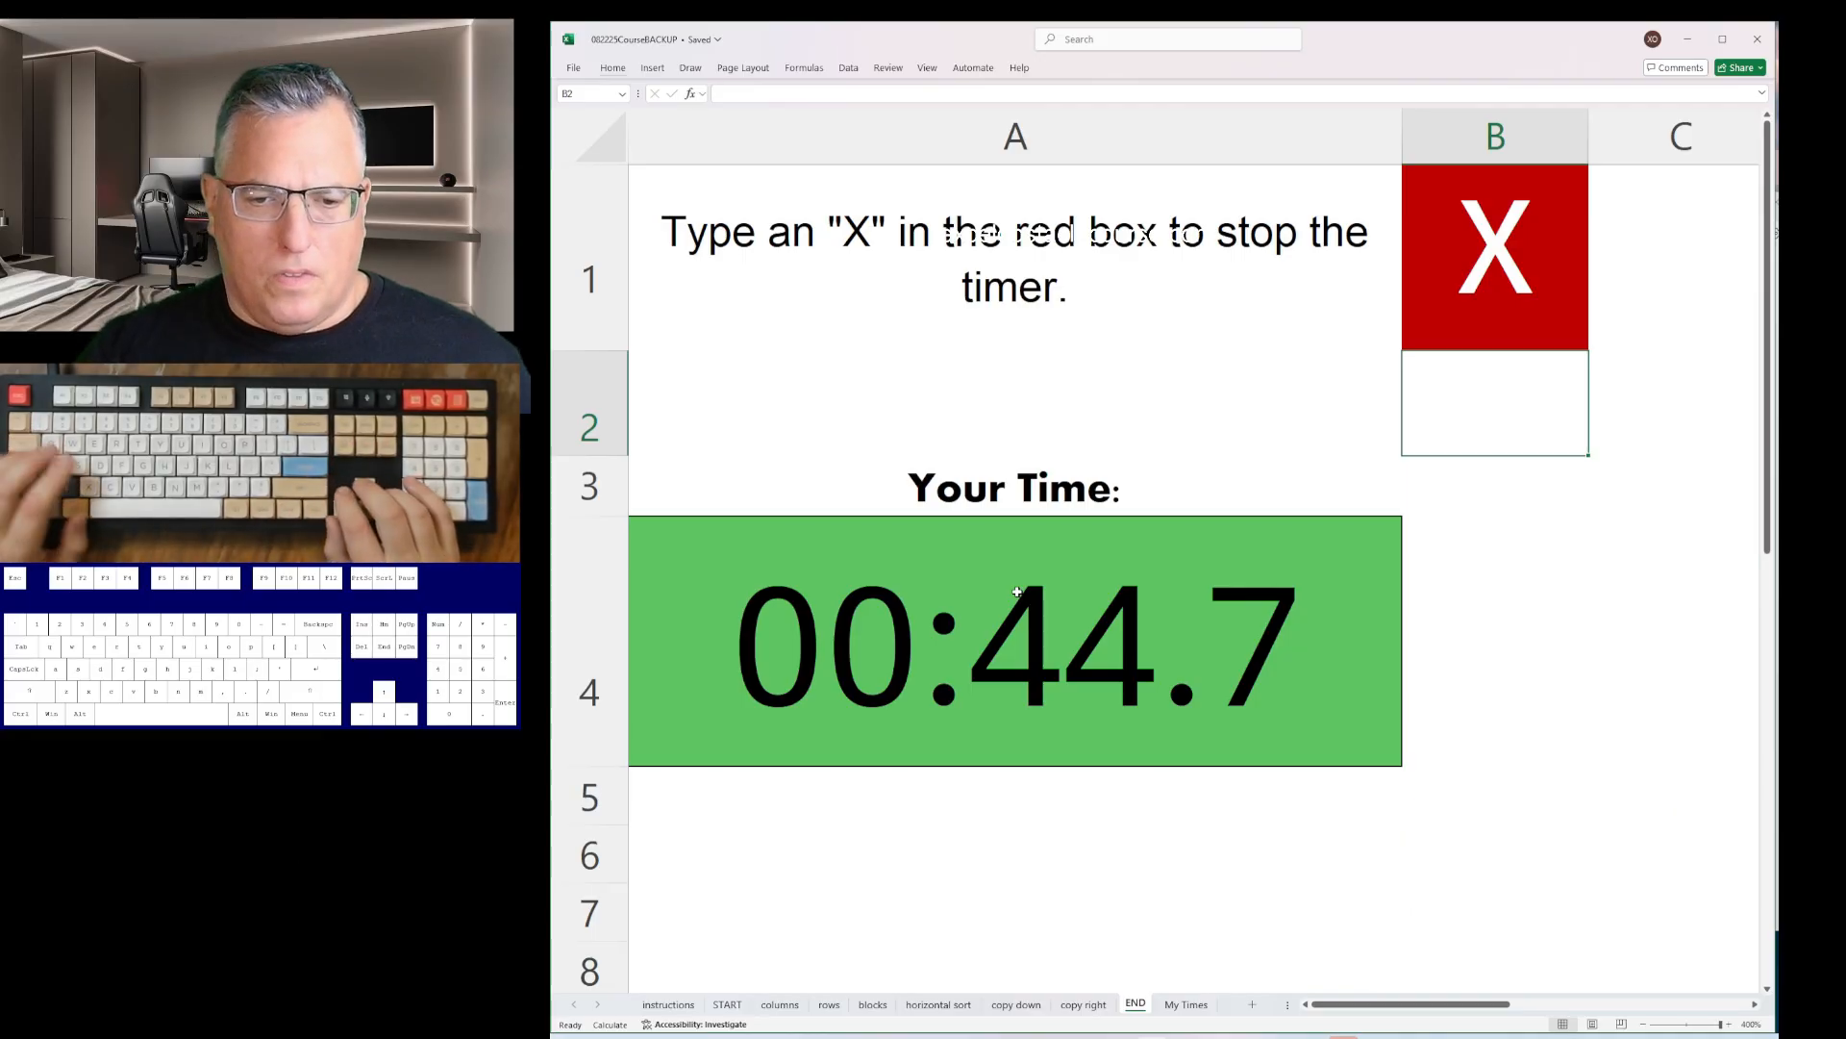
- Copy the finished time in A4 into the open Notepad file and return to the Excel workbook
{"action": "key", "text": "Down"}
{"action": "key", "text": "Down"}
{"action": "key", "text": "Left"}
{"action": "key", "text": "ctrl+c"}
{"action": "key", "text": "alt+Tab"}
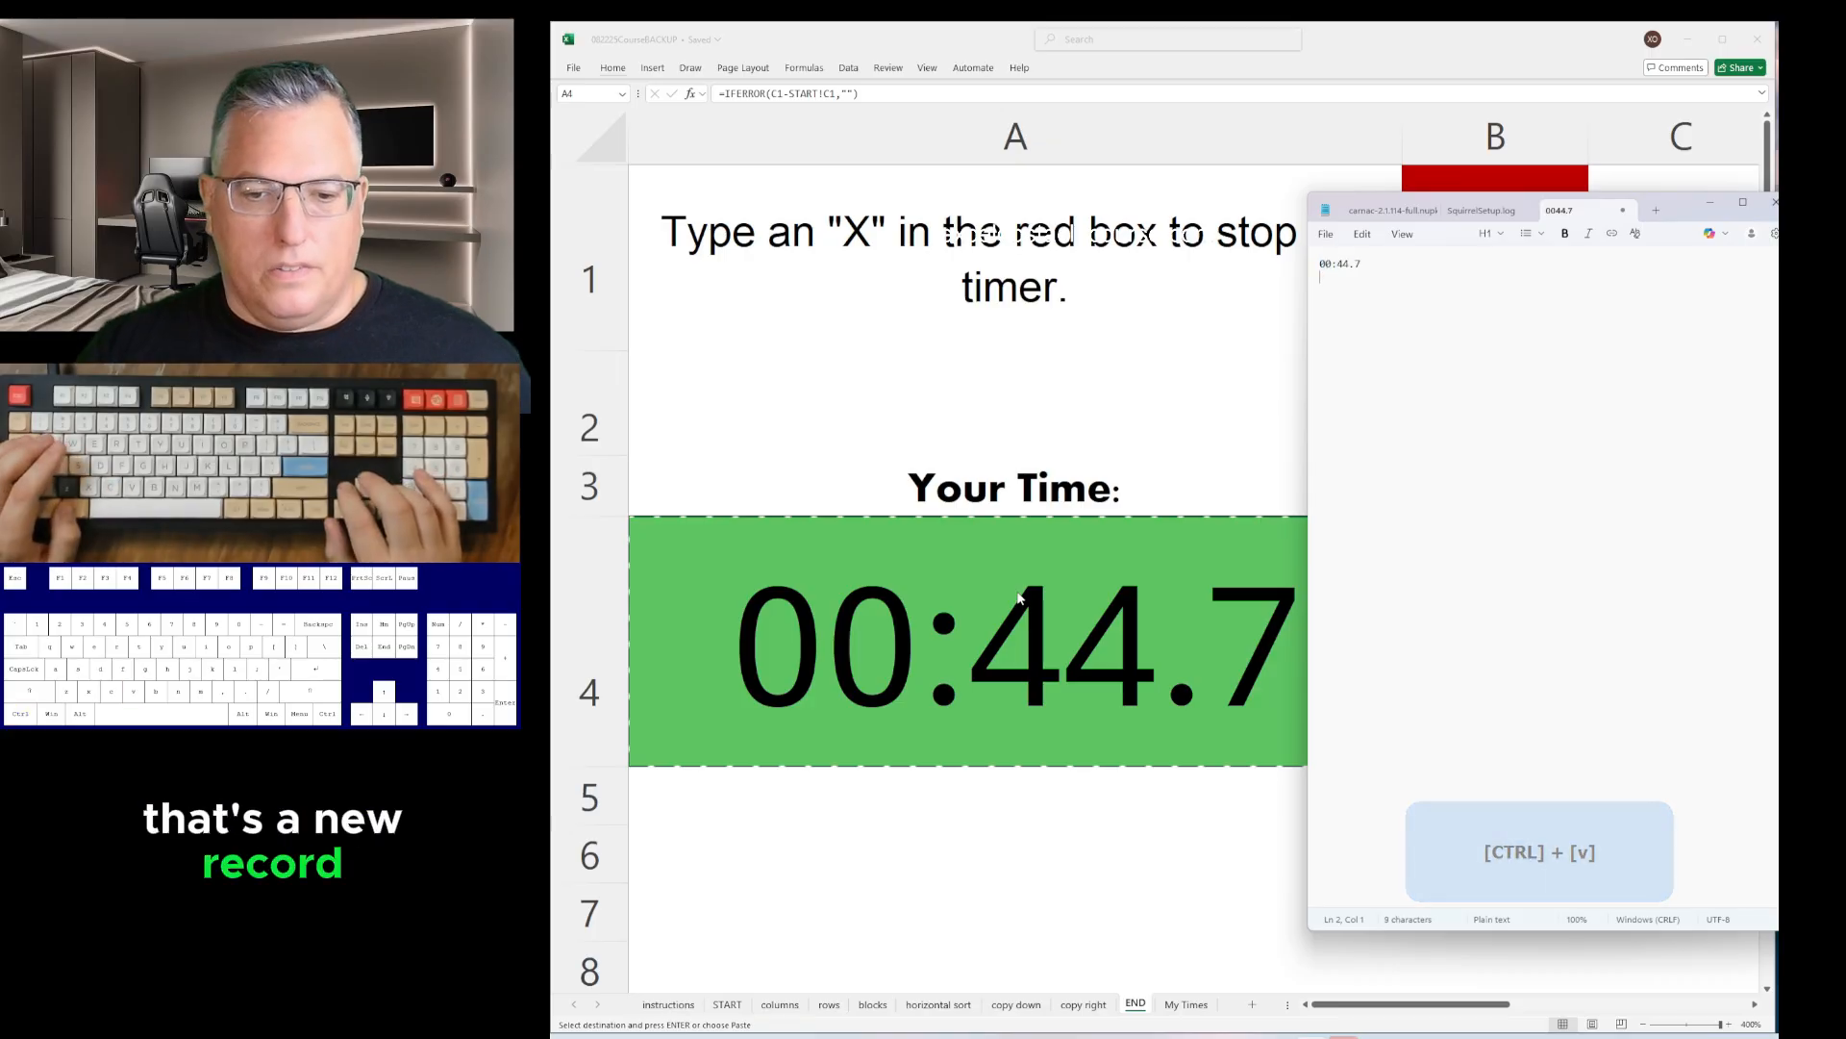
{"action": "key", "text": "alt+Tab"}
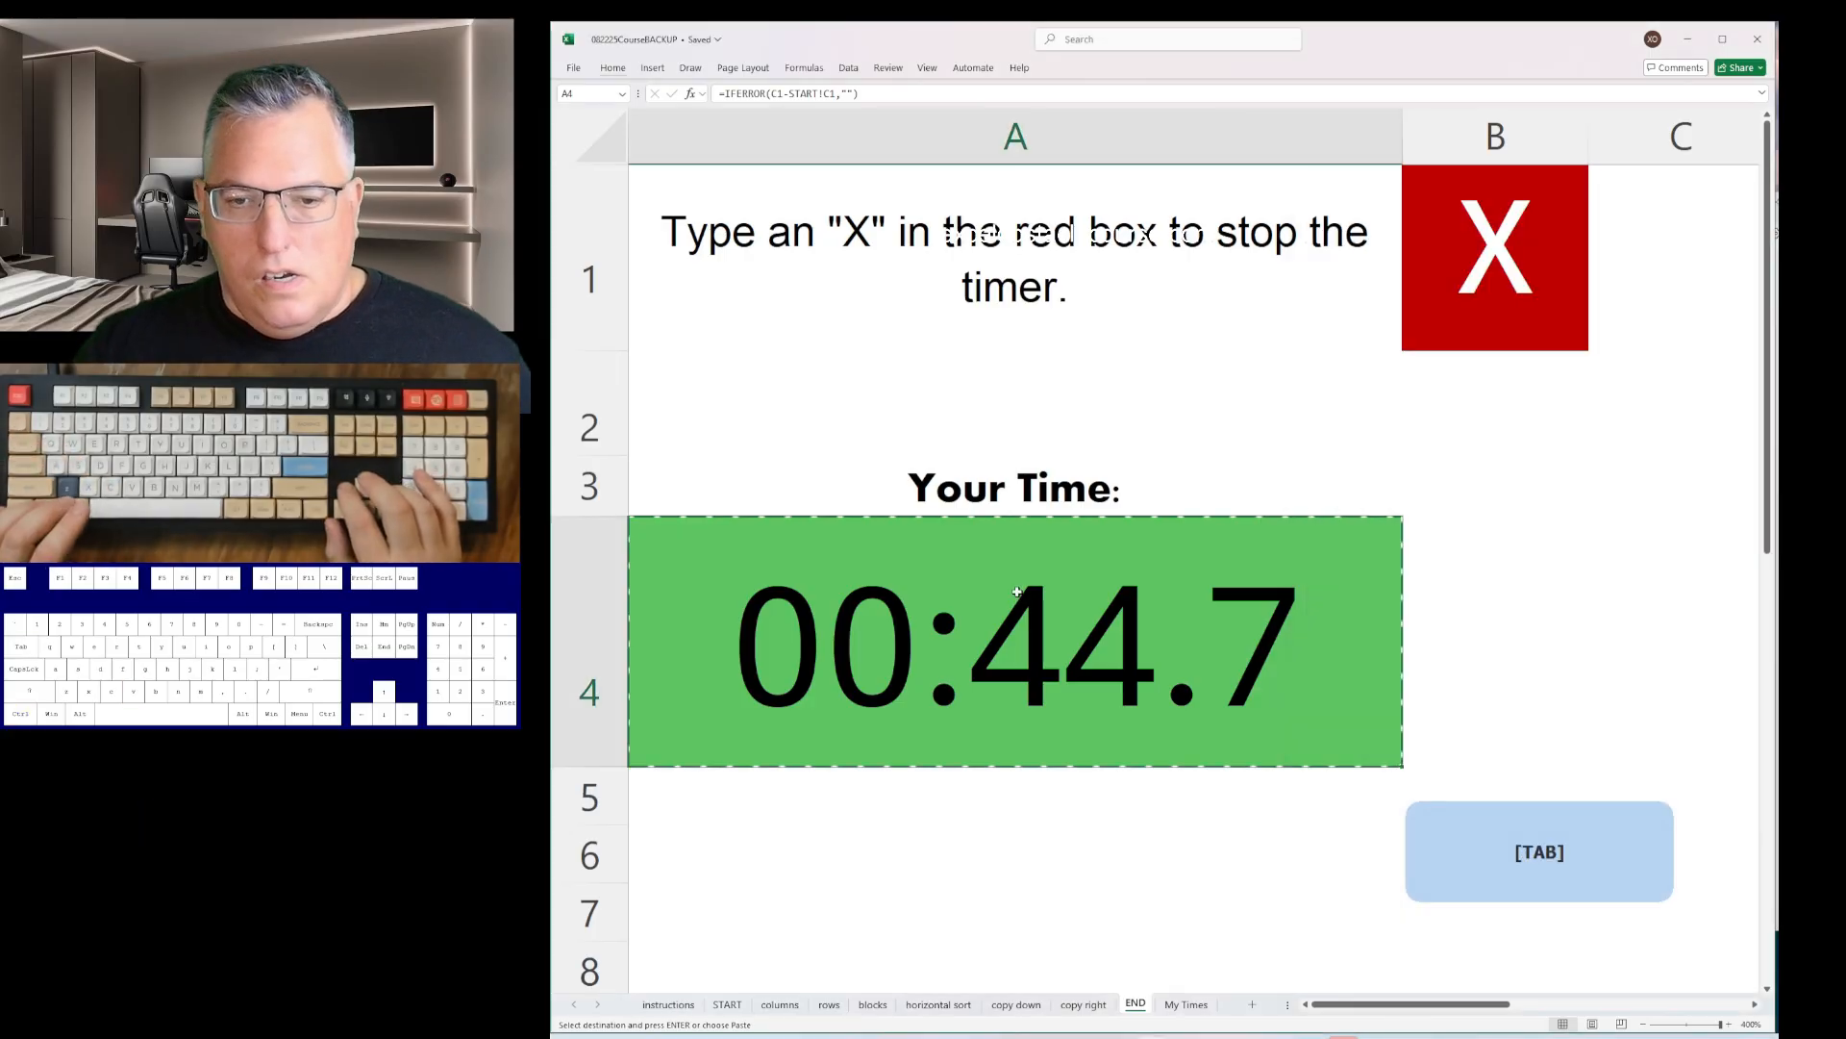
- Undo the run's edits sheet by sheet until the original checkerboard on the columns sheet is restored
{"action": "key", "text": "ctrl+Page_Up"}
{"action": "key", "text": "ctrl+Page_Up"}
{"action": "key", "text": "ctrl+Page_Up"}
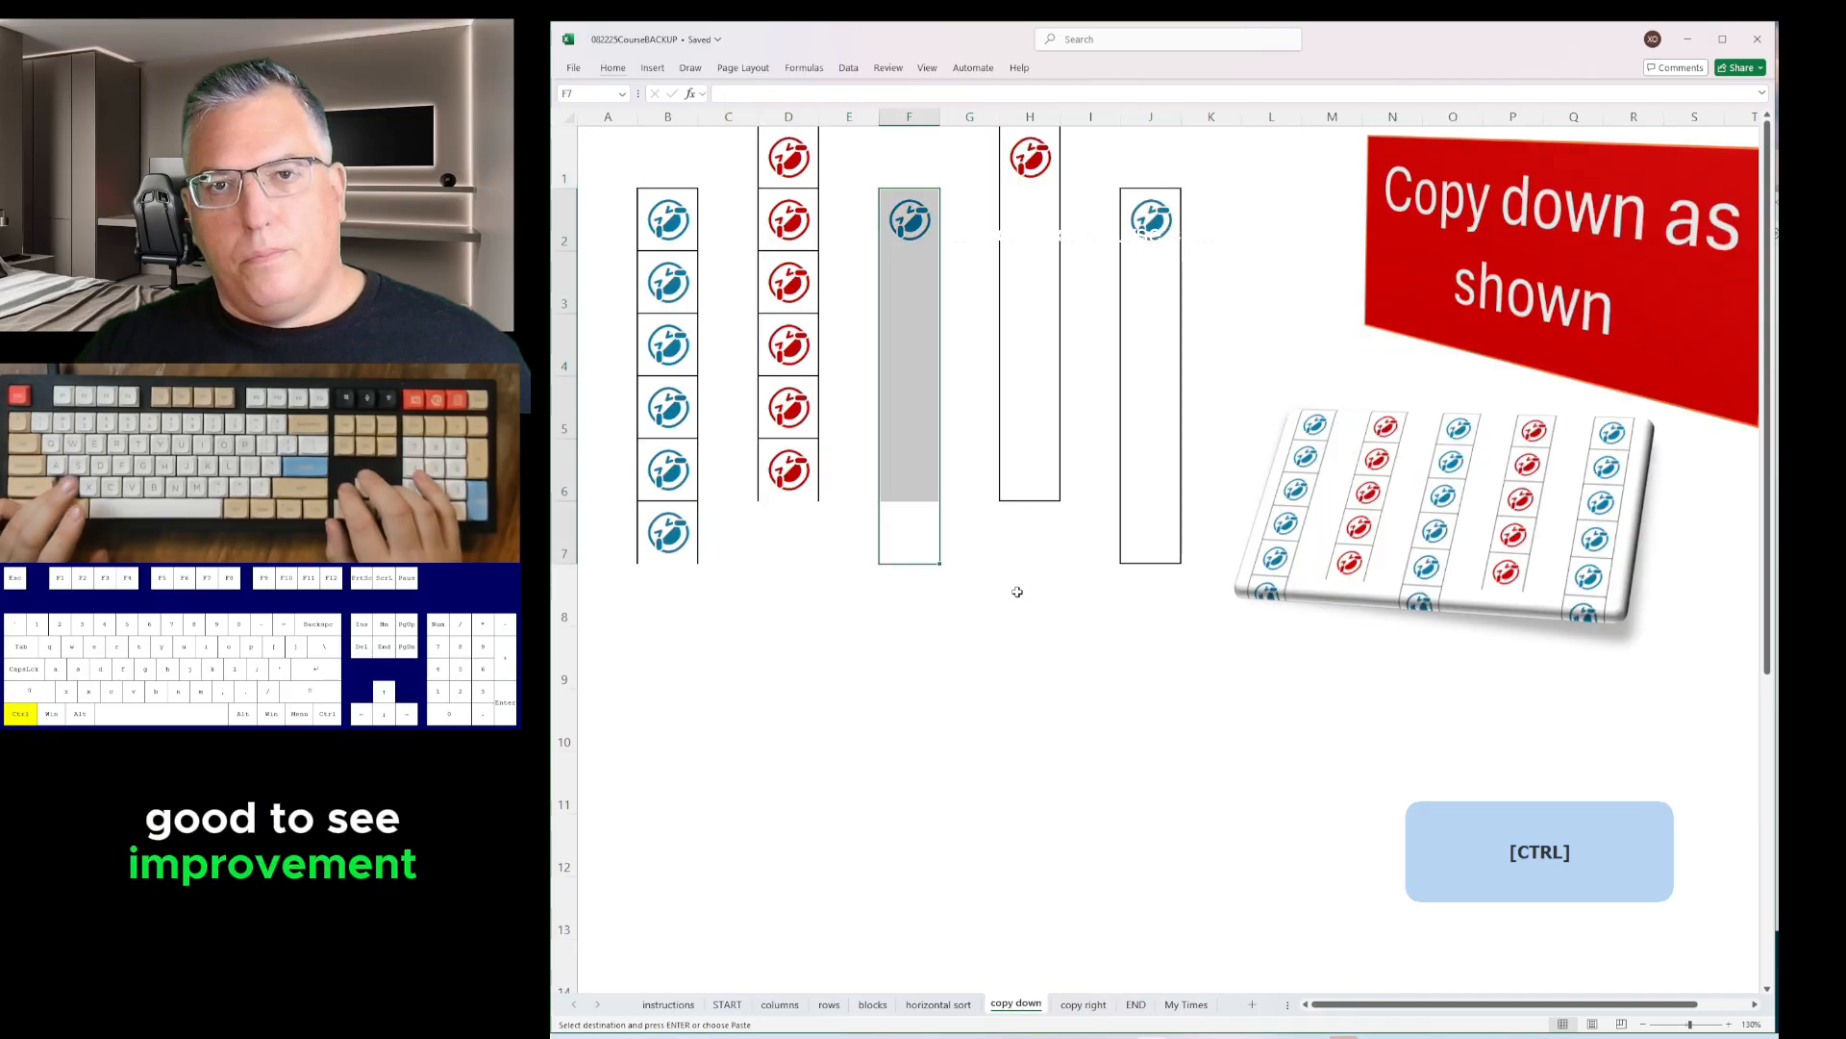
{"action": "key", "text": "ctrl+z"}
{"action": "key", "text": "ctrl+z"}
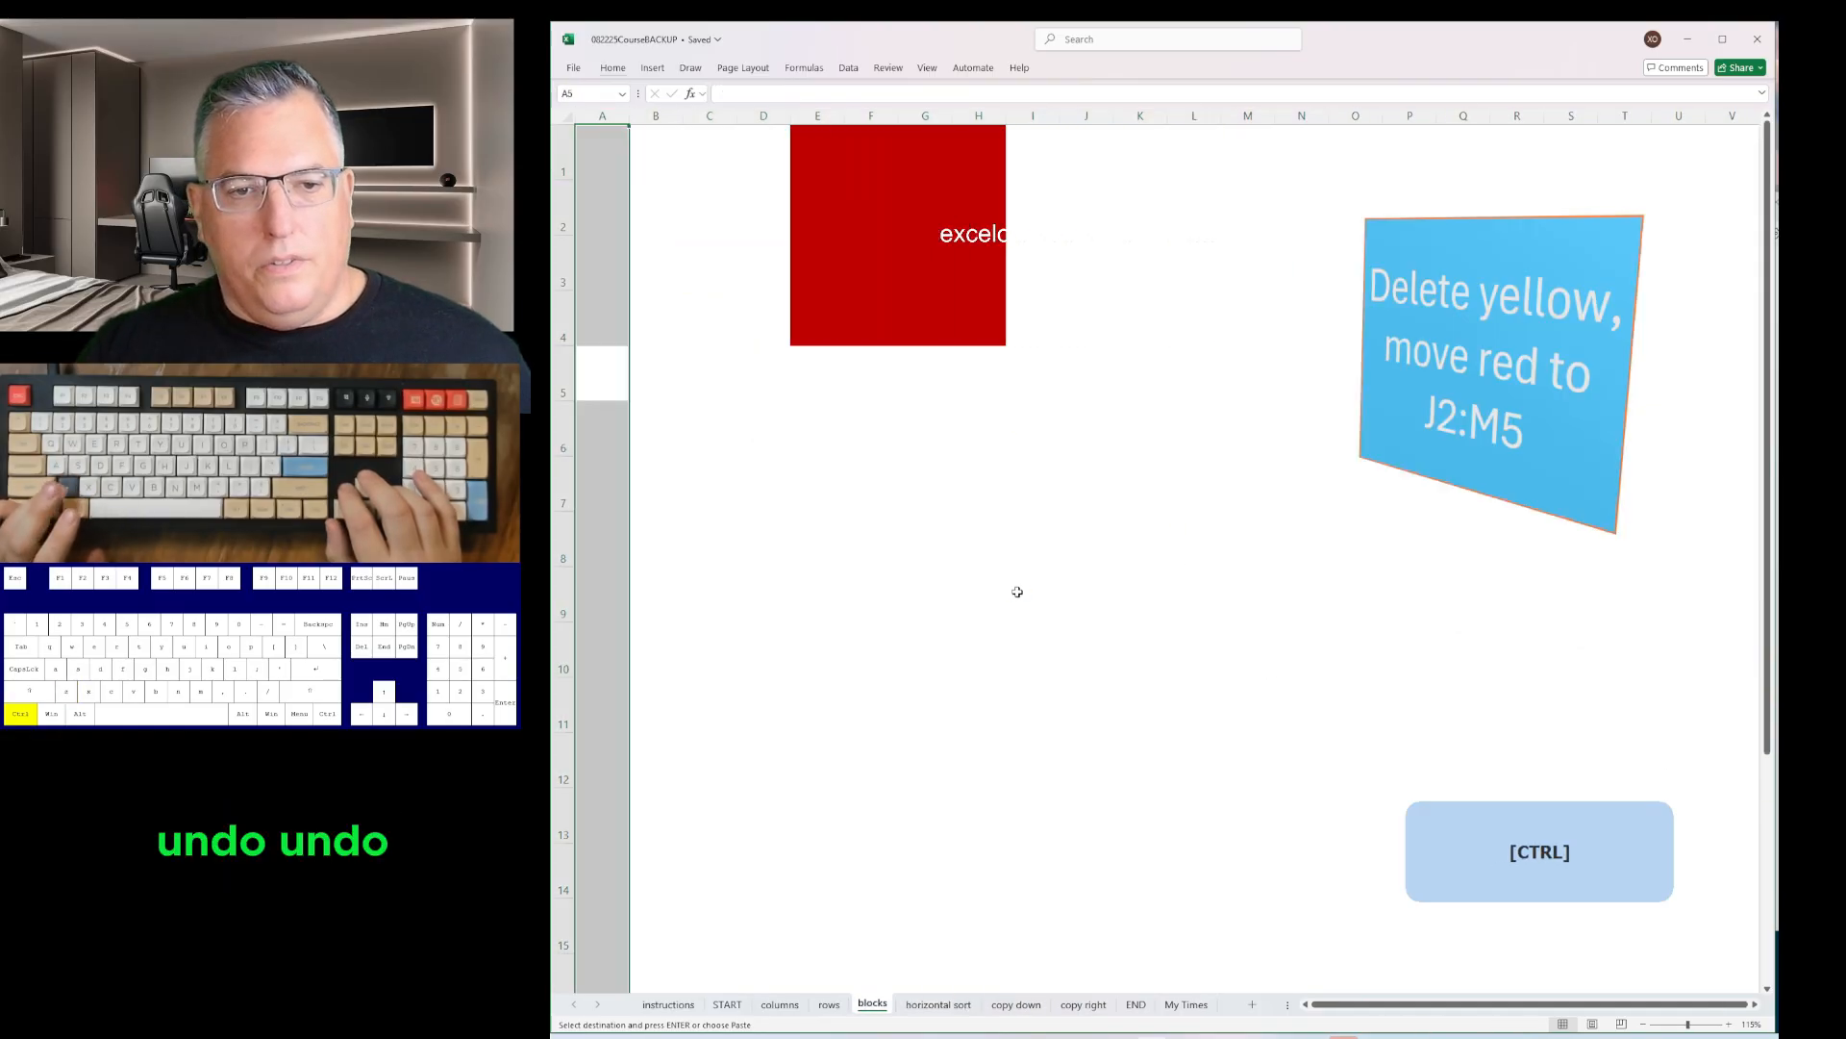
{"action": "key", "text": "ctrl+z"}
{"action": "key", "text": "ctrl+z"}
{"action": "key", "text": "ctrl+z"}
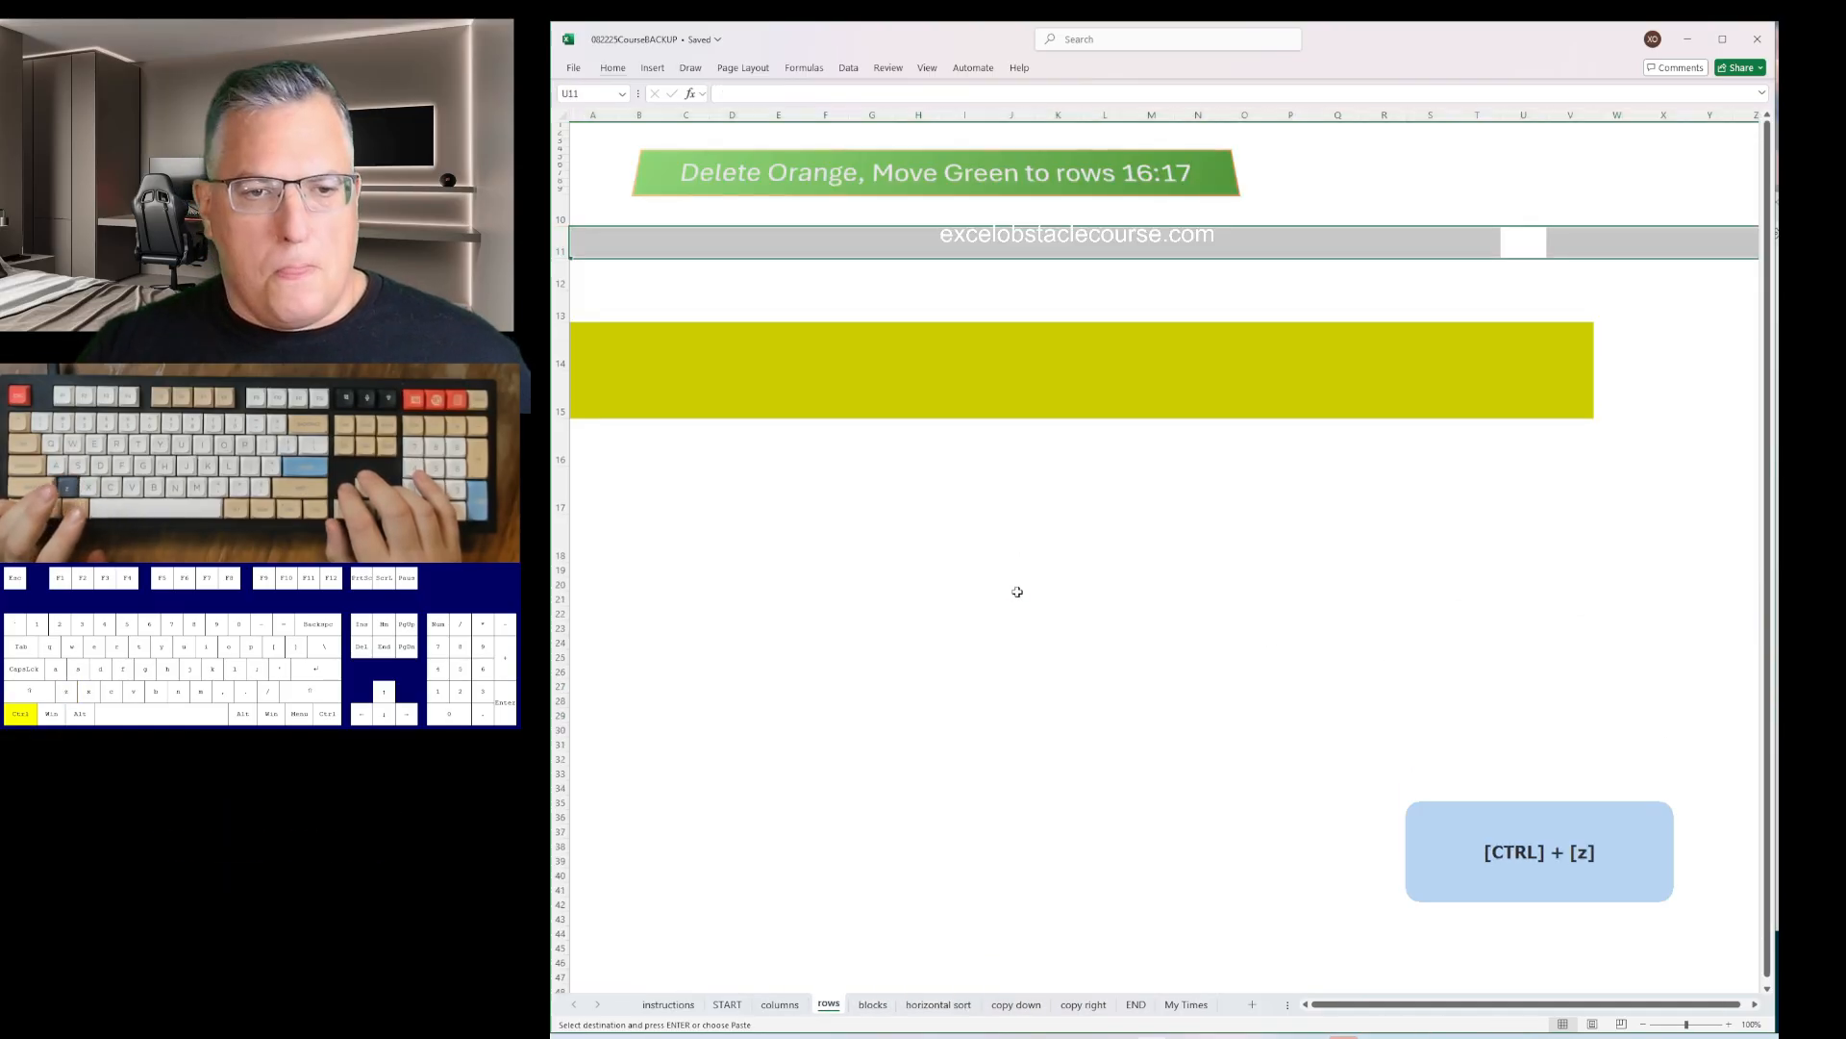
{"action": "key", "text": "ctrl+z"}
{"action": "key", "text": "ctrl+z"}
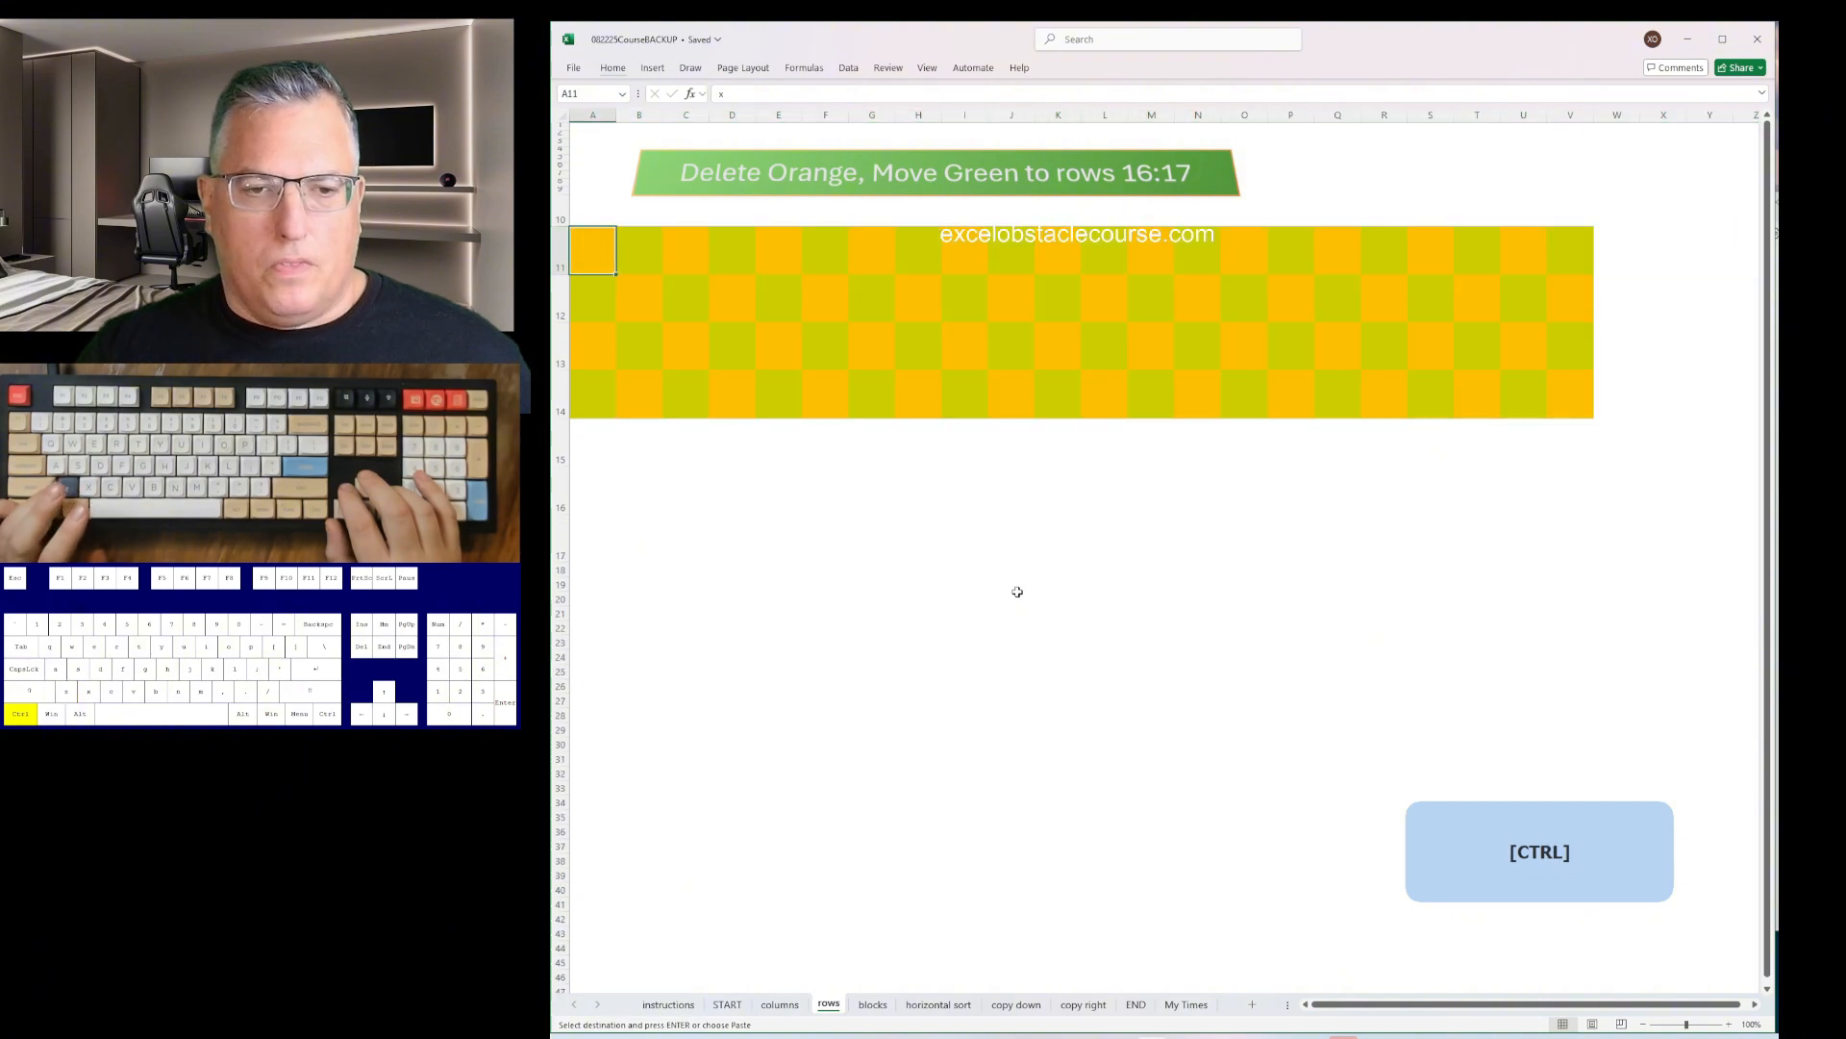
{"action": "key", "text": "ctrl+z"}
{"action": "key", "text": "ctrl+z"}
{"action": "key", "text": "ctrl+z"}
{"action": "key", "text": "ctrl+z"}
{"action": "key", "text": "ctrl+z"}
{"action": "key", "text": "ctrl+z"}
{"action": "key", "text": "ctrl+z"}
{"action": "key", "text": "ctrl+z"}
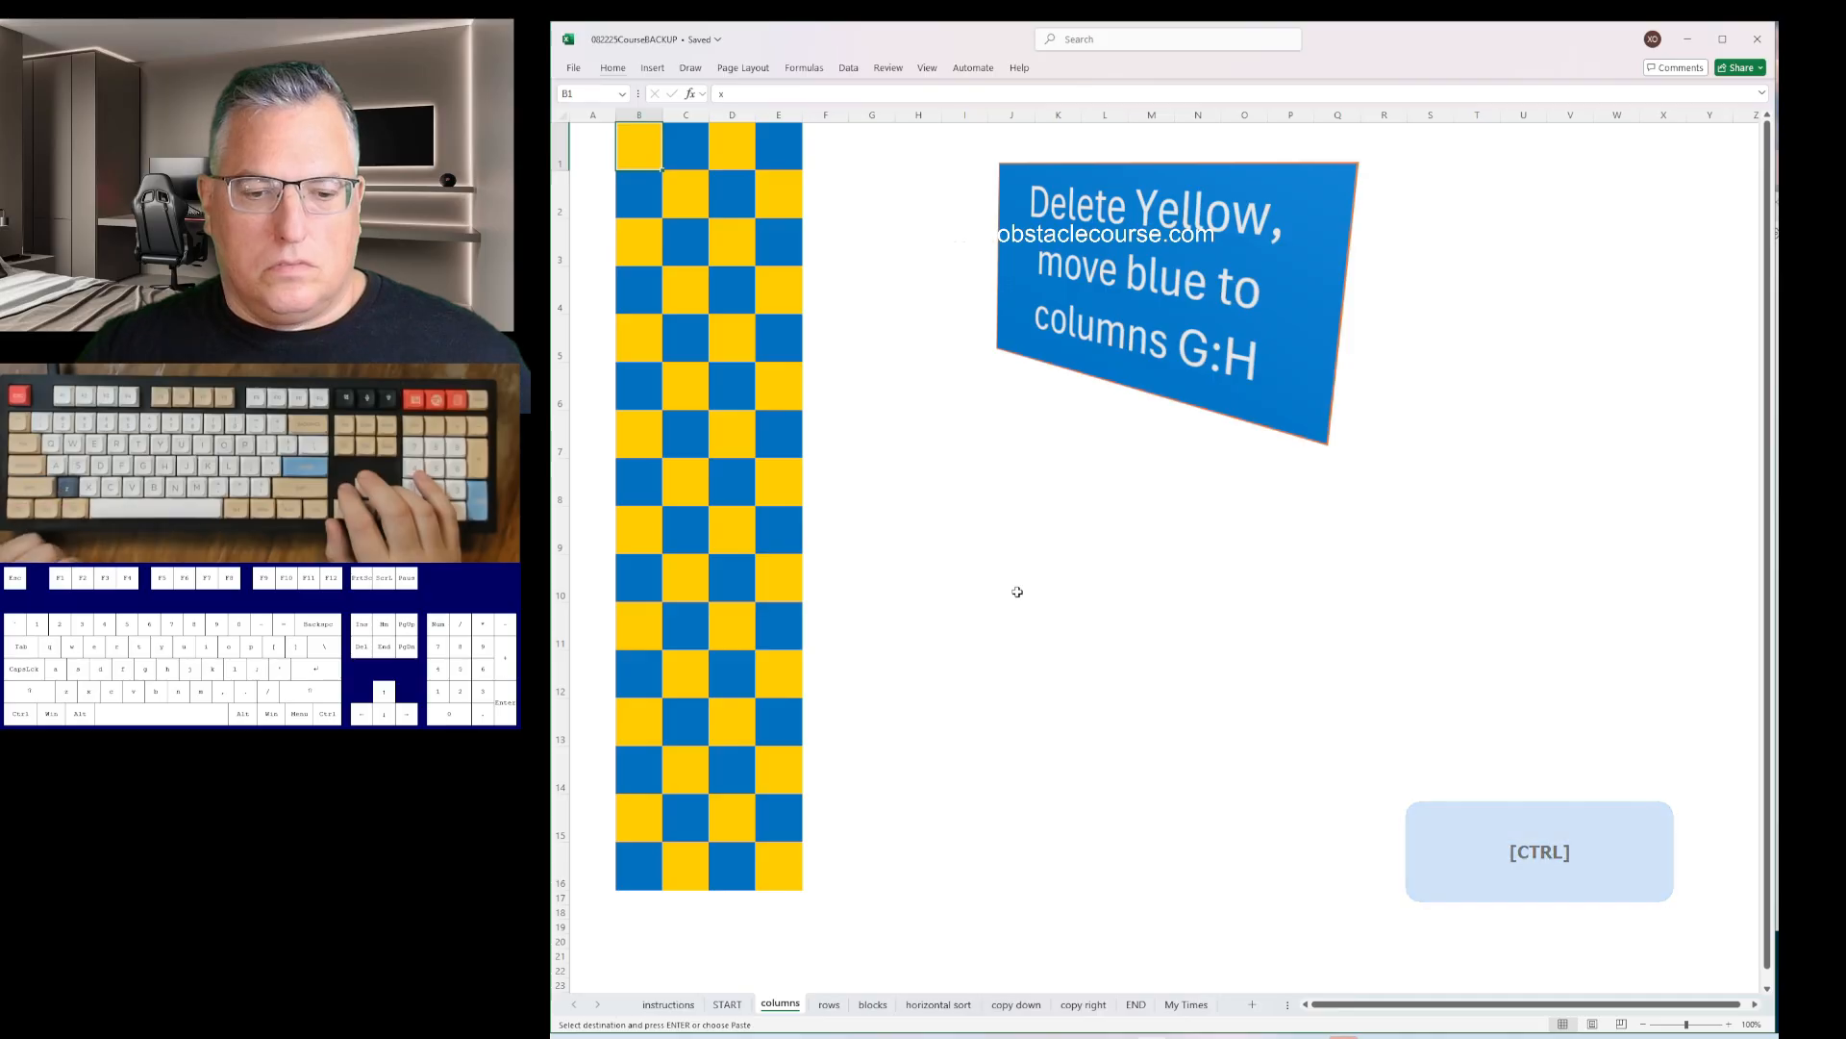
- Go back to the START sheet and clear the green timer box B1
{"action": "key", "text": "ctrl+Page_Down"}
{"action": "key", "text": "ctrl+Page_Up"}
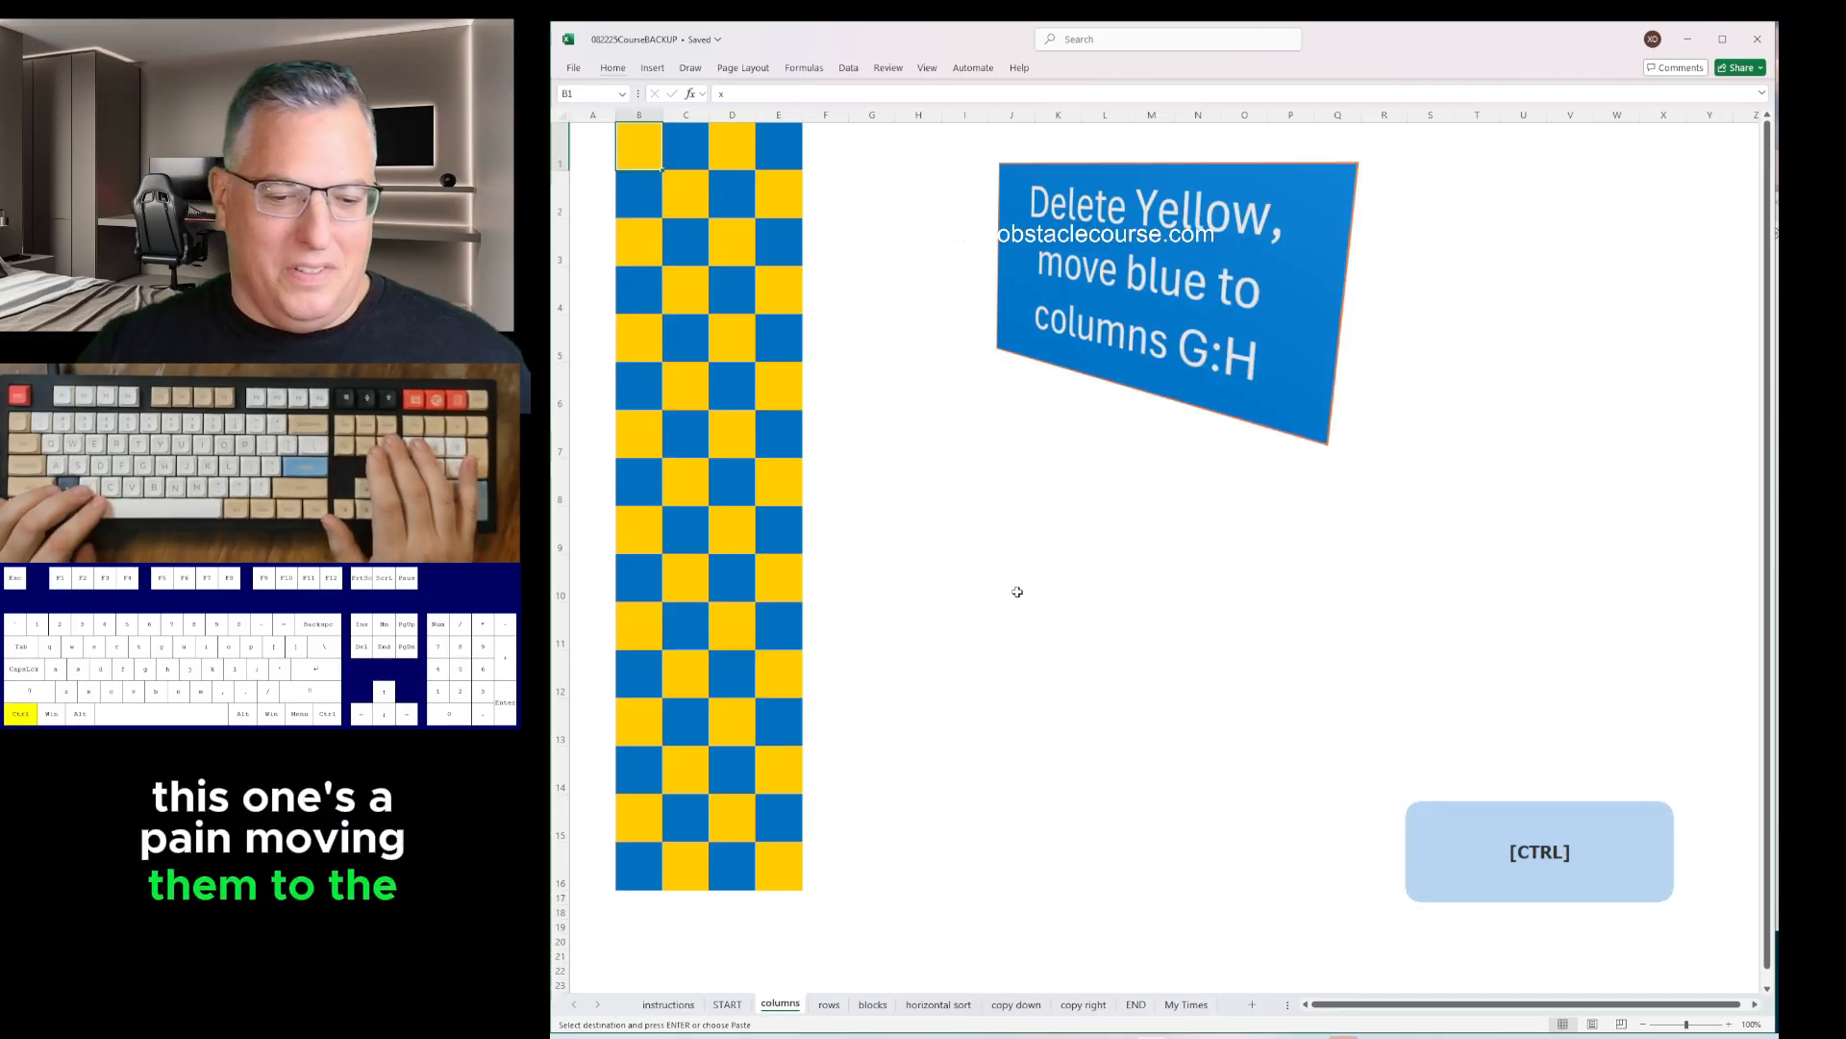
{"action": "key", "text": "ctrl+Page_Up"}
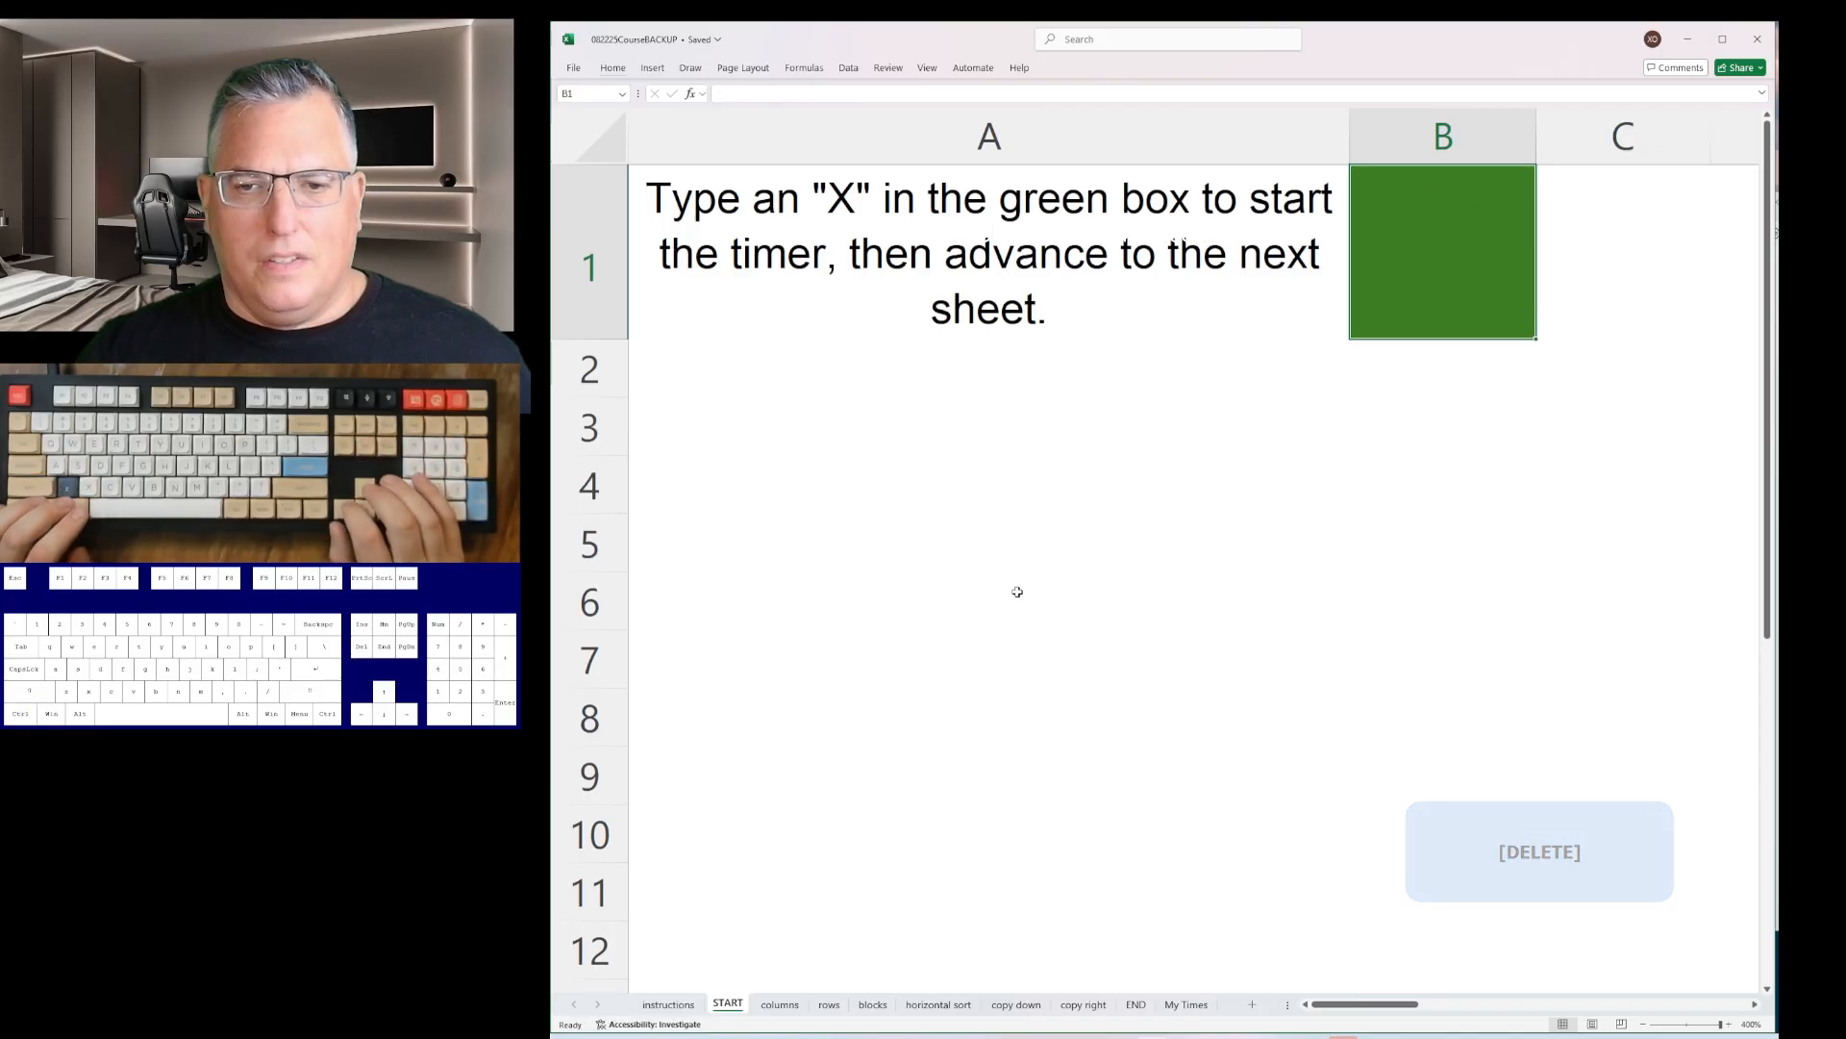
{"action": "key", "text": "Left"}
{"action": "key", "text": "Right"}
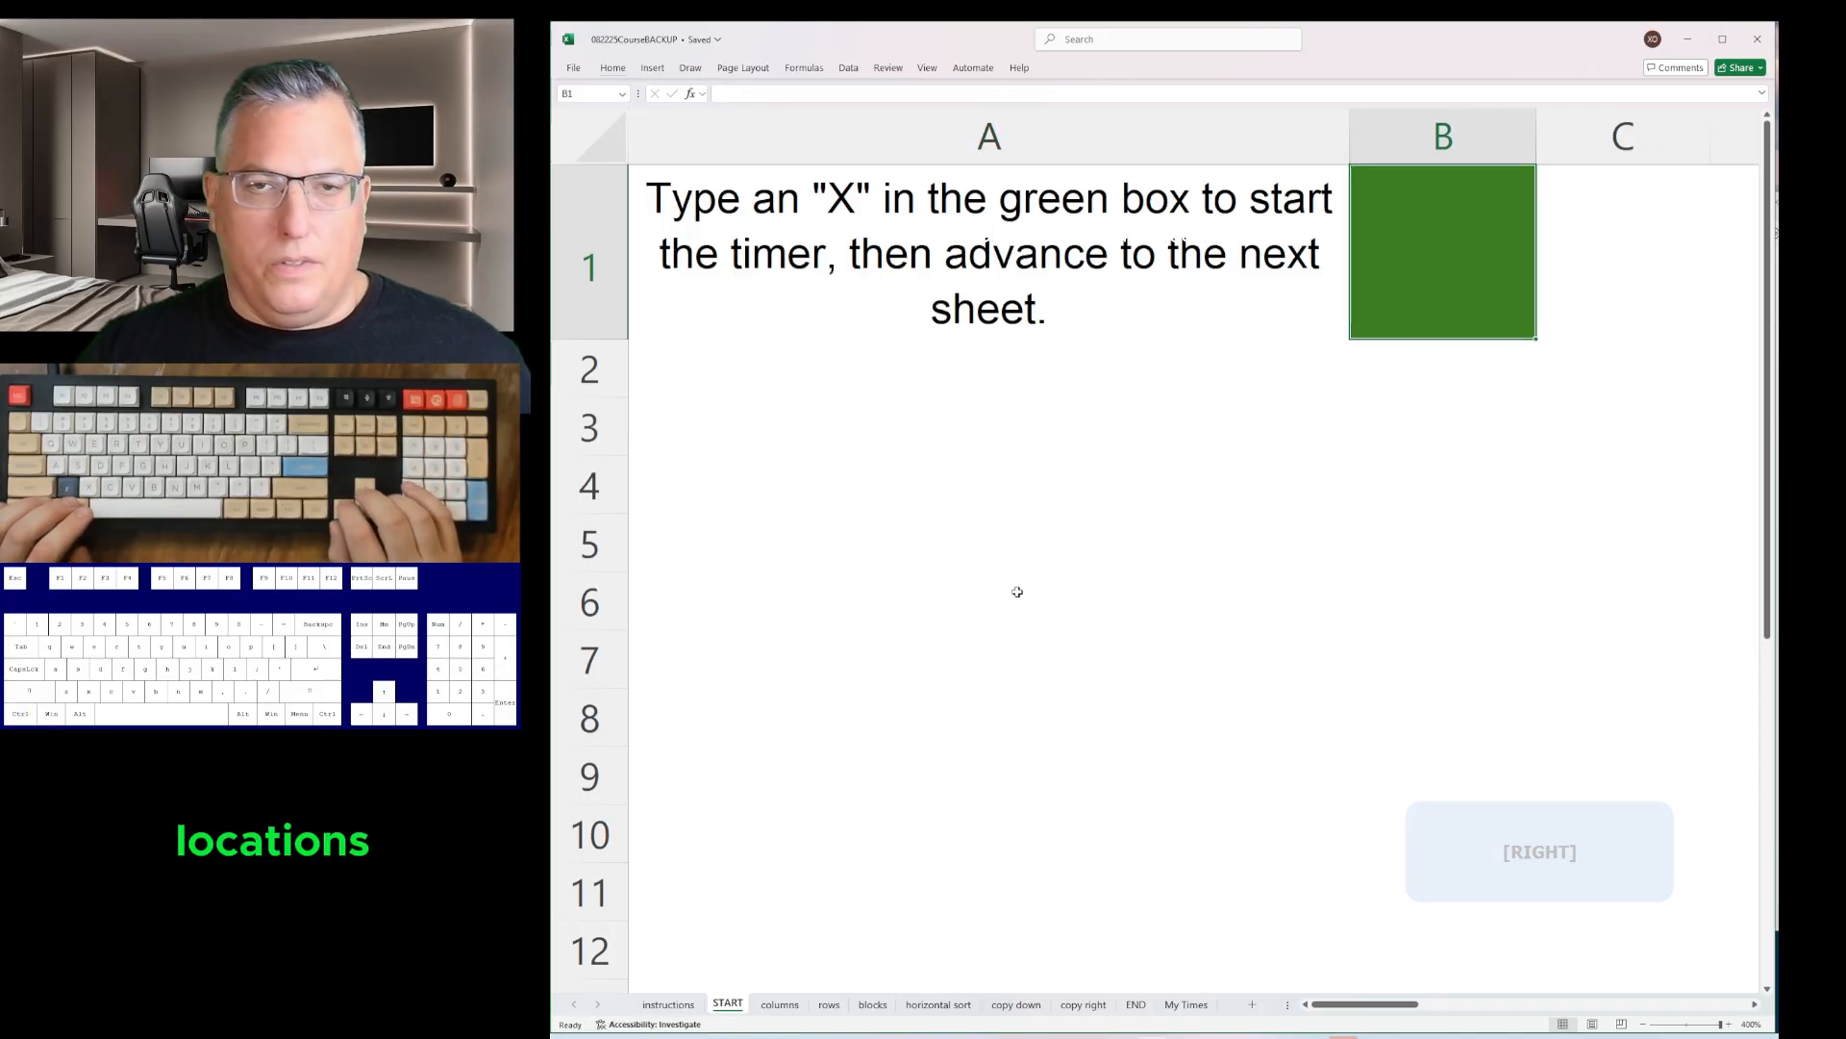
- Go through the sheets from columns to END to check that each one is back in its starting state
{"action": "key", "text": "ctrl+Page_Down"}
{"action": "key", "text": "ctrl+Page_Down"}
{"action": "key", "text": "ctrl+Page_Down"}
{"action": "key", "text": "ctrl+Page_Down"}
{"action": "key", "text": "ctrl+Page_Down"}
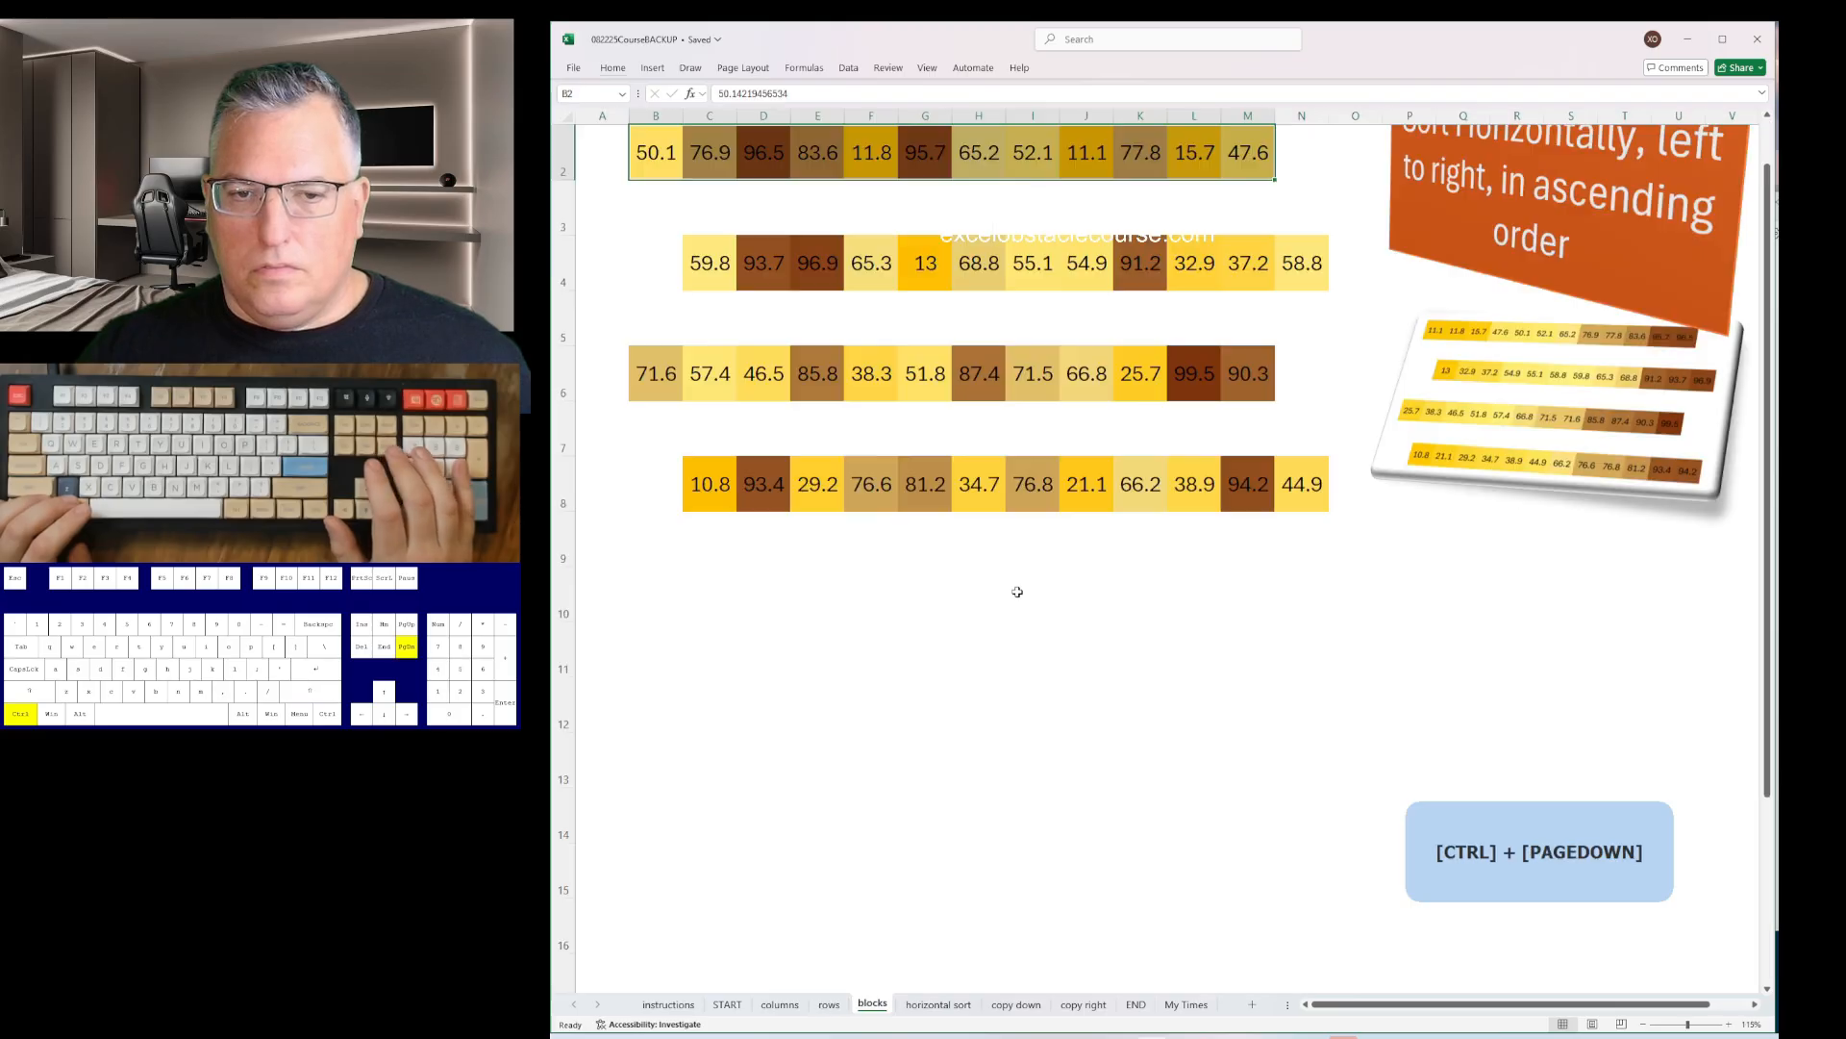
{"action": "key", "text": "ctrl+Page_Up"}
{"action": "key", "text": "ctrl+Page_Up"}
{"action": "key", "text": "ctrl+Page_Down"}
{"action": "key", "text": "ctrl+Page_Down"}
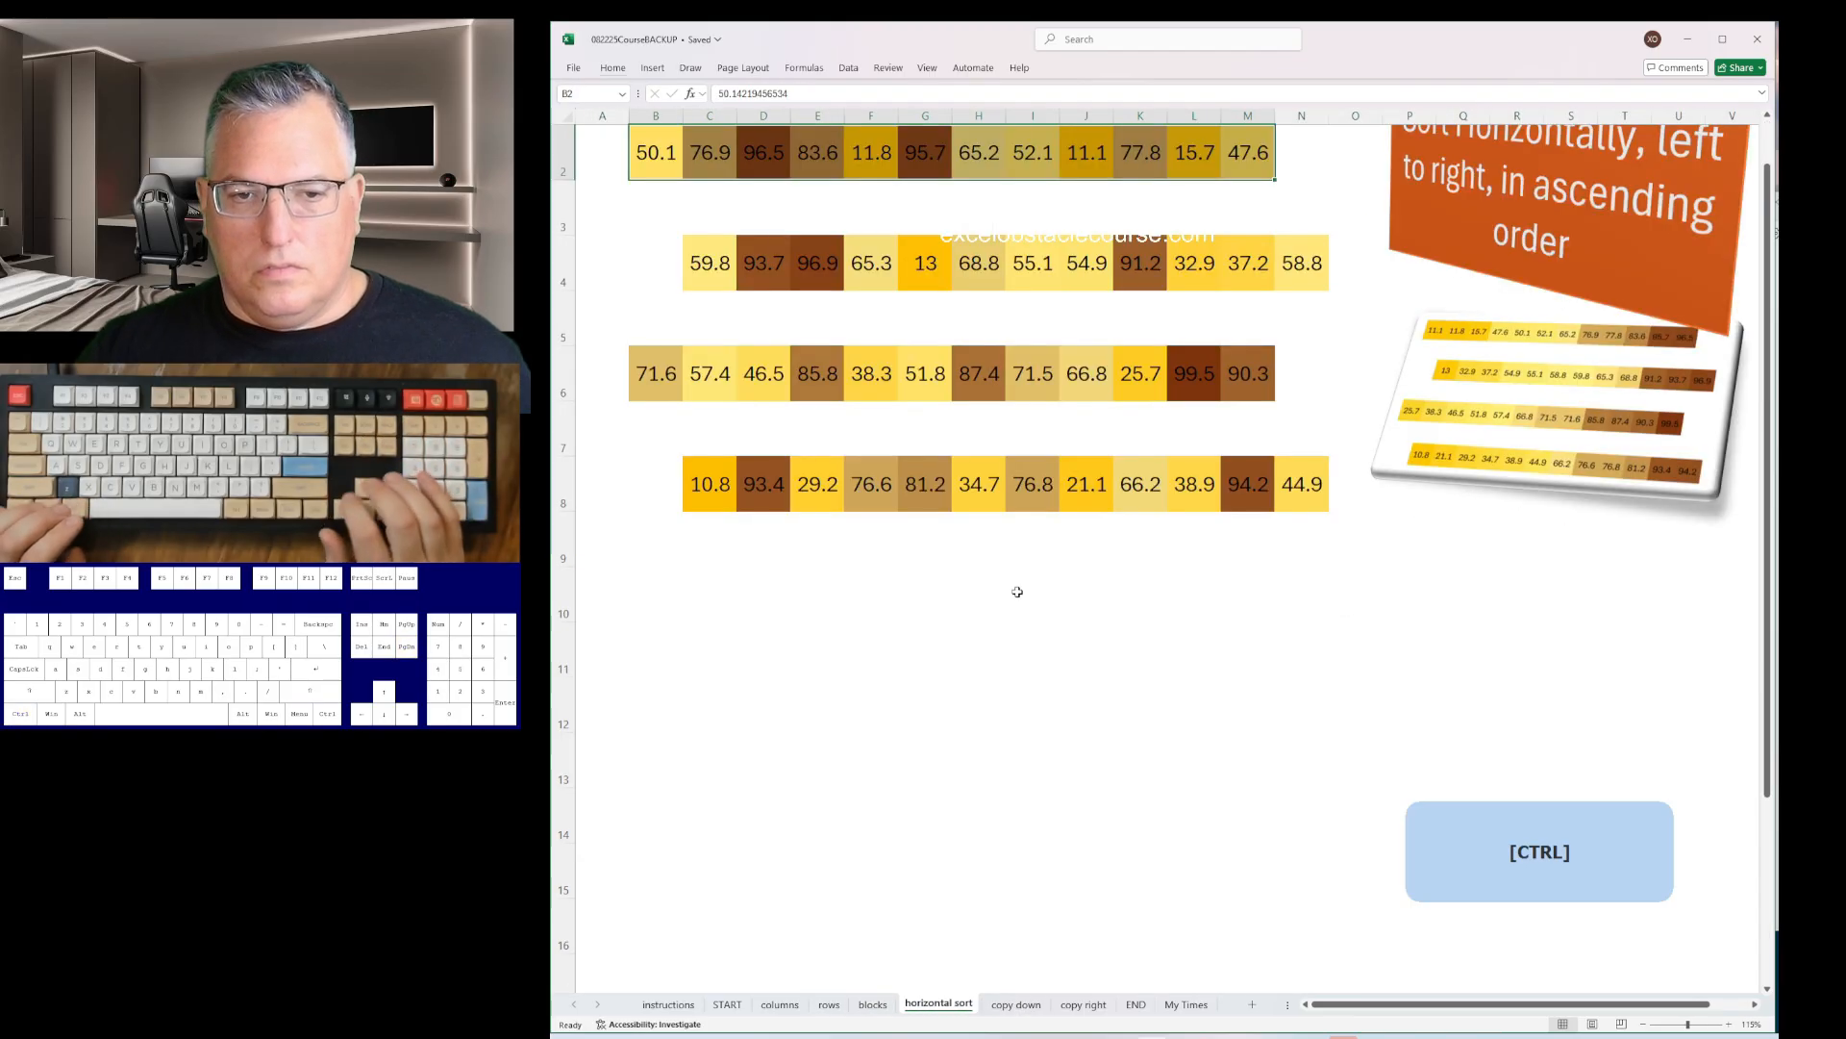
{"action": "key", "text": "ctrl+Page_Down"}
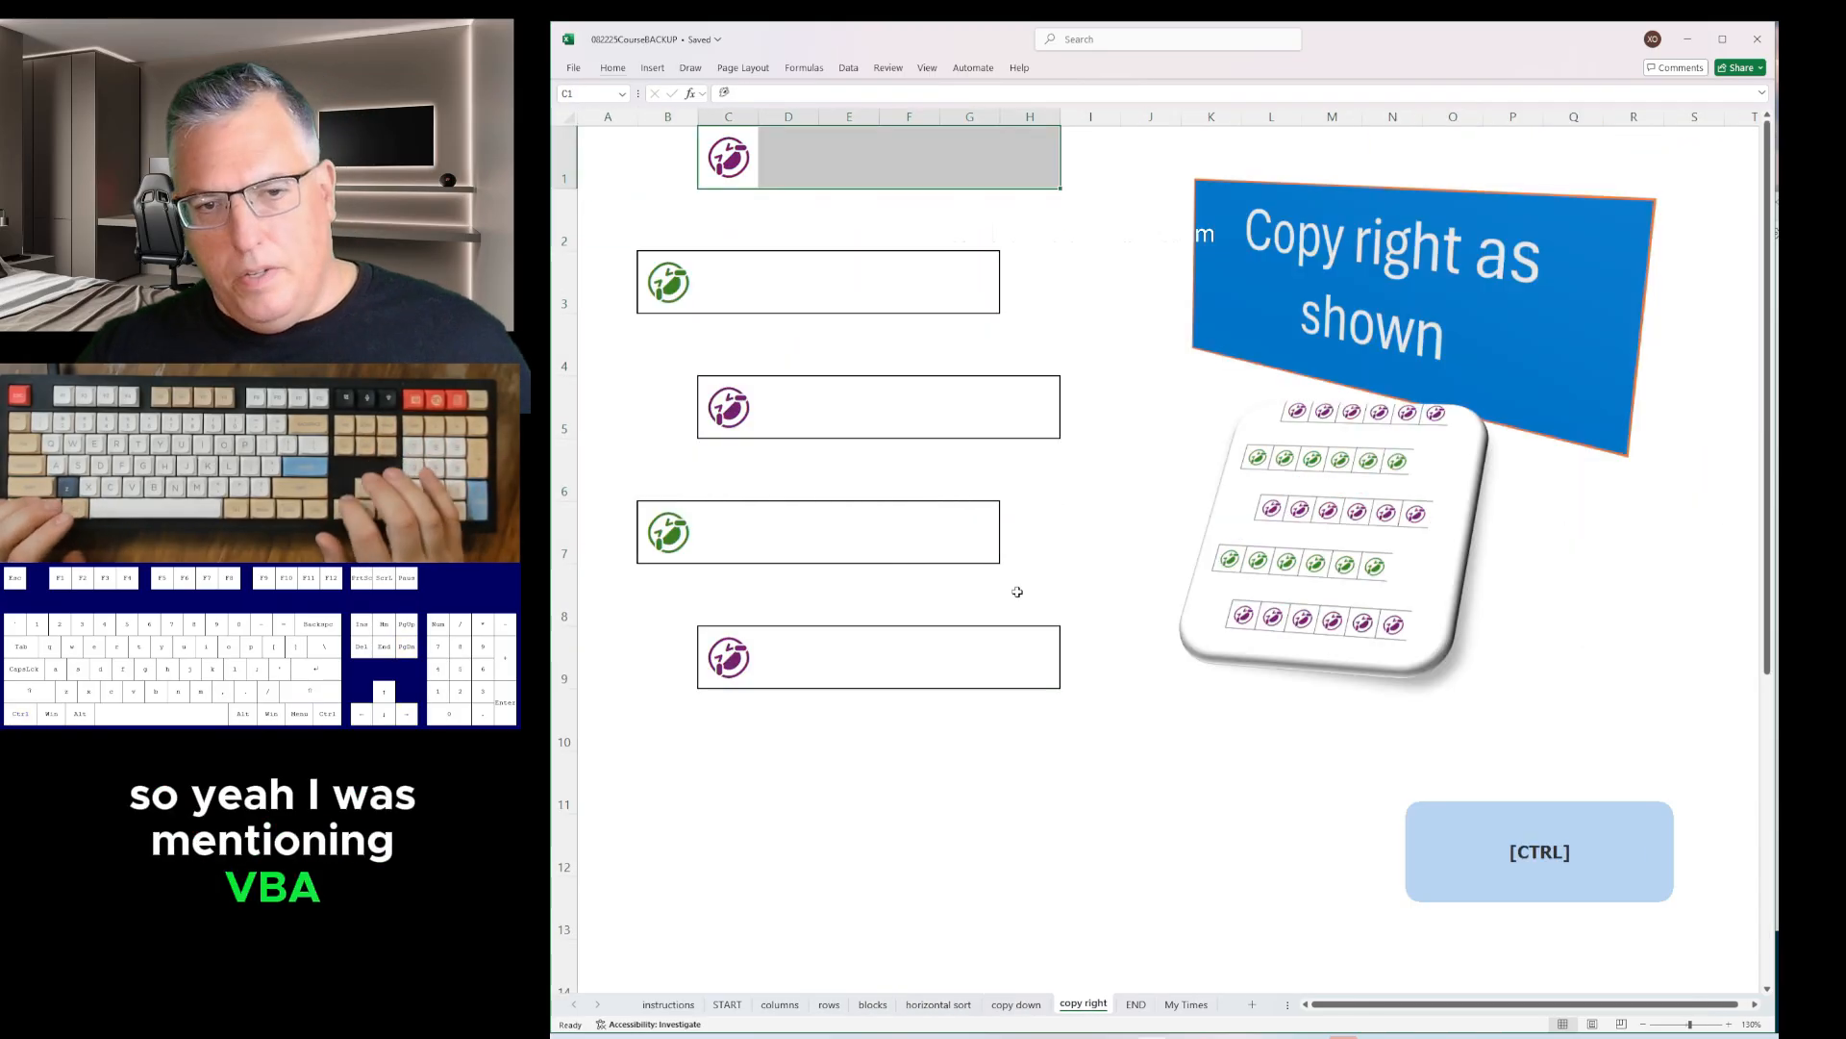
{"action": "key", "text": "ctrl+Page_Down"}
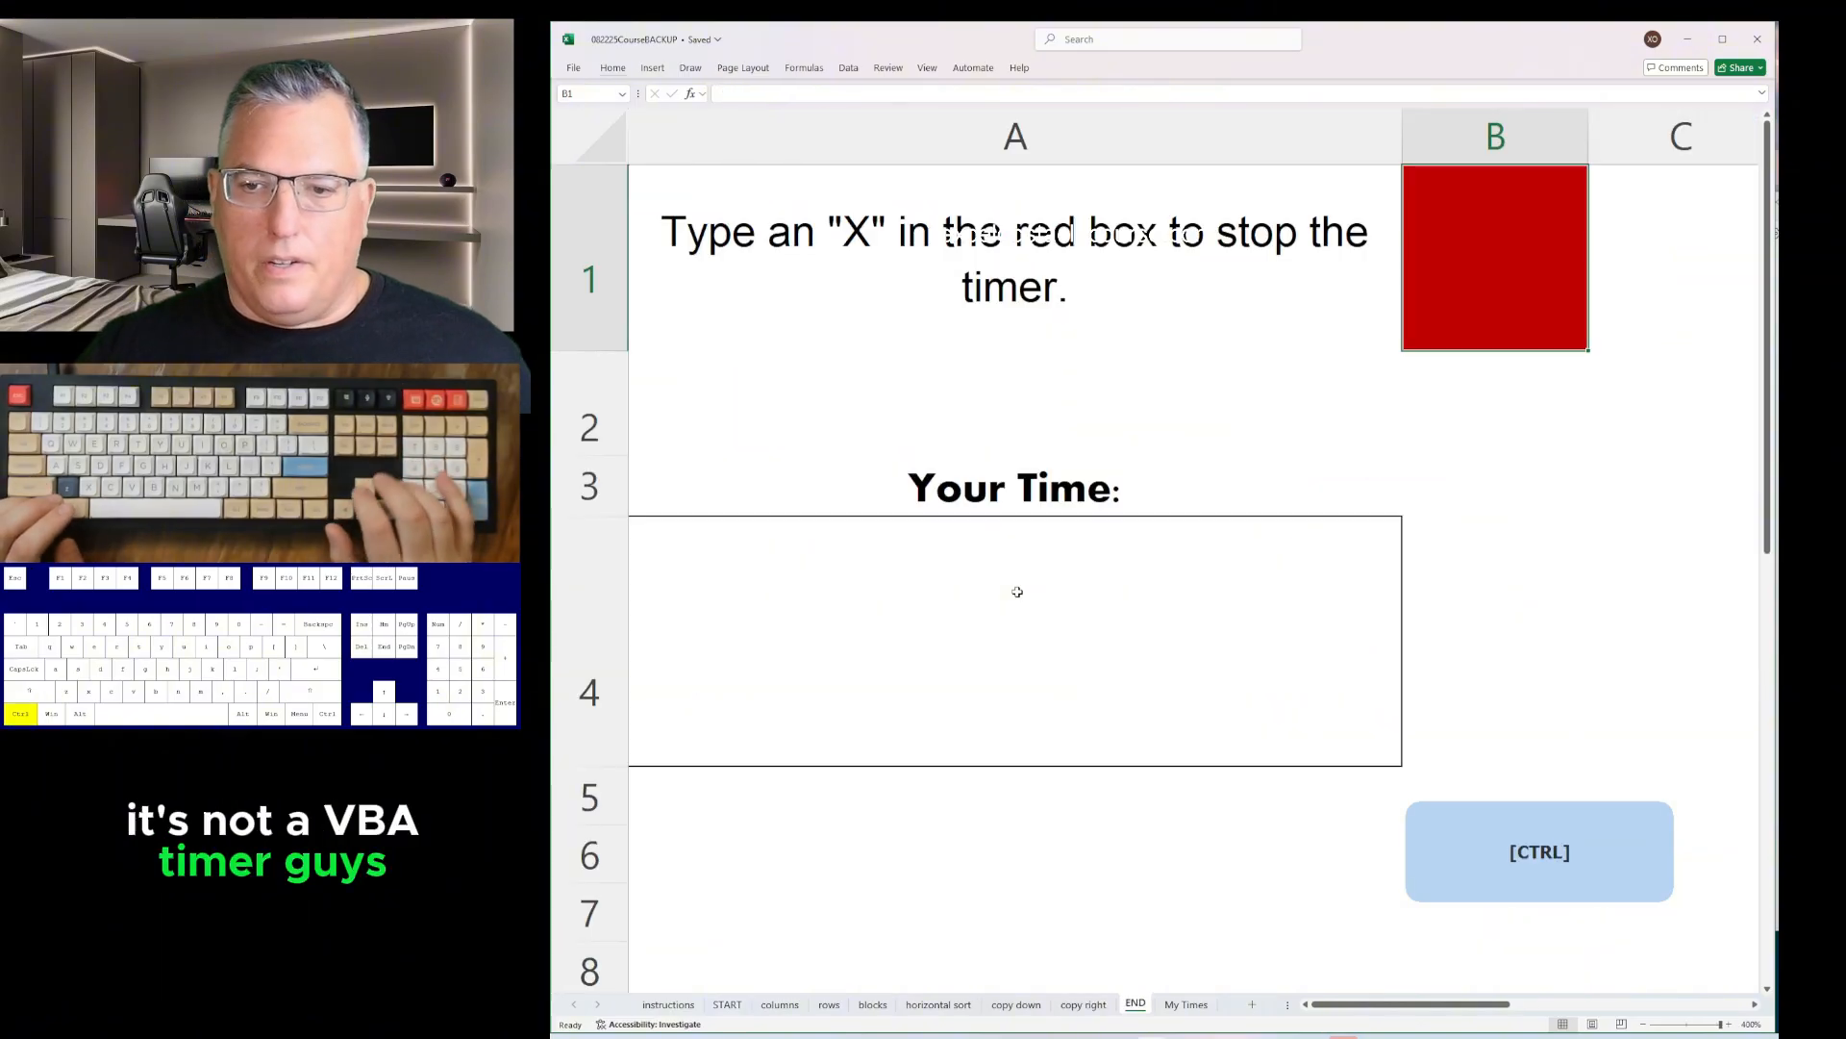
- Copy the time 00:44.7 from Notepad into cell B7 of the My Times sheet
{"action": "key", "text": "ctrl+Page_Down"}
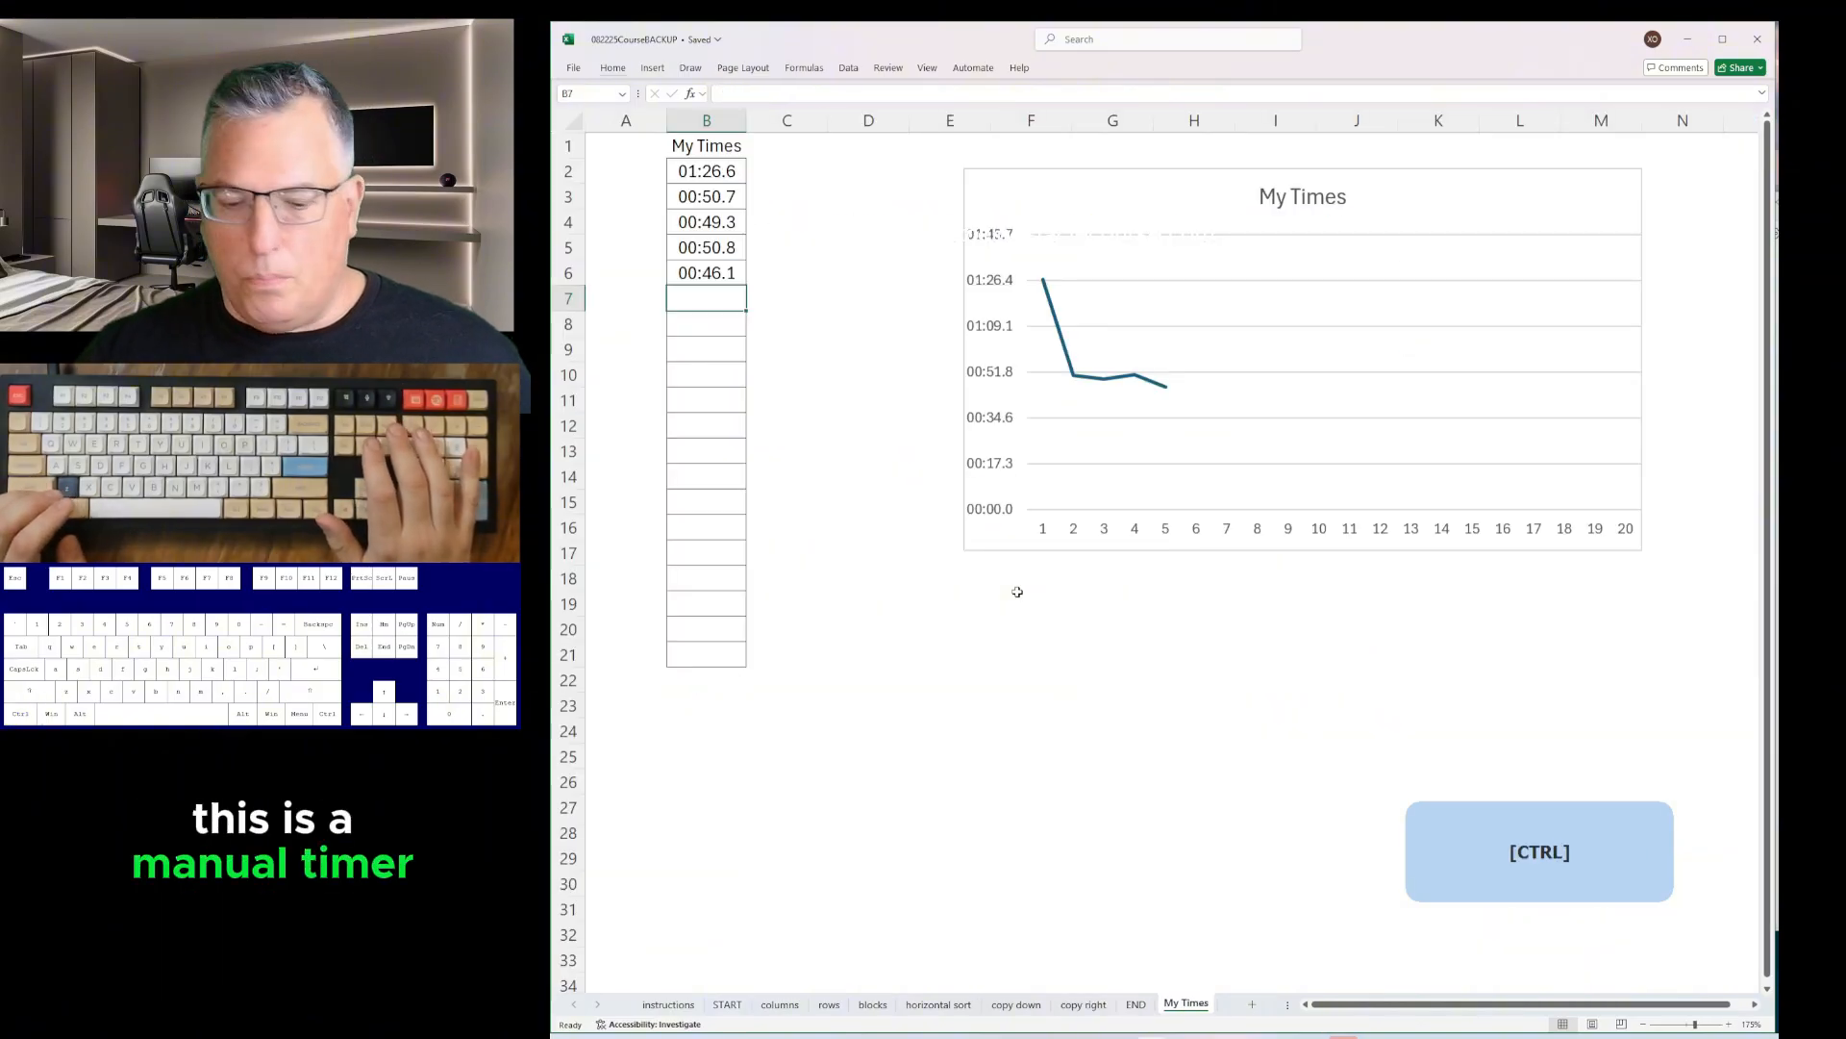
{"action": "key", "text": "alt+Tab"}
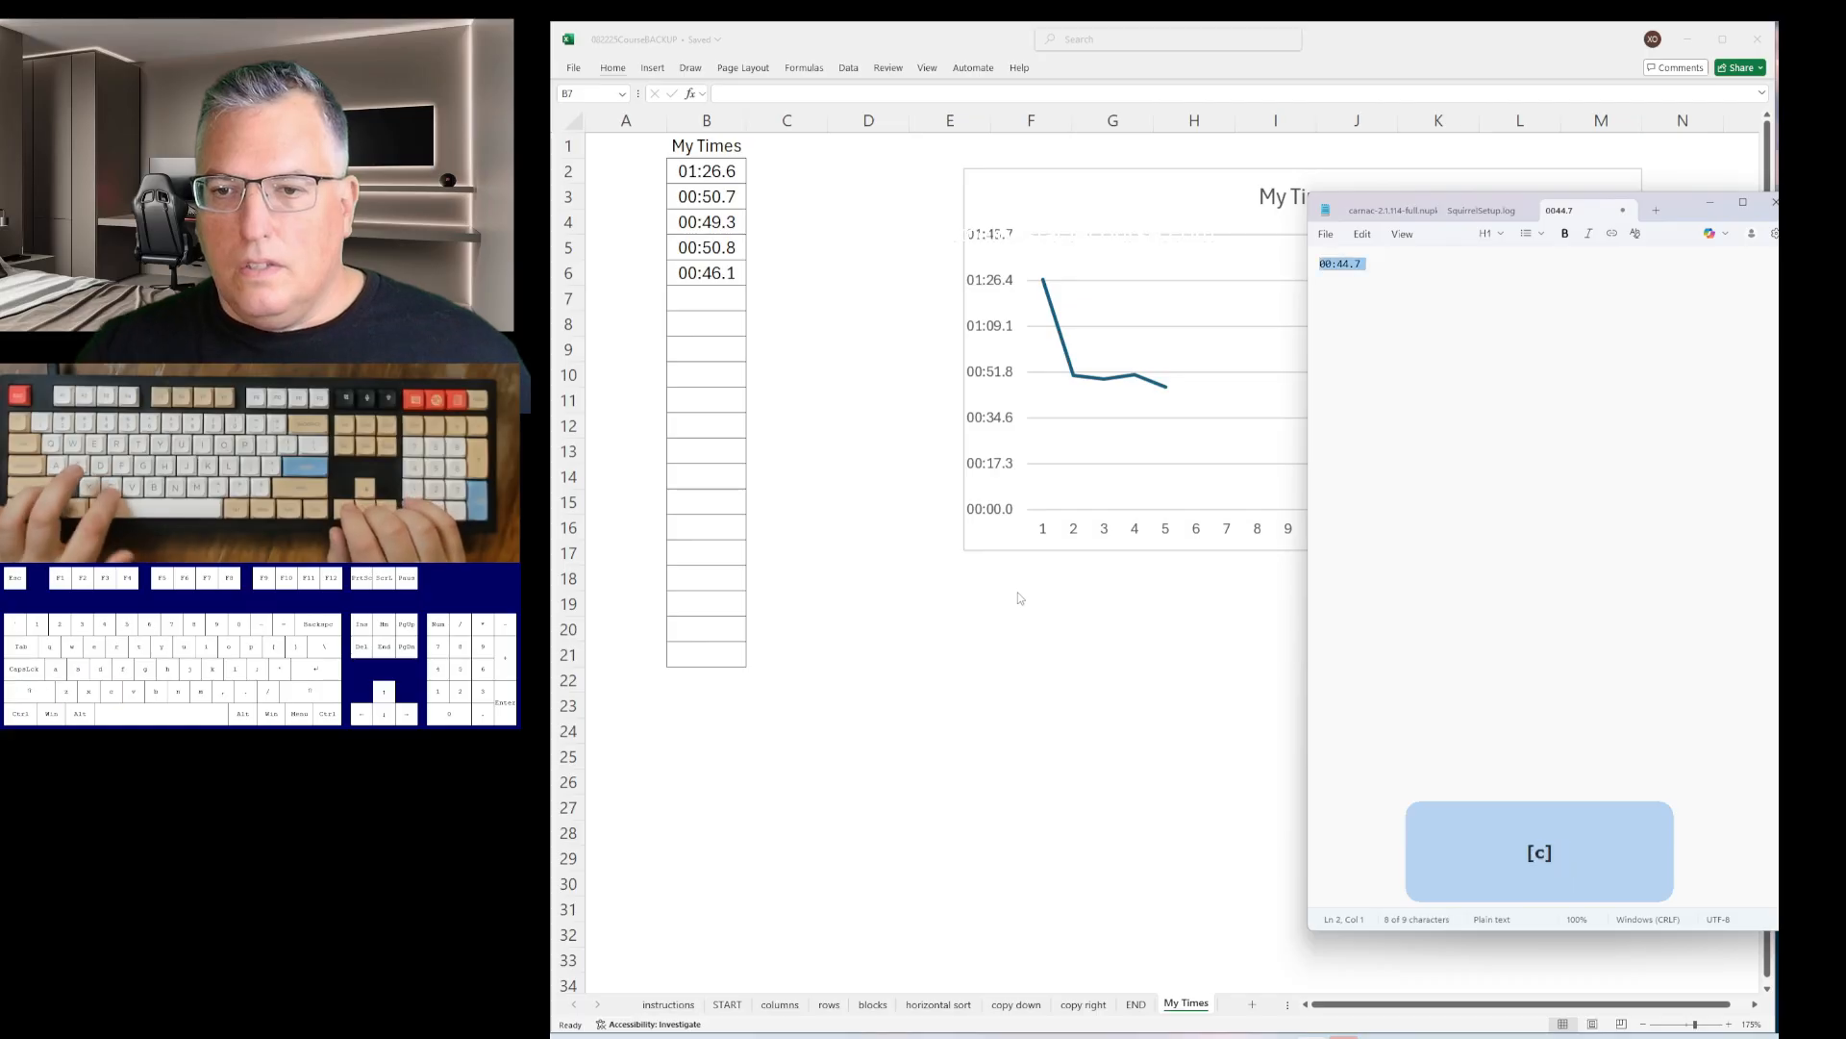
{"action": "key", "text": "alt+Tab"}
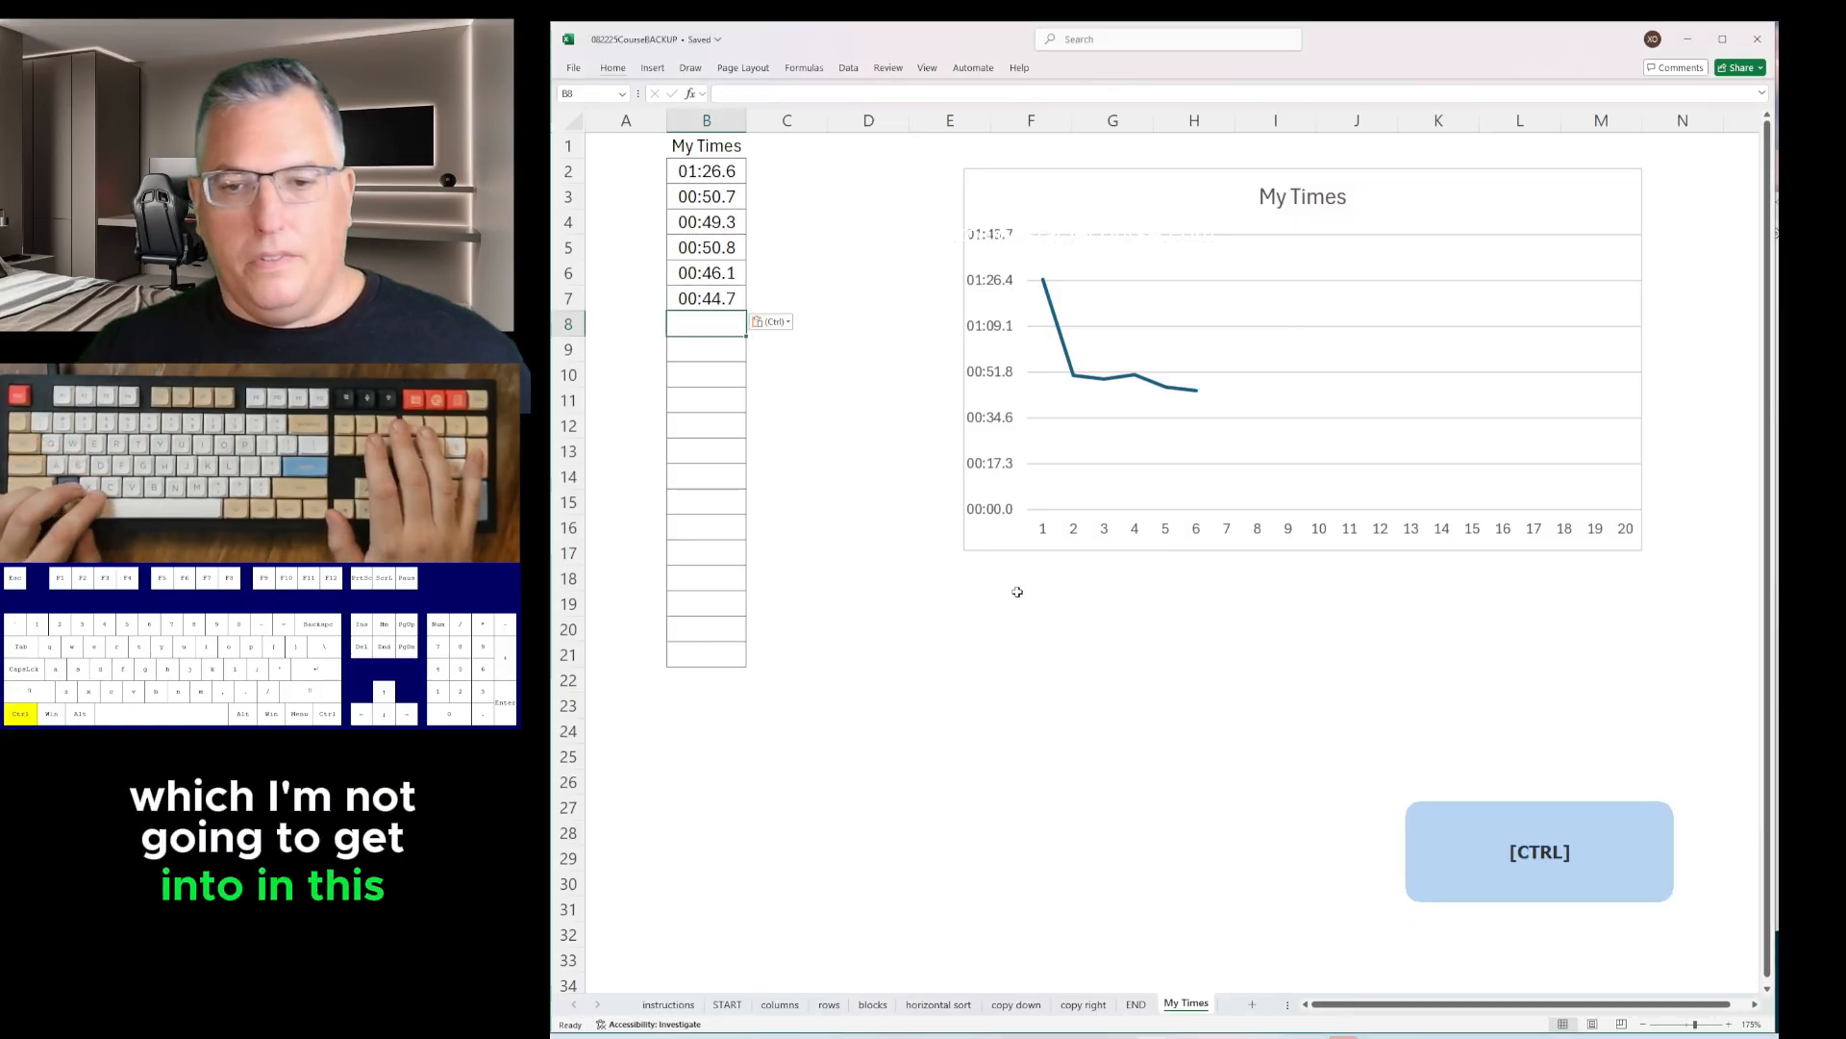
- Return to the START sheet and enter x in the green box B1 to start the timer
{"action": "key", "text": "ctrl+Page_Up"}
{"action": "key", "text": "ctrl+Page_Up"}
{"action": "key", "text": "ctrl+Page_Up"}
{"action": "key", "text": "ctrl+Page_Up"}
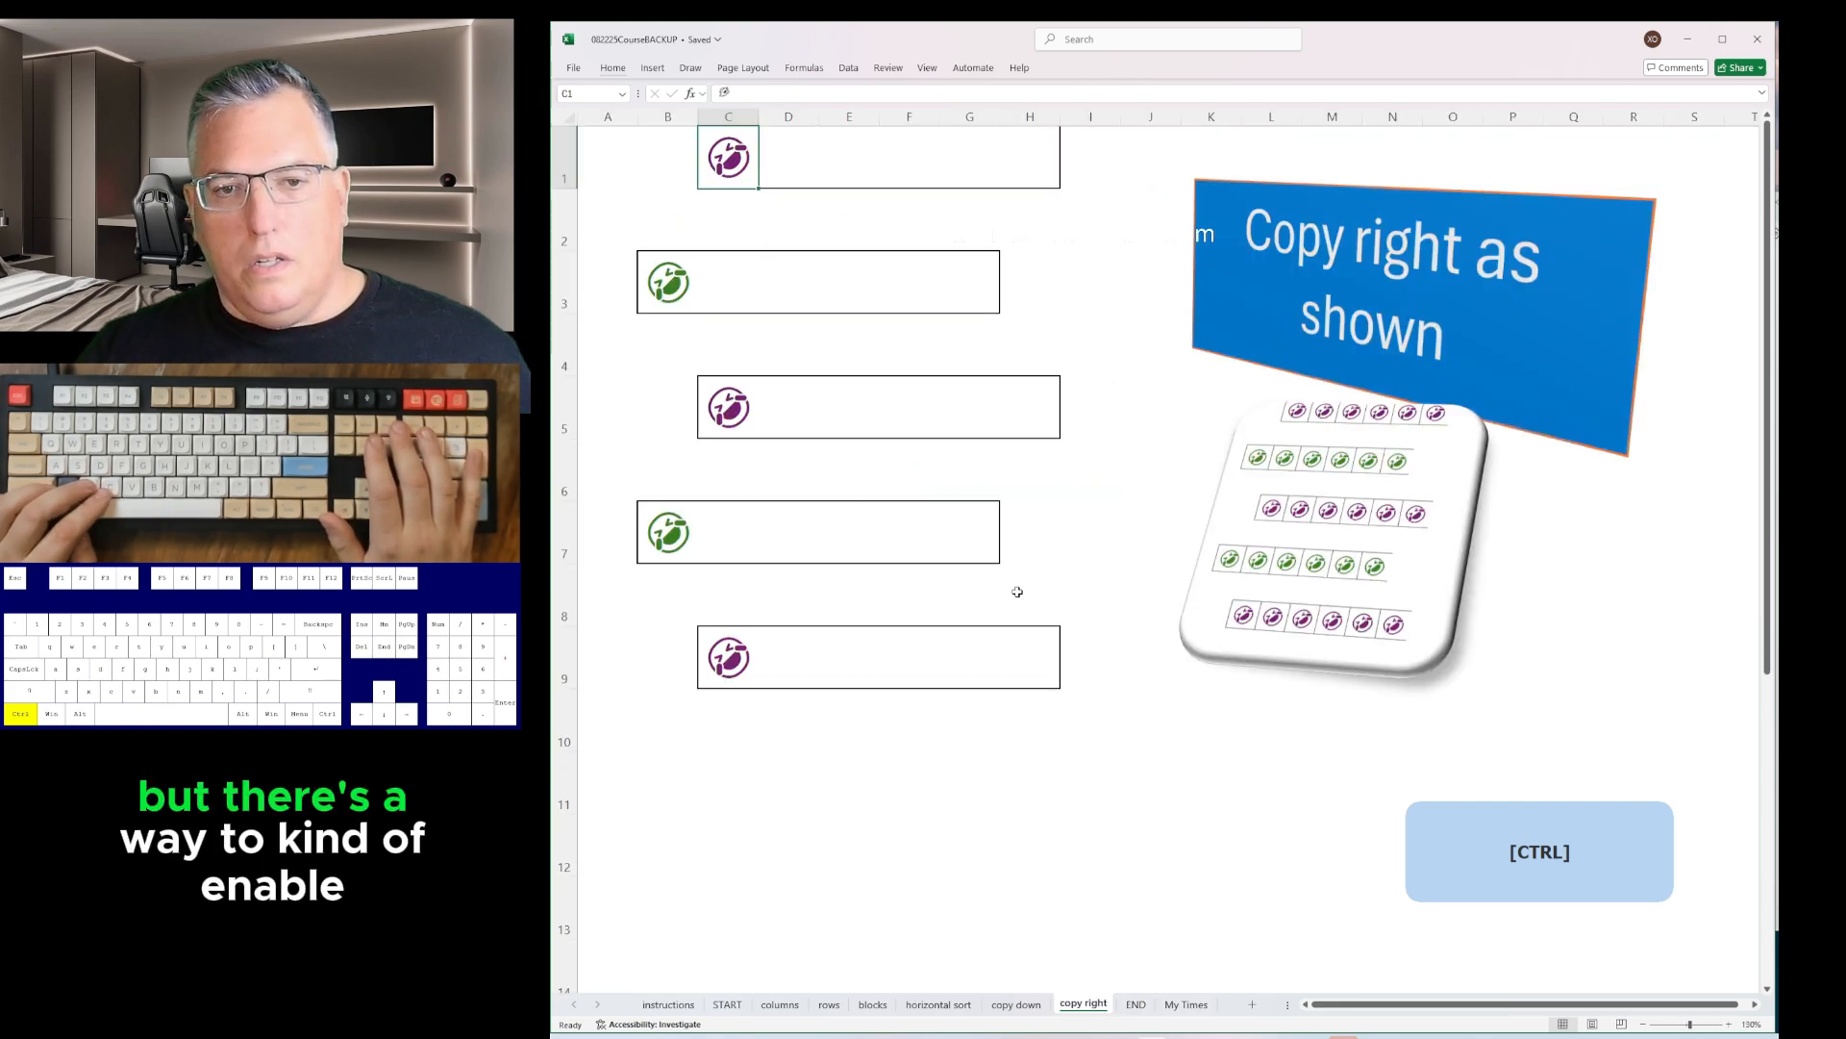
{"action": "key", "text": "ctrl+Page_Up"}
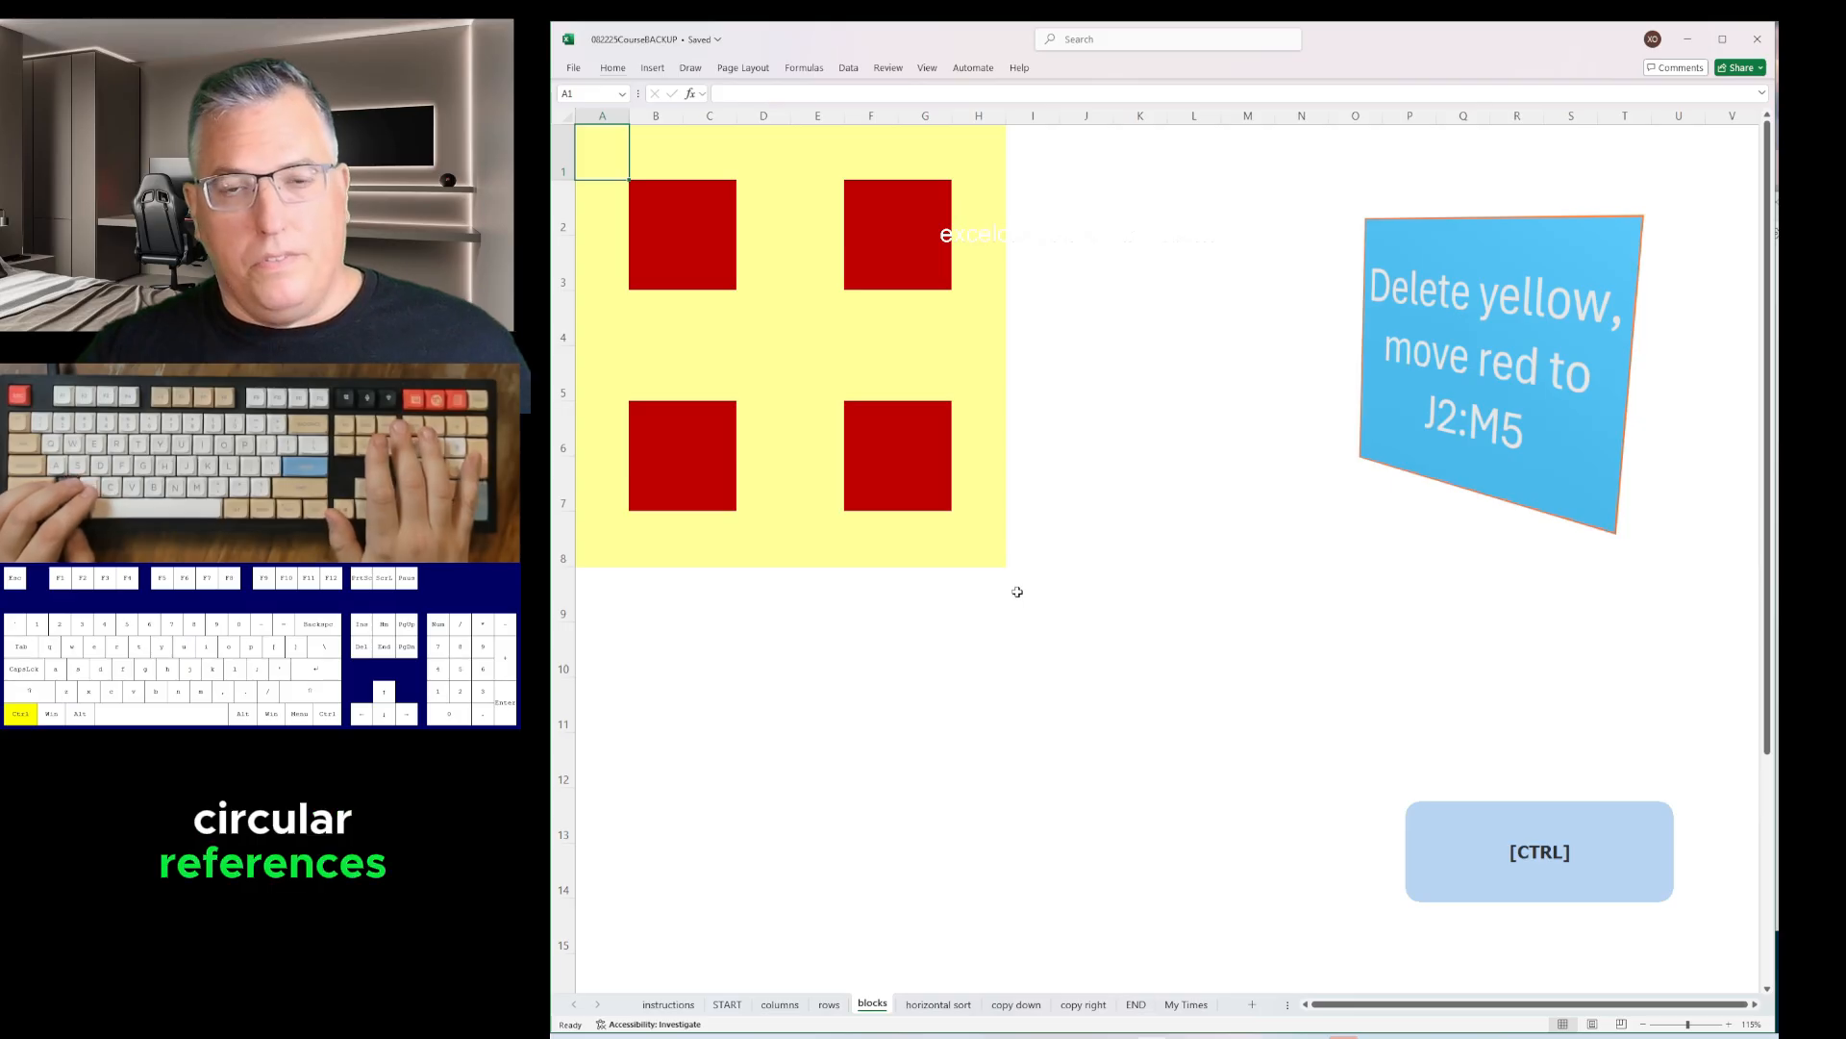
{"action": "key", "text": "ctrl+Page_Up"}
{"action": "key", "text": "ctrl+Page_Up"}
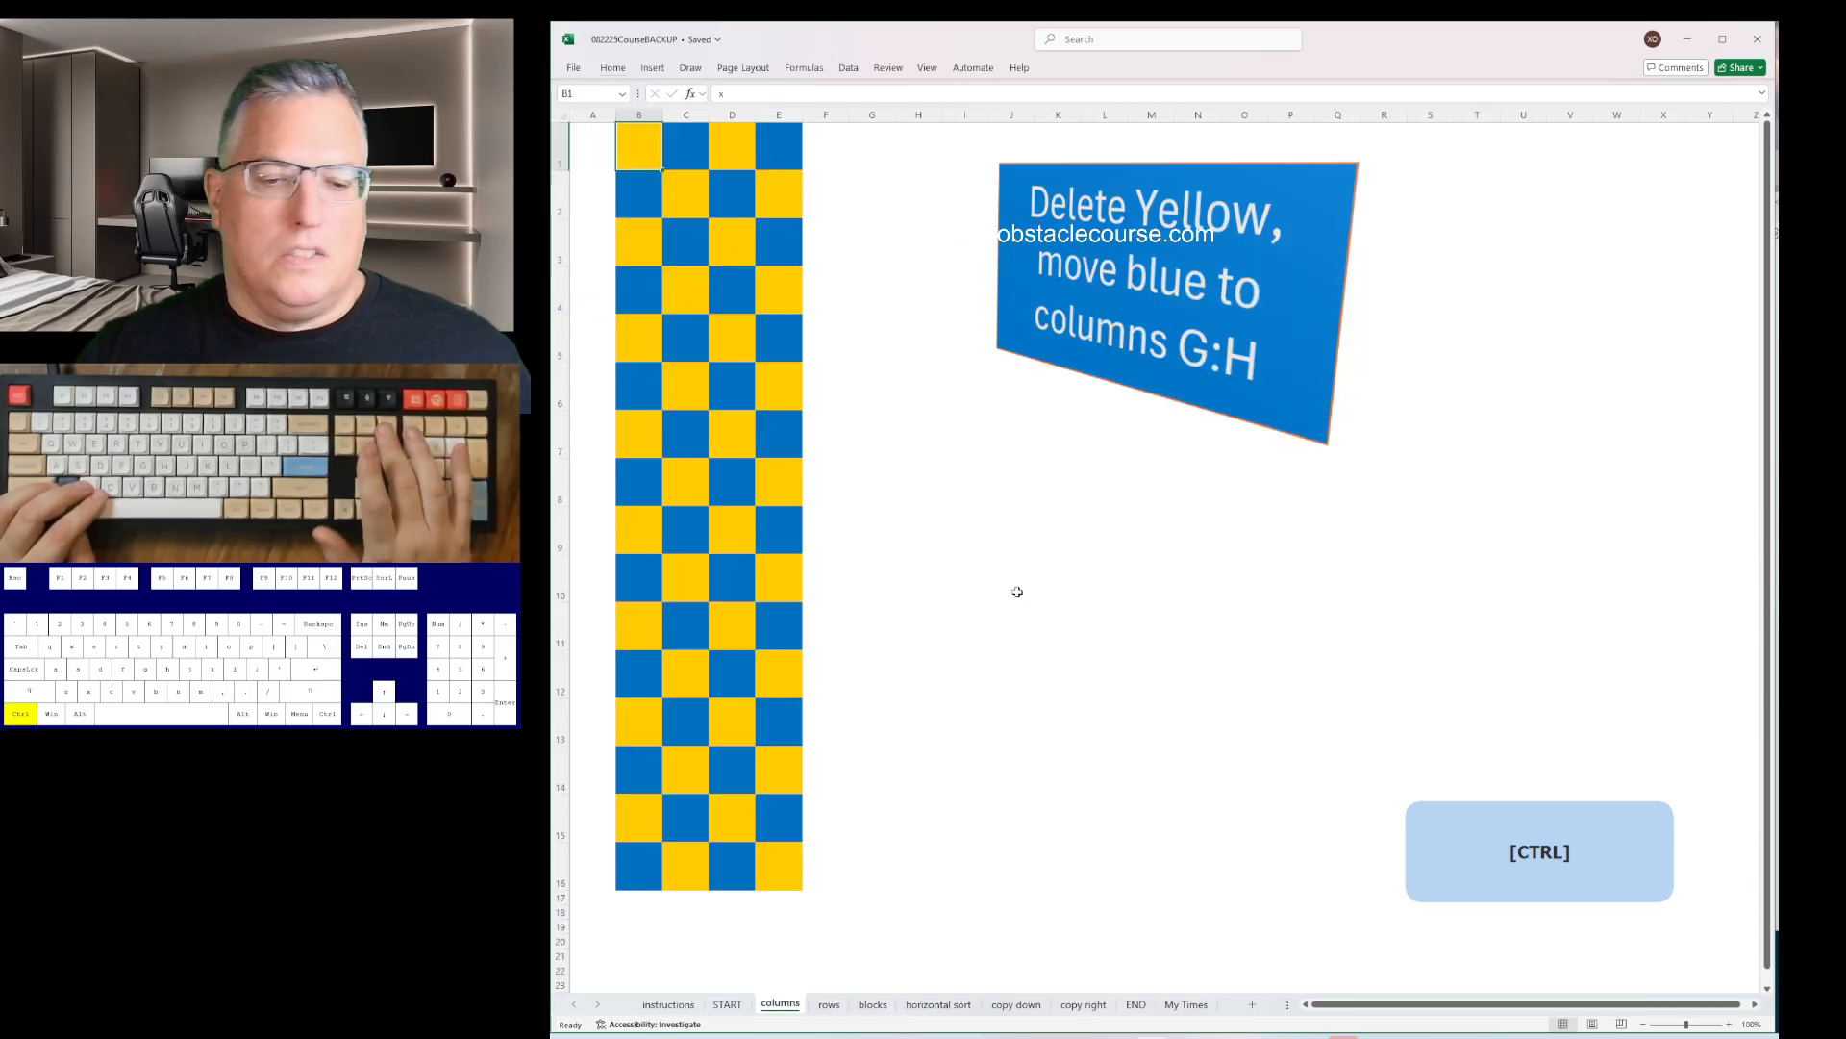
{"action": "key", "text": "ctrl+Page_Up"}
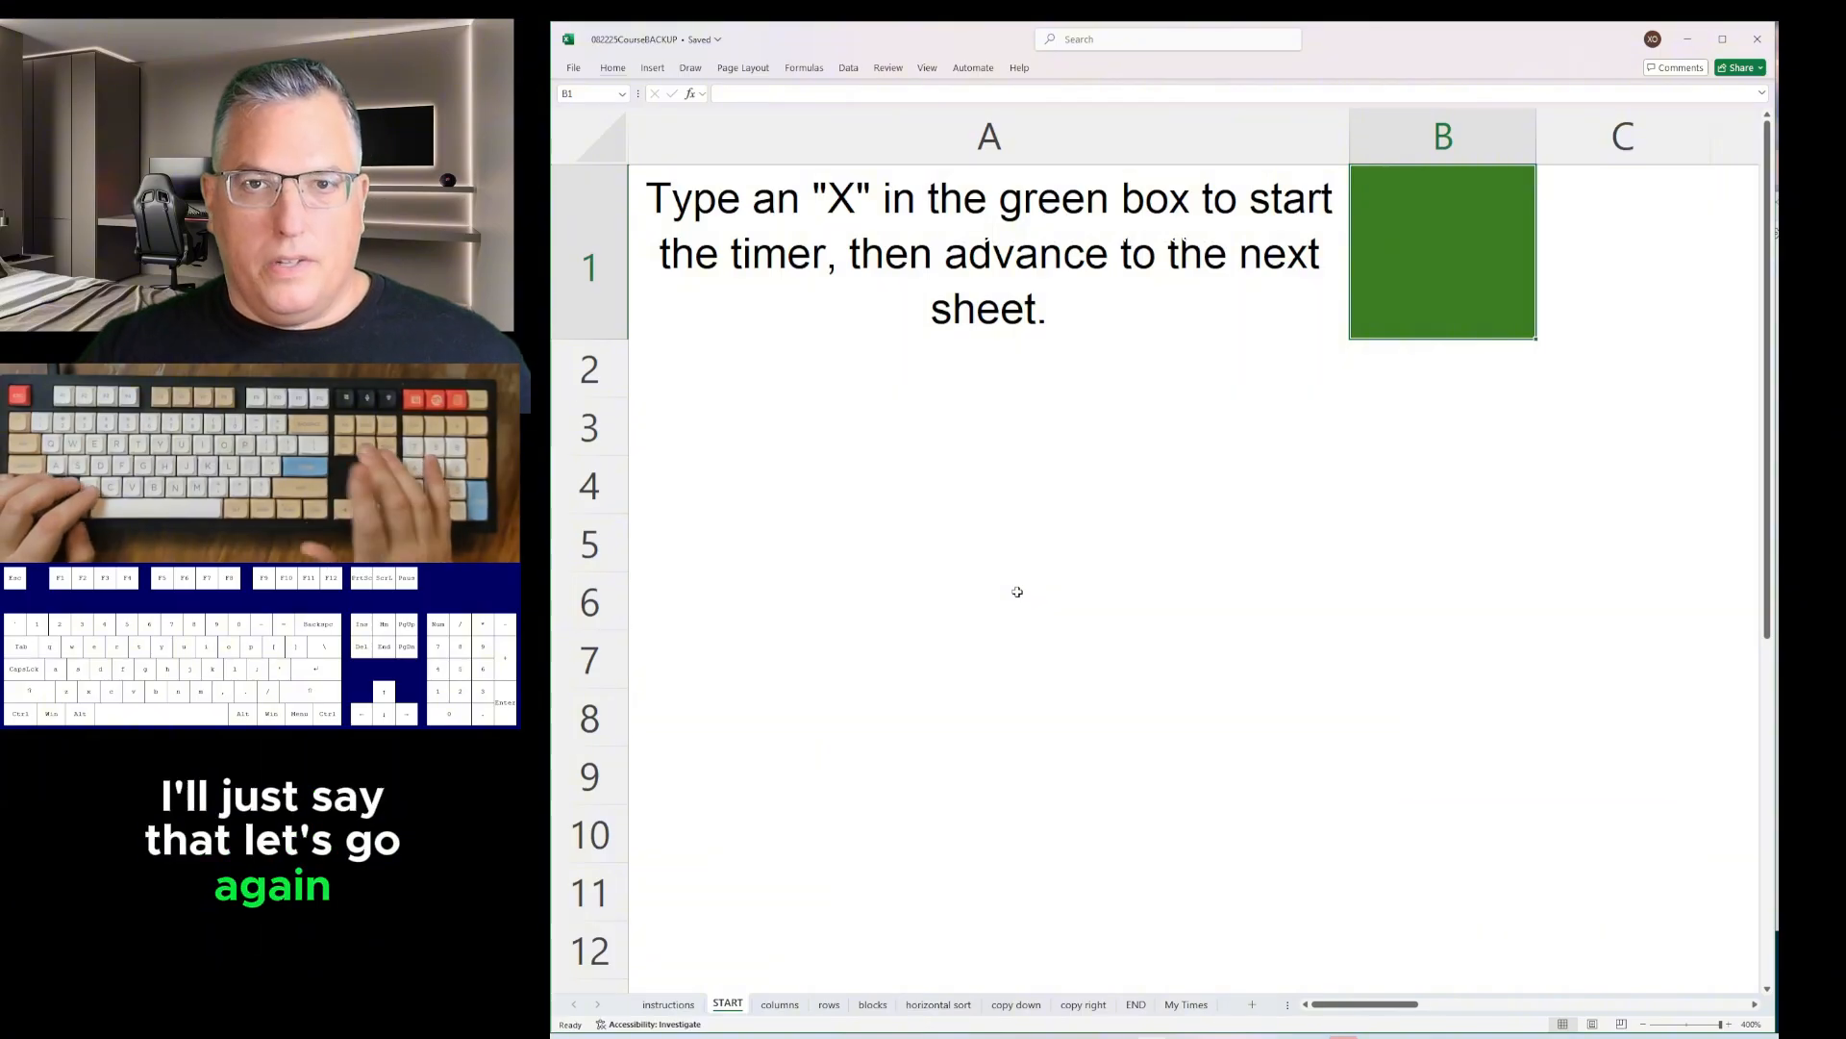
{"action": "type", "text": "x"}
{"action": "key", "text": "Return"}
- On the columns sheet, delete every yellow cell in column B from B1 to B15, shifting cells left
{"action": "key", "text": "ctrl+Page_Down"}
{"action": "key", "text": "ctrl+minus"}
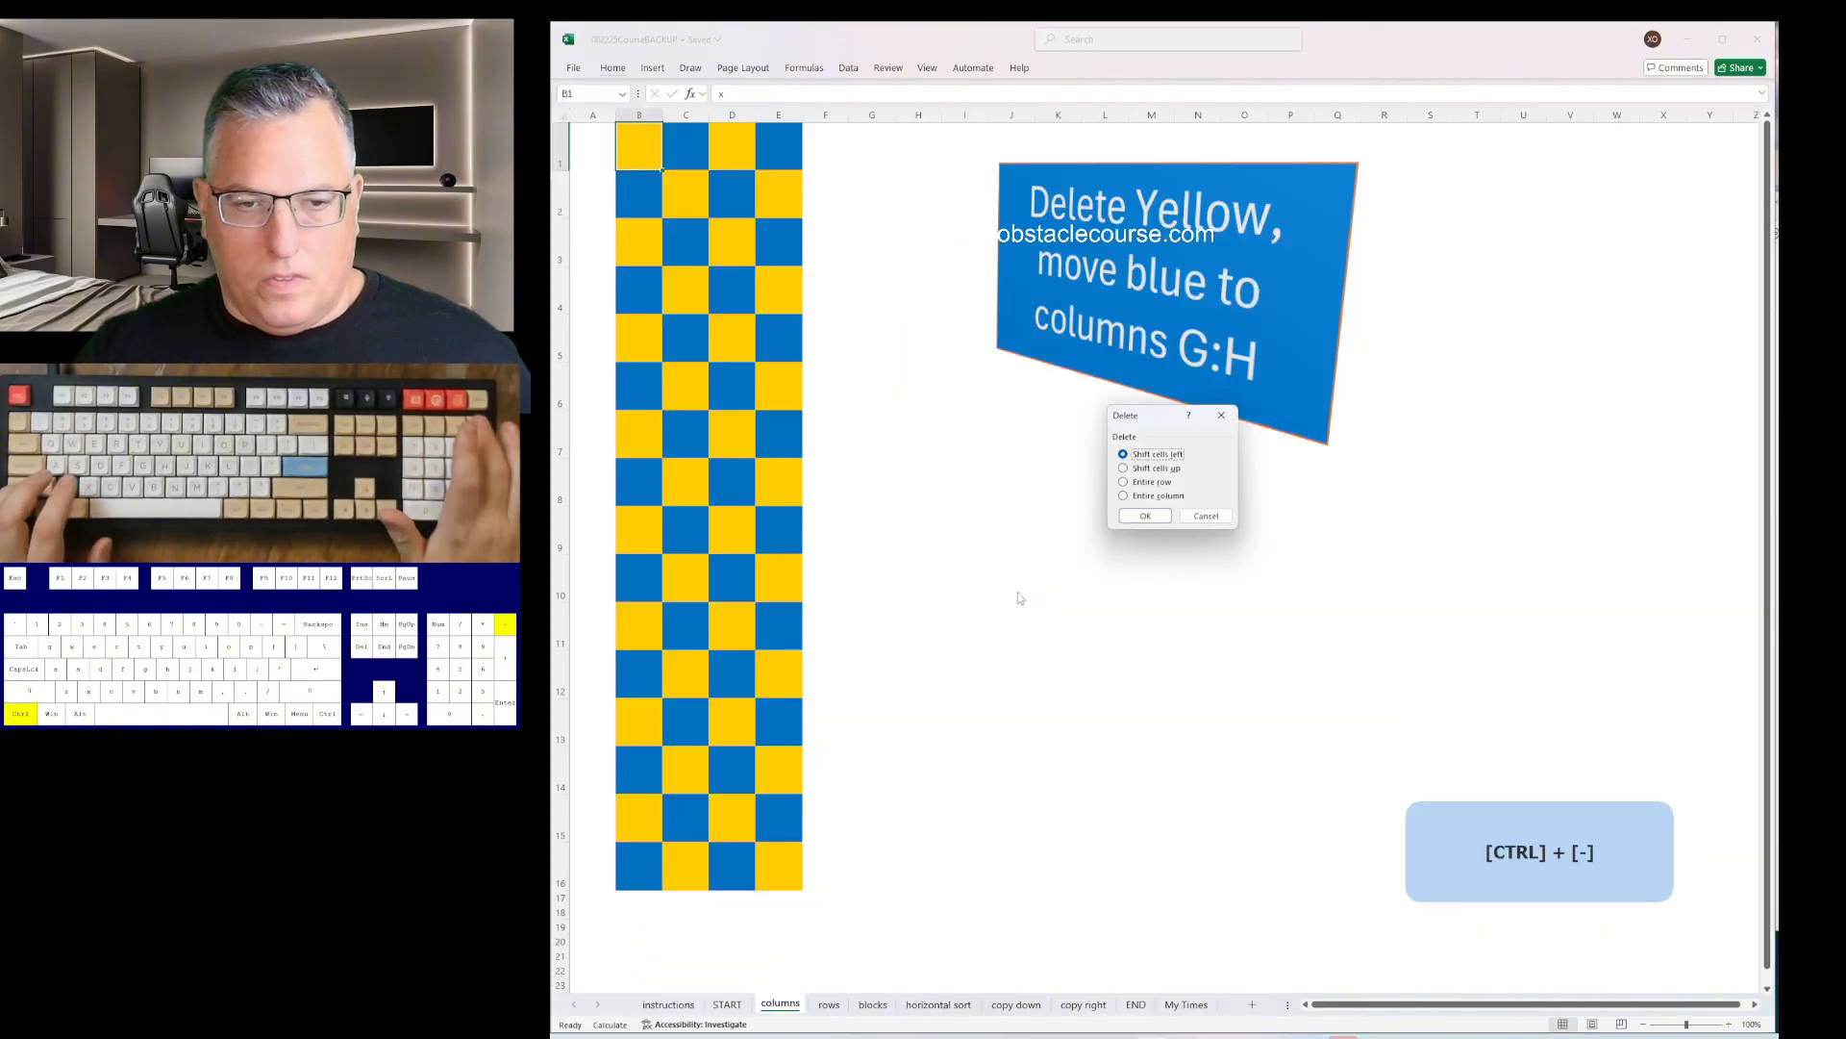
{"action": "key", "text": "Return"}
{"action": "key", "text": "Down"}
{"action": "key", "text": "F4"}
{"action": "key", "text": "Down"}
{"action": "key", "text": "Down"}
{"action": "key", "text": "F4"}
{"action": "key", "text": "Down"}
{"action": "key", "text": "Down"}
{"action": "key", "text": "F4"}
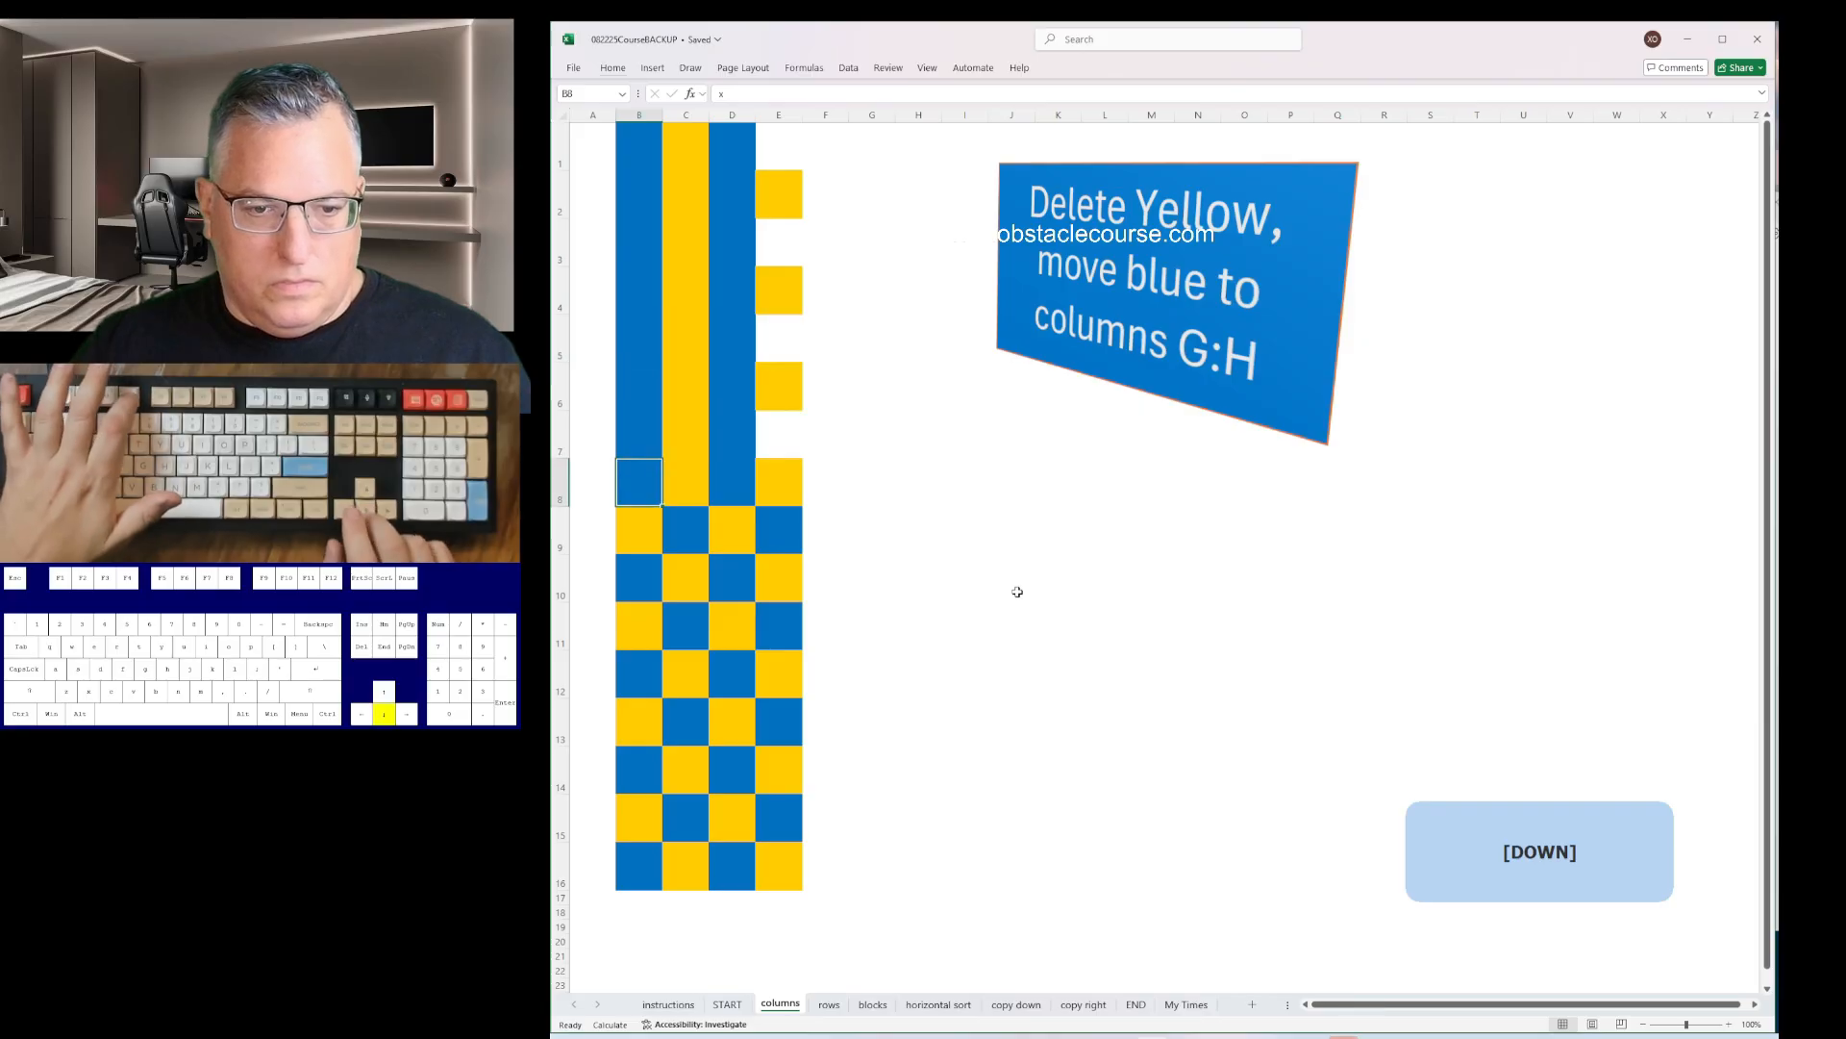
{"action": "key", "text": "Down"}
{"action": "key", "text": "Down"}
{"action": "key", "text": "F4"}
{"action": "key", "text": "Down"}
{"action": "key", "text": "Down"}
{"action": "key", "text": "F4"}
{"action": "key", "text": "Down"}
{"action": "key", "text": "Down"}
{"action": "key", "text": "F4"}
{"action": "key", "text": "Down"}
{"action": "key", "text": "Down"}
{"action": "key", "text": "F4"}
- Delete the solid yellow column C and the remaining partly yellow column beside the blue columns
{"action": "key", "text": "Down"}
{"action": "key", "text": "Right"}
{"action": "key", "text": "ctrl+space"}
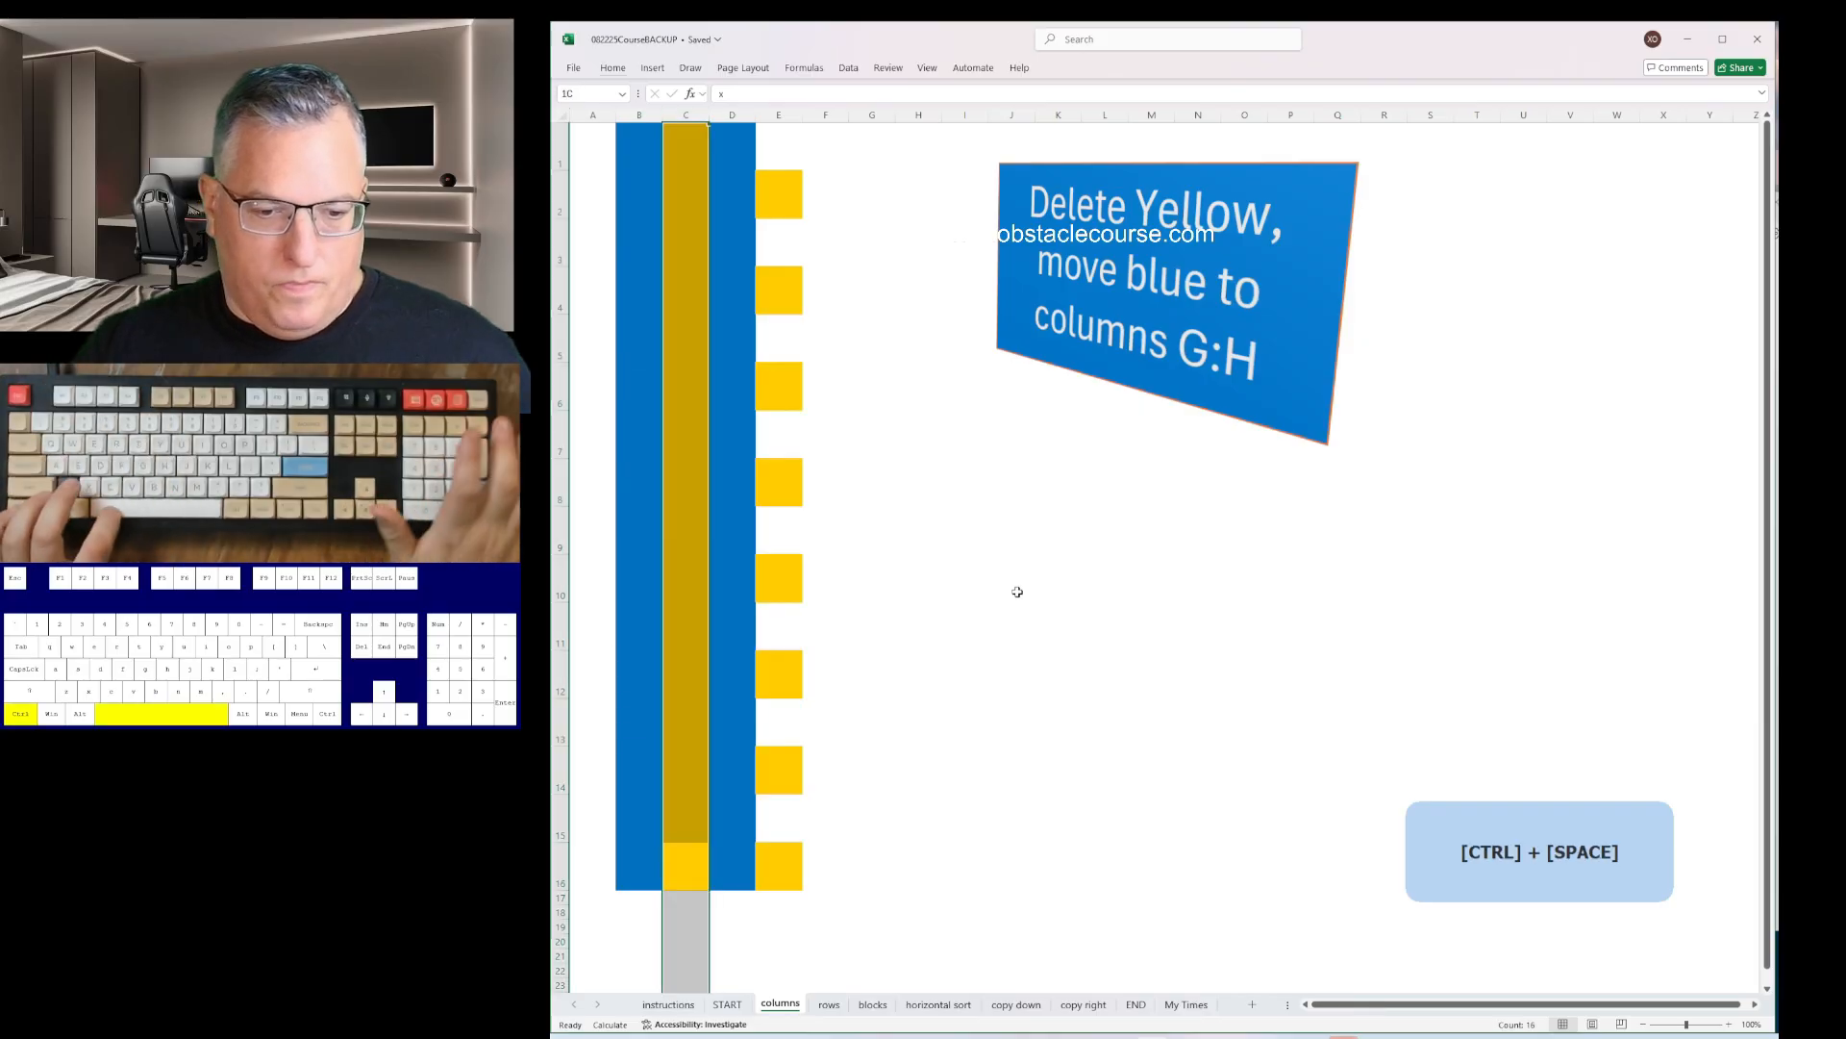
{"action": "key", "text": "ctrl+minus"}
{"action": "key", "text": "Right"}
{"action": "key", "text": "ctrl+space"}
{"action": "key", "text": "ctrl+minus"}
{"action": "key", "text": "ctrl+plus"}
{"action": "key", "text": "Left"}
{"action": "key", "text": "ctrl+z"}
- Insert five blank columns before column B to move the blue columns to G:H
{"action": "key", "text": "Left"}
{"action": "key", "text": "Left"}
{"action": "key", "text": "ctrl+space"}
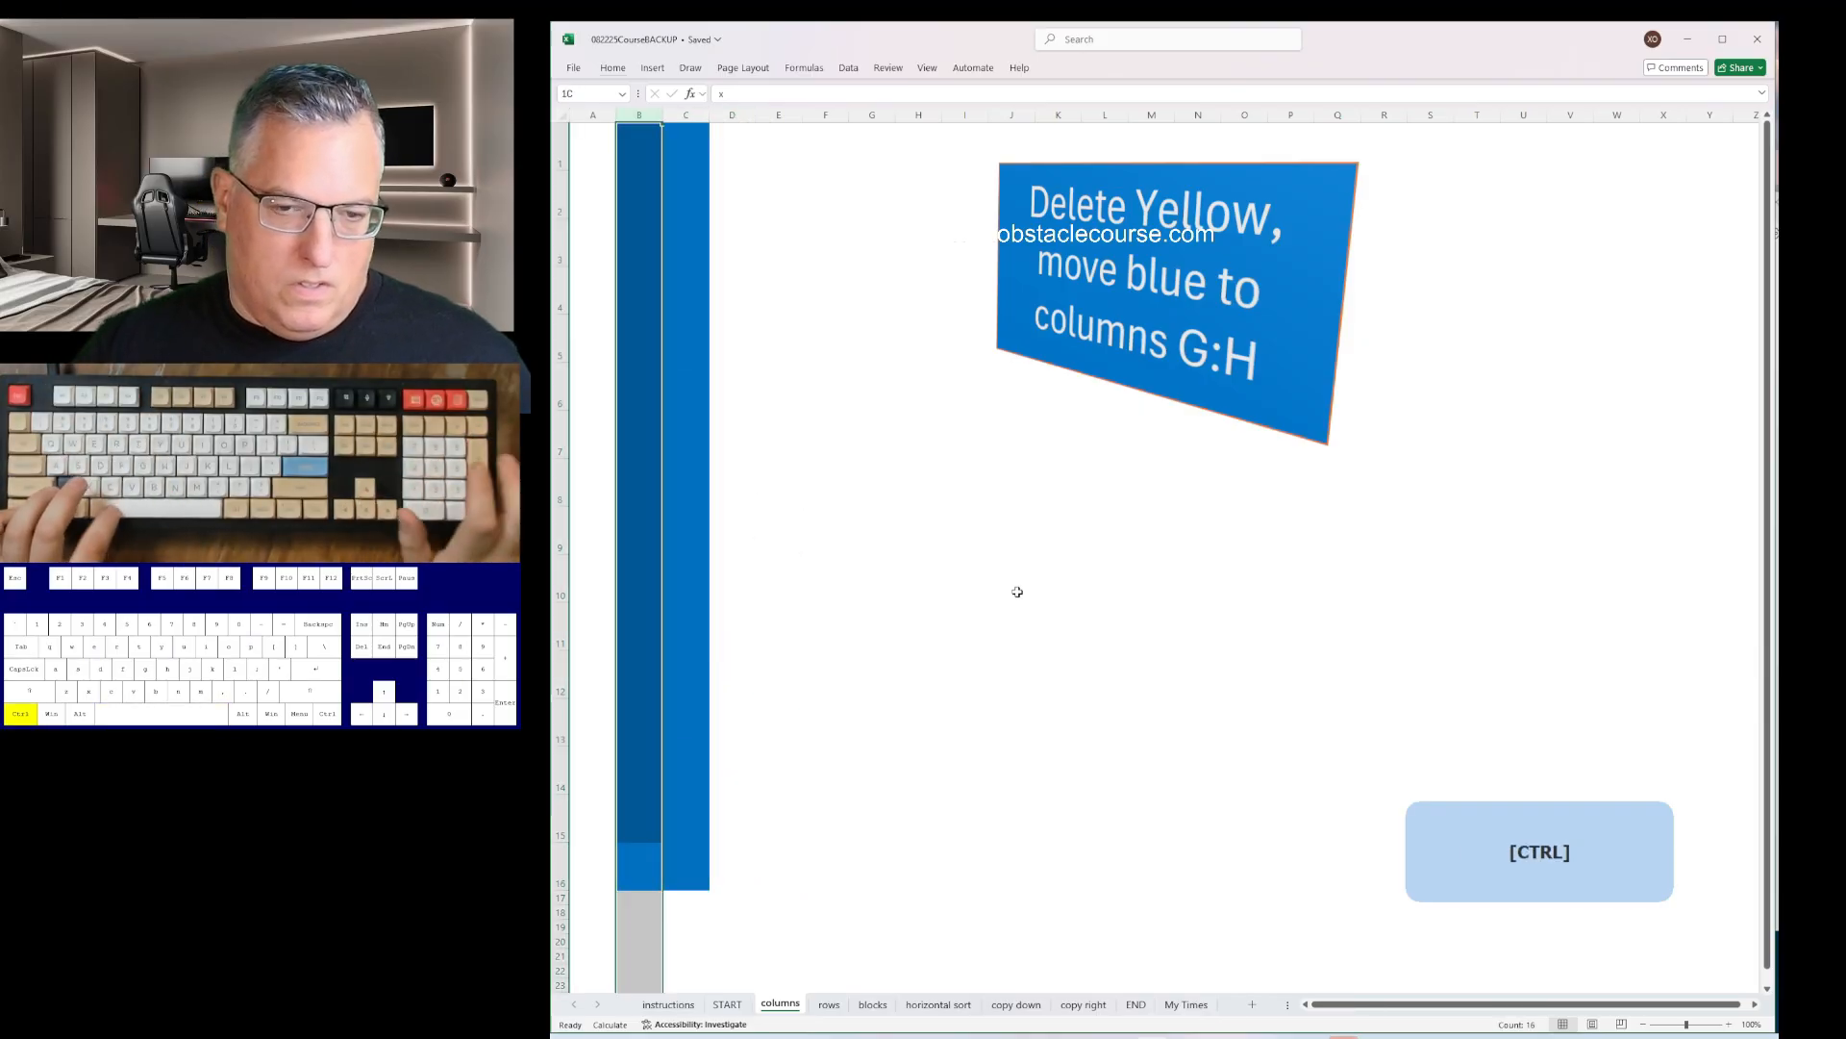
{"action": "key", "text": "ctrl+plus"}
{"action": "key", "text": "ctrl+plus"}
{"action": "key", "text": "ctrl+plus"}
{"action": "key", "text": "ctrl+plus"}
{"action": "key", "text": "ctrl+plus"}
- On the rows sheet, delete every orange cell in row 11 from A11 to U11, shifting cells up
{"action": "key", "text": "ctrl+Page_Down"}
{"action": "key", "text": "ctrl+minus"}
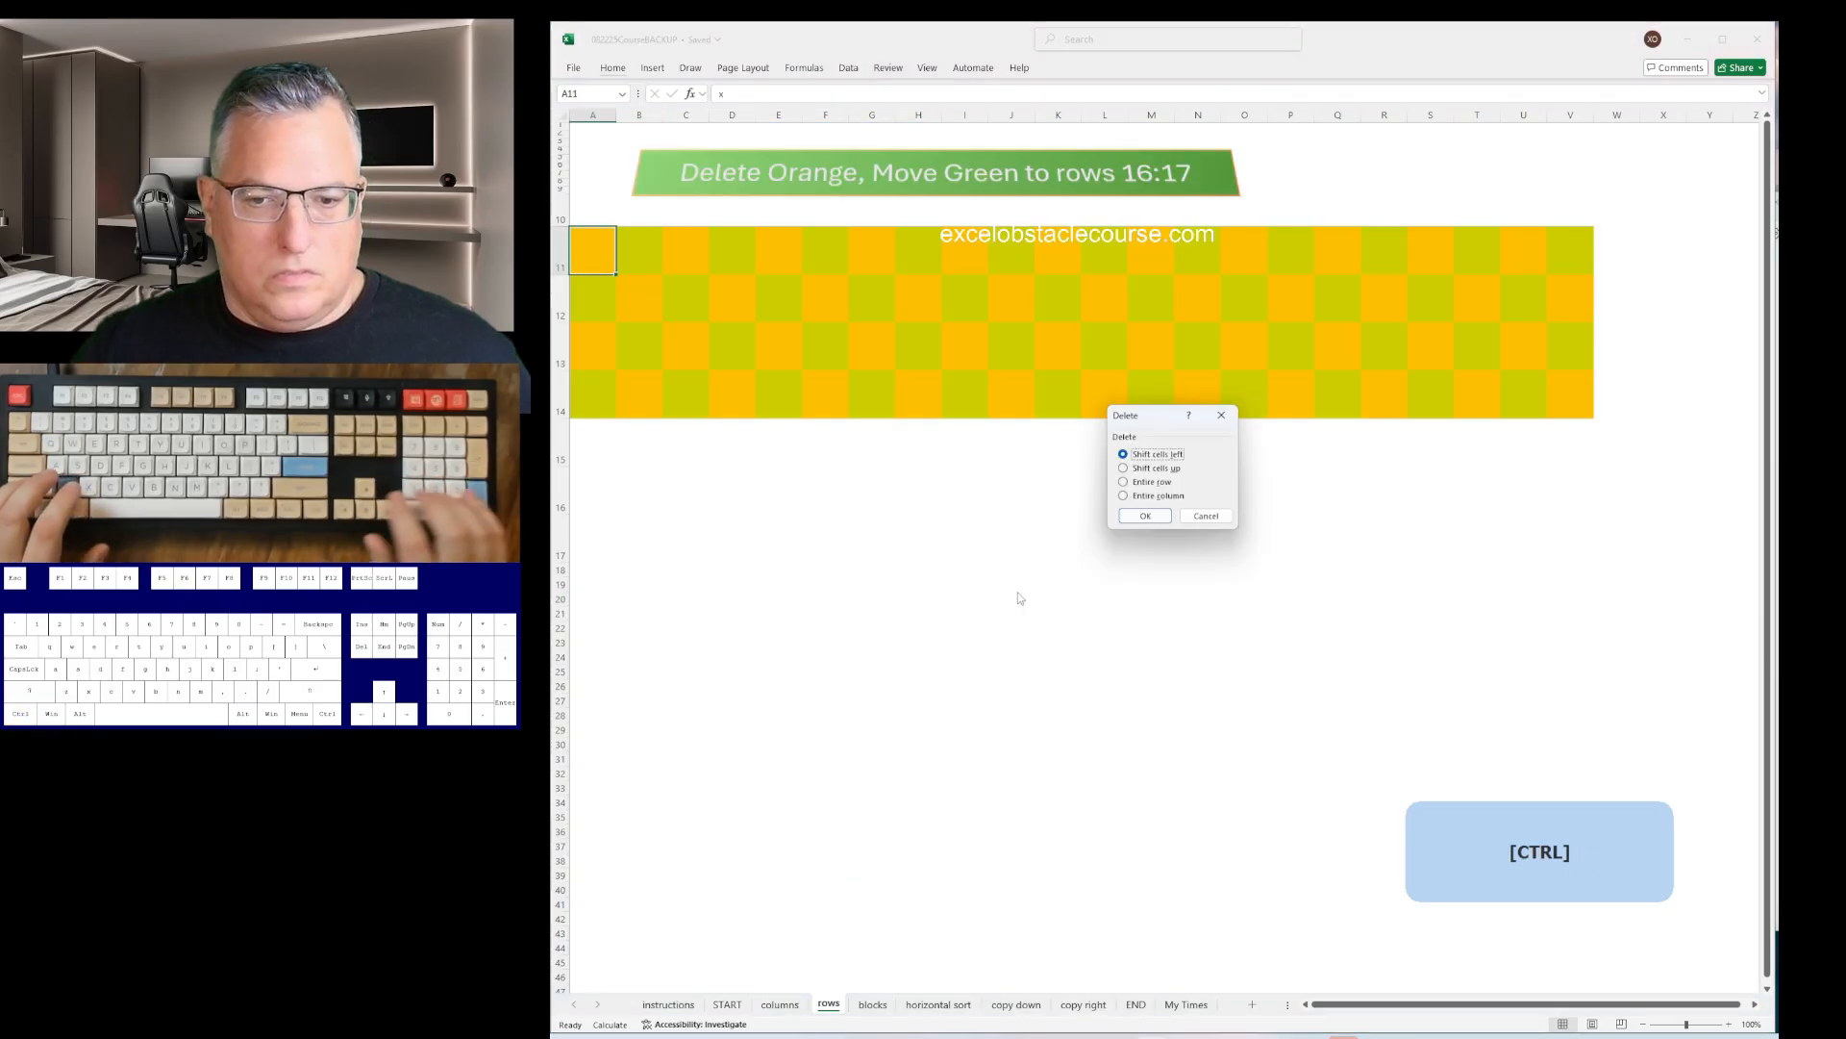
{"action": "key", "text": "Return"}
{"action": "key", "text": "Right"}
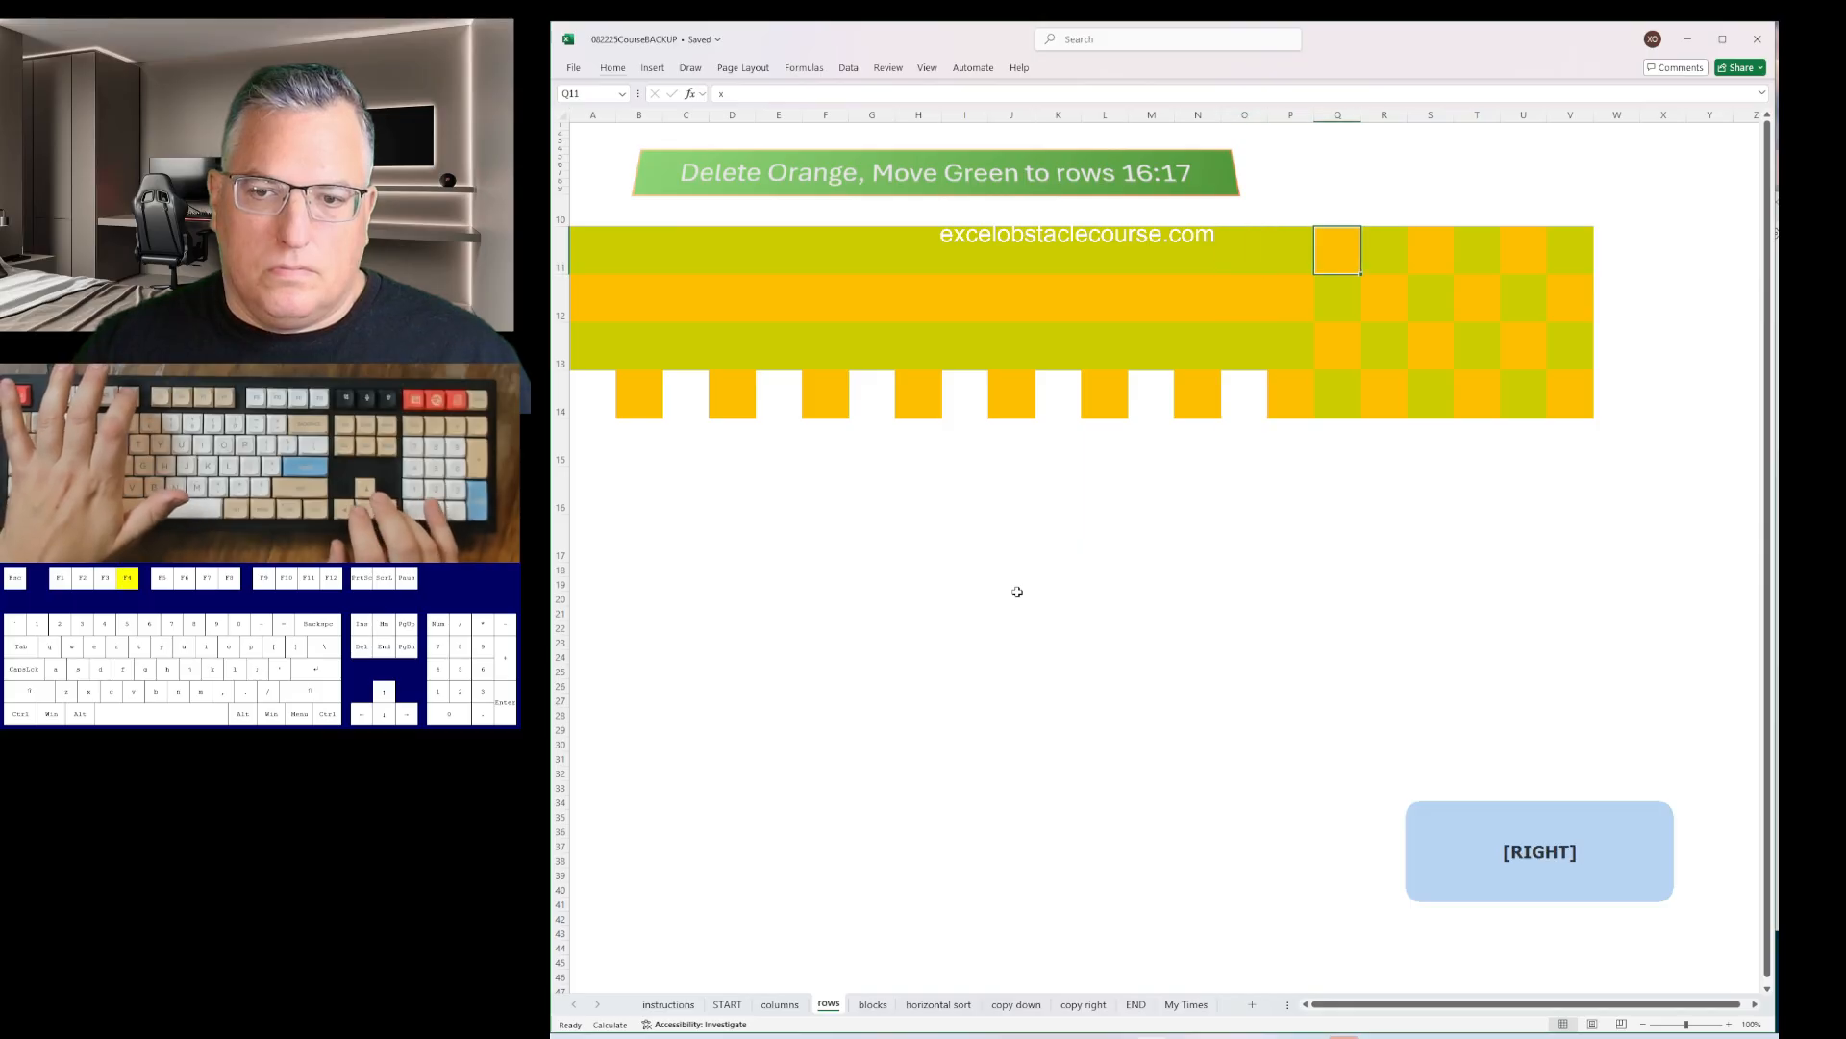
- Delete the solid orange row 12 and the remaining partly orange row below the green rows
{"action": "key", "text": "shift+space"}
{"action": "key", "text": "ctrl+minus"}
{"action": "key", "text": "Down"}
{"action": "key", "text": "shift+space"}
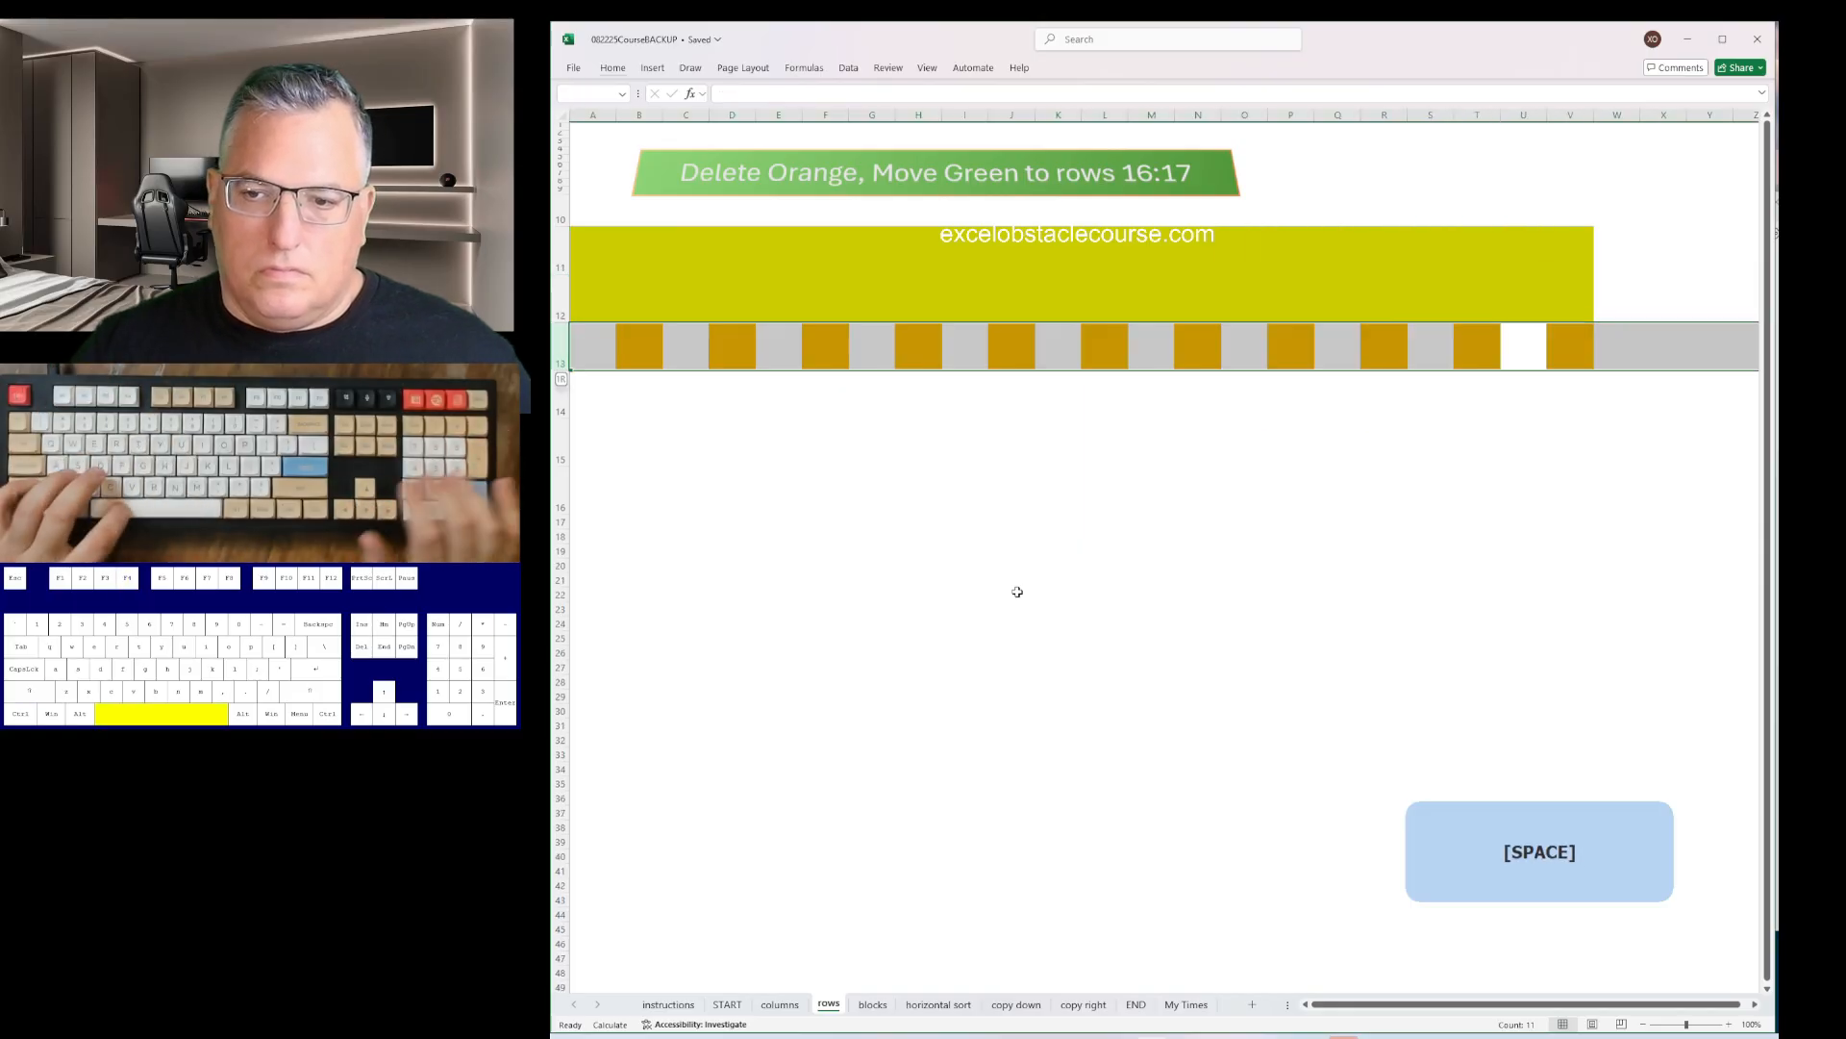
{"action": "key", "text": "ctrl+minus"}
- Insert five blank rows above row 11 to move the green rows to 16:17
{"action": "key", "text": "Up"}
{"action": "key", "text": "Up"}
{"action": "key", "text": "shift+space"}
{"action": "key", "text": "ctrl+plus"}
{"action": "key", "text": "ctrl+plus"}
{"action": "key", "text": "ctrl+plus"}
{"action": "key", "text": "ctrl+plus"}
{"action": "key", "text": "ctrl+plus"}
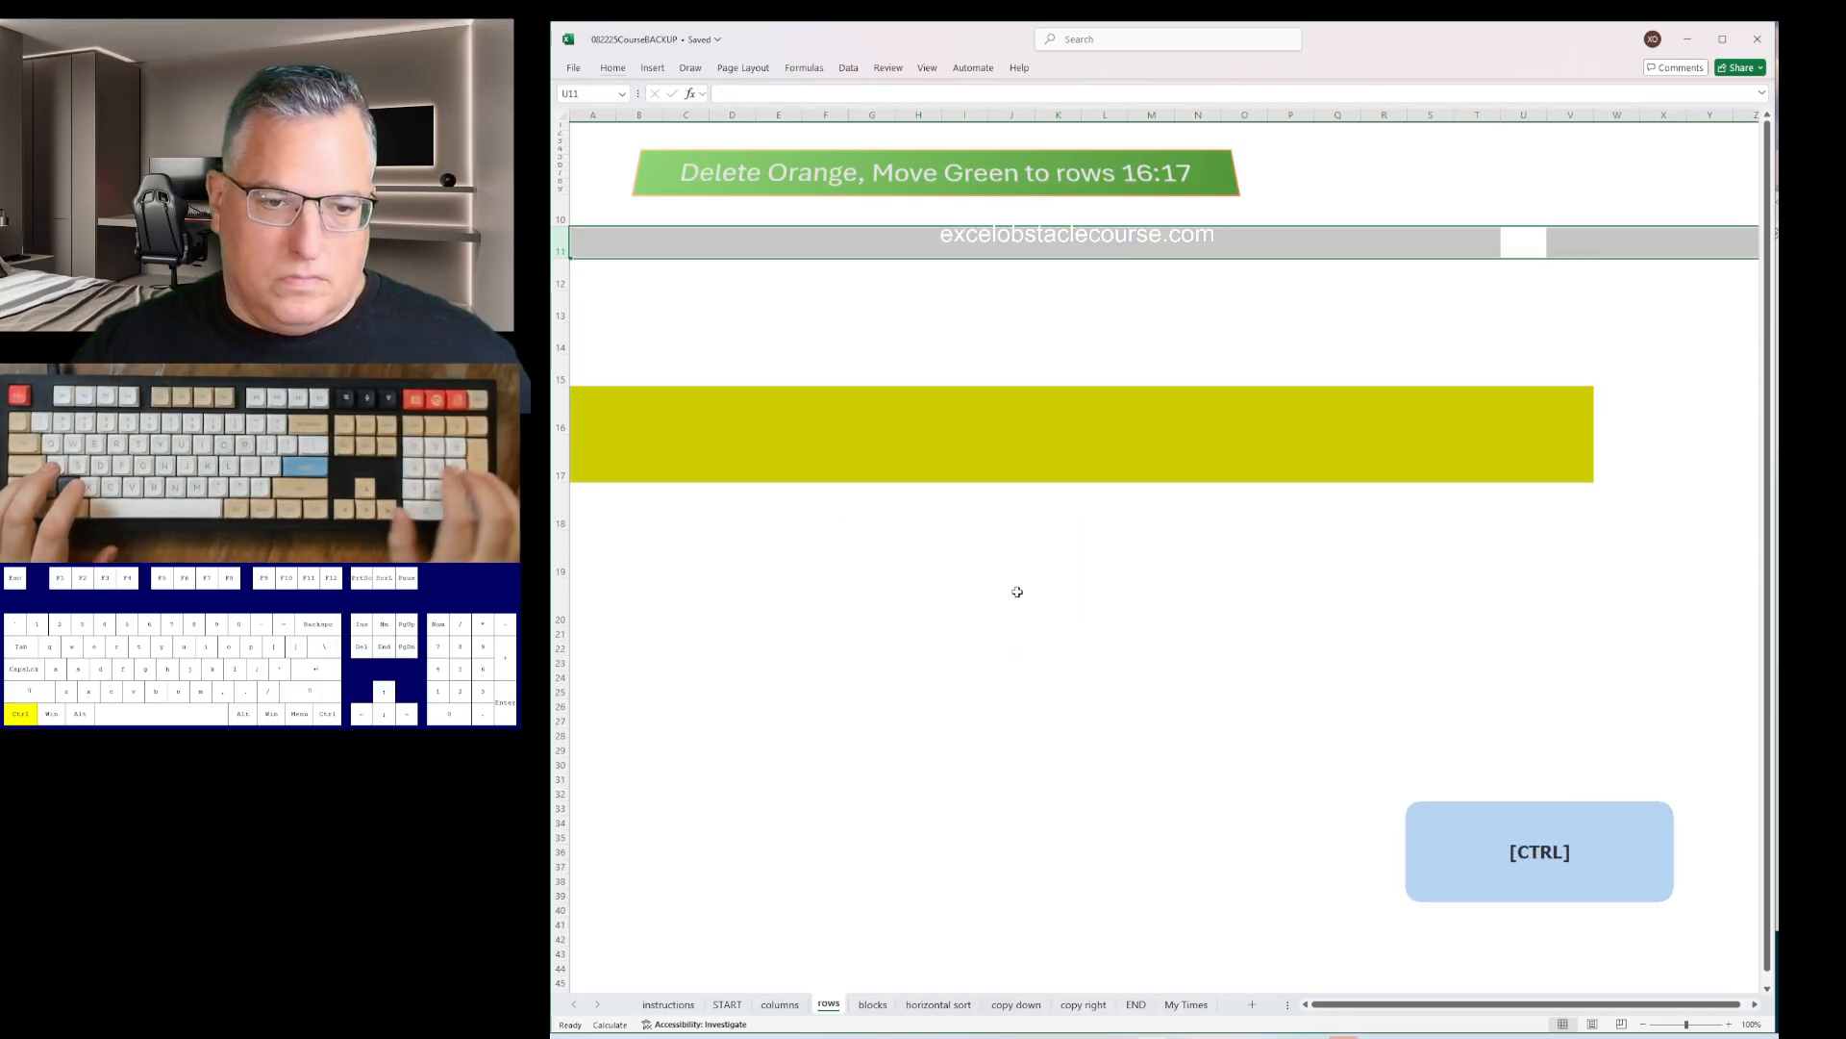
- On the blocks sheet, delete all the yellow columns before, between and after the red blocks
{"action": "key", "text": "ctrl+Page_Down"}
{"action": "key", "text": "ctrl+space"}
{"action": "key", "text": "ctrl+minus"}
{"action": "key", "text": "Right"}
{"action": "key", "text": "Right"}
{"action": "key", "text": "ctrl+space"}
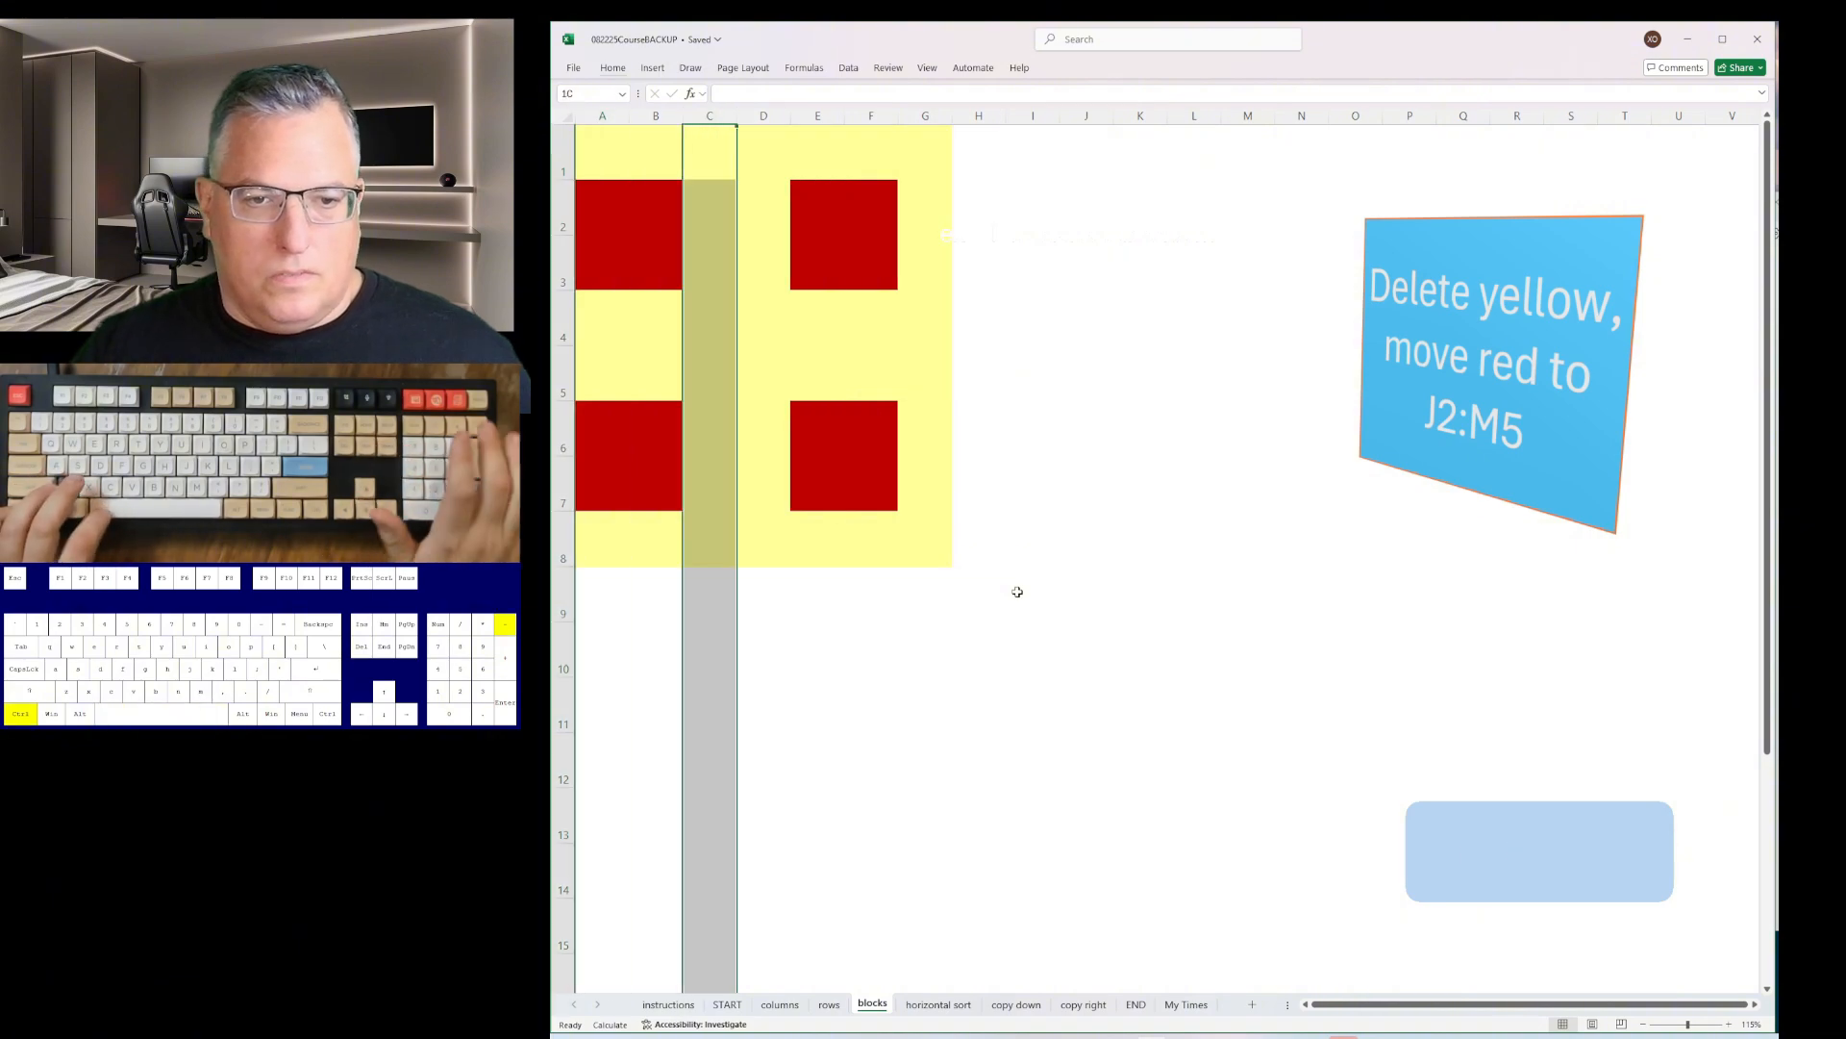
{"action": "key", "text": "ctrl+minus"}
{"action": "key", "text": "ctrl+minus"}
{"action": "key", "text": "Right"}
{"action": "key", "text": "Right"}
{"action": "key", "text": "ctrl+space"}
- Delete the yellow rows above, between and below the red blocks, leaving one solid red block
{"action": "key", "text": "shift+space"}
{"action": "key", "text": "ctrl+minus"}
{"action": "key", "text": "Down"}
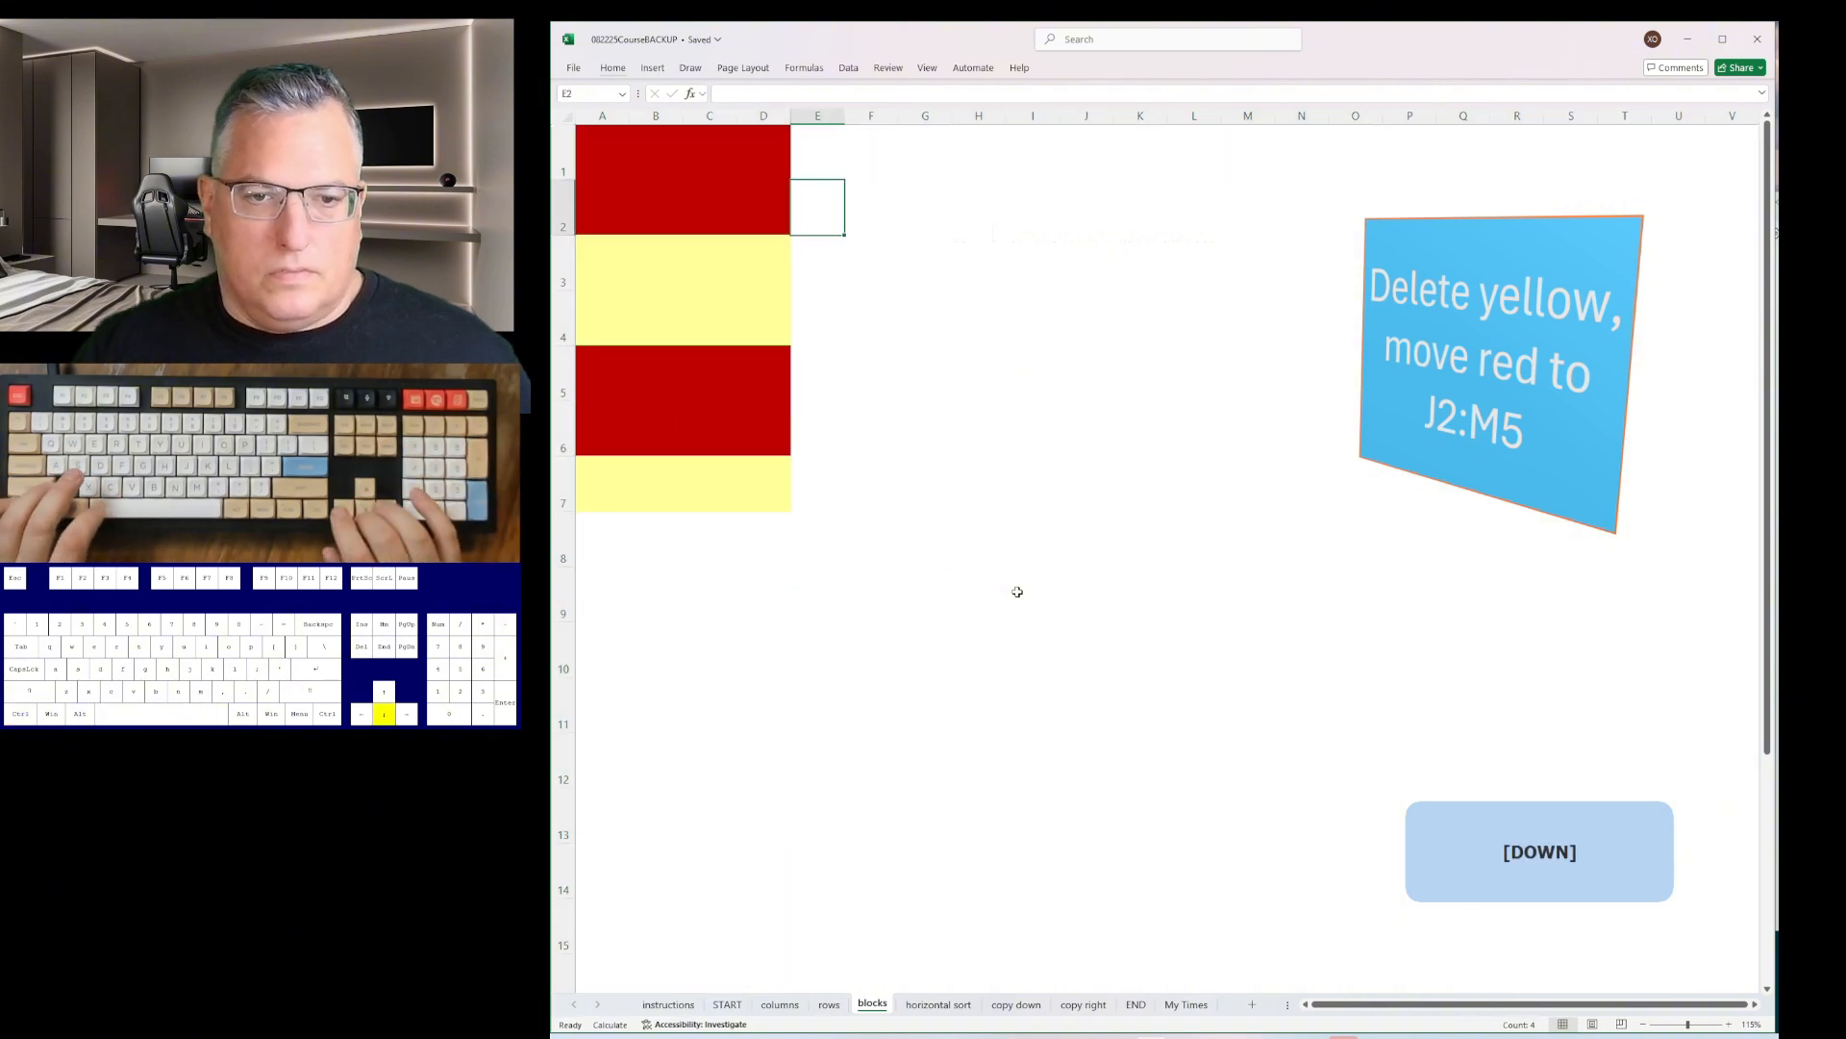
{"action": "key", "text": "Down"}
{"action": "key", "text": "shift+Down"}
{"action": "key", "text": "shift+space"}
{"action": "key", "text": "ctrl+minus"}
{"action": "key", "text": "Down"}
{"action": "key", "text": "Down"}
{"action": "key", "text": "shift+space"}
{"action": "key", "text": "ctrl+minus"}
{"action": "key", "text": "ctrl+Up"}
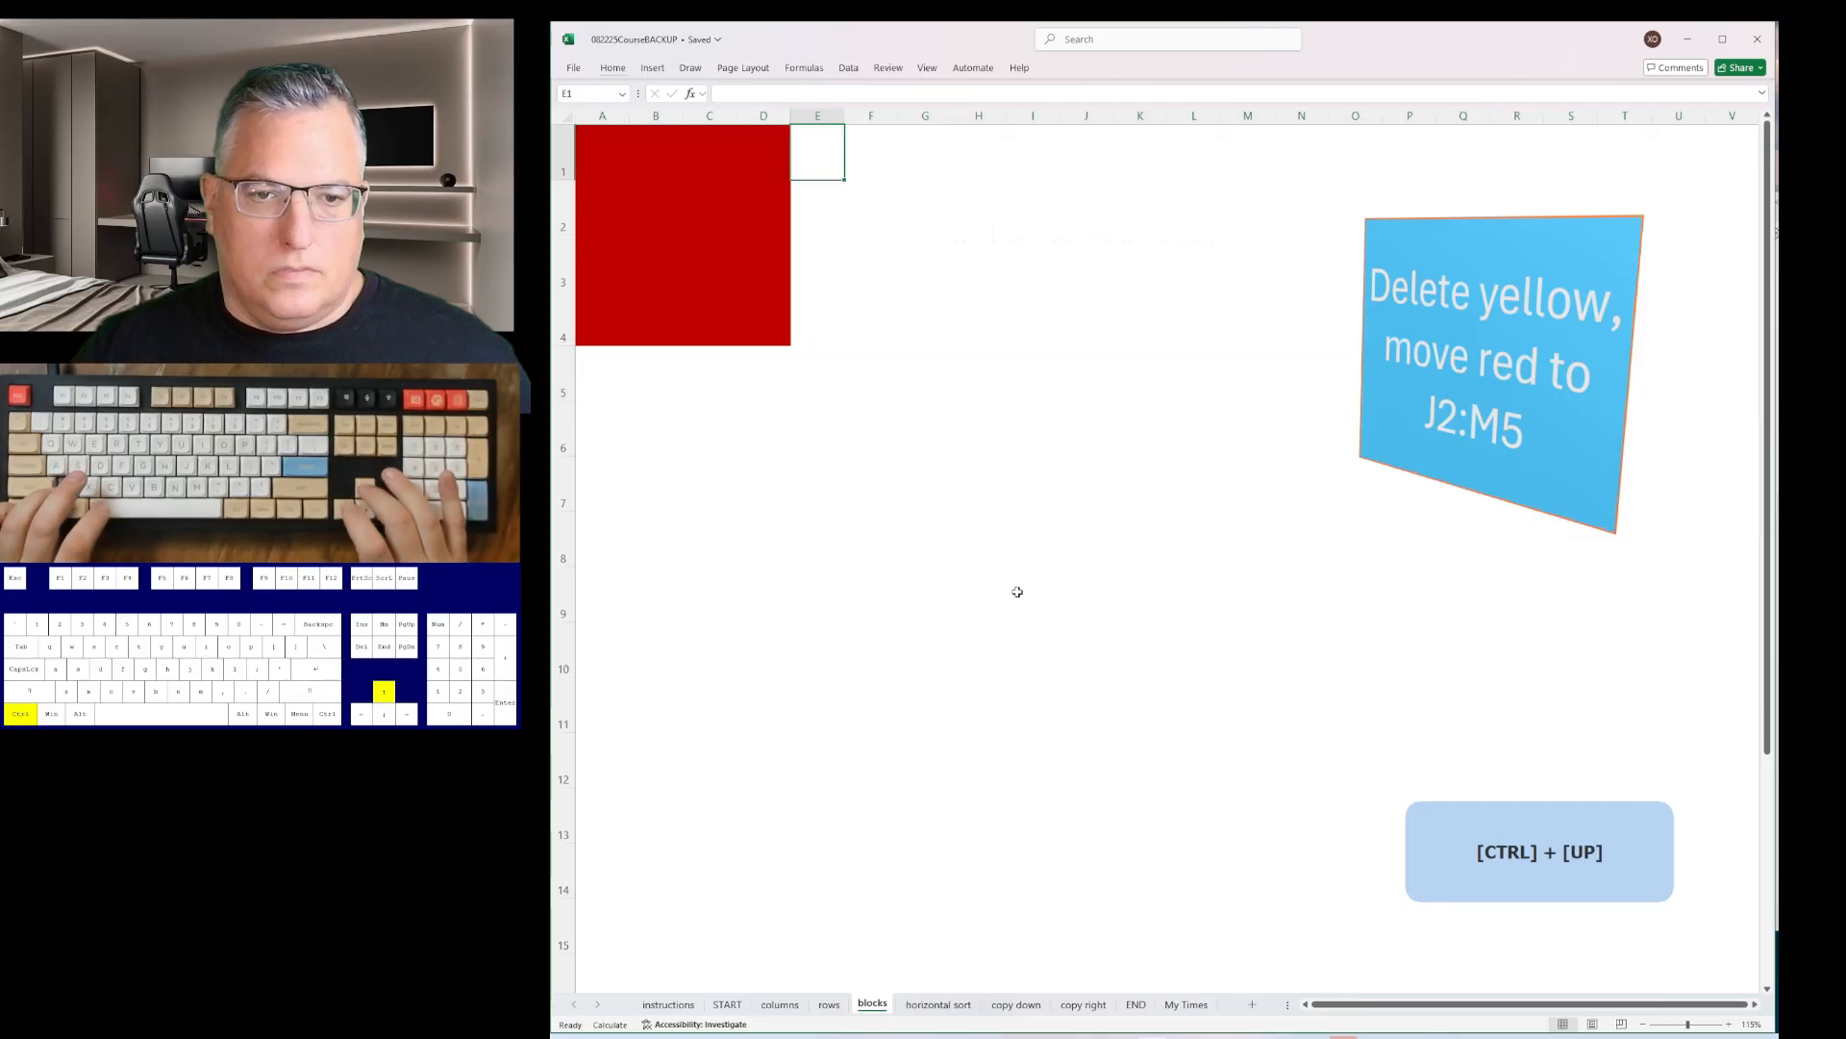
{"action": "key", "text": "ctrl+Left"}
{"action": "key", "text": "ctrl+space"}
{"action": "key", "text": "ctrl+plus"}
{"action": "key", "text": "ctrl+z"}
- Insert one row above the red block and nine columns before it to move it to J2:M5
{"action": "key", "text": "ctrl+Left"}
{"action": "key", "text": "ctrl+space"}
{"action": "key", "text": "ctrl+plus"}
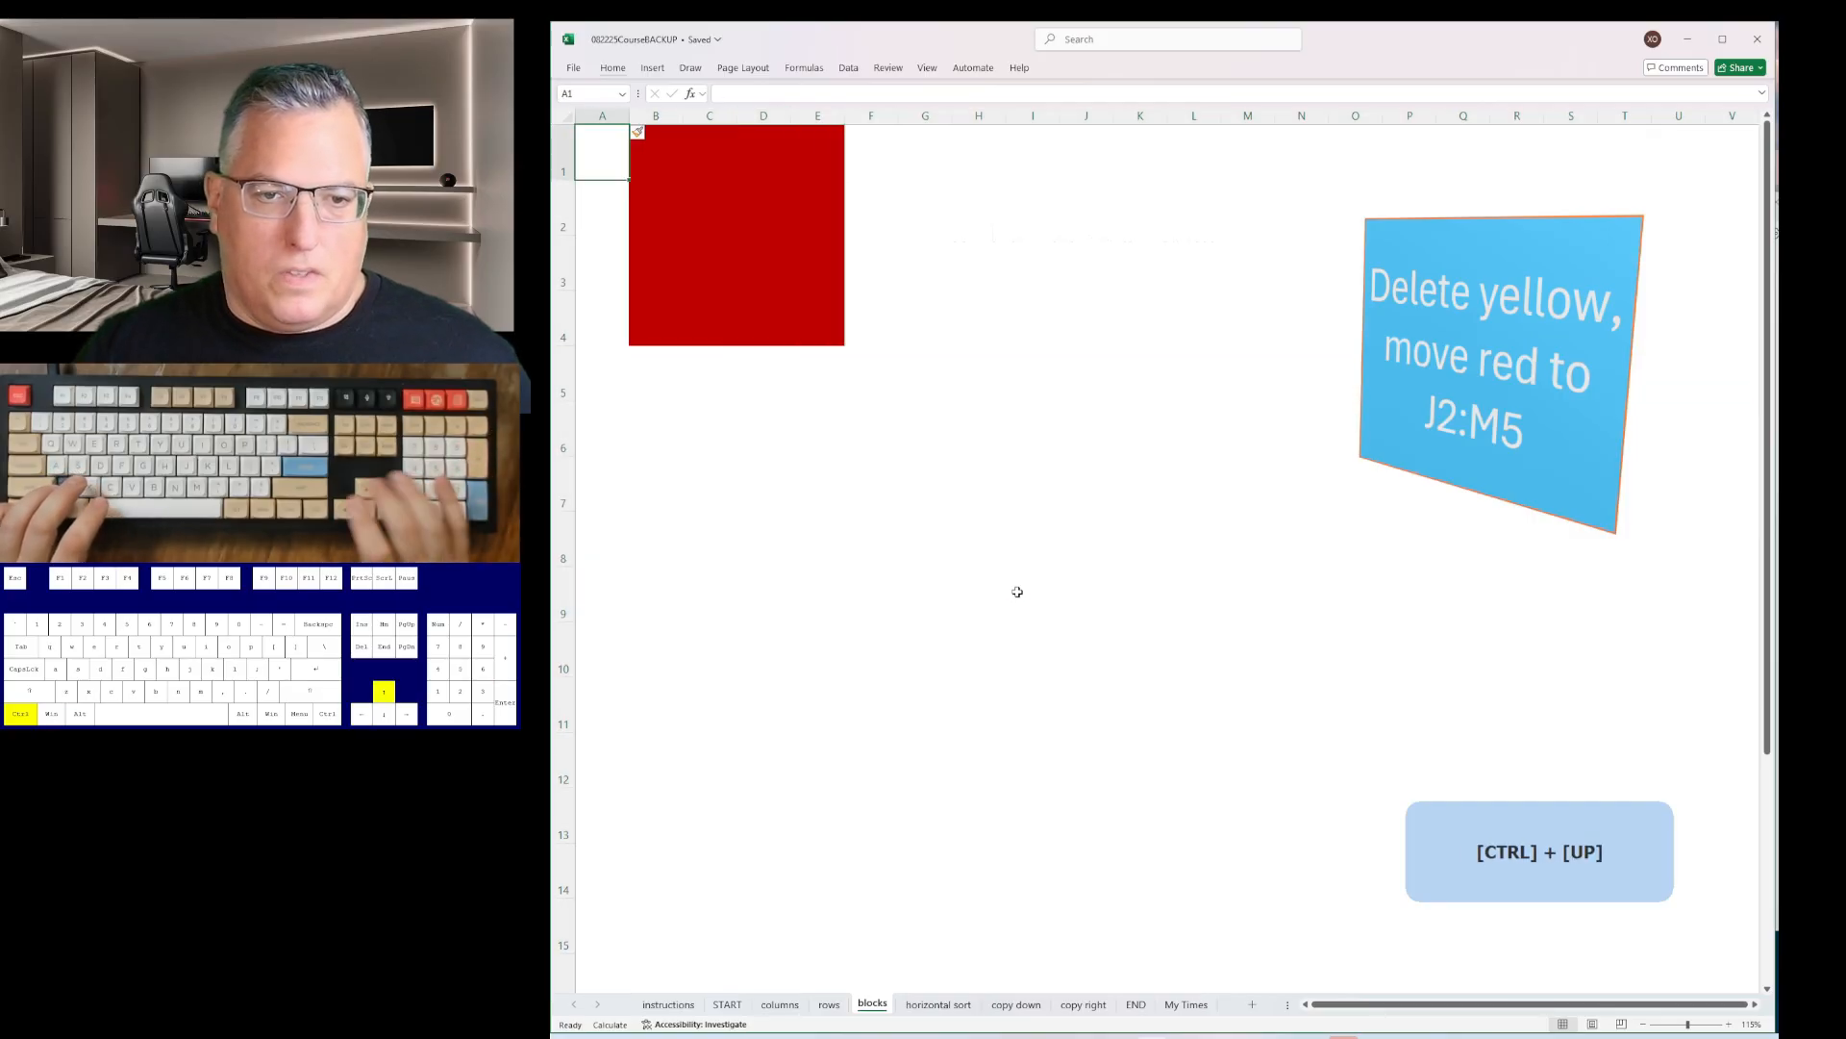
{"action": "key", "text": "shift+space"}
{"action": "key", "text": "ctrl+plus"}
{"action": "key", "text": "ctrl+space"}
{"action": "key", "text": "ctrl+plus"}
{"action": "key", "text": "ctrl+plus"}
{"action": "key", "text": "ctrl+plus"}
{"action": "key", "text": "ctrl+plus"}
{"action": "key", "text": "ctrl+plus"}
{"action": "key", "text": "ctrl+plus"}
{"action": "key", "text": "ctrl+plus"}
{"action": "key", "text": "ctrl+plus"}
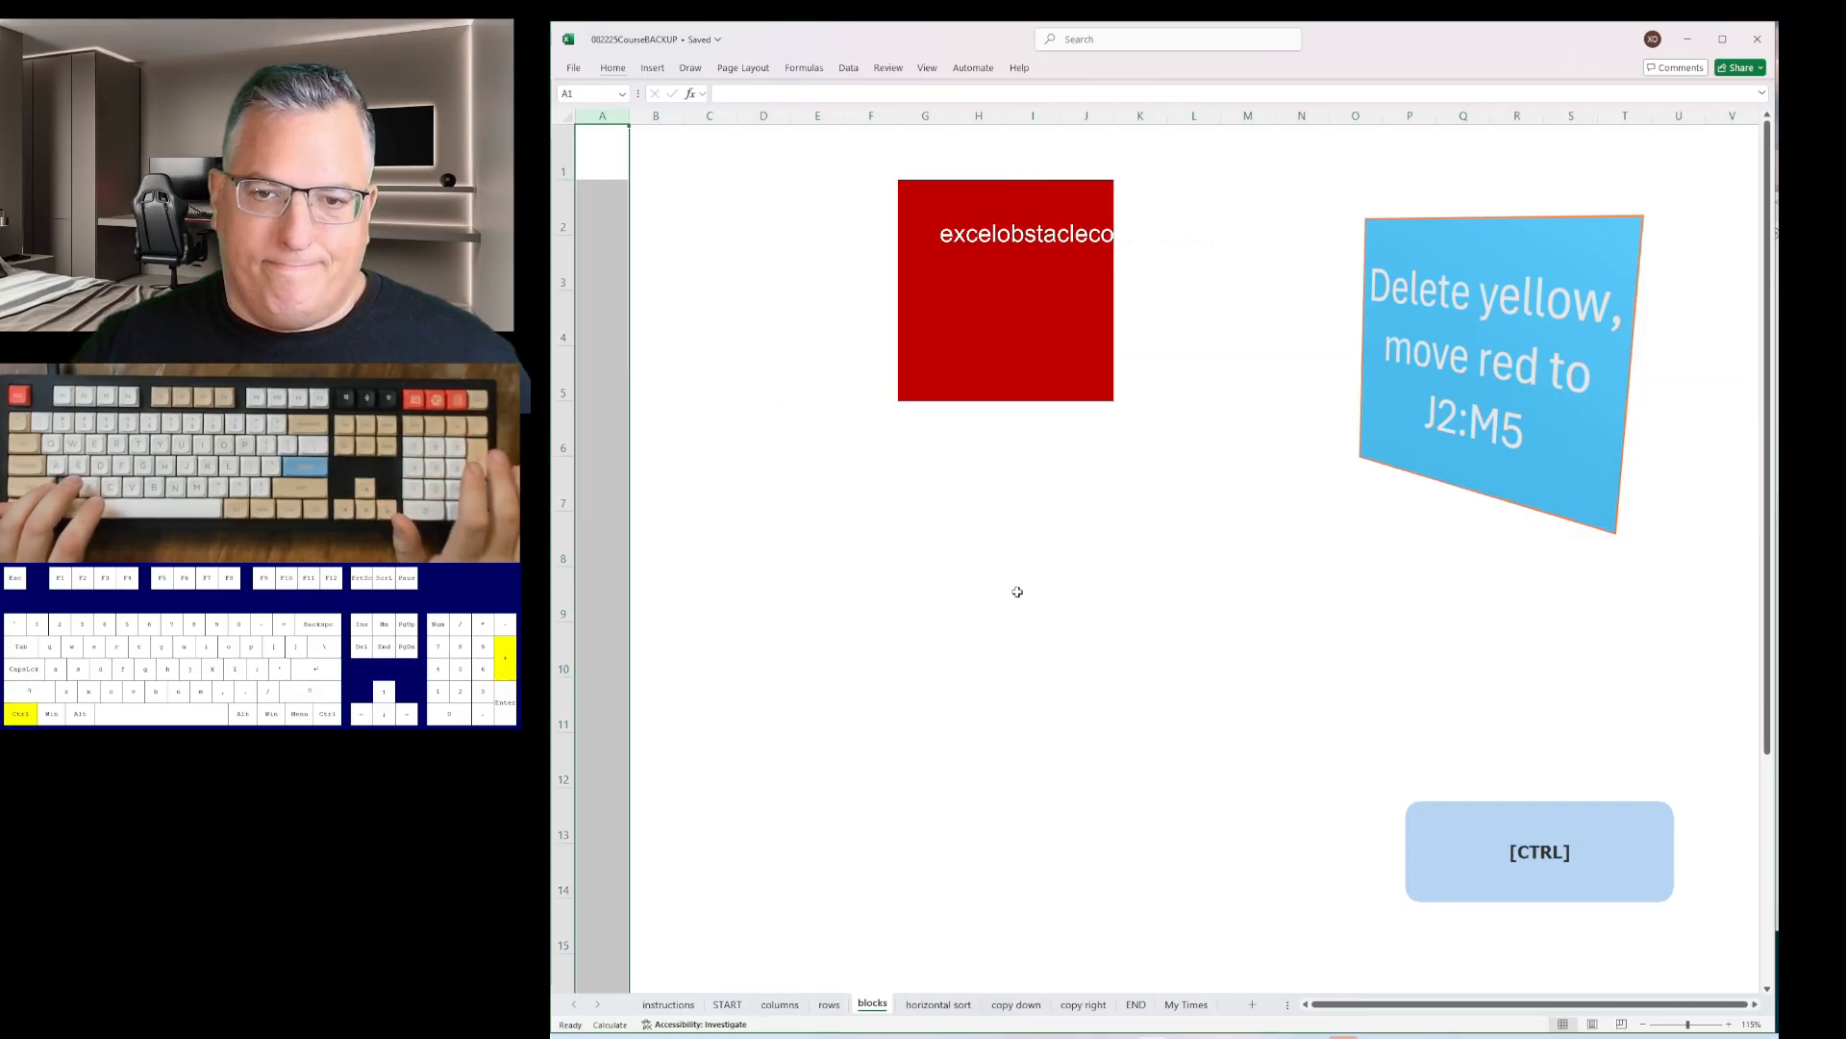
- On the horizontal sort sheet, sort the numbers in rows 2 and 4 left to right in ascending order
{"action": "key", "text": "ctrl+Page_Down"}
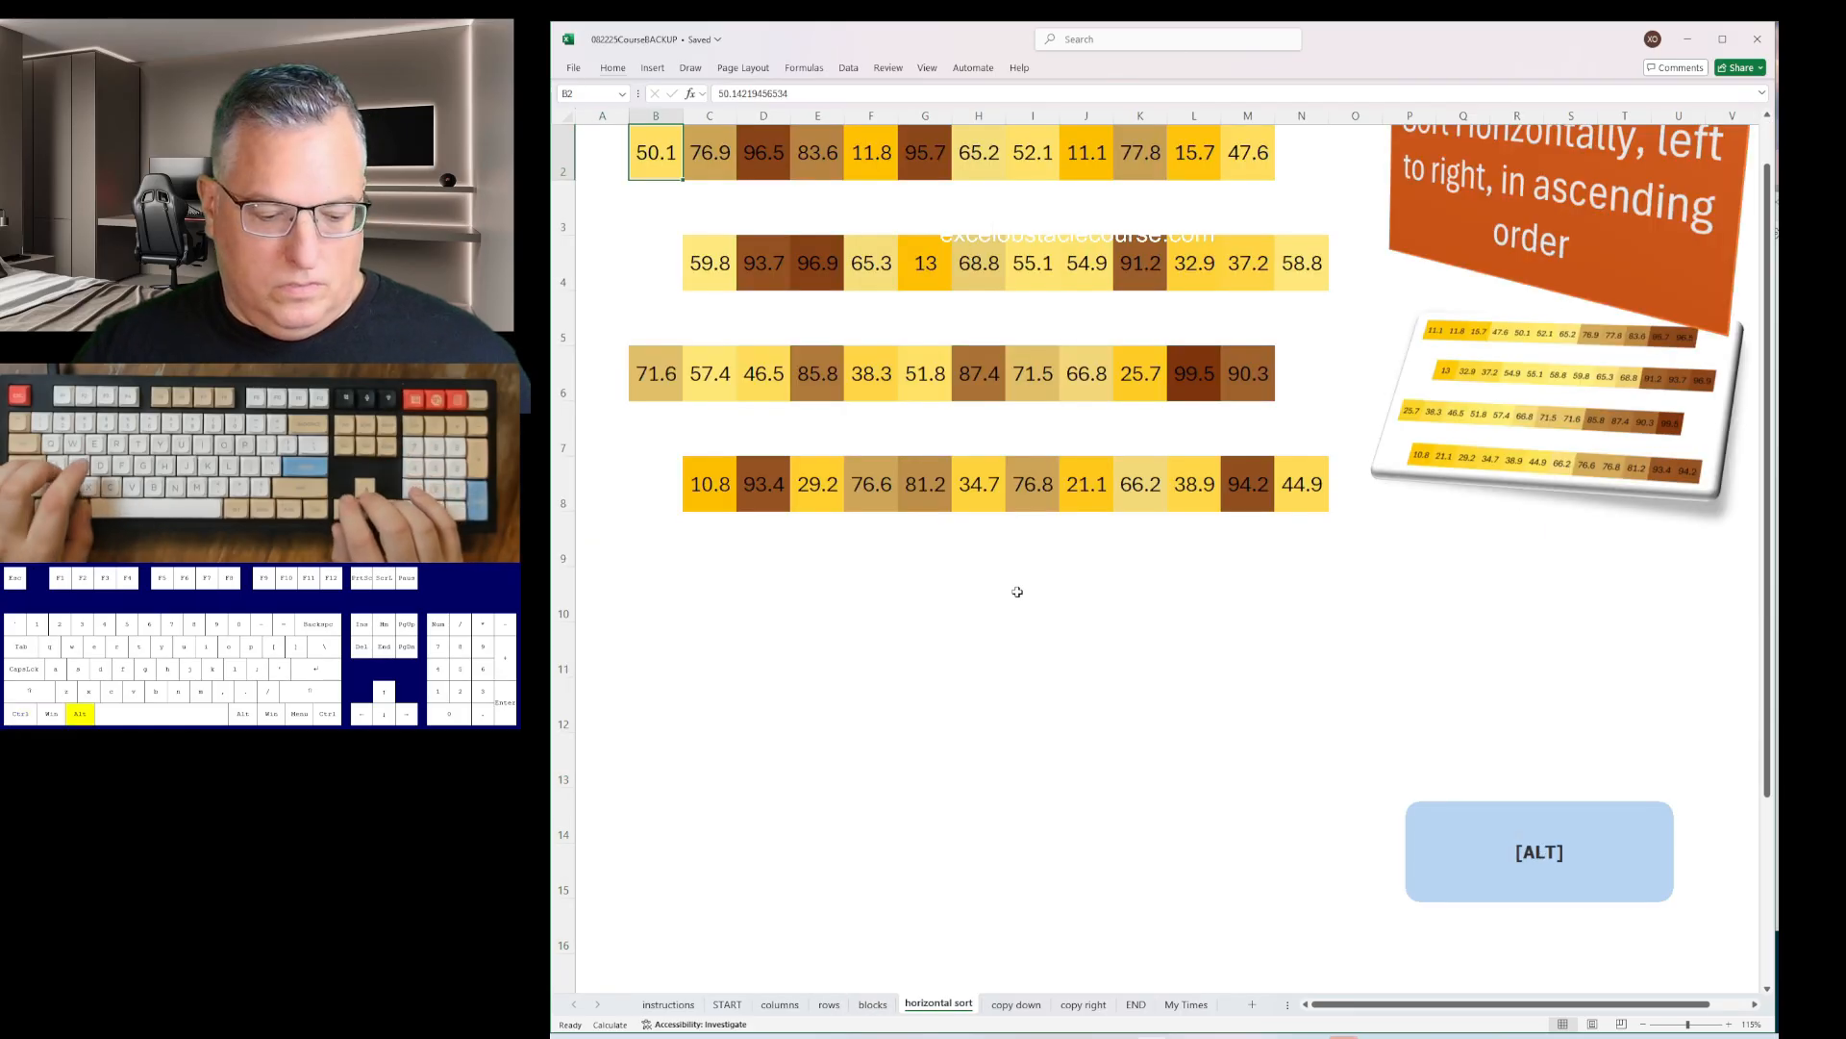
{"action": "key", "text": "alt+d"}
{"action": "key", "text": "s"}
{"action": "key", "text": "Return"}
{"action": "key", "text": "s"}
{"action": "key", "text": "Return"}
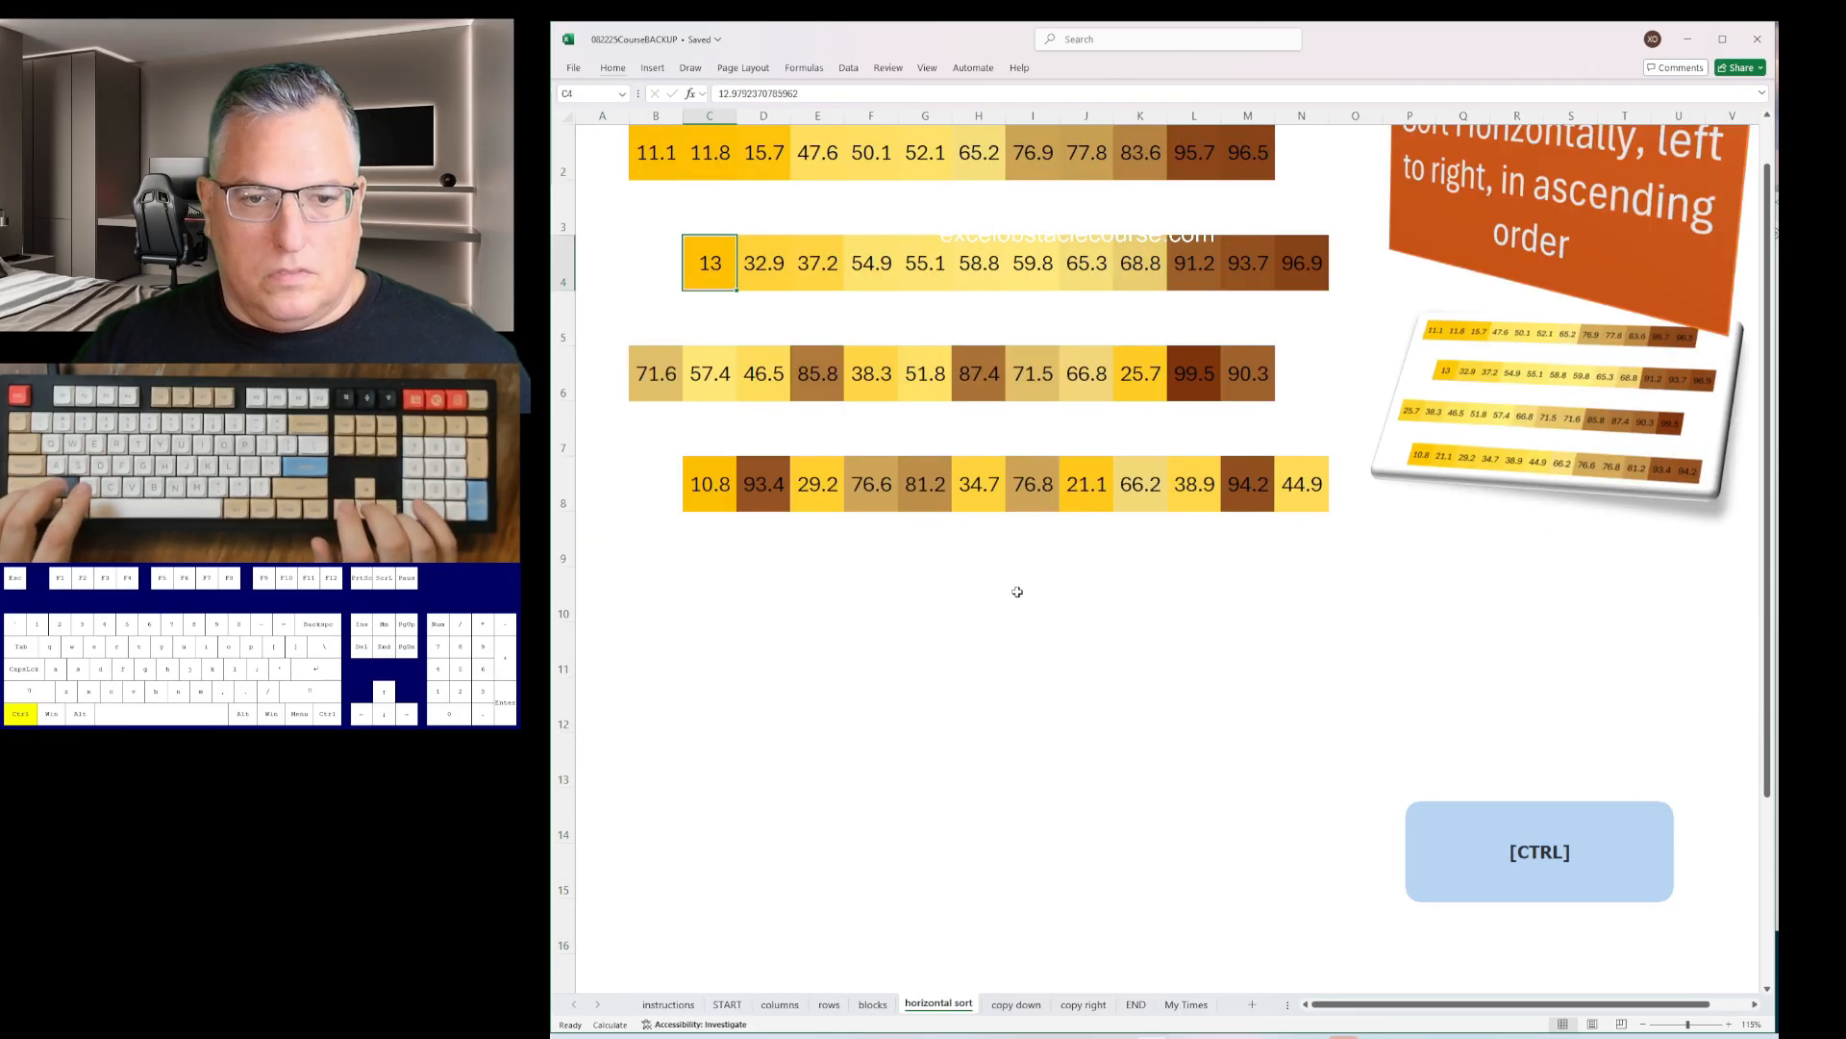
- Sort the numbers in rows 6 and 8 left to right in ascending order
{"action": "key", "text": "ctrl+Down"}
{"action": "key", "text": "alt+d"}
{"action": "key", "text": "s"}
{"action": "key", "text": "Return"}
{"action": "key", "text": "ctrl+Down"}
{"action": "key", "text": "alt+d"}
{"action": "key", "text": "s"}
{"action": "key", "text": "Return"}
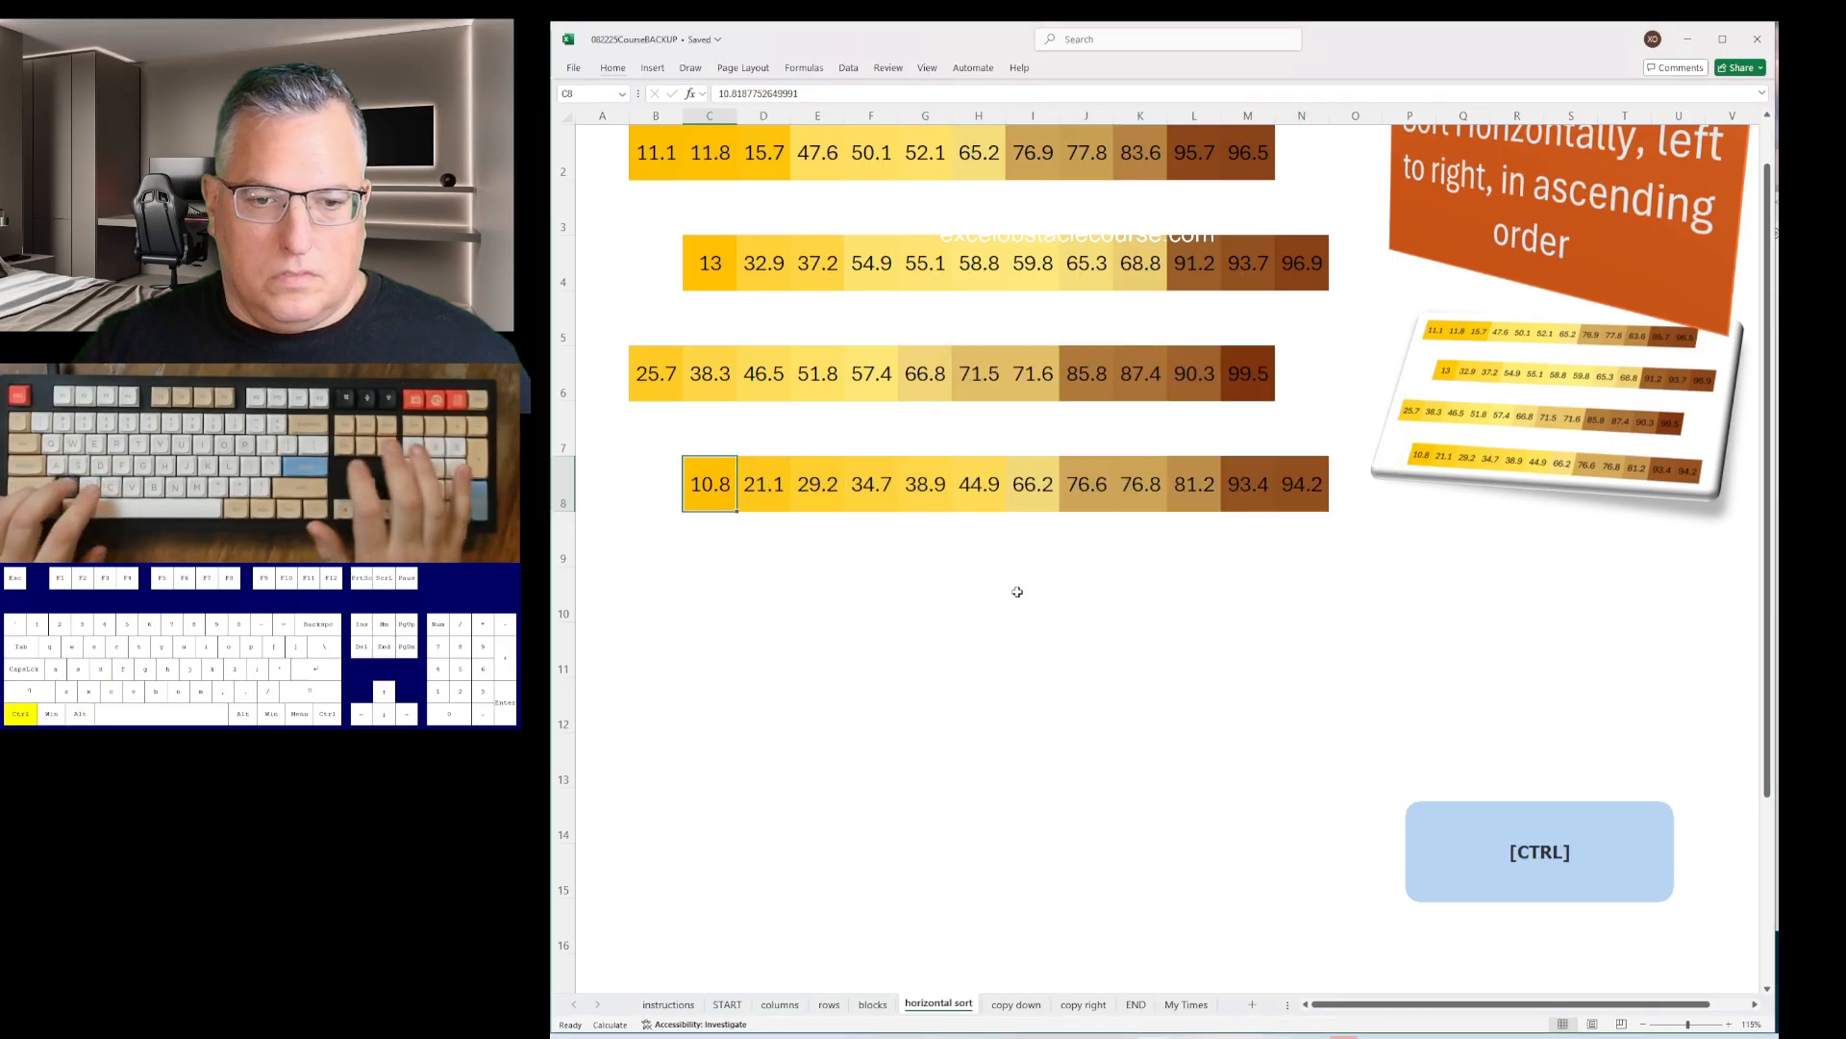
- On the copy down sheet, fill the blue icon in B2 down through B7
{"action": "key", "text": "ctrl+Page_Down"}
{"action": "key", "text": "shift+Down"}
{"action": "key", "text": "shift+Down"}
{"action": "key", "text": "shift+Down"}
{"action": "key", "text": "shift+Down"}
{"action": "key", "text": "ctrl+d"}
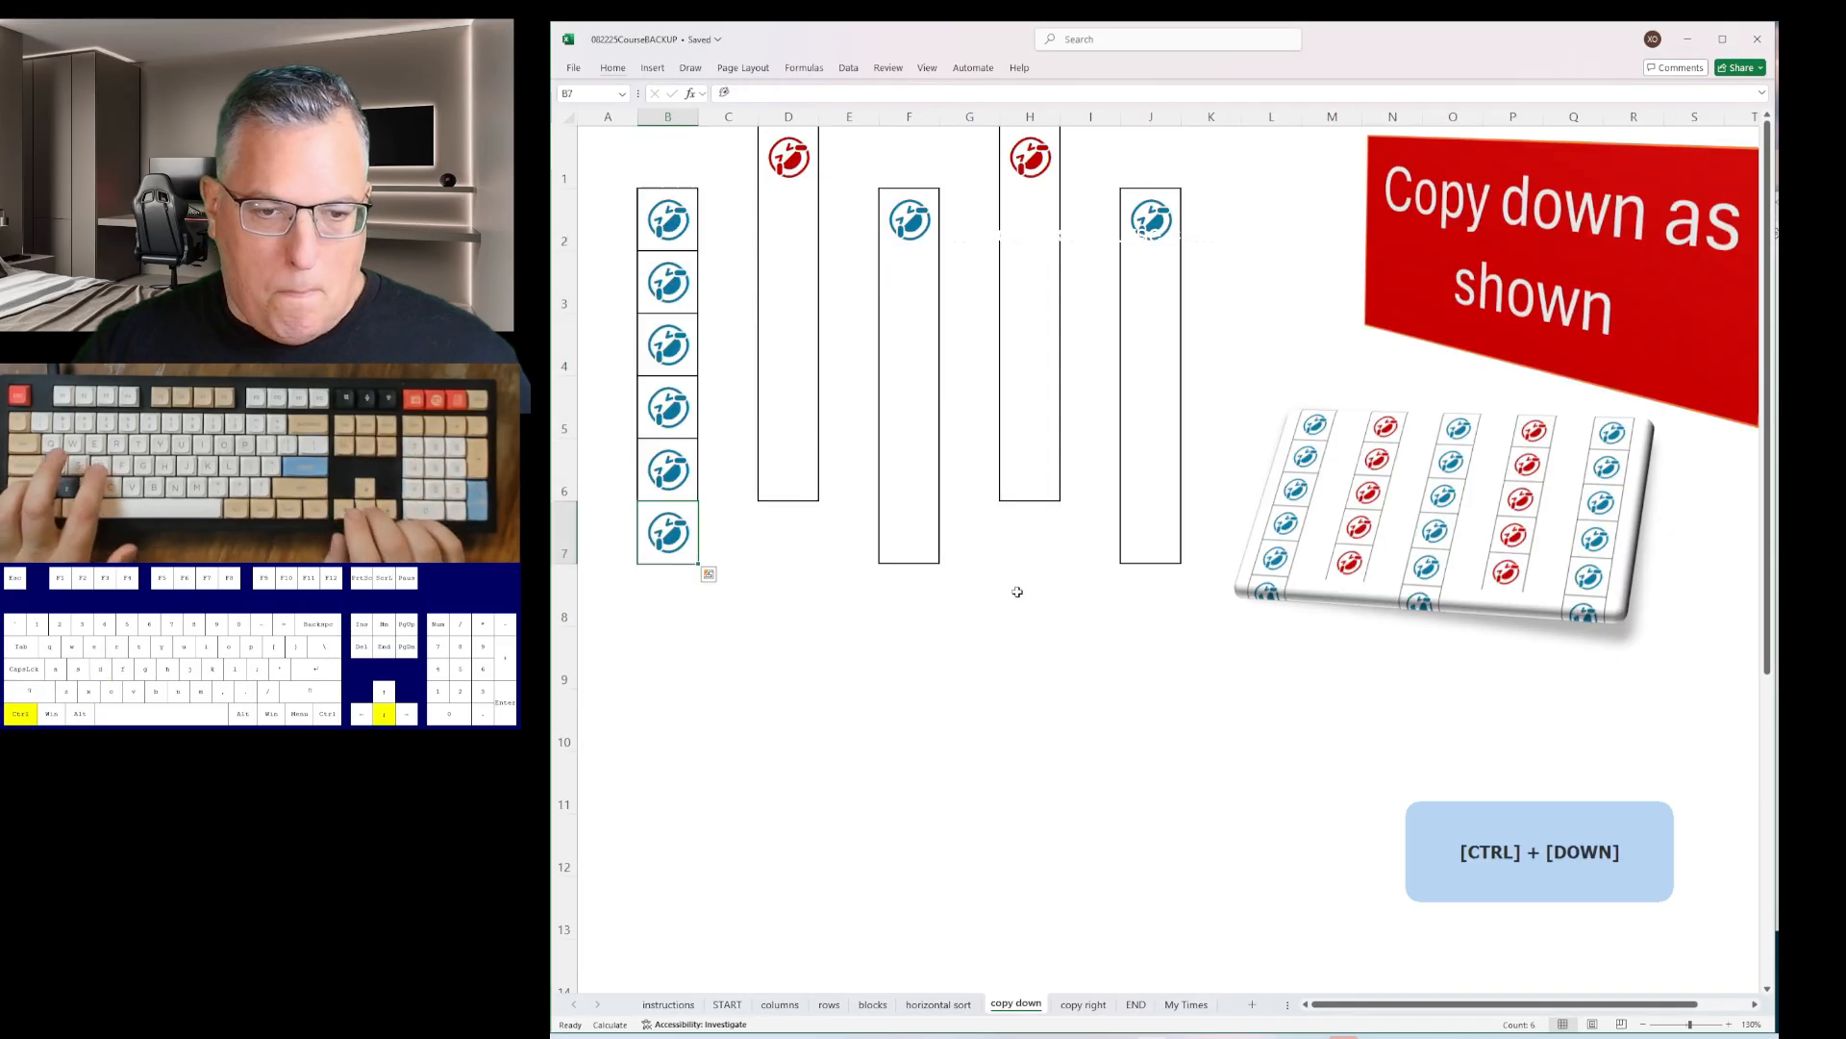
- Fill the red icon in D1 down through D6 and the blue icon in F2 down through F7
{"action": "key", "text": "ctrl+shift+Up"}
{"action": "key", "text": "ctrl+d"}
{"action": "key", "text": "Right"}
{"action": "key", "text": "Right"}
{"action": "key", "text": "ctrl+shift+Up"}
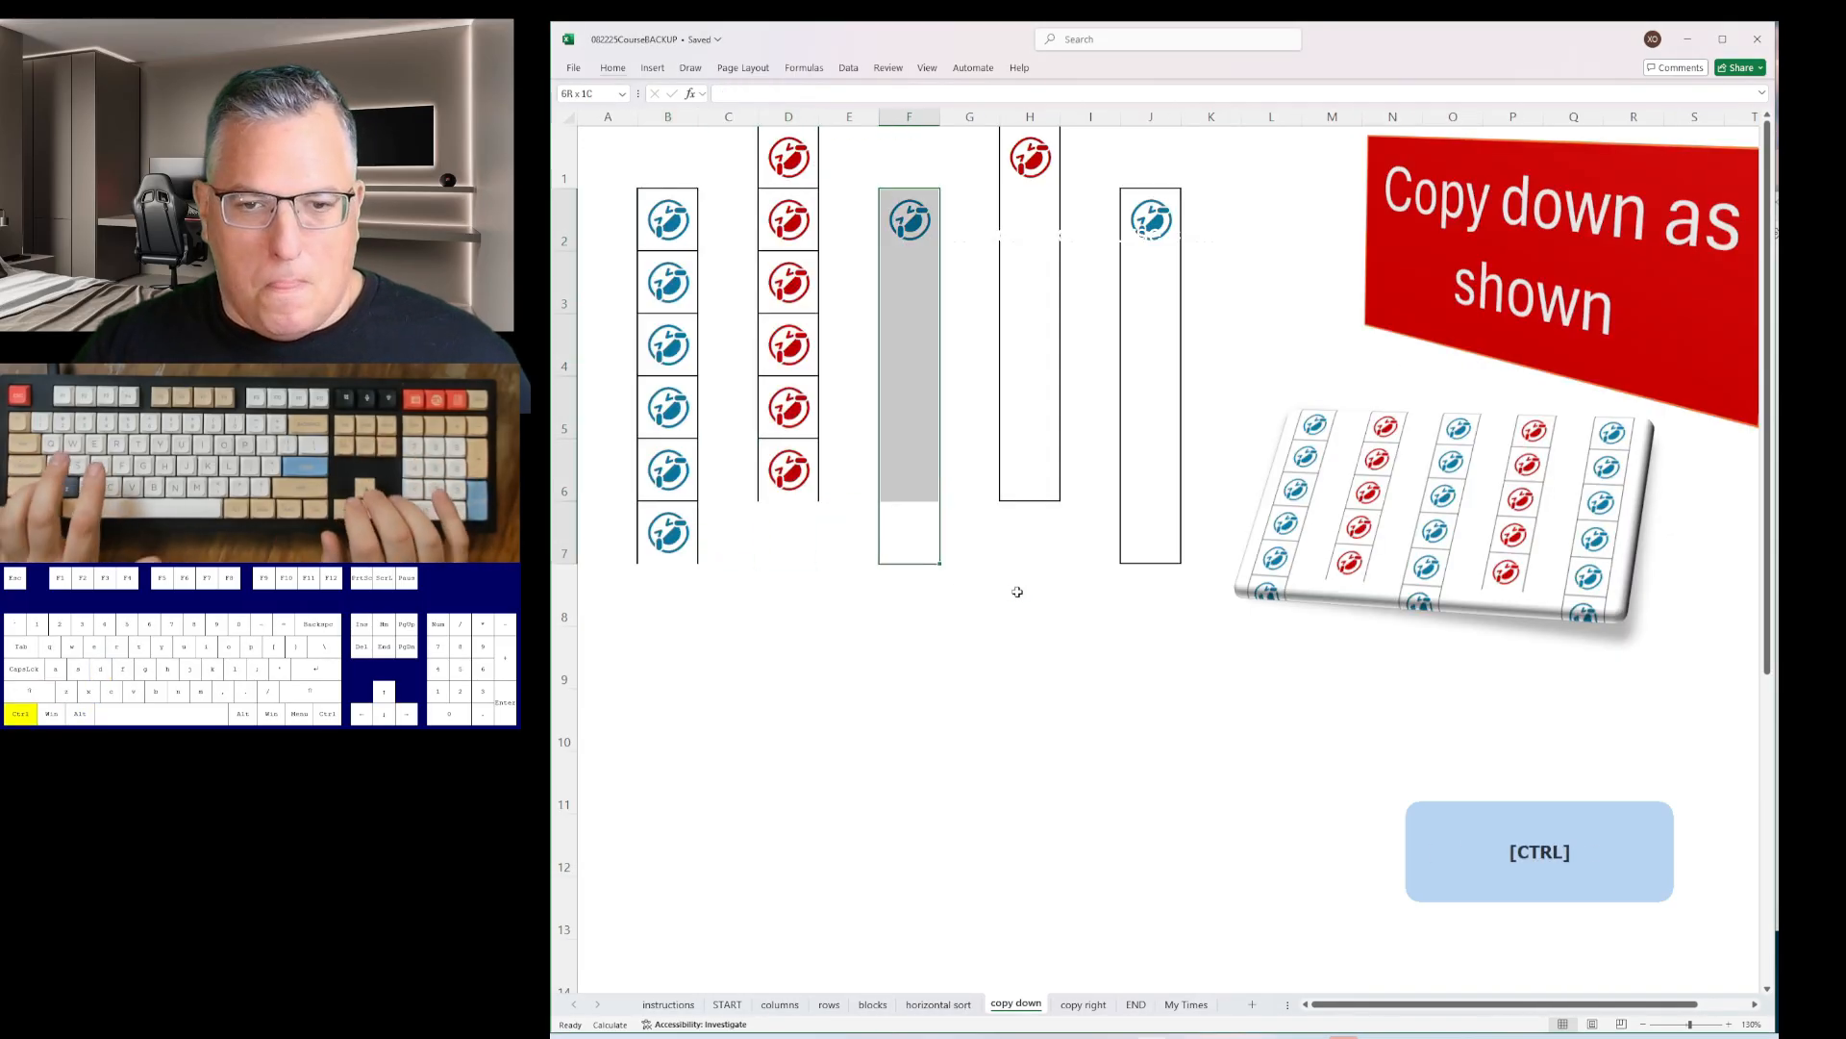
{"action": "key", "text": "ctrl+d"}
- Fill the red icon in H1 down through H6 and the blue icon in J2 down through J7
{"action": "key", "text": "Right"}
{"action": "key", "text": "Right"}
{"action": "key", "text": "Up"}
{"action": "key", "text": "ctrl+shift+Up"}
{"action": "key", "text": "ctrl+d"}
{"action": "key", "text": "Right"}
{"action": "key", "text": "Right"}
{"action": "key", "text": "ctrl+shift+Up"}
- On the copy right sheet, fill the purple icon in C1 right through H1
{"action": "key", "text": "ctrl+Page_Down"}
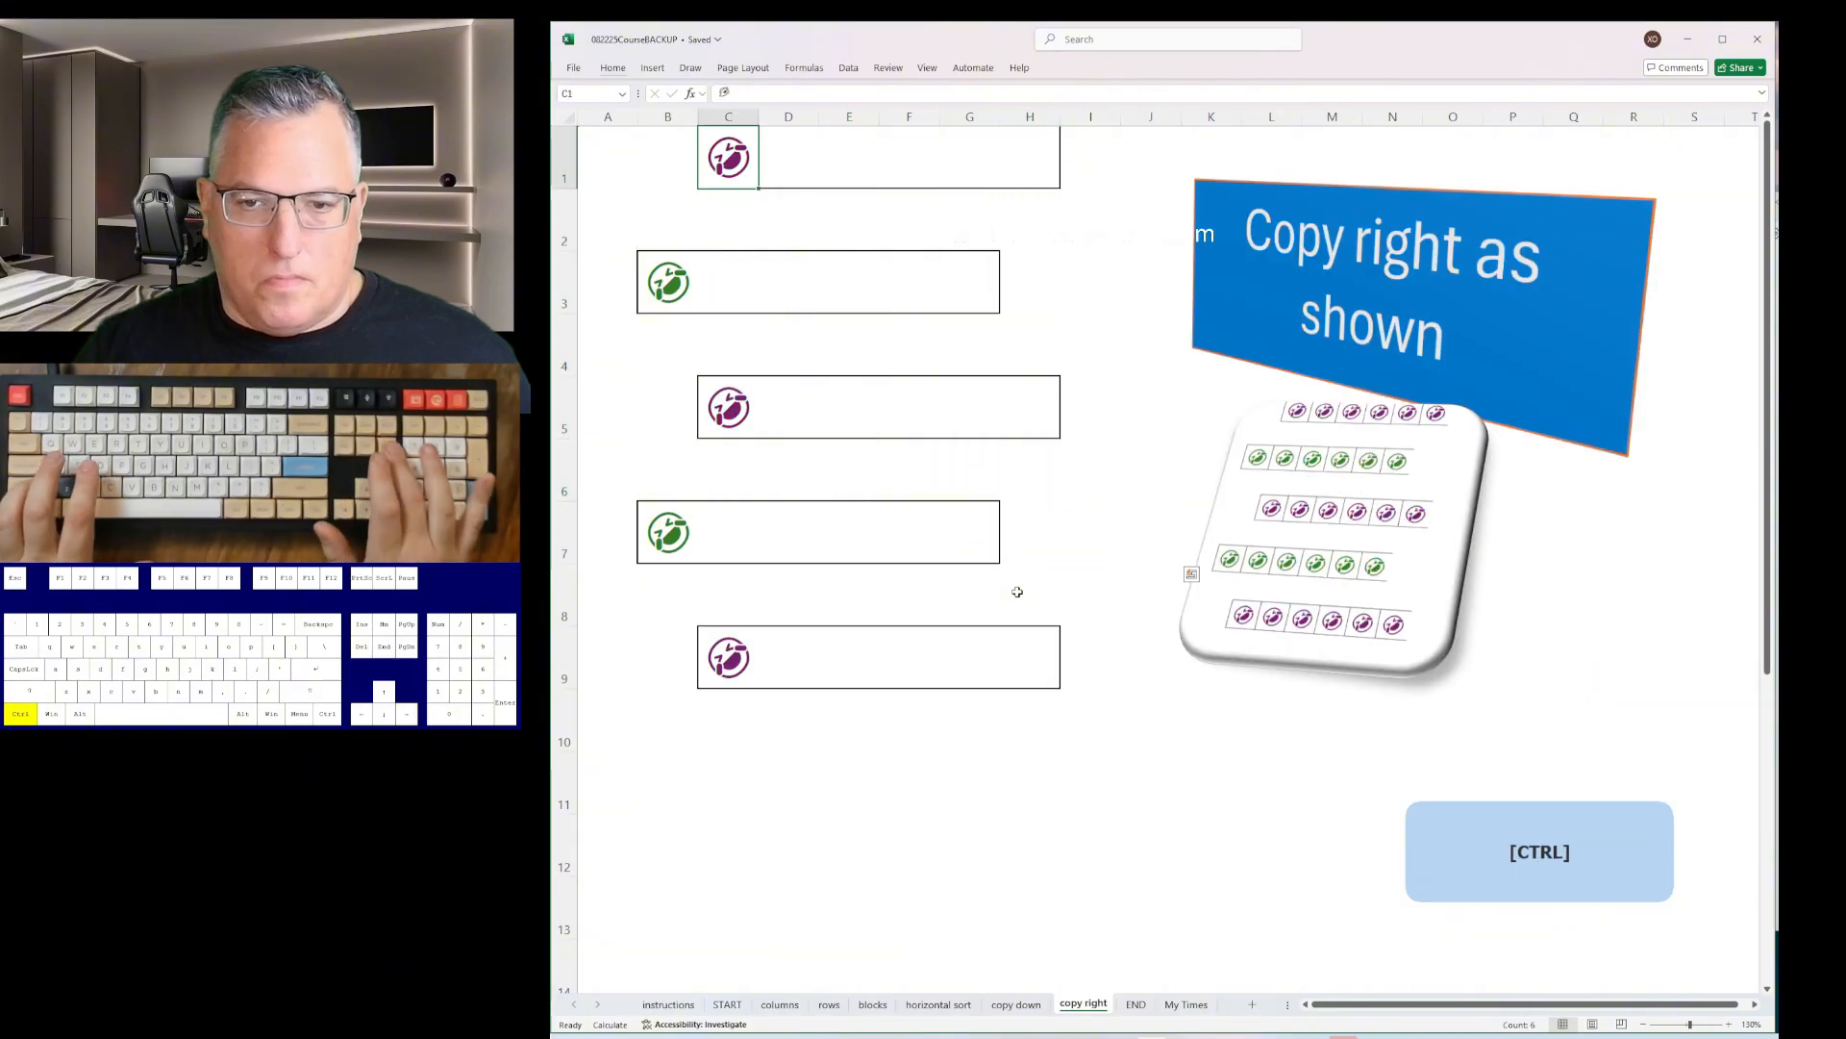
{"action": "key", "text": "shift+Right"}
{"action": "key", "text": "shift+Right"}
{"action": "key", "text": "shift+Right"}
{"action": "key", "text": "shift+Right"}
{"action": "key", "text": "shift+Right"}
{"action": "key", "text": "ctrl+r"}
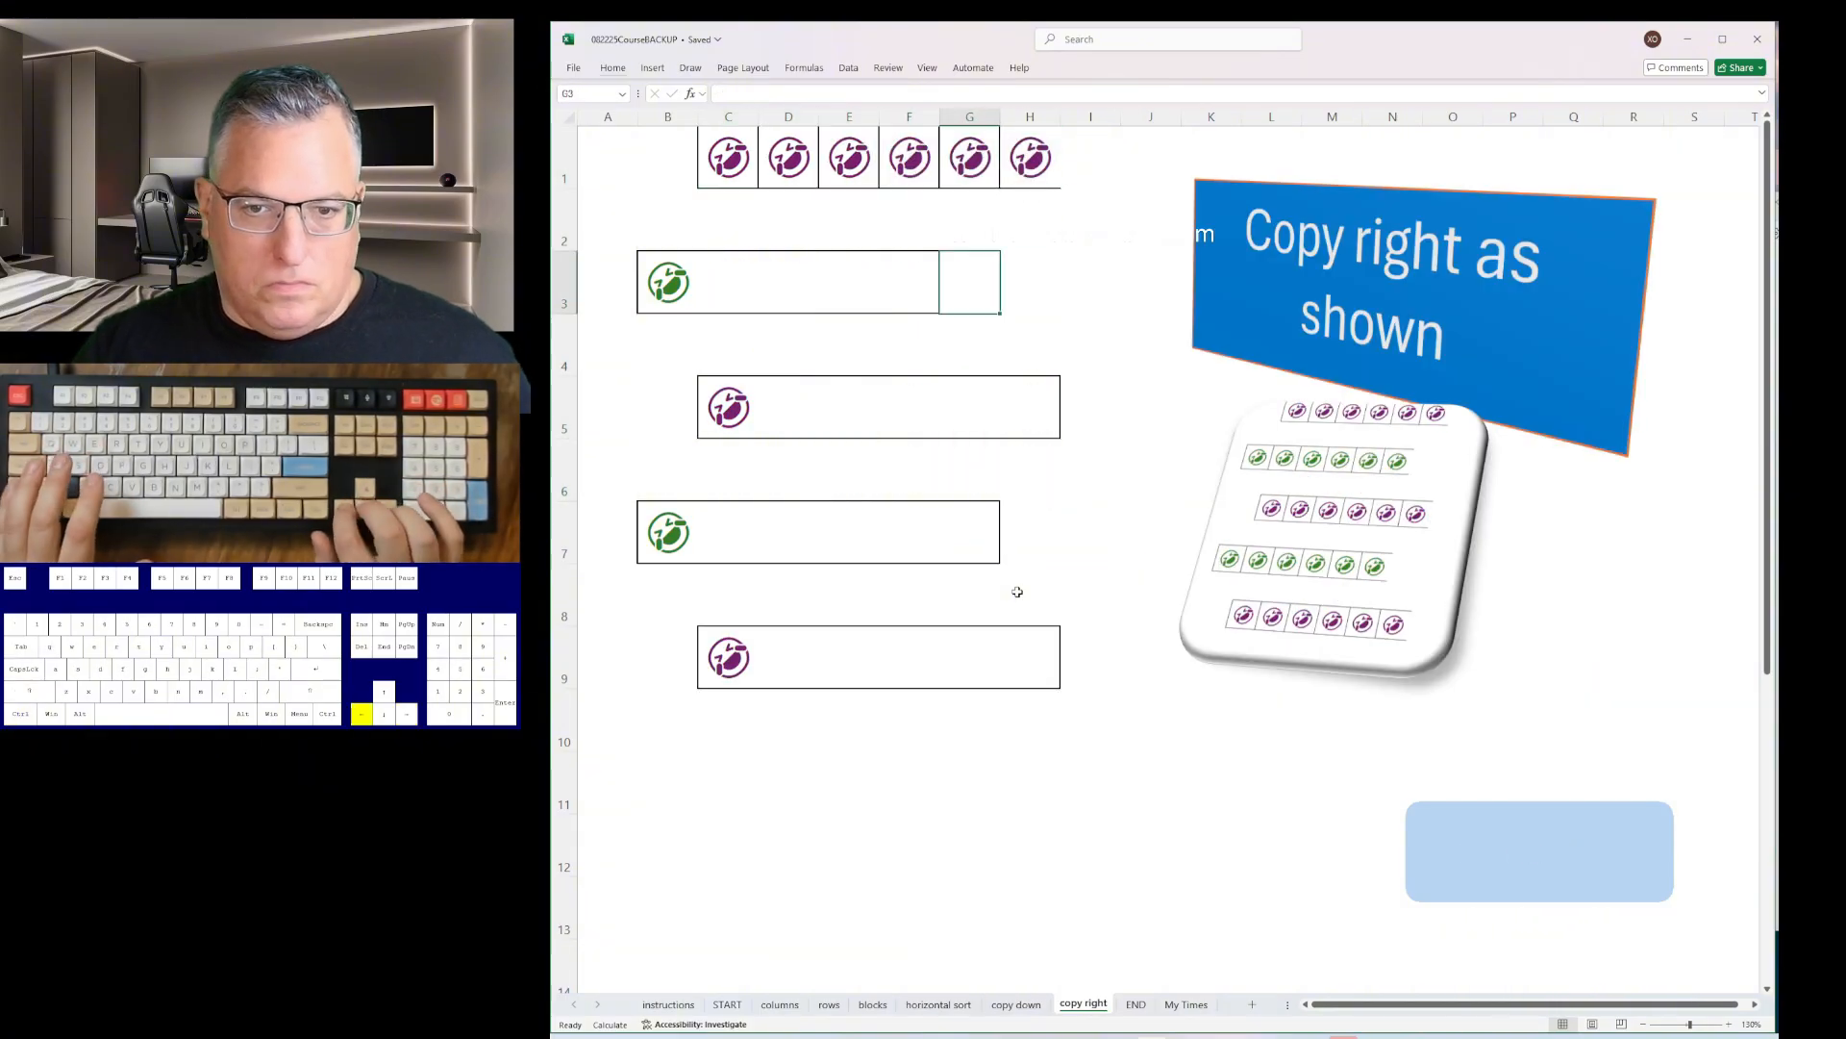
- Fill the green icon in B3 right through G3 and the purple icon in C5 right through H5
{"action": "key", "text": "ctrl+shift+Left"}
{"action": "key", "text": "ctrl+r"}
{"action": "key", "text": "Down"}
{"action": "key", "text": "Down"}
{"action": "key", "text": "Right"}
{"action": "key", "text": "ctrl+shift+Left"}
{"action": "key", "text": "ctrl+r"}
- Fill the green icon in B7 right through G7 and the purple icon in C9 right through H9
{"action": "key", "text": "Down"}
{"action": "key", "text": "Down"}
{"action": "key", "text": "Left"}
{"action": "key", "text": "ctrl+shift+Left"}
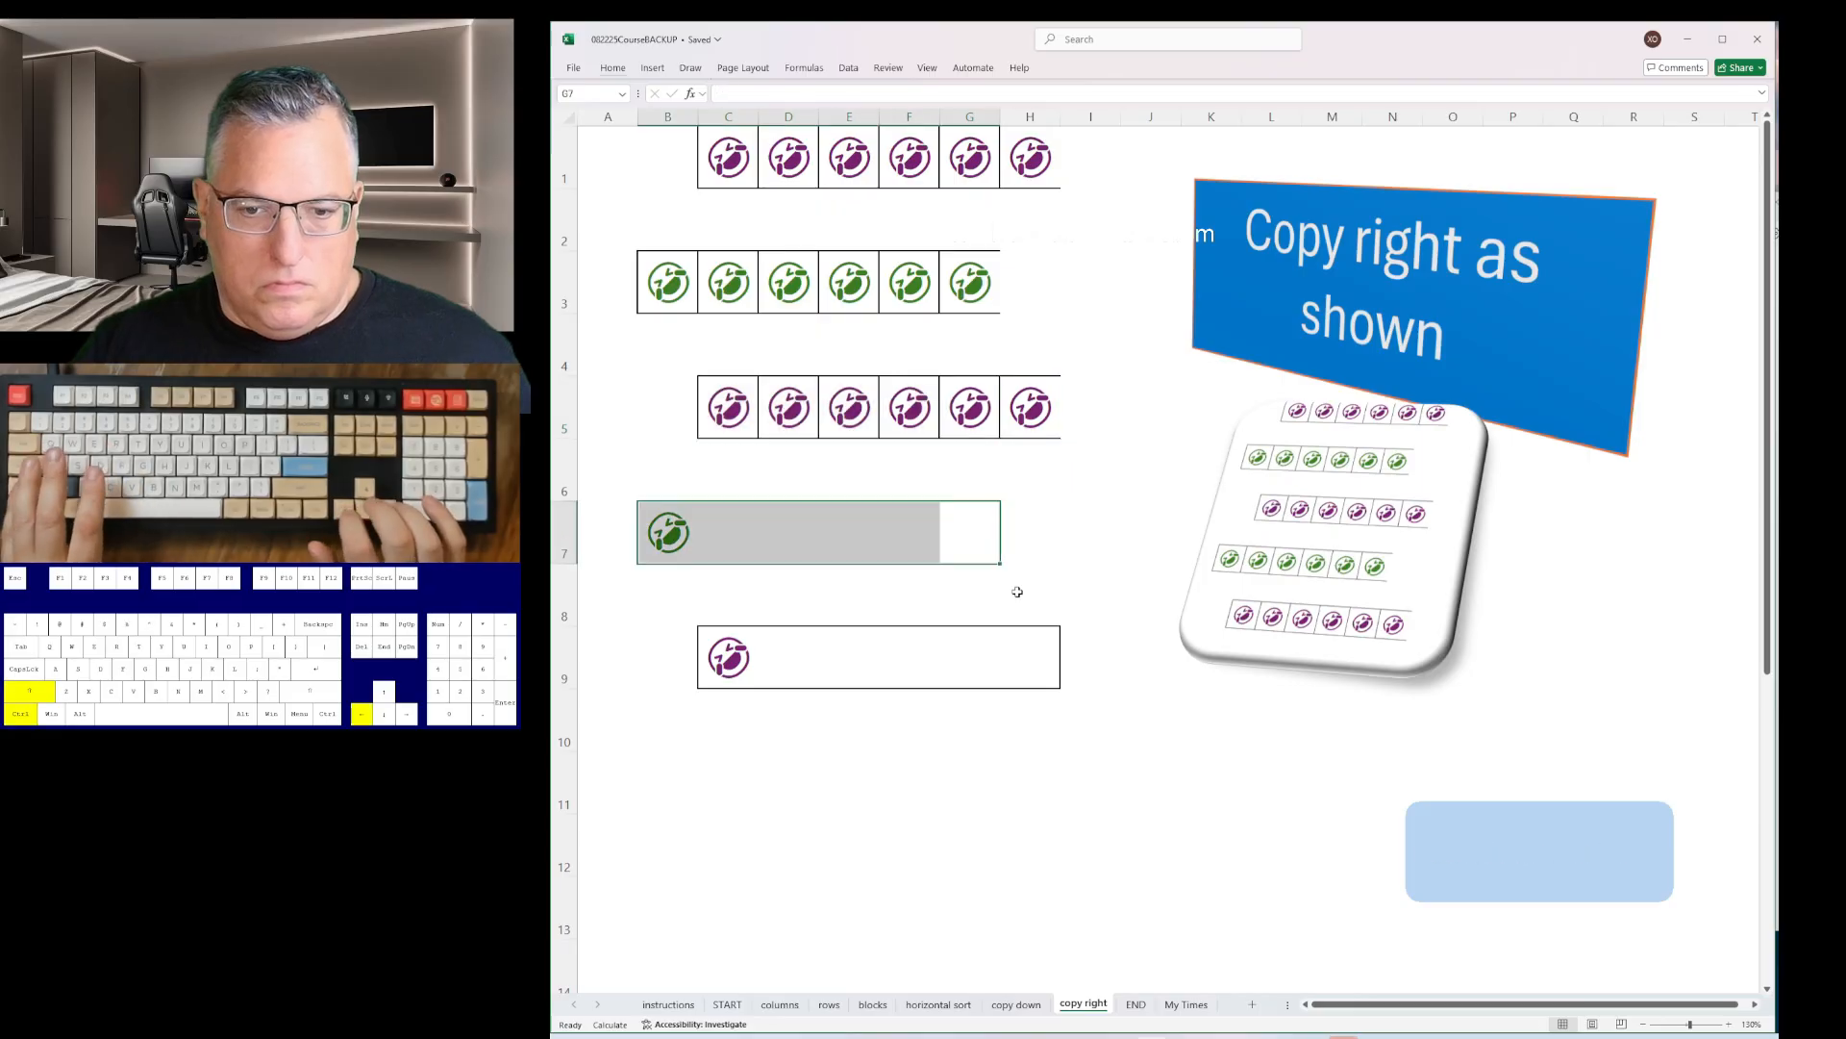
{"action": "key", "text": "ctrl+r"}
{"action": "key", "text": "Down"}
{"action": "key", "text": "Down"}
{"action": "key", "text": "Right"}
{"action": "key", "text": "ctrl+shift+Left"}
{"action": "key", "text": "ctrl+r"}
- On the END sheet, enter x in the red box B1 to stop the timer
{"action": "key", "text": "ctrl+Page_Down"}
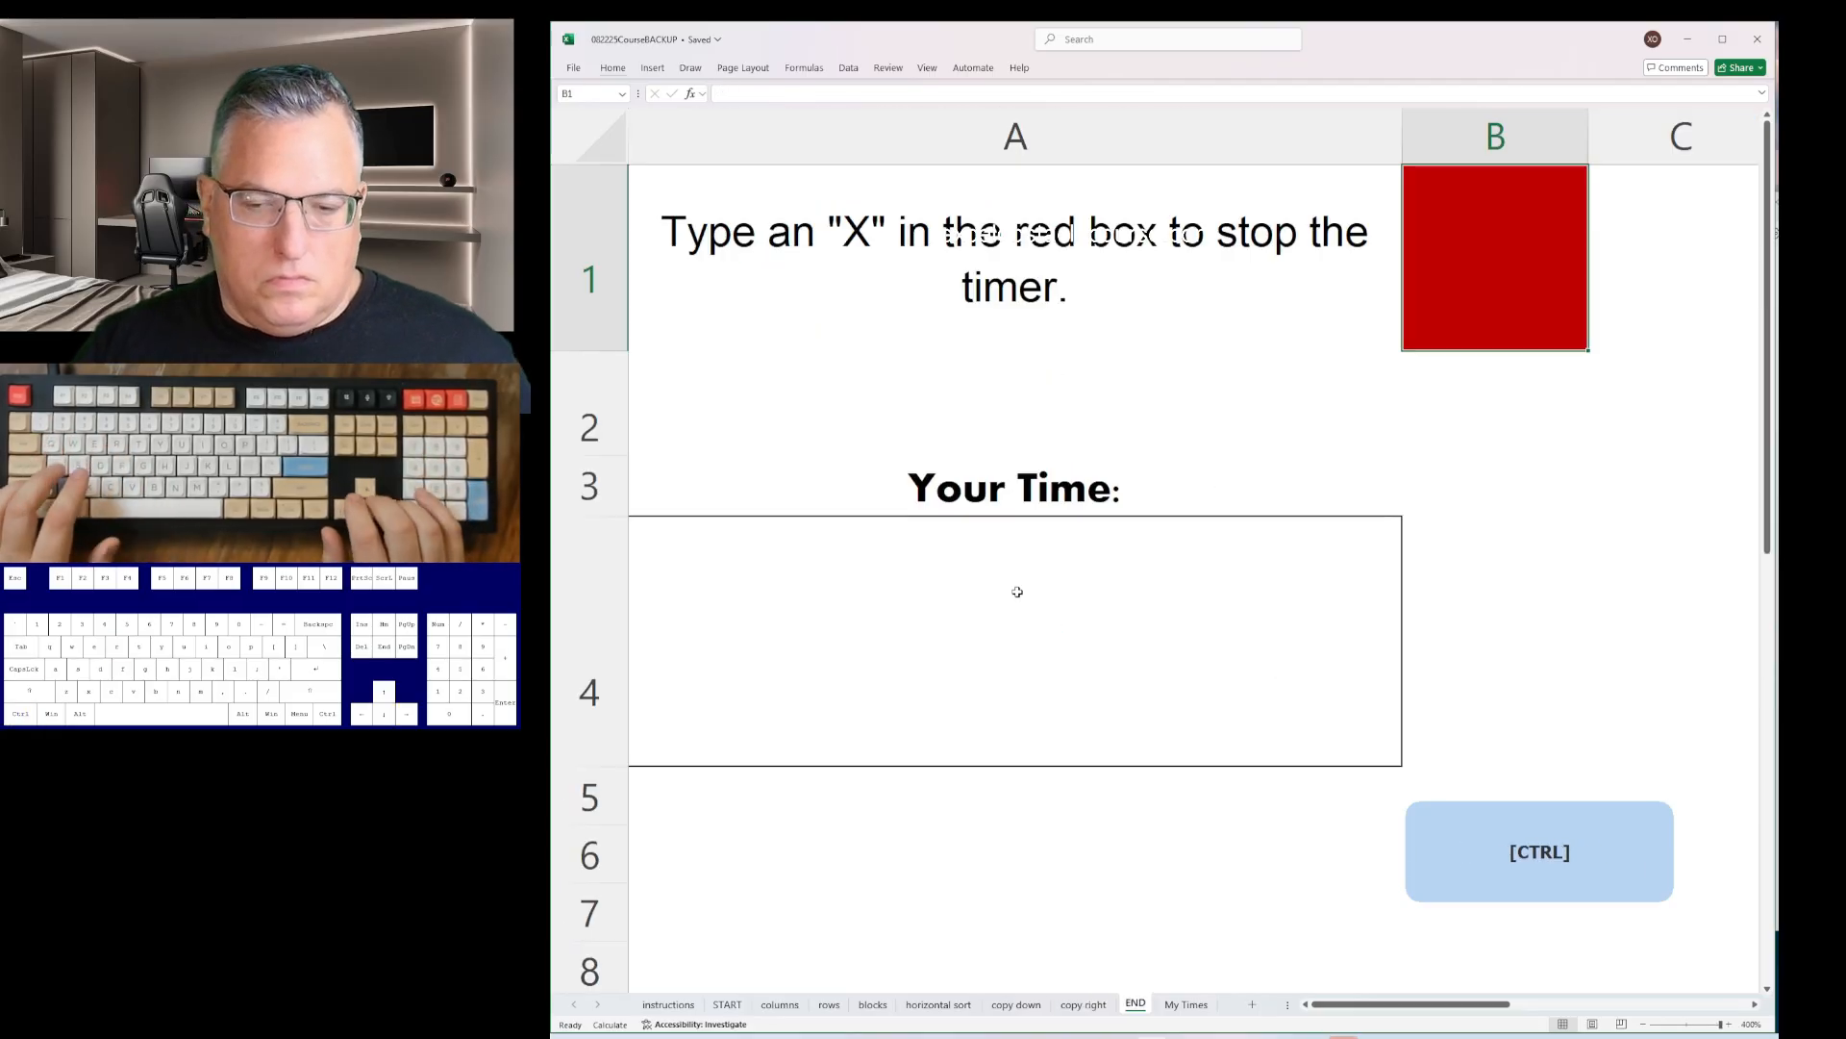
{"action": "type", "text": "x"}
{"action": "key", "text": "Return"}
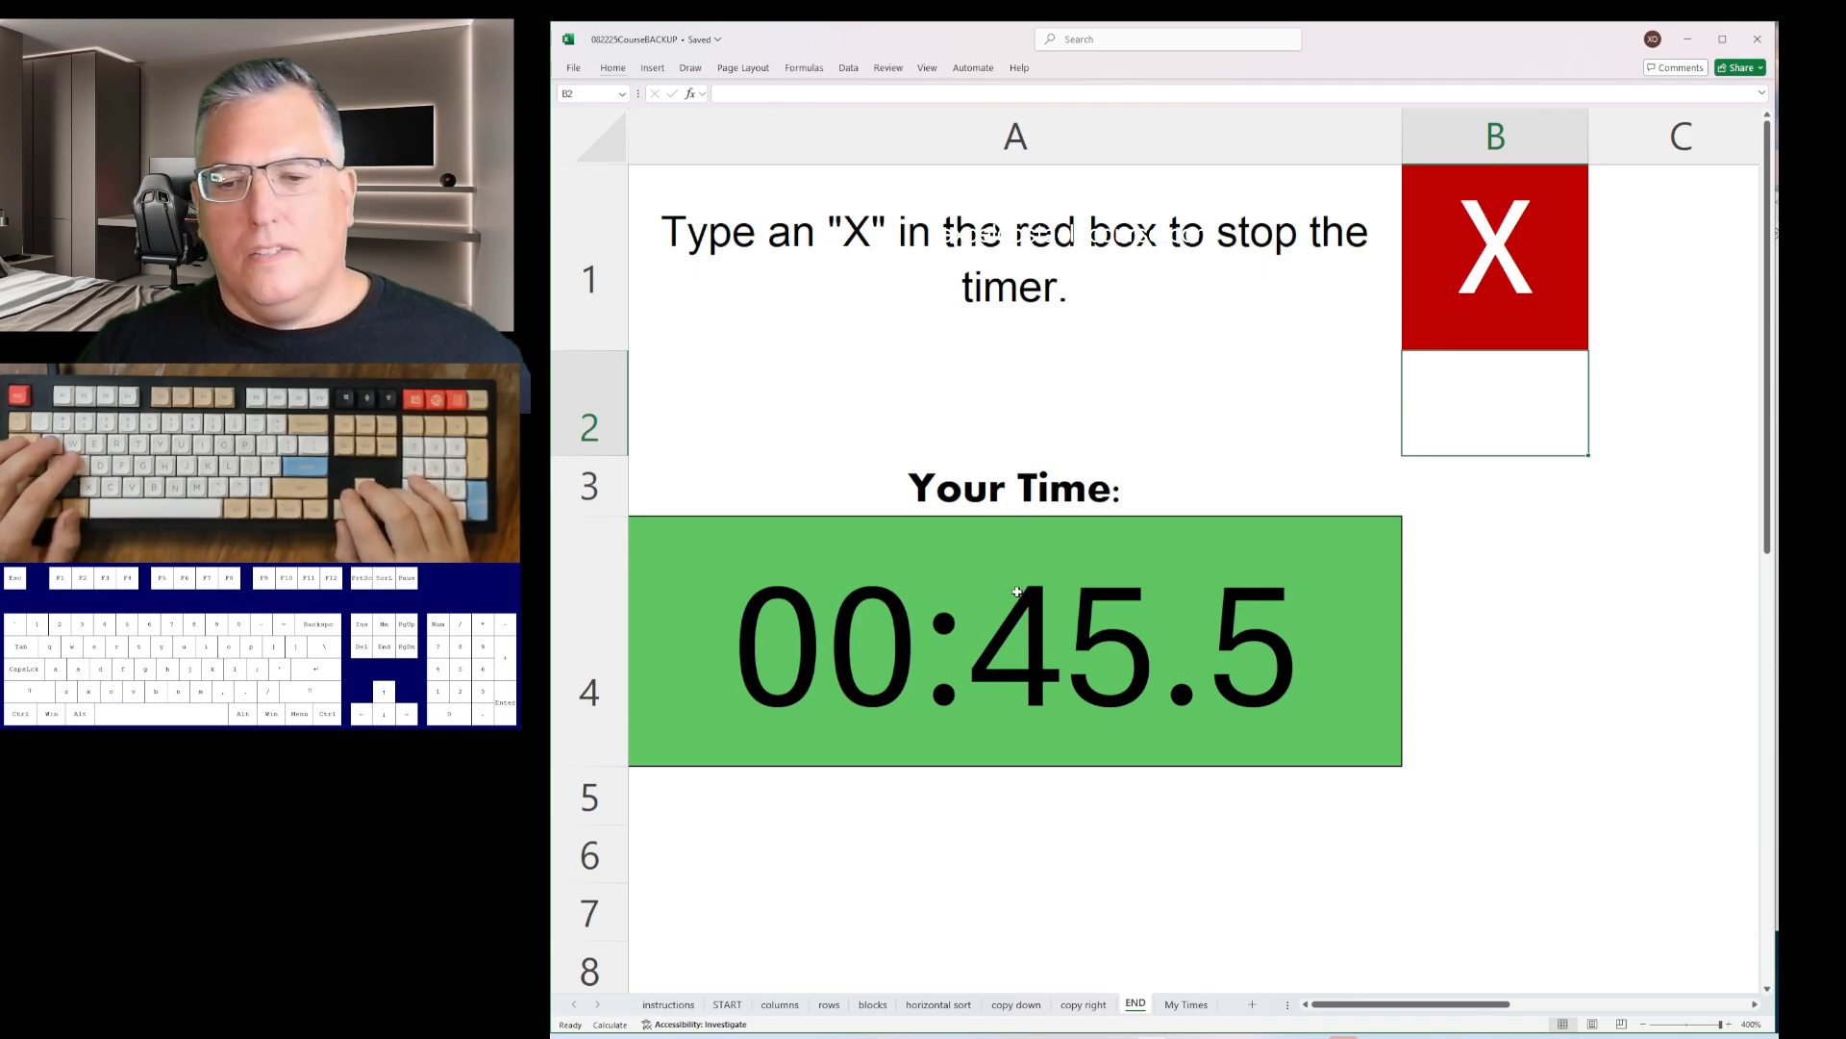
- Copy the finished time 00:45.5 from A4 into Notepad, replacing the previous run's time
{"action": "key", "text": "Left"}
{"action": "key", "text": "alt+Tab"}
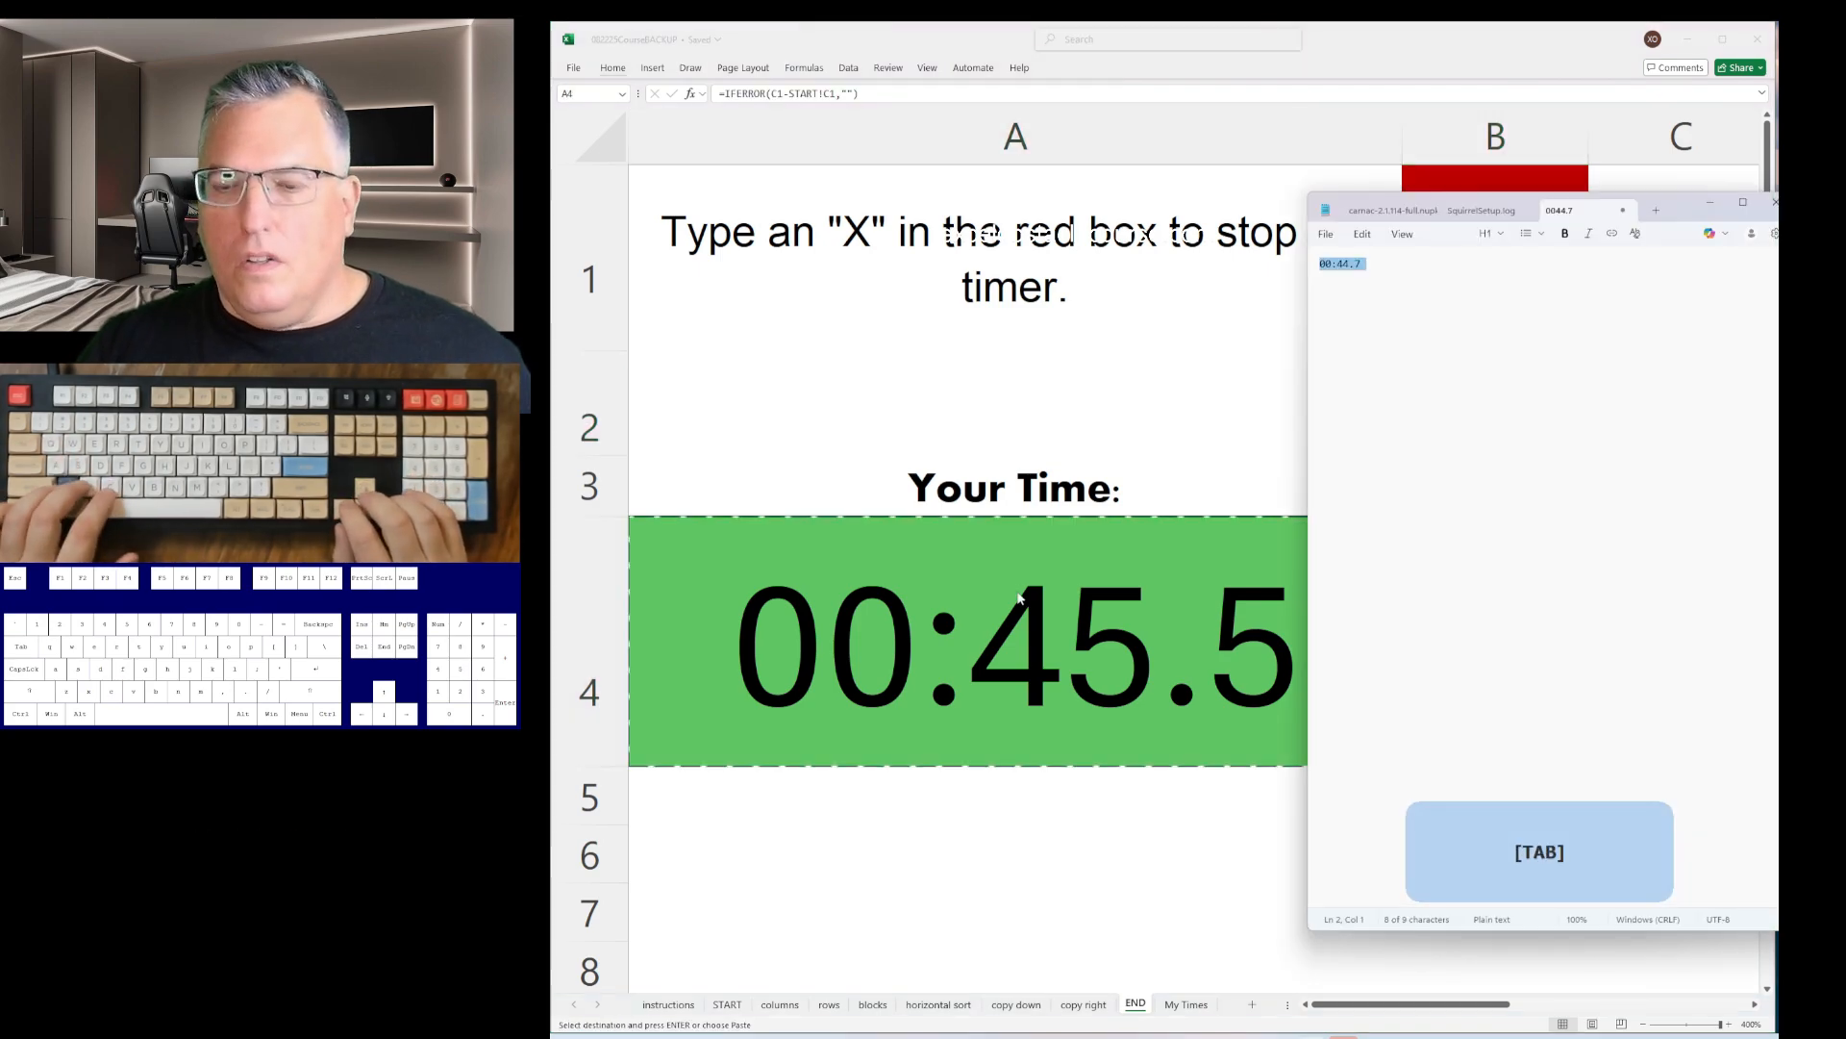
{"action": "key", "text": "Up"}
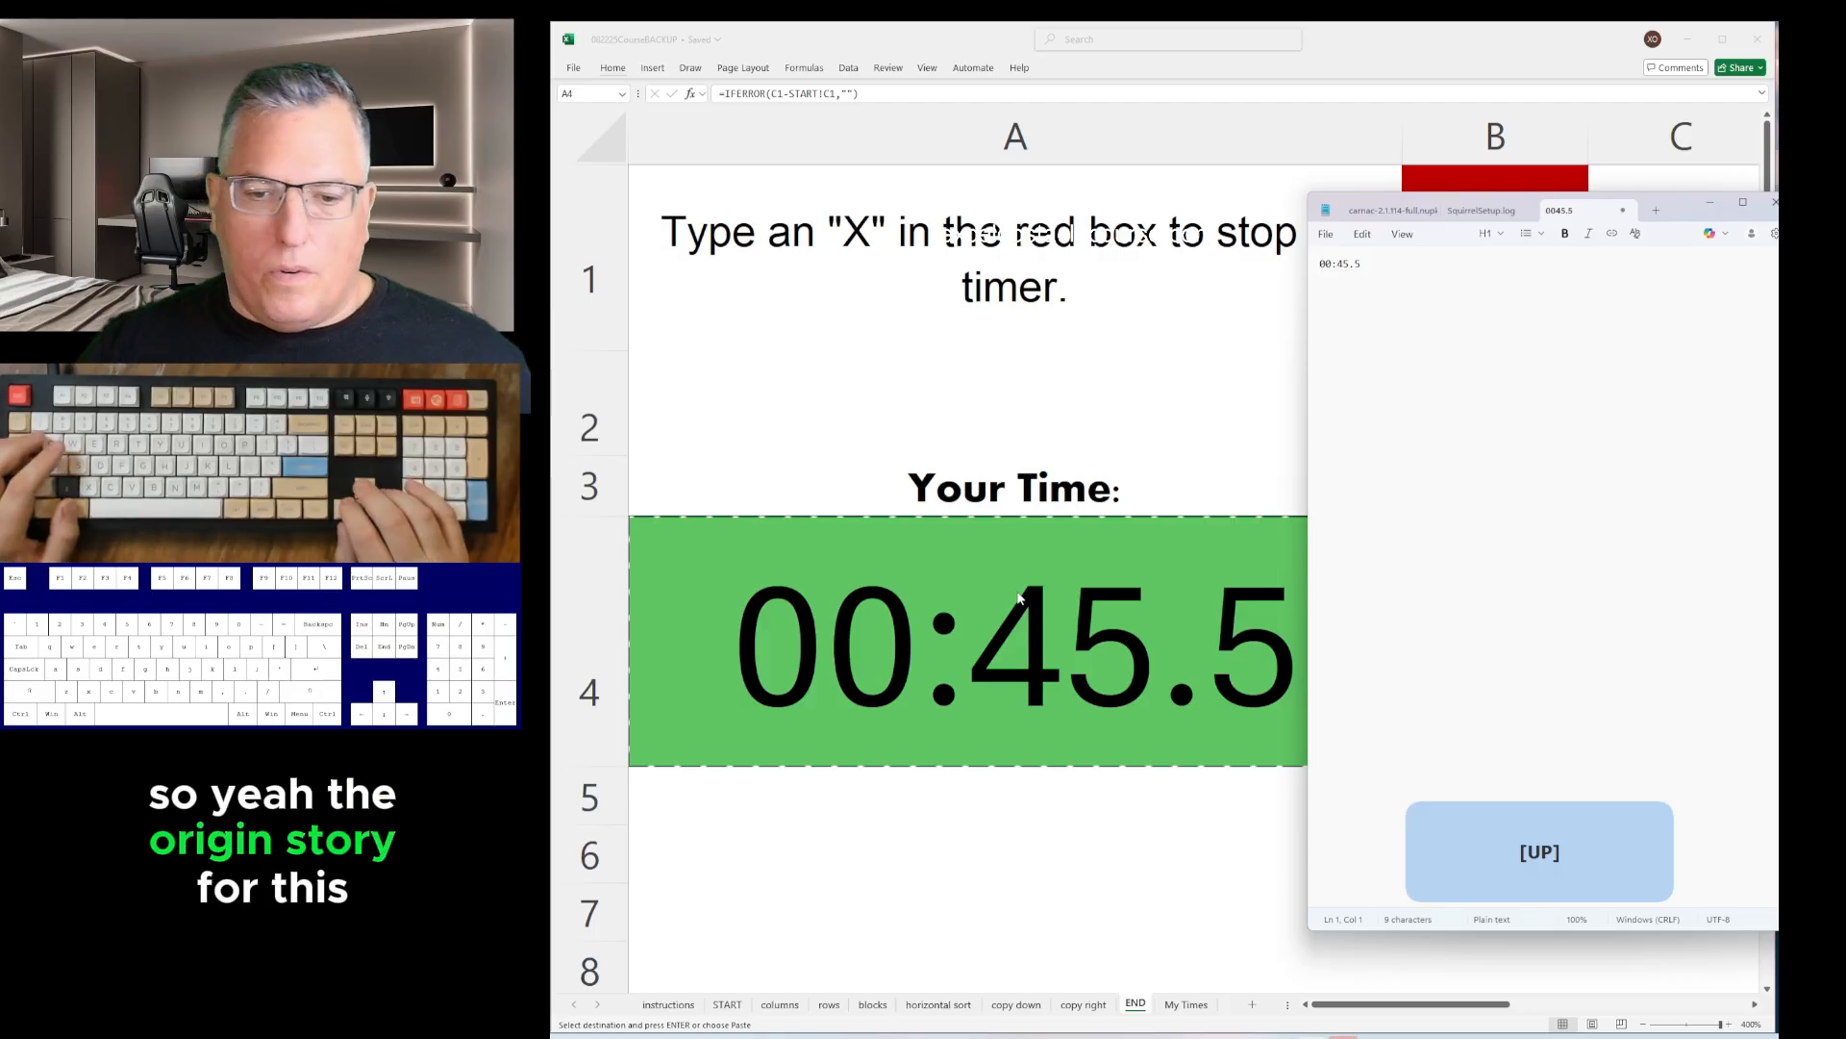
- Switch back to the Excel workbook and undo the run's icon fills on copy right and copy down and the last horizontal sorts
{"action": "key", "text": "alt+Tab"}
{"action": "key", "text": "ctrl+Page_Up"}
{"action": "key", "text": "ctrl+Page_Up"}
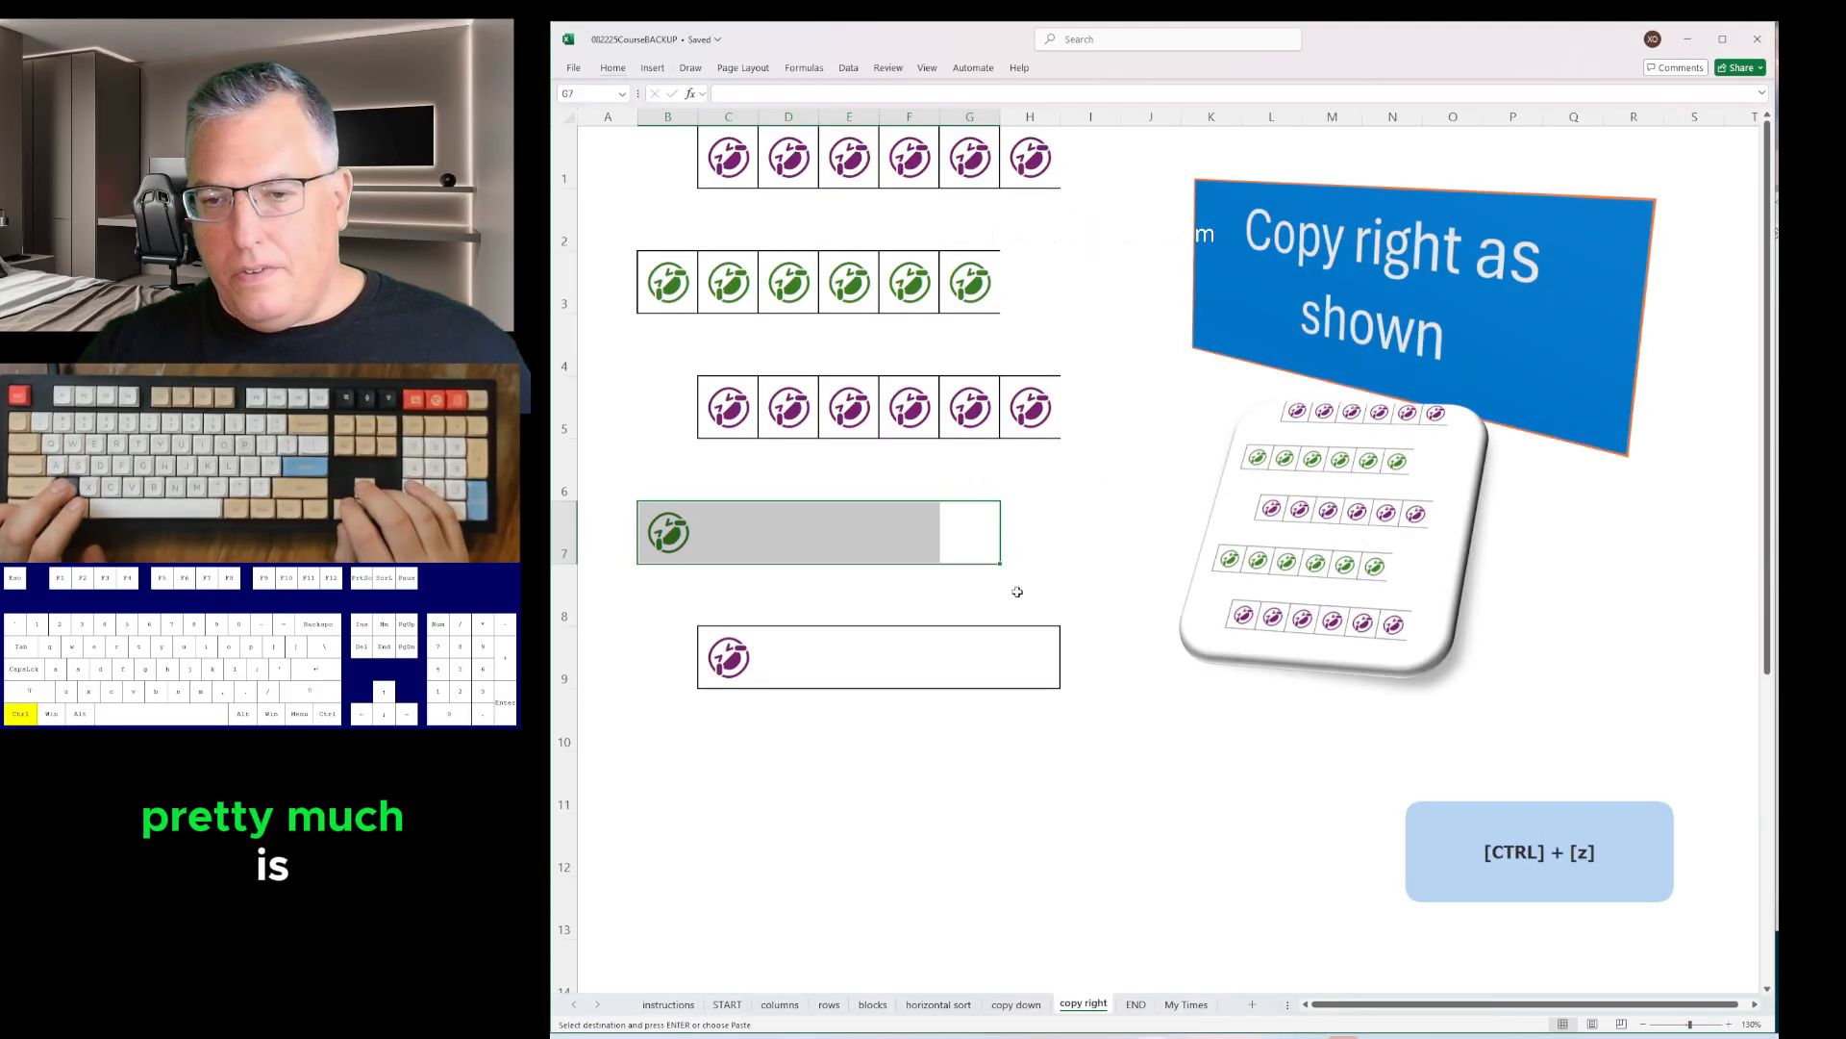
{"action": "key", "text": "ctrl+z"}
{"action": "key", "text": "ctrl+z"}
{"action": "key", "text": "ctrl+z"}
{"action": "key", "text": "ctrl+z"}
{"action": "key", "text": "ctrl+z"}
{"action": "key", "text": "ctrl+z"}
{"action": "key", "text": "ctrl+z"}
{"action": "key", "text": "ctrl+z"}
{"action": "key", "text": "ctrl+z"}
{"action": "key", "text": "ctrl+z"}
{"action": "key", "text": "ctrl+z"}
{"action": "key", "text": "ctrl+z"}
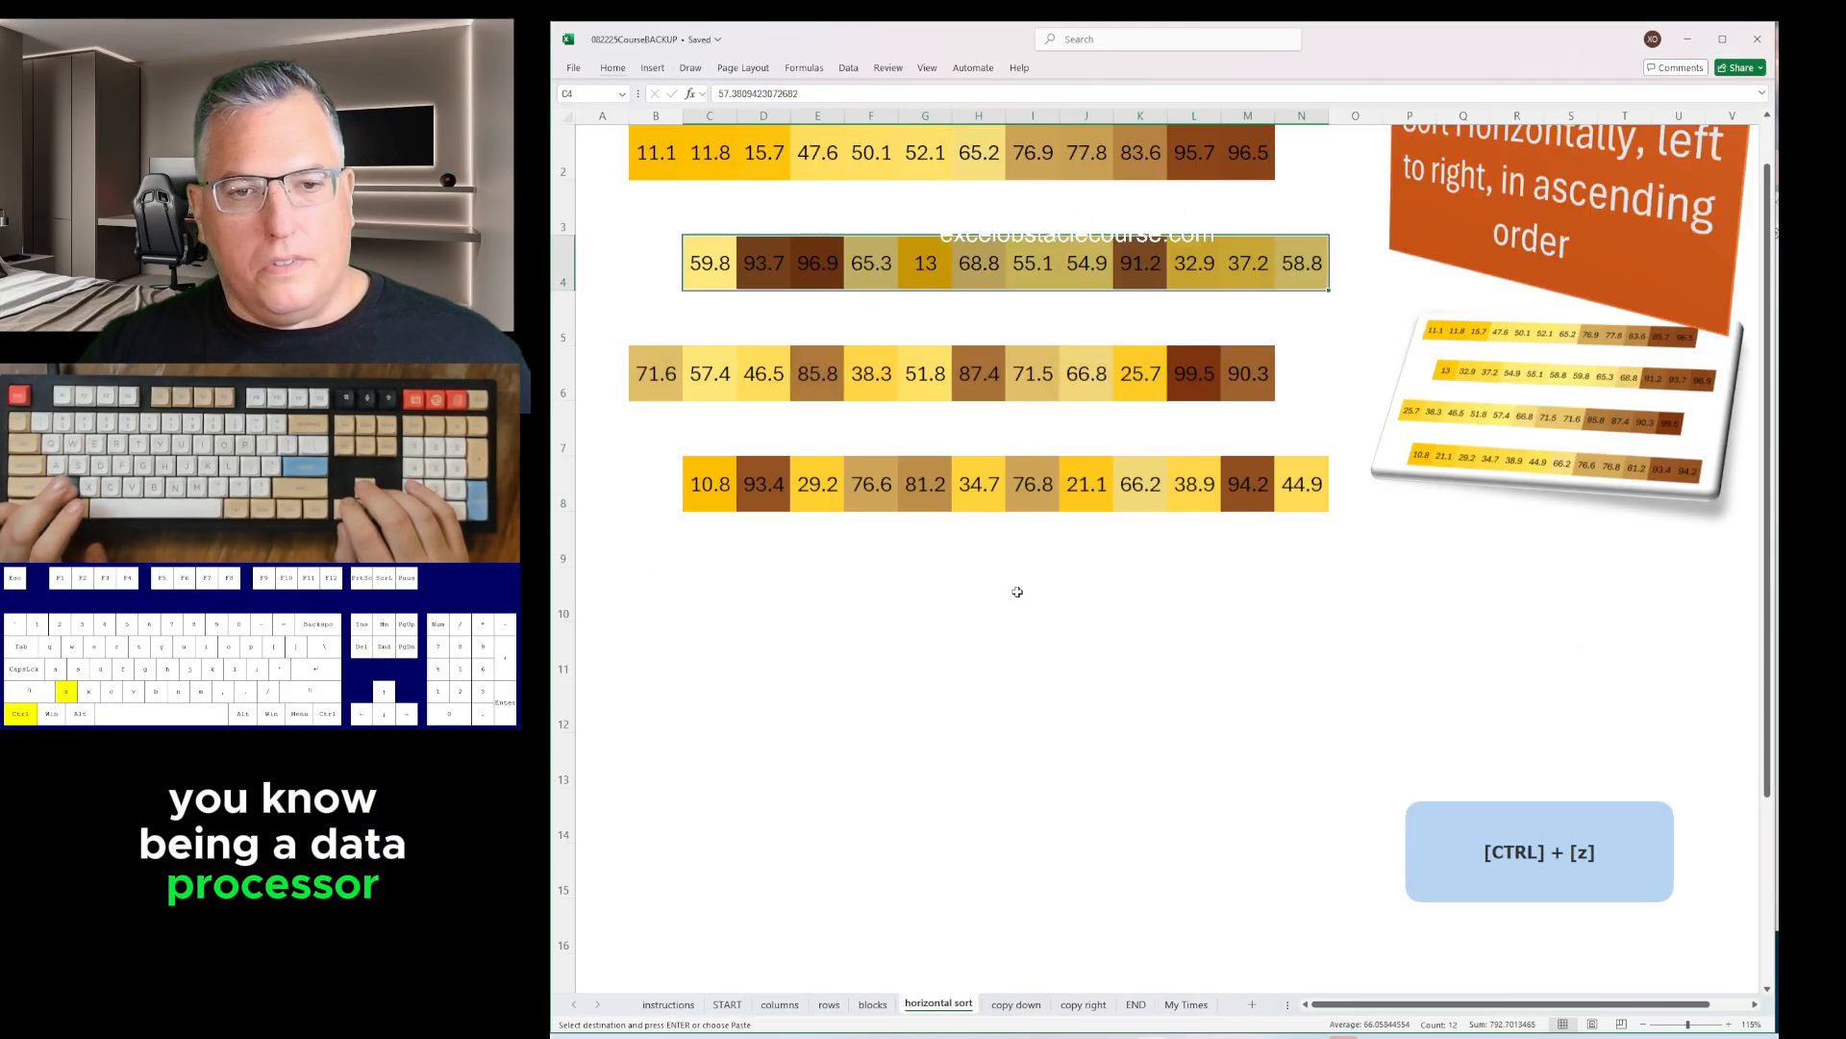
- Undo the remaining horizontal sorting and the run's column, row and cell edits on the blocks sheet
{"action": "key", "text": "ctrl+z"}
{"action": "key", "text": "ctrl+z"}
{"action": "key", "text": "ctrl+z"}
{"action": "key", "text": "ctrl+z"}
{"action": "key", "text": "ctrl+z"}
{"action": "key", "text": "ctrl+z"}
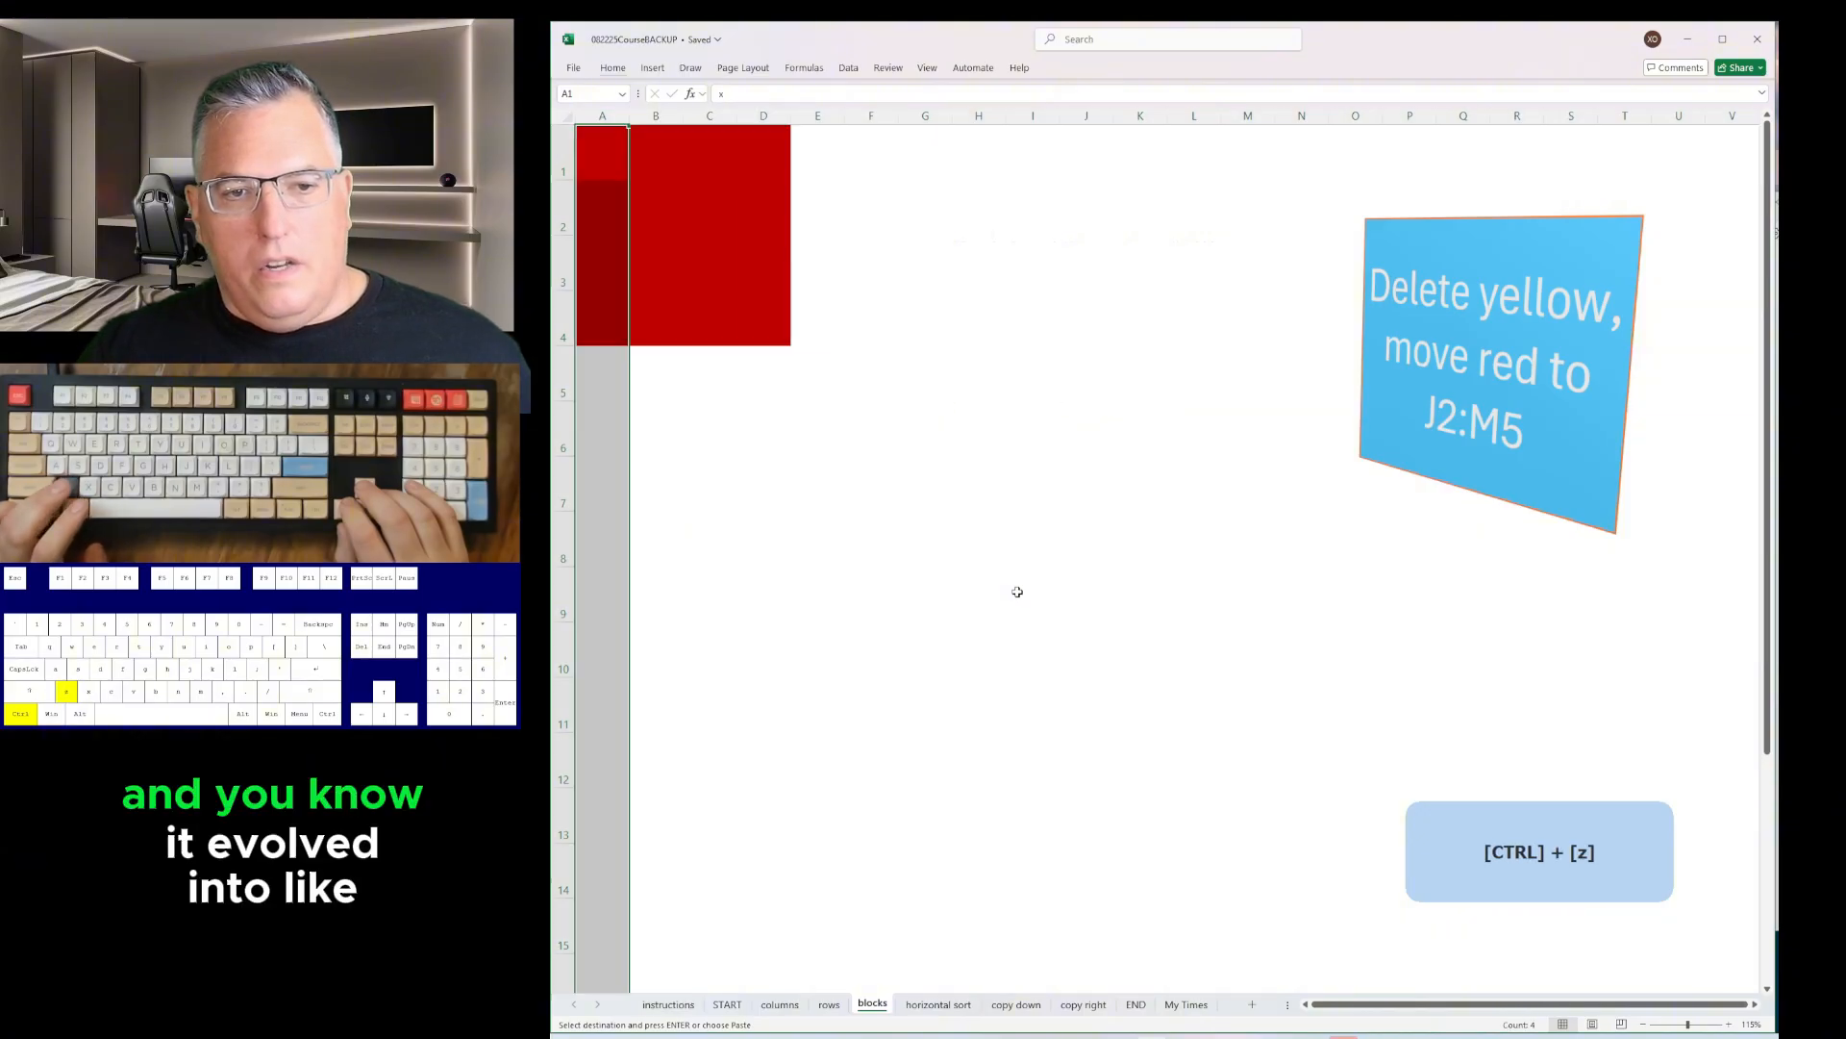
{"action": "key", "text": "ctrl+z"}
{"action": "key", "text": "ctrl+z"}
{"action": "key", "text": "ctrl+z"}
{"action": "key", "text": "ctrl+z"}
{"action": "key", "text": "ctrl+z"}
{"action": "key", "text": "ctrl+z"}
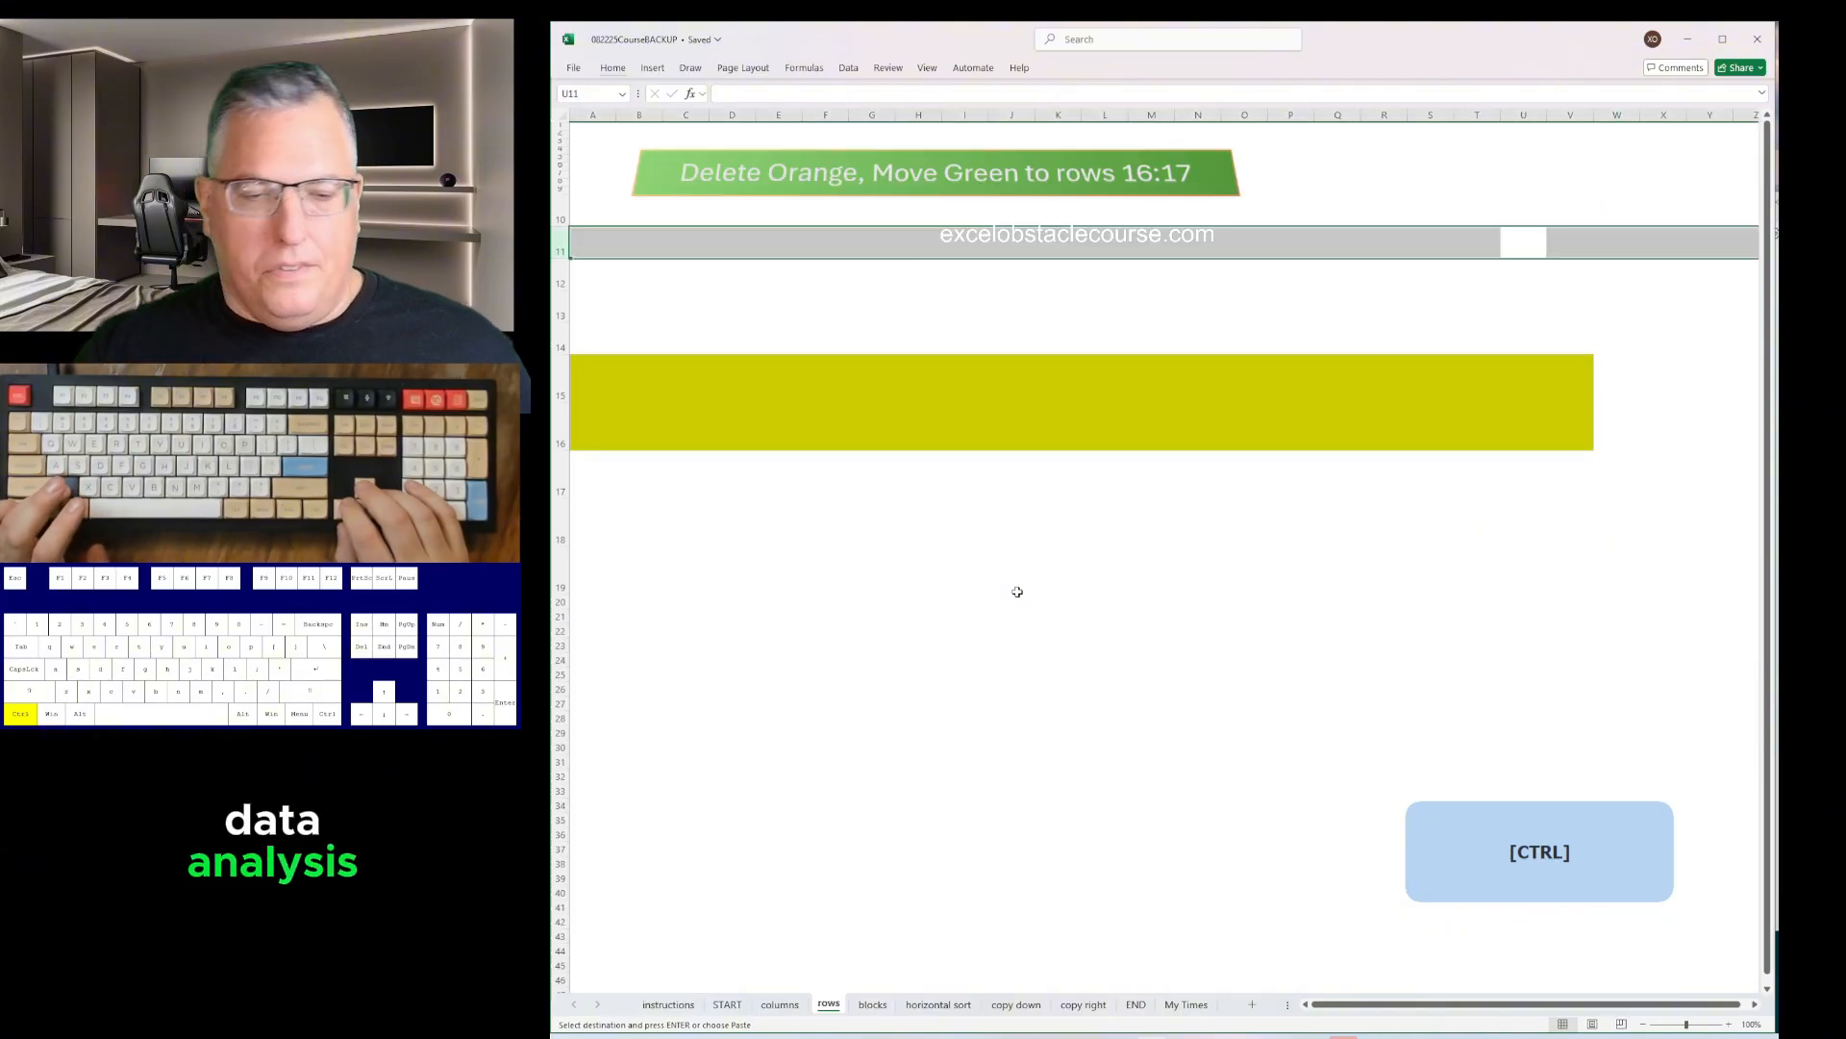
- Undo the run's row insertions, row deletions and orange cell deletions on the rows sheet
{"action": "key", "text": "ctrl+z"}
{"action": "key", "text": "ctrl+z"}
{"action": "key", "text": "ctrl+z"}
{"action": "key", "text": "ctrl+z"}
{"action": "key", "text": "ctrl+z"}
{"action": "key", "text": "ctrl+z"}
{"action": "key", "text": "ctrl+z"}
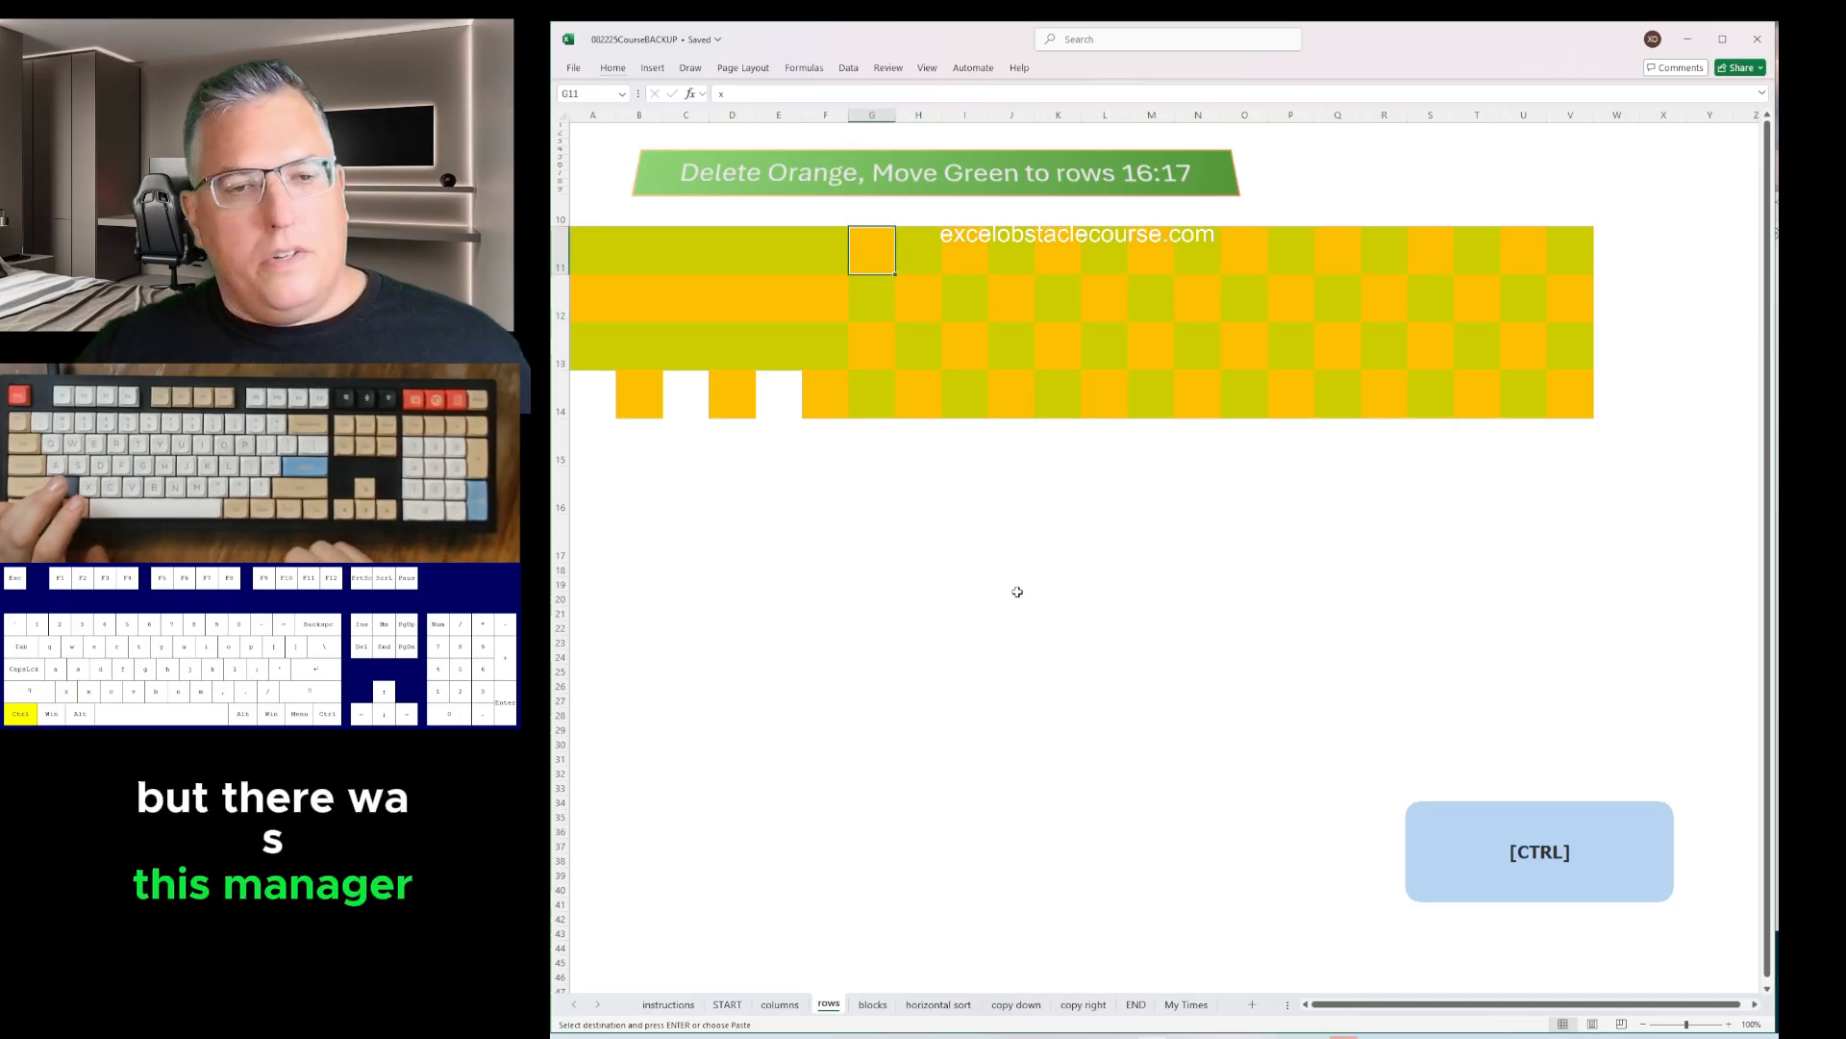
{"action": "key", "text": "ctrl+z"}
{"action": "key", "text": "ctrl+z"}
{"action": "key", "text": "ctrl+z"}
{"action": "key", "text": "ctrl+z"}
{"action": "key", "text": "ctrl+z"}
{"action": "key", "text": "ctrl+z"}
{"action": "key", "text": "ctrl+z"}
{"action": "key", "text": "ctrl+z"}
{"action": "key", "text": "ctrl+z"}
{"action": "key", "text": "ctrl+z"}
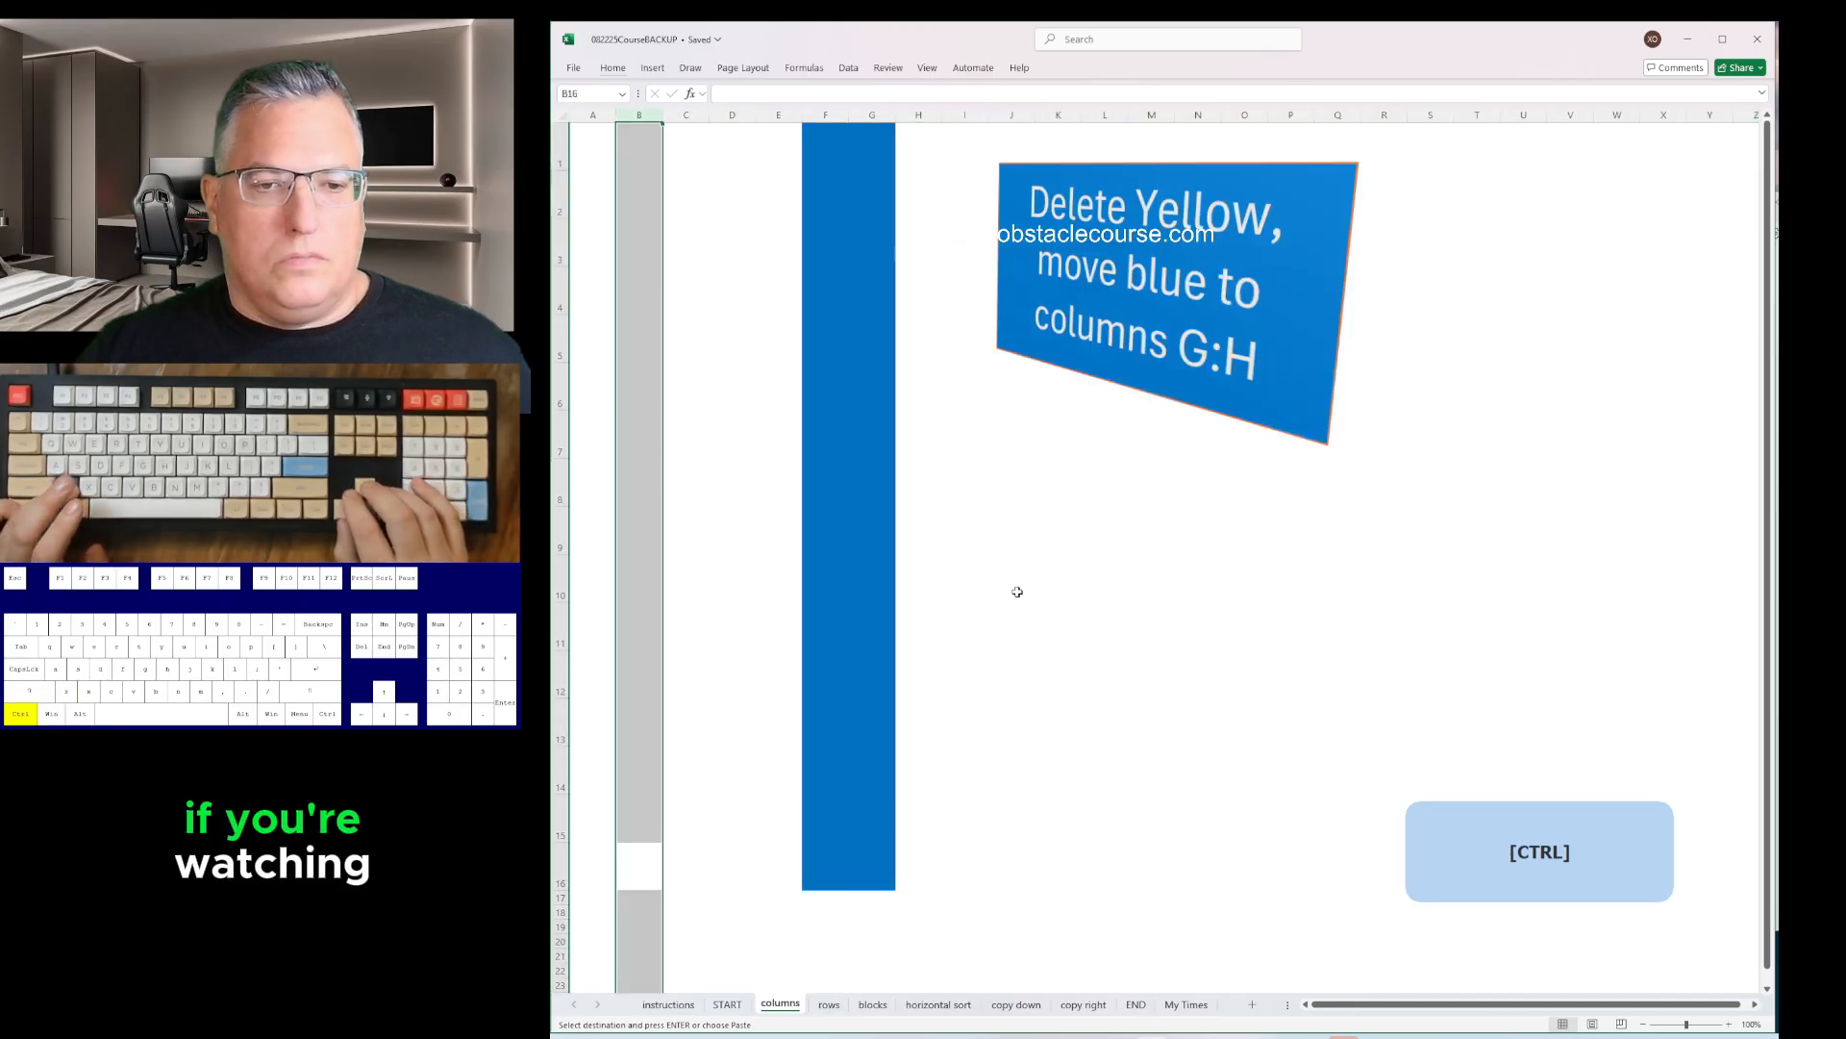
- Undo the run's edits on the columns sheet and the timer-starting x in B1 on START
{"action": "key", "text": "ctrl+z"}
{"action": "key", "text": "ctrl+z"}
{"action": "key", "text": "ctrl+z"}
{"action": "key", "text": "ctrl+z"}
{"action": "key", "text": "ctrl+z"}
{"action": "key", "text": "ctrl+z"}
{"action": "key", "text": "ctrl+z"}
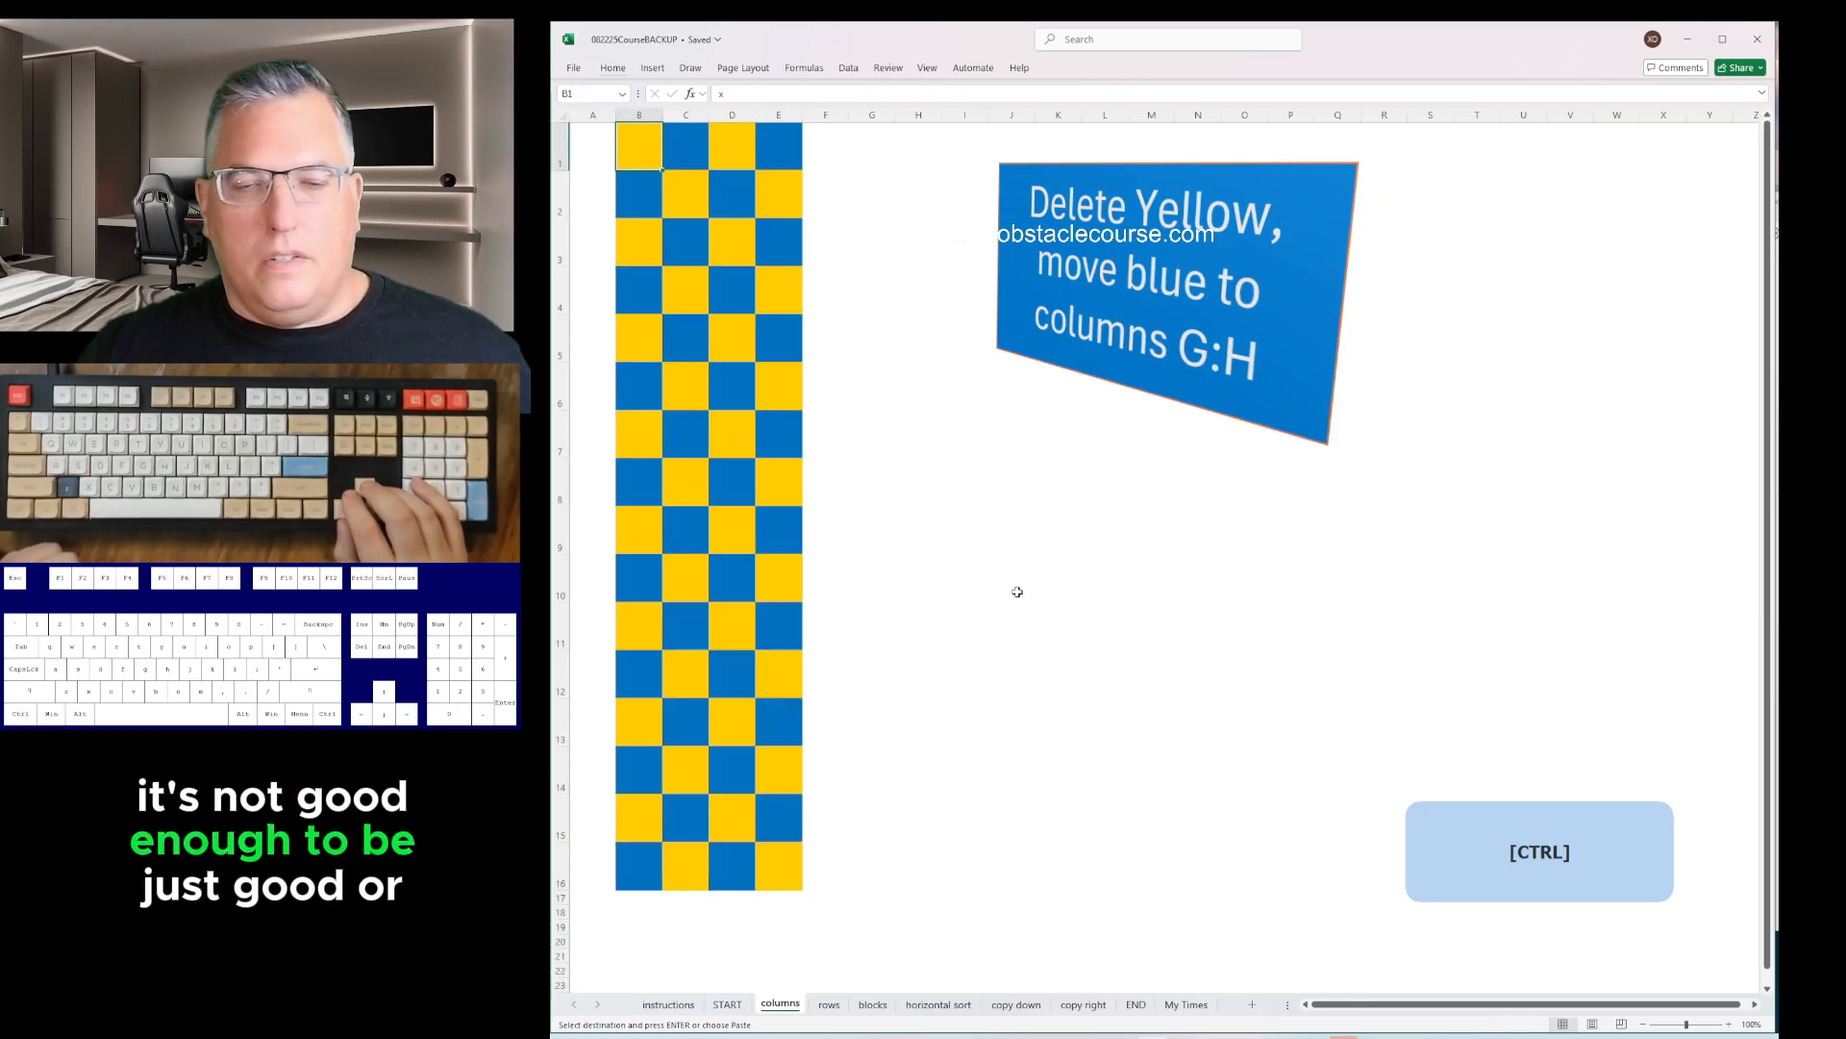
{"action": "key", "text": "ctrl+z"}
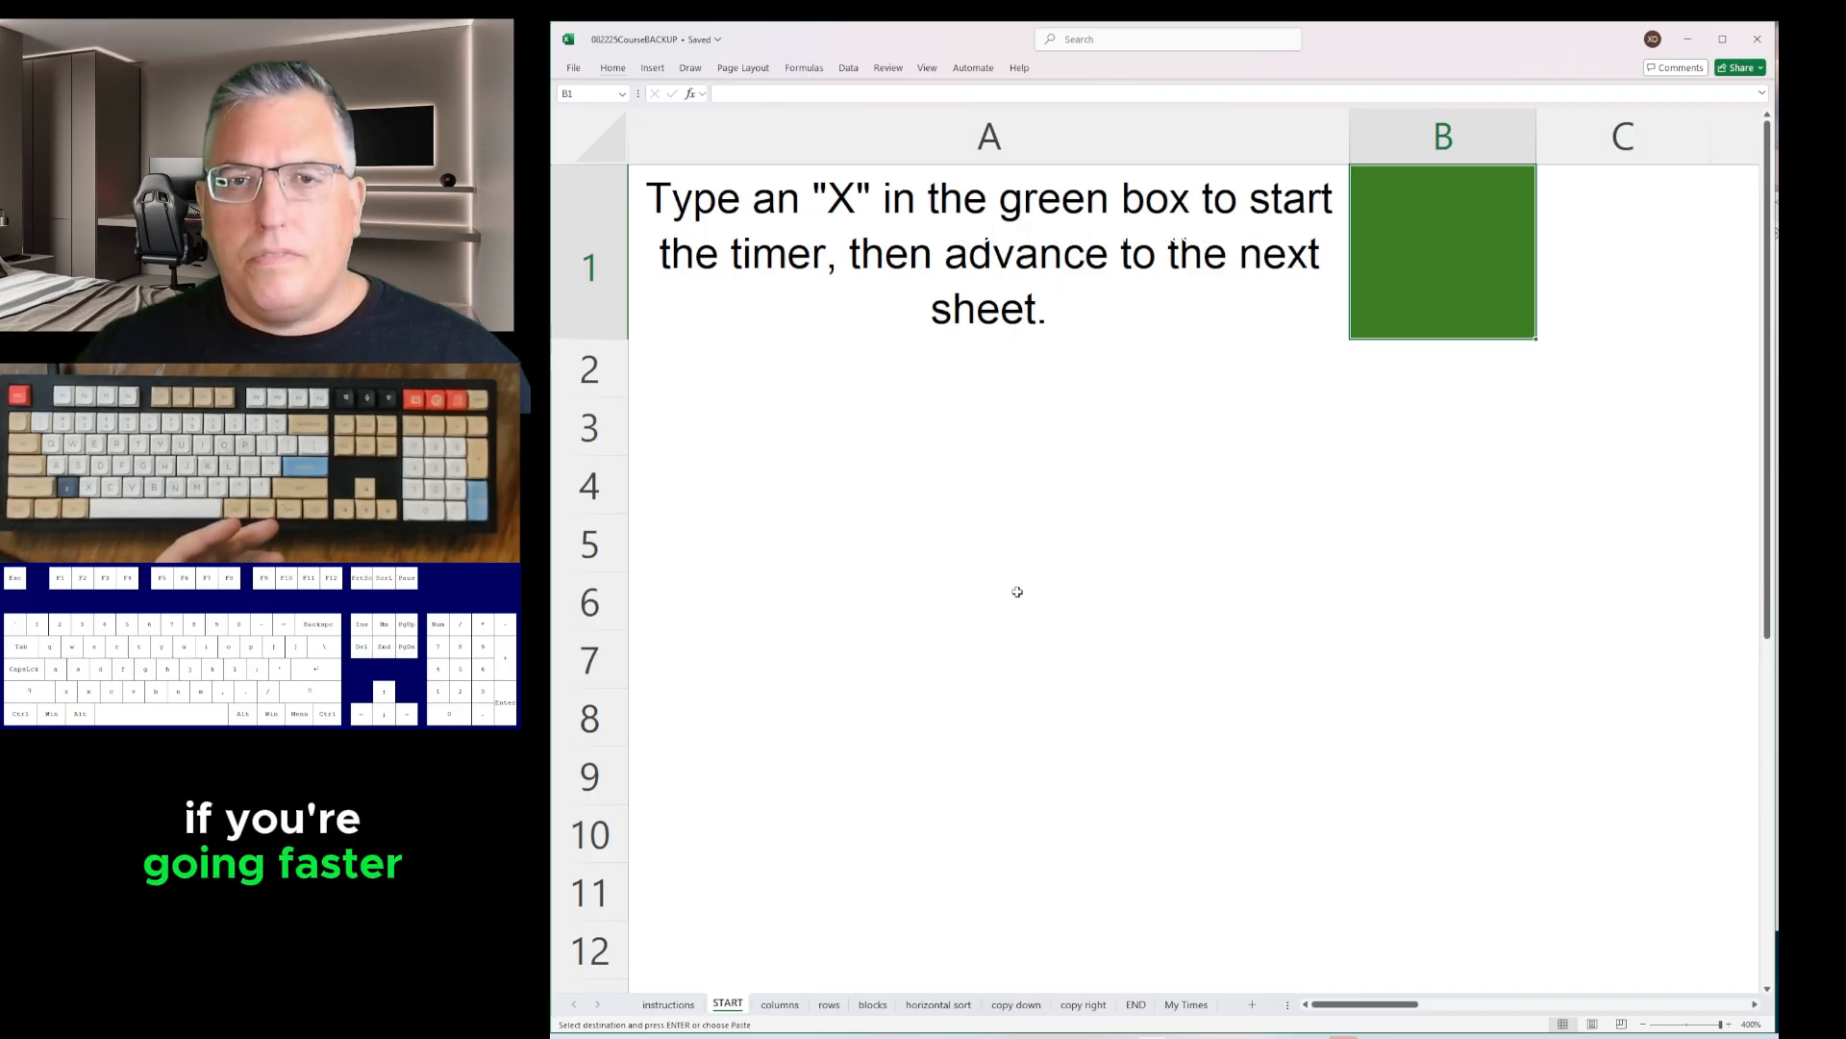
- Bring the finished time 00:45.5 from Notepad into cell B8 on the My Times sheet
{"action": "type", "text": "x"}
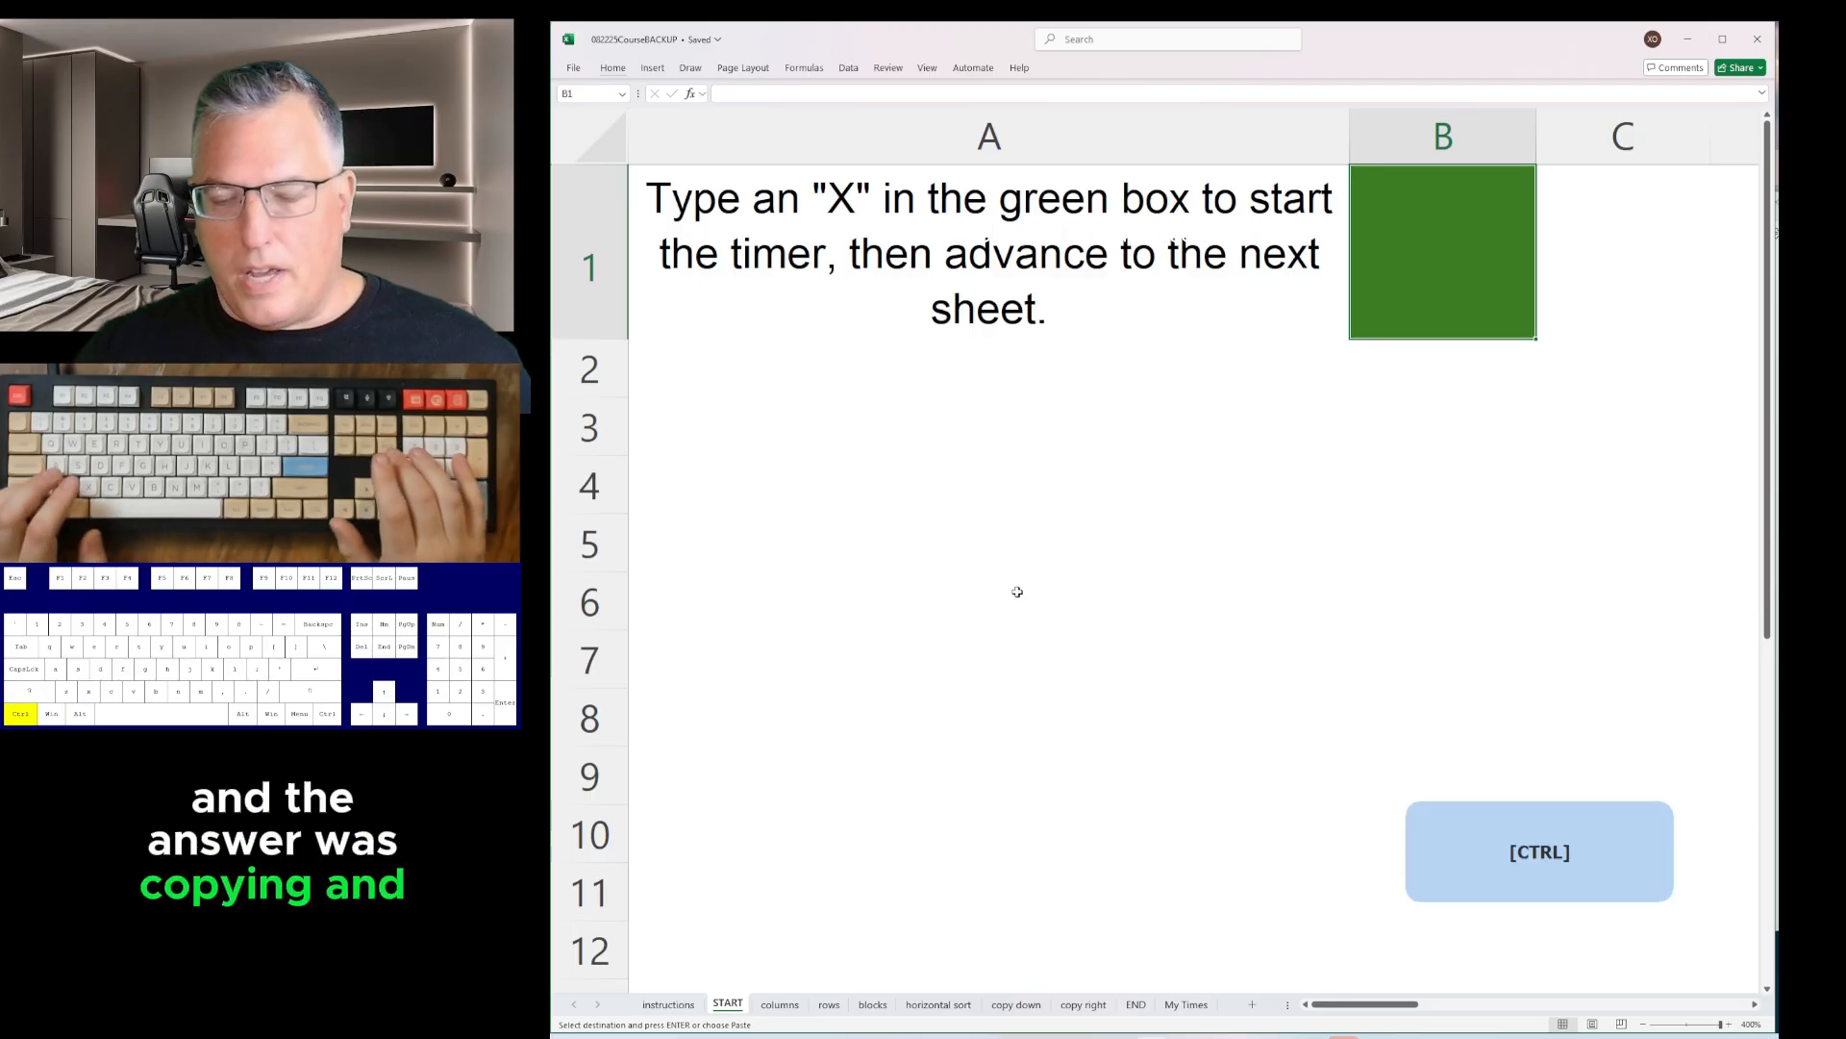
{"action": "key", "text": "ctrl+Page_Down"}
{"action": "key", "text": "ctrl+Page_Down"}
{"action": "key", "text": "ctrl+Page_Down"}
{"action": "key", "text": "ctrl+Page_Down"}
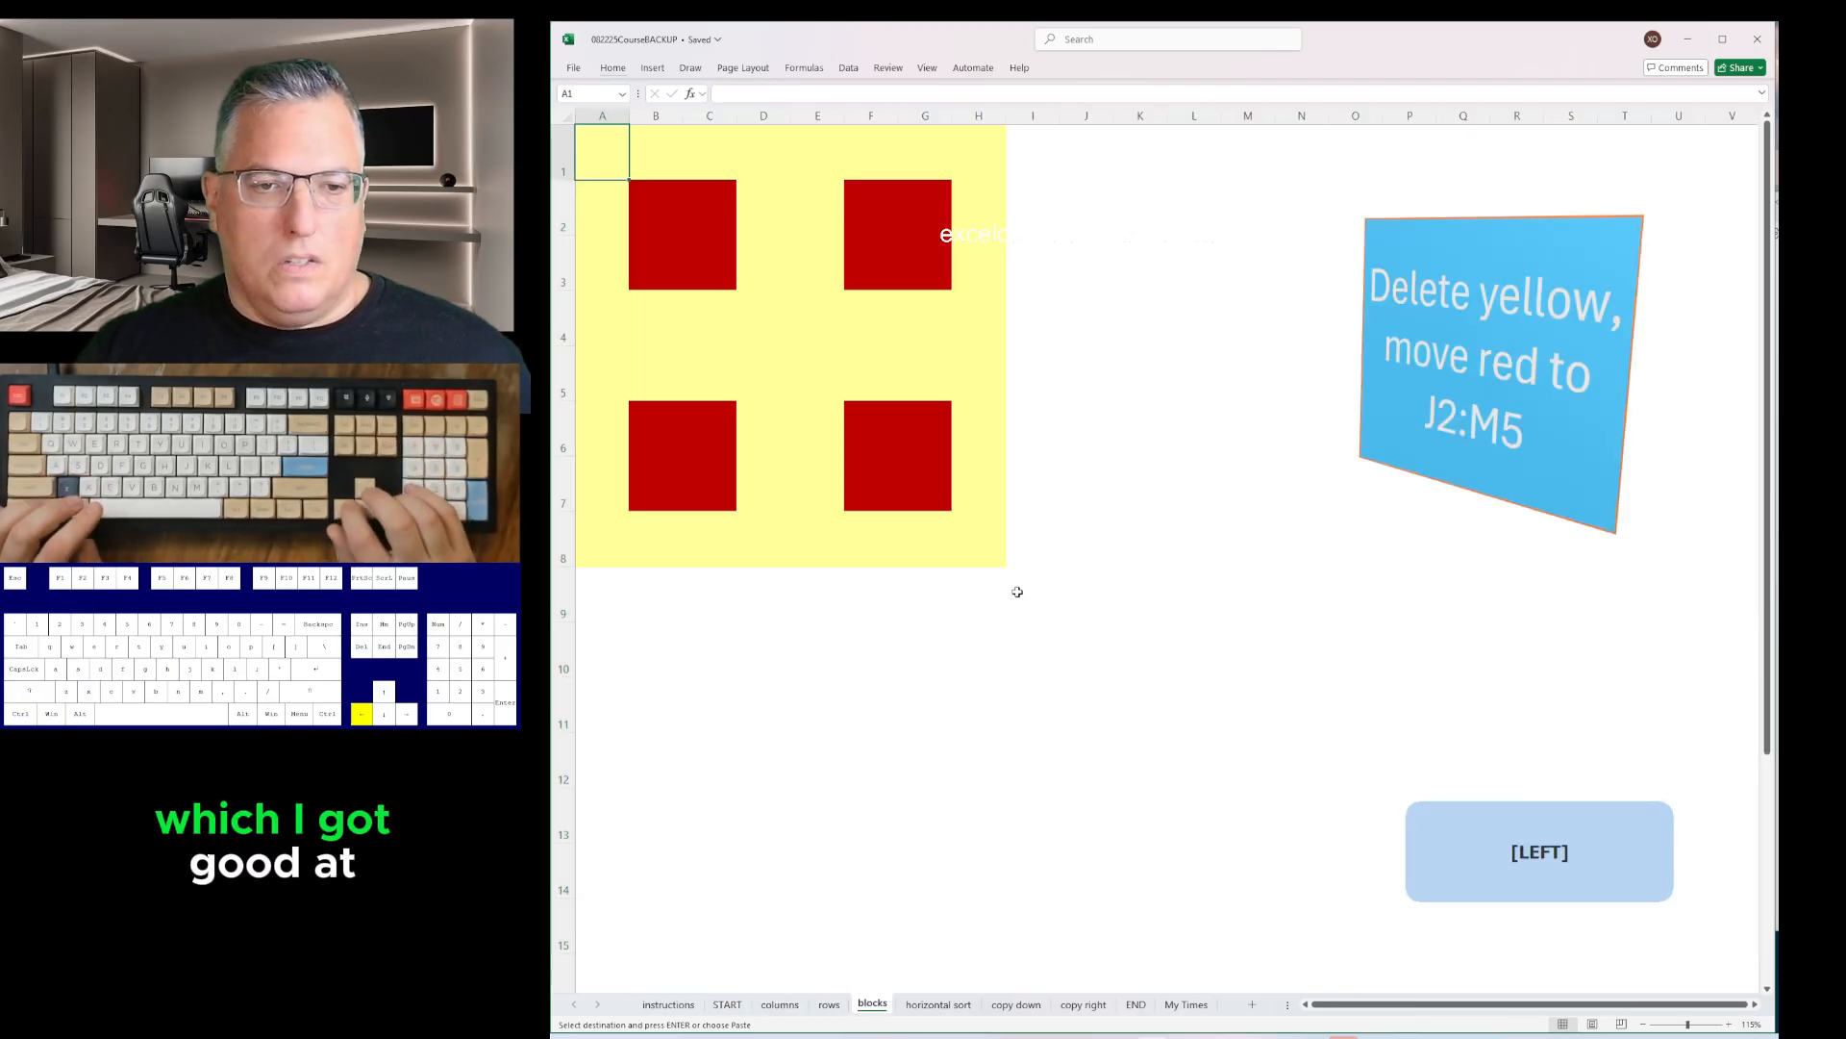
{"action": "key", "text": "Left"}
{"action": "key", "text": "ctrl+Page_Down"}
{"action": "key", "text": "Right"}
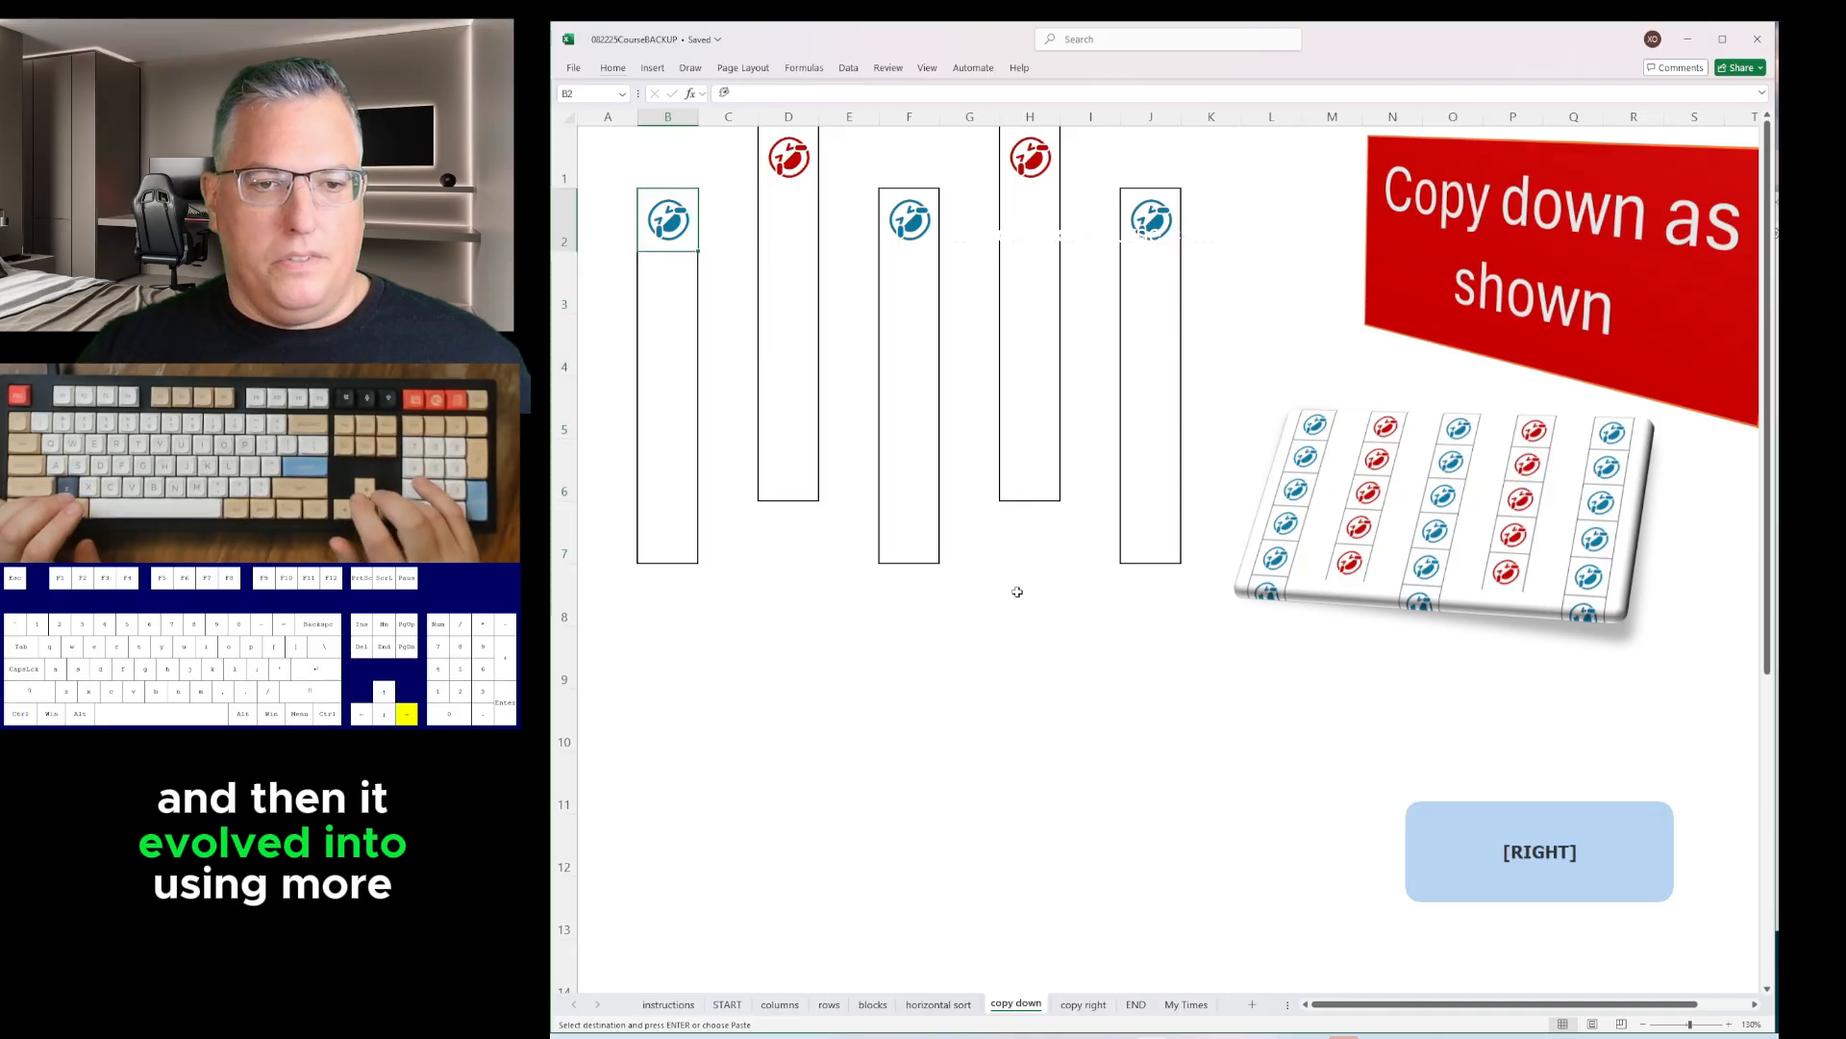
{"action": "key", "text": "ctrl+Page_Down"}
{"action": "key", "text": "ctrl+Page_Down"}
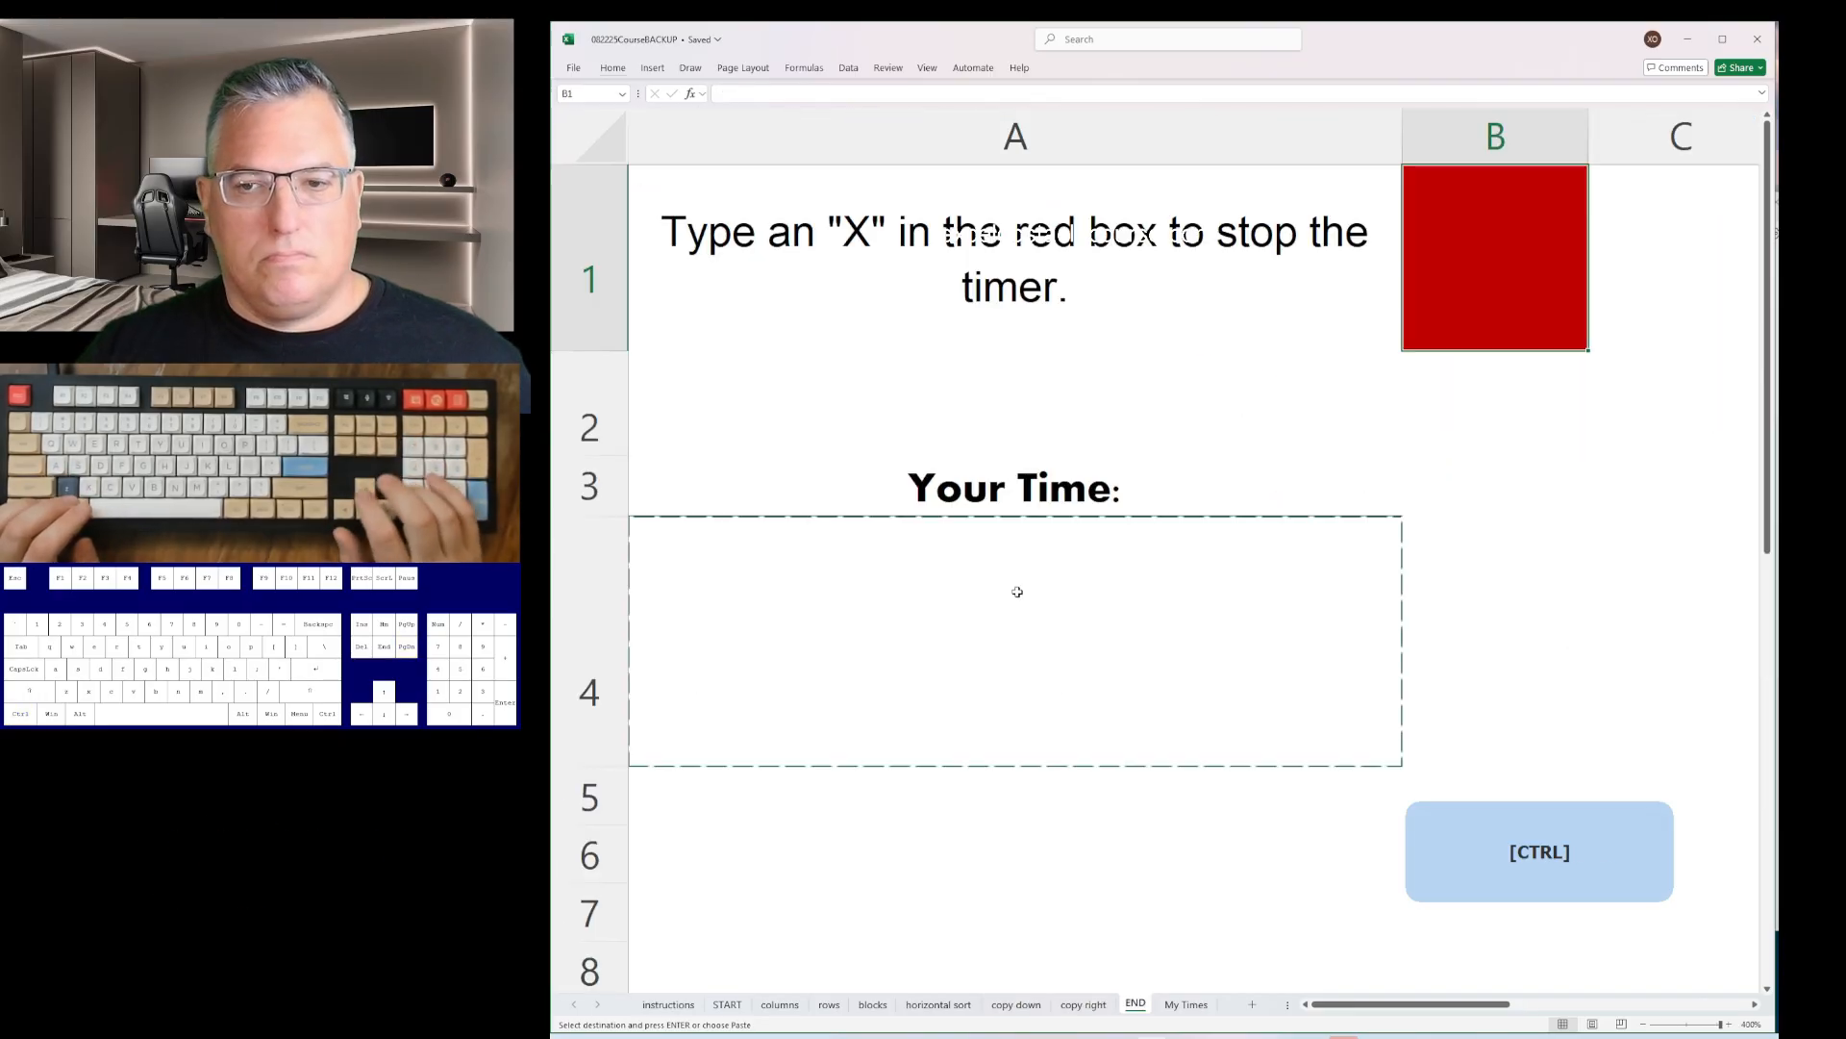
{"action": "key", "text": "ctrl+Page_Down"}
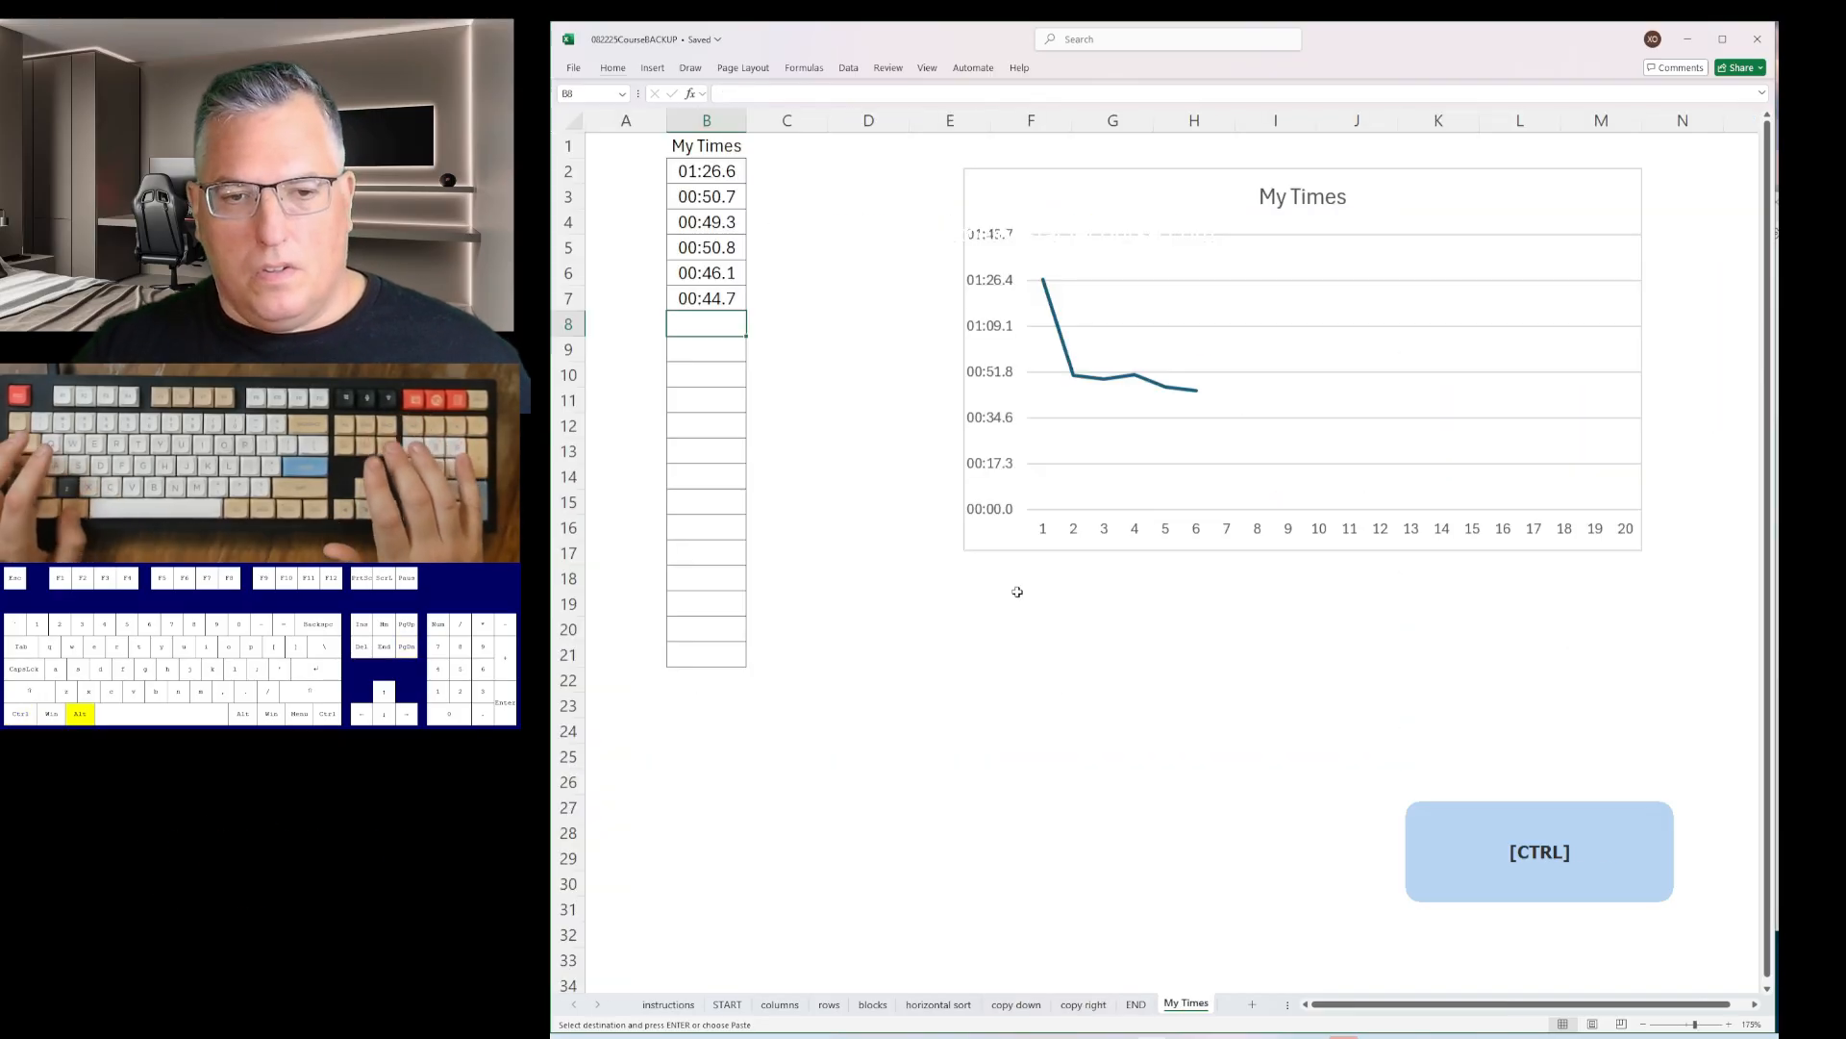
{"action": "key", "text": "alt+Tab"}
{"action": "key", "text": "alt+Tab"}
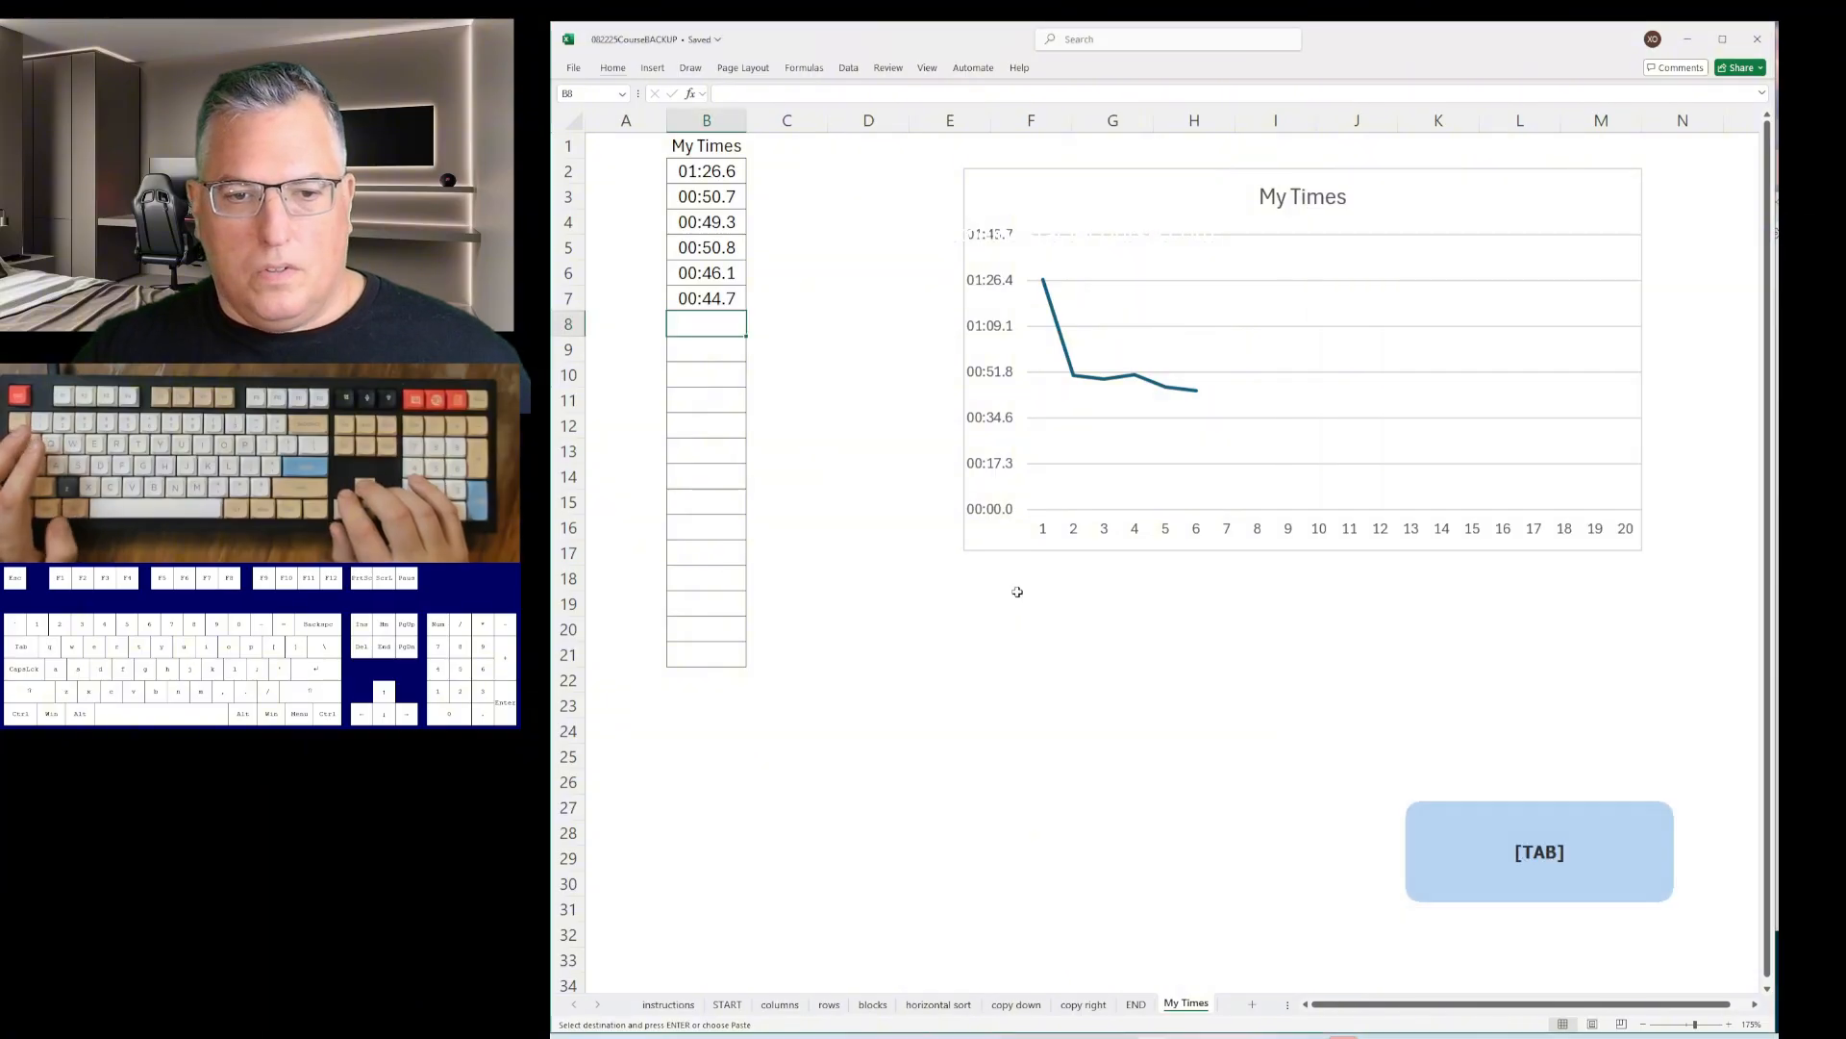
{"action": "key", "text": "alt+Tab"}
{"action": "key", "text": "alt+Tab"}
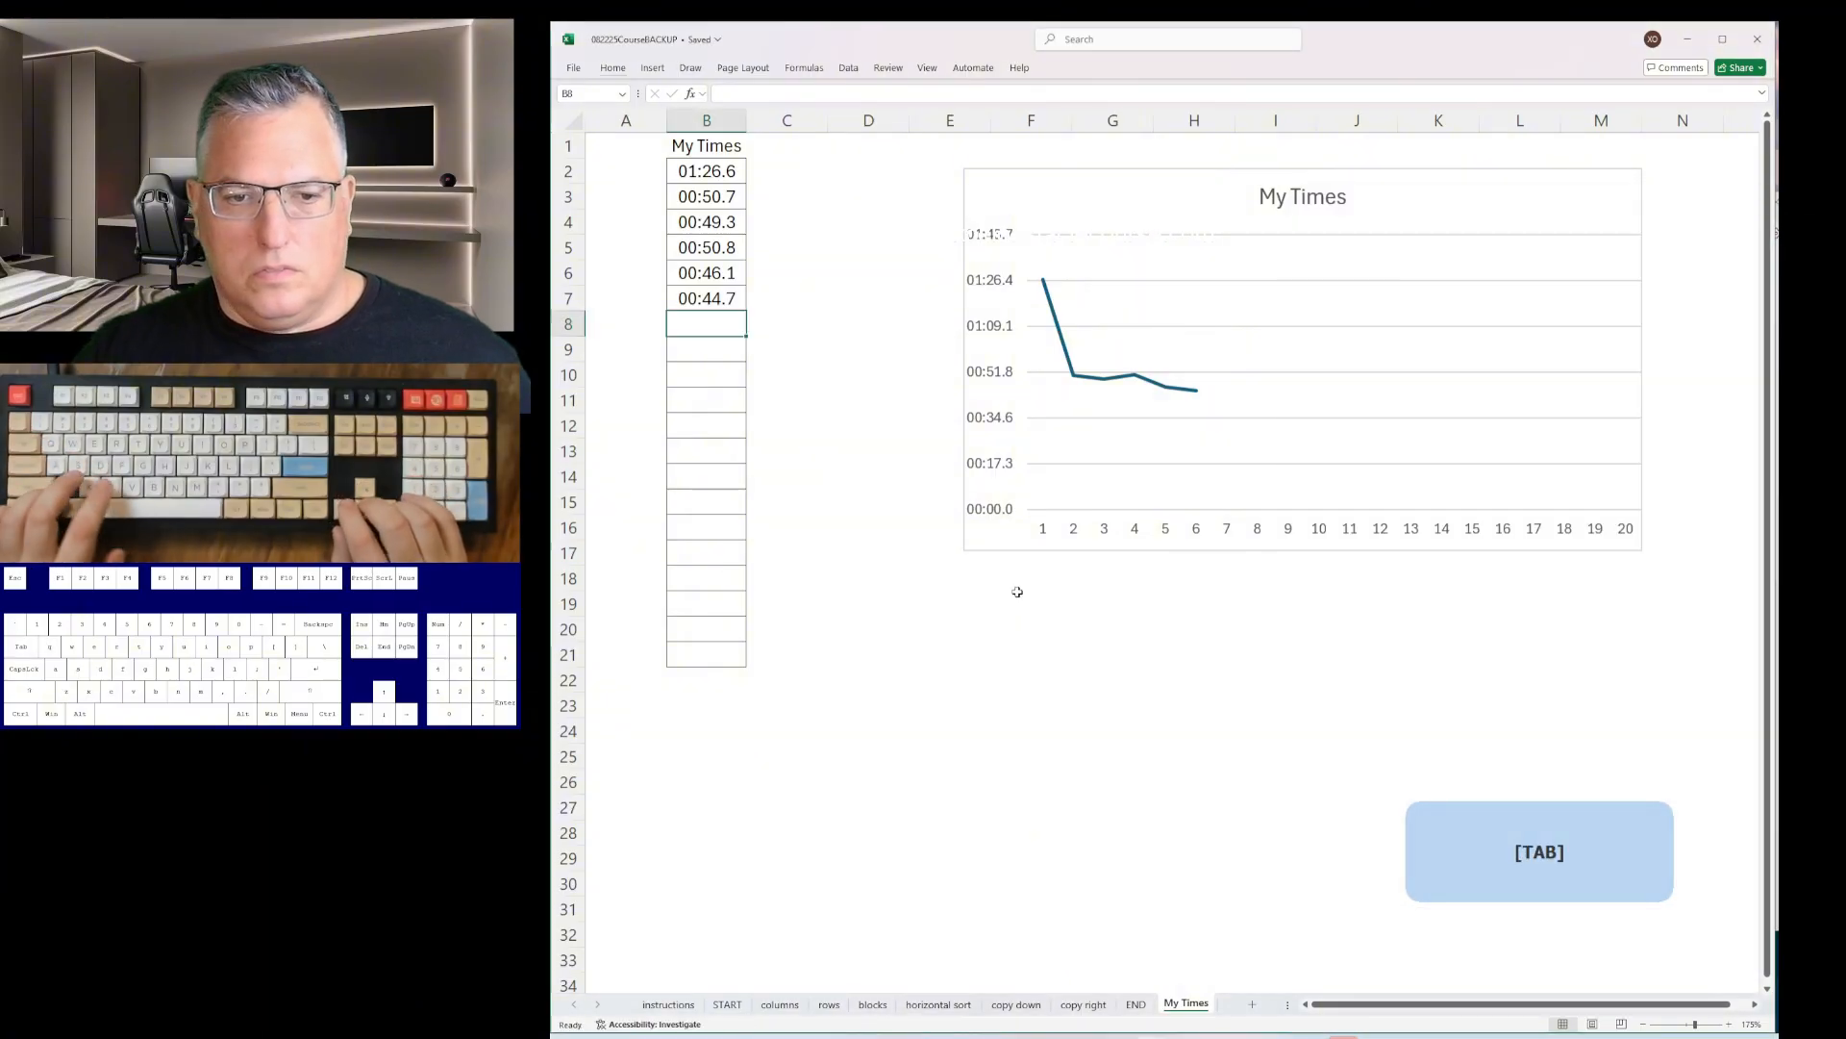
{"action": "key", "text": "ctrl"}
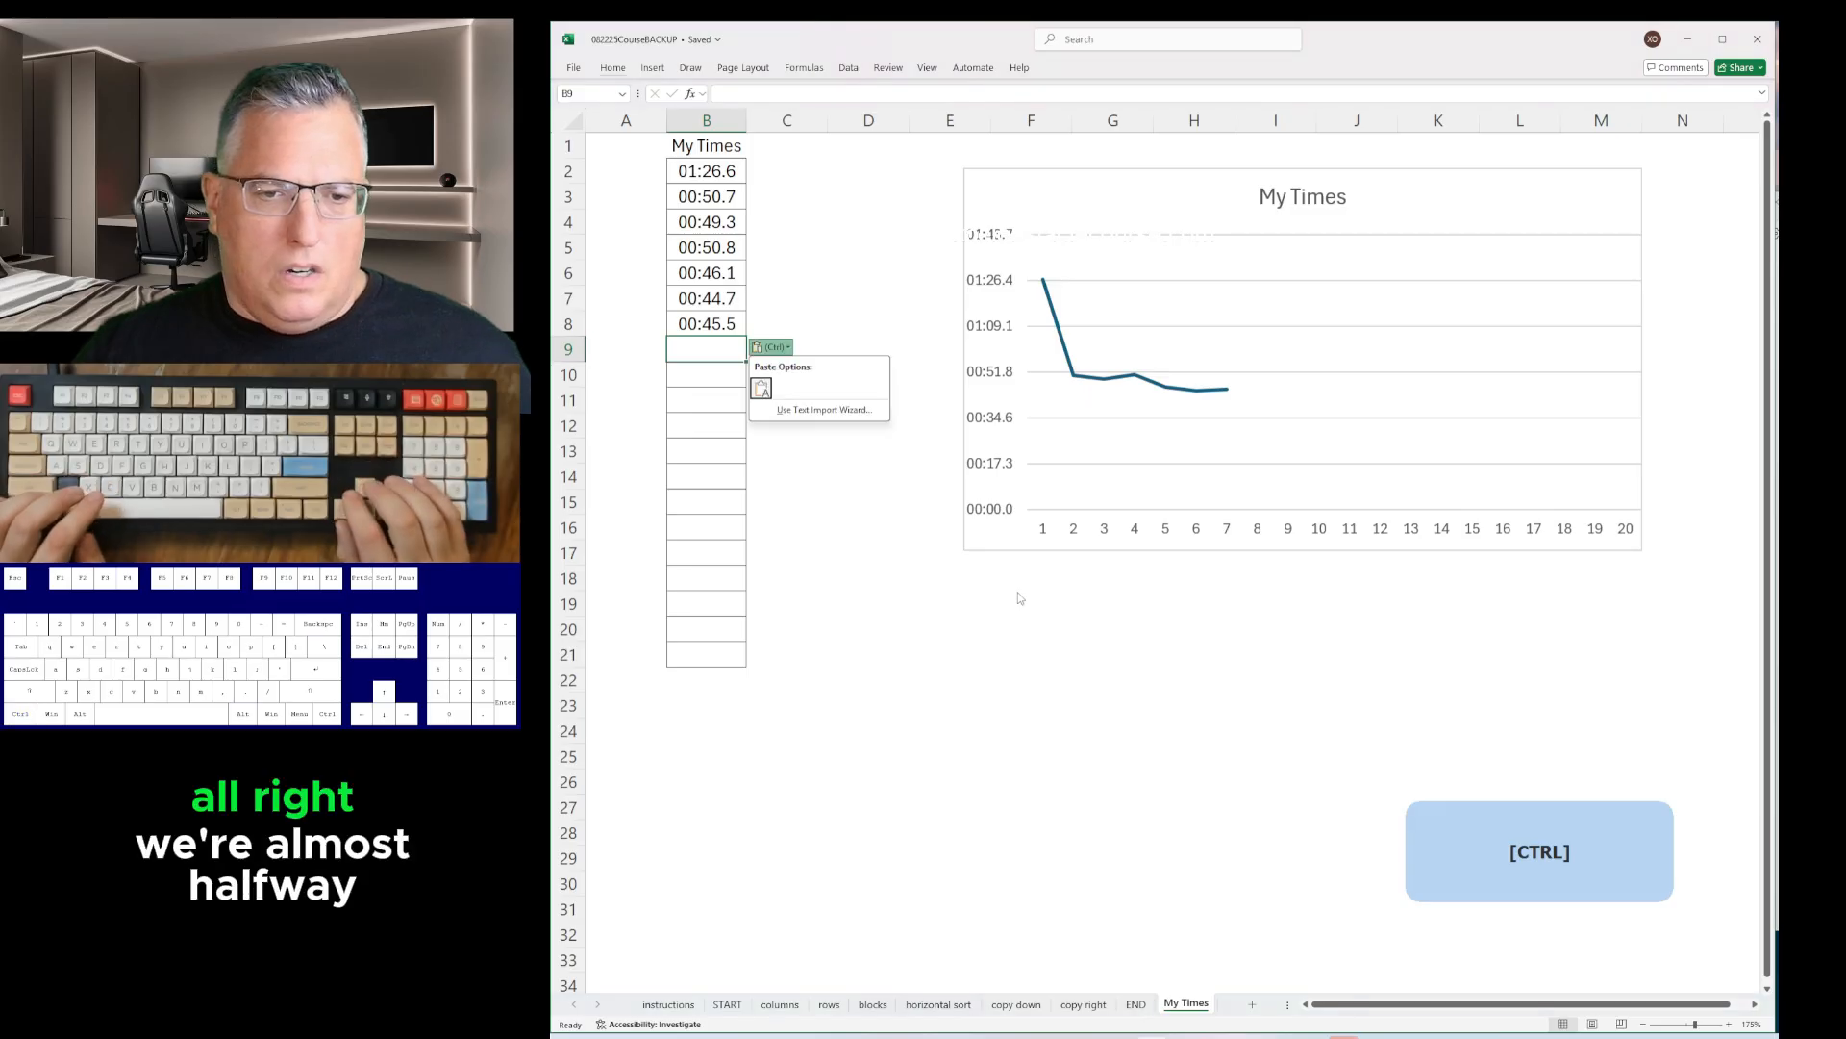
{"action": "key", "text": "Escape"}
{"action": "key", "text": "Down"}
{"action": "key", "text": "Down"}
{"action": "key", "text": "Down"}
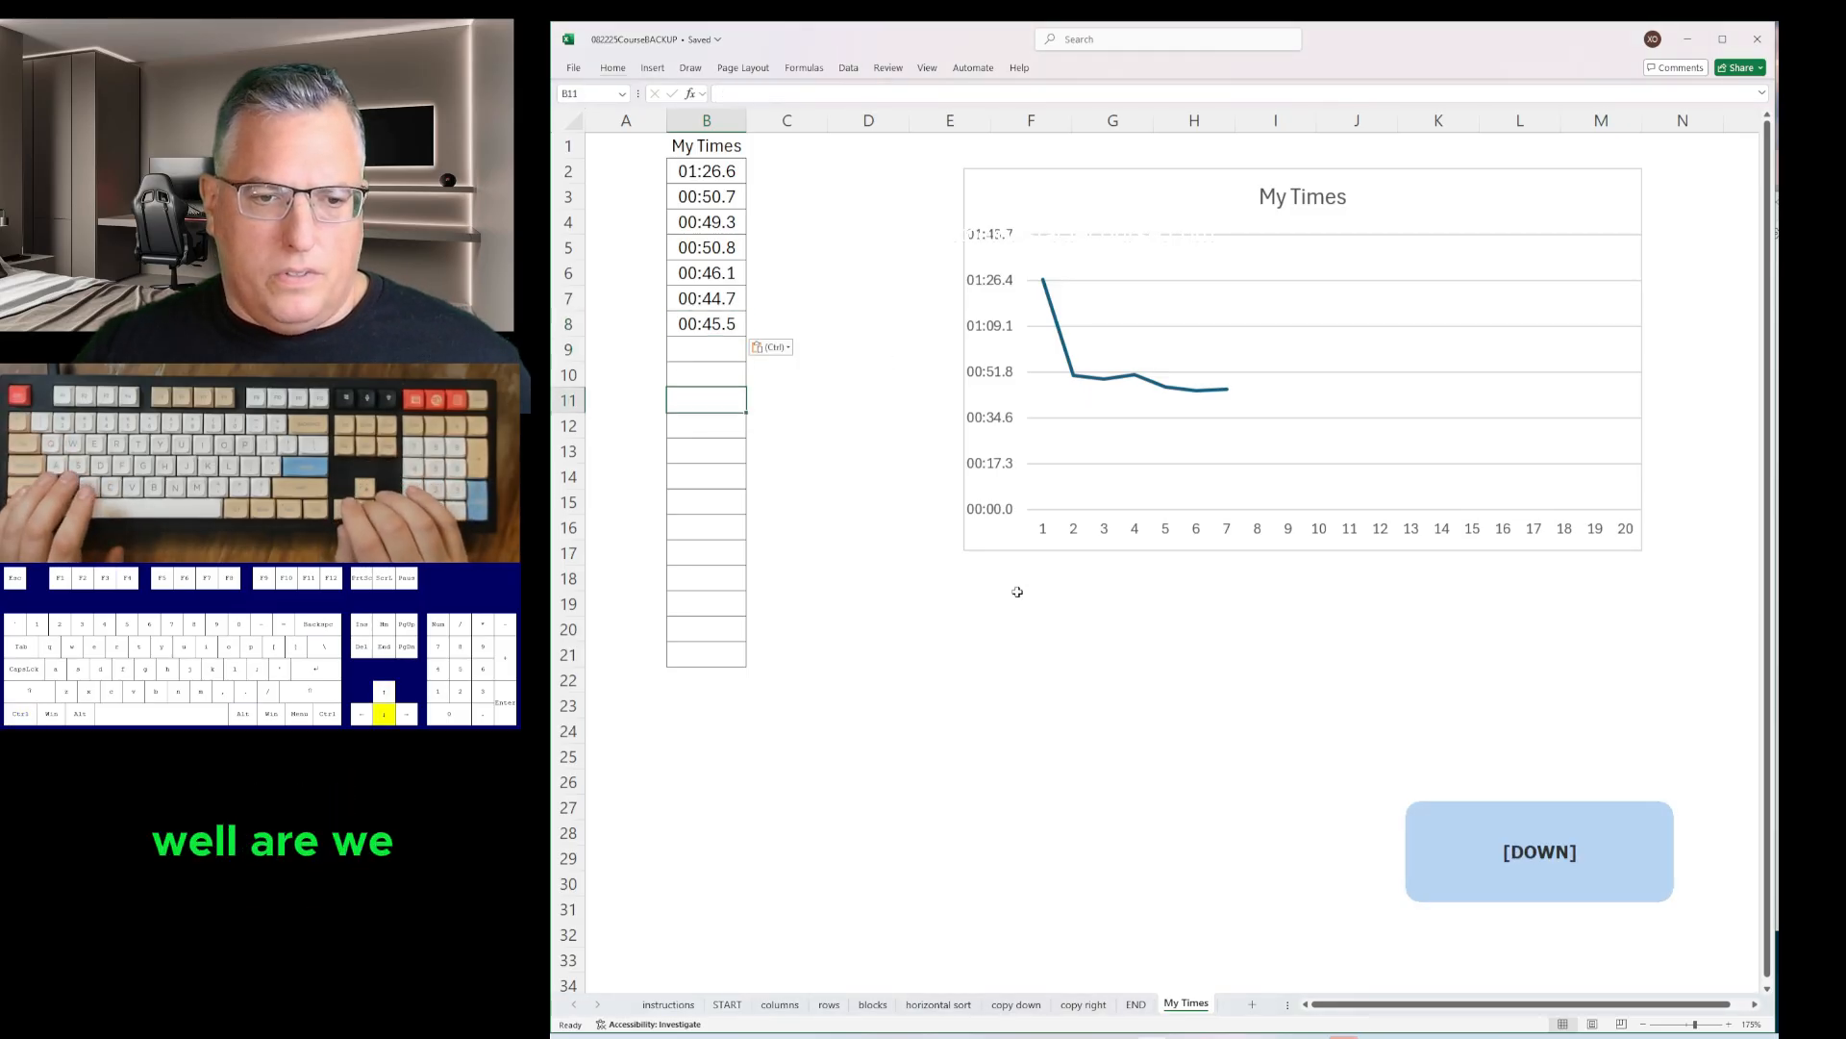
{"action": "key", "text": "Up"}
{"action": "key", "text": "Up"}
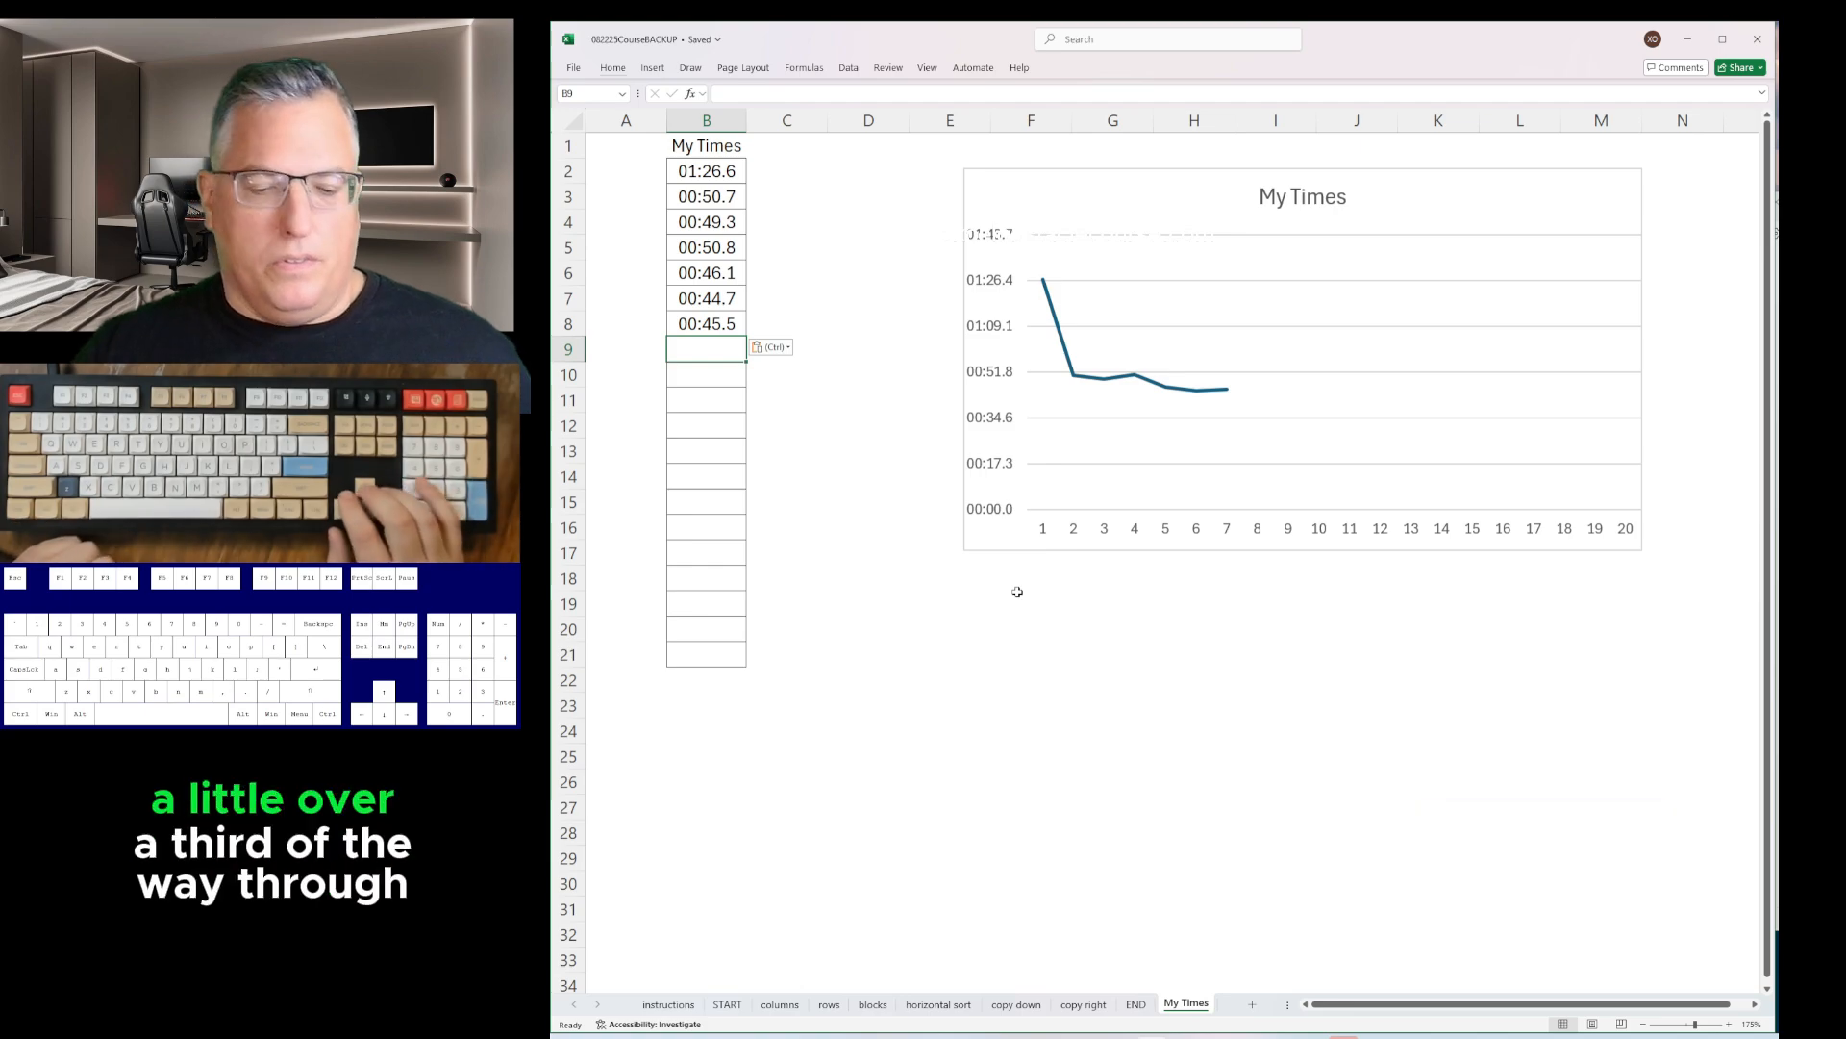
- On the START sheet, enter x in the green box B1 to start the timer for a new run
{"action": "key", "text": "ctrl+Page_Up"}
{"action": "key", "text": "ctrl+Page_Up"}
{"action": "key", "text": "ctrl+Page_Up"}
{"action": "key", "text": "ctrl+Page_Up"}
{"action": "key", "text": "ctrl+Page_Up"}
{"action": "key", "text": "ctrl+Page_Up"}
{"action": "key", "text": "ctrl+Page_Up"}
{"action": "key", "text": "ctrl+Page_Up"}
{"action": "key", "text": "ctrl+Page_Up"}
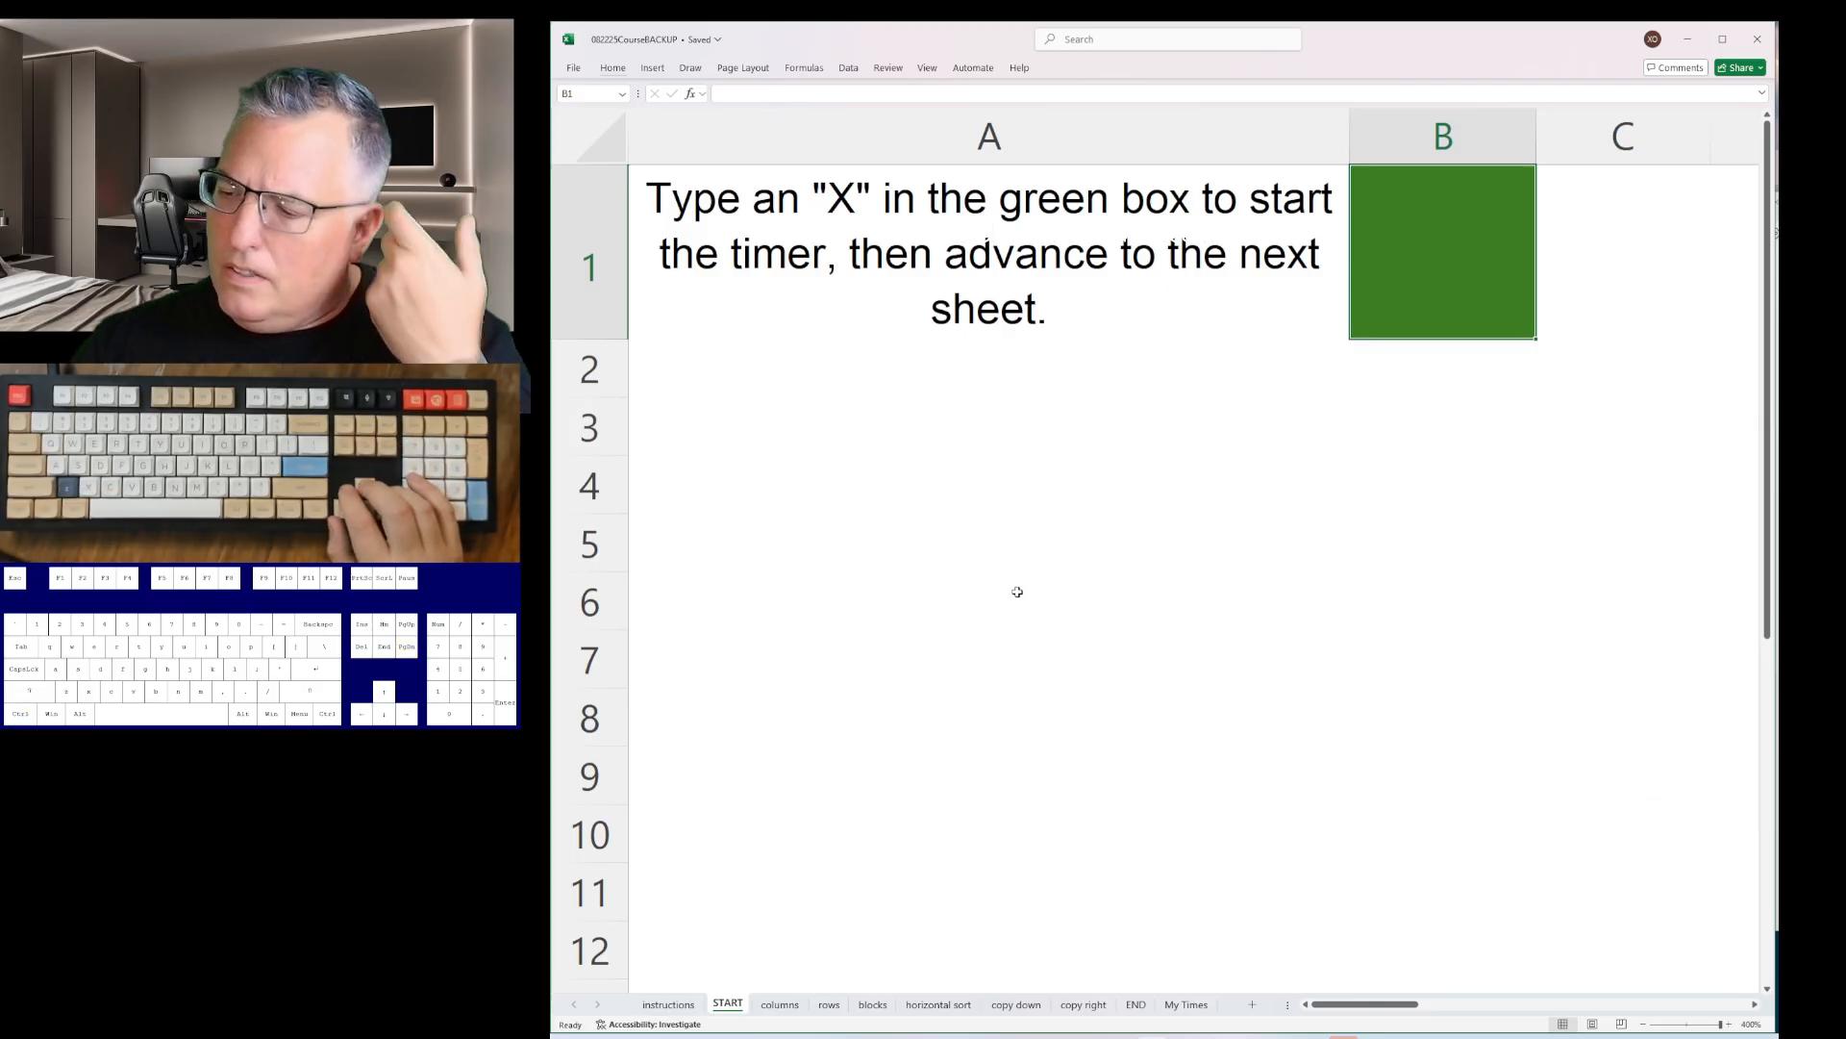
{"action": "type", "text": "x"}
{"action": "key", "text": "Return"}
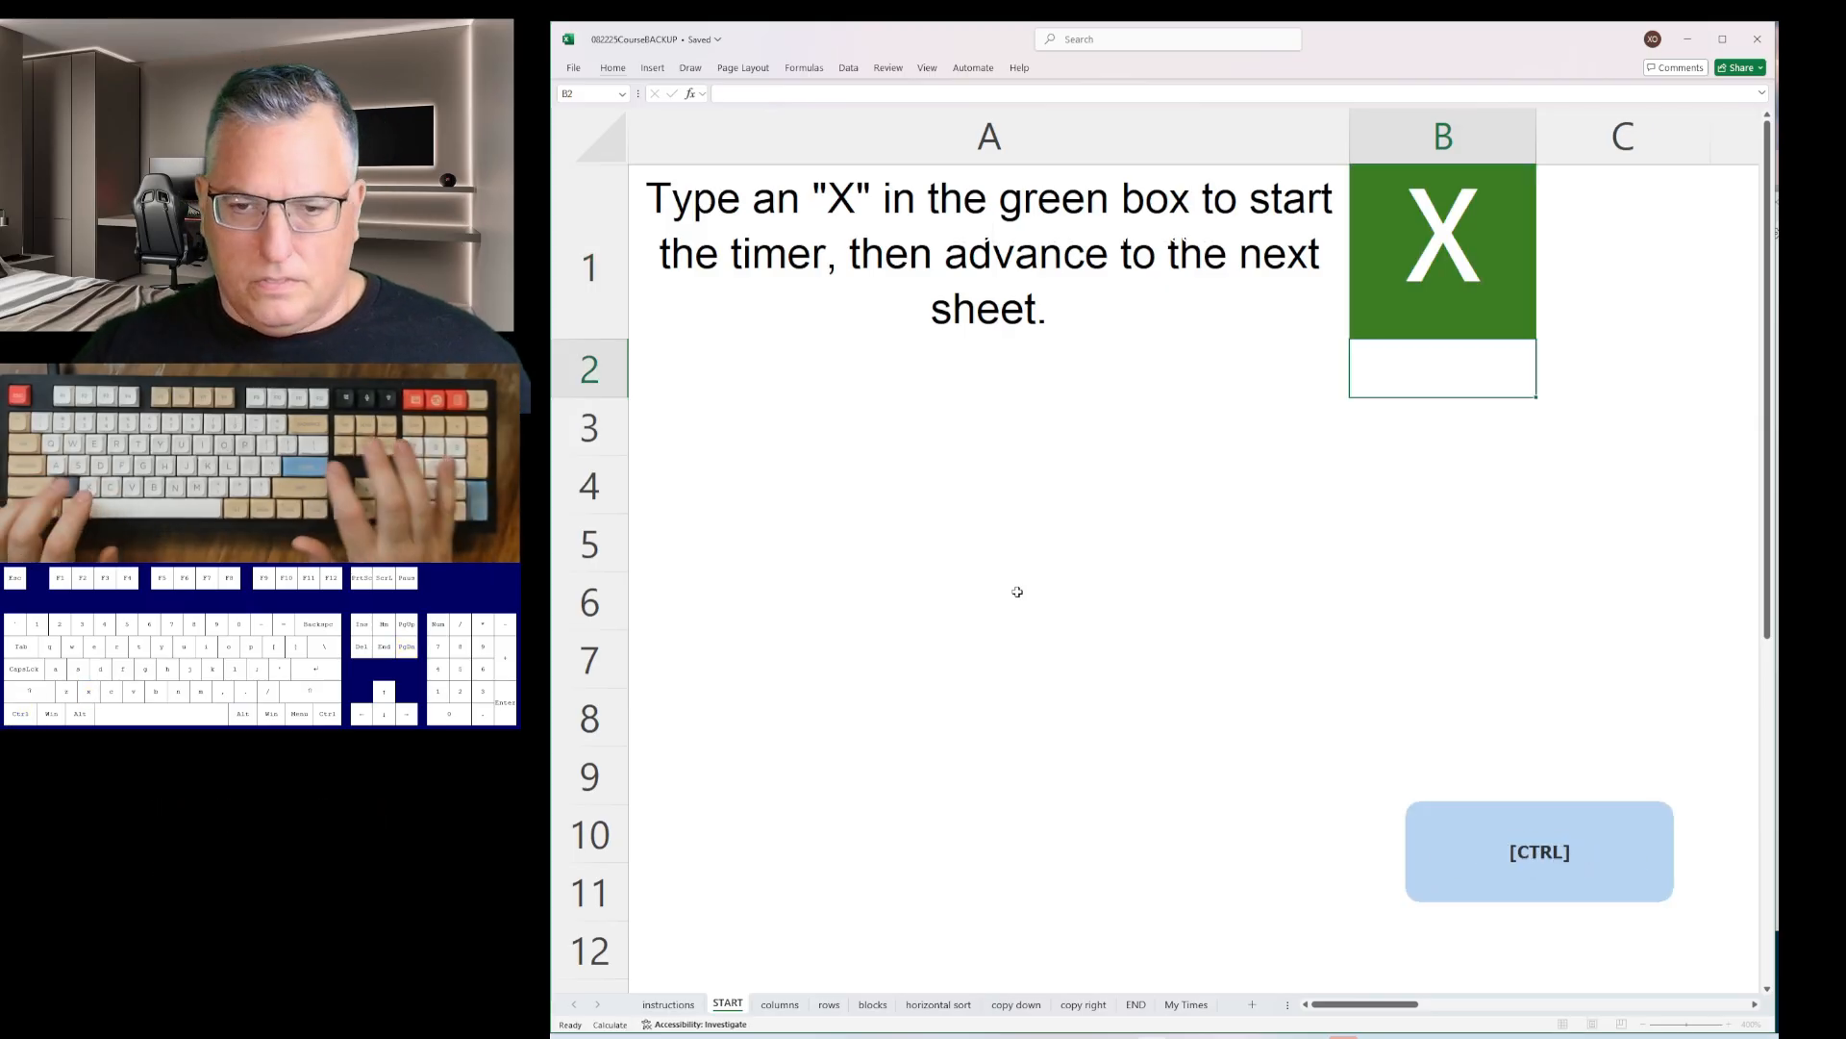
- On the columns sheet, delete the yellow cells in every second row of column B from B1 to B15, shifting cells left
{"action": "key", "text": "ctrl+Page_Down"}
{"action": "key", "text": "ctrl+minus"}
{"action": "key", "text": "Return"}
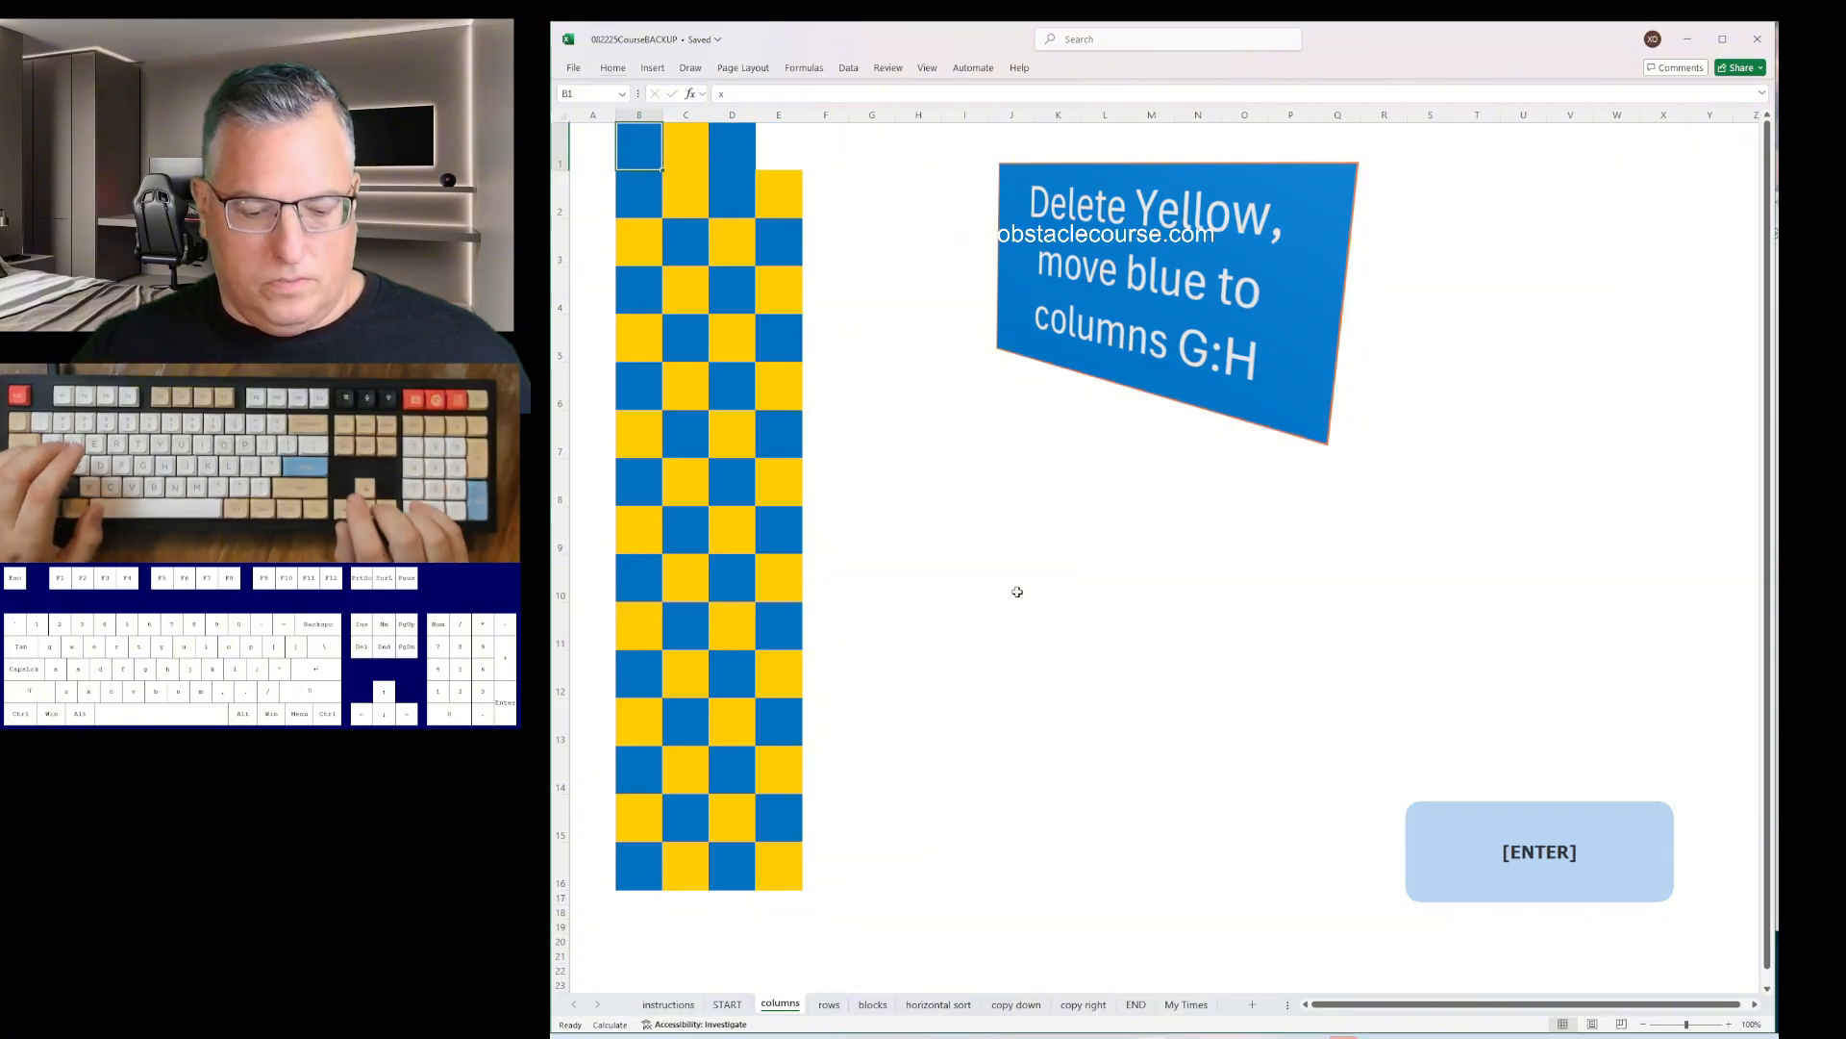
{"action": "key", "text": "Down"}
{"action": "key", "text": "Down"}
{"action": "key", "text": "F4"}
{"action": "key", "text": "Down"}
{"action": "key", "text": "Down"}
{"action": "key", "text": "F4"}
{"action": "key", "text": "Down"}
{"action": "key", "text": "Down"}
{"action": "key", "text": "F4"}
{"action": "key", "text": "Down"}
{"action": "key", "text": "Down"}
{"action": "key", "text": "F4"}
{"action": "key", "text": "Down"}
{"action": "key", "text": "Down"}
{"action": "key", "text": "F4"}
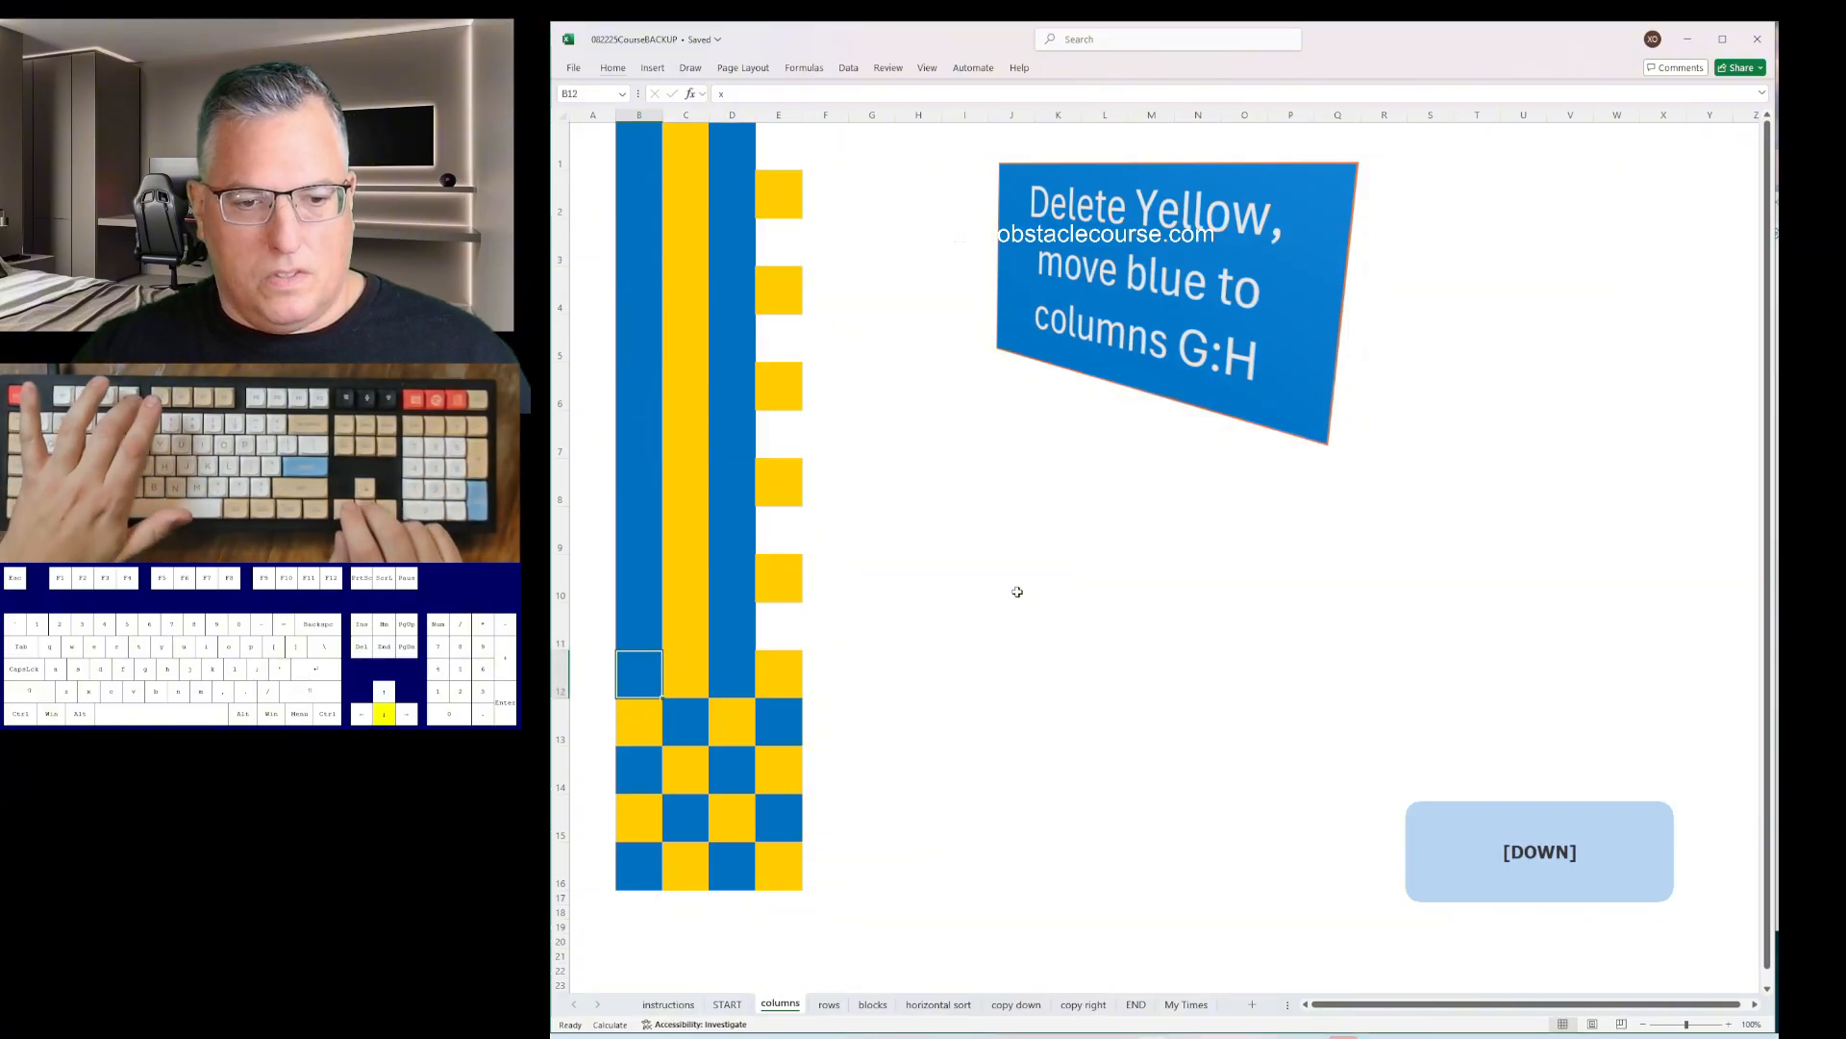
{"action": "key", "text": "Down"}
{"action": "key", "text": "Down"}
{"action": "key", "text": "F4"}
{"action": "key", "text": "Down"}
{"action": "key", "text": "Down"}
{"action": "key", "text": "F4"}
- Delete the solid yellow column C and the leftover partly yellow column beside the blue ones
{"action": "key", "text": "Right"}
{"action": "key", "text": "ctrl+space"}
{"action": "key", "text": "ctrl+minus"}
{"action": "key", "text": "Right"}
{"action": "key", "text": "ctrl+space"}
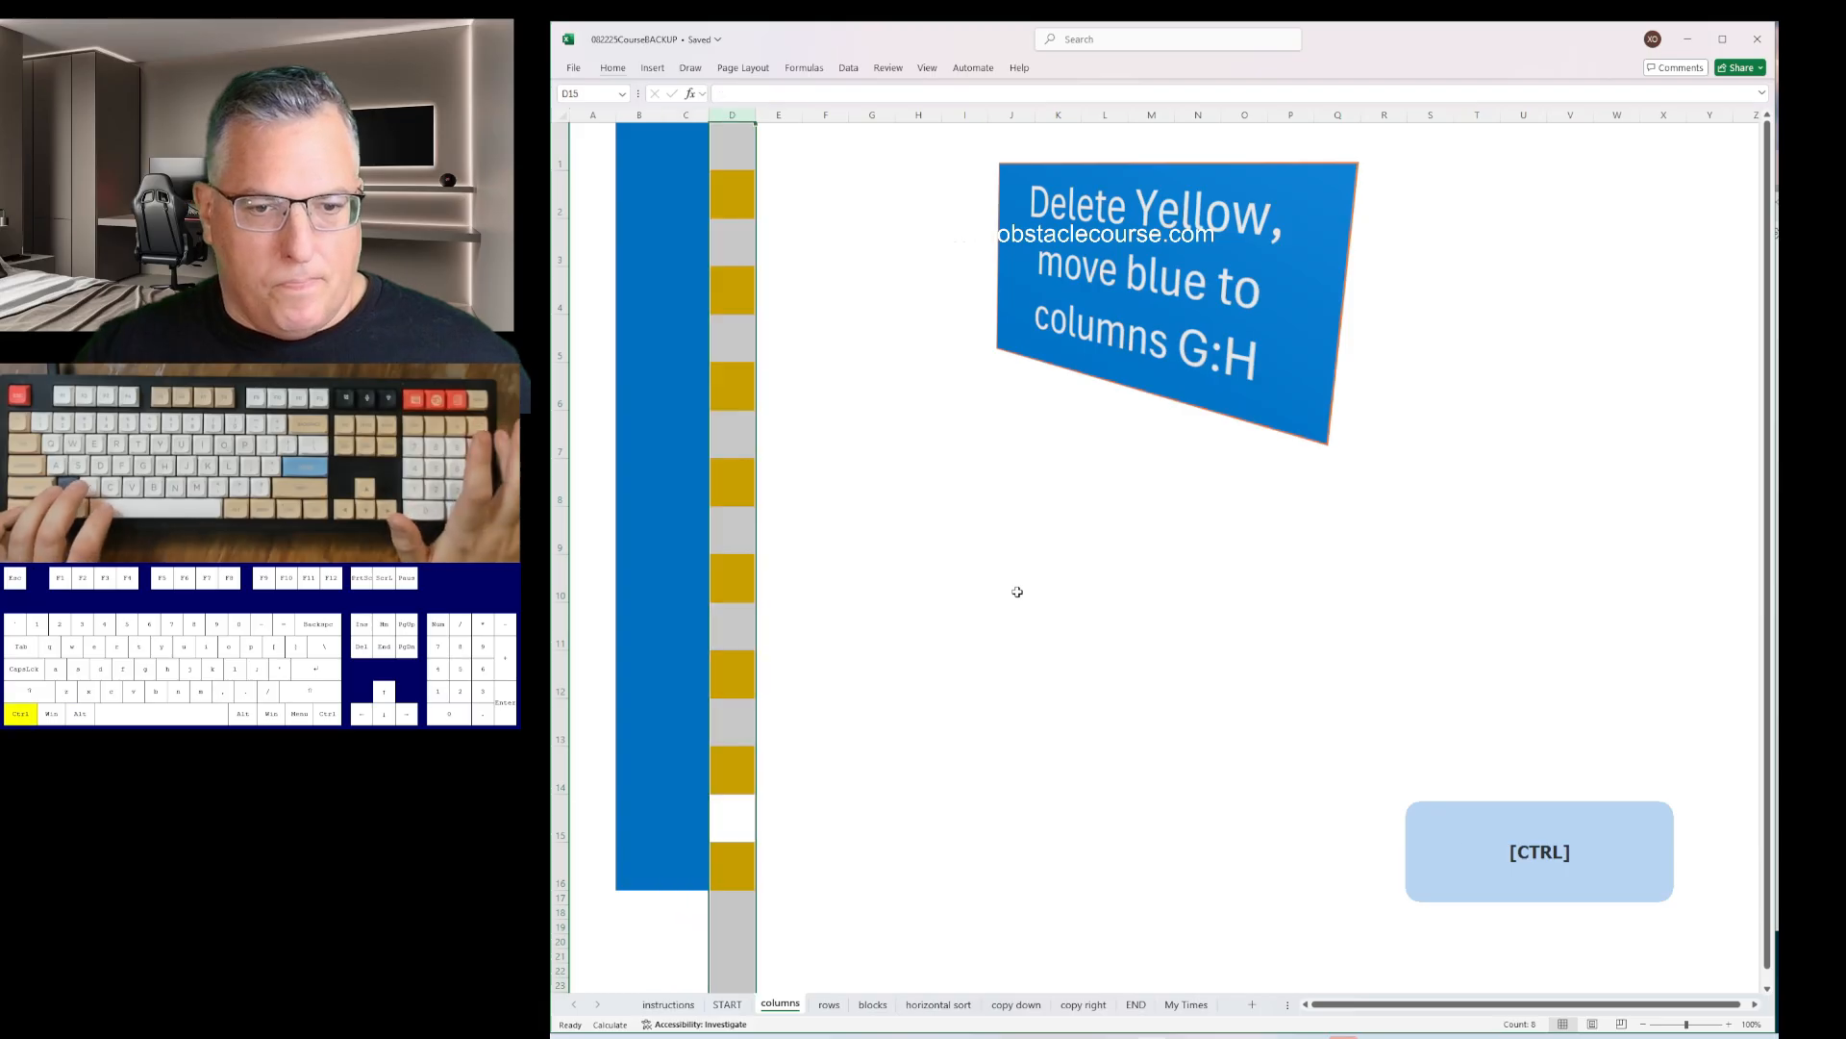
{"action": "key", "text": "ctrl+minus"}
- Insert five blank columns before the blue columns to move them to G:H
{"action": "key", "text": "ctrl+Left"}
{"action": "key", "text": "ctrl+space"}
{"action": "key", "text": "Left"}
{"action": "key", "text": "ctrl+space"}
{"action": "key", "text": "ctrl+plus"}
{"action": "key", "text": "ctrl+plus"}
{"action": "key", "text": "ctrl+plus"}
{"action": "key", "text": "ctrl+plus"}
{"action": "key", "text": "ctrl+plus"}
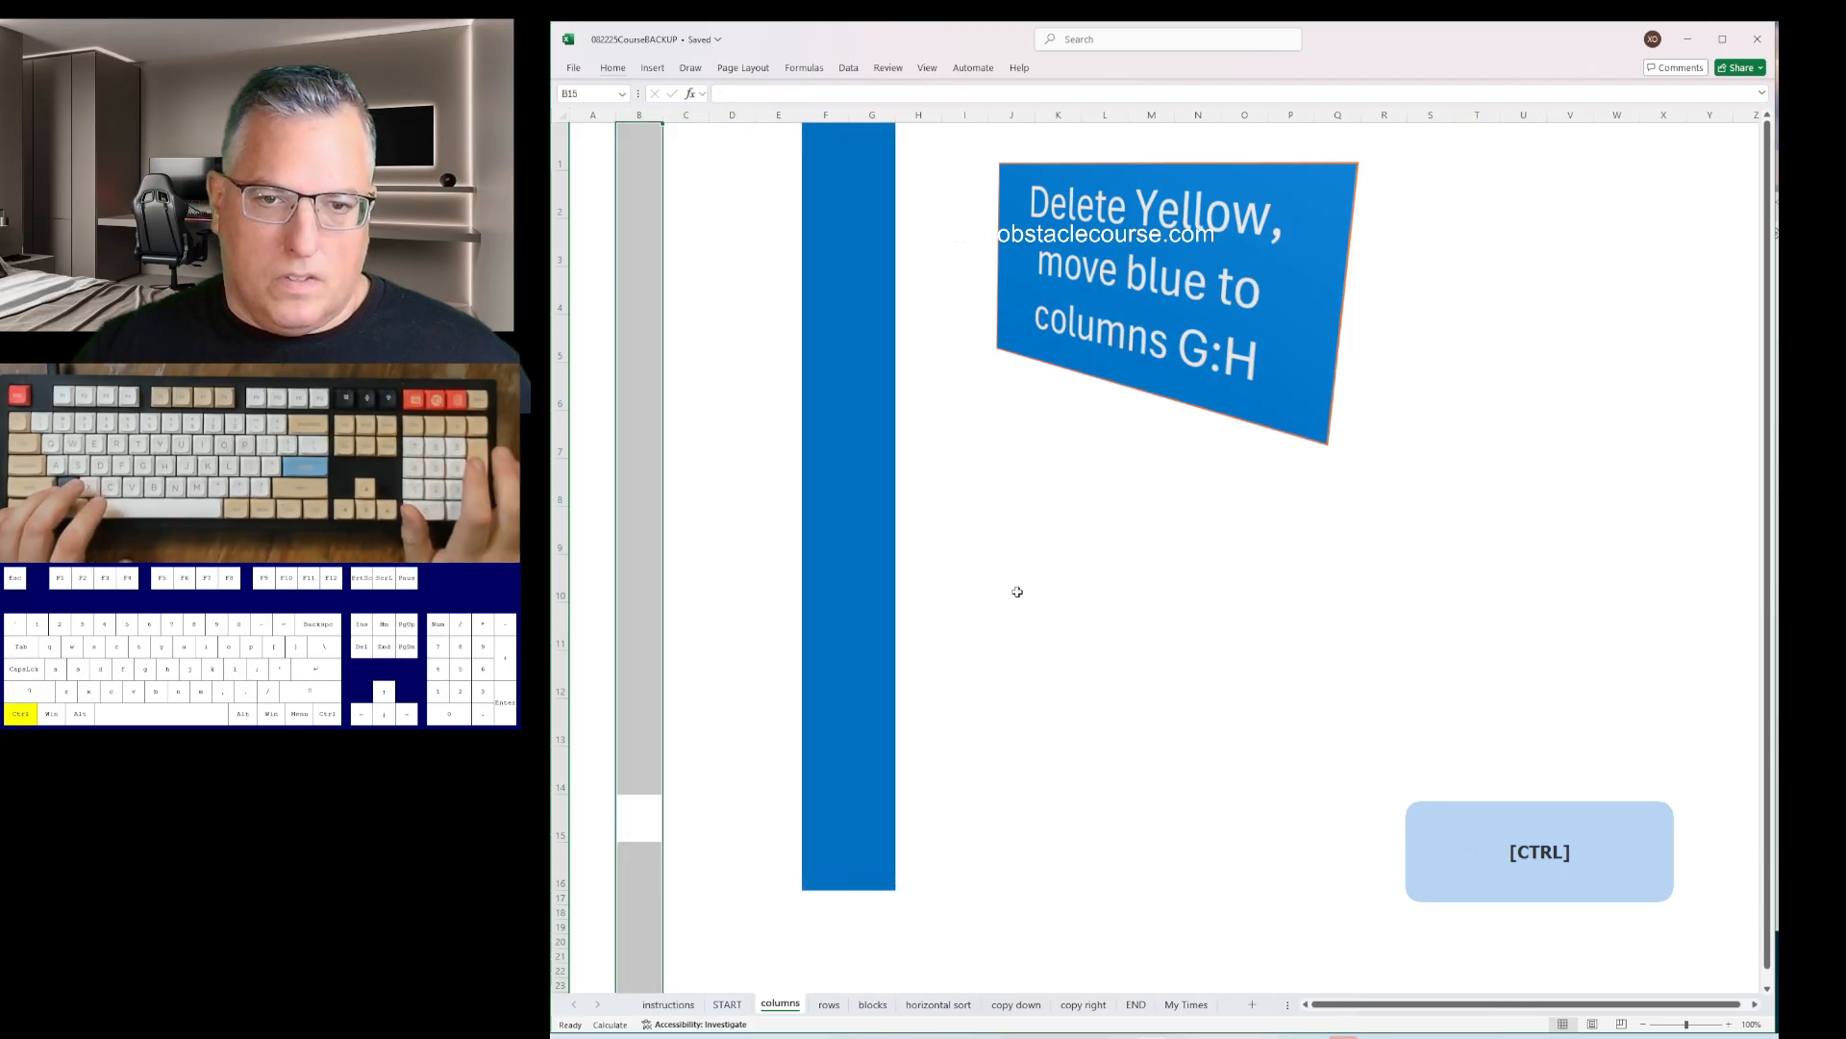
- On the rows sheet, delete the orange cells in every second column of row 11 from A11 to U11, shifting cells up
{"action": "key", "text": "ctrl+Page_Down"}
{"action": "key", "text": "ctrl+minus"}
{"action": "key", "text": "u"}
{"action": "key", "text": "Return"}
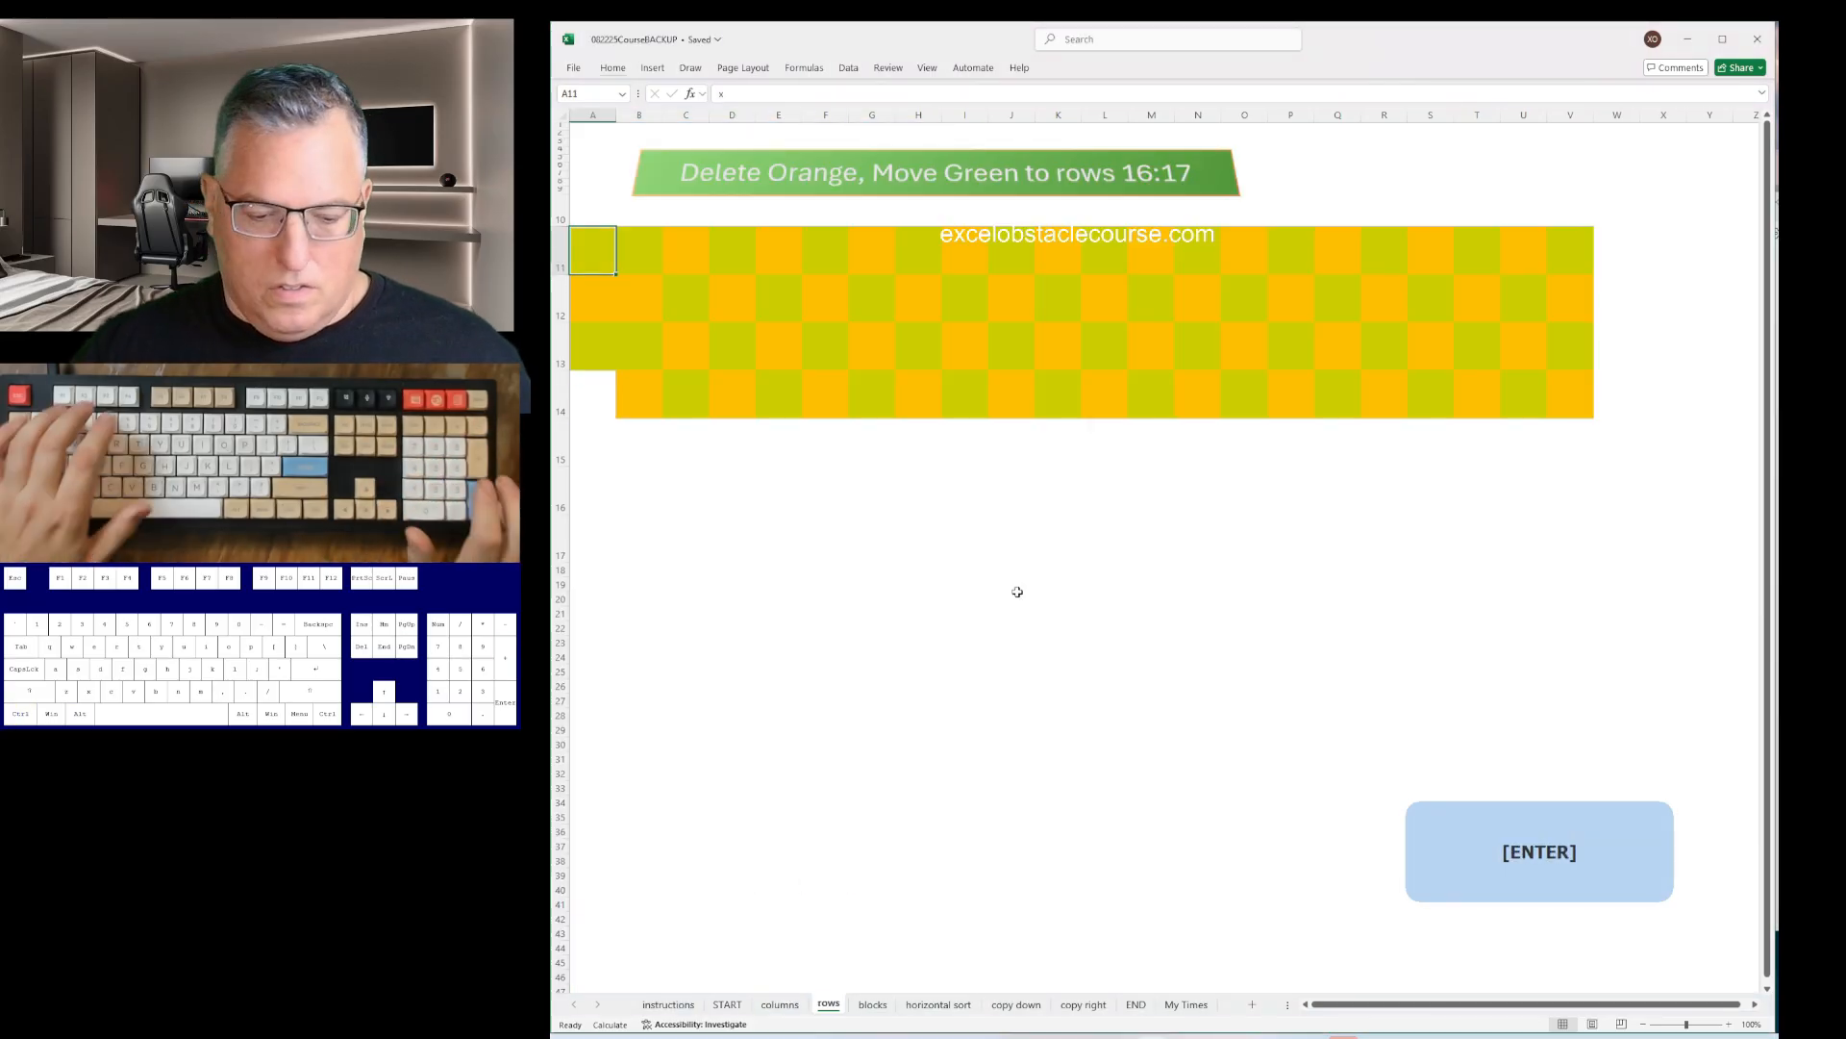
{"action": "key", "text": "Right"}
{"action": "key", "text": "Right"}
{"action": "key", "text": "F4"}
{"action": "key", "text": "Right"}
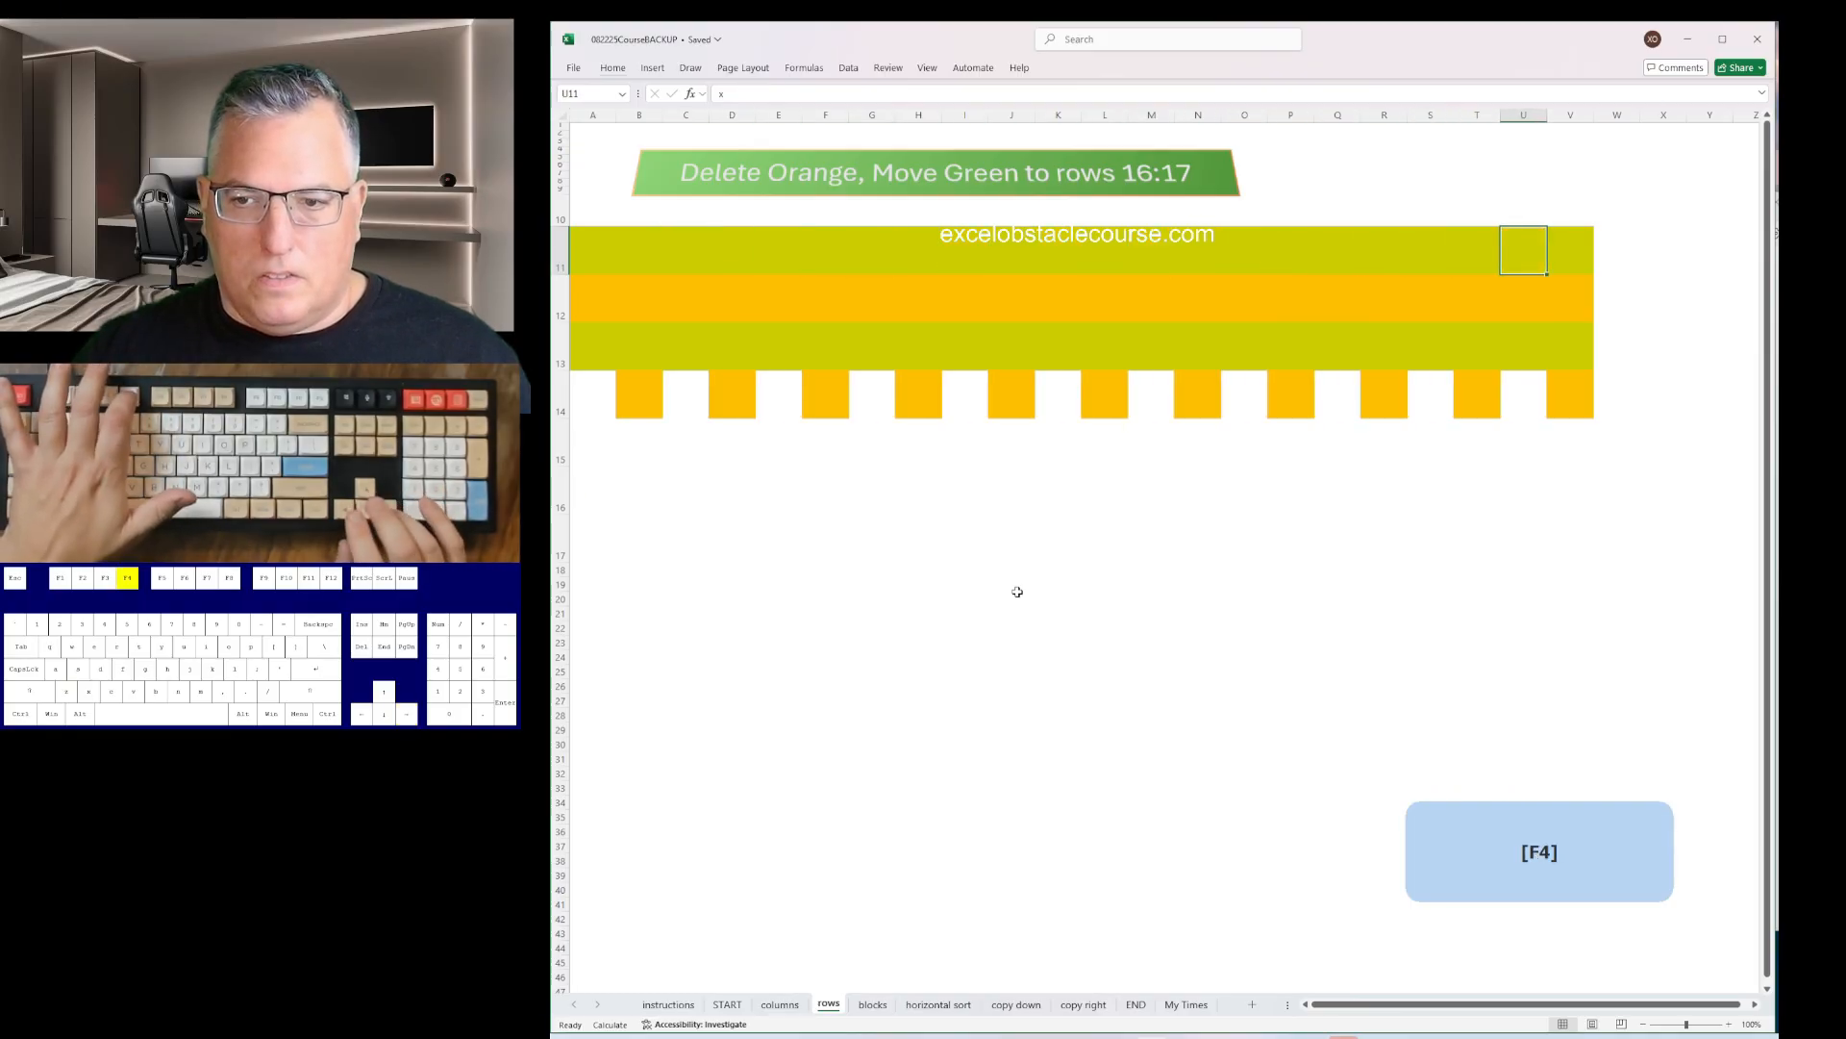
- Delete the solid orange row 12 and the leftover partly orange row below the green ones
{"action": "key", "text": "shift+space"}
{"action": "key", "text": "ctrl+minus"}
{"action": "key", "text": "Down"}
{"action": "key", "text": "shift+space"}
{"action": "key", "text": "ctrl+minus"}
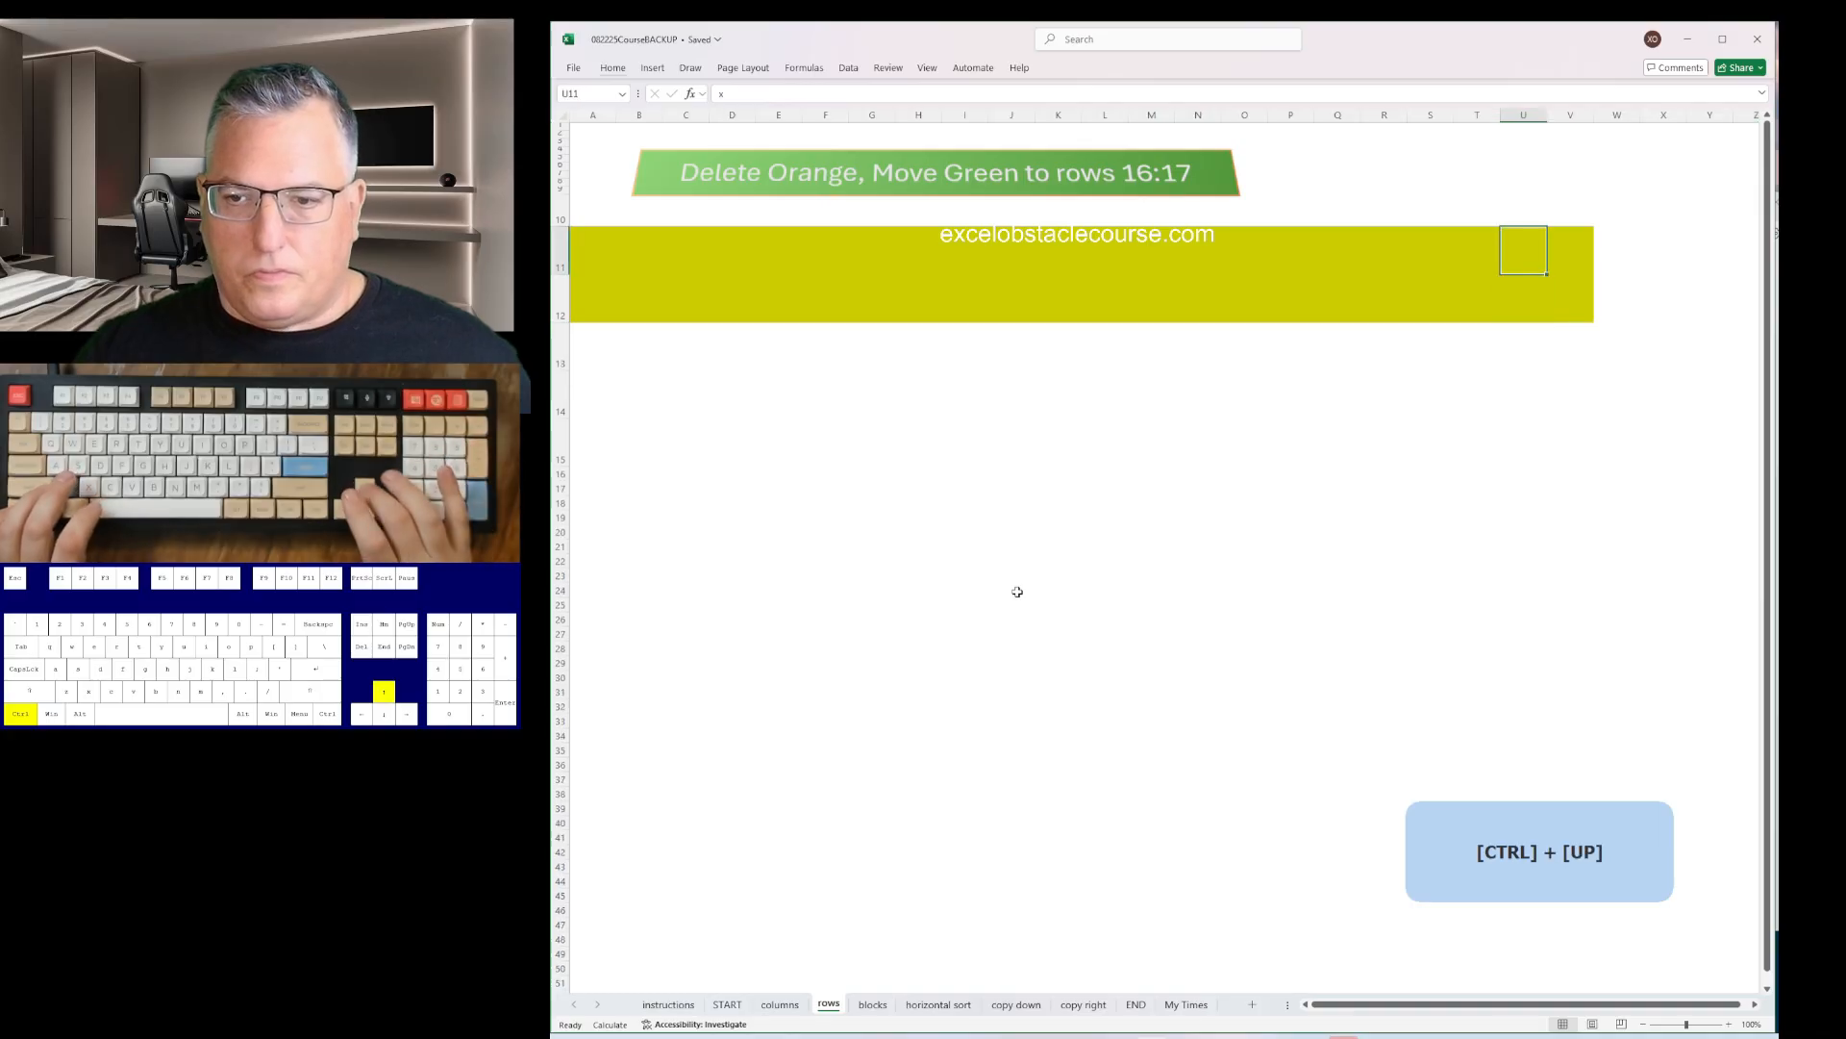
- Insert five blank rows above the green rows to move them to rows 16:17
{"action": "key", "text": "Up"}
{"action": "key", "text": "shift+space"}
{"action": "key", "text": "ctrl+plus"}
{"action": "key", "text": "ctrl+plus"}
{"action": "key", "text": "ctrl+plus"}
{"action": "key", "text": "ctrl+plus"}
{"action": "key", "text": "ctrl+plus"}
- On the blocks sheet, delete yellow column A, the two yellow columns between the red blocks, and the yellow column after them
{"action": "key", "text": "ctrl+Page_Down"}
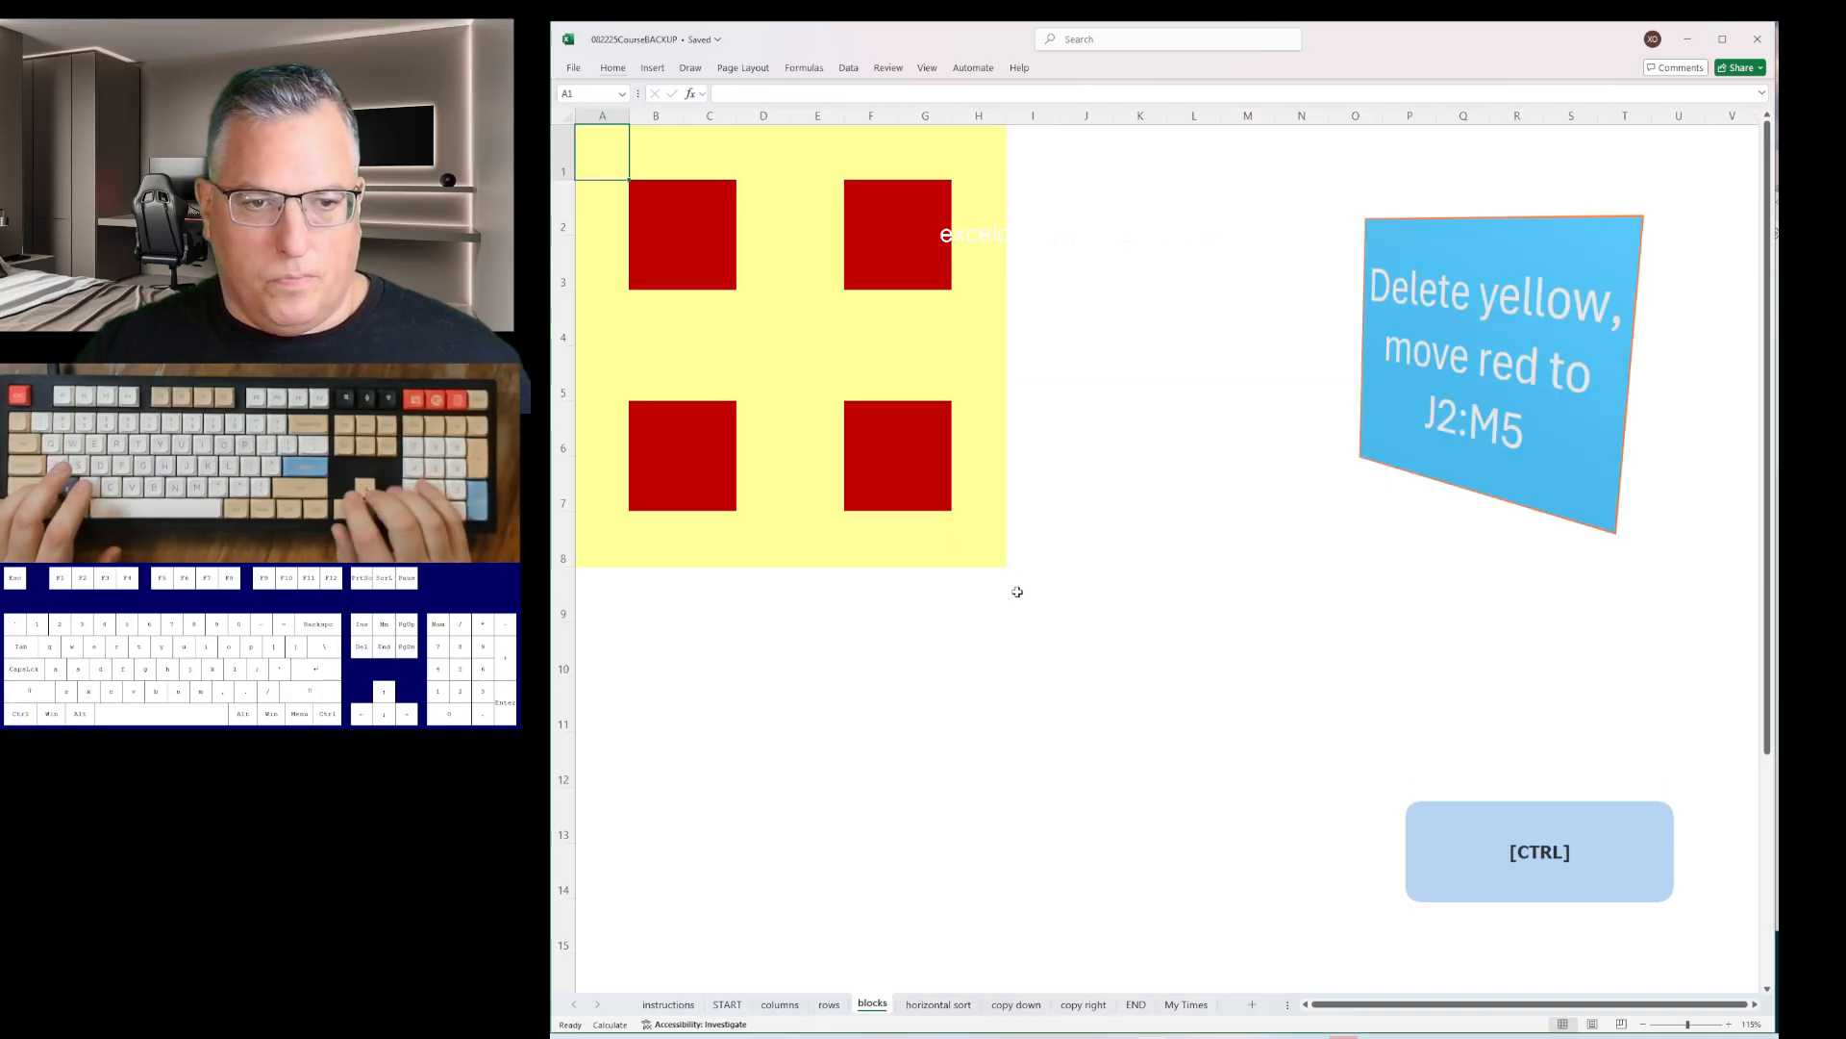
{"action": "key", "text": "ctrl+space"}
{"action": "key", "text": "ctrl+minus"}
{"action": "key", "text": "Right"}
{"action": "key", "text": "Right"}
{"action": "key", "text": "ctrl+space"}
{"action": "key", "text": "ctrl+minus"}
{"action": "key", "text": "ctrl+minus"}
{"action": "key", "text": "Right"}
{"action": "key", "text": "Right"}
{"action": "key", "text": "ctrl+space"}
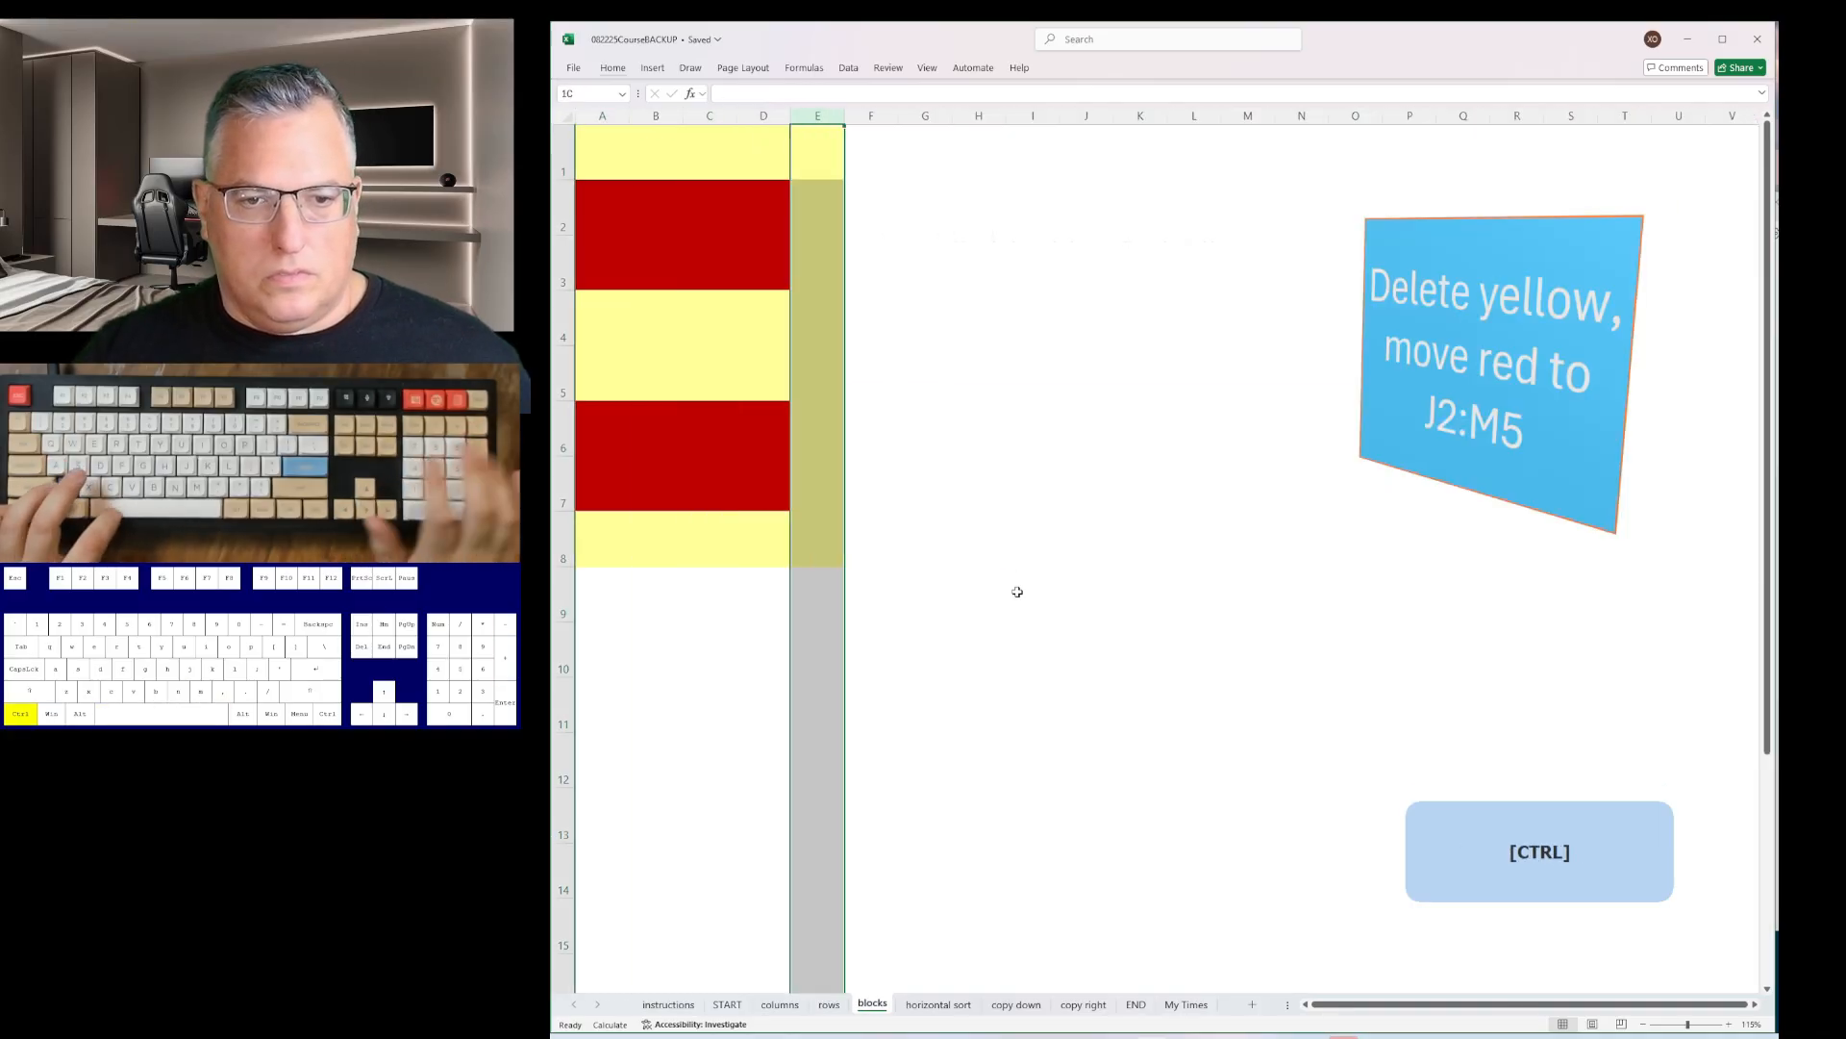
{"action": "key", "text": "ctrl+minus"}
- Delete yellow row 1, the two yellow rows between the red blocks, and the yellow row below them
{"action": "key", "text": "shift+space"}
{"action": "key", "text": "ctrl+minus"}
{"action": "key", "text": "Down"}
{"action": "key", "text": "Down"}
{"action": "key", "text": "shift+space"}
{"action": "key", "text": "shift+Down"}
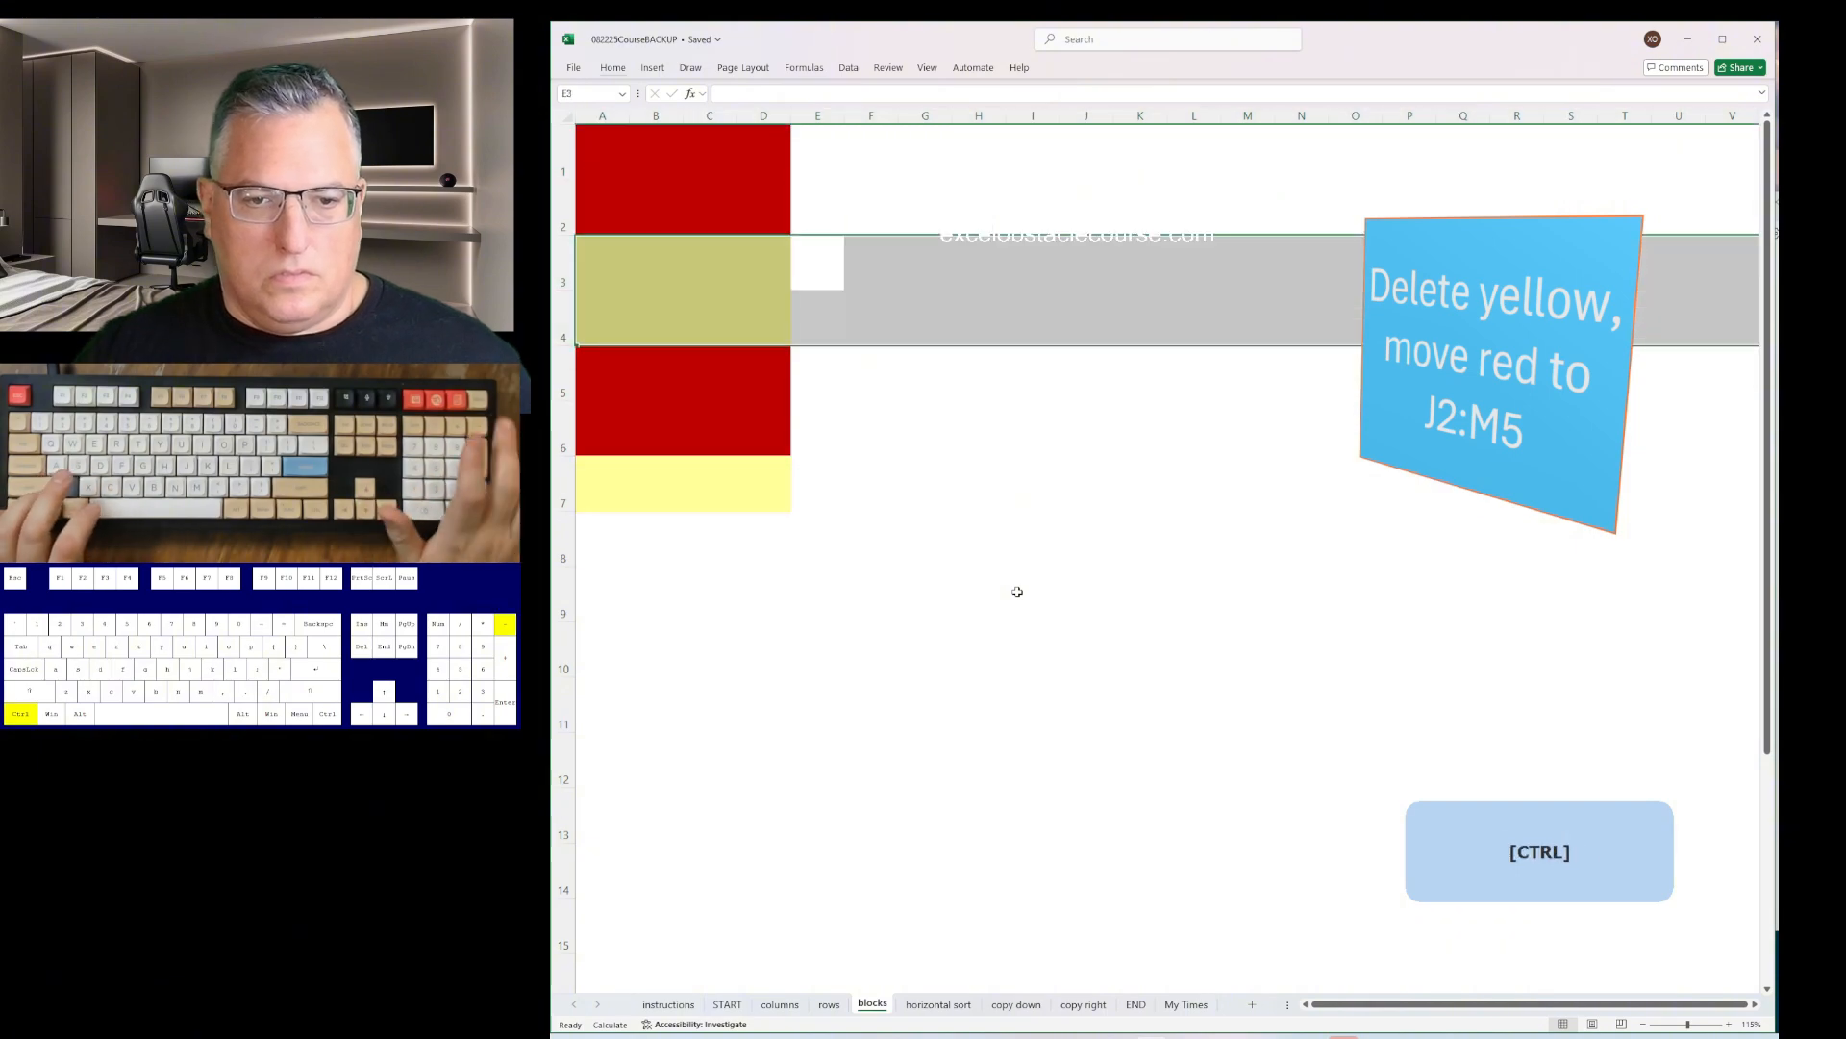
{"action": "key", "text": "ctrl+minus"}
{"action": "key", "text": "Left"}
{"action": "key", "text": "Down"}
{"action": "key", "text": "Down"}
{"action": "key", "text": "shift+space"}
{"action": "key", "text": "ctrl+minus"}
- Insert nine blank columns before the red block to move it to columns J:M
{"action": "key", "text": "Up"}
{"action": "key", "text": "Left"}
{"action": "key", "text": "Left"}
{"action": "key", "text": "Left"}
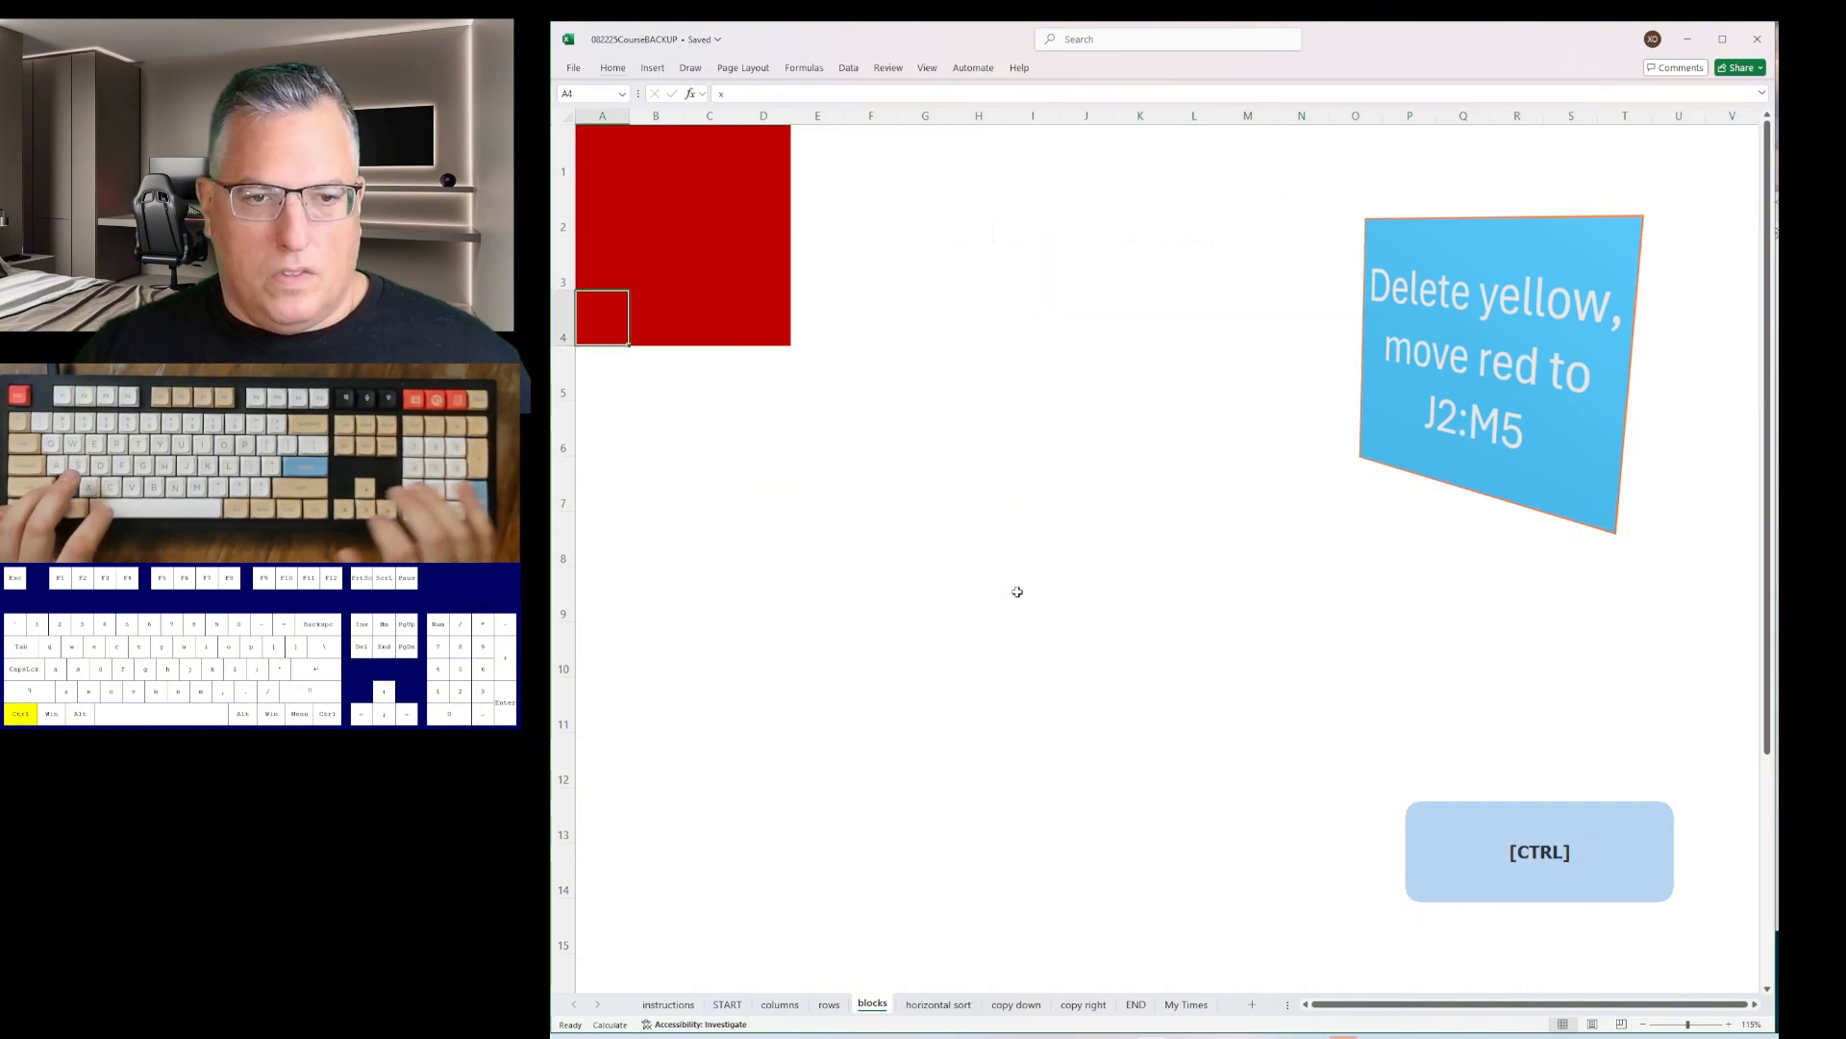
{"action": "key", "text": "ctrl+space"}
{"action": "key", "text": "ctrl+plus"}
{"action": "key", "text": "ctrl+plus"}
{"action": "key", "text": "ctrl+plus"}
{"action": "key", "text": "ctrl+plus"}
{"action": "key", "text": "ctrl+plus"}
{"action": "key", "text": "ctrl+plus"}
{"action": "key", "text": "ctrl+plus"}
{"action": "key", "text": "ctrl+plus"}
{"action": "key", "text": "ctrl+plus"}
- Insert one blank row above the red block to place it in J2:M5
{"action": "key", "text": "ctrl+Up"}
{"action": "key", "text": "shift+space"}
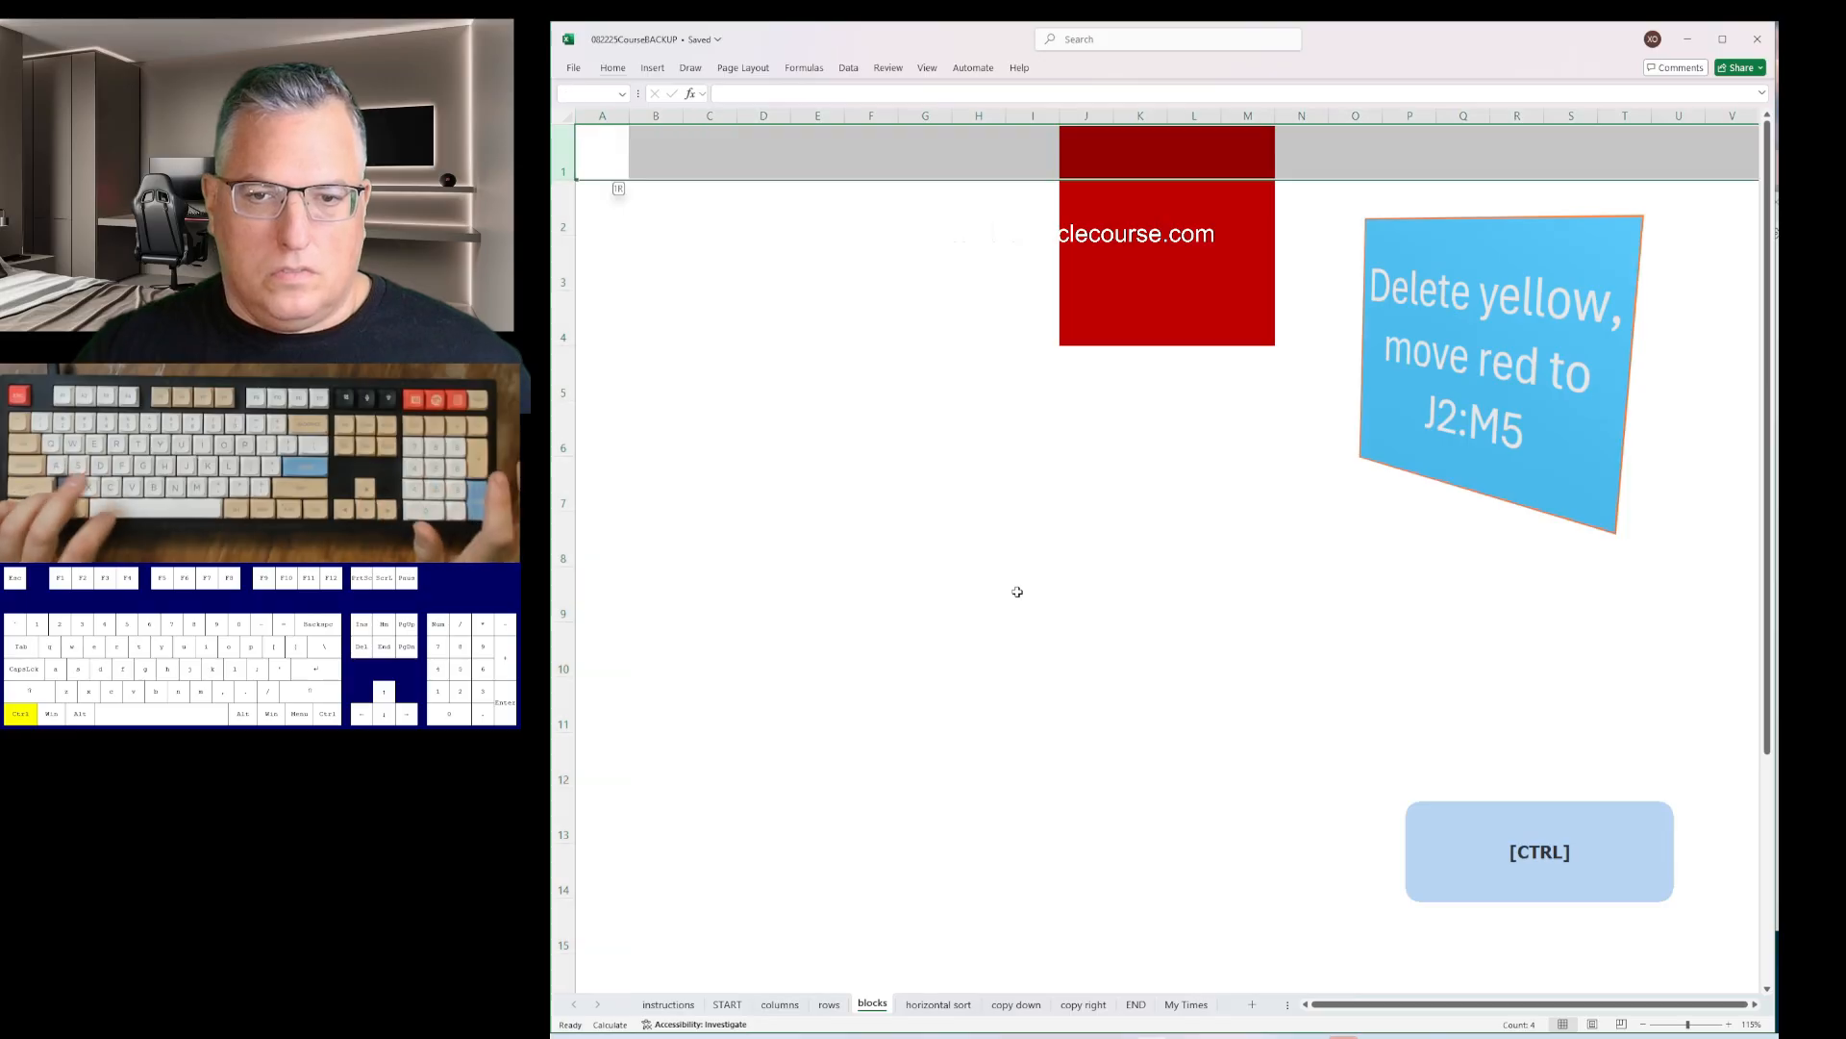
{"action": "key", "text": "ctrl+plus"}
- On the horizontal sort sheet, sort the numbers in rows 2 and 4 left to right in ascending order
{"action": "key", "text": "ctrl+Page_Down"}
{"action": "key", "text": "alt+d"}
{"action": "key", "text": "s"}
{"action": "key", "text": "Return"}
{"action": "key", "text": "Right"}
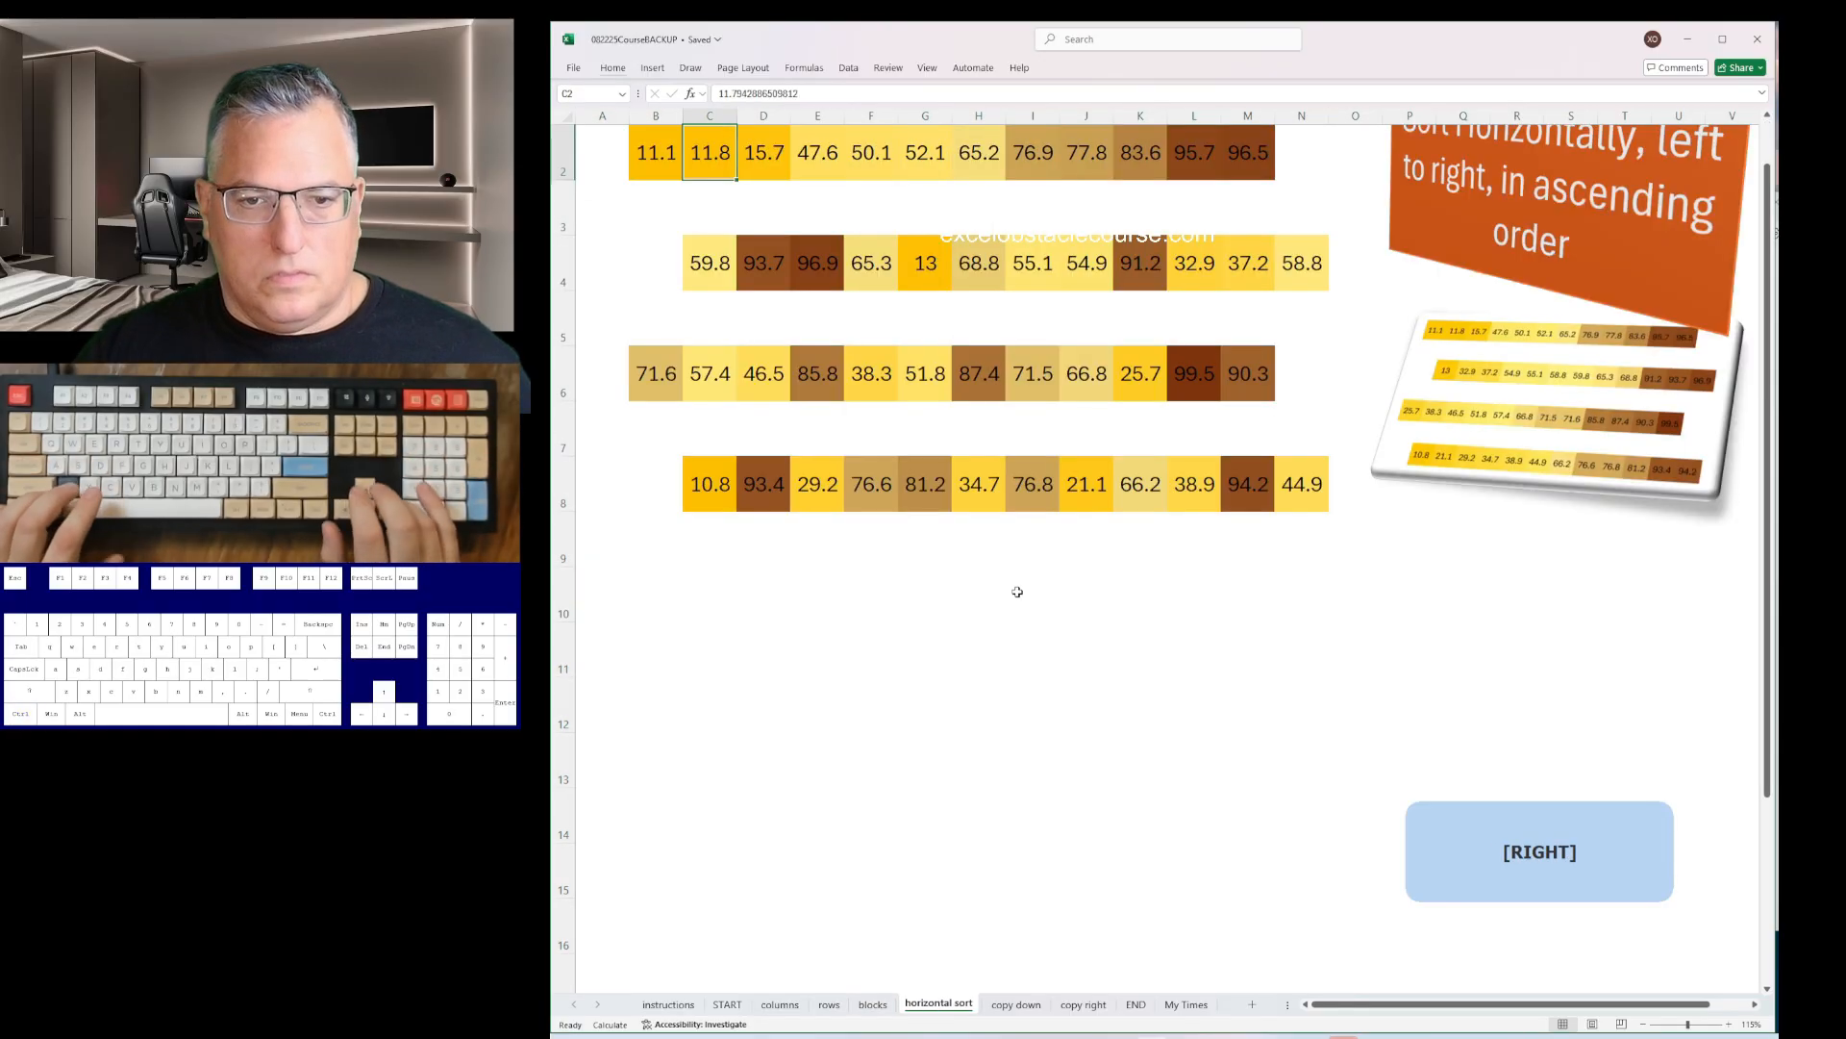
{"action": "key", "text": "alt+d"}
{"action": "key", "text": "s"}
{"action": "key", "text": "Return"}
- Sort the numbers in rows 6 and 8 left to right in ascending order
{"action": "key", "text": "ctrl+Down"}
{"action": "key", "text": "alt+d"}
{"action": "key", "text": "s"}
{"action": "key", "text": "Return"}
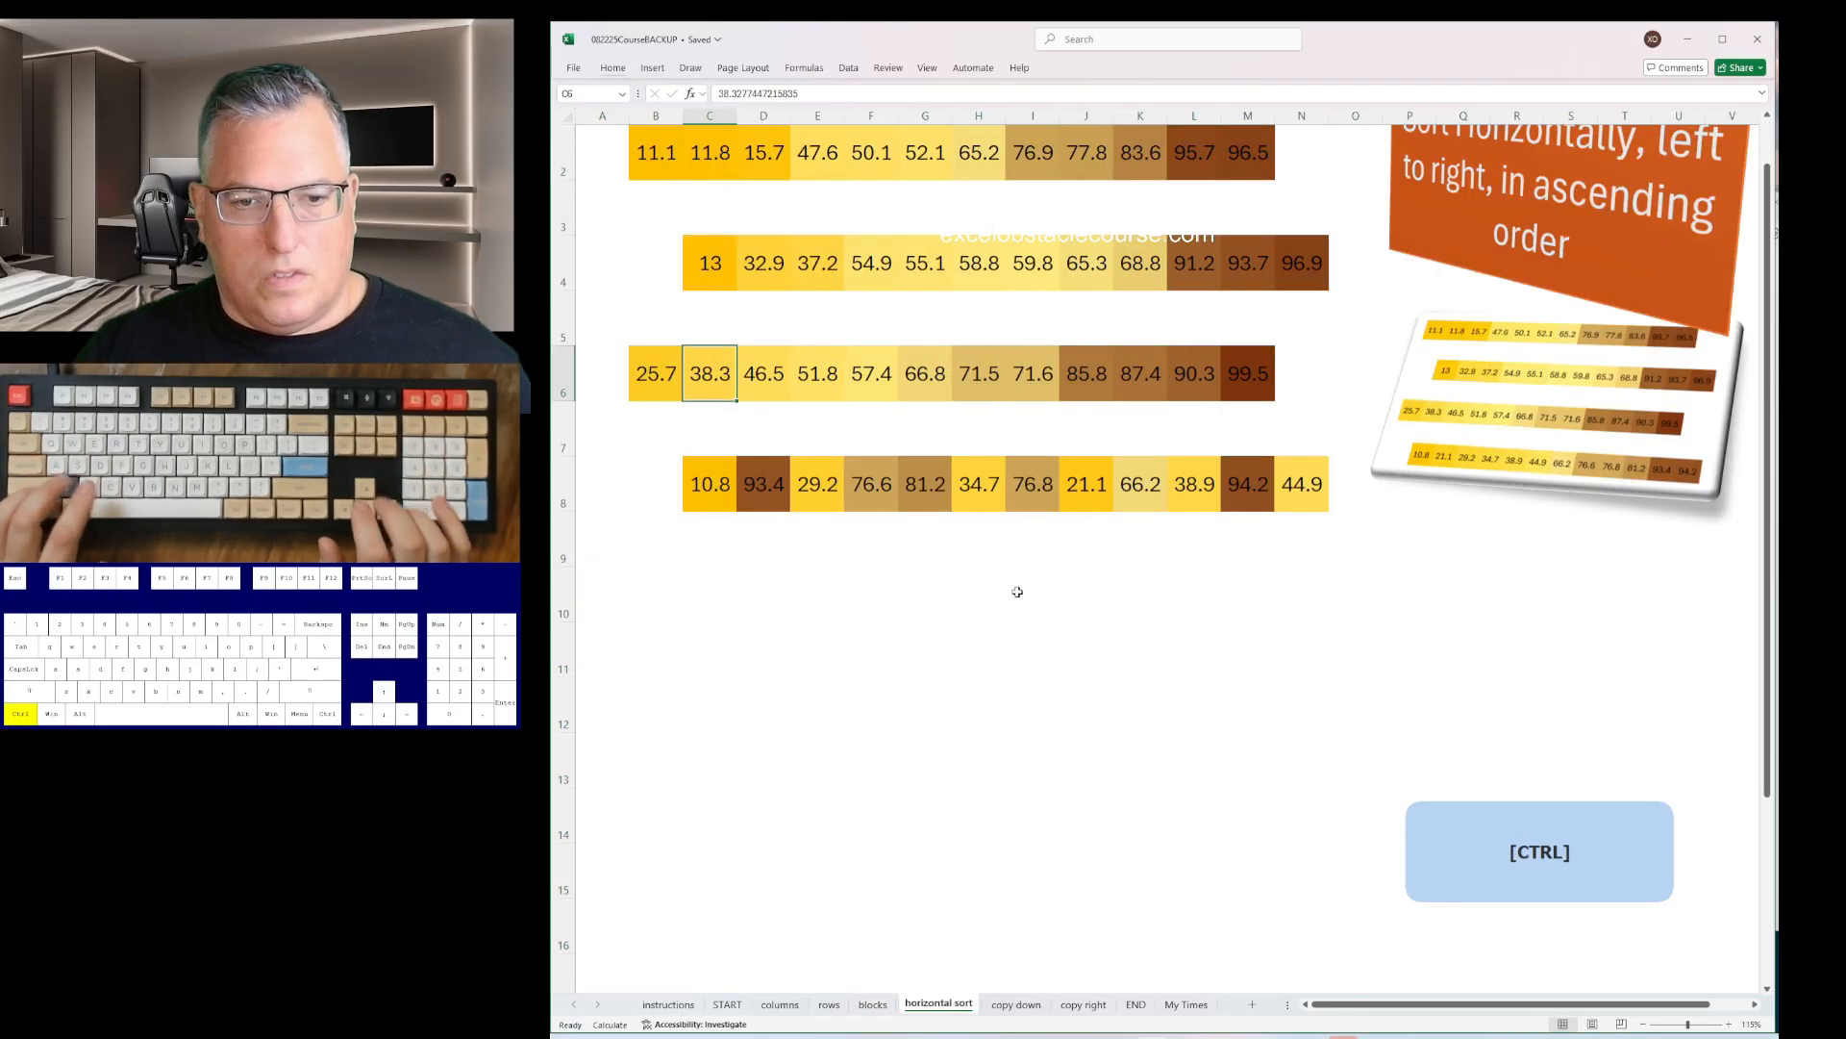
{"action": "key", "text": "ctrl+Down"}
{"action": "key", "text": "alt+d"}
{"action": "key", "text": "s"}
{"action": "key", "text": "Return"}
- On the copy down sheet, fill the blue symbol in B2 down through B7
{"action": "key", "text": "ctrl+Page_Down"}
{"action": "key", "text": "shift+Down"}
{"action": "key", "text": "shift+Down"}
{"action": "key", "text": "shift+Down"}
{"action": "key", "text": "shift+Down"}
{"action": "key", "text": "shift+Down"}
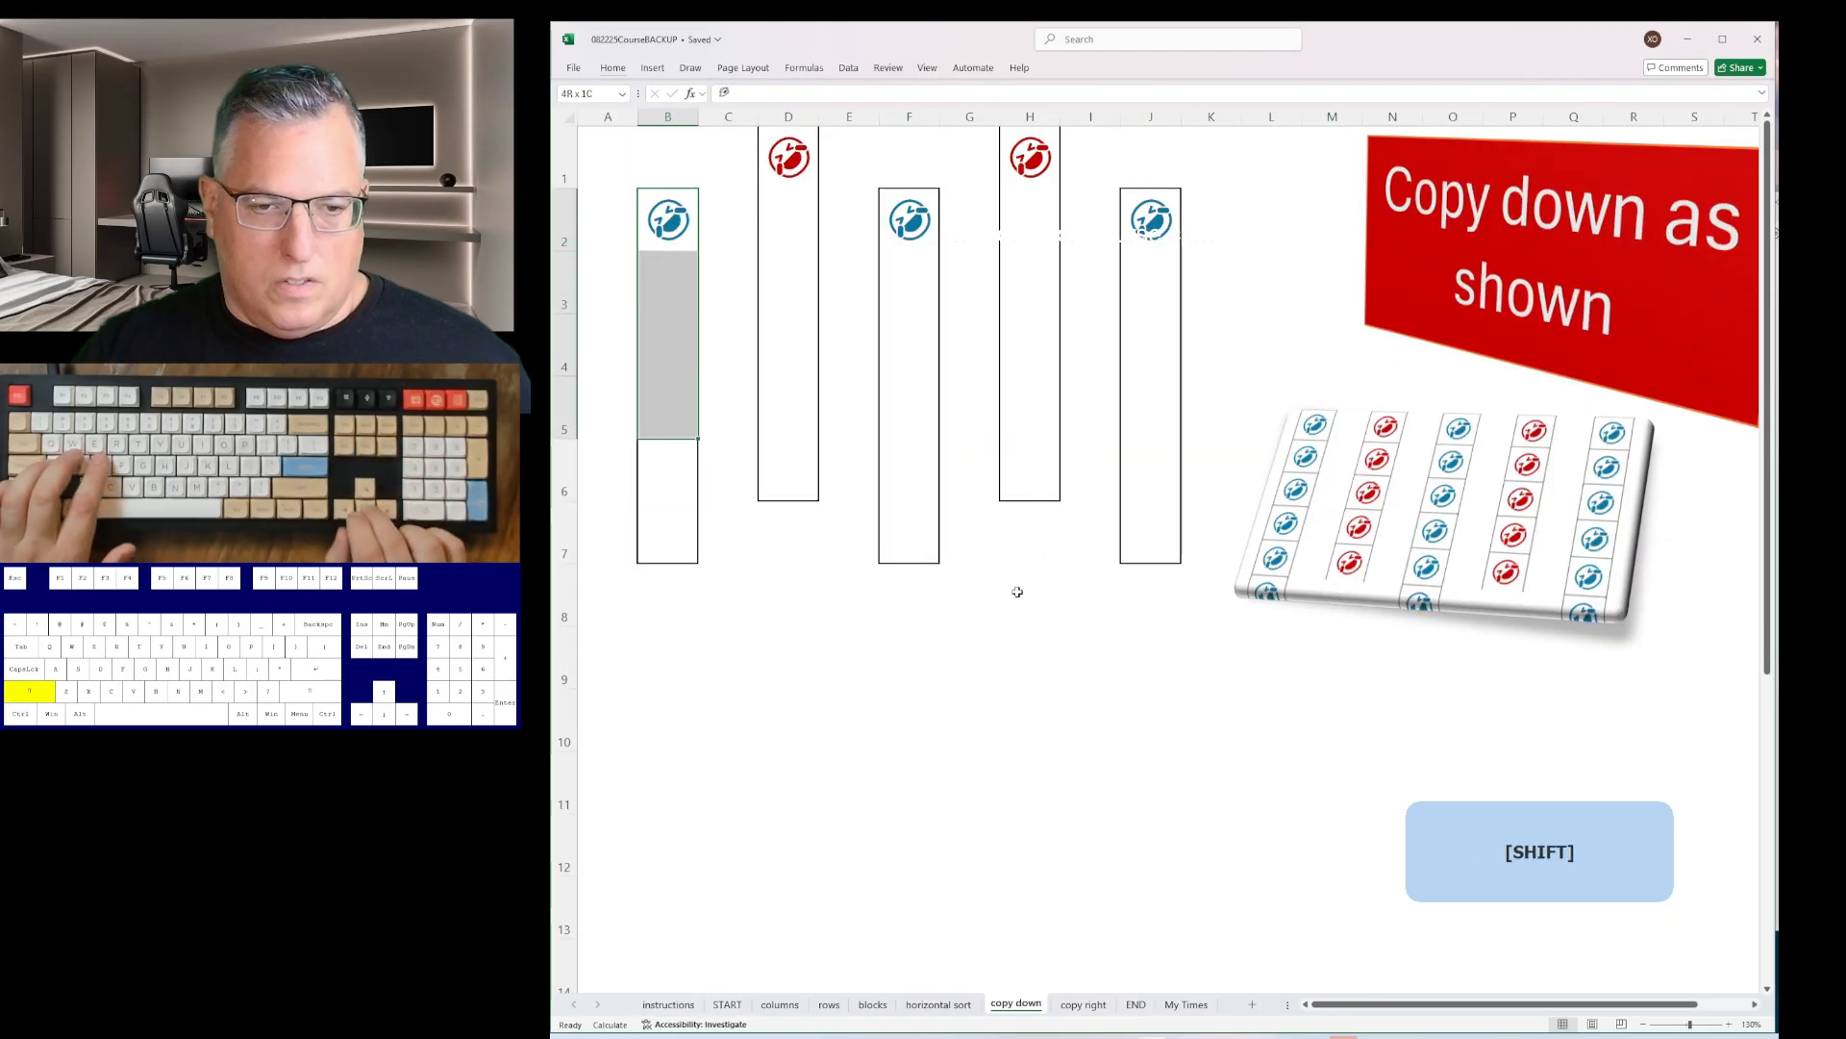
{"action": "key", "text": "ctrl+d"}
- Fill the red symbol in D1 down through D6
{"action": "key", "text": "ctrl+Down"}
{"action": "key", "text": "Up"}
{"action": "key", "text": "Right"}
{"action": "key", "text": "Right"}
{"action": "key", "text": "shift+Up"}
{"action": "key", "text": "shift+Up"}
{"action": "key", "text": "shift+Up"}
{"action": "key", "text": "shift+Up"}
{"action": "key", "text": "shift+Up"}
{"action": "key", "text": "ctrl+d"}
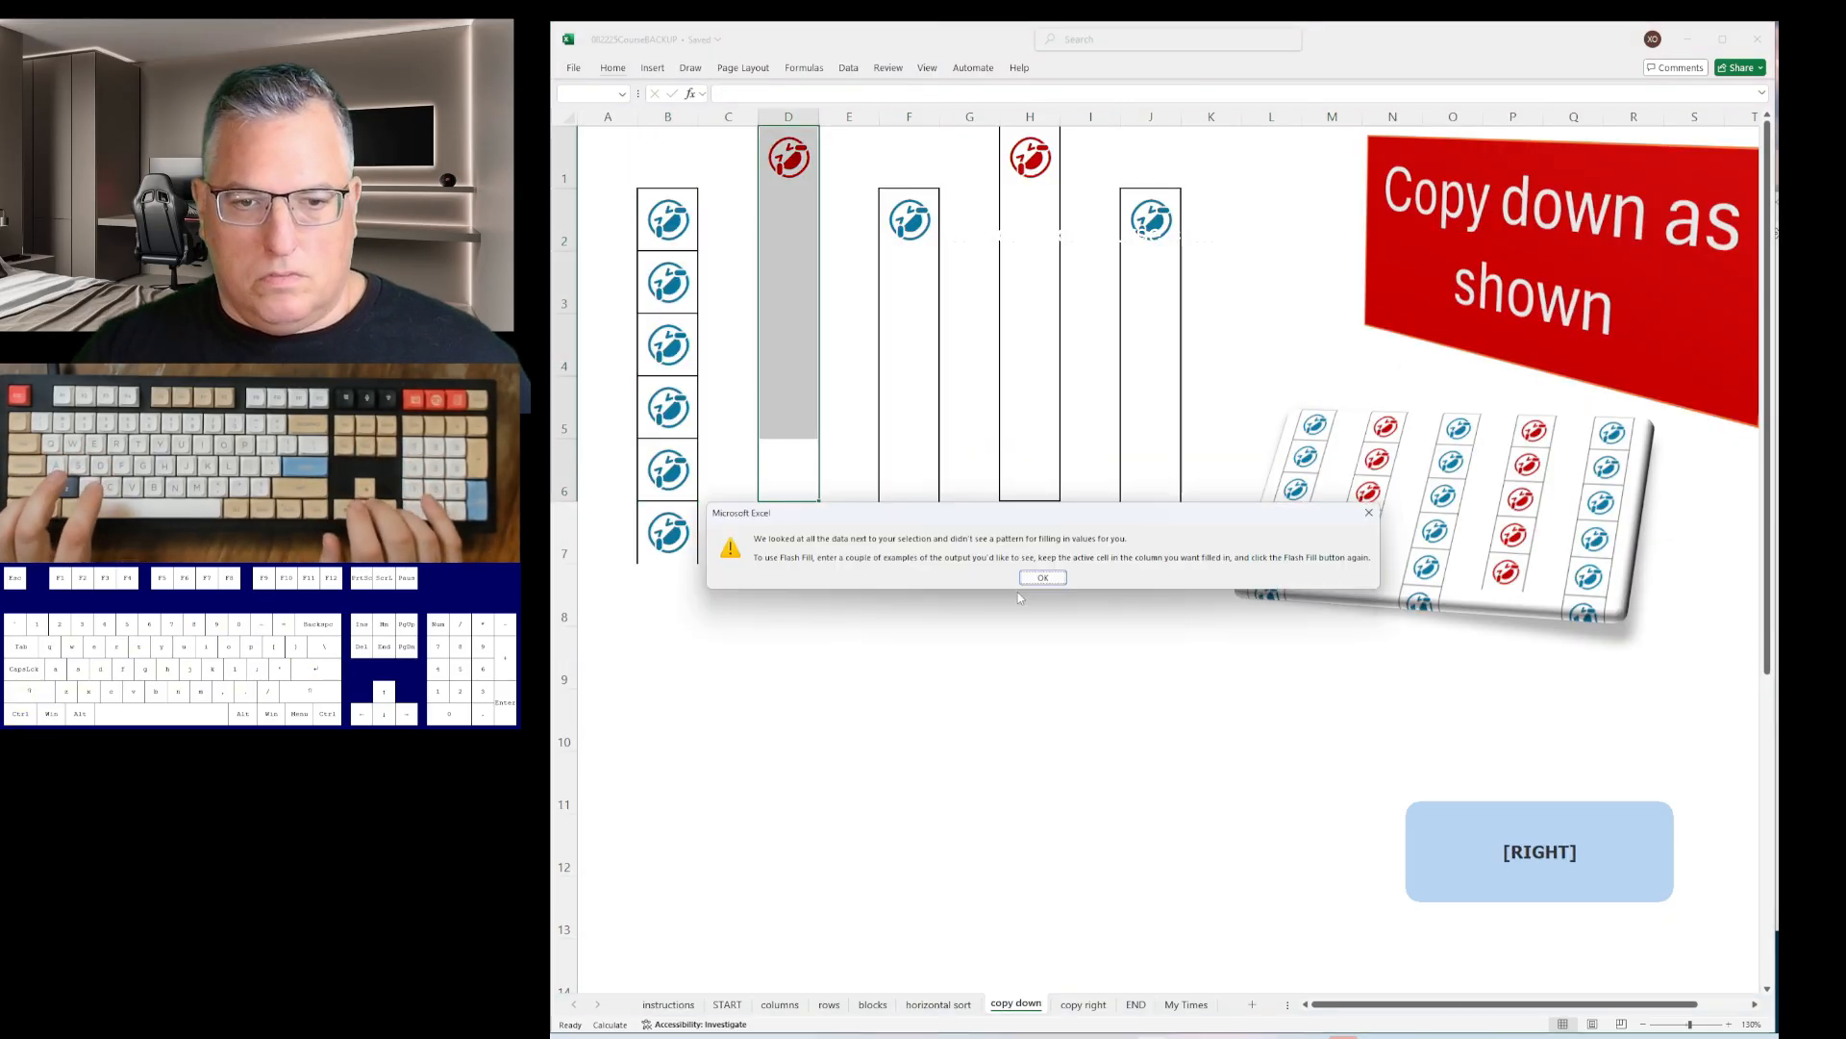
{"action": "key", "text": "Escape"}
{"action": "key", "text": "ctrl+d"}
- Fill the blue symbol down F2:F7 and the red symbol down H1:H6
{"action": "key", "text": "Right"}
{"action": "key", "text": "Right"}
{"action": "key", "text": "ctrl+shift+Up"}
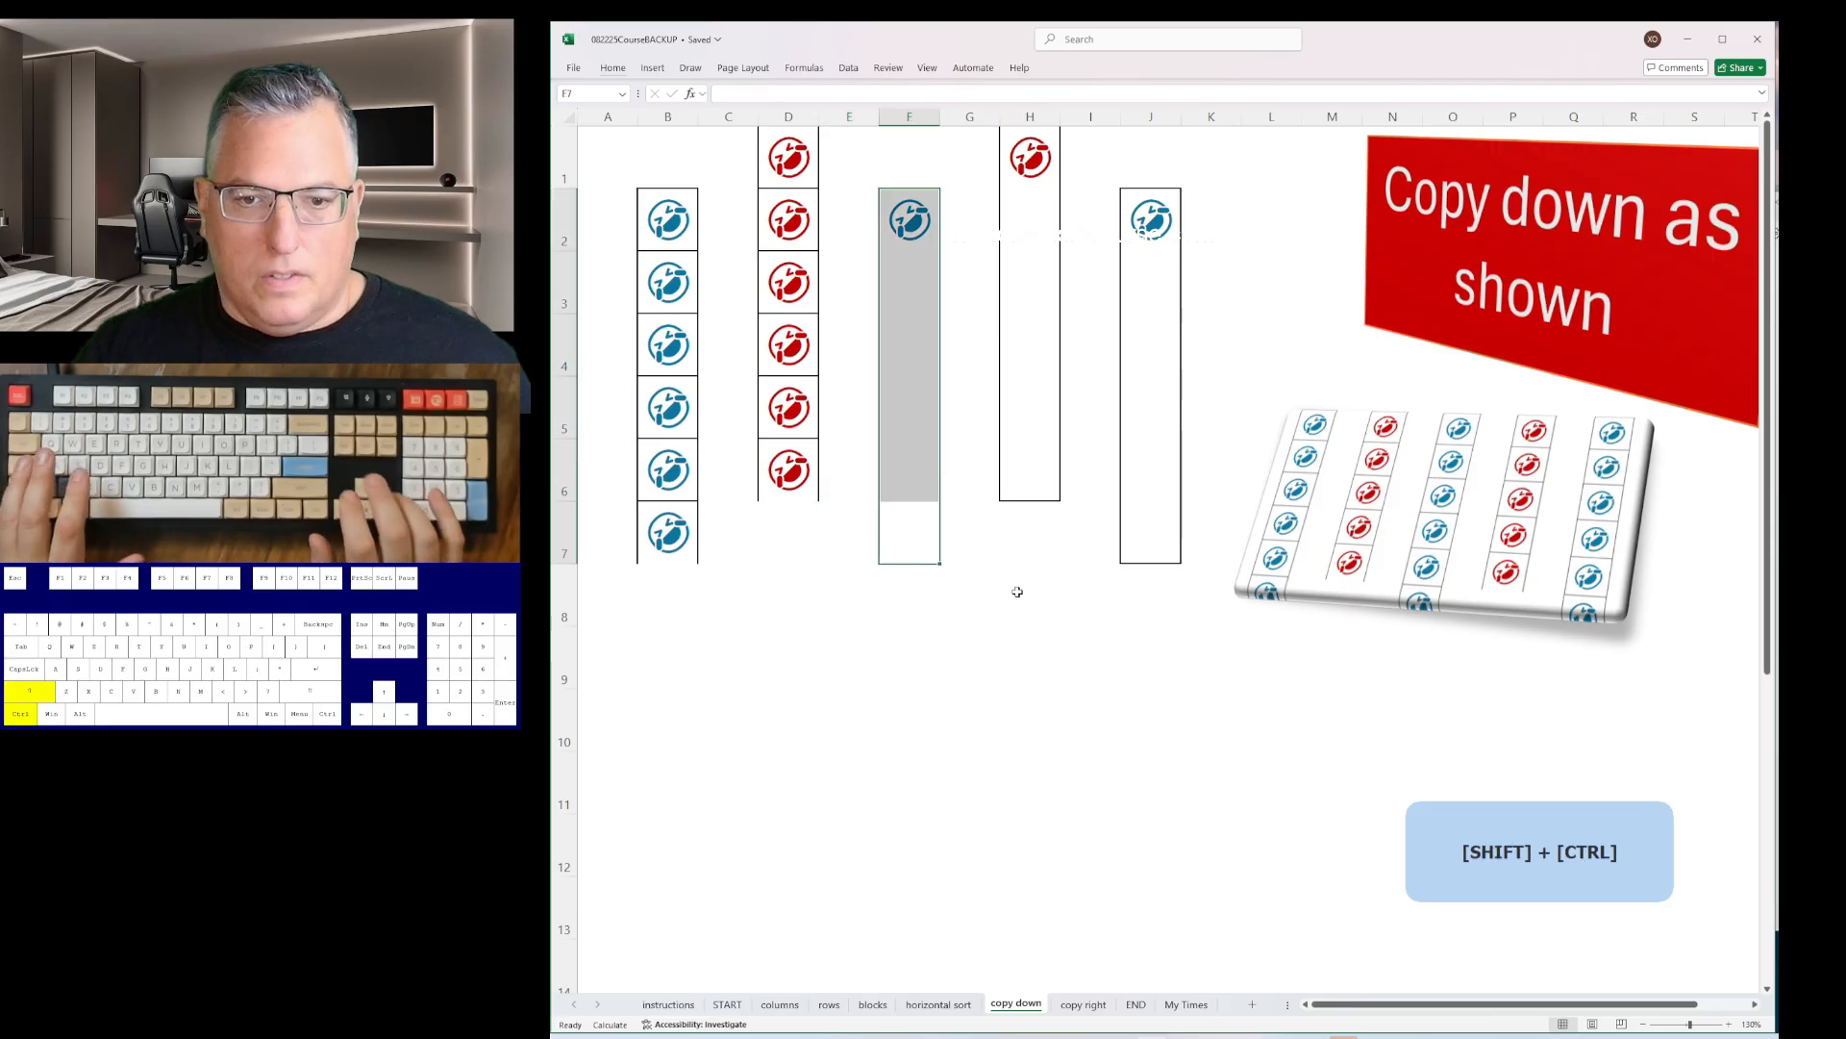
{"action": "key", "text": "ctrl+d"}
{"action": "key", "text": "Right"}
{"action": "key", "text": "Right"}
{"action": "key", "text": "ctrl+shift+Up"}
{"action": "key", "text": "ctrl+d"}
- Fill the blue symbol in J2 down through J7
{"action": "key", "text": "Down"}
{"action": "key", "text": "Right"}
{"action": "key", "text": "Right"}
{"action": "key", "text": "ctrl+shift+Up"}
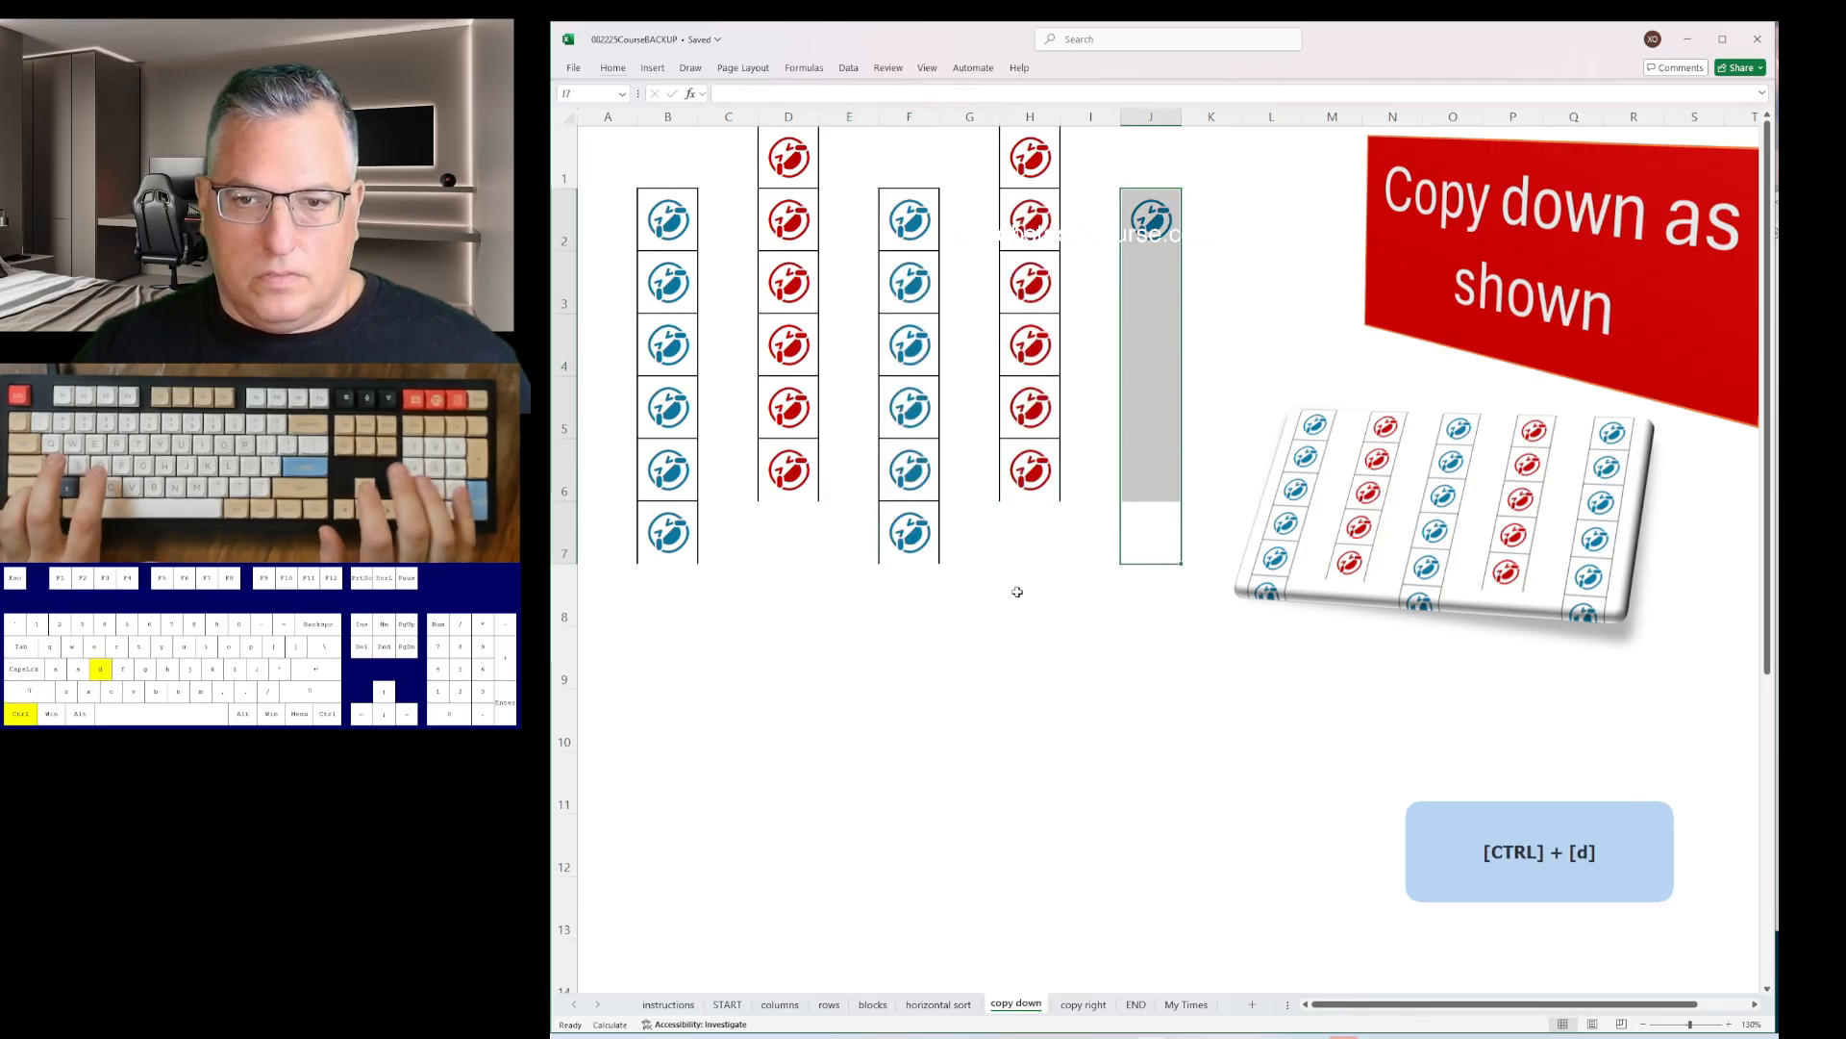
{"action": "key", "text": "ctrl+d"}
{"action": "key", "text": "Escape"}
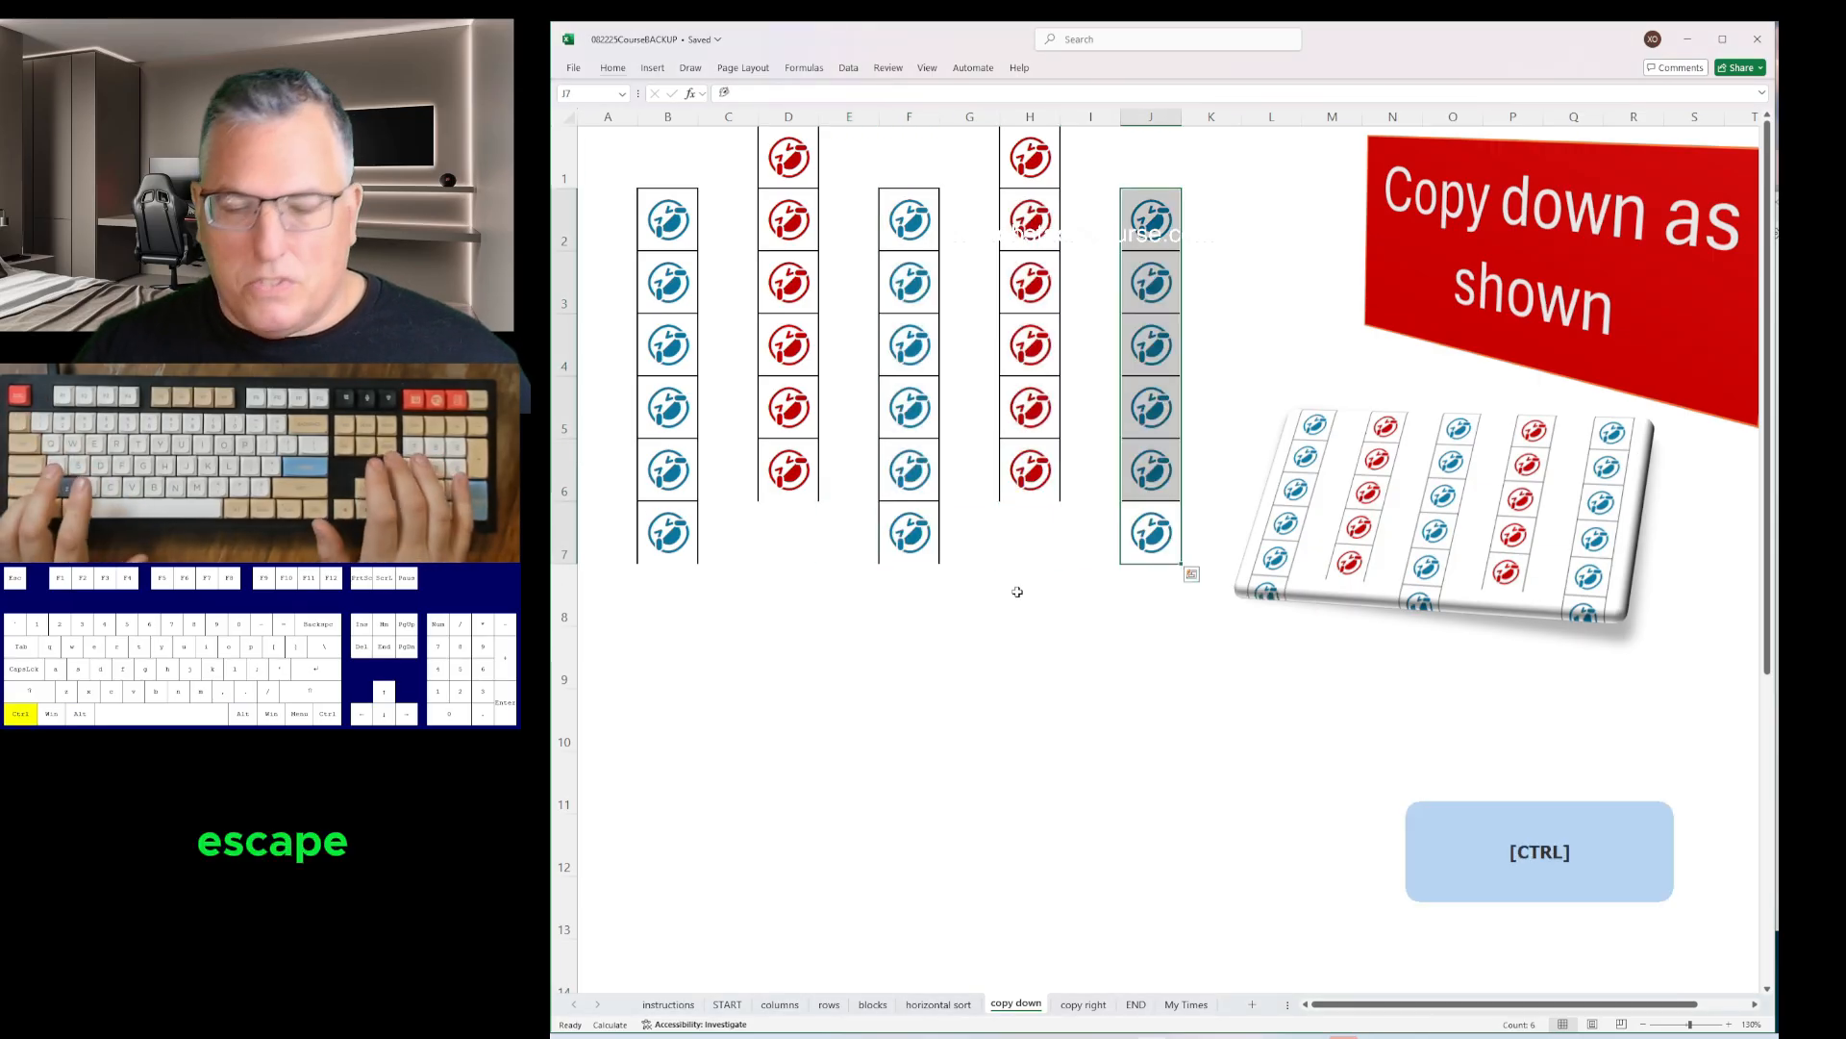
- On the copy right sheet, fill the purple symbol in C1 right through H1
{"action": "key", "text": "ctrl+Page_Down"}
{"action": "key", "text": "shift+Right"}
{"action": "key", "text": "shift+Right"}
{"action": "key", "text": "shift+Right"}
{"action": "key", "text": "shift+Right"}
{"action": "key", "text": "shift+Right"}
{"action": "key", "text": "ctrl+r"}
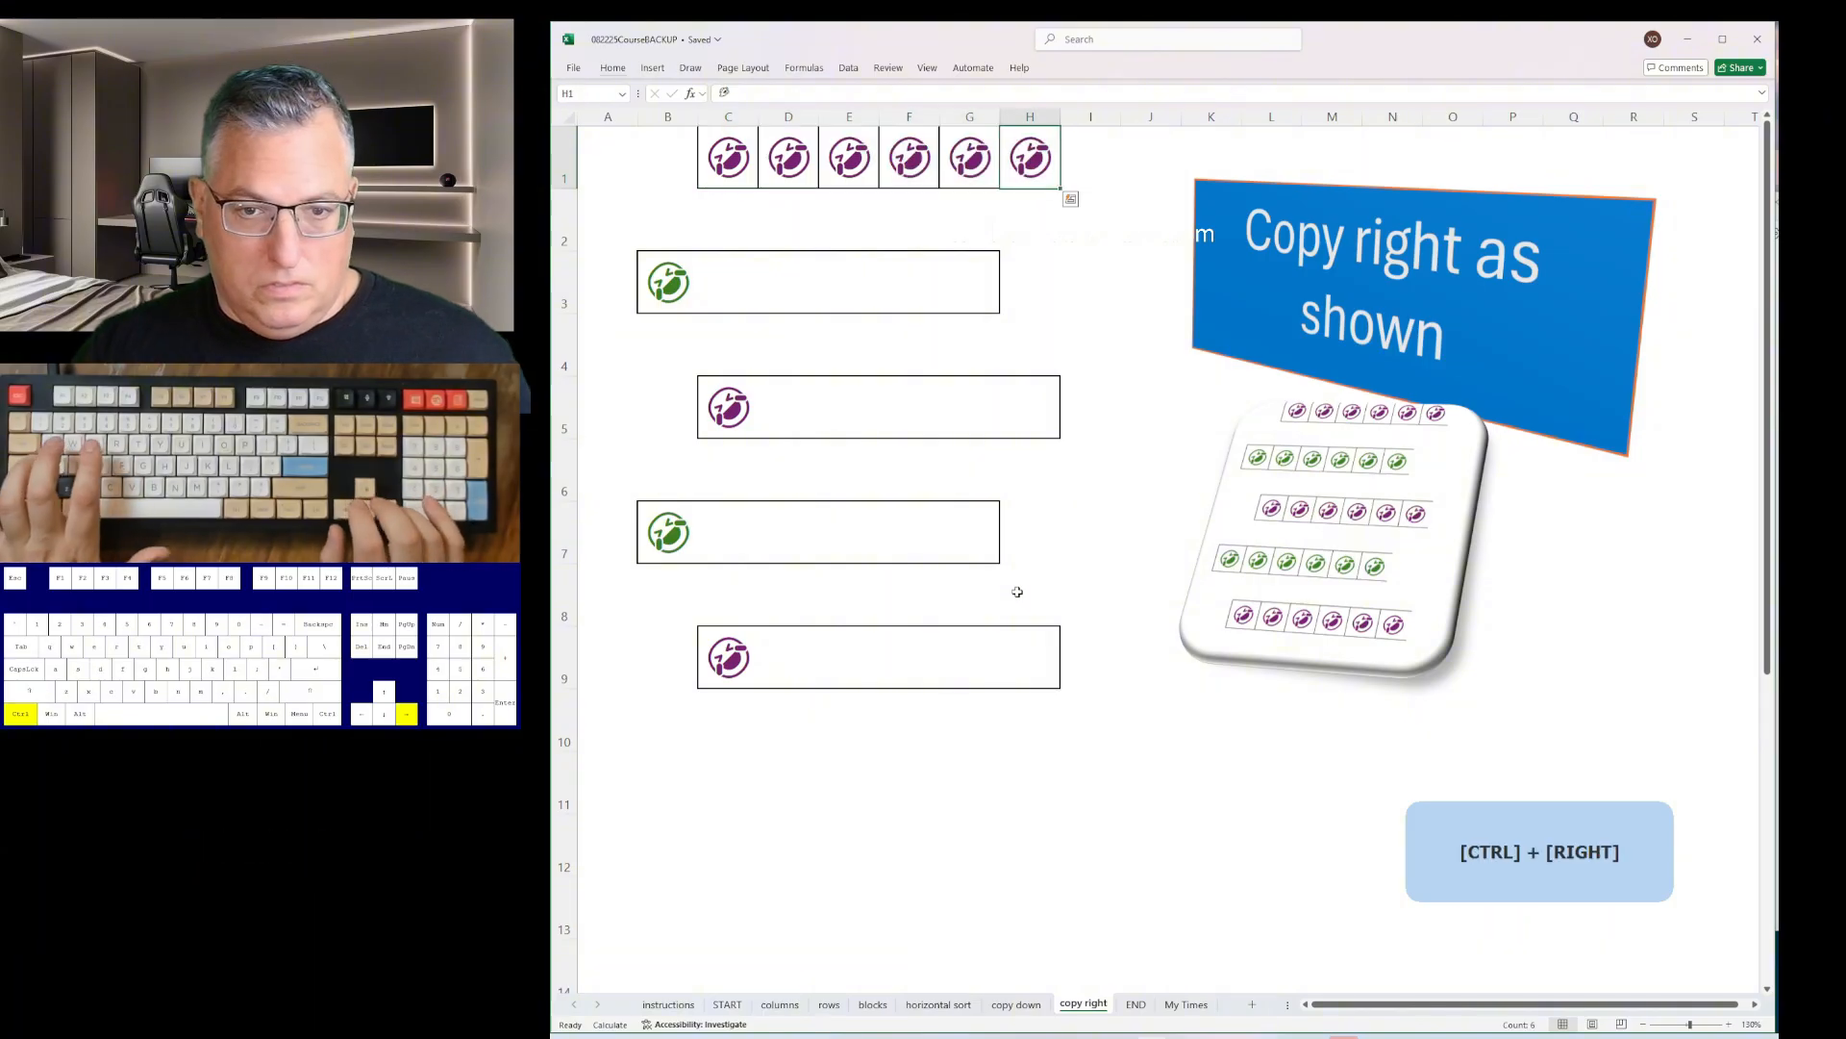
- Fill the green symbol right across B3:G3 and the purple symbol right across C5:H5
{"action": "key", "text": "Left"}
{"action": "key", "text": "ctrl+shift+Left"}
{"action": "key", "text": "ctrl+r"}
{"action": "key", "text": "Down"}
{"action": "key", "text": "Right"}
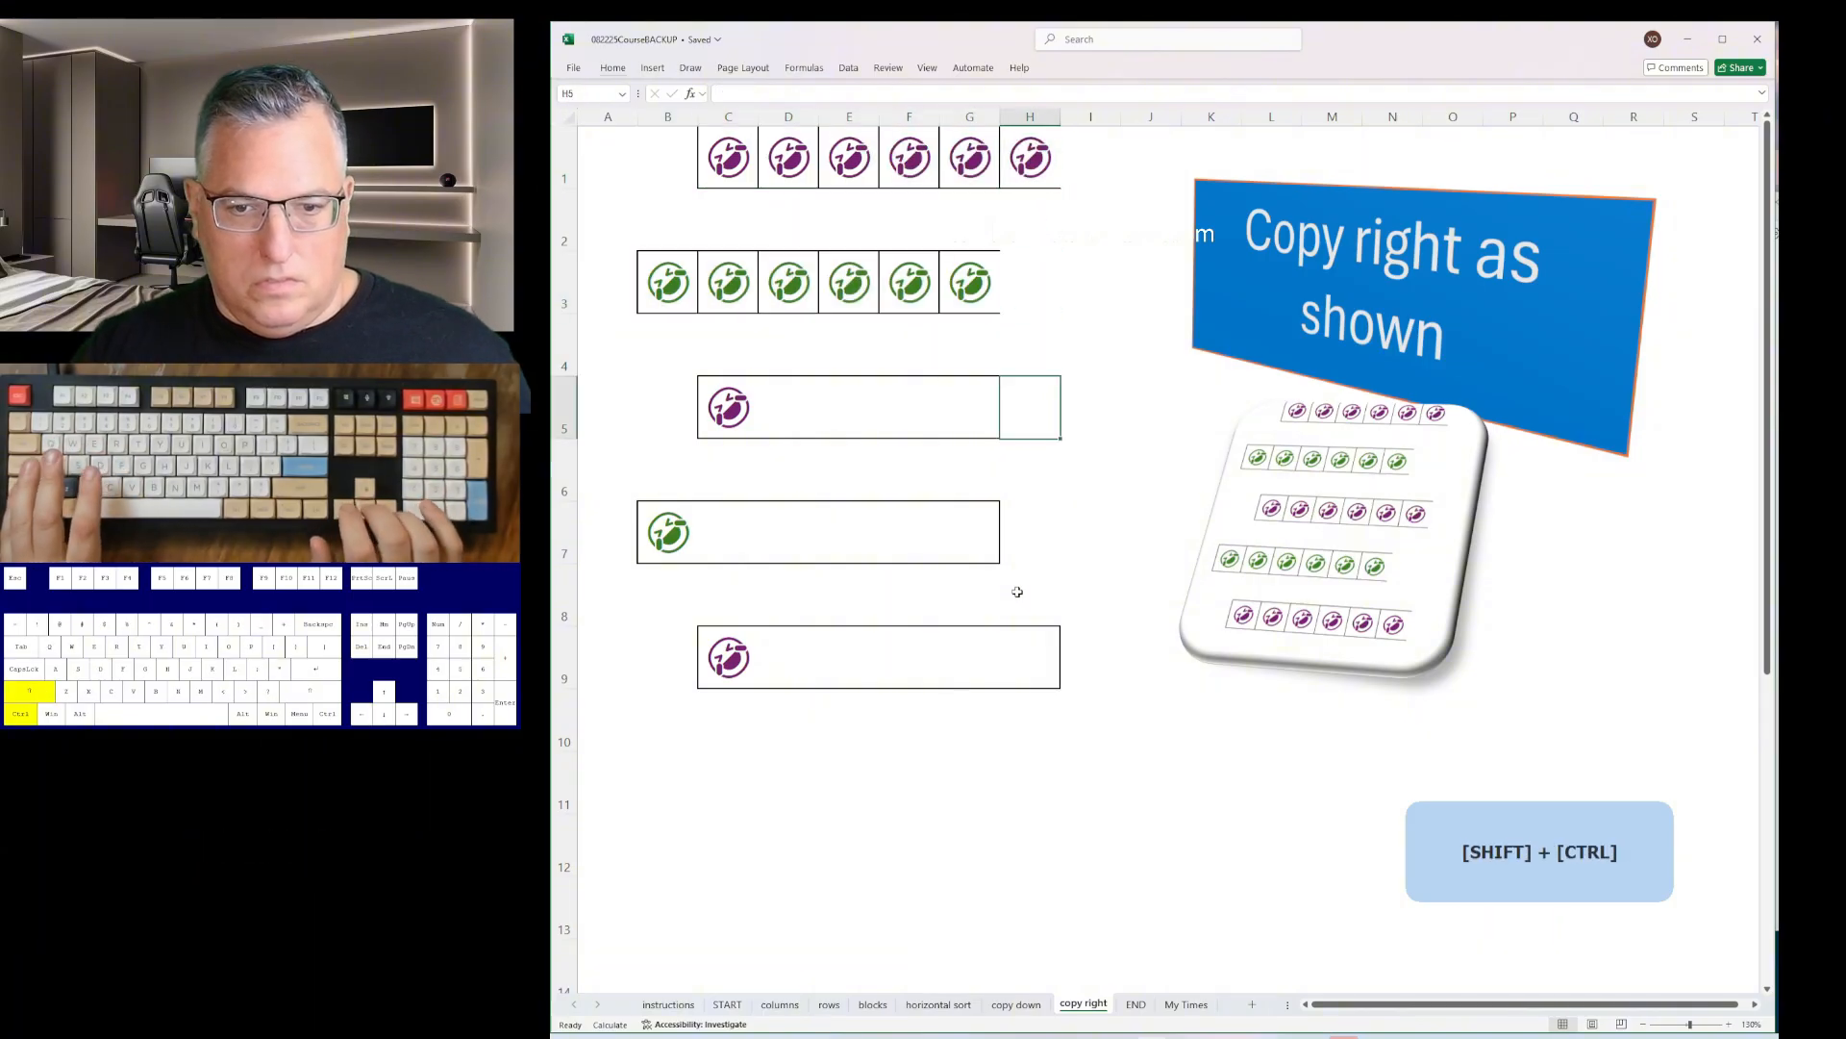
{"action": "key", "text": "ctrl+shift+Left"}
{"action": "key", "text": "ctrl+r"}
- Fill the green symbol right across B7:G7 and the purple symbol right across C9:H9
{"action": "key", "text": "Down"}
{"action": "key", "text": "Down"}
{"action": "key", "text": "Left"}
{"action": "key", "text": "ctrl+shift+Left"}
{"action": "key", "text": "ctrl+r"}
{"action": "key", "text": "Down"}
{"action": "key", "text": "Down"}
{"action": "key", "text": "Right"}
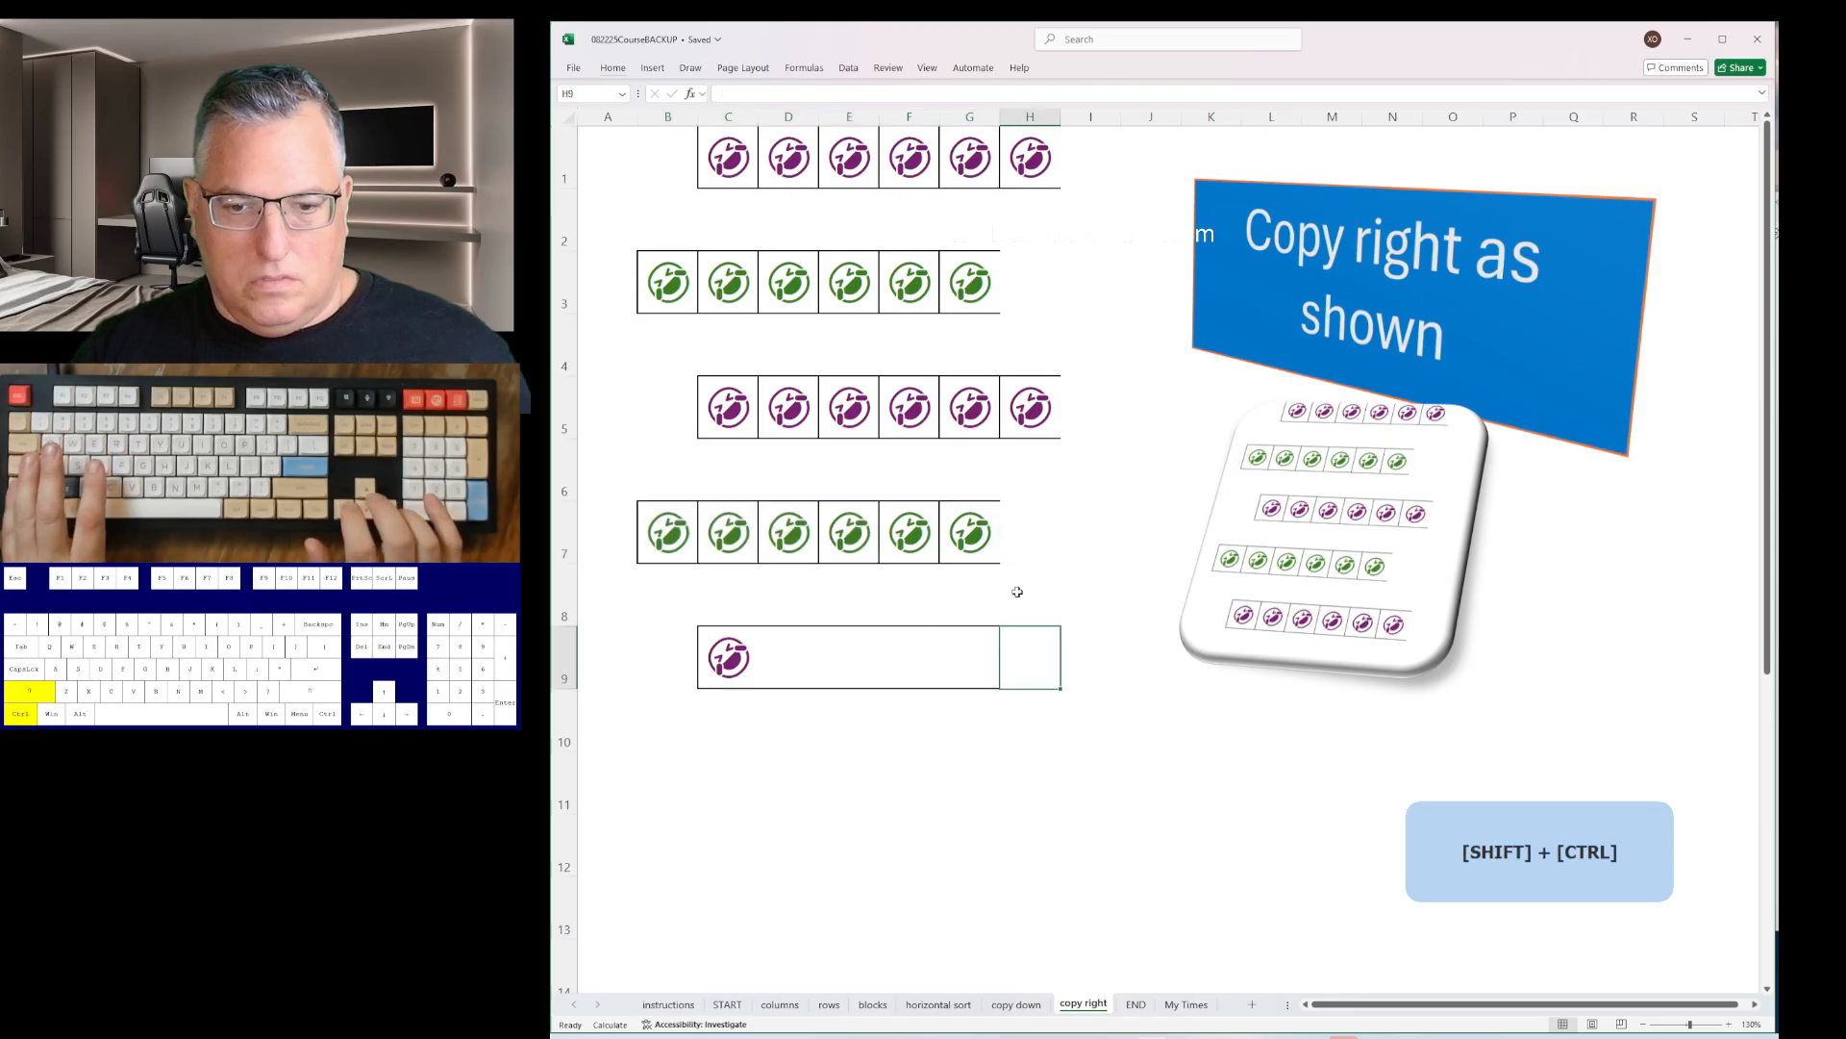
{"action": "key", "text": "ctrl+shift+Left"}
{"action": "key", "text": "ctrl+r"}
- On the END sheet, enter X in the red box to stop the timer
{"action": "key", "text": "ctrl+Page_Down"}
{"action": "type", "text": "x"}
{"action": "key", "text": "Return"}
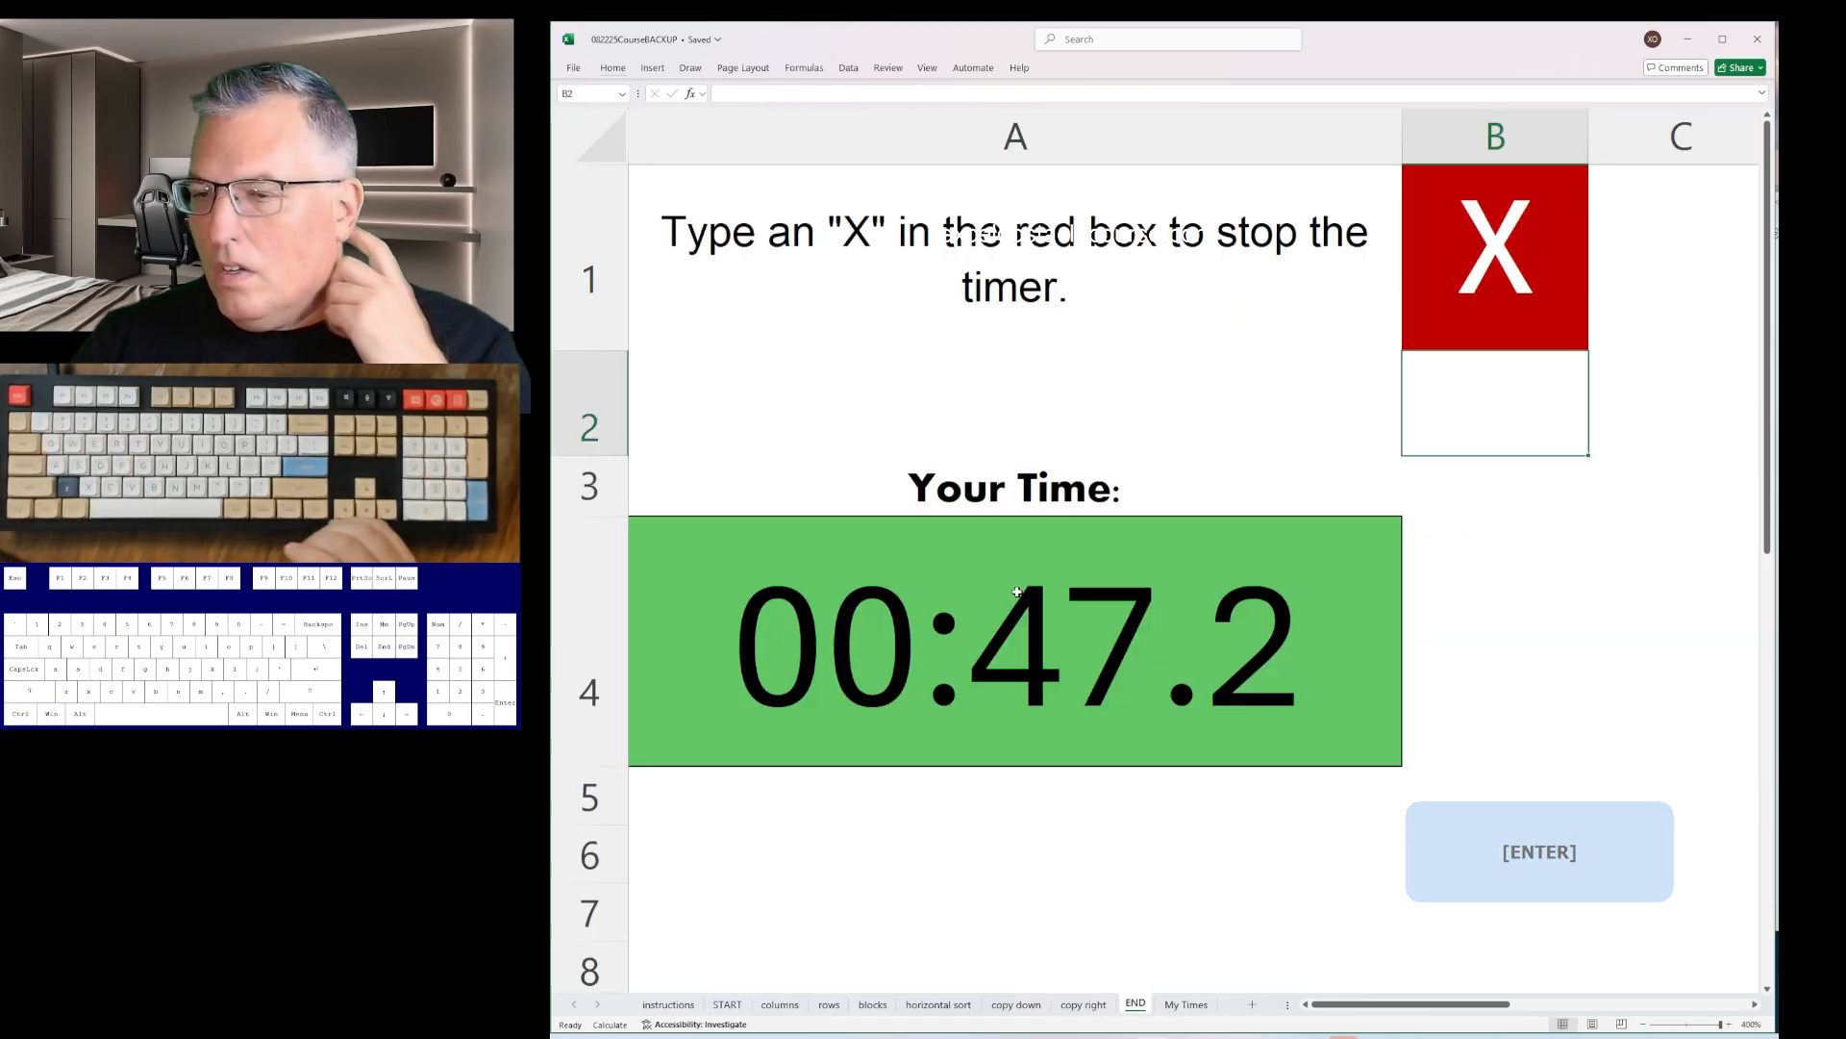
- Copy the finished time 00:47.2 from A4 into a Notepad document, and return to the Excel workbook
{"action": "key", "text": "Left"}
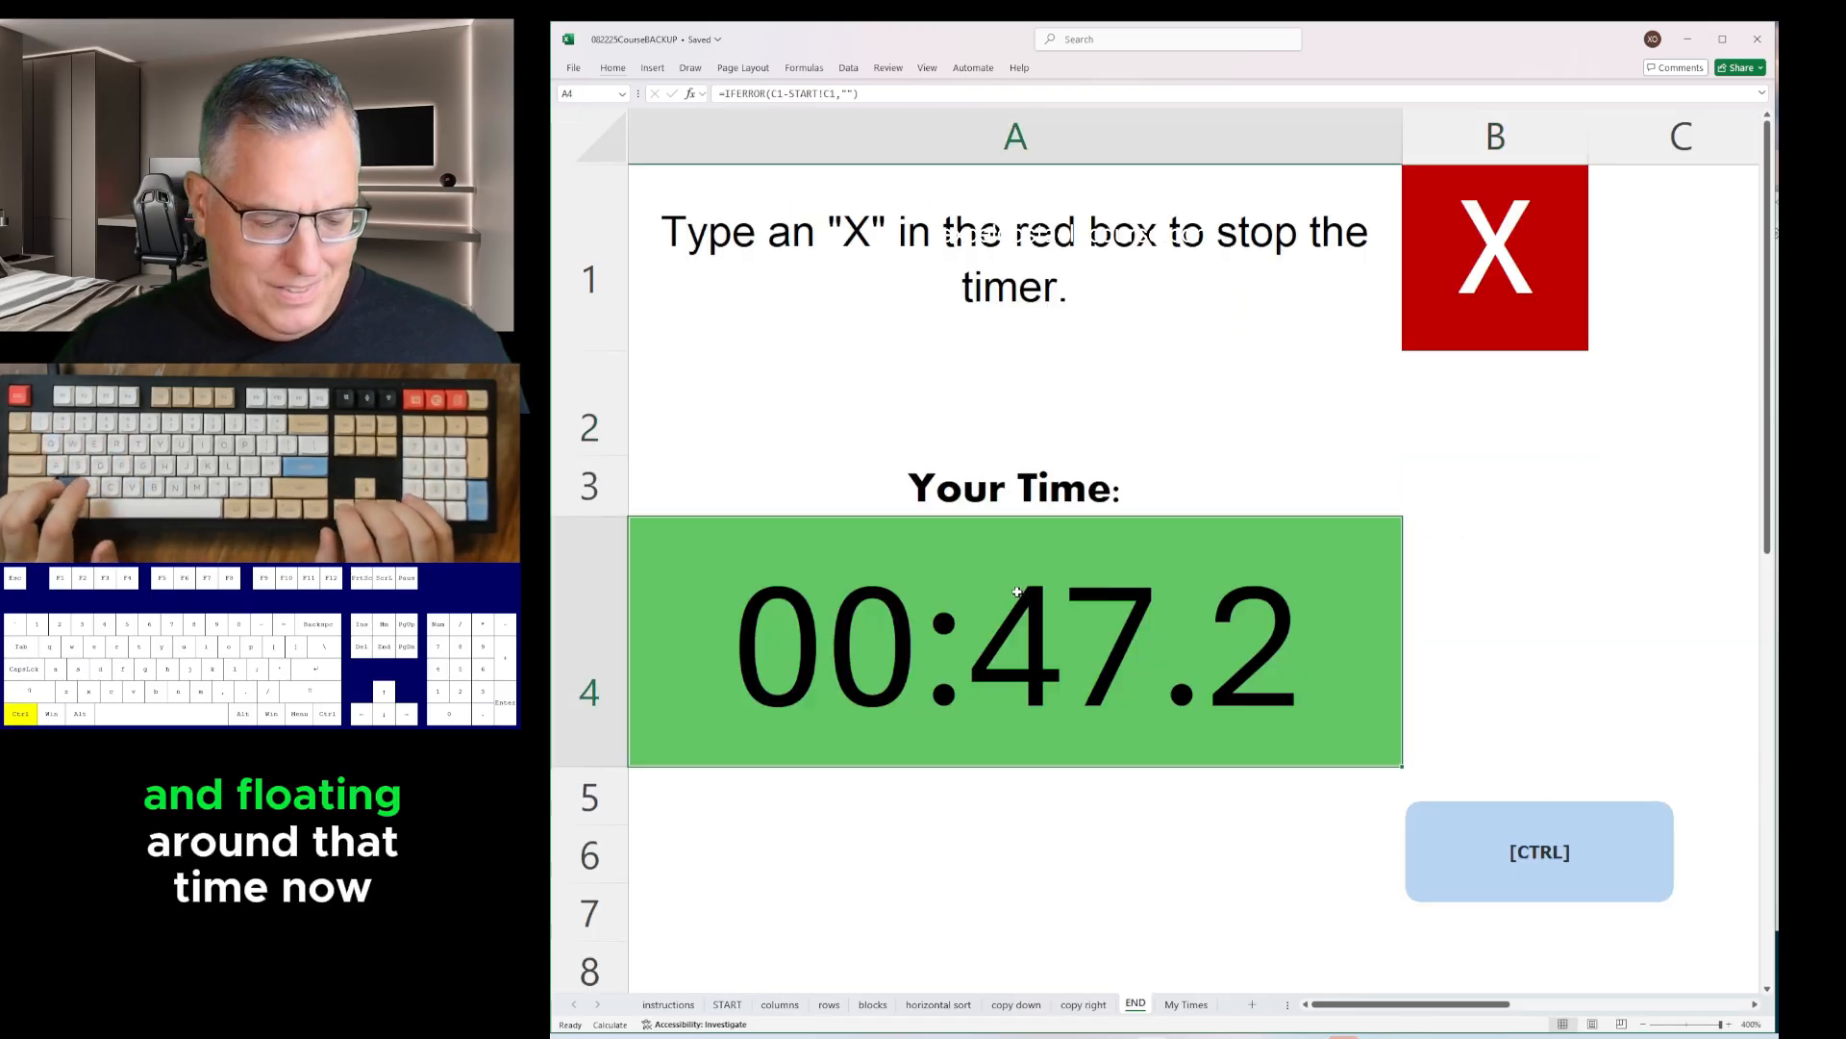
{"action": "key", "text": "alt+Tab"}
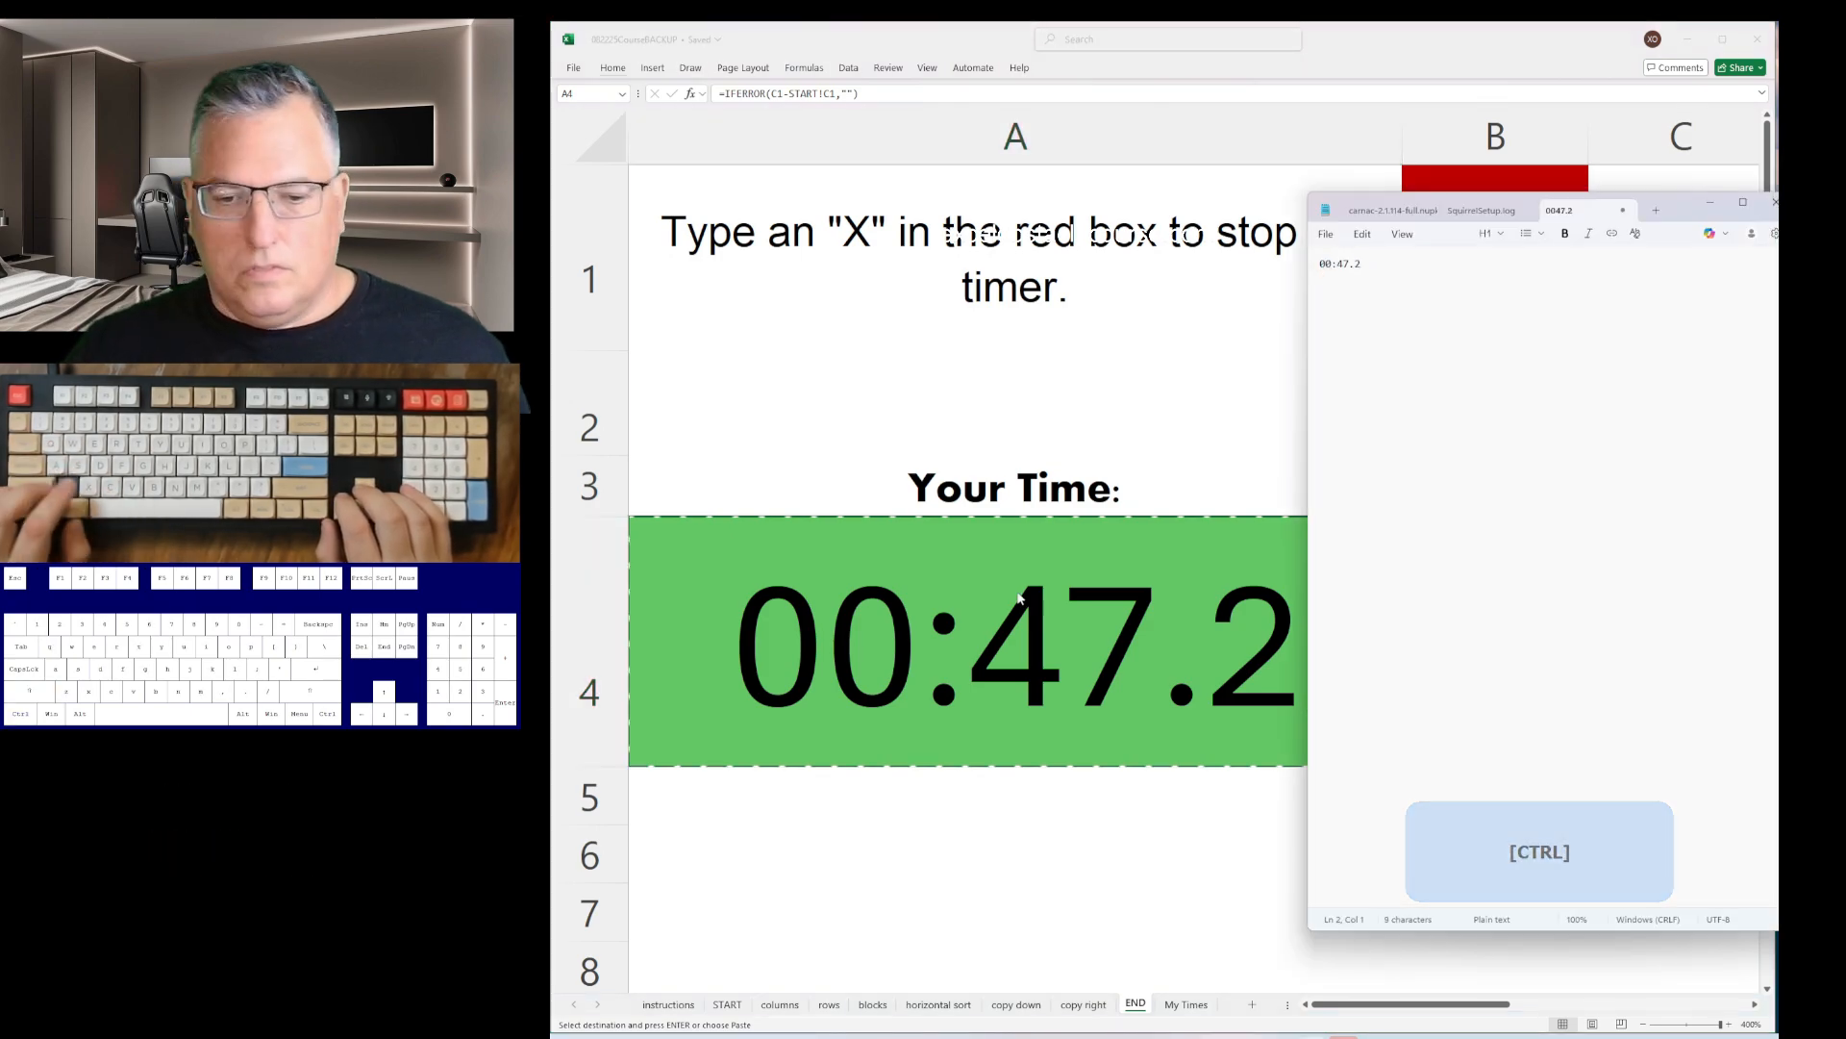
{"action": "key", "text": "alt+Tab"}
- Undo every edit of the finished run, back to the empty green box on the START sheet
{"action": "key", "text": "ctrl+z"}
{"action": "key", "text": "ctrl+z"}
{"action": "key", "text": "ctrl+z"}
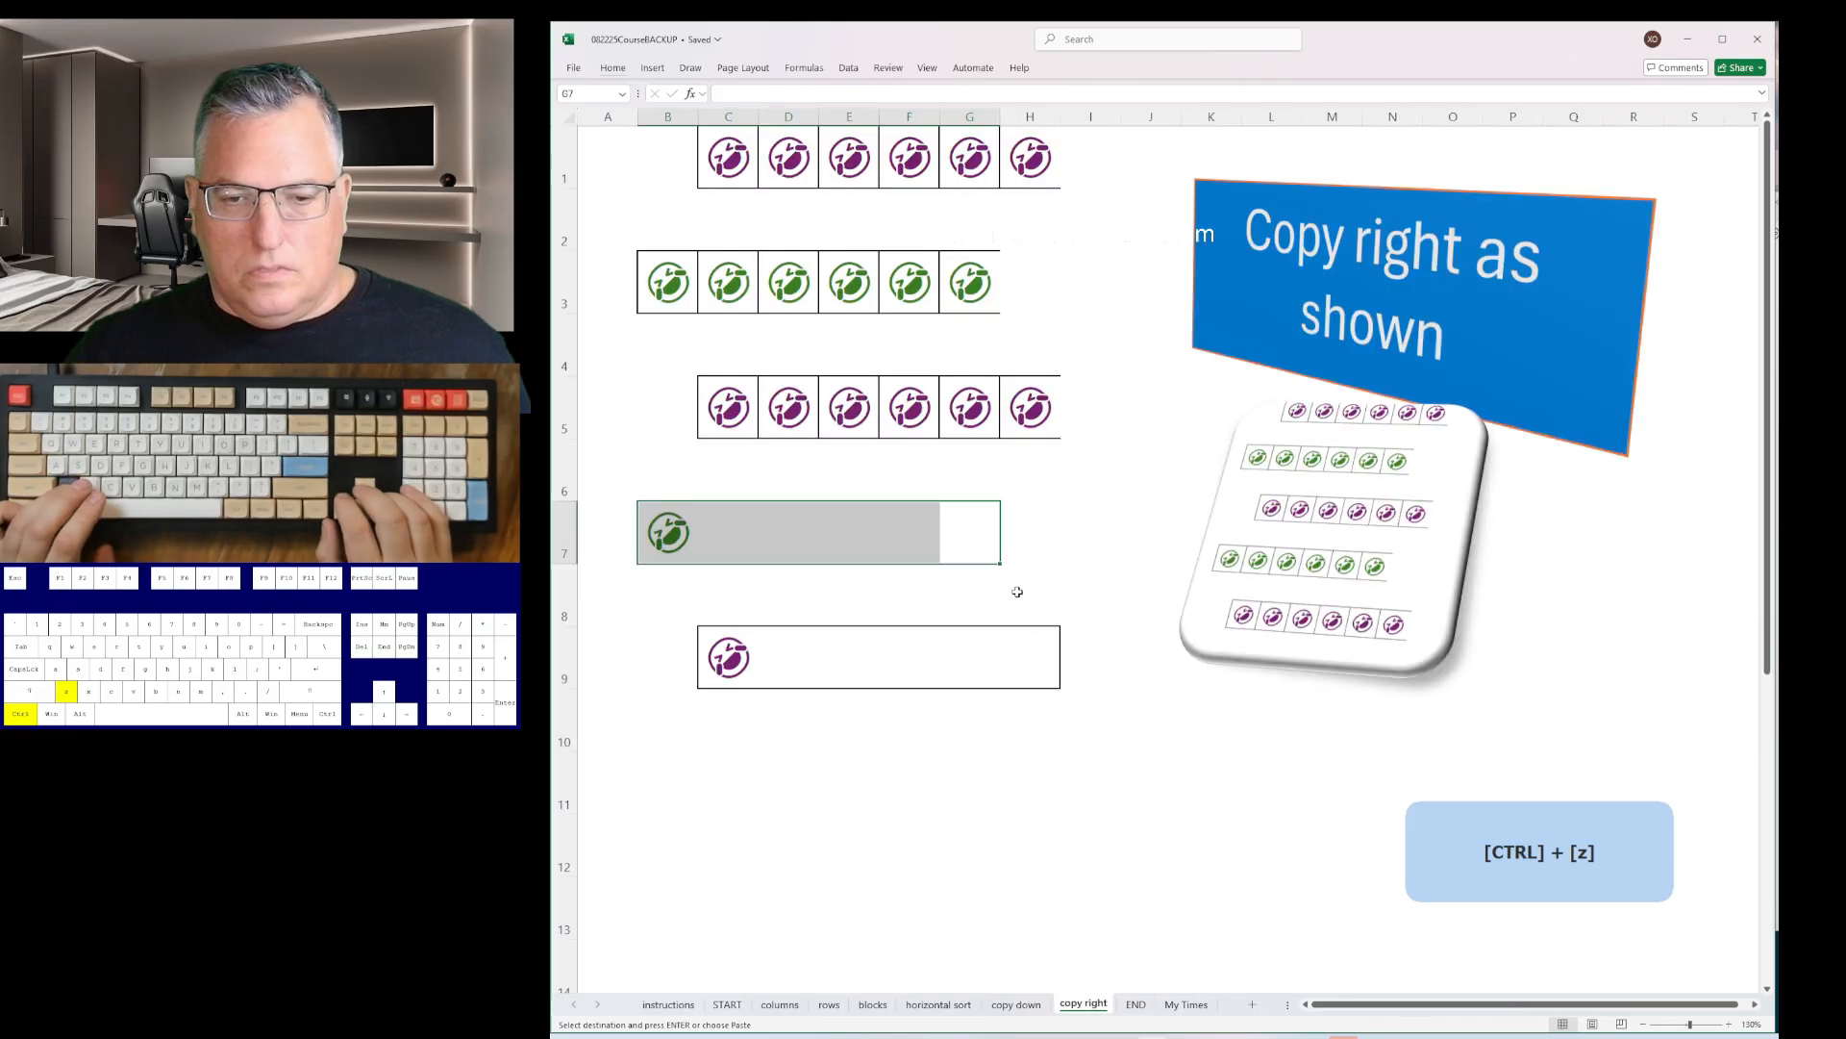
{"action": "key", "text": "ctrl+z"}
{"action": "key", "text": "ctrl+z"}
{"action": "key", "text": "ctrl+z"}
{"action": "key", "text": "ctrl+z"}
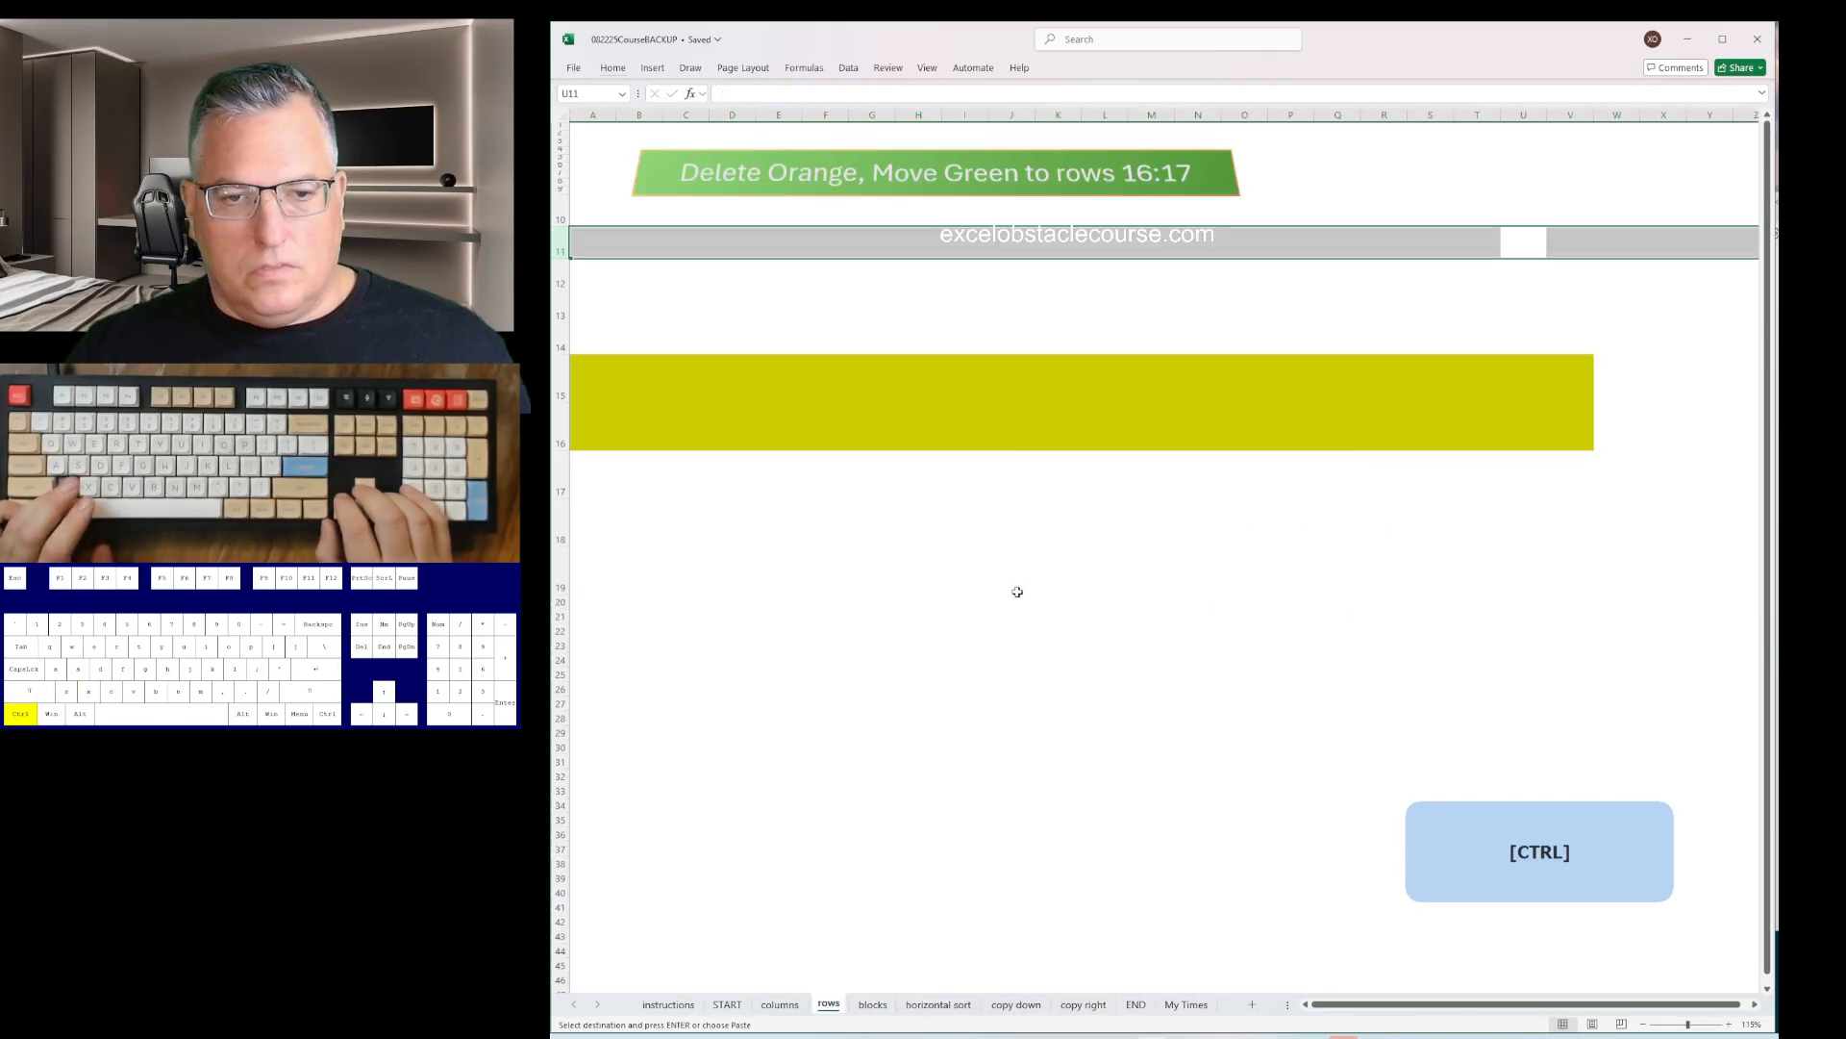
{"action": "key", "text": "ctrl+z"}
{"action": "key", "text": "ctrl+z"}
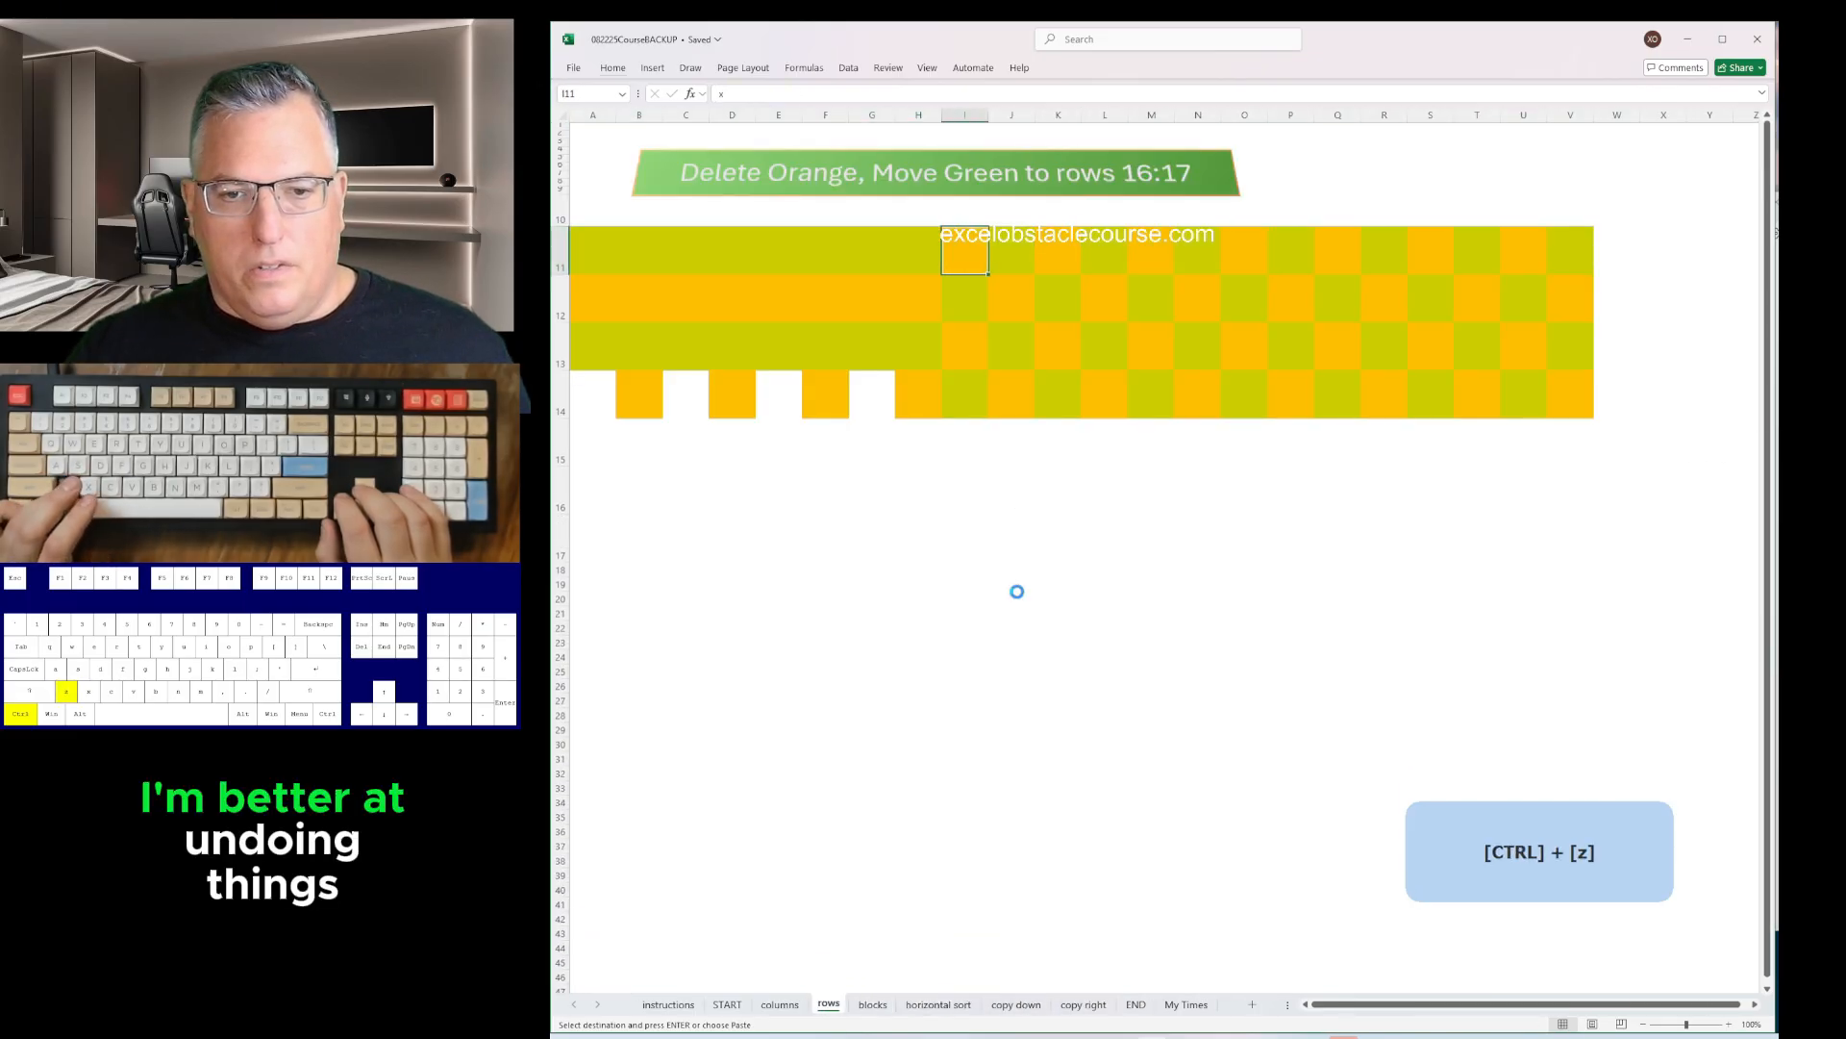
{"action": "key", "text": "ctrl+z"}
{"action": "key", "text": "ctrl+z"}
{"action": "key", "text": "ctrl+z"}
{"action": "key", "text": "ctrl+z"}
{"action": "key", "text": "ctrl+z"}
{"action": "key", "text": "ctrl+z"}
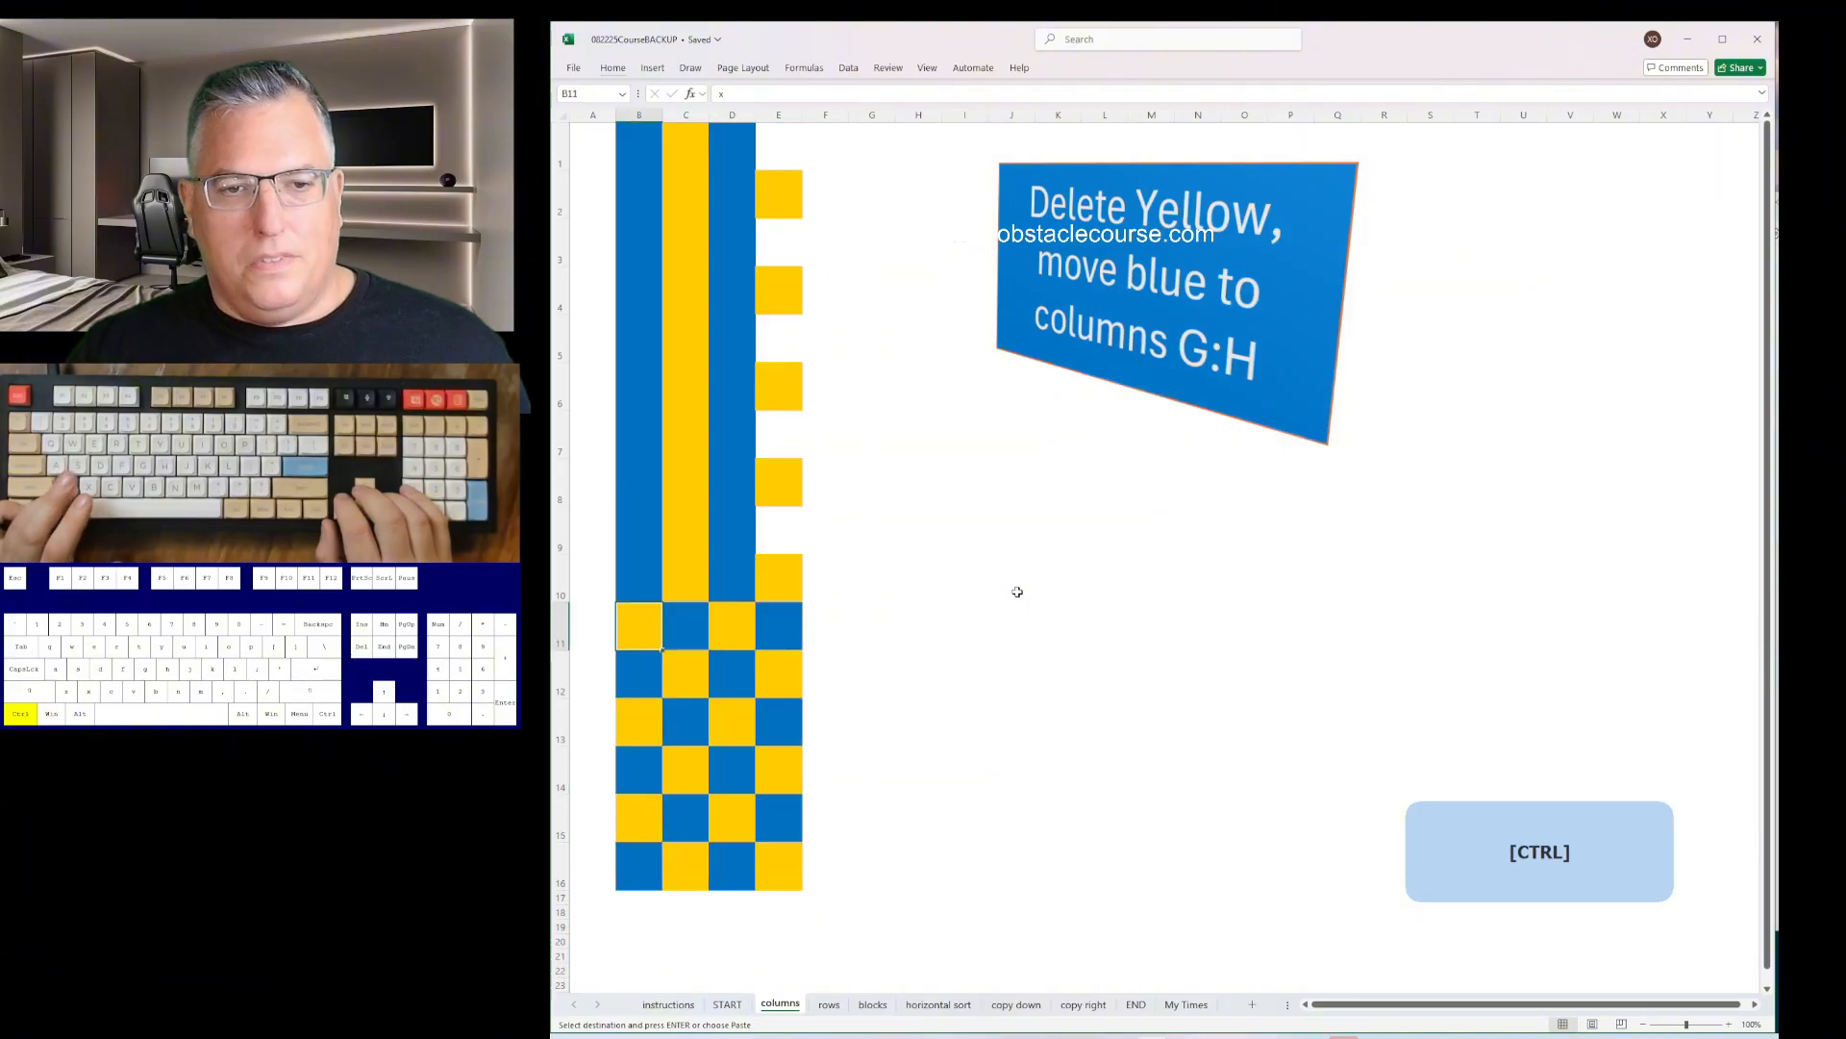
{"action": "key", "text": "ctrl+z"}
{"action": "key", "text": "ctrl+z"}
{"action": "key", "text": "ctrl+z"}
{"action": "key", "text": "ctrl+z"}
{"action": "key", "text": "ctrl+z"}
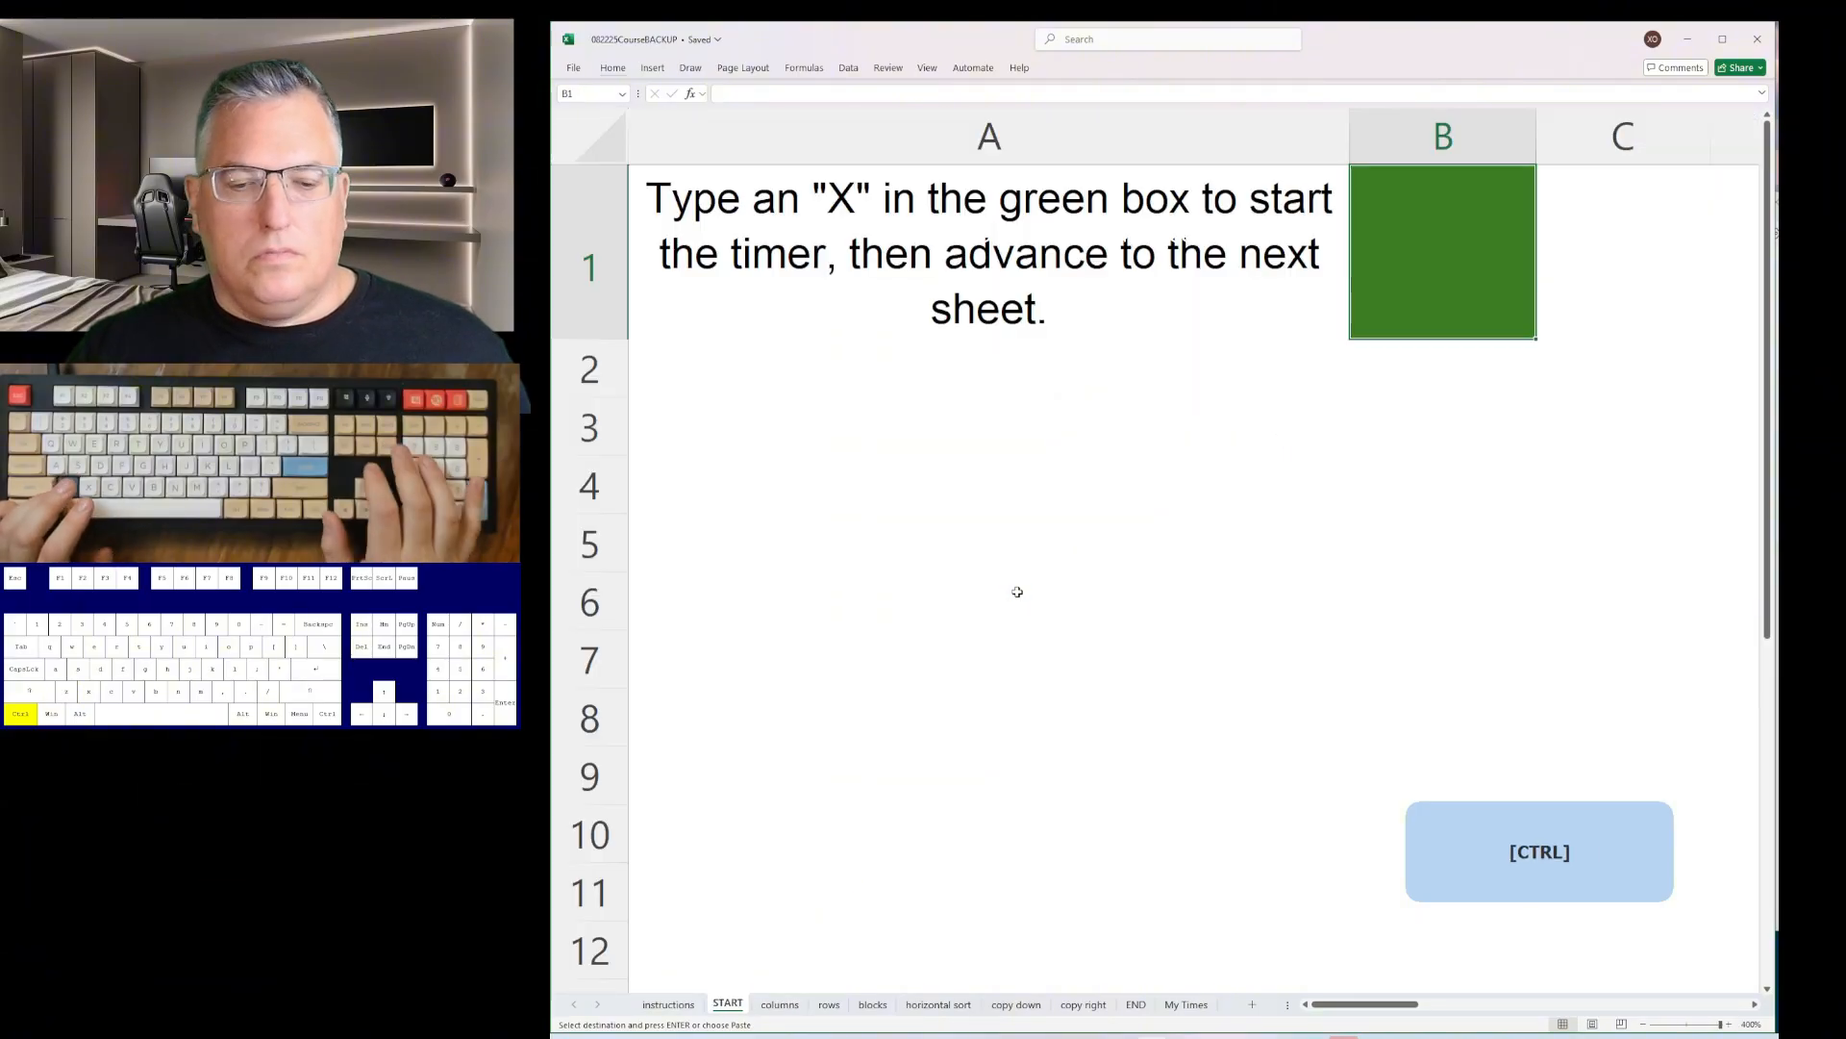
- Check the course sheets through END for leftover edits from the undone run, and return to the START sheet
{"action": "key", "text": "ctrl+Page_Down"}
{"action": "key", "text": "ctrl+Page_Down"}
{"action": "key", "text": "ctrl+Page_Down"}
{"action": "key", "text": "ctrl+Page_Down"}
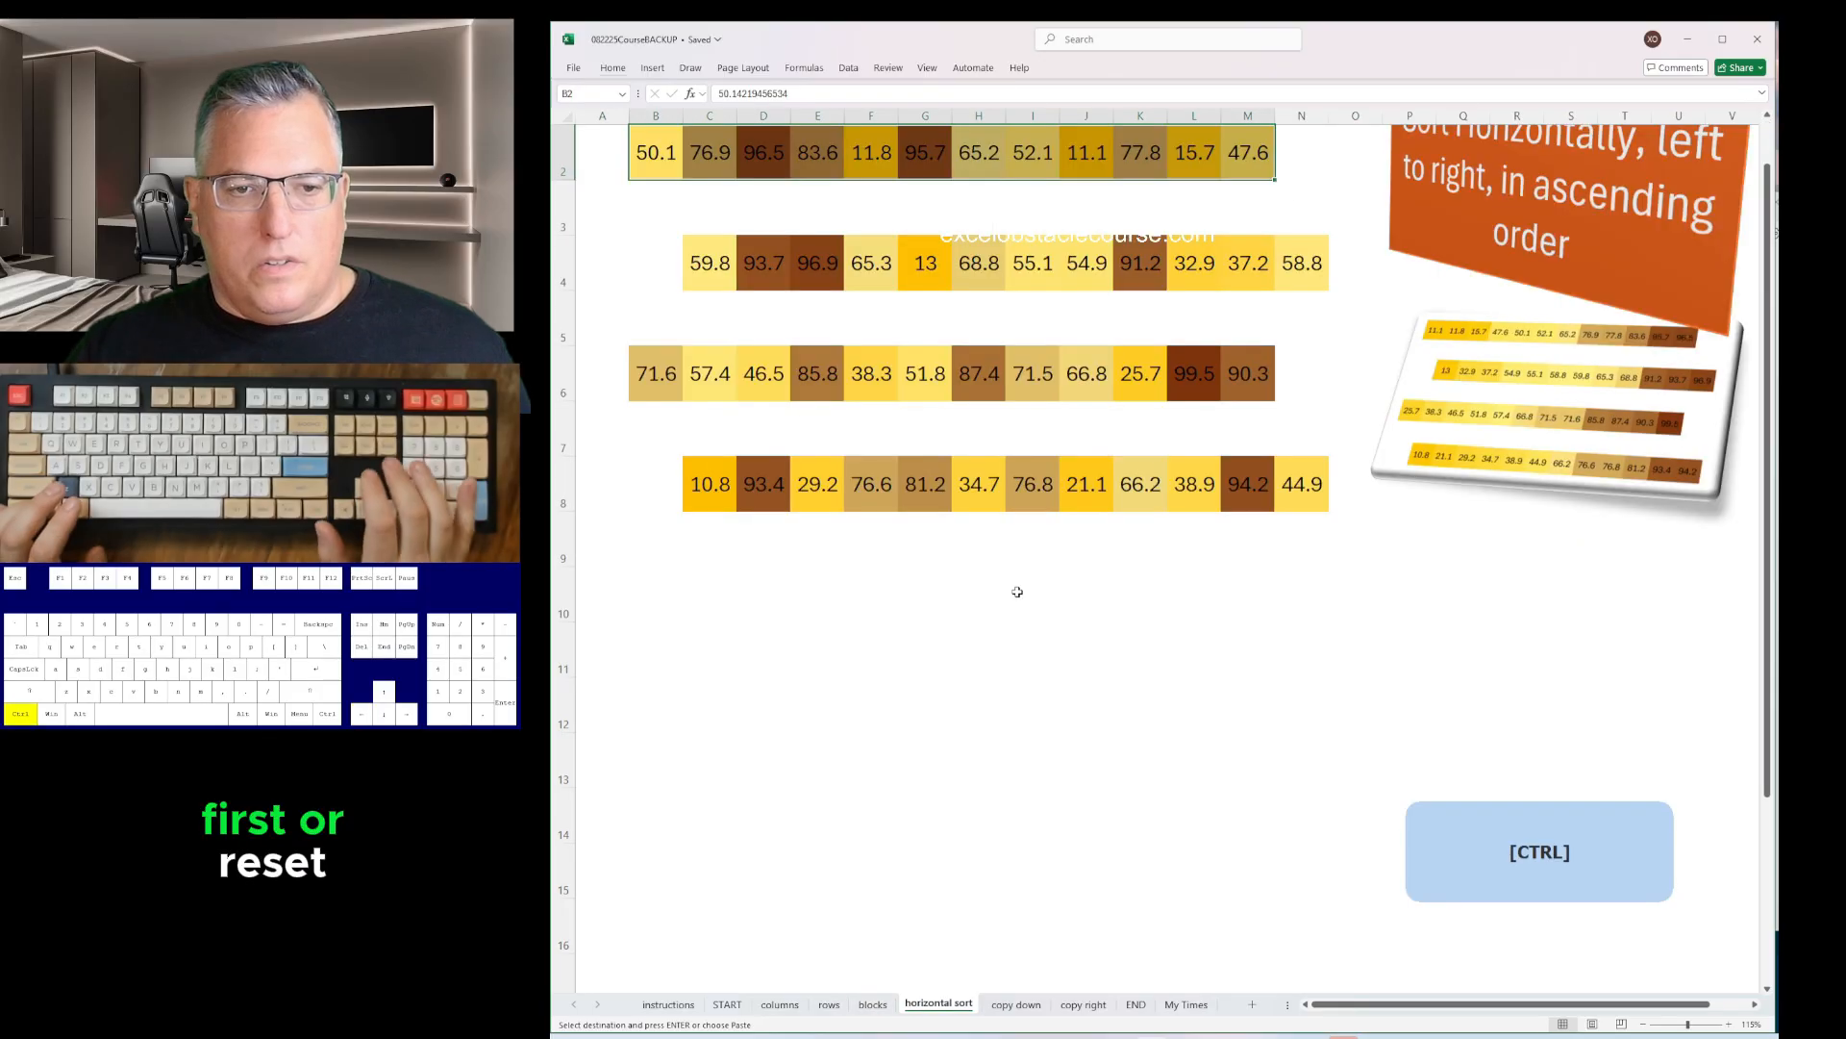
{"action": "key", "text": "ctrl+Page_Down"}
{"action": "key", "text": "ctrl+Page_Down"}
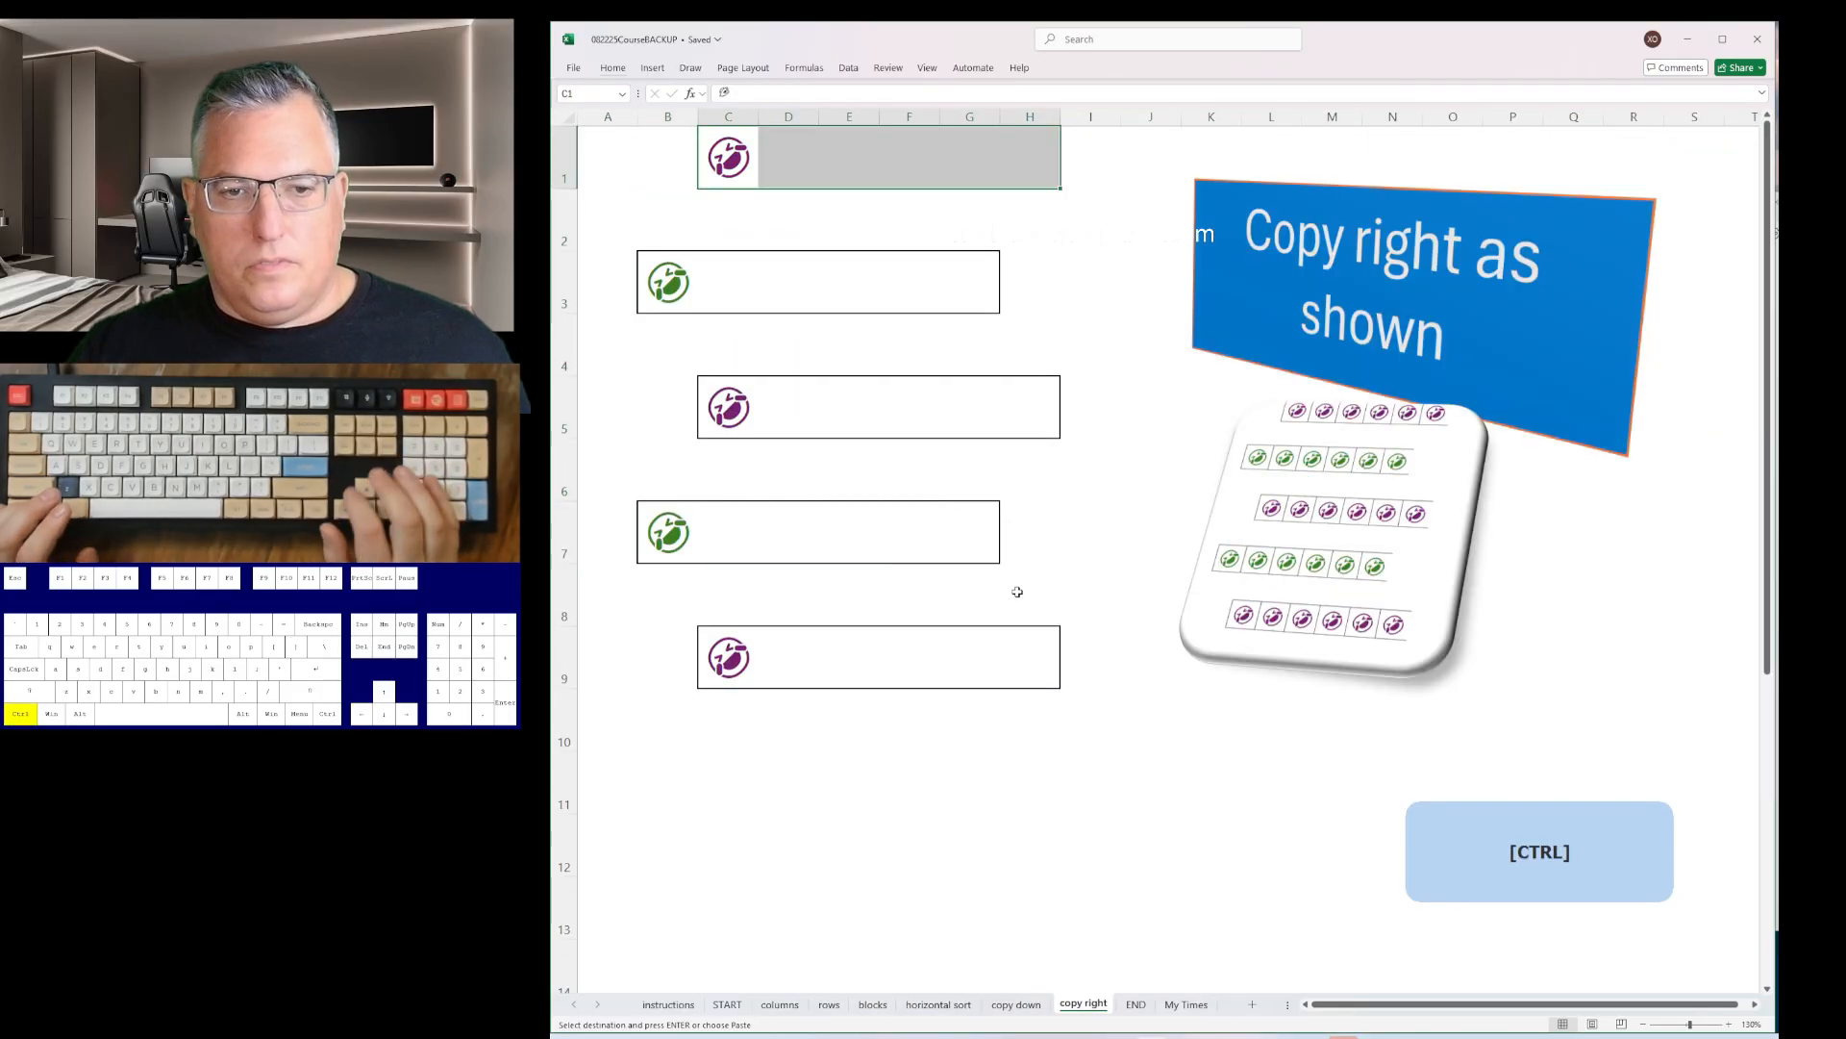
{"action": "key", "text": "ctrl+Page_Down"}
{"action": "key", "text": "ctrl+Page_Up"}
{"action": "key", "text": "ctrl+Page_Up"}
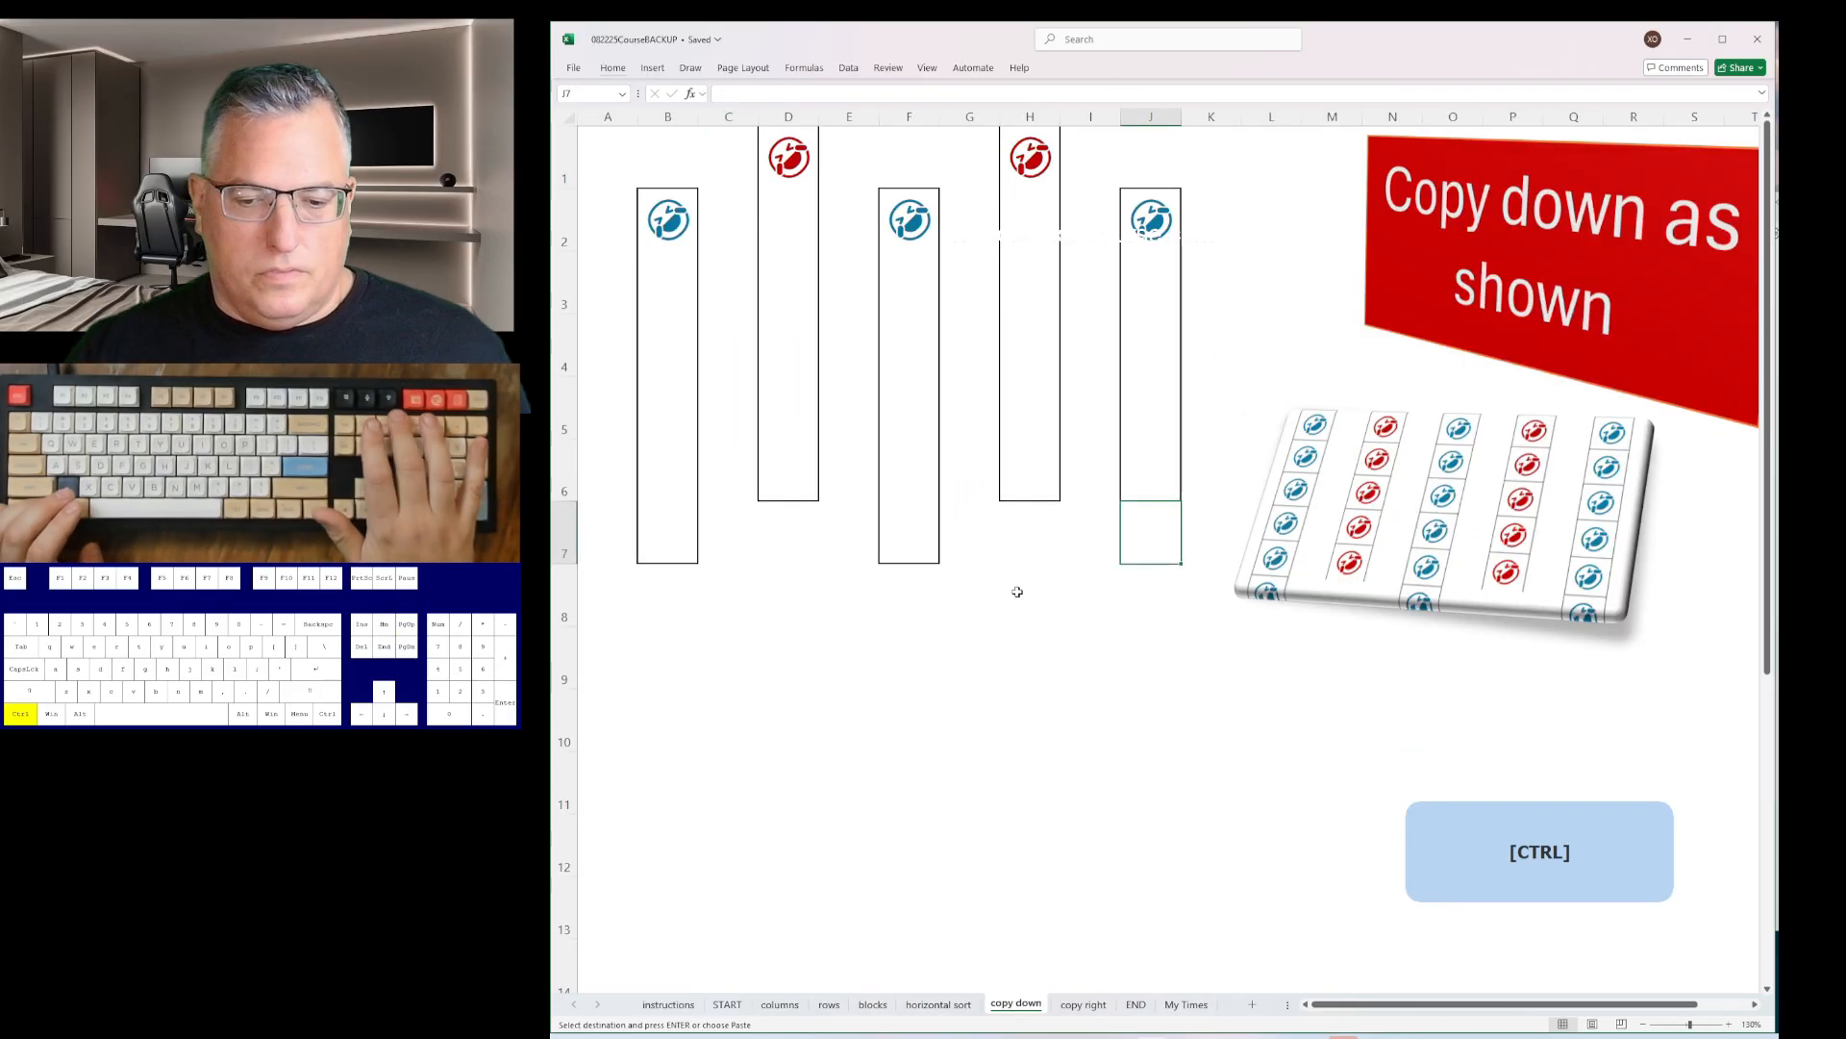
{"action": "key", "text": "ctrl+Page_Up"}
{"action": "key", "text": "ctrl+Page_Up"}
{"action": "key", "text": "ctrl+Page_Up"}
{"action": "key", "text": "ctrl+Page_Up"}
{"action": "key", "text": "ctrl+Page_Up"}
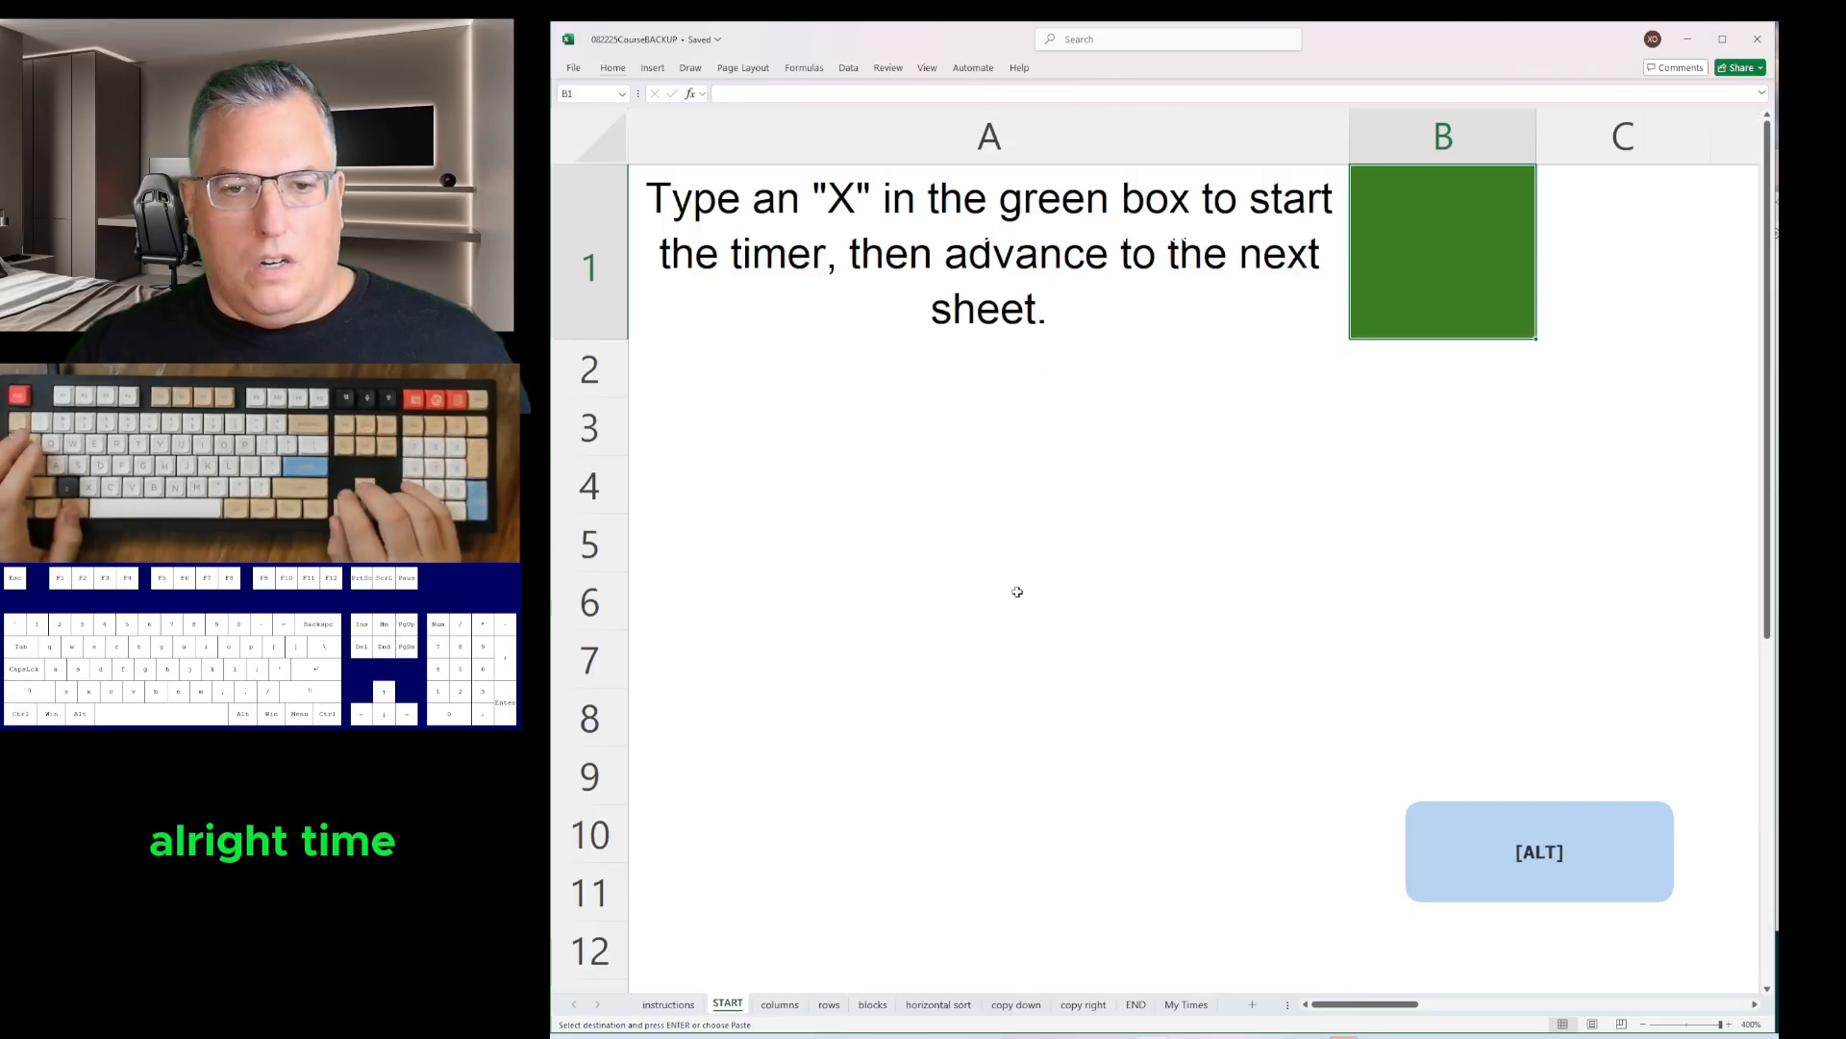
- Copy the time 00:47.2 from the Notepad document into cell B9 of the My Times sheet
{"action": "key", "text": "alt+Tab"}
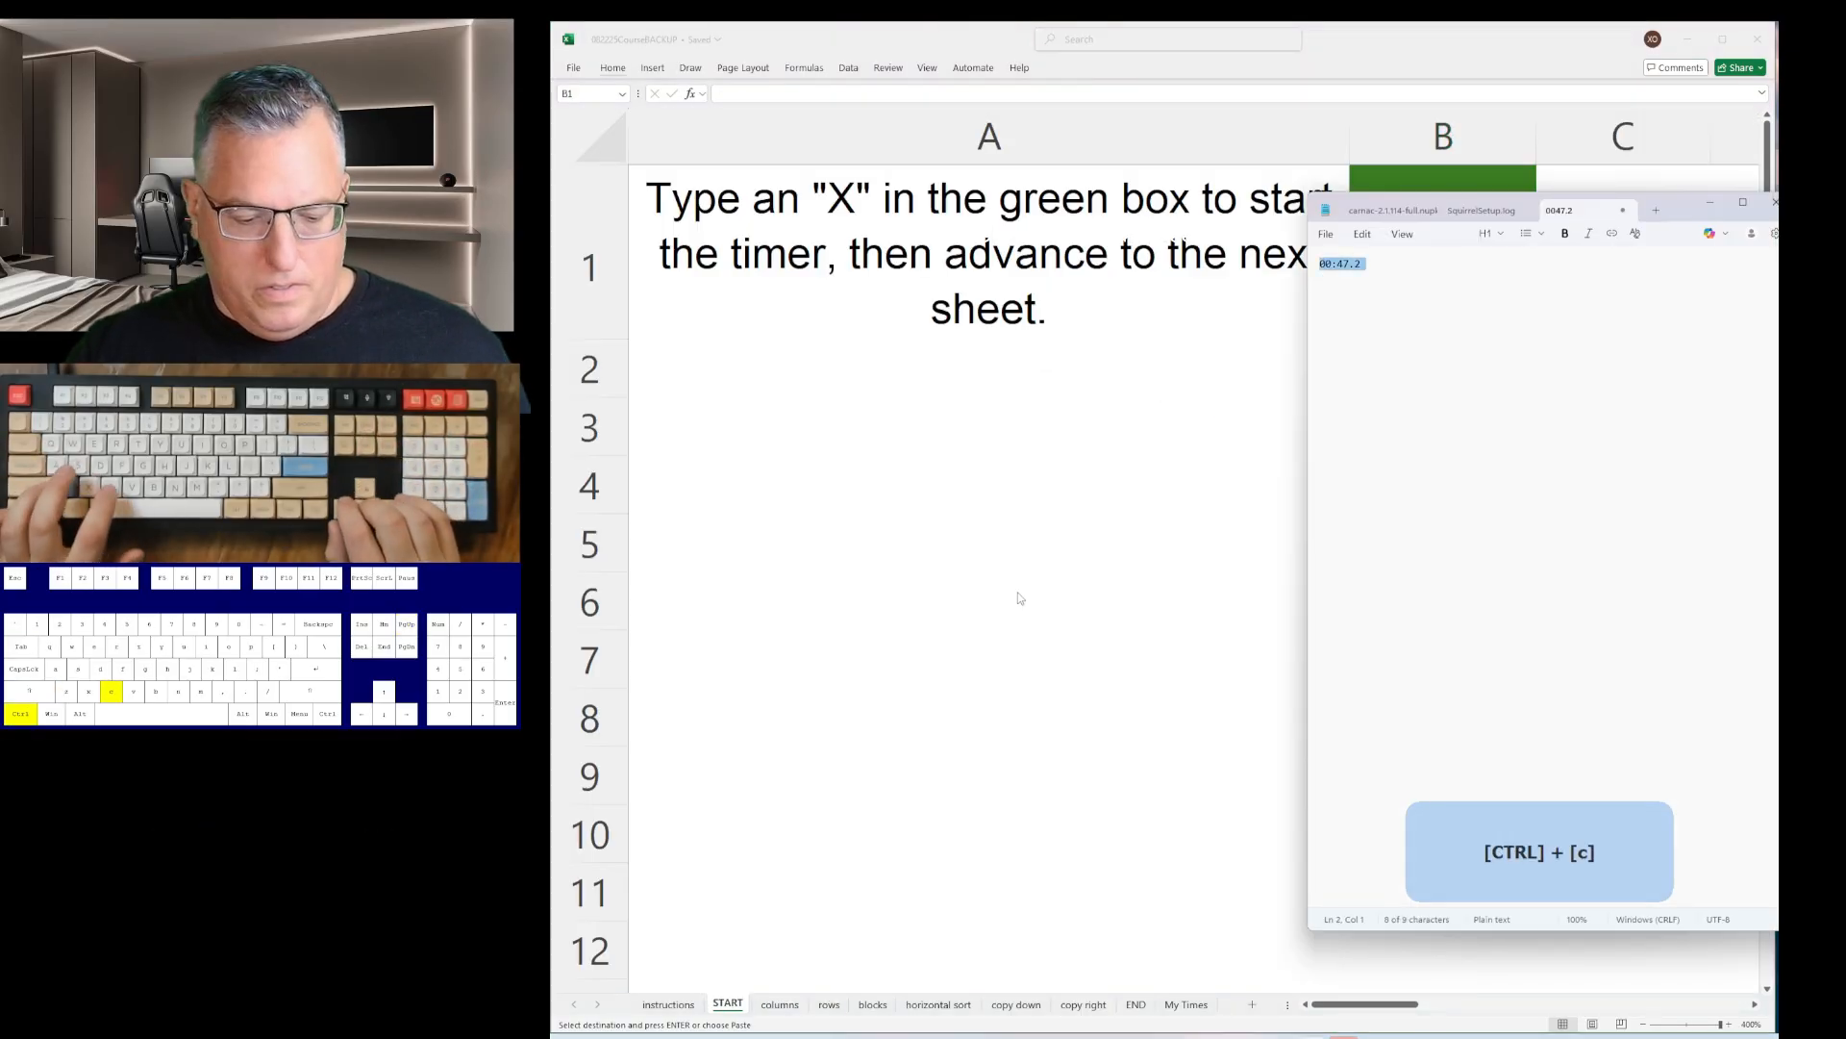
{"action": "key", "text": "alt+Tab"}
{"action": "key", "text": "ctrl+Page_Down"}
{"action": "key", "text": "ctrl+Page_Down"}
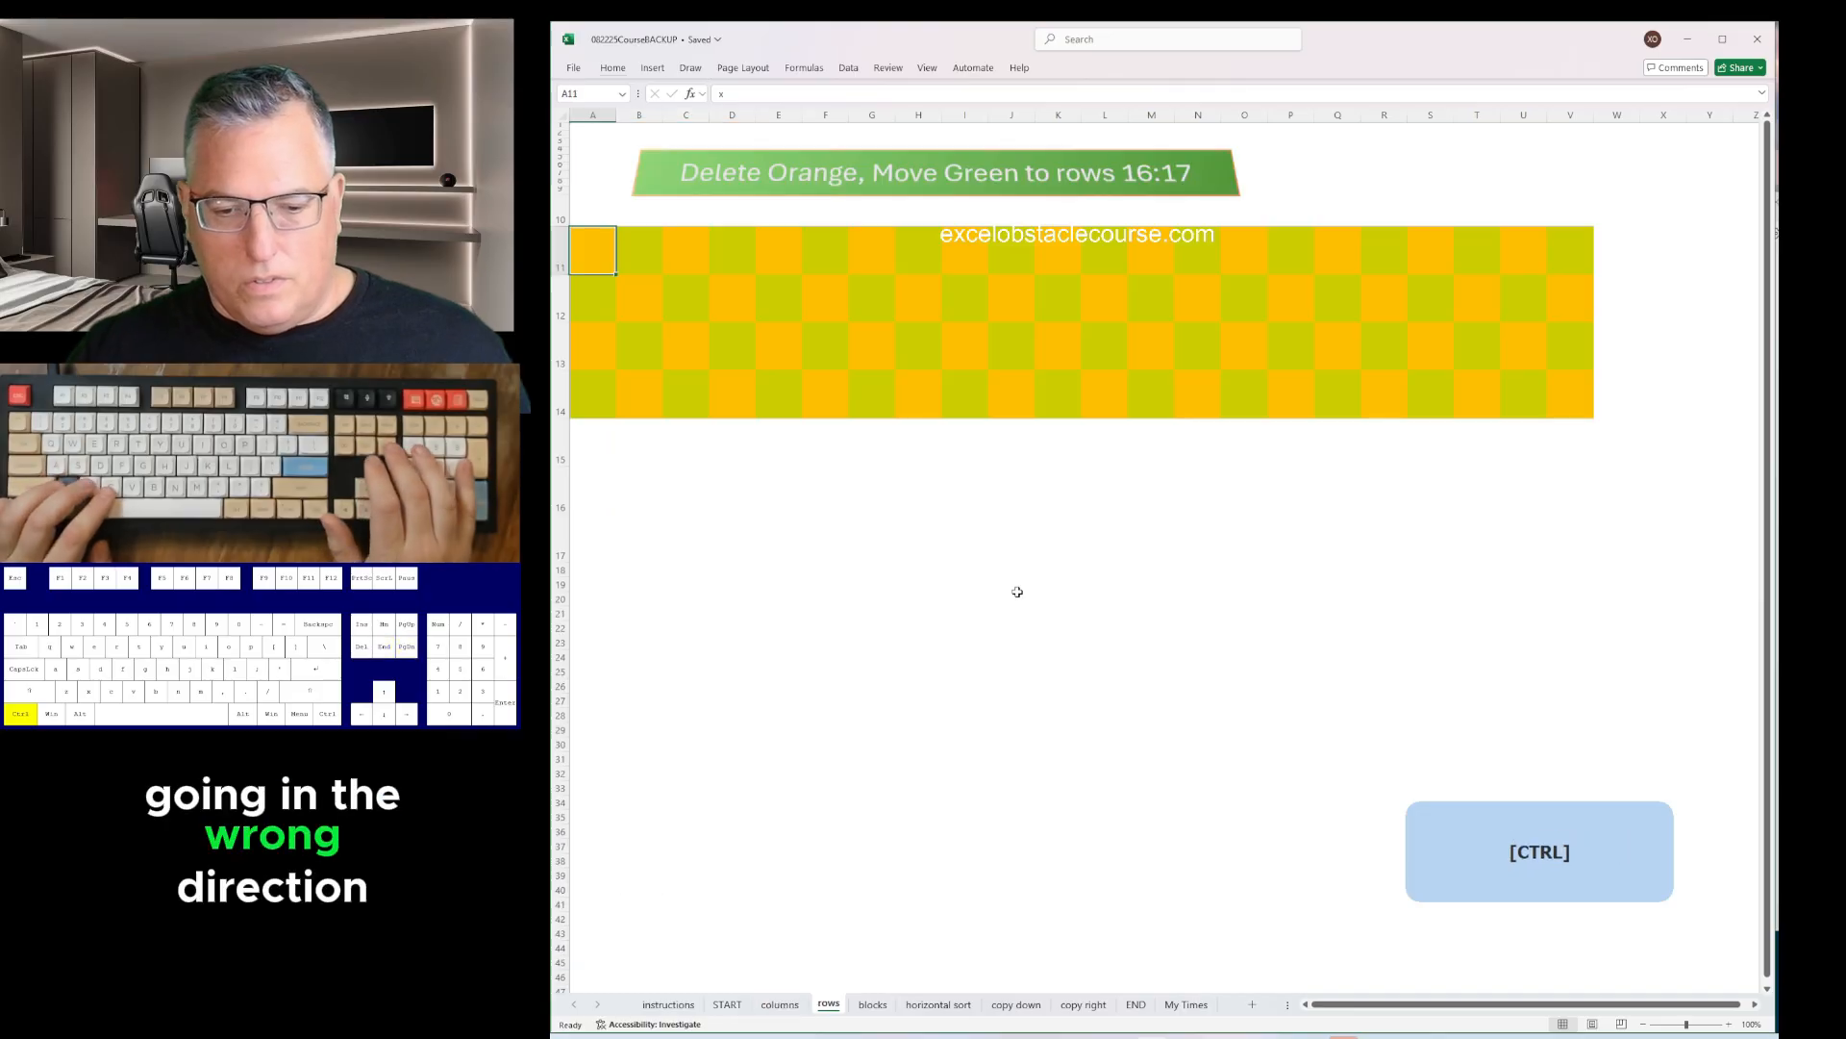
{"action": "key", "text": "ctrl+Page_Down"}
{"action": "key", "text": "ctrl+Page_Down"}
{"action": "key", "text": "ctrl+Page_Down"}
{"action": "key", "text": "ctrl+Page_Down"}
{"action": "key", "text": "ctrl+Page_Down"}
{"action": "key", "text": "ctrl+Page_Down"}
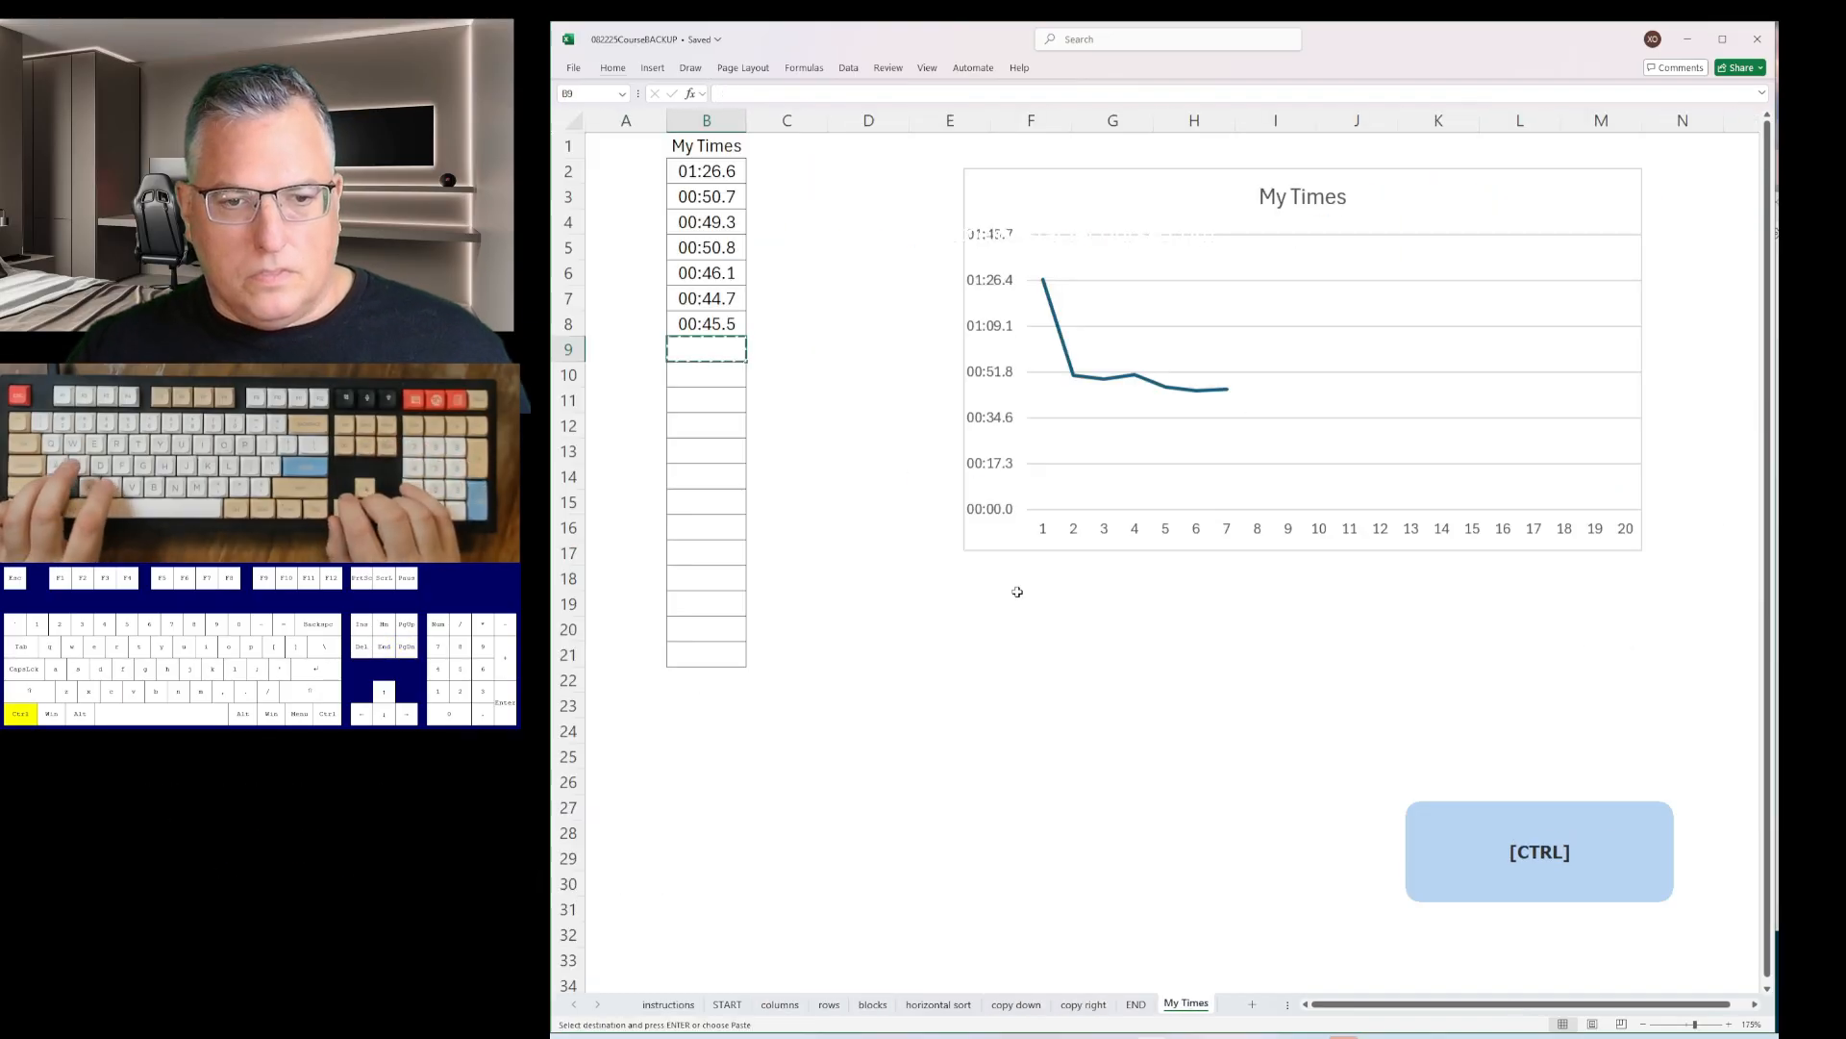
{"action": "key", "text": "alt+Tab"}
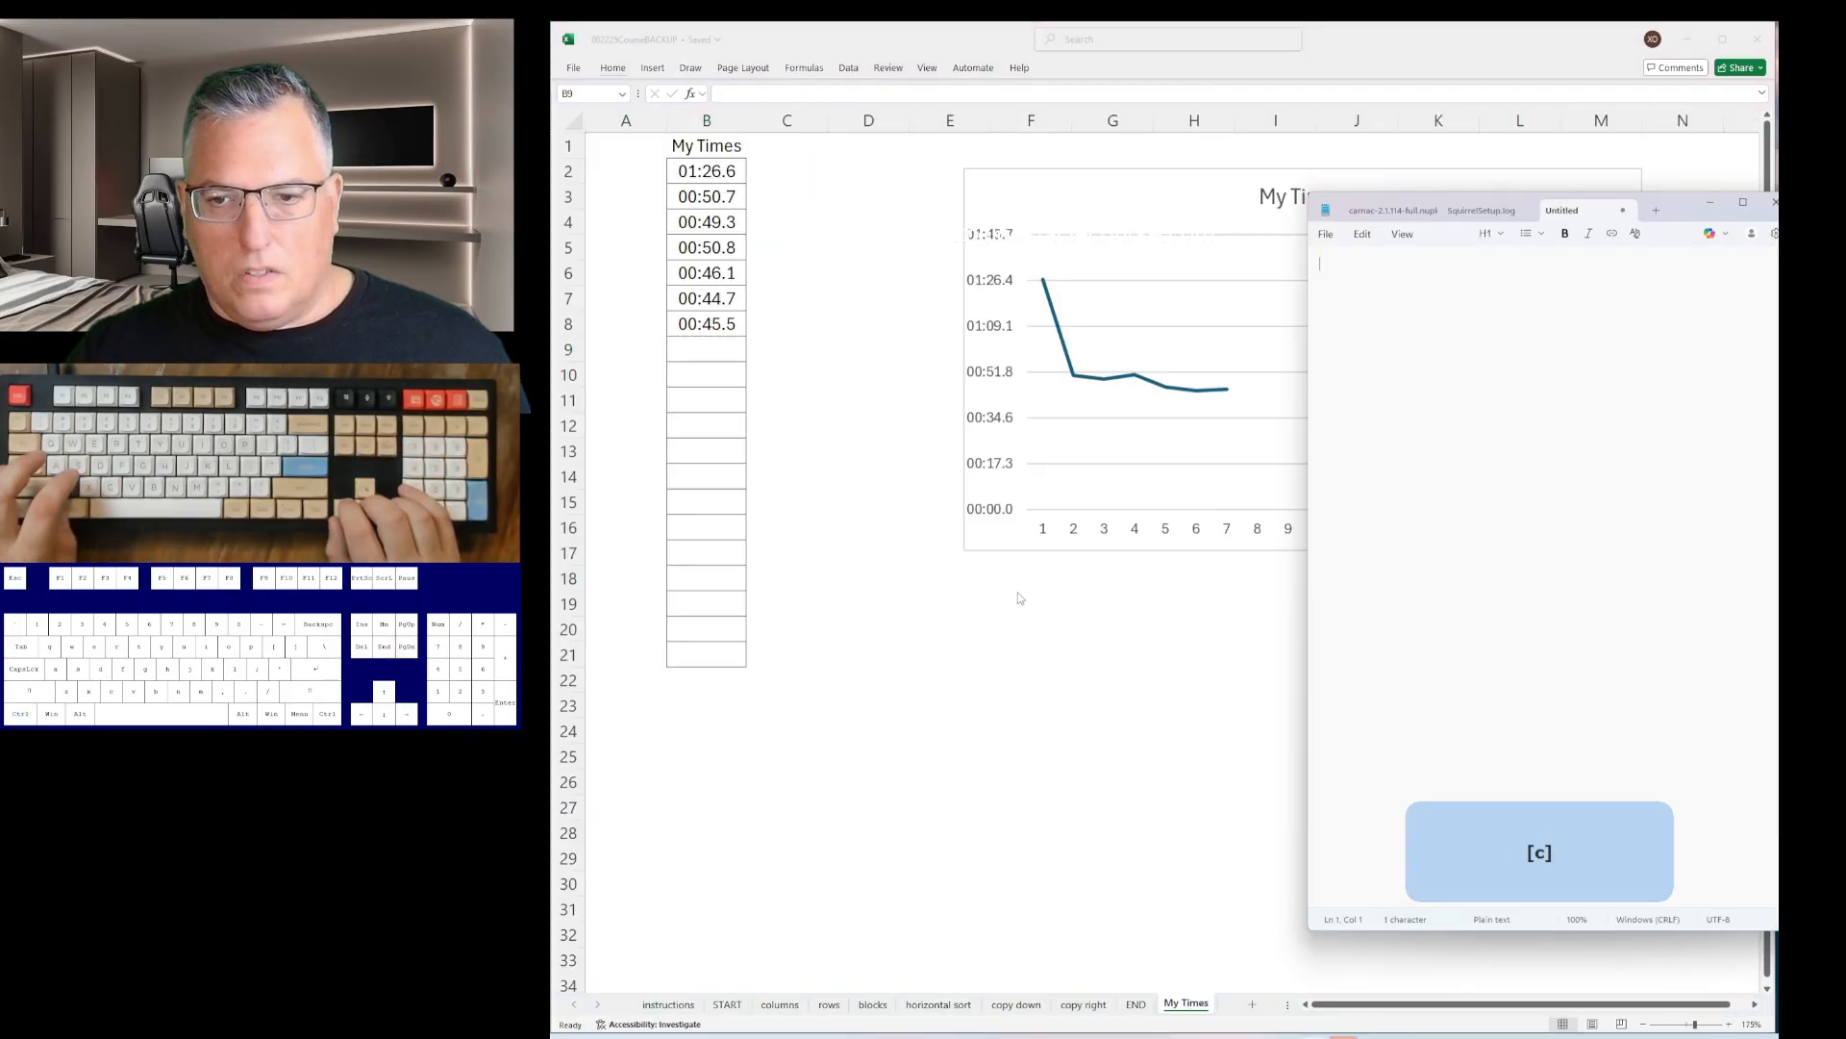
{"action": "key", "text": "alt+Tab"}
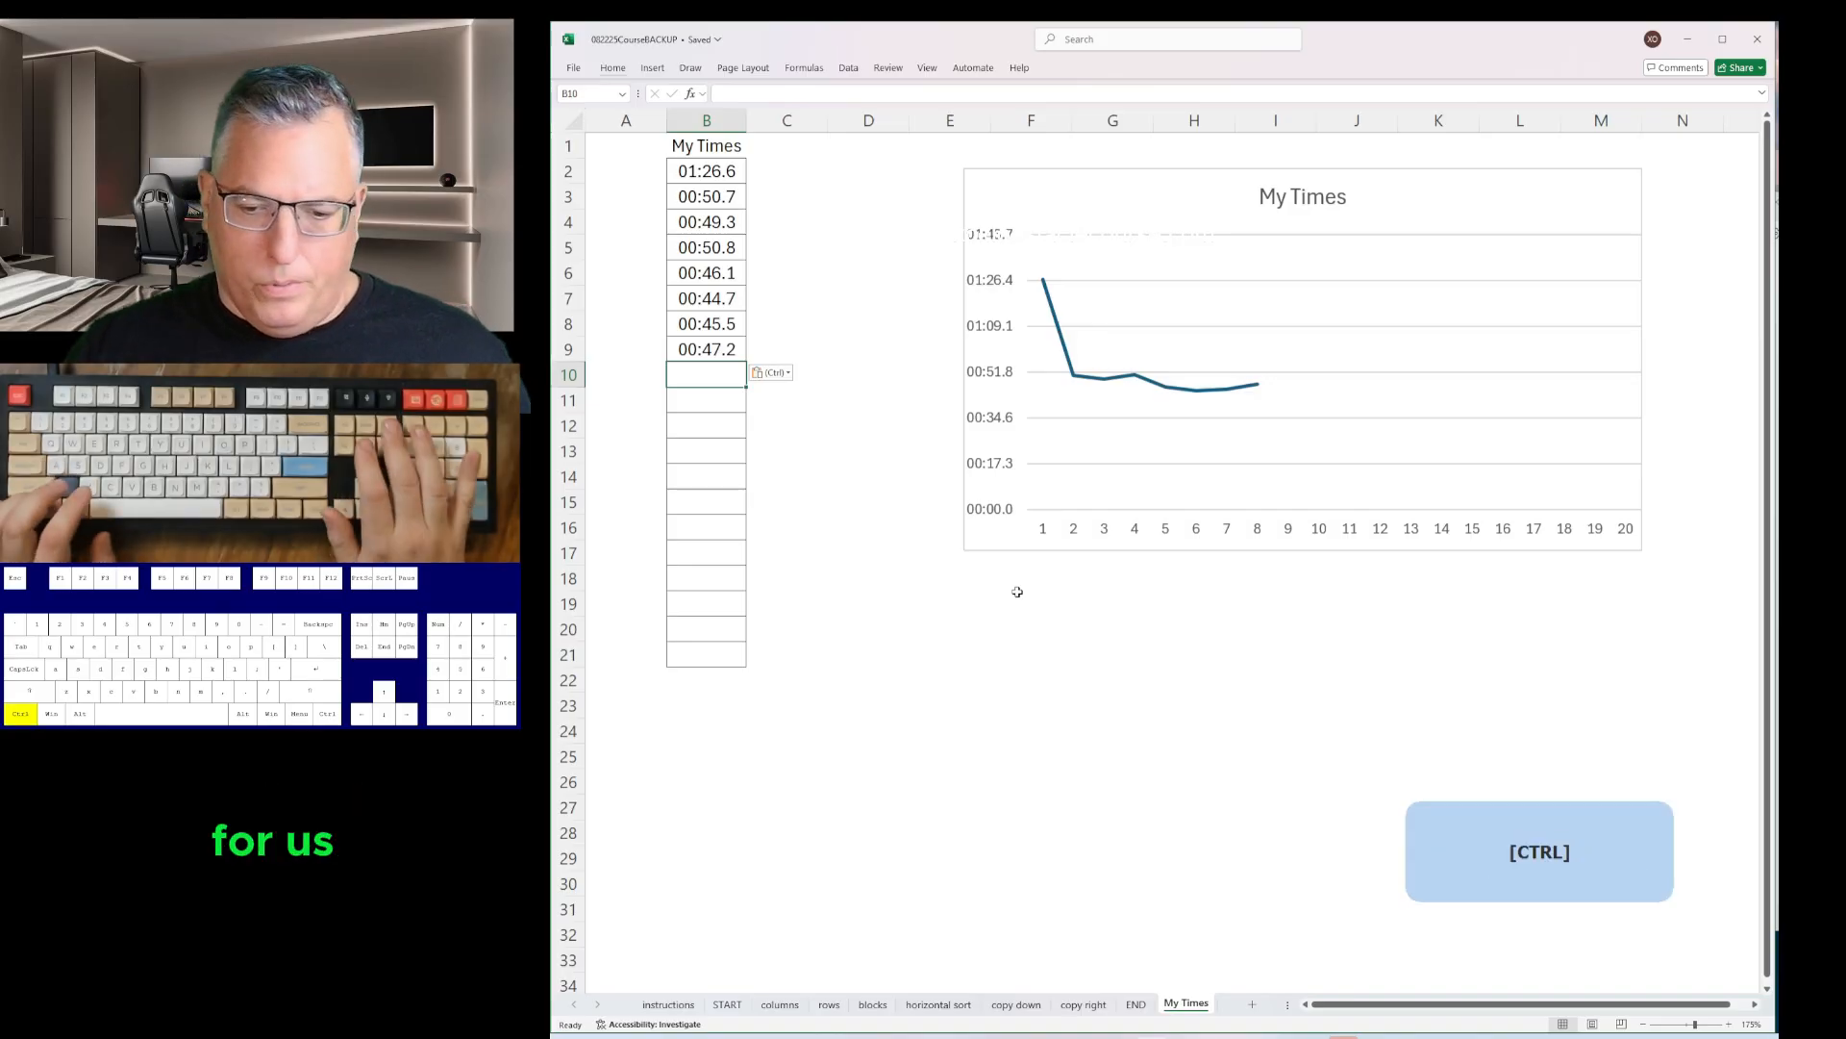
- Return to the START sheet and select the green box in B1
{"action": "key", "text": "ctrl+Page_Up"}
{"action": "key", "text": "ctrl+Page_Up"}
{"action": "key", "text": "ctrl+Page_Up"}
{"action": "key", "text": "ctrl+Page_Up"}
{"action": "key", "text": "ctrl+Page_Up"}
{"action": "key", "text": "ctrl+Page_Up"}
{"action": "key", "text": "ctrl+Page_Up"}
{"action": "key", "text": "ctrl+Page_Up"}
{"action": "key", "text": "ctrl+Page_Up"}
{"action": "key", "text": "ctrl+Page_Down"}
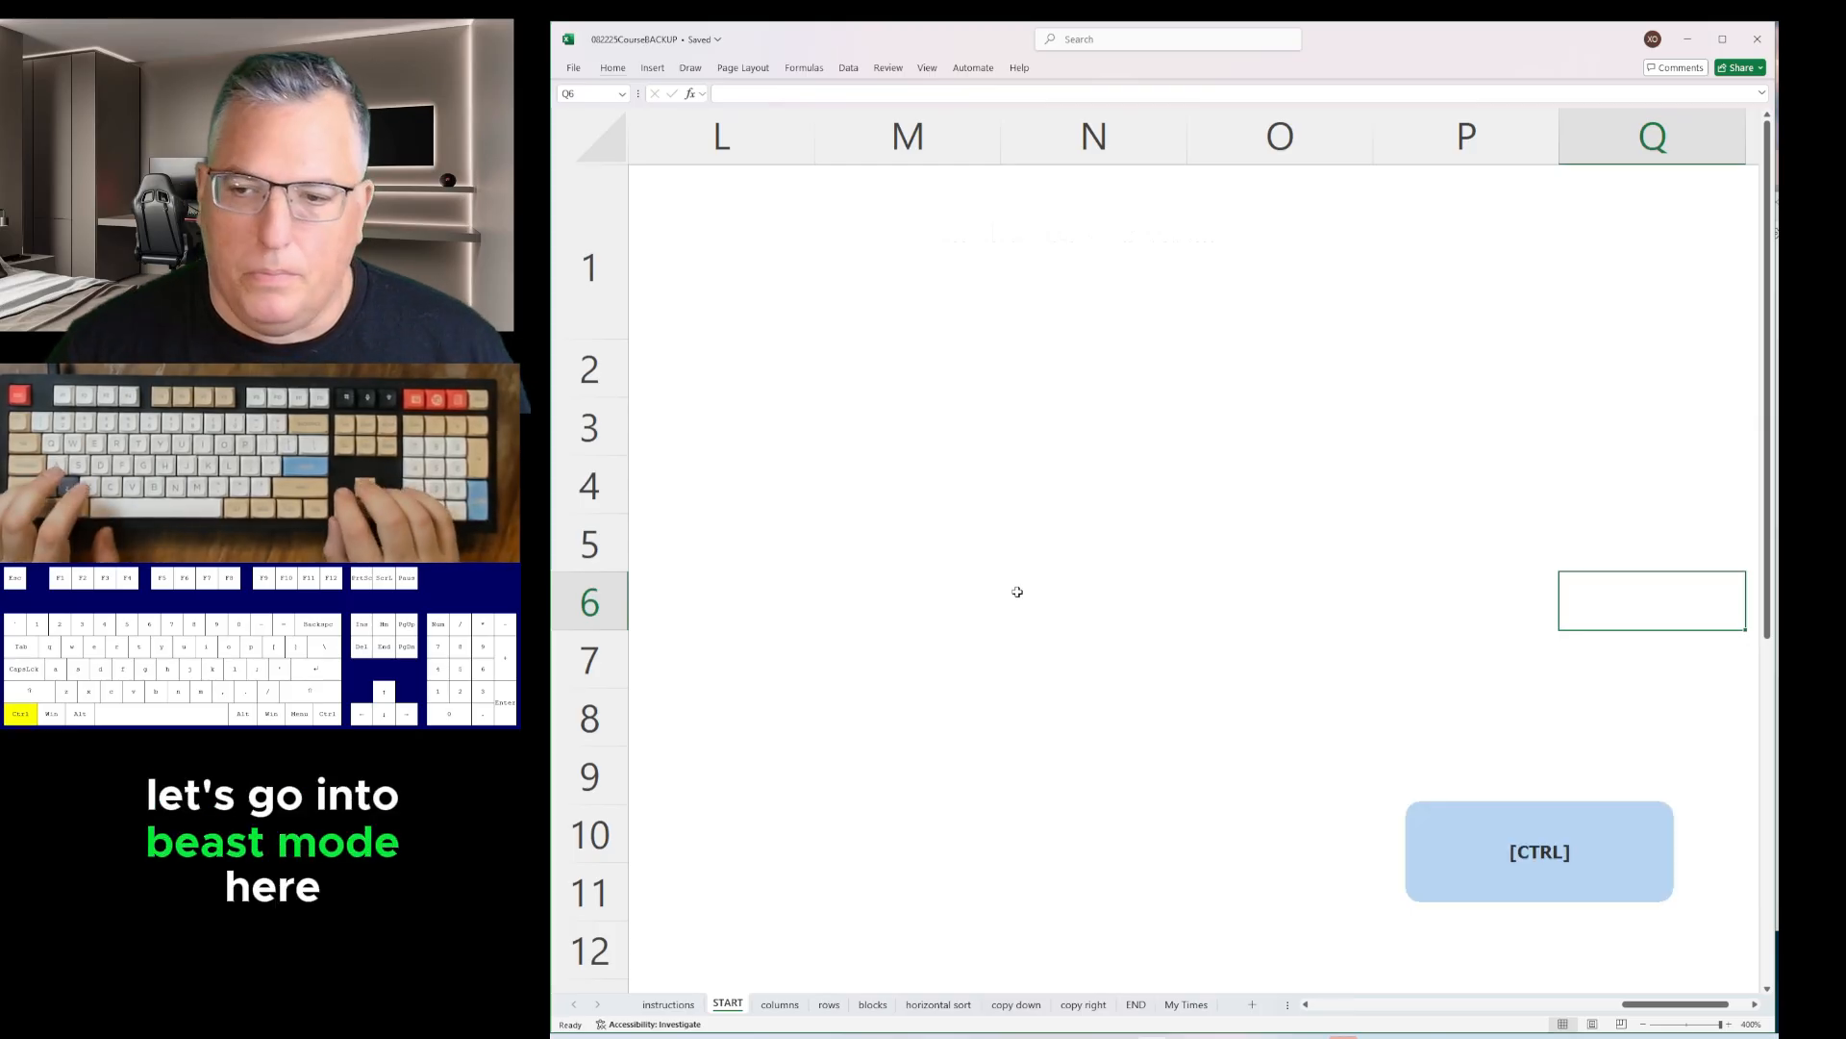
{"action": "key", "text": "ctrl+Up"}
{"action": "key", "text": "ctrl+Left"}
{"action": "key", "text": "Right"}
{"action": "key", "text": "Right"}
{"action": "key", "text": "Left"}
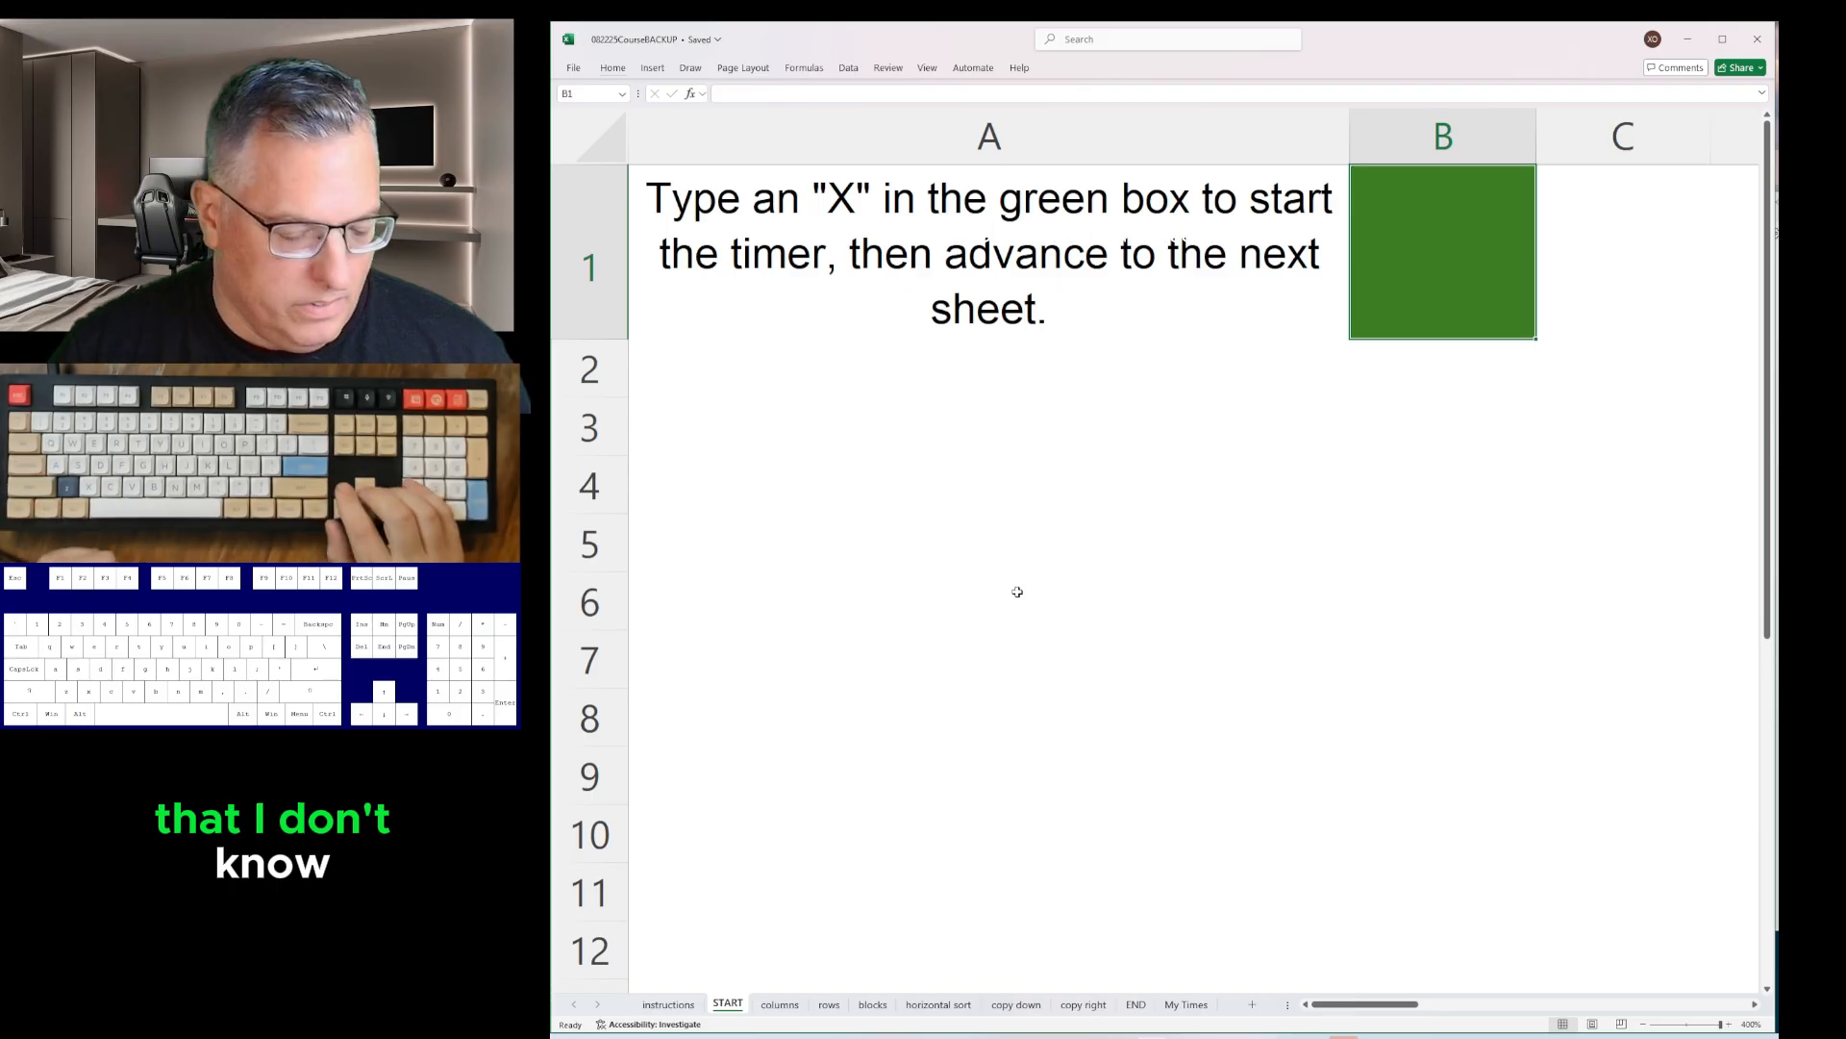
{"action": "type", "text": "X"}
{"action": "key", "text": "Return"}
{"action": "key", "text": "ctrl+Page_Down"}
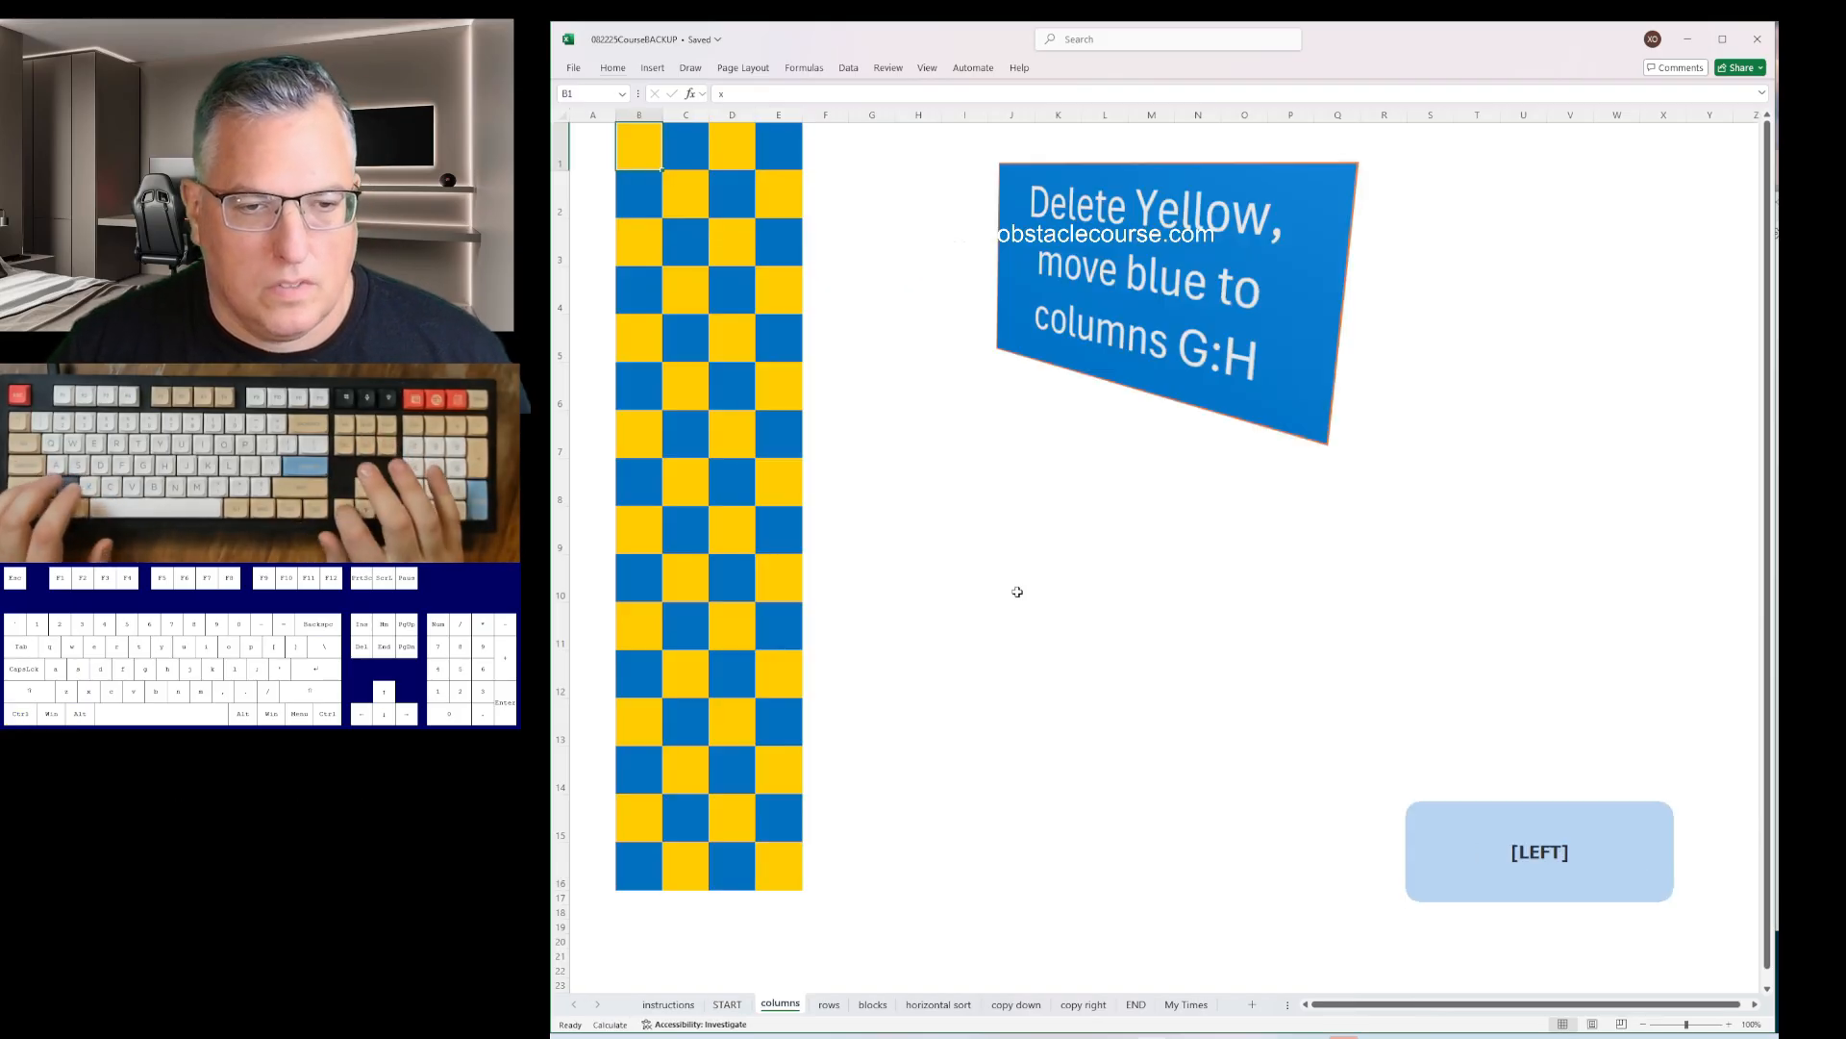
{"action": "key", "text": "ctrl+z"}
- Reset the starting cell selections on the course sheets, including C1 on copy right, and return to START
{"action": "key", "text": "ctrl+Page_Down"}
{"action": "key", "text": "ctrl+Page_Down"}
{"action": "key", "text": "ctrl+Page_Down"}
{"action": "key", "text": "ctrl+Page_Down"}
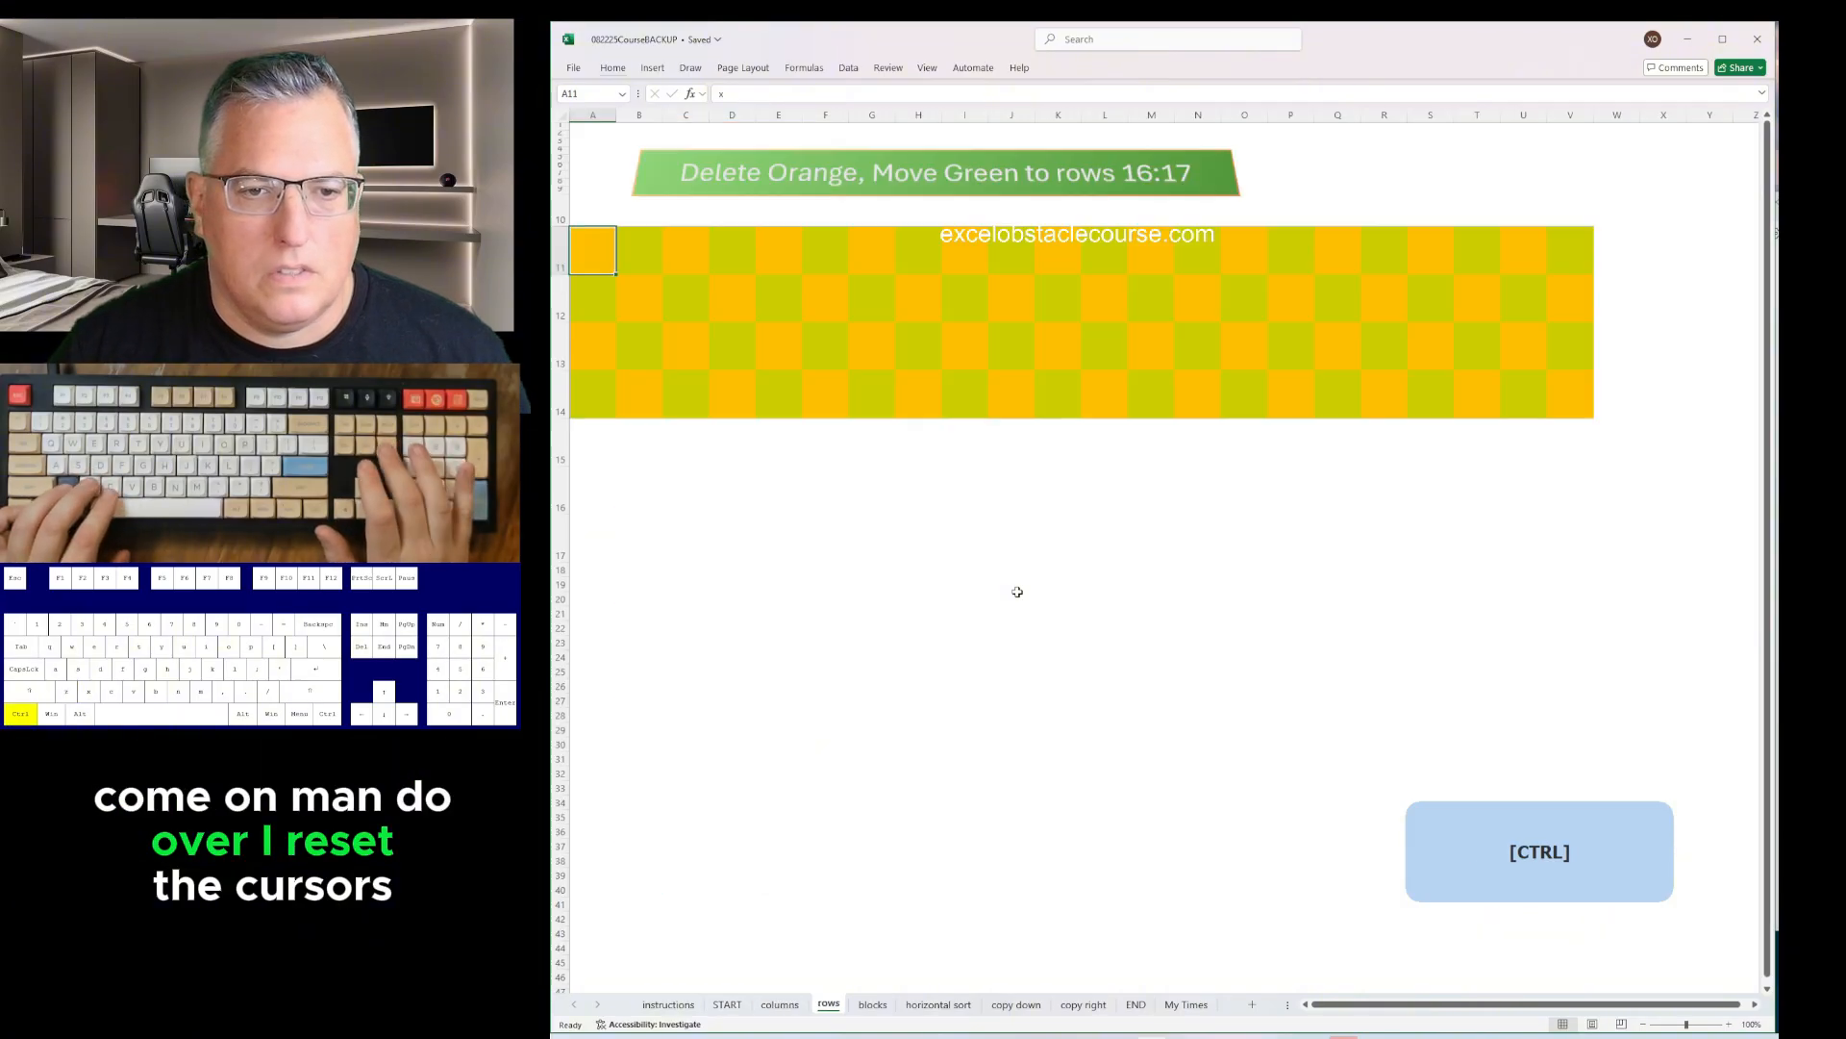
{"action": "key", "text": "ctrl+Page_Up"}
{"action": "key", "text": "ctrl+Page_Down"}
{"action": "key", "text": "ctrl+Page_Down"}
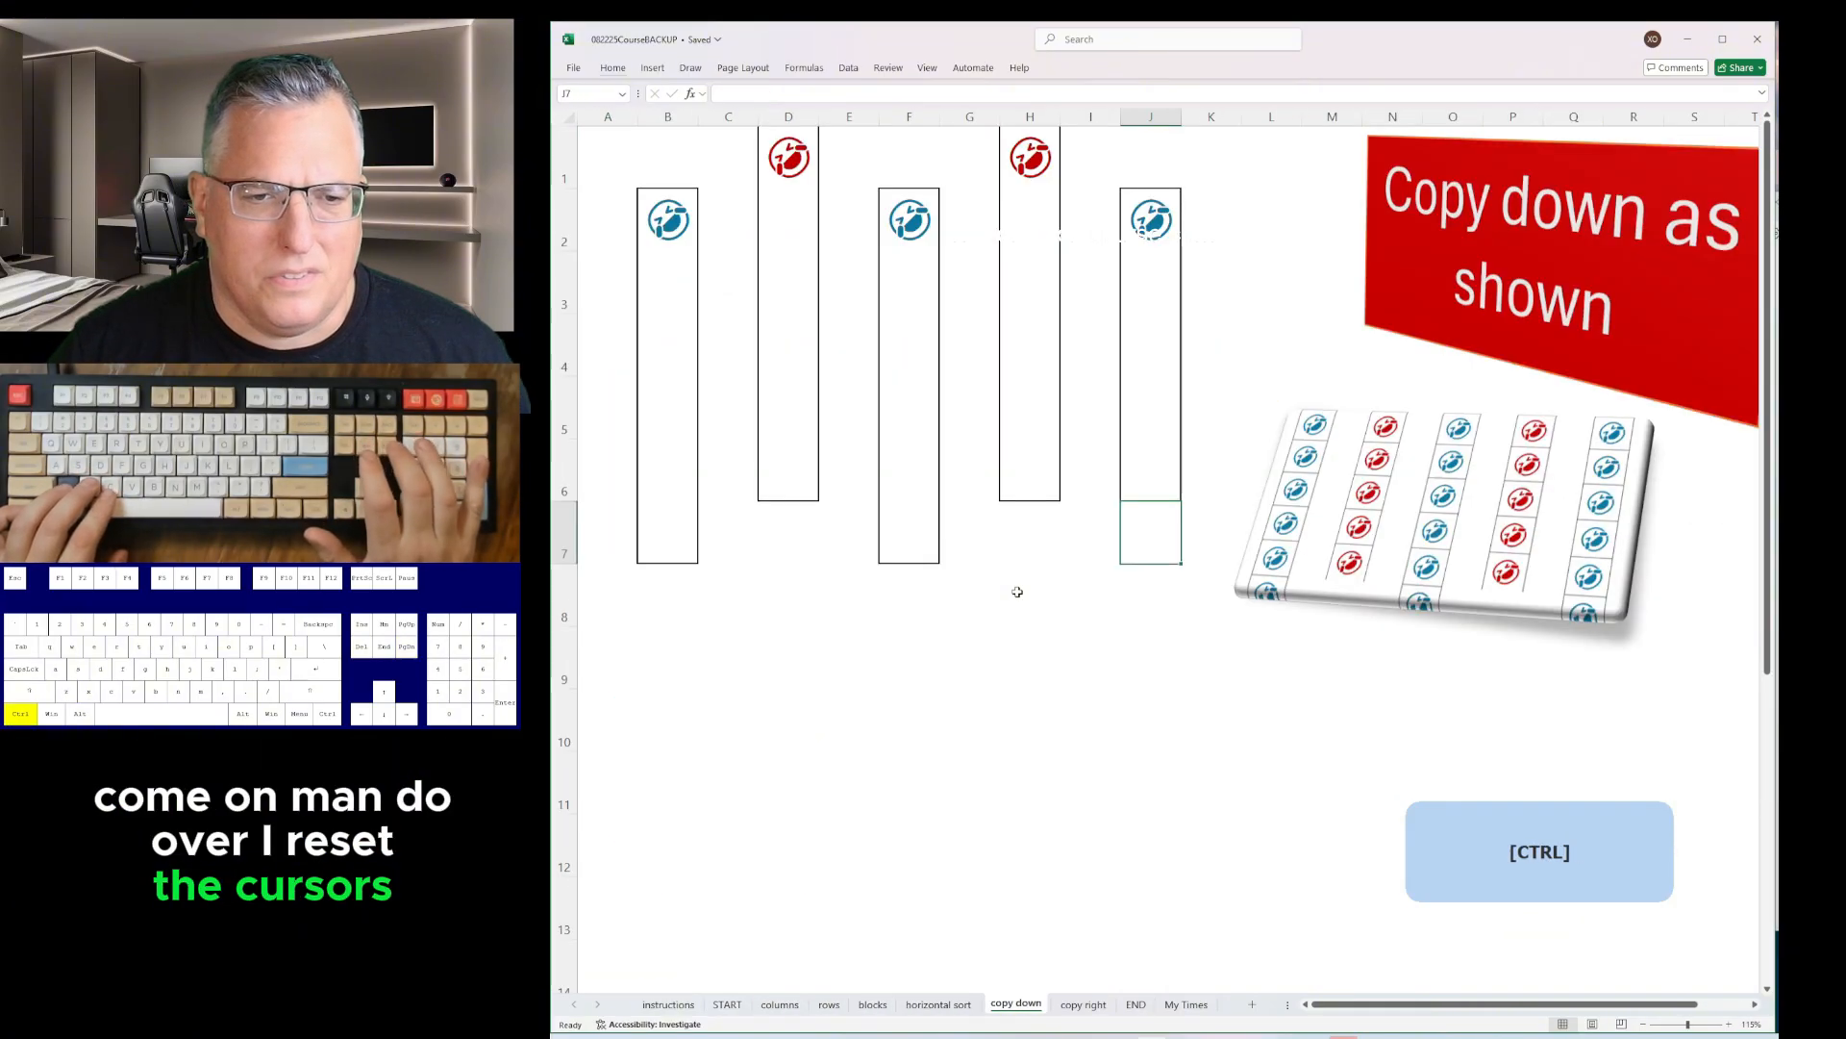
{"action": "key", "text": "ctrl+Page_Down"}
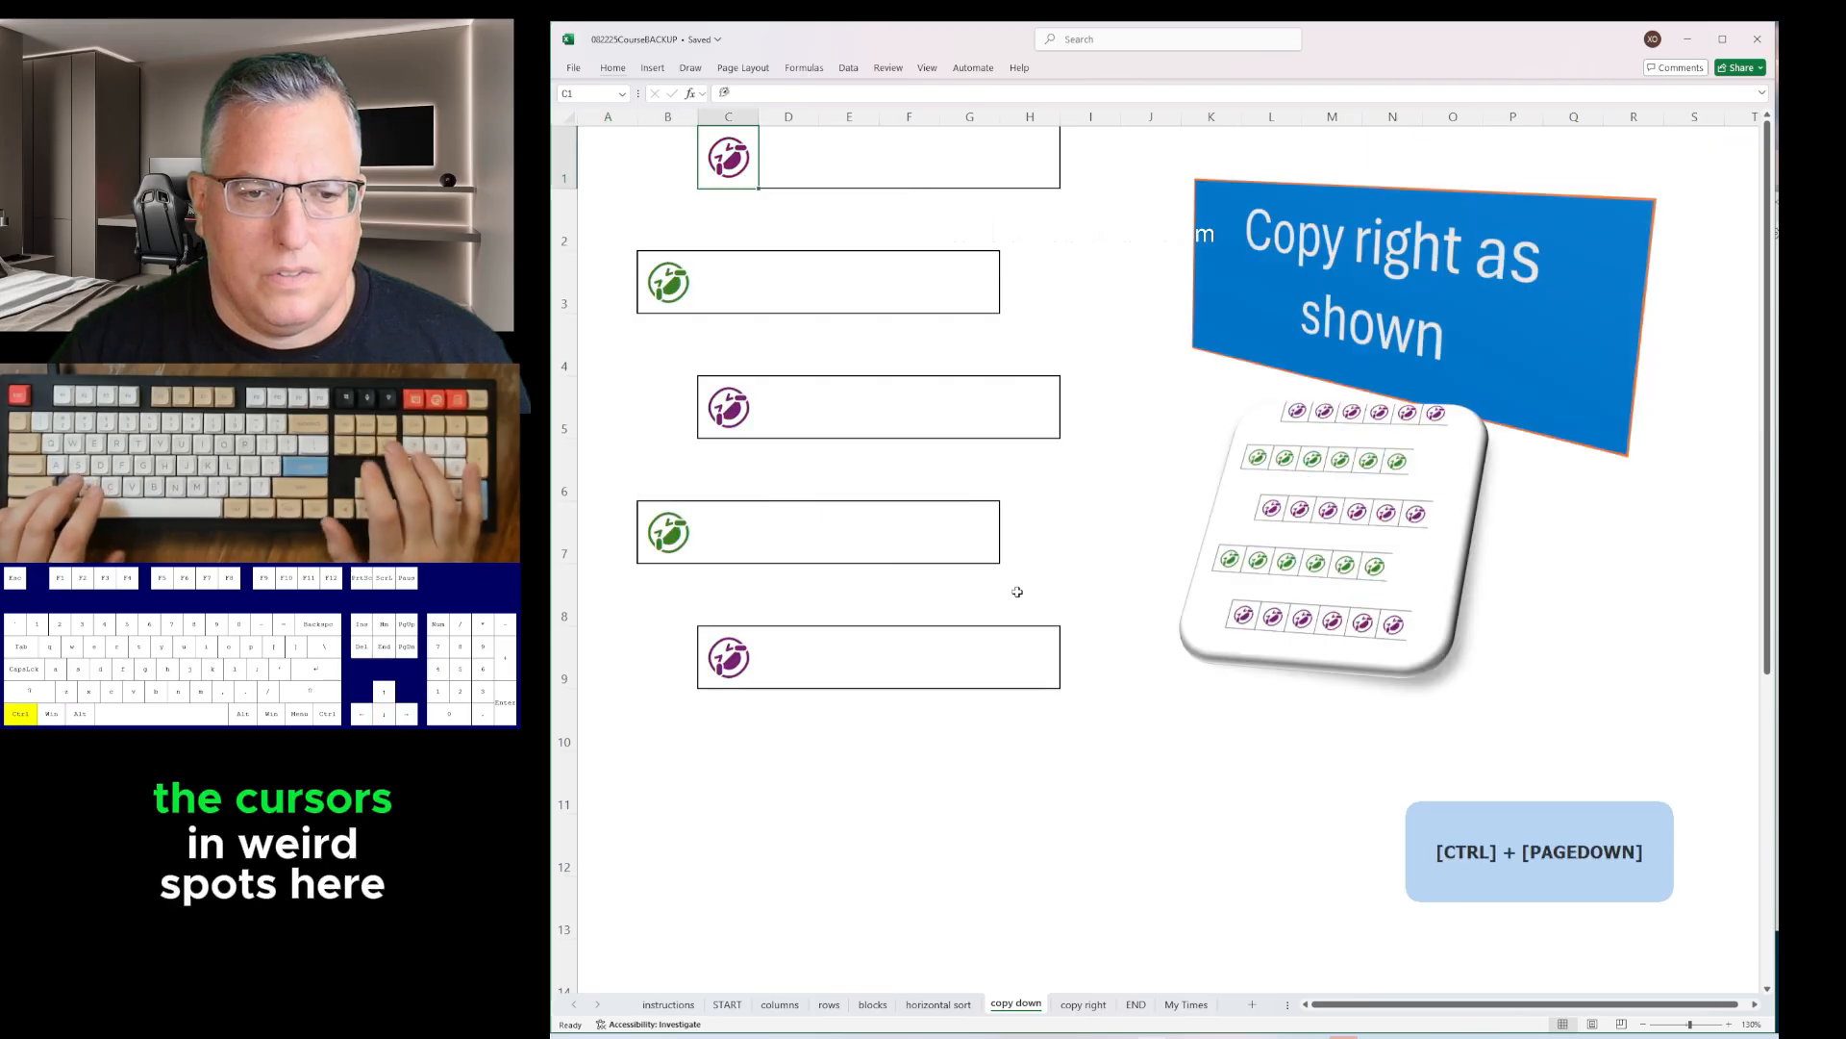
{"action": "key", "text": "Left"}
{"action": "key", "text": "ctrl+Page_Down"}
{"action": "key", "text": "ctrl+Page_Up"}
{"action": "key", "text": "ctrl+Page_Up"}
{"action": "key", "text": "ctrl+Page_Up"}
{"action": "key", "text": "ctrl+Page_Up"}
{"action": "key", "text": "ctrl+Page_Up"}
{"action": "key", "text": "ctrl+Page_Up"}
{"action": "key", "text": "ctrl+Page_Up"}
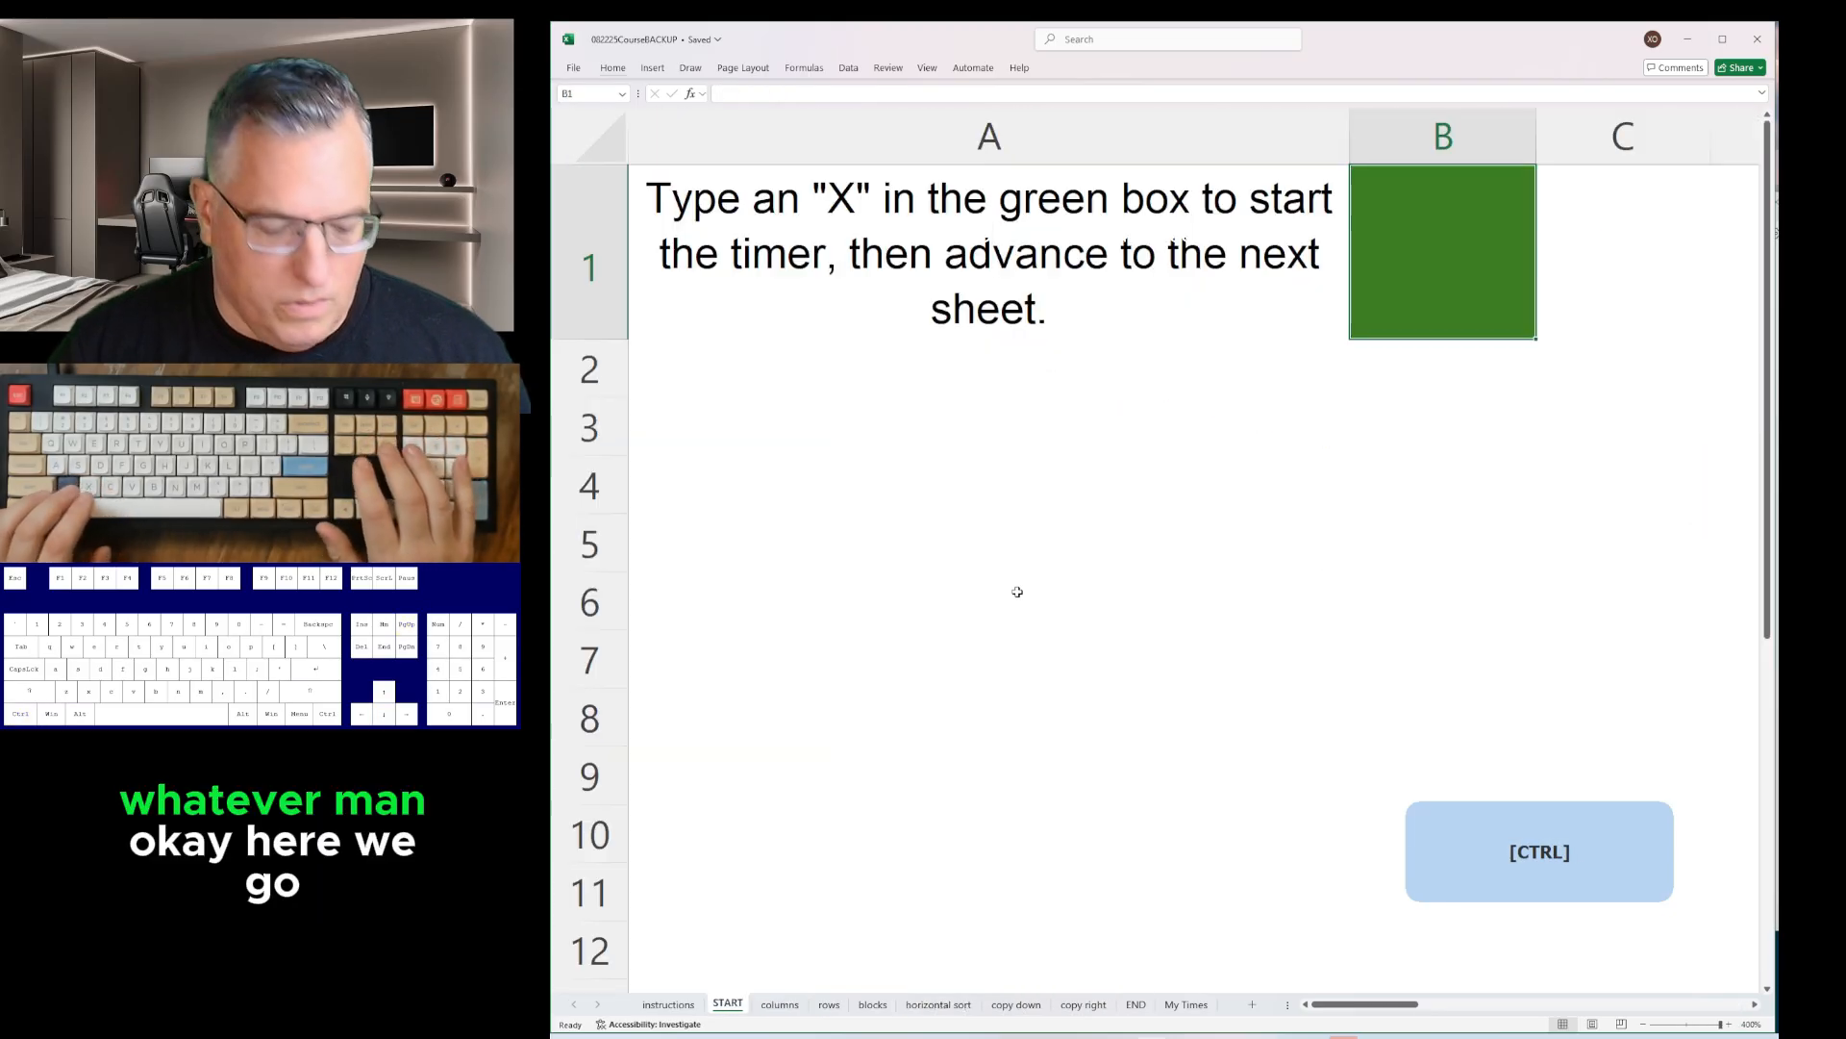
- Enter x in the green box, and on the columns sheet delete every second cell from B1 to B15, shifting cells left
{"action": "type", "text": "x"}
{"action": "key", "text": "ctrl+Page_Down"}
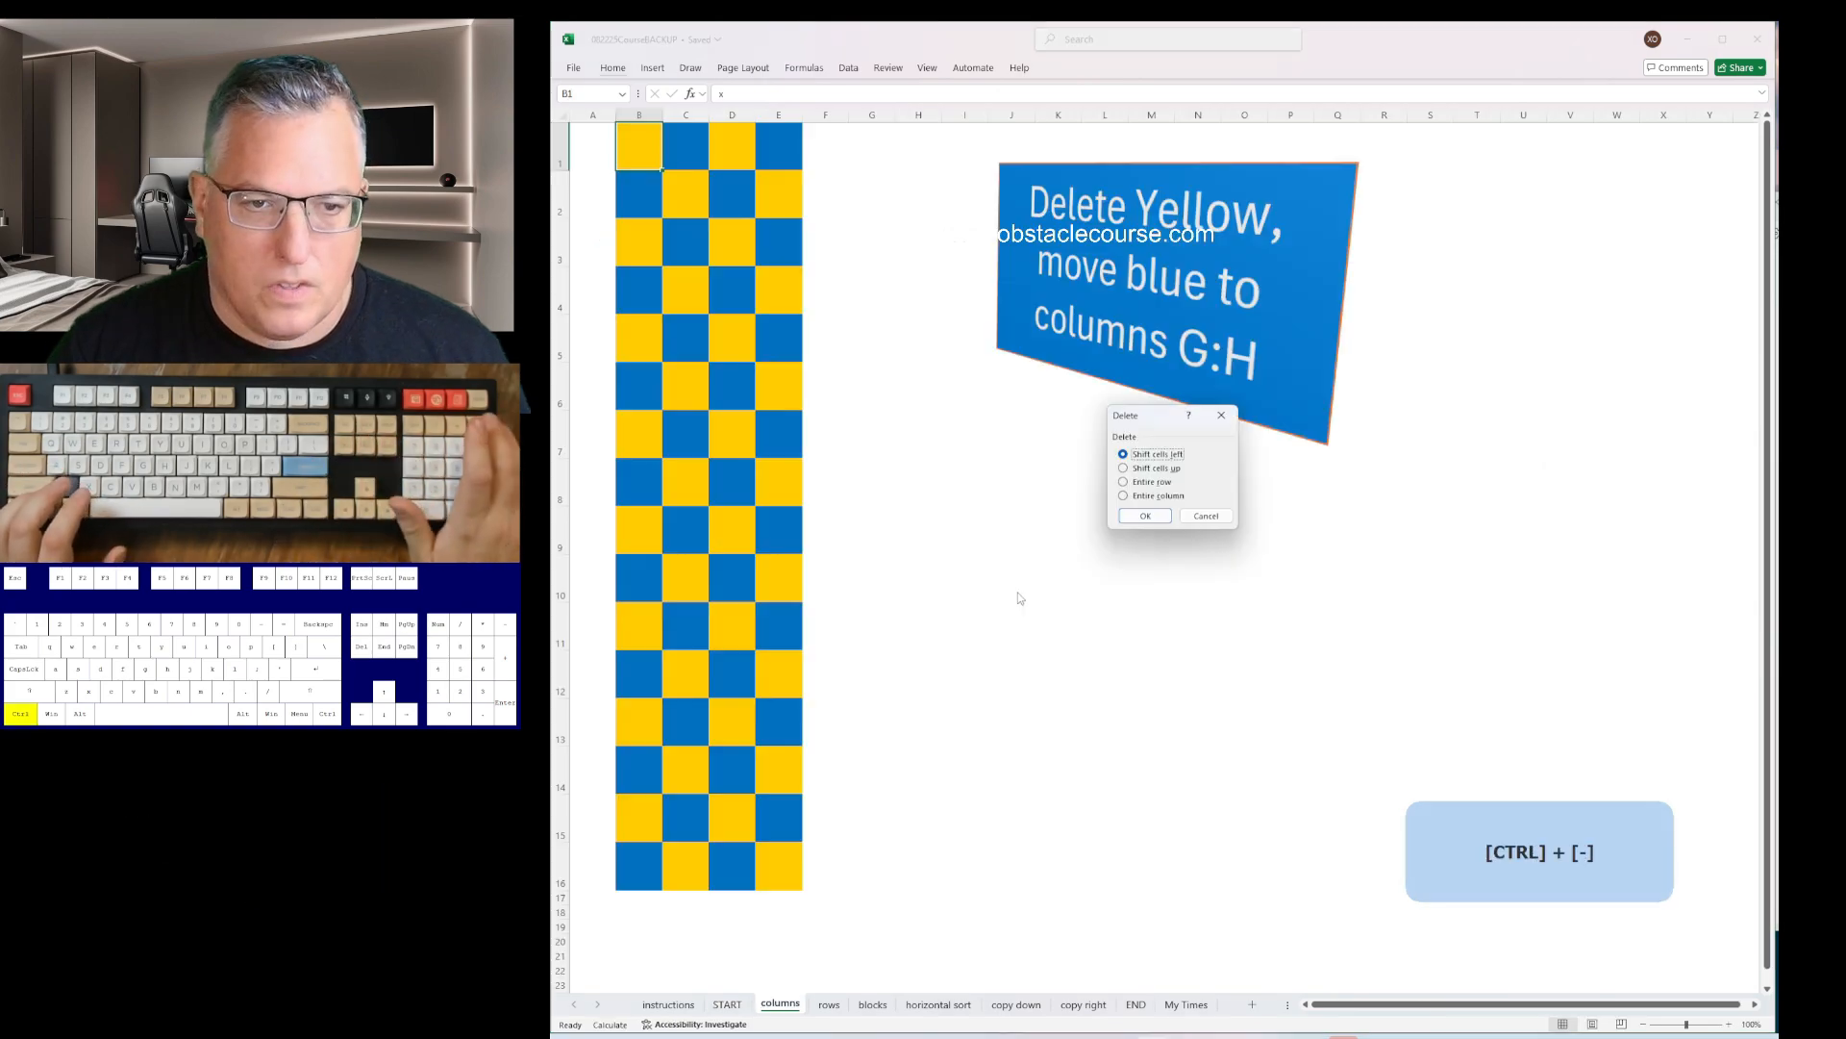
{"action": "key", "text": "Down"}
{"action": "key", "text": "F4"}
{"action": "key", "text": "Down"}
{"action": "key", "text": "Down"}
{"action": "key", "text": "F4"}
{"action": "key", "text": "Down"}
{"action": "key", "text": "Down"}
{"action": "key", "text": "F4"}
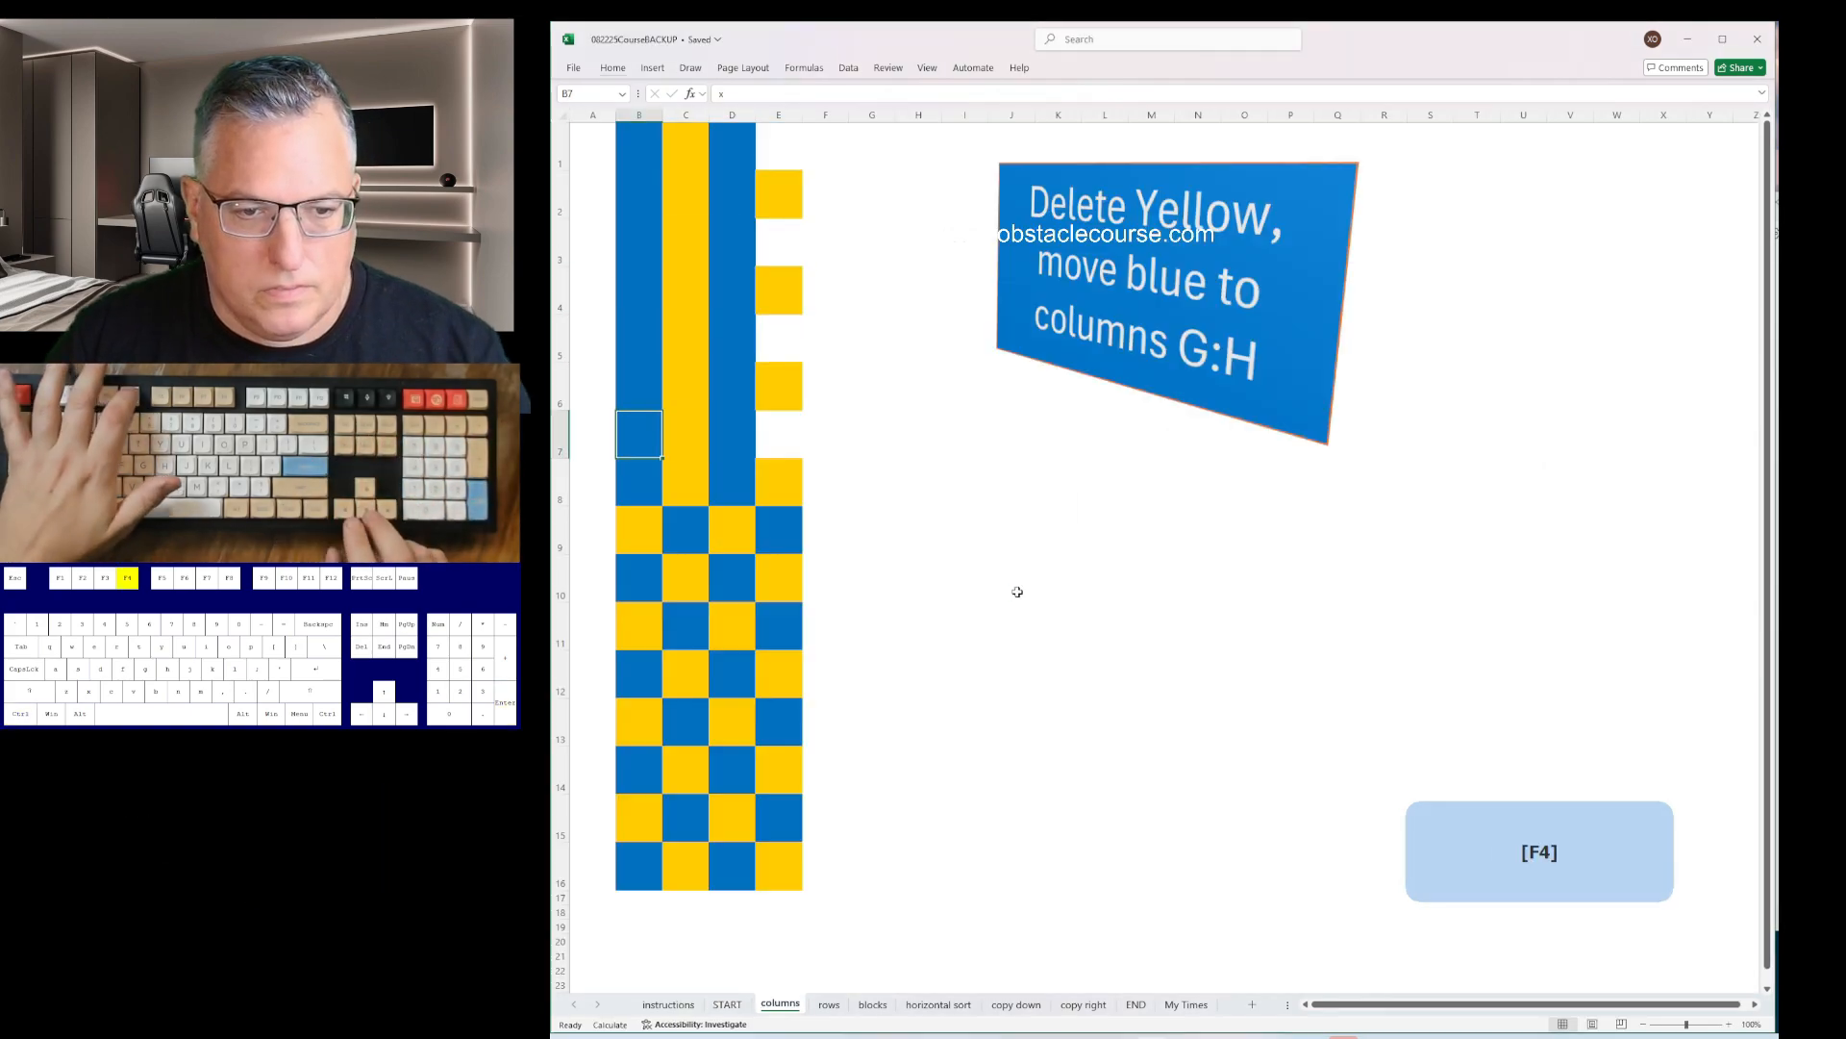
{"action": "key", "text": "Down"}
{"action": "key", "text": "Down"}
{"action": "key", "text": "F4"}
{"action": "key", "text": "Down"}
{"action": "key", "text": "Down"}
{"action": "key", "text": "F4"}
{"action": "key", "text": "Down"}
{"action": "key", "text": "Down"}
{"action": "key", "text": "F4"}
{"action": "key", "text": "Down"}
{"action": "key", "text": "Down"}
{"action": "key", "text": "F4"}
- Delete the two columns that contain the remaining yellow cells on the columns sheet
{"action": "key", "text": "Right"}
{"action": "key", "text": "ctrl+space"}
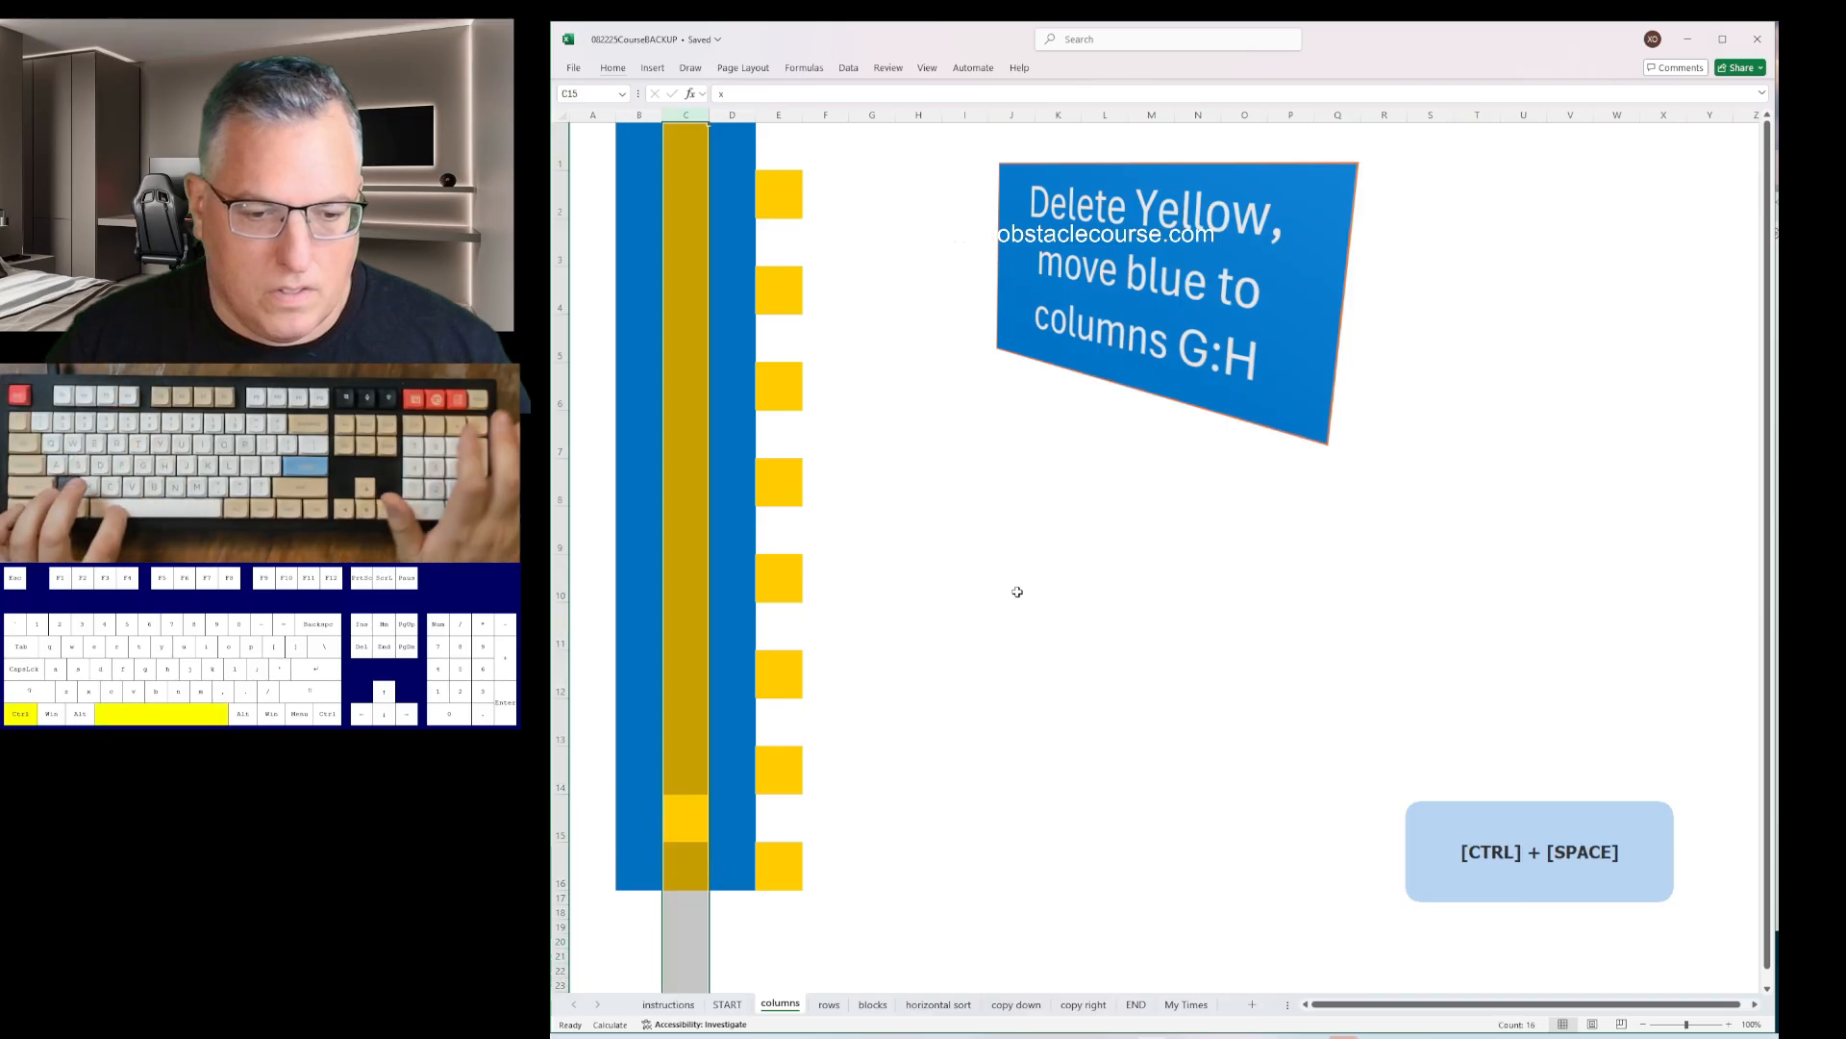
{"action": "key", "text": "ctrl+minus"}
{"action": "key", "text": "Right"}
{"action": "key", "text": "ctrl+space"}
{"action": "key", "text": "ctrl+minus"}
- Insert five columns before the blue columns to move them to G:H
{"action": "key", "text": "Left"}
{"action": "key", "text": "Left"}
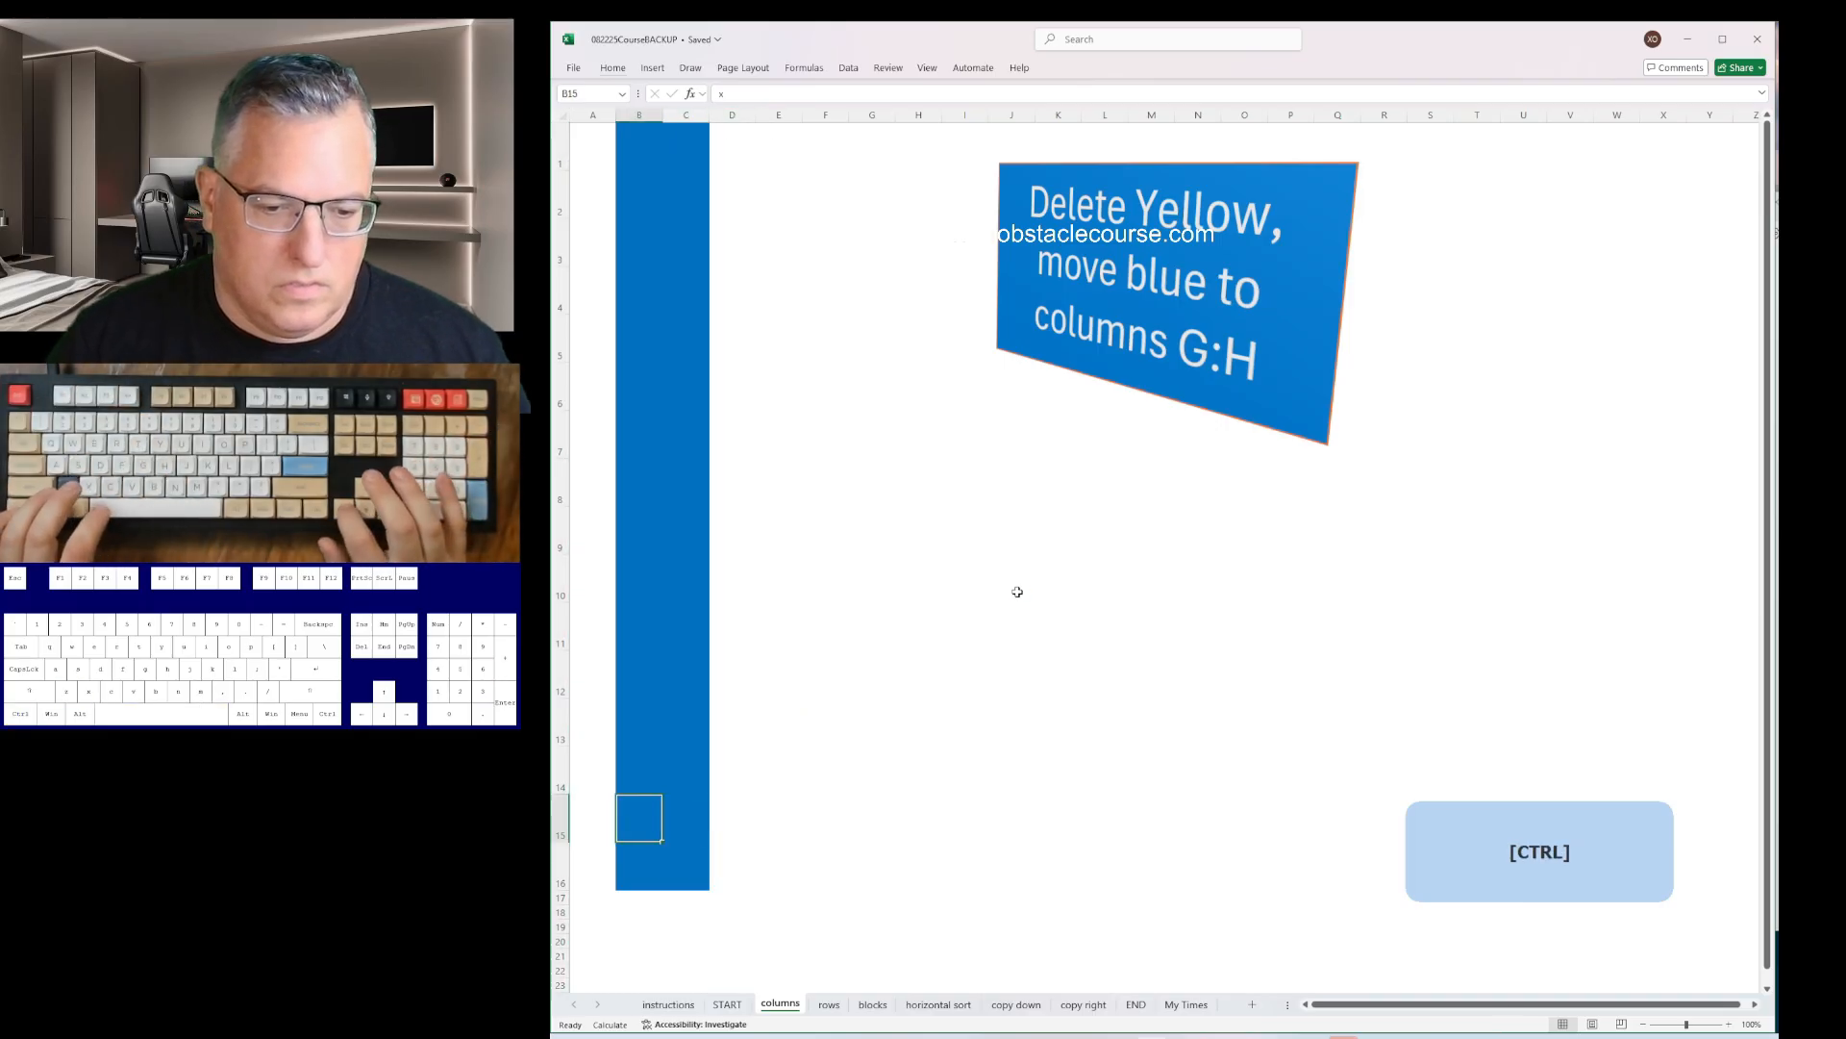
{"action": "key", "text": "ctrl+space"}
{"action": "key", "text": "ctrl+plus"}
{"action": "key", "text": "ctrl+plus"}
{"action": "key", "text": "ctrl+plus"}
{"action": "key", "text": "ctrl+plus"}
{"action": "key", "text": "ctrl+plus"}
- On the rows sheet, delete the orange cells along row 11, shifting the cells below up
{"action": "key", "text": "ctrl+Page_Down"}
{"action": "key", "text": "ctrl+minus"}
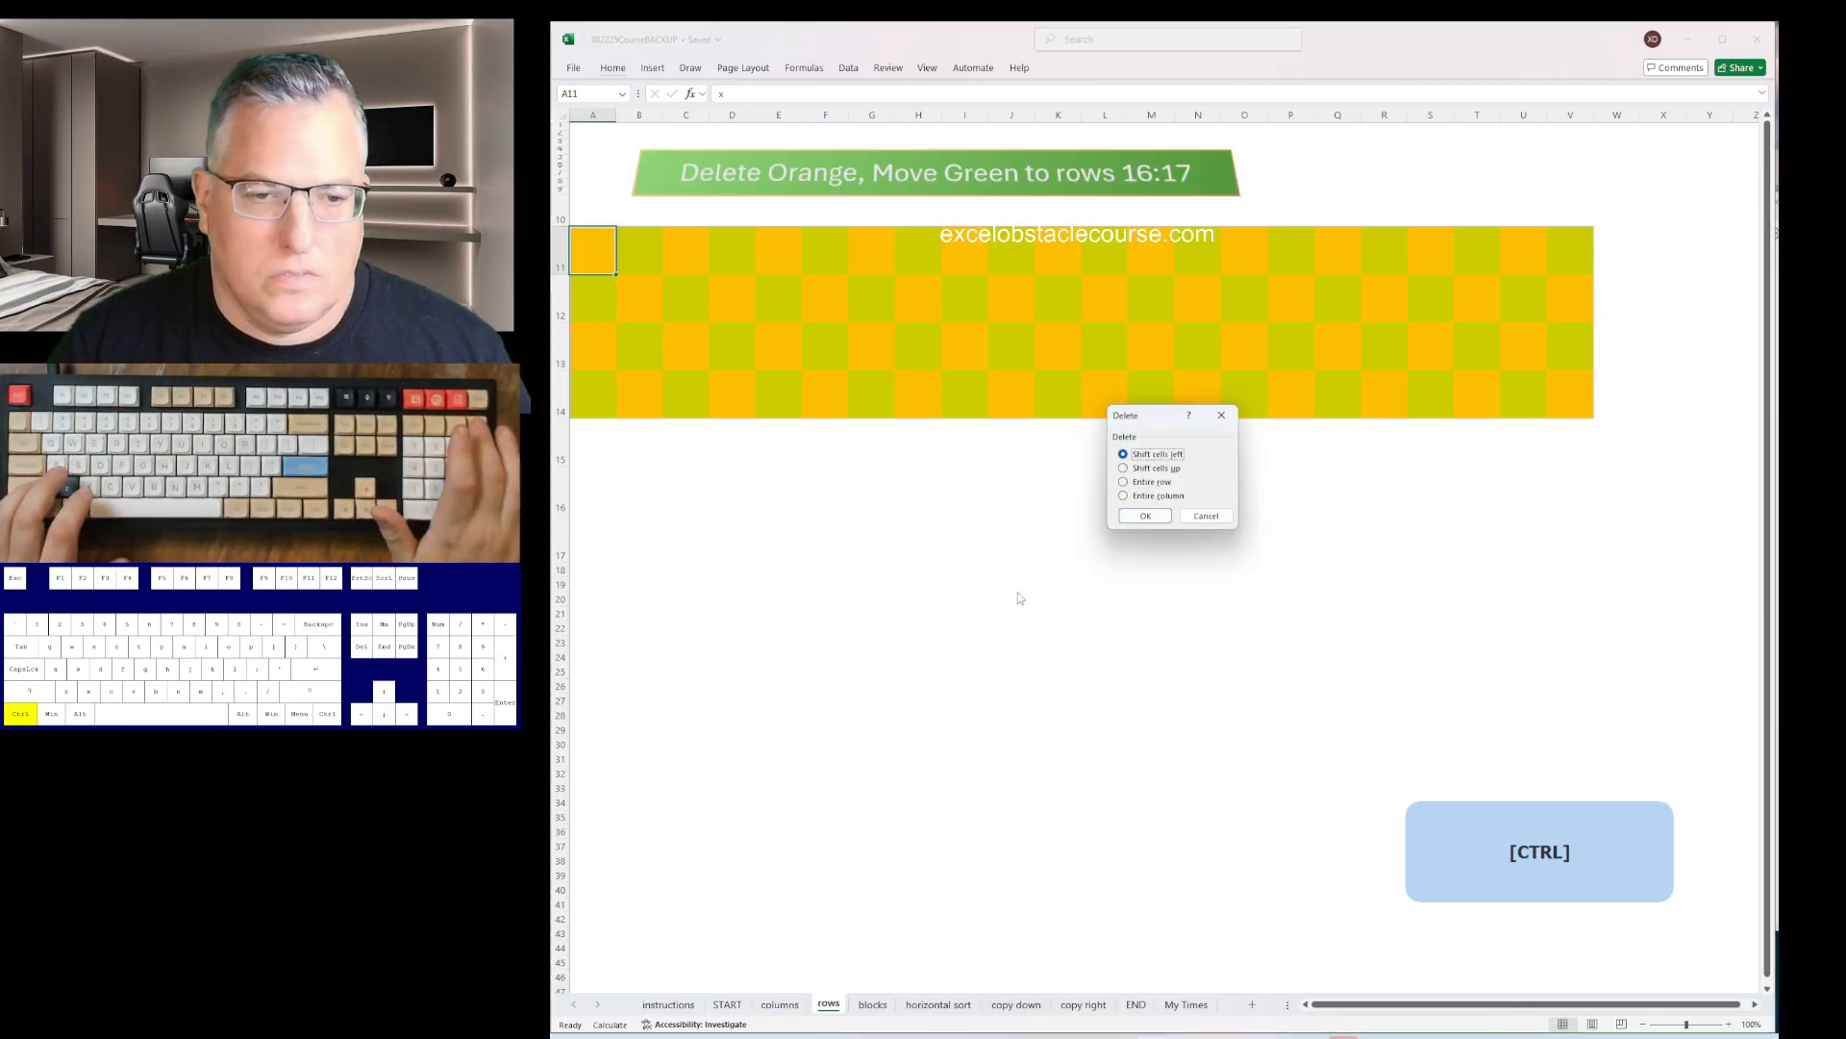
{"action": "key", "text": "Return"}
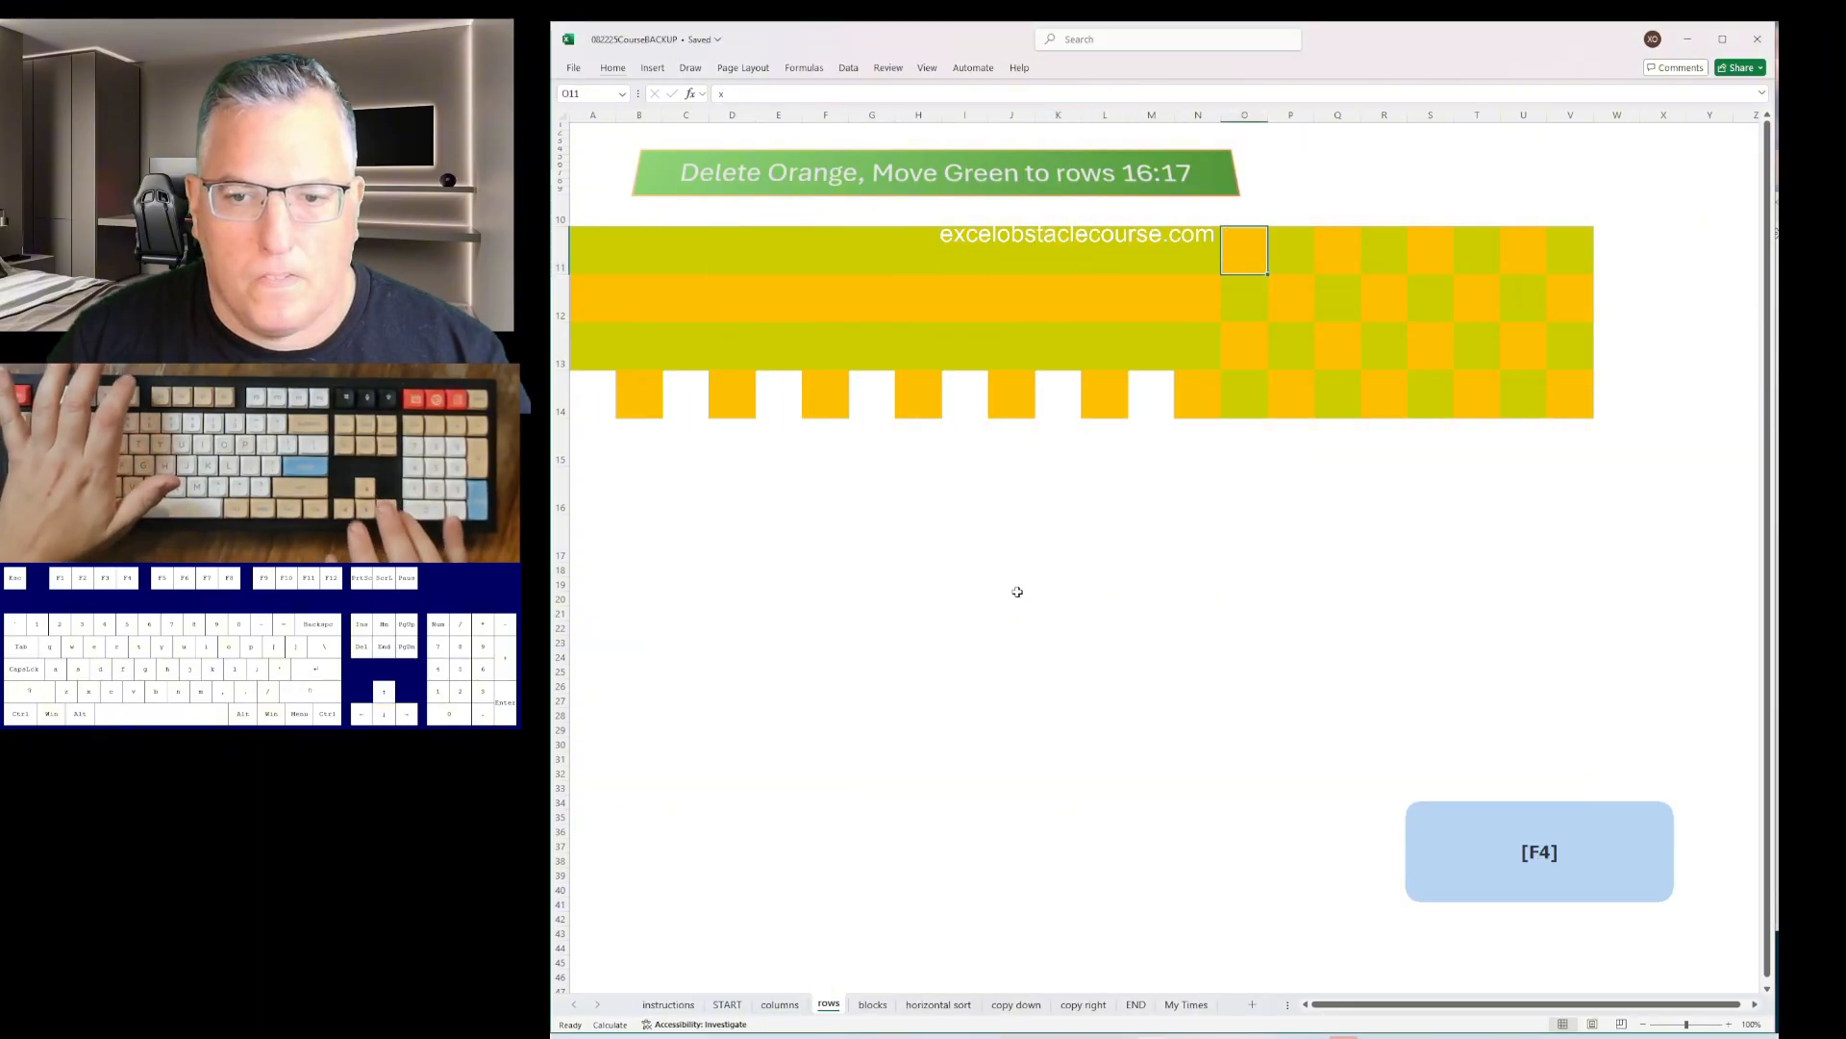
- Delete the two rows that contain the remaining orange cells on the rows sheet
{"action": "key", "text": "shift+space"}
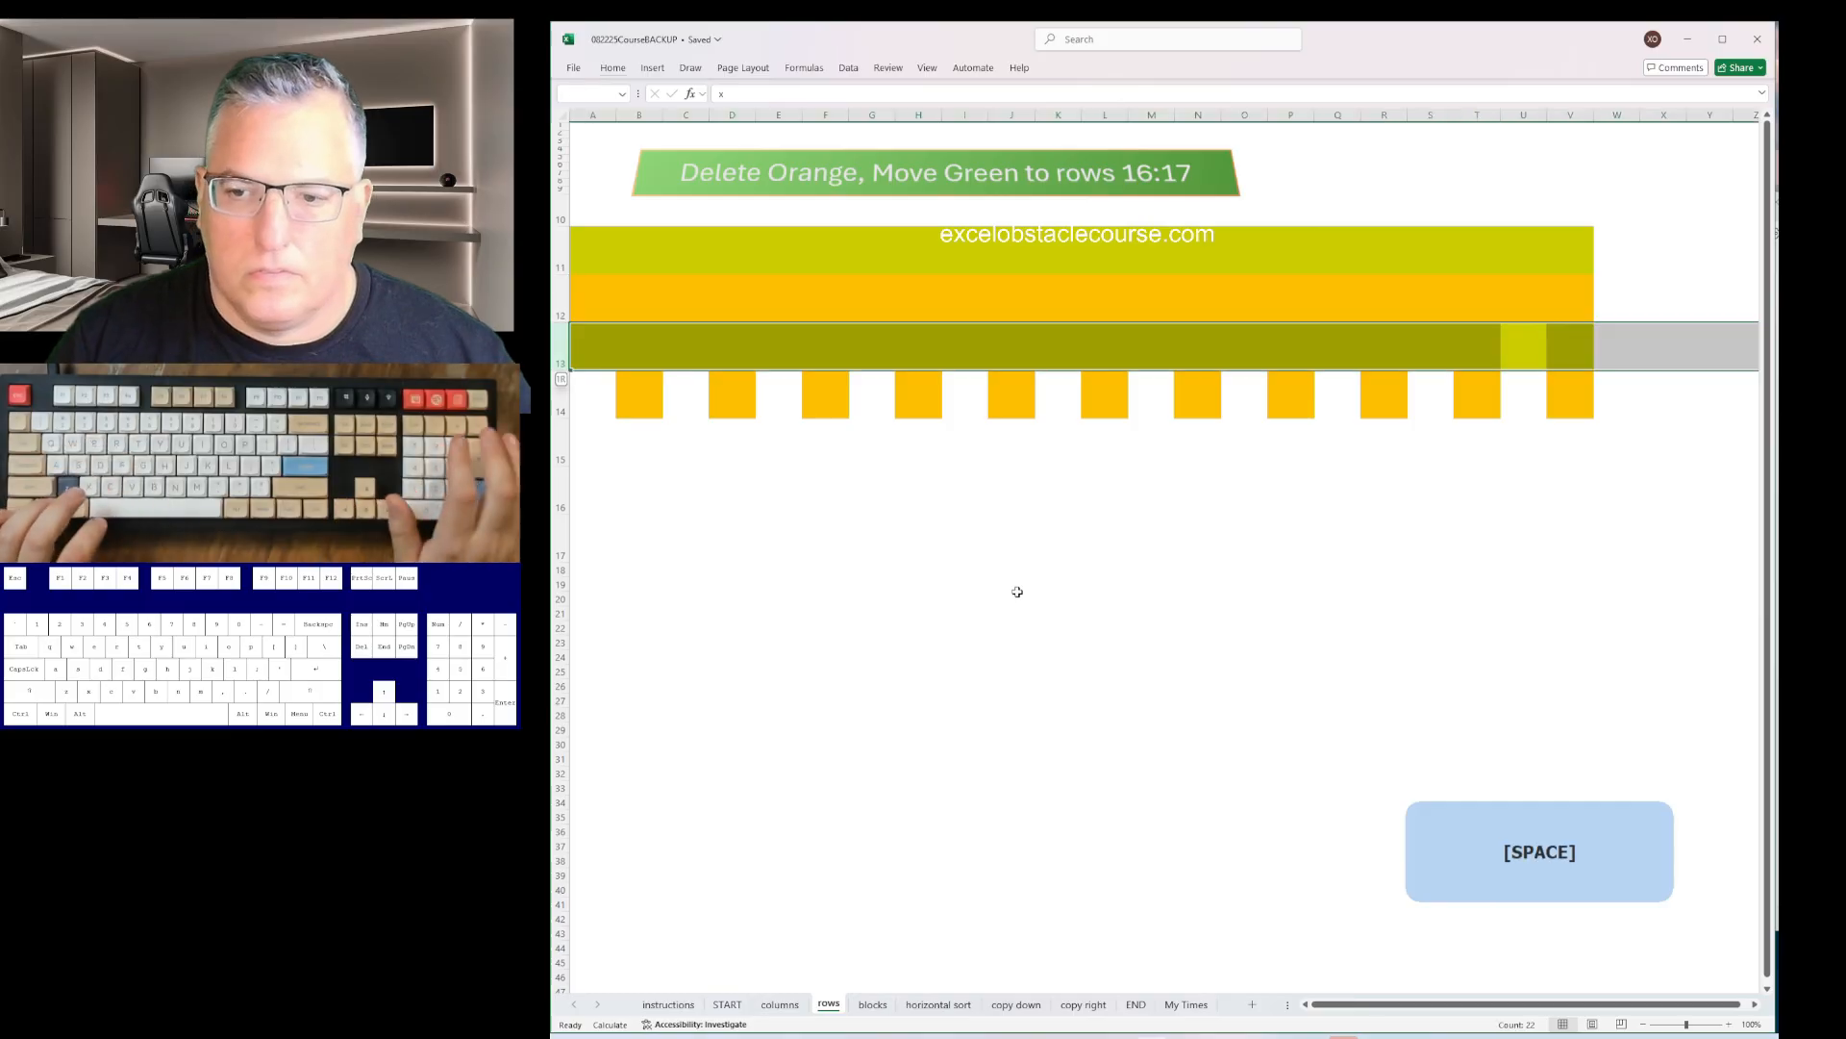
{"action": "key", "text": "ctrl+minus"}
{"action": "key", "text": "Down"}
{"action": "key", "text": "shift+space"}
{"action": "key", "text": "ctrl+minus"}
- Insert five rows above the green rows to move them to 16:17
{"action": "key", "text": "Up"}
{"action": "key", "text": "Up"}
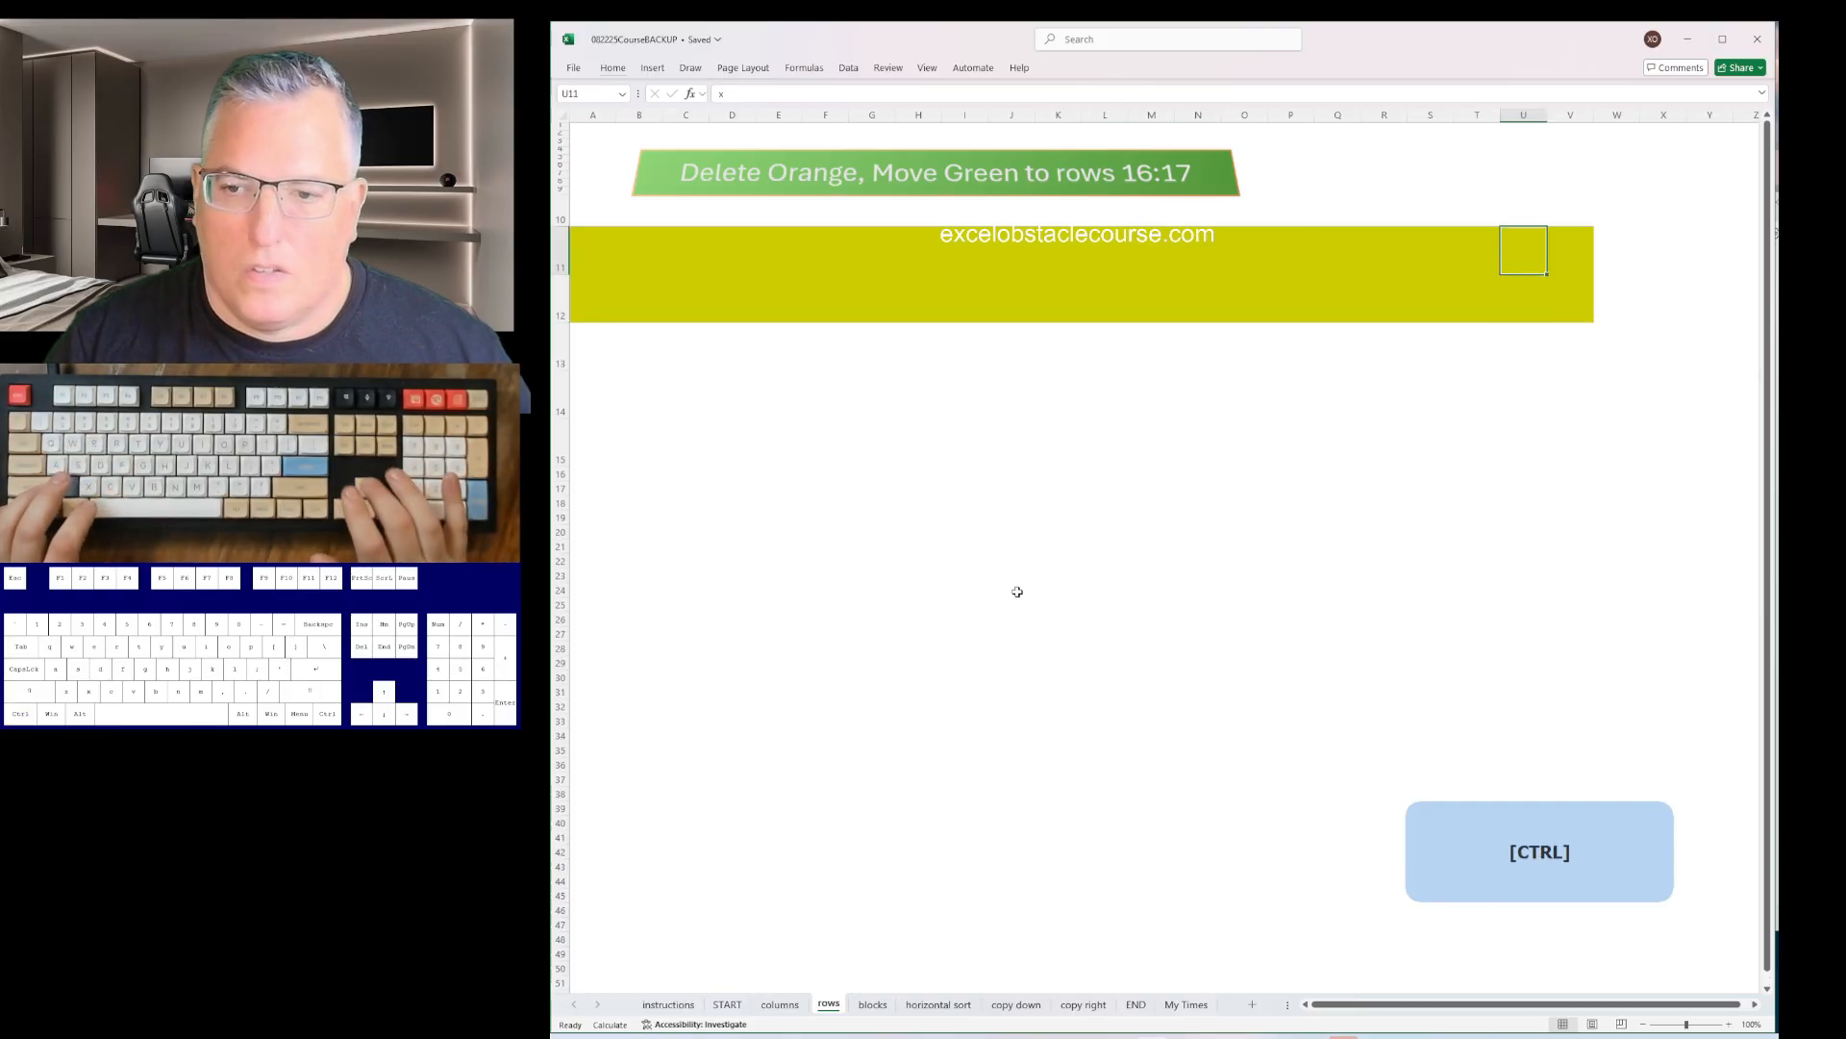
{"action": "key", "text": "shift+space"}
{"action": "key", "text": "ctrl+KP_Add"}
{"action": "key", "text": "ctrl+KP_Add"}
{"action": "key", "text": "ctrl+KP_Add"}
{"action": "key", "text": "ctrl+KP_Add"}
{"action": "key", "text": "ctrl+KP_Add"}
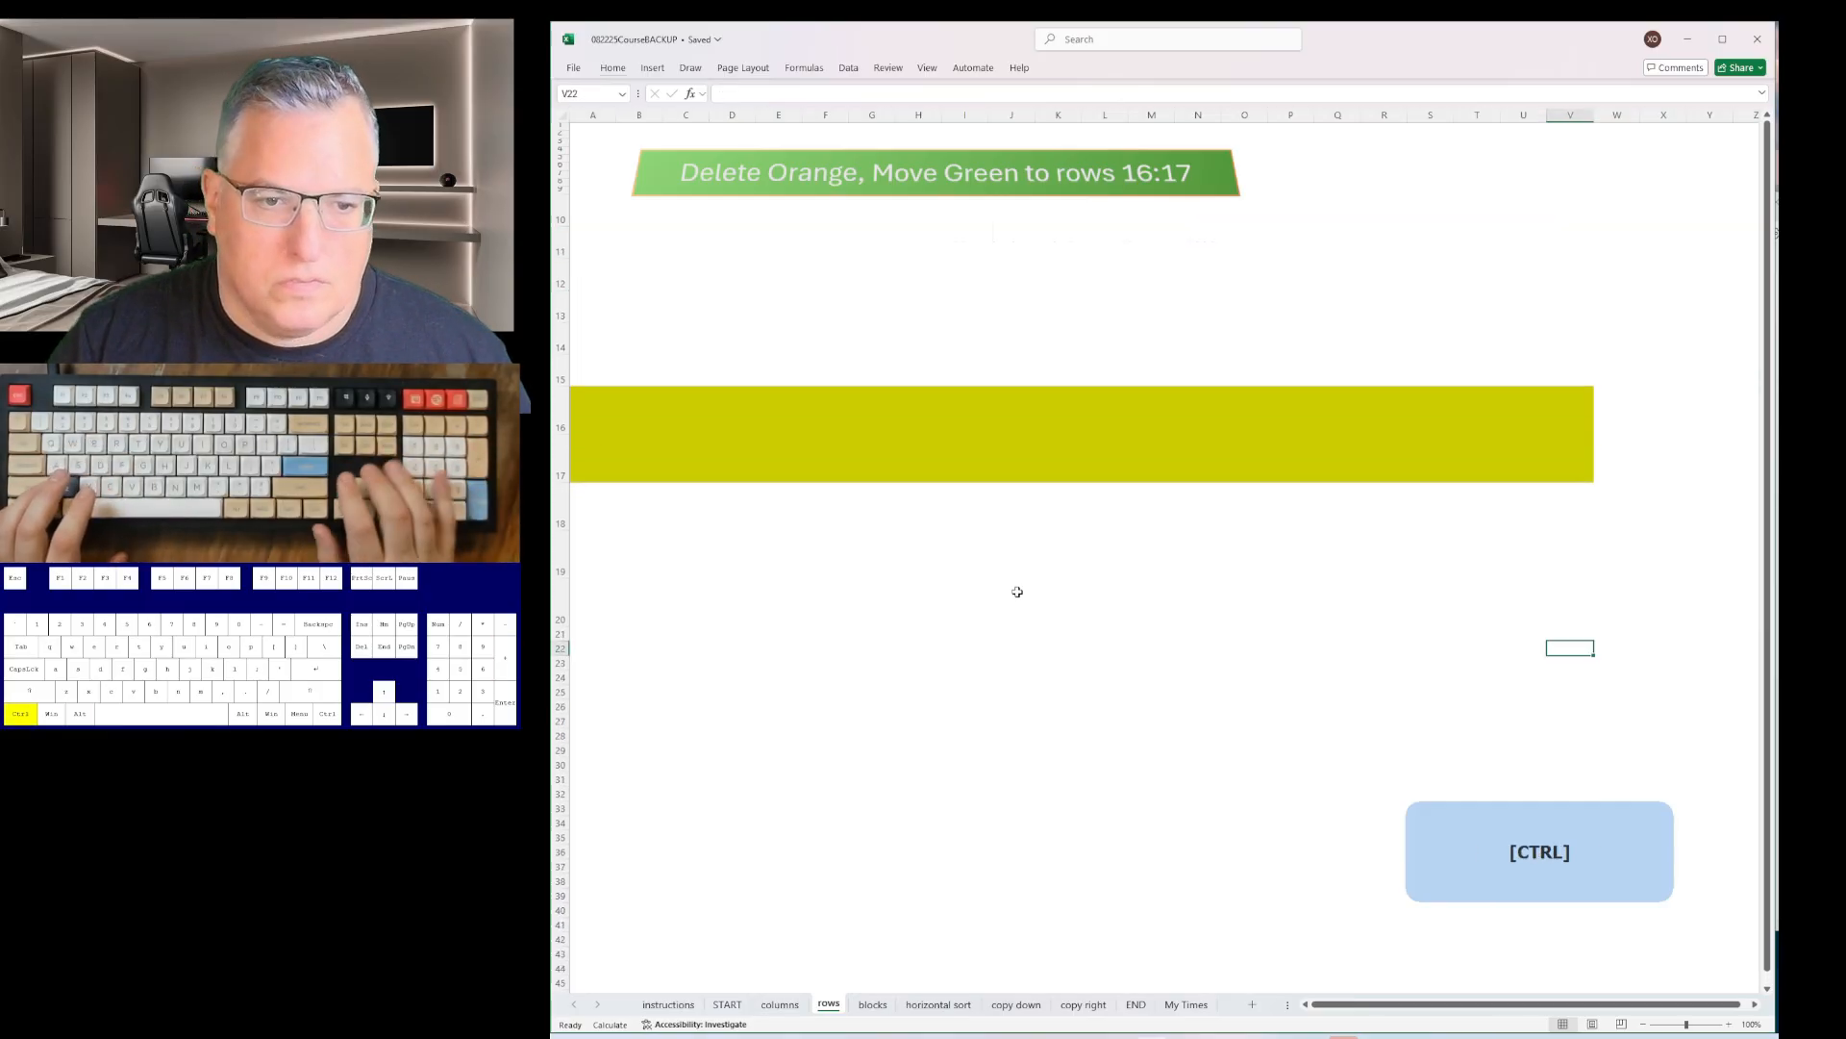
- On the blocks sheet, delete the yellow columns before, between and after the red blocks
{"action": "key", "text": "ctrl+Page_Down"}
{"action": "key", "text": "ctrl+space"}
{"action": "key", "text": "ctrl+minus"}
{"action": "key", "text": "Right"}
{"action": "key", "text": "Right"}
{"action": "key", "text": "ctrl+space"}
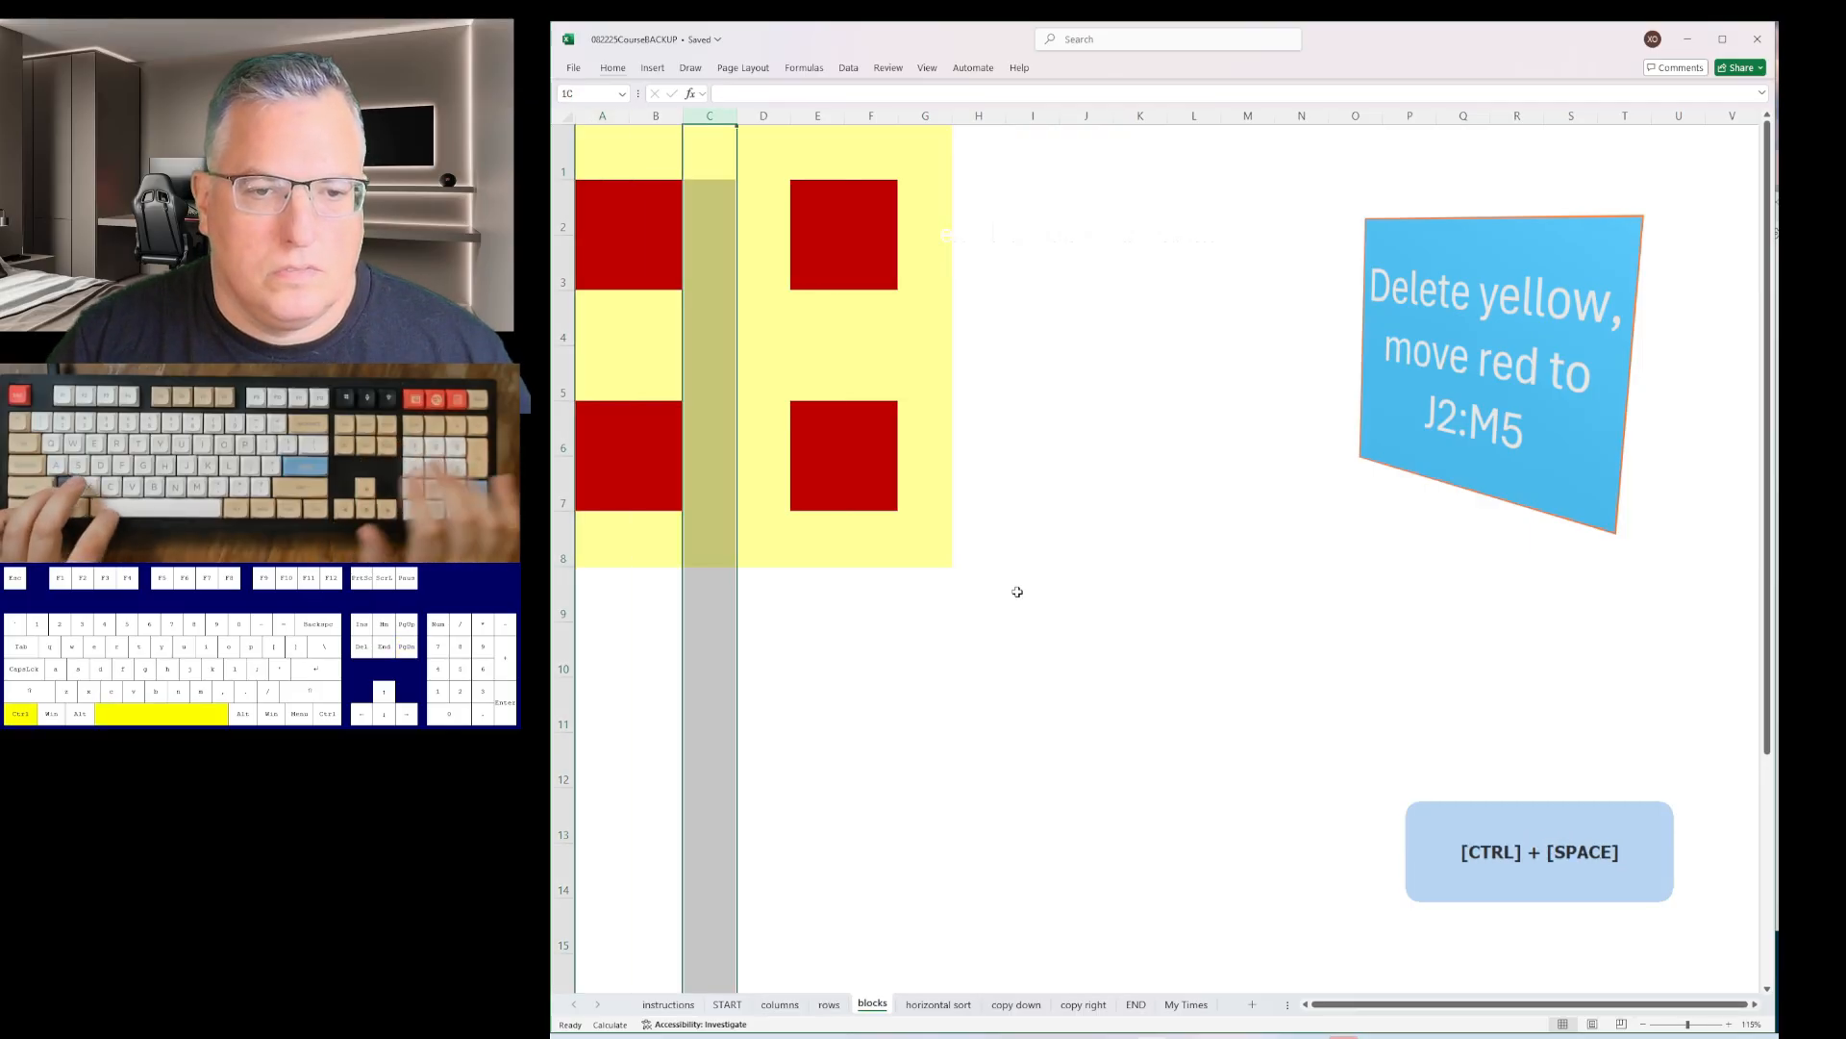
{"action": "key", "text": "ctrl+minus"}
{"action": "key", "text": "ctrl+minus"}
{"action": "key", "text": "Right"}
{"action": "key", "text": "Right"}
{"action": "key", "text": "ctrl+space"}
{"action": "key", "text": "ctrl+minus"}
- Delete the yellow rows above, between and below the red blocks
{"action": "key", "text": "shift+space"}
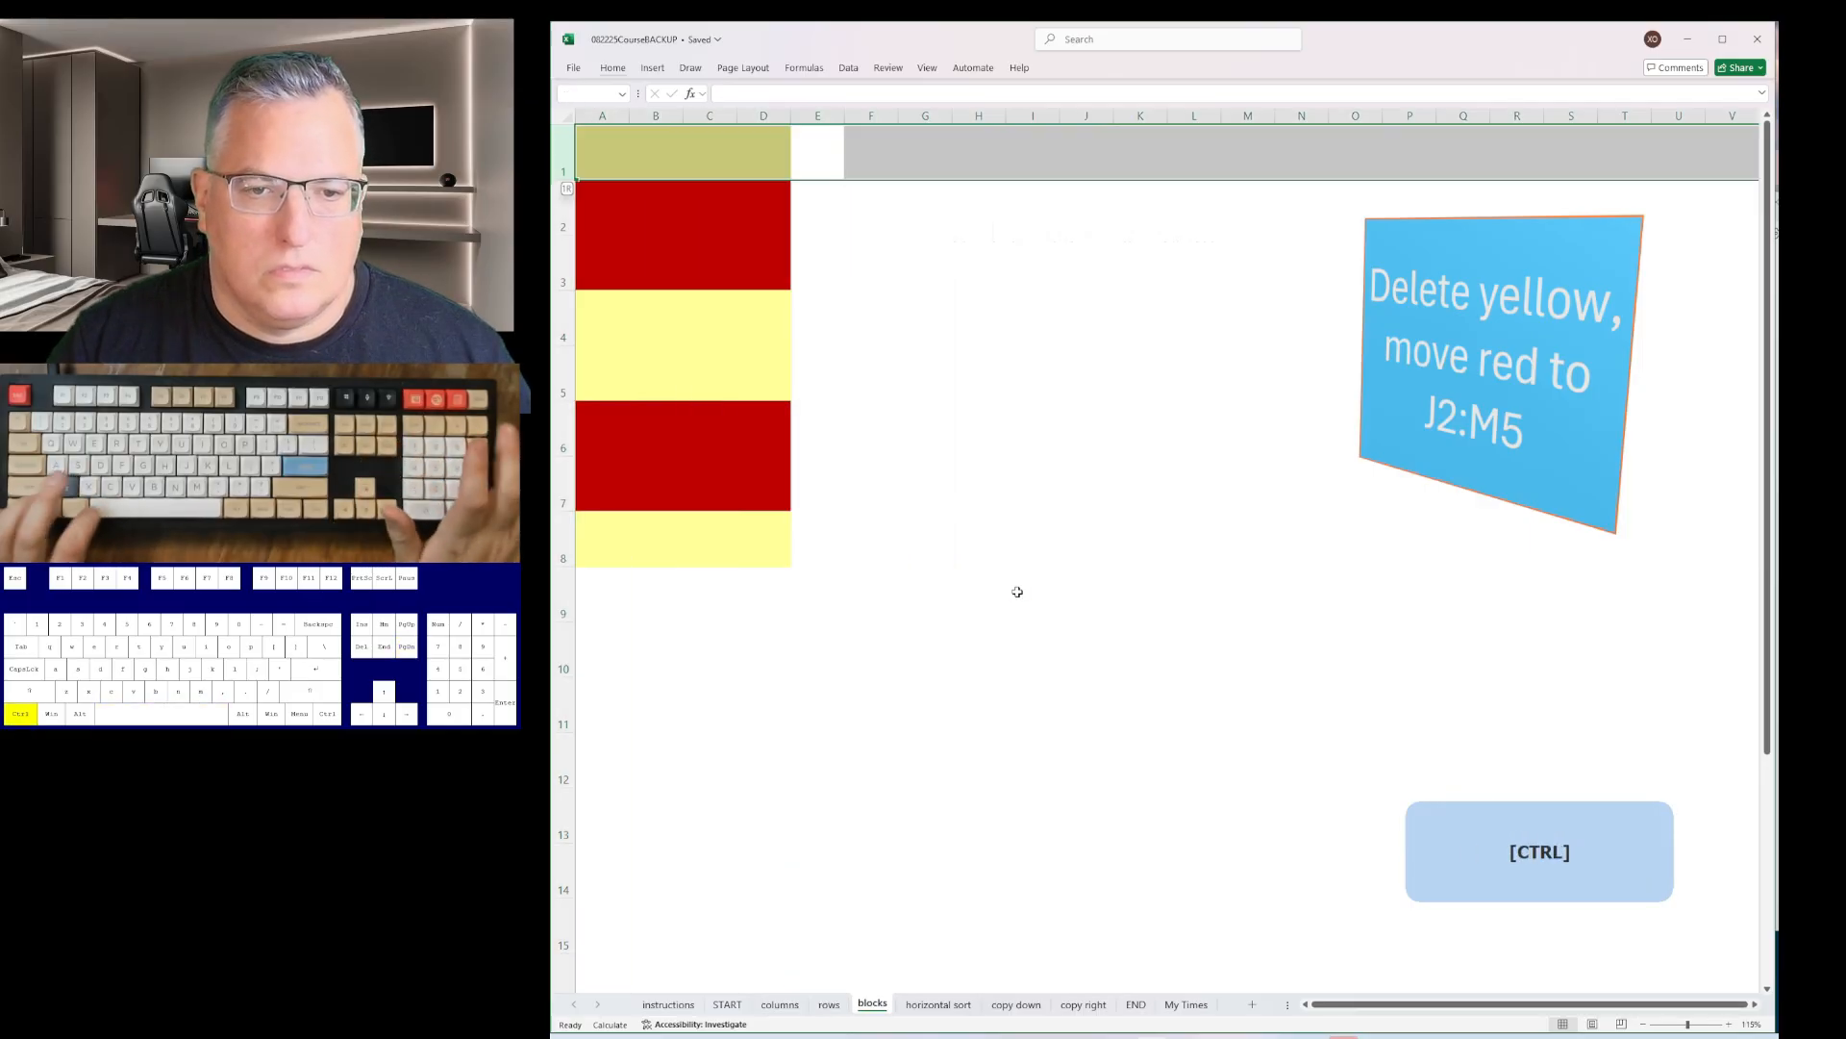
{"action": "key", "text": "ctrl+minus"}
{"action": "key", "text": "Left"}
{"action": "key", "text": "Down"}
{"action": "key", "text": "Down"}
{"action": "key", "text": "shift+space"}
{"action": "key", "text": "shift+Down"}
{"action": "key", "text": "ctrl+minus"}
{"action": "key", "text": "Down"}
{"action": "key", "text": "Down"}
{"action": "key", "text": "shift+space"}
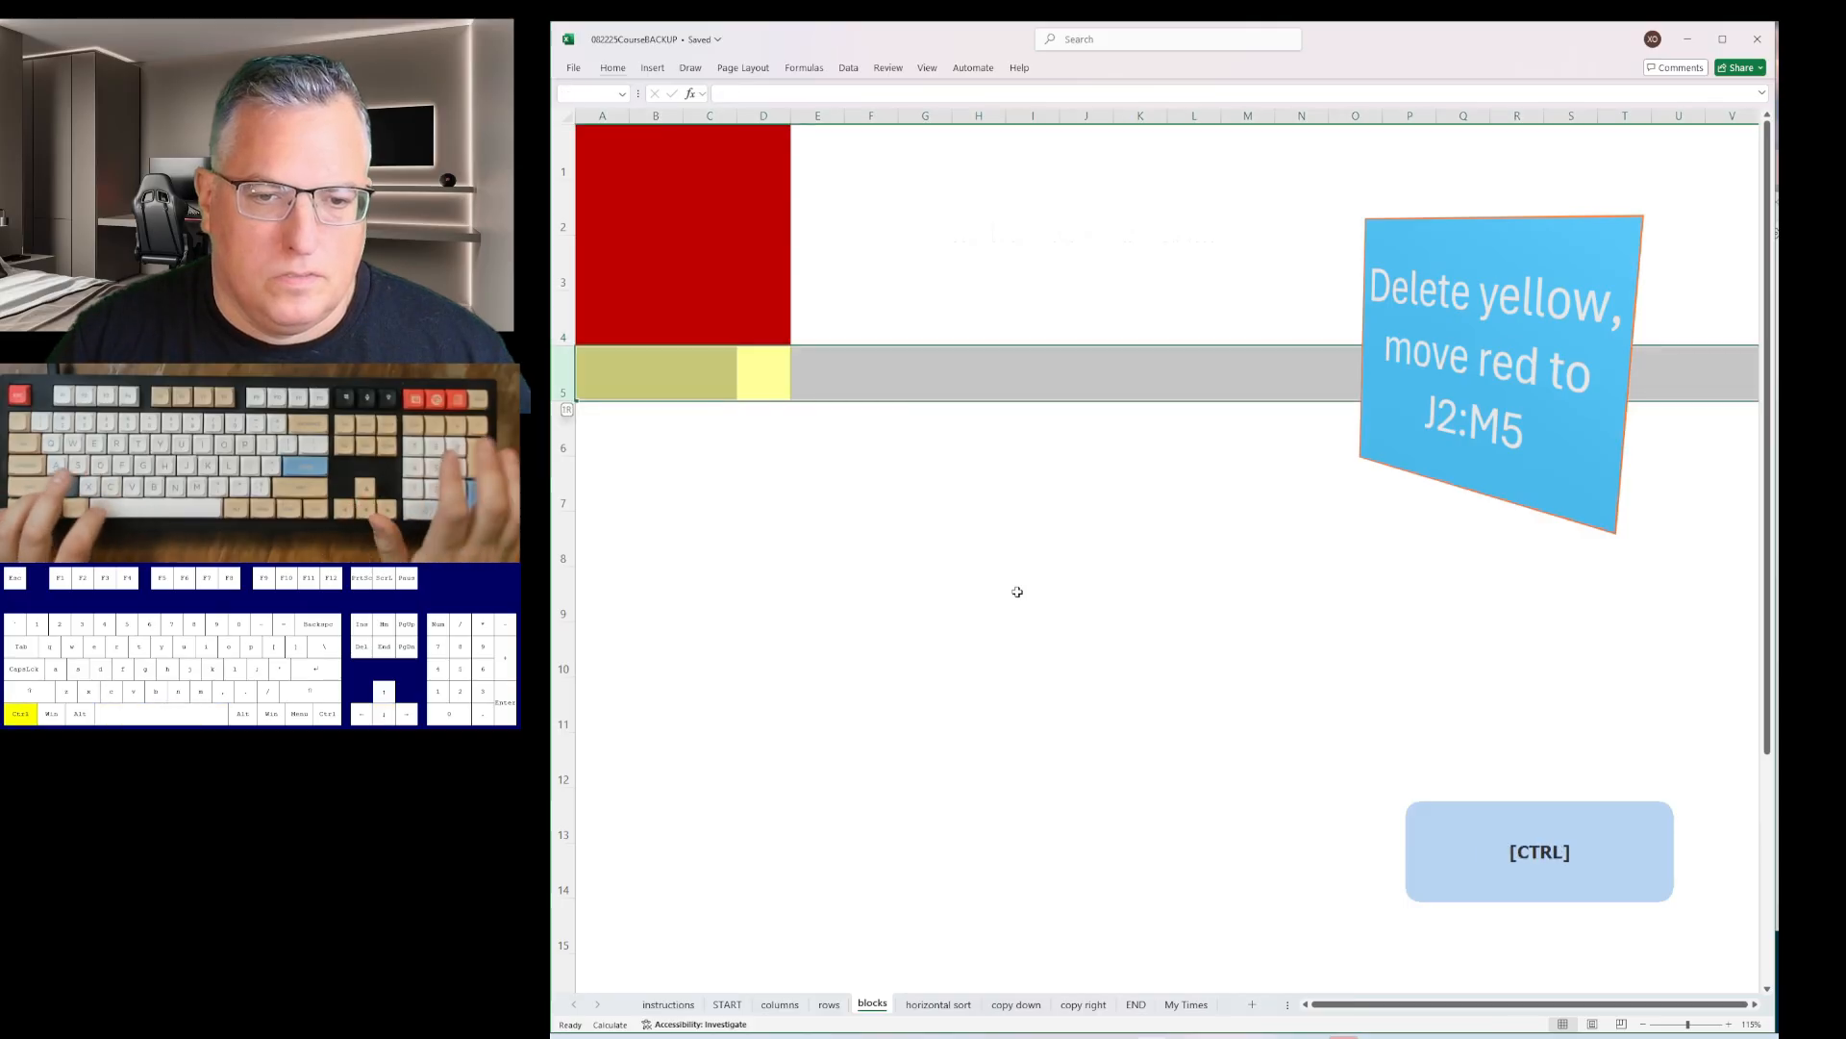
{"action": "key", "text": "ctrl+minus"}
- Insert columns before column A to move the red block across to columns J:M
{"action": "key", "text": "ctrl+Left"}
{"action": "key", "text": "ctrl+space"}
{"action": "key", "text": "ctrl+shift+plus"}
{"action": "key", "text": "ctrl+shift+plus"}
{"action": "key", "text": "ctrl+shift+plus"}
{"action": "key", "text": "ctrl+shift+plus"}
{"action": "key", "text": "ctrl+shift+plus"}
{"action": "key", "text": "ctrl+shift+plus"}
{"action": "key", "text": "ctrl+shift+plus"}
{"action": "key", "text": "ctrl+shift+plus"}
{"action": "key", "text": "ctrl+shift+plus"}
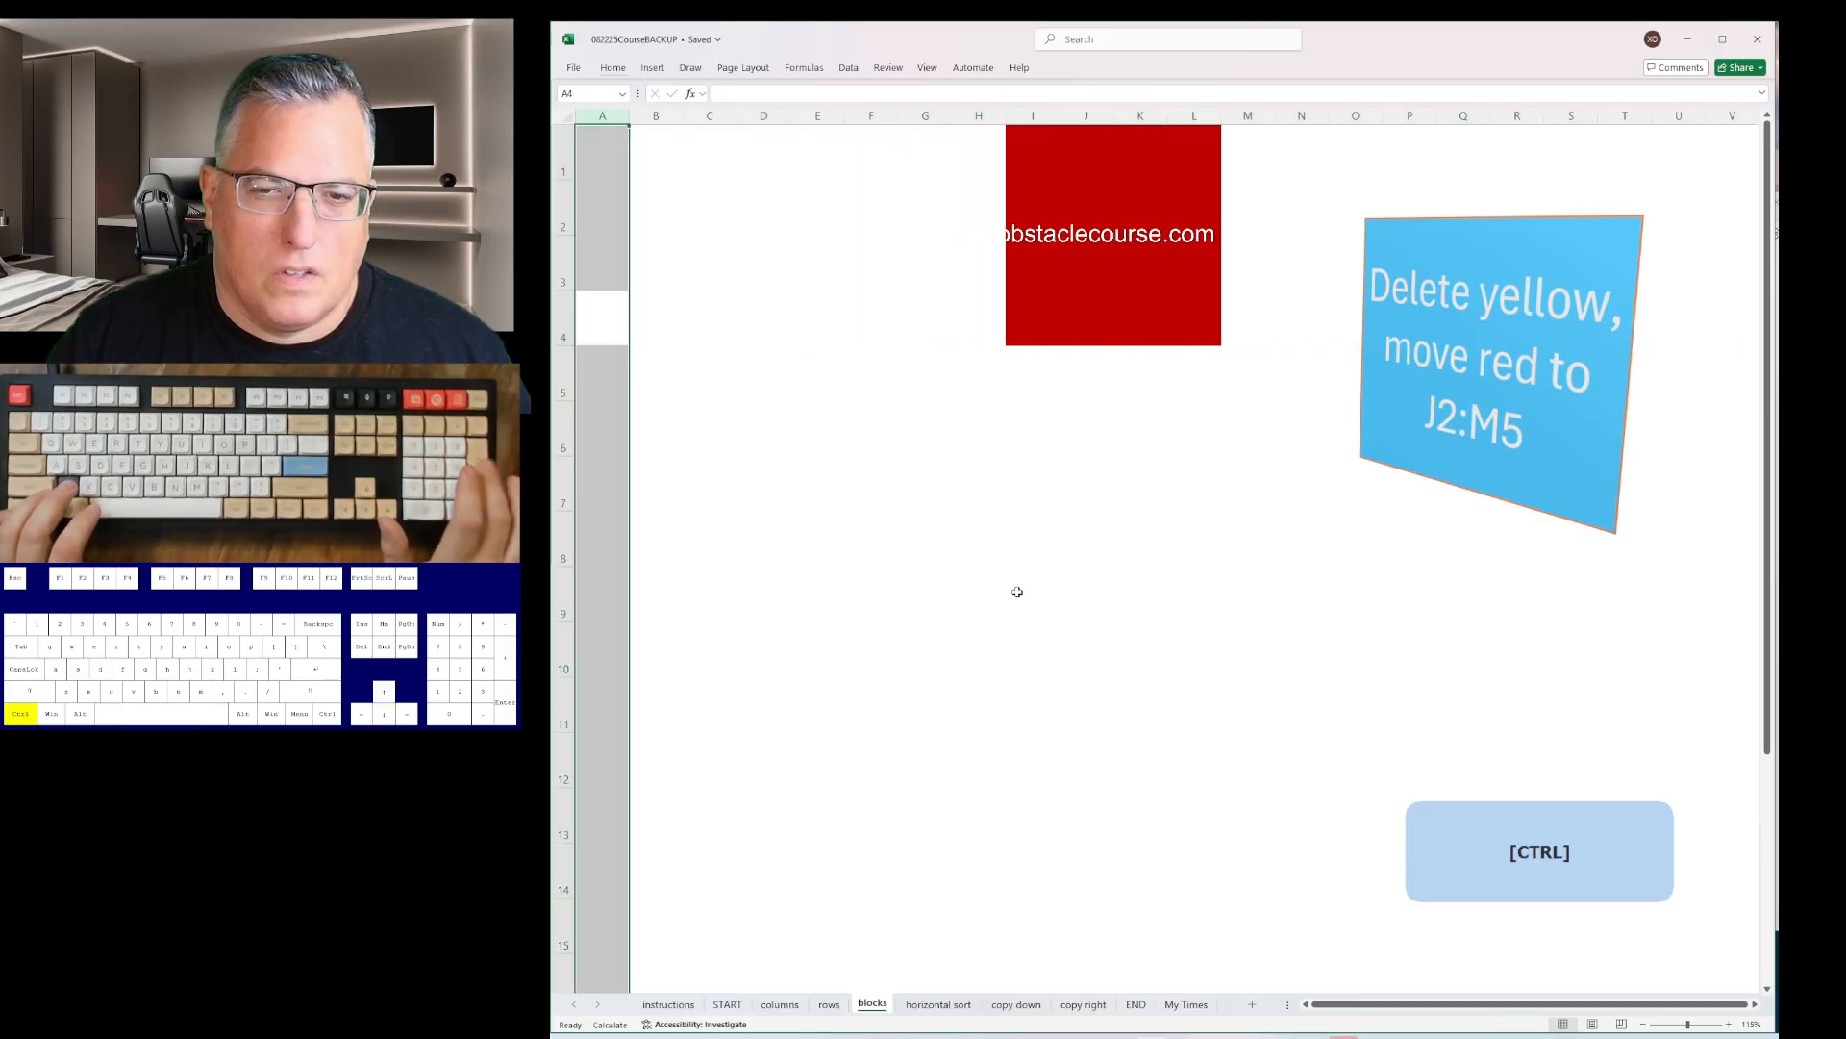
- Insert one row above the red block to place it in J2:M5, and go to the horizontal sort sheet
{"action": "key", "text": "ctrl+Home"}
{"action": "key", "text": "shift+space"}
{"action": "key", "text": "ctrl+shift+plus"}
{"action": "key", "text": "ctrl+Page_Down"}
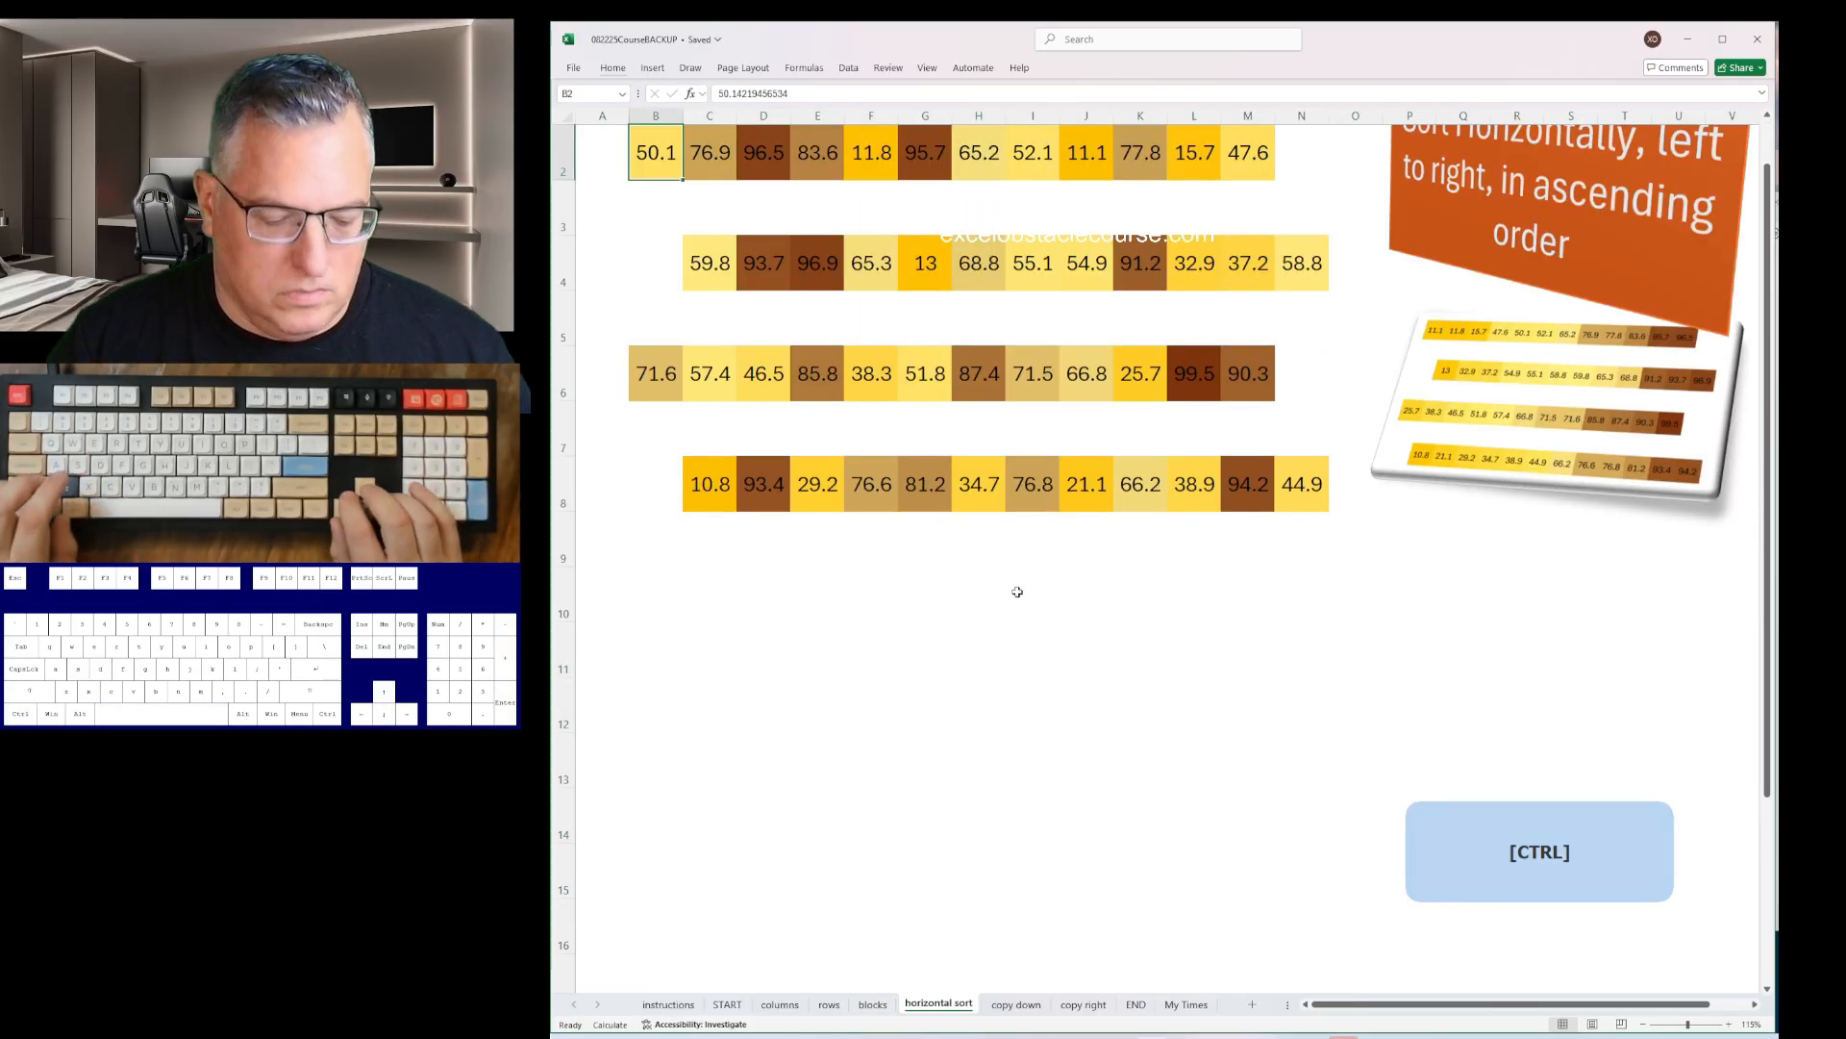
- Sort the number rows B2:M2 and C4:N4 from left to right in ascending order
{"action": "key", "text": "alt+d"}
{"action": "key", "text": "s"}
{"action": "key", "text": "Return"}
{"action": "key", "text": "Right"}
{"action": "key", "text": "ctrl+Down"}
{"action": "key", "text": "alt+d"}
{"action": "key", "text": "s"}
{"action": "key", "text": "Return"}
- Sort the number rows B6:M6 and C8:N8 from left to right in ascending order
{"action": "key", "text": "ctrl+Down"}
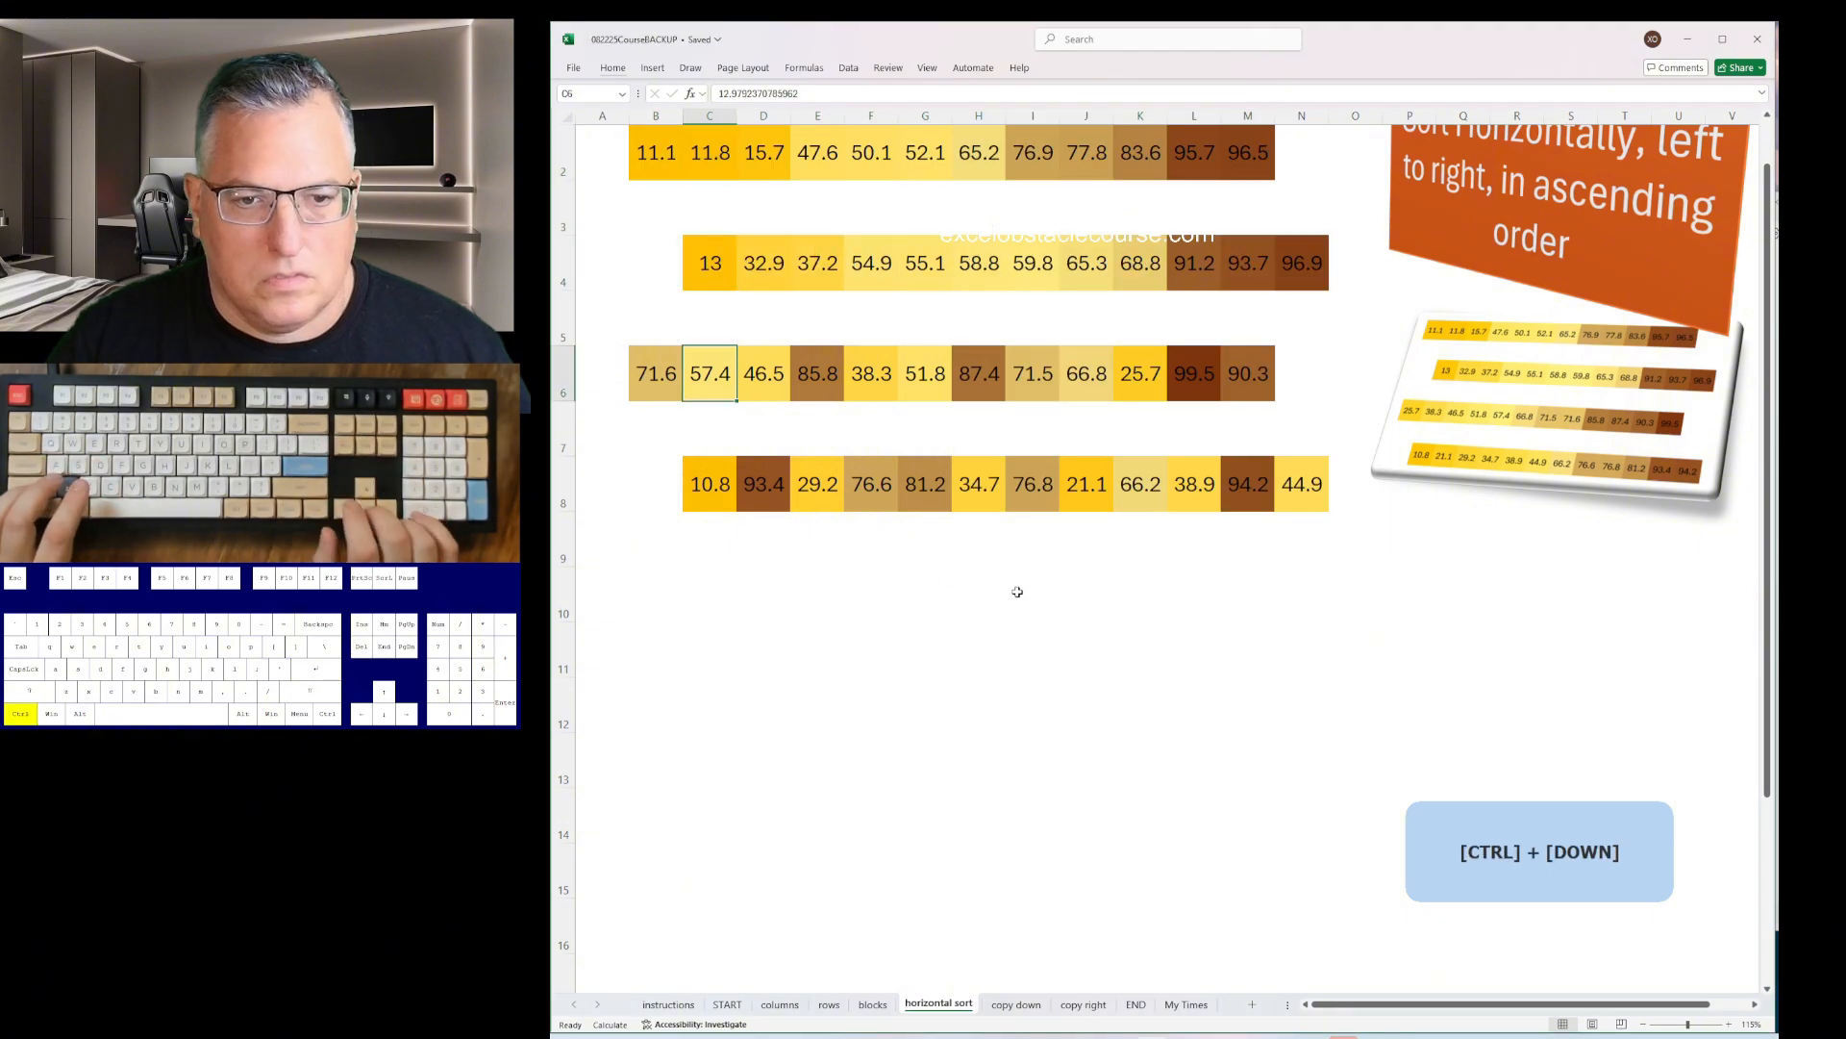
{"action": "key", "text": "alt+d"}
{"action": "key", "text": "s"}
{"action": "key", "text": "Return"}
{"action": "key", "text": "ctrl+Down"}
{"action": "key", "text": "alt+d"}
{"action": "key", "text": "s"}
{"action": "key", "text": "Return"}
- On the copy down sheet, fill the blue symbol down through B2:B7
{"action": "key", "text": "ctrl+Page_Down"}
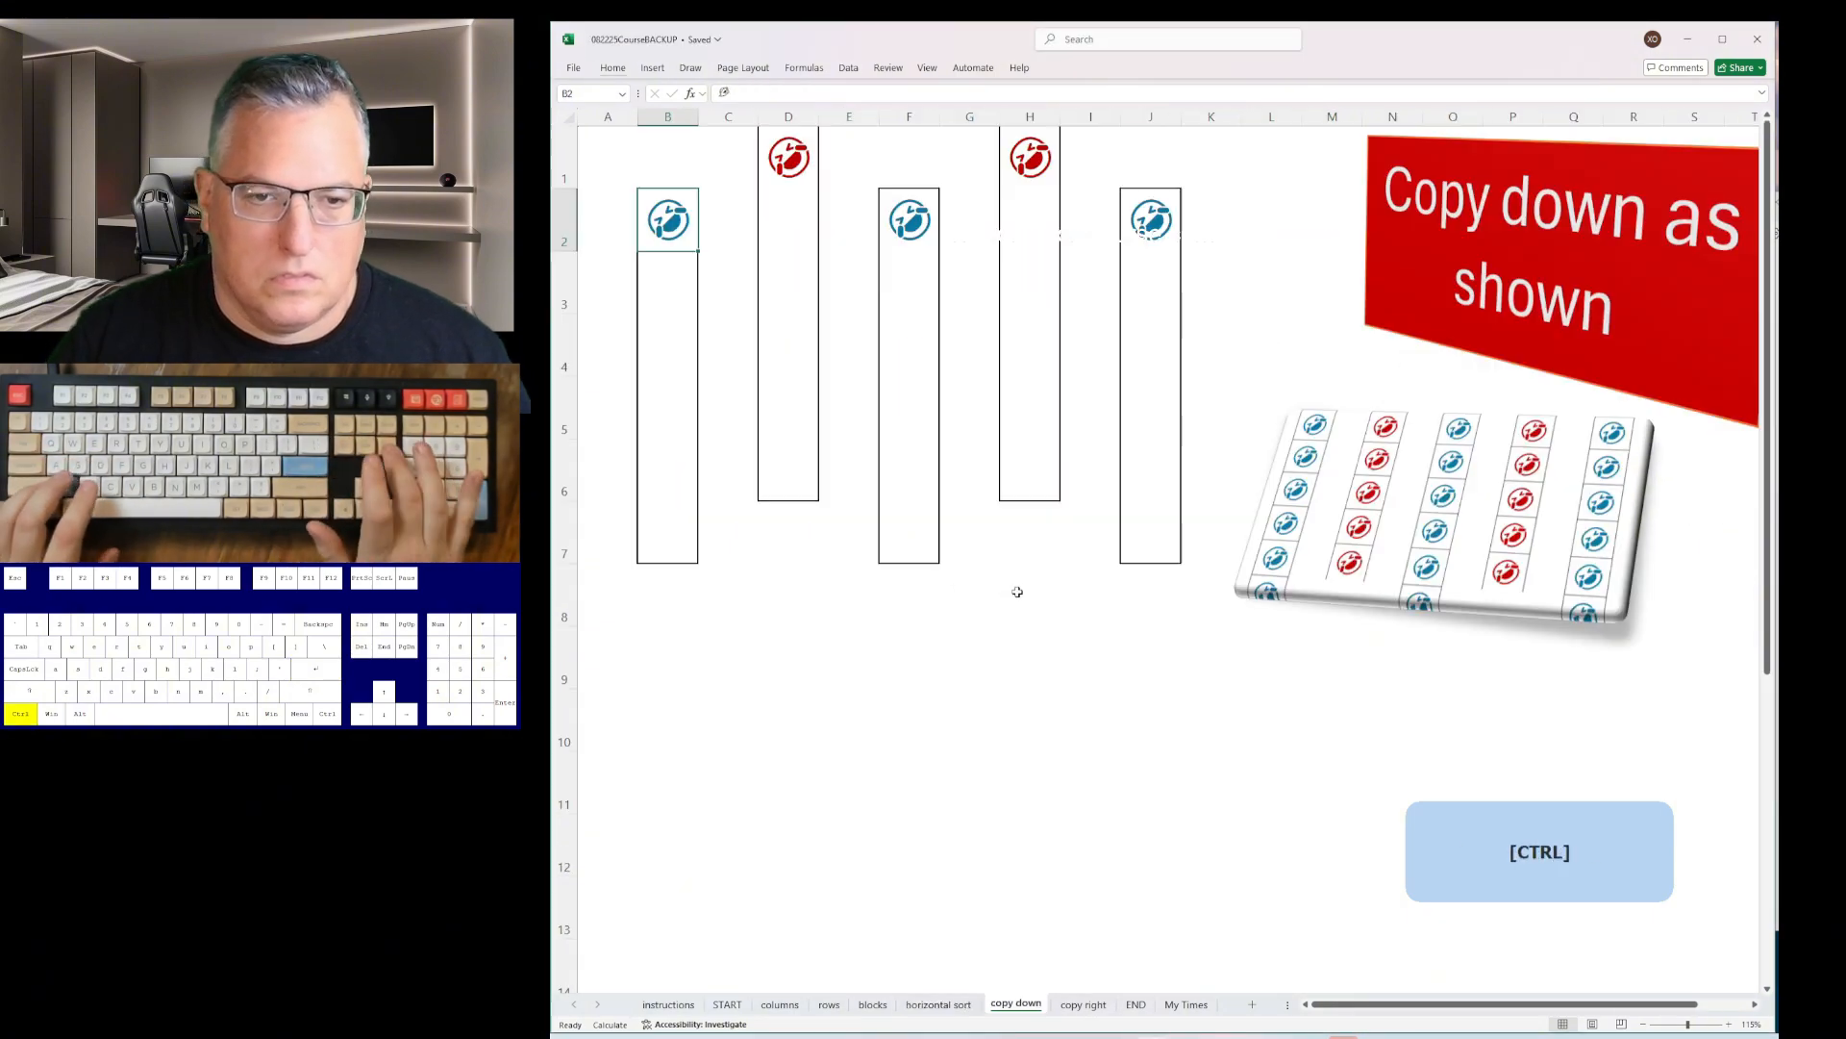
{"action": "key", "text": "shift+Down"}
{"action": "key", "text": "shift+Down"}
{"action": "key", "text": "shift+Down"}
{"action": "key", "text": "shift+Down"}
{"action": "key", "text": "shift+Down"}
{"action": "key", "text": "ctrl+d"}
- Fill the red symbol down through D1:D6 and the blue symbol down through F2:F7
{"action": "key", "text": "ctrl+Up"}
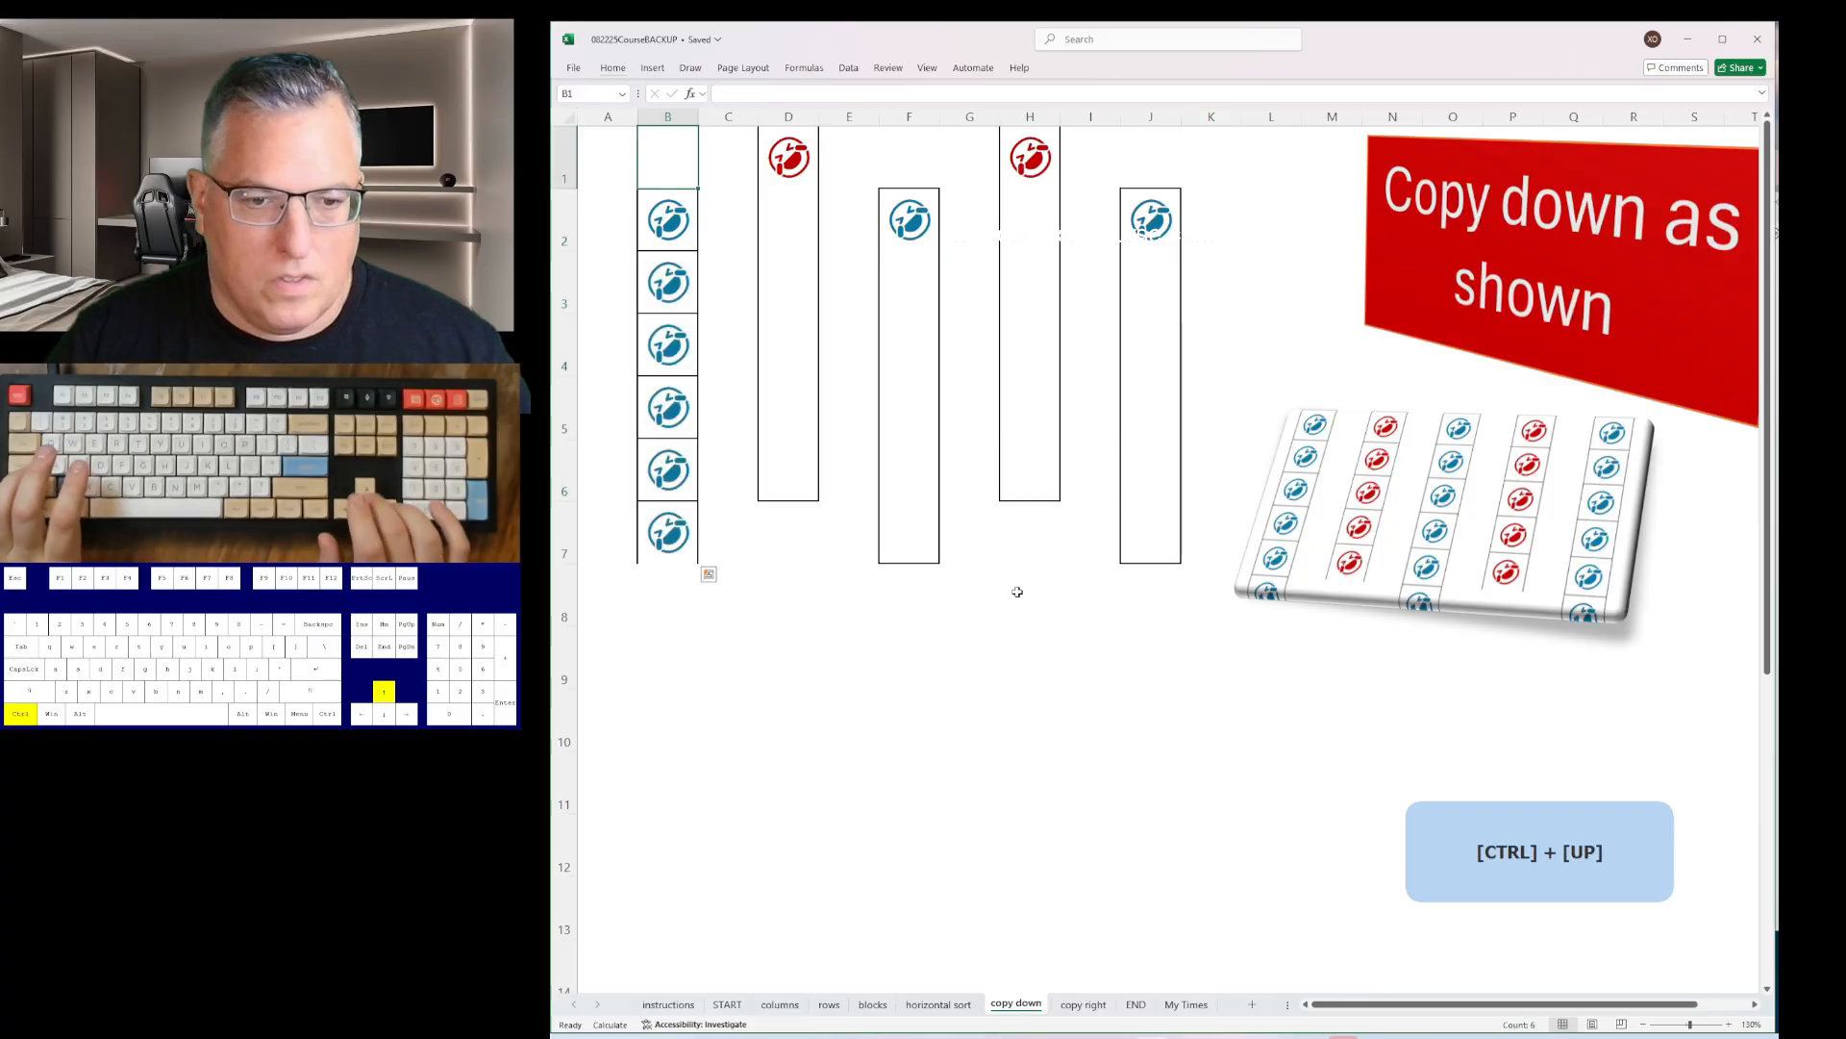
{"action": "key", "text": "Right"}
{"action": "key", "text": "ctrl+shift+Up"}
{"action": "key", "text": "ctrl+d"}
{"action": "key", "text": "Right"}
{"action": "key", "text": "Right"}
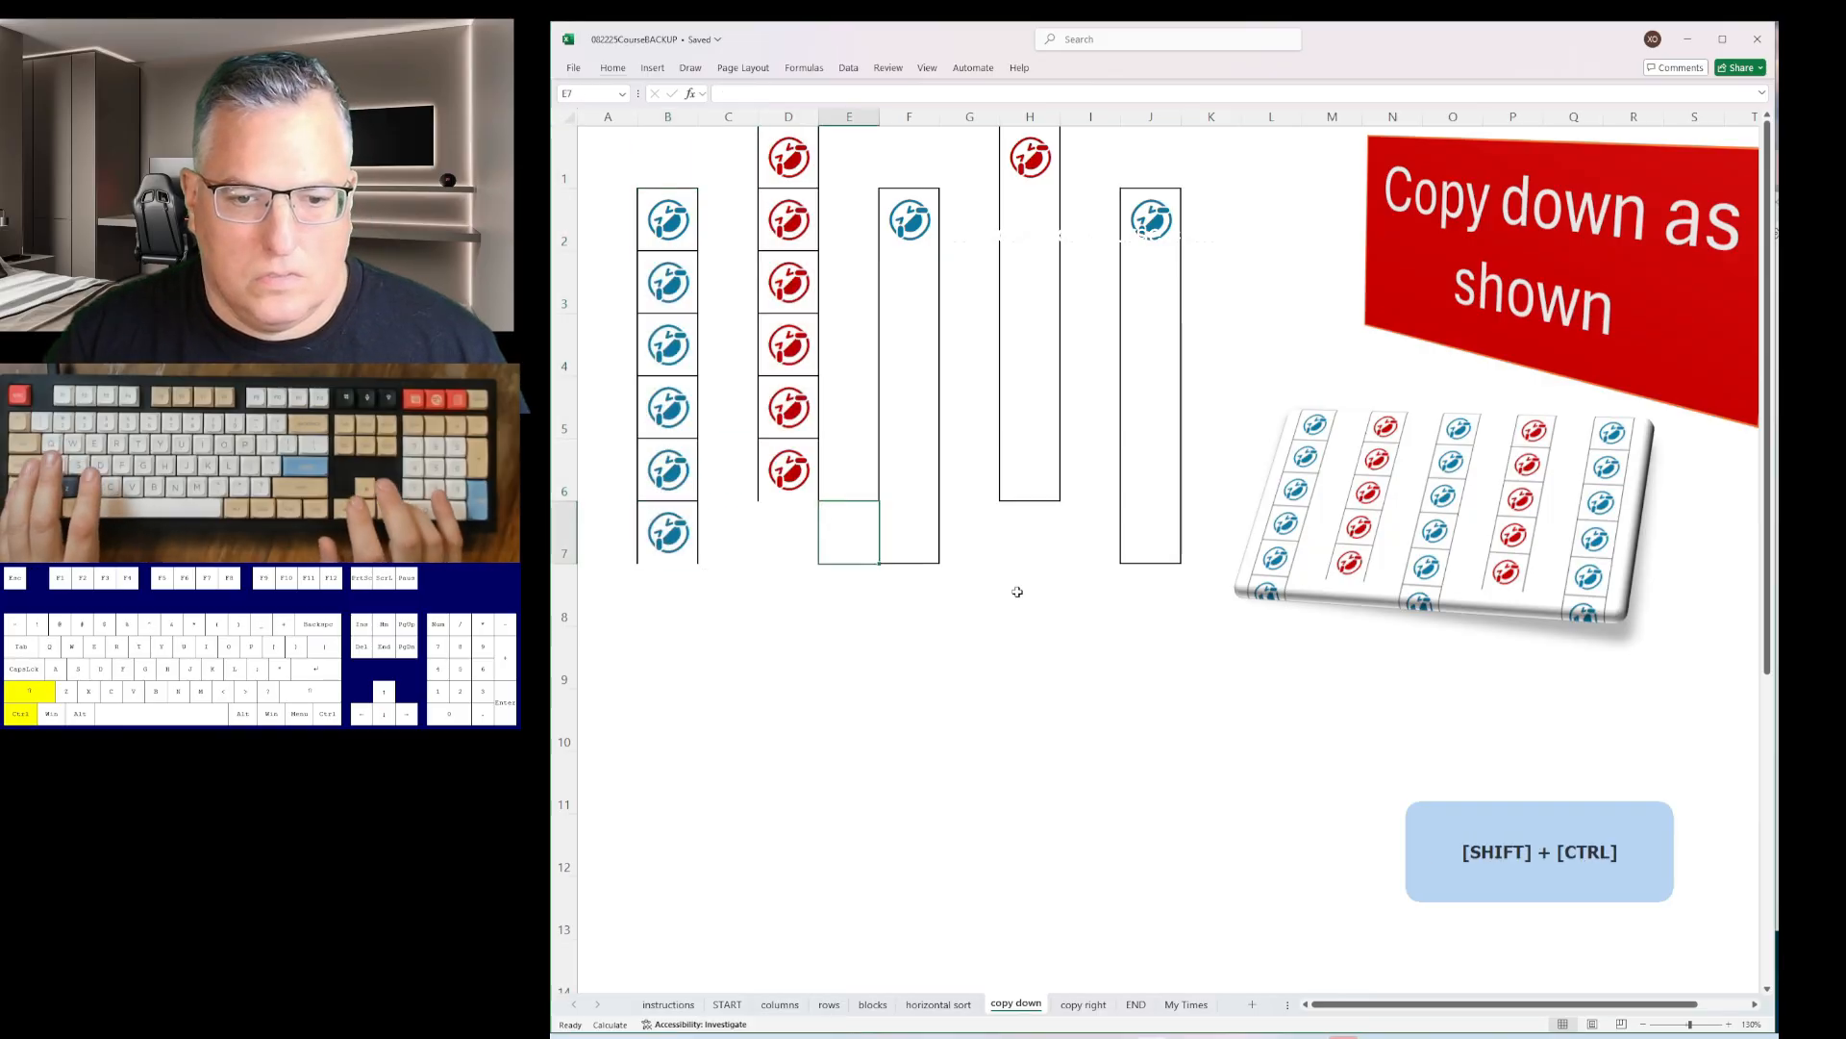
{"action": "key", "text": "ctrl+shift+Up"}
{"action": "key", "text": "ctrl+d"}
- Fill the red symbol down through H1:H6 and the blue symbol down through J2:J7
{"action": "key", "text": "Right"}
{"action": "key", "text": "Right"}
{"action": "key", "text": "ctrl+shift+Up"}
{"action": "key", "text": "ctrl+d"}
{"action": "key", "text": "Right"}
{"action": "key", "text": "Right"}
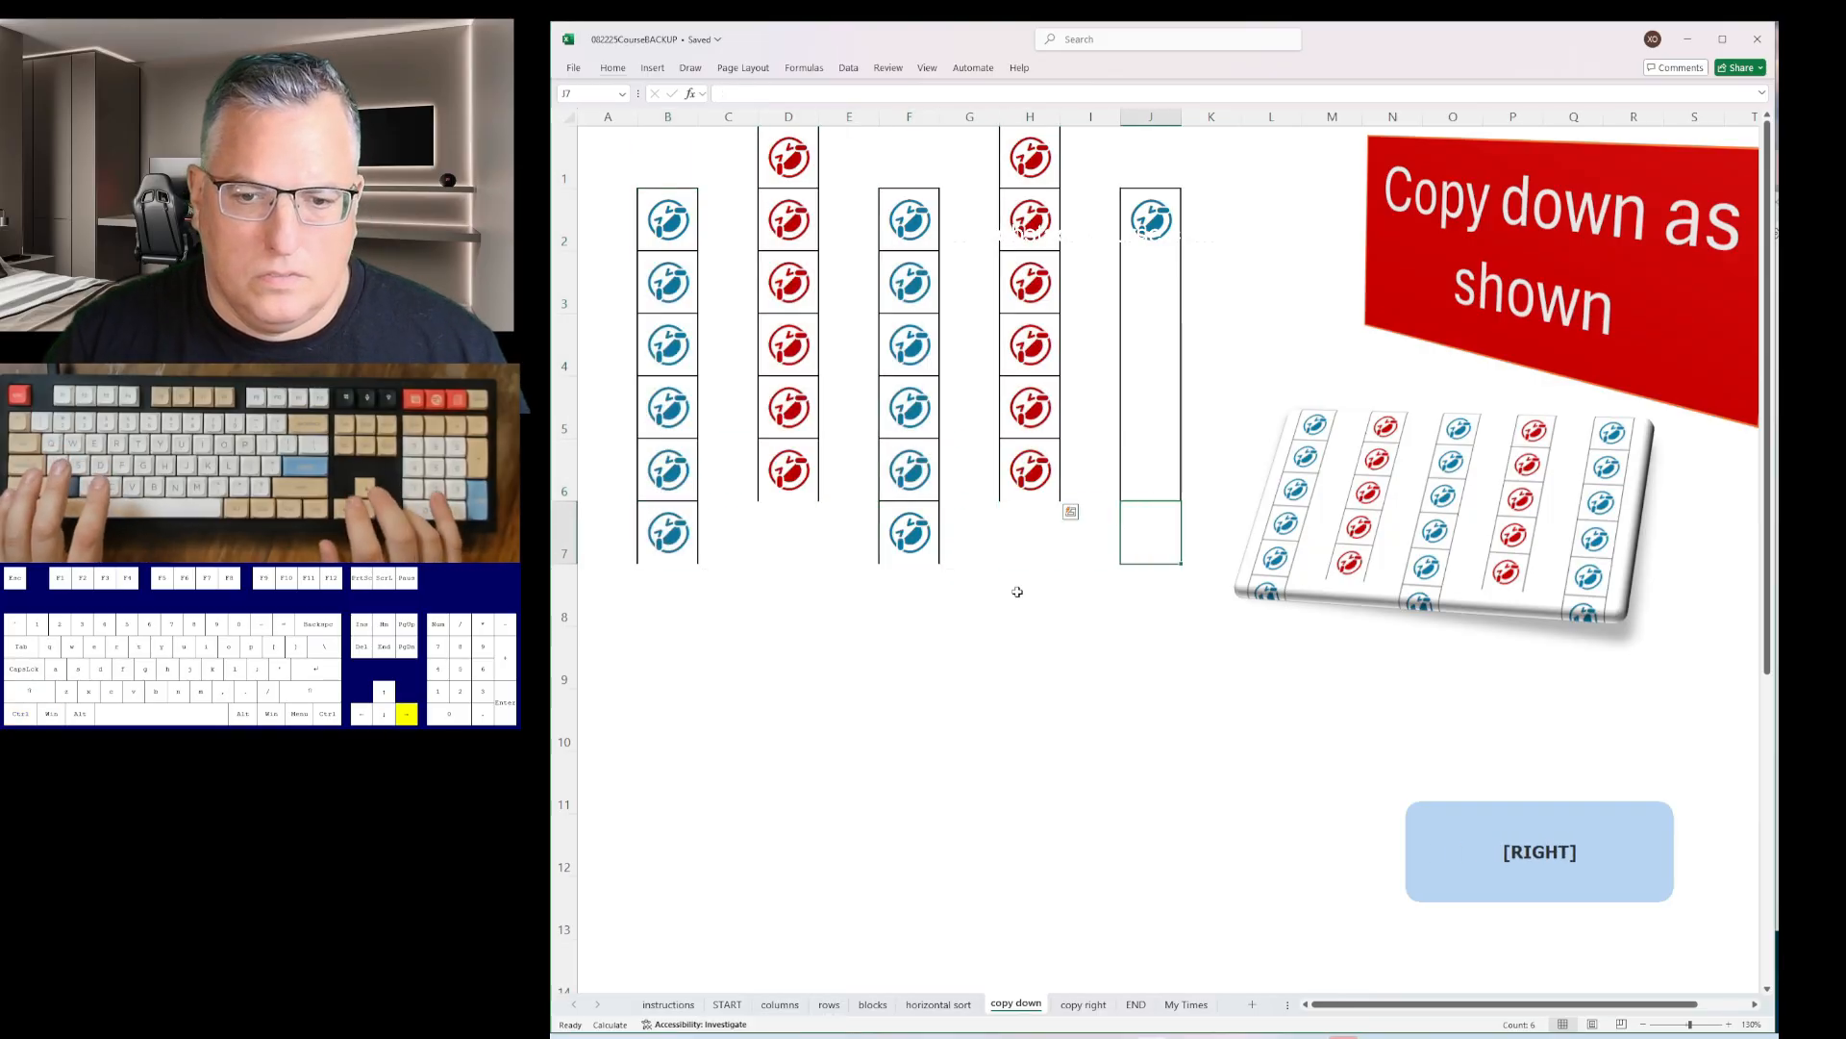
{"action": "key", "text": "ctrl+shift+Up"}
{"action": "key", "text": "Down"}
{"action": "key", "text": "ctrl+shift+Up"}
{"action": "key", "text": "ctrl+d"}
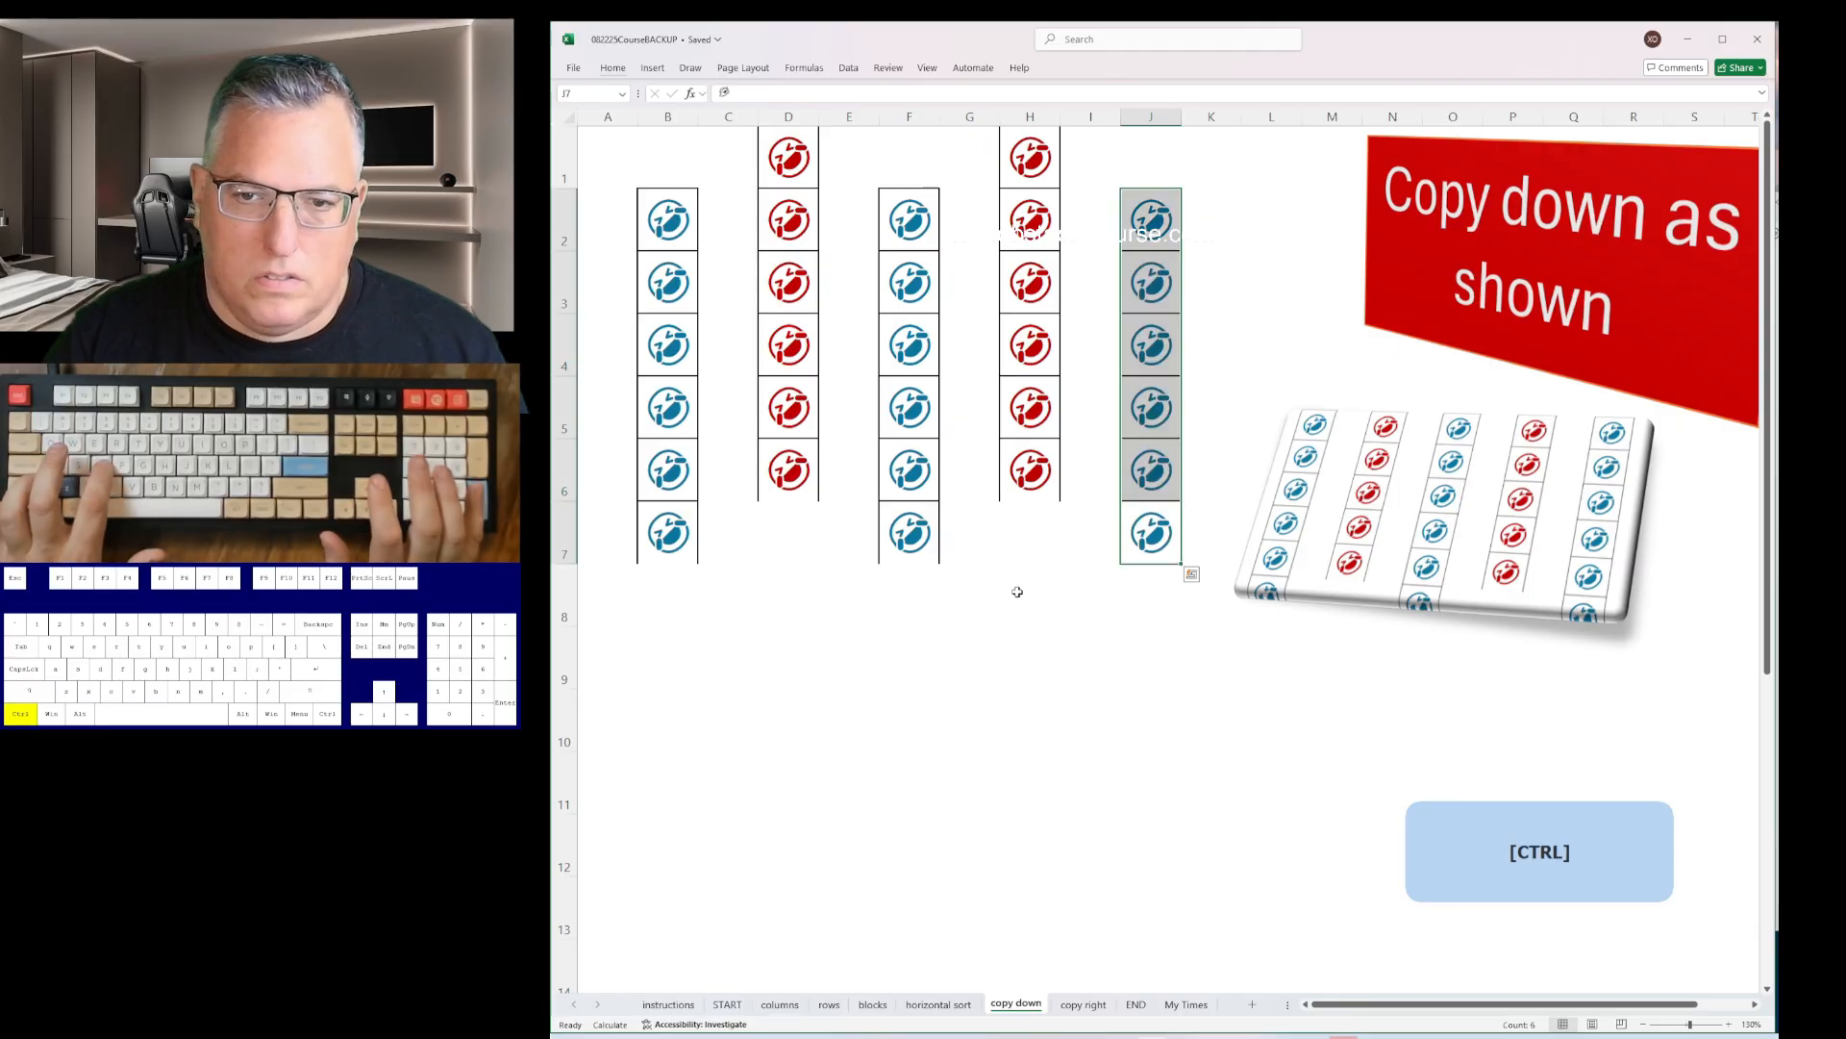
- On the copy right sheet, fill the purple symbol across C1:H1 and the green symbol across B3:G3
{"action": "key", "text": "ctrl+Page_Down"}
{"action": "key", "text": "shift+Right"}
{"action": "key", "text": "shift+Right"}
{"action": "key", "text": "shift+Right"}
{"action": "key", "text": "ctrl+r"}
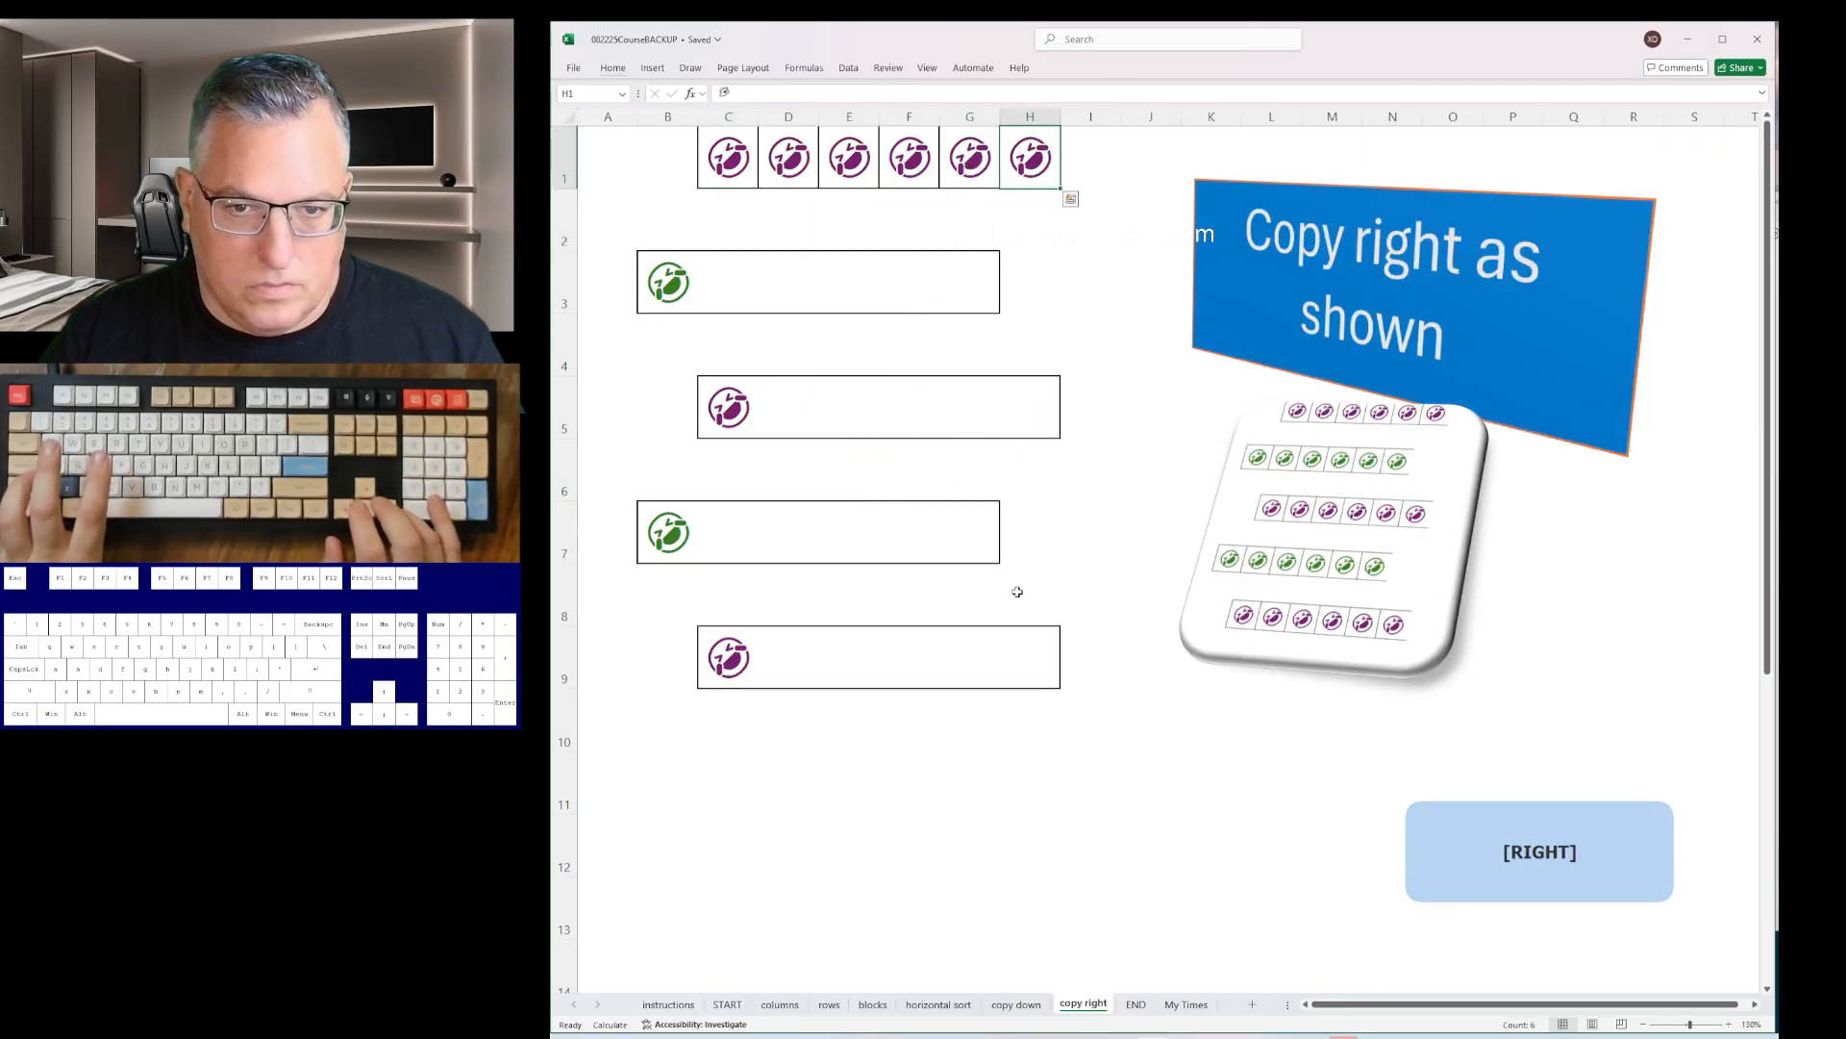
{"action": "key", "text": "ctrl+shift+Left"}
{"action": "key", "text": "ctrl+r"}
- Fill the purple symbol across C5:H5 and the green symbol across B7:G7
{"action": "key", "text": "Down"}
{"action": "key", "text": "Down"}
{"action": "key", "text": "ctrl+shift+Left"}
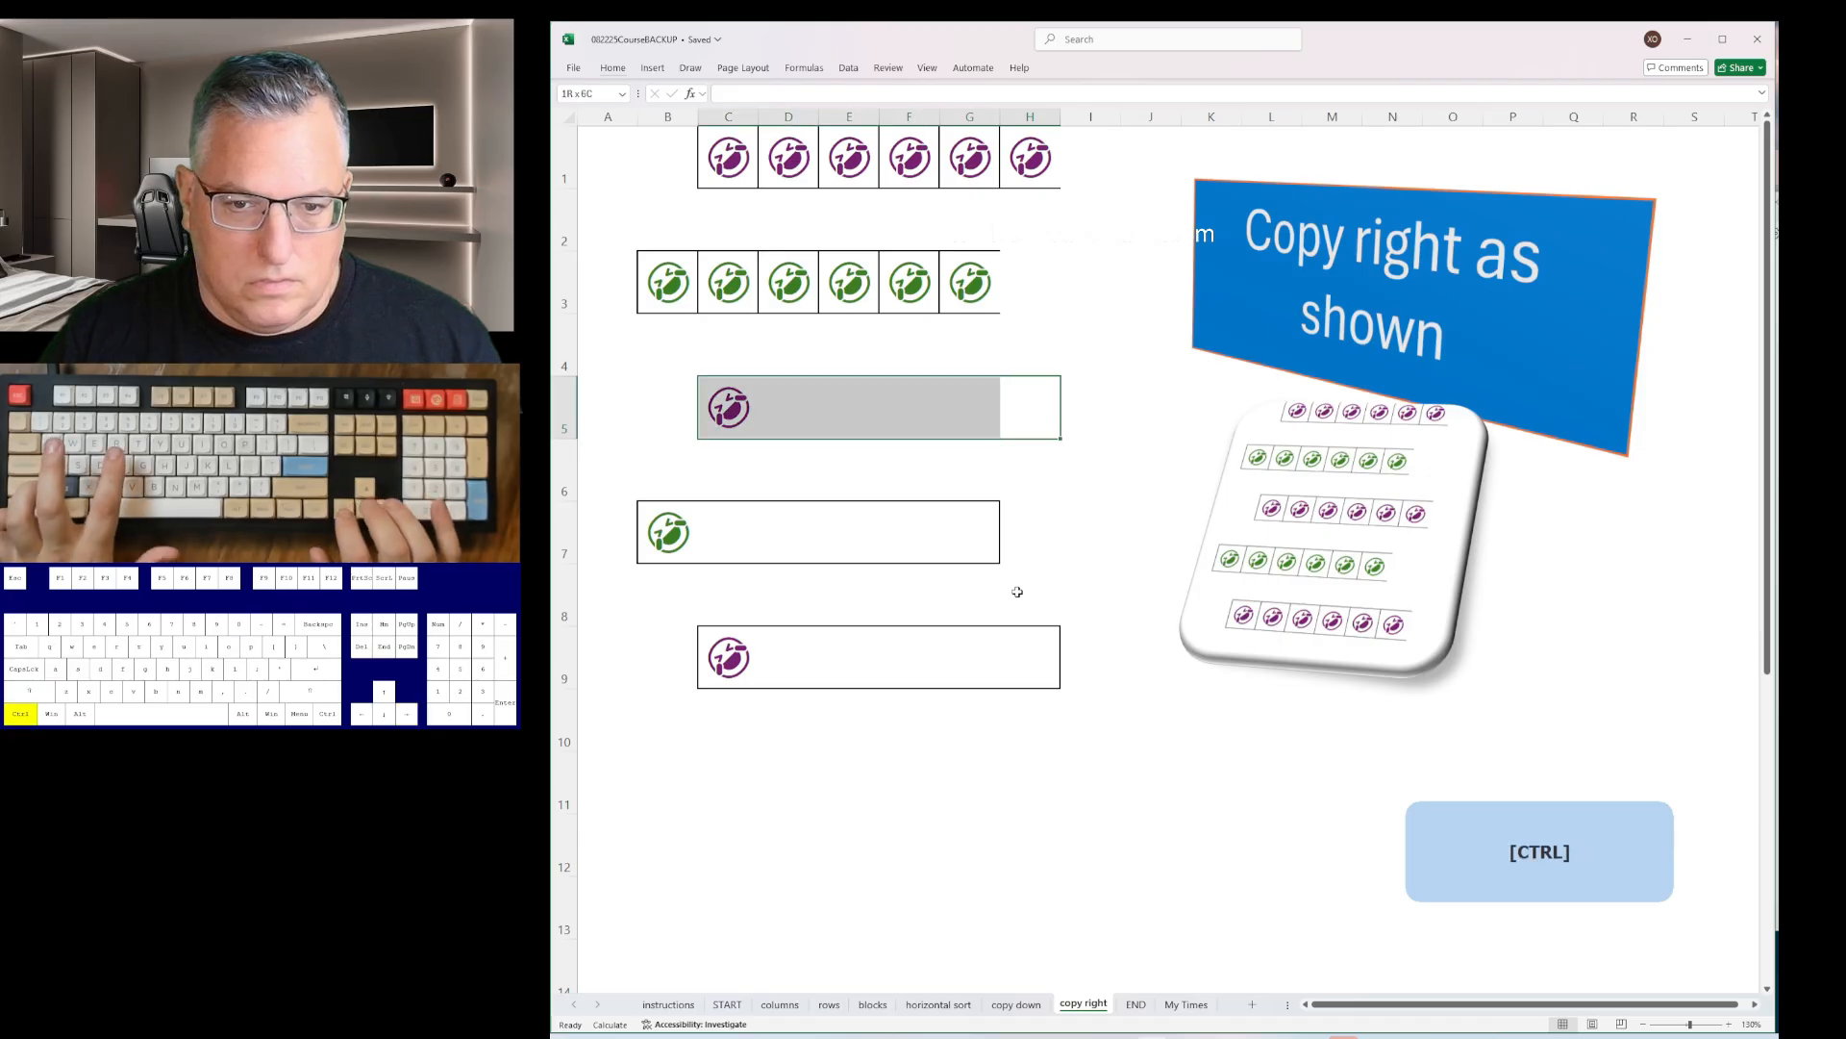
{"action": "key", "text": "ctrl+r"}
{"action": "key", "text": "Down"}
{"action": "key", "text": "Down"}
{"action": "key", "text": "ctrl+shift+Left"}
{"action": "key", "text": "ctrl+r"}
- Fill the purple symbol across C9:H9 to complete the last box
{"action": "key", "text": "Down"}
{"action": "key", "text": "Right"}
{"action": "key", "text": "Right"}
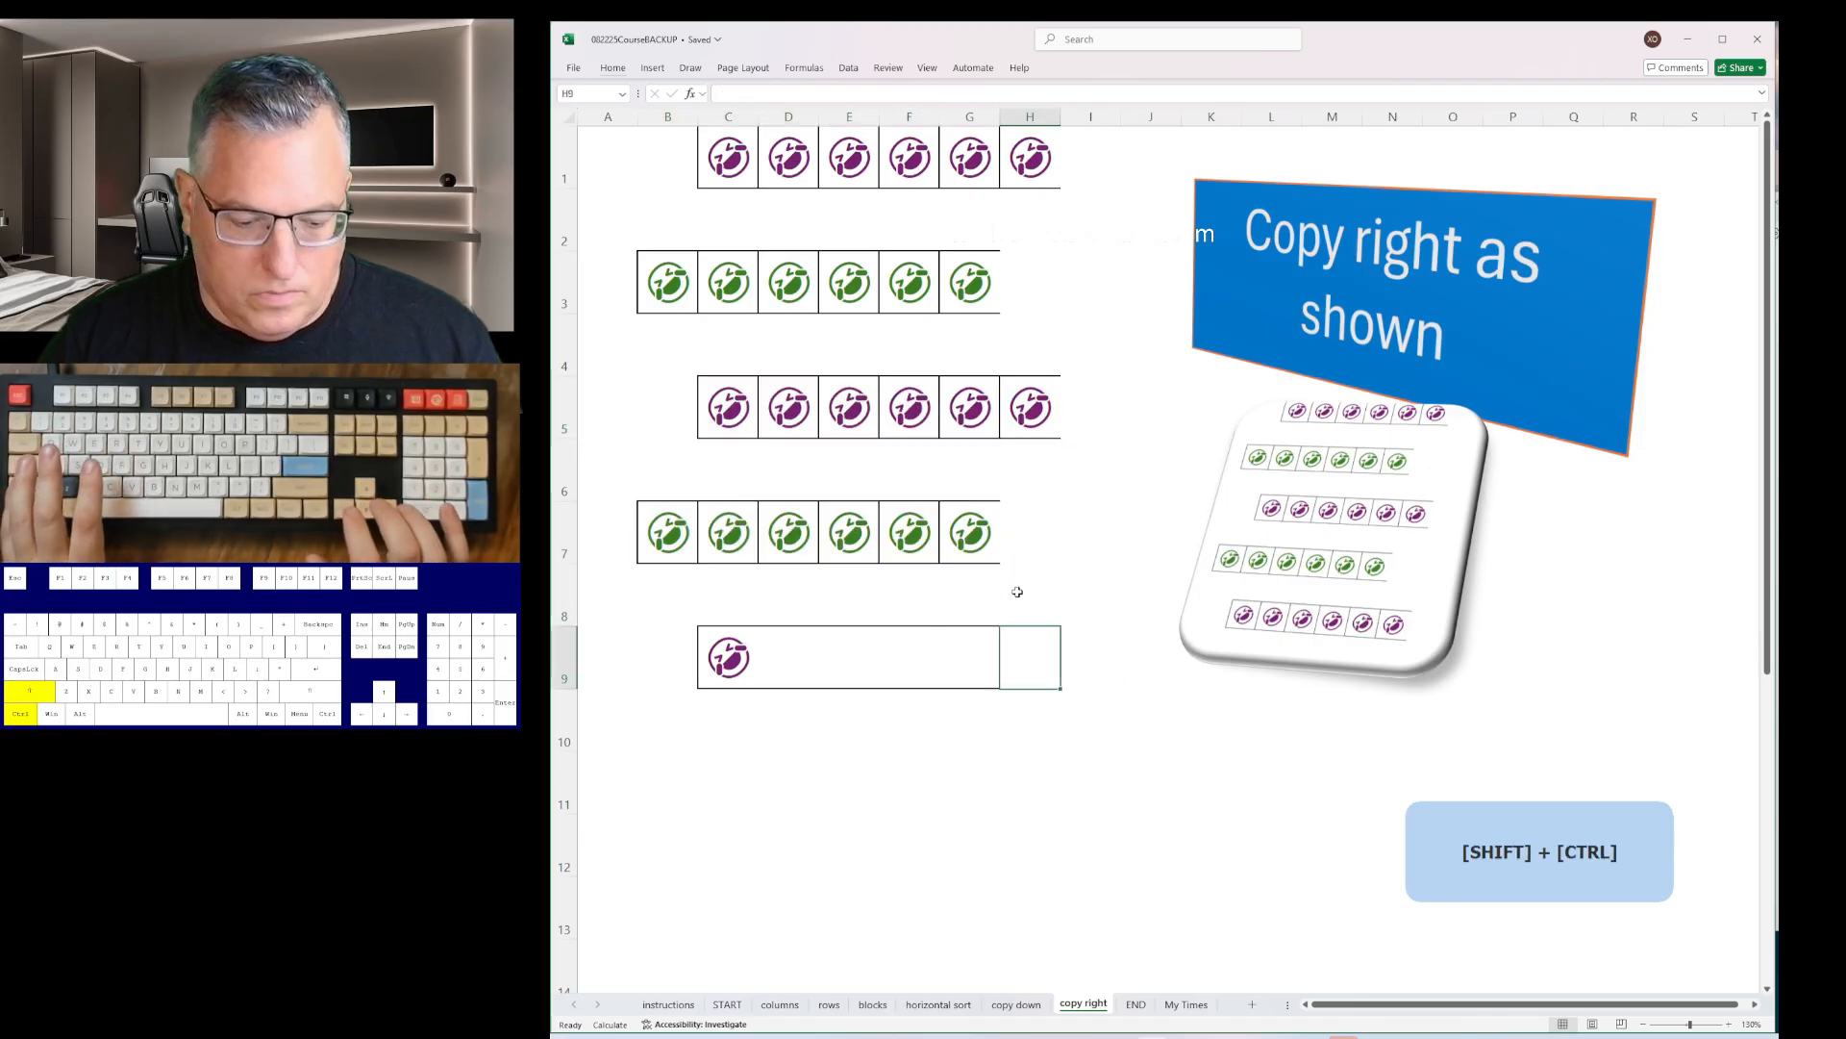
{"action": "key", "text": "ctrl+shift+Left"}
{"action": "key", "text": "ctrl+r"}
- On the END sheet, stop the timer with an entry in the red box B1 and correct that entry to x
{"action": "key", "text": "ctrl+Page_Down"}
{"action": "type", "text": "x"}
{"action": "key", "text": "Return"}
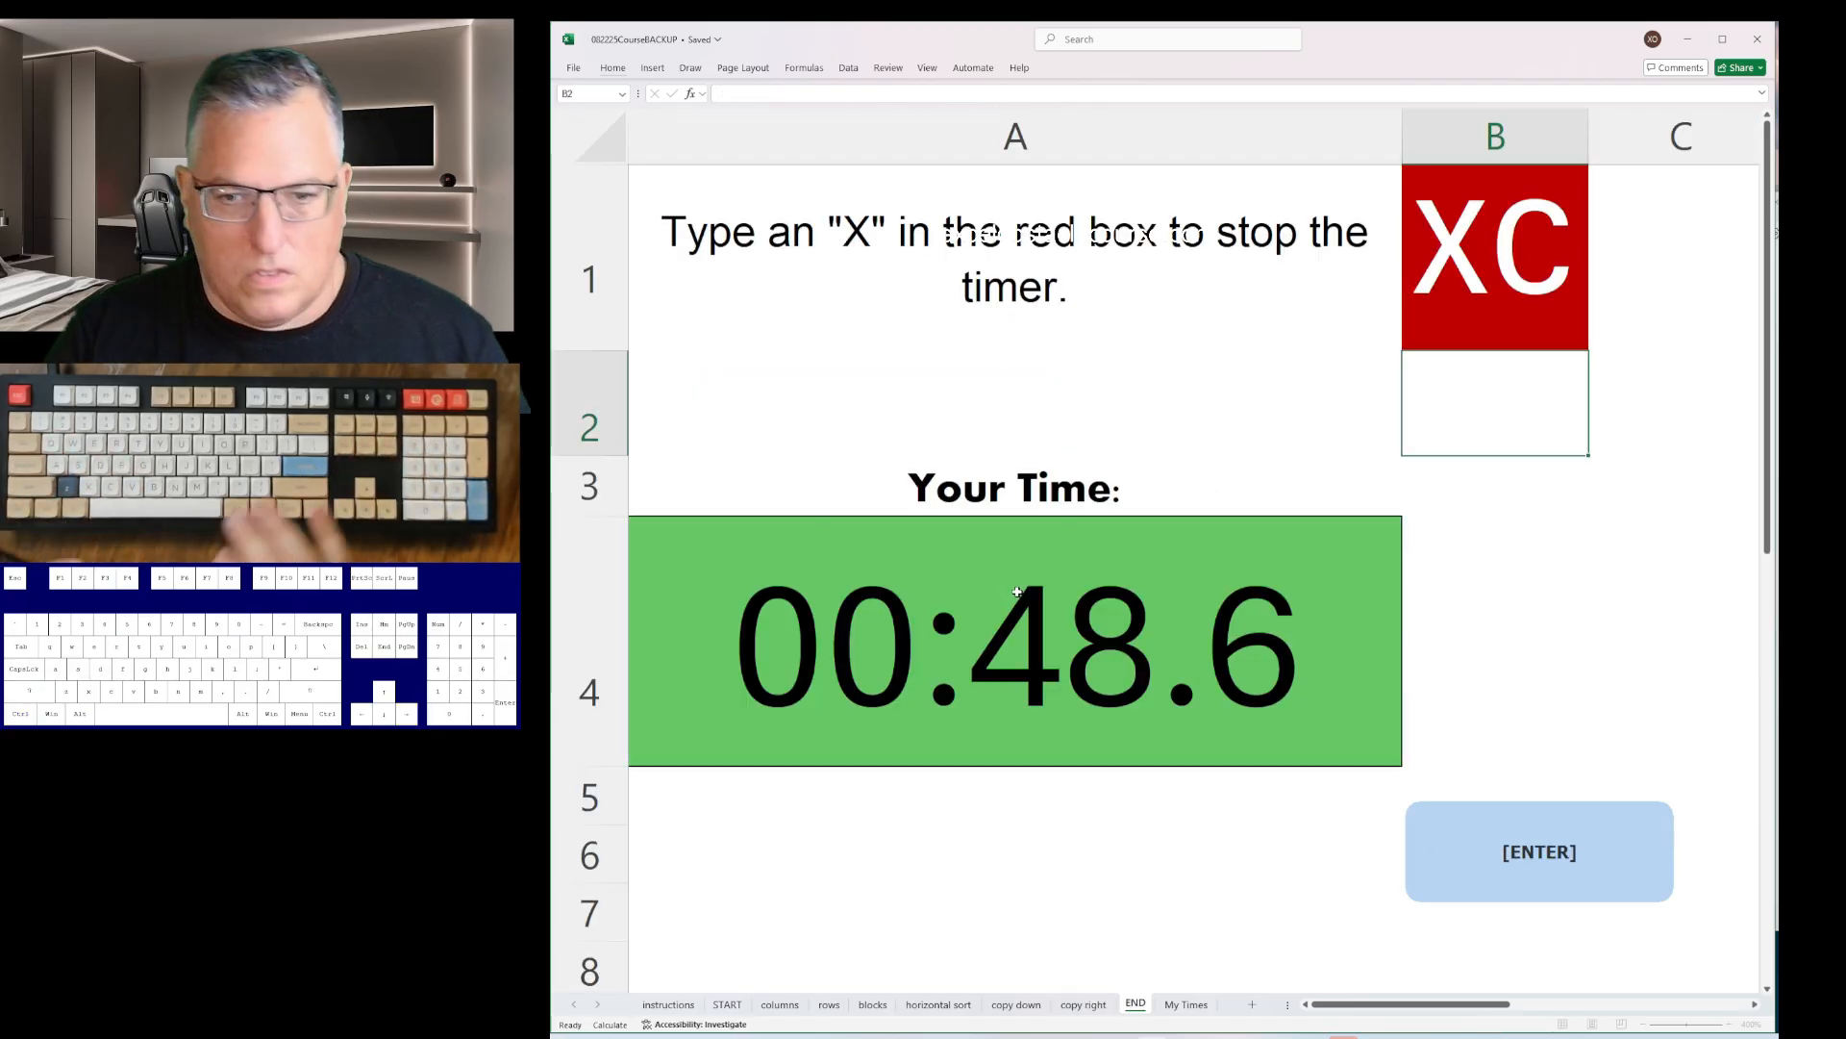
{"action": "key", "text": "Up"}
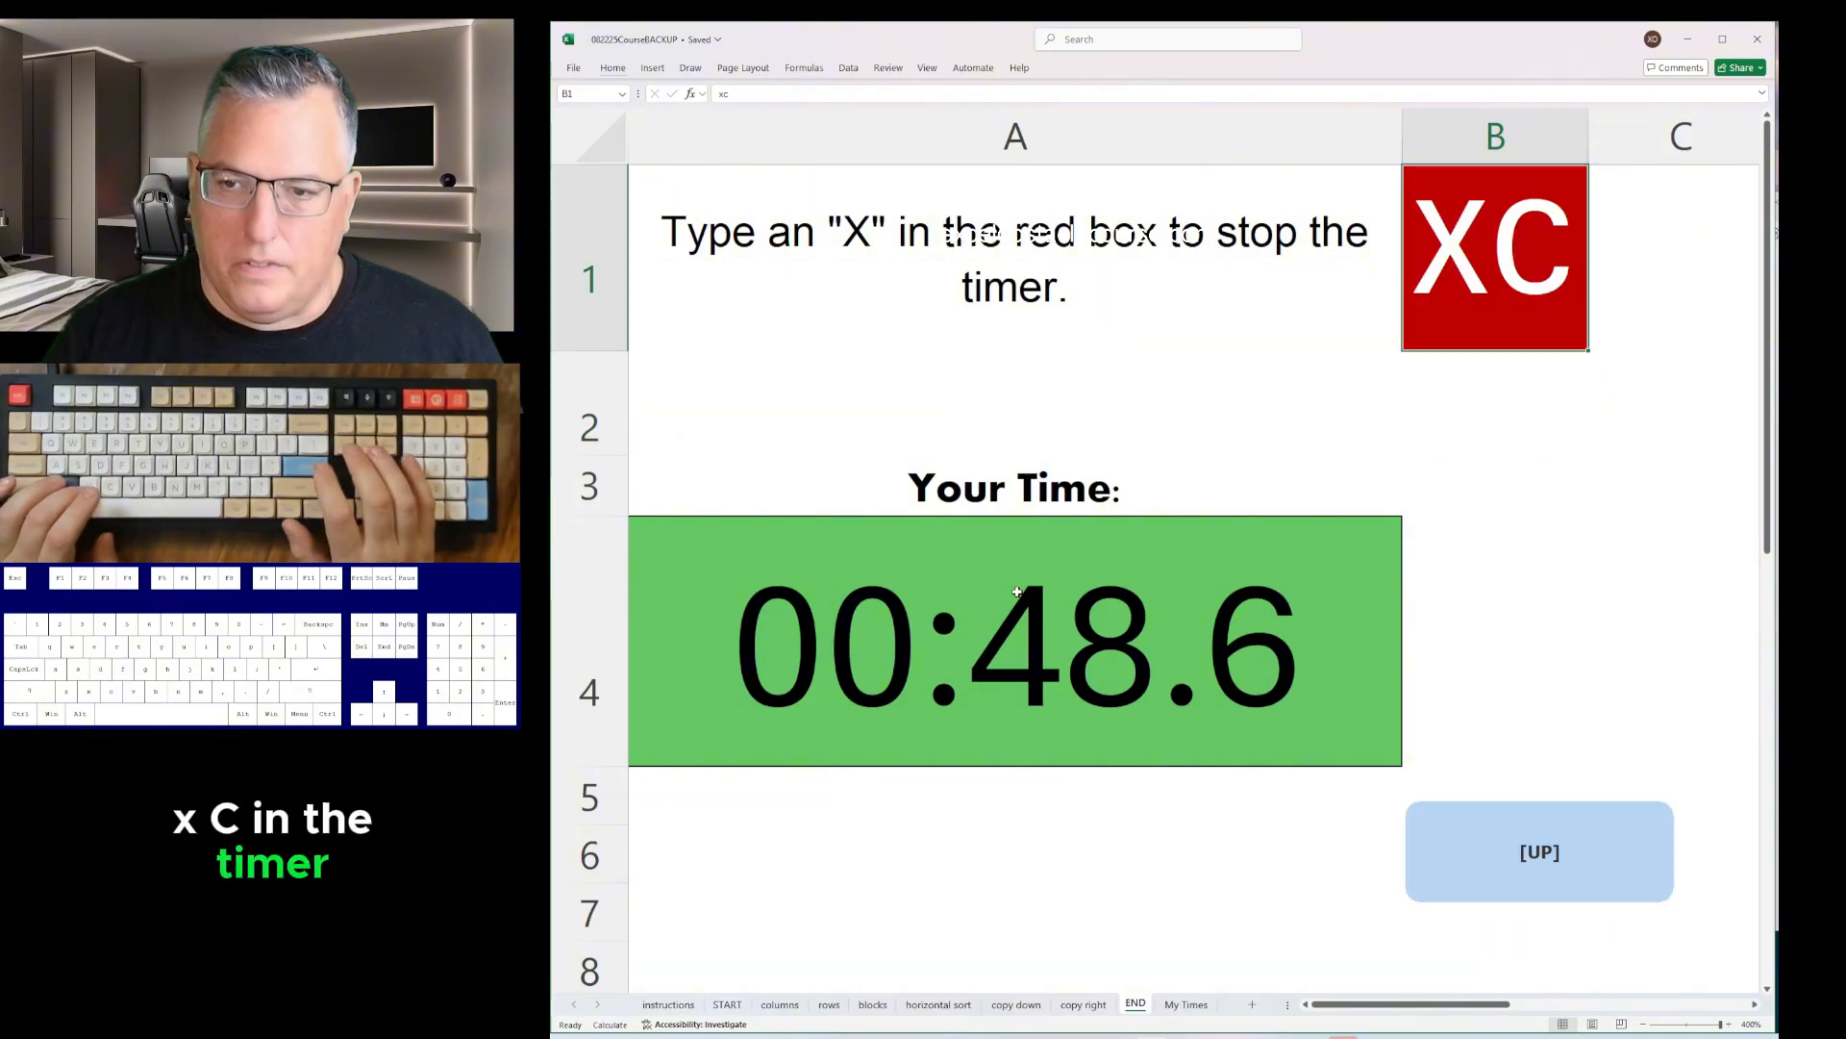
{"action": "type", "text": "x"}
{"action": "key", "text": "Return"}
- Copy the finished time from A4 into the Notepad note in place of the previous time, and return to the Excel workbook
{"action": "key", "text": "Down"}
{"action": "key", "text": "Down"}
{"action": "key", "text": "Left"}
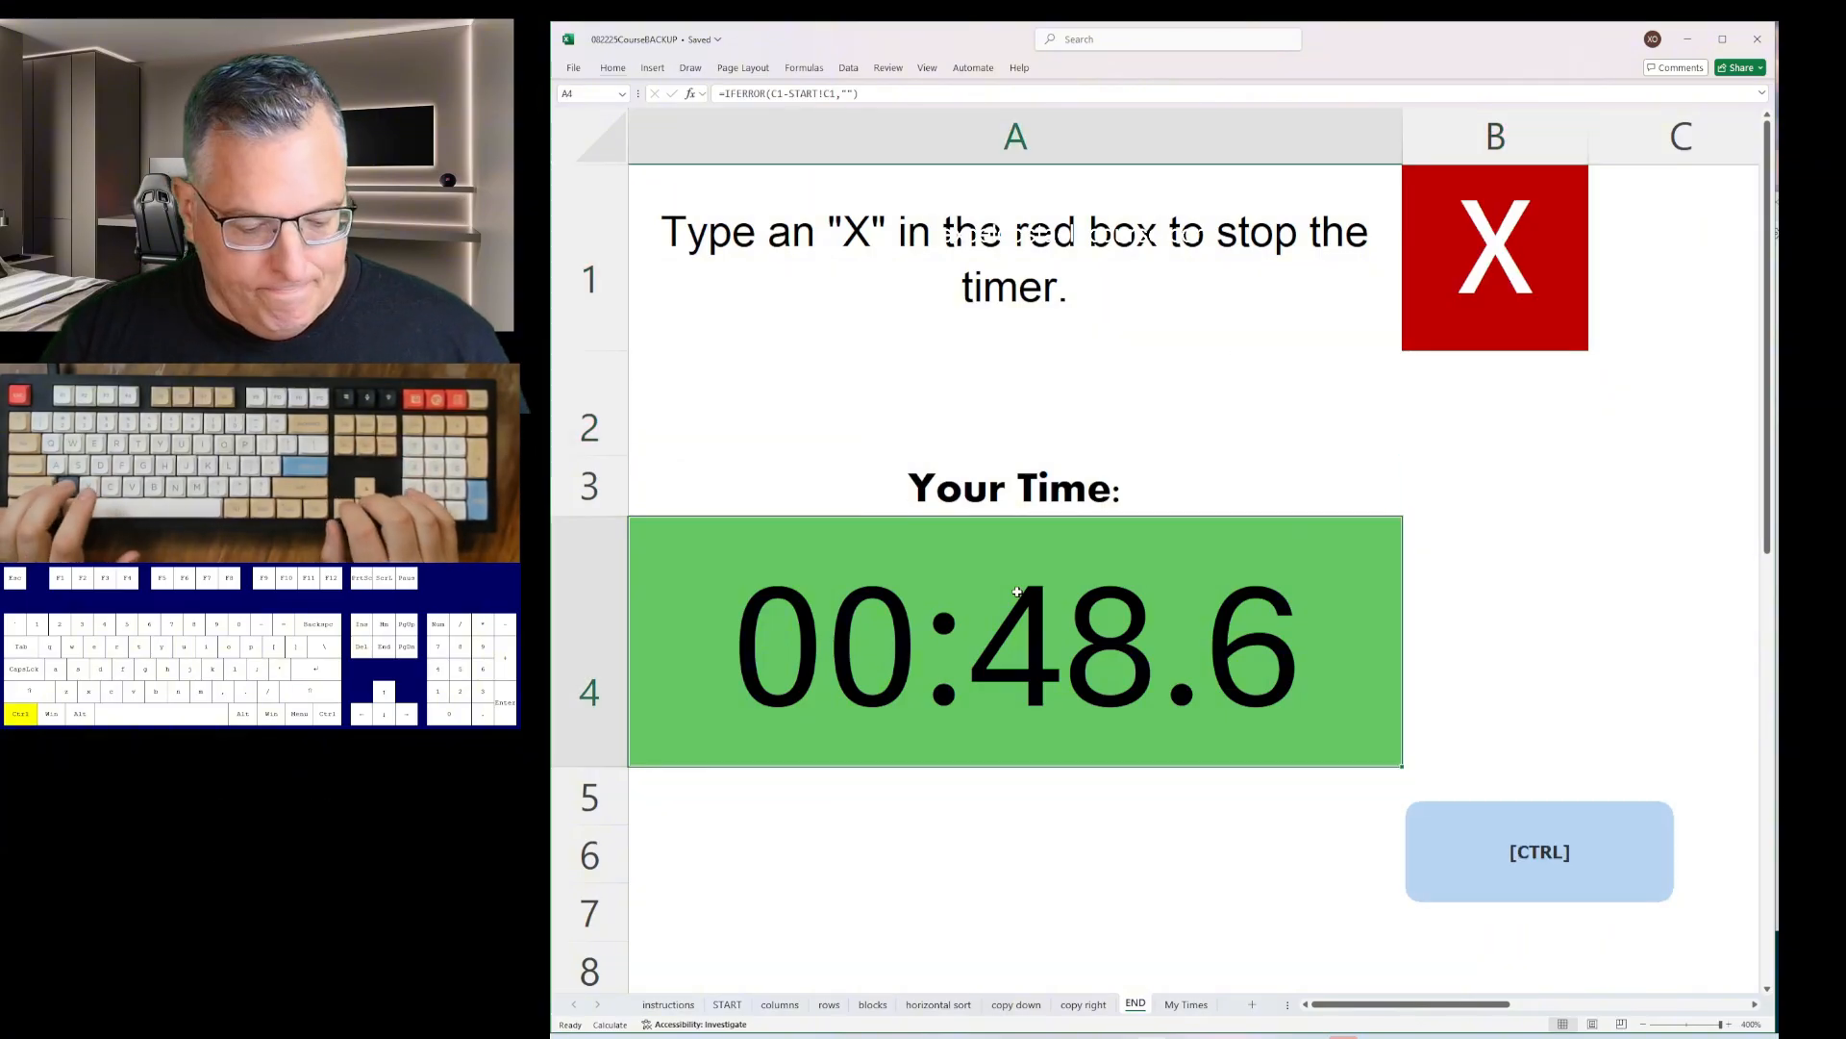
{"action": "key", "text": "ctrl+c"}
{"action": "key", "text": "alt+Tab"}
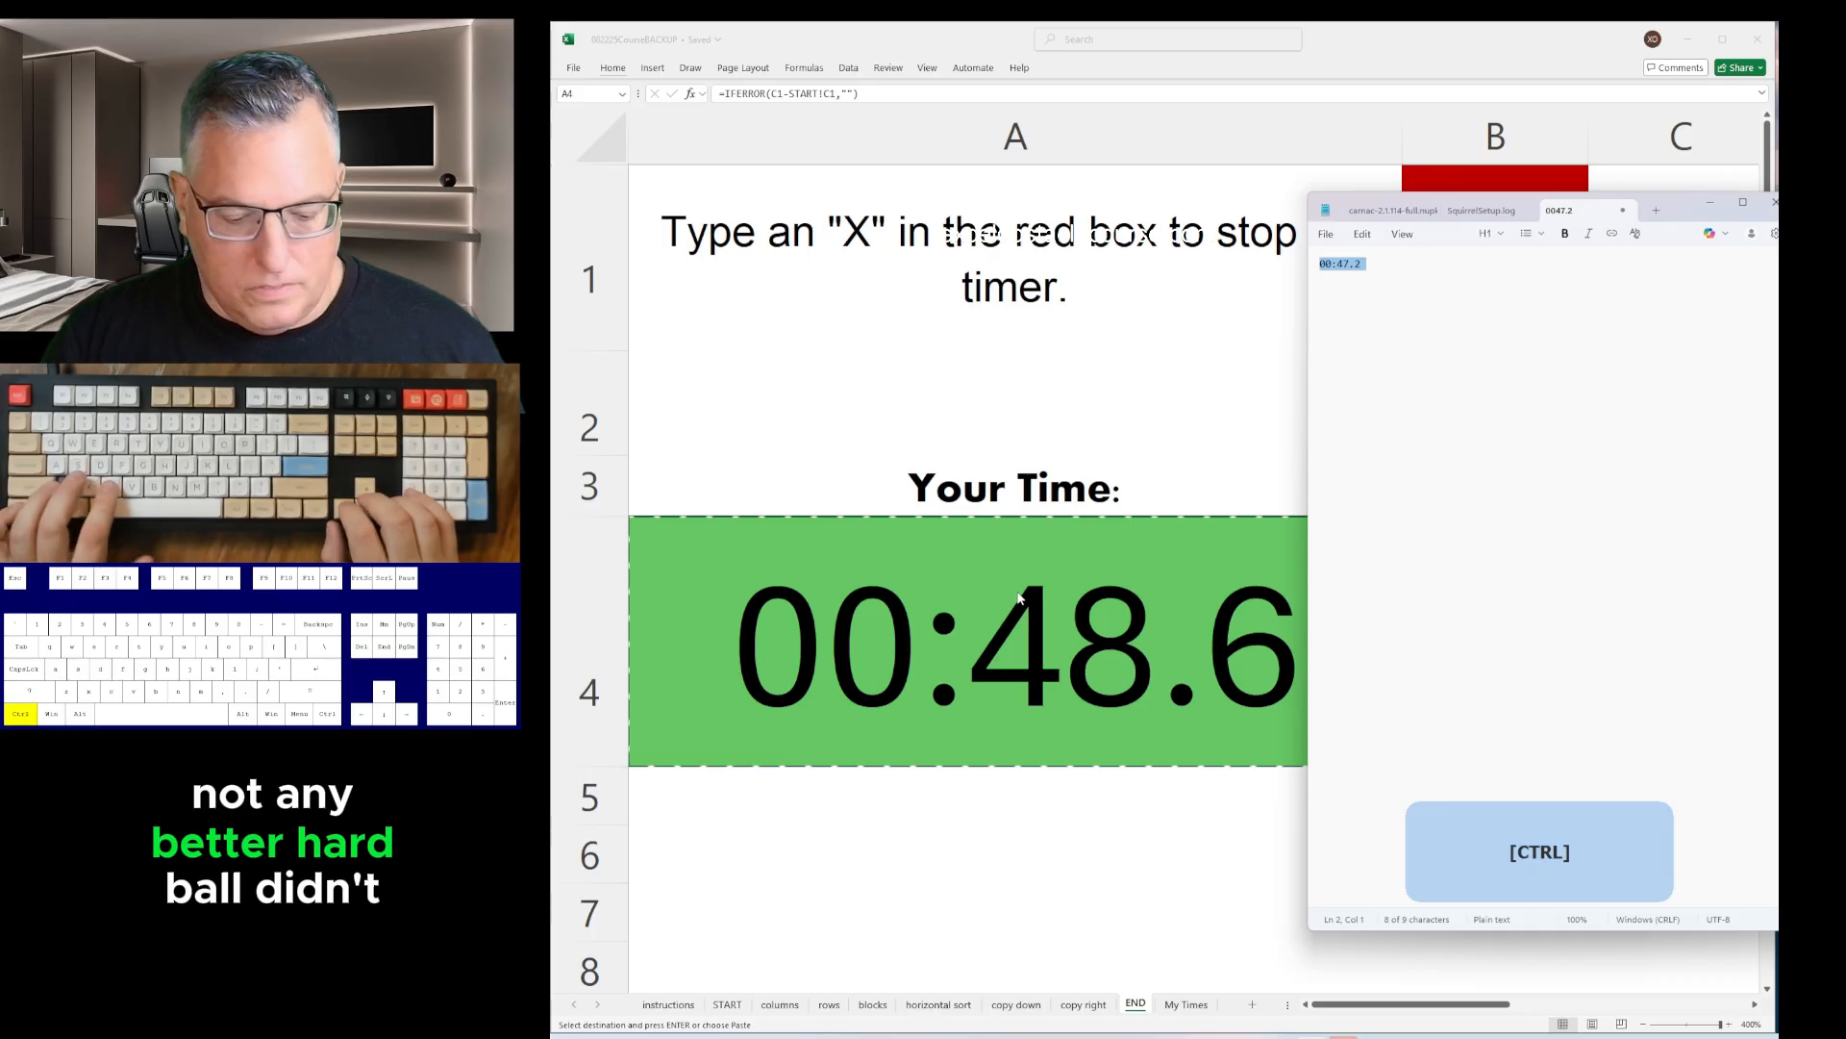
{"action": "key", "text": "ctrl+v"}
{"action": "key", "text": "alt+Tab"}
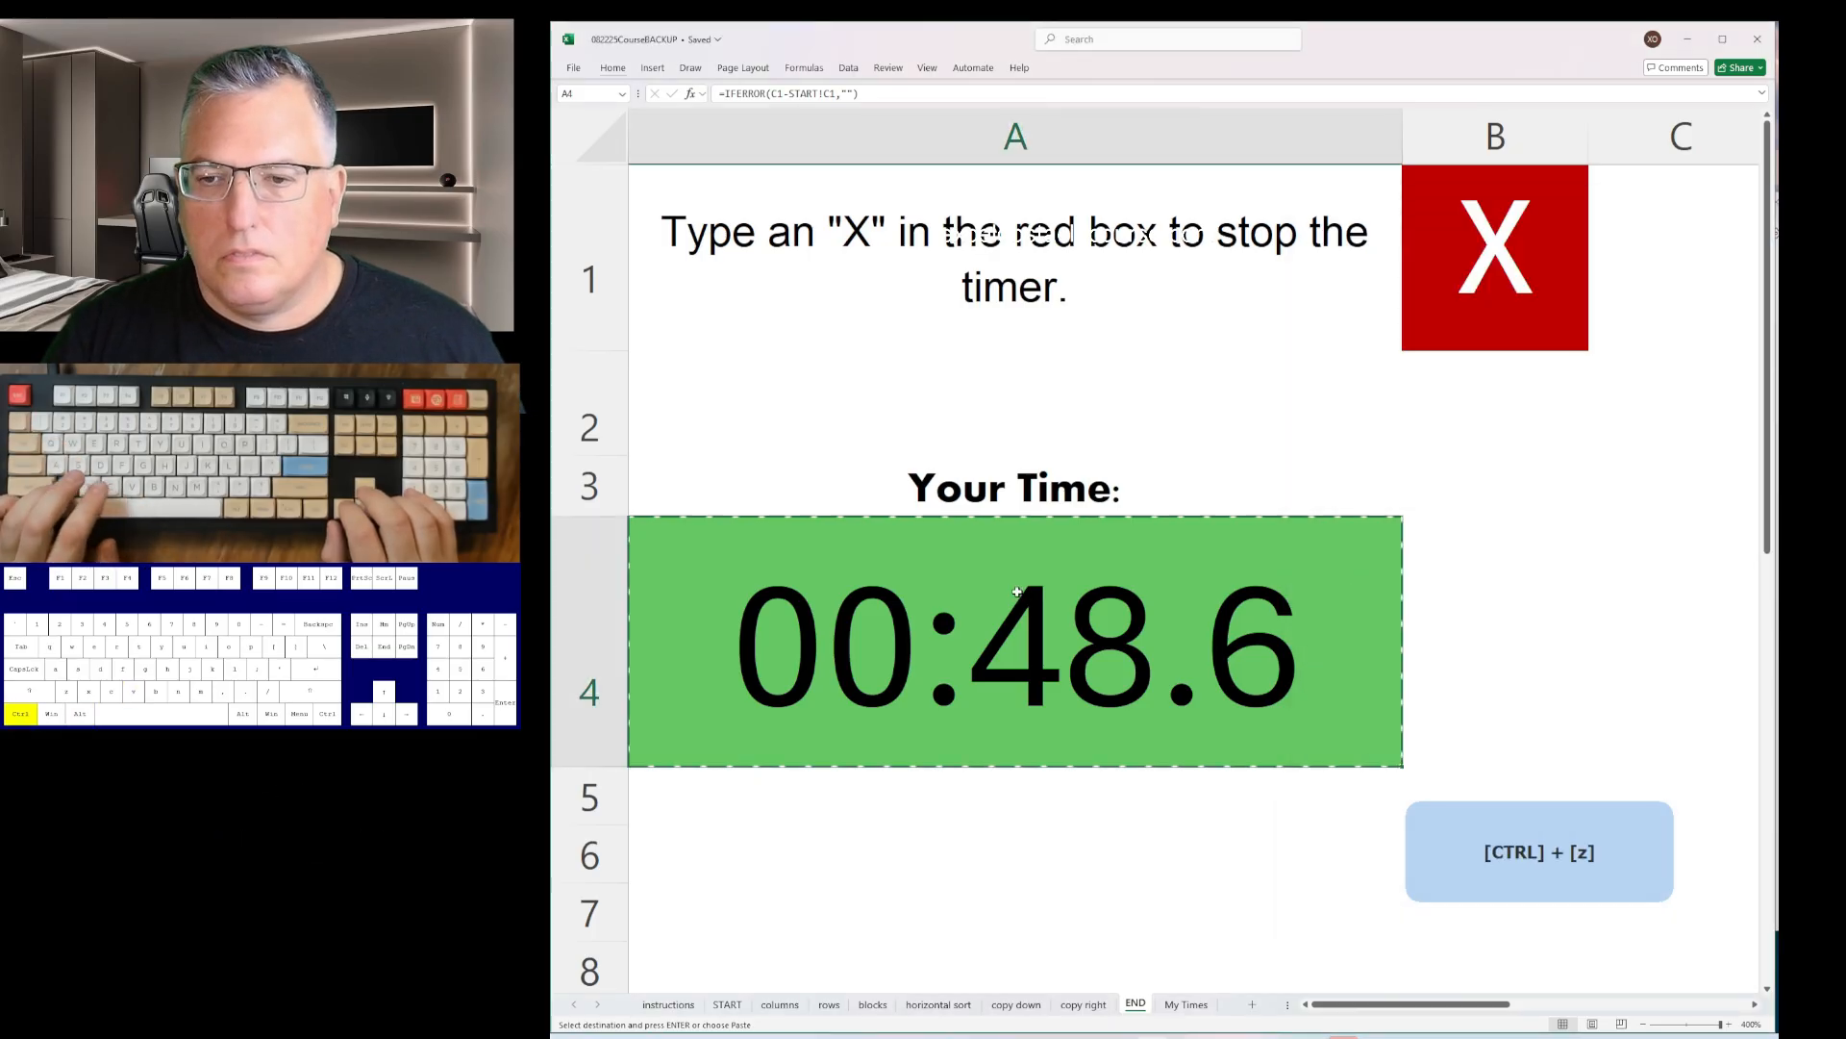
- Undo the run's edits on the END, copy right, copy down, horizontal sort and blocks sheets
{"action": "key", "text": "ctrl+Page_Up"}
{"action": "key", "text": "ctrl+Page_Up"}
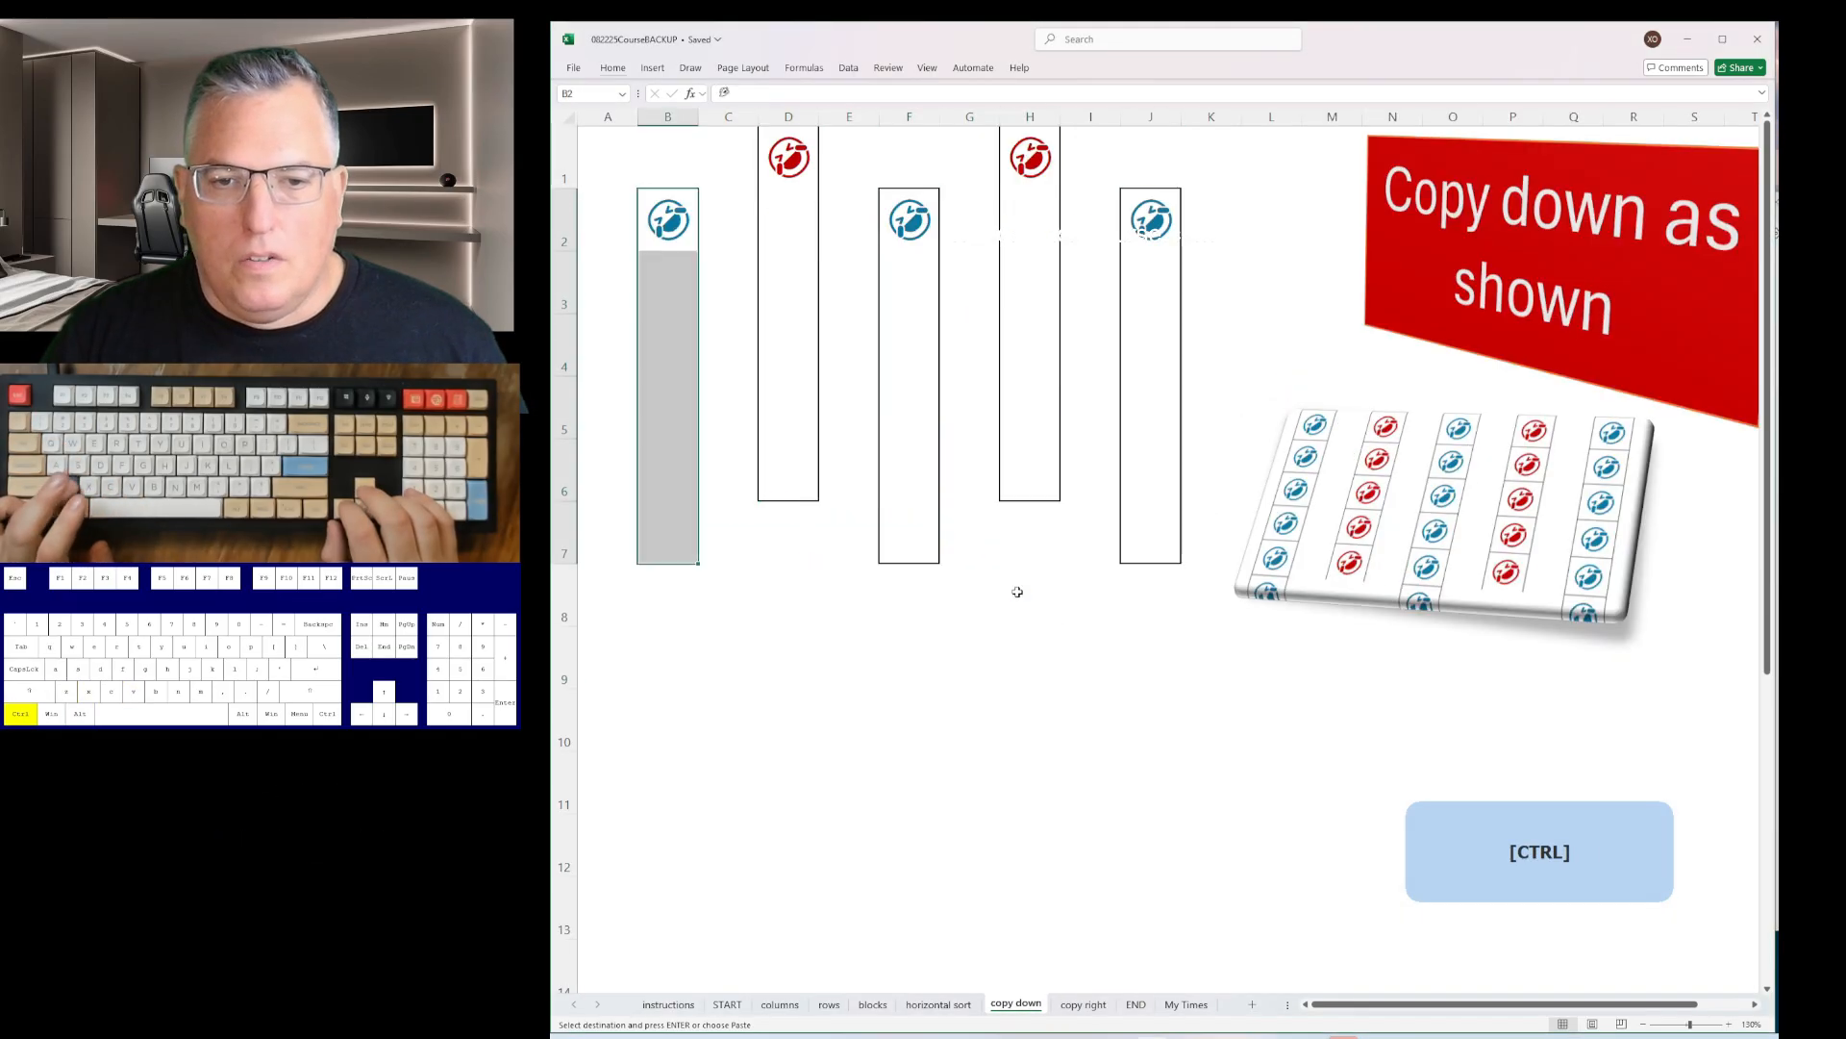
{"action": "key", "text": "ctrl+Page_Up"}
{"action": "key", "text": "ctrl+Page_Up"}
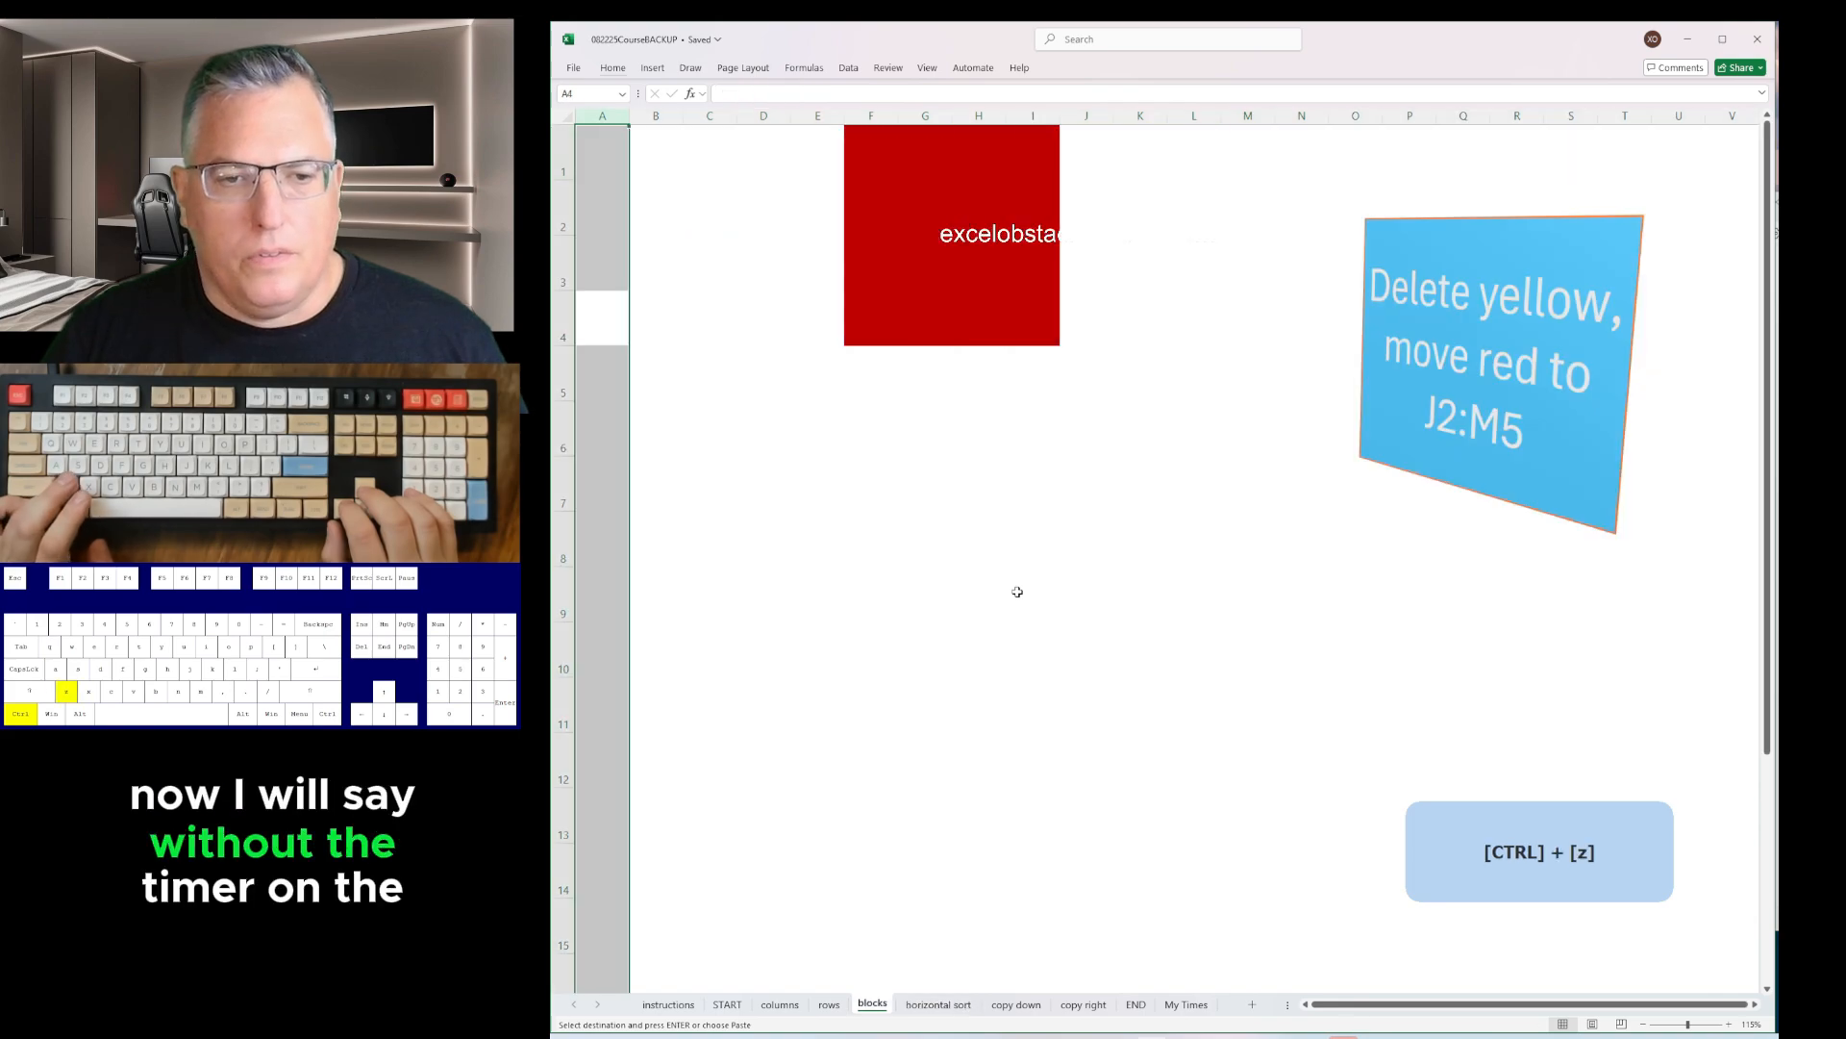
{"action": "key", "text": "ctrl+Page_Up"}
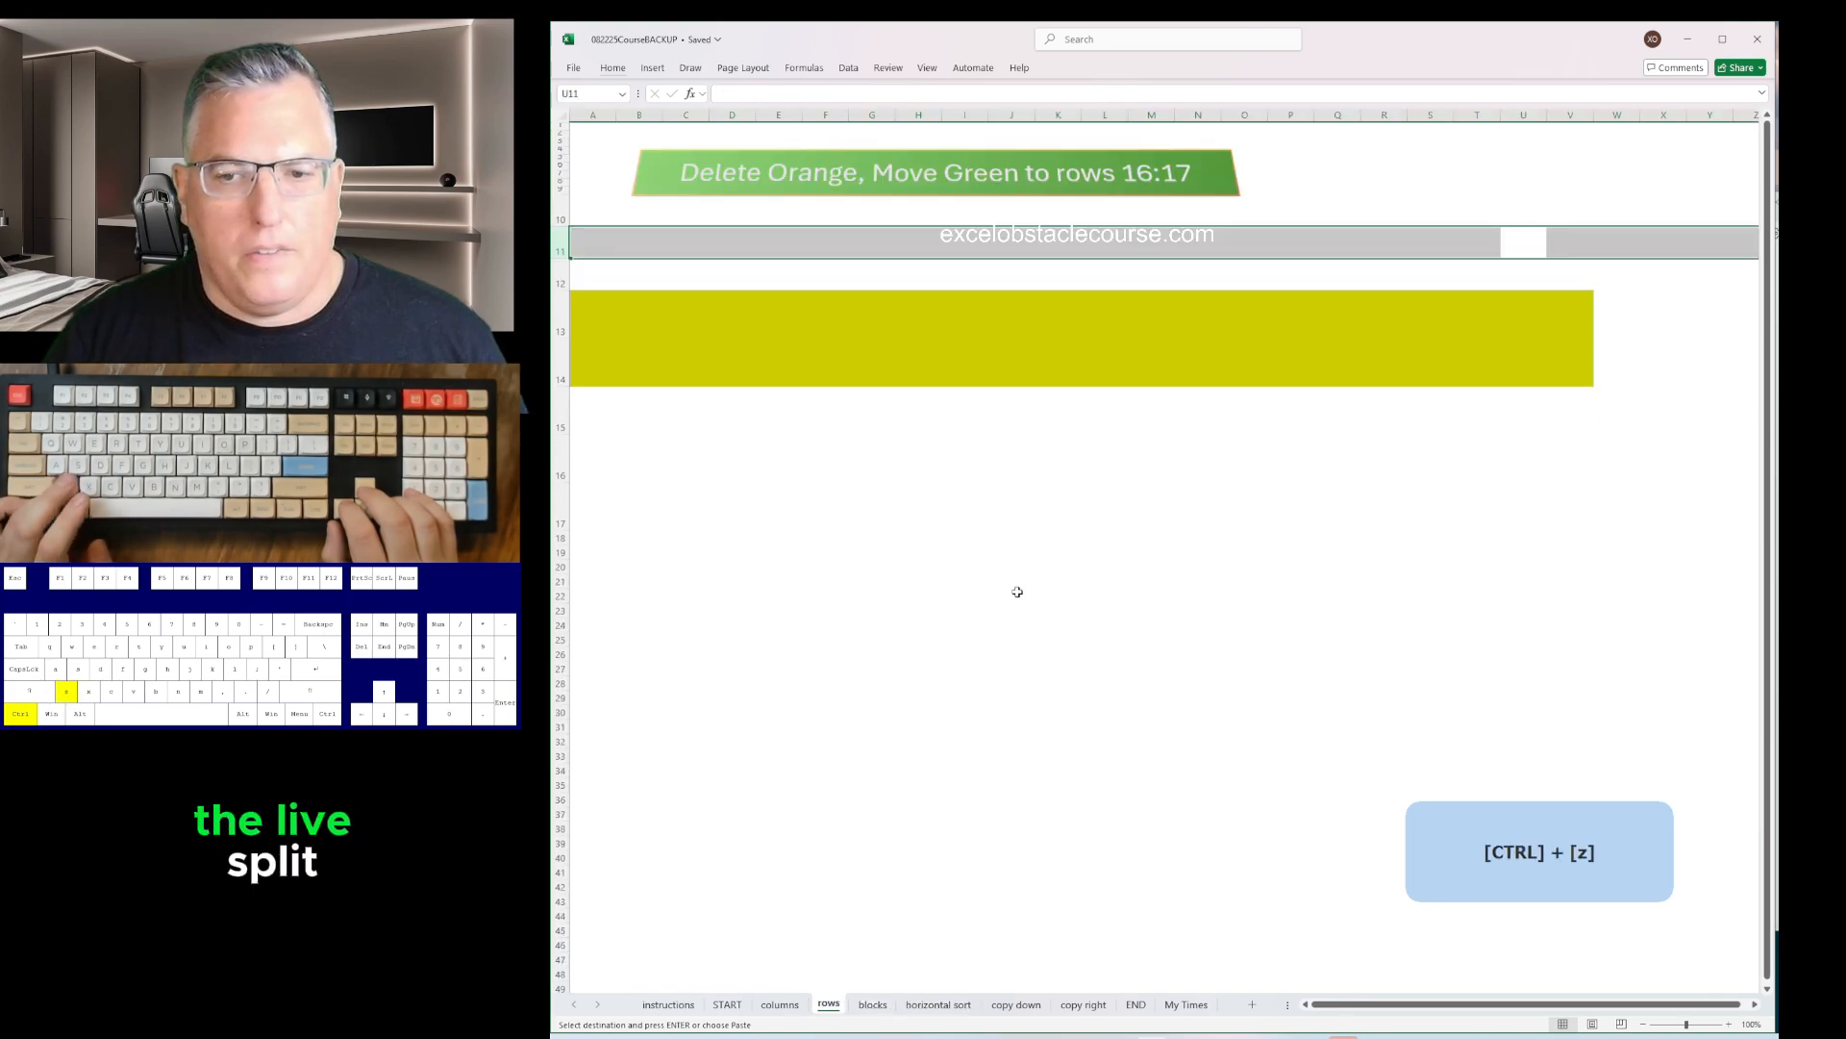
- Undo the run's edits on the rows sheet to restore its original orange and green grid
{"action": "key", "text": "ctrl+z"}
{"action": "key", "text": "ctrl+Left"}
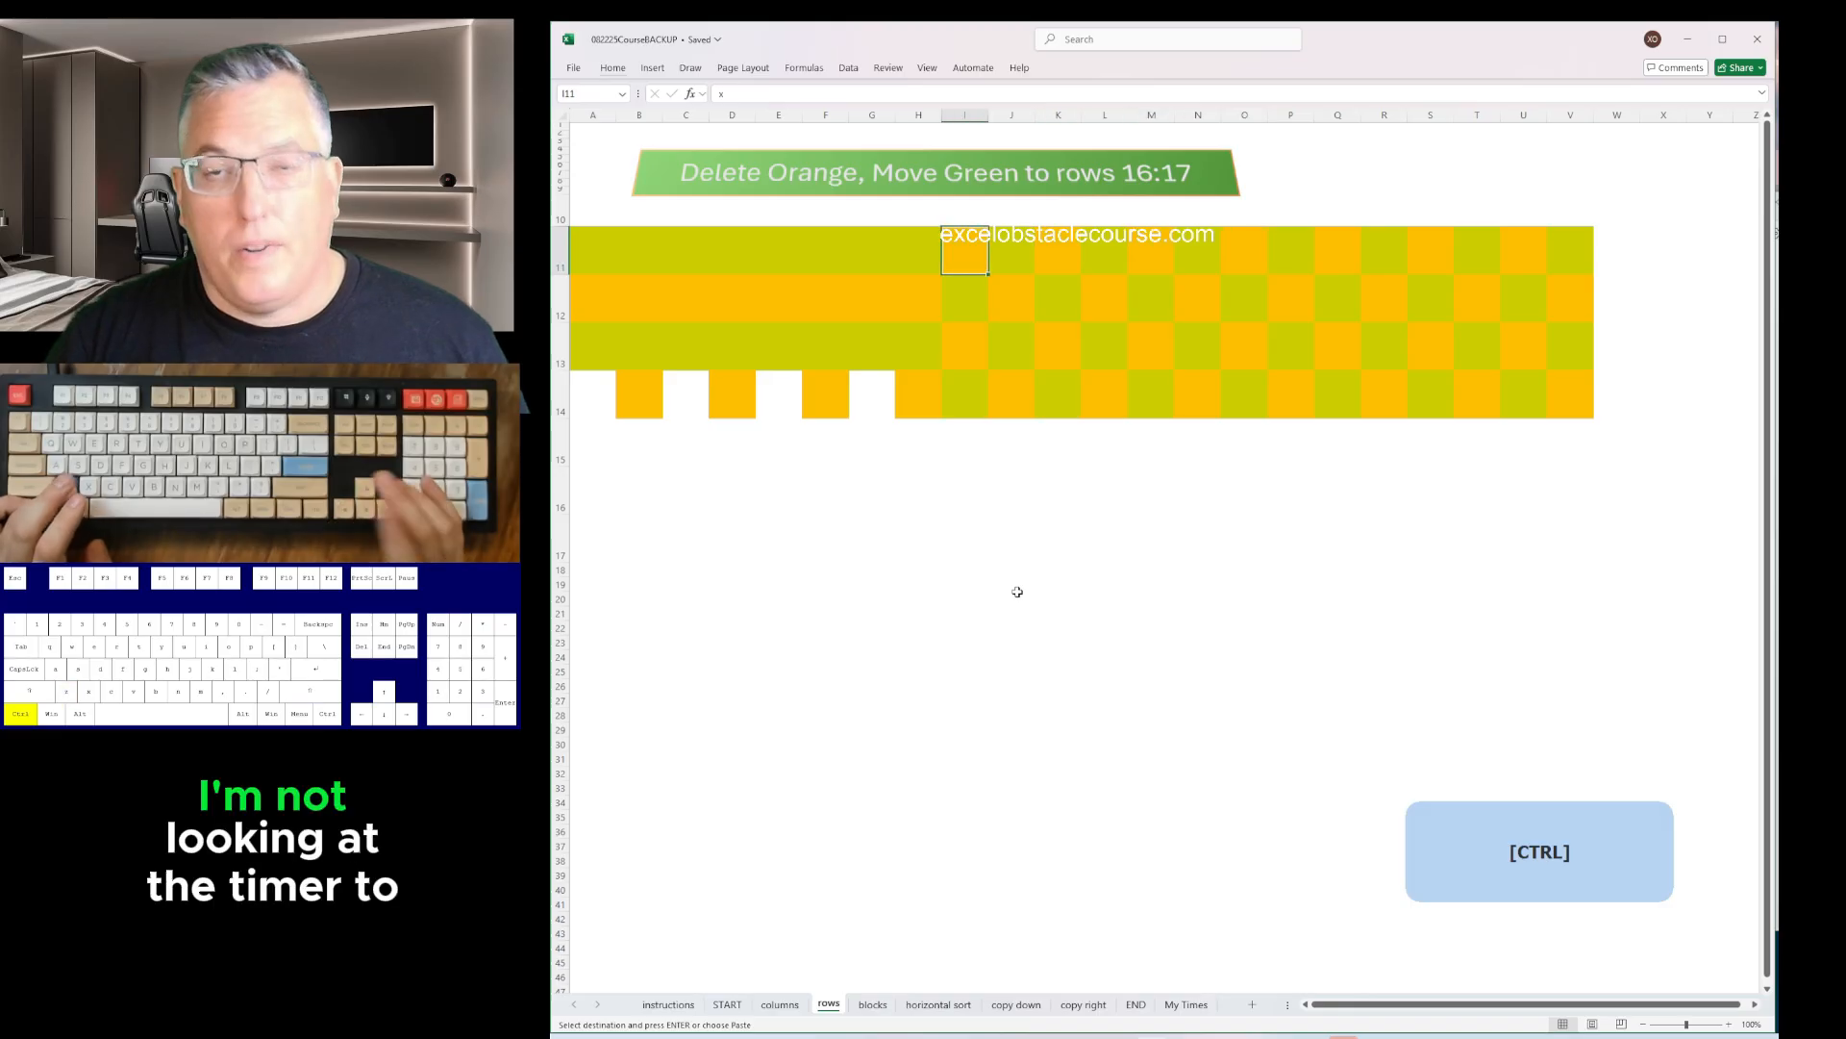
{"action": "key", "text": "ctrl+z"}
{"action": "key", "text": "ctrl+z"}
{"action": "key", "text": "ctrl+z"}
{"action": "key", "text": "ctrl+z"}
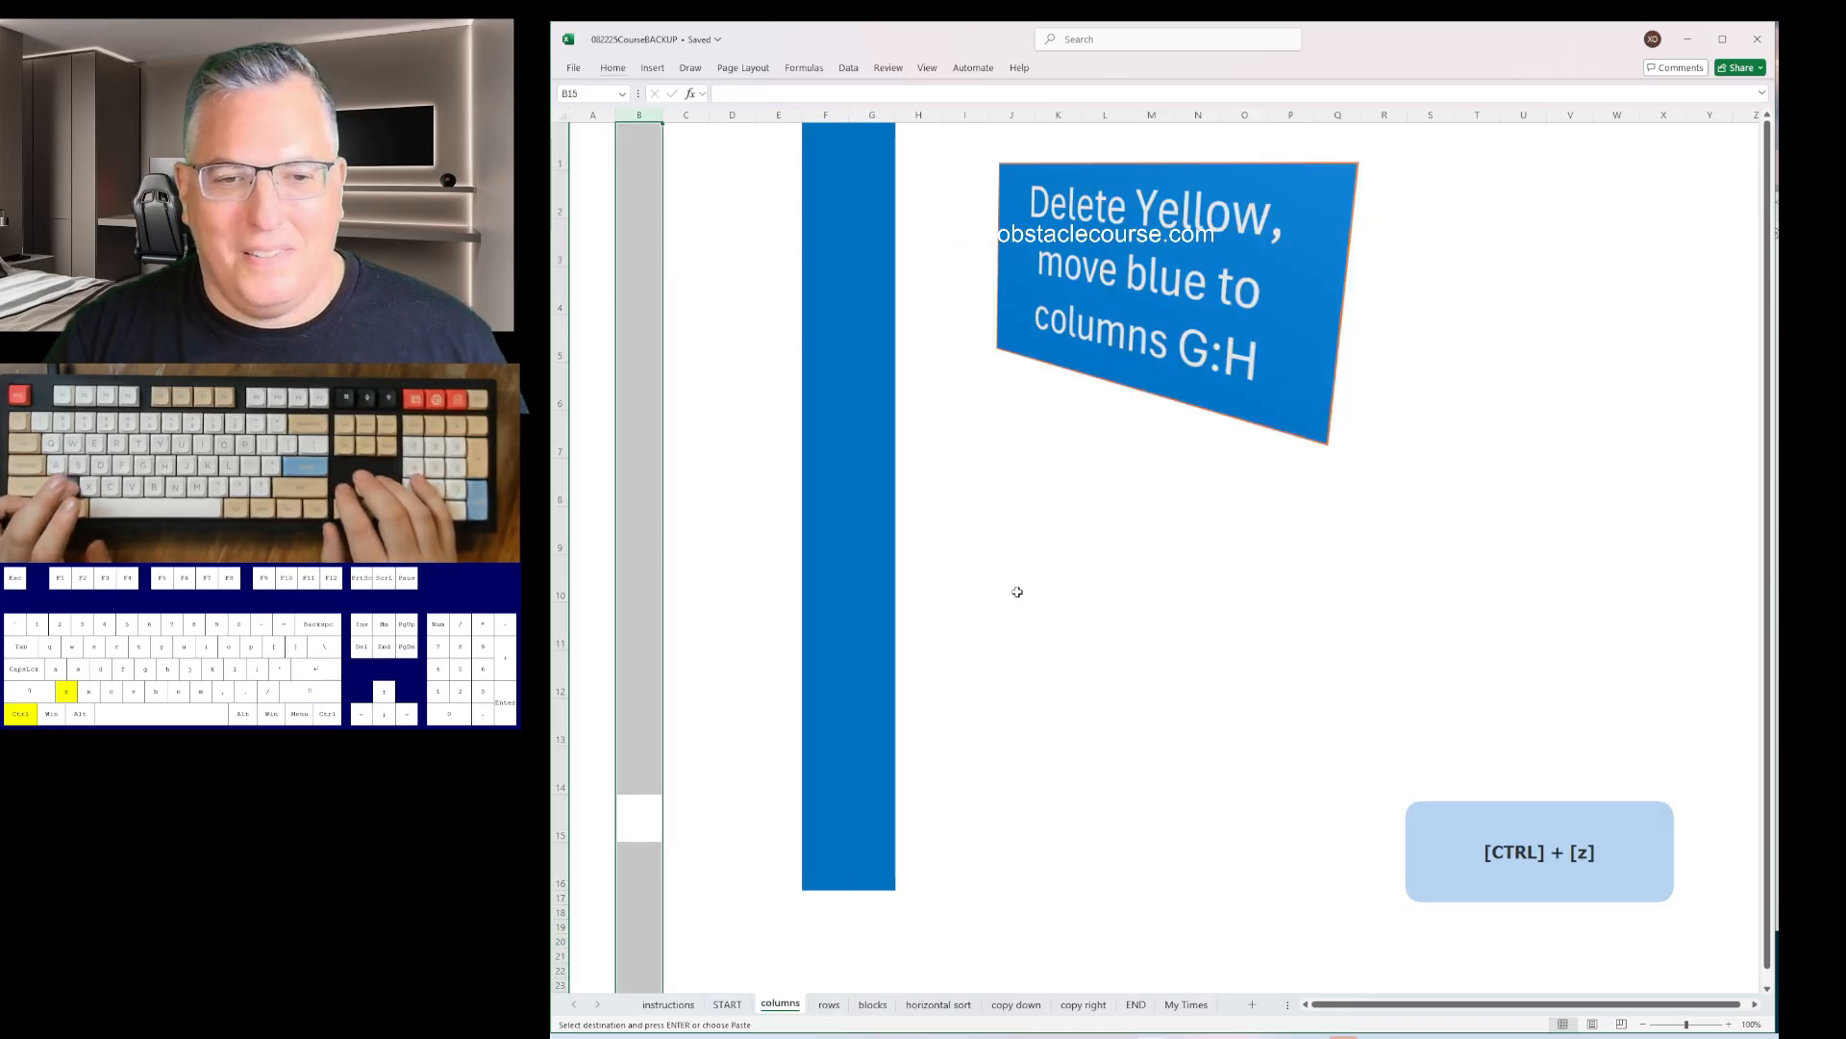
- Undo the run's edits on the columns sheet and the timer entry in the green box on START
{"action": "key", "text": "ctrl+z"}
{"action": "key", "text": "ctrl+z"}
{"action": "key", "text": "ctrl+z"}
{"action": "key", "text": "ctrl+z"}
{"action": "key", "text": "ctrl+z"}
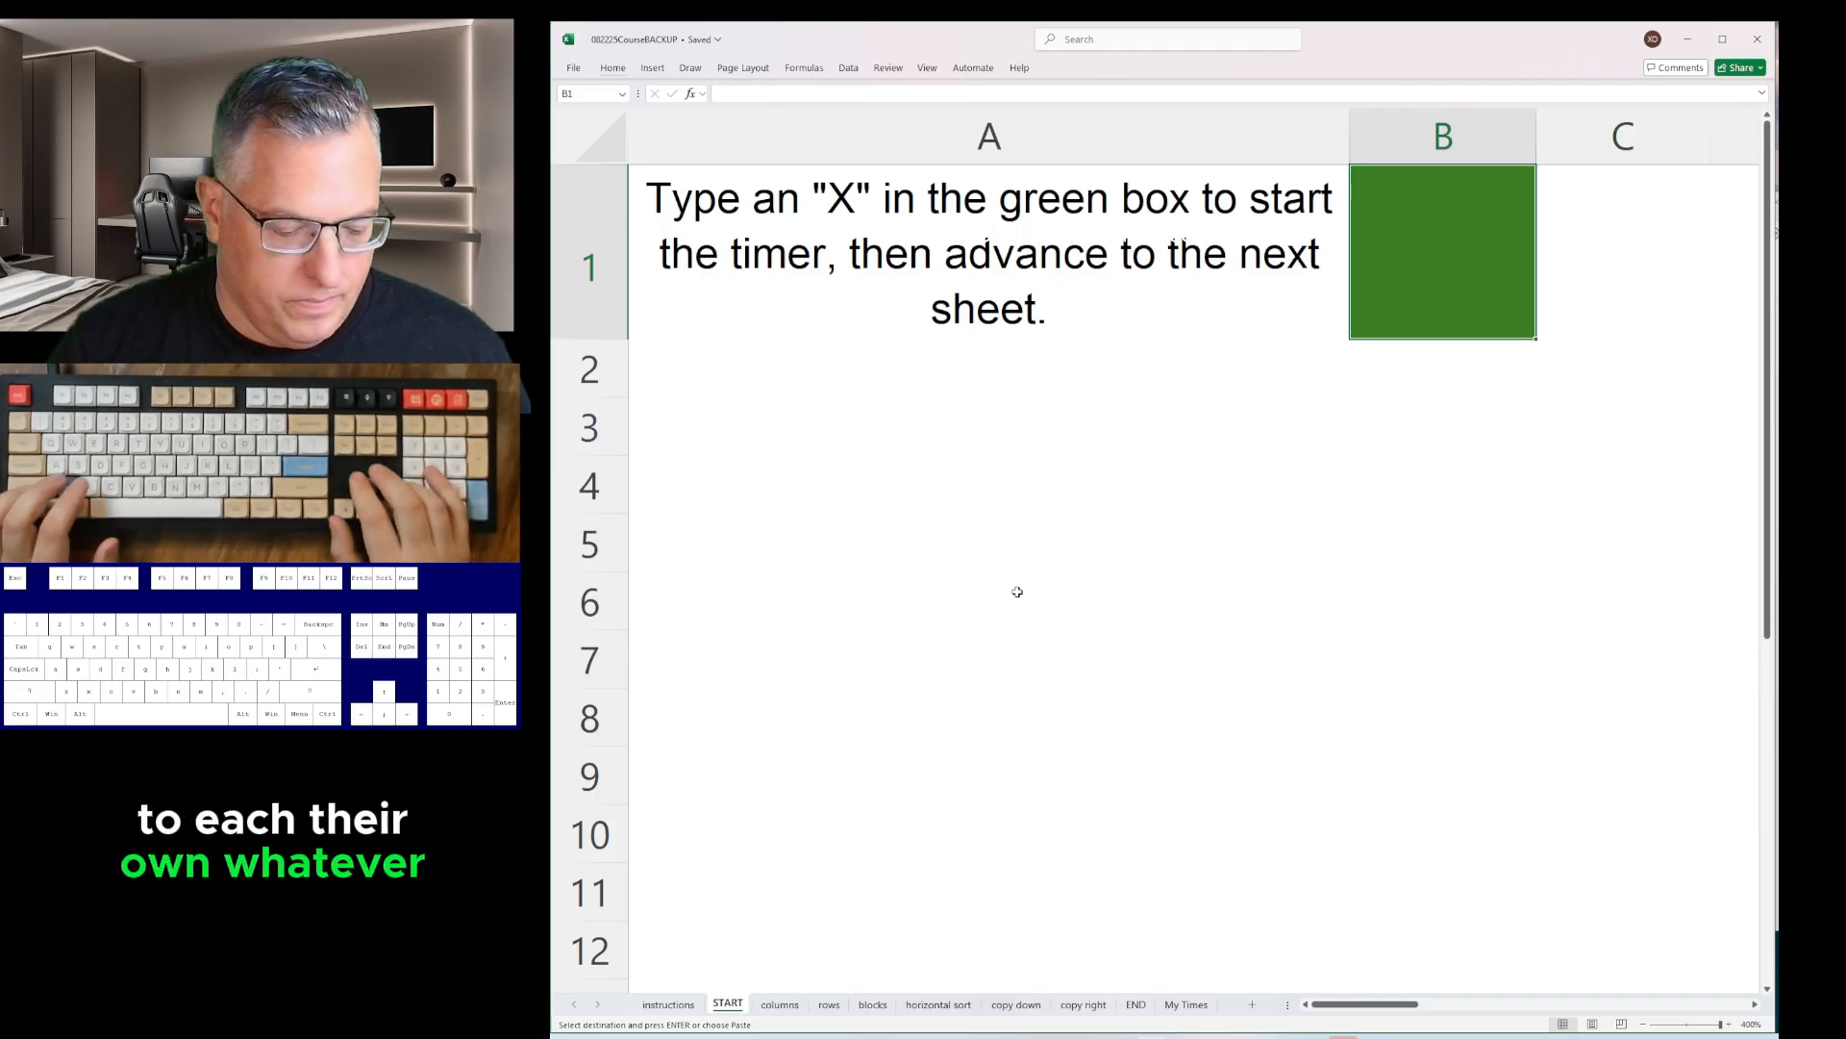
- Reset the starting cells, placing the active cell in A1 on blocks and one column back on horizontal sort
{"action": "key", "text": "ctrl+Page_Down"}
{"action": "key", "text": "ctrl+Page_Down"}
{"action": "key", "text": "ctrl+Page_Down"}
{"action": "key", "text": "Up"}
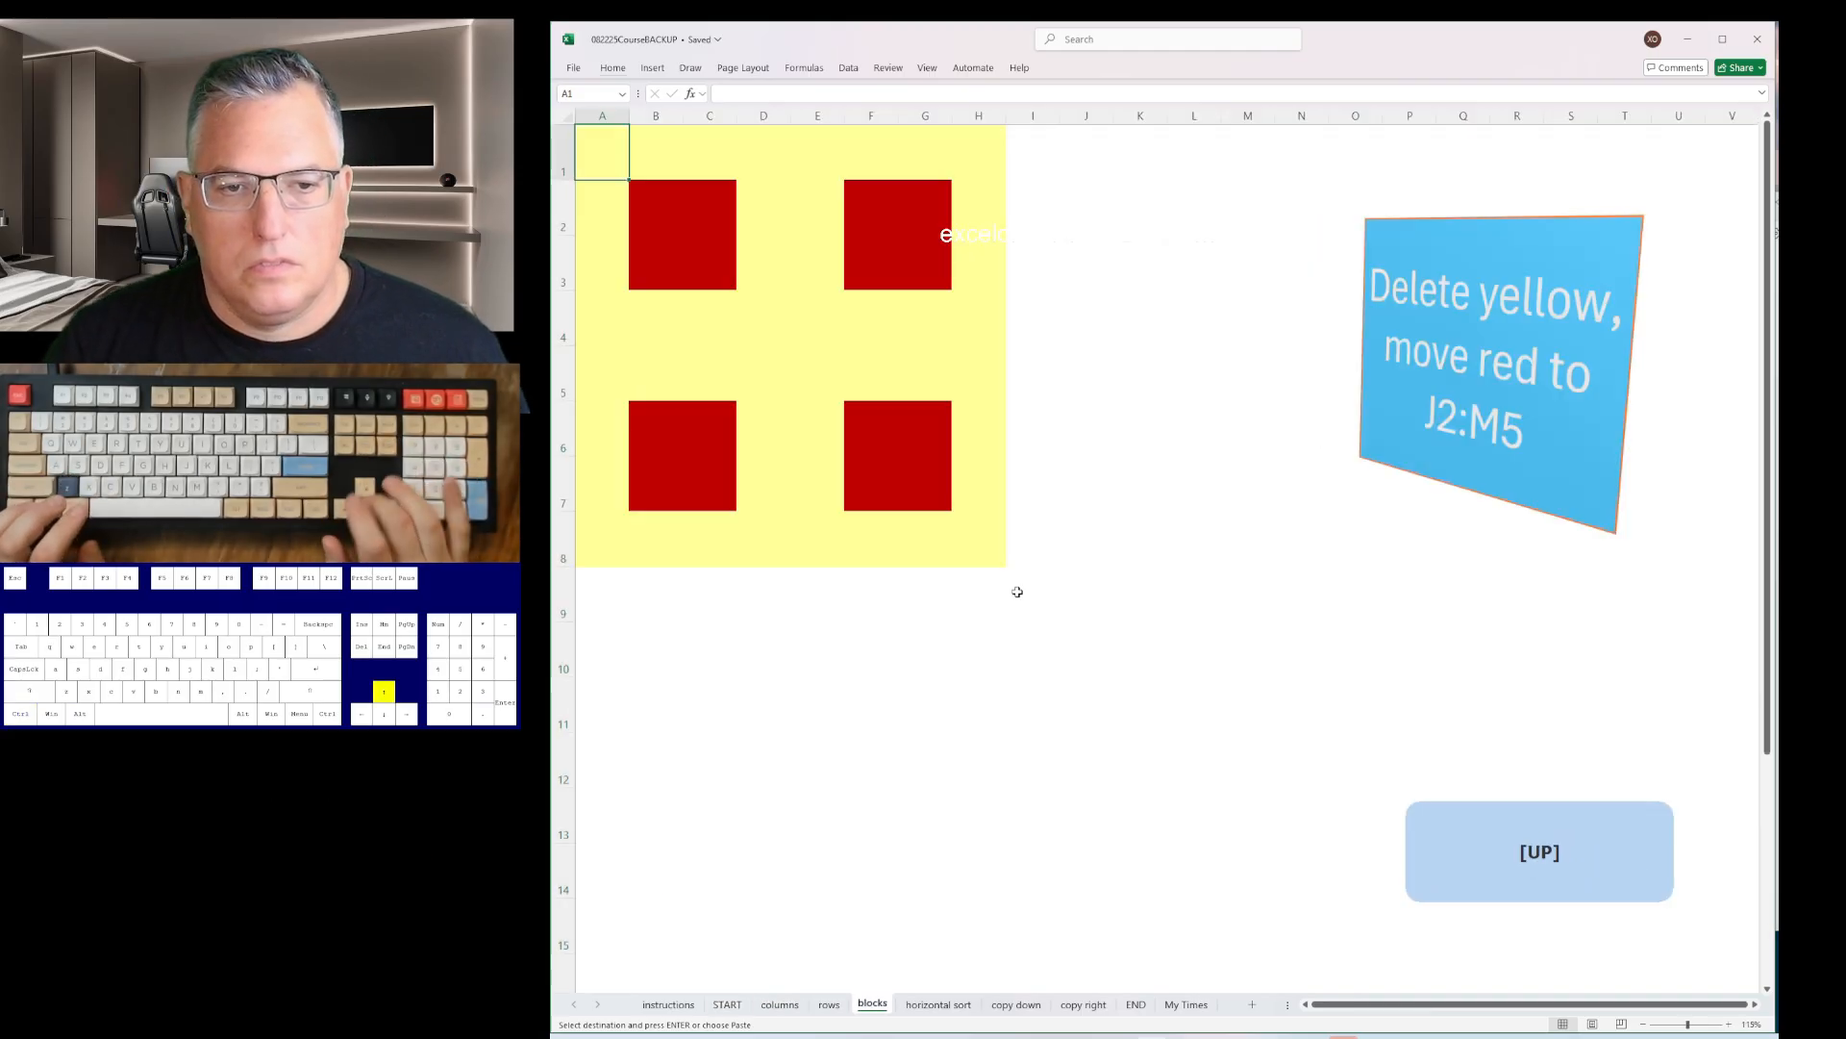
{"action": "key", "text": "ctrl+Page_Down"}
{"action": "key", "text": "Left"}
{"action": "key", "text": "ctrl+Page_Down"}
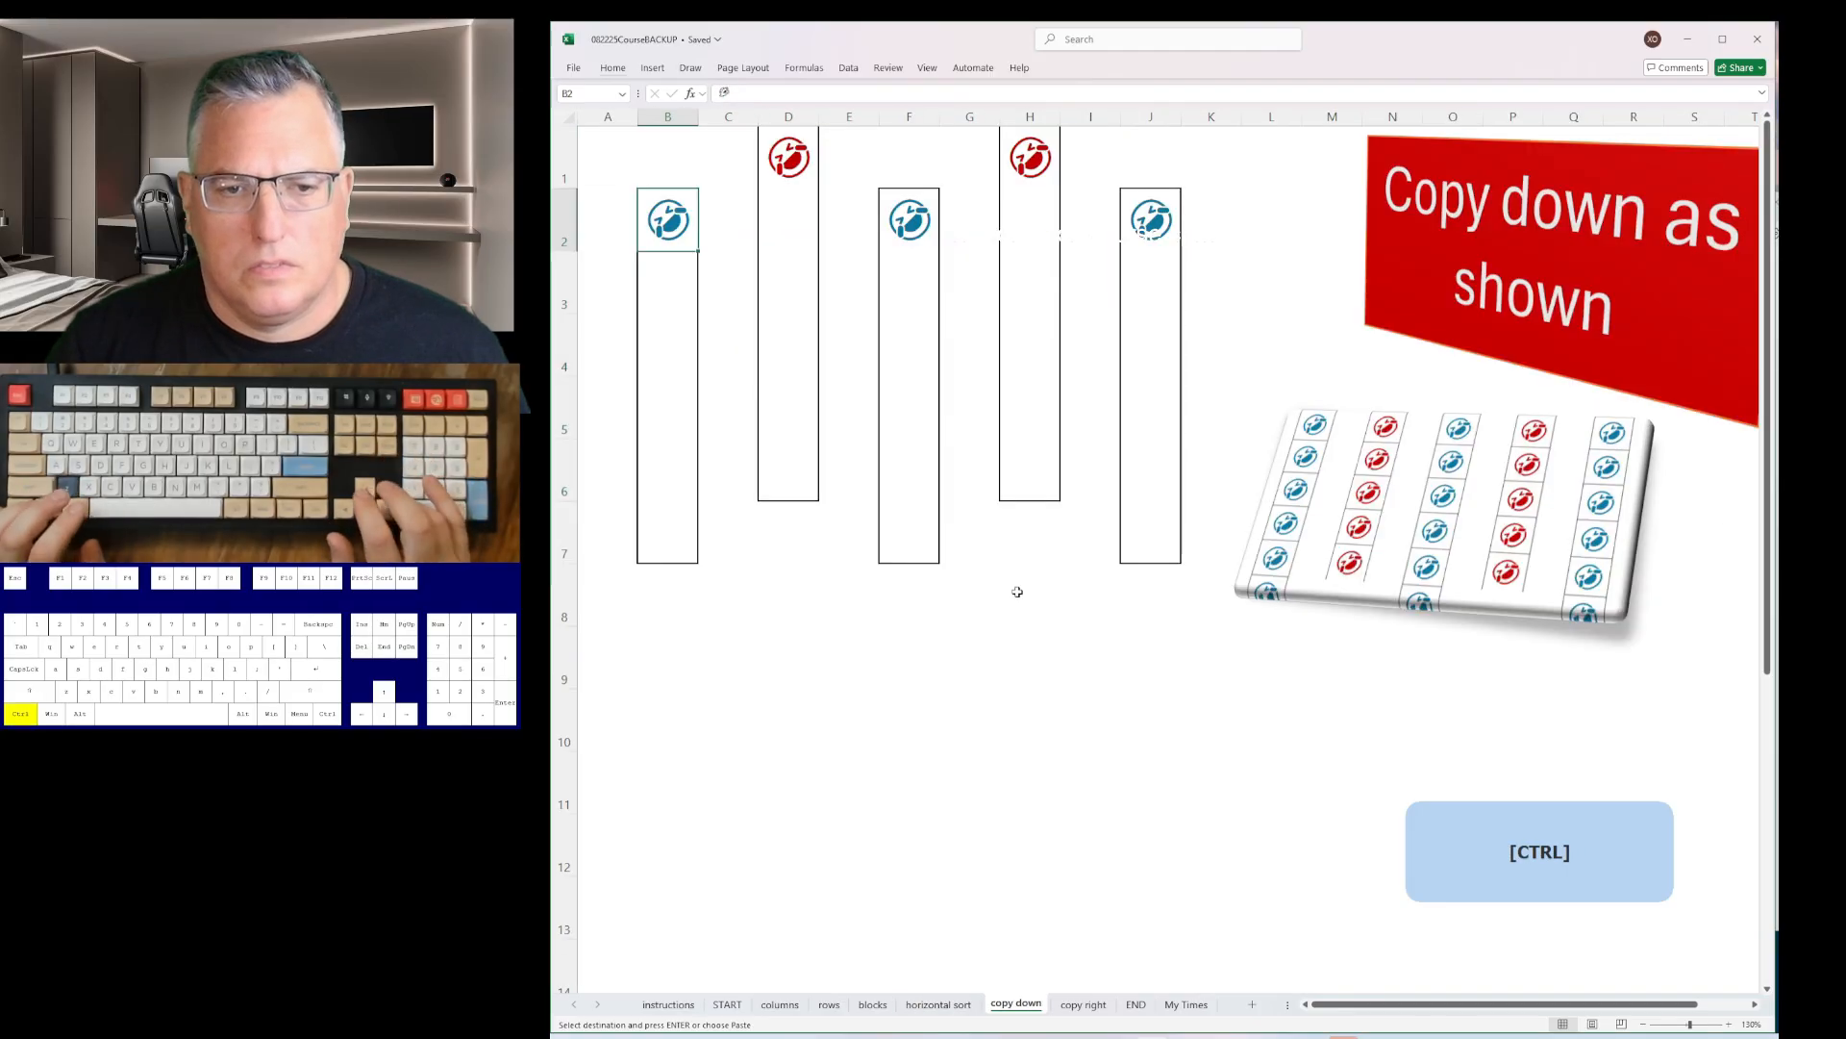
- Copy 00:48.6 from the Notepad note and paste it into B10 of the My Times sheet
{"action": "key", "text": "ctrl+Page_Down"}
{"action": "key", "text": "ctrl+Page_Down"}
{"action": "key", "text": "ctrl+Page_Down"}
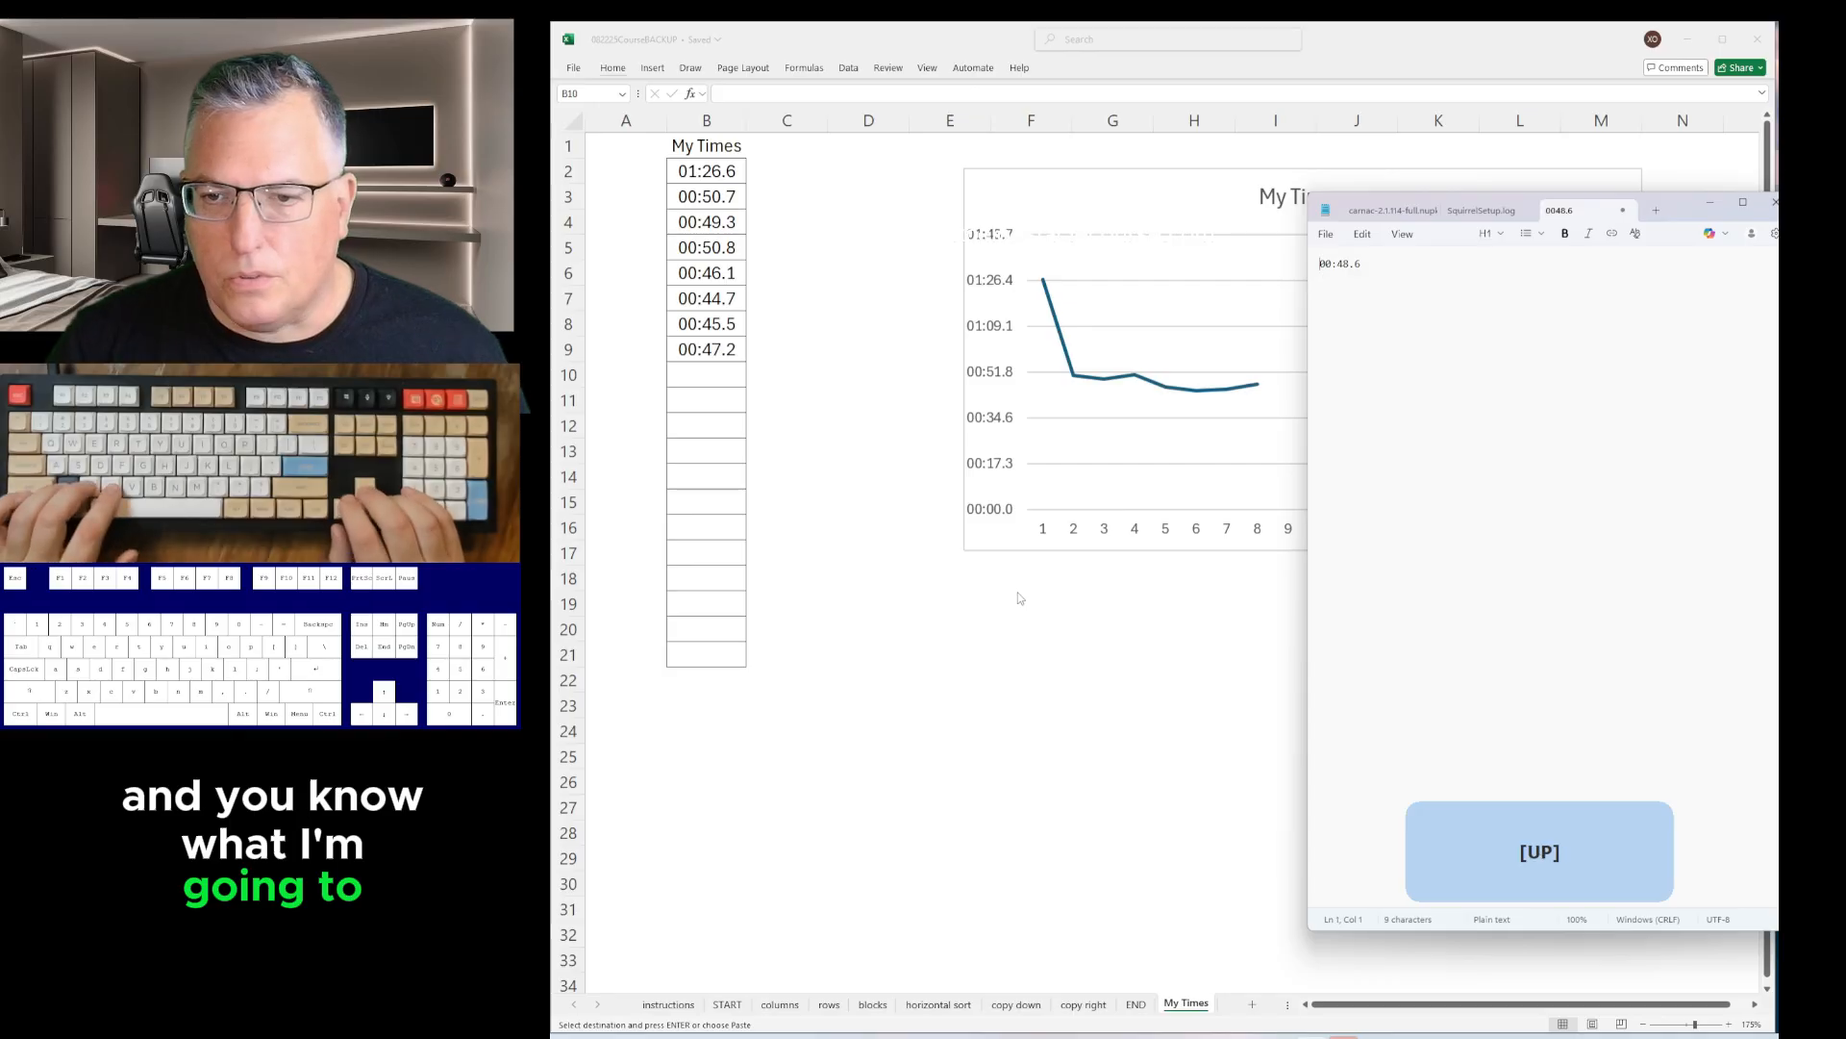
{"action": "key", "text": "ctrl+c"}
{"action": "key", "text": "alt+Tab"}
{"action": "key", "text": "ctrl+v"}
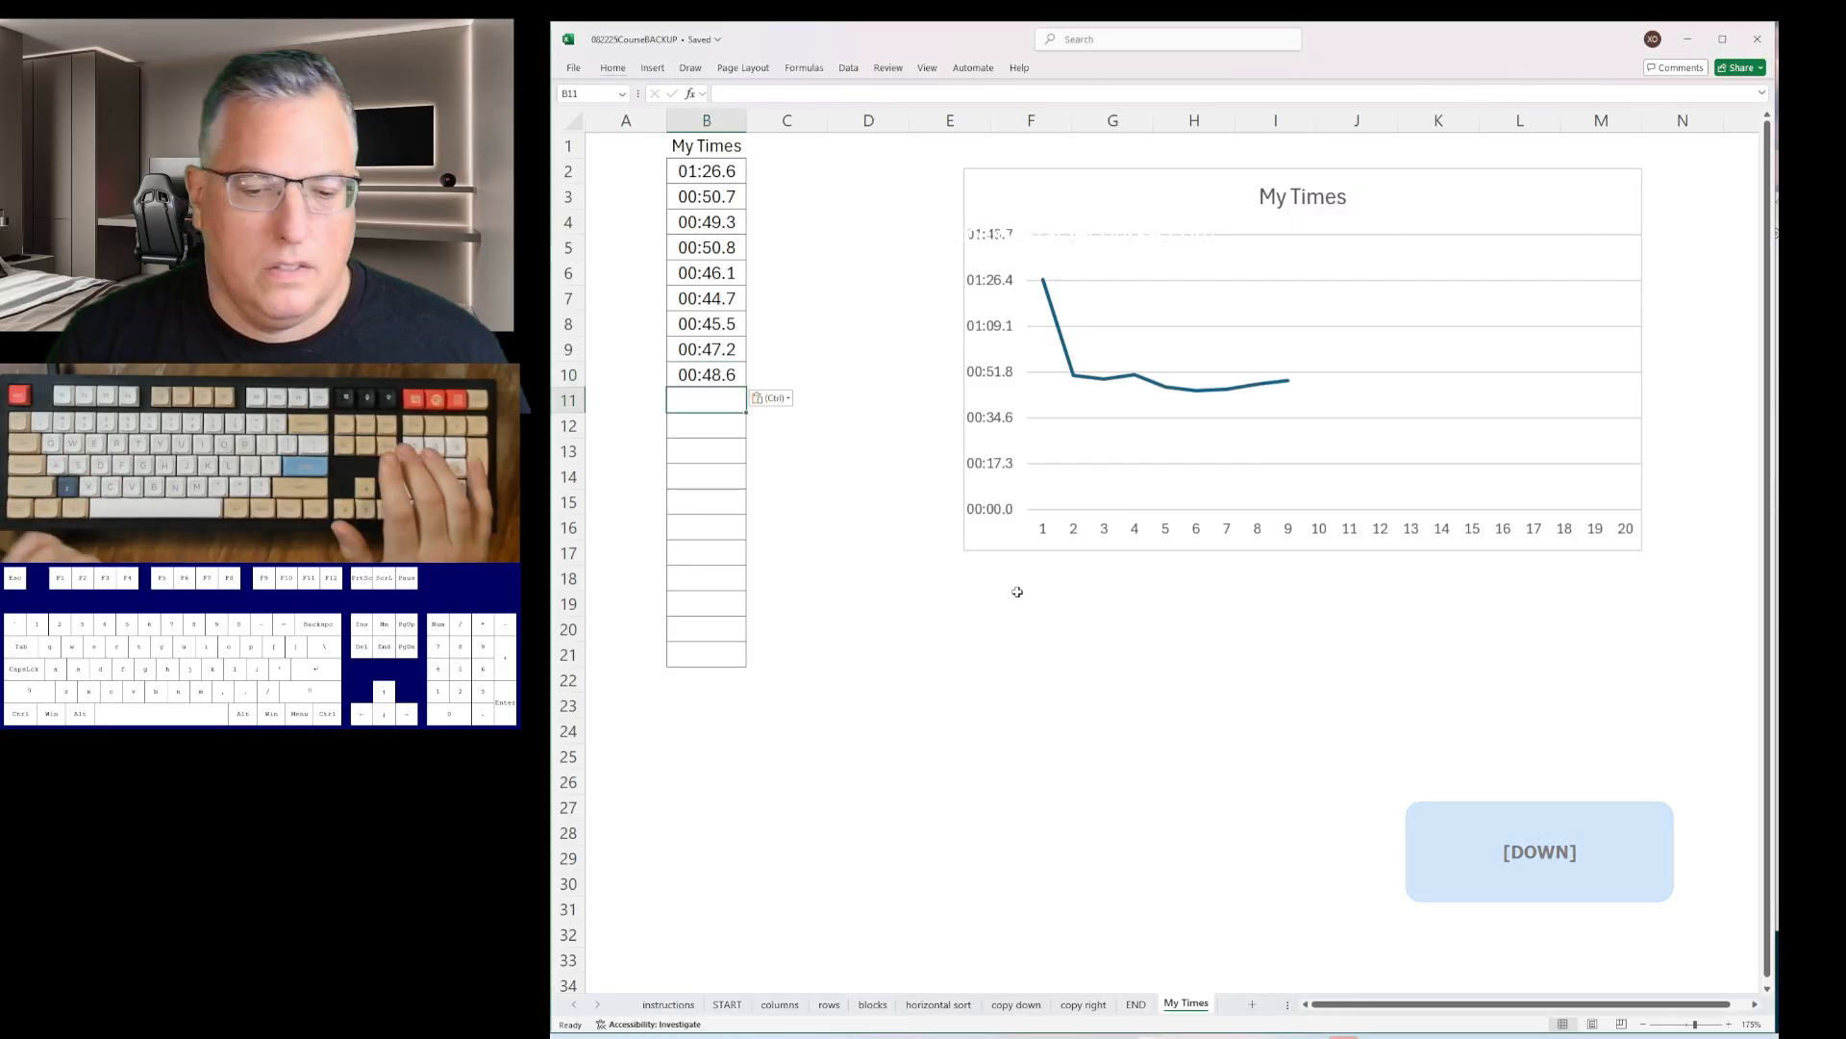
- Check the reset course sheets one by one from My Times back to START
{"action": "key", "text": "ctrl"}
{"action": "key", "text": "ctrl+Page_Up"}
{"action": "key", "text": "ctrl+Page_Up"}
{"action": "key", "text": "ctrl+Page_Up"}
{"action": "key", "text": "ctrl+Page_Up"}
{"action": "key", "text": "ctrl+Page_Up"}
{"action": "key", "text": "ctrl+Page_Up"}
{"action": "key", "text": "ctrl+Page_Up"}
{"action": "key", "text": "ctrl+Page_Up"}
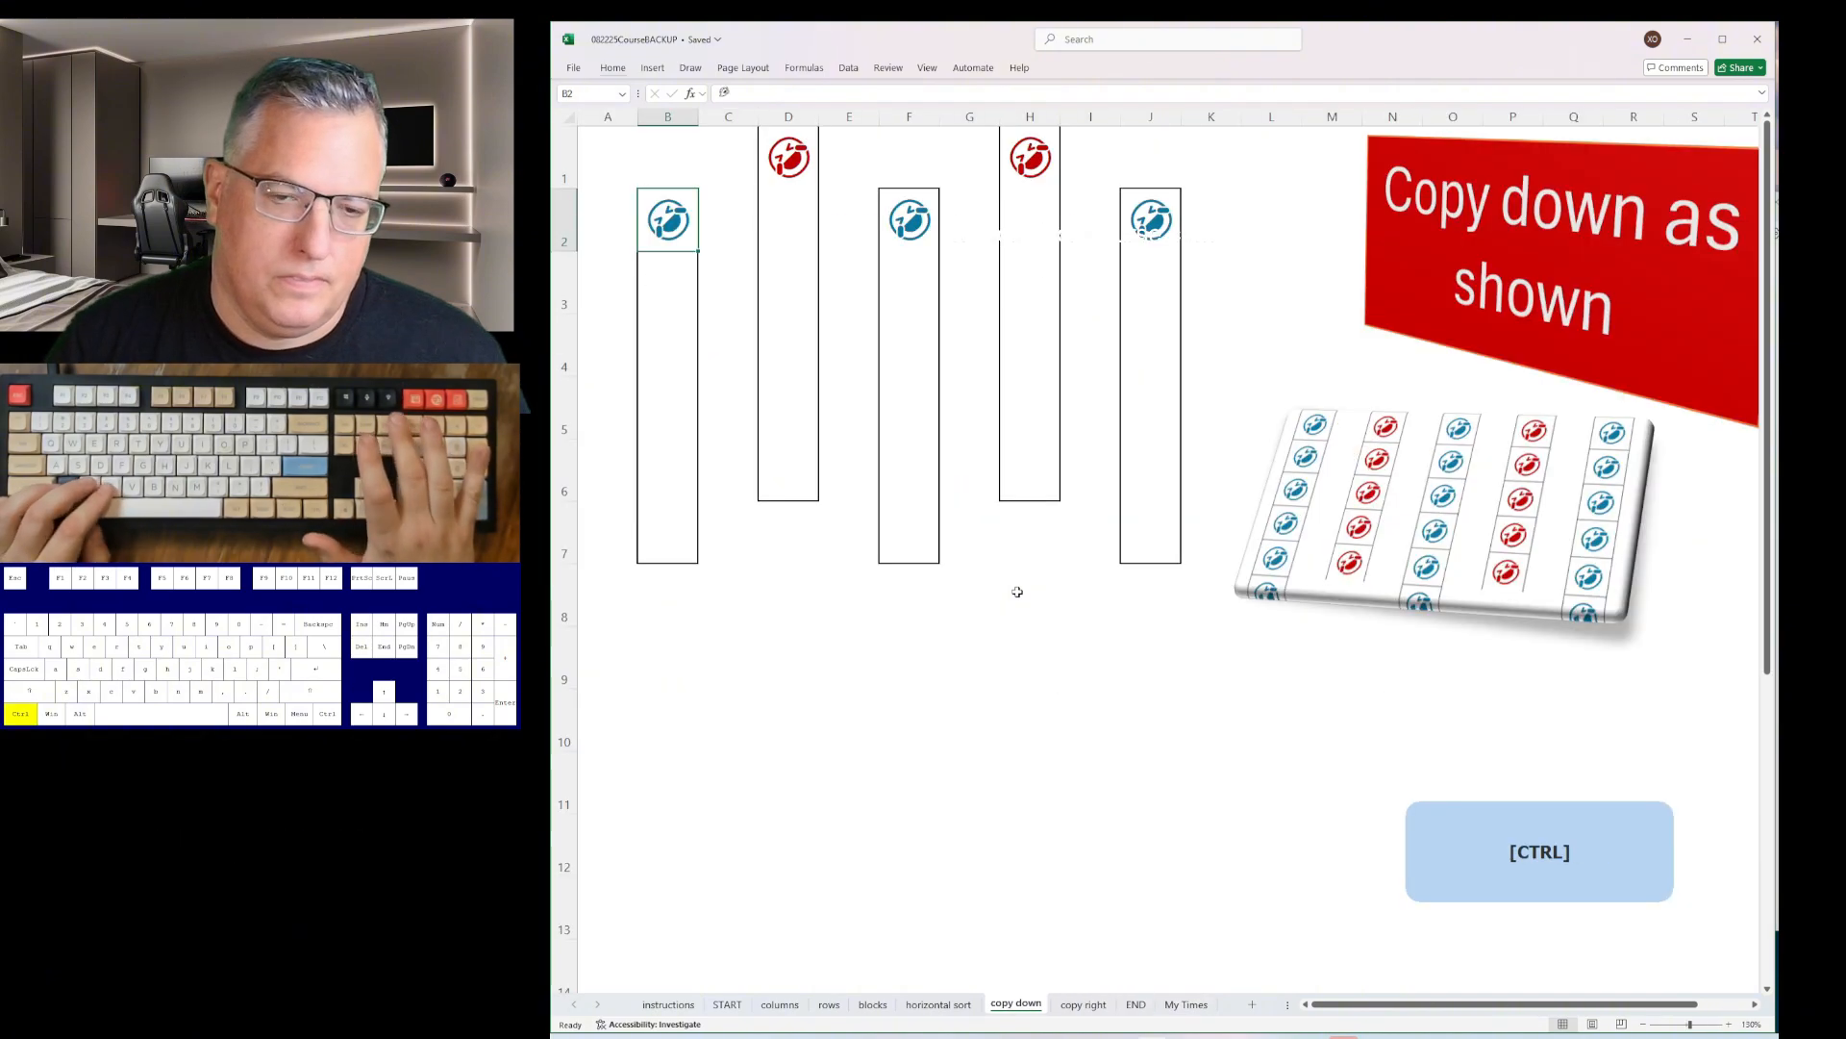
{"action": "key", "text": "ctrl+Page_Down"}
{"action": "key", "text": "ctrl+Page_Up"}
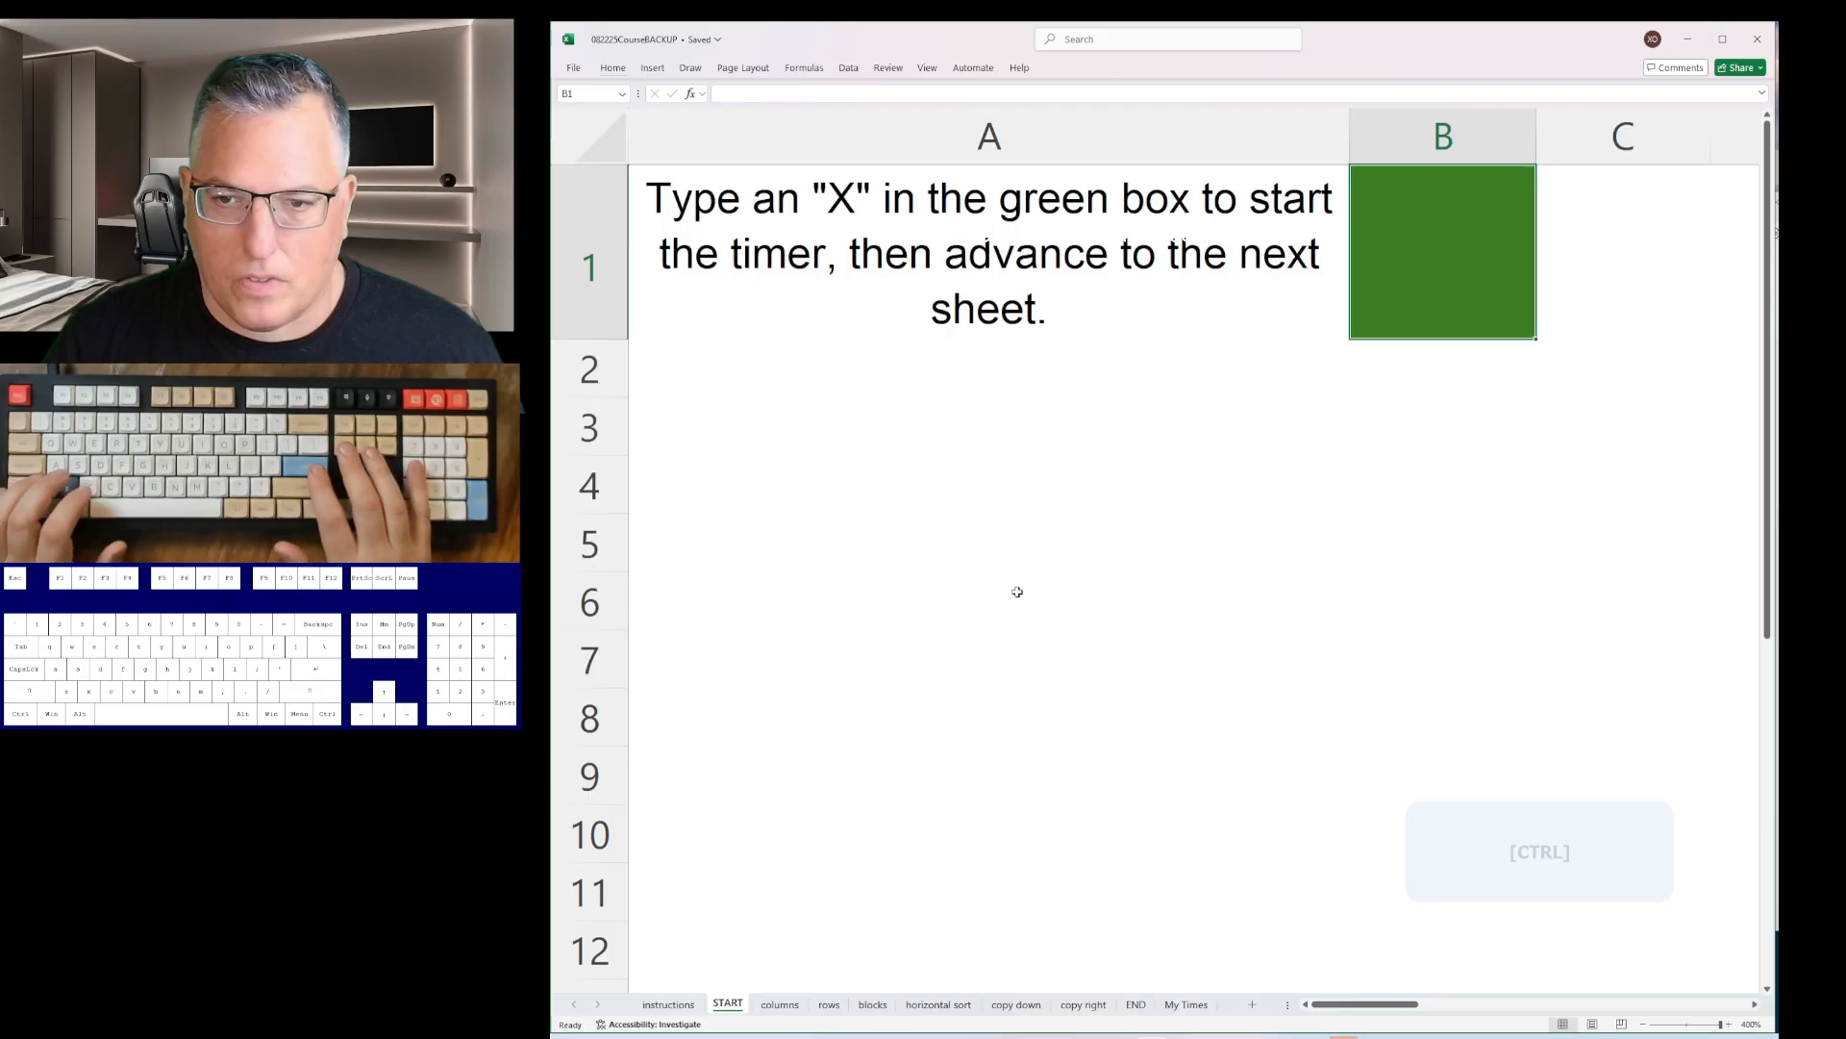
{"action": "type", "text": "x"}
{"action": "key", "text": "ctrl+Page_Down"}
{"action": "key", "text": "ctrl+minus"}
{"action": "key", "text": "Return"}
{"action": "key", "text": "Right"}
{"action": "key", "text": "Down"}
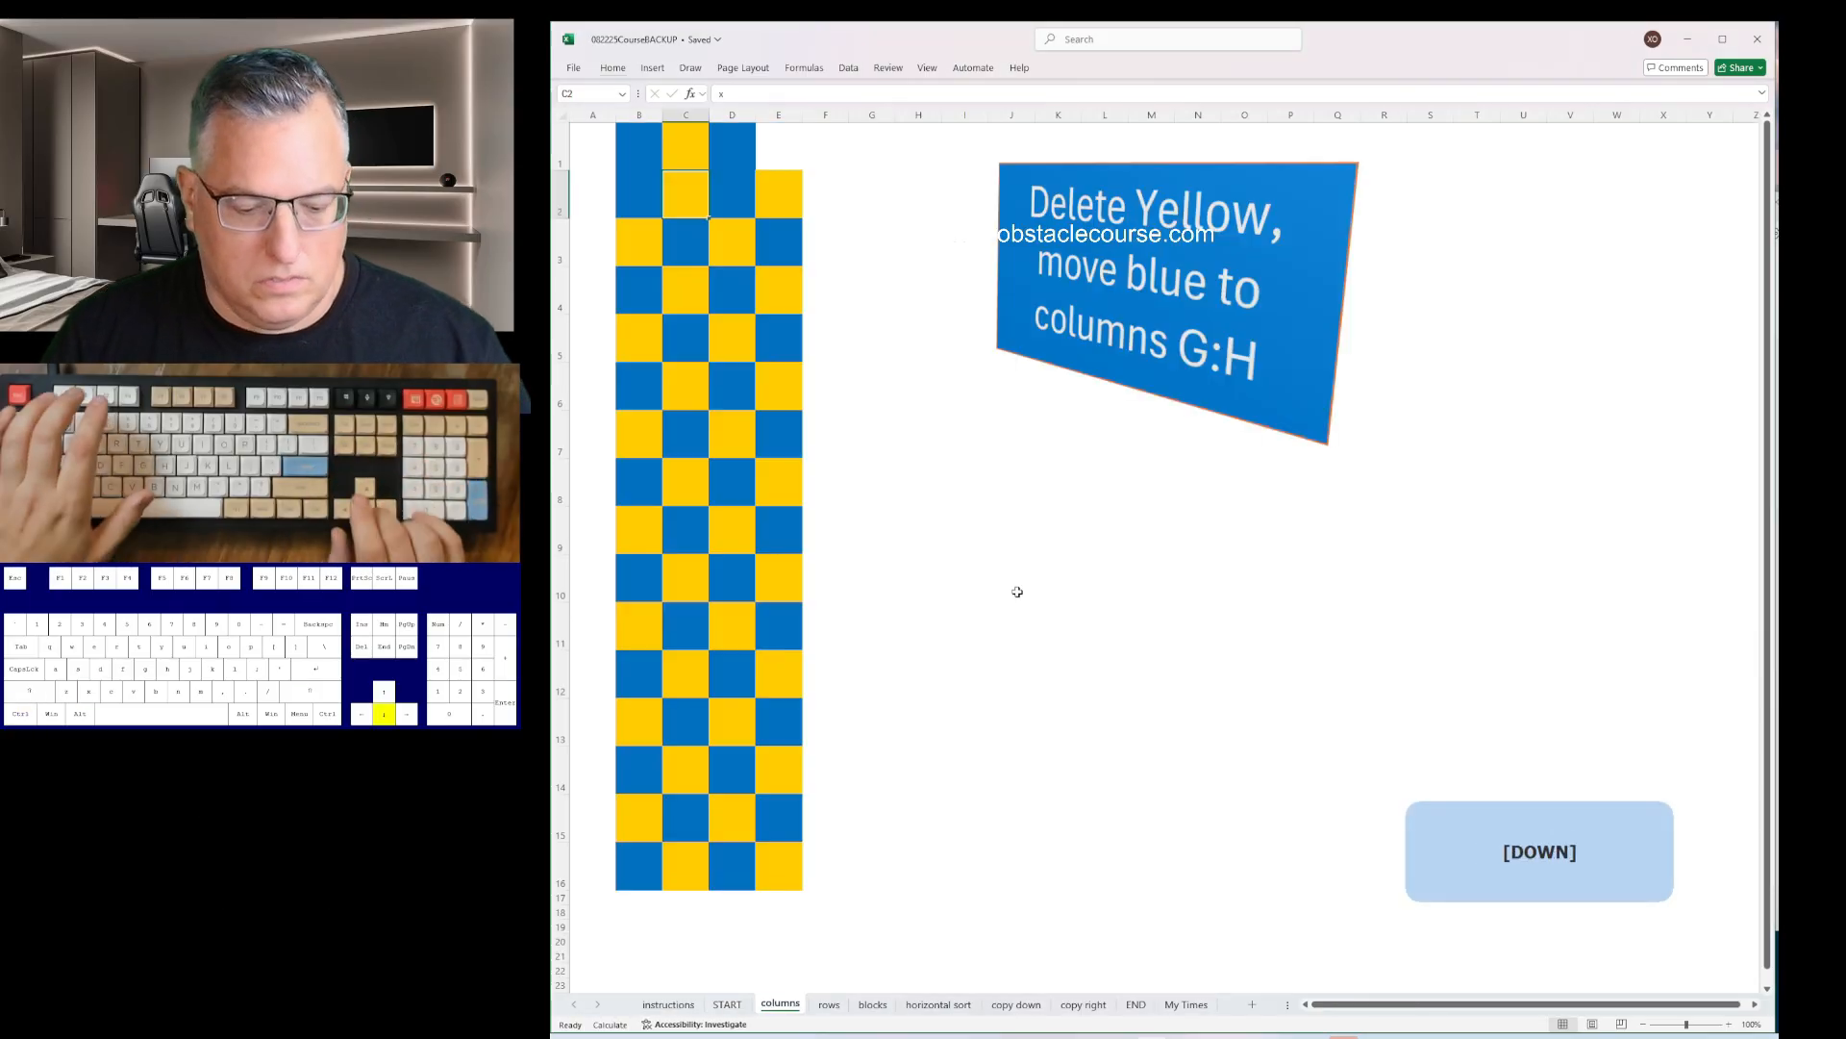
{"action": "key", "text": "Down"}
{"action": "key", "text": "F4"}
{"action": "key", "text": "Down"}
{"action": "key", "text": "ctrl+z"}
{"action": "key", "text": "ctrl+z"}
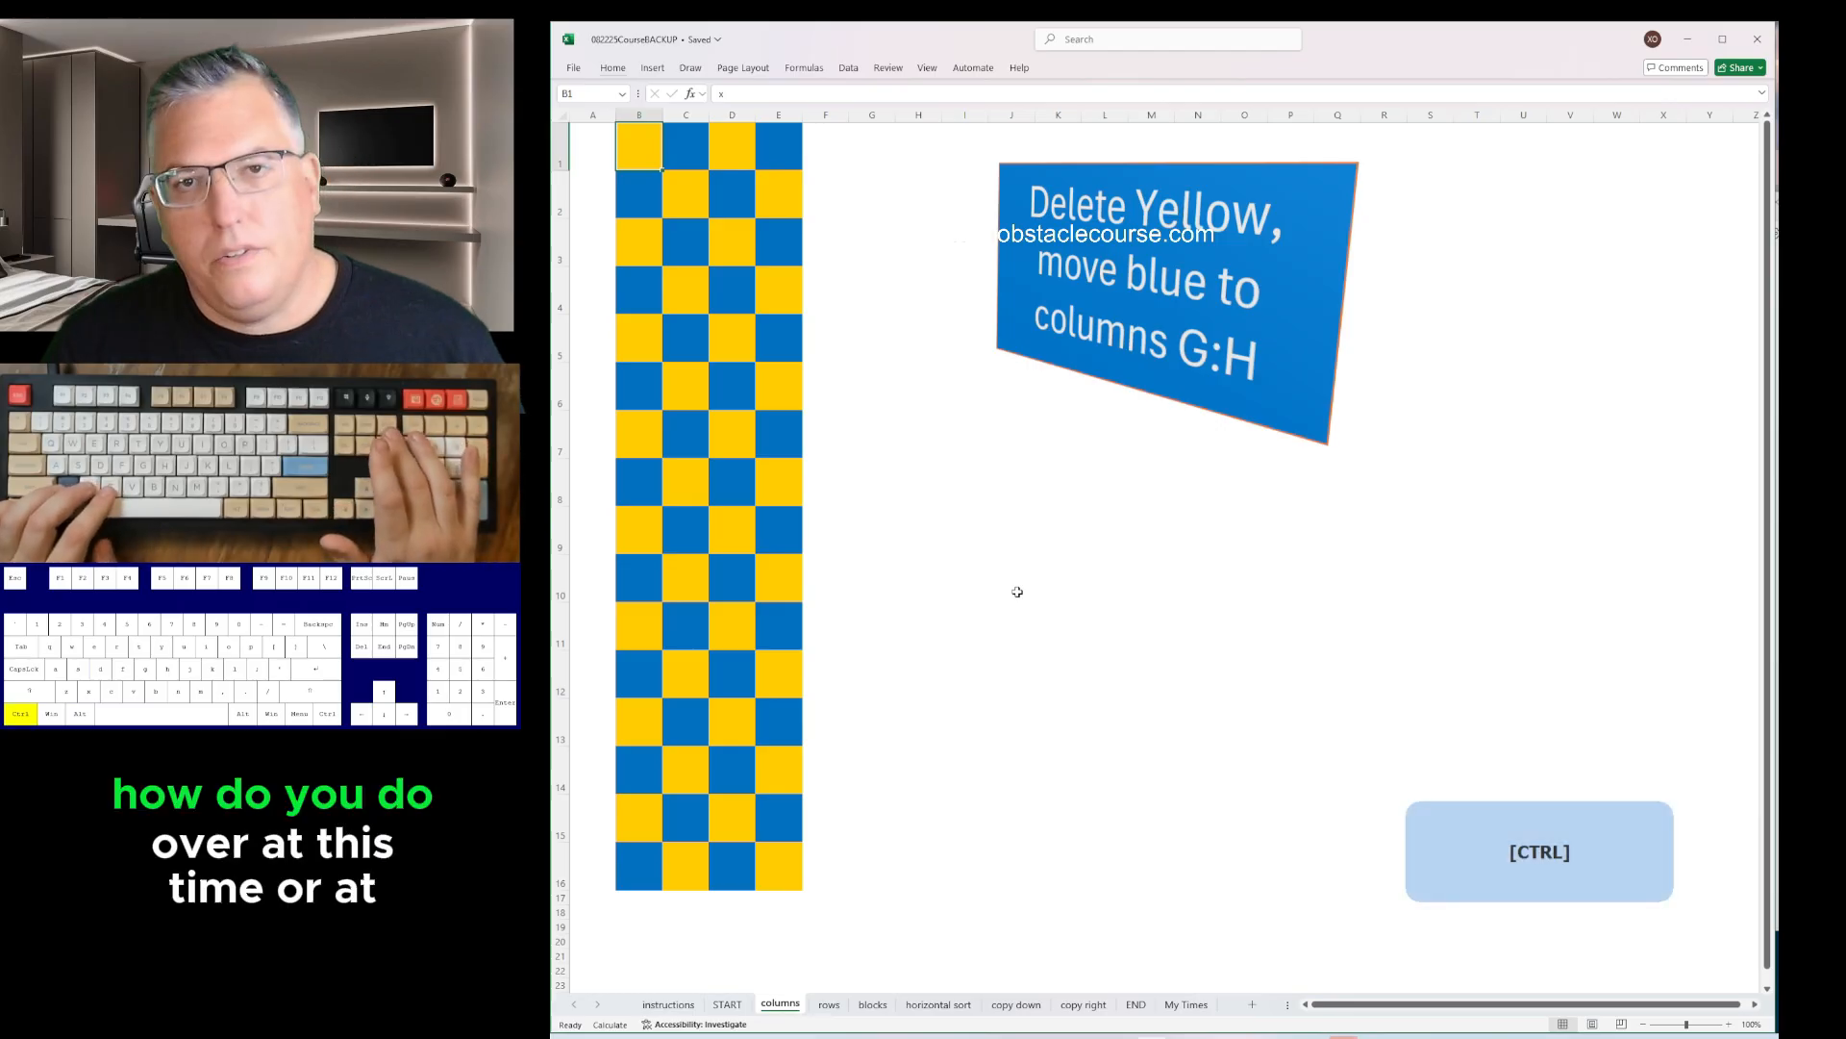
{"action": "key", "text": "ctrl+Page_Up"}
{"action": "key", "text": "Up"}
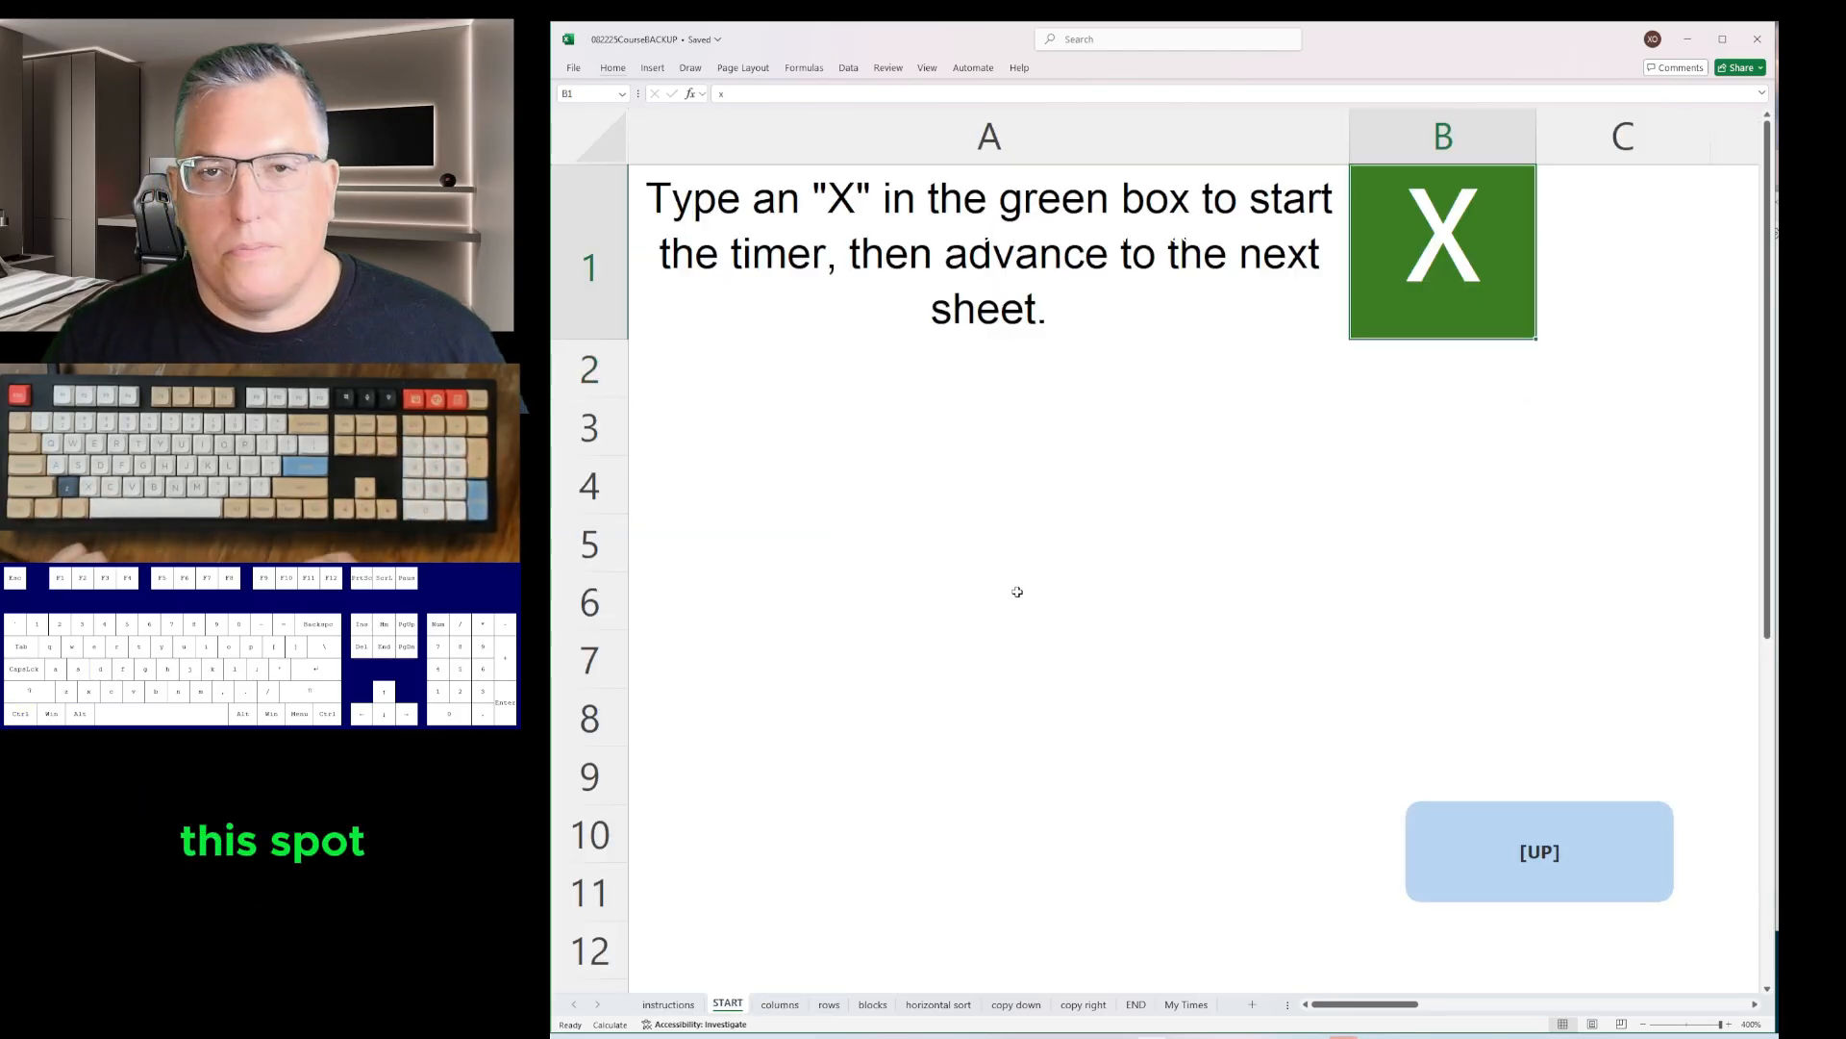
{"action": "key", "text": "Delete"}
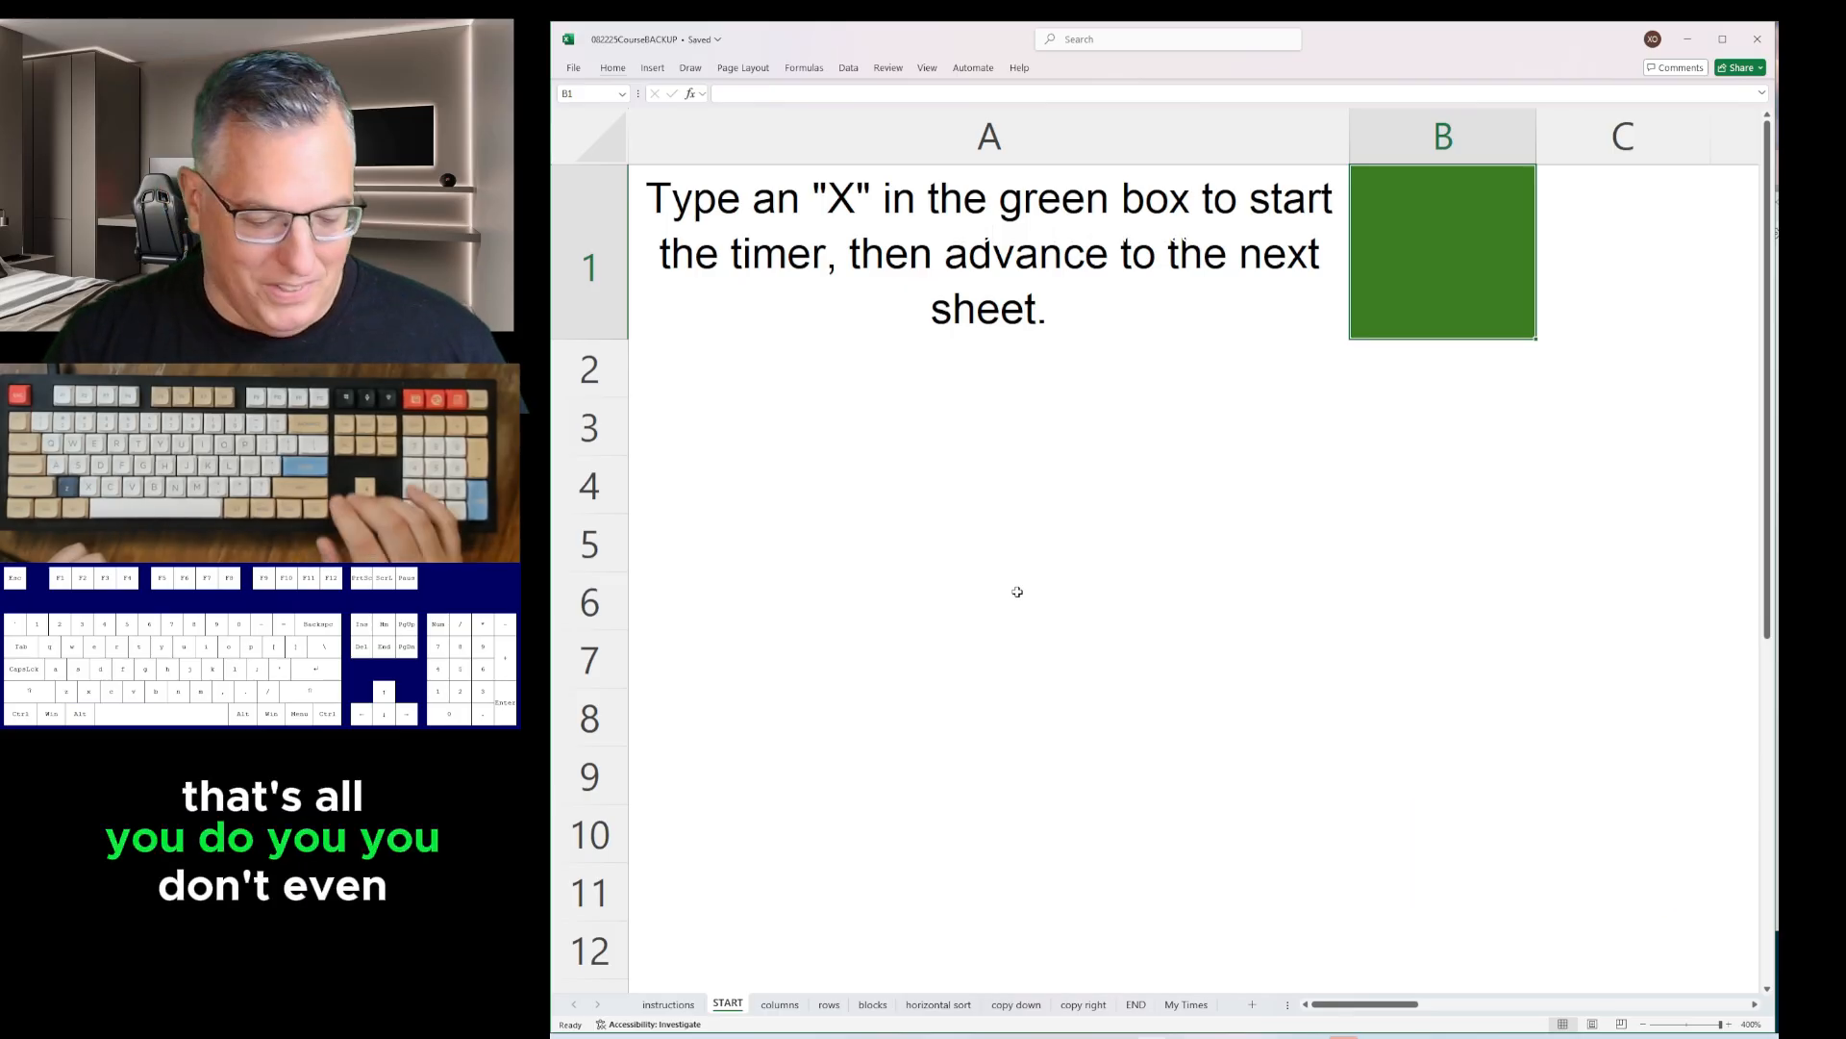
- Try entering "a" in place of an X in the green start box B1
{"action": "key", "text": "Down"}
{"action": "key", "text": "Up"}
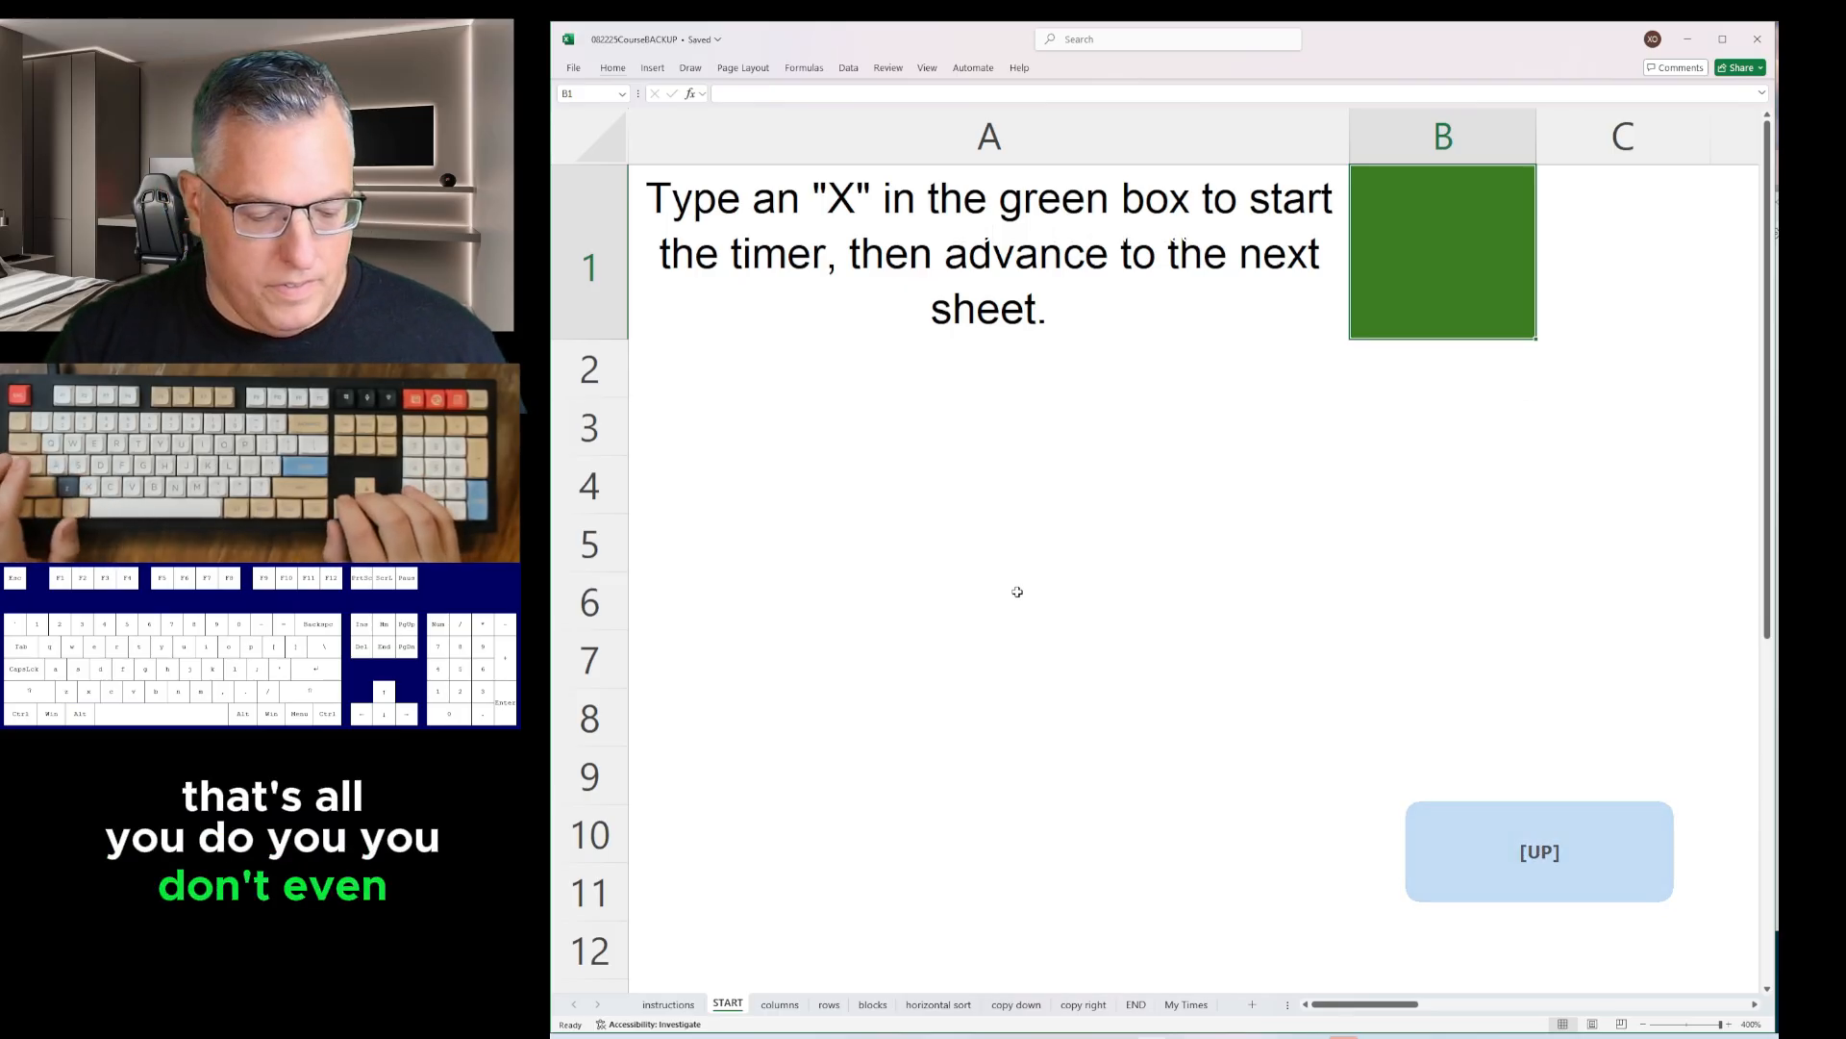
{"action": "type", "text": "a"}
{"action": "key", "text": "Return"}
{"action": "key", "text": "Up"}
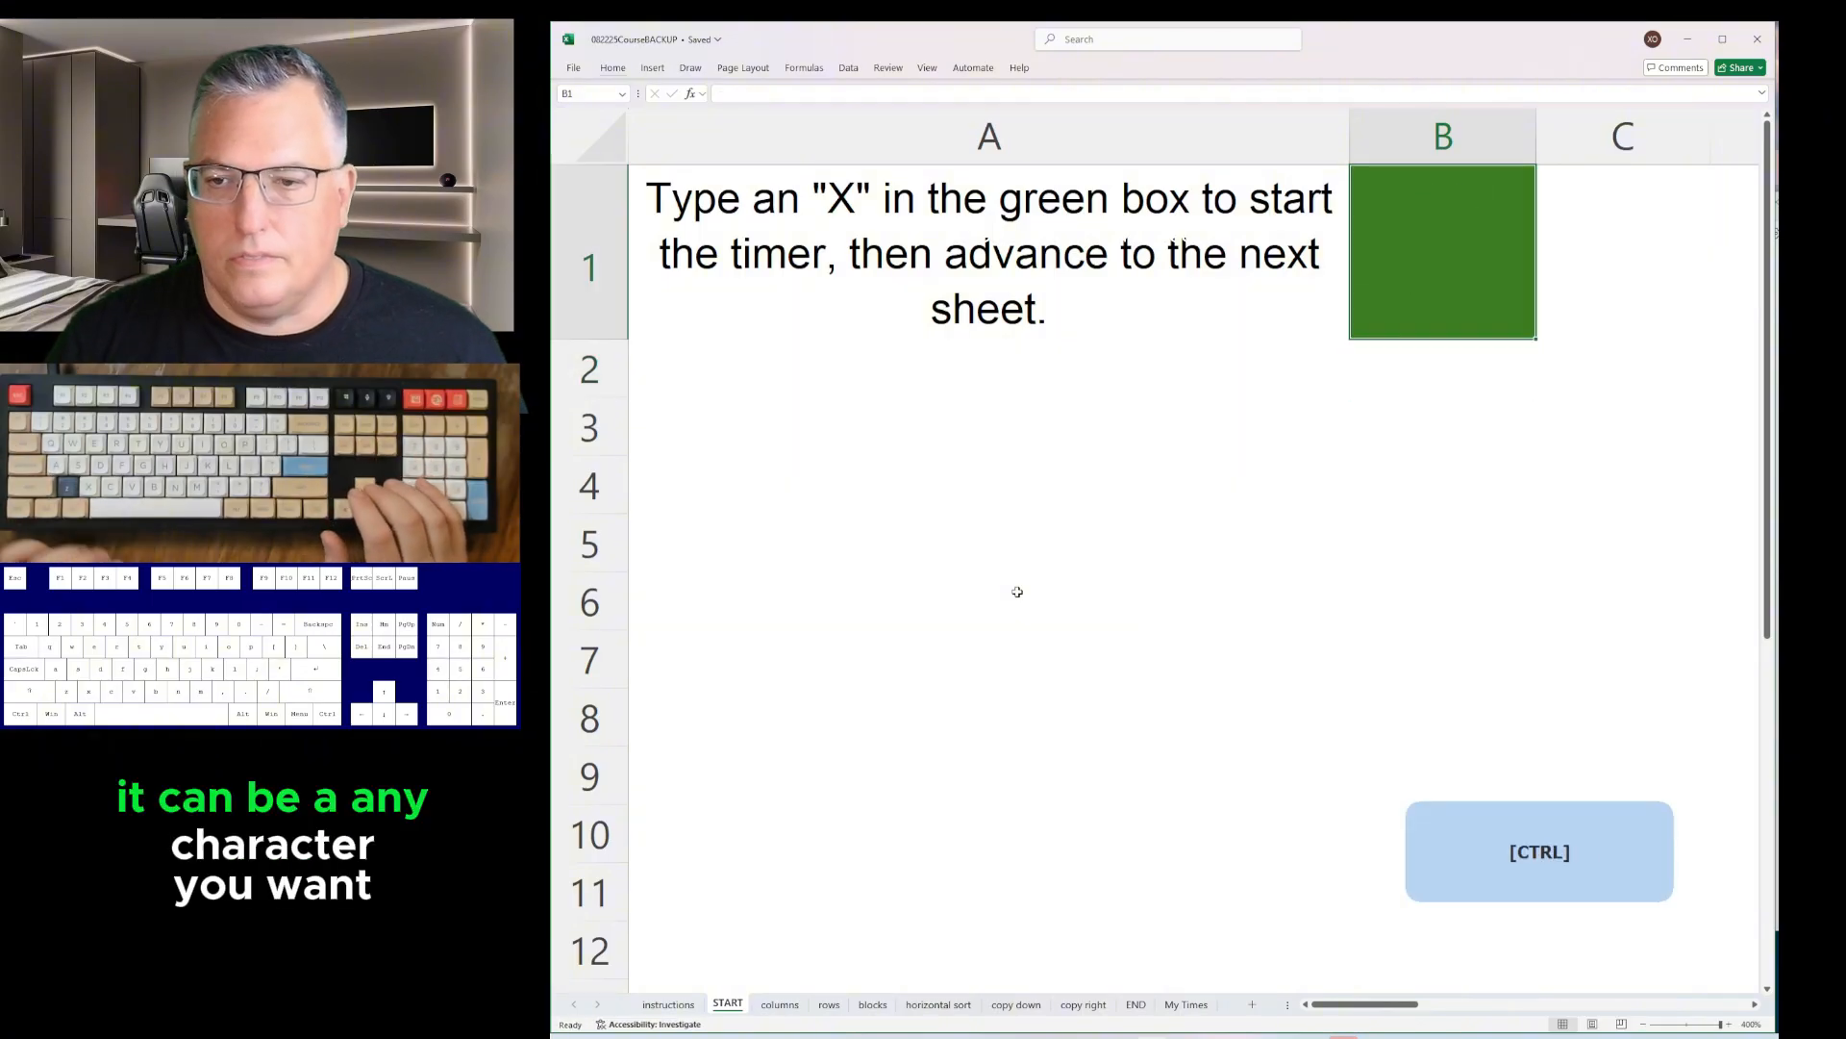
- Start the timer by entering x in the green box B1 on START, and go to the columns sheet
{"action": "type", "text": "x"}
{"action": "key", "text": "Return"}
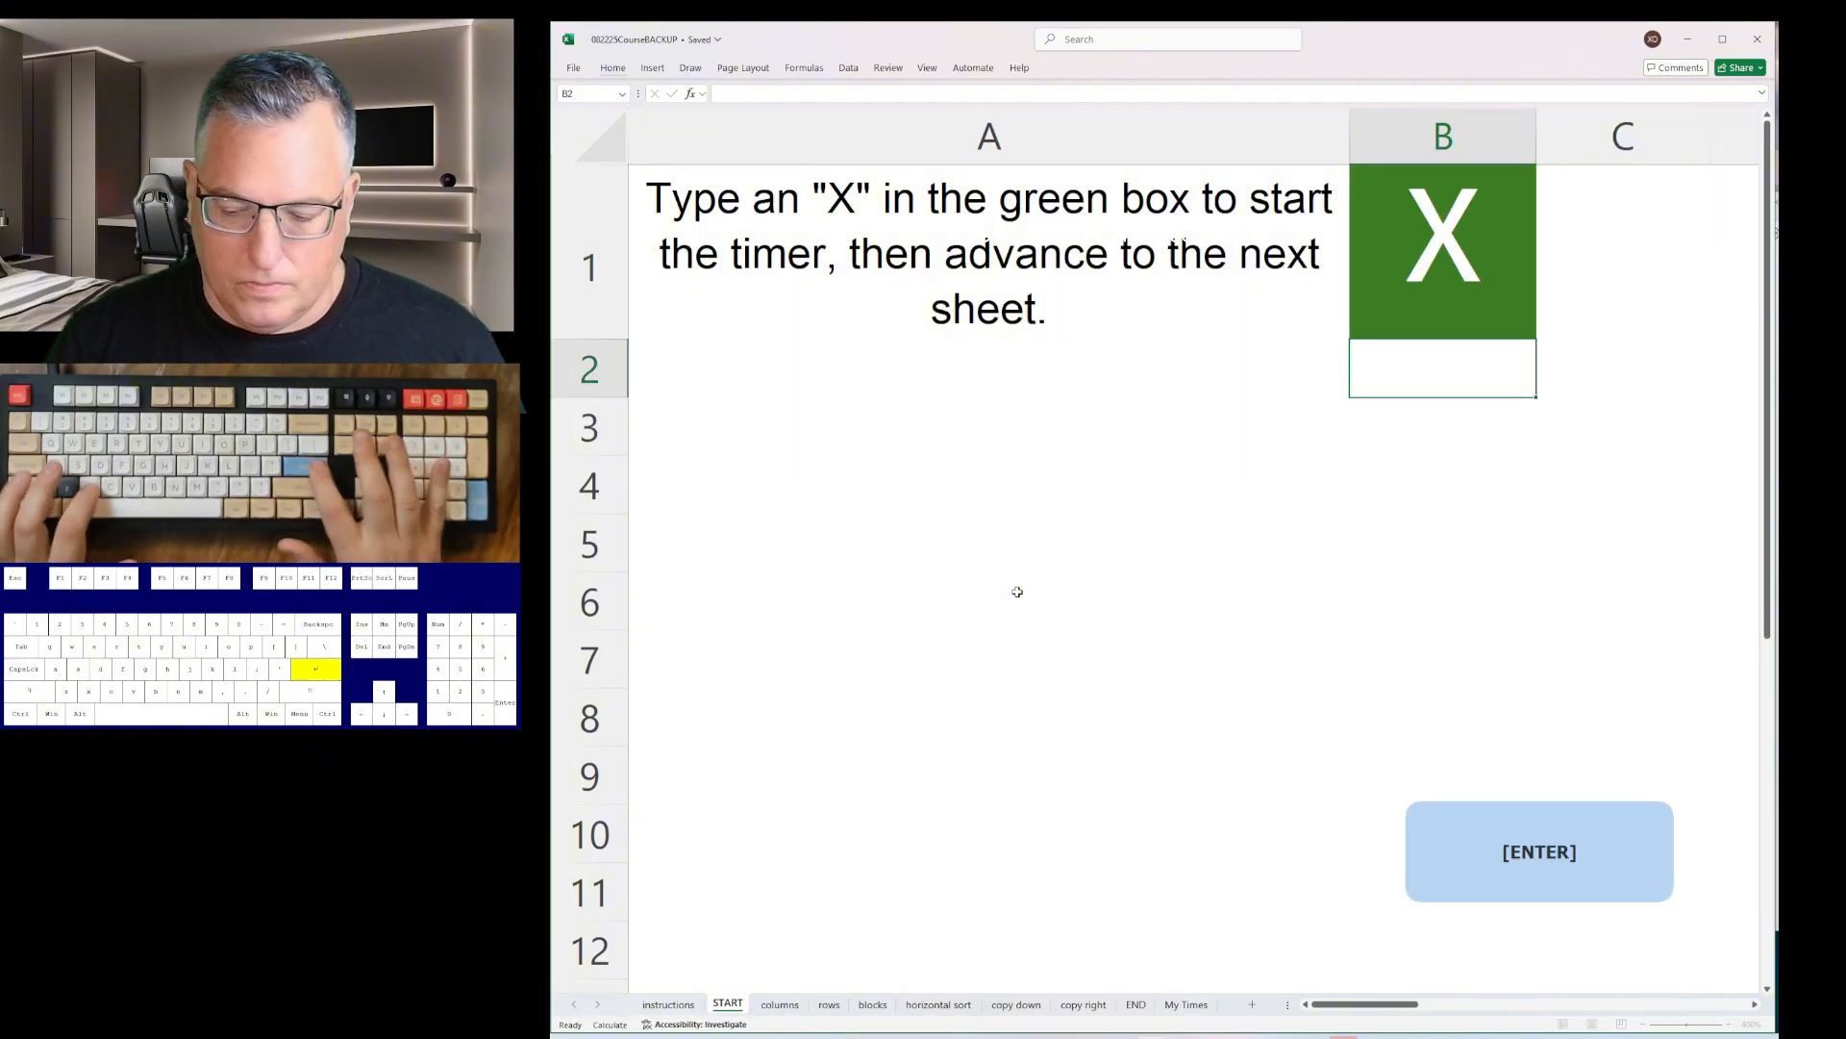
{"action": "key", "text": "ctrl+Page_Down"}
- Delete the yellow cells in every other row of column B, from B1 to B15, shifting the cells left
{"action": "key", "text": "ctrl+minus"}
{"action": "key", "text": "Return"}
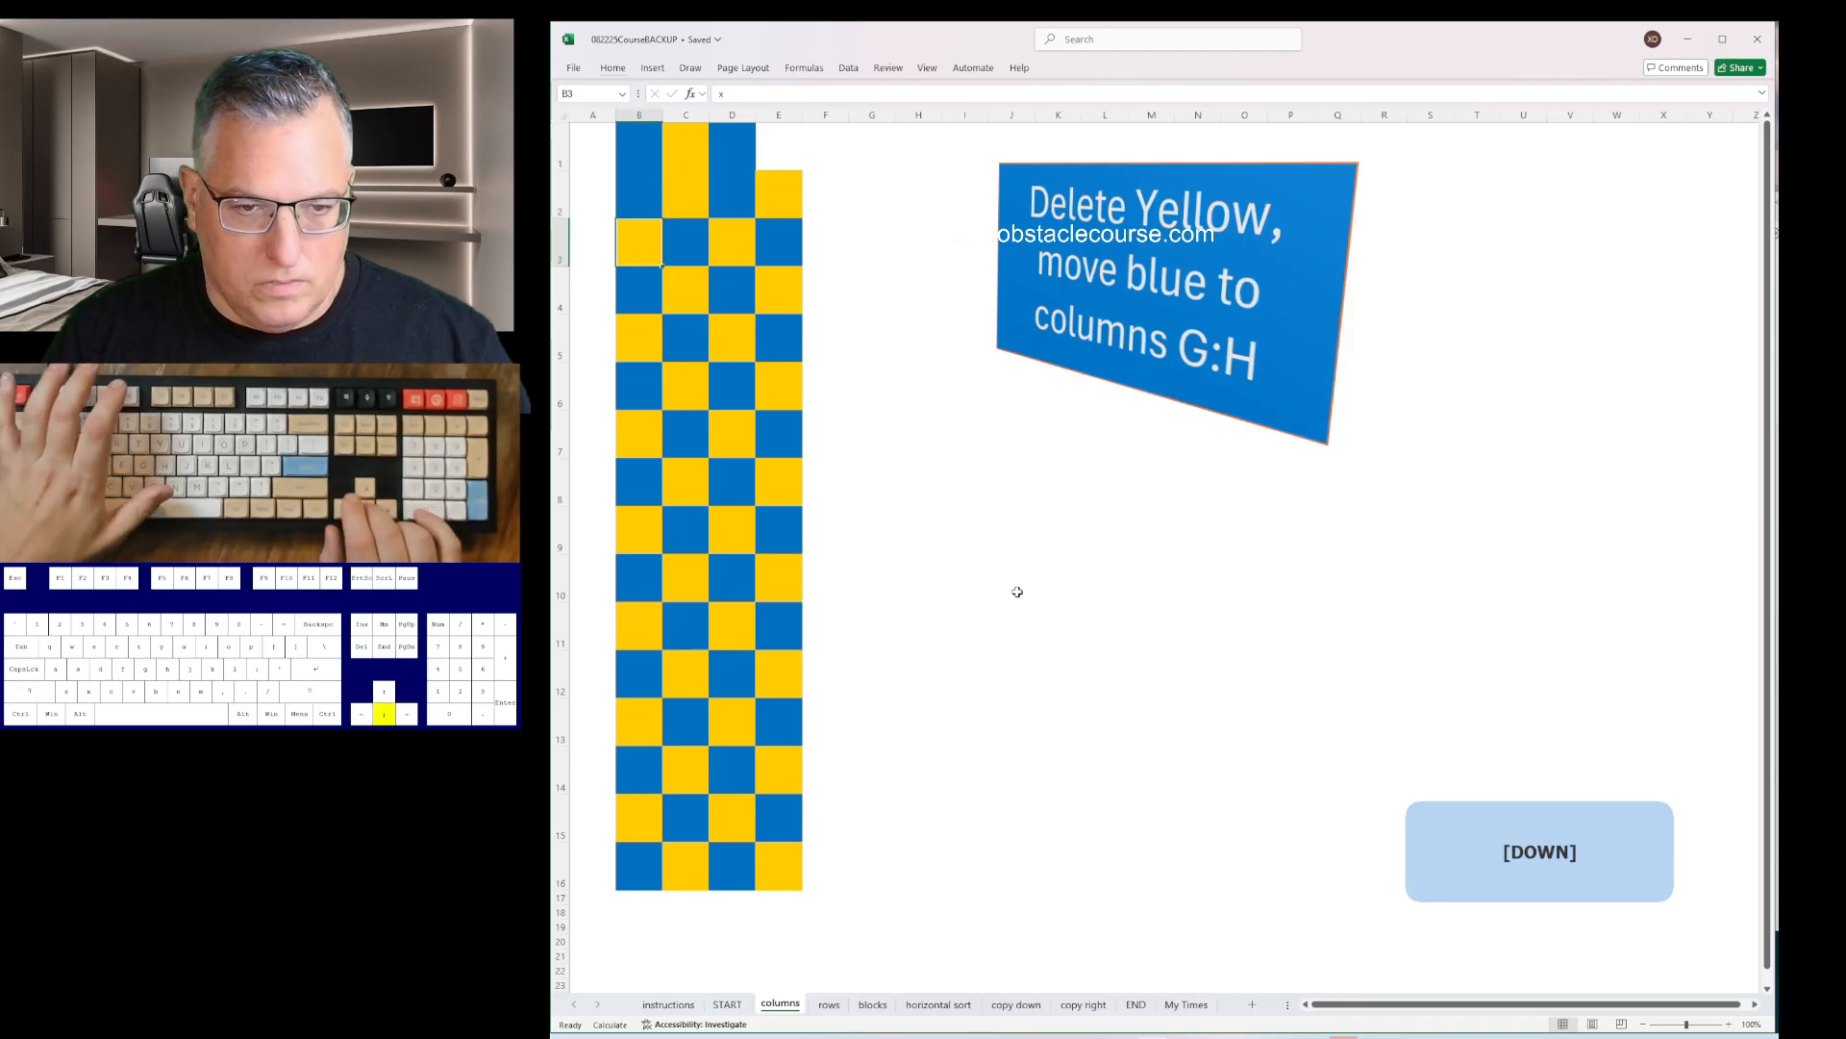
{"action": "key", "text": "F4"}
{"action": "key", "text": "Down"}
{"action": "key", "text": "Down"}
{"action": "key", "text": "F4"}
{"action": "key", "text": "Down"}
{"action": "key", "text": "Down"}
{"action": "key", "text": "F4"}
{"action": "key", "text": "Down"}
{"action": "key", "text": "Down"}
{"action": "key", "text": "F4"}
{"action": "key", "text": "Down"}
{"action": "key", "text": "Down"}
{"action": "key", "text": "F4"}
{"action": "key", "text": "Down"}
{"action": "key", "text": "Down"}
{"action": "key", "text": "F4"}
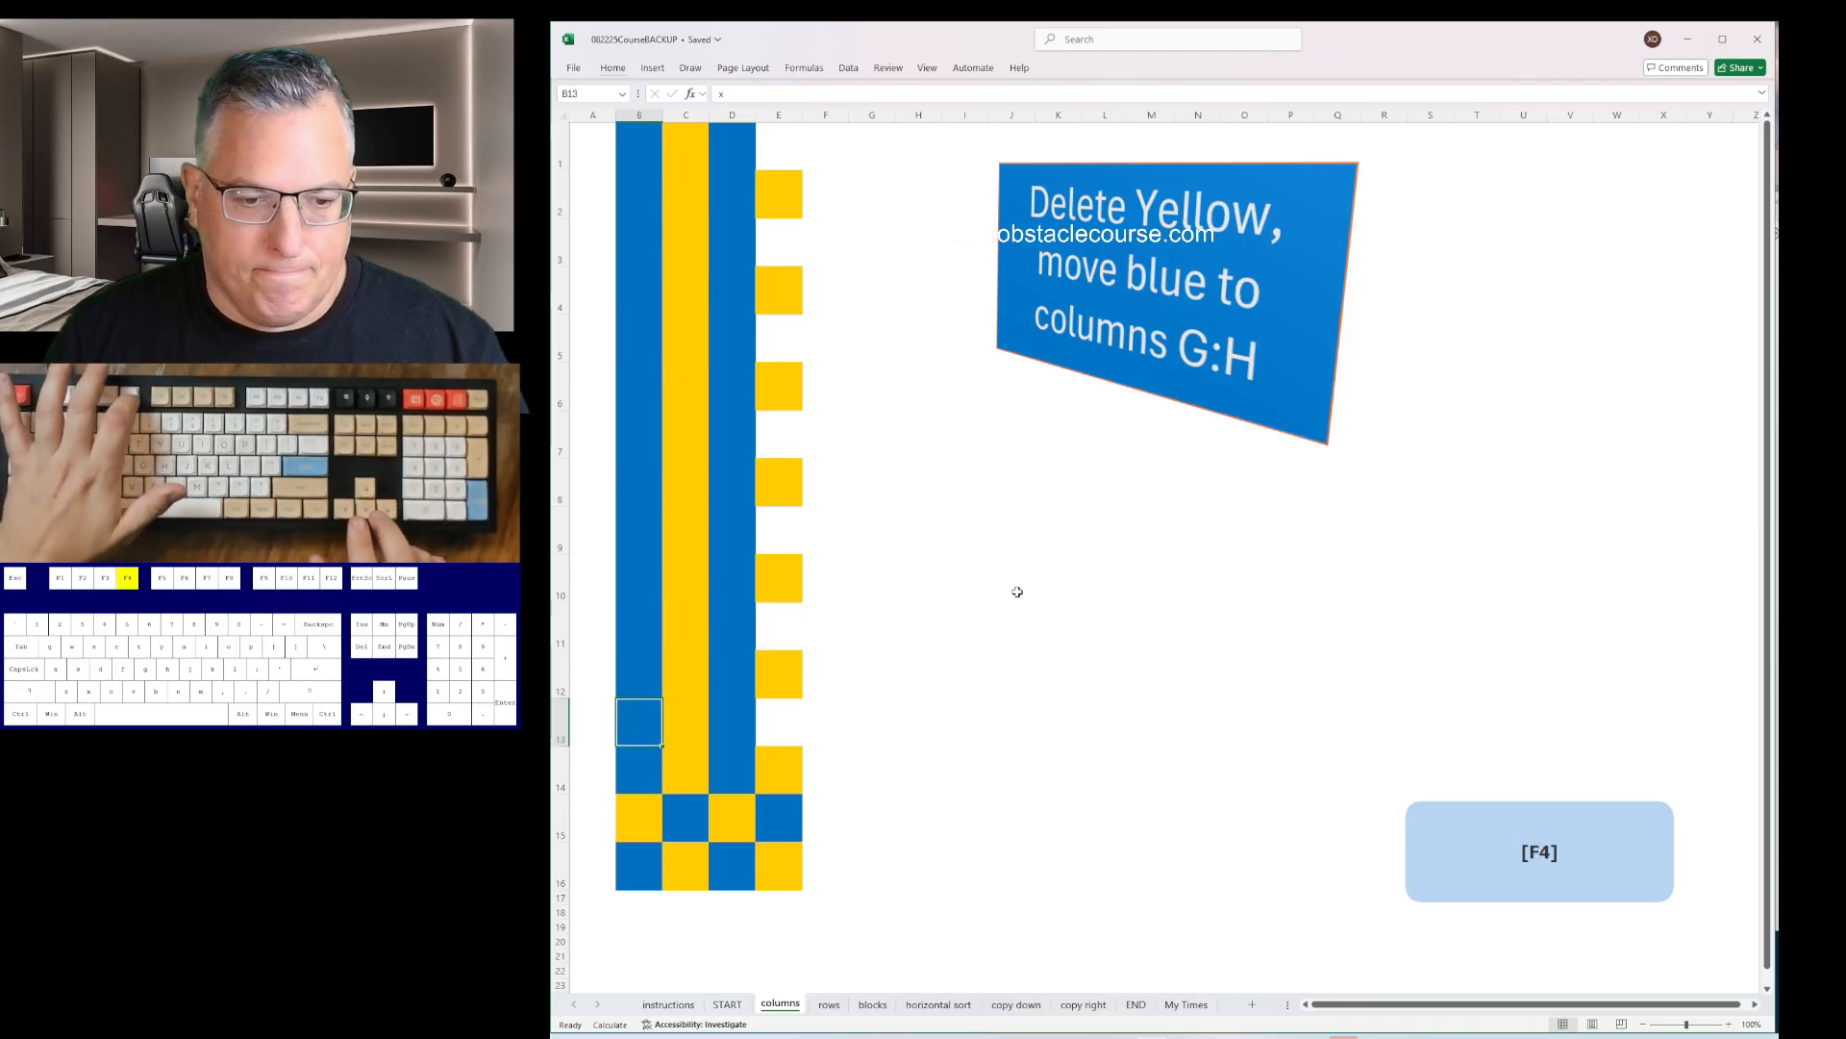
{"action": "key", "text": "Down"}
{"action": "key", "text": "Down"}
{"action": "key", "text": "F4"}
- Delete yellow column C and the remaining yellow column after the blue ones
{"action": "key", "text": "Right"}
{"action": "key", "text": "ctrl+space"}
{"action": "key", "text": "ctrl+minus"}
{"action": "key", "text": "Right"}
{"action": "key", "text": "ctrl+space"}
{"action": "key", "text": "ctrl+minus"}
- Insert five columns before column B to move the blue columns to G:H, and go to the rows sheet
{"action": "key", "text": "Left"}
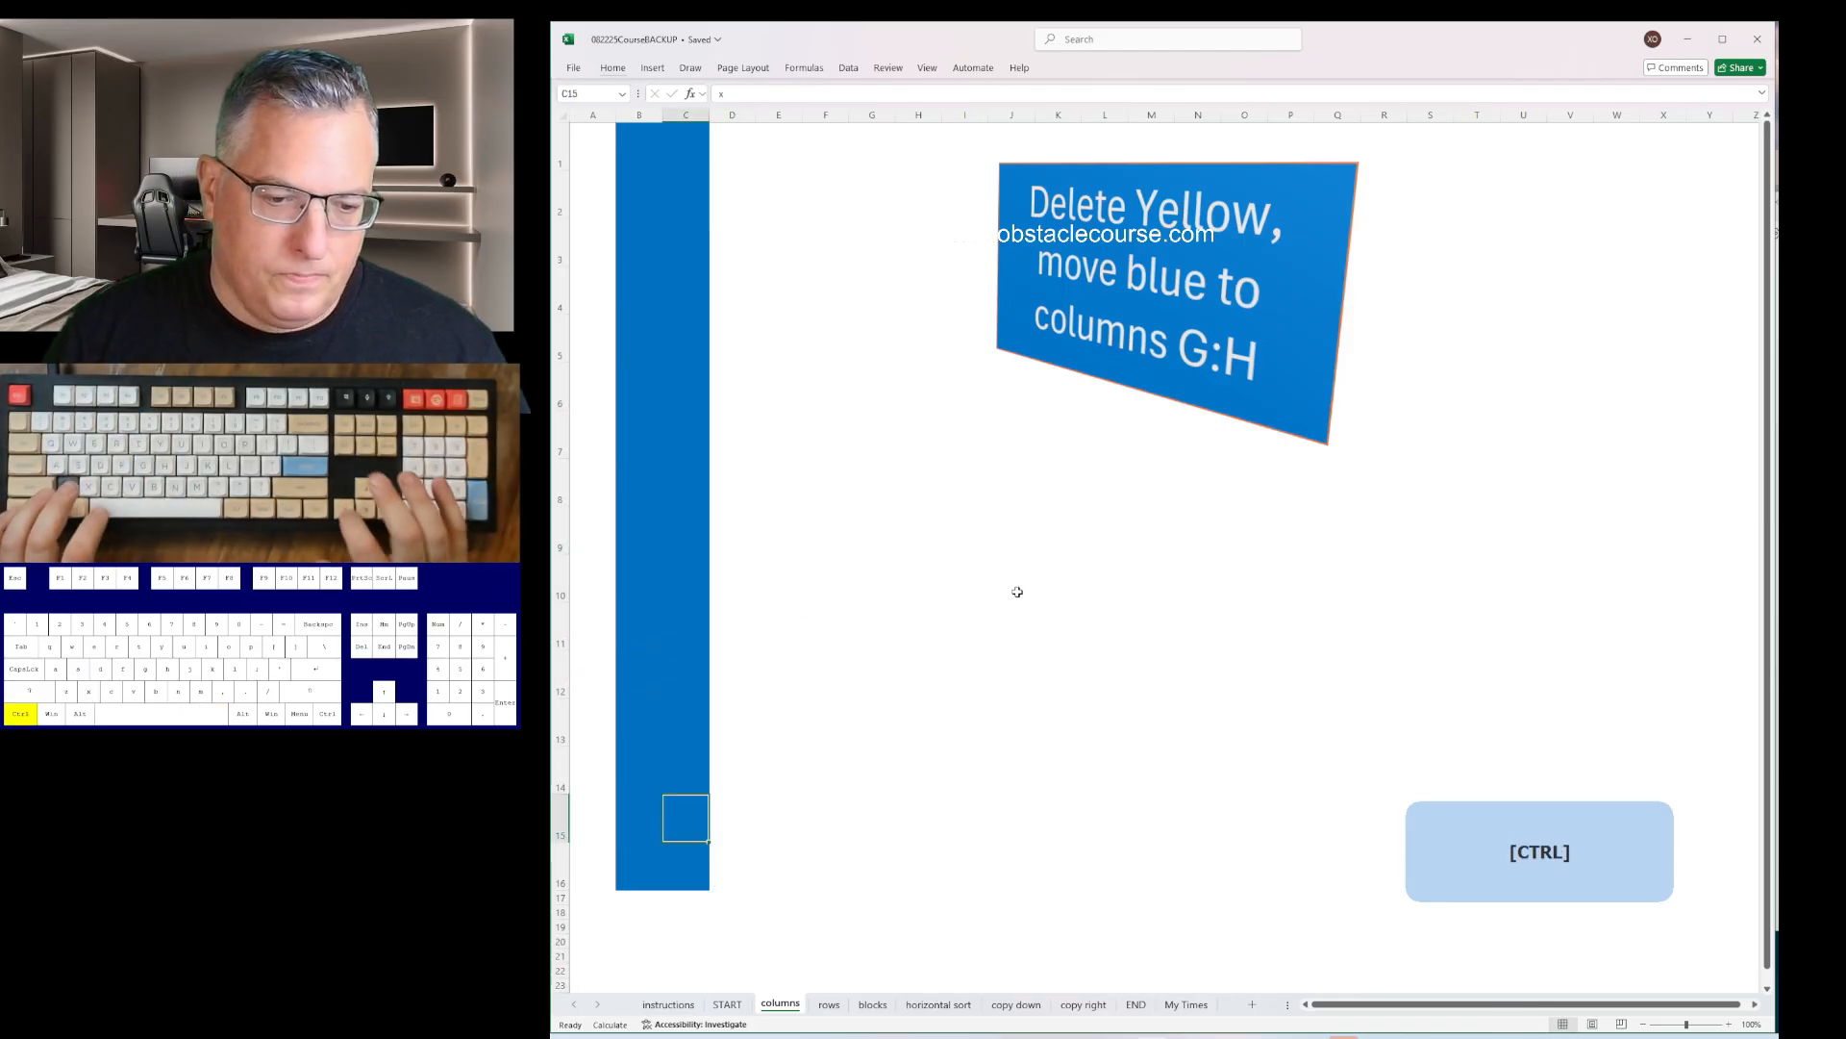
{"action": "key", "text": "Left"}
{"action": "key", "text": "ctrl+space"}
{"action": "key", "text": "ctrl+KP_Add"}
{"action": "key", "text": "ctrl+KP_Add"}
{"action": "key", "text": "ctrl+KP_Add"}
{"action": "key", "text": "ctrl+KP_Add"}
{"action": "key", "text": "ctrl+KP_Add"}
{"action": "key", "text": "ctrl+Page_Down"}
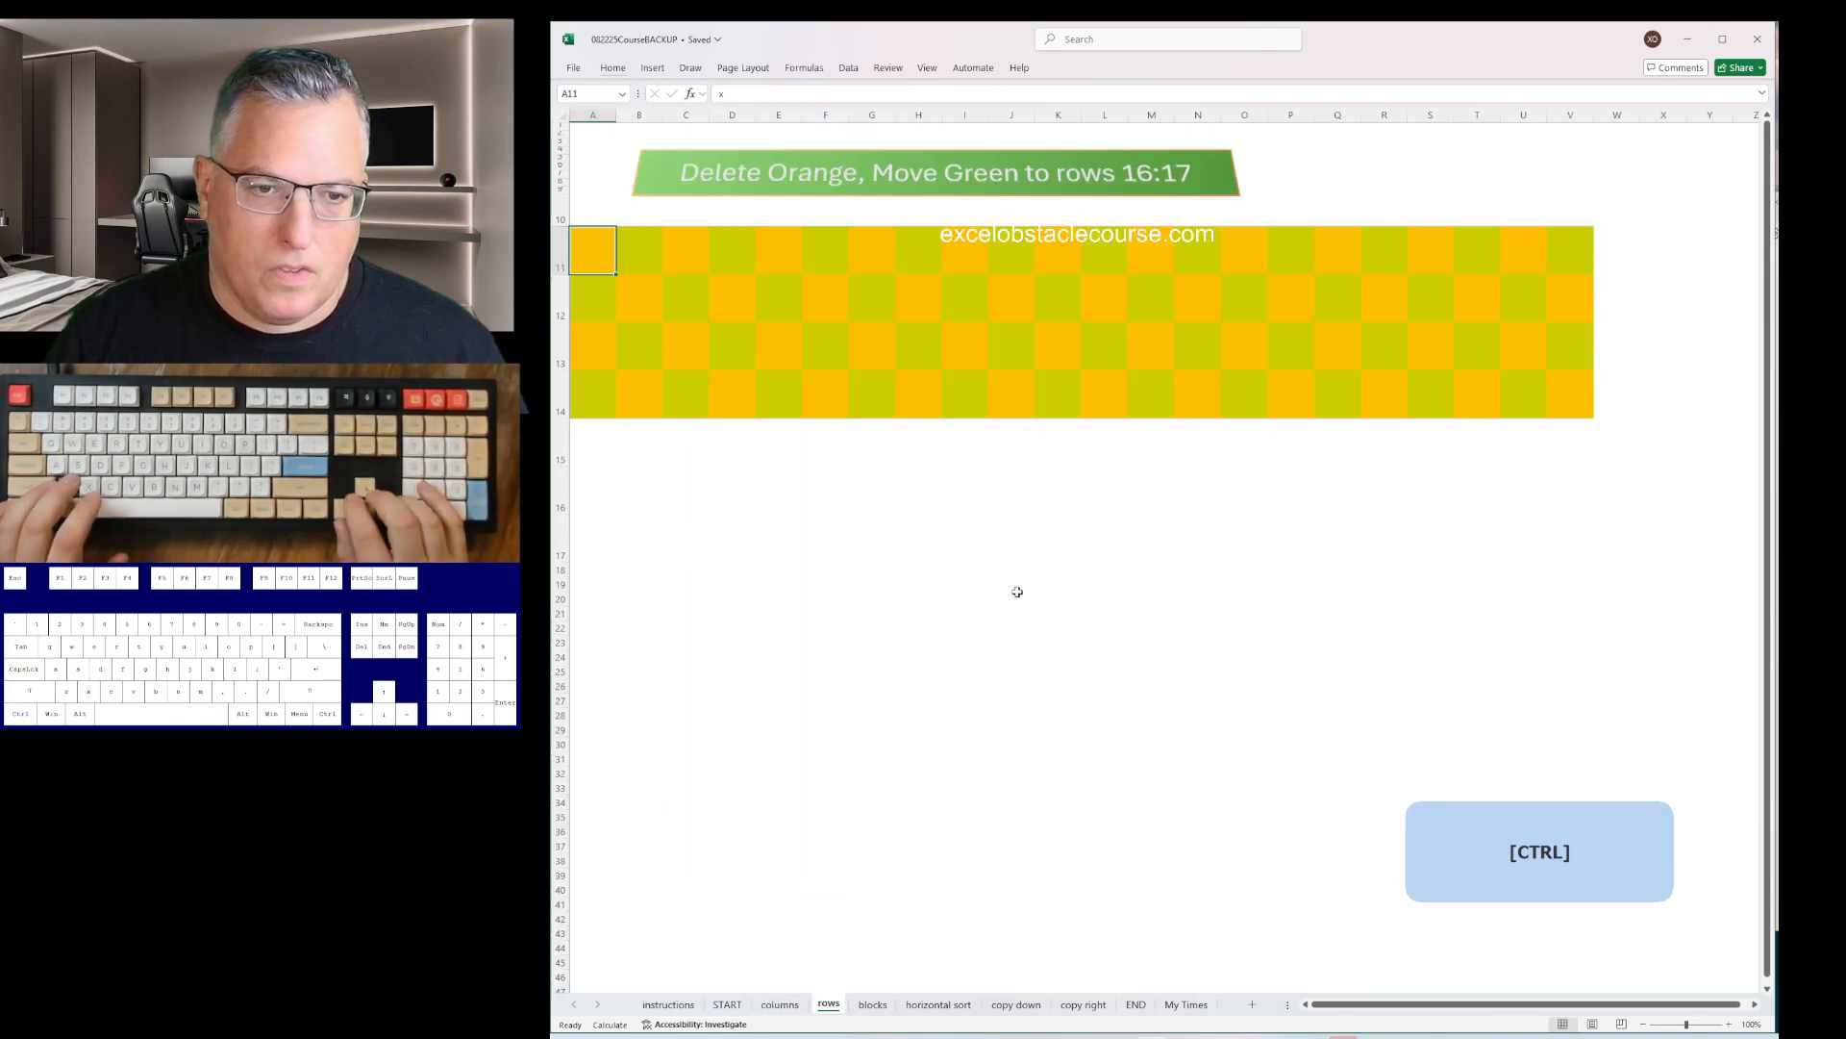
- Delete the orange cells in every other column of row 11, starting at A11, shifting the cells up
{"action": "key", "text": "ctrl+minus"}
{"action": "key", "text": "Return"}
{"action": "key", "text": "Right"}
{"action": "key", "text": "Right"}
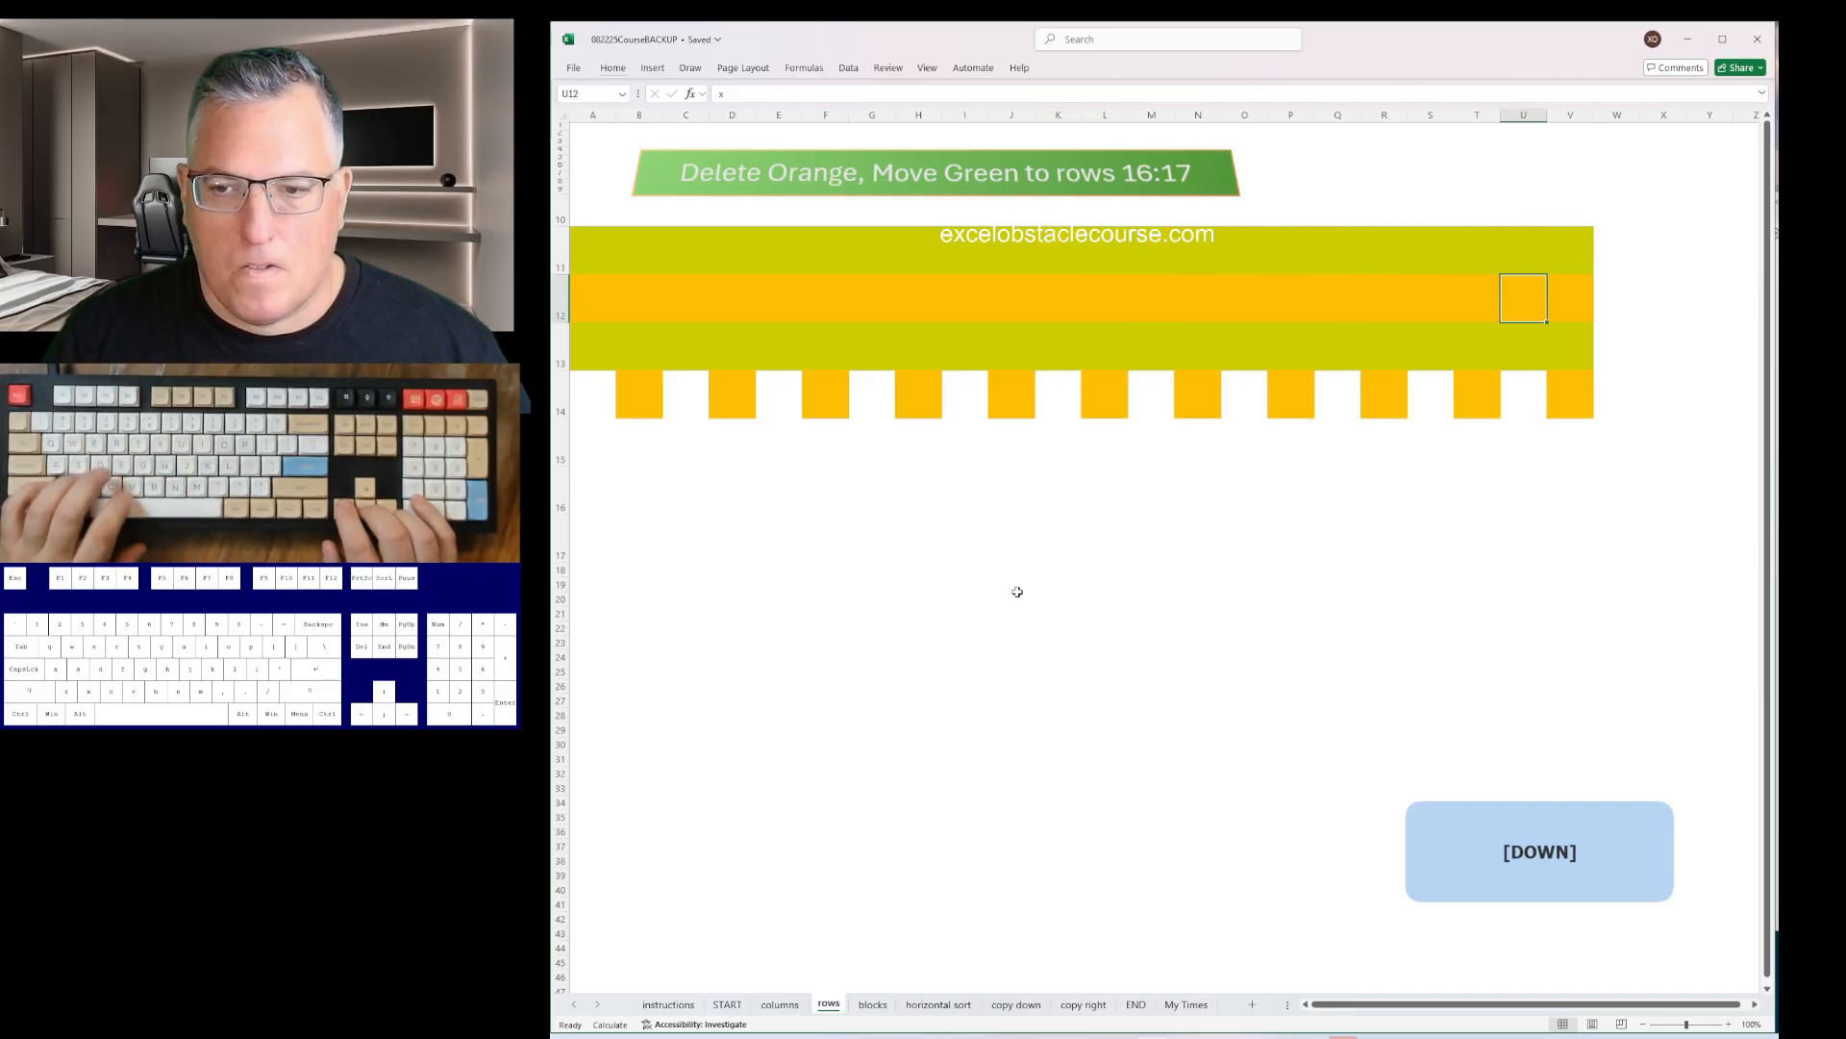
- Delete orange row 12 and the remaining orange row below the green ones
{"action": "key", "text": "shift+space"}
{"action": "key", "text": "ctrl+minus"}
{"action": "key", "text": "Down"}
{"action": "key", "text": "shift+space"}
{"action": "key", "text": "ctrl+minus"}
- Insert five rows above row 11 to move the green rows to 16:17, and go to the blocks sheet
{"action": "key", "text": "ctrl+Up"}
{"action": "key", "text": "ctrl+Up"}
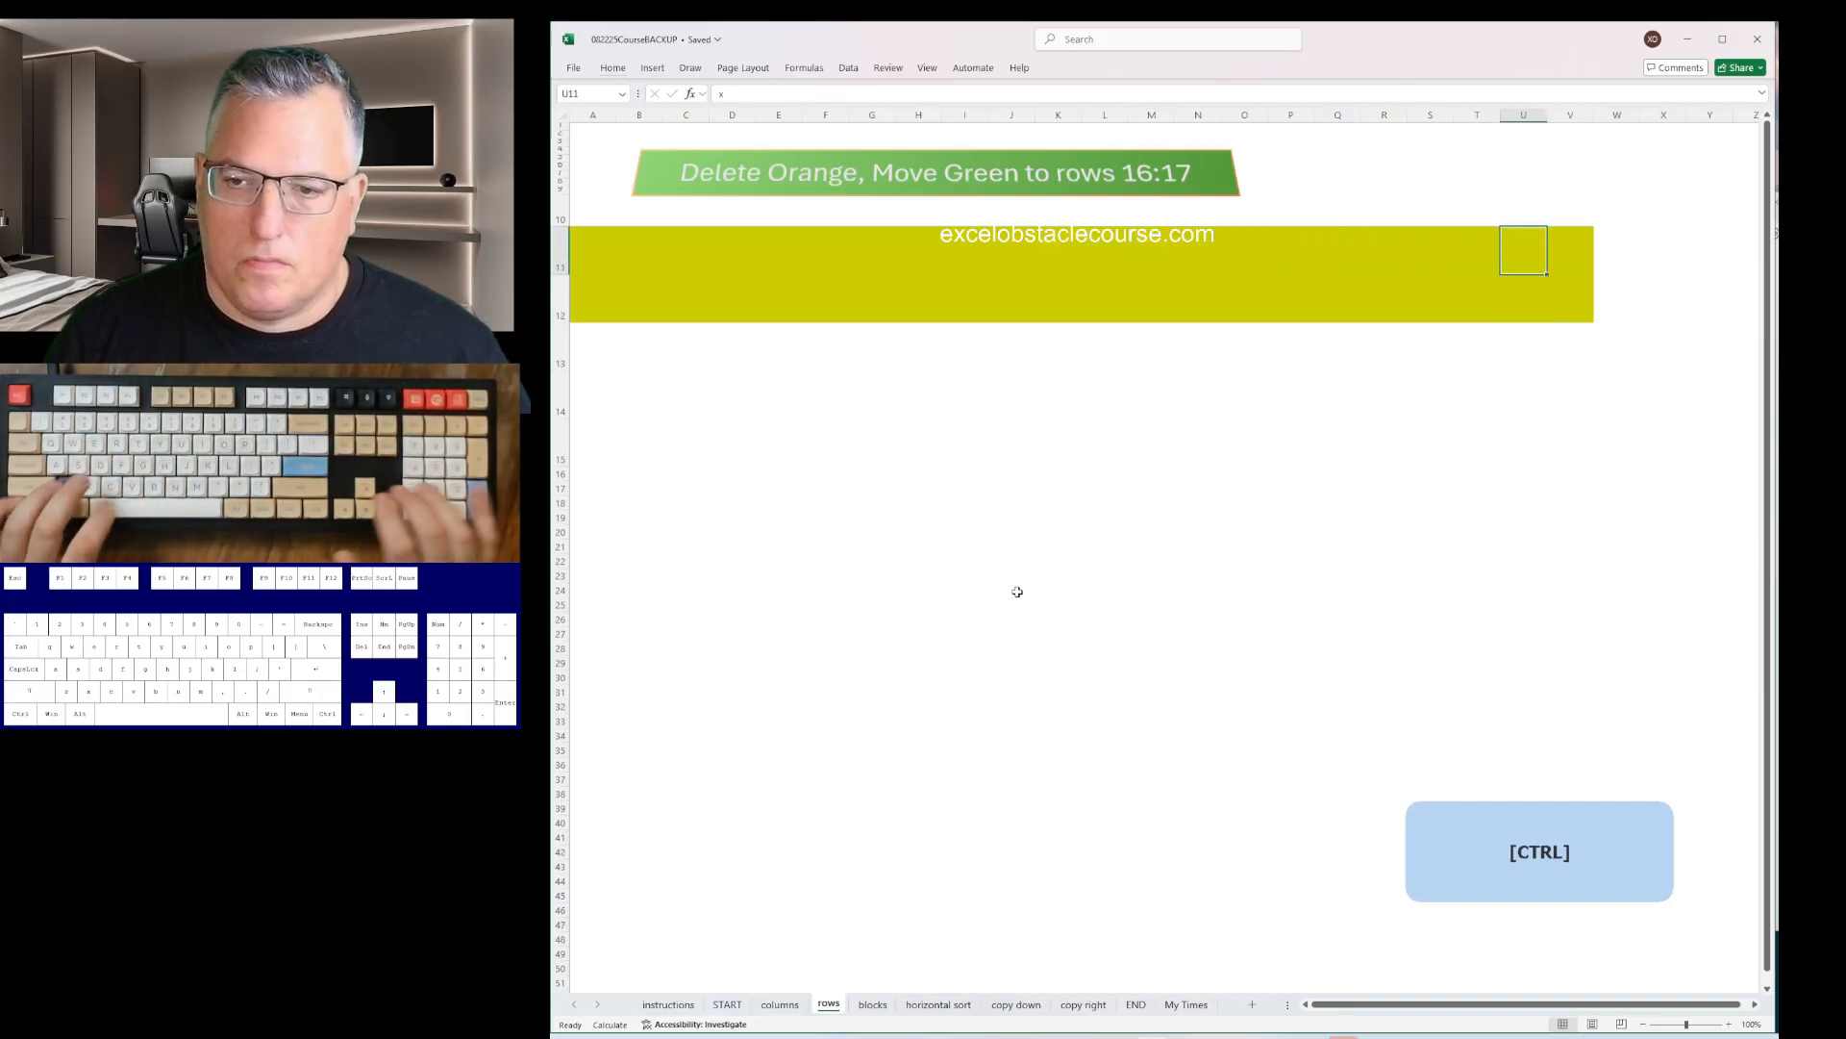
{"action": "key", "text": "shift+space"}
{"action": "key", "text": "ctrl+plus"}
{"action": "key", "text": "ctrl+plus"}
{"action": "key", "text": "ctrl+plus"}
{"action": "key", "text": "ctrl+plus"}
{"action": "key", "text": "ctrl+plus"}
{"action": "key", "text": "ctrl+Page_Down"}
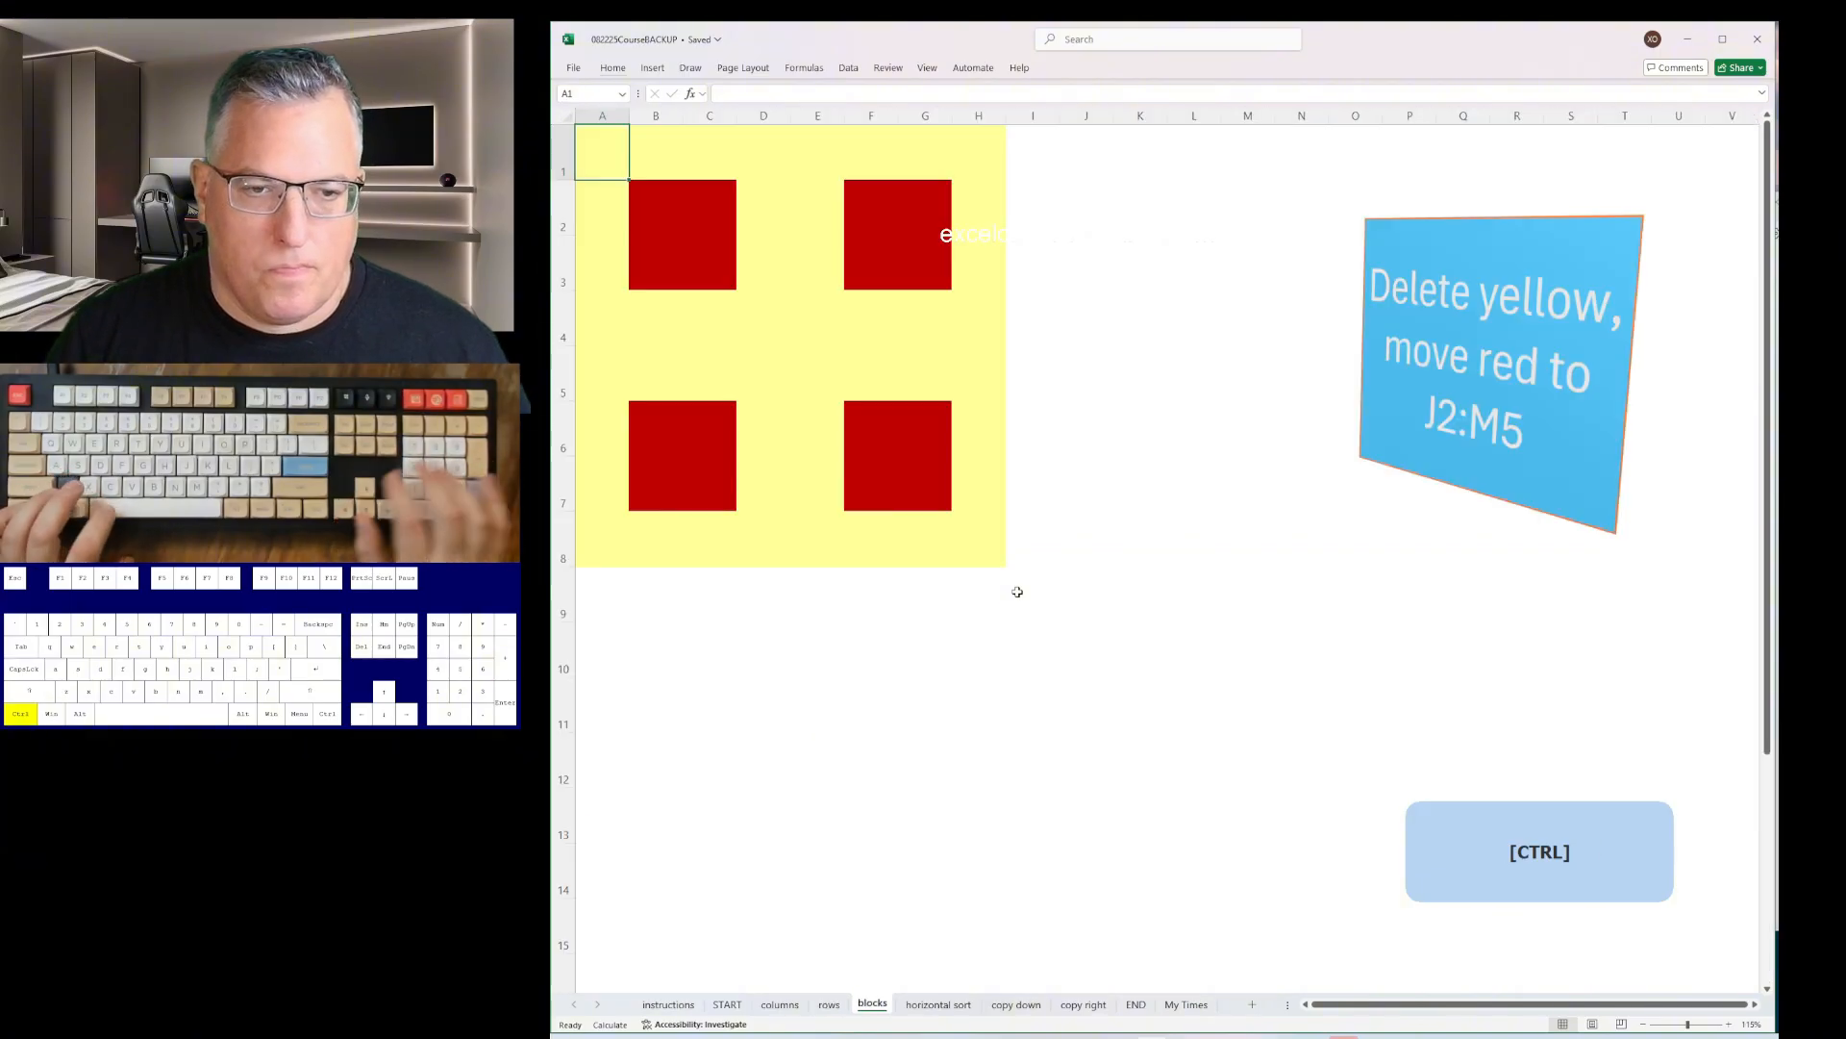
- Delete yellow column A and yellow row 1 around the red blocks
{"action": "key", "text": "ctrl+space"}
{"action": "key", "text": "ctrl+minus"}
{"action": "key", "text": "shift+space"}
{"action": "key", "text": "ctrl+minus"}
- Delete the two yellow columns between the red blocks and the yellow column after them
{"action": "key", "text": "Right"}
{"action": "key", "text": "Right"}
{"action": "key", "text": "ctrl+space"}
{"action": "key", "text": "ctrl+minus"}
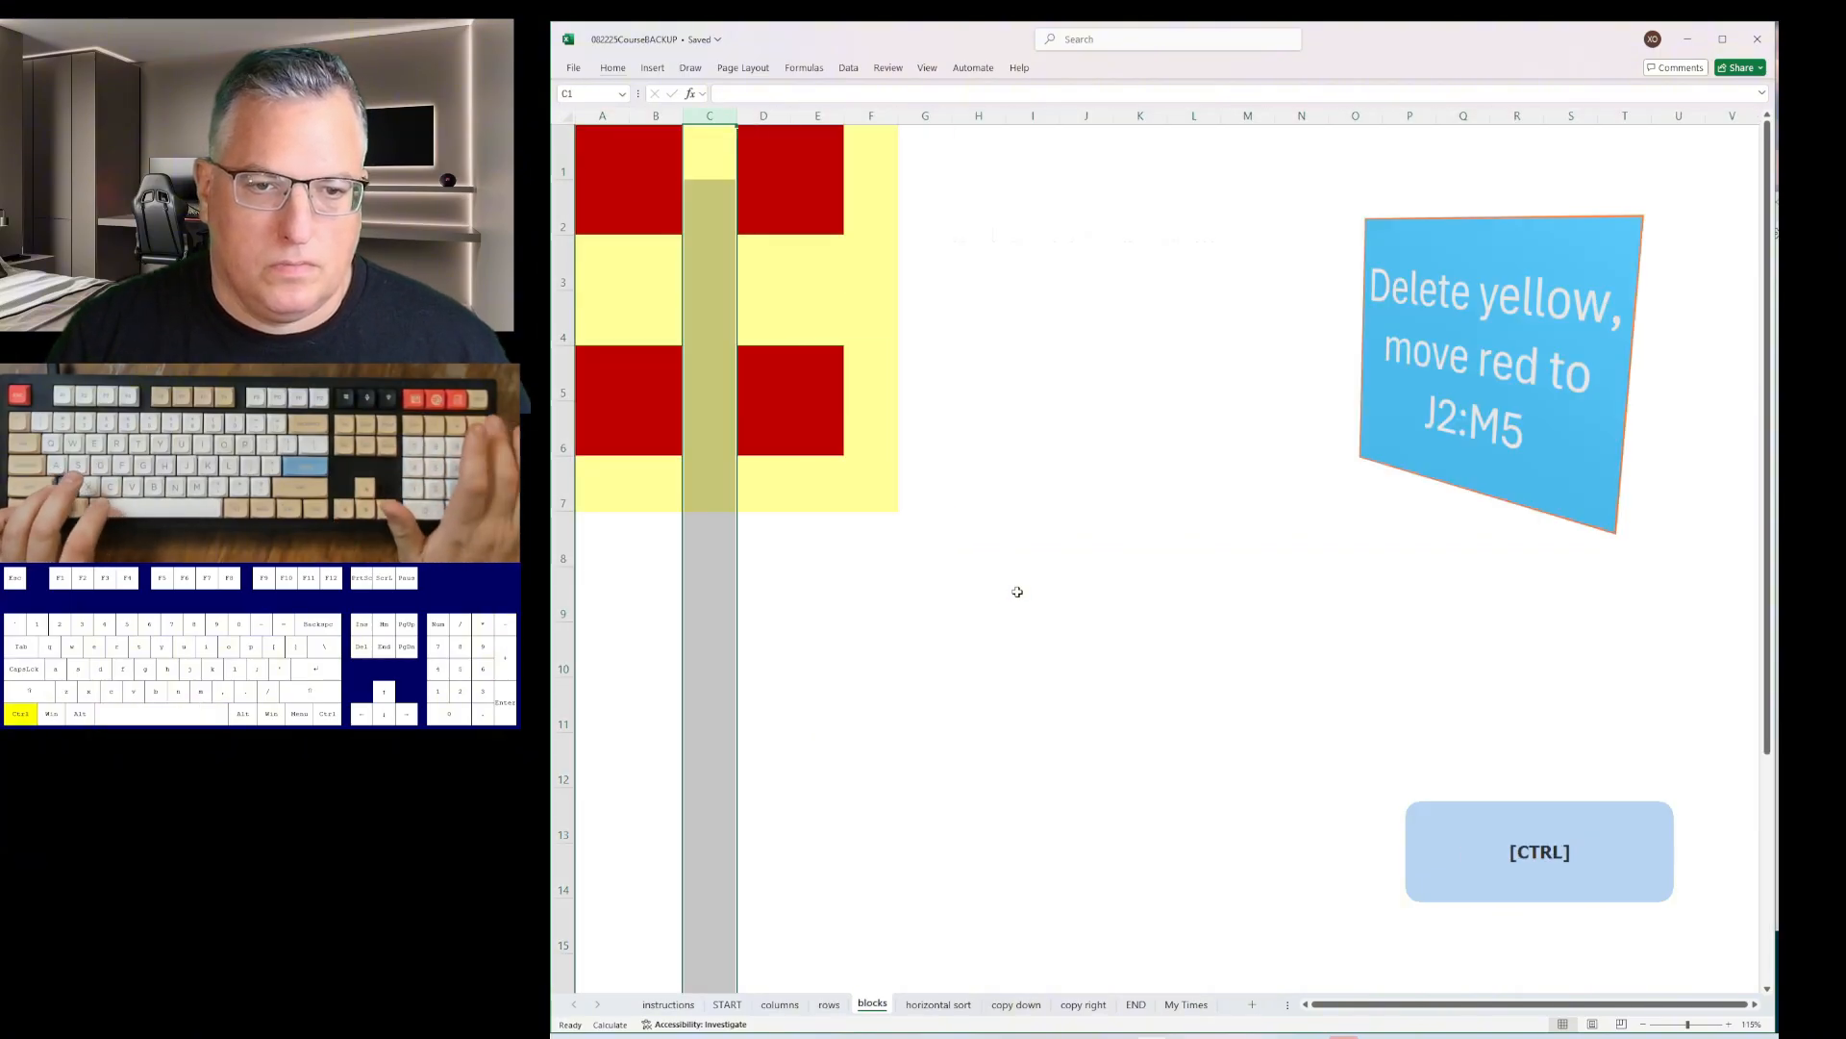
{"action": "key", "text": "ctrl+minus"}
{"action": "key", "text": "Right"}
{"action": "key", "text": "Right"}
{"action": "key", "text": "ctrl+space"}
{"action": "key", "text": "ctrl+minus"}
- Delete the two yellow rows between the red blocks and the yellow row beneath them
{"action": "key", "text": "Down"}
{"action": "key", "text": "Down"}
{"action": "key", "text": "shift+Down"}
{"action": "key", "text": "shift+space"}
{"action": "key", "text": "ctrl+minus"}
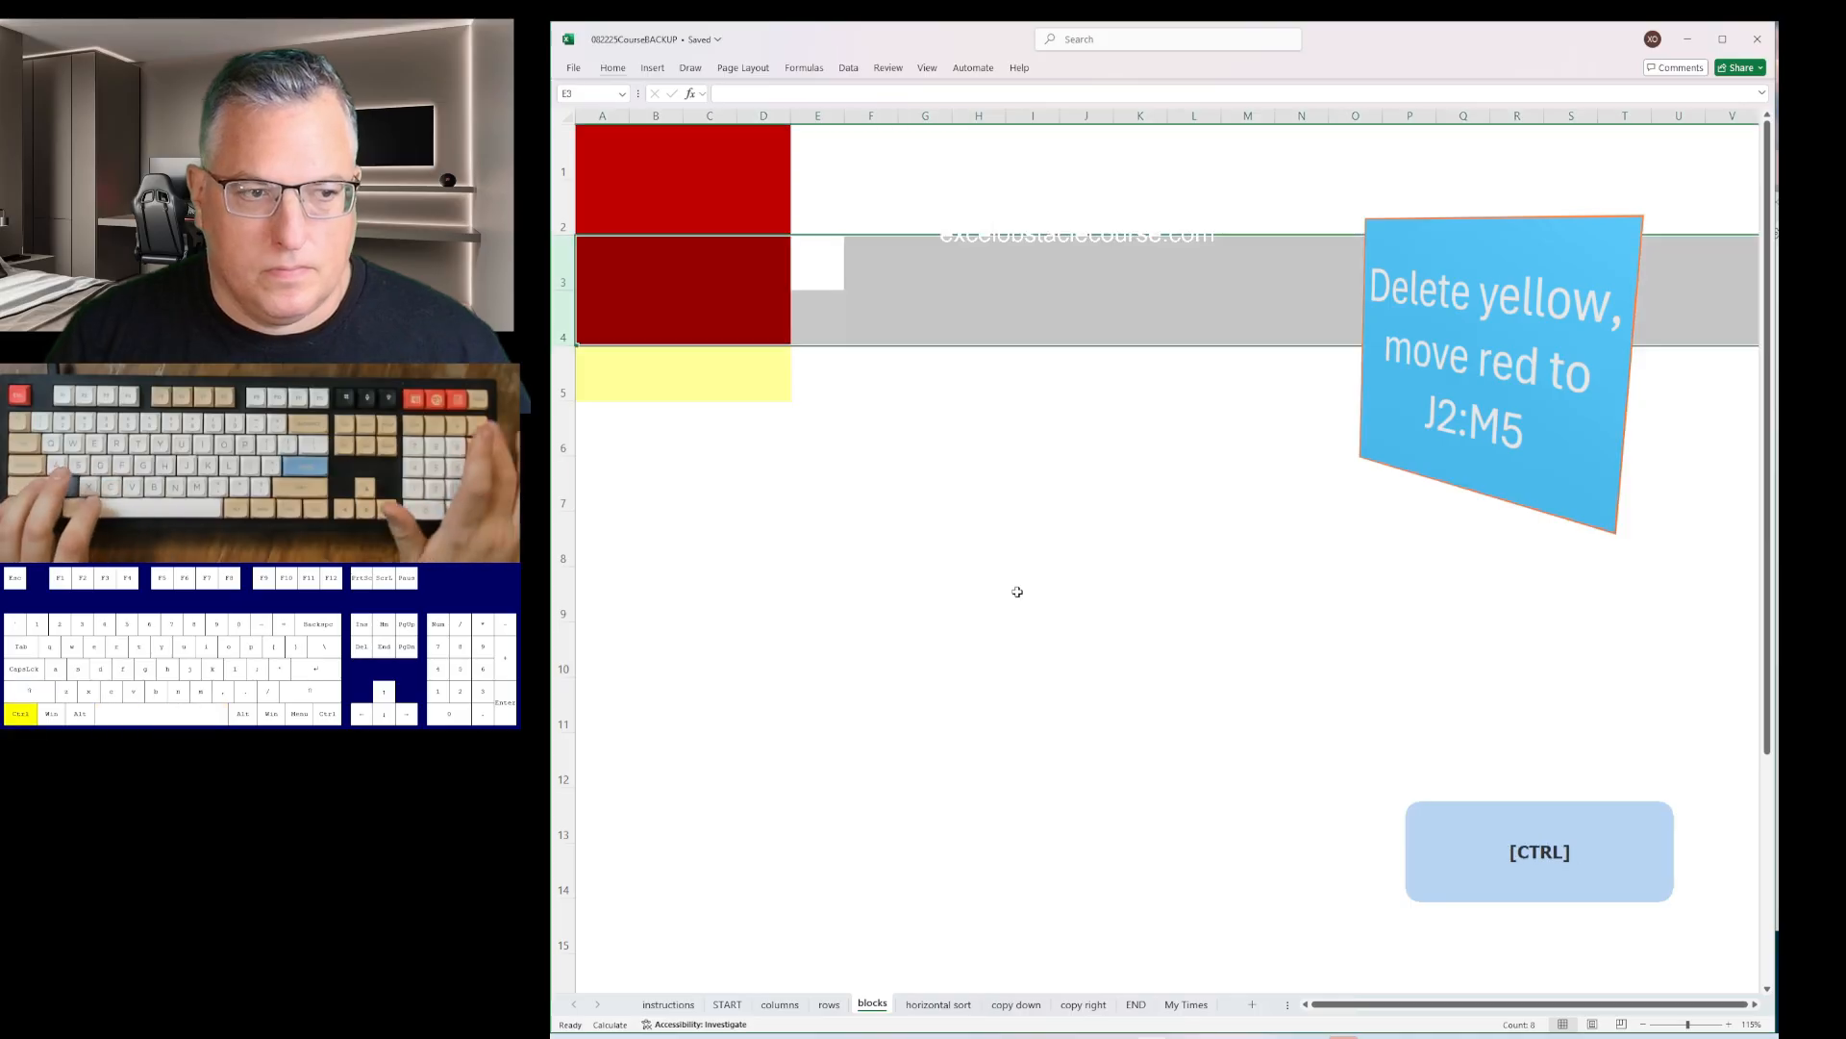
{"action": "key", "text": "Down"}
{"action": "key", "text": "Down"}
{"action": "key", "text": "shift+space"}
{"action": "key", "text": "ctrl+minus"}
- Insert nine columns before column A and one row above row 1 to move the red block to J2:M5
{"action": "key", "text": "ctrl+Up"}
{"action": "key", "text": "ctrl+Left"}
{"action": "key", "text": "ctrl+space"}
{"action": "key", "text": "ctrl+plus"}
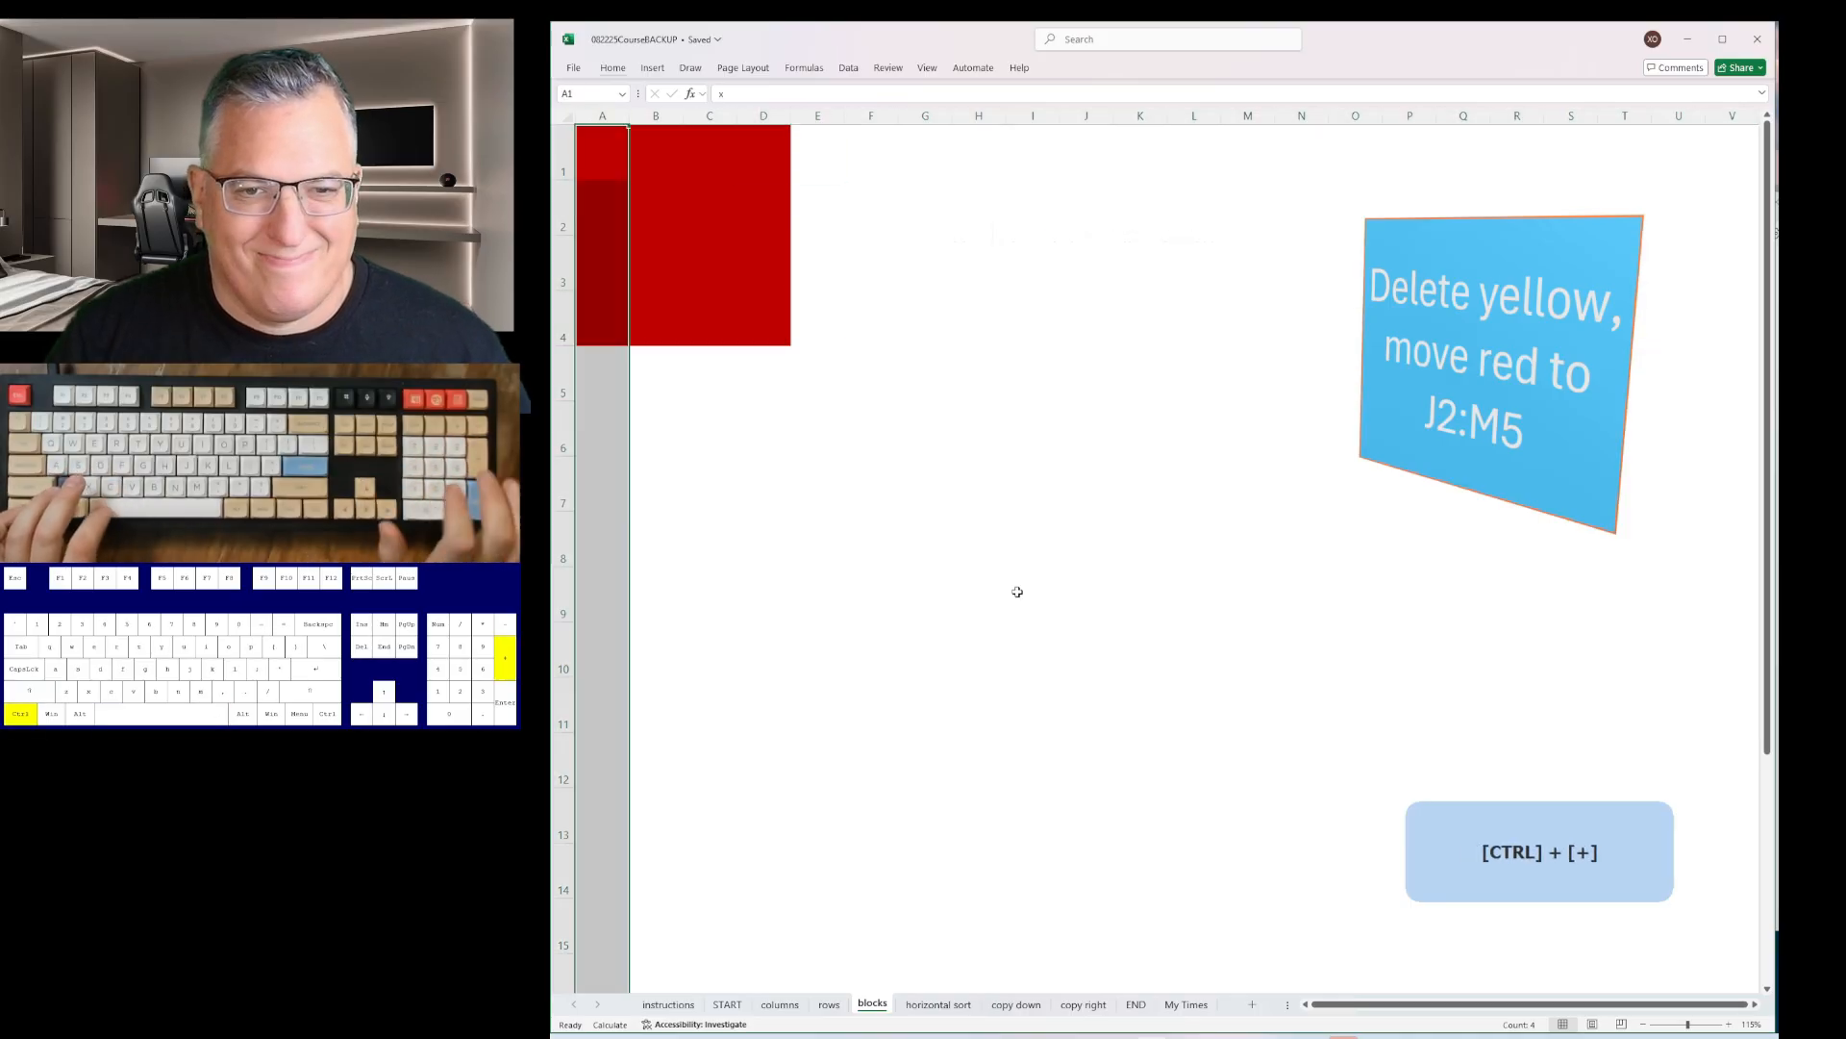
{"action": "key", "text": "ctrl+plus"}
{"action": "key", "text": "ctrl+plus"}
{"action": "key", "text": "ctrl+plus"}
{"action": "key", "text": "ctrl+plus"}
{"action": "key", "text": "ctrl+plus"}
{"action": "key", "text": "ctrl+plus"}
{"action": "key", "text": "ctrl+plus"}
{"action": "key", "text": "ctrl+plus"}
{"action": "key", "text": "shift+space"}
{"action": "key", "text": "ctrl+plus"}
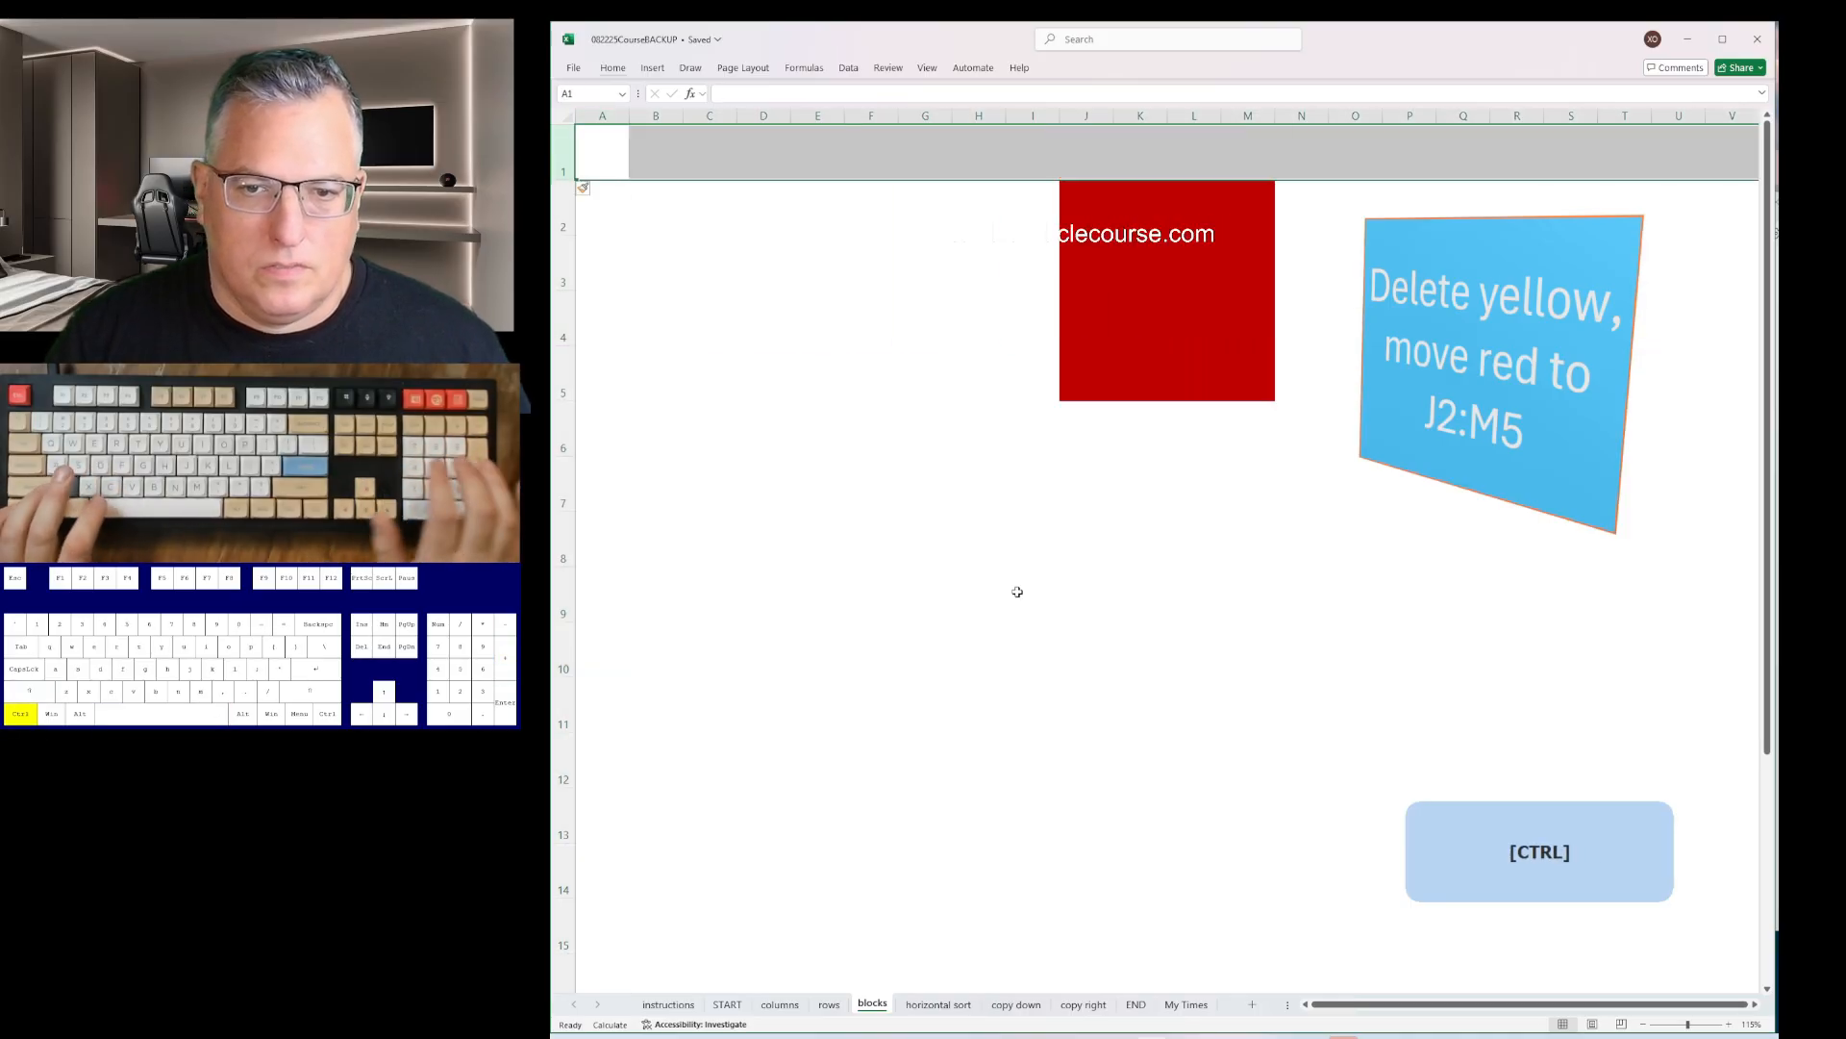
- On the horizontal sort sheet, sort the numbers in rows 2 and 4 left to right, smallest to largest
{"action": "key", "text": "ctrl+Page_Down"}
{"action": "key", "text": "alt+a"}
{"action": "key", "text": "s"}
{"action": "key", "text": "s"}
{"action": "key", "text": "Return"}
{"action": "key", "text": "ctrl+Right"}
{"action": "key", "text": "ctrl+Down"}
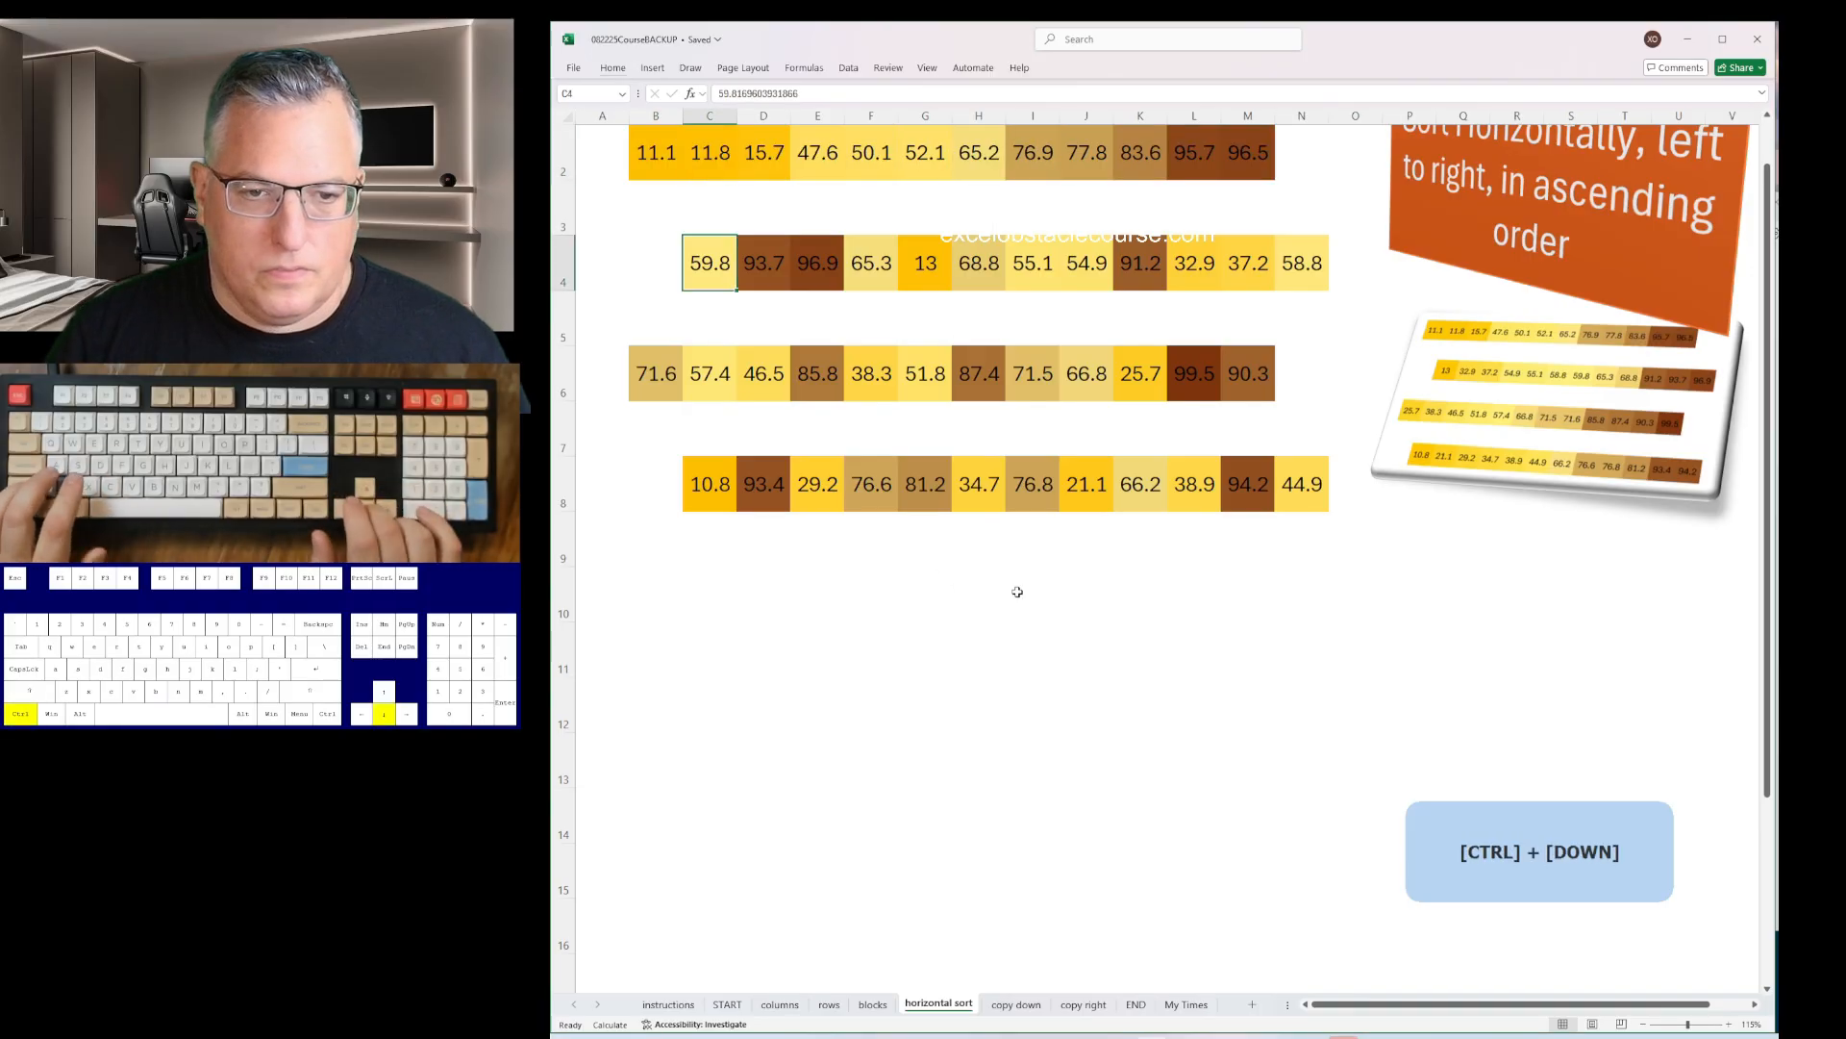
{"action": "key", "text": "alt+a"}
{"action": "key", "text": "s"}
{"action": "key", "text": "s"}
{"action": "key", "text": "Return"}
- Sort the numbers in rows 6 and 8 left to right, smallest to largest
{"action": "key", "text": "ctrl+Down"}
{"action": "key", "text": "alt+a"}
{"action": "key", "text": "s"}
{"action": "key", "text": "s"}
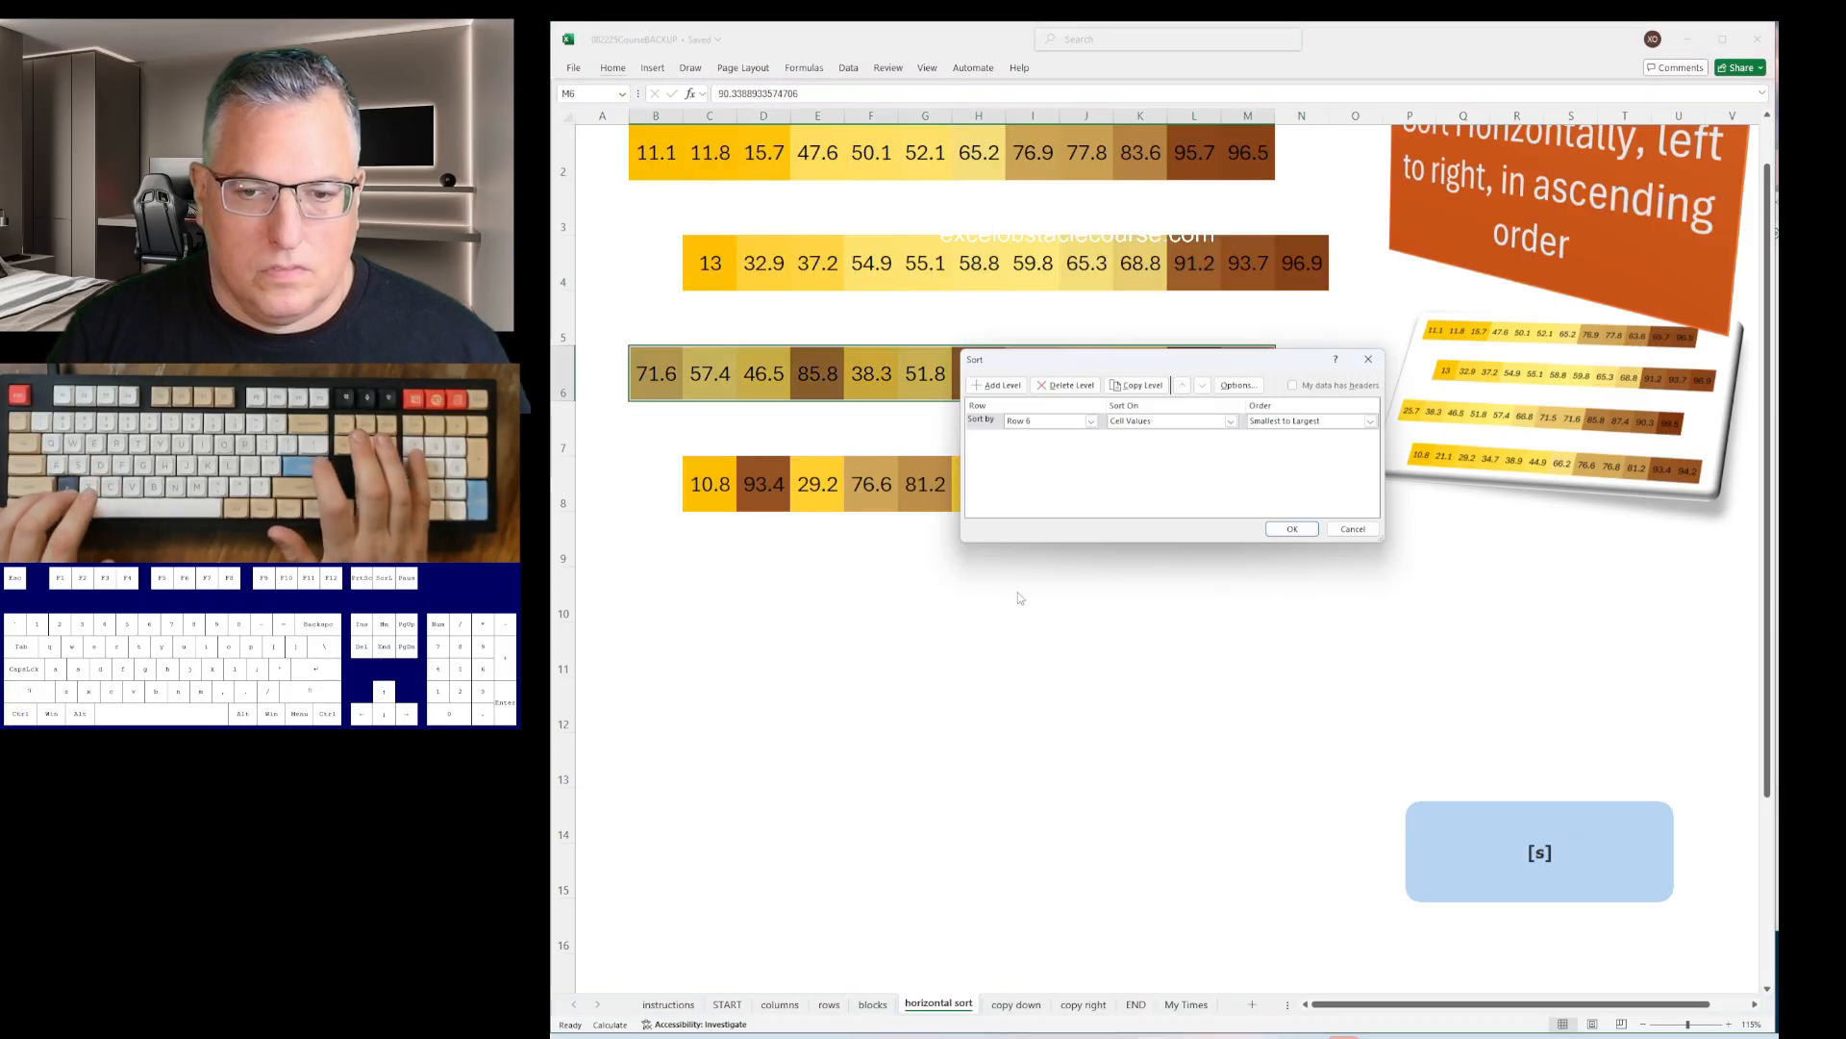
{"action": "key", "text": "Return"}
{"action": "key", "text": "ctrl+Down"}
{"action": "key", "text": "alt+a"}
{"action": "key", "text": "s"}
{"action": "key", "text": "s"}
{"action": "key", "text": "Return"}
- On the copy down sheet, fill the blue icon in B2 down through B7
{"action": "key", "text": "ctrl+Page_Down"}
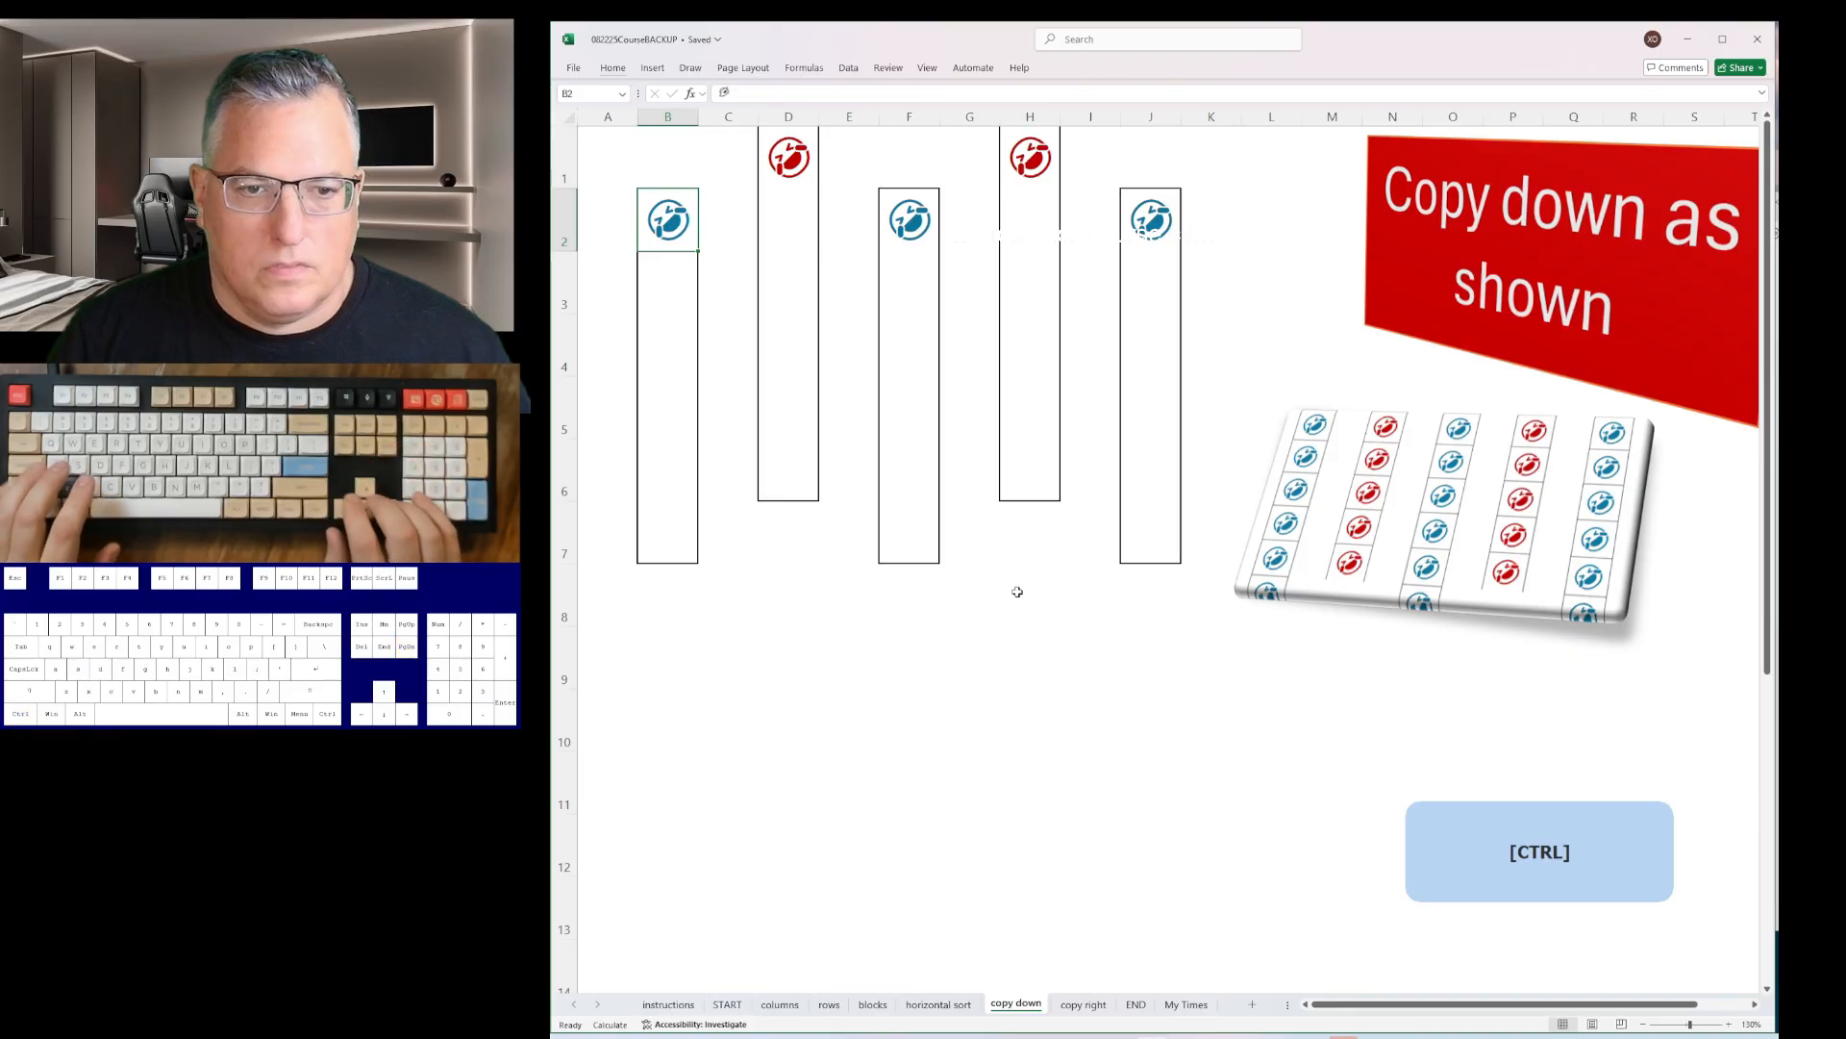
{"action": "key", "text": "shift+Down"}
{"action": "key", "text": "shift+Down"}
{"action": "key", "text": "shift+Down"}
{"action": "key", "text": "shift+Down"}
{"action": "key", "text": "shift+Down"}
{"action": "key", "text": "ctrl+d"}
- Fill the red icon in D1 down through D6 and the blue icon in F2 down through F7
{"action": "key", "text": "Right"}
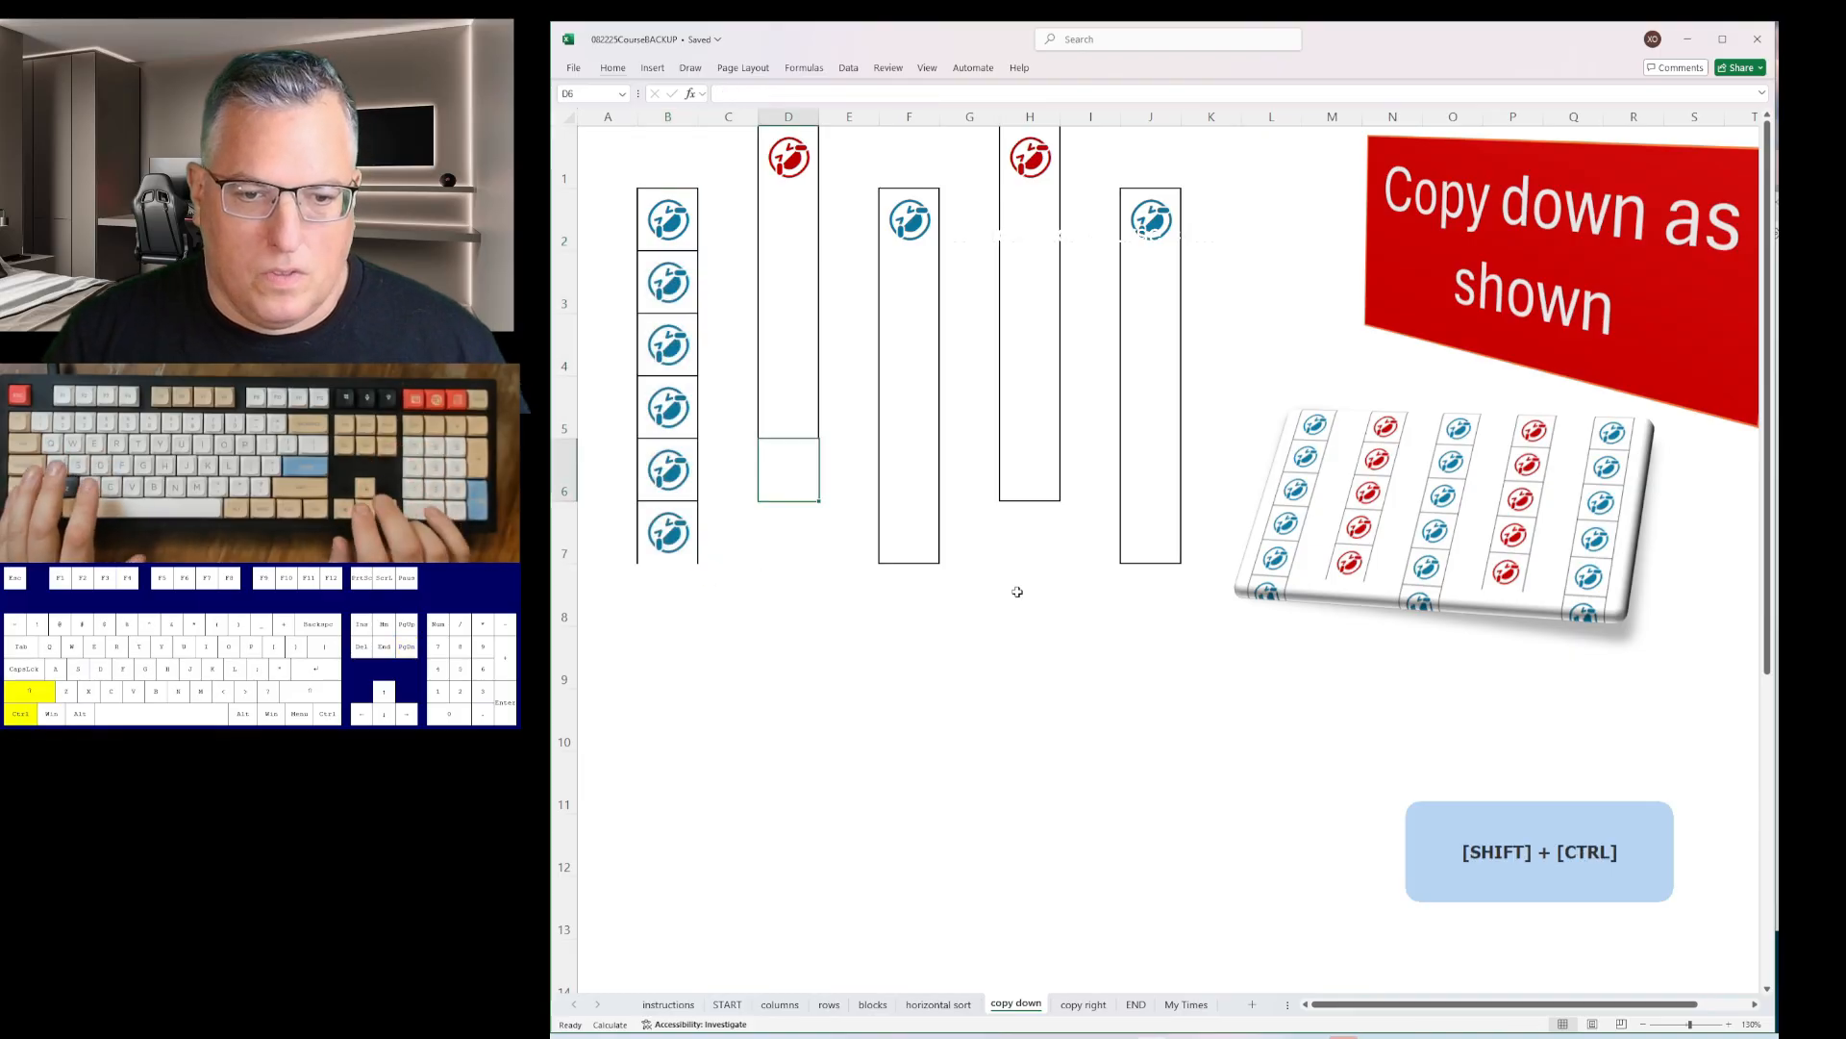
{"action": "key", "text": "ctrl+shift+Up"}
{"action": "key", "text": "ctrl+d"}
{"action": "key", "text": "Down"}
{"action": "key", "text": "Right"}
{"action": "key", "text": "Right"}
{"action": "key", "text": "ctrl+shift+Up"}
{"action": "key", "text": "ctrl+d"}
{"action": "key", "text": "ctrl+f"}
{"action": "key", "text": "Right"}
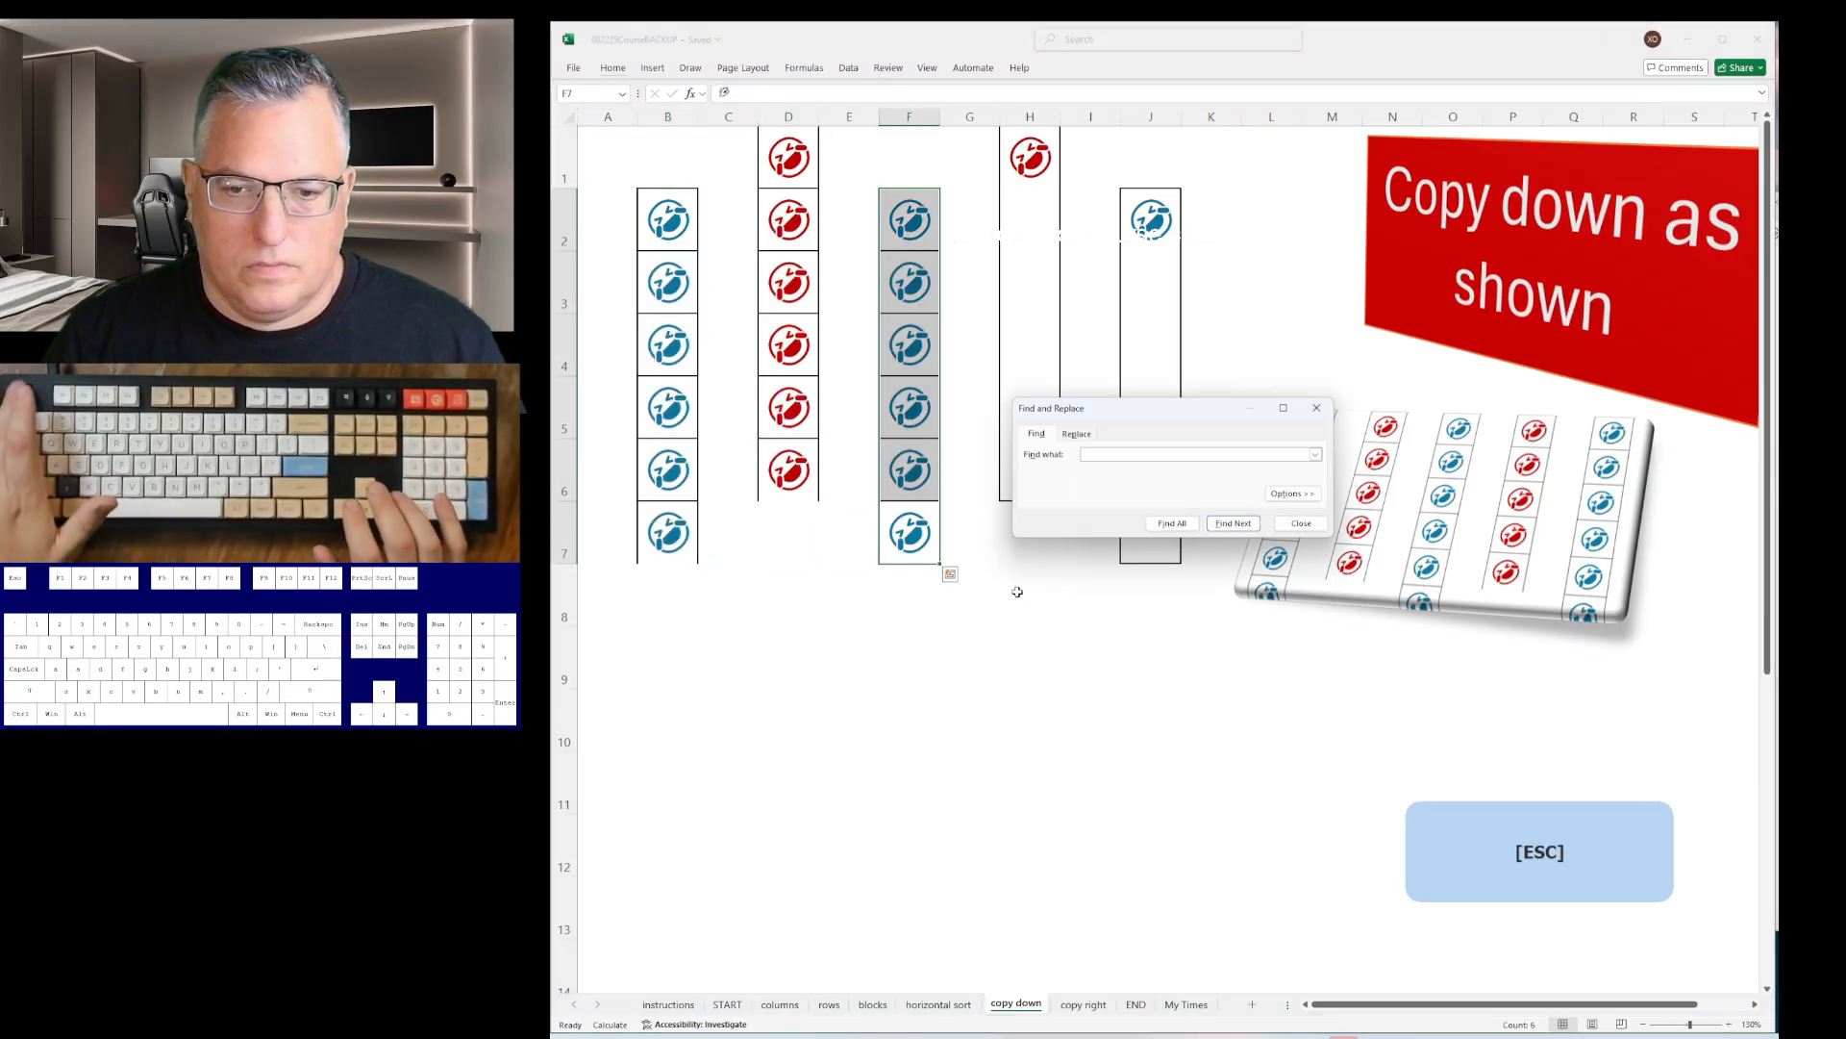
{"action": "key", "text": "Escape"}
- Fill the red icon in H1 down through H6 and the blue icon in J2 down through J7
{"action": "key", "text": "Up"}
{"action": "key", "text": "Right"}
{"action": "key", "text": "ctrl+shift+Up"}
{"action": "key", "text": "ctrl+d"}
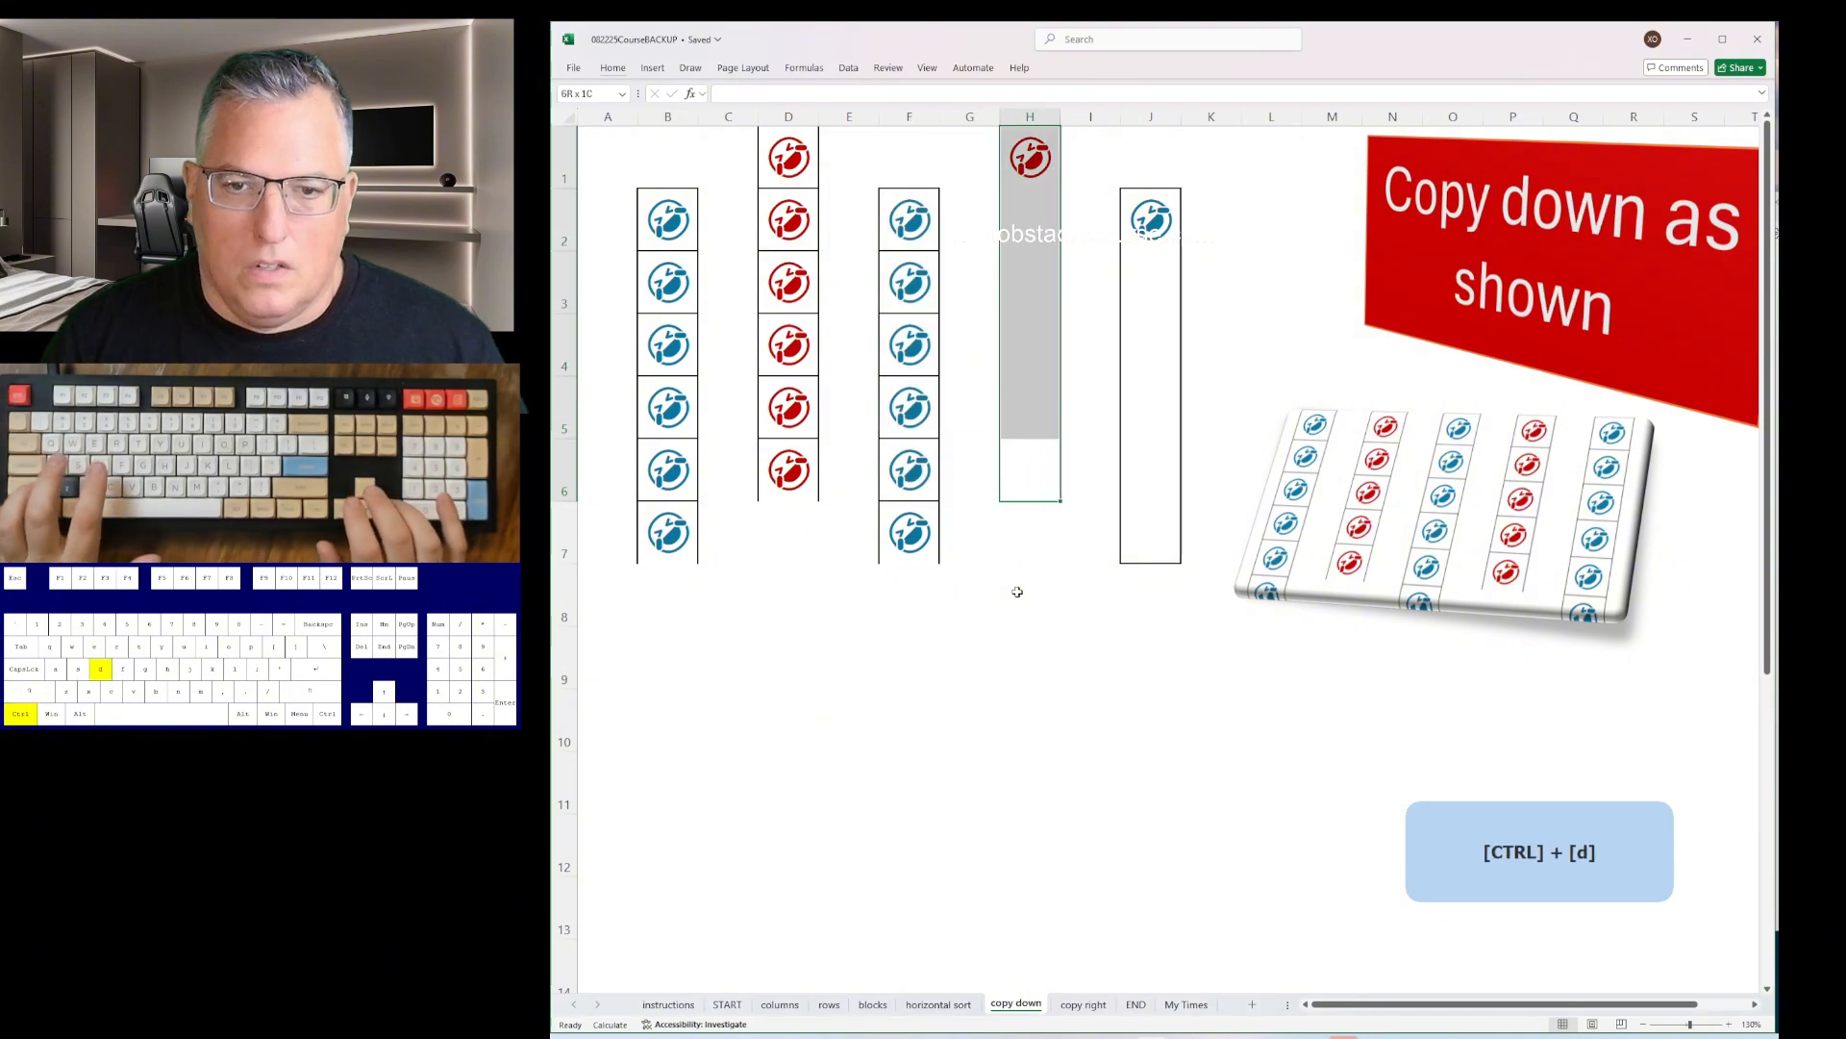
{"action": "key", "text": "Down"}
{"action": "key", "text": "Right"}
{"action": "key", "text": "Right"}
{"action": "key", "text": "ctrl+shift+Up"}
{"action": "key", "text": "ctrl+d"}
- On the copy right sheet, fill the purple icon in C1 across through H1
{"action": "key", "text": "ctrl+Page_Down"}
{"action": "key", "text": "shift+Right"}
{"action": "key", "text": "shift+Right"}
{"action": "key", "text": "shift+Right"}
{"action": "key", "text": "shift+Right"}
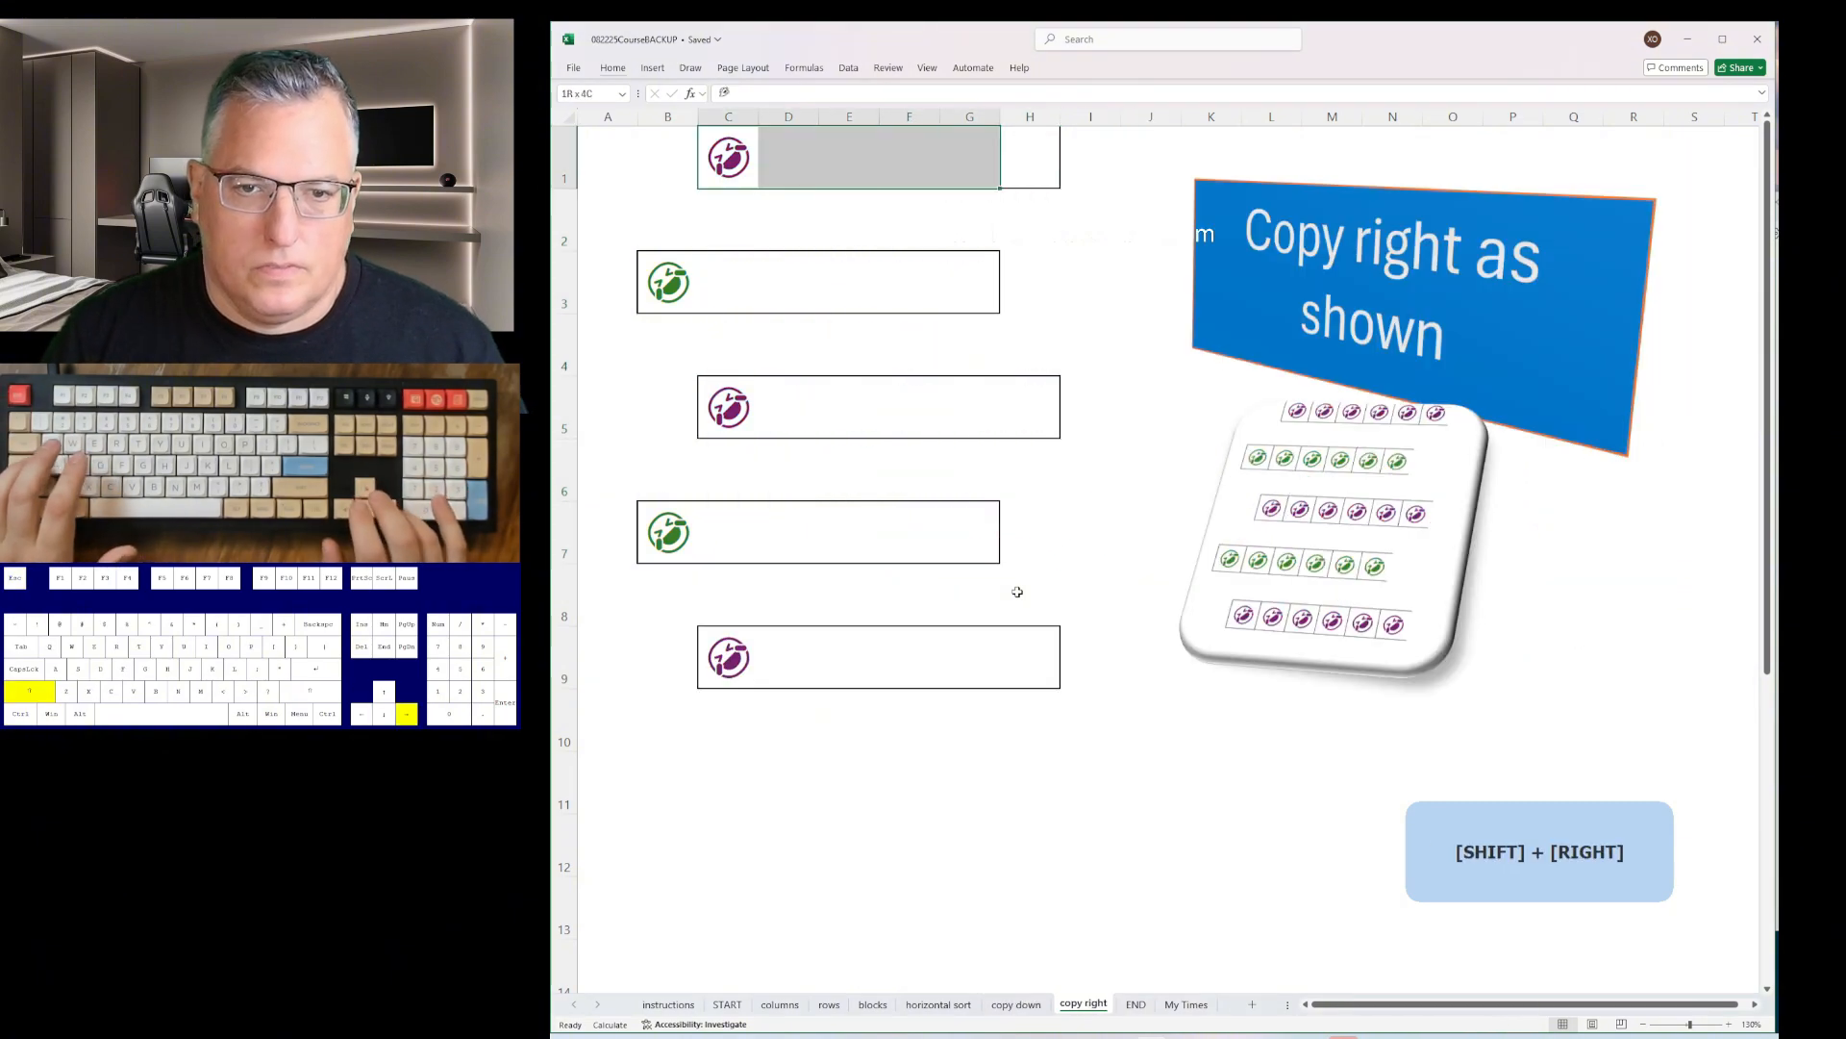
{"action": "key", "text": "ctrl+r"}
- Fill the green icon in B3 across through G3 and the purple icon in C5 across through H5
{"action": "key", "text": "Down"}
{"action": "key", "text": "Down"}
{"action": "key", "text": "ctrl+shift+Left"}
{"action": "key", "text": "ctrl+r"}
{"action": "key", "text": "Down"}
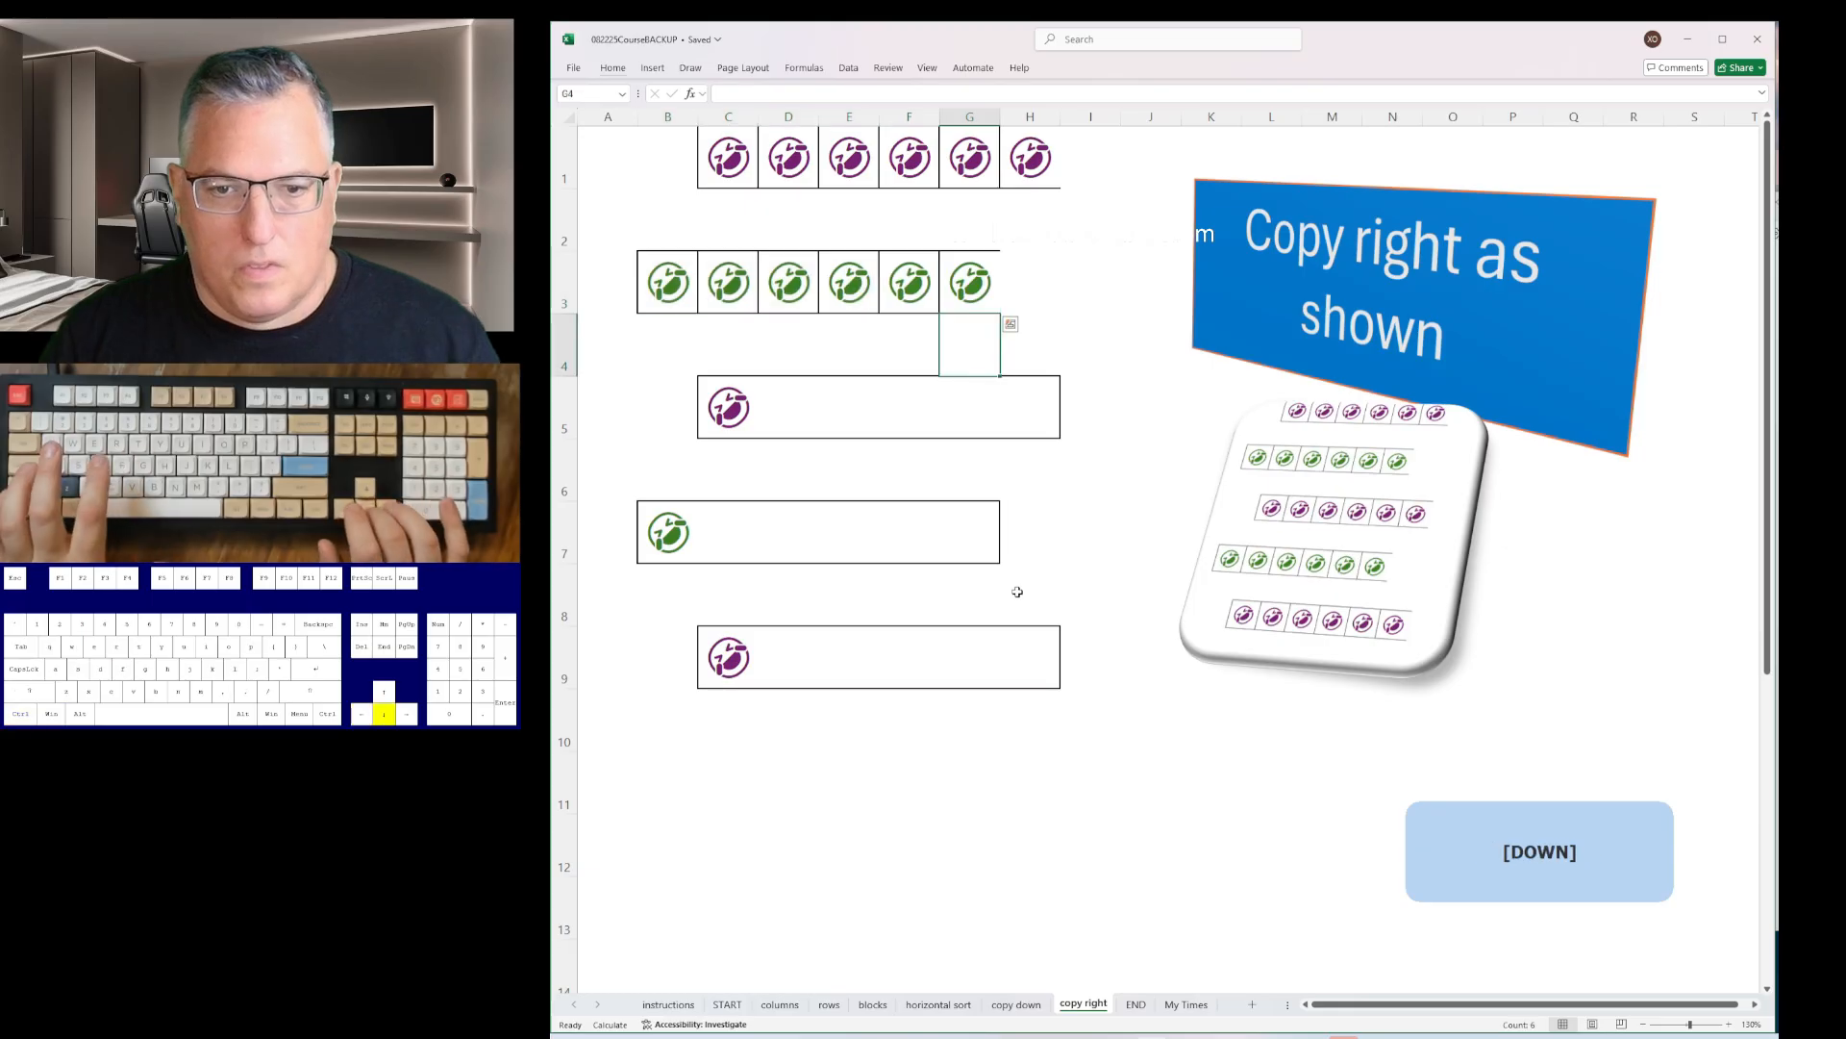
{"action": "key", "text": "ctrl+shift+Left"}
{"action": "key", "text": "ctrl+r"}
- Fill the green icon in B7 across through G7
{"action": "key", "text": "Down"}
{"action": "key", "text": "Down"}
{"action": "key", "text": "Left"}
{"action": "key", "text": "ctrl+shift+Left"}
{"action": "key", "text": "ctrl+r"}
{"action": "key", "text": "Down"}
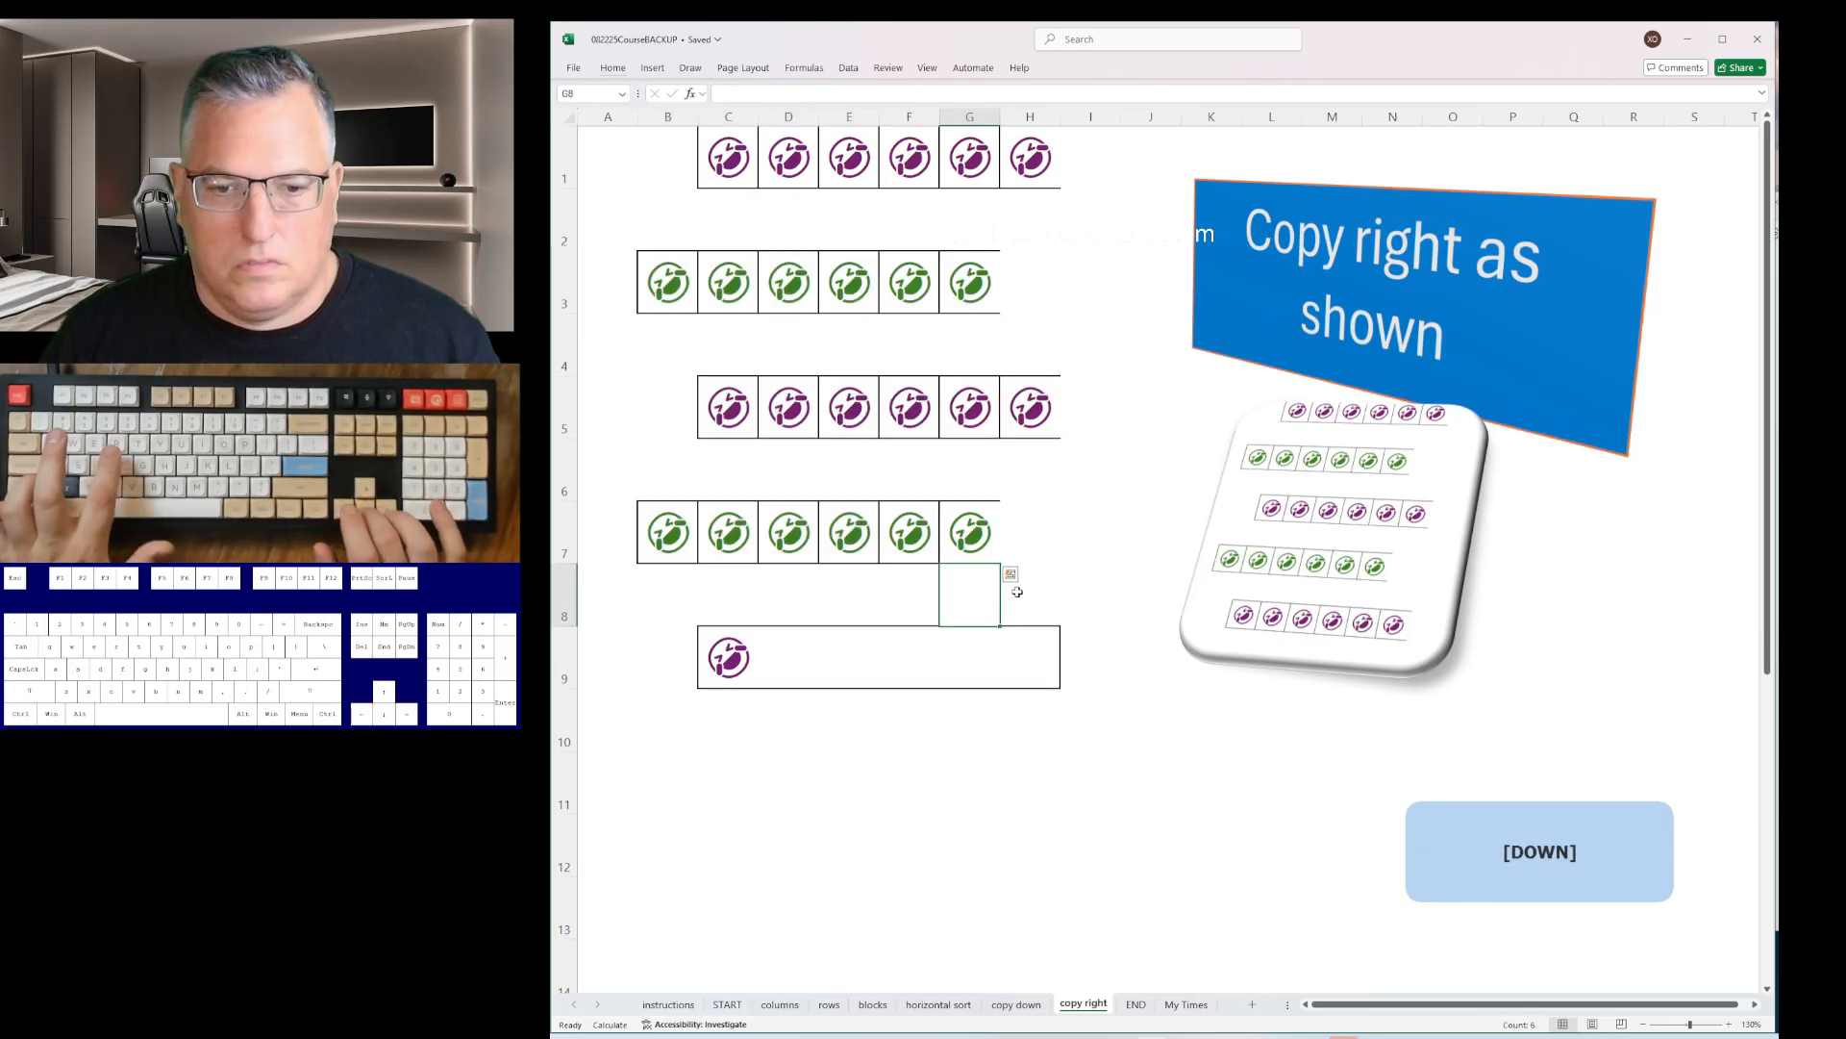
- Fill the purple icon in C9 across through H9, and enter X in the red box on the END sheet
{"action": "key", "text": "ctrl+r"}
{"action": "key", "text": "ctrl+Page_Down"}
{"action": "type", "text": "X"}
{"action": "key", "text": "Return"}
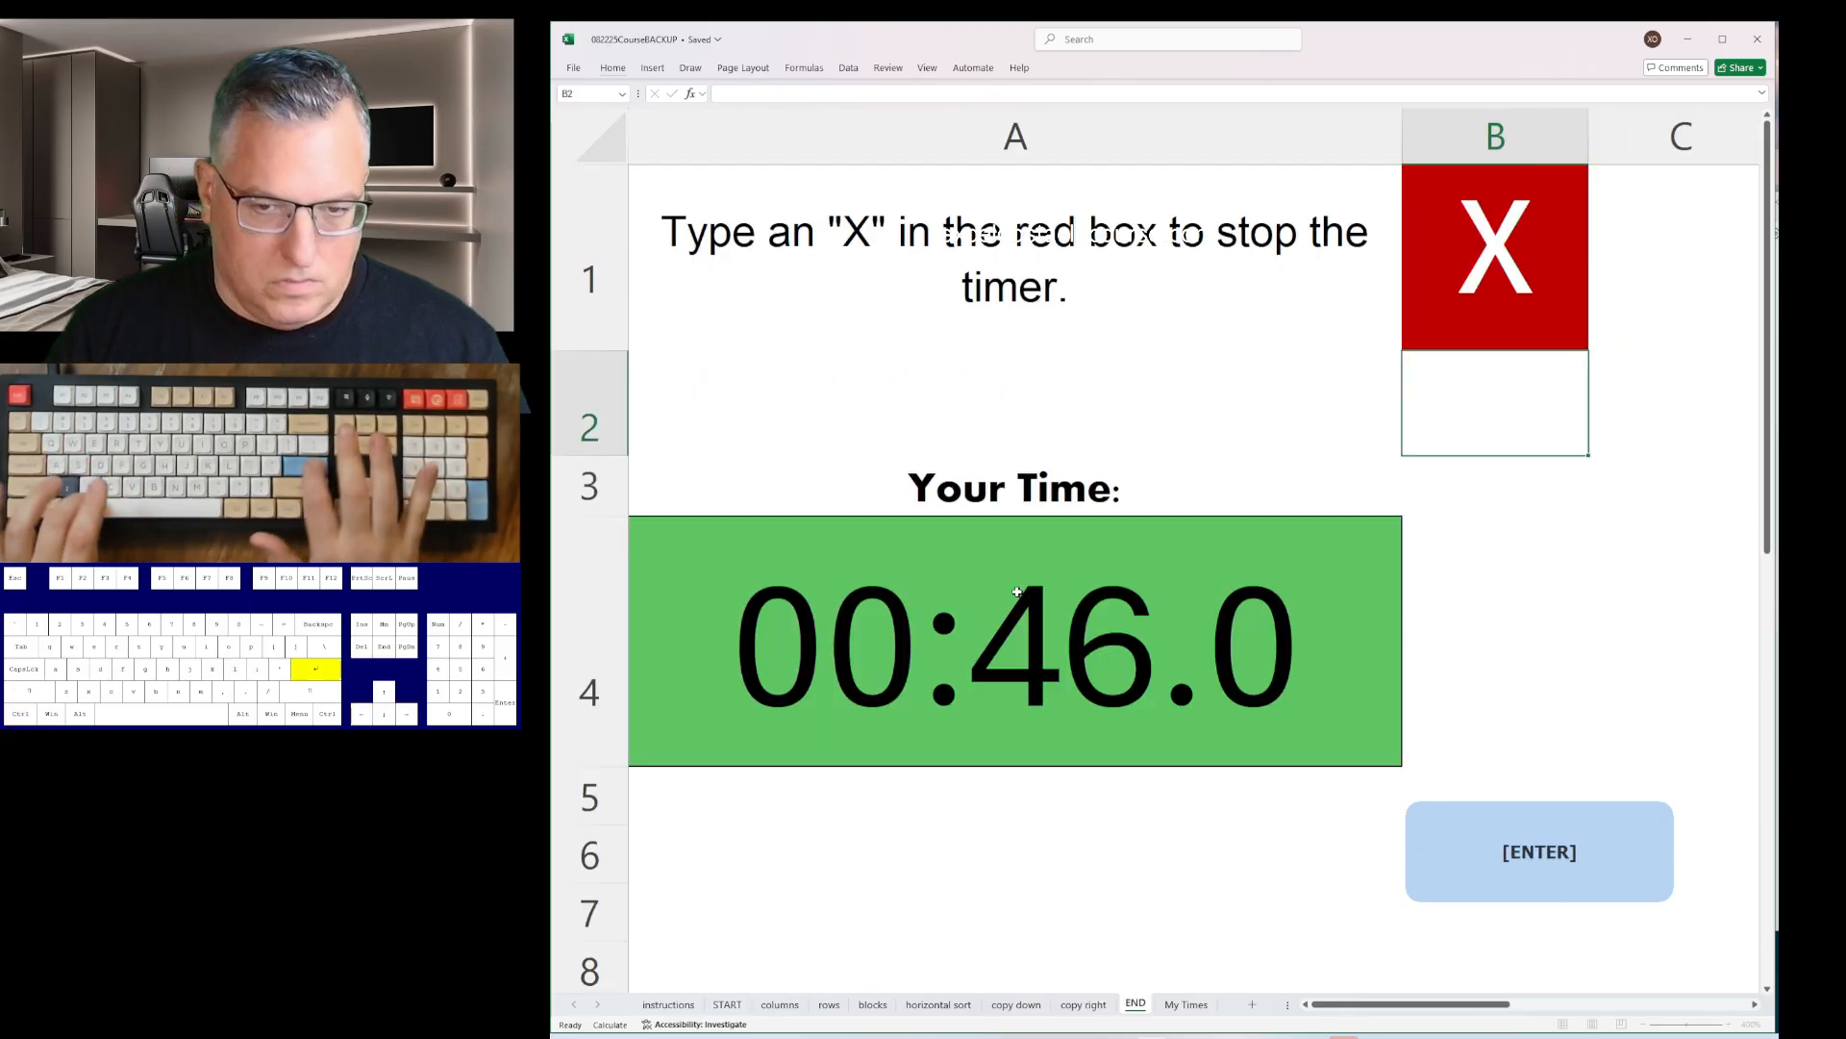
- Copy the finished time from A4 on the END sheet and paste it over the old time in the Notepad note
{"action": "key", "text": "alt+Tab"}
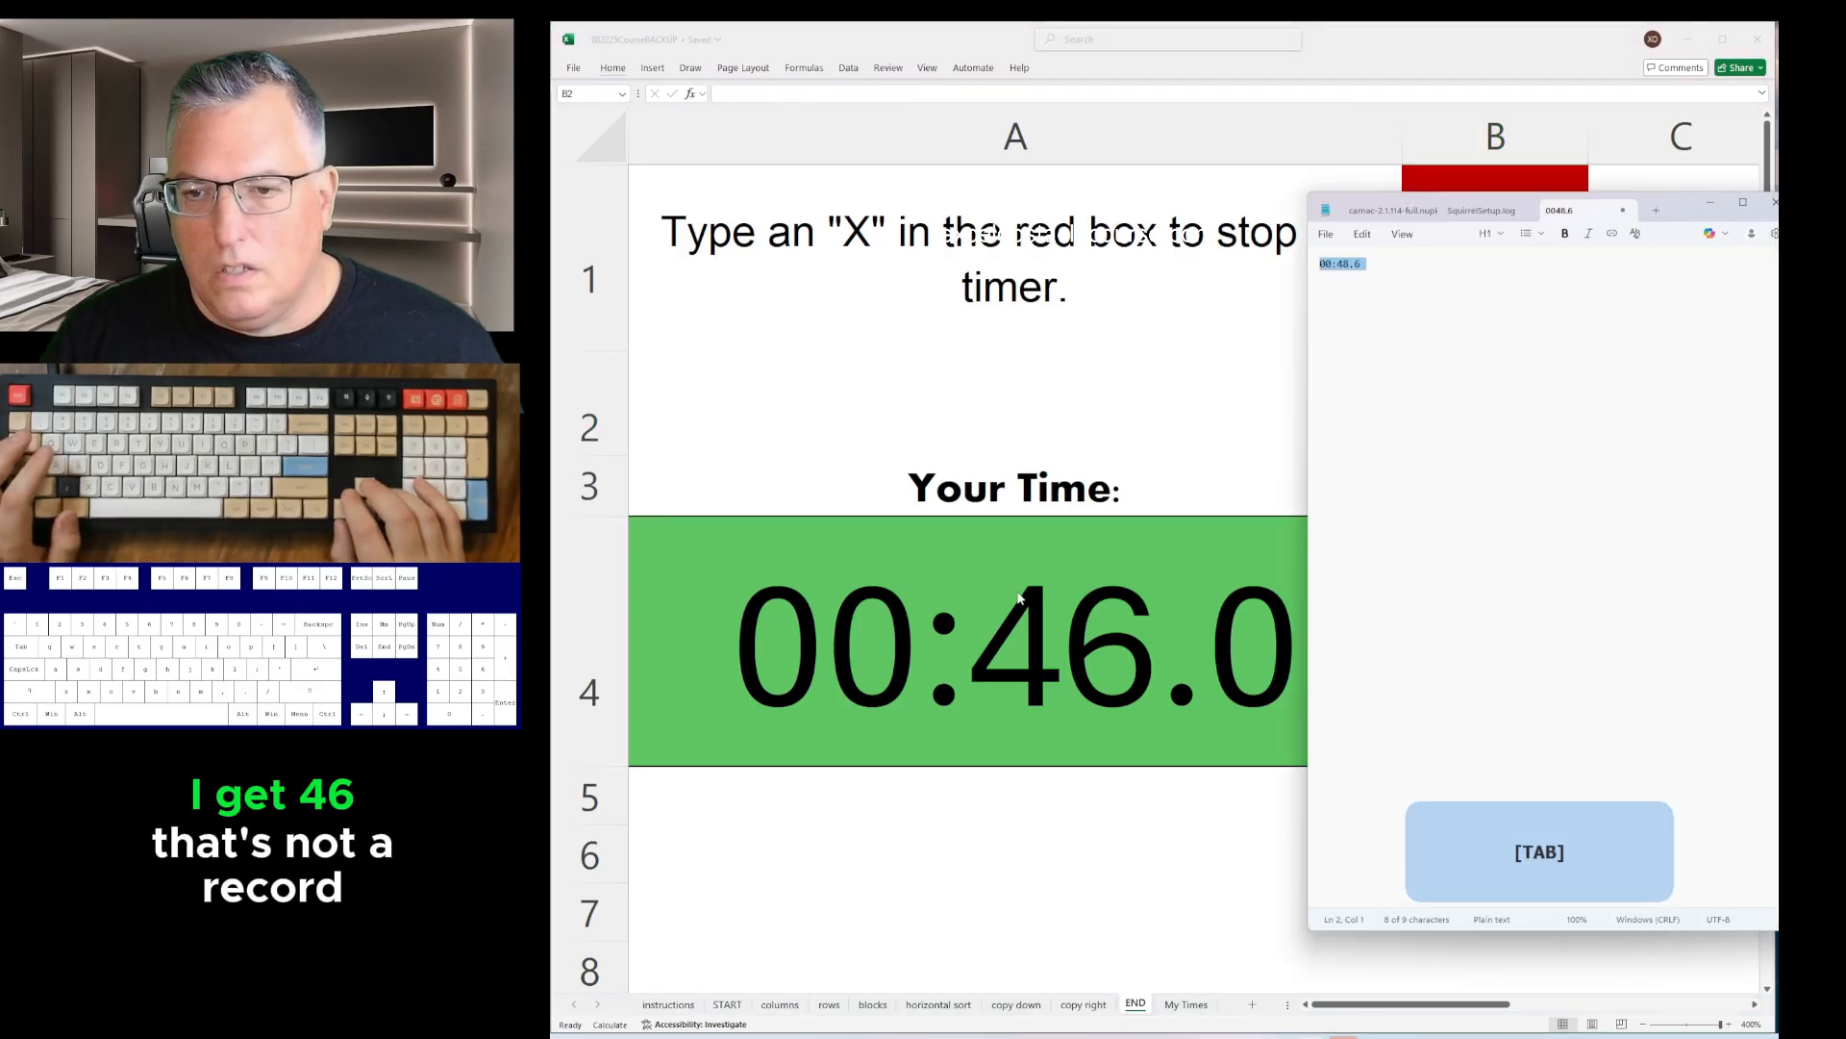
{"action": "key", "text": "alt+Tab"}
{"action": "key", "text": "Down"}
{"action": "key", "text": "Down"}
{"action": "key", "text": "Left"}
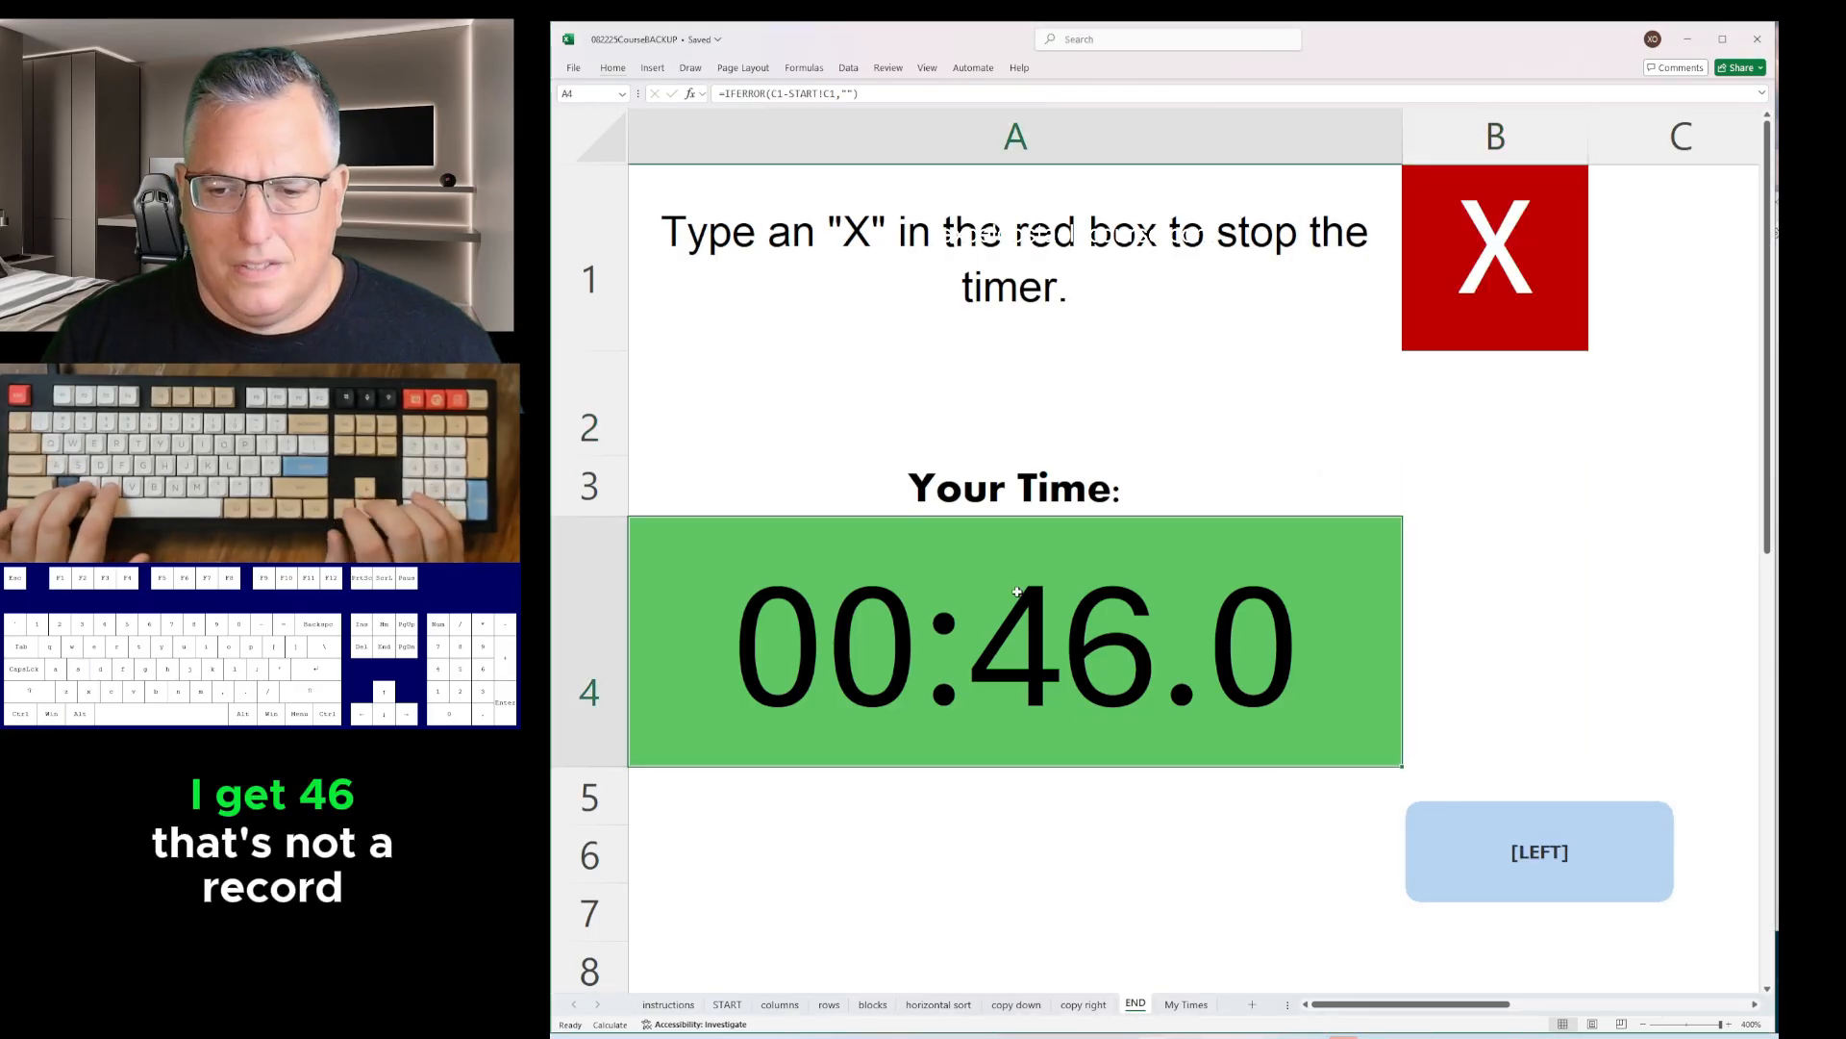
{"action": "key", "text": "alt+Tab"}
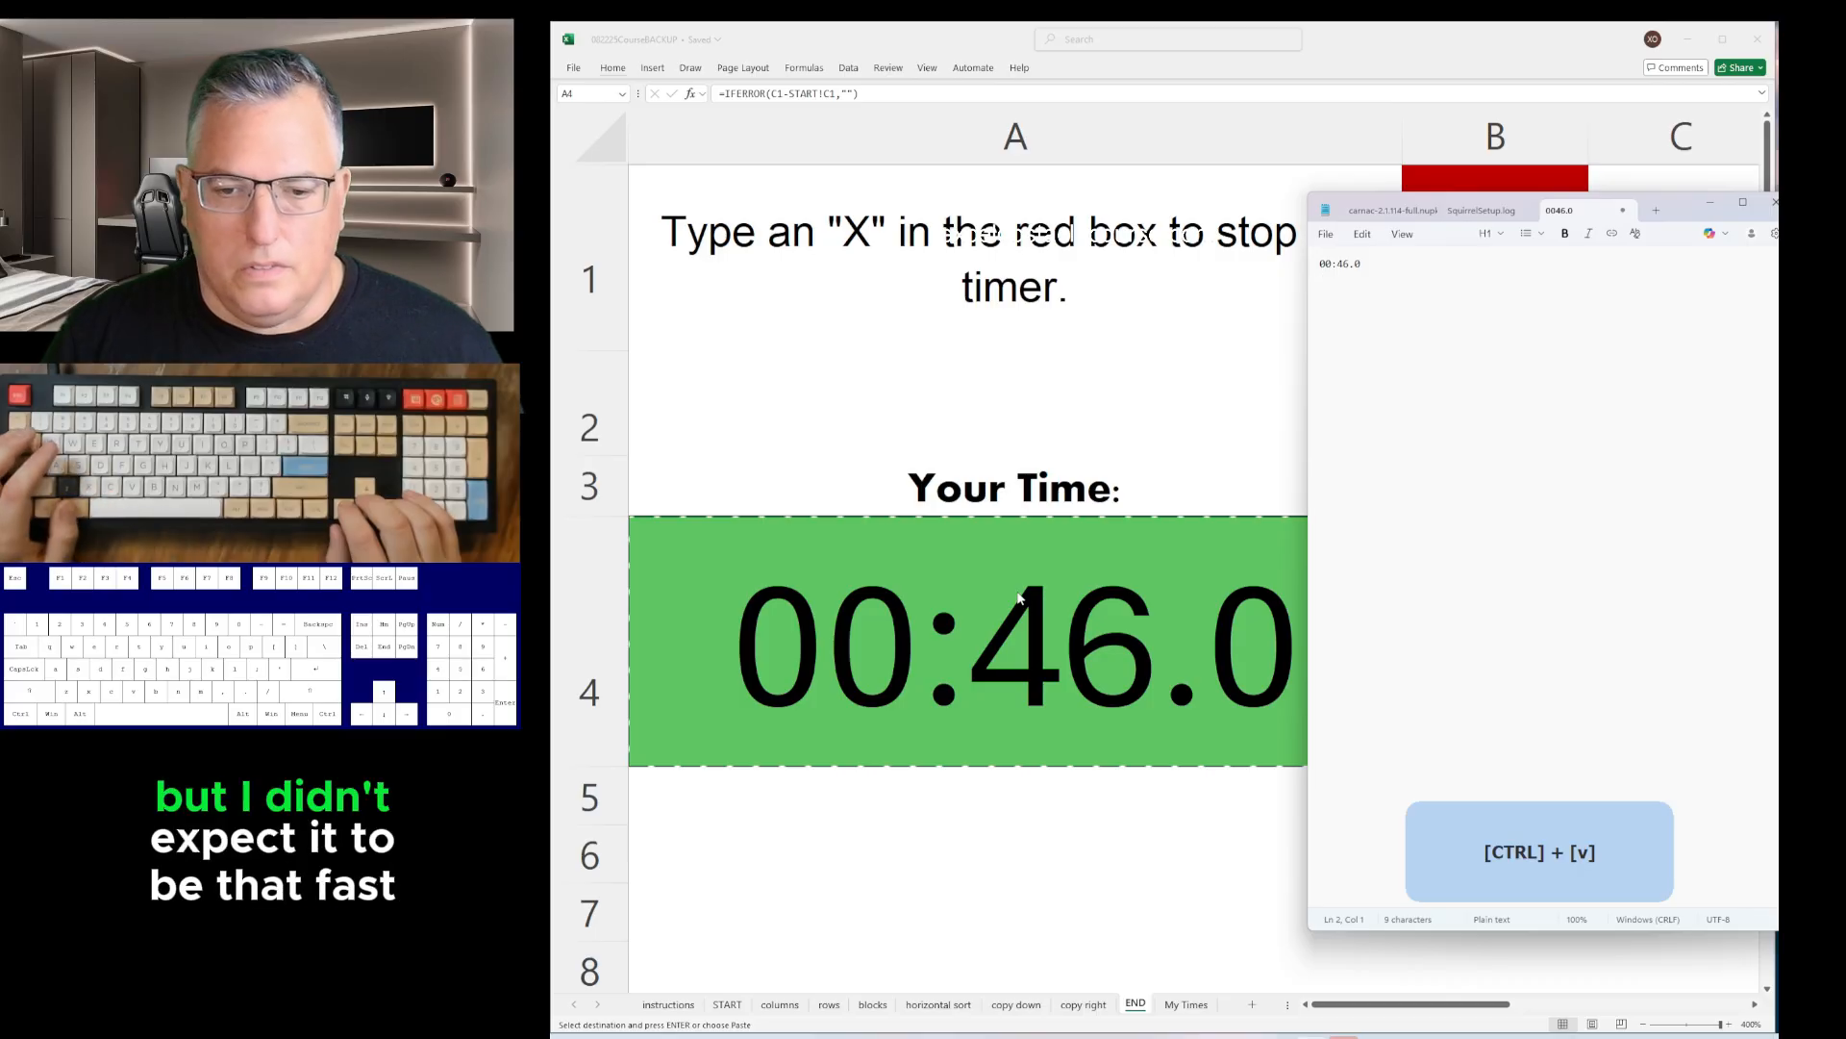
- Switch back to Excel and undo every edit of the run, back to the empty green box on the START sheet
{"action": "key", "text": "alt+Tab"}
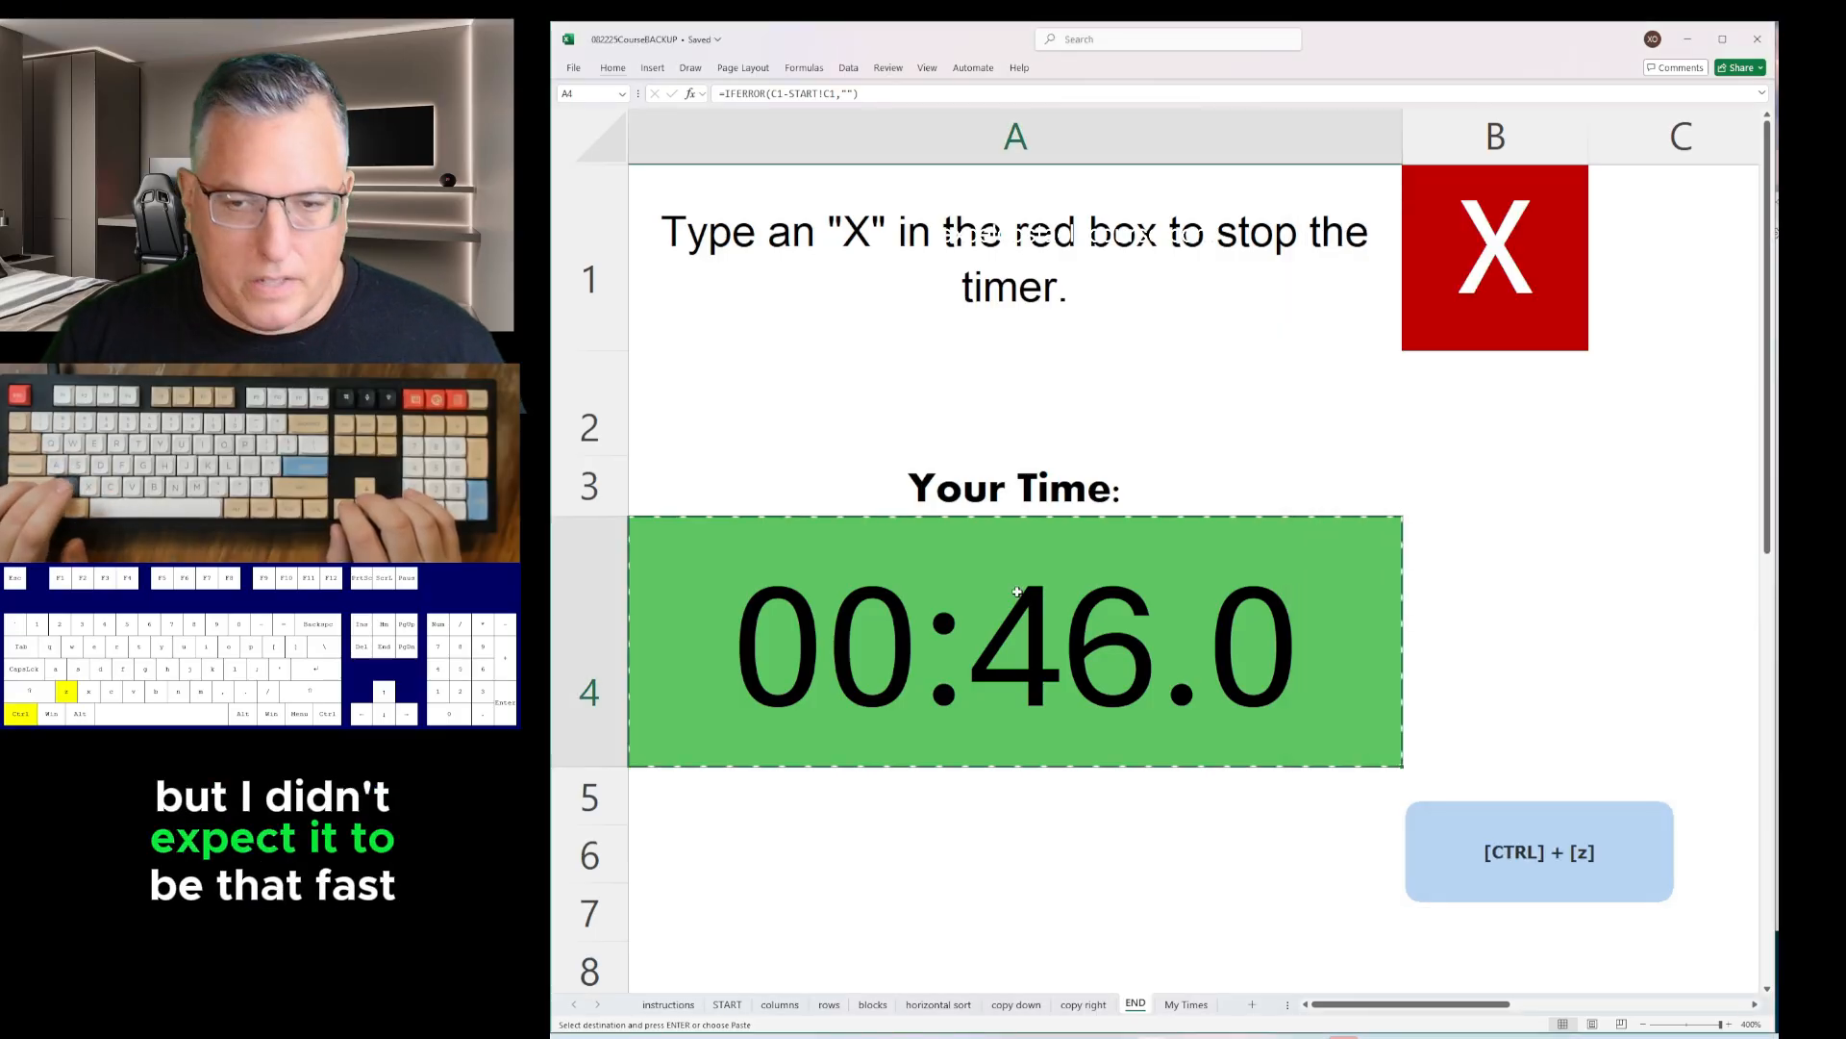
{"action": "key", "text": "ctrl+z"}
{"action": "key", "text": "ctrl+z"}
{"action": "key", "text": "ctrl+z"}
{"action": "key", "text": "ctrl+z"}
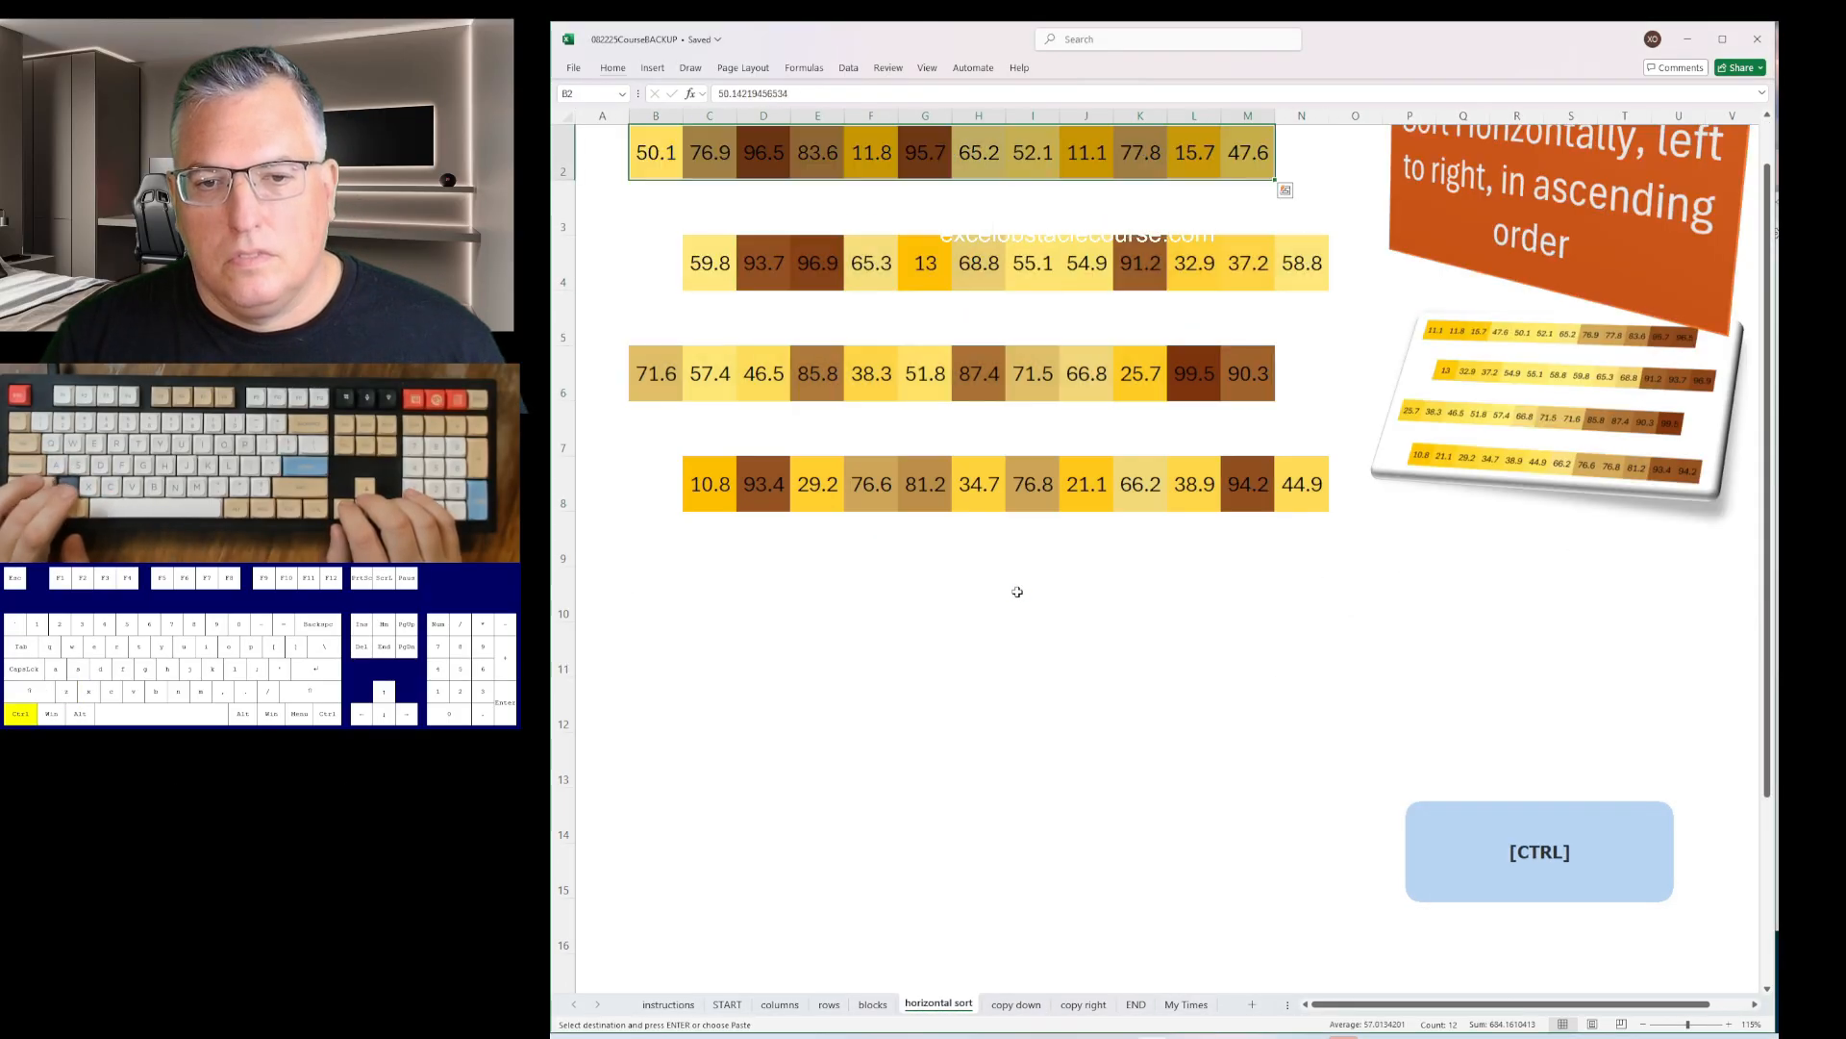
{"action": "key", "text": "ctrl+z"}
{"action": "key", "text": "ctrl+z"}
{"action": "key", "text": "ctrl+z"}
{"action": "key", "text": "ctrl+z"}
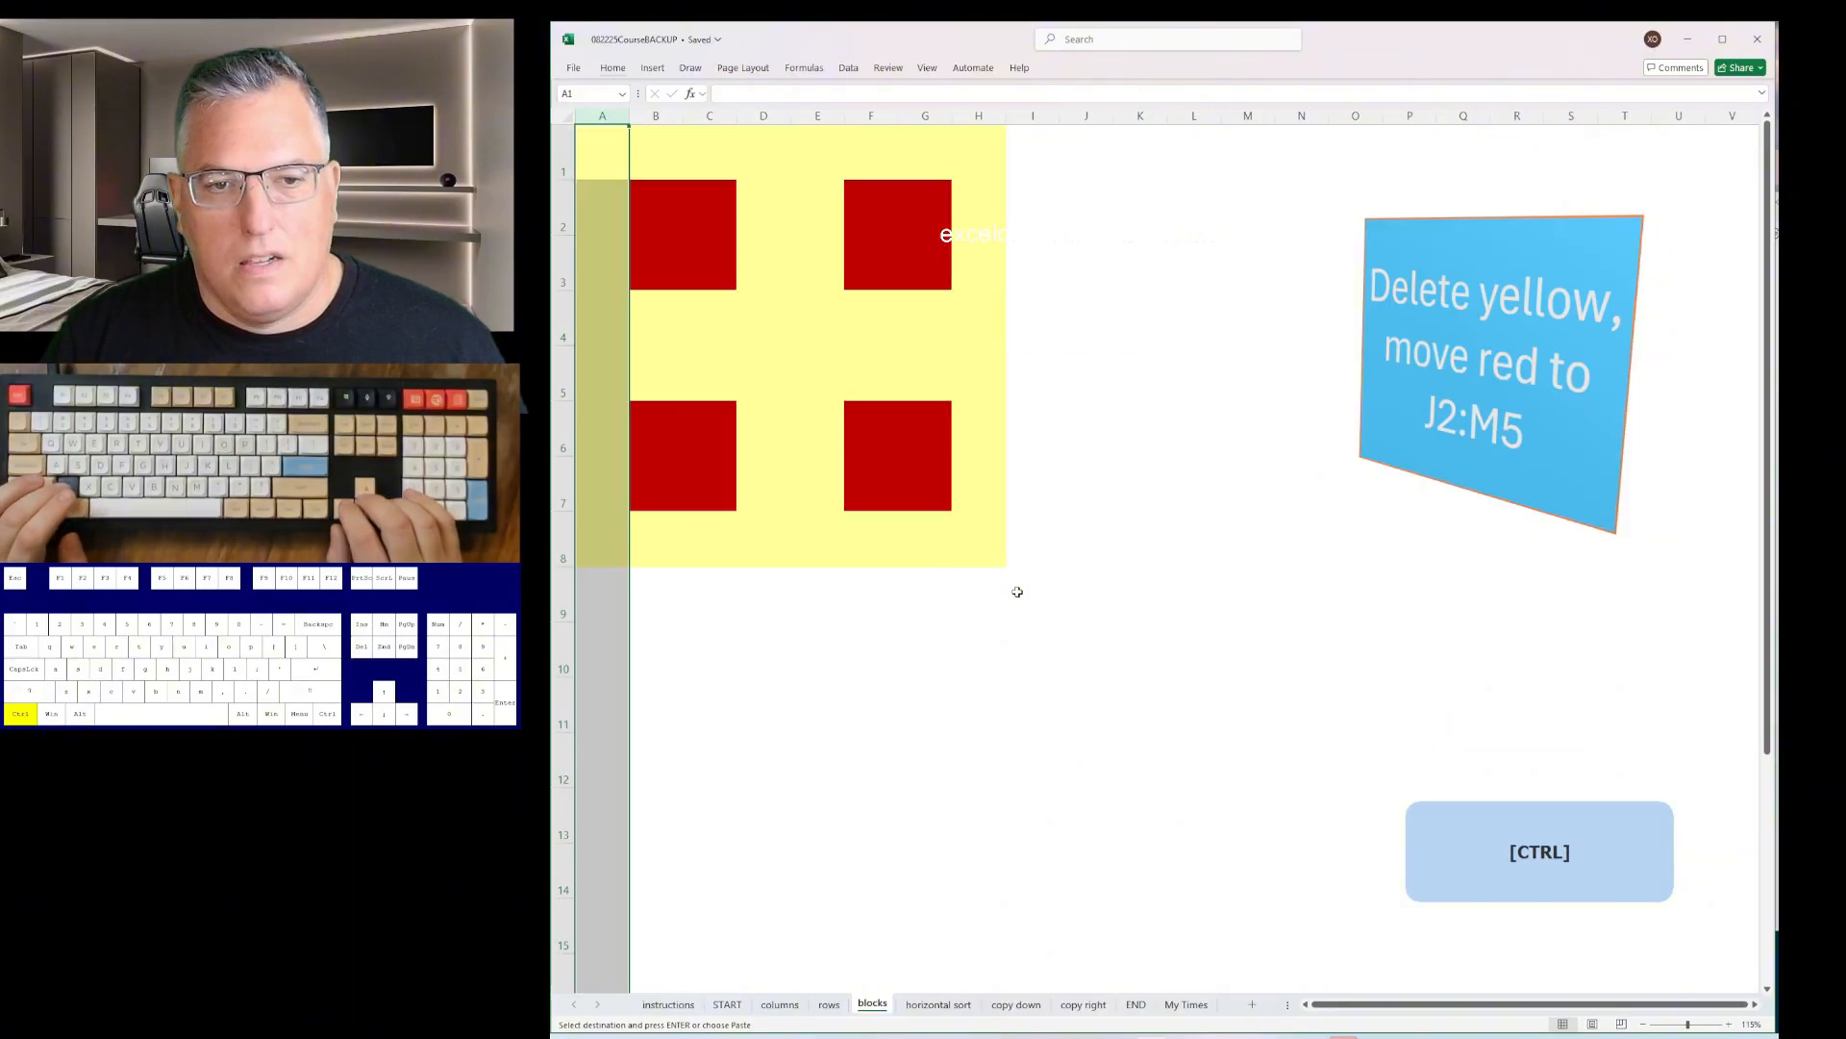
{"action": "key", "text": "ctrl+z"}
{"action": "key", "text": "ctrl+z"}
{"action": "key", "text": "ctrl+z"}
{"action": "key", "text": "ctrl+z"}
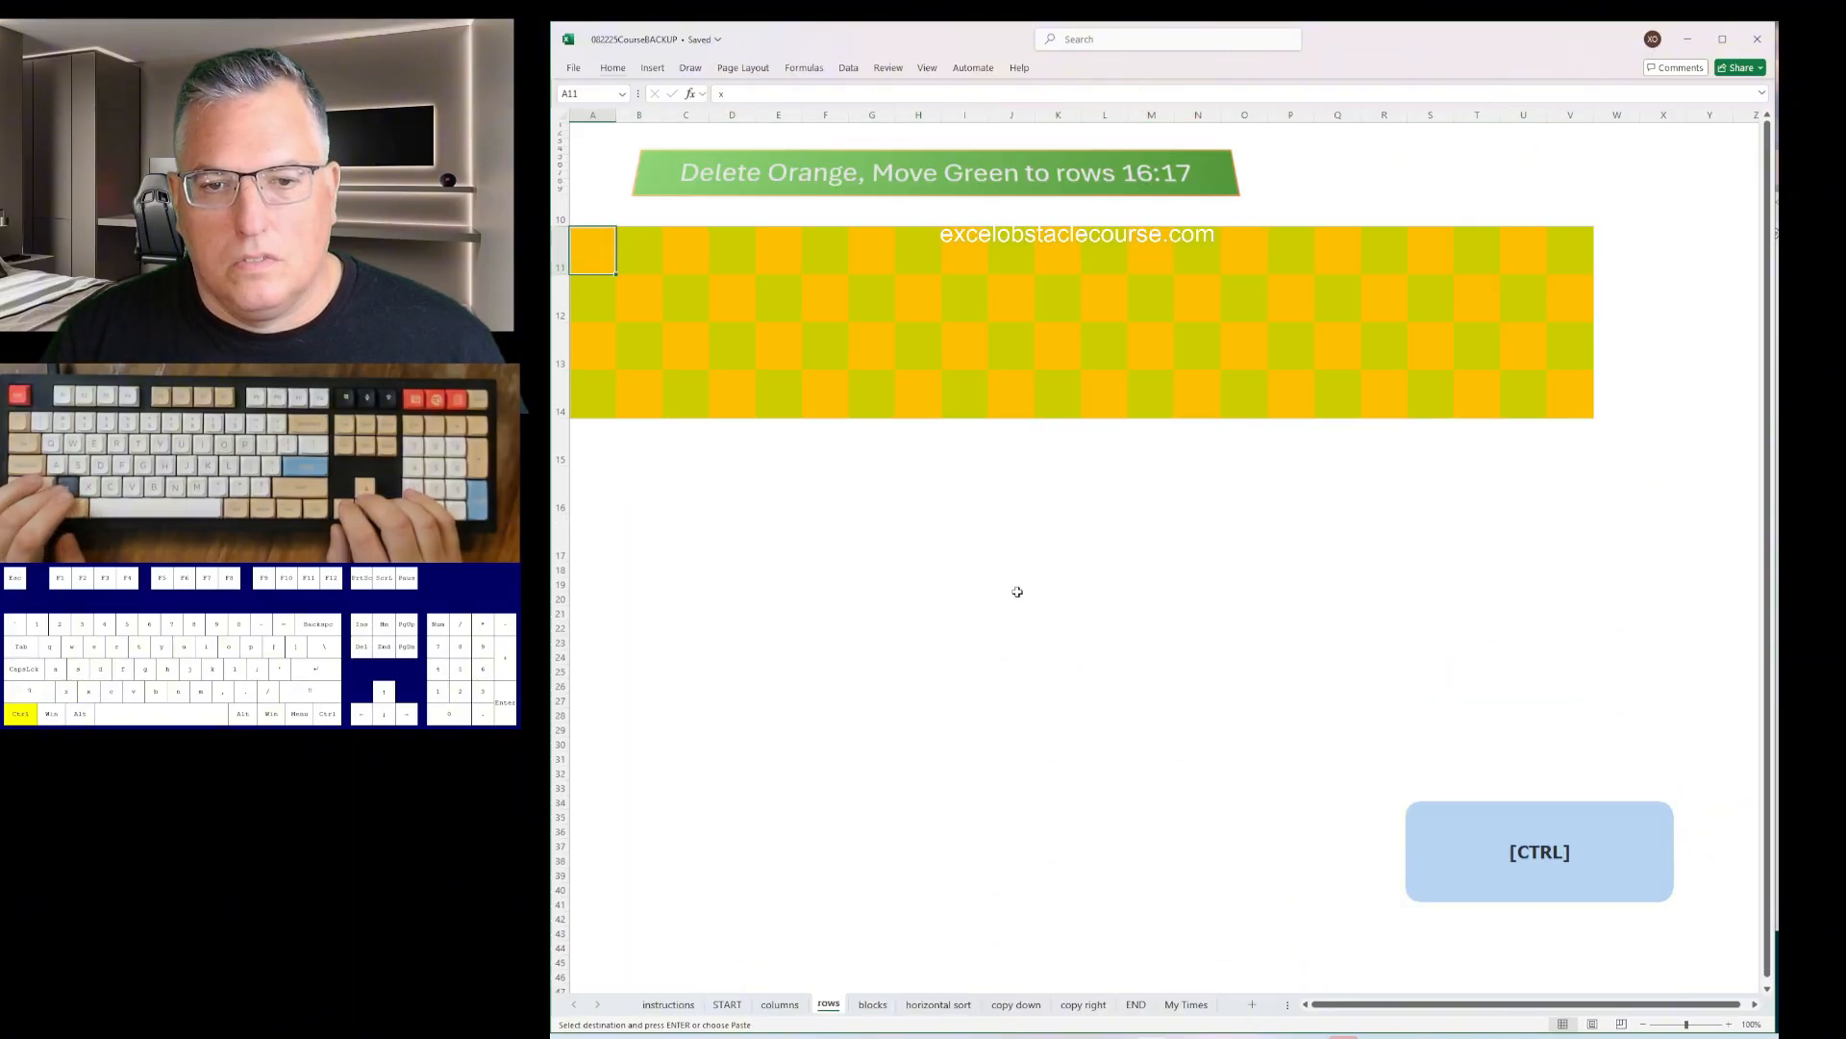
{"action": "key", "text": "ctrl+z"}
{"action": "key", "text": "ctrl+z"}
{"action": "key", "text": "ctrl+z"}
{"action": "key", "text": "ctrl+z"}
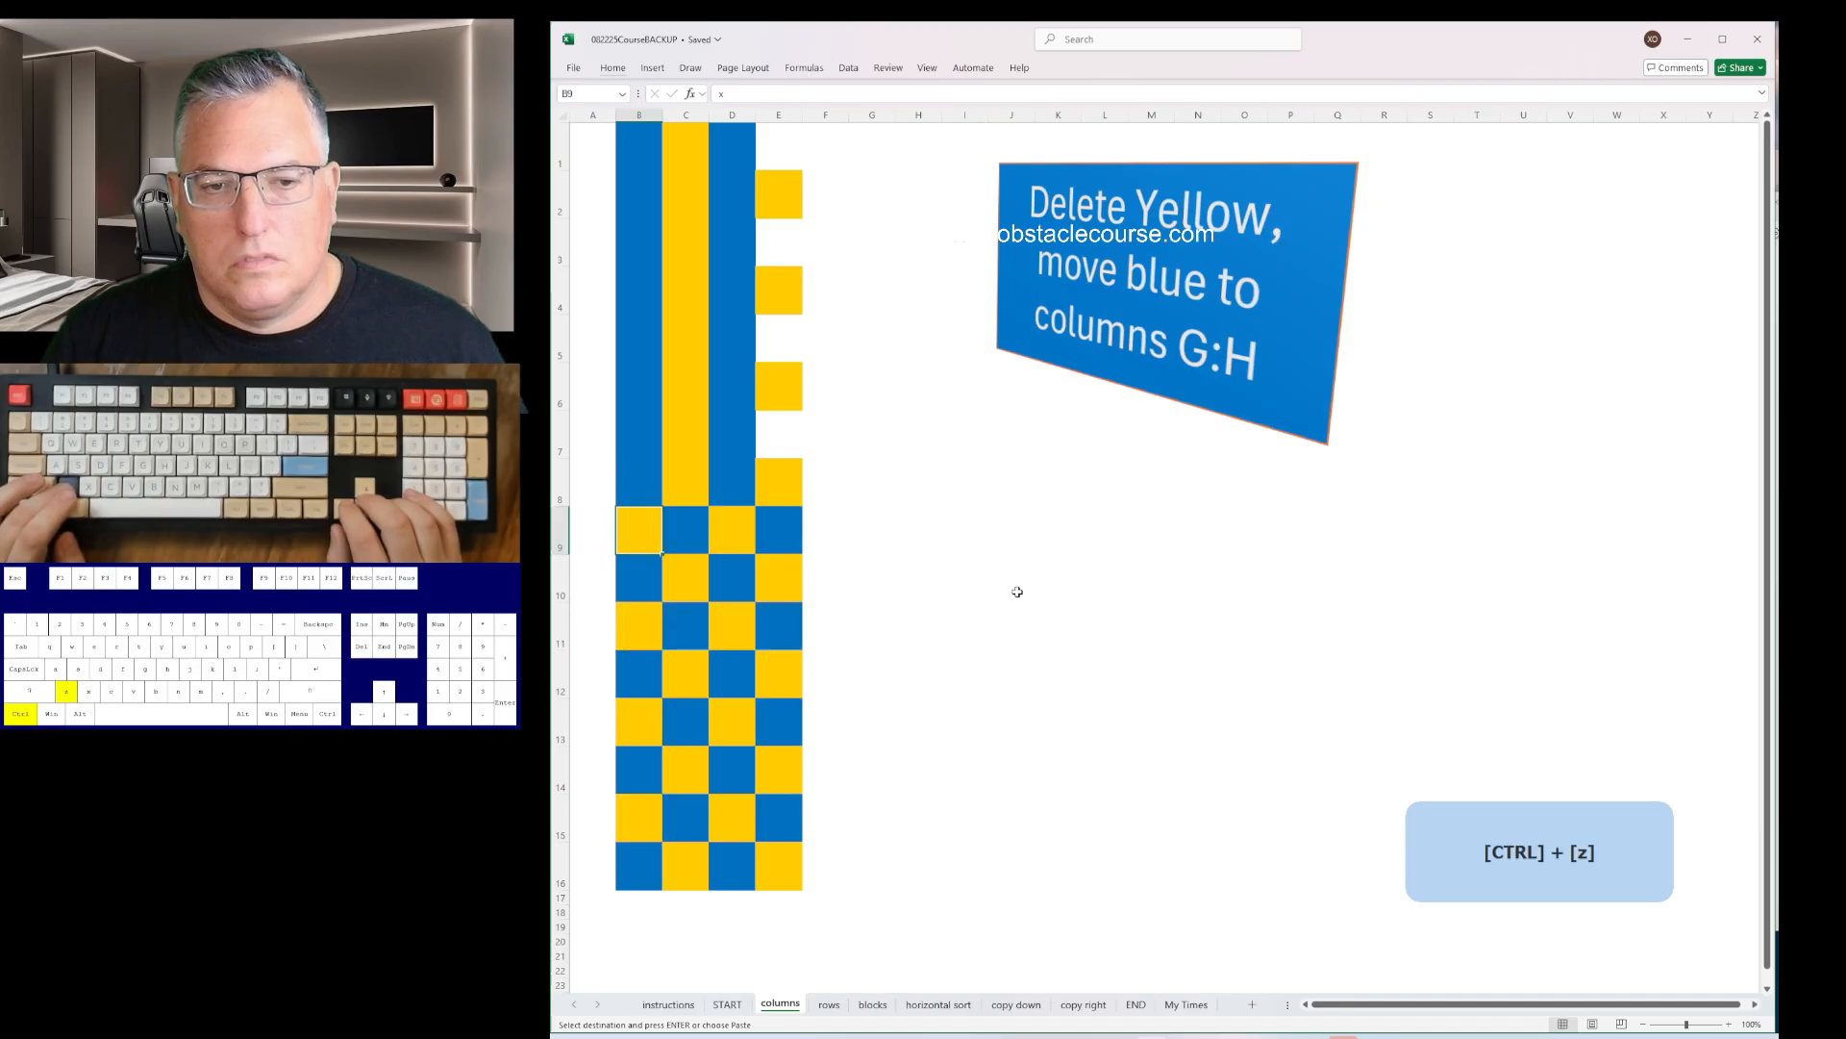
{"action": "key", "text": "ctrl+z"}
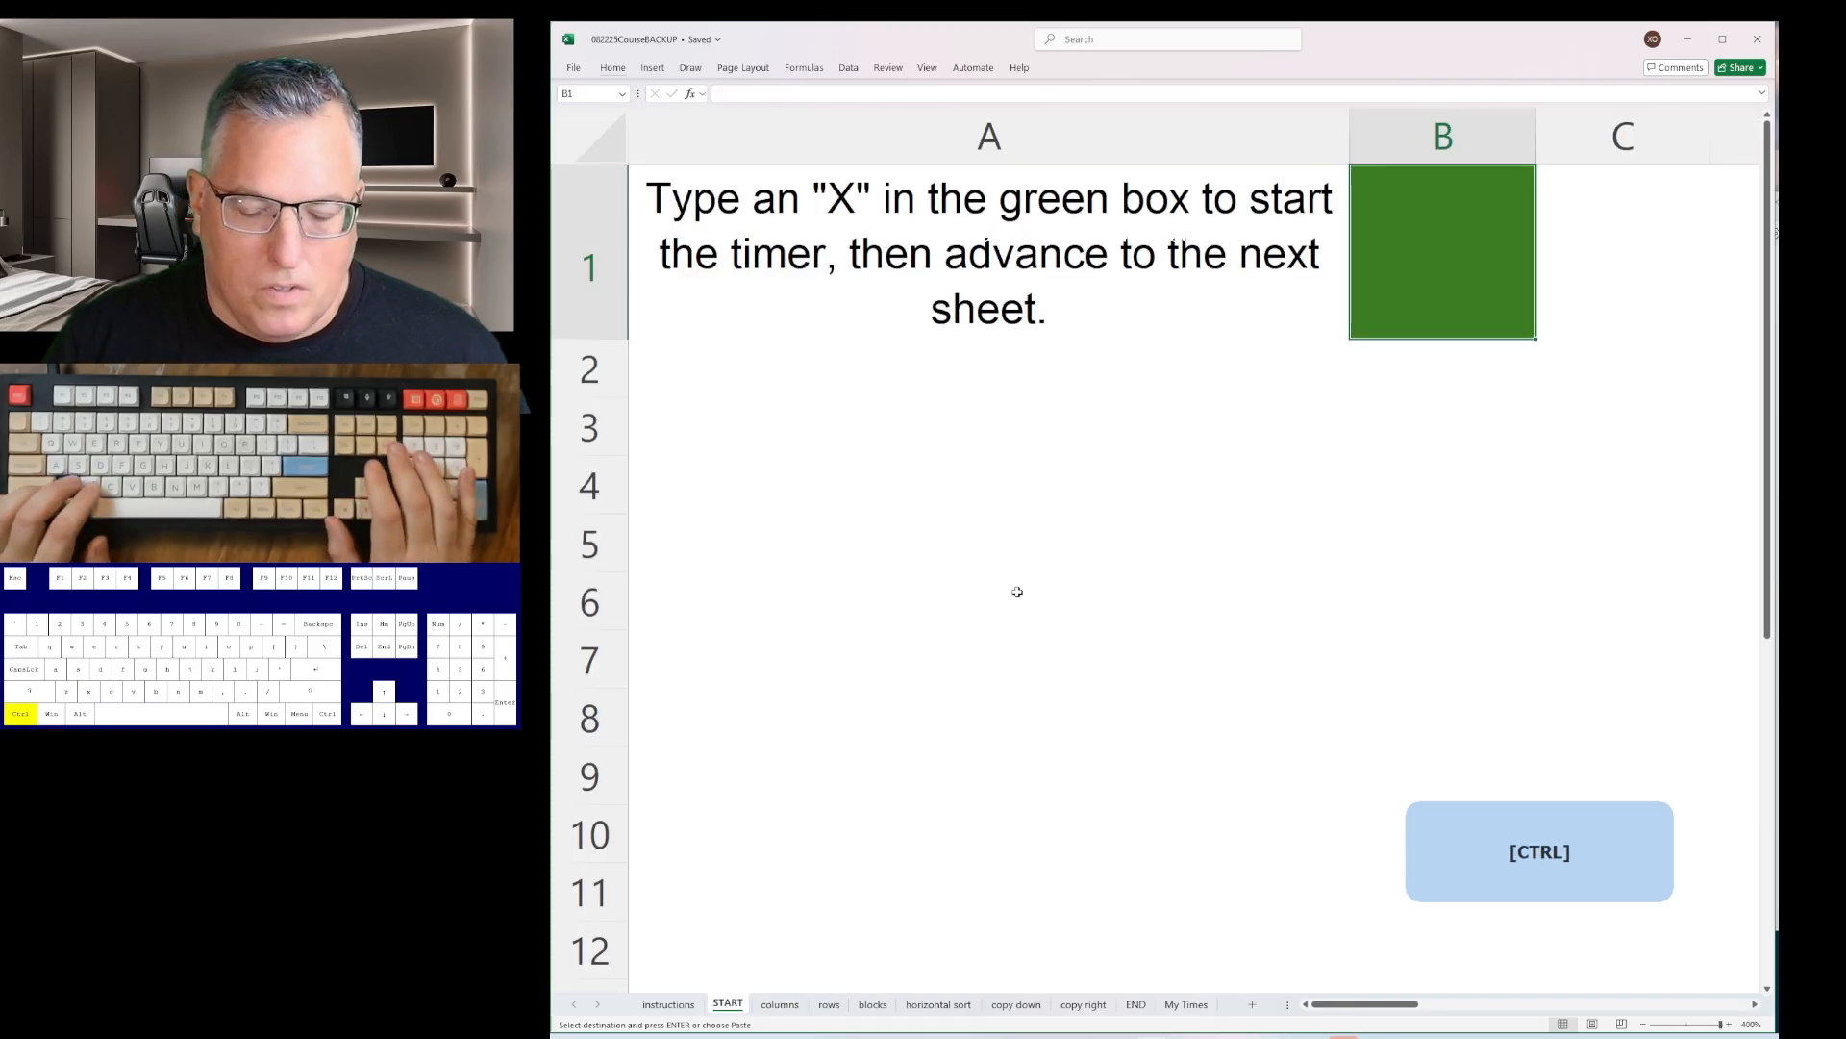
- Look through the course sheets up to END to check that each one is reset
{"action": "key", "text": "ctrl+Page_Down"}
{"action": "key", "text": "ctrl+Page_Down"}
{"action": "key", "text": "ctrl+Page_Down"}
{"action": "key", "text": "ctrl+Page_Down"}
{"action": "key", "text": "ctrl+Page_Down"}
{"action": "key", "text": "ctrl+Page_Down"}
{"action": "key", "text": "ctrl+Page_Down"}
{"action": "key", "text": "ctrl+Page_Down"}
{"action": "key", "text": "ctrl+Page_Up"}
{"action": "key", "text": "ctrl+Page_Up"}
{"action": "key", "text": "ctrl+Page_Up"}
{"action": "key", "text": "ctrl+Page_Up"}
{"action": "key", "text": "ctrl+Page_Up"}
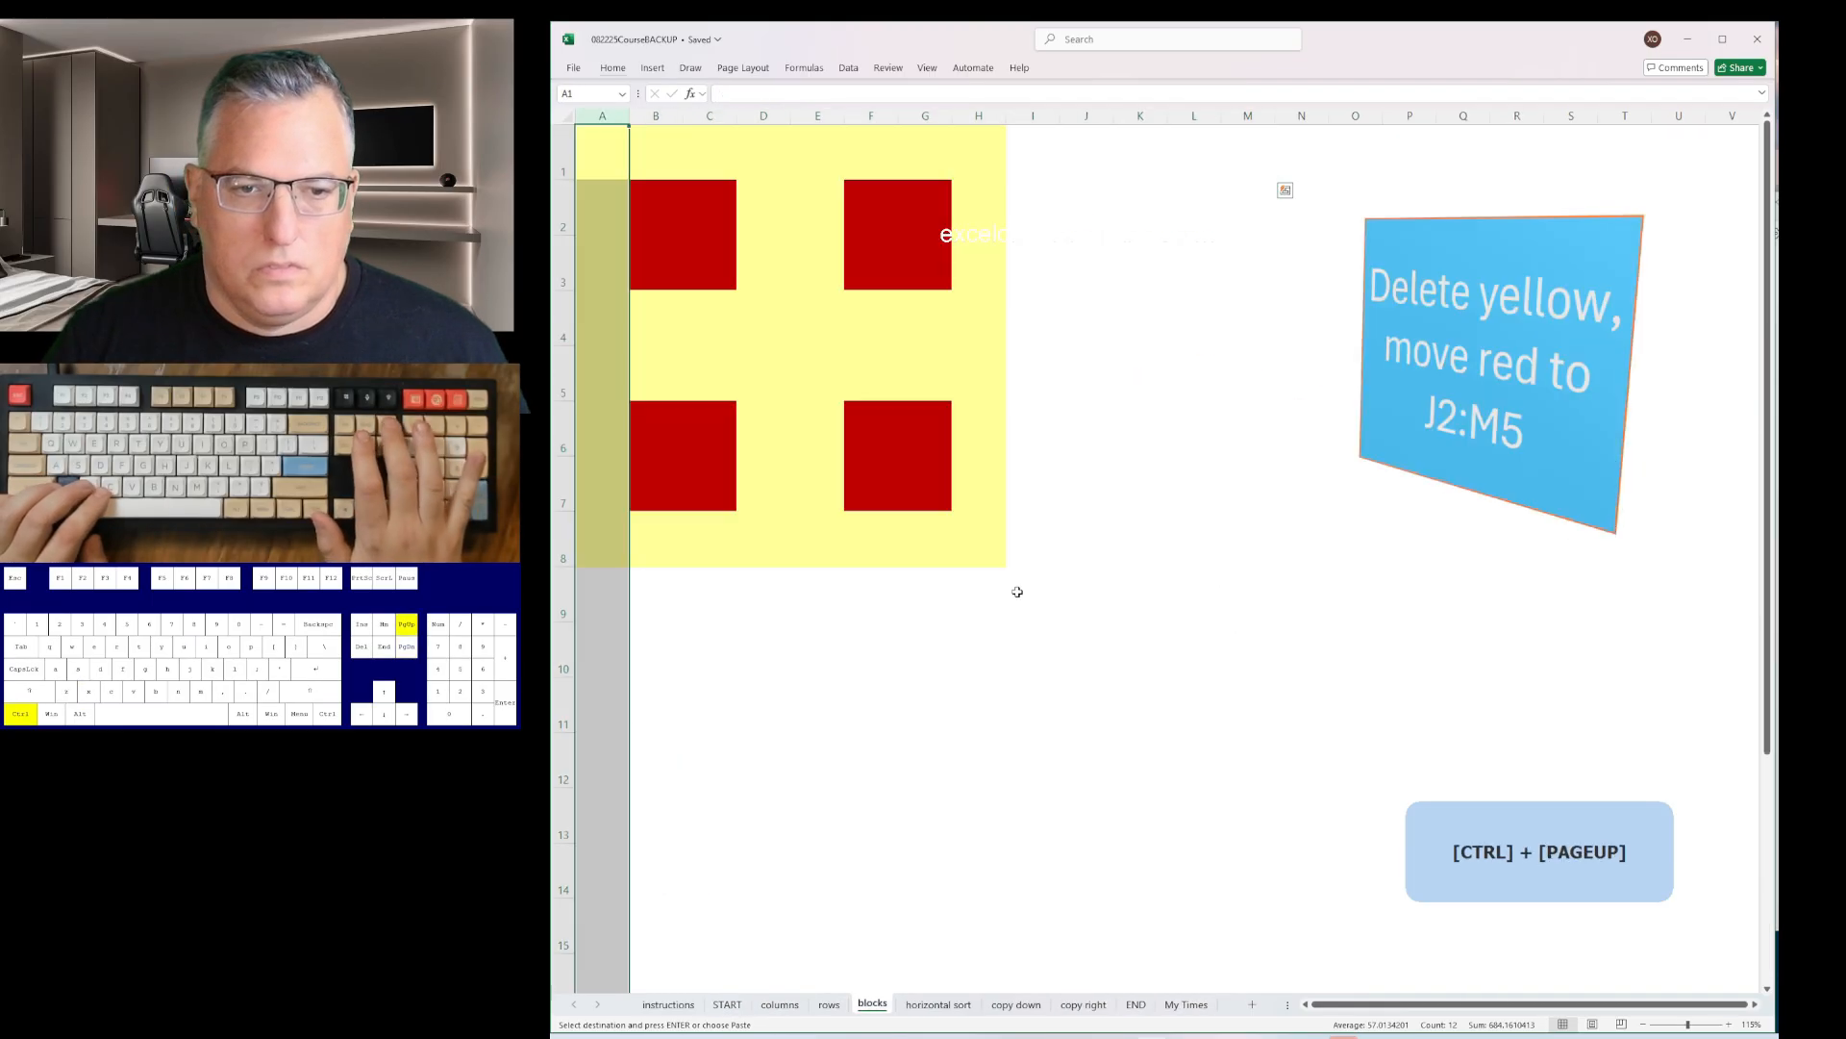
{"action": "key", "text": "ctrl+Page_Up"}
{"action": "key", "text": "ctrl+Page_Up"}
{"action": "key", "text": "ctrl+Page_Up"}
{"action": "key", "text": "ctrl+Page_Down"}
{"action": "key", "text": "ctrl+Page_Down"}
{"action": "key", "text": "ctrl+Page_Down"}
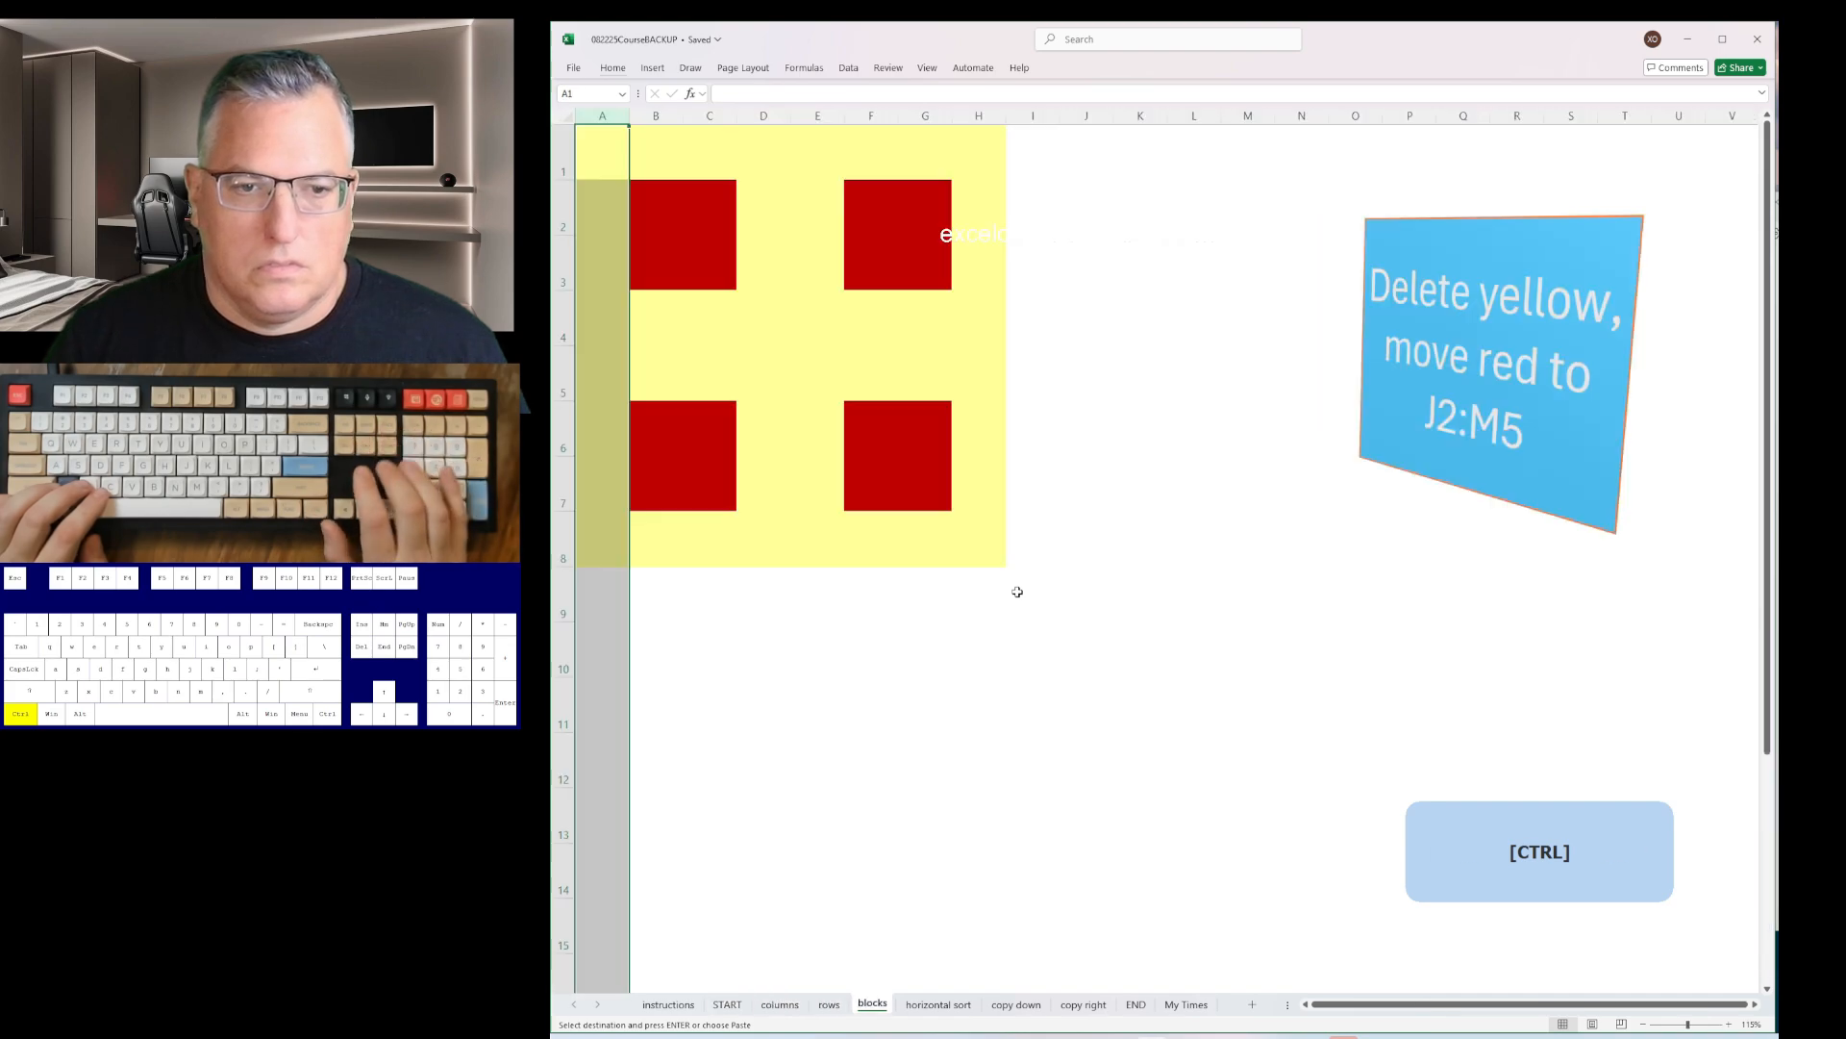
{"action": "key", "text": "ctrl+Page_Down"}
{"action": "key", "text": "ctrl+Page_Down"}
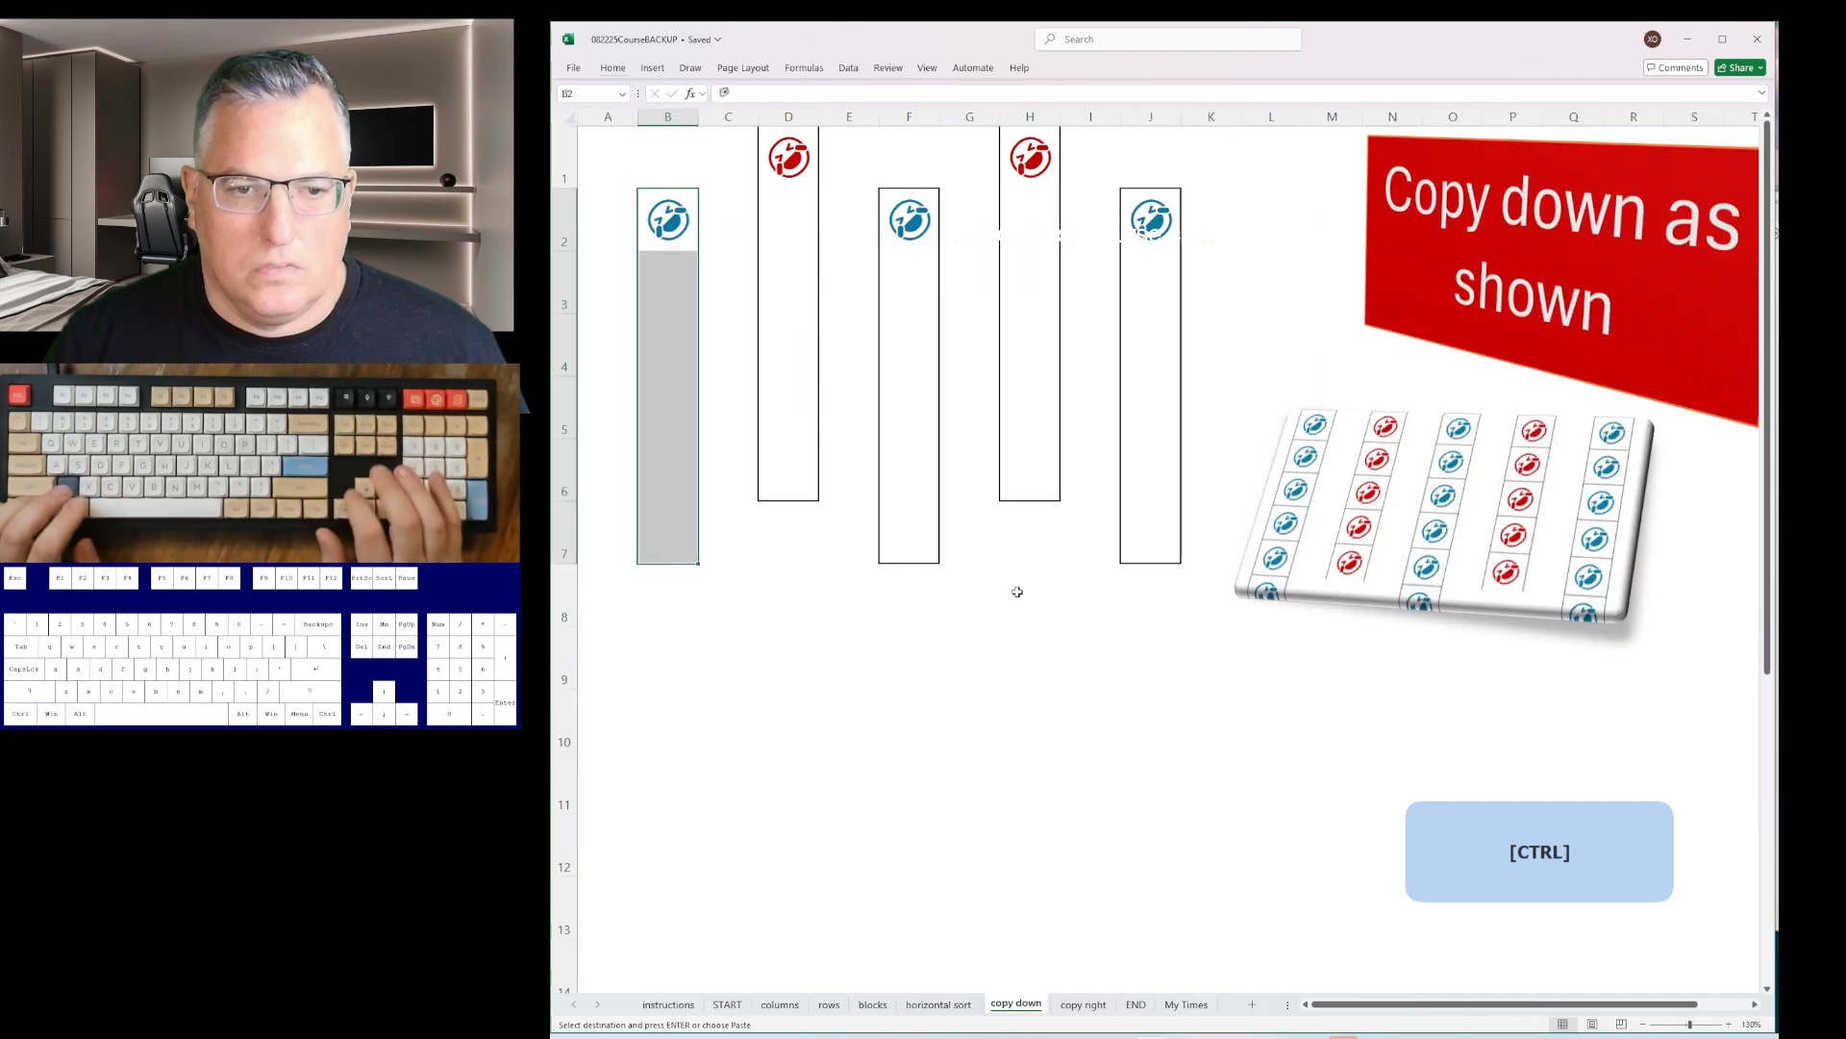
{"action": "key", "text": "ctrl+Page_Down"}
{"action": "key", "text": "ctrl+Page_Down"}
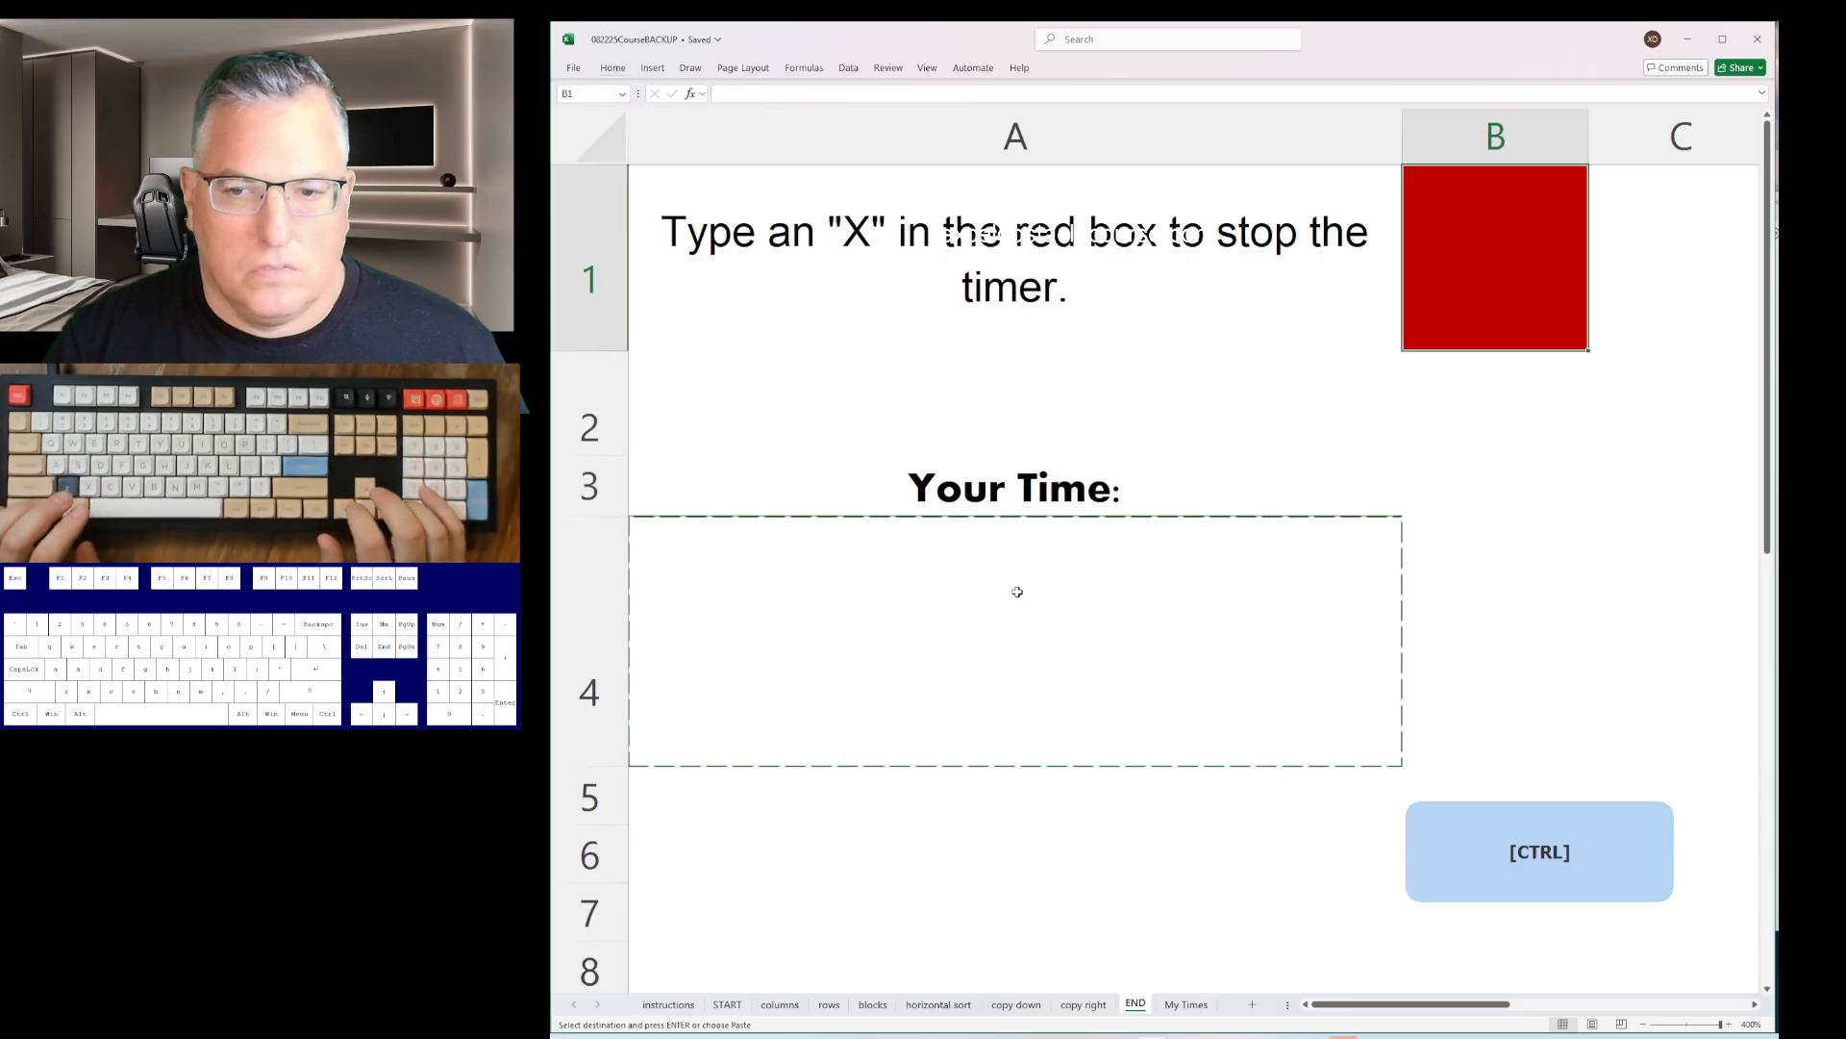
- Copy the time 00:46.0 from the Notepad note and paste it into B11 on the My Times sheet in Excel
{"action": "key", "text": "ctrl+Page_Down"}
{"action": "key", "text": "alt+Tab"}
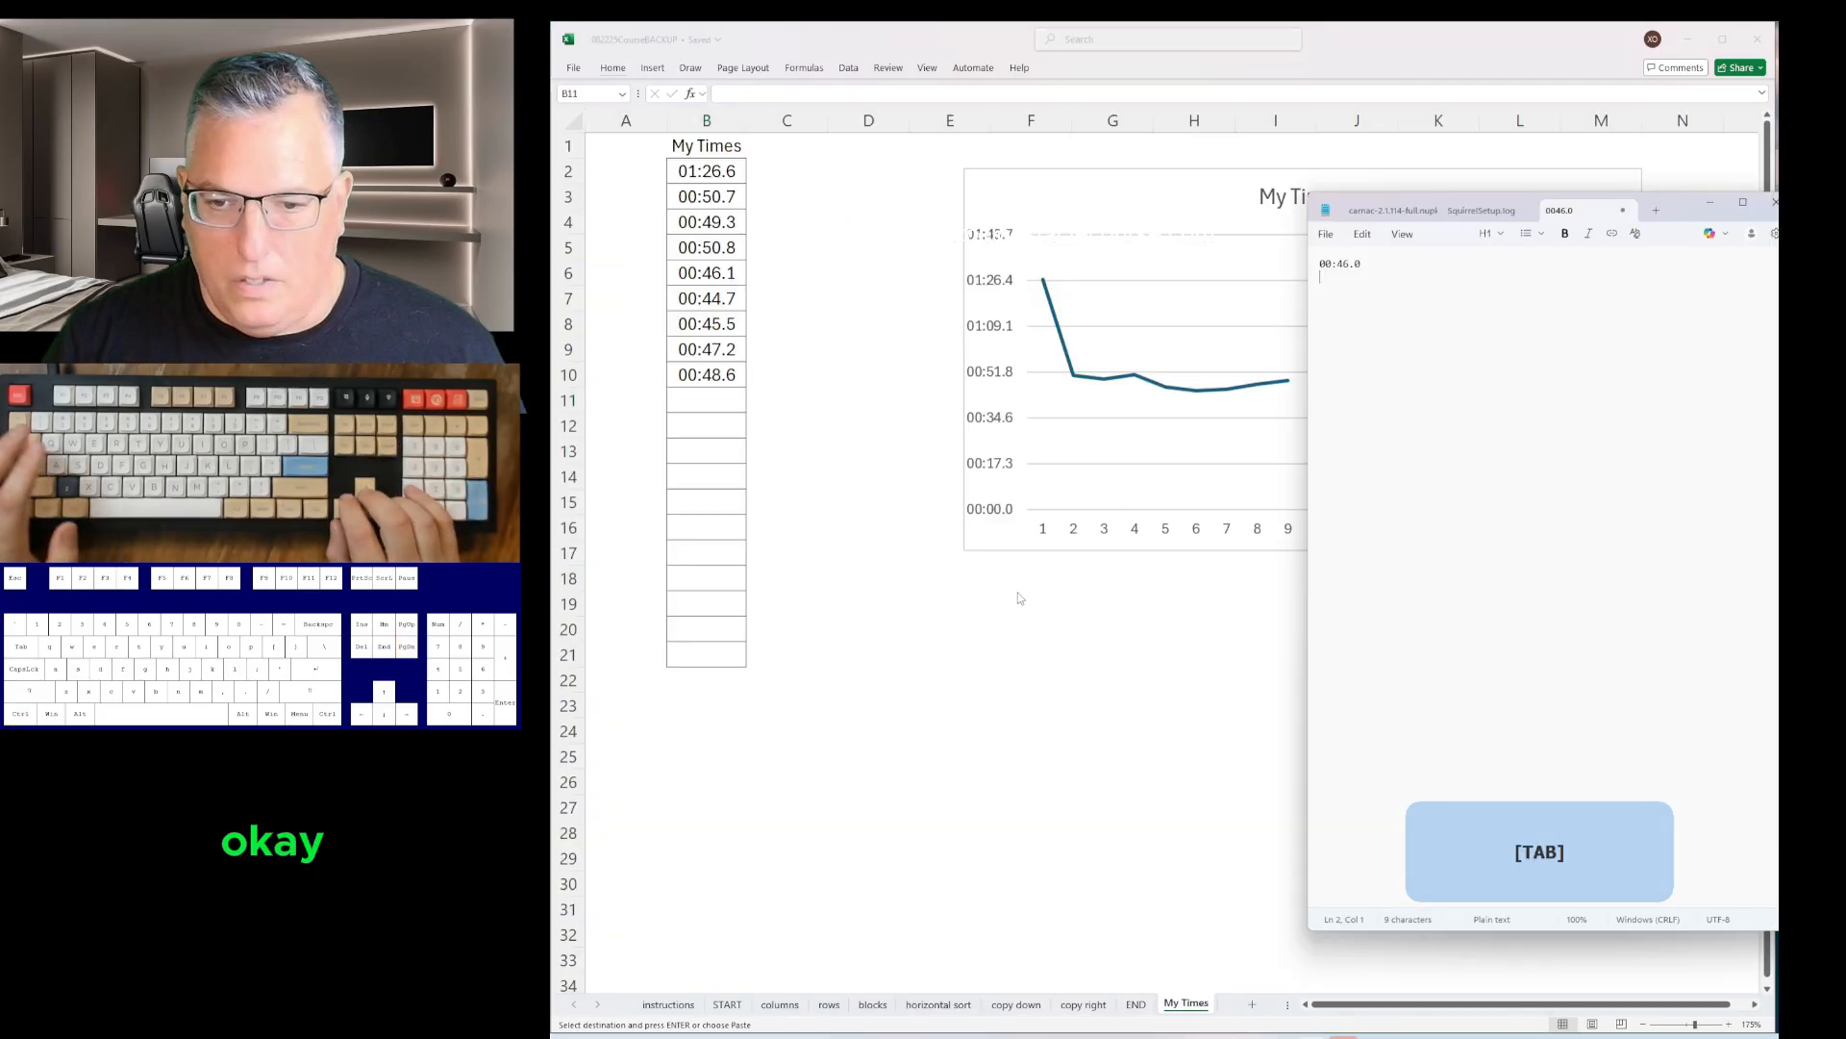
{"action": "key", "text": "ctrl+c"}
{"action": "key", "text": "alt+Tab"}
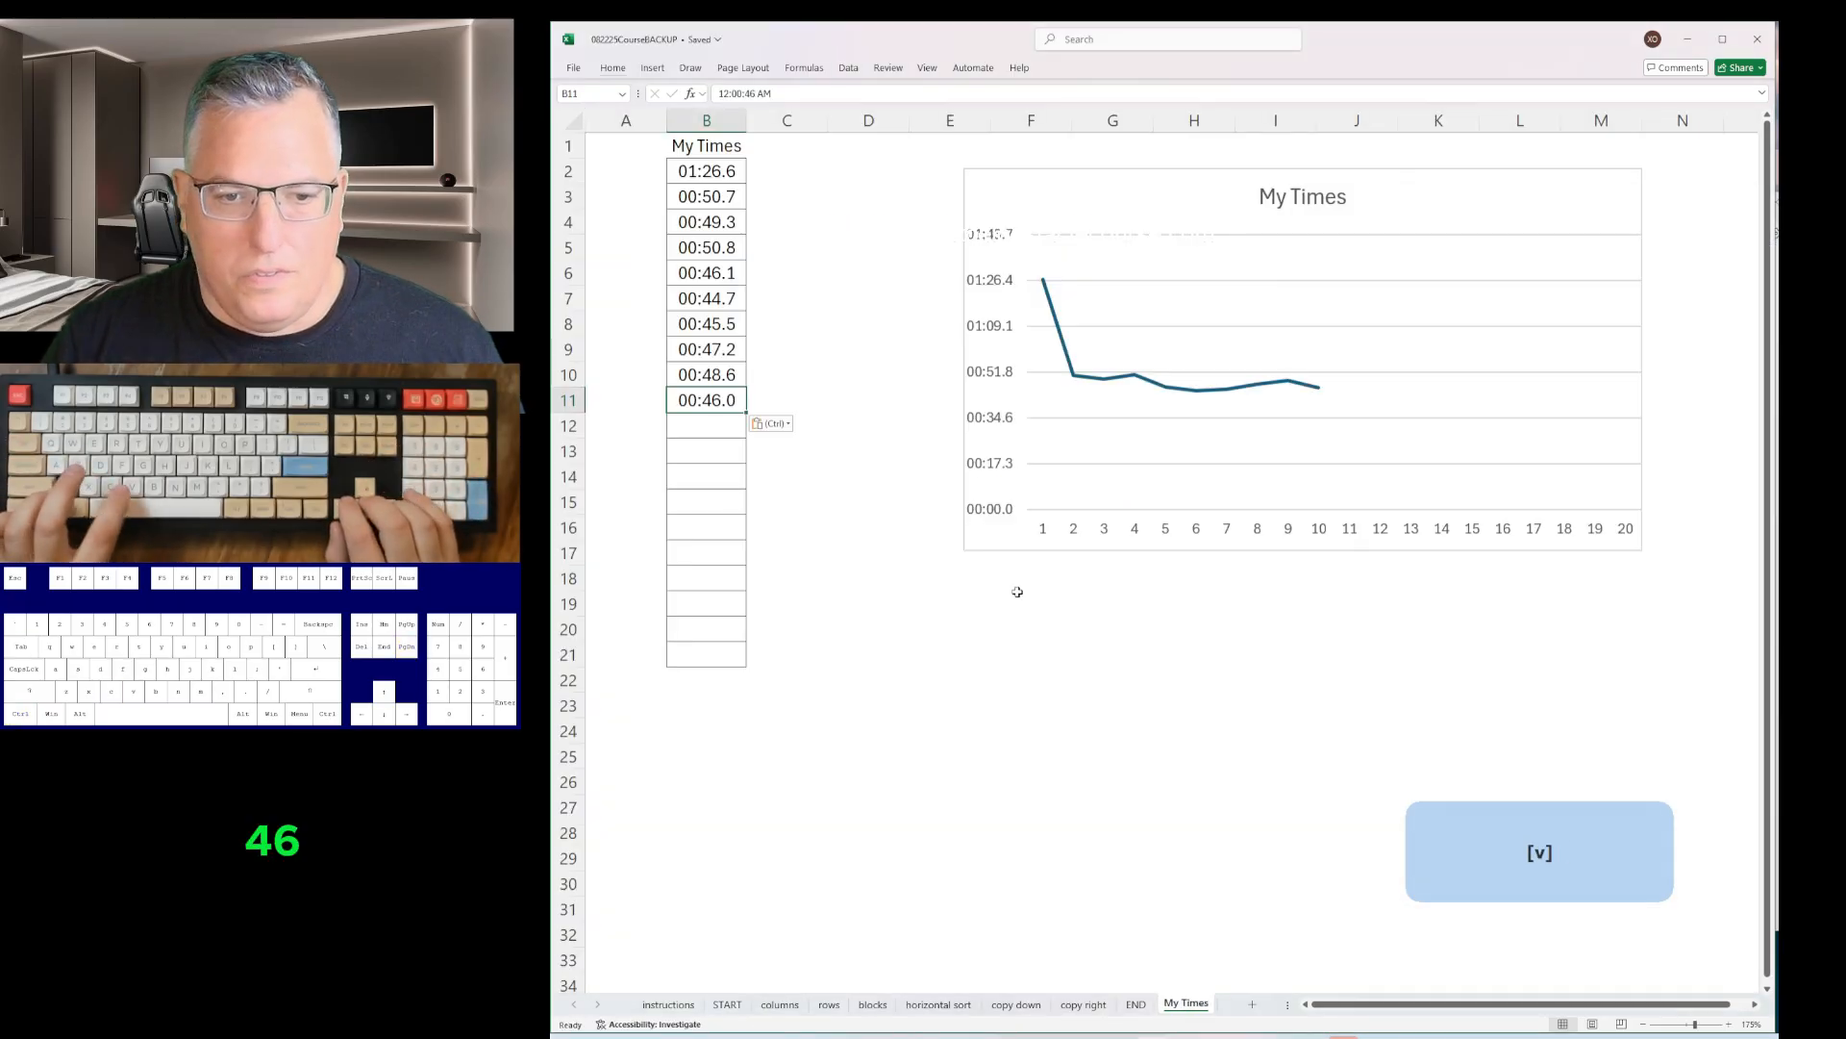
{"action": "key", "text": "Up"}
{"action": "key", "text": "Up"}
{"action": "key", "text": "Up"}
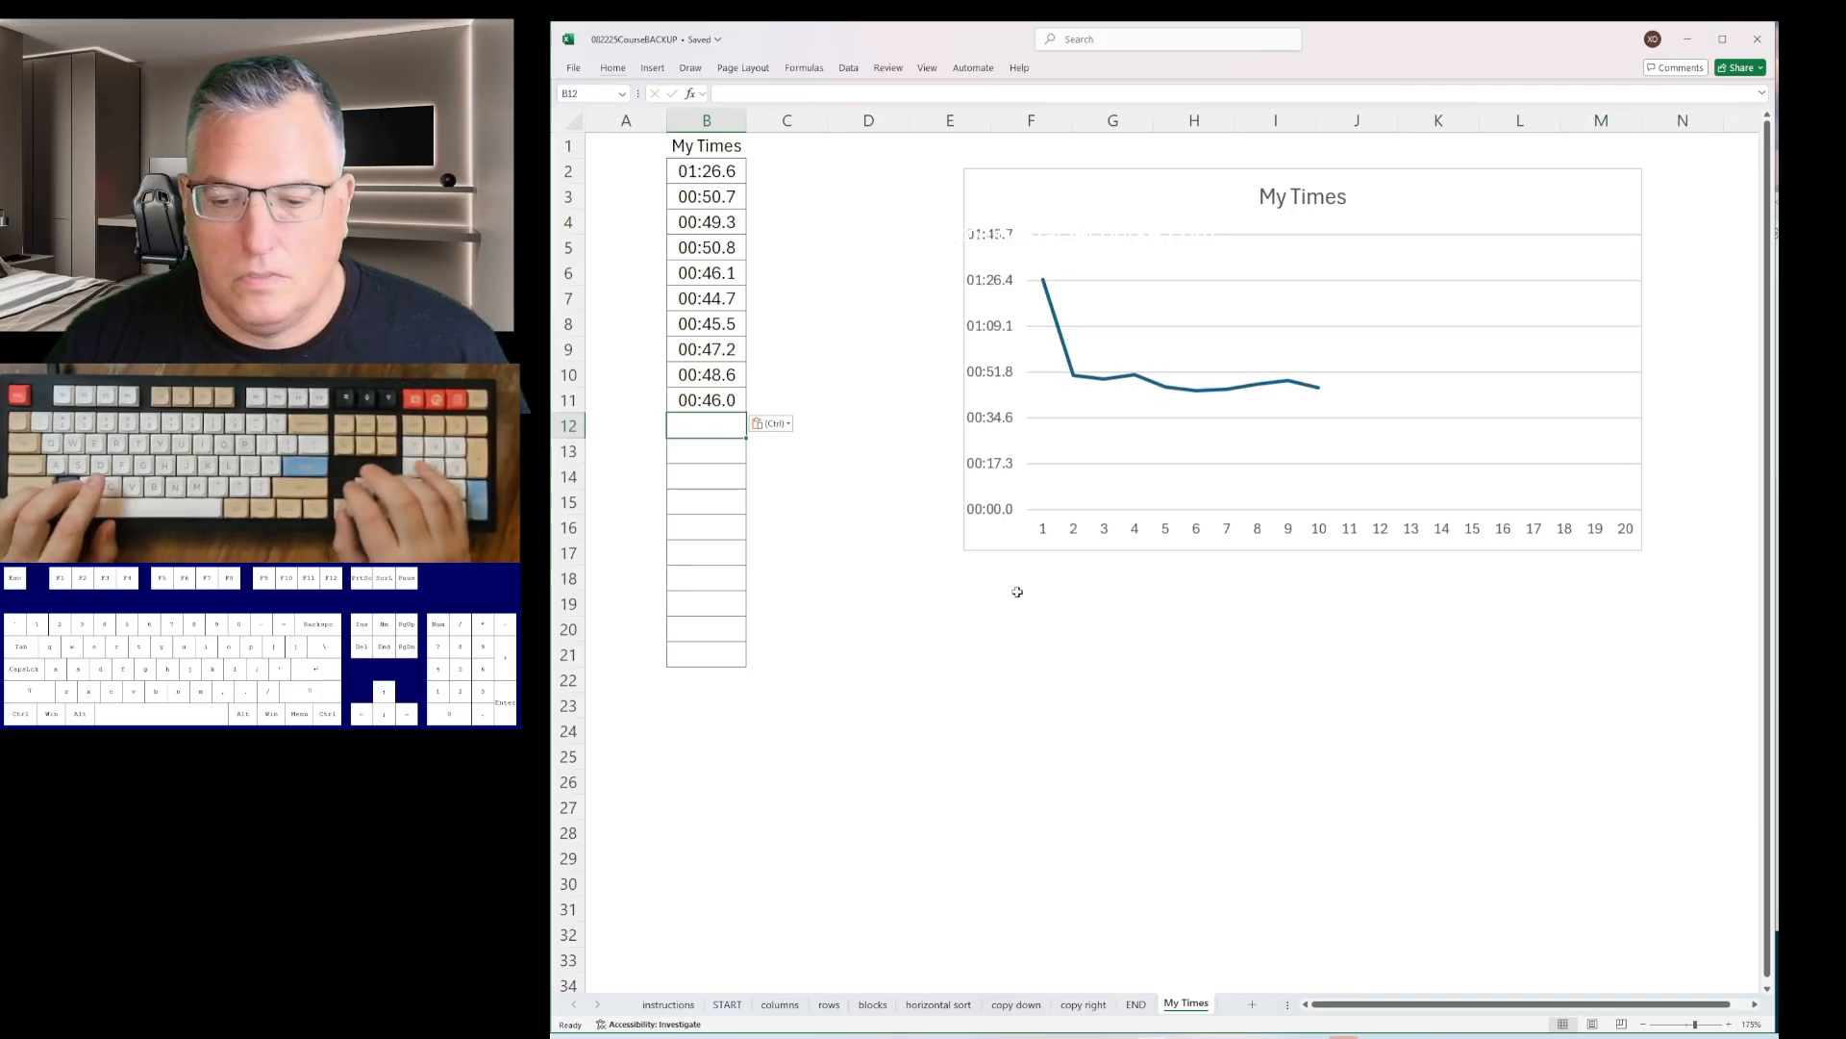
- Return to the START sheet and enter x in the green box B1 to start the timer
{"action": "key", "text": "ctrl+Page_Up"}
{"action": "key", "text": "ctrl+Page_Up"}
{"action": "key", "text": "ctrl+Page_Up"}
{"action": "key", "text": "ctrl+Page_Up"}
{"action": "key", "text": "ctrl+Page_Up"}
{"action": "key", "text": "ctrl+Page_Up"}
{"action": "key", "text": "ctrl+Page_Up"}
{"action": "key", "text": "ctrl+Page_Up"}
{"action": "key", "text": "ctrl+Page_Up"}
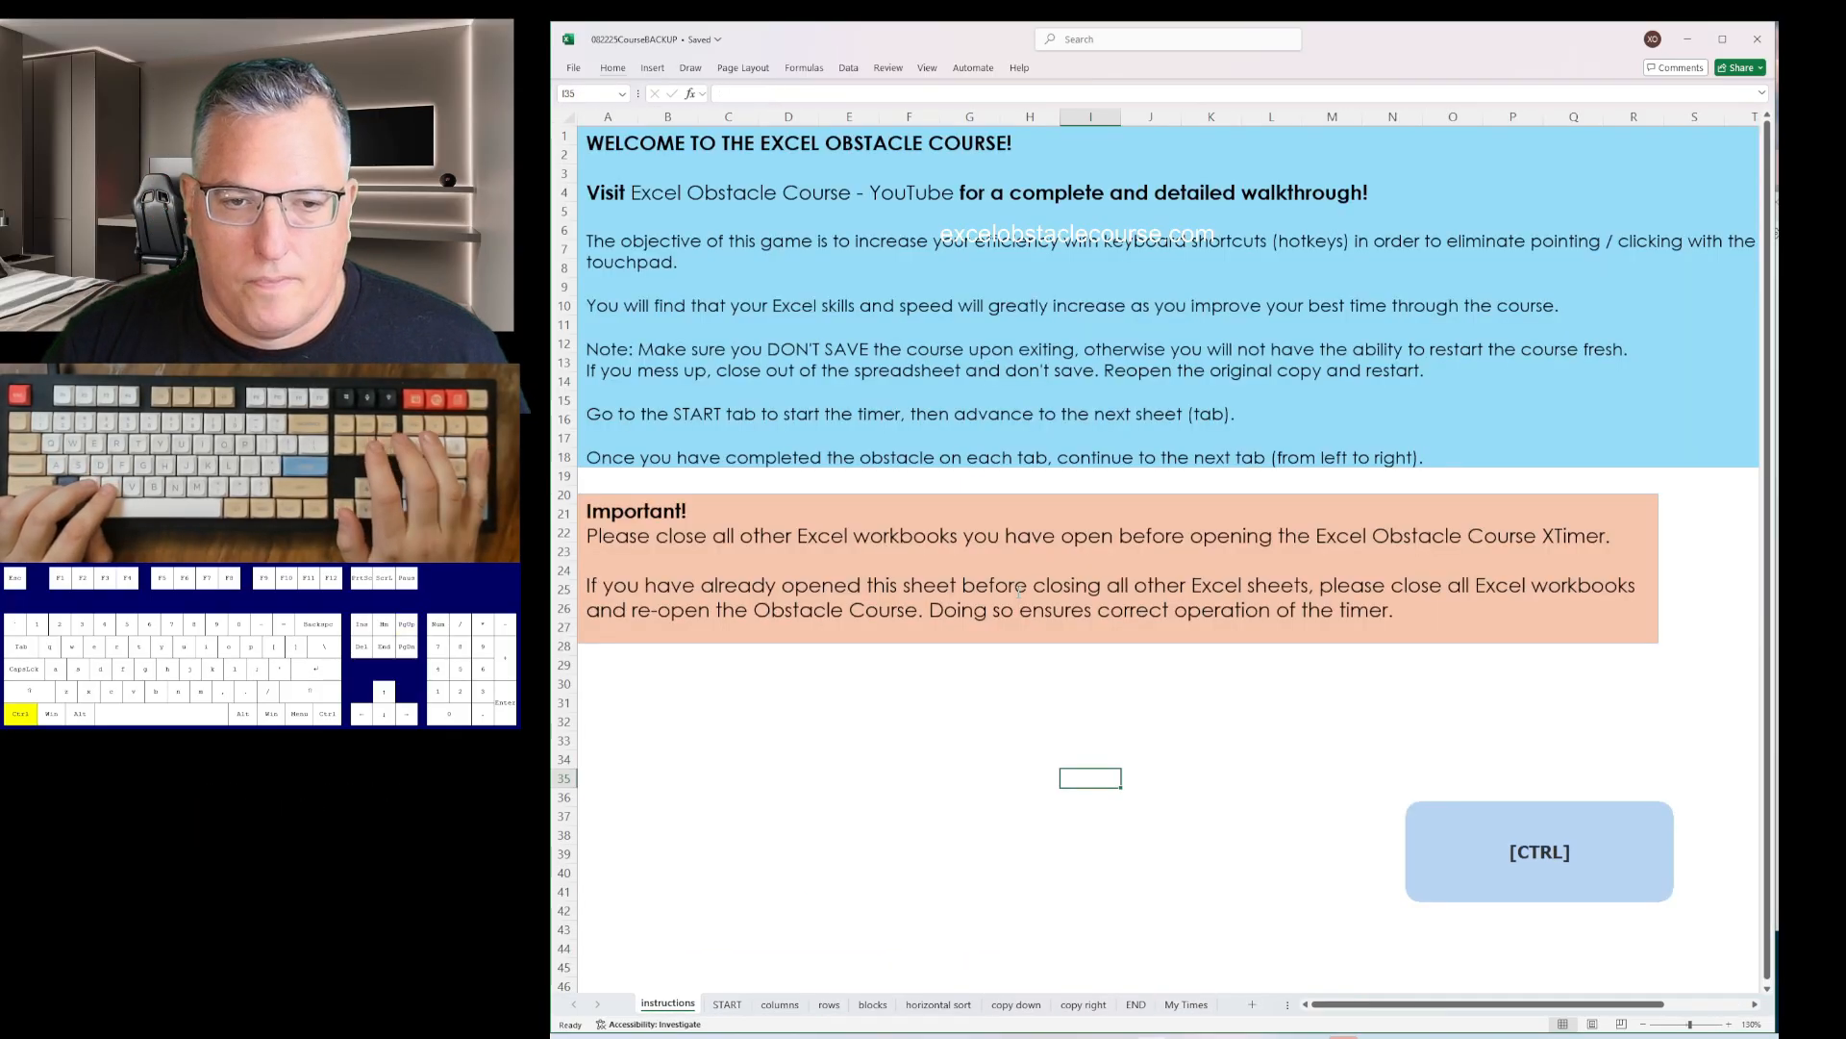
{"action": "key", "text": "ctrl+Page_Down"}
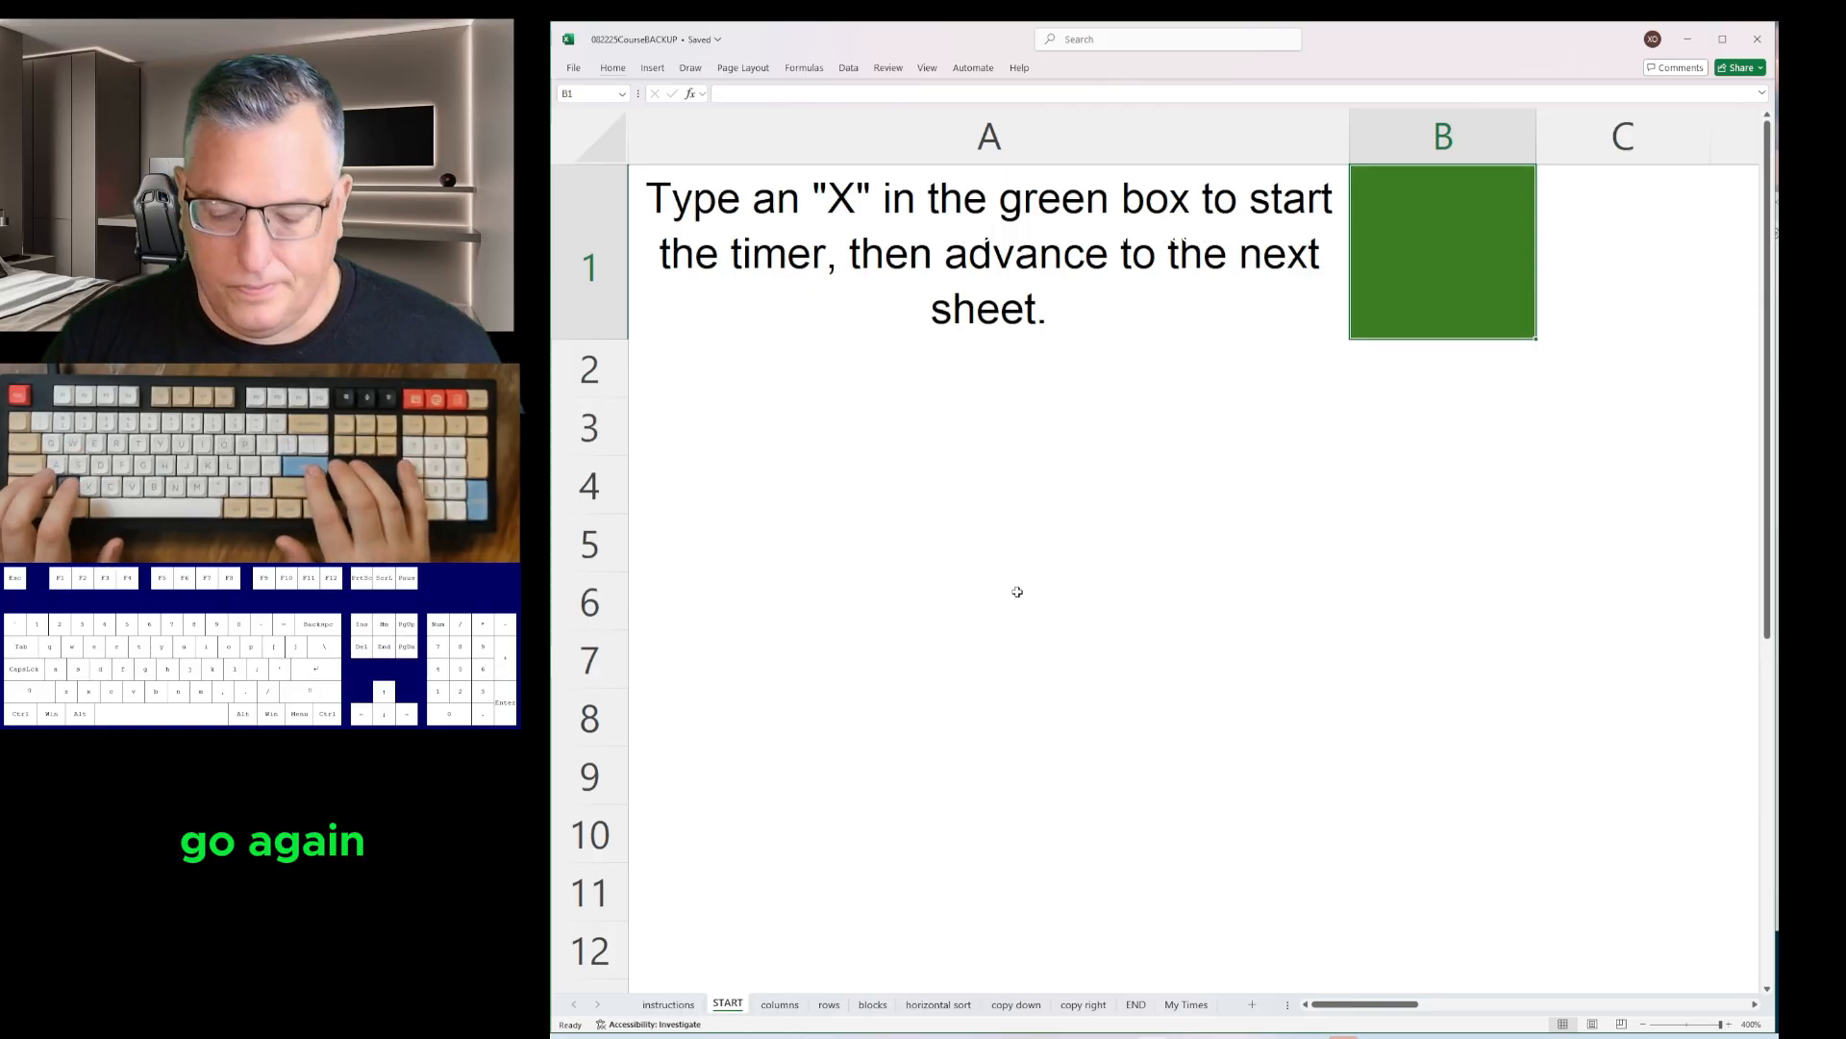
{"action": "type", "text": "x"}
{"action": "key", "text": "Return"}
- On the columns sheet, delete the yellow cells in every odd row of column B from B1 to B15, shifting cells left
{"action": "key", "text": "ctrl+Page_Down"}
{"action": "key", "text": "ctrl+minus"}
{"action": "key", "text": "Return"}
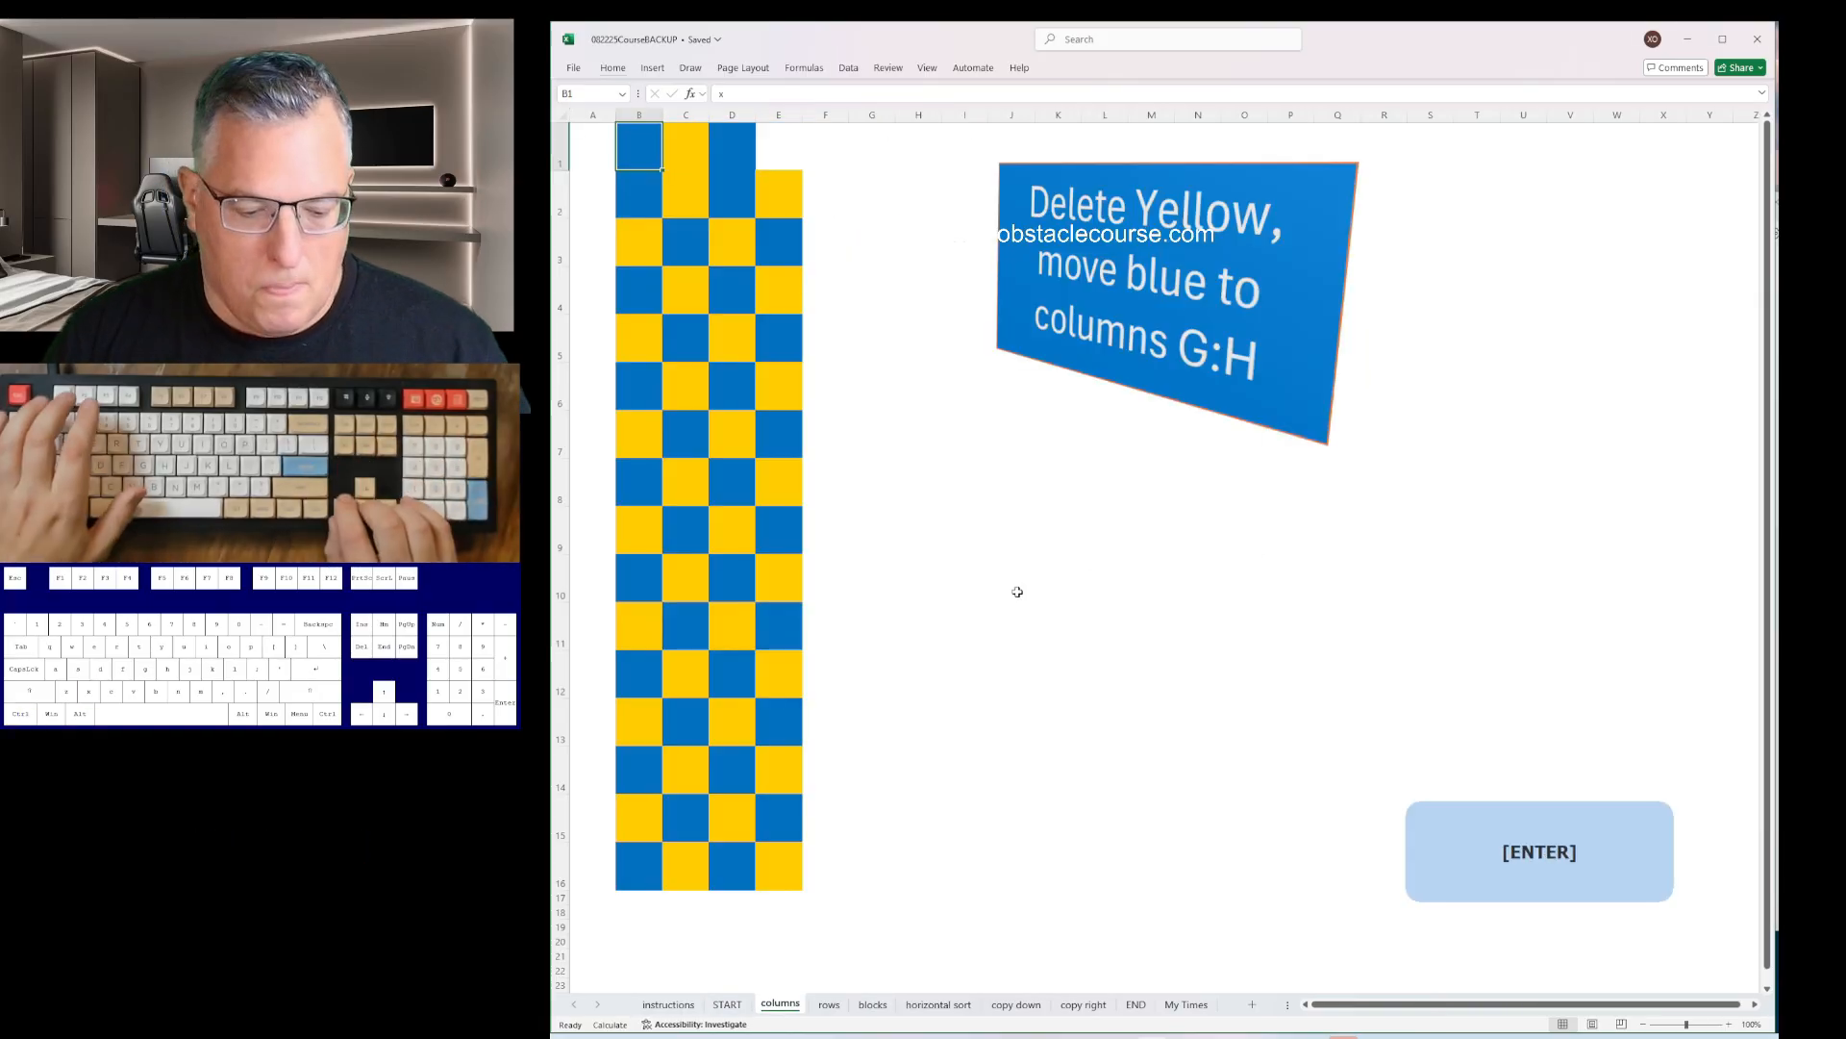
{"action": "key", "text": "Down"}
{"action": "key", "text": "Down"}
{"action": "key", "text": "F4"}
{"action": "key", "text": "Down"}
{"action": "key", "text": "Down"}
{"action": "key", "text": "F4"}
{"action": "key", "text": "Down"}
{"action": "key", "text": "Down"}
{"action": "key", "text": "F4"}
{"action": "key", "text": "Down"}
{"action": "key", "text": "Down"}
{"action": "key", "text": "F4"}
{"action": "key", "text": "Down"}
{"action": "key", "text": "Down"}
{"action": "key", "text": "F4"}
{"action": "key", "text": "Down"}
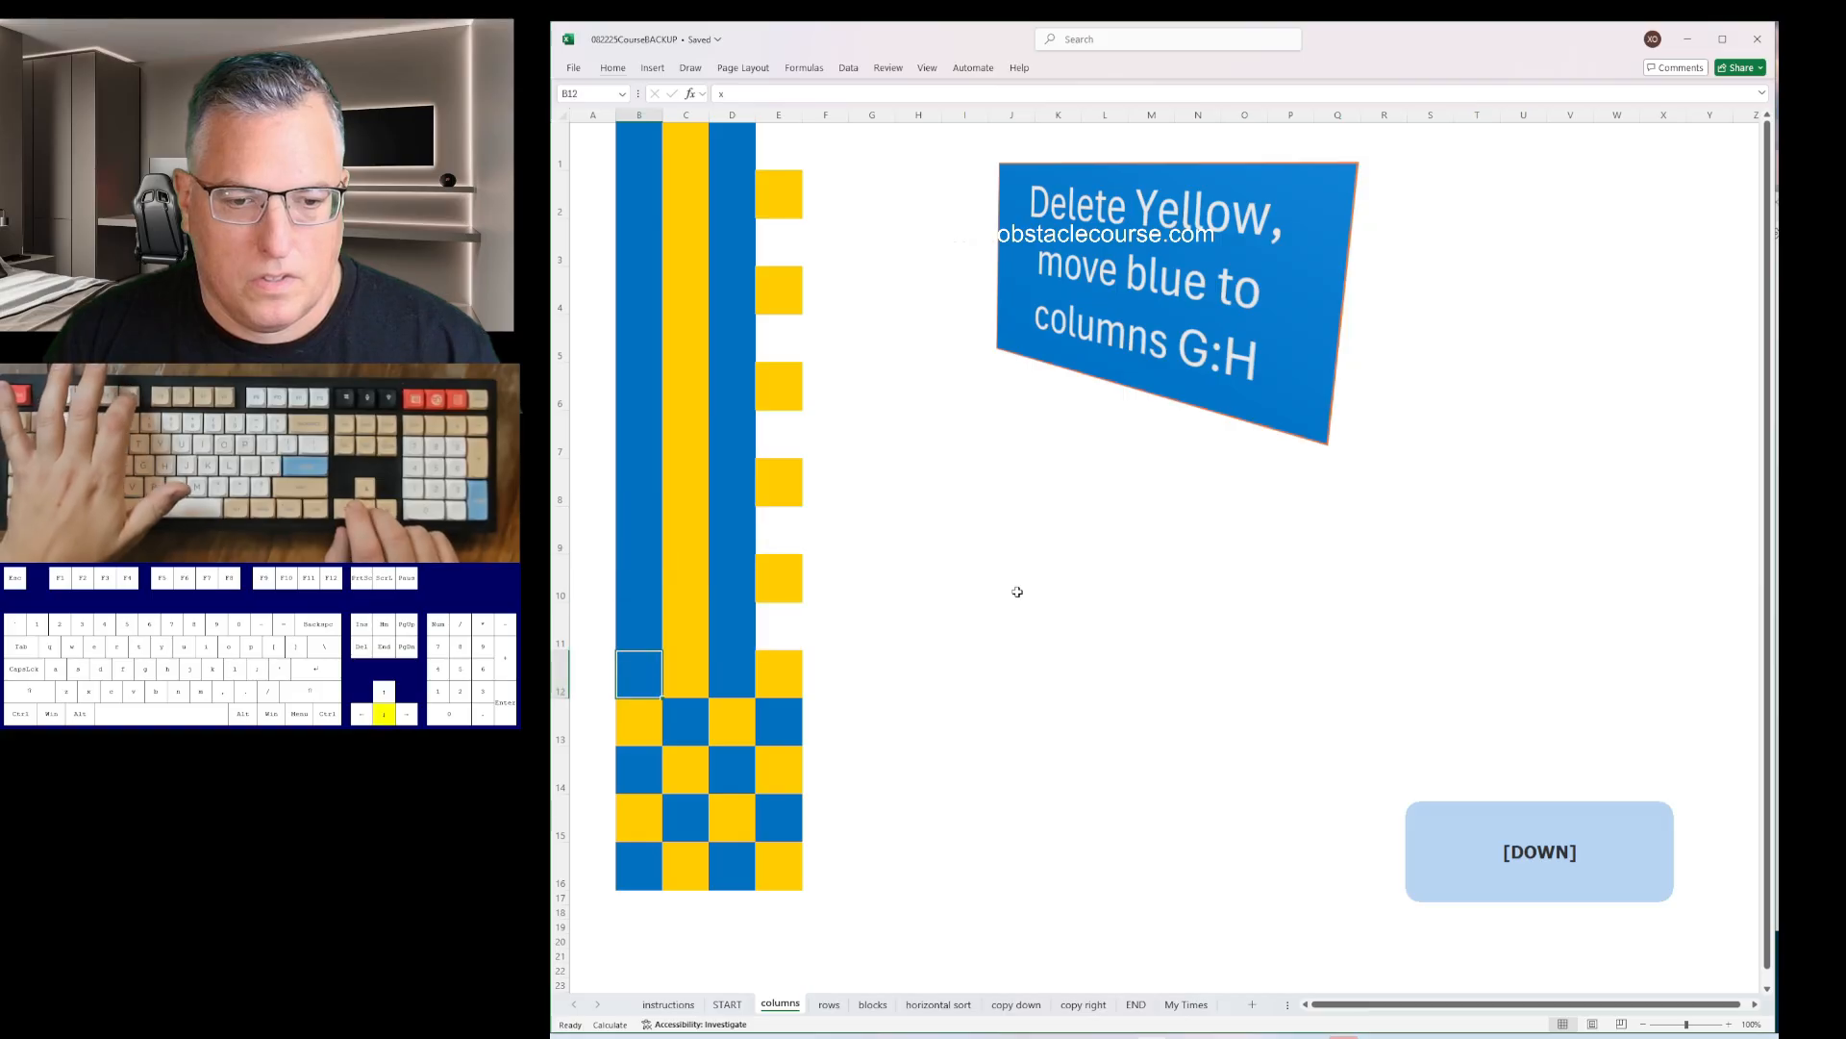
{"action": "key", "text": "Down"}
{"action": "key", "text": "F4"}
{"action": "key", "text": "Down"}
{"action": "key", "text": "Down"}
{"action": "key", "text": "F4"}
- Delete the yellow column C and the remaining yellow column beyond the blue ones
{"action": "key", "text": "Right"}
{"action": "key", "text": "ctrl+space"}
{"action": "key", "text": "ctrl+minus"}
{"action": "key", "text": "Right"}
{"action": "key", "text": "ctrl+space"}
{"action": "key", "text": "ctrl+minus"}
- Insert five blank columns before the blue columns to move them to G:H
{"action": "key", "text": "Left"}
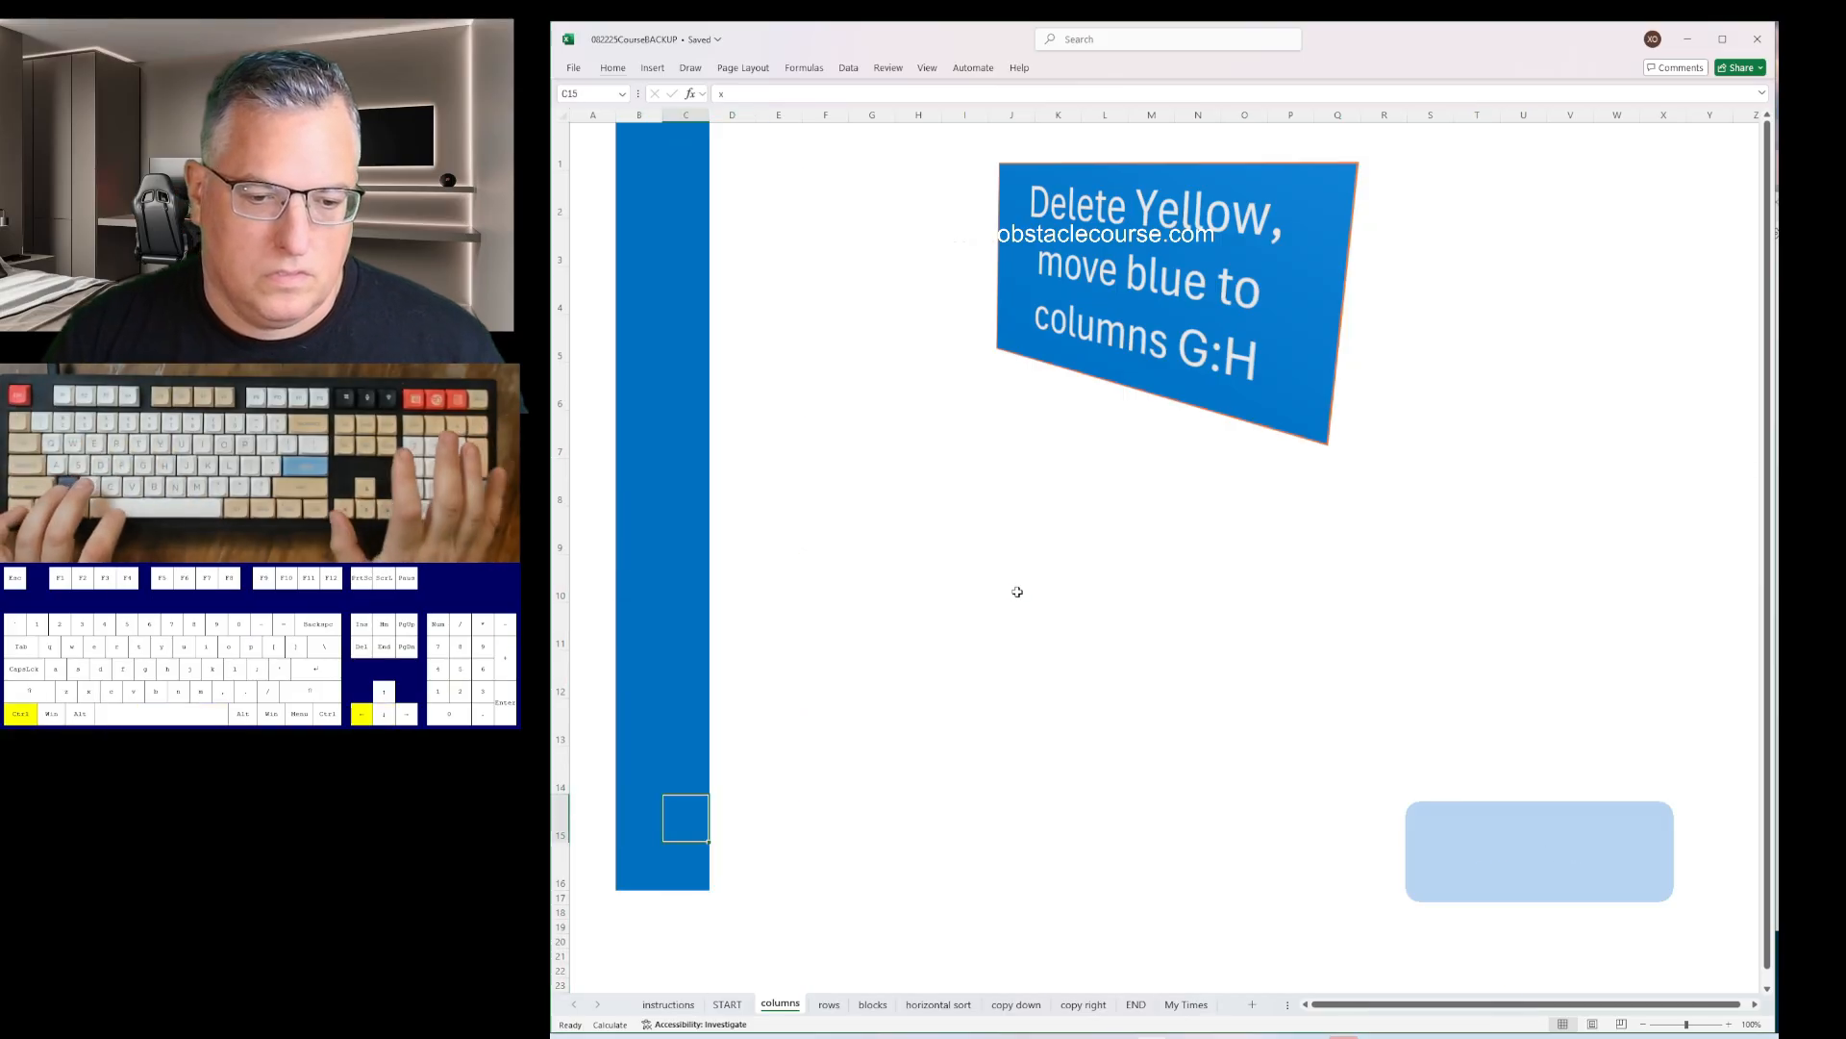
{"action": "key", "text": "ctrl+space"}
{"action": "key", "text": "ctrl+plus"}
{"action": "key", "text": "ctrl+plus"}
{"action": "key", "text": "ctrl+plus"}
{"action": "key", "text": "ctrl+plus"}
{"action": "key", "text": "ctrl+plus"}
- On the rows sheet, delete the orange cells in row 11, shifting cells up
{"action": "key", "text": "ctrl+Page_Down"}
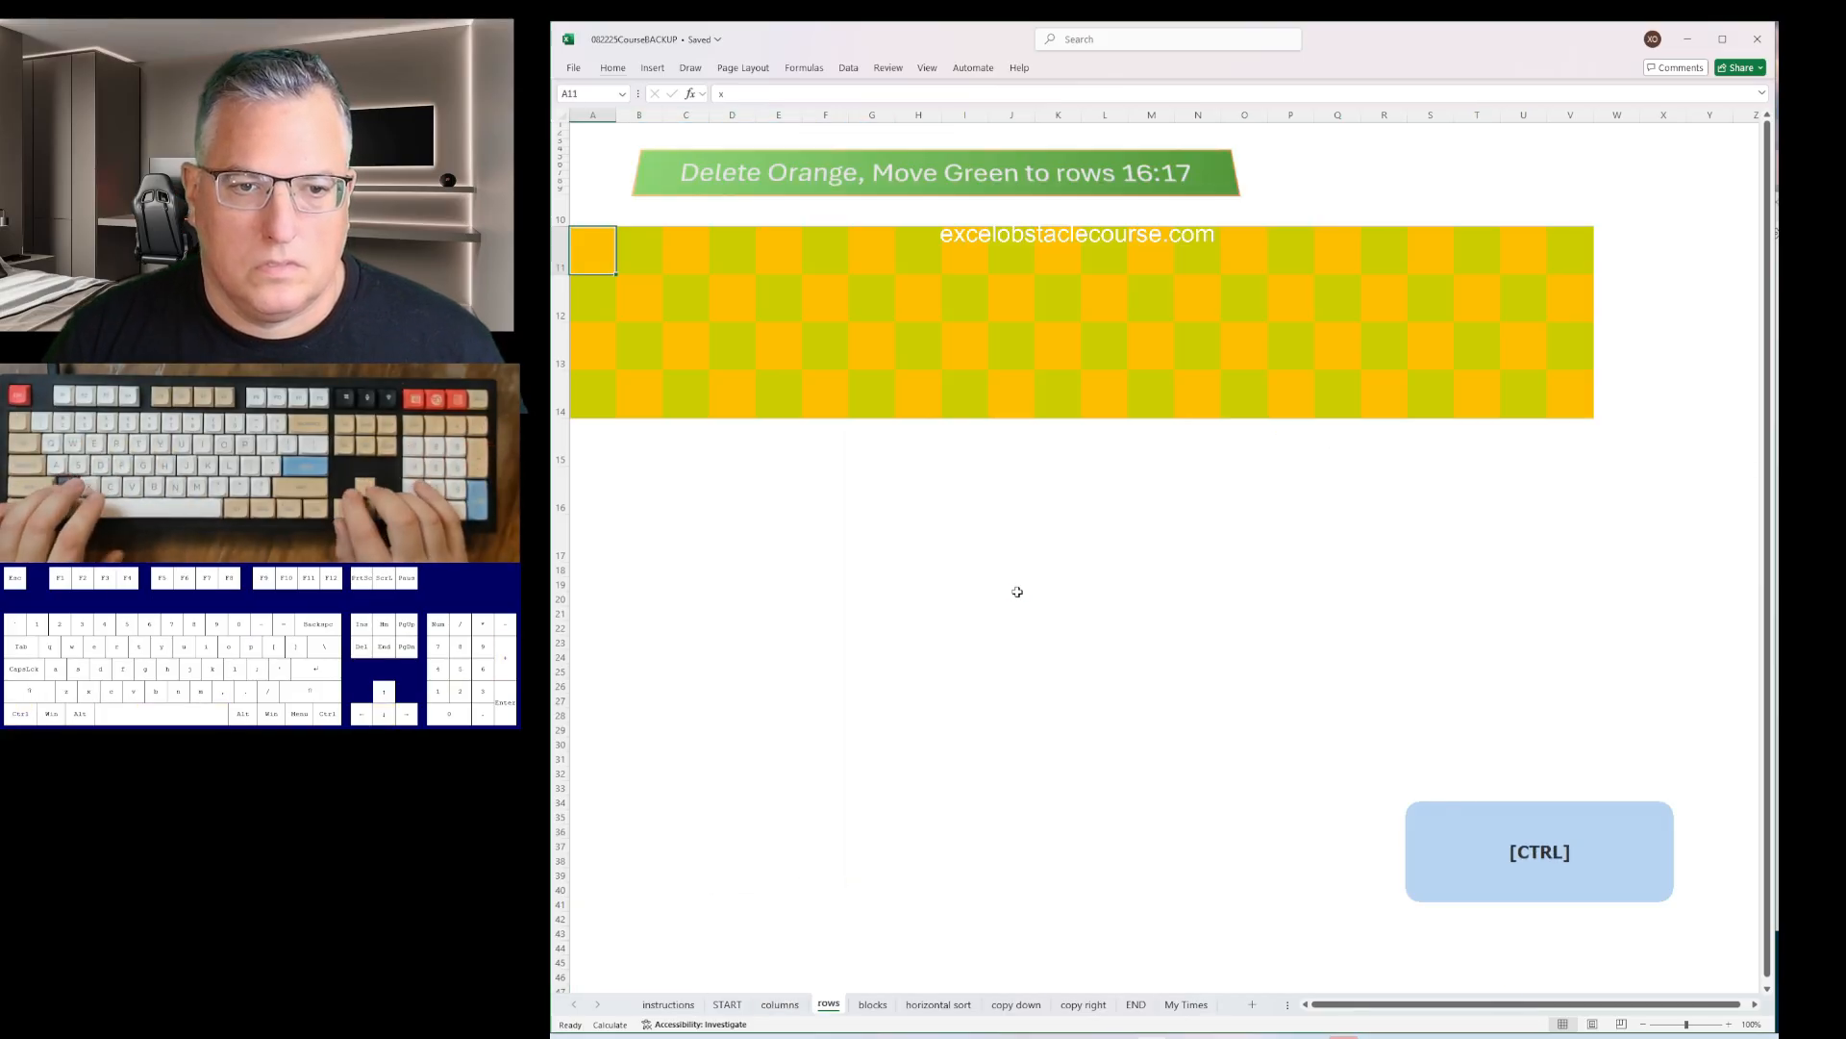
{"action": "key", "text": "ctrl+minus"}
{"action": "key", "text": "Return"}
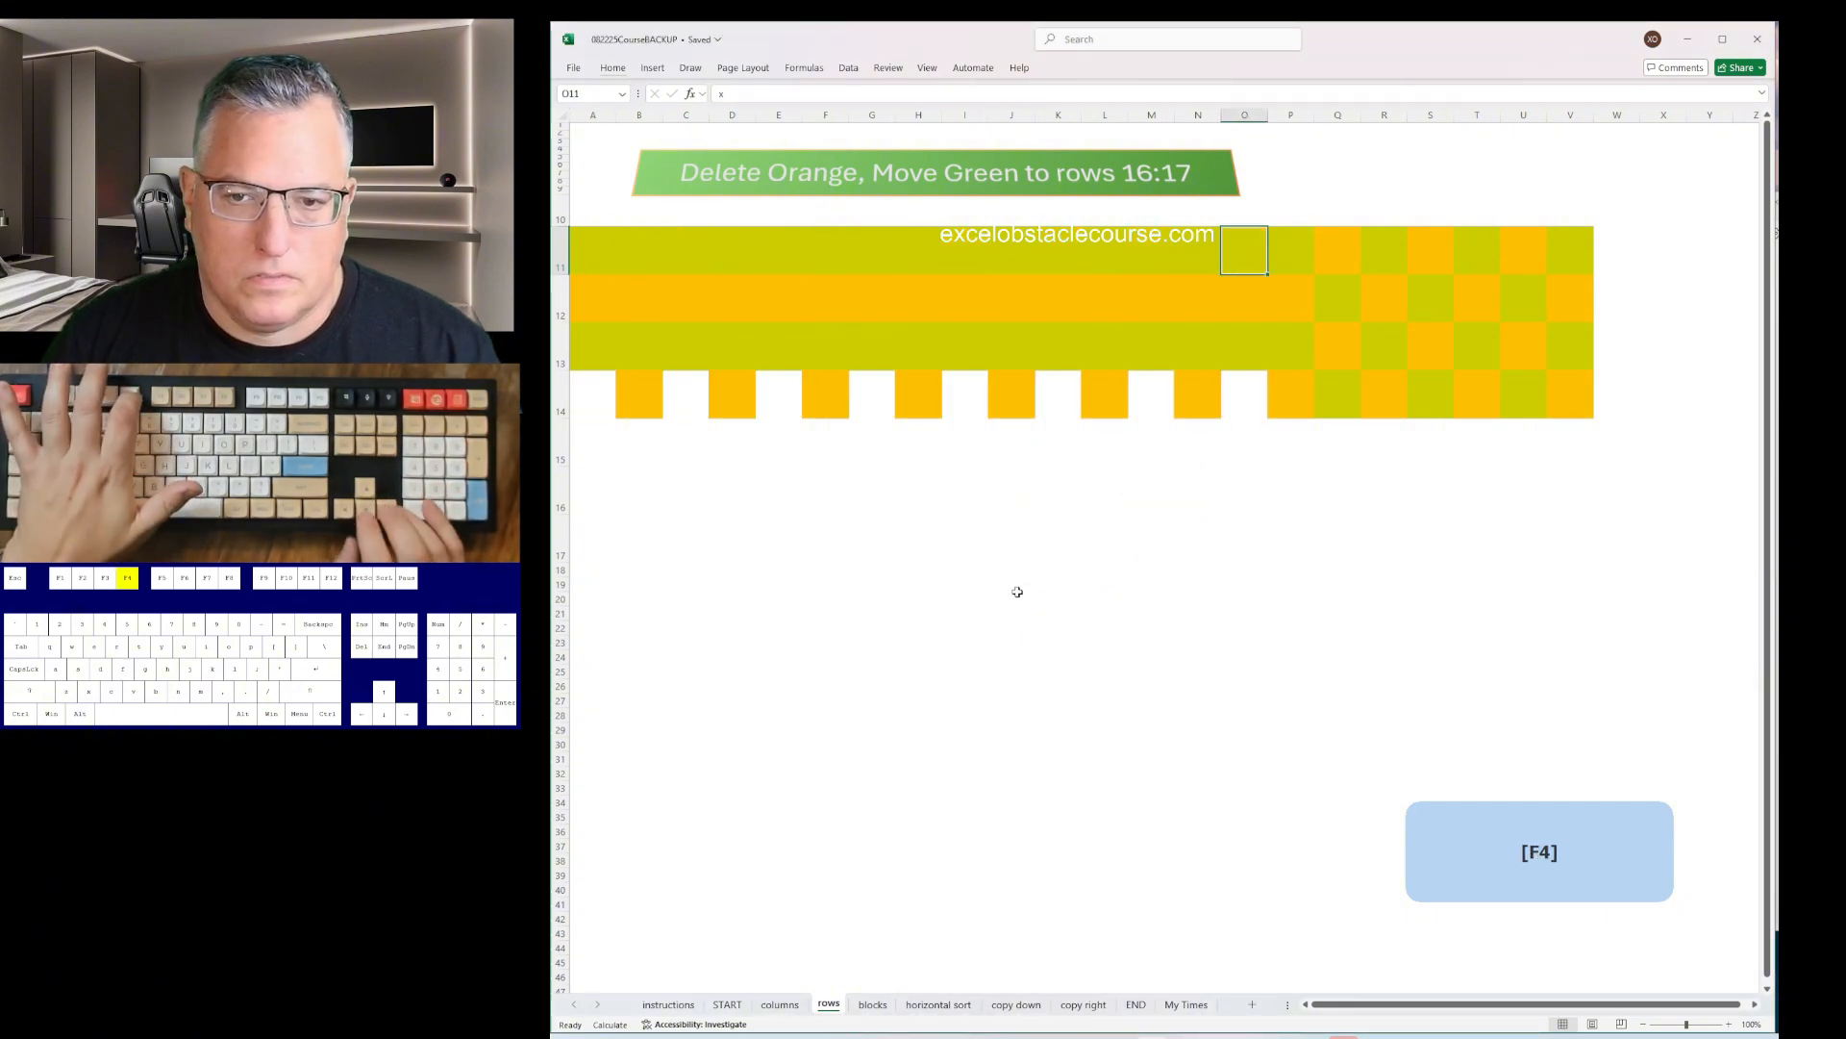
- Delete the orange row 12 and the leftover orange row below the green rows
{"action": "key", "text": "shift+space"}
{"action": "key", "text": "ctrl+minus"}
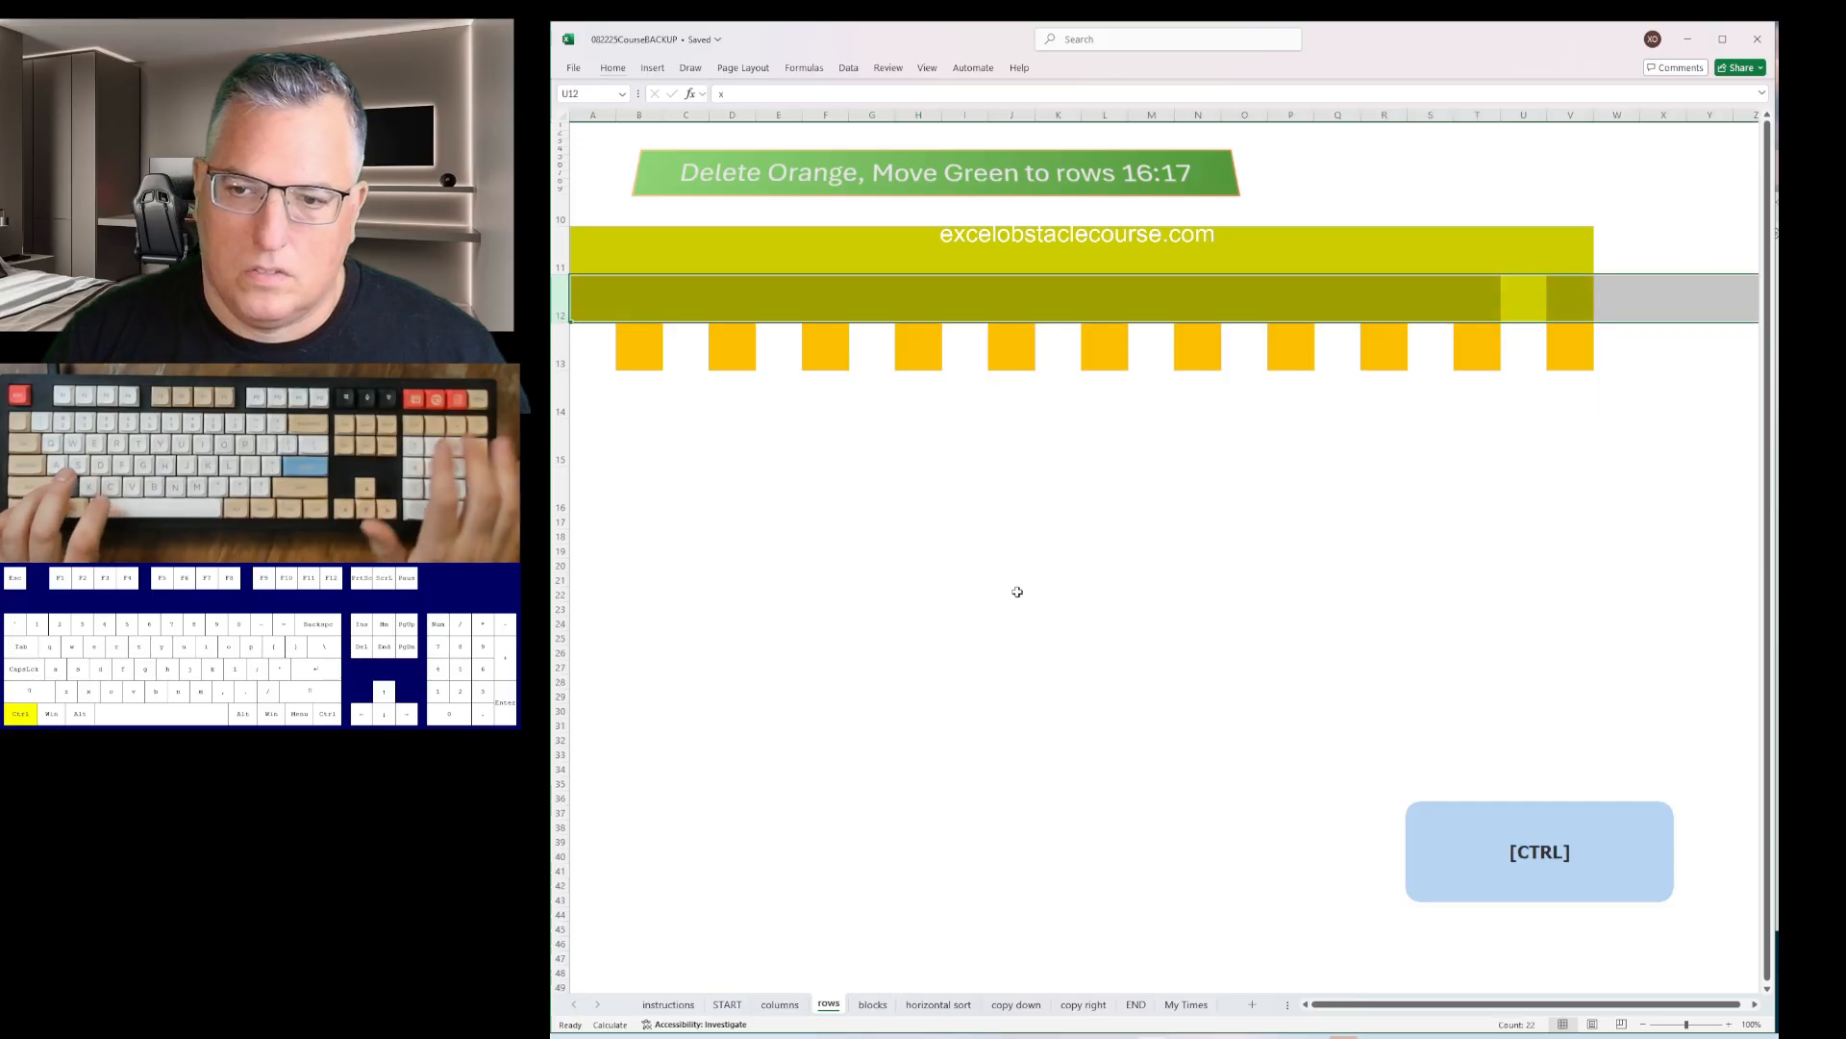
{"action": "key", "text": "Down"}
{"action": "key", "text": "shift+space"}
{"action": "key", "text": "ctrl+minus"}
- Insert blank rows at row 11 to move the green rows to 16:17
{"action": "key", "text": "Up"}
{"action": "key", "text": "Up"}
{"action": "key", "text": "shift+space"}
{"action": "key", "text": "ctrl+plus"}
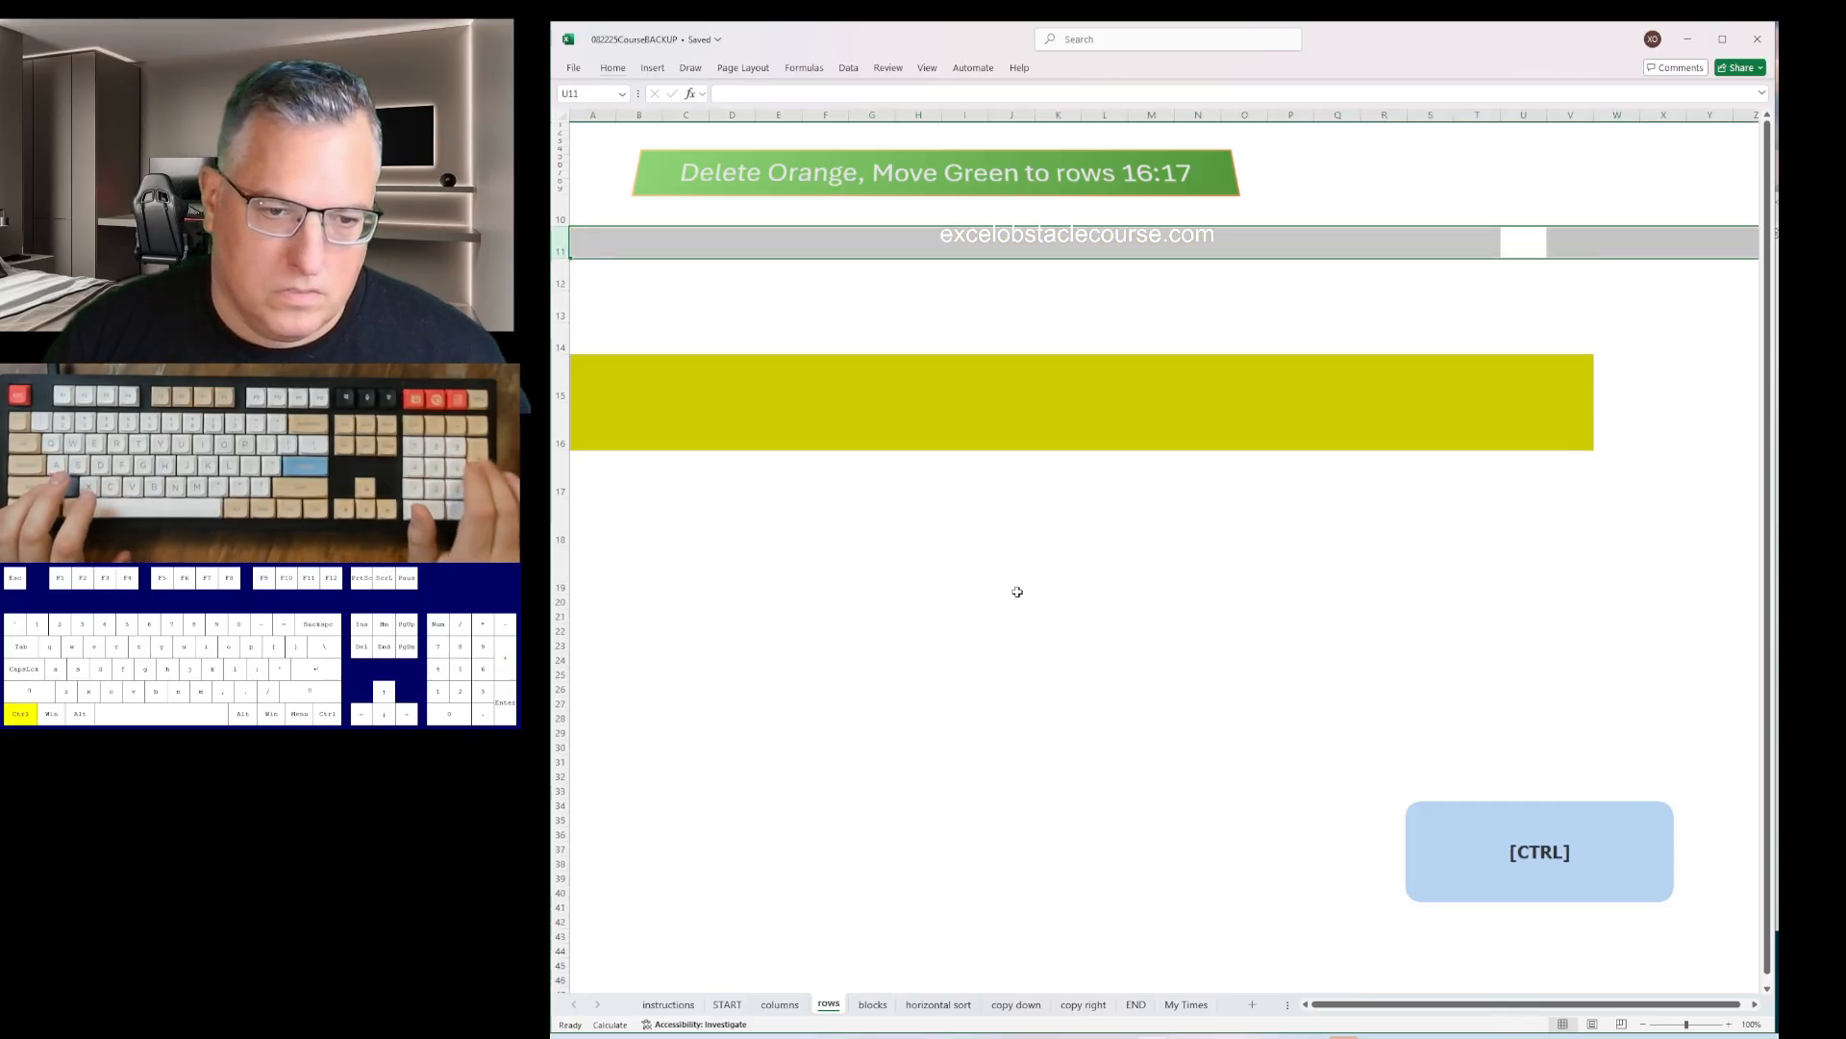
- On the blocks sheet, delete all the yellow columns before, between and after the red blocks
{"action": "key", "text": "ctrl+space"}
{"action": "key", "text": "ctrl+minus"}
{"action": "key", "text": "Right"}
{"action": "key", "text": "Right"}
{"action": "key", "text": "ctrl+space"}
{"action": "key", "text": "ctrl+minus"}
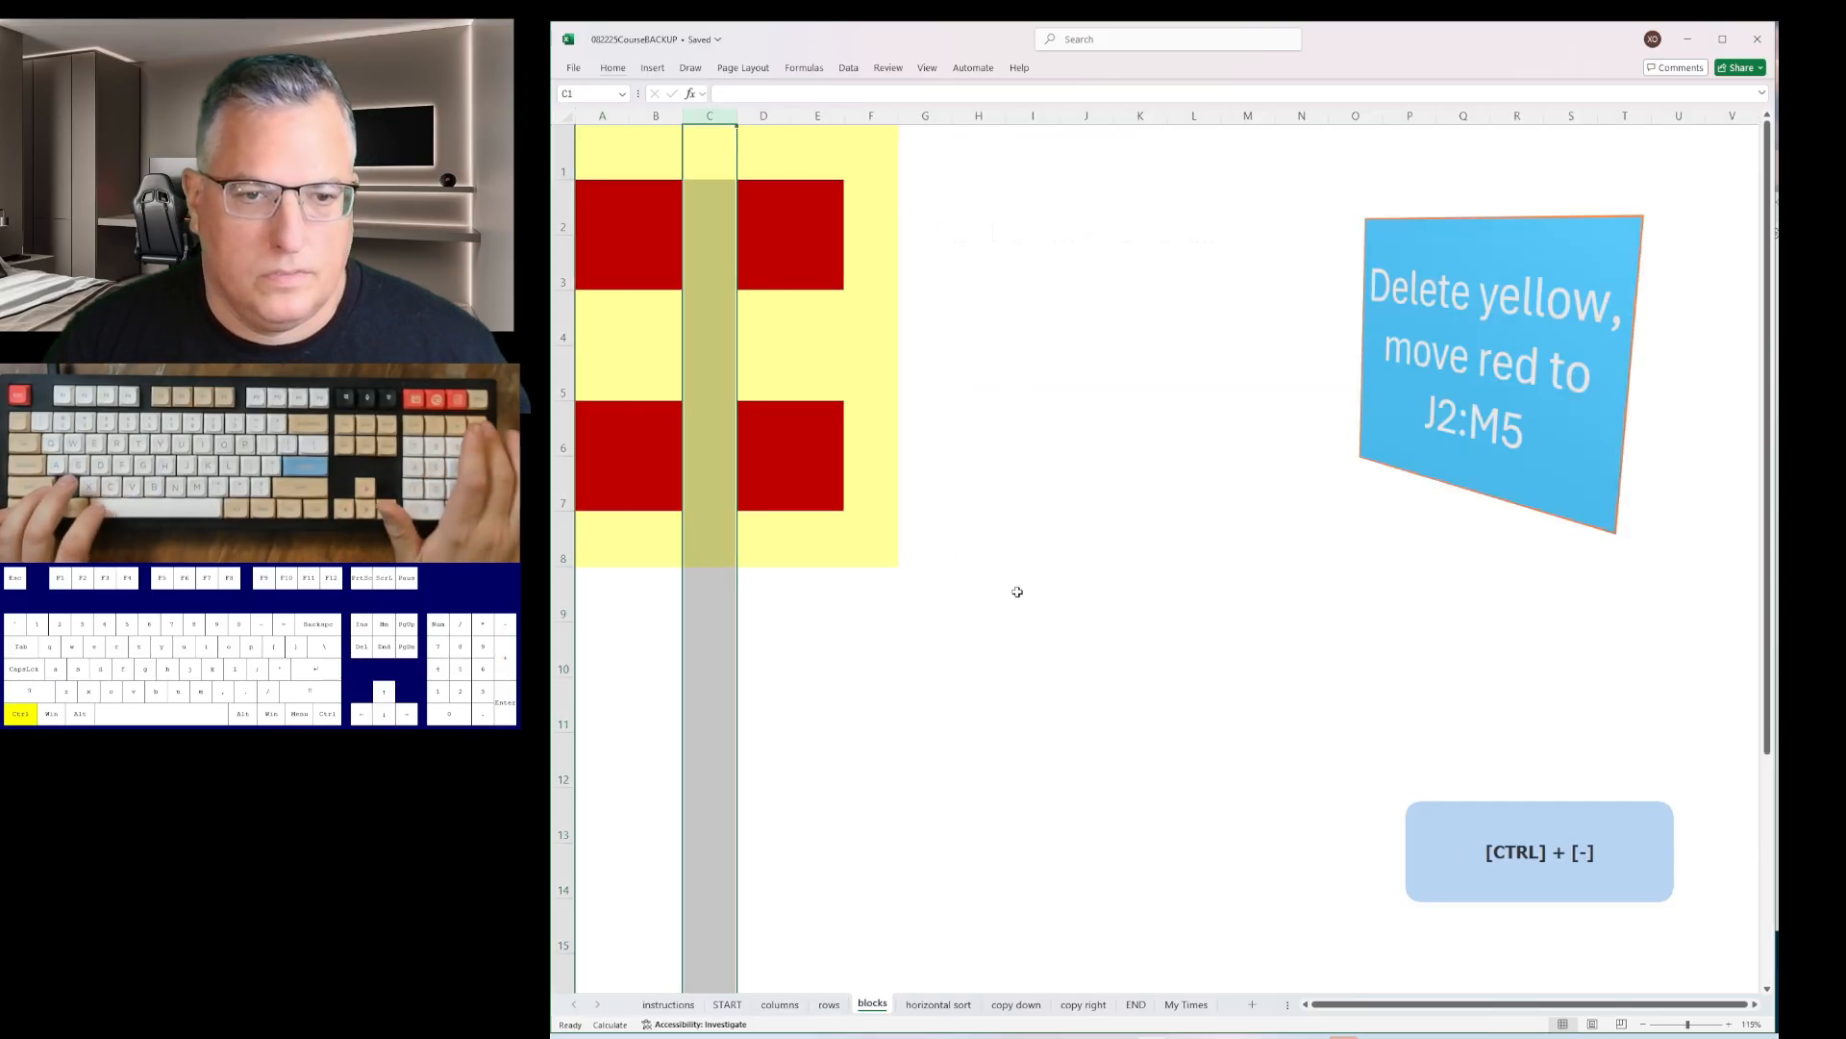
{"action": "key", "text": "ctrl+minus"}
{"action": "key", "text": "Right"}
{"action": "key", "text": "Right"}
{"action": "key", "text": "ctrl+space"}
{"action": "key", "text": "ctrl+minus"}
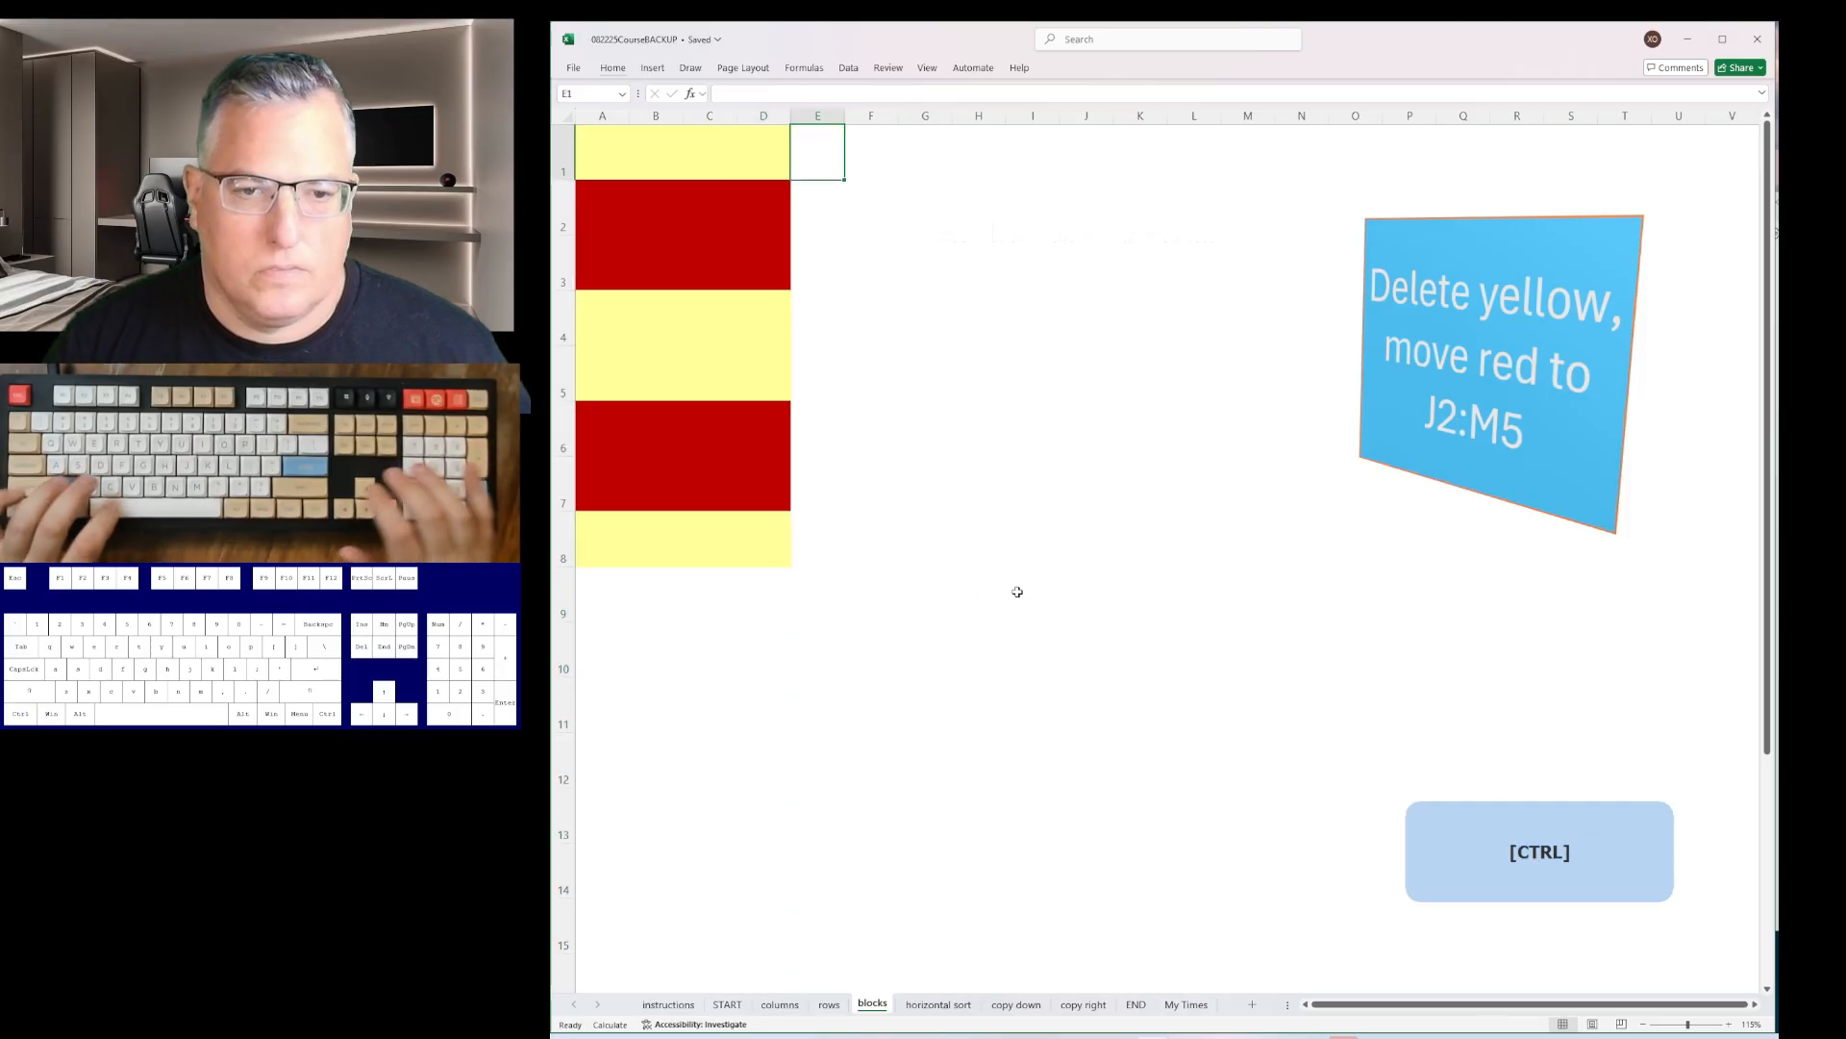
- Delete the yellow rows above, between and below the red blocks
{"action": "key", "text": "shift+space"}
{"action": "key", "text": "ctrl+minus"}
{"action": "key", "text": "Right"}
{"action": "key", "text": "Down"}
{"action": "key", "text": "Down"}
{"action": "key", "text": "shift+space"}
{"action": "key", "text": "shift+Down"}
{"action": "key", "text": "ctrl+minus"}
{"action": "key", "text": "Down"}
{"action": "key", "text": "Down"}
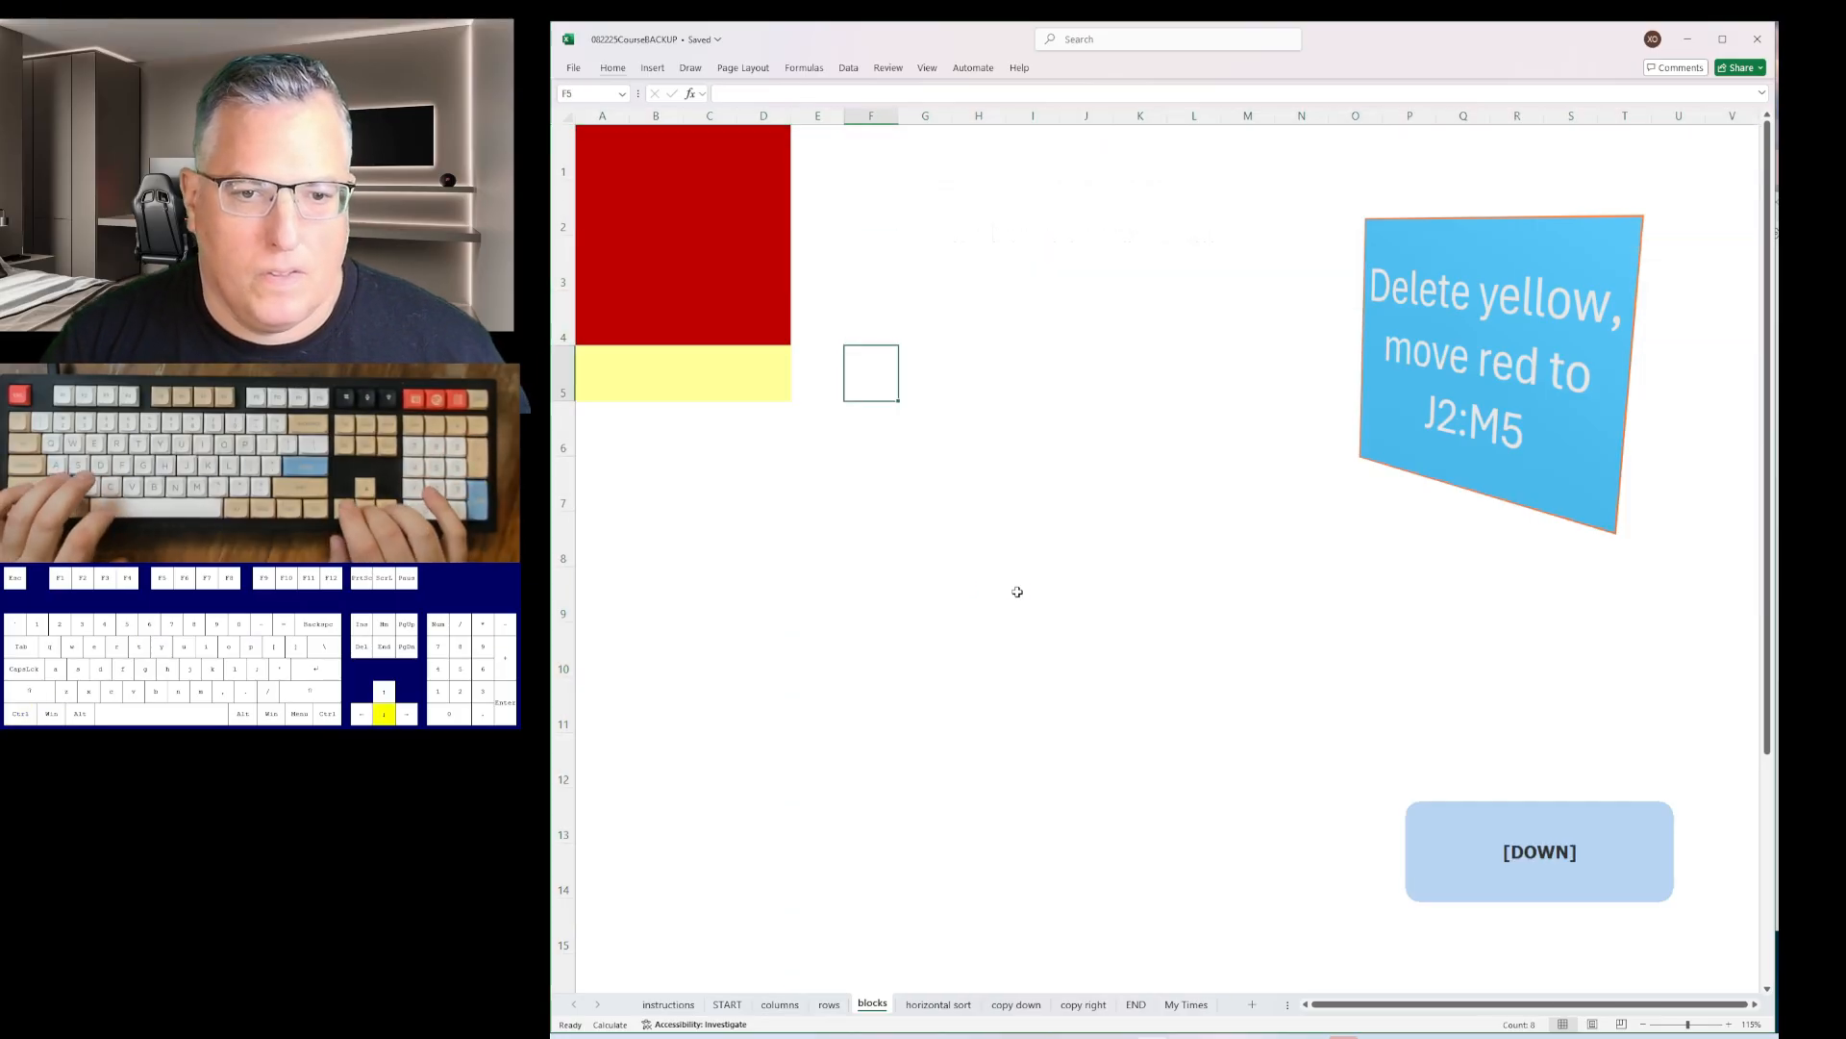
{"action": "key", "text": "shift+space"}
{"action": "key", "text": "ctrl+minus"}
- Move the red block to J2:M5 by inserting nine columns before it and one row above, and go to the horizontal sort sheet
{"action": "key", "text": "Home"}
{"action": "key", "text": "ctrl+space"}
{"action": "key", "text": "ctrl+plus"}
{"action": "key", "text": "ctrl+plus"}
{"action": "key", "text": "ctrl+plus"}
{"action": "key", "text": "ctrl+plus"}
{"action": "key", "text": "ctrl+plus"}
{"action": "key", "text": "ctrl+plus"}
{"action": "key", "text": "ctrl+plus"}
{"action": "key", "text": "ctrl+plus"}
{"action": "key", "text": "ctrl+plus"}
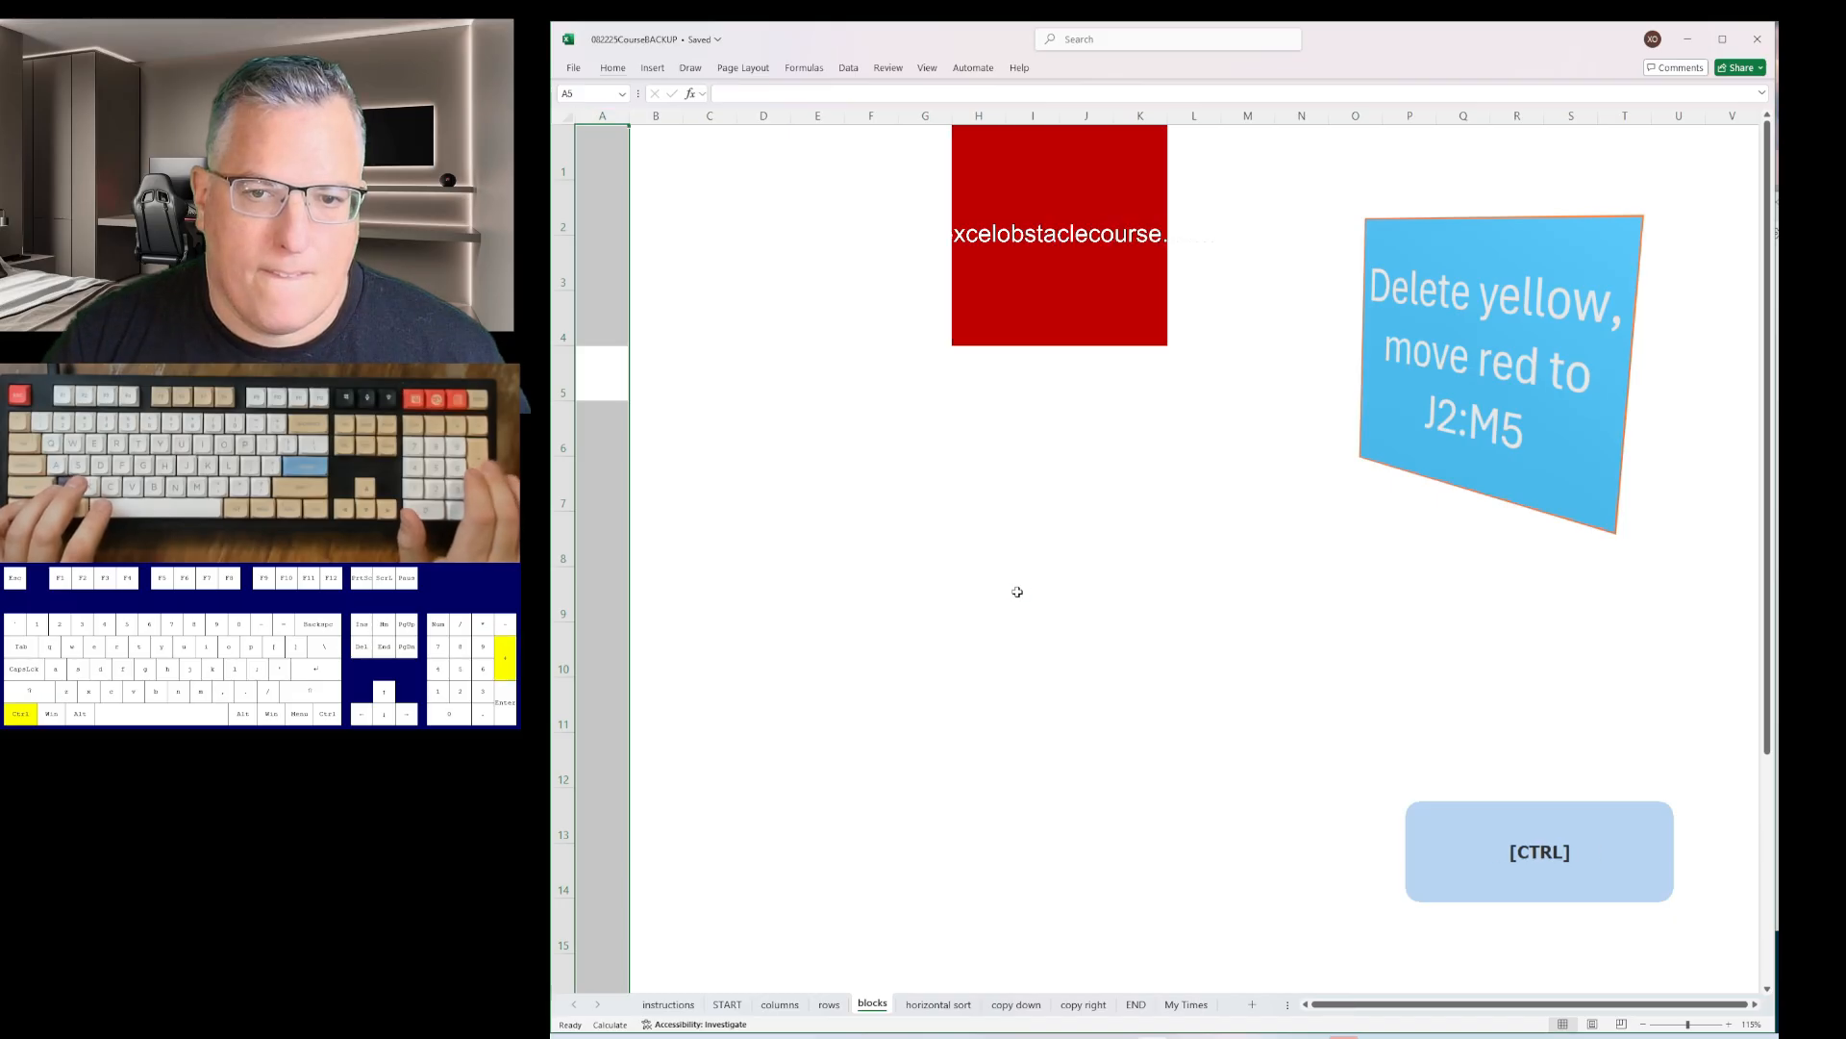
{"action": "key", "text": "Up"}
{"action": "key", "text": "shift+space"}
{"action": "key", "text": "ctrl+plus"}
{"action": "key", "text": "ctrl+Page_Down"}
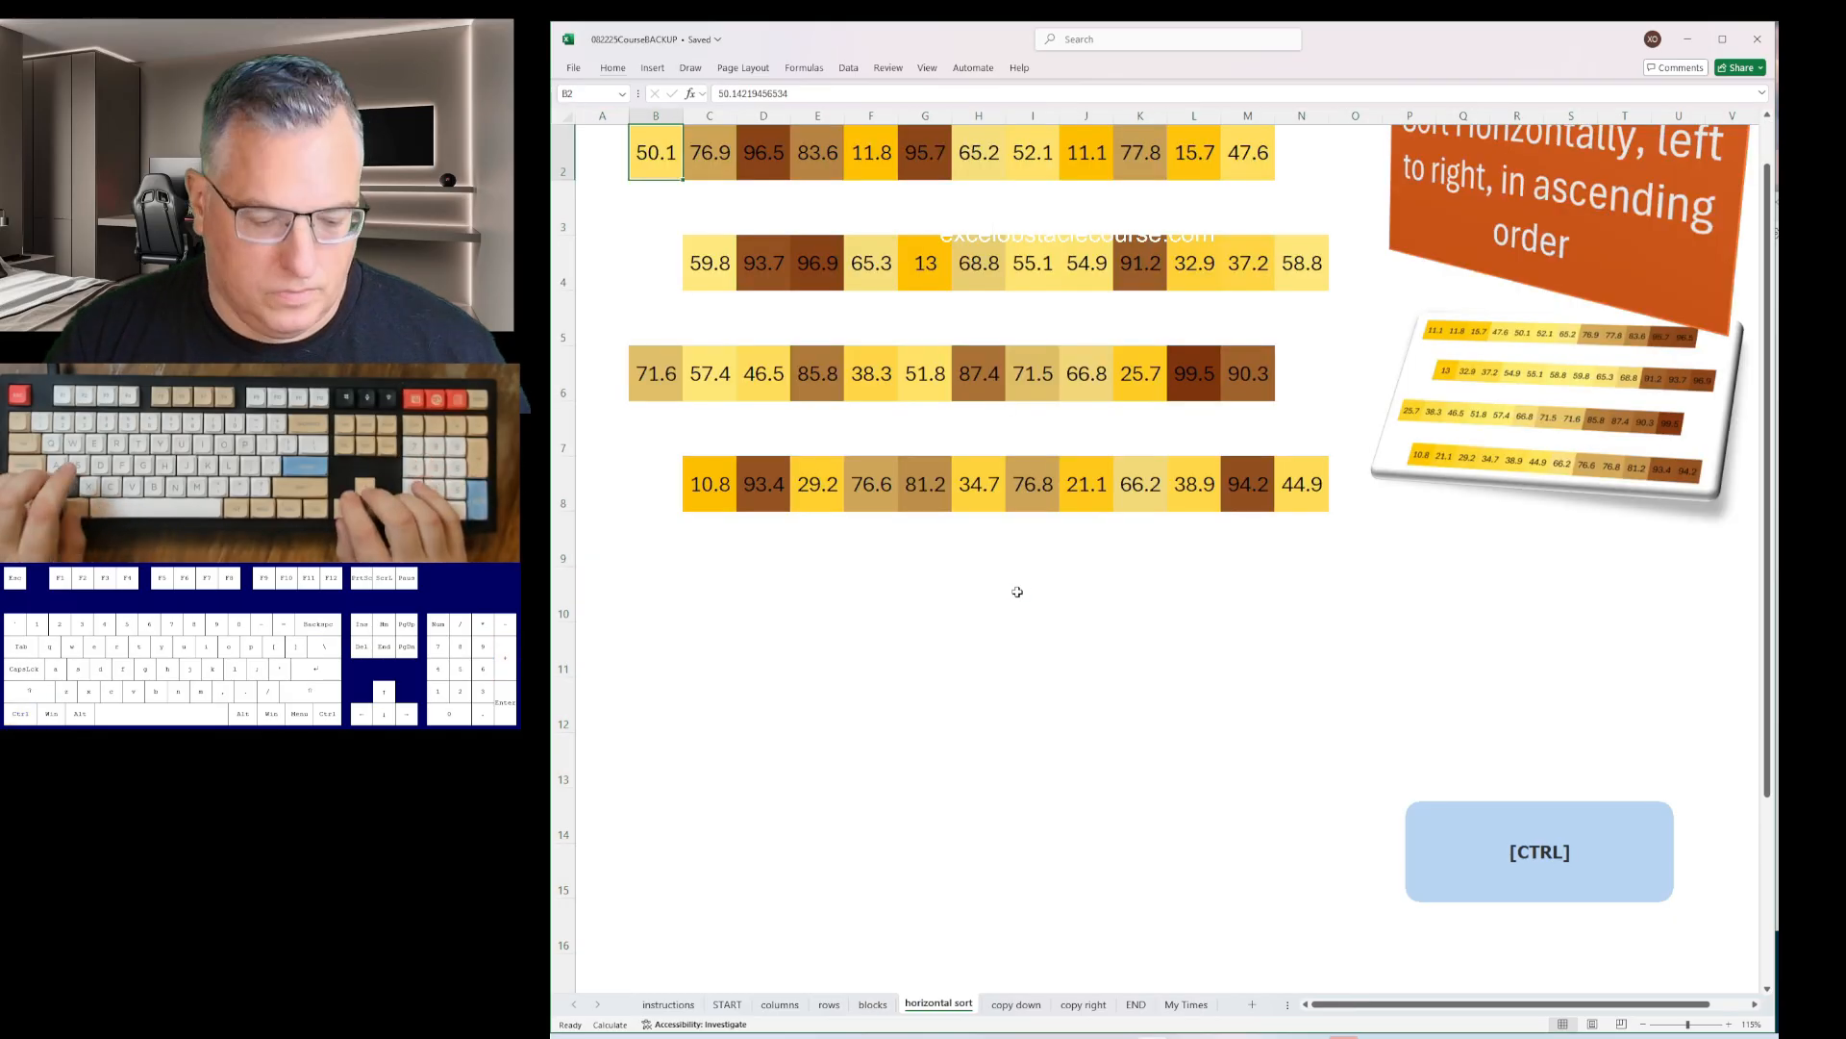
- Sort the number rows B2:M2 and C4:N4 left to right in ascending order on the horizontal sort sheet
{"action": "key", "text": "alt+a"}
{"action": "key", "text": "s"}
{"action": "key", "text": "s"}
{"action": "key", "text": "Return"}
{"action": "key", "text": "ctrl+Down"}
{"action": "key", "text": "alt+a"}
{"action": "key", "text": "s"}
{"action": "key", "text": "s"}
{"action": "key", "text": "Return"}
{"action": "key", "text": "ctrl+Down"}
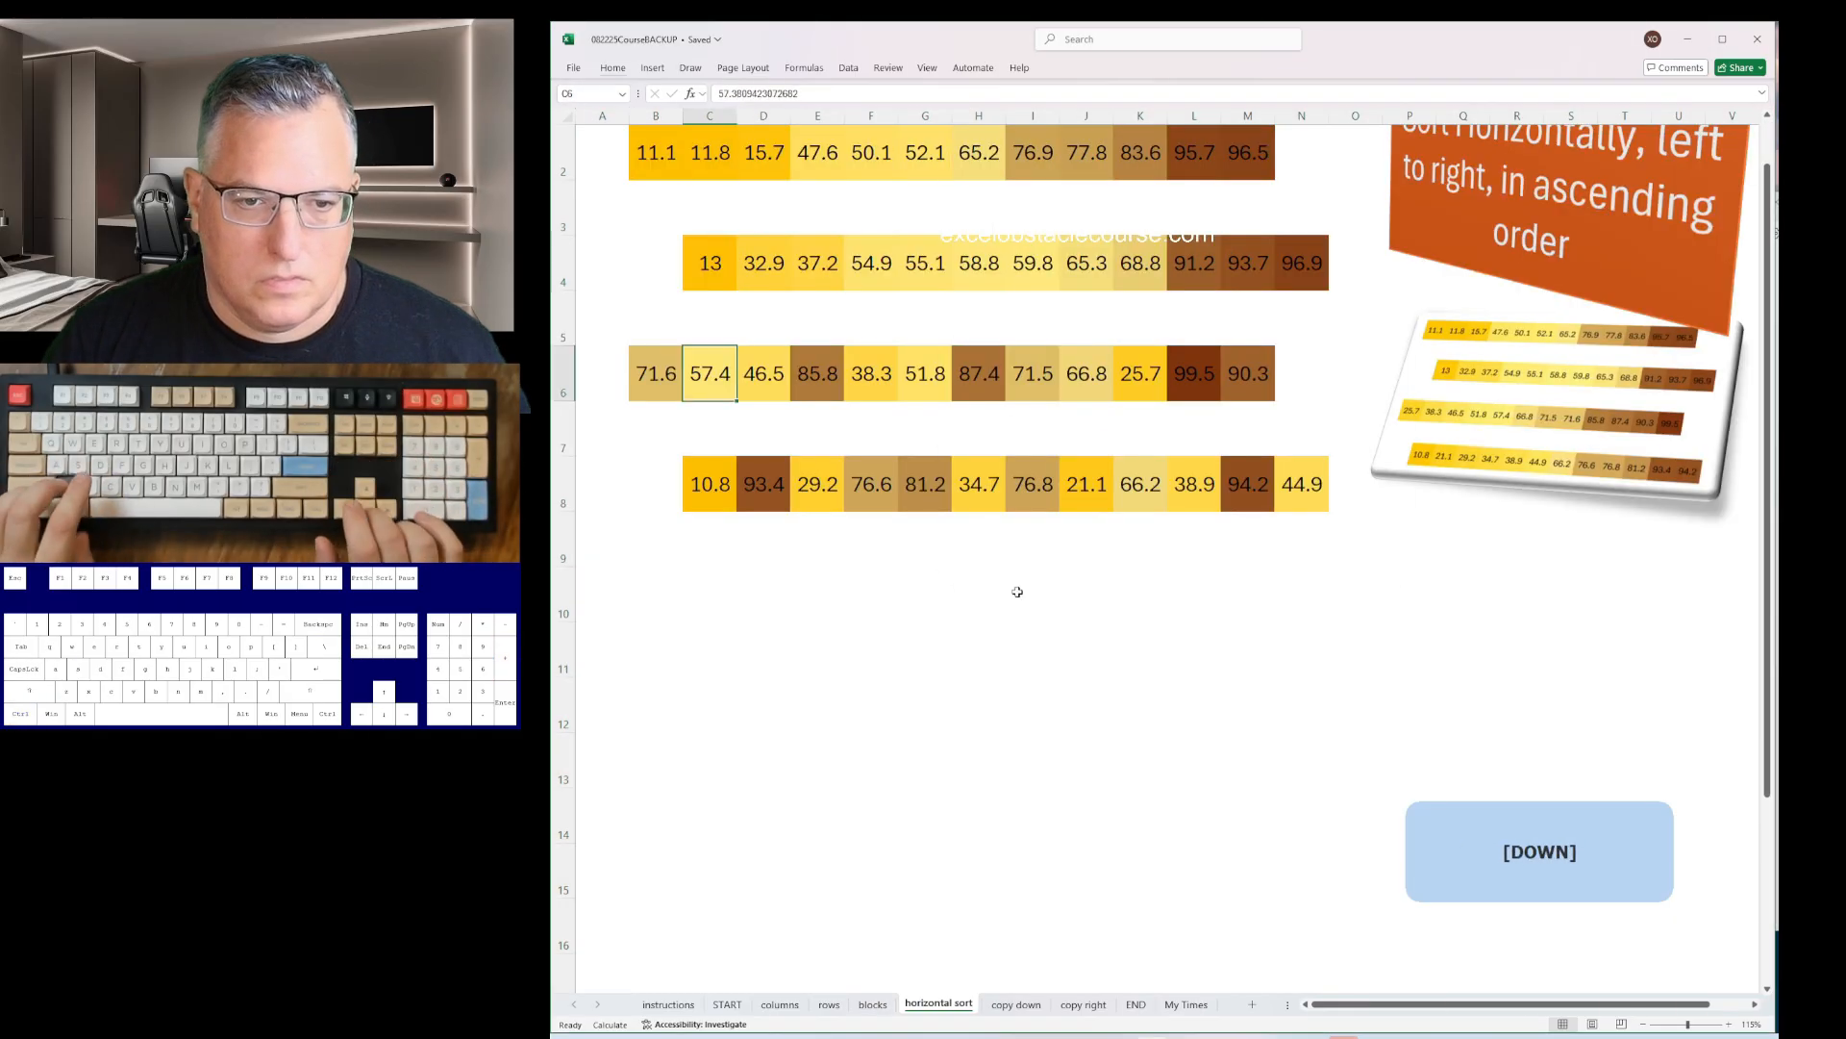
- Sort the number rows B6:M6 and C8:N8 left to right in ascending order, and go to the copy down sheet
{"action": "key", "text": "alt+a"}
{"action": "key", "text": "s"}
{"action": "key", "text": "s"}
{"action": "key", "text": "Return"}
{"action": "key", "text": "ctrl+Down"}
{"action": "key", "text": "alt+a"}
{"action": "key", "text": "s"}
{"action": "key", "text": "s"}
{"action": "key", "text": "Return"}
{"action": "key", "text": "ctrl+Page_Down"}
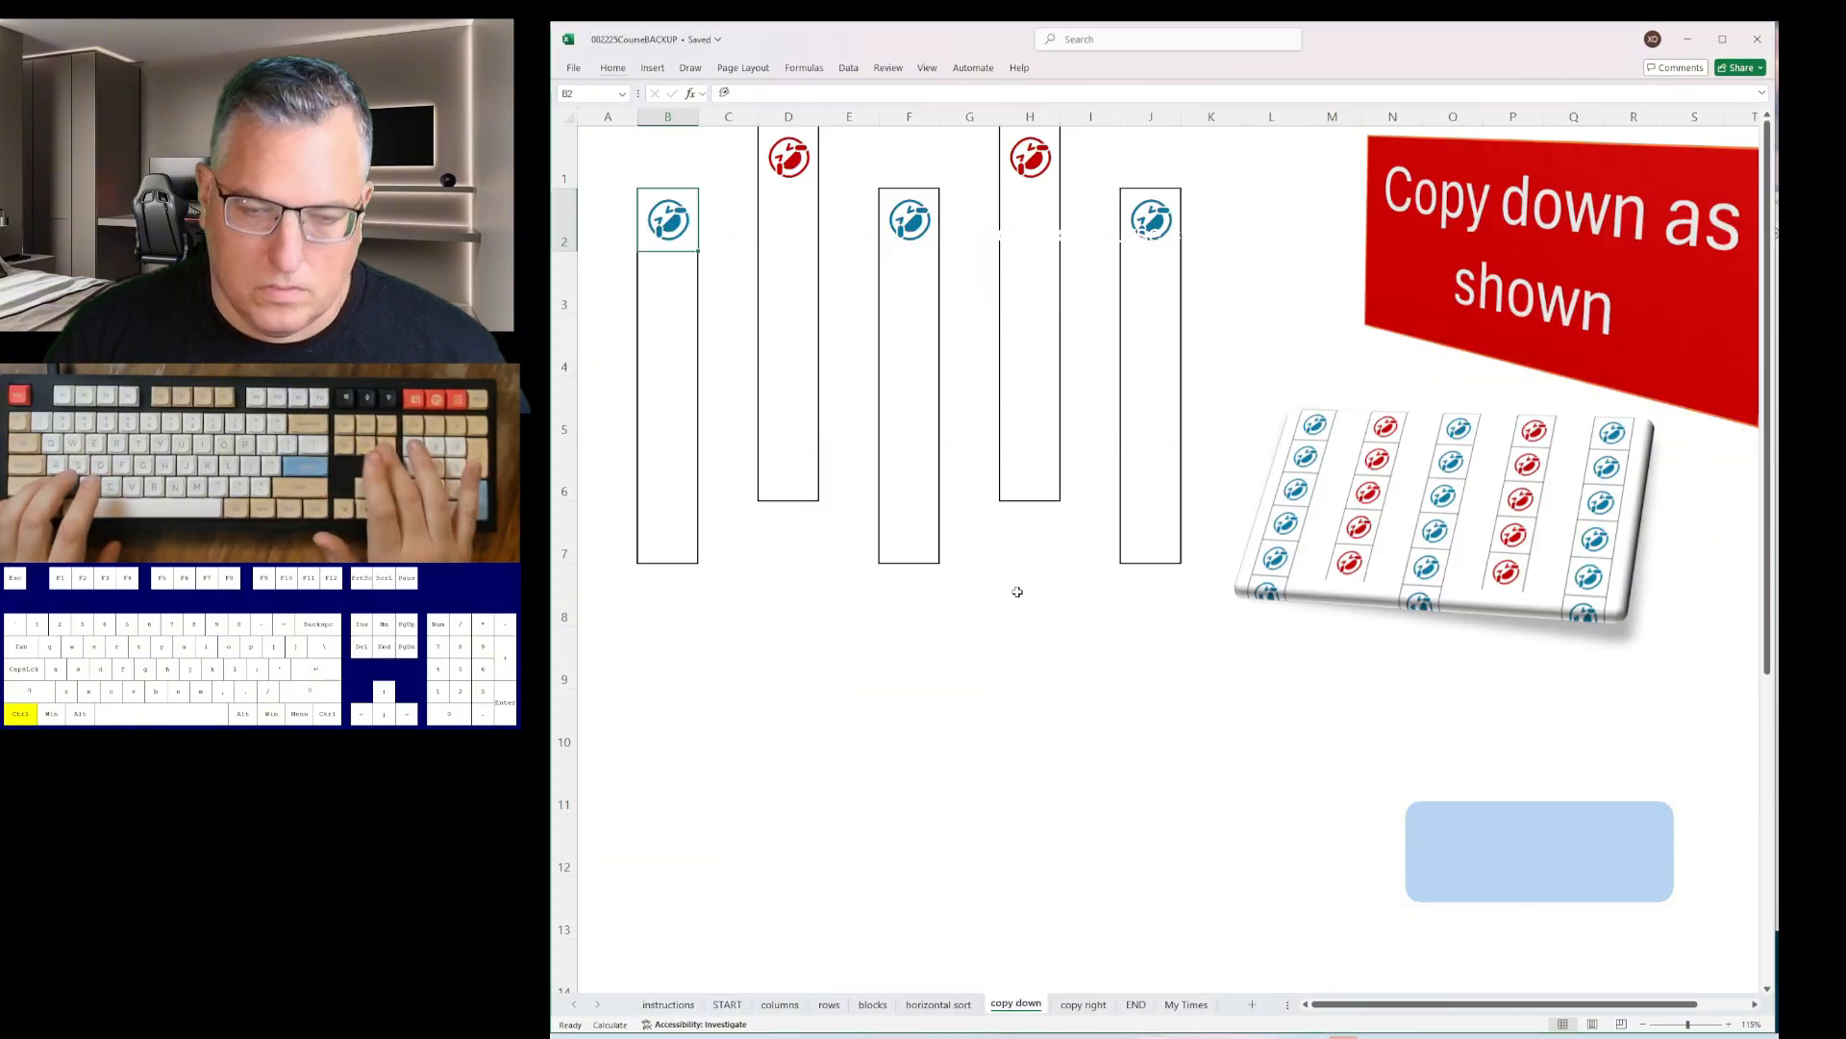
- Fill the blue icon down through B2:B7 and the red icon down through D1:D6
{"action": "key", "text": "shift+Down"}
{"action": "key", "text": "shift+Down"}
{"action": "key", "text": "shift+Down"}
{"action": "key", "text": "shift+Down"}
{"action": "key", "text": "ctrl+d"}
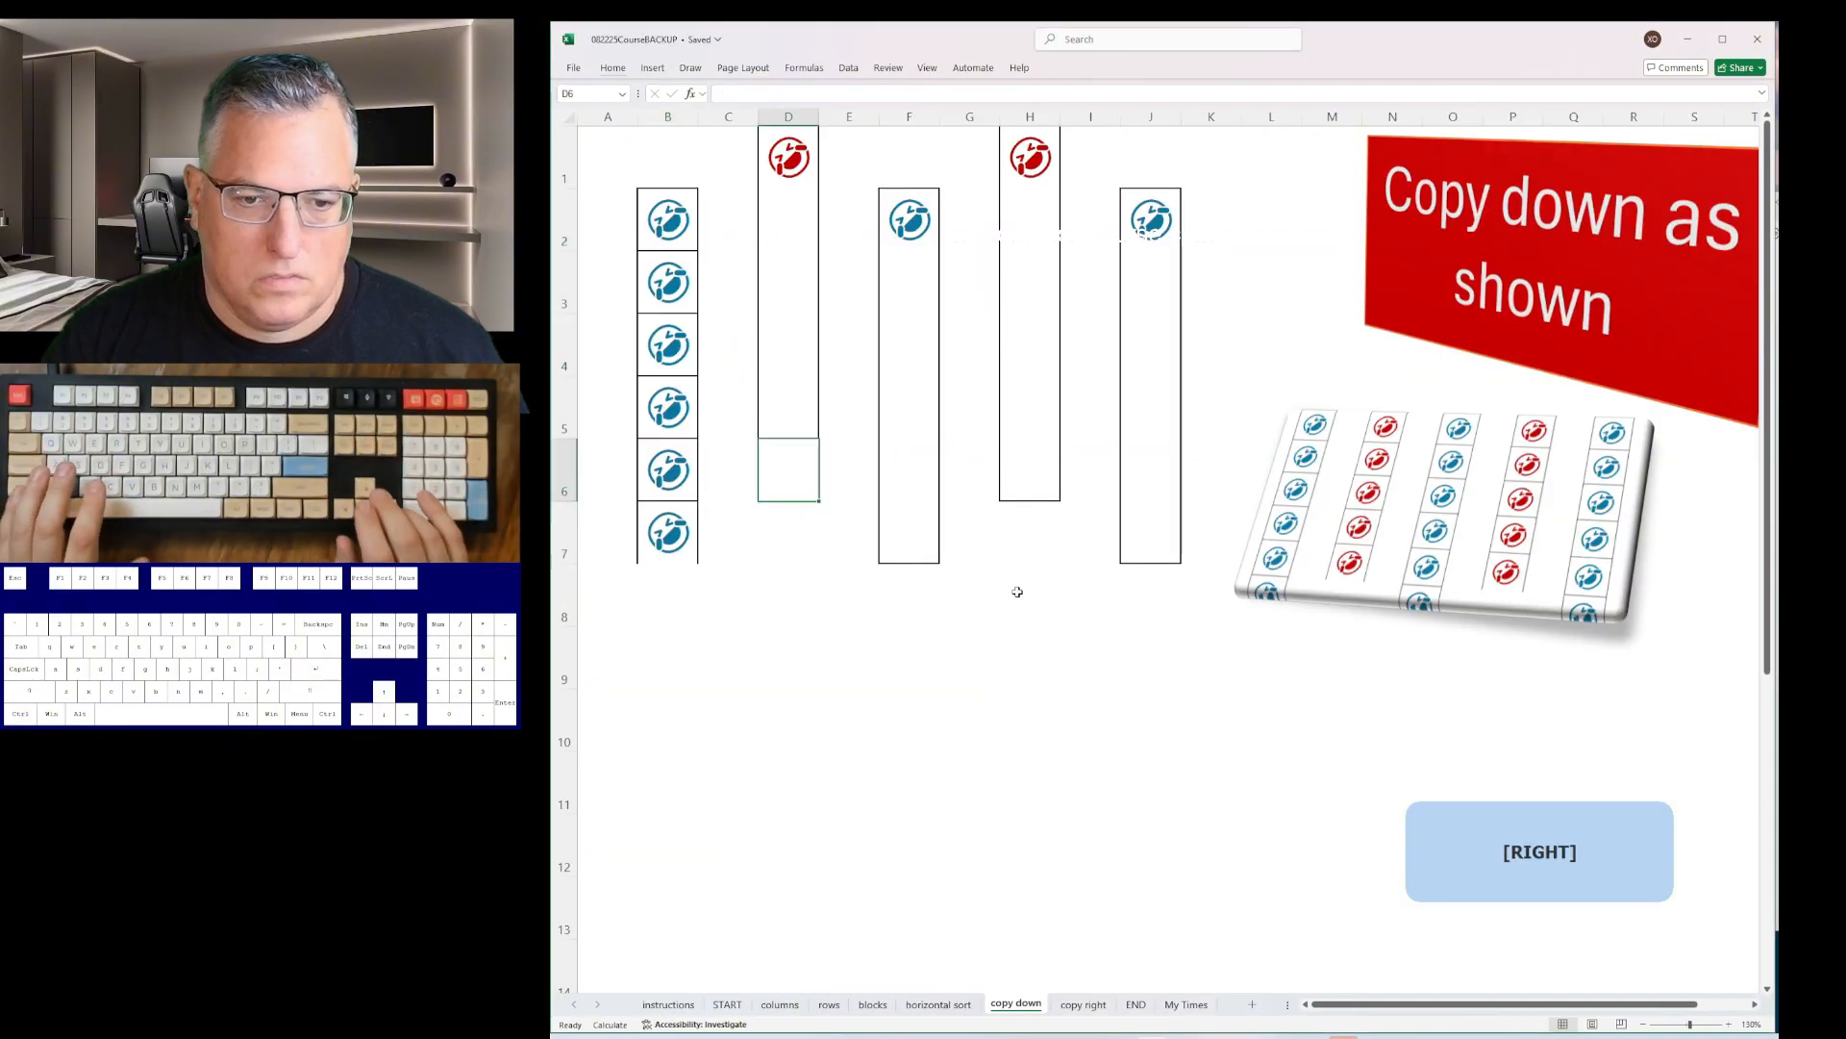
{"action": "key", "text": "ctrl+shift+Up"}
{"action": "key", "text": "ctrl+d"}
- Fill the blue icon down through F2:F7 and the red icon down through H1:H6
{"action": "key", "text": "Down"}
{"action": "key", "text": "Right"}
{"action": "key", "text": "Right"}
{"action": "key", "text": "ctrl+shift+Up"}
{"action": "key", "text": "ctrl+d"}
{"action": "key", "text": "Up"}
{"action": "key", "text": "Right"}
{"action": "key", "text": "Right"}
{"action": "key", "text": "ctrl+shift+Up"}
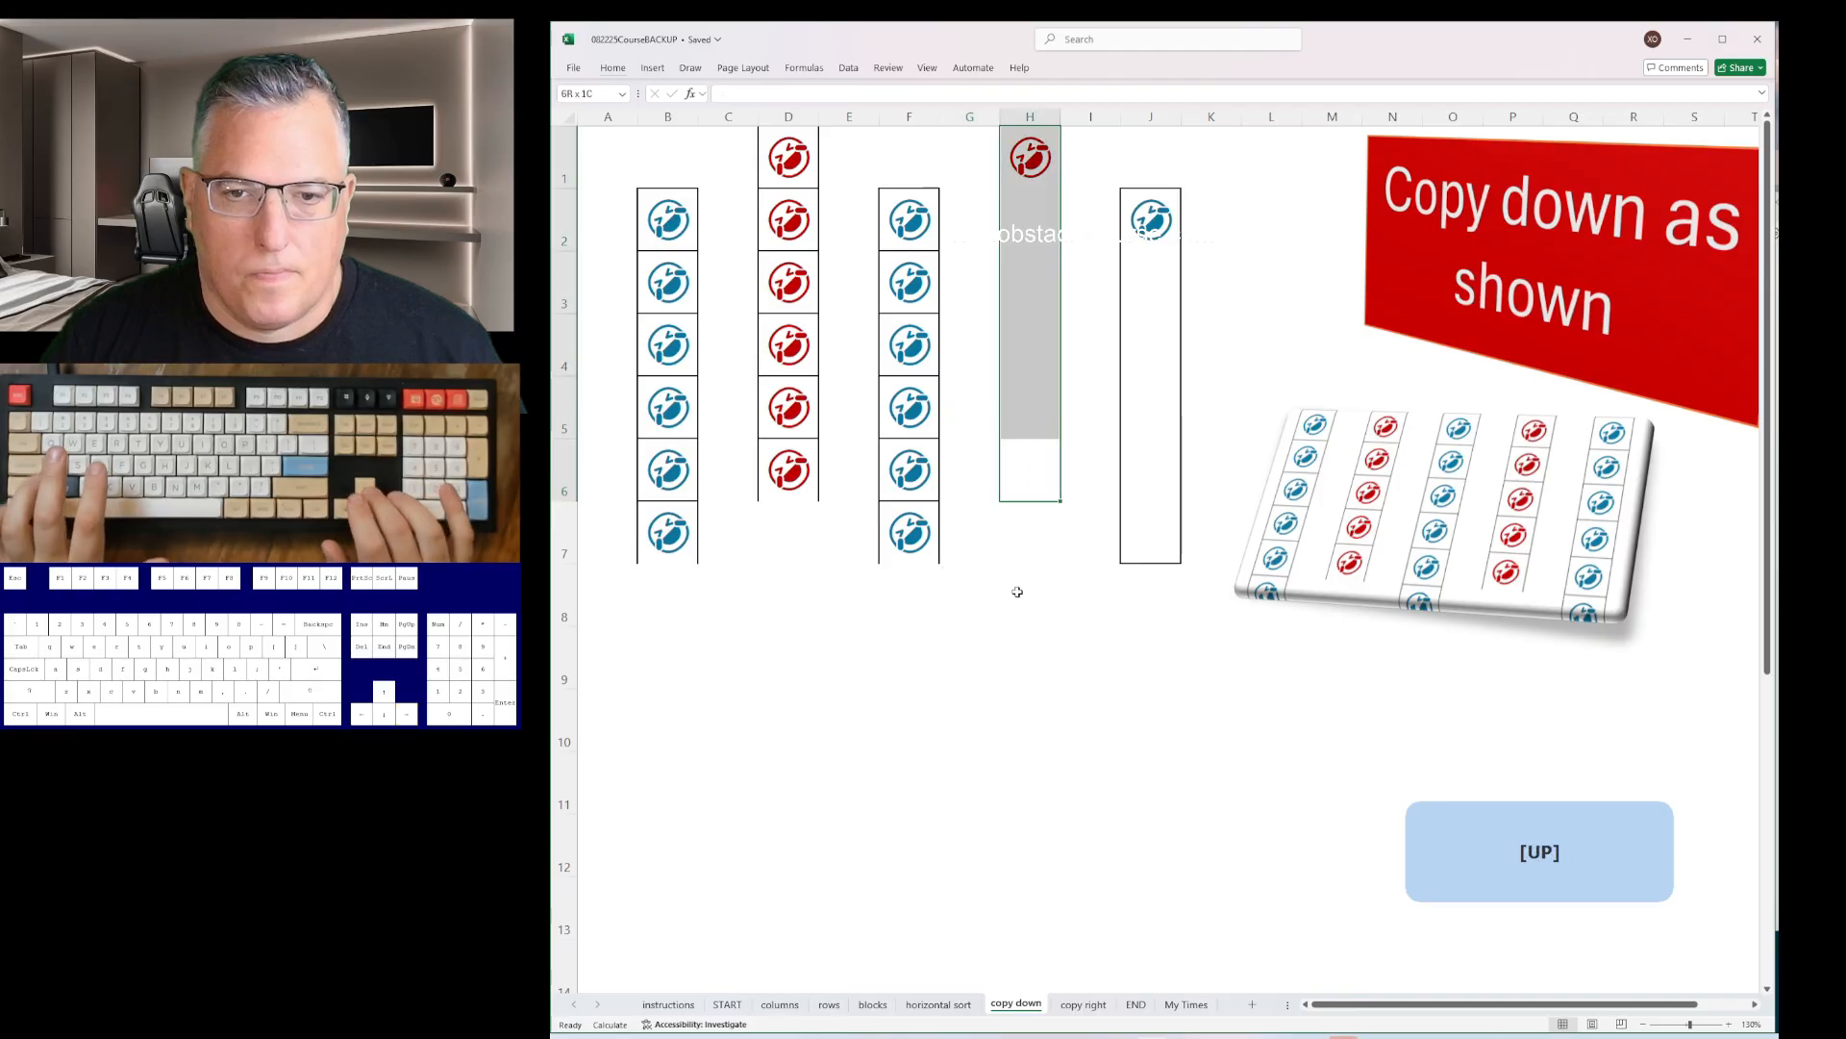
{"action": "key", "text": "ctrl+d"}
- Fill the blue icon down through J2:J7 and go to the copy right sheet
{"action": "key", "text": "Down"}
{"action": "key", "text": "Right"}
{"action": "key", "text": "Right"}
{"action": "key", "text": "ctrl+shift+Up"}
{"action": "key", "text": "ctrl+d"}
{"action": "key", "text": "ctrl+Page_Down"}
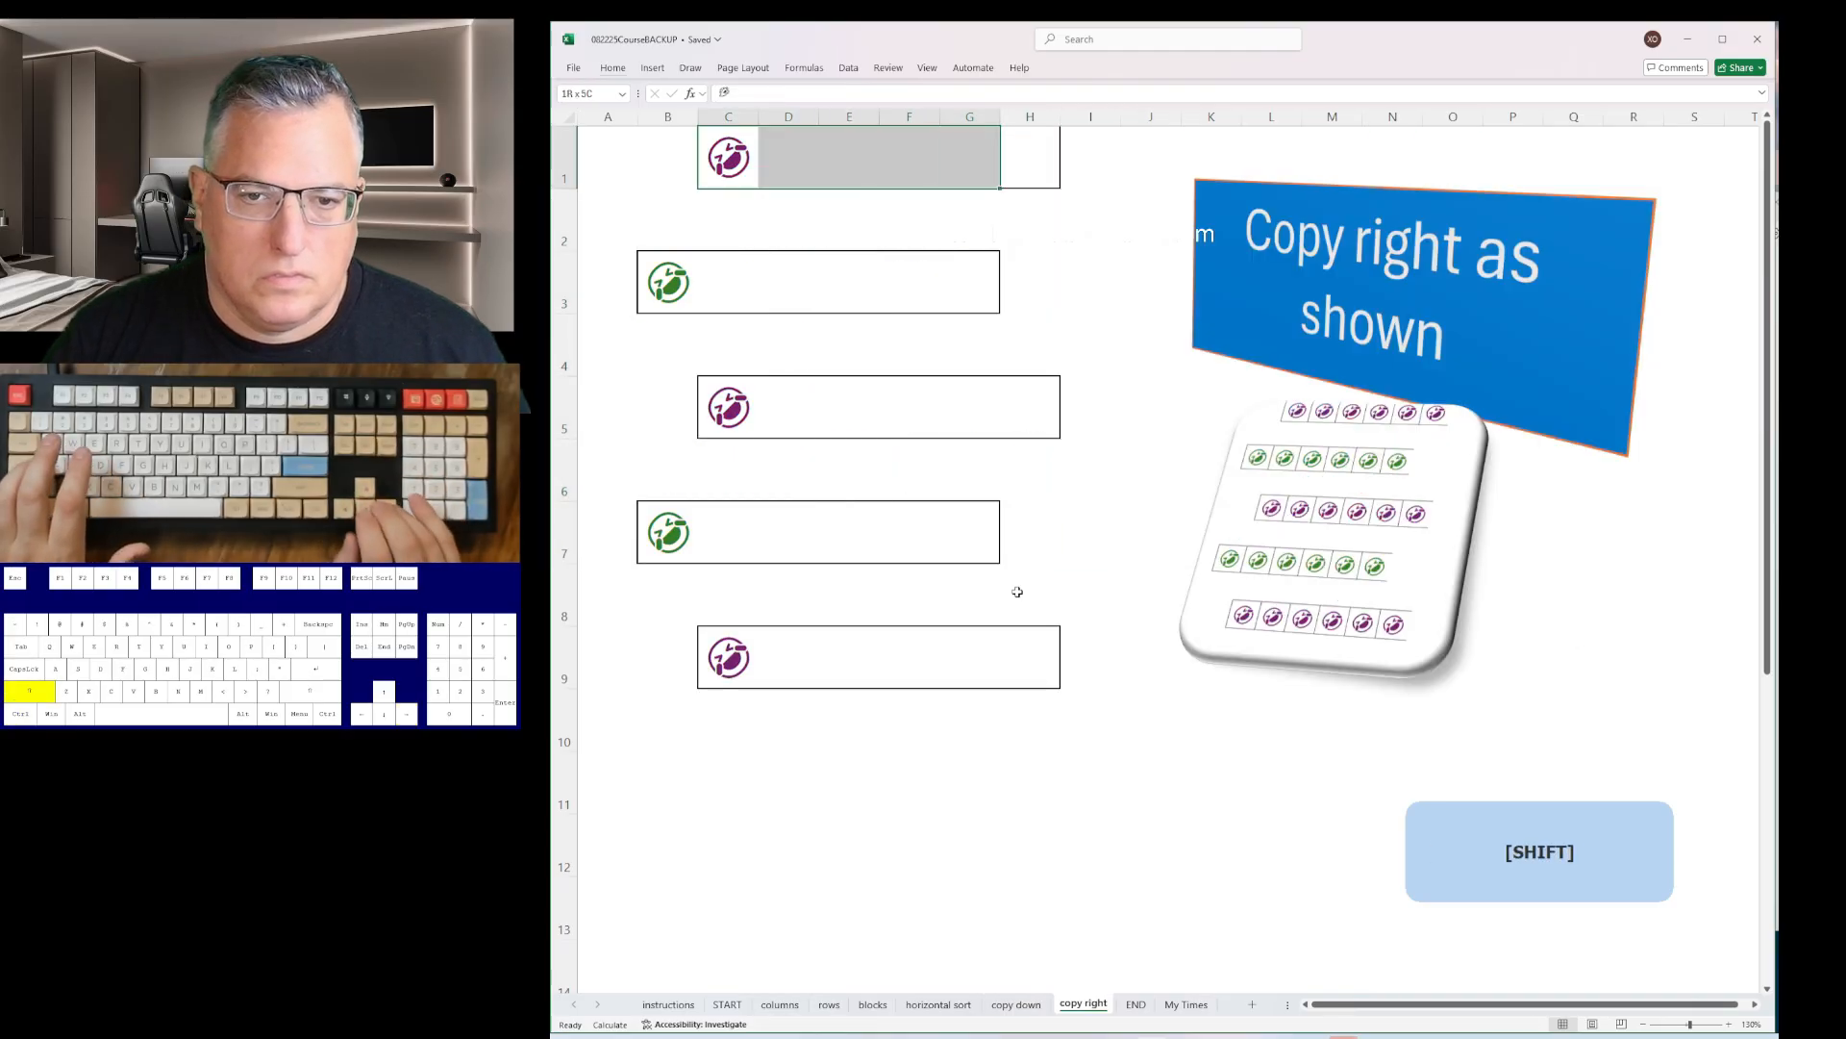
- Fill the purple icon right through C1:H1 and the green icon right through B3:G3
{"action": "key", "text": "ctrl+r"}
{"action": "key", "text": "ctrl+Right"}
{"action": "key", "text": "Down"}
{"action": "key", "text": "Down"}
{"action": "key", "text": "Left"}
{"action": "key", "text": "ctrl+shift+Left"}
{"action": "key", "text": "ctrl+r"}
- Fill the purple icon right through C5:H5 and the green icon right through B7:G7
{"action": "key", "text": "Down"}
{"action": "key", "text": "Down"}
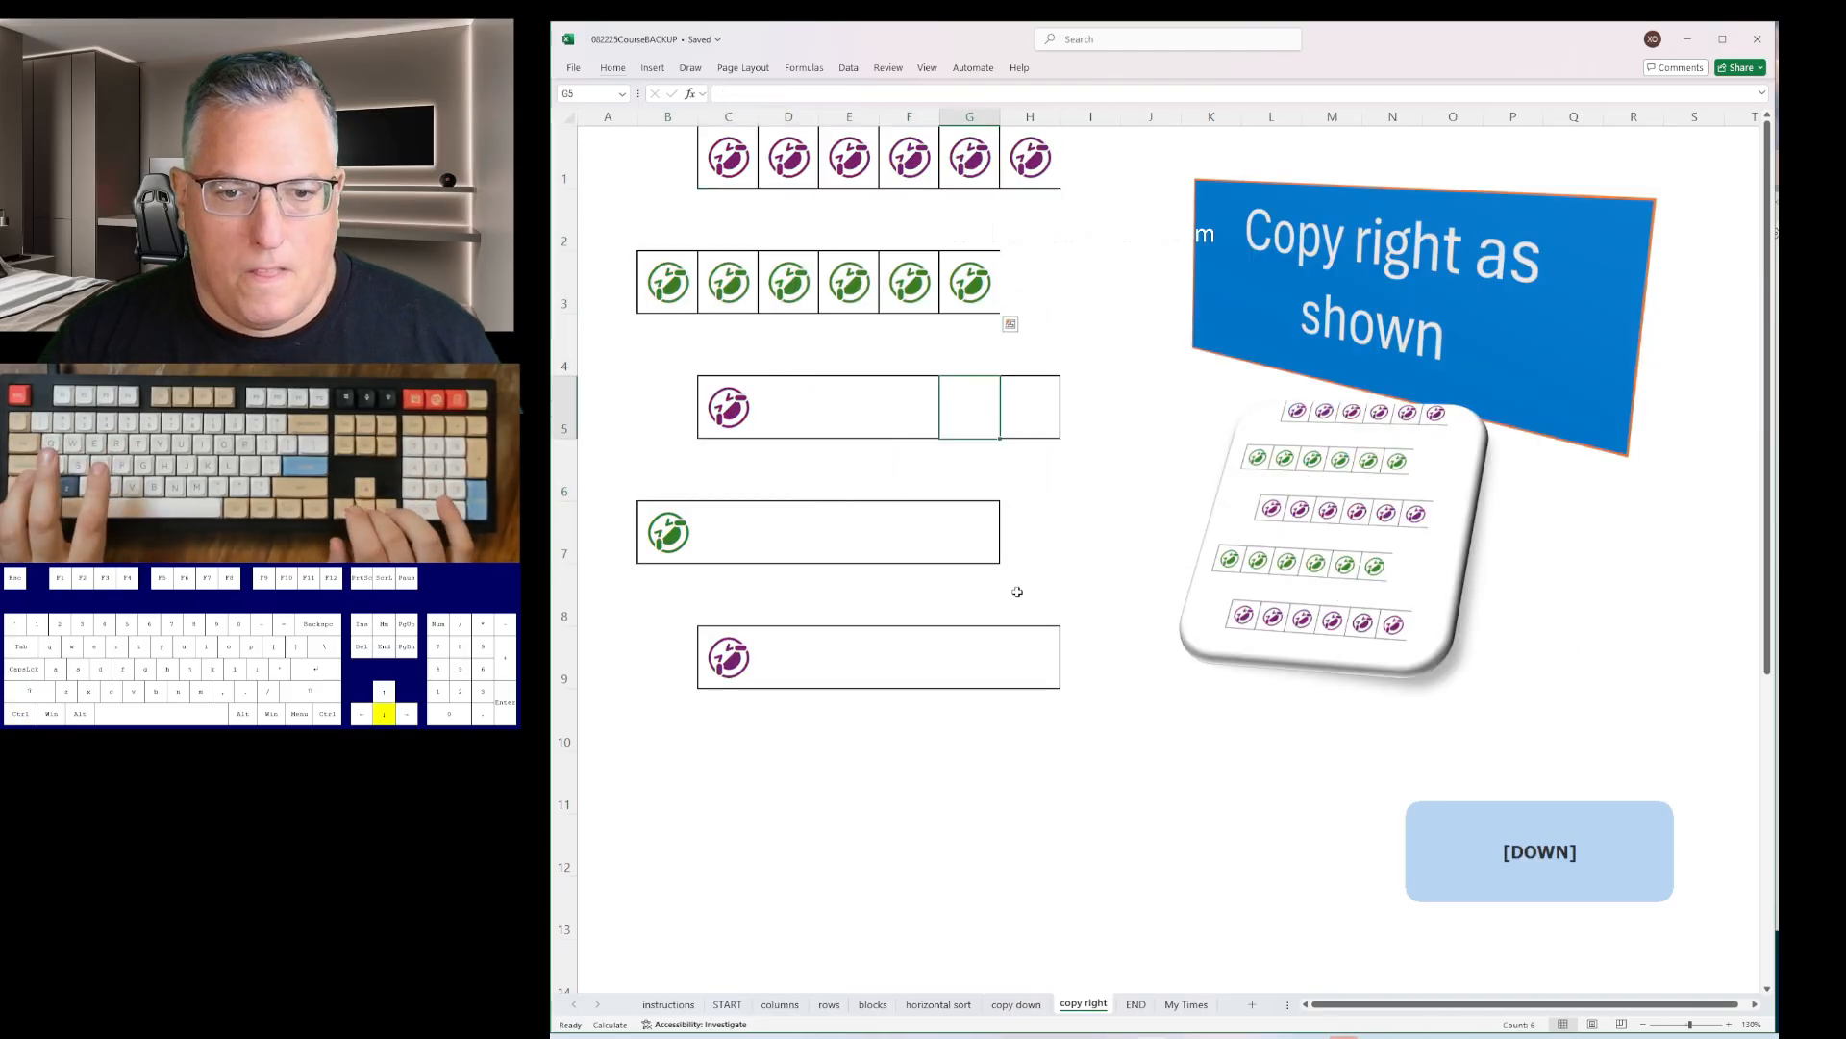
{"action": "key", "text": "Right"}
{"action": "key", "text": "ctrl+shift+Left"}
{"action": "key", "text": "ctrl+r"}
{"action": "key", "text": "ctrl+Right"}
{"action": "key", "text": "Down"}
{"action": "key", "text": "Down"}
{"action": "key", "text": "Left"}
{"action": "key", "text": "ctrl+shift+Left"}
{"action": "key", "text": "ctrl+r"}
- Fill the purple icon right through C9:H9
{"action": "key", "text": "Down"}
{"action": "key", "text": "Down"}
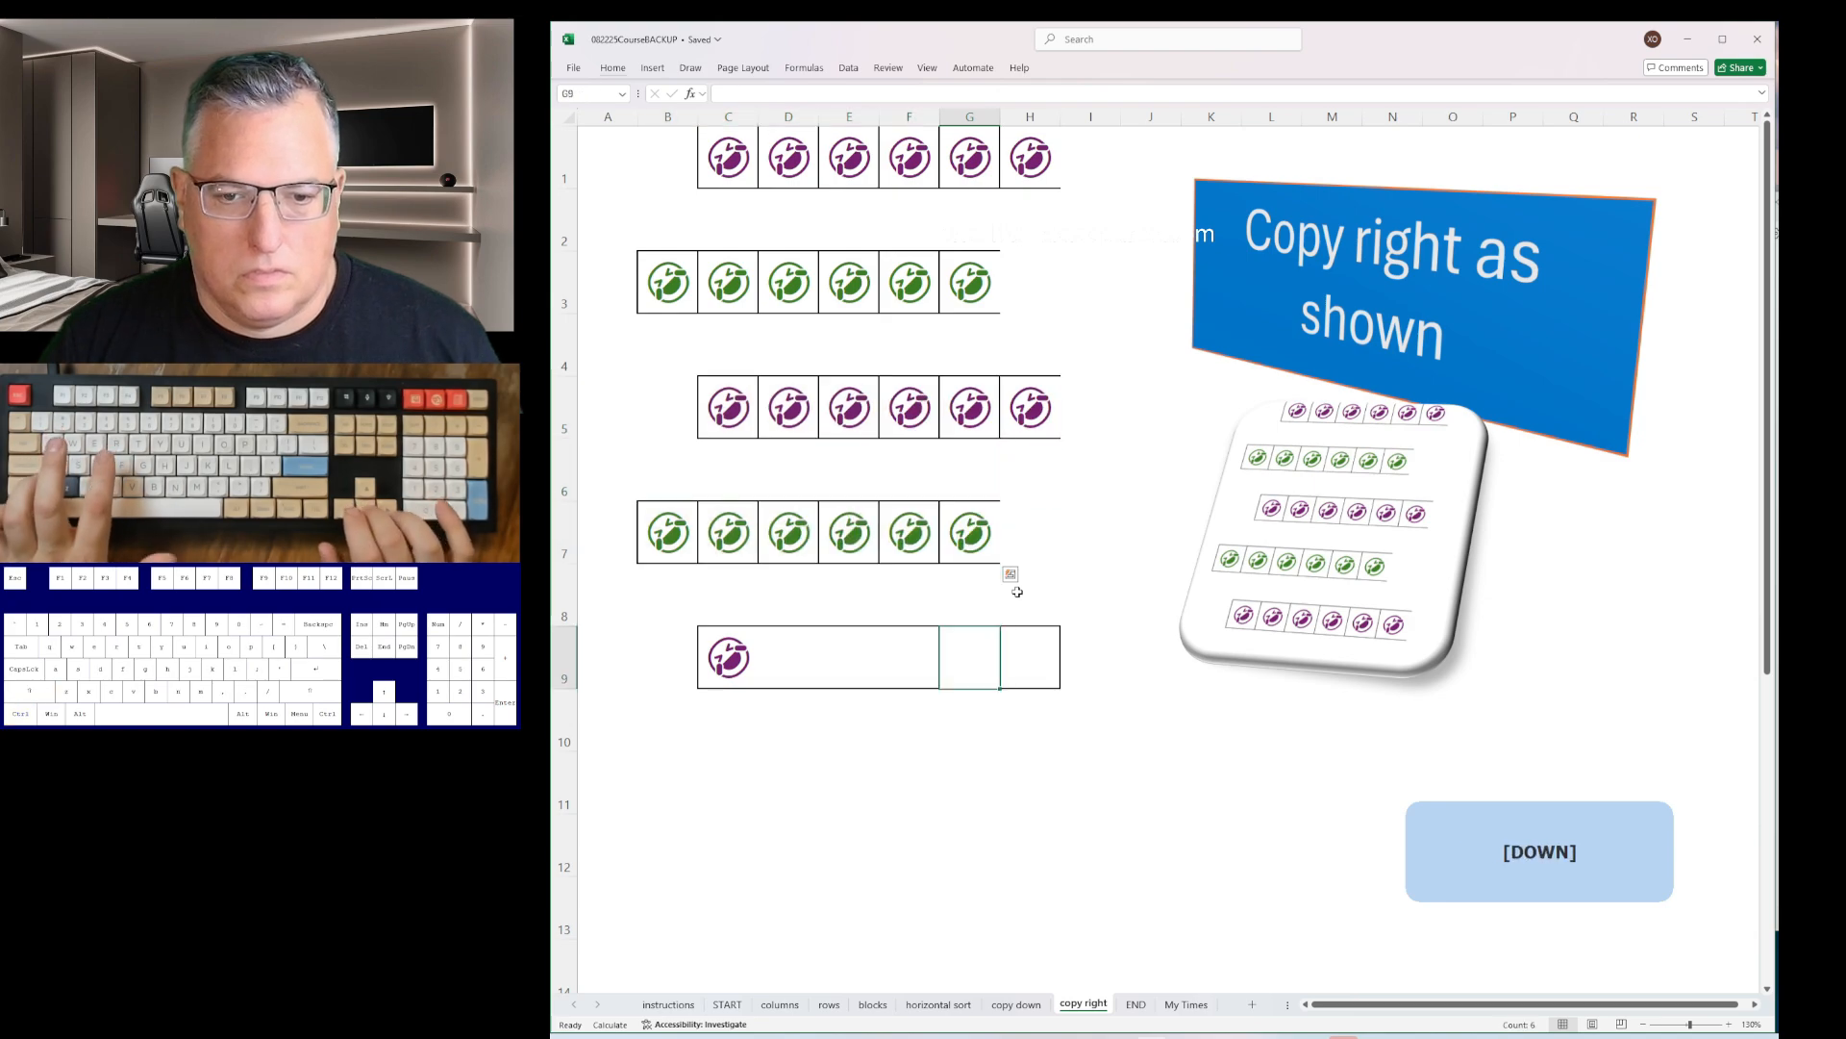
{"action": "key", "text": "Right"}
{"action": "key", "text": "ctrl+shift+Left"}
{"action": "key", "text": "ctrl+r"}
- Stop the timer by entering ZX in the red box B1 on the END sheet
{"action": "key", "text": "ctrl+Page_Down"}
{"action": "type", "text": "zx"}
{"action": "key", "text": "Return"}
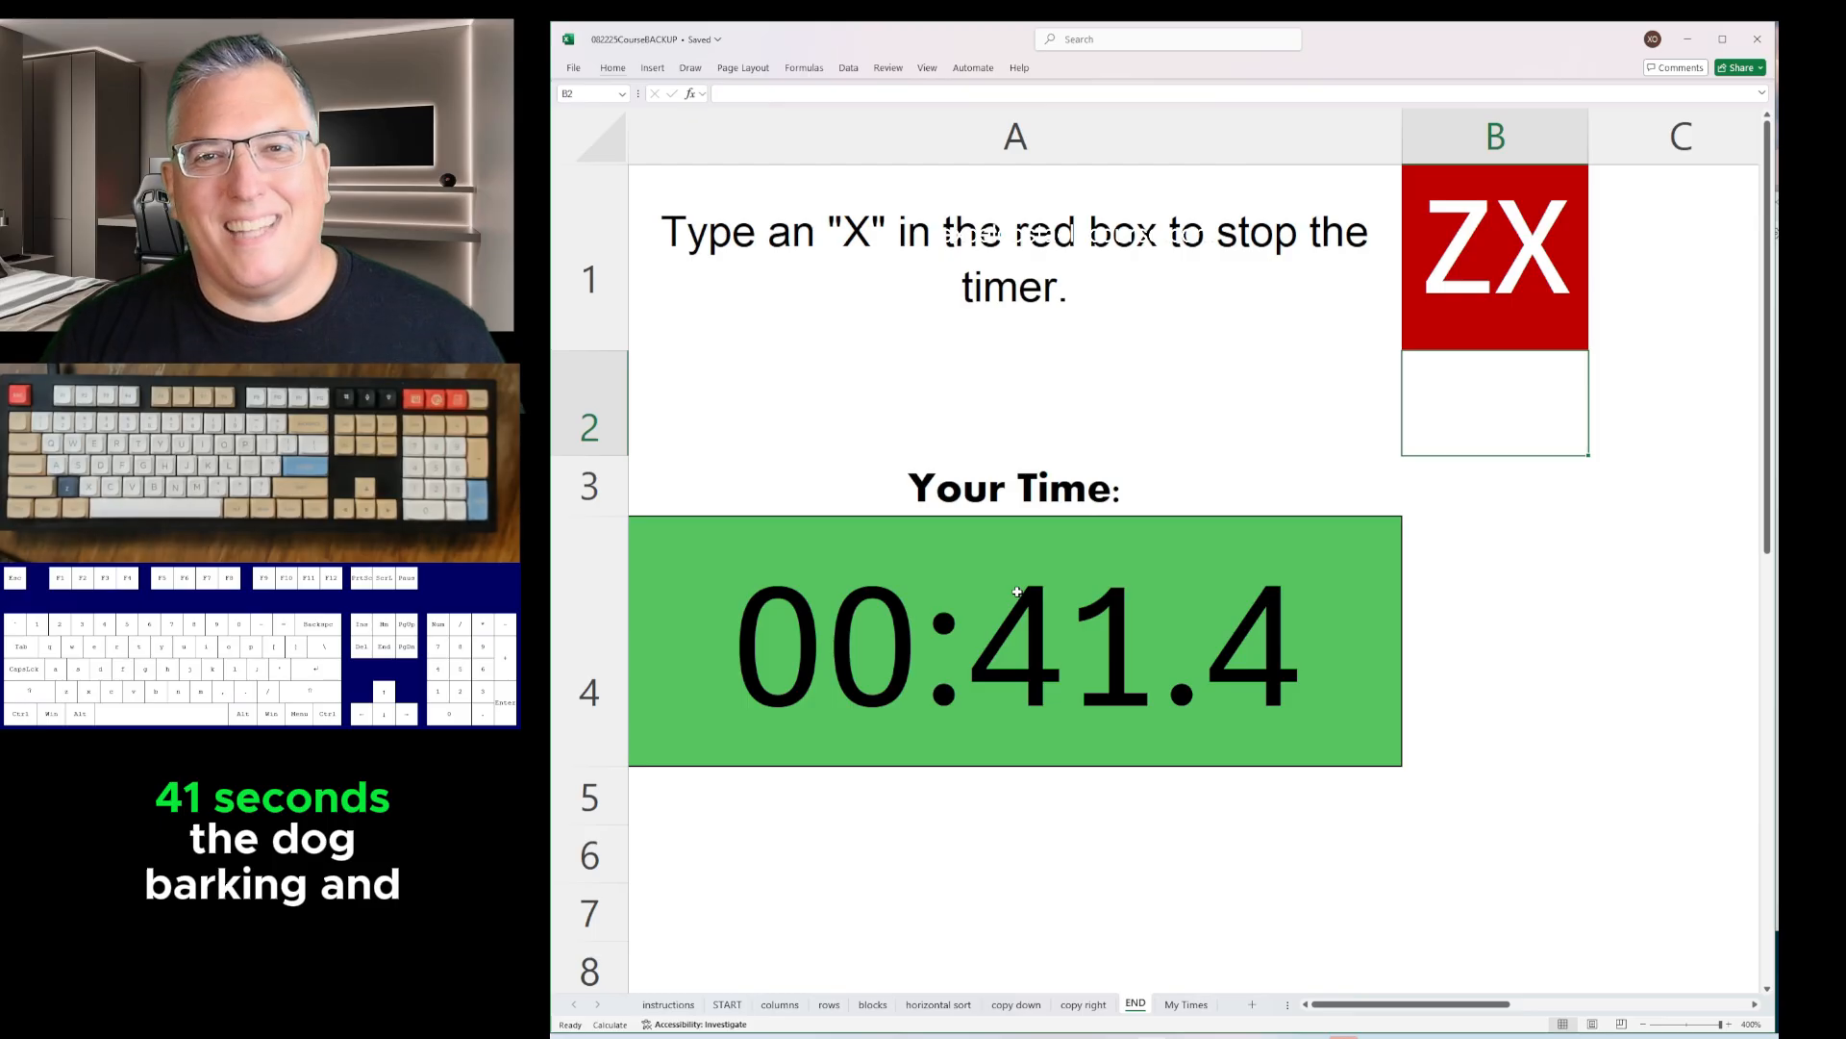
- Copy the finished time from cell A4, keep it as plain text in Notepad, and return to the Excel workbook
{"action": "key", "text": "Up"}
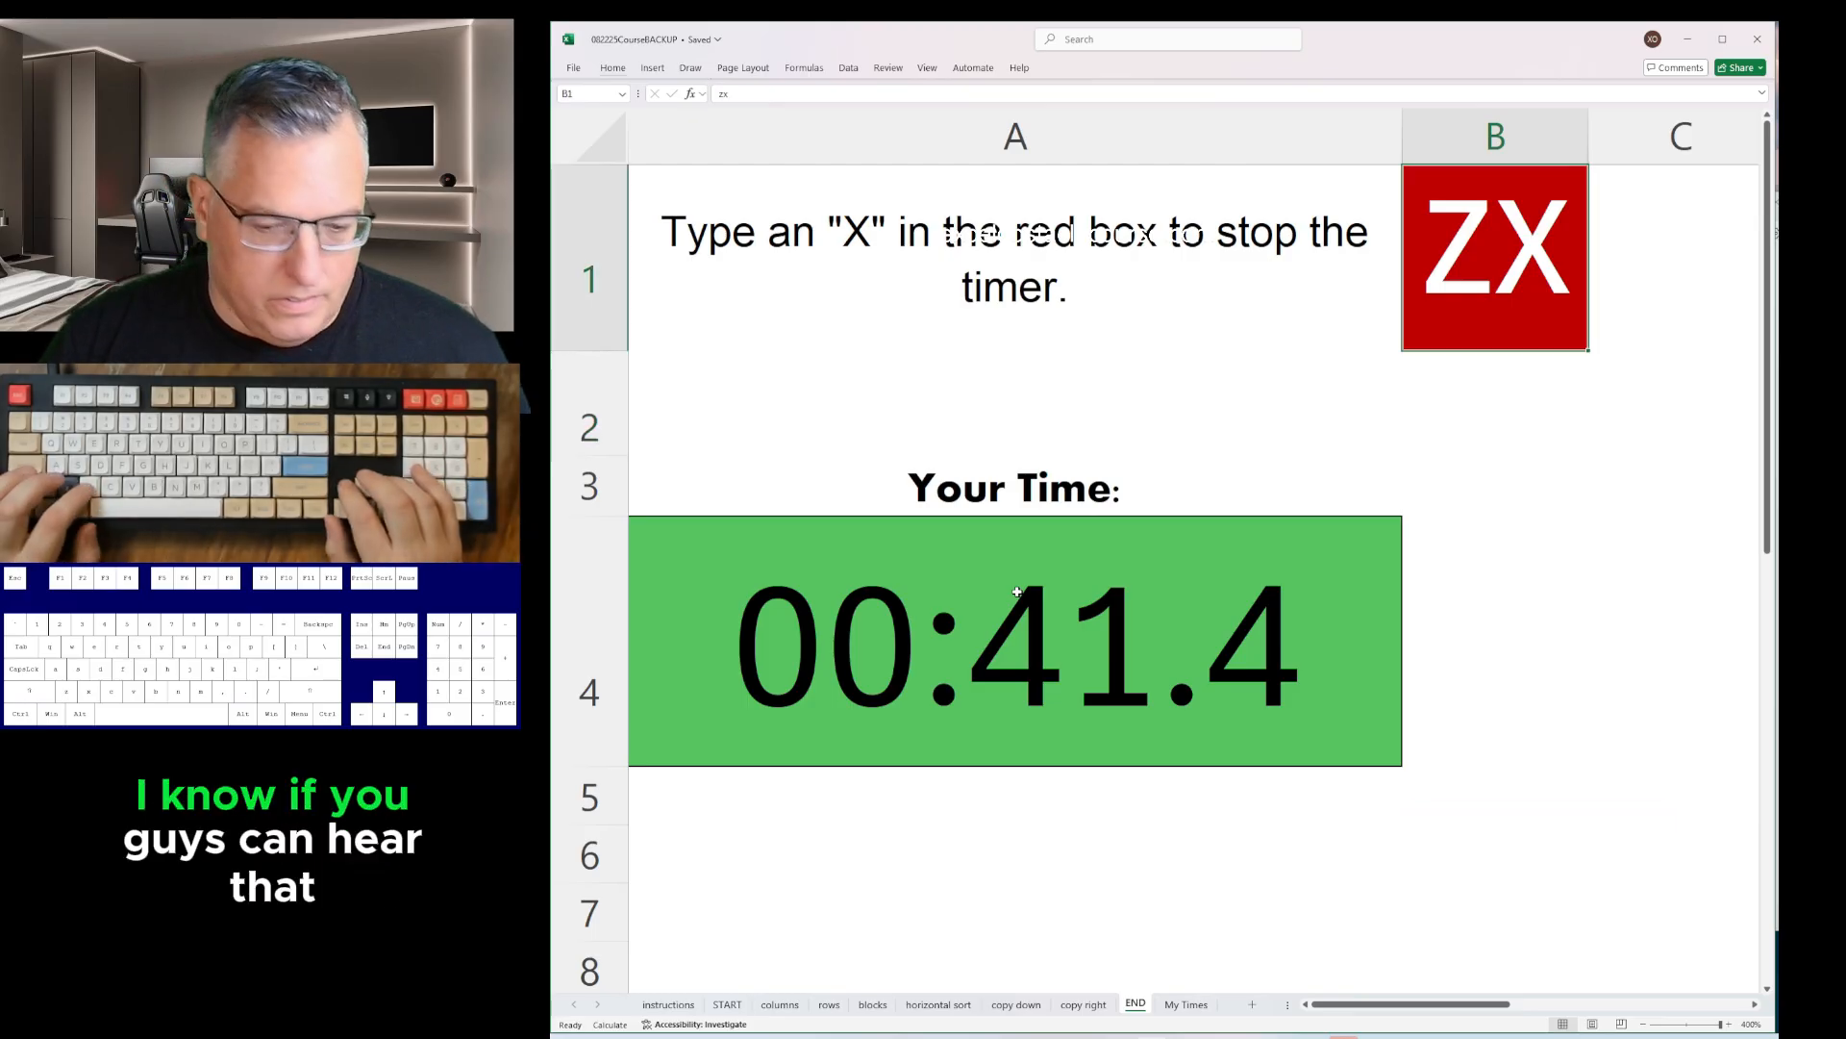
{"action": "key", "text": "Down"}
{"action": "key", "text": "Down"}
{"action": "key", "text": "Down"}
{"action": "key", "text": "Left"}
{"action": "key", "text": "Down"}
{"action": "key", "text": "Up"}
{"action": "key", "text": "ctrl+c"}
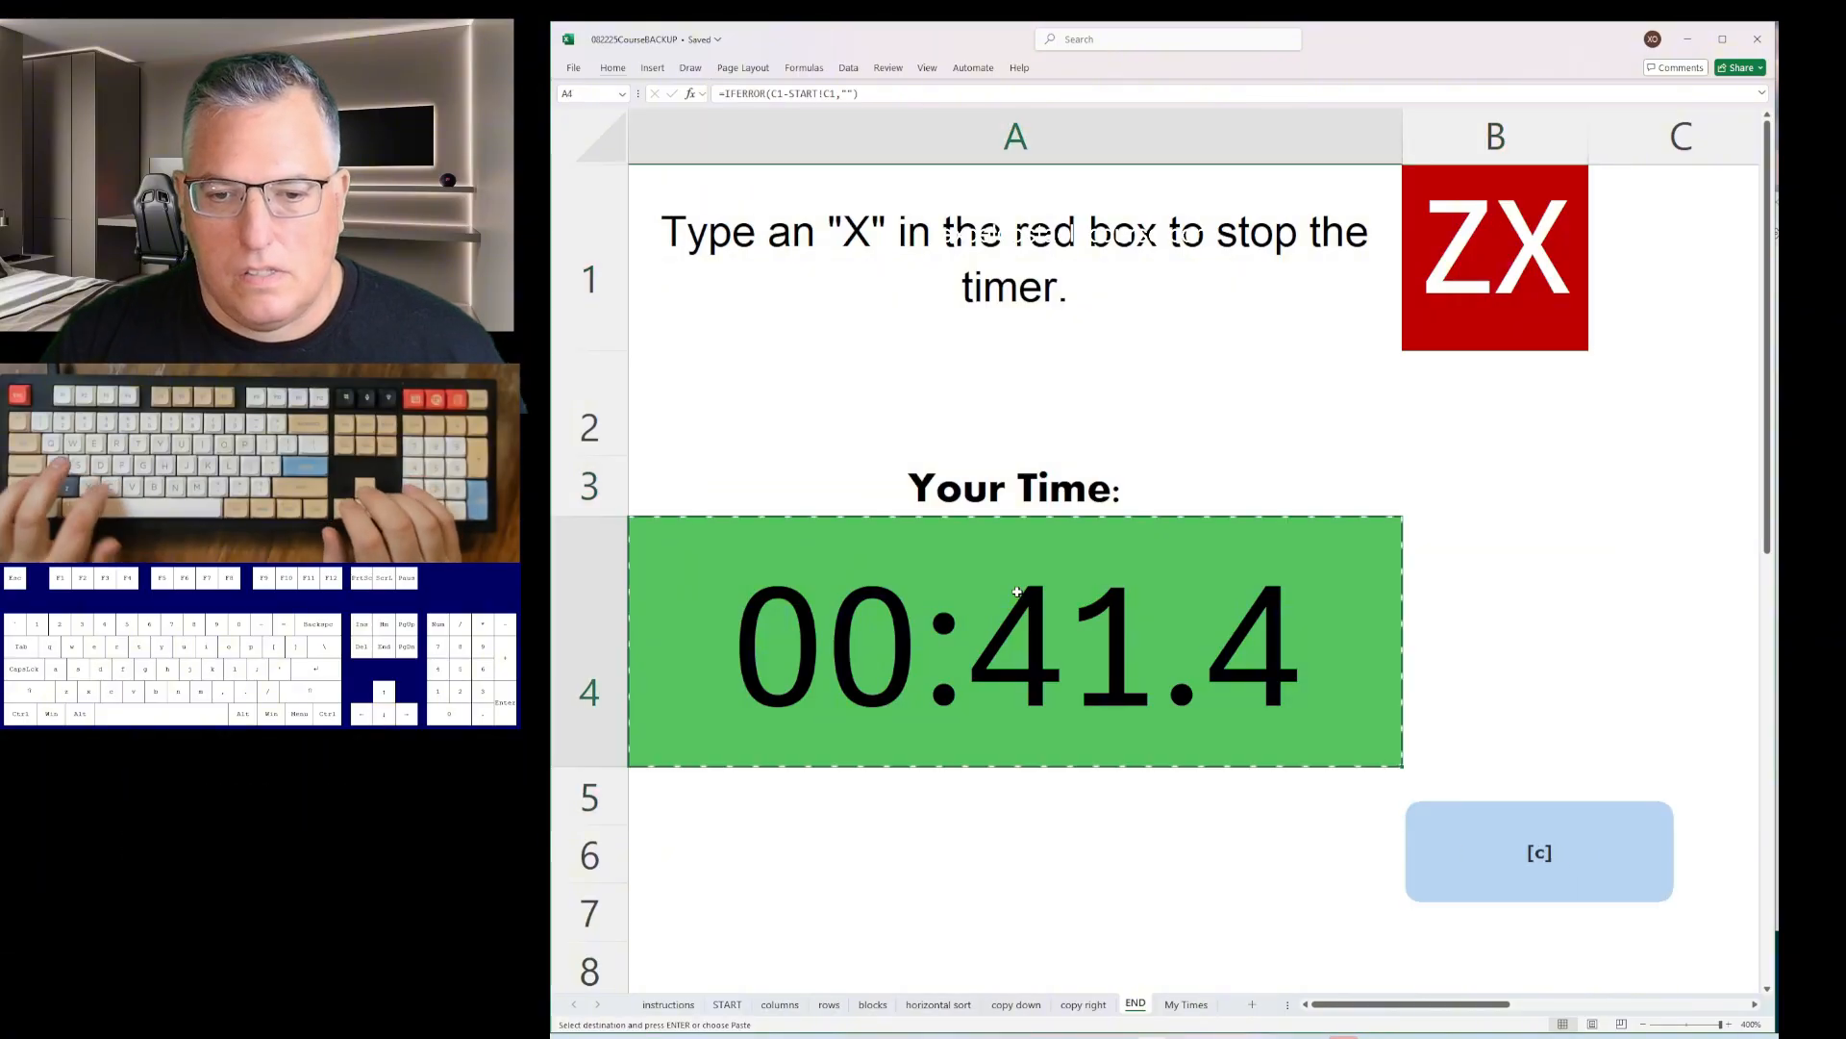
{"action": "key", "text": "alt+Tab"}
{"action": "key", "text": "alt+Tab"}
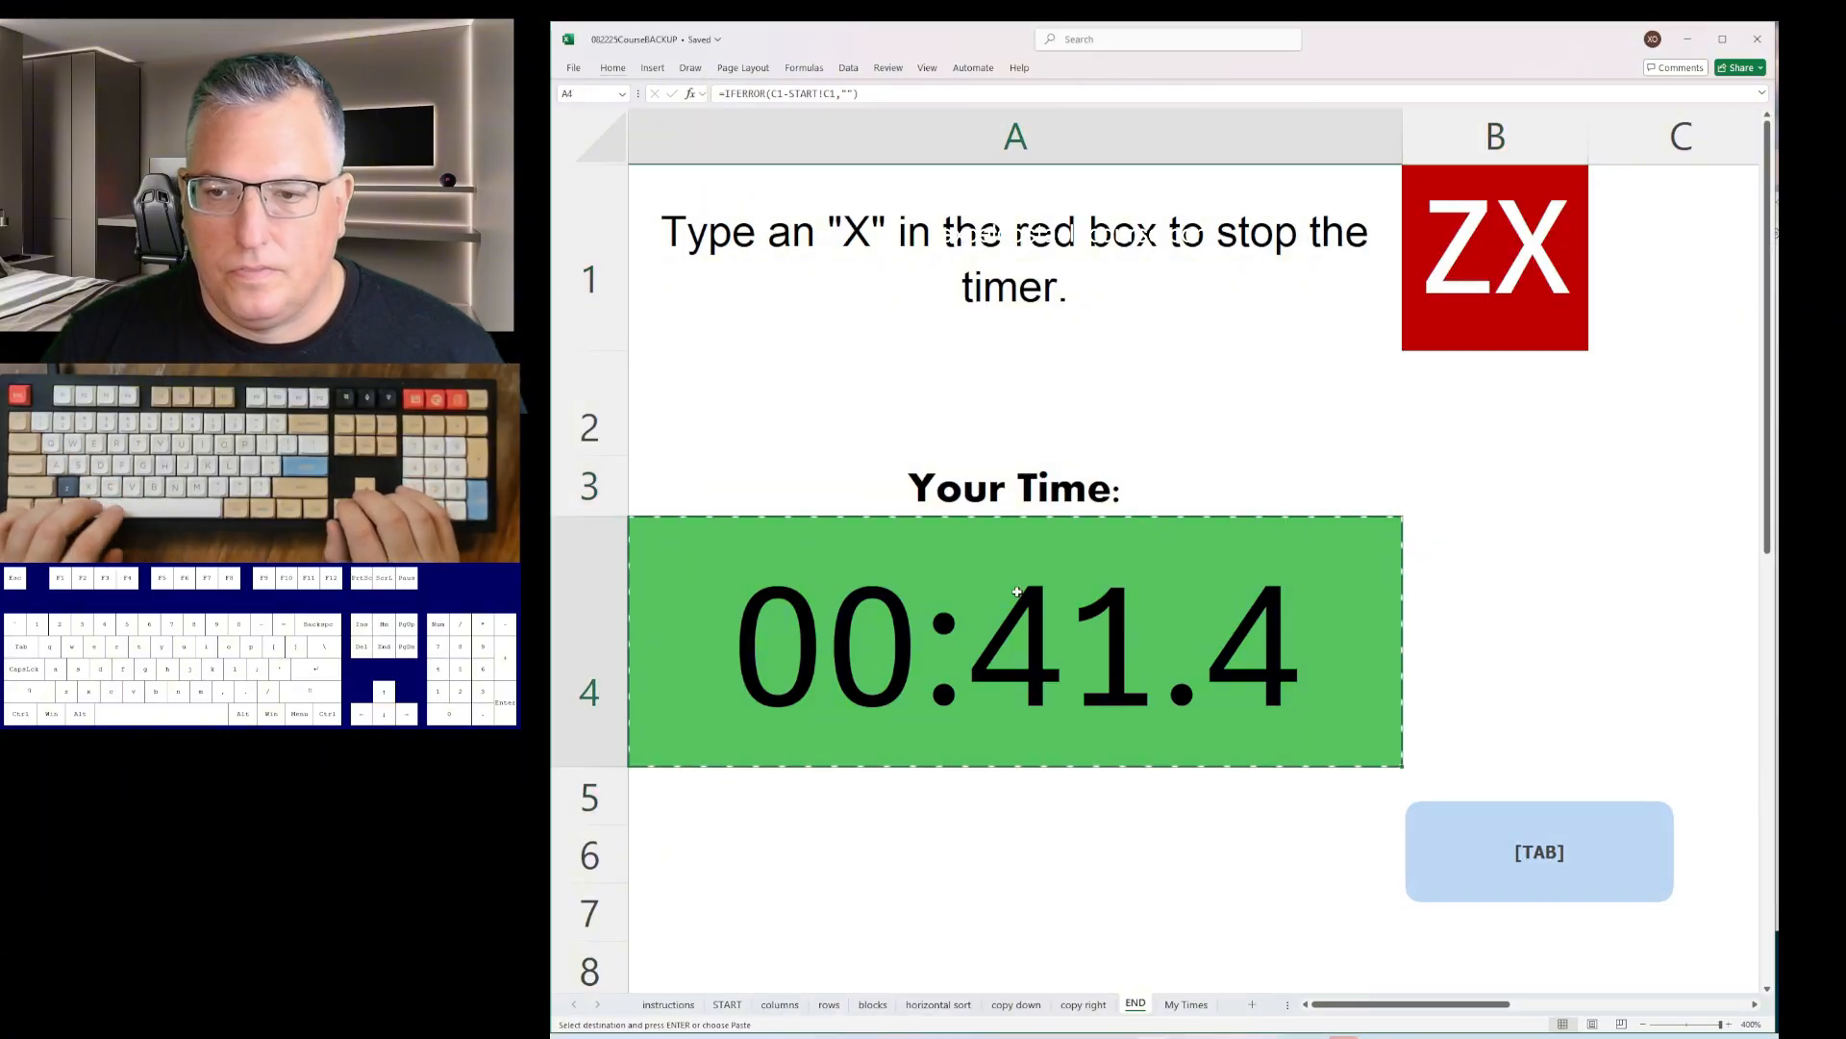
- Undo all of the run's edits on every sheet, back to the empty green box on the START sheet
{"action": "key", "text": "ctrl+z"}
{"action": "key", "text": "ctrl+z"}
{"action": "key", "text": "ctrl+z"}
{"action": "key", "text": "ctrl+z"}
{"action": "key", "text": "ctrl+z"}
{"action": "key", "text": "ctrl+z"}
{"action": "key", "text": "ctrl+z"}
{"action": "key", "text": "ctrl+z"}
{"action": "key", "text": "ctrl+z"}
{"action": "key", "text": "ctrl+z"}
{"action": "key", "text": "ctrl+z"}
{"action": "key", "text": "ctrl+z"}
{"action": "key", "text": "ctrl+z"}
{"action": "key", "text": "ctrl+z"}
{"action": "key", "text": "ctrl+z"}
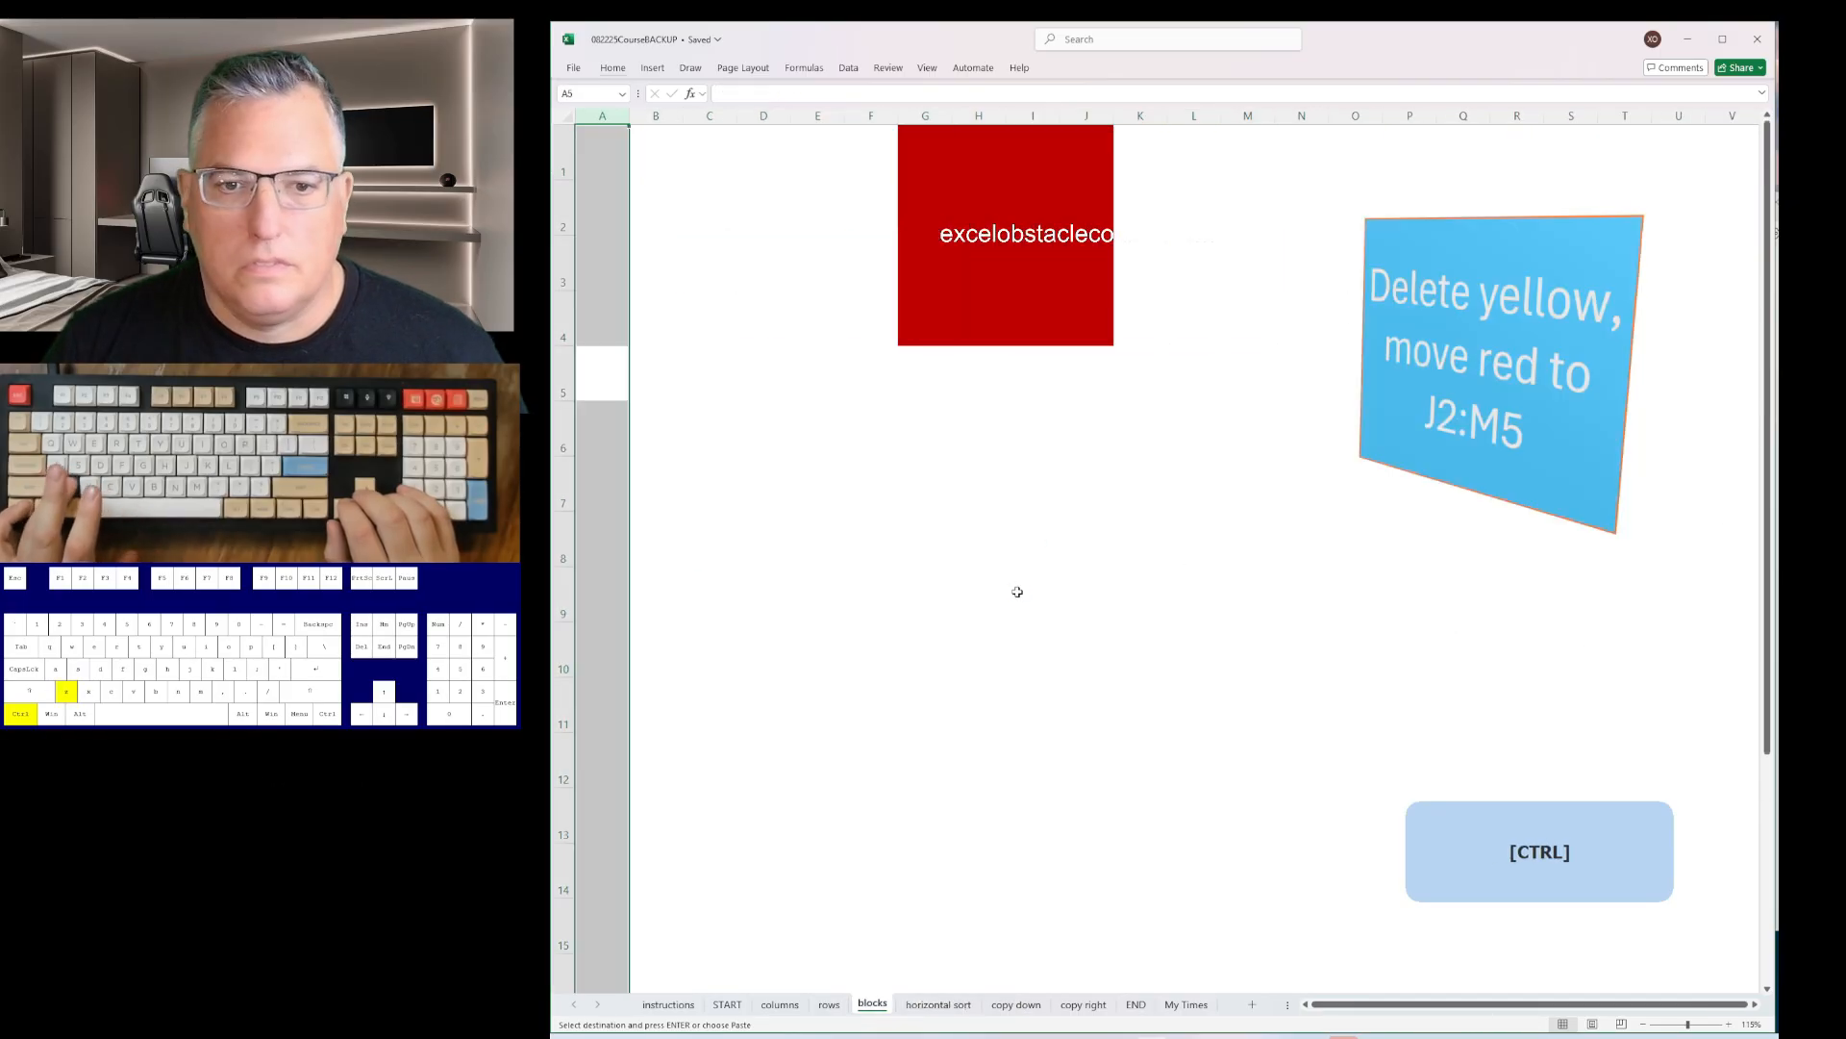
{"action": "key", "text": "ctrl+z"}
{"action": "key", "text": "ctrl+z"}
{"action": "key", "text": "ctrl+z"}
{"action": "key", "text": "ctrl+z"}
{"action": "key", "text": "ctrl+z"}
{"action": "key", "text": "ctrl+z"}
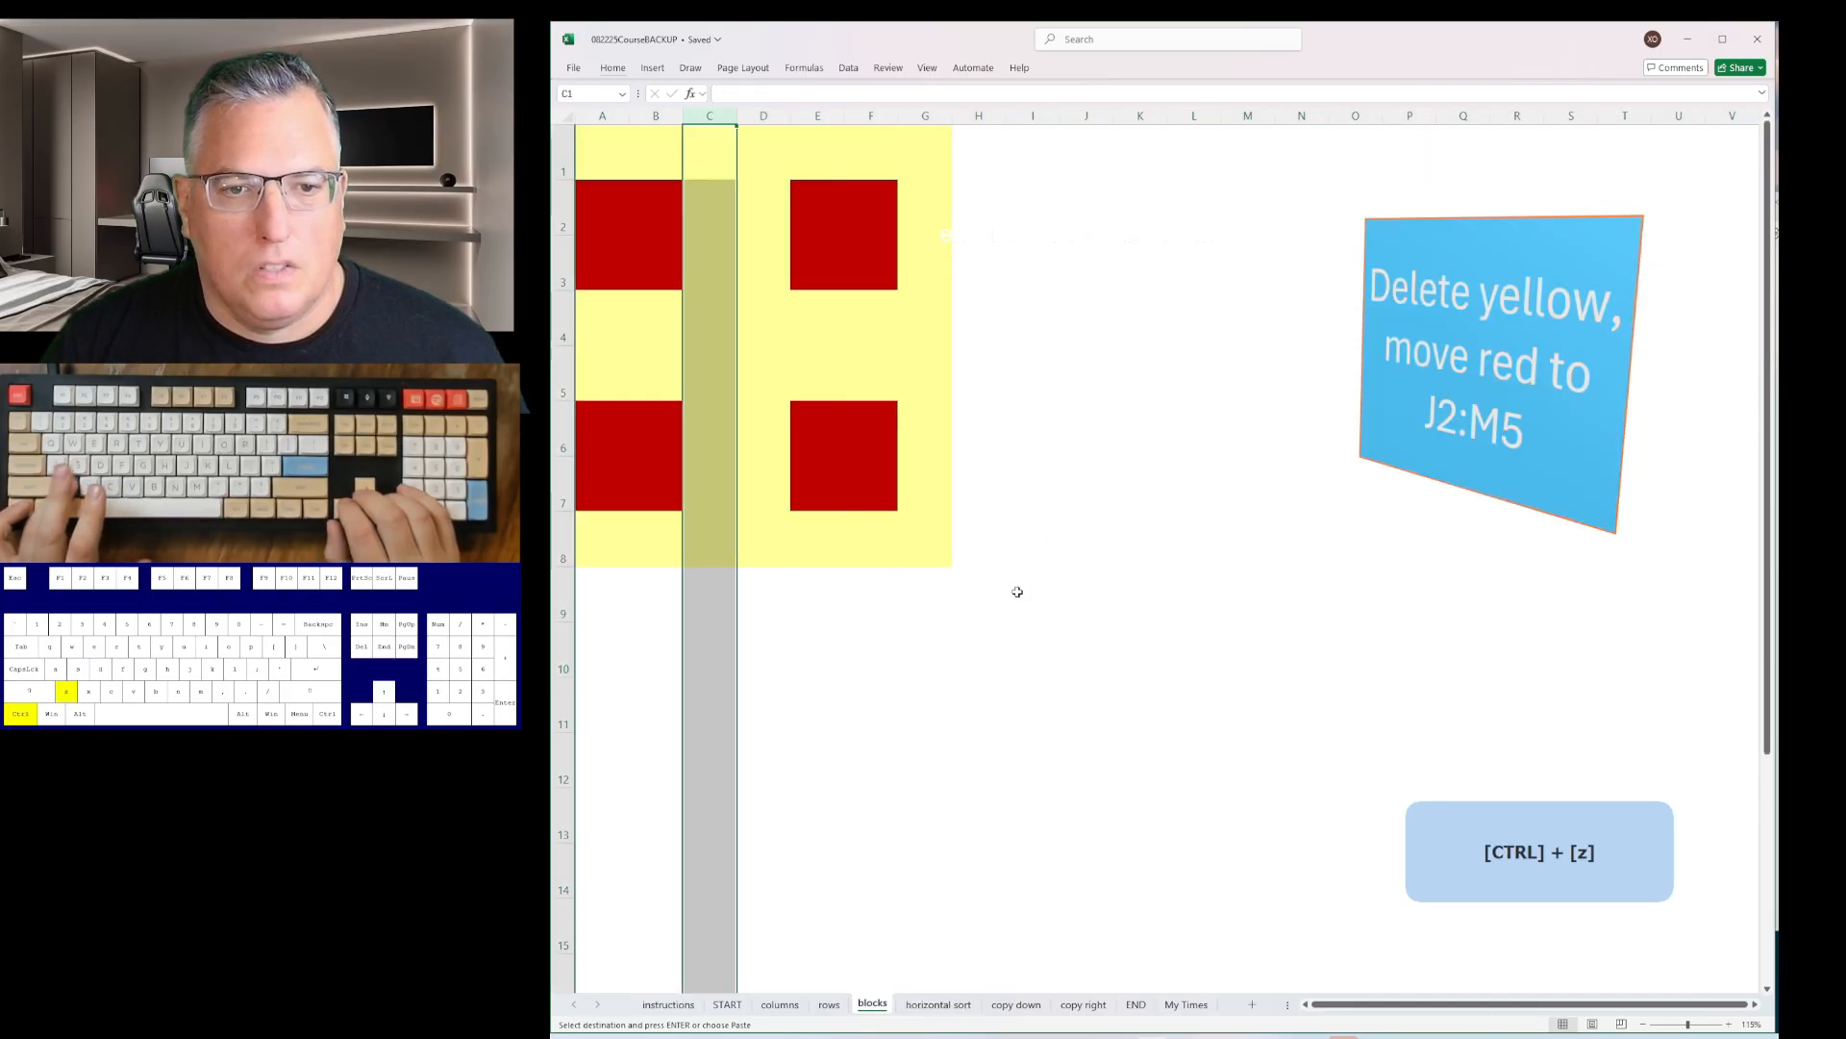
{"action": "key", "text": "ctrl+z"}
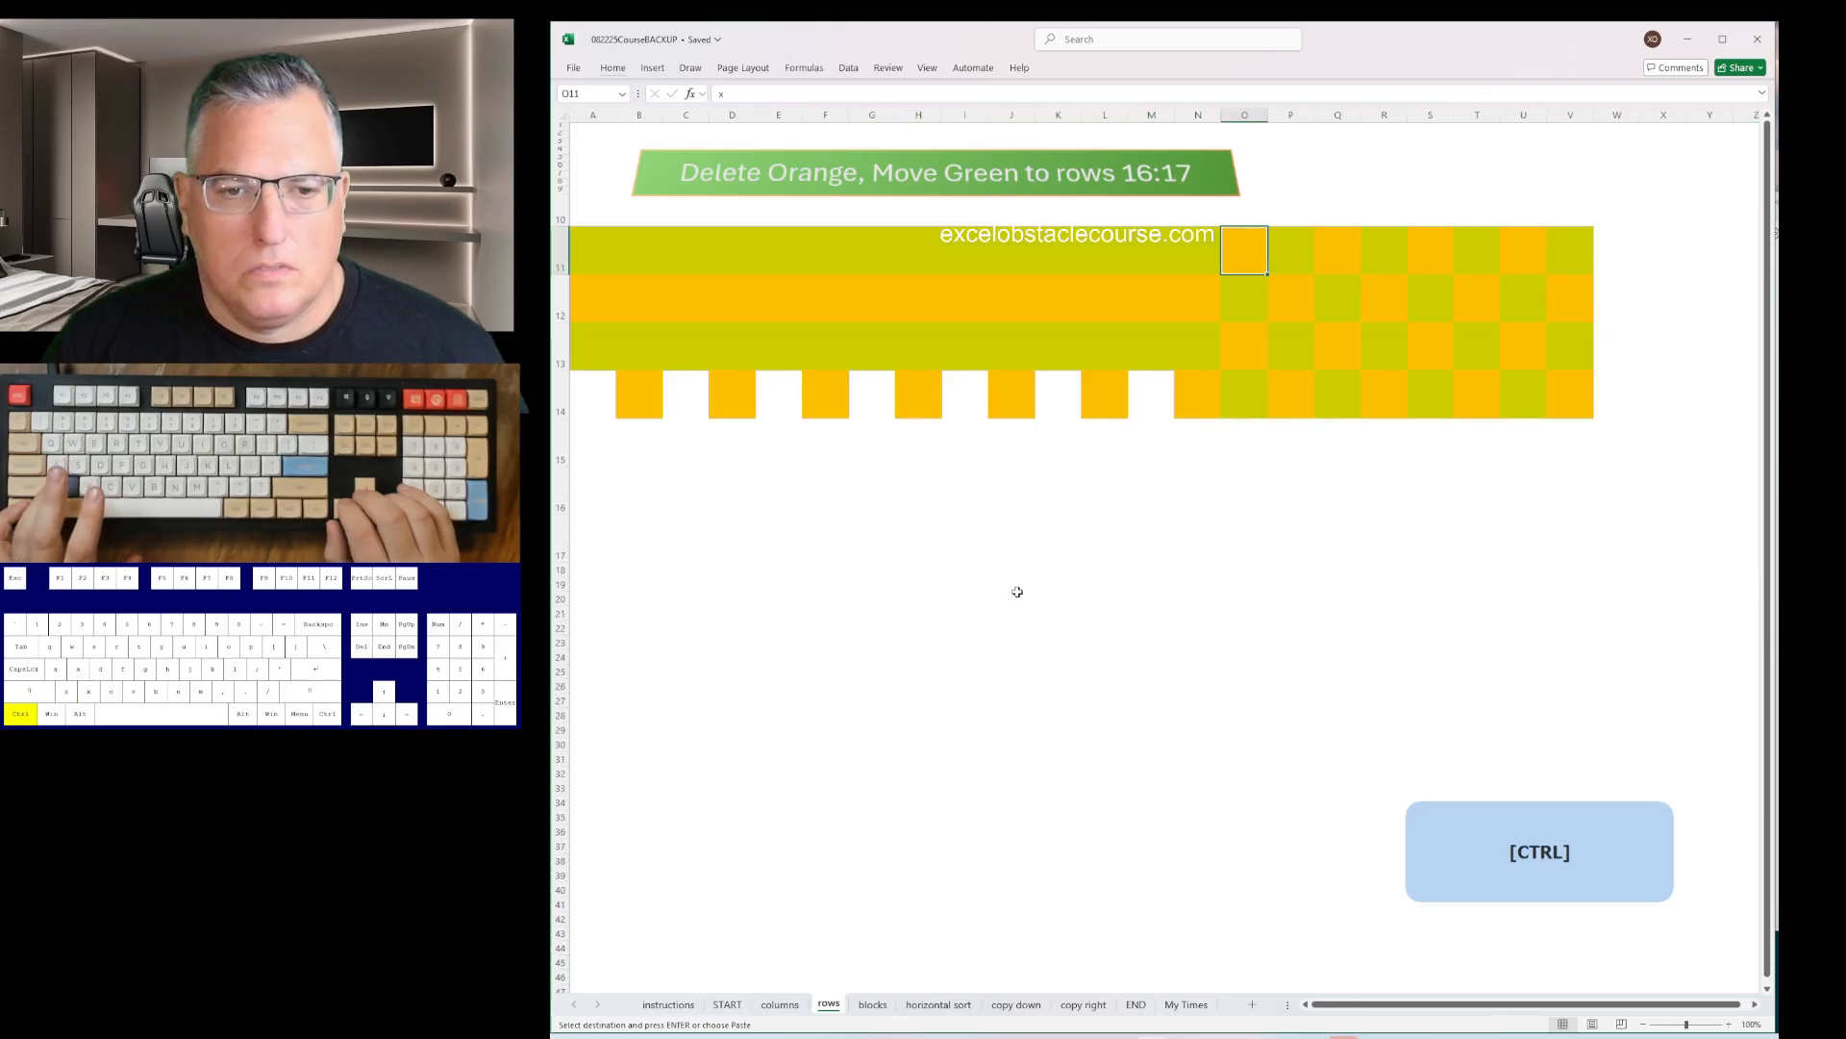
{"action": "key", "text": "ctrl+z"}
{"action": "key", "text": "ctrl+z"}
{"action": "key", "text": "ctrl+z"}
{"action": "key", "text": "ctrl+z"}
{"action": "key", "text": "ctrl+z"}
{"action": "key", "text": "ctrl+z"}
{"action": "key", "text": "ctrl+z"}
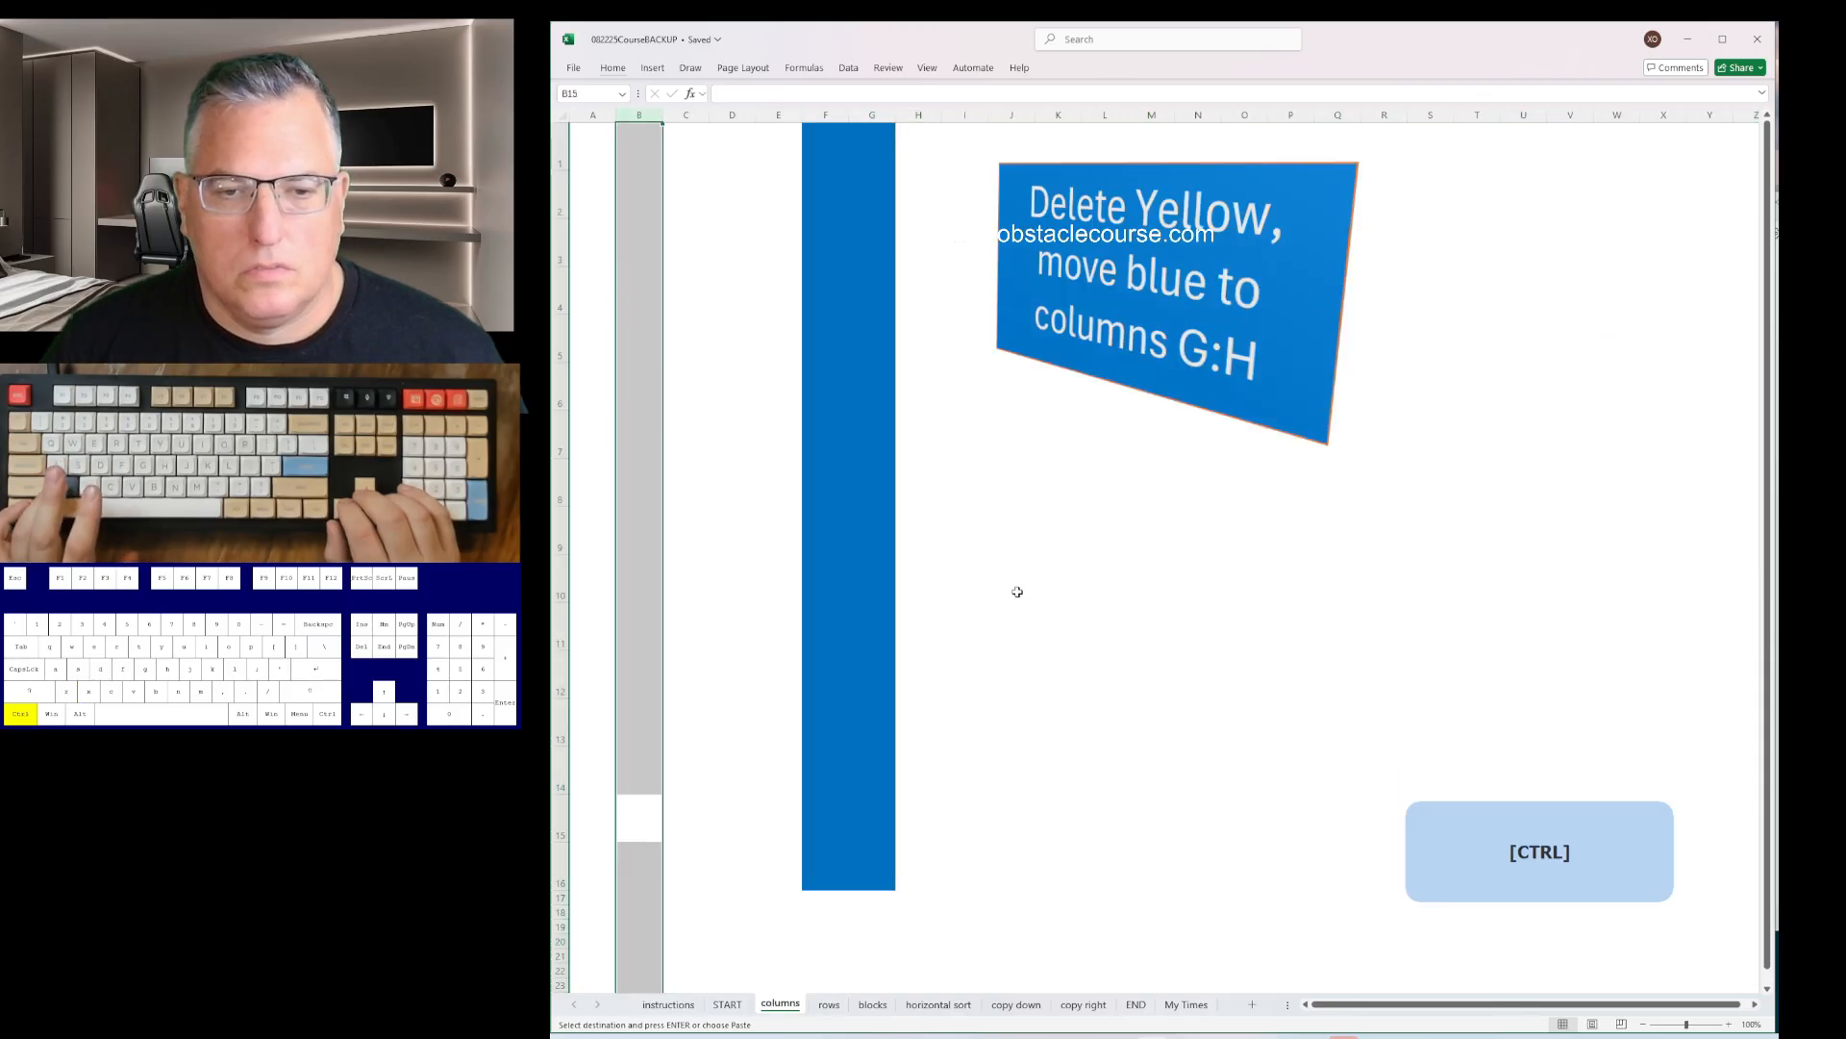
{"action": "key", "text": "ctrl+z"}
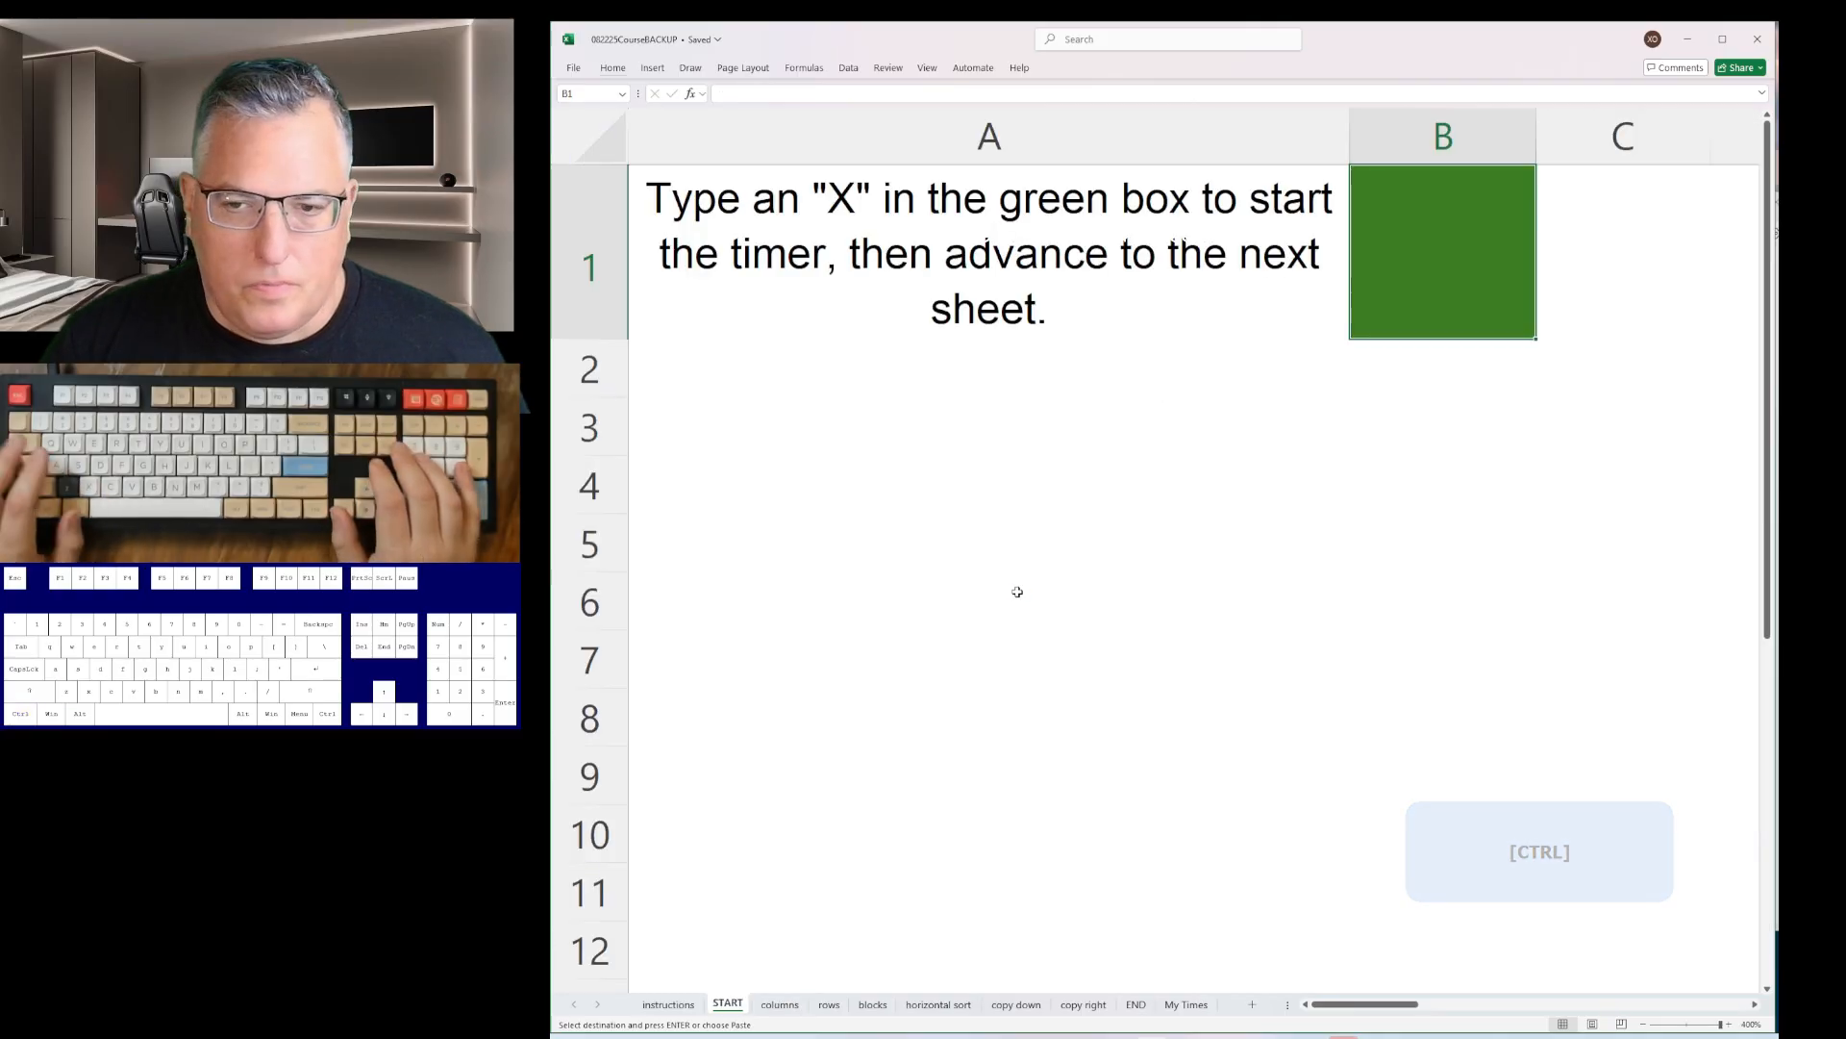
- Reset the cell selection on the blocks, horizontal sort, copy down and copy right sheets, and go to My Times
{"action": "key", "text": "ctrl+Page_Down"}
{"action": "key", "text": "ctrl+Page_Down"}
{"action": "key", "text": "ctrl+Page_Down"}
{"action": "key", "text": "Left"}
{"action": "key", "text": "ctrl+Page_Down"}
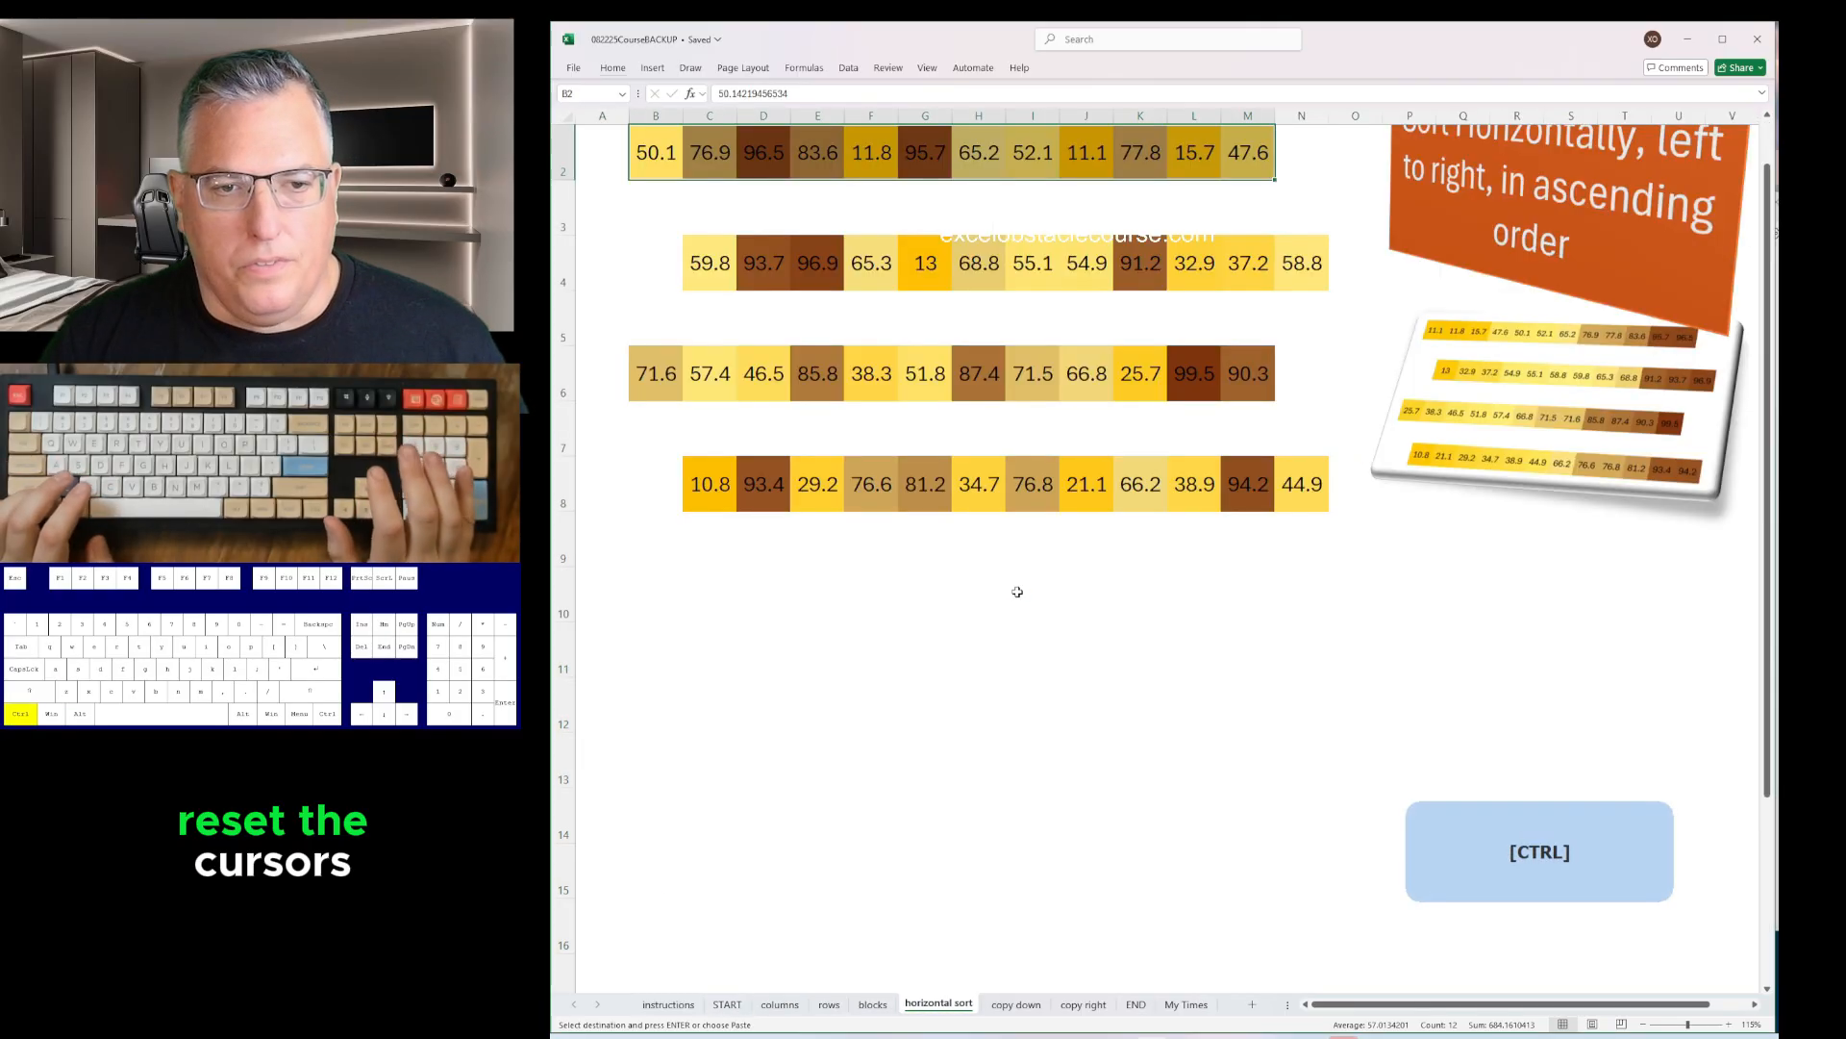
{"action": "key", "text": "Left"}
{"action": "key", "text": "ctrl+Page_Down"}
{"action": "key", "text": "Right"}
{"action": "key", "text": "ctrl+Page_Down"}
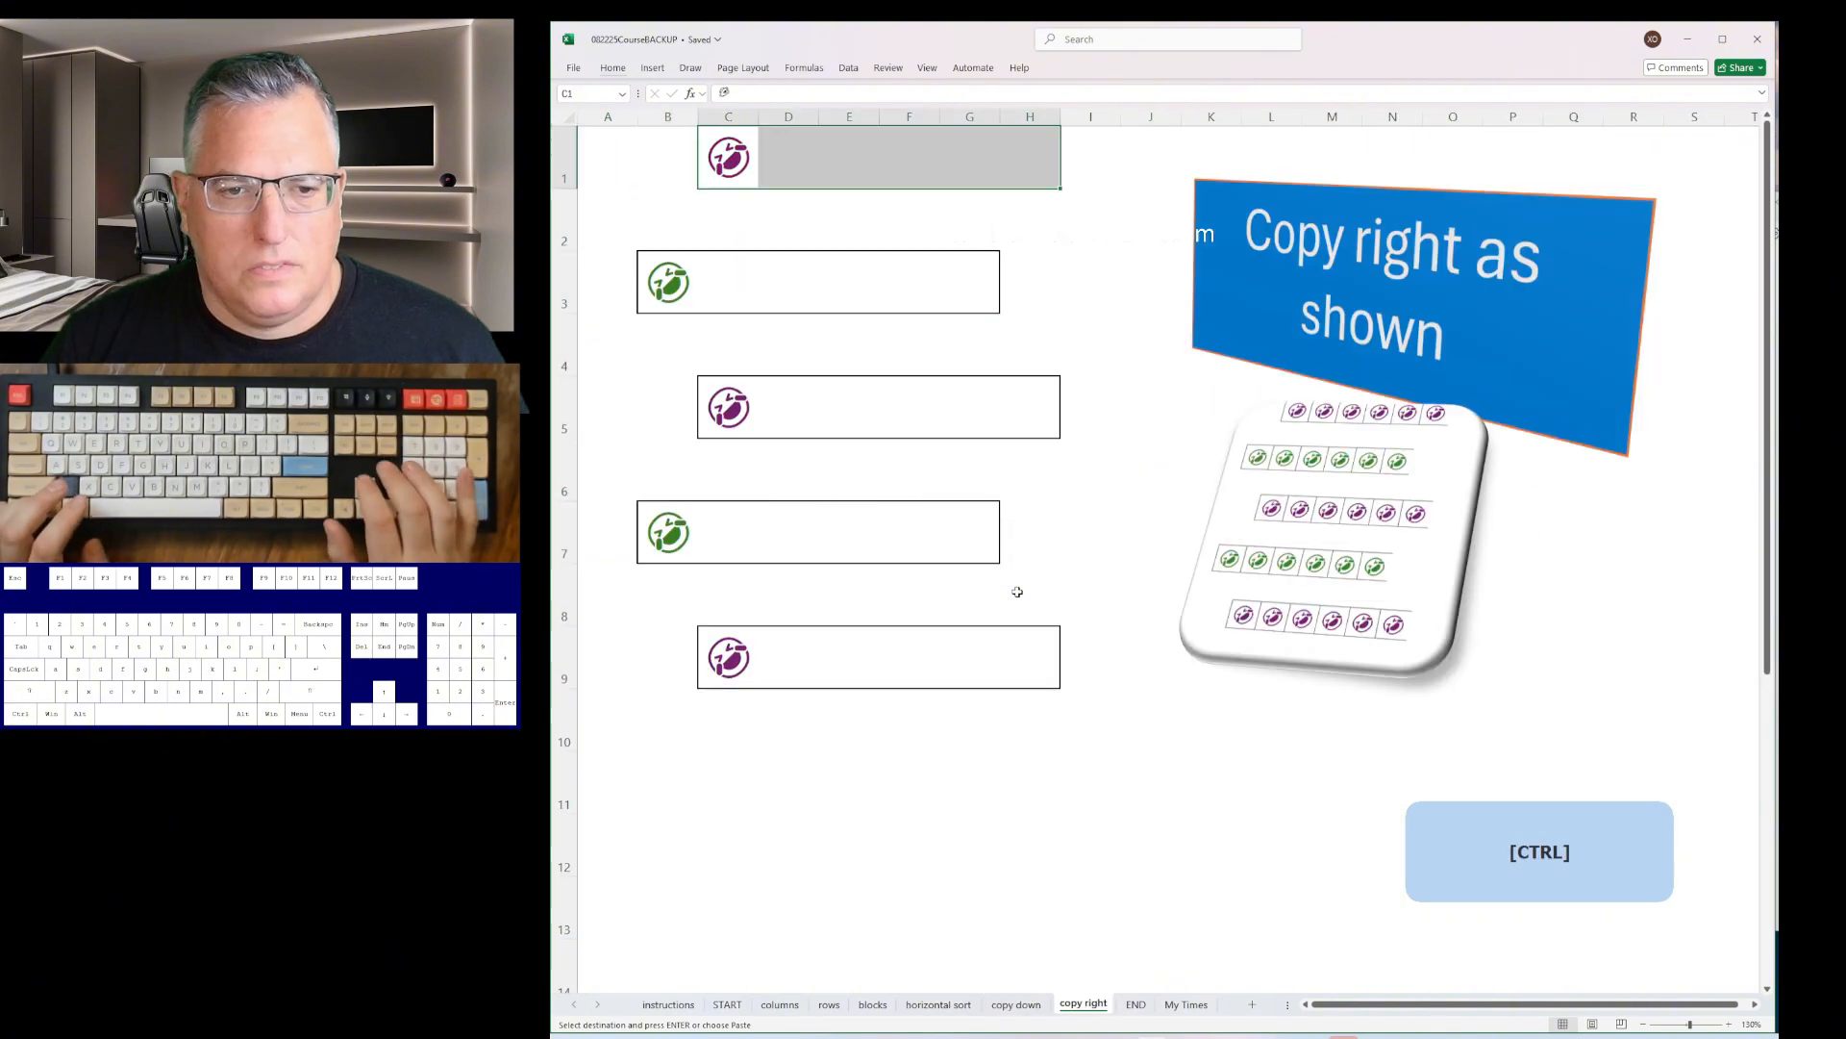
{"action": "key", "text": "Left"}
{"action": "key", "text": "ctrl+Page_Down"}
{"action": "key", "text": "ctrl+Page_Down"}
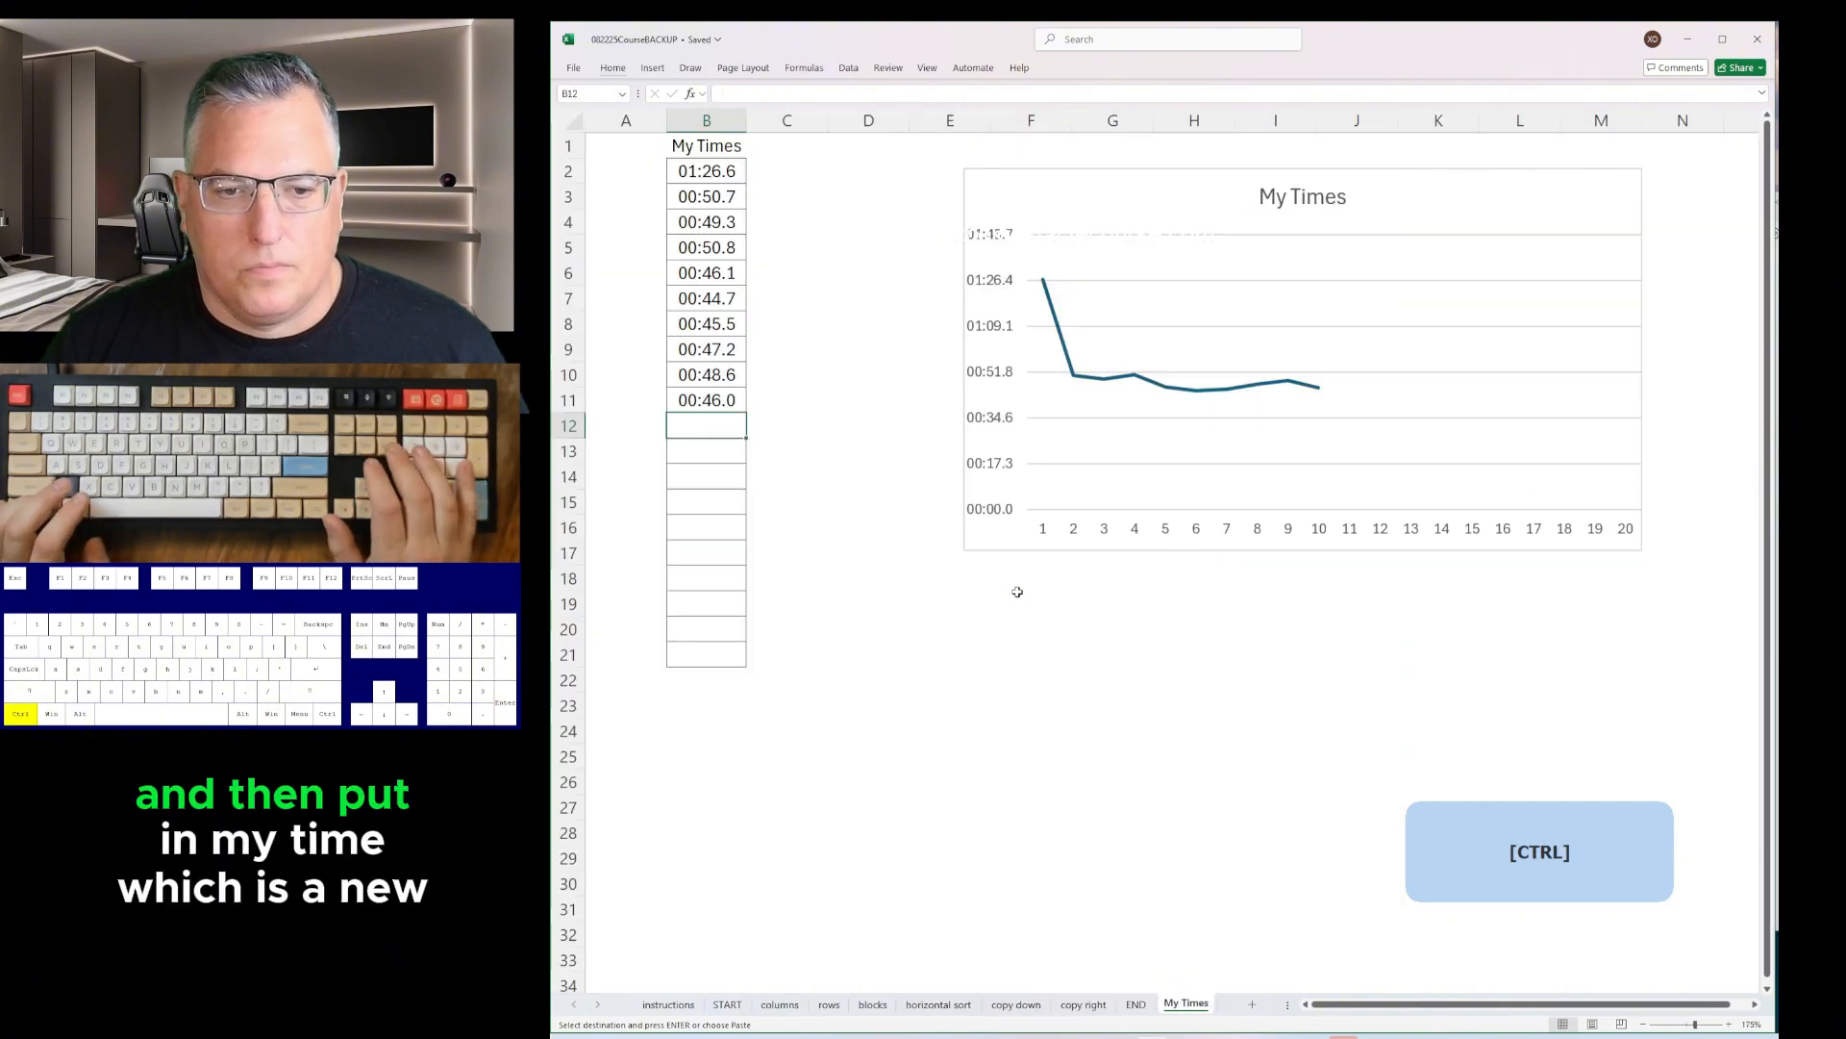
- Copy the saved time 00:41.4 from Notepad and paste it into B12 of the My Times list in Excel
{"action": "key", "text": "alt+Tab"}
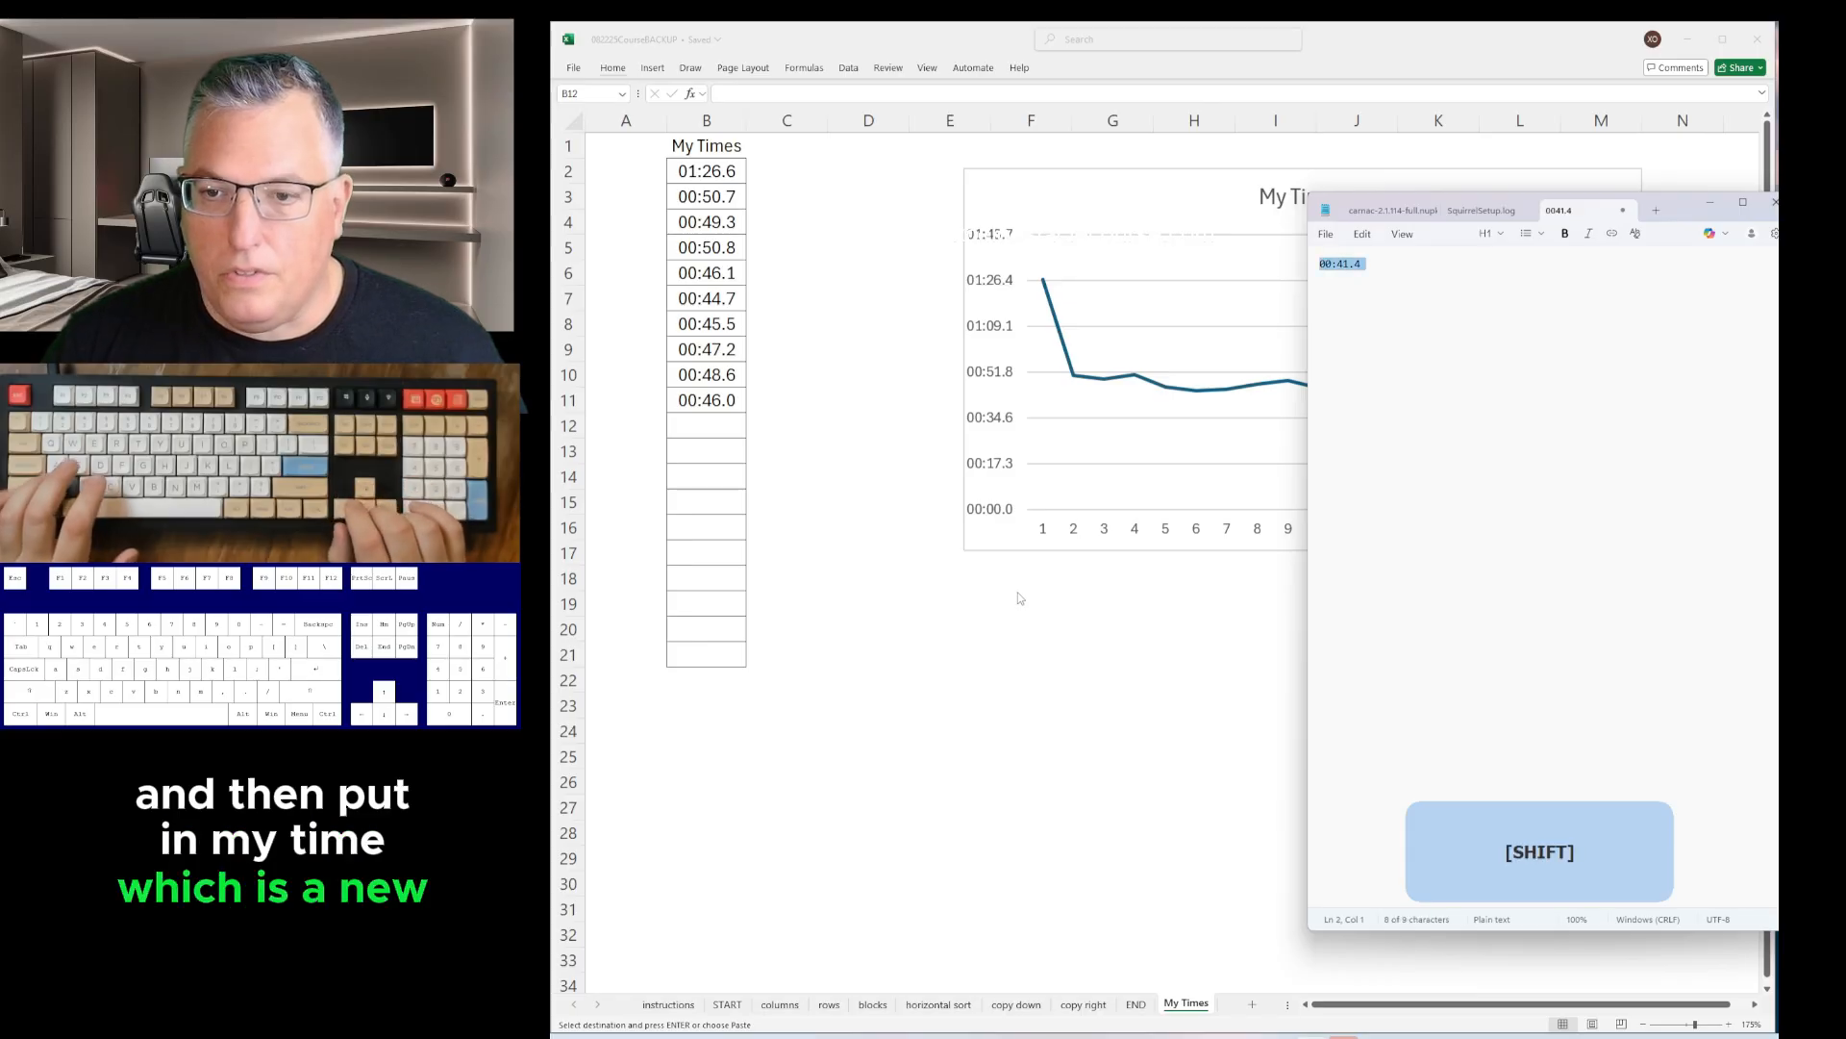
{"action": "key", "text": "alt+Tab"}
{"action": "key", "text": "ctrl+v"}
{"action": "key", "text": "Return"}
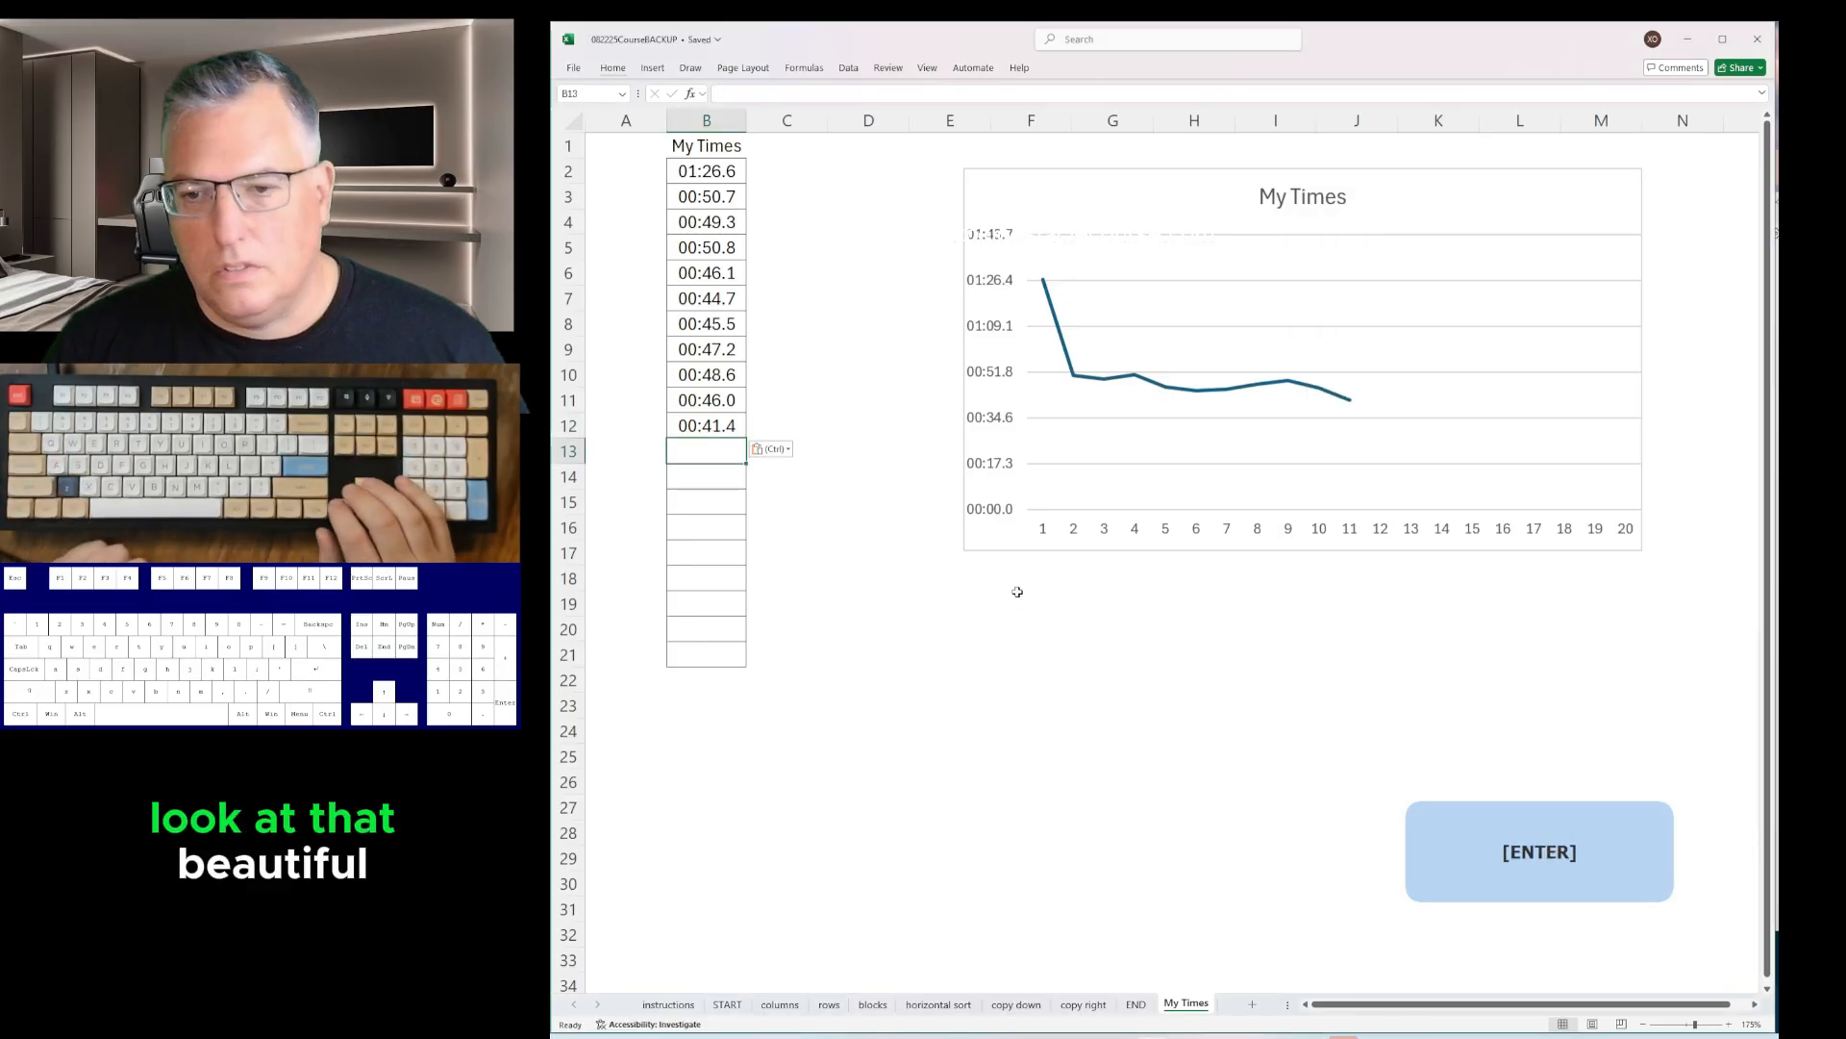
- Check how many empty slots remain in B13:B21 of the My Times list, leaving B13 selected
{"action": "key", "text": "Up"}
{"action": "key", "text": "shift+Down"}
{"action": "key", "text": "shift+Down"}
{"action": "key", "text": "shift+Down"}
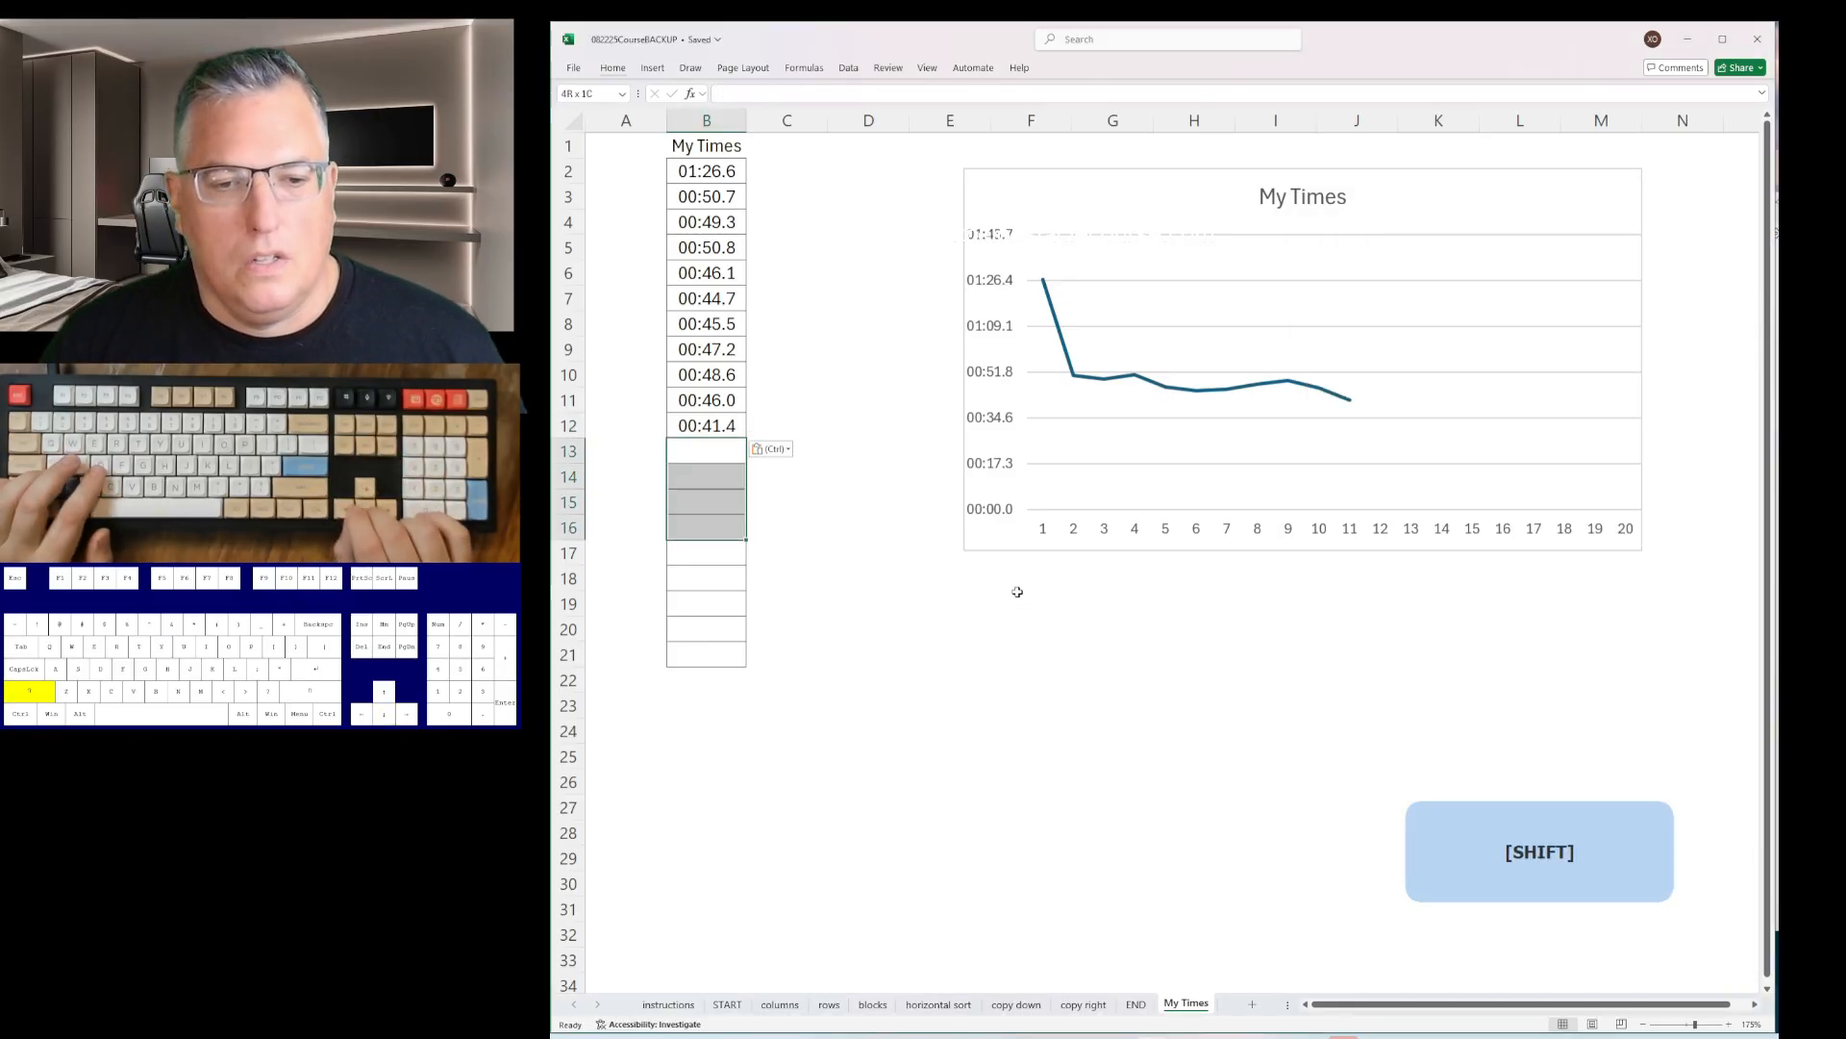
{"action": "key", "text": "shift+Down"}
{"action": "key", "text": "alt"}
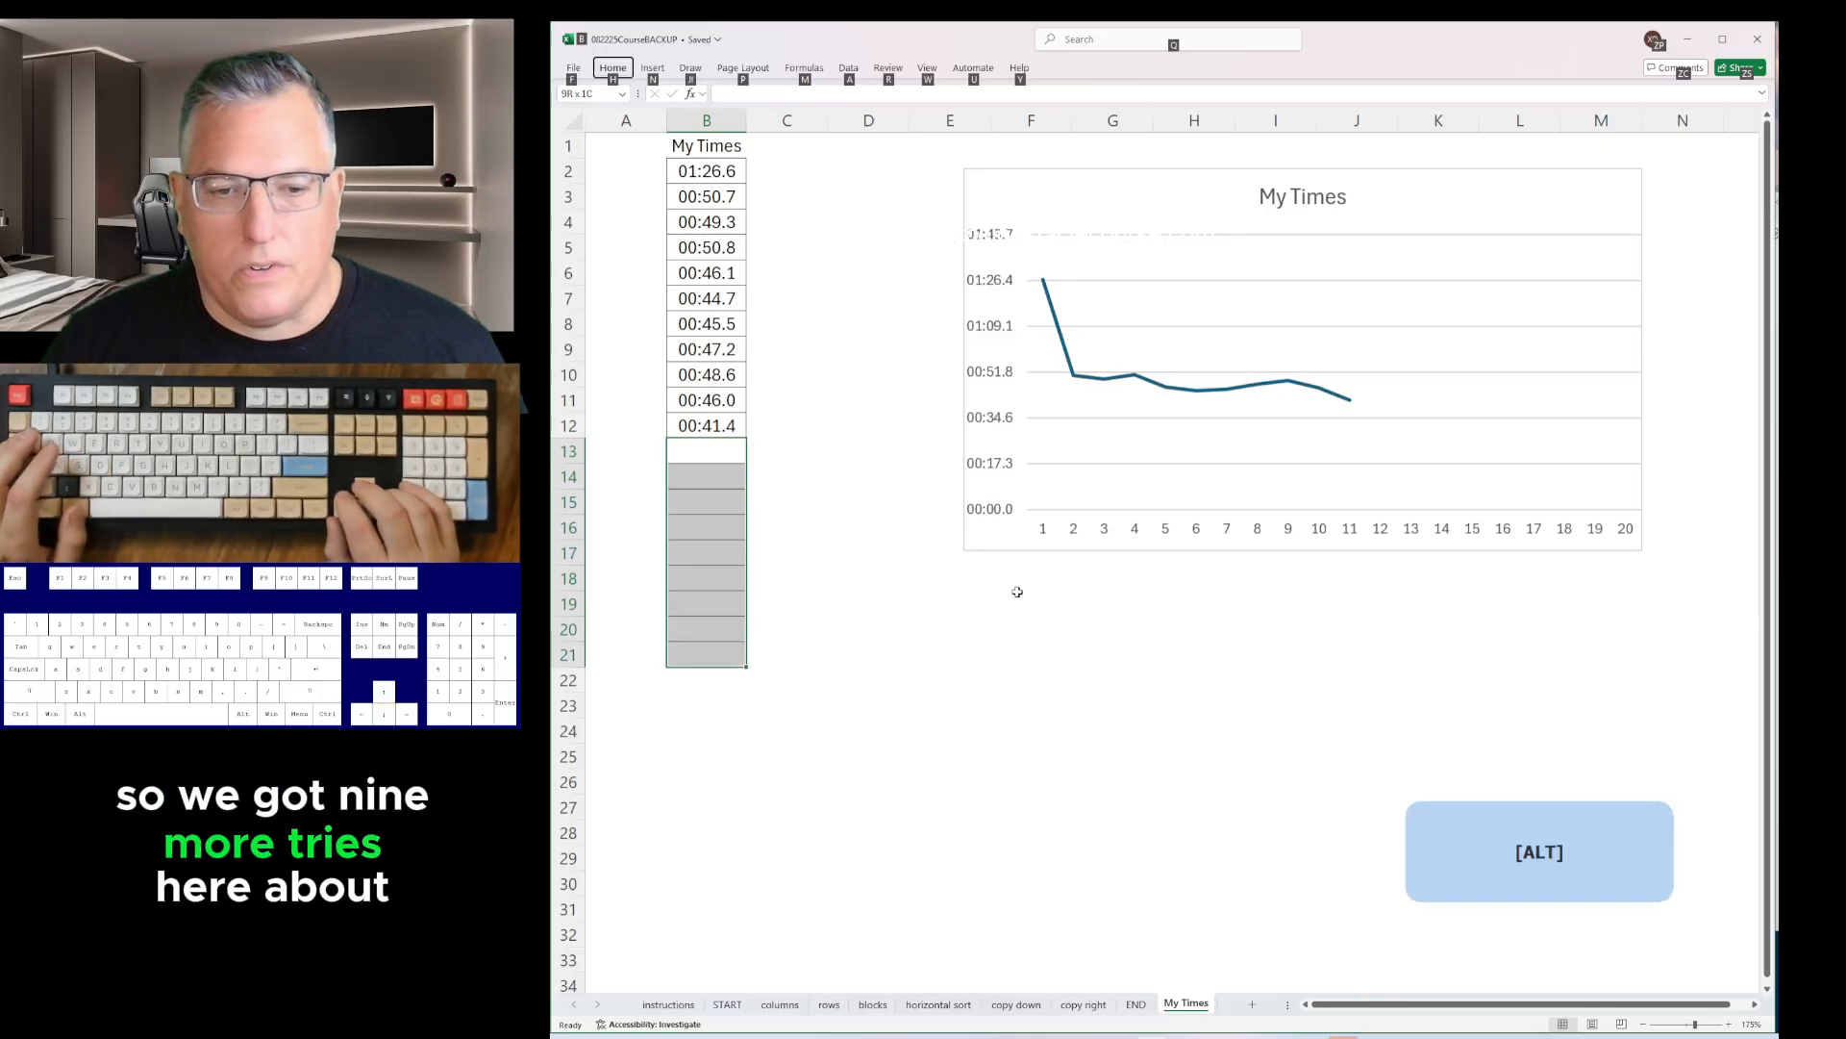
{"action": "key", "text": "Down"}
{"action": "key", "text": "Escape"}
{"action": "key", "text": "Down"}
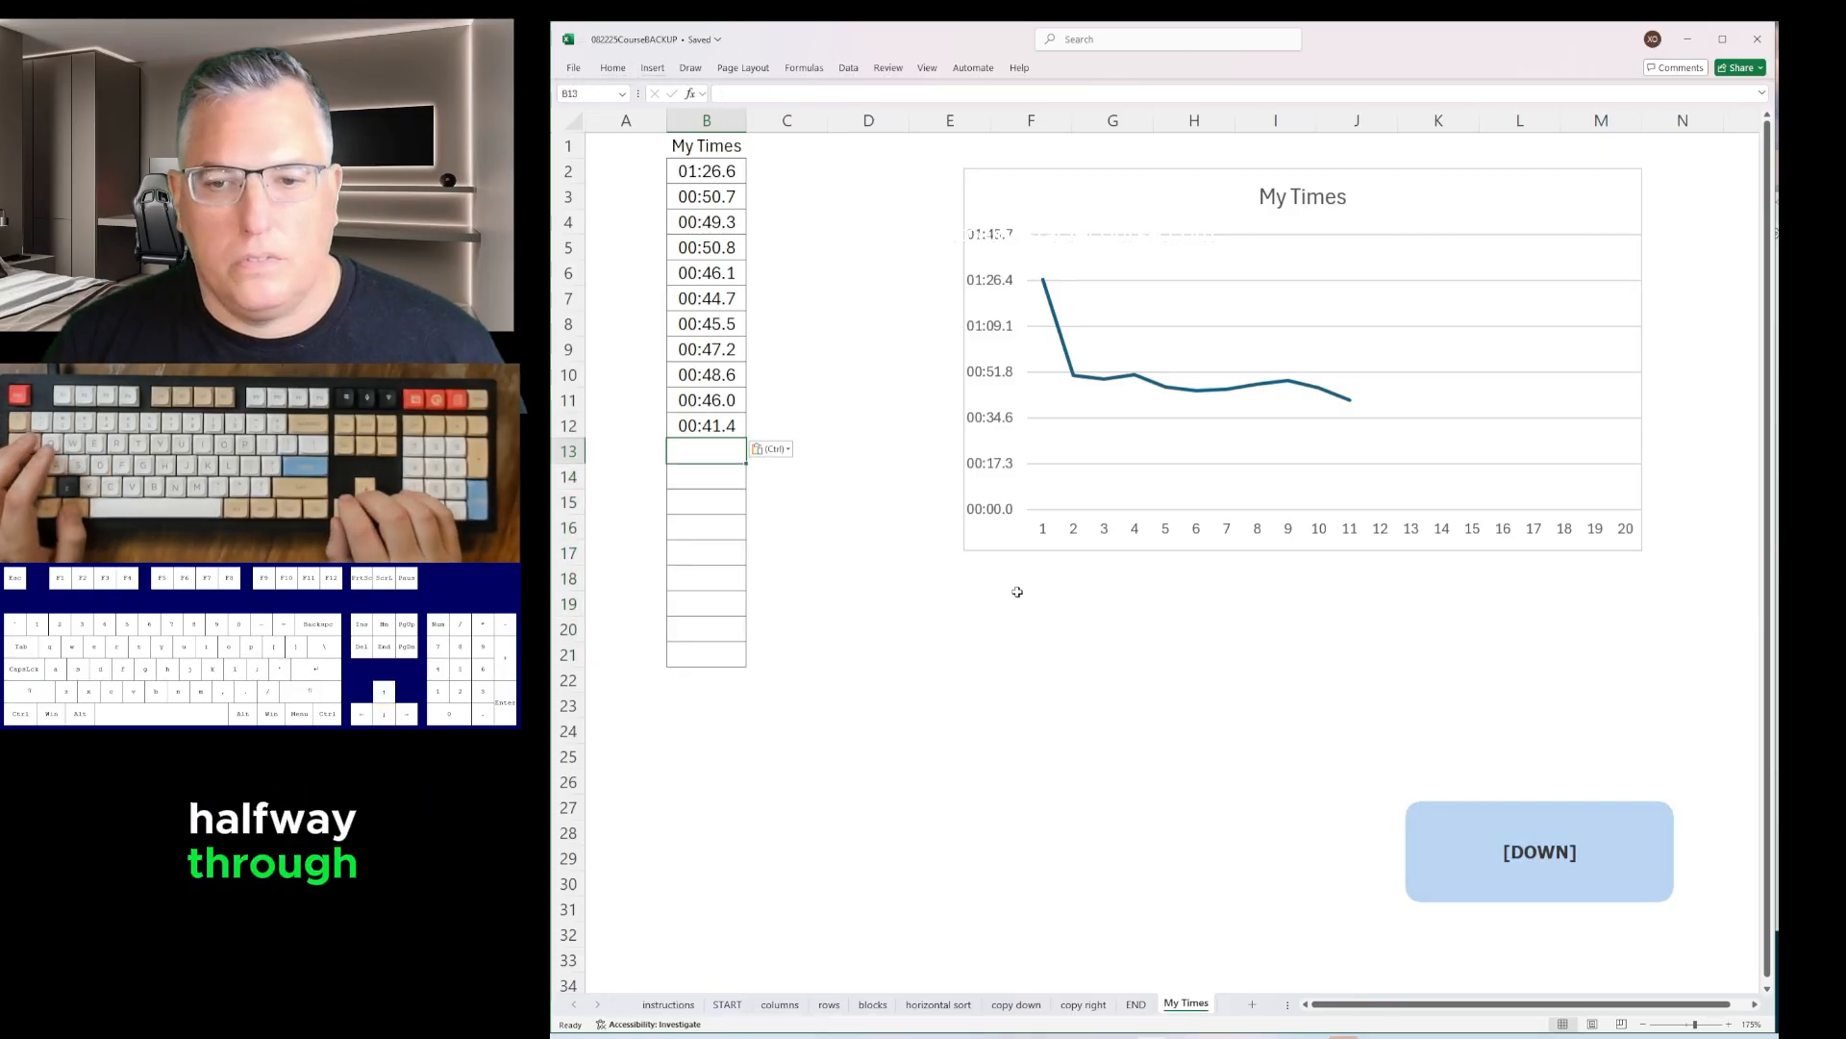
- Return to the START sheet and enter X in the green box B1 to start a new timed run
{"action": "key", "text": "ctrl"}
{"action": "key", "text": "ctrl+Page_Up"}
{"action": "key", "text": "ctrl+Page_Up"}
{"action": "key", "text": "ctrl+Page_Up"}
{"action": "key", "text": "ctrl+Page_Up"}
{"action": "key", "text": "ctrl+Page_Up"}
{"action": "key", "text": "ctrl+Page_Up"}
{"action": "key", "text": "ctrl+Page_Up"}
{"action": "key", "text": "ctrl+Page_Up"}
{"action": "key", "text": "ctrl+Page_Up"}
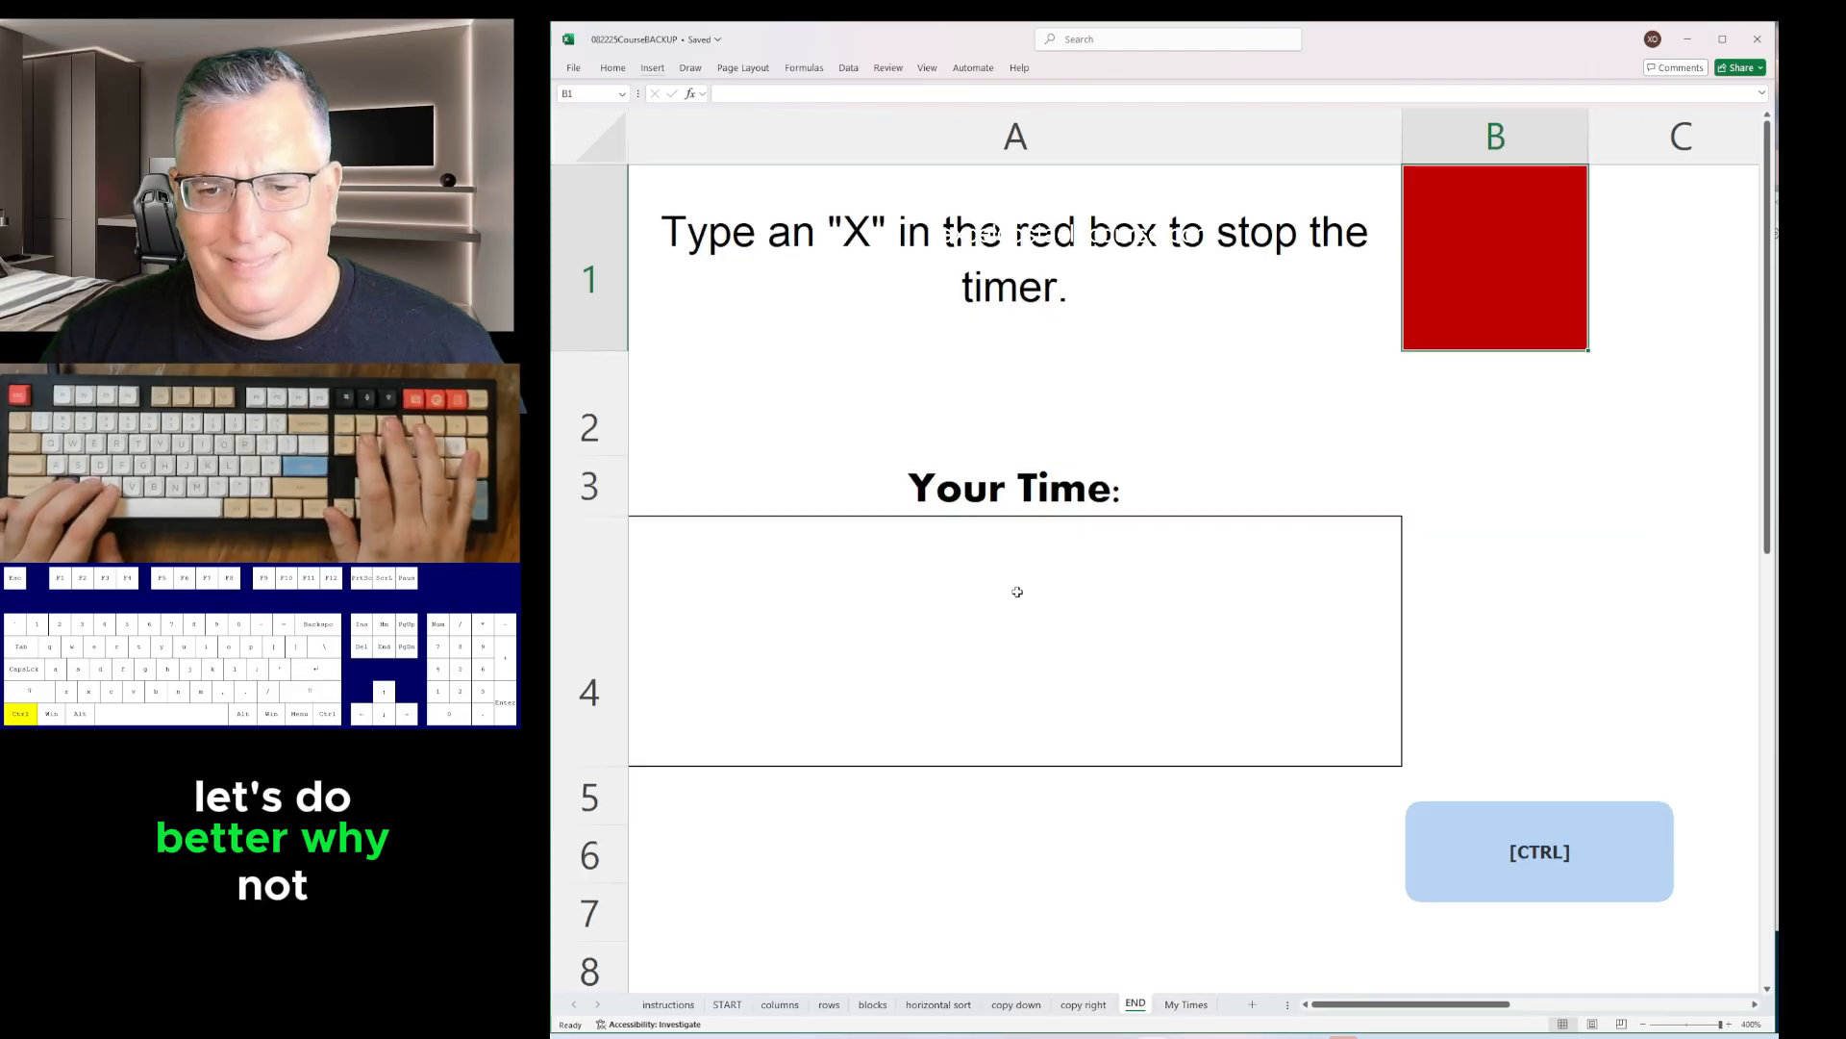
{"action": "key", "text": "ctrl+Page_Down"}
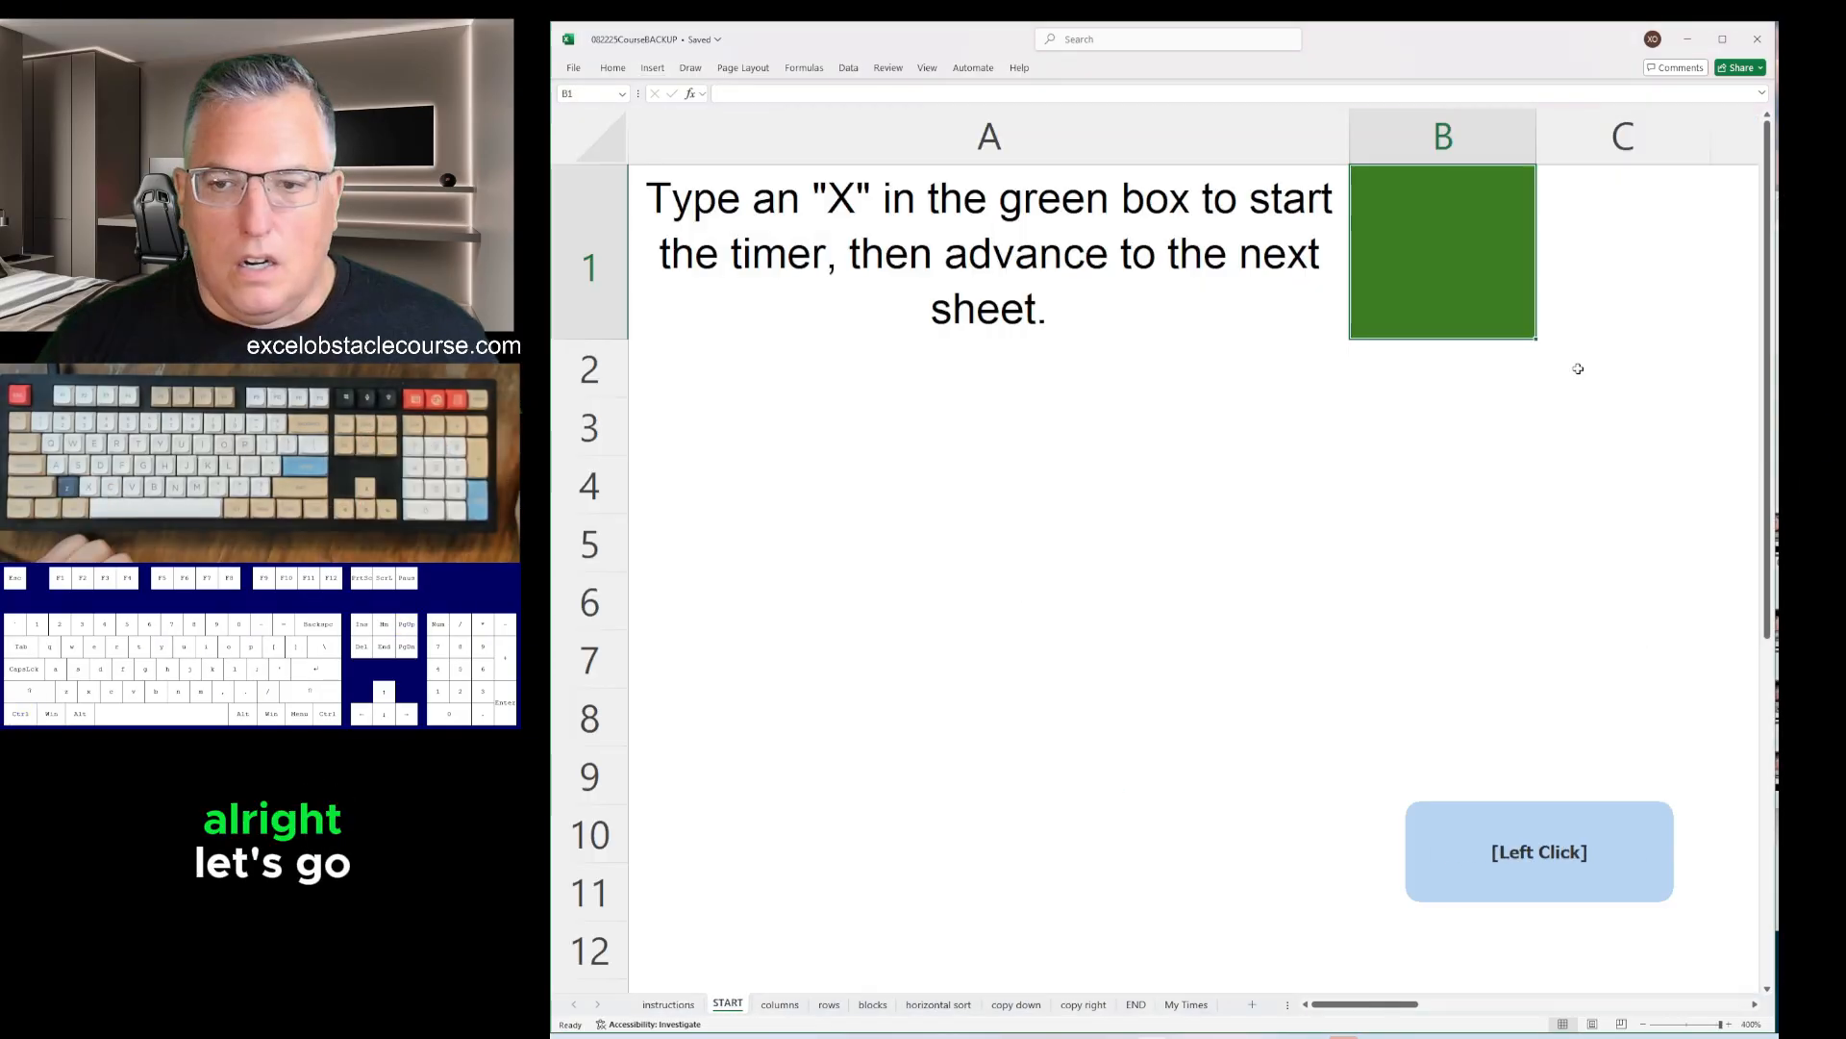
{"action": "type", "text": "x"}
{"action": "key", "text": "Return"}
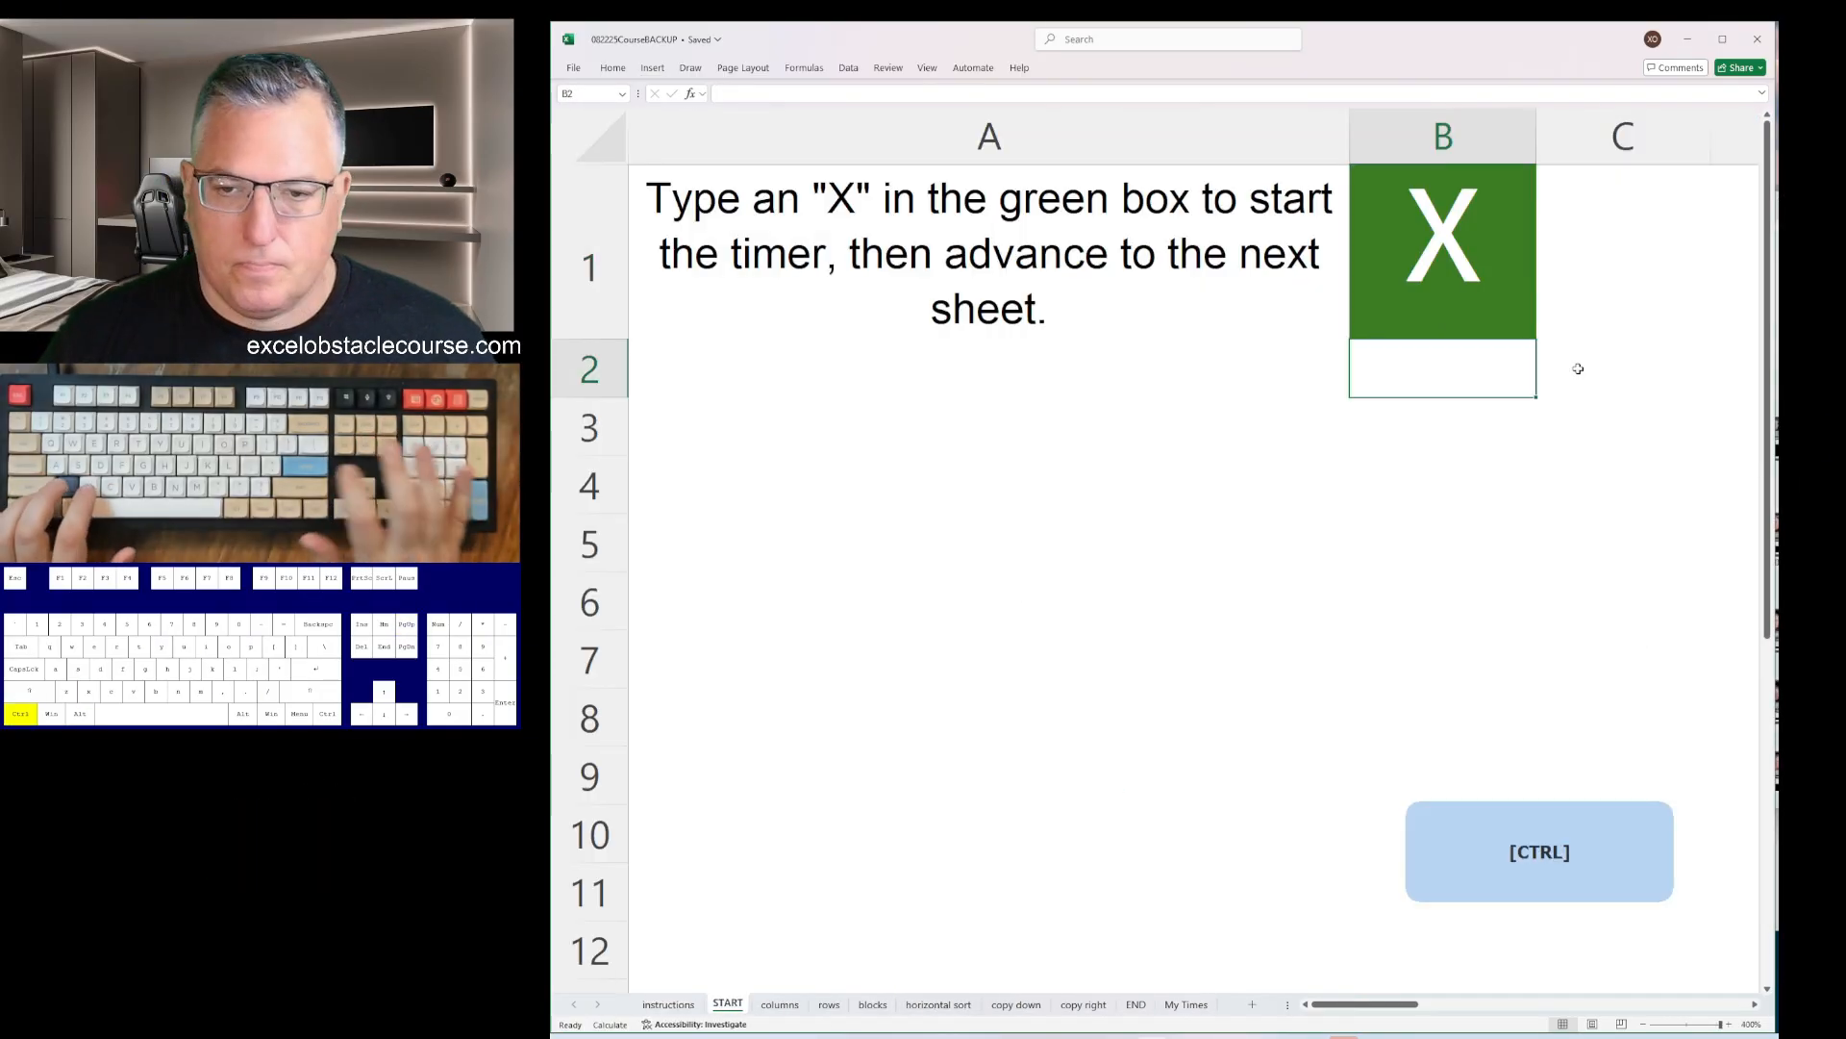
- On the columns sheet, delete the yellow cells in alternate rows of column B down to row 15, shifting the remaining cells left
{"action": "key", "text": "ctrl+Page_Down"}
{"action": "key", "text": "Return"}
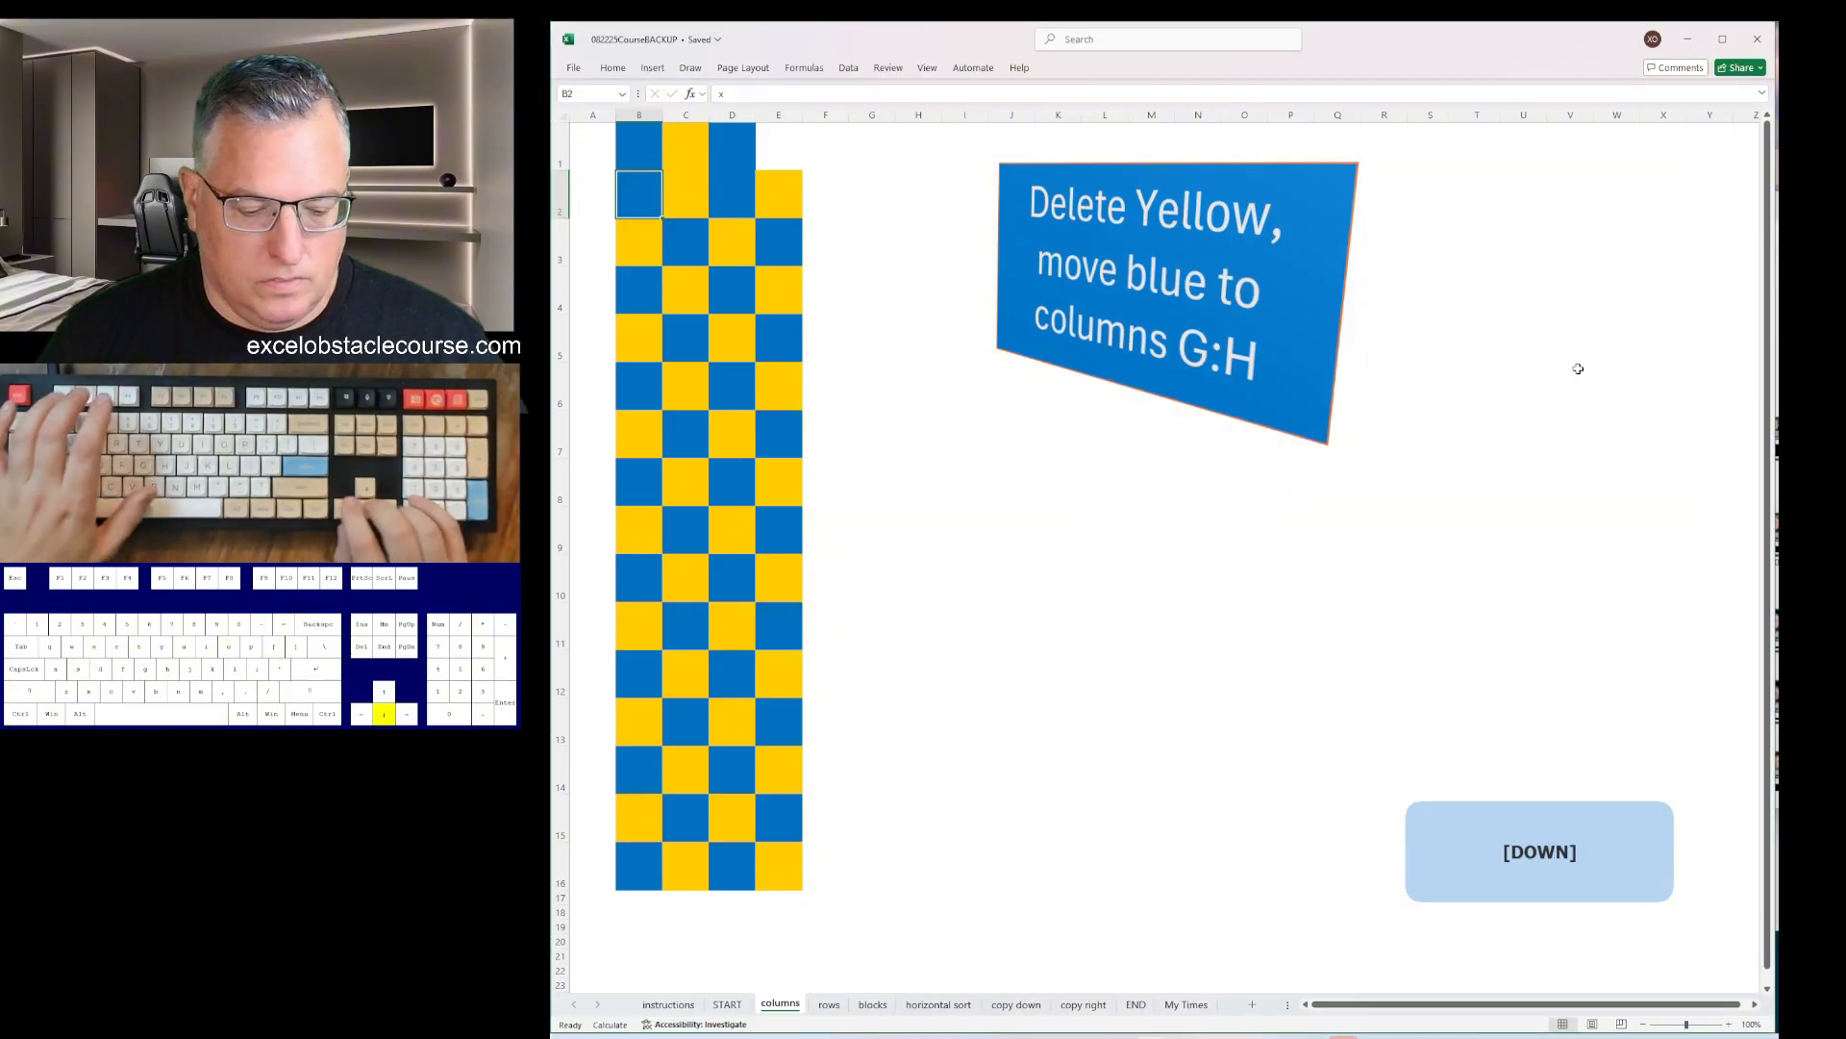
{"action": "key", "text": "Down"}
{"action": "key", "text": "Down"}
{"action": "key", "text": "Down"}
{"action": "key", "text": "Down"}
{"action": "key", "text": "Down"}
{"action": "key", "text": "Down"}
{"action": "key", "text": "Down"}
{"action": "key", "text": "Down"}
{"action": "key", "text": "Down"}
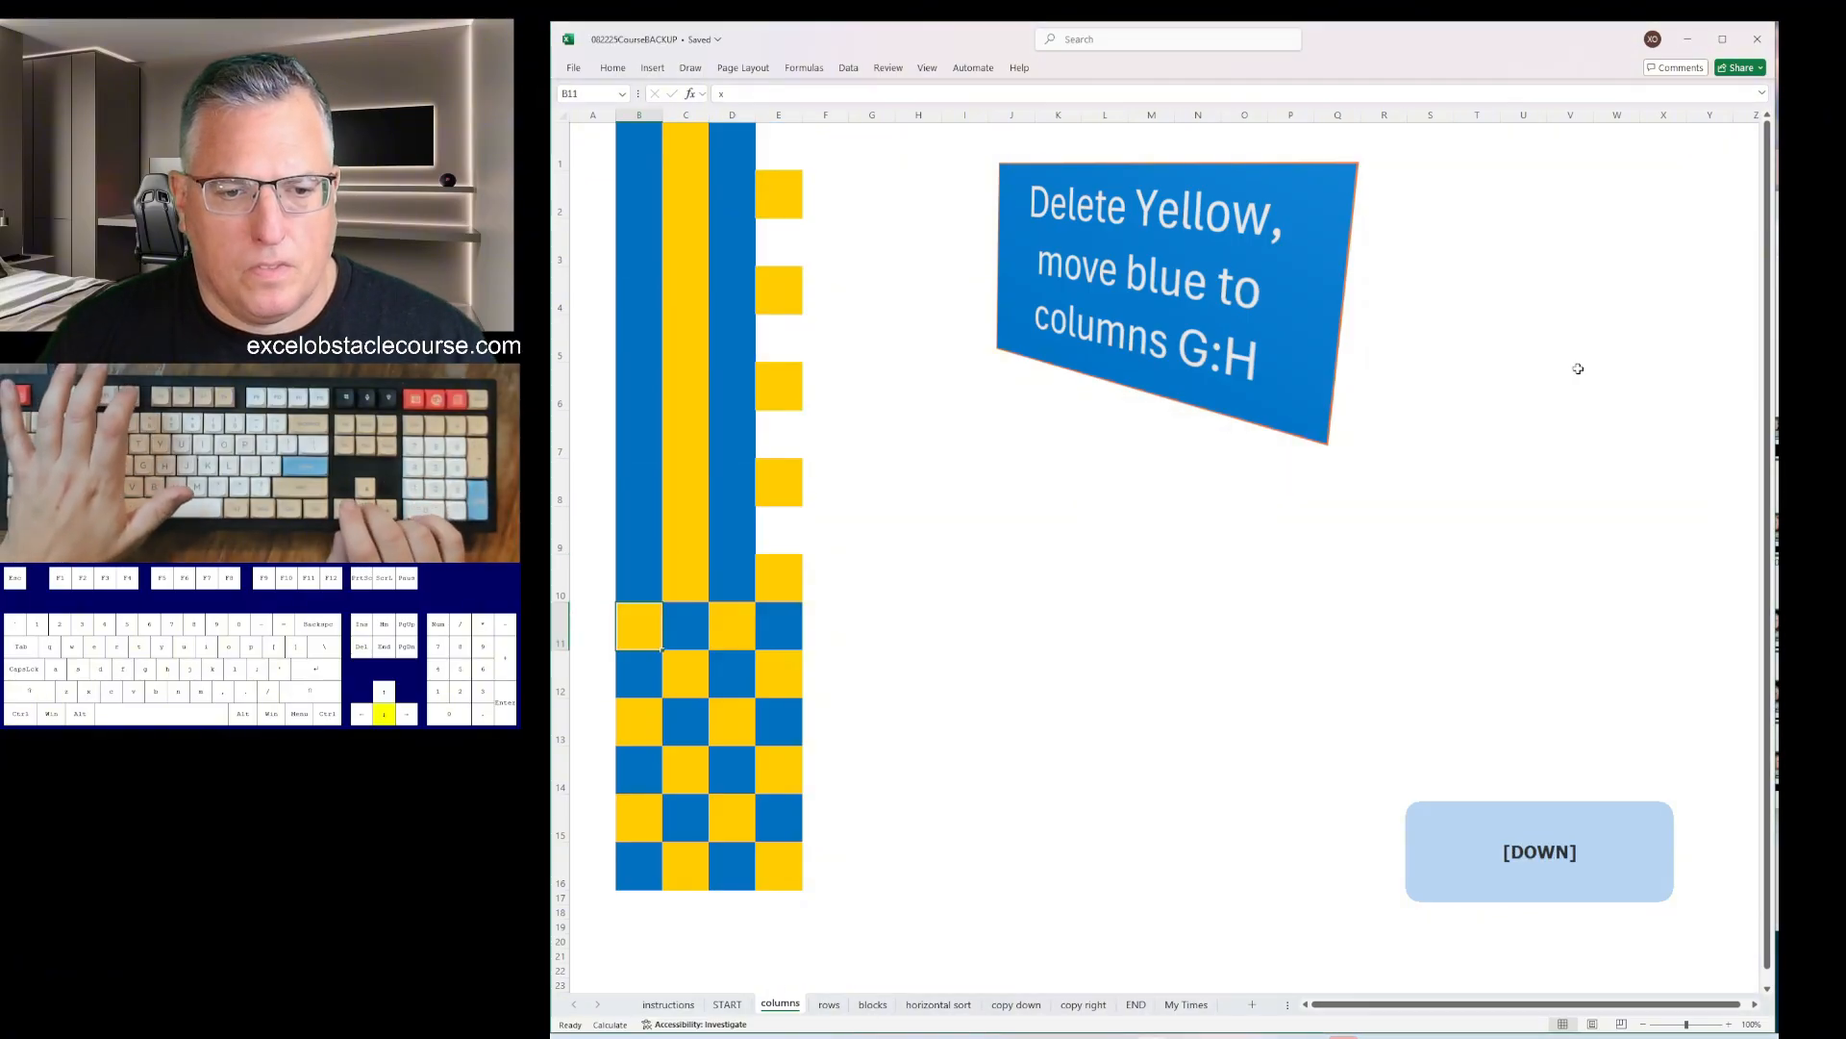
{"action": "key", "text": "F4"}
{"action": "key", "text": "Down"}
{"action": "key", "text": "Down"}
{"action": "key", "text": "F4"}
{"action": "key", "text": "Down"}
{"action": "key", "text": "Down"}
{"action": "key", "text": "F4"}
- Delete the all-yellow column C and the leftover column of scattered yellow cells next to the blue columns
{"action": "key", "text": "Right"}
{"action": "key", "text": "ctrl+space"}
{"action": "key", "text": "ctrl+minus"}
{"action": "key", "text": "Right"}
{"action": "key", "text": "ctrl+space"}
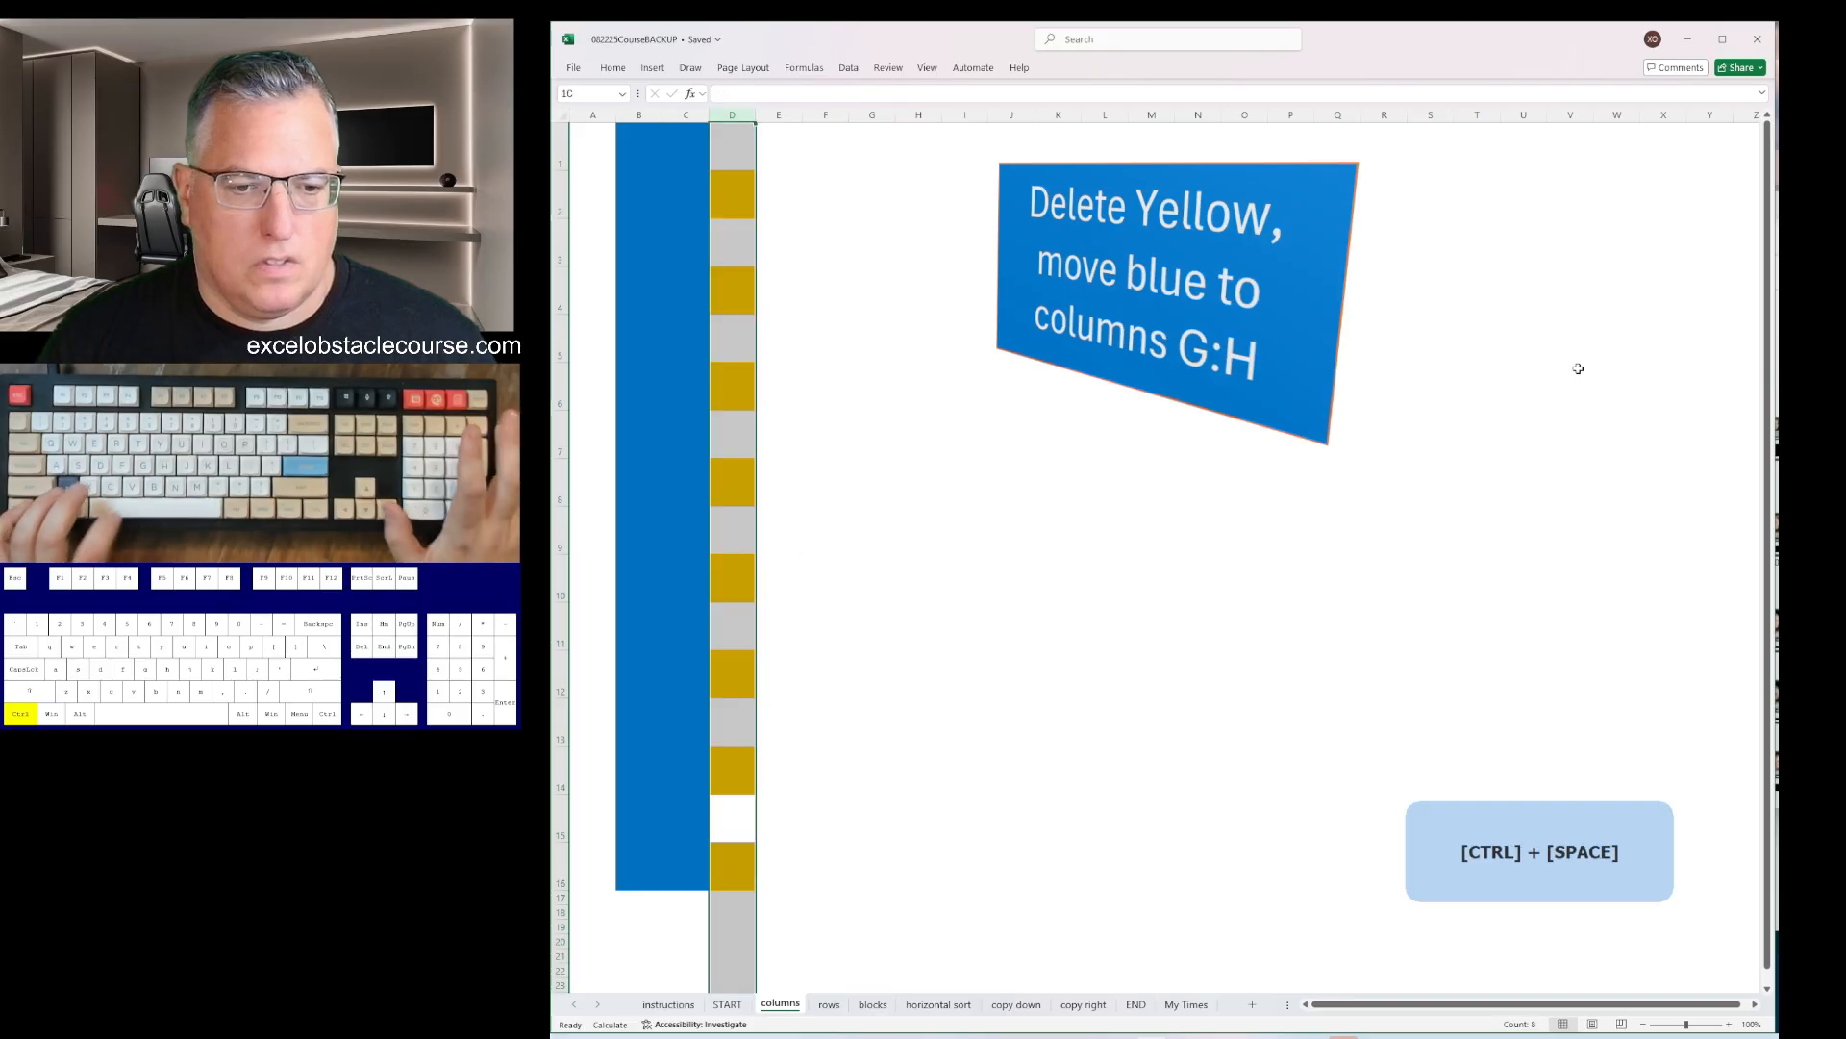
{"action": "key", "text": "ctrl+minus"}
- Insert blank columns before the blue block, removing the one extra, so the blue occupies columns G:H
{"action": "key", "text": "Left"}
{"action": "key", "text": "Left"}
{"action": "key", "text": "ctrl+space"}
{"action": "key", "text": "ctrl+plus"}
{"action": "key", "text": "ctrl+plus"}
{"action": "key", "text": "ctrl+plus"}
{"action": "key", "text": "ctrl+plus"}
{"action": "key", "text": "ctrl+plus"}
{"action": "key", "text": "ctrl+plus"}
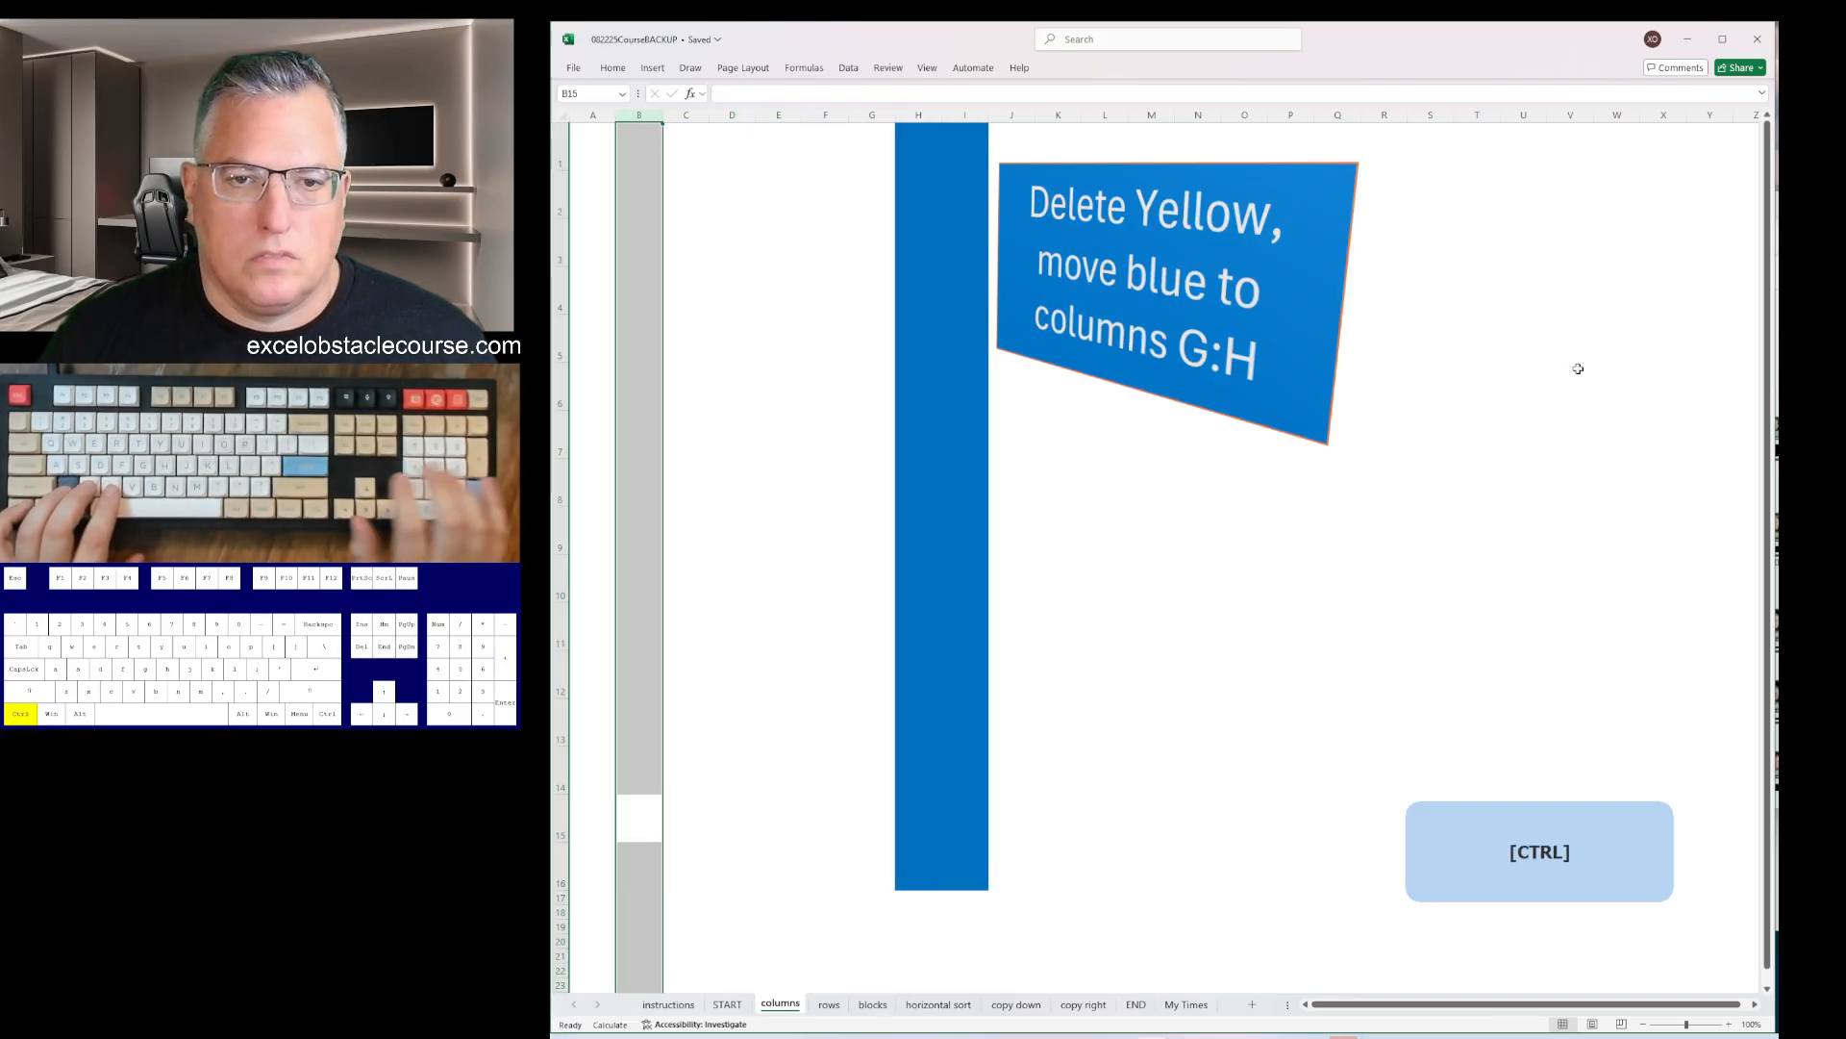
{"action": "key", "text": "ctrl+minus"}
- On the rows sheet, delete the orange cells in alternate columns of row 11, shifting the cells below up
{"action": "key", "text": "ctrl+Page_Down"}
{"action": "key", "text": "ctrl+minus"}
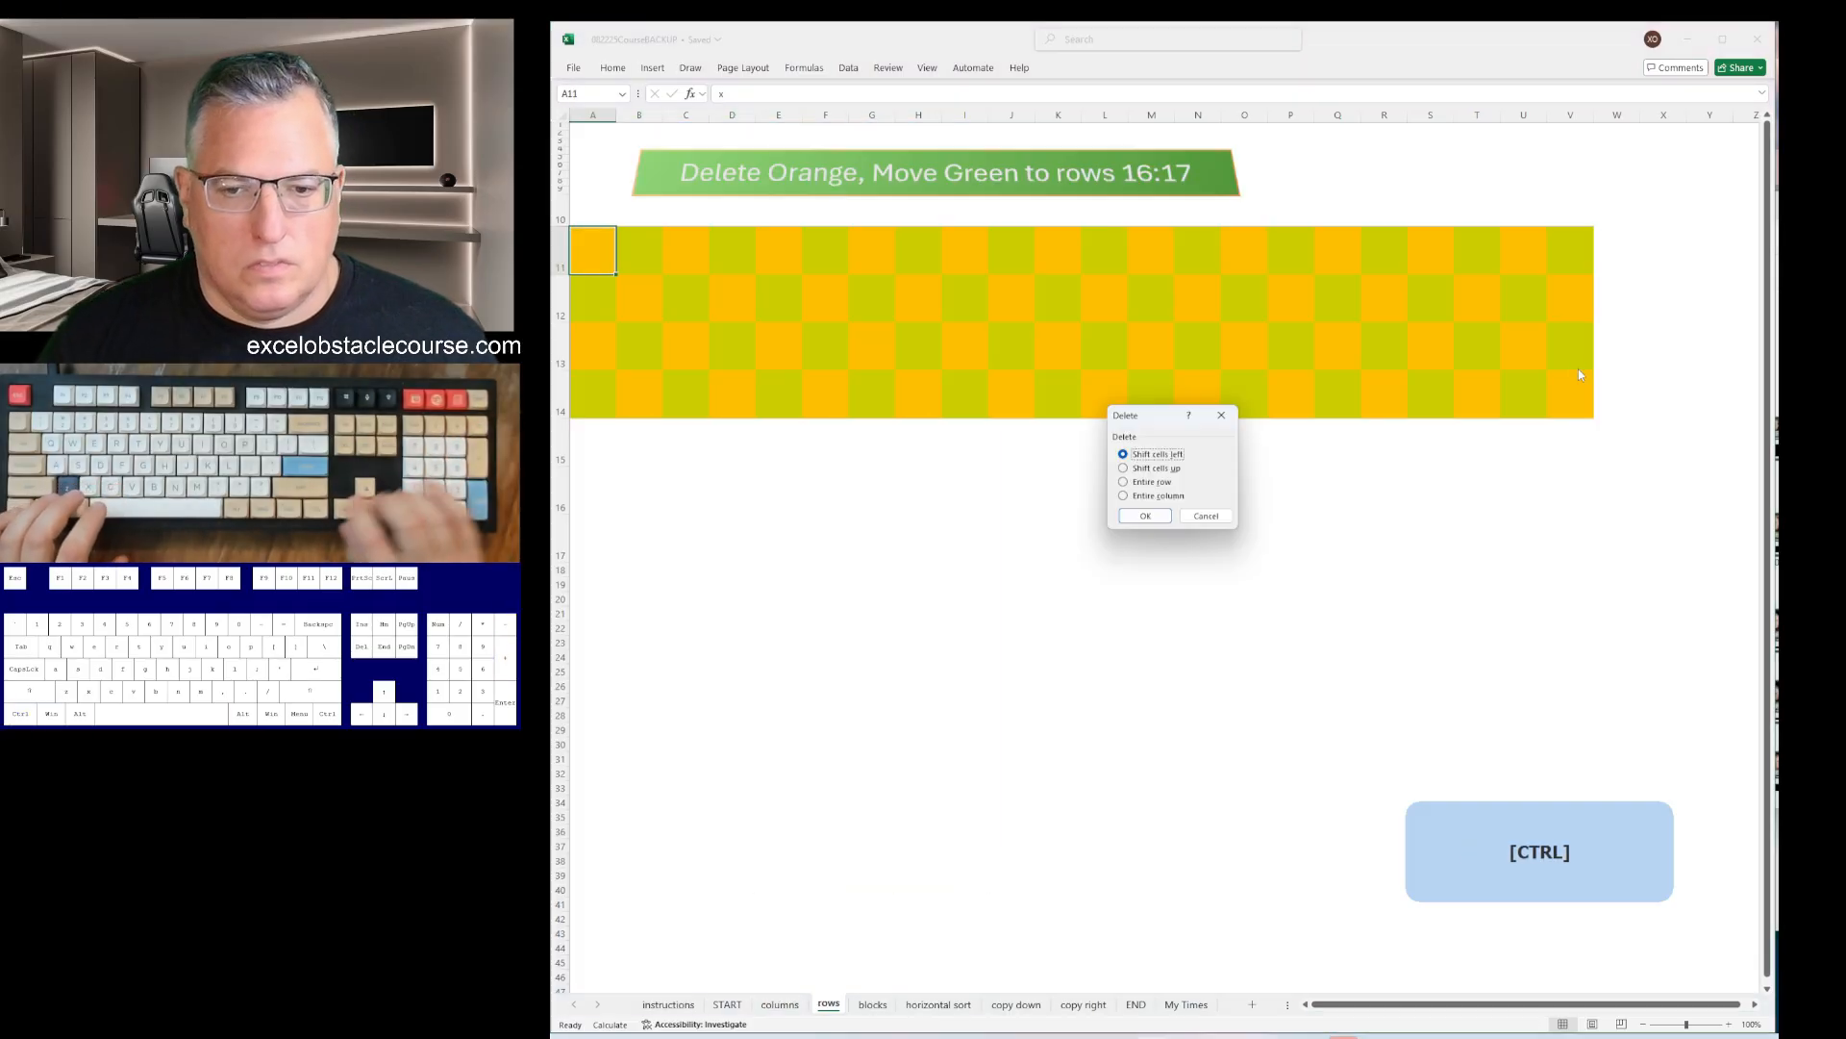
{"action": "key", "text": "Return"}
{"action": "key", "text": "Right"}
{"action": "key", "text": "ctrl+minus"}
{"action": "key", "text": "Return"}
{"action": "key", "text": "Right"}
{"action": "key", "text": "Right"}
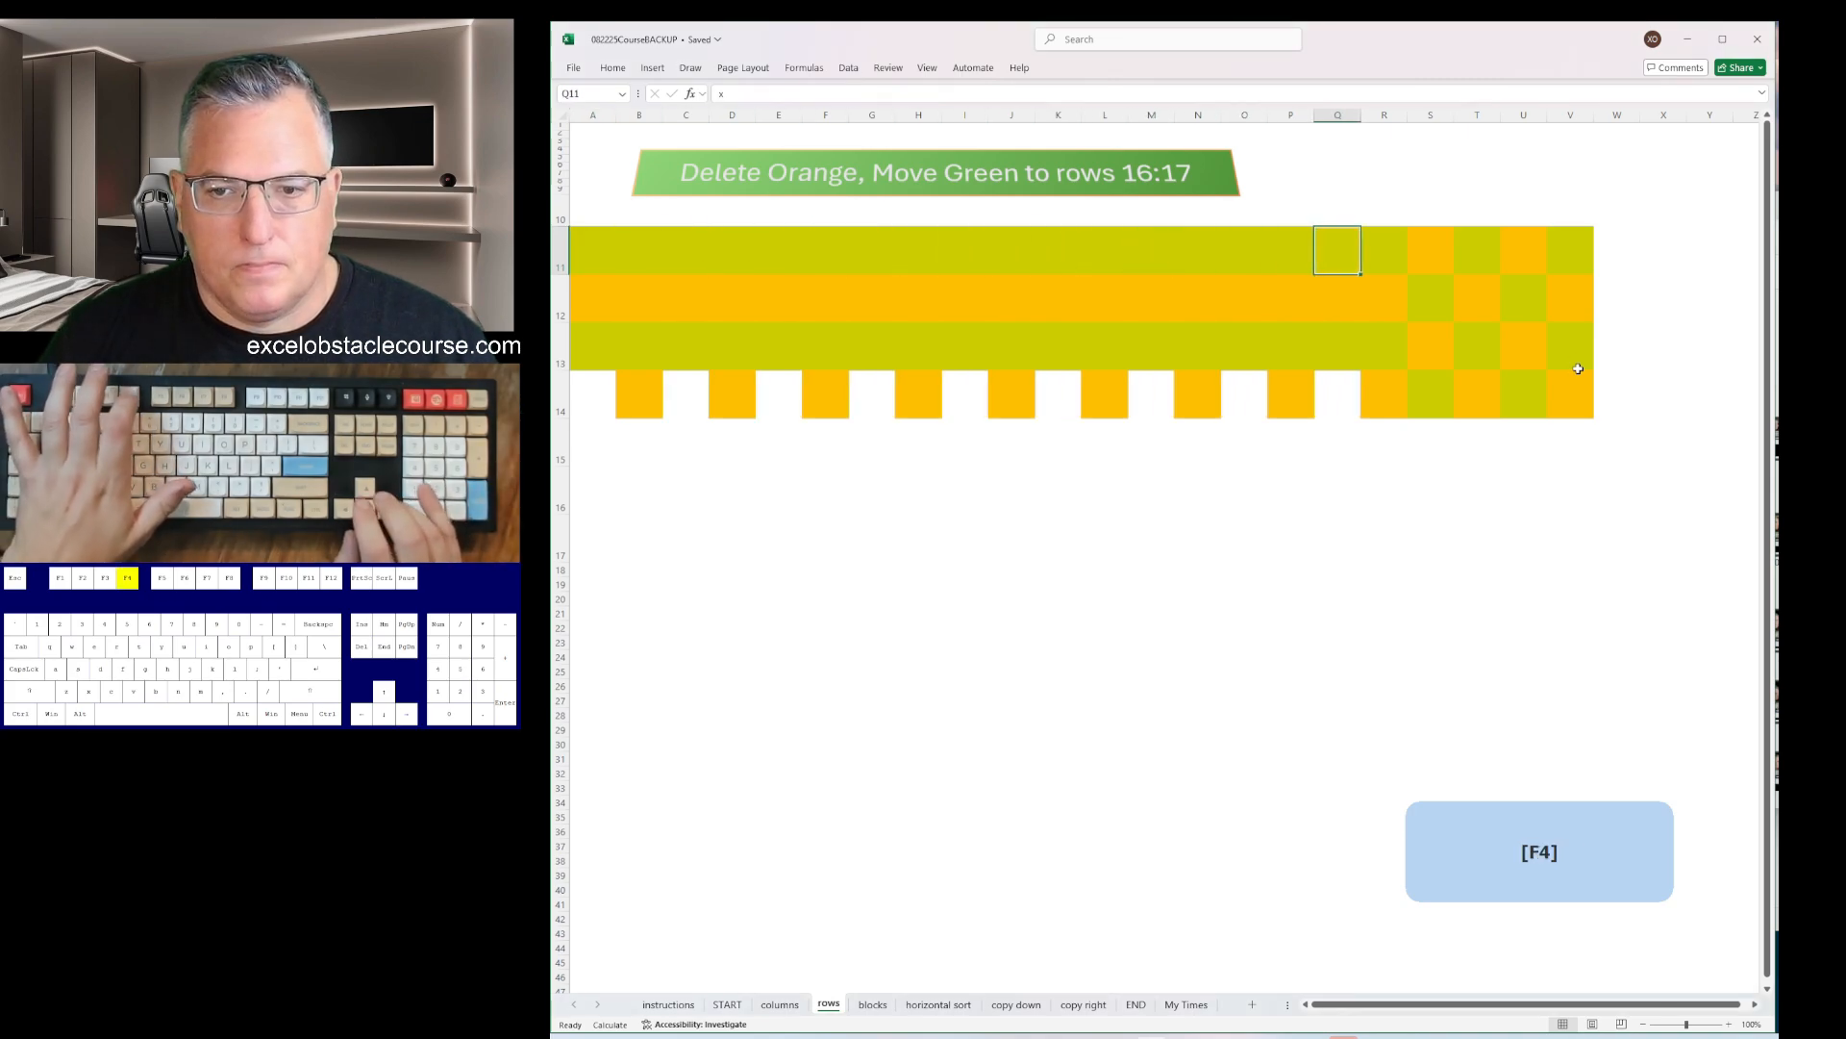
- Delete the all-orange row 12 and the leftover row of scattered orange cells beneath the green rows
{"action": "key", "text": "Down"}
{"action": "key", "text": "shift+space"}
{"action": "key", "text": "ctrl+minus"}
{"action": "key", "text": "Down"}
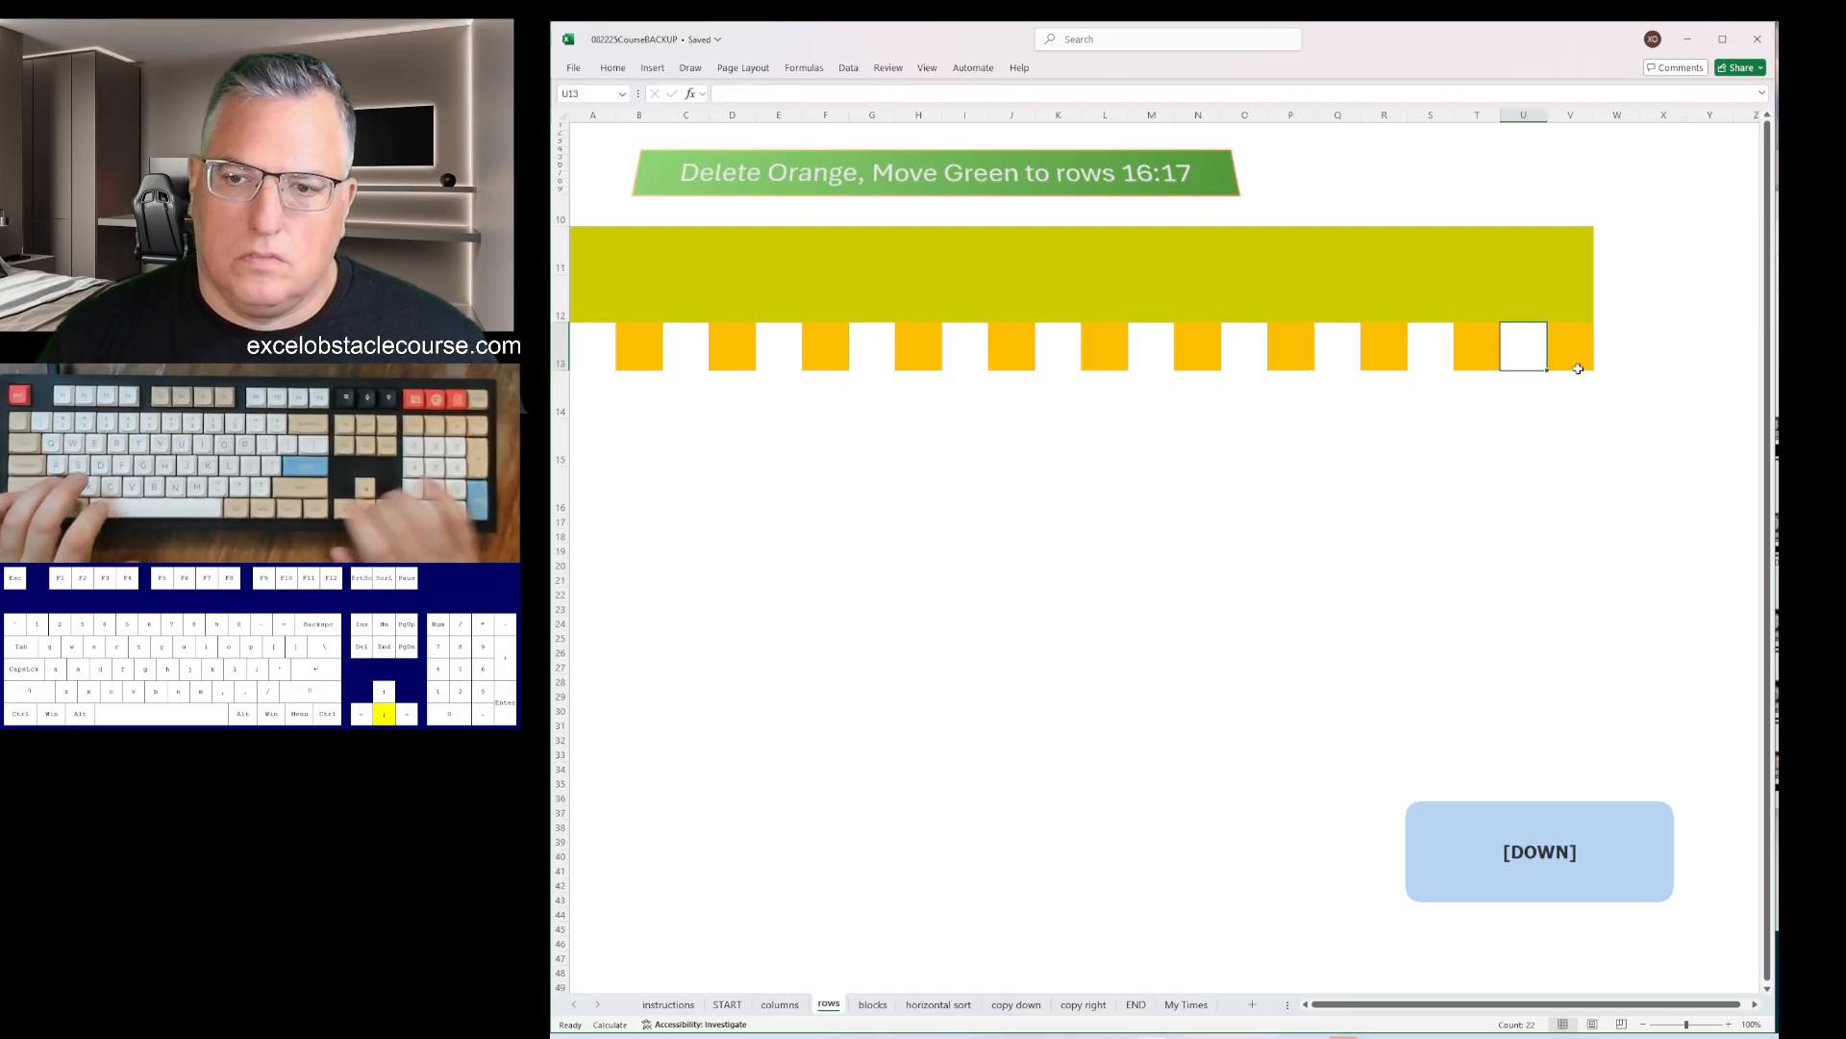
{"action": "key", "text": "shift+space"}
{"action": "key", "text": "ctrl+minus"}
- Insert five blank rows above row 11 to move the green block to rows 16:17
{"action": "key", "text": "Up"}
{"action": "key", "text": "Up"}
{"action": "key", "text": "shift+space"}
{"action": "key", "text": "ctrl+plus"}
{"action": "key", "text": "ctrl+plus"}
{"action": "key", "text": "ctrl+plus"}
{"action": "key", "text": "ctrl+plus"}
{"action": "key", "text": "ctrl+plus"}
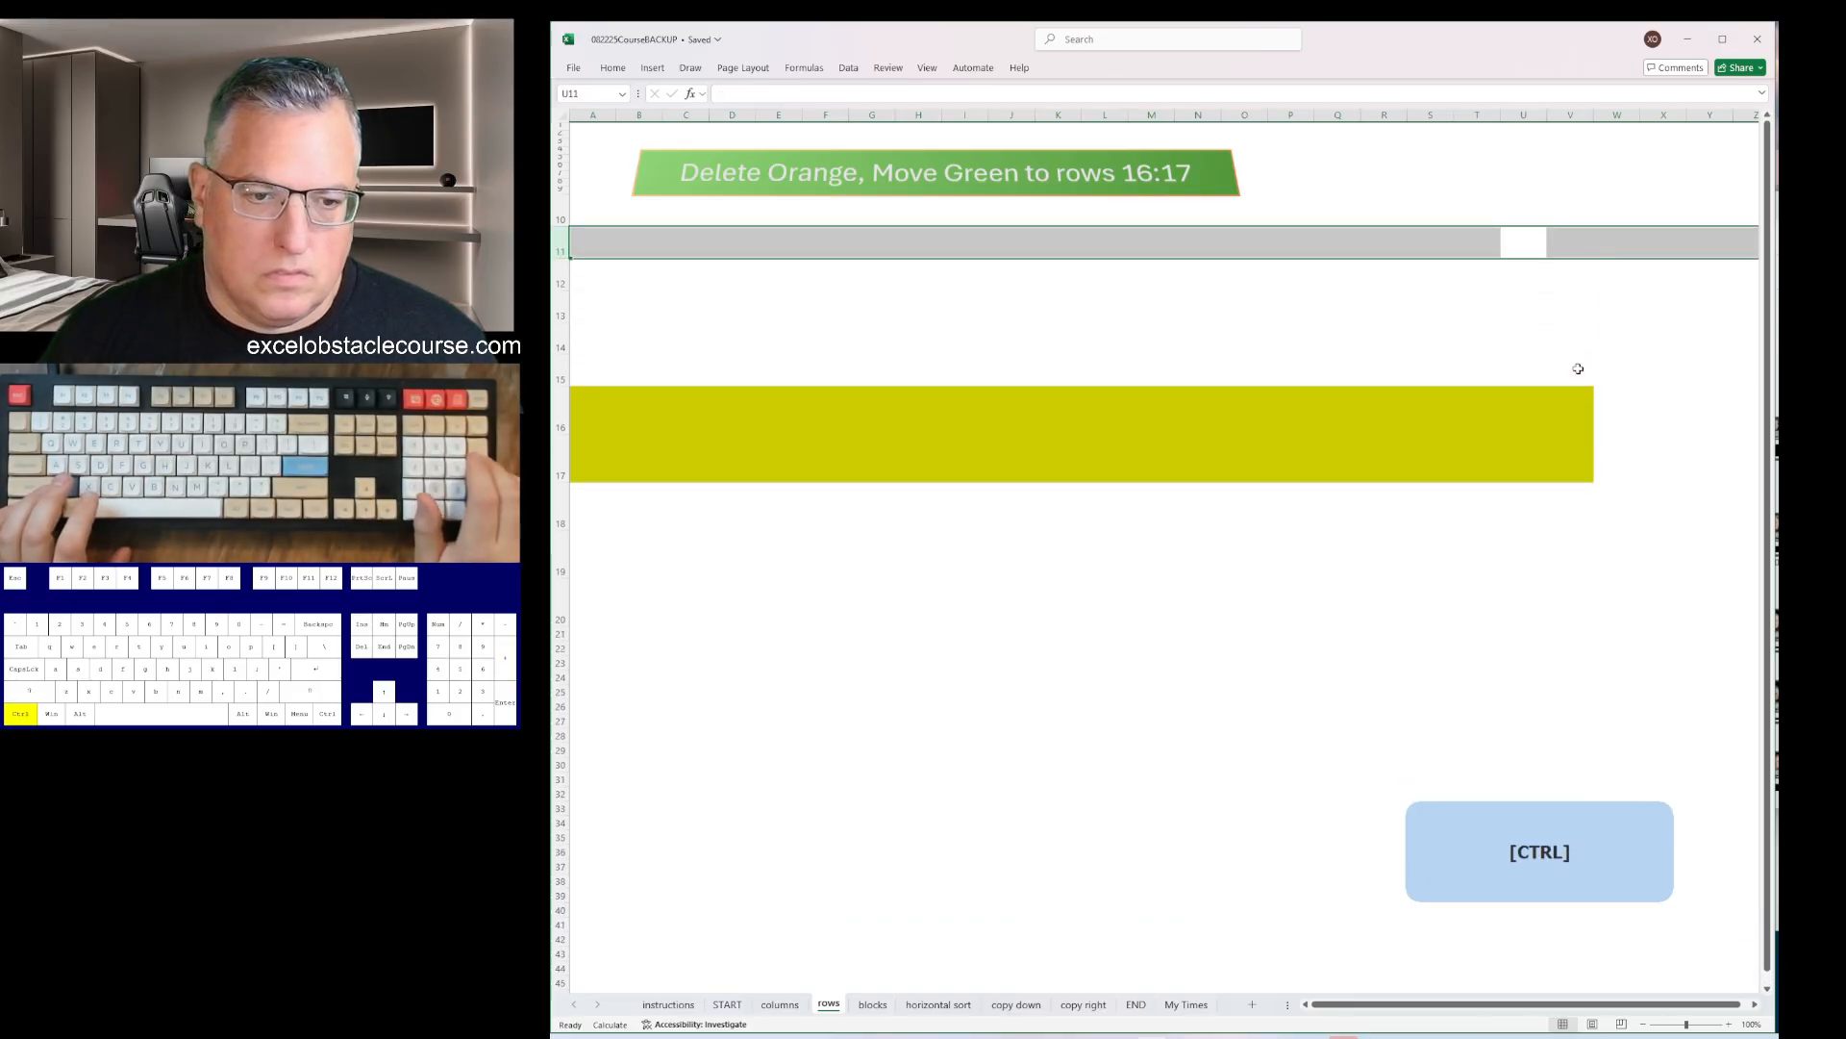
- On the blocks sheet, delete the yellow column A and the yellow columns separating the red blocks
{"action": "key", "text": "ctrl+Page_Down"}
{"action": "key", "text": "ctrl+space"}
{"action": "key", "text": "ctrl+minus"}
{"action": "key", "text": "Right"}
{"action": "key", "text": "Right"}
{"action": "key", "text": "ctrl+space"}
{"action": "key", "text": "ctrl+minus"}
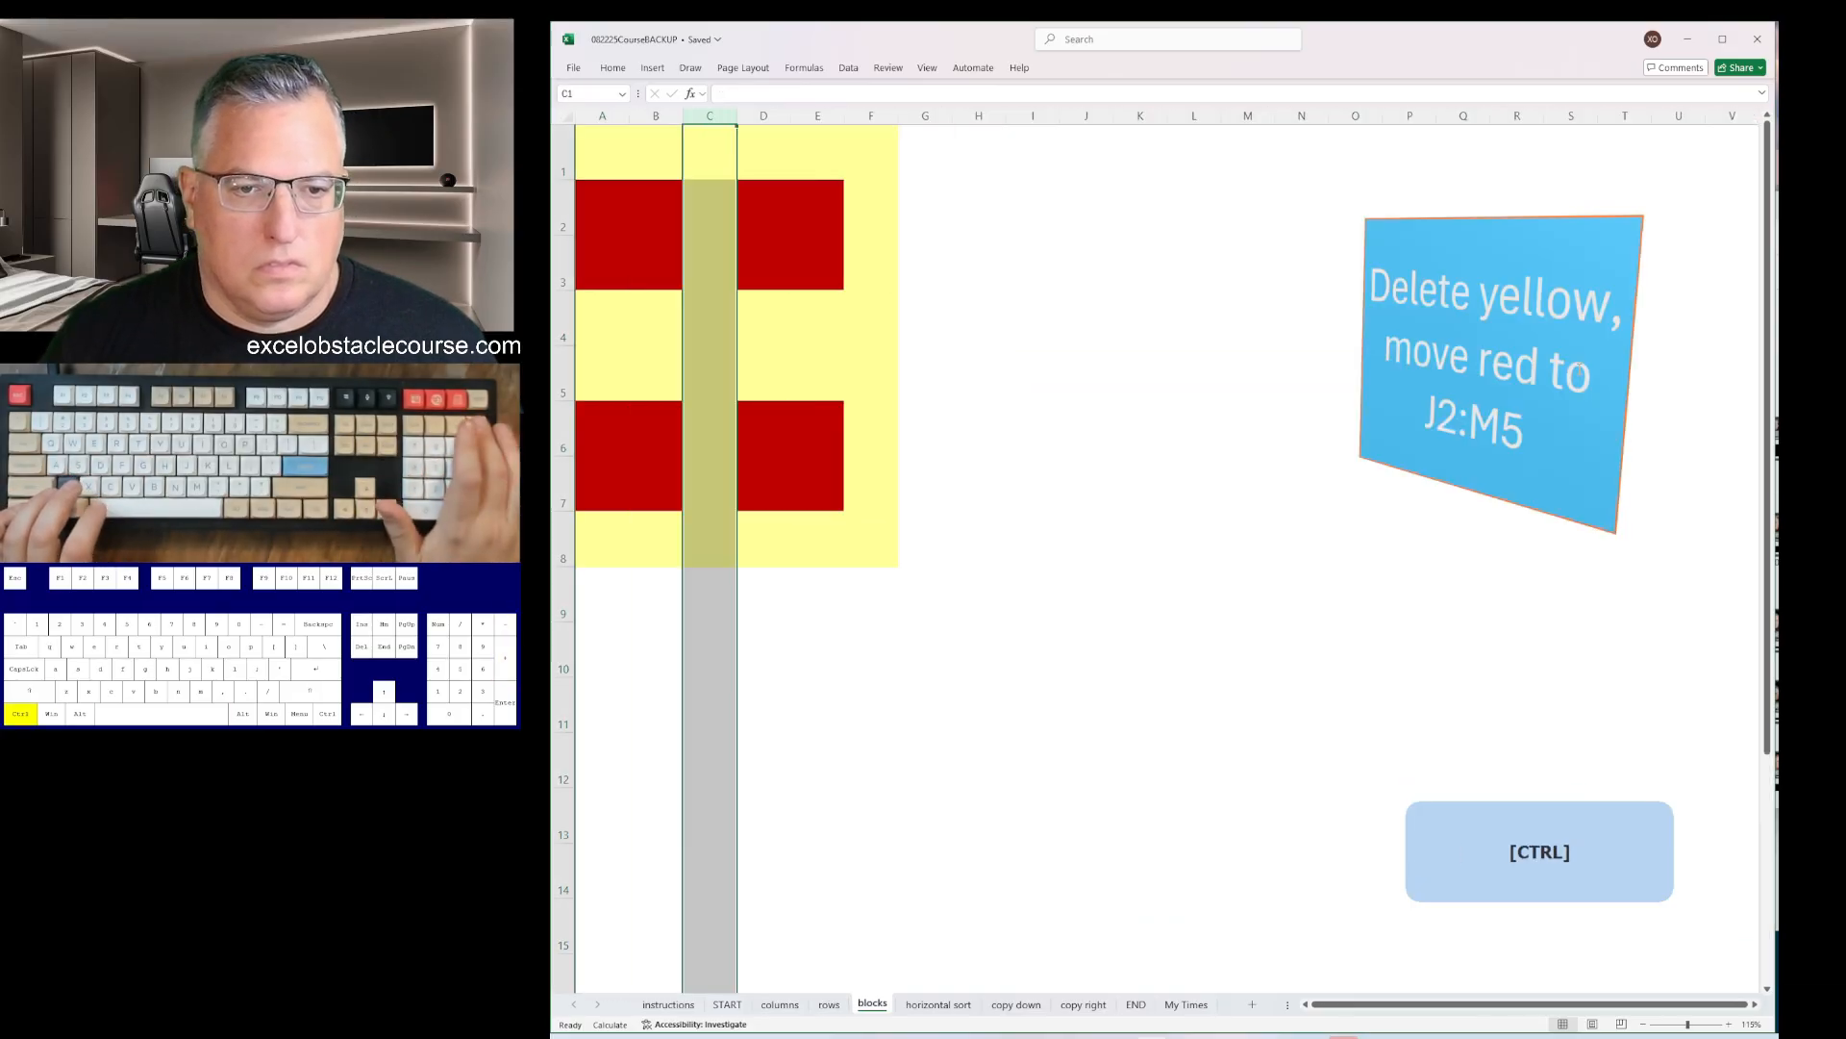
{"action": "key", "text": "ctrl+minus"}
- Select the whole blocks sheet and sort it ascending to bring the red rows together at row 1
{"action": "key", "text": "ctrl+Home"}
{"action": "key", "text": "ctrl+a"}
{"action": "key", "text": "ctrl+a"}
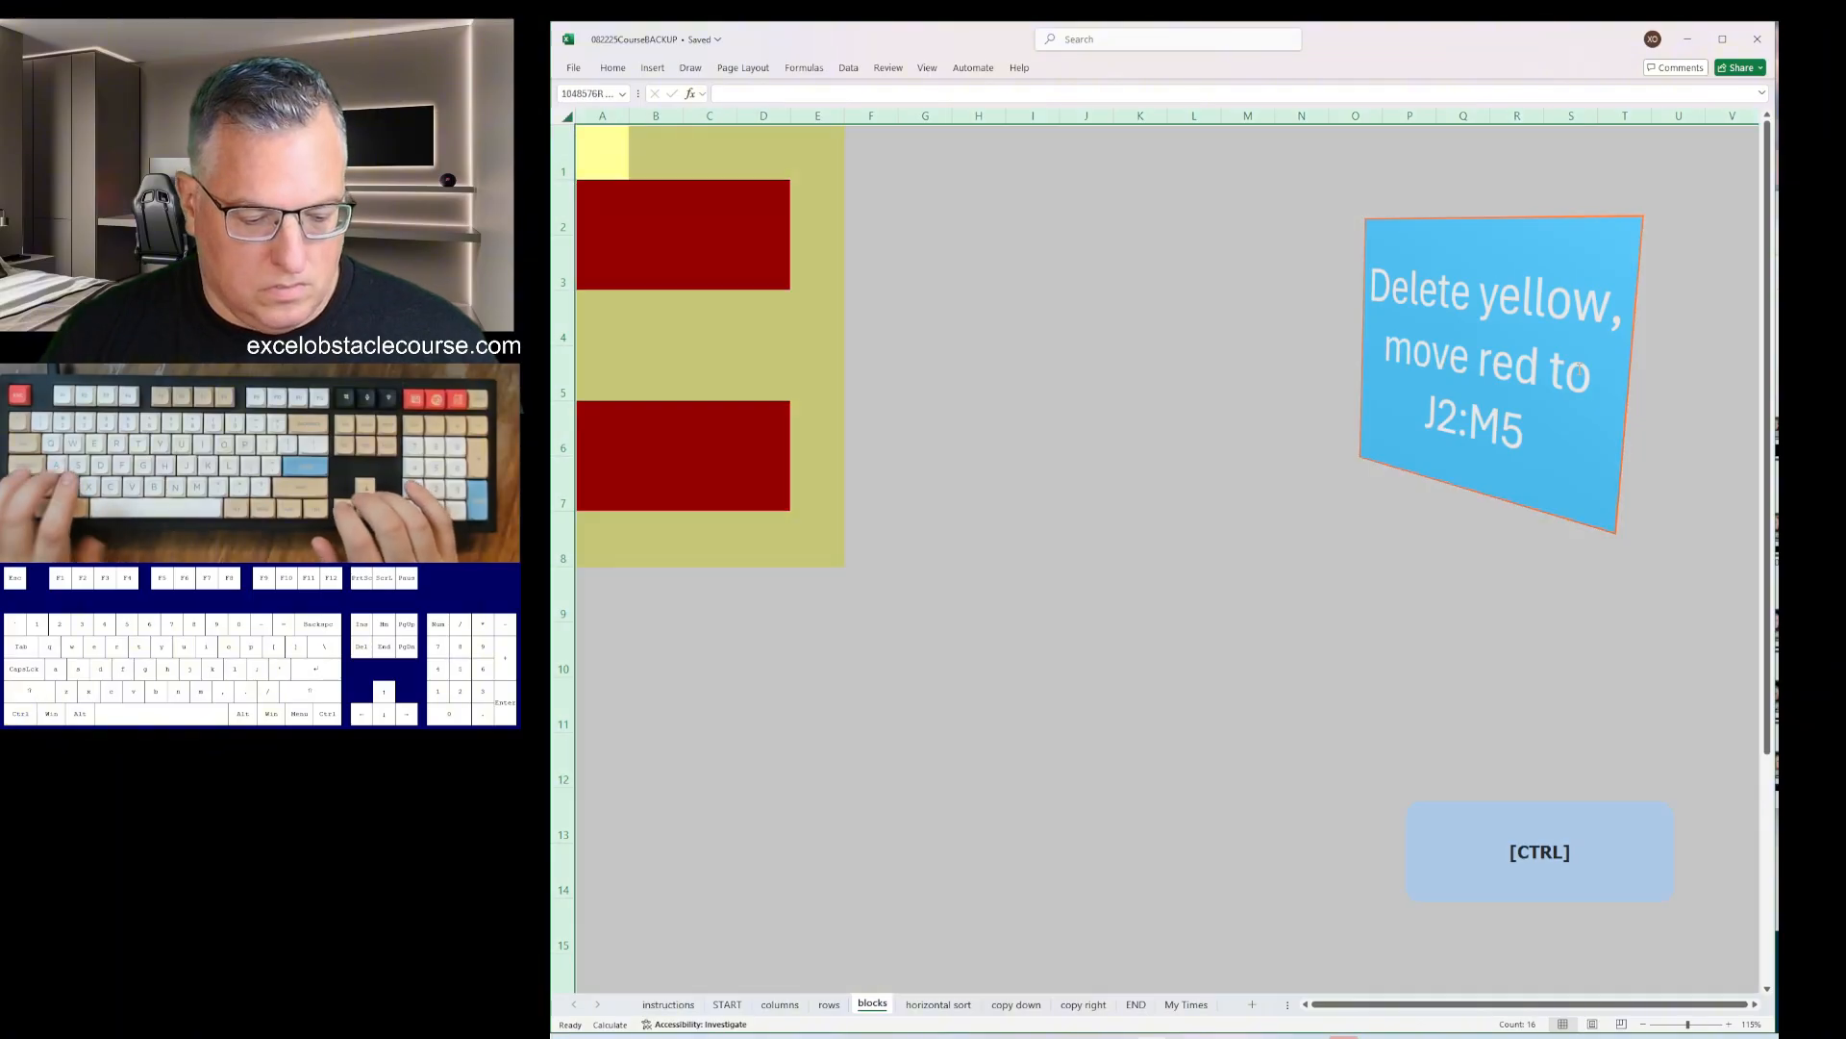
{"action": "key", "text": "alt+a"}
{"action": "key", "text": "s"}
{"action": "key", "text": "a"}
- Delete the leftover column E and all the yellow rows from row 5 downward
{"action": "key", "text": "ctrl+Right"}
{"action": "key", "text": "Right"}
{"action": "key", "text": "ctrl+space"}
{"action": "key", "text": "ctrl+minus"}
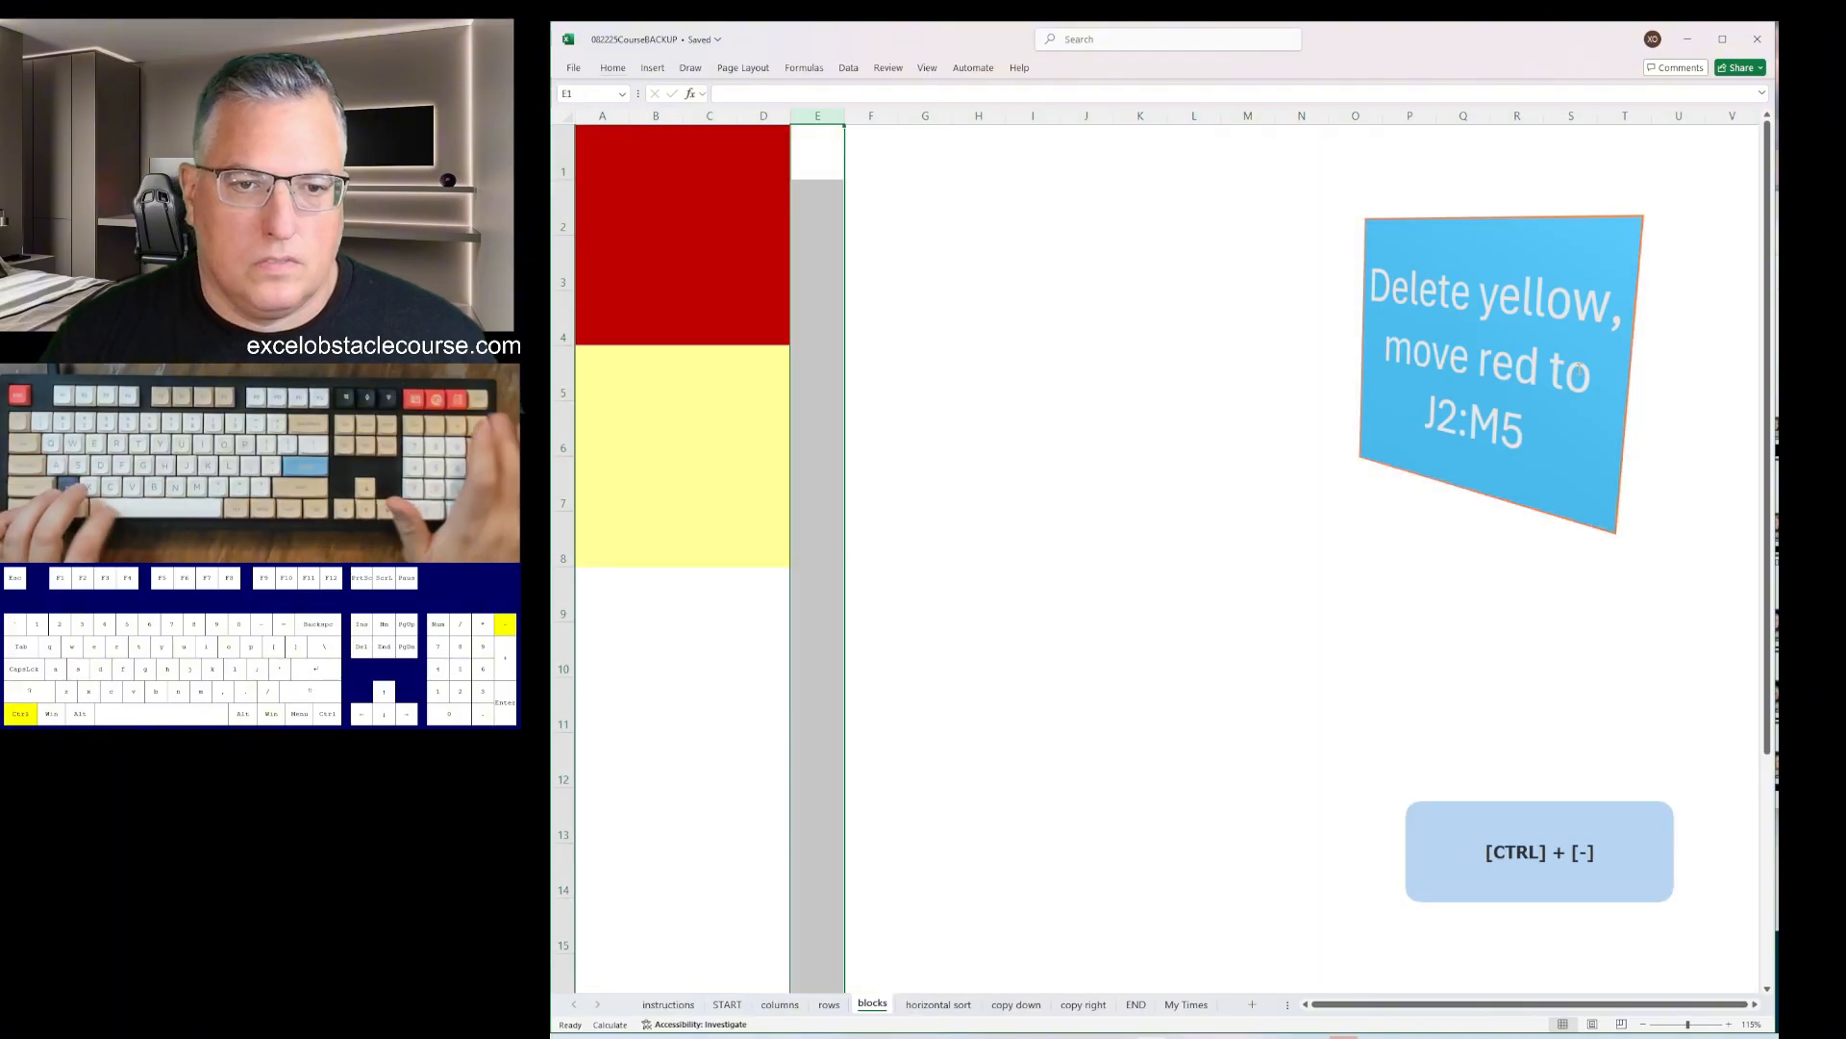
{"action": "key", "text": "Left"}
{"action": "key", "text": "ctrl+Down"}
{"action": "key", "text": "Down"}
{"action": "key", "text": "shift+space"}
{"action": "key", "text": "ctrl+shift+Down"}
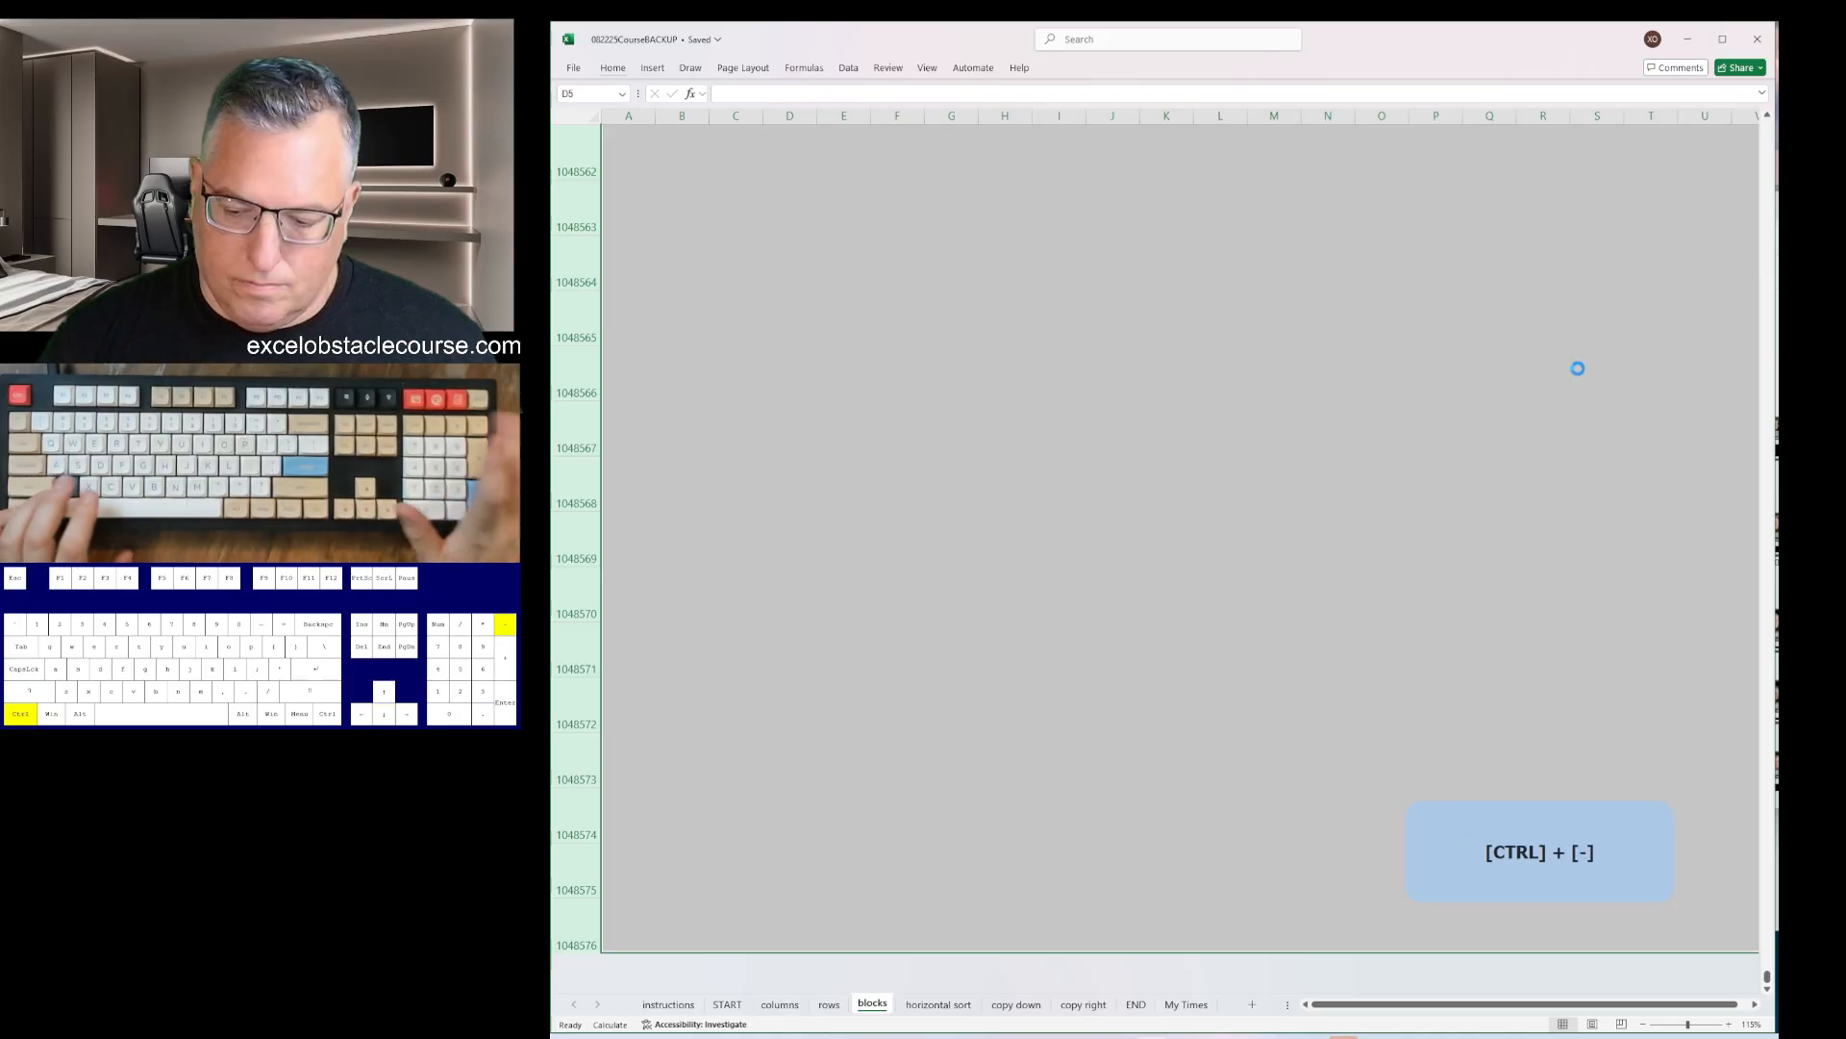
- Insert nine columns before the red block and one row above it to place it in J2:M5
{"action": "key", "text": "ctrl+space"}
{"action": "key", "text": "ctrl+plus"}
{"action": "key", "text": "ctrl+plus"}
{"action": "key", "text": "ctrl+plus"}
{"action": "key", "text": "ctrl+plus"}
{"action": "key", "text": "ctrl+plus"}
{"action": "key", "text": "ctrl+plus"}
{"action": "key", "text": "ctrl+plus"}
{"action": "key", "text": "ctrl+plus"}
{"action": "key", "text": "ctrl+plus"}
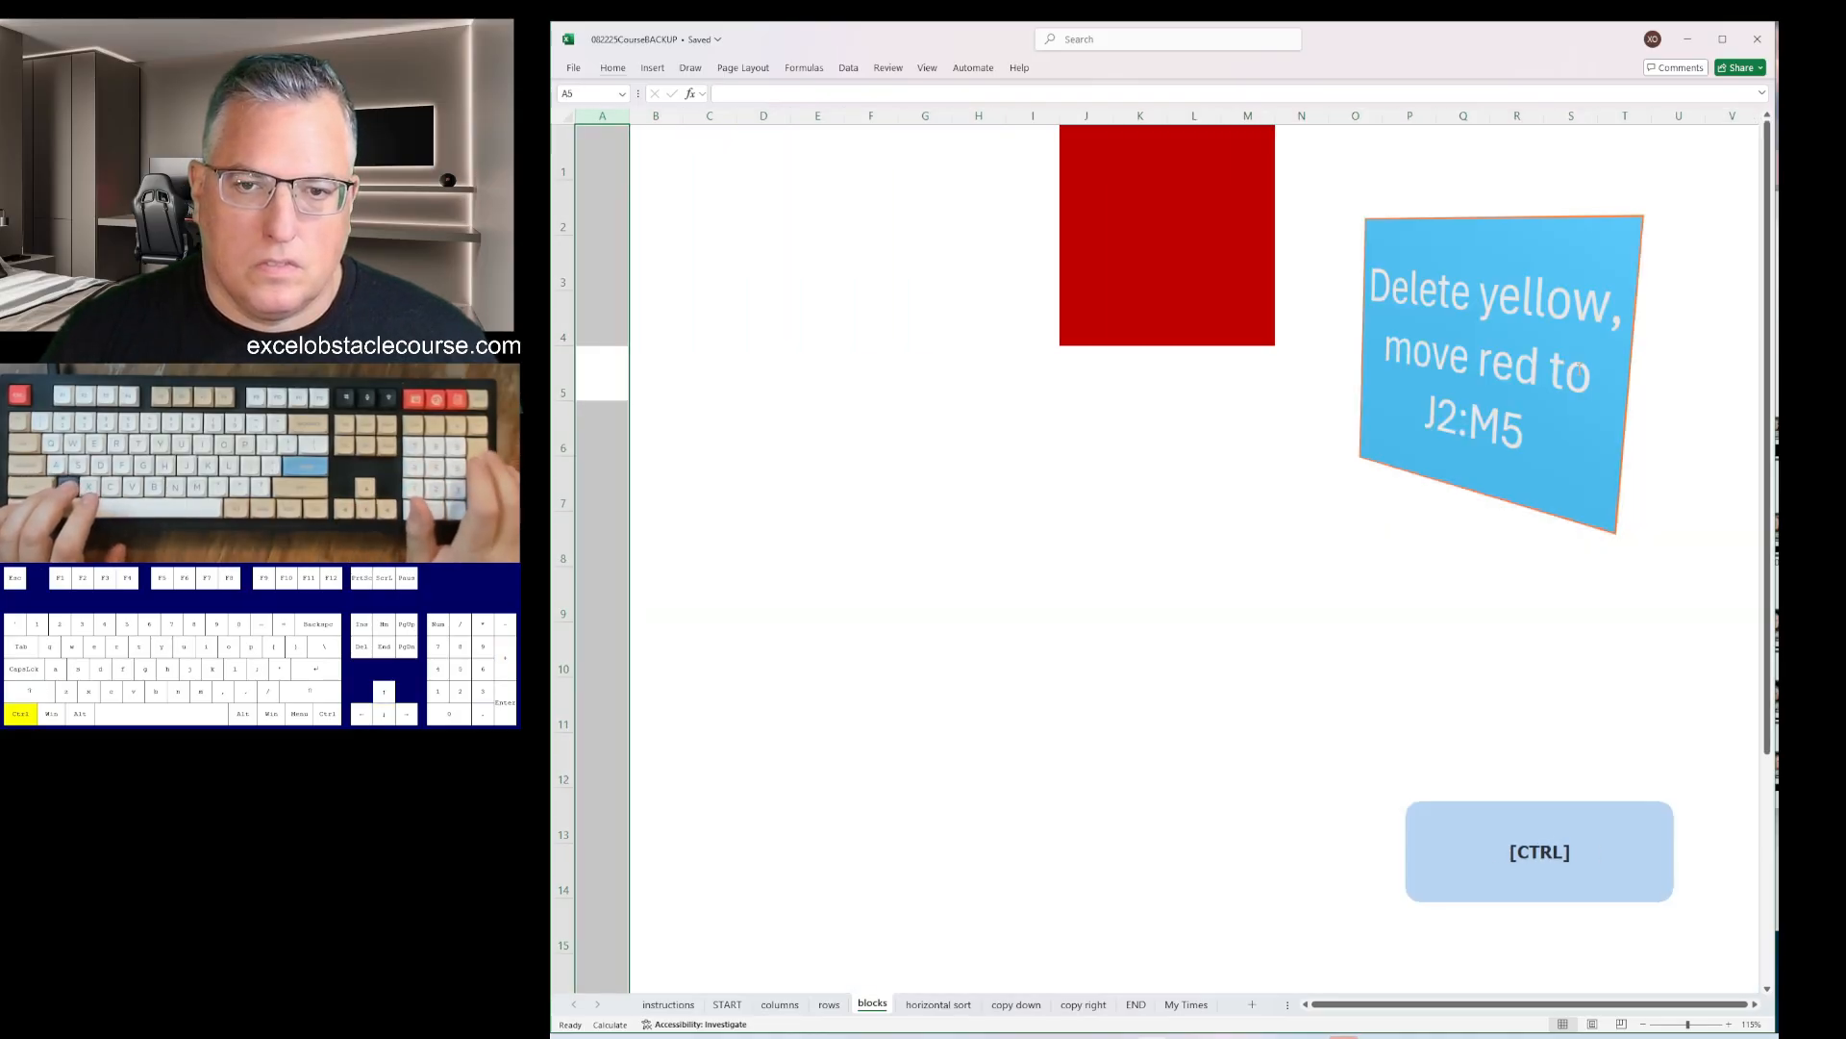
{"action": "key", "text": "shift+space"}
{"action": "key", "text": "ctrl+plus"}
- On the horizontal sort sheet, sort the number ranges in rows 2 and 4 from left to right, smallest to largest
{"action": "key", "text": "ctrl+Page_Down"}
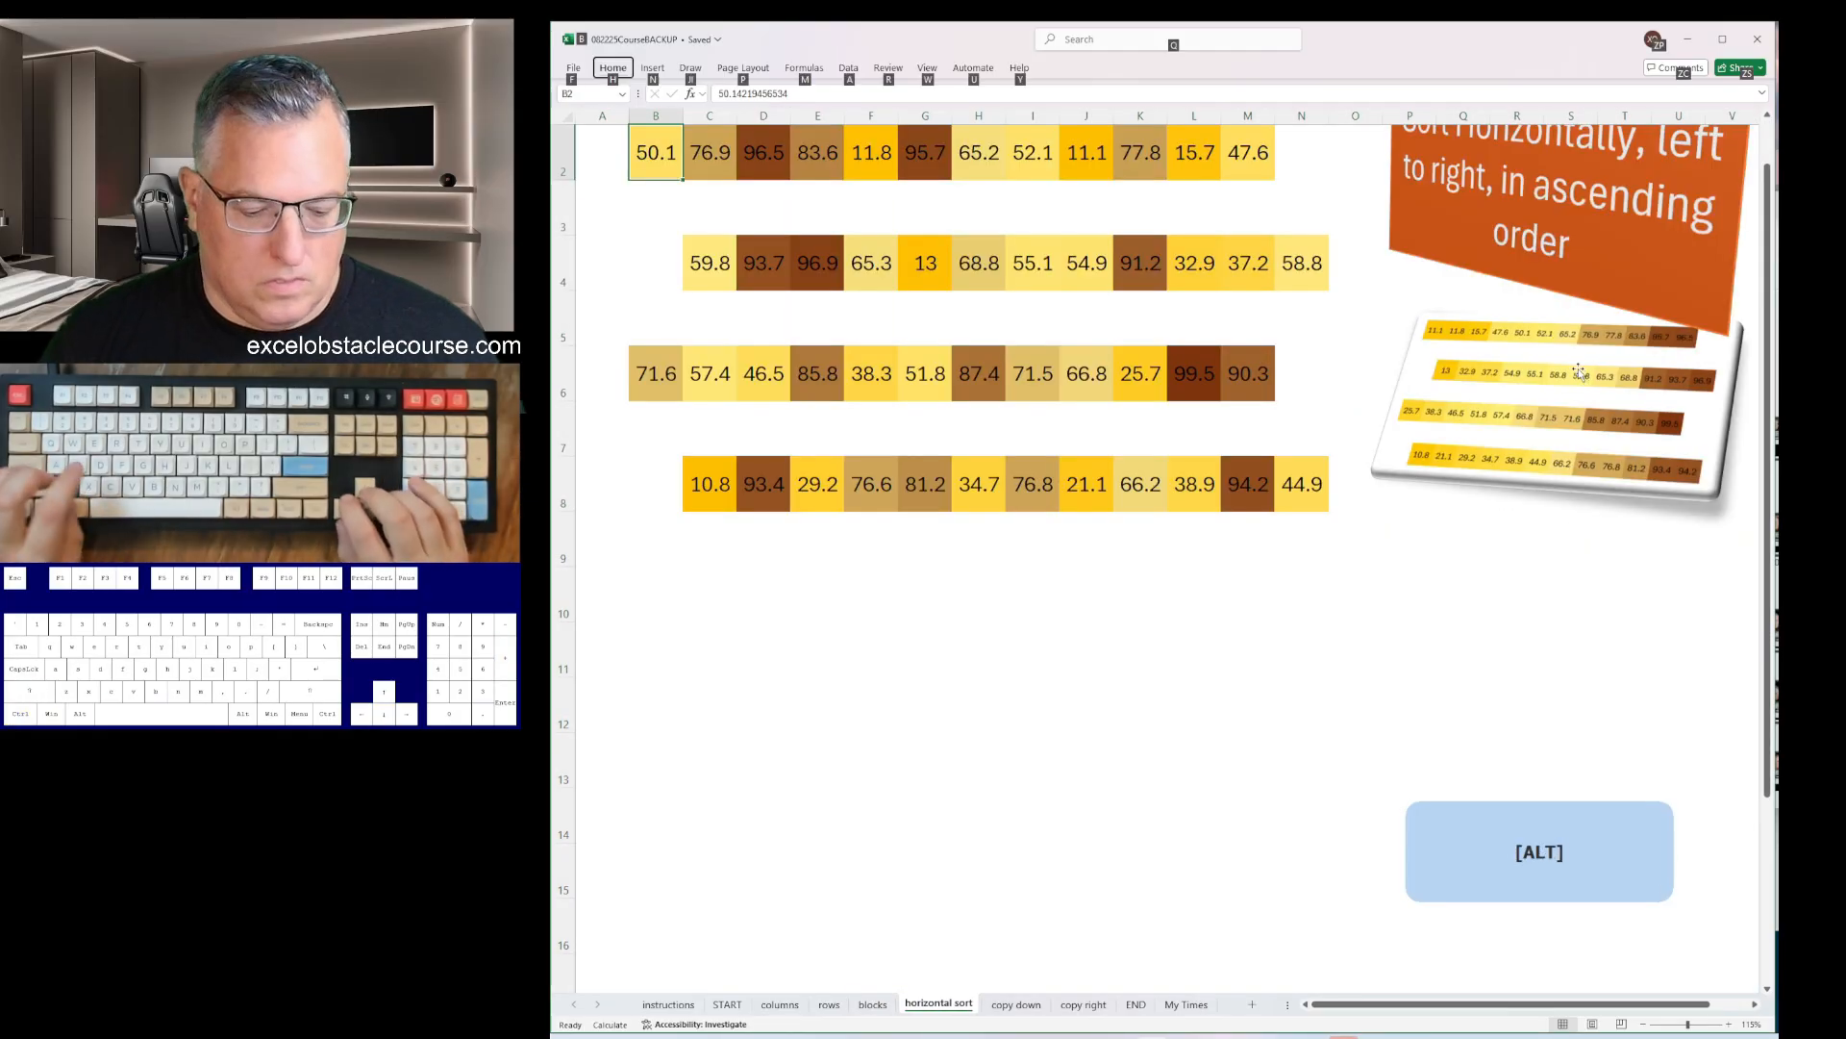
{"action": "key", "text": "a"}
{"action": "key", "text": "s"}
{"action": "key", "text": "s"}
{"action": "key", "text": "Return"}
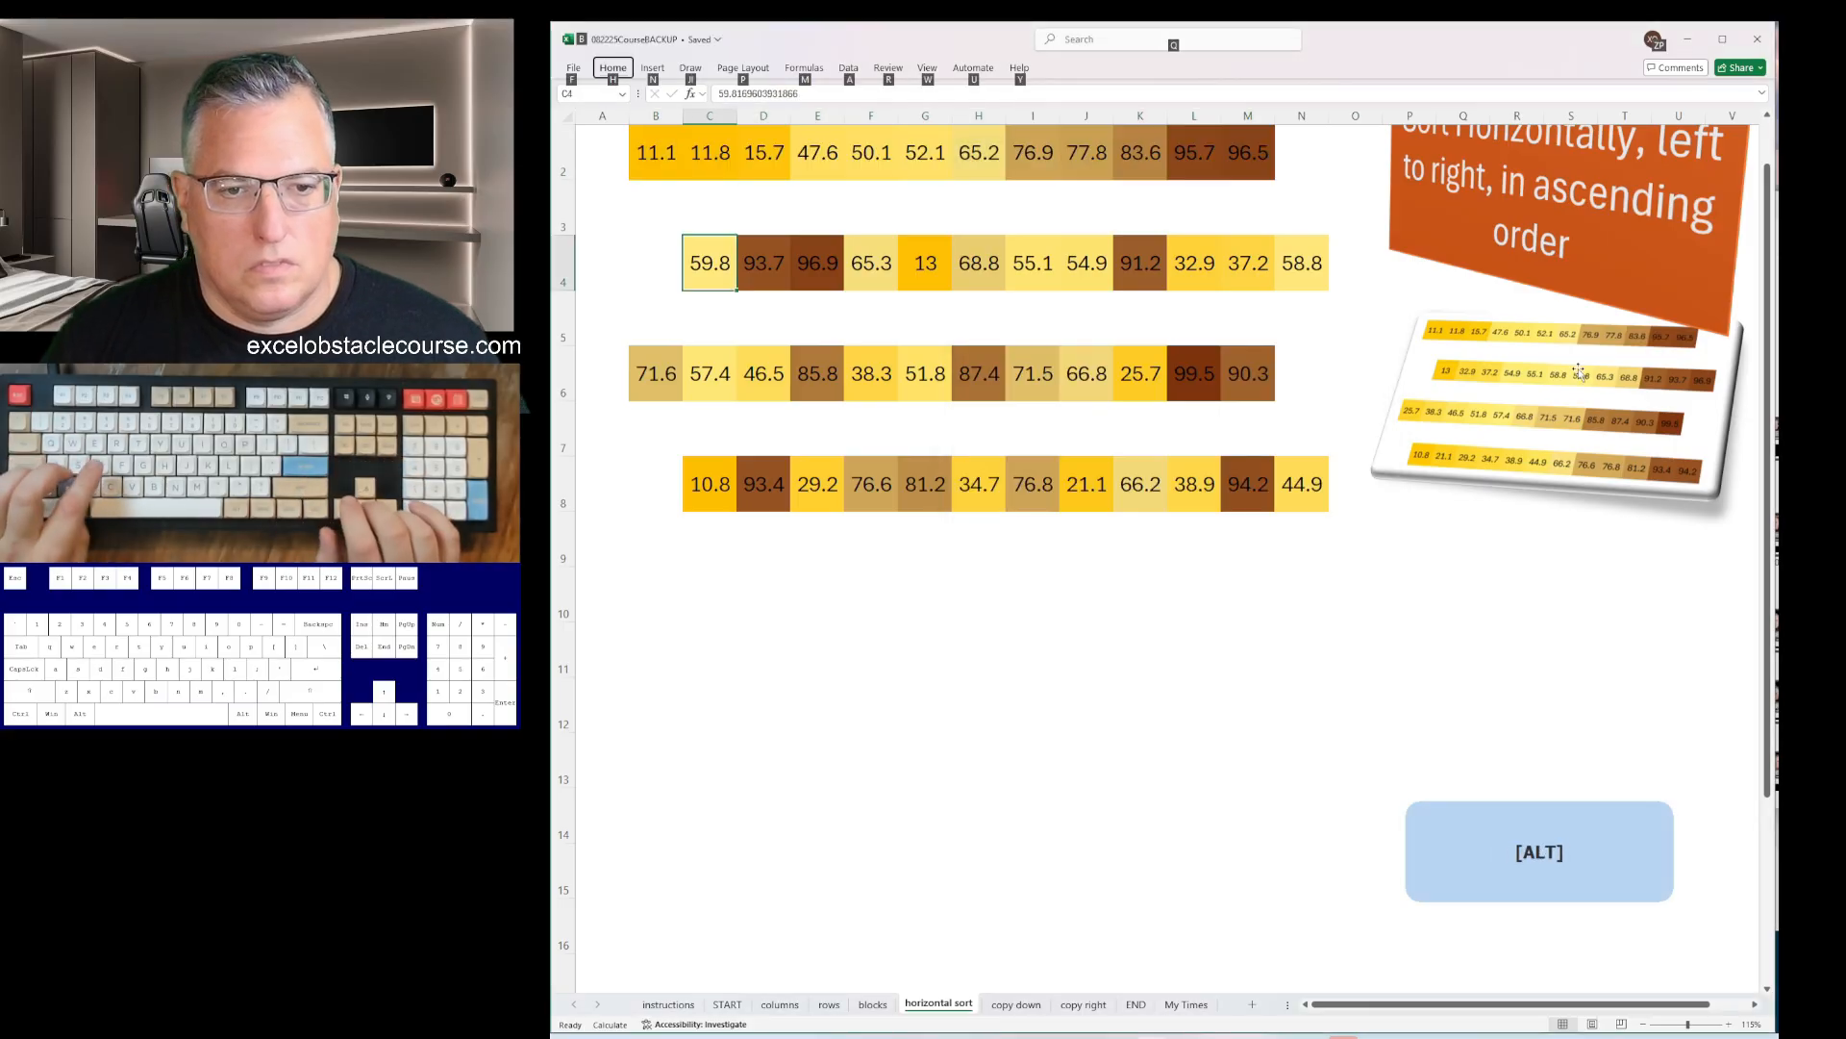
{"action": "key", "text": "a"}
{"action": "key", "text": "s"}
{"action": "key", "text": "s"}
{"action": "key", "text": "Return"}
- Sort the number ranges in rows 6 and 8 from left to right, smallest to largest
{"action": "key", "text": "ctrl+Down"}
{"action": "key", "text": "alt+a"}
{"action": "key", "text": "s"}
{"action": "key", "text": "s"}
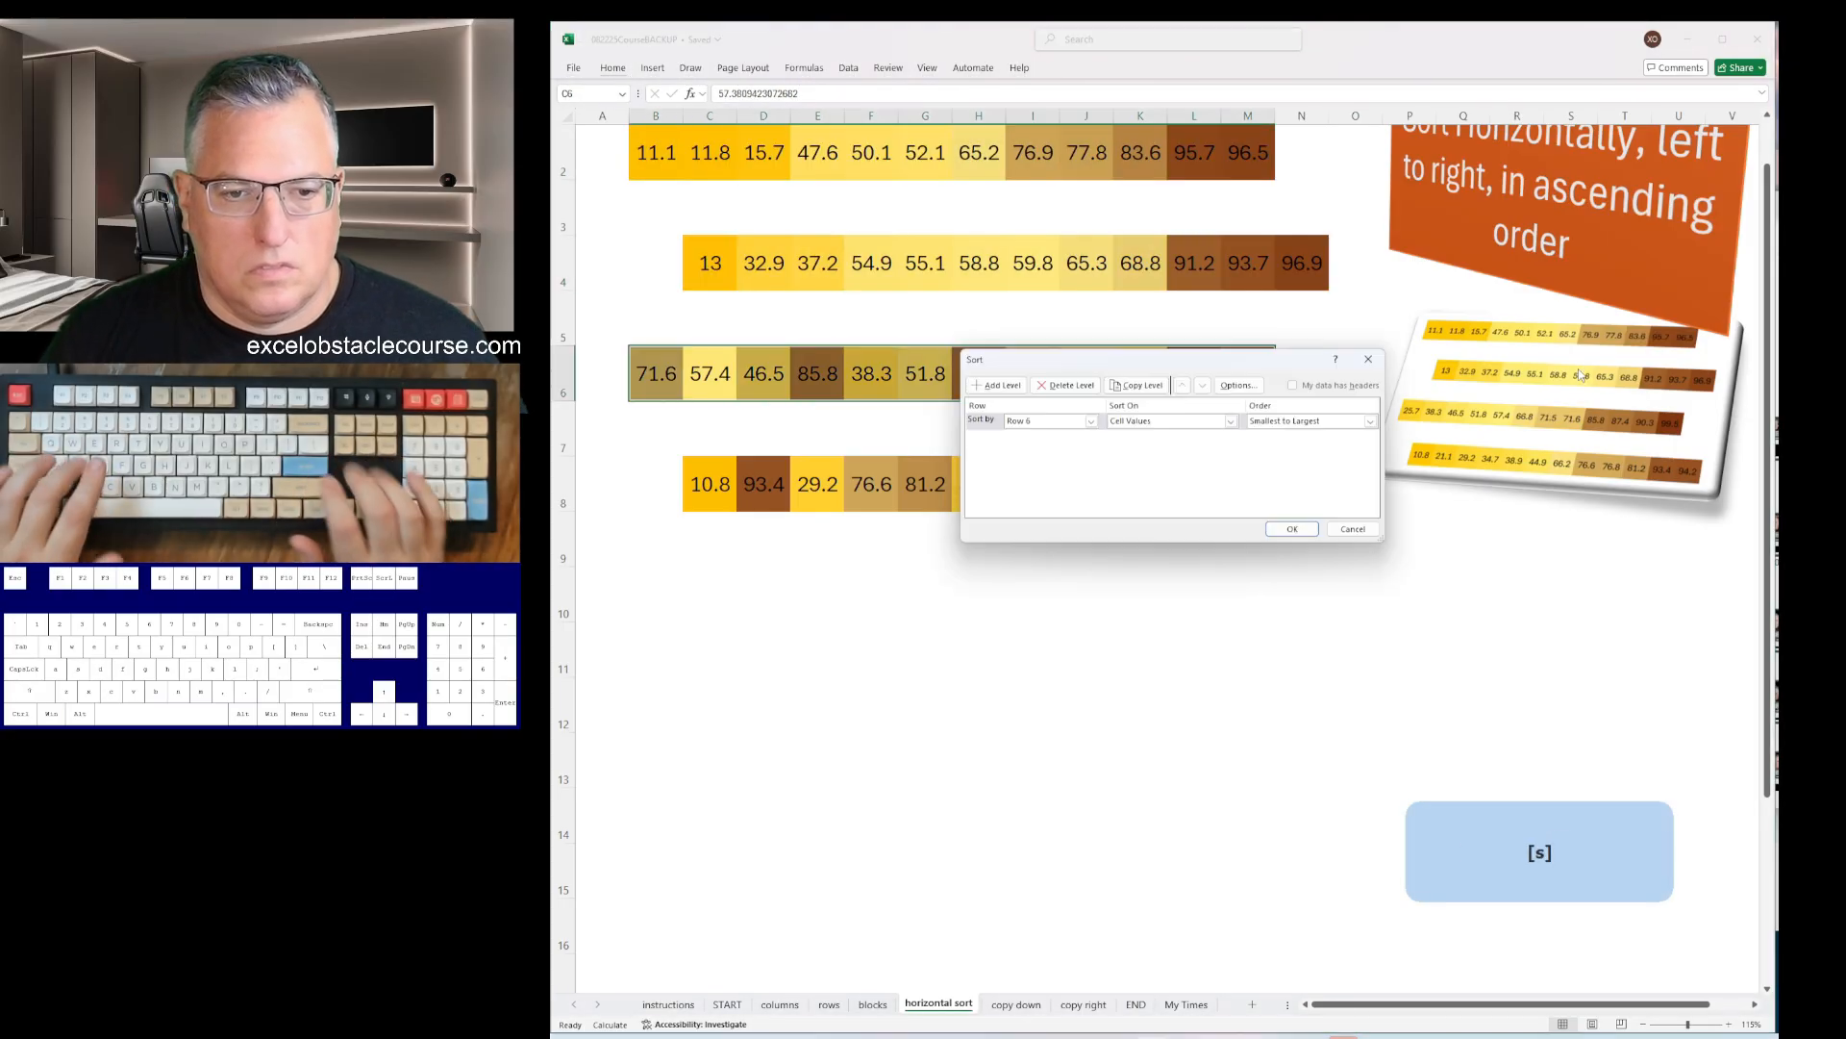
{"action": "key", "text": "Return"}
{"action": "key", "text": "ctrl+Down"}
{"action": "key", "text": "alt+a"}
{"action": "key", "text": "s"}
{"action": "key", "text": "s"}
{"action": "key", "text": "Return"}
- On the copy down sheet, fill the blue icon down B2:B7 and the red icon down D1:D6
{"action": "key", "text": "ctrl+Page_Down"}
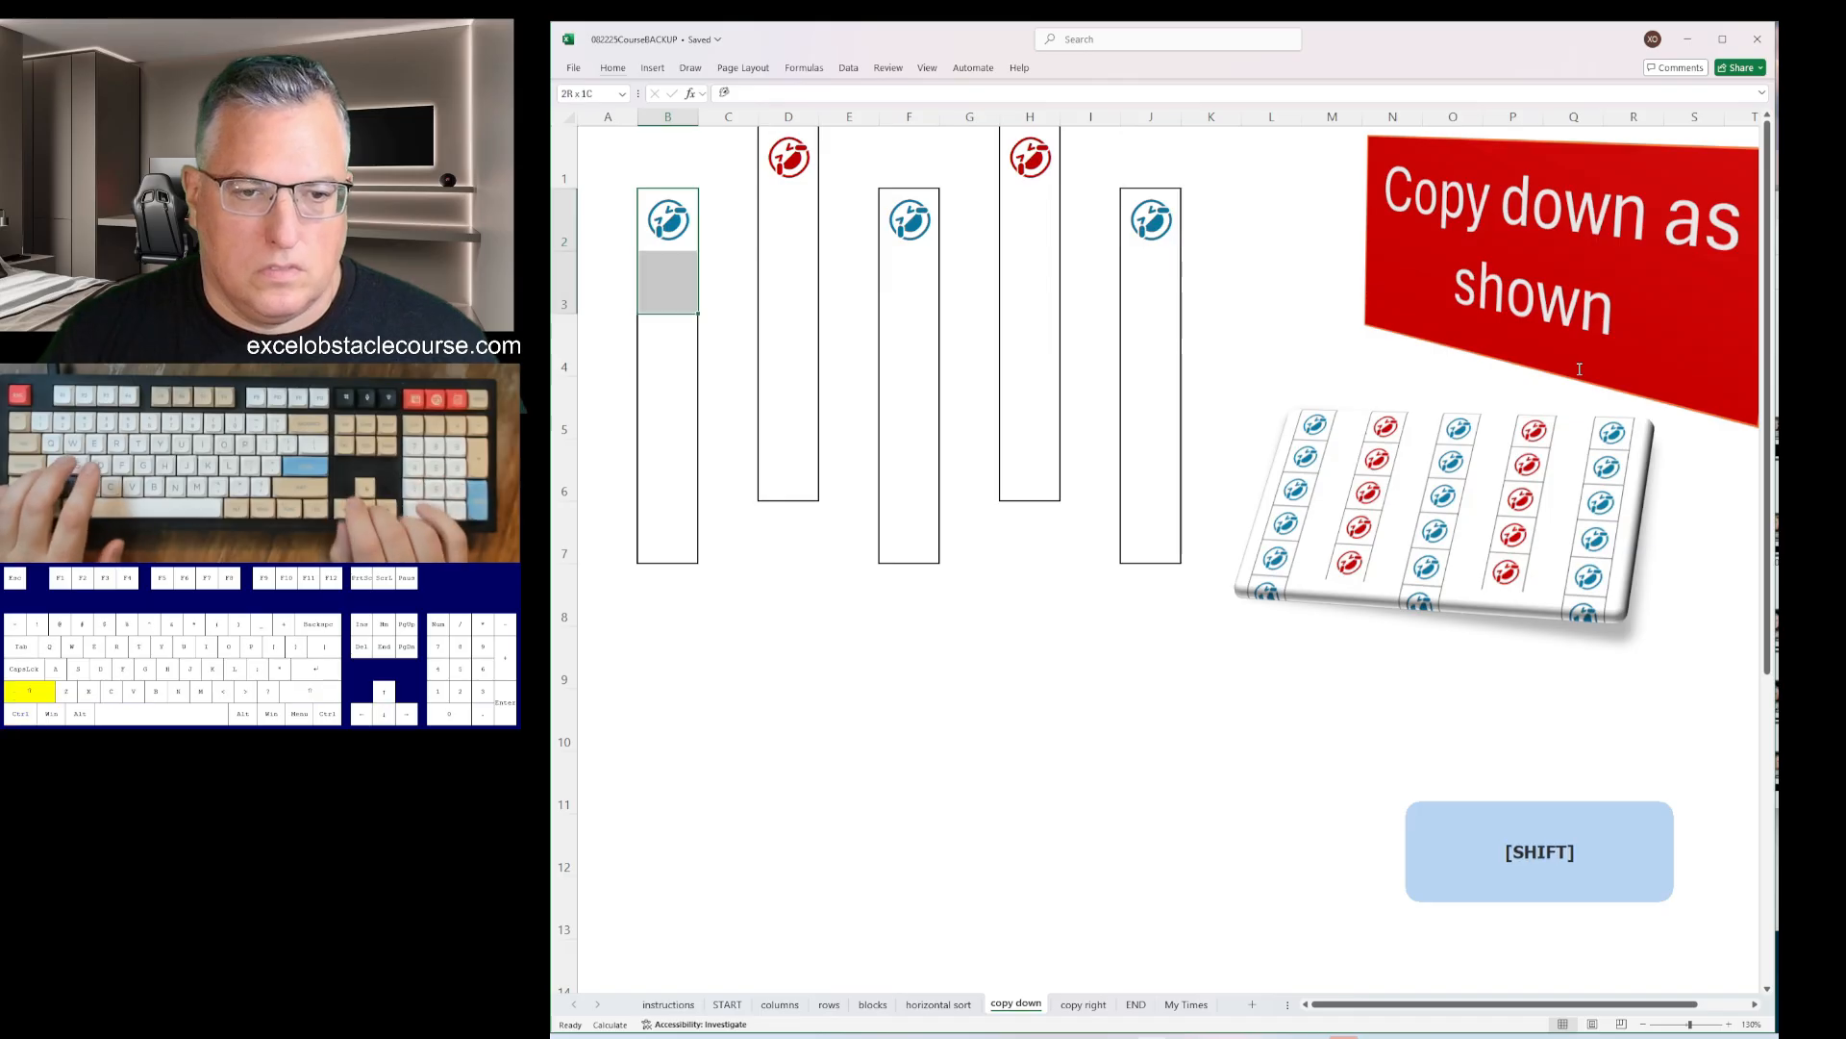
{"action": "key", "text": "shift+Down"}
{"action": "key", "text": "shift+Down"}
{"action": "key", "text": "shift+Down"}
{"action": "key", "text": "shift+Down"}
{"action": "key", "text": "ctrl+d"}
{"action": "key", "text": "ctrl+shift+Up"}
{"action": "key", "text": "ctrl+d"}
- Fill the blue icon down F2:F7 and the red icon down H1:H6
{"action": "key", "text": "Right"}
{"action": "key", "text": "Right"}
{"action": "key", "text": "Down"}
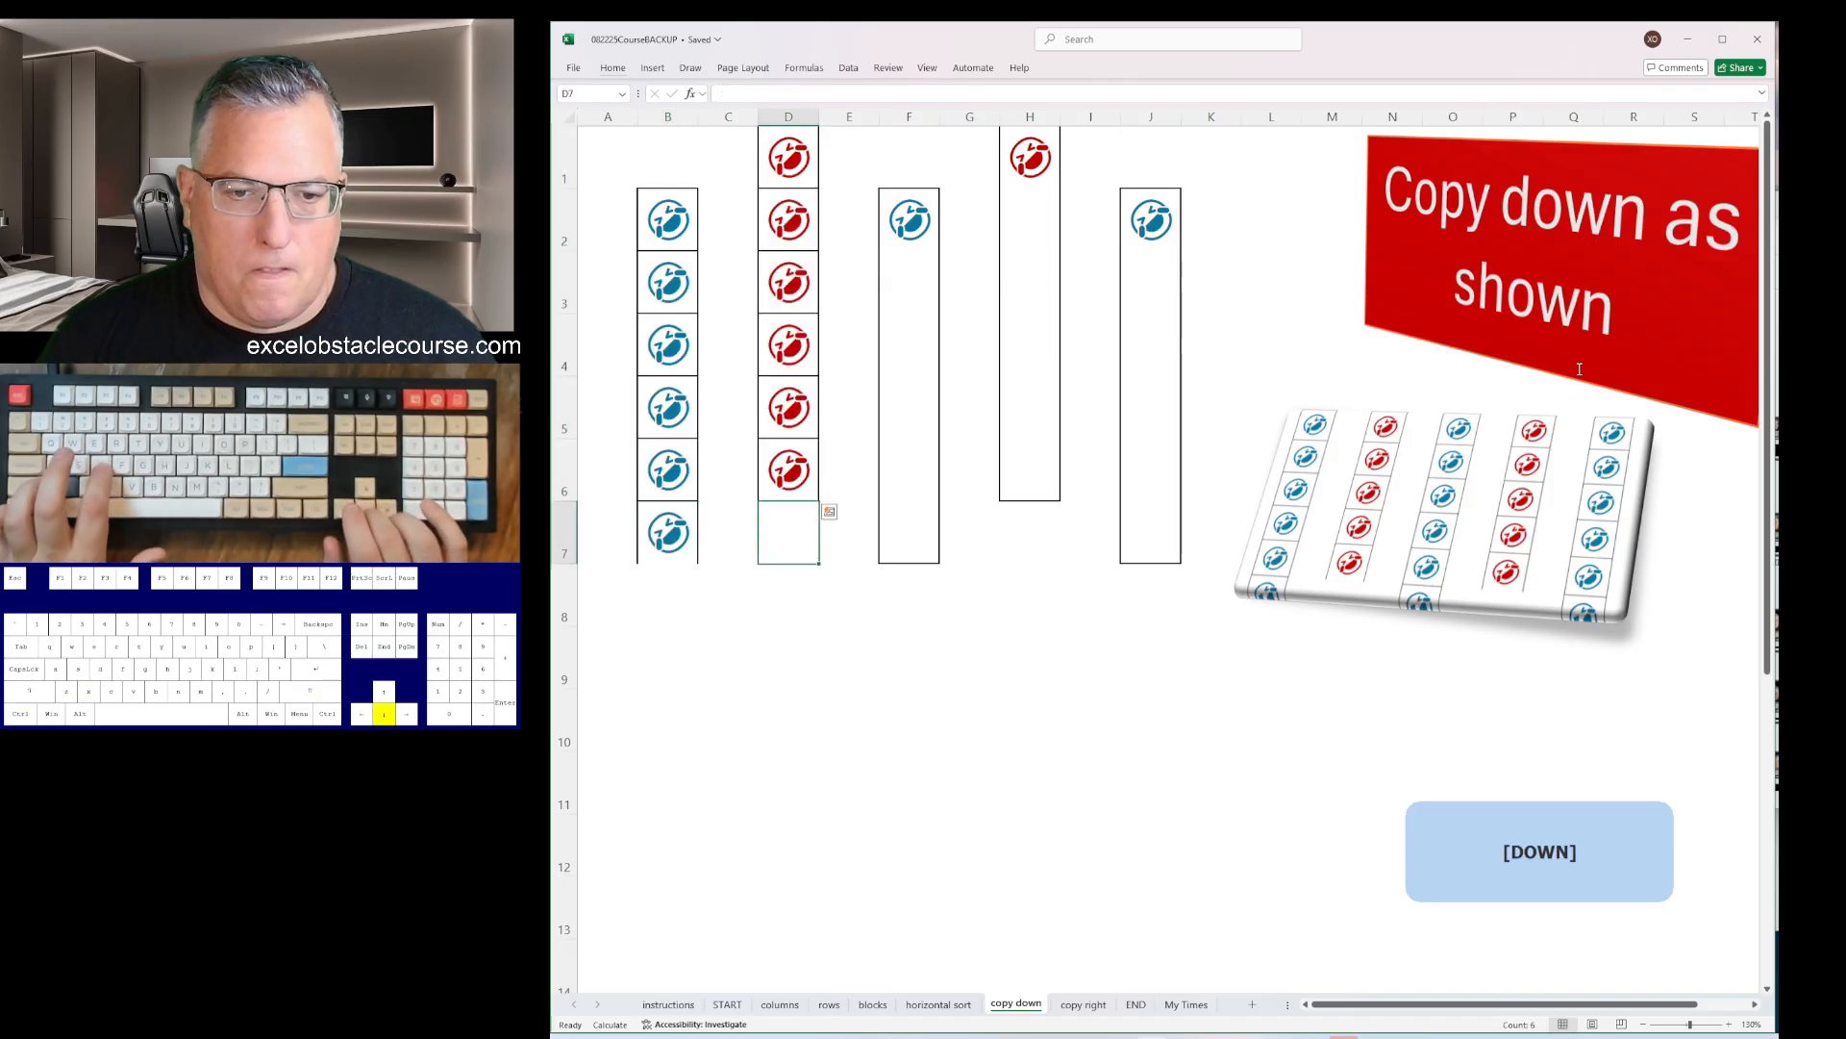
{"action": "key", "text": "ctrl+shift+Up"}
{"action": "key", "text": "ctrl+d"}
{"action": "key", "text": "Up"}
{"action": "key", "text": "ctrl+shift+Up"}
{"action": "key", "text": "ctrl+d"}
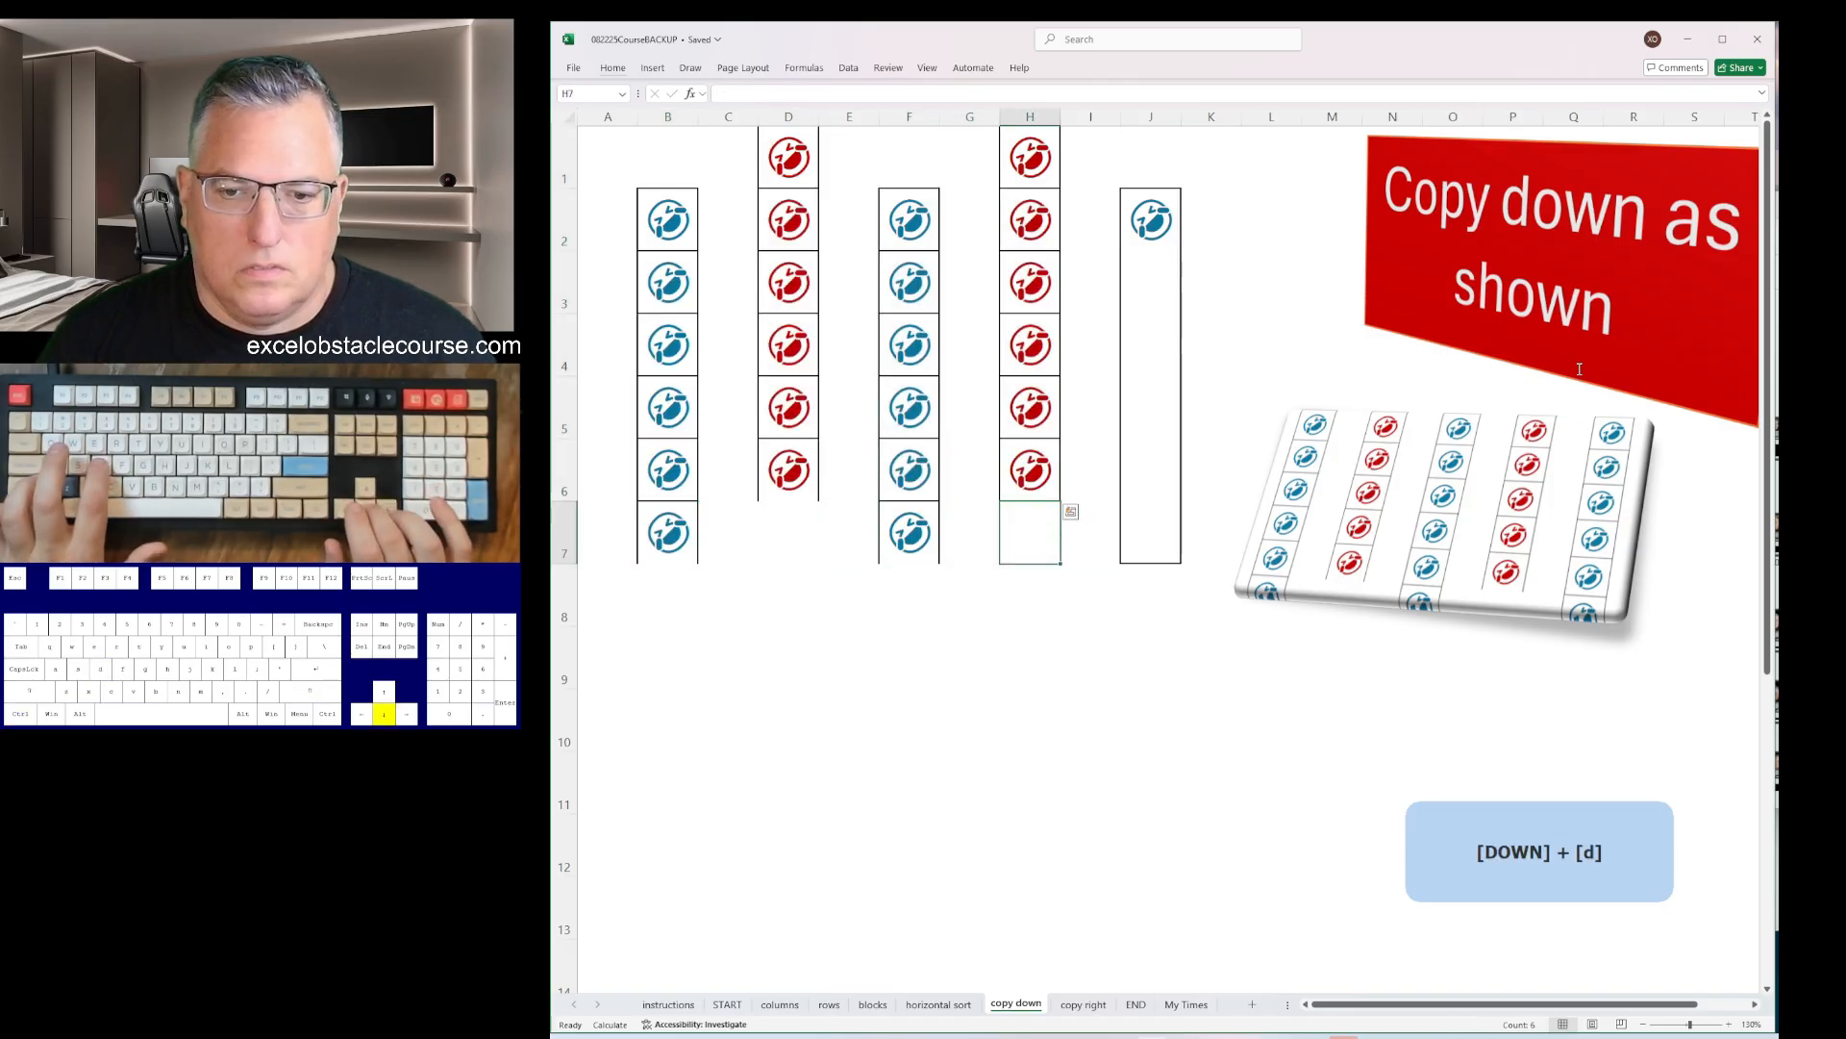
- Fill the blue icon down the last outlined column, J2:J7
{"action": "key", "text": "Right"}
{"action": "key", "text": "Right"}
{"action": "key", "text": "Down"}
{"action": "key", "text": "ctrl+shift+Up"}
{"action": "key", "text": "ctrl+d"}
- On the copy right sheet, fill the purple icon across C1:H1 and the green icon across B3:G3
{"action": "key", "text": "ctrl+Page_Down"}
{"action": "key", "text": "shift+Right"}
{"action": "key", "text": "shift+Right"}
{"action": "key", "text": "shift+Right"}
{"action": "key", "text": "shift+Right"}
{"action": "key", "text": "shift+Right"}
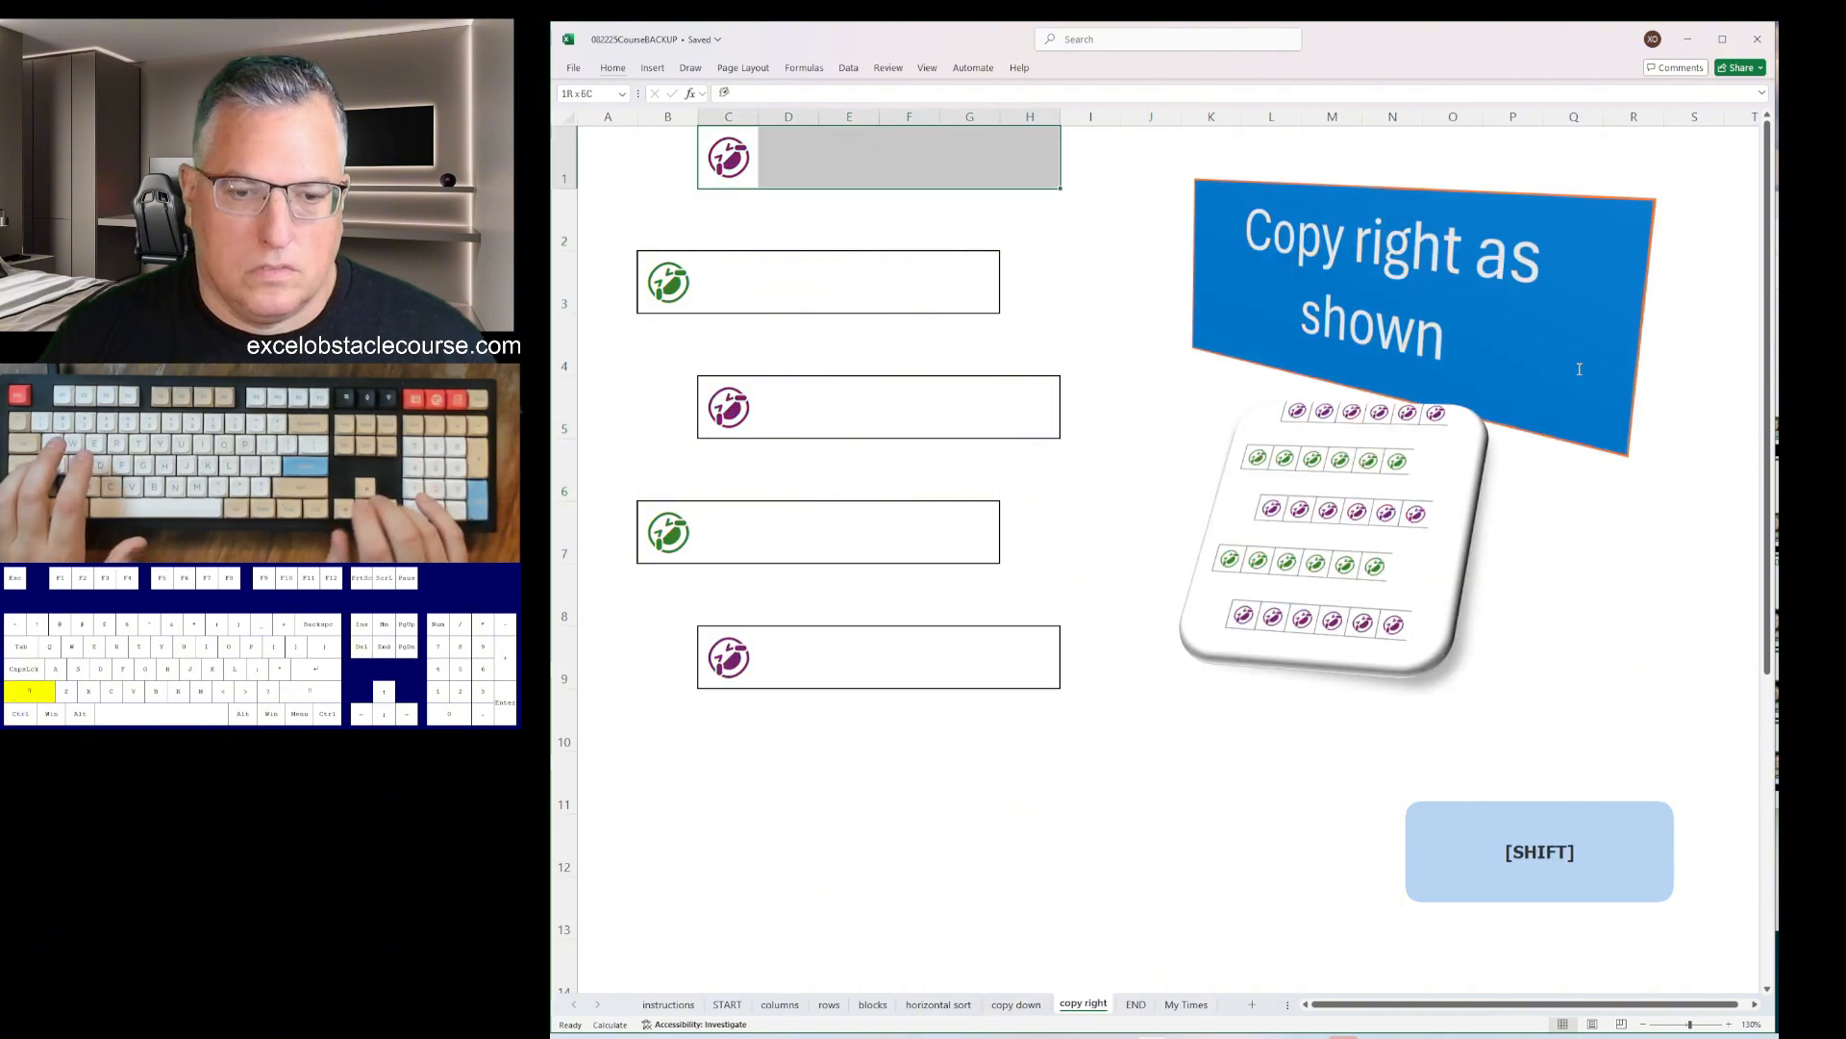
{"action": "key", "text": "ctrl+r"}
{"action": "key", "text": "ctrl+shift+Left"}
{"action": "key", "text": "ctrl+r"}
- Fill the purple icon in C5 across to H5
{"action": "key", "text": "Down"}
{"action": "key", "text": "Down"}
{"action": "key", "text": "Right"}
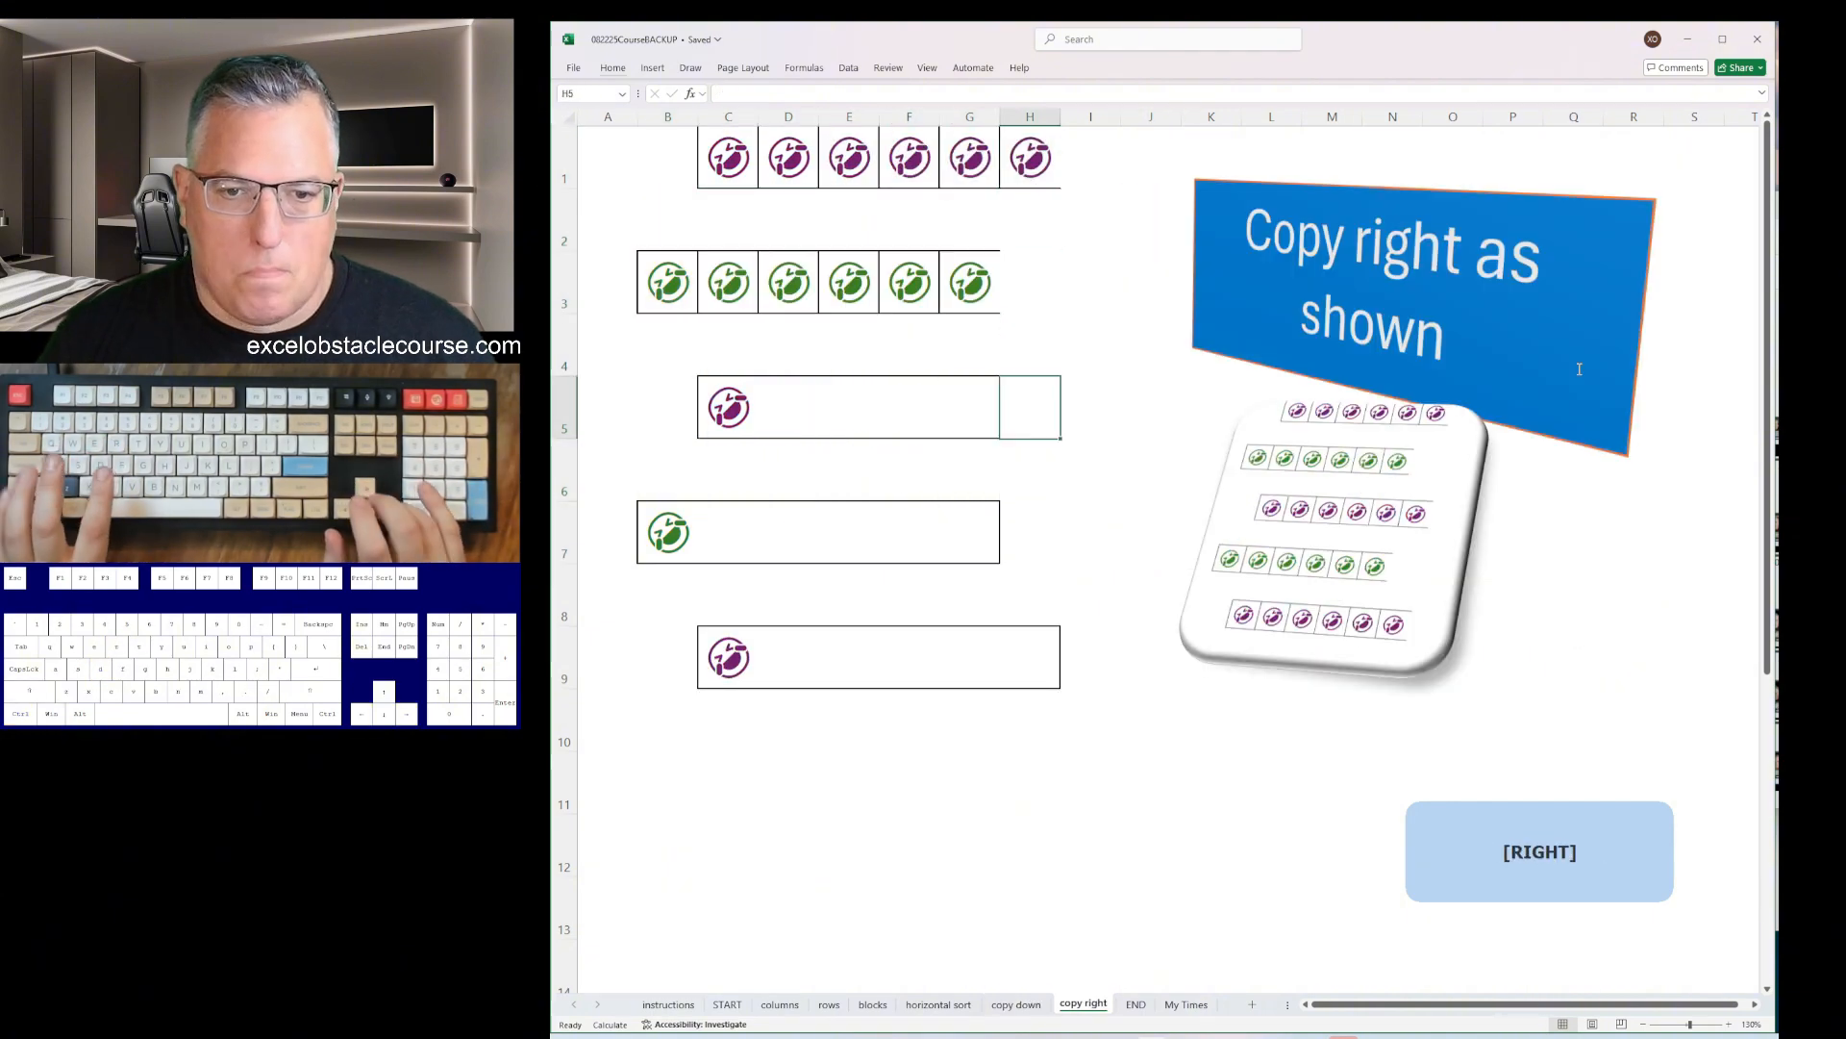
{"action": "key", "text": "ctrl+shift+Left"}
{"action": "key", "text": "ctrl+r"}
- Fill the green icon across B7:G7 and the purple icon across C9:H9
{"action": "key", "text": "Down"}
{"action": "key", "text": "Down"}
{"action": "key", "text": "Left"}
{"action": "key", "text": "ctrl+shift+Left"}
{"action": "key", "text": "ctrl+r"}
{"action": "key", "text": "Down"}
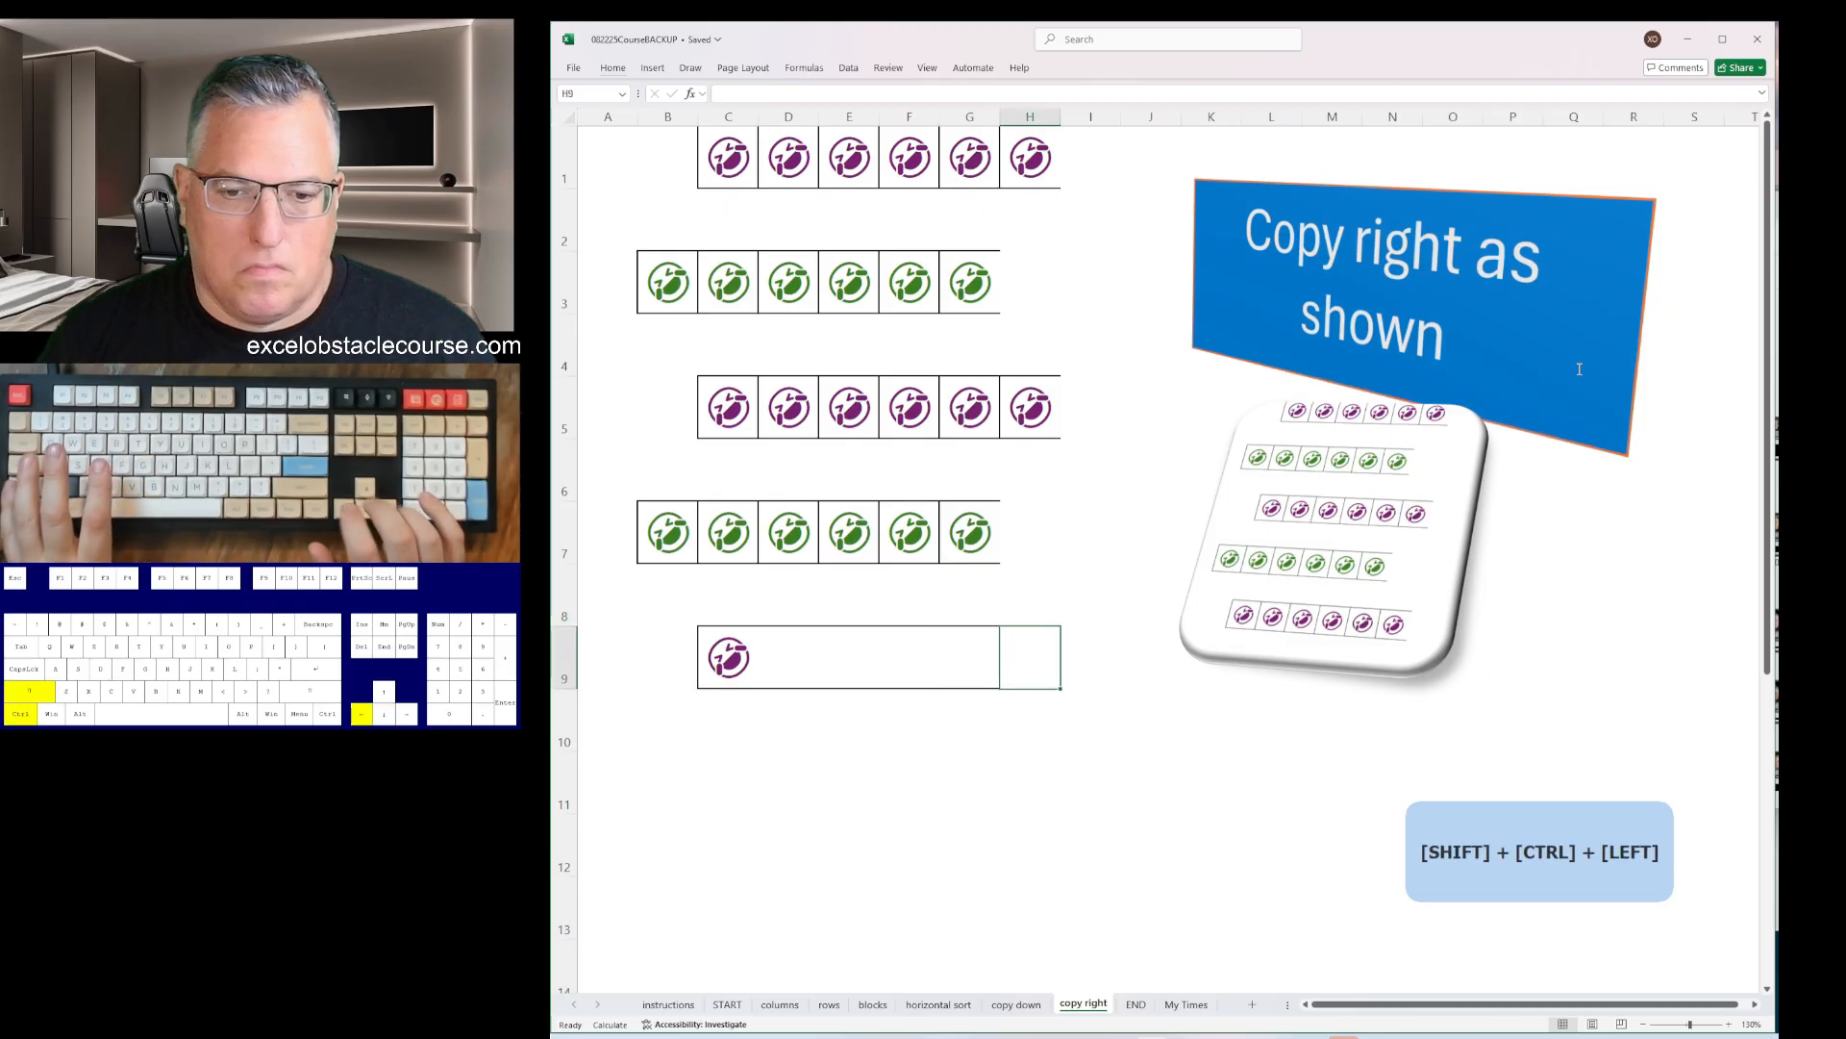
{"action": "key", "text": "ctrl+shift+Left"}
{"action": "key", "text": "ctrl+r"}
- Enter X in the red box B1 of the END sheet to stop the timer
{"action": "key", "text": "ctrl+Page_Down"}
{"action": "type", "text": "X"}
{"action": "key", "text": "Return"}
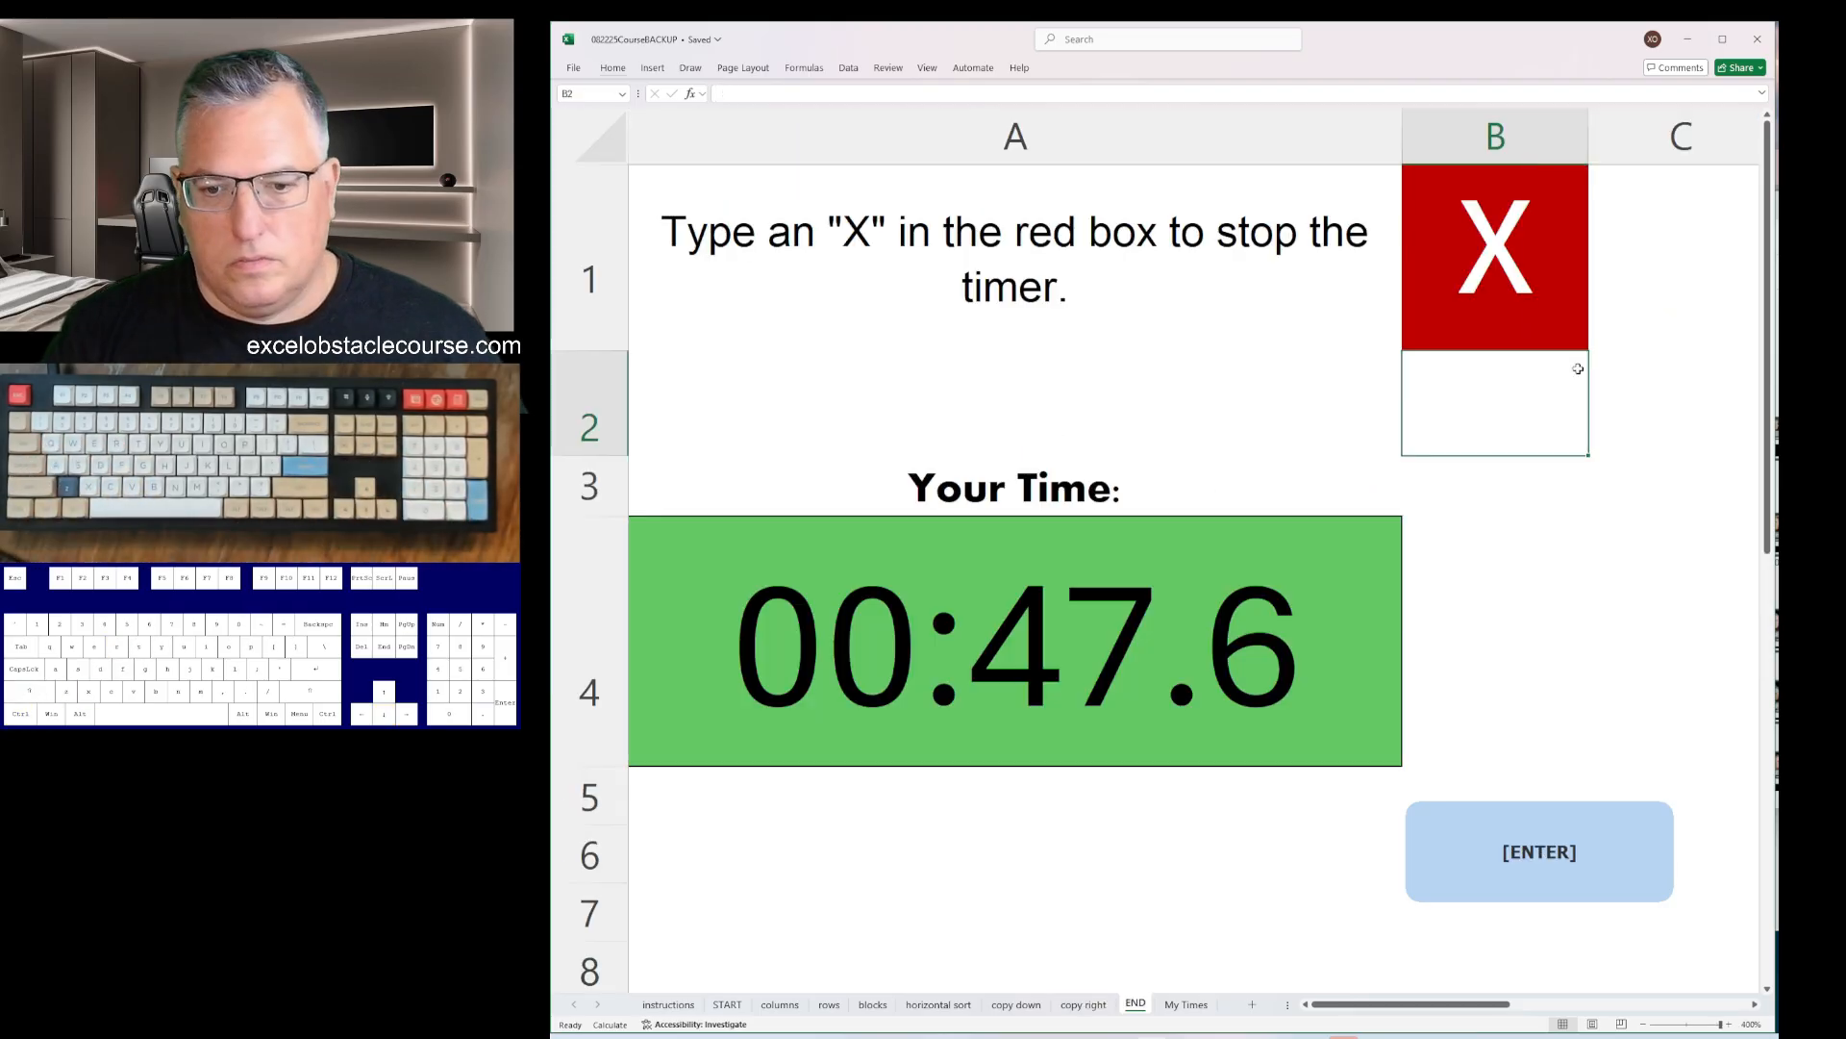
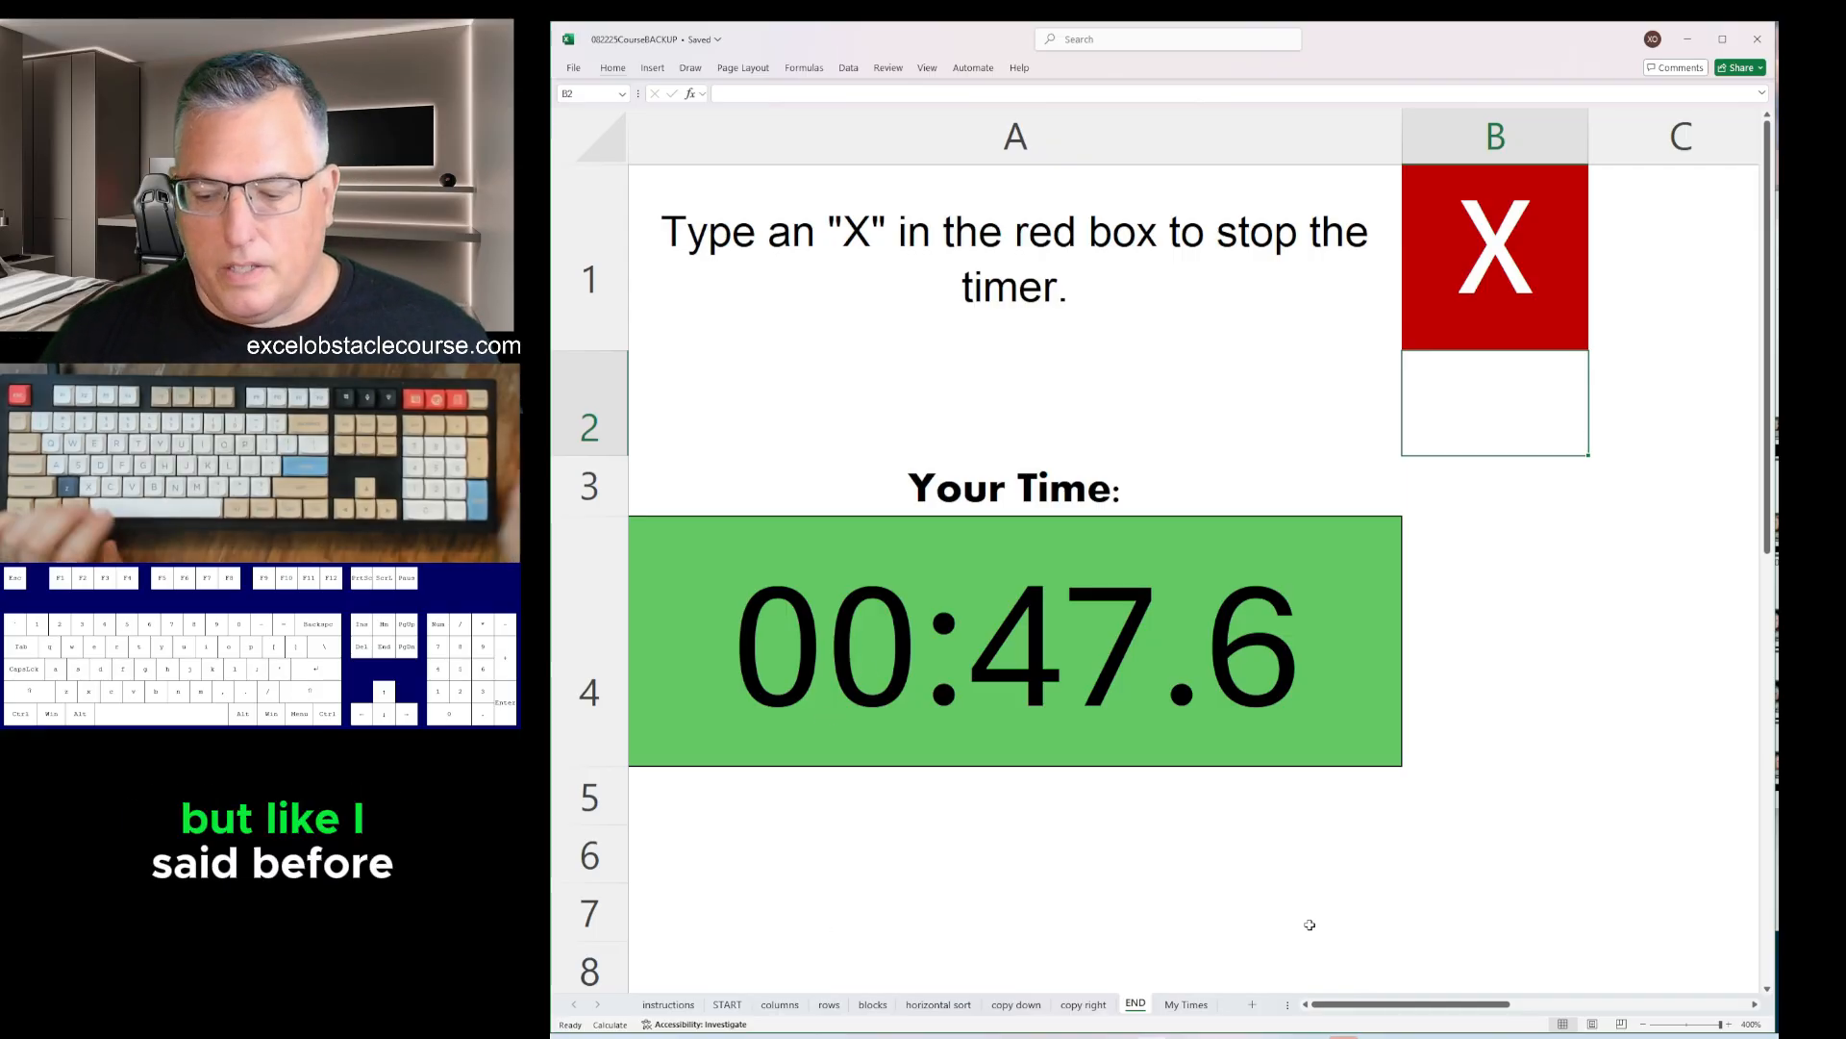
- Go back from the END sheet to the blocks sheet to review the placement of the red block
{"action": "key", "text": "ctrl+Page_Up"}
{"action": "key", "text": "ctrl+Page_Up"}
{"action": "key", "text": "ctrl+Page_Up"}
{"action": "key", "text": "ctrl+Page_Up"}
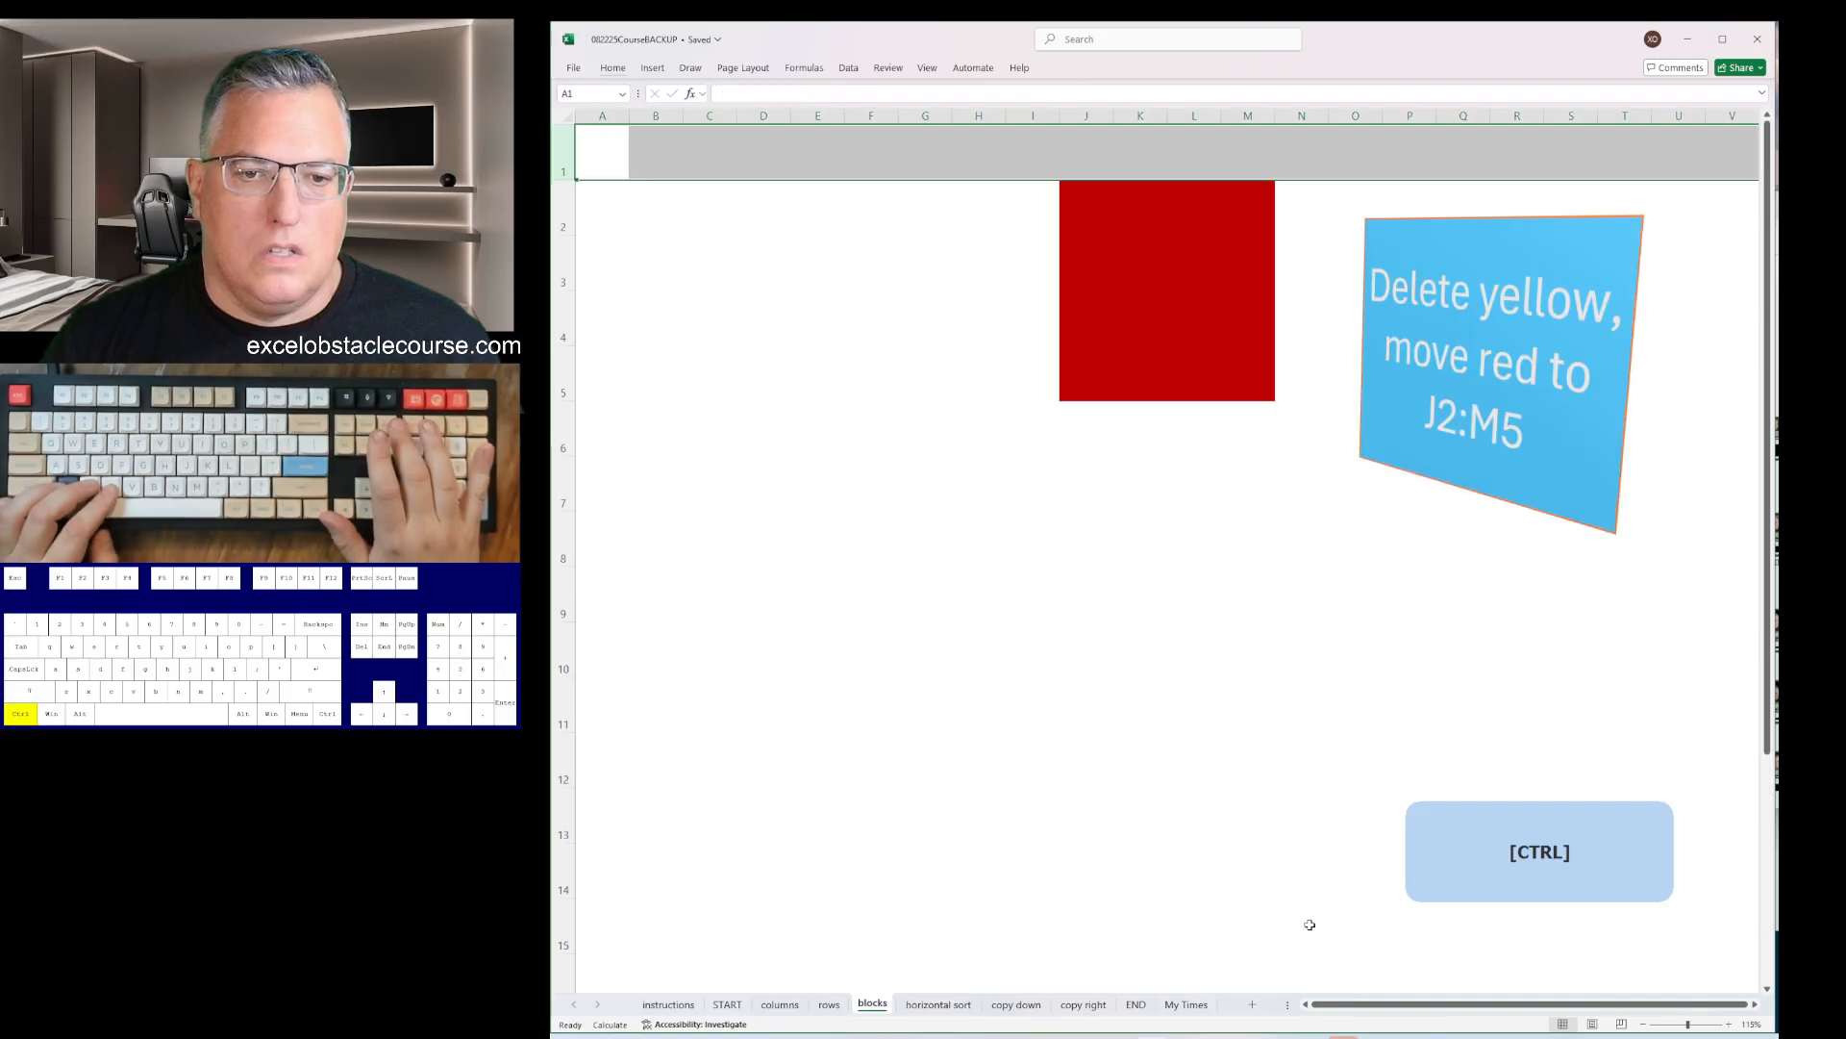
- Examine the red block's placement on the blocks sheet against the J2:M5 target
{"action": "key", "text": "ctrl+Page_Up"}
{"action": "key", "text": "ctrl+Page_Up"}
{"action": "key", "text": "ctrl+Page_Down"}
{"action": "key", "text": "ctrl+Page_Down"}
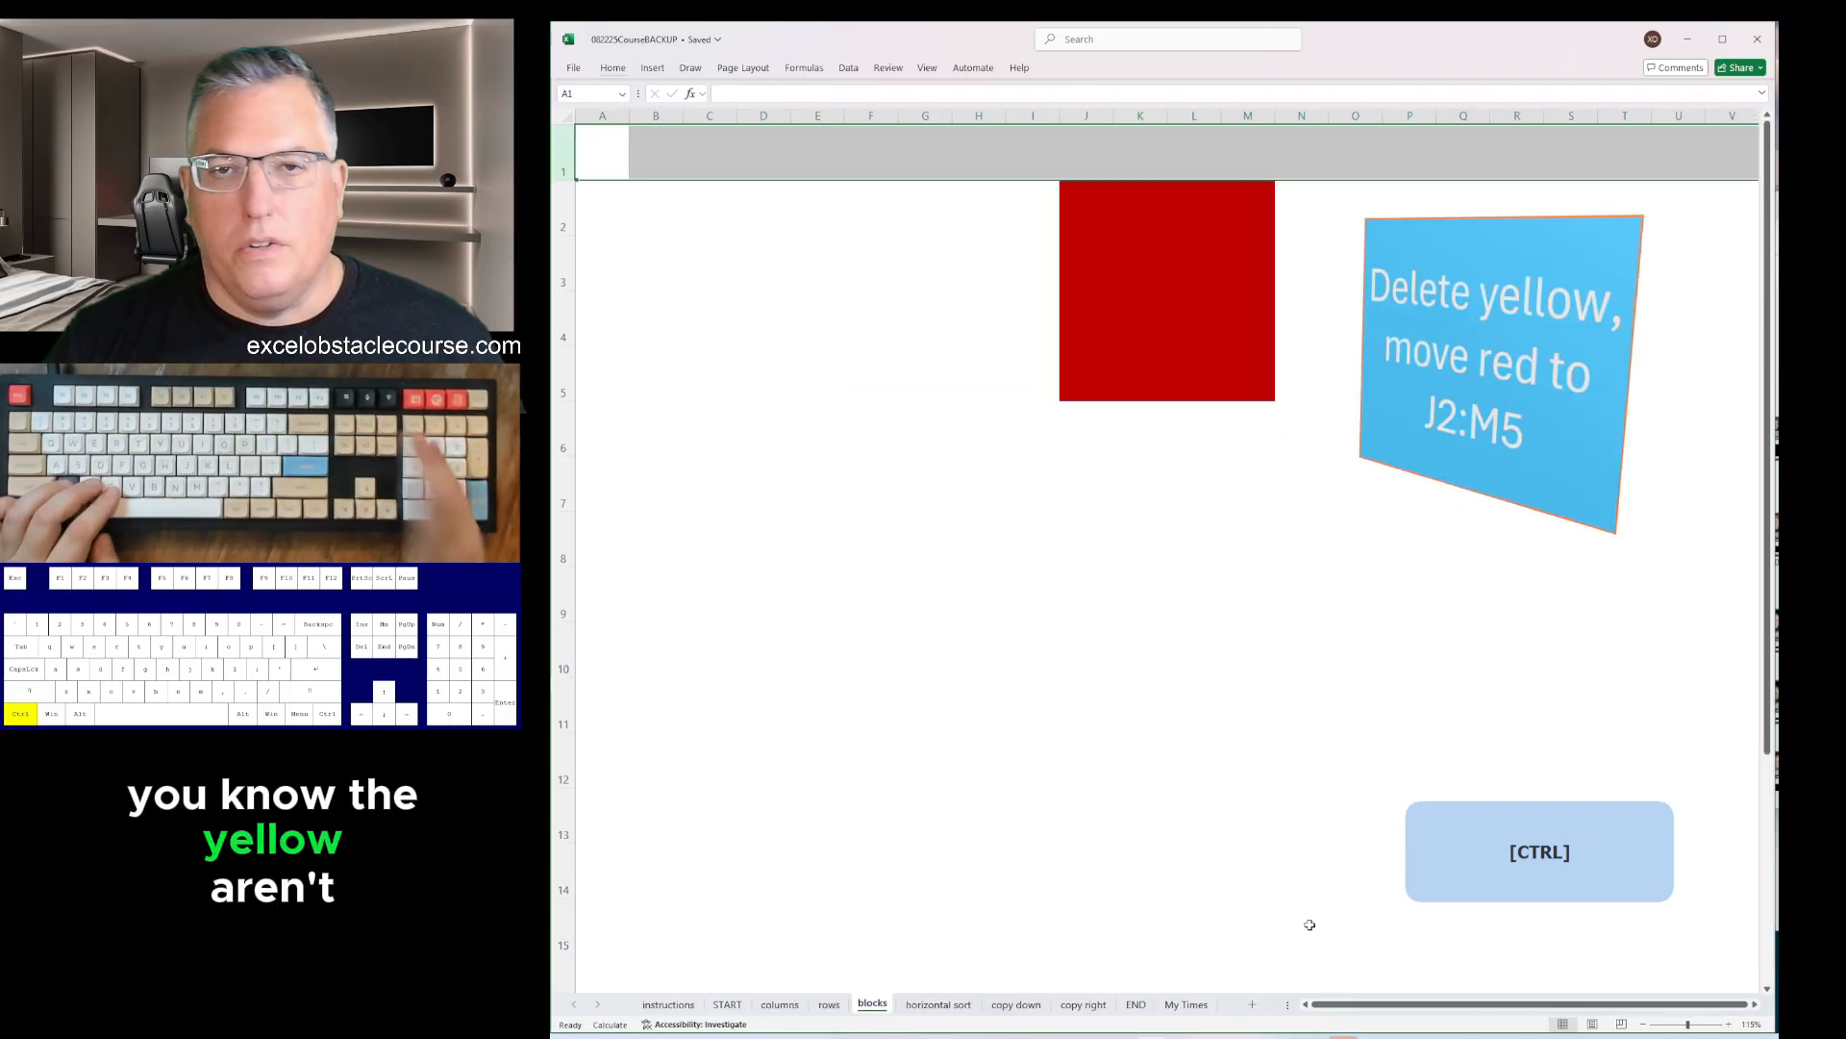
{"action": "key", "text": "Down"}
{"action": "key", "text": "Right"}
{"action": "key", "text": "Right"}
{"action": "key", "text": "Right"}
{"action": "key", "text": "Right"}
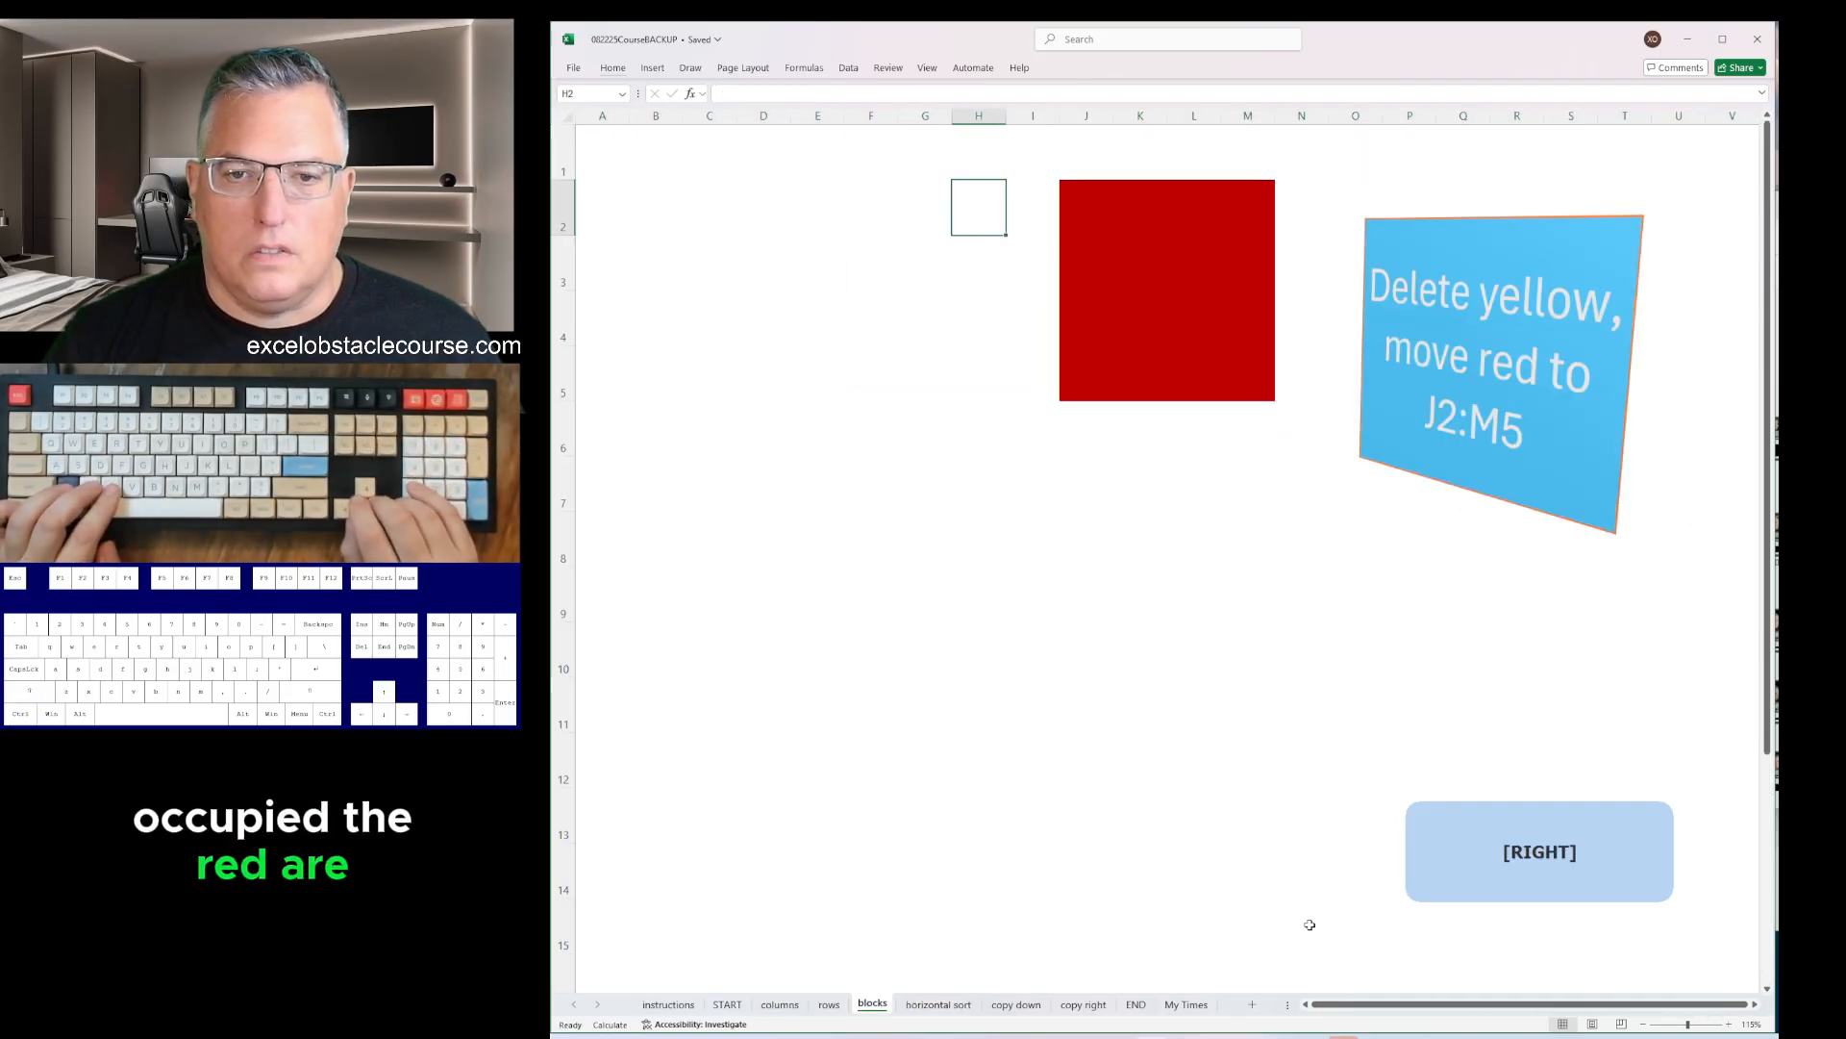
{"action": "key", "text": "Right"}
{"action": "key", "text": "Right"}
- Copy the finished time from A4 of the END sheet and switch to Notepad to hold it as plain text
{"action": "key", "text": "ctrl+Page_Down"}
{"action": "key", "text": "ctrl+Page_Down"}
{"action": "key", "text": "ctrl+Page_Down"}
{"action": "key", "text": "ctrl+Page_Down"}
{"action": "key", "text": "ctrl+Page_Down"}
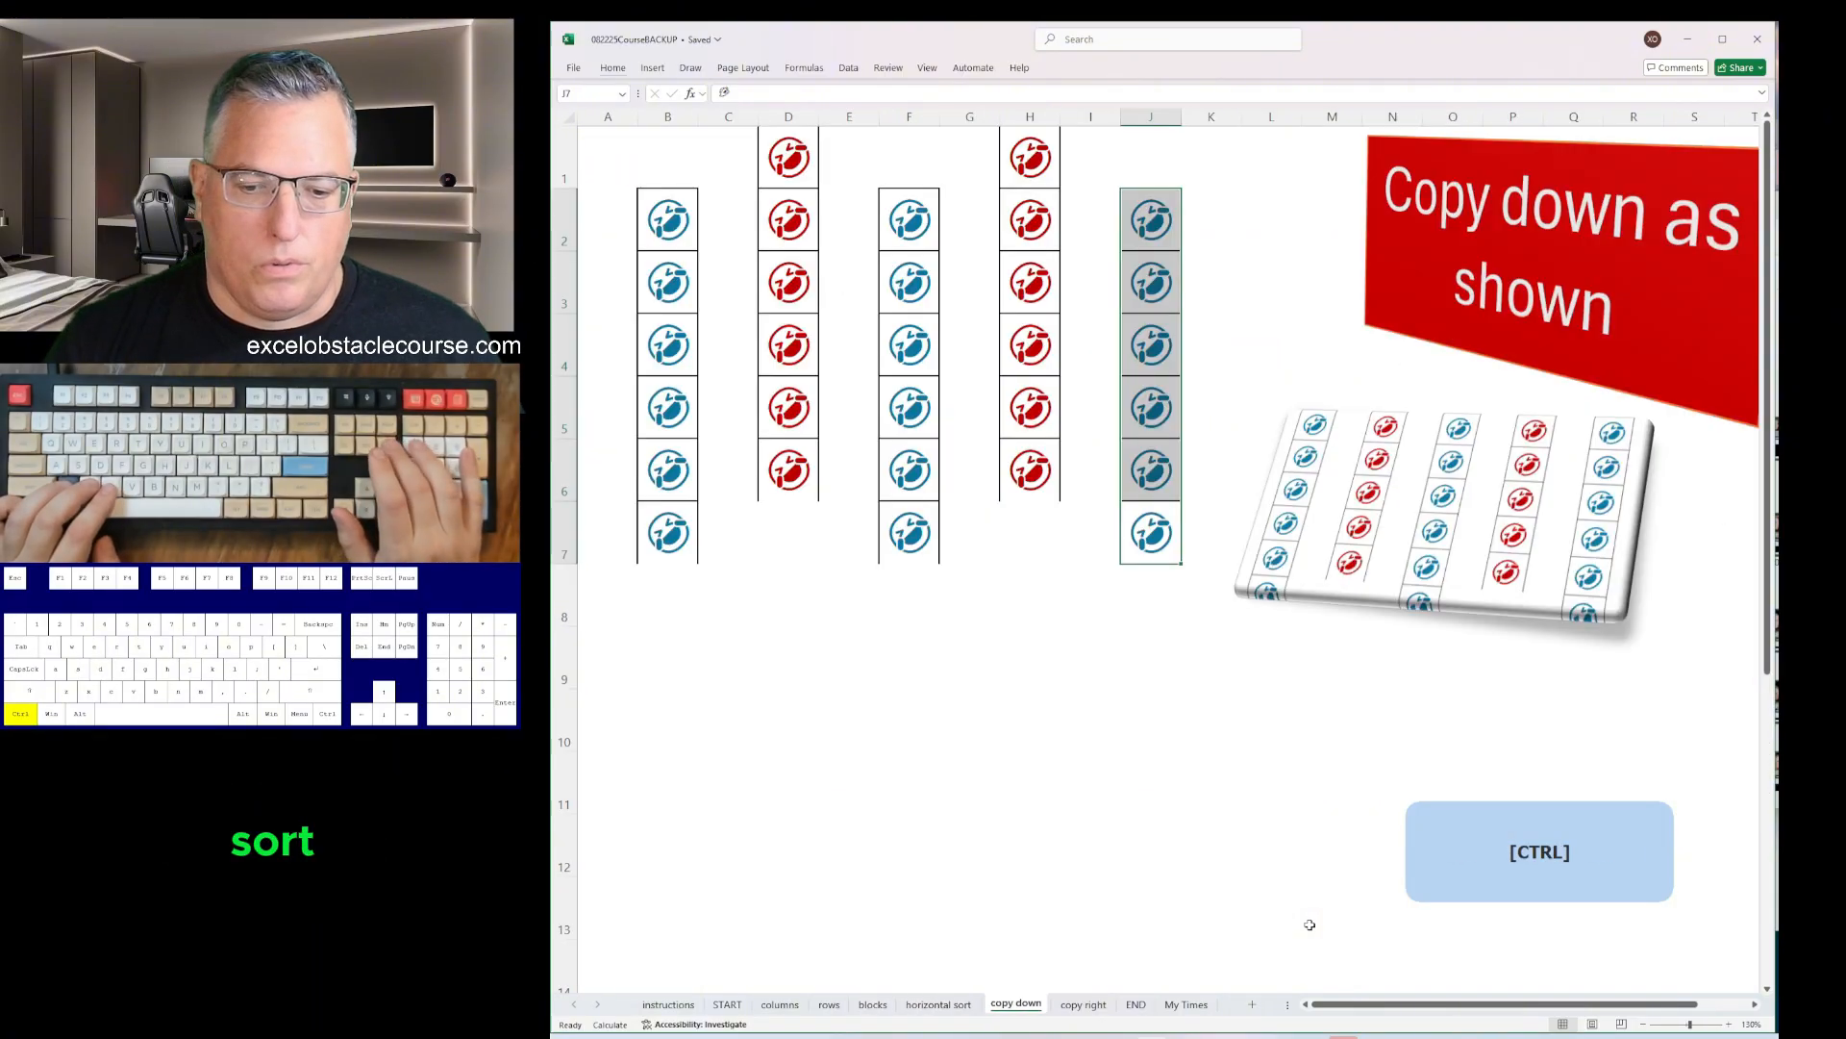
{"action": "key", "text": "ctrl+Page_Up"}
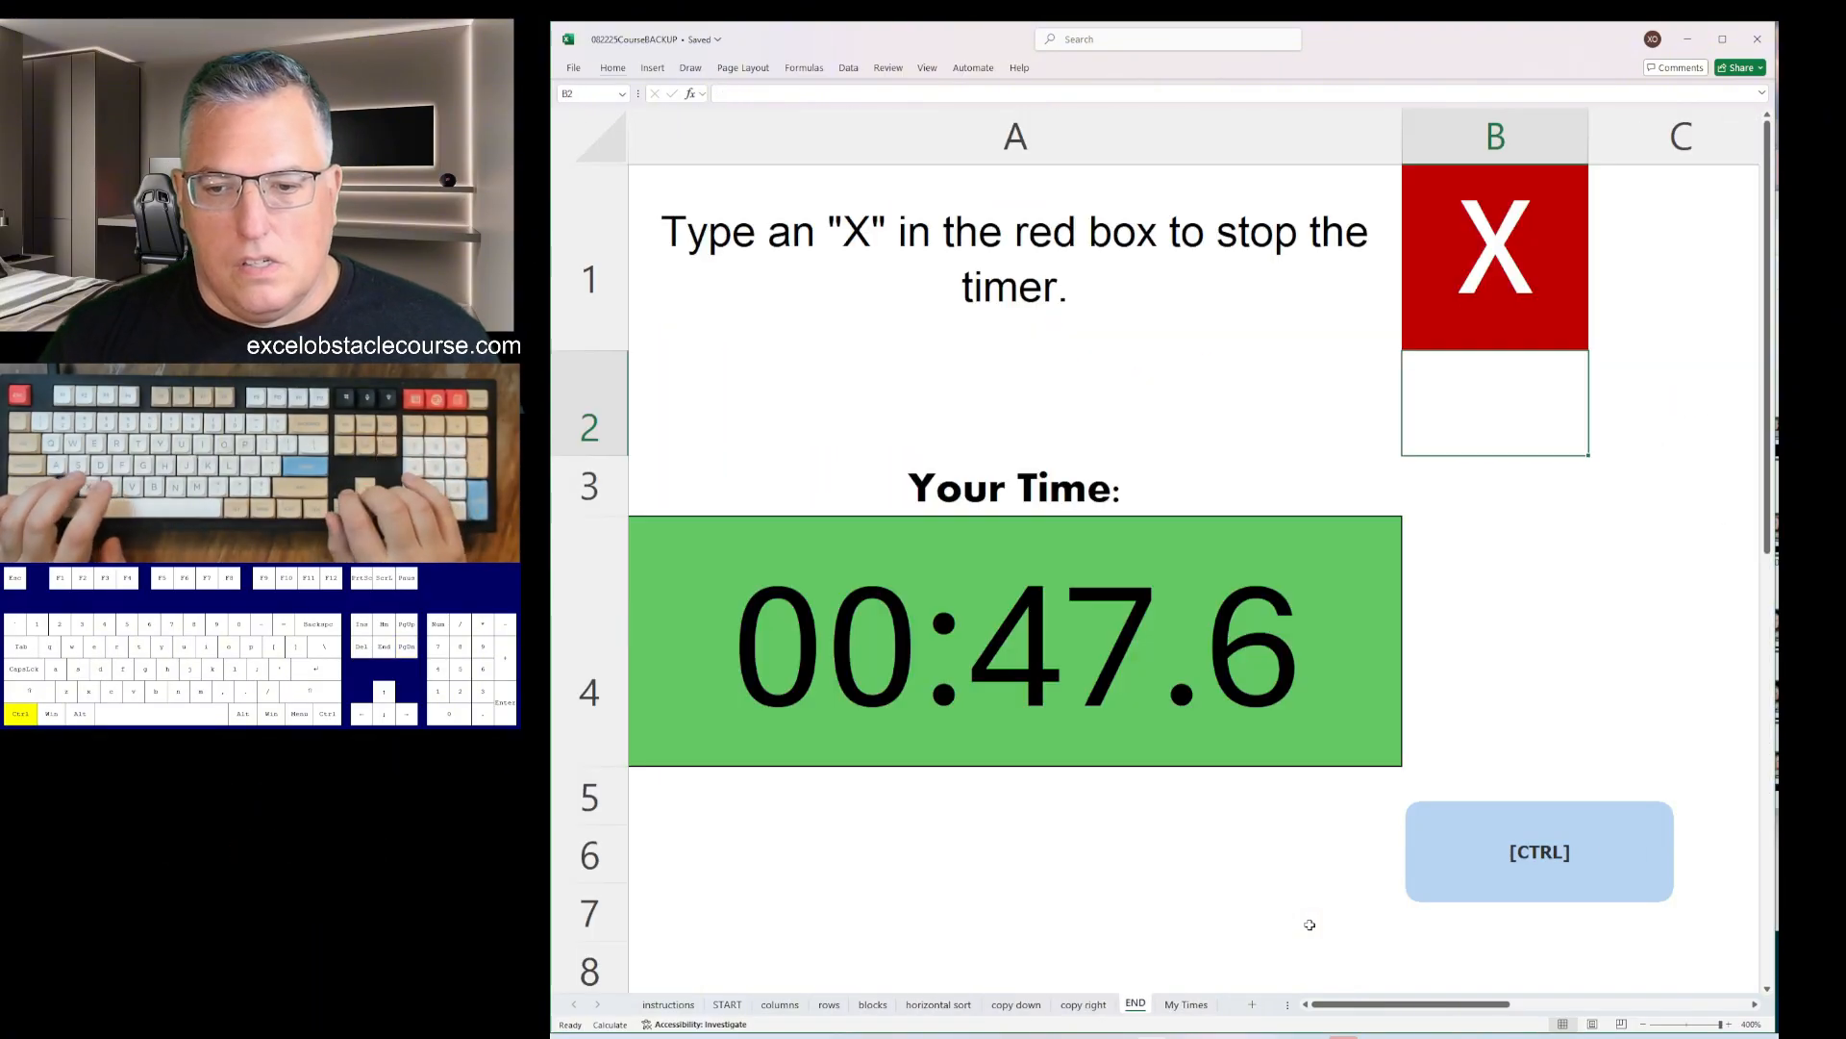
{"action": "key", "text": "Down"}
{"action": "key", "text": "Left"}
{"action": "key", "text": "ctrl+c"}
{"action": "key", "text": "alt+Tab"}
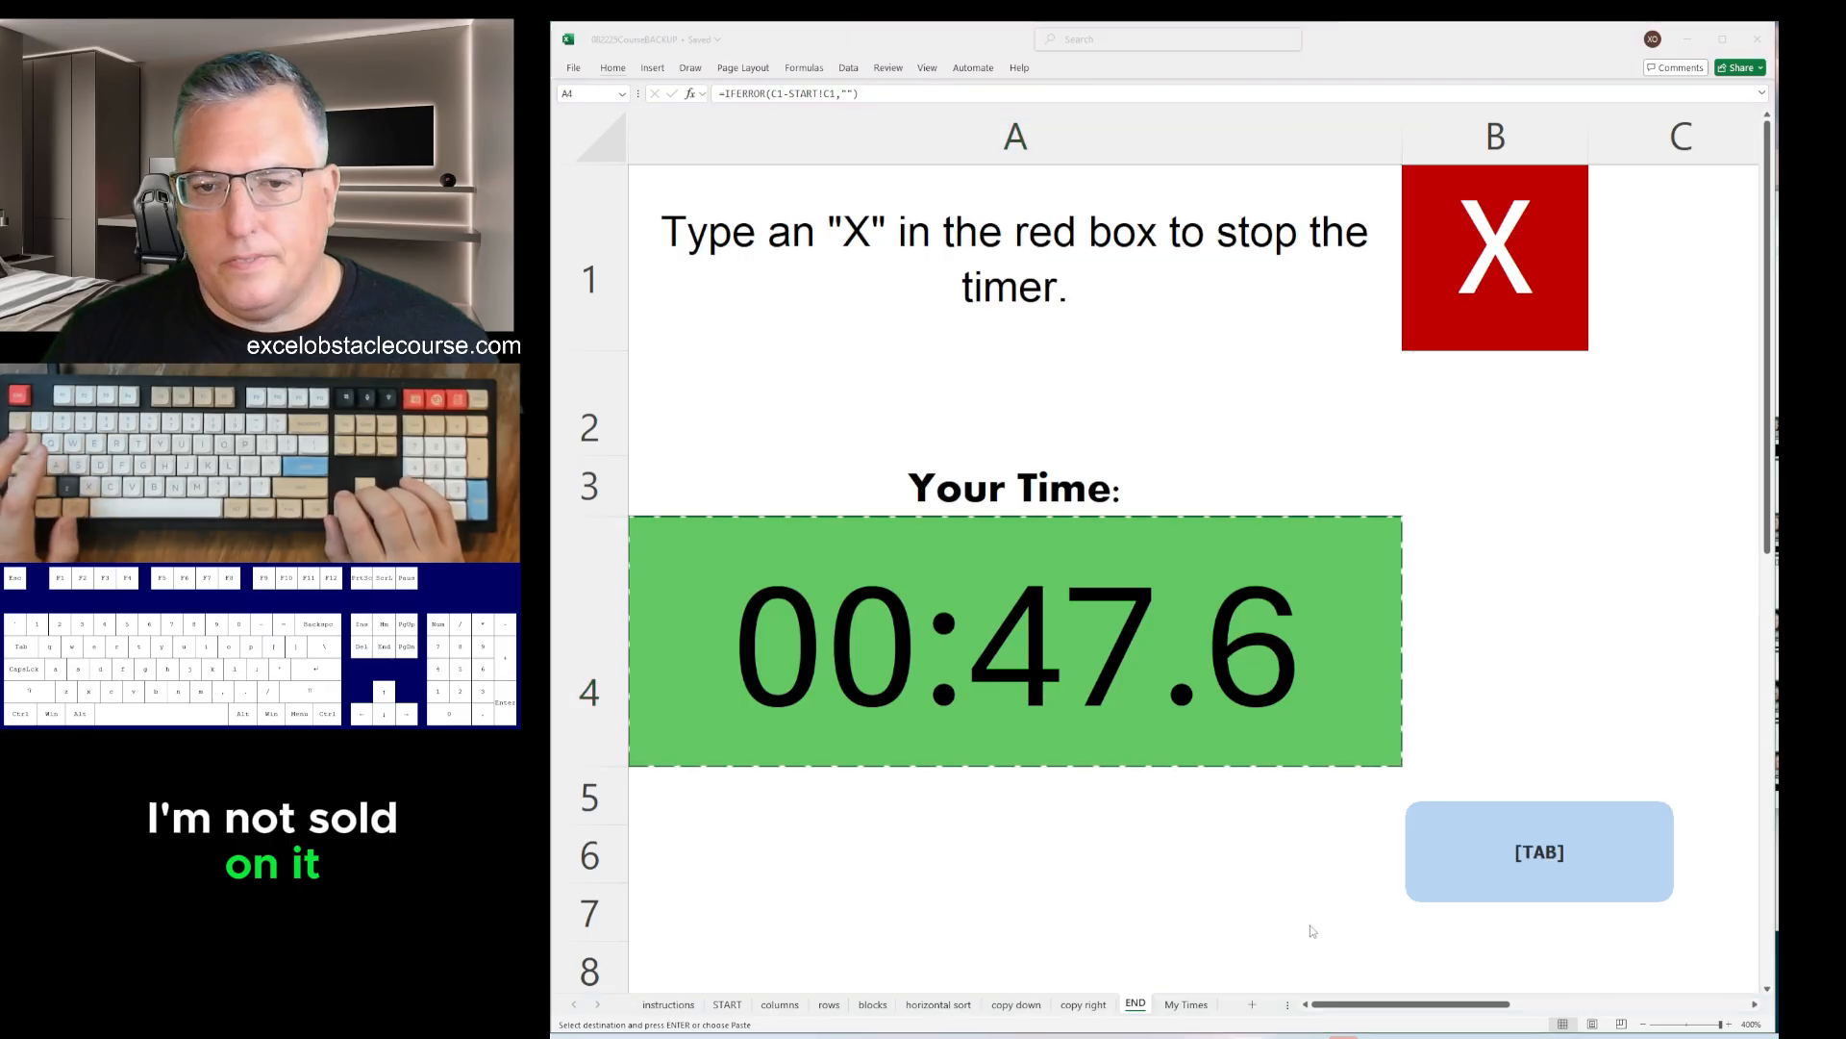
- Return to the columns sheet in Excel and undo the course edits to reset the workbook
{"action": "key", "text": "ctrl+Page_Up"}
{"action": "key", "text": "ctrl+Page_Up"}
{"action": "key", "text": "ctrl+Page_Up"}
{"action": "key", "text": "ctrl+Page_Up"}
{"action": "key", "text": "ctrl+Page_Up"}
{"action": "key", "text": "ctrl+Page_Up"}
{"action": "key", "text": "ctrl+z"}
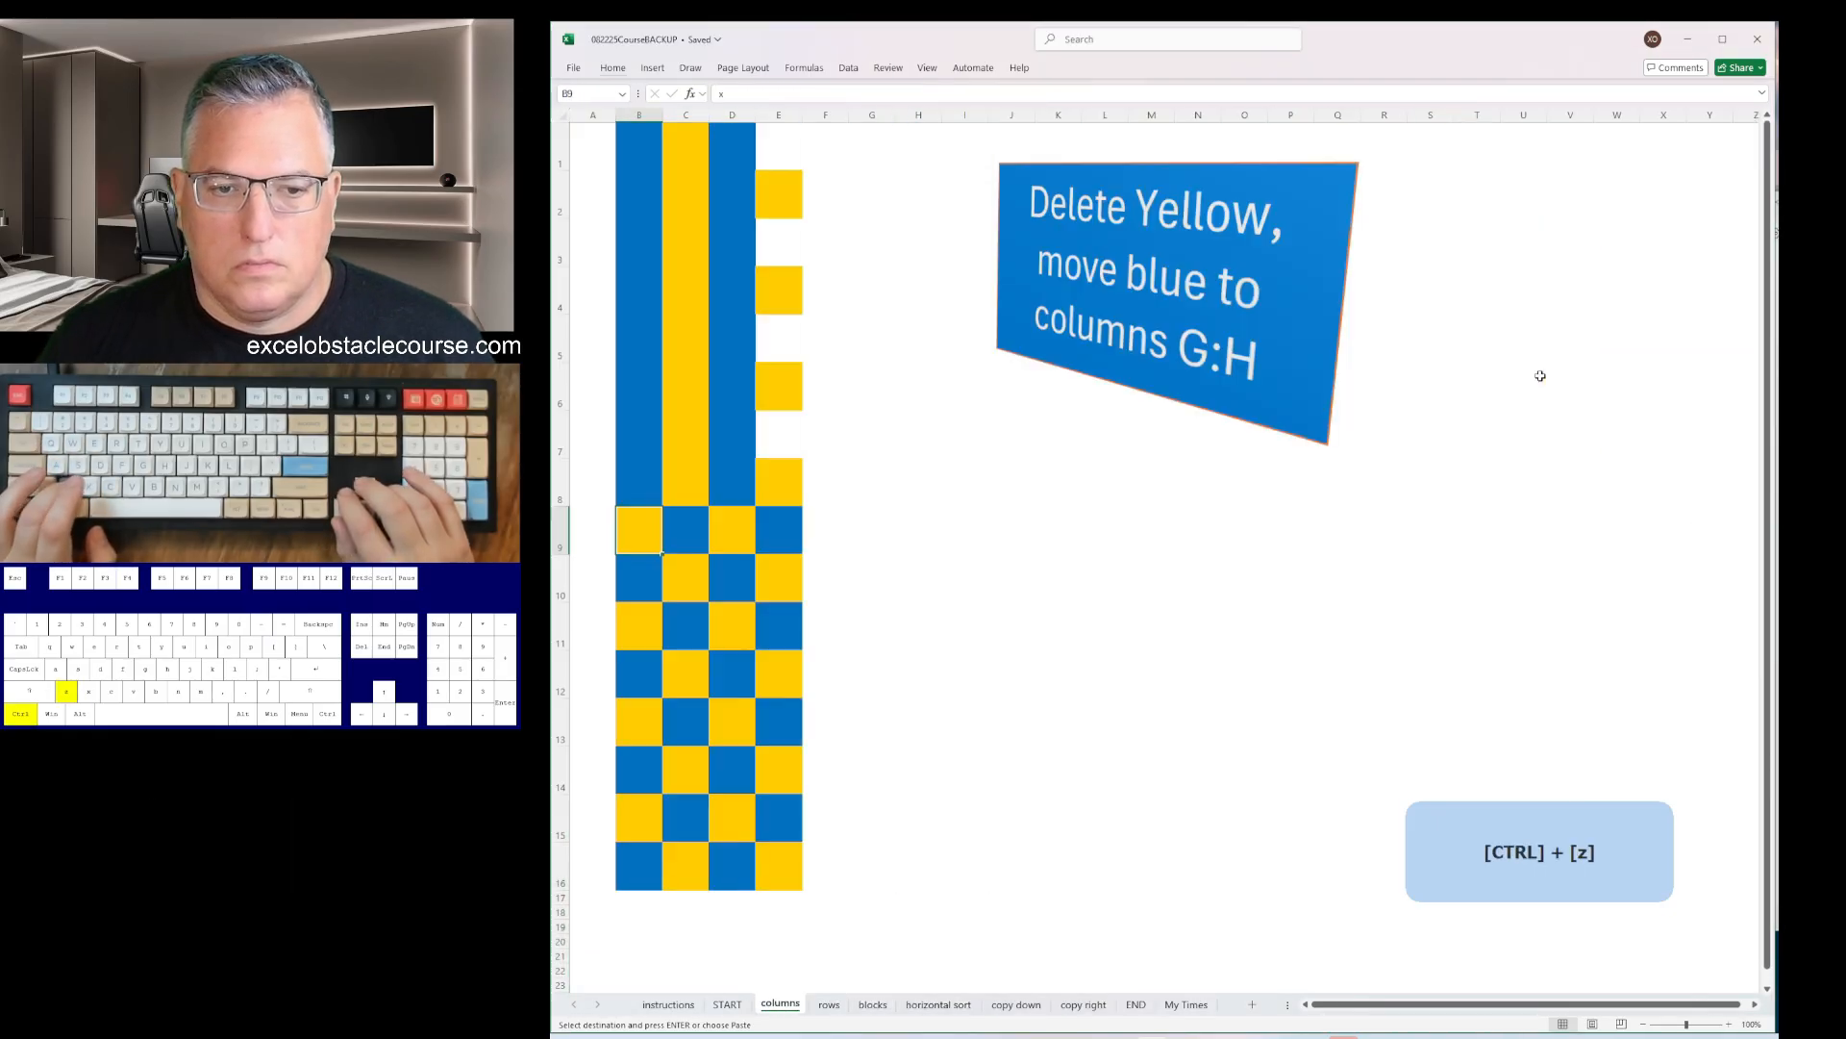
{"action": "key", "text": "ctrl+z"}
- Log the time 00:47.6 from Notepad in B13 of the My Times sheet
{"action": "key", "text": "ctrl+Page_Down"}
{"action": "key", "text": "ctrl+Page_Down"}
{"action": "key", "text": "ctrl+Page_Down"}
{"action": "key", "text": "ctrl+Page_Down"}
{"action": "key", "text": "ctrl+Page_Down"}
{"action": "key", "text": "ctrl+Page_Down"}
{"action": "key", "text": "ctrl+Page_Down"}
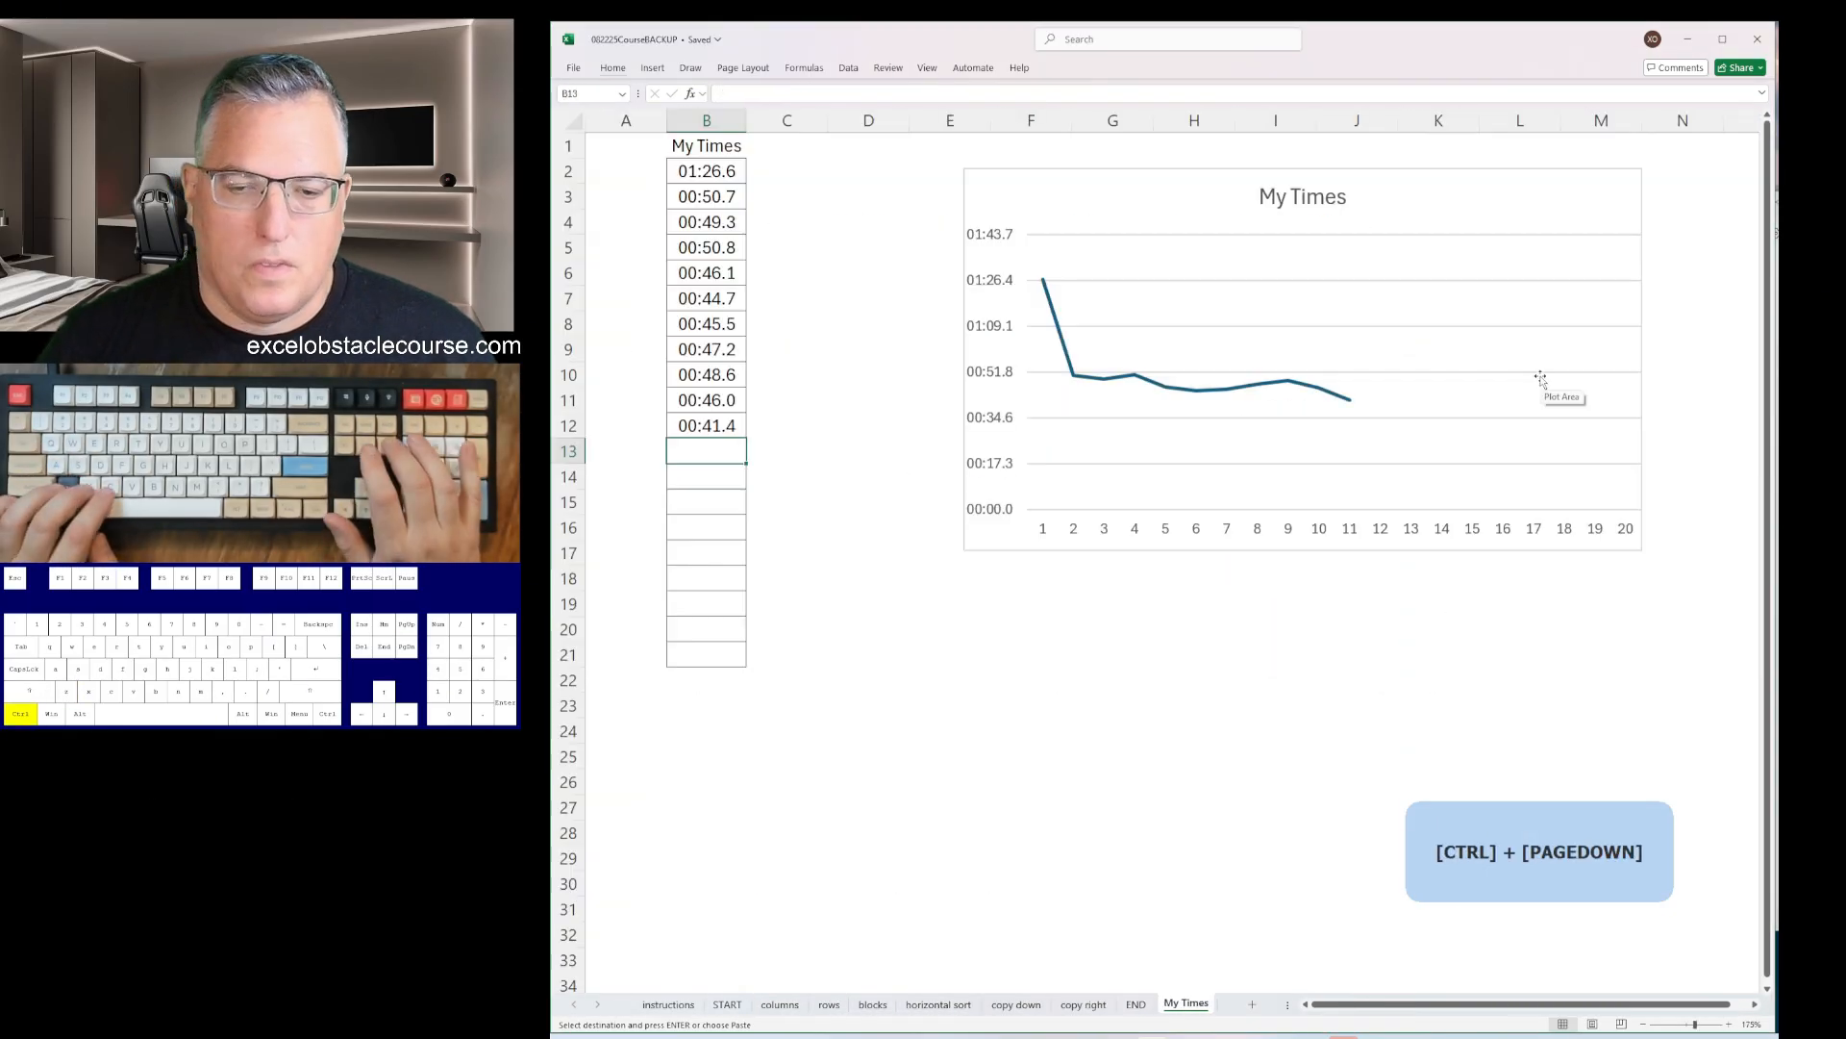
{"action": "key", "text": "alt+Tab"}
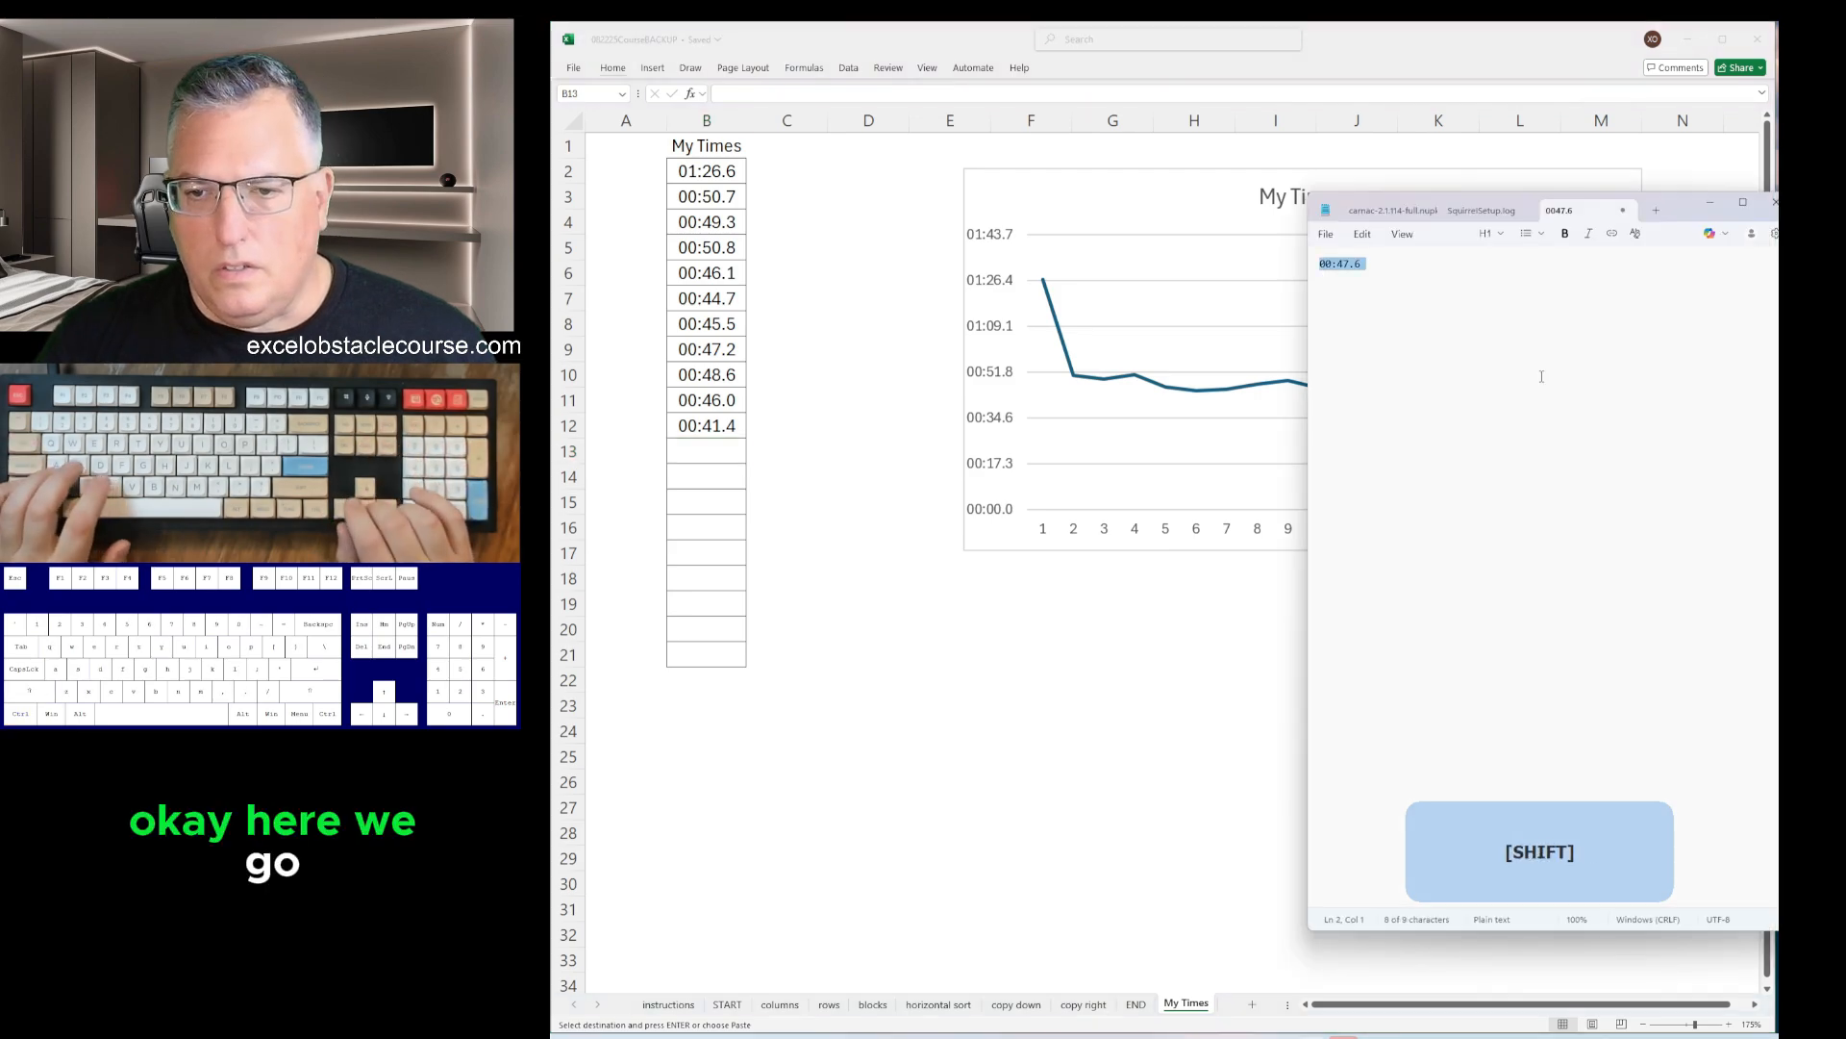
{"action": "key", "text": "ctrl+c"}
{"action": "key", "text": "alt+Tab"}
{"action": "key", "text": "ctrl+v"}
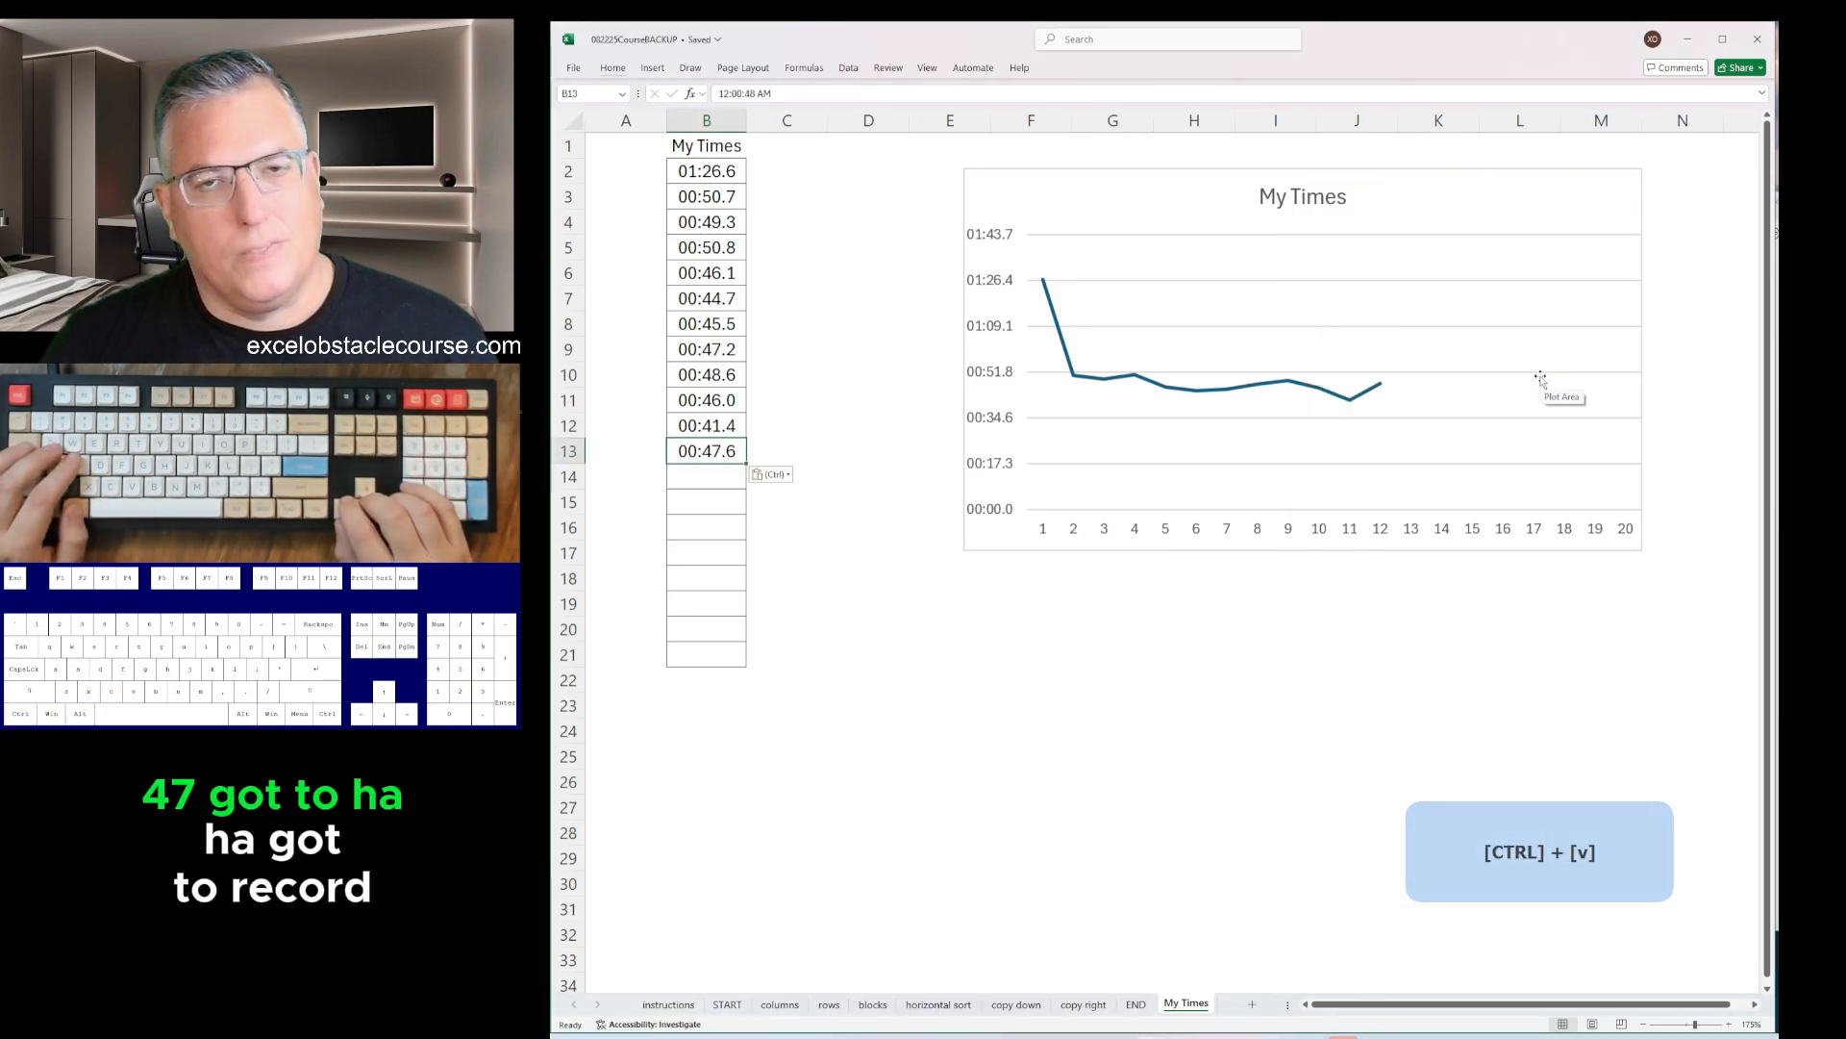
- Go back to the START sheet and enter X in the green box B1 to start the timer
{"action": "key", "text": "alt+Tab"}
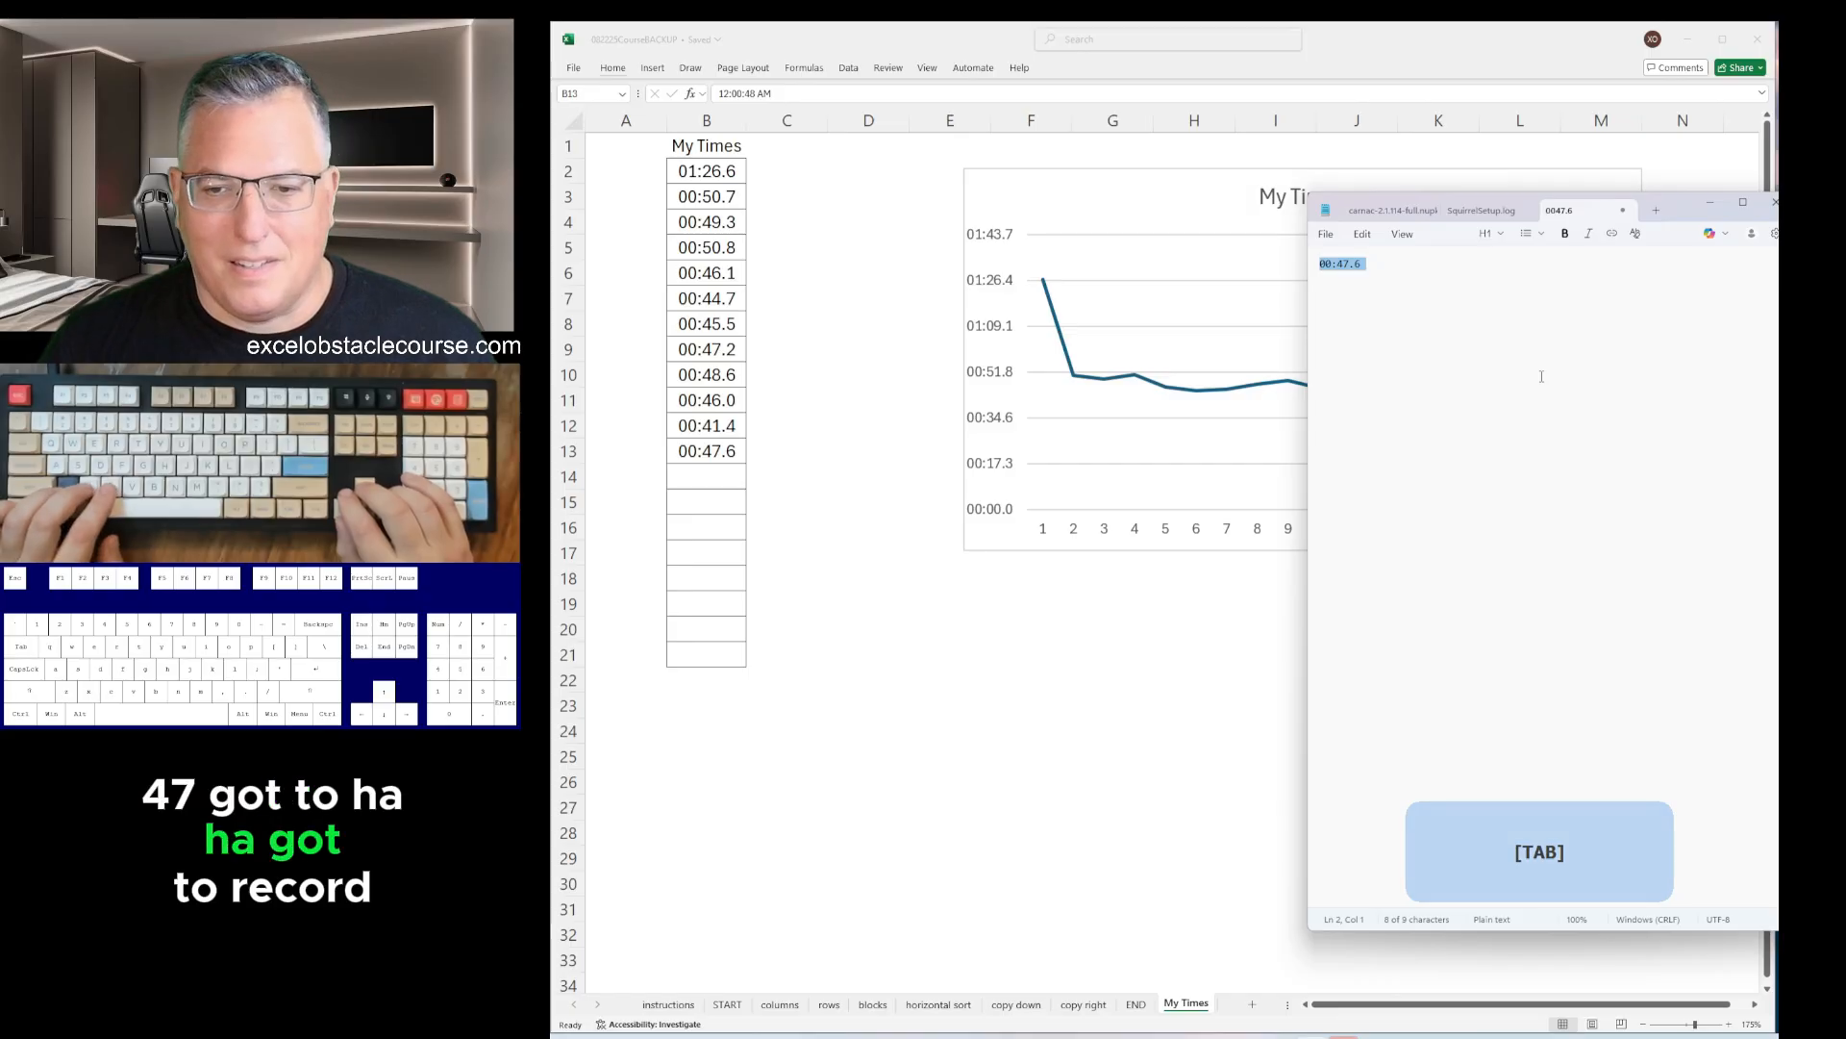
{"action": "key", "text": "alt+Tab"}
{"action": "key", "text": "ctrl+Page_Up"}
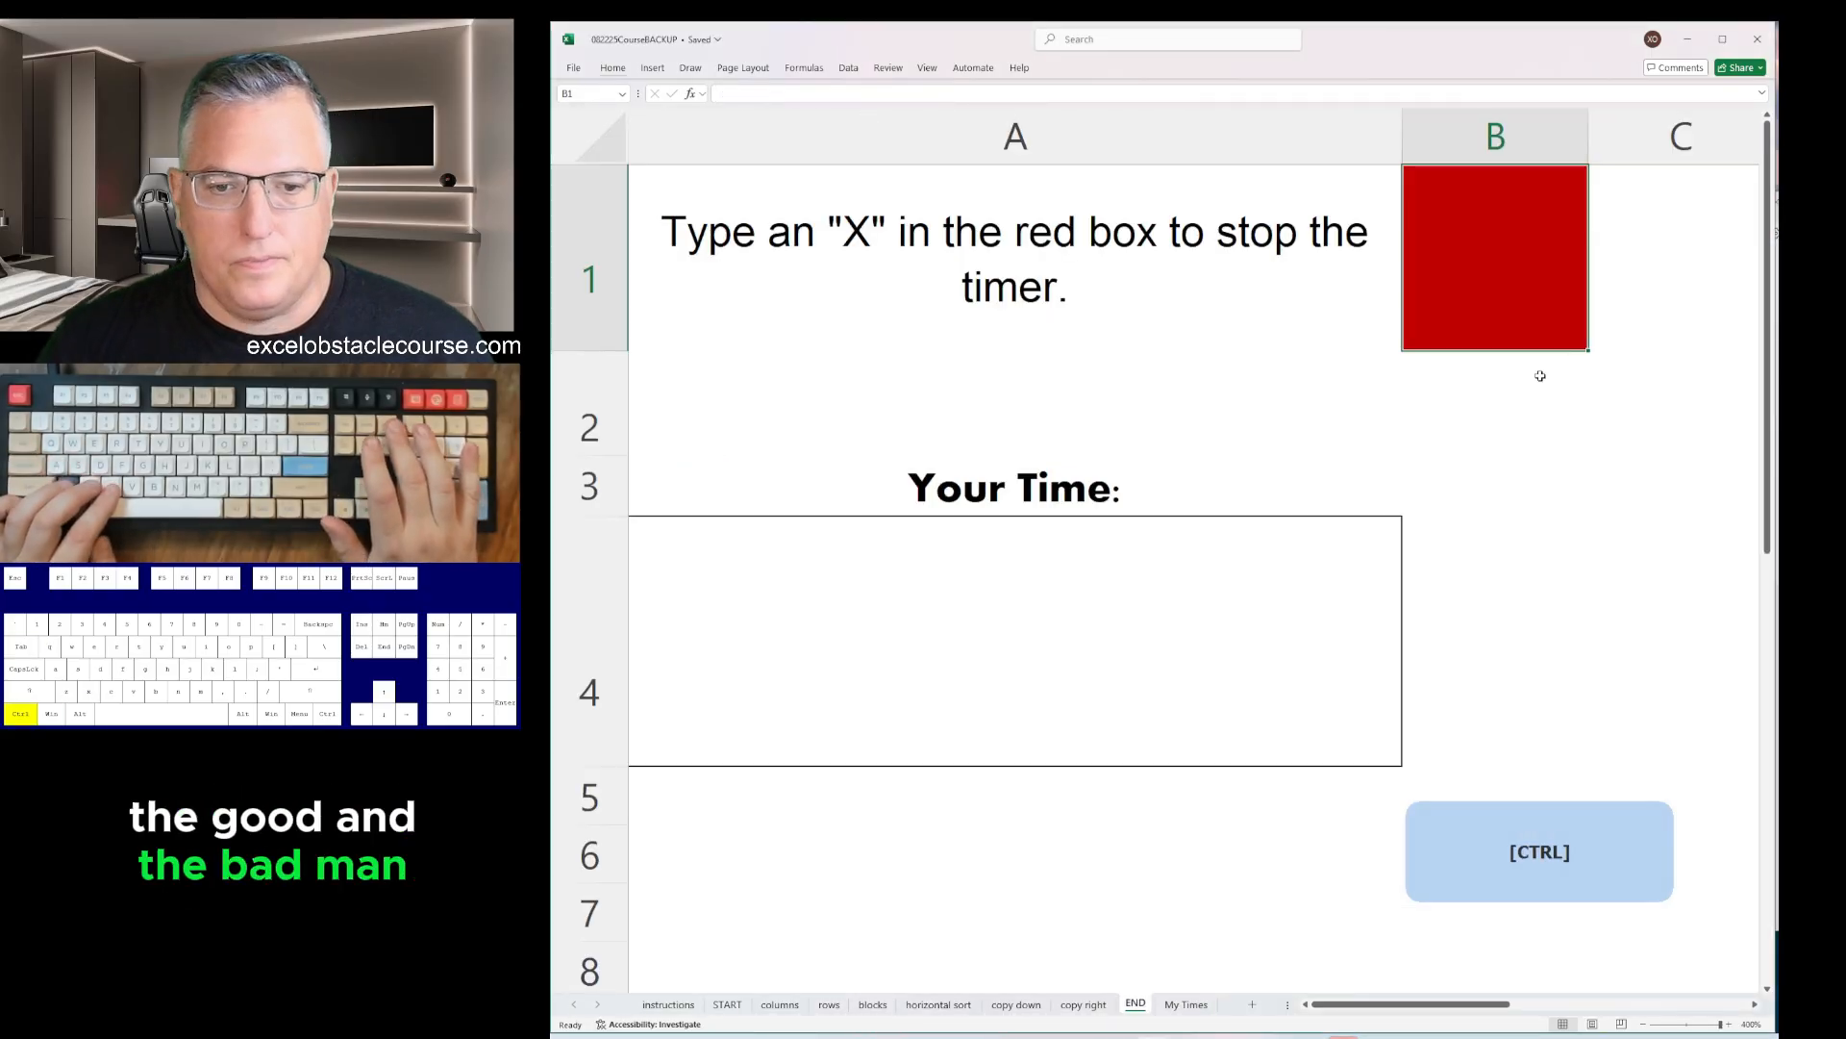
{"action": "key", "text": "ctrl+Page_Up"}
{"action": "key", "text": "ctrl+Page_Up"}
{"action": "key", "text": "ctrl+Page_Up"}
{"action": "key", "text": "ctrl+Page_Up"}
{"action": "key", "text": "ctrl+Page_Up"}
{"action": "key", "text": "ctrl+Page_Up"}
{"action": "key", "text": "ctrl+Page_Up"}
{"action": "key", "text": "ctrl+Page_Up"}
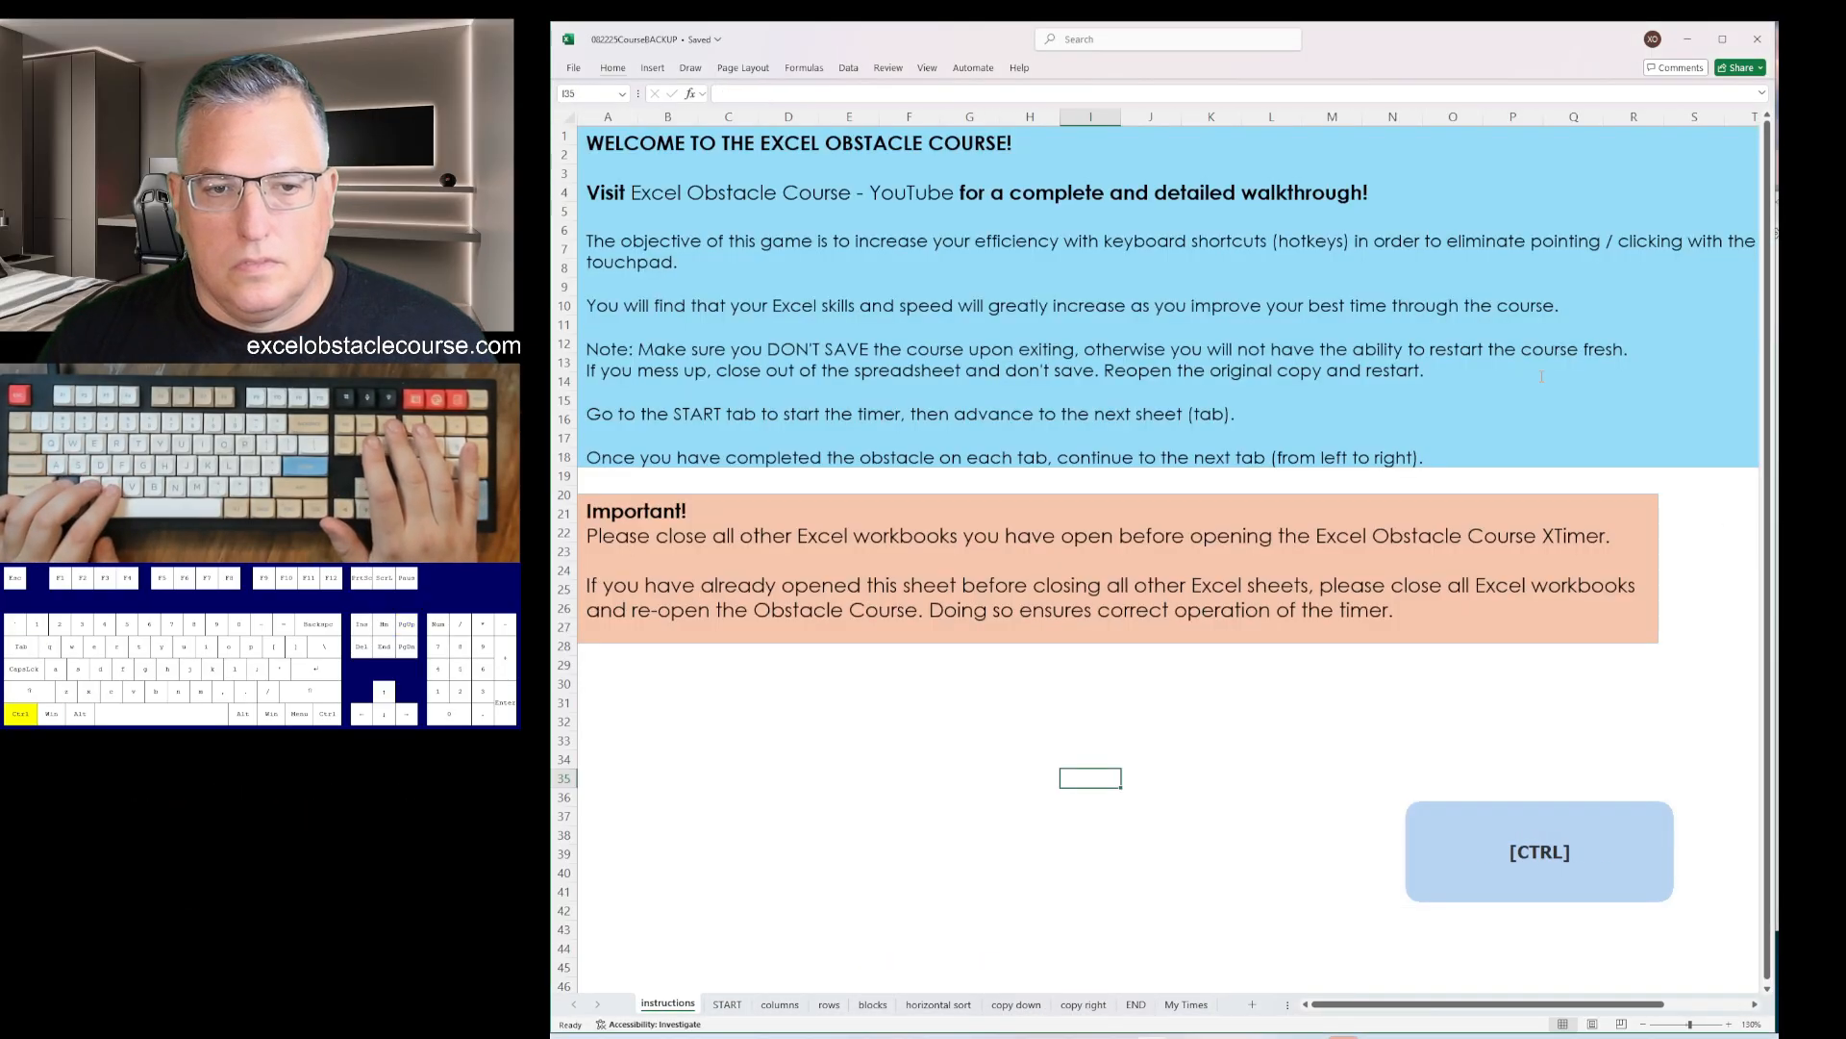
{"action": "key", "text": "ctrl+Page_Down"}
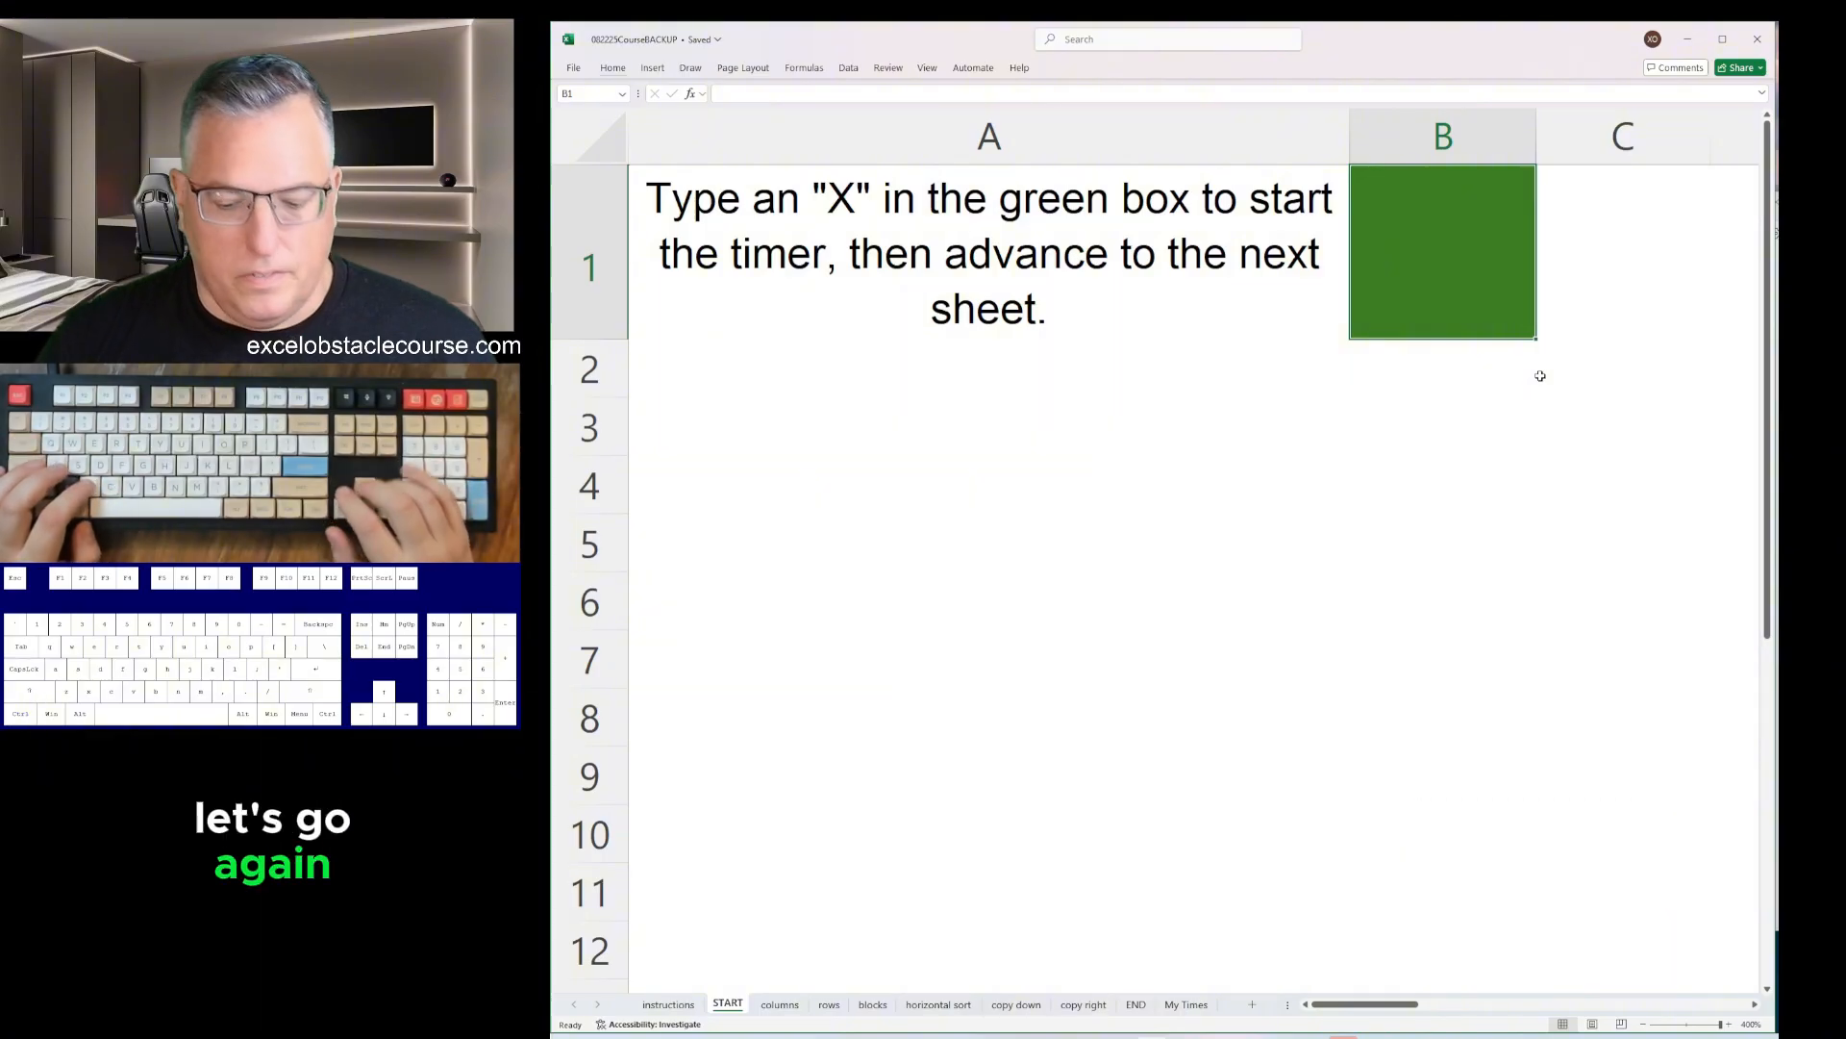
{"action": "type", "text": "x"}
{"action": "key", "text": "Return"}
- Delete the yellow cells B1, B3, B5 and B7 on the columns sheet, shifting cells left
{"action": "key", "text": "ctrl+Page_Down"}
{"action": "key", "text": "ctrl+minus"}
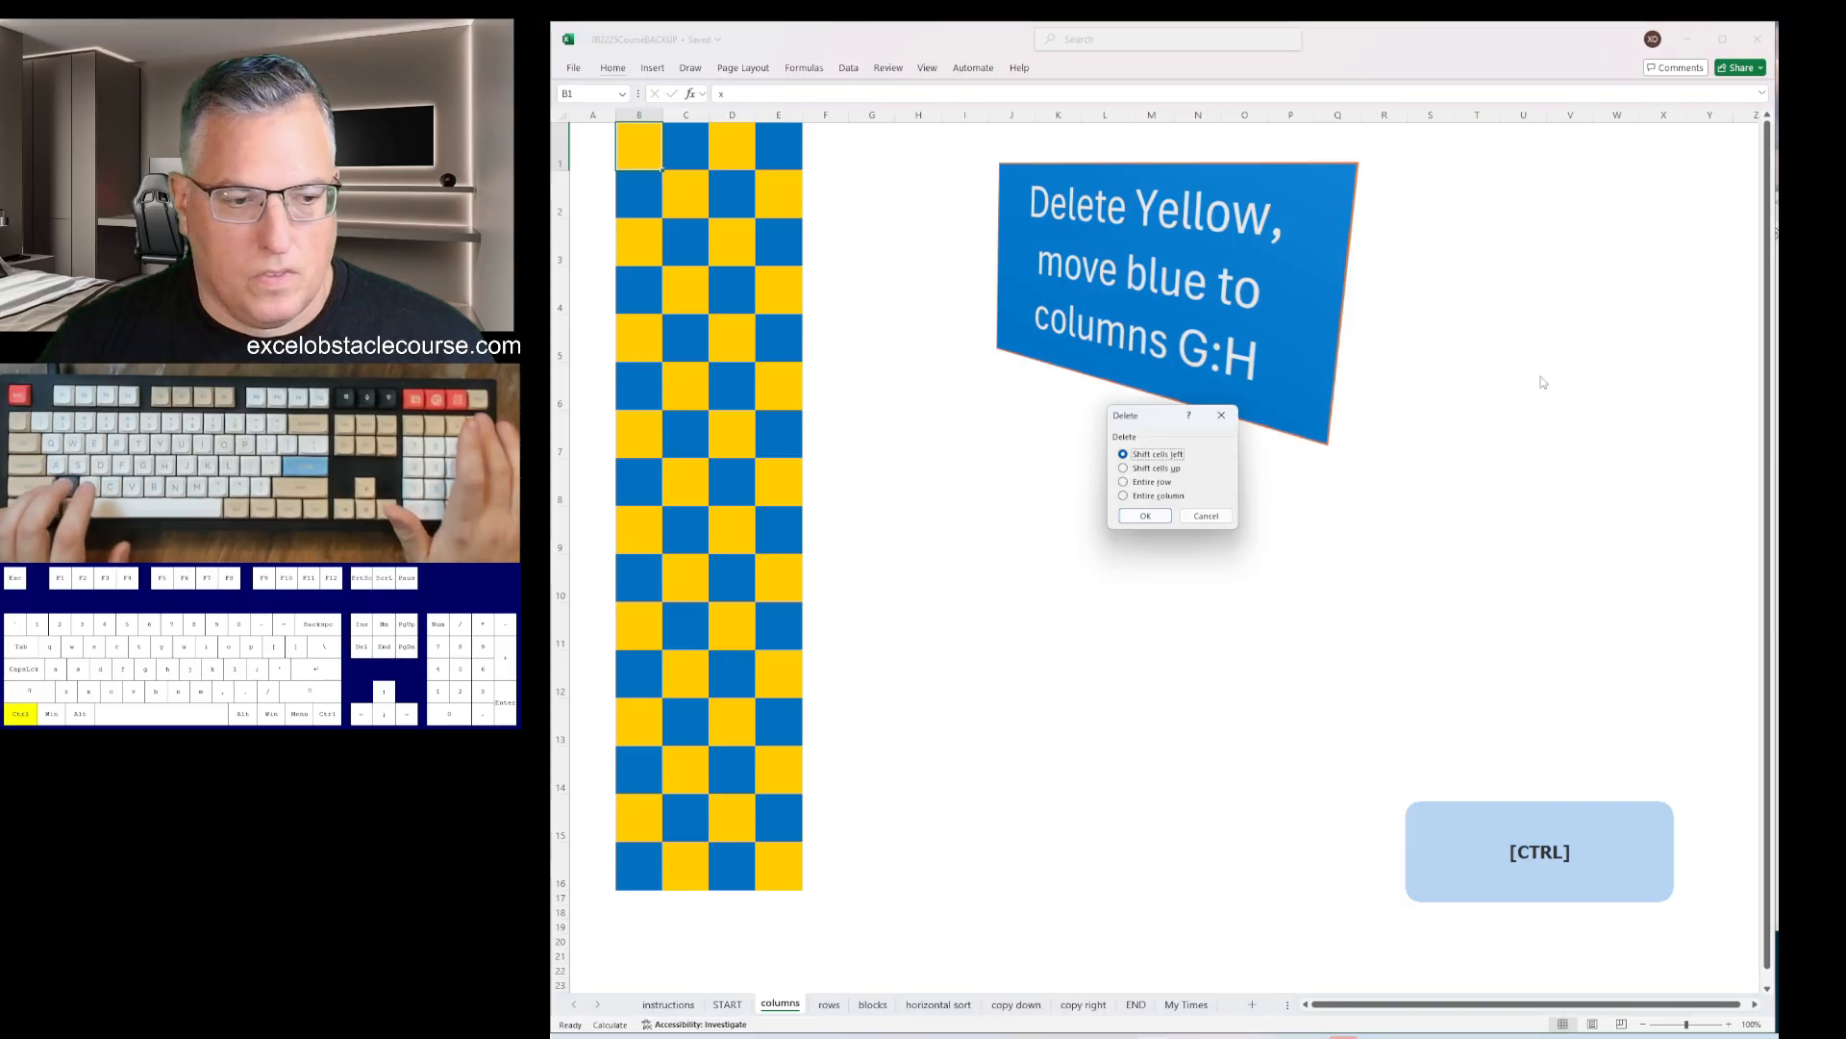
{"action": "key", "text": "Return"}
{"action": "key", "text": "Down"}
{"action": "key", "text": "F4"}
{"action": "key", "text": "Down"}
{"action": "key", "text": "Down"}
{"action": "key", "text": "F4"}
{"action": "key", "text": "Down"}
{"action": "key", "text": "Down"}
{"action": "key", "text": "F4"}
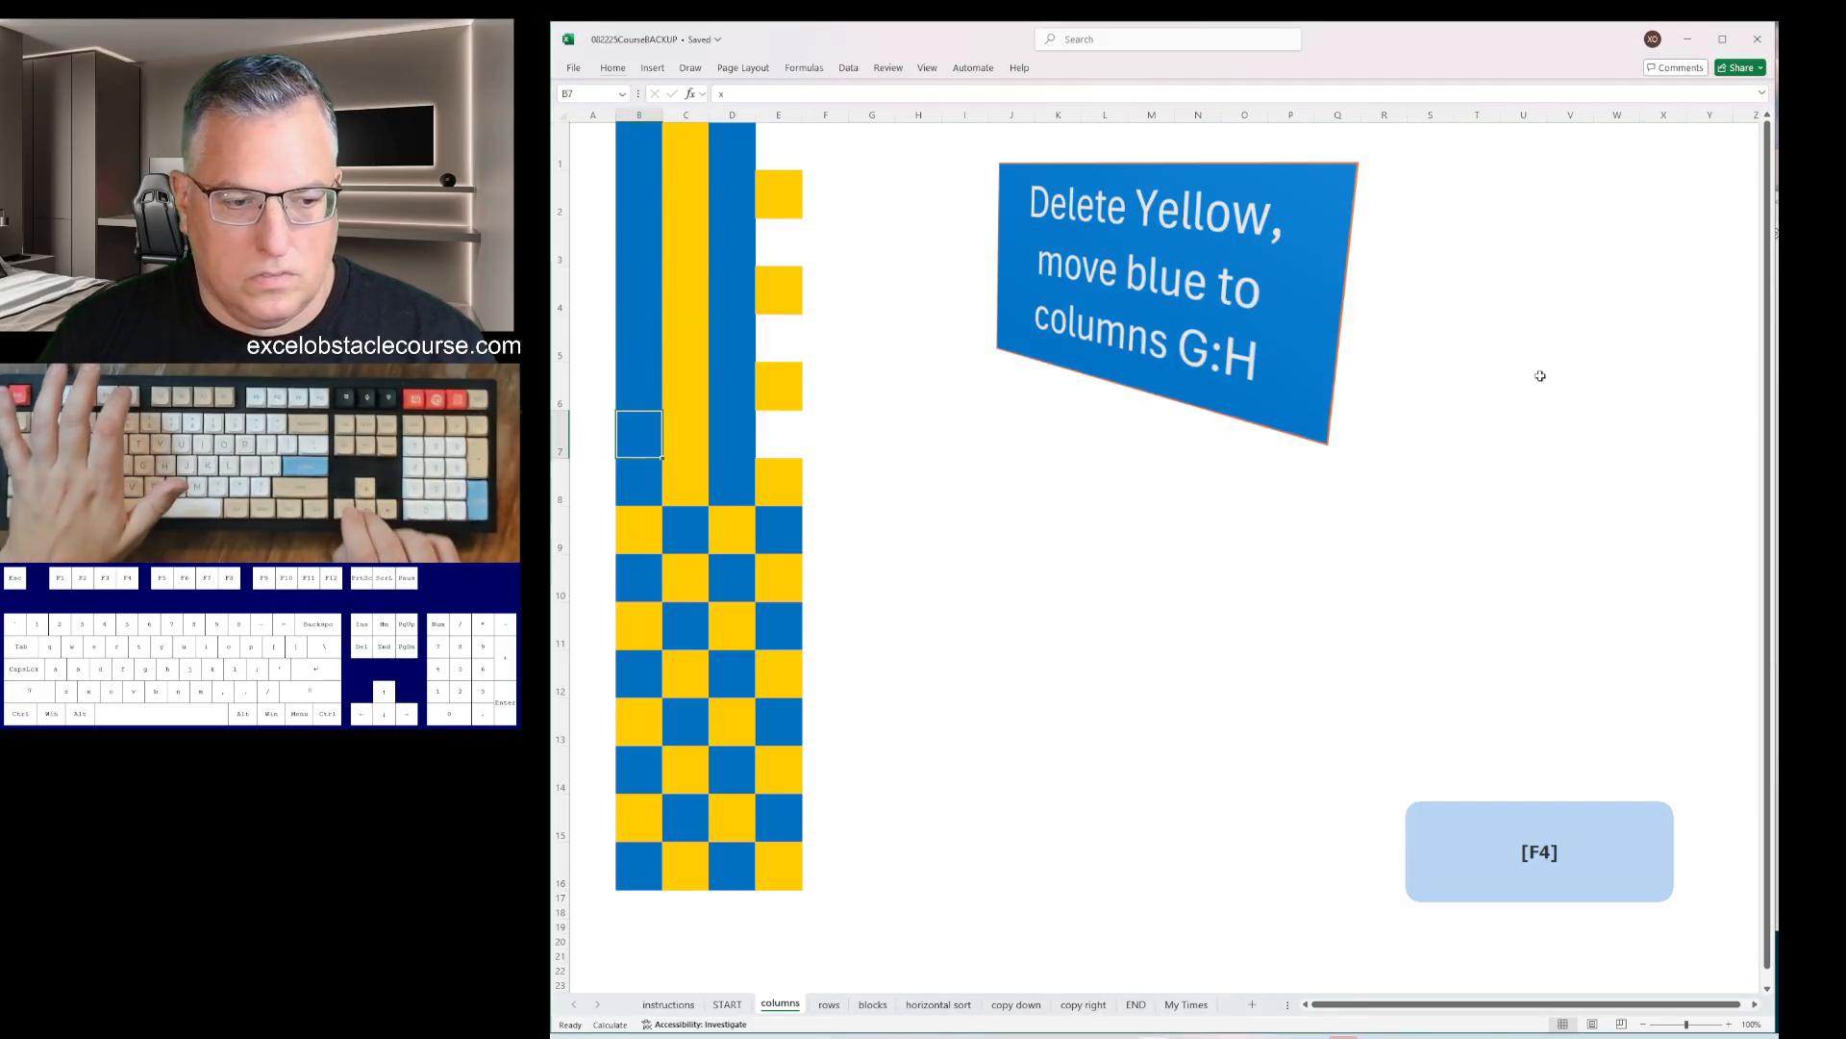
- Delete the misplaced yellow cells B9, B11, B13 and B15, shifting the rest of each row left
{"action": "key", "text": "Down"}
{"action": "key", "text": "Down"}
{"action": "key", "text": "F4"}
{"action": "key", "text": "Down"}
{"action": "key", "text": "Down"}
{"action": "key", "text": "F4"}
{"action": "key", "text": "Down"}
{"action": "key", "text": "Down"}
{"action": "key", "text": "F4"}
{"action": "key", "text": "Down"}
{"action": "key", "text": "Down"}
{"action": "key", "text": "F4"}
- Delete the two yellow columns, the one between the blue columns and the broken one beside them
{"action": "key", "text": "Right"}
{"action": "key", "text": "ctrl+space"}
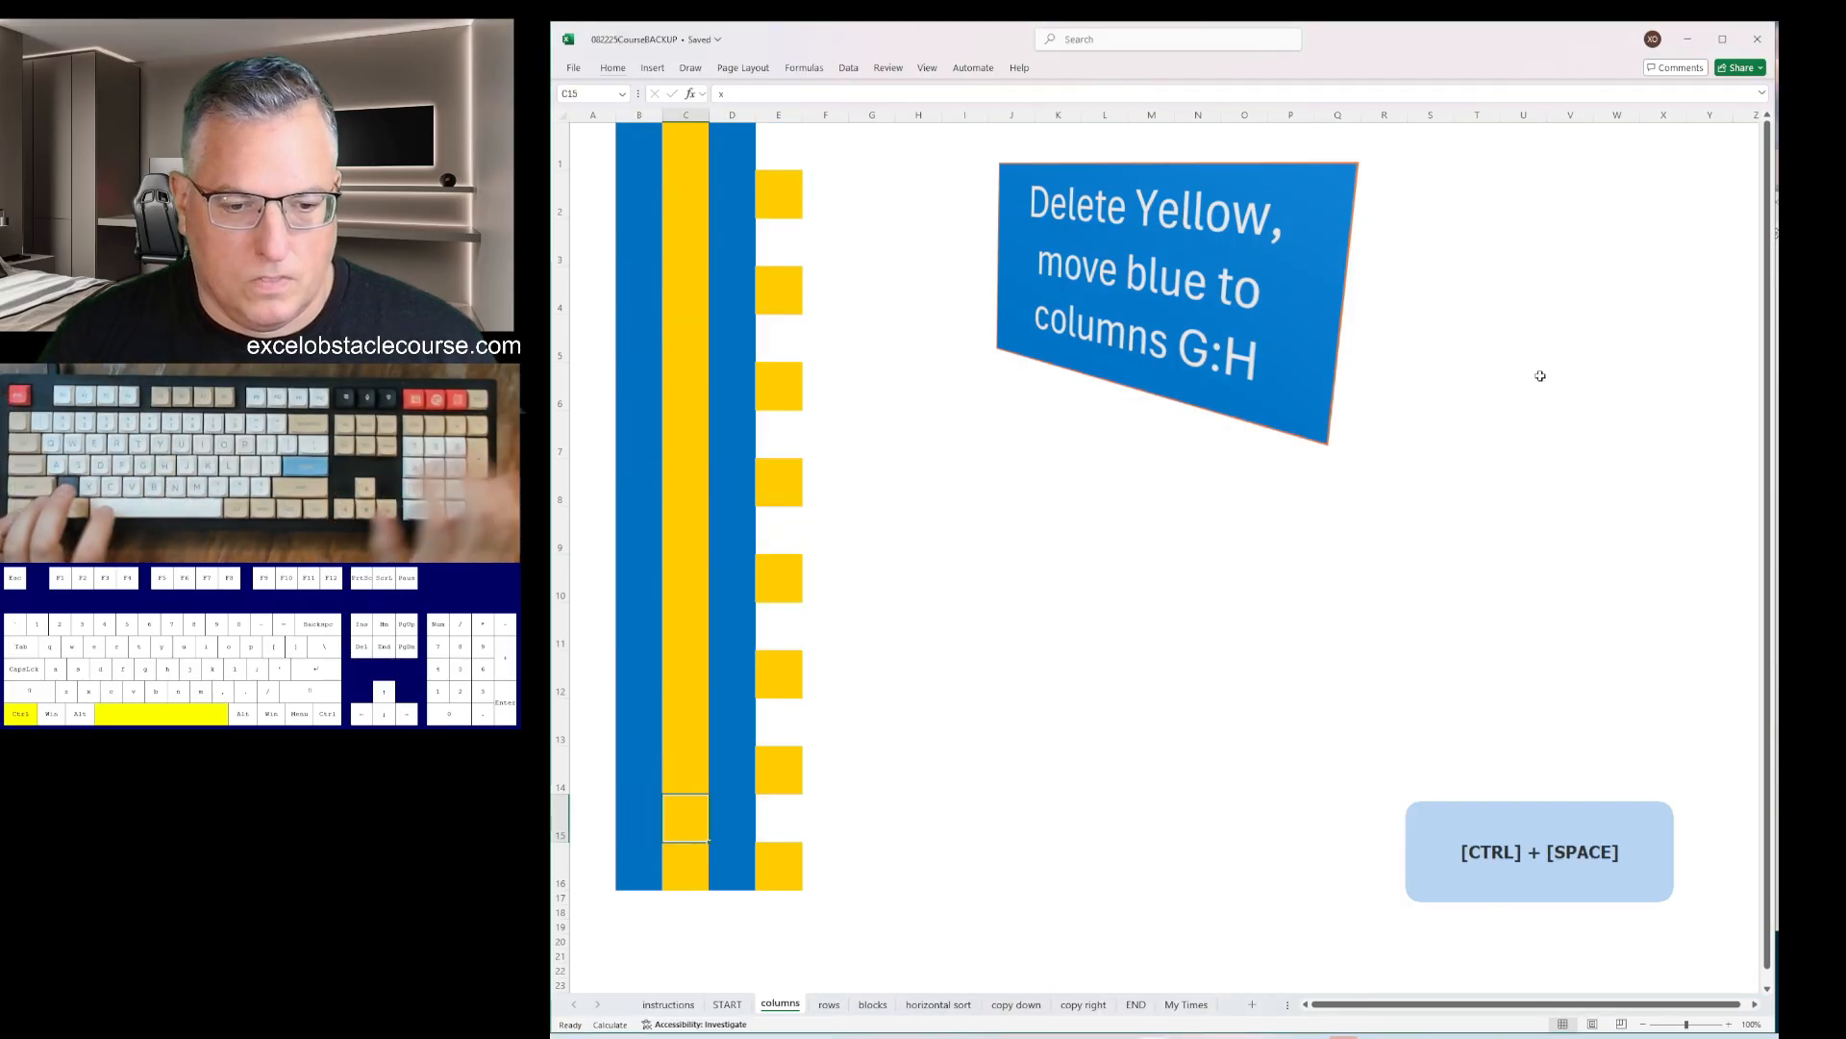
{"action": "key", "text": "ctrl+minus"}
{"action": "key", "text": "Right"}
{"action": "key", "text": "ctrl+space"}
{"action": "key", "text": "ctrl+minus"}
- Insert five blank columns before the blue columns so that they move to G:H
{"action": "key", "text": "Left"}
{"action": "key", "text": "Left"}
{"action": "key", "text": "ctrl+space"}
{"action": "key", "text": "ctrl+plus"}
{"action": "key", "text": "ctrl+plus"}
{"action": "key", "text": "ctrl+plus"}
{"action": "key", "text": "ctrl+plus"}
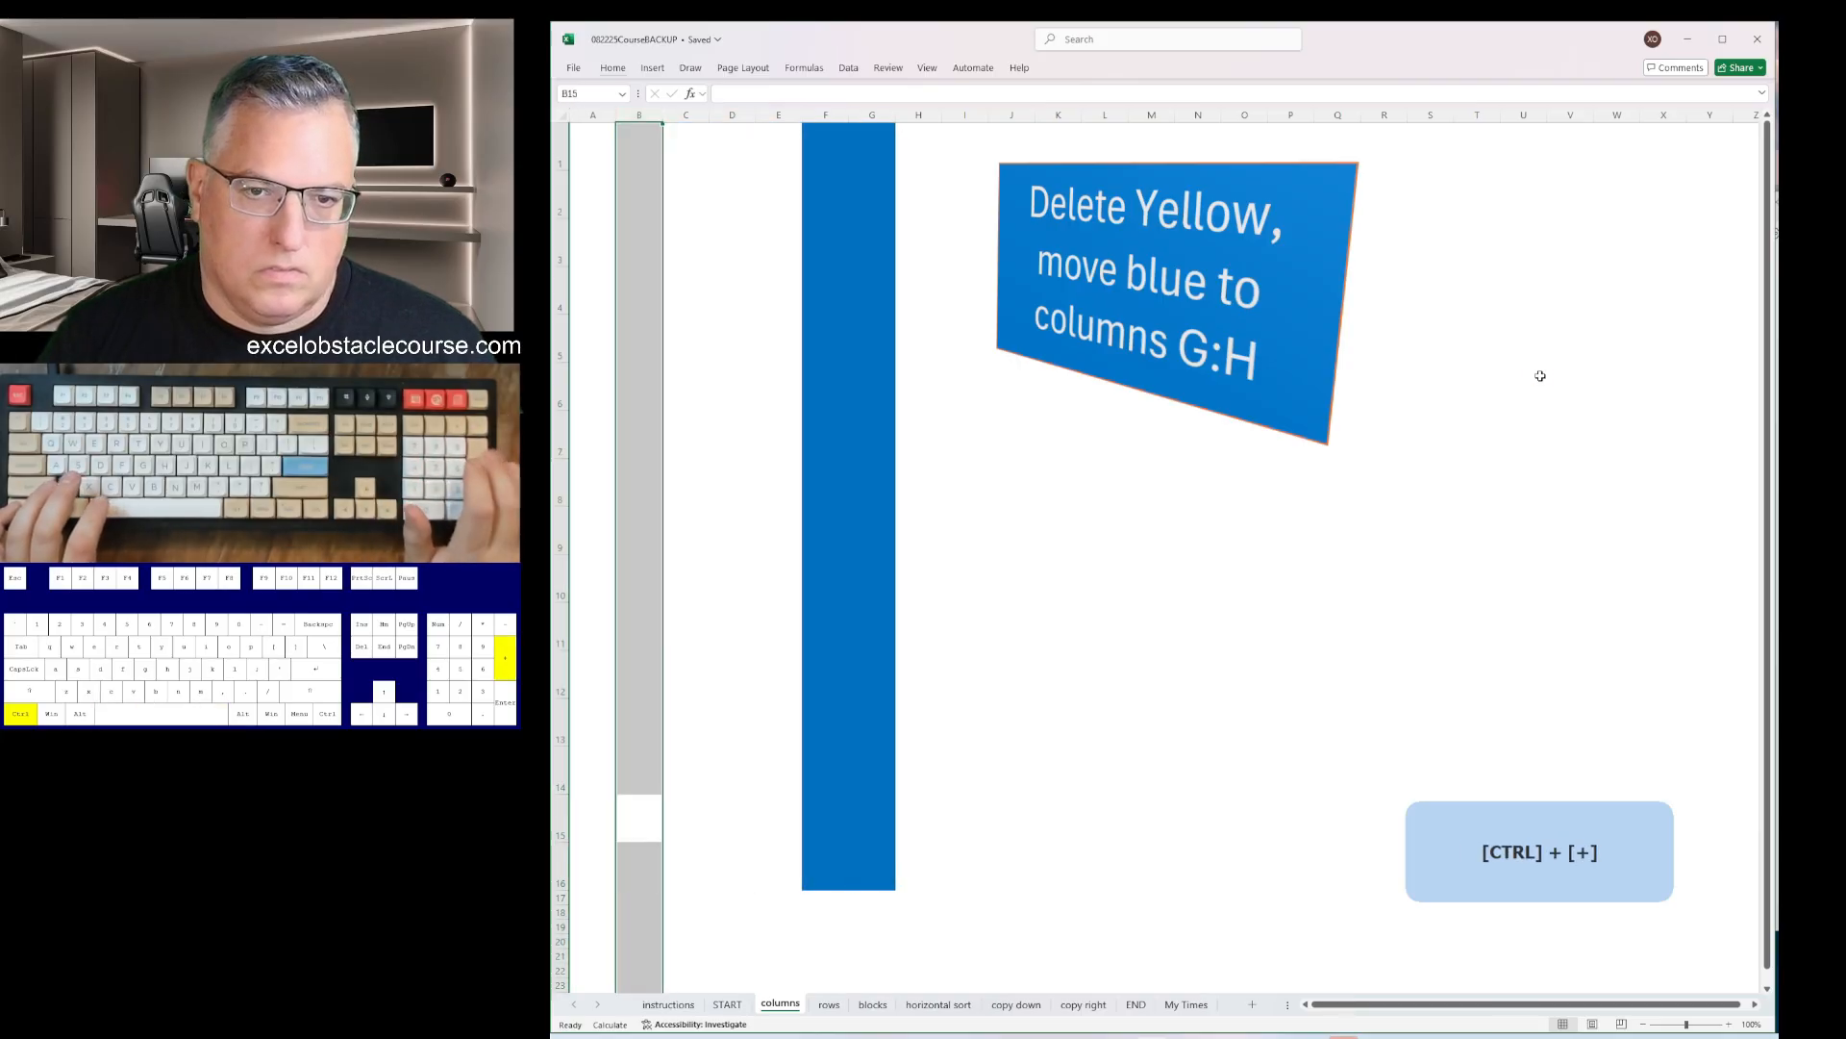
{"action": "key", "text": "ctrl+plus"}
- On the rows sheet, delete the misplaced orange cells, shifting the cells below them up
{"action": "key", "text": "ctrl+Page_Down"}
{"action": "key", "text": "ctrl+minus"}
{"action": "key", "text": "Down"}
{"action": "key", "text": "Return"}
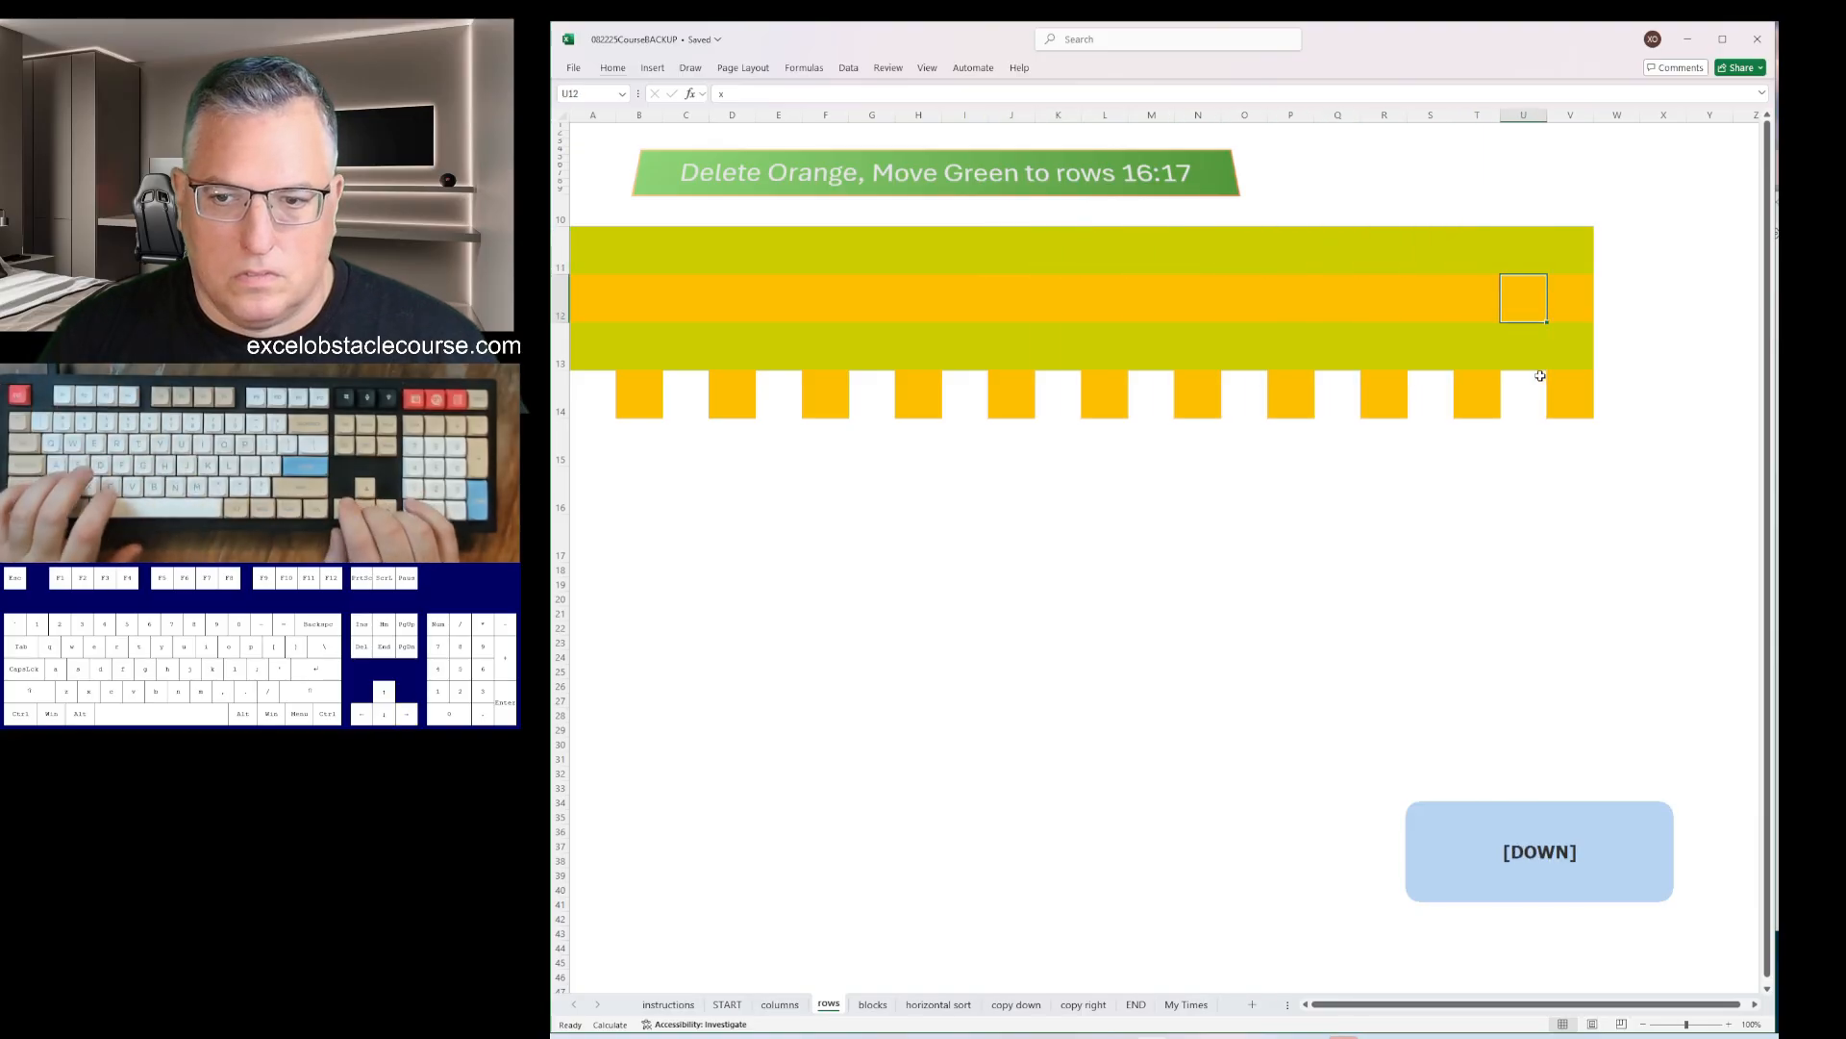
- Delete orange row 12 and the broken orange row beneath the second green row
{"action": "key", "text": "shift+space"}
{"action": "key", "text": "ctrl+minus"}
{"action": "key", "text": "Down"}
{"action": "key", "text": "shift+space"}
{"action": "key", "text": "ctrl+minus"}
- Insert five blank rows above the green rows so that they move to rows 16:17
{"action": "key", "text": "ctrl+Up"}
{"action": "key", "text": "Up"}
{"action": "key", "text": "shift+space"}
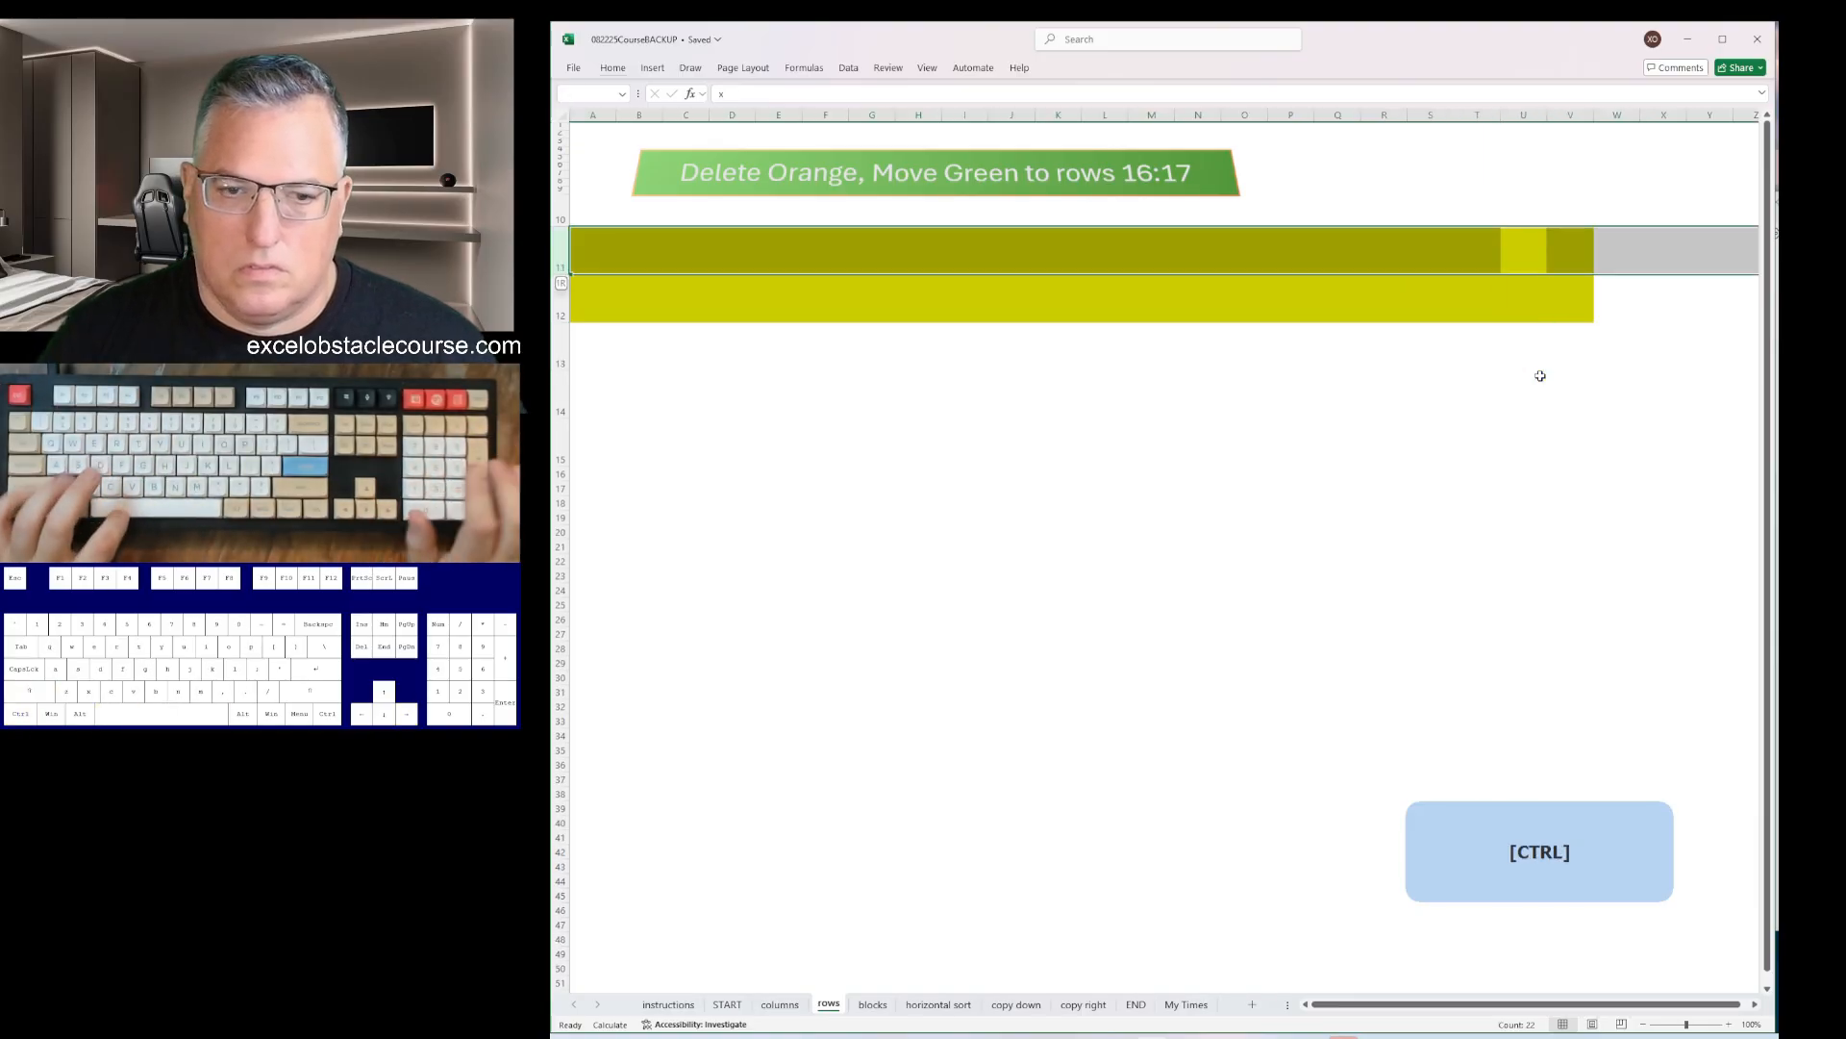
{"action": "key", "text": "ctrl+plus"}
{"action": "key", "text": "ctrl+plus"}
{"action": "key", "text": "ctrl+plus"}
- On the blocks sheet, delete yellow row 1 and yellow column A
{"action": "key", "text": "ctrl+Page_Down"}
{"action": "key", "text": "shift+space"}
{"action": "key", "text": "ctrl+minus"}
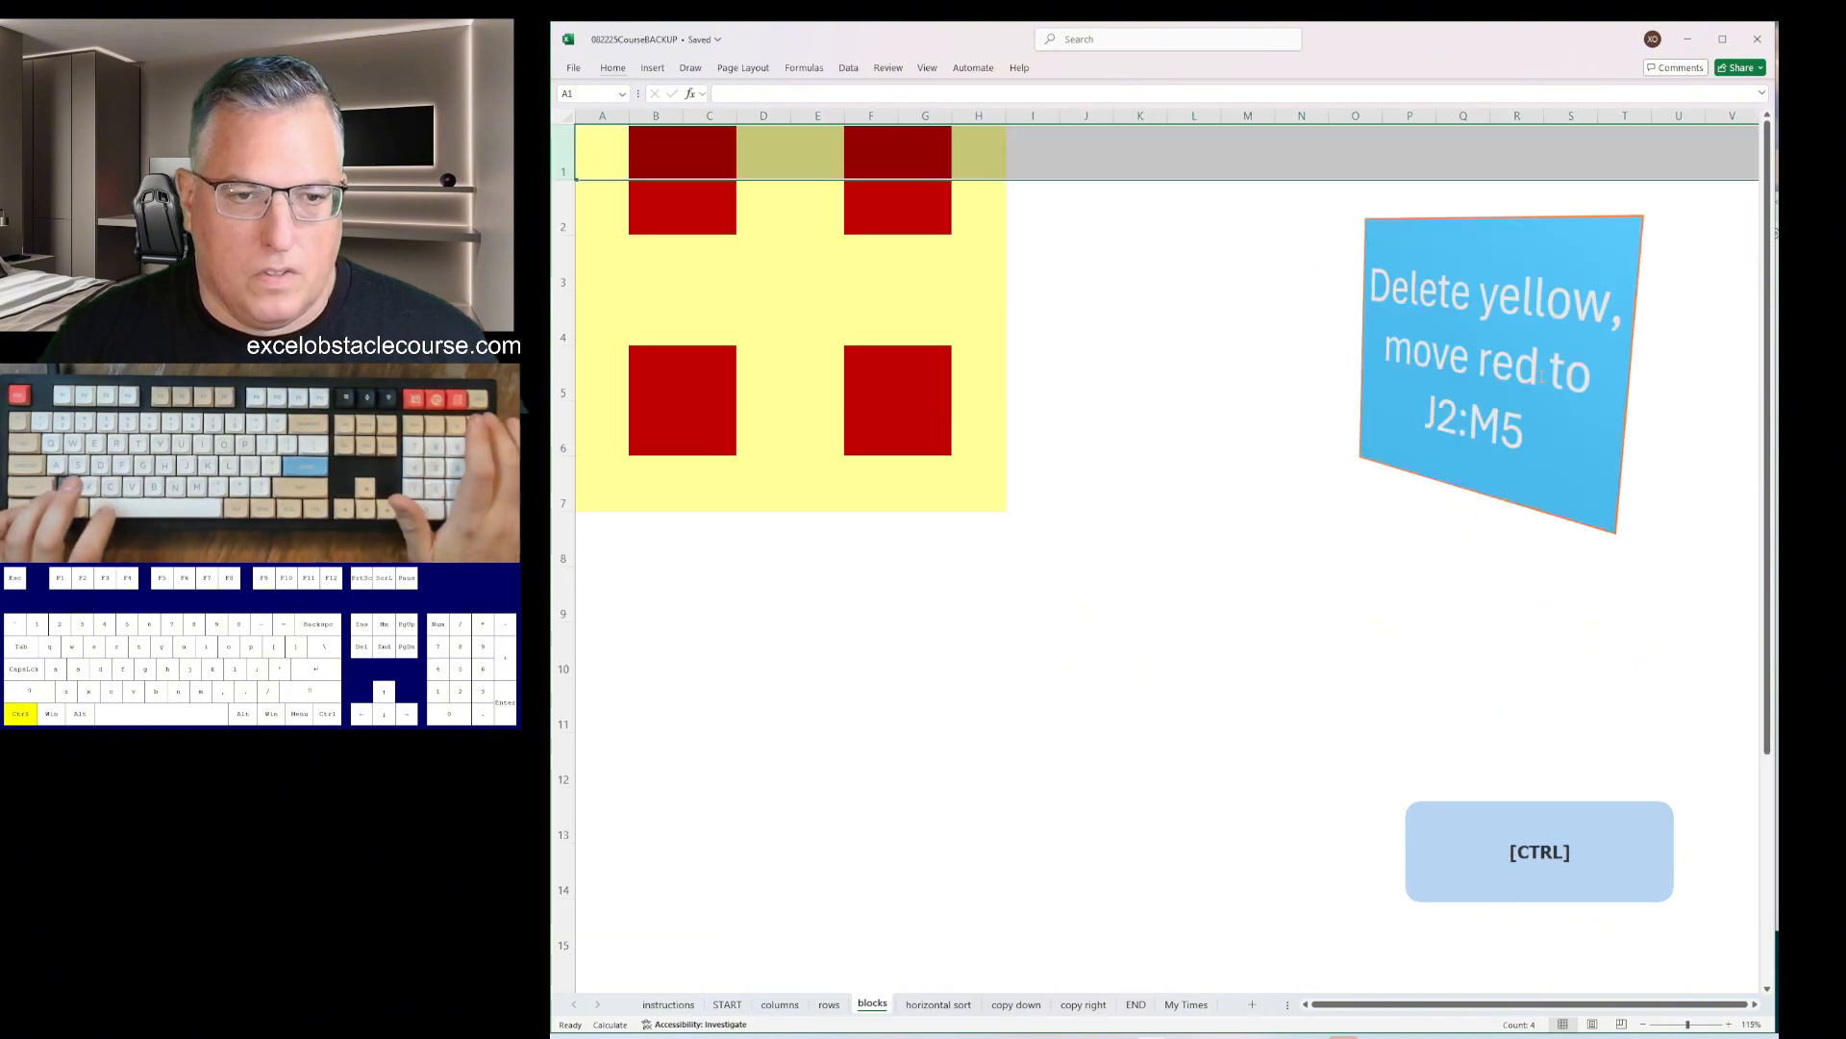
{"action": "key", "text": "ctrl+space"}
{"action": "key", "text": "ctrl+minus"}
- Delete the yellow columns between the red blocks and the yellow column after them
{"action": "key", "text": "Right"}
{"action": "key", "text": "Right"}
{"action": "key", "text": "ctrl+space"}
{"action": "key", "text": "ctrl+minus"}
{"action": "key", "text": "Right"}
{"action": "key", "text": "Right"}
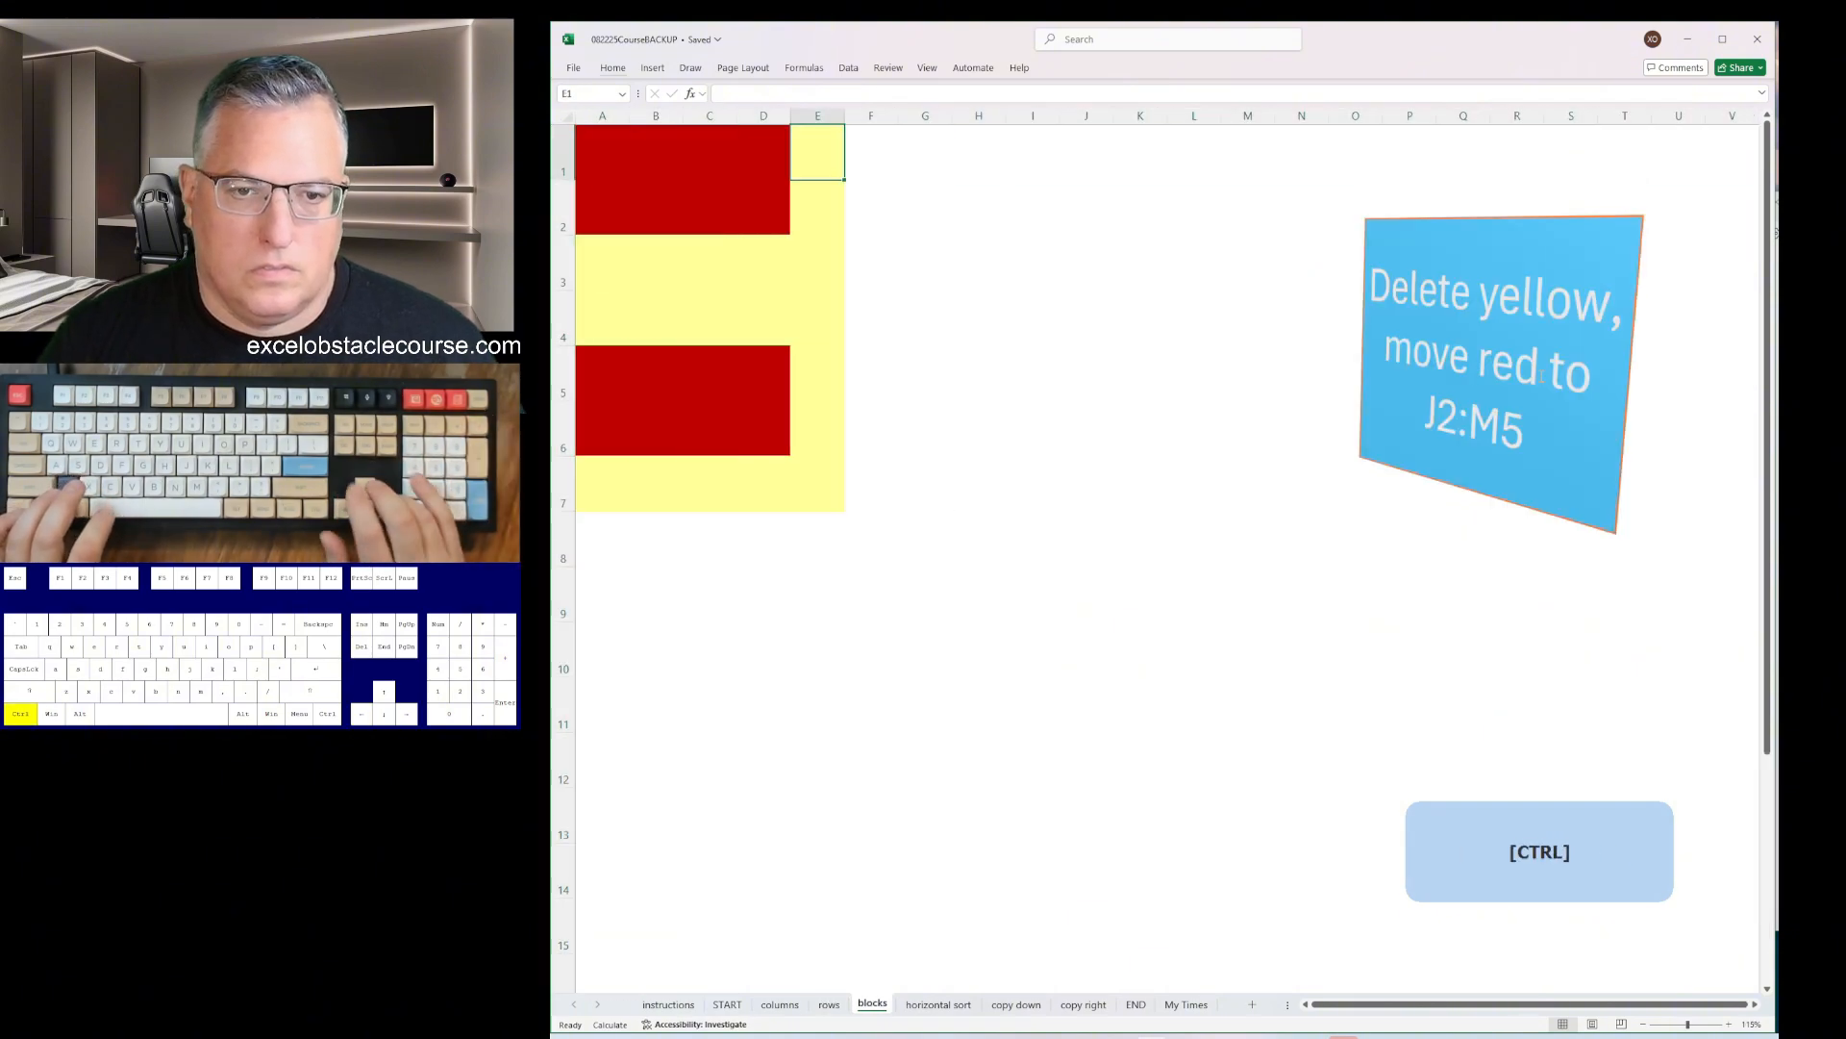
{"action": "key", "text": "ctrl+space"}
{"action": "key", "text": "ctrl+minus"}
- Delete yellow rows 3:4 between the red blocks and the yellow row beneath the joined red block
{"action": "key", "text": "Down"}
{"action": "key", "text": "Down"}
{"action": "key", "text": "shift+space"}
{"action": "key", "text": "shift+Down"}
{"action": "key", "text": "ctrl+minus"}
{"action": "key", "text": "Down"}
{"action": "key", "text": "Down"}
{"action": "key", "text": "shift+space"}
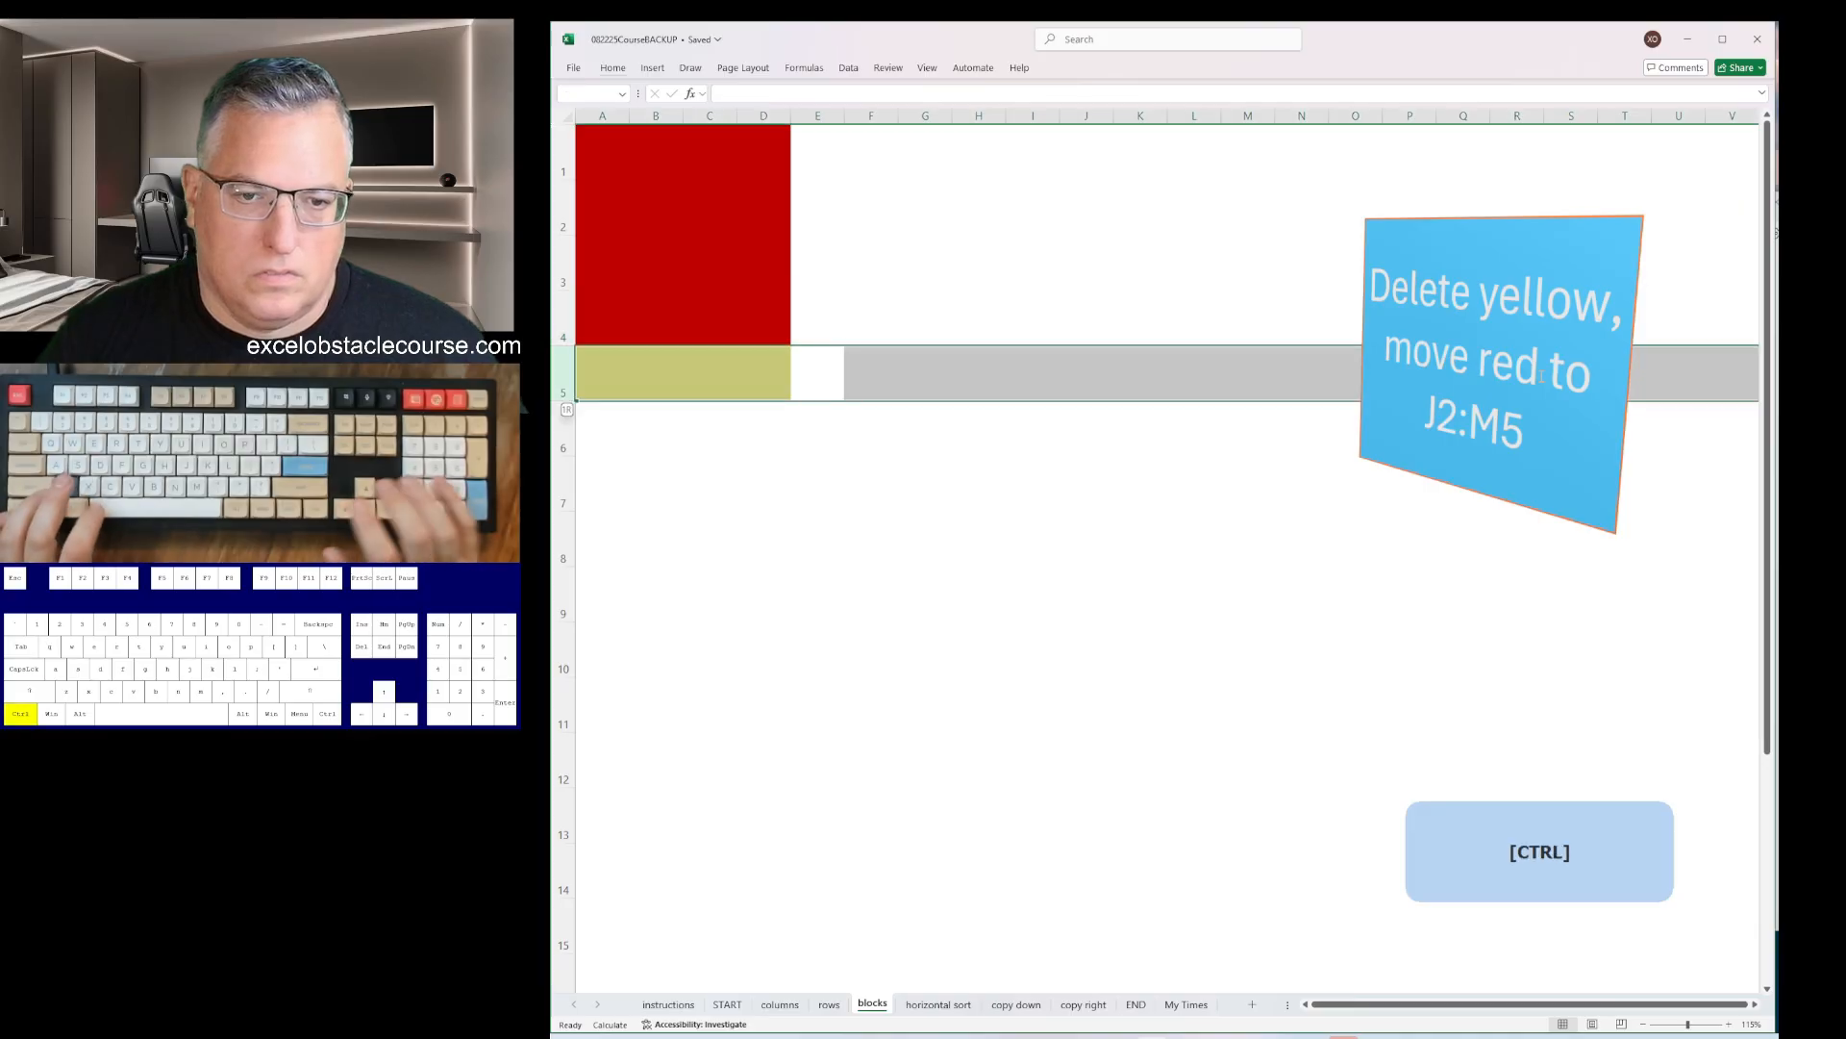
{"action": "key", "text": "ctrl+minus"}
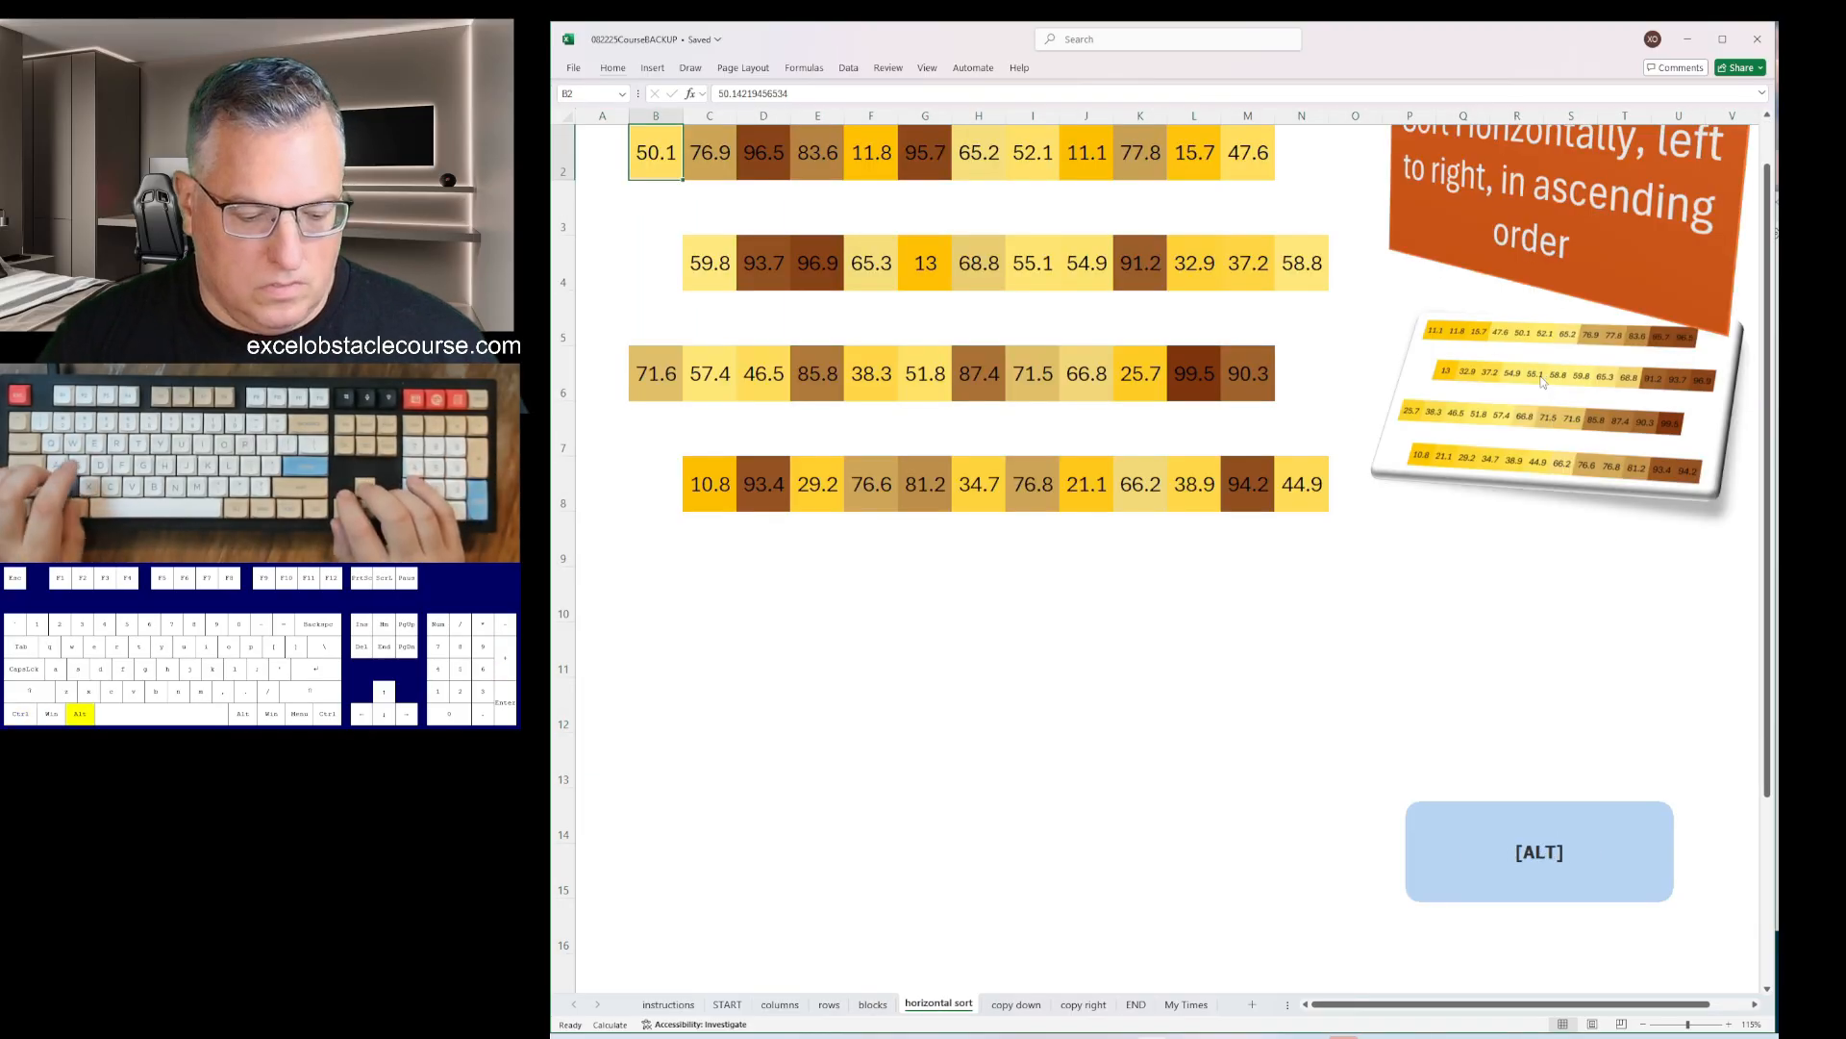
- On the horizontal sort sheet, sort the numbers in rows 2 and 4 left to right in ascending order
{"action": "key", "text": "alt+a"}
{"action": "key", "text": "s"}
{"action": "key", "text": "s"}
{"action": "key", "text": "Return"}
{"action": "key", "text": "alt+d"}
{"action": "key", "text": "s"}
{"action": "key", "text": "Return"}
- Sort the numbers in rows 6 and 8 left to right in ascending order
{"action": "key", "text": "ctrl+Down"}
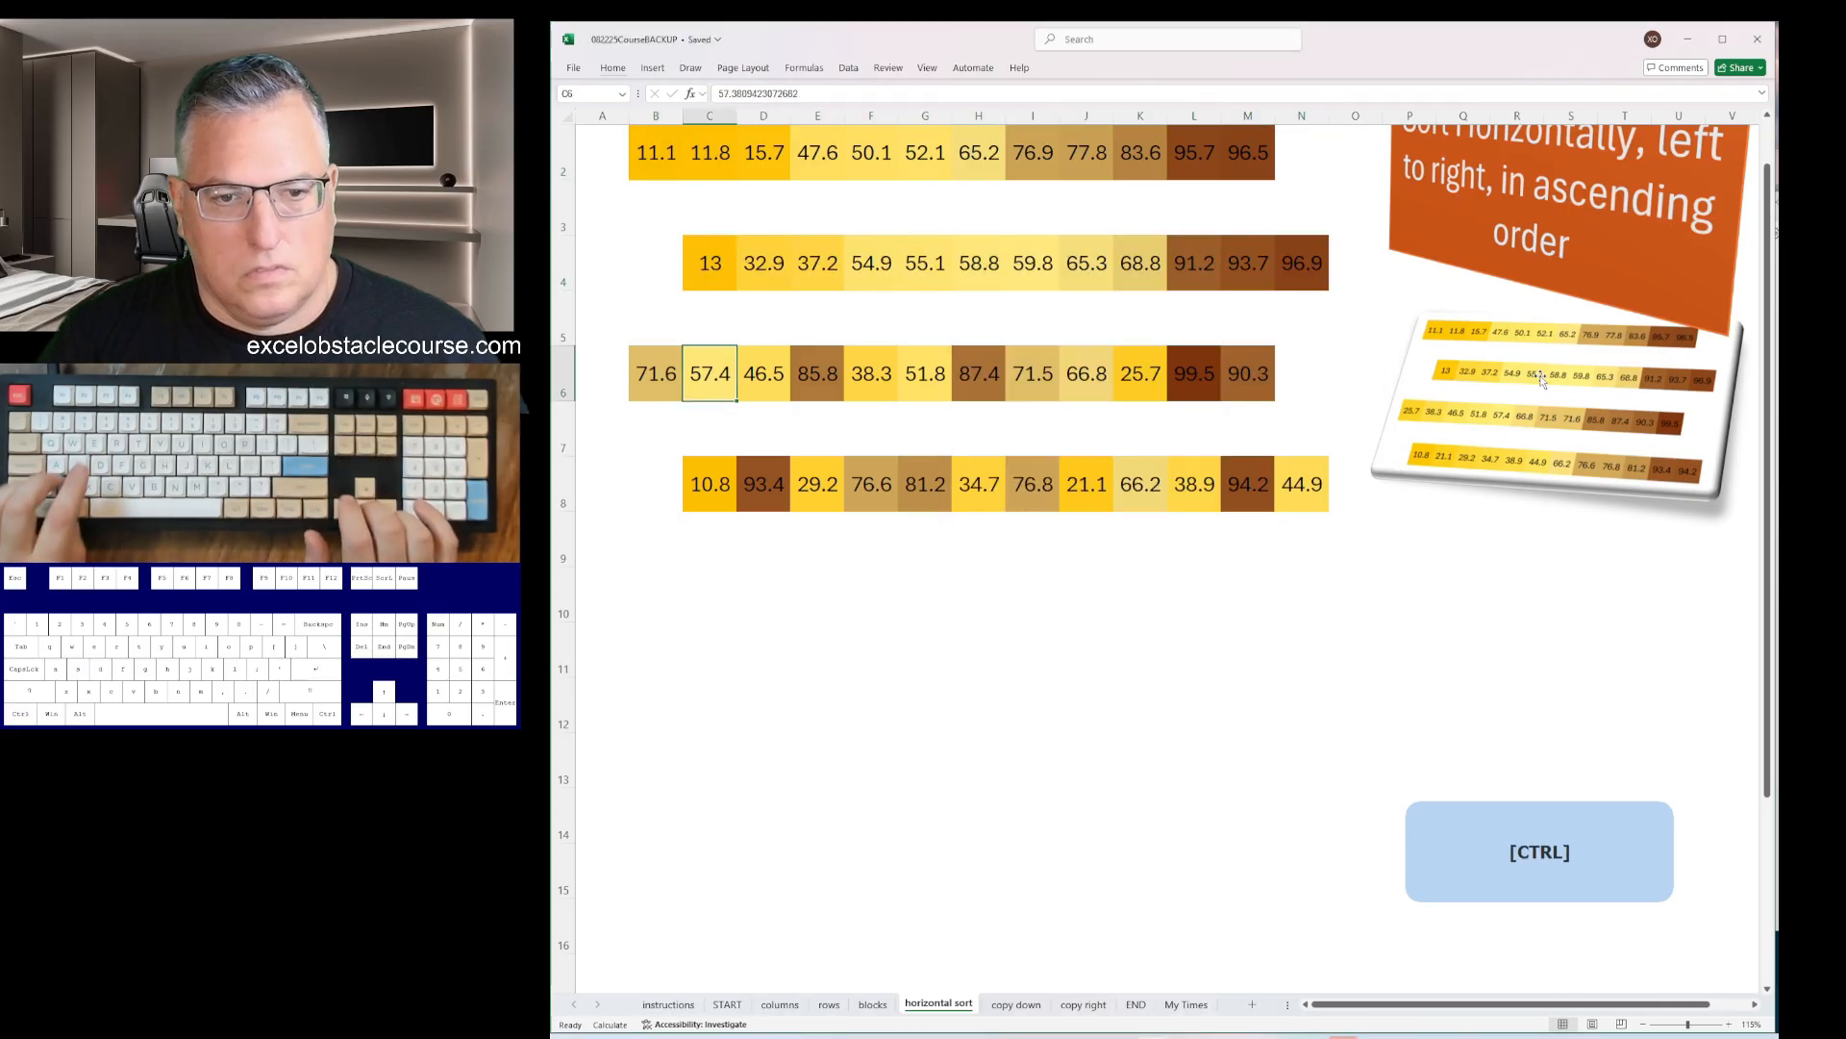
{"action": "key", "text": "alt+d"}
{"action": "key", "text": "s"}
{"action": "key", "text": "Return"}
{"action": "key", "text": "ctrl+Down"}
{"action": "key", "text": "alt+d"}
{"action": "key", "text": "s"}
{"action": "key", "text": "Return"}
- On the copy down sheet, fill the blue symbol down B2:B7 and the red symbol down D1:D6
{"action": "key", "text": "ctrl+Page_Down"}
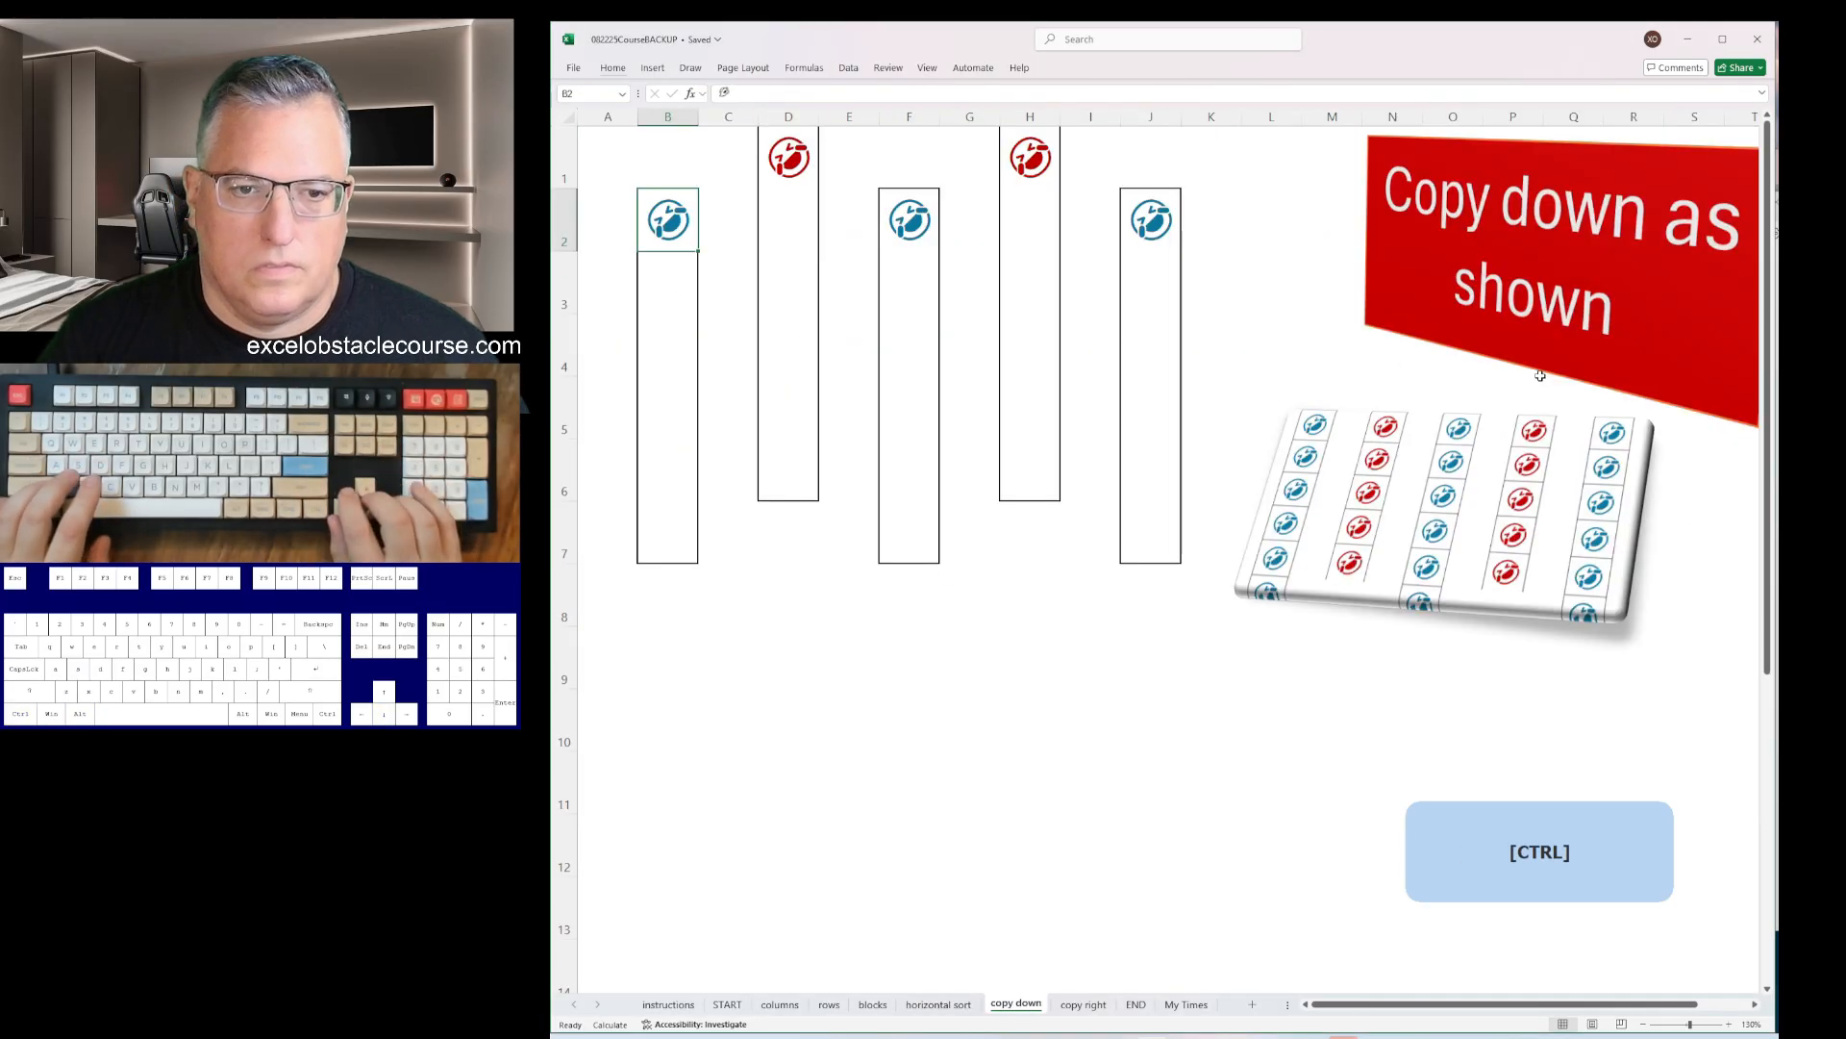
{"action": "key", "text": "shift+Down"}
{"action": "key", "text": "shift+Down"}
{"action": "key", "text": "ctrl+d"}
{"action": "key", "text": "Right"}
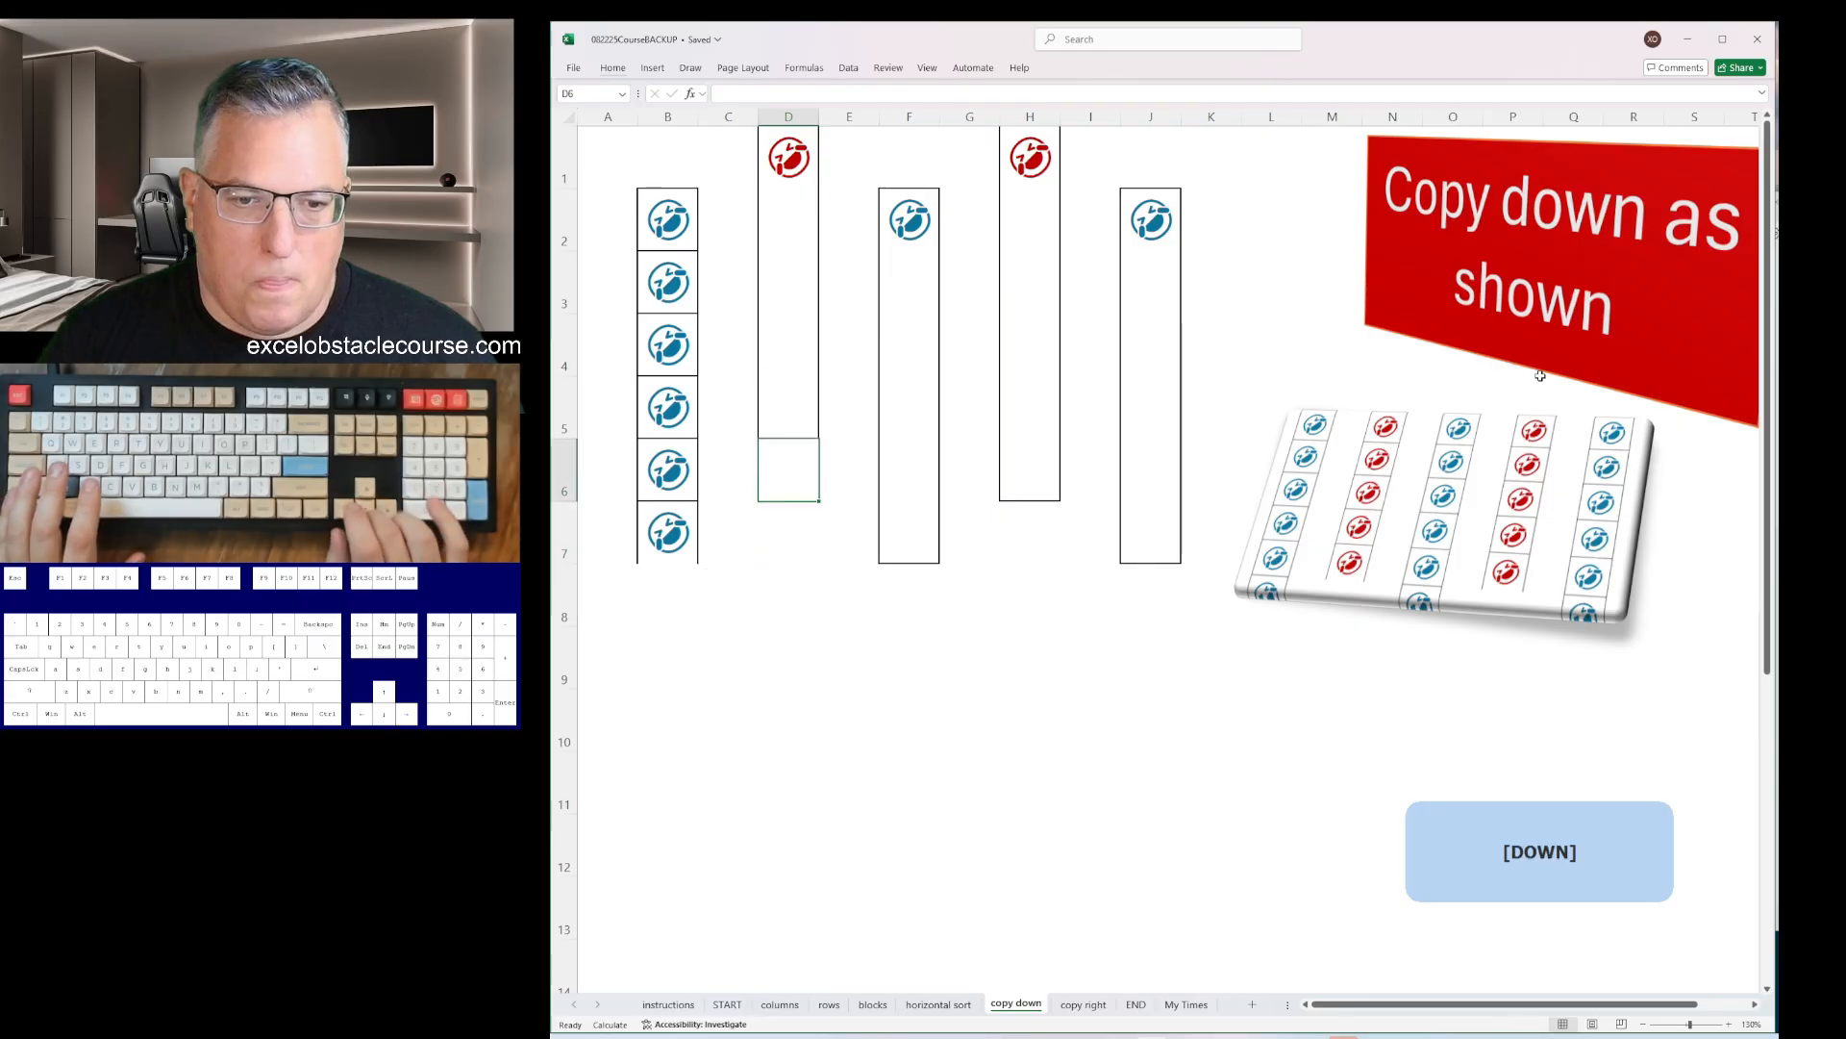
{"action": "key", "text": "ctrl+shift+Up"}
{"action": "key", "text": "ctrl+d"}
- Fill the blue symbol down F2:F7 and the red symbol down H1:H6
{"action": "key", "text": "Down"}
{"action": "key", "text": "Right"}
{"action": "key", "text": "Right"}
{"action": "key", "text": "ctrl+shift+Up"}
{"action": "key", "text": "ctrl+d"}
{"action": "key", "text": "Up"}
{"action": "key", "text": "Right"}
{"action": "key", "text": "Right"}
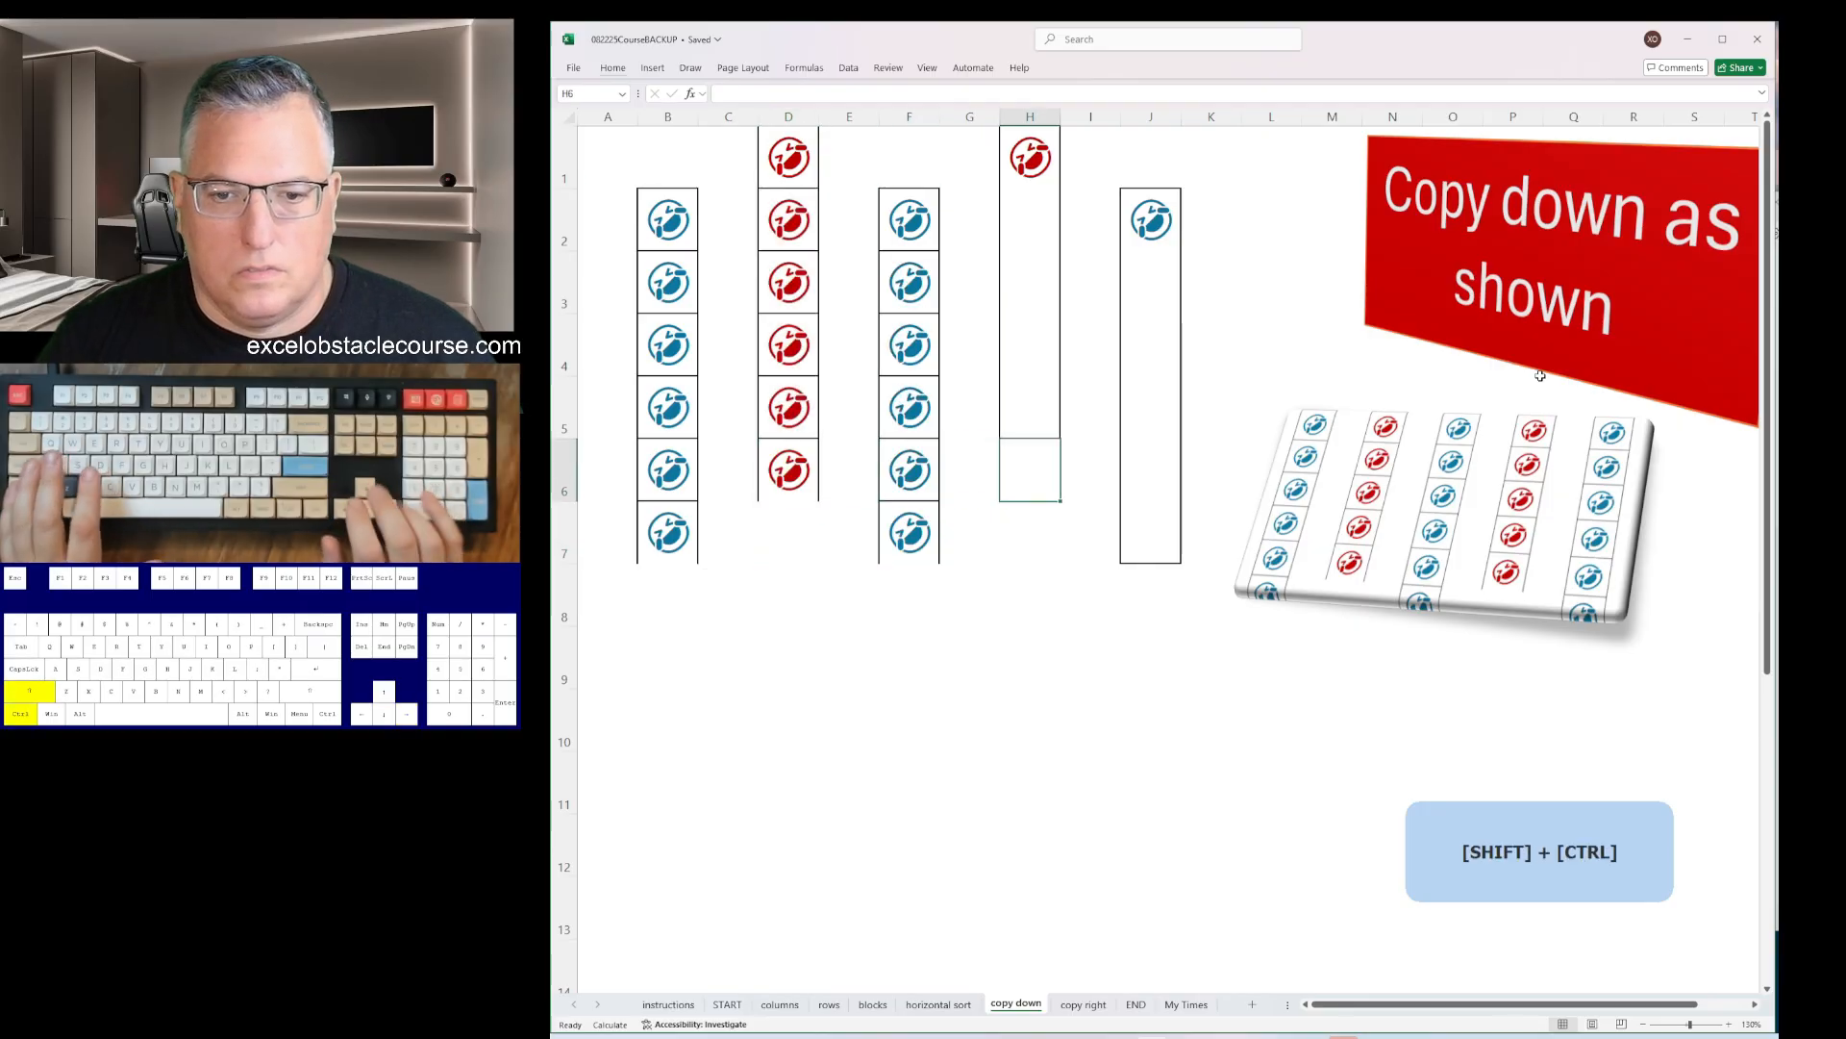
{"action": "key", "text": "ctrl+shift+Up"}
{"action": "key", "text": "ctrl+d"}
- Fill the blue symbol down the last bordered column, J2:J7
{"action": "key", "text": "Down"}
{"action": "key", "text": "Right"}
{"action": "key", "text": "Right"}
{"action": "key", "text": "ctrl+shift+Up"}
{"action": "key", "text": "ctrl+d"}
- On the copy right sheet, fill the purple symbol in C1 right across C1:H1
{"action": "key", "text": "ctrl+Page_Down"}
{"action": "key", "text": "shift+Right"}
{"action": "key", "text": "shift+Right"}
{"action": "key", "text": "shift+Right"}
{"action": "key", "text": "shift+Right"}
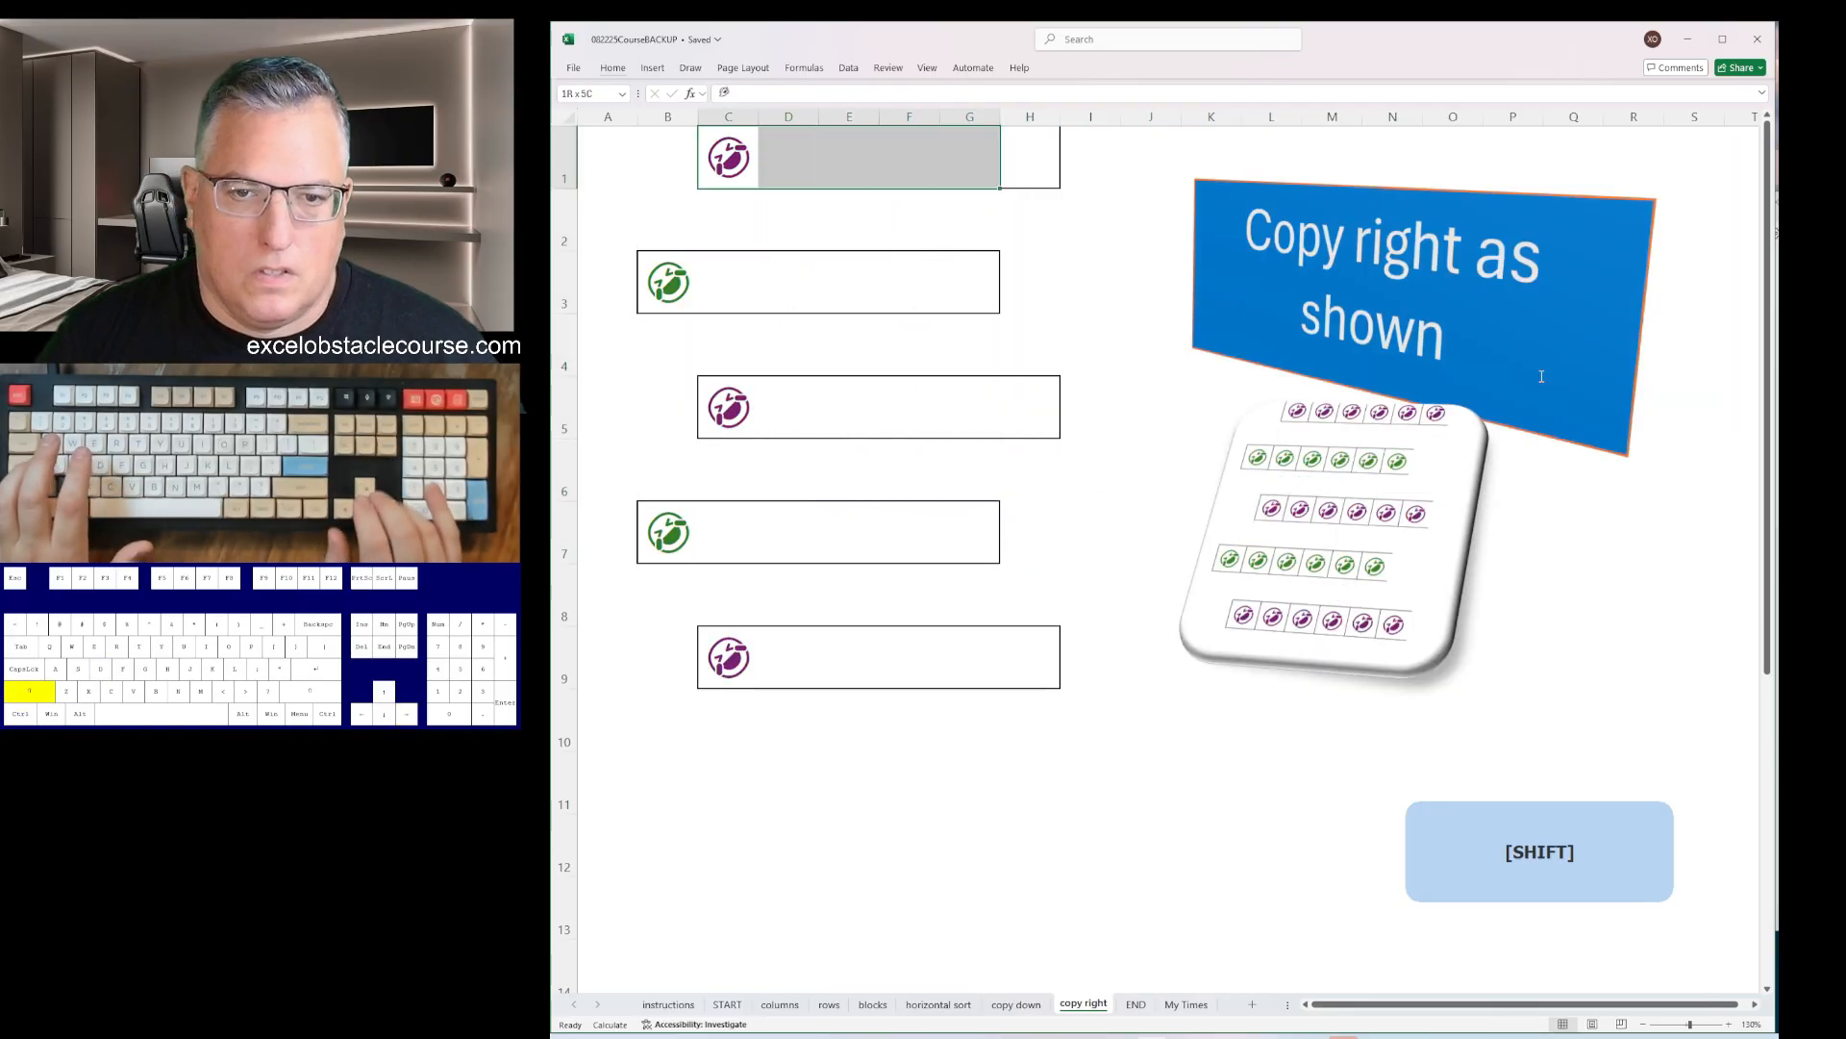
{"action": "key", "text": "ctrl+r"}
- Fill the green symbol in B3 right across B3:G3
{"action": "key", "text": "Down"}
{"action": "key", "text": "Down"}
{"action": "key", "text": "Left"}
{"action": "key", "text": "shift+Right"}
{"action": "key", "text": "shift+Right"}
{"action": "key", "text": "shift+Right"}
{"action": "key", "text": "shift+Right"}
{"action": "key", "text": "shift+Right"}
{"action": "key", "text": "ctrl+r"}
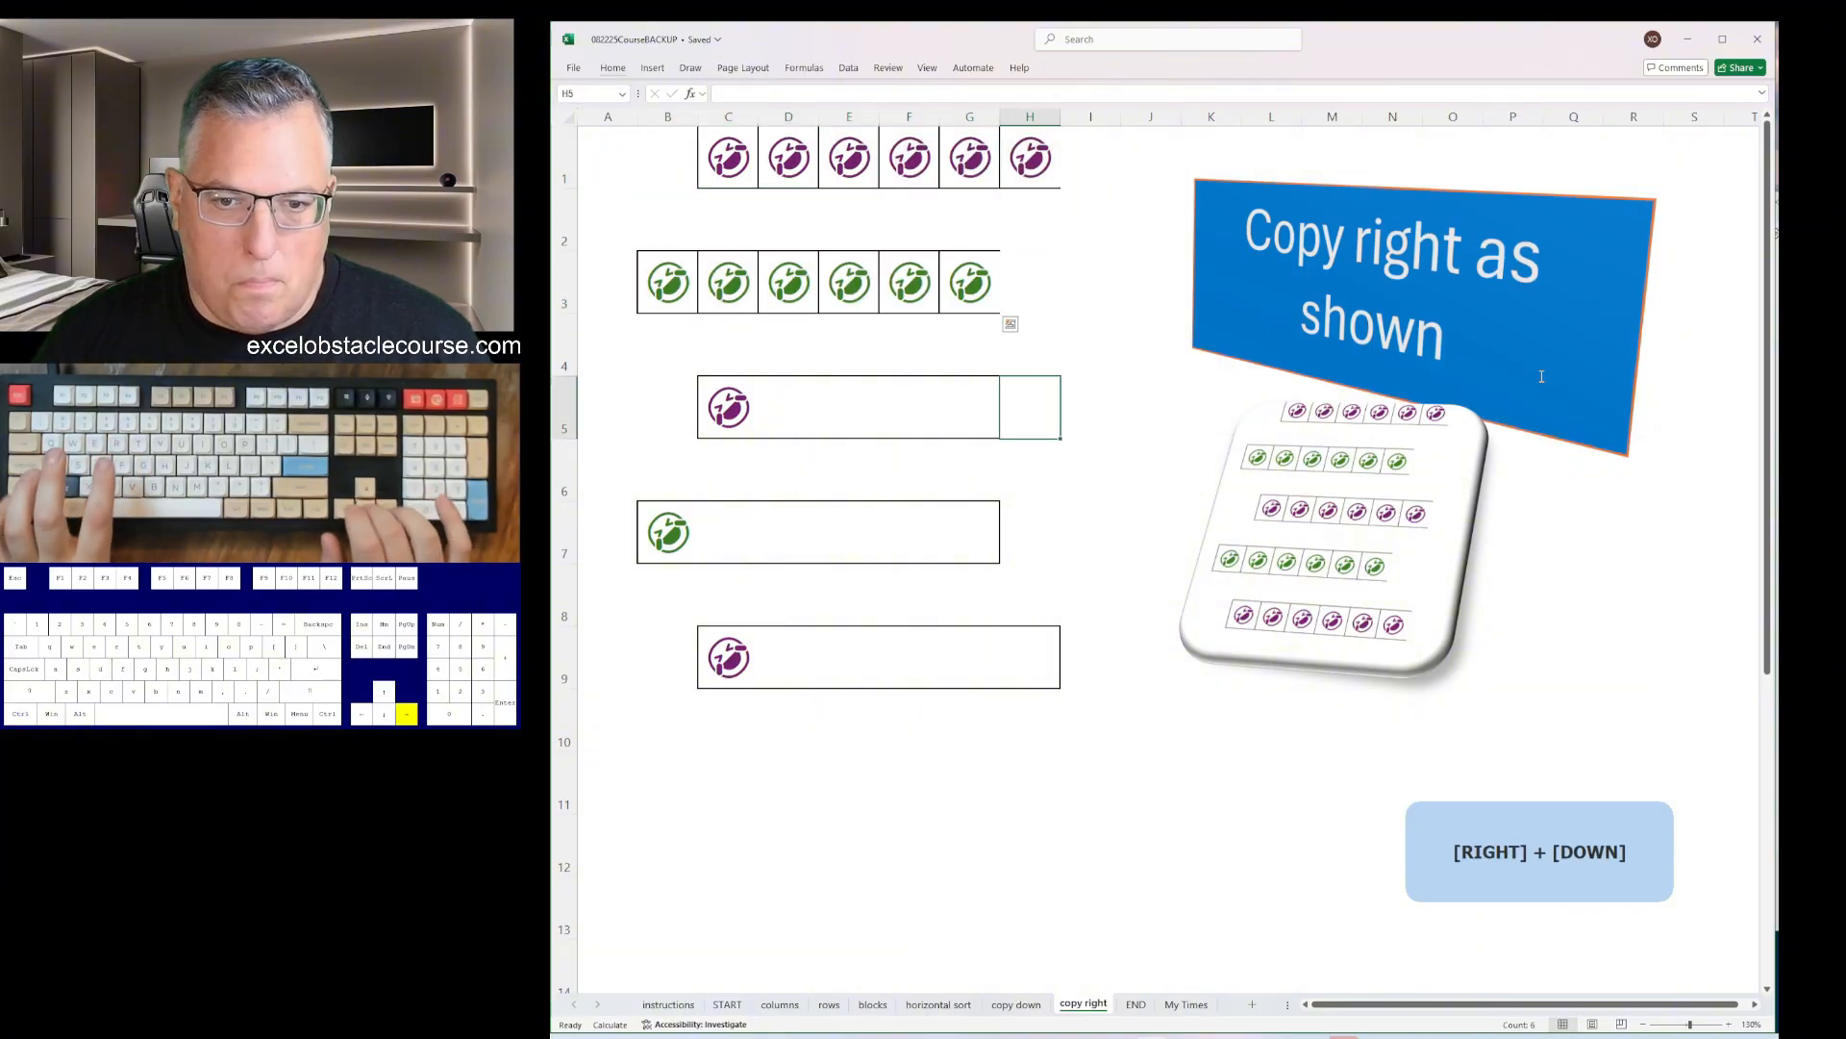
- Fill the purple symbol in C5 right across C5:H5
{"action": "key", "text": "Right"}
{"action": "key", "text": "Down"}
{"action": "key", "text": "Down"}
{"action": "key", "text": "shift+Right"}
{"action": "key", "text": "shift+Right"}
{"action": "key", "text": "shift+Right"}
{"action": "key", "text": "shift+Right"}
{"action": "key", "text": "shift+Right"}
{"action": "key", "text": "ctrl+r"}
- Fill the green symbol in B7 right across B7:G7
{"action": "key", "text": "Down"}
{"action": "key", "text": "Down"}
{"action": "key", "text": "Left"}
{"action": "key", "text": "shift+Right"}
{"action": "key", "text": "shift+Right"}
{"action": "key", "text": "shift+Right"}
{"action": "key", "text": "shift+Right"}
{"action": "key", "text": "shift+Right"}
{"action": "key", "text": "ctrl+r"}
- Fill the purple symbol in C9 right across C9:H9
{"action": "key", "text": "Right"}
{"action": "key", "text": "Down"}
{"action": "key", "text": "Down"}
{"action": "key", "text": "shift+Right"}
{"action": "key", "text": "shift+Right"}
{"action": "key", "text": "shift+Right"}
{"action": "key", "text": "shift+Right"}
{"action": "key", "text": "shift+Right"}
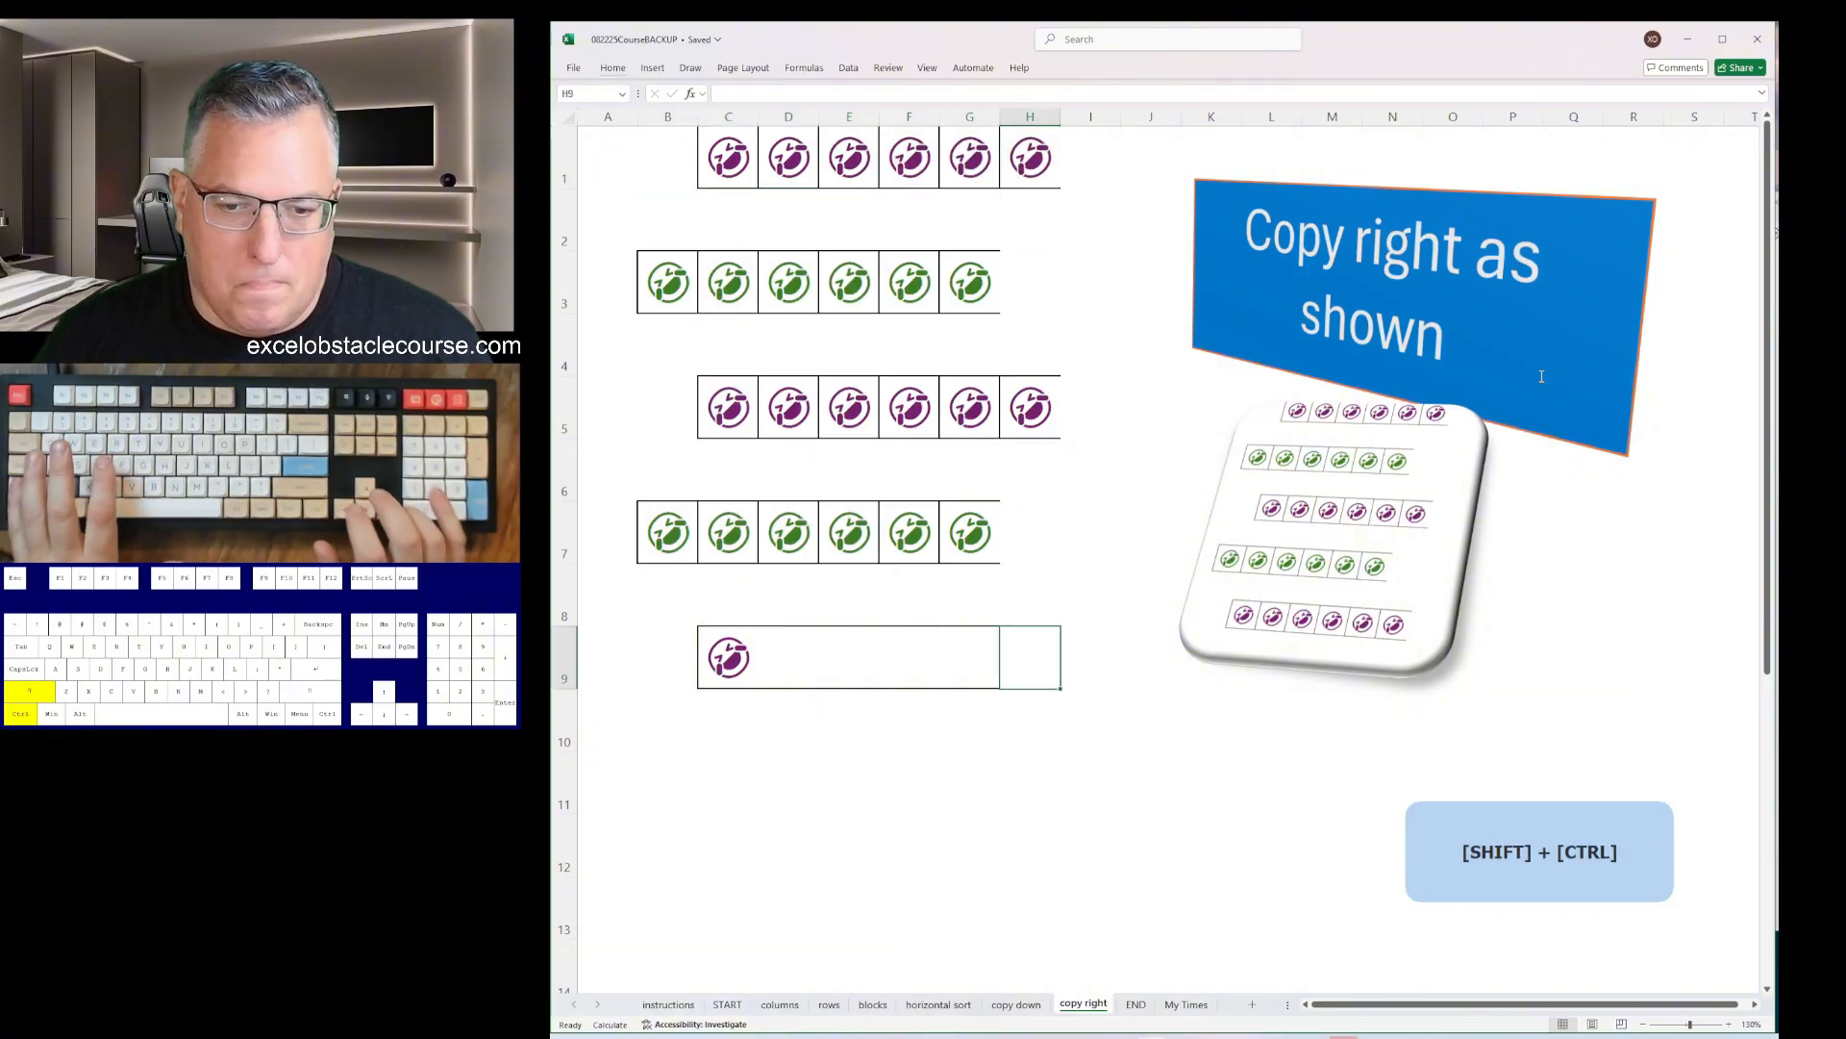
{"action": "key", "text": "ctrl+r"}
- Stop the timer by entering "x \" in the red box, cell B1, on the END sheet
{"action": "key", "text": "ctrl+Page_Down"}
{"action": "type", "text": "x \\"}
{"action": "key", "text": "Return"}
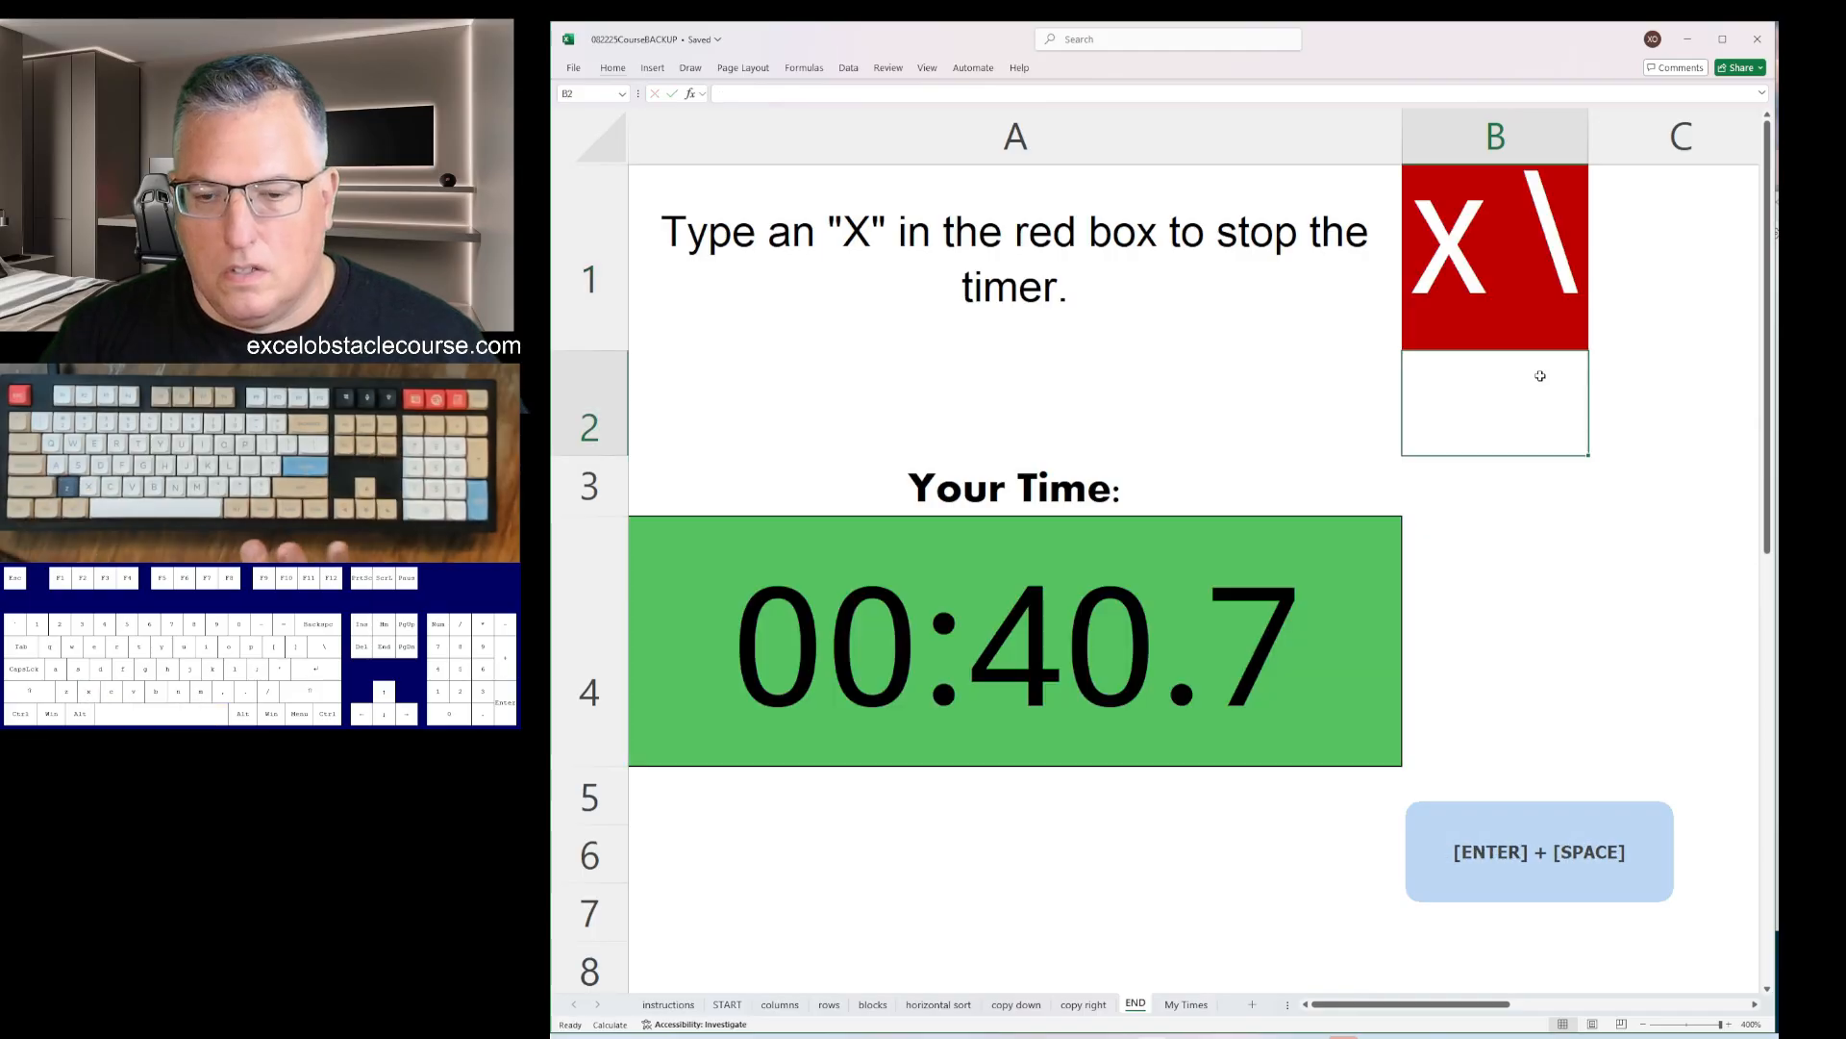
{"action": "key", "text": "Up"}
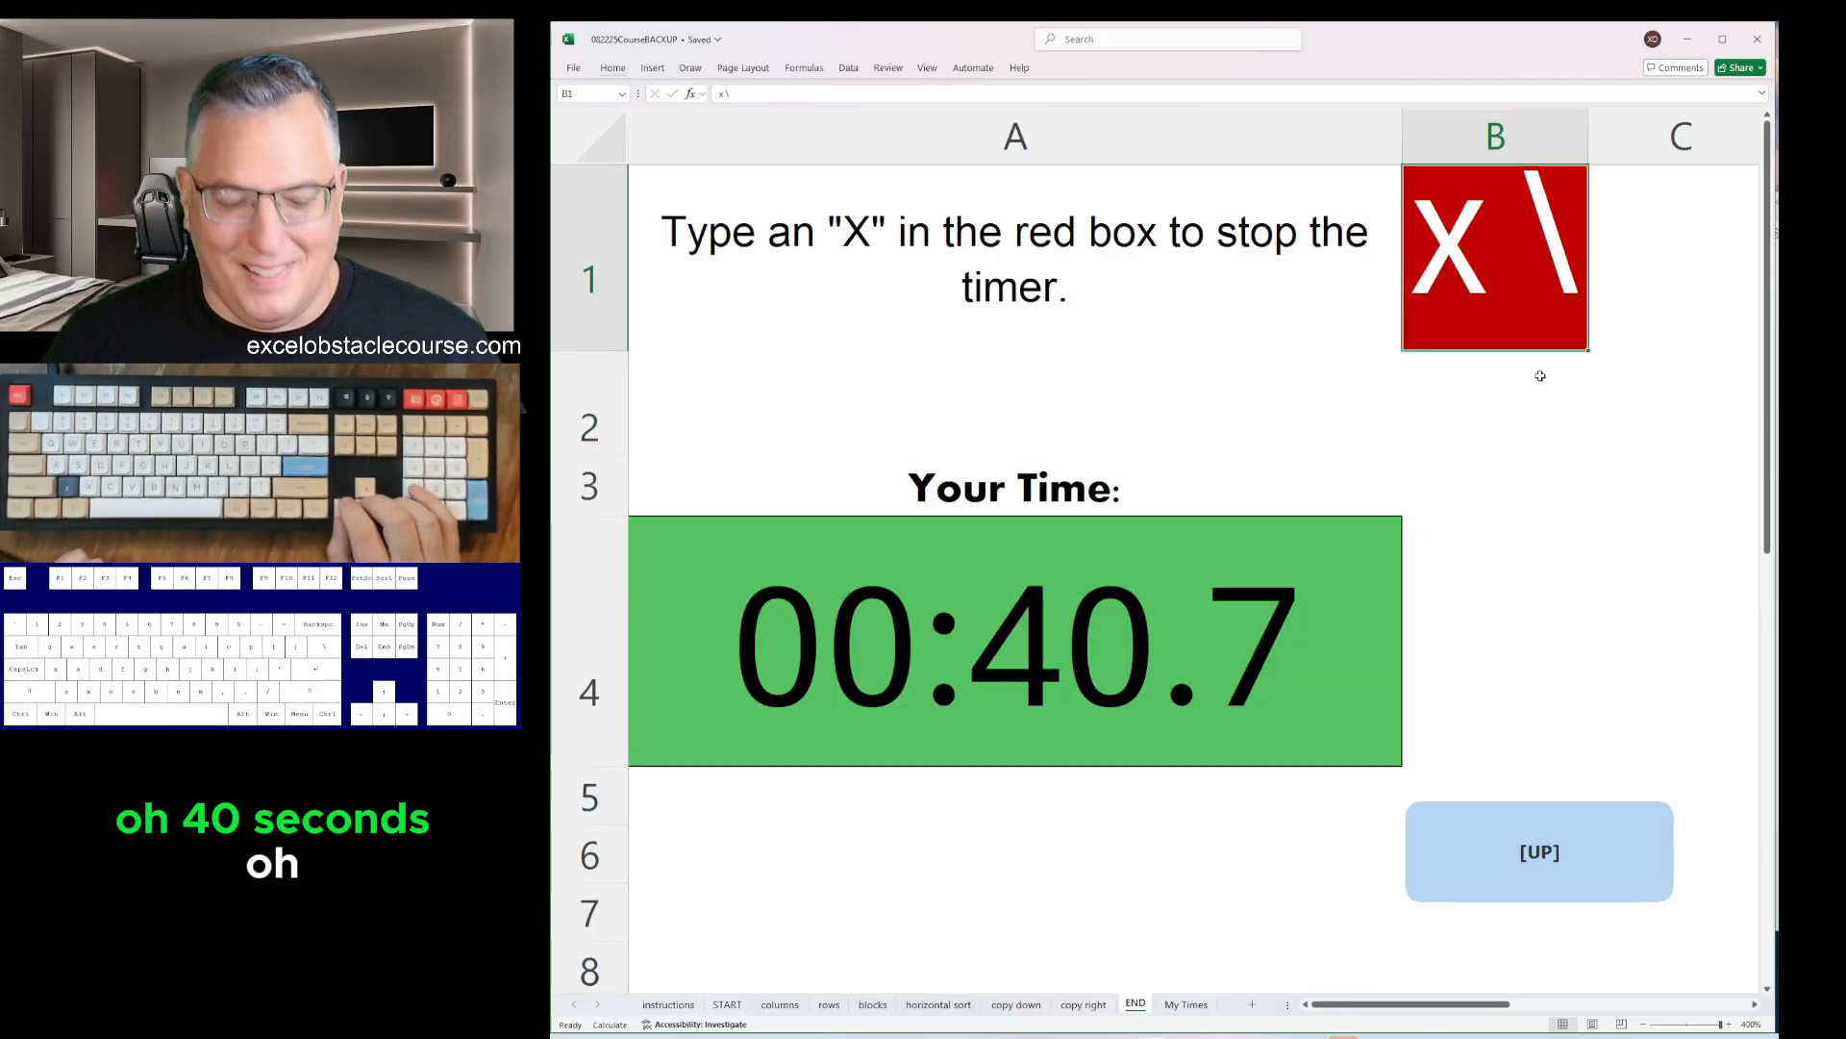
- Review the finished course sheets from END back to START to check that each obstacle is solved cleanly
{"action": "key", "text": "ctrl"}
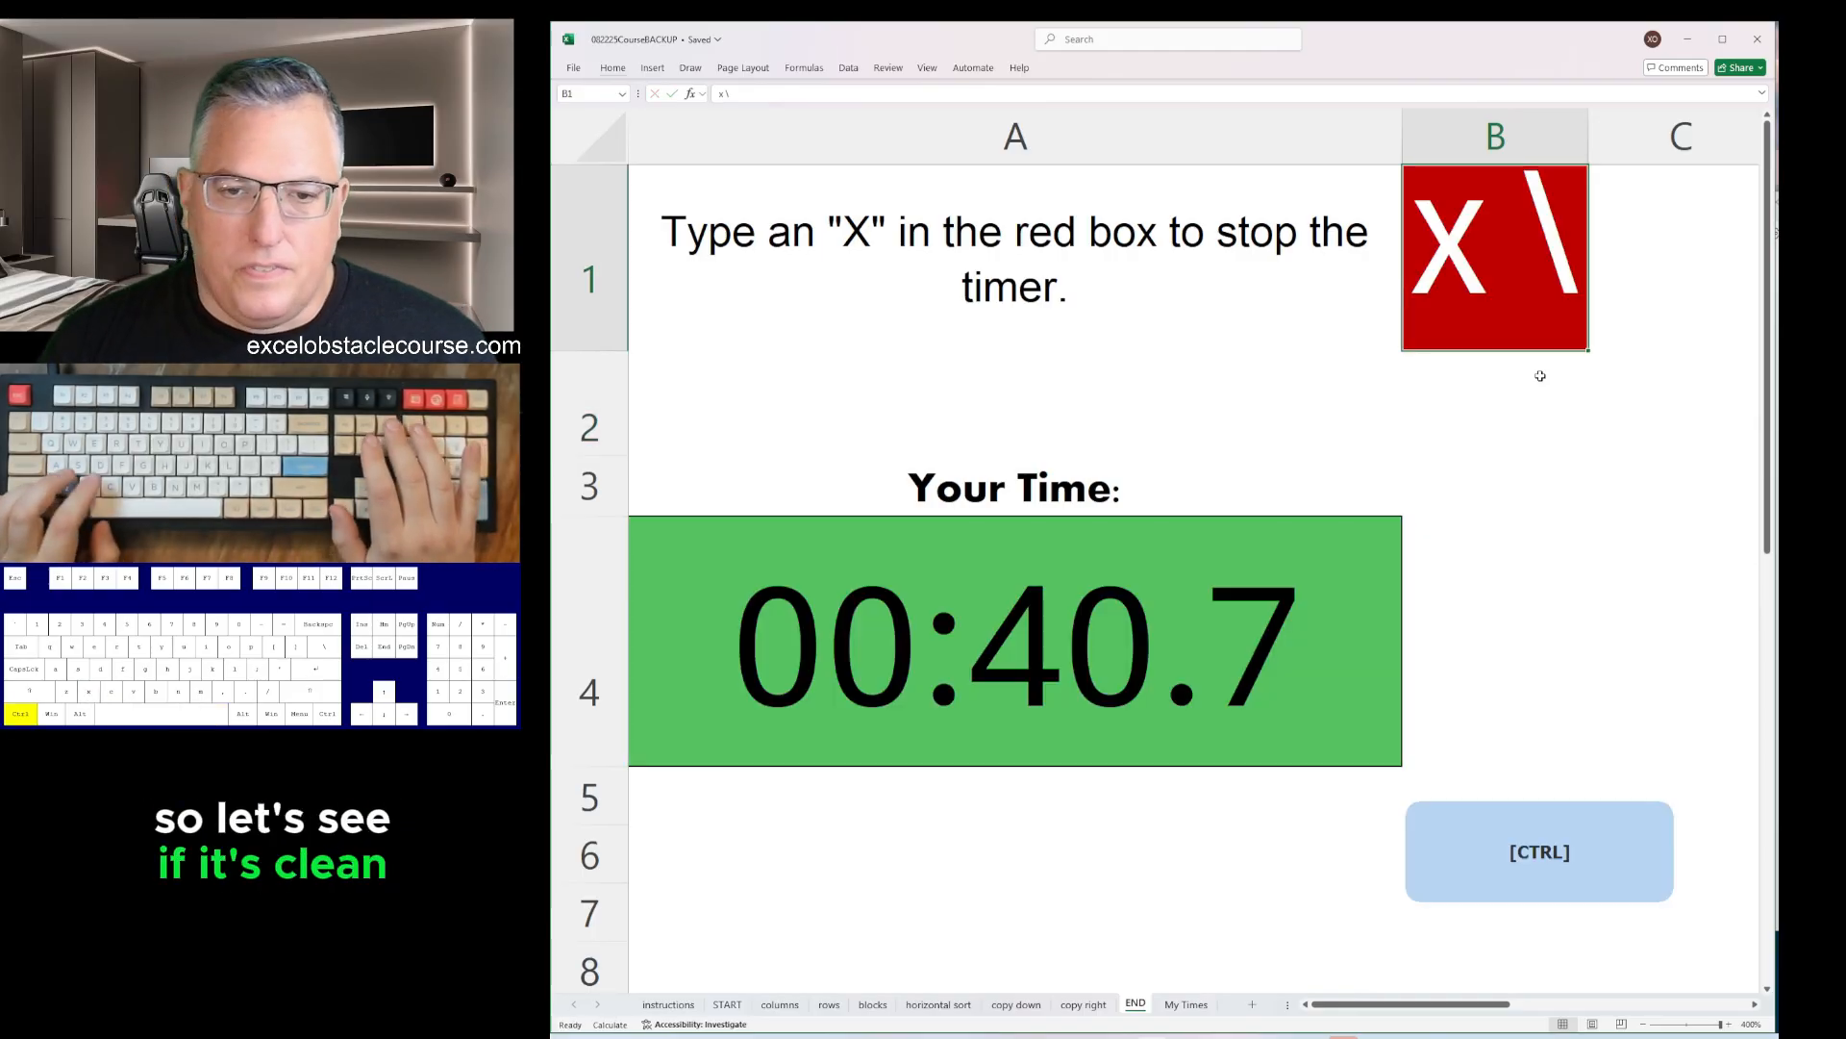
{"action": "key", "text": "ctrl+Page_Up"}
{"action": "key", "text": "ctrl+Page_Up"}
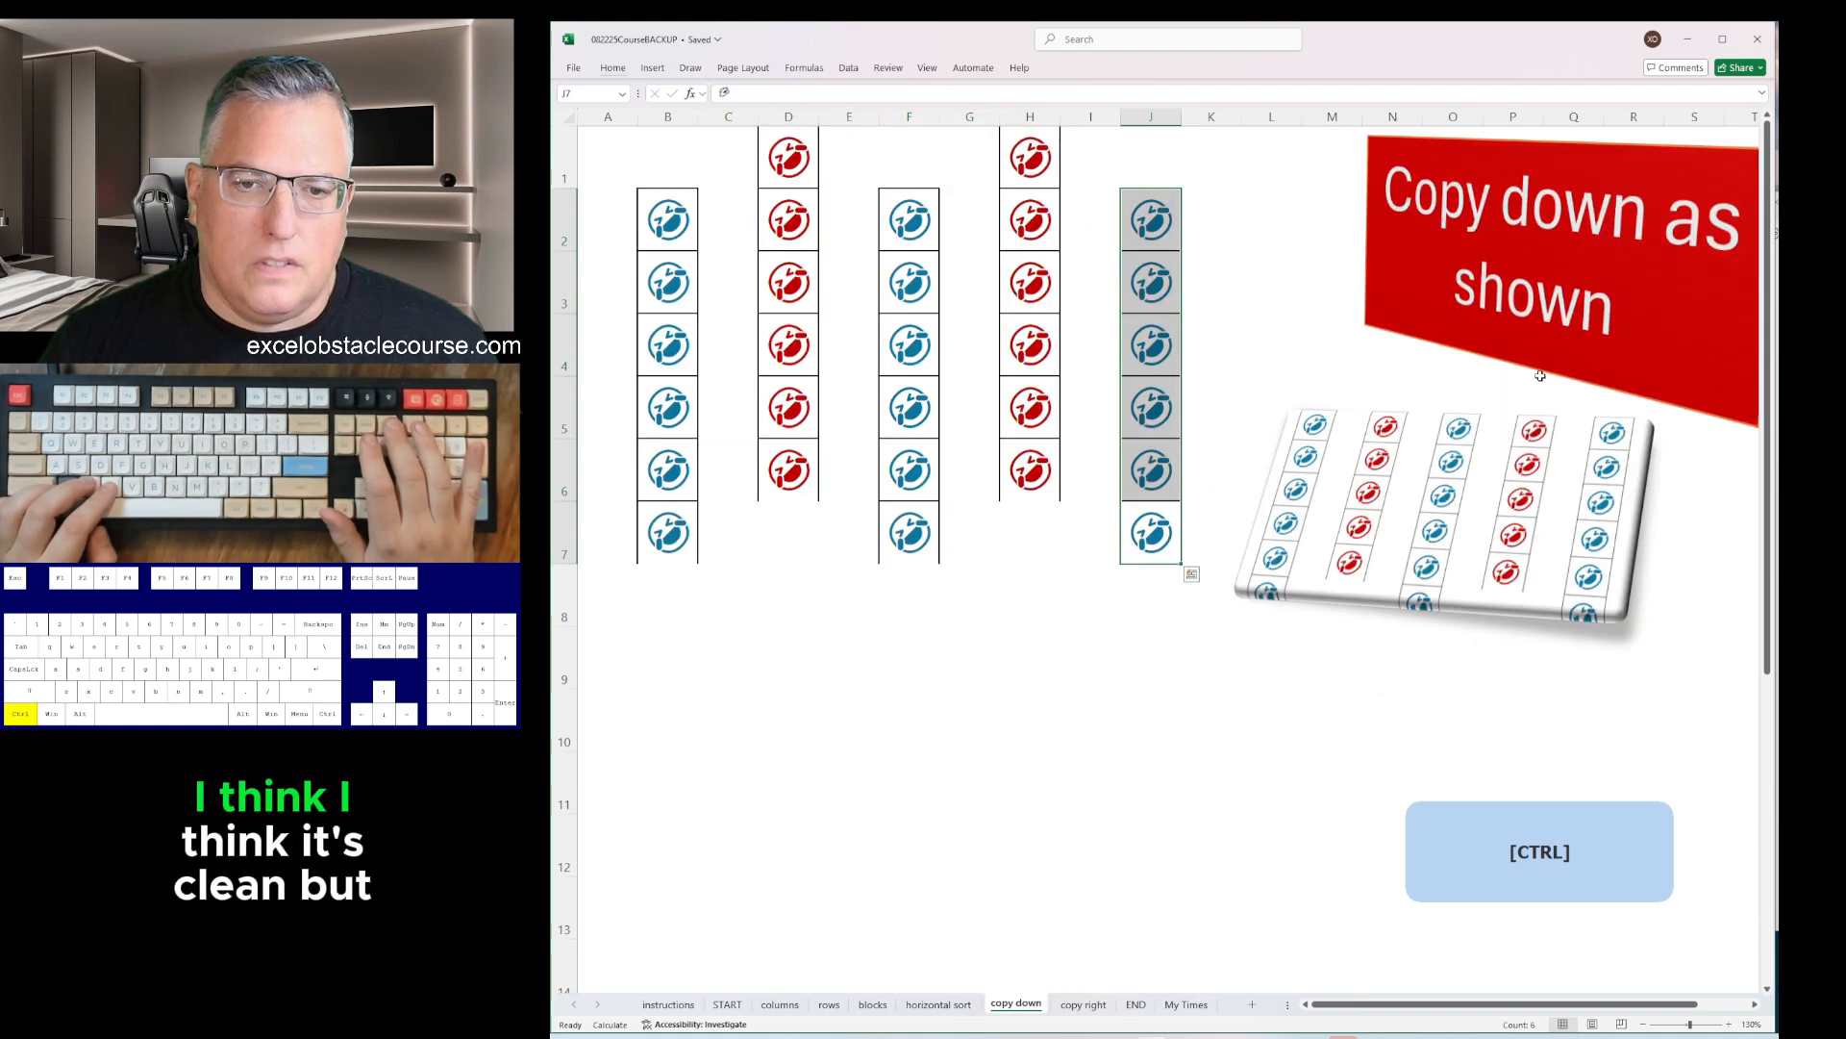
{"action": "key", "text": "ctrl+Page_Up"}
{"action": "key", "text": "ctrl+Page_Up"}
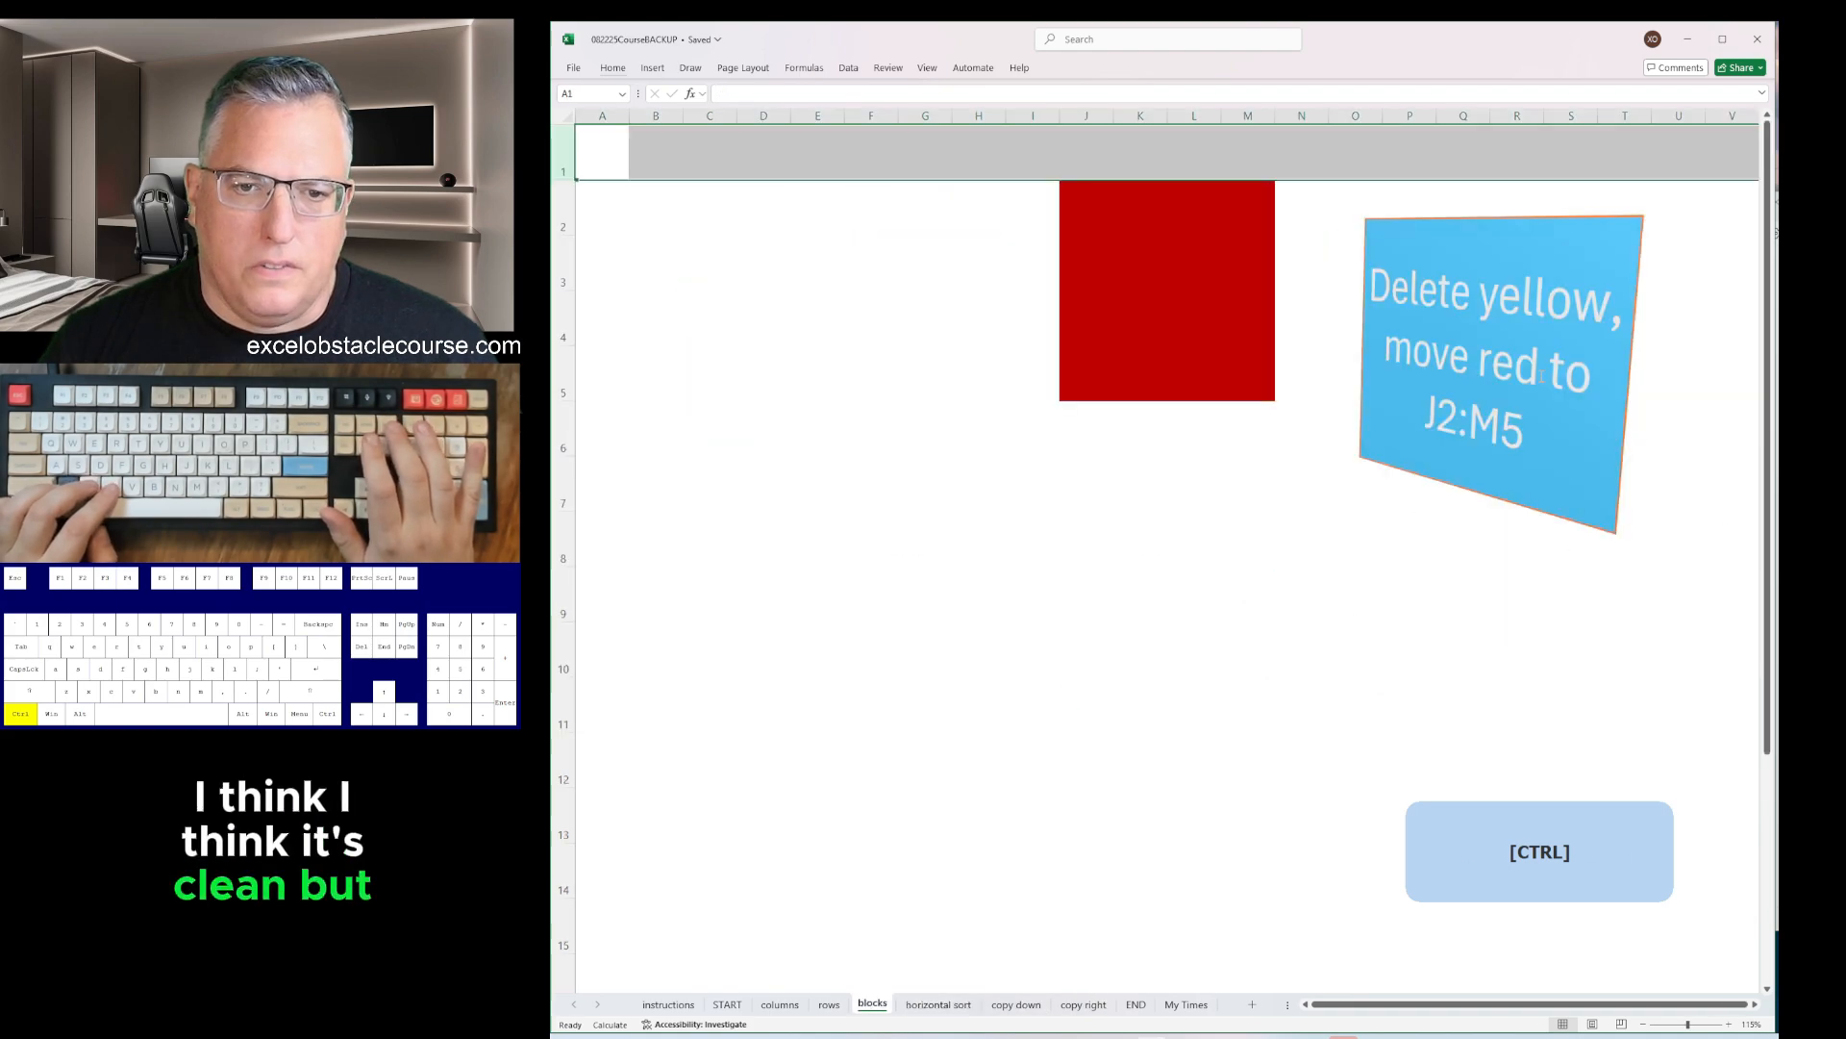
{"action": "key", "text": "ctrl+Page_Up"}
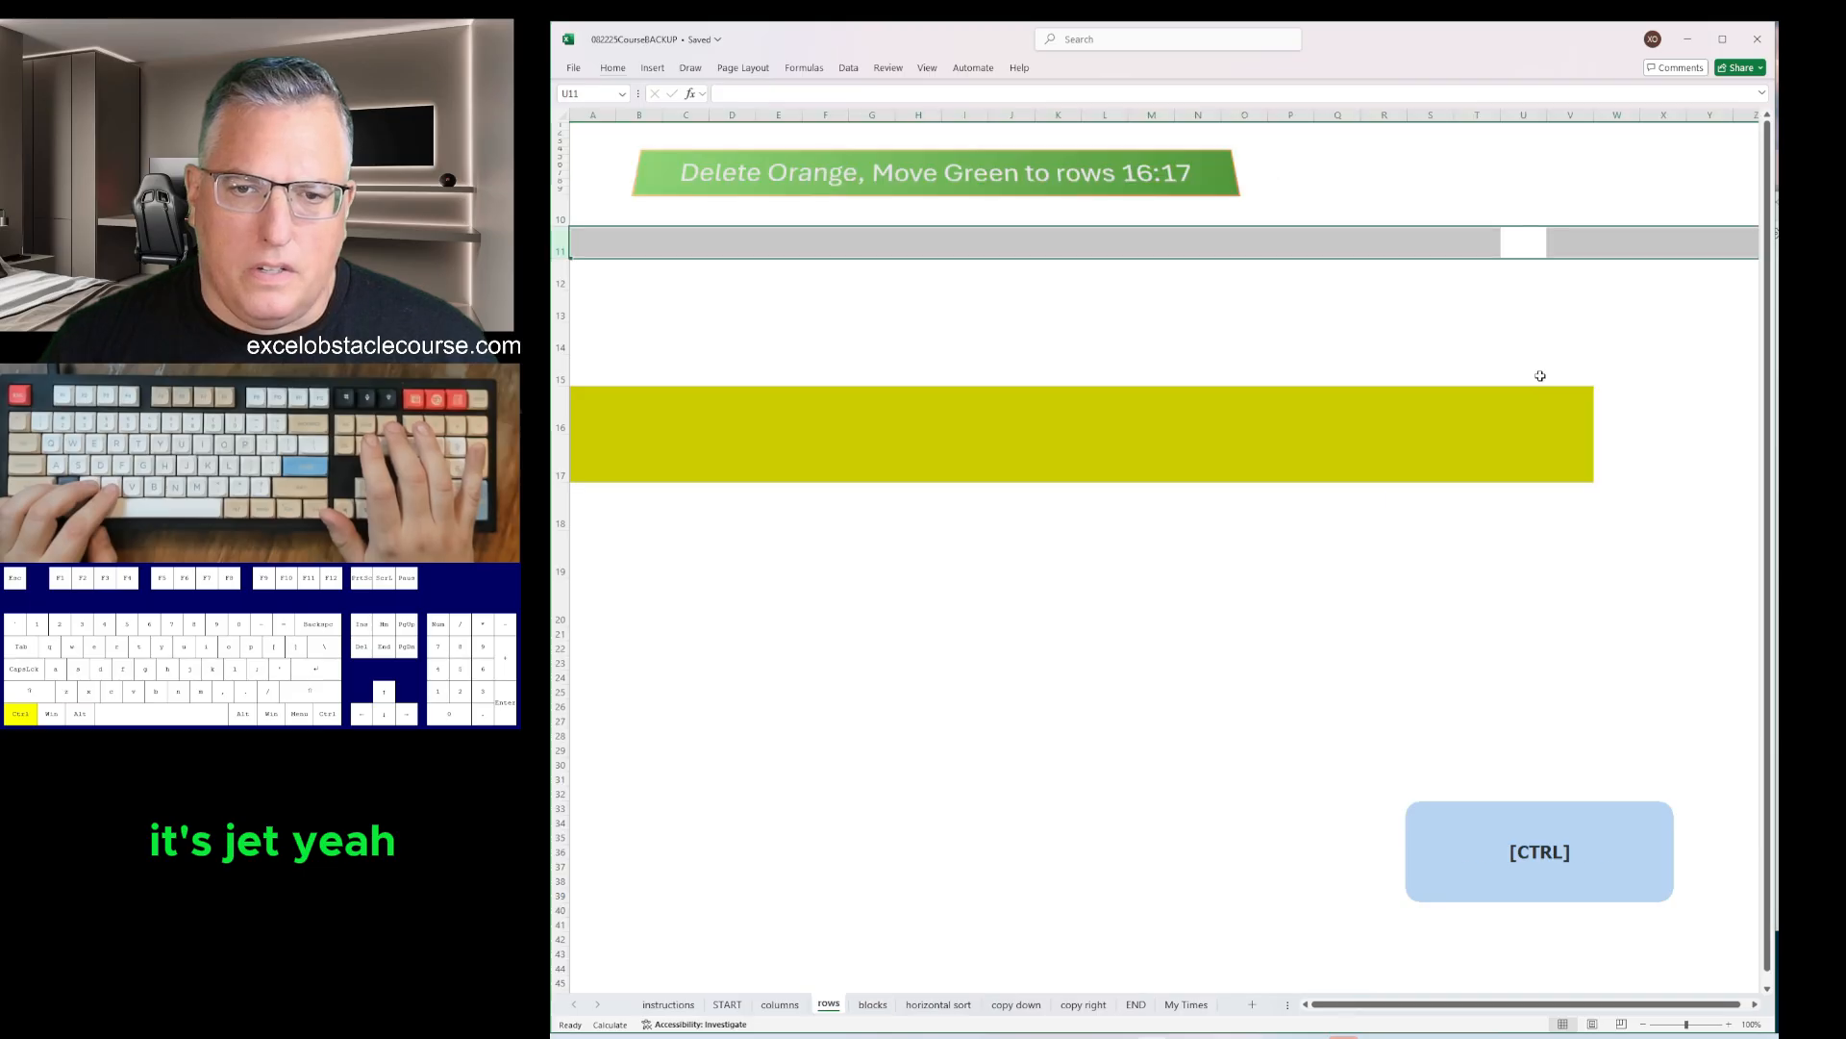
{"action": "key", "text": "ctrl+Page_Up"}
{"action": "key", "text": "ctrl+Page_Up"}
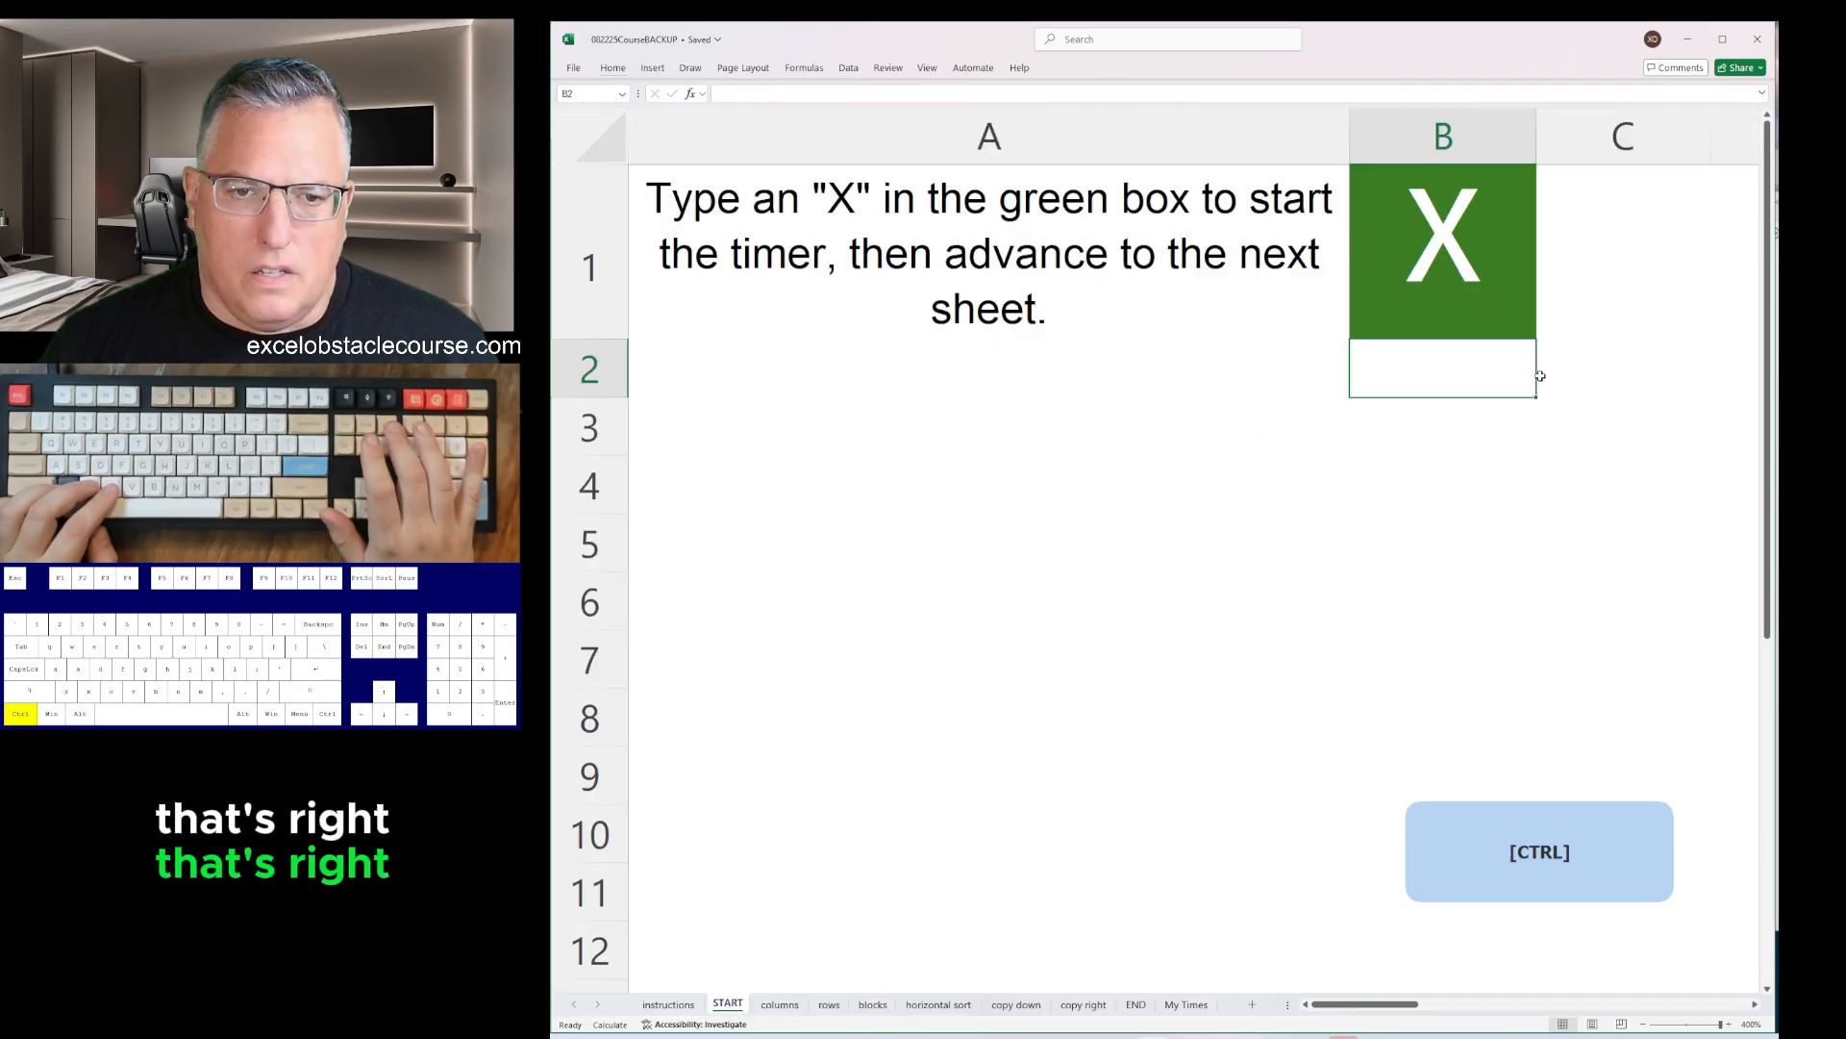
- Copy the recorded time 00:40.7 from Notepad and paste it into B14 on the My Times sheet
{"action": "key", "text": "ctrl+Page_Down"}
{"action": "key", "text": "ctrl+Page_Down"}
{"action": "key", "text": "ctrl+Page_Down"}
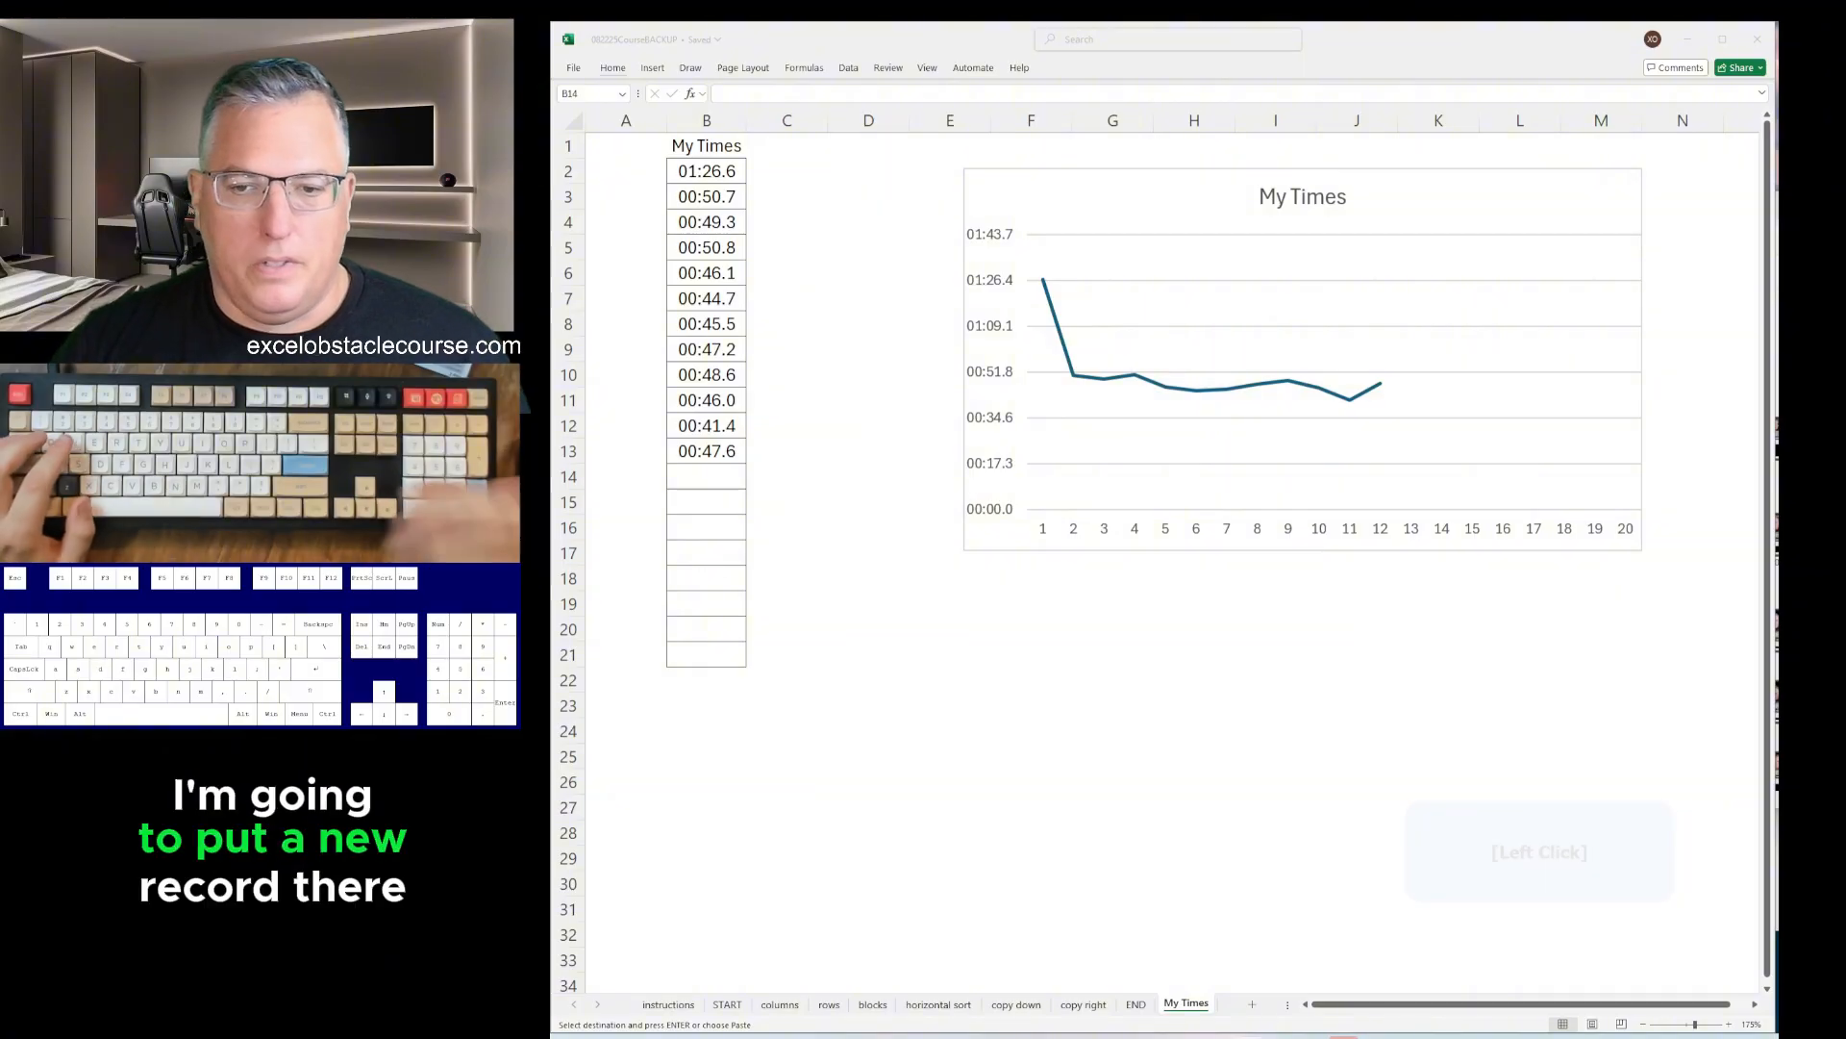
{"action": "left_click", "coordinate": [737, 473]}
{"action": "key", "text": "alt+Tab"}
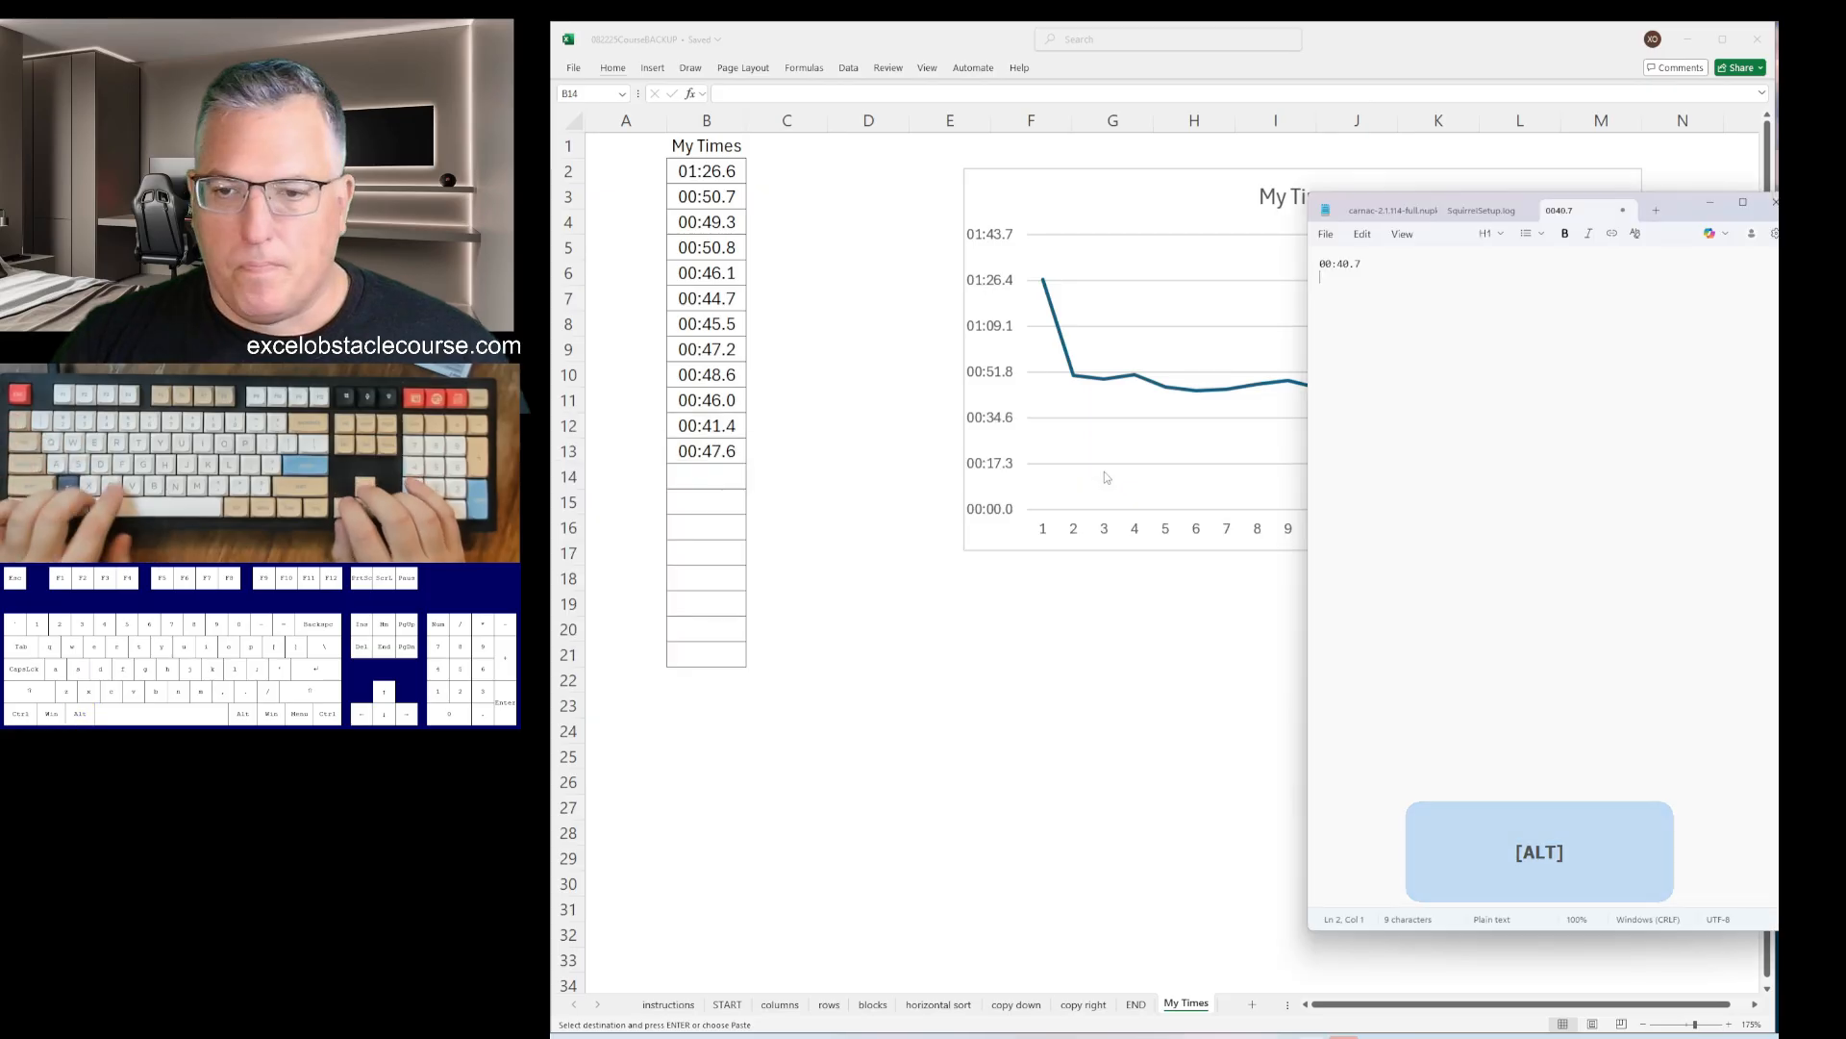
{"action": "key", "text": "shift+Up"}
{"action": "key", "text": "ctrl+c"}
{"action": "key", "text": "alt+Tab"}
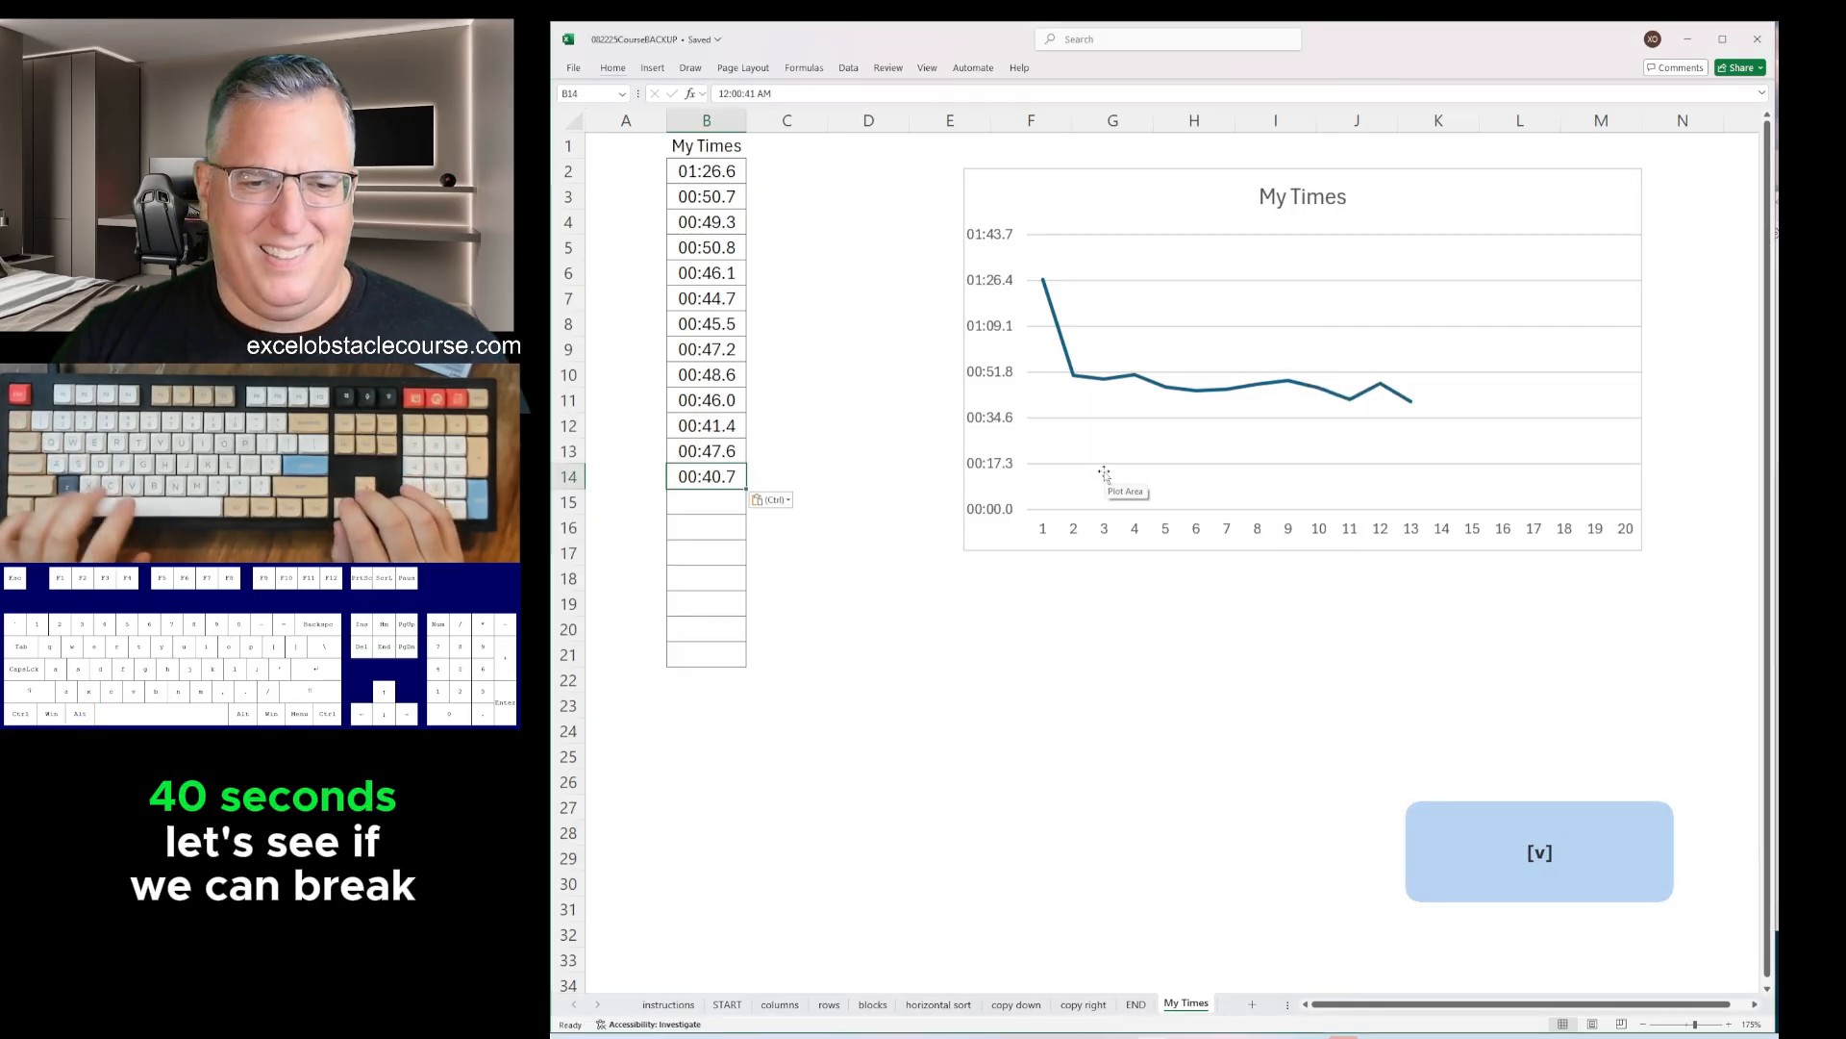
{"action": "key", "text": "Down"}
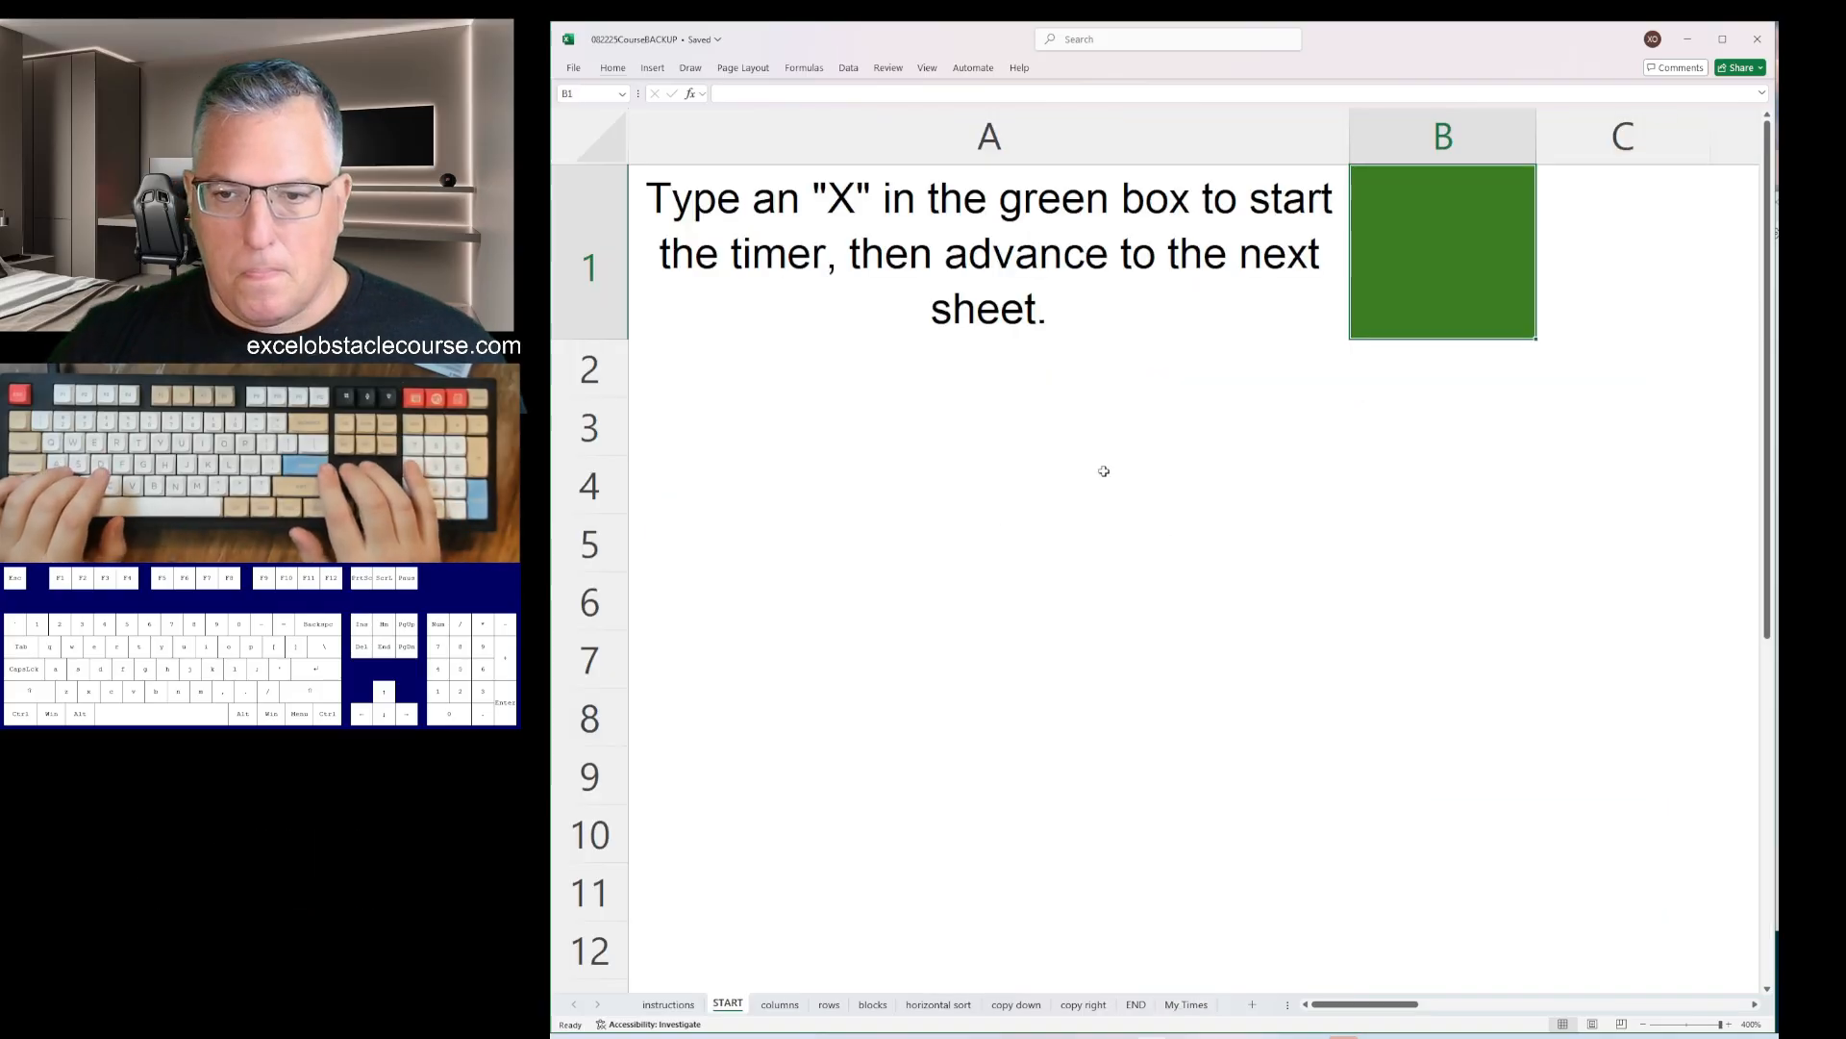
- On the columns sheet, delete the yellow cell in every odd row of column B from B1 to B15, shifting cells left
{"action": "key", "text": "ctrl+Page_Down"}
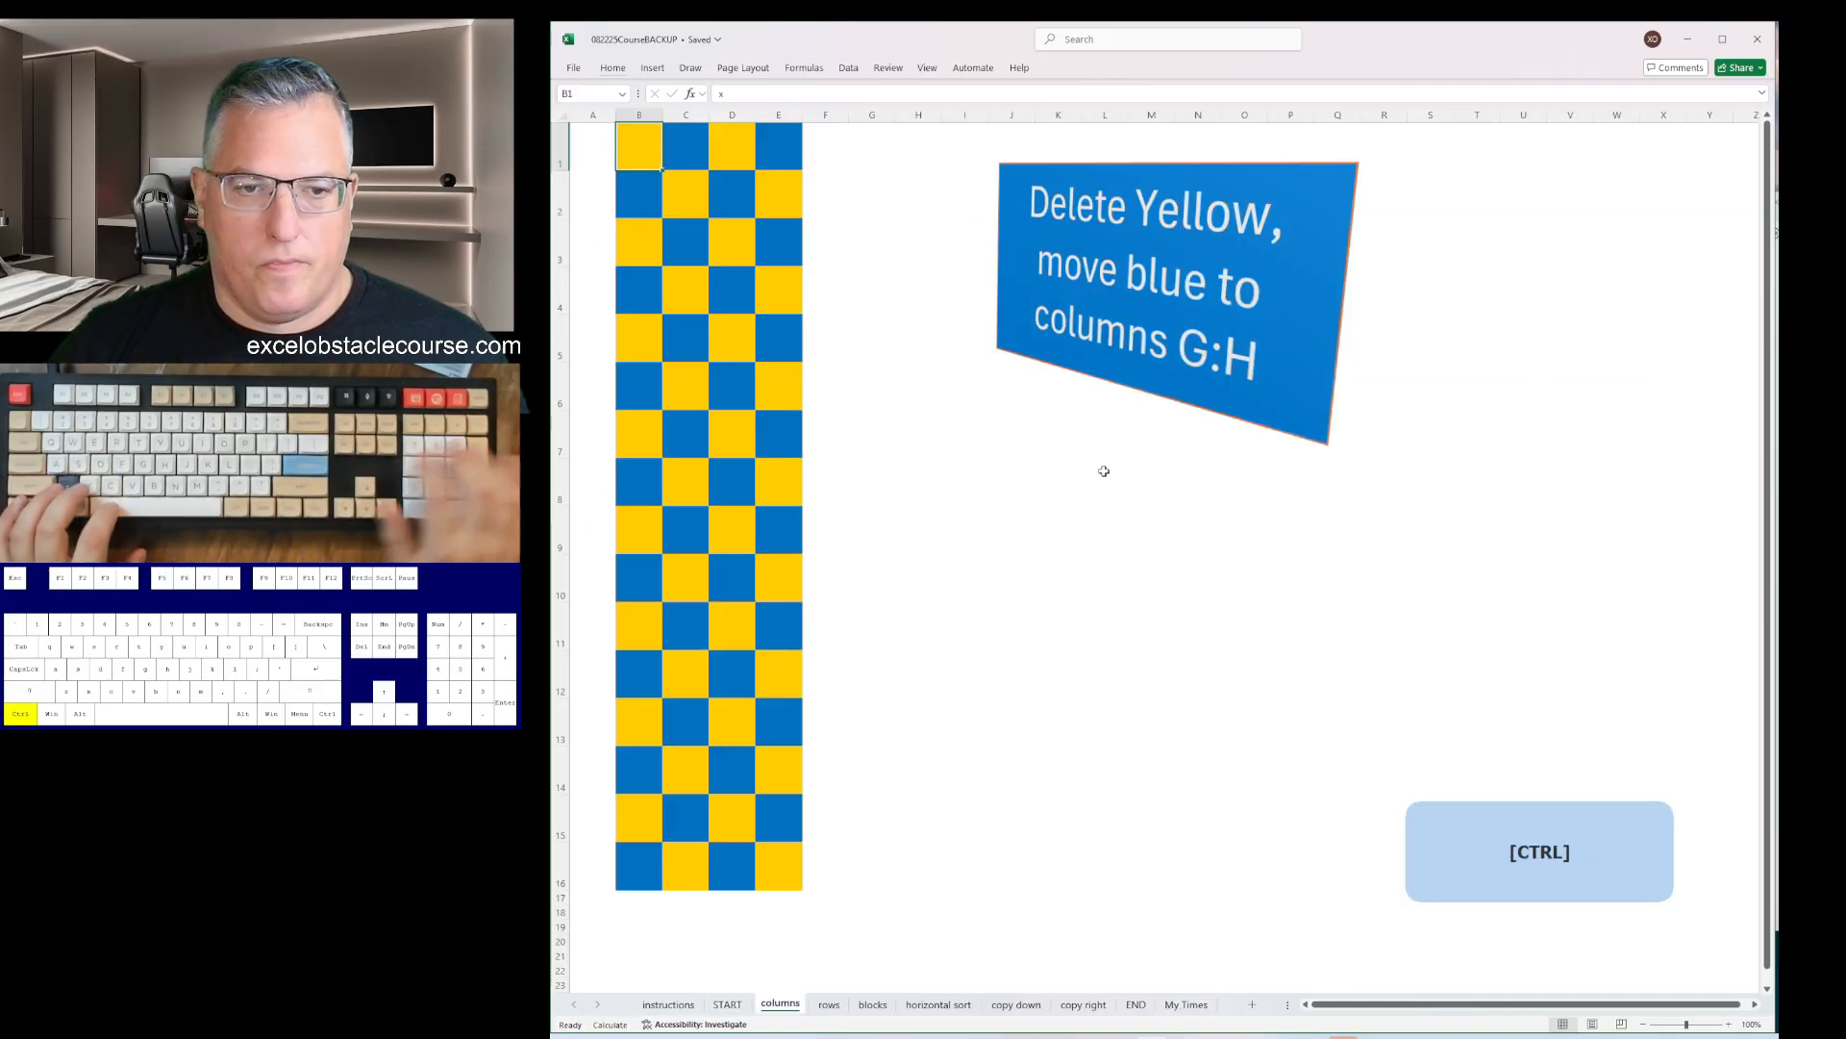
{"action": "key", "text": "ctrl+minus"}
{"action": "key", "text": "Return"}
{"action": "key", "text": "Down"}
{"action": "key", "text": "Down"}
{"action": "key", "text": "F4"}
{"action": "key", "text": "Down"}
{"action": "key", "text": "Down"}
{"action": "key", "text": "F4"}
{"action": "key", "text": "Down"}
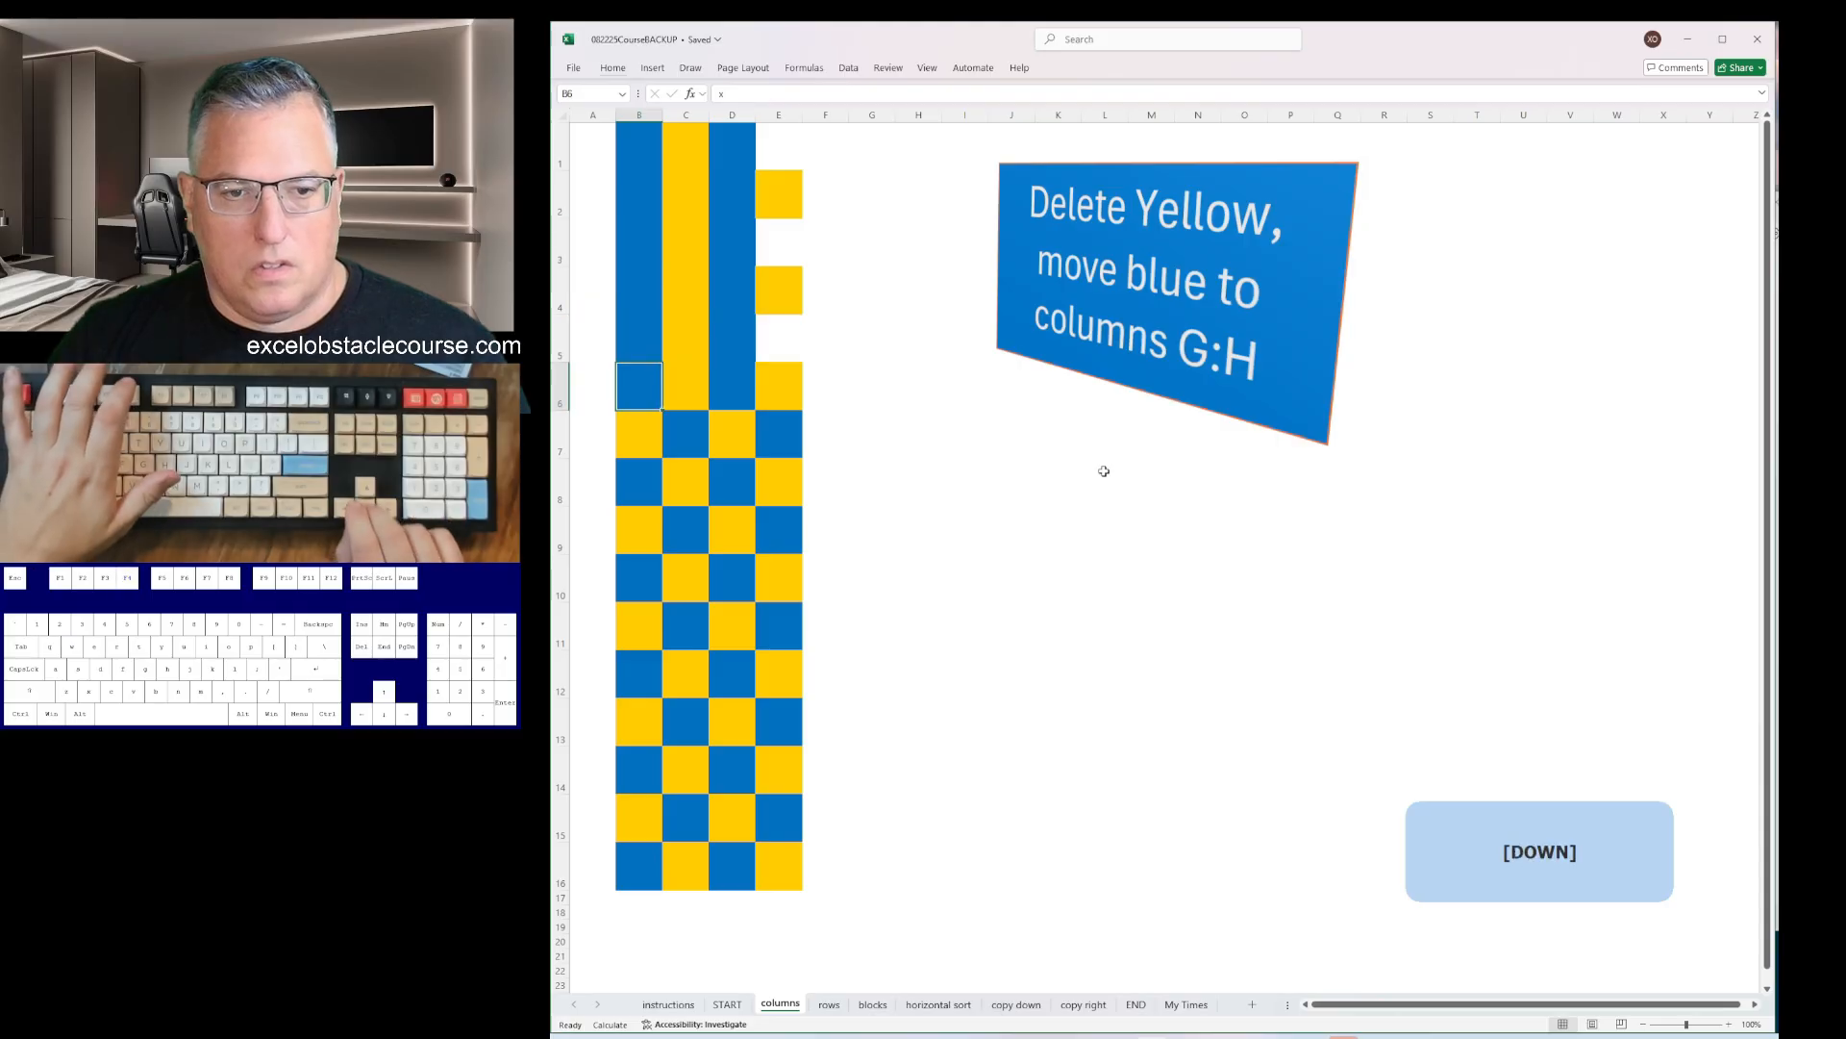
{"action": "key", "text": "Down"}
{"action": "key", "text": "F4"}
{"action": "key", "text": "Down"}
{"action": "key", "text": "Down"}
{"action": "key", "text": "F4"}
{"action": "key", "text": "Down"}
{"action": "key", "text": "Down"}
{"action": "key", "text": "F4"}
{"action": "key", "text": "Down"}
{"action": "key", "text": "Down"}
{"action": "key", "text": "F4"}
{"action": "key", "text": "Down"}
{"action": "key", "text": "Down"}
{"action": "key", "text": "F4"}
{"action": "key", "text": "Down"}
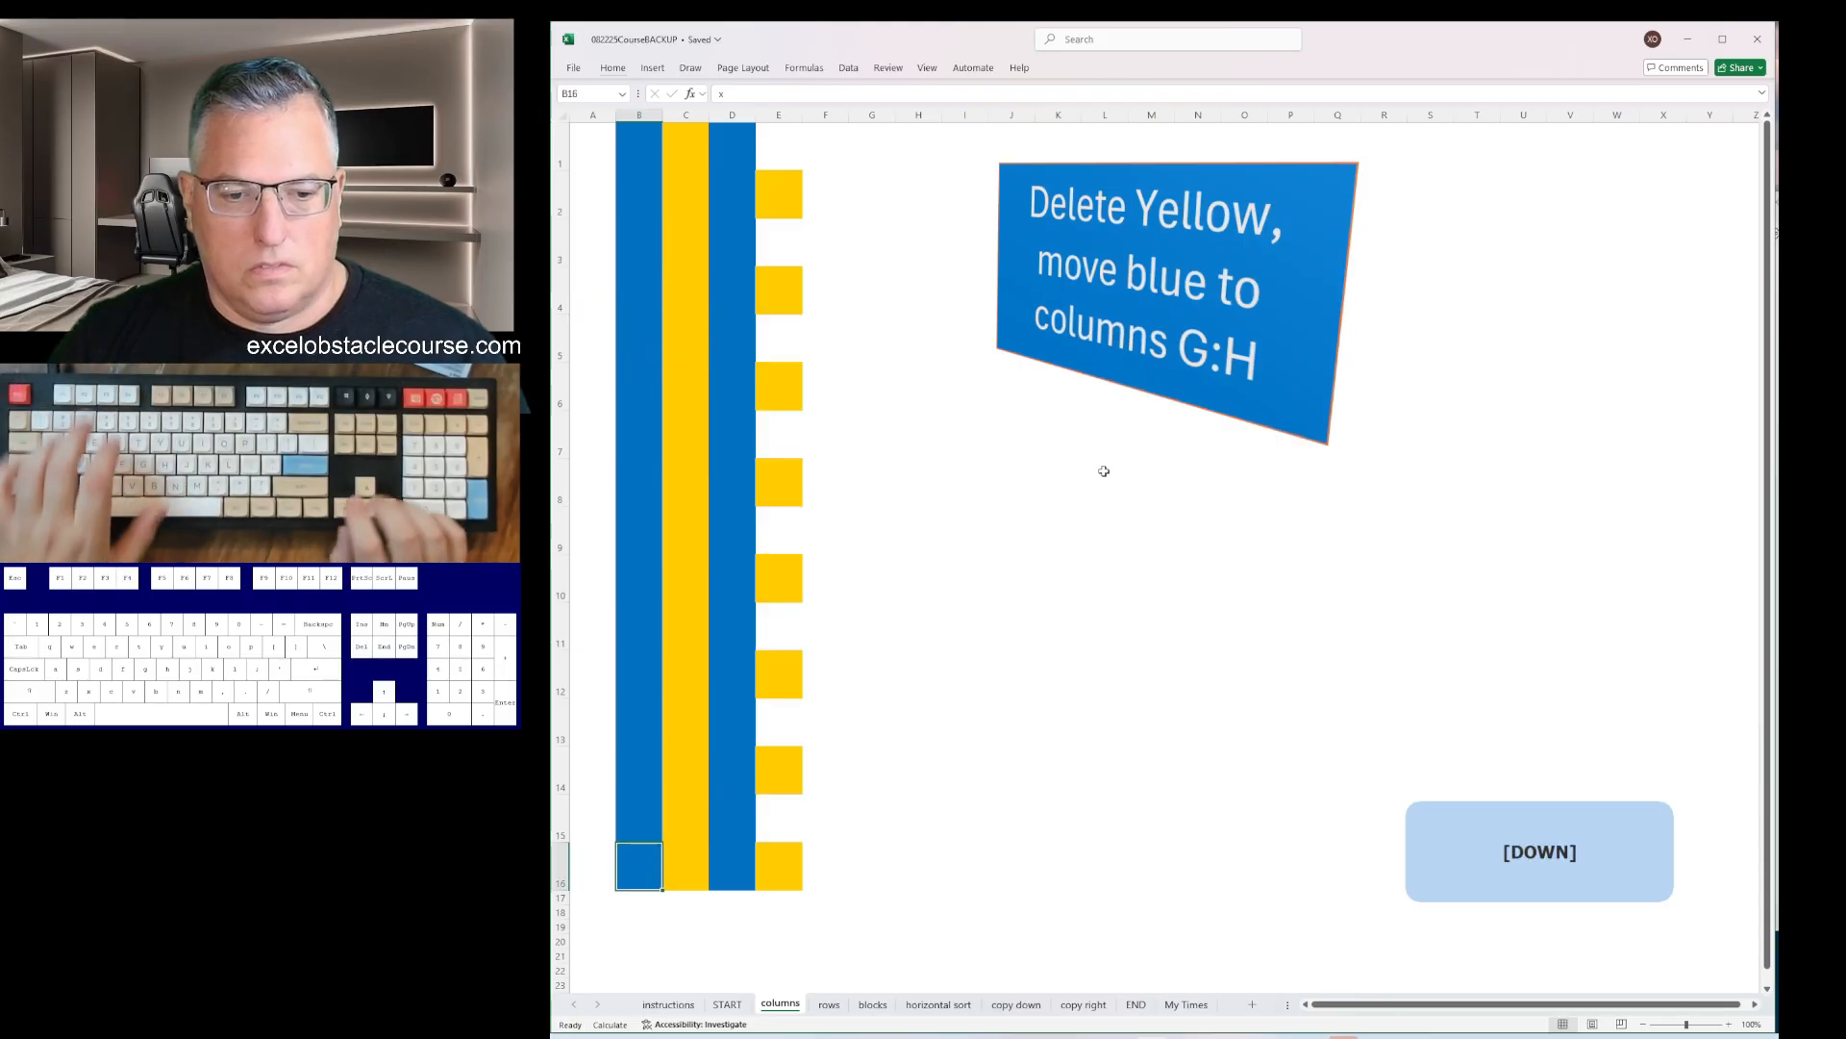
- Delete the two yellow columns entirely, first column C and then column D
{"action": "key", "text": "Right"}
{"action": "key", "text": "ctrl+space"}
{"action": "key", "text": "ctrl+minus"}
{"action": "key", "text": "Right"}
{"action": "key", "text": "ctrl+space"}
{"action": "key", "text": "ctrl+minus"}
- Insert five blank columns before the blue block at column B to move it to columns G:H
{"action": "key", "text": "Left"}
{"action": "key", "text": "Left"}
{"action": "key", "text": "ctrl+space"}
{"action": "key", "text": "ctrl+plus"}
{"action": "key", "text": "ctrl+plus"}
{"action": "key", "text": "ctrl+plus"}
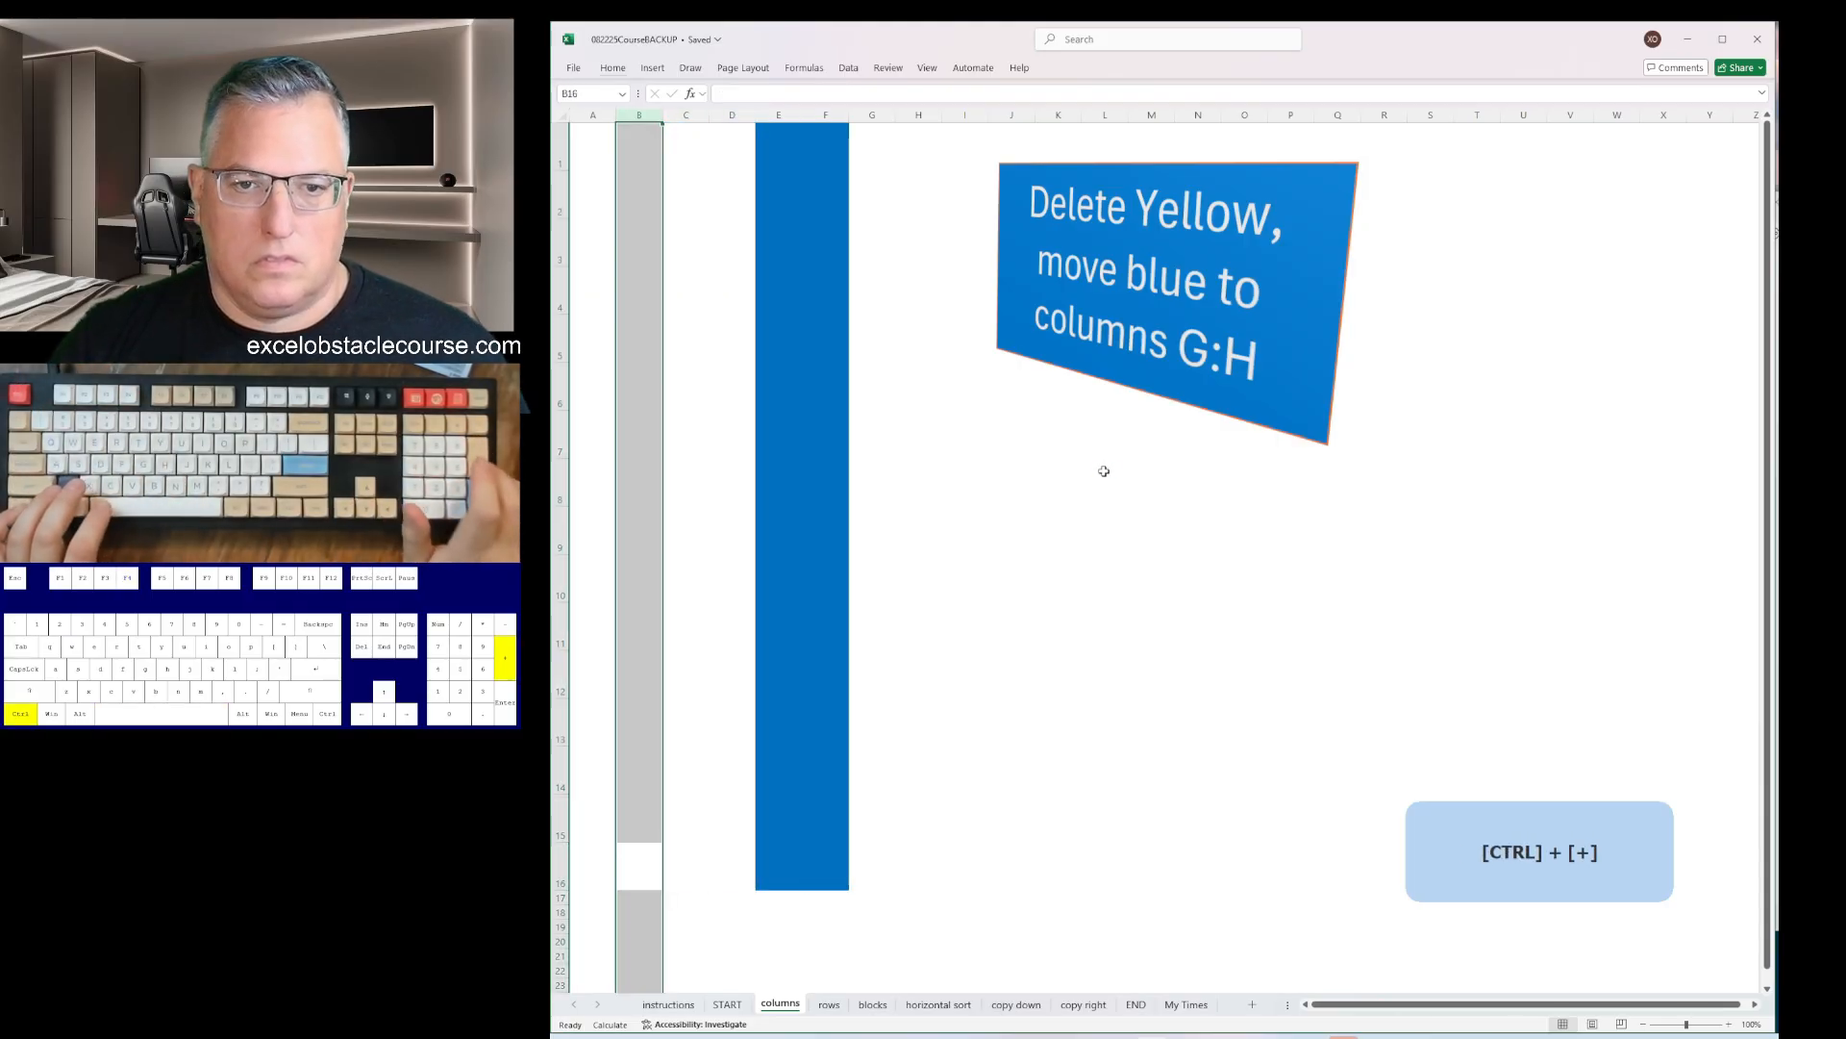
{"action": "key", "text": "ctrl+plus"}
{"action": "key", "text": "ctrl+plus"}
- On the rows sheet, delete every orange cell in row 11 from A11 to U11, shifting cells up
{"action": "key", "text": "ctrl+Page_Down"}
{"action": "key", "text": "ctrl+minus"}
{"action": "key", "text": "Return"}
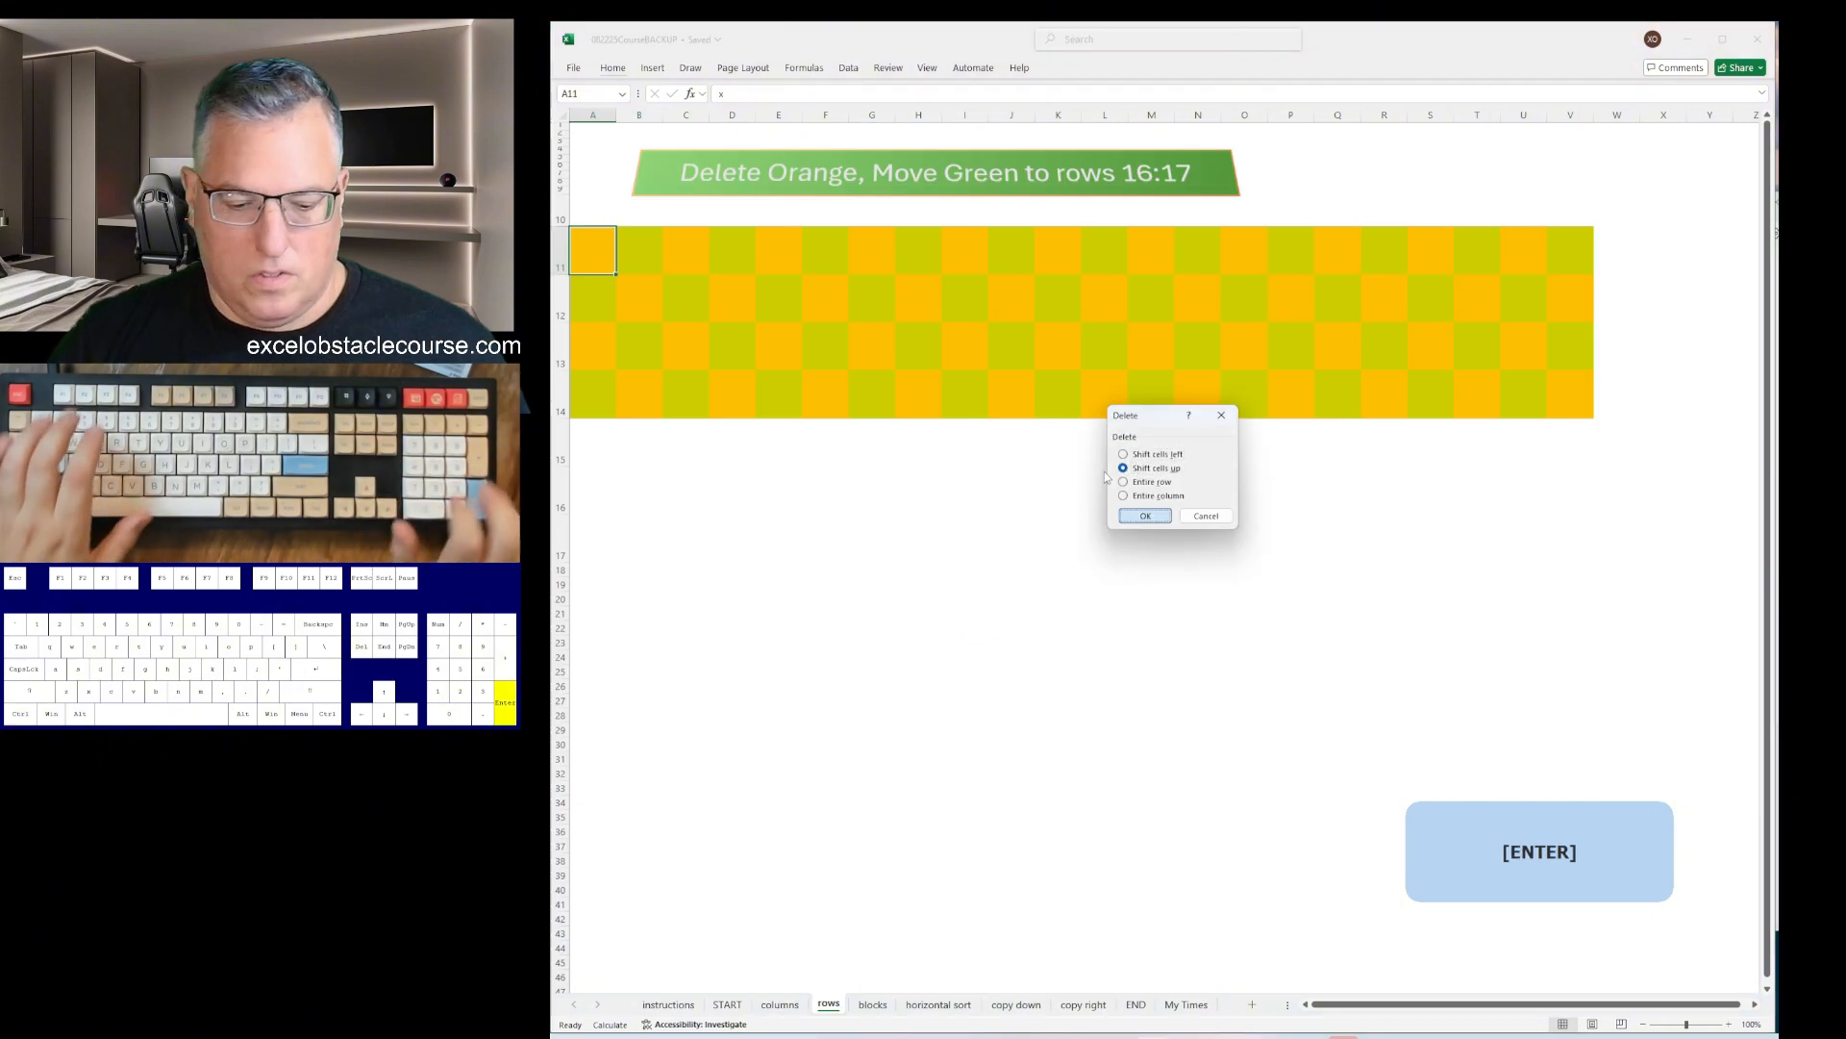
{"action": "key", "text": "Right"}
{"action": "key", "text": "Right"}
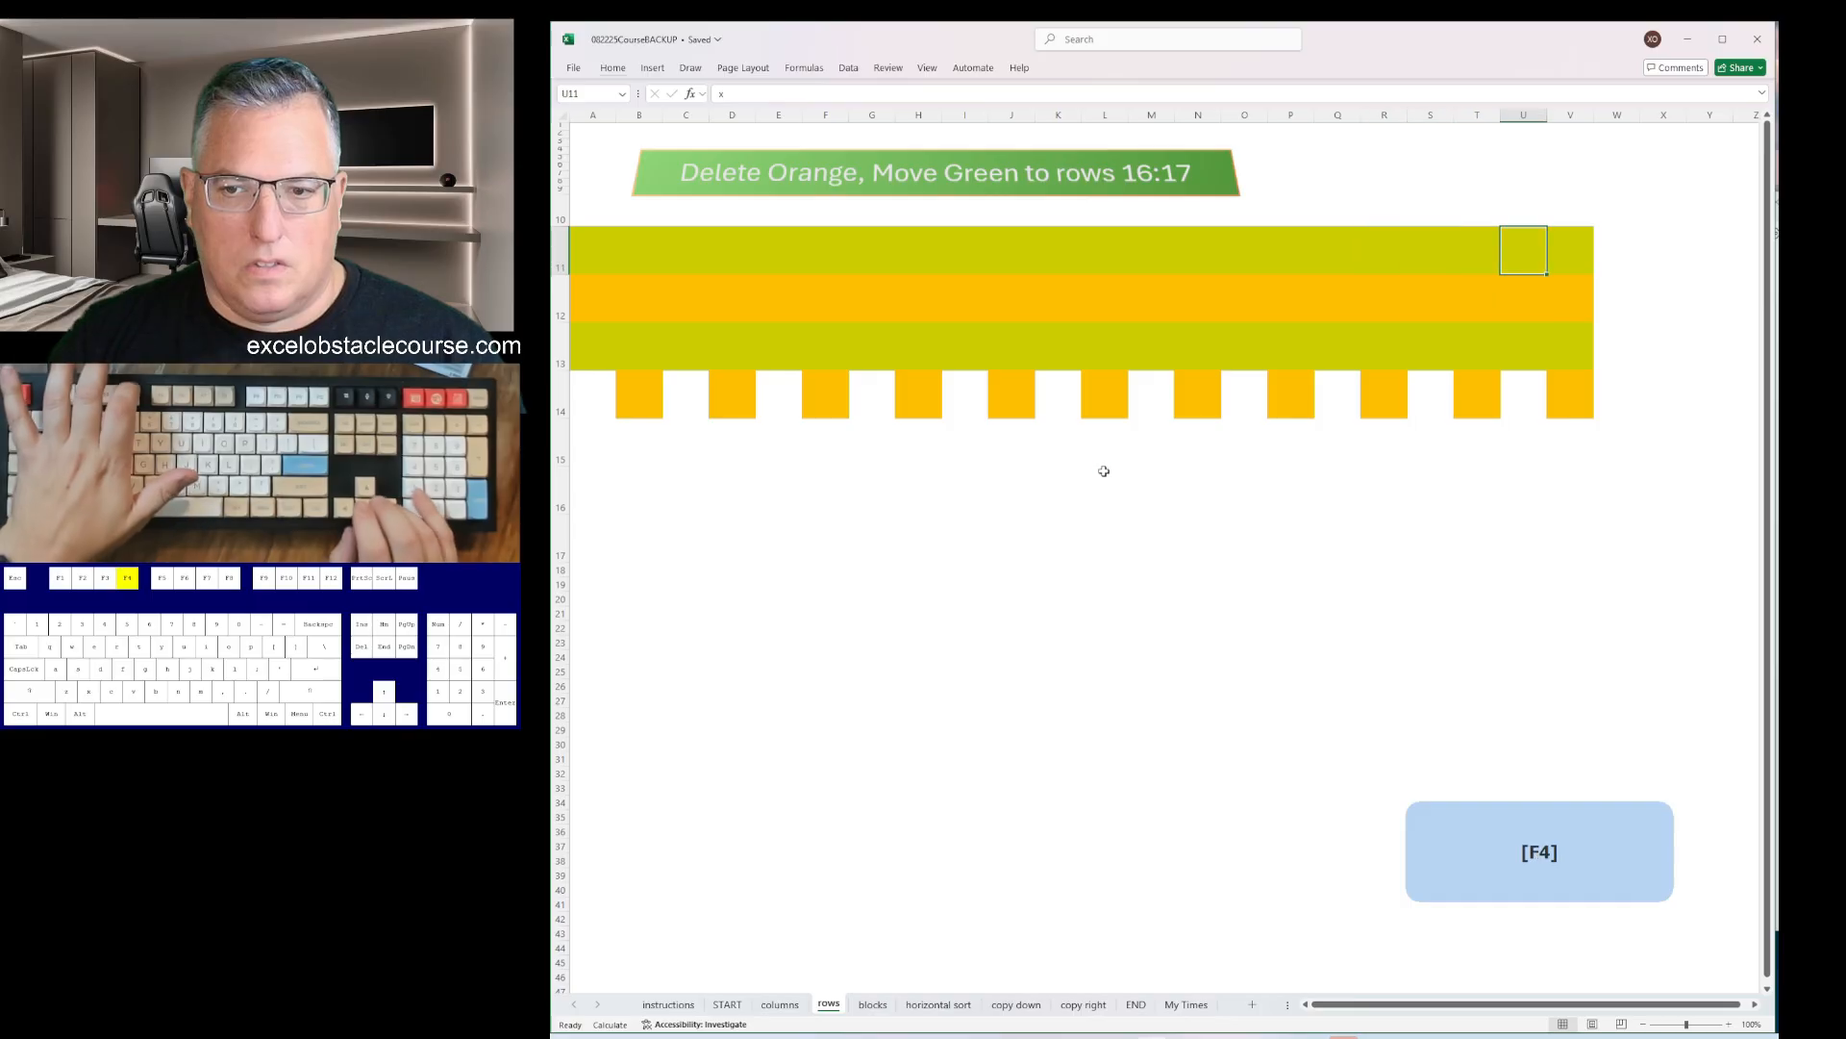
- Delete the two orange rows entirely, first row 12 and then row 13
{"action": "key", "text": "shift+space"}
{"action": "key", "text": "ctrl+minus"}
{"action": "key", "text": "Down"}
{"action": "key", "text": "shift+space"}
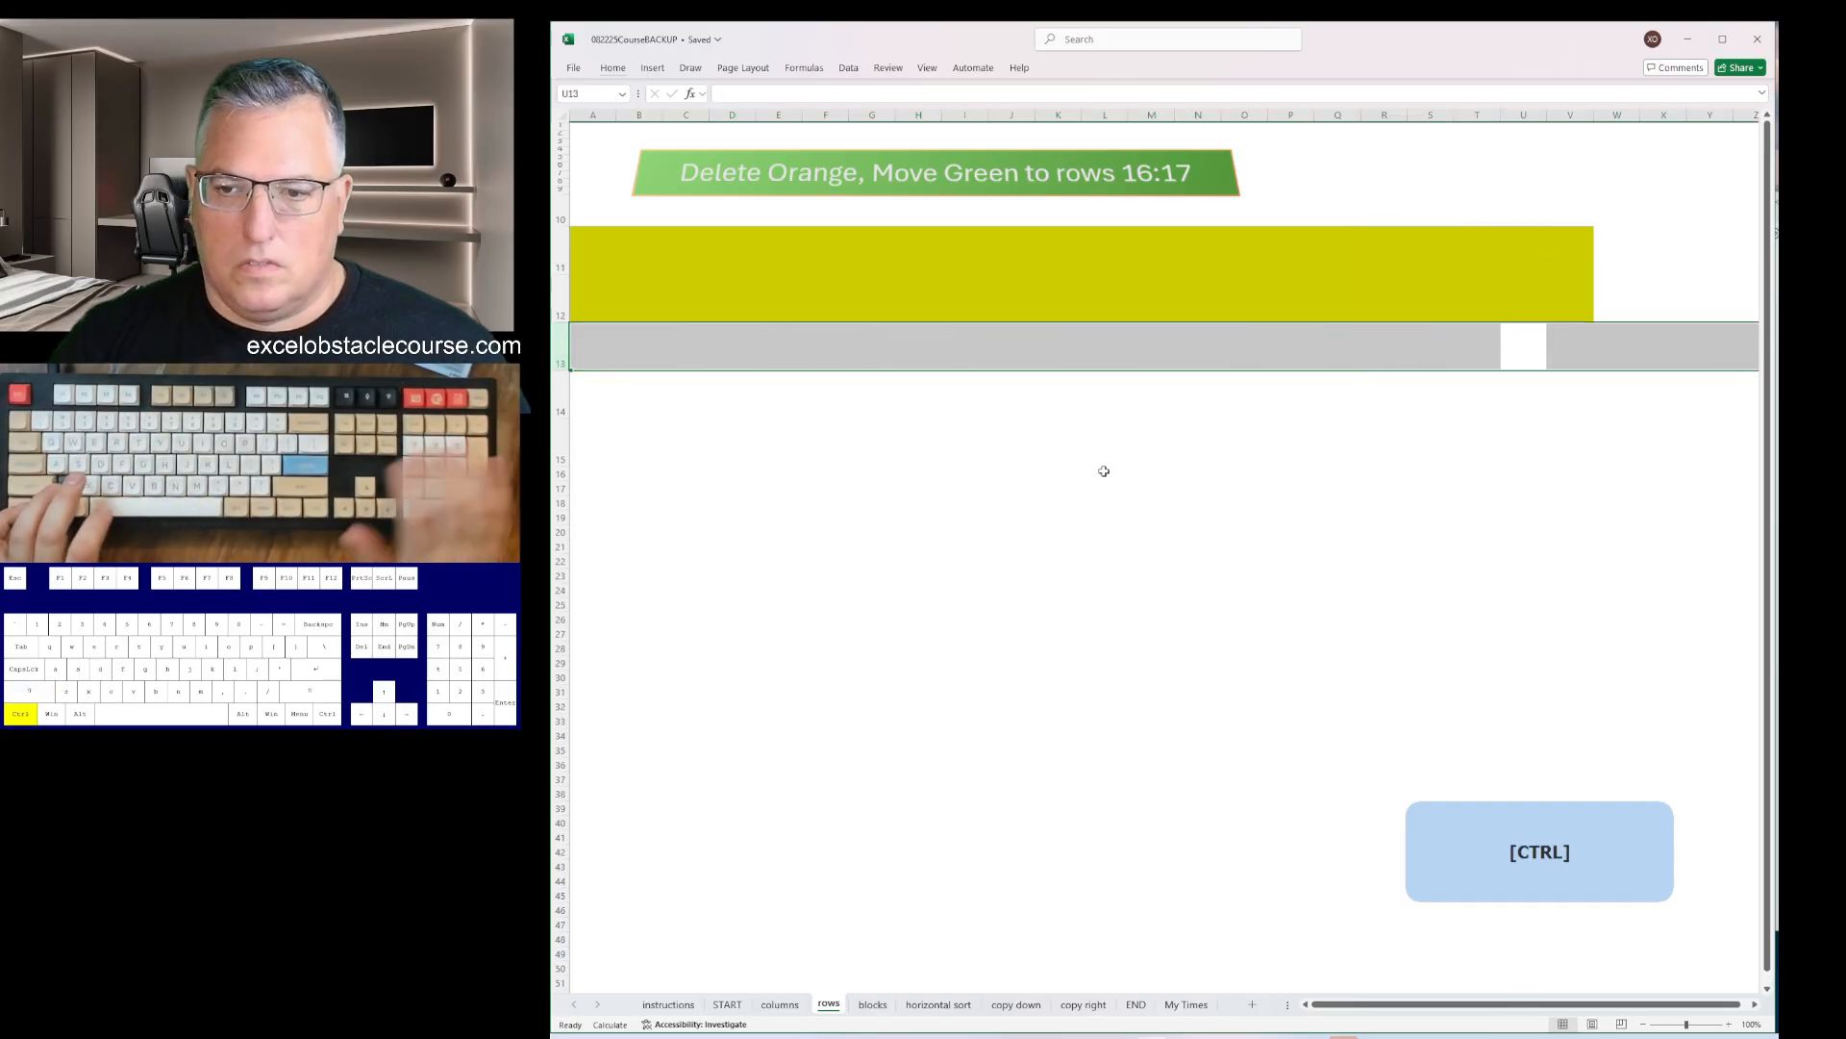
{"action": "key", "text": "ctrl+minus"}
- Insert six blank rows above the green band at row 11 to move it down the sheet
{"action": "key", "text": "Up"}
{"action": "key", "text": "Up"}
{"action": "key", "text": "shift+space"}
{"action": "key", "text": "ctrl+plus"}
{"action": "key", "text": "ctrl+plus"}
{"action": "key", "text": "ctrl+plus"}
{"action": "key", "text": "ctrl+plus"}
{"action": "key", "text": "ctrl+plus"}
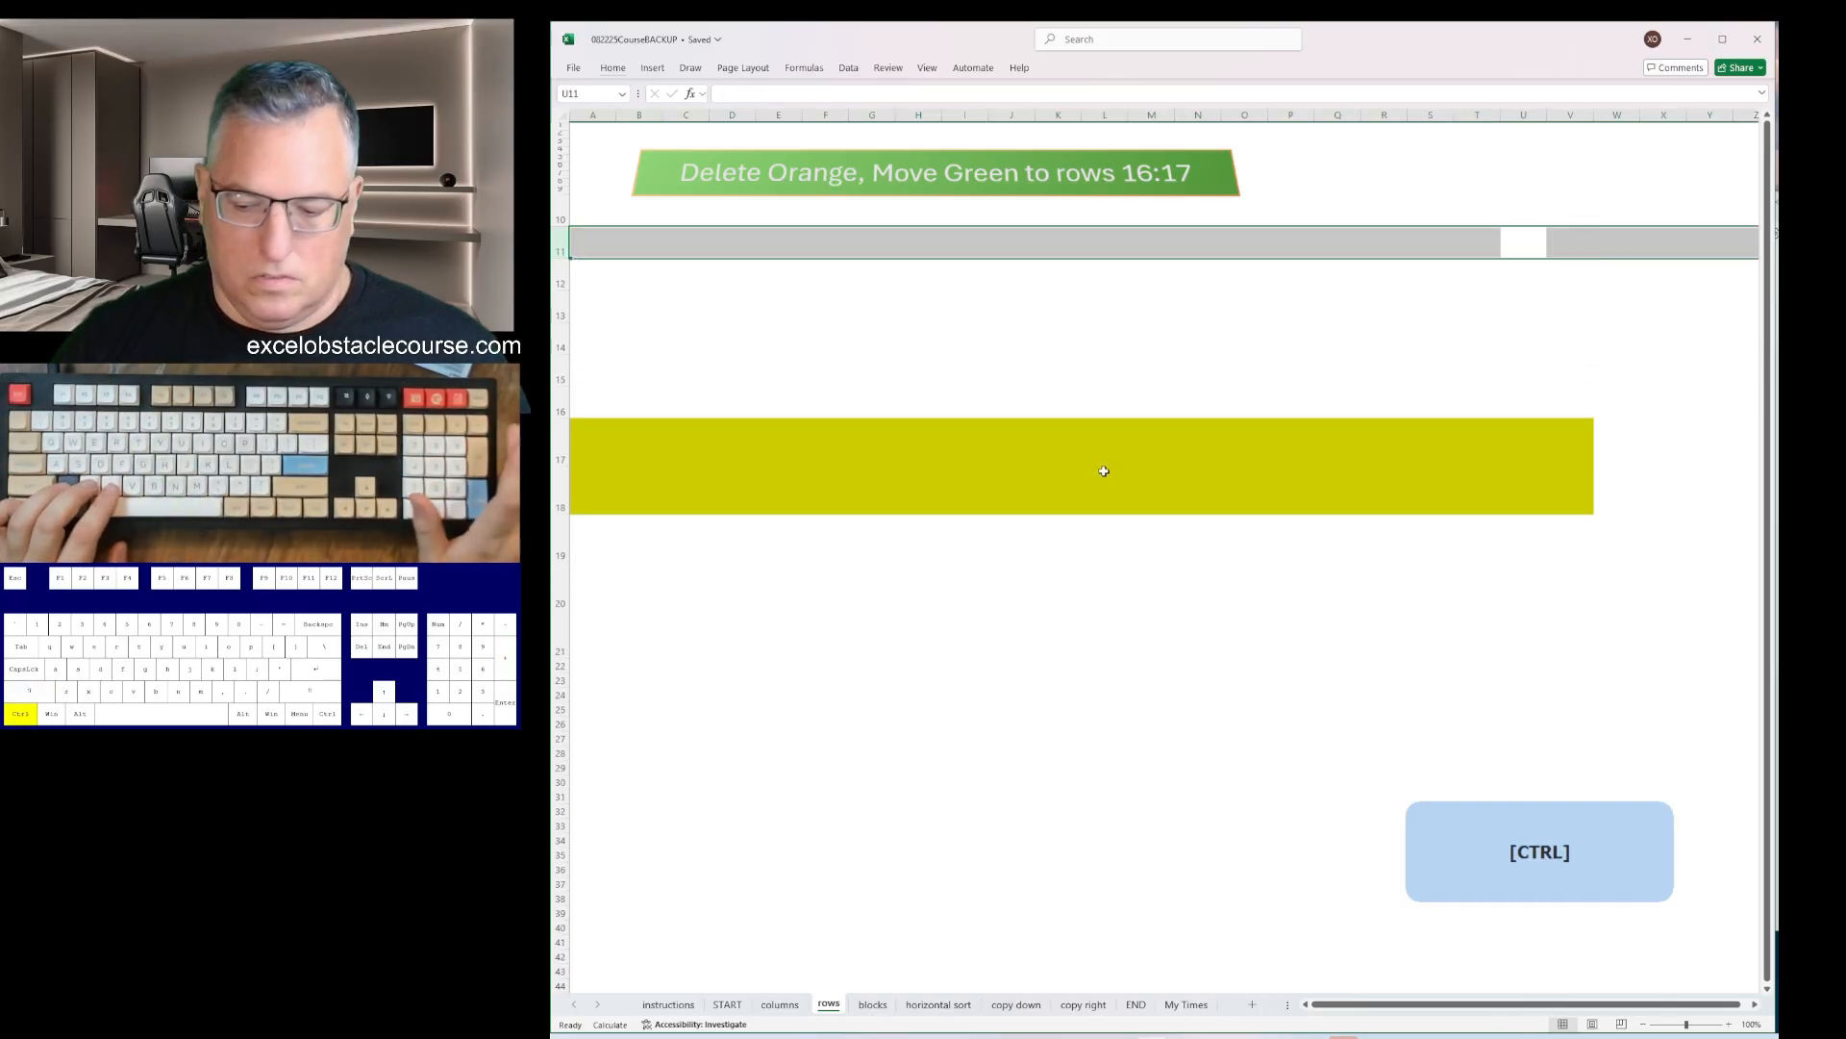
- On the blocks sheet, delete the yellow columns around the red blocks: column A, then column C twice, then column E
{"action": "key", "text": "ctrl+Page_Down"}
{"action": "key", "text": "ctrl+space"}
{"action": "key", "text": "ctrl+minus"}
{"action": "key", "text": "Right"}
{"action": "key", "text": "Right"}
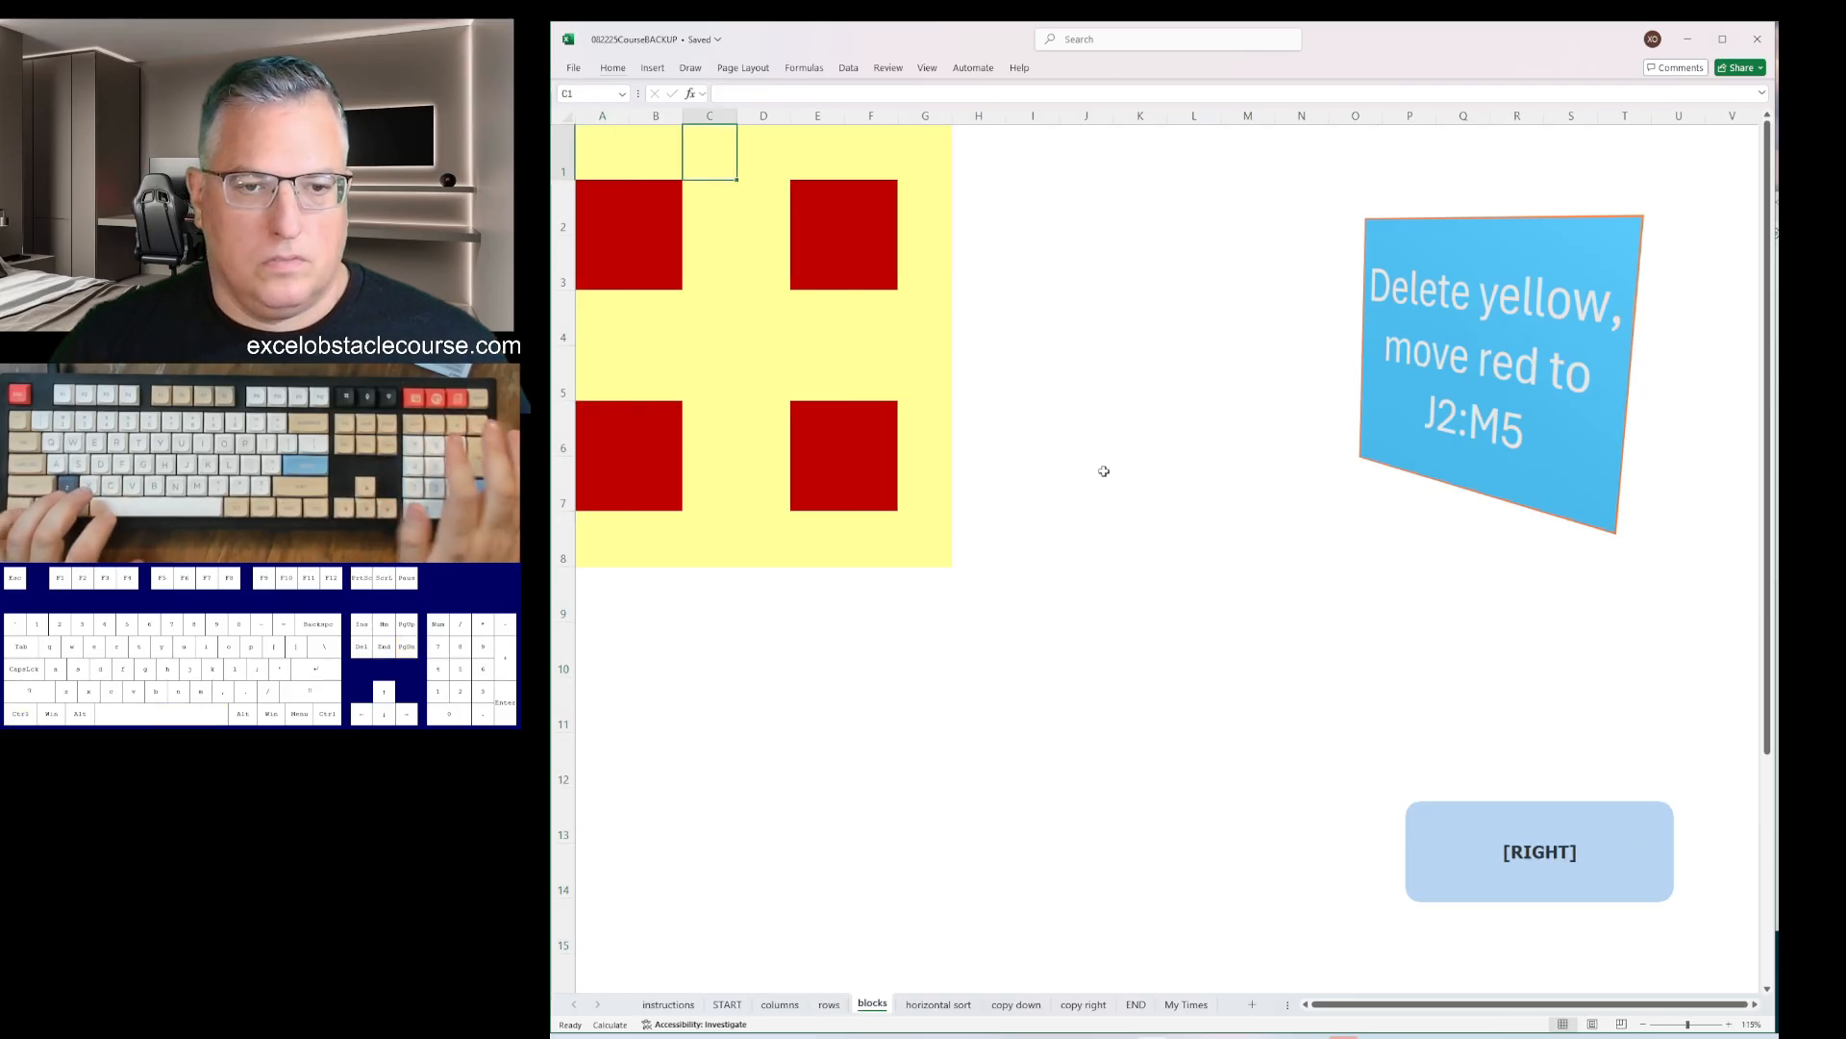
{"action": "key", "text": "ctrl+space"}
{"action": "key", "text": "ctrl+minus"}
{"action": "key", "text": "ctrl+minus"}
{"action": "key", "text": "Right"}
{"action": "key", "text": "Right"}
{"action": "key", "text": "ctrl+space"}
{"action": "key", "text": "ctrl+minus"}
- Delete the yellow rows around the red blocks: row 1, then rows 3:4, then row 5
{"action": "key", "text": "shift+space"}
{"action": "key", "text": "ctrl+minus"}
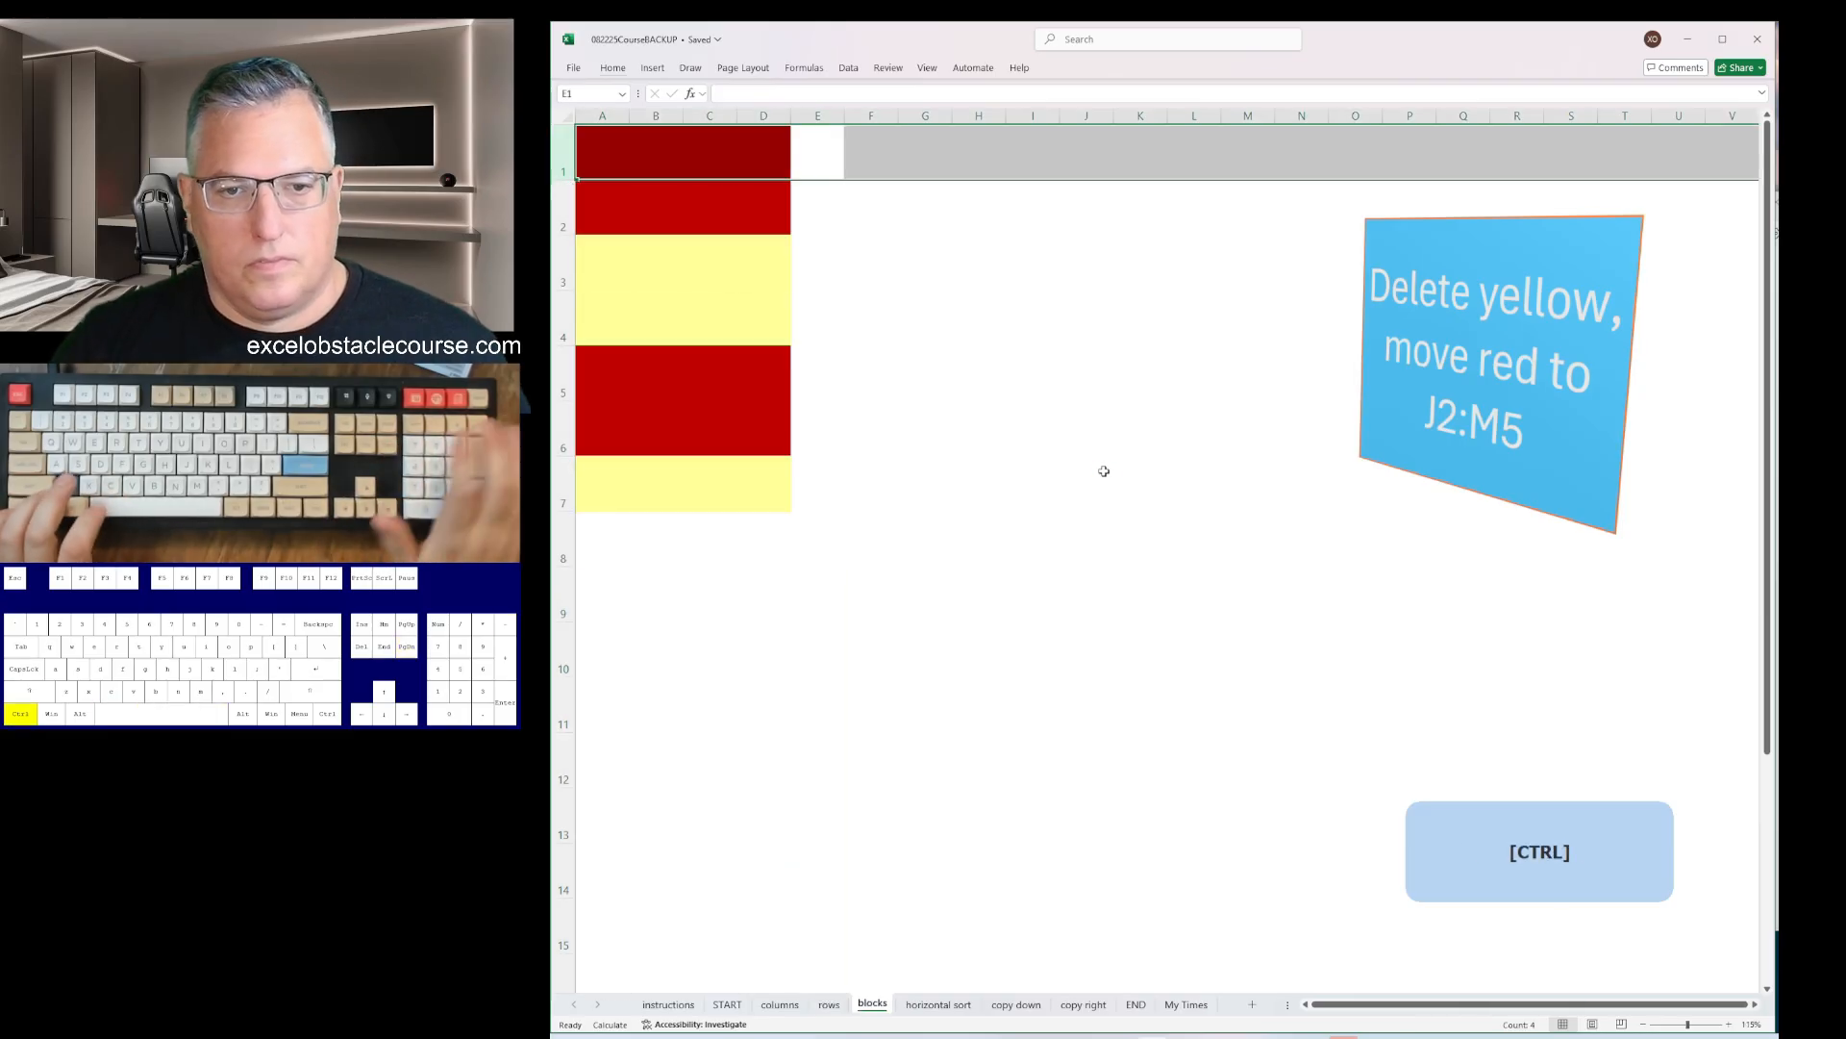
{"action": "key", "text": "Down"}
{"action": "key", "text": "Down"}
{"action": "key", "text": "shift+space"}
{"action": "key", "text": "shift+Down"}
{"action": "key", "text": "ctrl+minus"}
{"action": "key", "text": "Down"}
{"action": "key", "text": "Down"}
{"action": "key", "text": "shift+space"}
{"action": "key", "text": "ctrl+minus"}
- Insert nine columns before column A and one row above row 1 to move the red block to J2:M5
{"action": "key", "text": "ctrl+Left"}
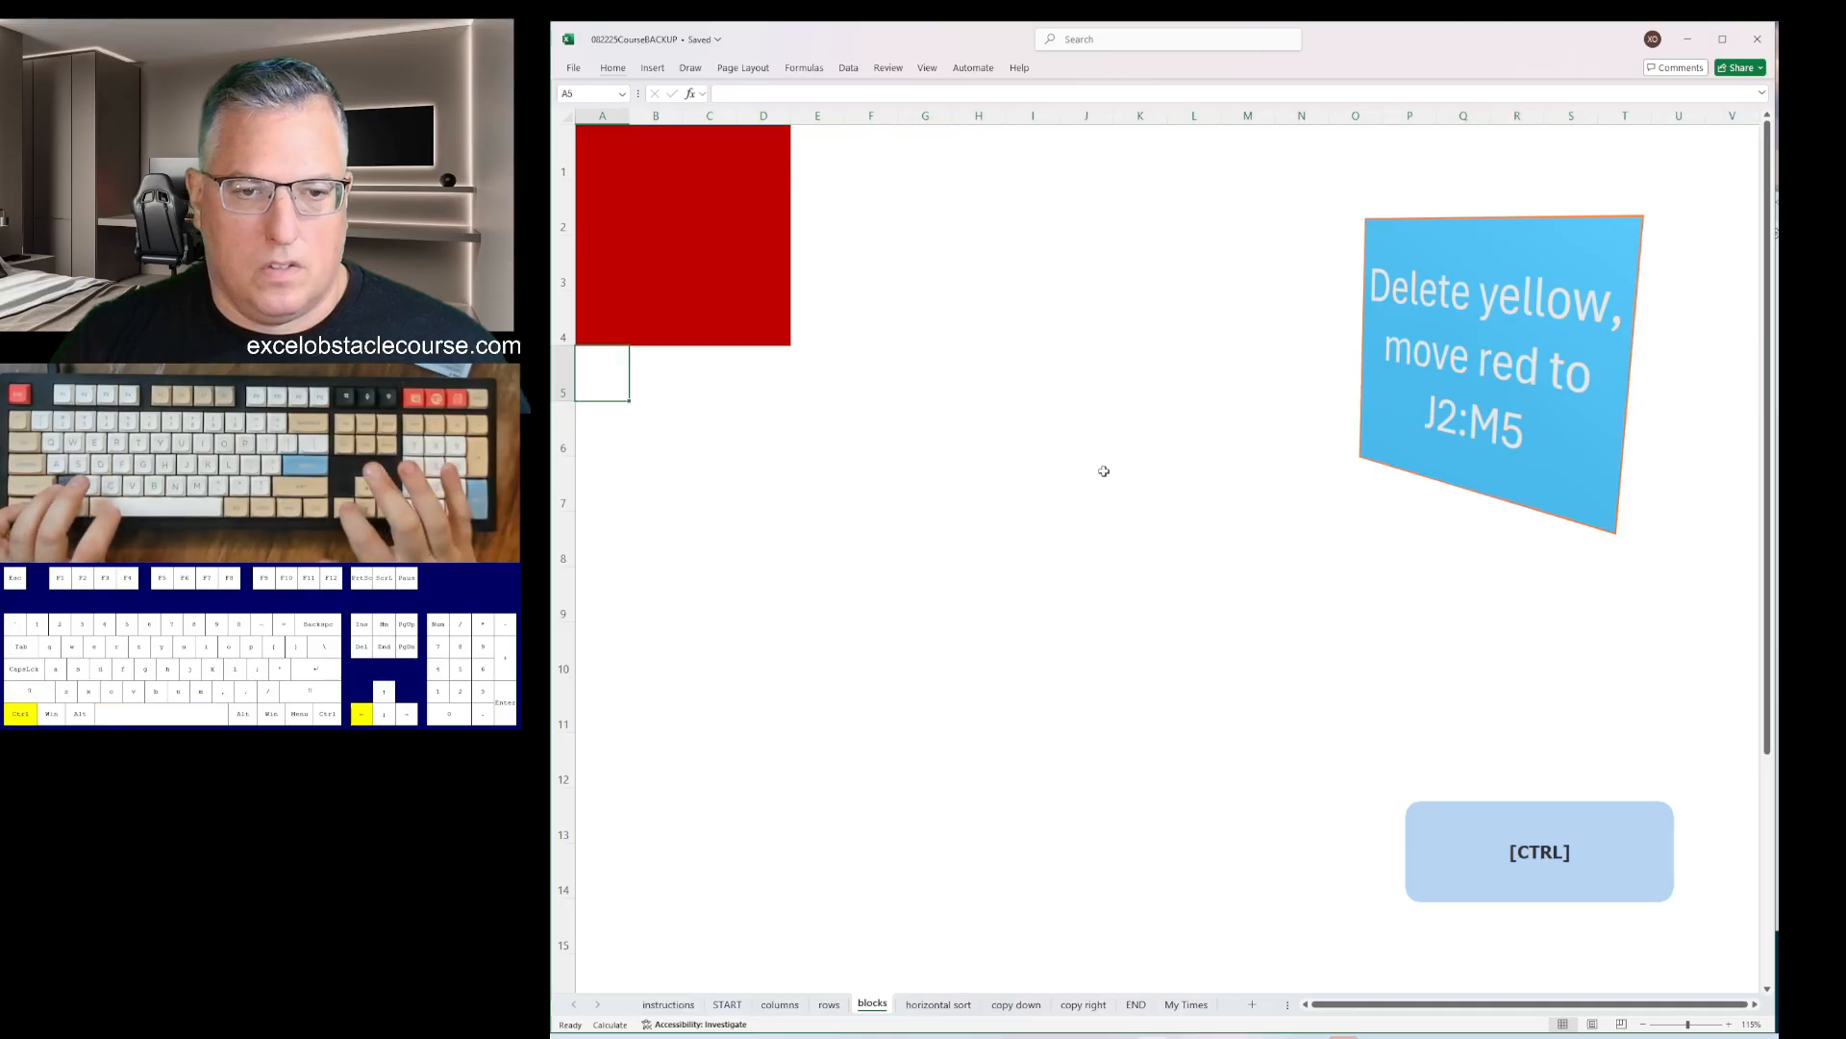
{"action": "key", "text": "ctrl+space"}
{"action": "key", "text": "ctrl+plus"}
{"action": "key", "text": "ctrl+plus"}
{"action": "key", "text": "ctrl+plus"}
{"action": "key", "text": "ctrl+plus"}
{"action": "key", "text": "ctrl+plus"}
{"action": "key", "text": "ctrl+plus"}
{"action": "key", "text": "ctrl+plus"}
{"action": "key", "text": "ctrl+Up"}
{"action": "key", "text": "shift+space"}
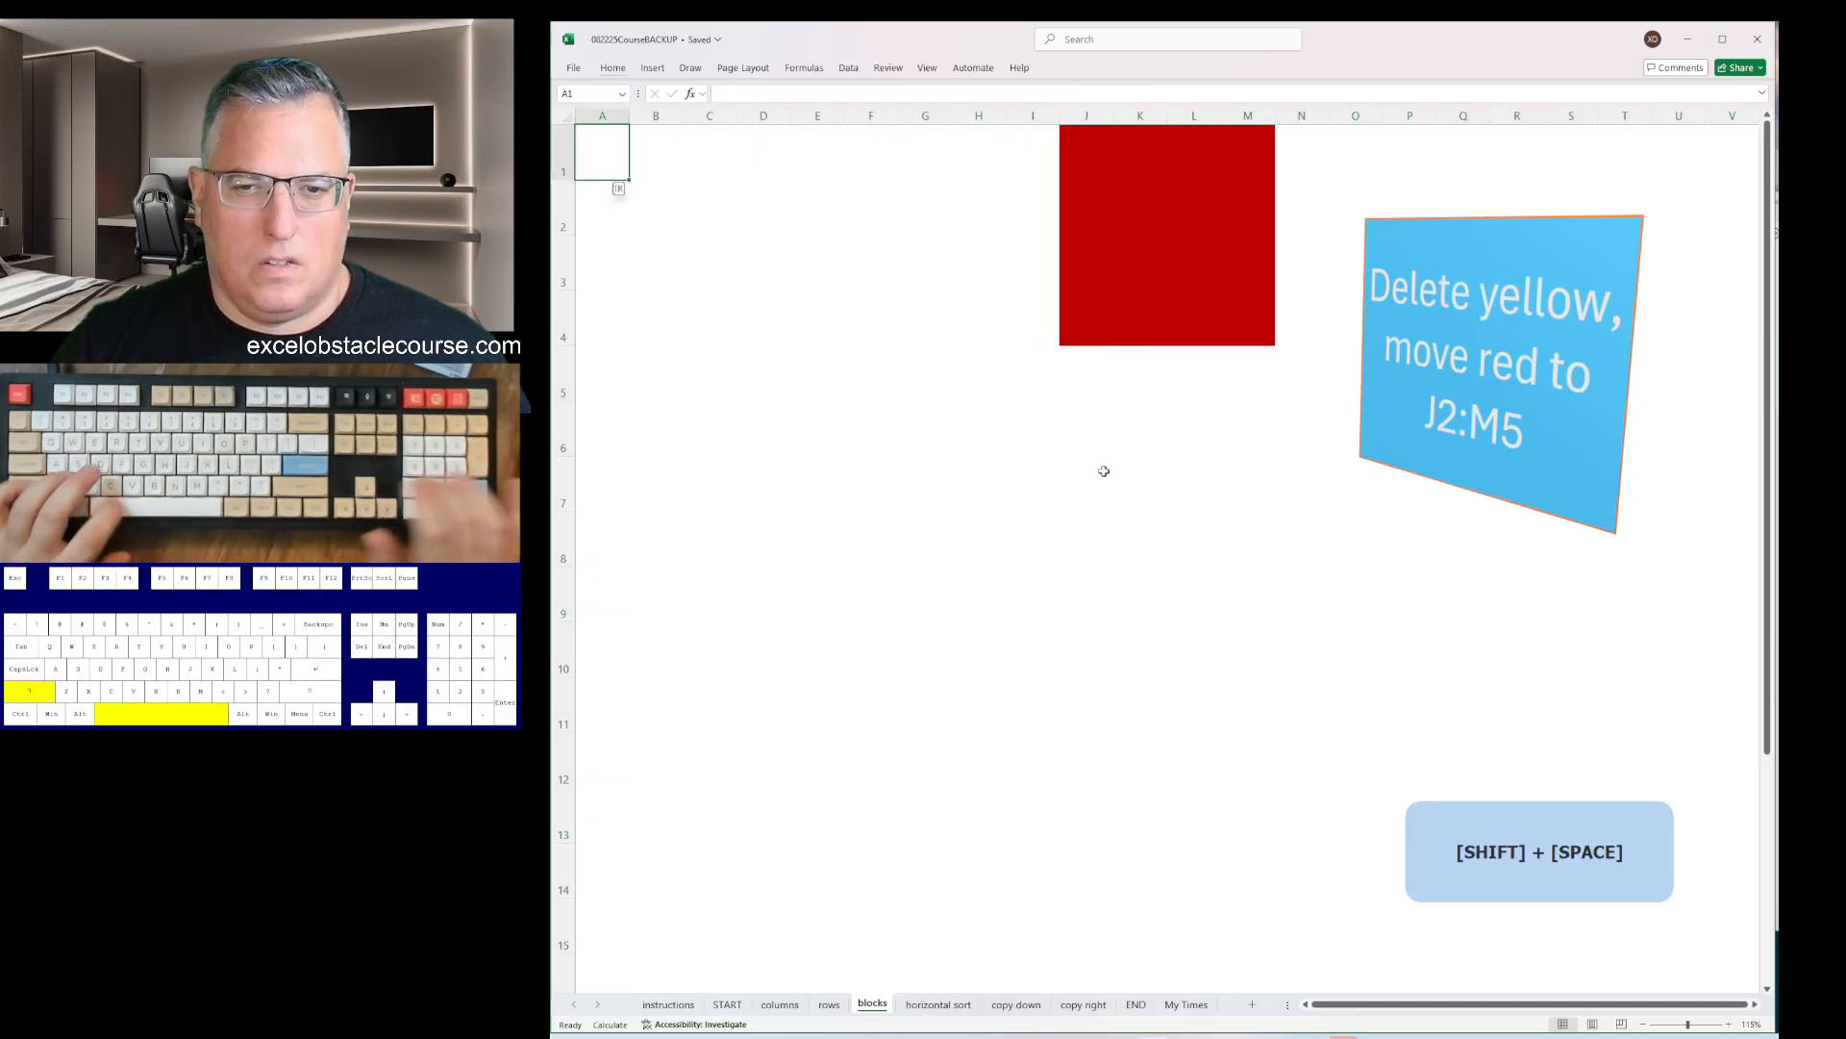
{"action": "key", "text": "ctrl+plus"}
- On the horizontal sort sheet, sort the numbers in row 2 left to right in ascending order
{"action": "key", "text": "ctrl+Page_Down"}
{"action": "key", "text": "a"}
{"action": "key", "text": "s"}
{"action": "key", "text": "s"}
{"action": "key", "text": "Return"}
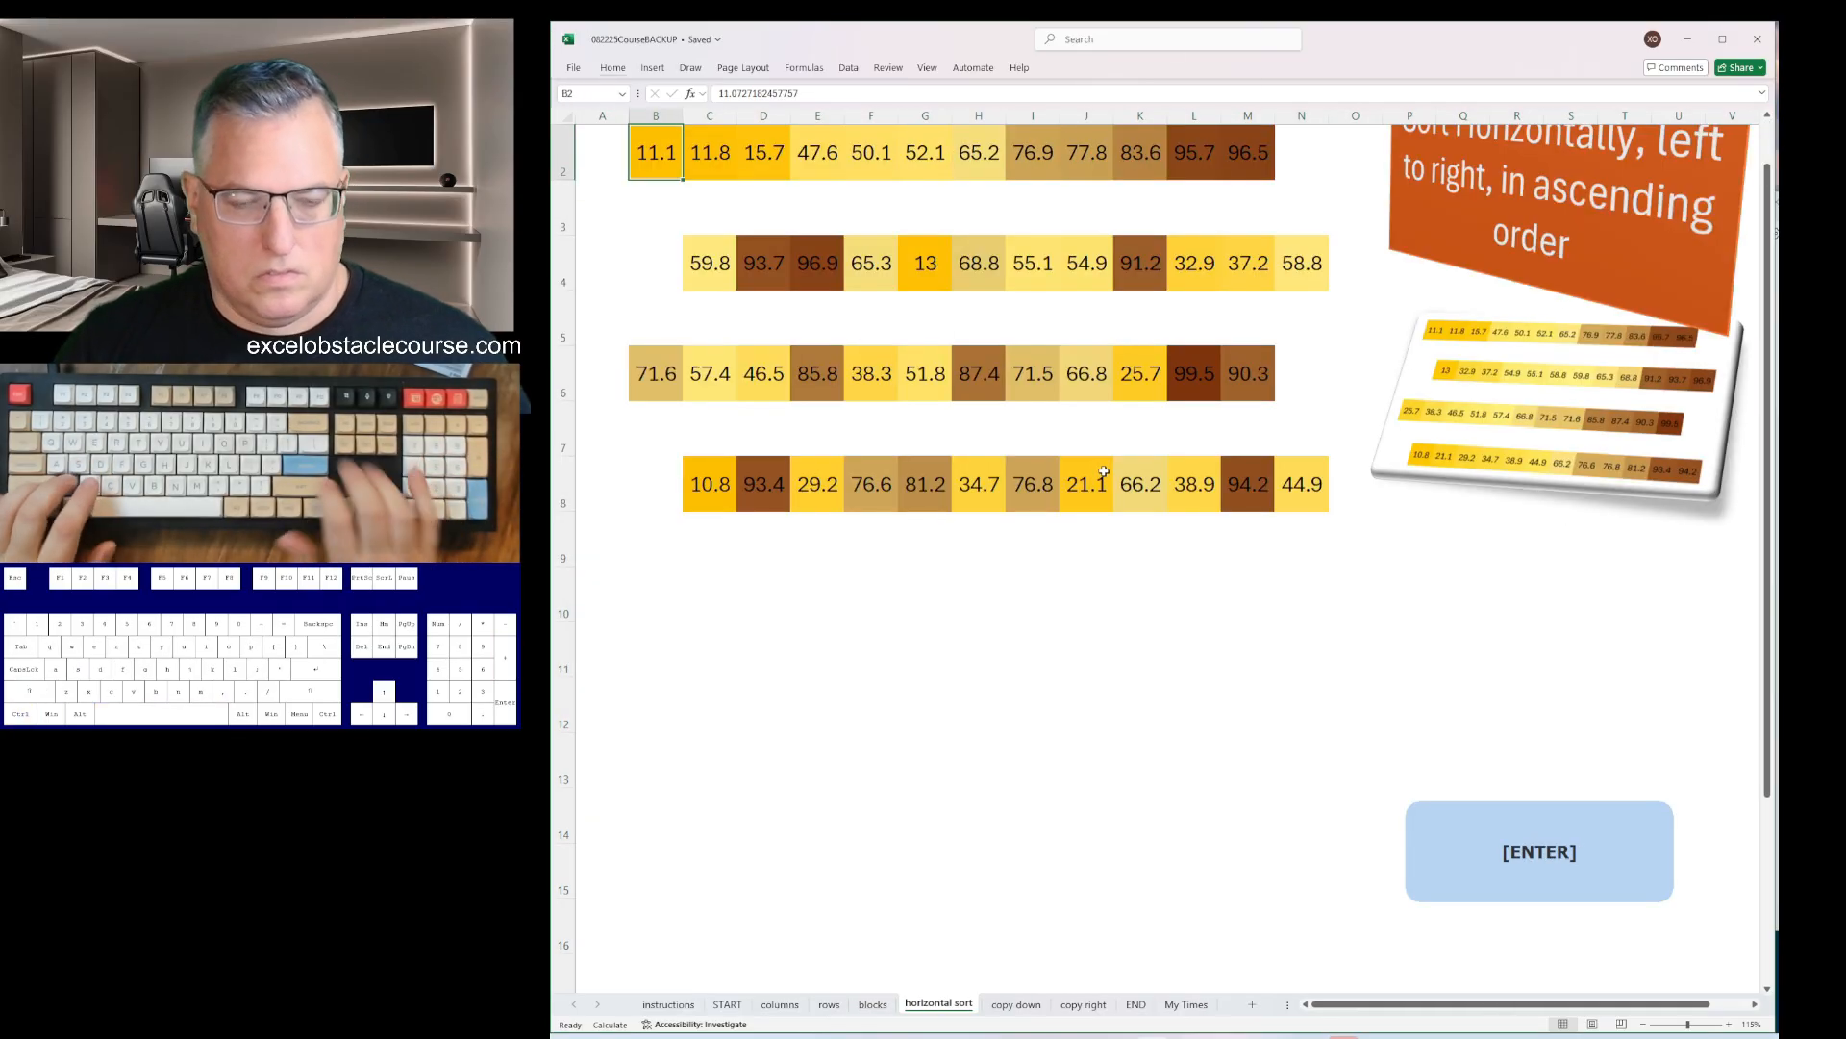
- Sort the numbers in row 4 and in row 6 left to right in ascending order
{"action": "key", "text": "alt+d"}
{"action": "key", "text": "s"}
{"action": "key", "text": "Return"}
{"action": "key", "text": "ctrl+Down"}
{"action": "key", "text": "alt+d"}
{"action": "key", "text": "s"}
{"action": "key", "text": "Return"}
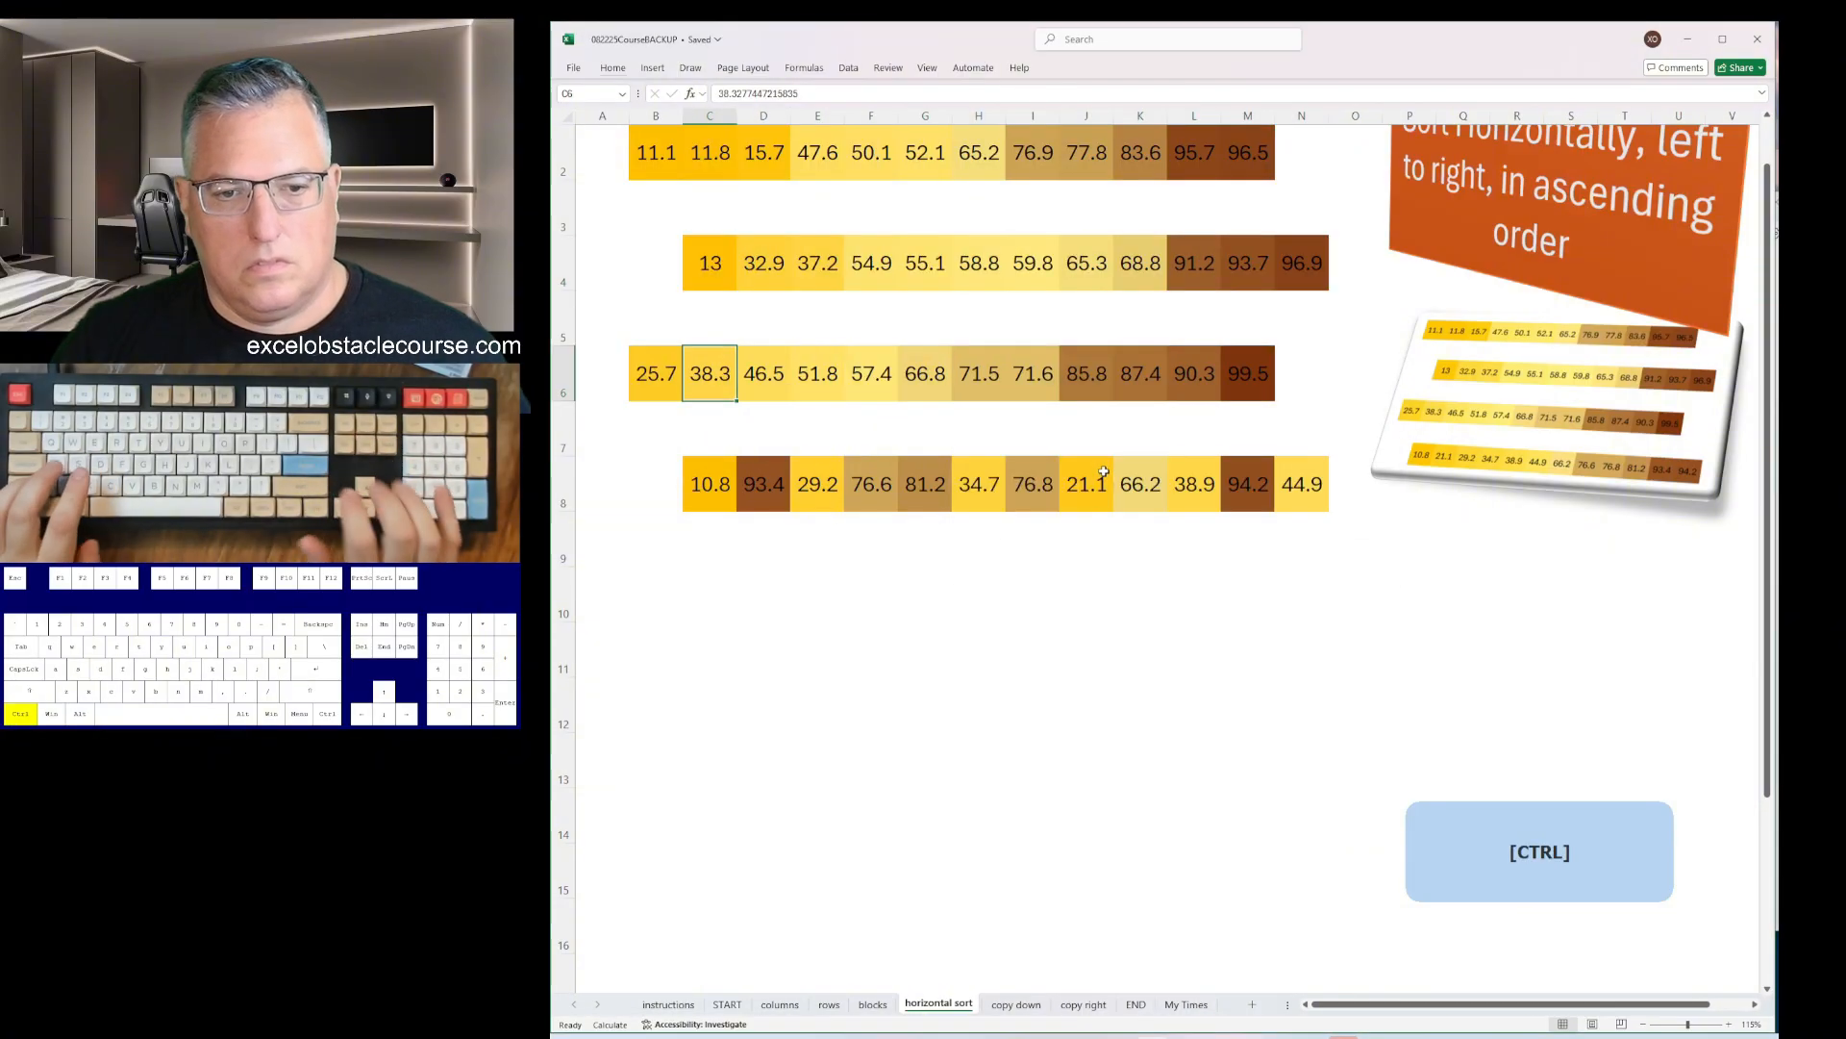
- Sort the numbers in row 8 left to right in ascending order
{"action": "key", "text": "ctrl+Down"}
{"action": "key", "text": "alt+d"}
{"action": "key", "text": "s"}
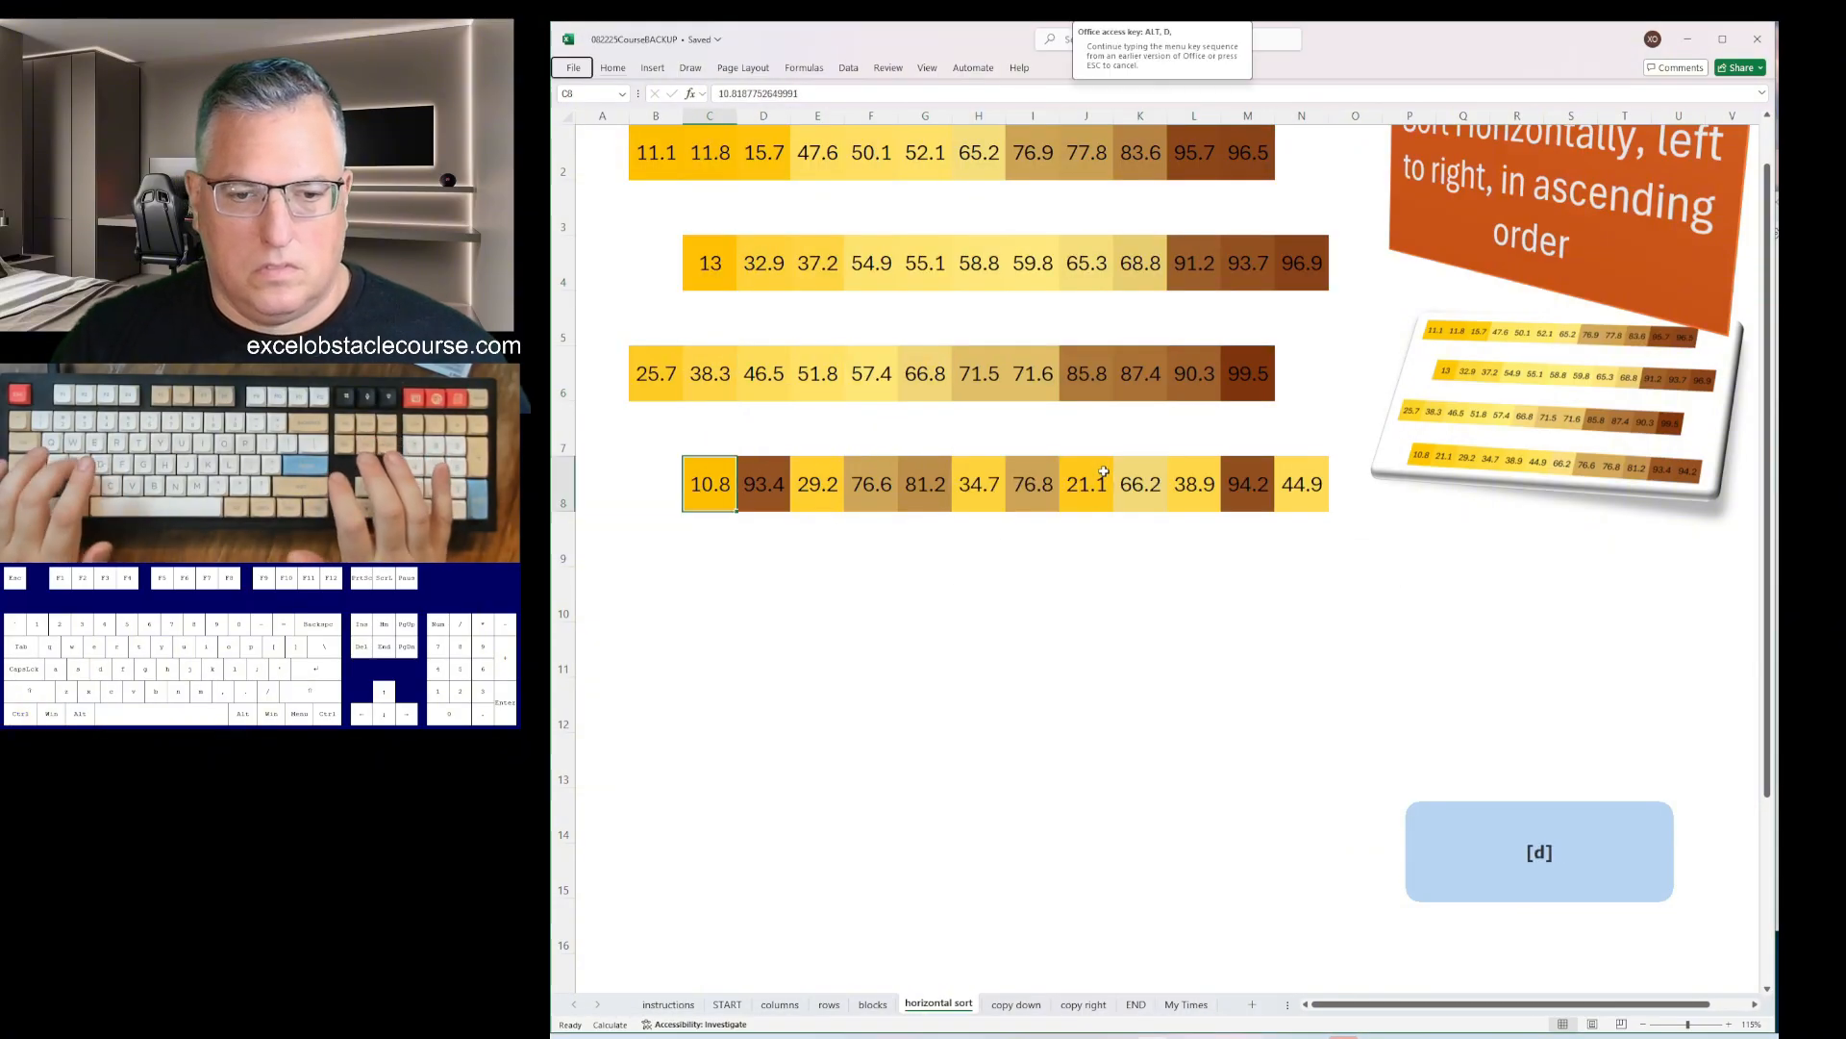
{"action": "key", "text": "s"}
{"action": "key", "text": "Return"}
- On the copy down sheet, fill the blue symbol in B2 down through B2:B7
{"action": "key", "text": "ctrl+Page_Down"}
{"action": "key", "text": "shift+Down"}
{"action": "key", "text": "shift+Down"}
{"action": "key", "text": "shift+Down"}
{"action": "key", "text": "shift+Down"}
{"action": "key", "text": "shift+Down"}
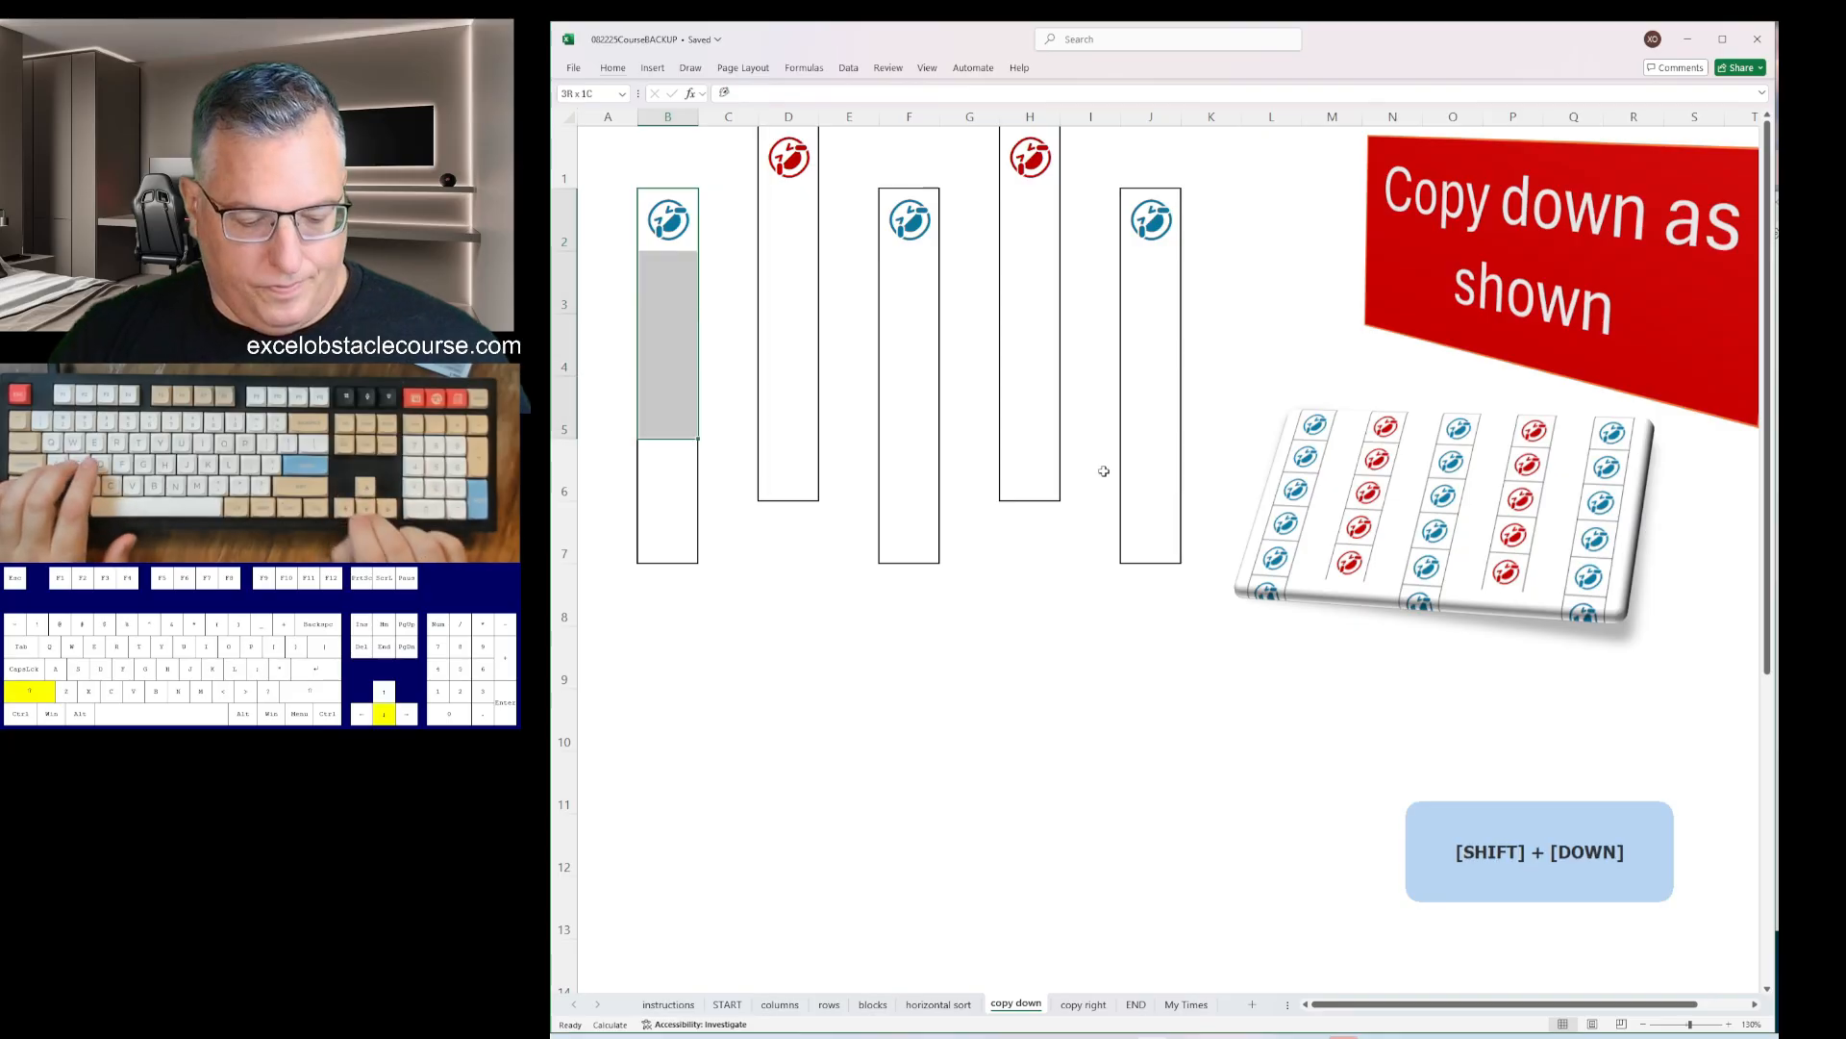
{"action": "key", "text": "ctrl+d"}
- Fill the red symbol in D1 down through D1:D6
{"action": "key", "text": "ctrl+Down"}
{"action": "key", "text": "Up"}
{"action": "key", "text": "Right"}
{"action": "key", "text": "Right"}
{"action": "key", "text": "ctrl+shift+Up"}
{"action": "key", "text": "ctrl+d"}
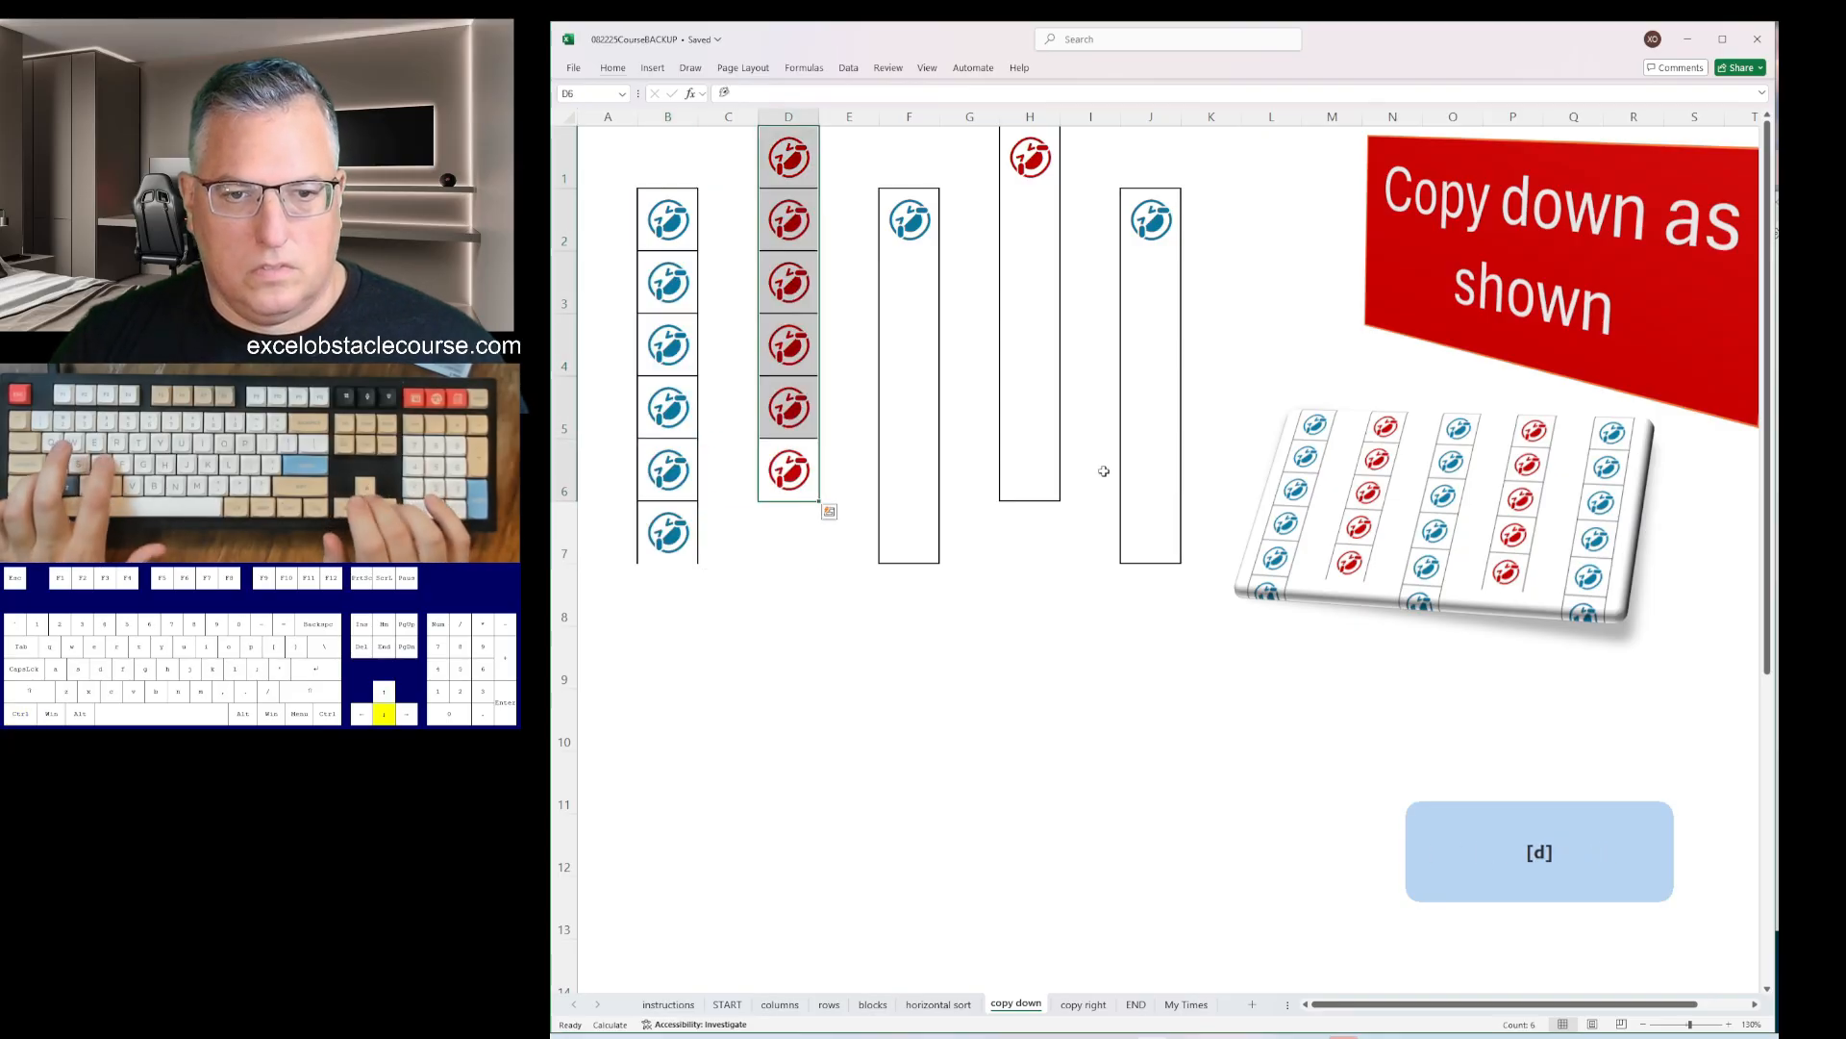
- Fill the blue symbol in F2 down through F2:F7
{"action": "key", "text": "Down"}
{"action": "key", "text": "Right"}
{"action": "key", "text": "Right"}
{"action": "key", "text": "ctrl+shift+Up"}
{"action": "key", "text": "ctrl+d"}
- Fill the red symbol in H1 down through H1:H6
{"action": "key", "text": "Up"}
{"action": "key", "text": "ctrl+shift+Up"}
{"action": "key", "text": "ctrl+d"}
- Fill the blue symbol in J2 down through J2:J7
{"action": "key", "text": "Down"}
{"action": "key", "text": "Right"}
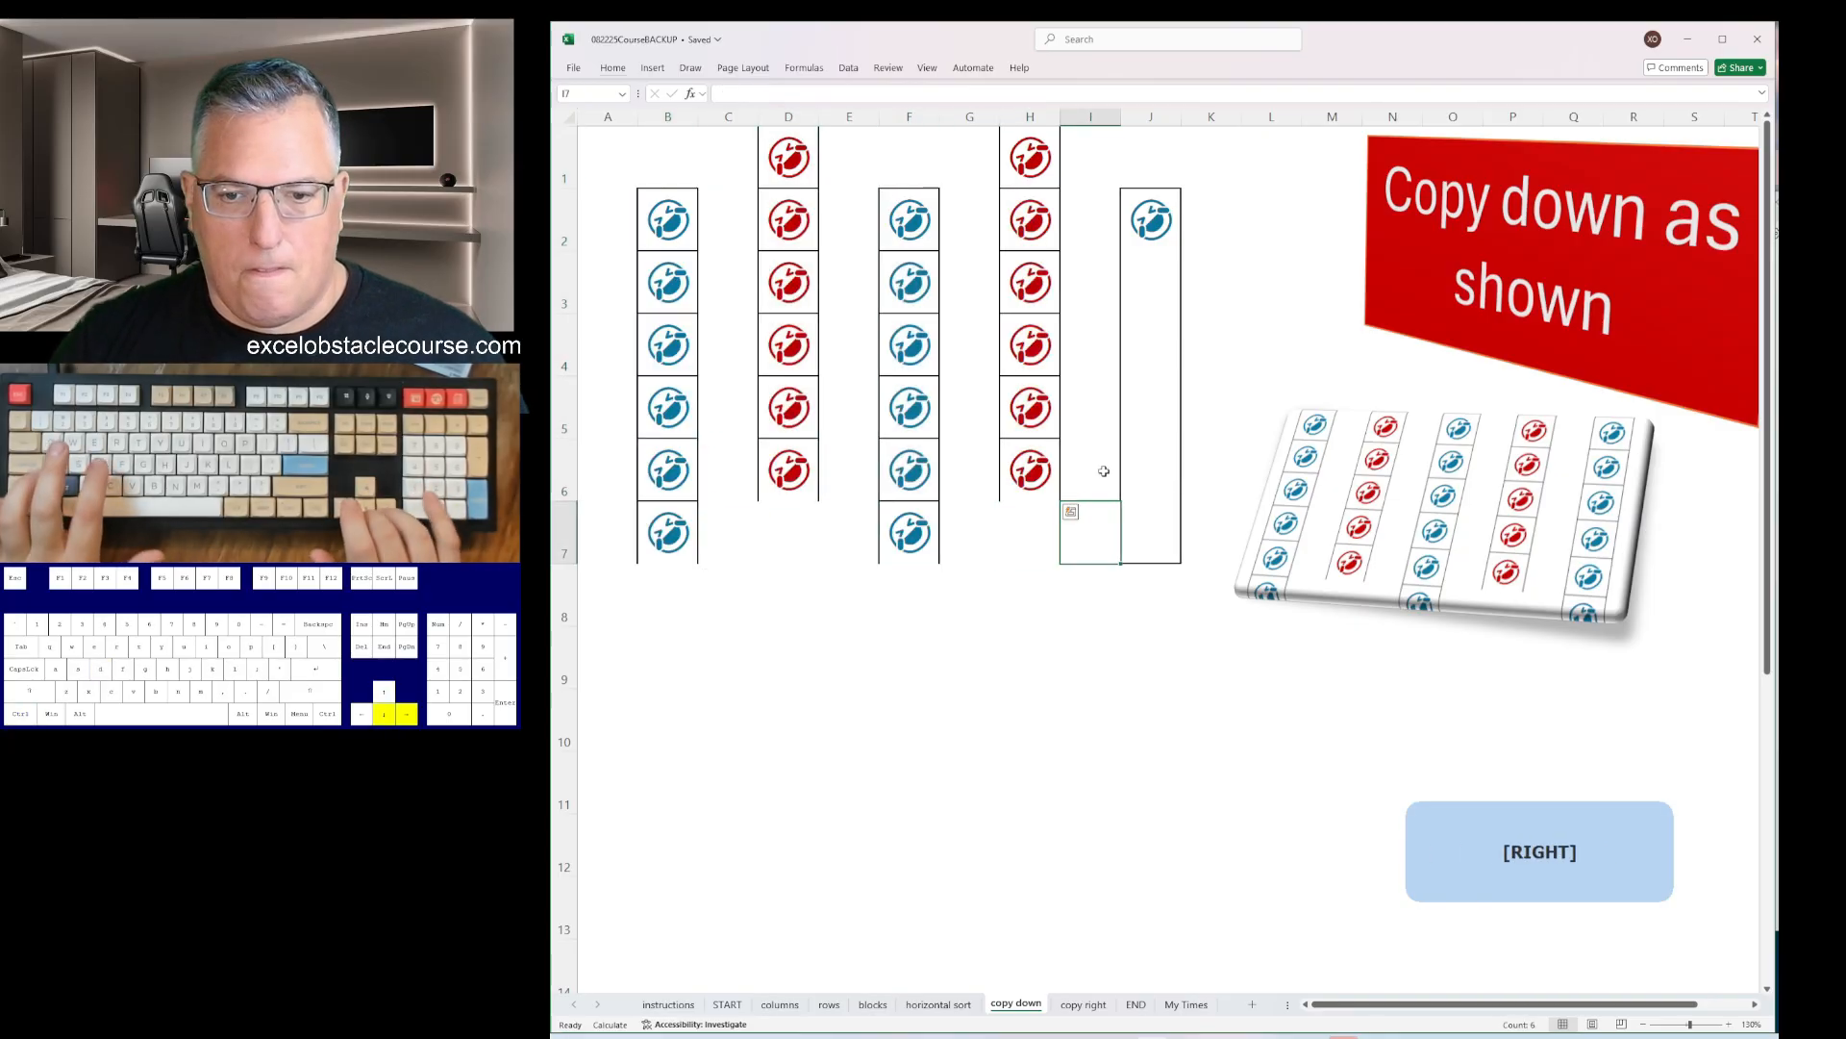
{"action": "key", "text": "Right"}
{"action": "key", "text": "ctrl+shift+Up"}
{"action": "key", "text": "ctrl+d"}
- On the copy right sheet, fill the purple symbol in C1 across C1:H1 and the green symbol in B3 across B3:G3
{"action": "key", "text": "ctrl+Page_Down"}
{"action": "key", "text": "shift+Right"}
{"action": "key", "text": "shift+Right"}
{"action": "key", "text": "shift+Right"}
{"action": "key", "text": "shift+Right"}
{"action": "key", "text": "shift+Right"}
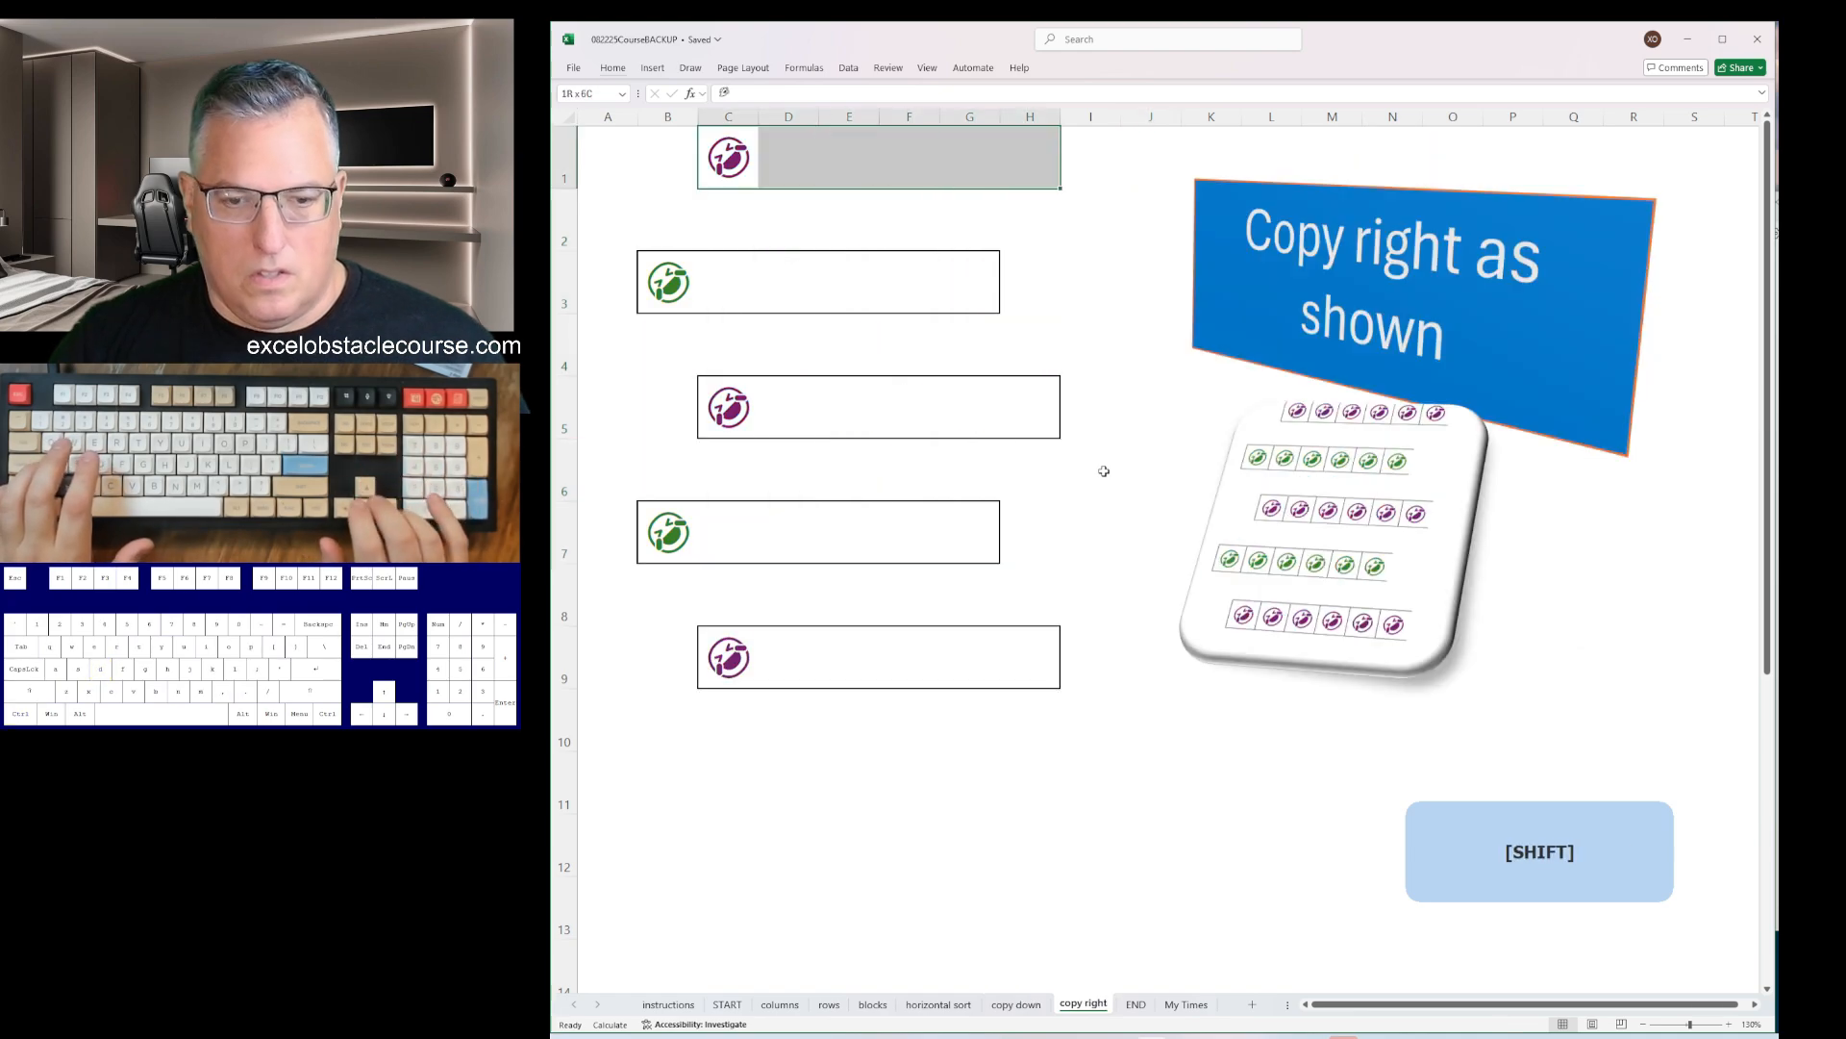
{"action": "key", "text": "ctrl+r"}
{"action": "key", "text": "ctrl+shift+Left"}
{"action": "key", "text": "ctrl+r"}
- Fill the purple symbol in C5 right across C5:H5
{"action": "key", "text": "Right"}
{"action": "key", "text": "Down"}
{"action": "key", "text": "Down"}
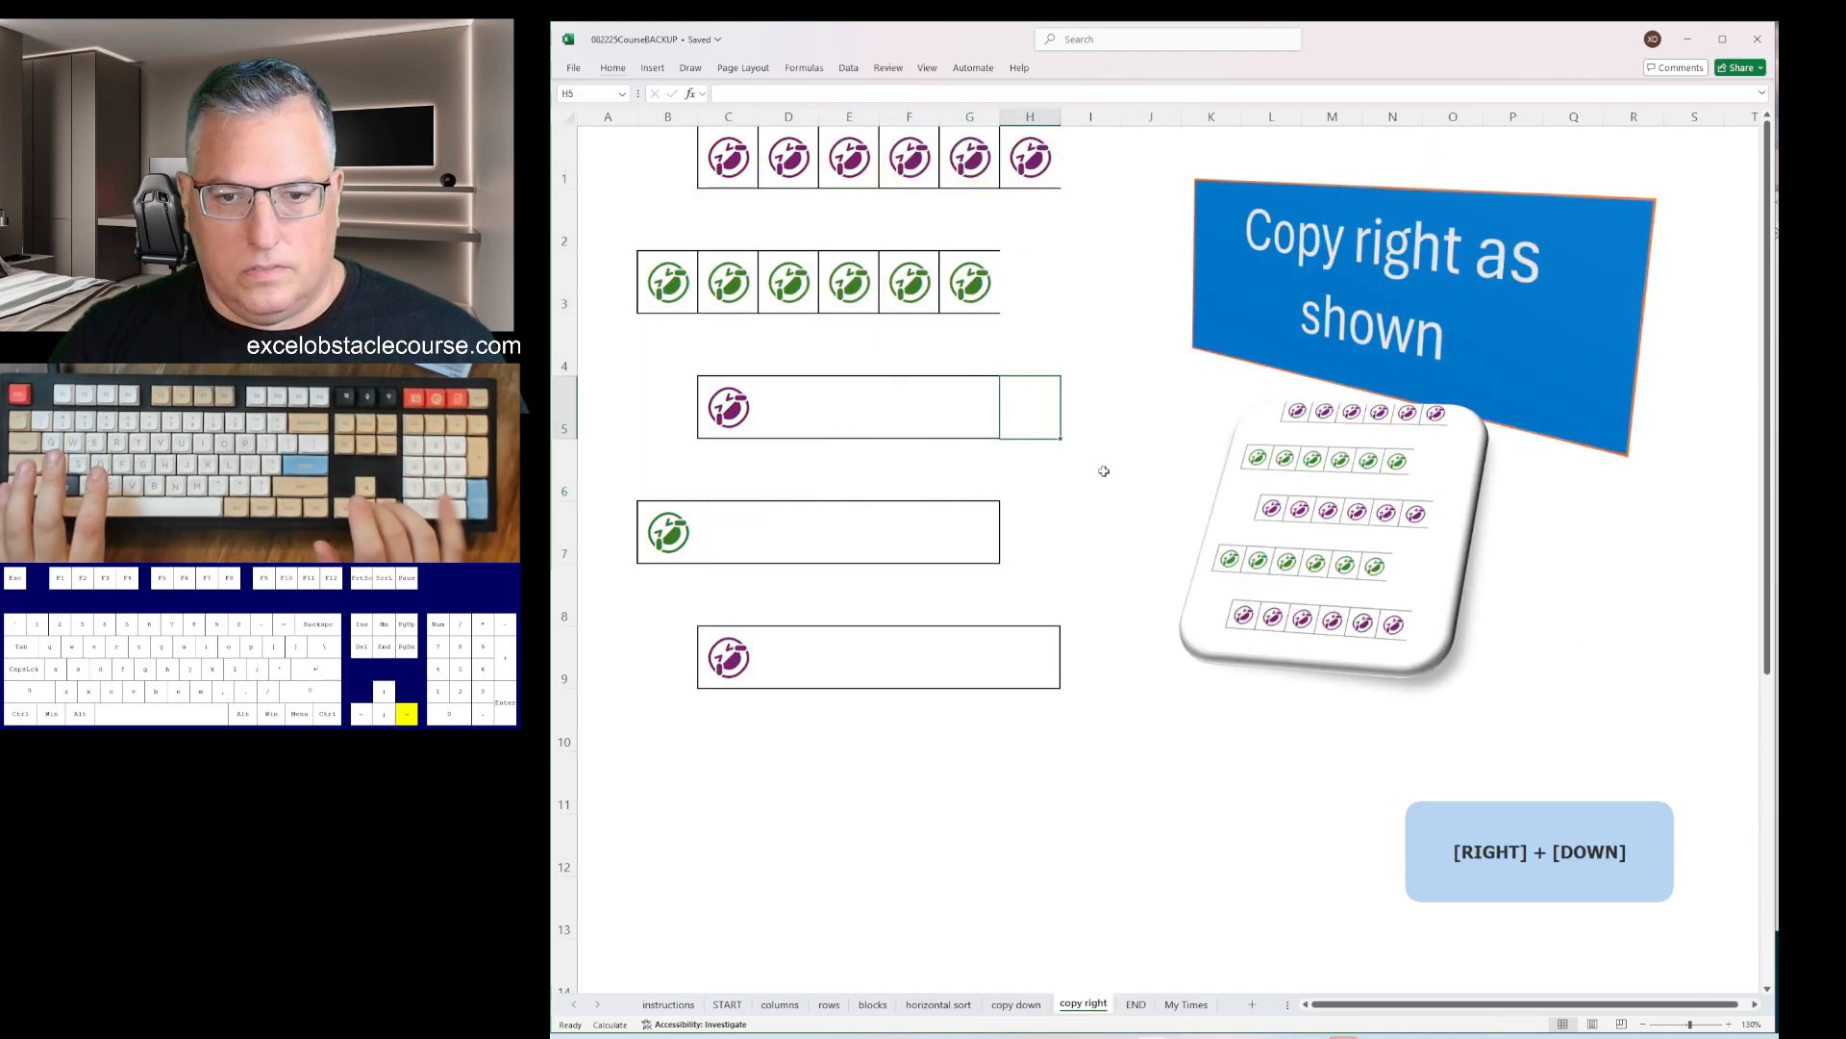
{"action": "key", "text": "ctrl+shift+Left"}
{"action": "key", "text": "ctrl+r"}
- Fill the green symbol in B7 right across B7:G7
{"action": "key", "text": "Down"}
{"action": "key", "text": "Left"}
{"action": "key", "text": "ctrl+shift+Left"}
{"action": "key", "text": "ctrl+r"}
- Fill the purple symbol in C9 right across C9:H9
{"action": "key", "text": "Down"}
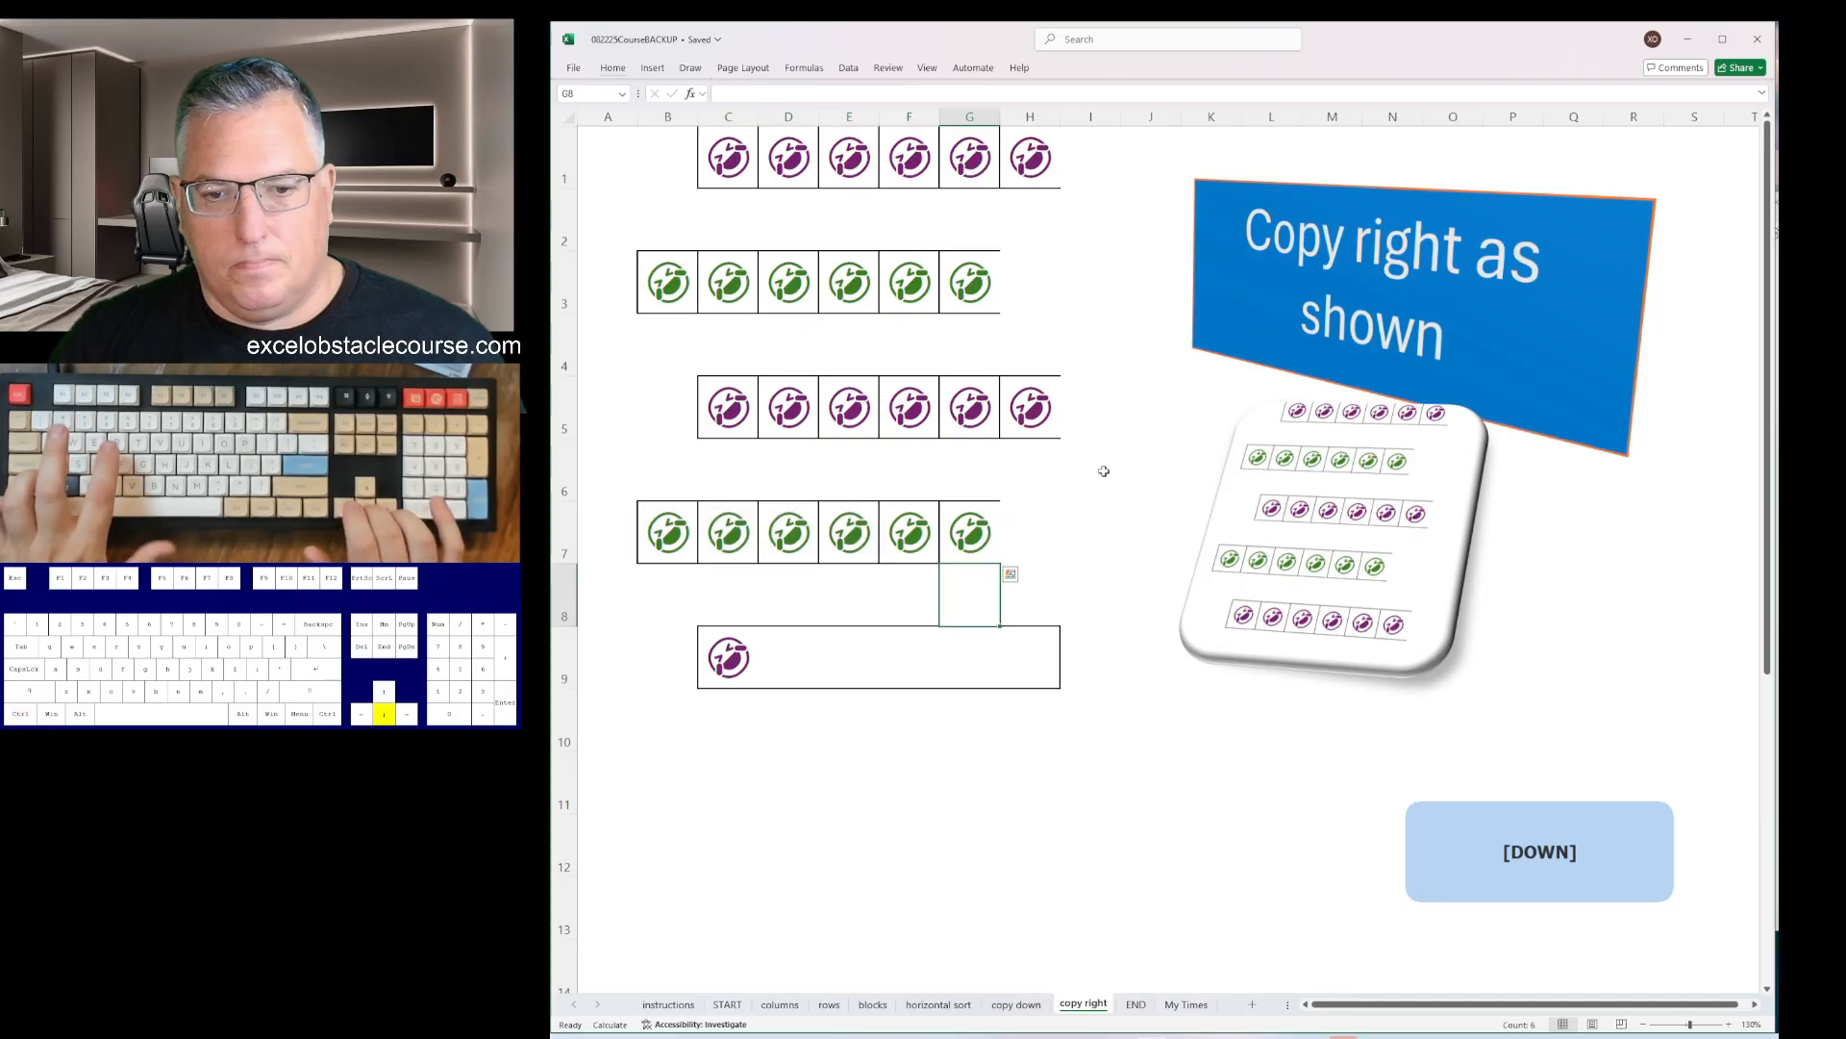
{"action": "key", "text": "Down"}
{"action": "key", "text": "Right"}
{"action": "key", "text": "ctrl+shift+Left"}
{"action": "key", "text": "ctrl+r"}
- Stop the timer by entering X in the red box B1 on the END sheet
{"action": "key", "text": "ctrl+Page_Down"}
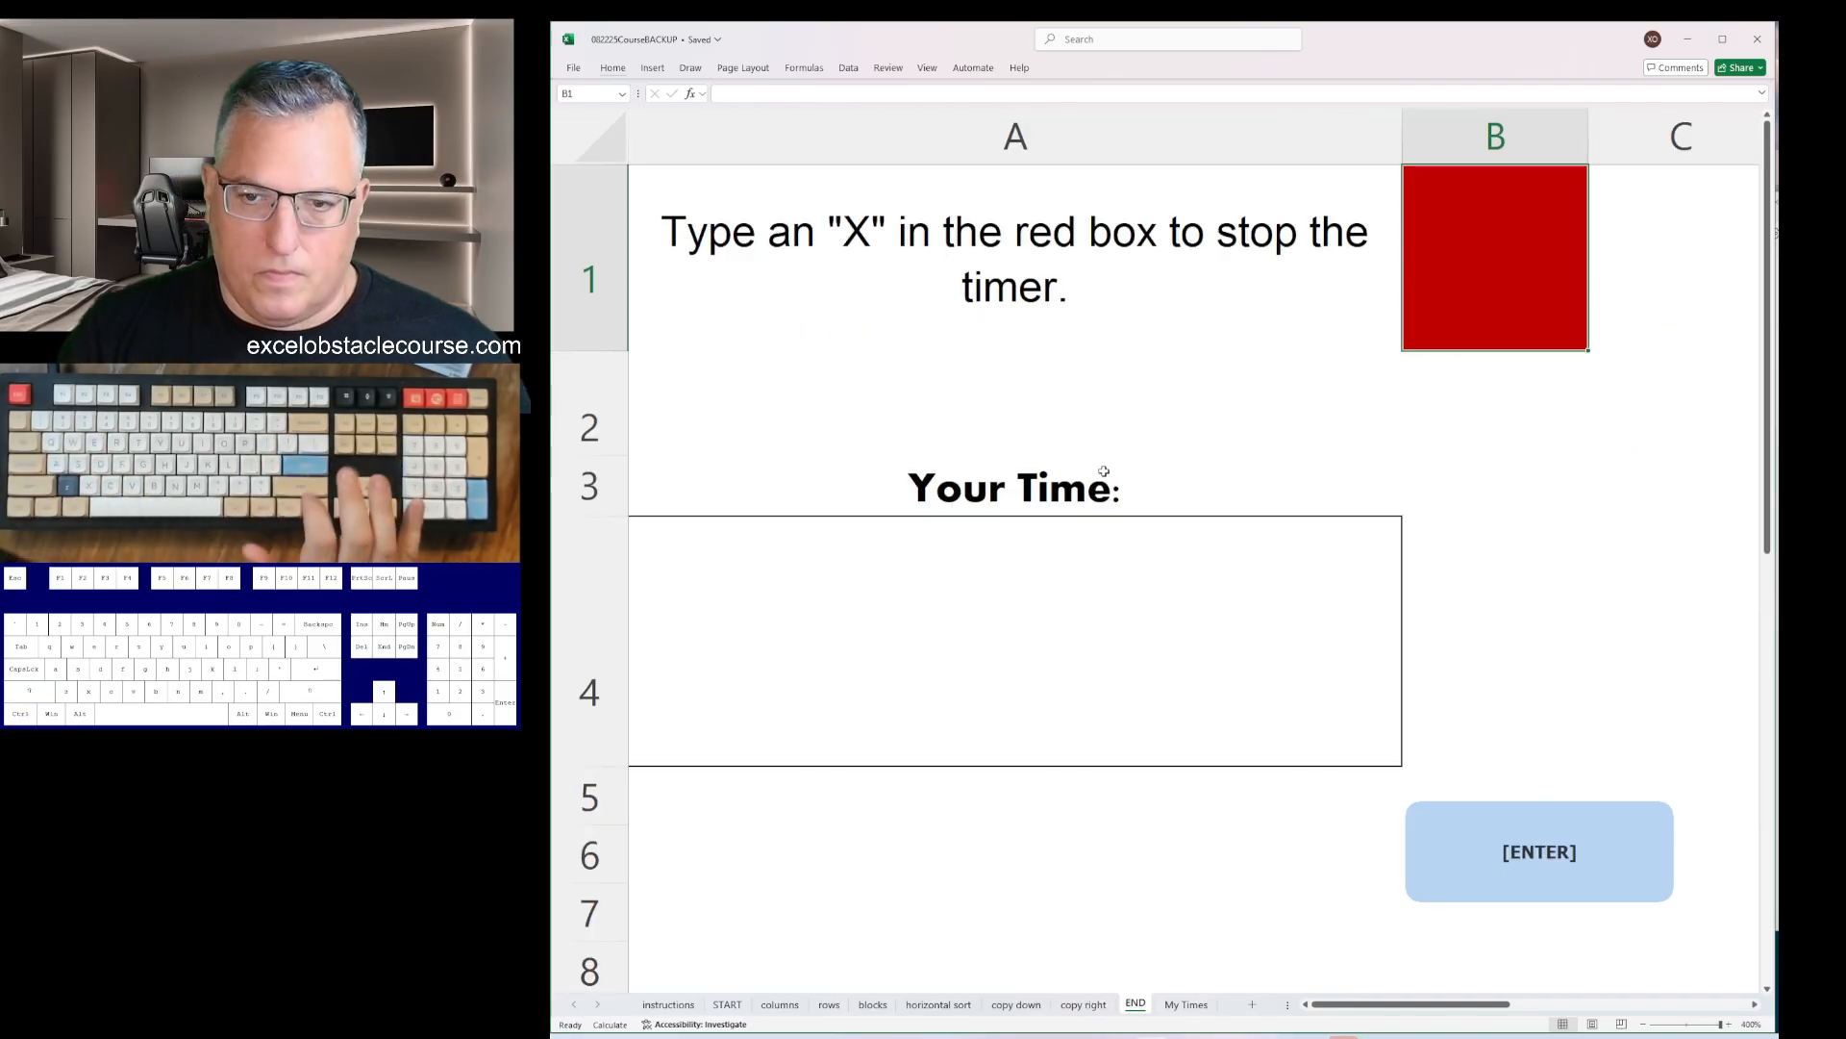
{"action": "type", "text": "X"}
{"action": "key", "text": "Return"}
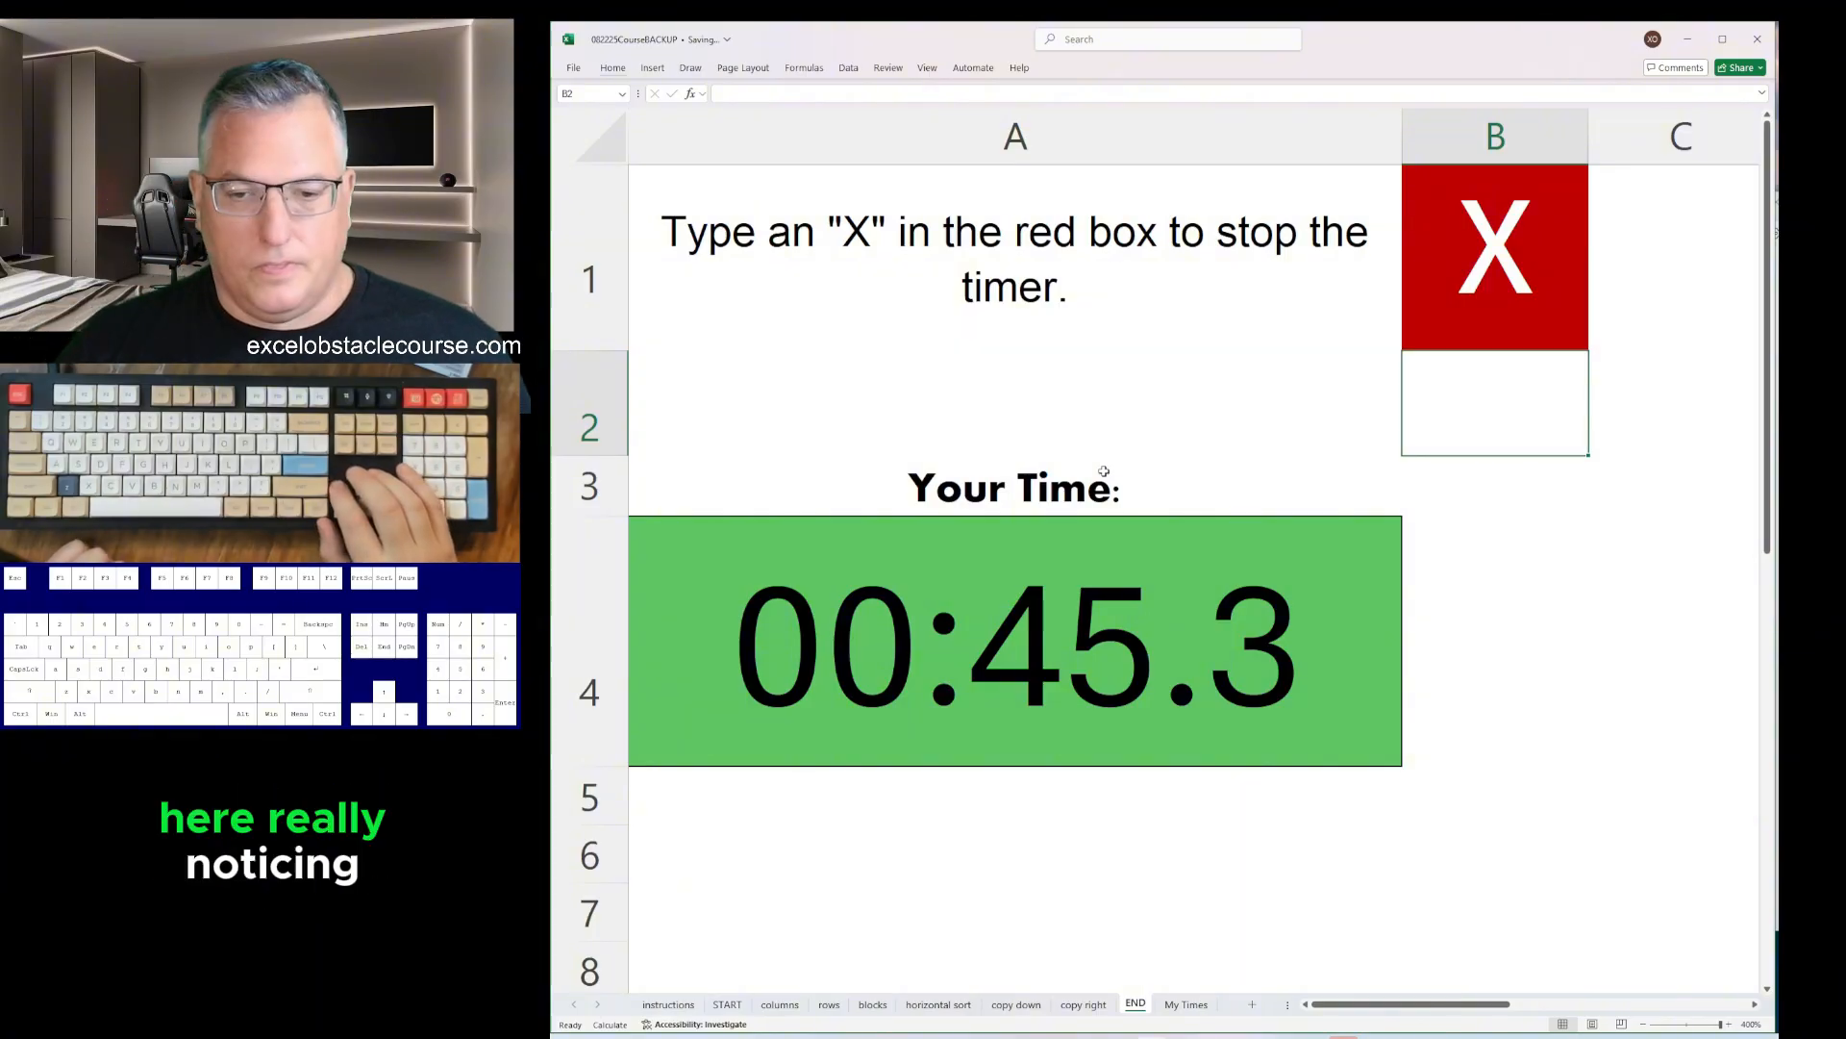
- Copy the finish time in cell A4 of the END sheet
{"action": "key", "text": "Left"}
{"action": "key", "text": "Down"}
{"action": "key", "text": "ctrl+c"}
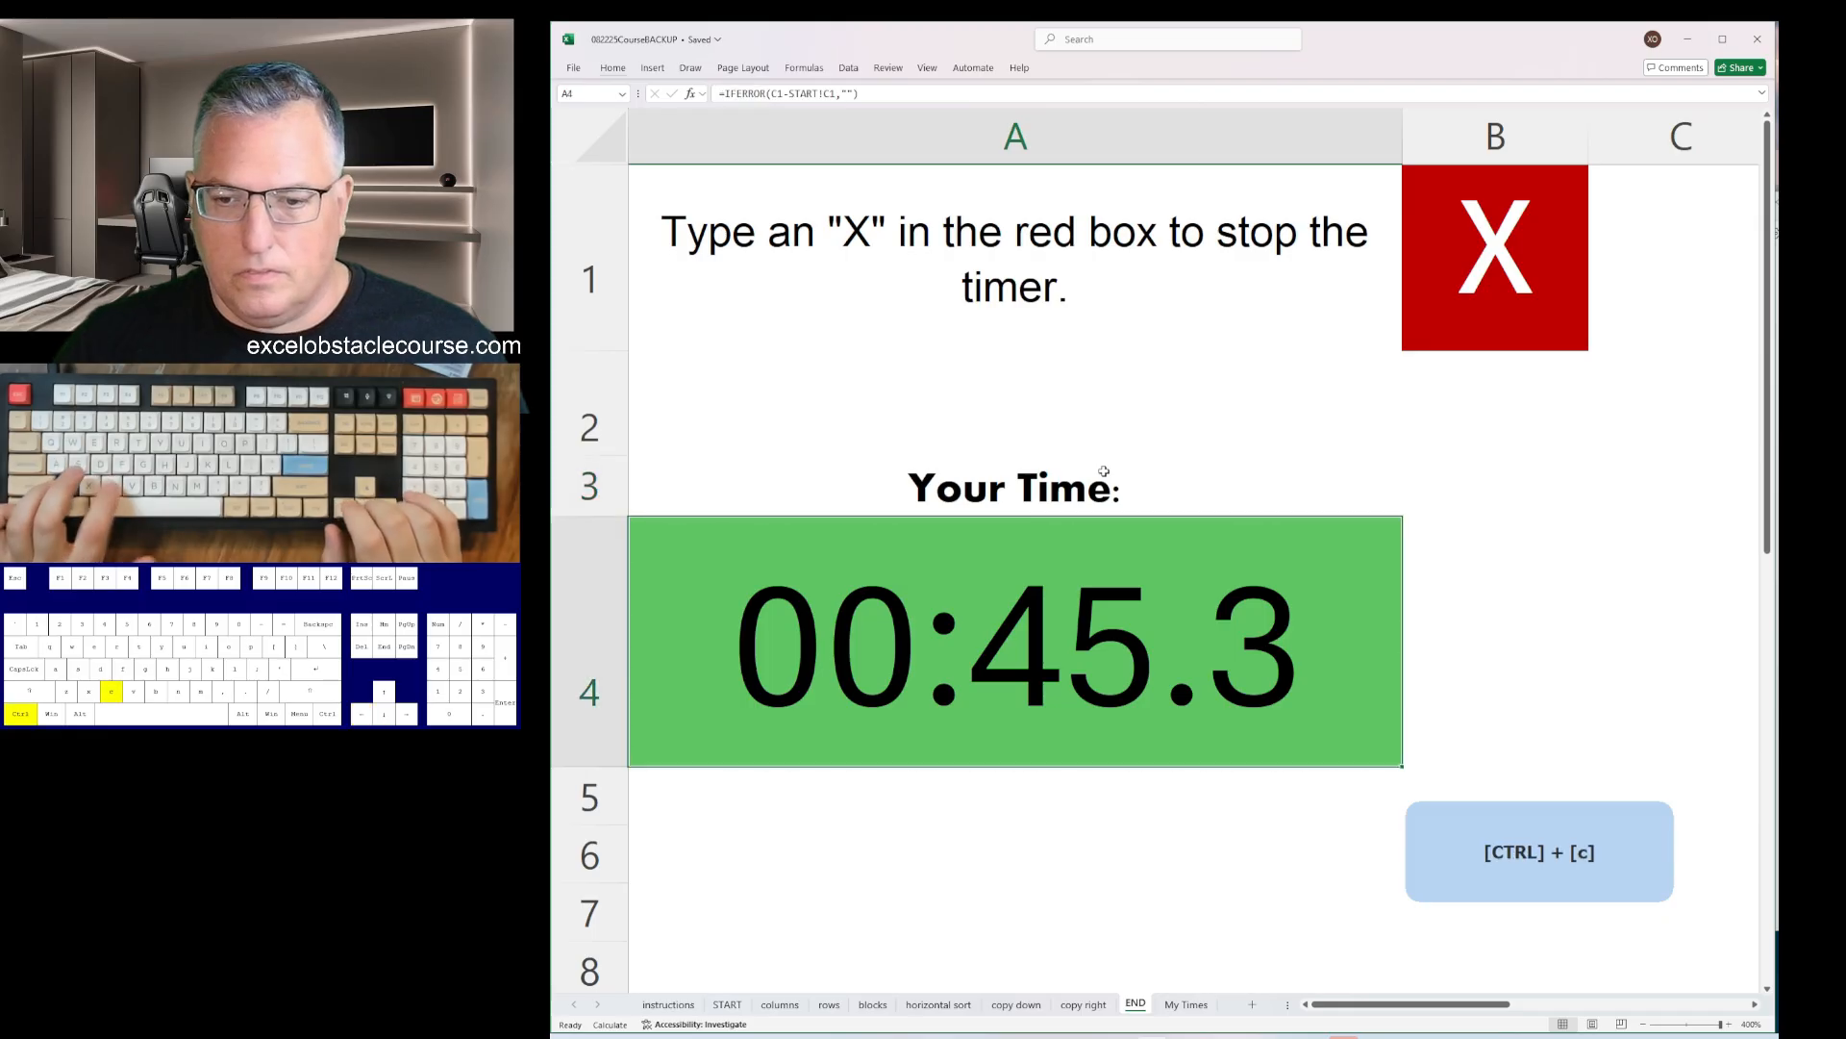
{"action": "key", "text": "alt+Tab"}
{"action": "key", "text": "alt+Tab"}
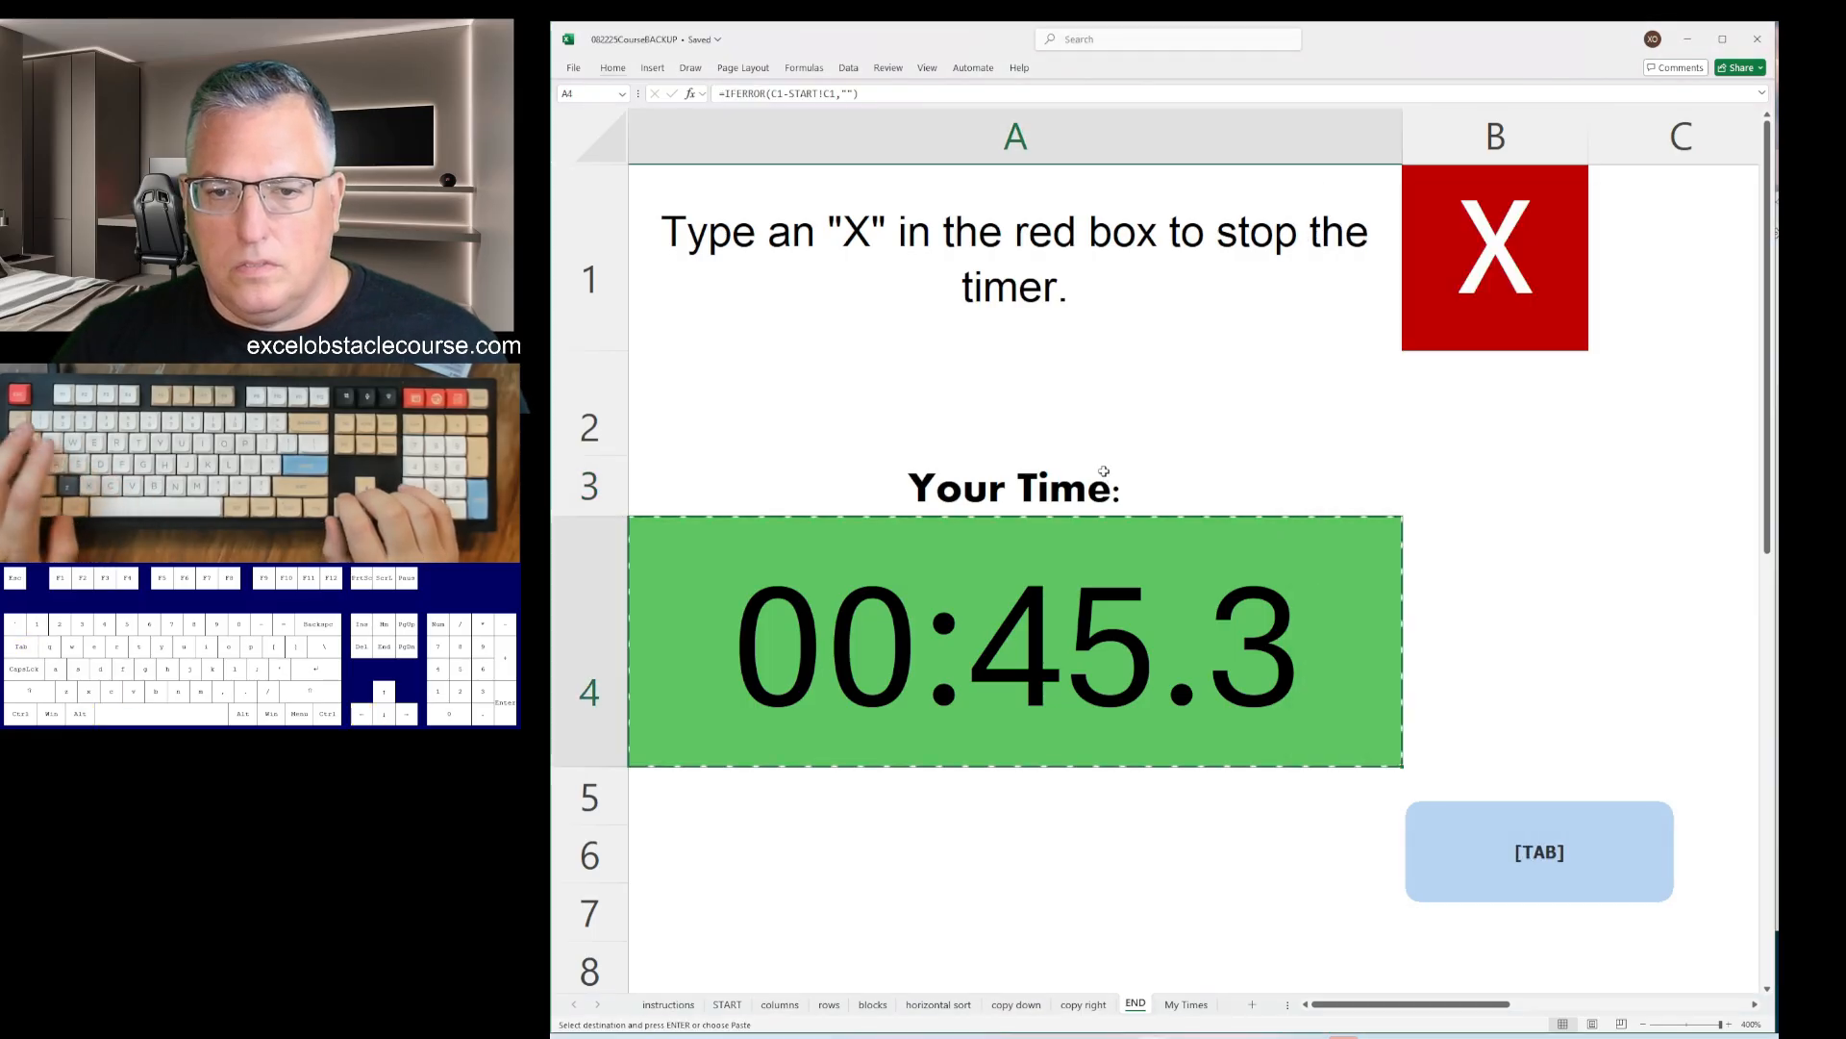
- Undo this run's edits from the END sheet back through the blocks sheet
{"action": "key", "text": "ctrl+Page_Up"}
{"action": "key", "text": "ctrl+Page_Up"}
{"action": "key", "text": "ctrl+Page_Up"}
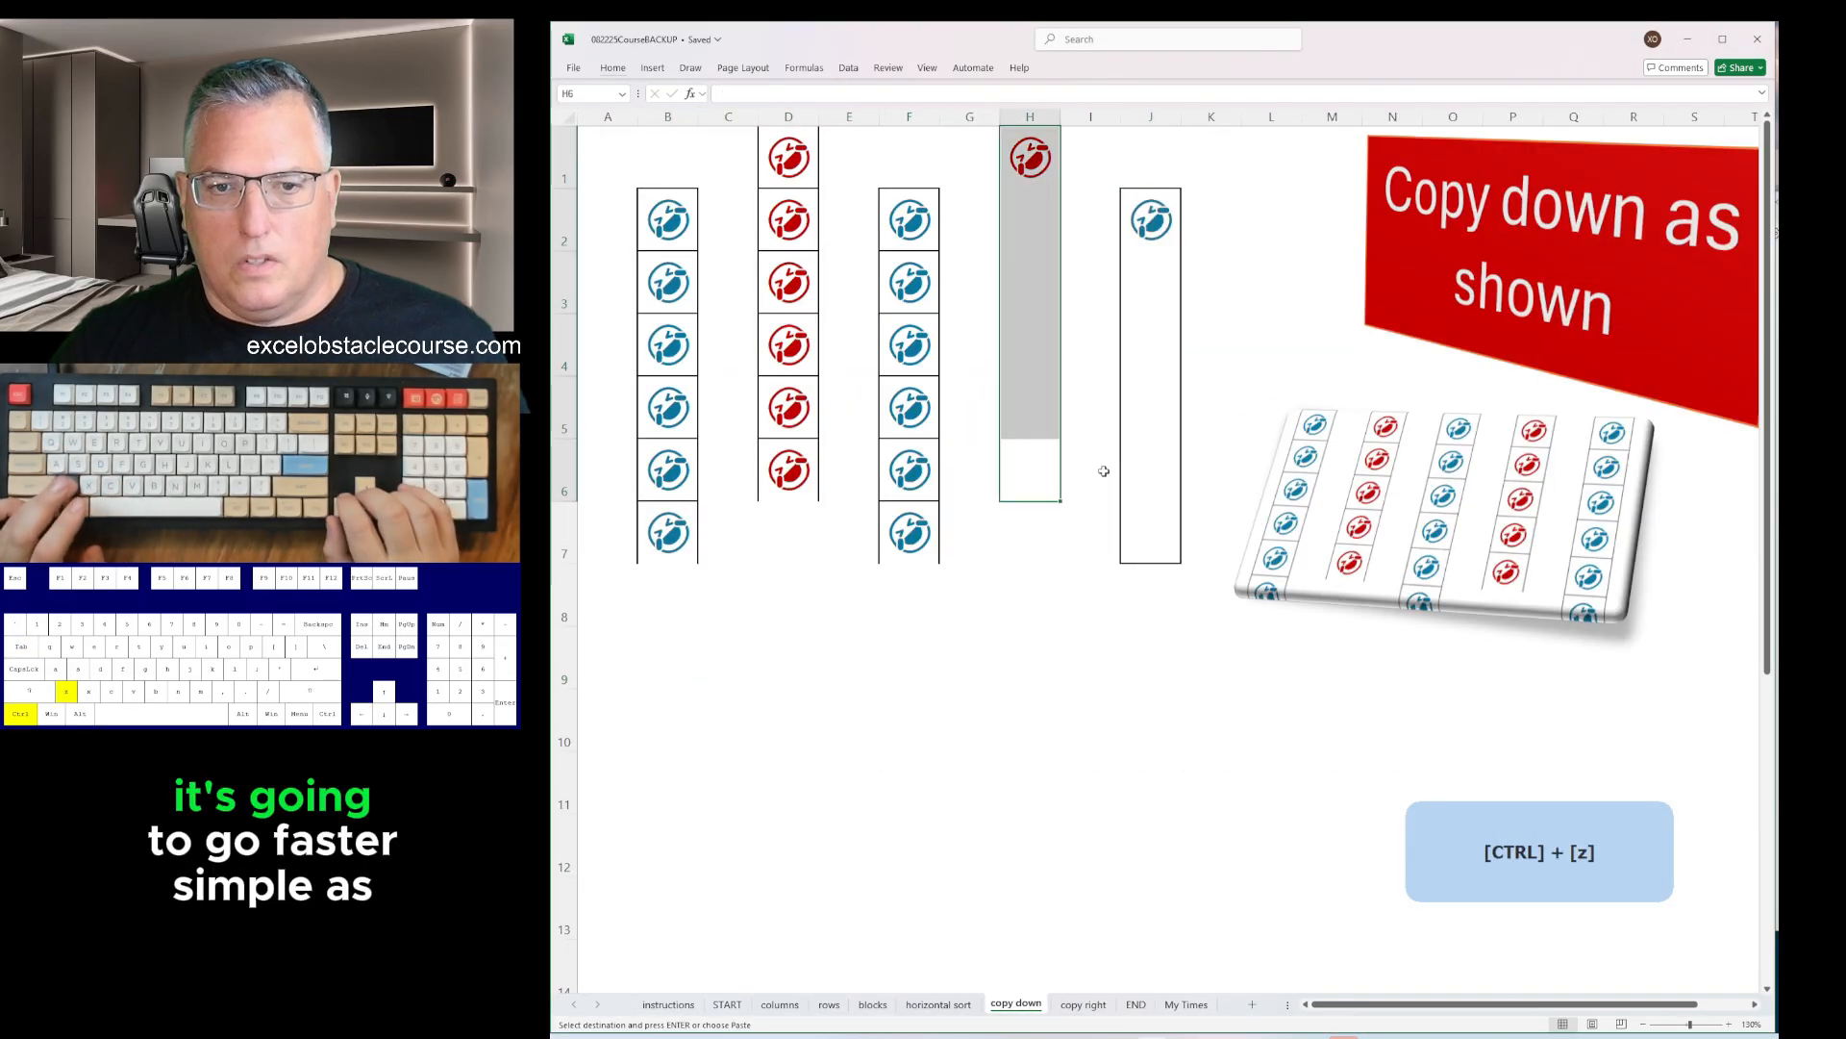
{"action": "key", "text": "ctrl+Page_Up"}
{"action": "key", "text": "ctrl+z"}
{"action": "key", "text": "ctrl+z"}
{"action": "key", "text": "ctrl+z"}
{"action": "key", "text": "ctrl+z"}
{"action": "key", "text": "ctrl+z"}
{"action": "key", "text": "ctrl+z"}
{"action": "key", "text": "ctrl+z"}
{"action": "key", "text": "ctrl+z"}
{"action": "key", "text": "ctrl+z"}
{"action": "key", "text": "ctrl+z"}
{"action": "key", "text": "ctrl+z"}
{"action": "key", "text": "ctrl+z"}
{"action": "key", "text": "ctrl+z"}
{"action": "key", "text": "ctrl+z"}
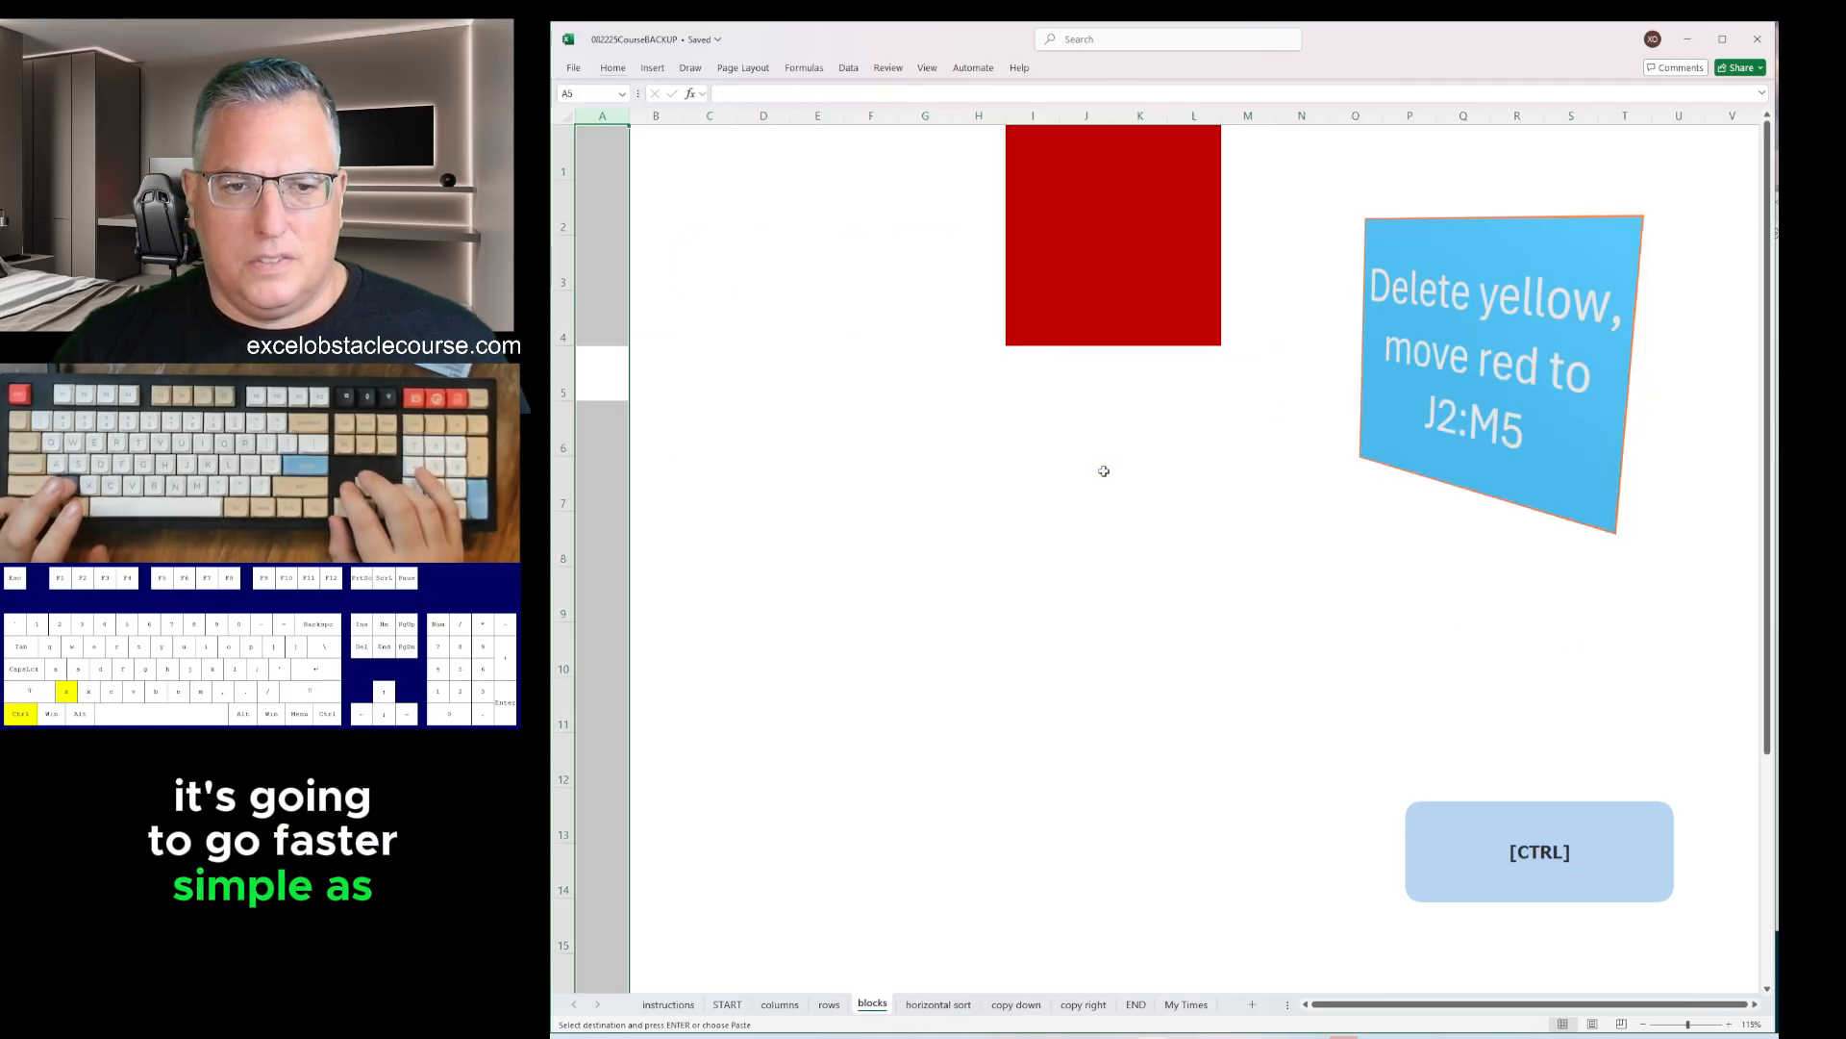
{"action": "key", "text": "ctrl+z"}
{"action": "key", "text": "ctrl+z"}
{"action": "key", "text": "ctrl+z"}
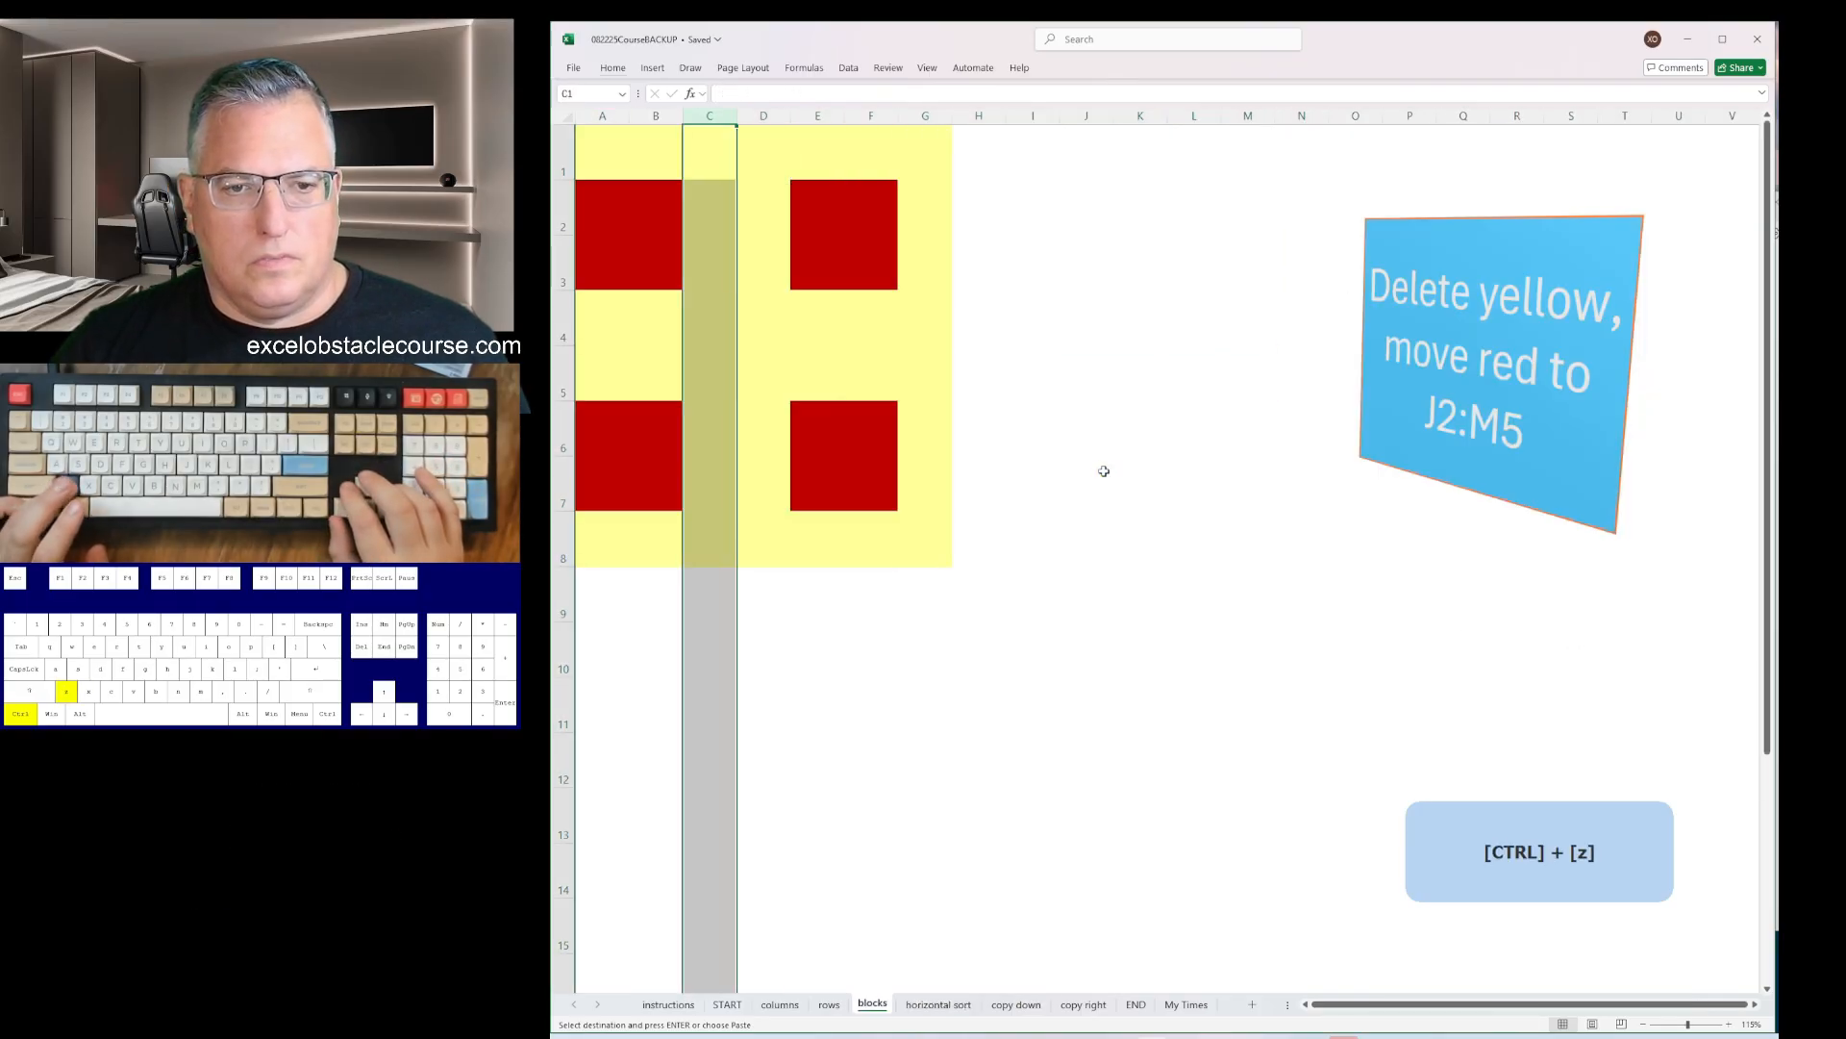
- Undo this run's deletions and insertions on the rows sheet
{"action": "key", "text": "ctrl+Page_Up"}
{"action": "key", "text": "ctrl+z"}
{"action": "key", "text": "ctrl+z"}
{"action": "key", "text": "ctrl+z"}
{"action": "key", "text": "ctrl+z"}
{"action": "key", "text": "ctrl+z"}
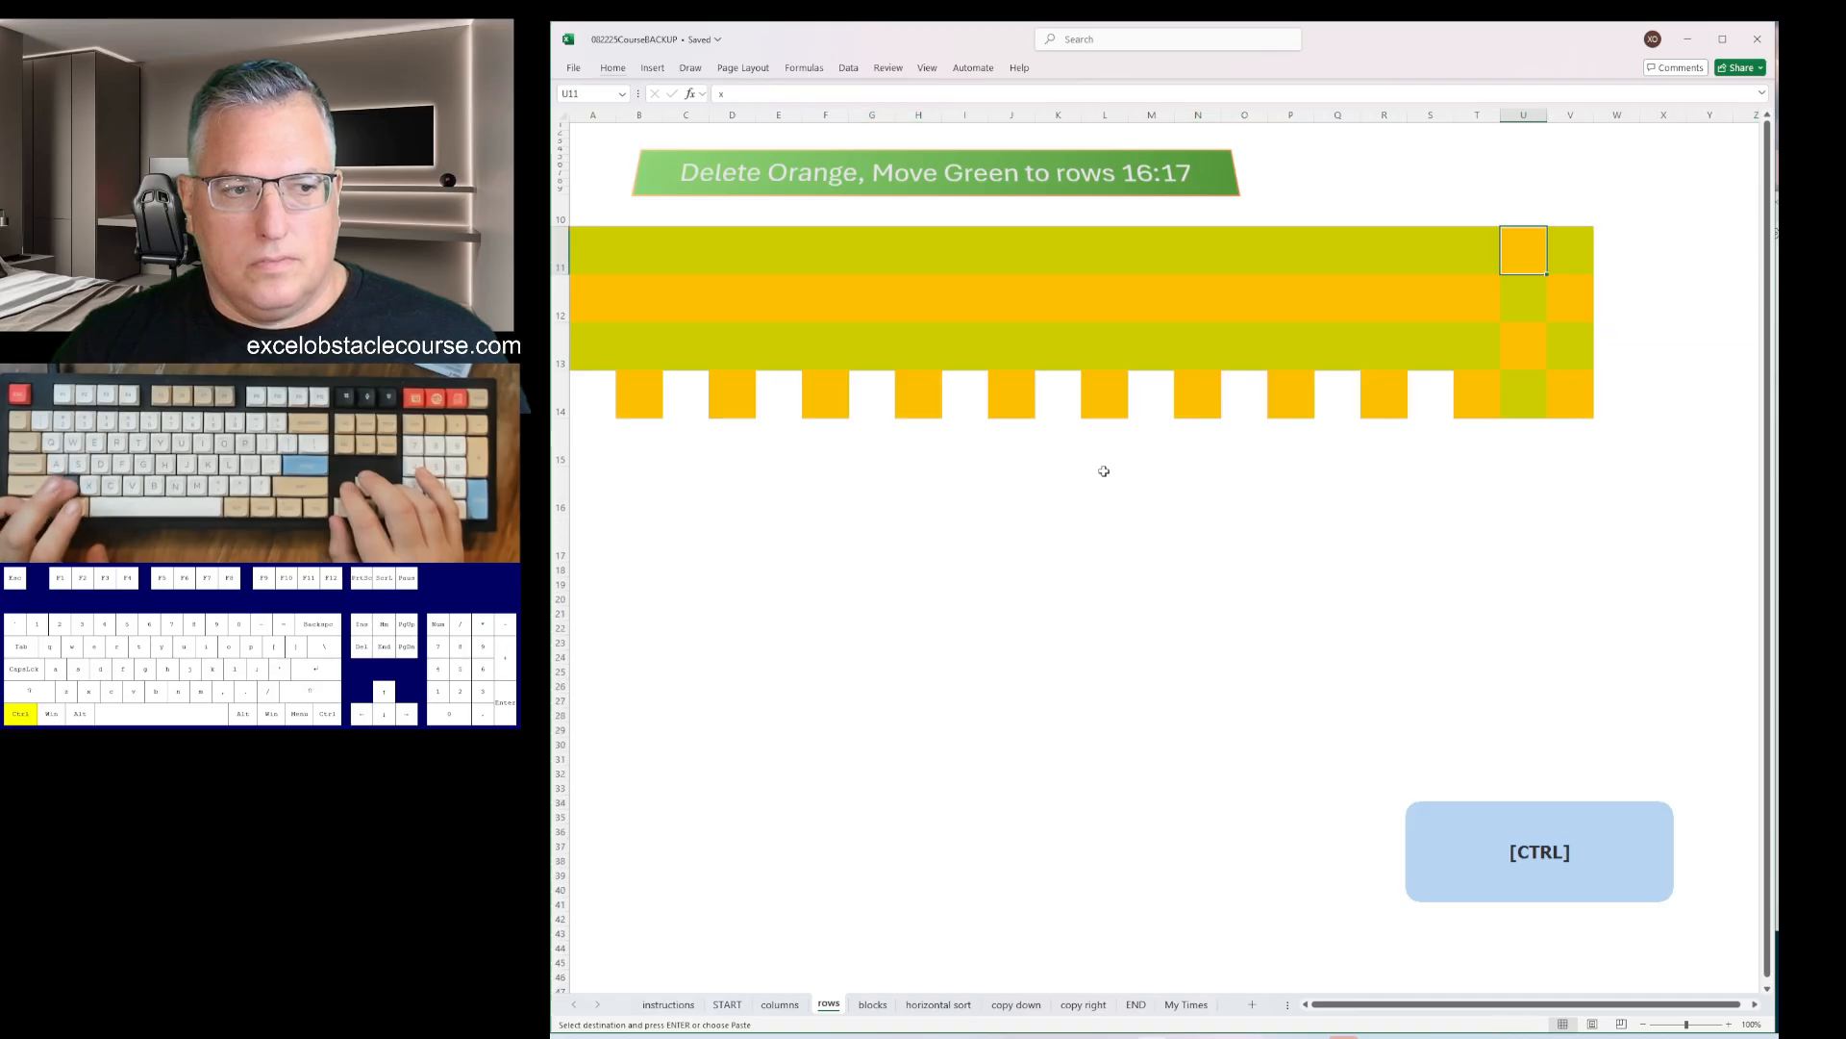
{"action": "key", "text": "ctrl+z"}
{"action": "key", "text": "ctrl+z"}
- Undo this run's edits on the columns sheet and the timer entry on the START sheet
{"action": "key", "text": "ctrl+Page_Up"}
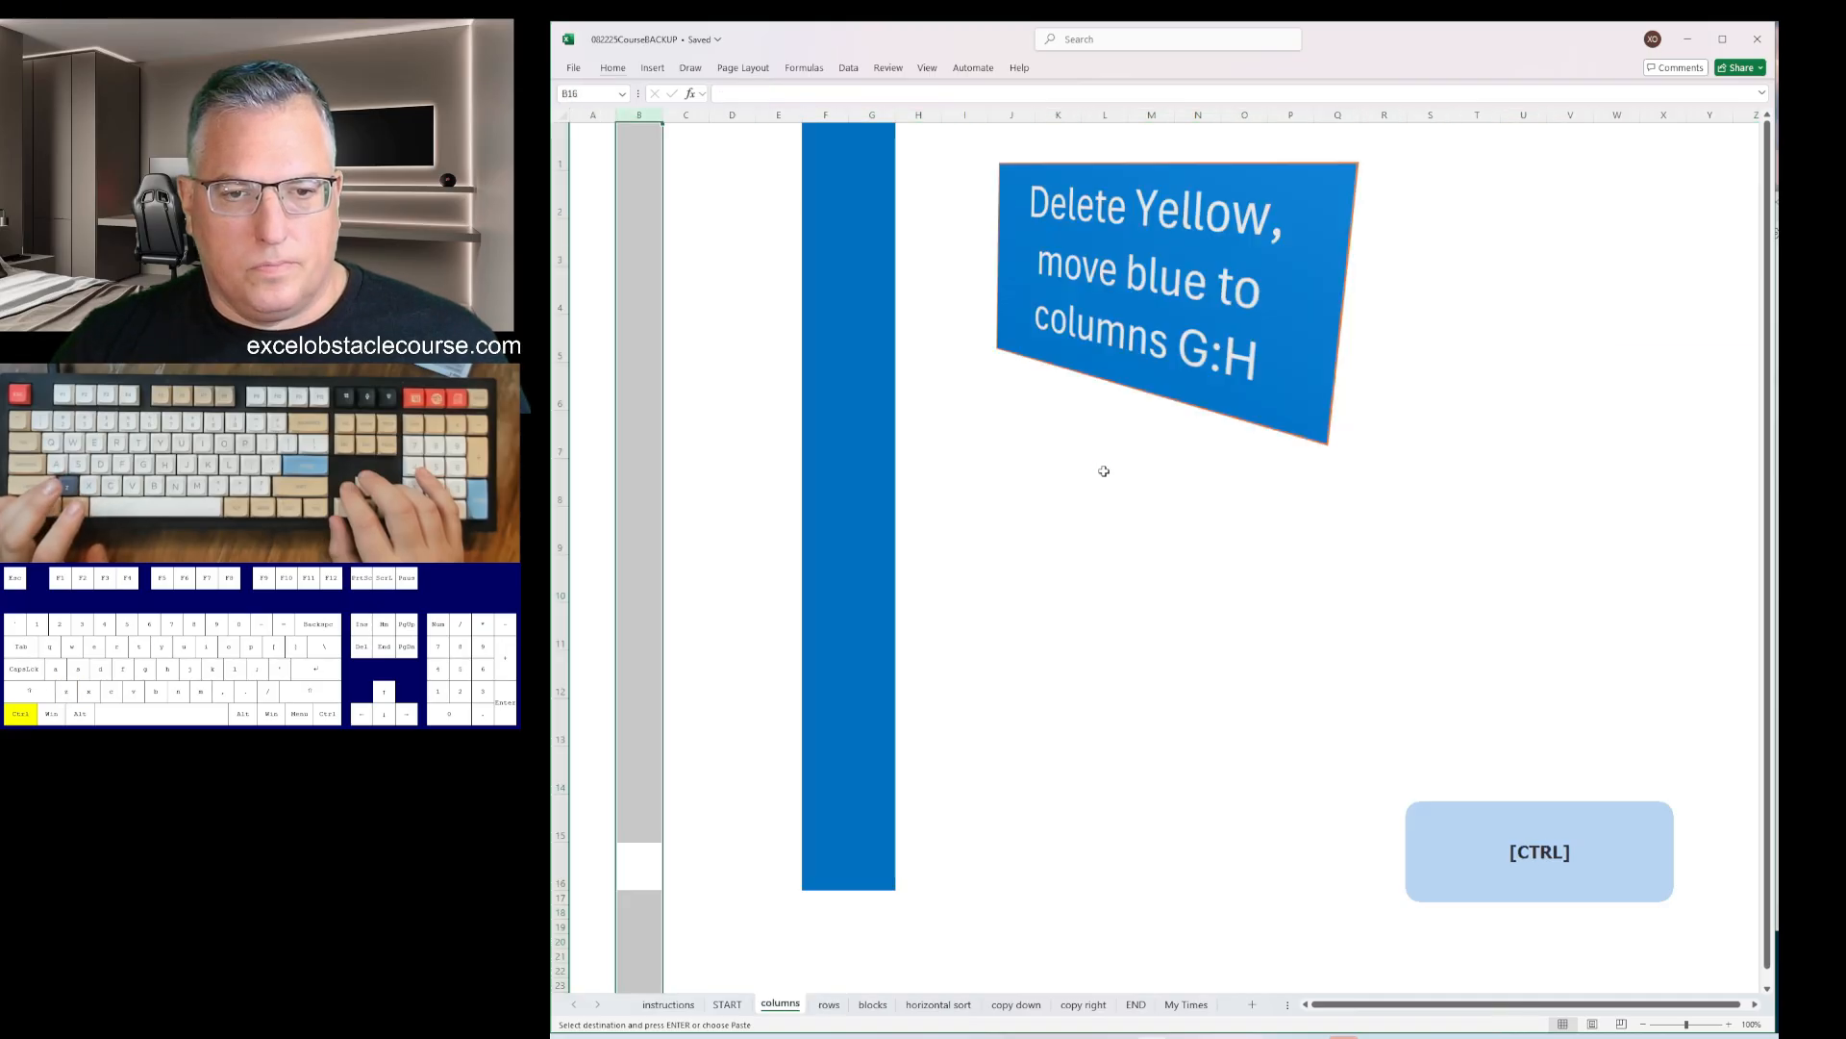
{"action": "key", "text": "ctrl+z"}
{"action": "key", "text": "ctrl+z"}
{"action": "key", "text": "ctrl+z"}
{"action": "key", "text": "ctrl+z"}
{"action": "key", "text": "ctrl+z"}
{"action": "key", "text": "ctrl+z"}
{"action": "key", "text": "ctrl+z"}
{"action": "key", "text": "ctrl+z"}
{"action": "key", "text": "ctrl+z"}
{"action": "key", "text": "ctrl+z"}
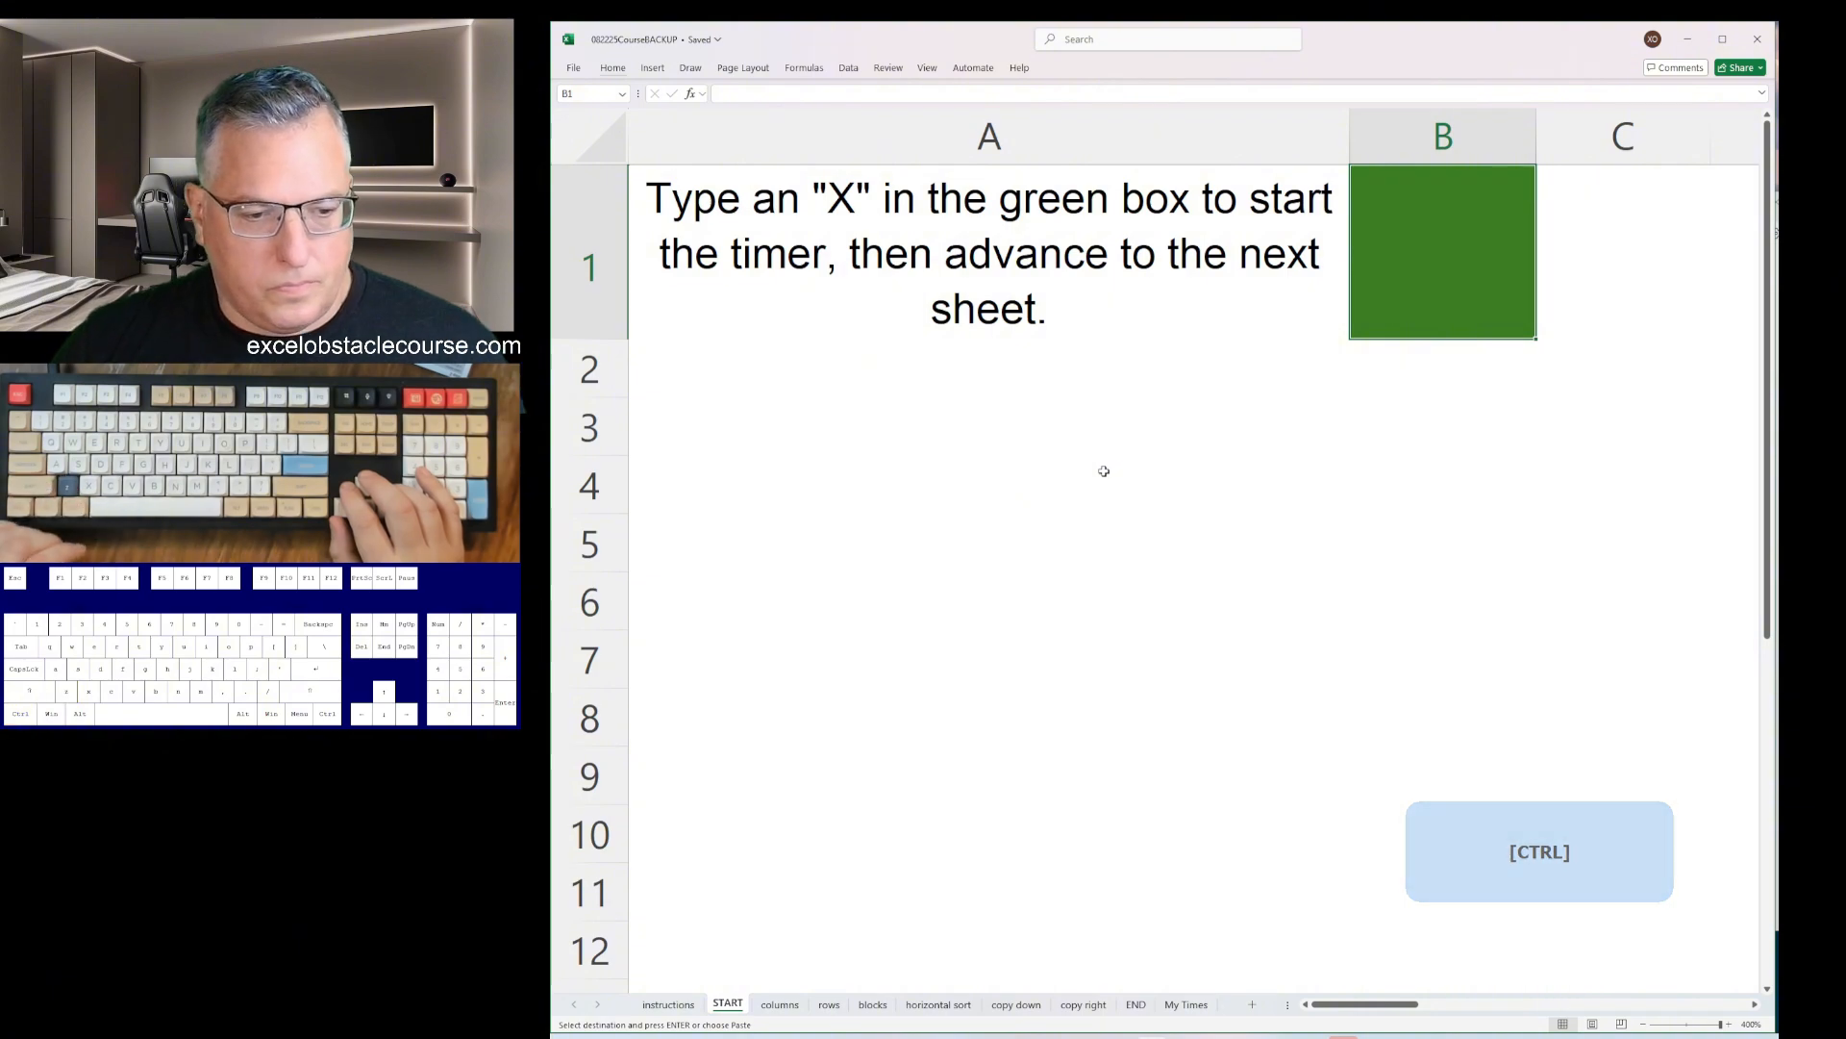
- Start the timer with x in the green box B1, and on the columns sheet delete yellow cell B1, shifting cells left
{"action": "type", "text": "x"}
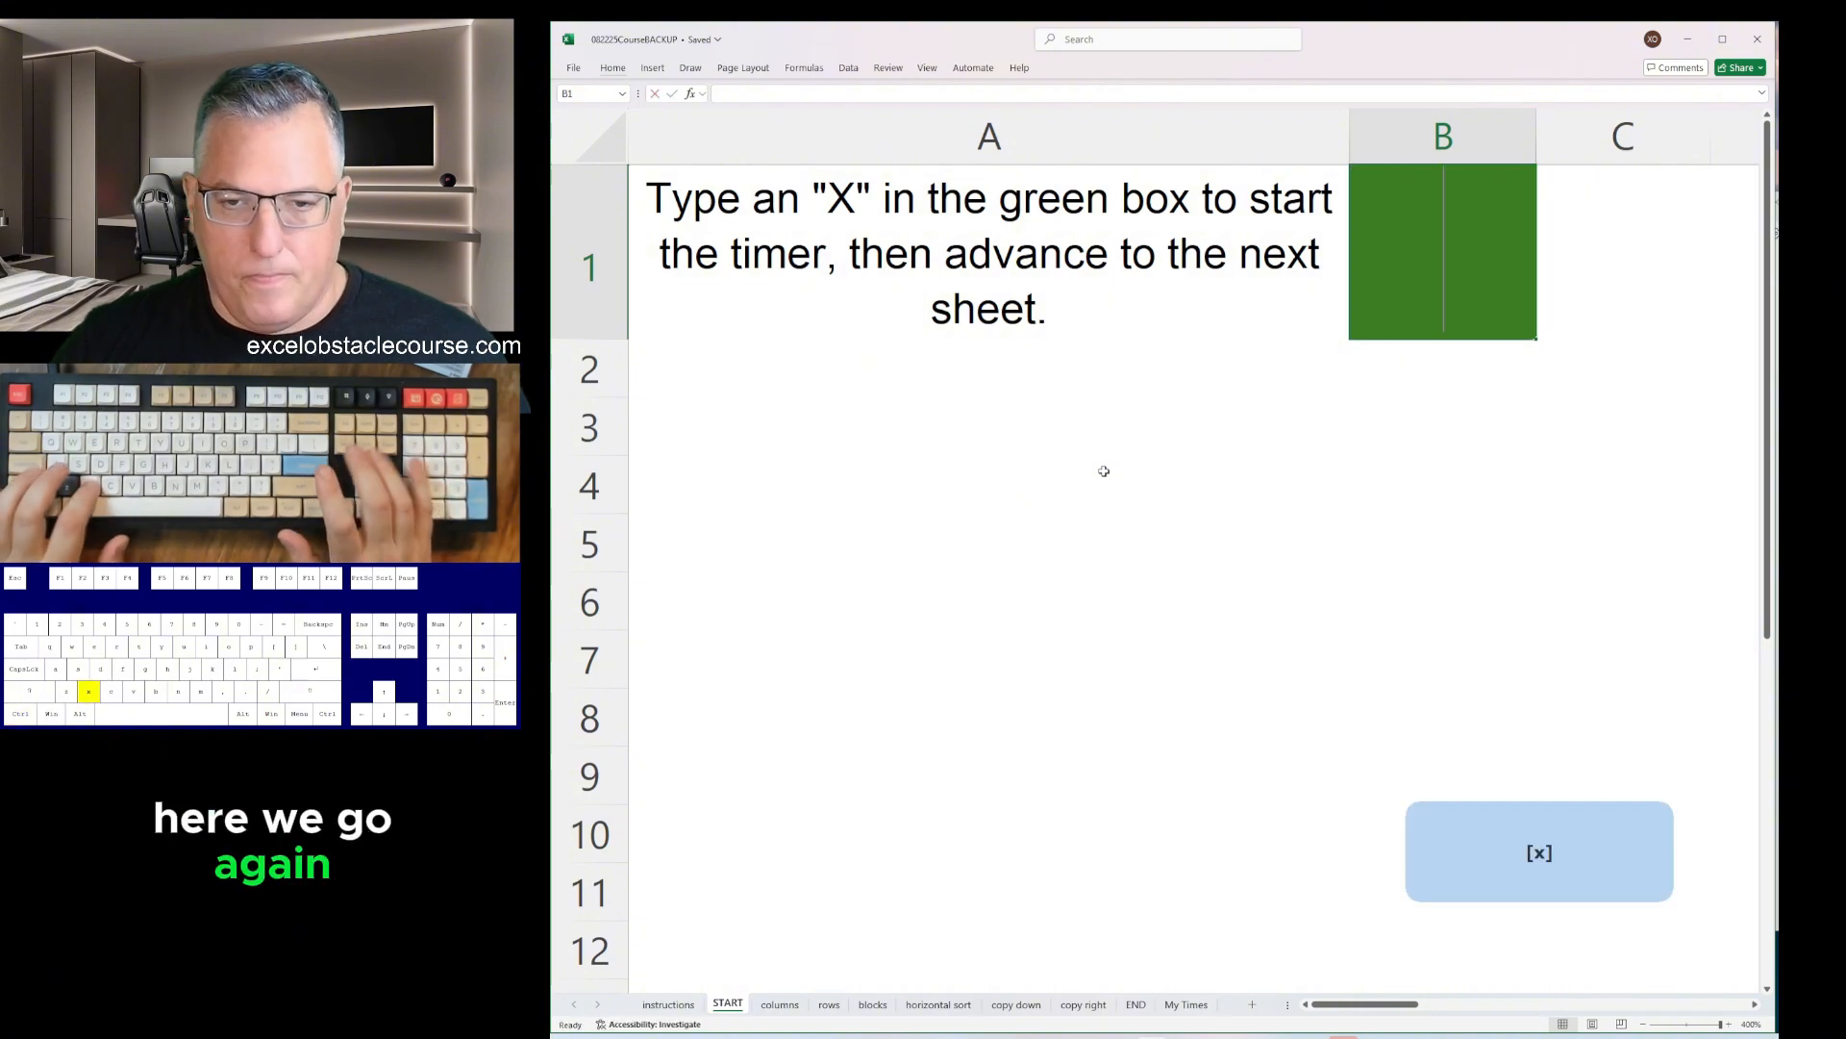
{"action": "key", "text": "ctrl+Page_Down"}
{"action": "key", "text": "ctrl+minus"}
{"action": "key", "text": "Return"}
- Repeat the shift-left deletion on every second cell of column B, from B3 through B15
{"action": "key", "text": "Down"}
{"action": "key", "text": "Down"}
{"action": "key", "text": "F4"}
{"action": "key", "text": "Down"}
{"action": "key", "text": "Down"}
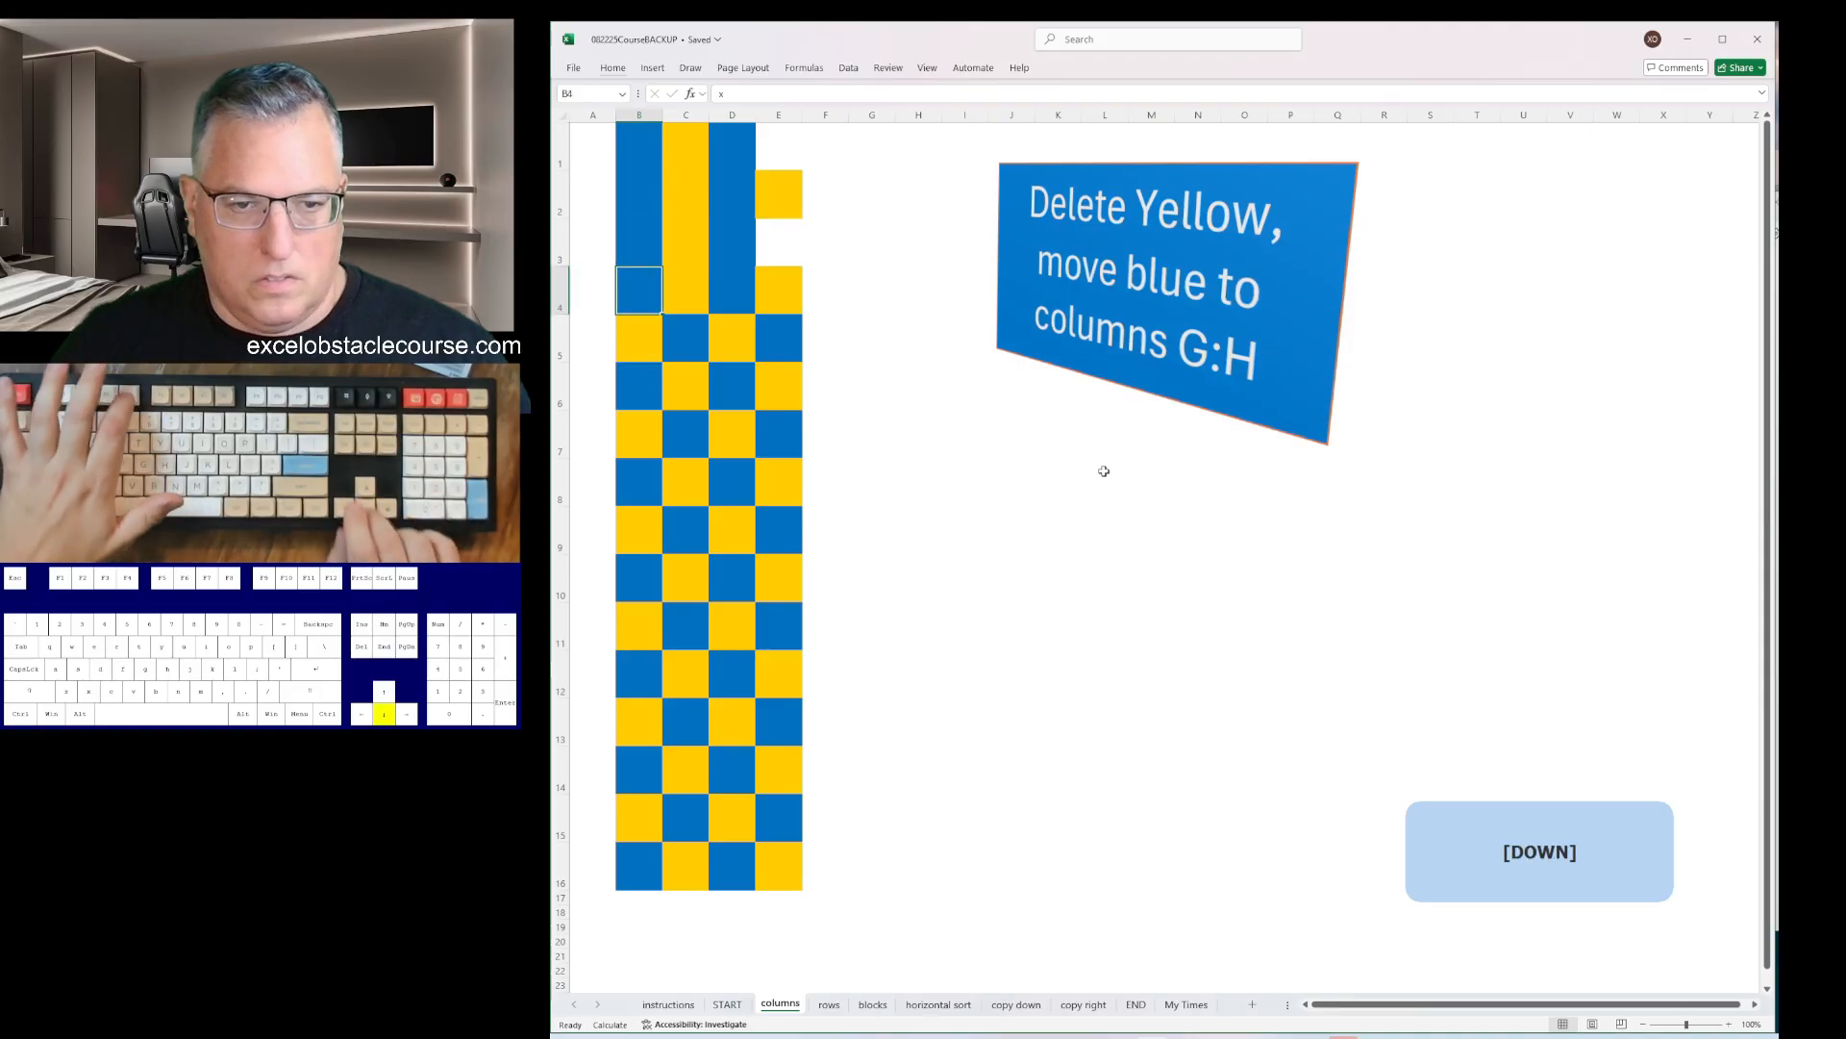
{"action": "key", "text": "F4"}
{"action": "key", "text": "Down"}
{"action": "key", "text": "Down"}
{"action": "key", "text": "F4"}
{"action": "key", "text": "Down"}
{"action": "key", "text": "Down"}
{"action": "key", "text": "F4"}
{"action": "key", "text": "Down"}
{"action": "key", "text": "Down"}
{"action": "key", "text": "F4"}
{"action": "key", "text": "Down"}
{"action": "key", "text": "Down"}
{"action": "key", "text": "F4"}
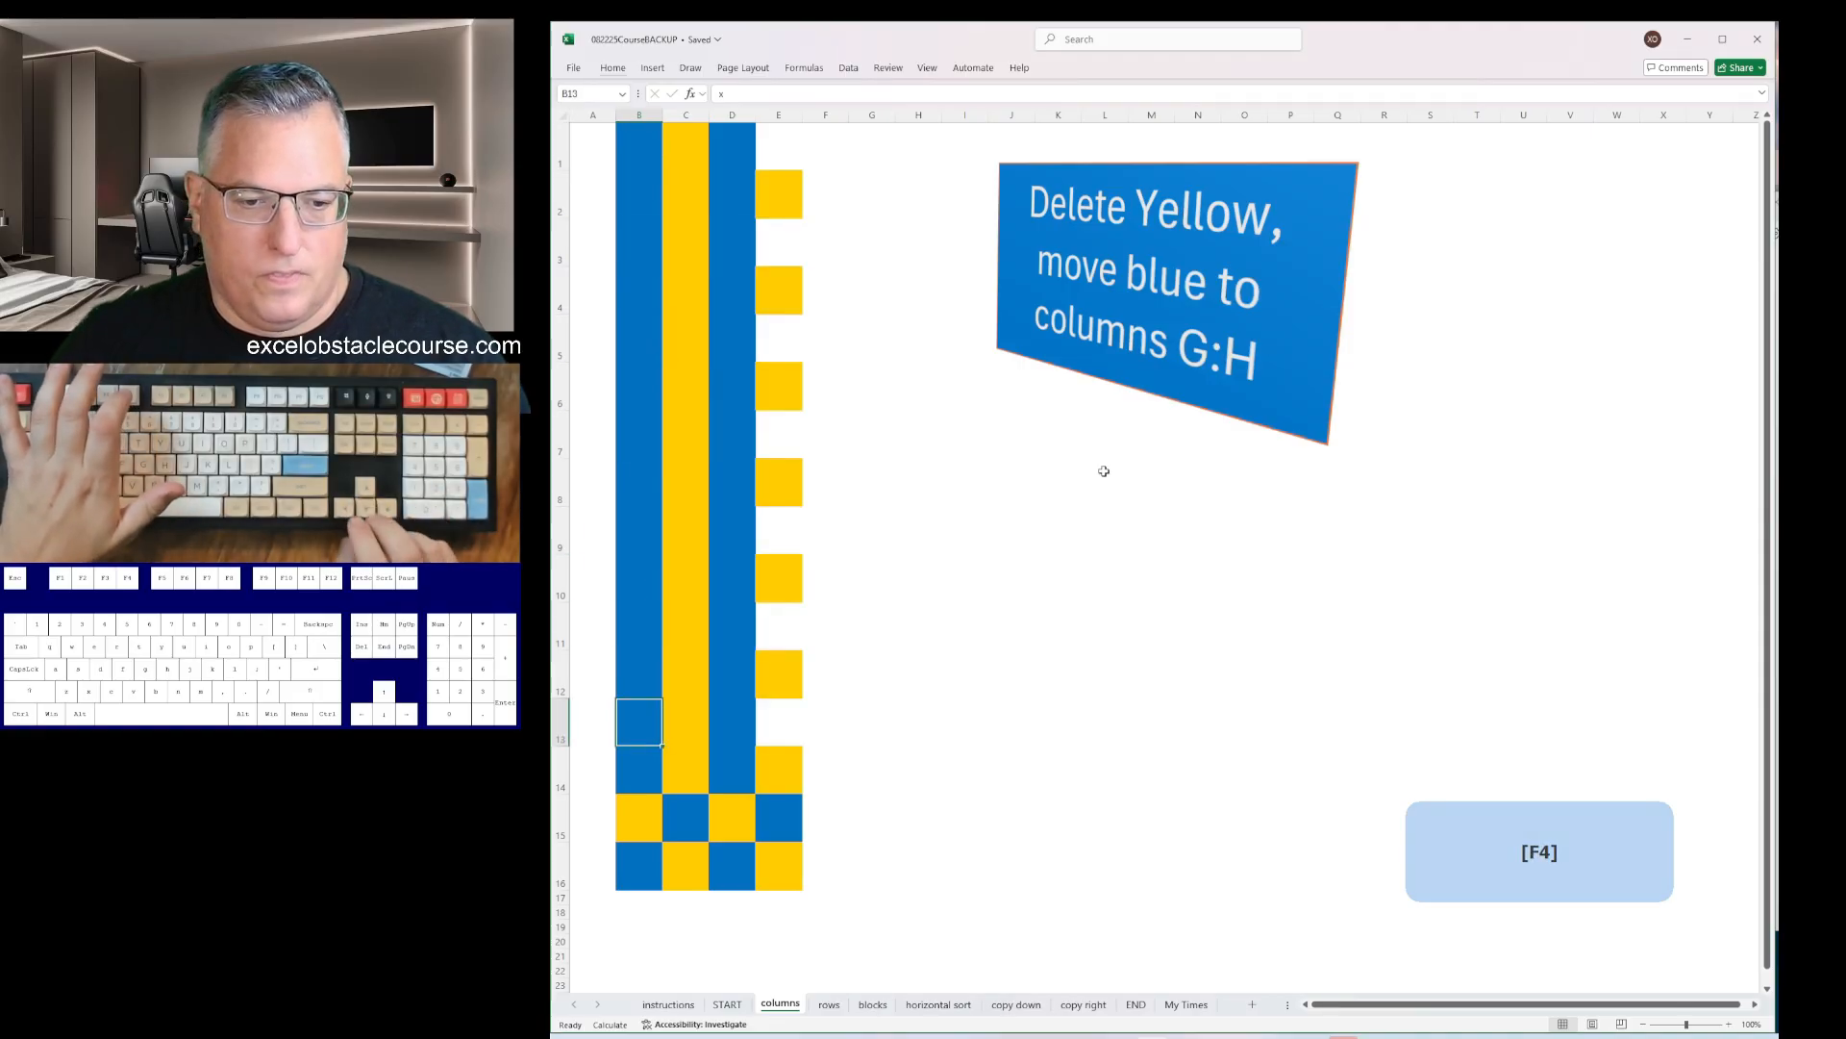
{"action": "key", "text": "Down"}
{"action": "key", "text": "Down"}
{"action": "key", "text": "F4"}
- Delete the yellow column C and the remaining partly yellow column D
{"action": "key", "text": "Right"}
{"action": "key", "text": "ctrl+space"}
{"action": "key", "text": "ctrl+minus"}
{"action": "key", "text": "Right"}
{"action": "key", "text": "ctrl+space"}
{"action": "key", "text": "ctrl+minus"}
- Insert five columns before column B so the blue block occupies columns G:H
{"action": "key", "text": "Left"}
{"action": "key", "text": "Left"}
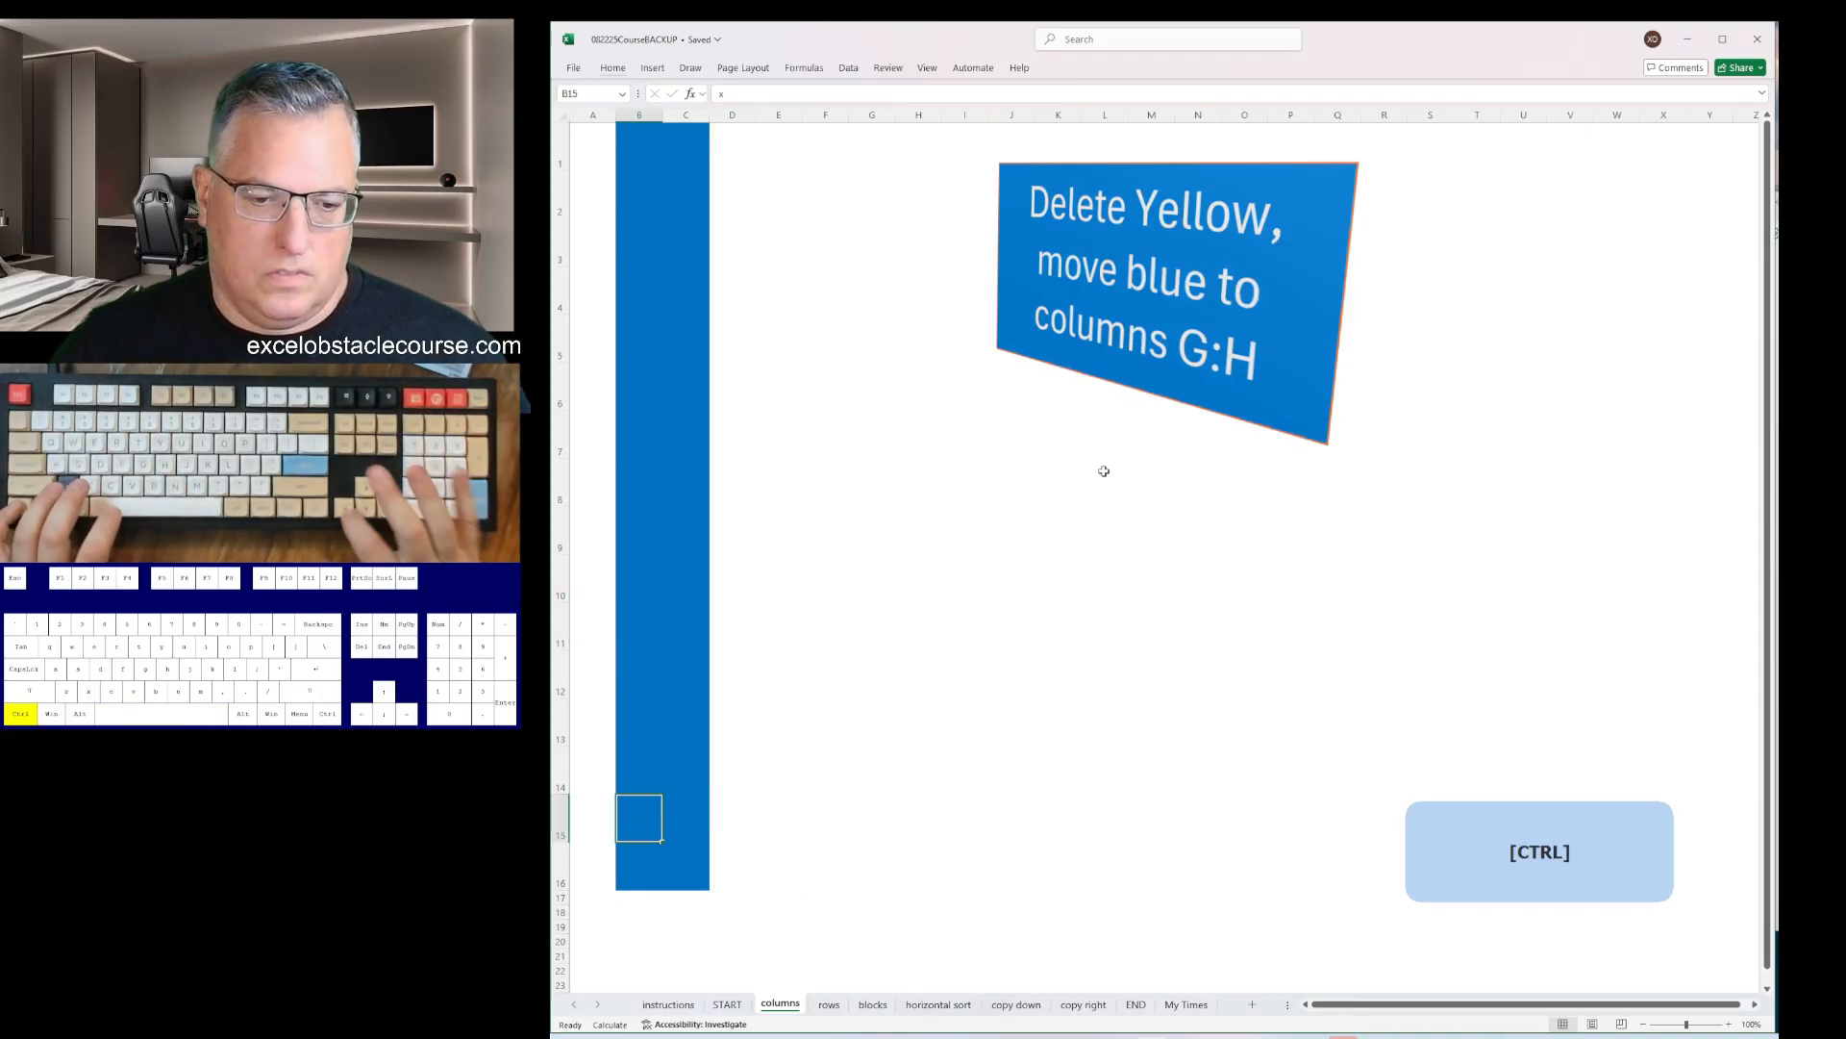
{"action": "key", "text": "ctrl+space"}
{"action": "key", "text": "ctrl+plus"}
{"action": "key", "text": "ctrl+plus"}
{"action": "key", "text": "ctrl+plus"}
{"action": "key", "text": "ctrl+plus"}
{"action": "key", "text": "ctrl+plus"}
- On the rows sheet, delete orange cell A11 shifting cells up, and repeat on every second cell of row 11 through U11
{"action": "key", "text": "ctrl+Page_Down"}
{"action": "key", "text": "ctrl+minus"}
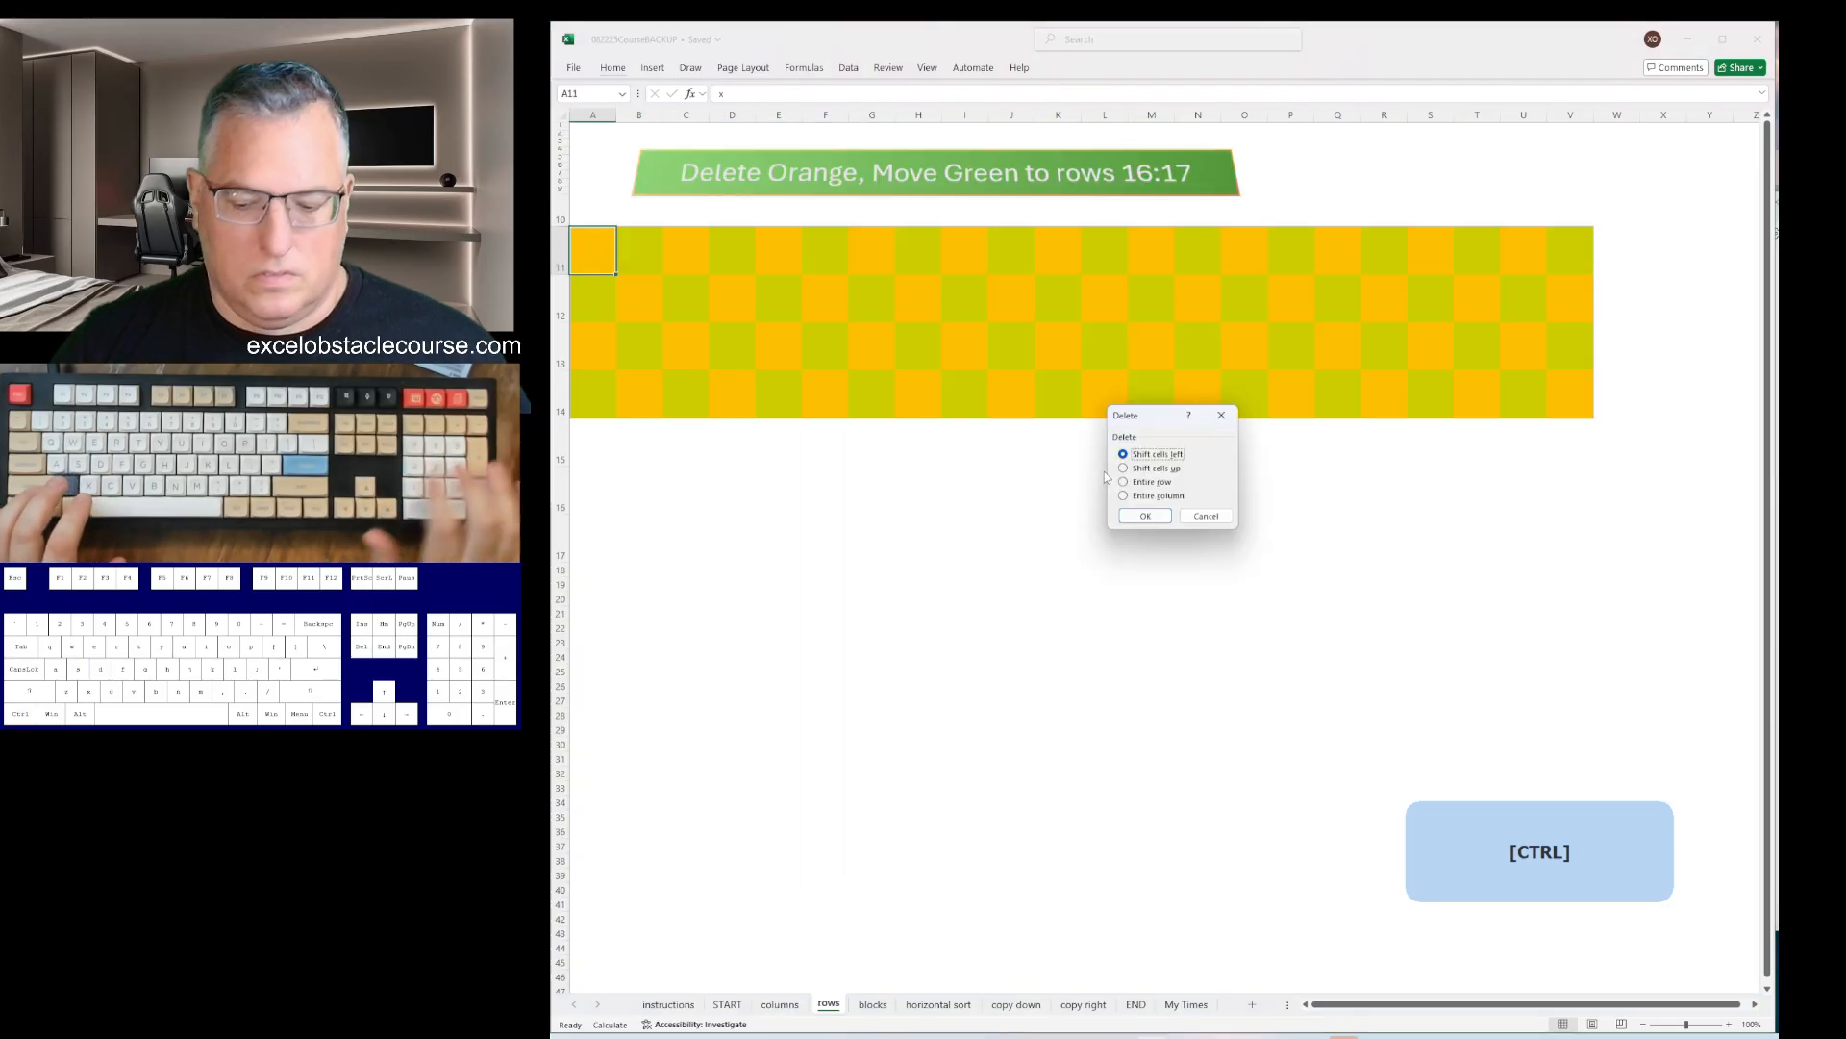
{"action": "key", "text": "Return"}
{"action": "key", "text": "Right"}
{"action": "key", "text": "Right"}
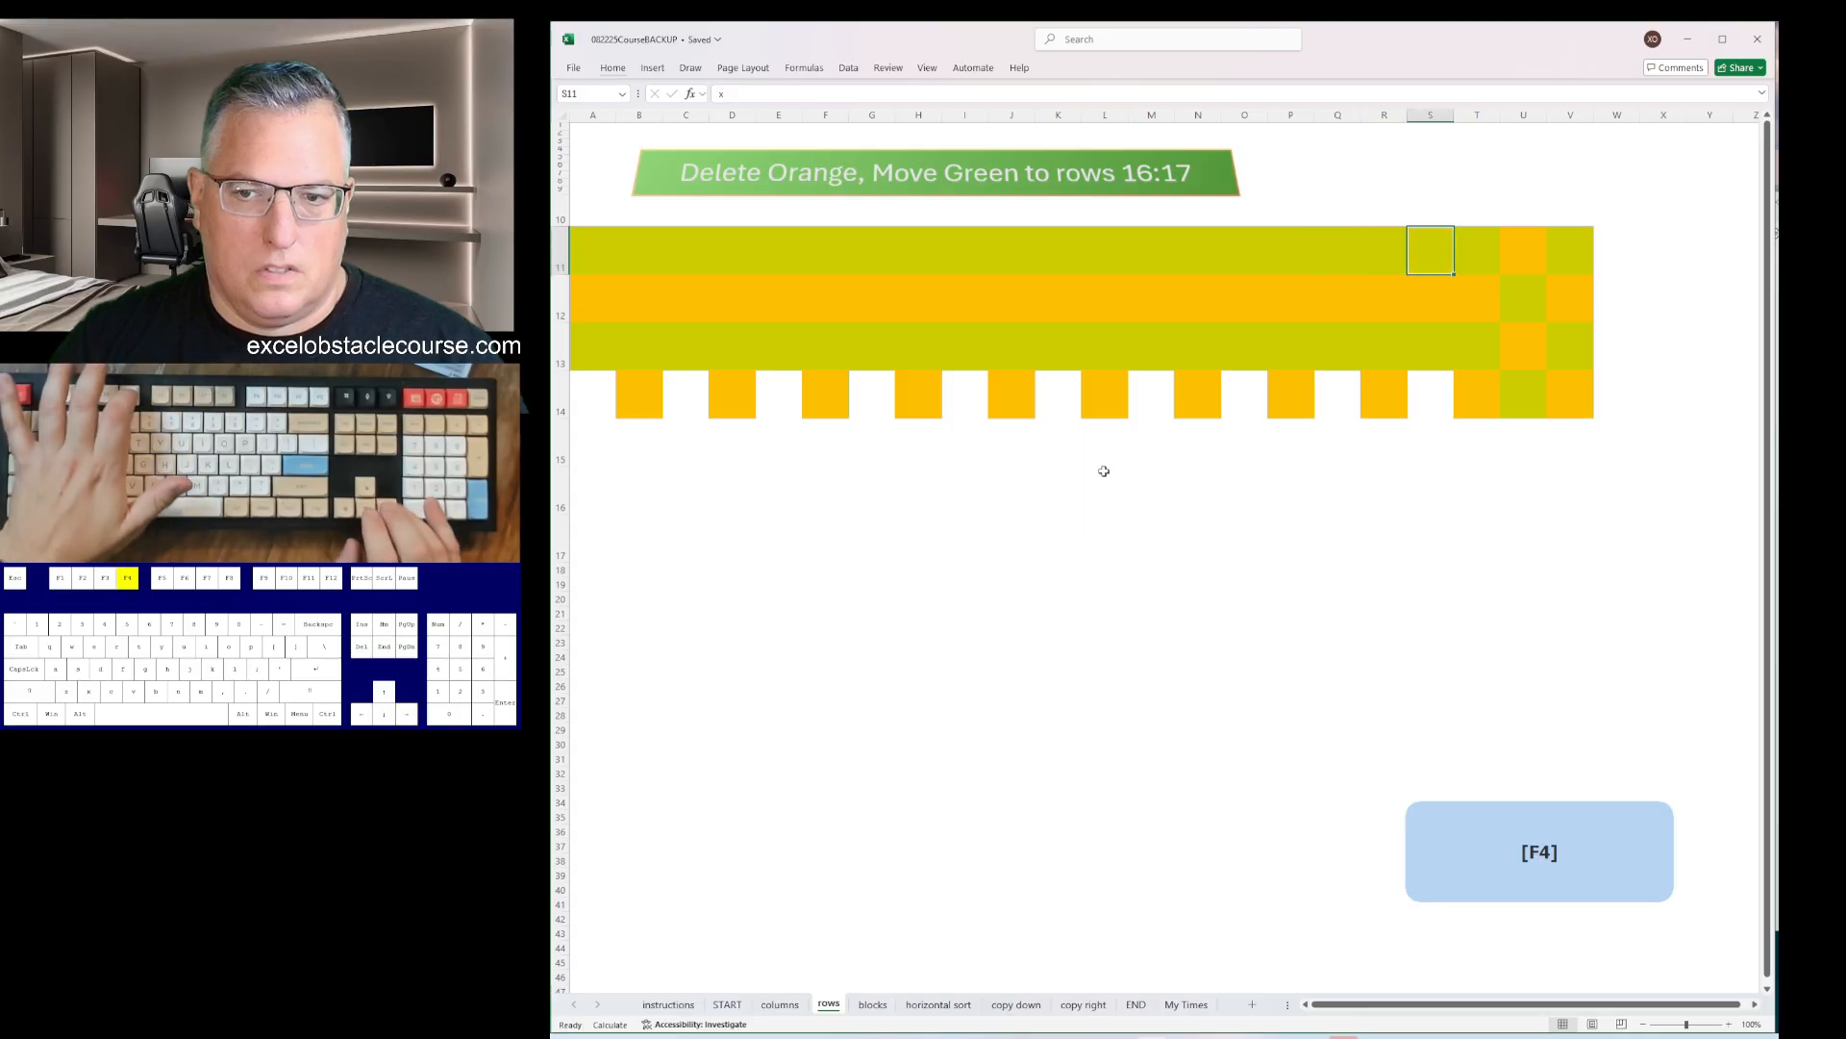
- Delete the orange row 12 and the remaining partly orange row 13
{"action": "key", "text": "Down"}
{"action": "key", "text": "shift+space"}
{"action": "key", "text": "ctrl+minus"}
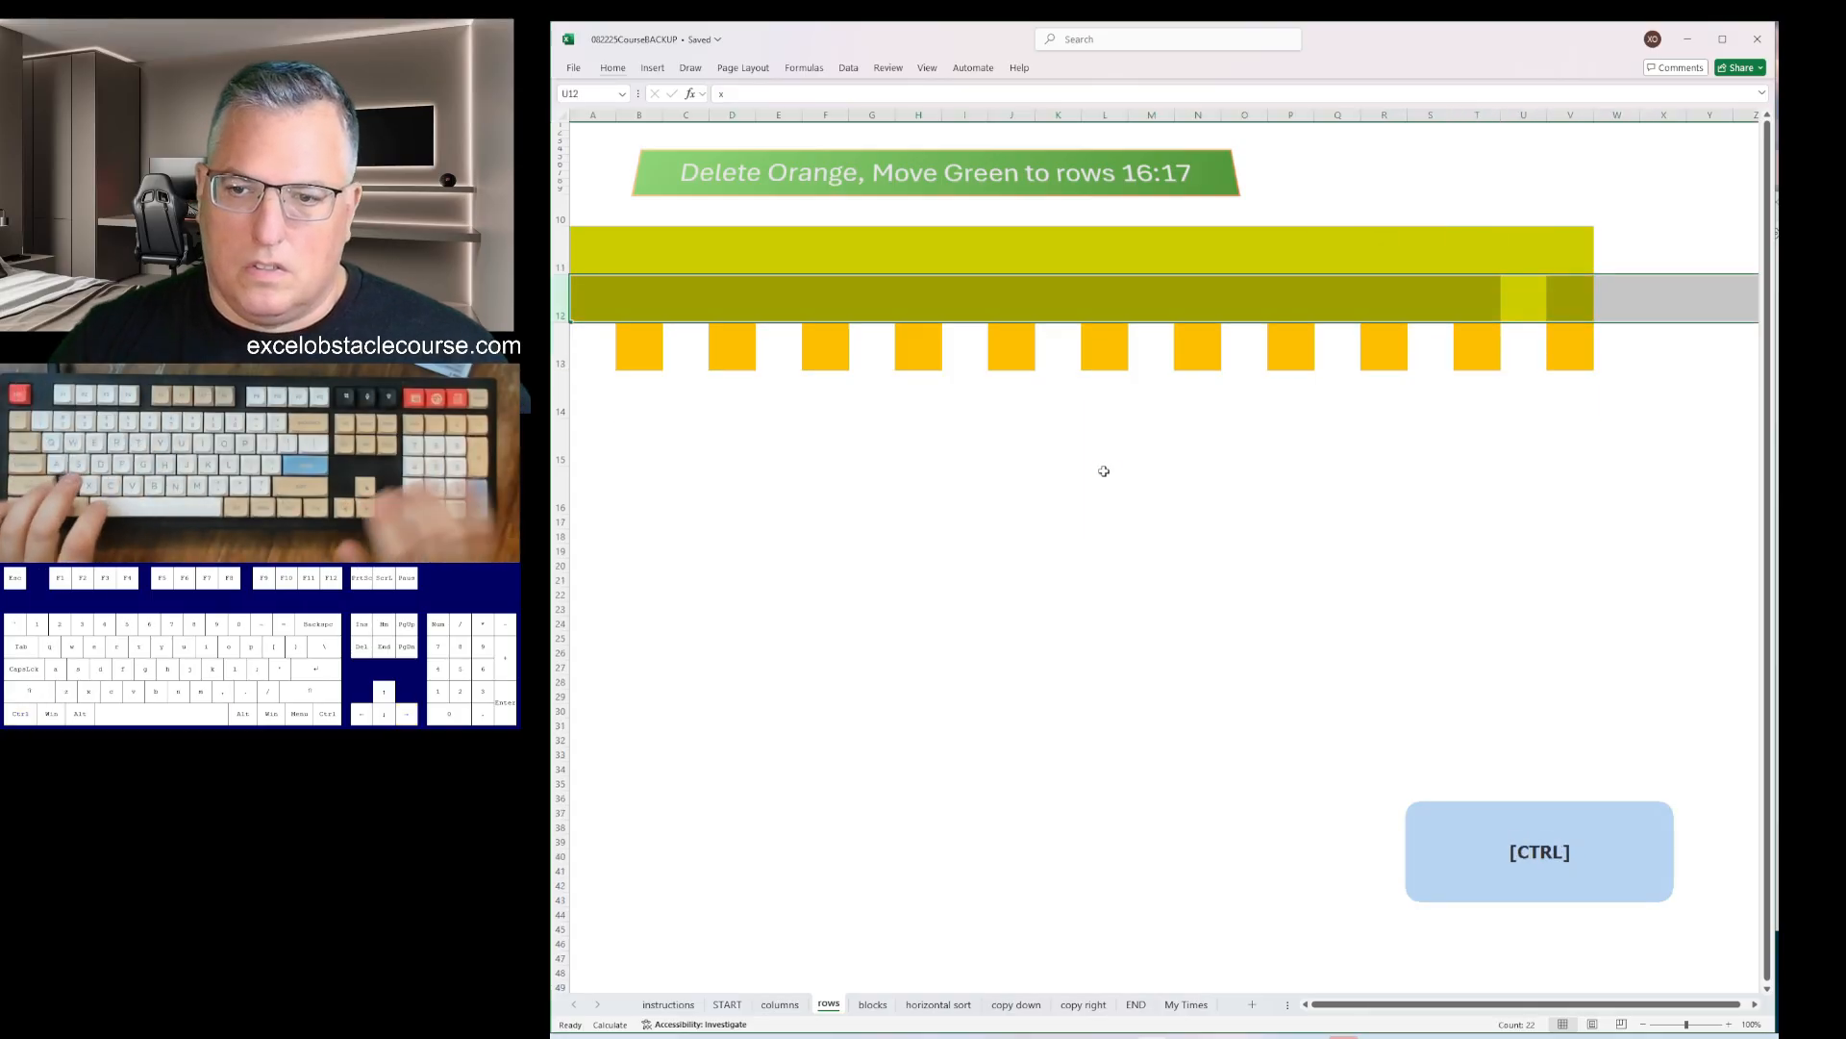
{"action": "key", "text": "Down"}
{"action": "key", "text": "shift+space"}
{"action": "key", "text": "ctrl+minus"}
- Insert five rows above row 11 so the green block occupies rows 16:17
{"action": "key", "text": "Up"}
{"action": "key", "text": "Up"}
{"action": "key", "text": "shift+space"}
{"action": "key", "text": "ctrl+plus"}
{"action": "key", "text": "ctrl+plus"}
{"action": "key", "text": "ctrl+plus"}
{"action": "key", "text": "ctrl+plus"}
{"action": "key", "text": "ctrl+plus"}
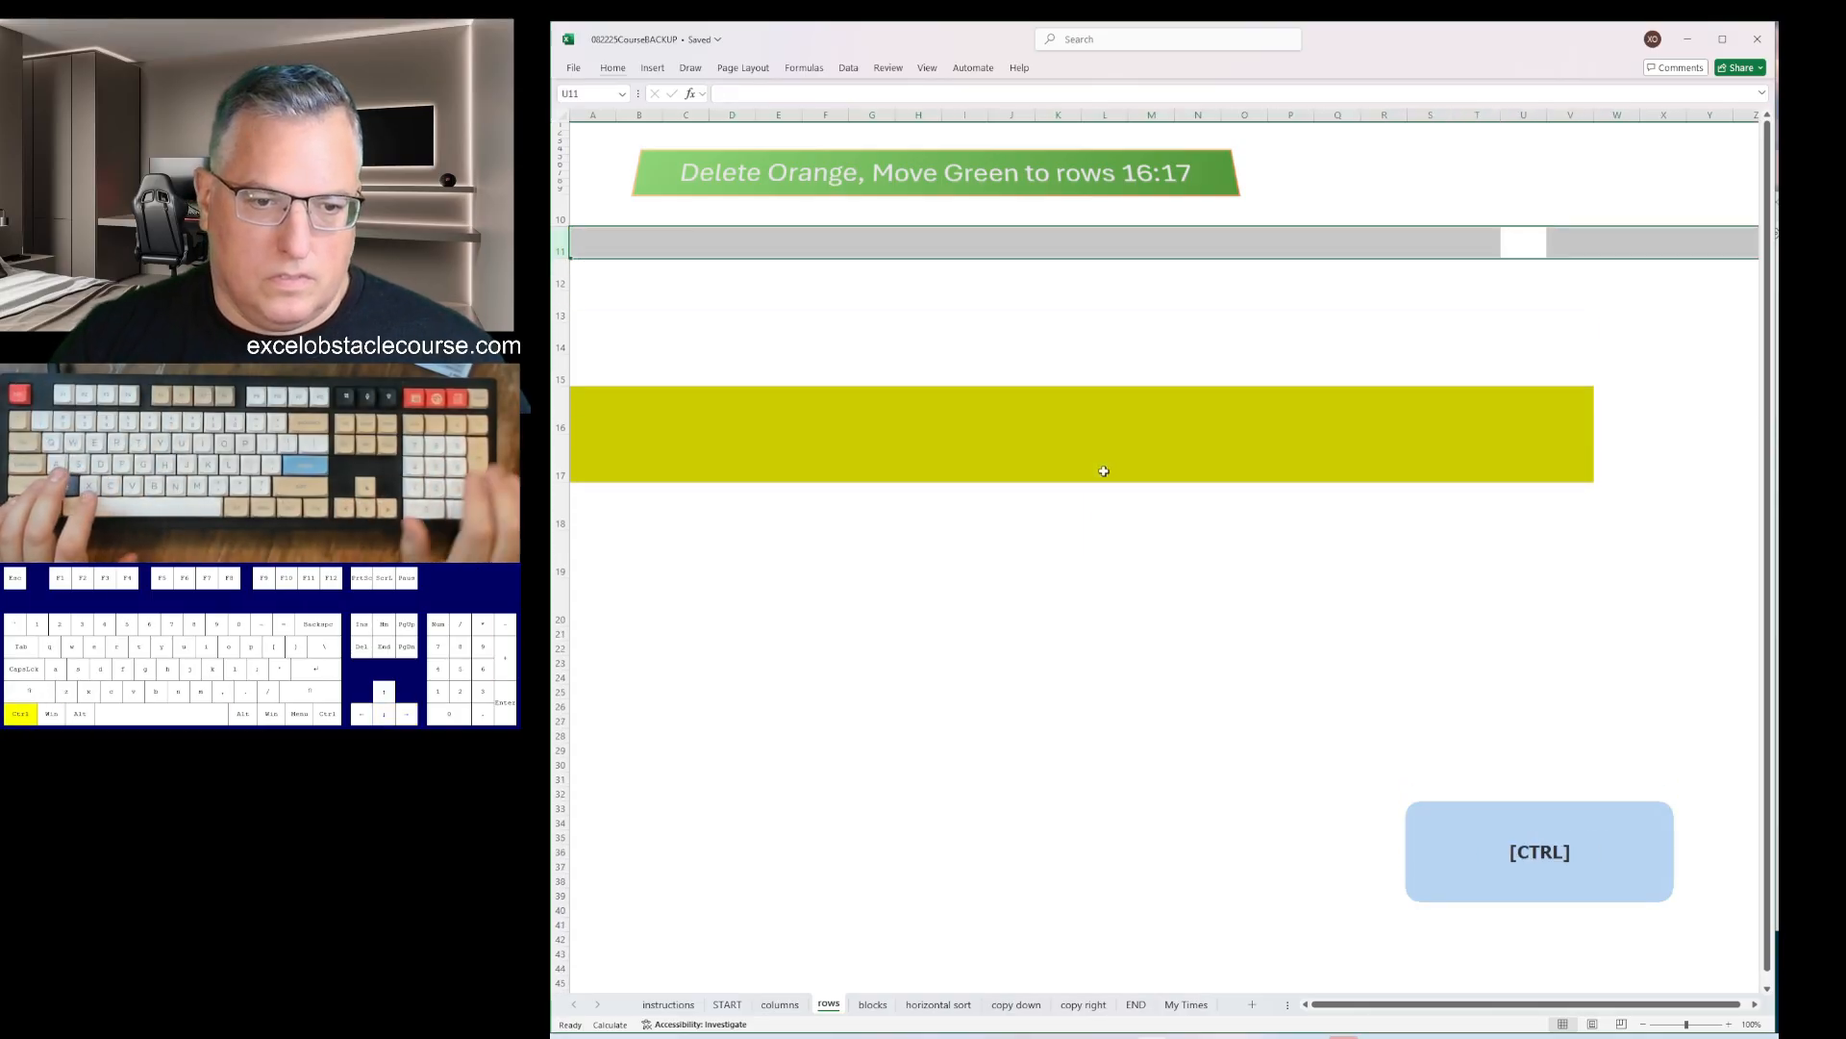
- On the blocks sheet, delete the all-yellow columns: column A, the two between the red blocks, and the one after them
{"action": "key", "text": "ctrl+Page_Down"}
{"action": "key", "text": "ctrl+space"}
{"action": "key", "text": "ctrl+minus"}
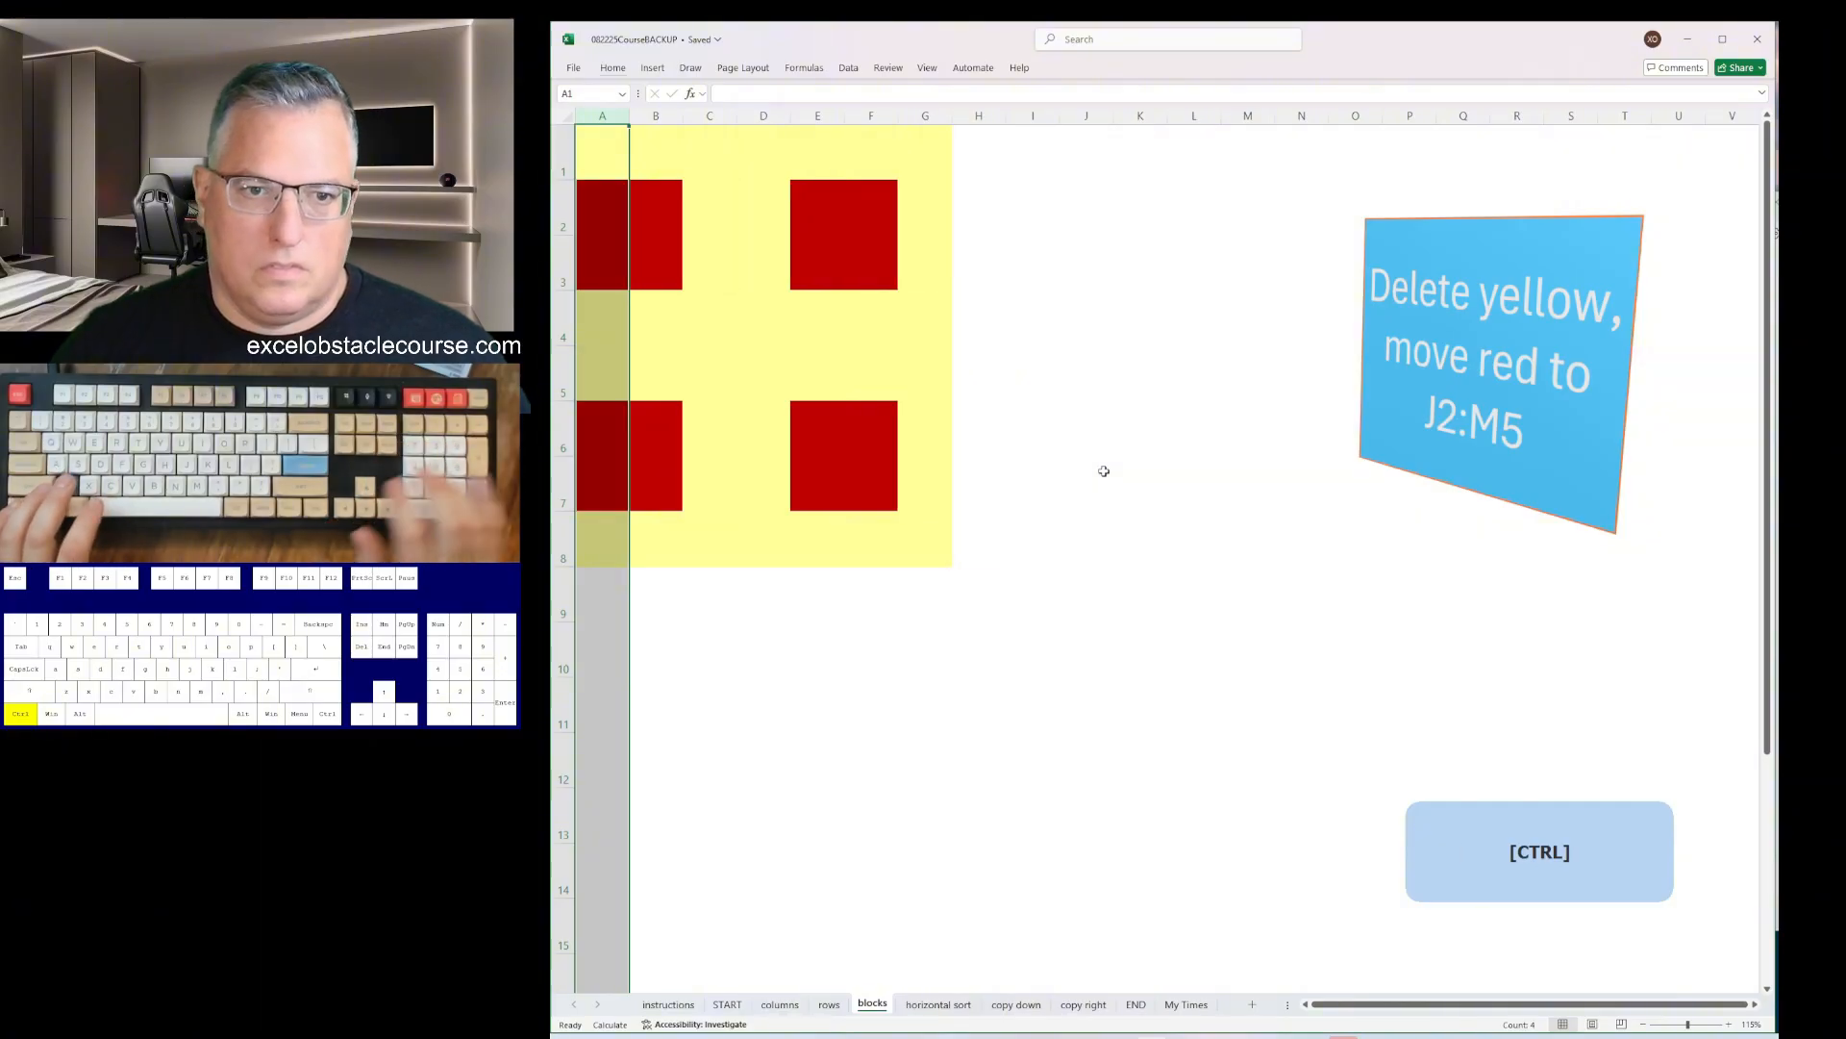
{"action": "key", "text": "Right"}
{"action": "key", "text": "Right"}
{"action": "key", "text": "ctrl+space"}
{"action": "key", "text": "ctrl+minus"}
{"action": "key", "text": "ctrl+minus"}
{"action": "key", "text": "Right"}
{"action": "key", "text": "Right"}
{"action": "key", "text": "ctrl+space"}
{"action": "key", "text": "ctrl+minus"}
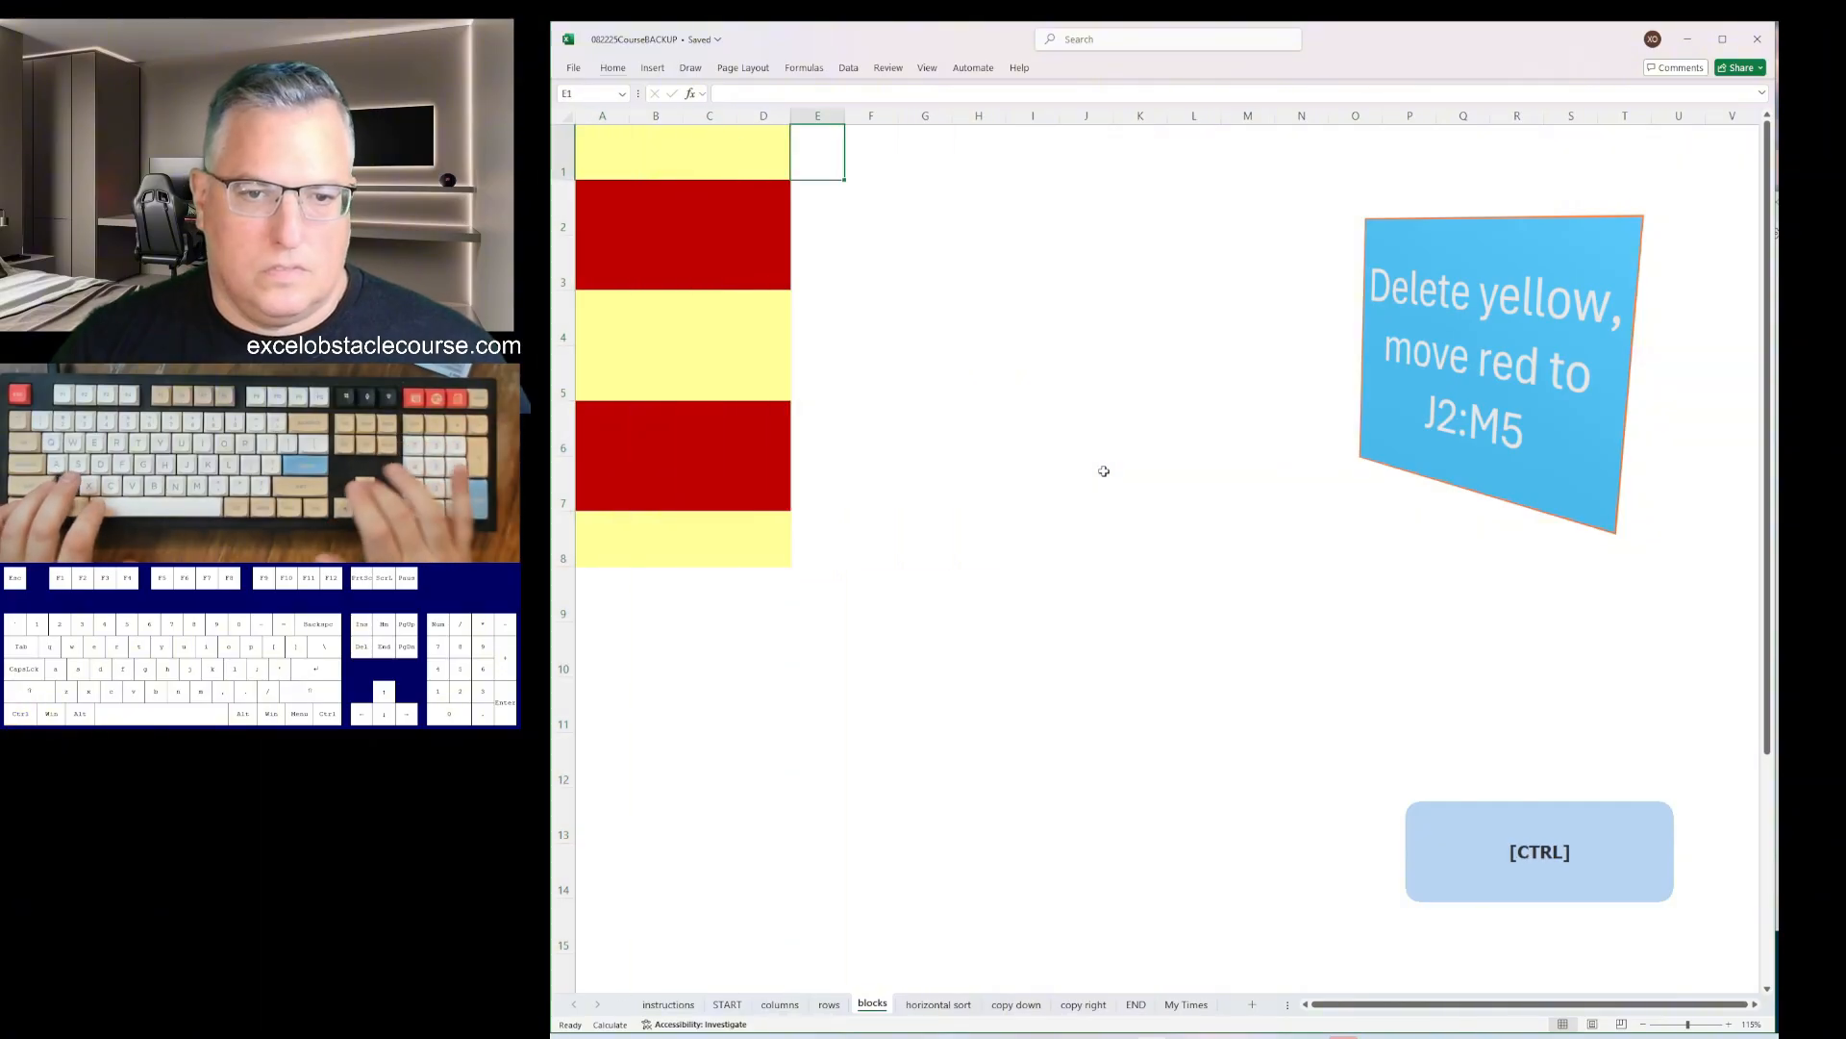
- Delete the all-yellow rows above, between and below the red blocks
{"action": "key", "text": "shift+space"}
{"action": "key", "text": "ctrl+minus"}
{"action": "key", "text": "Down"}
{"action": "key", "text": "Down"}
{"action": "key", "text": "shift+space"}
{"action": "key", "text": "ctrl+minus"}
{"action": "key", "text": "Down"}
{"action": "key", "text": "Down"}
{"action": "key", "text": "shift+space"}
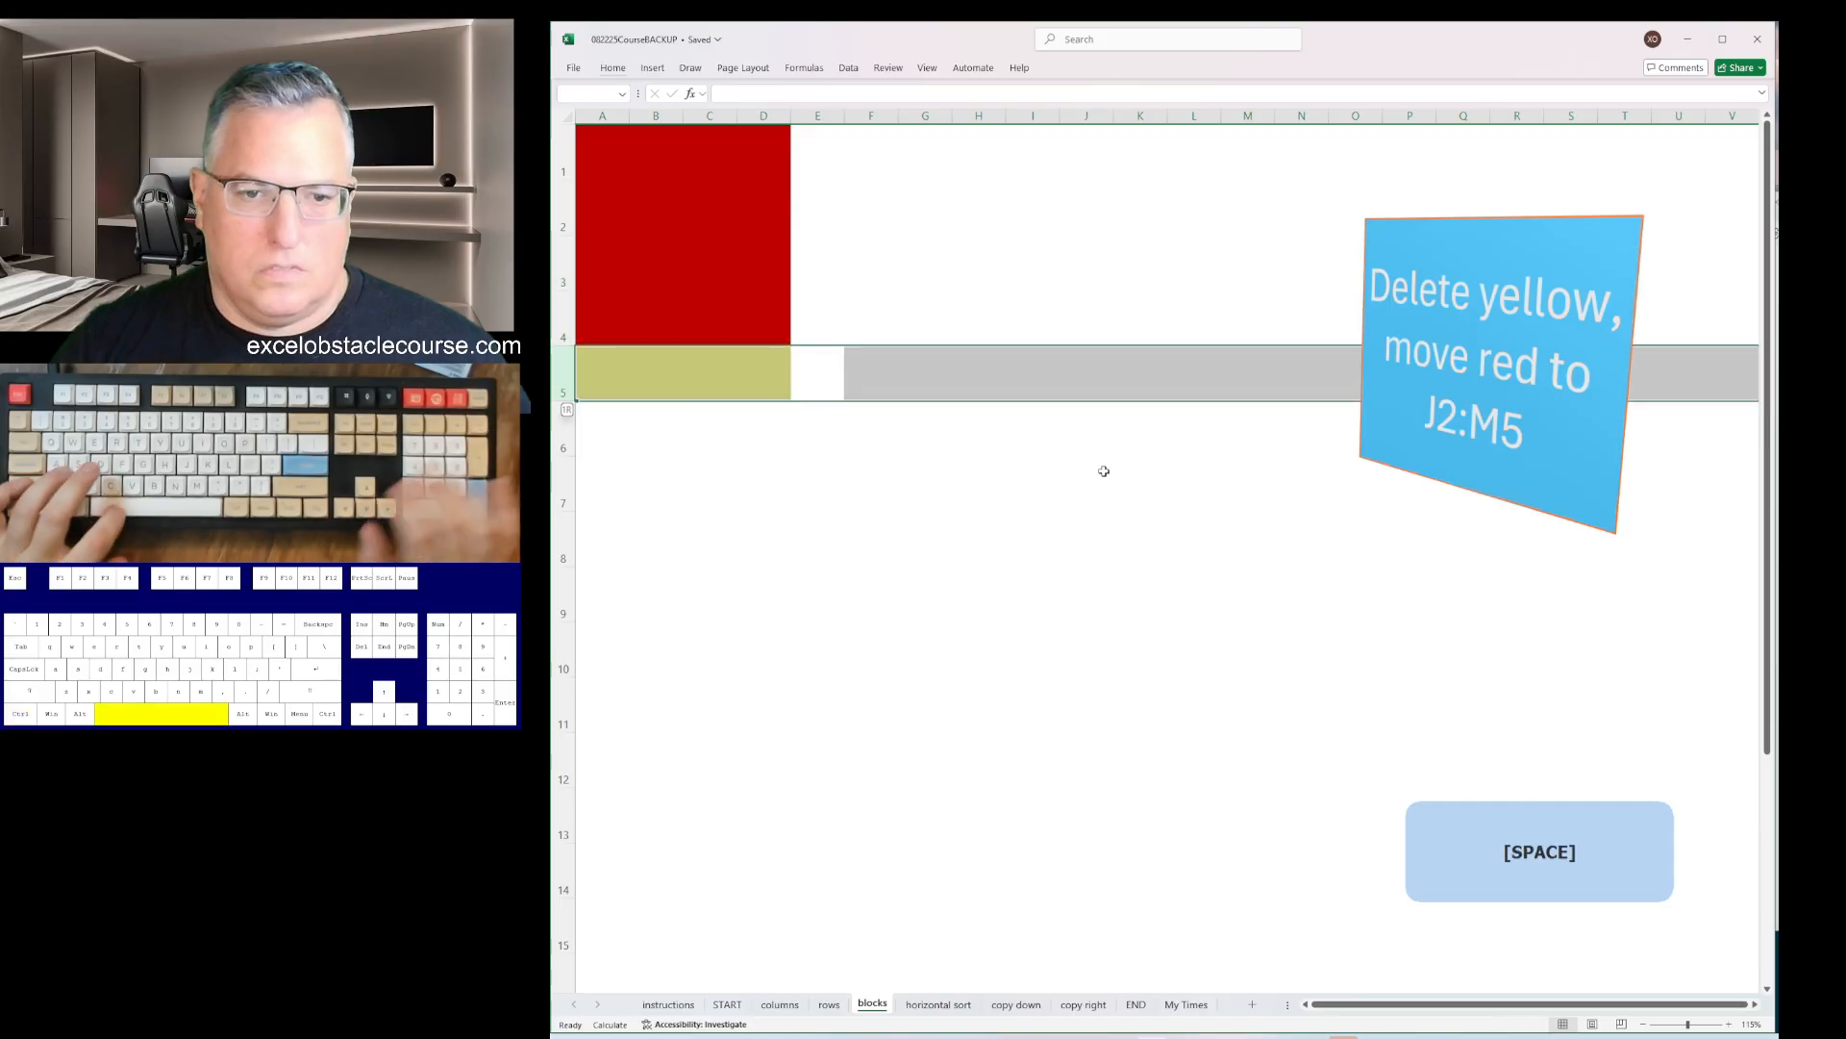
{"action": "key", "text": "ctrl+minus"}
- Move the red block to J2:M5 by inserting nine columns before column A and one row above row 1
{"action": "key", "text": "ctrl+space"}
{"action": "key", "text": "ctrl+plus"}
{"action": "key", "text": "ctrl+plus"}
{"action": "key", "text": "ctrl+plus"}
{"action": "key", "text": "ctrl+plus"}
{"action": "key", "text": "ctrl+plus"}
{"action": "key", "text": "ctrl+plus"}
{"action": "key", "text": "ctrl+plus"}
{"action": "key", "text": "ctrl+plus"}
{"action": "key", "text": "ctrl+plus"}
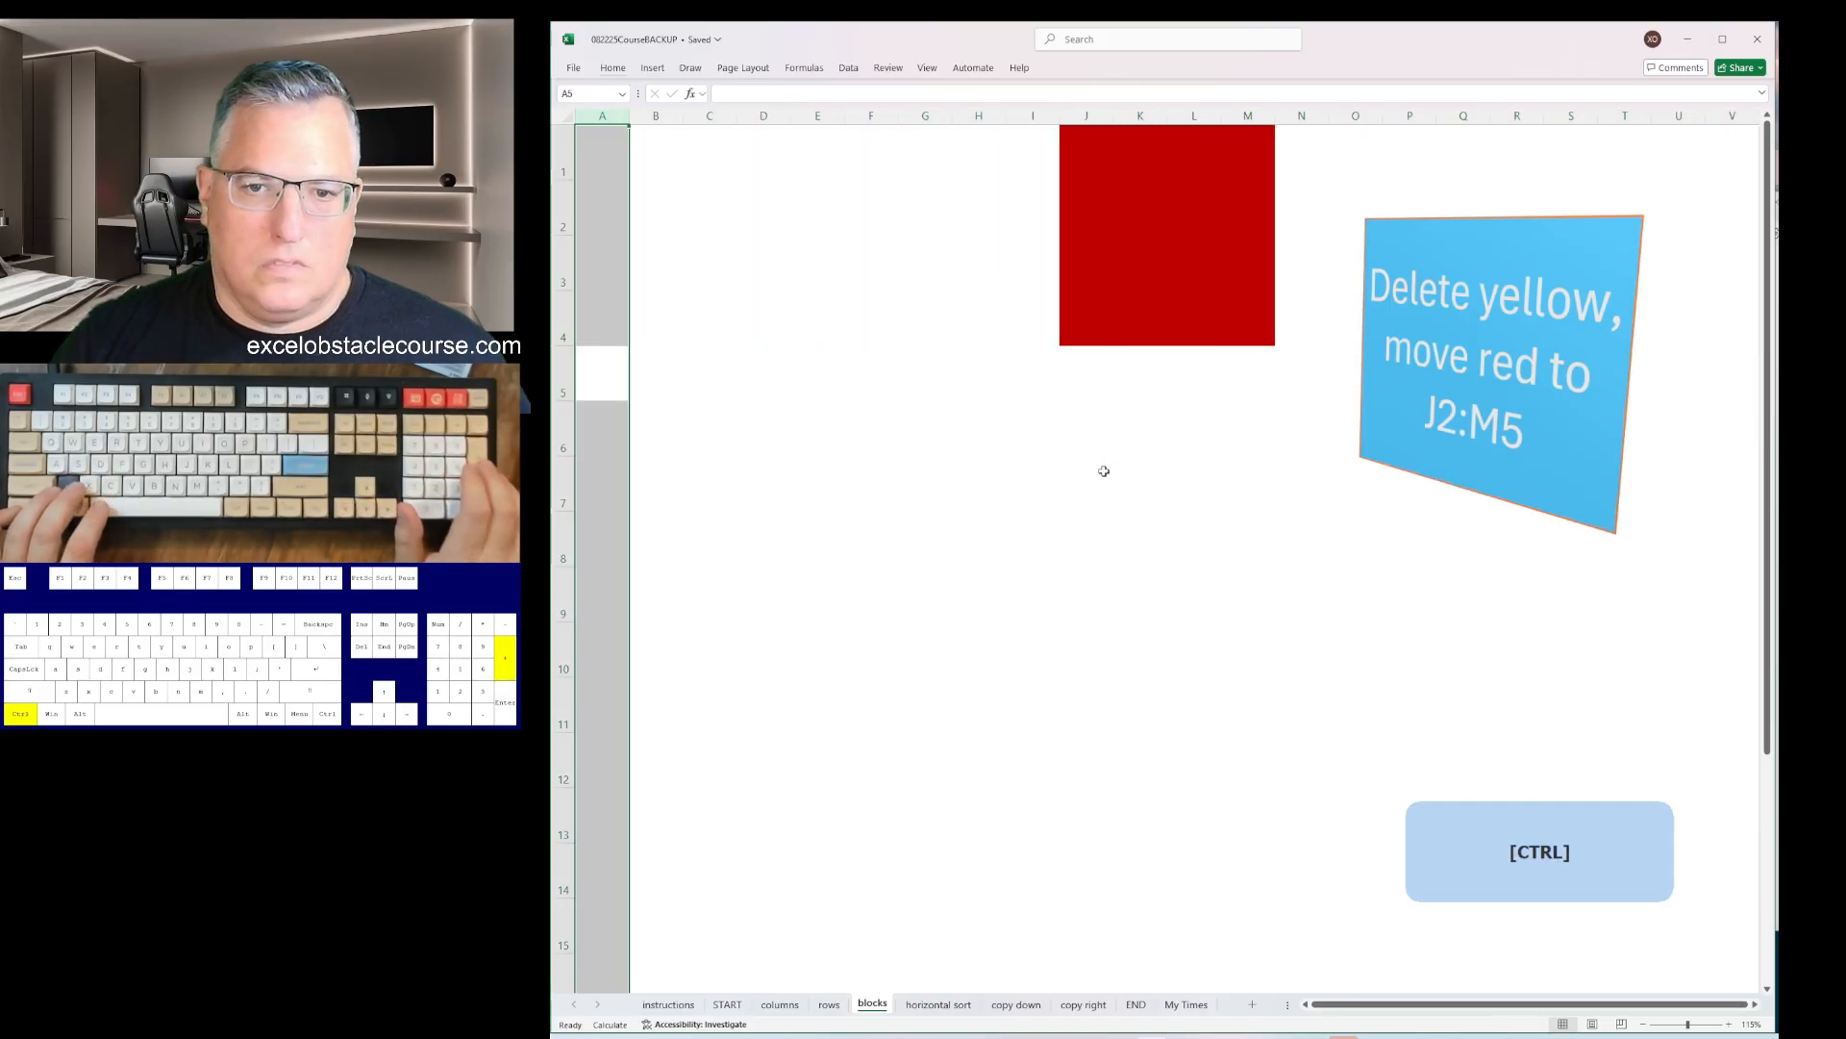
{"action": "key", "text": "ctrl+Home"}
{"action": "key", "text": "shift+space"}
{"action": "key", "text": "ctrl+plus"}
- On the horizontal sort sheet, sort the number rows starting at B2 and C4 left to right in ascending order
{"action": "key", "text": "ctrl+Page_Down"}
{"action": "key", "text": "Right"}
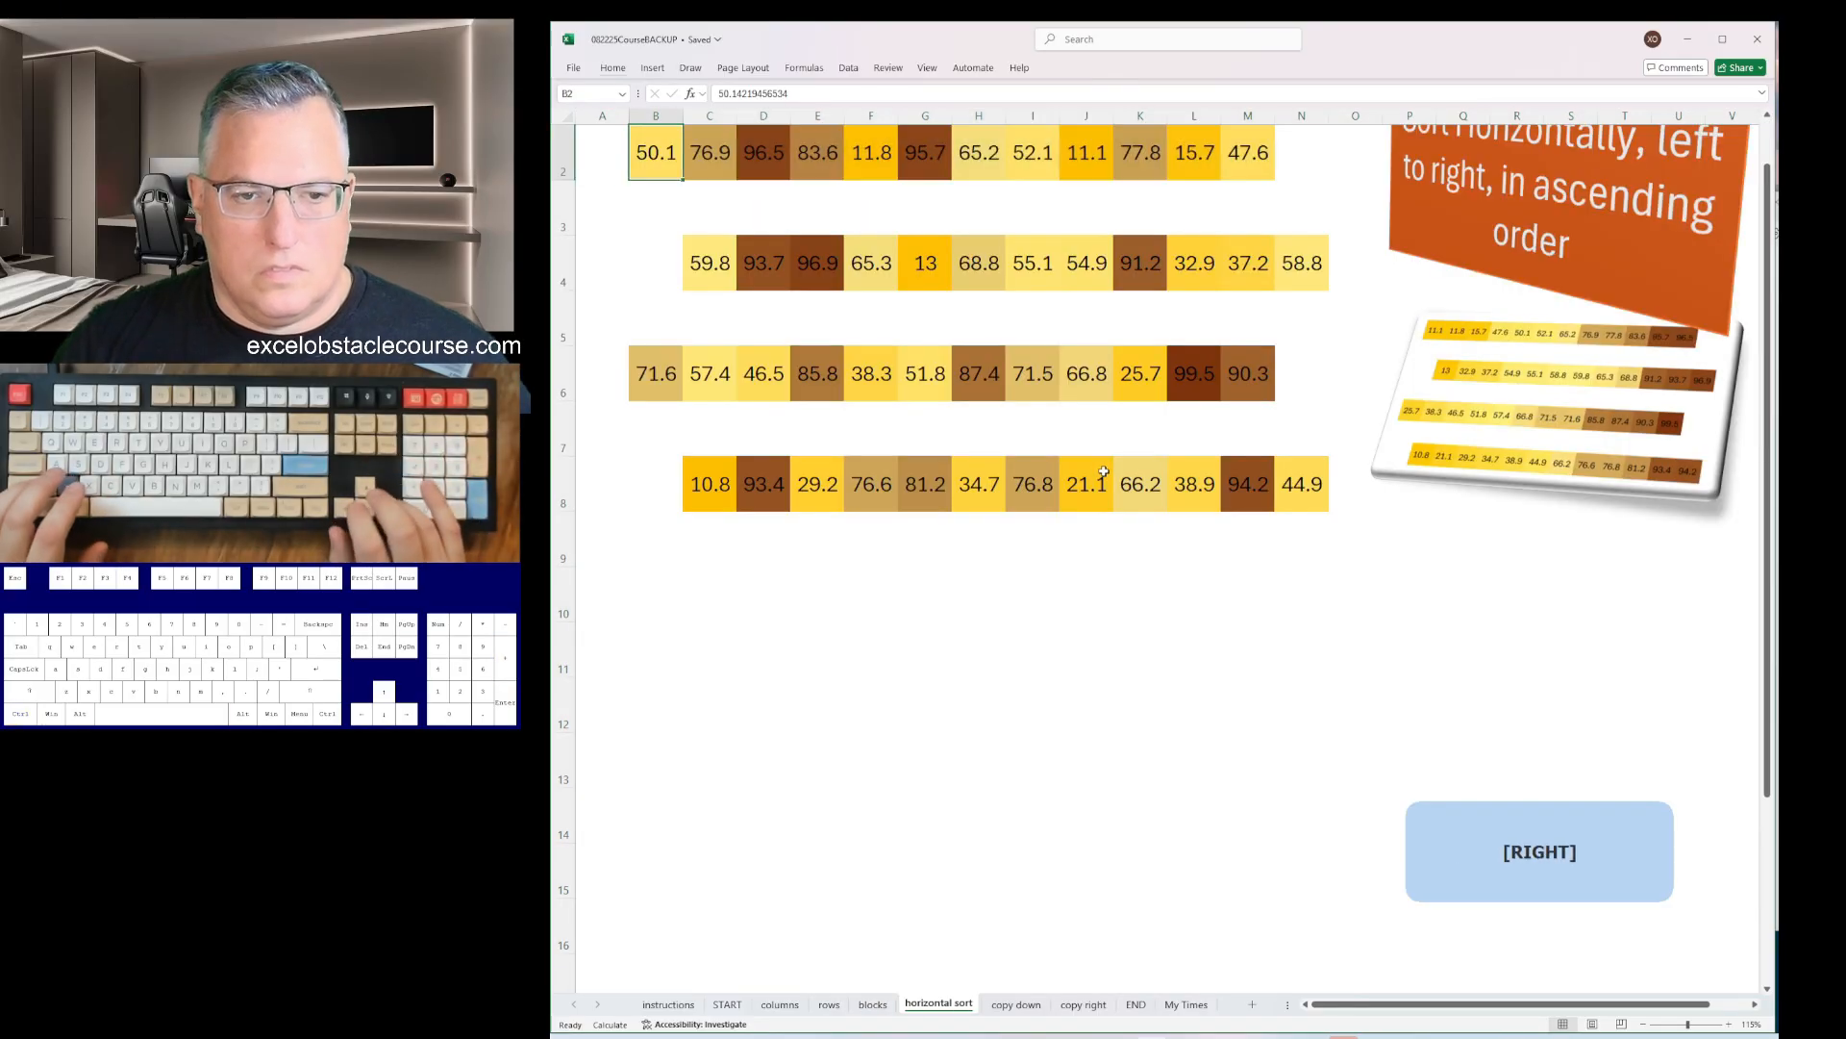
{"action": "key", "text": "s"}
{"action": "key", "text": "Return"}
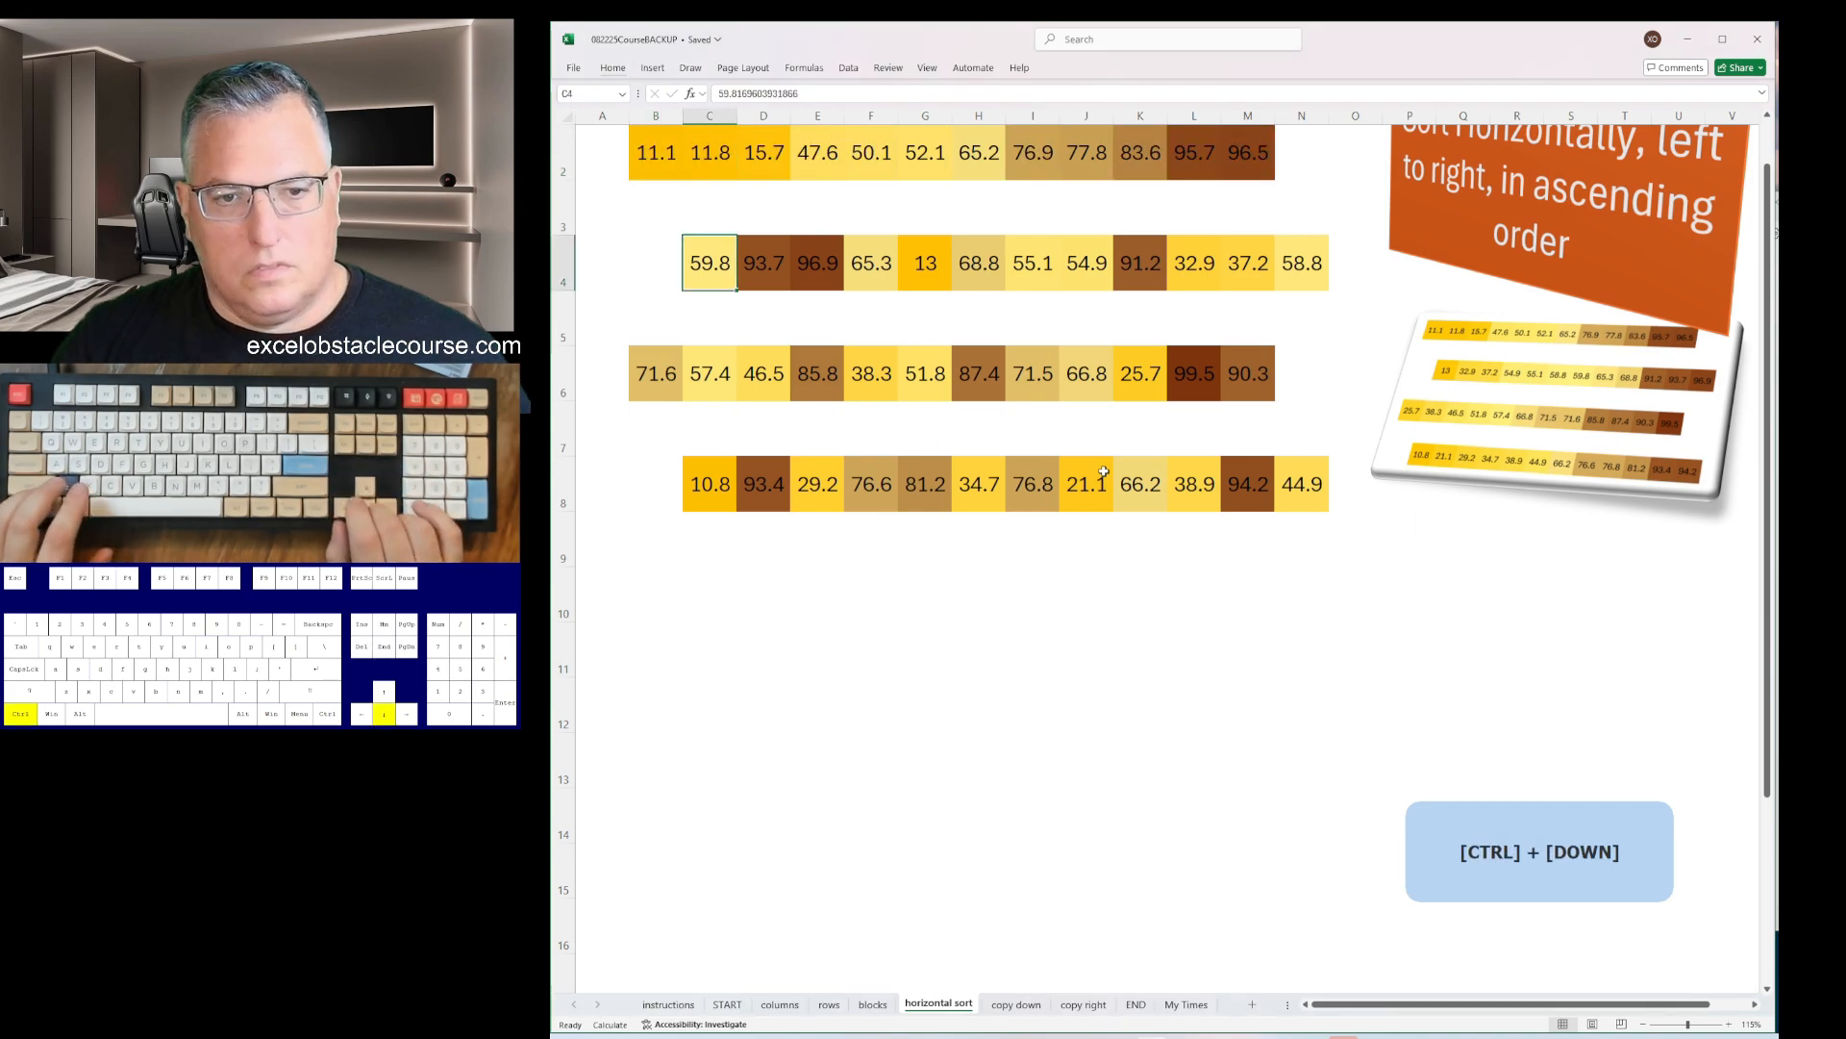
{"action": "key", "text": "alt+d"}
{"action": "key", "text": "s"}
{"action": "key", "text": "Return"}
- Sort the number rows starting at B6 and C8 left to right in ascending order
{"action": "key", "text": "ctrl+Down"}
{"action": "key", "text": "alt+d"}
{"action": "key", "text": "s"}
{"action": "key", "text": "Return"}
{"action": "key", "text": "ctrl+Down"}
{"action": "key", "text": "alt+d"}
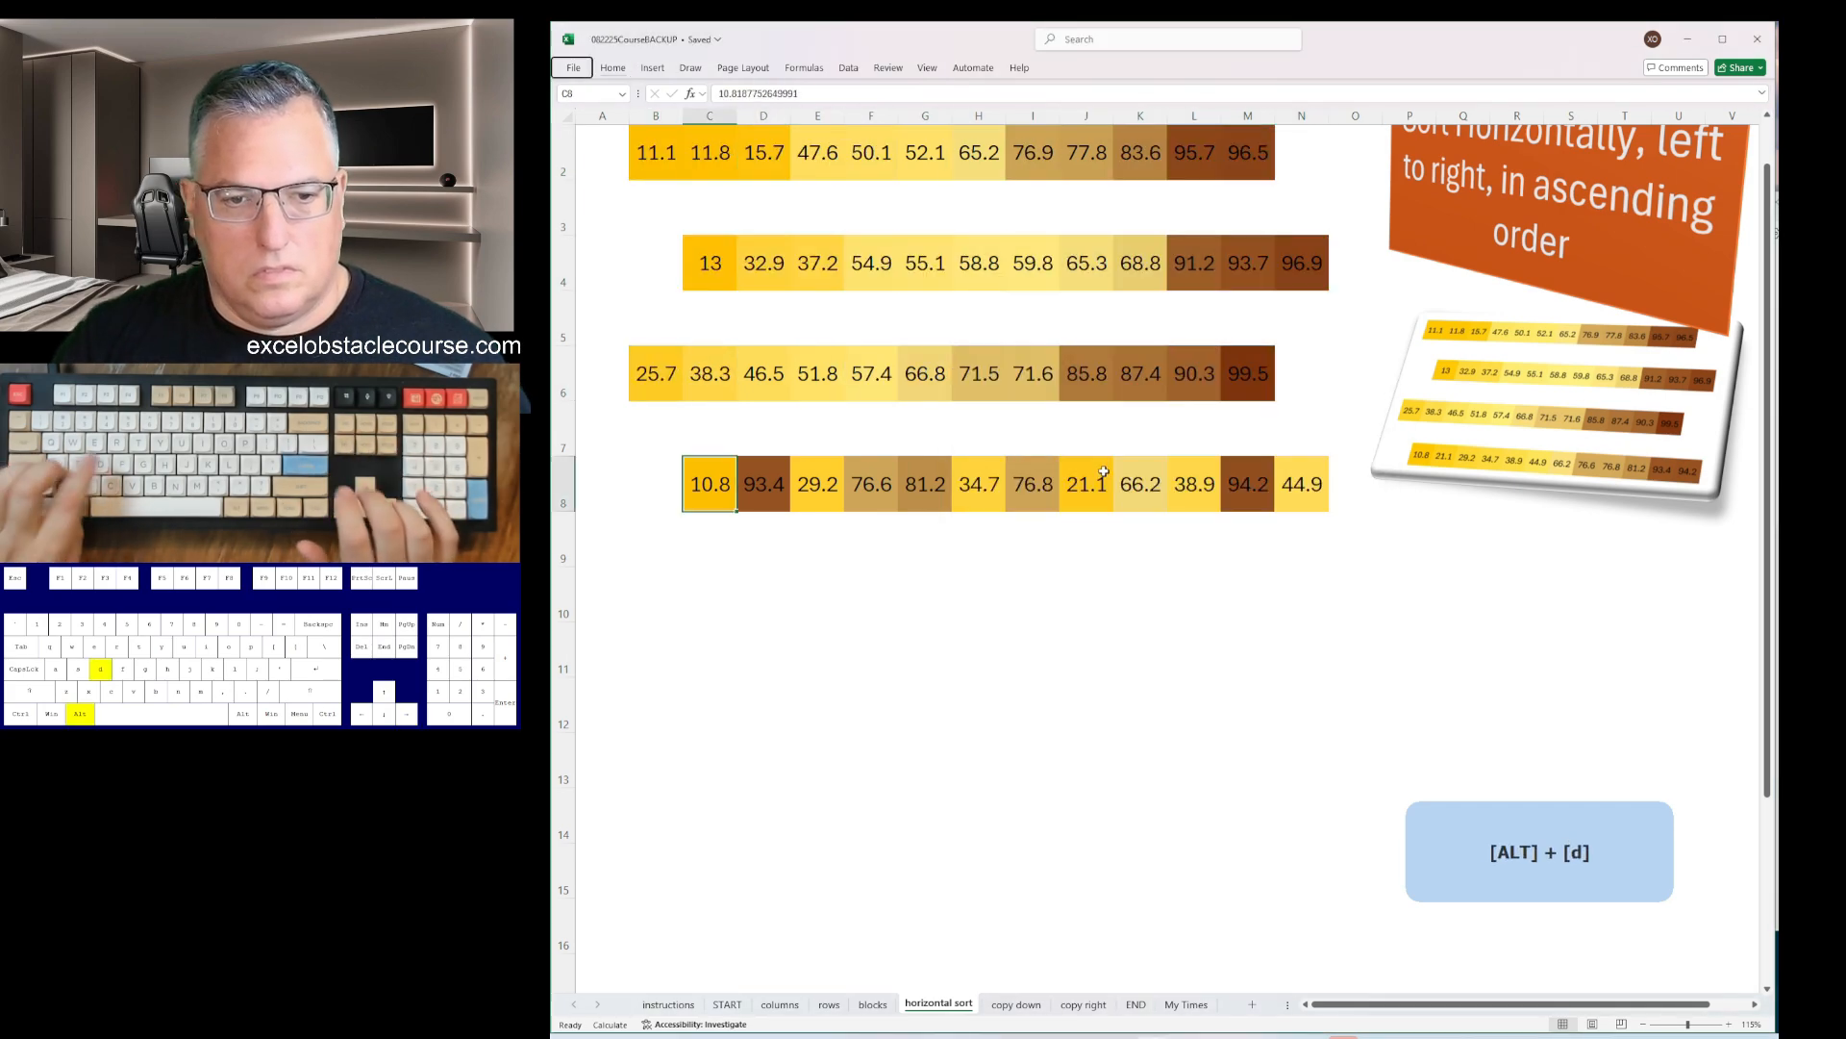
{"action": "key", "text": "s"}
{"action": "key", "text": "Return"}
- On the copy down sheet, fill the blue symbol in B2 down through B7
{"action": "key", "text": "ctrl+Page_Down"}
{"action": "key", "text": "Up"}
{"action": "key", "text": "Down"}
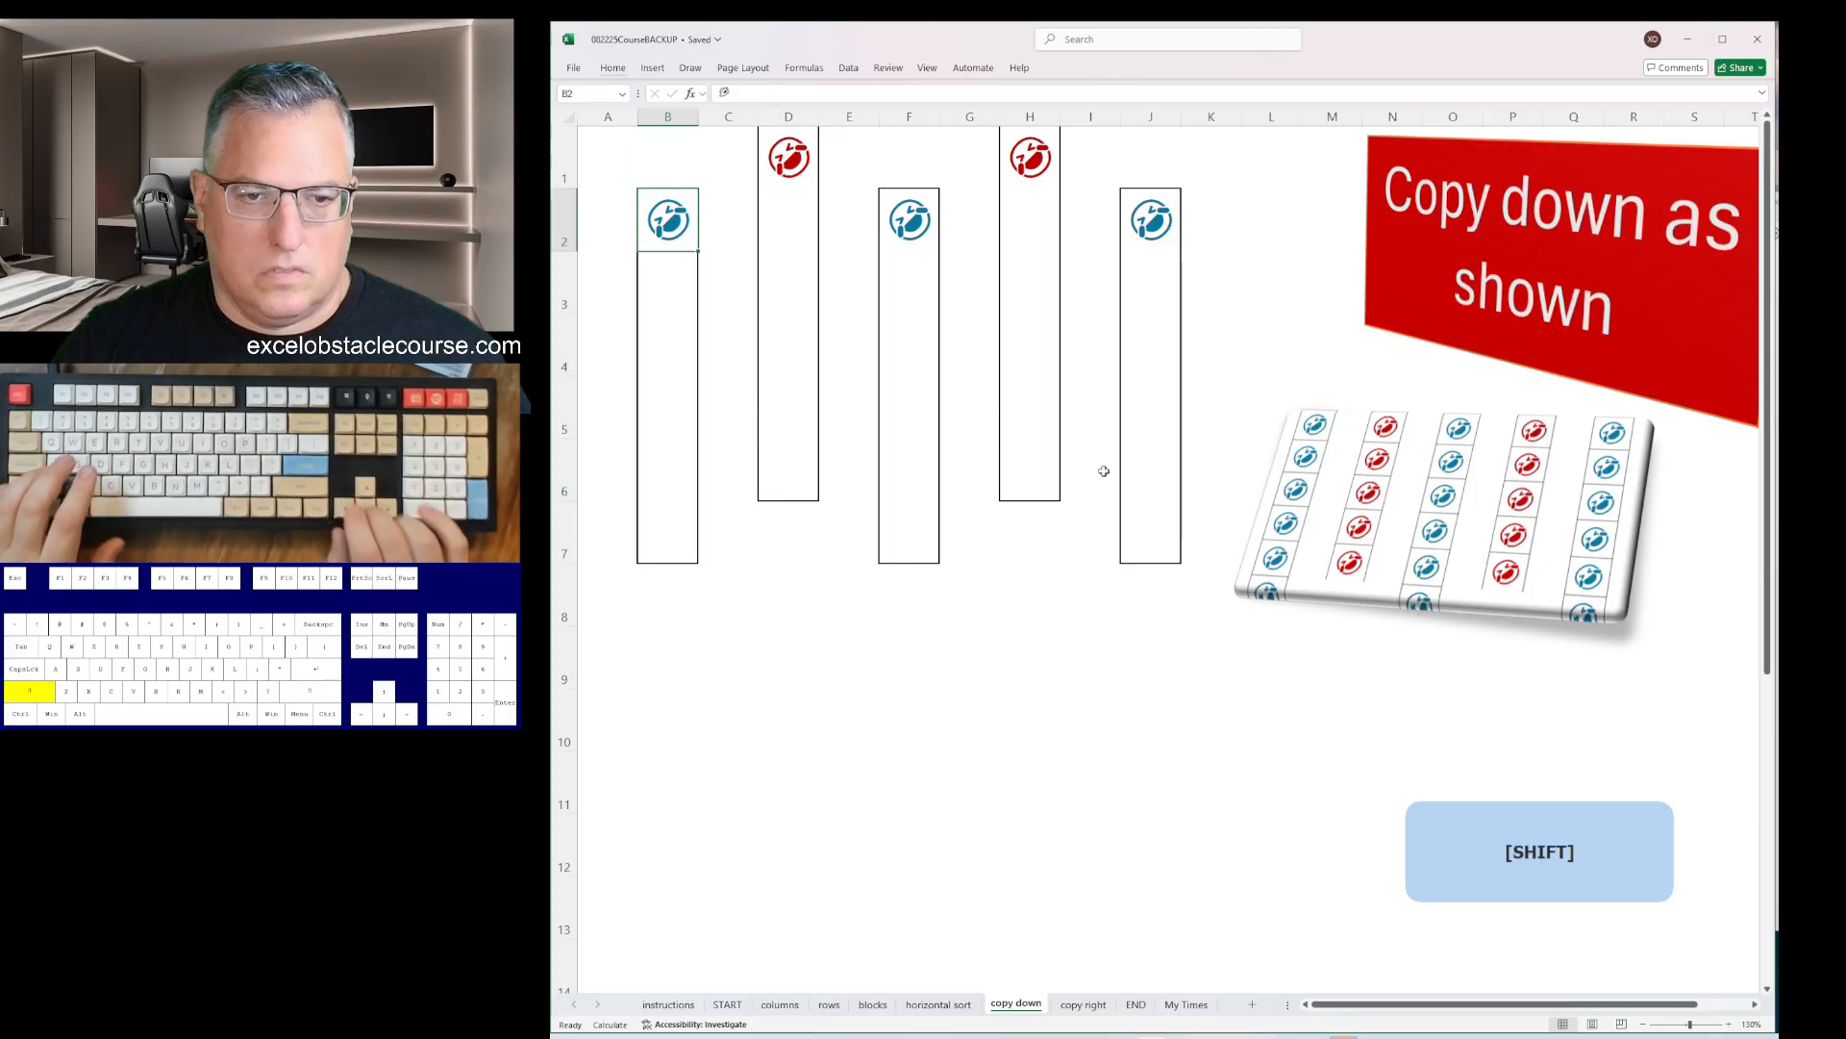
{"action": "key", "text": "shift+Down"}
{"action": "key", "text": "shift+Down"}
{"action": "key", "text": "shift+Down"}
{"action": "key", "text": "shift+Down"}
{"action": "key", "text": "shift+Down"}
{"action": "key", "text": "ctrl+d"}
- Fill the red symbol down D1:D6 and the blue symbol down F2:F7
{"action": "key", "text": "ctrl+Down"}
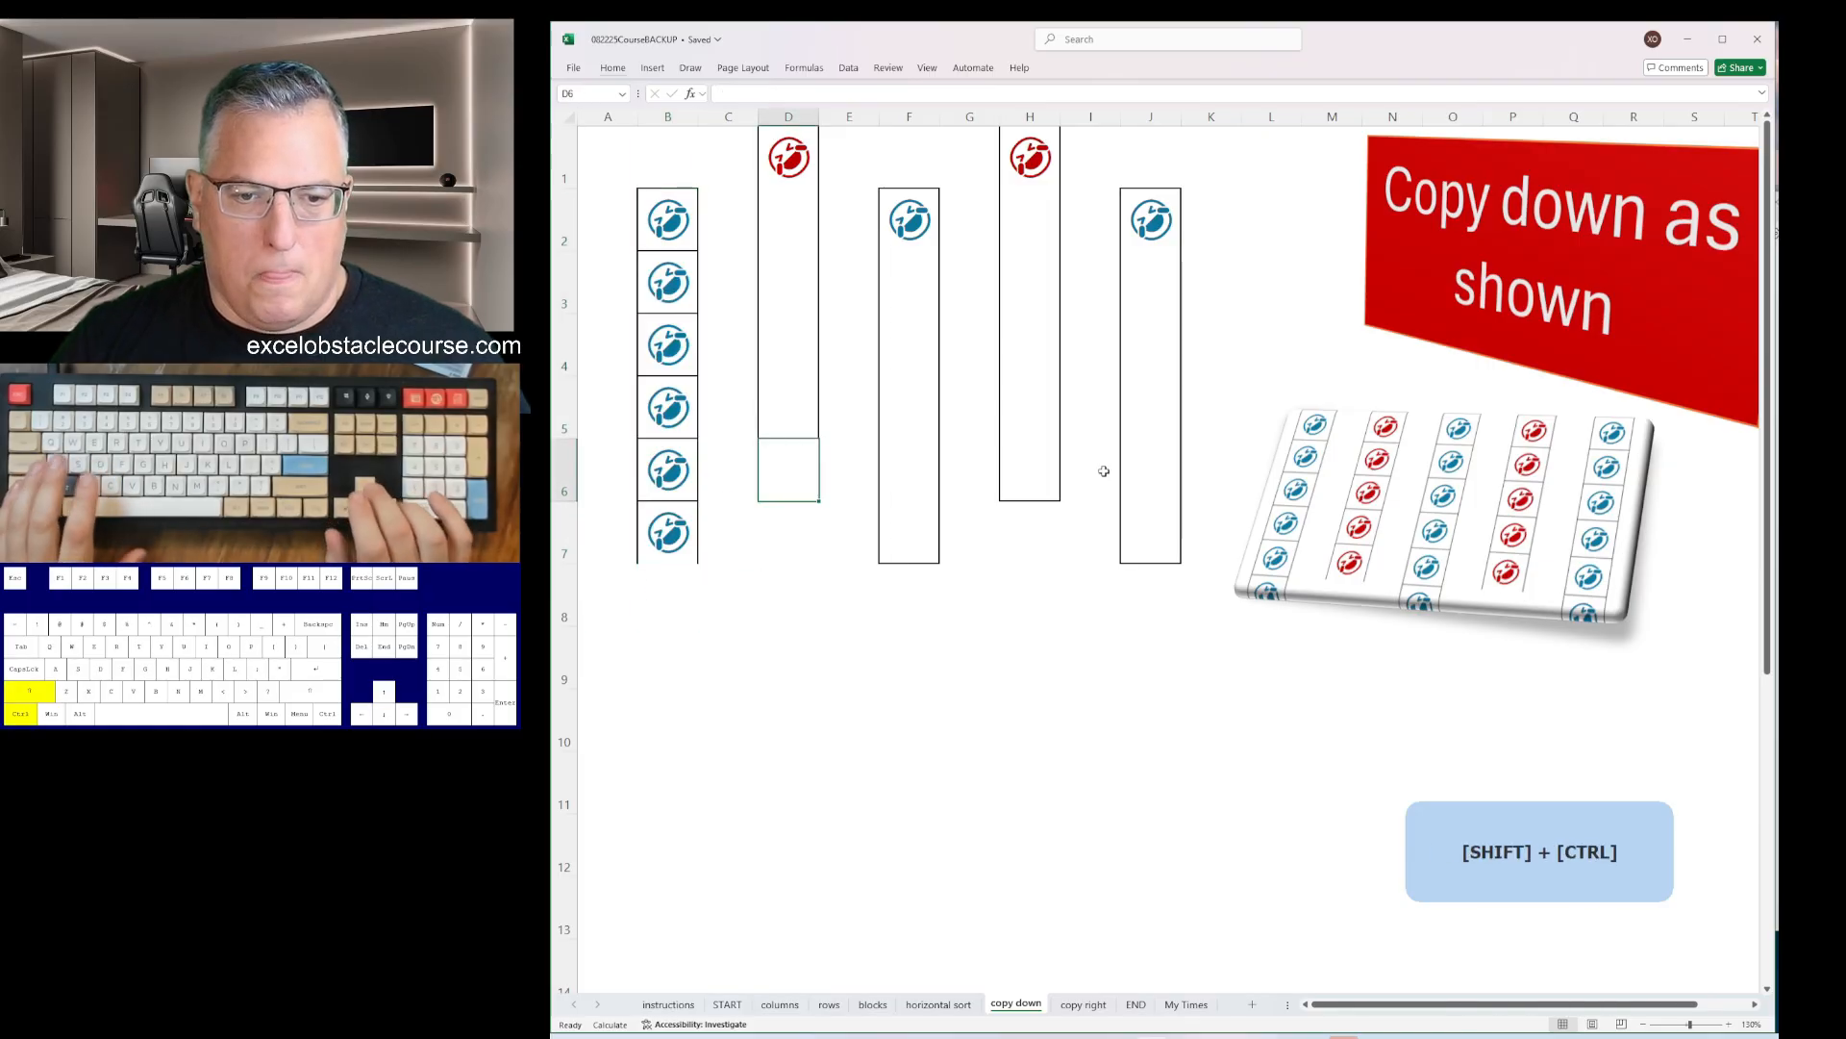
{"action": "key", "text": "ctrl+shift+Up"}
{"action": "key", "text": "ctrl+d"}
{"action": "key", "text": "Right"}
{"action": "key", "text": "Right"}
{"action": "key", "text": "Down"}
{"action": "key", "text": "ctrl+shift+Up"}
{"action": "key", "text": "ctrl+d"}
- Fill the red symbol down H1:H6 and the blue symbol down J2:J7
{"action": "key", "text": "Right"}
{"action": "key", "text": "Right"}
{"action": "key", "text": "Up"}
{"action": "key", "text": "ctrl+shift+Up"}
{"action": "key", "text": "ctrl+d"}
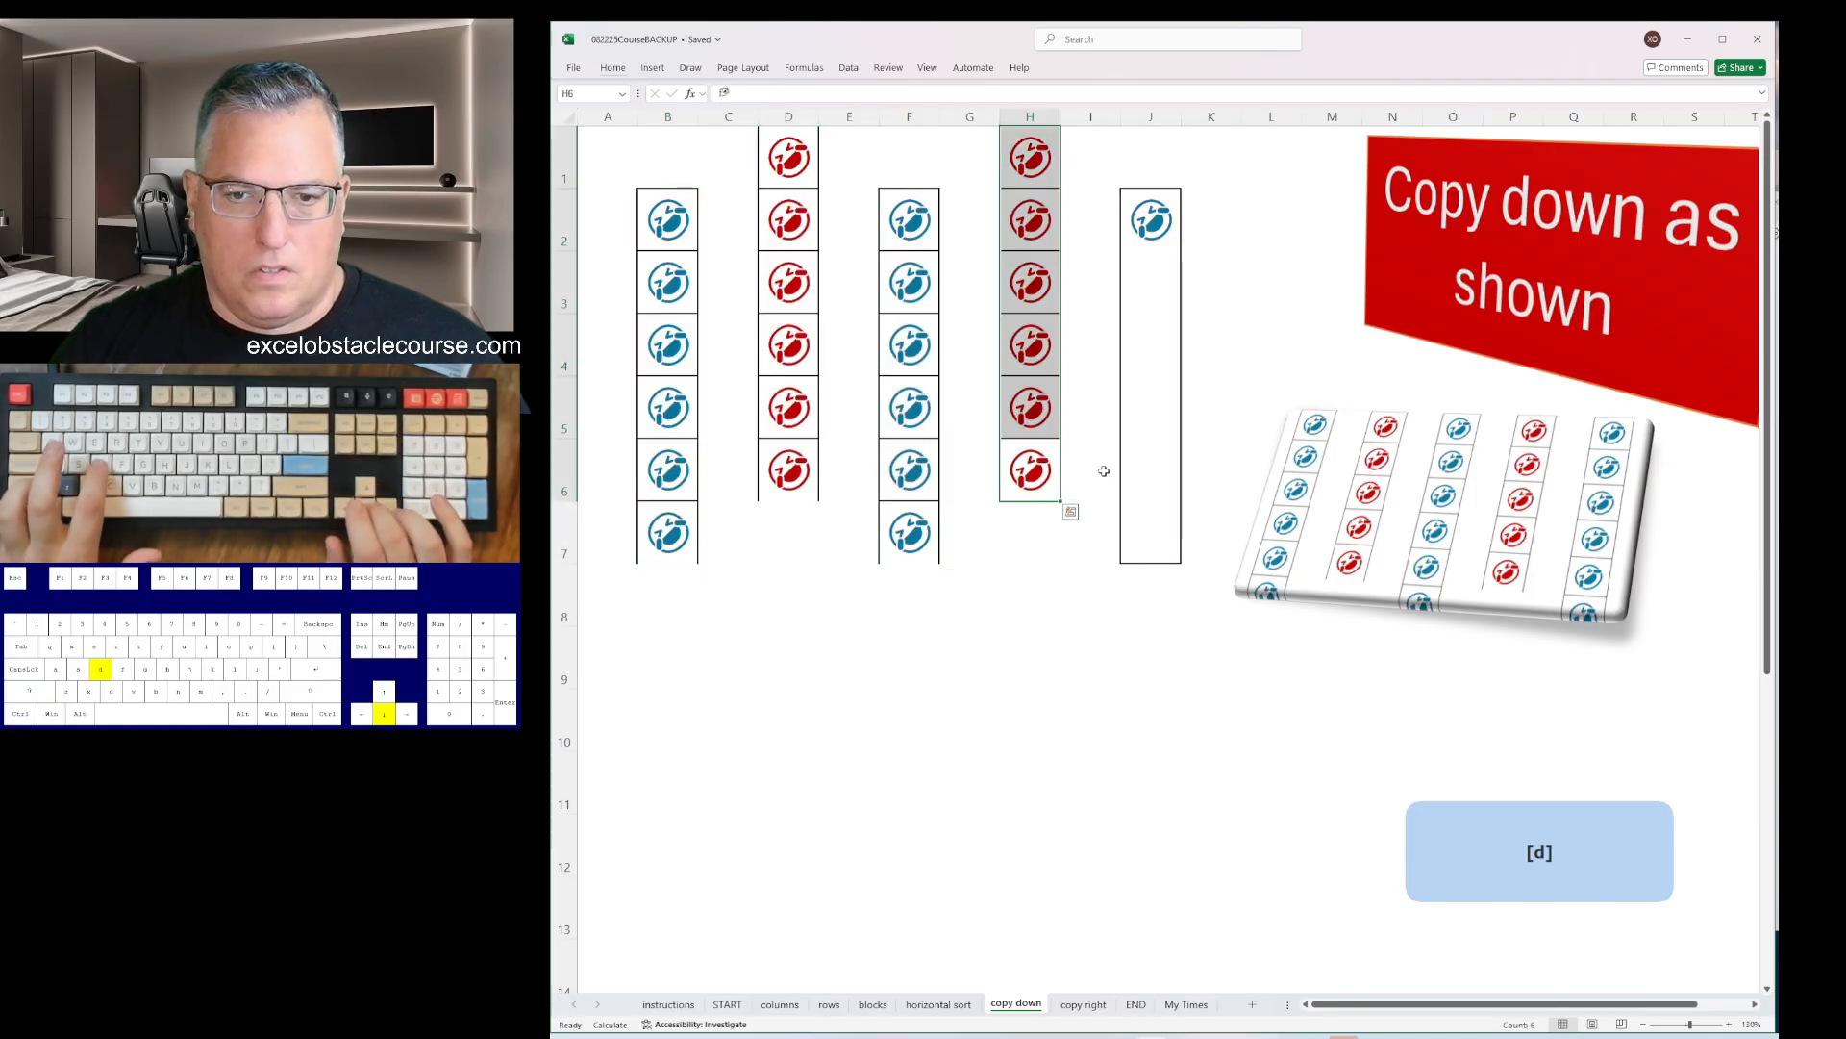
{"action": "key", "text": "Right"}
{"action": "key", "text": "Right"}
{"action": "key", "text": "Down"}
{"action": "key", "text": "ctrl+shift+Up"}
{"action": "key", "text": "ctrl+d"}
- On the copy right sheet, fill the purple symbol across C1:H1 and the green symbol across B3:G3
{"action": "key", "text": "ctrl+Page_Down"}
{"action": "key", "text": "Left"}
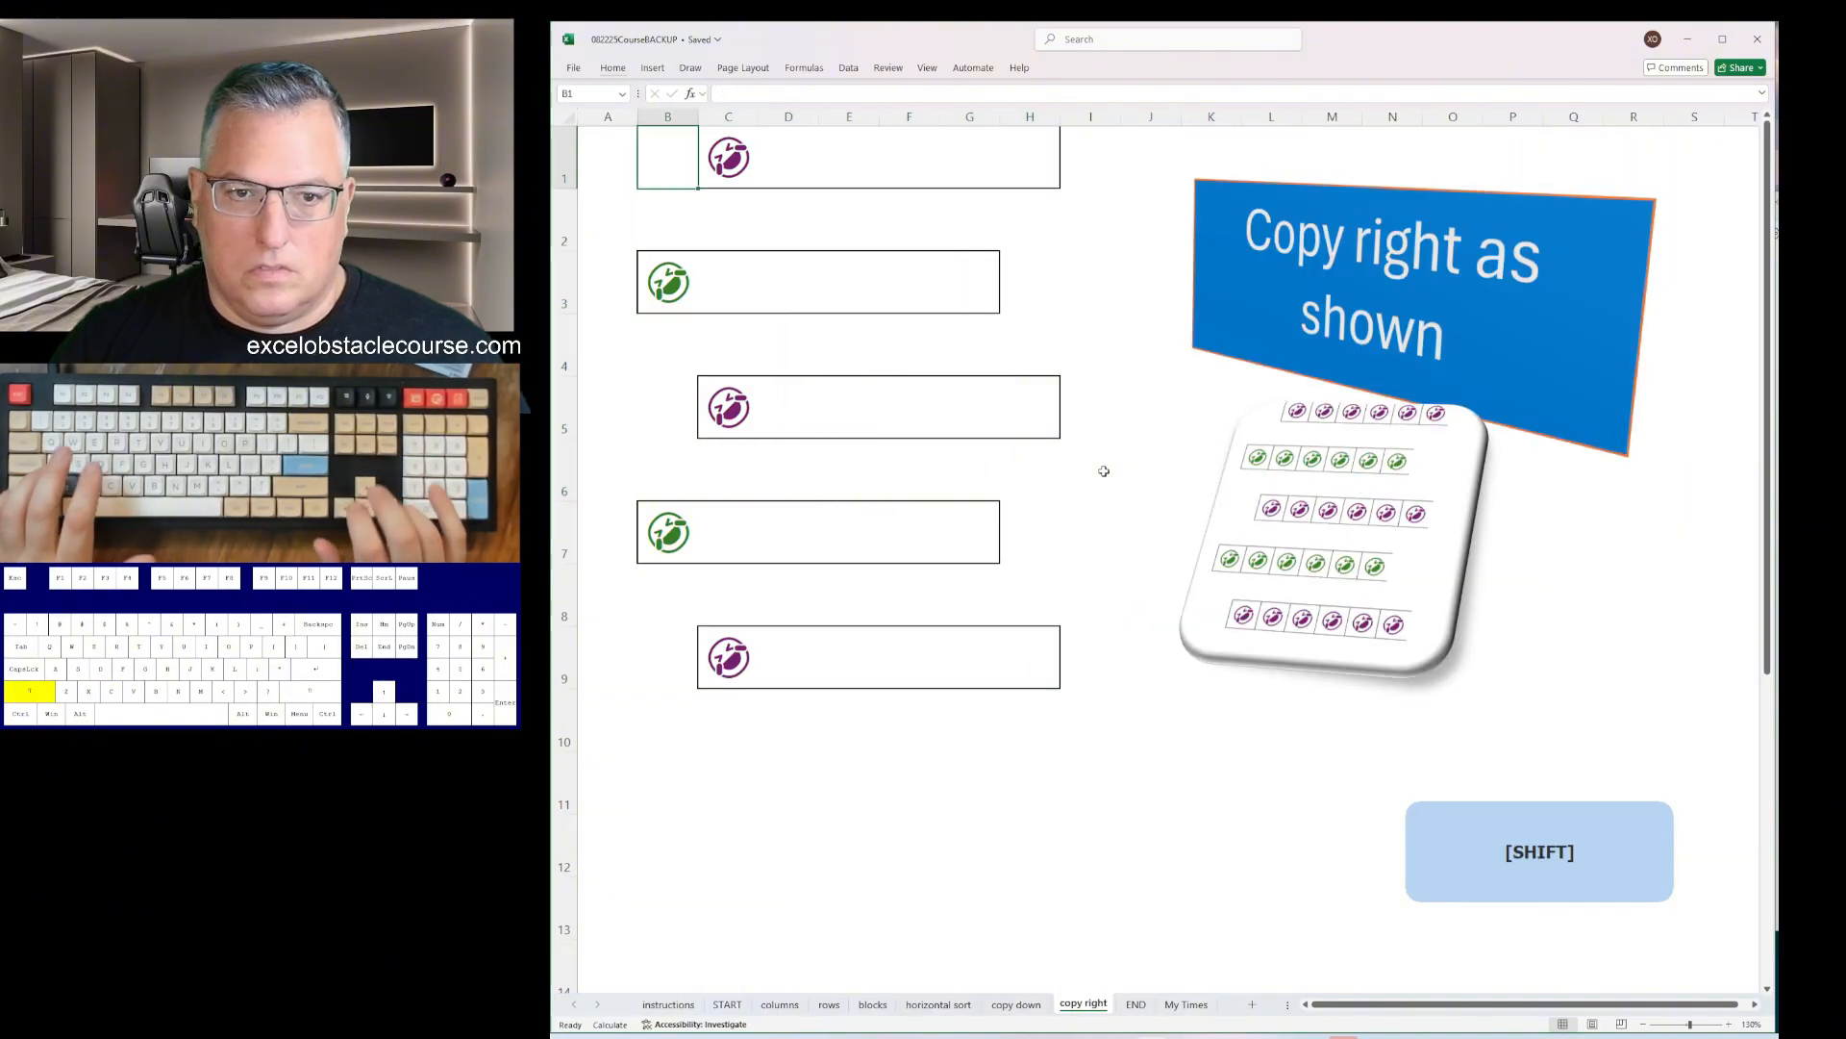
{"action": "key", "text": "ctrl+r"}
{"action": "key", "text": "Down"}
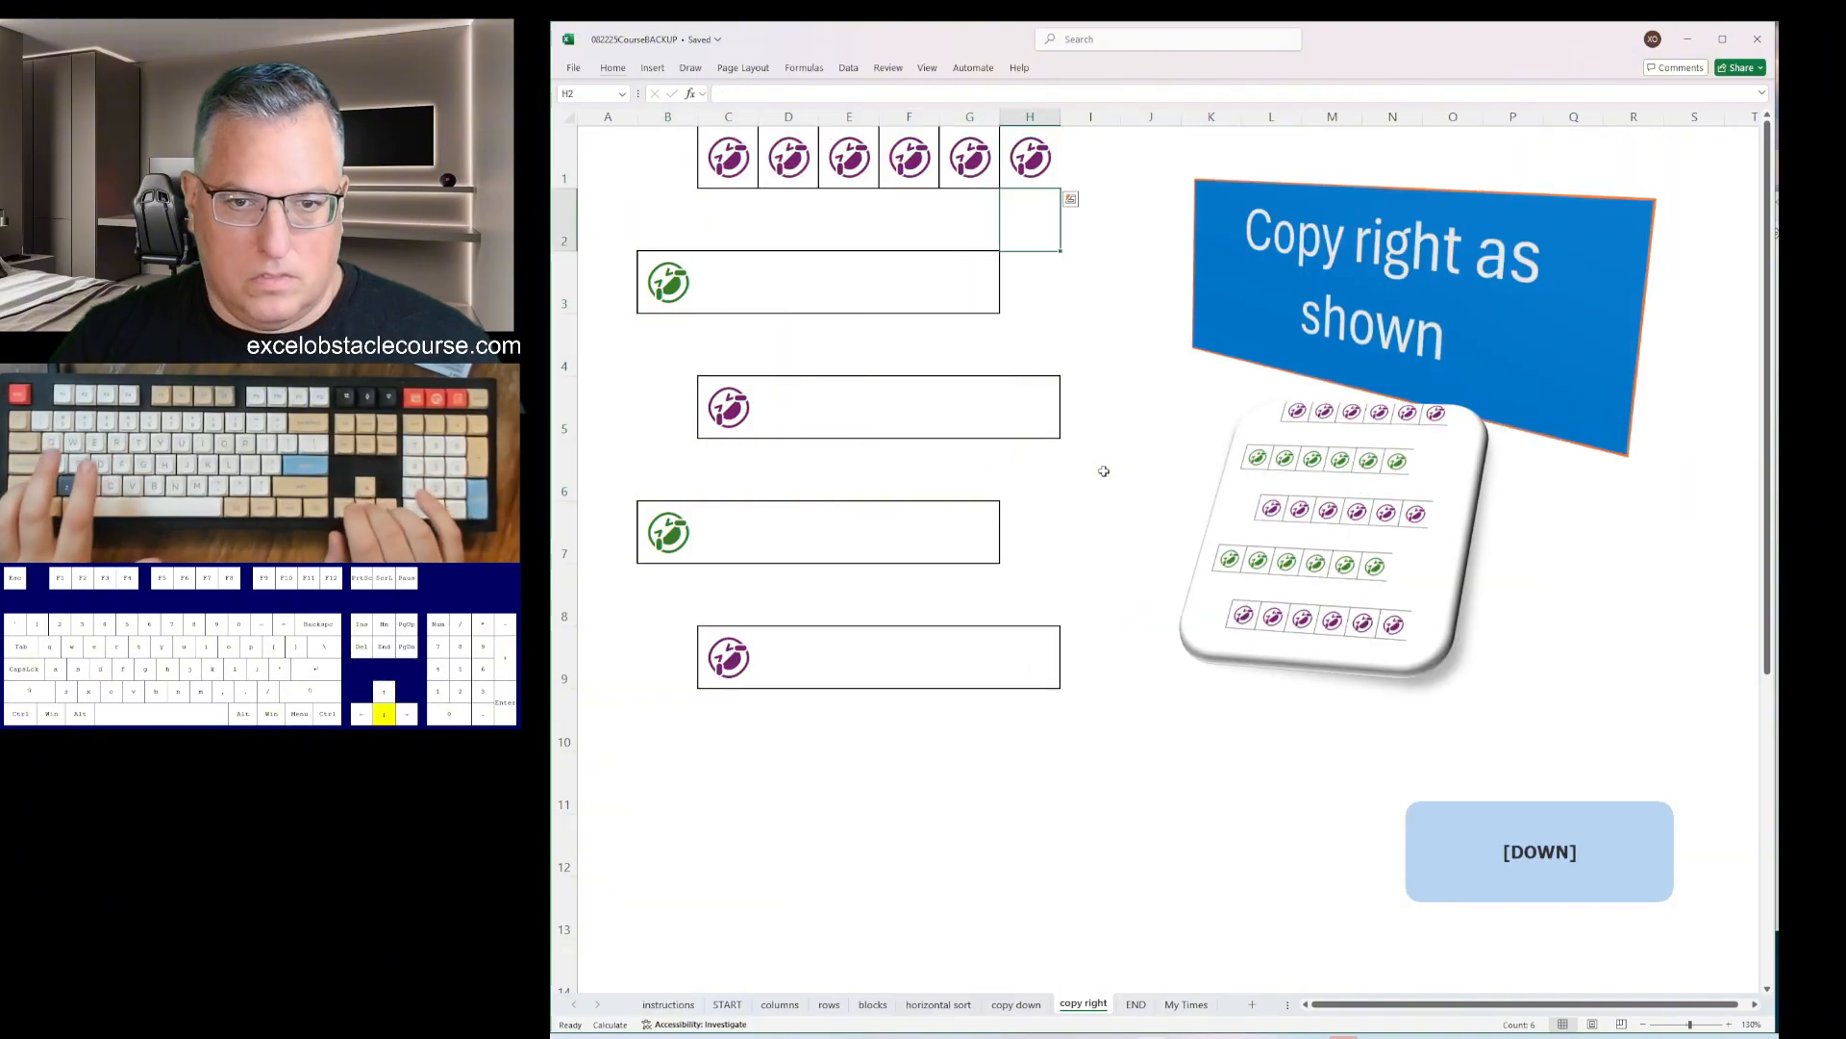
{"action": "key", "text": "ctrl+shift+Left"}
{"action": "key", "text": "ctrl+r"}
- Fill the purple symbol across C5:H5 and the green symbol across B7:G7
{"action": "key", "text": "Down"}
{"action": "key", "text": "Down"}
{"action": "key", "text": "Right"}
{"action": "key", "text": "ctrl+shift+Left"}
{"action": "key", "text": "ctrl+r"}
{"action": "key", "text": "Down"}
{"action": "key", "text": "Down"}
{"action": "key", "text": "Left"}
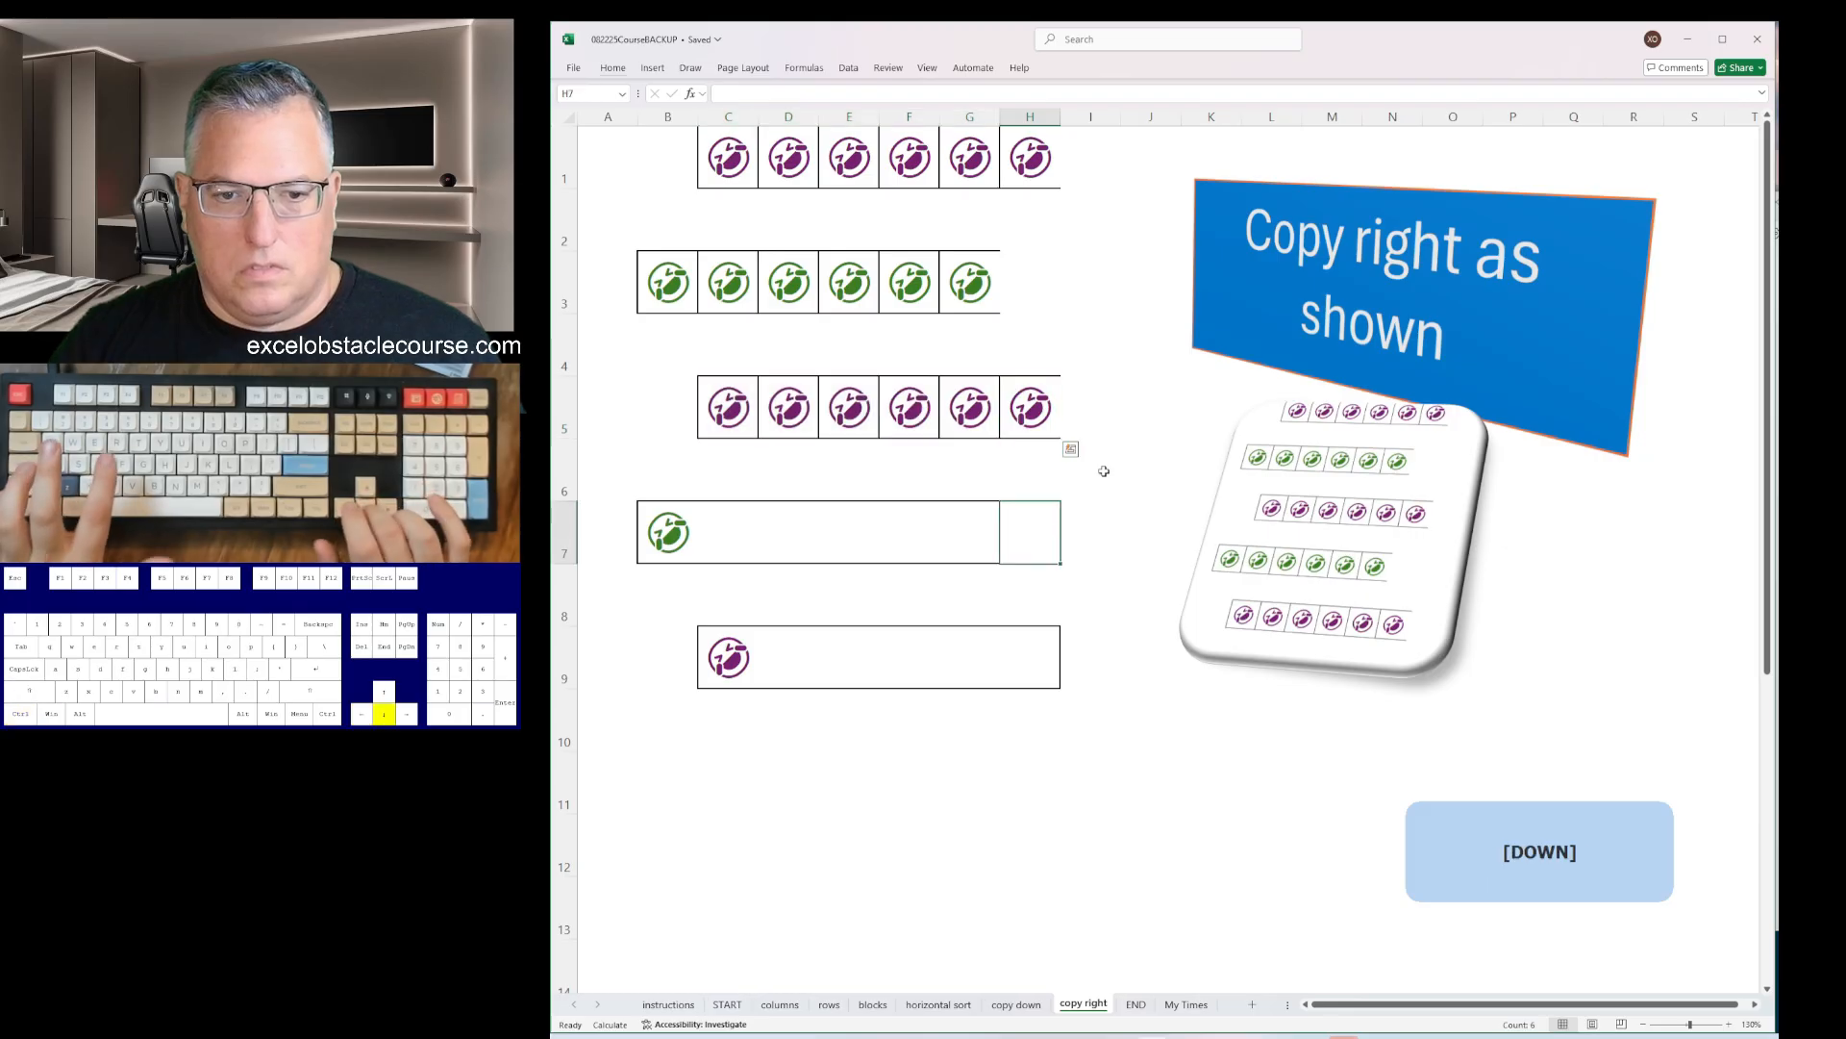
{"action": "key", "text": "ctrl+shift+Left"}
{"action": "key", "text": "ctrl+r"}
- Fill the last purple symbol to the right across C9:H9
{"action": "key", "text": "Down"}
{"action": "key", "text": "Down"}
{"action": "key", "text": "ctrl+shift+Left"}
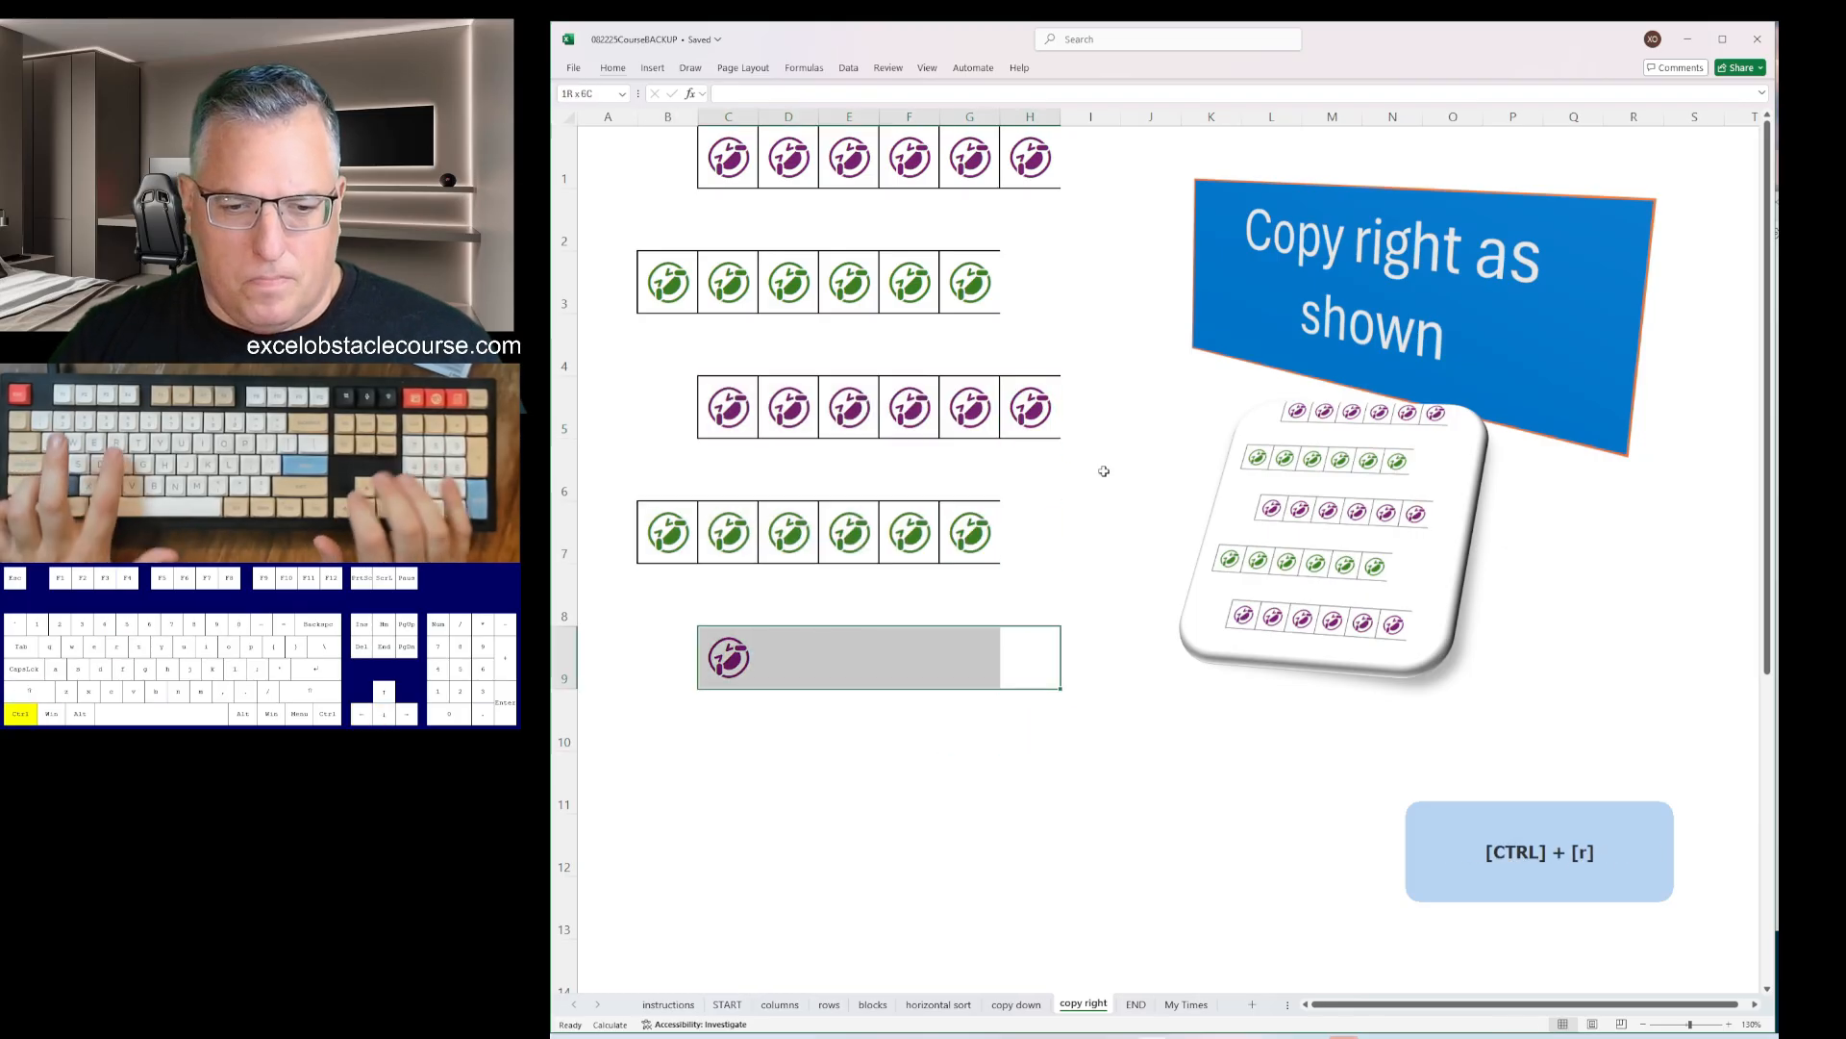
{"action": "key", "text": "ctrl+r"}
- Stop the timer by entering X in the red box B1 on the END sheet
{"action": "key", "text": "ctrl+Next"}
{"action": "type", "text": "X"}
{"action": "key", "text": "Return"}
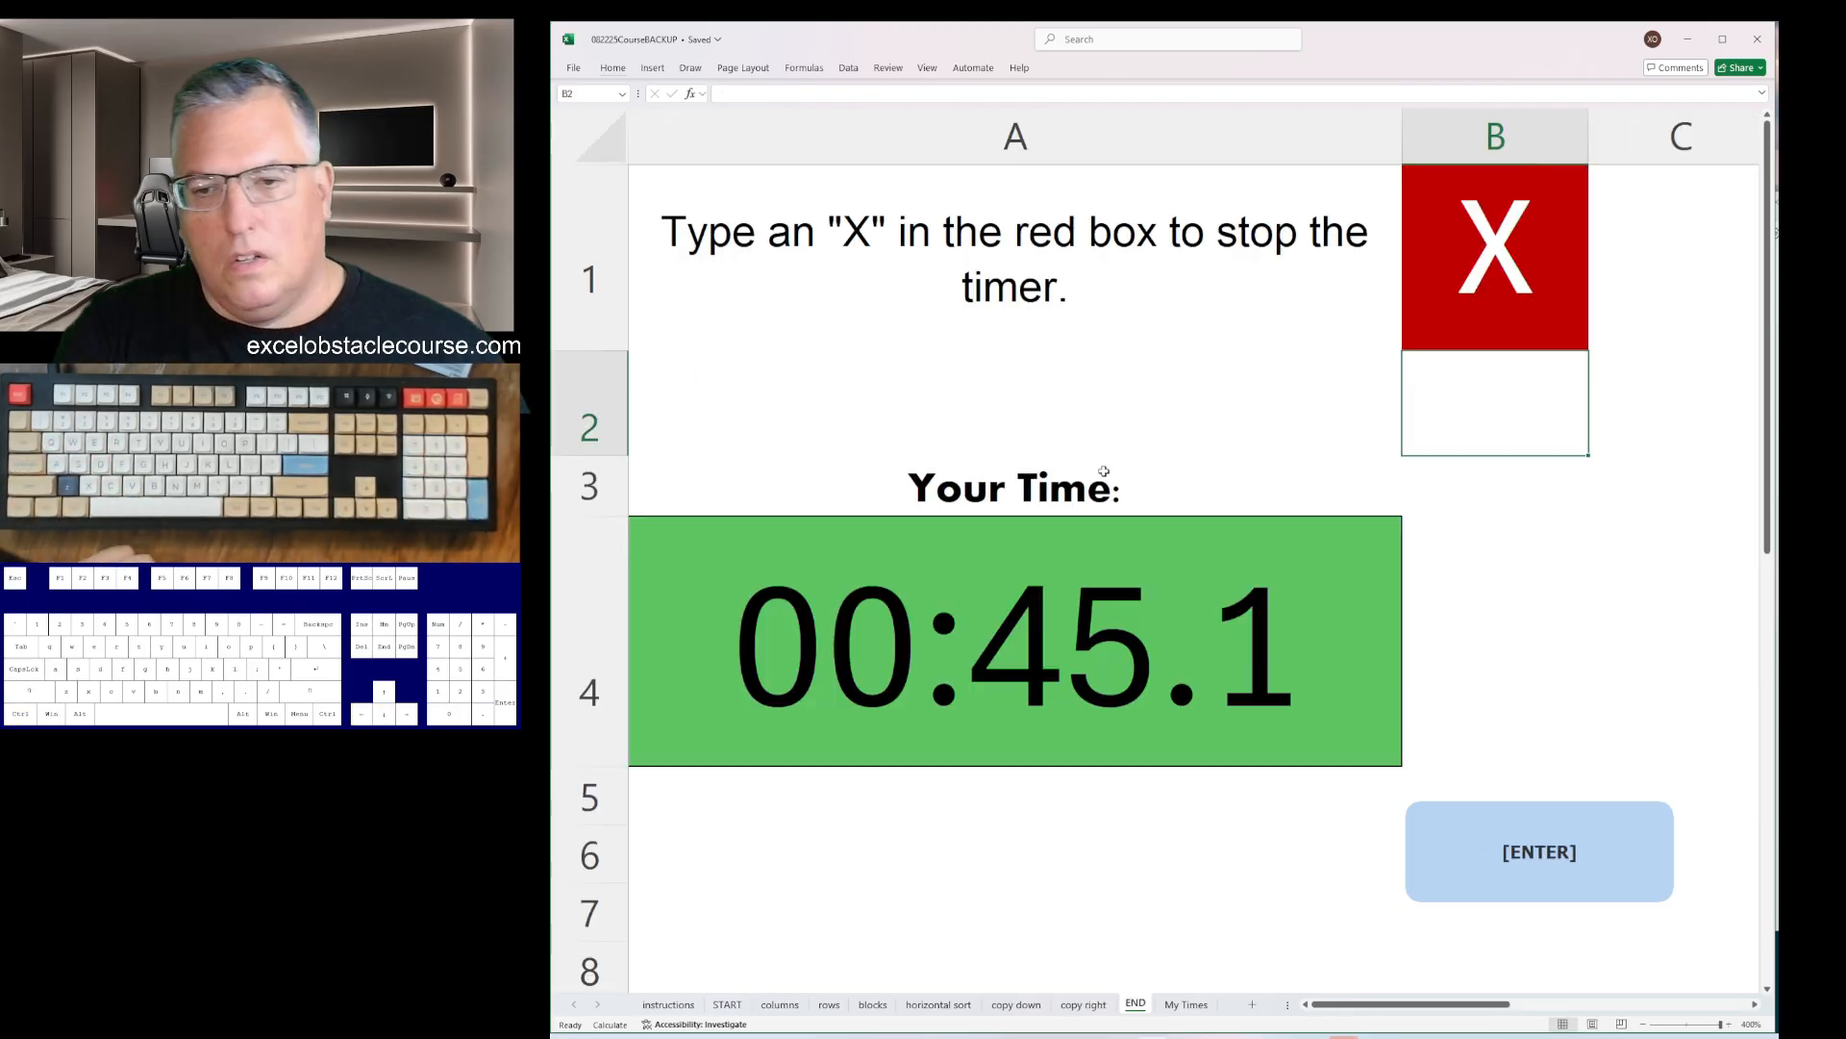
- Copy the run time from A4 and paste it over the old time in the Notepad note
{"action": "key", "text": "Down"}
{"action": "key", "text": "Up"}
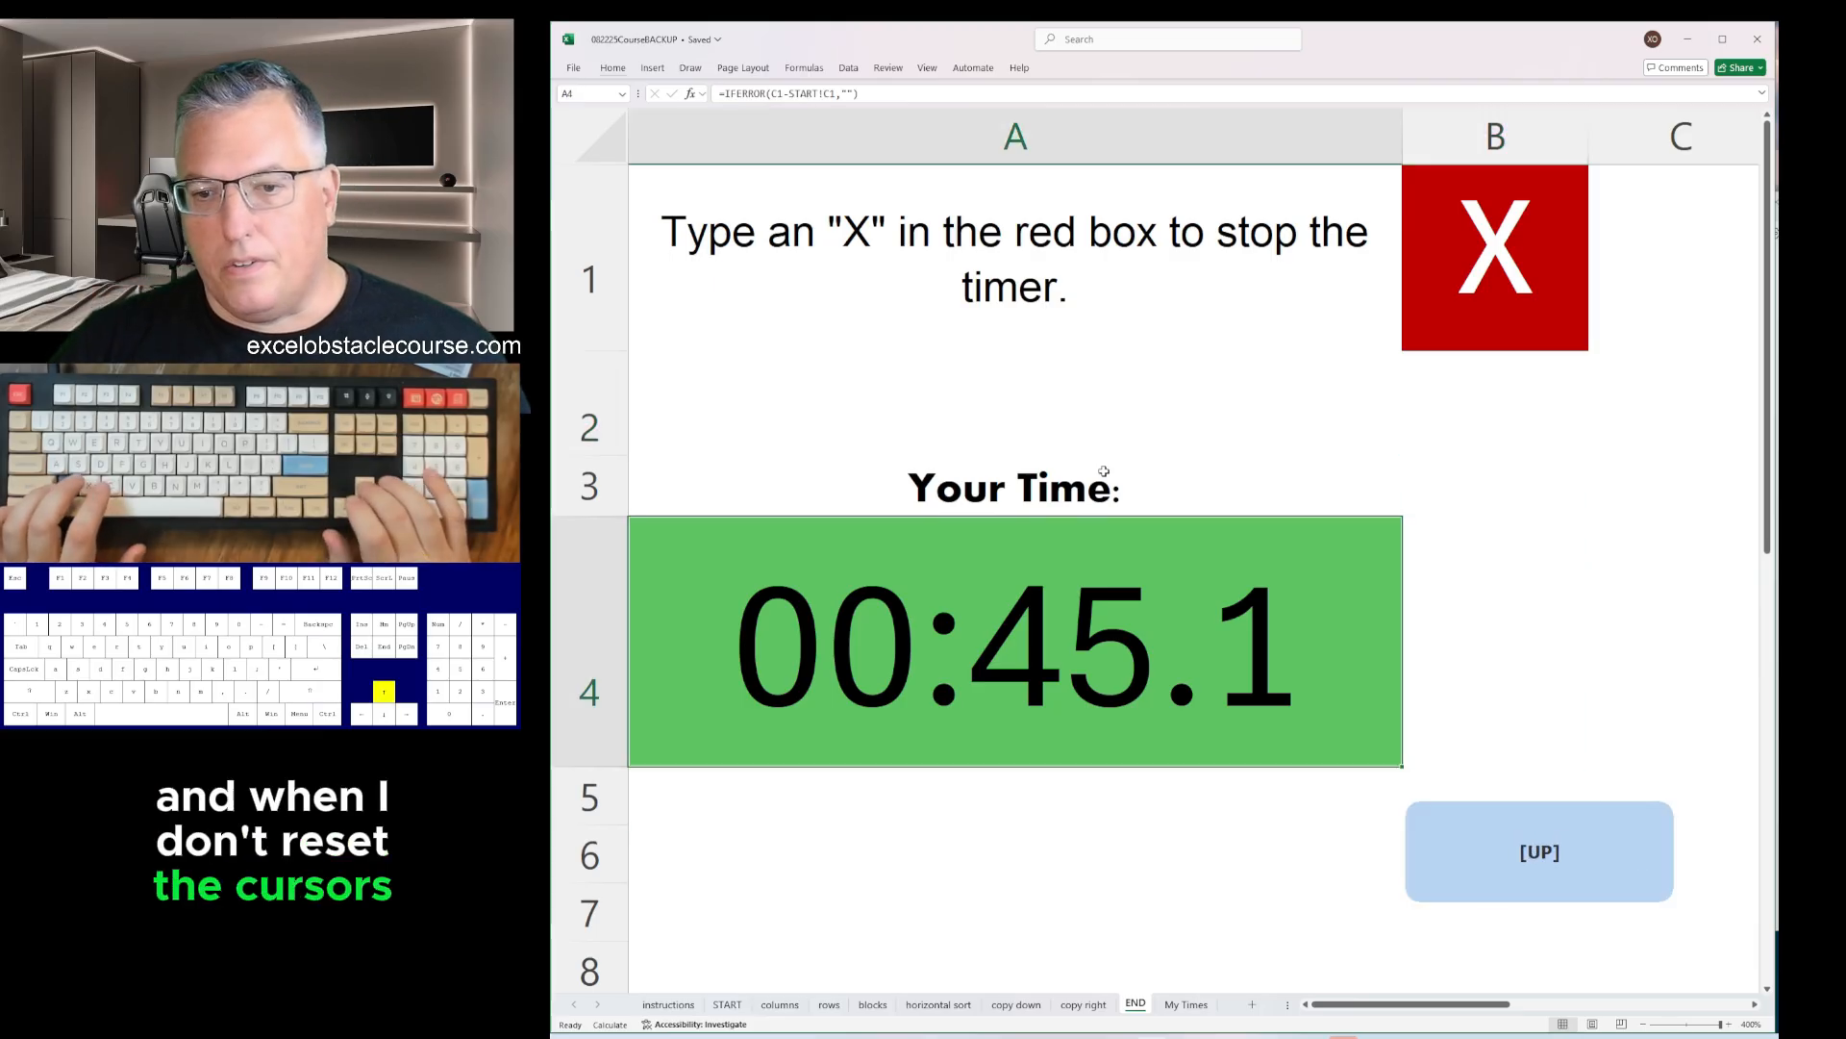
{"action": "key", "text": "alt+Tab"}
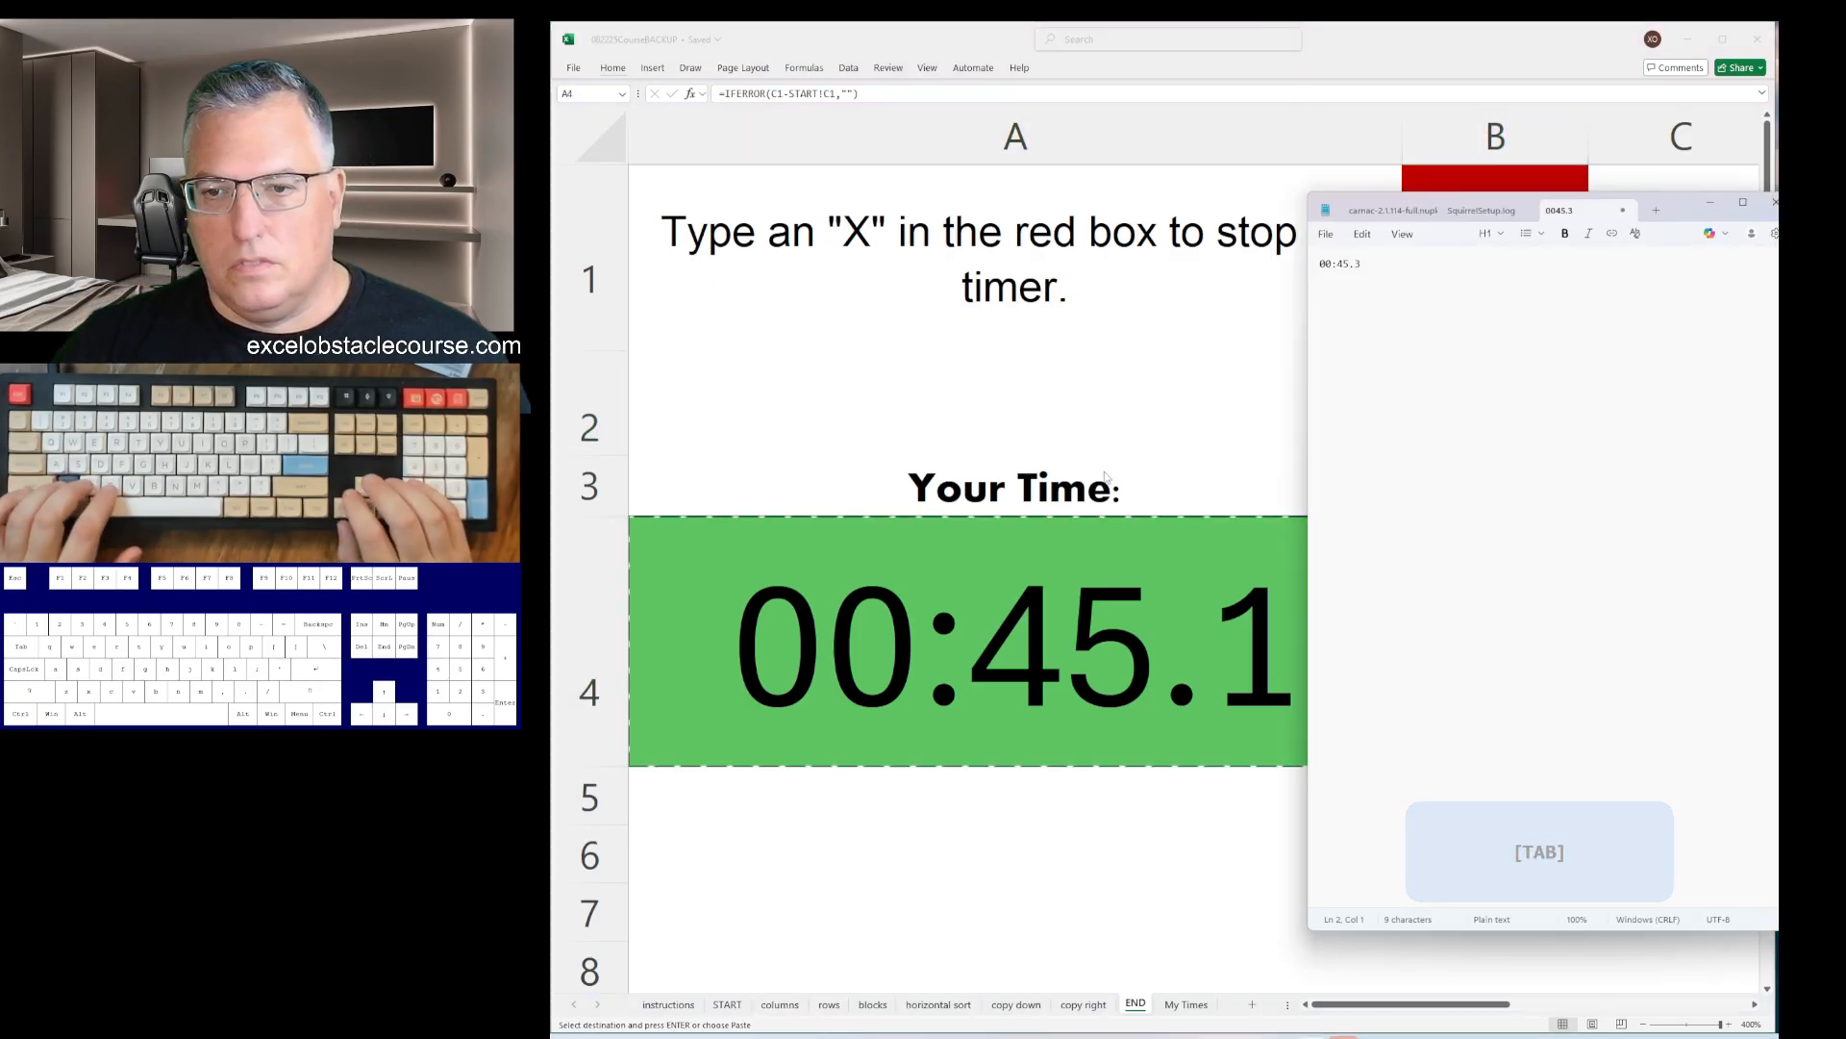
{"action": "key", "text": "shift+Up"}
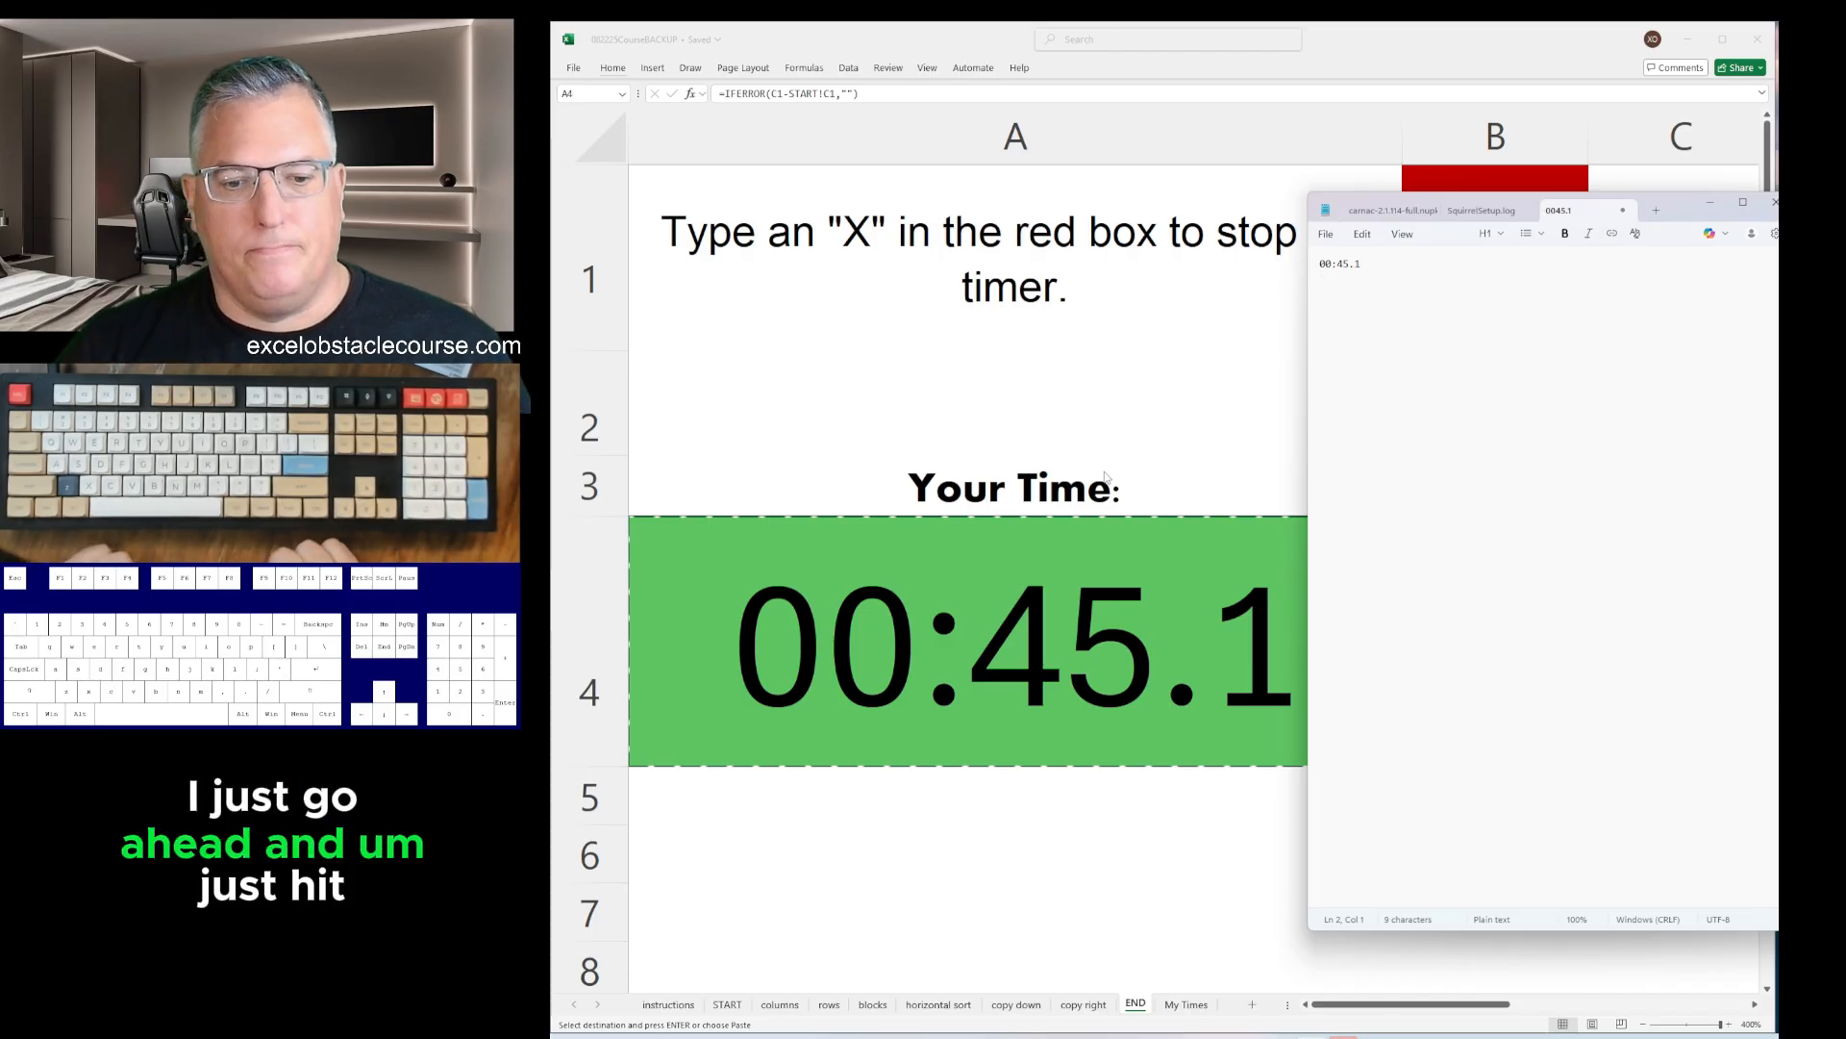
{"action": "key", "text": "alt+Tab"}
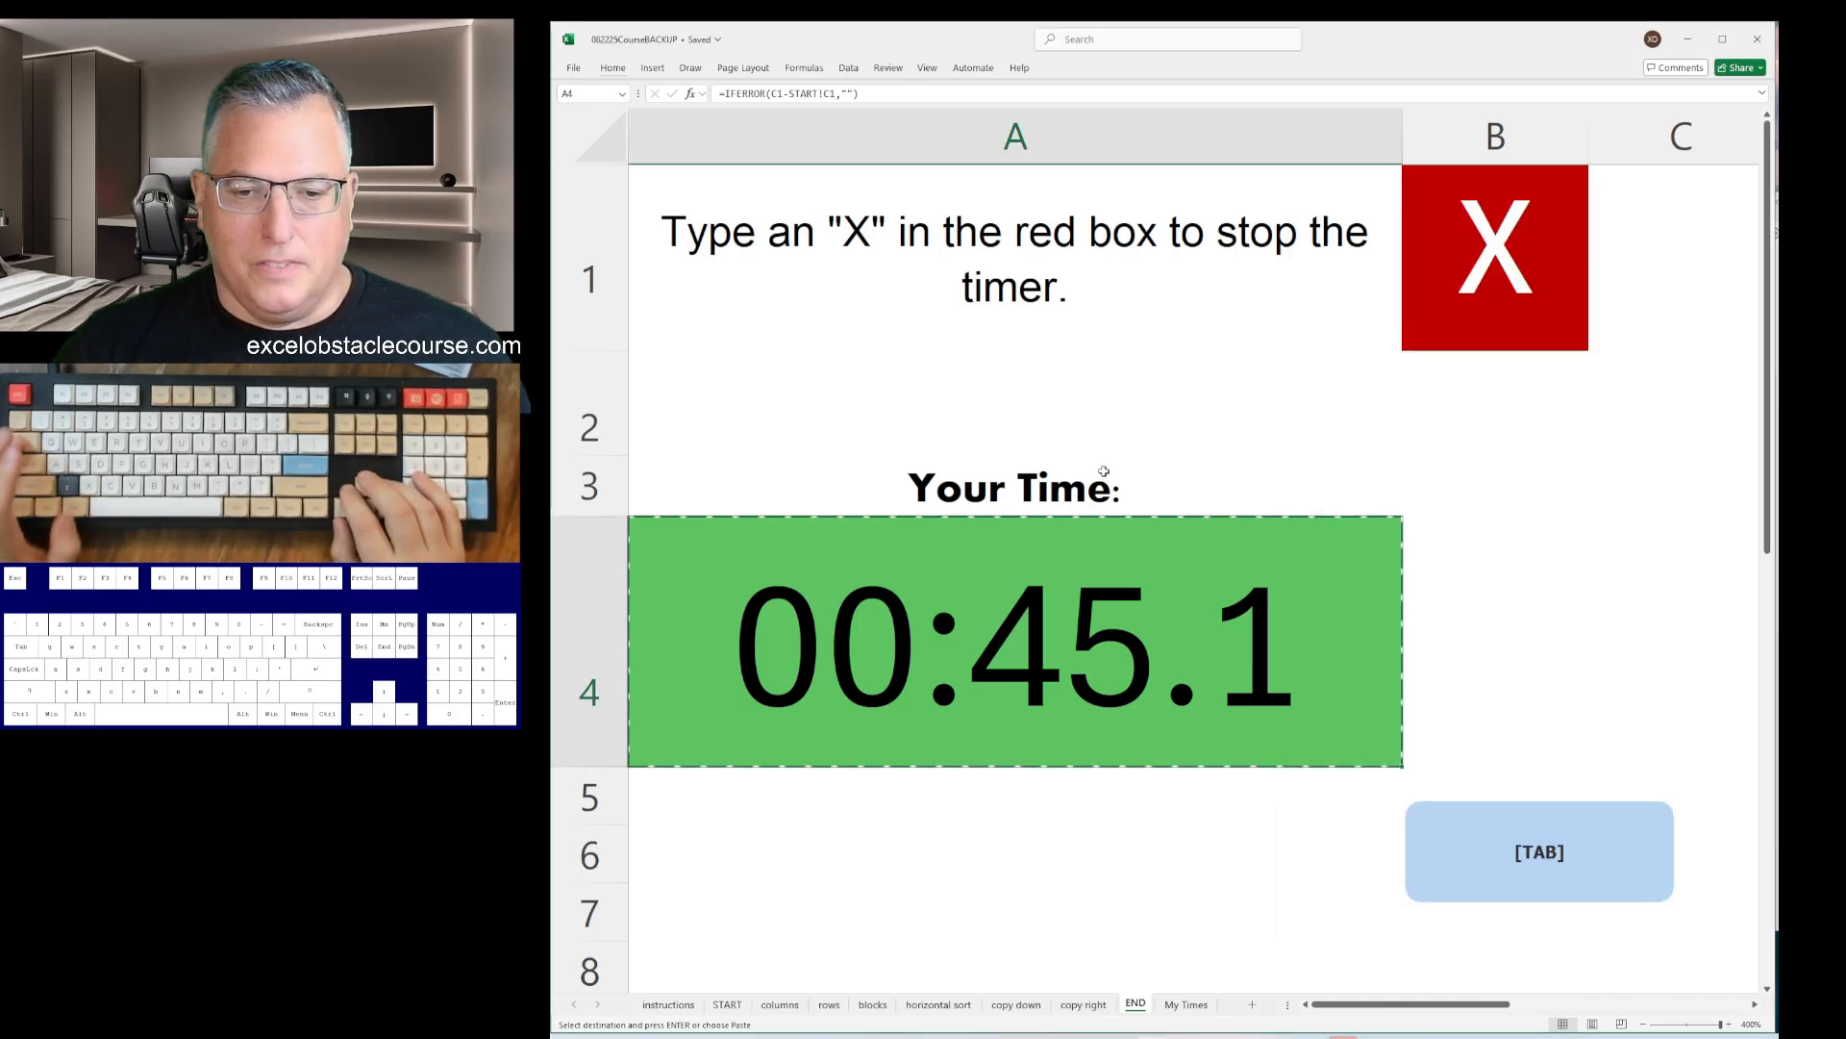
- Undo every change of the run, from the END sheet back to the empty green box on the START sheet
{"action": "key", "text": "ctrl+x"}
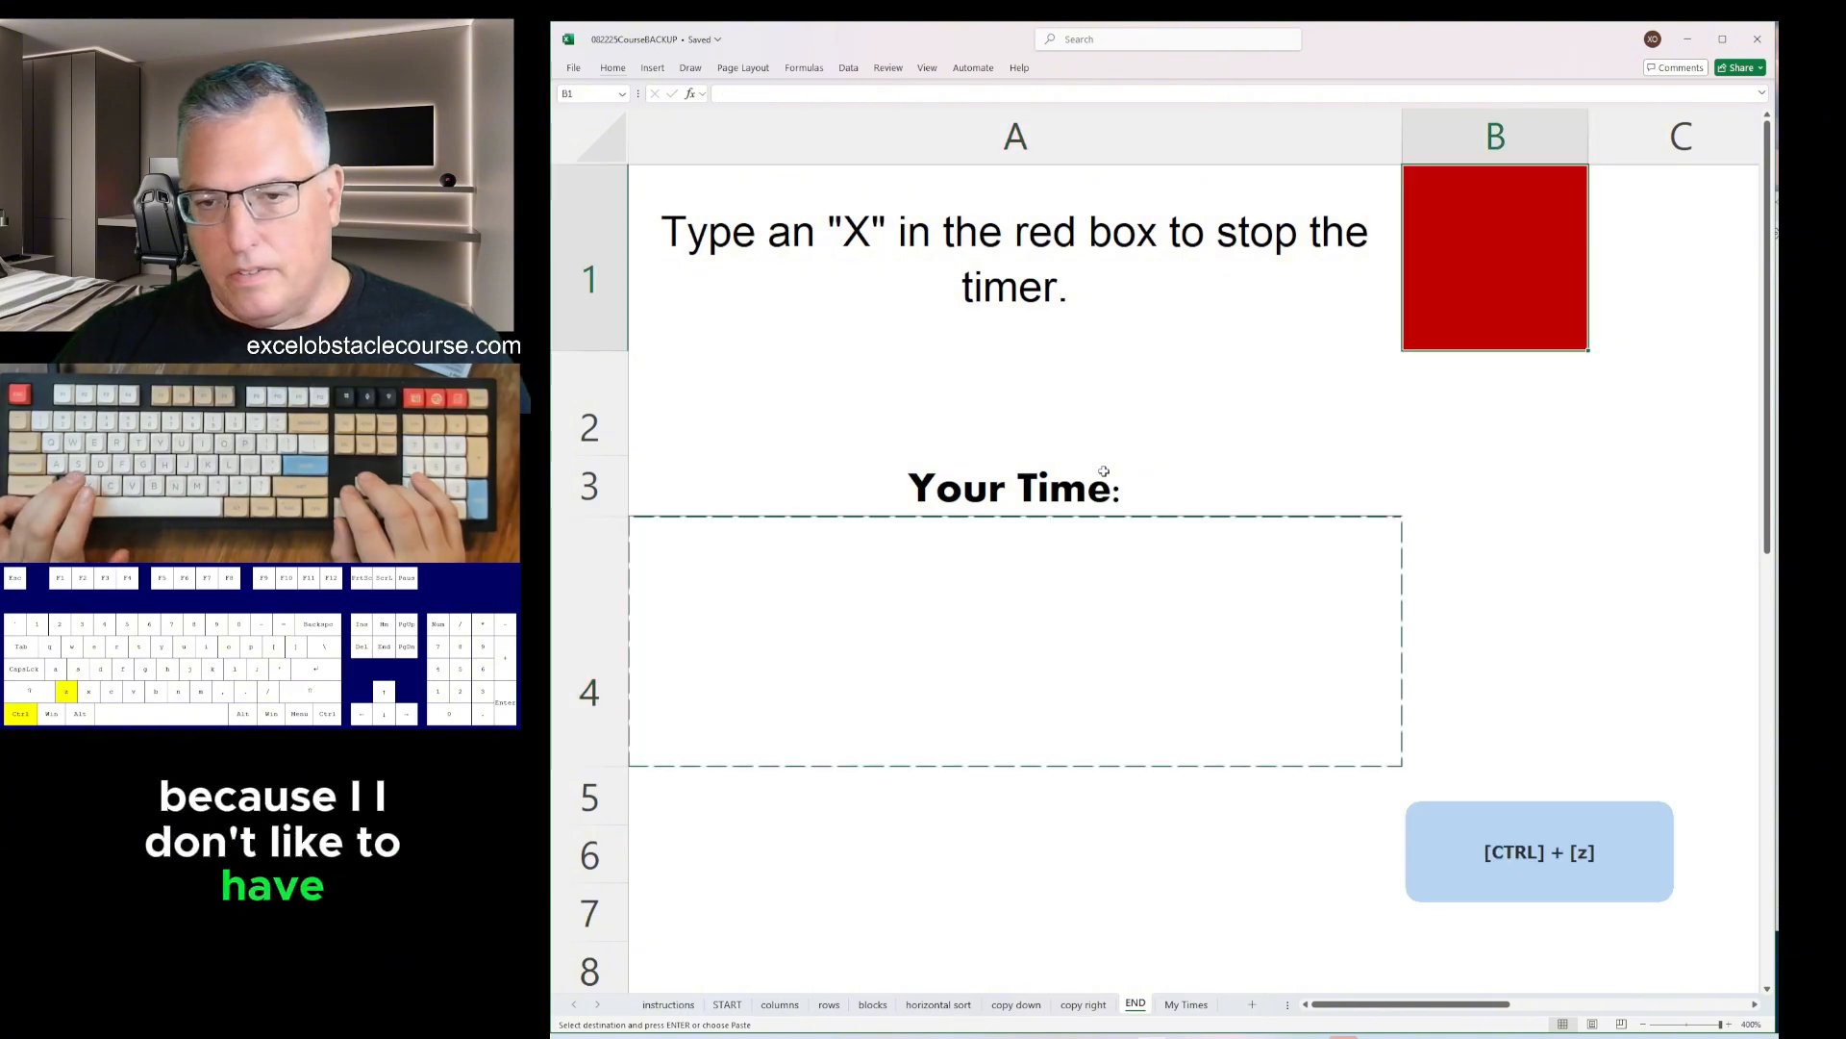
{"action": "key", "text": "ctrl+z"}
{"action": "key", "text": "ctrl+z"}
{"action": "key", "text": "ctrl+z"}
{"action": "key", "text": "ctrl+z"}
{"action": "key", "text": "ctrl+z"}
{"action": "key", "text": "ctrl+z"}
{"action": "key", "text": "ctrl+z"}
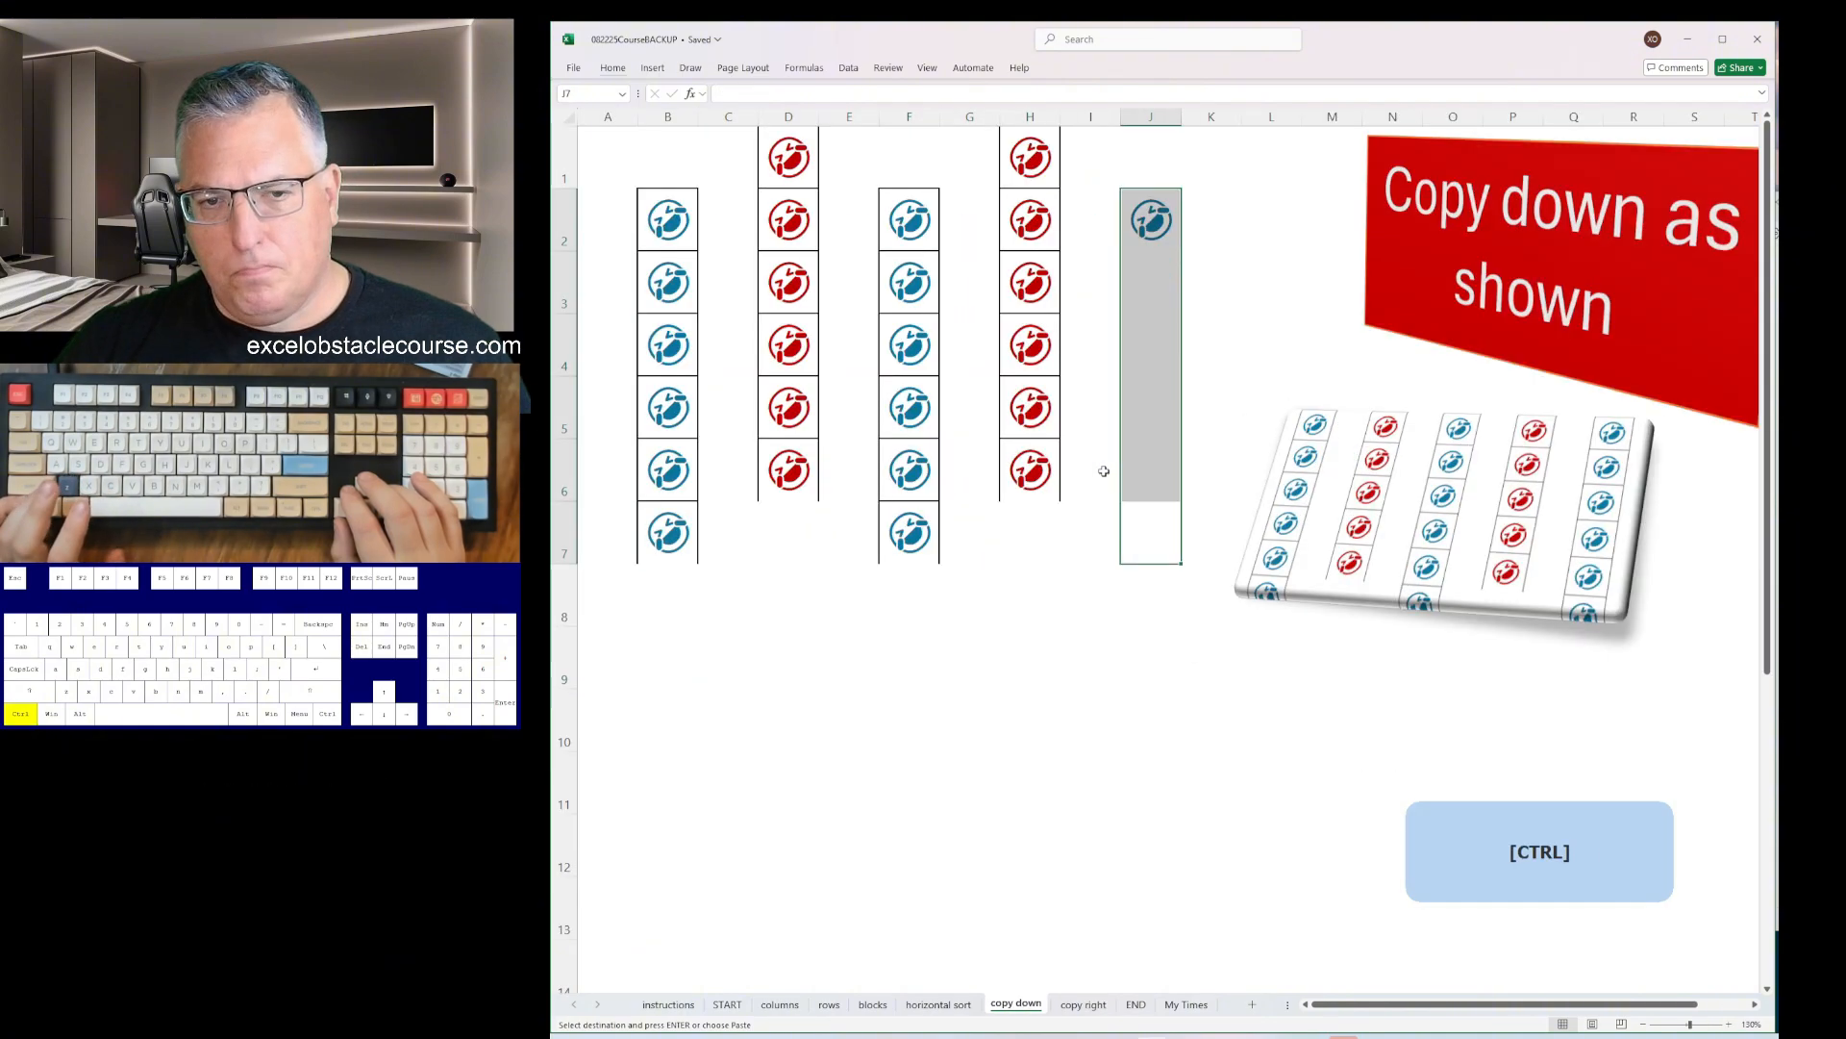
{"action": "key", "text": "ctrl+z"}
{"action": "key", "text": "ctrl+z"}
{"action": "key", "text": "ctrl+z"}
{"action": "key", "text": "ctrl+z"}
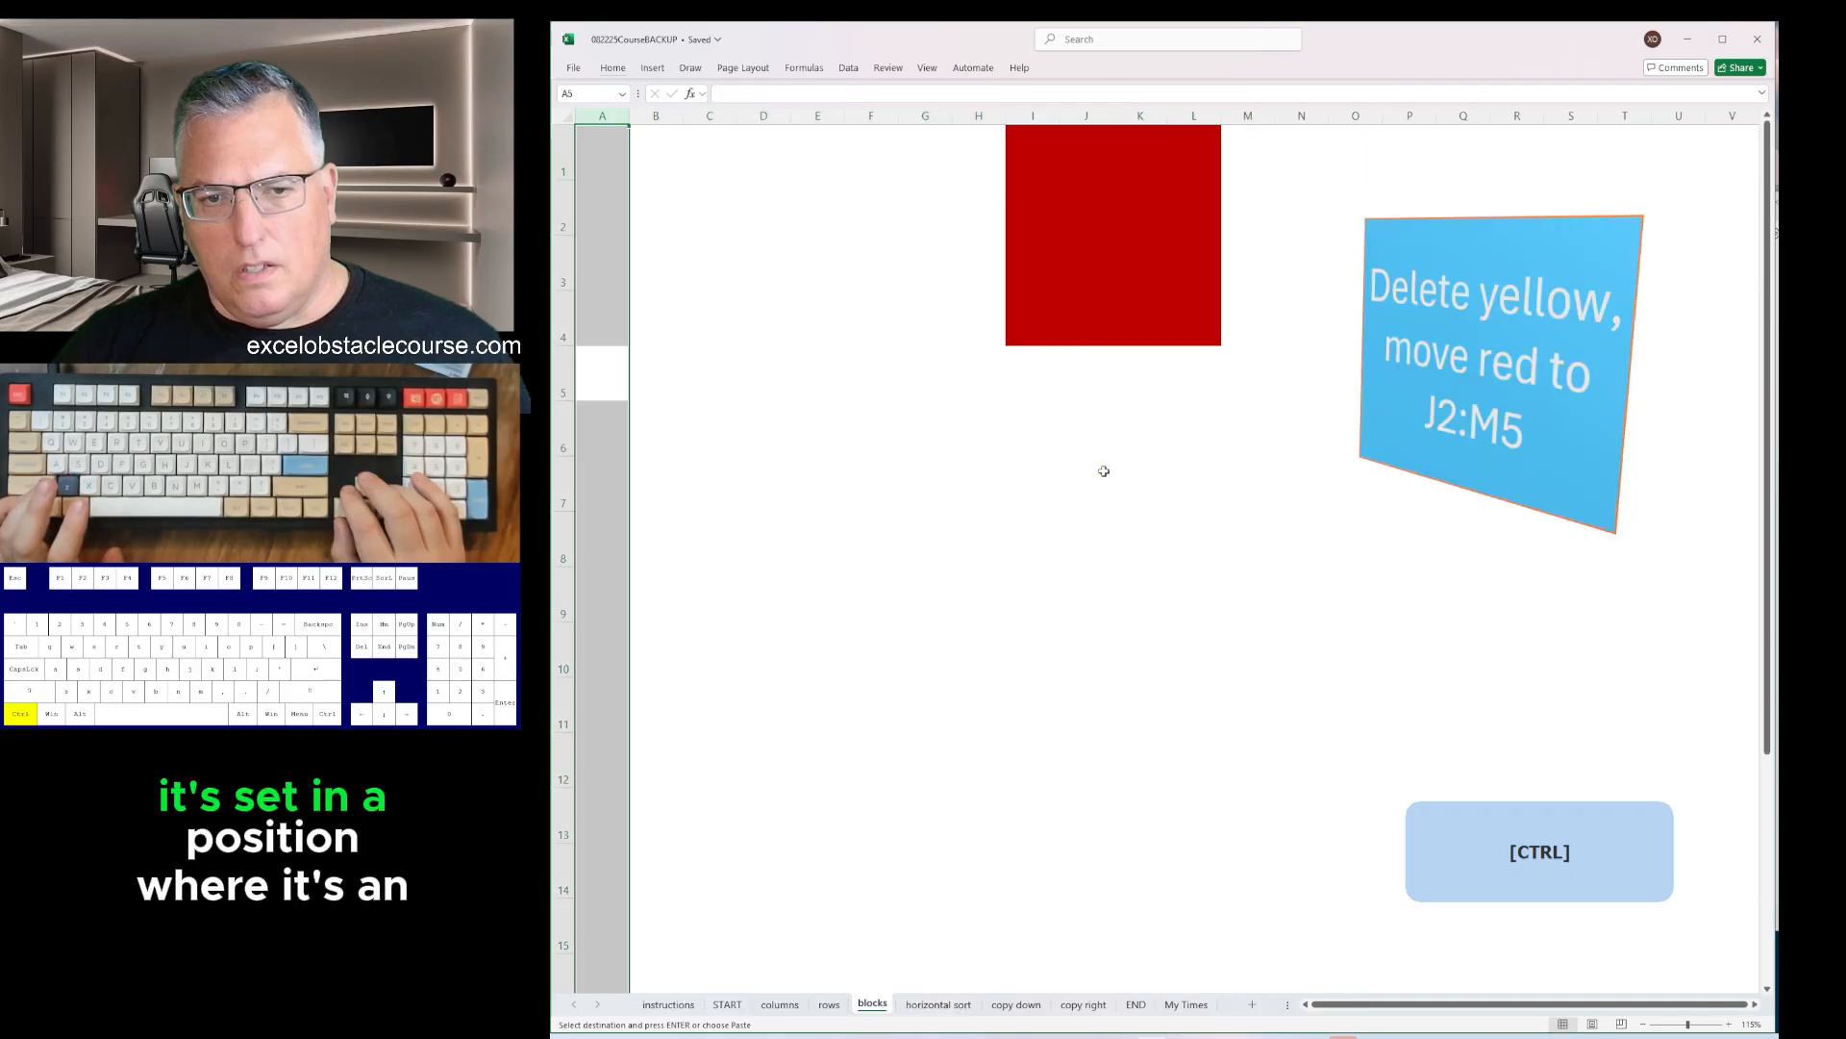
{"action": "key", "text": "ctrl+z"}
{"action": "key", "text": "ctrl+z"}
{"action": "key", "text": "ctrl+z"}
{"action": "key", "text": "ctrl+z"}
{"action": "key", "text": "ctrl+z"}
{"action": "key", "text": "ctrl+z"}
{"action": "key", "text": "ctrl+z"}
{"action": "key", "text": "ctrl+z"}
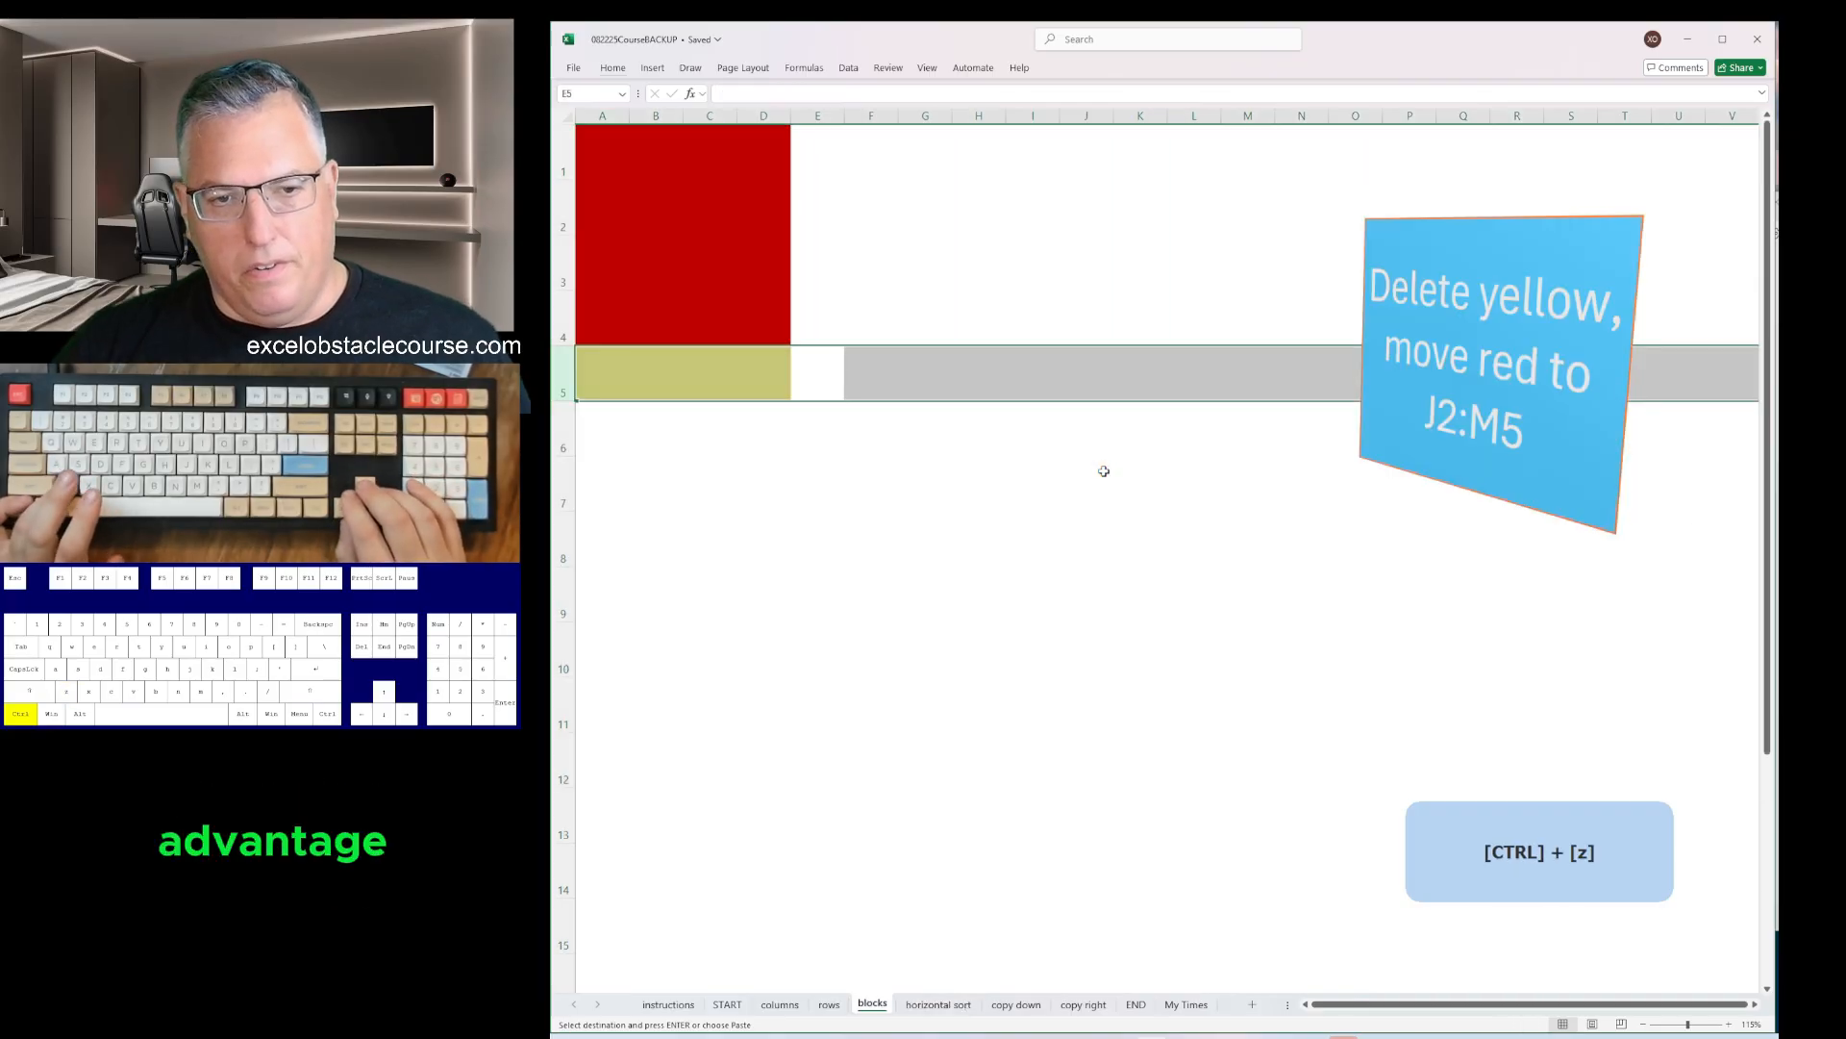
{"action": "key", "text": "ctrl+z"}
{"action": "key", "text": "ctrl+z"}
{"action": "key", "text": "ctrl+z"}
{"action": "key", "text": "ctrl+z"}
{"action": "key", "text": "ctrl+z"}
{"action": "key", "text": "ctrl+z"}
{"action": "key", "text": "ctrl+z"}
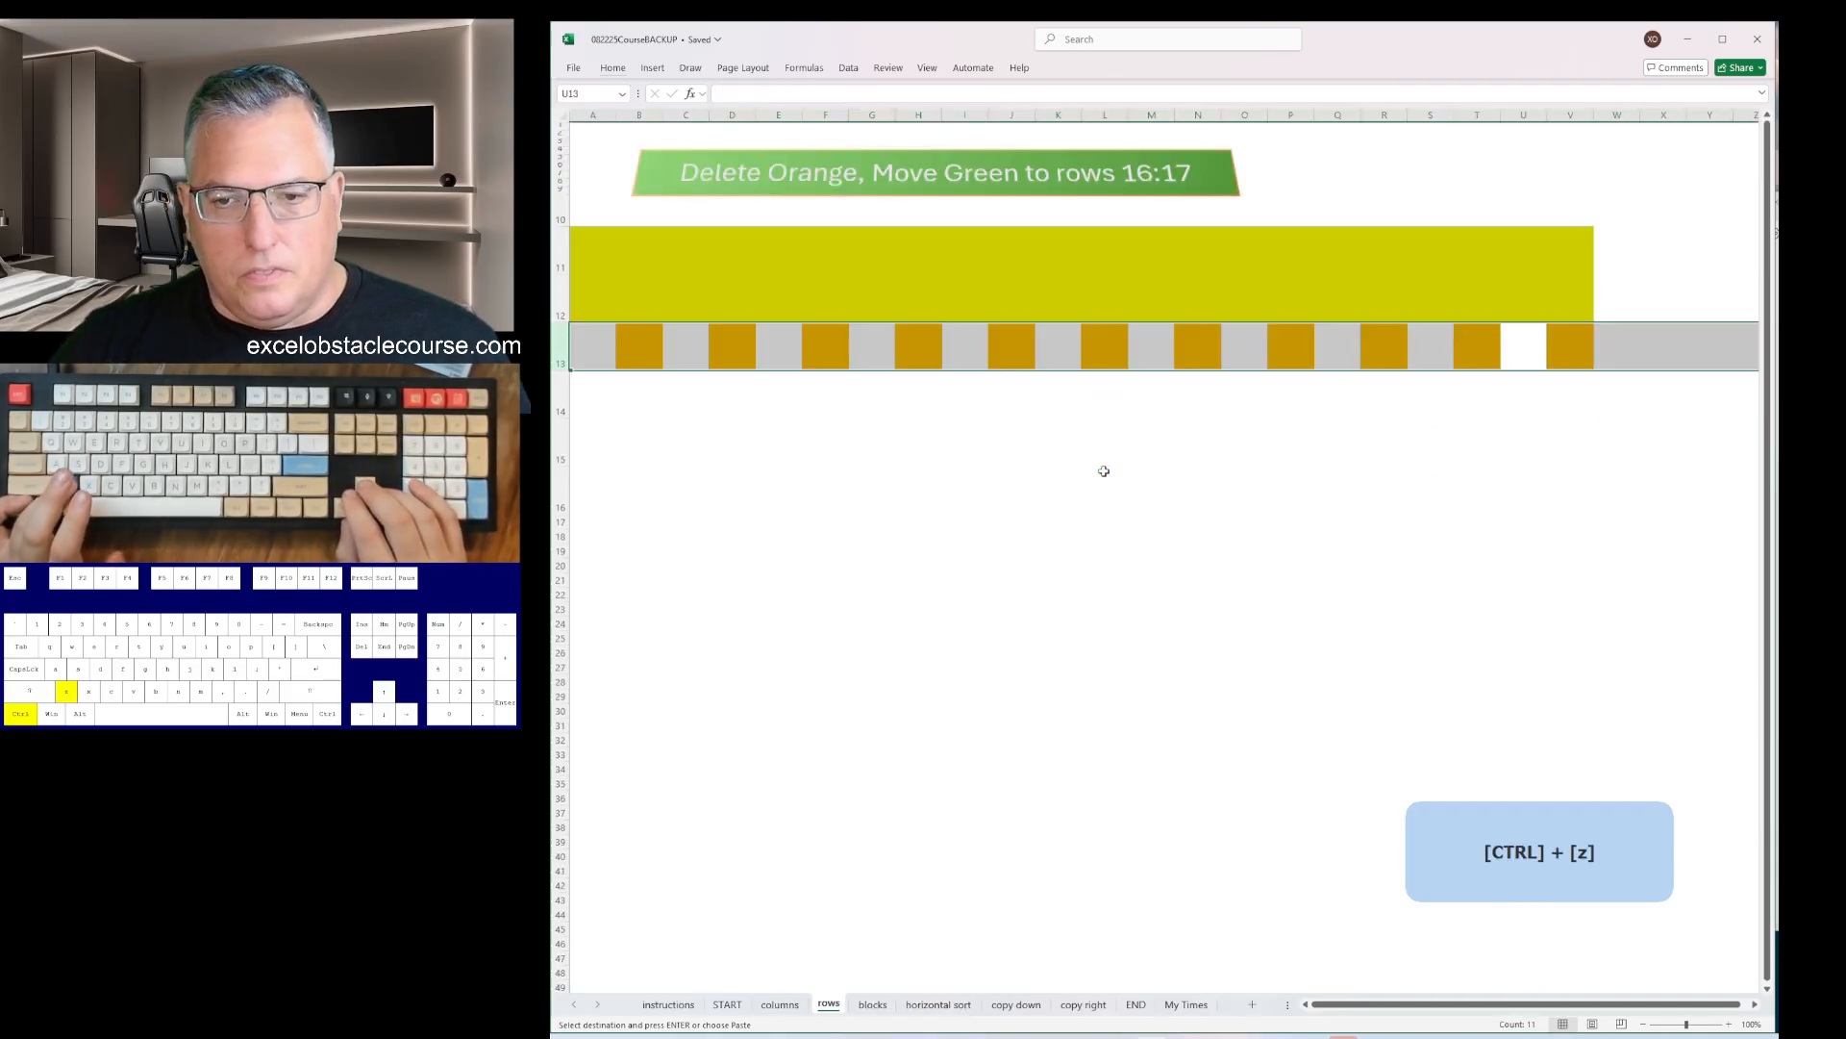
{"action": "key", "text": "ctrl+z"}
{"action": "key", "text": "ctrl+z"}
{"action": "key", "text": "ctrl+z"}
{"action": "key", "text": "ctrl+z"}
{"action": "key", "text": "ctrl+z"}
{"action": "key", "text": "ctrl+z"}
{"action": "key", "text": "ctrl+z"}
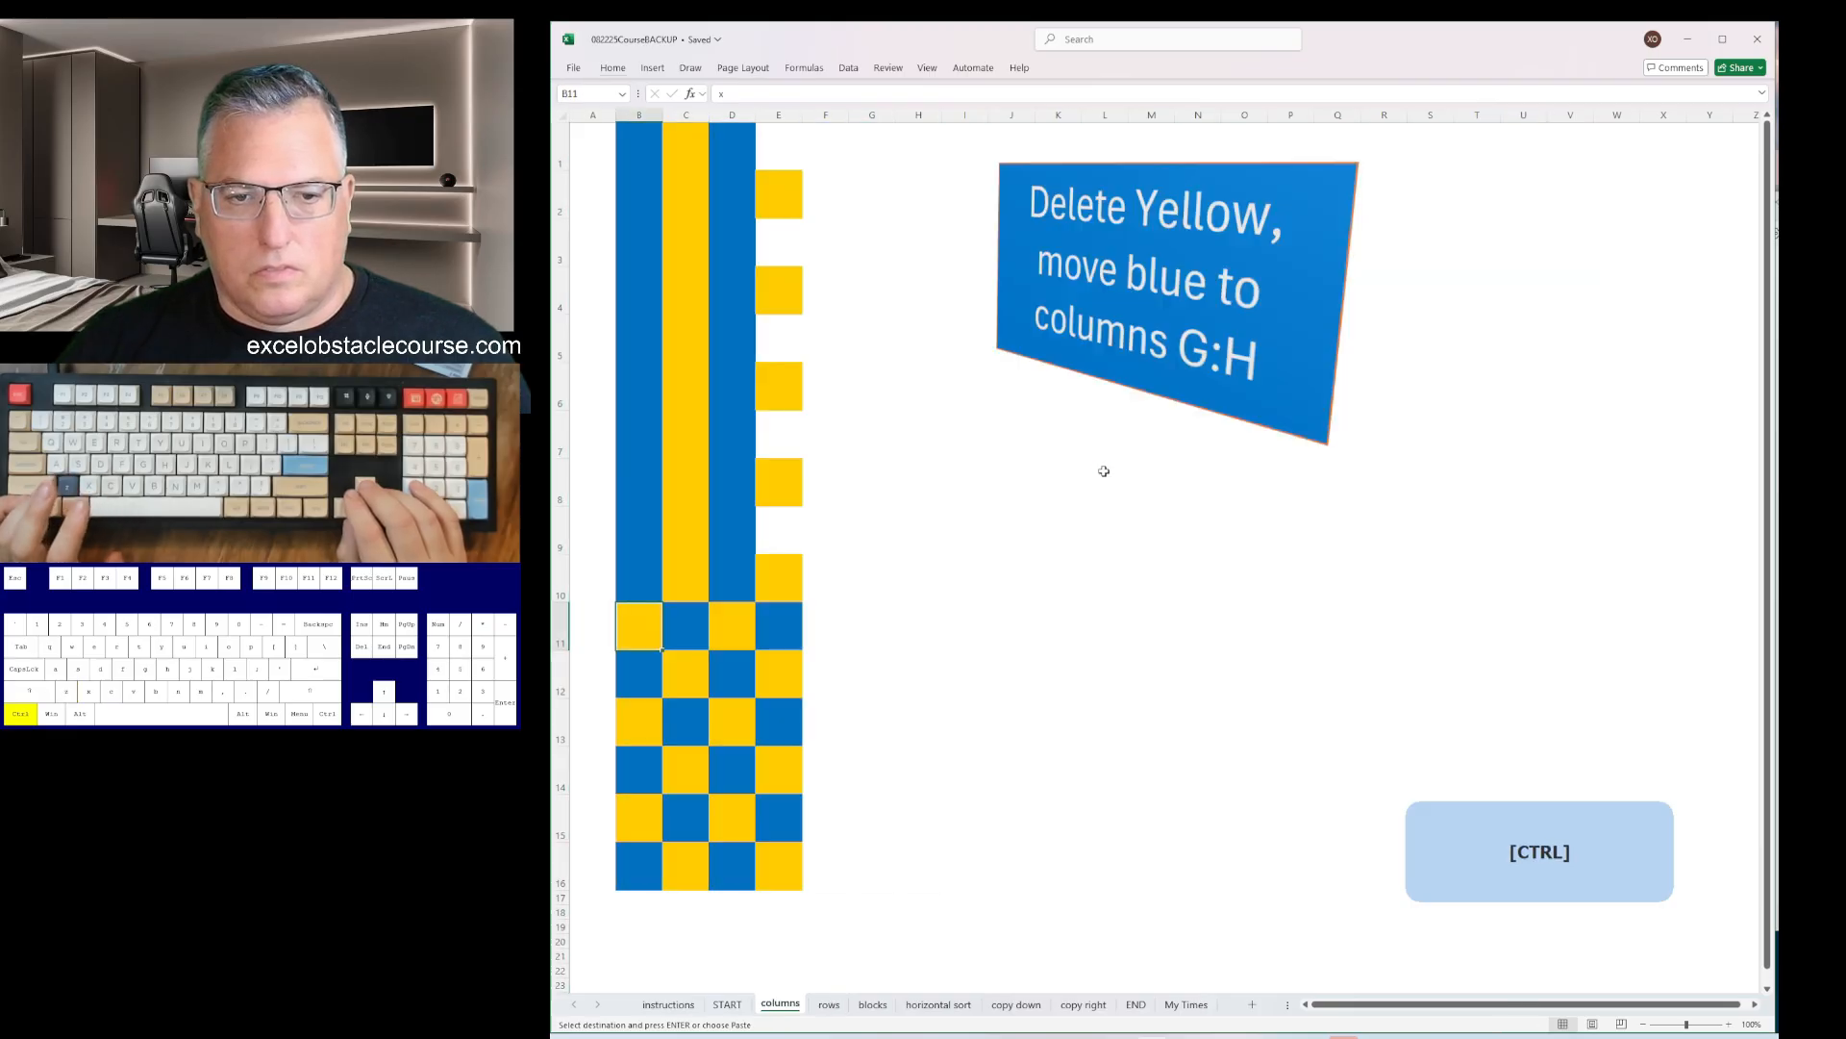
{"action": "key", "text": "ctrl+z"}
{"action": "key", "text": "ctrl+z"}
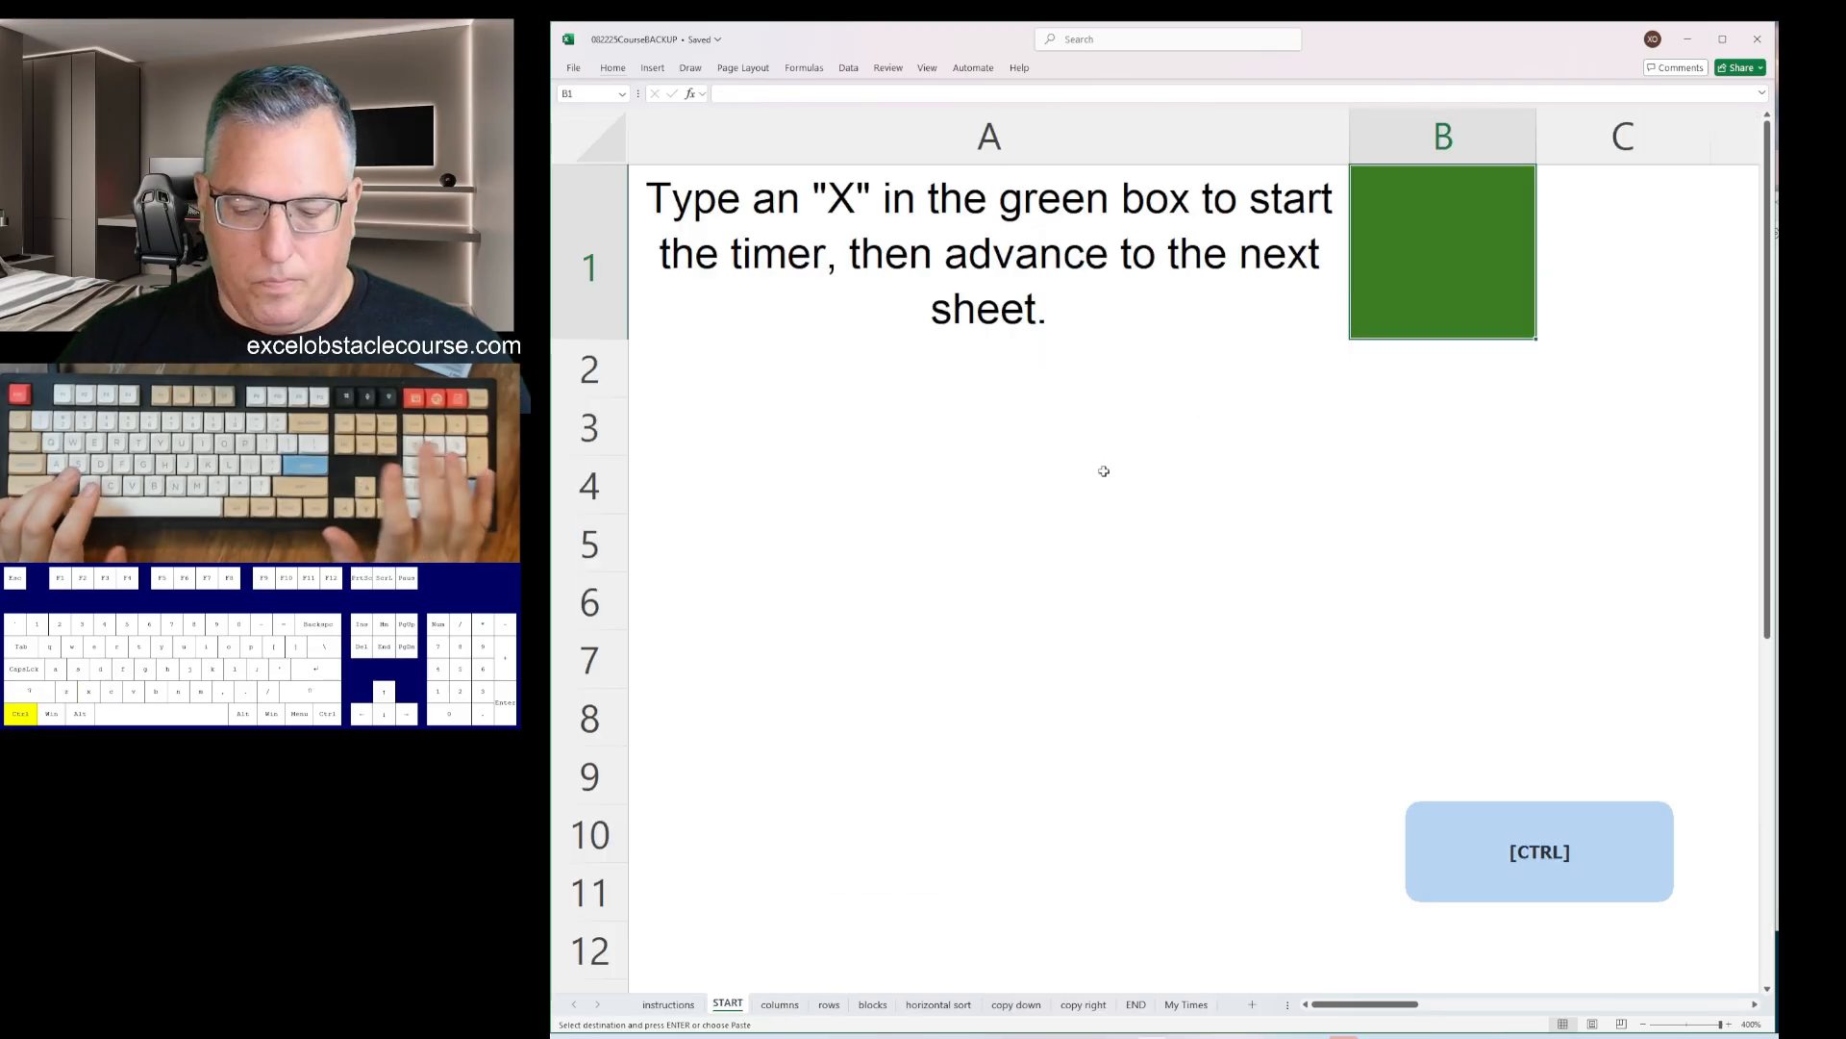
- Reset the starting cells for the next run, selecting A1 on the blocks sheet and B2 on the copy right sheet
{"action": "key", "text": "ctrl+Page_Down"}
{"action": "key", "text": "ctrl+Page_Down"}
{"action": "key", "text": "ctrl+Page_Down"}
{"action": "key", "text": "Left"}
{"action": "key", "text": "ctrl+Page_Down"}
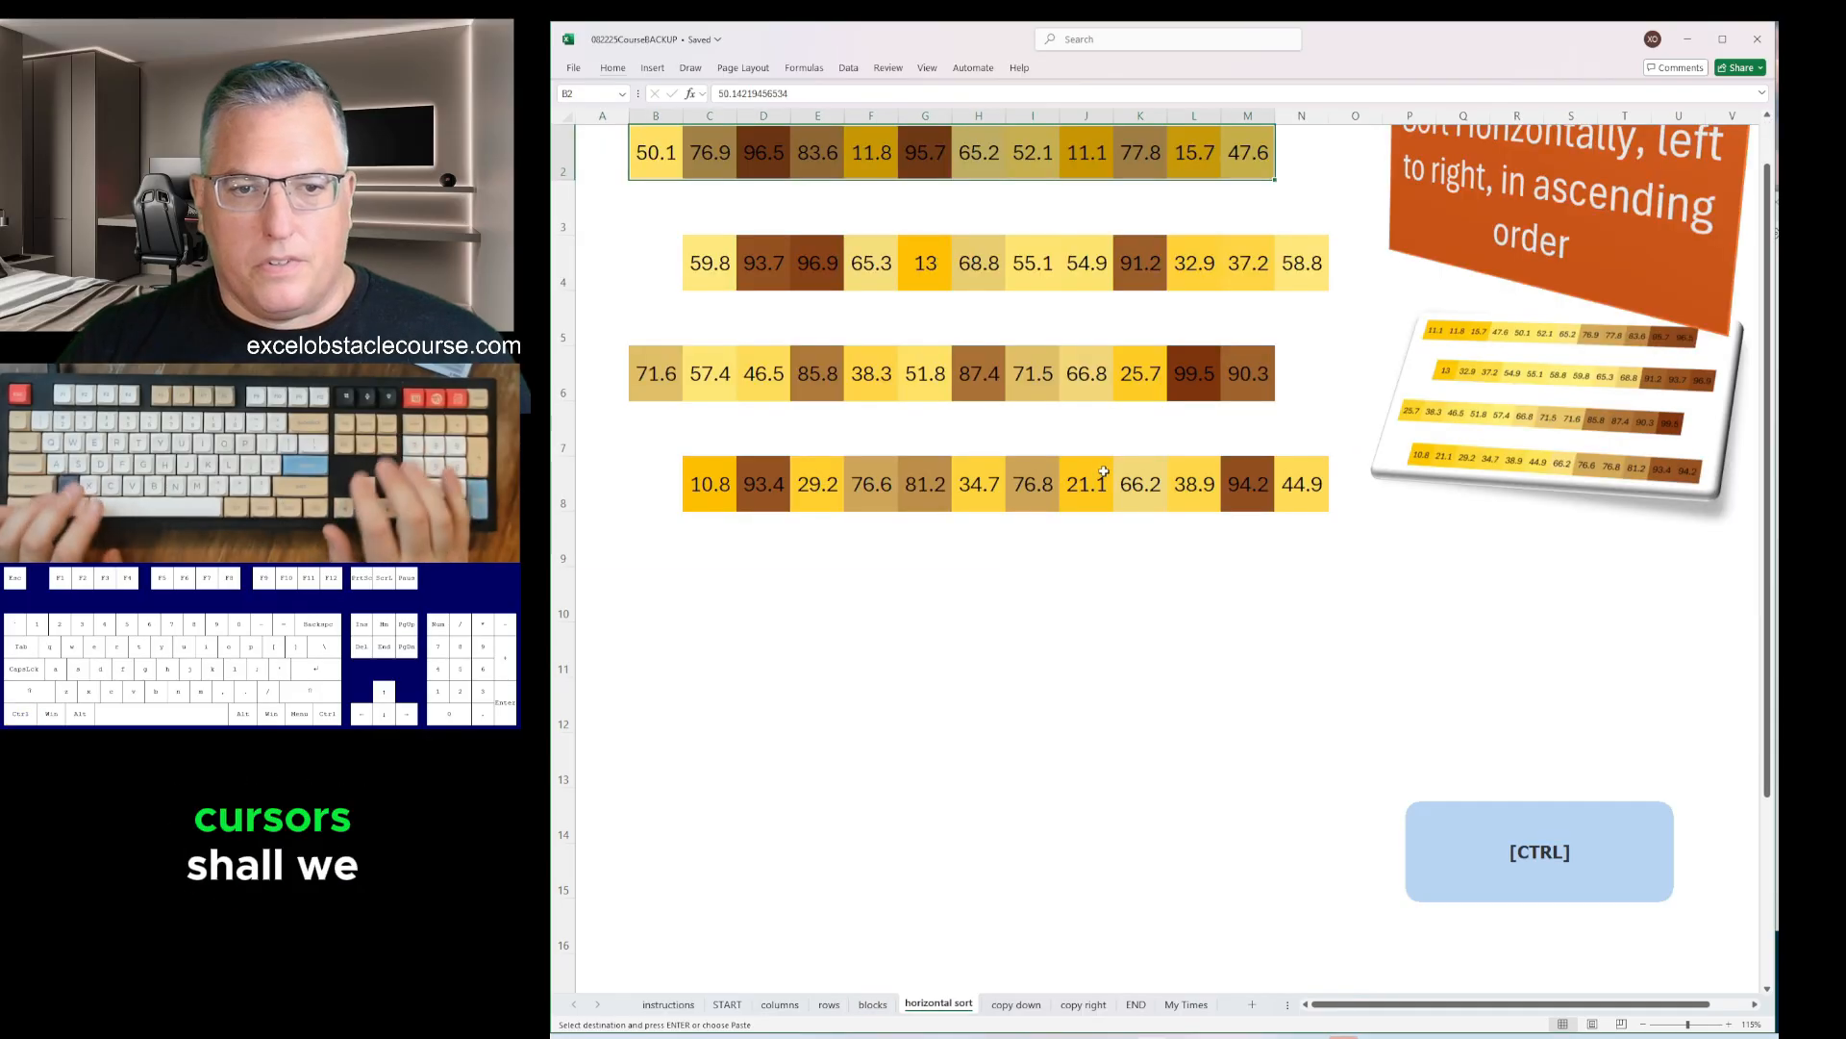
{"action": "key", "text": "ctrl+Page_Down"}
{"action": "key", "text": "ctrl+Page_Down"}
{"action": "key", "text": "Down"}
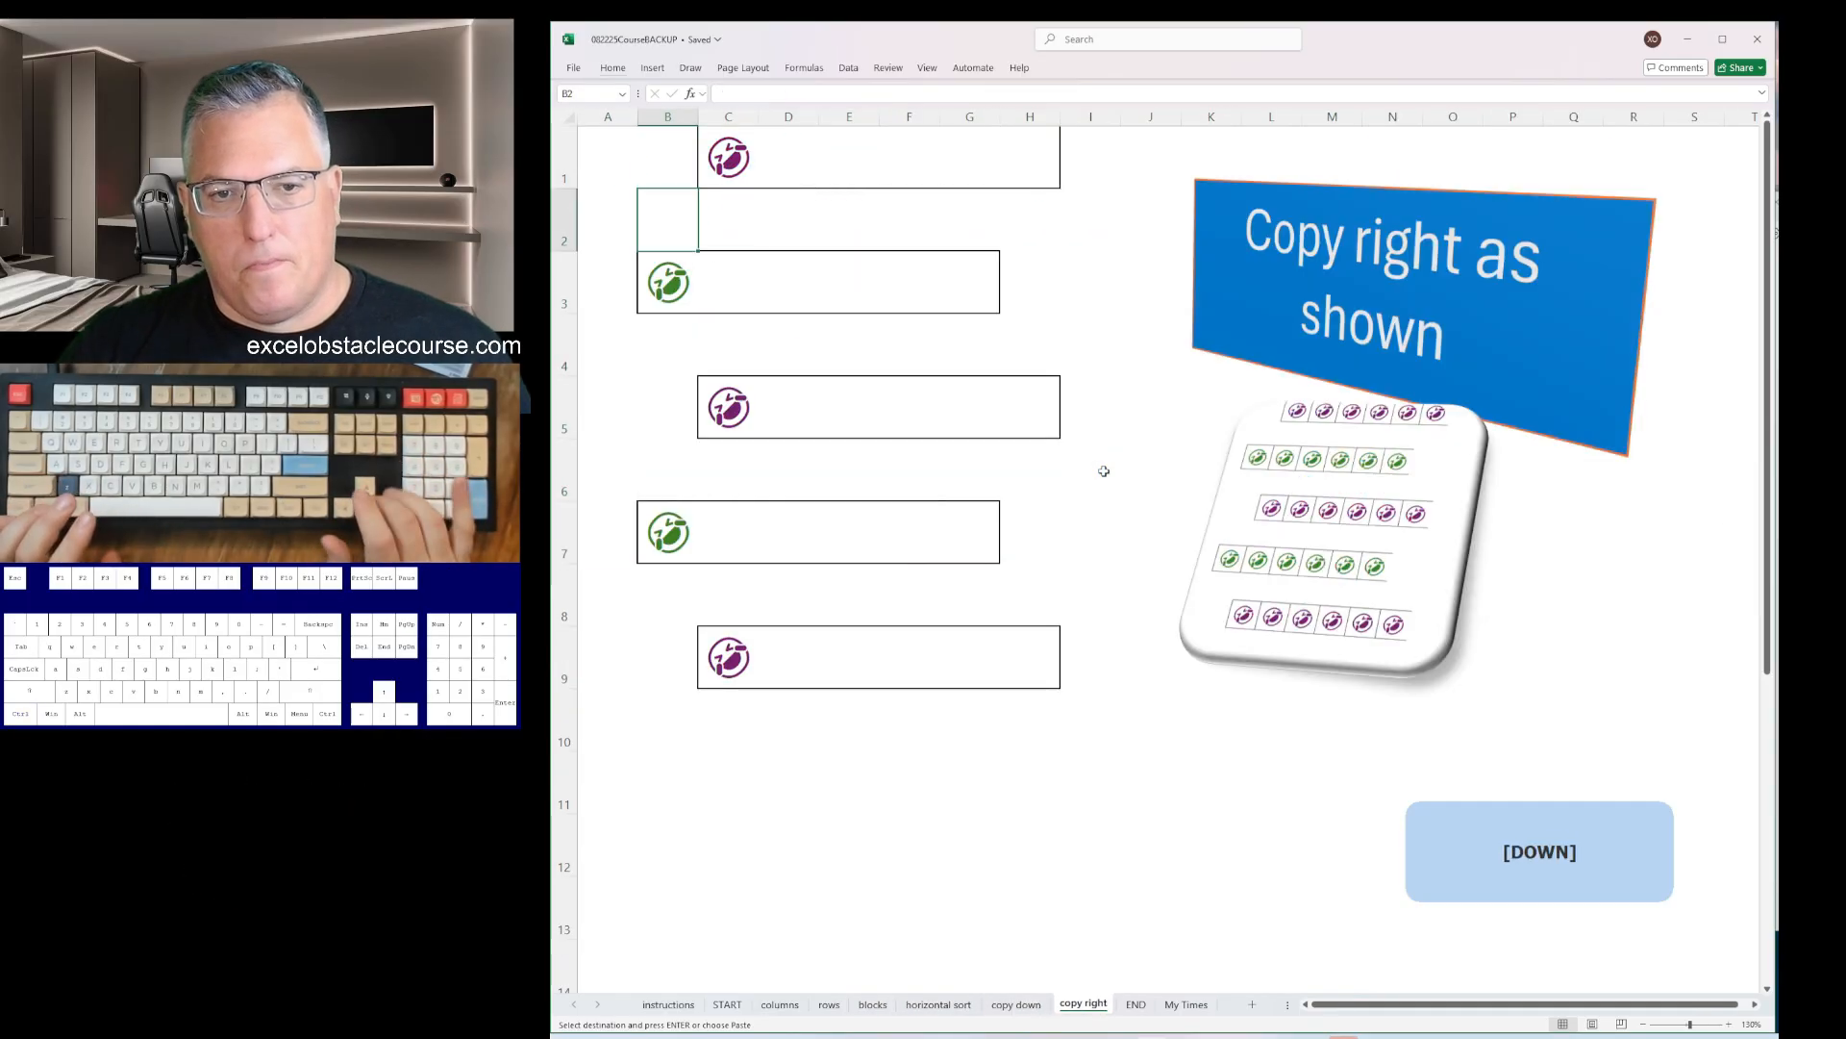
- Record the time 00:45.1 from the Notepad note in cell B15 of the My Times sheet
{"action": "key", "text": "ctrl+Page_Down"}
{"action": "key", "text": "ctrl+Page_Down"}
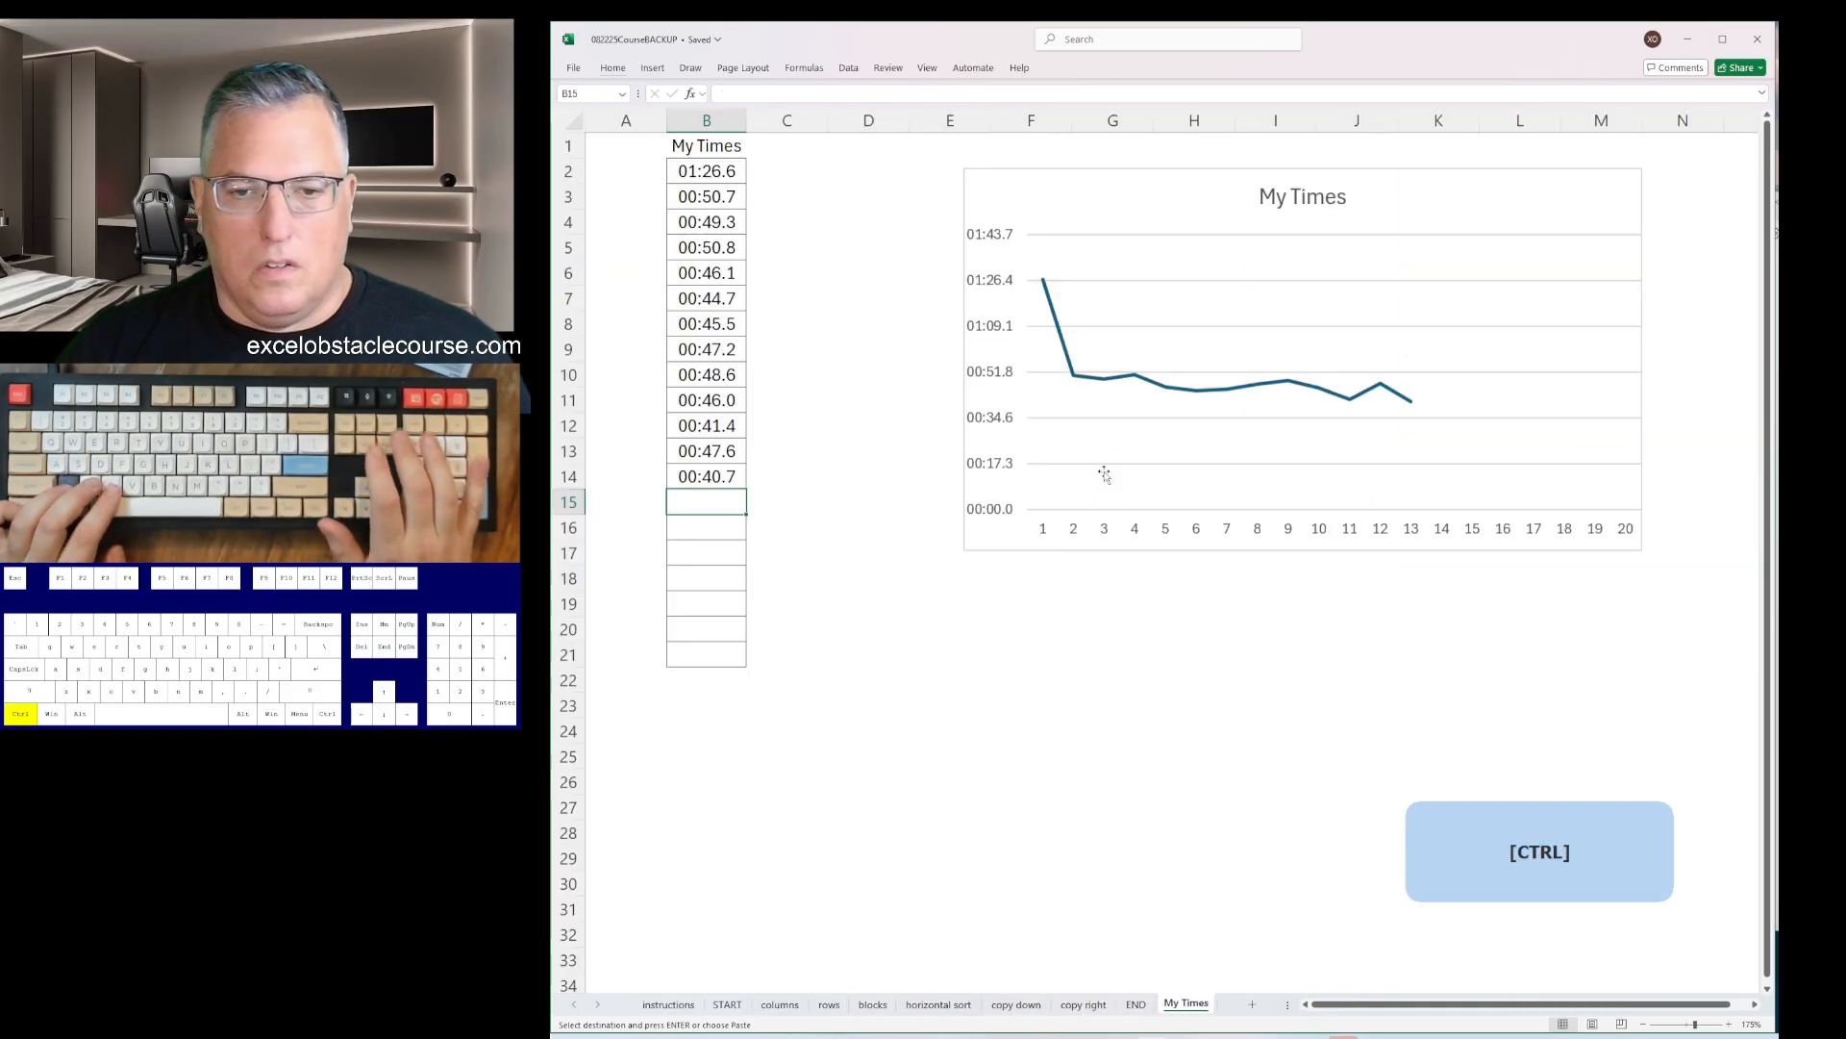
{"action": "key", "text": "alt+Tab"}
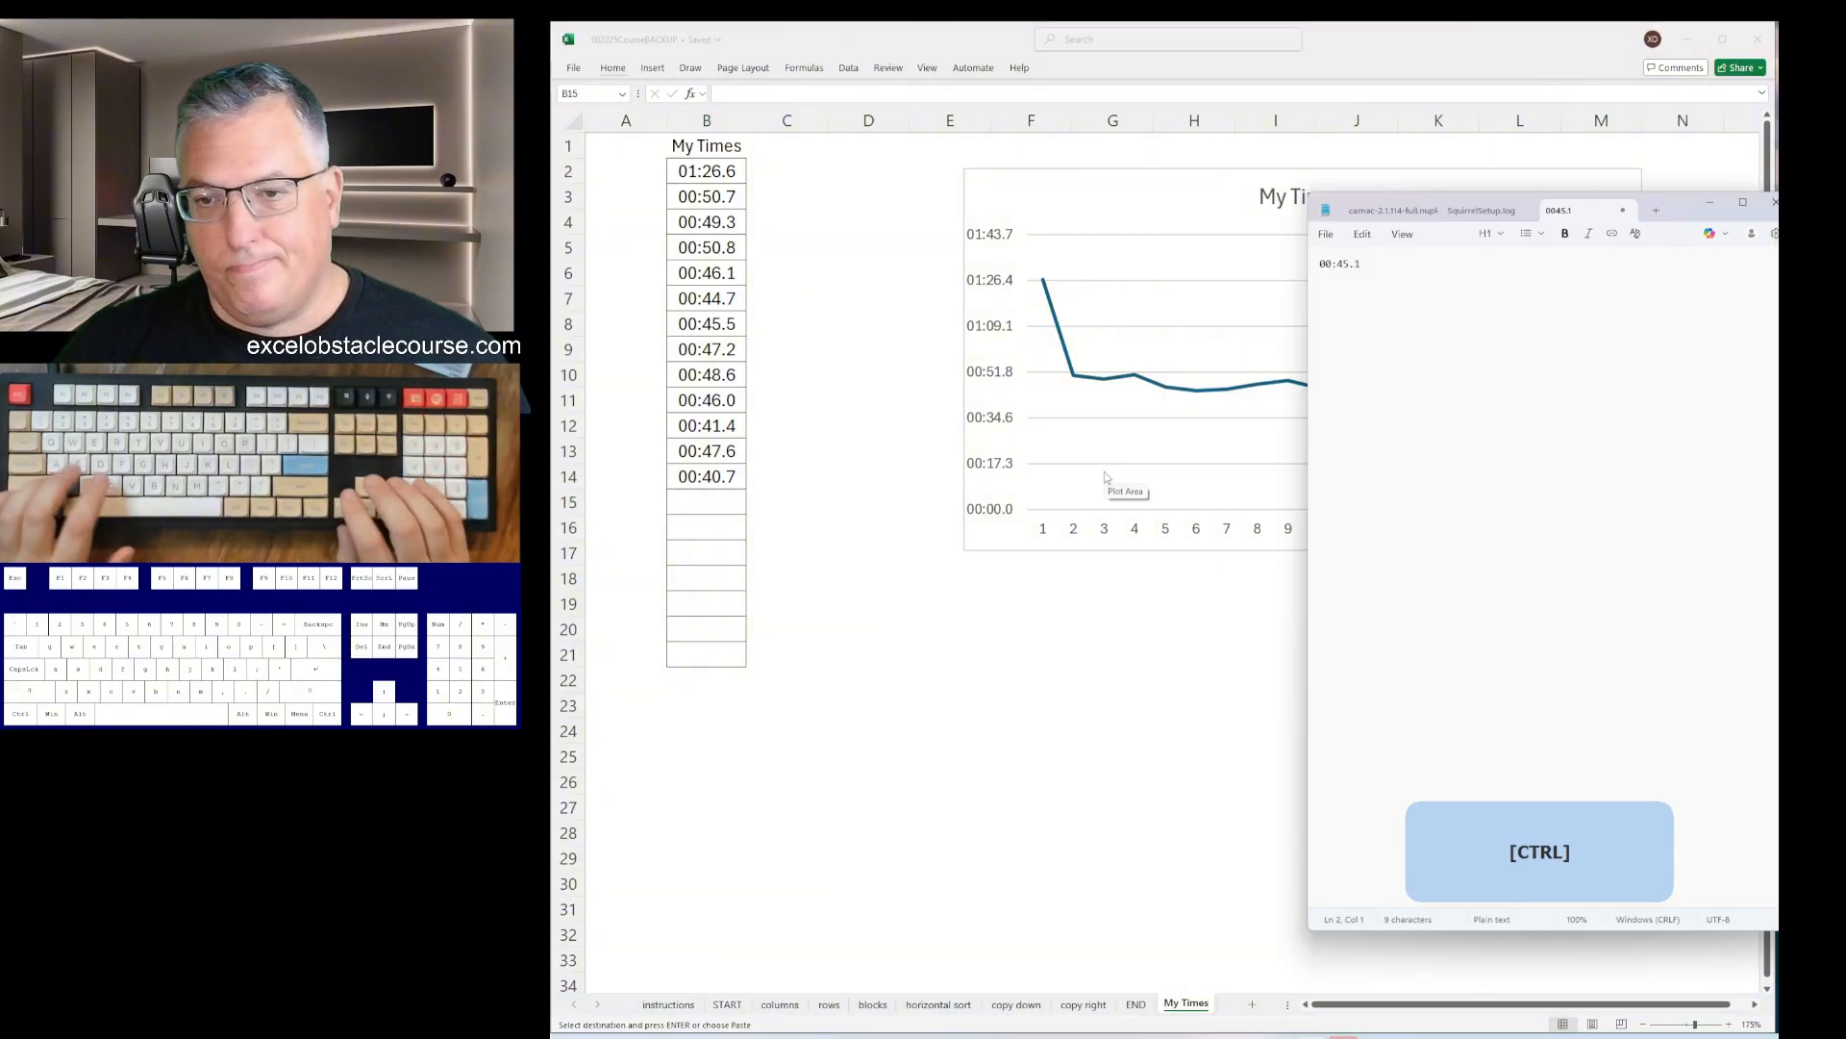
{"action": "key", "text": "alt+Tab"}
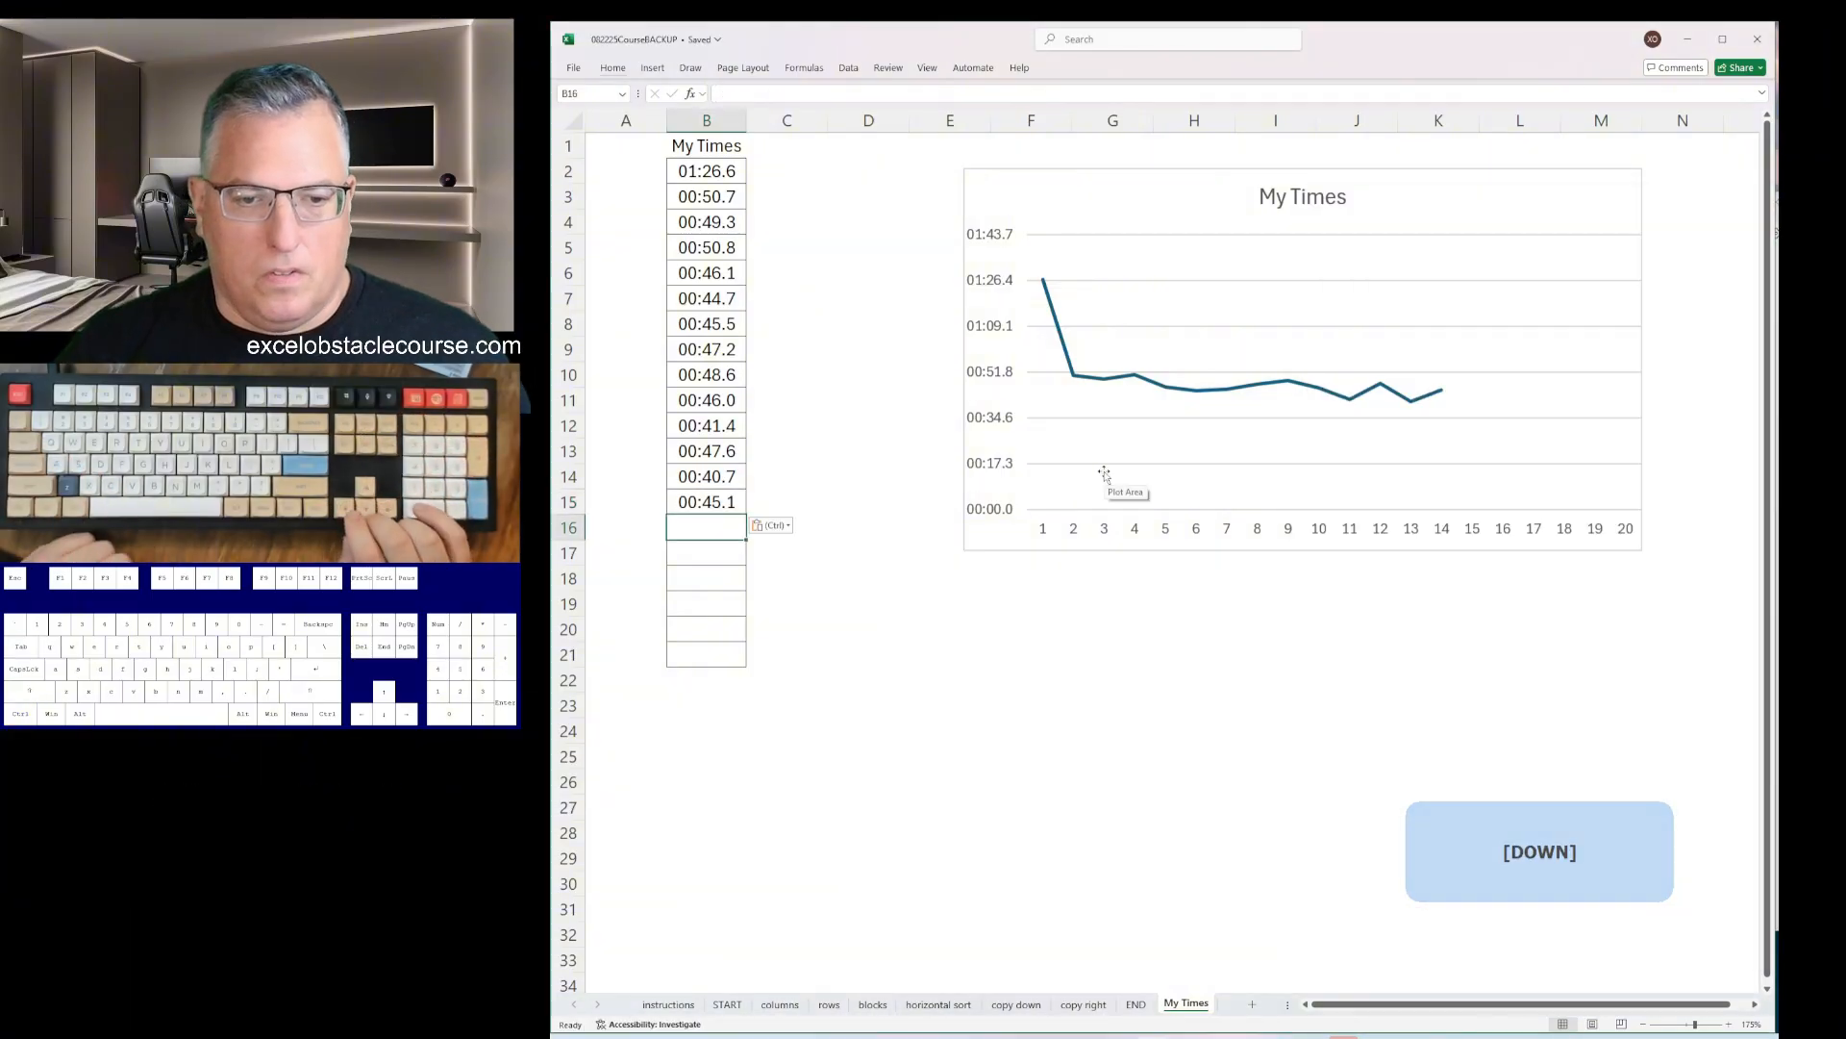
- Return to the START sheet and start the timer by entering X in the green box B1
{"action": "key", "text": "ctrl+Page_Up"}
{"action": "key", "text": "ctrl+Page_Up"}
{"action": "key", "text": "ctrl+Page_Up"}
{"action": "key", "text": "ctrl+Page_Up"}
{"action": "key", "text": "ctrl+Page_Up"}
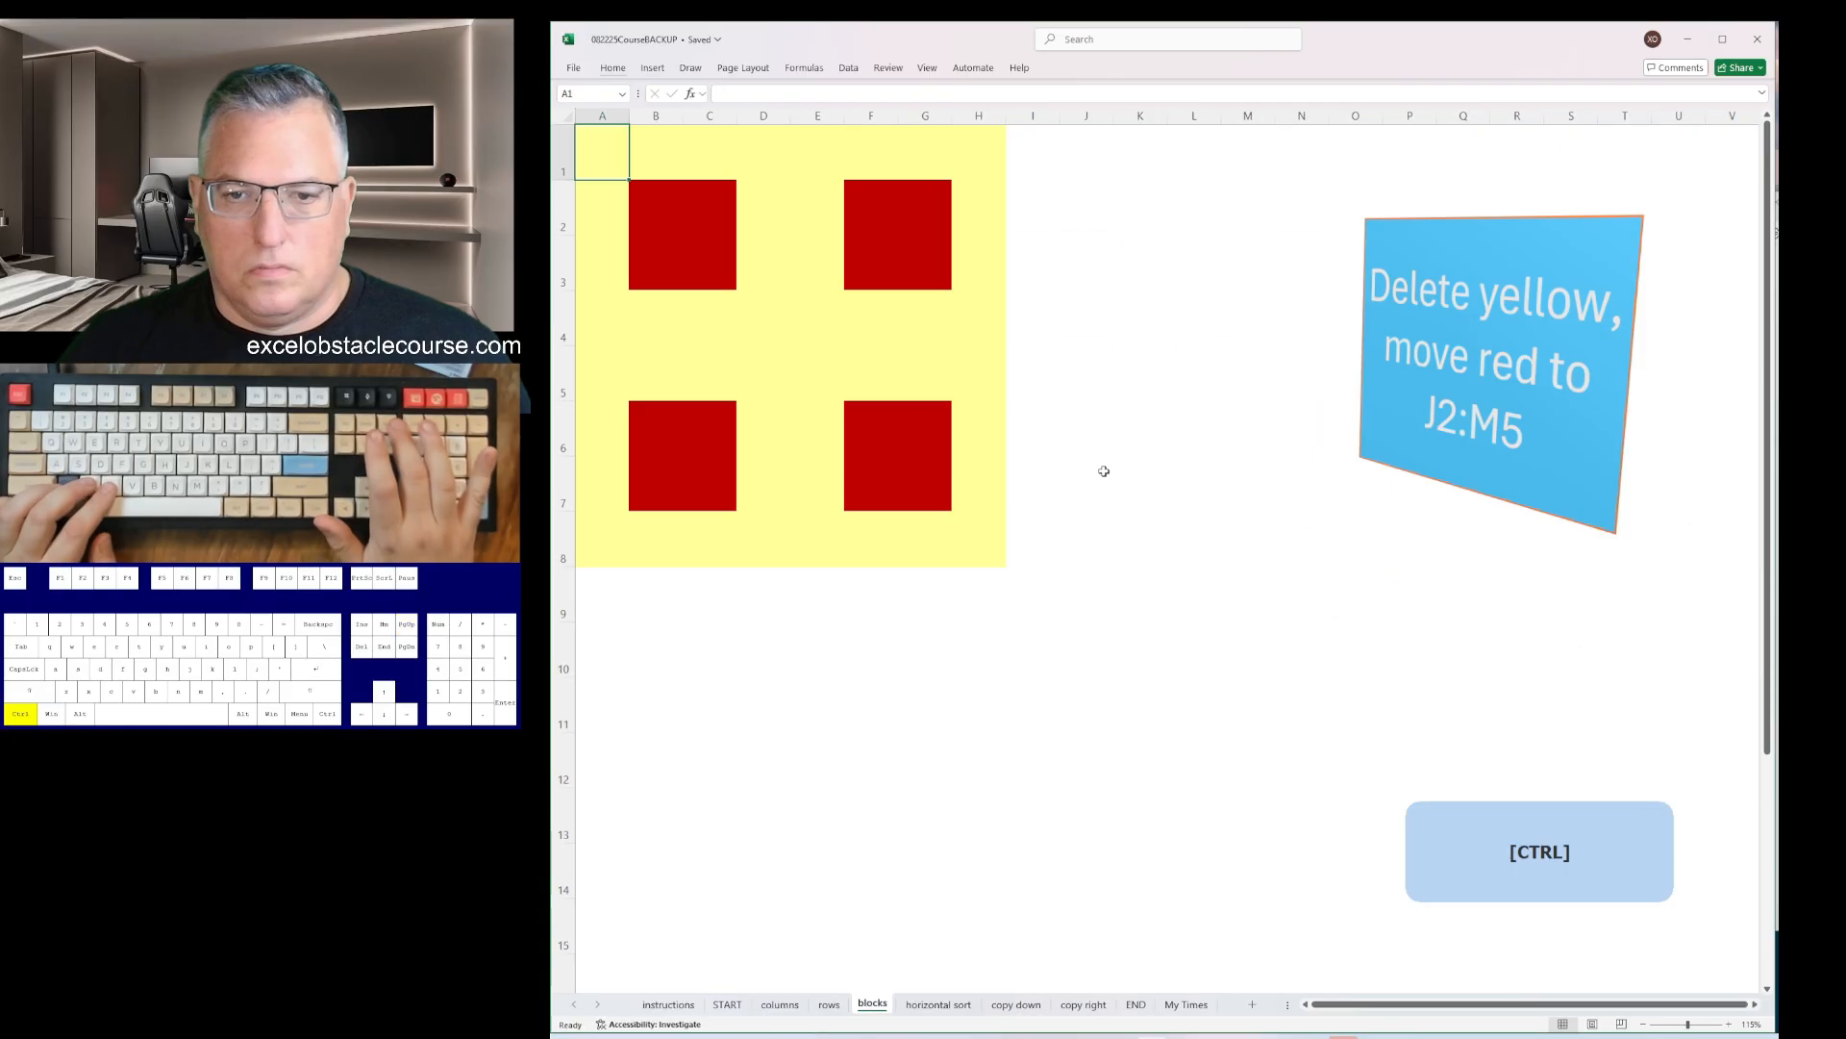
{"action": "key", "text": "ctrl+Page_Up"}
{"action": "key", "text": "ctrl+Page_Up"}
{"action": "key", "text": "ctrl+Page_Up"}
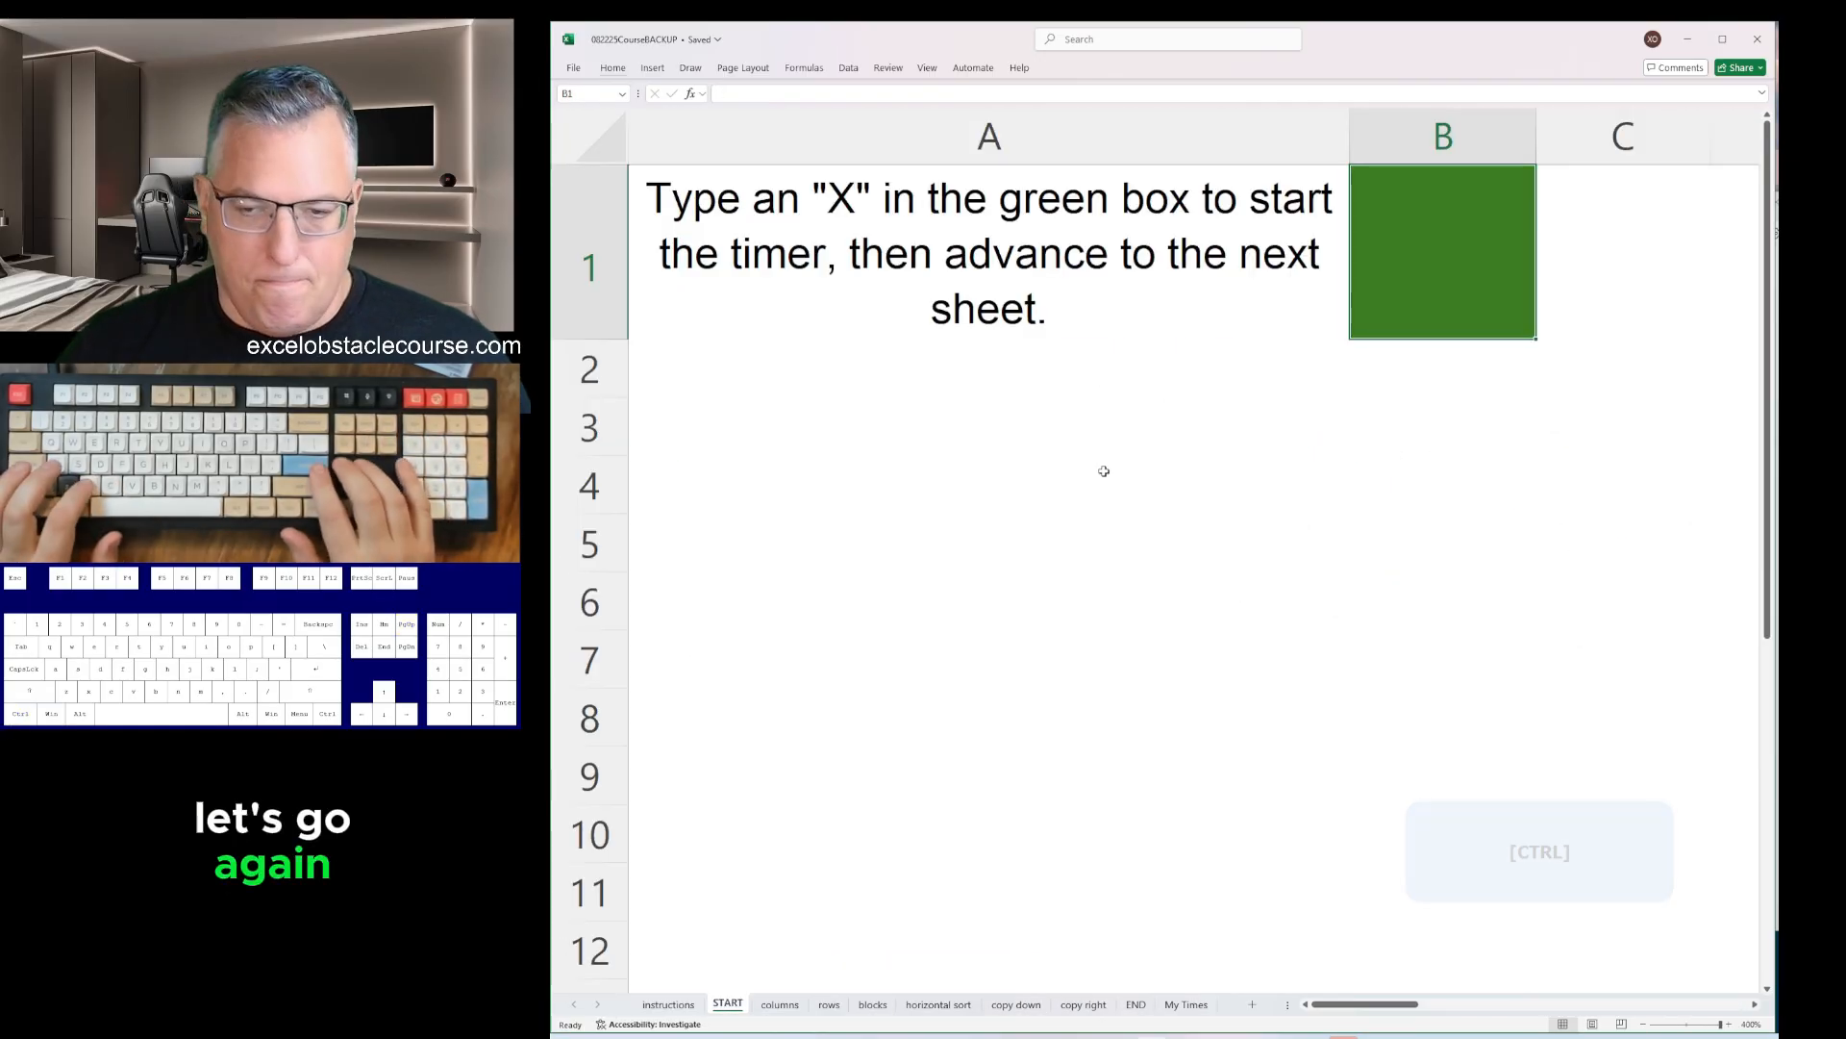
{"action": "type", "text": "X"}
{"action": "key", "text": "Return"}
- On the columns sheet, delete the yellow cells in odd rows B1 to B15, shifting the remaining cells left
{"action": "key", "text": "ctrl+Page_Down"}
{"action": "key", "text": "ctrl+minus"}
{"action": "key", "text": "Return"}
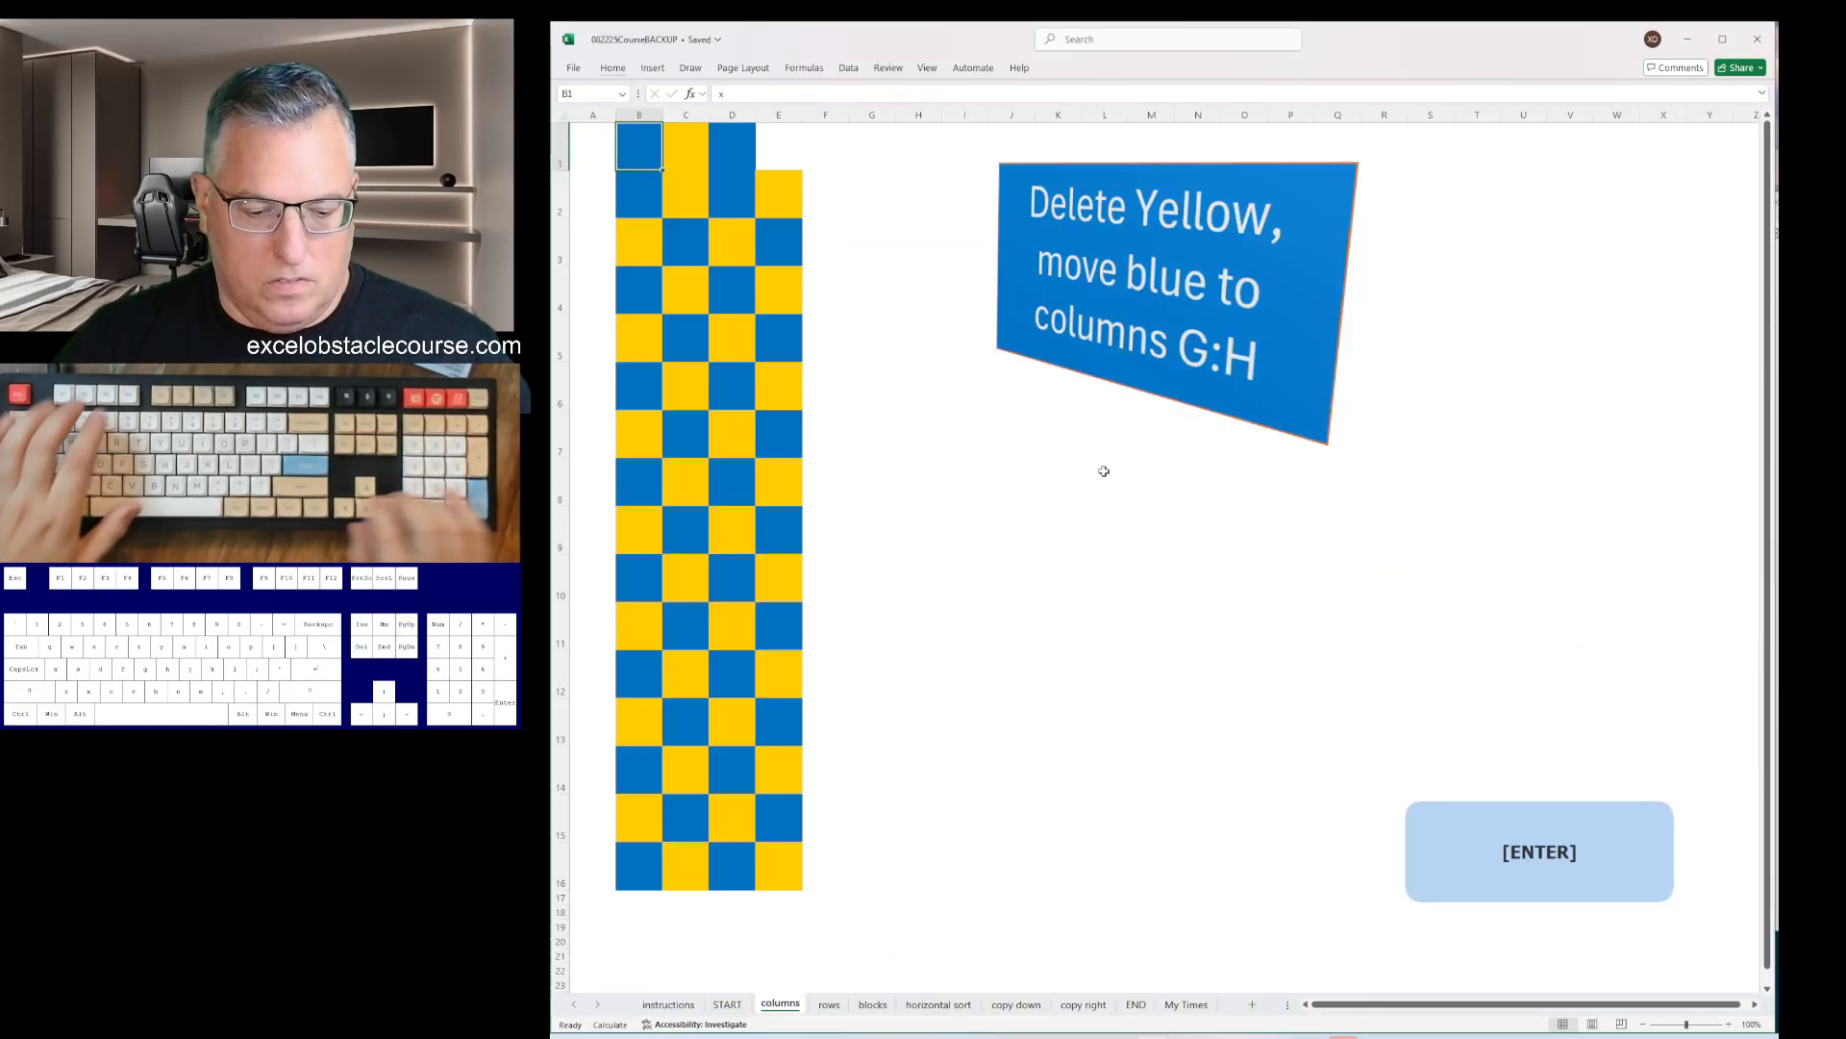
{"action": "key", "text": "F4"}
{"action": "key", "text": "Down"}
{"action": "key", "text": "Down"}
{"action": "key", "text": "F4"}
{"action": "key", "text": "Down"}
{"action": "key", "text": "Down"}
{"action": "key", "text": "F4"}
{"action": "key", "text": "Down"}
{"action": "key", "text": "Down"}
{"action": "key", "text": "F4"}
{"action": "key", "text": "Down"}
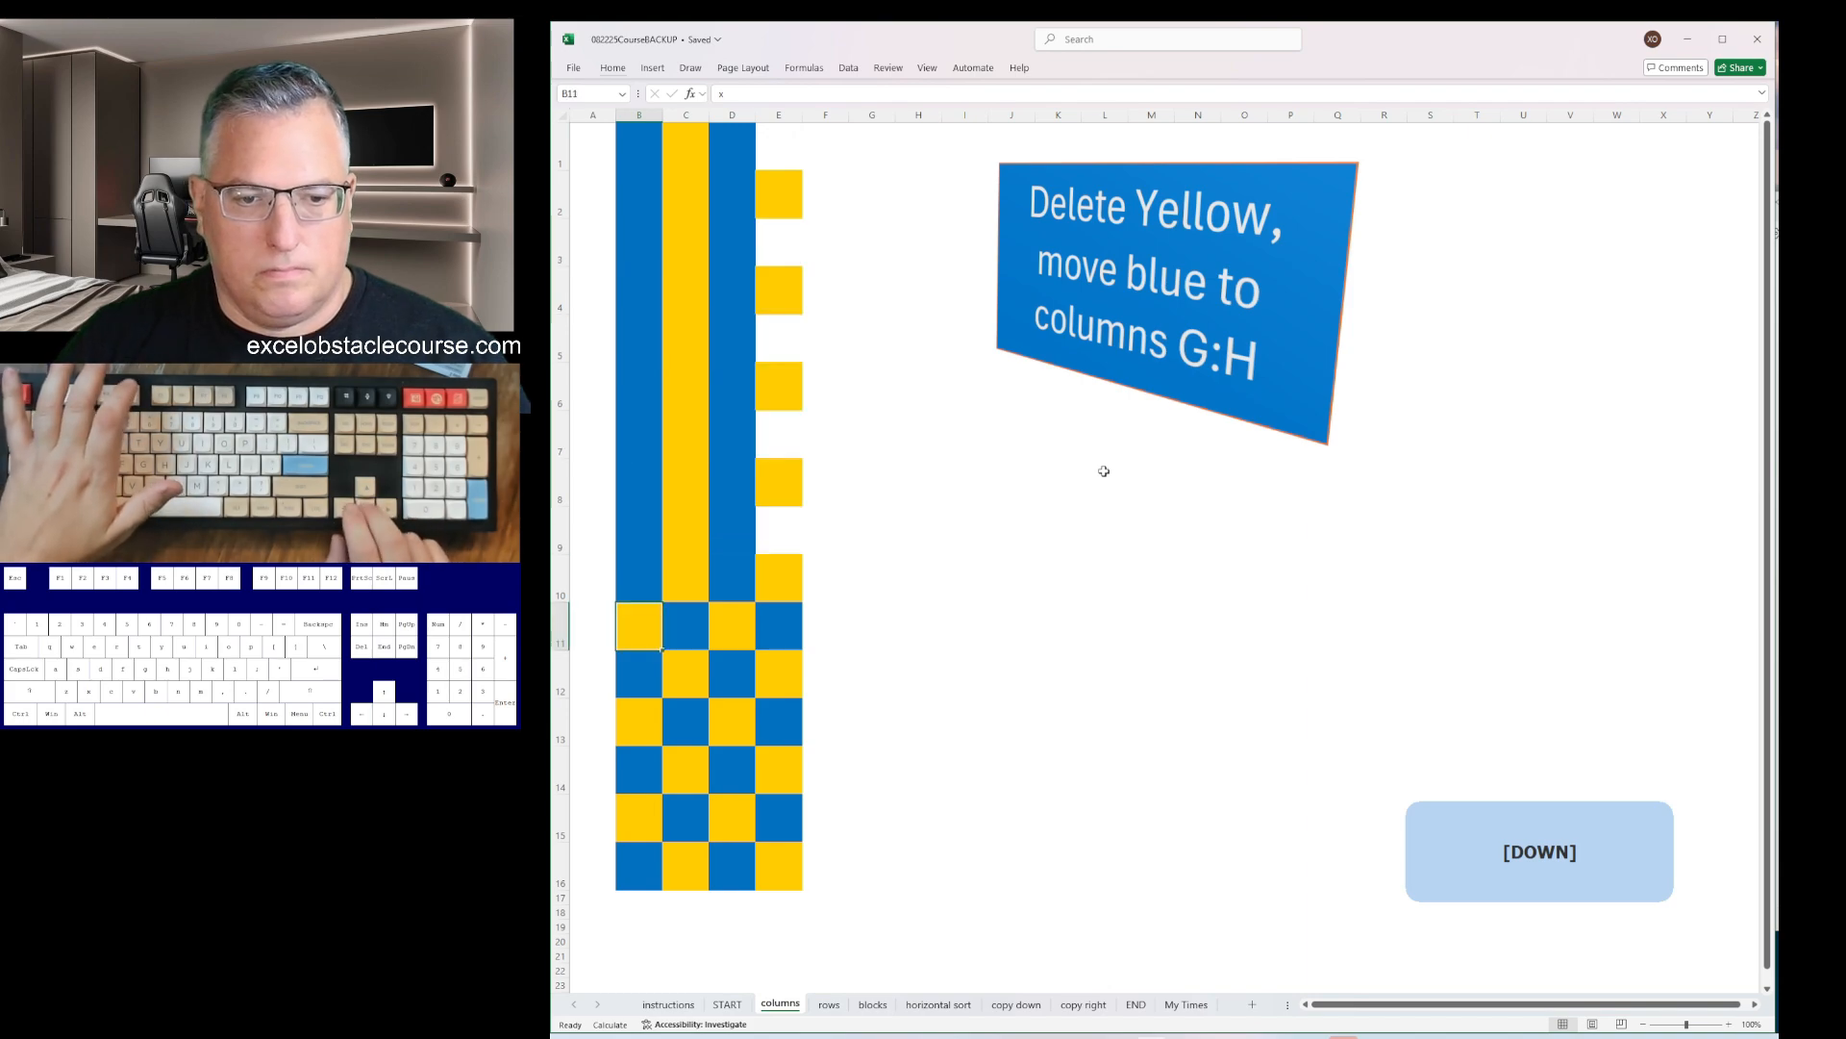
{"action": "key", "text": "Down"}
{"action": "key", "text": "F4"}
{"action": "key", "text": "Down"}
{"action": "key", "text": "Down"}
{"action": "key", "text": "F4"}
{"action": "key", "text": "Down"}
{"action": "key", "text": "Down"}
{"action": "key", "text": "F4"}
- Delete the all-yellow column between the two blue columns and the yellow column after them
{"action": "key", "text": "Right"}
{"action": "key", "text": "ctrl+space"}
{"action": "key", "text": "ctrl+minus"}
{"action": "key", "text": "Right"}
{"action": "key", "text": "ctrl+space"}
{"action": "key", "text": "ctrl+minus"}
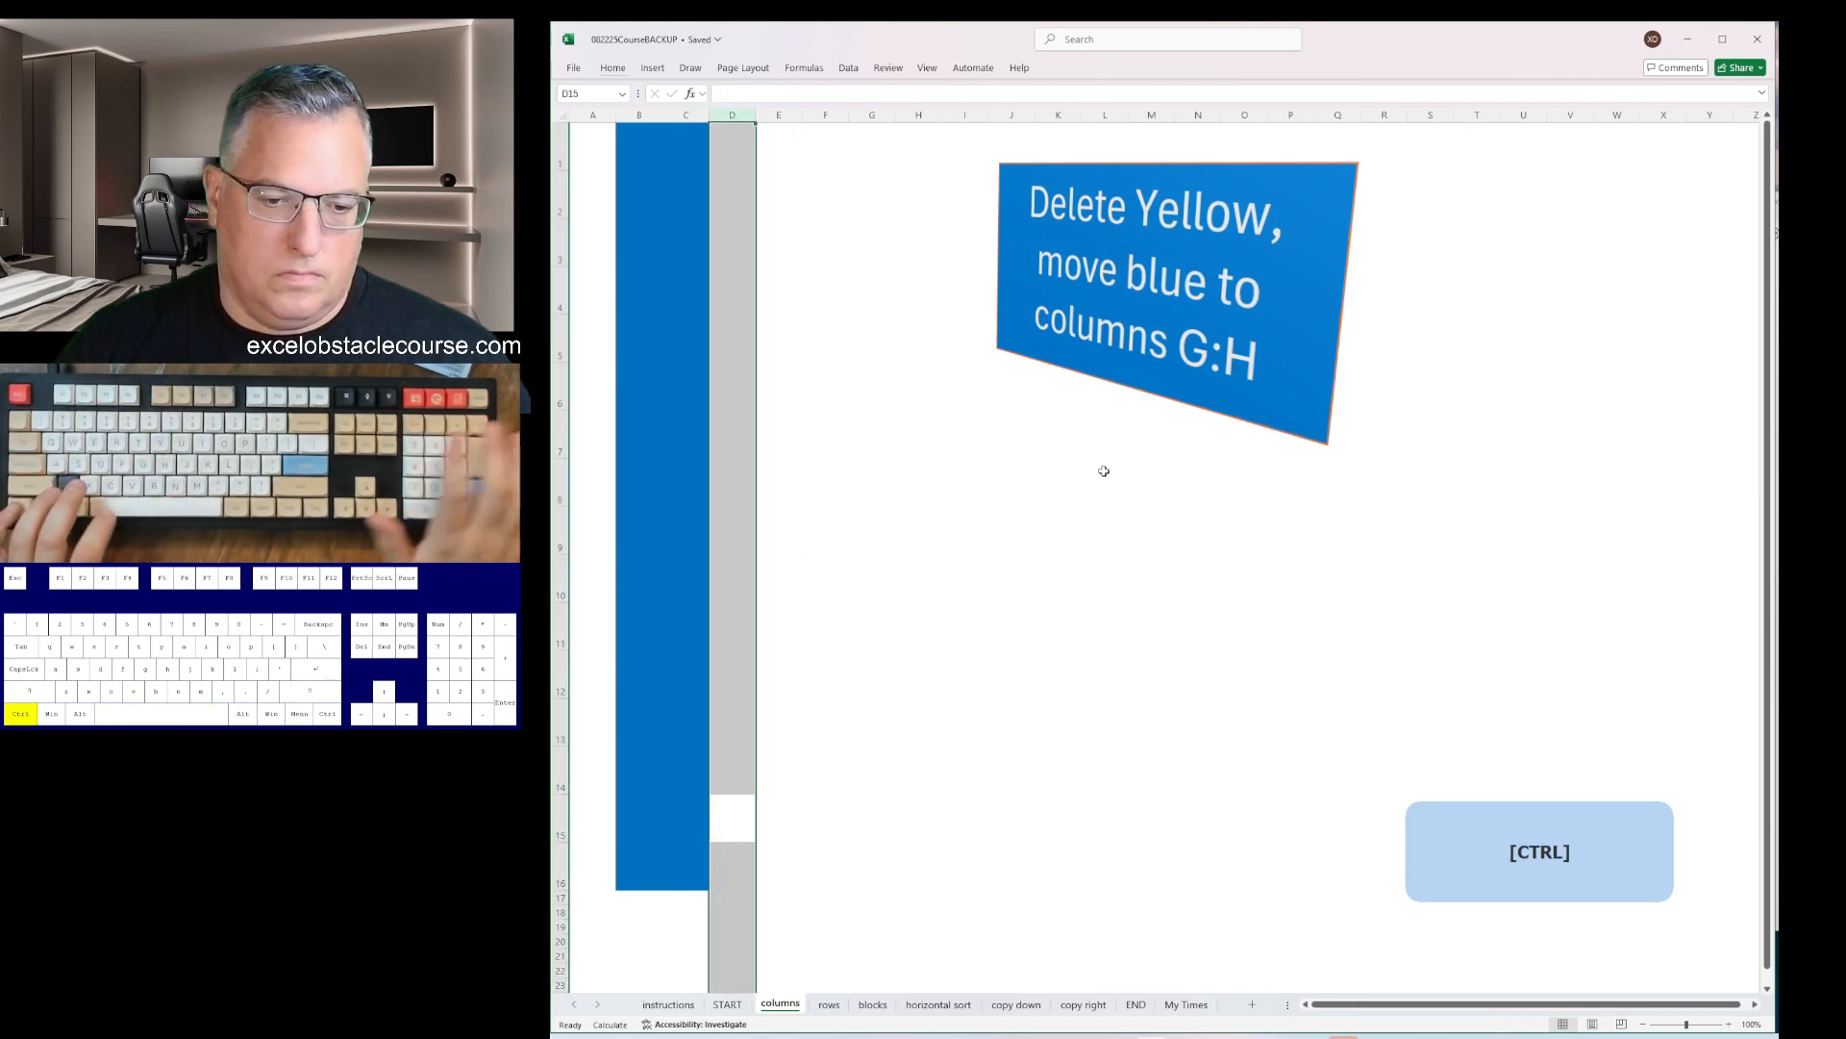
- Insert five blank columns before the two blue columns so the blue block sits in columns G:H
{"action": "key", "text": "Left"}
{"action": "key", "text": "Left"}
{"action": "key", "text": "ctrl+space"}
{"action": "key", "text": "ctrl+shift+plus"}
{"action": "key", "text": "ctrl+shift+plus"}
{"action": "key", "text": "ctrl+shift+plus"}
{"action": "key", "text": "ctrl+shift+plus"}
{"action": "key", "text": "ctrl+shift+plus"}
- On the rows sheet, delete every orange cell in row 11, shifting the cells below up
{"action": "key", "text": "ctrl+Page_Down"}
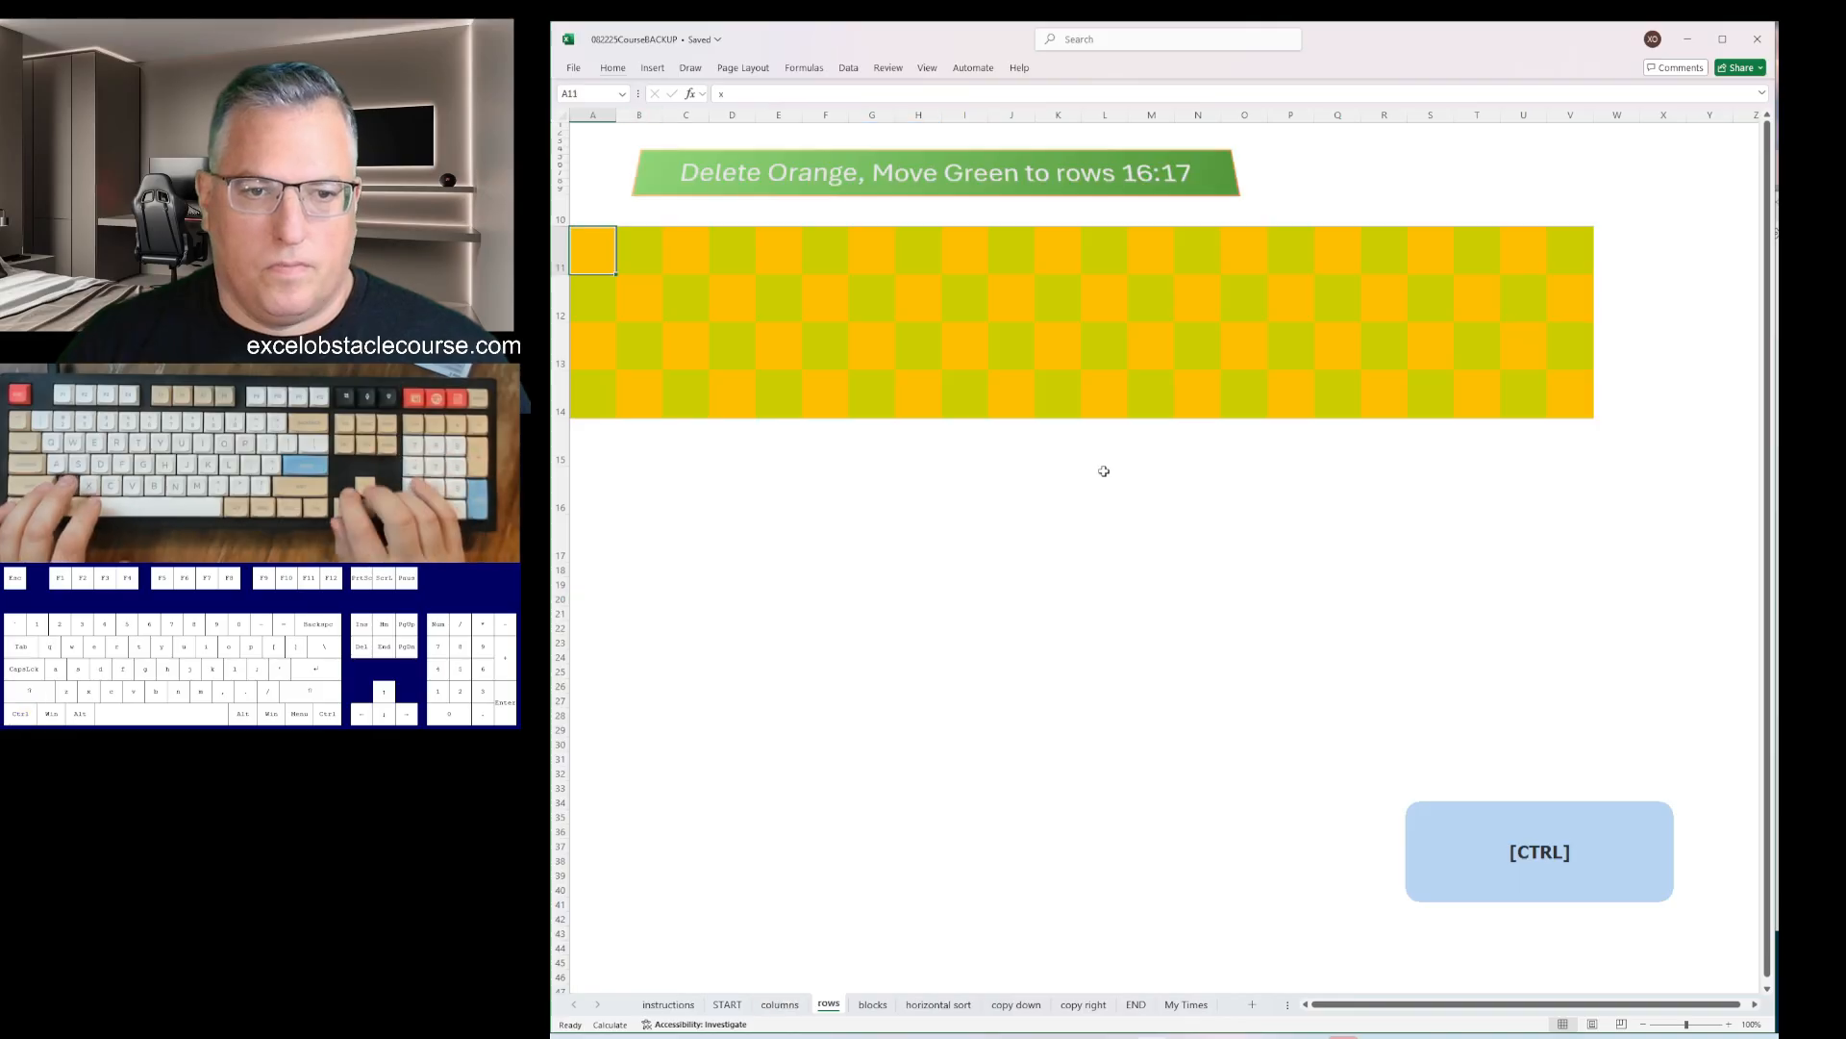
{"action": "key", "text": "ctrl+minus"}
{"action": "key", "text": "Return"}
{"action": "key", "text": "Right"}
{"action": "key", "text": "Right"}
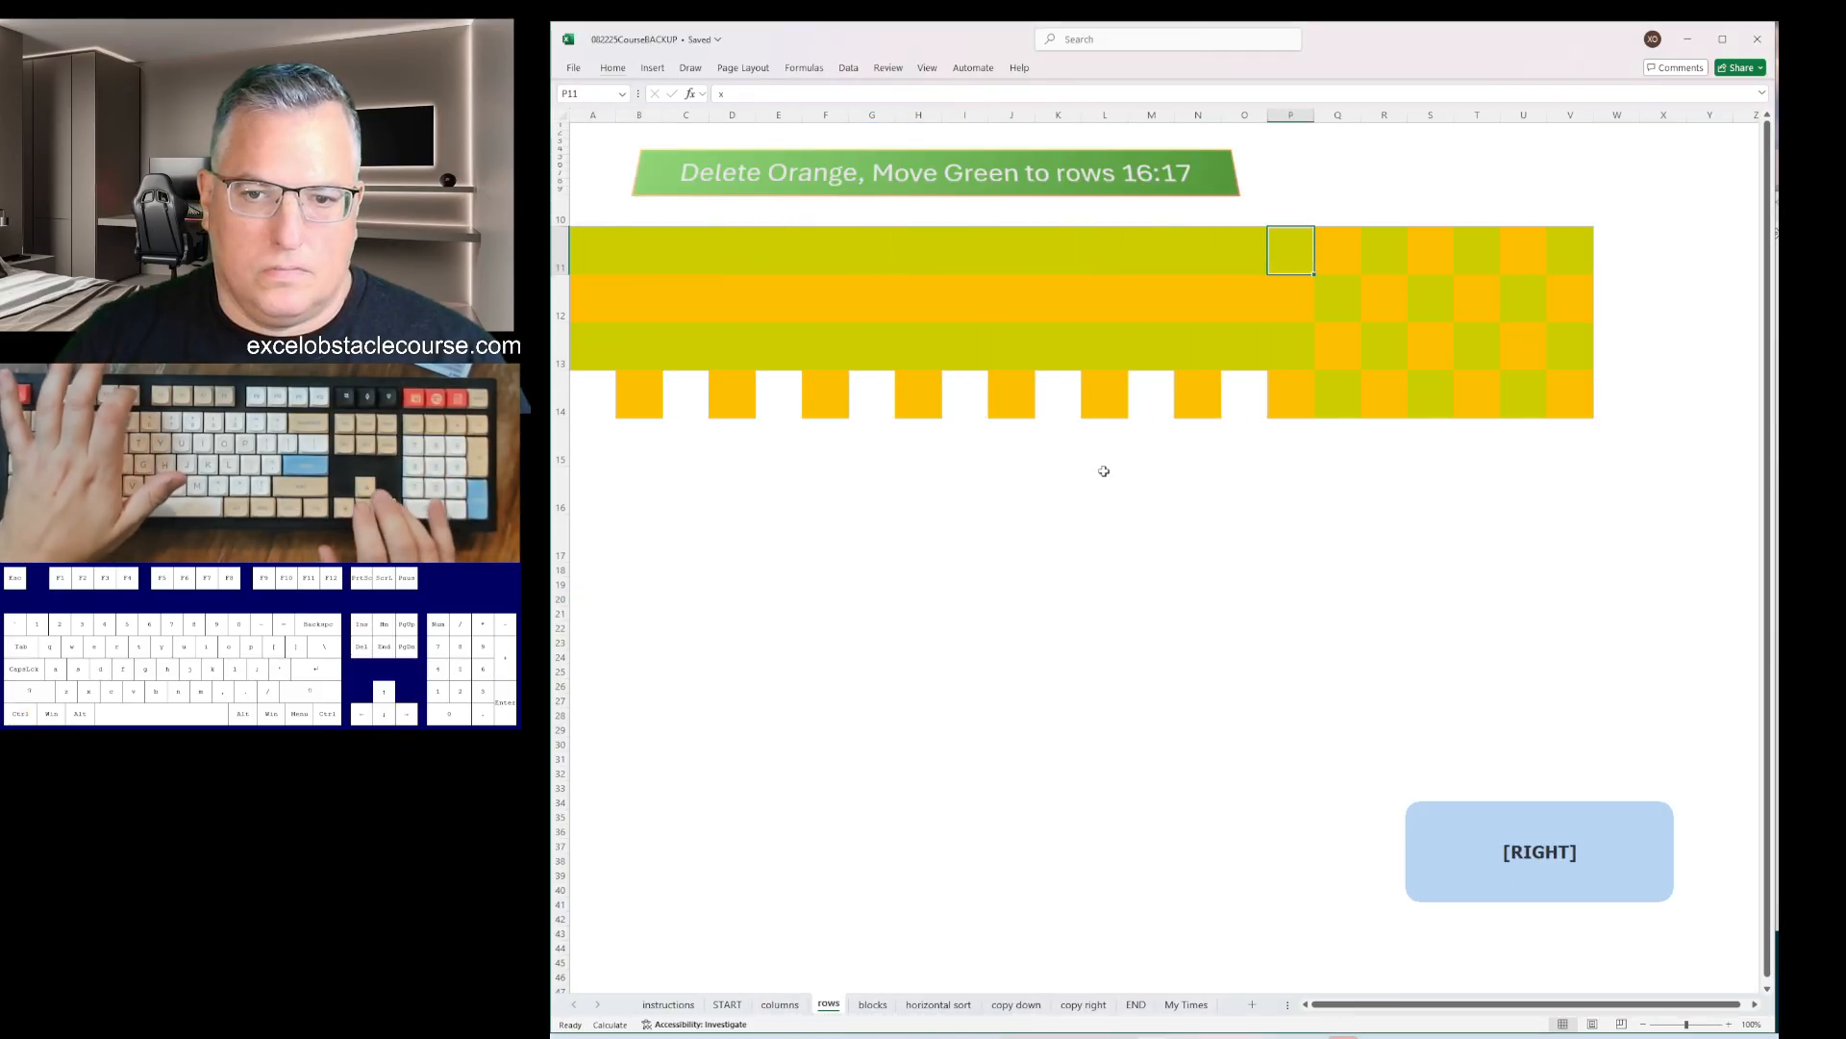
- Delete the all-orange row between the green rows and the remaining row with orange cells below them
{"action": "key", "text": "shift+space"}
{"action": "key", "text": "ctrl+minus"}
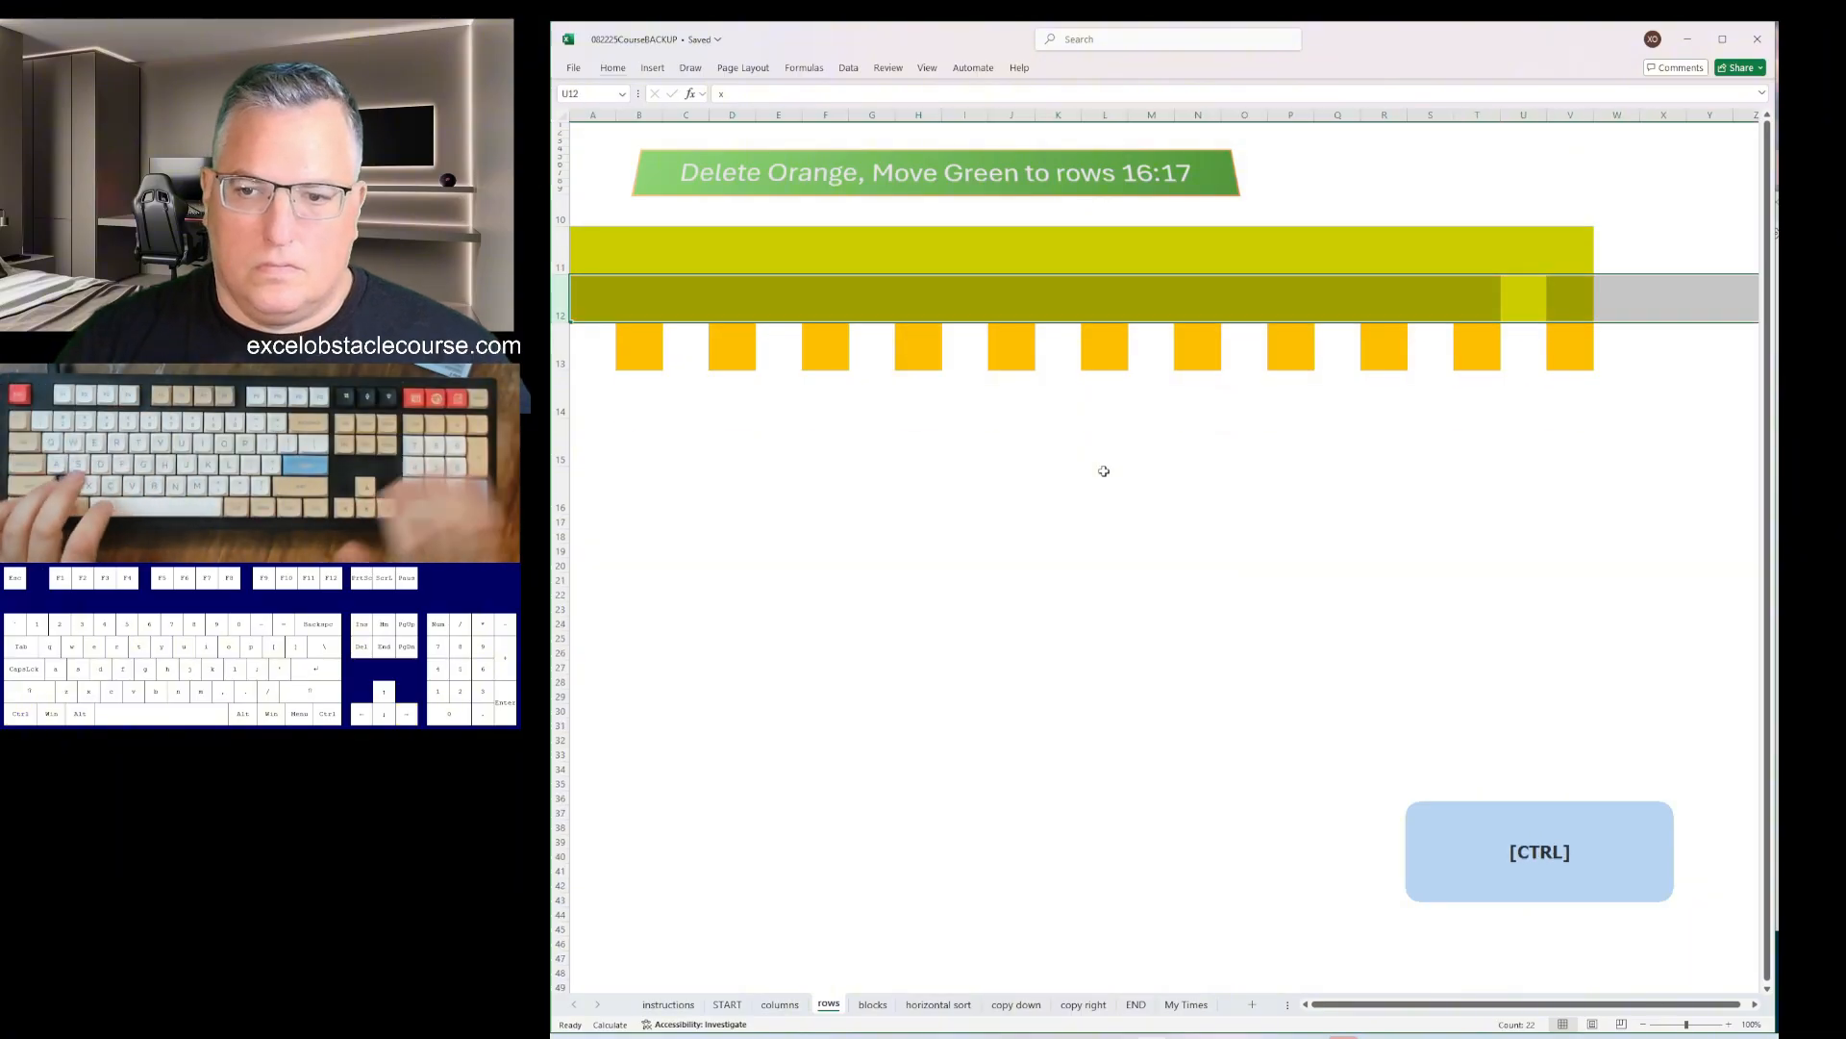
{"action": "key", "text": "Down"}
{"action": "key", "text": "shift+space"}
{"action": "key", "text": "ctrl+minus"}
- Insert five blank rows above the two green rows so they occupy rows 16:17
{"action": "key", "text": "Up"}
{"action": "key", "text": "Up"}
{"action": "key", "text": "shift+space"}
{"action": "key", "text": "ctrl+plus"}
{"action": "key", "text": "ctrl+plus"}
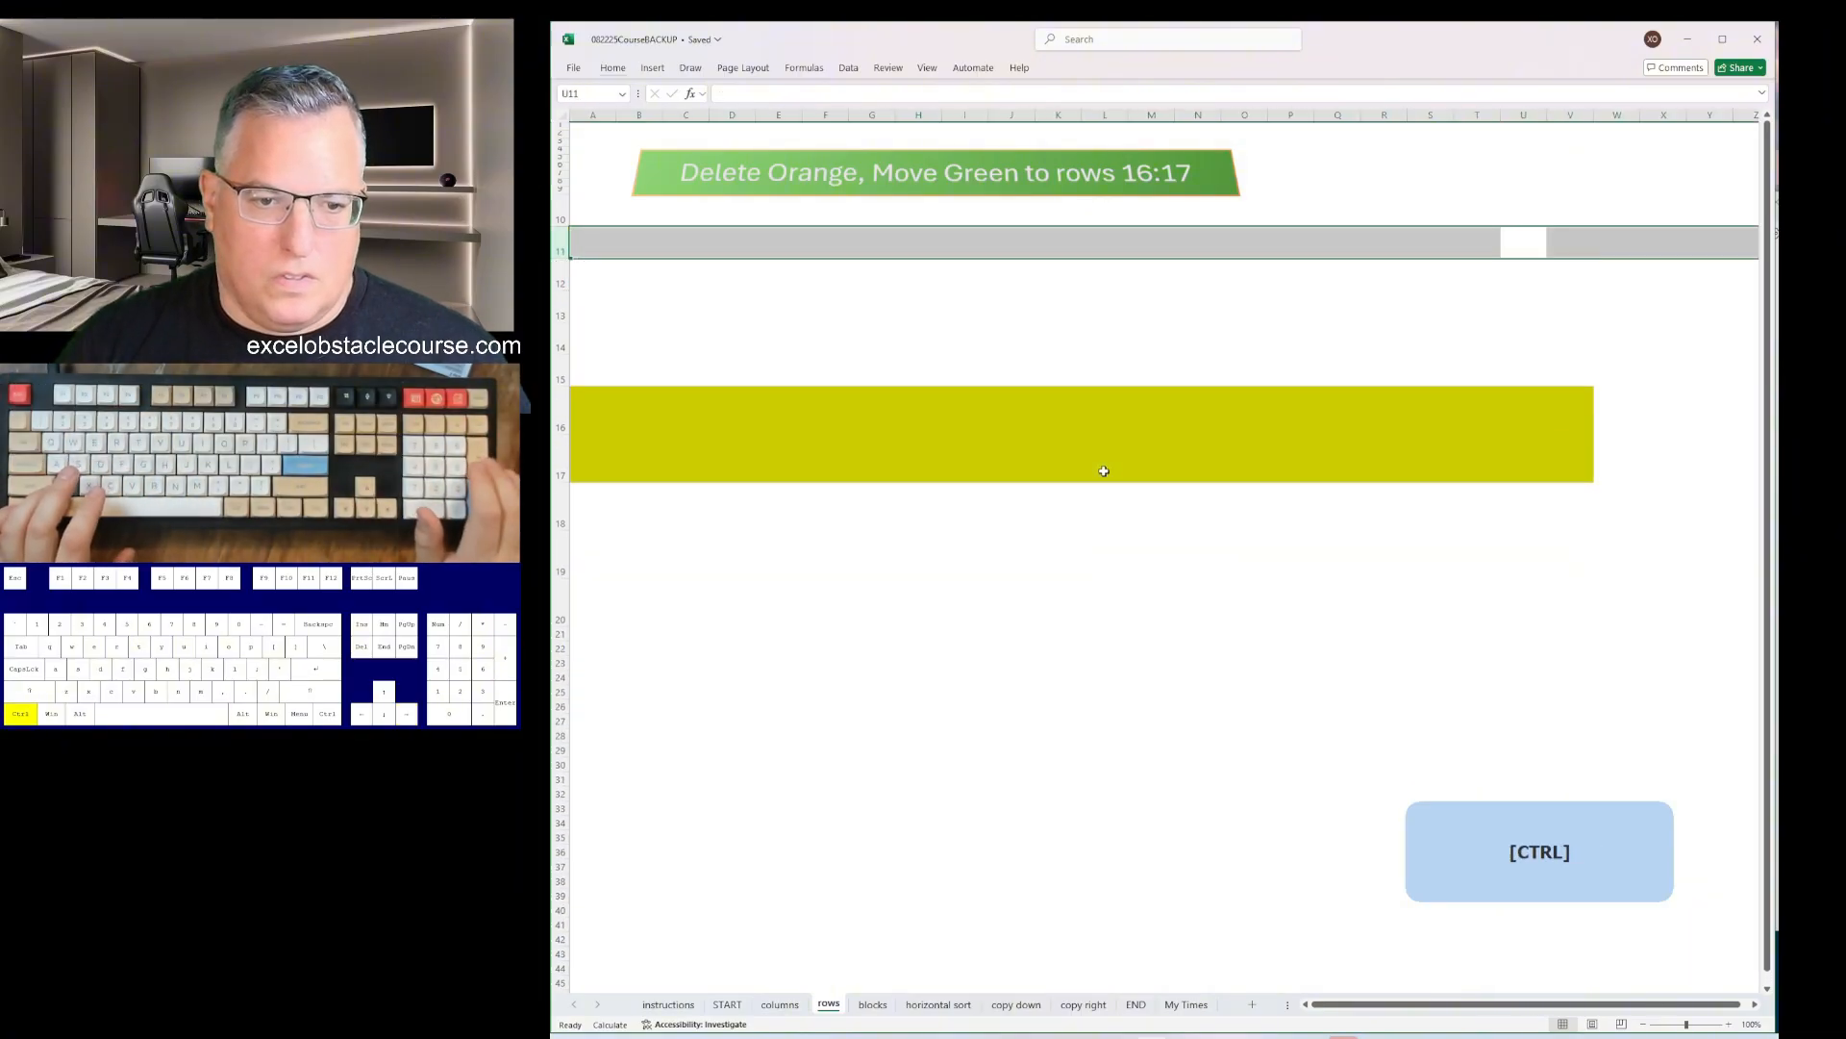
- On the blocks sheet, delete the yellow columns before, between and after the red blocks
{"action": "key", "text": "ctrl+Page_Down"}
{"action": "key", "text": "ctrl+space"}
{"action": "key", "text": "Right"}
{"action": "key", "text": "Right"}
{"action": "key", "text": "ctrl+space"}
{"action": "key", "text": "ctrl+minus"}
{"action": "key", "text": "ctrl+minus"}
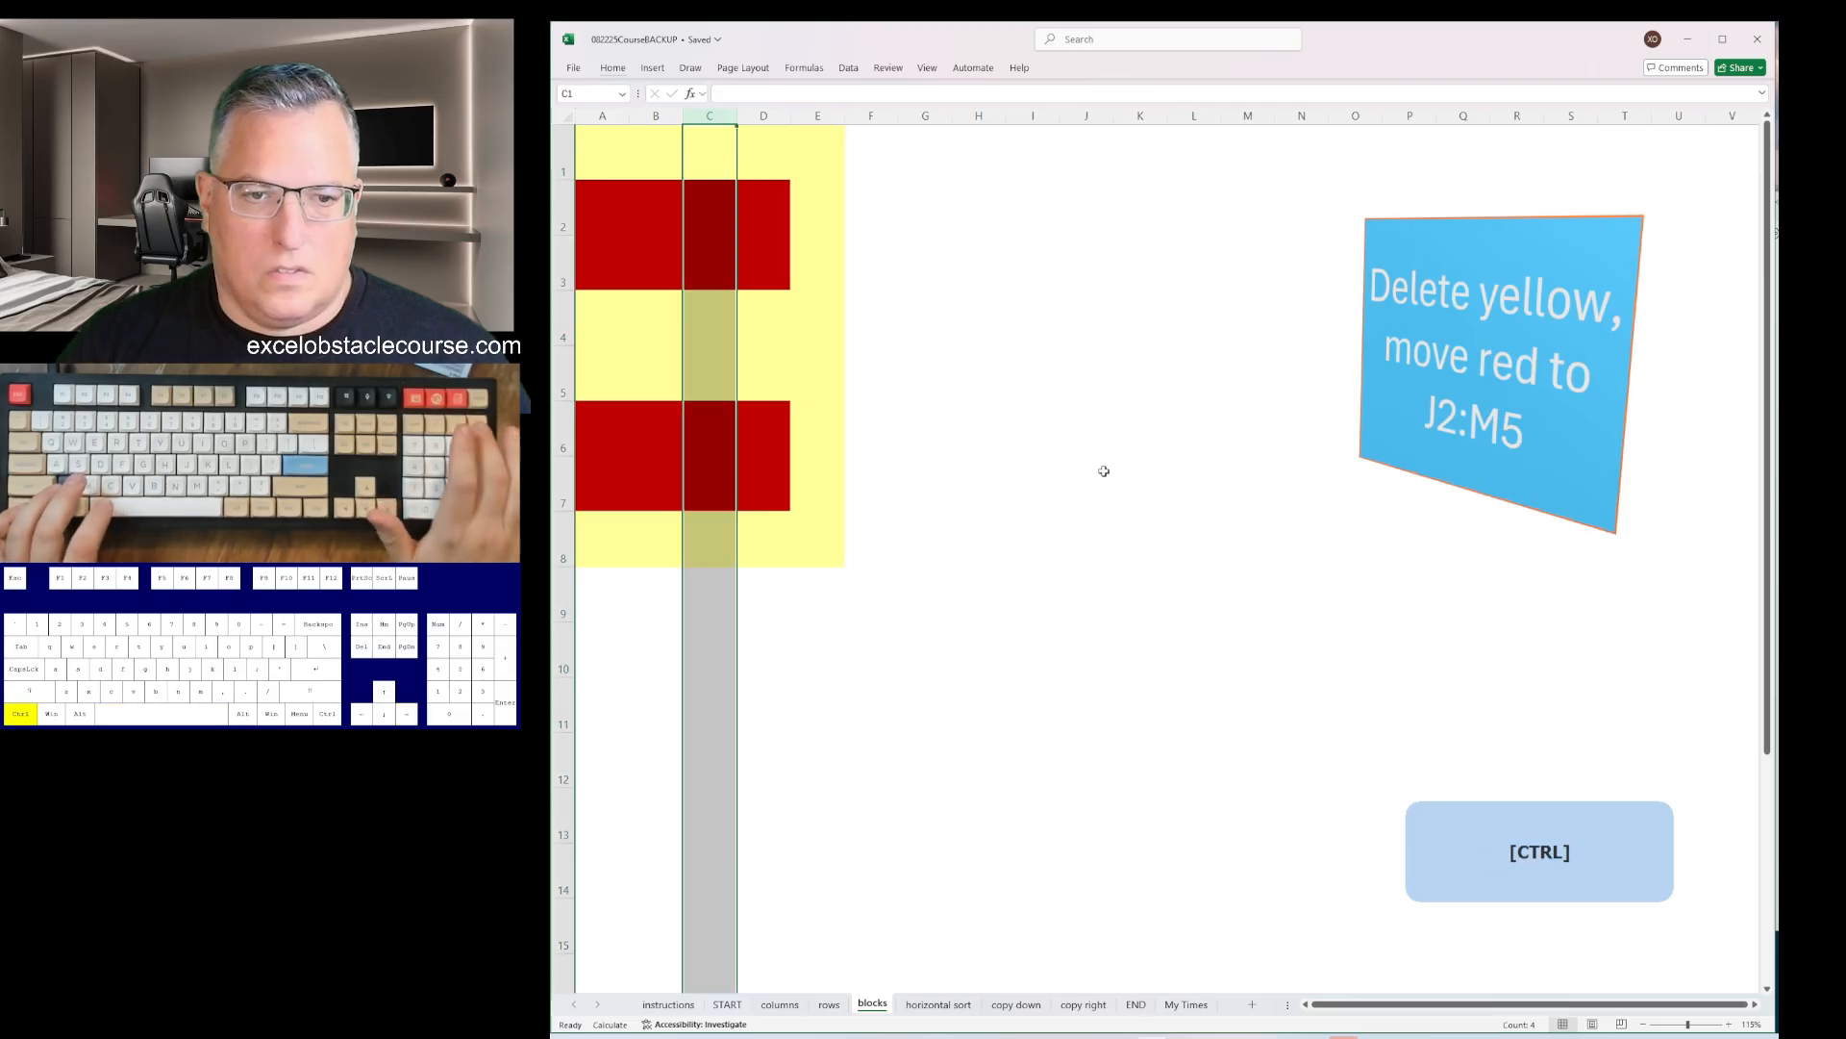
{"action": "key", "text": "Right"}
{"action": "key", "text": "Right"}
{"action": "key", "text": "ctrl+space"}
{"action": "key", "text": "ctrl+minus"}
- Delete the yellow row 1 and insert a blank row in its place above the red blocks
{"action": "key", "text": "Up"}
{"action": "key", "text": "shift+space"}
{"action": "key", "text": "ctrl+minus"}
{"action": "key", "text": "ctrl+plus"}
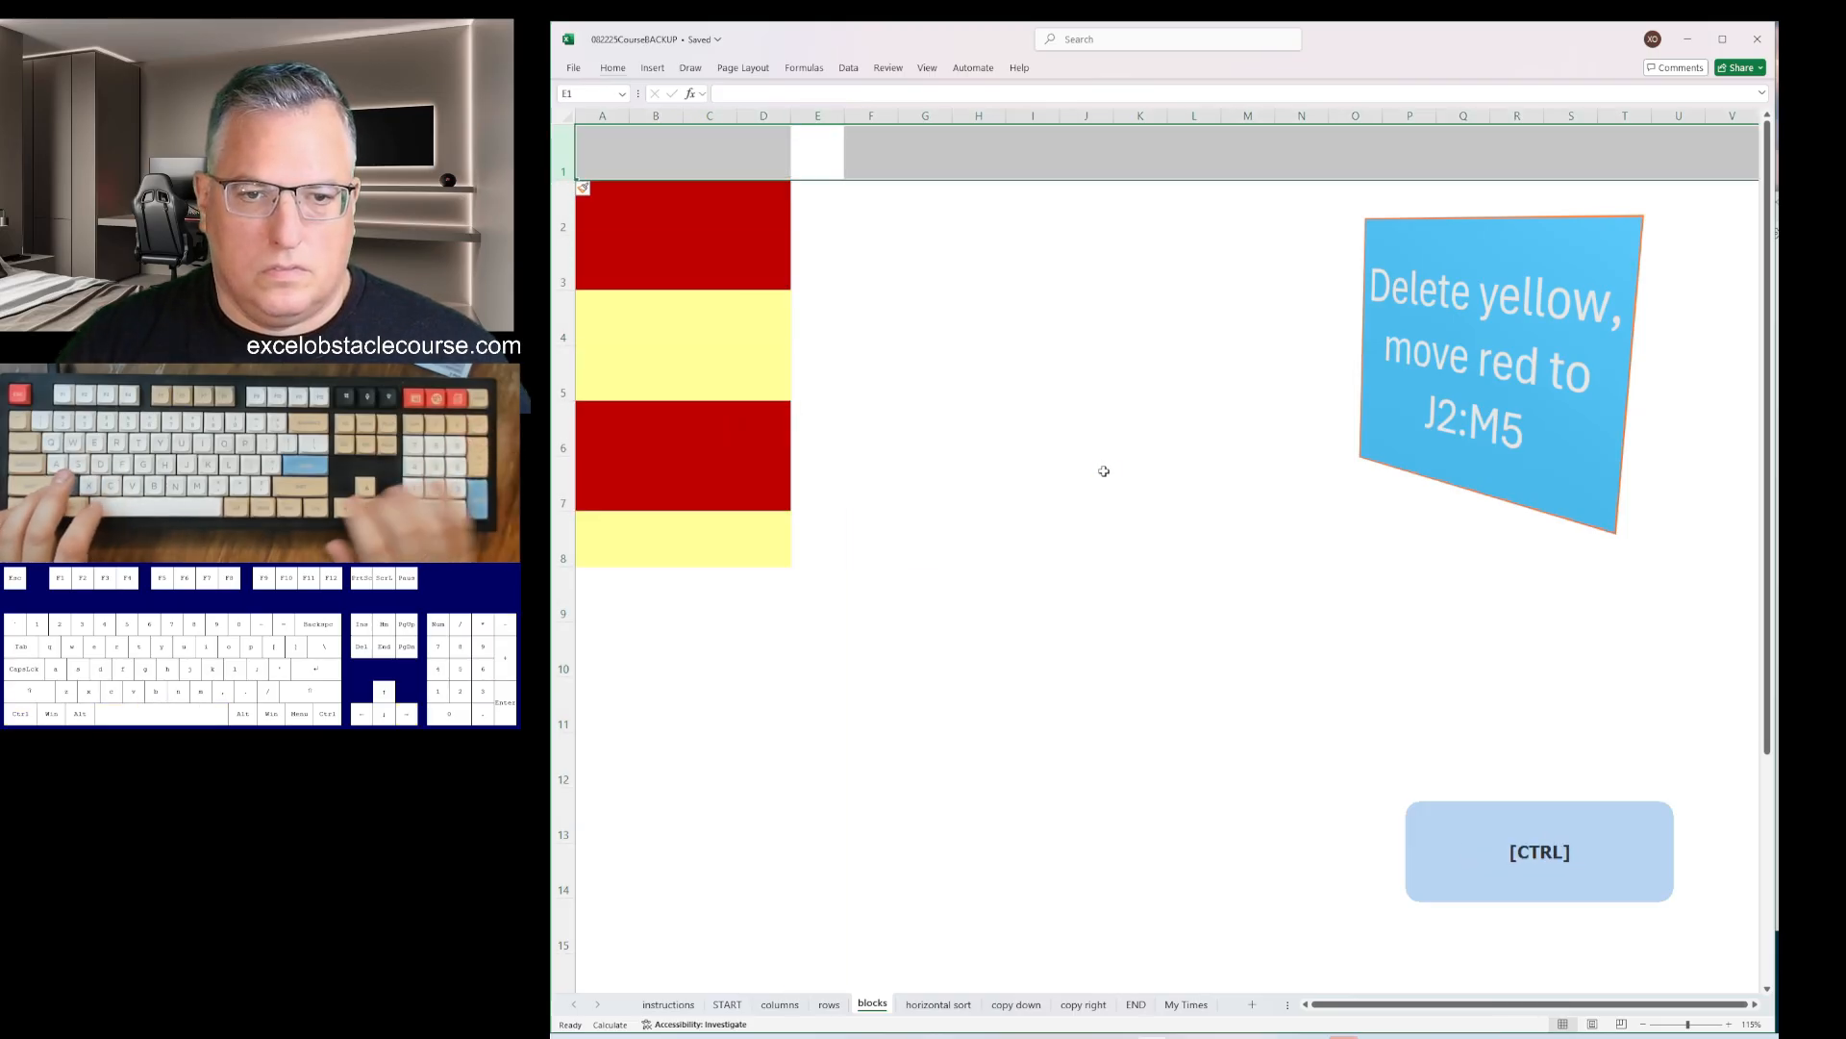
- Delete yellow rows 4 and 5 between the red blocks and the yellow row below the joined red block
{"action": "key", "text": "Down"}
{"action": "key", "text": "Down"}
{"action": "key", "text": "Down"}
{"action": "key", "text": "shift+space"}
{"action": "key", "text": "shift+Down"}
{"action": "key", "text": "ctrl+minus"}
{"action": "key", "text": "Down"}
{"action": "key", "text": "Down"}
{"action": "key", "text": "shift+space"}
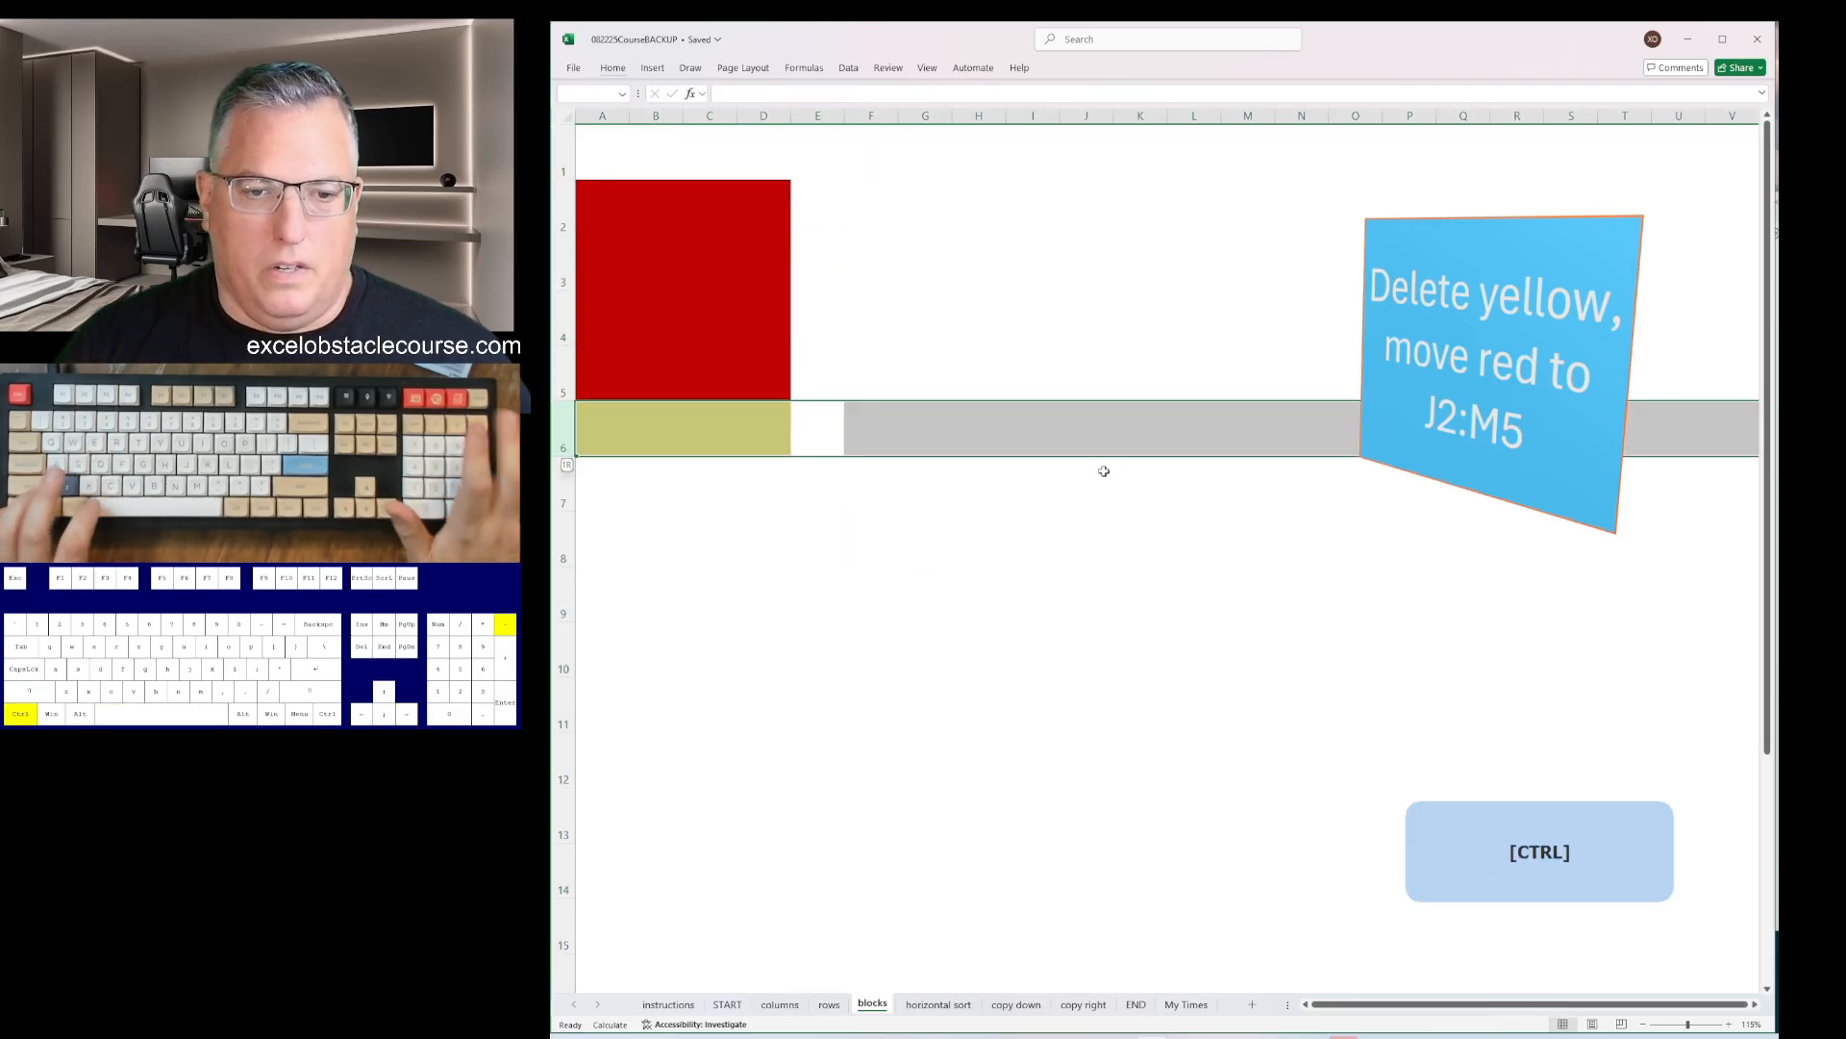
{"action": "key", "text": "ctrl+minus"}
- Insert nine blank columns before column A so the red block occupies J2:M5
{"action": "key", "text": "ctrl+space"}
{"action": "key", "text": "ctrl+plus"}
{"action": "key", "text": "ctrl+plus"}
{"action": "key", "text": "ctrl+plus"}
{"action": "key", "text": "ctrl+plus"}
{"action": "key", "text": "ctrl+plus"}
{"action": "key", "text": "ctrl+plus"}
{"action": "key", "text": "ctrl+plus"}
{"action": "key", "text": "ctrl+plus"}
{"action": "key", "text": "ctrl+plus"}
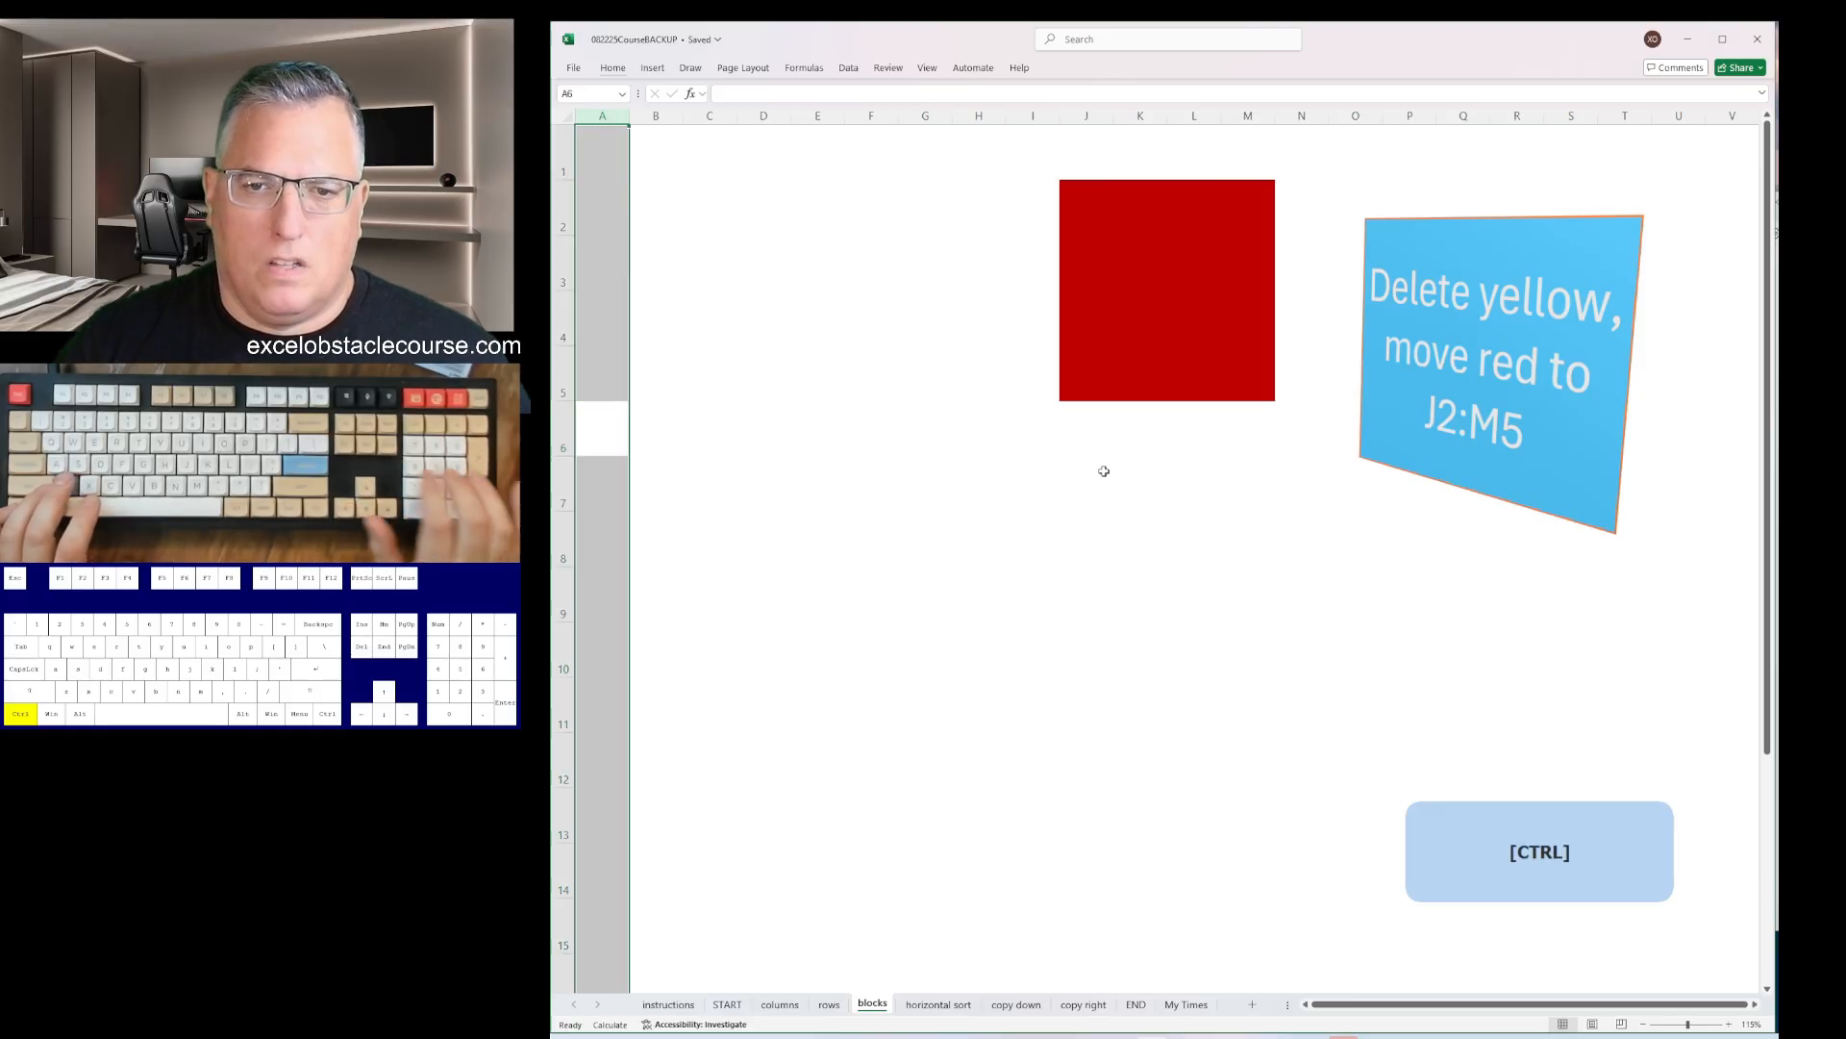
- On the horizontal sort sheet, sort the number rows 2 and 4 left to right in ascending order
{"action": "key", "text": "ctrl+Page_Down"}
{"action": "key", "text": "alt+d"}
{"action": "key", "text": "s"}
{"action": "key", "text": "Return"}
{"action": "key", "text": "ctrl+Down"}
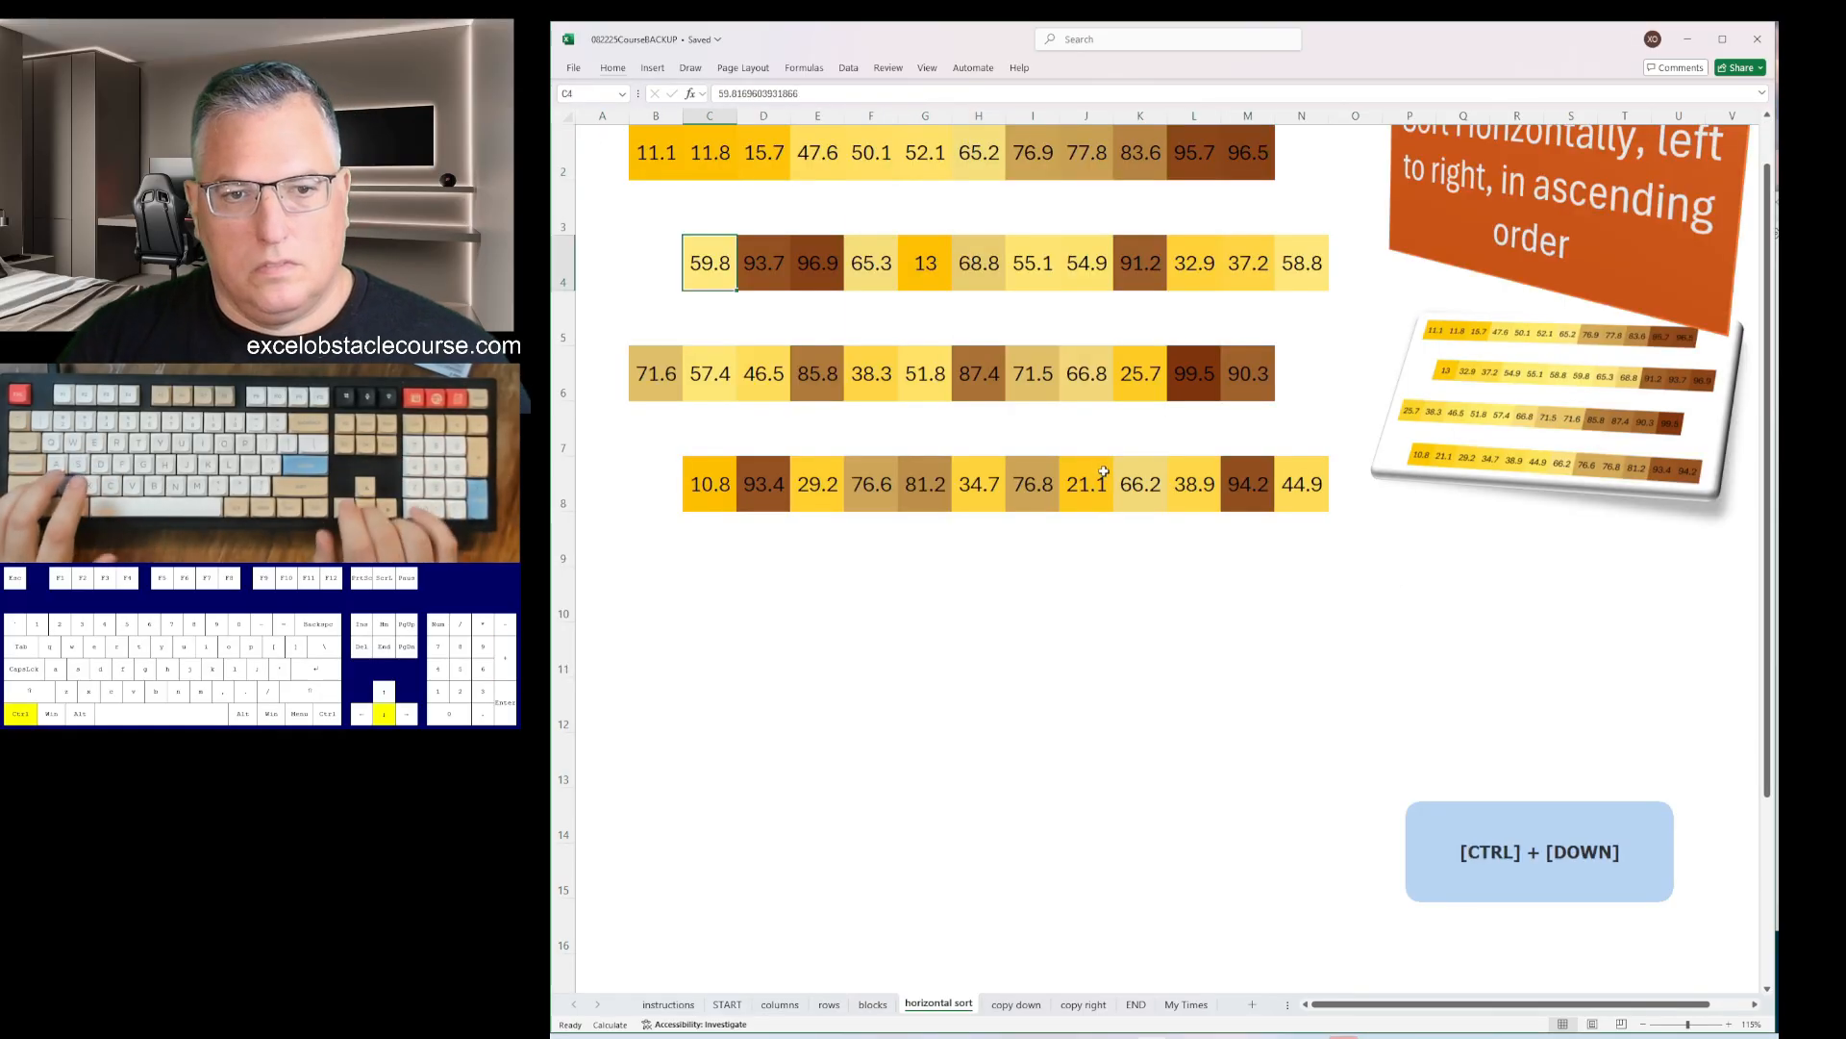
{"action": "key", "text": "alt+d"}
{"action": "key", "text": "s"}
{"action": "key", "text": "Return"}
{"action": "key", "text": "ctrl+Down"}
- Sort the number rows 6 and 8 left to right in ascending order
{"action": "key", "text": "alt+d"}
{"action": "key", "text": "s"}
{"action": "key", "text": "Return"}
{"action": "key", "text": "ctrl+Down"}
{"action": "key", "text": "alt+d"}
{"action": "key", "text": "s"}
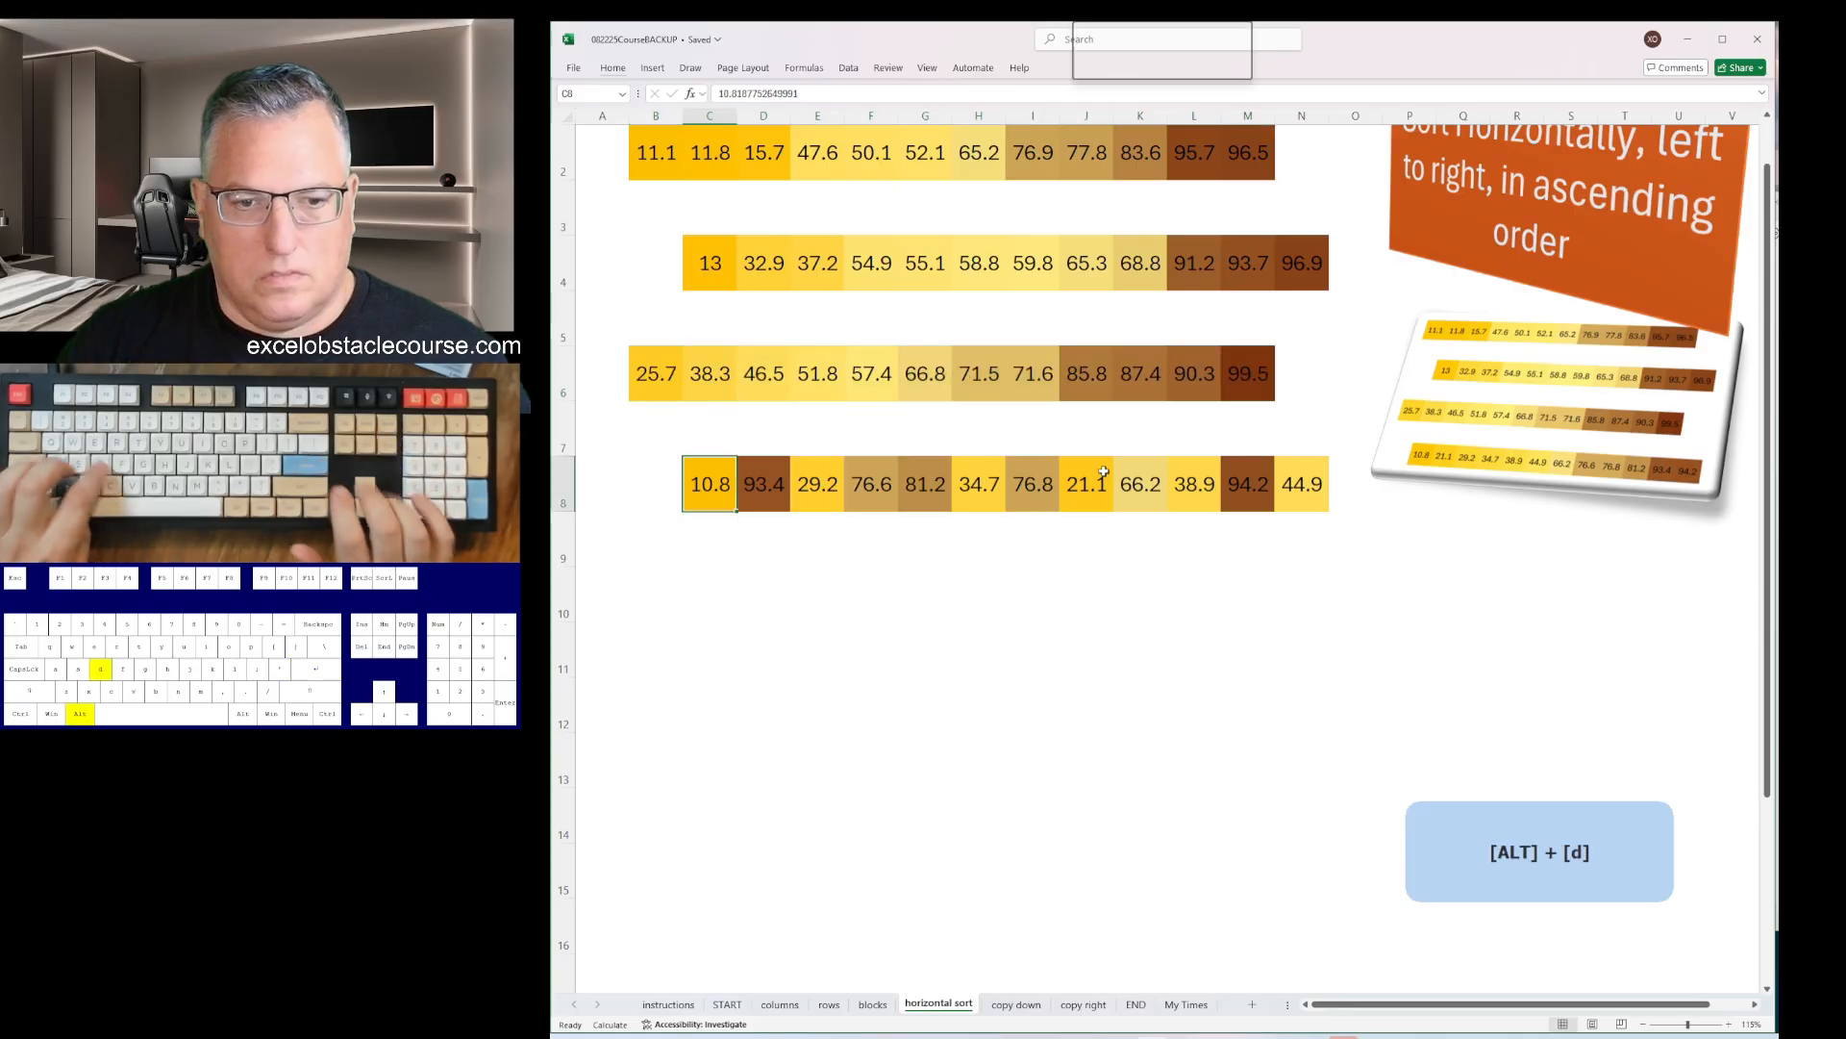
{"action": "key", "text": "Return"}
- On the copy down sheet, fill the blue icon down B2:B7 and the red icon down D1:D6
{"action": "key", "text": "ctrl+Page_Down"}
{"action": "key", "text": "shift+Down"}
{"action": "key", "text": "shift+Down"}
{"action": "key", "text": "shift+Down"}
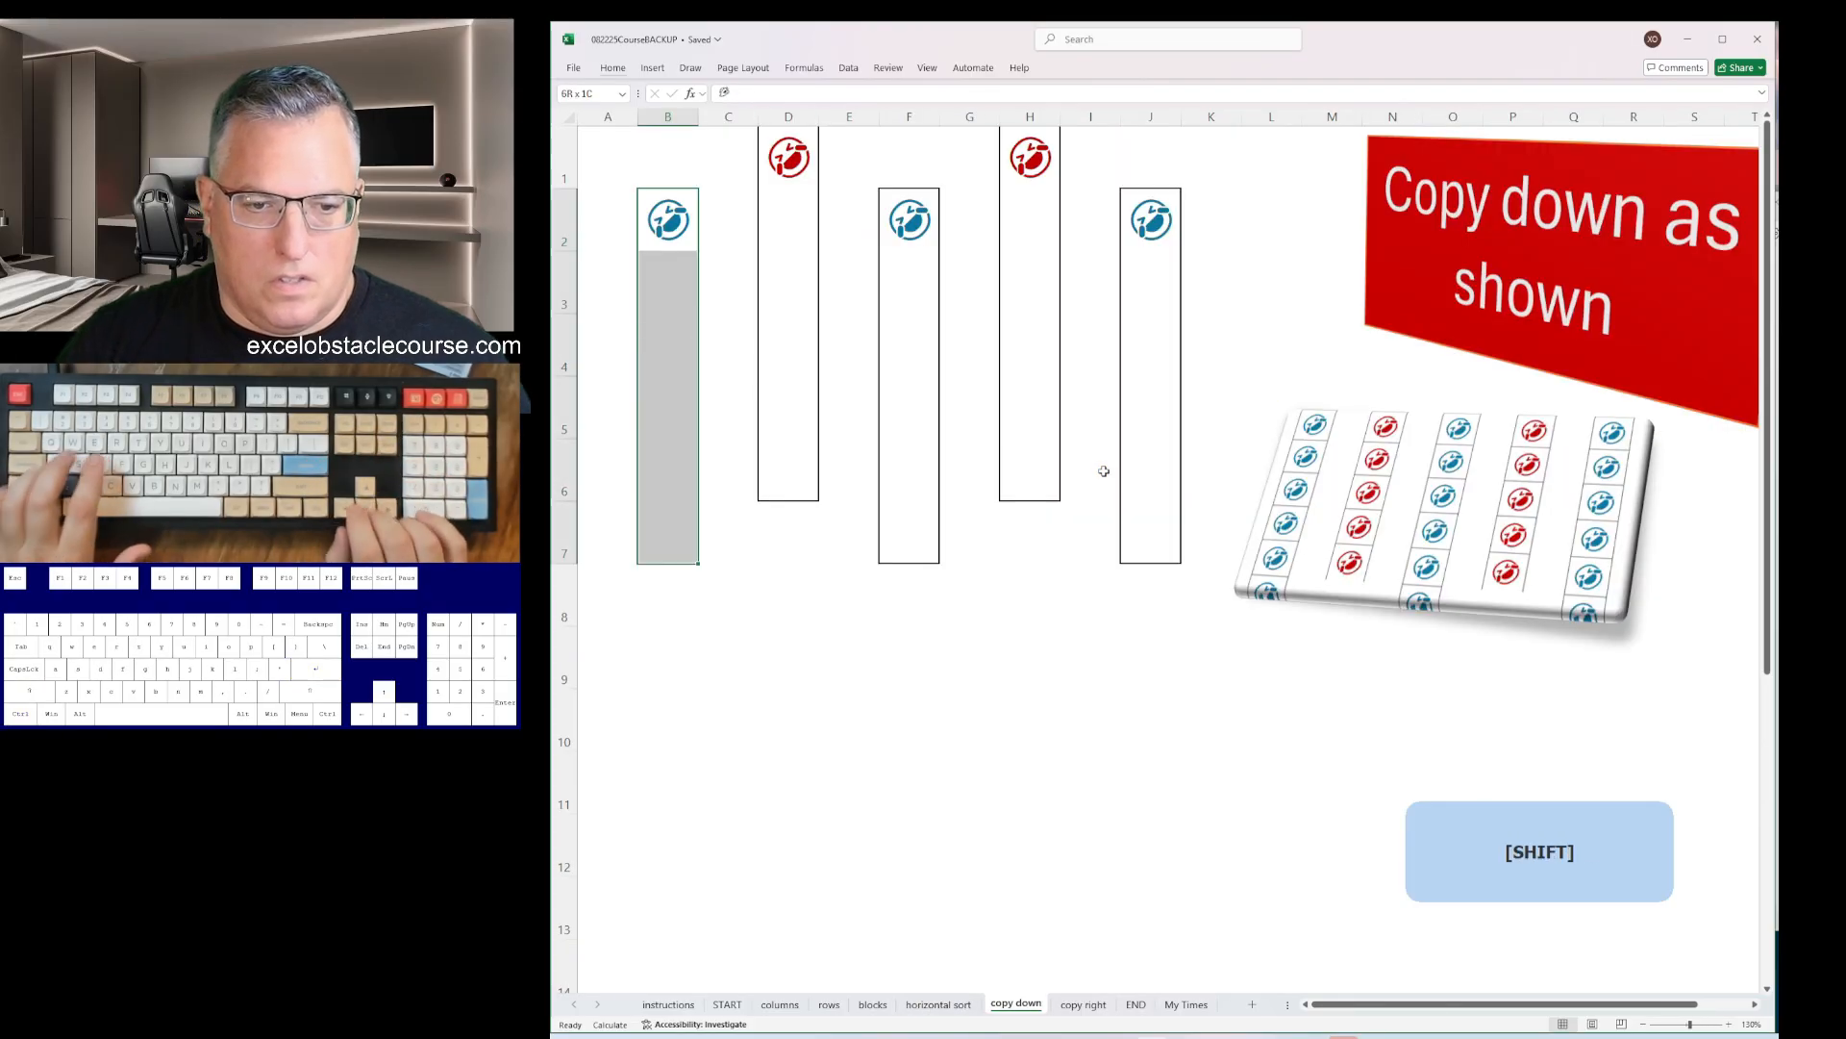
{"action": "key", "text": "ctrl+d"}
{"action": "key", "text": "Up"}
{"action": "key", "text": "Right"}
{"action": "key", "text": "ctrl+shift+Up"}
{"action": "key", "text": "ctrl+d"}
- Fill the blue icon down F2:F7 and the red icon down H1:H6
{"action": "key", "text": "Down"}
{"action": "key", "text": "Right"}
{"action": "key", "text": "Right"}
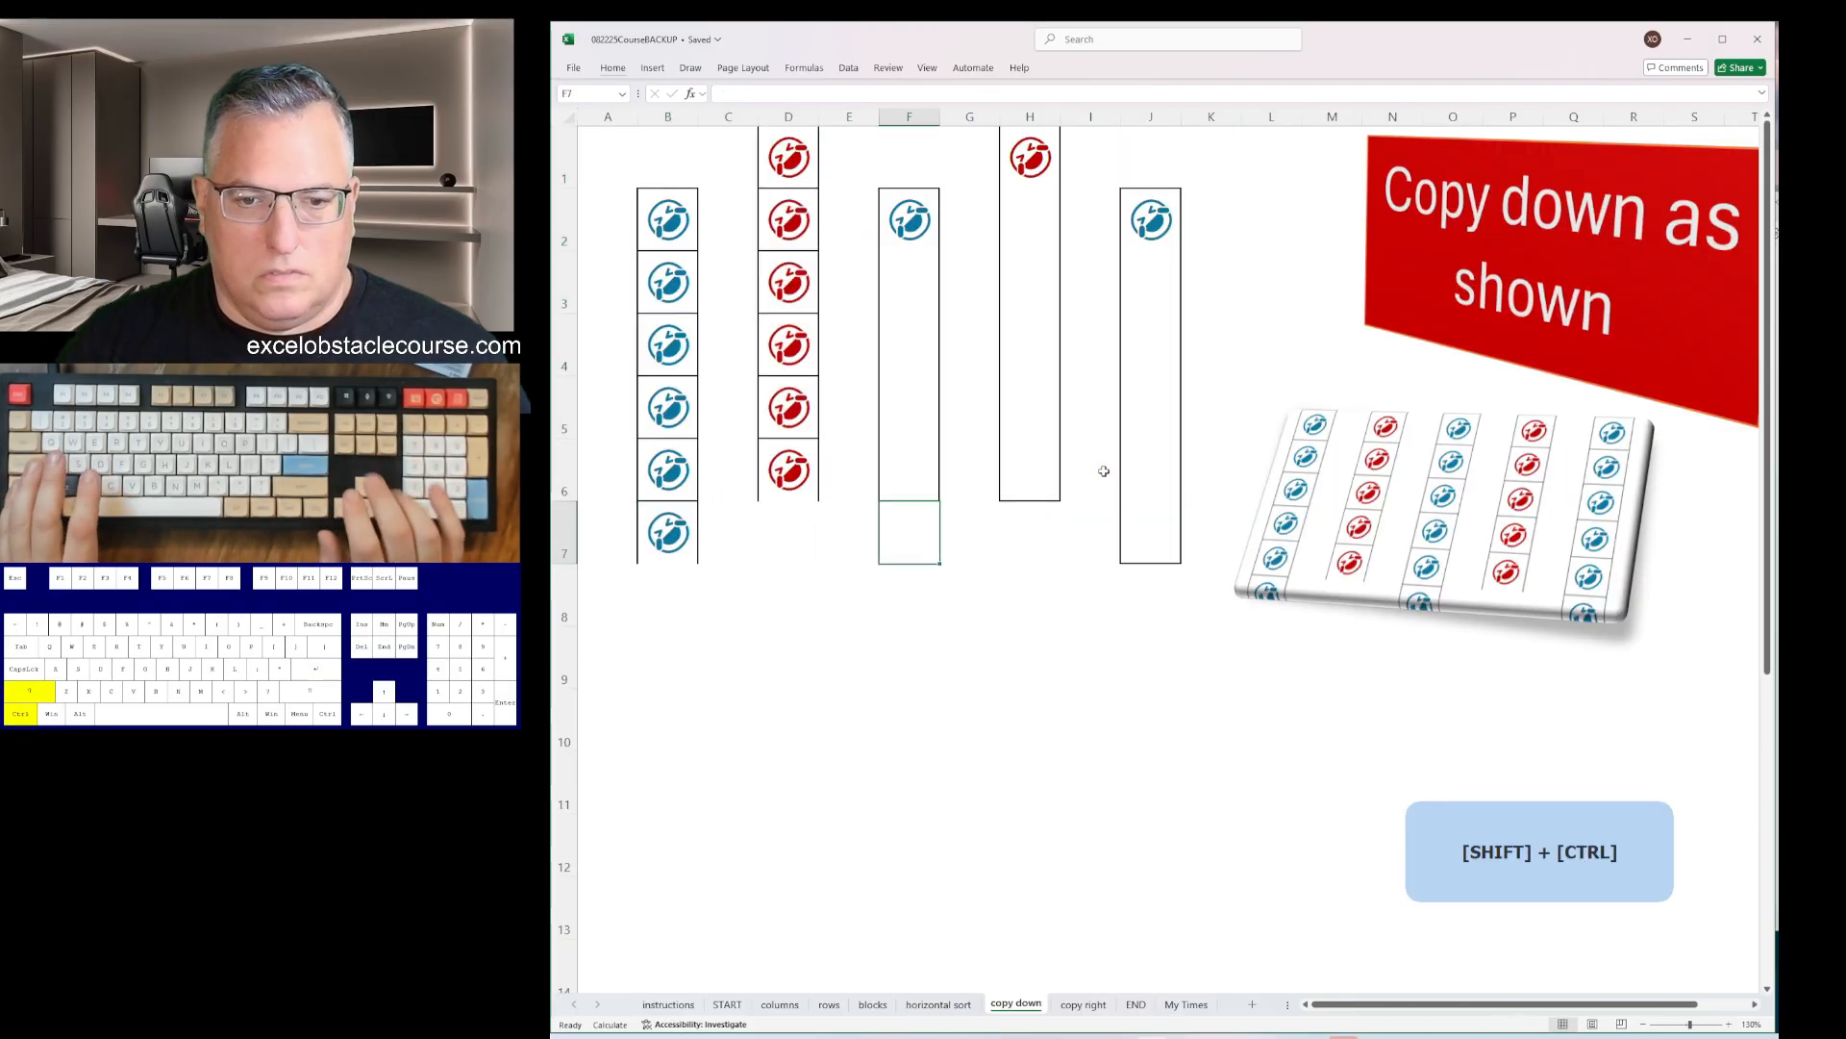
{"action": "key", "text": "ctrl+shift+Up"}
{"action": "key", "text": "ctrl+d"}
{"action": "key", "text": "Up"}
{"action": "key", "text": "Right"}
{"action": "key", "text": "Right"}
{"action": "key", "text": "ctrl+shift+Up"}
{"action": "key", "text": "ctrl+d"}
- Fill the blue icon down J2:J7
{"action": "key", "text": "Right"}
{"action": "key", "text": "Right"}
{"action": "key", "text": "Down"}
{"action": "key", "text": "ctrl+shift+Up"}
{"action": "key", "text": "ctrl+d"}
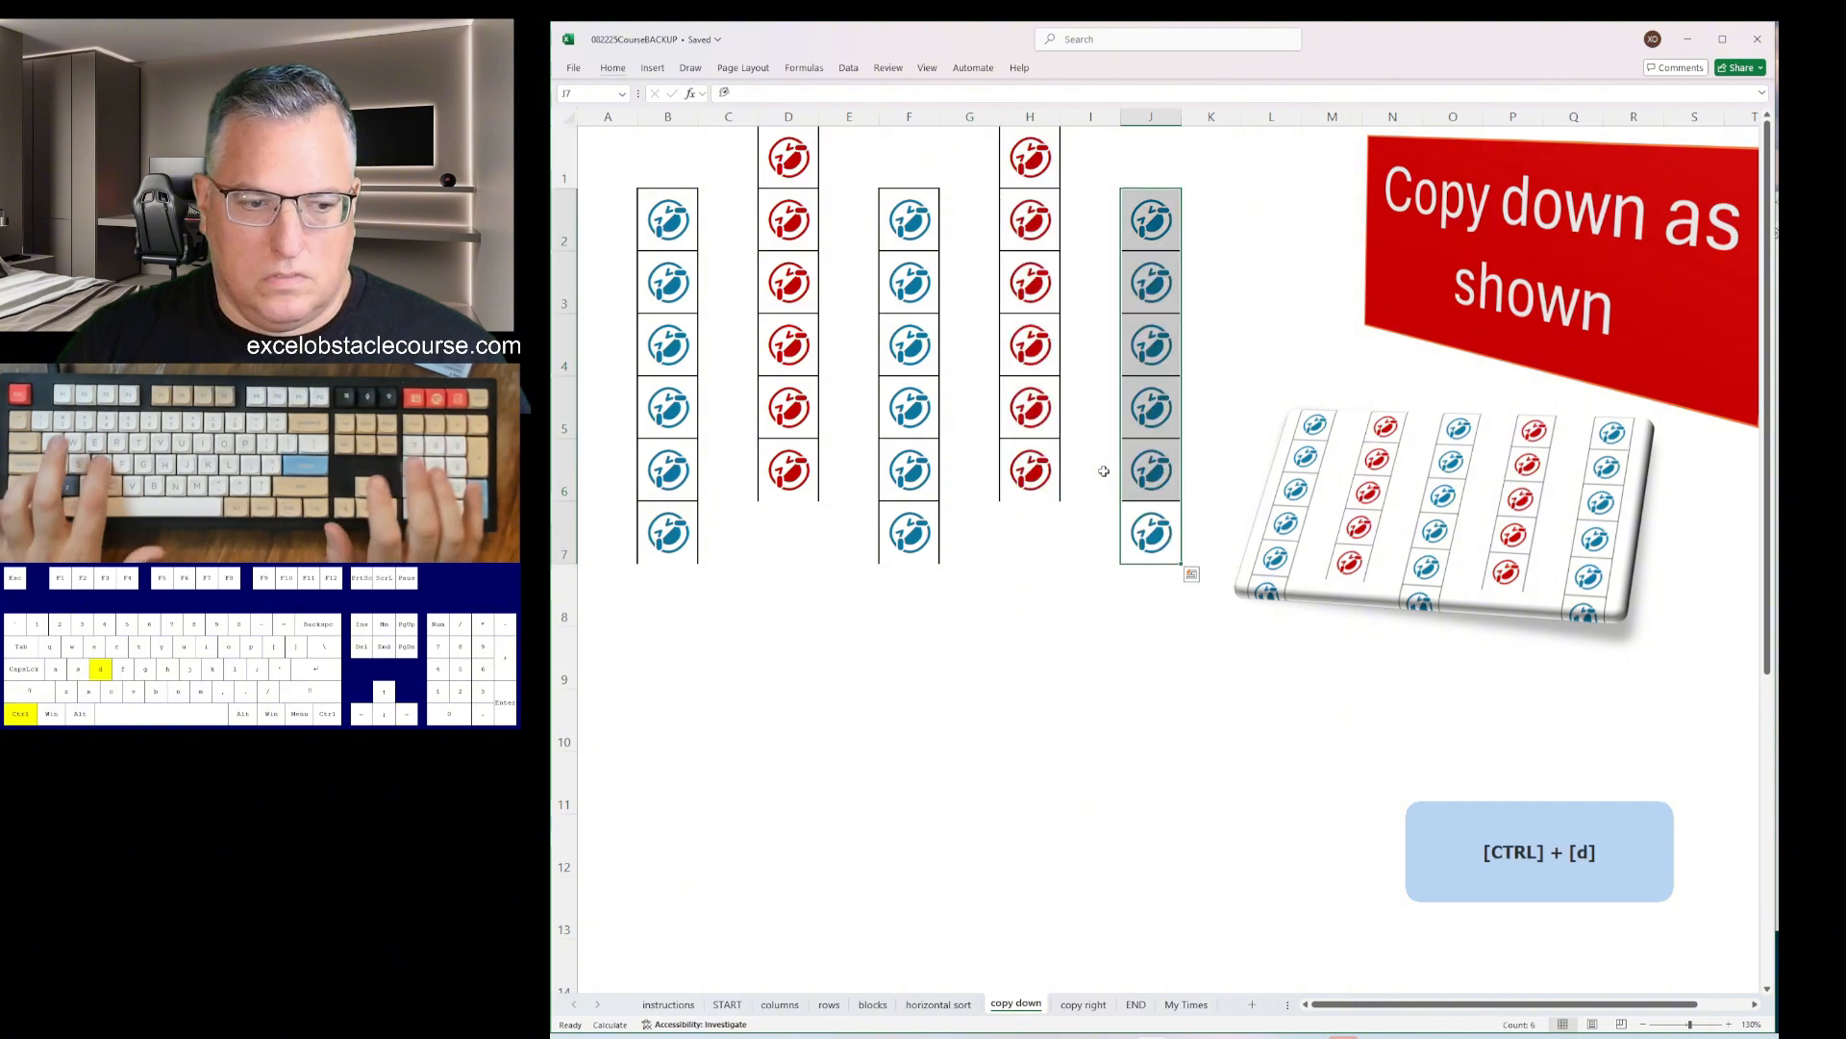
- On the copy right sheet, fill the purple icon across C1:H1 and the green icon across B3:G3
{"action": "key", "text": "ctrl+Page_Down"}
{"action": "key", "text": "ctrl+r"}
{"action": "key", "text": "Right"}
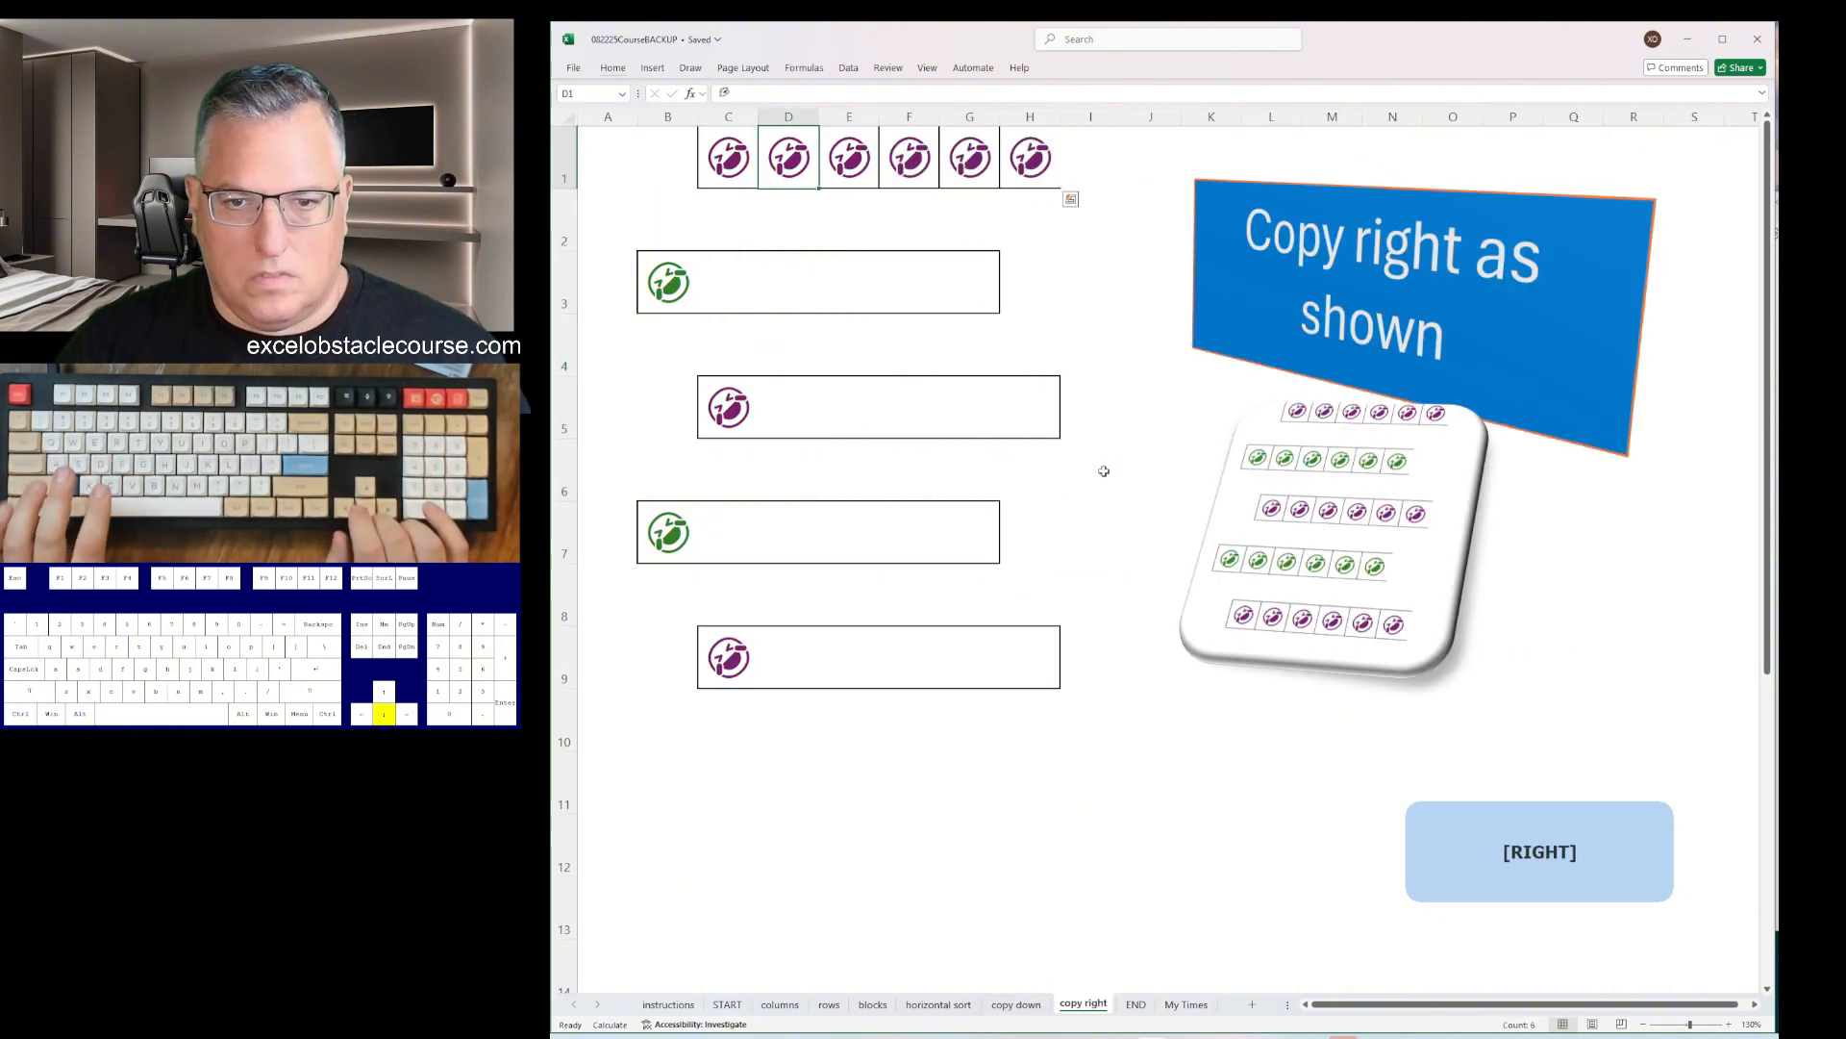
{"action": "key", "text": "Right"}
{"action": "key", "text": "ctrl+shift+Left"}
{"action": "key", "text": "ctrl+r"}
- Fill the purple icon across C5:H5 and the green icon across B7:G7
{"action": "key", "text": "Right"}
{"action": "key", "text": "Down"}
{"action": "key", "text": "Down"}
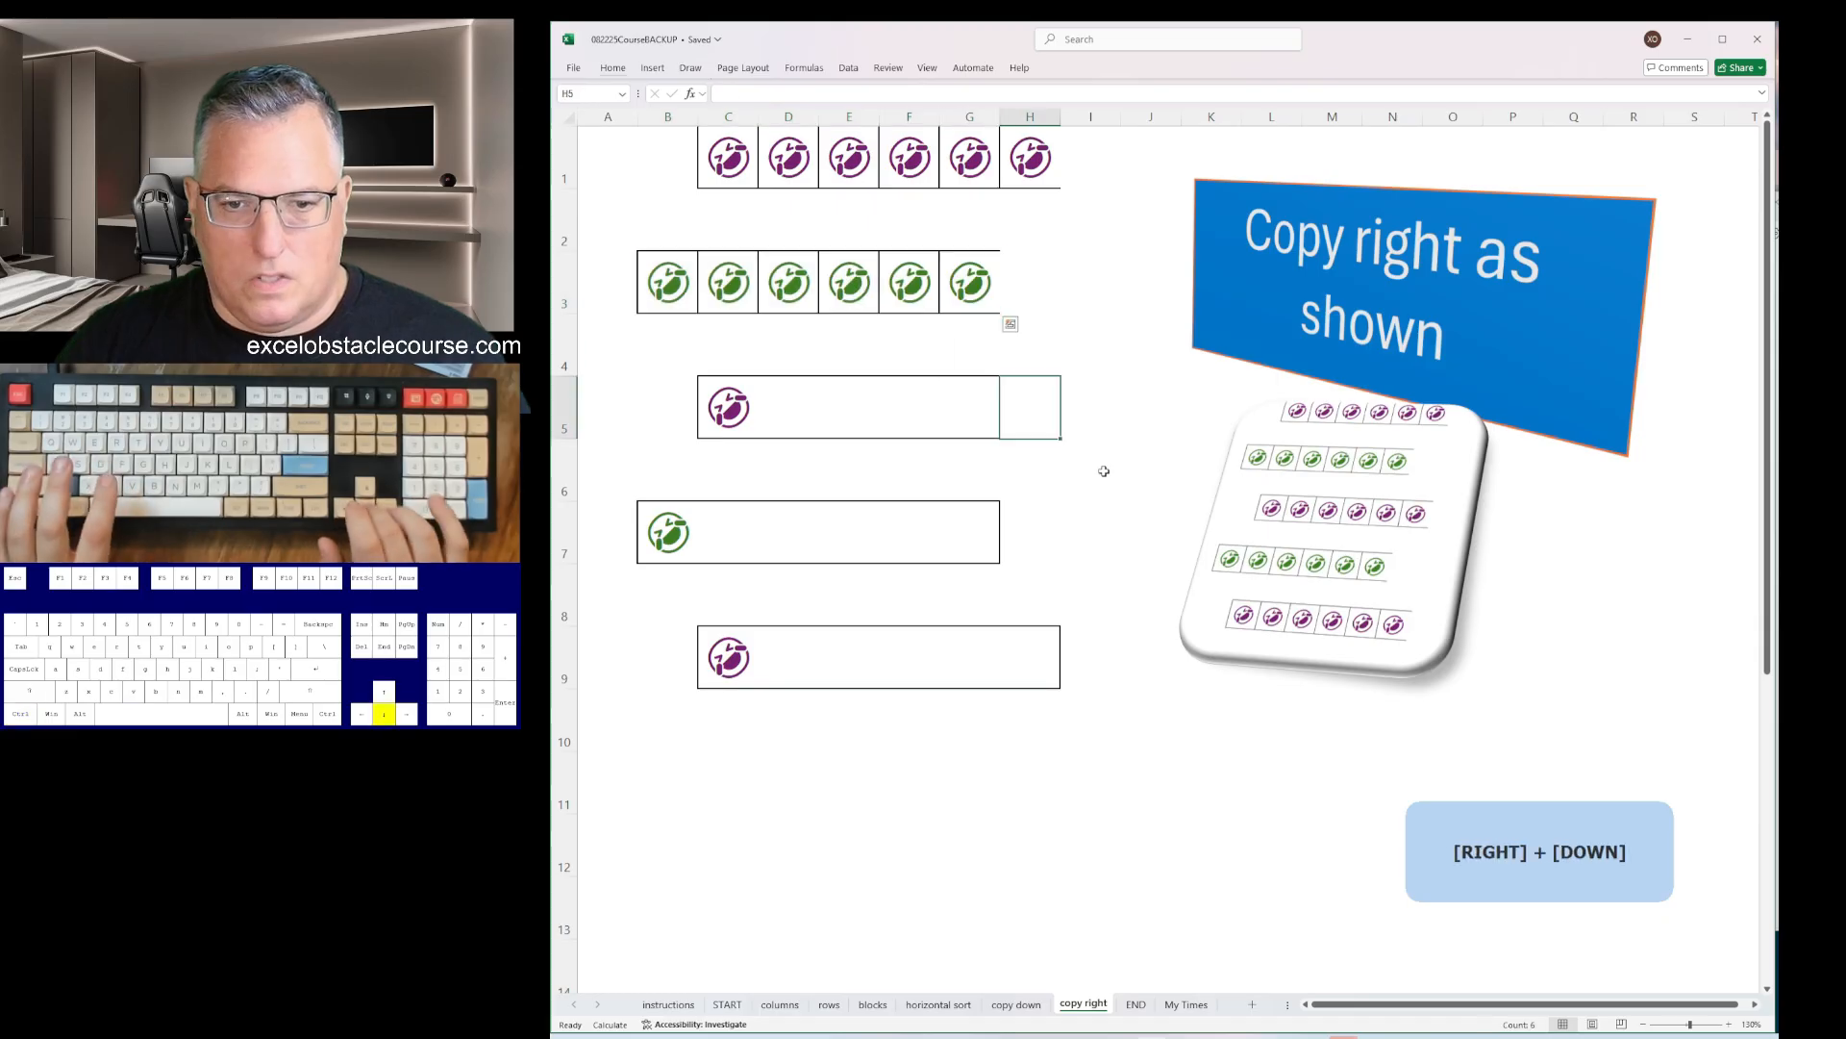
{"action": "key", "text": "ctrl+shift+Left"}
{"action": "key", "text": "ctrl+r"}
{"action": "key", "text": "Down"}
{"action": "key", "text": "Down"}
{"action": "key", "text": "Left"}
{"action": "key", "text": "ctrl+shift+Left"}
{"action": "key", "text": "ctrl+r"}
- Fill the last purple icon across C9:H9
{"action": "key", "text": "Down"}
{"action": "key", "text": "Down"}
{"action": "key", "text": "Right"}
{"action": "key", "text": "ctrl+shift+Left"}
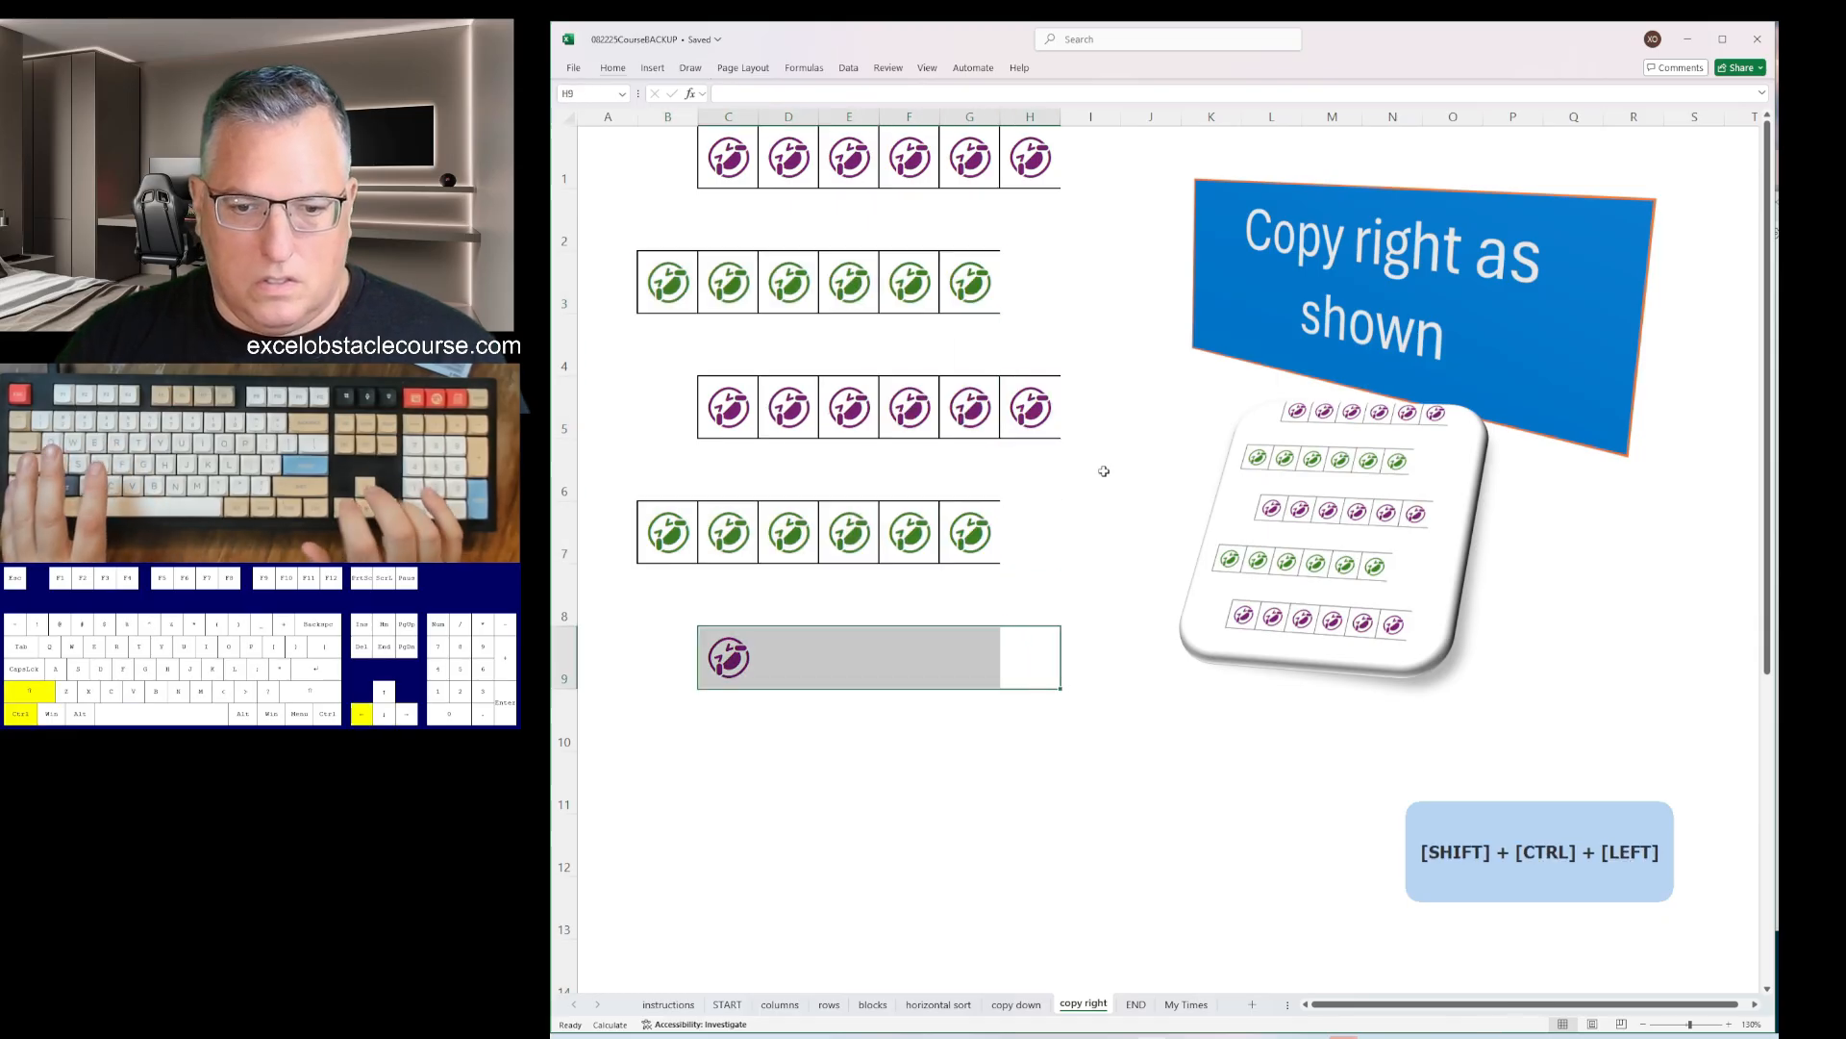
- On the END sheet, stop the timer by entering x in the red box B1
{"action": "key", "text": "ctrl+Page_Down"}
{"action": "type", "text": "x"}
{"action": "key", "text": "Page_Down"}
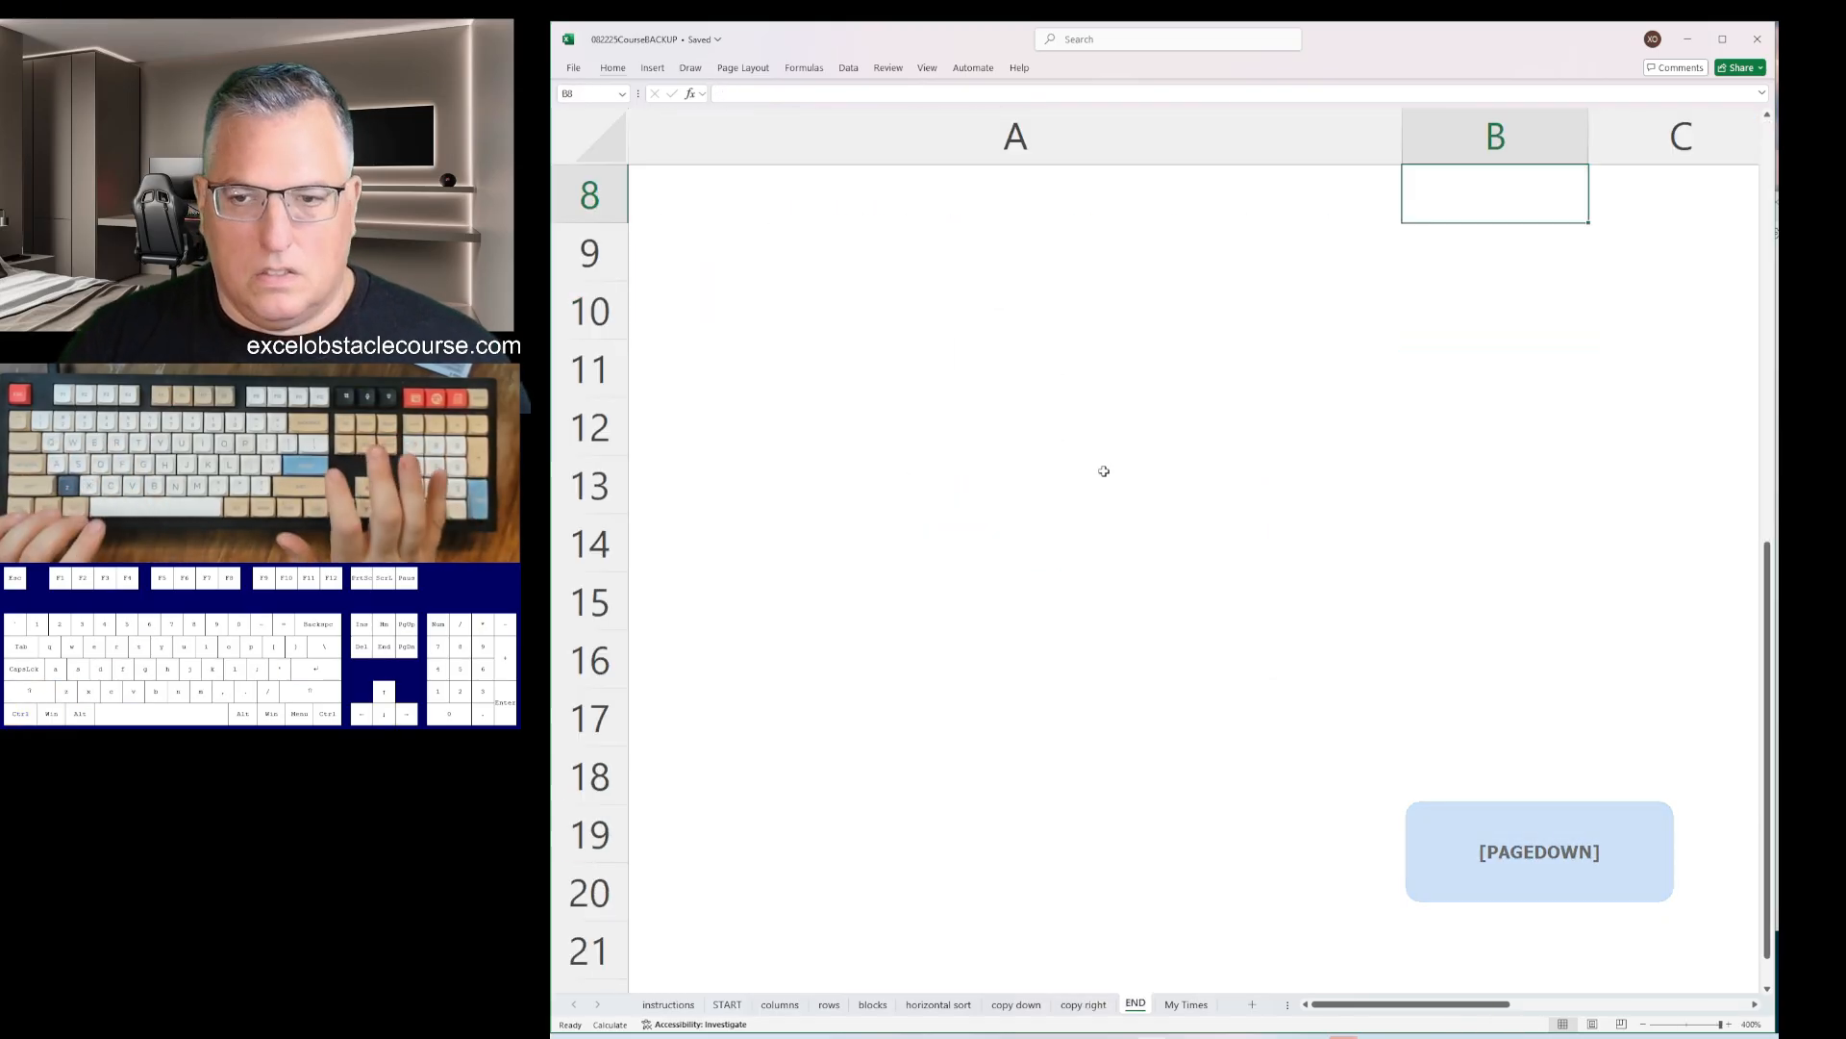
{"action": "key", "text": "Page_Up"}
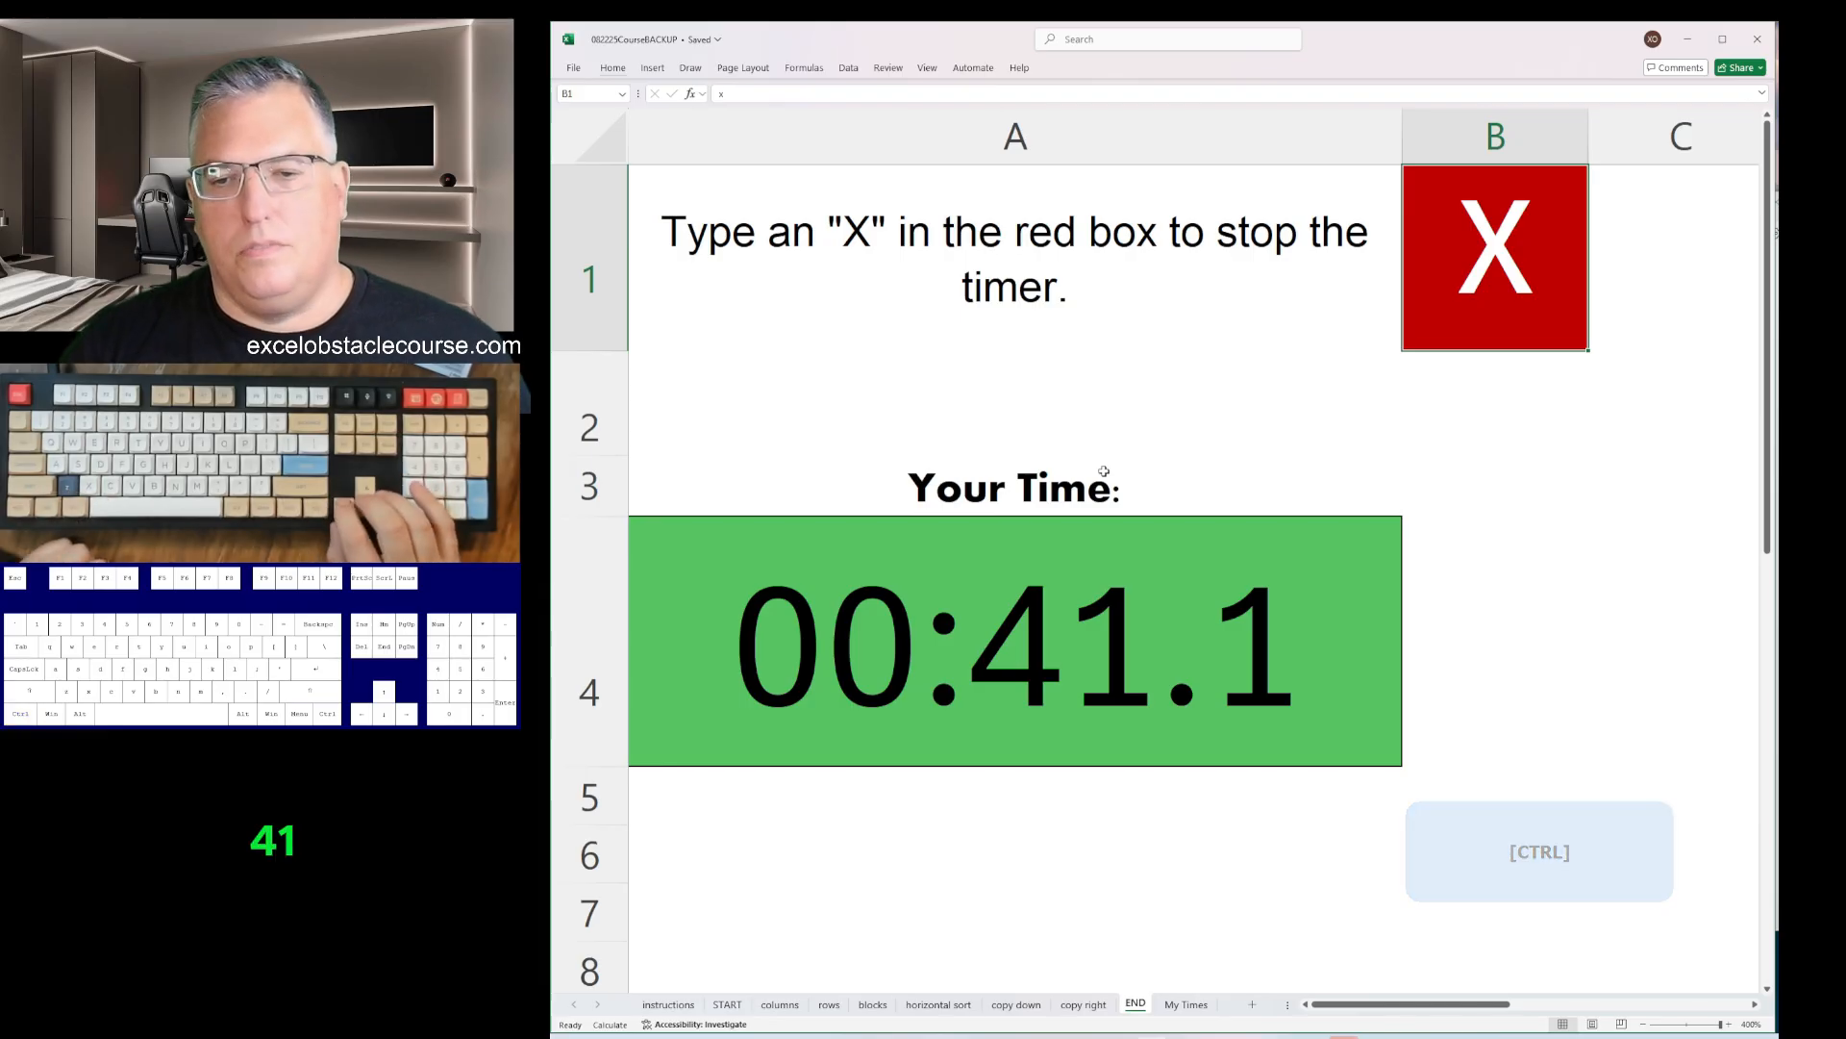
- Copy the run time from cell A4 and replace the time in the Notepad note with 00:41.1
{"action": "key", "text": "Left"}
{"action": "key", "text": "Down"}
{"action": "key", "text": "Down"}
{"action": "key", "text": "Down"}
{"action": "key", "text": "alt+Tab"}
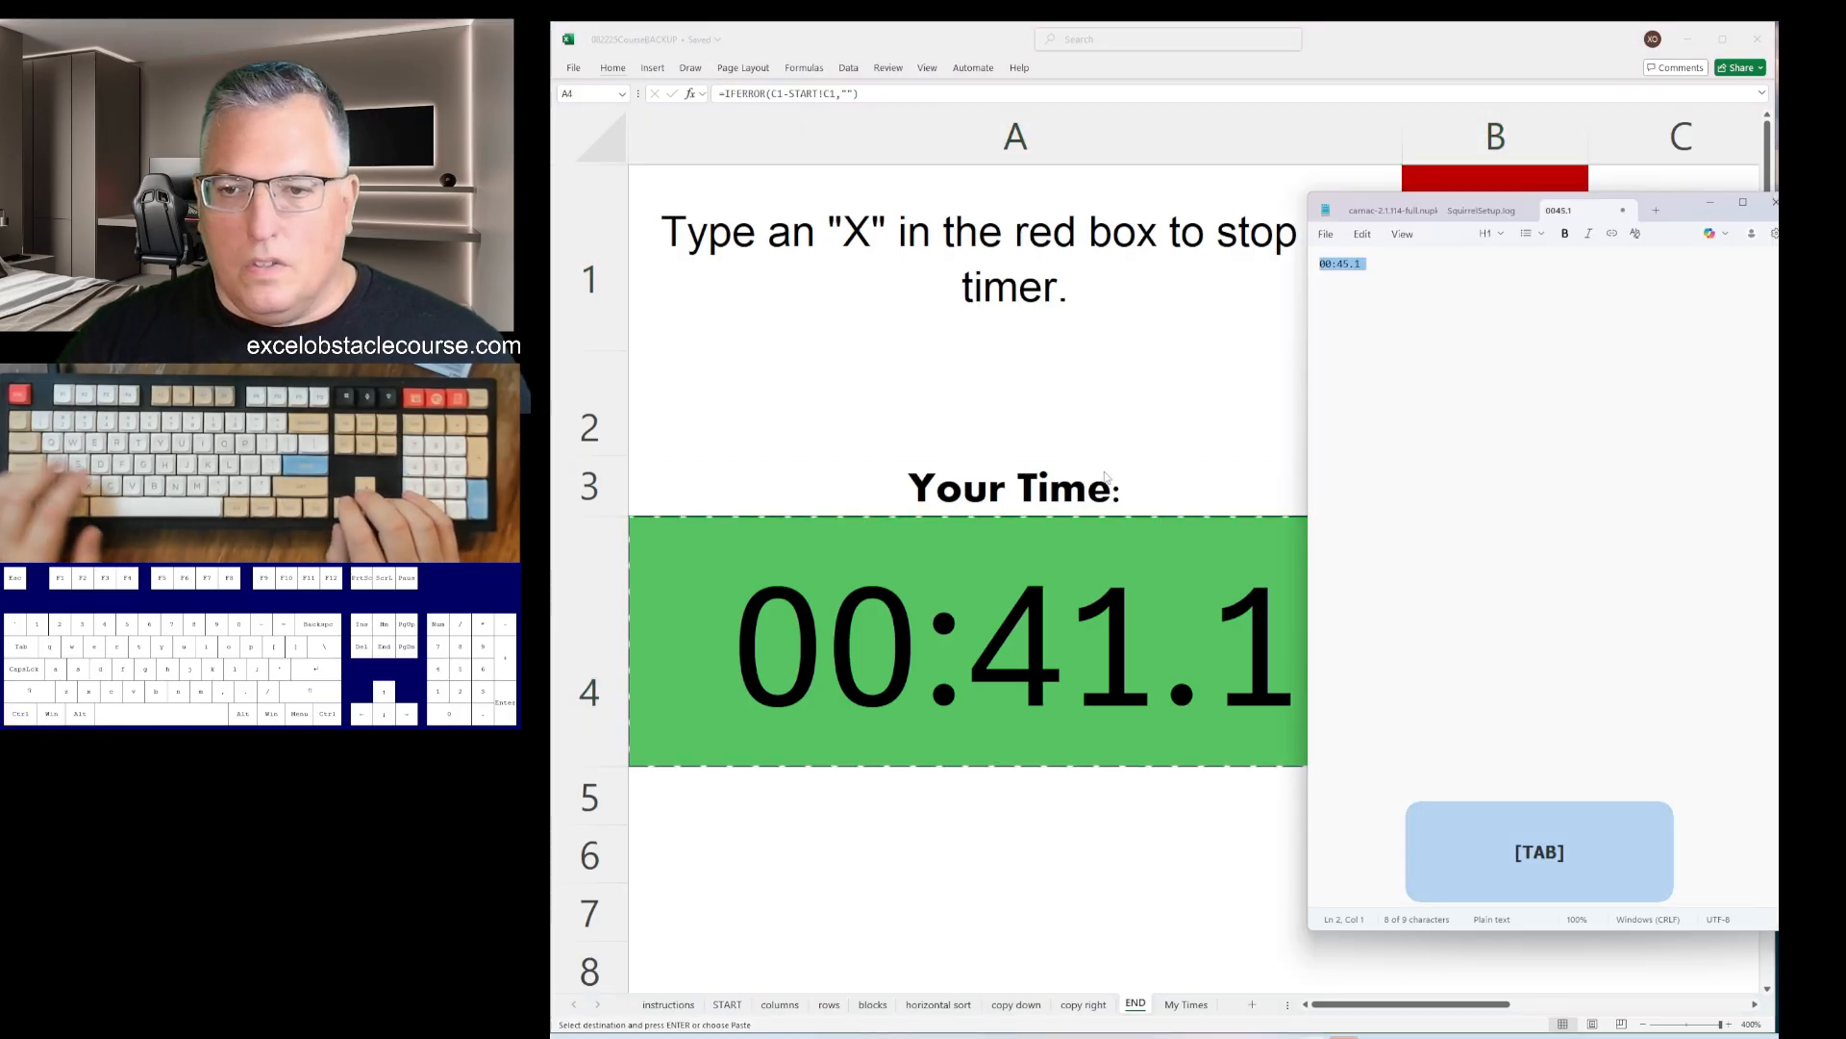
{"action": "type", "text": "00:41.1"}
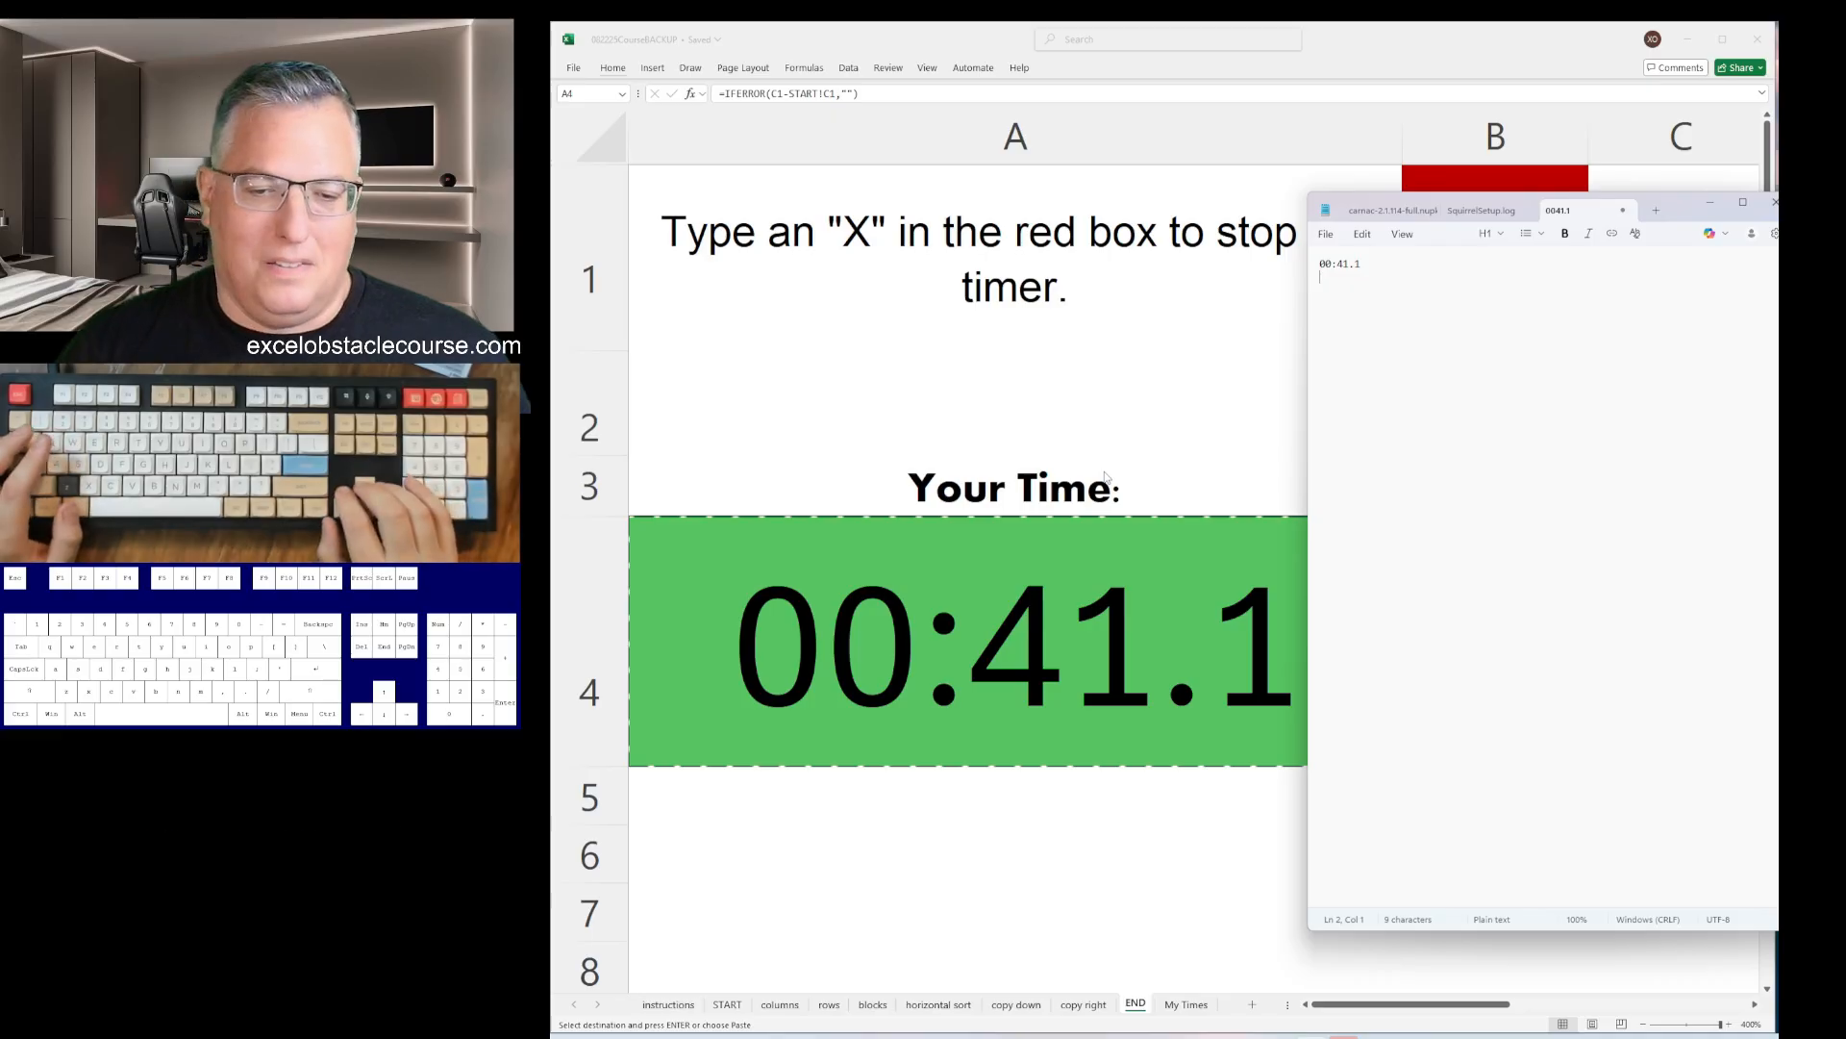
- Switch back to Excel and undo the timer stop and the fills, back through the row 8 sort
{"action": "key", "text": "alt+Tab"}
{"action": "key", "text": "ctrl+z"}
{"action": "key", "text": "ctrl+z"}
{"action": "key", "text": "ctrl+z"}
{"action": "key", "text": "ctrl+z"}
{"action": "key", "text": "ctrl+z"}
{"action": "key", "text": "ctrl+z"}
{"action": "key", "text": "ctrl+z"}
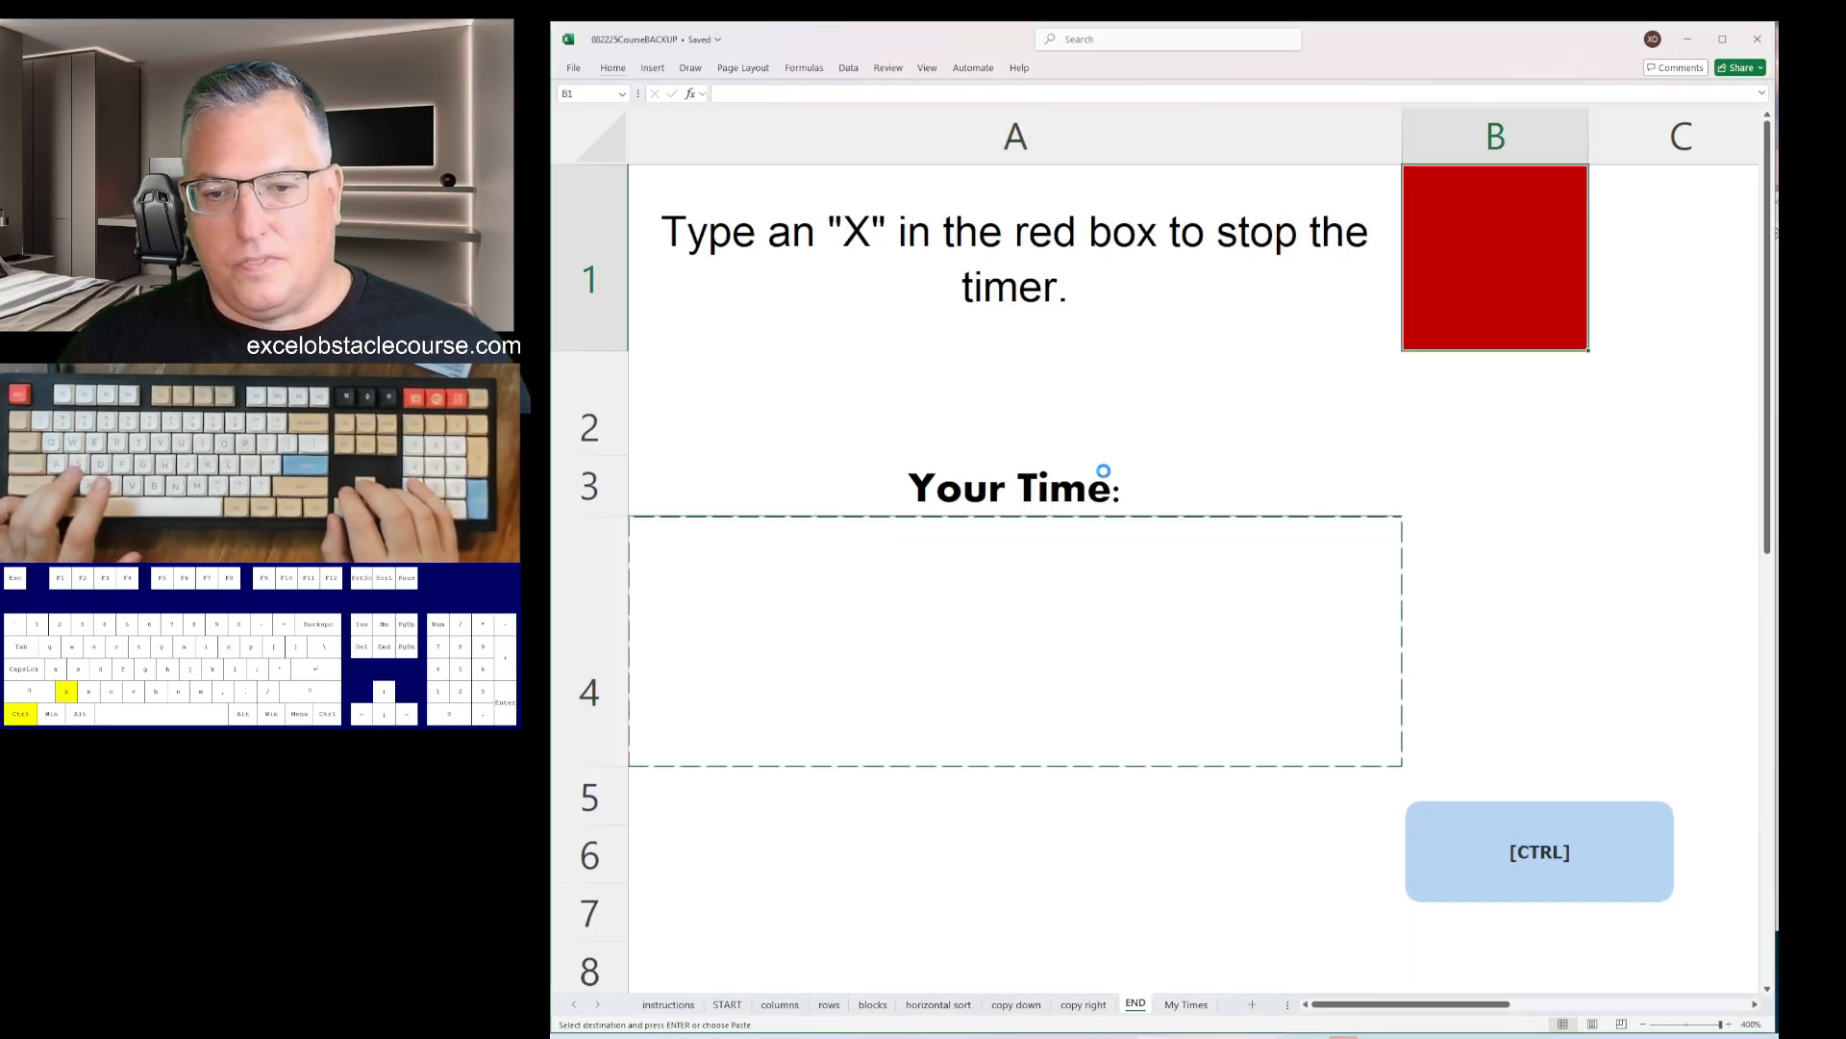
{"action": "key", "text": "ctrl+z"}
{"action": "key", "text": "ctrl+z"}
{"action": "key", "text": "ctrl+z"}
{"action": "key", "text": "ctrl+z"}
{"action": "key", "text": "ctrl+z"}
{"action": "key", "text": "ctrl+z"}
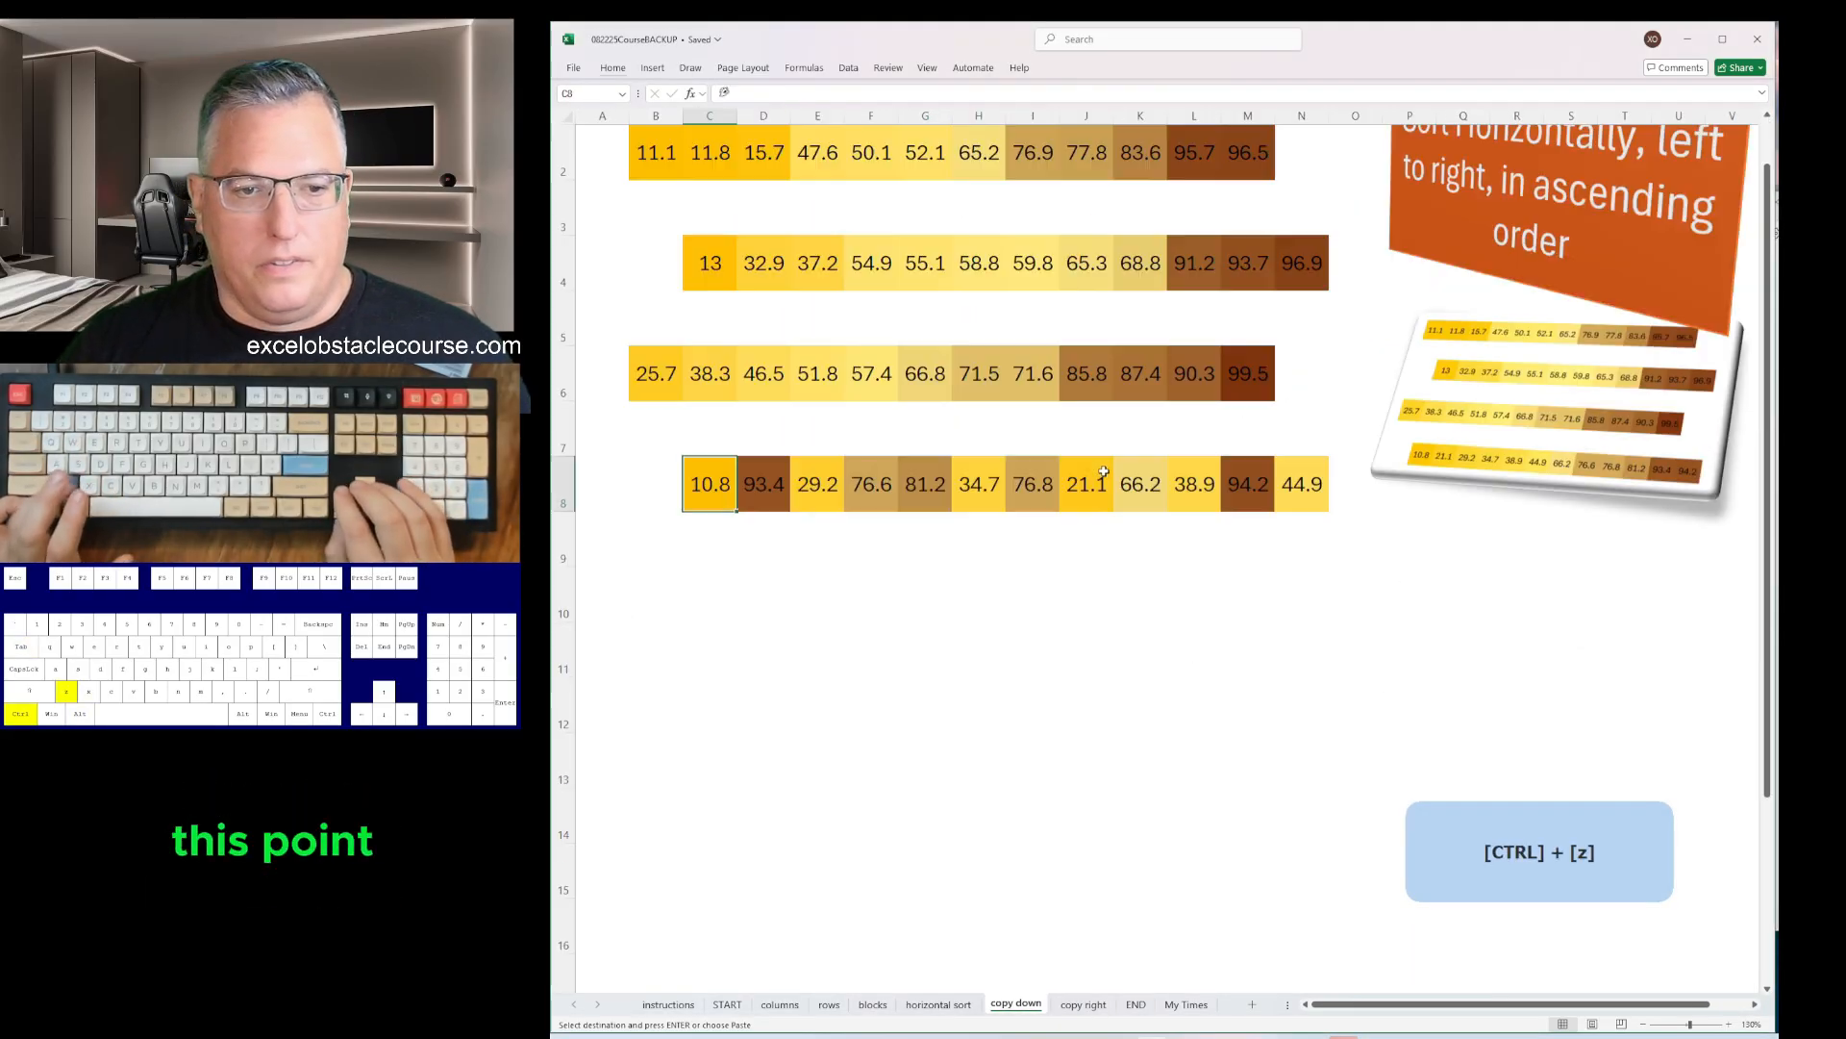
- Undo the remaining horizontal sorts and the row and column edits on the blocks and rows sheets
{"action": "key", "text": "ctrl+z"}
{"action": "key", "text": "ctrl+z"}
{"action": "key", "text": "ctrl+z"}
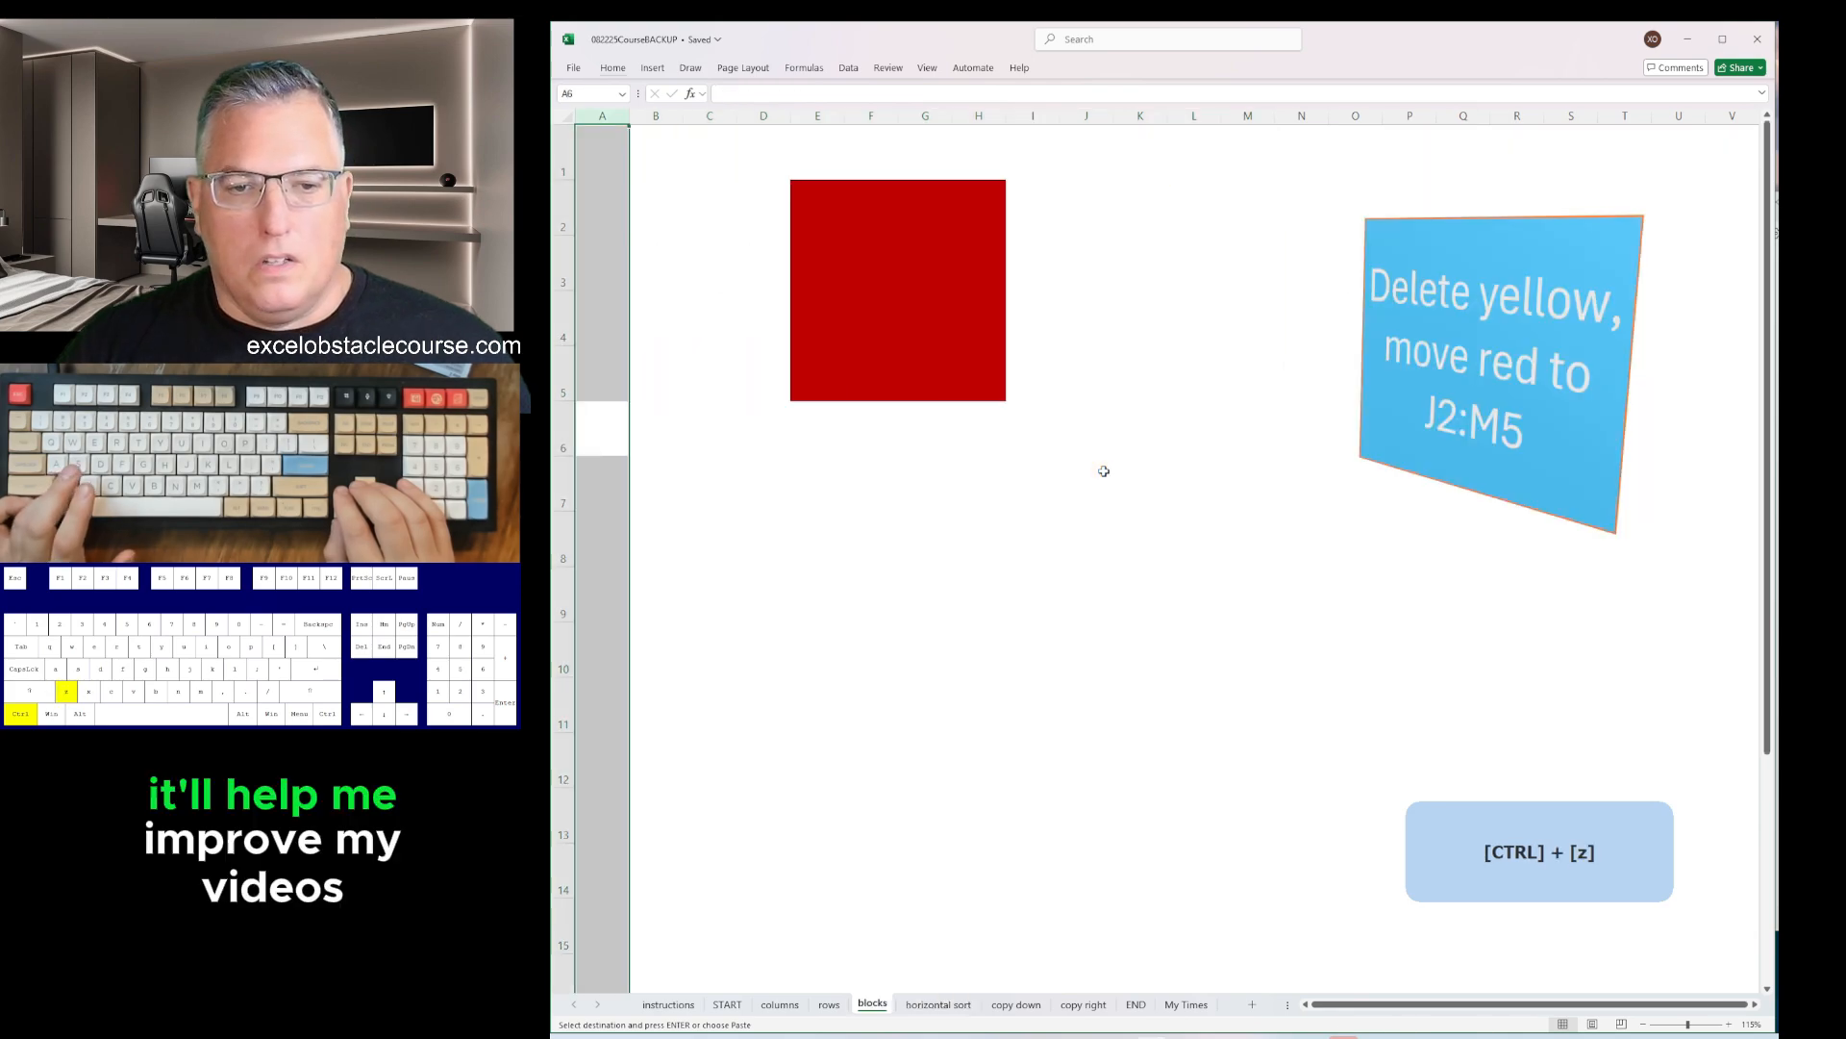
{"action": "key", "text": "ctrl+z"}
{"action": "key", "text": "ctrl+z"}
{"action": "key", "text": "ctrl+z"}
{"action": "key", "text": "ctrl+z"}
{"action": "key", "text": "ctrl+z"}
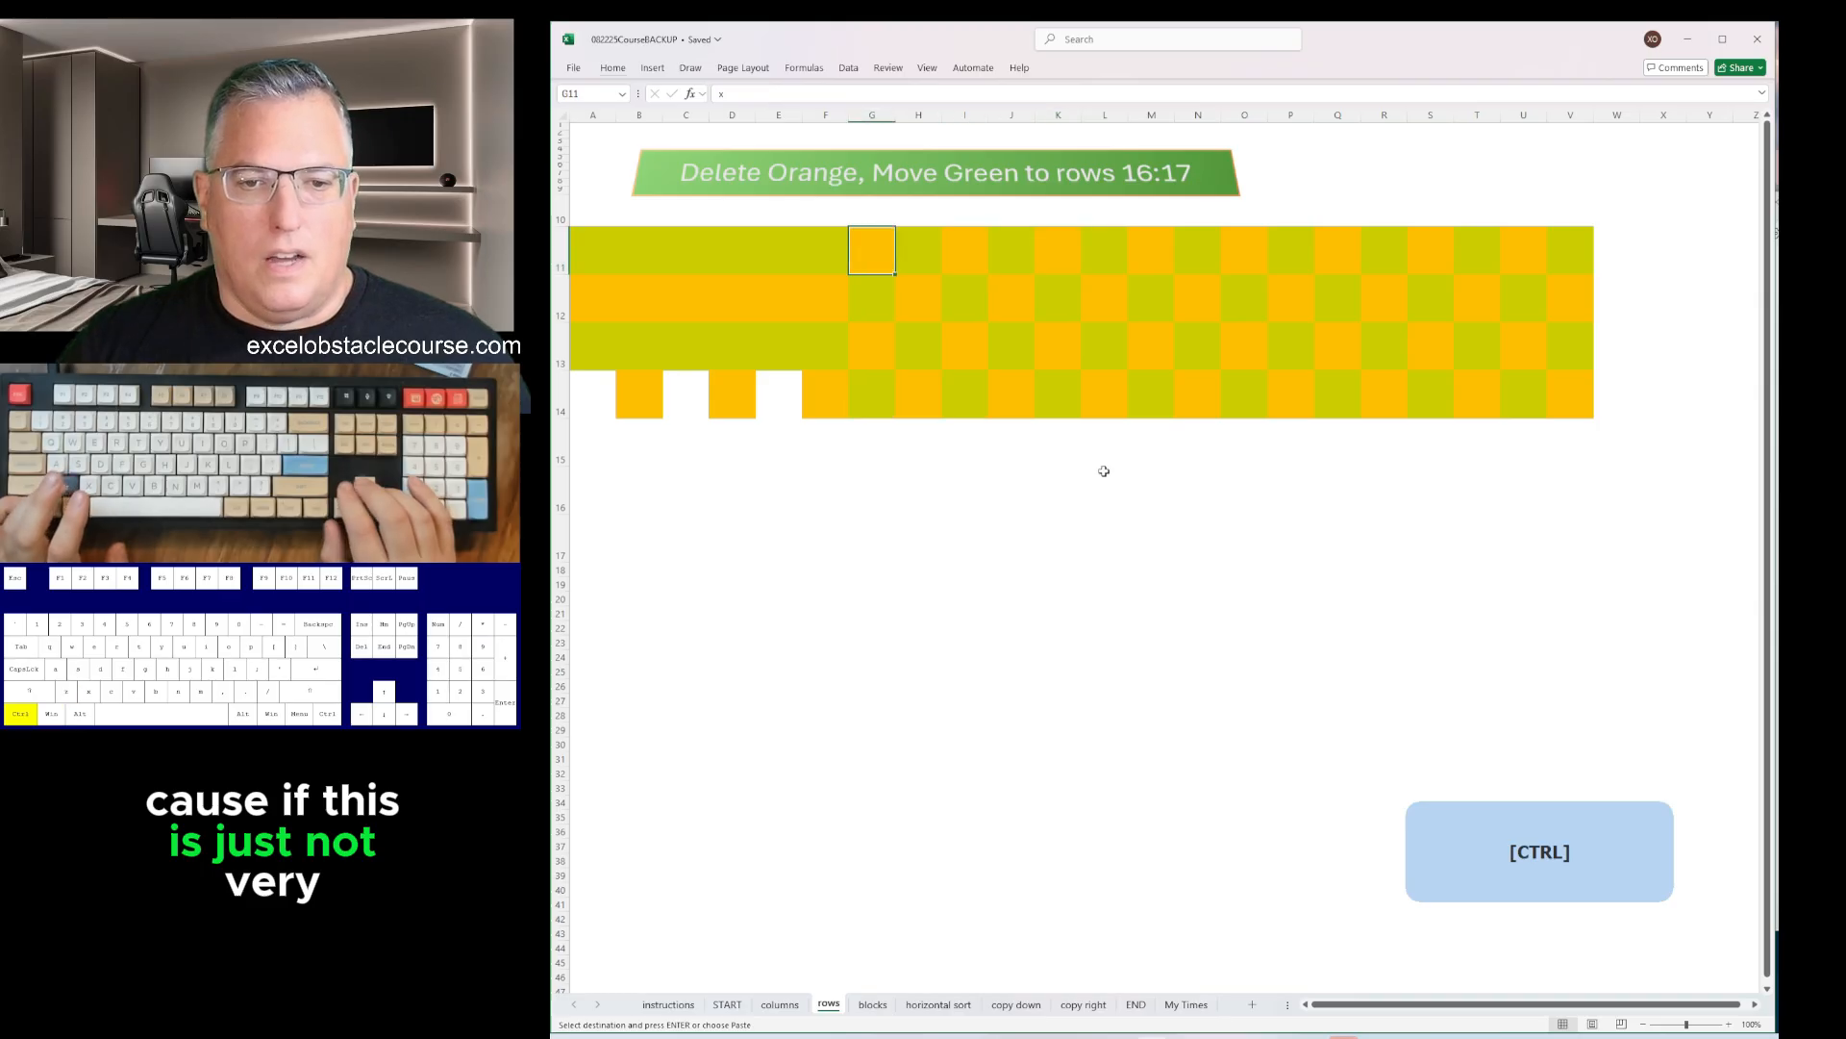
- Undo the remaining orange-cell deletions on the rows sheet and all the column edits on the columns sheet
{"action": "key", "text": "ctrl+z"}
{"action": "key", "text": "ctrl+z"}
{"action": "key", "text": "ctrl+z"}
{"action": "key", "text": "ctrl+z"}
{"action": "key", "text": "ctrl+z"}
{"action": "key", "text": "ctrl+z"}
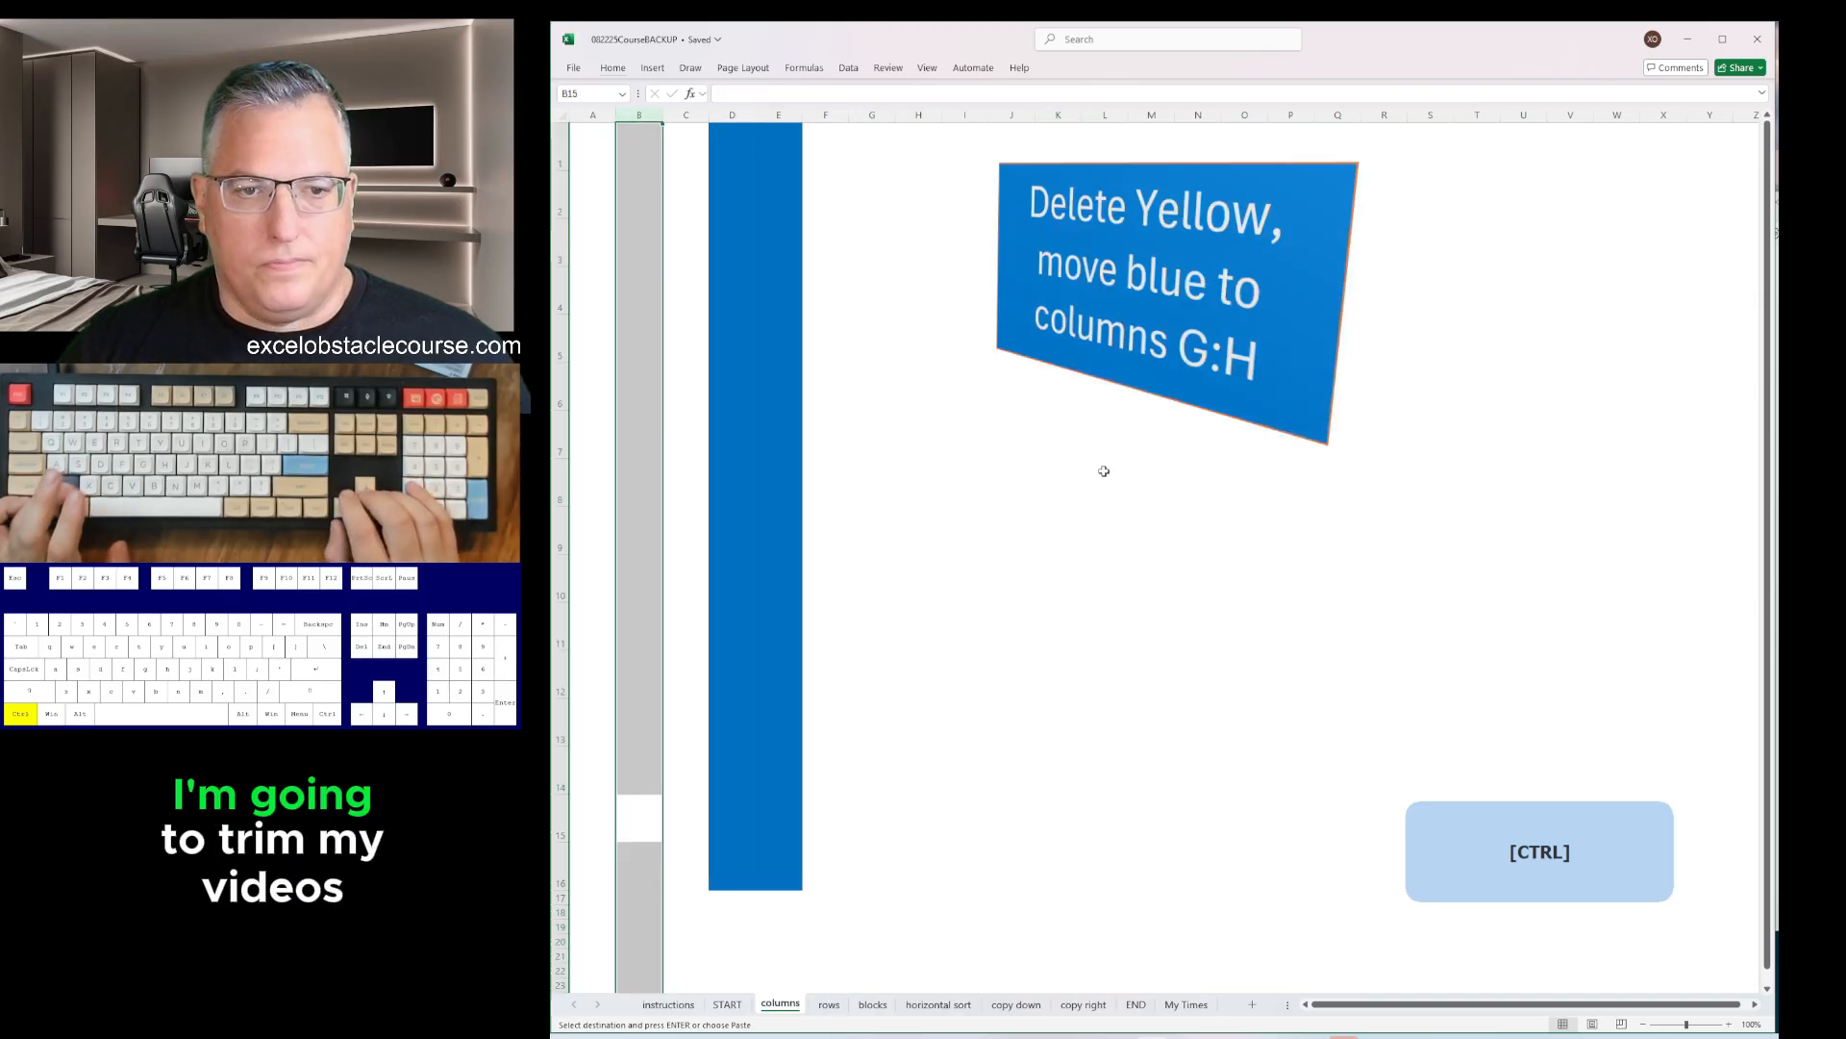
{"action": "key", "text": "ctrl+z"}
{"action": "key", "text": "ctrl+z"}
{"action": "key", "text": "ctrl+z"}
{"action": "key", "text": "ctrl+z"}
{"action": "key", "text": "ctrl+z"}
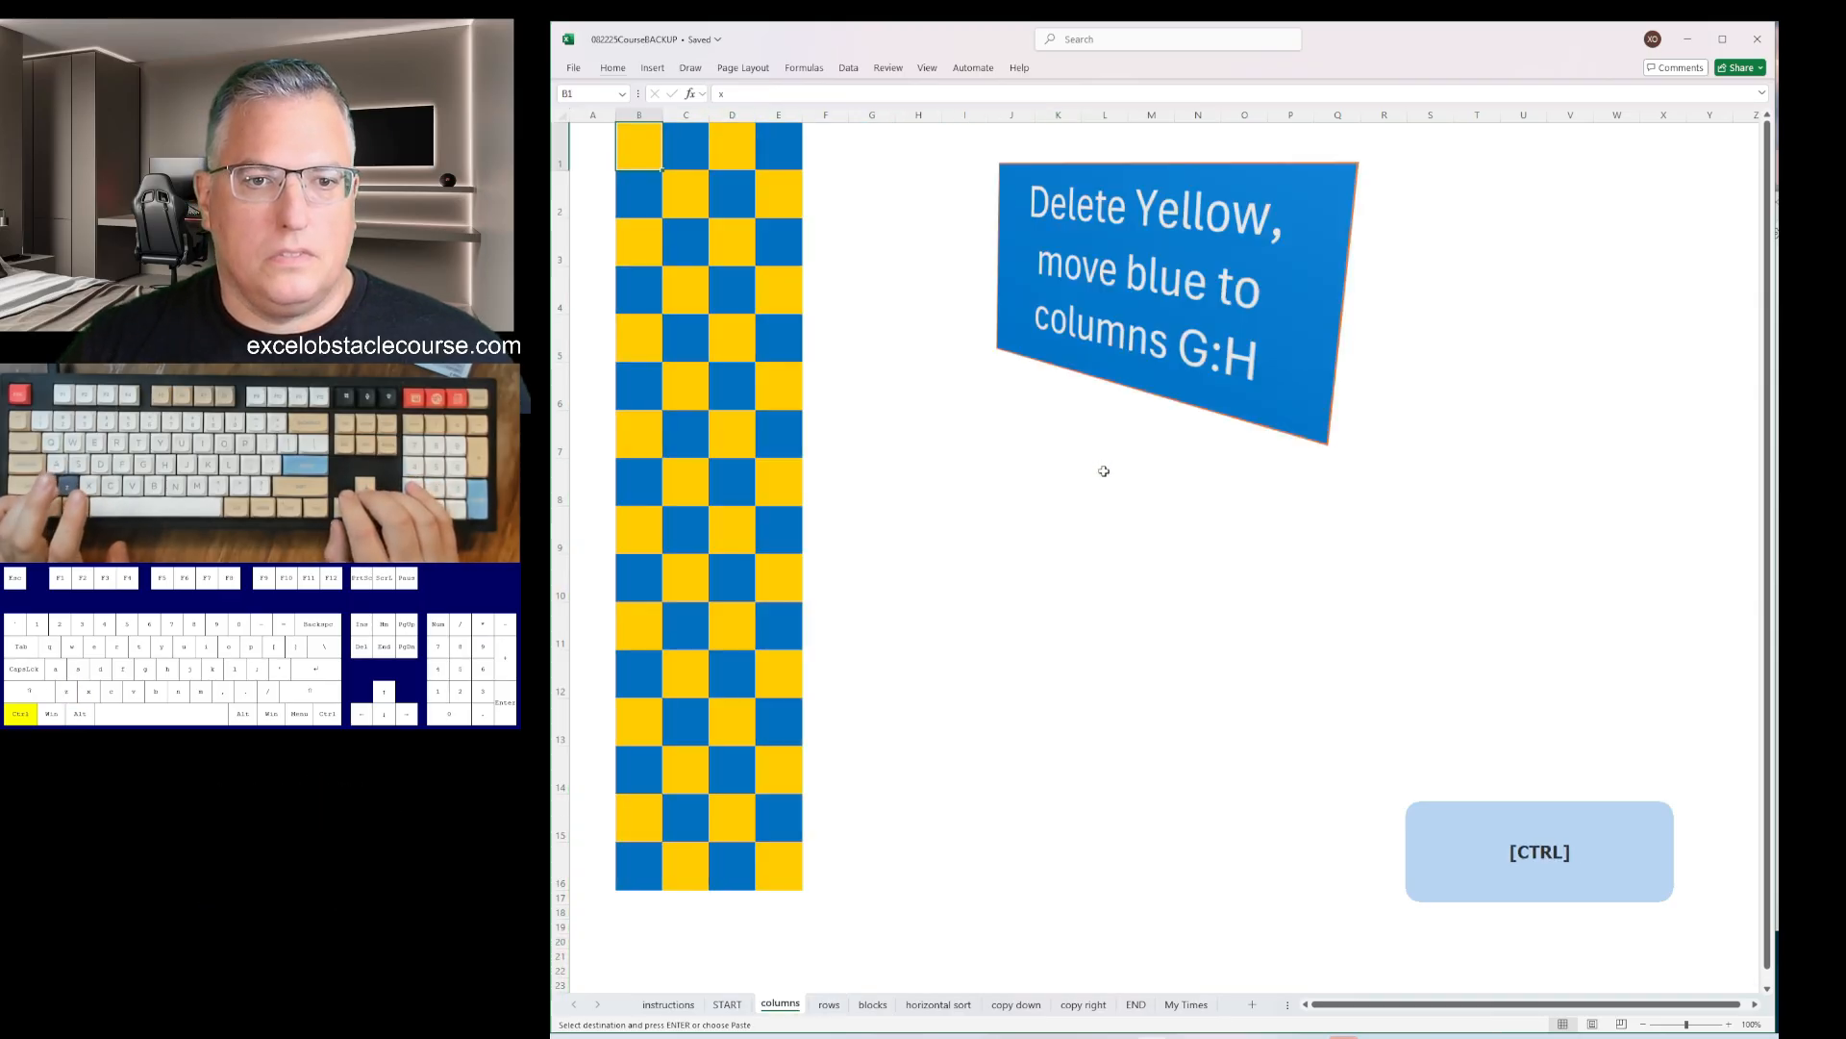
- On the My Times sheet, paste the run time 00:41.1 into cell B16
{"action": "key", "text": "ctrl+Page_Down"}
{"action": "key", "text": "ctrl+Page_Down"}
{"action": "key", "text": "ctrl+Page_Down"}
{"action": "key", "text": "ctrl+Page_Down"}
{"action": "key", "text": "ctrl+Page_Down"}
{"action": "key", "text": "ctrl+Page_Down"}
{"action": "key", "text": "ctrl+Page_Down"}
{"action": "key", "text": "ctrl+Page_Down"}
{"action": "key", "text": "ctrl+Page_Down"}
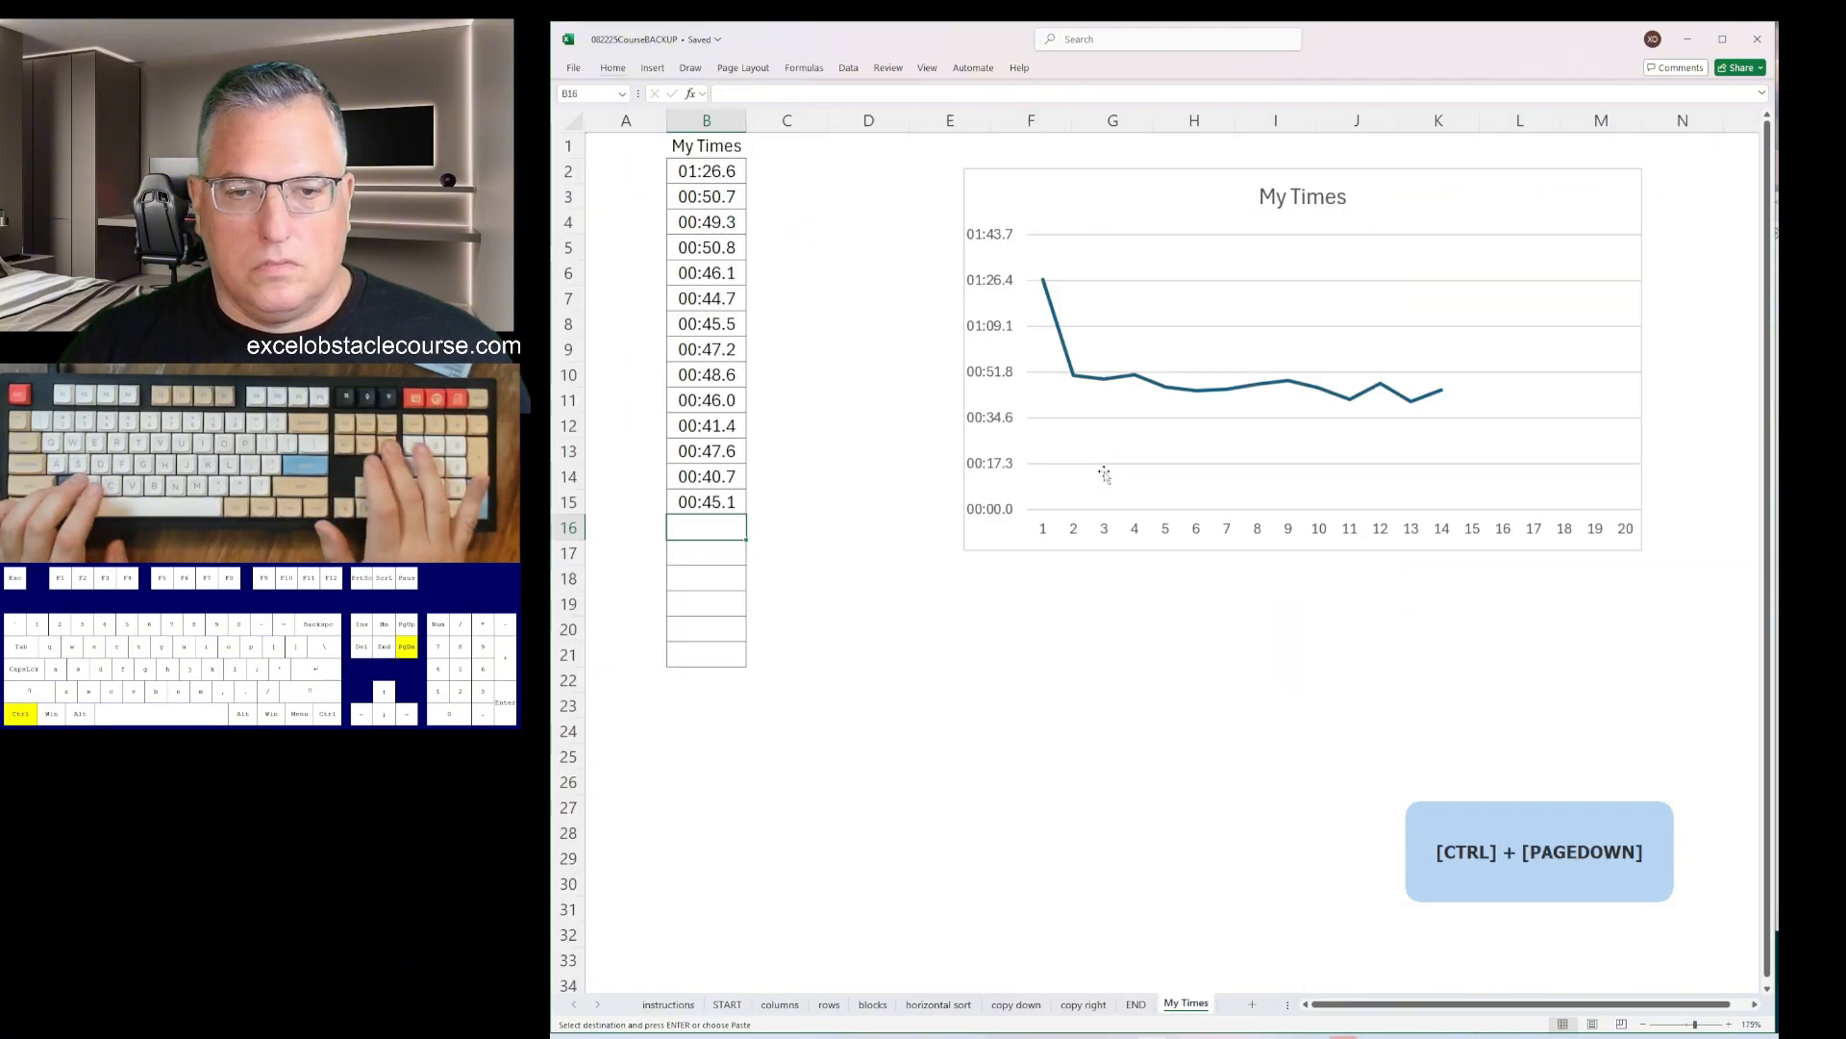
{"action": "key", "text": "Up"}
{"action": "key", "text": "alt+Tab"}
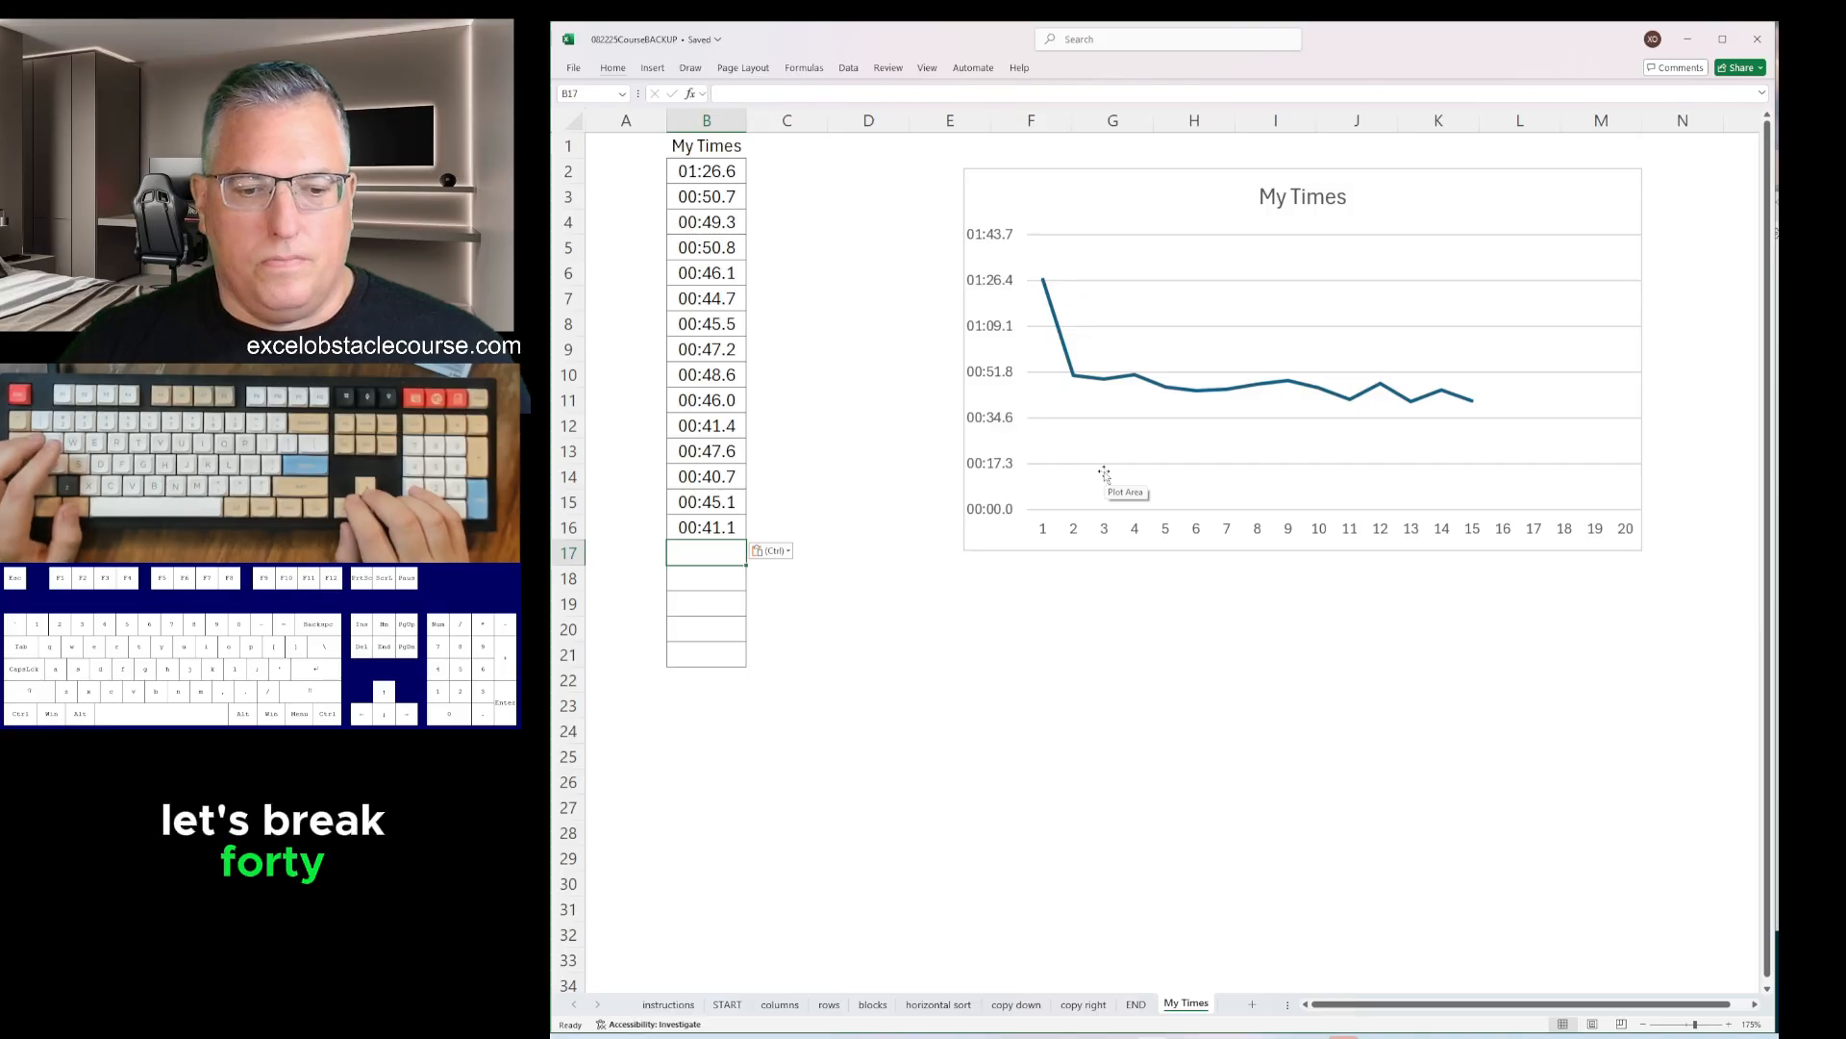
- Go back through the course sheets to check that each one is reset, ending on the START sheet
{"action": "key", "text": "ctrl+Page_Up"}
{"action": "key", "text": "ctrl+Page_Up"}
{"action": "key", "text": "ctrl+Page_Up"}
{"action": "key", "text": "ctrl+Page_Up"}
{"action": "key", "text": "ctrl+Page_Up"}
{"action": "key", "text": "ctrl+Page_Up"}
{"action": "key", "text": "ctrl+Page_Up"}
{"action": "key", "text": "ctrl+Page_Up"}
{"action": "key", "text": "ctrl+Page_Up"}
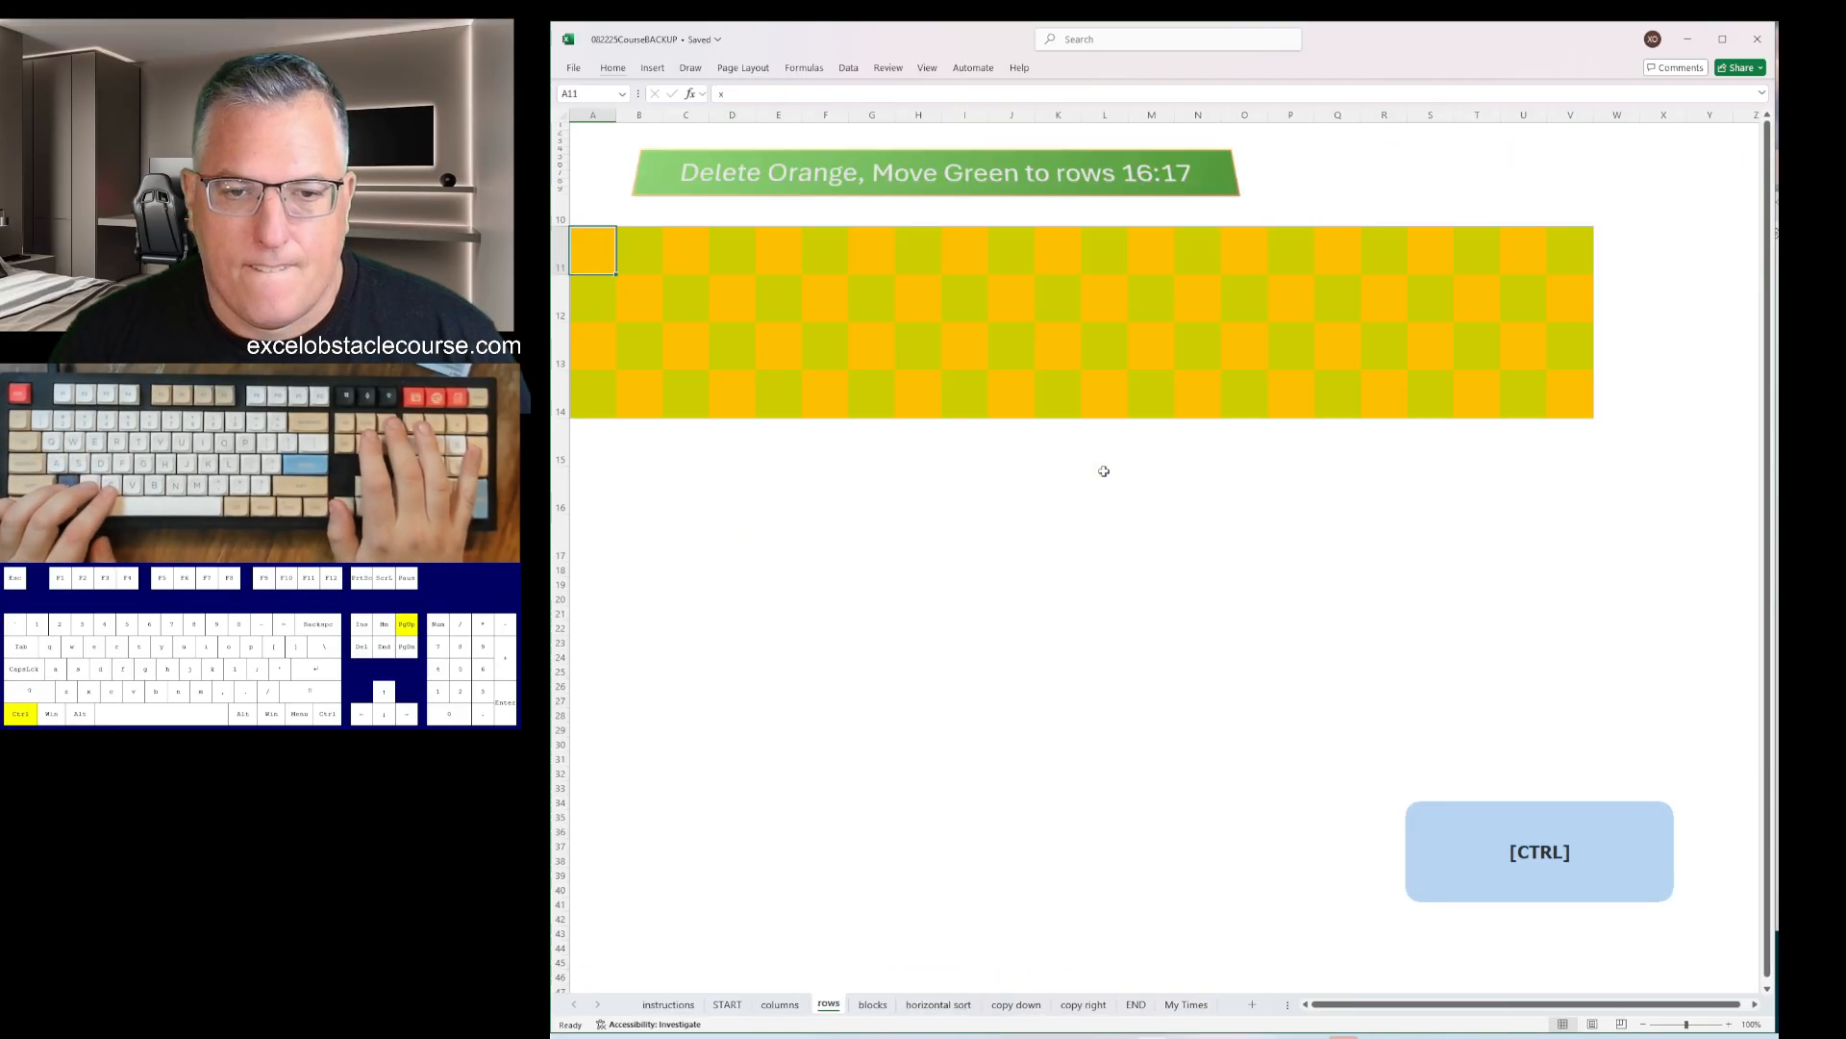
{"action": "key", "text": "ctrl+Page_Down"}
{"action": "key", "text": "ctrl+Page_Down"}
{"action": "key", "text": "ctrl+Page_Down"}
{"action": "key", "text": "ctrl+Page_Down"}
{"action": "key", "text": "ctrl+Page_Down"}
{"action": "key", "text": "ctrl+Page_Up"}
{"action": "key", "text": "ctrl+Page_Up"}
{"action": "key", "text": "ctrl+Page_Up"}
{"action": "key", "text": "ctrl+Page_Up"}
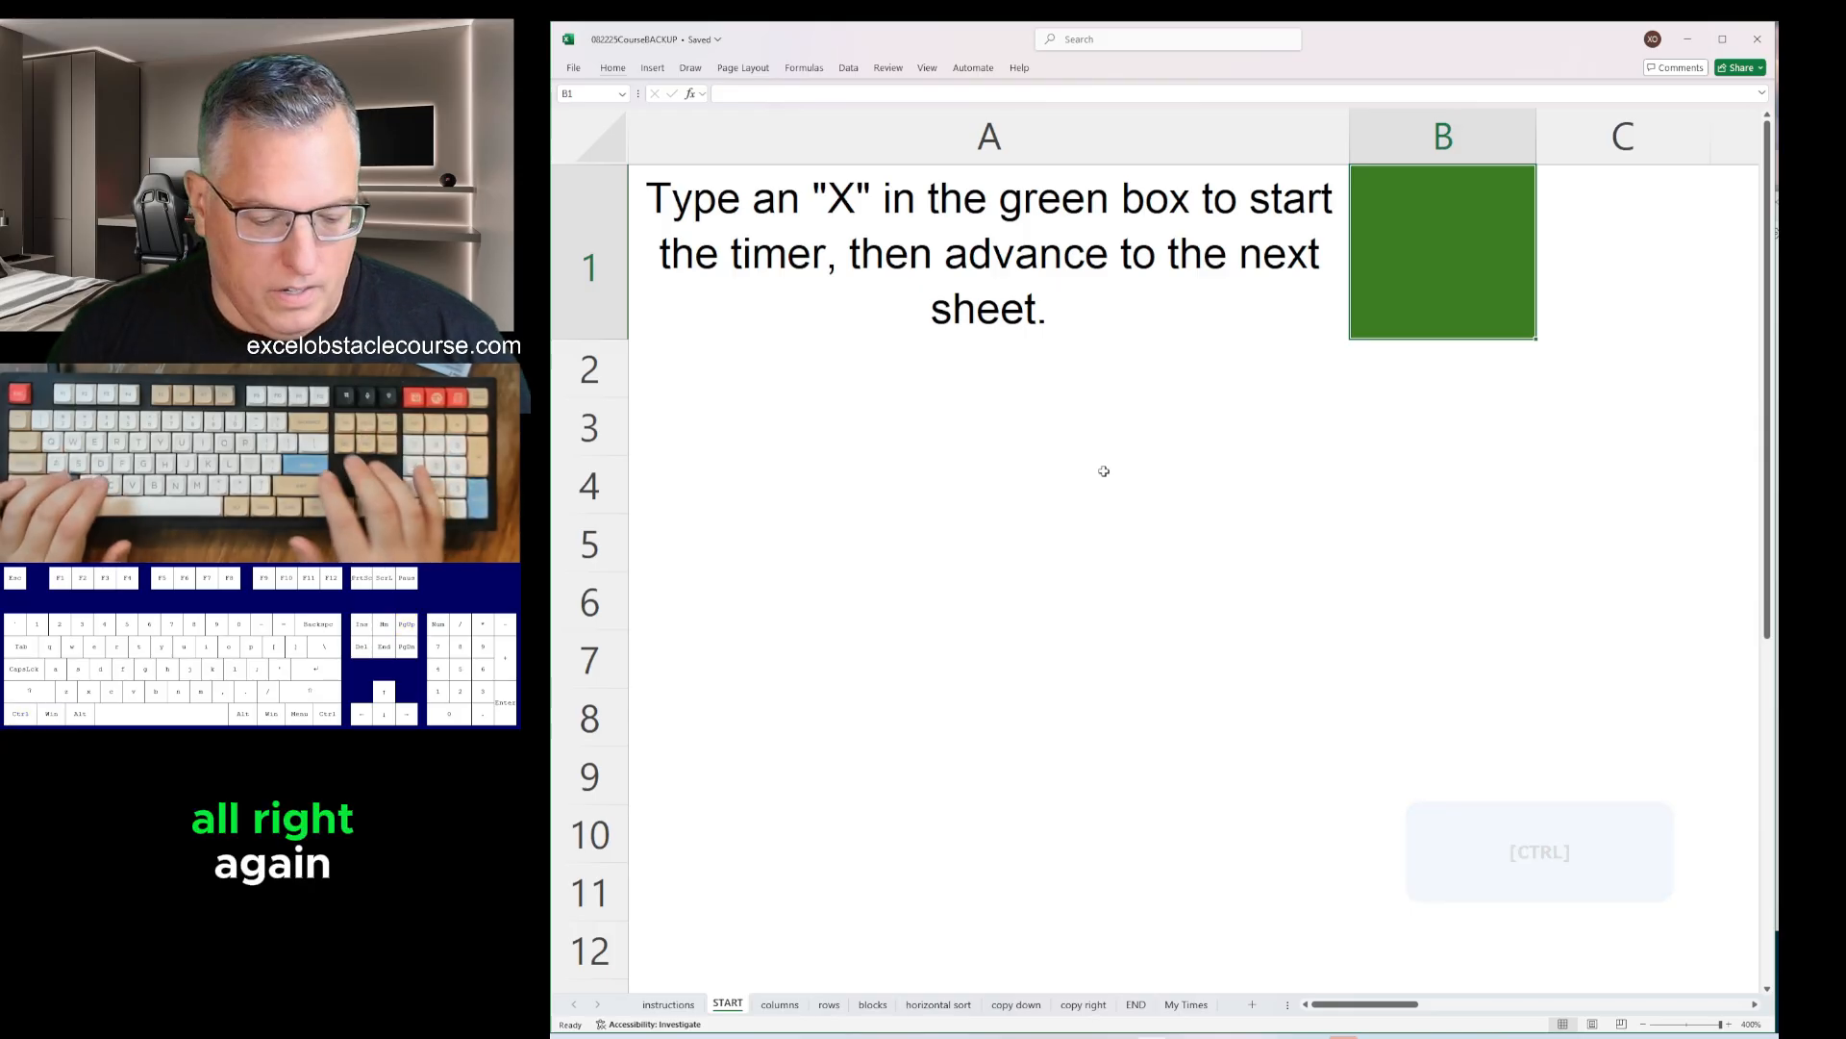
- Start the timer by entering X in the green box B1, and advance to the columns sheet
{"action": "type", "text": "X"}
{"action": "key", "text": "Return"}
{"action": "key", "text": "ctrl+Page_Down"}
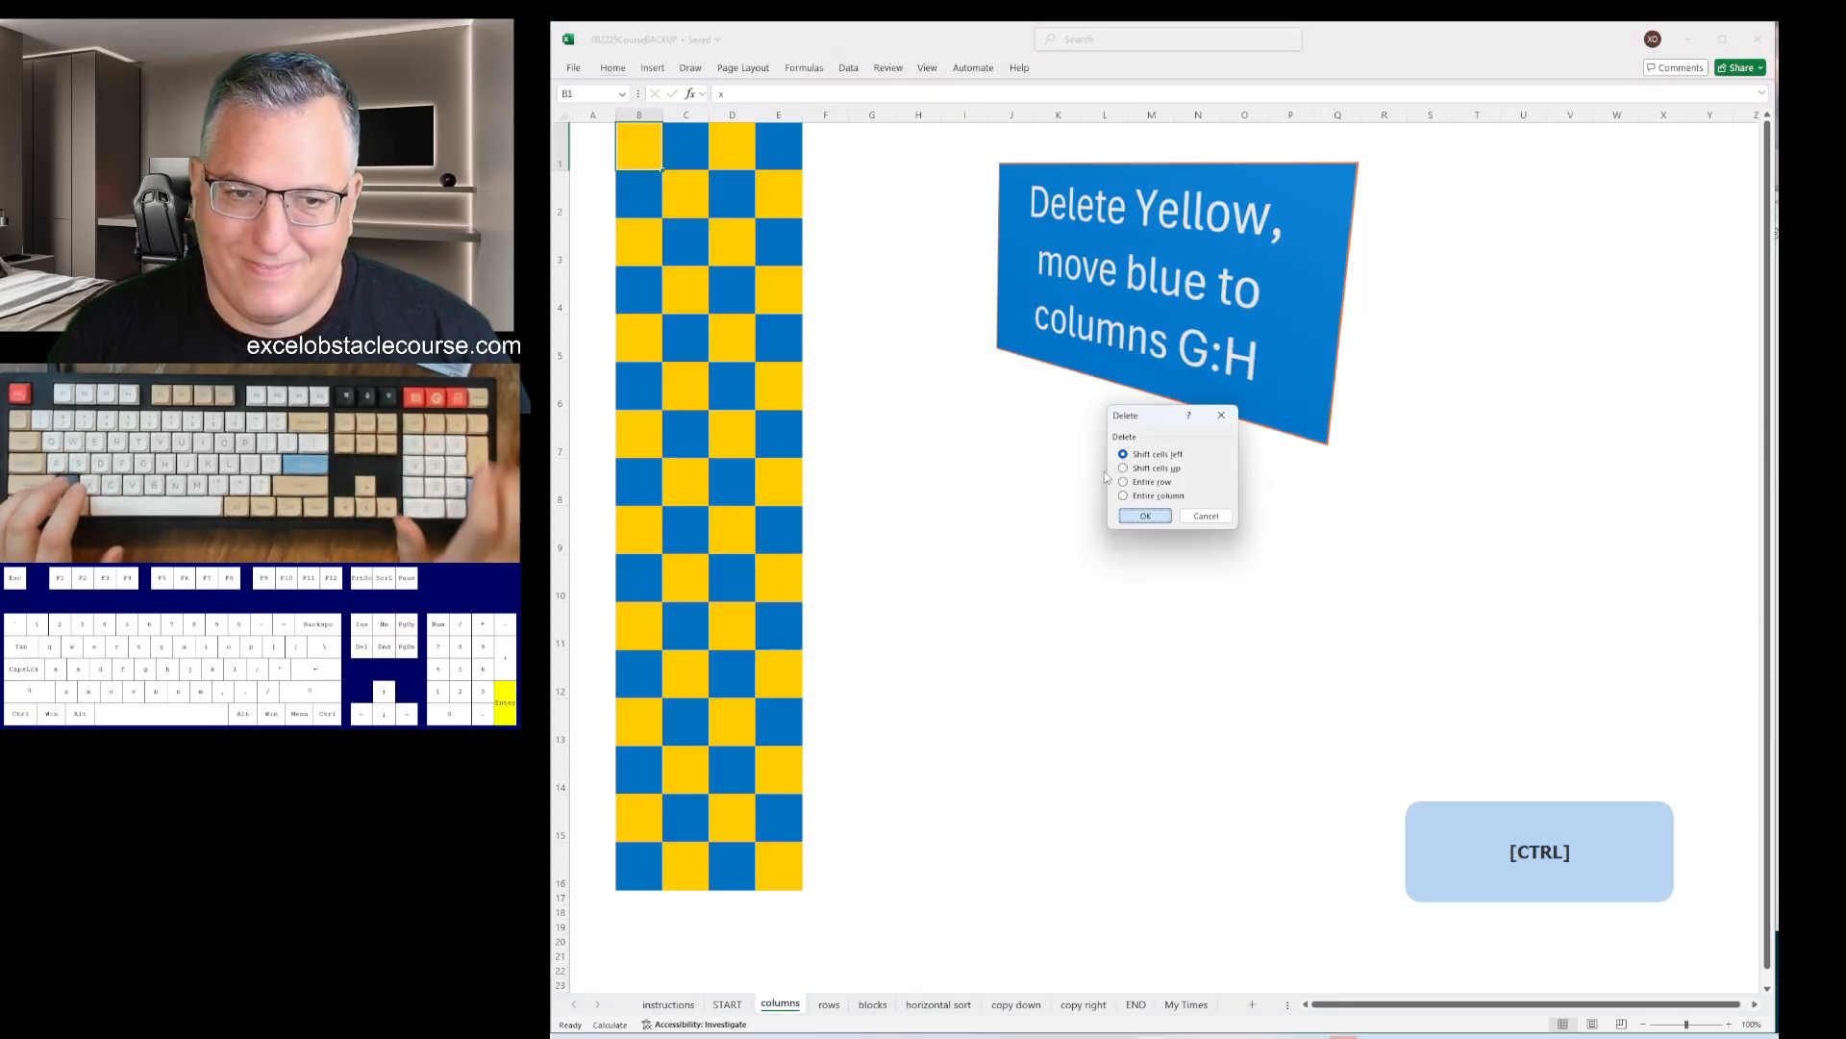
- Delete every yellow cell in column B from row 1 to row 15, shifting the cells left
{"action": "key", "text": "Return"}
{"action": "key", "text": "Down"}
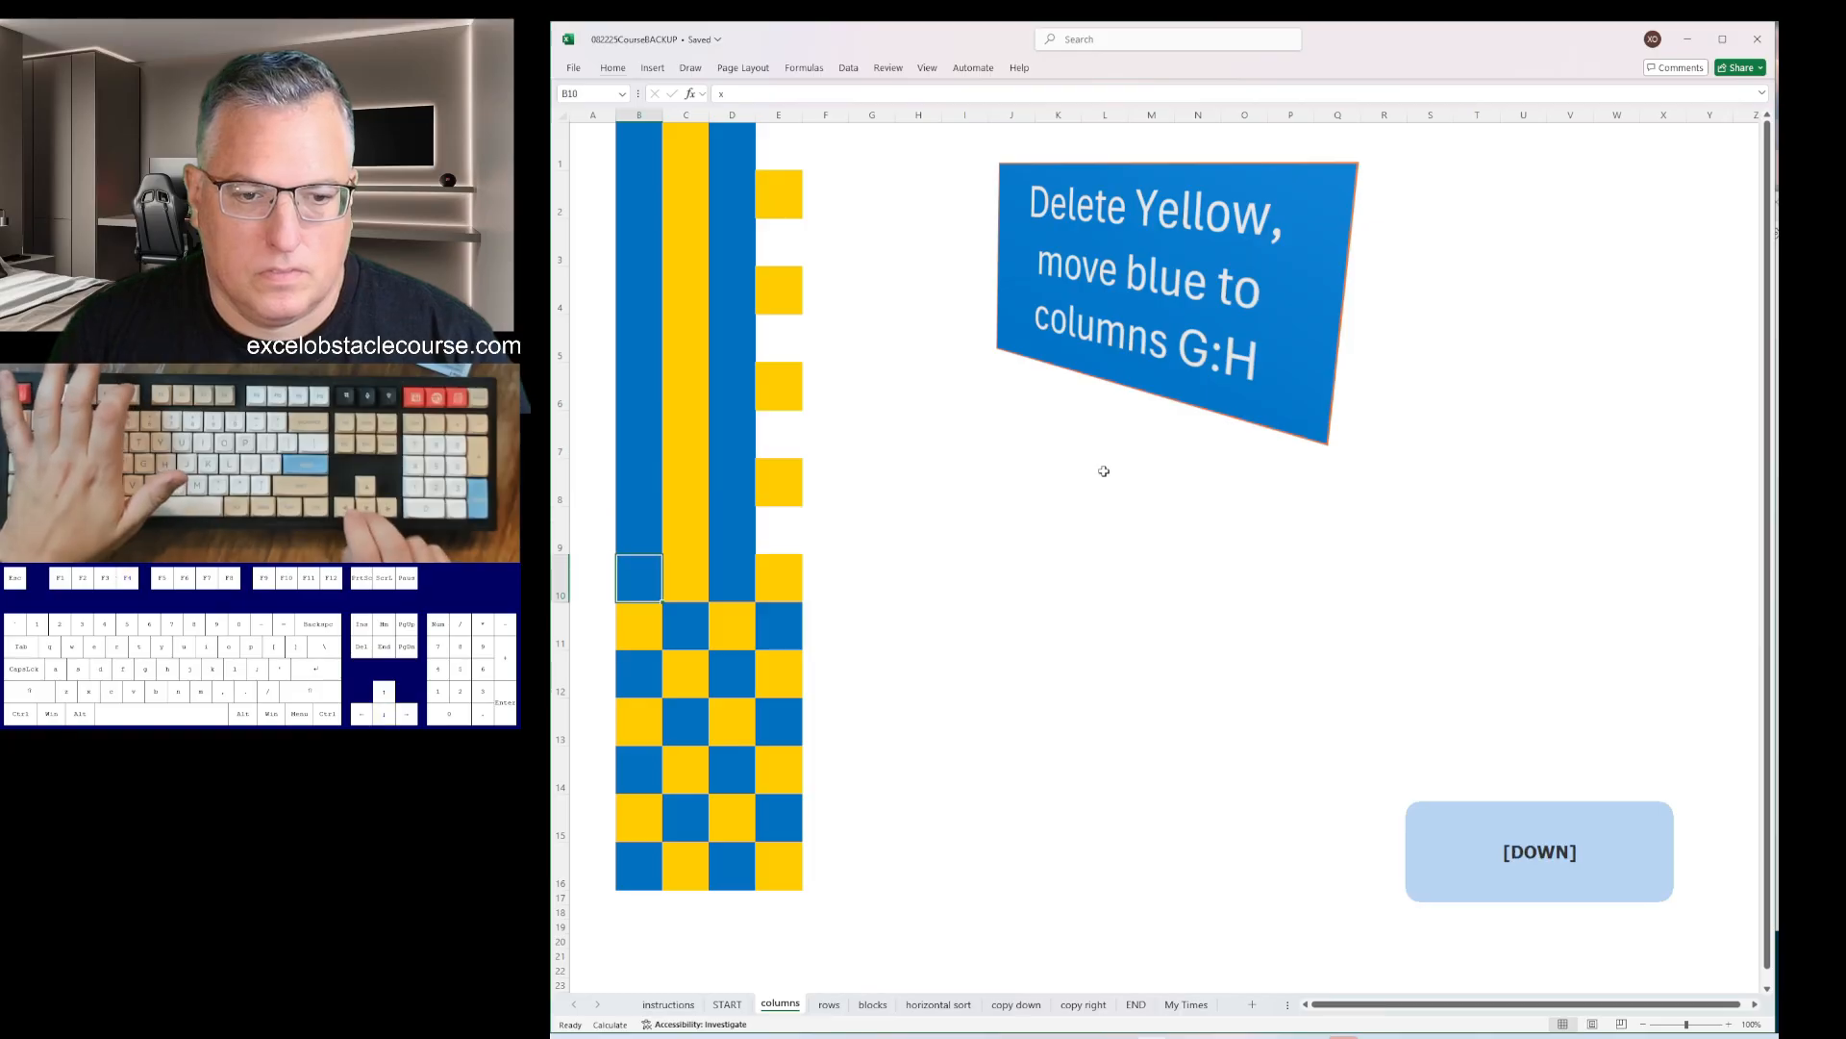
{"action": "key", "text": "F4"}
{"action": "key", "text": "Down"}
{"action": "key", "text": "z"}
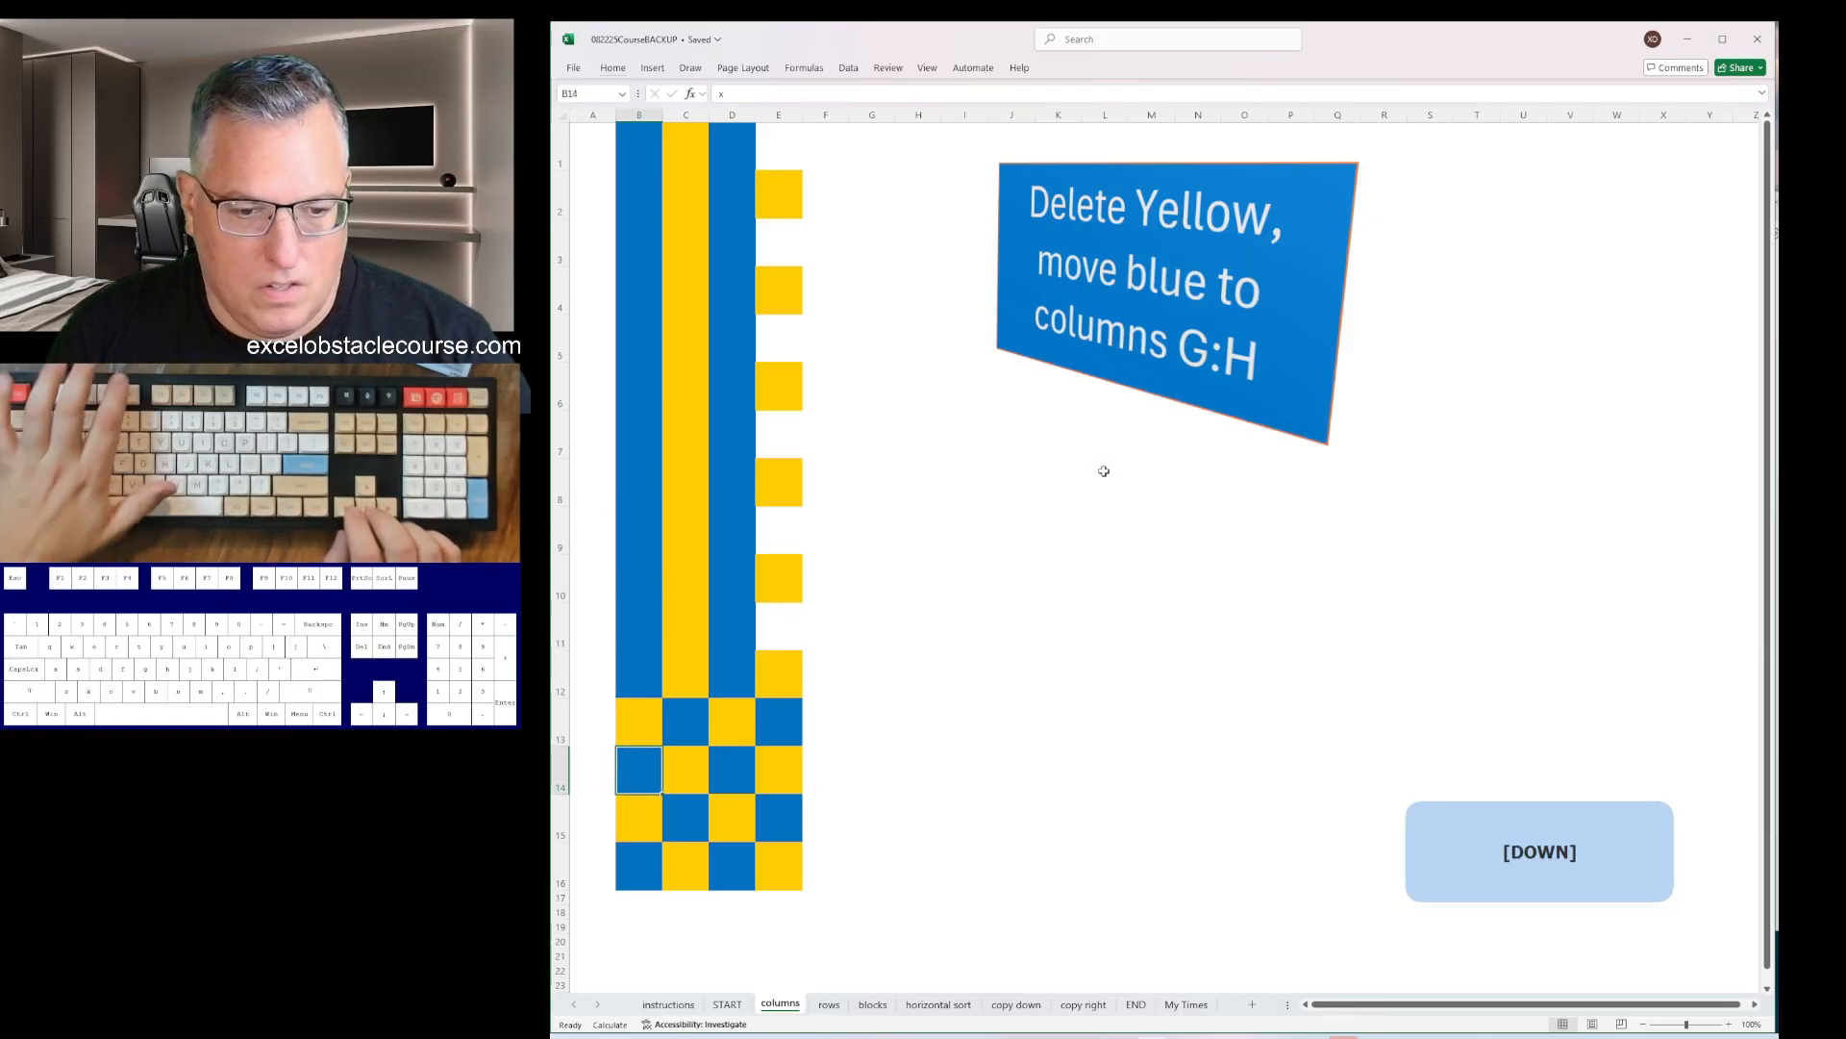
{"action": "key", "text": "Return"}
{"action": "key", "text": "F4"}
{"action": "key", "text": "Down"}
{"action": "key", "text": "Right"}
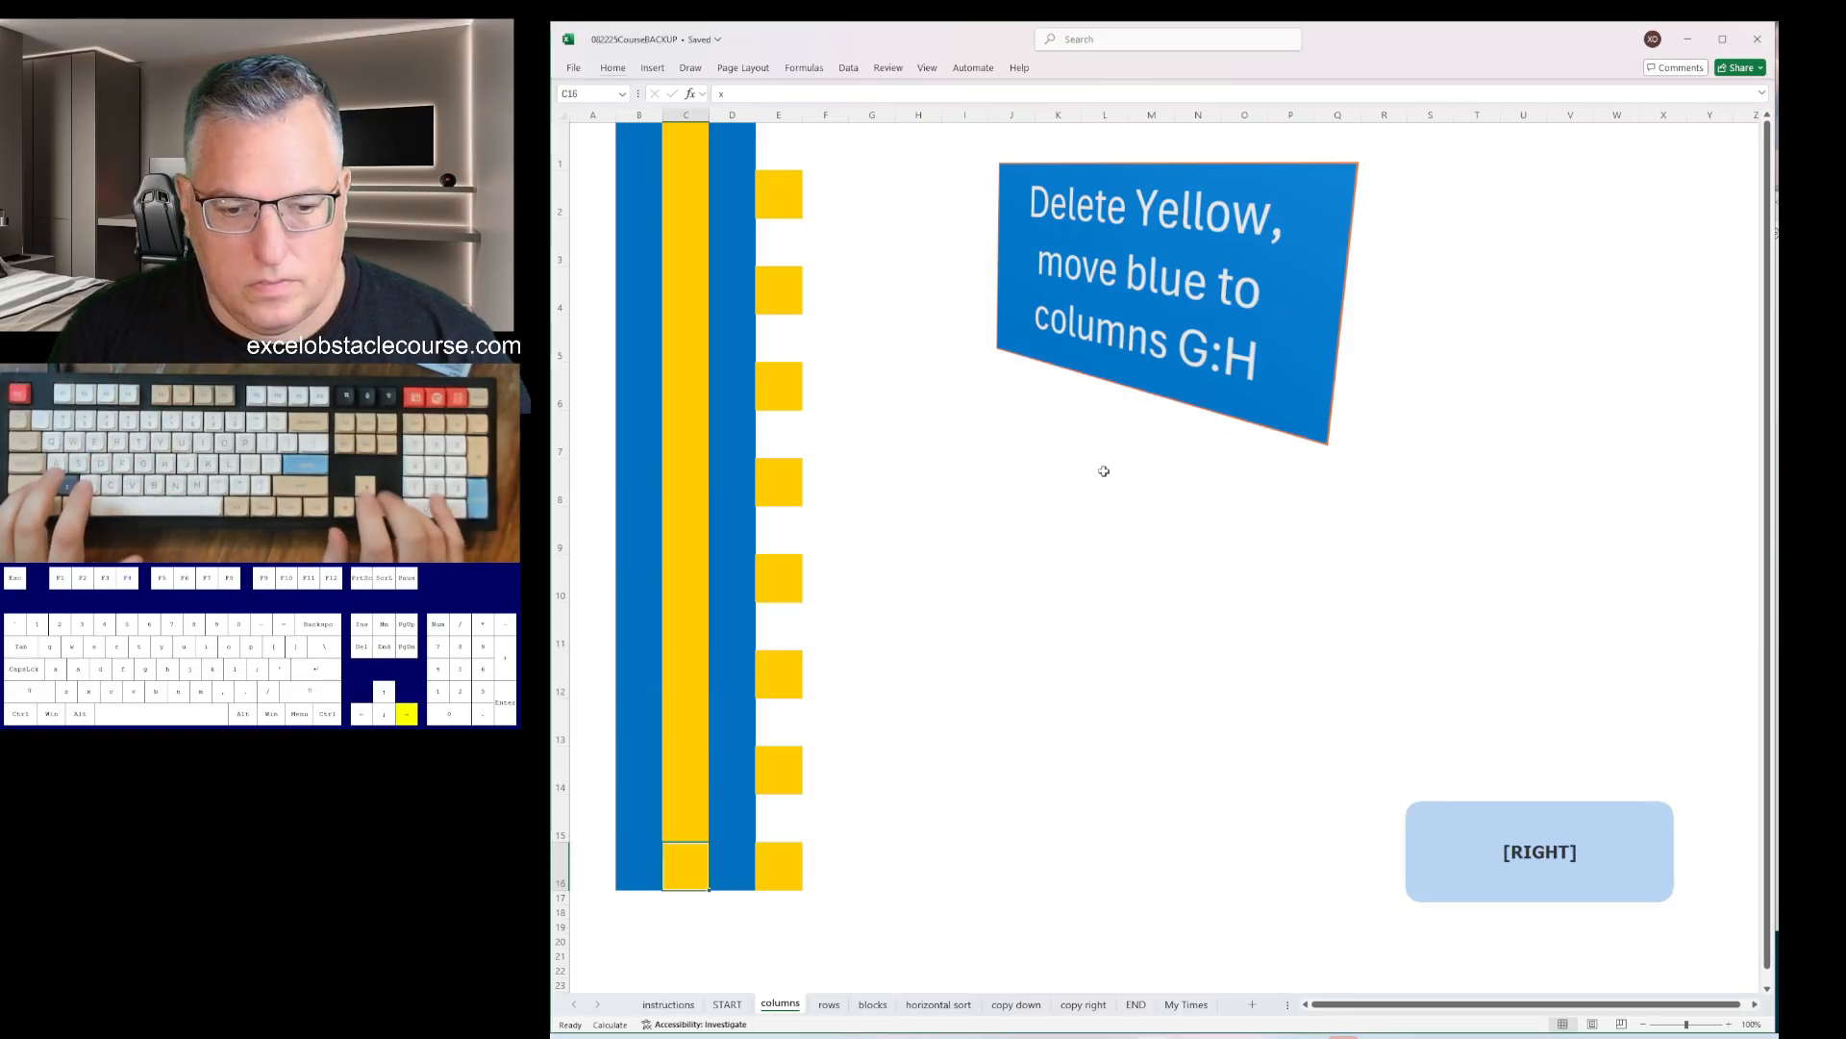
- Delete the two columns that still hold yellow cells
{"action": "key", "text": "ctrl+space"}
{"action": "key", "text": "ctrl+minus"}
{"action": "key", "text": "Right"}
{"action": "key", "text": "ctrl+space"}
{"action": "key", "text": "ctrl+minus"}
- Insert five blank columns before the blue columns so that they occupy columns G:H
{"action": "key", "text": "ctrl+Left"}
{"action": "key", "text": "ctrl+Left"}
{"action": "key", "text": "ctrl+space"}
{"action": "key", "text": "ctrl+plus"}
{"action": "key", "text": "ctrl+plus"}
{"action": "key", "text": "ctrl+plus"}
{"action": "key", "text": "ctrl+plus"}
{"action": "key", "text": "ctrl+plus"}
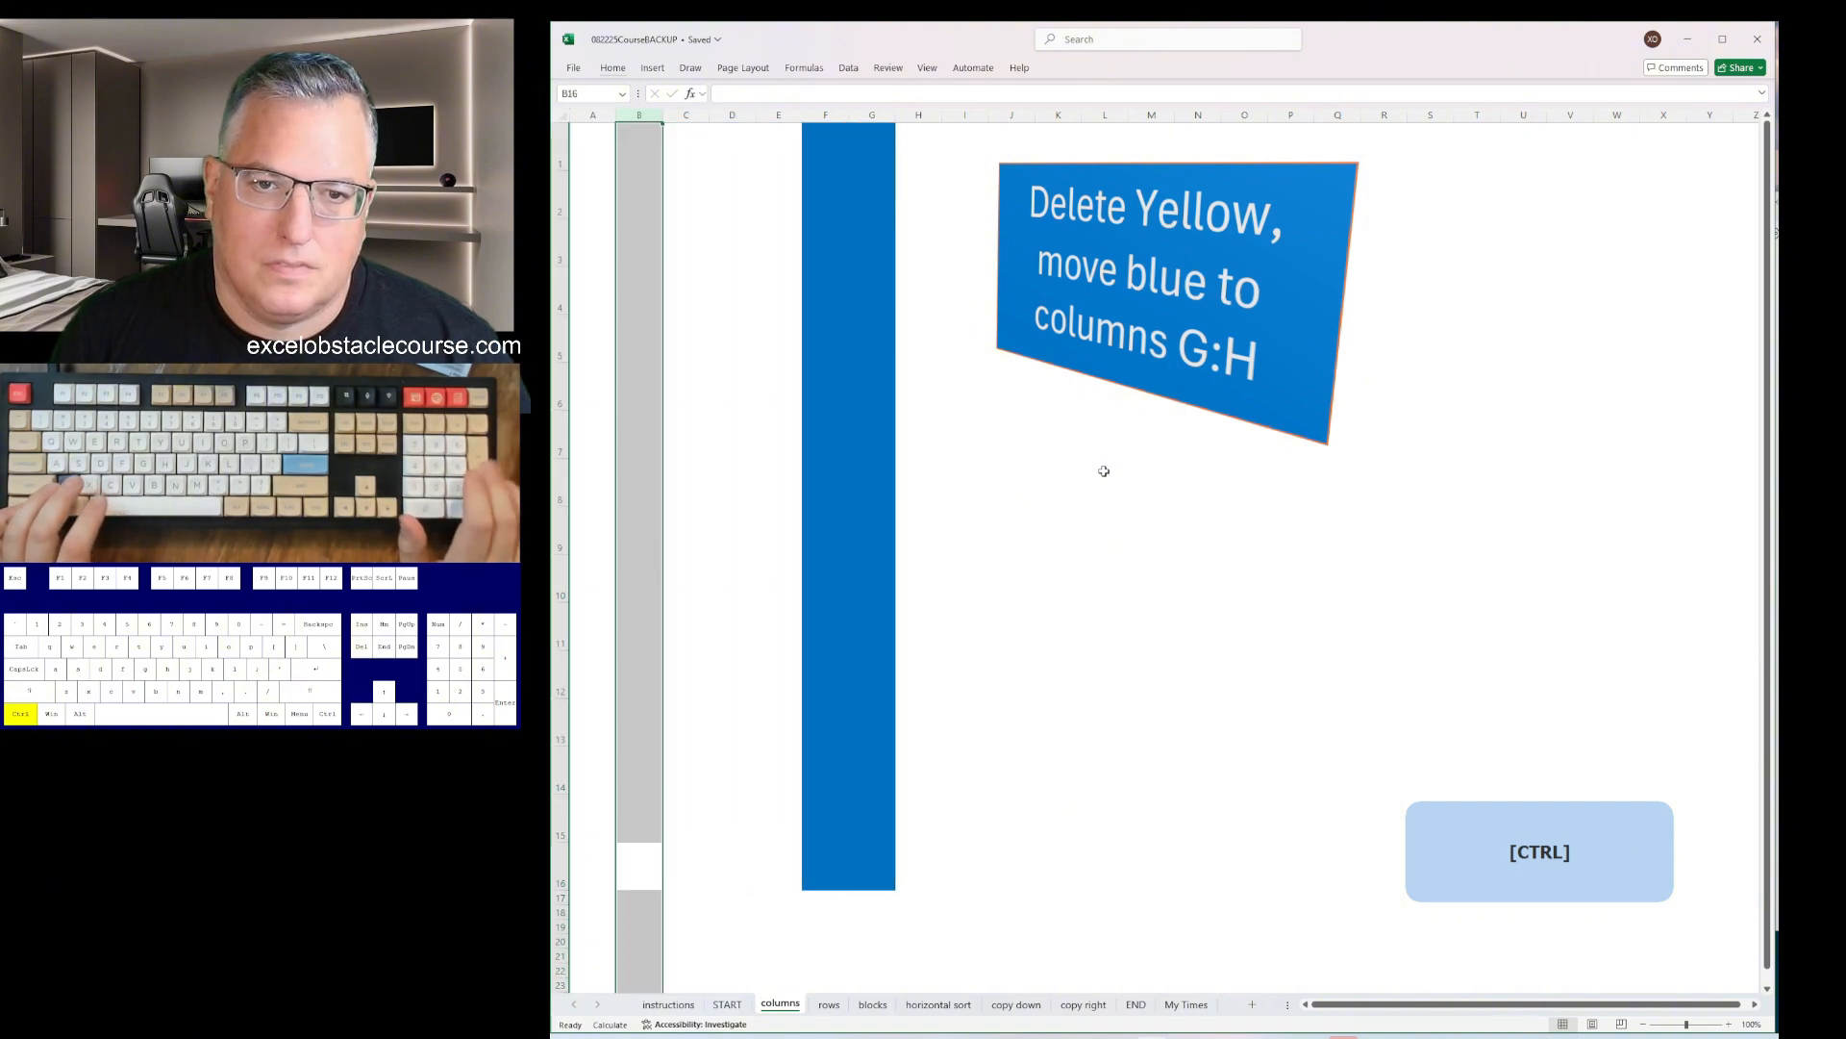
- On the rows sheet, delete the orange cells along row 11, shifting the cells up
{"action": "key", "text": "ctrl+minus"}
{"action": "key", "text": "Return"}
{"action": "key", "text": "Right"}
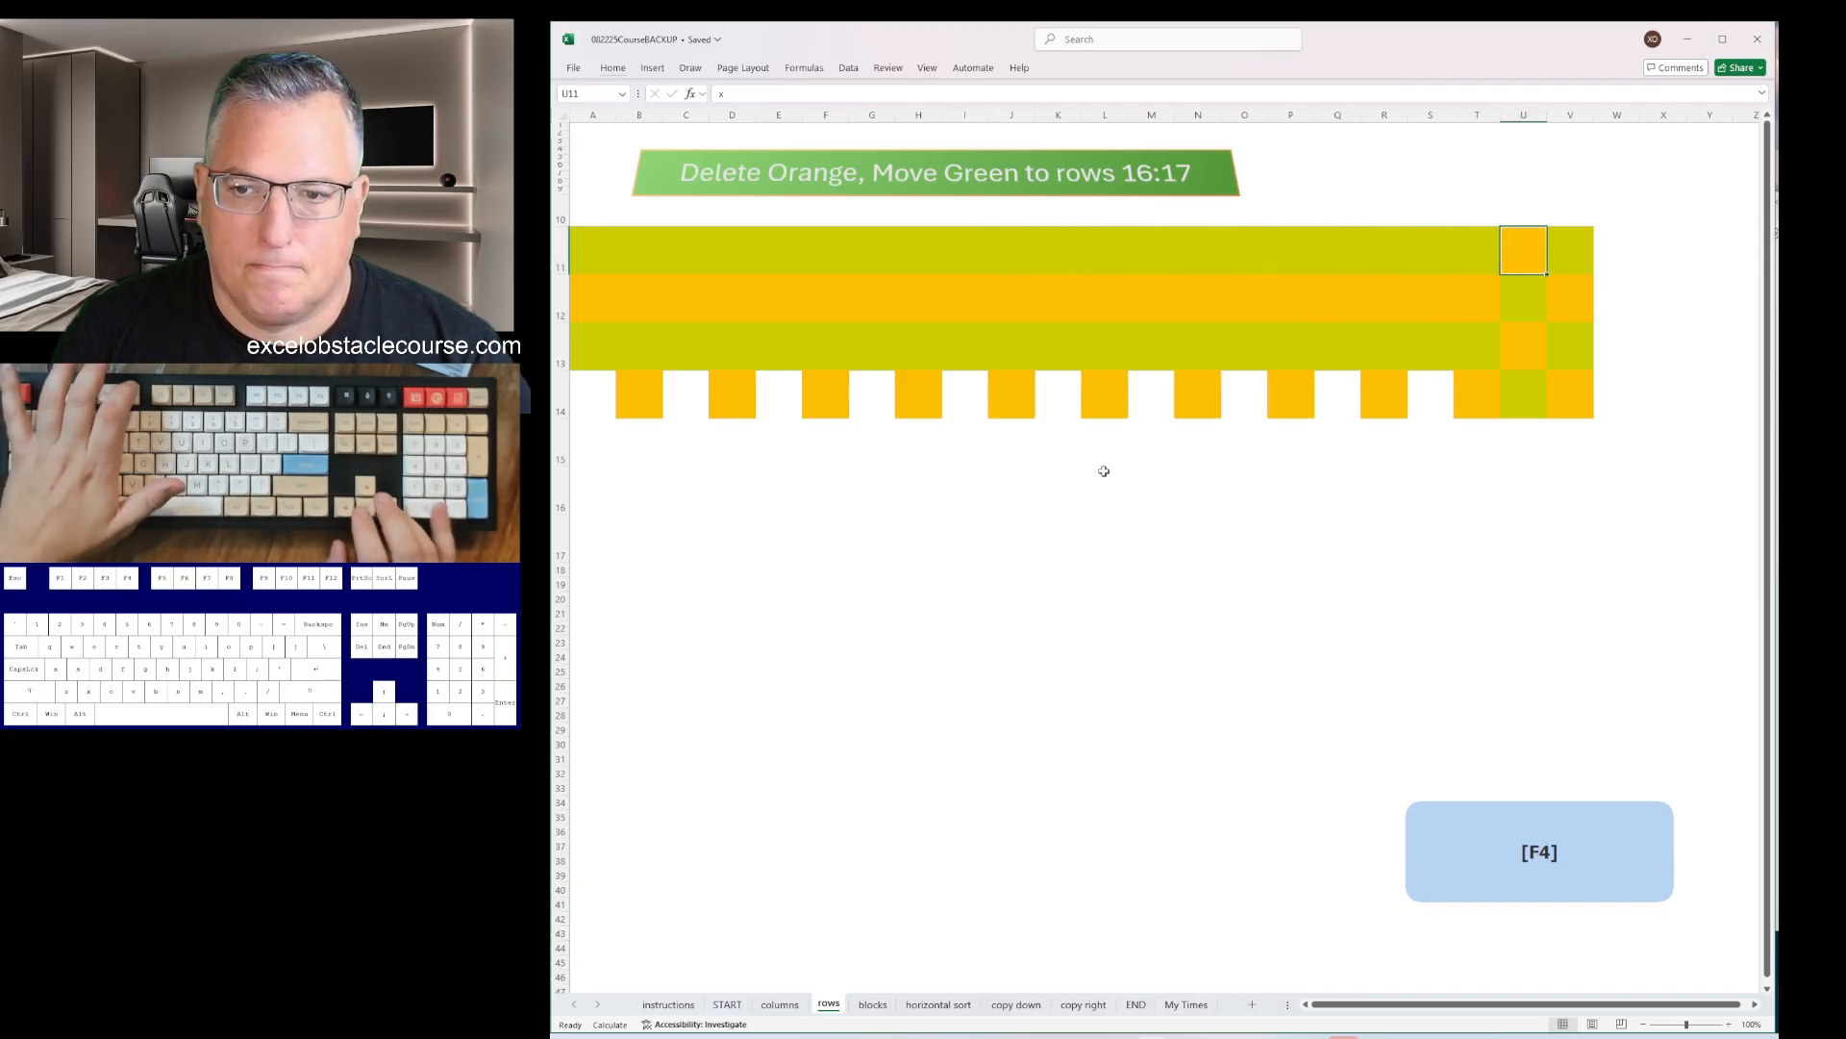
- Delete the two rows that still hold orange cells
{"action": "key", "text": "shift+space"}
{"action": "key", "text": "ctrl+minus"}
{"action": "key", "text": "Down"}
{"action": "key", "text": "shift+space"}
{"action": "key", "text": "ctrl+minus"}
{"action": "key", "text": "Up"}
{"action": "key", "text": "Up"}
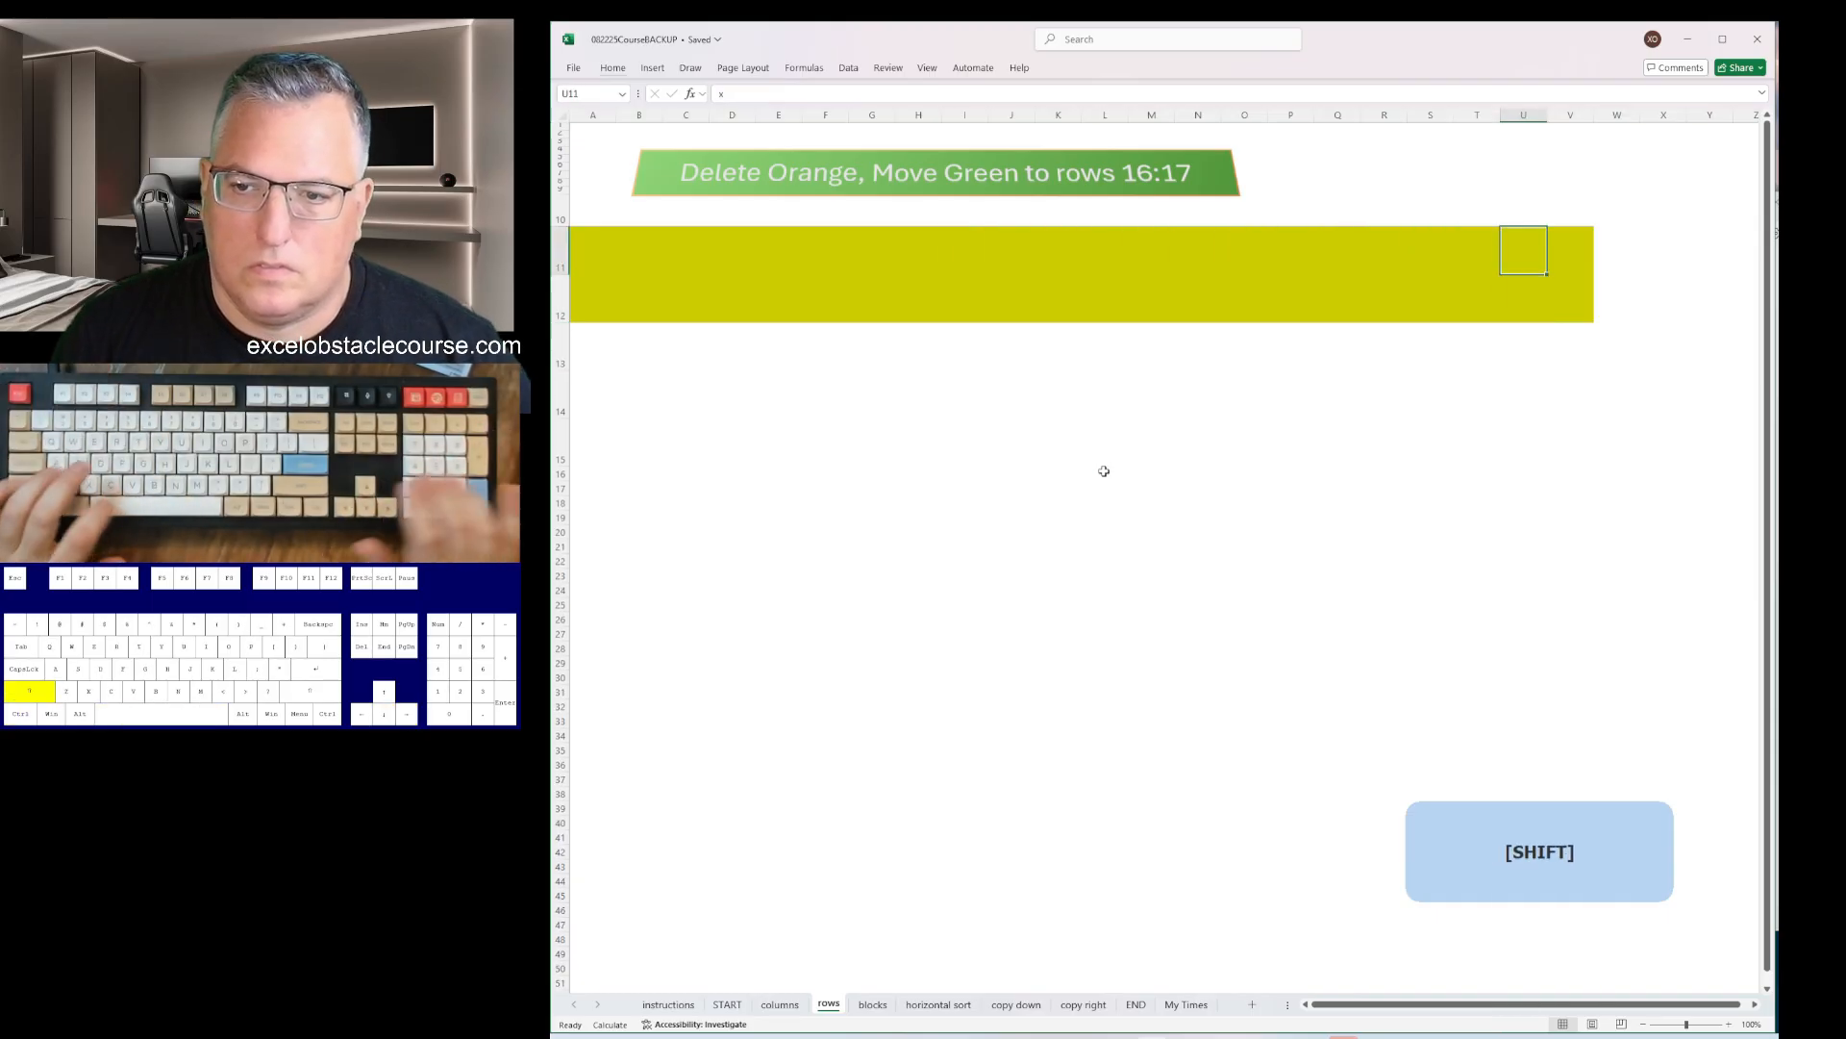
- Insert five blank rows above the green rows so that they occupy rows 16:17
{"action": "key", "text": "shift+space"}
{"action": "key", "text": "ctrl+plus"}
{"action": "key", "text": "ctrl+plus"}
{"action": "key", "text": "ctrl+plus"}
{"action": "key", "text": "ctrl+plus"}
{"action": "key", "text": "ctrl+plus"}
- On the blocks sheet, delete the all-yellow columns before, between and after the red blocks
{"action": "key", "text": "ctrl+Page_Down"}
{"action": "key", "text": "ctrl+space"}
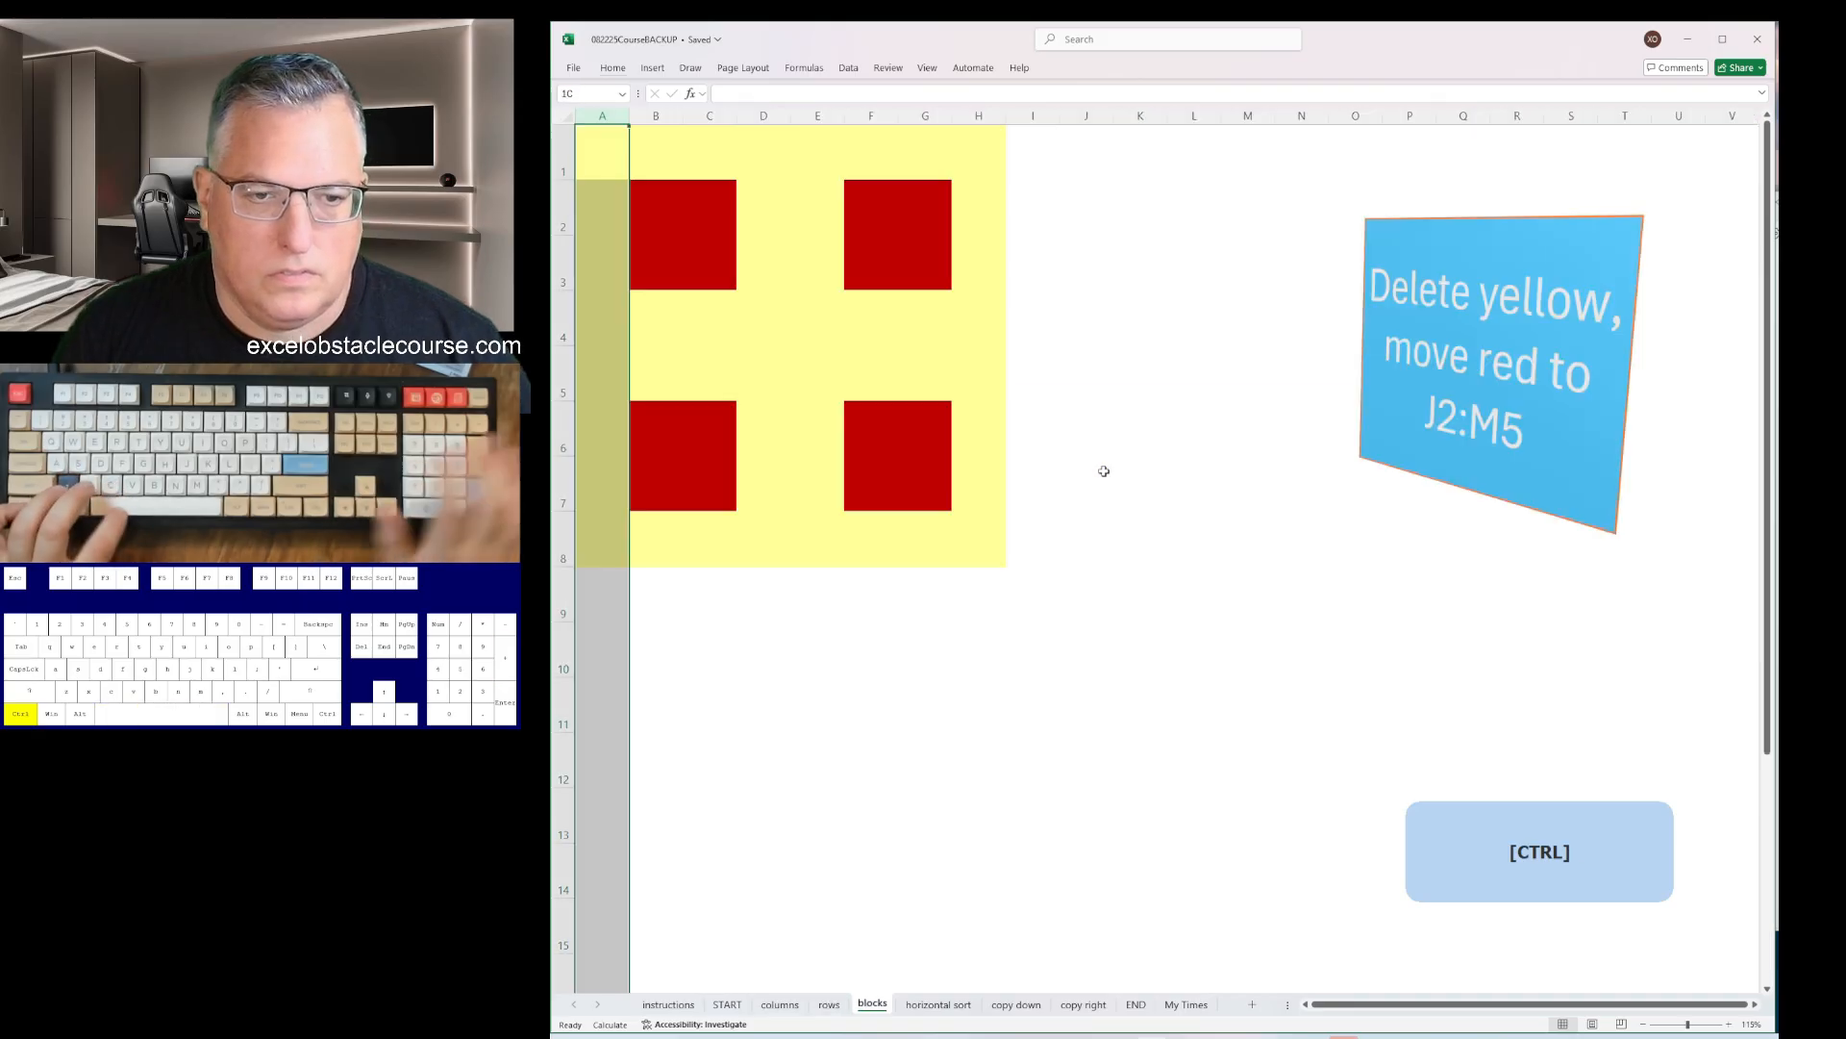
{"action": "key", "text": "ctrl+minus"}
{"action": "key", "text": "Right"}
{"action": "key", "text": "Right"}
{"action": "key", "text": "ctrl+space"}
{"action": "key", "text": "ctrl+minus"}
{"action": "key", "text": "ctrl+minus"}
{"action": "key", "text": "Right"}
{"action": "key", "text": "Right"}
{"action": "key", "text": "ctrl+space"}
{"action": "key", "text": "ctrl+minus"}
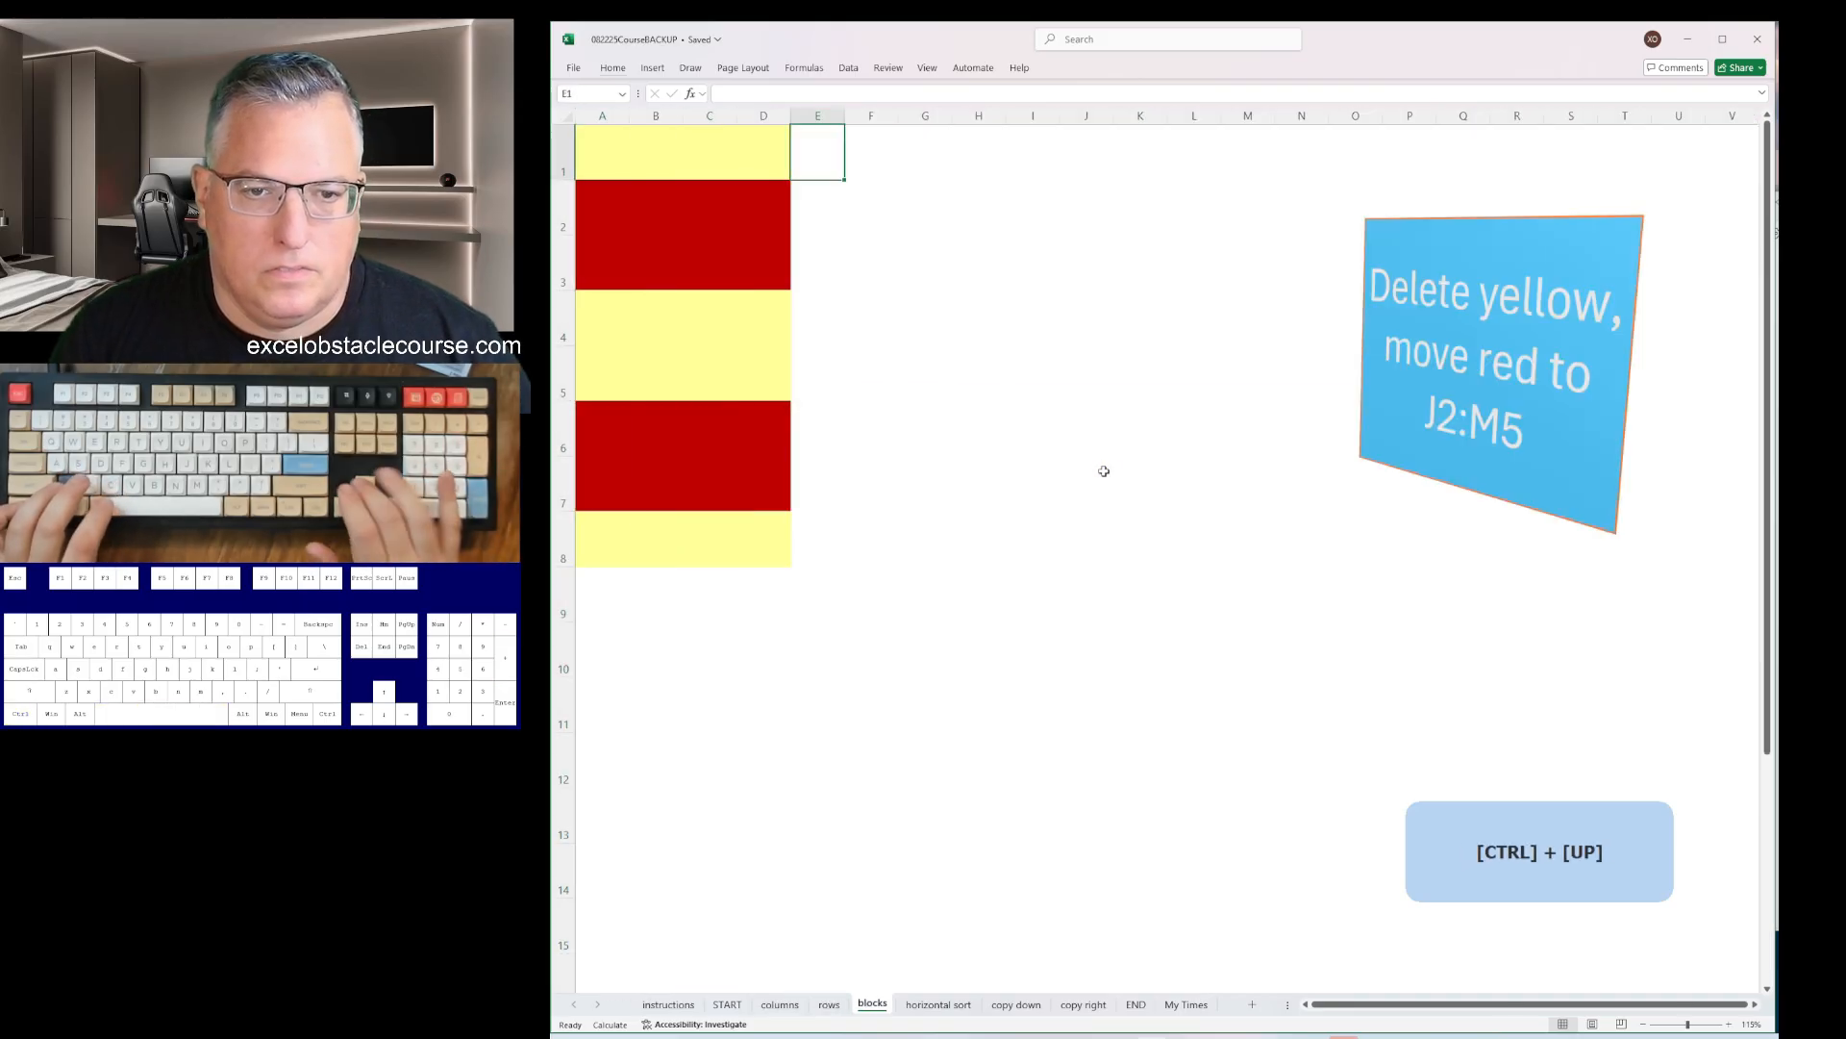
- Delete the yellow row 1 and put a blank row in its place
{"action": "key", "text": "shift+space"}
{"action": "key", "text": "ctrl+minus"}
{"action": "key", "text": "ctrl+z"}
- Delete the yellow rows 4:5 and the yellow row beneath the red block
{"action": "key", "text": "Down"}
{"action": "key", "text": "Down"}
{"action": "key", "text": "Down"}
{"action": "key", "text": "shift+Down"}
{"action": "key", "text": "shift+space"}
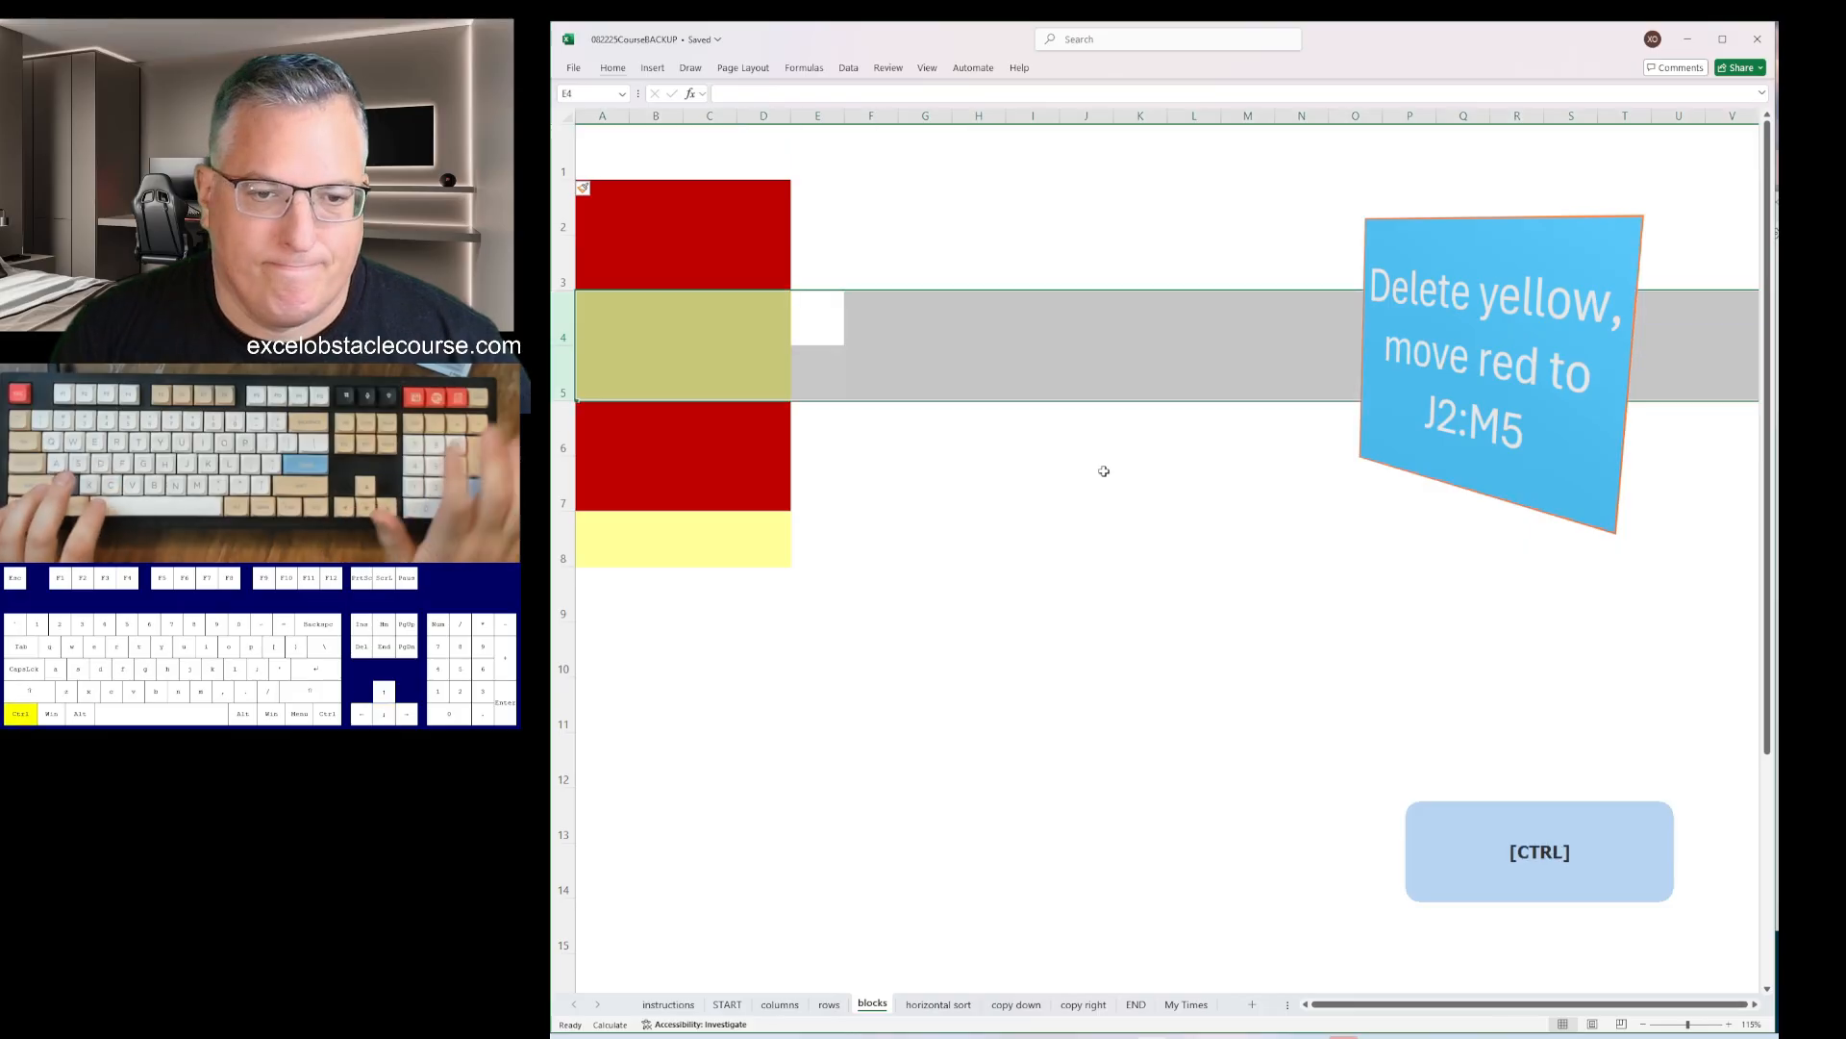
{"action": "key", "text": "ctrl+minus"}
{"action": "key", "text": "Left"}
{"action": "key", "text": "Down"}
{"action": "key", "text": "shift+space"}
{"action": "key", "text": "ctrl+minus"}
- Insert nine blank columns before column A so that the red block occupies J2:M5
{"action": "key", "text": "ctrl+space"}
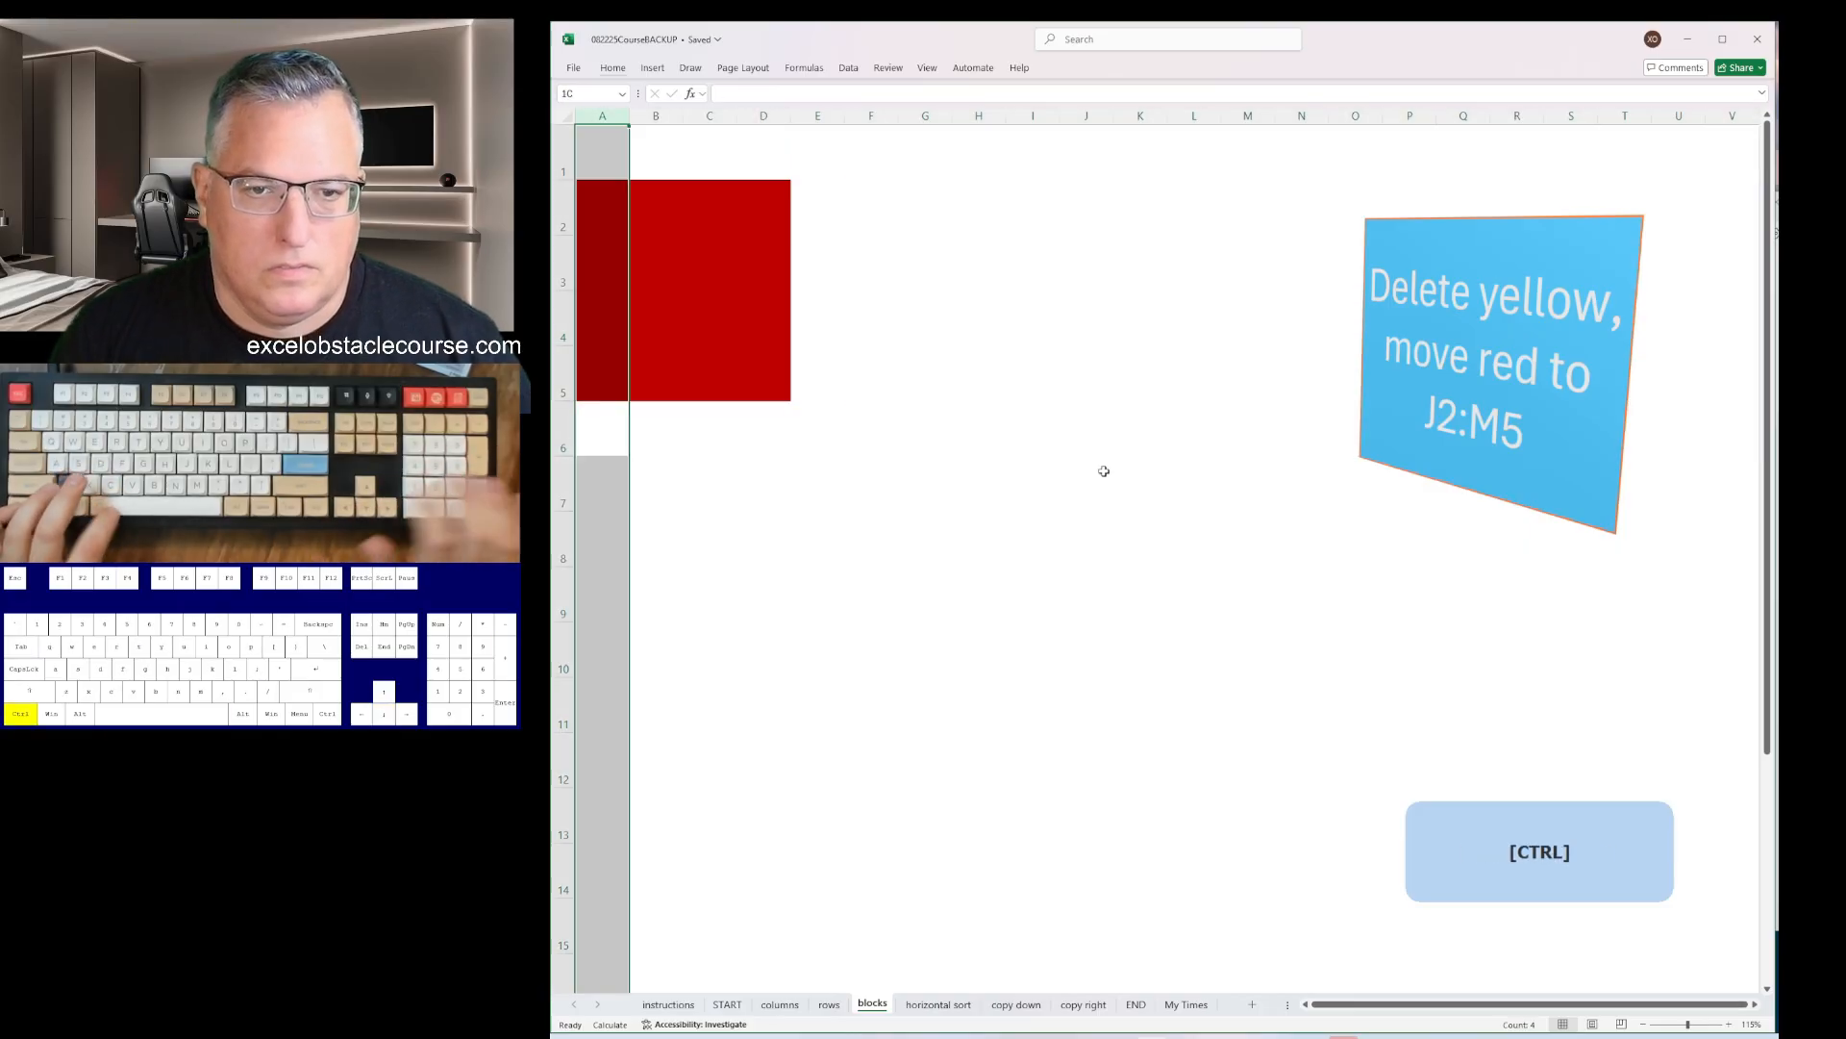
{"action": "key", "text": "ctrl+plus"}
{"action": "key", "text": "ctrl+plus"}
{"action": "key", "text": "ctrl+plus"}
{"action": "key", "text": "ctrl+plus"}
{"action": "key", "text": "ctrl+plus"}
{"action": "key", "text": "ctrl+plus"}
{"action": "key", "text": "ctrl+plus"}
{"action": "key", "text": "ctrl+plus"}
{"action": "key", "text": "ctrl+plus"}
- On the horizontal sort sheet, sort the values in row 2 left to right, smallest to largest
{"action": "key", "text": "ctrl+Page_Down"}
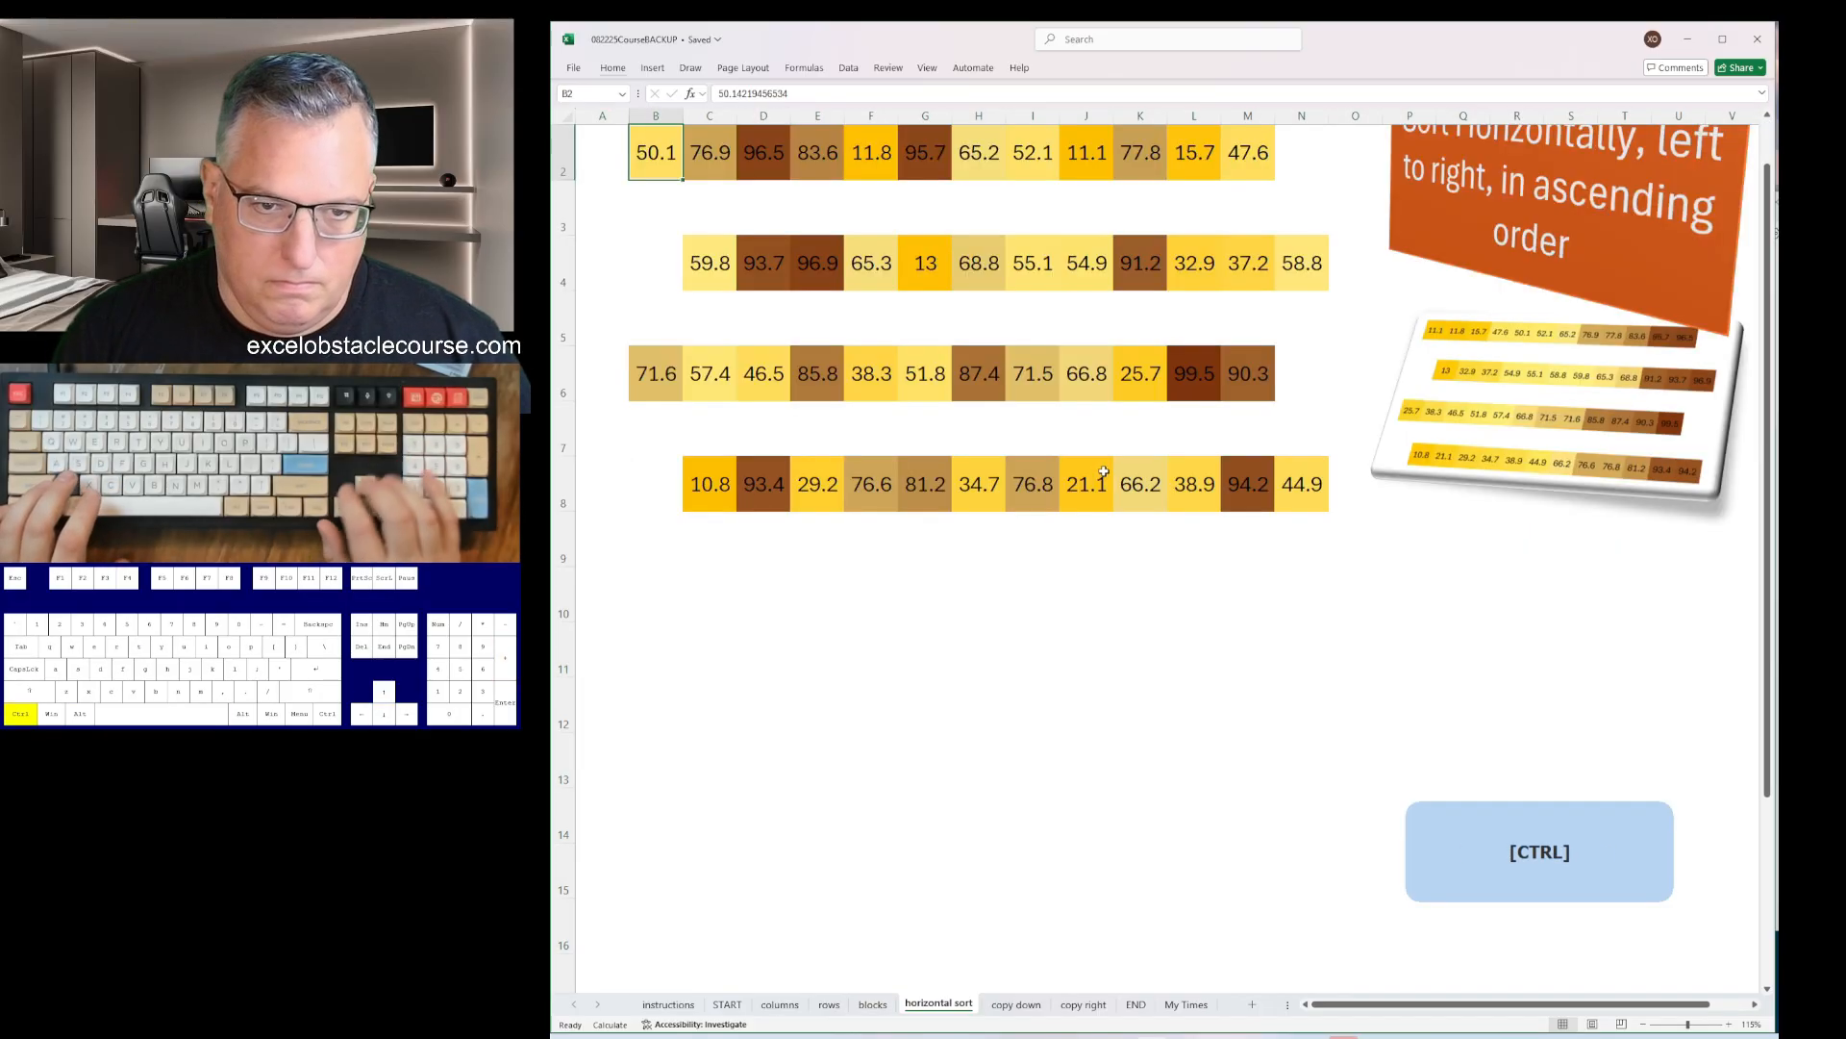
{"action": "key", "text": "alt+a"}
{"action": "key", "text": "s"}
{"action": "key", "text": "s"}
{"action": "key", "text": "Return"}
- Sort the values in row 4 left to right, smallest to largest
{"action": "key", "text": "Right"}
{"action": "key", "text": "ctrl+Down"}
{"action": "key", "text": "alt+a"}
{"action": "key", "text": "s"}
{"action": "key", "text": "s"}
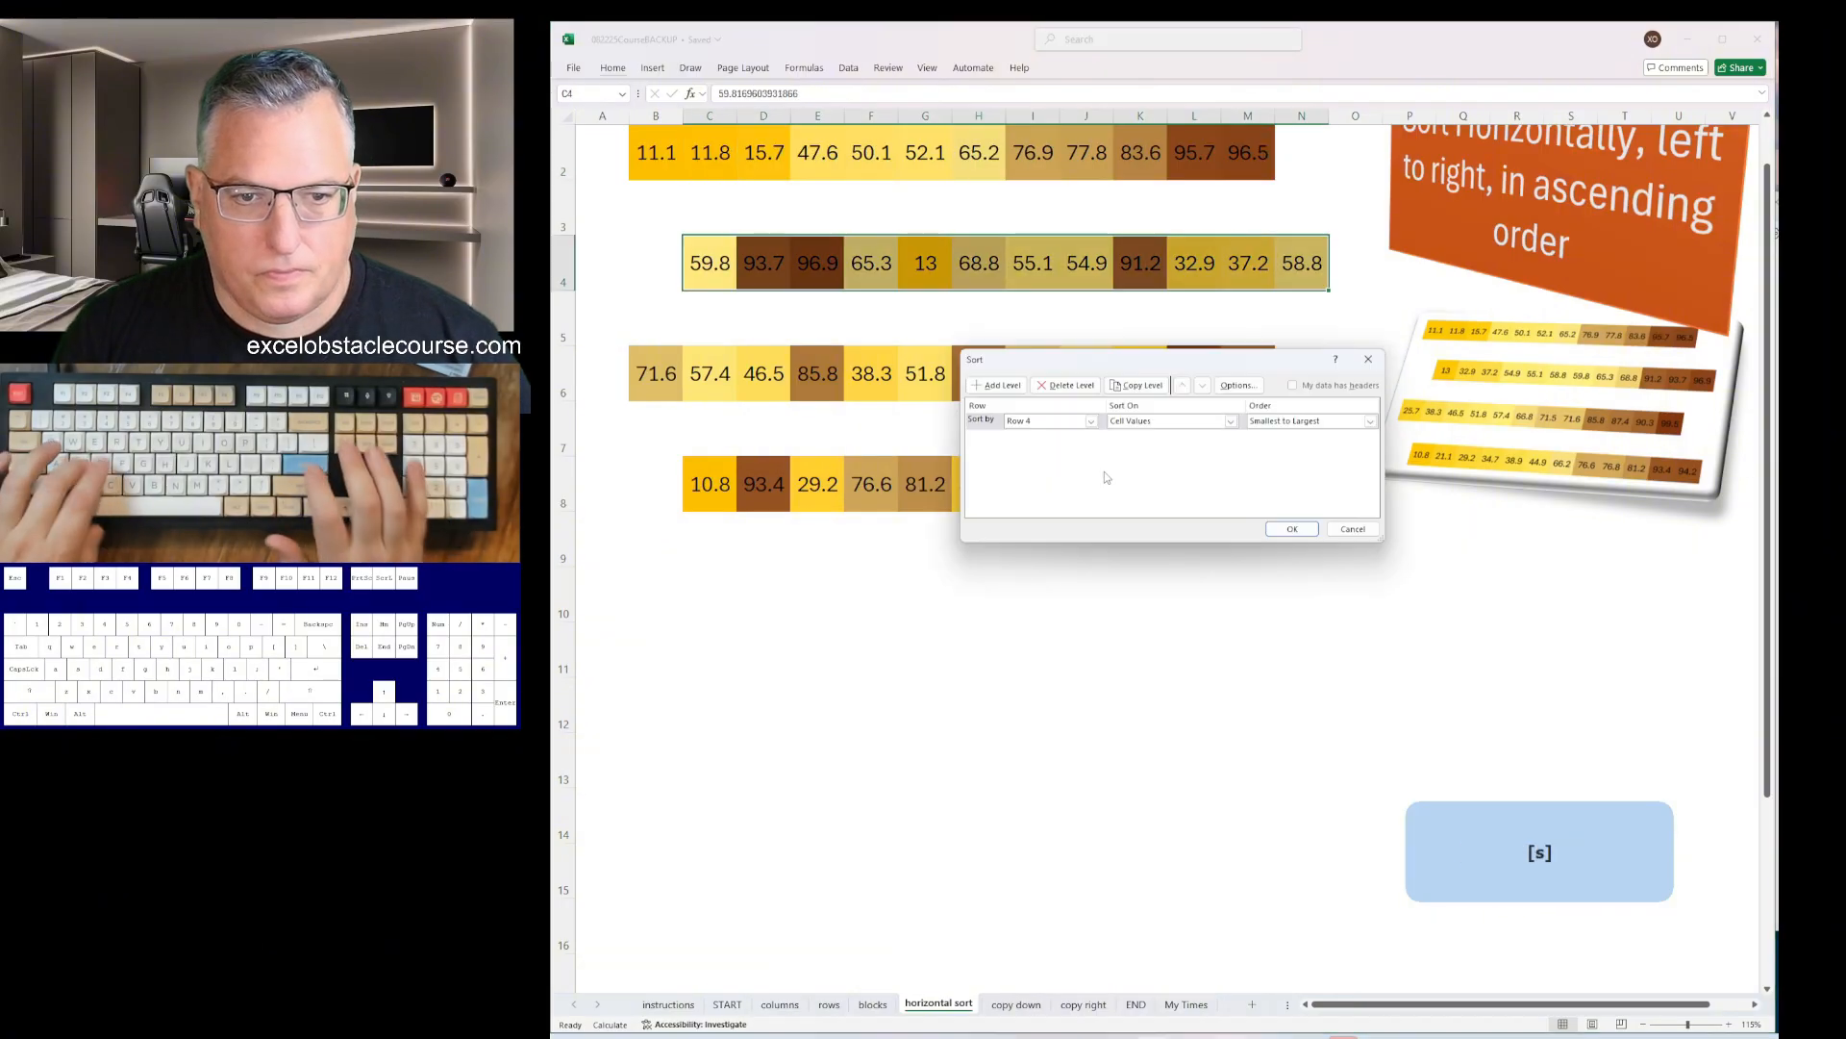
{"action": "key", "text": "Return"}
- Sort the values in row 6 and in row 8 left to right, smallest to largest
{"action": "key", "text": "Down"}
{"action": "key", "text": "Down"}
{"action": "key", "text": "alt+a"}
{"action": "key", "text": "s"}
{"action": "key", "text": "s"}
{"action": "key", "text": "Return"}
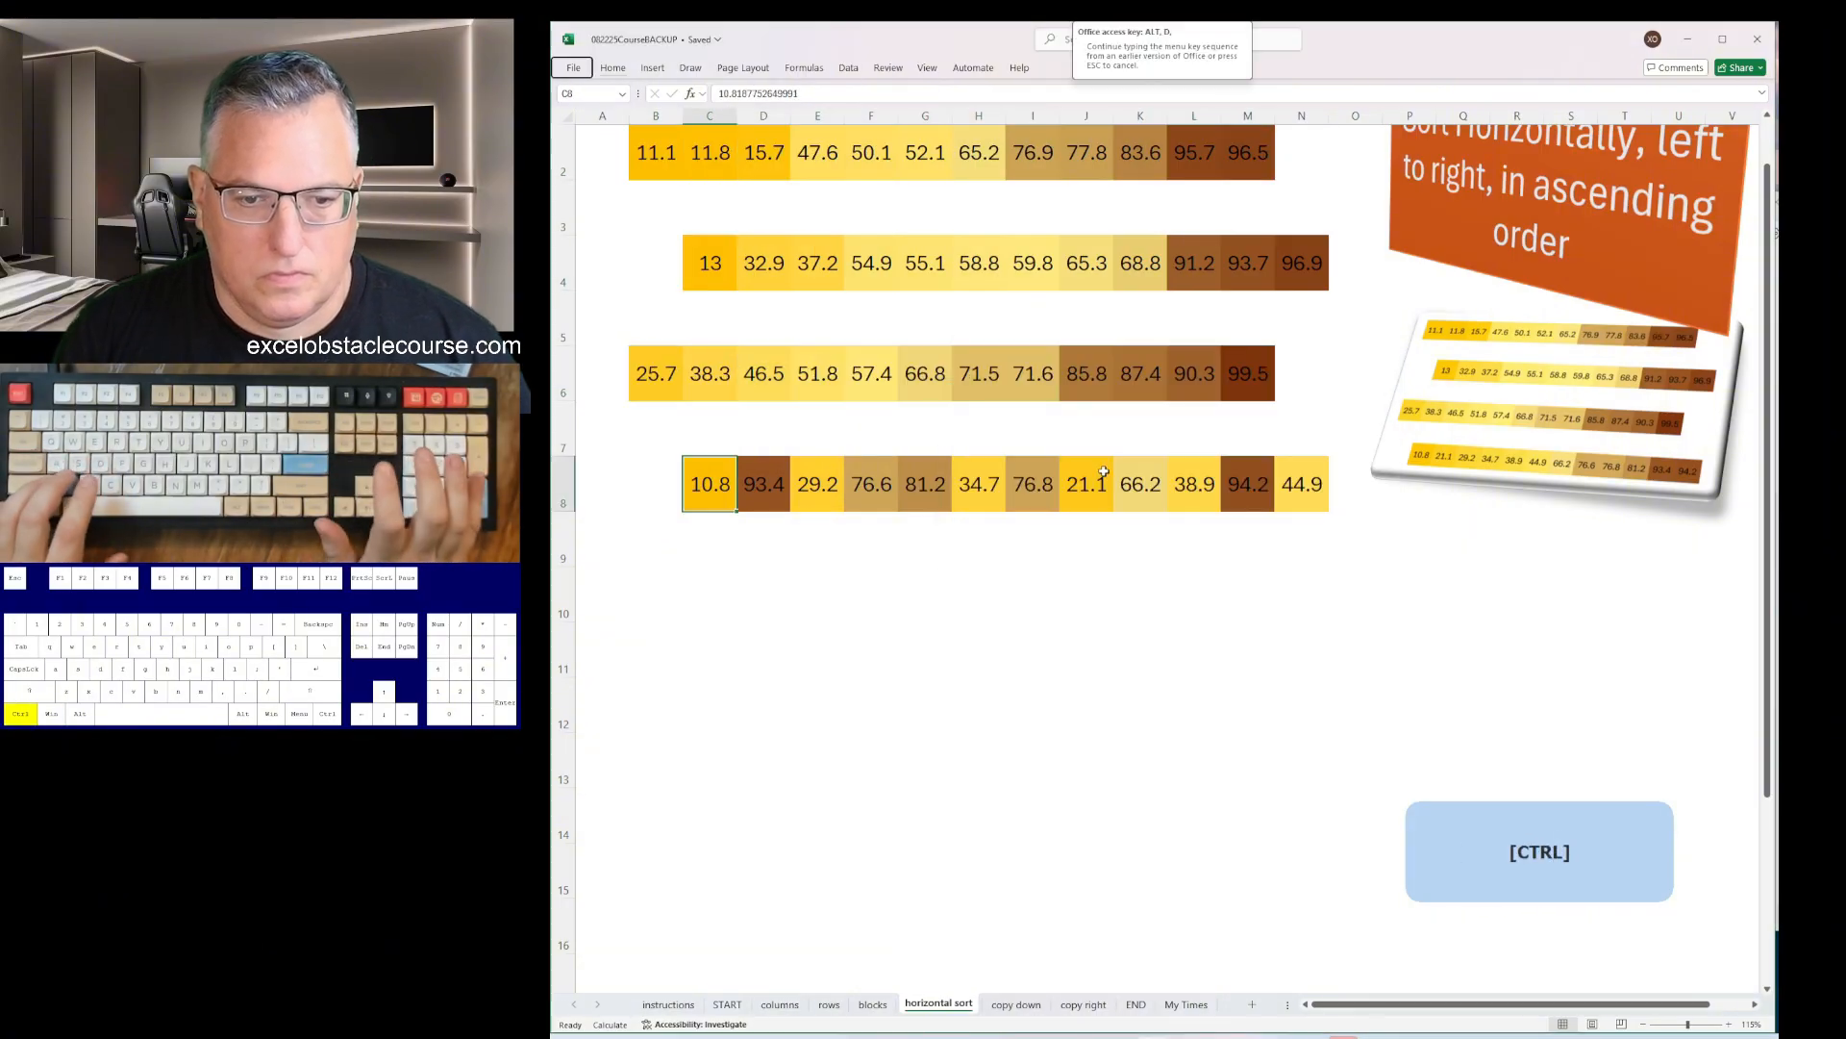
{"action": "key", "text": "s"}
{"action": "key", "text": "Return"}
- On the copy down sheet, fill the blue icon in B2 down through B7
{"action": "key", "text": "ctrl+Page_Down"}
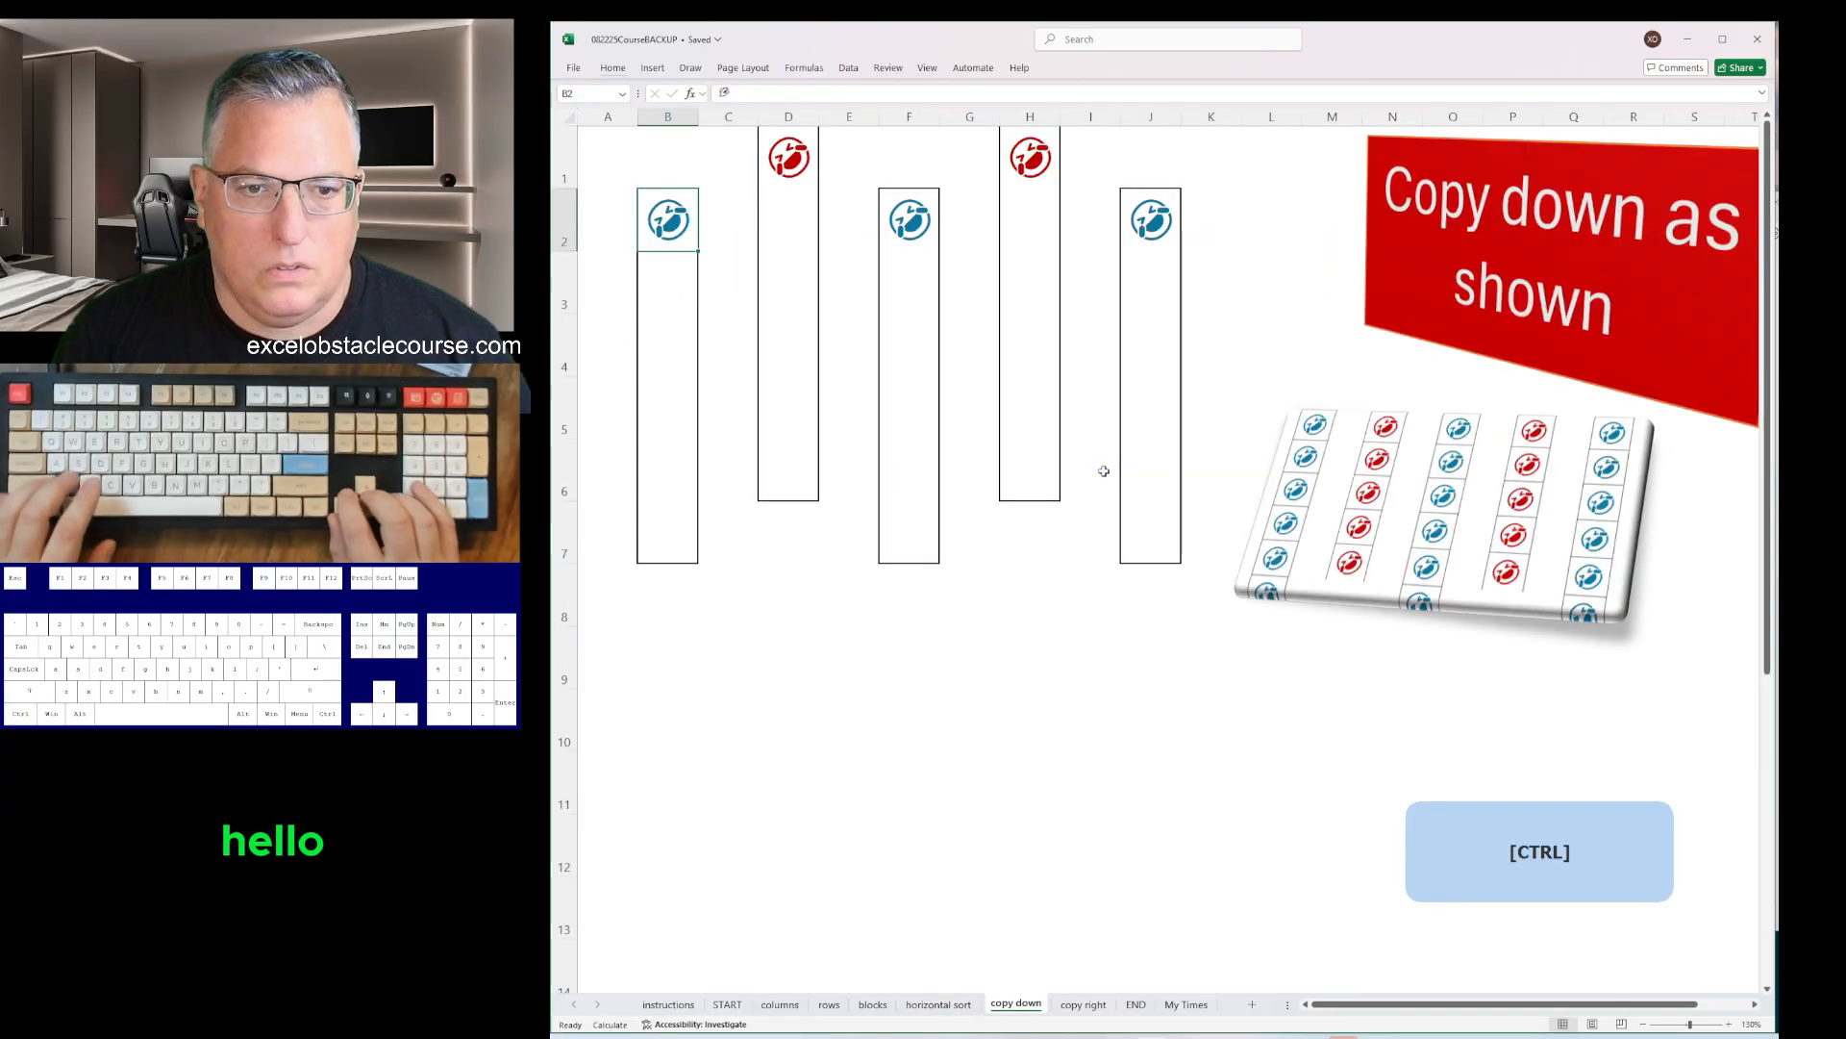
{"action": "key", "text": "shift+Down"}
{"action": "key", "text": "shift+Down"}
{"action": "key", "text": "shift+Down"}
{"action": "key", "text": "shift+Down"}
{"action": "key", "text": "shift+Down"}
{"action": "key", "text": "ctrl+d"}
- Fill the red icon in D1 down through D6
{"action": "key", "text": "ctrl+Down"}
{"action": "key", "text": "Up"}
{"action": "key", "text": "Right"}
{"action": "key", "text": "Right"}
{"action": "key", "text": "ctrl+shift+Up"}
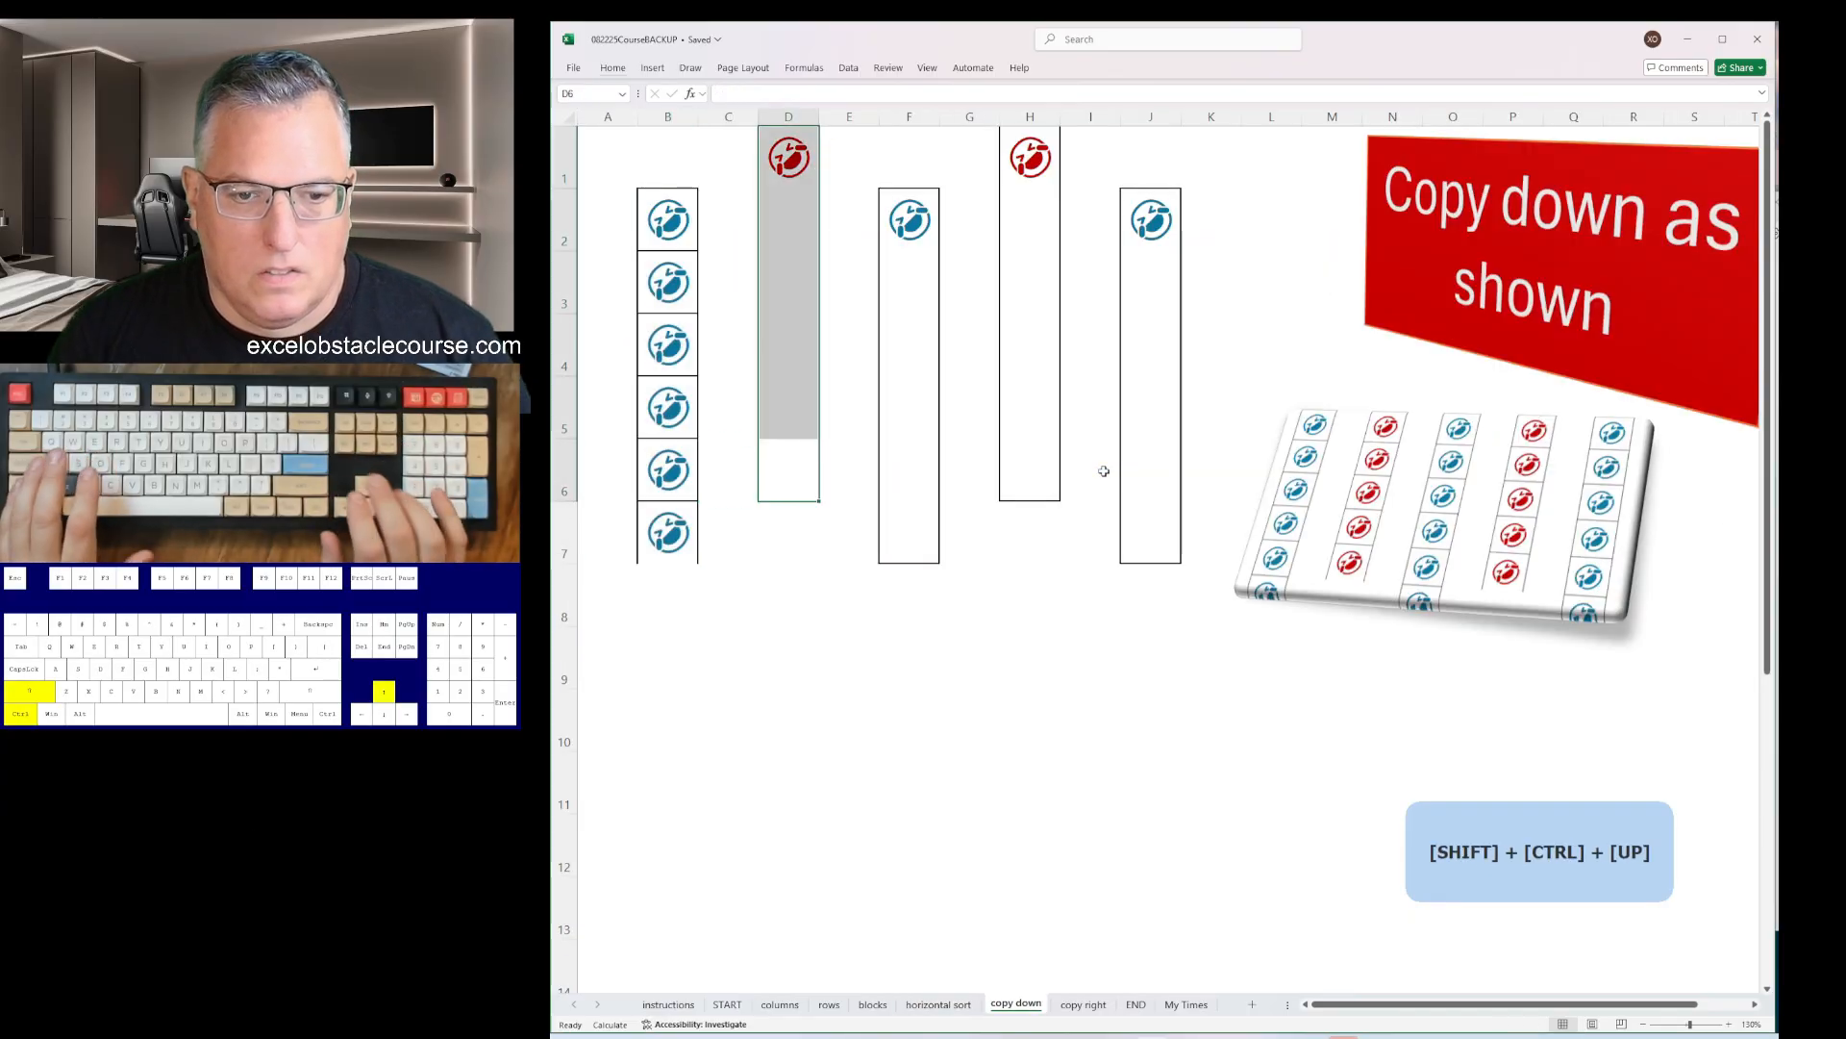
{"action": "key", "text": "ctrl+d"}
- Fill the blue icon in F2 down through F7
{"action": "key", "text": "Down"}
{"action": "key", "text": "Right"}
{"action": "key", "text": "Right"}
{"action": "key", "text": "ctrl+shift+Up"}
{"action": "key", "text": "ctrl+d"}
- Fill the red icon in H1 down through H6
{"action": "key", "text": "Up"}
{"action": "key", "text": "Right"}
{"action": "key", "text": "Right"}
{"action": "key", "text": "ctrl+shift+Up"}
{"action": "key", "text": "ctrl+d"}
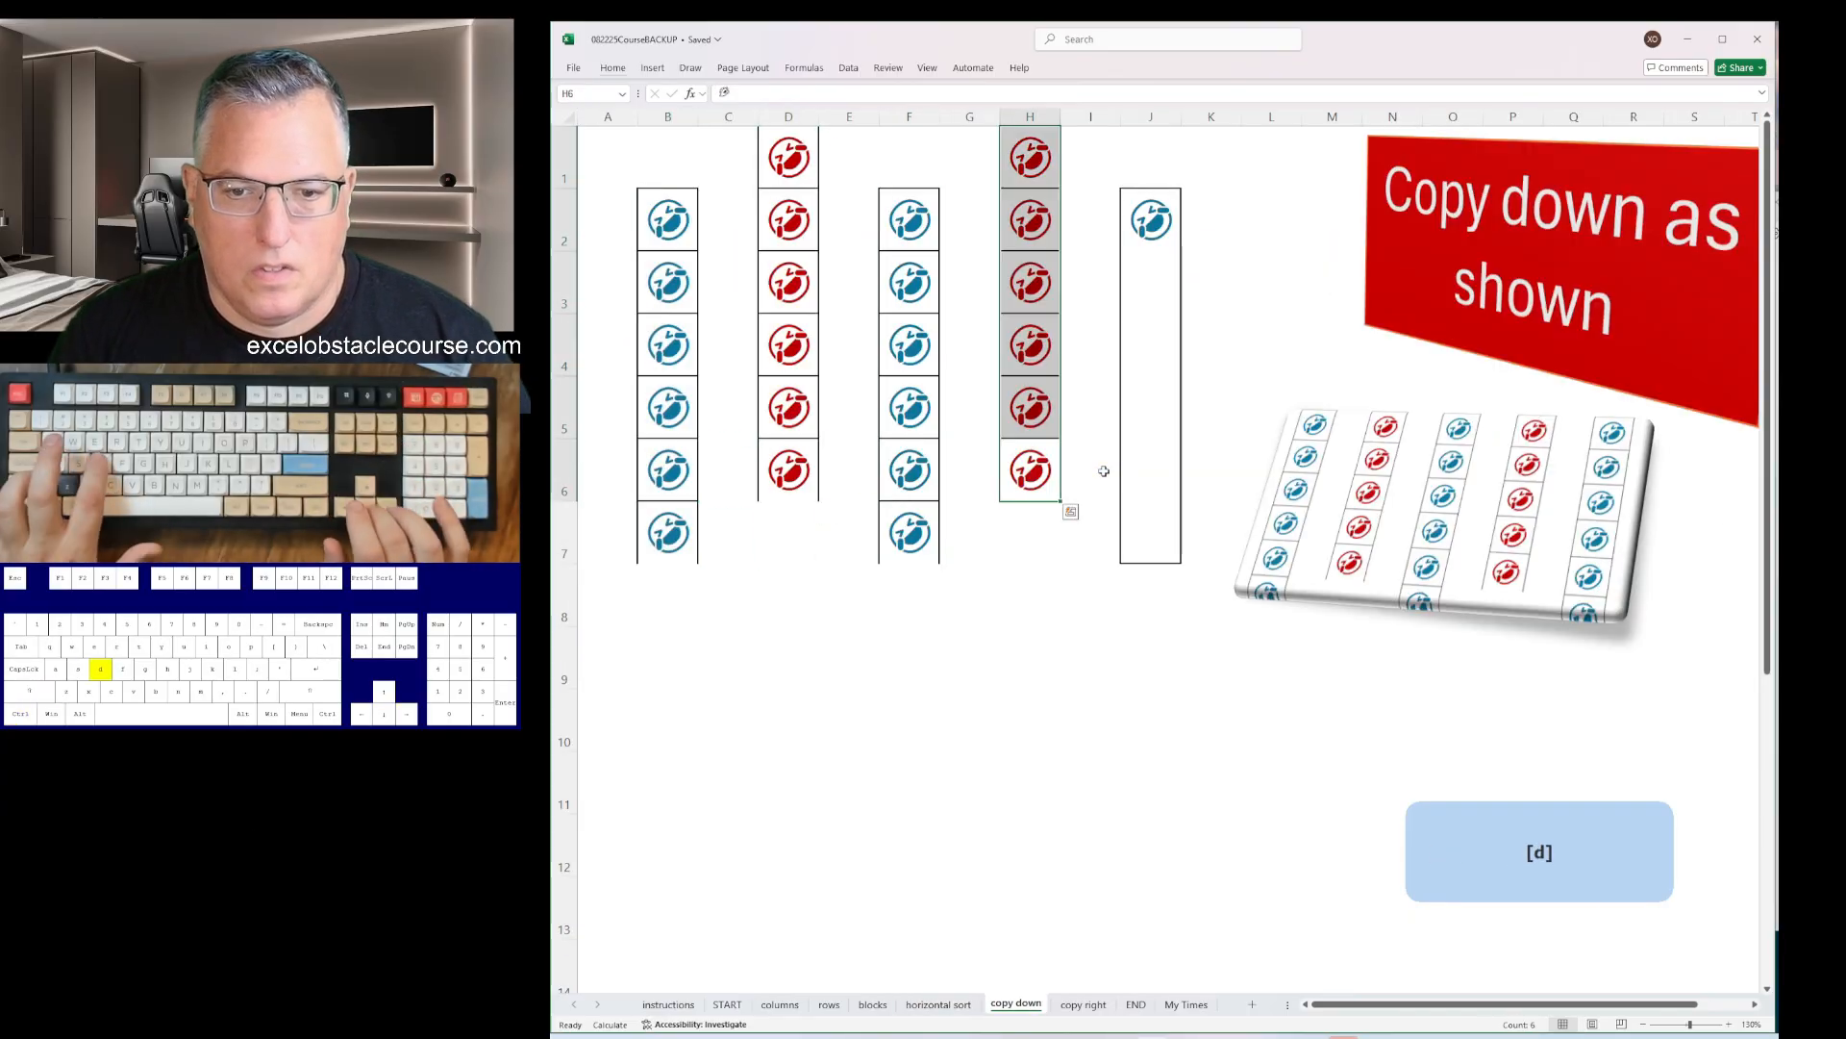
- Fill the blue icon in J2 down through J7
{"action": "key", "text": "Down"}
{"action": "key", "text": "Right"}
{"action": "key", "text": "Right"}
{"action": "key", "text": "ctrl+shift+Up"}
- On the copy right sheet, fill the purple icon in C1 right through H1 and the green icon in B3 right through G3
{"action": "key", "text": "ctrl+Page_Down"}
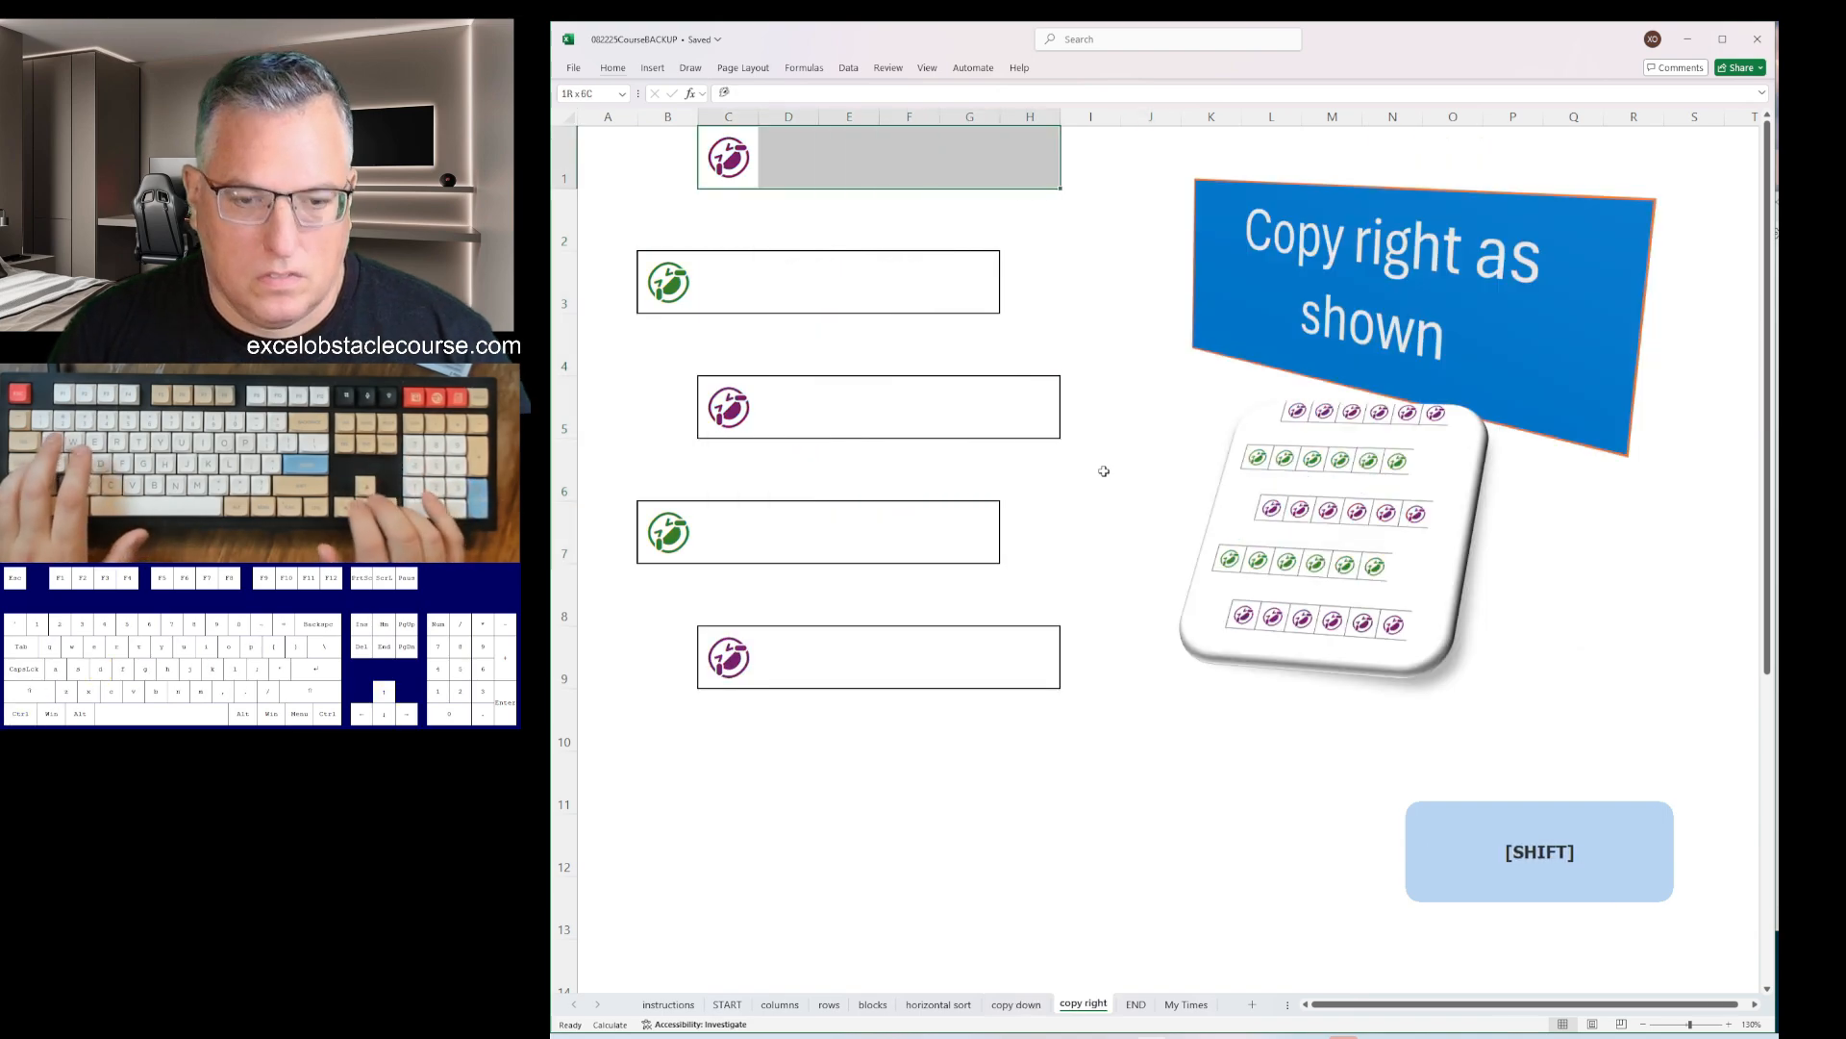
{"action": "key", "text": "ctrl+r"}
{"action": "key", "text": "ctrl+shift+Left"}
{"action": "key", "text": "ctrl+r"}
- Fill the purple icon in C5 right through H5
{"action": "key", "text": "Down"}
{"action": "key", "text": "Down"}
{"action": "key", "text": "Right"}
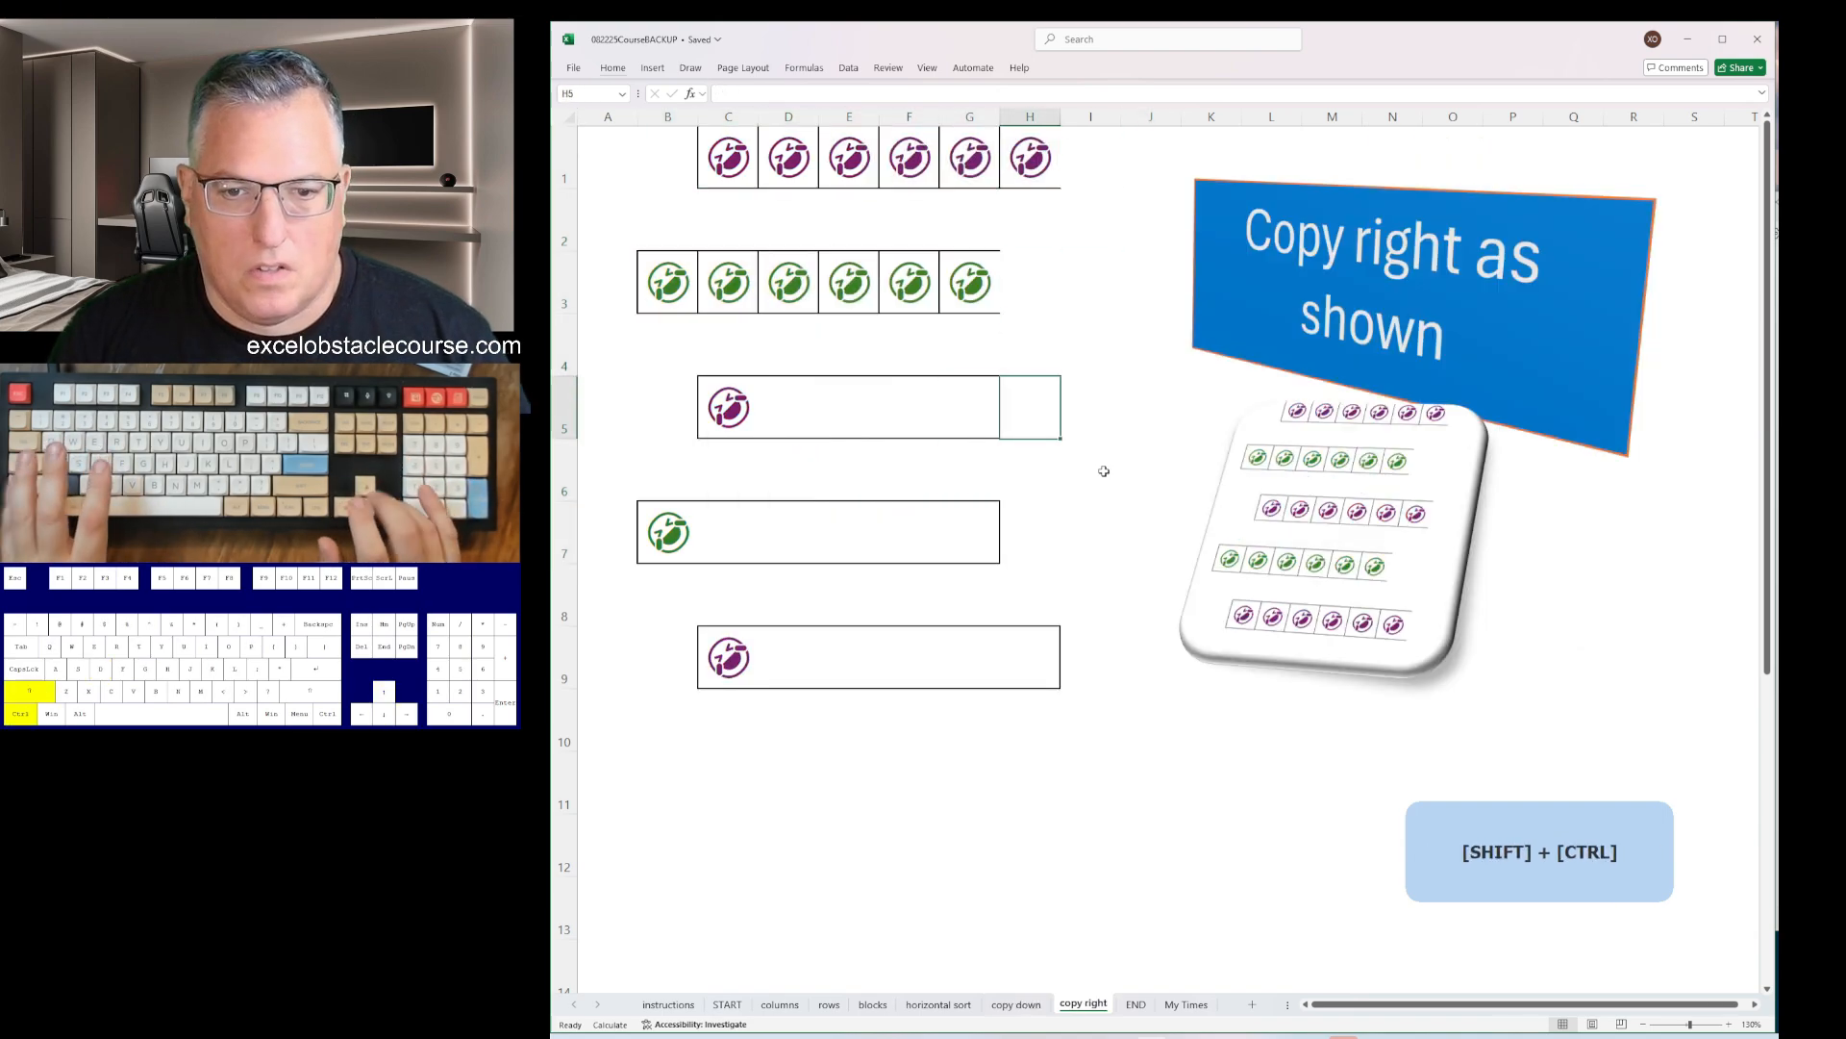
{"action": "key", "text": "ctrl+shift+Left"}
{"action": "key", "text": "ctrl+r"}
- Fill the green icon in B7 right through G7
{"action": "key", "text": "Down"}
{"action": "key", "text": "Down"}
{"action": "key", "text": "Down"}
{"action": "key", "text": "Left"}
{"action": "key", "text": "ctrl+shift+Left"}
{"action": "key", "text": "ctrl+r"}
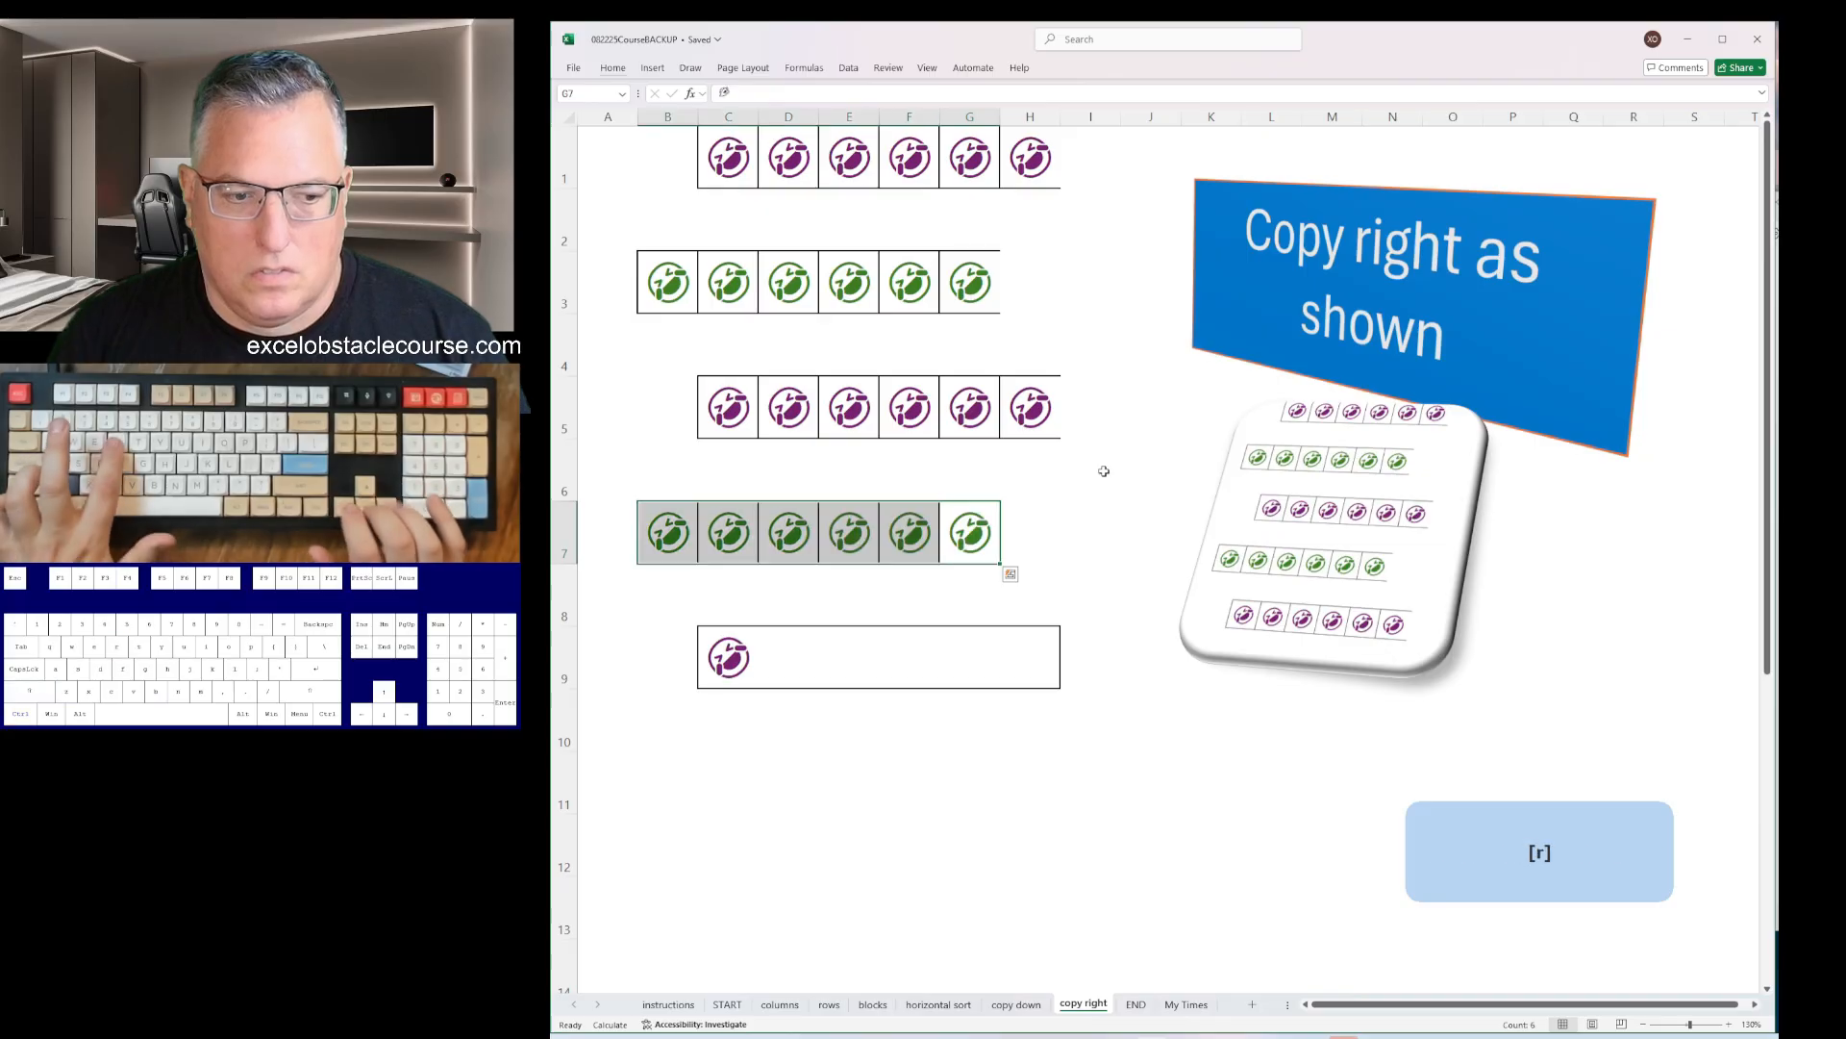
- Fill the purple icon in C9 right through H9
{"action": "key", "text": "Down"}
{"action": "key", "text": "Down"}
{"action": "key", "text": "Right"}
{"action": "key", "text": "ctrl+shift+Left"}
{"action": "key", "text": "ctrl+r"}
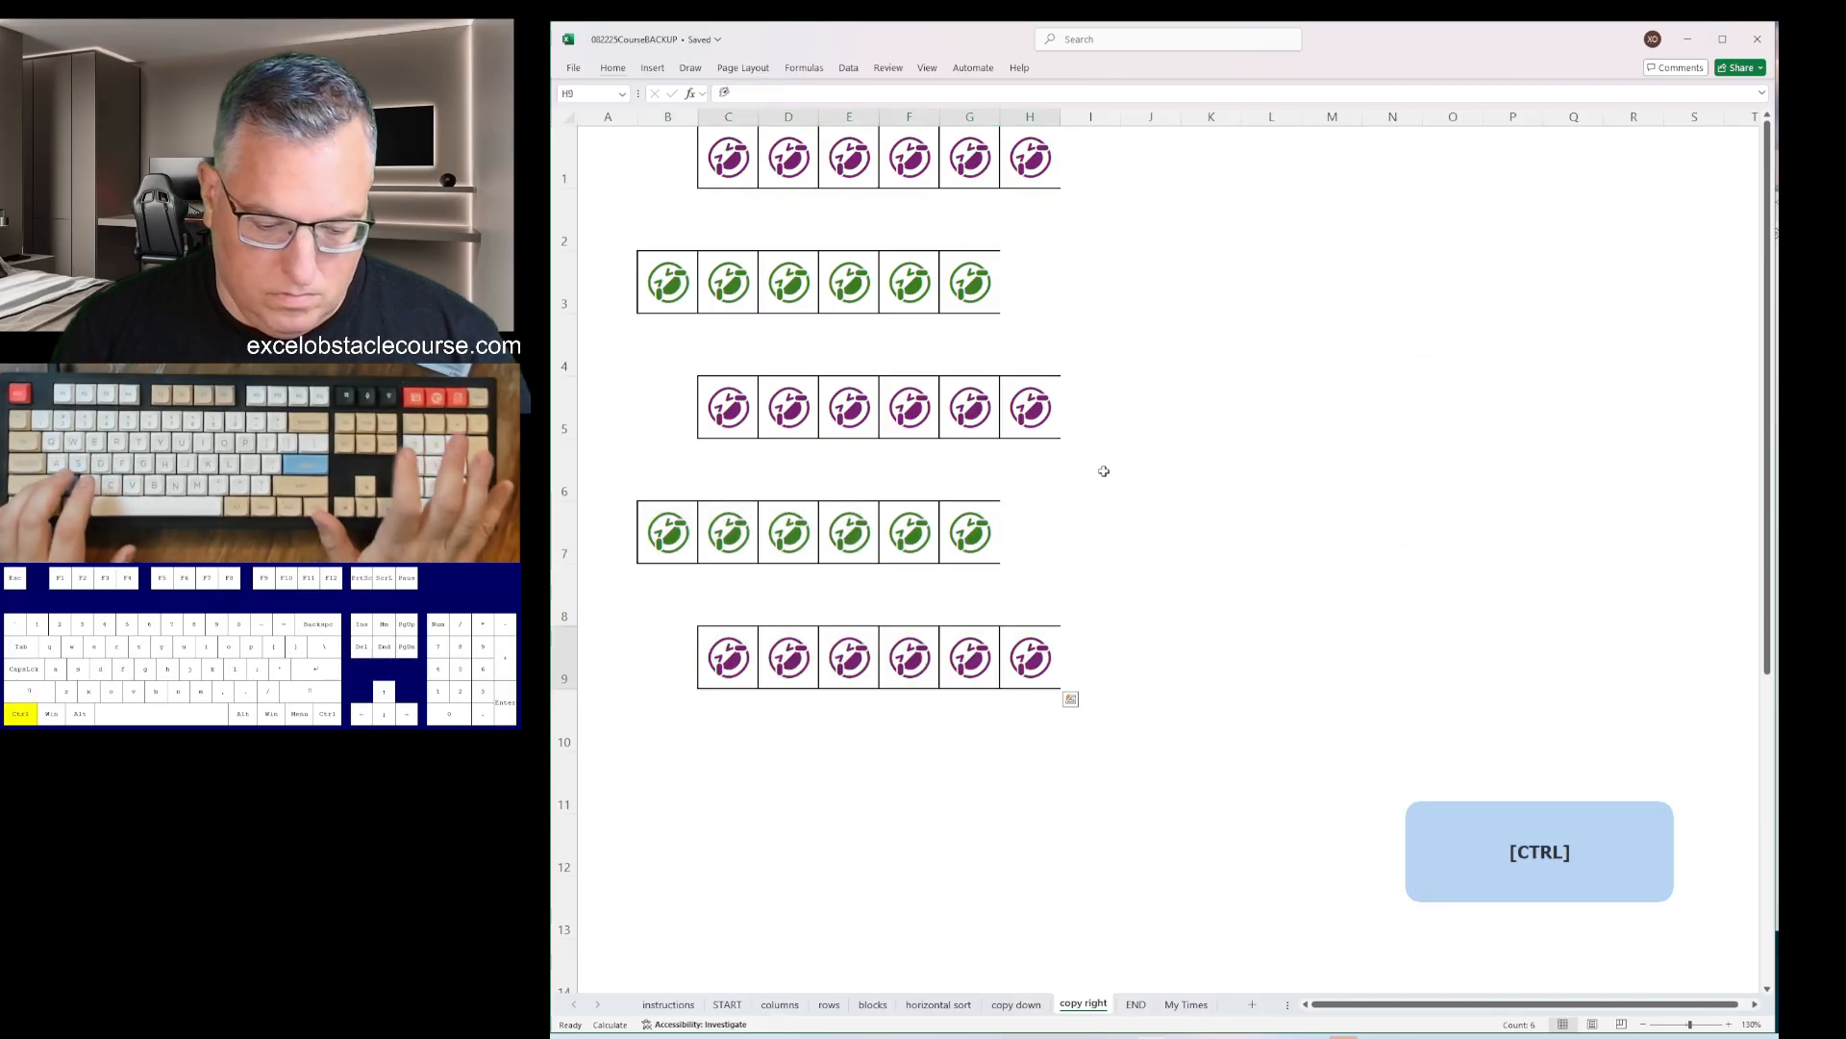
- Stop the timer in B1 of the END sheet and copy the resulting time from A4 into Notepad
{"action": "key", "text": "ctrl+Page_Down"}
{"action": "key", "text": "Up"}
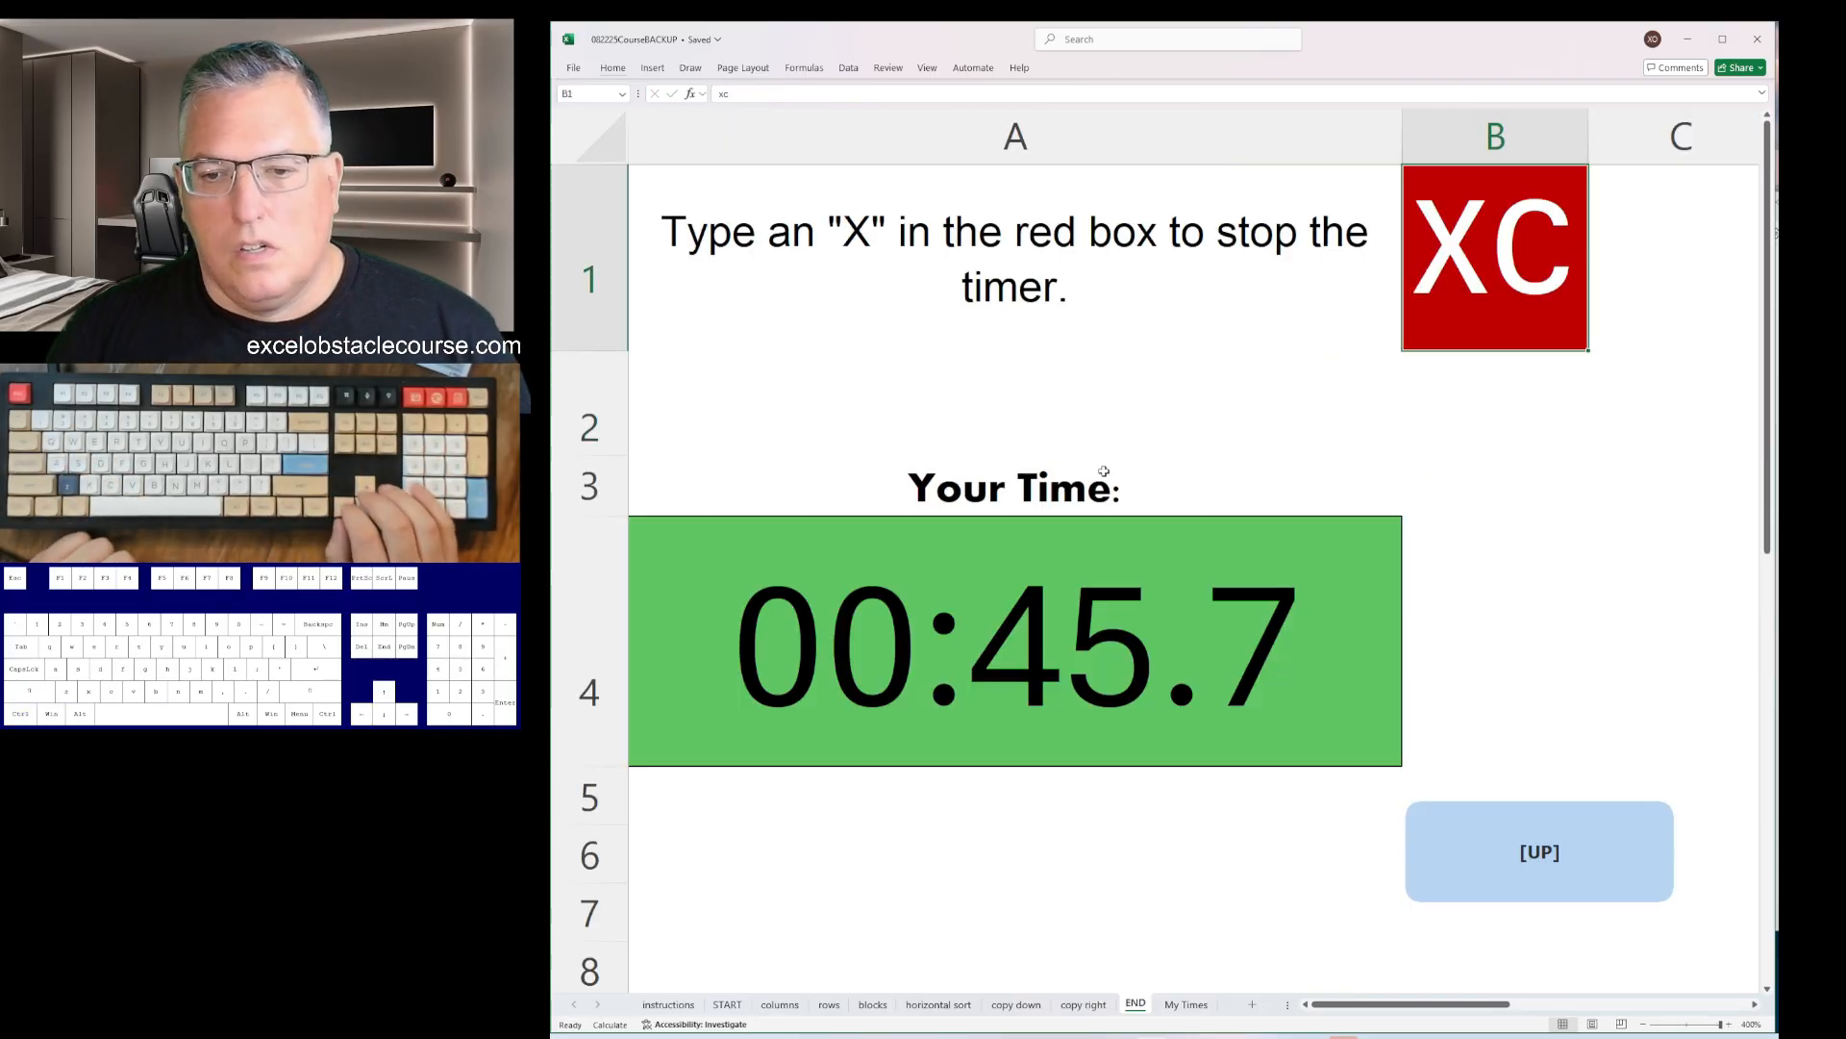
{"action": "key", "text": "Down"}
{"action": "key", "text": "Down"}
{"action": "key", "text": "Left"}
{"action": "key", "text": "Down"}
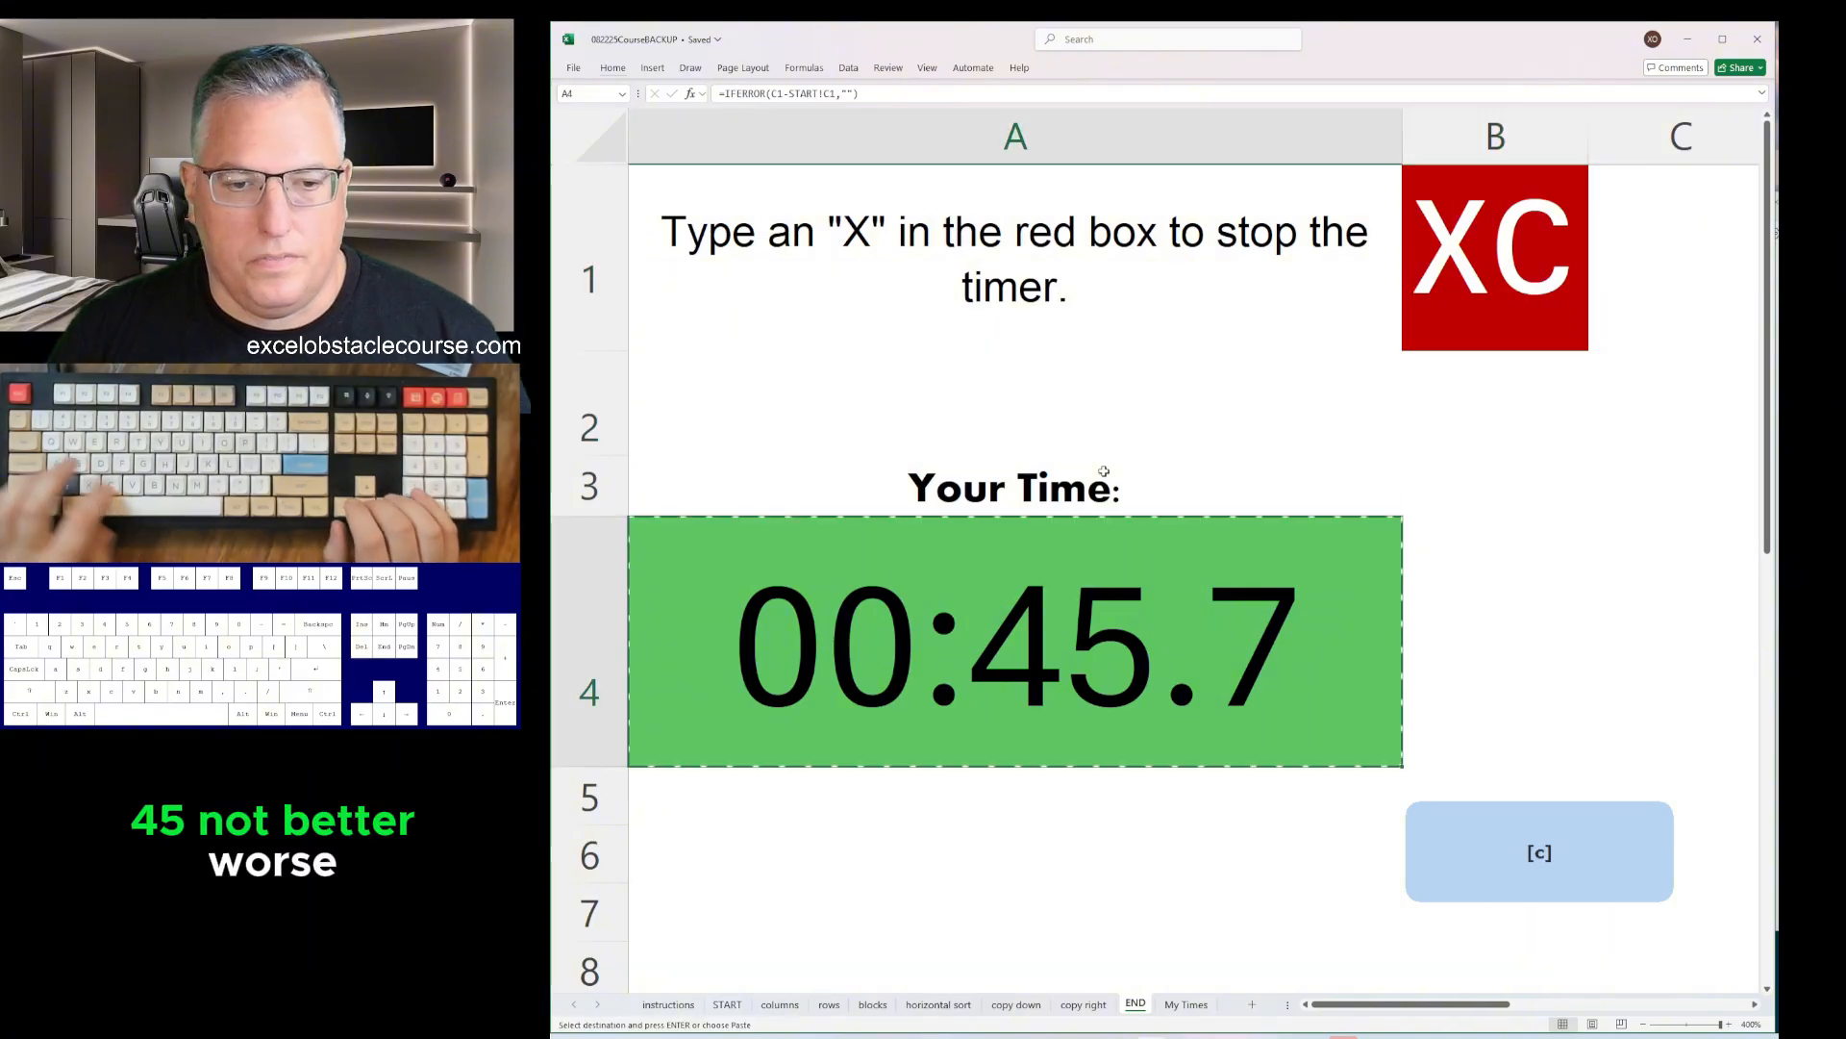
{"action": "key", "text": "alt+Tab"}
{"action": "key", "text": "alt+Tab"}
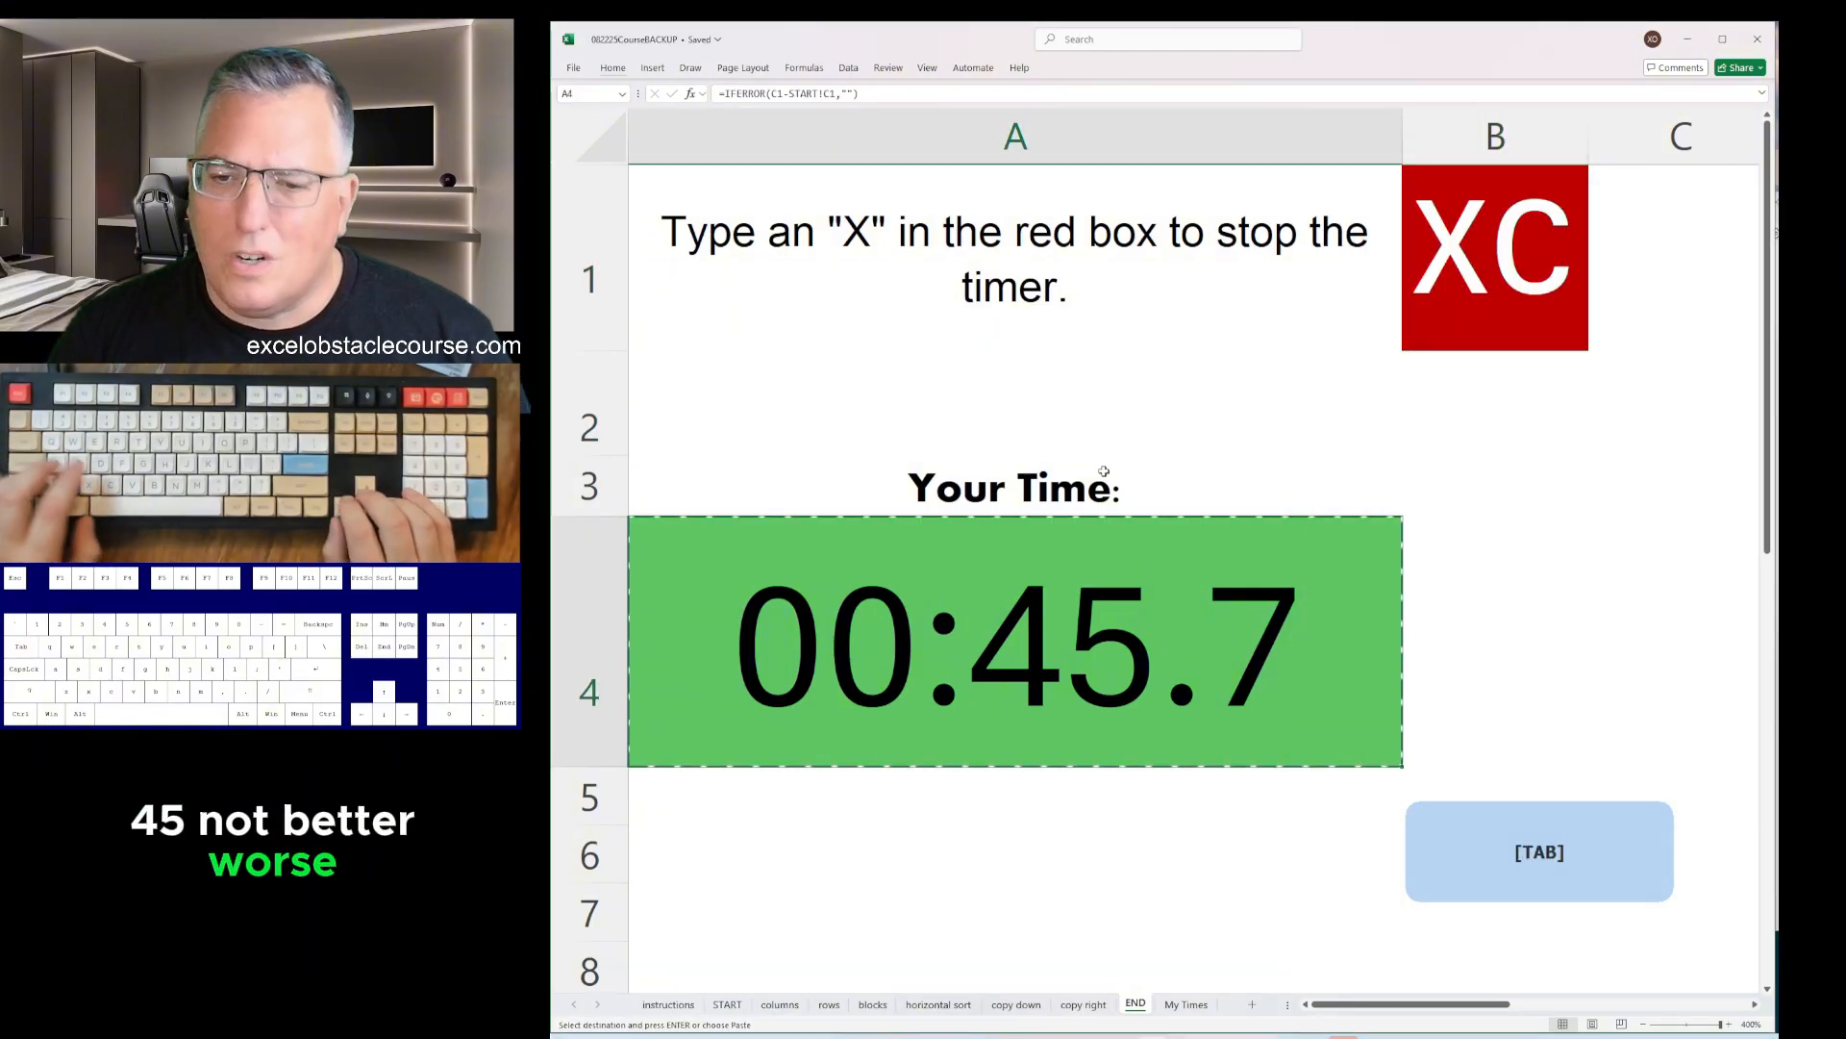
- Undo this run's edits on the END, copy right, copy down, horizontal sort and blocks sheets
{"action": "key", "text": "Up"}
{"action": "key", "text": "ctrl+Page_Up"}
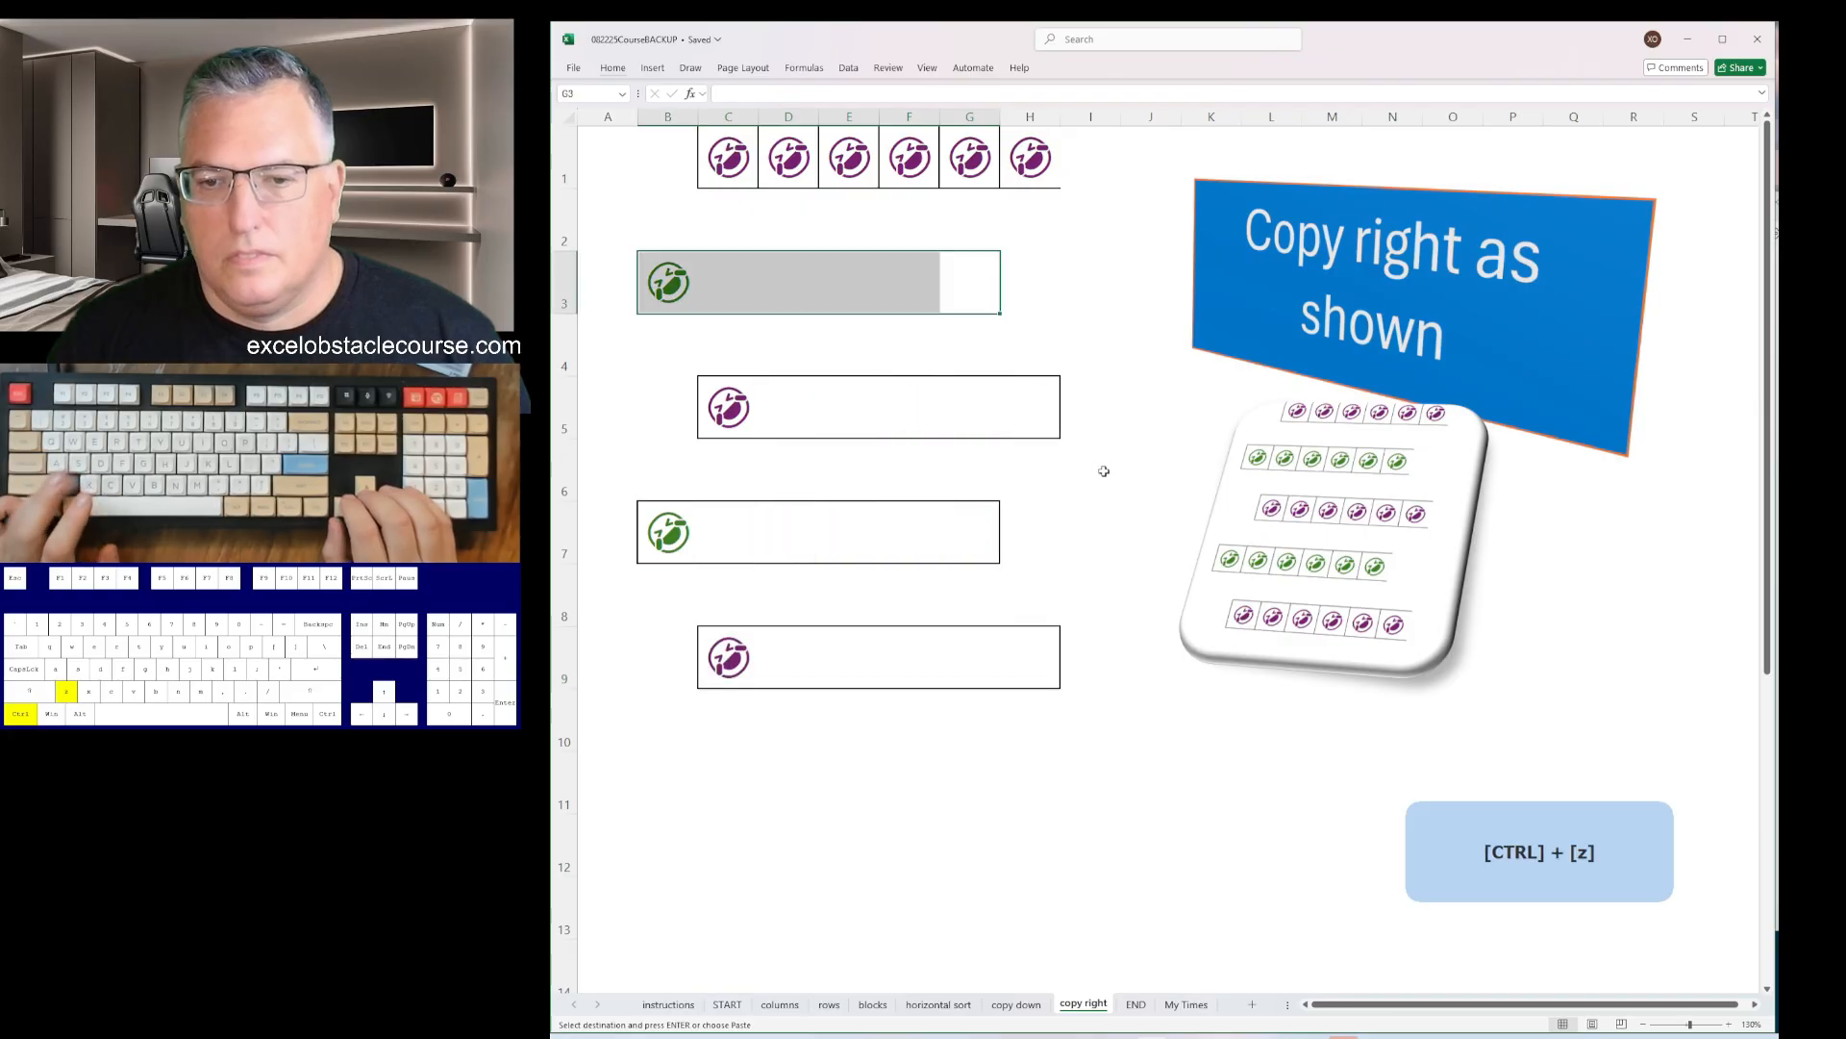
{"action": "key", "text": "ctrl+Page_Up"}
{"action": "key", "text": "ctrl+Page_Down"}
{"action": "key", "text": "ctrl+Page_Down"}
{"action": "key", "text": "ctrl+z"}
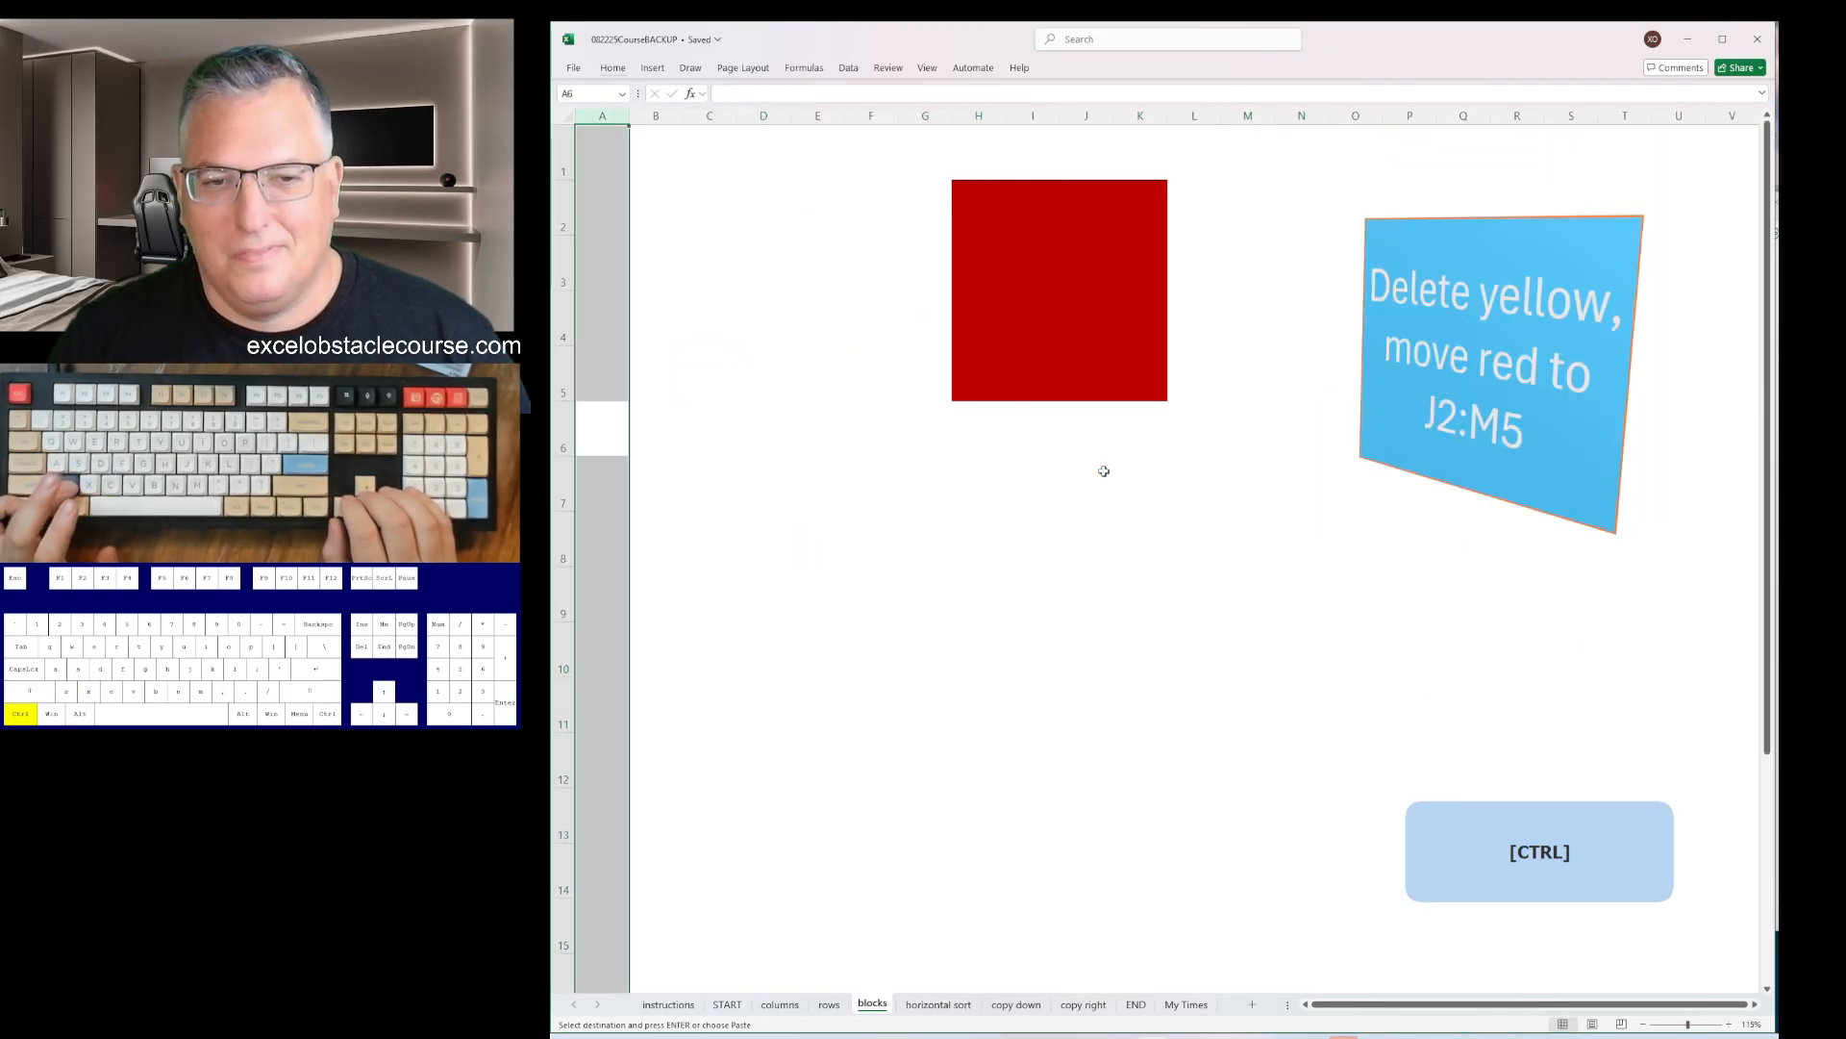
{"action": "key", "text": "ctrl+z"}
{"action": "key", "text": "ctrl+z"}
{"action": "key", "text": "ctrl+z"}
{"action": "key", "text": "ctrl+z"}
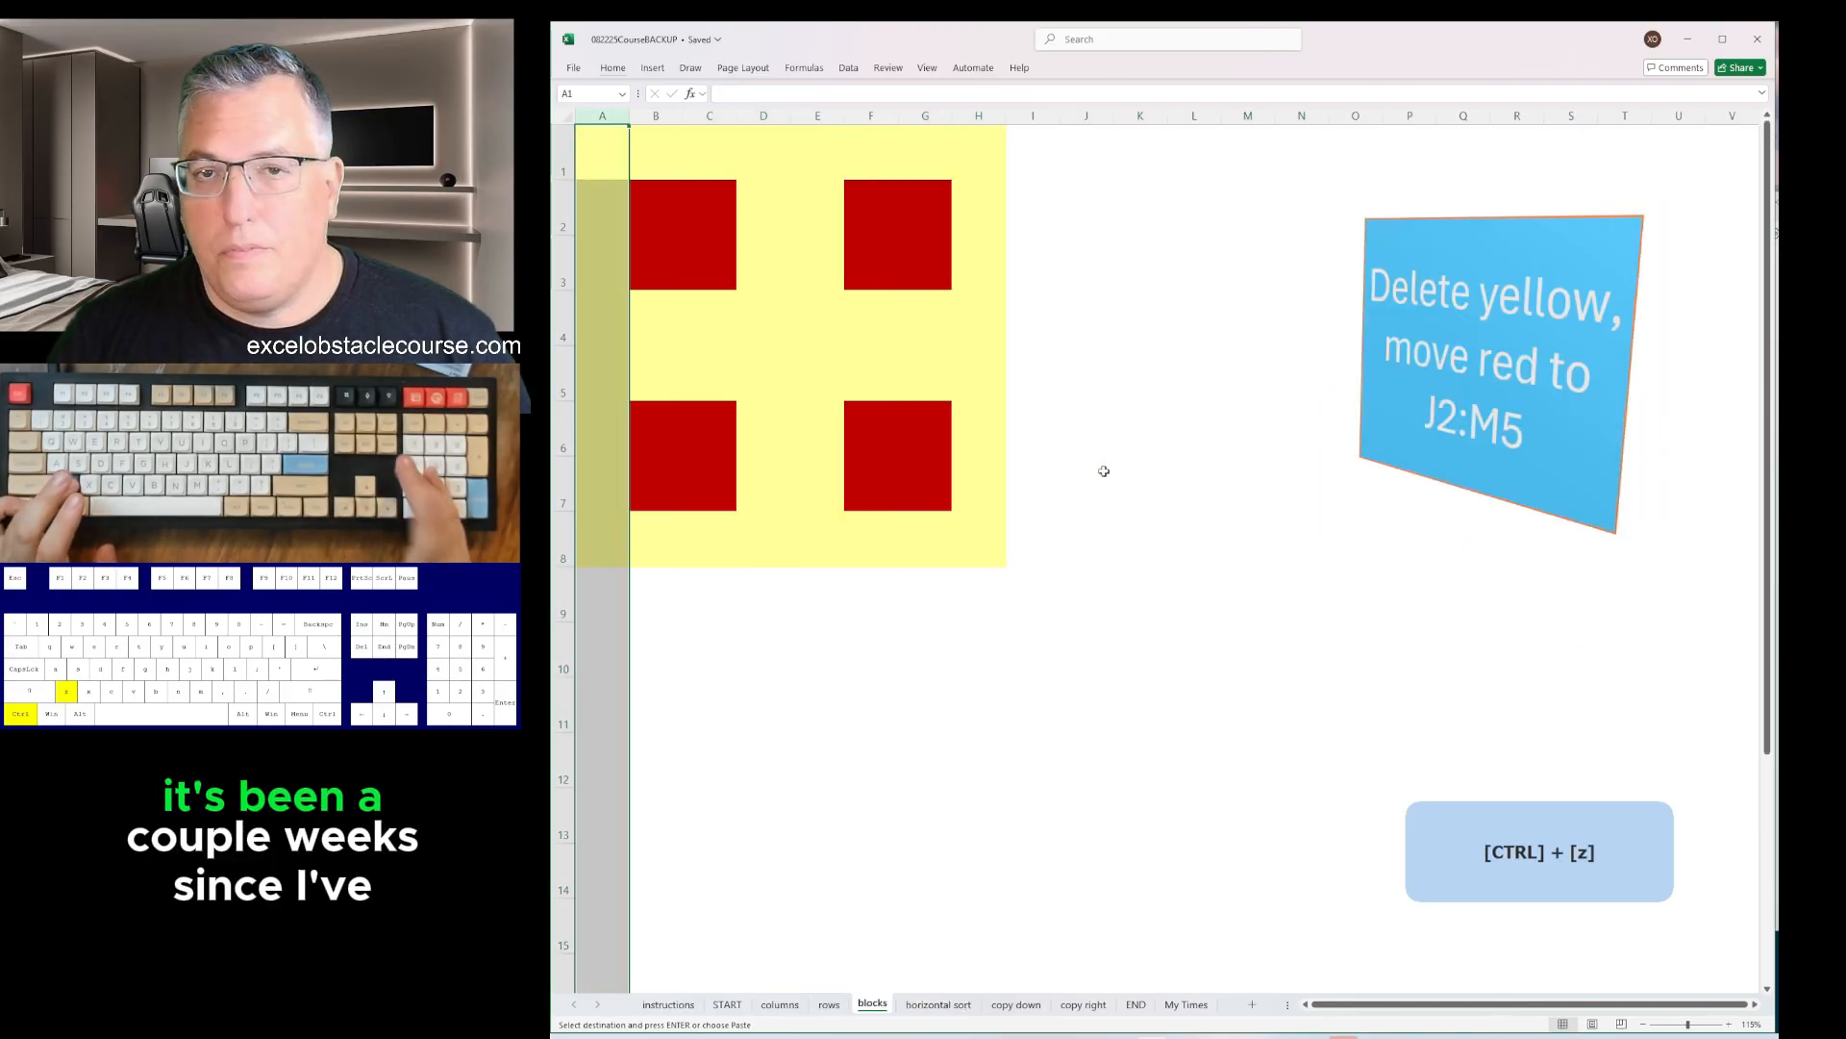
- Undo the run's edits on the rows and columns sheets and the timer entry in B1 of the START sheet
{"action": "key", "text": "ctrl+z"}
{"action": "key", "text": "ctrl+z"}
{"action": "key", "text": "ctrl+z"}
{"action": "key", "text": "ctrl+z"}
{"action": "key", "text": "ctrl+z"}
{"action": "key", "text": "ctrl+z"}
{"action": "key", "text": "ctrl+z"}
{"action": "key", "text": "ctrl+z"}
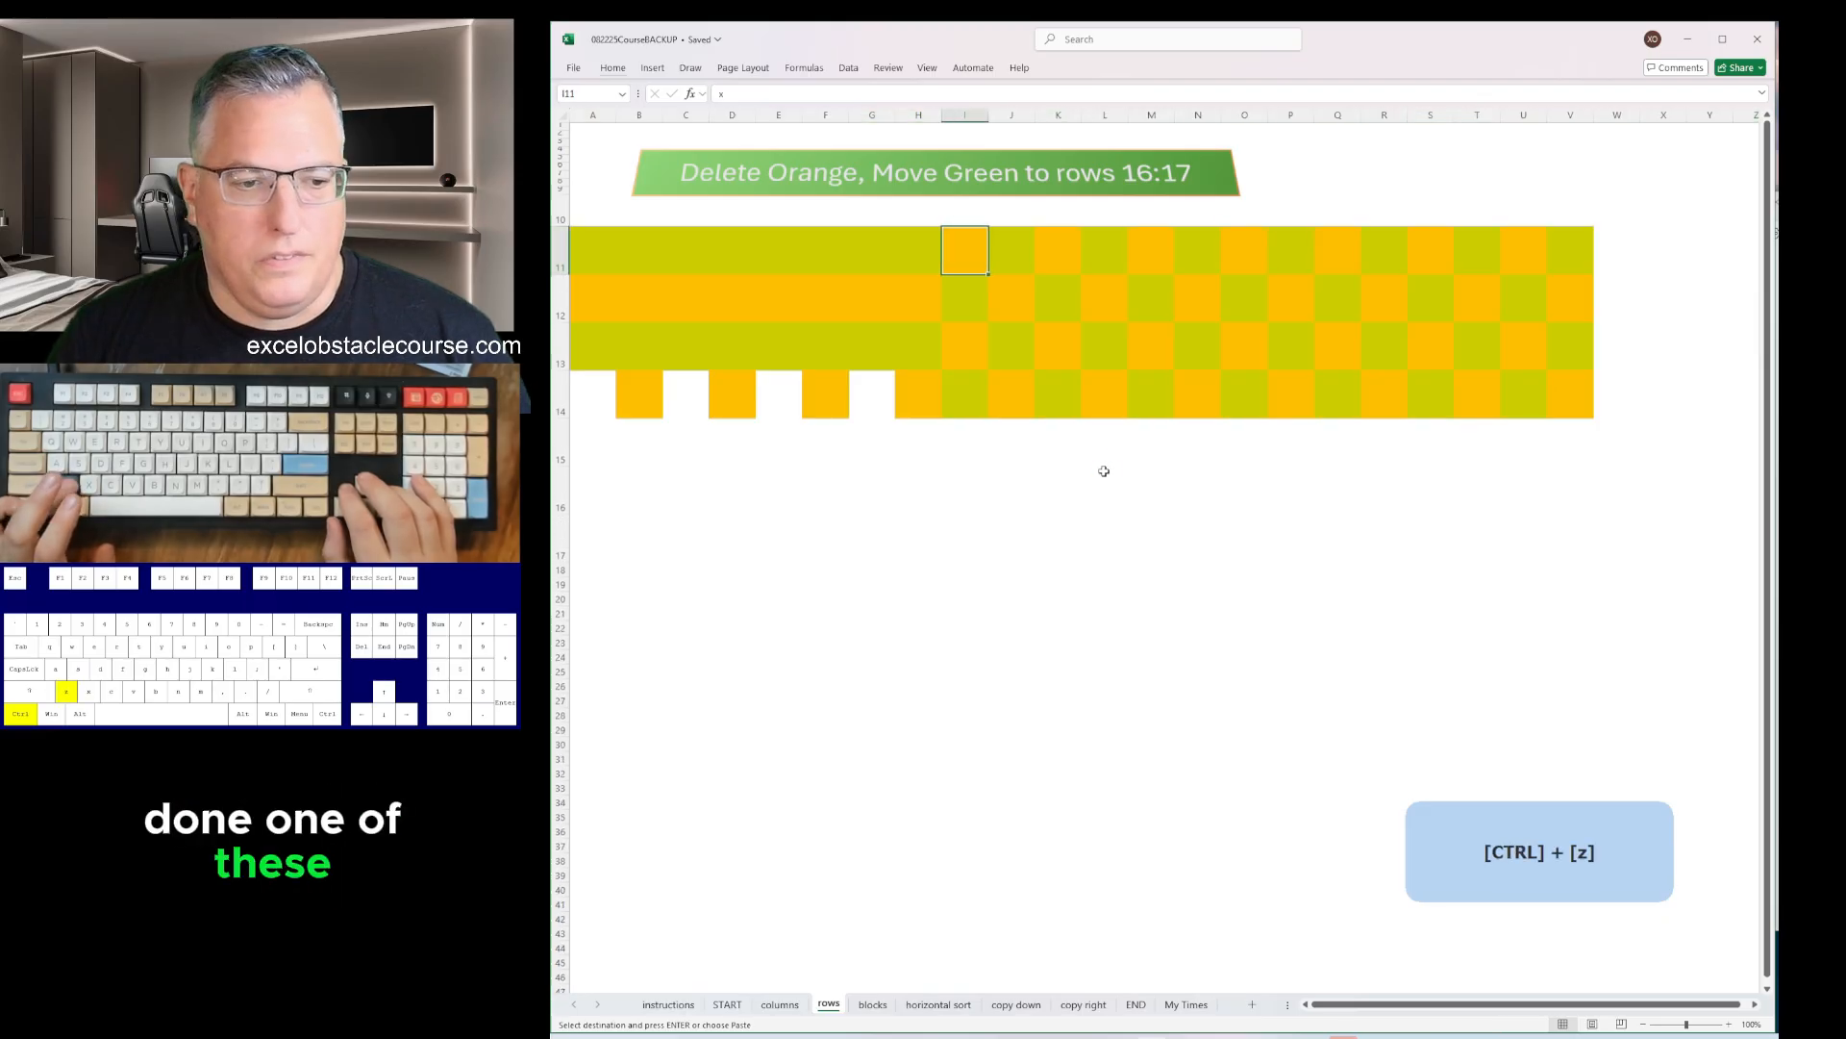
{"action": "key", "text": "ctrl+z"}
{"action": "key", "text": "ctrl+z"}
{"action": "key", "text": "ctrl+z"}
{"action": "key", "text": "ctrl+z"}
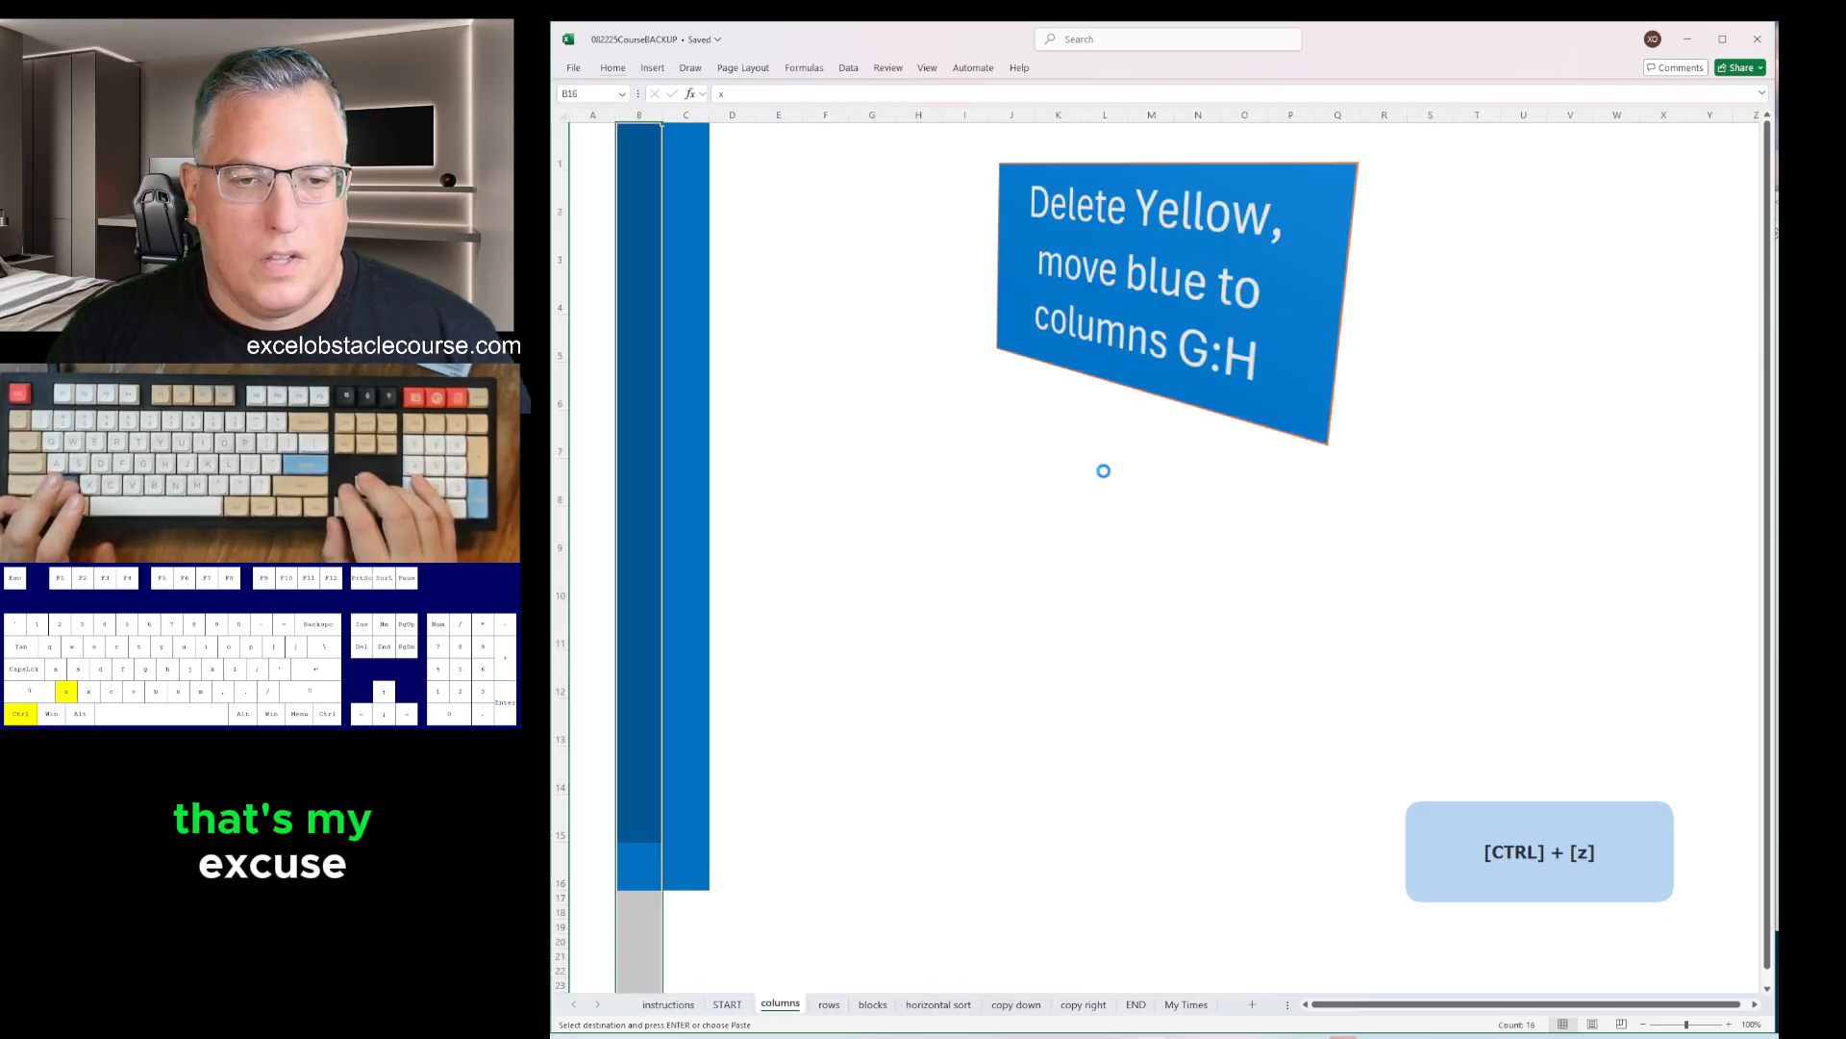
{"action": "key", "text": "ctrl+z"}
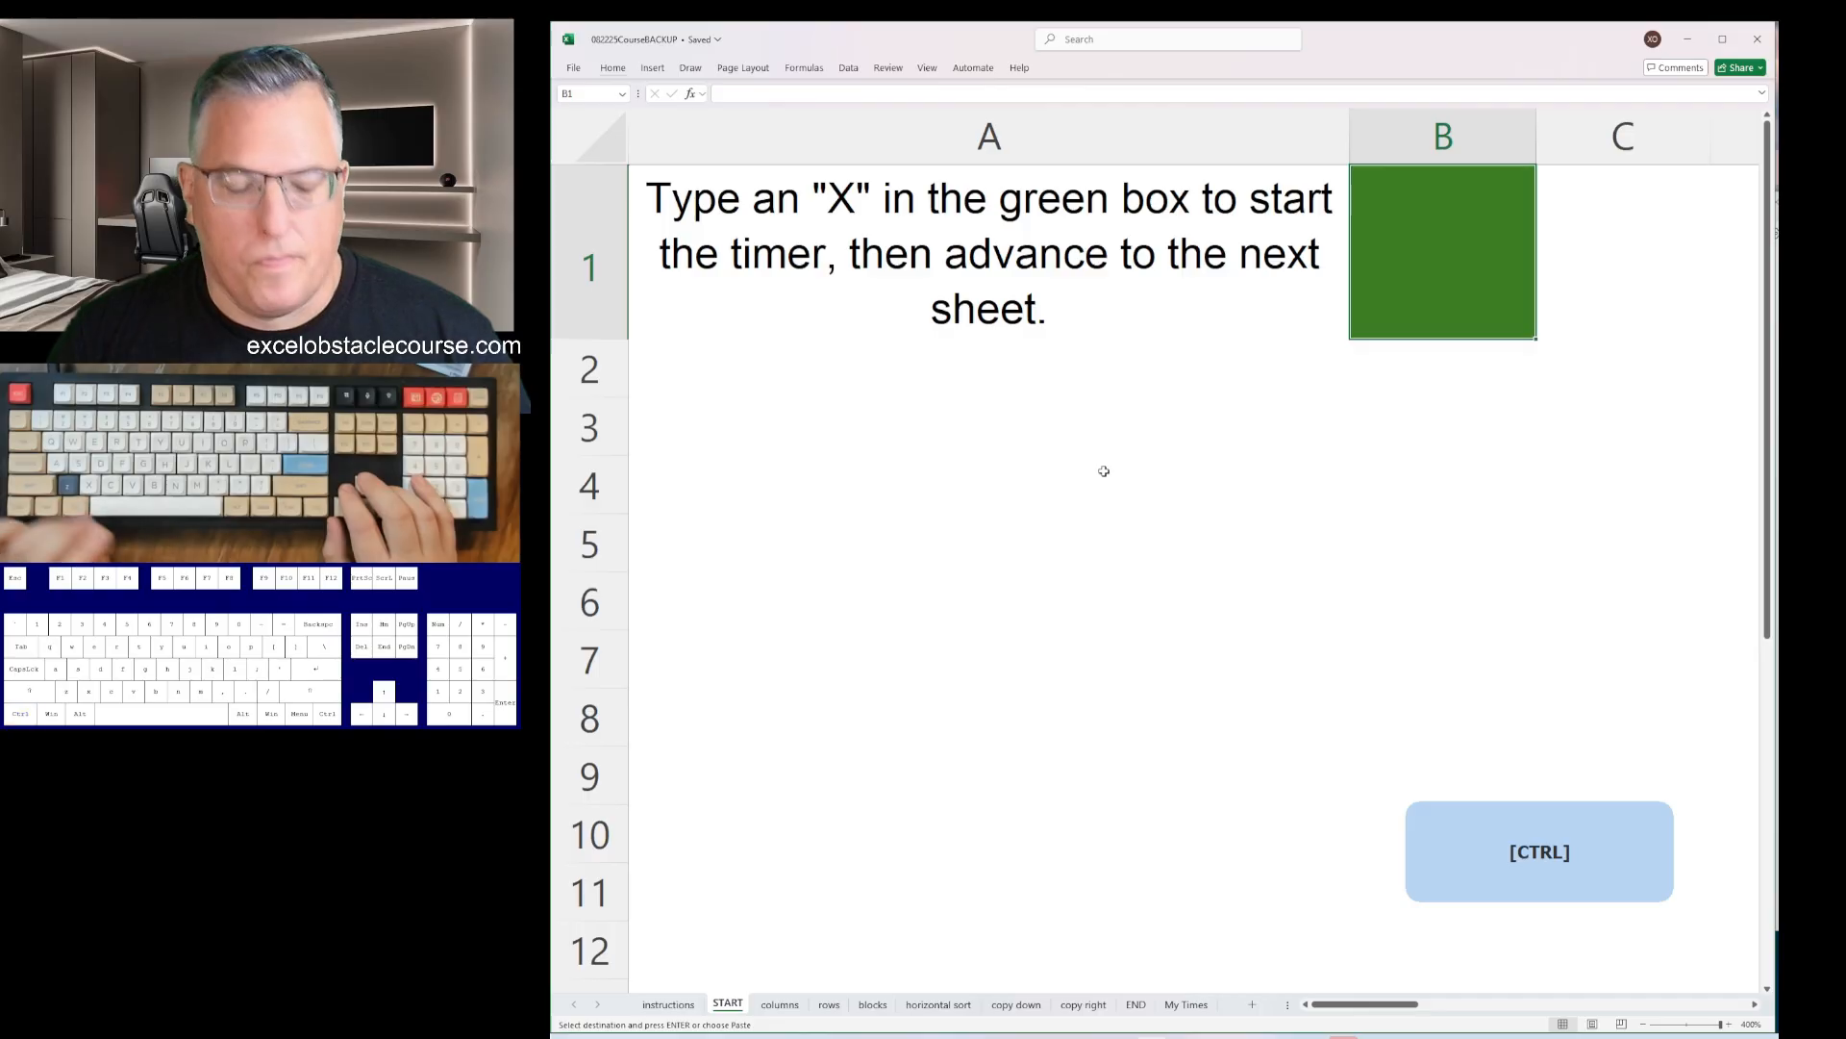
- Place the active cell at its starting position on each course sheet, including B2 on copy down and B1 on END
{"action": "key", "text": "ctrl+Page_Down"}
{"action": "key", "text": "ctrl+Page_Down"}
{"action": "key", "text": "ctrl+Page_Down"}
{"action": "key", "text": "ctrl+Page_Down"}
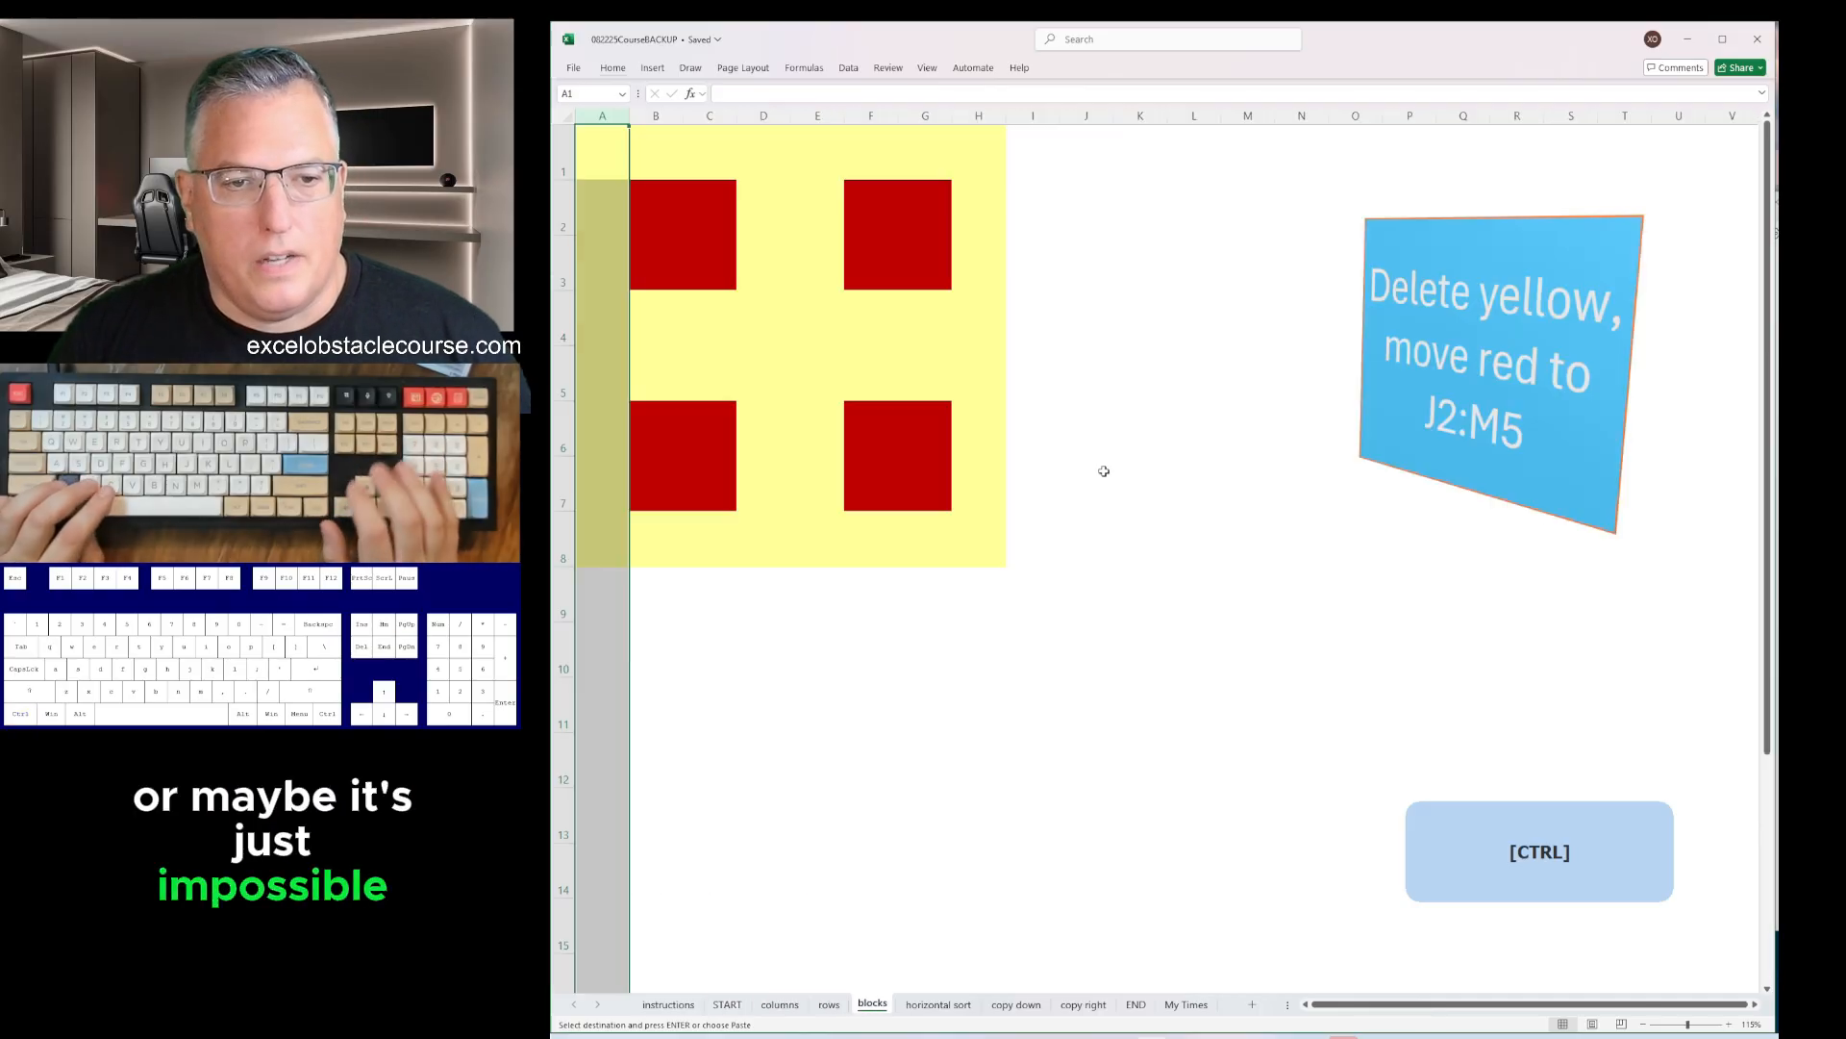
{"action": "key", "text": "Left"}
{"action": "key", "text": "ctrl+Page_Down"}
{"action": "key", "text": "Left"}
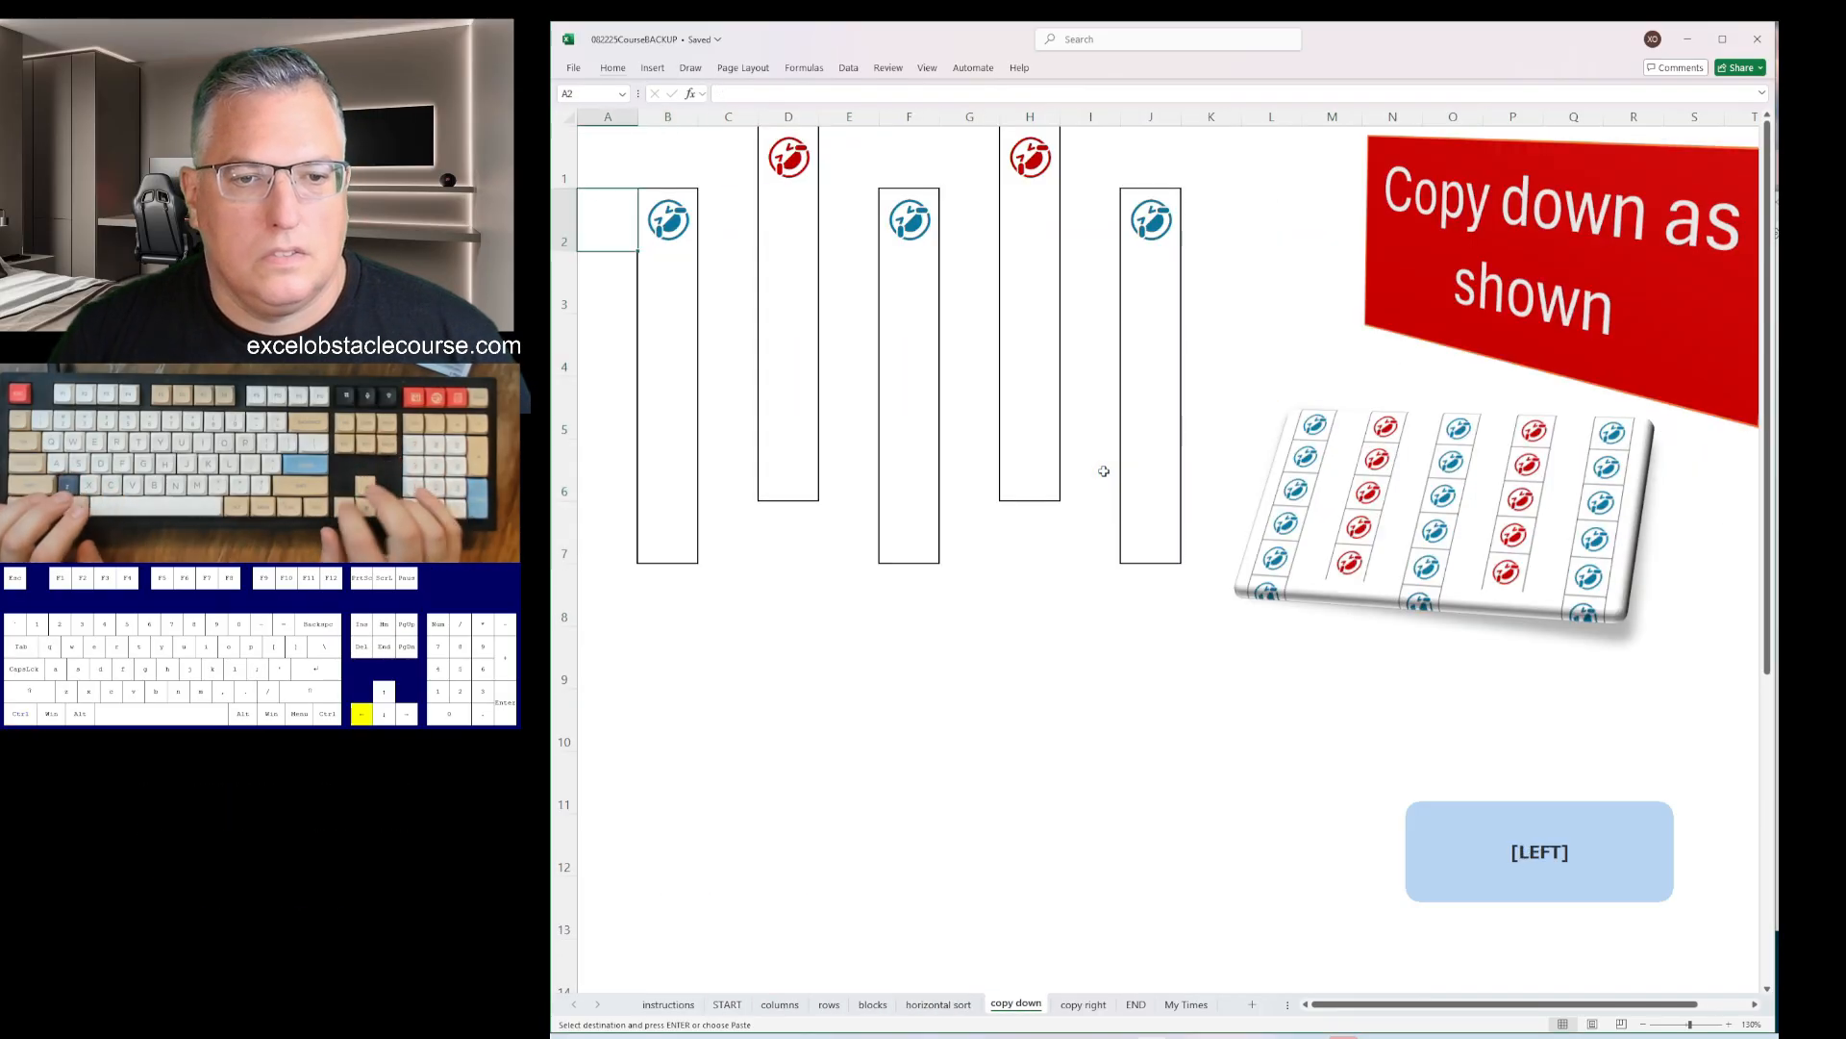
{"action": "key", "text": "ctrl+Page_Down"}
{"action": "key", "text": "Right"}
{"action": "key", "text": "ctrl+Page_Down"}
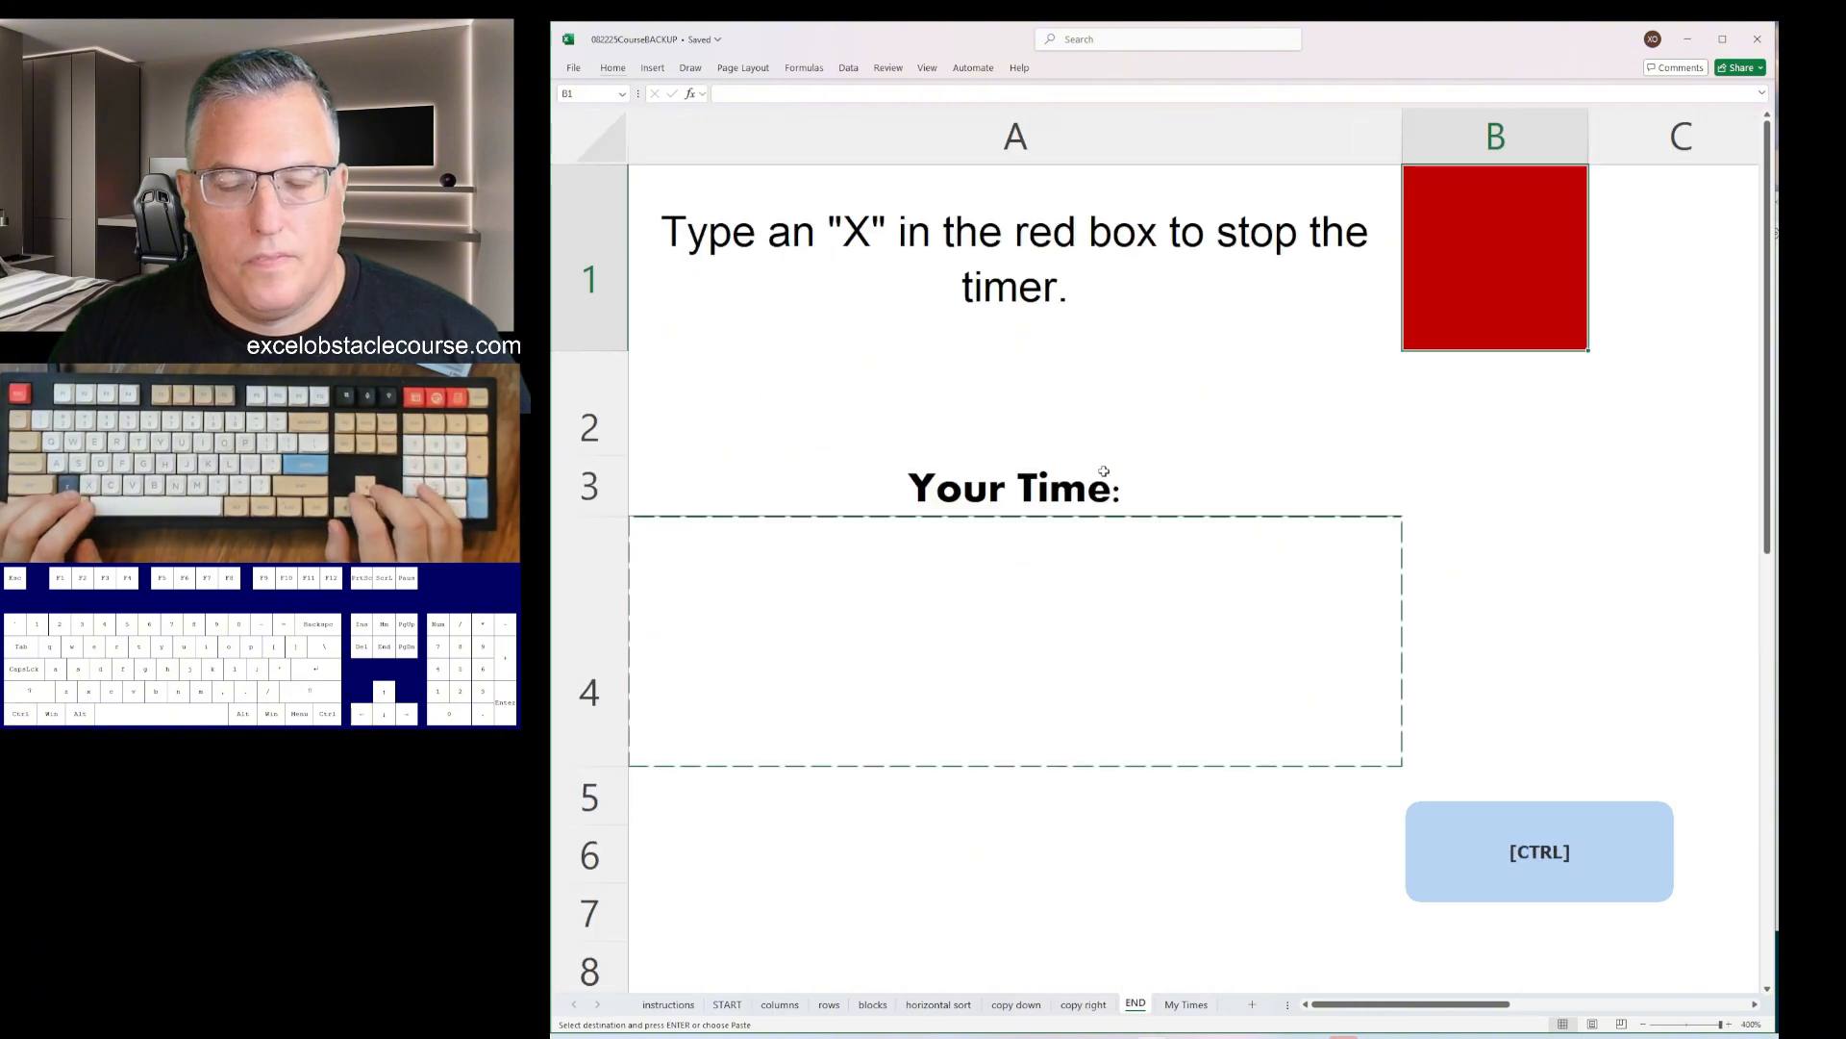
- Copy the 00:45.7 result from Notepad into B17 on the My Times sheet
{"action": "key", "text": "ctrl+Page_Down"}
{"action": "key", "text": "alt+Tab"}
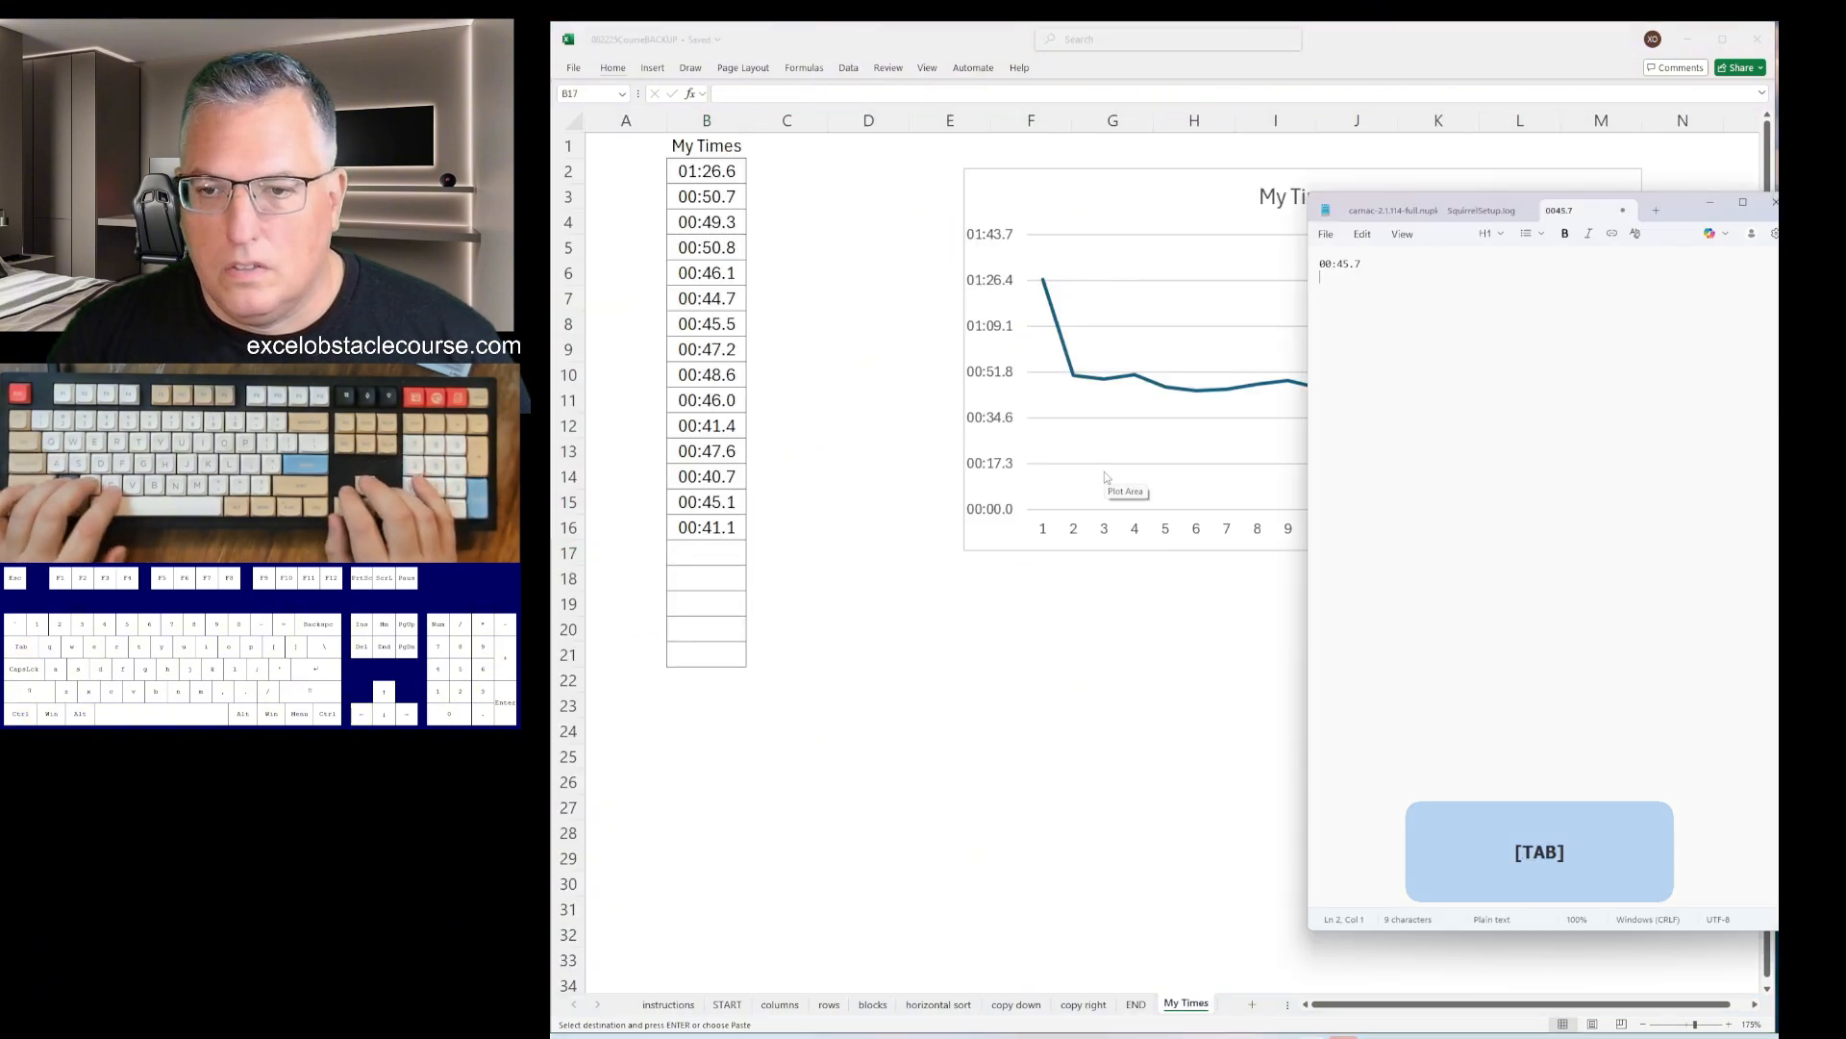
{"action": "key", "text": "alt+Tab"}
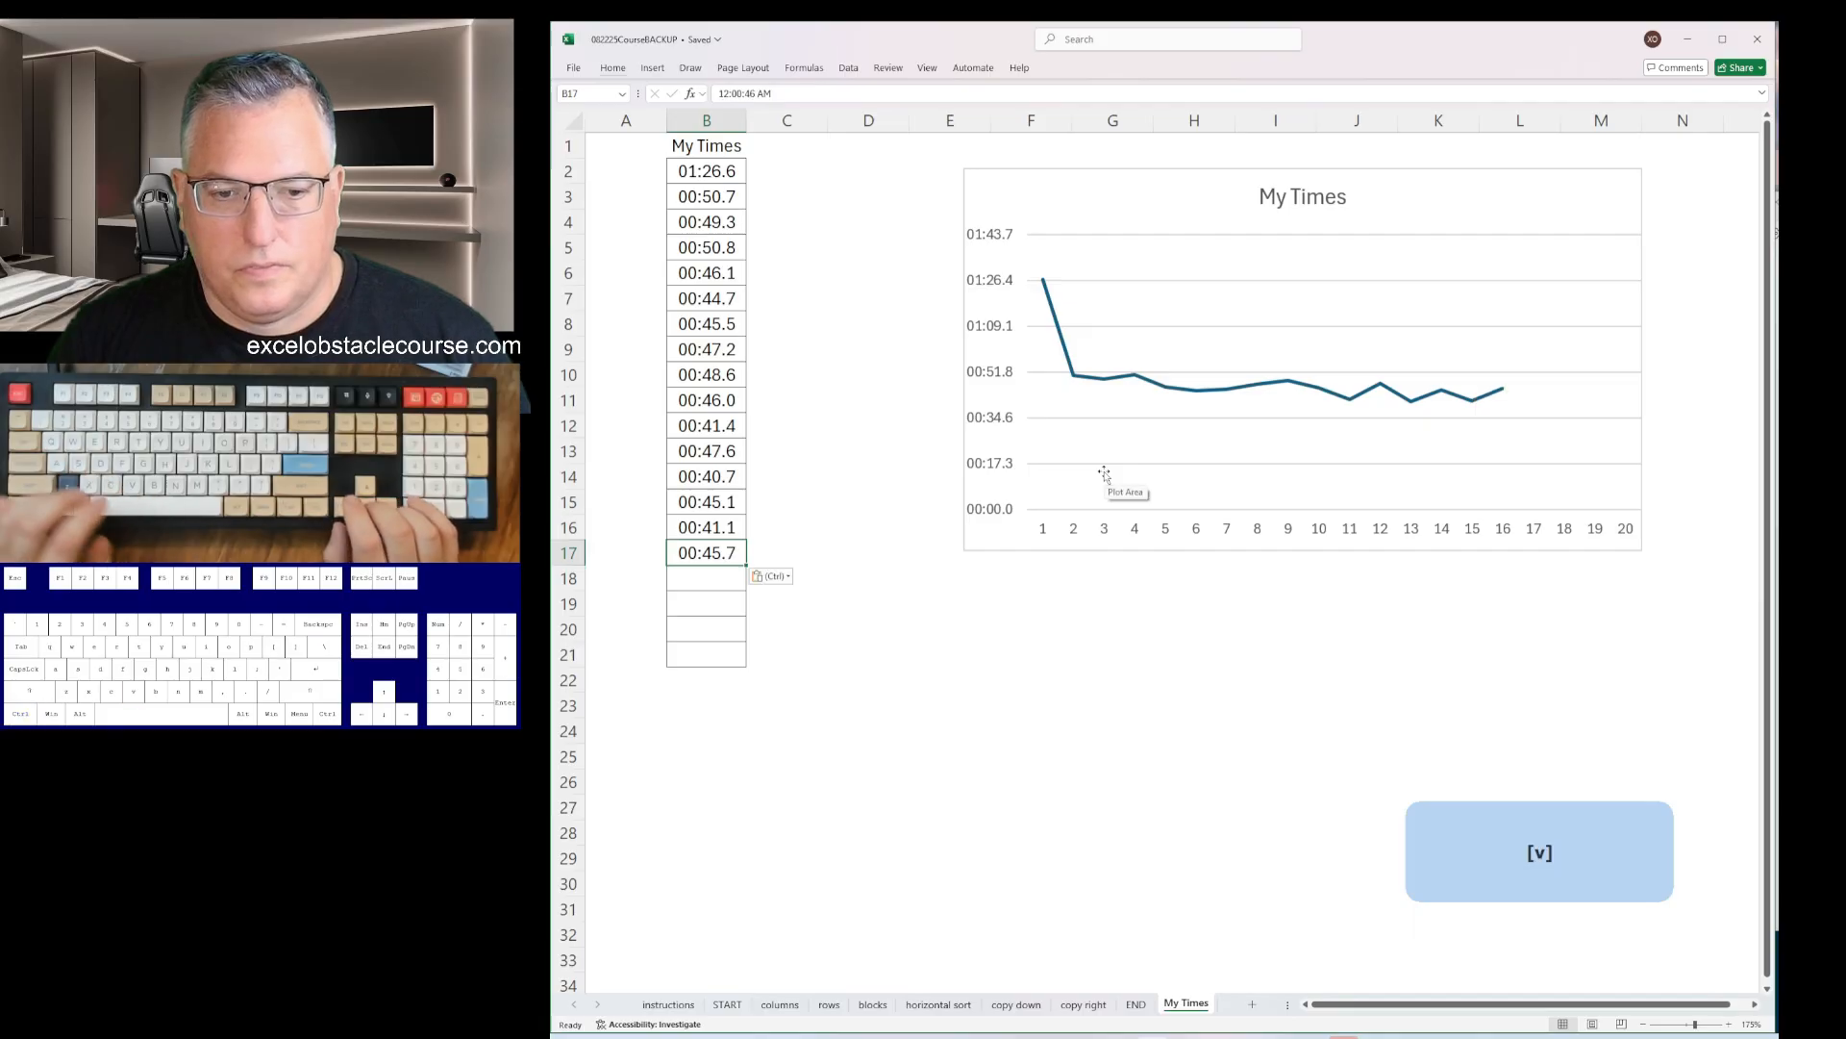
{"action": "key", "text": "alt+Tab"}
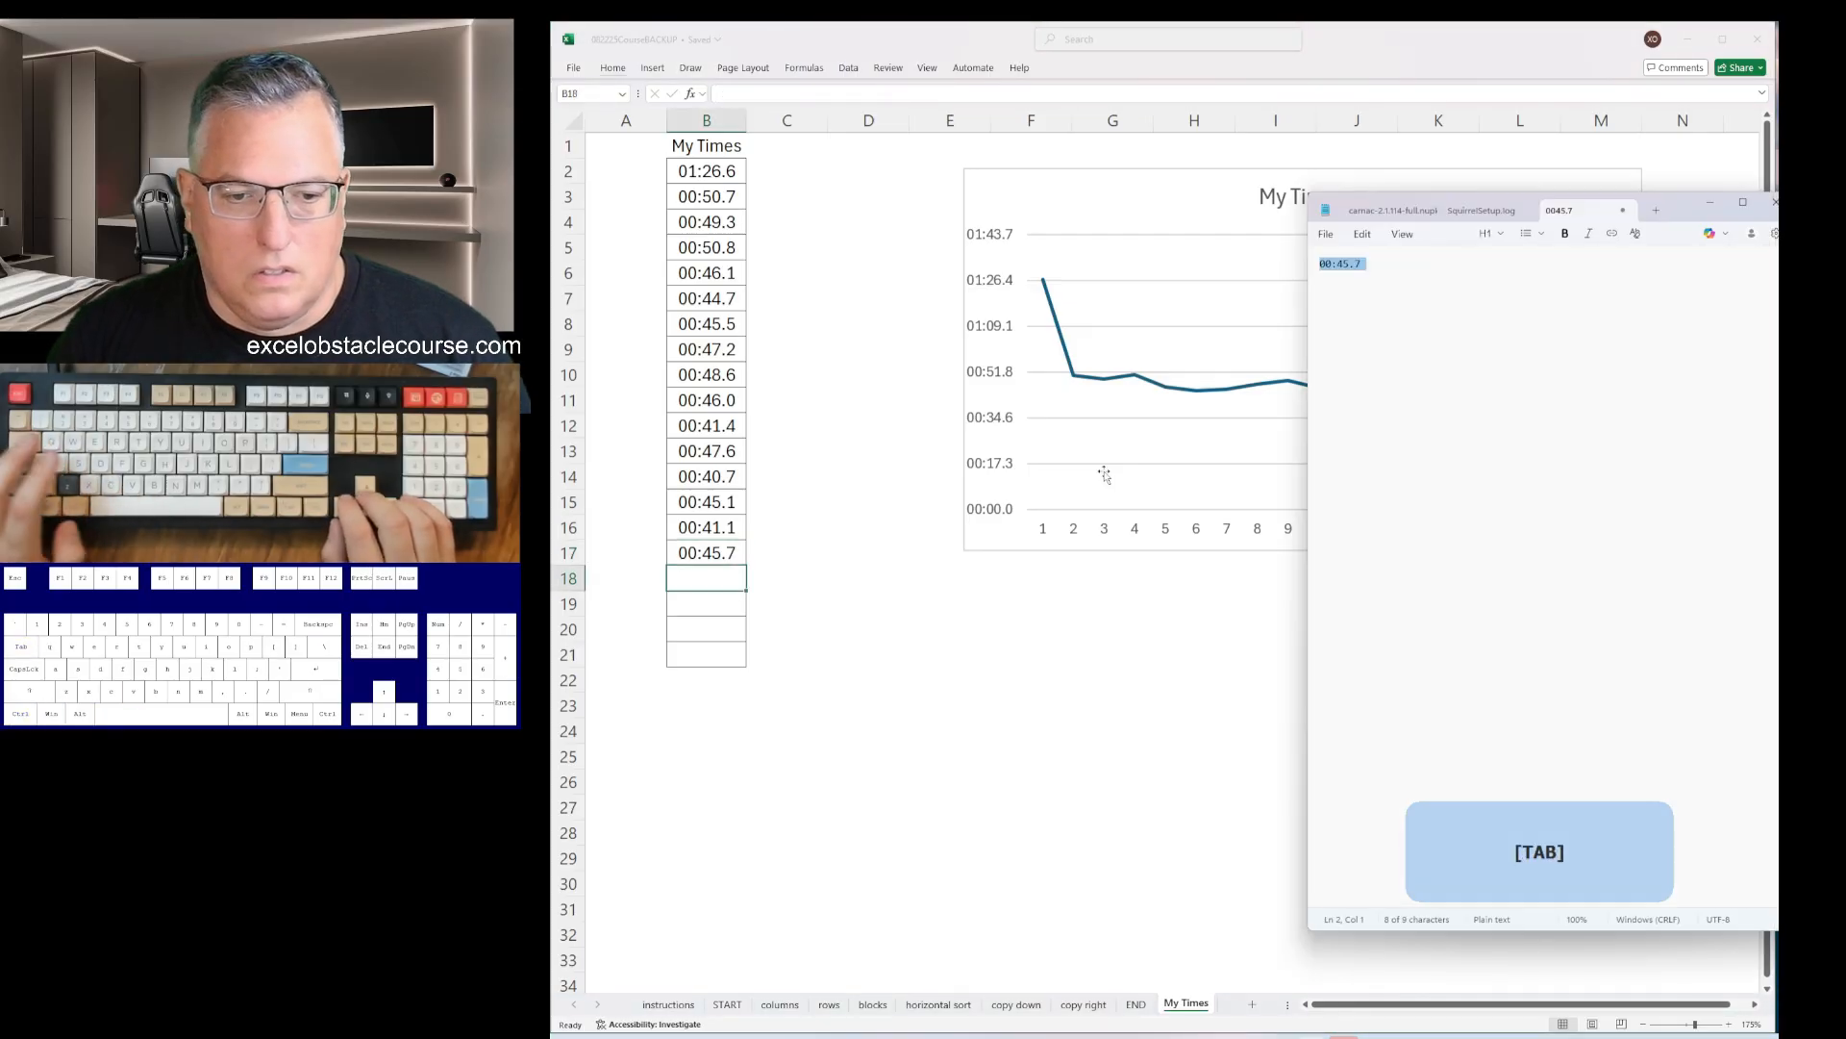
{"action": "key", "text": "alt+Tab"}
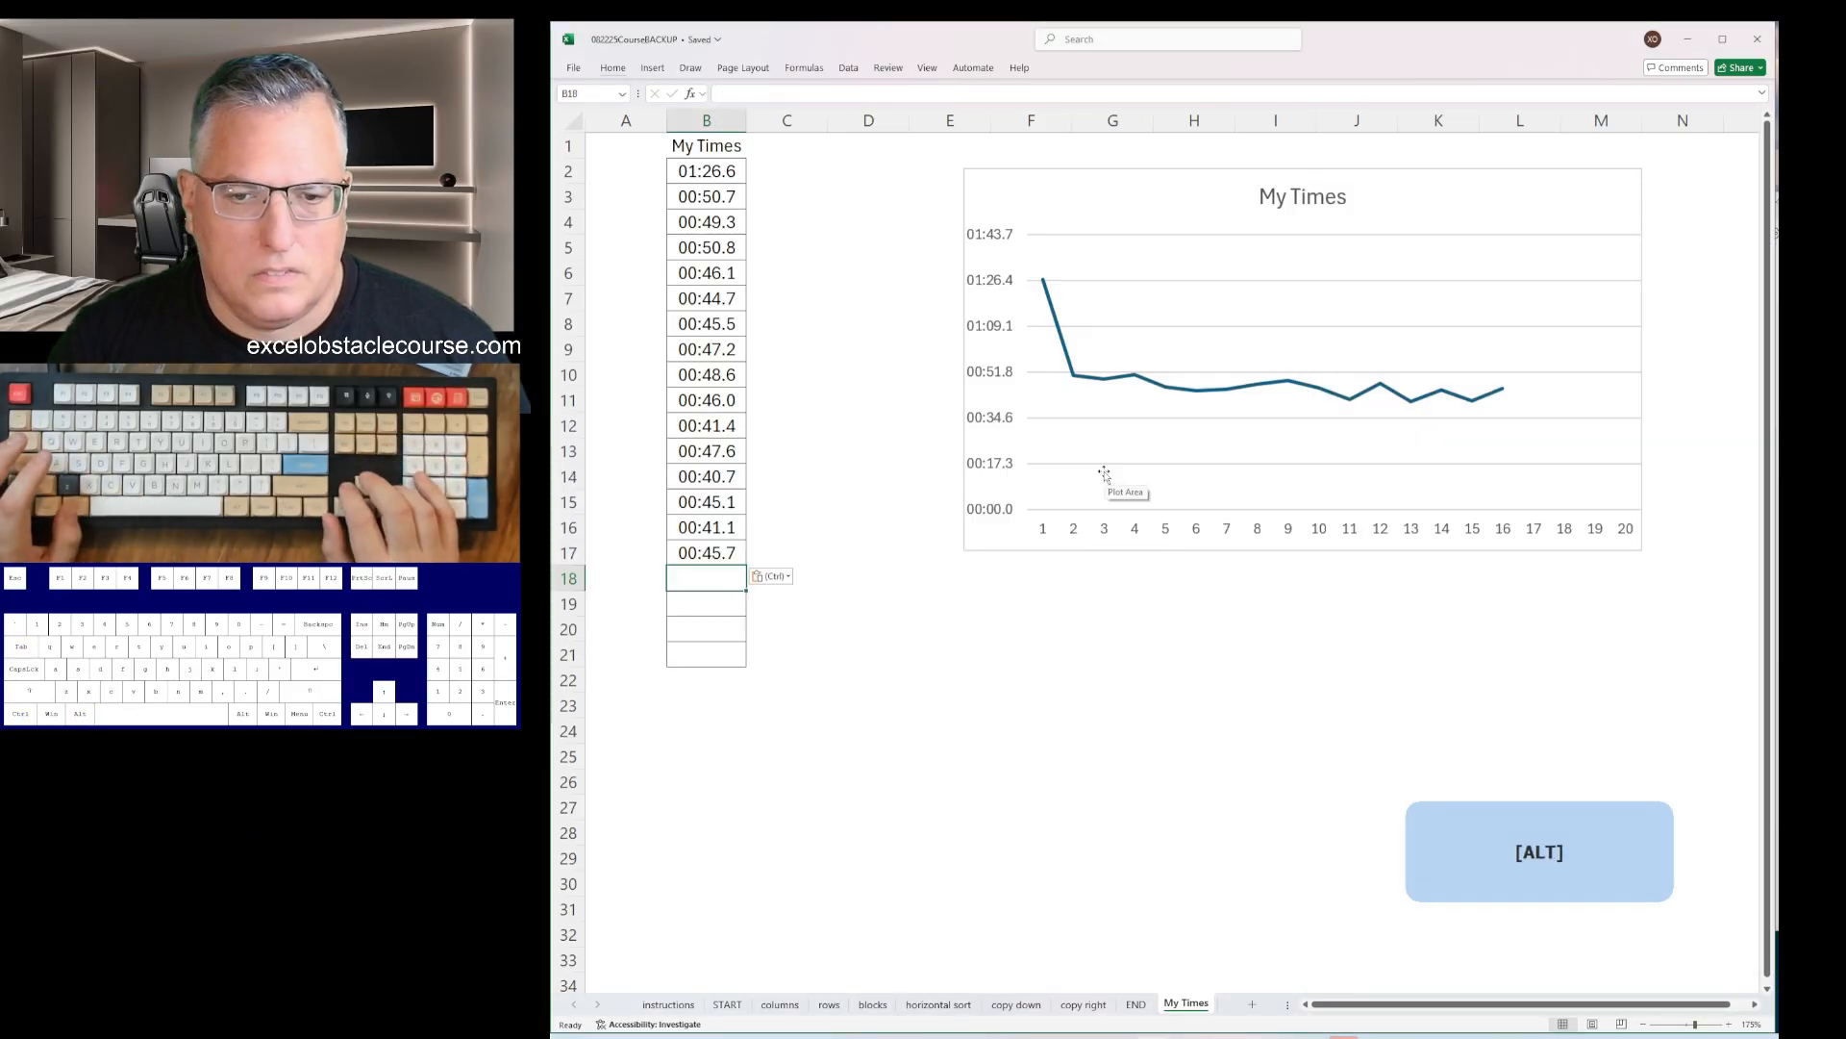
- Return to the START sheet and enter x in the green box B1 to start the timer
{"action": "key", "text": "ctrl+Page_Up"}
{"action": "key", "text": "ctrl+Page_Up"}
{"action": "key", "text": "ctrl+Page_Up"}
{"action": "key", "text": "ctrl+Page_Up"}
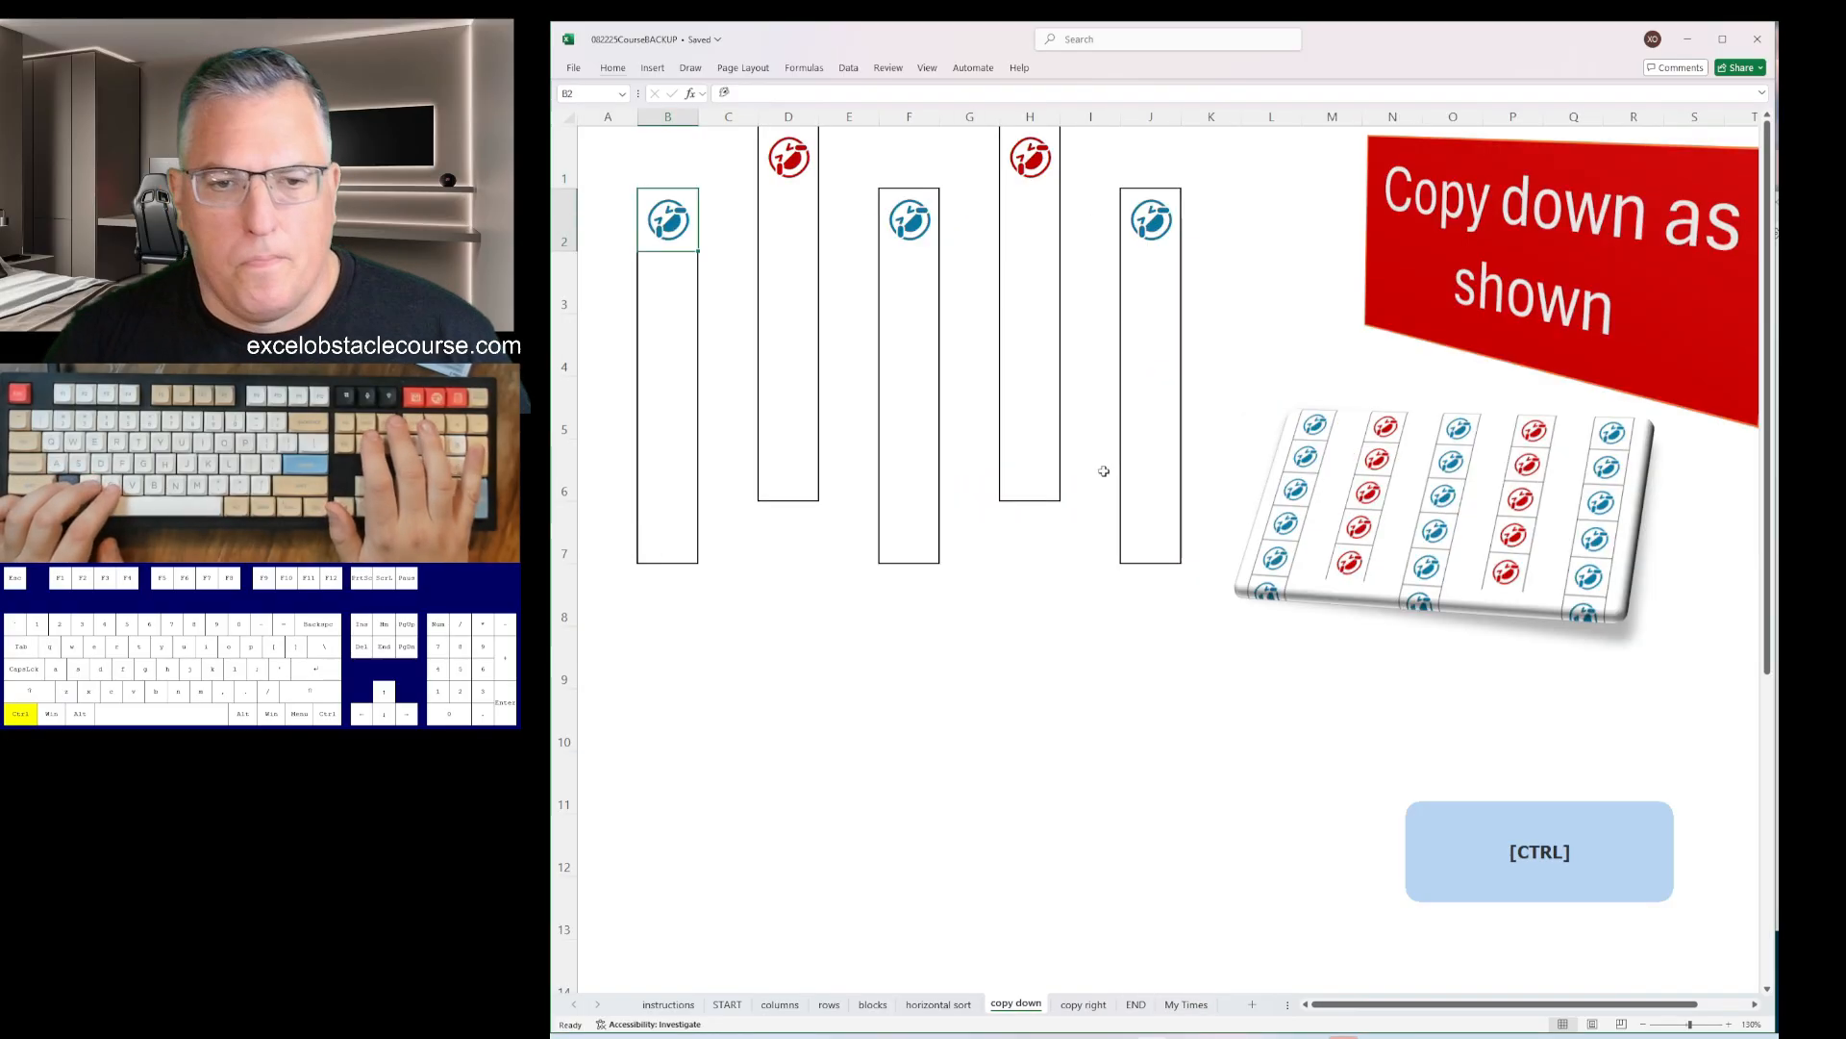
{"action": "key", "text": "ctrl+Page_Up"}
{"action": "key", "text": "ctrl+Page_Up"}
{"action": "key", "text": "ctrl+Page_Up"}
{"action": "key", "text": "ctrl+Page_Up"}
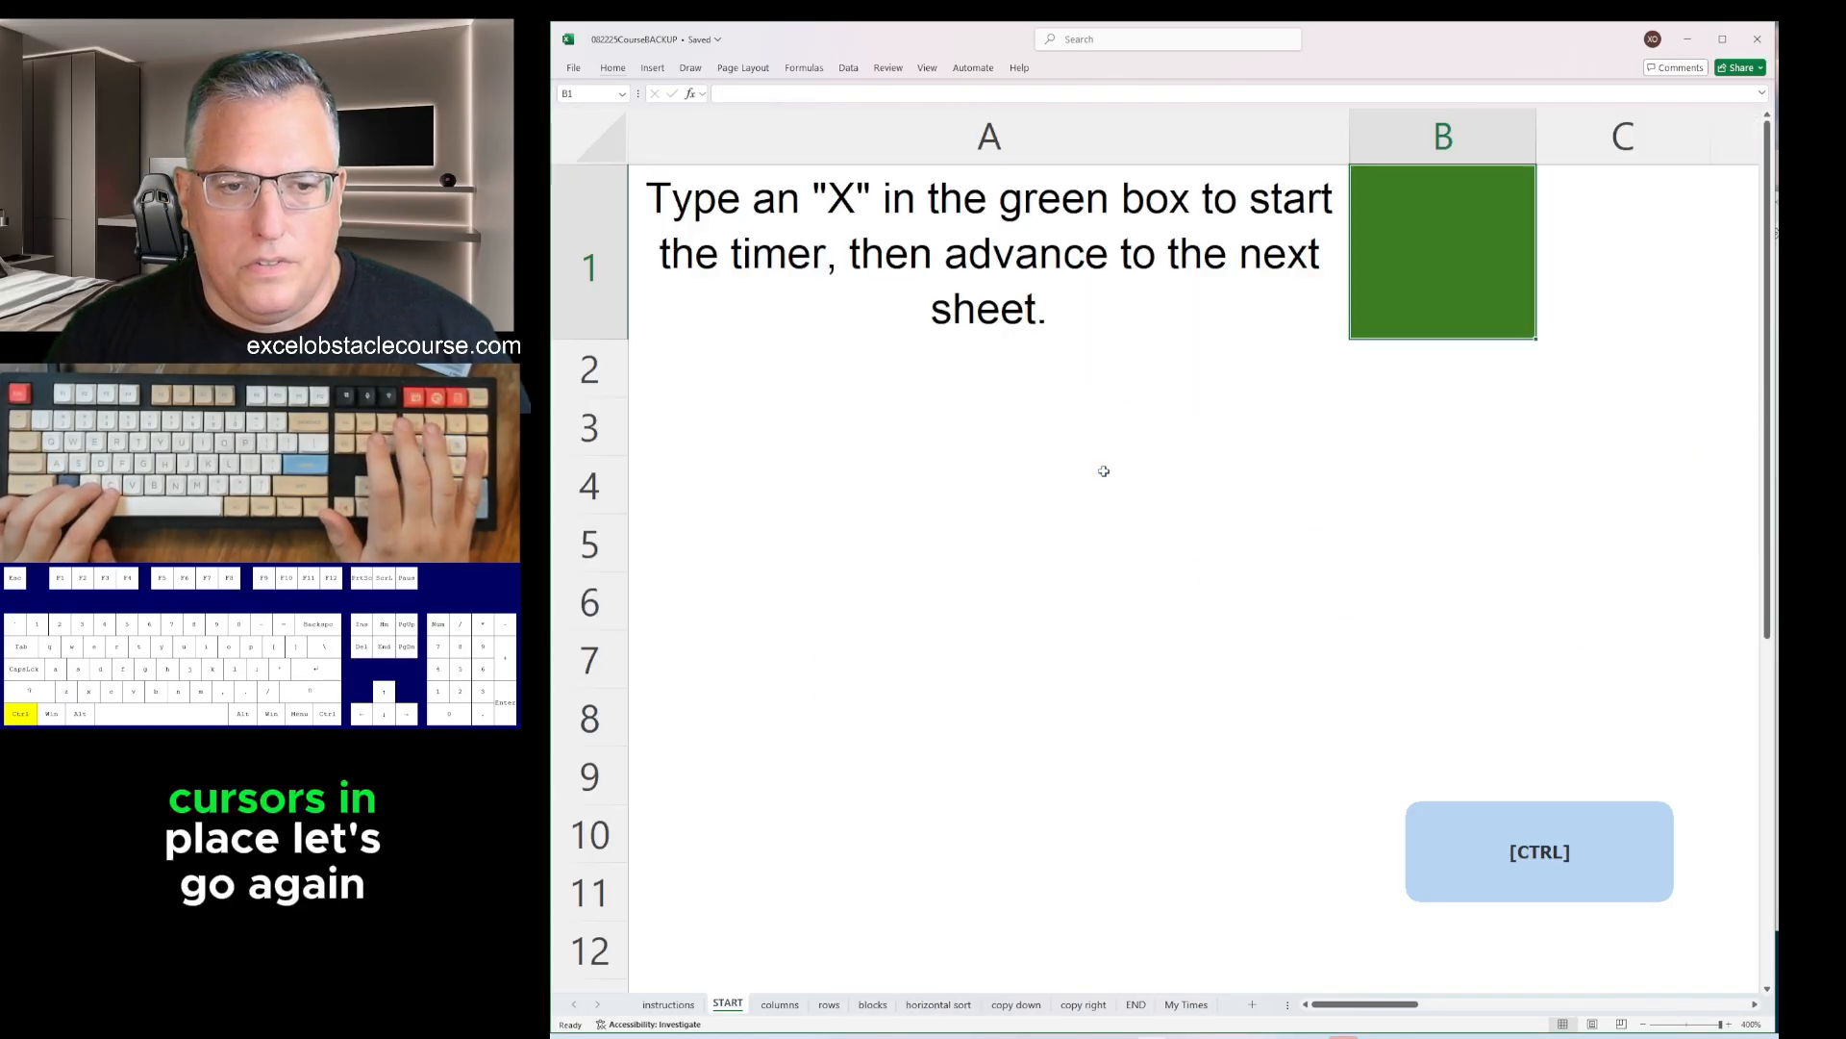
{"action": "type", "text": "x"}
- On the columns sheet, delete the yellow cells in every odd row of column B from B1 to B15, shifting cells left
{"action": "key", "text": "ctrl+Page_Down"}
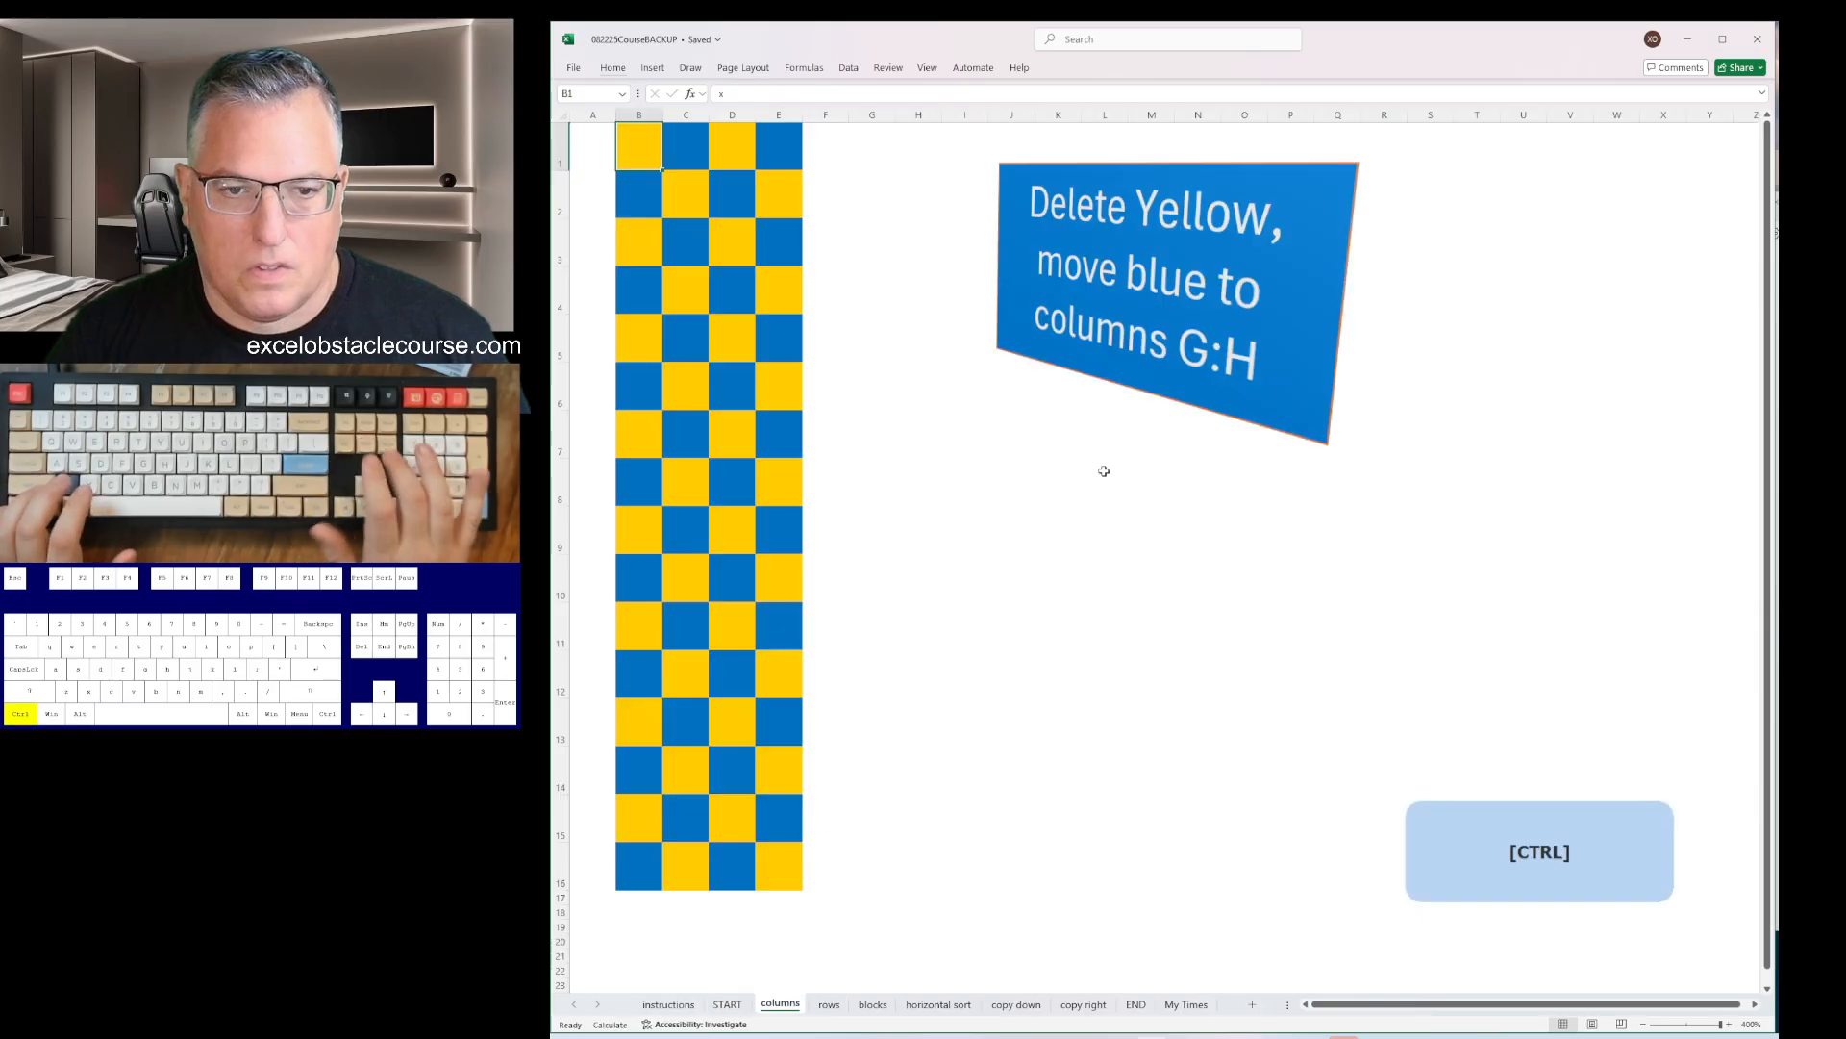
{"action": "key", "text": "ctrl+minus"}
{"action": "key", "text": "Return"}
{"action": "key", "text": "Down"}
{"action": "key", "text": "F4"}
{"action": "key", "text": "Down"}
{"action": "key", "text": "Down"}
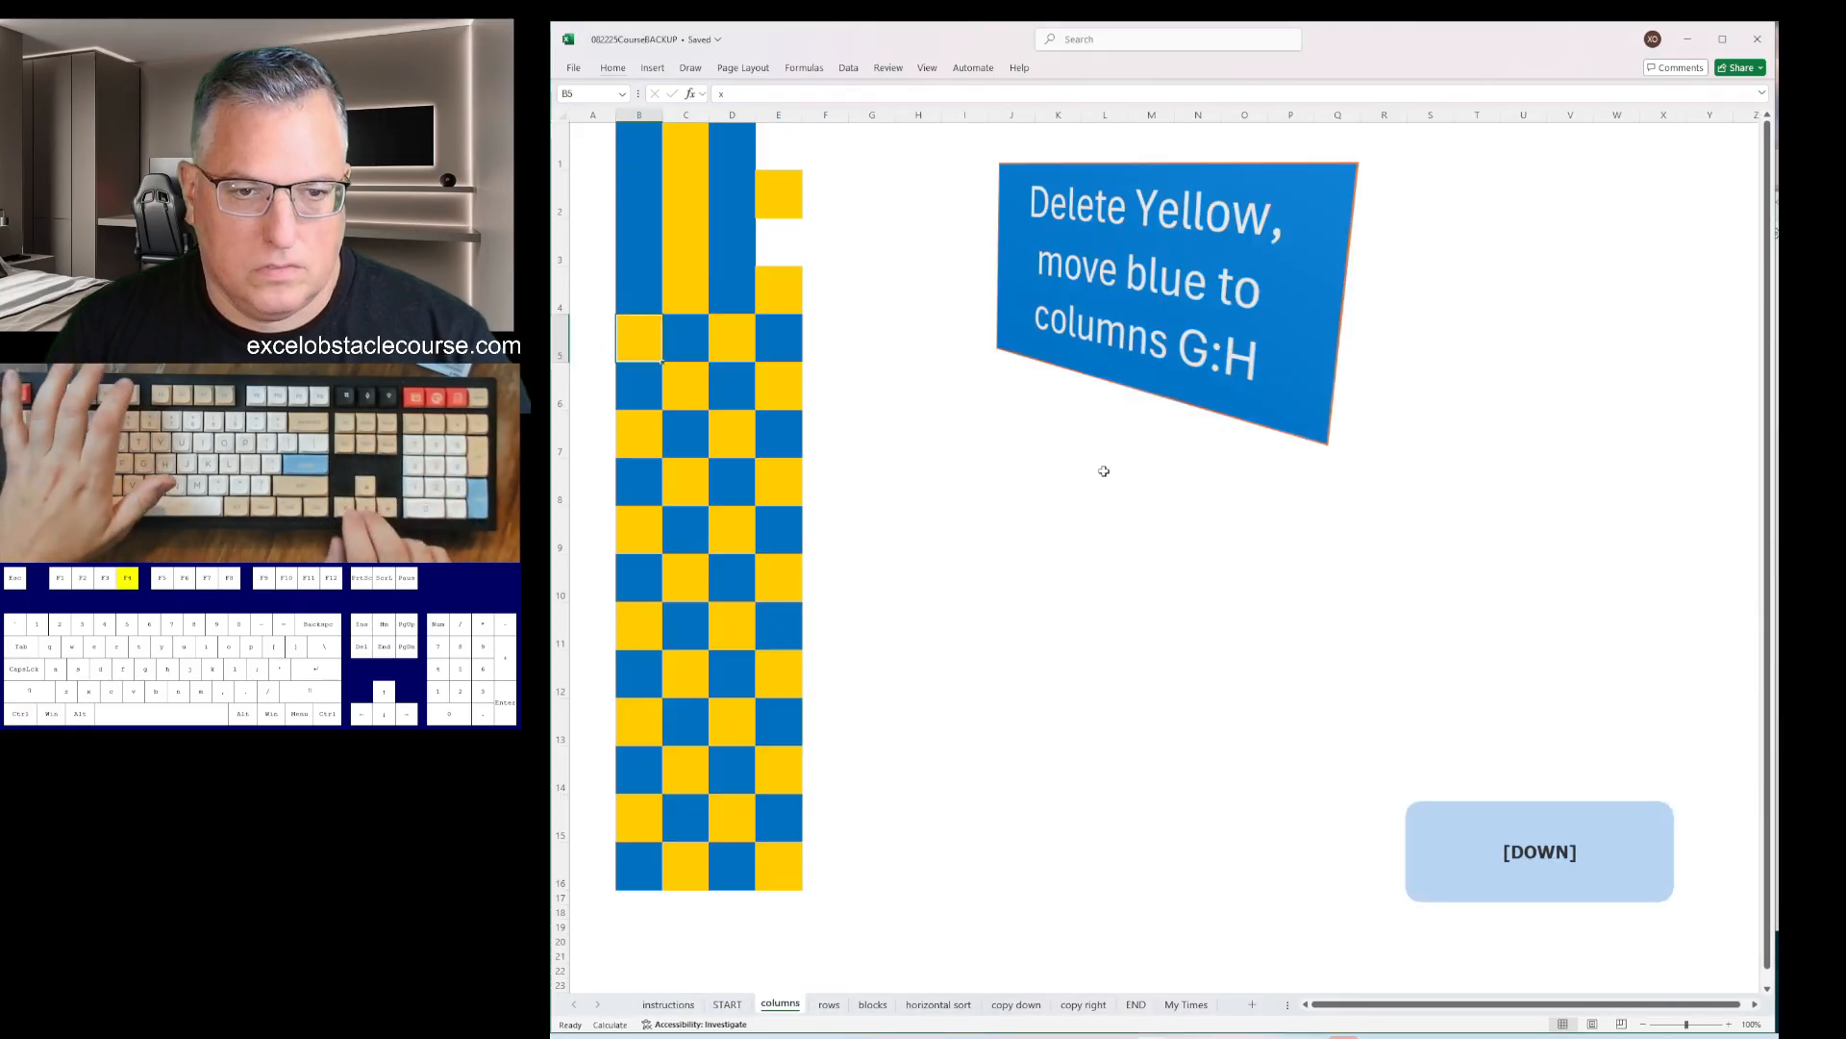
{"action": "key", "text": "F4"}
{"action": "key", "text": "Down"}
{"action": "key", "text": "Down"}
{"action": "key", "text": "F4"}
{"action": "key", "text": "Down"}
{"action": "key", "text": "Down"}
{"action": "key", "text": "F4"}
{"action": "key", "text": "Down"}
{"action": "key", "text": "Down"}
{"action": "key", "text": "F4"}
{"action": "key", "text": "Down"}
{"action": "key", "text": "Down"}
{"action": "key", "text": "F4"}
{"action": "key", "text": "Down"}
{"action": "key", "text": "Down"}
{"action": "key", "text": "F4"}
{"action": "key", "text": "Down"}
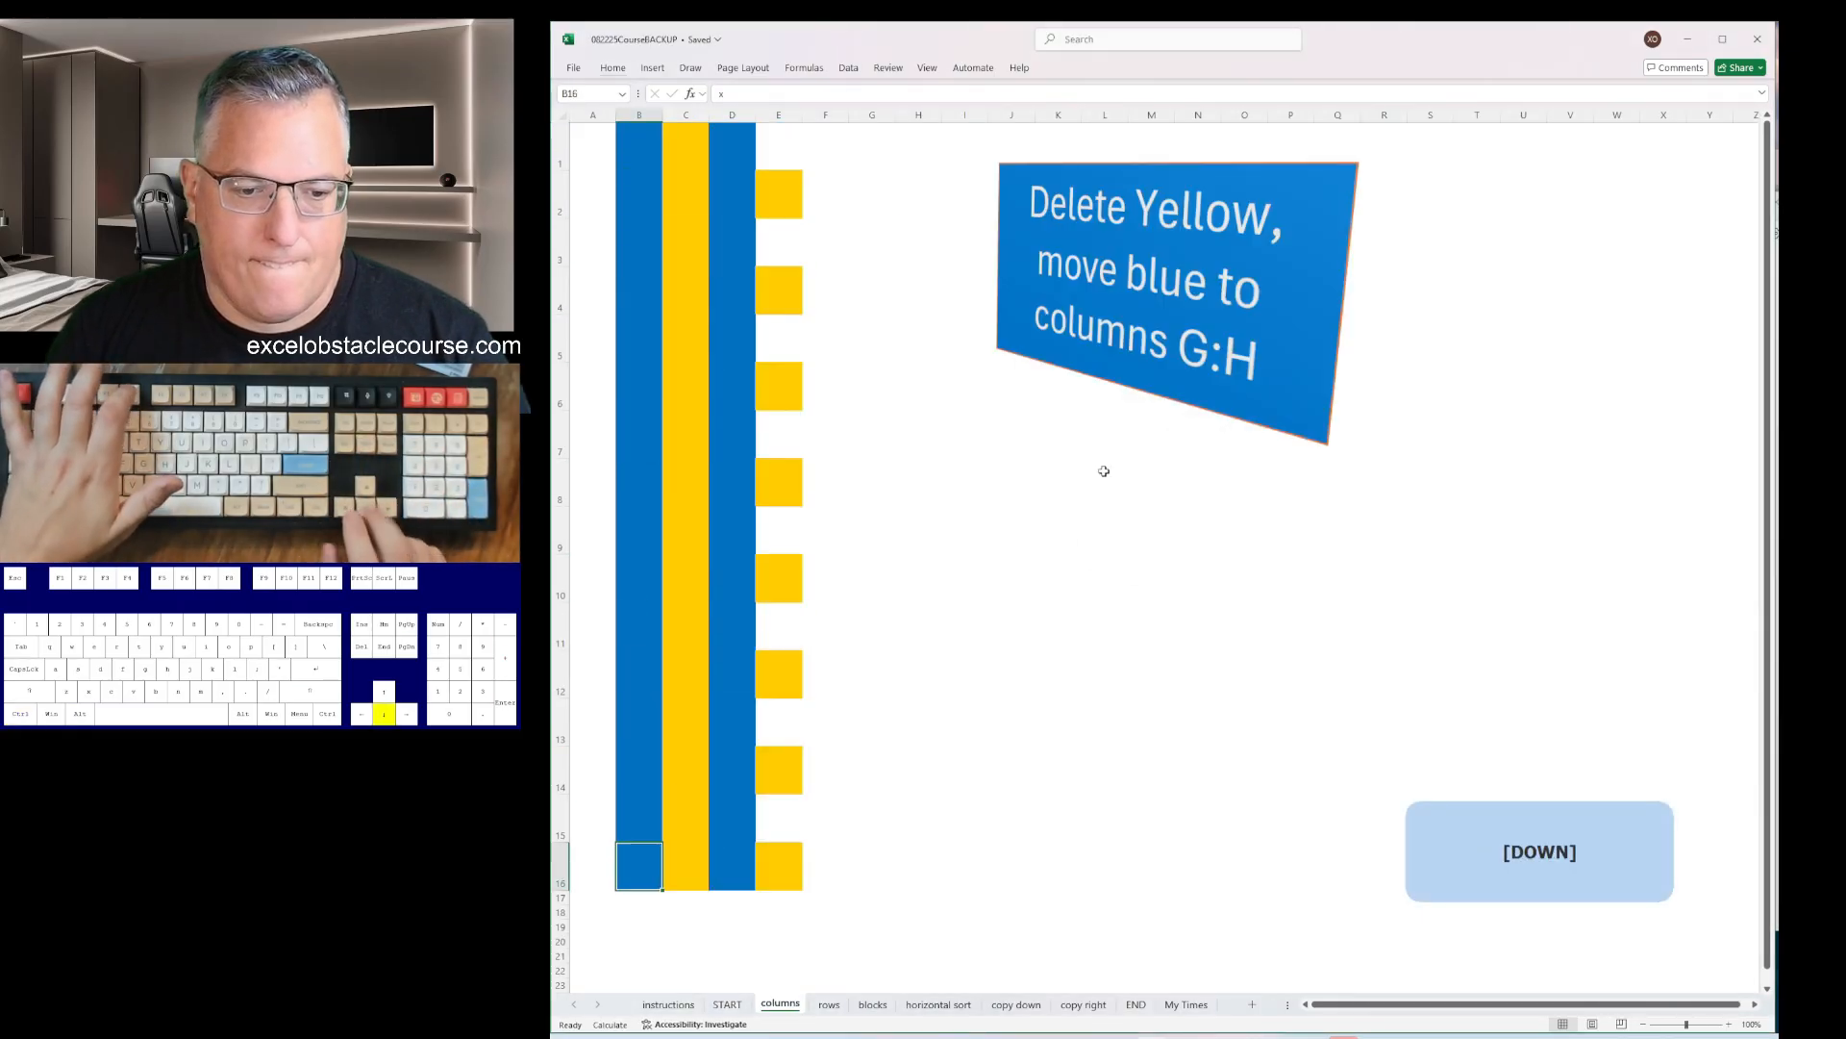
- Delete the two remaining yellow columns, C and D, and shift the blue columns B:C over to G:H
{"action": "key", "text": "Right"}
{"action": "key", "text": "ctrl+space"}
{"action": "key", "text": "ctrl+minus"}
{"action": "key", "text": "Right"}
{"action": "key", "text": "ctrl+space"}
{"action": "key", "text": "ctrl+minus"}
{"action": "key", "text": "Left"}
{"action": "key", "text": "ctrl+space"}
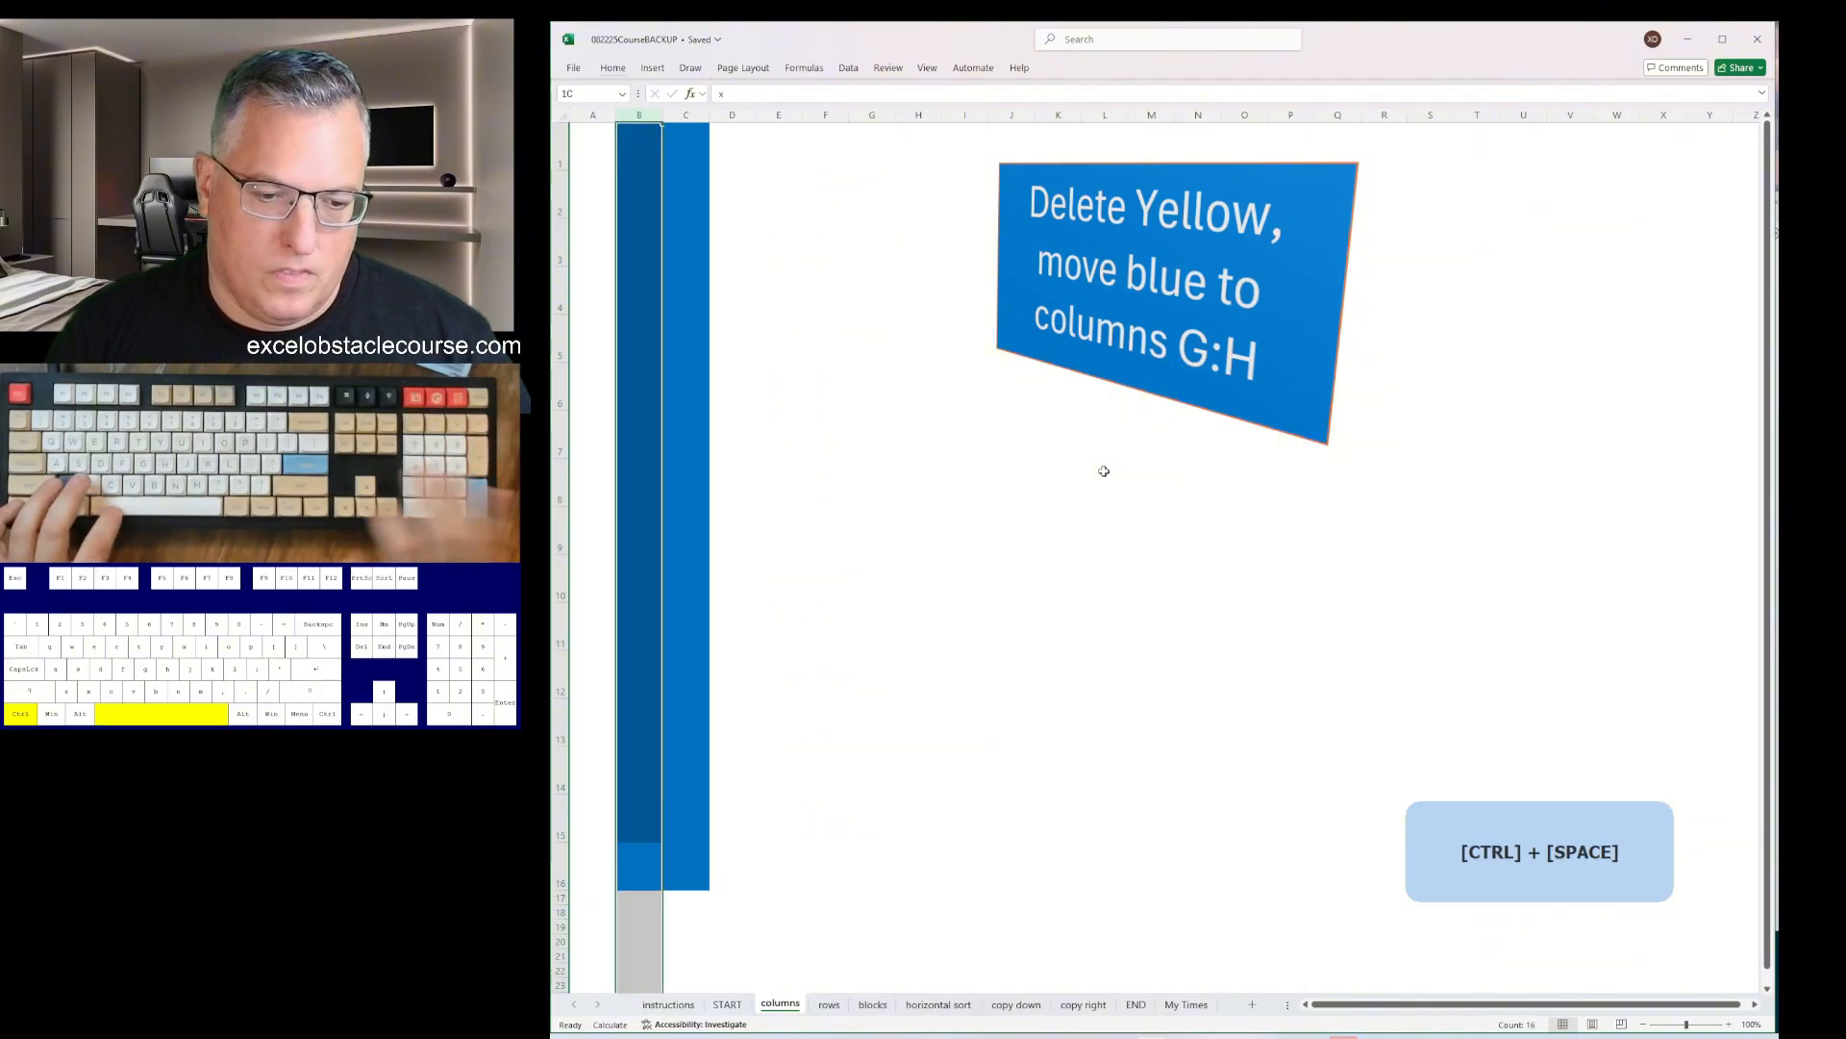
- On the rows sheet, delete every orange cell in row 11 from A11 to U11, shifting cells up
{"action": "key", "text": "ctrl+Page_Down"}
{"action": "key", "text": "ctrl+minus"}
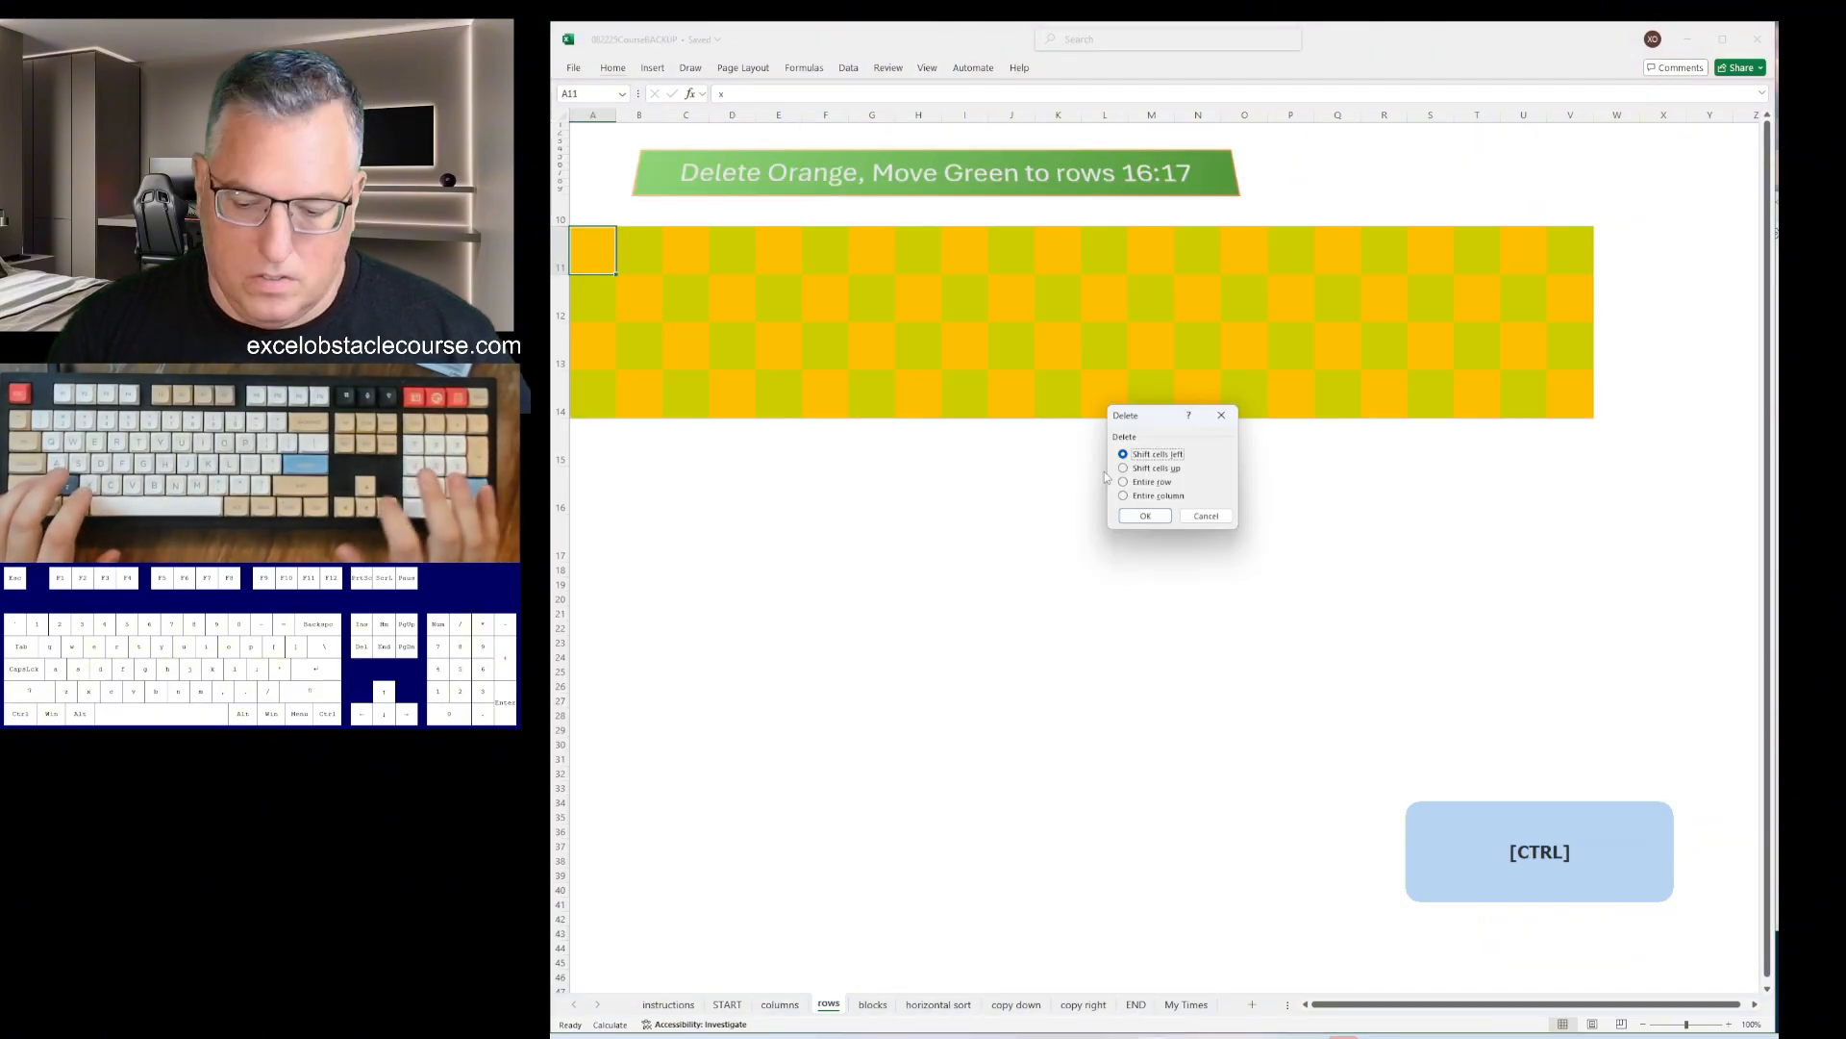
{"action": "key", "text": "Return"}
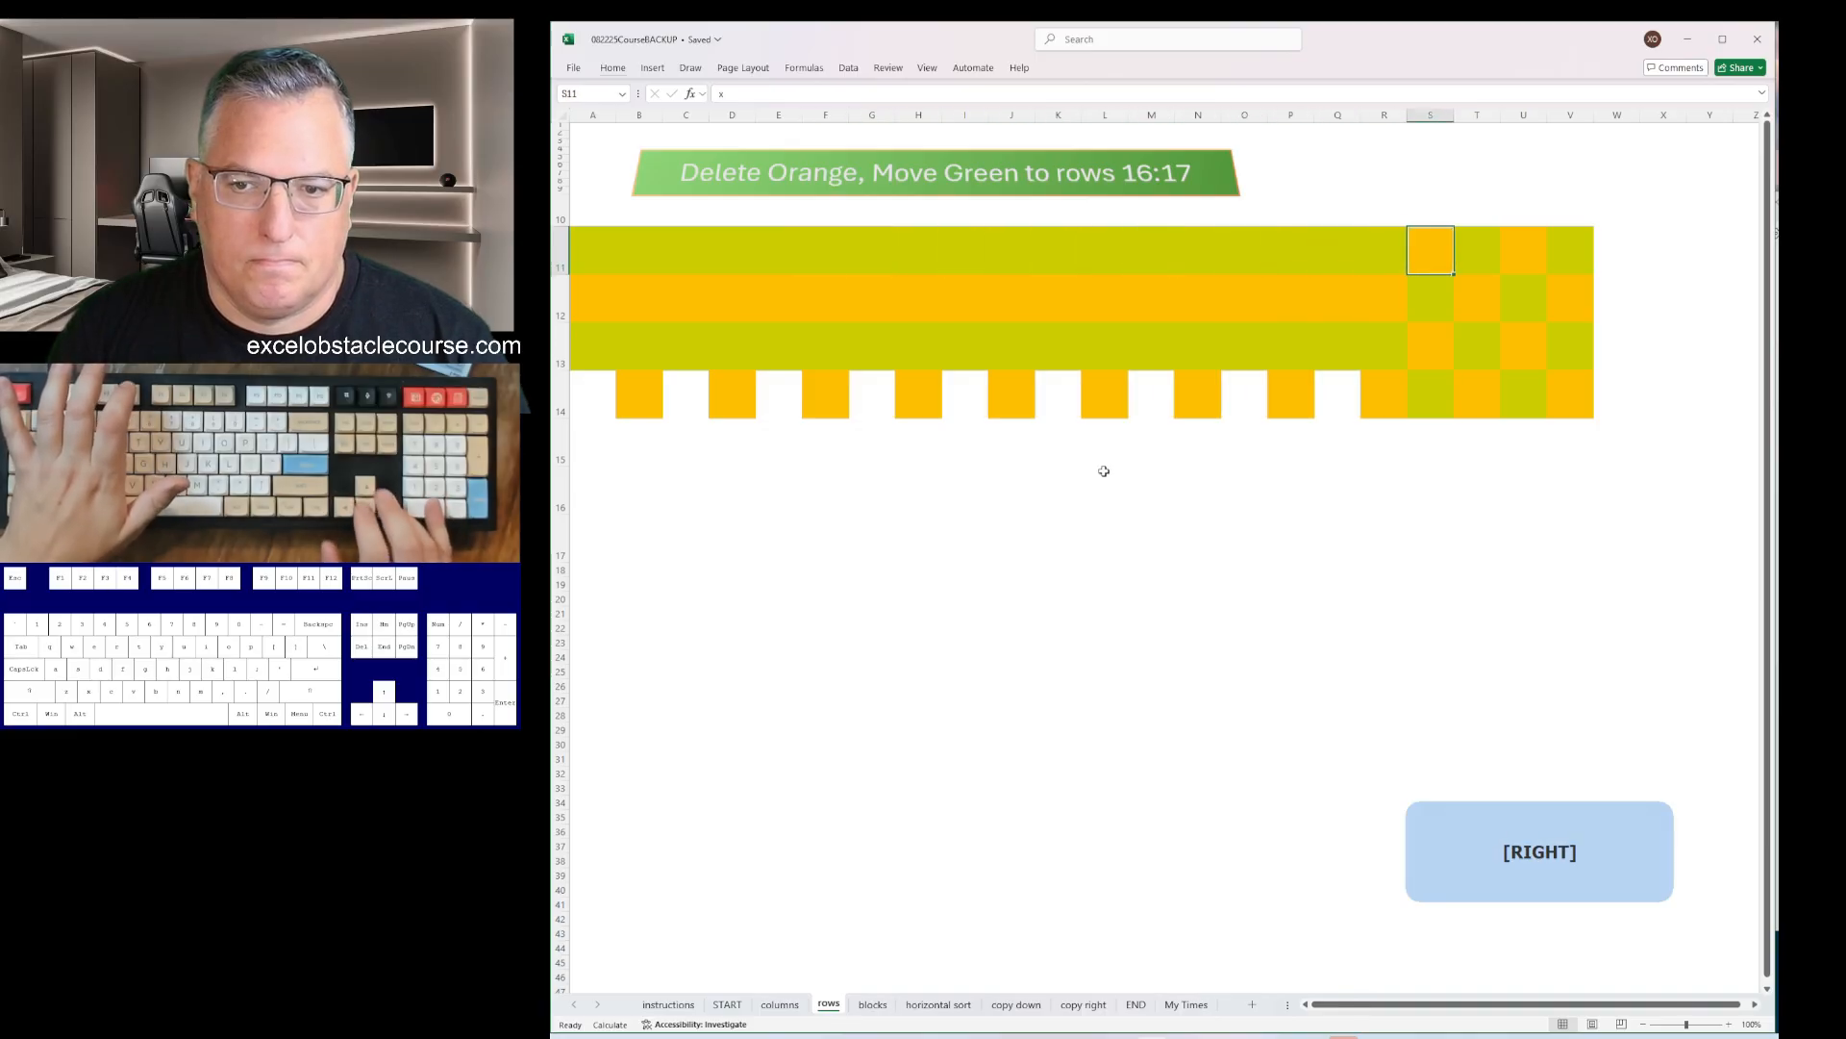
- Delete the orange row 12 and the leftover orange row 13 beneath the green rows
{"action": "key", "text": "Down"}
{"action": "key", "text": "shift+space"}
{"action": "key", "text": "ctrl+minus"}
{"action": "key", "text": "Down"}
{"action": "key", "text": "shift+space"}
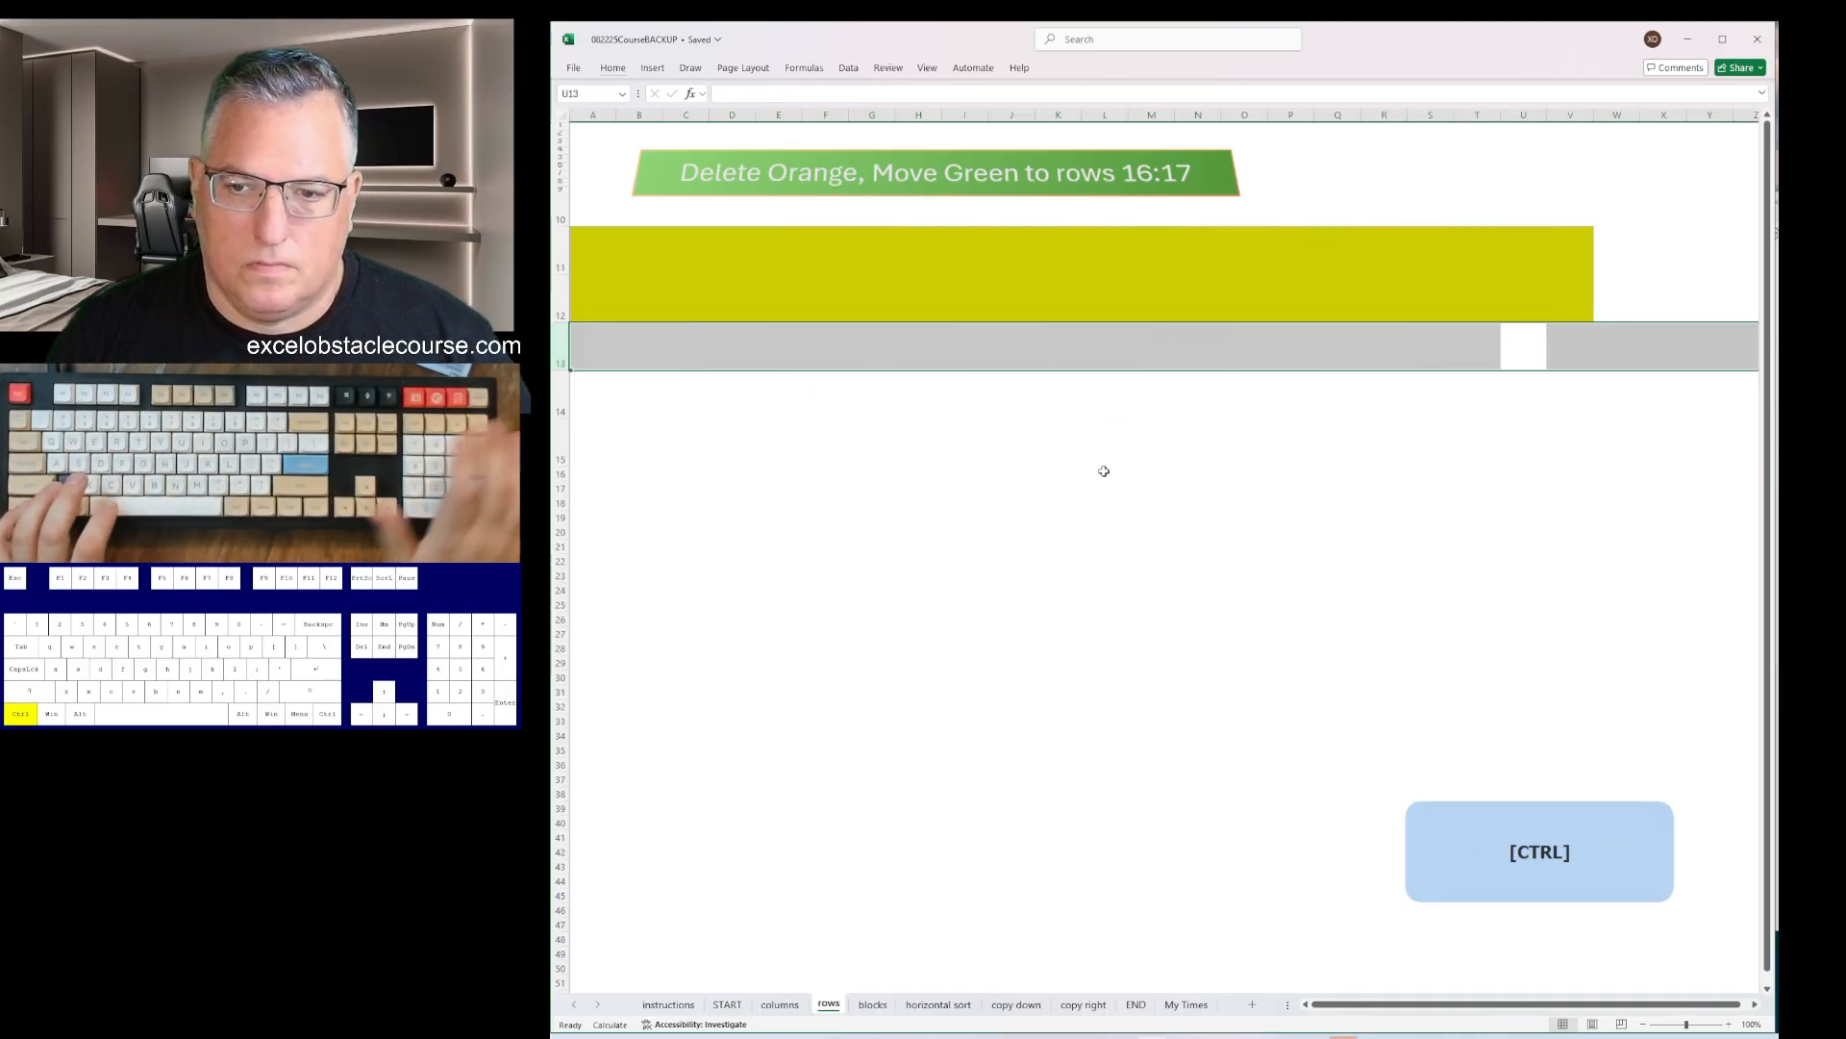
{"action": "key", "text": "ctrl+minus"}
- Insert five rows above row 11 to move the green rows to 16:17
{"action": "key", "text": "Up"}
{"action": "key", "text": "Up"}
{"action": "key", "text": "shift+space"}
{"action": "key", "text": "ctrl+plus"}
{"action": "key", "text": "ctrl+plus"}
{"action": "key", "text": "ctrl+plus"}
{"action": "key", "text": "ctrl+plus"}
{"action": "key", "text": "ctrl+plus"}
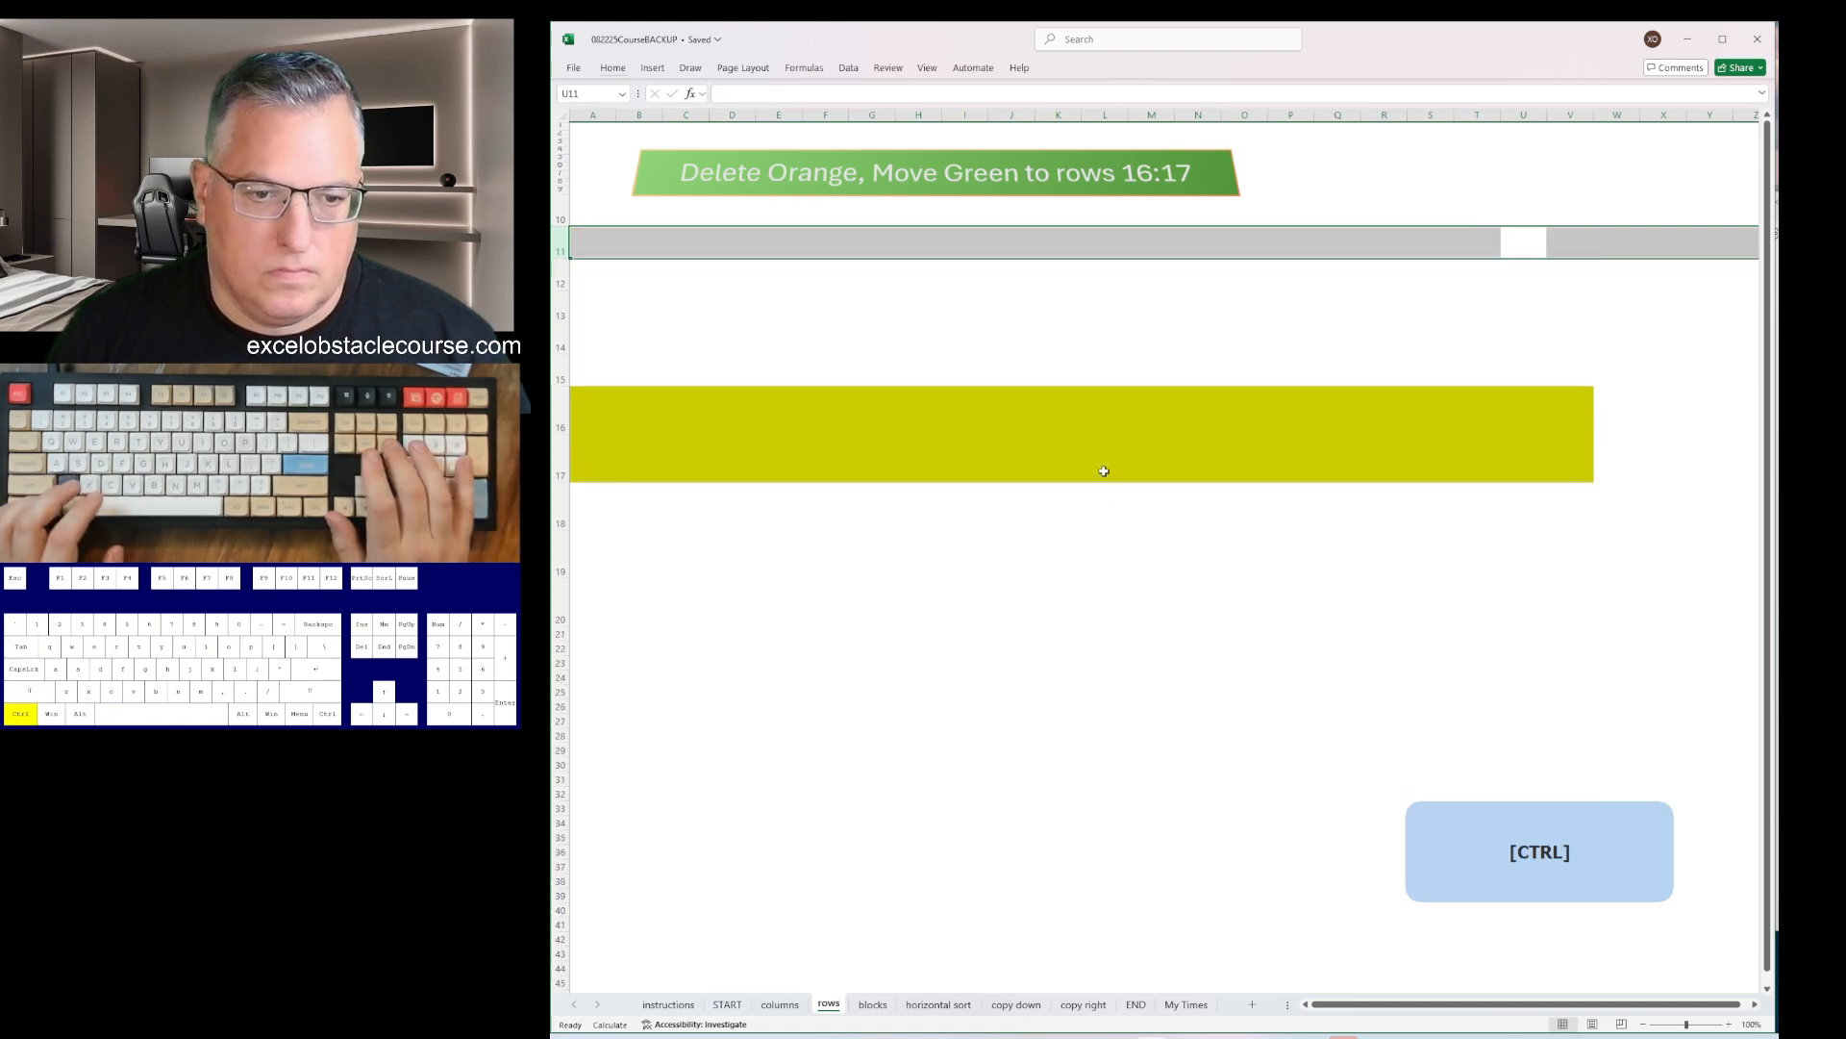
- On the blocks sheet, delete the yellow columns before, between and after the red blocks
{"action": "key", "text": "ctrl+Page_Down"}
{"action": "key", "text": "ctrl+space"}
{"action": "key", "text": "Right"}
{"action": "key", "text": "Right"}
{"action": "key", "text": "ctrl+space"}
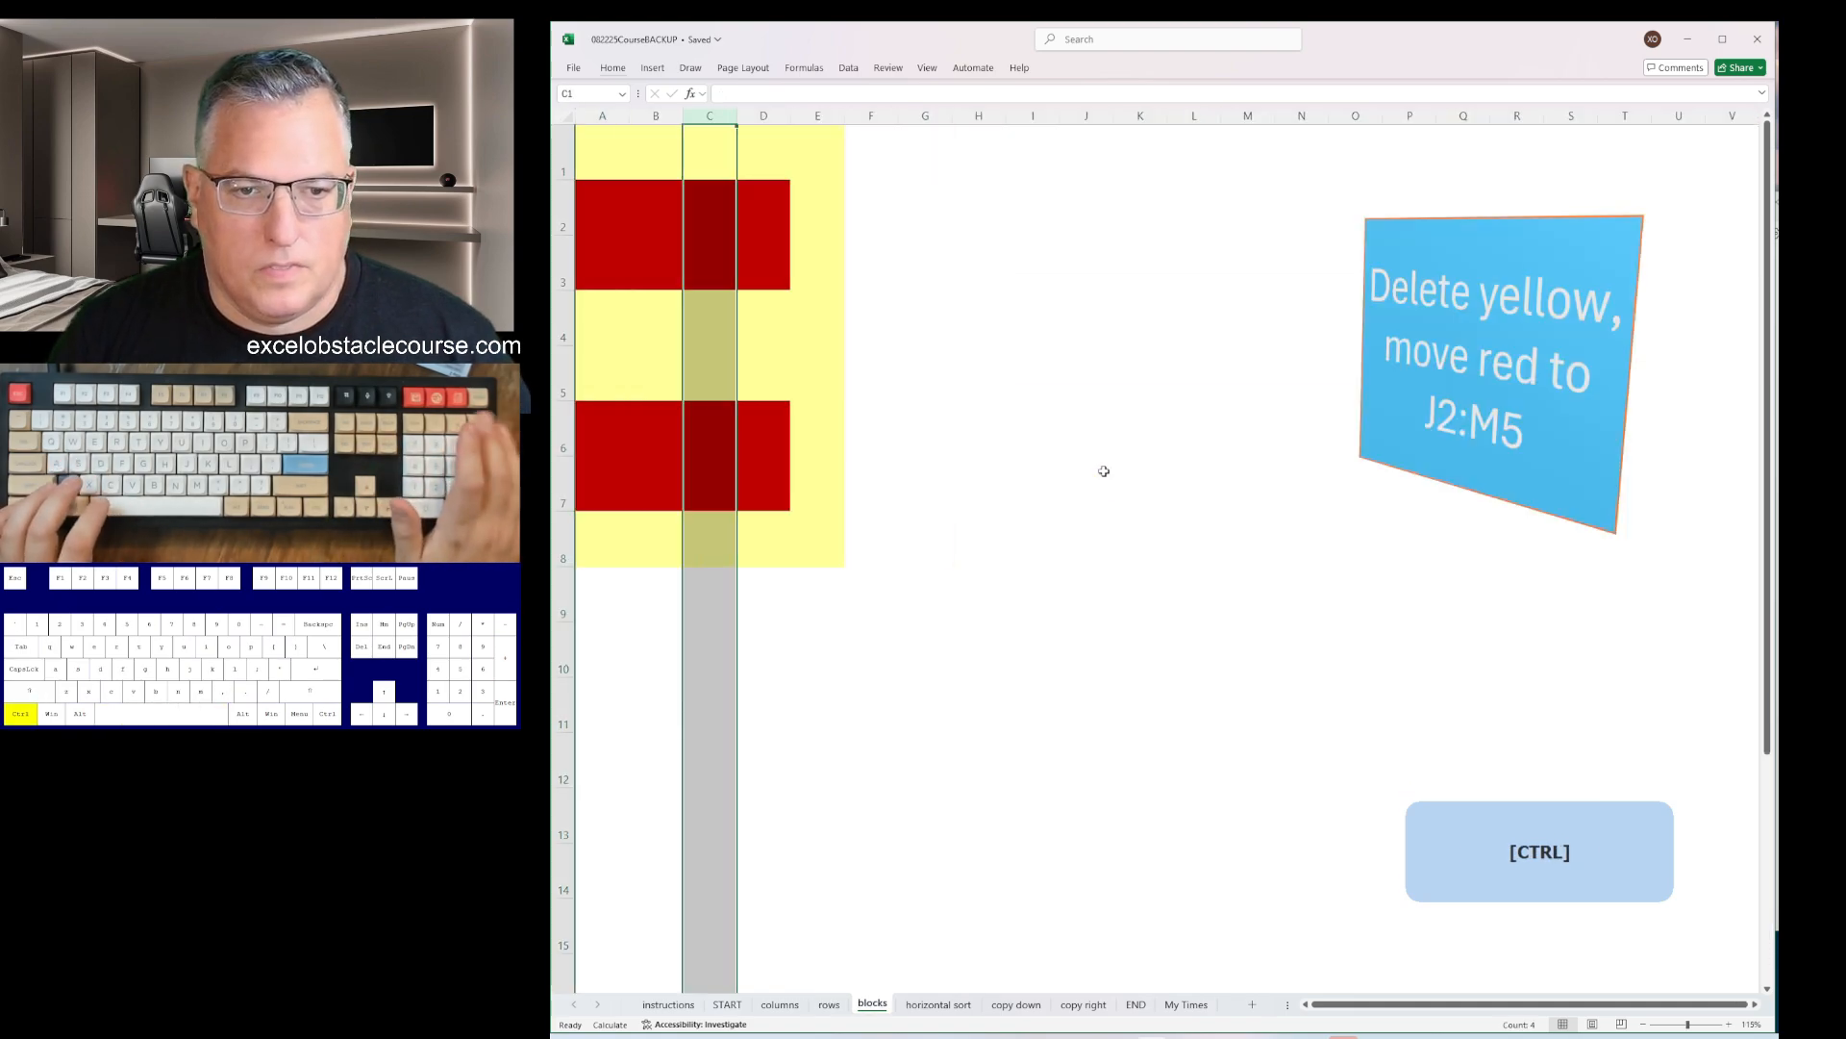
{"action": "key", "text": "Right"}
{"action": "key", "text": "Right"}
{"action": "key", "text": "ctrl+space"}
{"action": "key", "text": "ctrl+minus"}
- Delete the yellow top row and insert a blank row 1 above the red block
{"action": "key", "text": "shift+space"}
{"action": "key", "text": "ctrl+minus"}
{"action": "key", "text": "Down"}
{"action": "key", "text": "Down"}
{"action": "key", "text": "shift+space"}
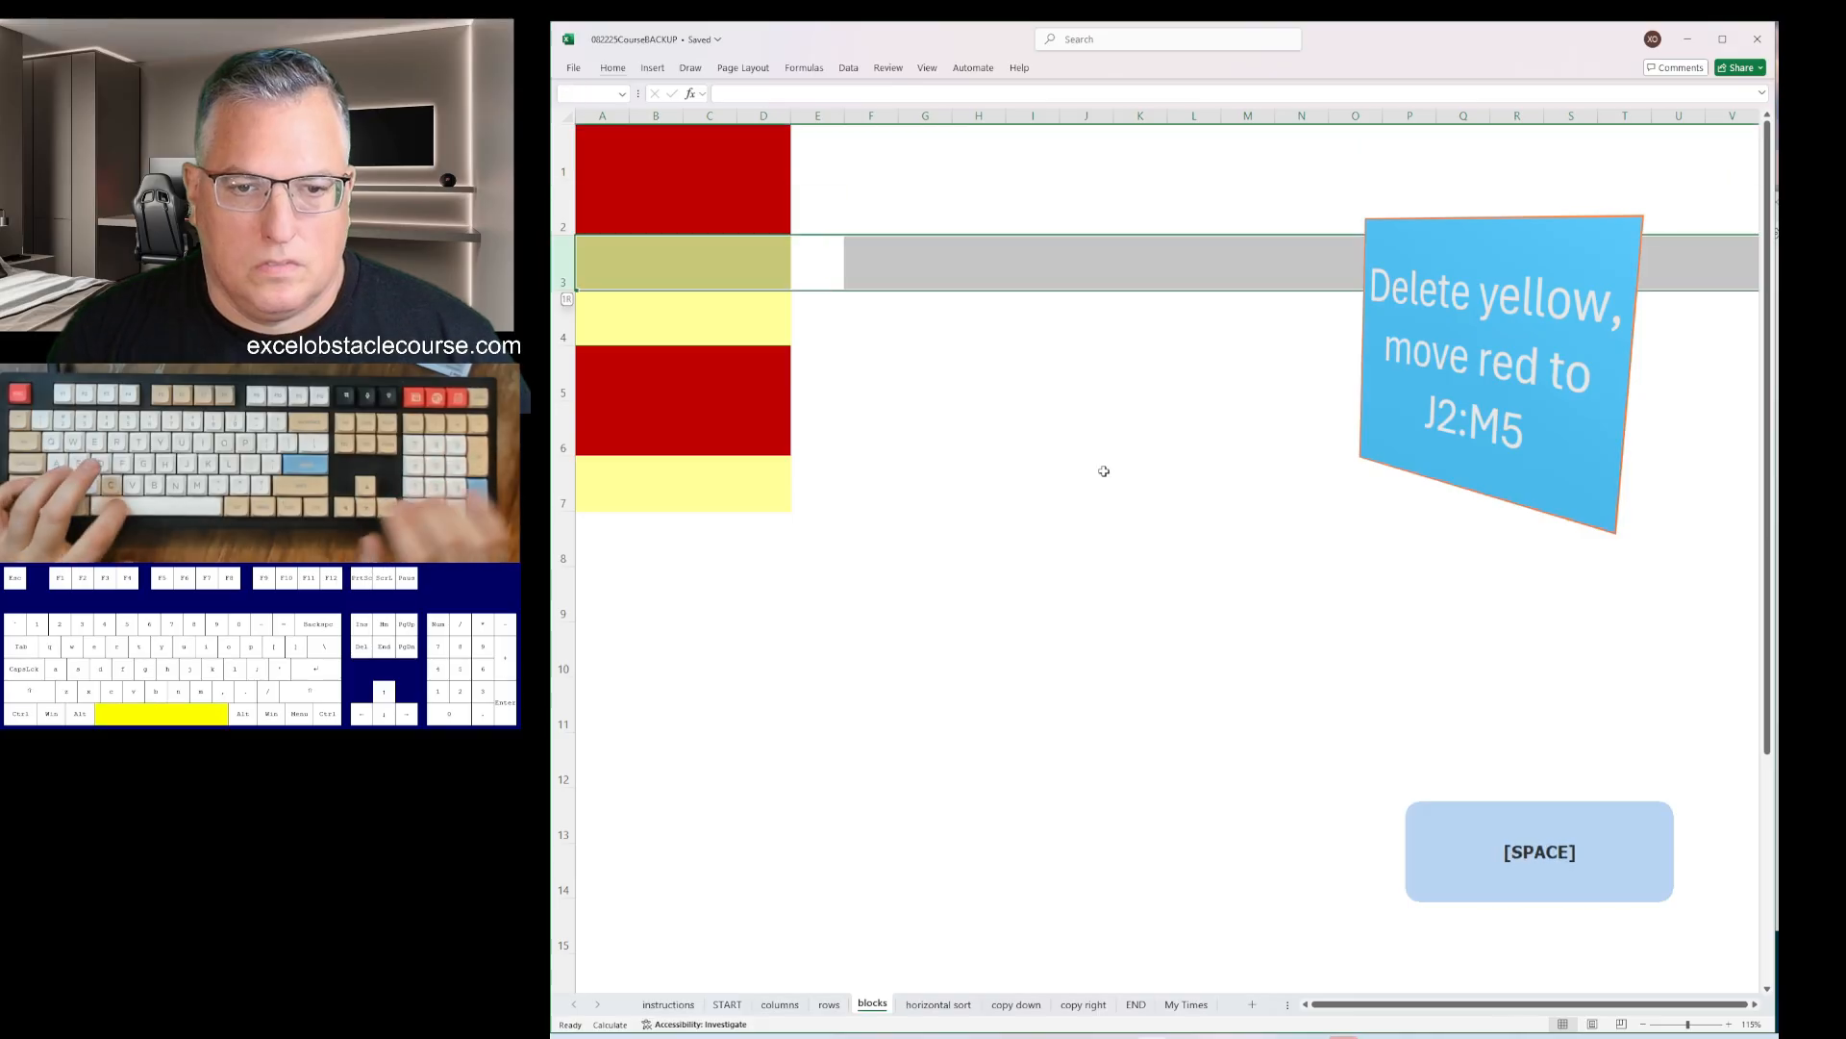
{"action": "key", "text": "ctrl+Down"}
{"action": "key", "text": "ctrl+Up"}
{"action": "key", "text": "shift+space"}
{"action": "key", "text": "ctrl+shift+plus"}
{"action": "key", "text": "Down"}
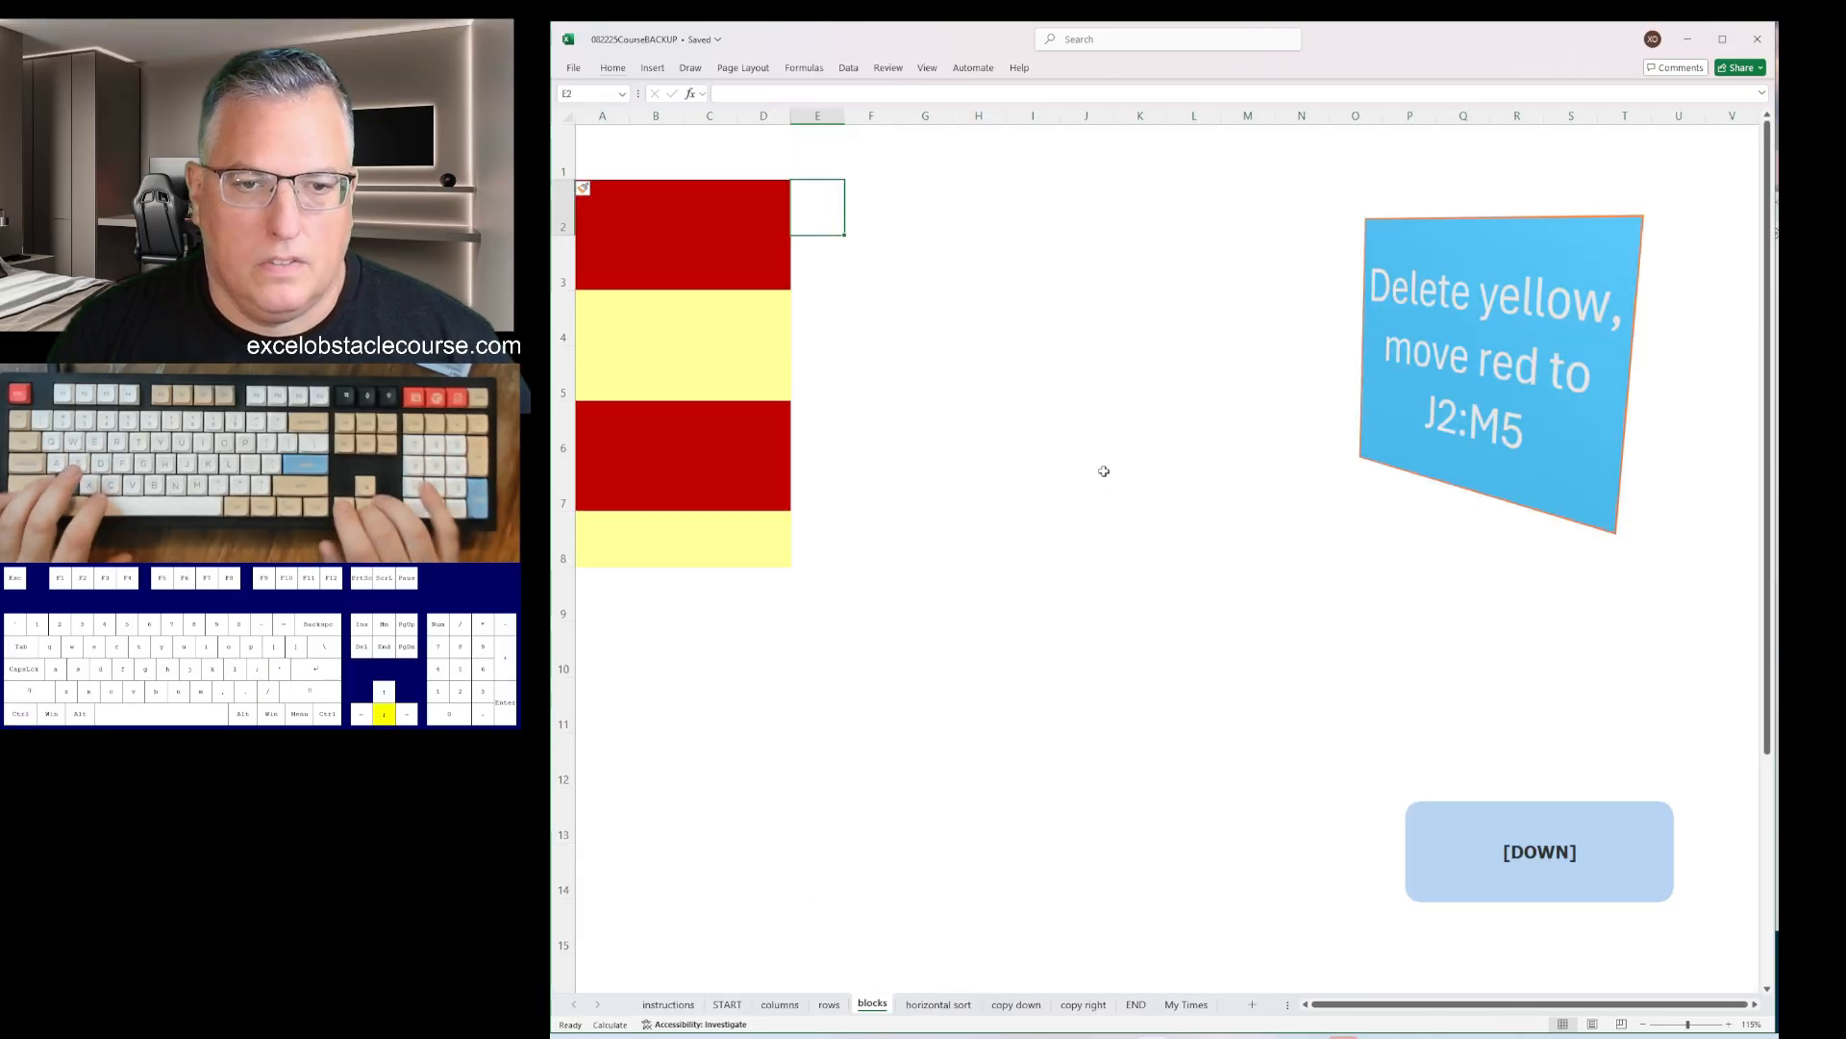
- Delete the yellow rows 4:5 between the red blocks and the yellow row beneath the lower block
{"action": "key", "text": "Down"}
{"action": "key", "text": "Down"}
{"action": "key", "text": "shift+space"}
{"action": "key", "text": "shift+Down"}
{"action": "key", "text": "ctrl+minus"}
{"action": "key", "text": "Down"}
{"action": "key", "text": "Down"}
{"action": "key", "text": "shift+space"}
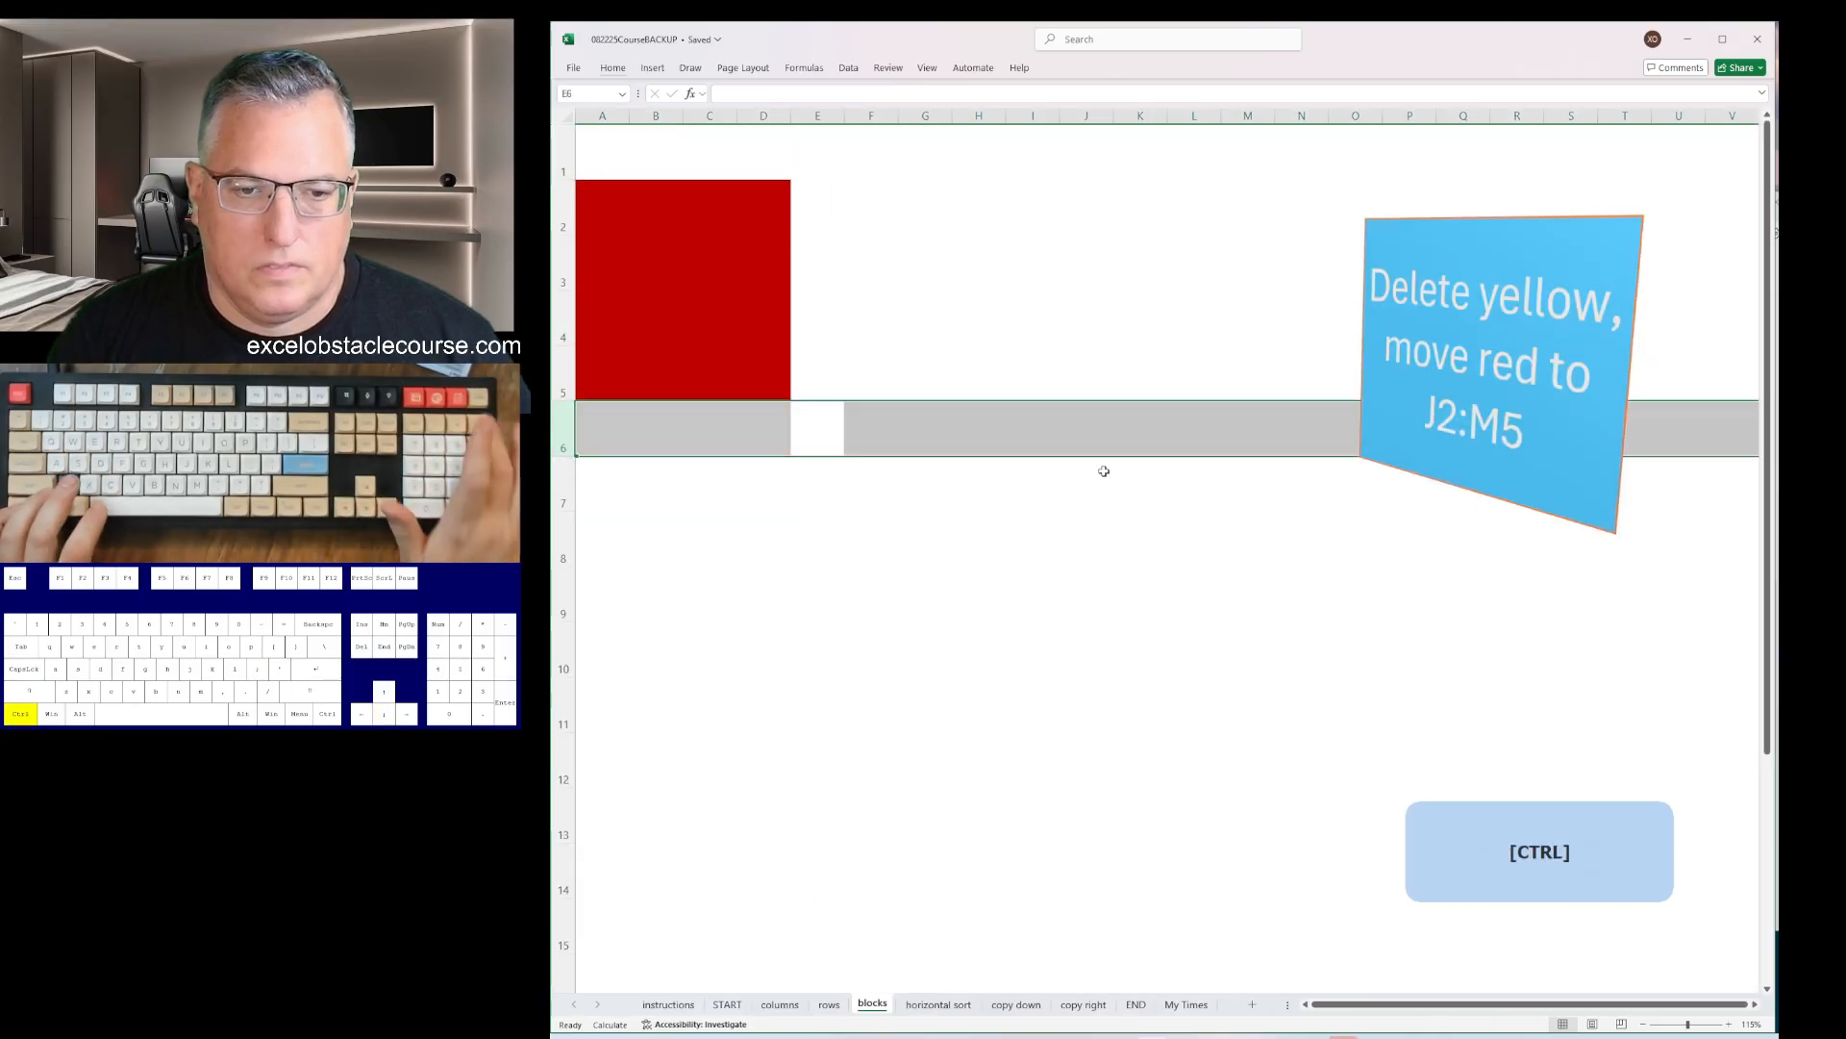
- Insert nine blank columns before column A to move the red block to J2:M5
{"action": "key", "text": "ctrl+minus"}
{"action": "key", "text": "Home"}
{"action": "key", "text": "ctrl+space"}
{"action": "key", "text": "ctrl+shift+plus"}
{"action": "key", "text": "ctrl+shift+plus"}
{"action": "key", "text": "ctrl+shift+plus"}
{"action": "key", "text": "ctrl+shift+plus"}
{"action": "key", "text": "ctrl+shift+plus"}
{"action": "key", "text": "ctrl+shift+plus"}
{"action": "key", "text": "ctrl+shift+plus"}
{"action": "key", "text": "ctrl+shift+plus"}
{"action": "key", "text": "ctrl+shift+plus"}
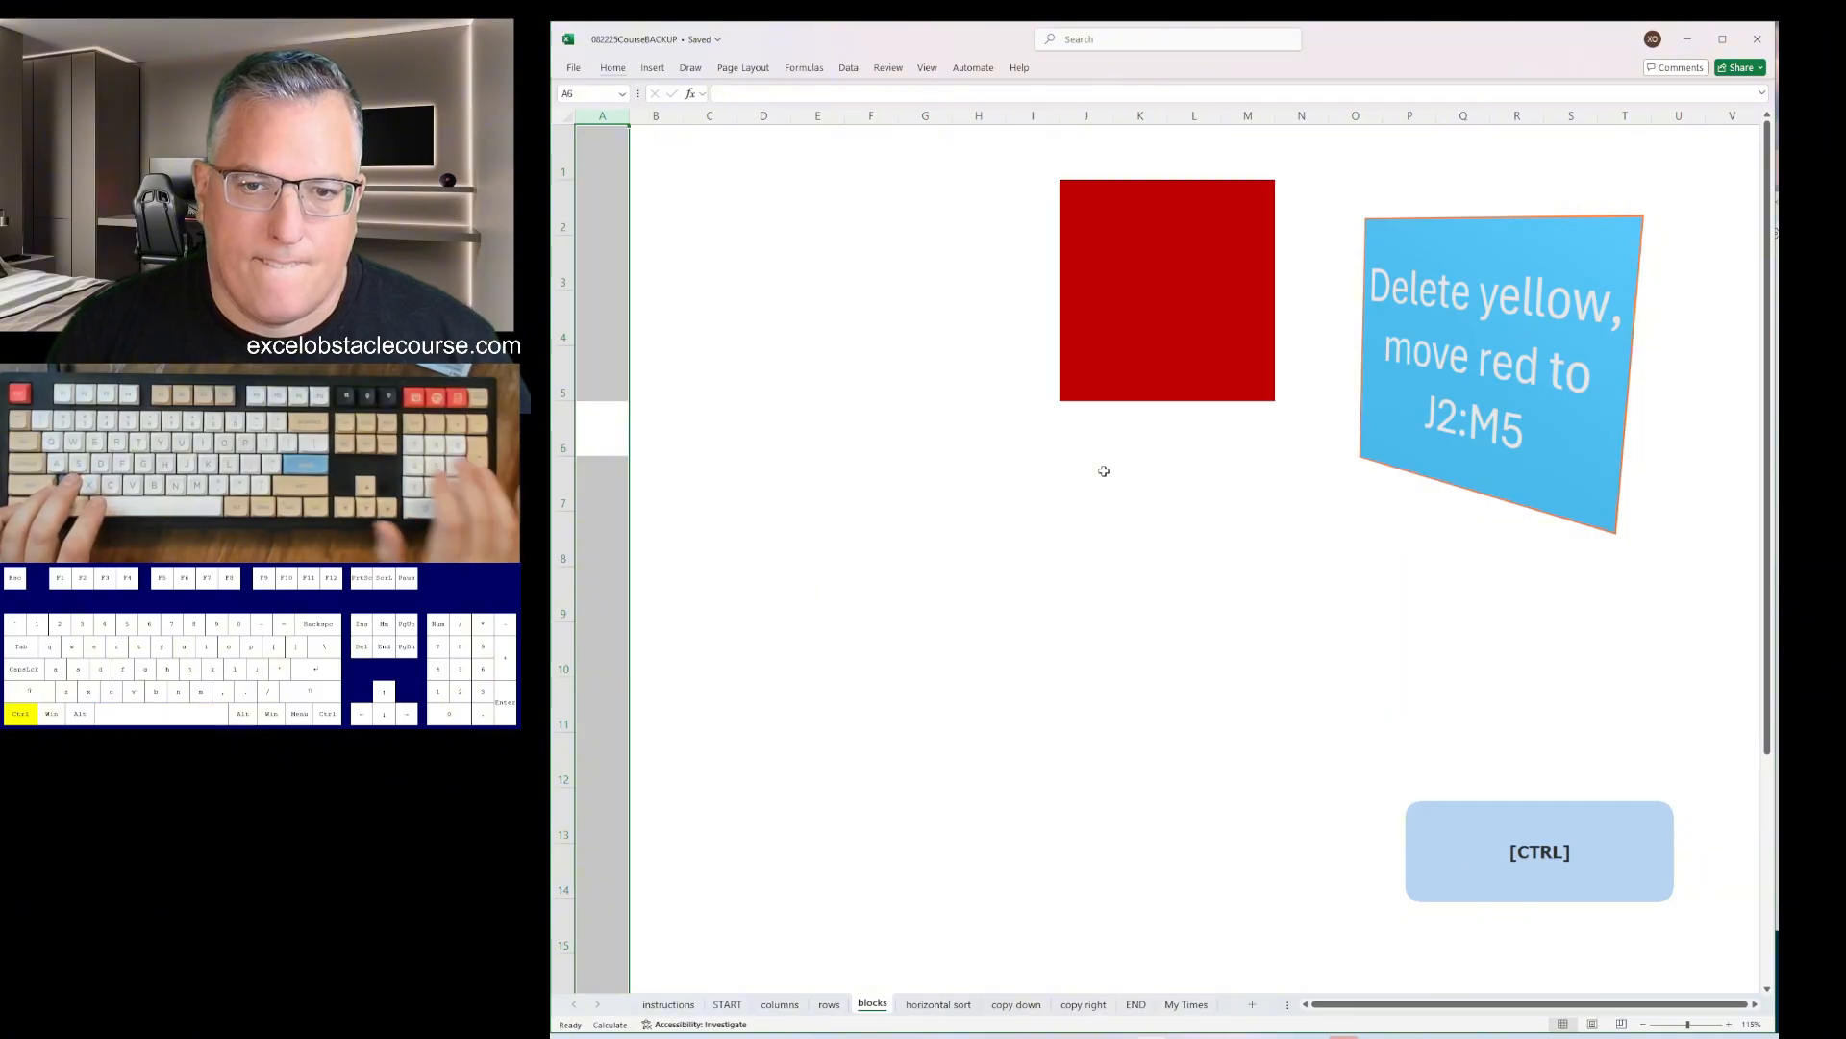
- On the horizontal sort sheet, sort the values in rows 2 and 4 left to right in ascending order
{"action": "key", "text": "ctrl+Page_Down"}
{"action": "key", "text": "alt+d"}
{"action": "key", "text": "s"}
{"action": "key", "text": "Return"}
{"action": "key", "text": "Right"}
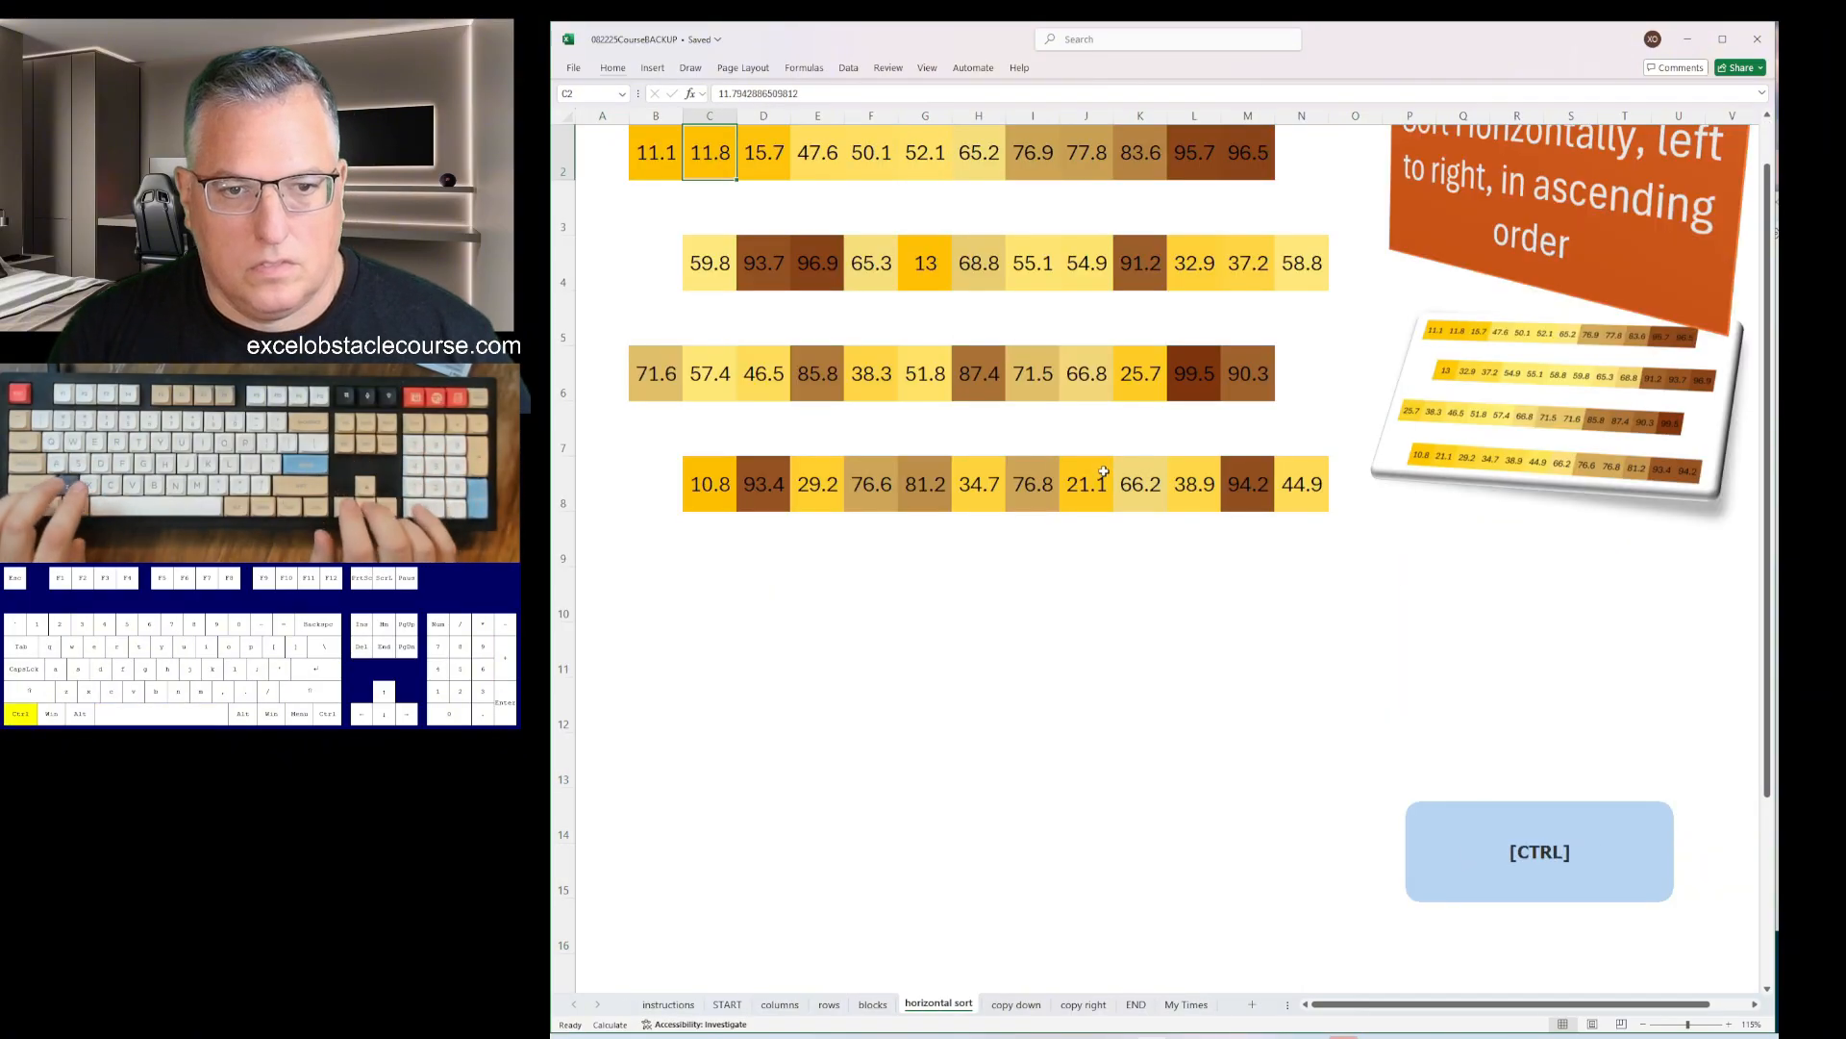
{"action": "key", "text": "s"}
{"action": "key", "text": "Return"}
- Sort the values in rows 6 and 8 left to right in ascending order
{"action": "key", "text": "ctrl+Down"}
{"action": "key", "text": "alt+d"}
{"action": "key", "text": "s"}
{"action": "key", "text": "Return"}
{"action": "key", "text": "ctrl+Down"}
{"action": "key", "text": "alt"}
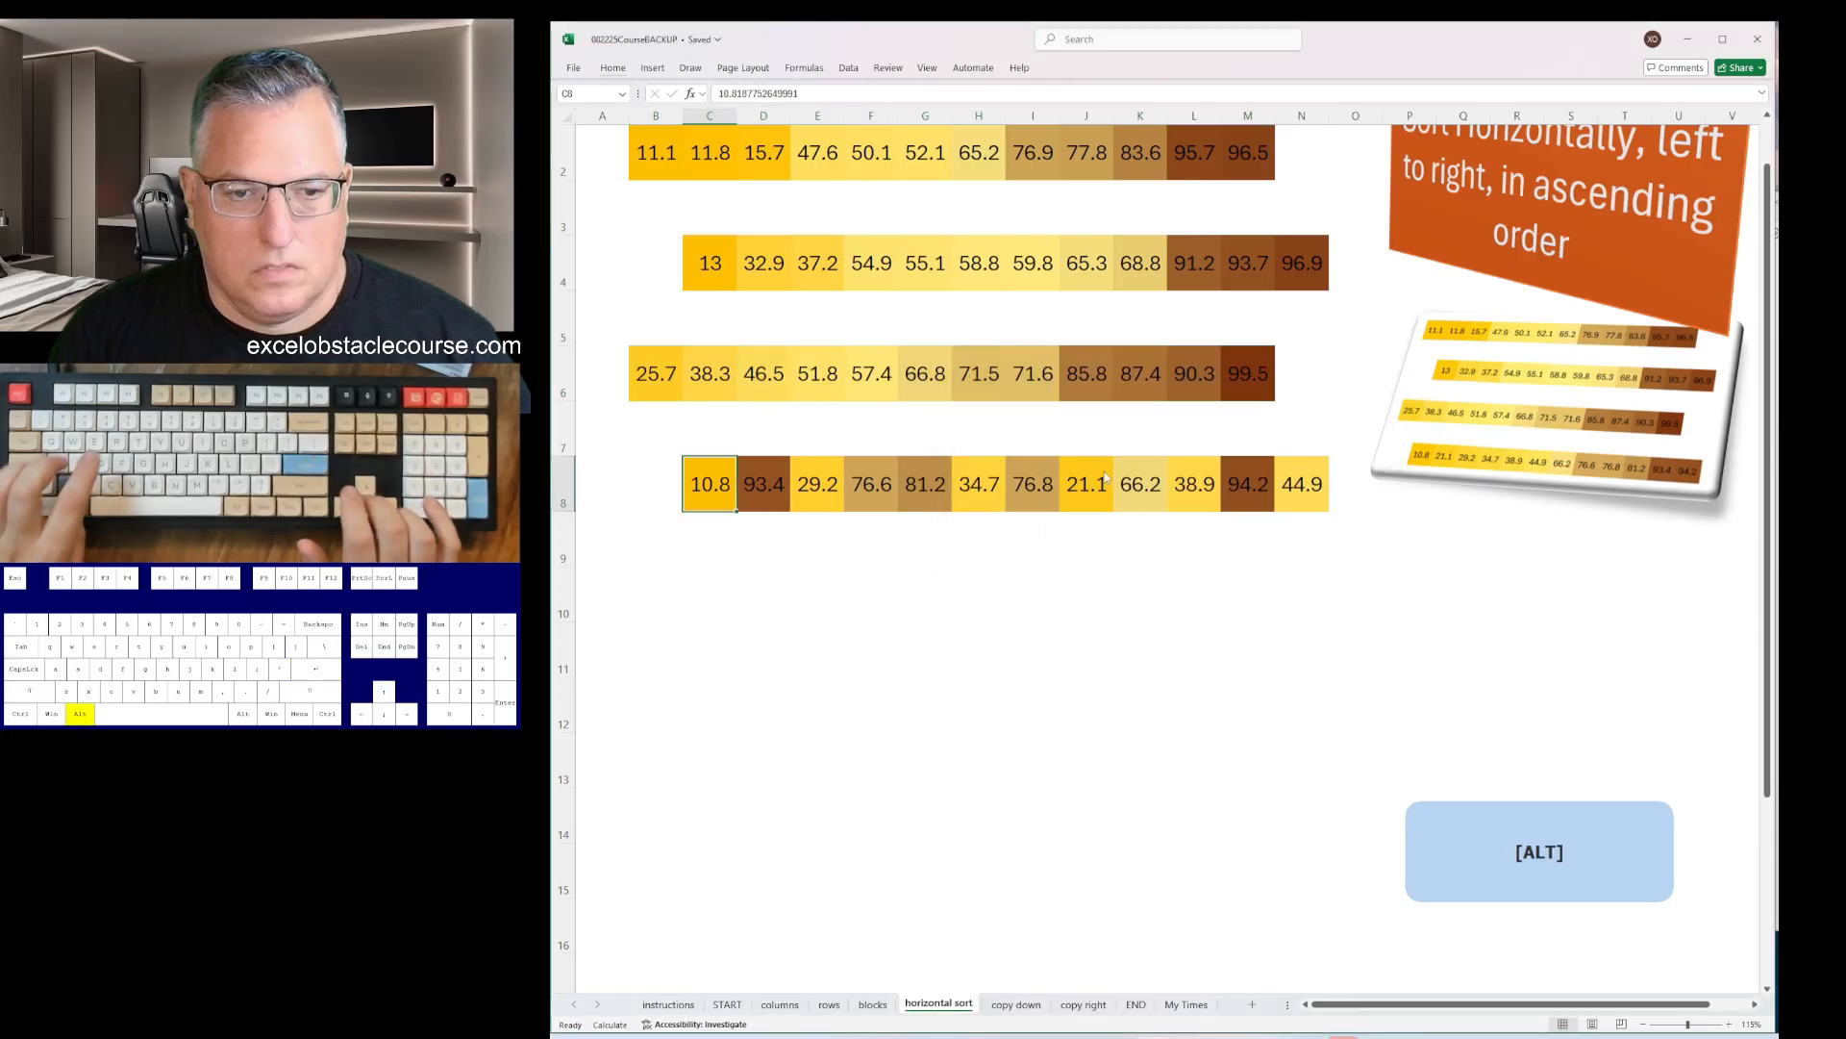
{"action": "key", "text": "d"}
{"action": "key", "text": "s"}
{"action": "key", "text": "Return"}
- On the copy down sheet, fill the blue icon down B2:B7 and the red icon down D1:D6
{"action": "key", "text": "ctrl+Page_Down"}
{"action": "key", "text": "shift+Down"}
{"action": "key", "text": "shift+Down"}
{"action": "key", "text": "shift+Down"}
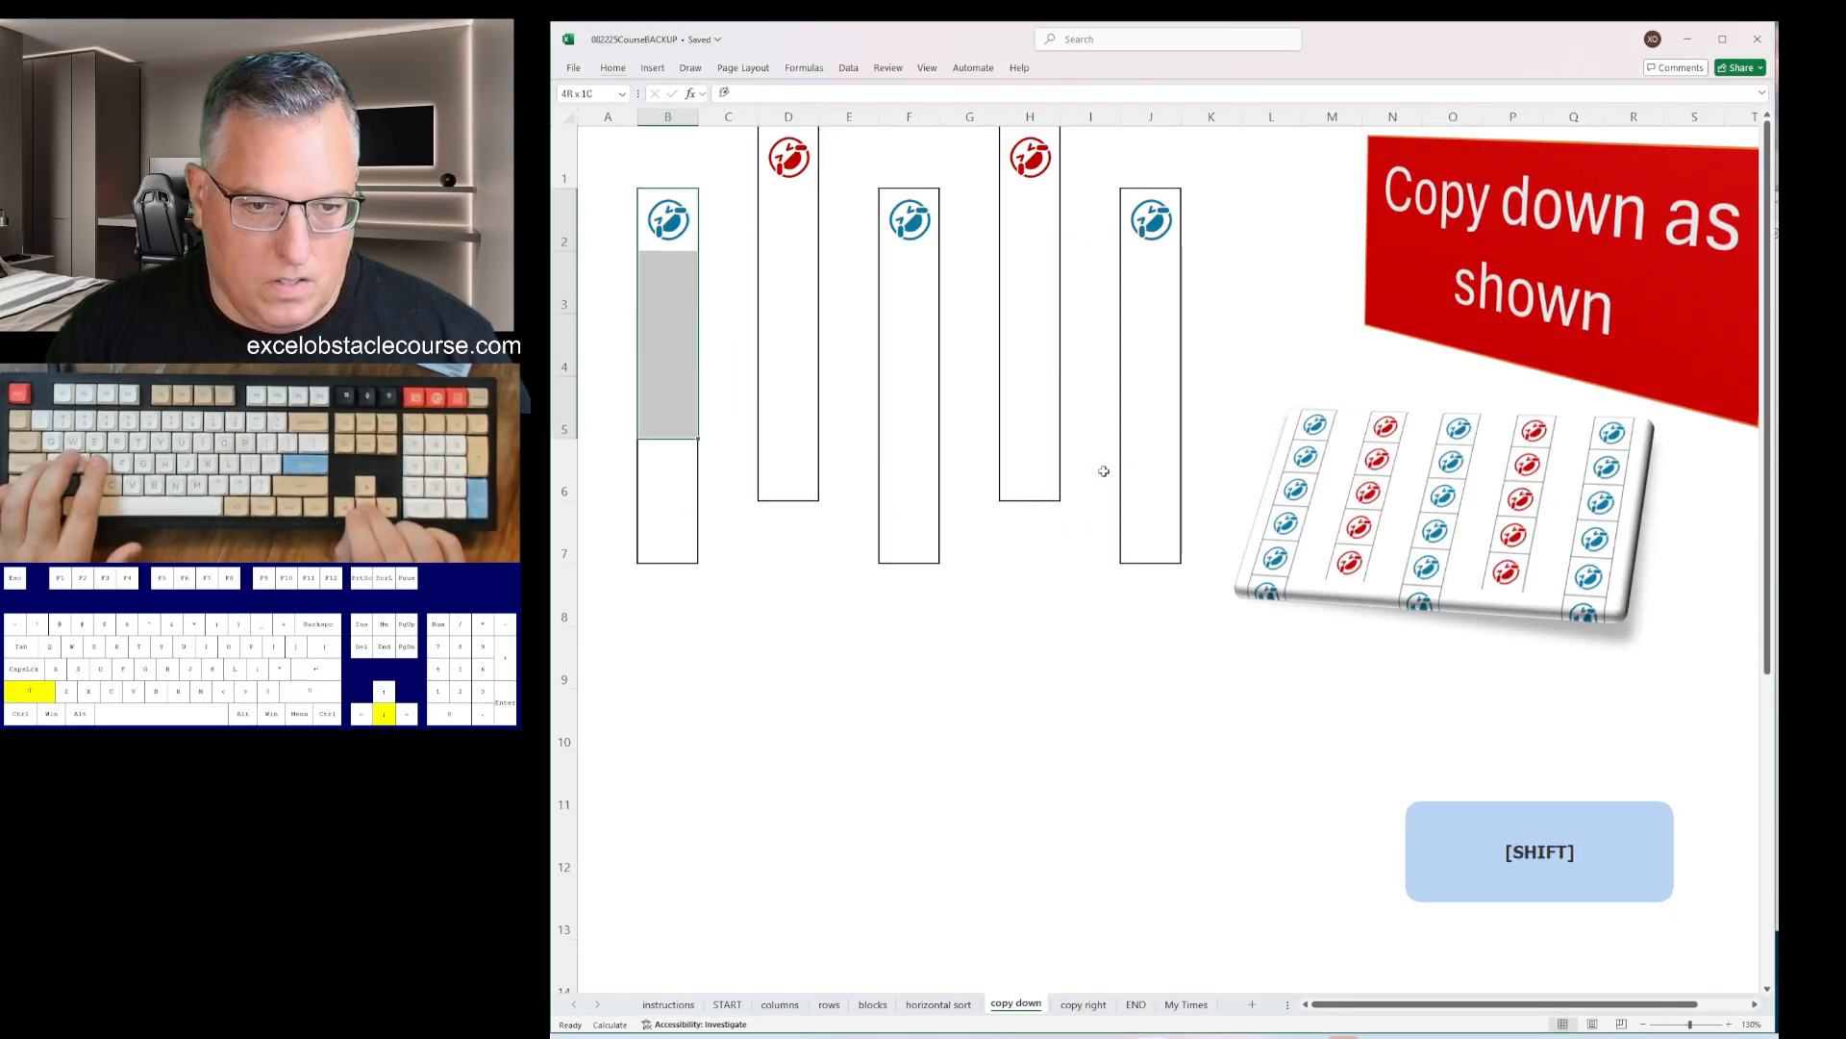
{"action": "key", "text": "ctrl+Down"}
{"action": "key", "text": "Right"}
{"action": "key", "text": "shift+ctrl+Up"}
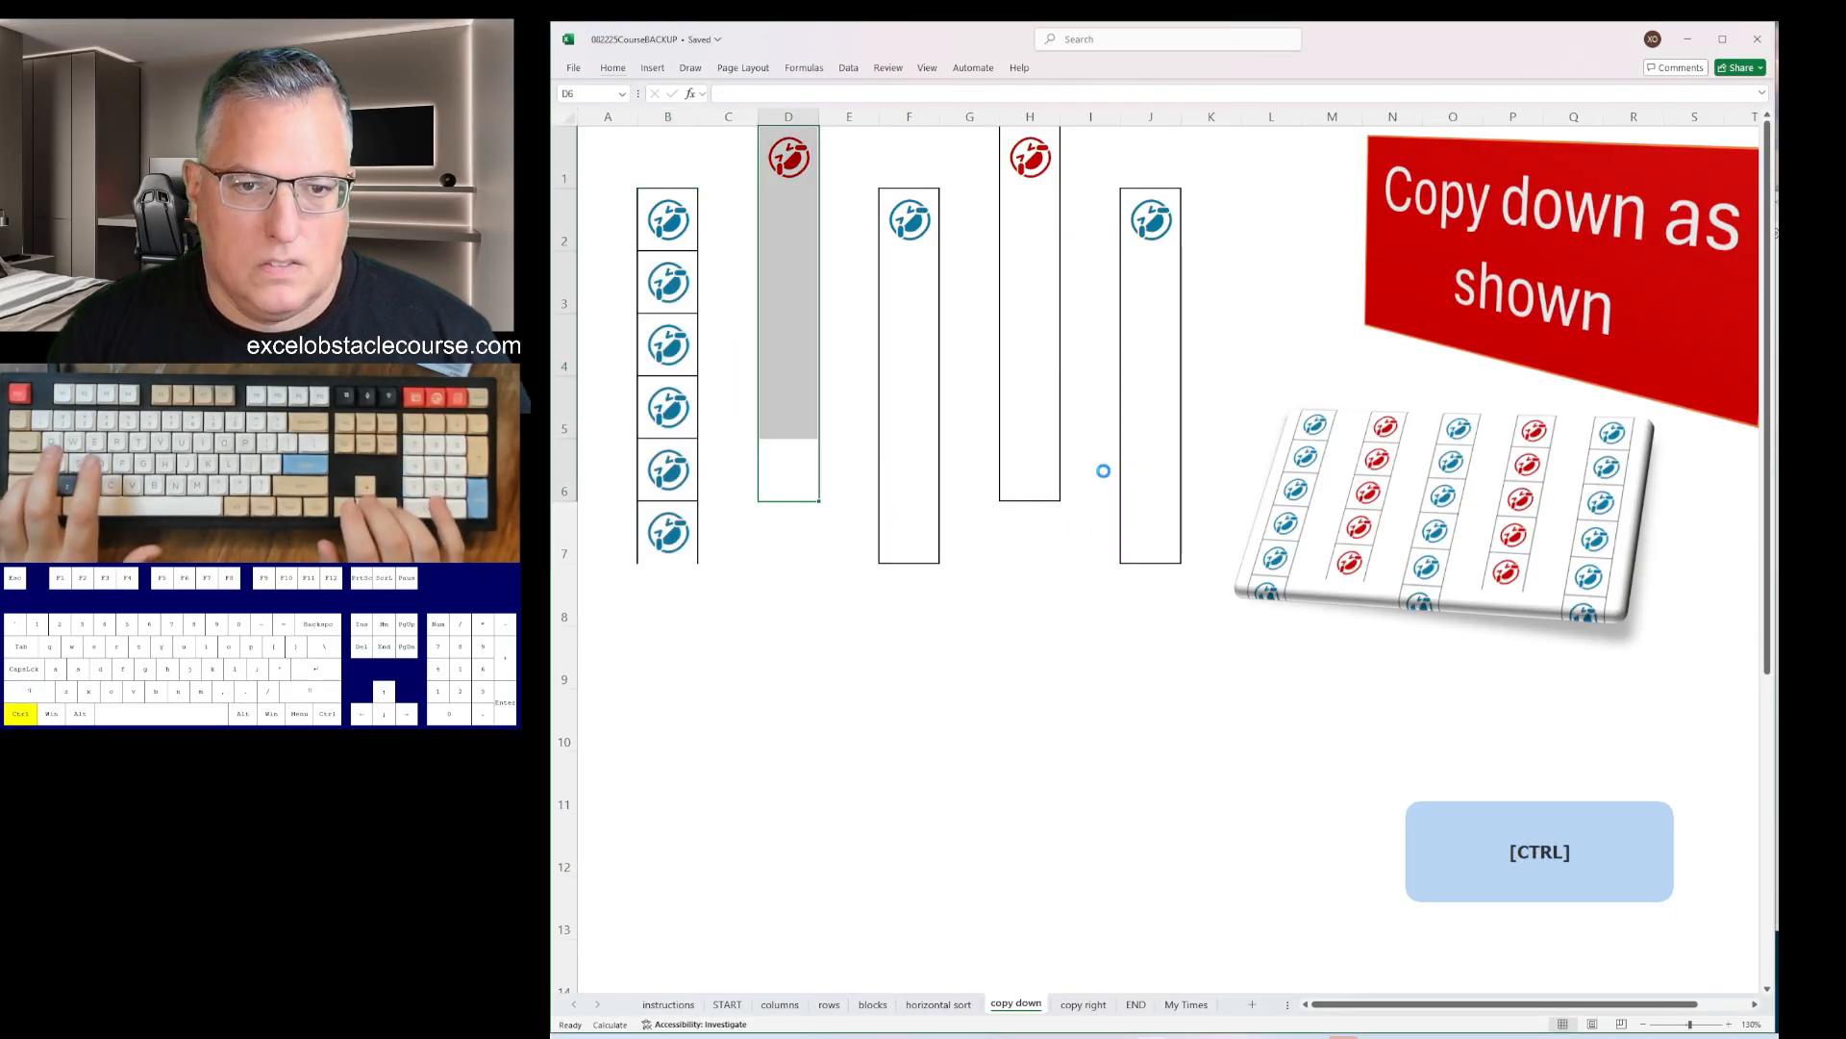
{"action": "key", "text": "ctrl+d"}
- Fill the blue icon down F2:F7 and the red icon down H1:H6
{"action": "key", "text": "Right"}
{"action": "key", "text": "Right"}
{"action": "key", "text": "Down"}
{"action": "key", "text": "shift+ctrl+Up"}
{"action": "key", "text": "ctrl+d"}
{"action": "key", "text": "Up"}
{"action": "key", "text": "Right"}
{"action": "key", "text": "Right"}
{"action": "key", "text": "shift+ctrl+Up"}
{"action": "key", "text": "ctrl+d"}
- Fill the last blue icon down J2:J7
{"action": "key", "text": "Right"}
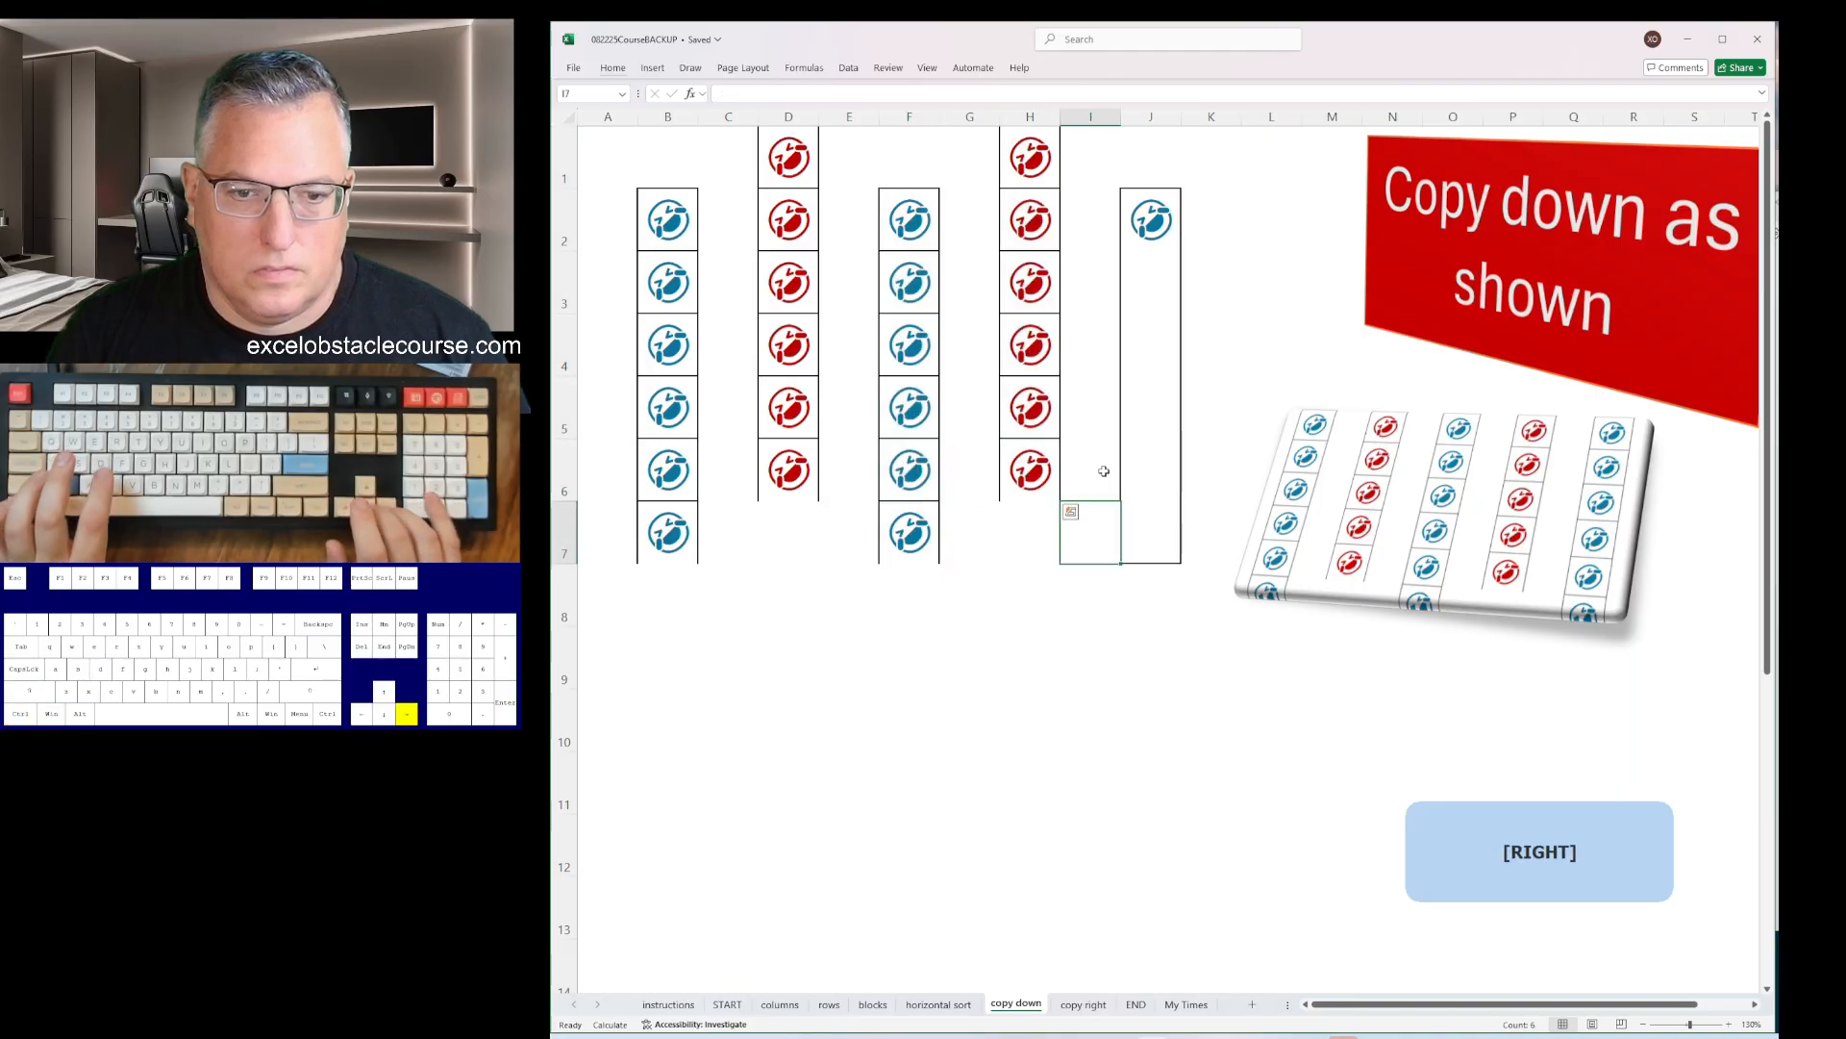
{"action": "key", "text": "Right"}
{"action": "key", "text": "Down"}
{"action": "key", "text": "shift+ctrl+Up"}
{"action": "key", "text": "ctrl+d"}
- On the copy right sheet, fill the purple icon across C1:H1 and the green icon across B3:G3
{"action": "key", "text": "ctrl+Page_Down"}
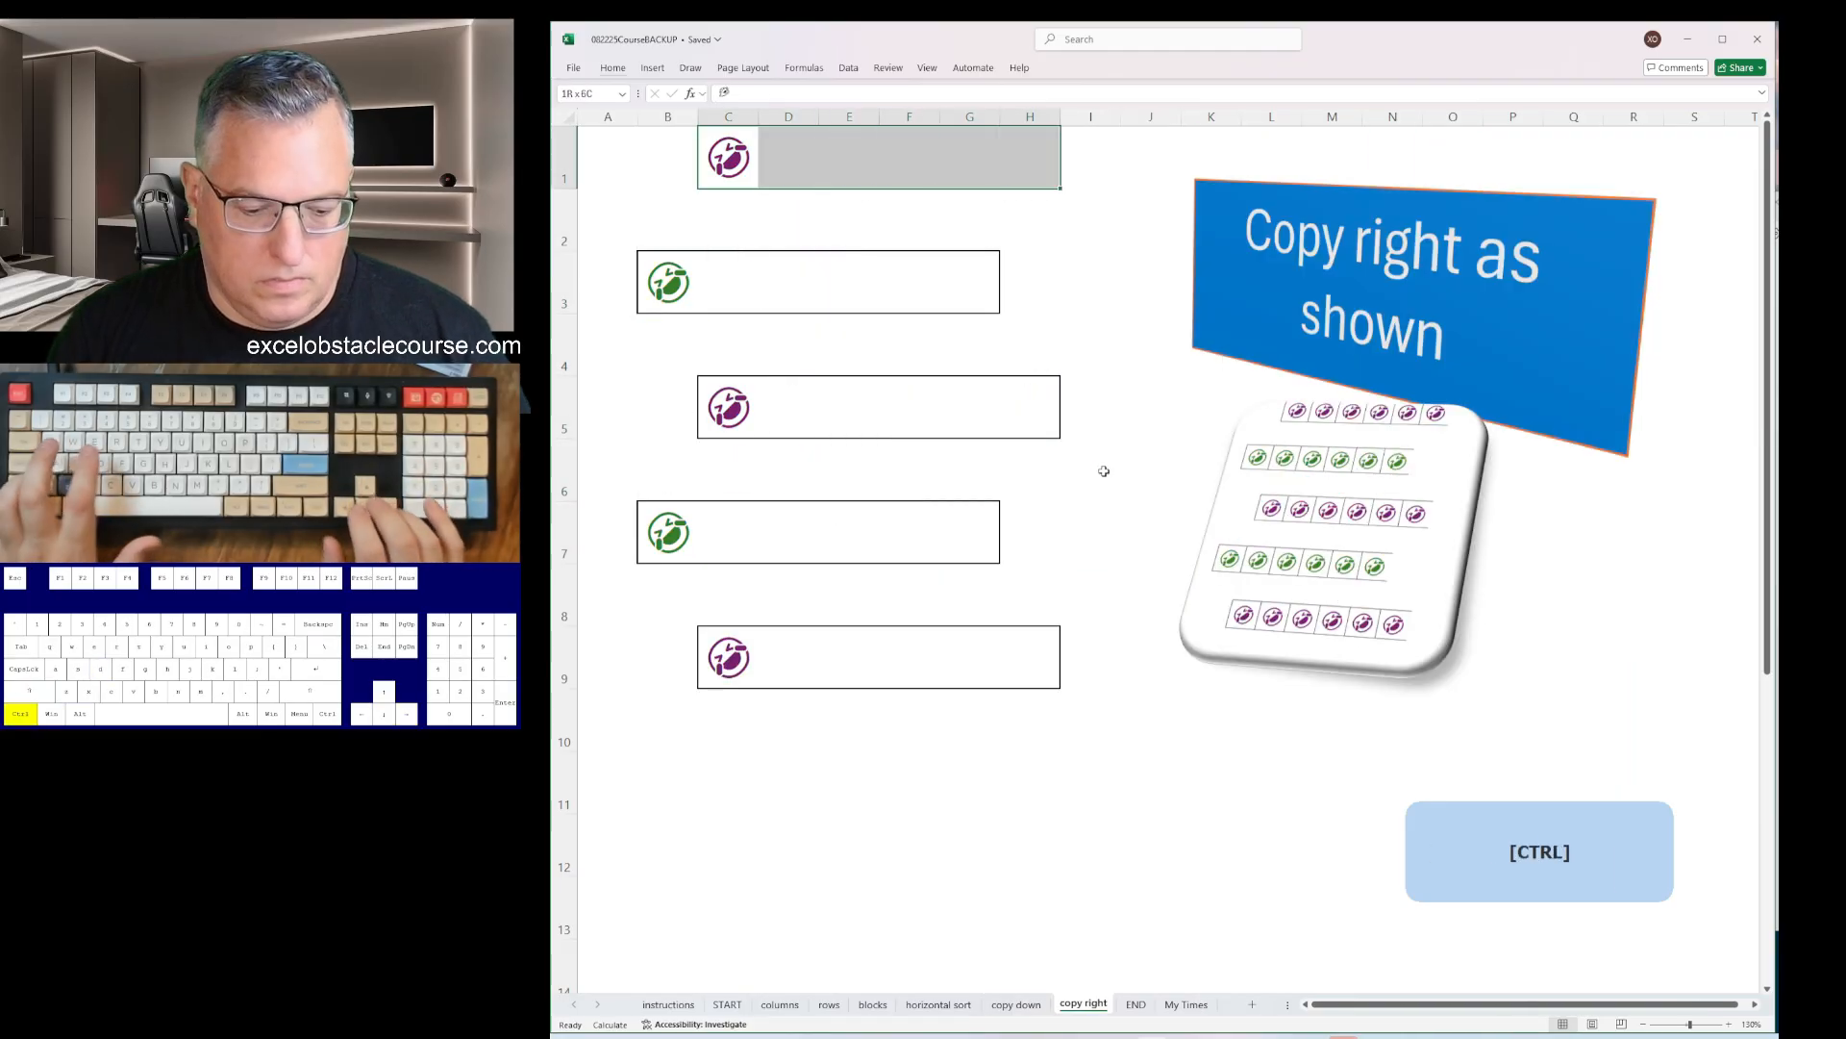
{"action": "key", "text": "ctrl+r"}
{"action": "key", "text": "ctrl+Right"}
{"action": "key", "text": "Down"}
{"action": "key", "text": "Down"}
{"action": "key", "text": "Left"}
{"action": "key", "text": "shift+ctrl+Left"}
{"action": "key", "text": "ctrl+r"}
- Fill the purple icon across C5:H5 and the green icon across B7:G7
{"action": "key", "text": "Down"}
{"action": "key", "text": "Down"}
{"action": "key", "text": "Right"}
{"action": "key", "text": "shift+ctrl+Left"}
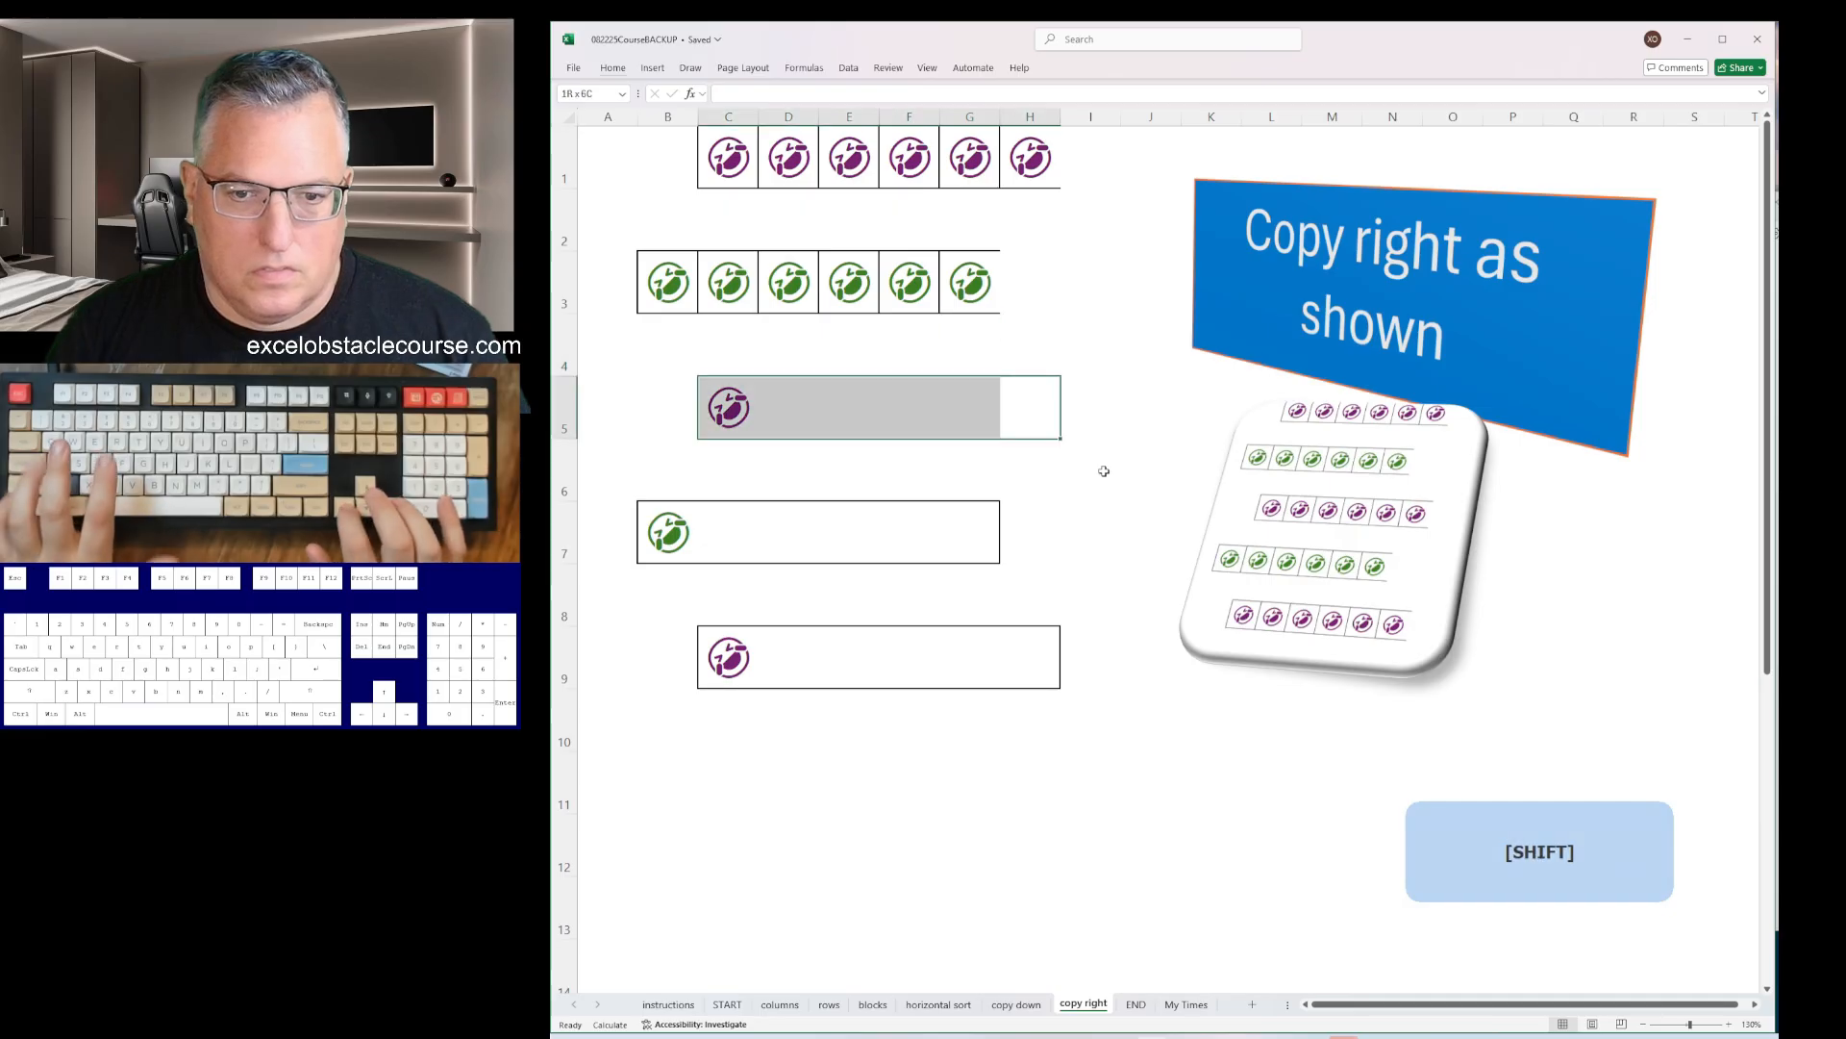
{"action": "key", "text": "ctrl+r"}
{"action": "key", "text": "Down"}
{"action": "key", "text": "Down"}
{"action": "key", "text": "Left"}
{"action": "key", "text": "shift+ctrl+Left"}
{"action": "key", "text": "ctrl+r"}
- Fill the purple icon across C9:H9 and enter XZ in the END sheet's red box to stop the timer
{"action": "key", "text": "Down"}
{"action": "key", "text": "Down"}
{"action": "key", "text": "Right"}
{"action": "key", "text": "shift+ctrl+Left"}
{"action": "key", "text": "shift+ctrl+Left"}
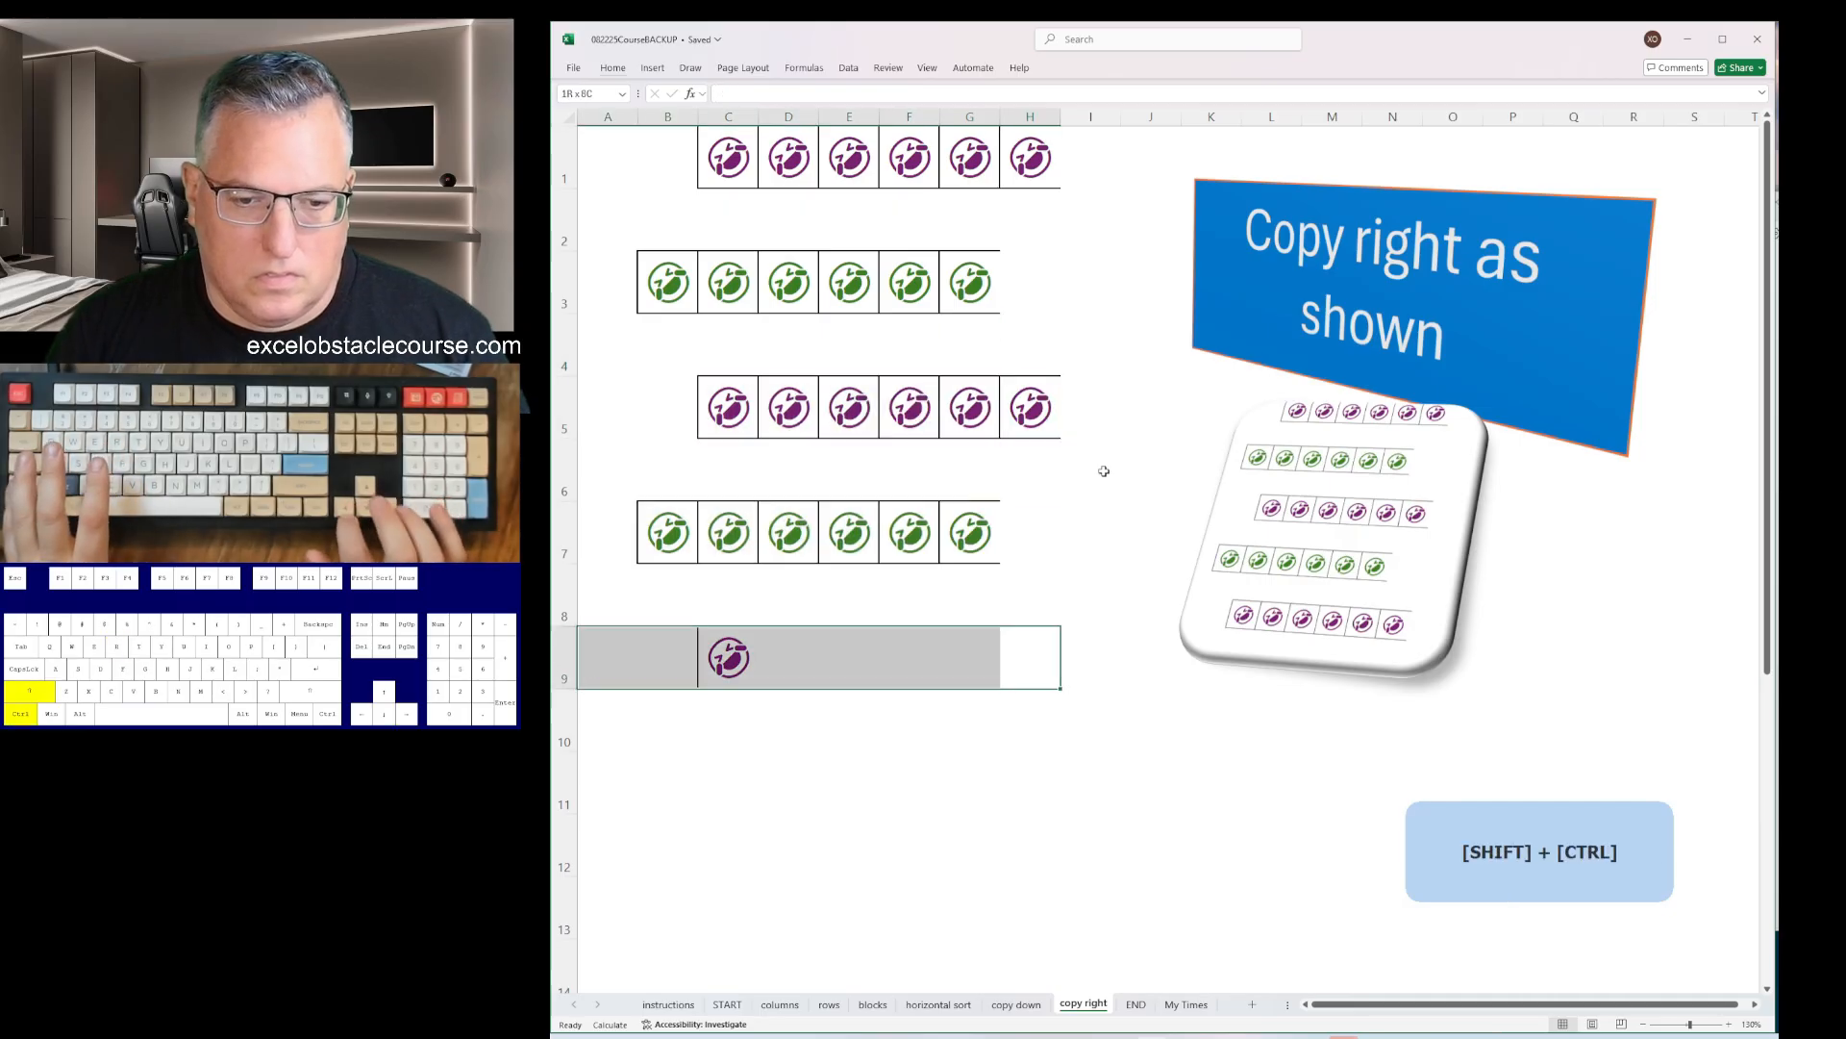
{"action": "key", "text": "shift+ctrl+Right"}
{"action": "type", "text": "xz"}
{"action": "key", "text": "Return"}
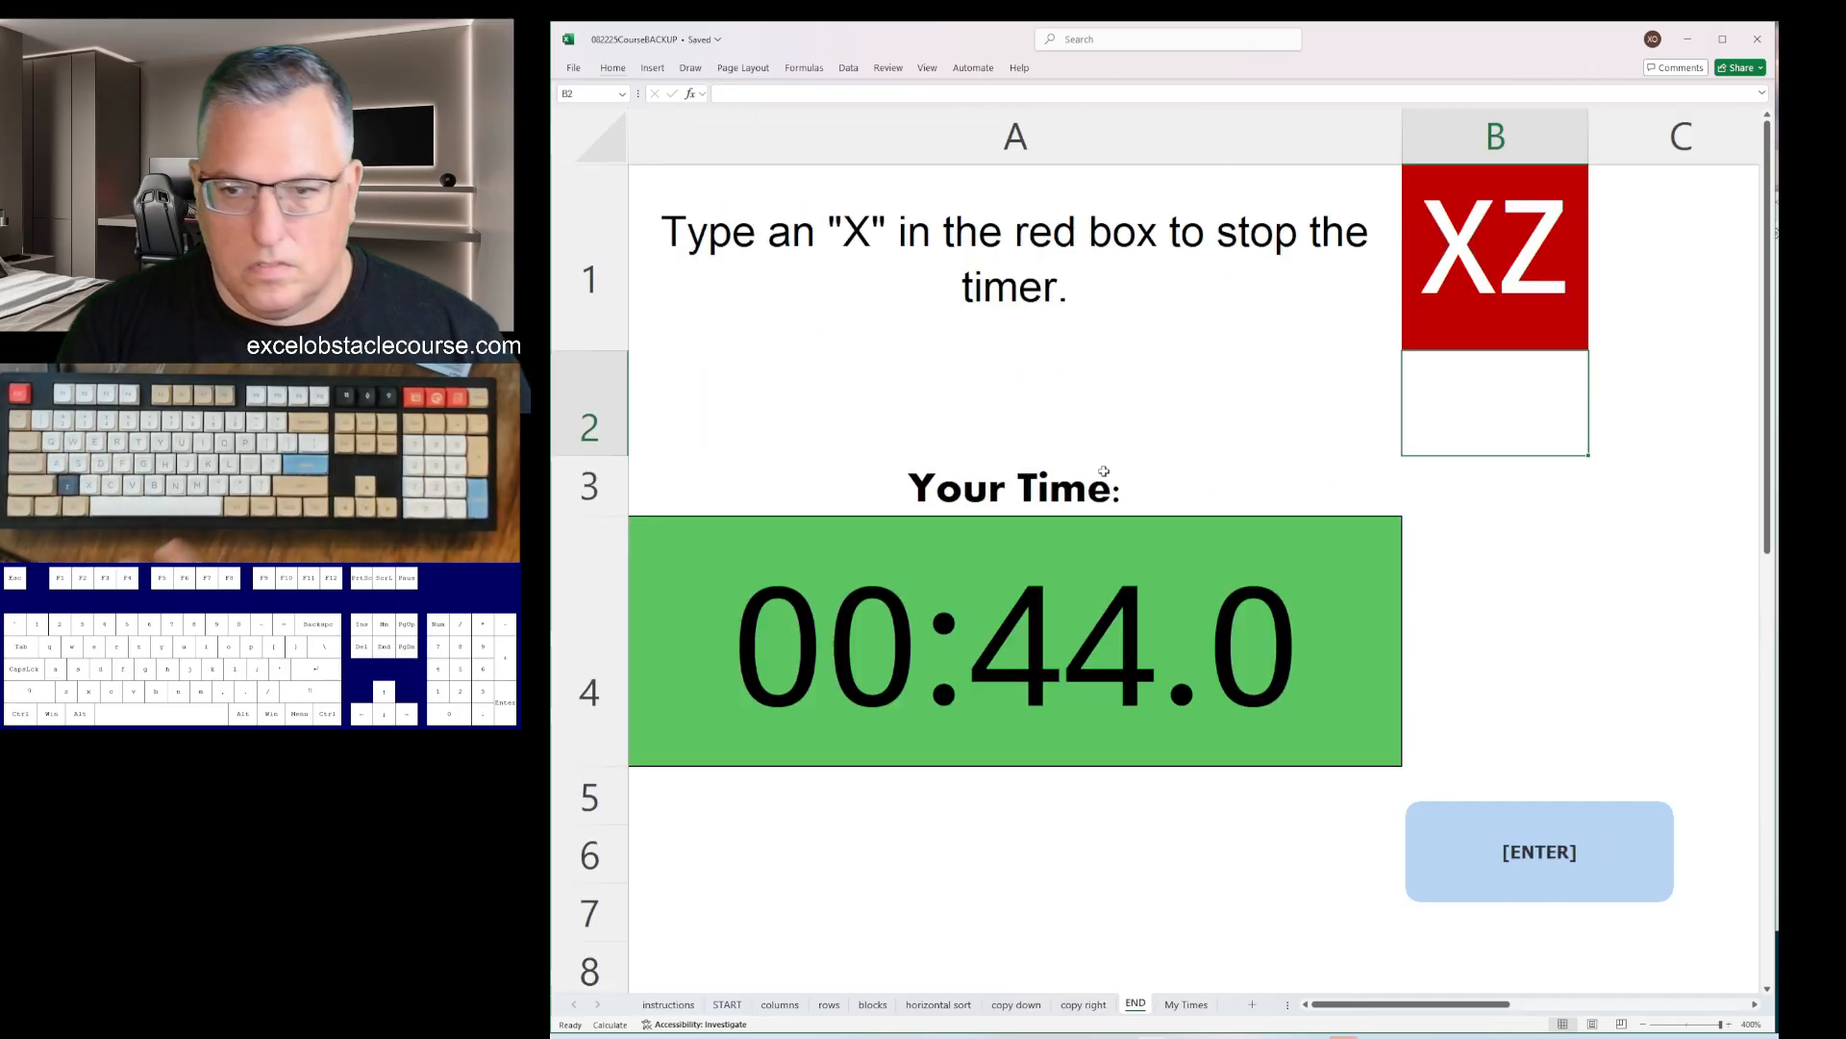
- Copy the finish time from A4 of the END sheet, replace the text in Notepad with it and return to Excel
{"action": "key", "text": "Up"}
{"action": "key", "text": "Down"}
{"action": "key", "text": "Down"}
{"action": "key", "text": "Down"}
{"action": "key", "text": "Down"}
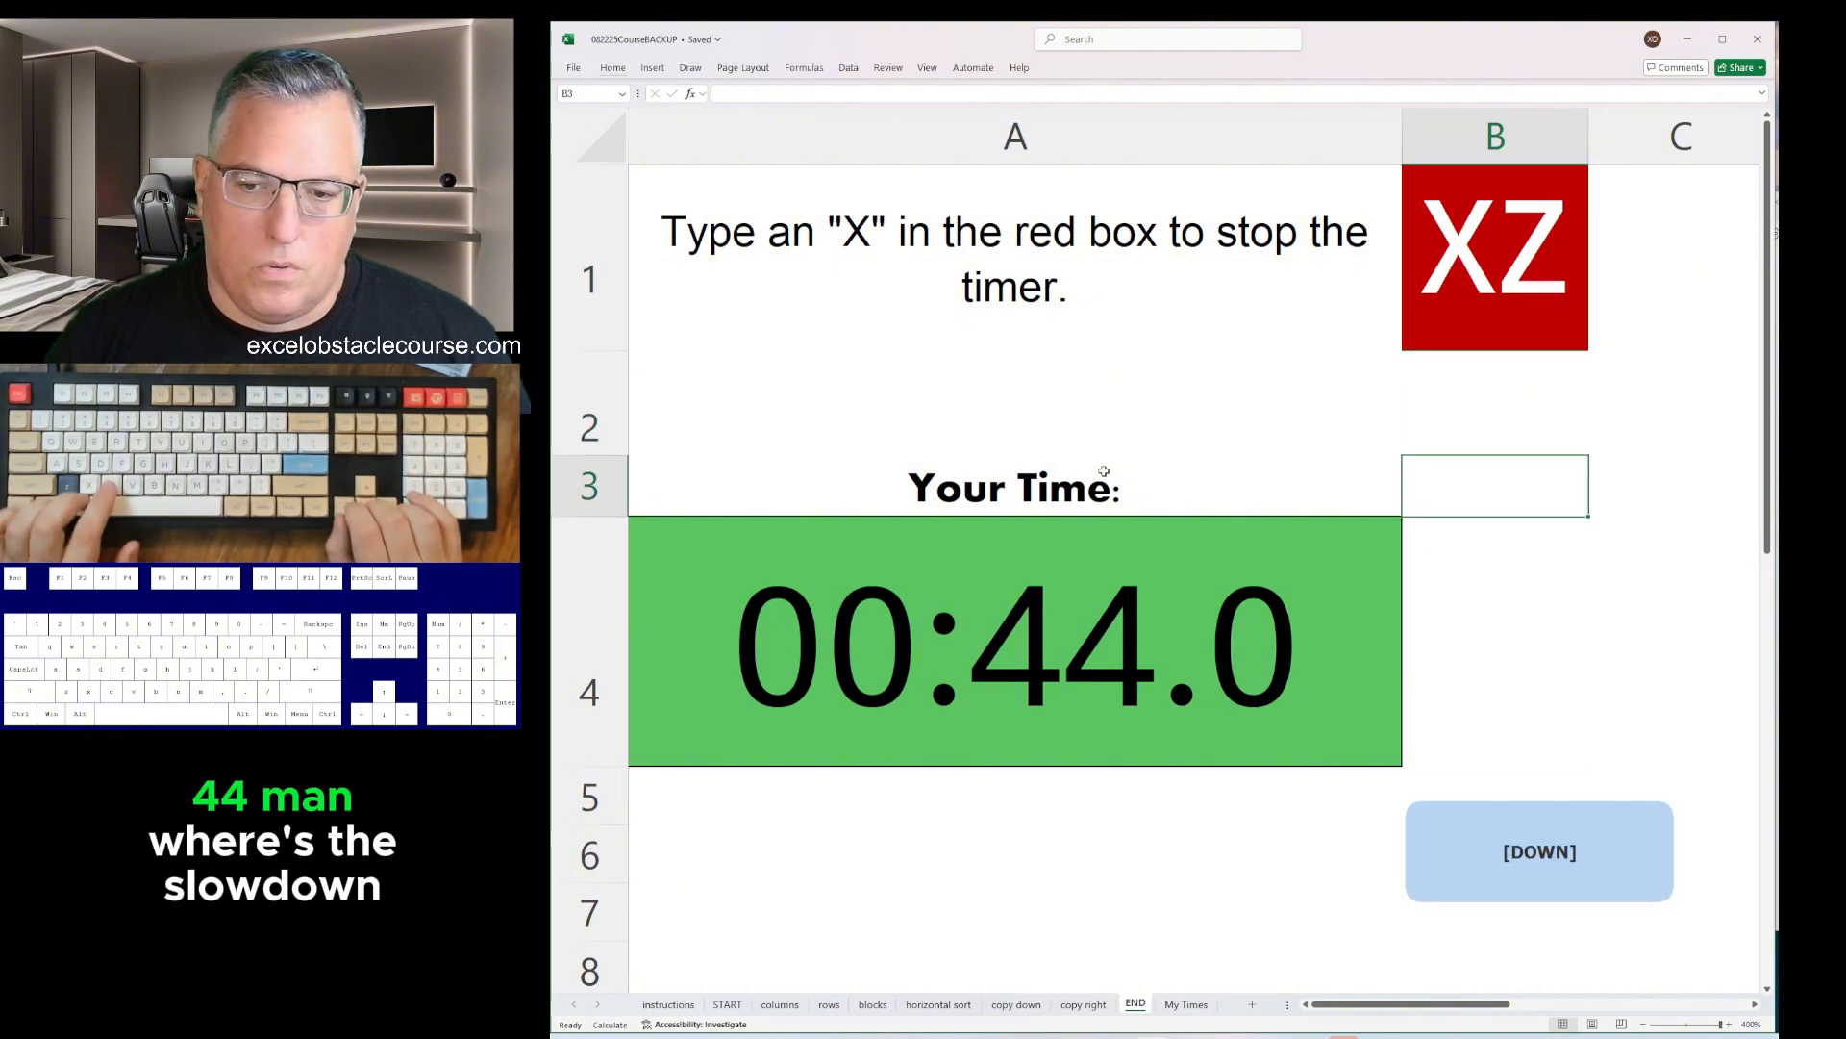
{"action": "key", "text": "Left"}
{"action": "key", "text": "Up"}
{"action": "key", "text": "ctrl+c"}
{"action": "key", "text": "alt+Tab"}
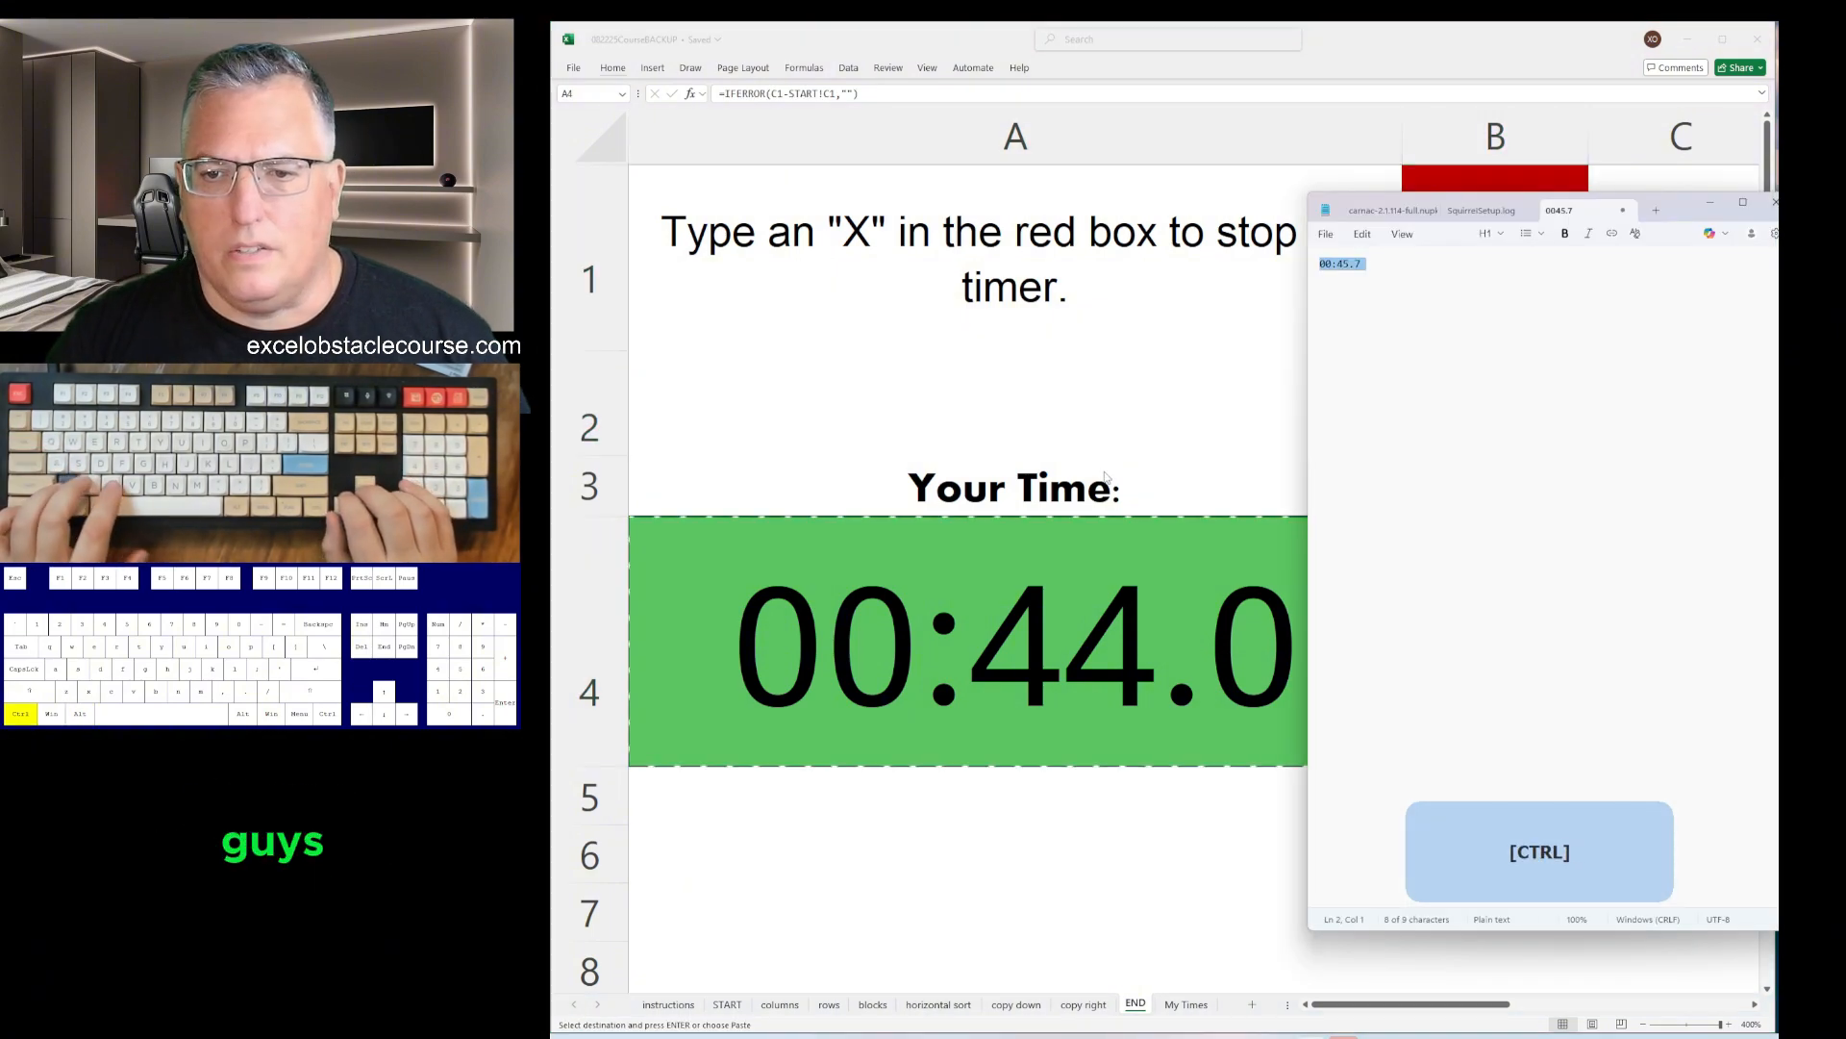
{"action": "key", "text": "alt+Tab"}
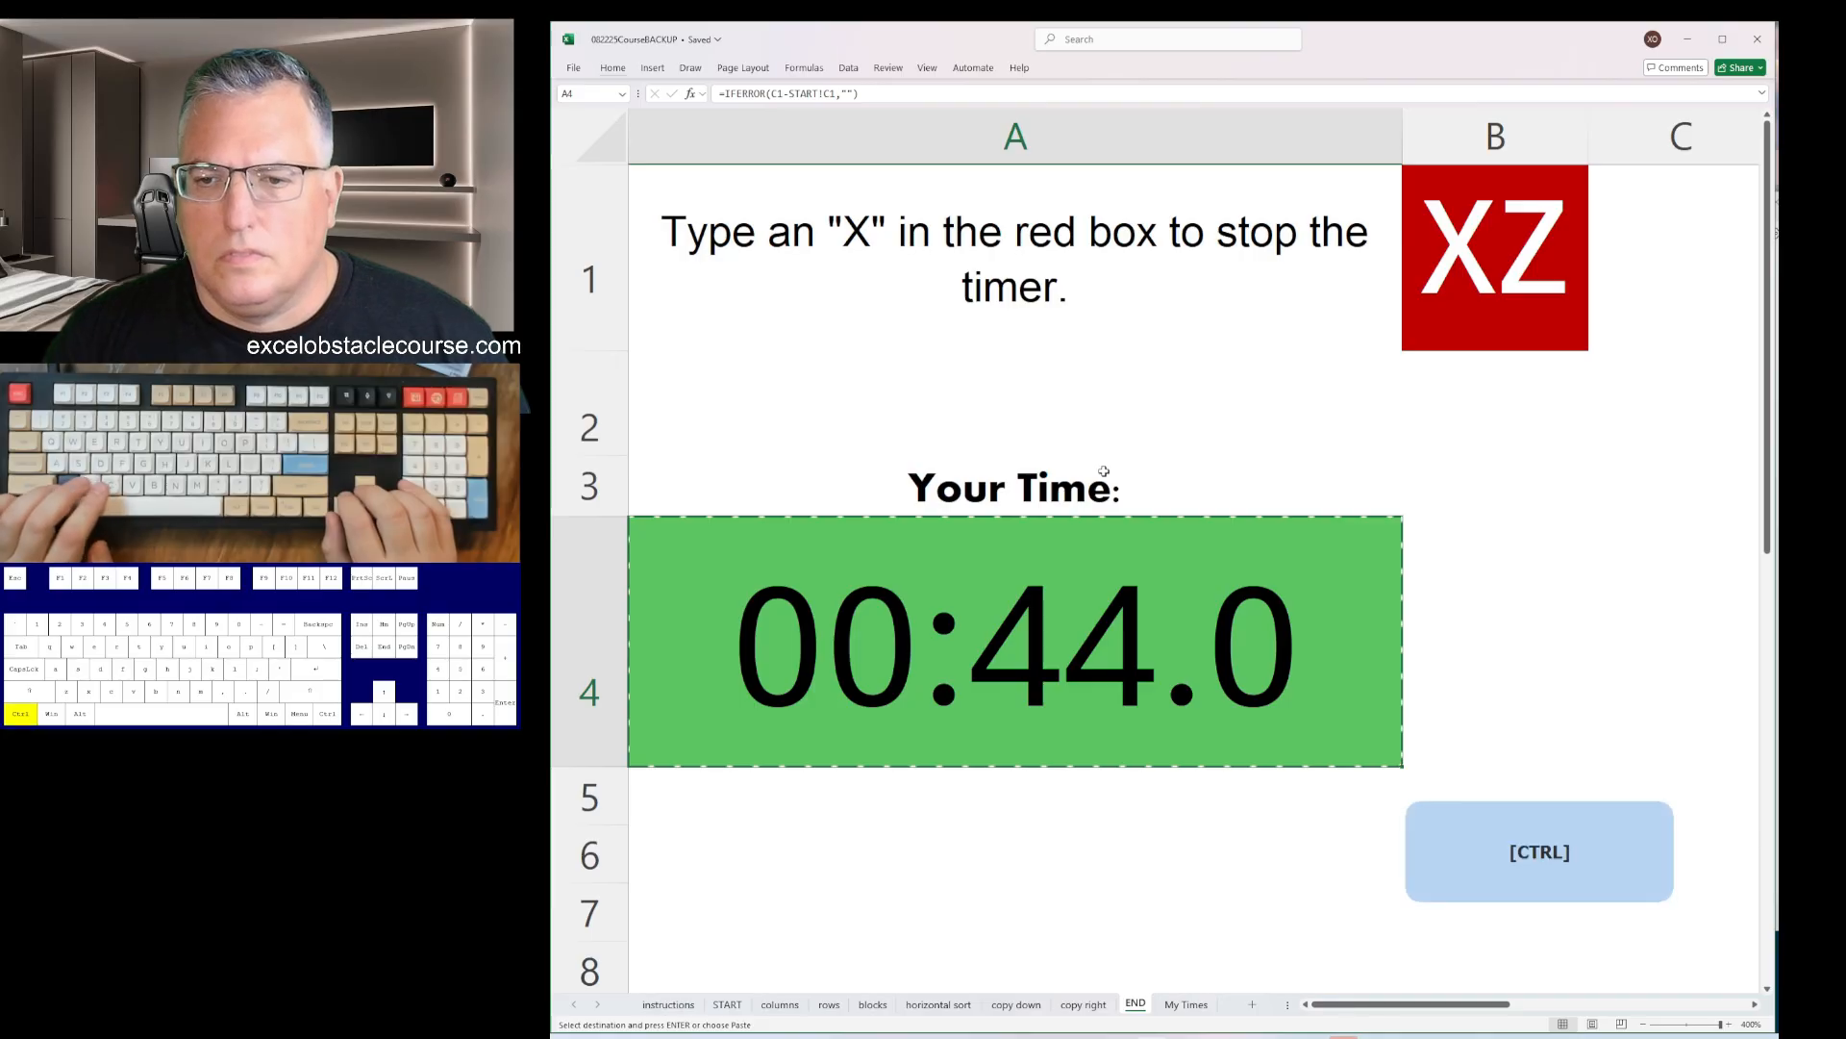
- Undo the END sheet entry and all edits on the copy right, copy down, horizontal sort and blocks sheets
{"action": "key", "text": "ctrl+z"}
{"action": "key", "text": "ctrl+Page_Up"}
{"action": "key", "text": "ctrl+Page_Up"}
{"action": "key", "text": "ctrl+Page_Up"}
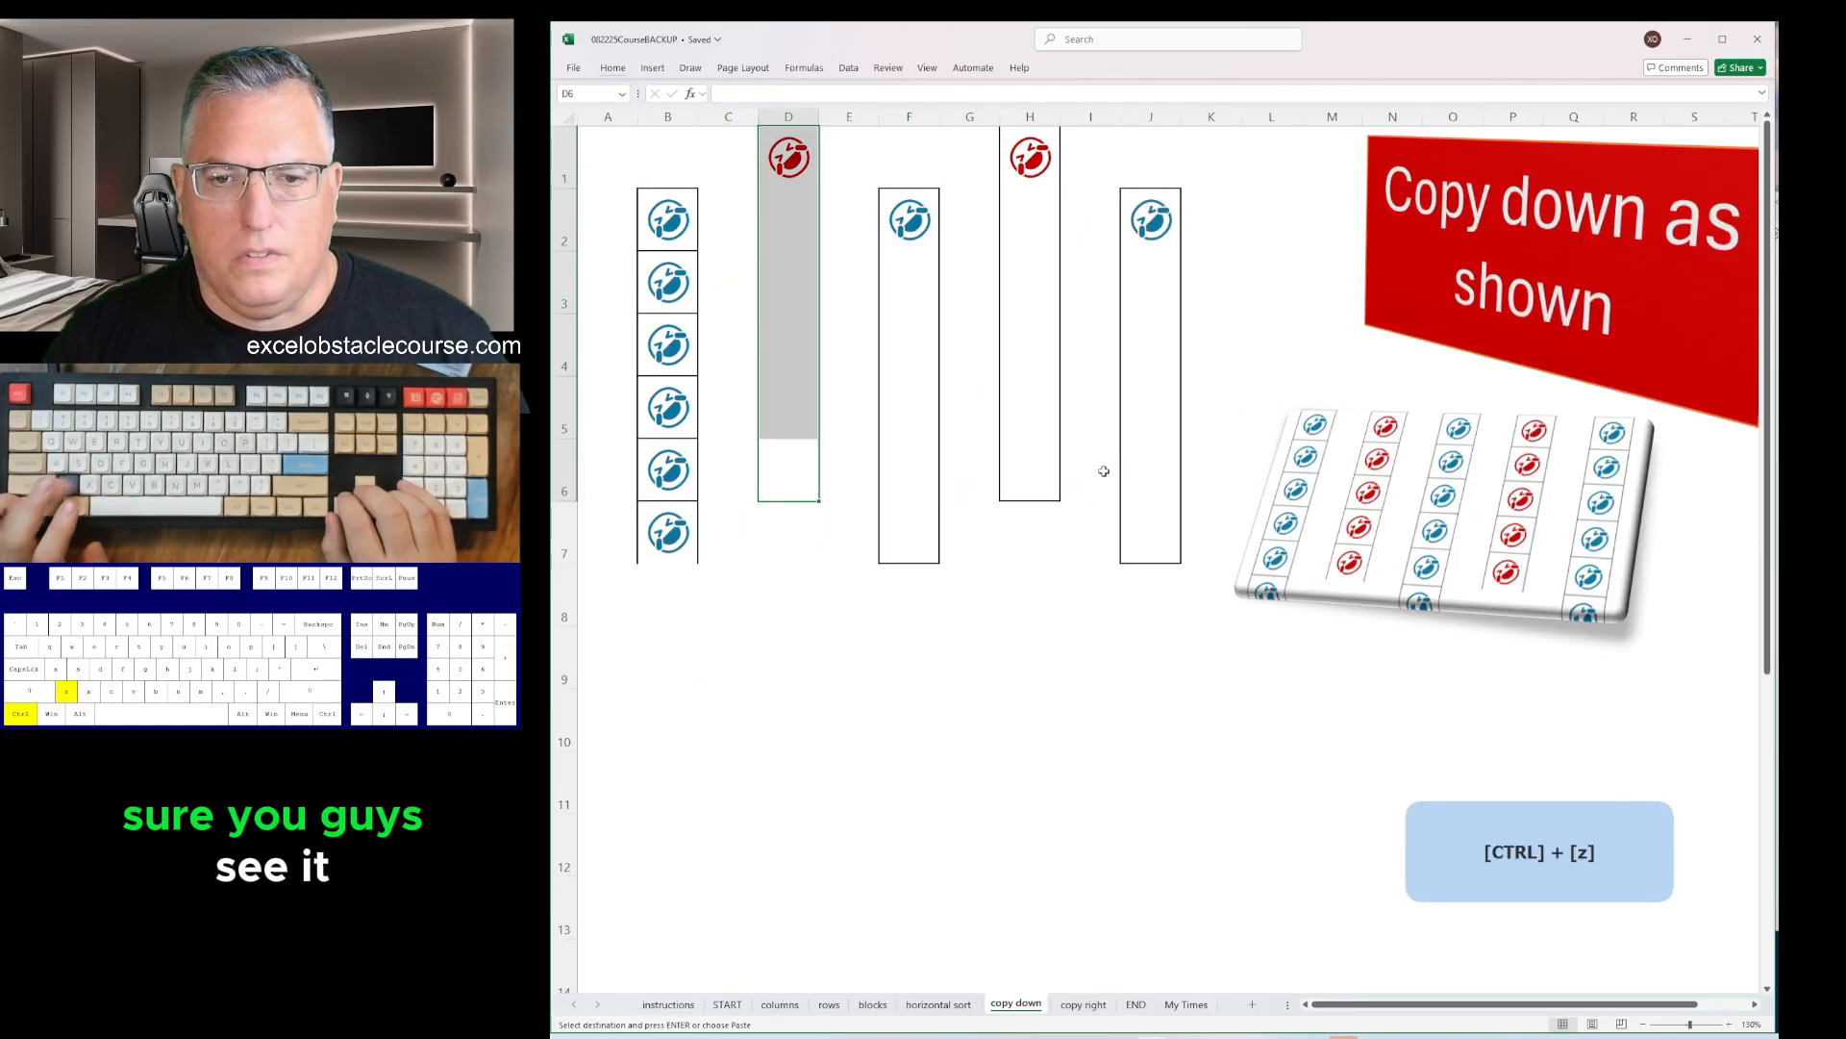
{"action": "key", "text": "ctrl+Page_Up"}
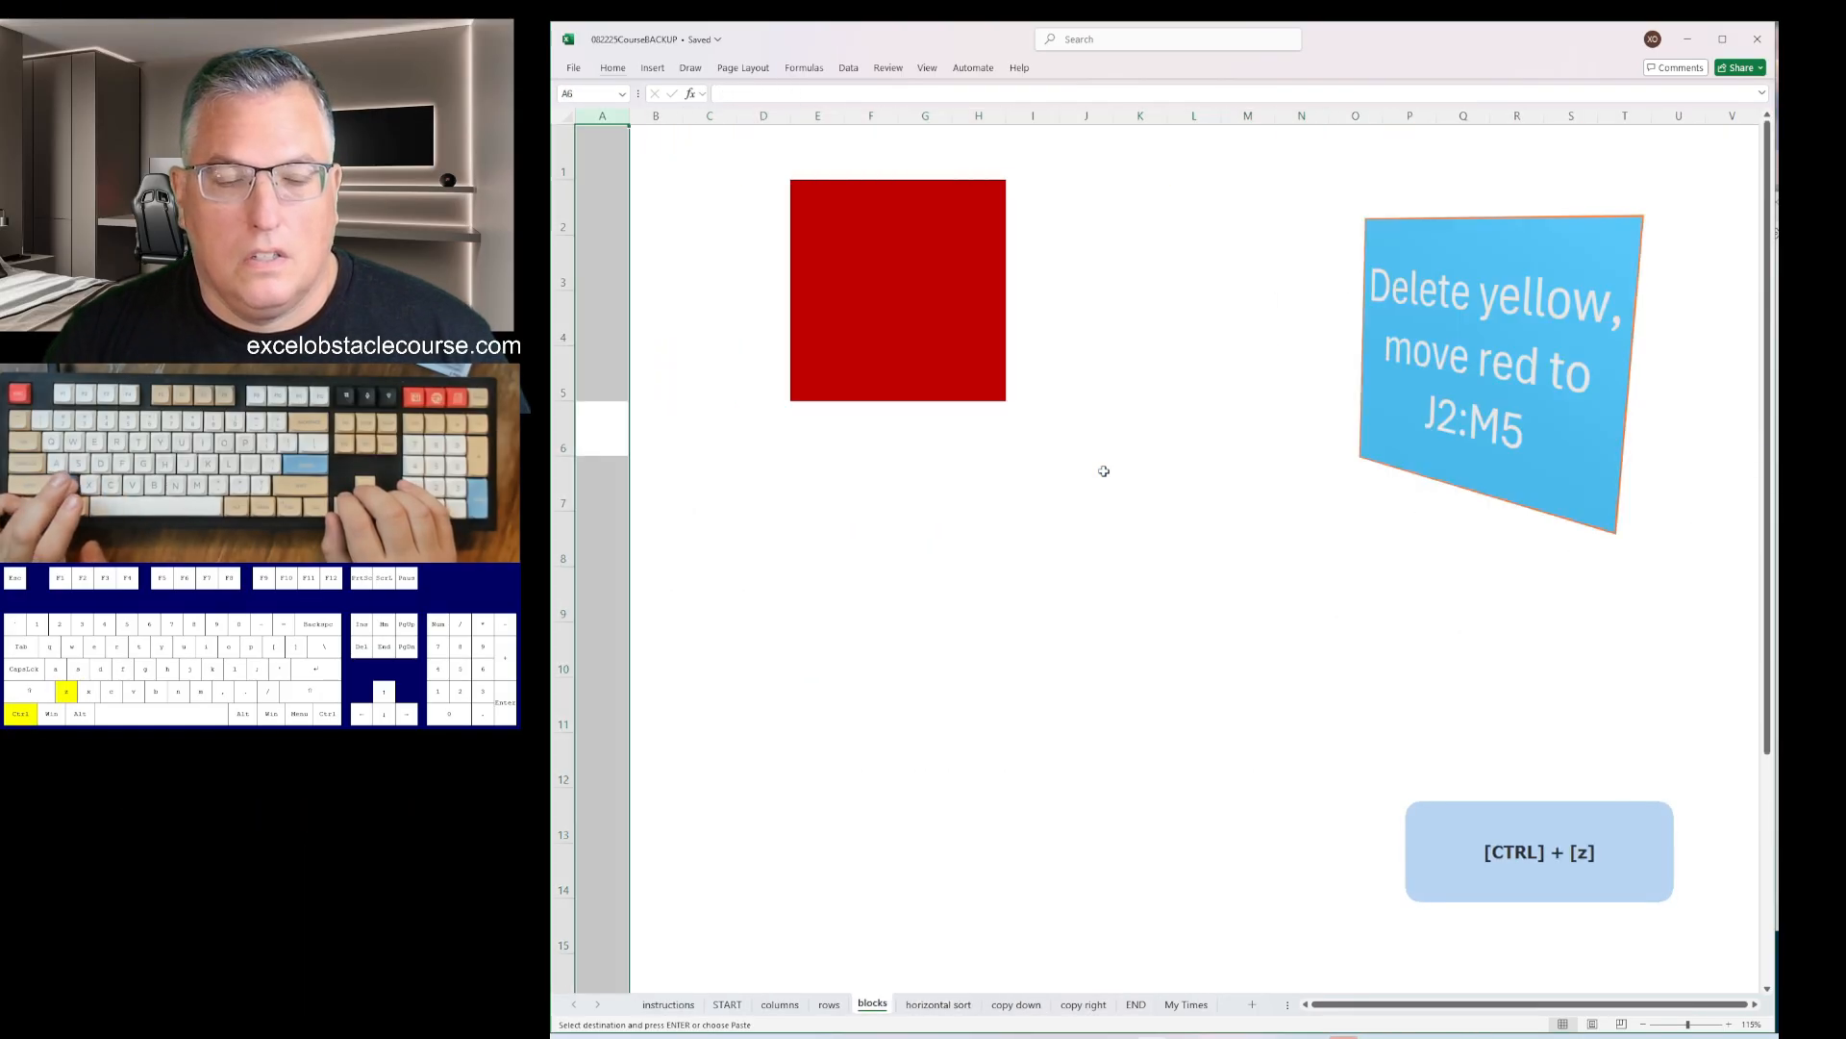
{"action": "key", "text": "ctrl+z"}
{"action": "key", "text": "ctrl+z"}
{"action": "key", "text": "ctrl+Page_Up"}
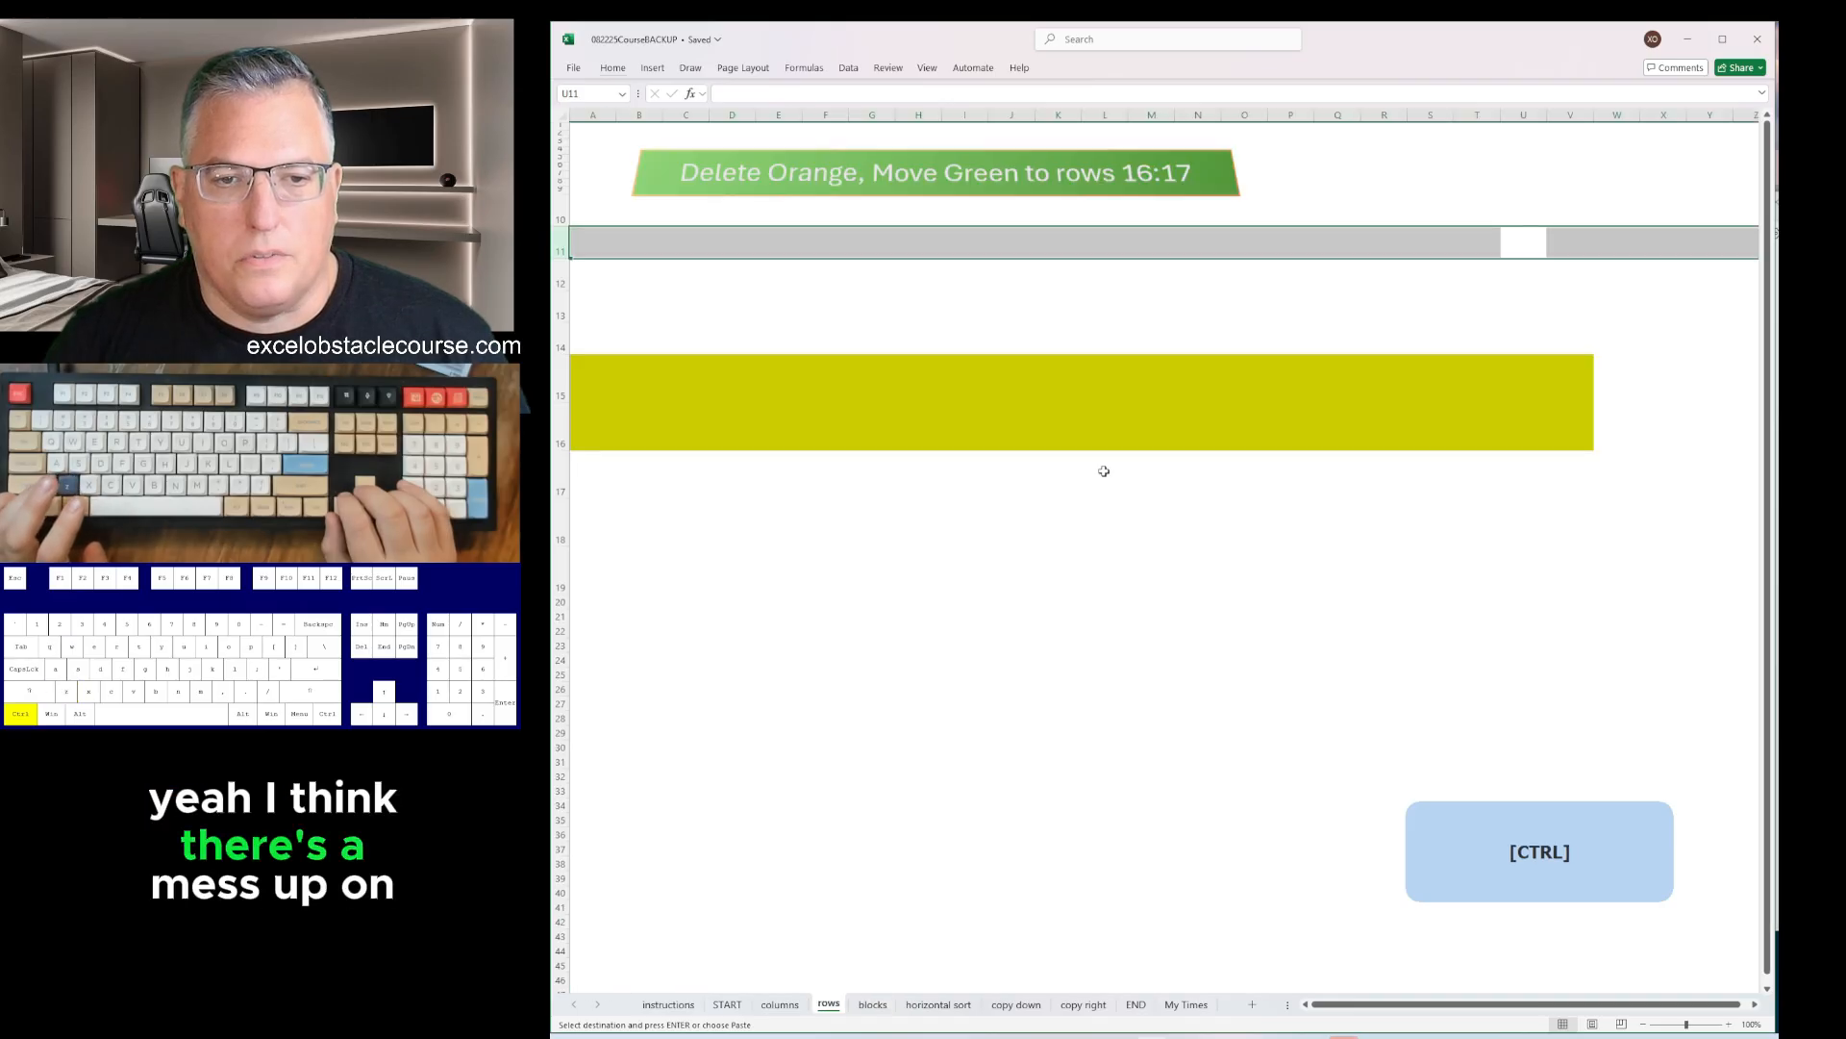
- Undo the remaining edits on the rows and columns sheets and the timer entry on the START sheet
{"action": "key", "text": "ctrl+z"}
{"action": "key", "text": "ctrl+z"}
{"action": "key", "text": "ctrl+z"}
{"action": "key", "text": "ctrl+Page_Up"}
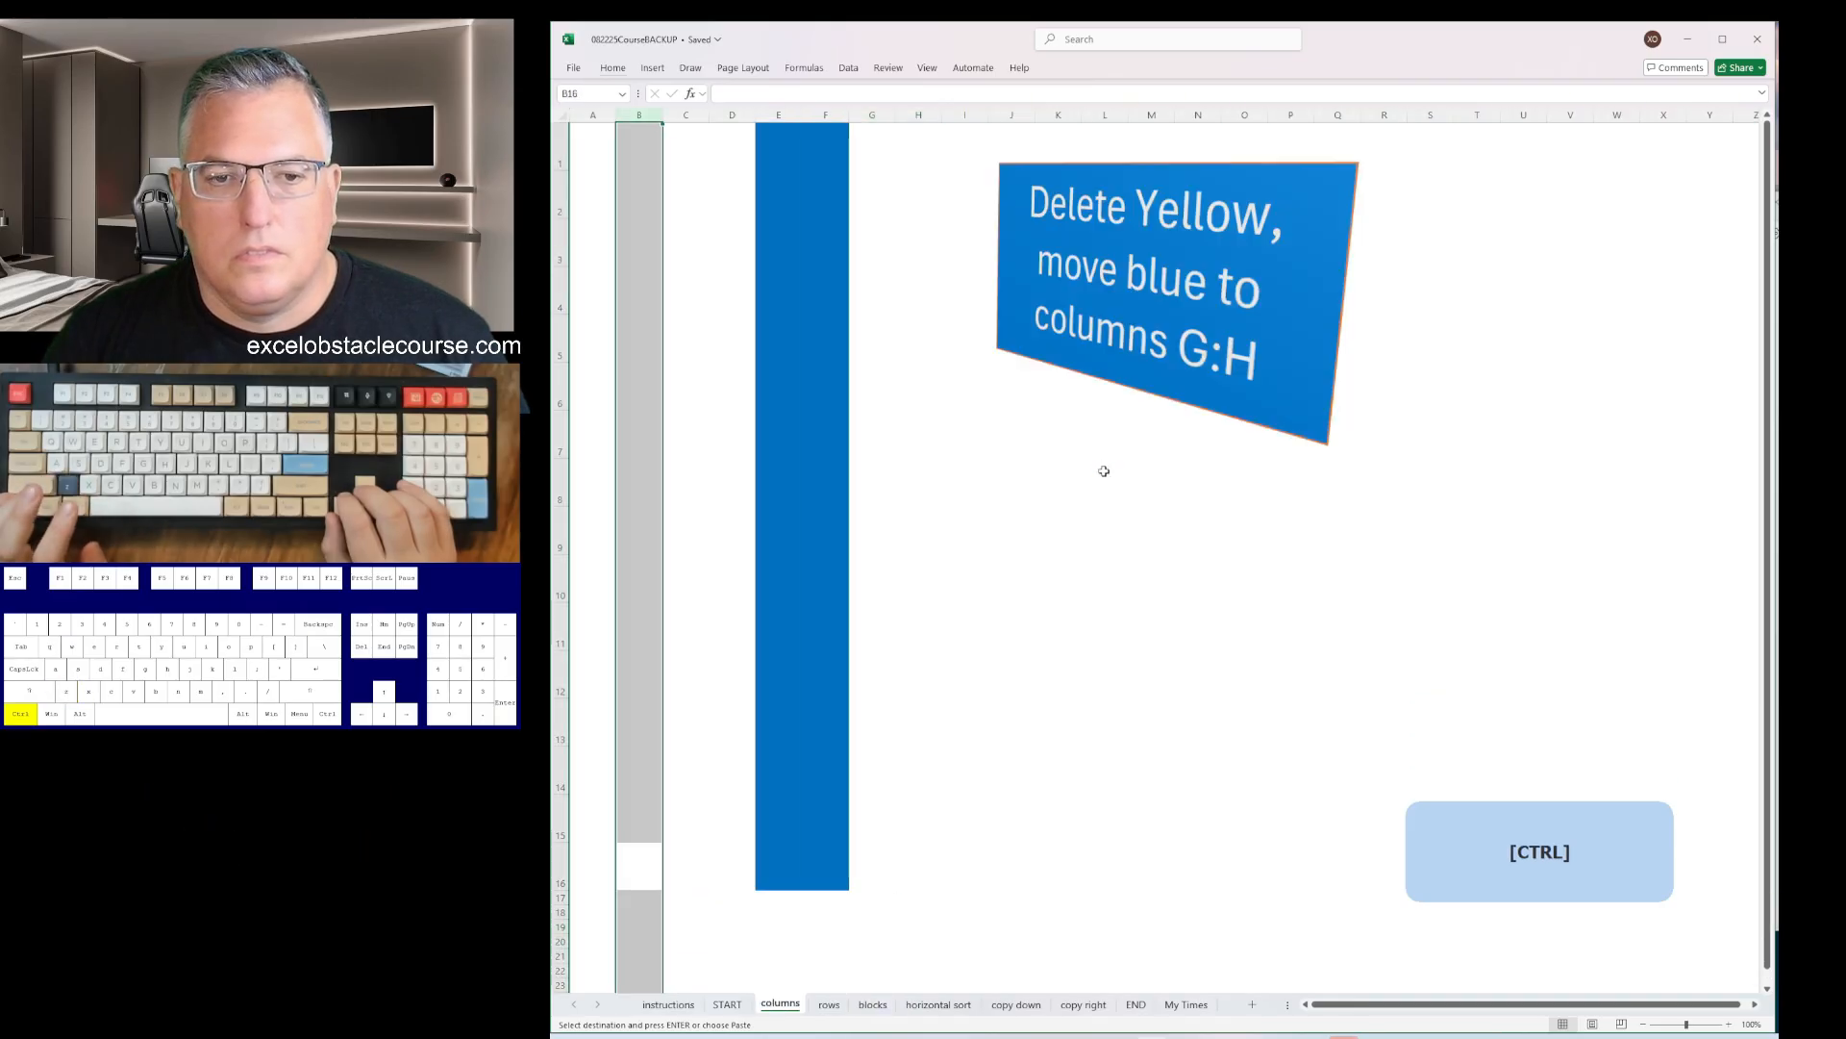
{"action": "key", "text": "ctrl+z"}
{"action": "key", "text": "ctrl+z"}
{"action": "key", "text": "ctrl+z"}
{"action": "key", "text": "ctrl+z"}
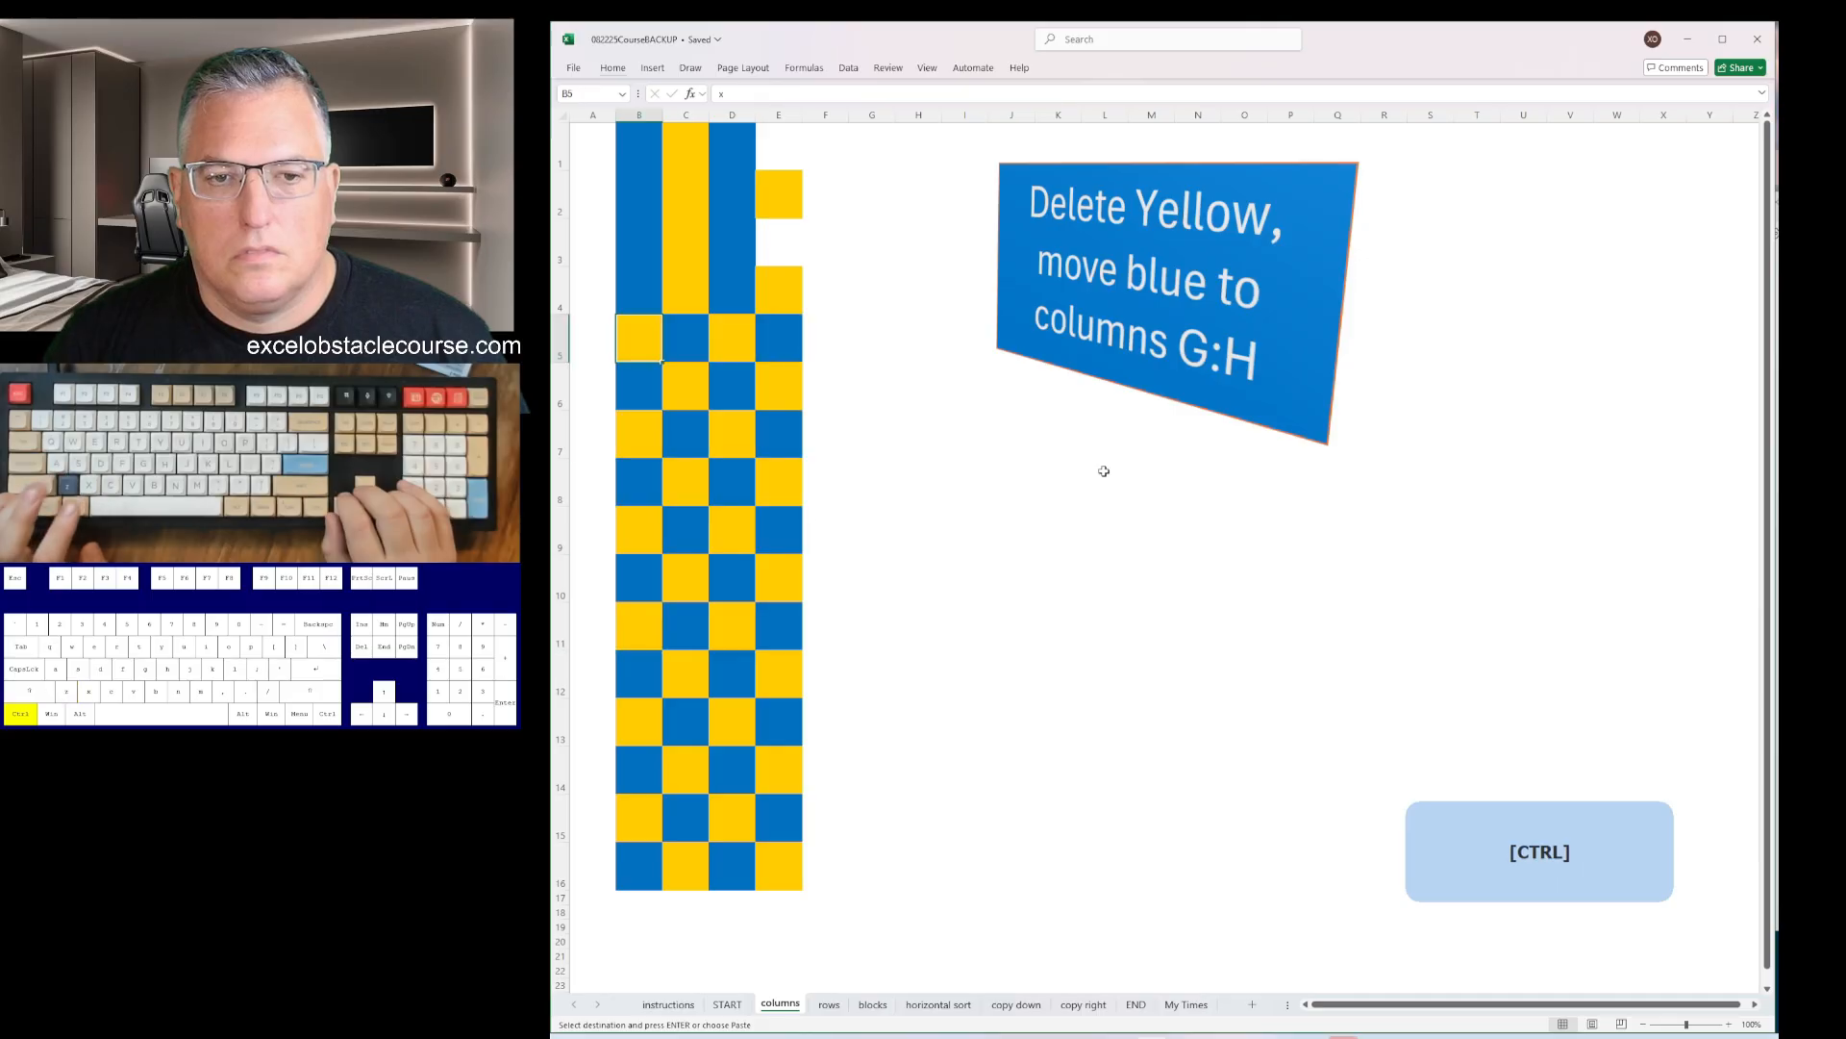
{"action": "key", "text": "ctrl+z"}
{"action": "key", "text": "ctrl+Page_Up"}
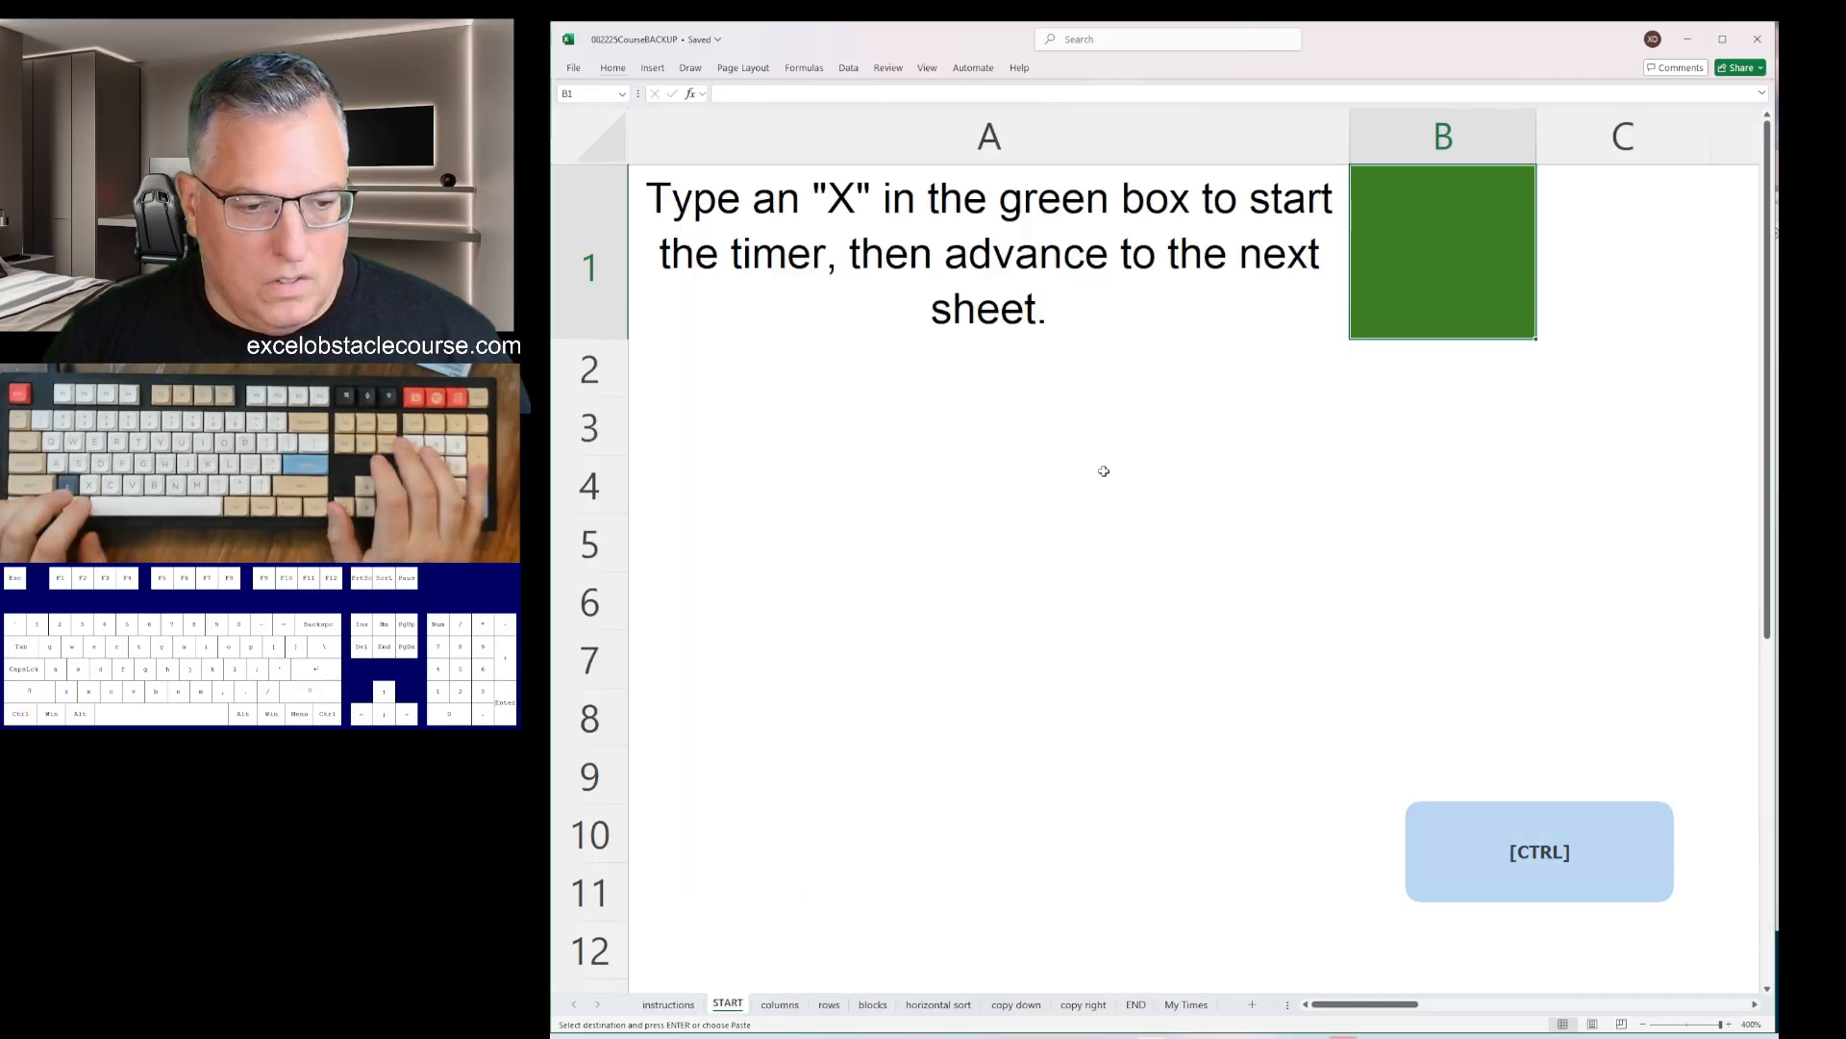
- Go through the course sheets to reset the cell selections, selecting B1 on the copy right sheet
{"action": "key", "text": "ctrl+Page_Down"}
{"action": "key", "text": "ctrl+Page_Down"}
{"action": "key", "text": "ctrl+Page_Down"}
{"action": "key", "text": "ctrl+Page_Down"}
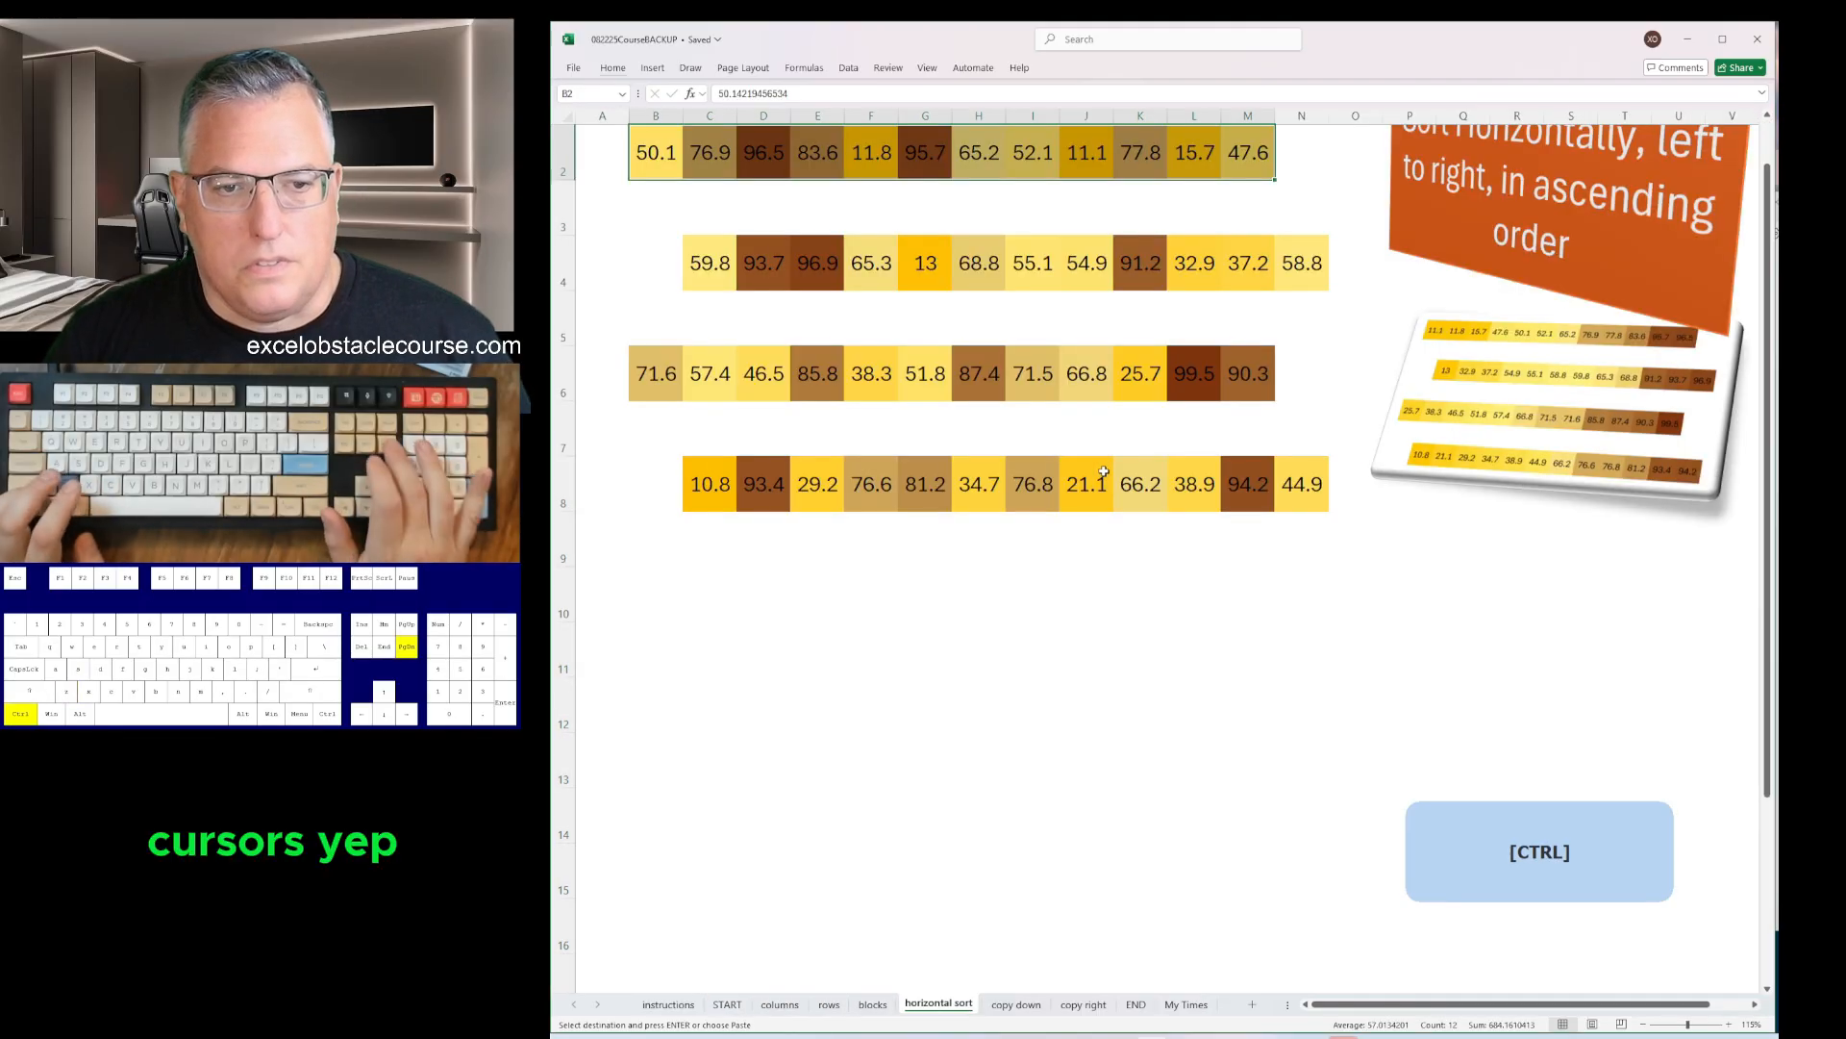
{"action": "key", "text": "ctrl+Right"}
{"action": "key", "text": "ctrl+Page_Down"}
{"action": "key", "text": "ctrl+Page_Down"}
{"action": "key", "text": "ctrl+Left"}
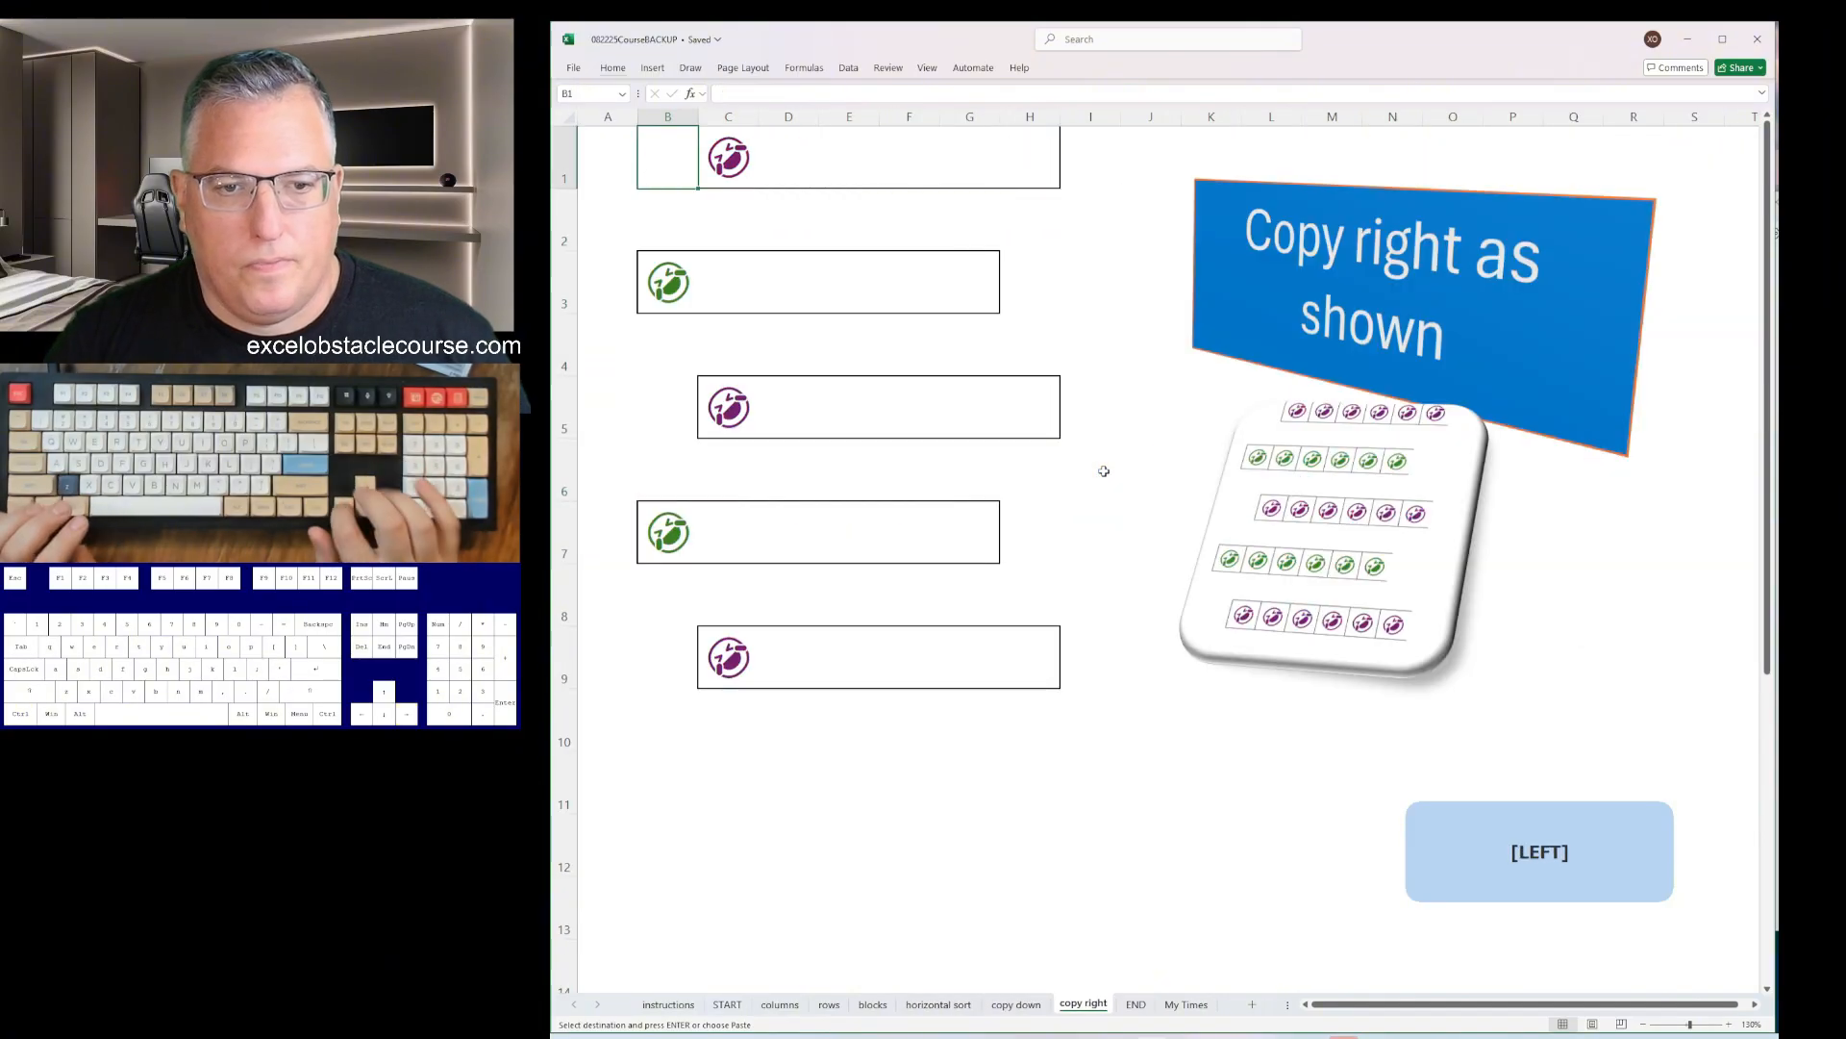
- Copy the time 00:44.0 from Notepad into B18 on the My Times sheet
{"action": "key", "text": "ctrl+Page_Down"}
{"action": "key", "text": "ctrl+Page_Down"}
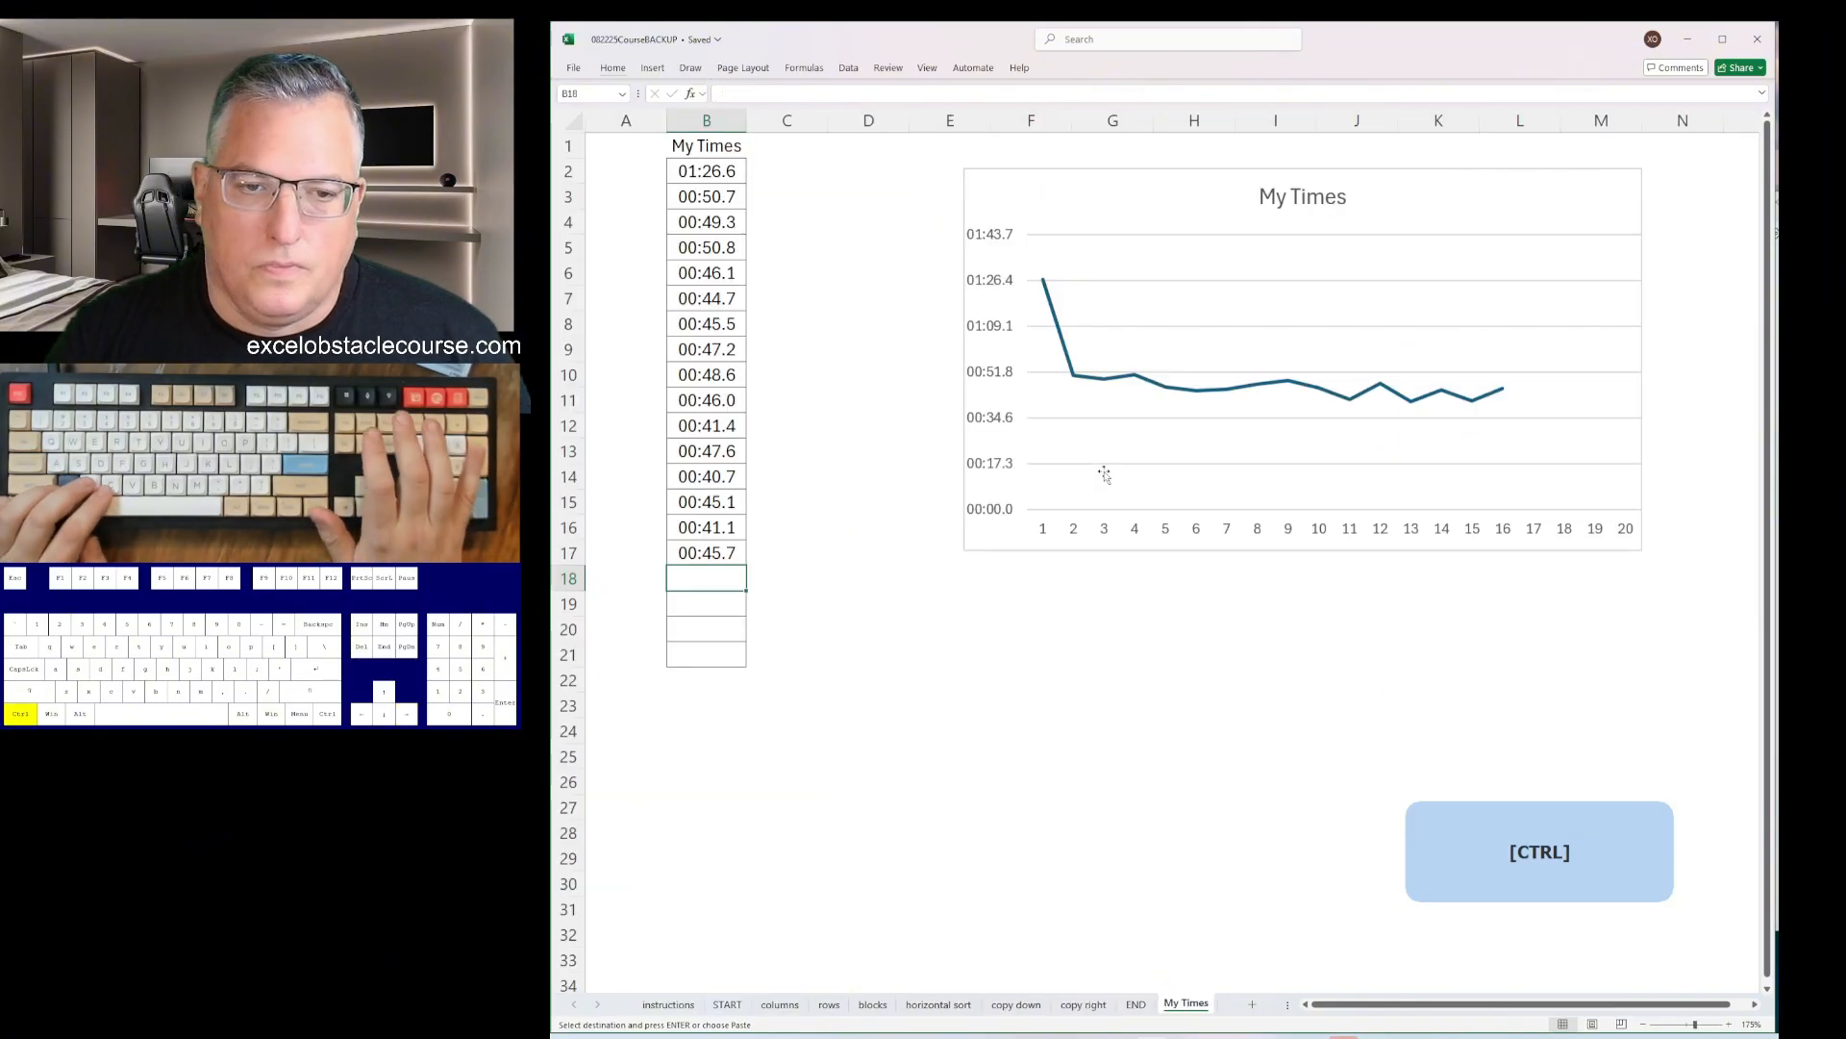
{"action": "key", "text": "alt+Tab"}
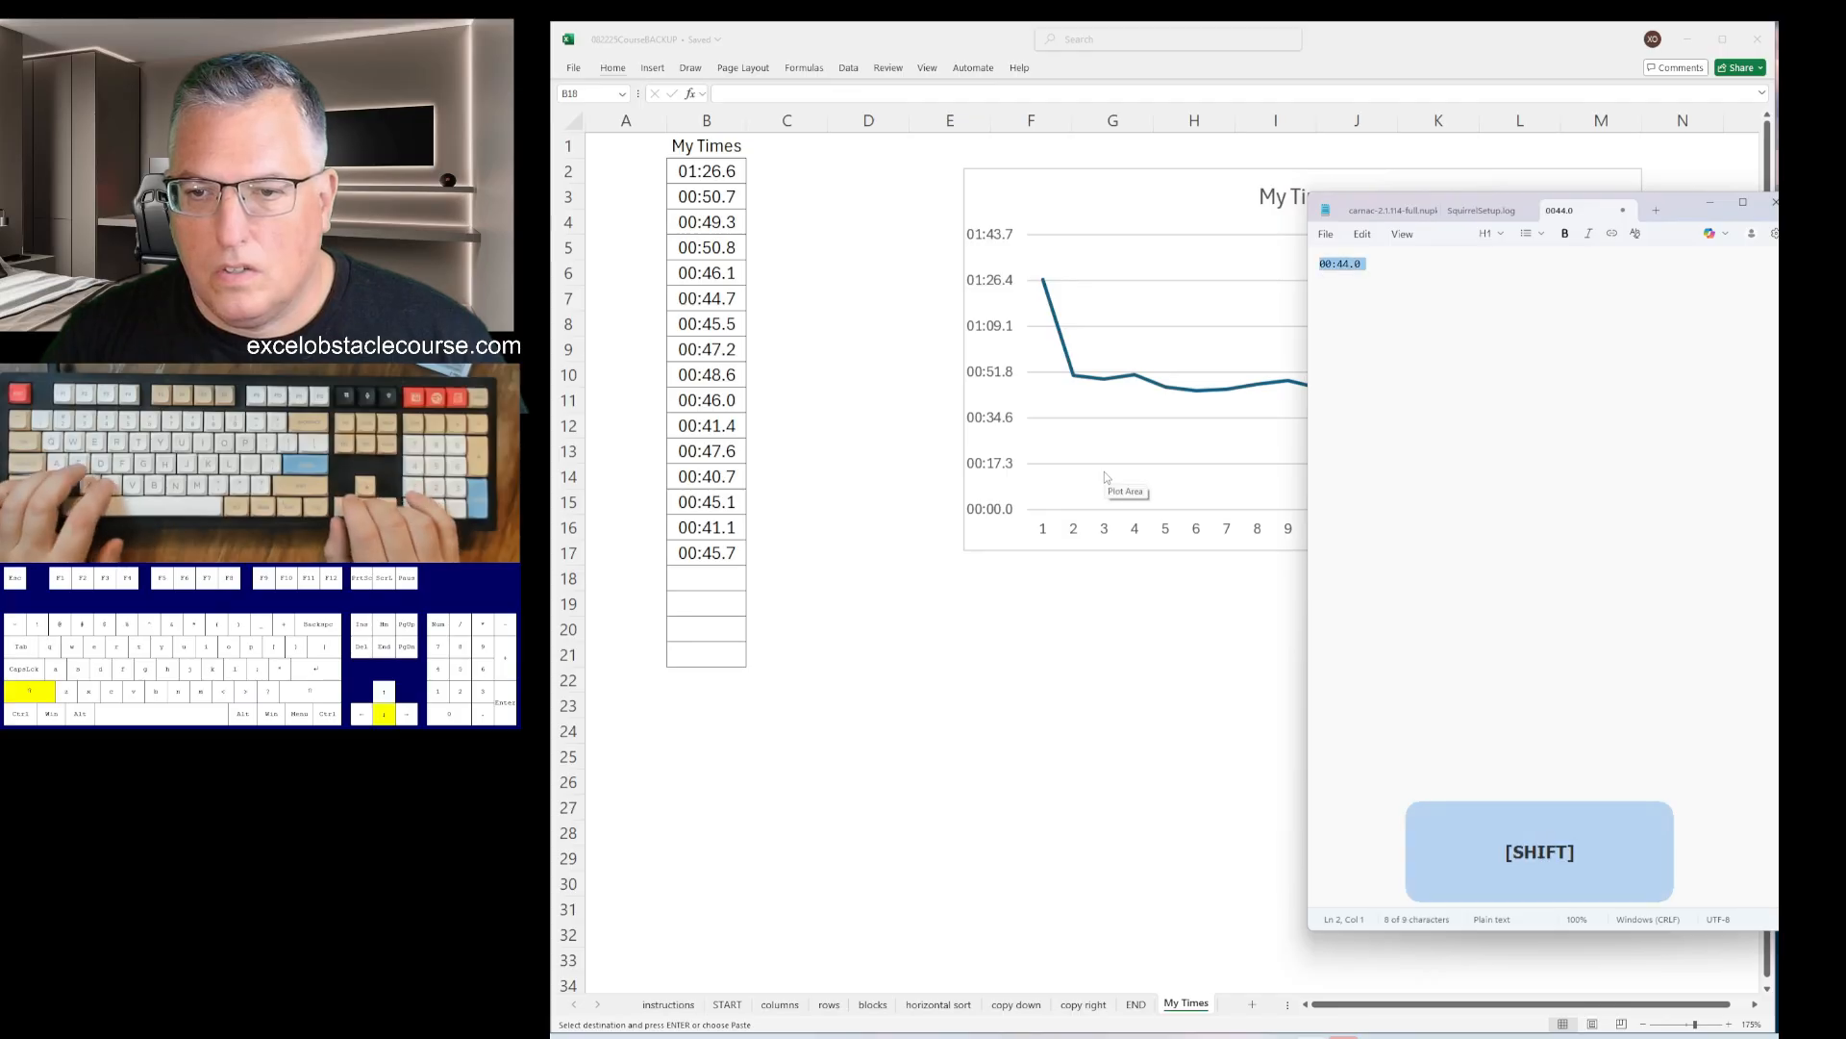
{"action": "key", "text": "ctrl+c"}
{"action": "key", "text": "alt+Tab"}
{"action": "key", "text": "ctrl+v"}
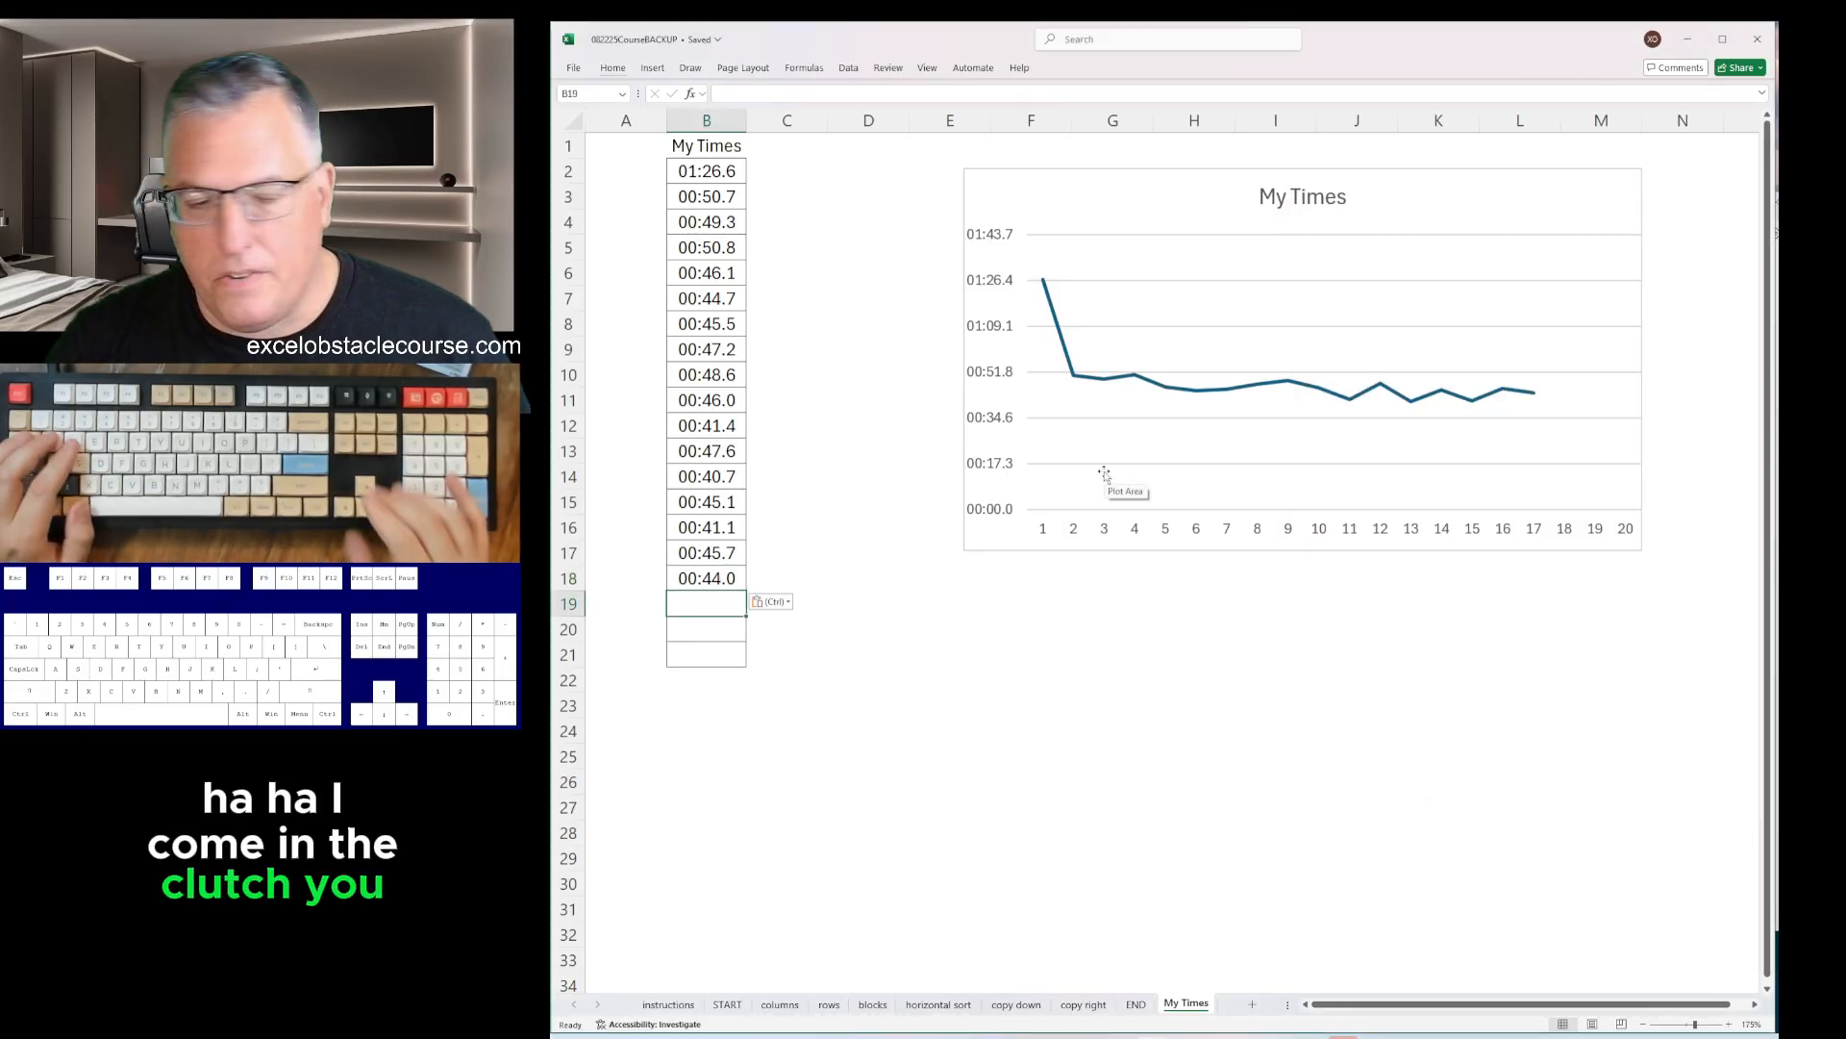
{"action": "key", "text": "alt+Tab"}
{"action": "key", "text": "alt+Tab"}
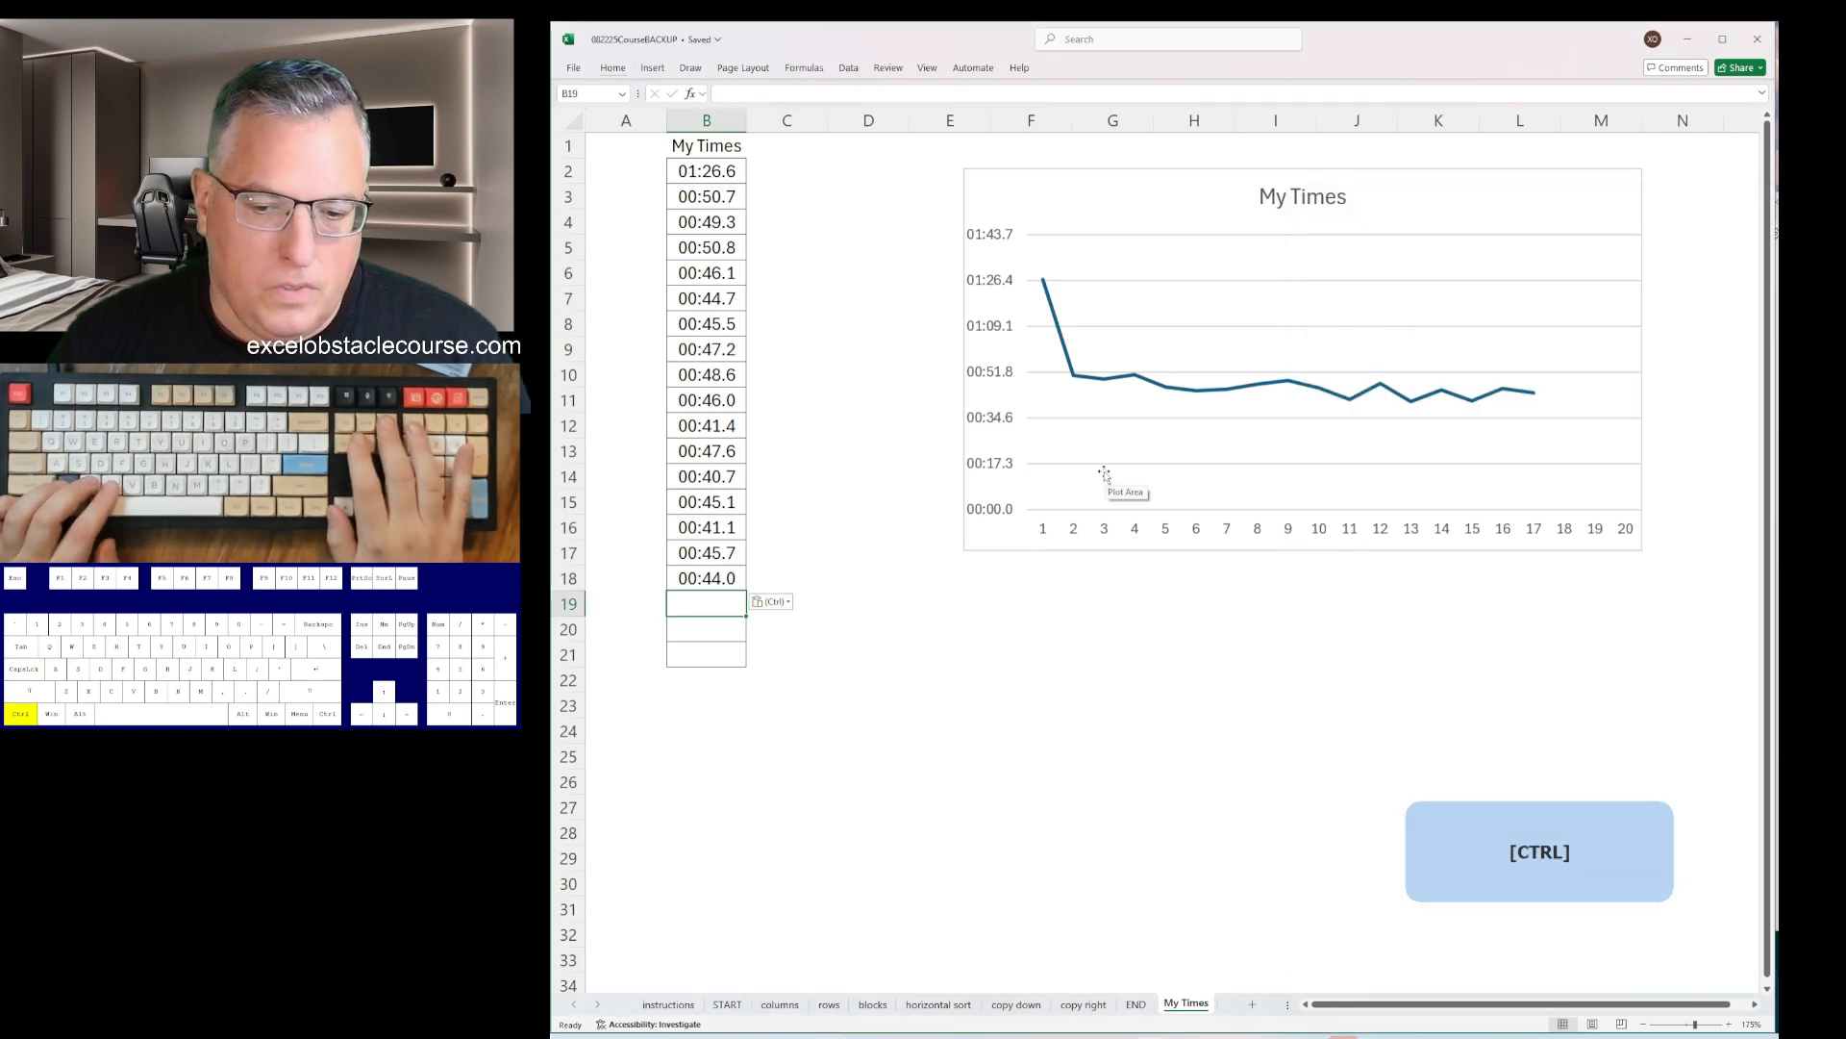
- Return to the START sheet and enter an X in the green box to start the timer
{"action": "key", "text": "ctrl+Page_Up"}
{"action": "key", "text": "ctrl+Page_Up"}
{"action": "key", "text": "ctrl+Page_Up"}
{"action": "key", "text": "ctrl+Page_Up"}
{"action": "key", "text": "ctrl+Page_Up"}
{"action": "key", "text": "ctrl+Page_Up"}
{"action": "key", "text": "ctrl+Page_Up"}
{"action": "key", "text": "ctrl+Page_Up"}
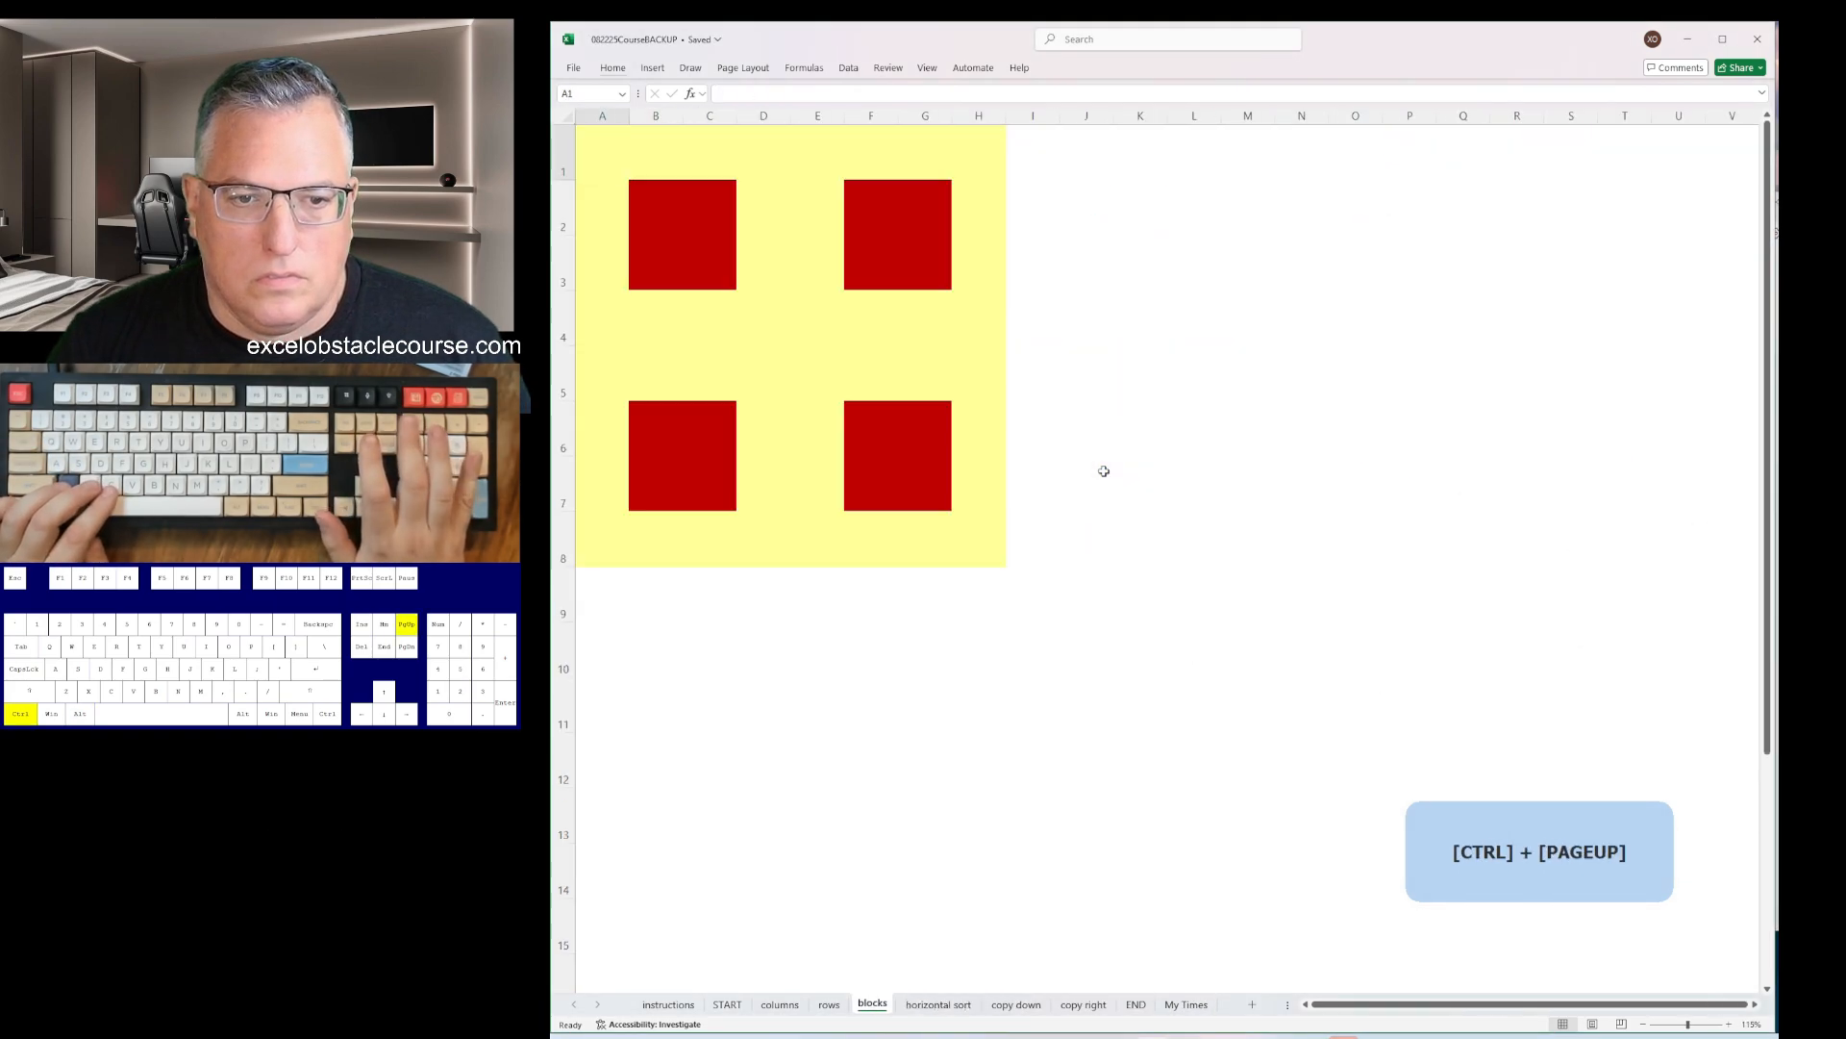
{"action": "key", "text": "ctrl+Page_Down"}
{"action": "key", "text": "ctrl+Page_Up"}
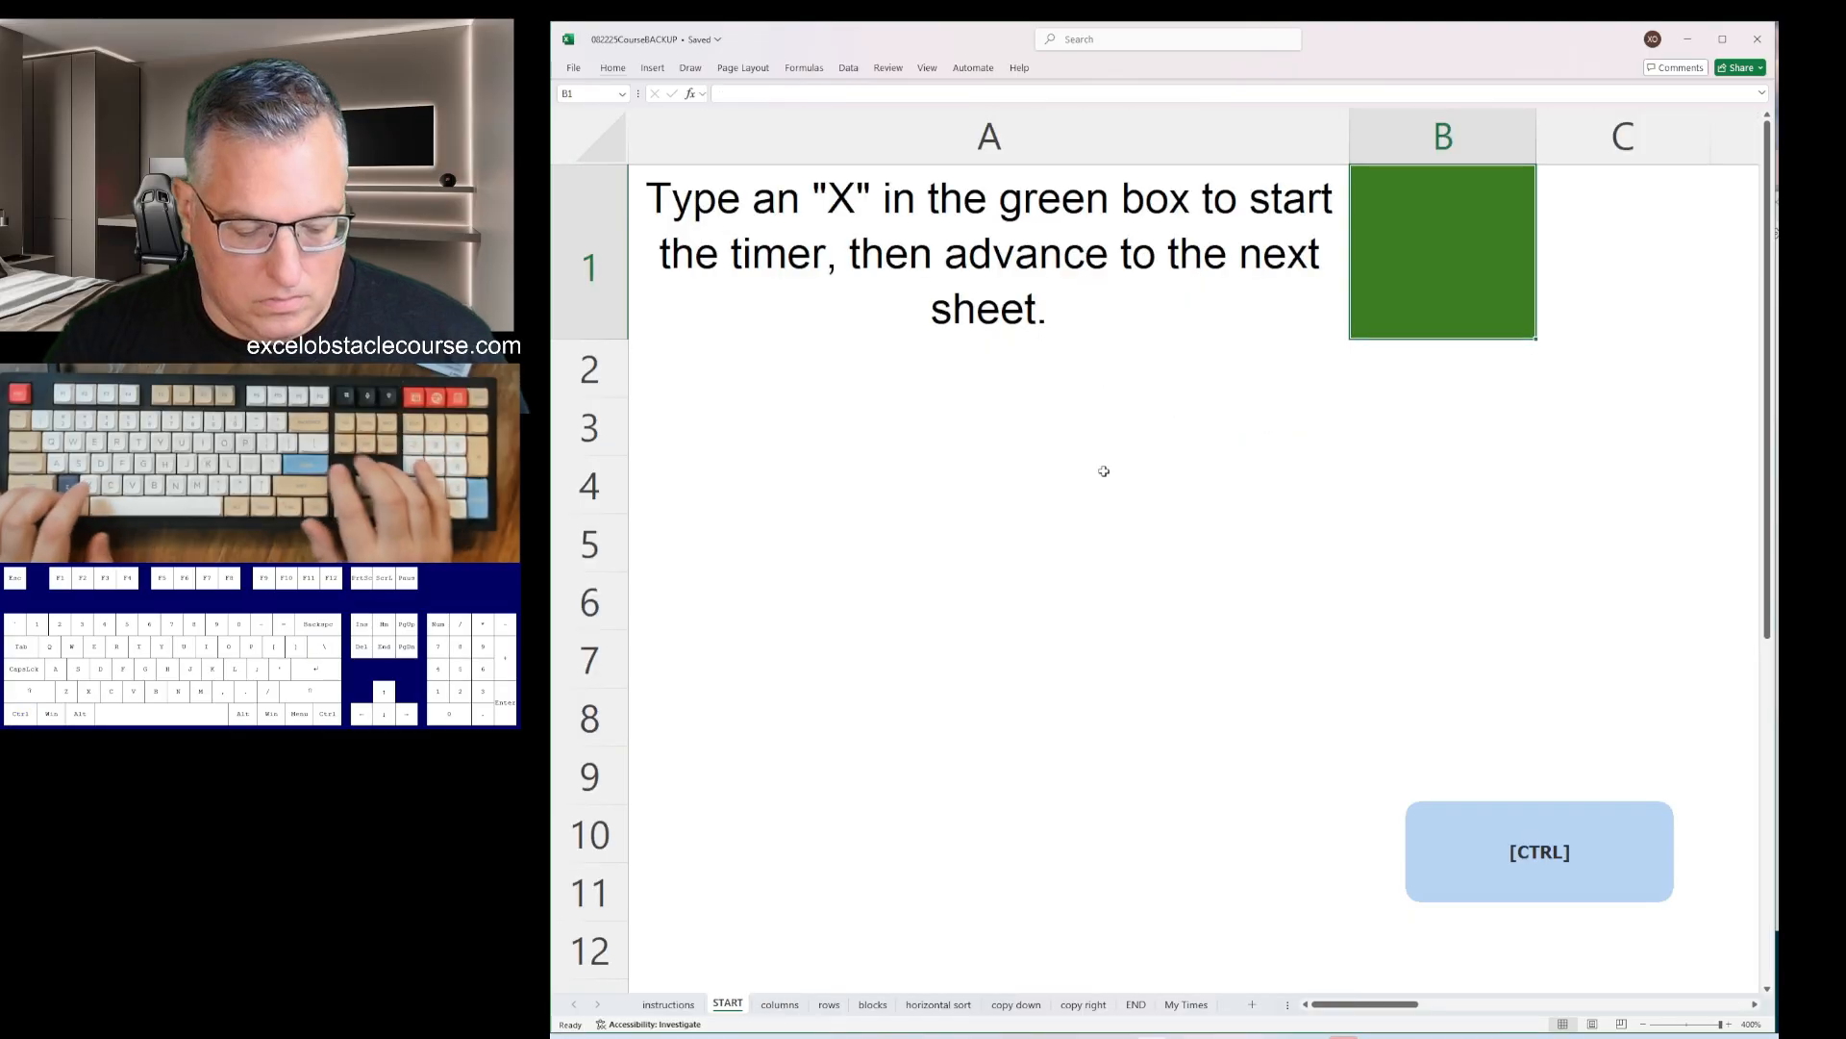
{"action": "key", "text": "Return"}
- On the columns sheet, delete every yellow cell in column B, shifting the rest of each row left
{"action": "key", "text": "ctrl+Page_Down"}
{"action": "key", "text": "ctrl+minus"}
{"action": "key", "text": "Return"}
{"action": "key", "text": "Down"}
{"action": "key", "text": "Down"}
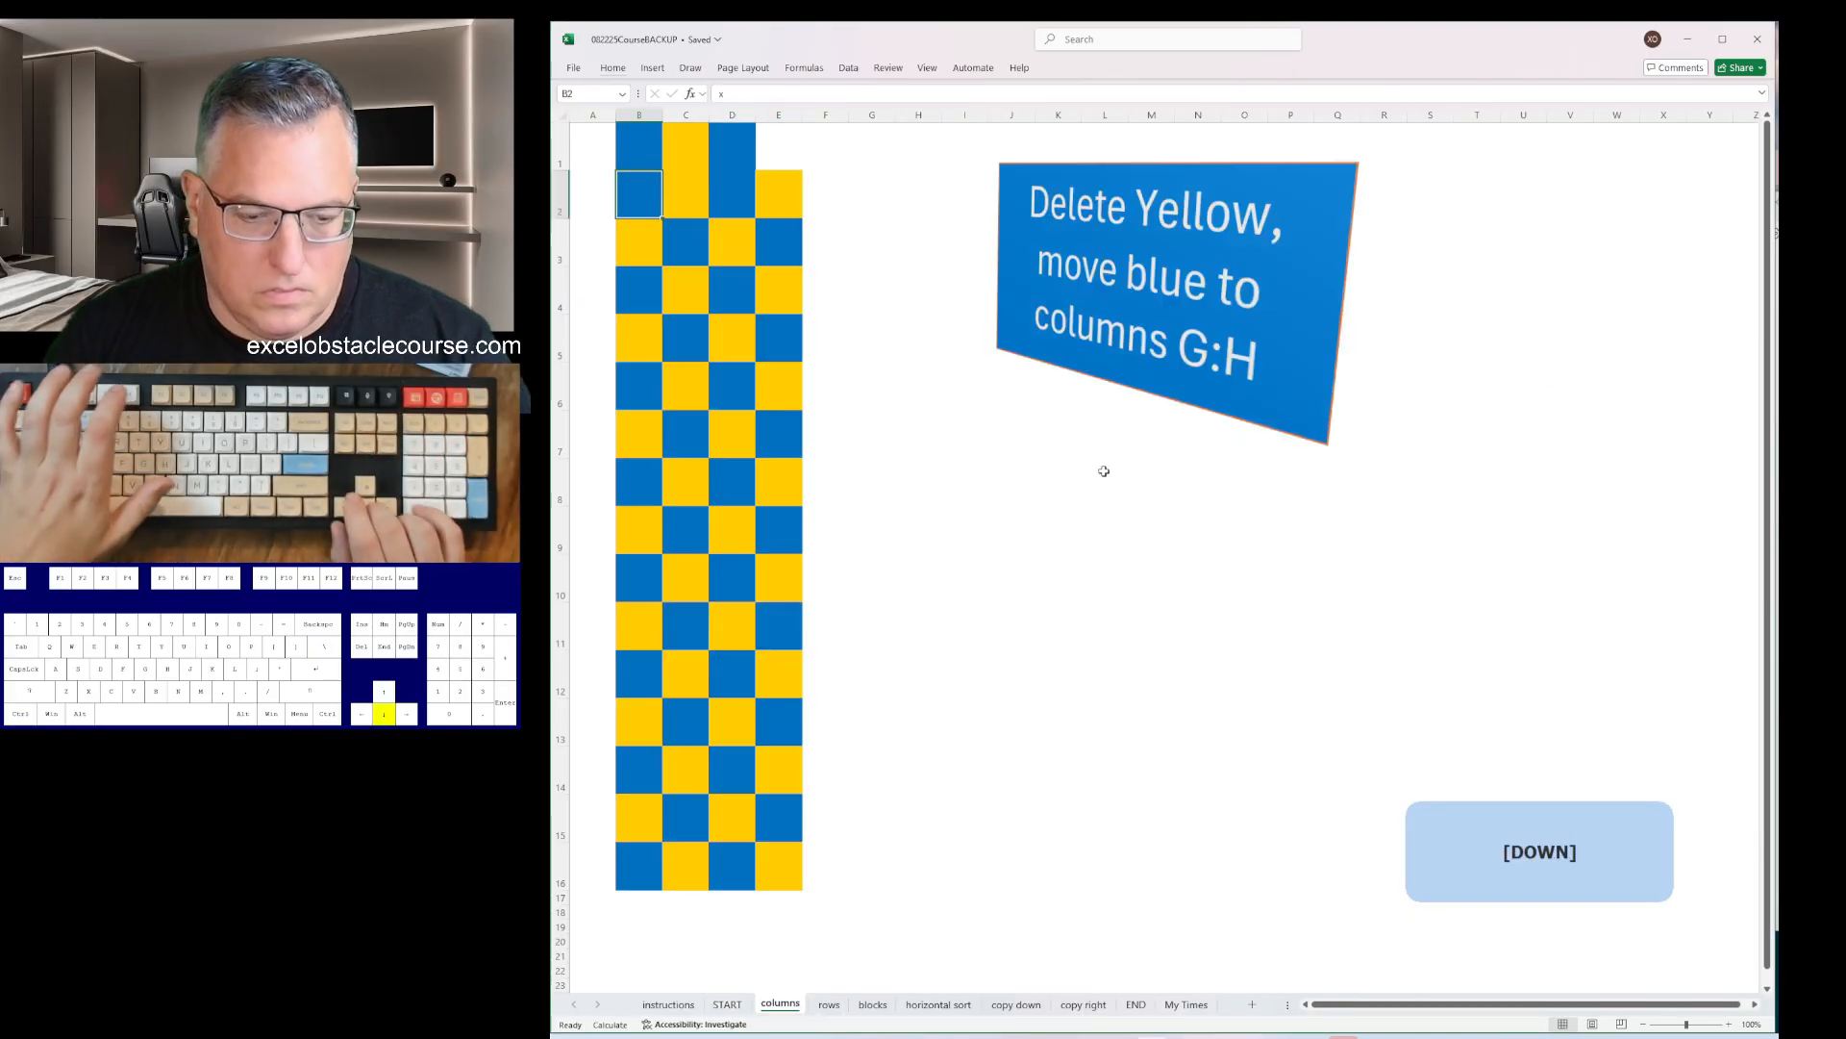
{"action": "key", "text": "F4"}
{"action": "key", "text": "Down"}
{"action": "key", "text": "Down"}
{"action": "key", "text": "F4"}
{"action": "key", "text": "Down"}
{"action": "key", "text": "Down"}
{"action": "key", "text": "Down"}
{"action": "key", "text": "F4"}
{"action": "key", "text": "Down"}
{"action": "key", "text": "Down"}
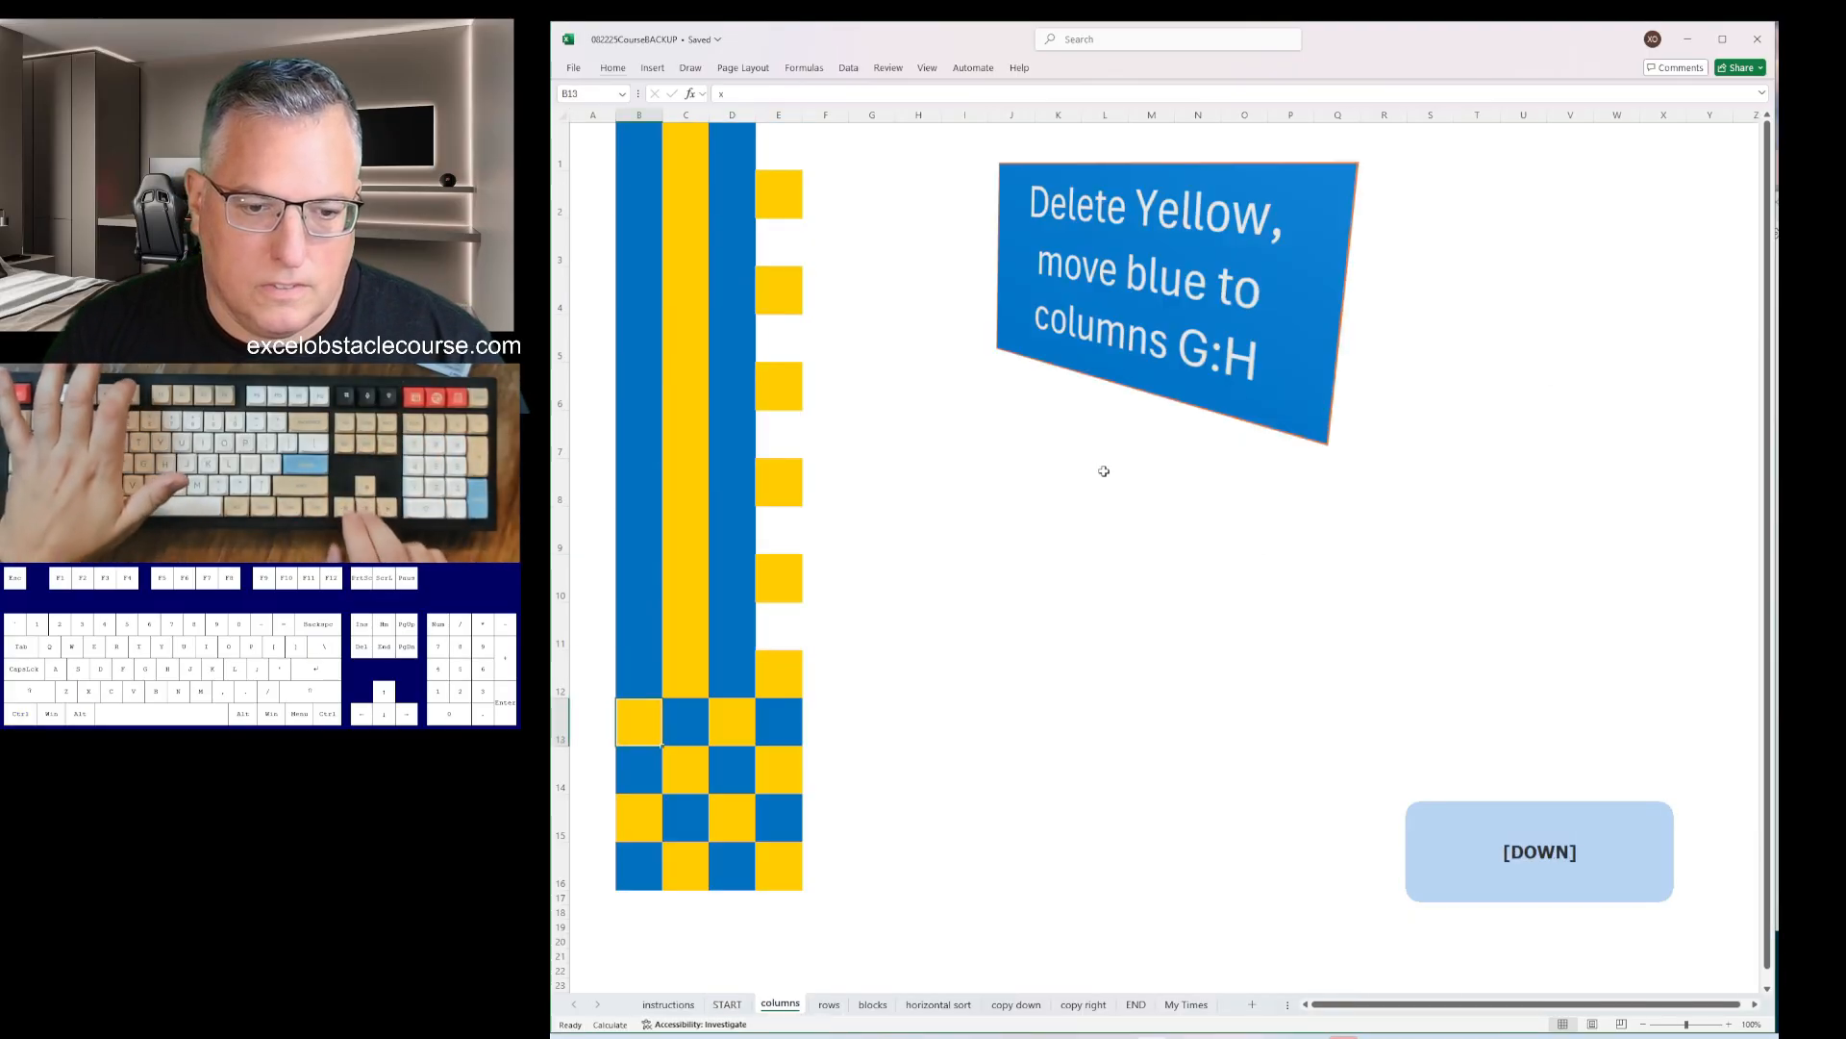
{"action": "key", "text": "F4"}
{"action": "key", "text": "Down"}
{"action": "key", "text": "Down"}
{"action": "key", "text": "F4"}
- Delete the yellow column between the two blue columns and the yellow column after them
{"action": "key", "text": "Down"}
{"action": "key", "text": "Right"}
{"action": "key", "text": "ctrl+space"}
{"action": "key", "text": "ctrl+minus"}
{"action": "key", "text": "Right"}
{"action": "type", "text": "0"}
{"action": "key", "text": "ctrl+space"}
{"action": "key", "text": "ctrl+minus"}
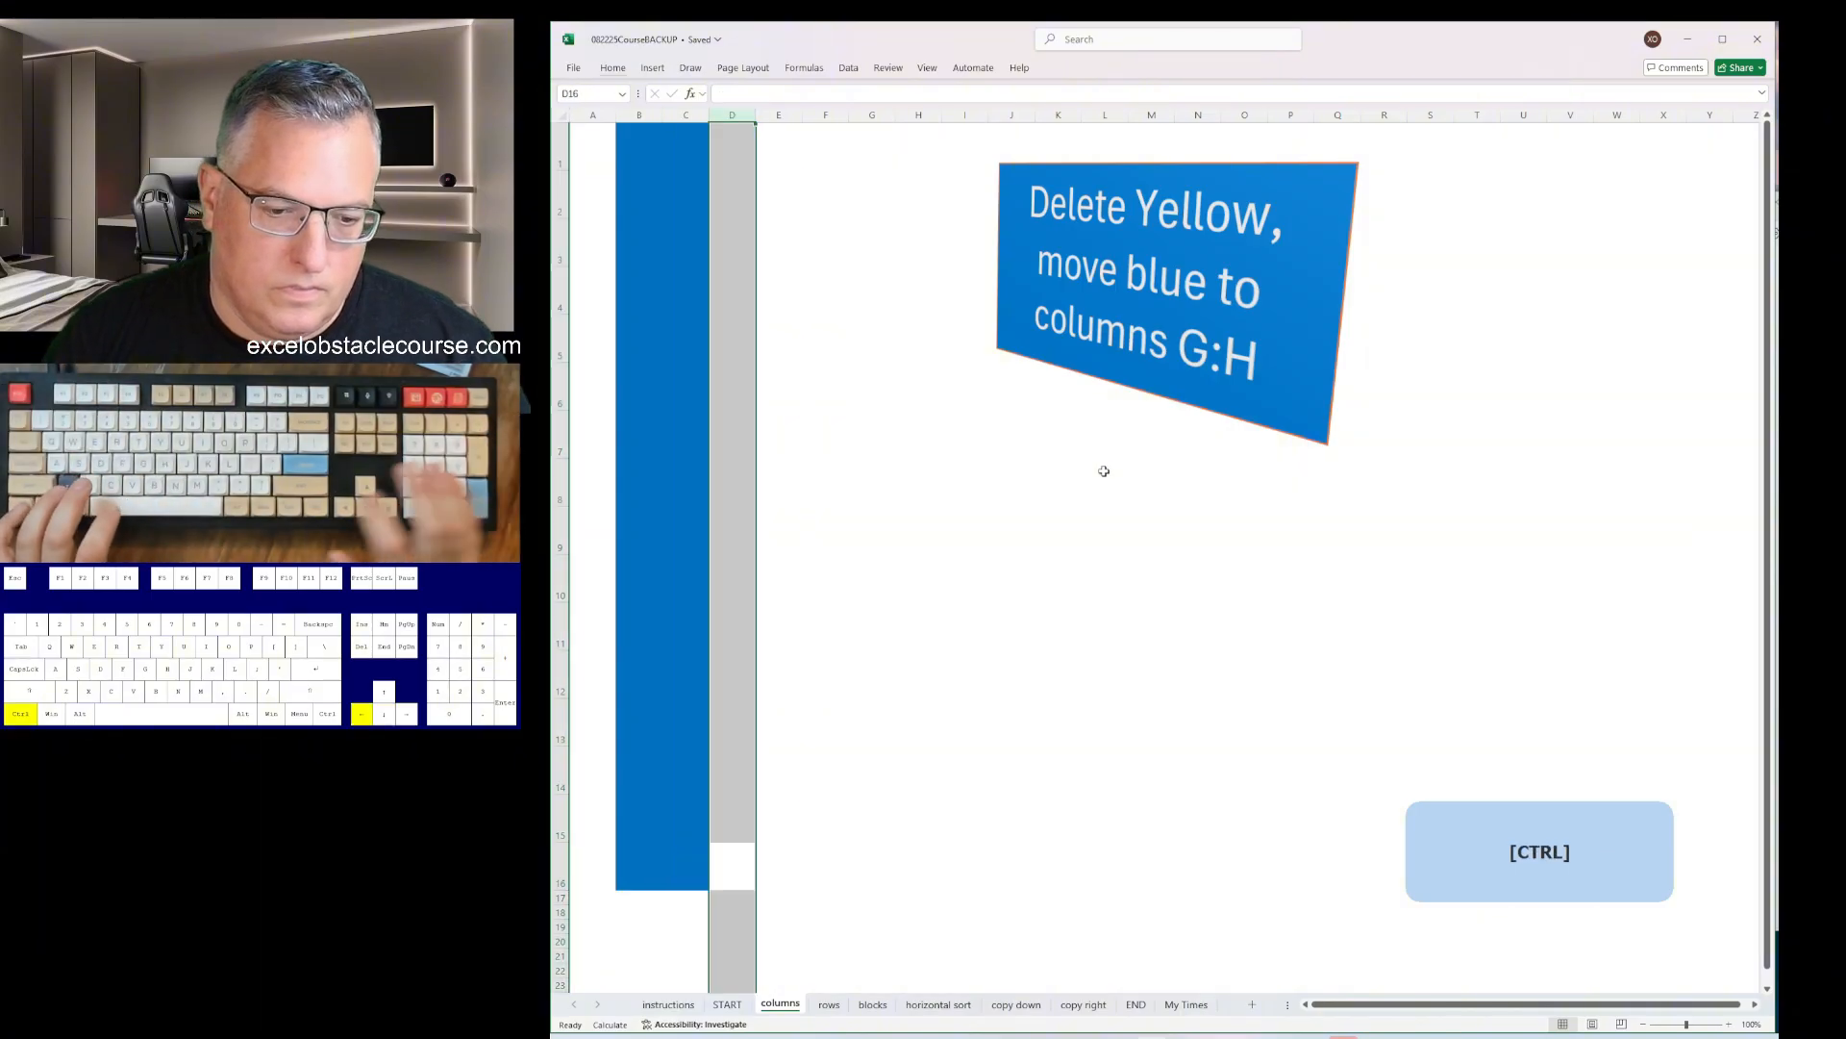
- Insert five columns before the blue columns so that they occupy columns G:H
{"action": "key", "text": "ctrl+Left"}
{"action": "key", "text": "ctrl+Left"}
{"action": "key", "text": "ctrl+space"}
{"action": "key", "text": "ctrl+plus"}
{"action": "key", "text": "ctrl+plus"}
{"action": "key", "text": "ctrl+plus"}
{"action": "key", "text": "ctrl+plus"}
{"action": "key", "text": "ctrl+plus"}
- On the rows sheet, delete every orange cell in row 11, shifting the cells below up
{"action": "key", "text": "ctrl+Page_Down"}
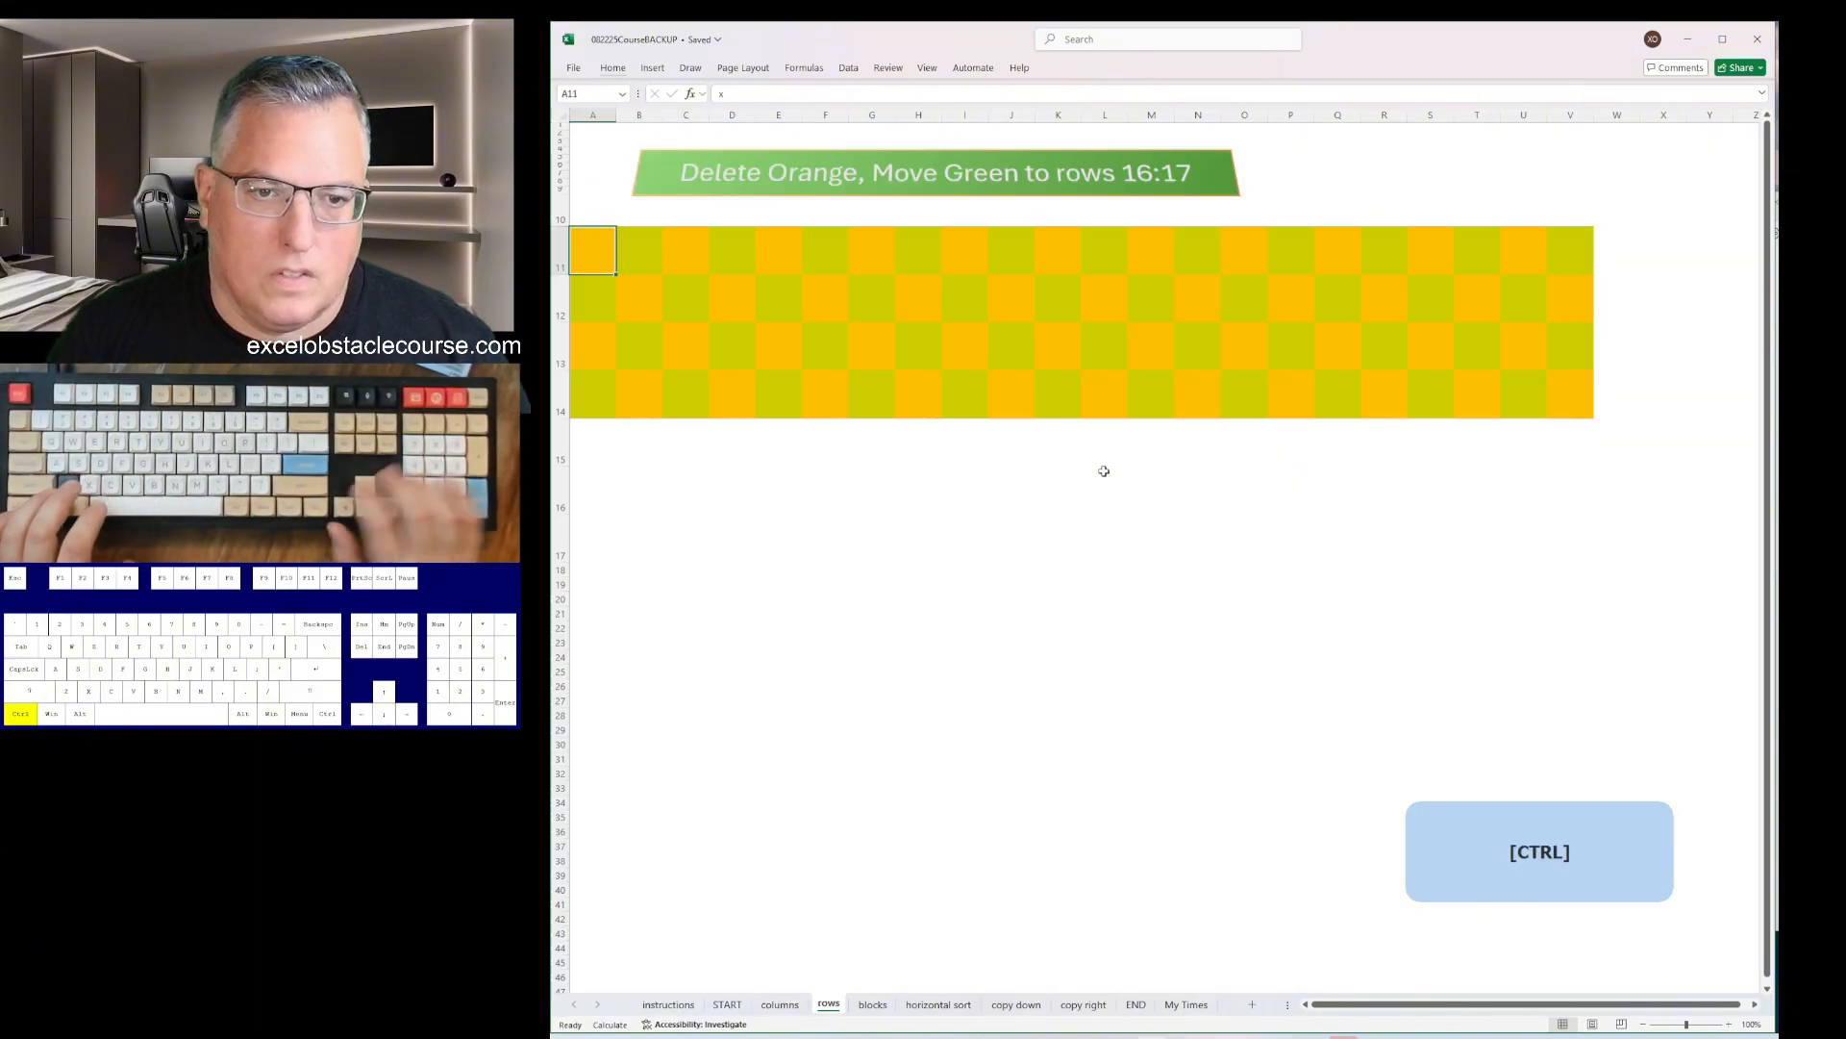
{"action": "key", "text": "ctrl+minus"}
{"action": "key", "text": "Return"}
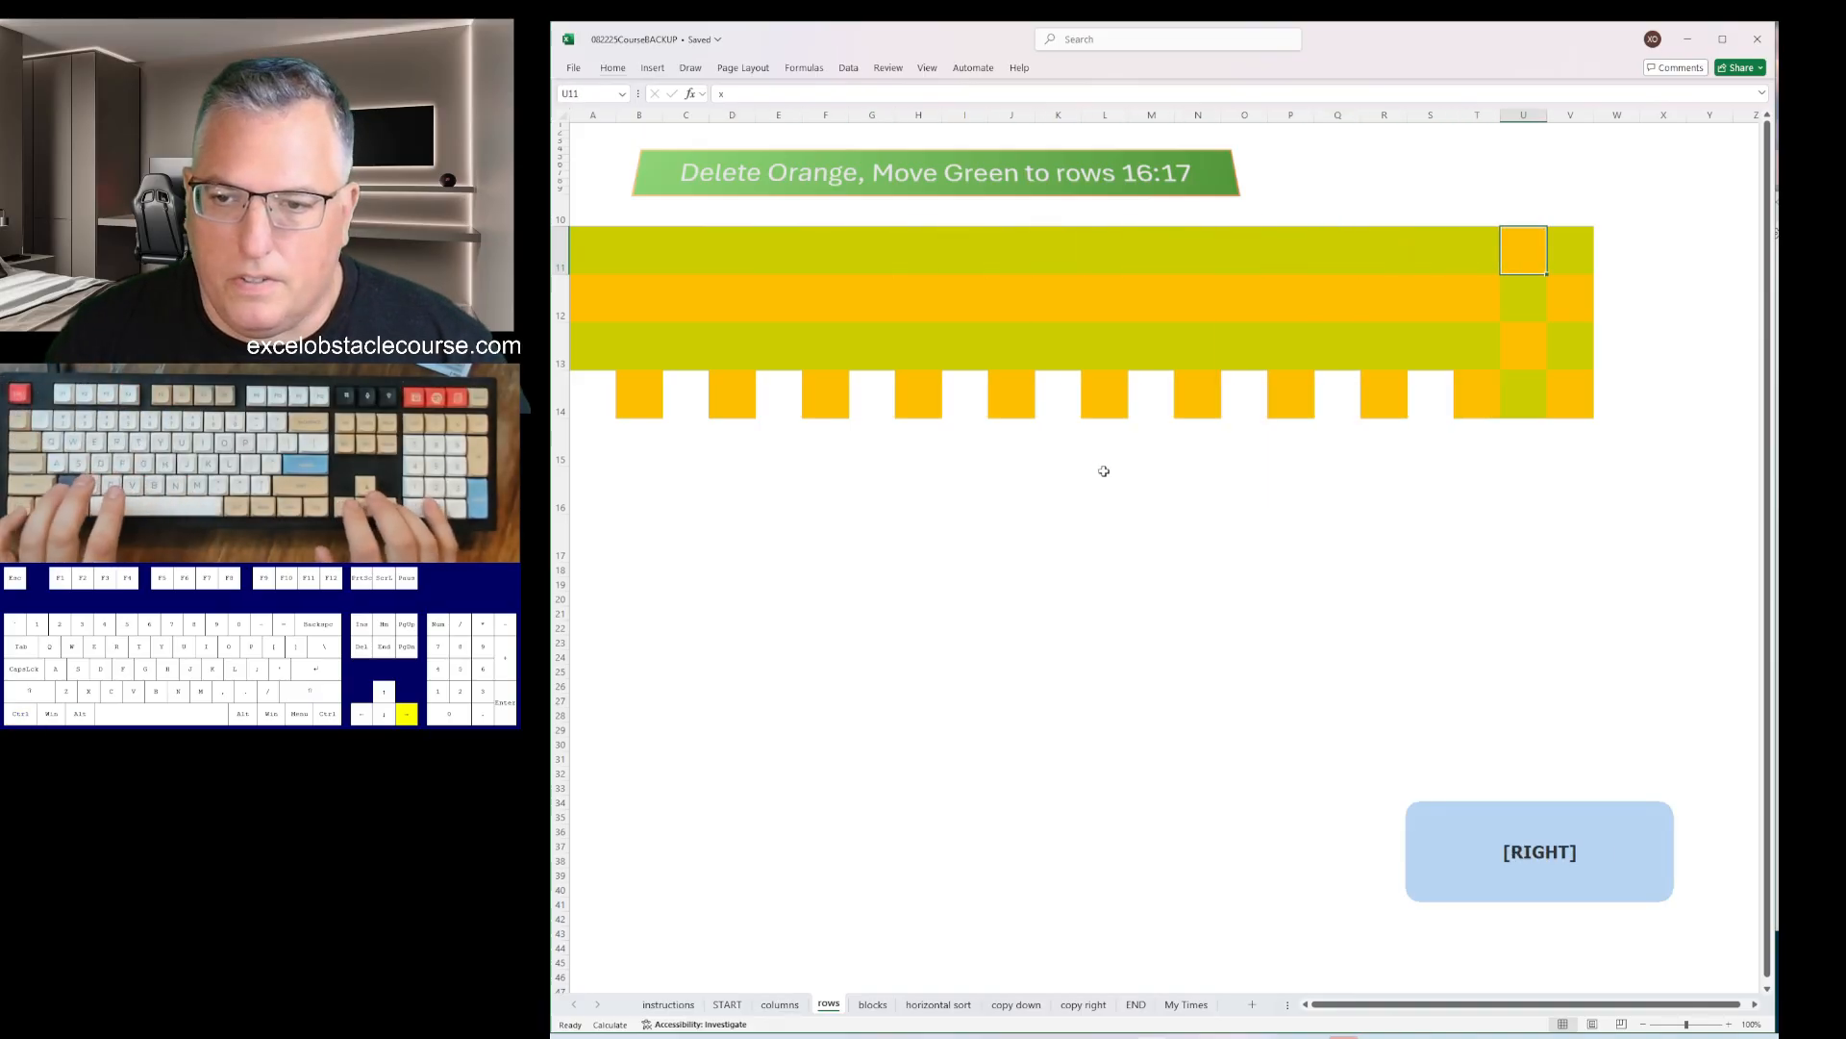
{"action": "key", "text": "ctrl+minus"}
- Delete the orange row between the two green rows and the partly orange row below them
{"action": "key", "text": "Down"}
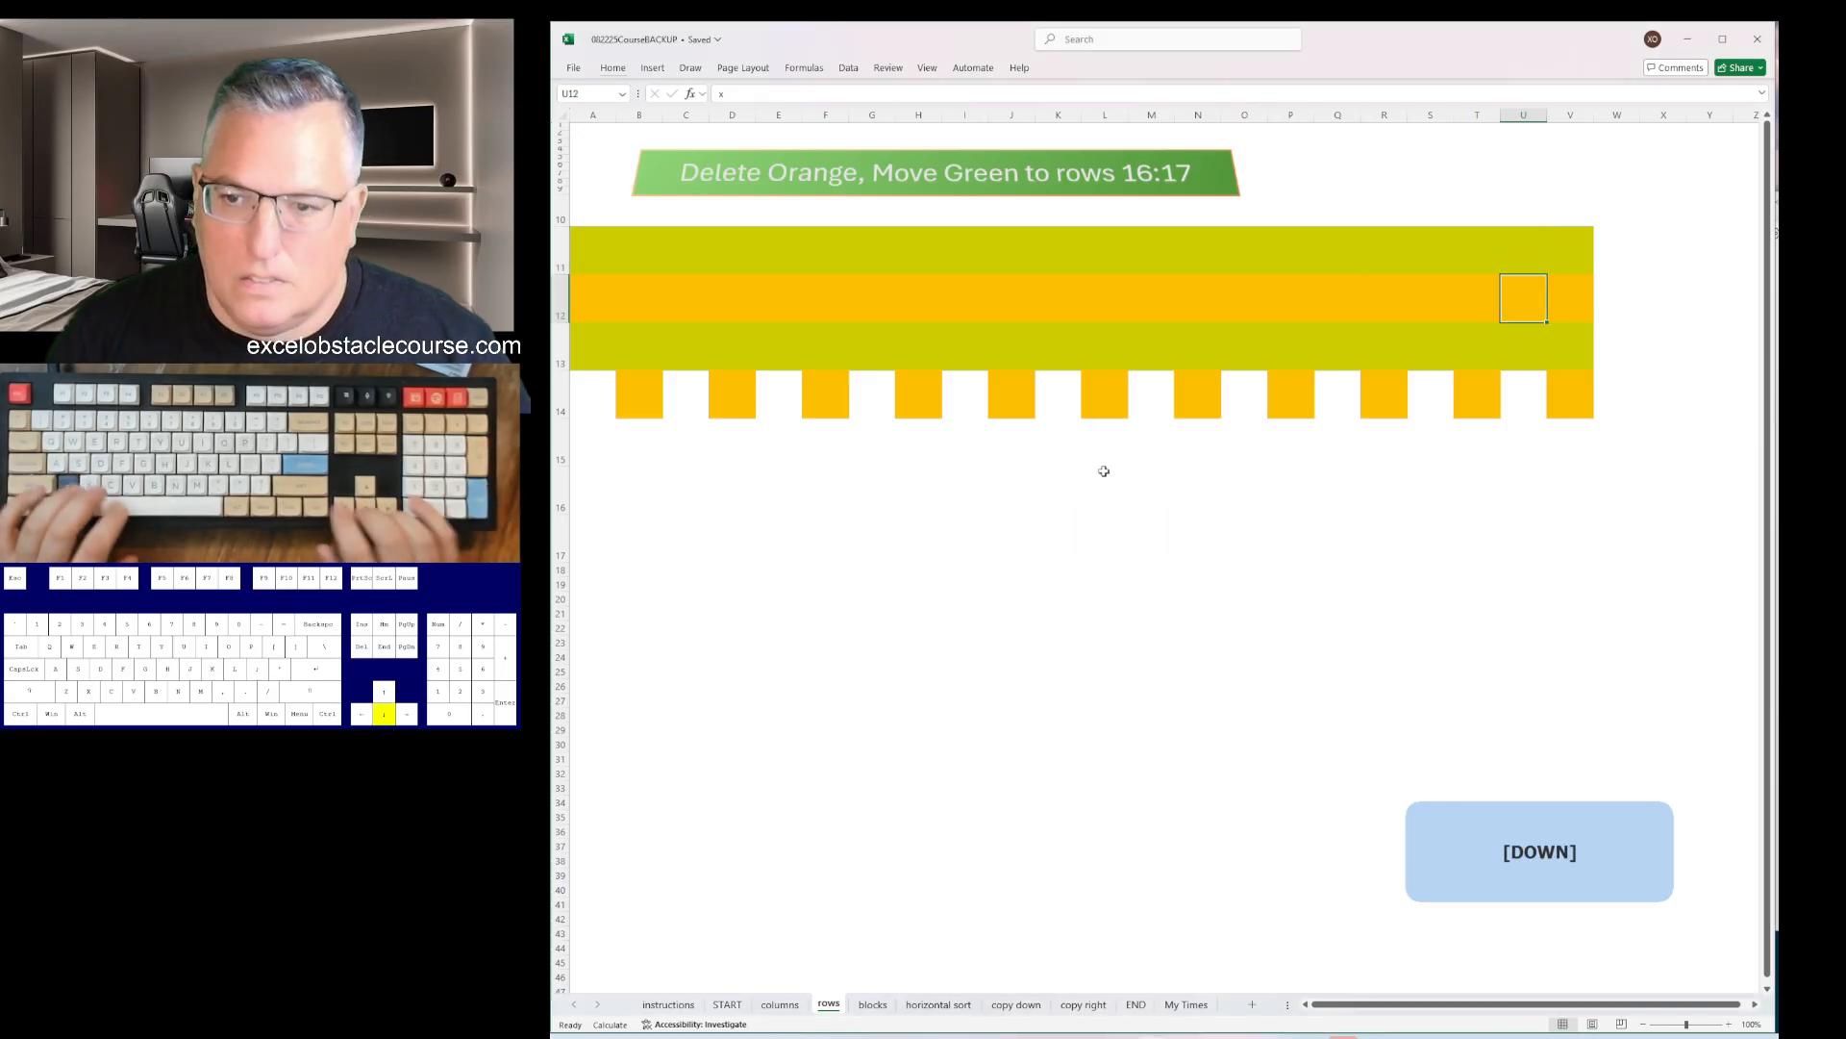
{"action": "key", "text": "shift+space"}
{"action": "key", "text": "ctrl+minus"}
{"action": "key", "text": "Down"}
{"action": "key", "text": "shift+space"}
{"action": "key", "text": "ctrl+minus"}
- Insert five rows above the green rows so that they occupy rows 16:17
{"action": "key", "text": "Up"}
{"action": "key", "text": "Up"}
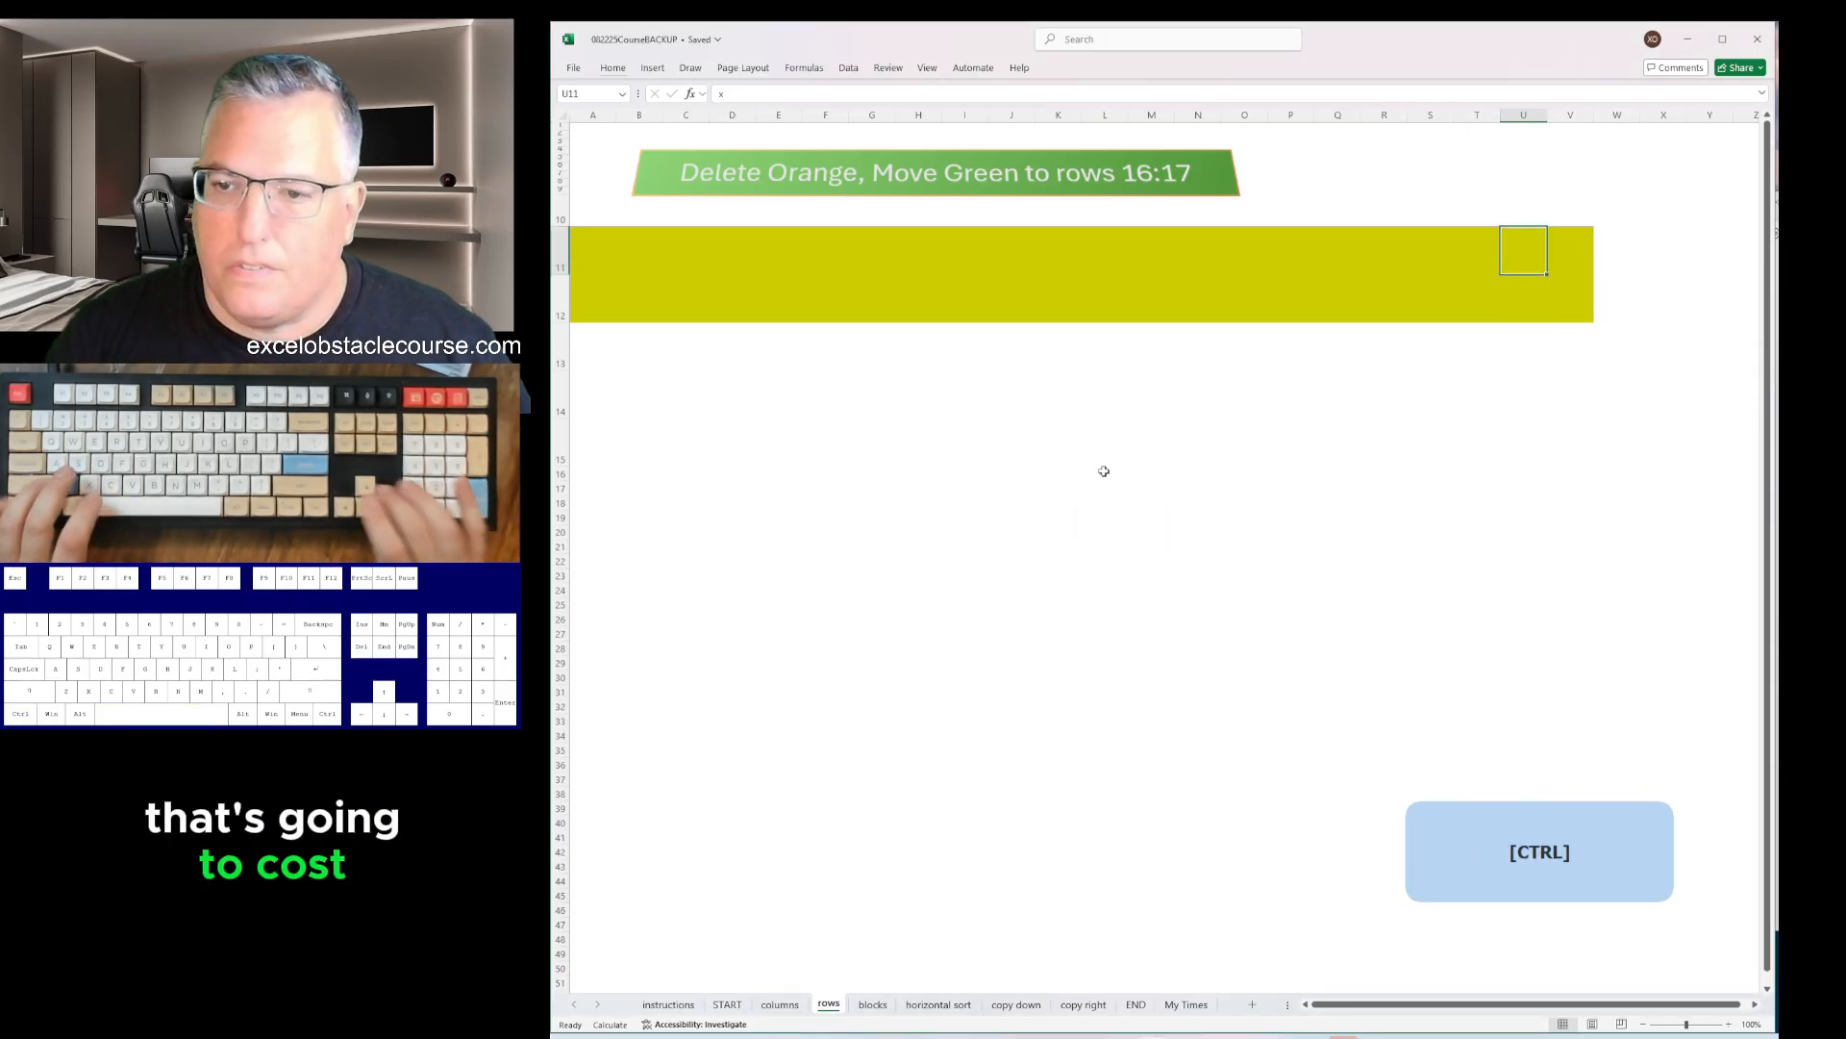
{"action": "key", "text": "shift+space"}
{"action": "key", "text": "ctrl+plus"}
{"action": "key", "text": "ctrl+plus"}
{"action": "key", "text": "ctrl+plus"}
{"action": "key", "text": "ctrl+plus"}
{"action": "key", "text": "ctrl+plus"}
- On the blocks sheet, delete all the yellow columns before, between and after the red blocks
{"action": "key", "text": "ctrl+Page_Down"}
{"action": "key", "text": "ctrl+space"}
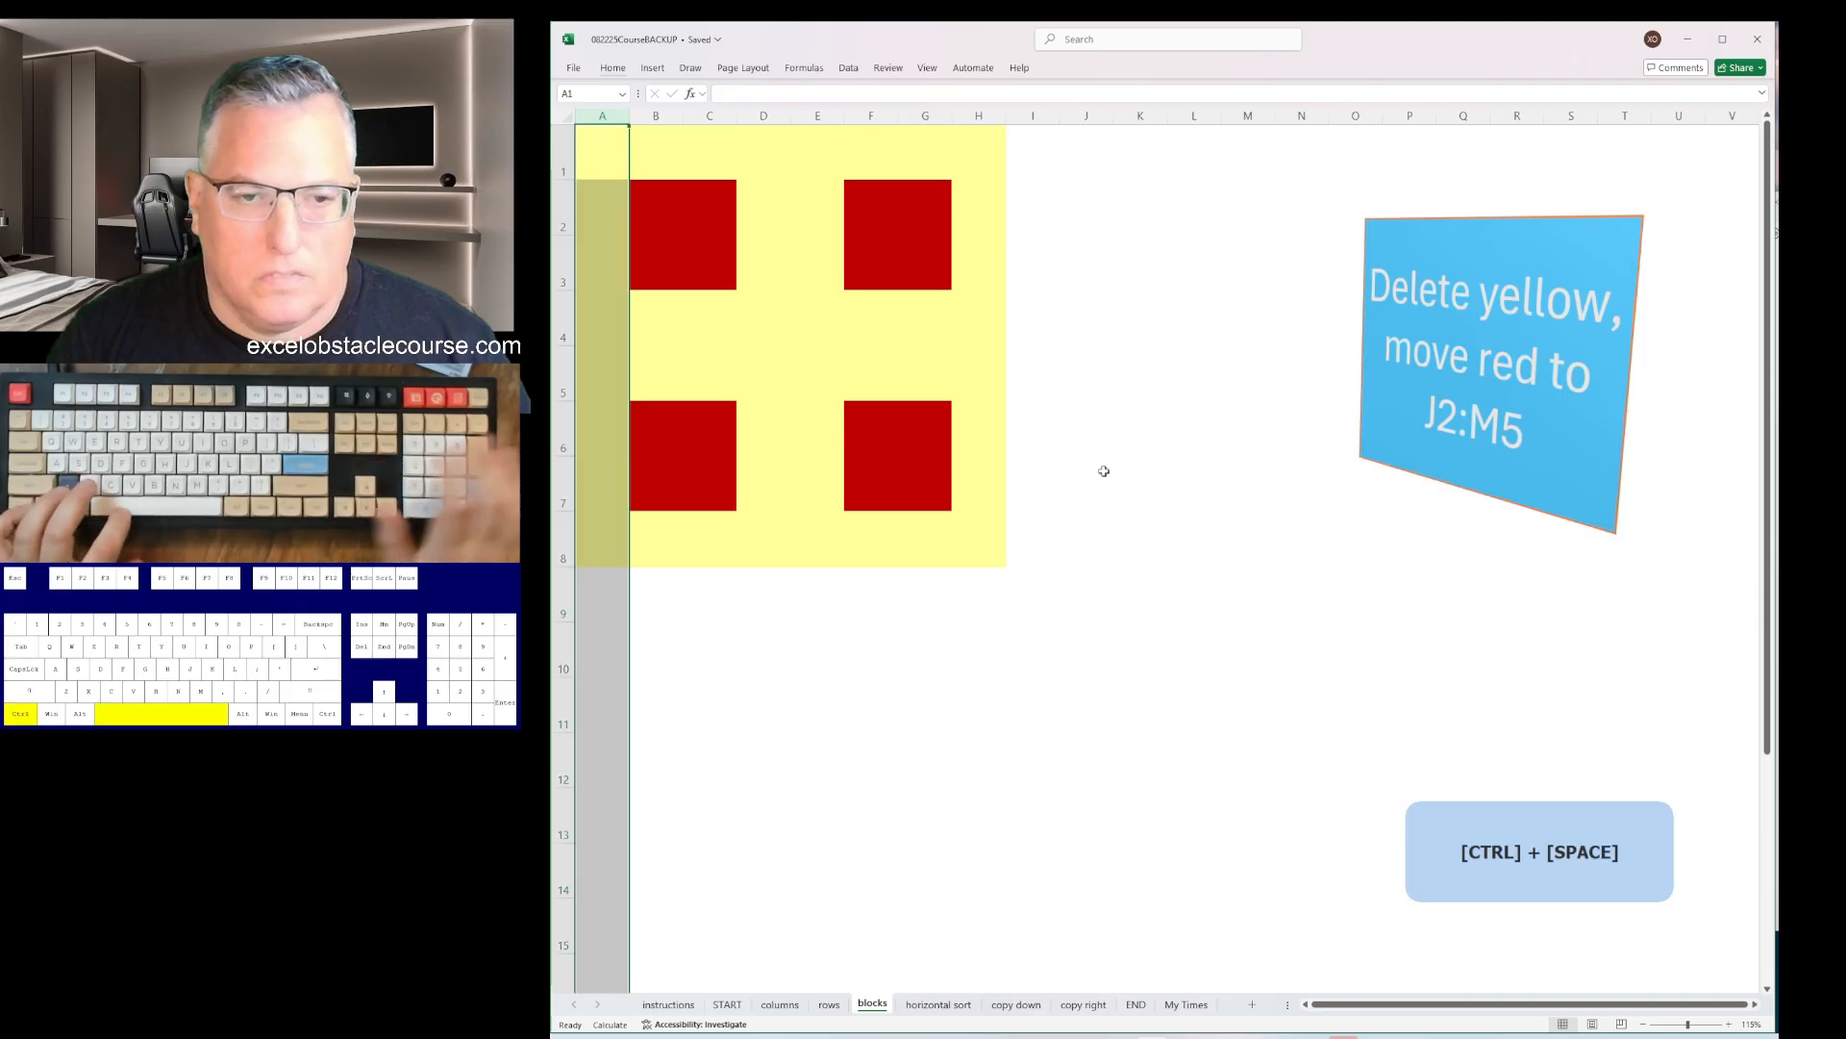
{"action": "key", "text": "ctrl+minus"}
{"action": "key", "text": "Right"}
{"action": "key", "text": "Right"}
{"action": "key", "text": "ctrl+space"}
{"action": "key", "text": "ctrl+minus"}
{"action": "key", "text": "ctrl+minus"}
{"action": "key", "text": "Right"}
{"action": "key", "text": "Right"}
{"action": "key", "text": "ctrl+space"}
{"action": "key", "text": "ctrl+minus"}
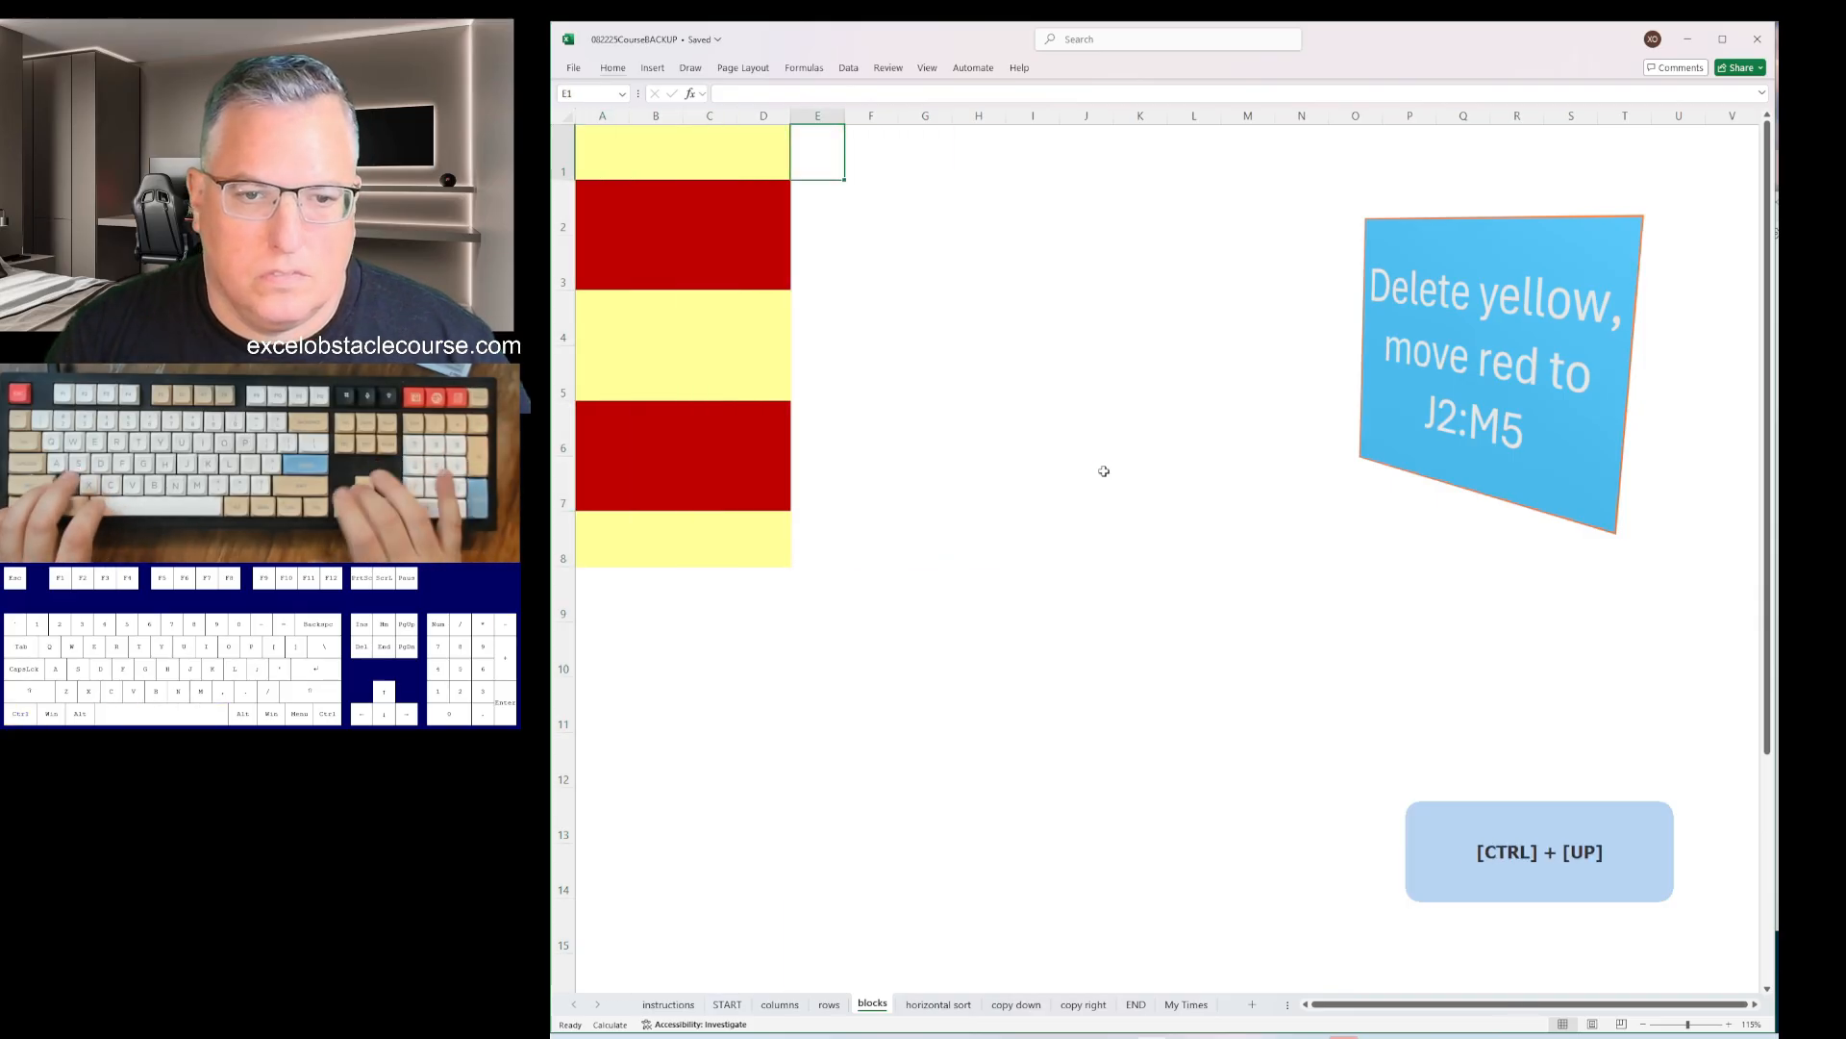
- Delete all the yellow rows above, between and below the red blocks
{"action": "key", "text": "shift+space"}
{"action": "key", "text": "ctrl+minus"}
{"action": "key", "text": "Down"}
{"action": "key", "text": "Down"}
{"action": "key", "text": "shift+Down"}
{"action": "key", "text": "shift+space"}
{"action": "key", "text": "ctrl+minus"}
{"action": "key", "text": "Down"}
{"action": "key", "text": "Down"}
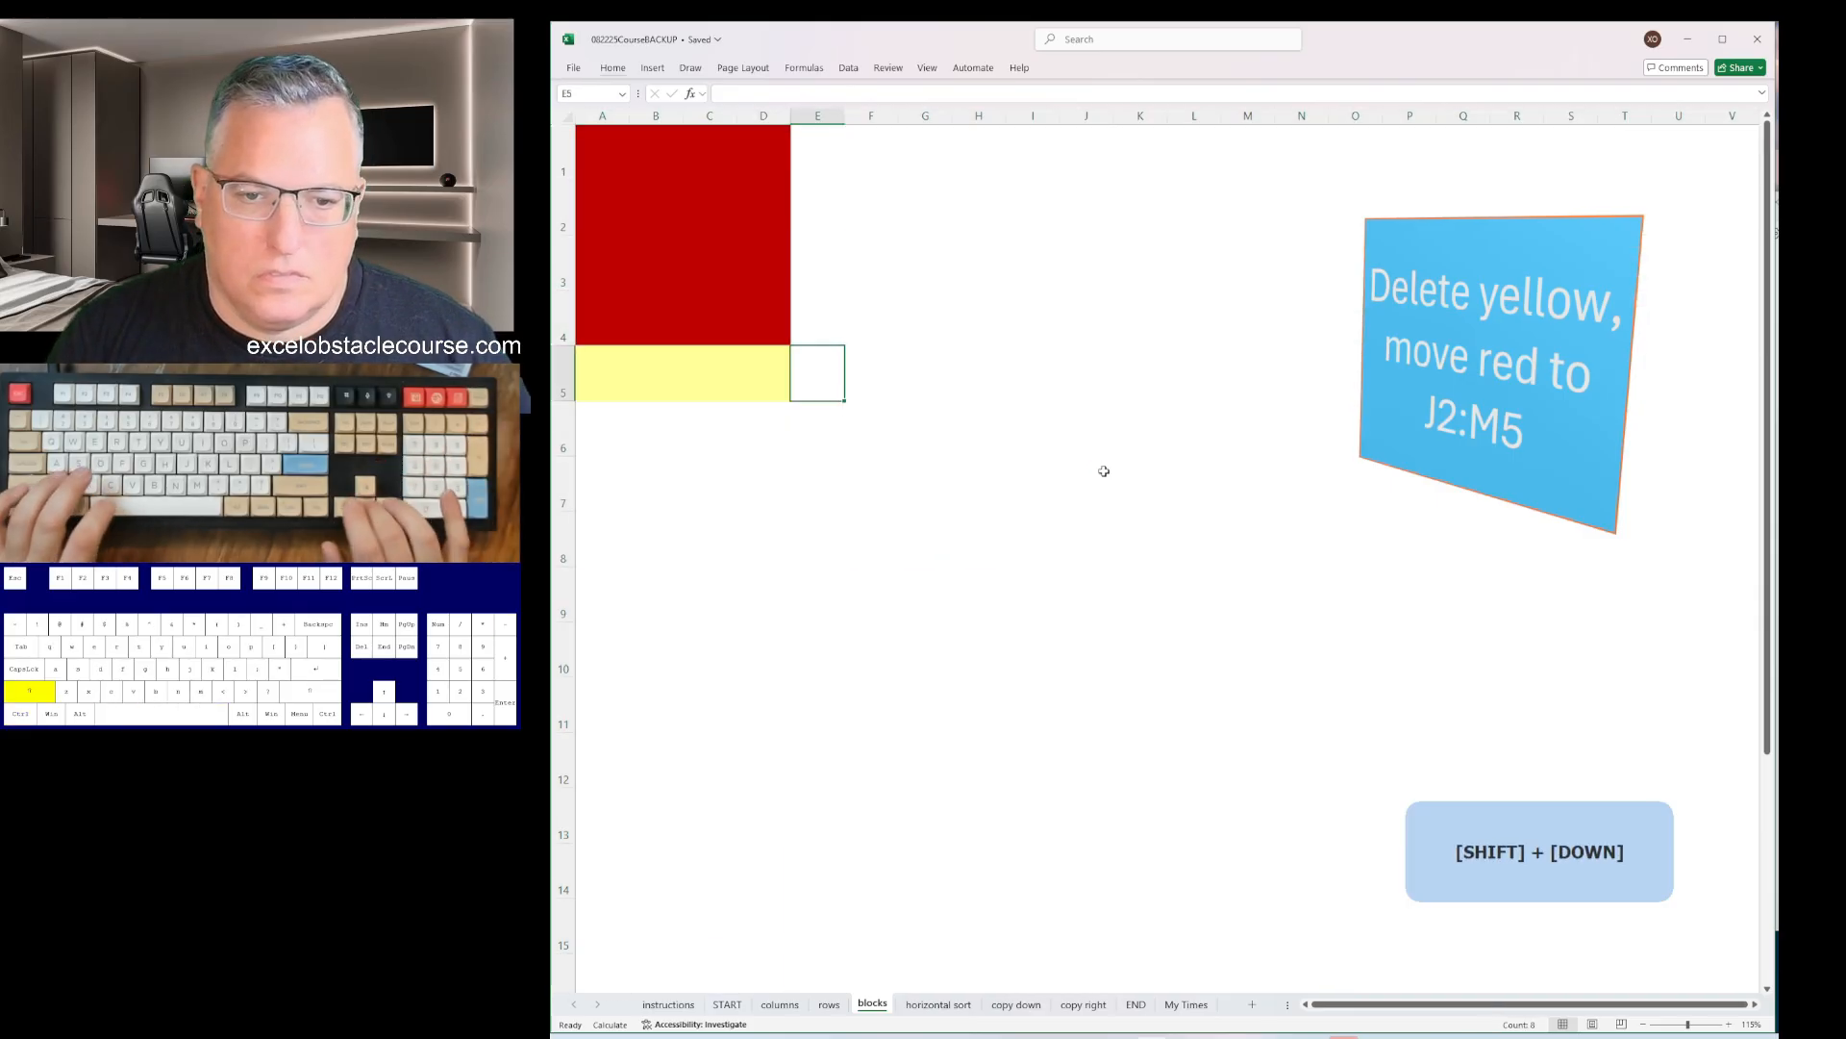
{"action": "key", "text": "shift+space"}
{"action": "key", "text": "ctrl+minus"}
- Insert one row above and nine columns before the red block so that it occupies J2:M5
{"action": "key", "text": "ctrl+Up"}
{"action": "key", "text": "shift+space"}
{"action": "key", "text": "ctrl+plus"}
{"action": "key", "text": "ctrl+Left"}
{"action": "key", "text": "ctrl+space"}
{"action": "key", "text": "ctrl+plus"}
{"action": "key", "text": "ctrl+plus"}
{"action": "key", "text": "ctrl+plus"}
{"action": "key", "text": "ctrl+plus"}
{"action": "key", "text": "ctrl+plus"}
{"action": "key", "text": "ctrl+plus"}
{"action": "key", "text": "ctrl+plus"}
{"action": "key", "text": "ctrl+plus"}
{"action": "key", "text": "ctrl+plus"}
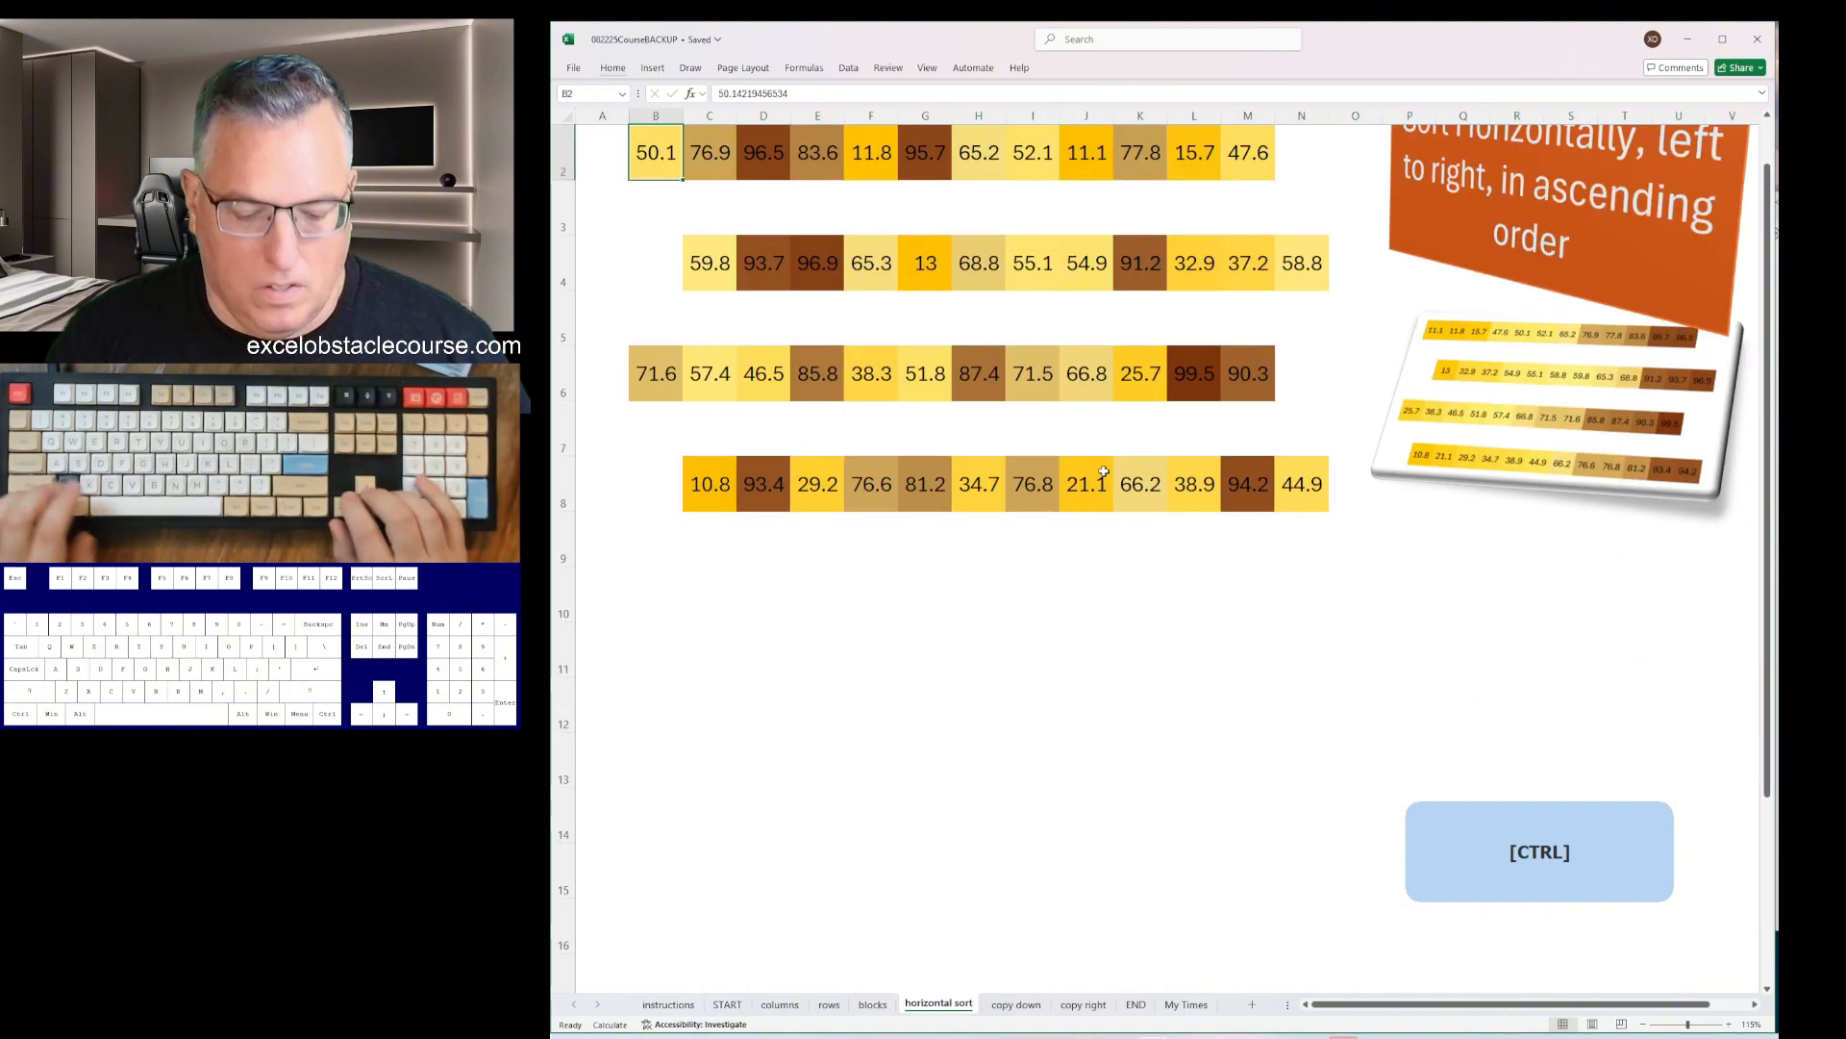
- On the horizontal sort sheet, sort the numbers in rows 2 and 4 left to right in ascending order
{"action": "key", "text": "alt+d"}
{"action": "key", "text": "s"}
{"action": "key", "text": "r"}
{"action": "key", "text": "Return"}
{"action": "key", "text": "Right"}
{"action": "key", "text": "s"}
{"action": "key", "text": "Return"}
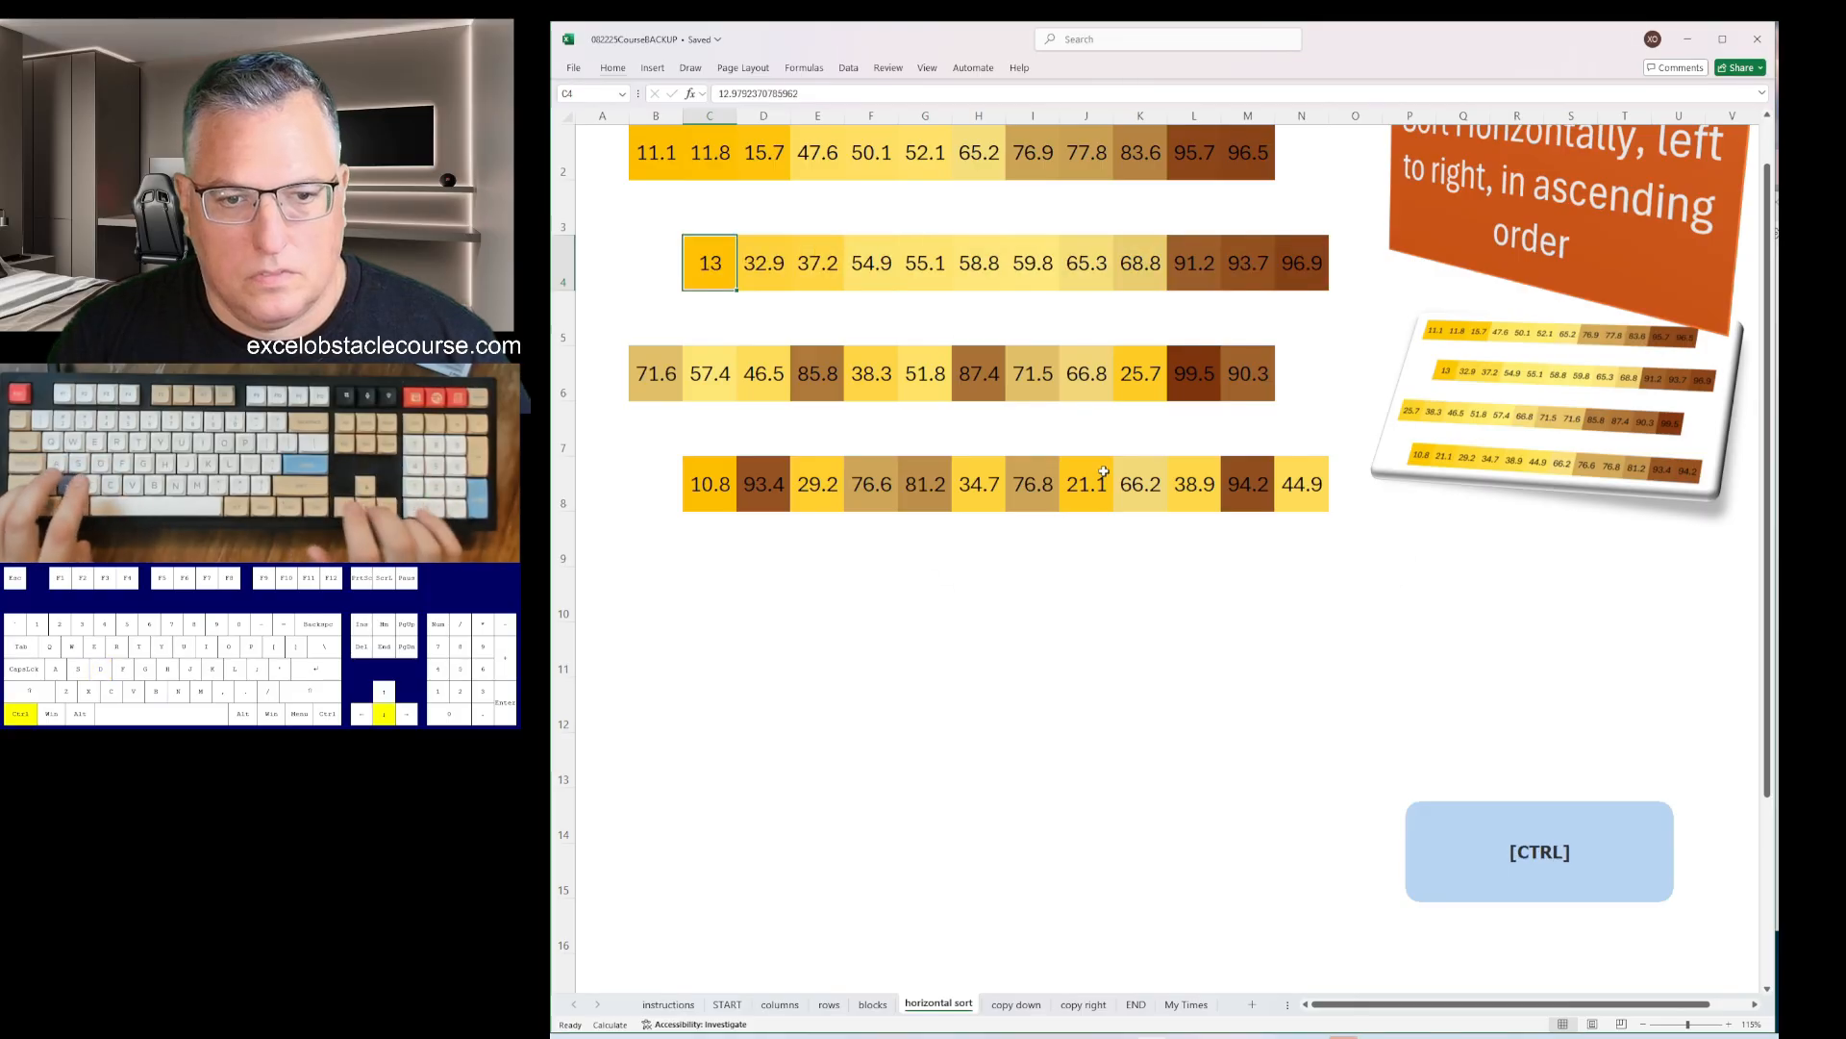
- Sort the numbers in rows 6 and 8 left to right in ascending order
{"action": "key", "text": "alt+d"}
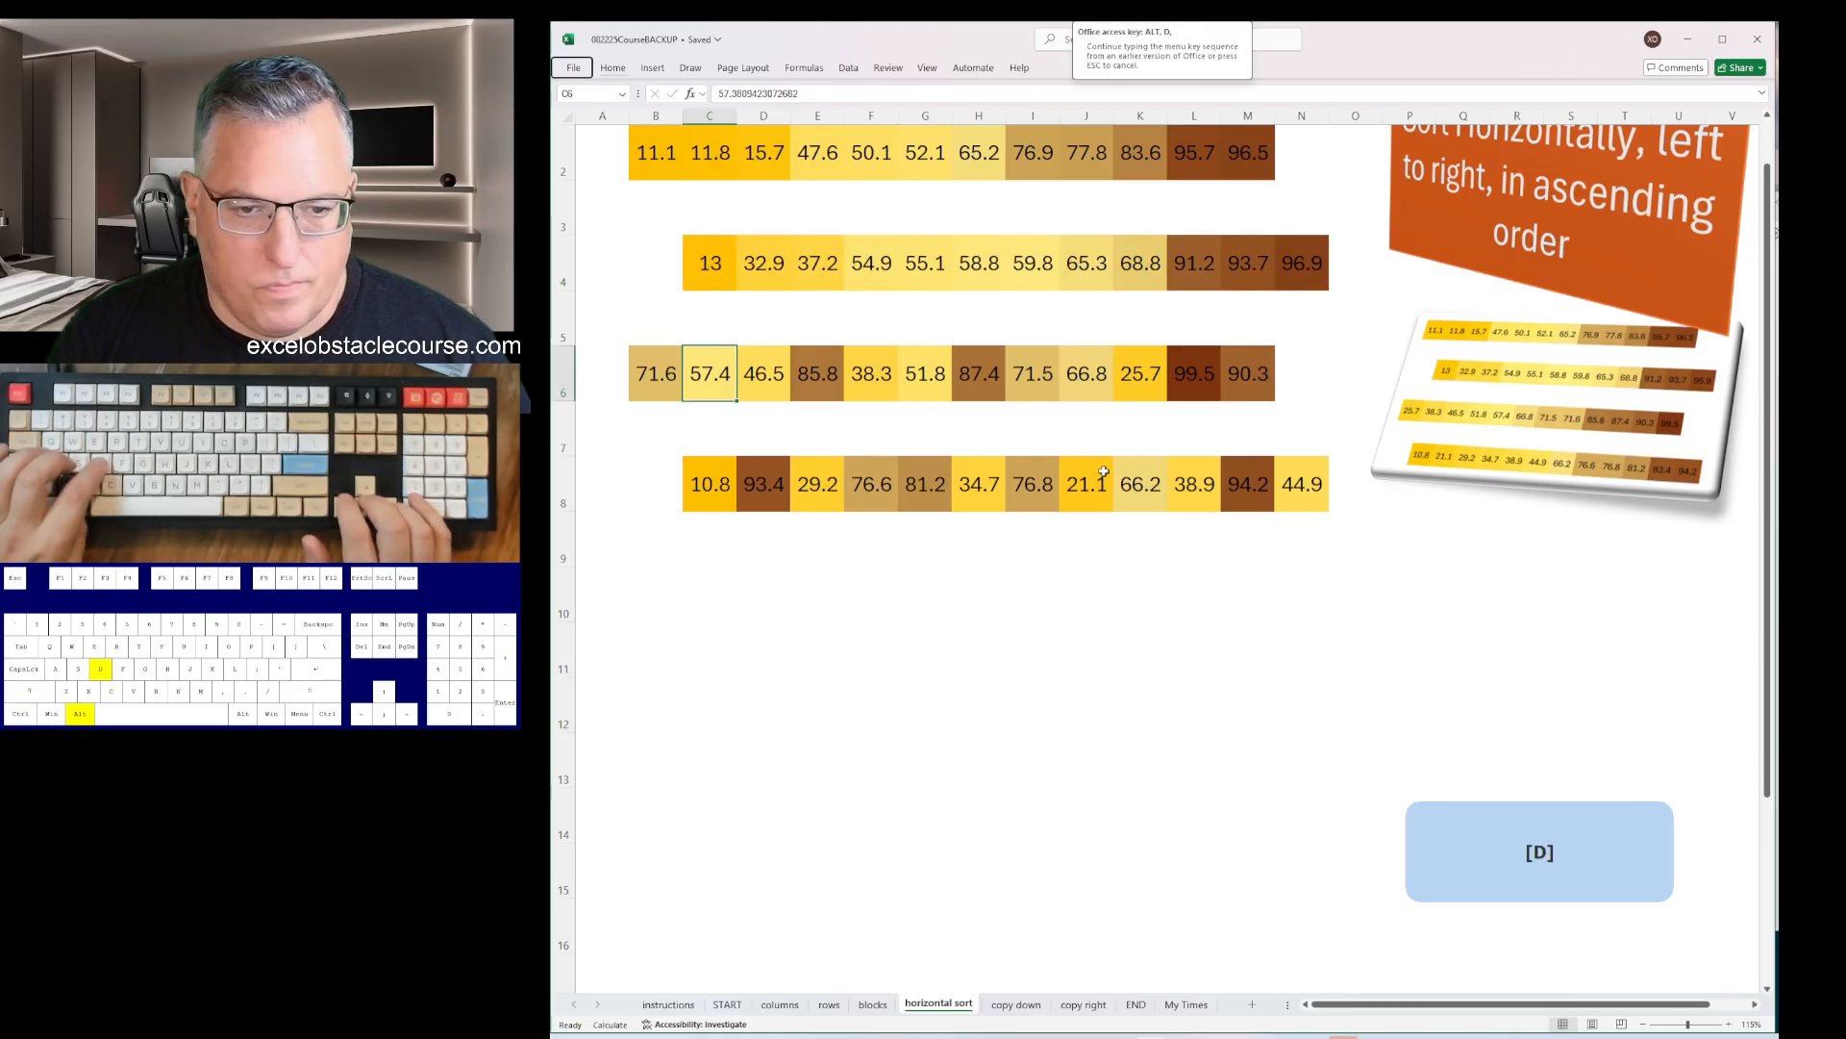
{"action": "key", "text": "s"}
{"action": "key", "text": "Return"}
{"action": "key", "text": "Down"}
{"action": "key", "text": "Down"}
{"action": "key", "text": "alt+d"}
{"action": "key", "text": "s"}
{"action": "key", "text": "Return"}
- On the copy down sheet, fill the icons in B2 and D1 down through B7 and D6
{"action": "key", "text": "ctrl+Page_Down"}
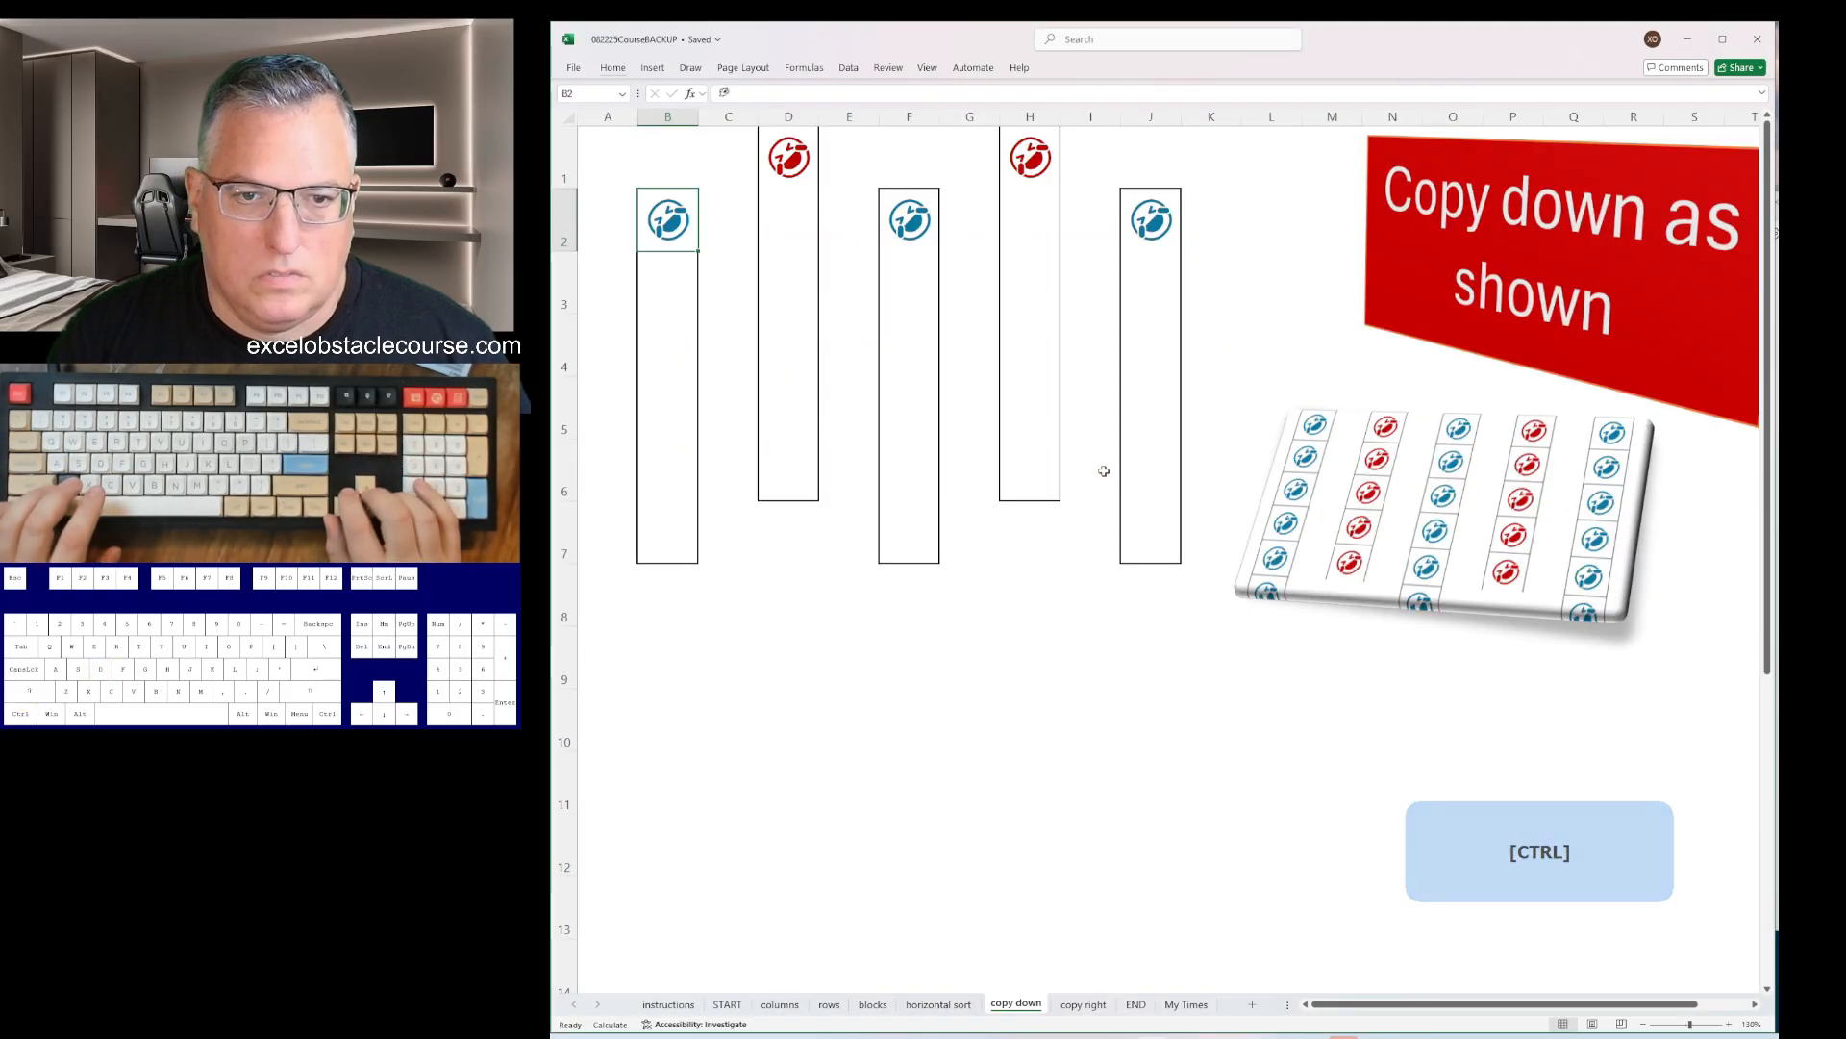
{"action": "key", "text": "shift+Down"}
{"action": "key", "text": "shift+Down"}
{"action": "key", "text": "ctrl+d"}
{"action": "key", "text": "Right"}
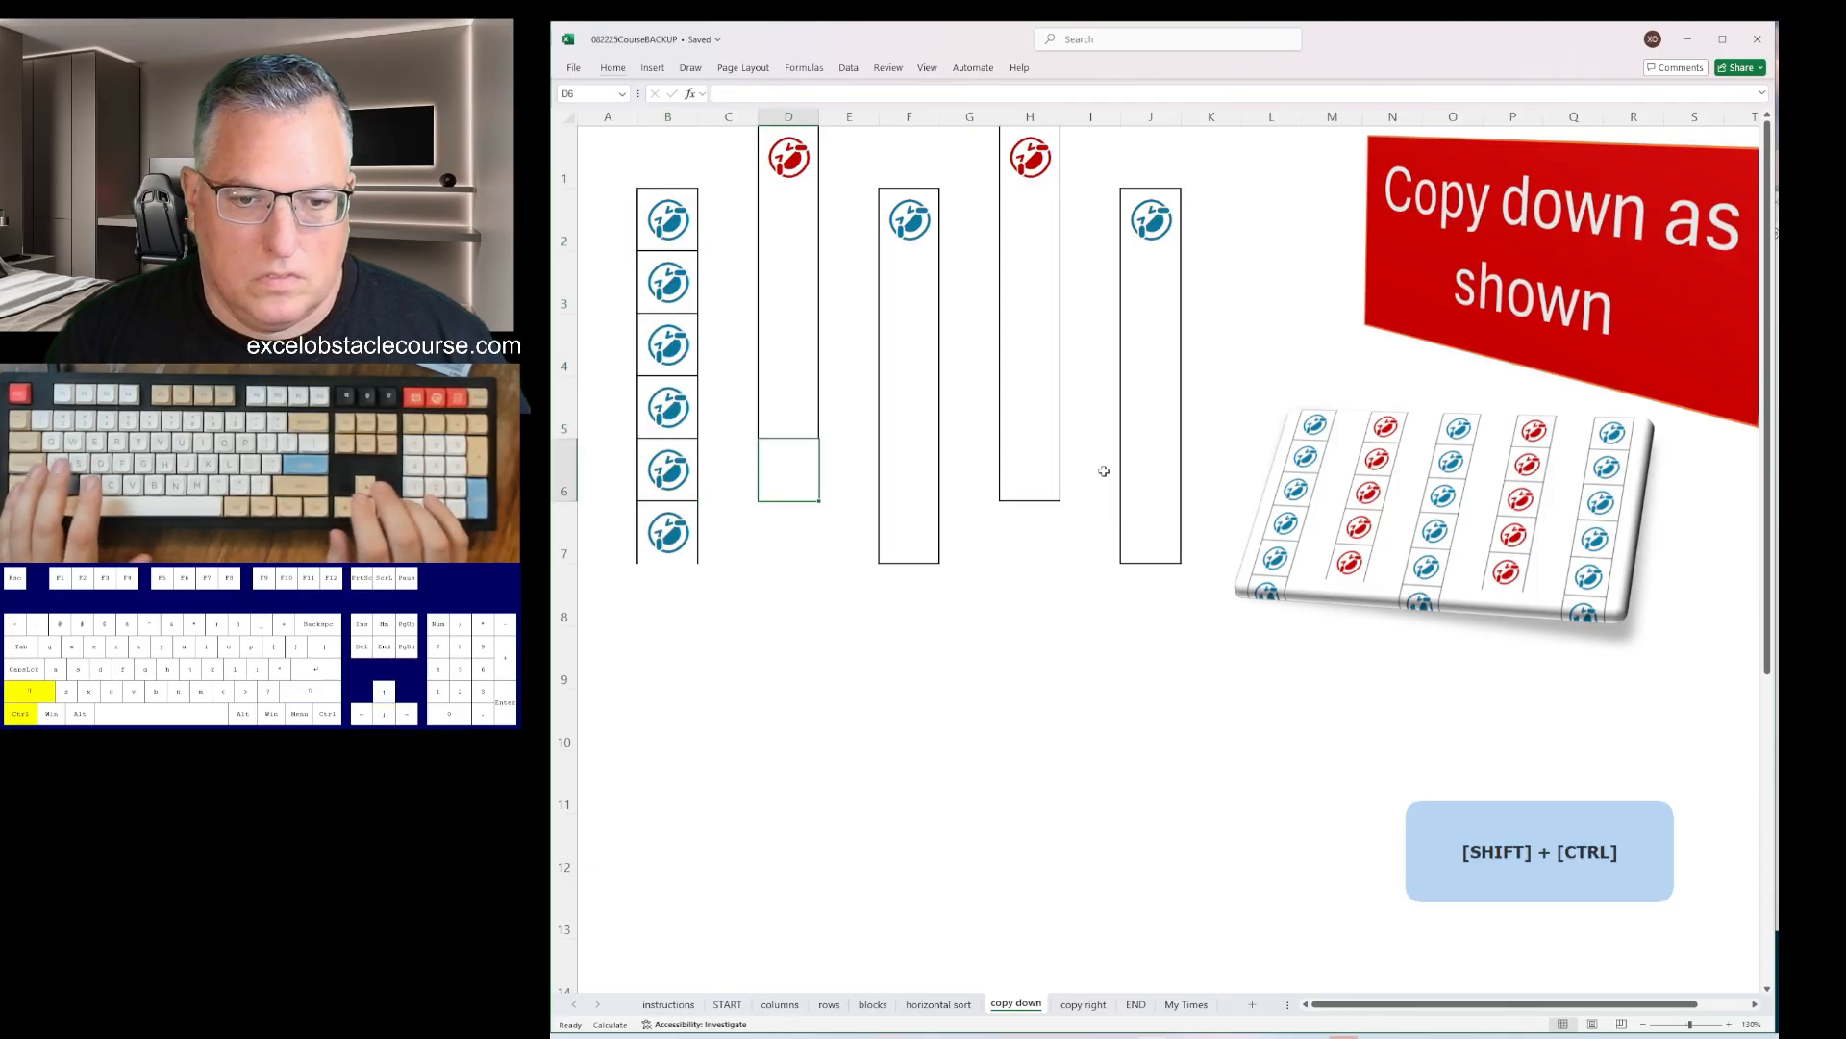
{"action": "key", "text": "ctrl+shift+Up"}
{"action": "key", "text": "ctrl+d"}
- Fill the icons in F2, H1 and J2 down to the ends of their outlined boxes in columns F, H and J
{"action": "key", "text": "Down"}
{"action": "key", "text": "Right"}
{"action": "key", "text": "Right"}
{"action": "key", "text": "ctrl+shift+Up"}
{"action": "key", "text": "ctrl+d"}
{"action": "key", "text": "Right"}
{"action": "key", "text": "Right"}
{"action": "key", "text": "Up"}
{"action": "key", "text": "ctrl+shift+Up"}
{"action": "key", "text": "ctrl+d"}
{"action": "key", "text": "Down"}
{"action": "key", "text": "Right"}
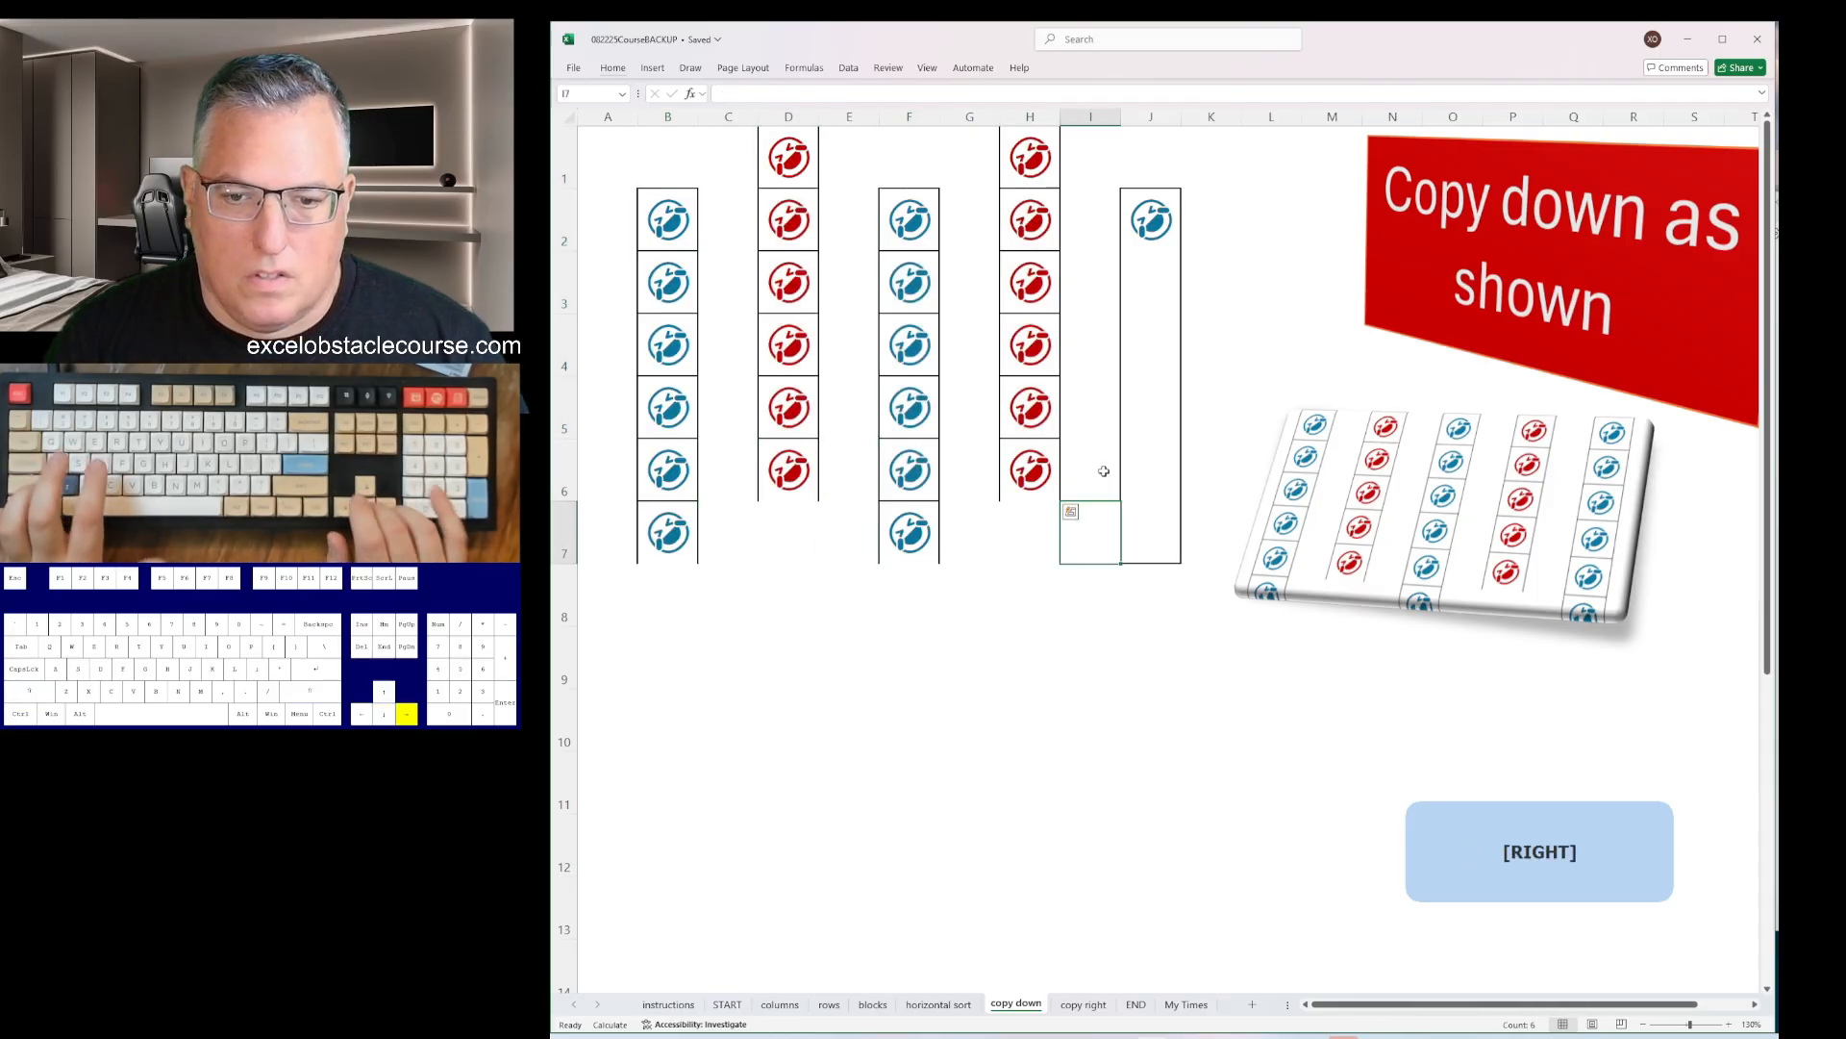
{"action": "key", "text": "Right"}
{"action": "key", "text": "ctrl+shift+Up"}
{"action": "key", "text": "ctrl+d"}
- On the copy right sheet, fill the icons in C1 and B3 right through H1 and G3
{"action": "key", "text": "ctrl+Page_Down"}
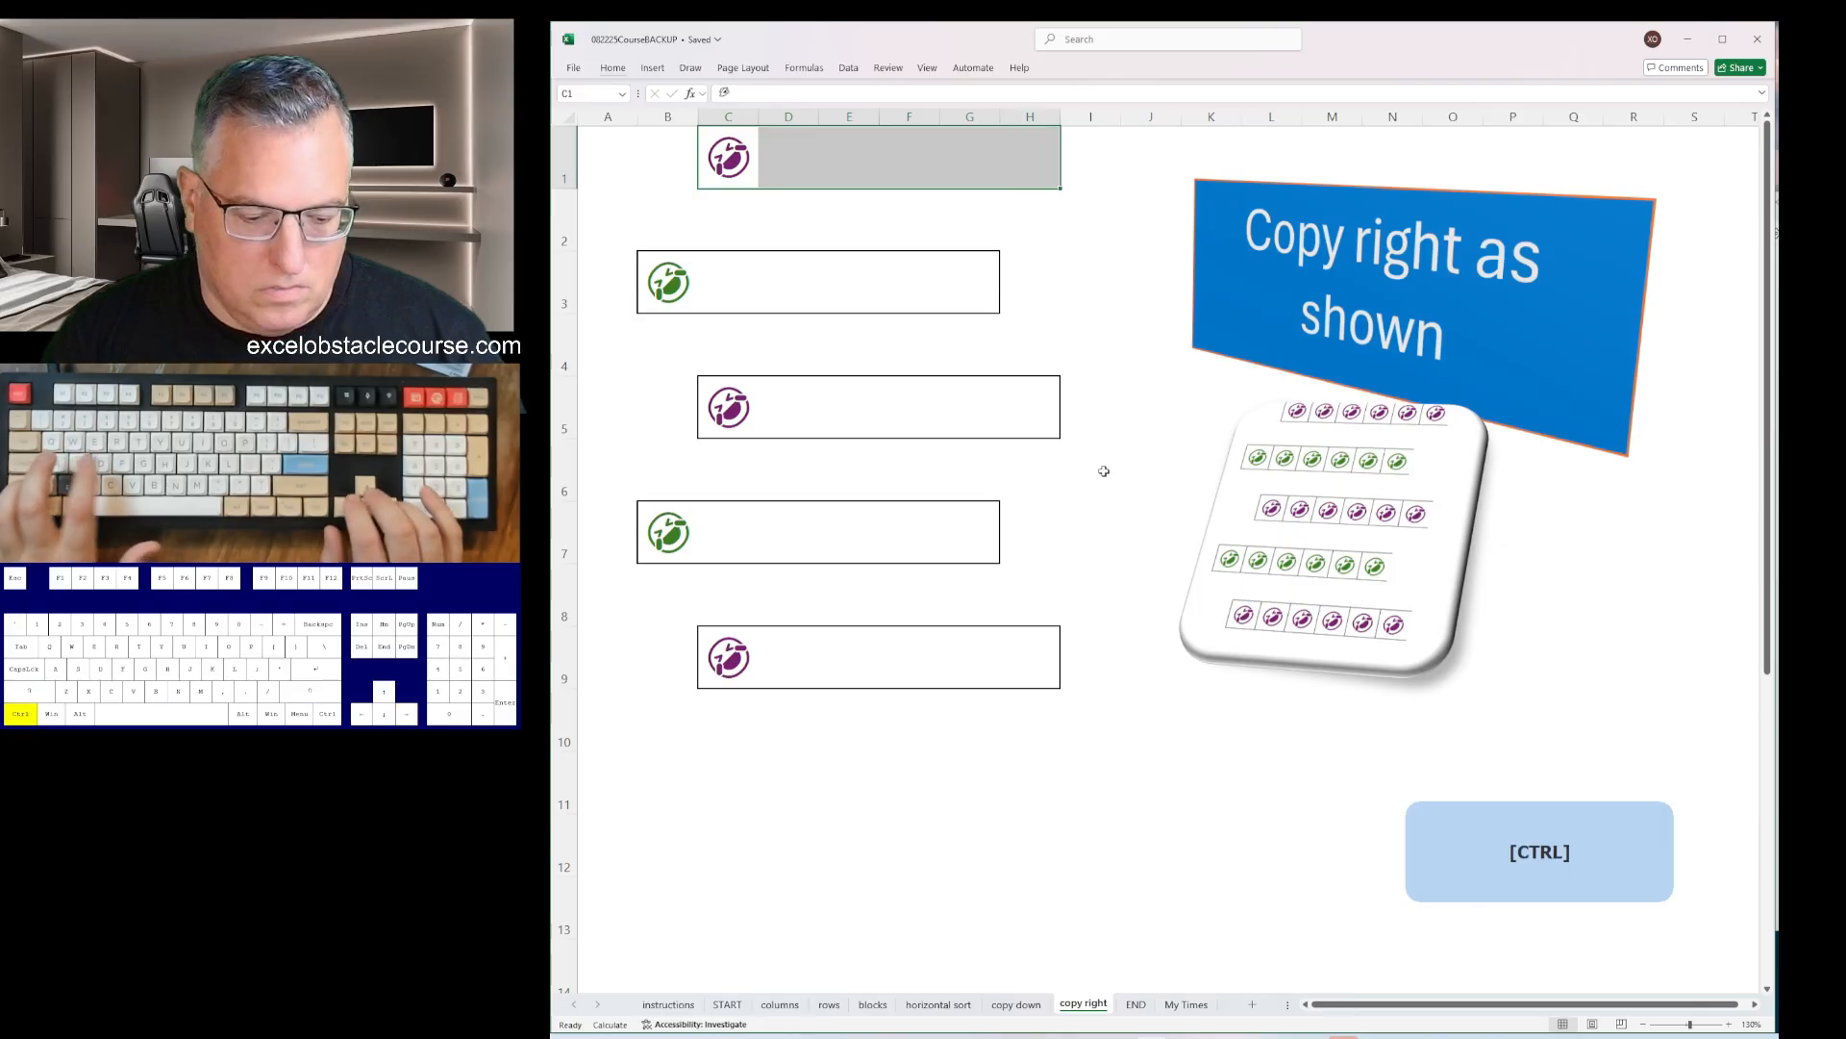
{"action": "key", "text": "ctrl+r"}
{"action": "key", "text": "Down"}
{"action": "key", "text": "Right"}
{"action": "key", "text": "Right"}
{"action": "key", "text": "ctrl+shift+Left"}
{"action": "key", "text": "ctrl+r"}
- Fill the icons in C5 and B7 right through H5 and G7
{"action": "key", "text": "Down"}
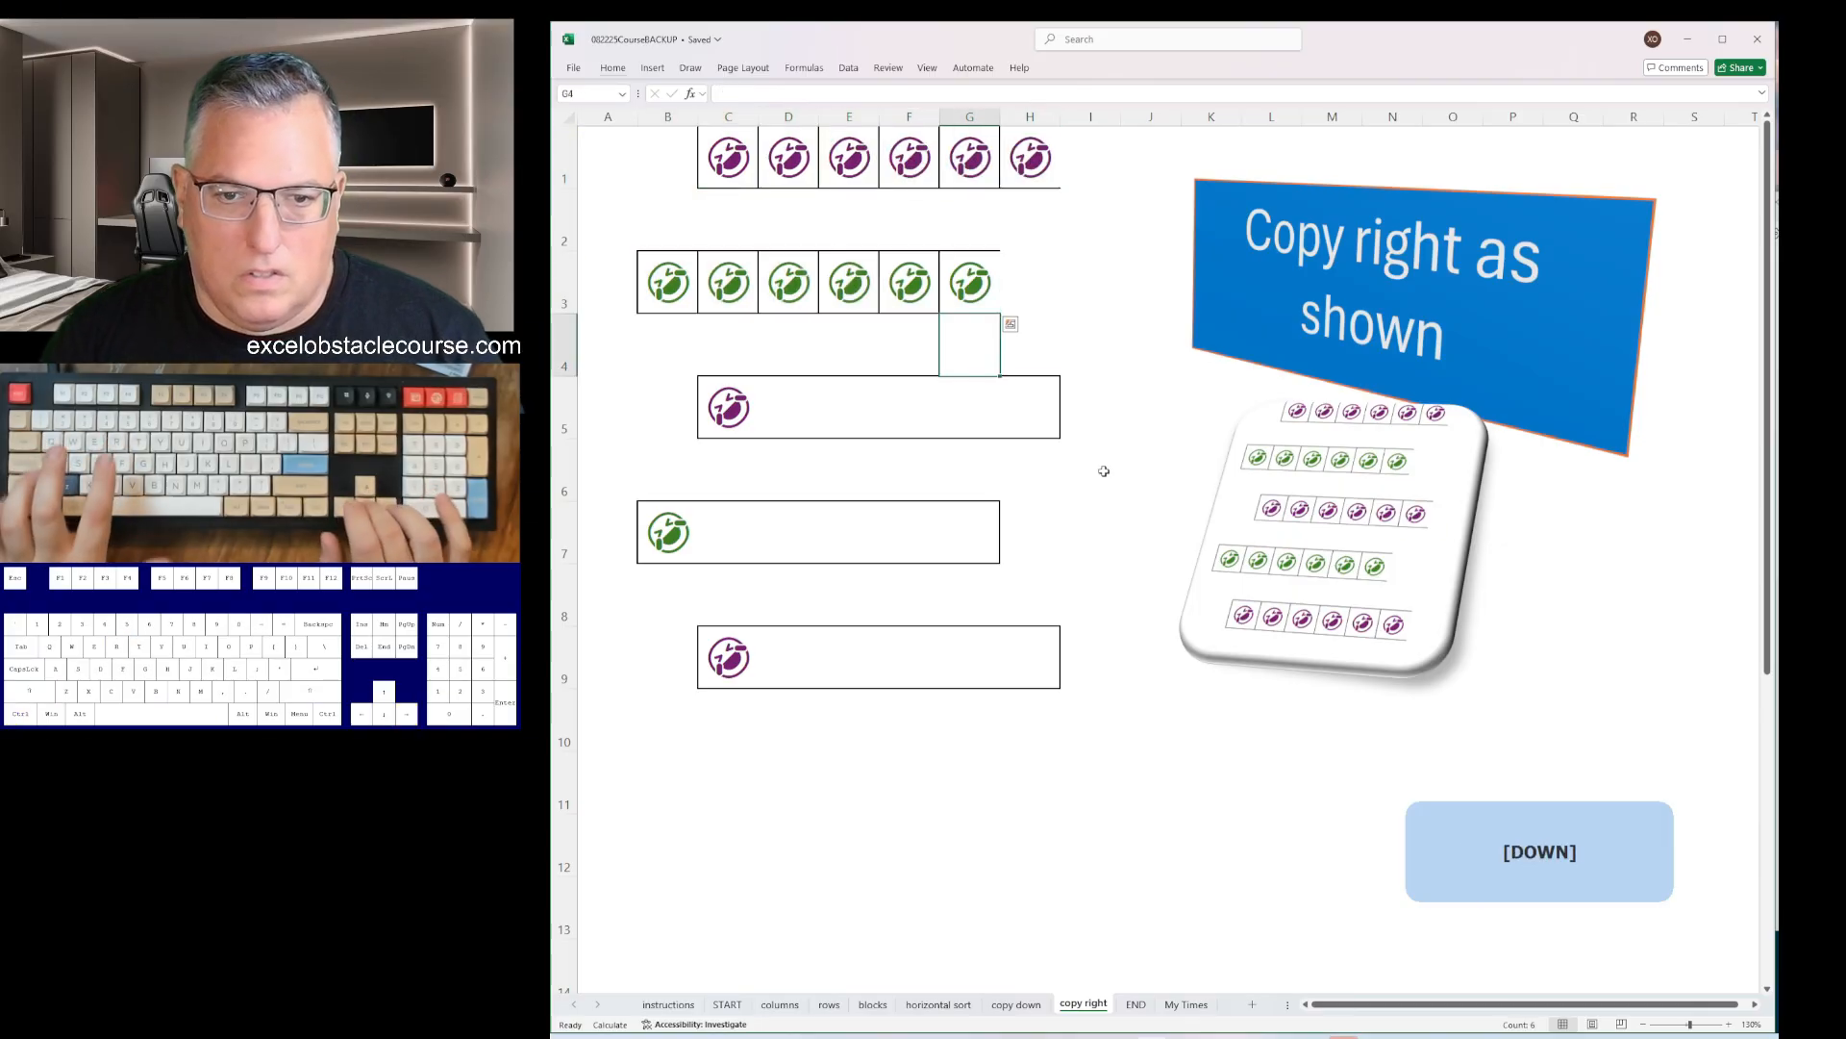
{"action": "key", "text": "Down"}
{"action": "key", "text": "Right"}
{"action": "key", "text": "shift+Left"}
{"action": "key", "text": "ctrl+shift+Left"}
{"action": "key", "text": "ctrl+r"}
{"action": "key", "text": "Down"}
{"action": "key", "text": "Down"}
{"action": "key", "text": "Left"}
{"action": "key", "text": "ctrl+shift+Left"}
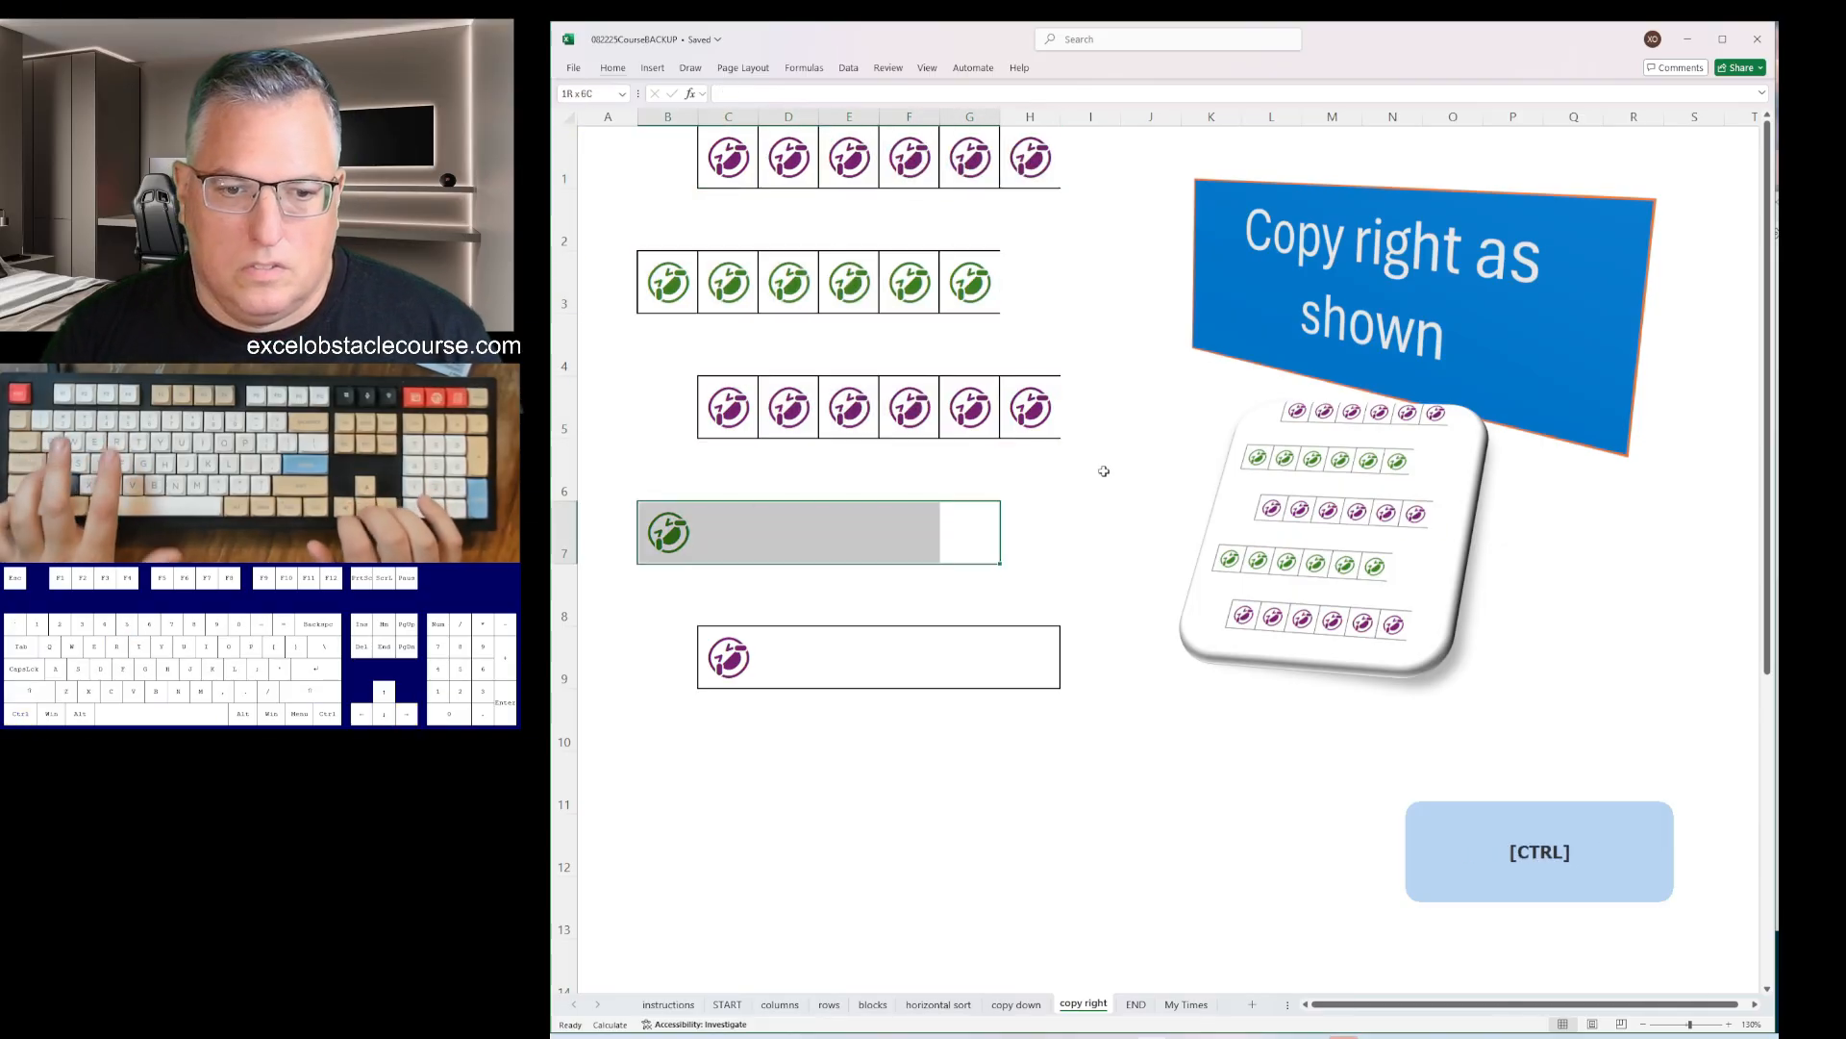
{"action": "key", "text": "ctrl+r"}
- Fill the purple icon in C9 right through H9
{"action": "key", "text": "Down"}
{"action": "key", "text": "Down"}
{"action": "key", "text": "Right"}
{"action": "key", "text": "ctrl+shift+Left"}
{"action": "key", "text": "ctrl+r"}
- Enter an X in the red box on the END sheet to stop the timer and copy the finish time from A4
{"action": "type", "text": "x"}
{"action": "key", "text": "Return"}
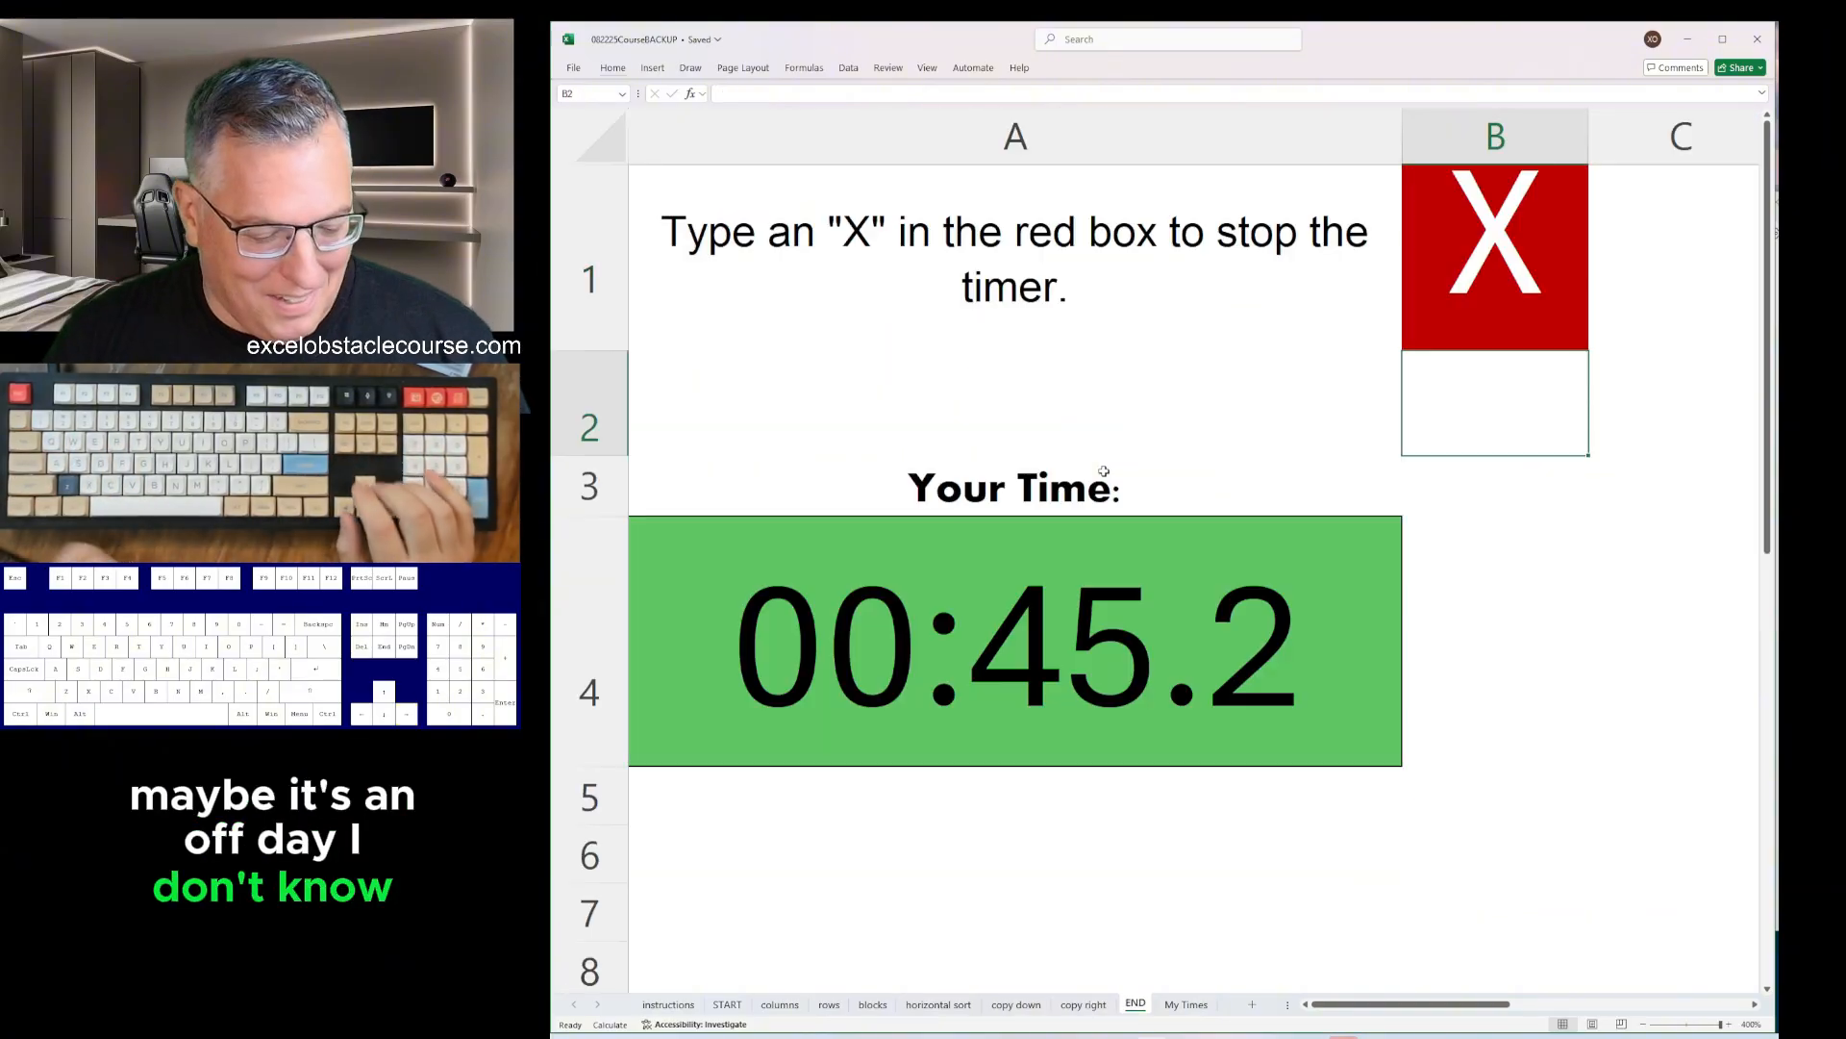
{"action": "key", "text": "Down"}
{"action": "key", "text": "Down"}
{"action": "key", "text": "ctrl+c"}
{"action": "key", "text": "alt+Tab"}
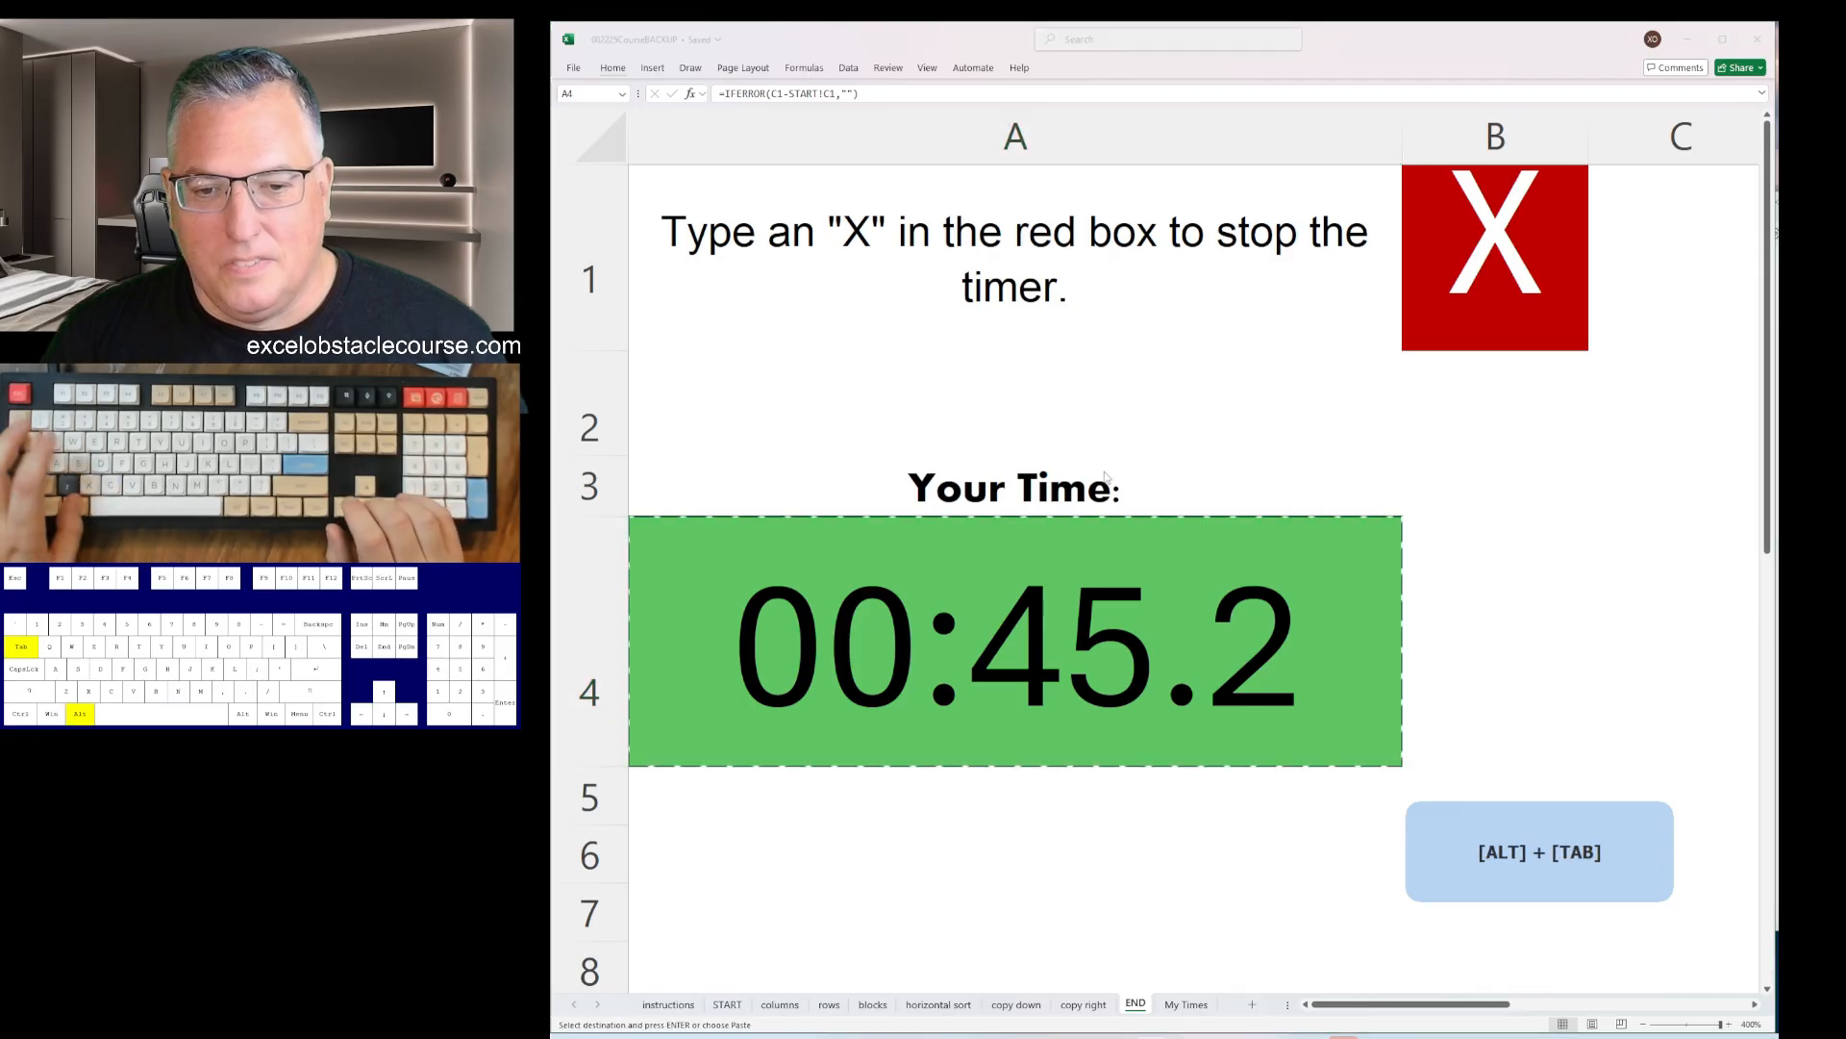
{"action": "key", "text": "alt+Tab"}
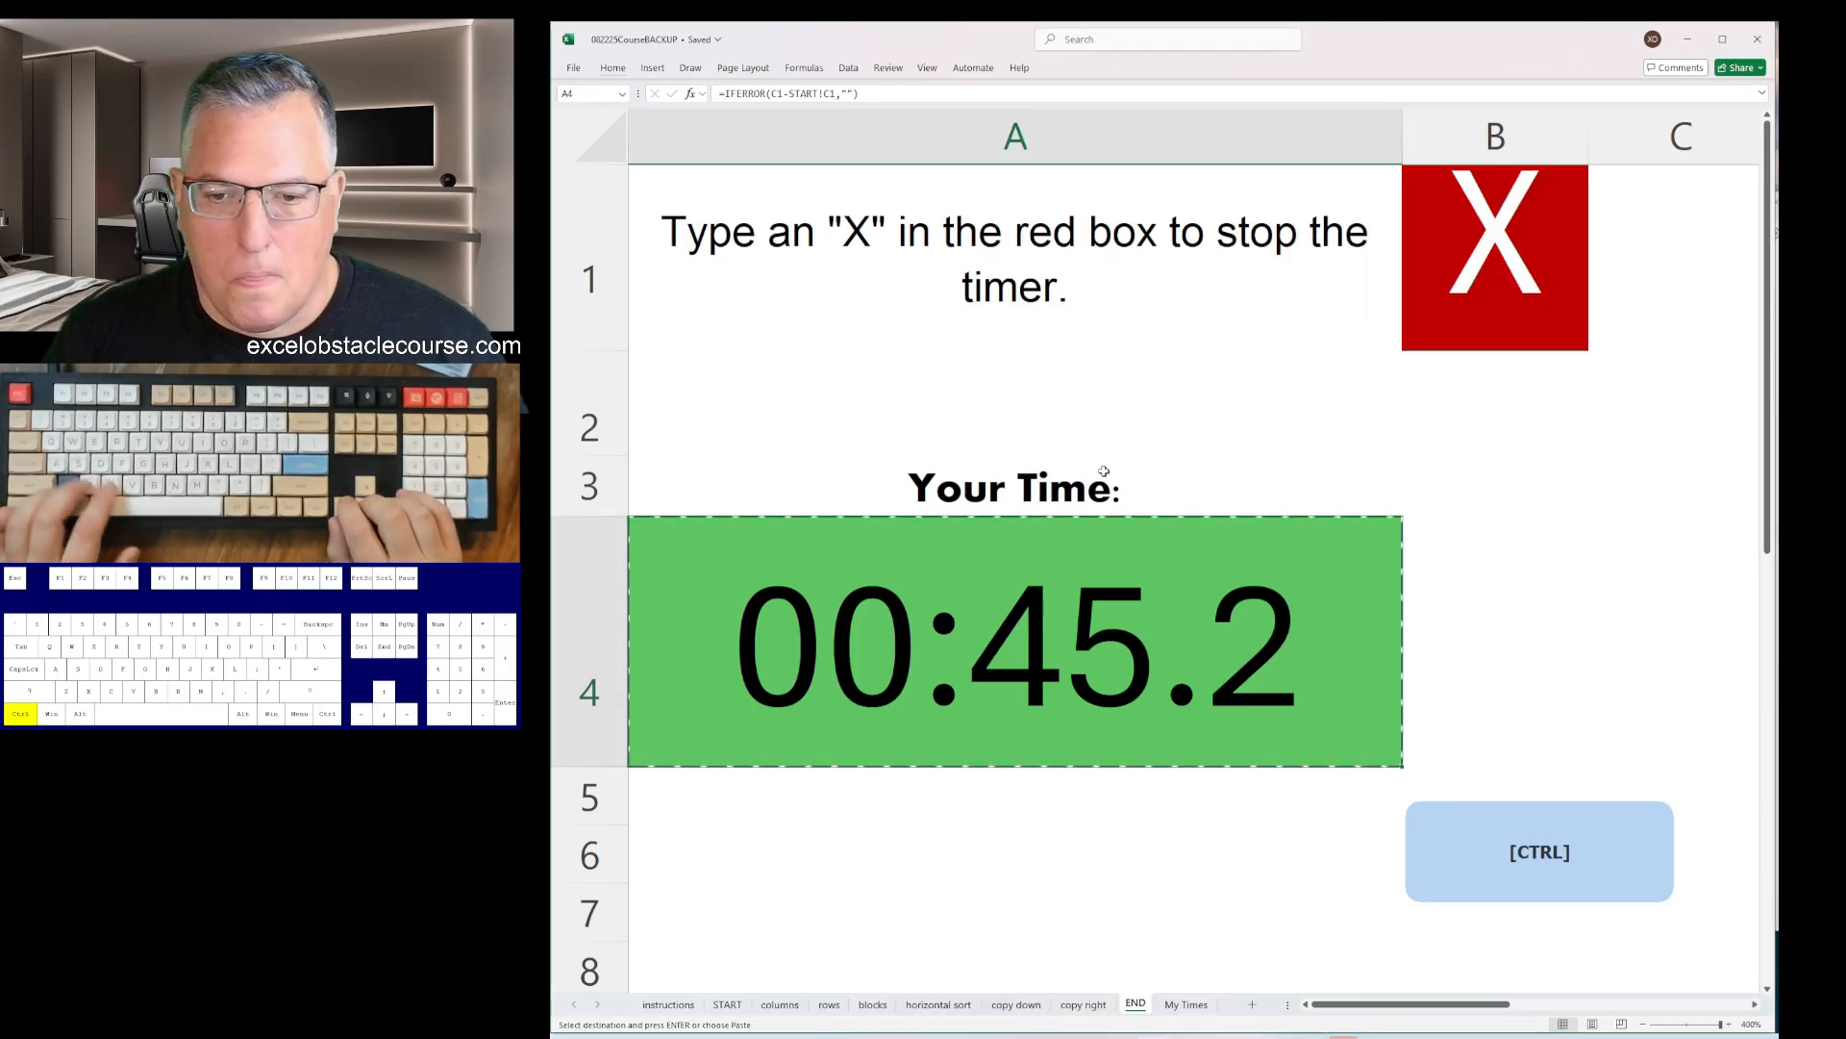
- Undo the icon fills on the copy right and copy down sheets
{"action": "key", "text": "ctrl+Page_Up"}
{"action": "key", "text": "ctrl+z"}
{"action": "key", "text": "ctrl+z"}
{"action": "key", "text": "ctrl+z"}
{"action": "key", "text": "ctrl+z"}
{"action": "key", "text": "ctrl+Page_Up"}
{"action": "key", "text": "ctrl+z"}
{"action": "key", "text": "ctrl+z"}
{"action": "key", "text": "ctrl+z"}
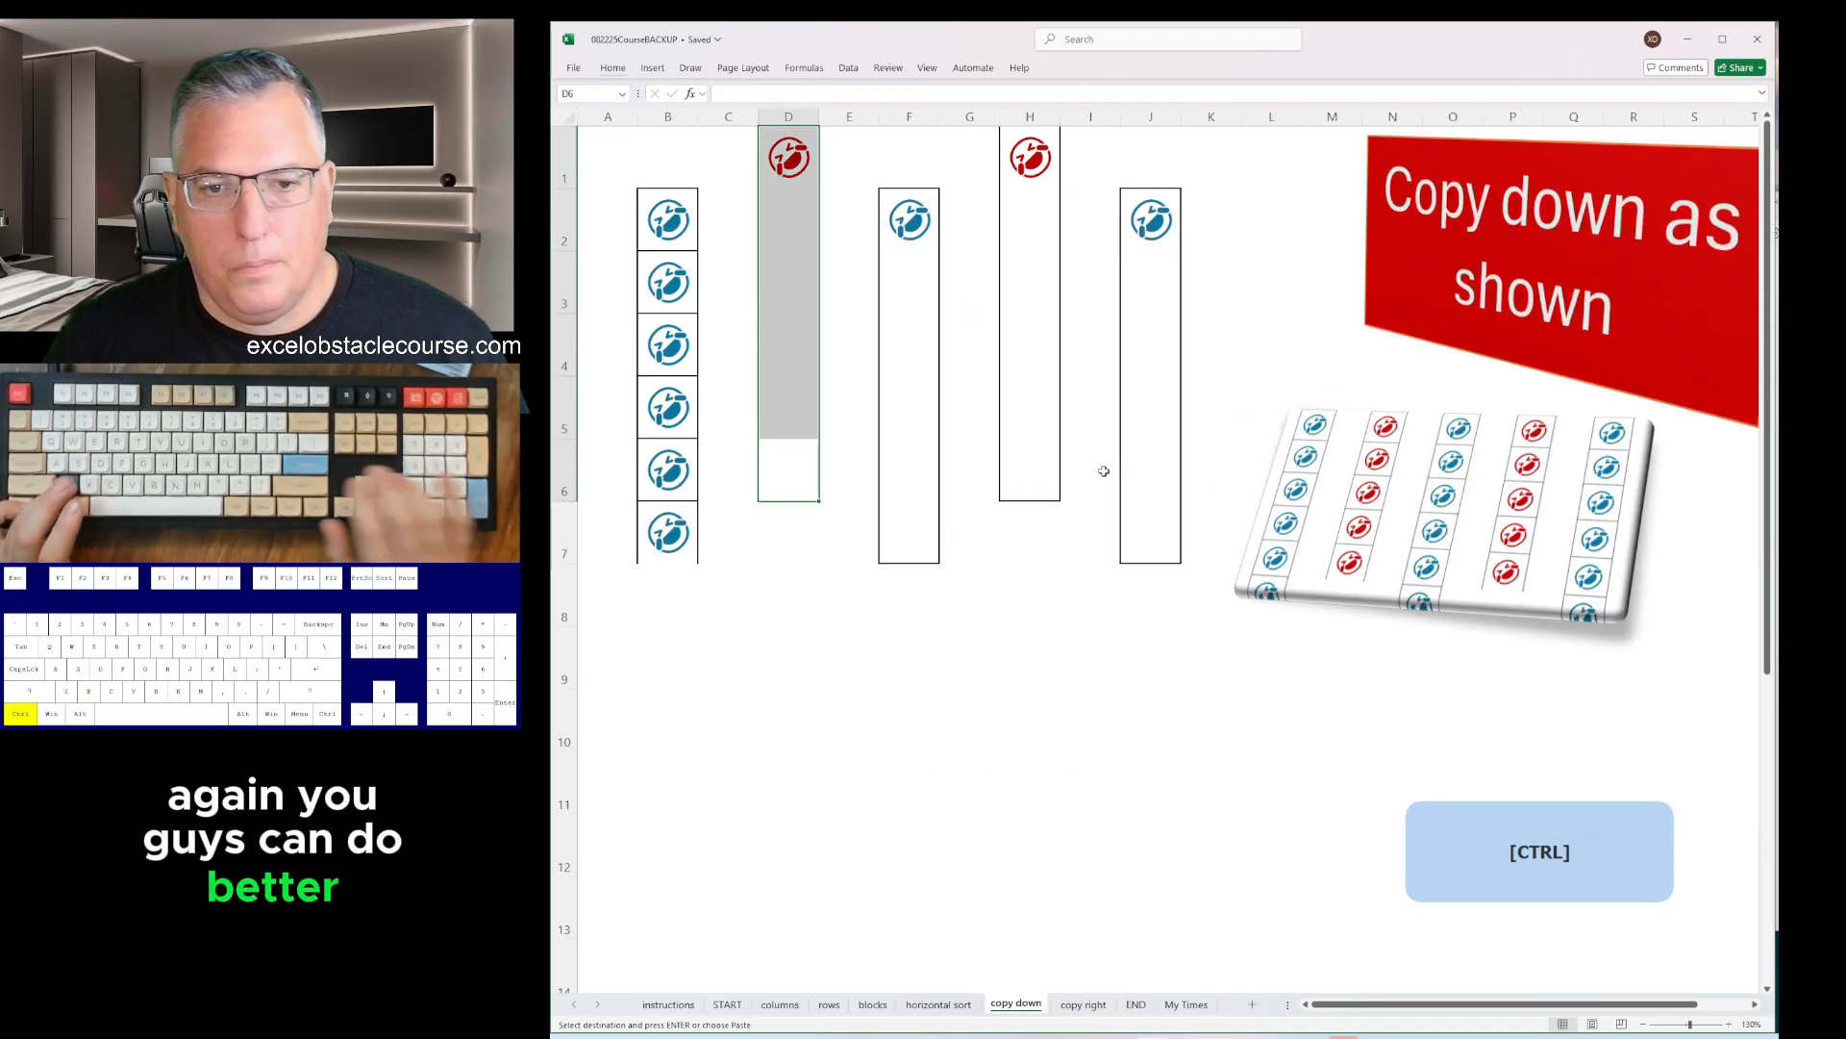
- Undo the sorts on the horizontal sort sheet and the row and column changes on the blocks sheet
{"action": "key", "text": "ctrl+Page_Up"}
{"action": "key", "text": "ctrl+z"}
{"action": "key", "text": "ctrl+Page_Up"}
{"action": "key", "text": "ctrl+z"}
{"action": "key", "text": "ctrl+z"}
{"action": "key", "text": "ctrl+z"}
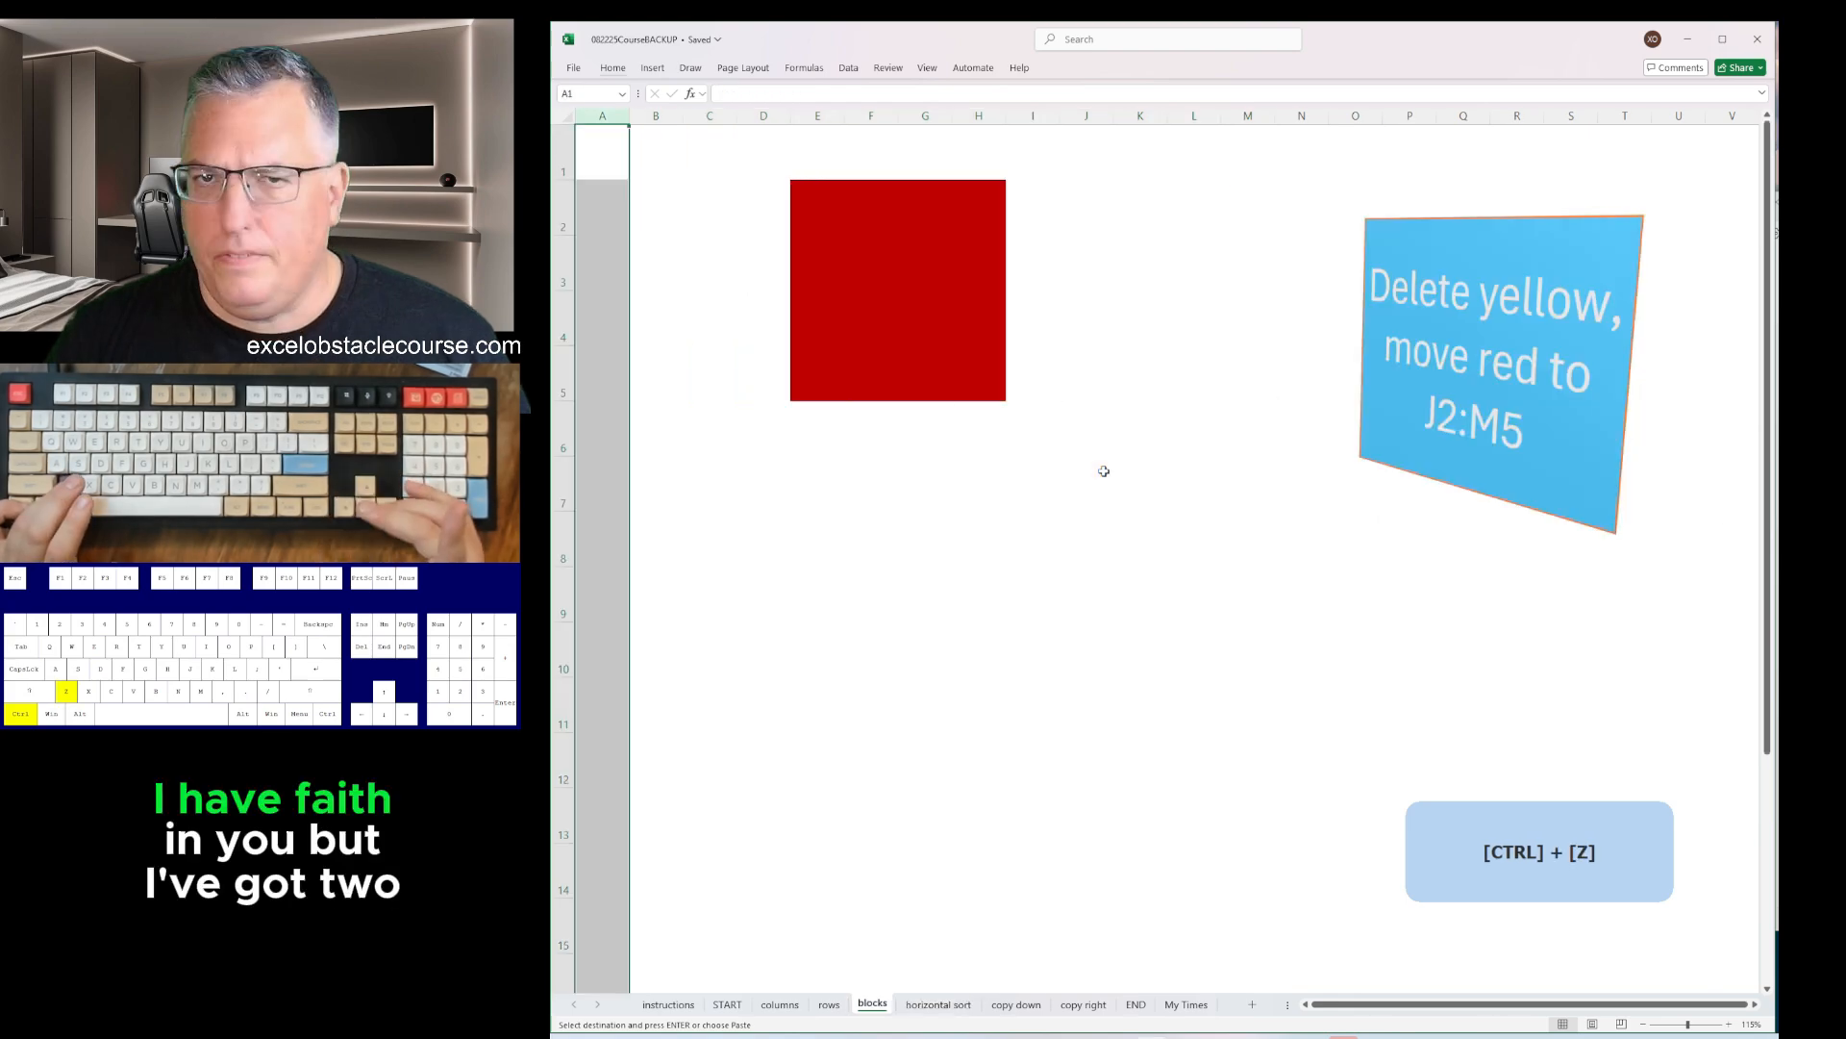
- Undo the row insertions and the orange cell and row deletions on the rows sheet
{"action": "key", "text": "ctrl+Page_Up"}
{"action": "key", "text": "ctrl+z"}
{"action": "key", "text": "ctrl+z"}
{"action": "key", "text": "ctrl+z"}
{"action": "key", "text": "ctrl+z"}
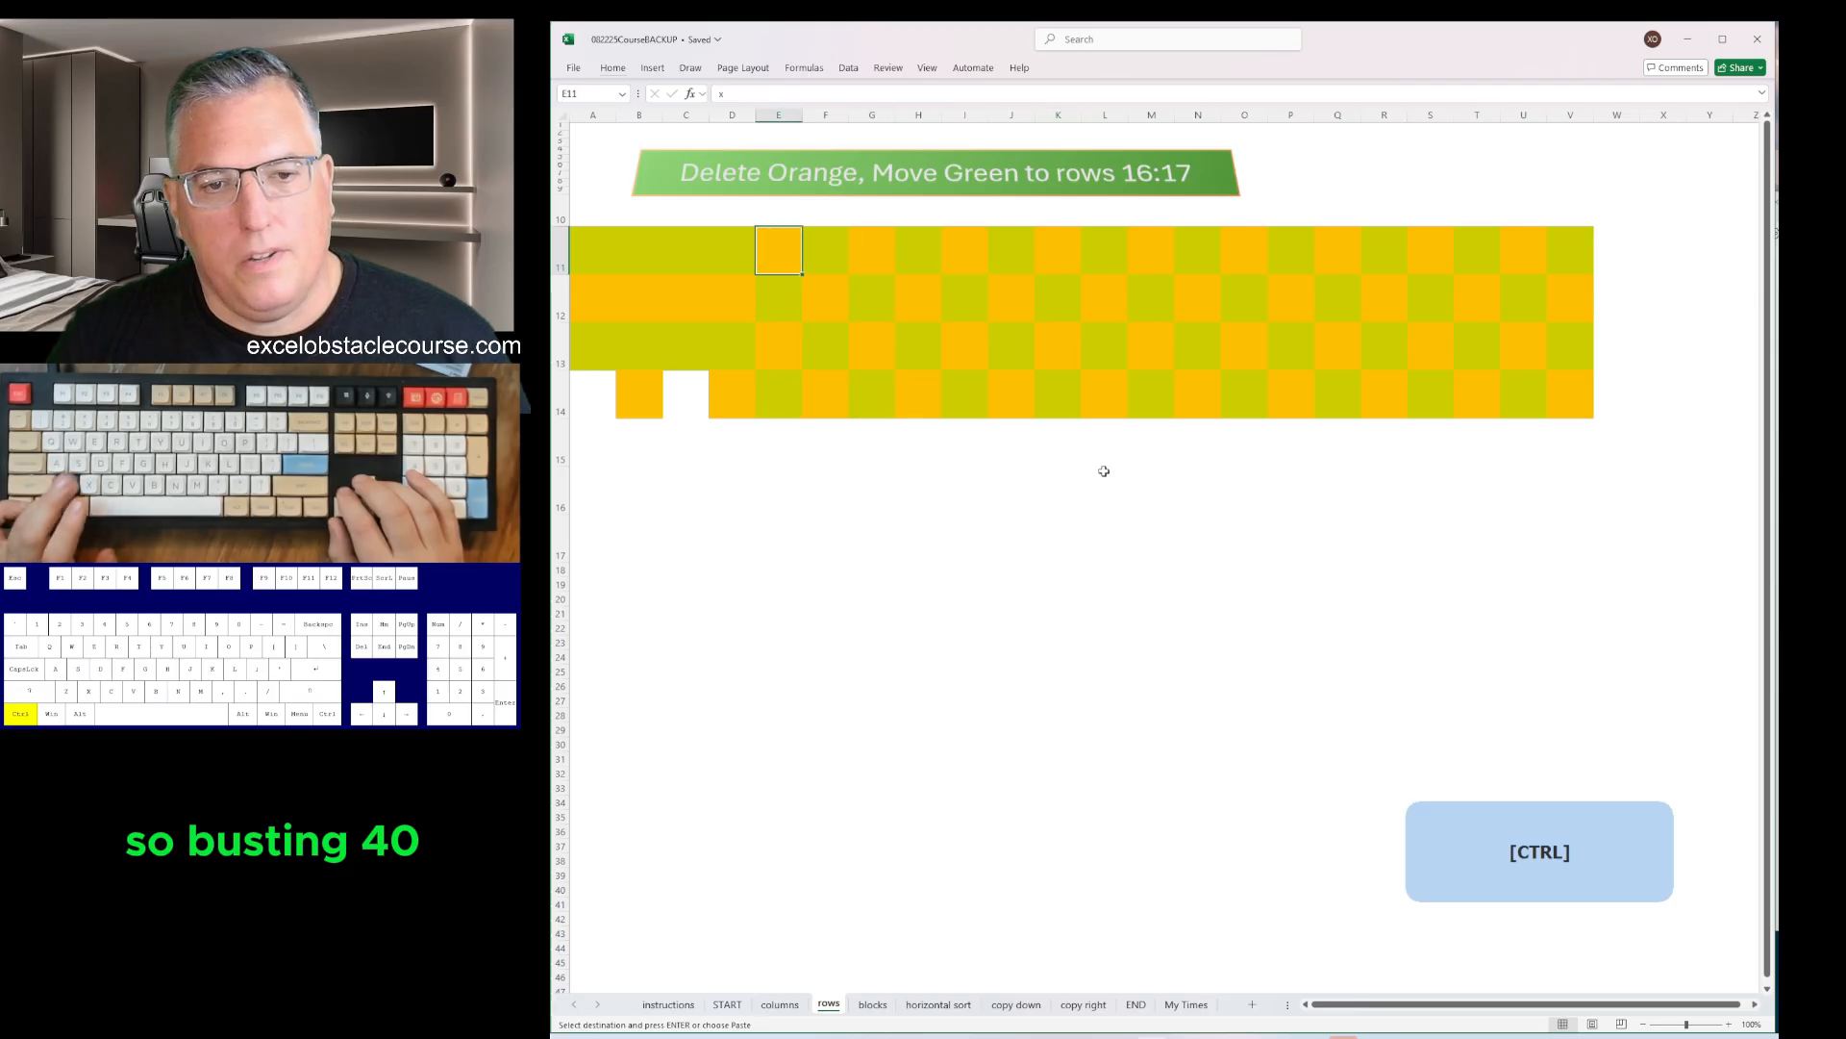
{"action": "key", "text": "ctrl+z"}
{"action": "key", "text": "ctrl+z"}
- Undo the column insertions and the yellow cell and column deletions on the columns sheet
{"action": "key", "text": "ctrl+Page_Up"}
{"action": "key", "text": "ctrl+z"}
{"action": "key", "text": "ctrl+z"}
{"action": "key", "text": "ctrl+z"}
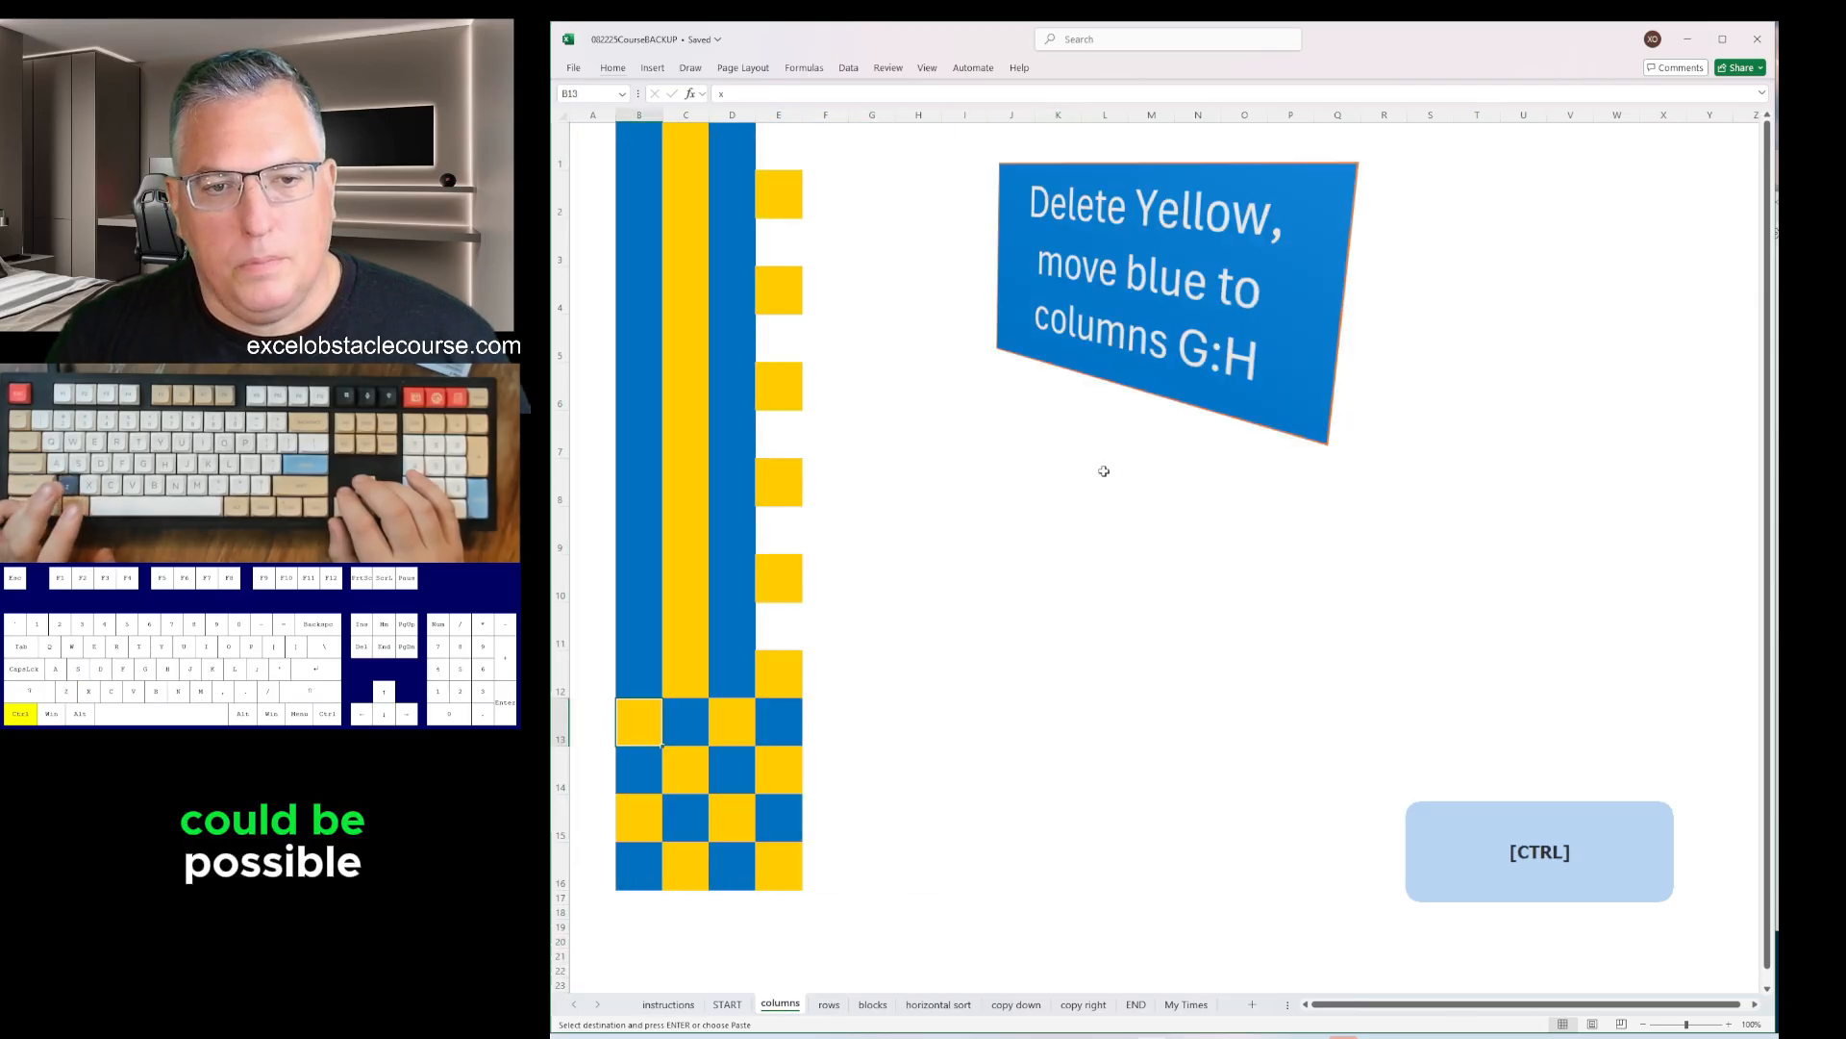
{"action": "key", "text": "ctrl+z"}
{"action": "key", "text": "ctrl+z"}
{"action": "key", "text": "ctrl+z"}
{"action": "key", "text": "ctrl+z"}
{"action": "key", "text": "ctrl+z"}
{"action": "key", "text": "ctrl+z"}
{"action": "key", "text": "ctrl+Page_Up"}
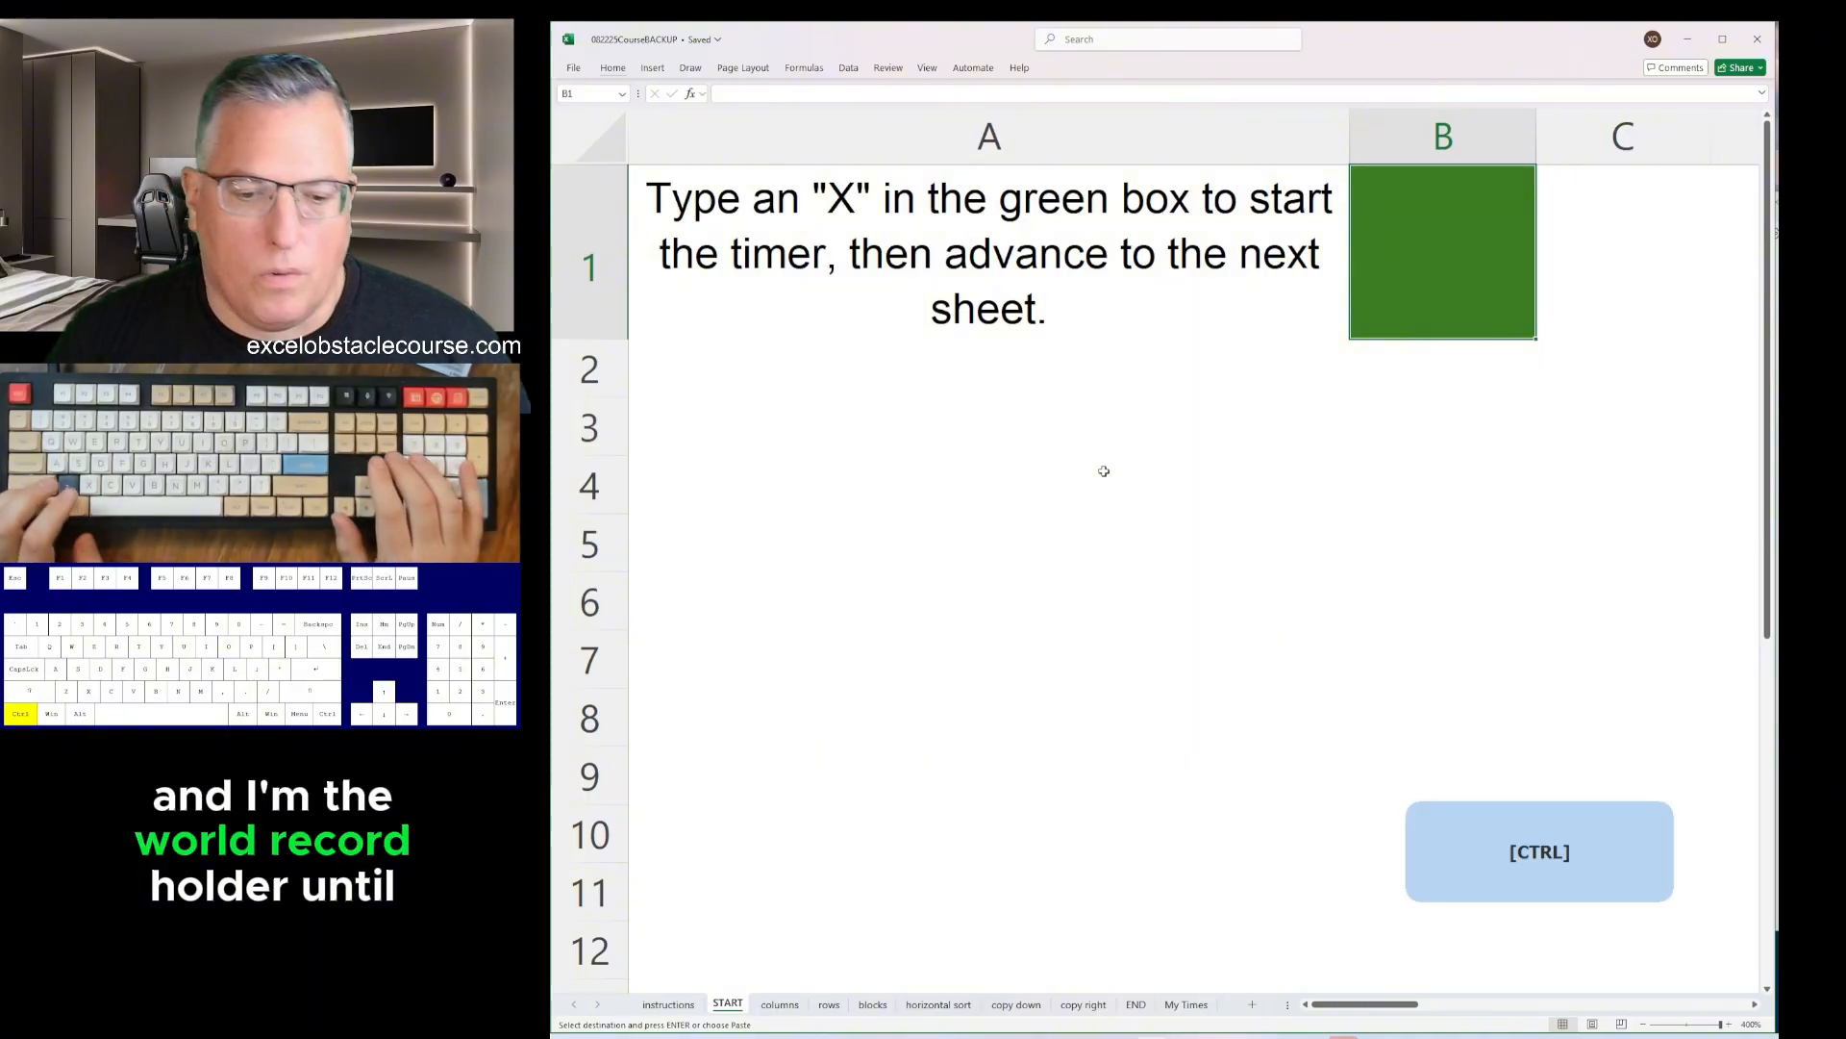
- Go through the course sheets, returning the active cell to its starting position on the blocks, horizontal sort, copy down and copy right sheets
{"action": "type", "text": "x"}
{"action": "key", "text": "ctrl+Page_Down"}
{"action": "key", "text": "ctrl+Page_Down"}
{"action": "key", "text": "ctrl+Page_Down"}
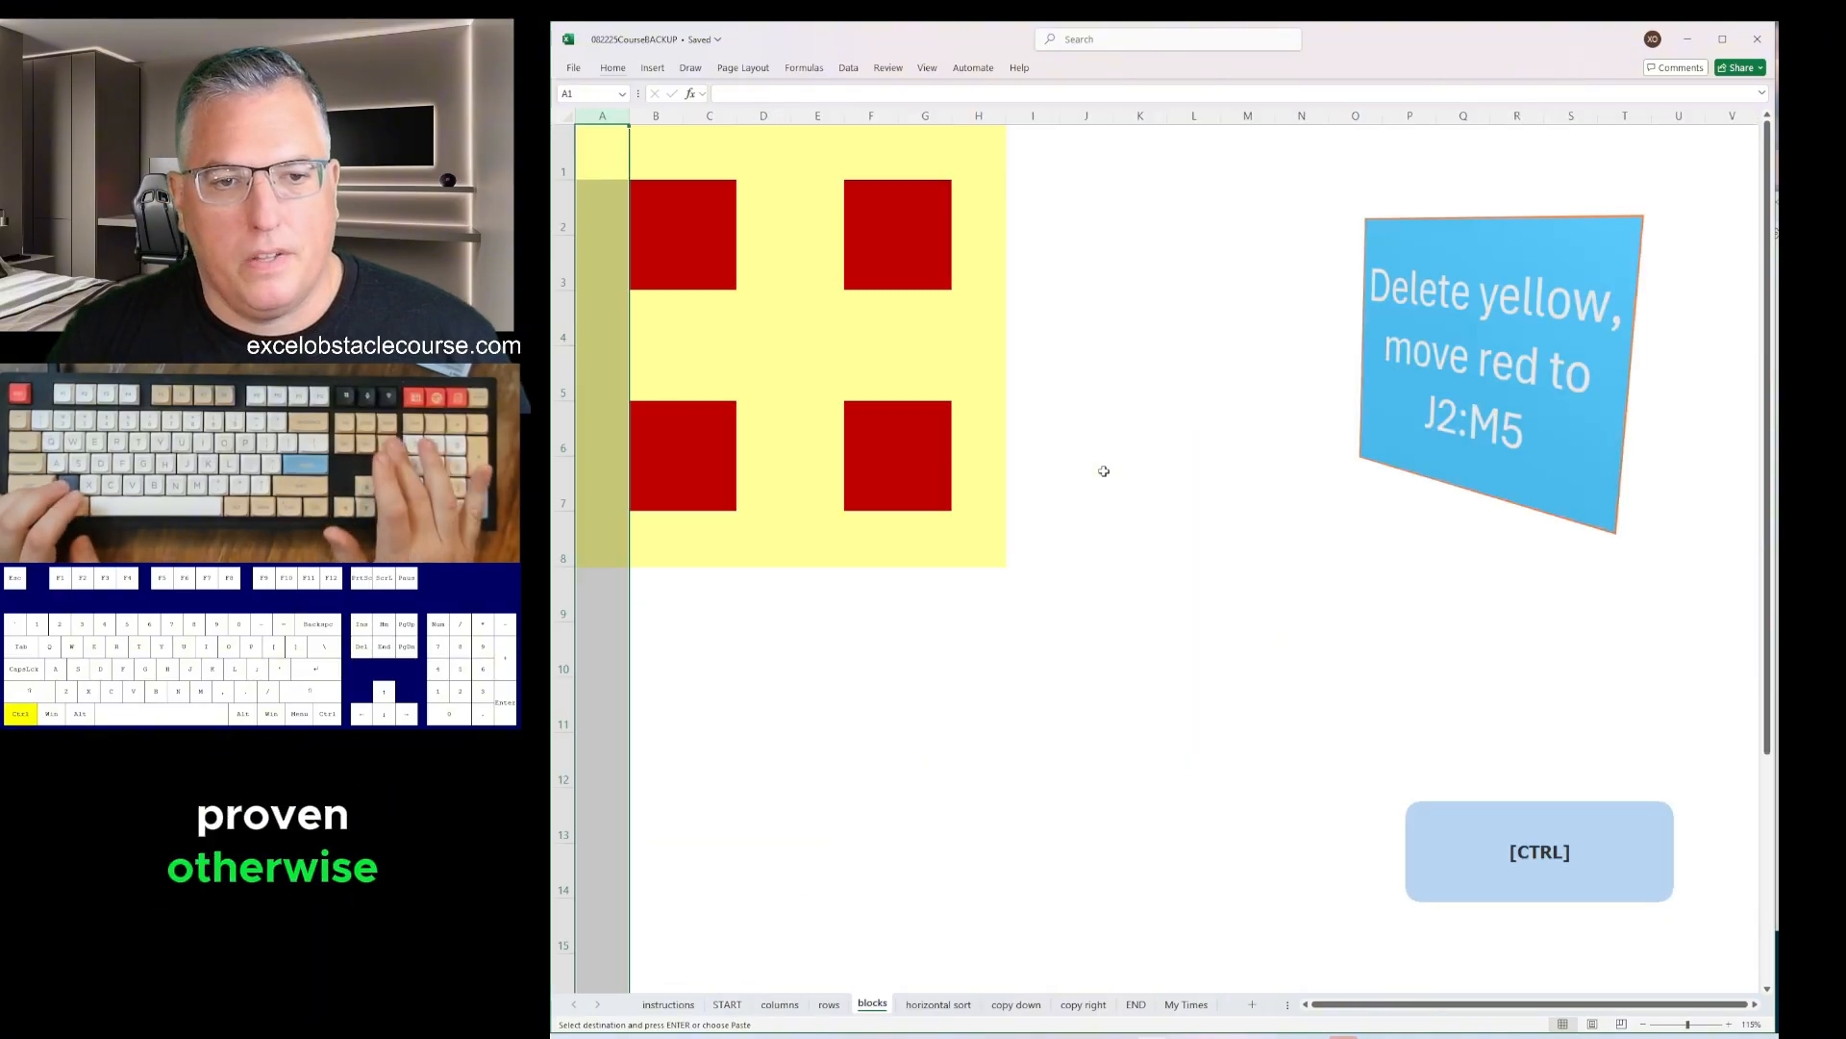
{"action": "key", "text": "ctrl+Left"}
{"action": "key", "text": "ctrl+Page_Down"}
{"action": "key", "text": "ctrl+Right"}
{"action": "key", "text": "ctrl+Page_Down"}
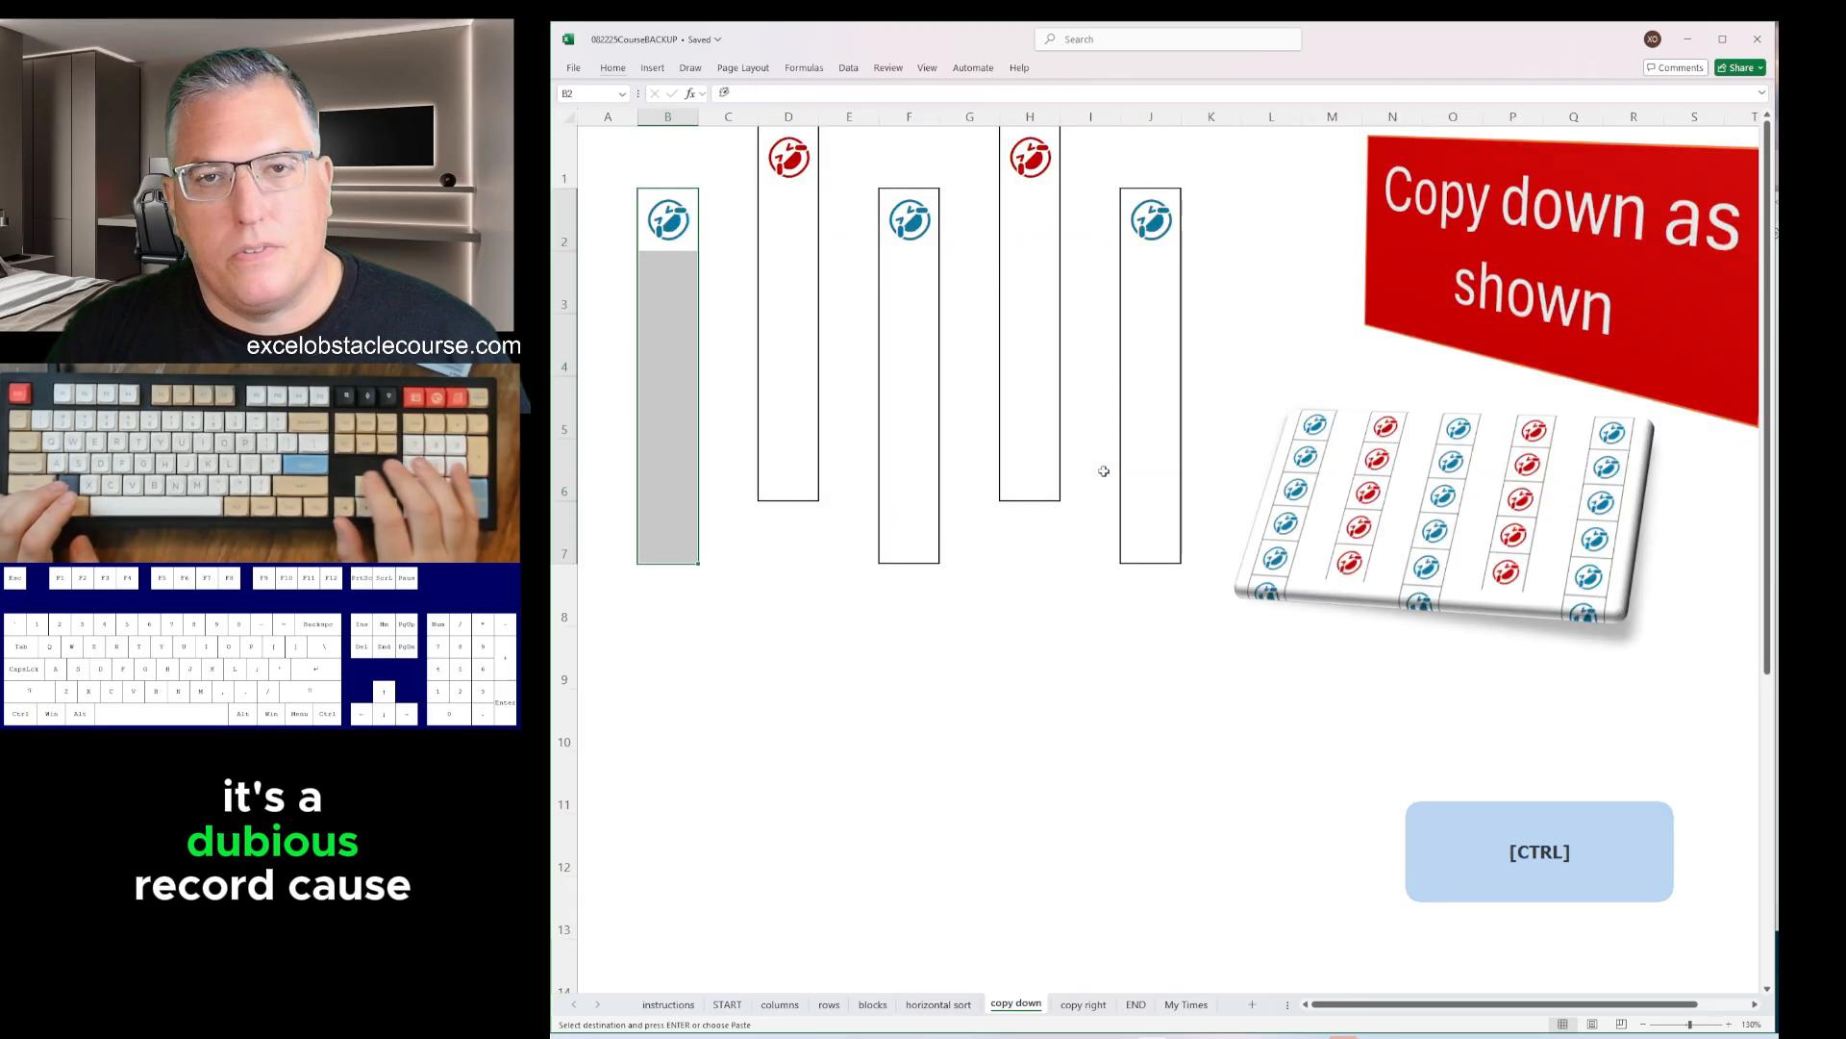
{"action": "key", "text": "ctrl+Right"}
{"action": "key", "text": "ctrl+Page_Down"}
{"action": "key", "text": "ctrl+Right"}
{"action": "key", "text": "ctrl+Page_Down"}
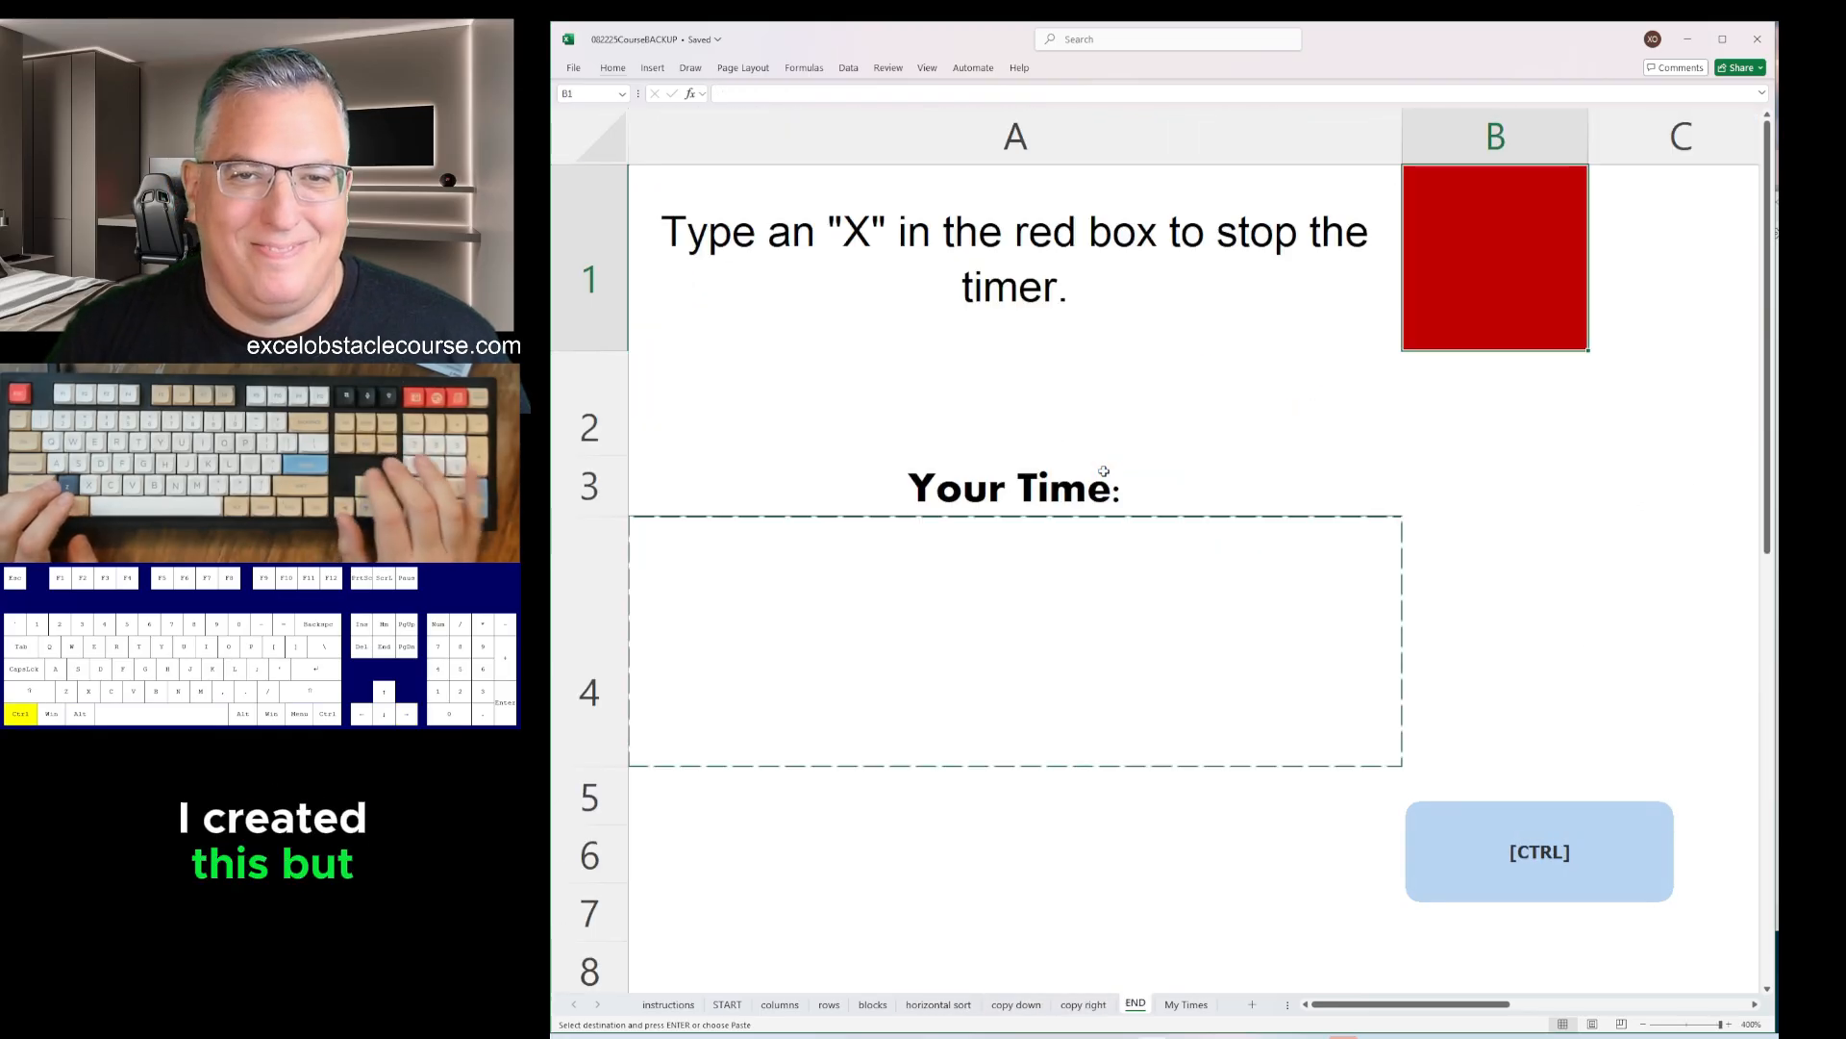
- Copy the saved time 00:45.2 from Notepad into cell B19 of the My Times sheet
{"action": "key", "text": "ctrl+Page_Down"}
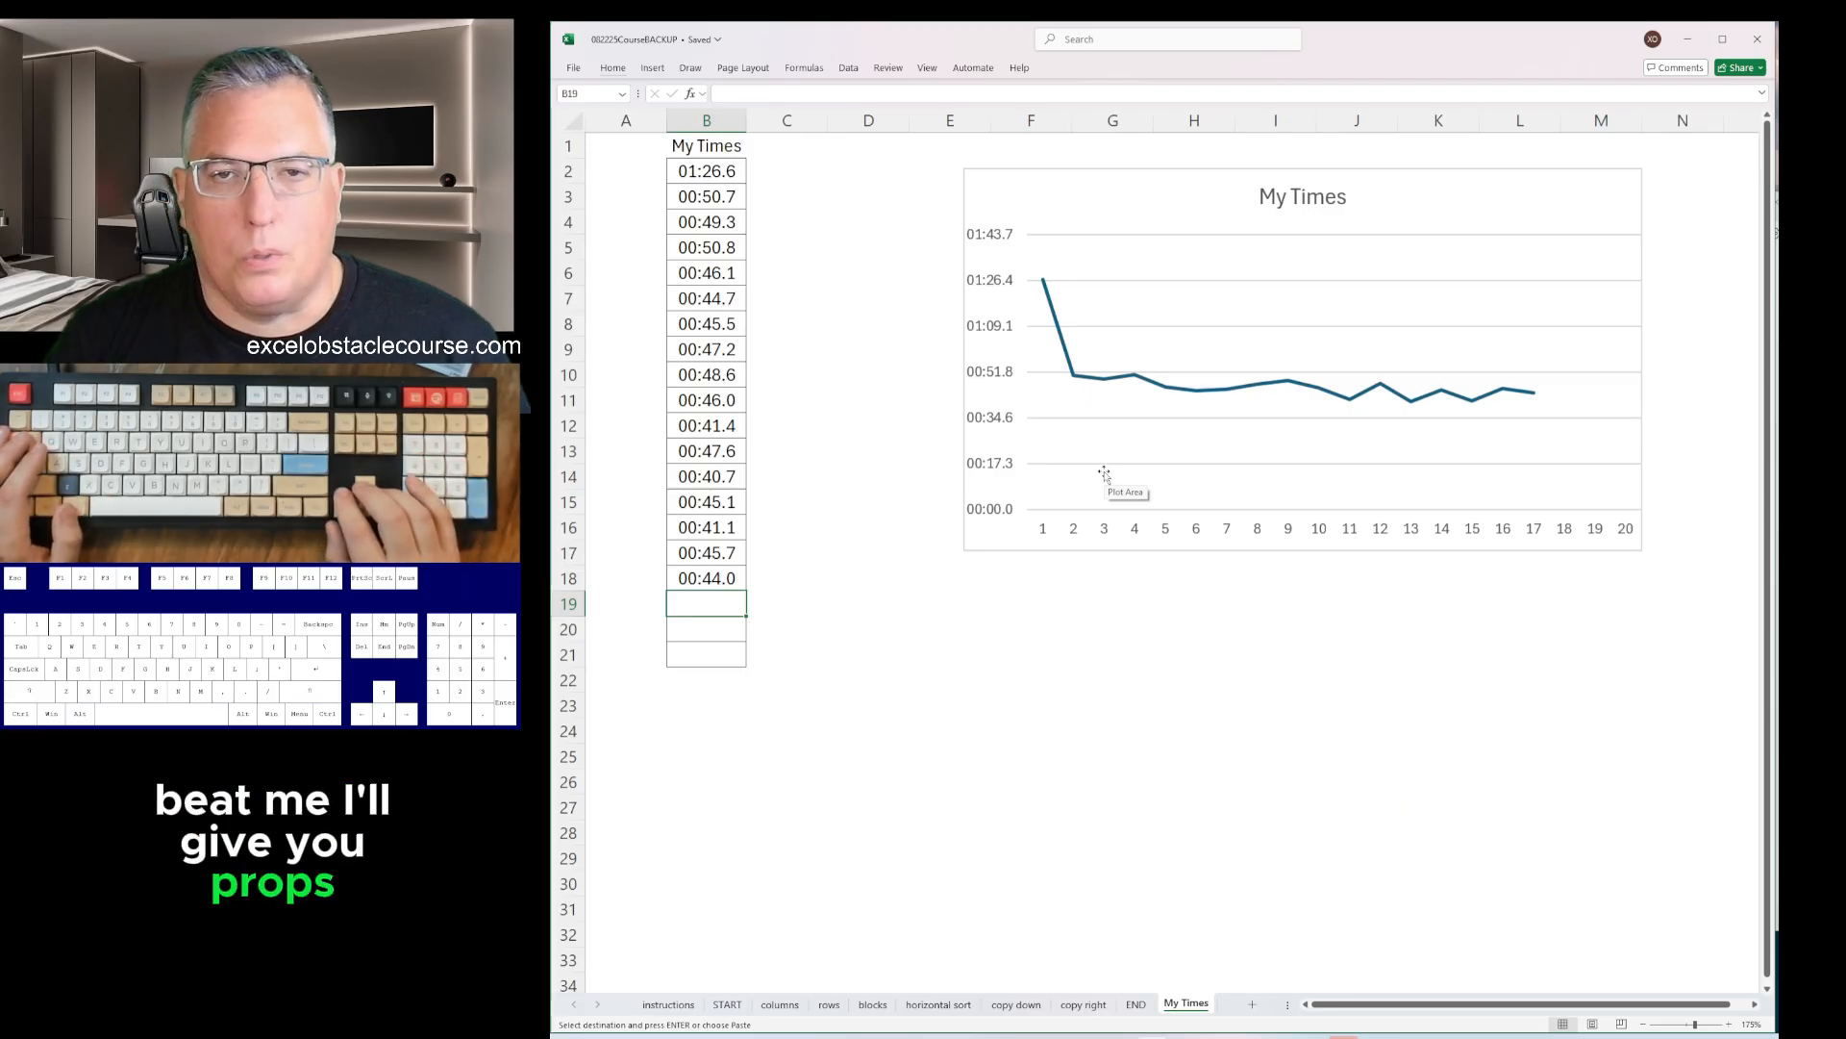
{"action": "key", "text": "alt+Tab"}
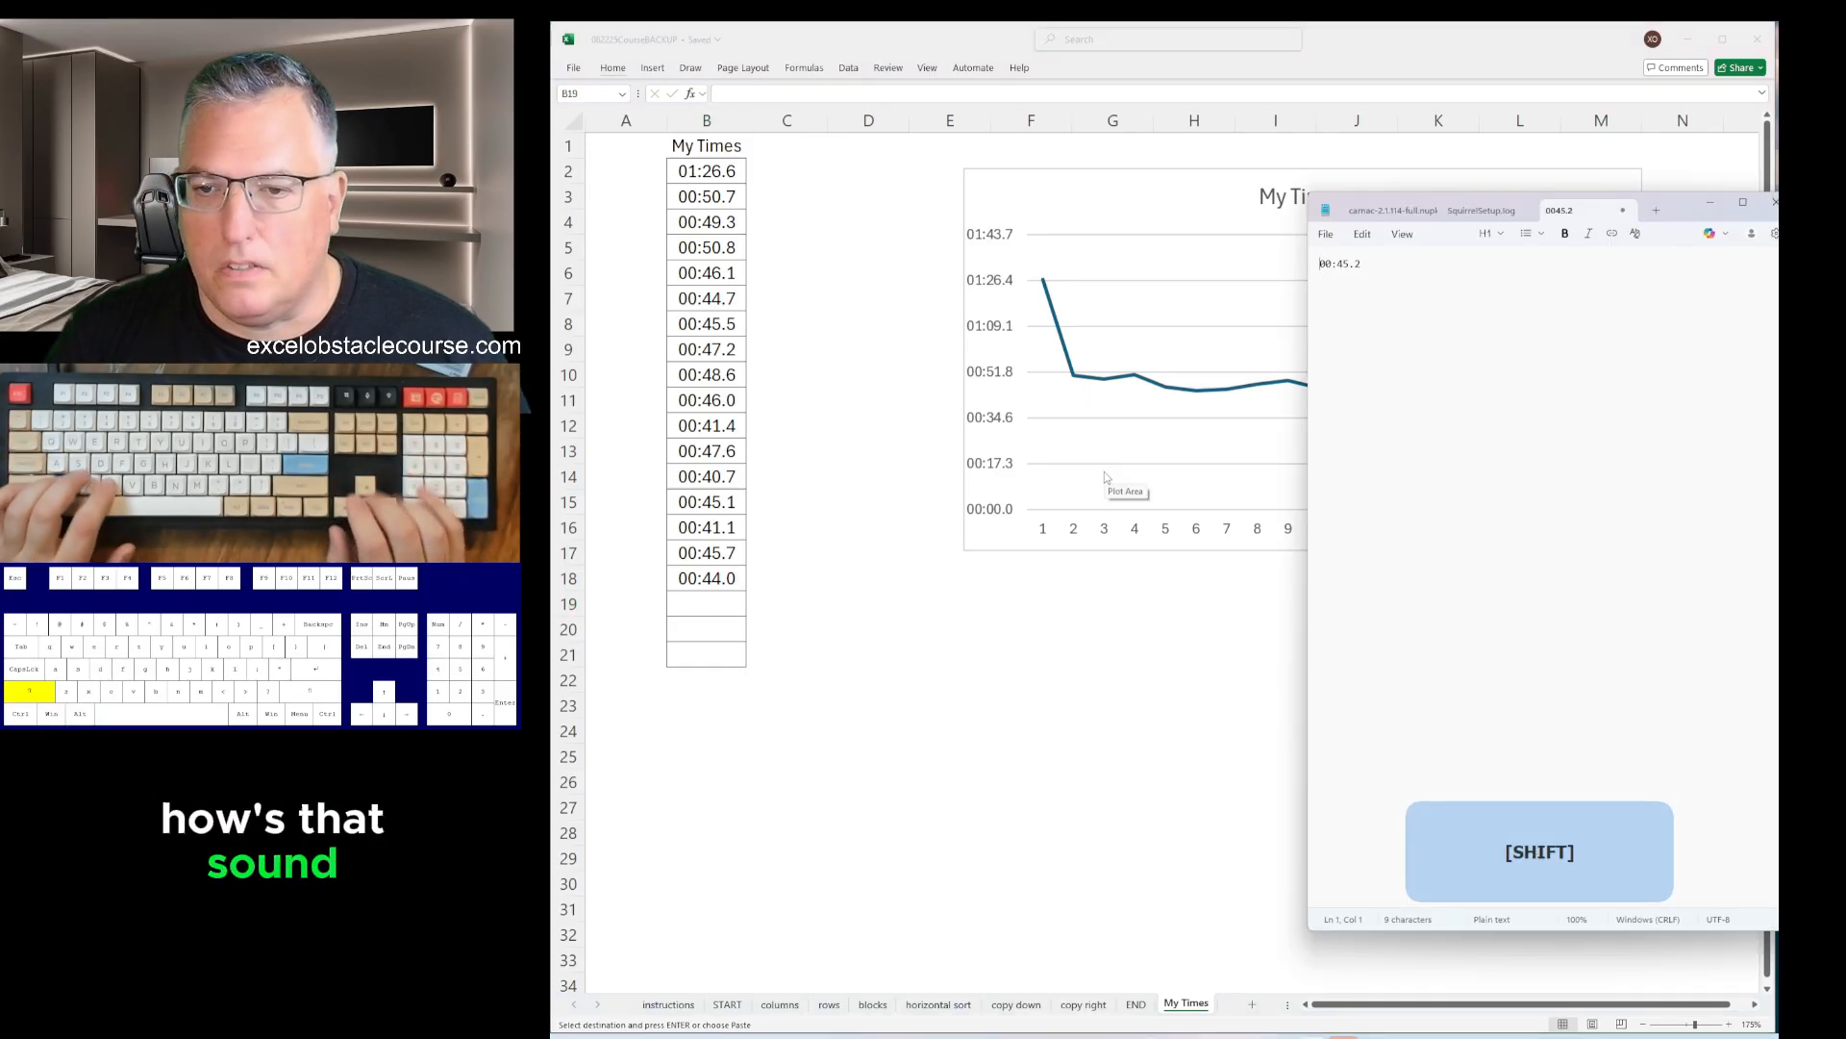
{"action": "key", "text": "shift+End"}
{"action": "key", "text": "ctrl+c"}
{"action": "key", "text": "alt+Tab"}
{"action": "key", "text": "ctrl+v"}
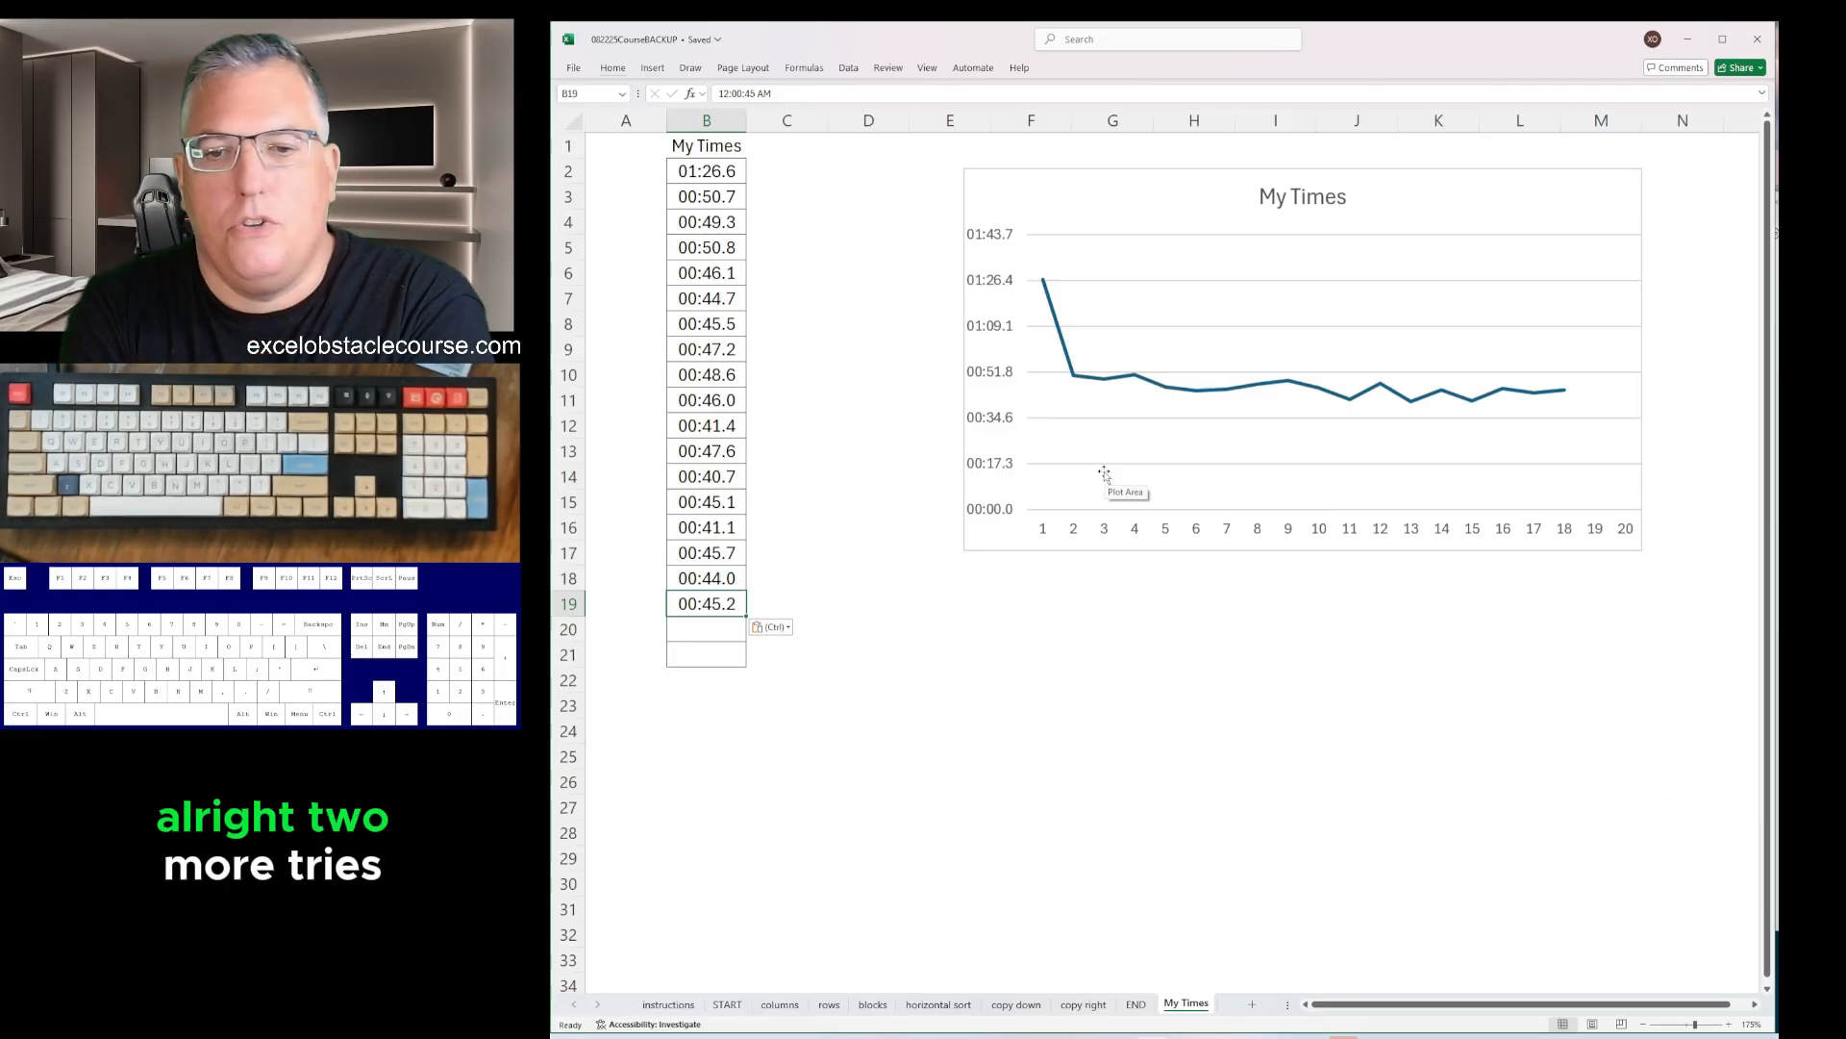
{"action": "key", "text": "Down"}
- Return to the START sheet and enter an X in the green box to start the timer
{"action": "key", "text": "ctrl+Page_Up"}
{"action": "key", "text": "ctrl+Page_Up"}
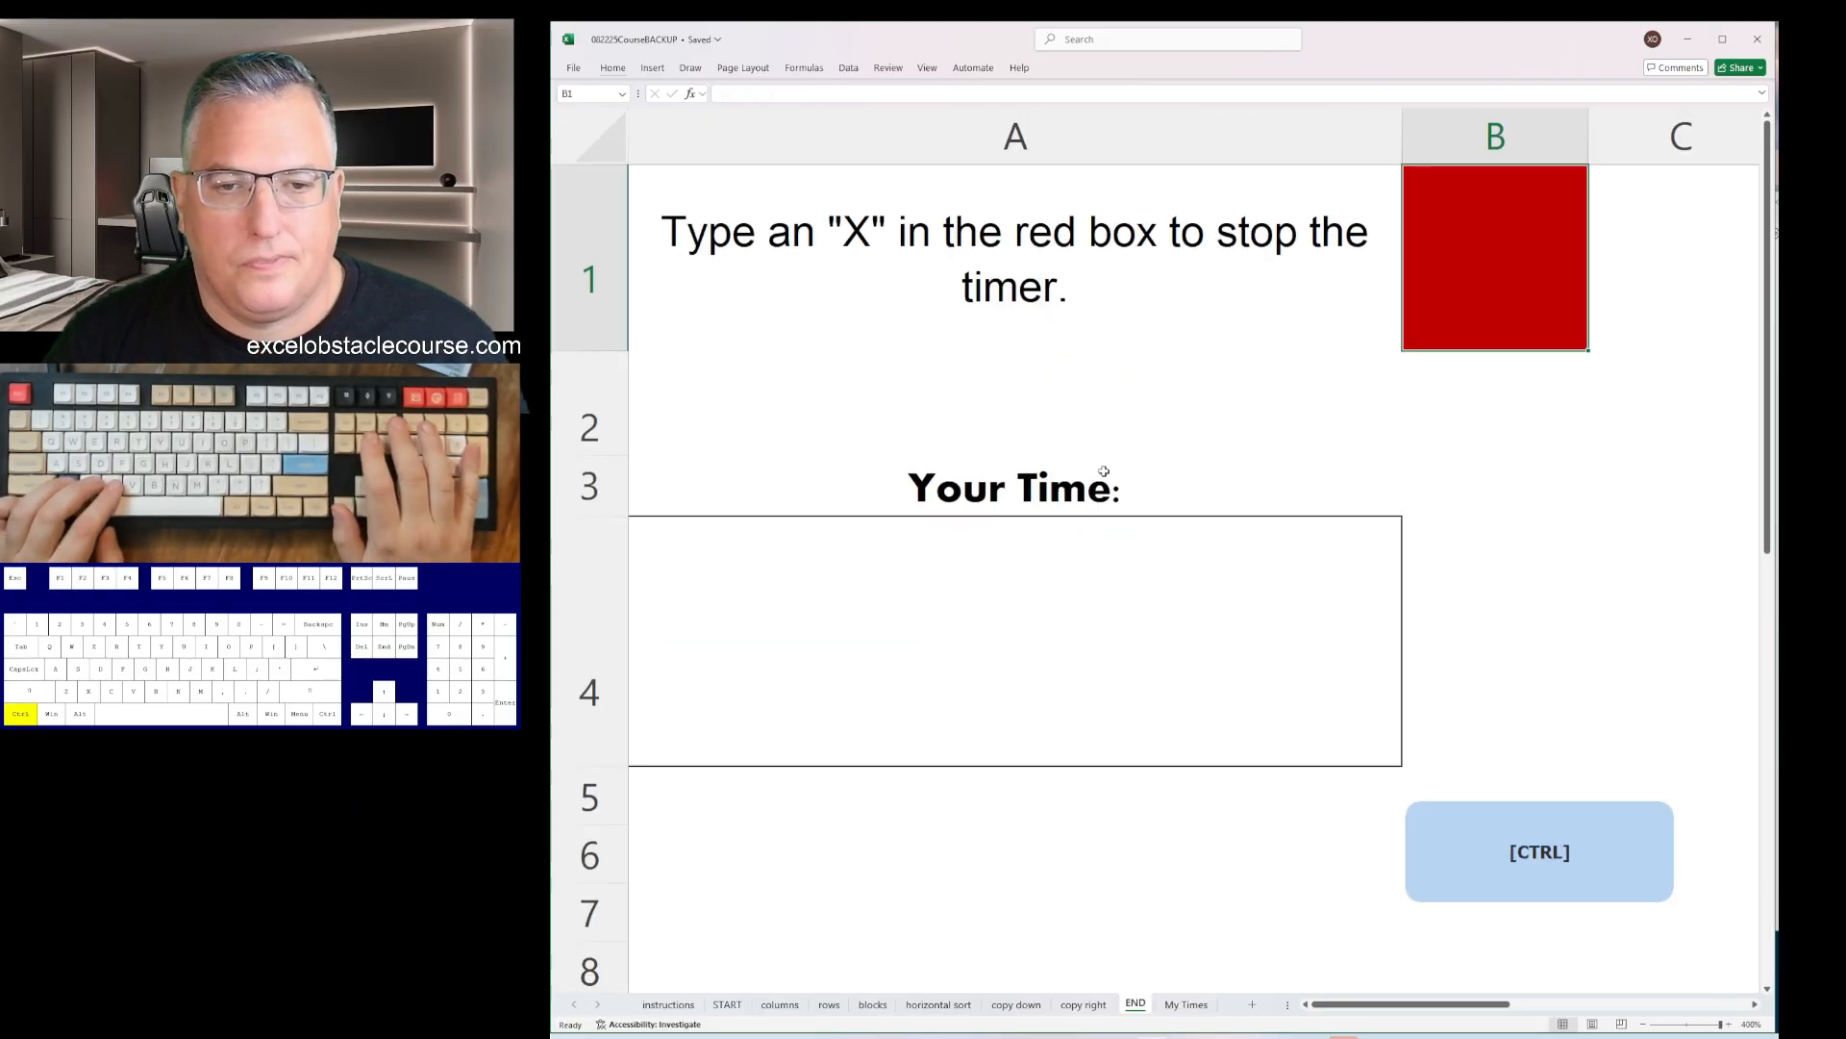
{"action": "key", "text": "ctrl+Page_Up"}
{"action": "key", "text": "ctrl+Page_Up"}
{"action": "key", "text": "ctrl+Page_Up"}
{"action": "key", "text": "ctrl+Page_Up"}
{"action": "key", "text": "ctrl+Page_Up"}
{"action": "key", "text": "ctrl+Page_Up"}
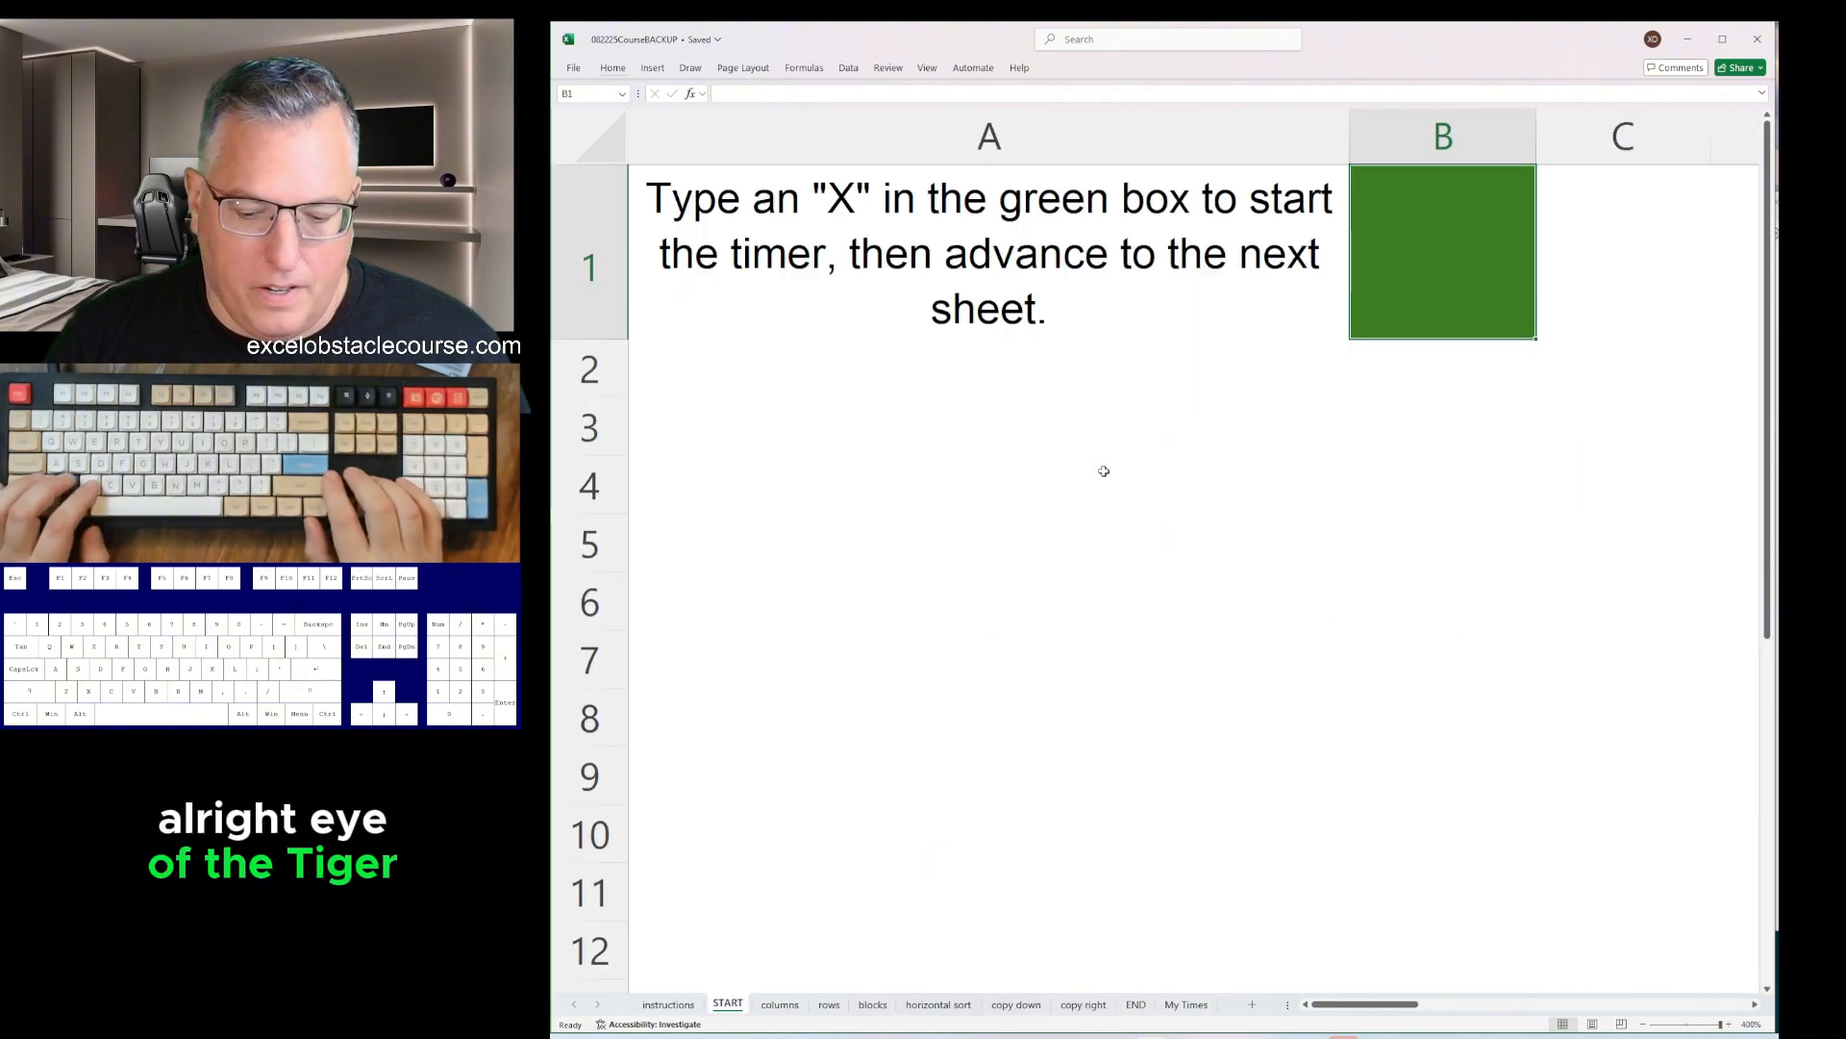
{"action": "type", "text": "x"}
{"action": "key", "text": "Return"}
- On the columns sheet, delete the yellow cell in every other row of column B from B1 to B15, shifting cells left
{"action": "key", "text": "ctrl+Page_Down"}
{"action": "key", "text": "ctrl+minus"}
{"action": "key", "text": "Return"}
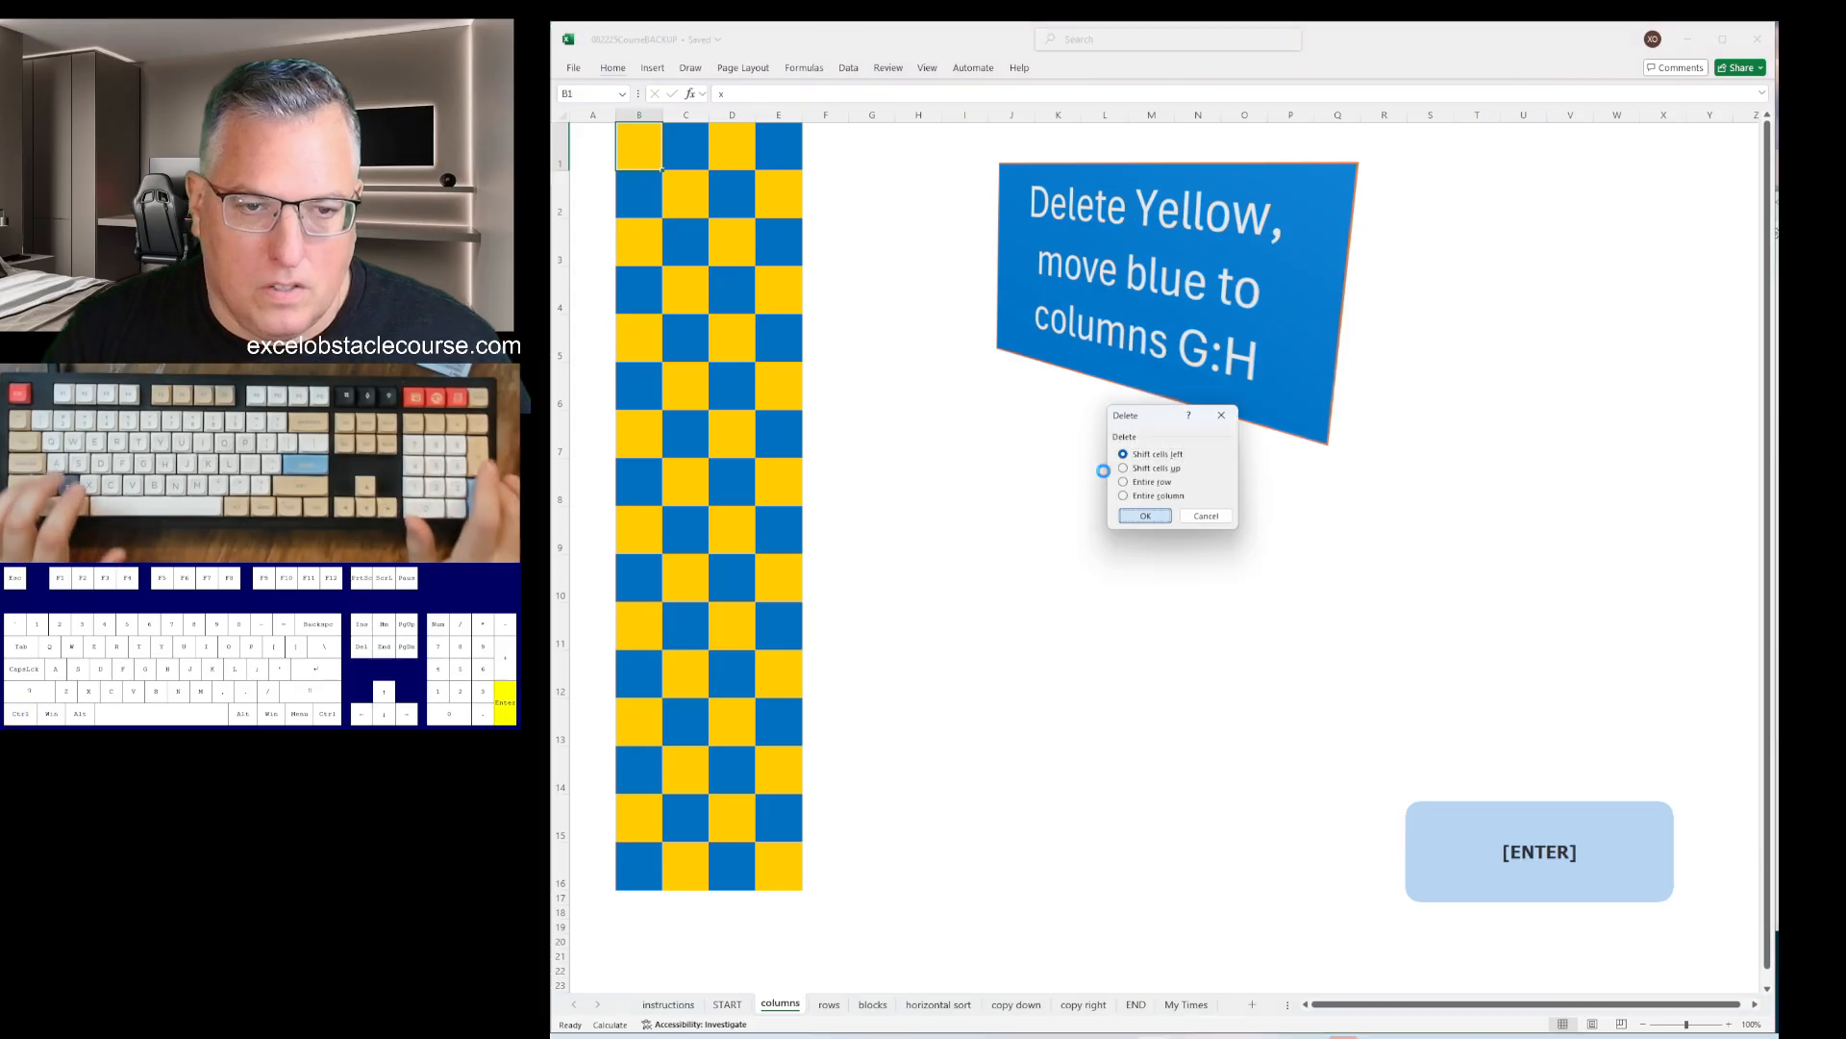
{"action": "key", "text": "Down"}
{"action": "key", "text": "Down"}
{"action": "key", "text": "F4"}
{"action": "key", "text": "Down"}
{"action": "key", "text": "Down"}
{"action": "key", "text": "F4"}
{"action": "key", "text": "Down"}
{"action": "key", "text": "Down"}
{"action": "key", "text": "F4"}
{"action": "key", "text": "Down"}
{"action": "key", "text": "Down"}
{"action": "key", "text": "F4"}
{"action": "key", "text": "Down"}
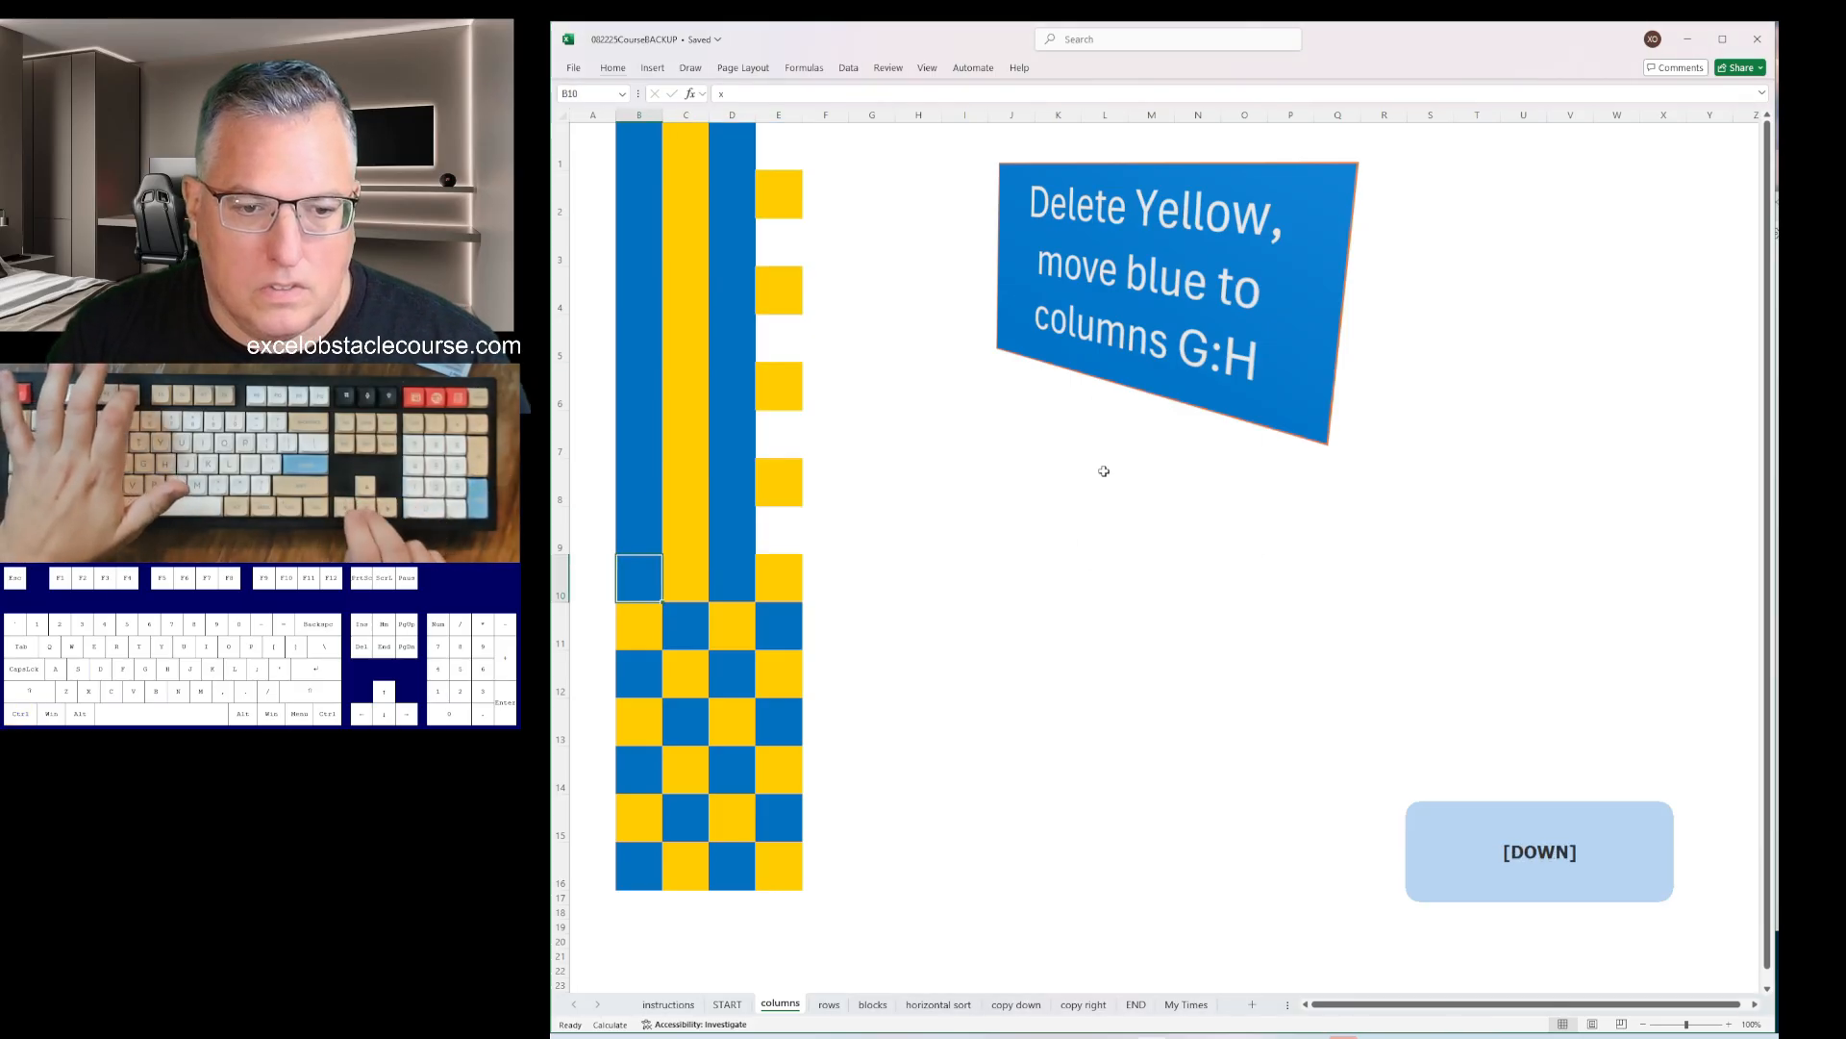
{"action": "key", "text": "Down"}
{"action": "key", "text": "F4"}
{"action": "key", "text": "Down"}
{"action": "key", "text": "Down"}
{"action": "key", "text": "F4"}
{"action": "key", "text": "Down"}
{"action": "key", "text": "Down"}
{"action": "key", "text": "F4"}
{"action": "key", "text": "Down"}
- Delete the solid yellow column and the column holding the leftover yellow cells
{"action": "key", "text": "ctrl+space"}
{"action": "key", "text": "ctrl+minus"}
{"action": "key", "text": "ctrl+Right"}
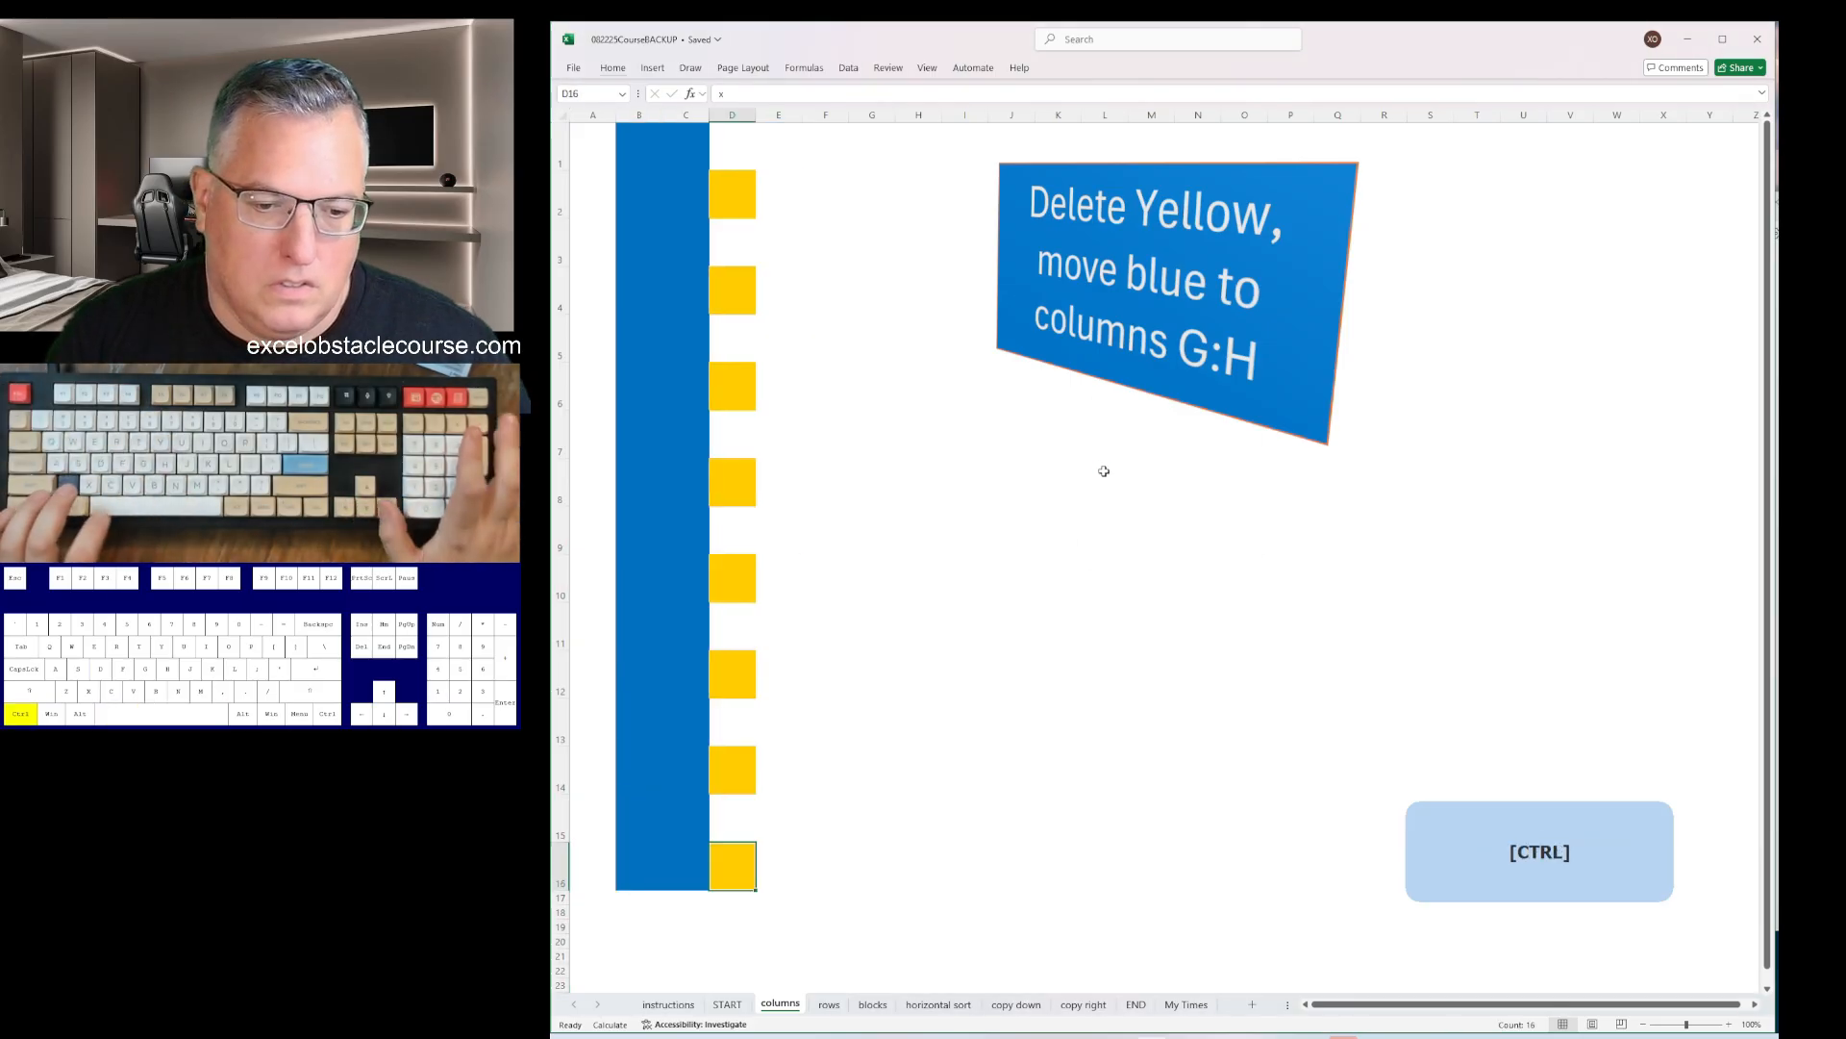
{"action": "key", "text": "ctrl+space"}
{"action": "key", "text": "ctrl+minus"}
- Insert five columns before the blue block to move it to columns G:H
{"action": "key", "text": "ctrl+Left"}
{"action": "key", "text": "ctrl+Left"}
{"action": "key", "text": "ctrl+space"}
{"action": "key", "text": "ctrl+plus"}
{"action": "key", "text": "ctrl+plus"}
{"action": "key", "text": "ctrl+plus"}
{"action": "key", "text": "ctrl+plus"}
{"action": "key", "text": "ctrl+plus"}
- On the rows sheet, delete the orange cell in every other column of row 11, shifting cells up
{"action": "key", "text": "ctrl+Page_Down"}
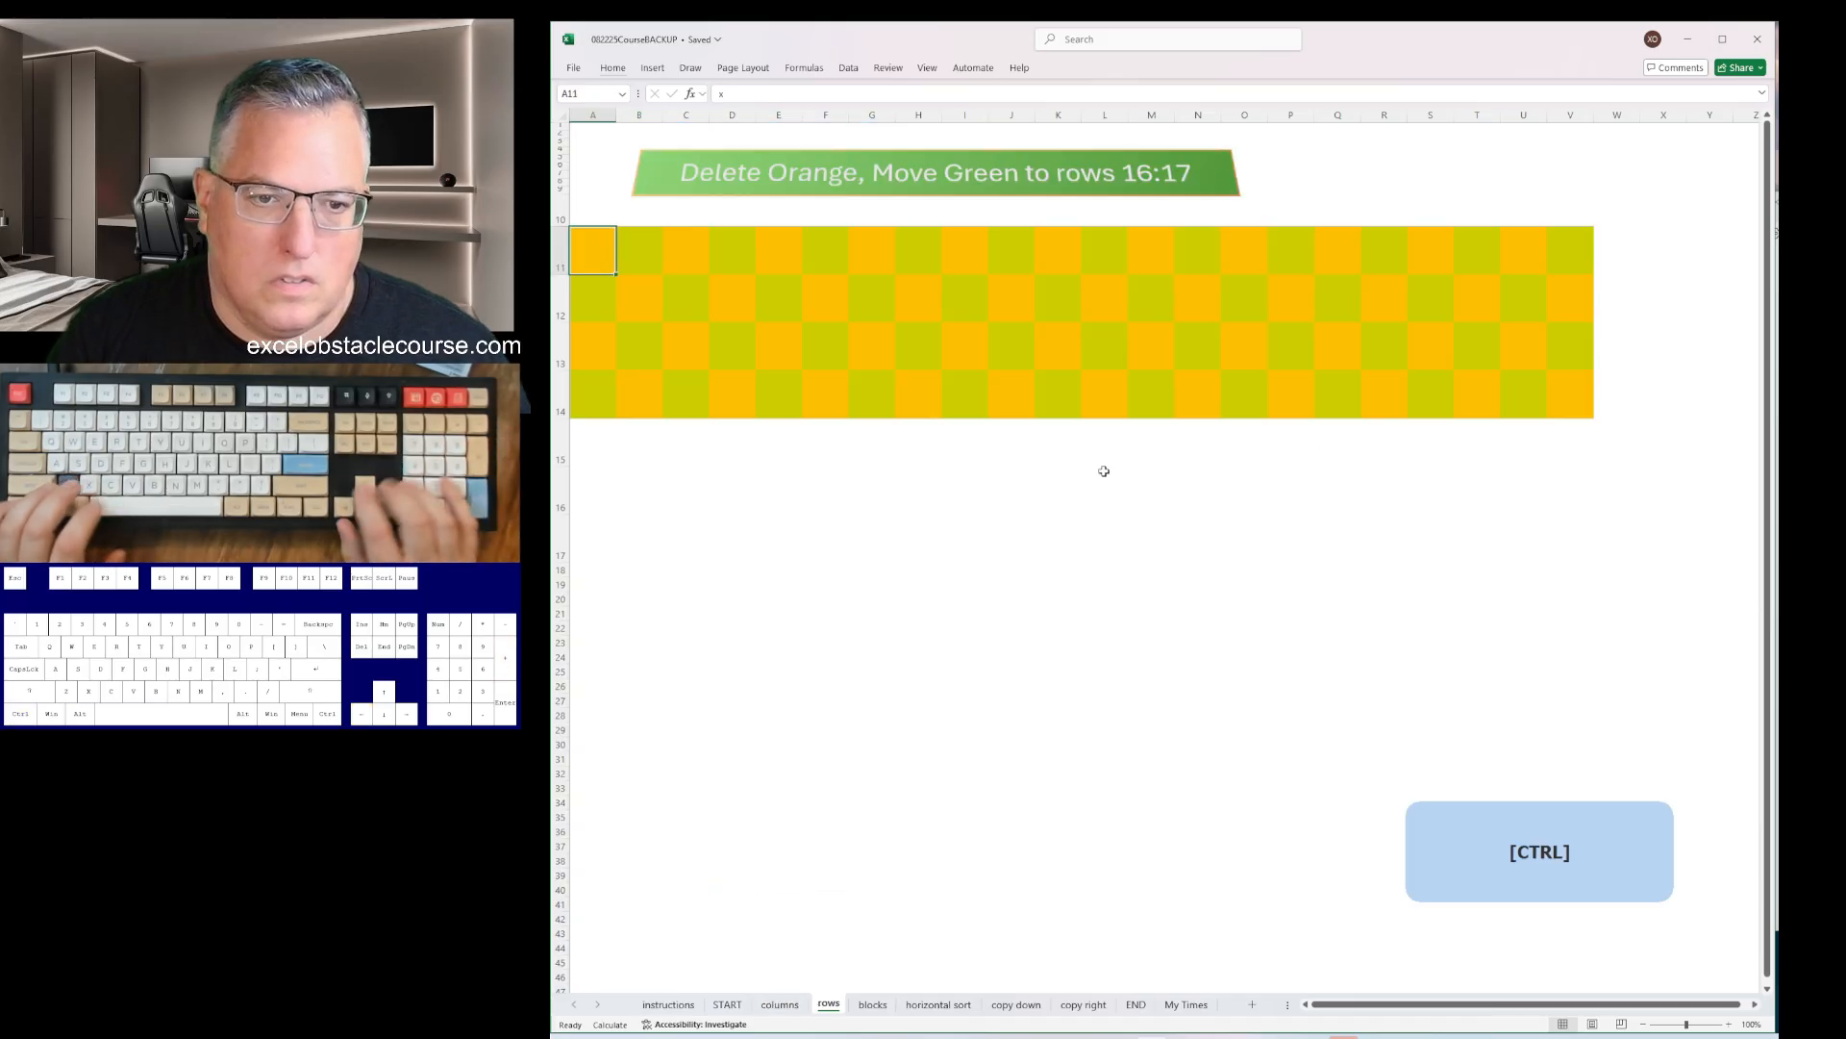
{"action": "key", "text": "ctrl+minus"}
{"action": "key", "text": "Return"}
{"action": "key", "text": "Right"}
{"action": "key", "text": "Right"}
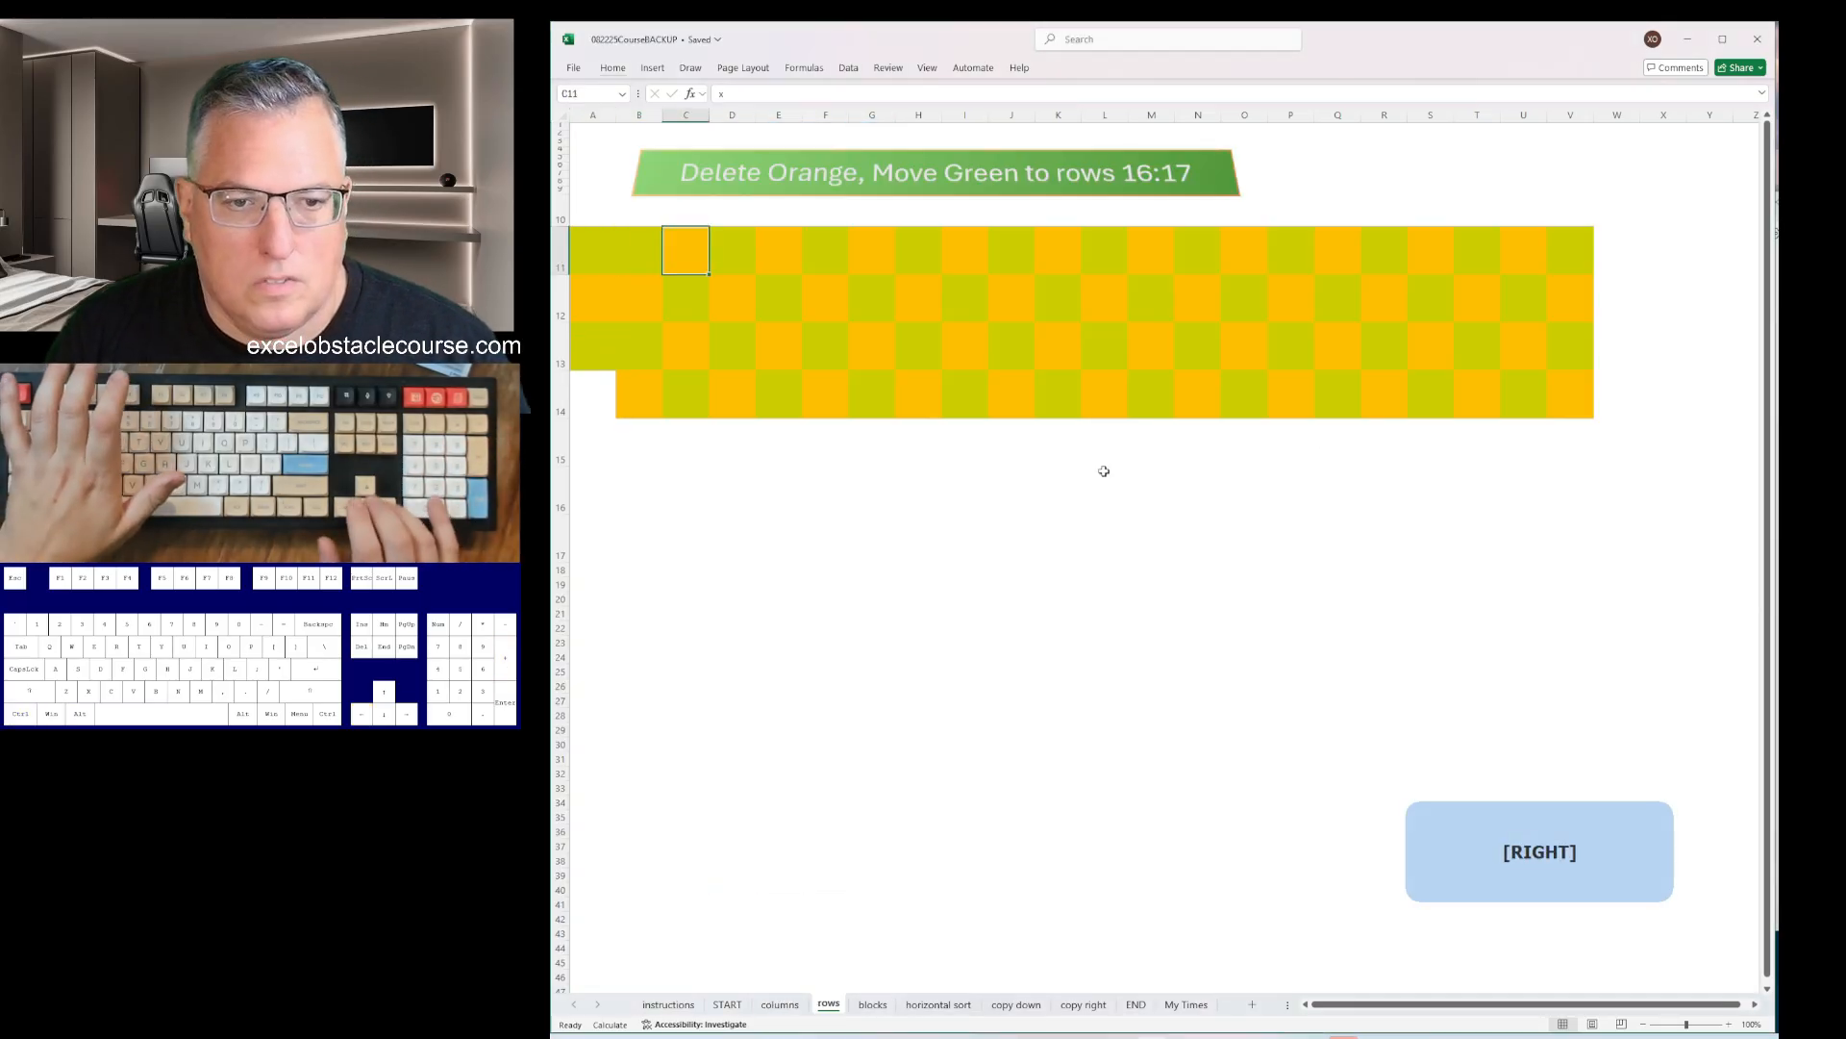
{"action": "key", "text": "F4"}
{"action": "key", "text": "Right"}
{"action": "key", "text": "Right"}
{"action": "key", "text": "F4"}
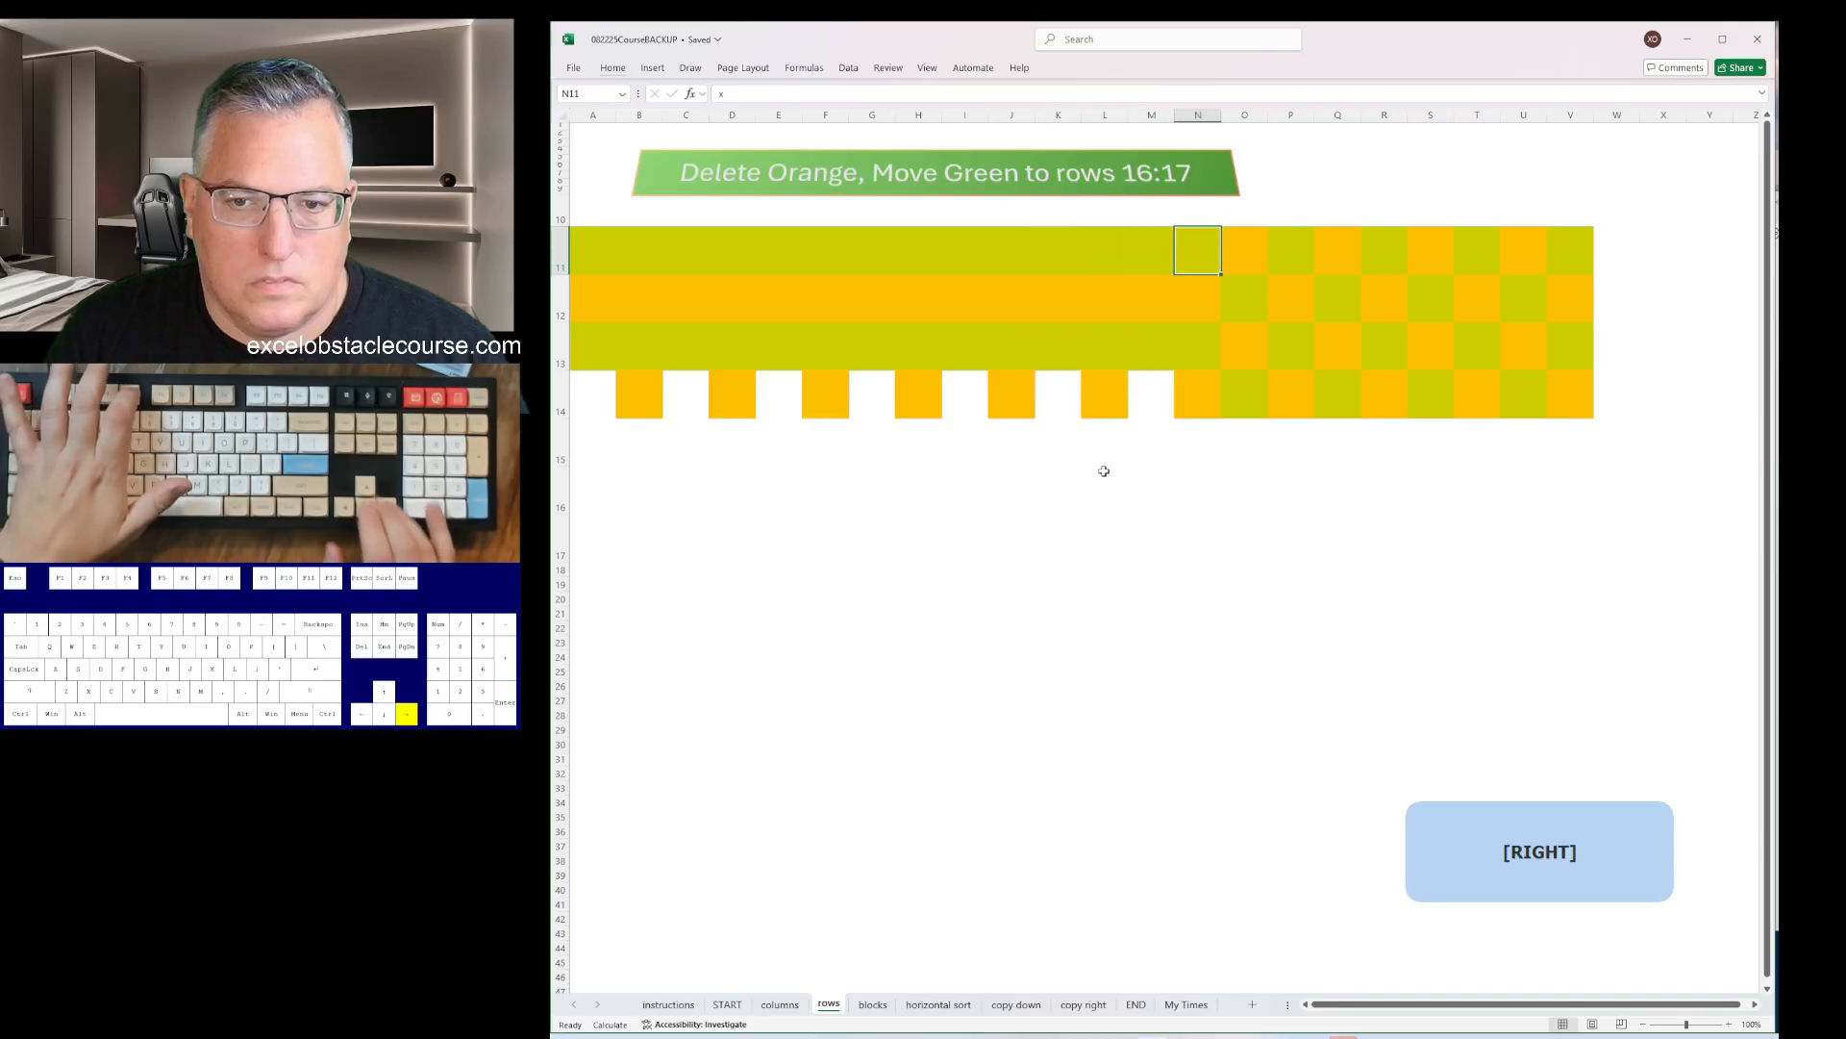
- Delete the solid orange row and the row holding the leftover orange cells
{"action": "key", "text": "Down"}
{"action": "key", "text": "shift+space"}
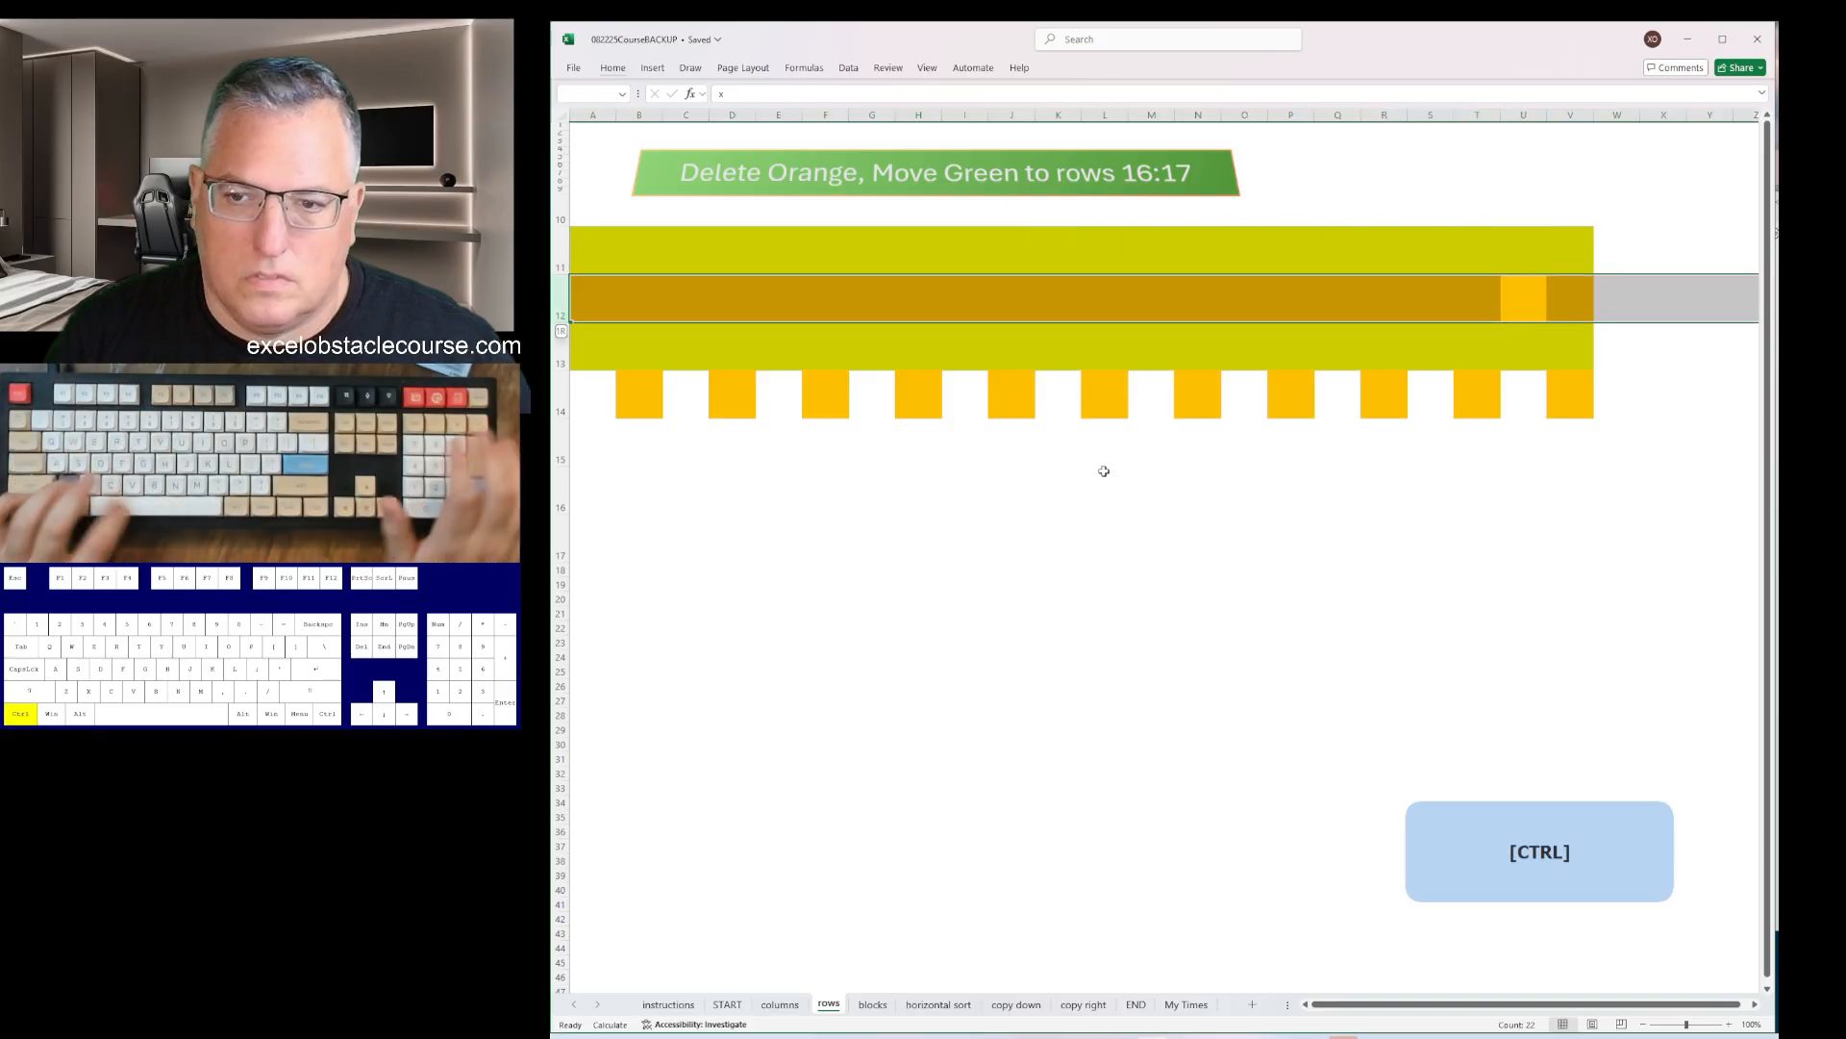
{"action": "key", "text": "ctrl+minus"}
{"action": "key", "text": "Down"}
{"action": "key", "text": "shift+space"}
{"action": "key", "text": "ctrl+minus"}
- Insert five rows above the green rows to move them to rows 16:17
{"action": "key", "text": "Up"}
{"action": "key", "text": "Up"}
{"action": "key", "text": "shift+space"}
{"action": "key", "text": "ctrl+KP_Add"}
{"action": "key", "text": "ctrl+KP_Add"}
{"action": "key", "text": "ctrl+KP_Add"}
{"action": "key", "text": "ctrl+KP_Add"}
{"action": "key", "text": "ctrl+KP_Add"}
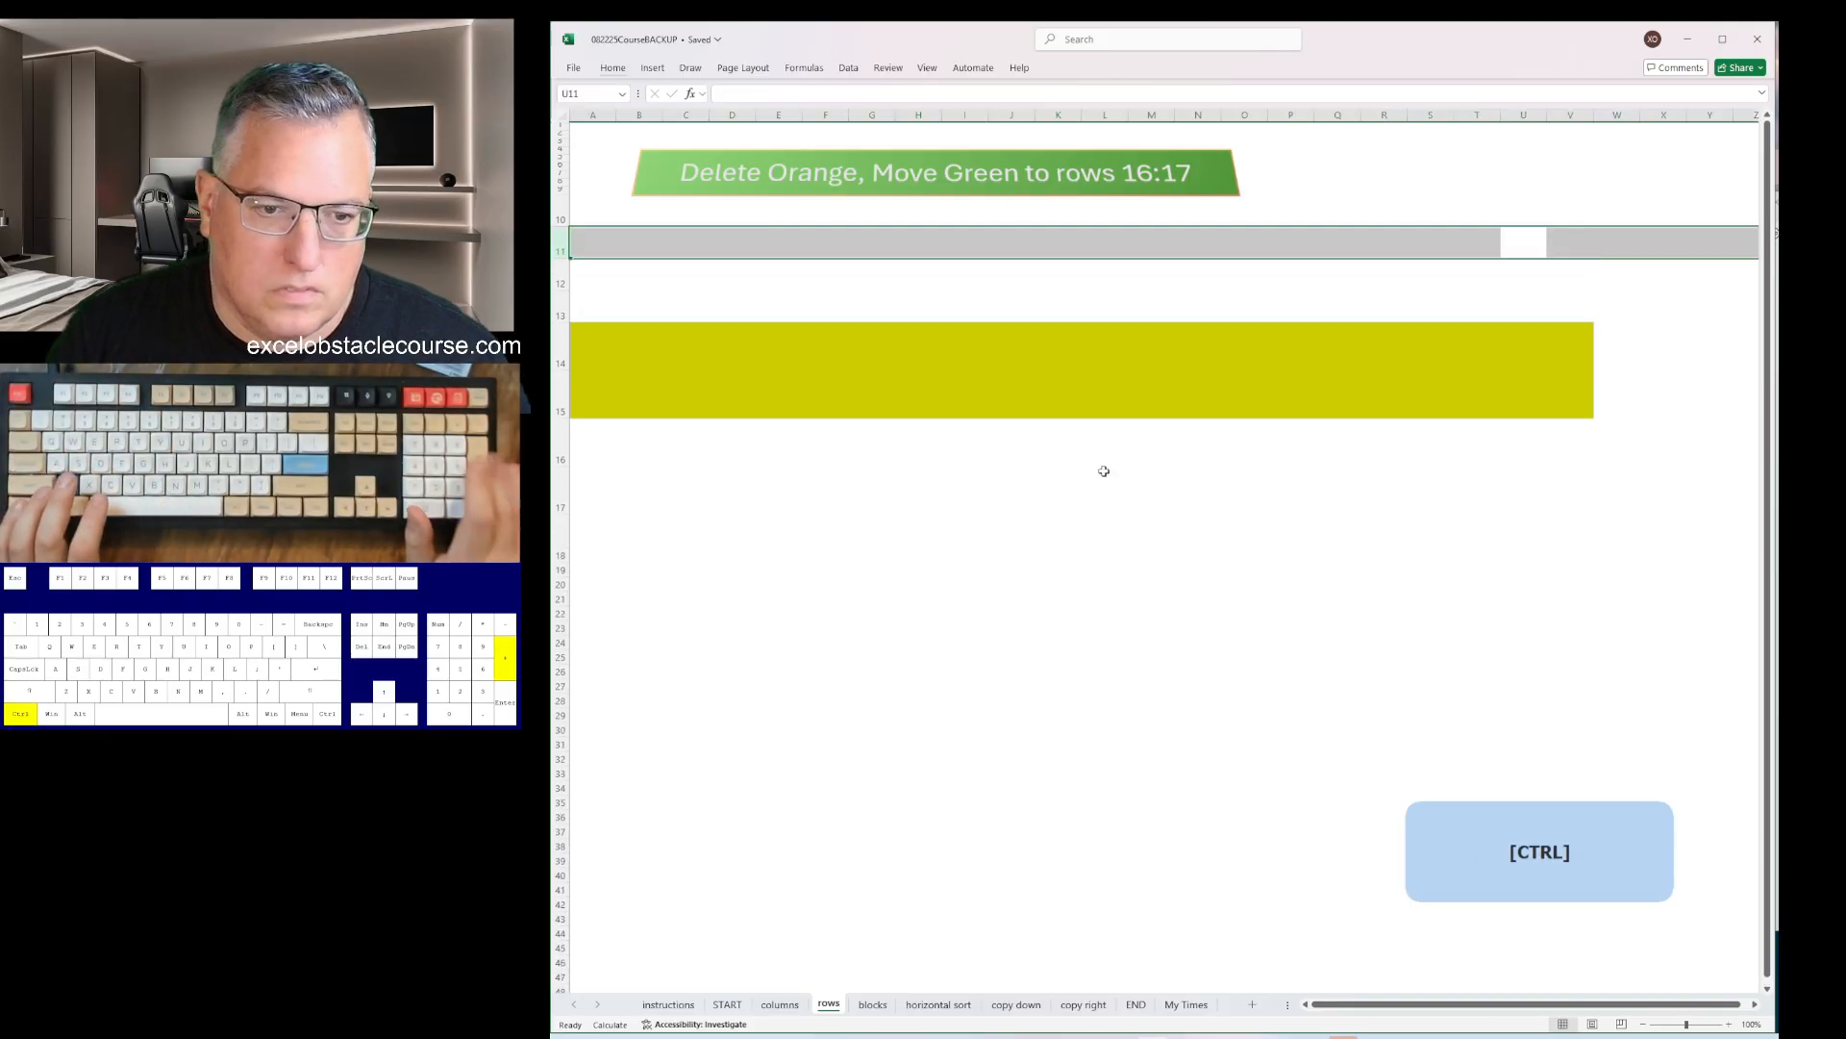
- On the blocks sheet, delete the yellow columns before, between and after the red blocks
{"action": "key", "text": "ctrl+Page_Down"}
{"action": "key", "text": "ctrl+space"}
{"action": "key", "text": "ctrl+minus"}
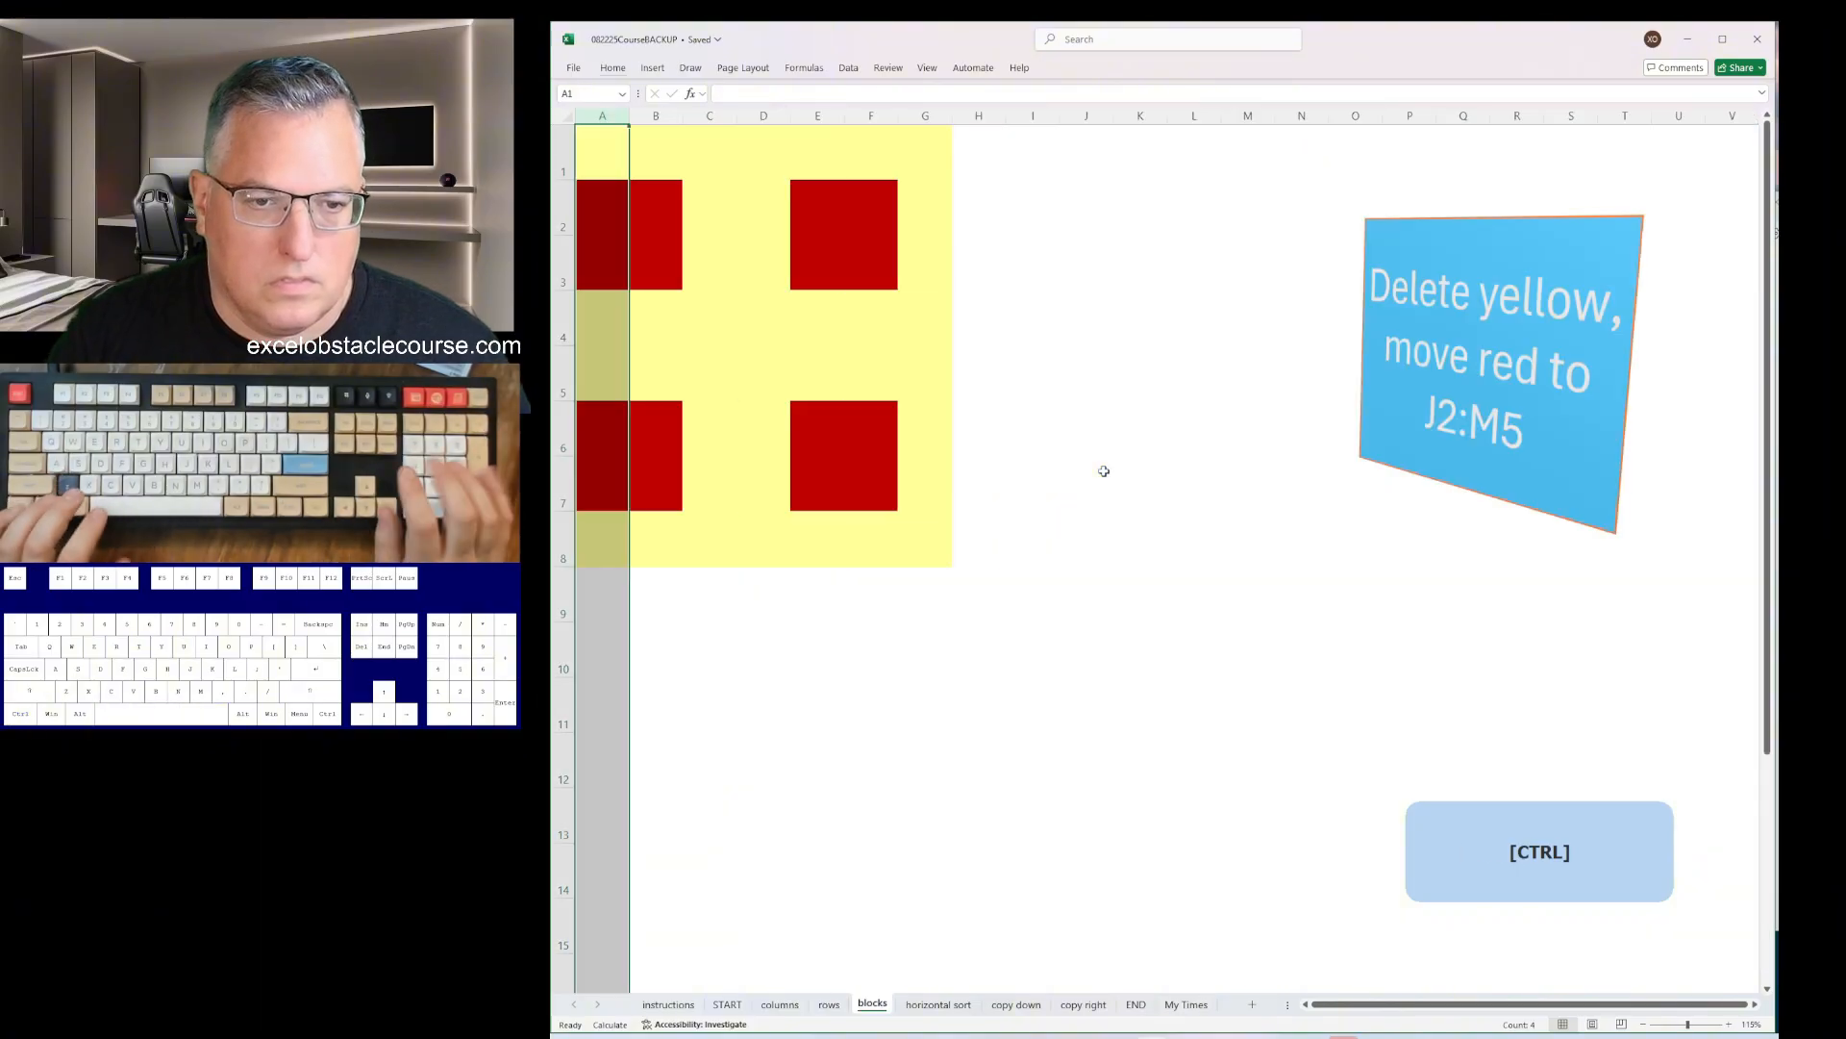
{"action": "key", "text": "Right"}
{"action": "key", "text": "Right"}
{"action": "key", "text": "ctrl+space"}
{"action": "key", "text": "ctrl+minus"}
{"action": "key", "text": "ctrl+minus"}
{"action": "key", "text": "Right"}
{"action": "key", "text": "Right"}
{"action": "key", "text": "ctrl+space"}
{"action": "key", "text": "ctrl+minus"}
- Delete the yellow rows above, between and below the red blocks
{"action": "key", "text": "shift+space"}
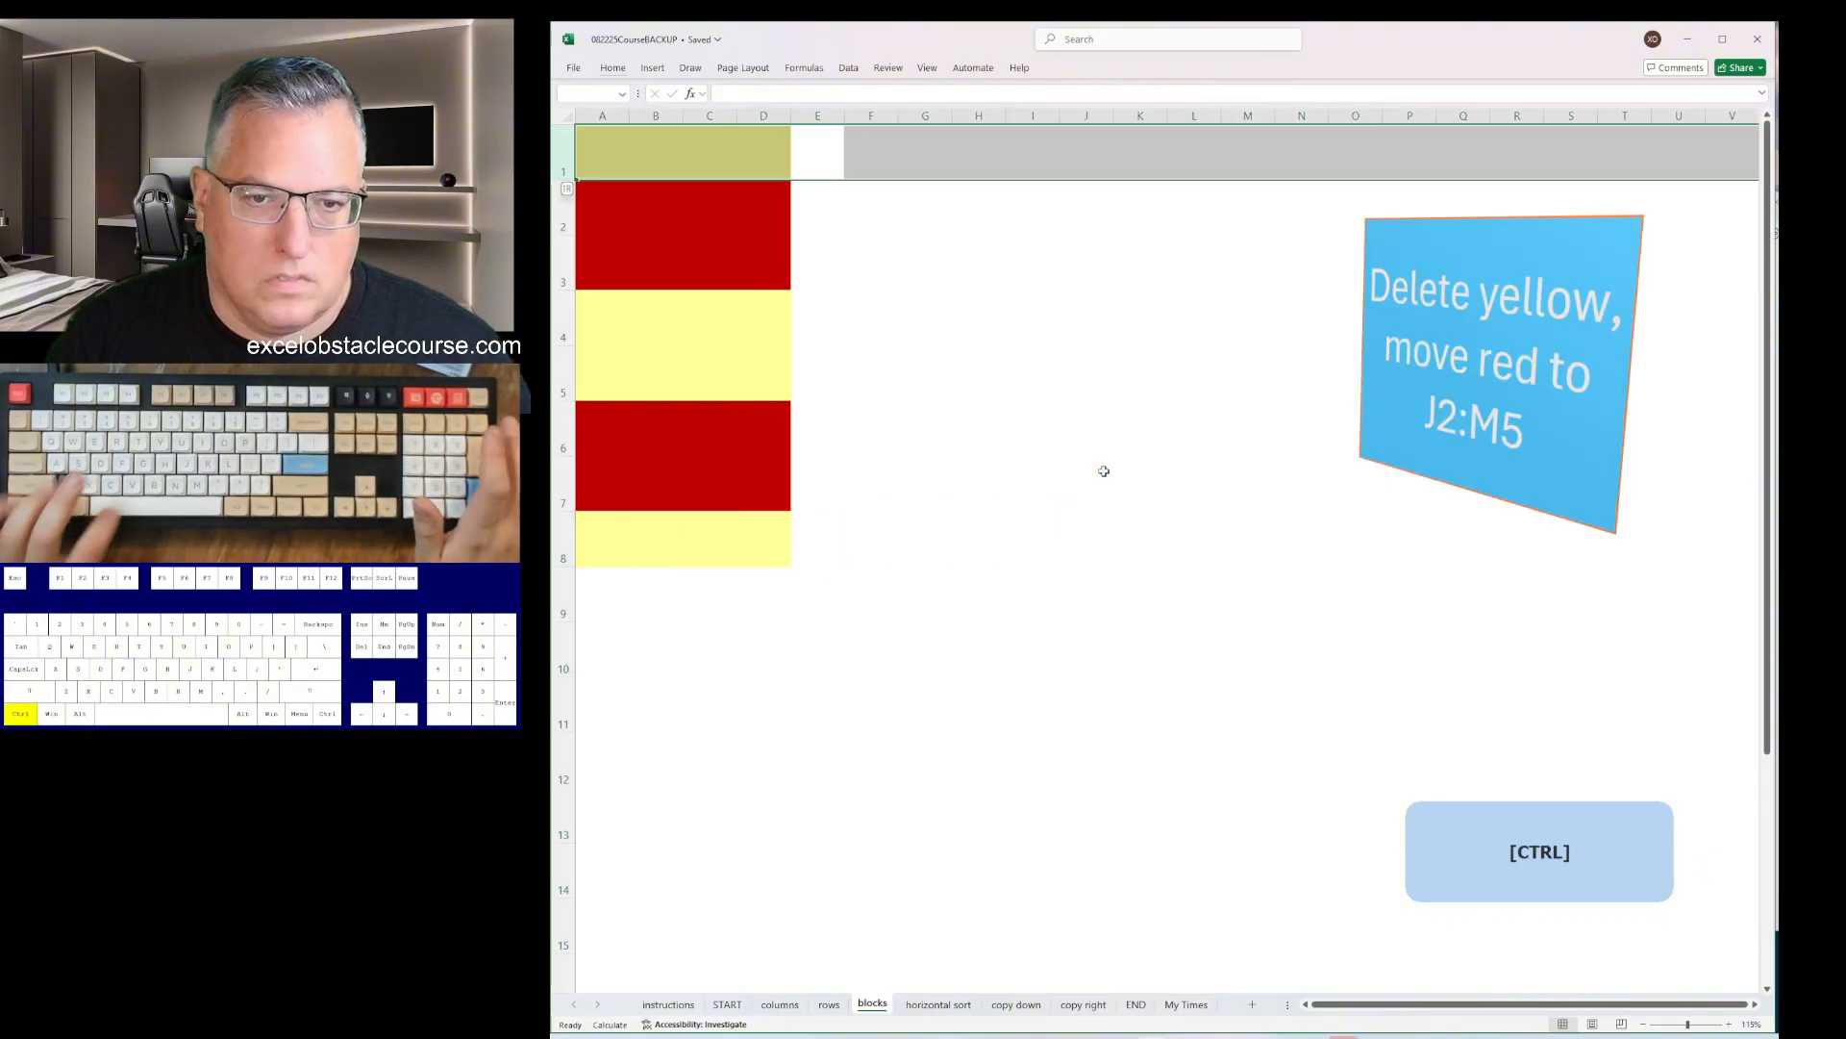
{"action": "key", "text": "ctrl+minus"}
{"action": "key", "text": "Down"}
{"action": "key", "text": "Down"}
{"action": "key", "text": "shift+space"}
{"action": "key", "text": "ctrl+minus"}
{"action": "key", "text": "ctrl+minus"}
{"action": "key", "text": "Down"}
{"action": "key", "text": "Down"}
{"action": "key", "text": "Right"}
{"action": "key", "text": "shift+space"}
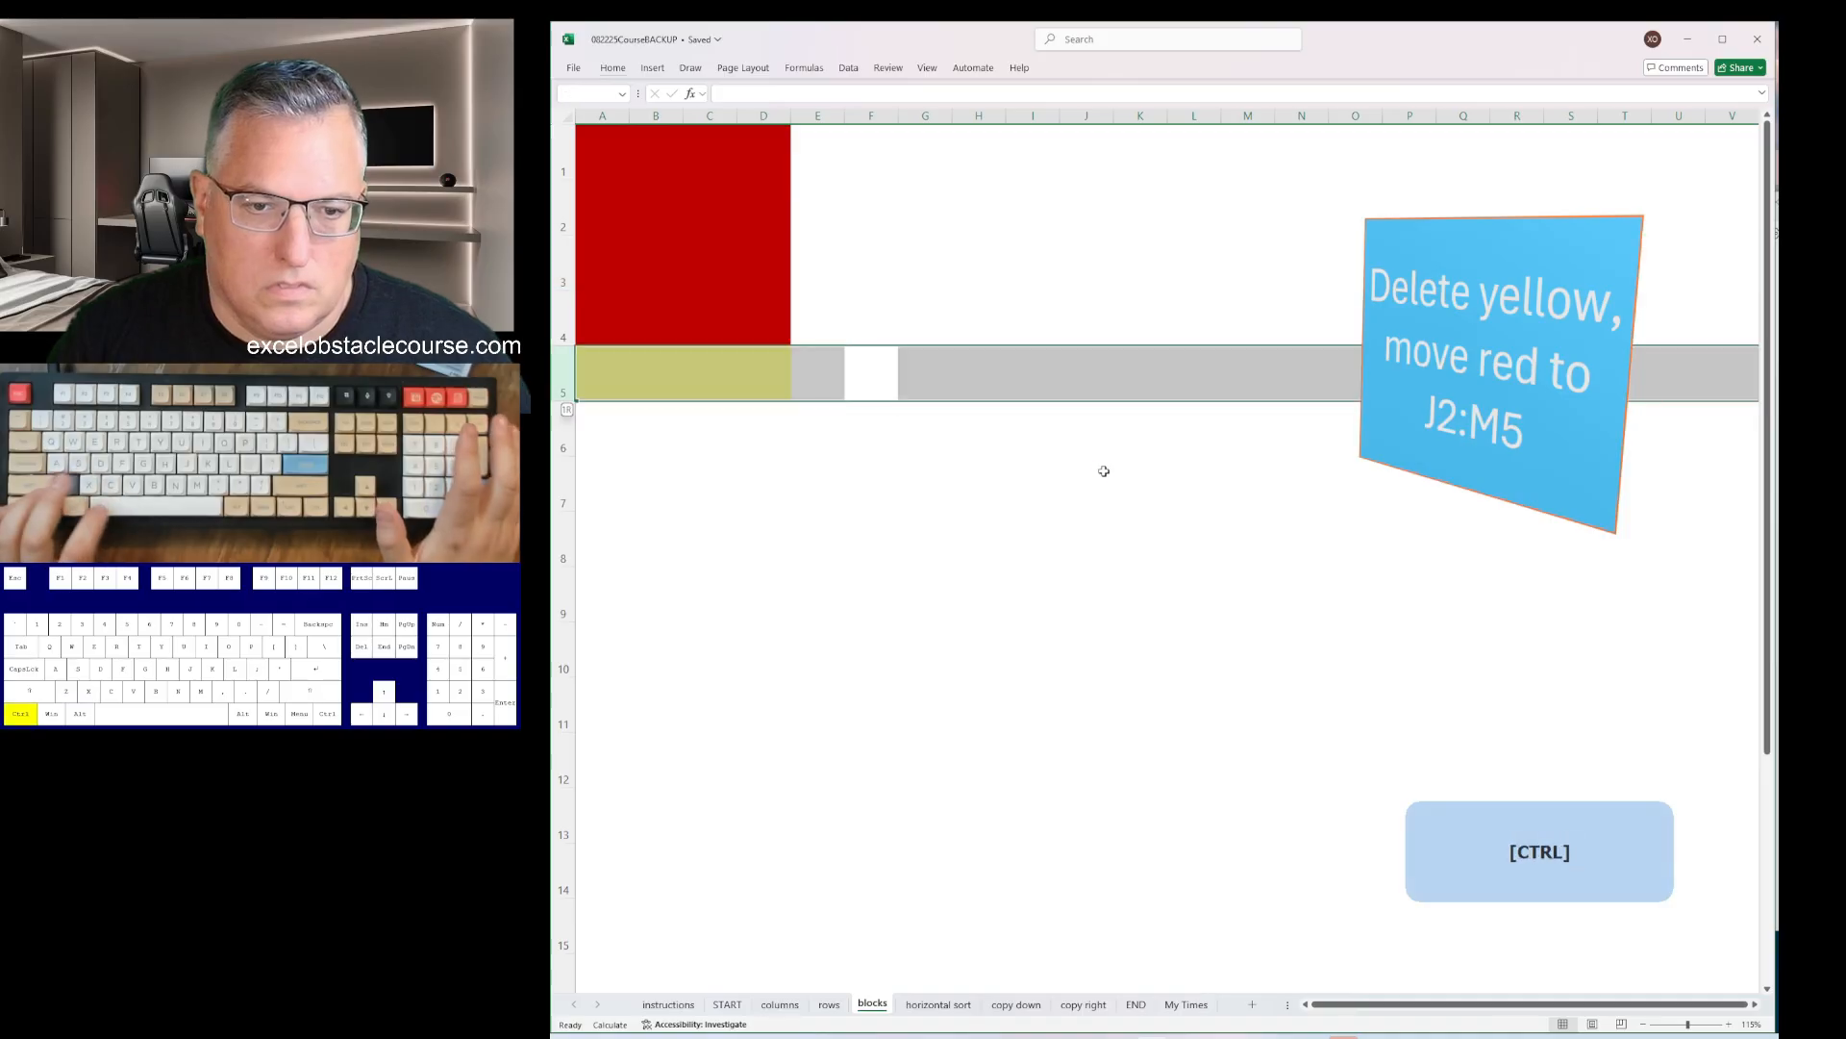
{"action": "key", "text": "ctrl+minus"}
- Insert one row above and nine columns before the red block to move it to J2:M5
{"action": "key", "text": "ctrl+Up"}
{"action": "key", "text": "ctrl+space"}
{"action": "key", "text": "ctrl+plus"}
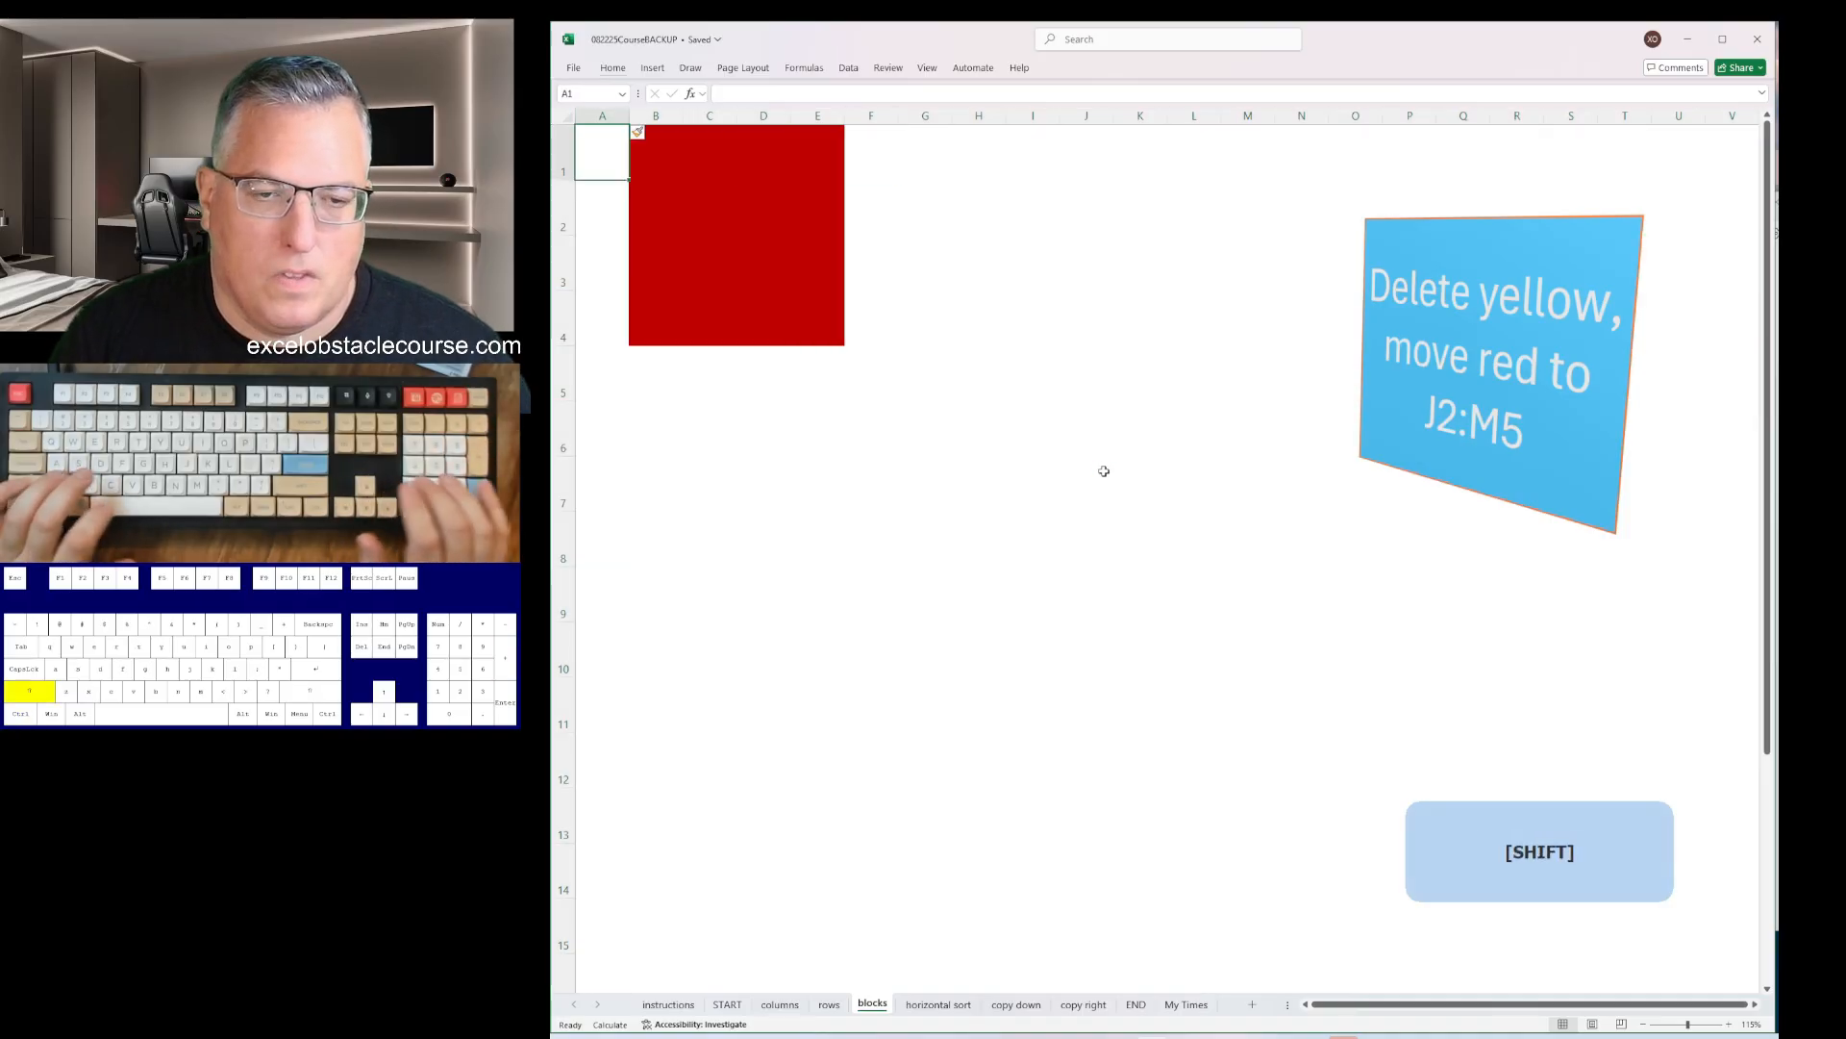
{"action": "key", "text": "shift+space"}
{"action": "key", "text": "ctrl+plus"}
{"action": "key", "text": "ctrl+space"}
{"action": "key", "text": "ctrl+plus"}
{"action": "key", "text": "ctrl+plus"}
{"action": "key", "text": "ctrl+plus"}
{"action": "key", "text": "ctrl+plus"}
{"action": "key", "text": "ctrl+plus"}
{"action": "key", "text": "ctrl+plus"}
{"action": "key", "text": "ctrl+plus"}
{"action": "key", "text": "ctrl+plus"}
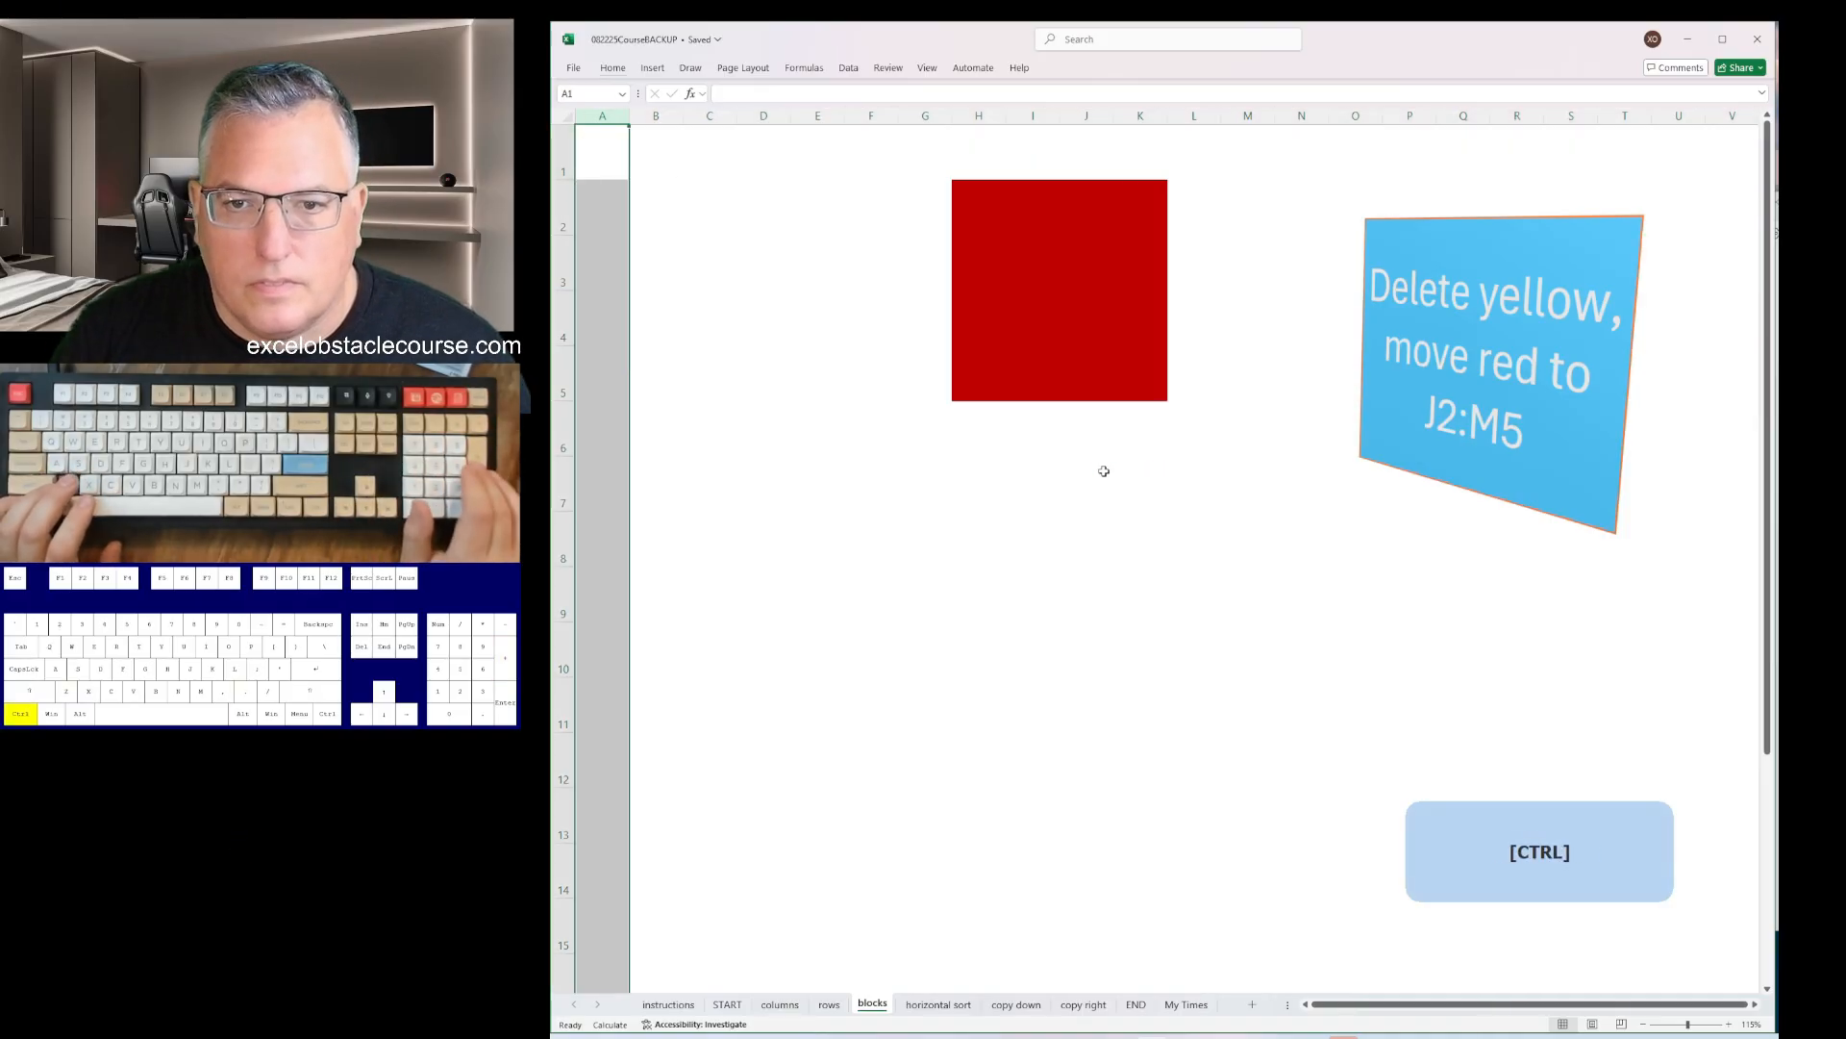
- On the horizontal sort sheet, sort the number ranges in rows 2 and 4 from left to right in ascending order
{"action": "key", "text": "ctrl+Page_Down"}
{"action": "key", "text": "alt+d"}
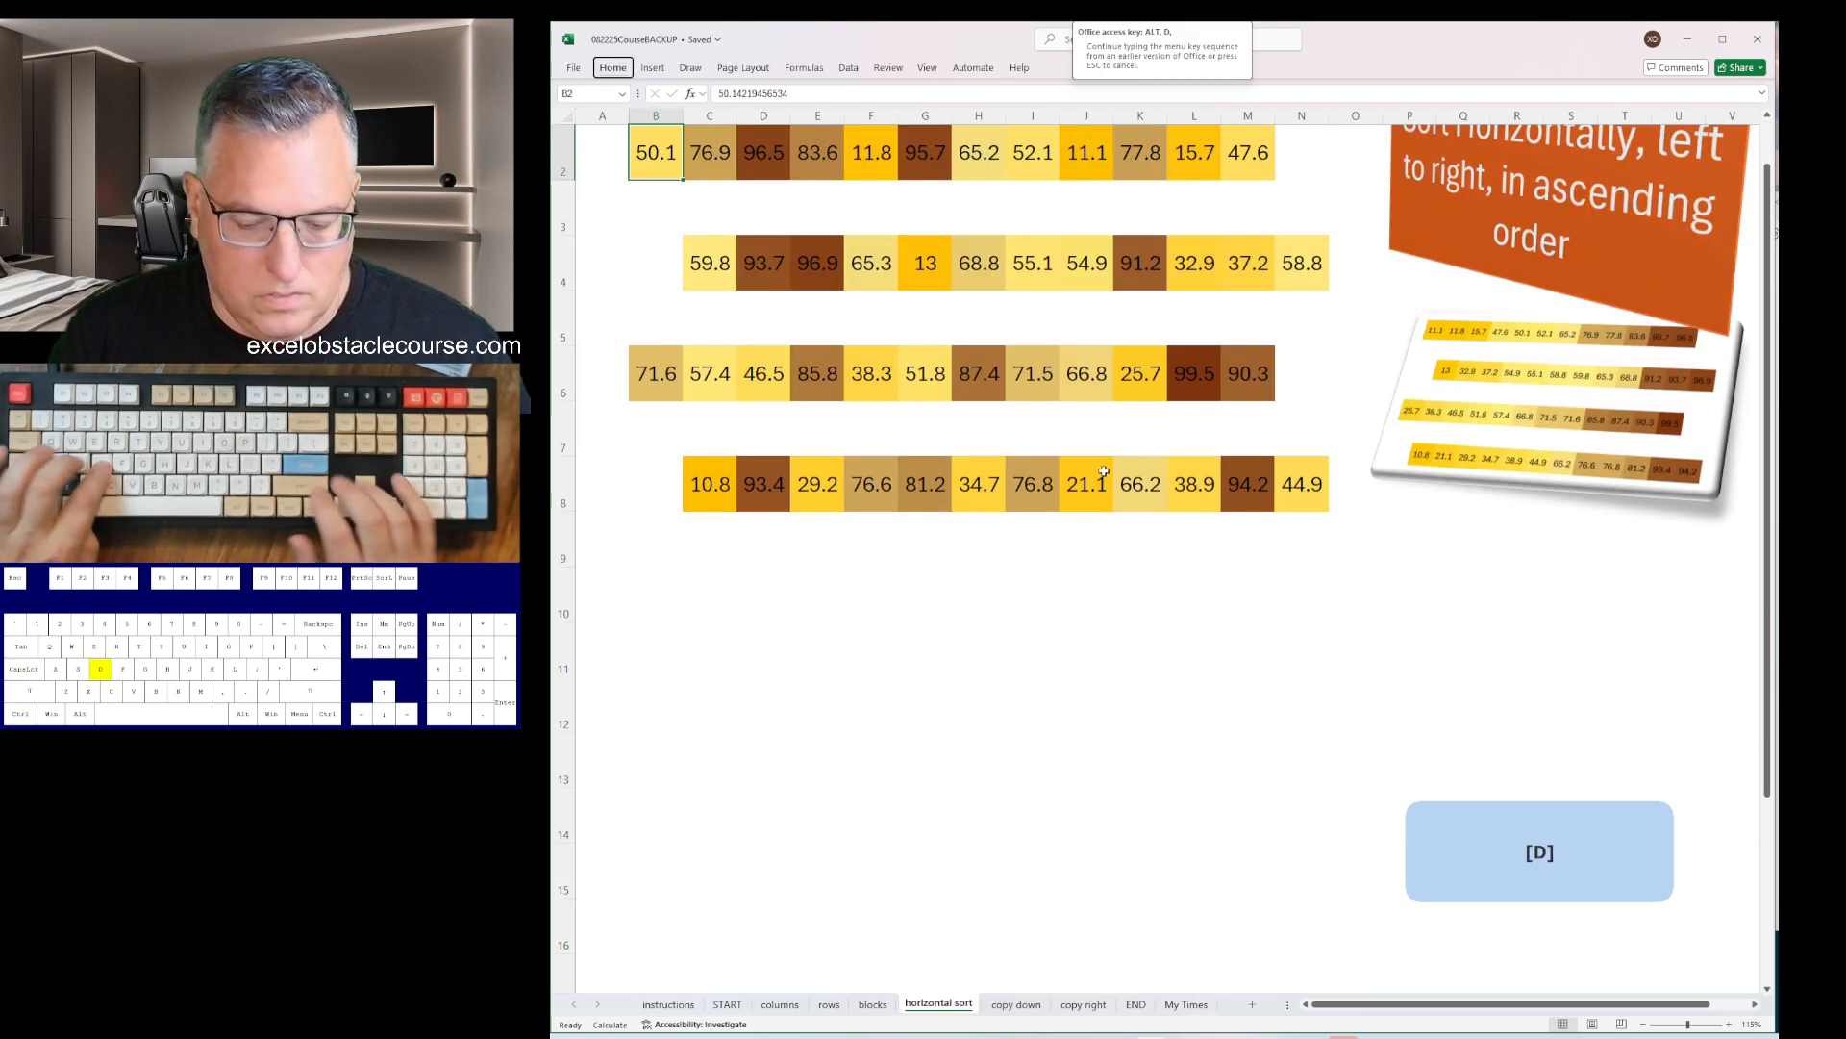
{"action": "key", "text": "s"}
{"action": "key", "text": "Return"}
{"action": "key", "text": "Right"}
{"action": "key", "text": "ctrl+Down"}
{"action": "key", "text": "alt+d"}
{"action": "key", "text": "s"}
{"action": "key", "text": "Return"}
- Sort the number ranges in rows 6 and 8 from left to right in ascending order
{"action": "key", "text": "ctrl+Down"}
{"action": "key", "text": "alt+d"}
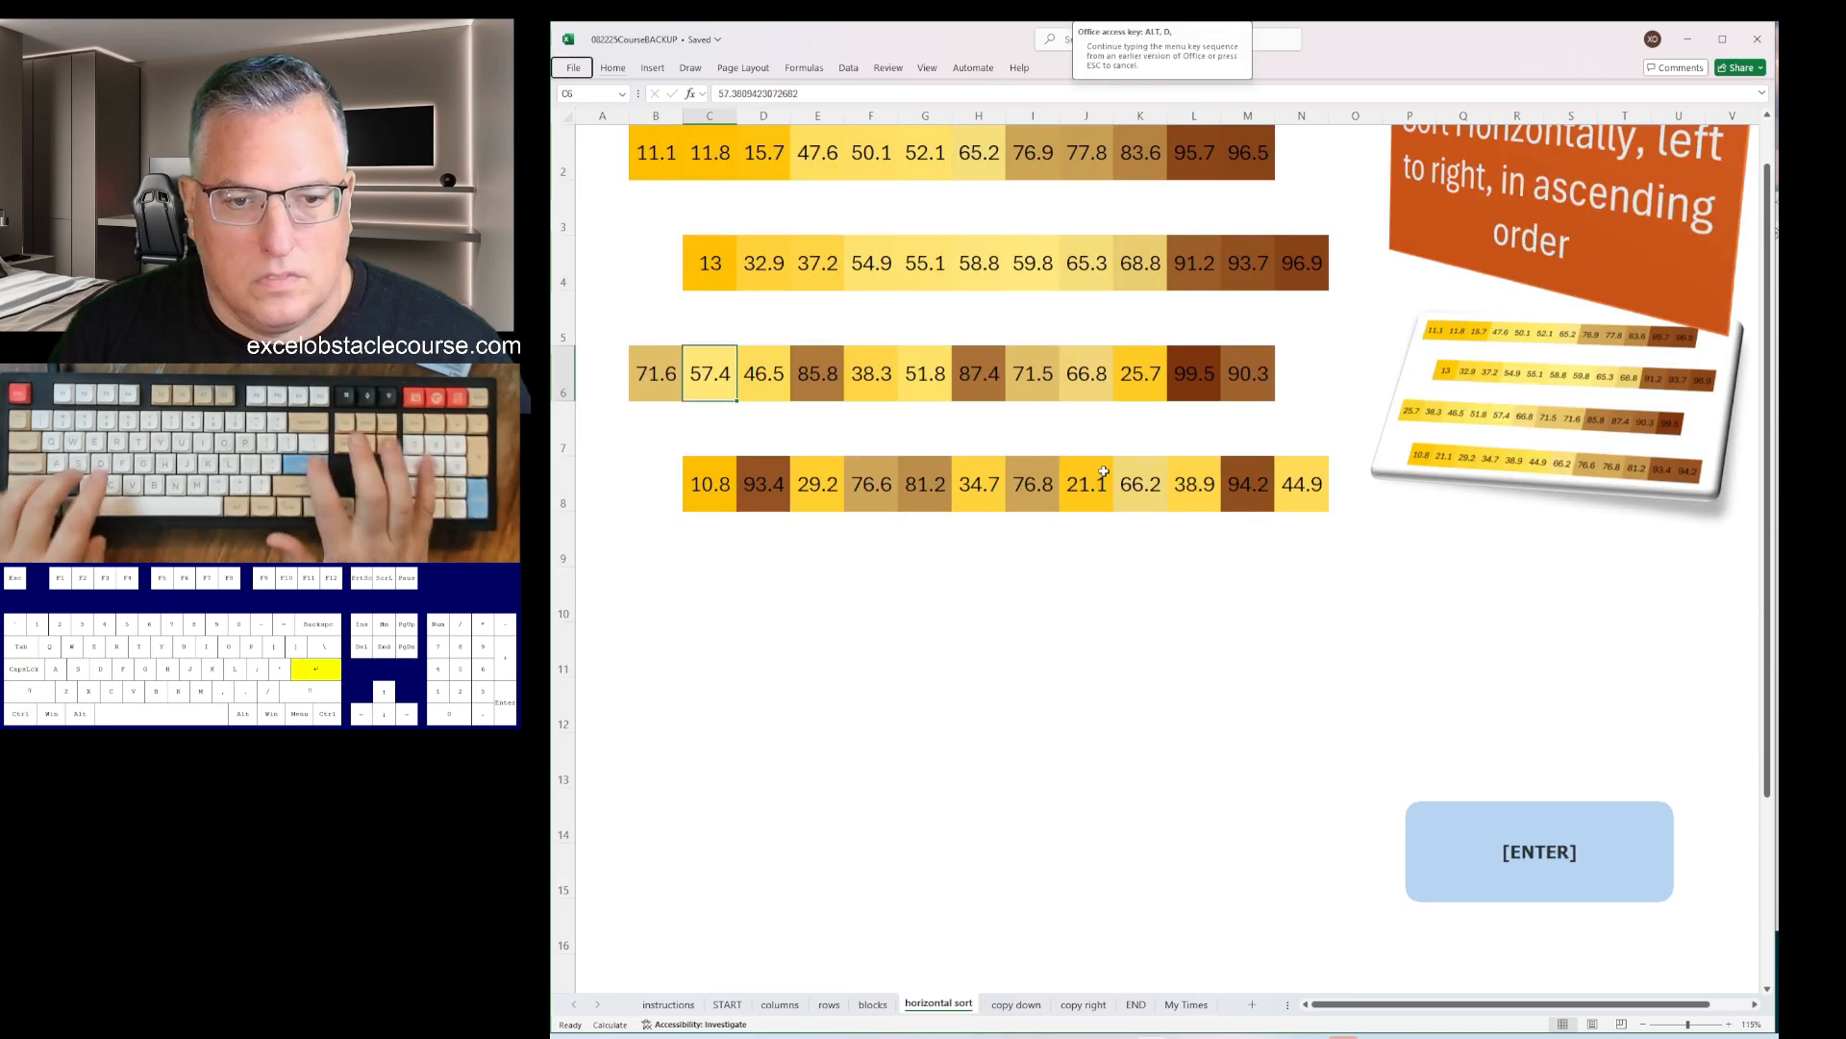
{"action": "key", "text": "s"}
{"action": "key", "text": "Return"}
{"action": "key", "text": "ctrl+Down"}
{"action": "key", "text": "alt+d"}
{"action": "key", "text": "s"}
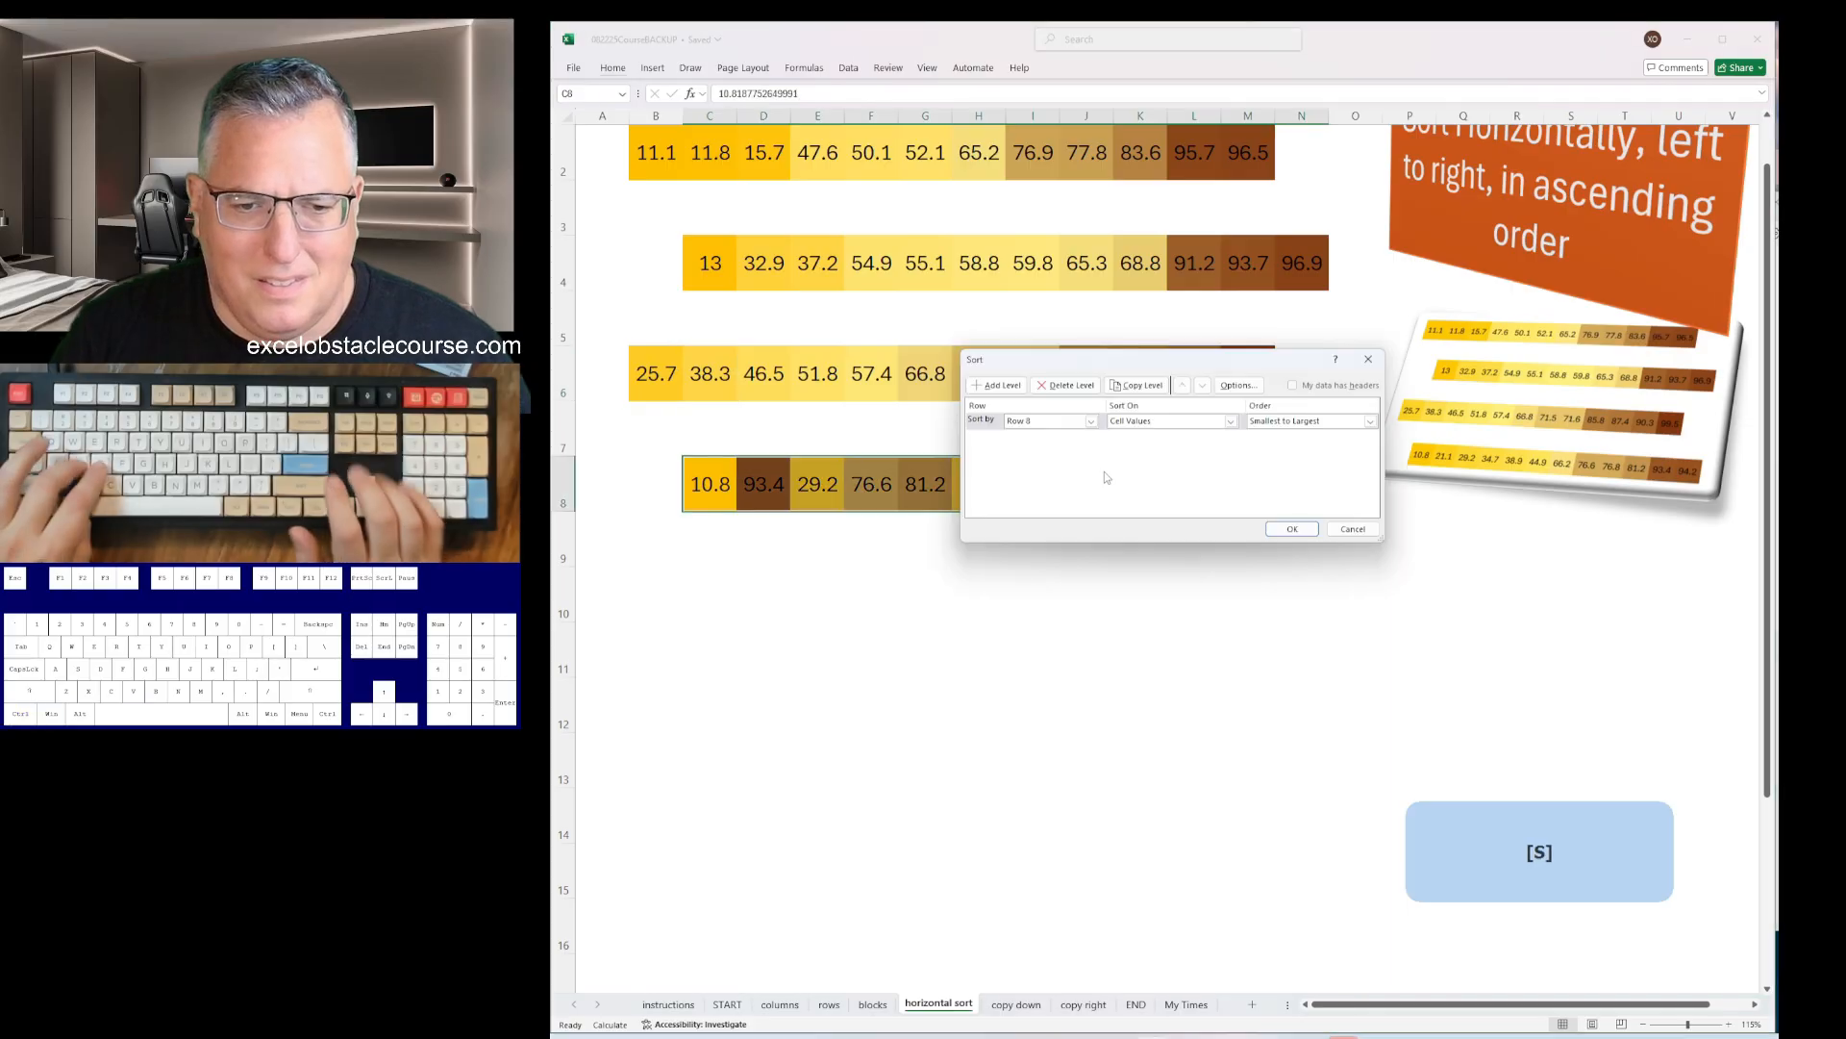
{"action": "key", "text": "Return"}
- On the copy down sheet, fill the icons down through the outlined boxes in columns B and D
{"action": "key", "text": "ctrl+Page_Down"}
{"action": "key", "text": "shift+Down"}
{"action": "key", "text": "shift+Down"}
{"action": "key", "text": "shift+Down"}
{"action": "key", "text": "shift+Down"}
{"action": "key", "text": "shift+Down"}
{"action": "key", "text": "shift+Down"}
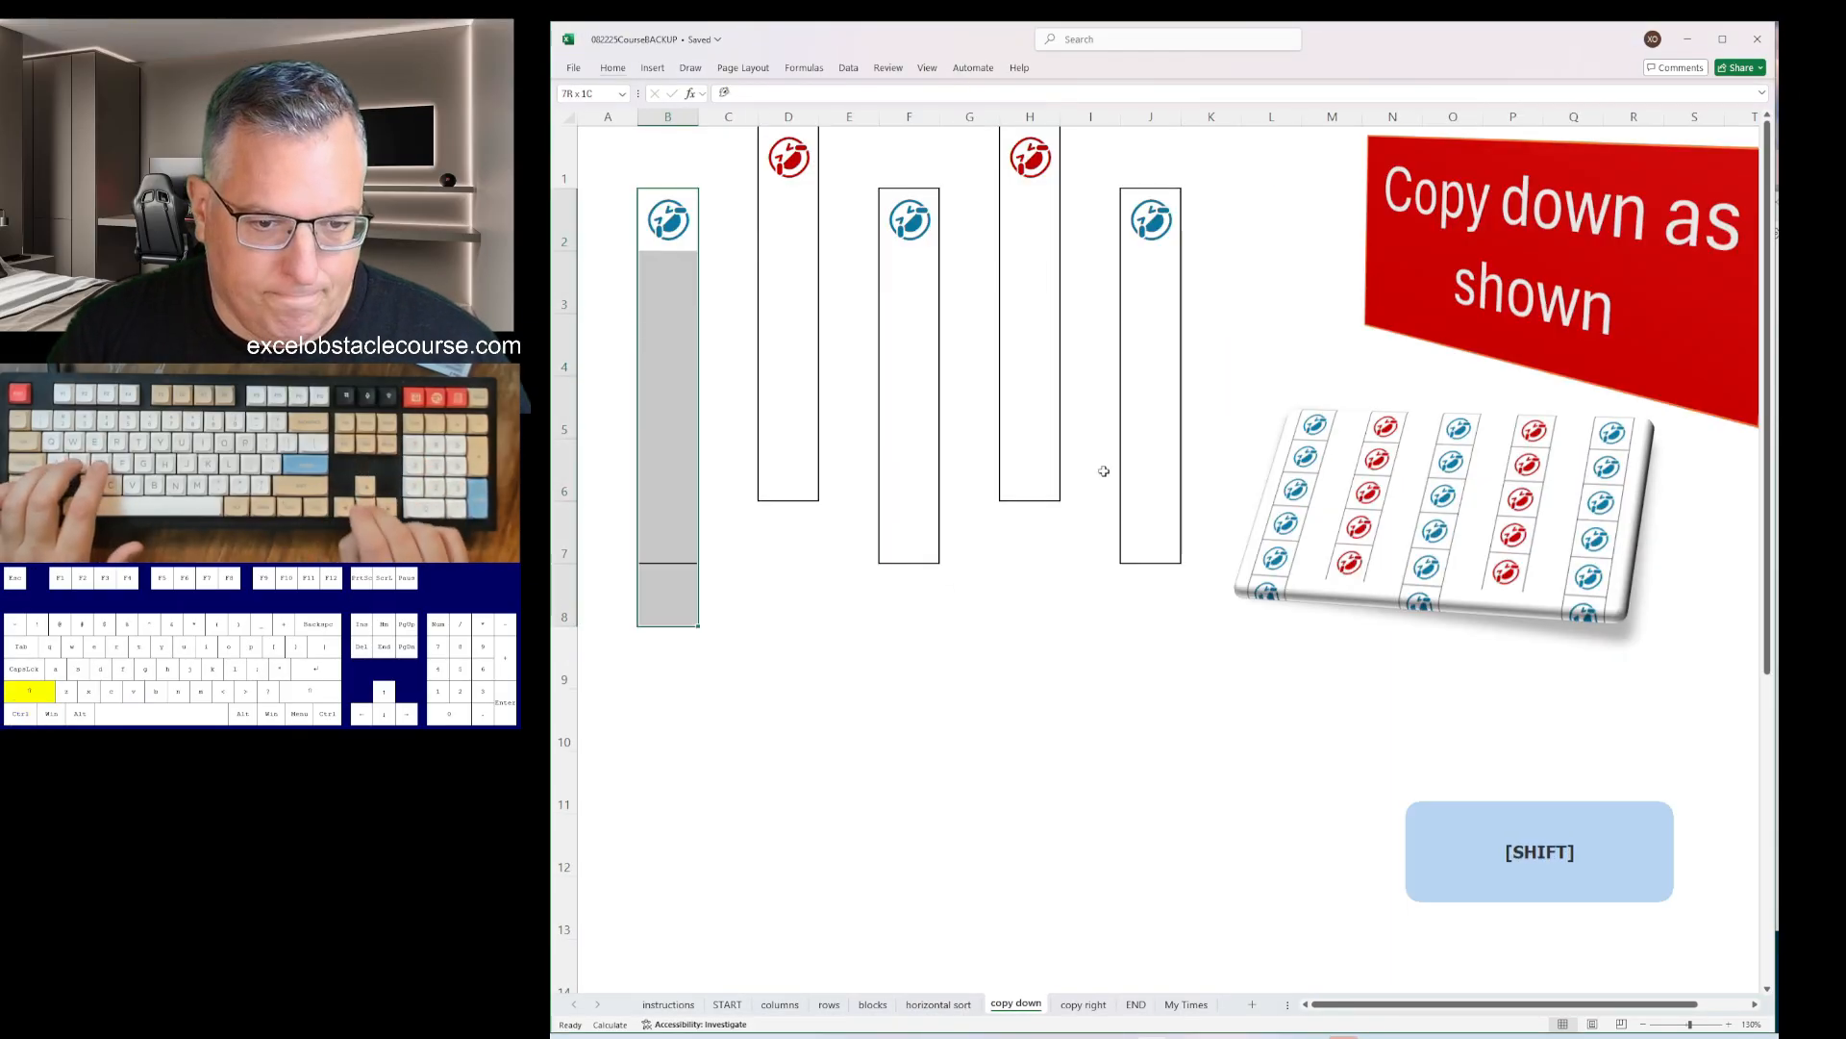
{"action": "key", "text": "ctrl+Down"}
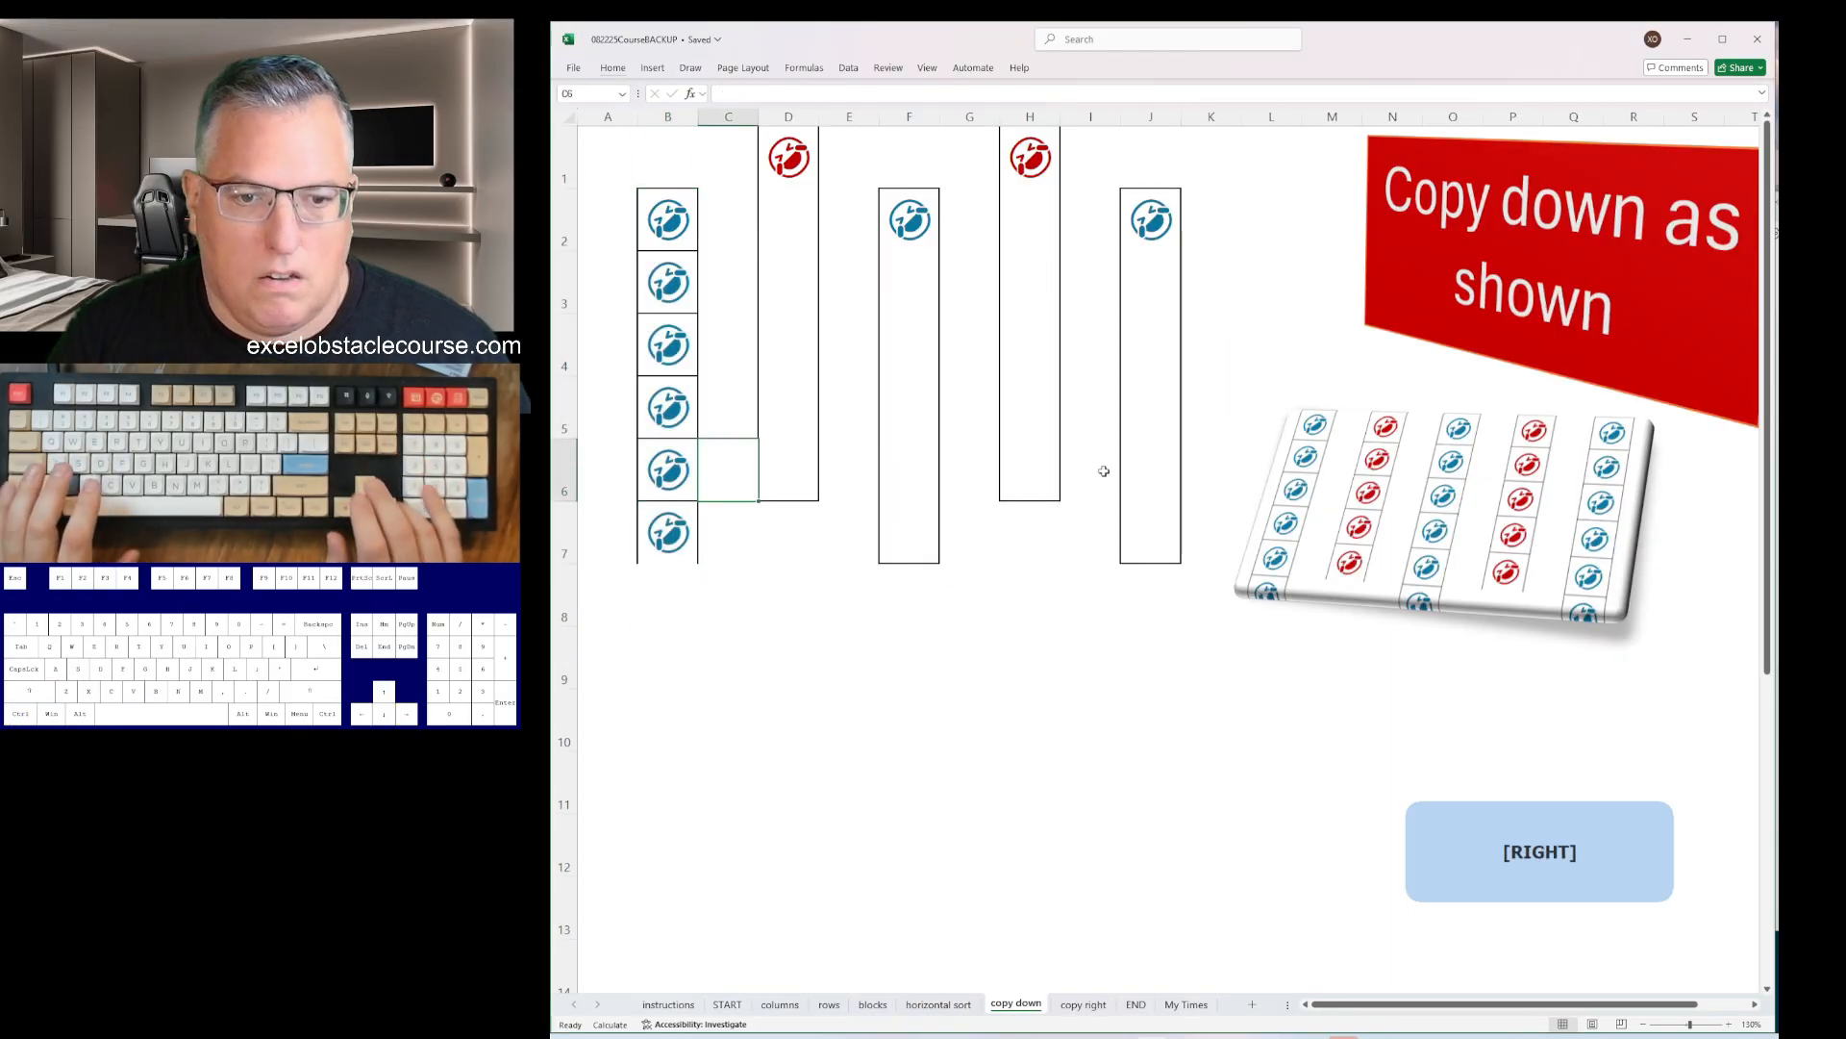
{"action": "key", "text": "Right"}
{"action": "key", "text": "ctrl+shift+Up"}
{"action": "key", "text": "ctrl+d"}
- Fill the icons down through the outlined boxes in columns F, H and J
{"action": "key", "text": "Right"}
{"action": "key", "text": "Right"}
{"action": "key", "text": "ctrl+shift+Up"}
{"action": "key", "text": "ctrl+d"}
{"action": "key", "text": "Right"}
{"action": "key", "text": "Right"}
{"action": "key", "text": "ctrl+shift+Up"}
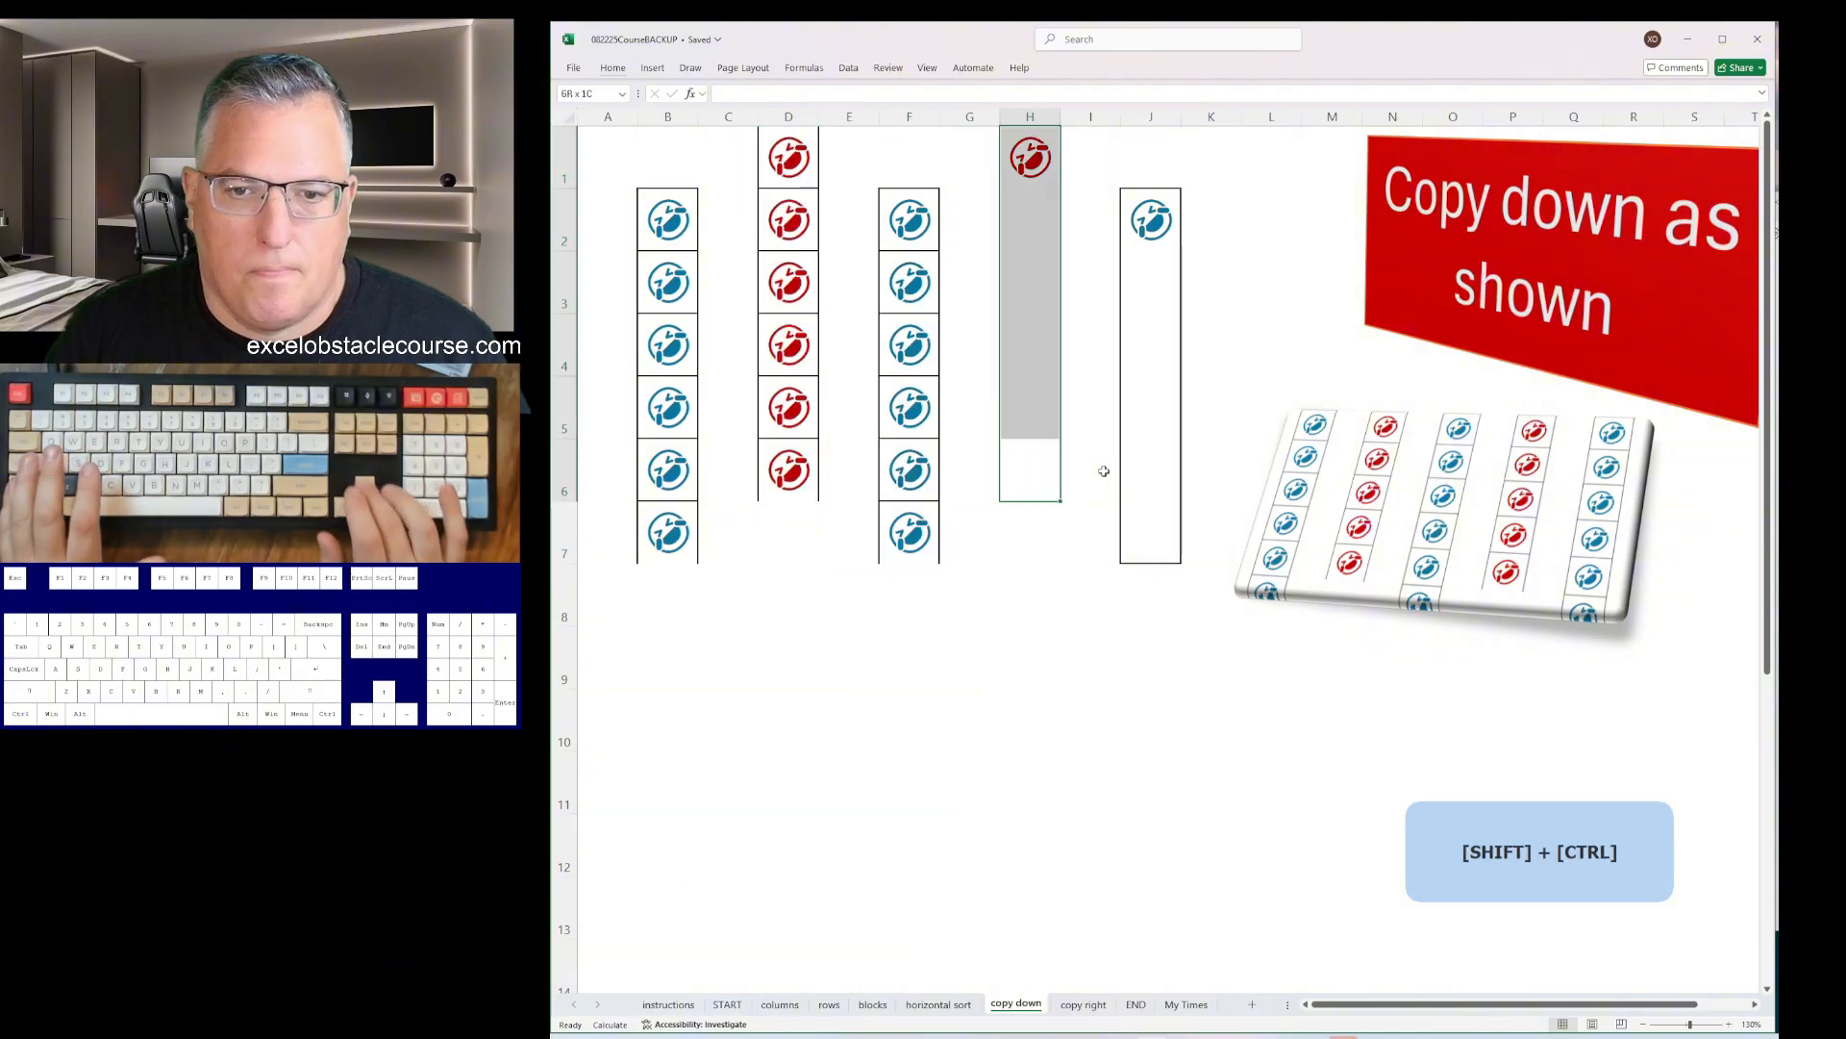
{"action": "key", "text": "ctrl+d"}
{"action": "key", "text": "Right"}
{"action": "key", "text": "Right"}
{"action": "key", "text": "ctrl+shift+Up"}
{"action": "key", "text": "ctrl+d"}
- On the copy right sheet, fill the icons right across the outlined boxes in rows 1 and 3
{"action": "key", "text": "ctrl+Page_Down"}
{"action": "key", "text": "shift+Right"}
{"action": "key", "text": "shift+Right"}
{"action": "key", "text": "shift+Right"}
{"action": "key", "text": "shift+Right"}
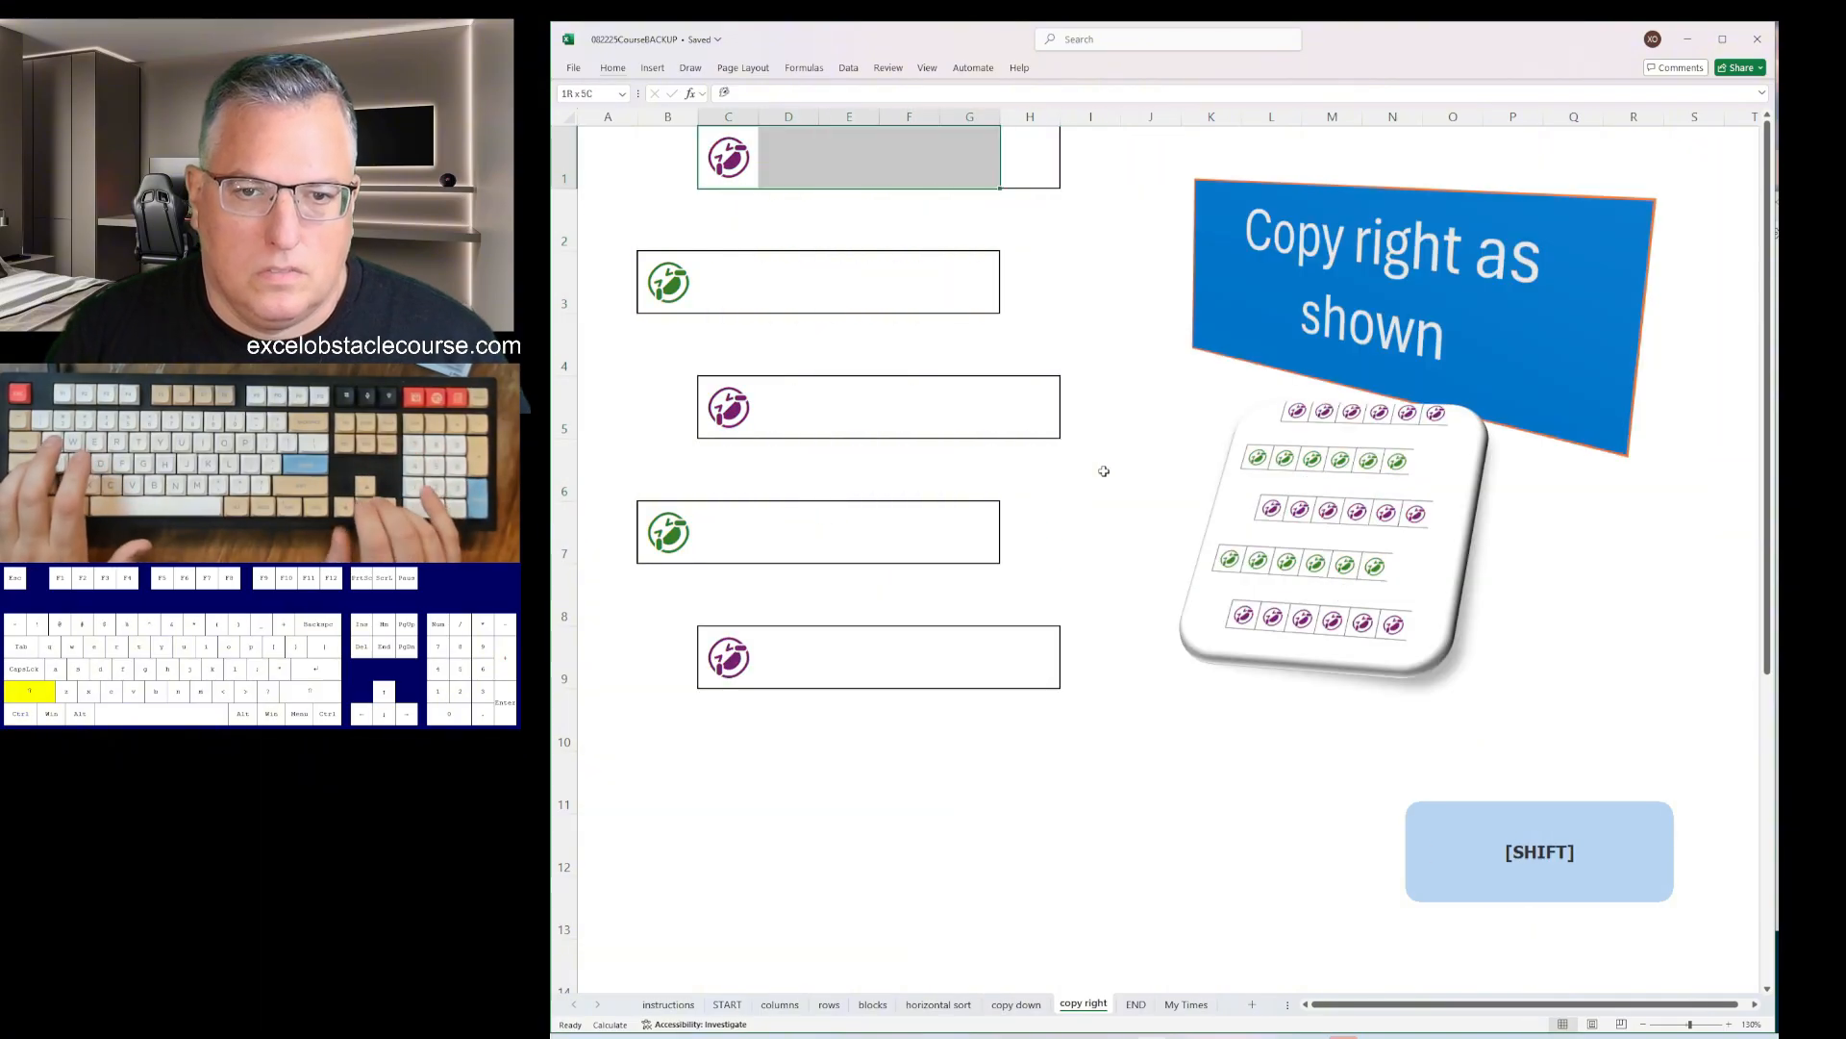
{"action": "key", "text": "ctrl+r"}
{"action": "key", "text": "Right"}
{"action": "key", "text": "ctrl+shift+Left"}
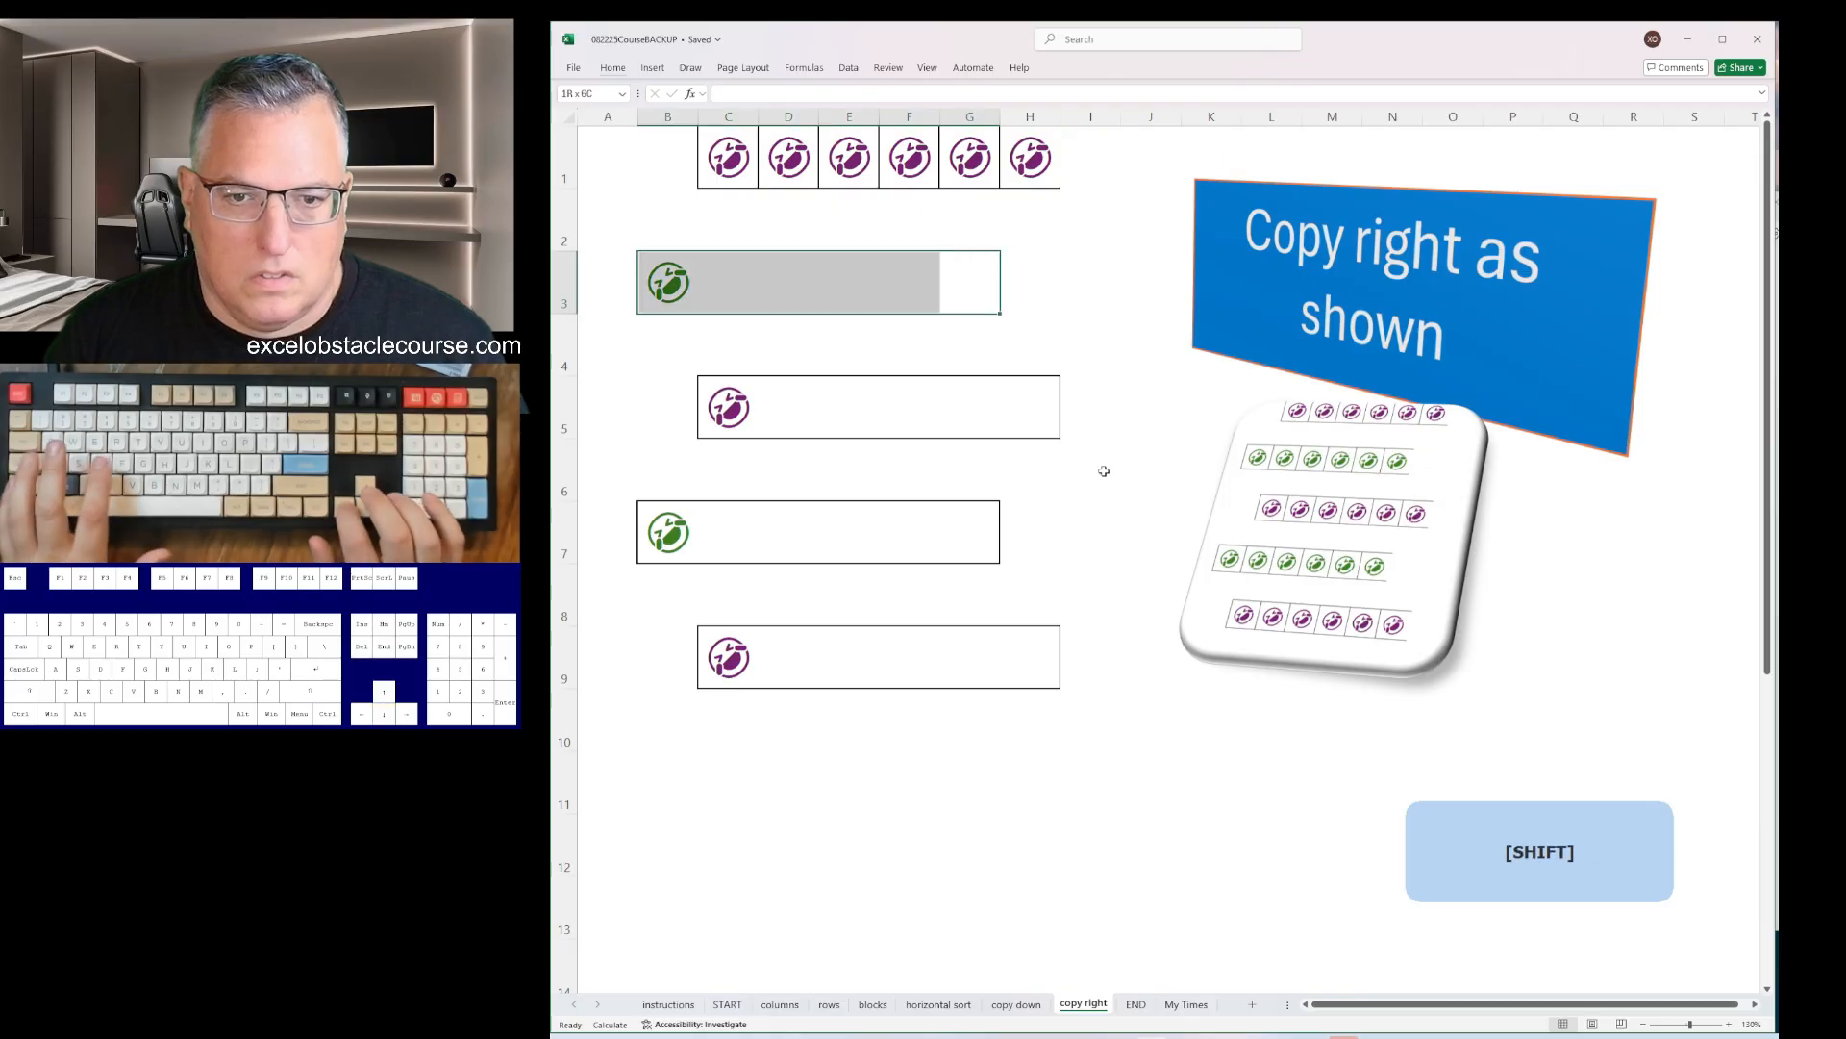
{"action": "key", "text": "ctrl+r"}
- Fill the icons right across the outlined boxes in rows 5, 7 and 9
{"action": "key", "text": "Down"}
{"action": "key", "text": "Down"}
{"action": "key", "text": "ctrl+shift+Left"}
{"action": "key", "text": "ctrl+r"}
{"action": "key", "text": "Down"}
{"action": "key", "text": "Down"}
{"action": "key", "text": "Left"}
{"action": "key", "text": "ctrl+shift+Left"}
{"action": "key", "text": "ctrl+r"}
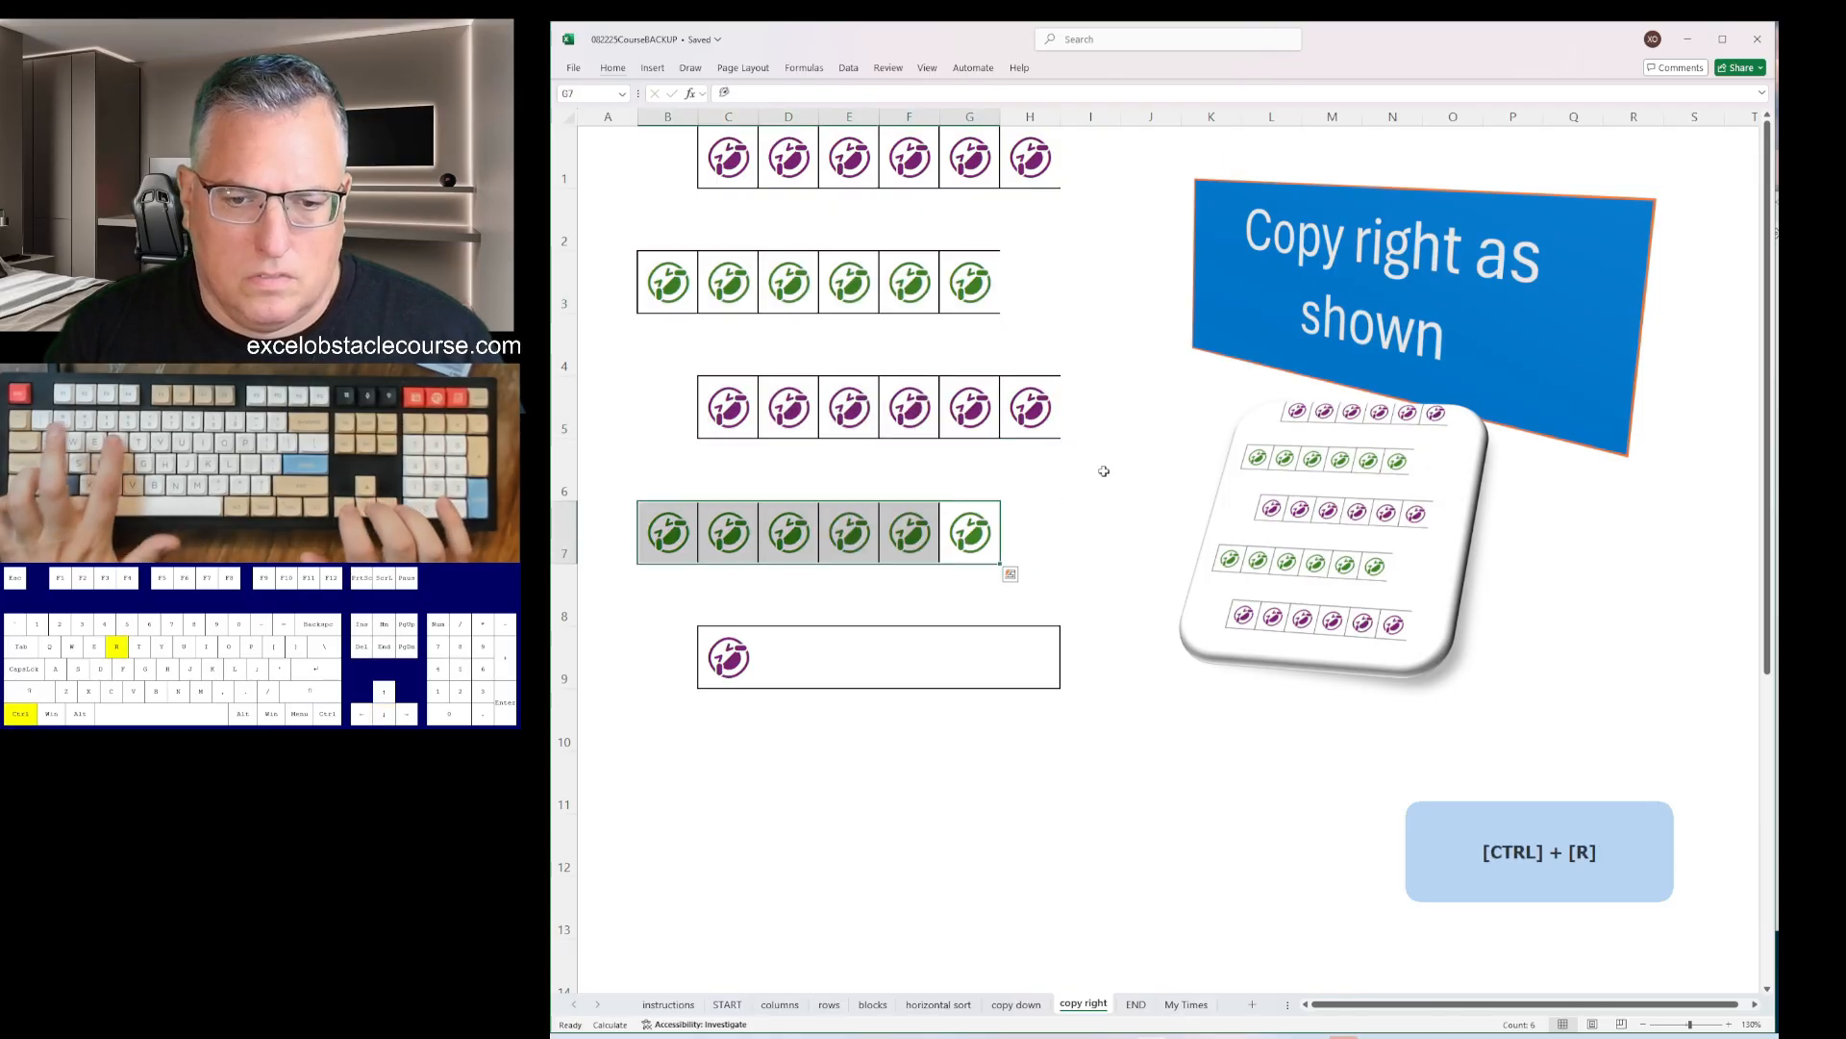
{"action": "key", "text": "Down"}
{"action": "key", "text": "Down"}
{"action": "key", "text": "Right"}
{"action": "key", "text": "ctrl+shift+Left"}
{"action": "key", "text": "ctrl+r"}
- Stop the timer by entering X in the red box on the END sheet
{"action": "key", "text": "ctrl+Page_Down"}
{"action": "type", "text": "X"}
{"action": "key", "text": "Return"}
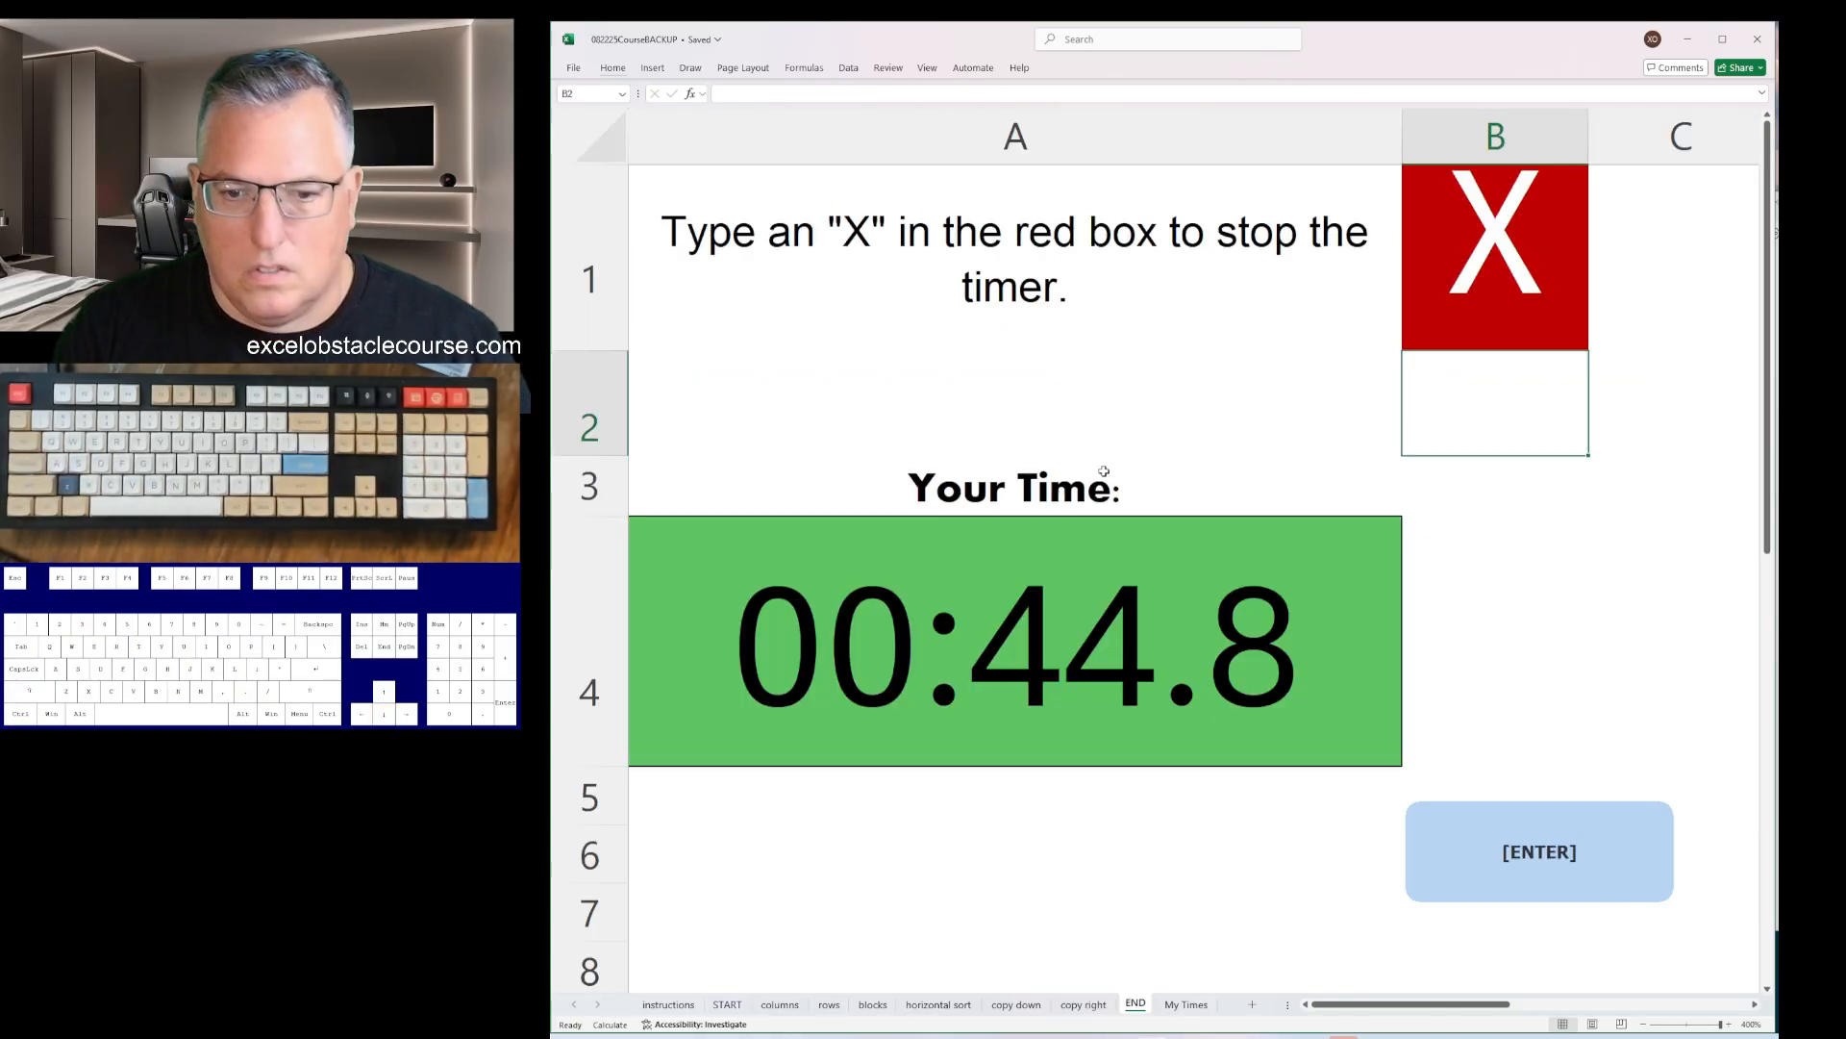
- Copy the run time from cell A4 and paste it over the old time in Notepad
{"action": "key", "text": "Down"}
{"action": "key", "text": "Left"}
{"action": "key", "text": "ctrl+c"}
{"action": "key", "text": "alt+Tab"}
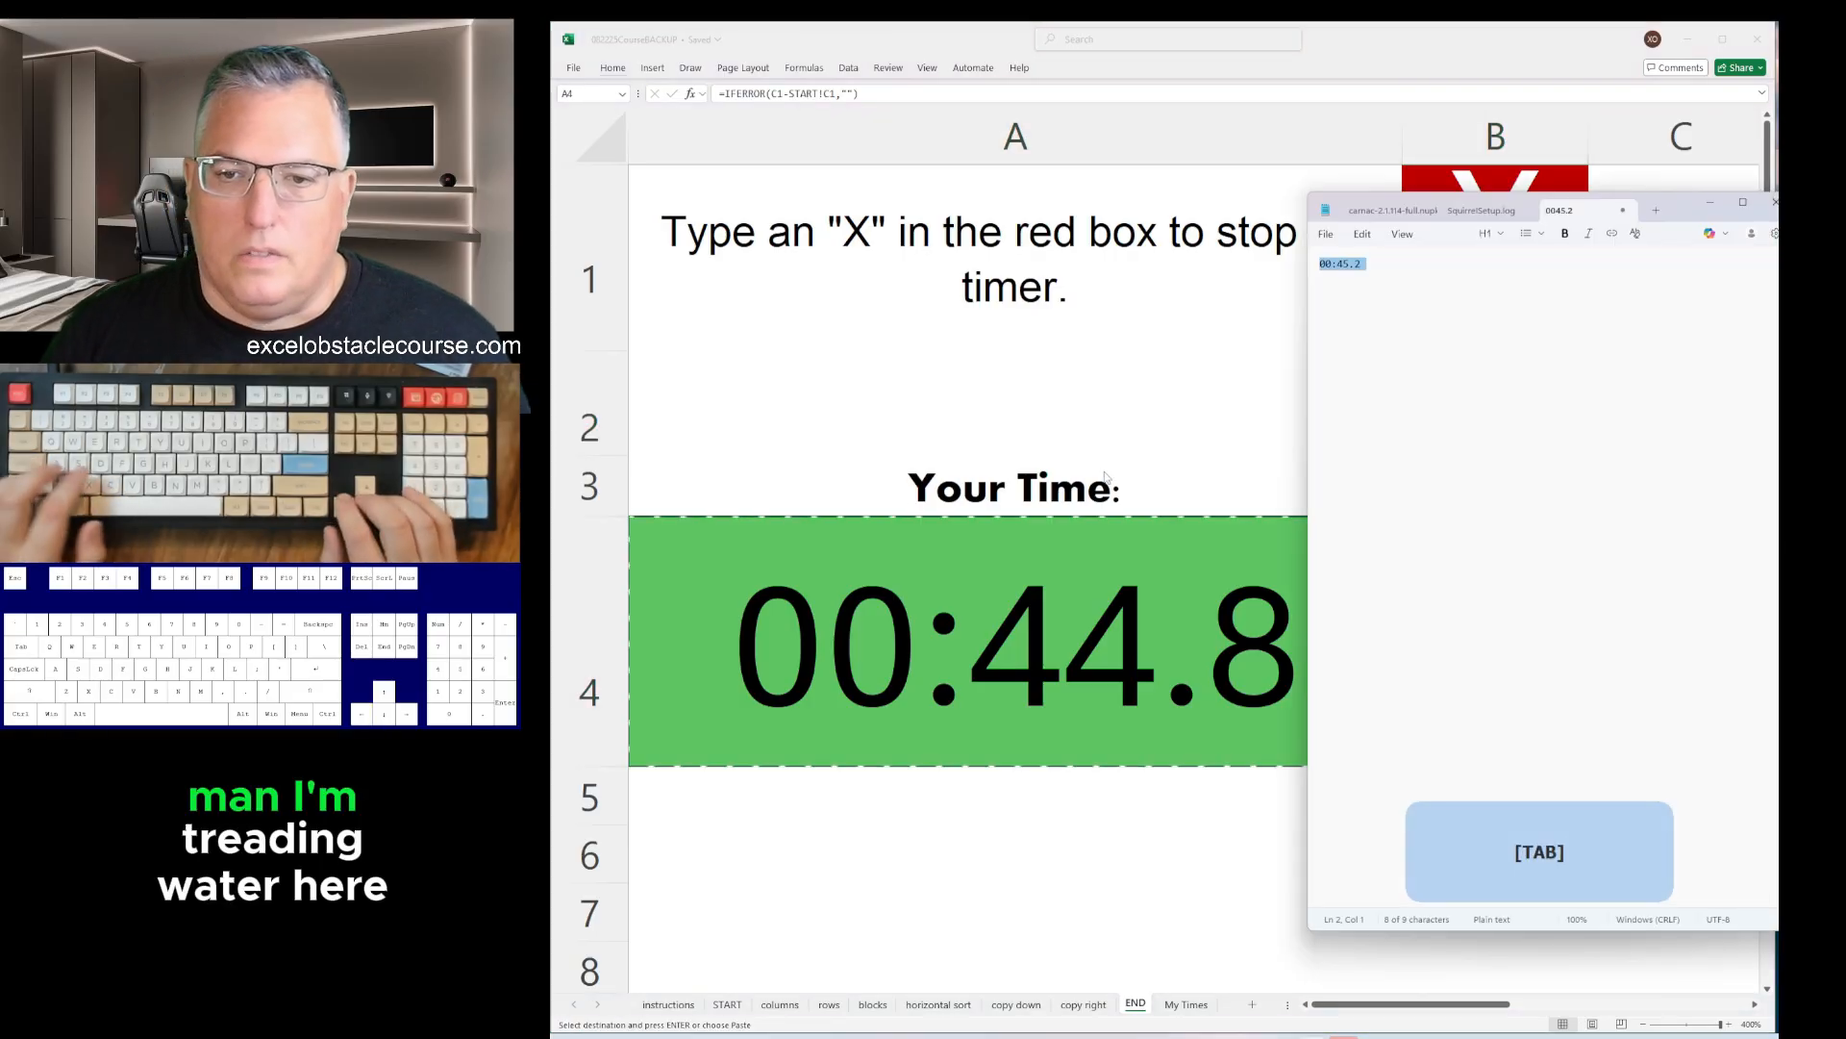
{"action": "key", "text": "ctrl+v"}
- Switch back to Excel and undo every edit of the finished run to reset the course sheets
{"action": "key", "text": "alt+Tab"}
{"action": "key", "text": "ctrl+z"}
{"action": "key", "text": "ctrl+z"}
{"action": "key", "text": "ctrl+z"}
{"action": "key", "text": "ctrl+z"}
{"action": "key", "text": "ctrl+z"}
{"action": "key", "text": "ctrl+z"}
{"action": "key", "text": "ctrl+z"}
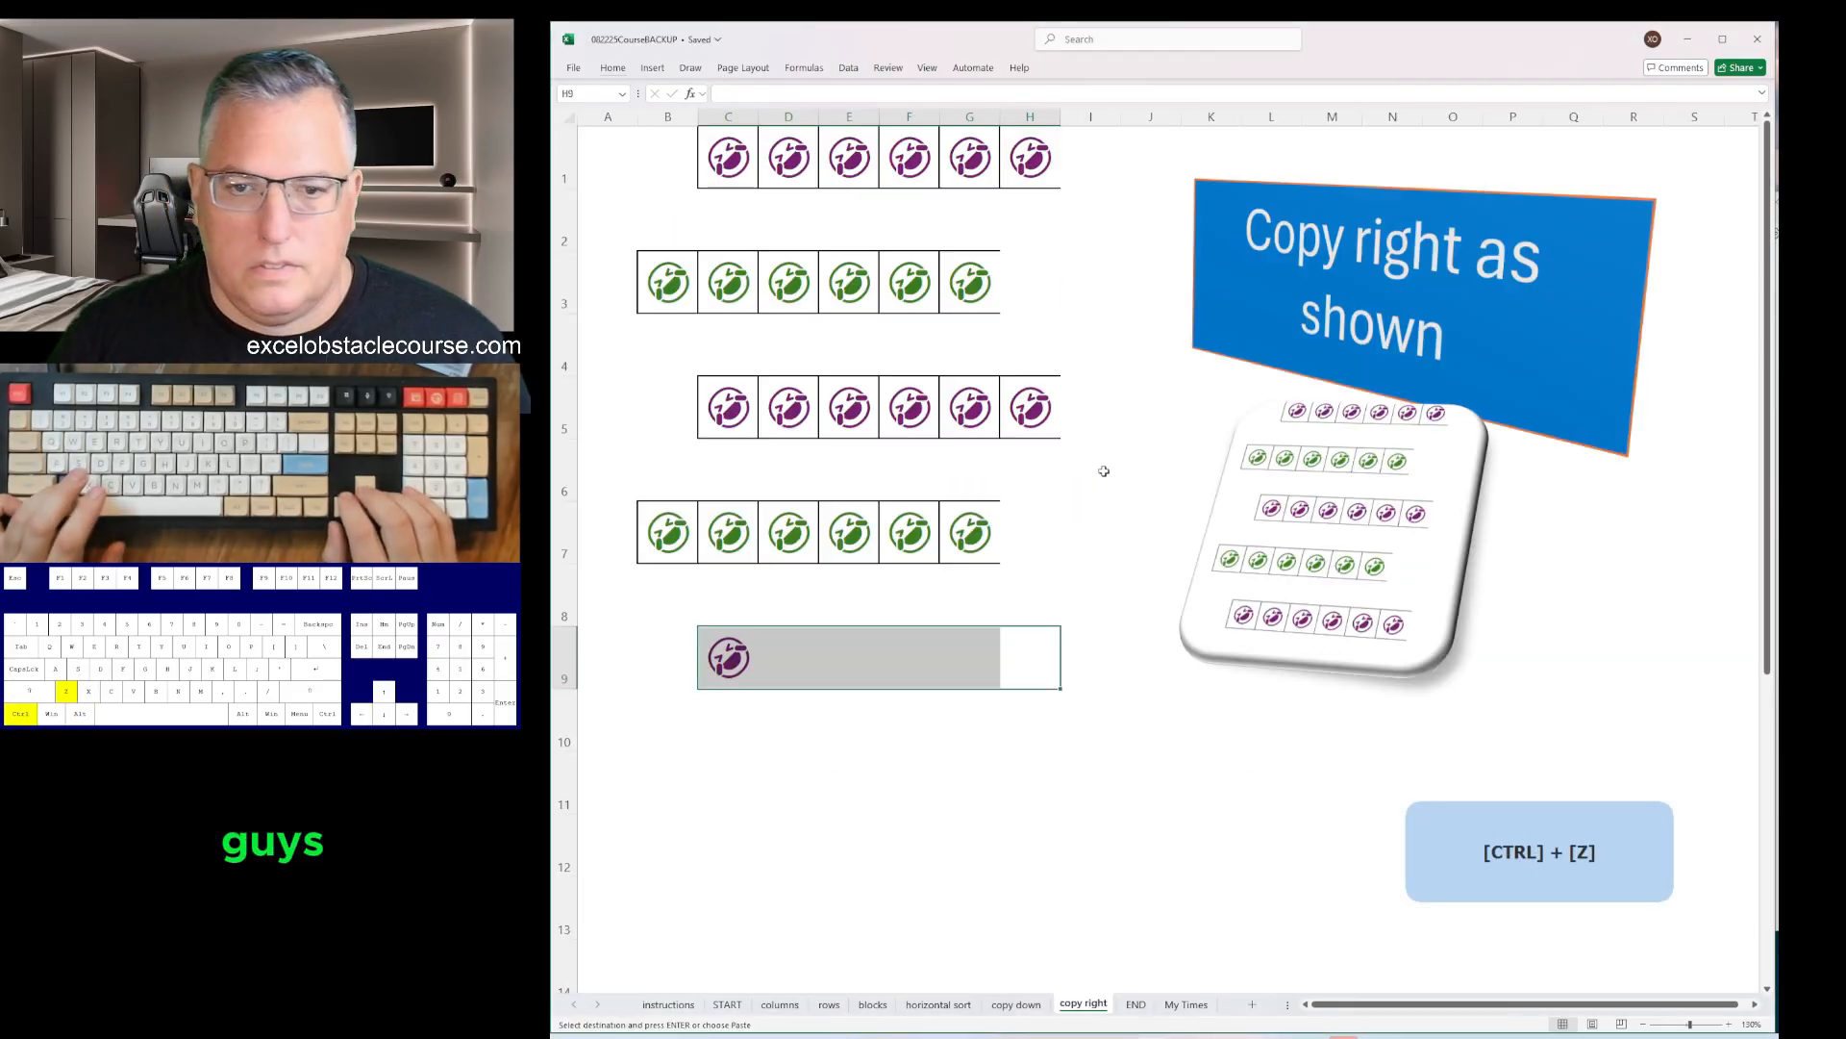
{"action": "key", "text": "ctrl+z"}
{"action": "key", "text": "ctrl+z"}
{"action": "key", "text": "ctrl+z"}
{"action": "key", "text": "ctrl+z"}
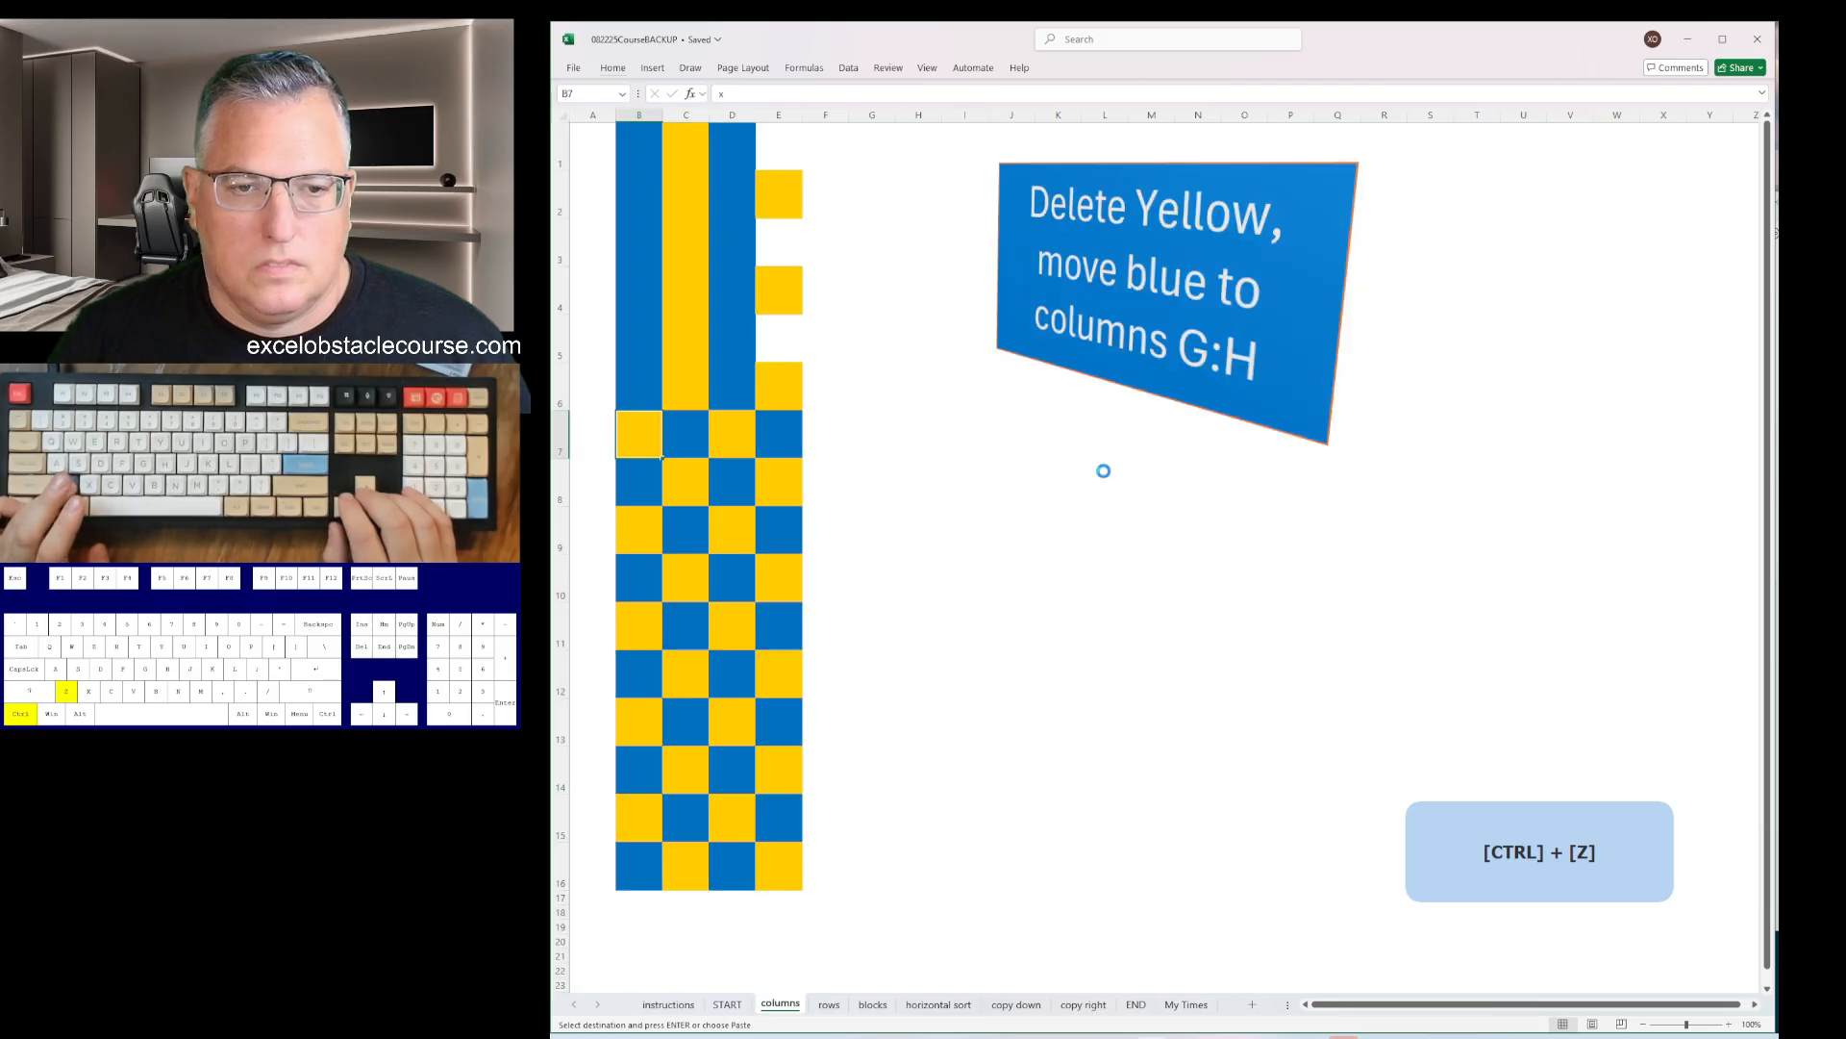
- Copy the 00:44.8 time from Notepad and paste it into cell B20 of the My Times sheet
{"action": "key", "text": "Left"}
{"action": "key", "text": "ctrl+Page_Down"}
{"action": "key", "text": "ctrl+Page_Down"}
{"action": "key", "text": "ctrl+Page_Down"}
{"action": "key", "text": "alt+Tab"}
{"action": "key", "text": "shift+Up"}
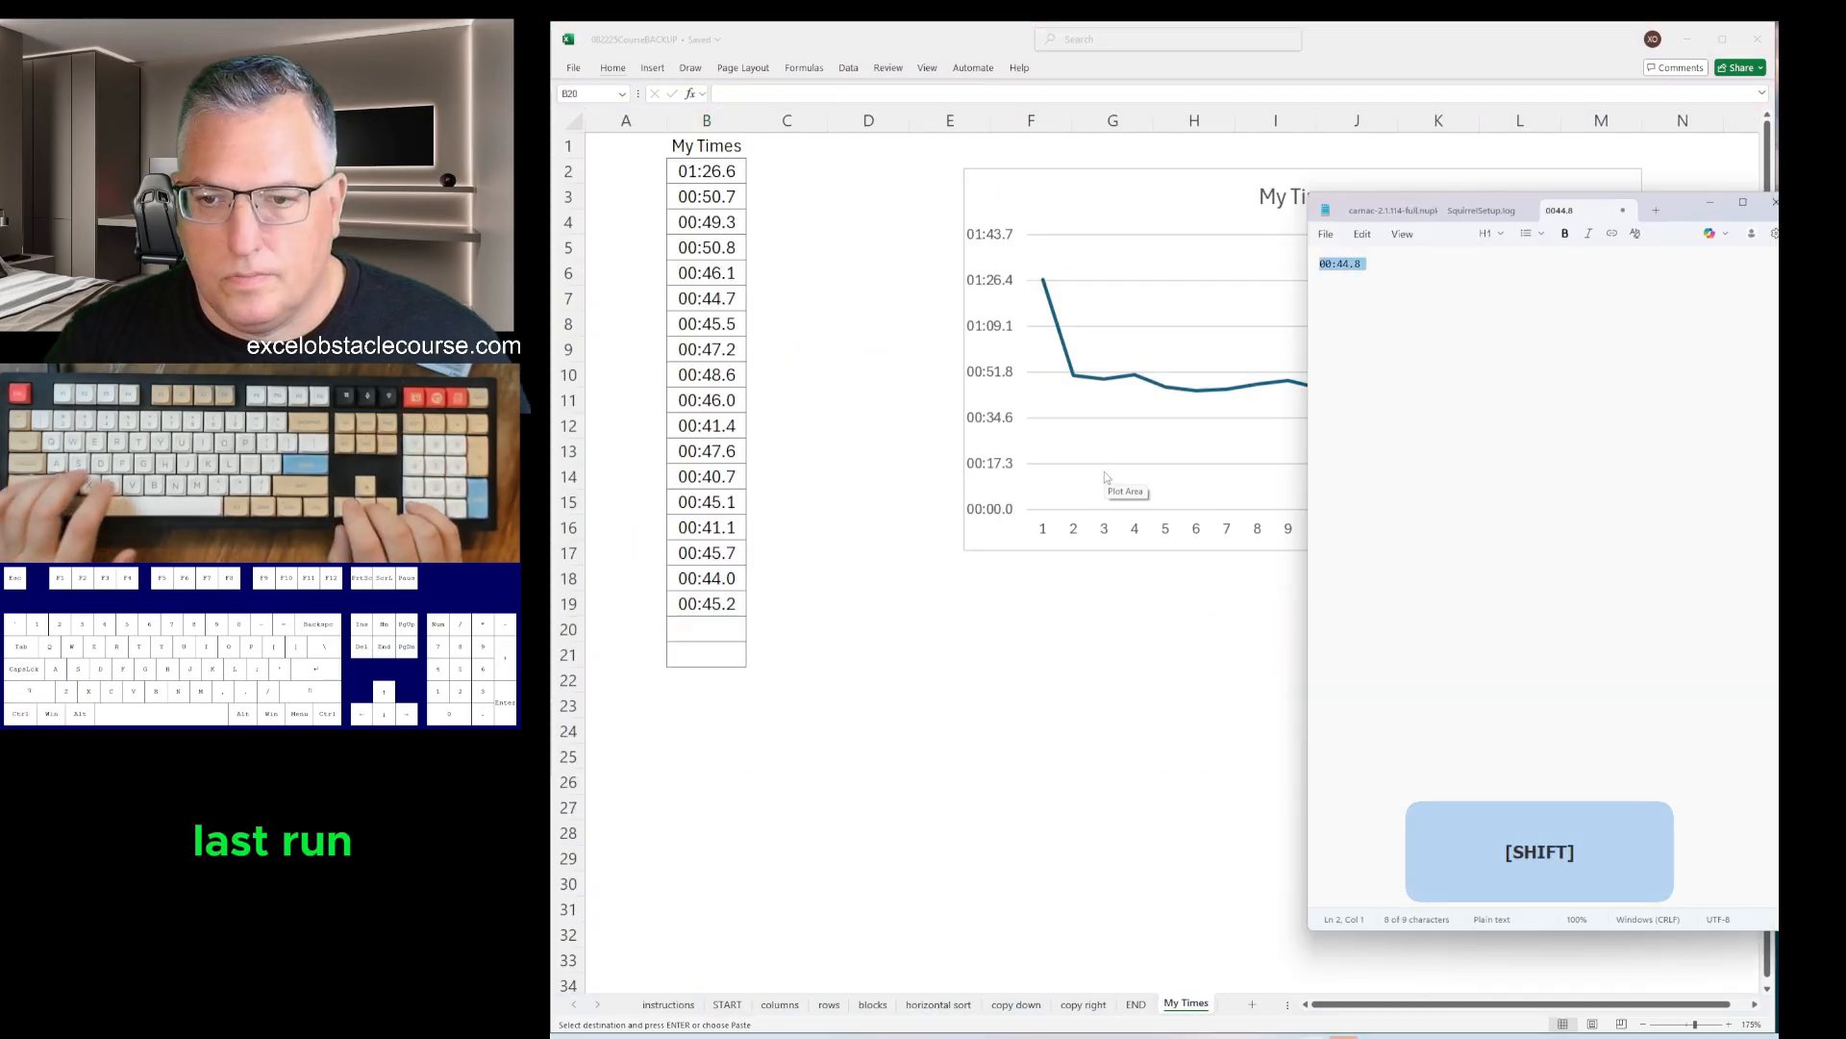
{"action": "key", "text": "ctrl+c"}
{"action": "key", "text": "alt+Tab"}
{"action": "key", "text": "ctrl+v"}
{"action": "key", "text": "alt+Tab"}
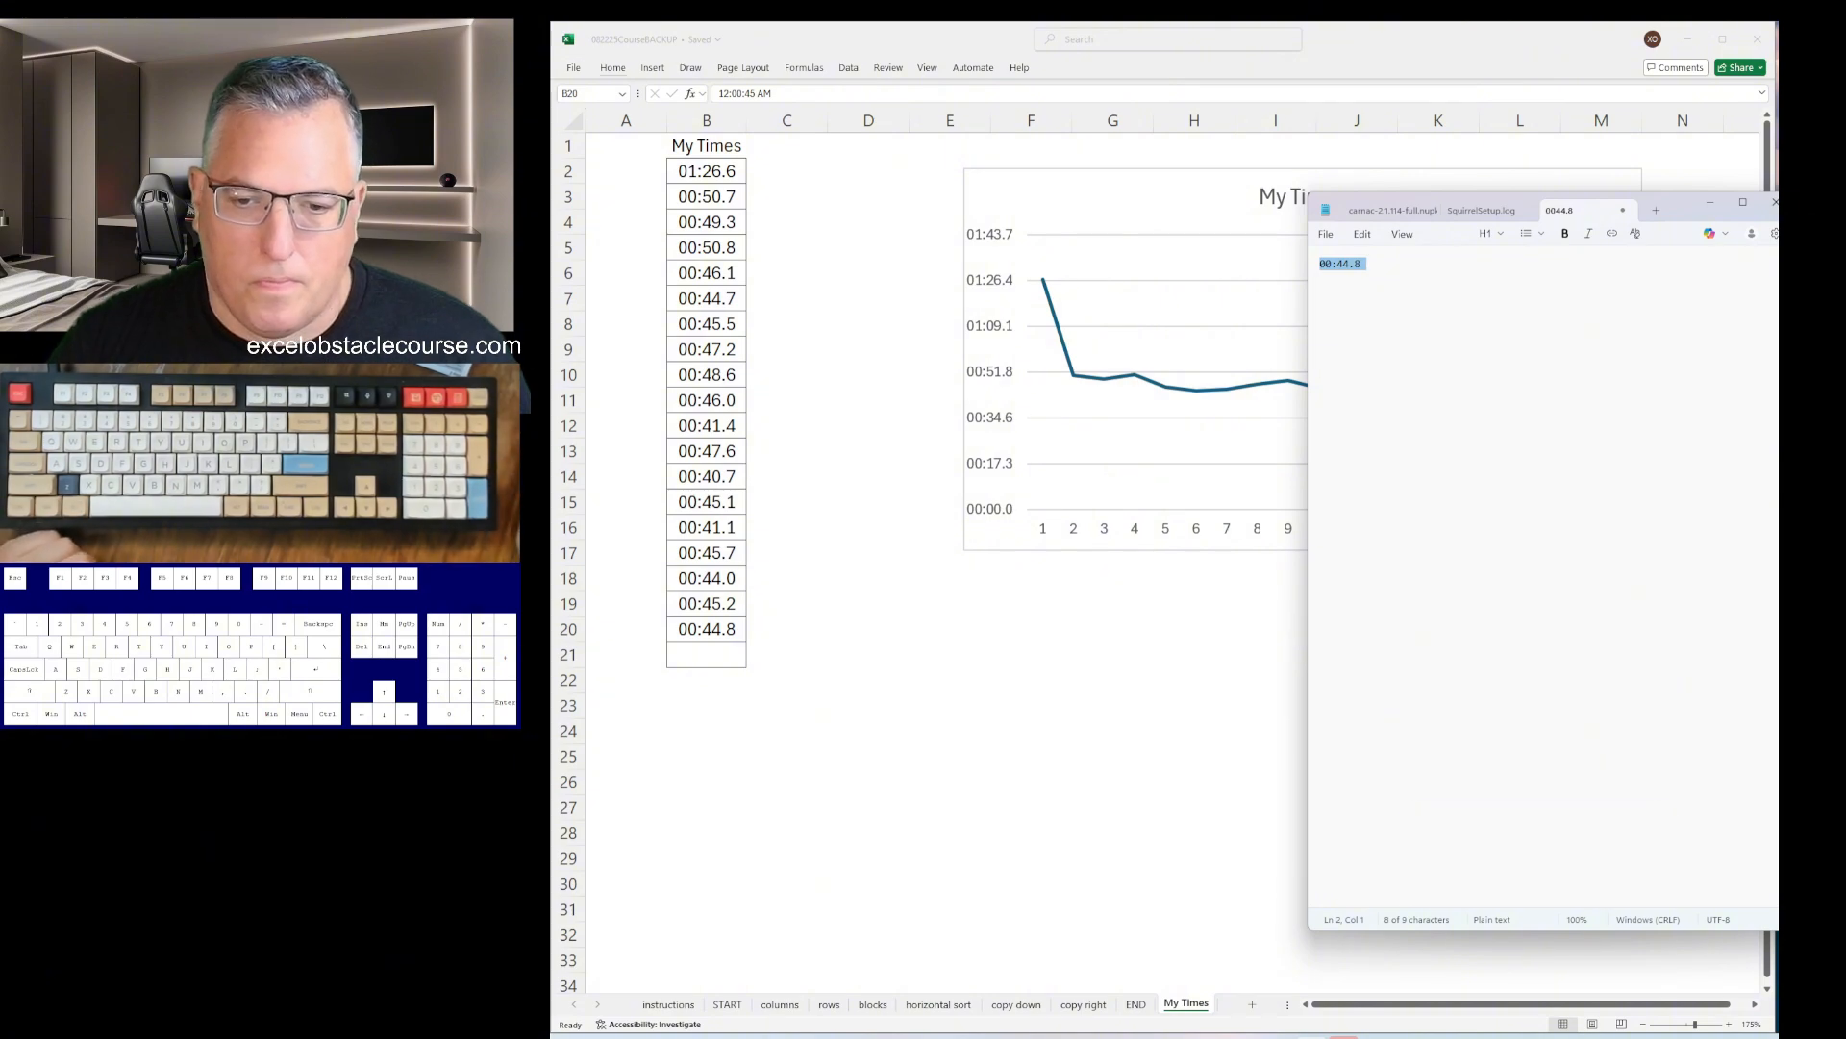
- Return to the Excel workbook and go back to the START sheet
{"action": "left_click", "coordinate": [1188, 702]}
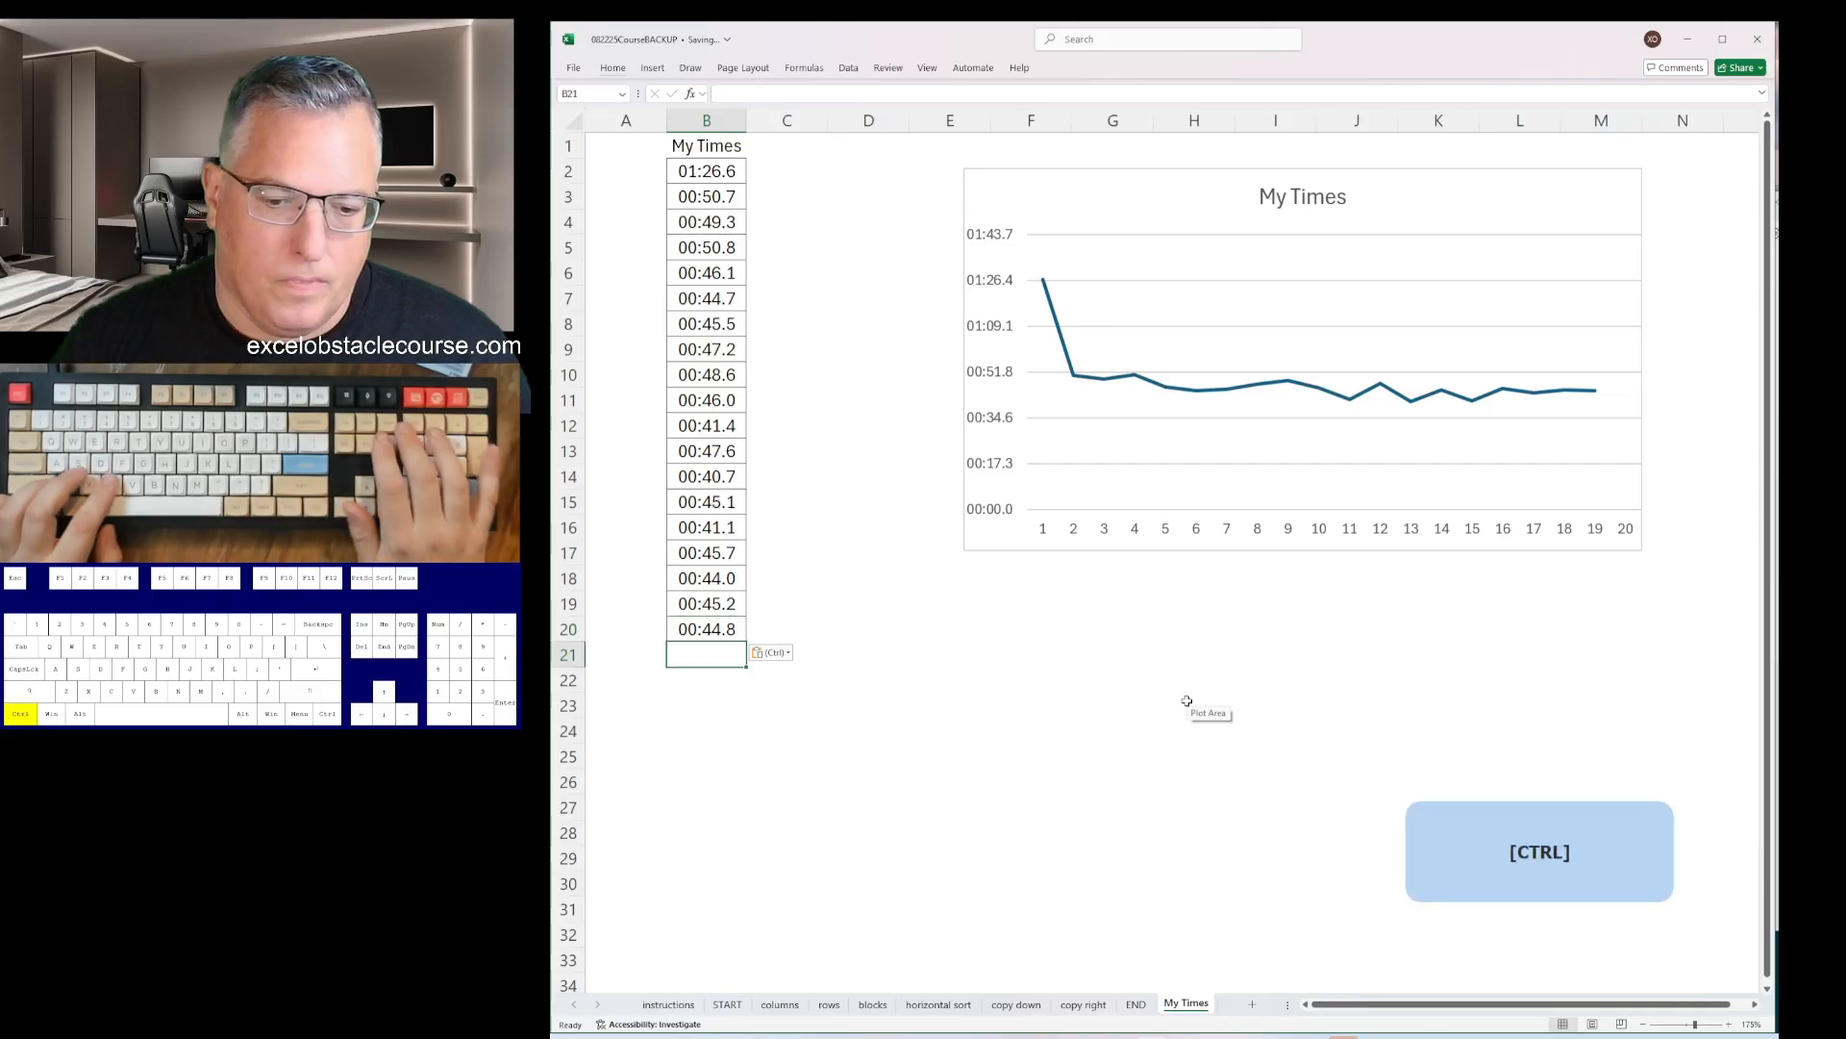
{"action": "key", "text": "ctrl+Page_Up"}
{"action": "key", "text": "ctrl+Page_Up"}
{"action": "key", "text": "ctrl+Page_Up"}
{"action": "key", "text": "ctrl+Page_Up"}
{"action": "key", "text": "ctrl+Page_Up"}
{"action": "key", "text": "ctrl+Page_Up"}
{"action": "key", "text": "ctrl+Page_Up"}
{"action": "key", "text": "ctrl+Page_Up"}
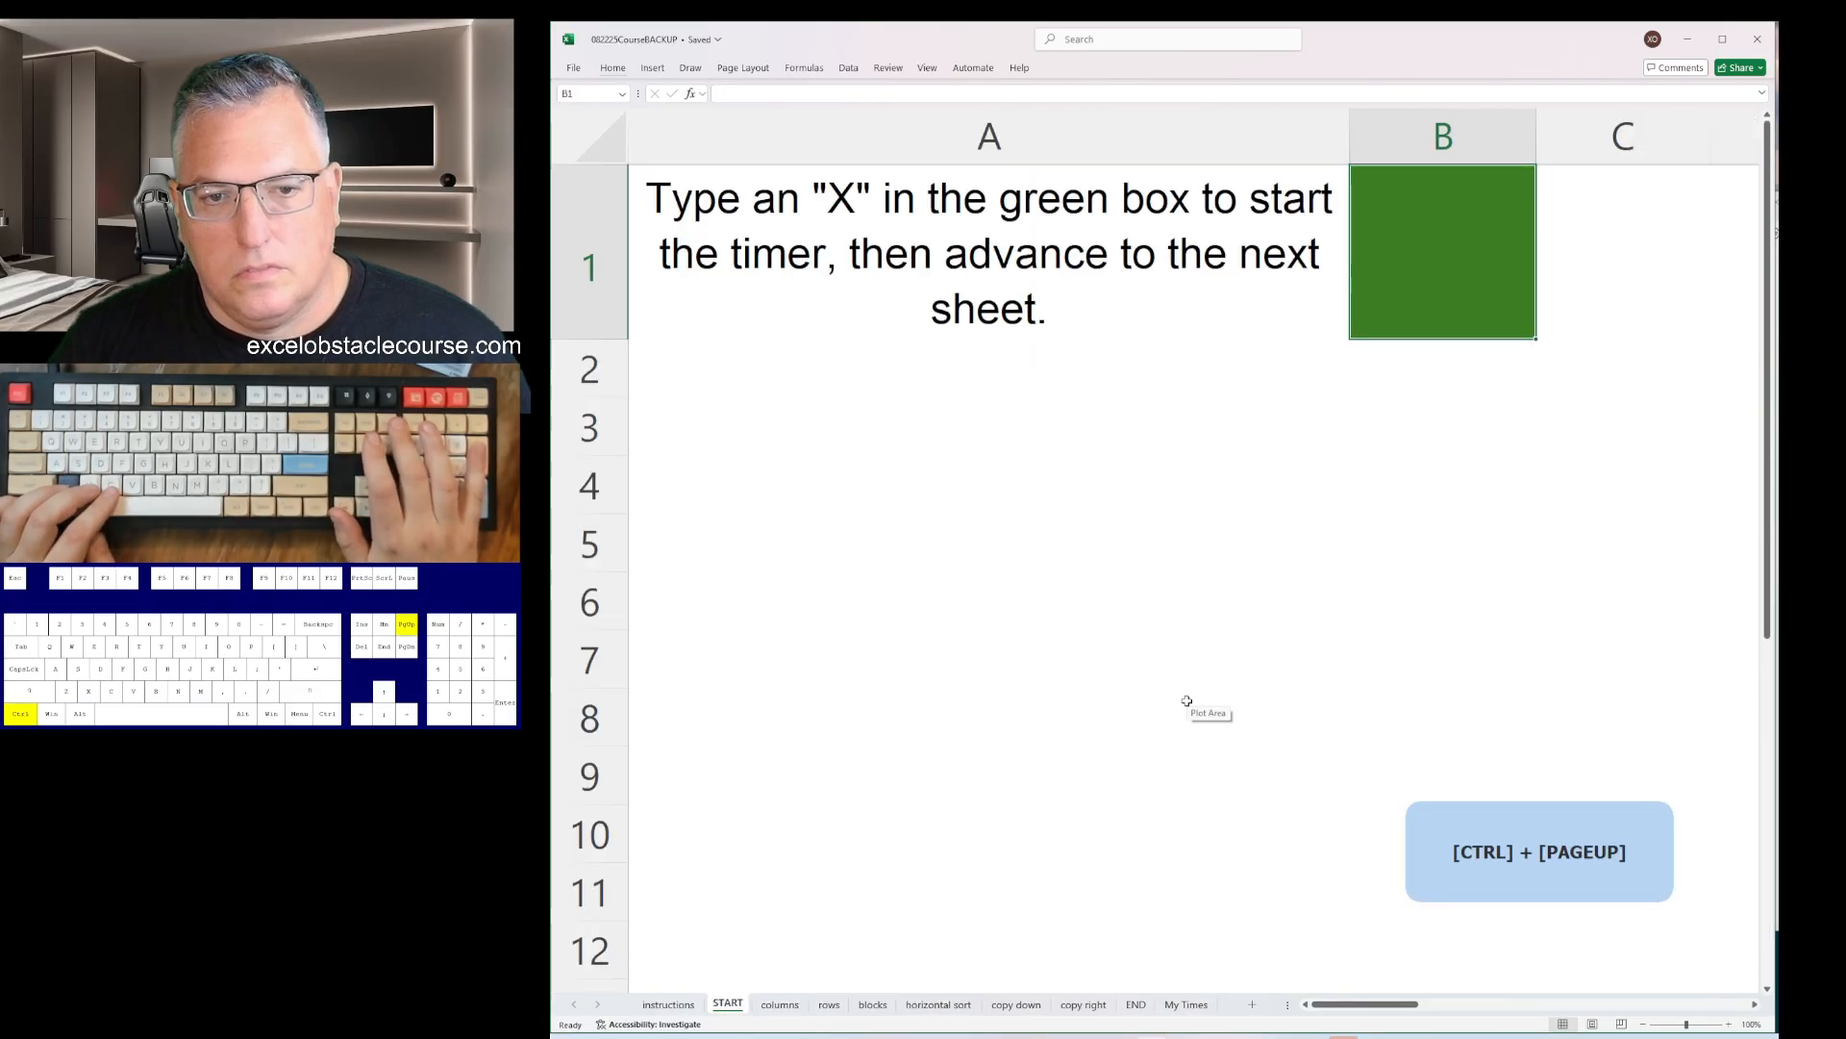
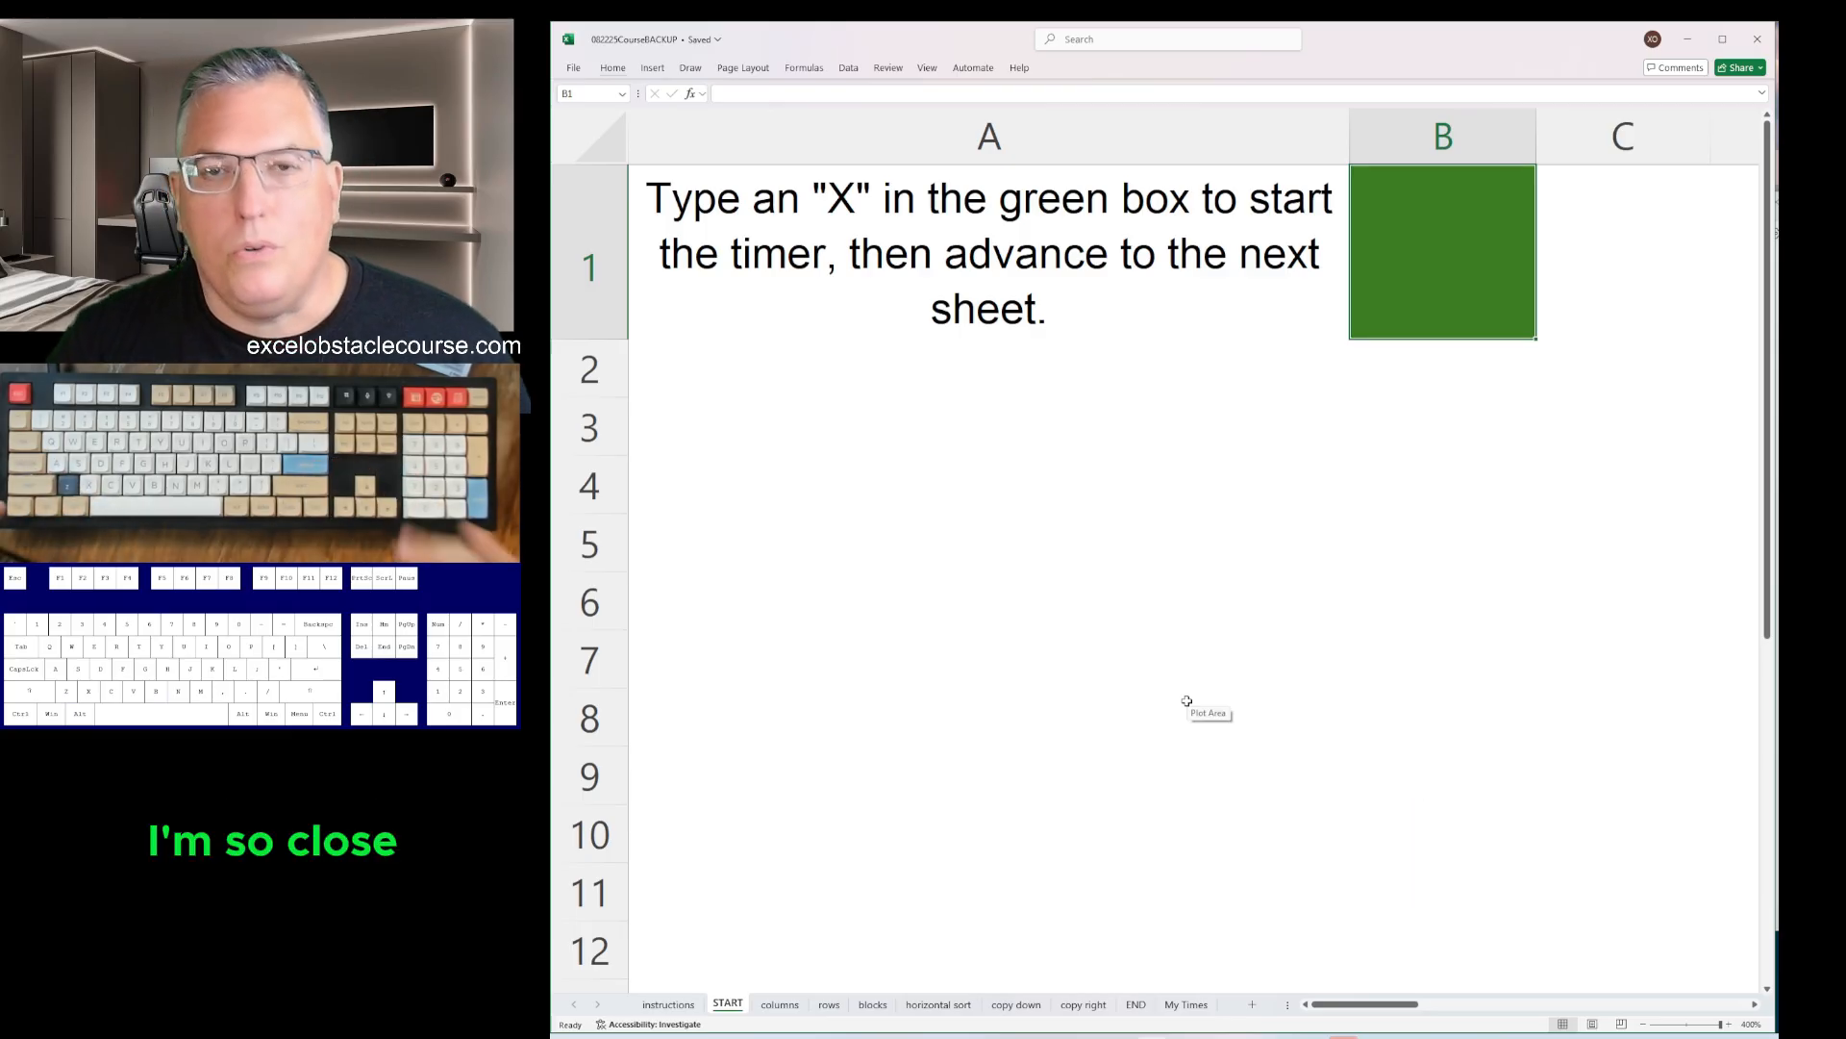
{"action": "type", "text": "X"}
{"action": "key", "text": "Return"}
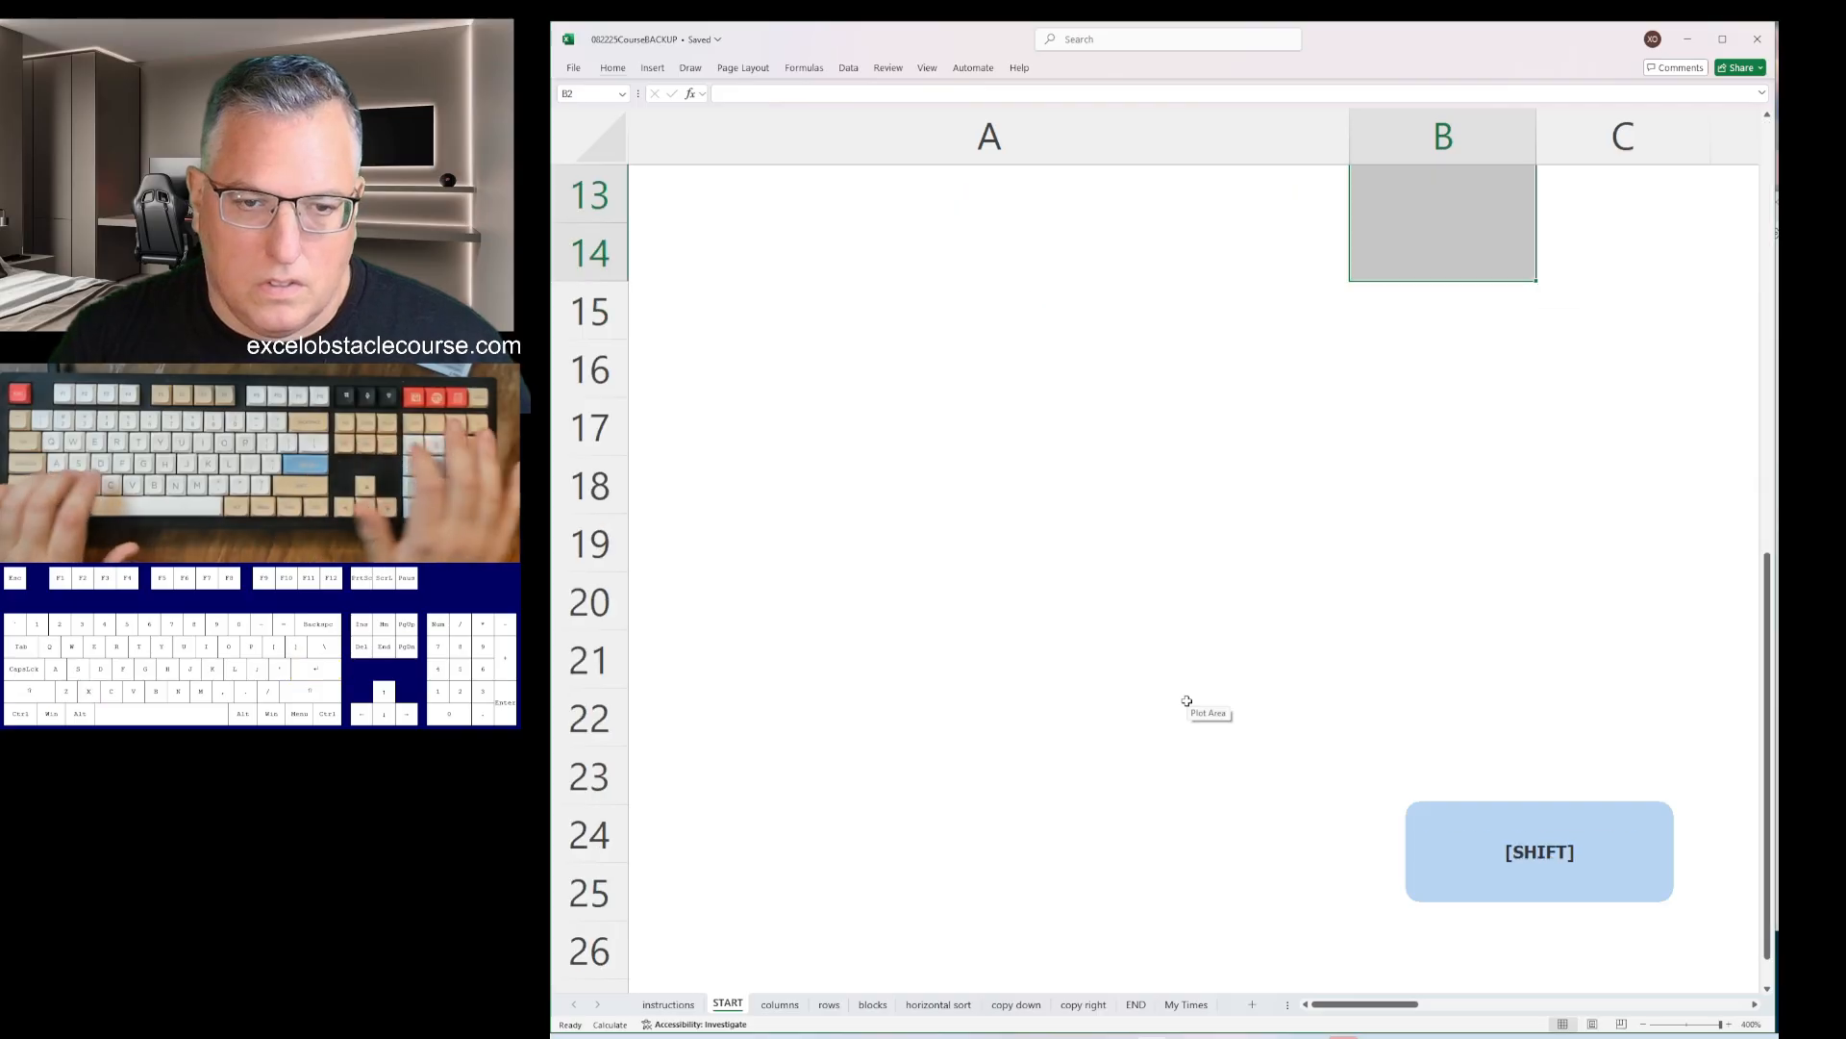
{"action": "key", "text": "shift+Return"}
{"action": "key", "text": "ctrl+z"}
{"action": "key", "text": "Down"}
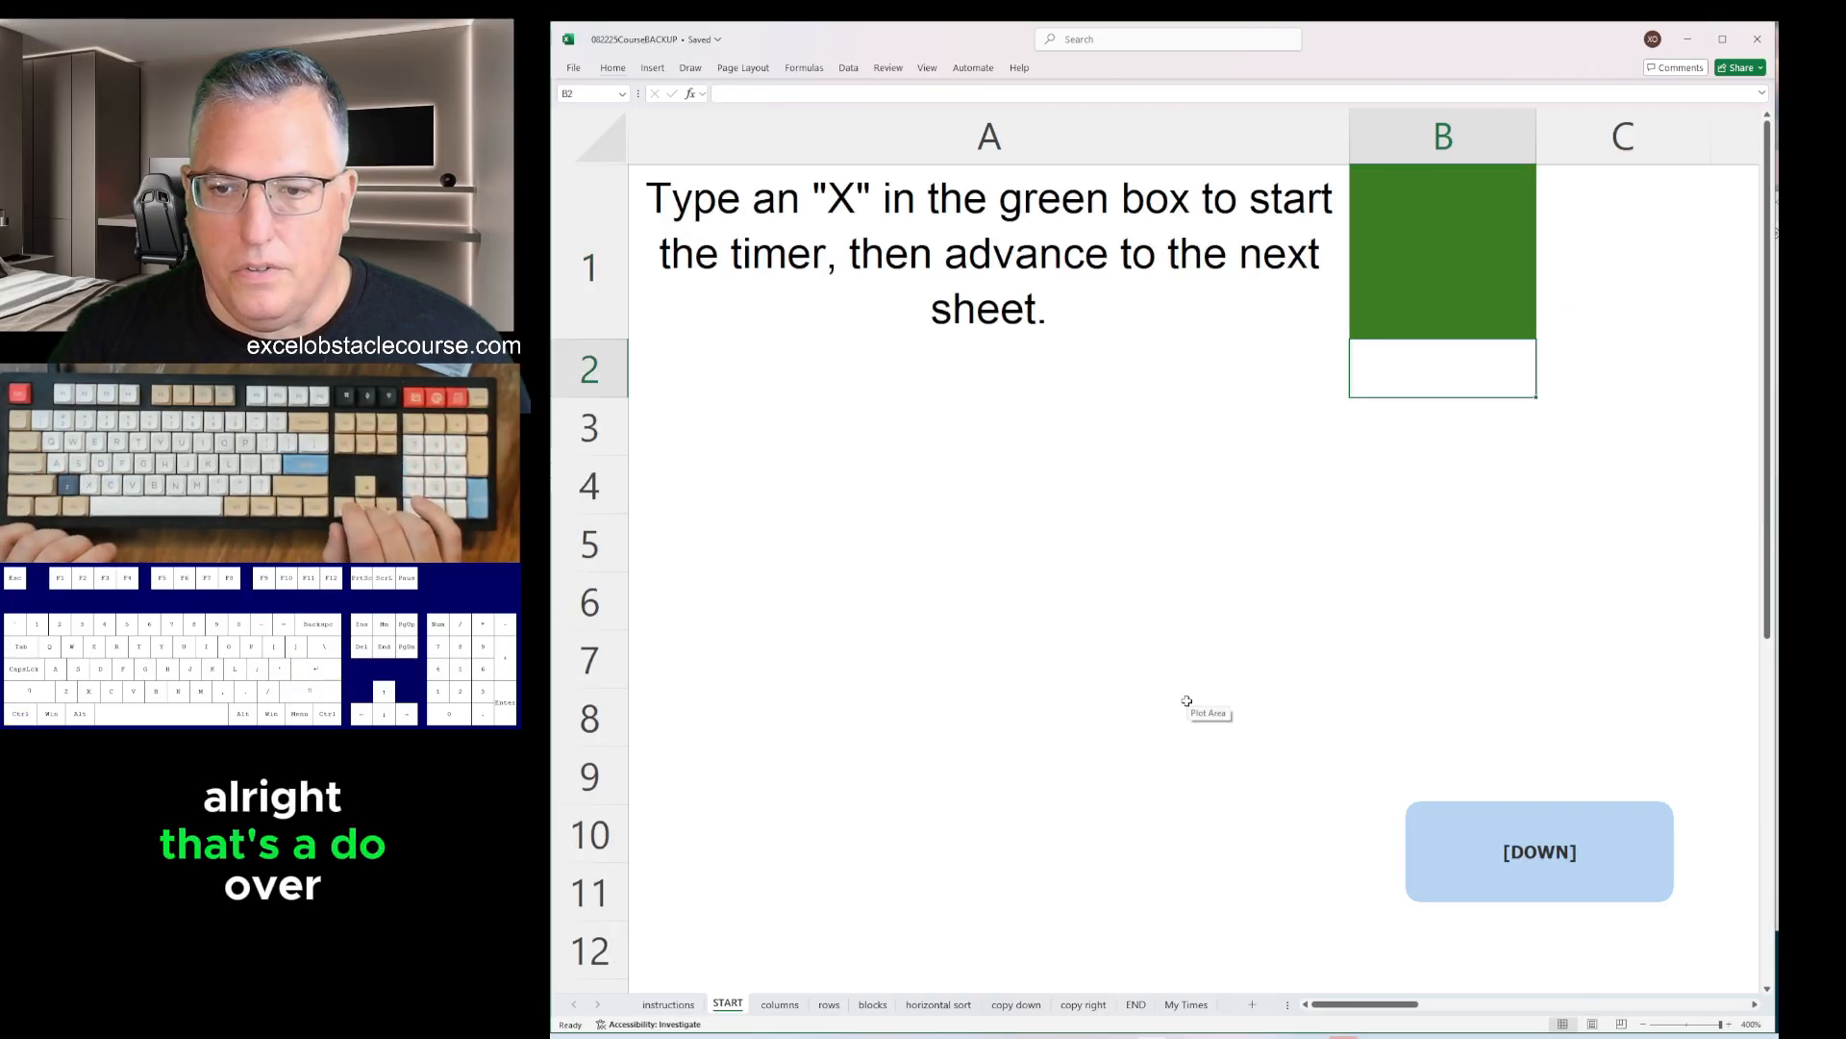
- Start the timer by entering x in the green box B1 on the START sheet
{"action": "key", "text": "Up"}
{"action": "type", "text": "x"}
{"action": "key", "text": "Return"}
- On the columns sheet, delete every yellow cell in column B, shifting the remaining cells left
{"action": "key", "text": "ctrl+Page_Down"}
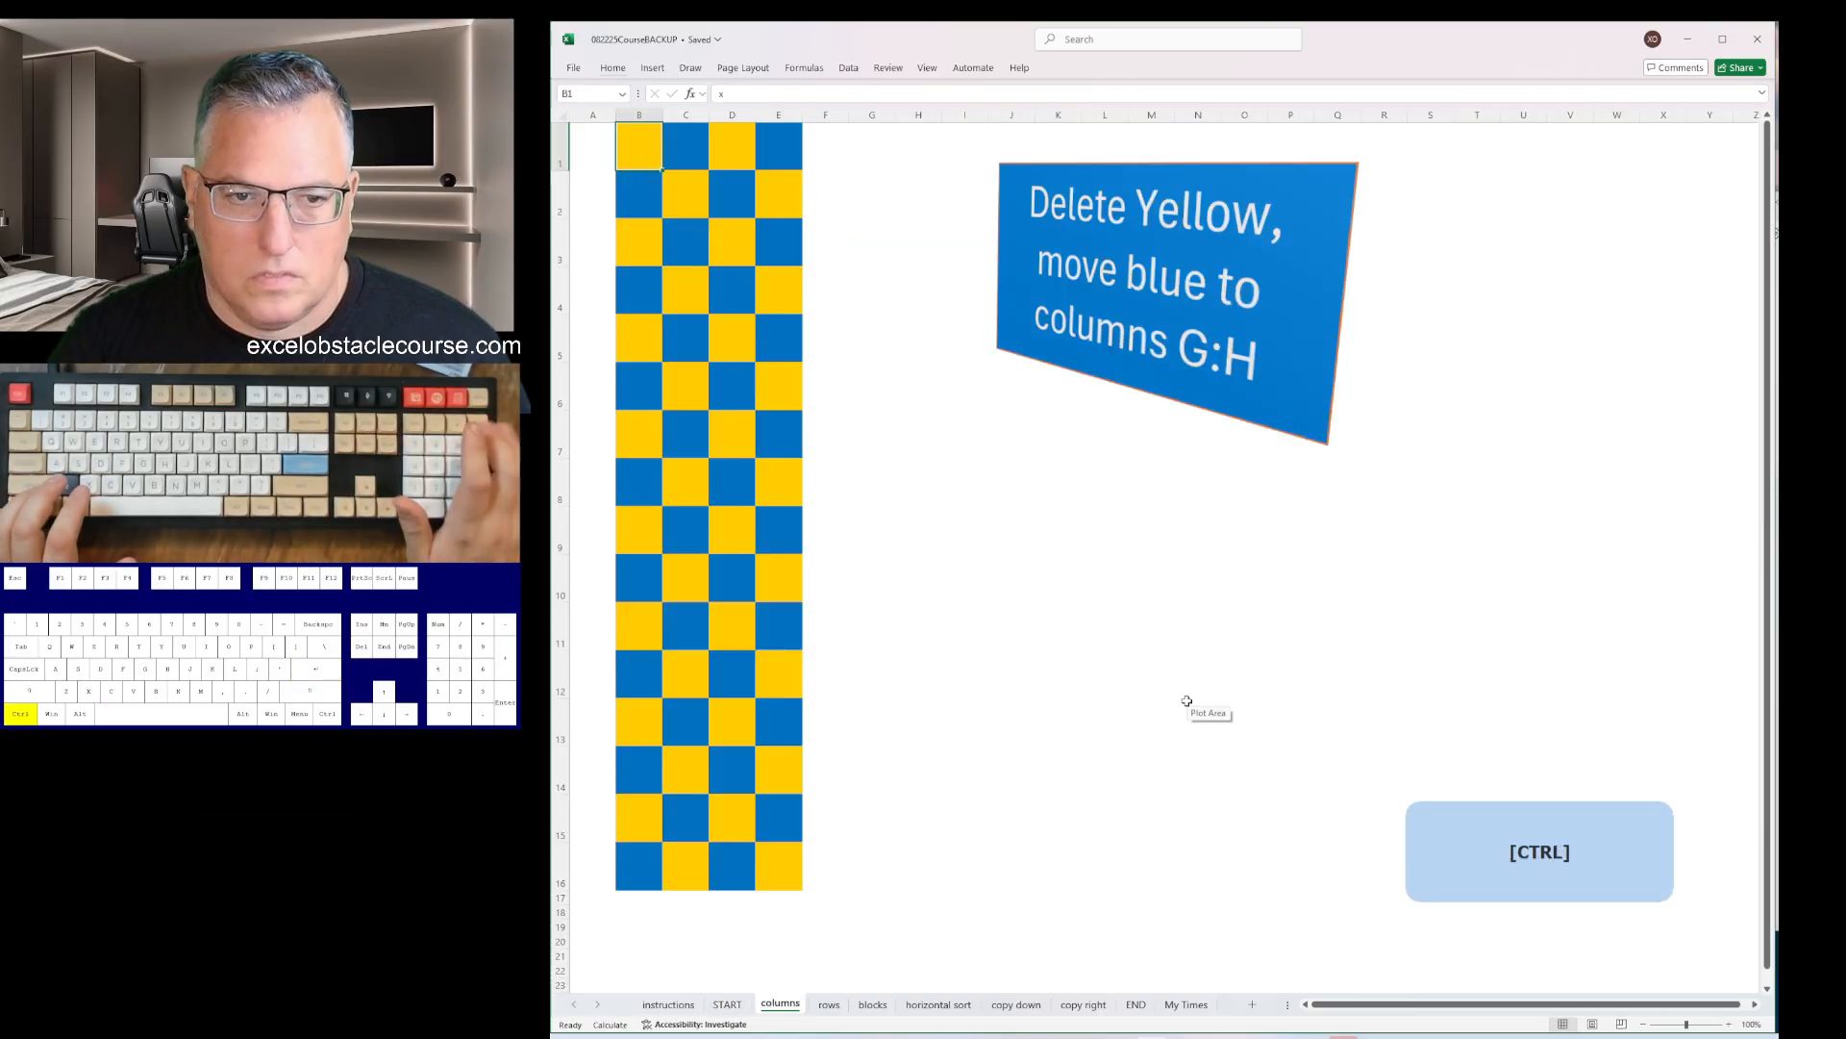
{"action": "key", "text": "Down"}
{"action": "key", "text": "Down"}
{"action": "key", "text": "Down"}
{"action": "key", "text": "Down"}
{"action": "key", "text": "Down"}
{"action": "key", "text": "Down"}
{"action": "key", "text": "Down"}
{"action": "key", "text": "Down"}
{"action": "key", "text": "Down"}
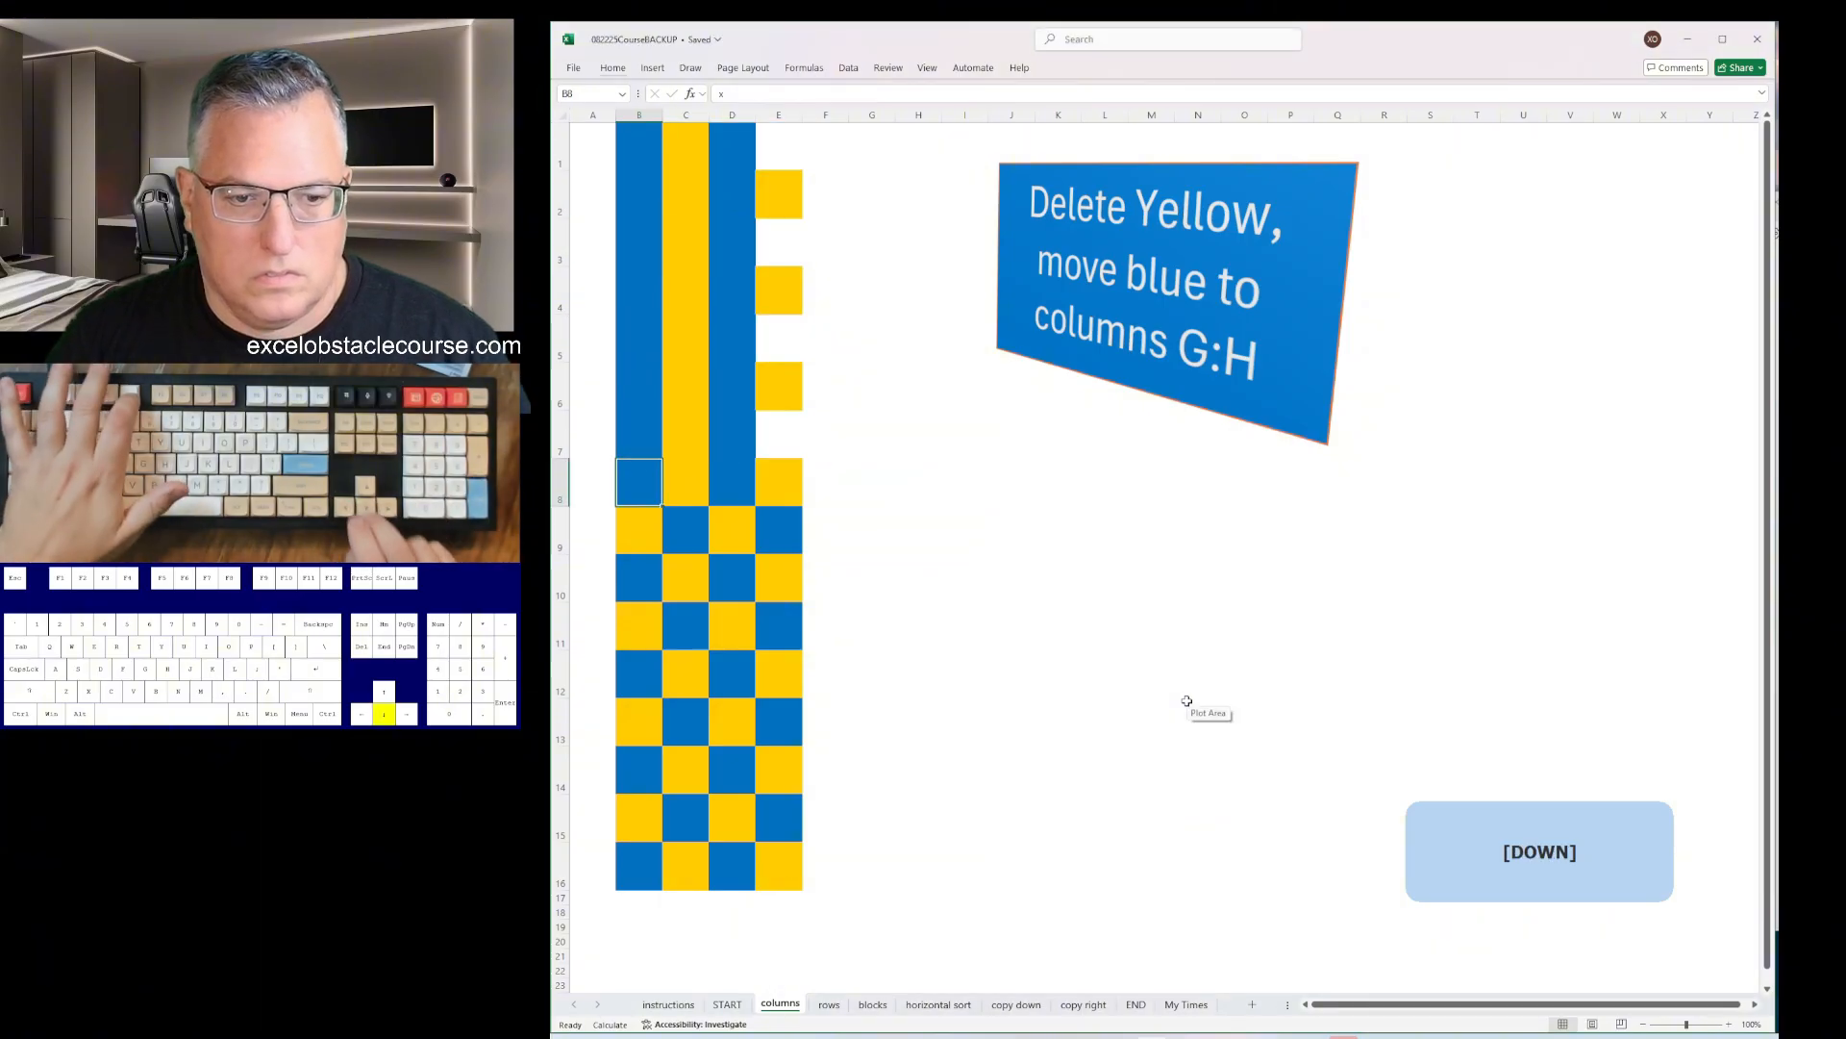
{"action": "key", "text": "Down"}
{"action": "key", "text": "F4"}
{"action": "key", "text": "Down"}
{"action": "key", "text": "Down"}
{"action": "key", "text": "F4"}
{"action": "key", "text": "Down"}
{"action": "key", "text": "Down"}
{"action": "key", "text": "F4"}
- Delete the yellow column between the two blue columns and the yellow column after them
{"action": "key", "text": "Right"}
{"action": "key", "text": "ctrl+space"}
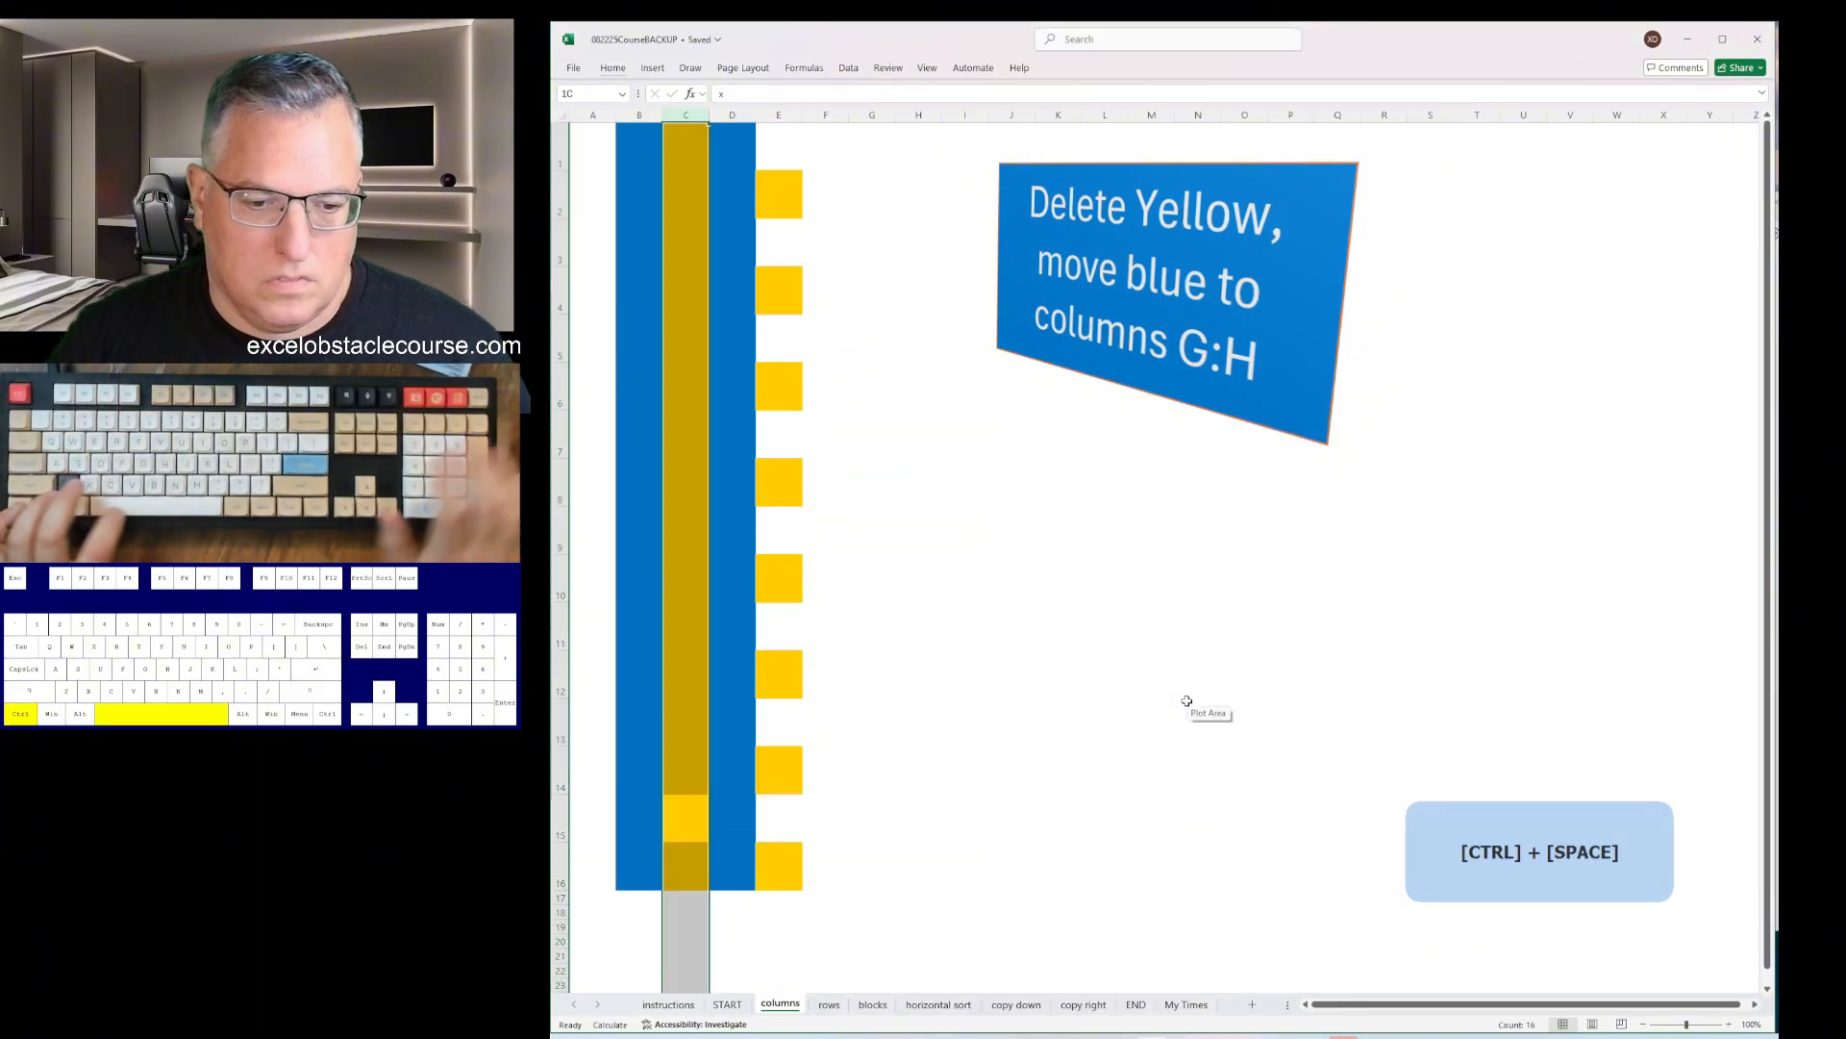
{"action": "key", "text": "ctrl+minus"}
{"action": "key", "text": "Right"}
{"action": "key", "text": "ctrl+space"}
{"action": "key", "text": "ctrl+minus"}
- Insert five columns before the blue columns to move them to G:H
{"action": "key", "text": "Left"}
{"action": "key", "text": "ctrl+space"}
{"action": "key", "text": "Left"}
{"action": "key", "text": "ctrl+space"}
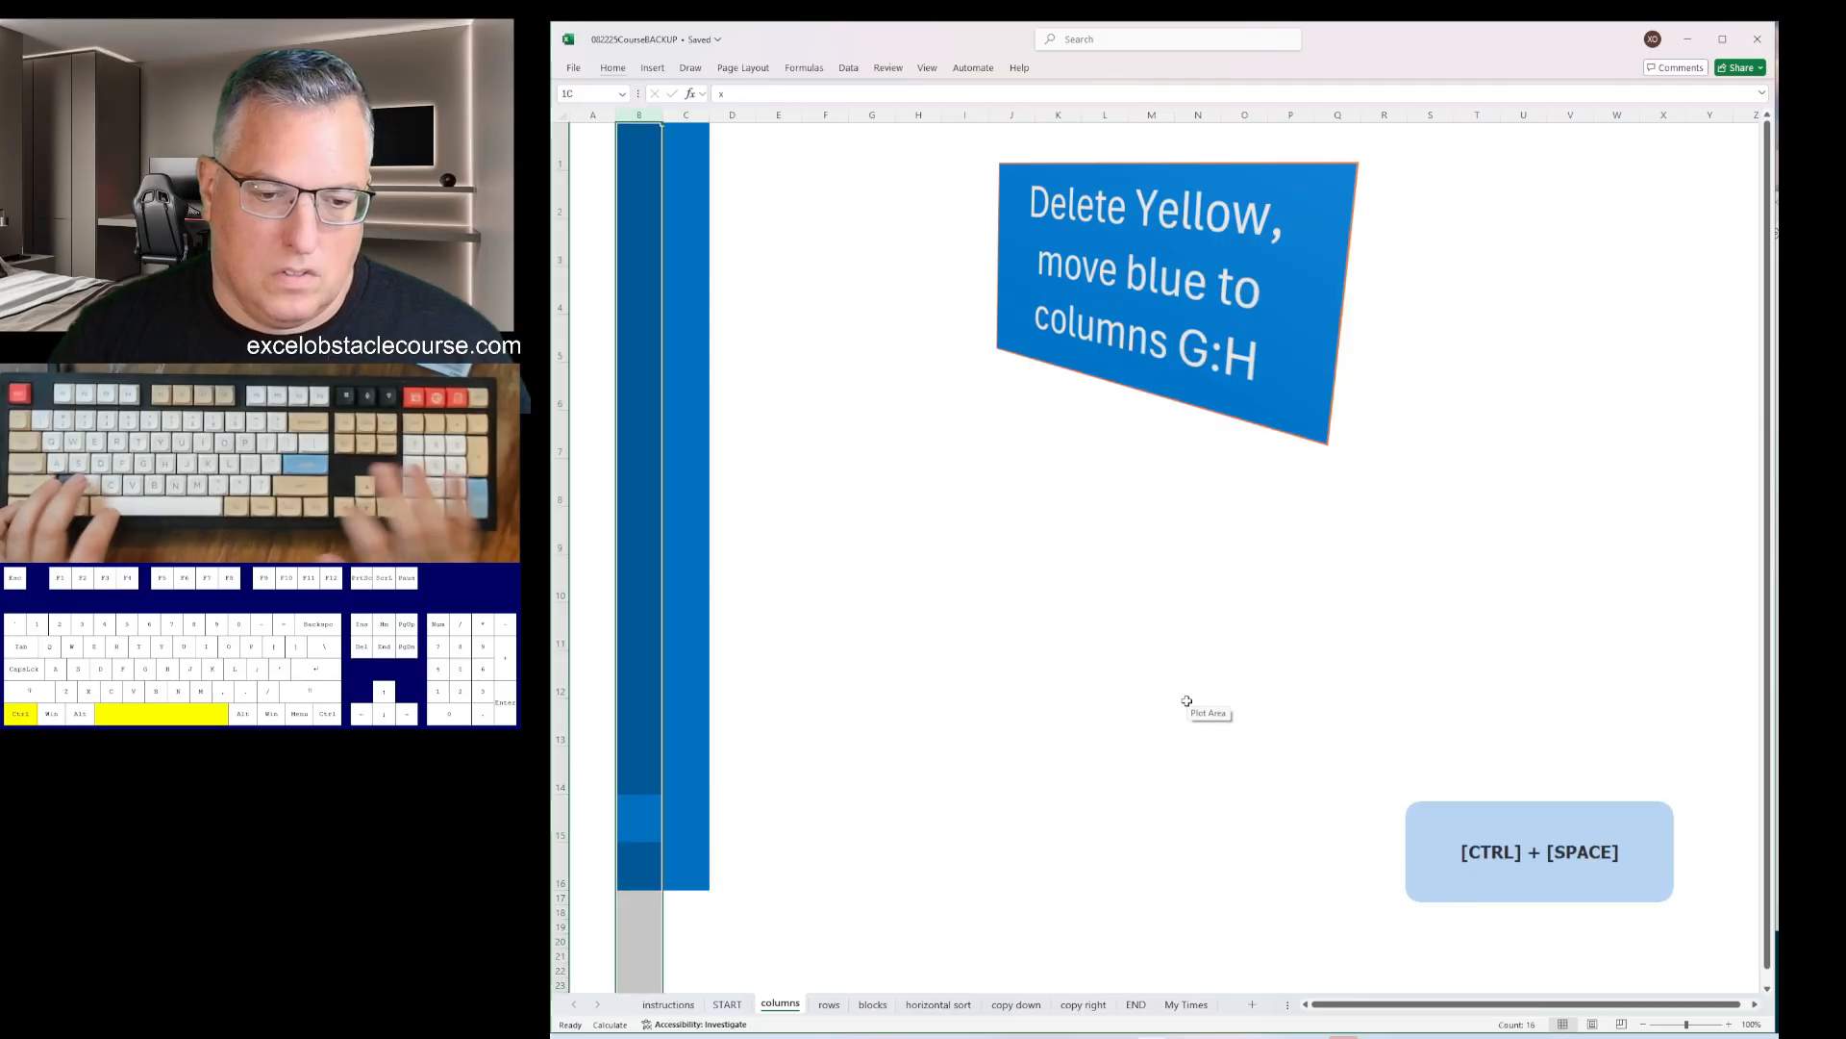
{"action": "key", "text": "ctrl+plus"}
{"action": "key", "text": "ctrl+plus"}
{"action": "key", "text": "ctrl+plus"}
{"action": "key", "text": "ctrl+plus"}
{"action": "key", "text": "ctrl+plus"}
- On the rows sheet, delete the orange cells along row 11, shifting the cells below up
{"action": "key", "text": "ctrl+Page_Down"}
{"action": "key", "text": "ctrl+minus"}
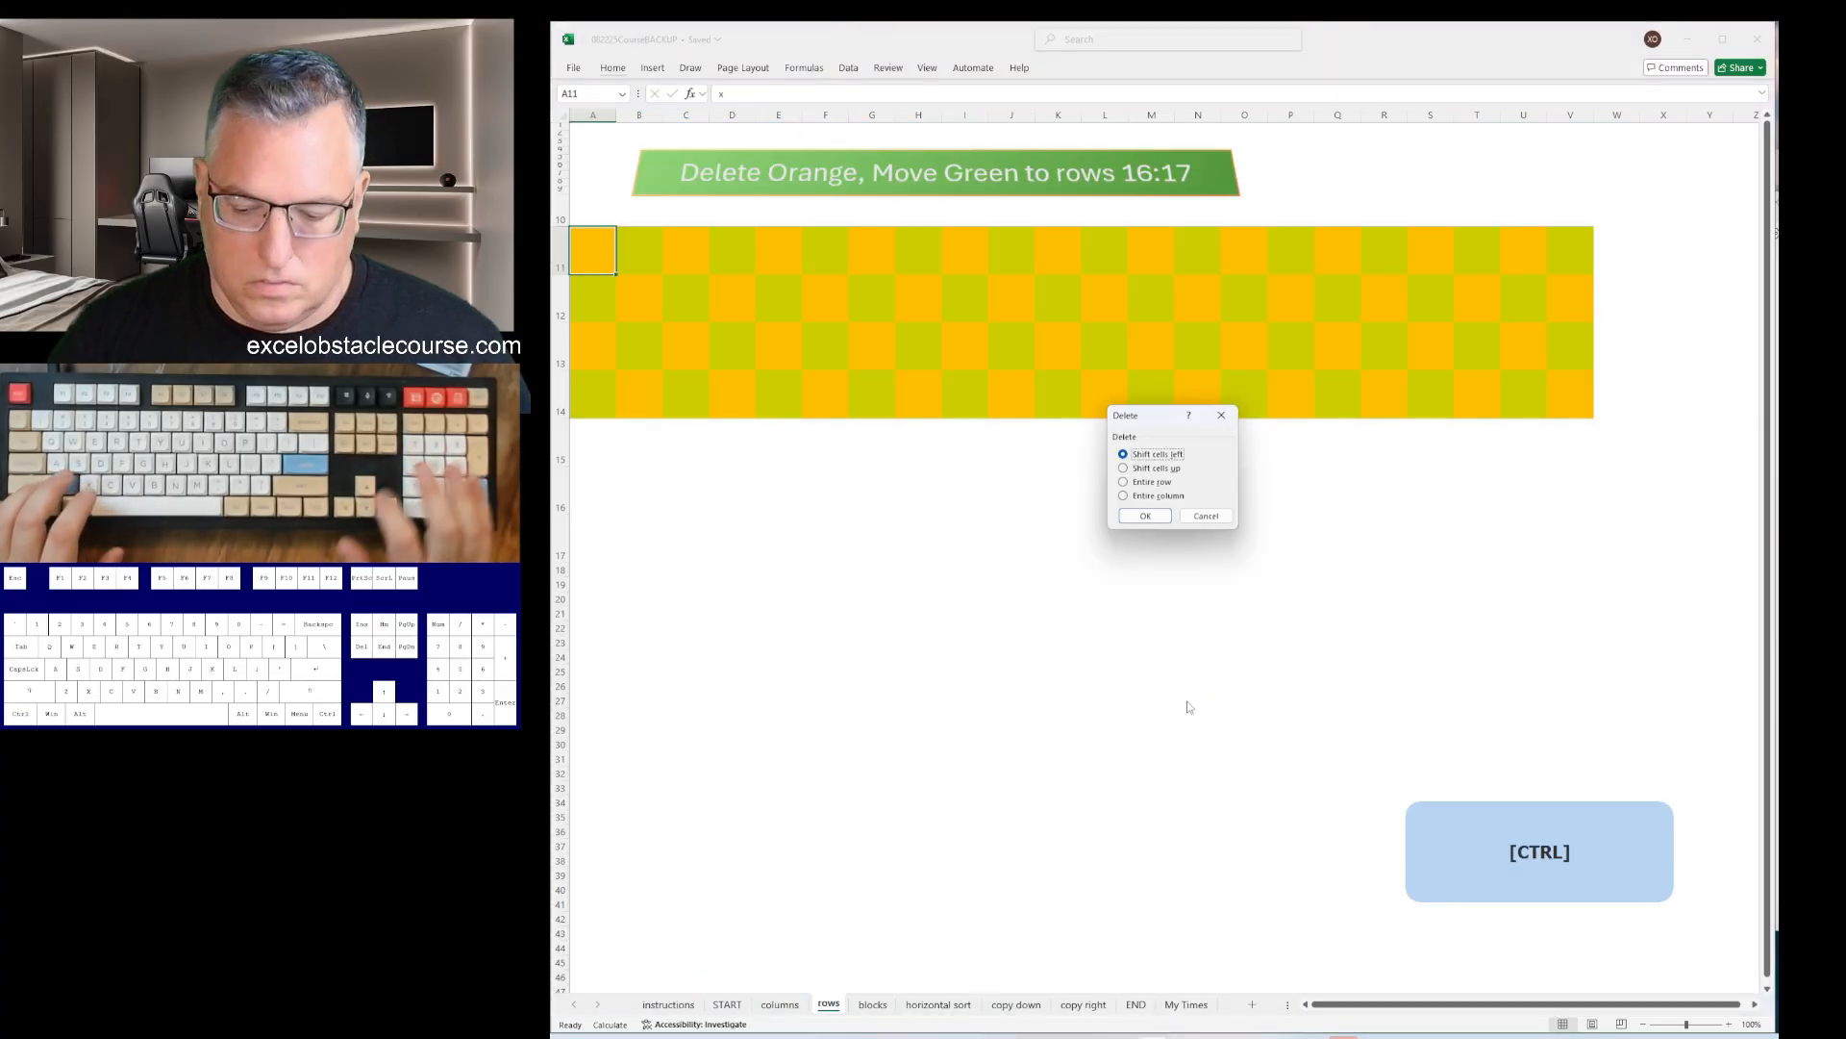
{"action": "key", "text": "Return"}
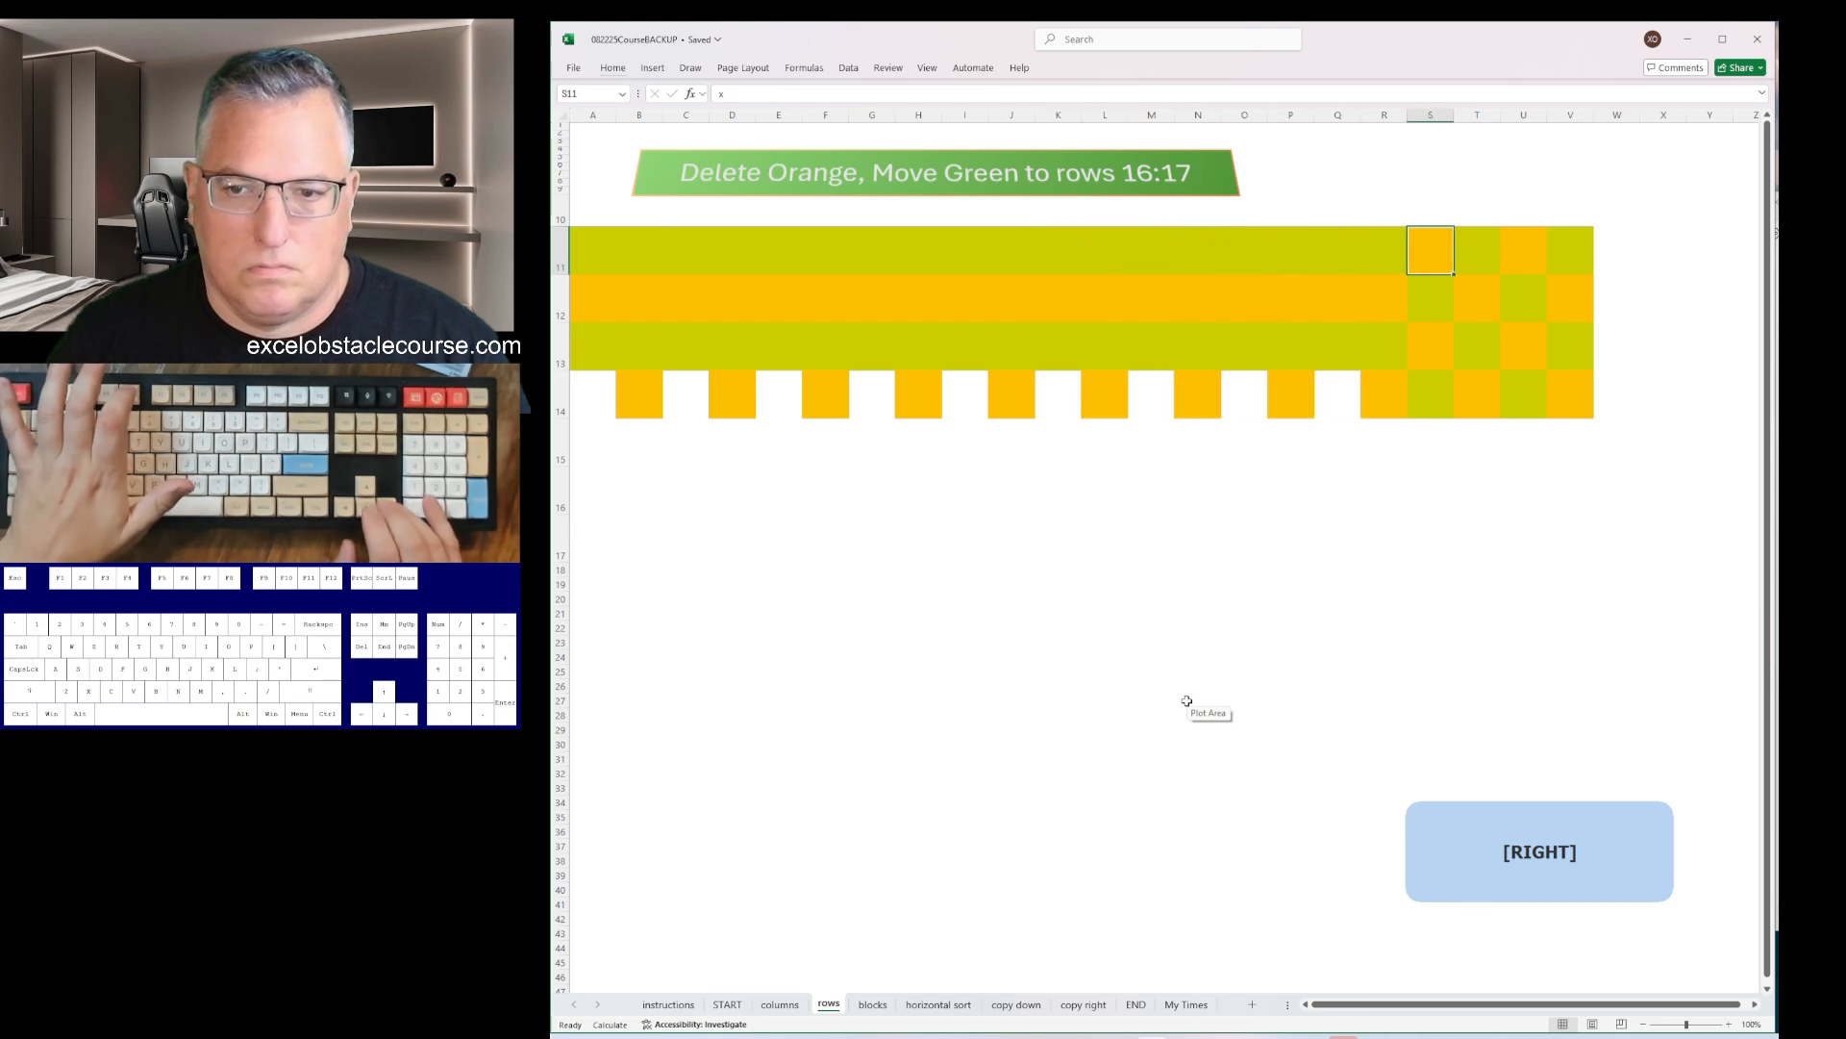
- Delete the orange row between the two green rows and the leftover orange row below them
{"action": "key", "text": "shift+space"}
{"action": "key", "text": "ctrl+minus"}
{"action": "key", "text": "Down"}
{"action": "key", "text": "shift+space"}
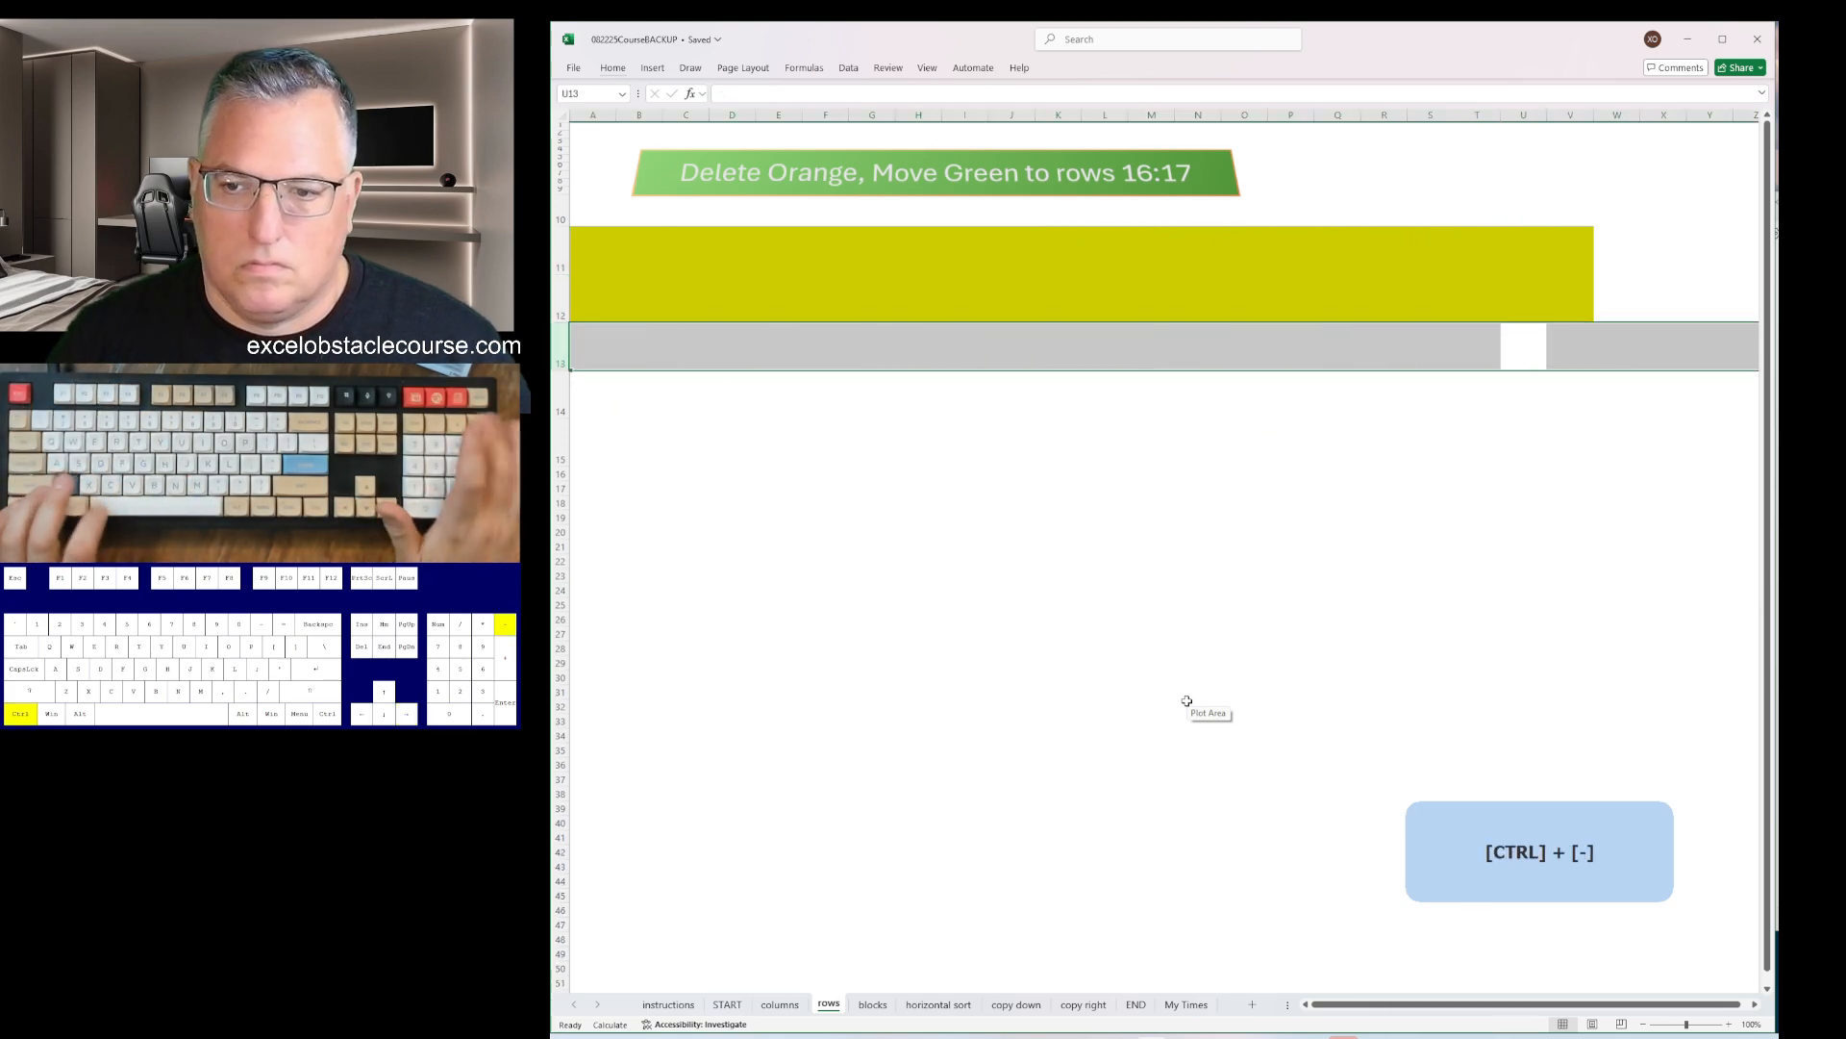
{"action": "key", "text": "ctrl+minus"}
- Insert five rows above the green rows to move them to rows 16:17, and go to the blocks sheet
{"action": "key", "text": "Up"}
{"action": "key", "text": "Up"}
{"action": "key", "text": "shift+space"}
{"action": "key", "text": "ctrl+plus"}
{"action": "key", "text": "ctrl+plus"}
{"action": "key", "text": "ctrl+plus"}
{"action": "key", "text": "ctrl+plus"}
{"action": "key", "text": "ctrl+plus"}
{"action": "key", "text": "ctrl+Page_Down"}
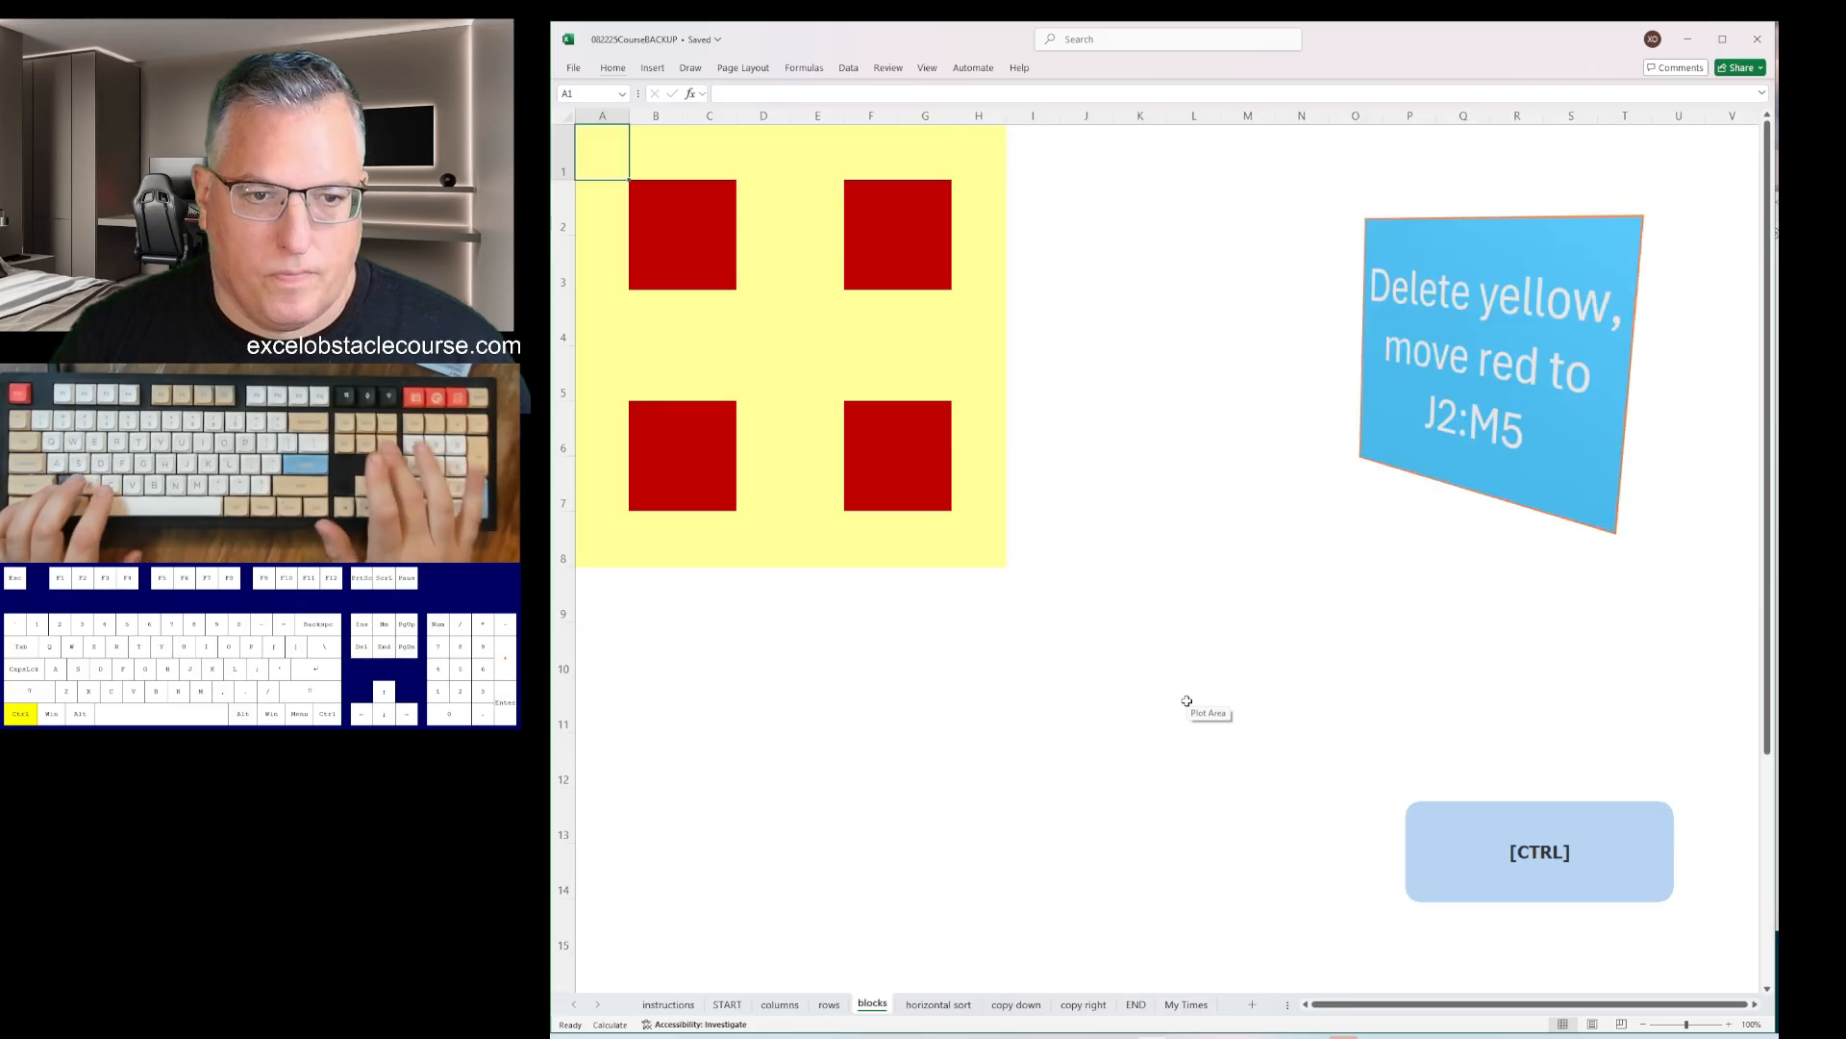
- On the blocks sheet, delete the yellow columns beside and between the red blocks
{"action": "key", "text": "ctrl+space"}
{"action": "key", "text": "Right"}
{"action": "key", "text": "Right"}
{"action": "key", "text": "ctrl+space"}
{"action": "key", "text": "ctrl+minus"}
{"action": "key", "text": "ctrl+minus"}
{"action": "key", "text": "ctrl+Right"}
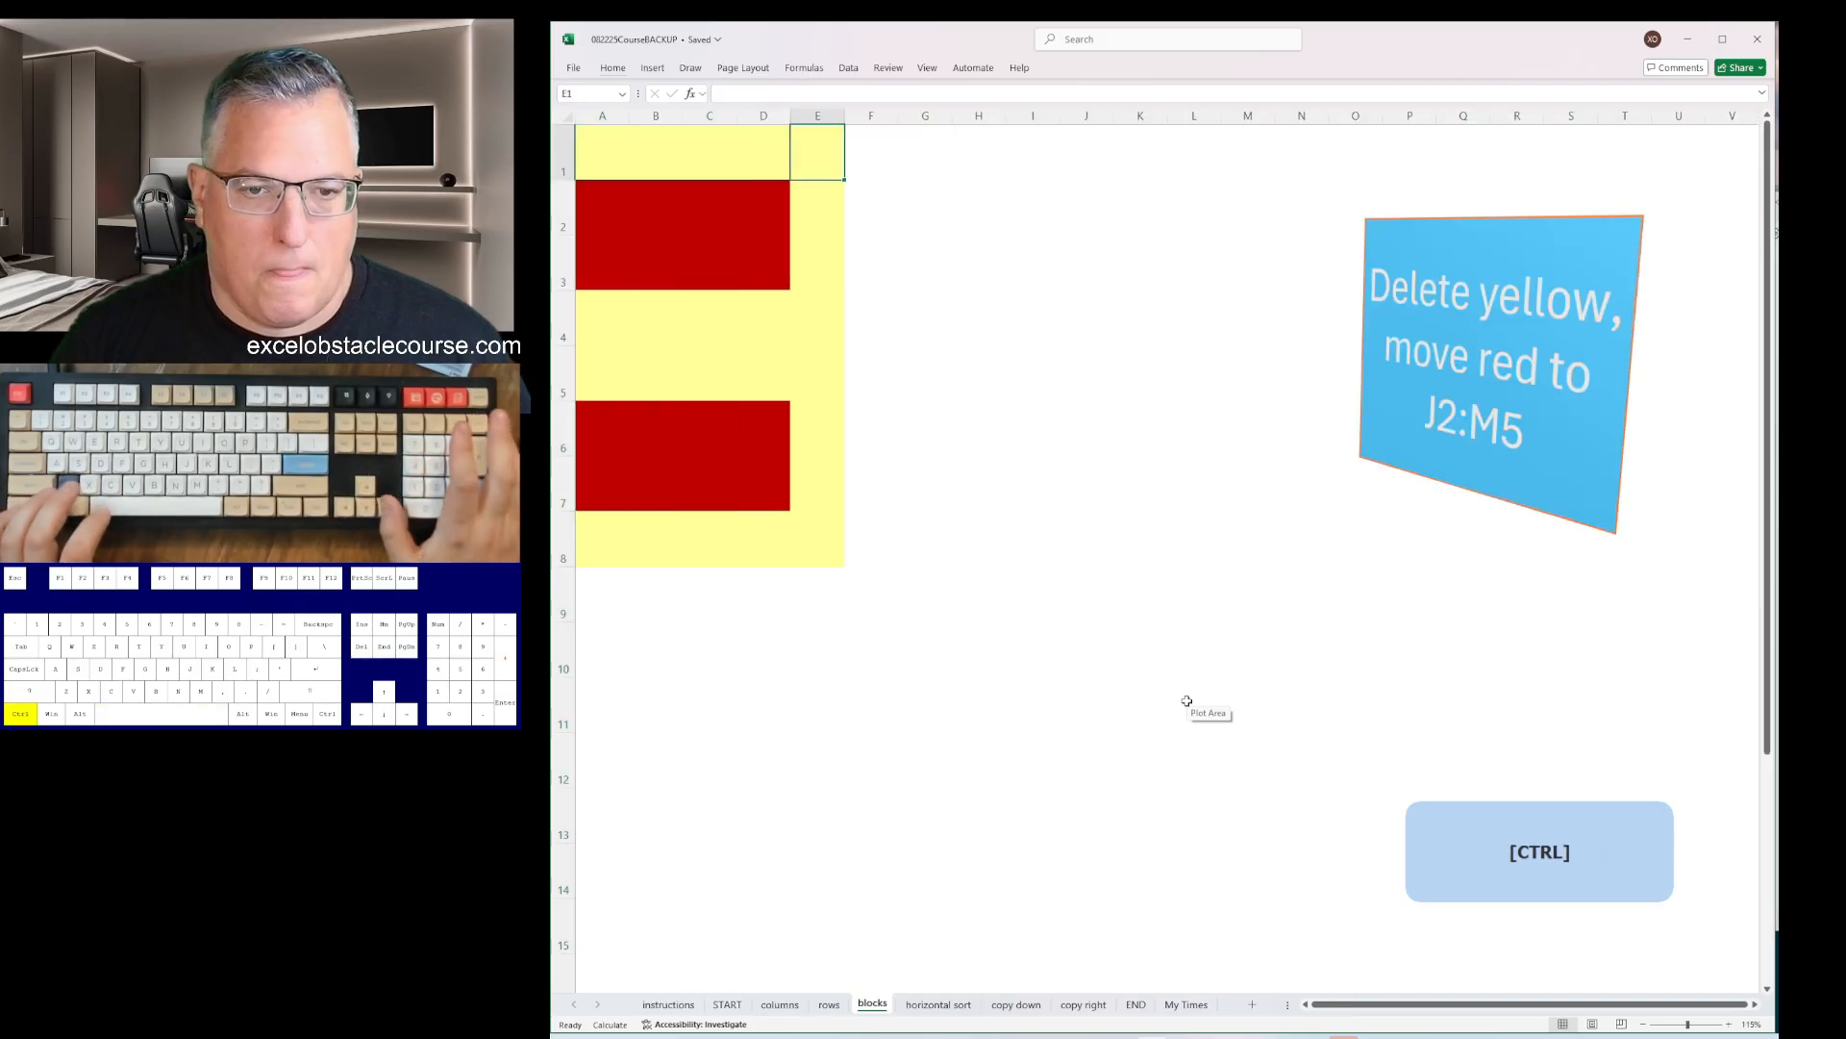
{"action": "key", "text": "ctrl+space"}
{"action": "key", "text": "ctrl+minus"}
- Delete yellow row 1 and insert a blank row in its place
{"action": "key", "text": "shift+space"}
{"action": "key", "text": "ctrl+minus"}
{"action": "key", "text": "ctrl+plus"}
- Delete the two yellow rows between the red blocks and the yellow row below them
{"action": "key", "text": "Down"}
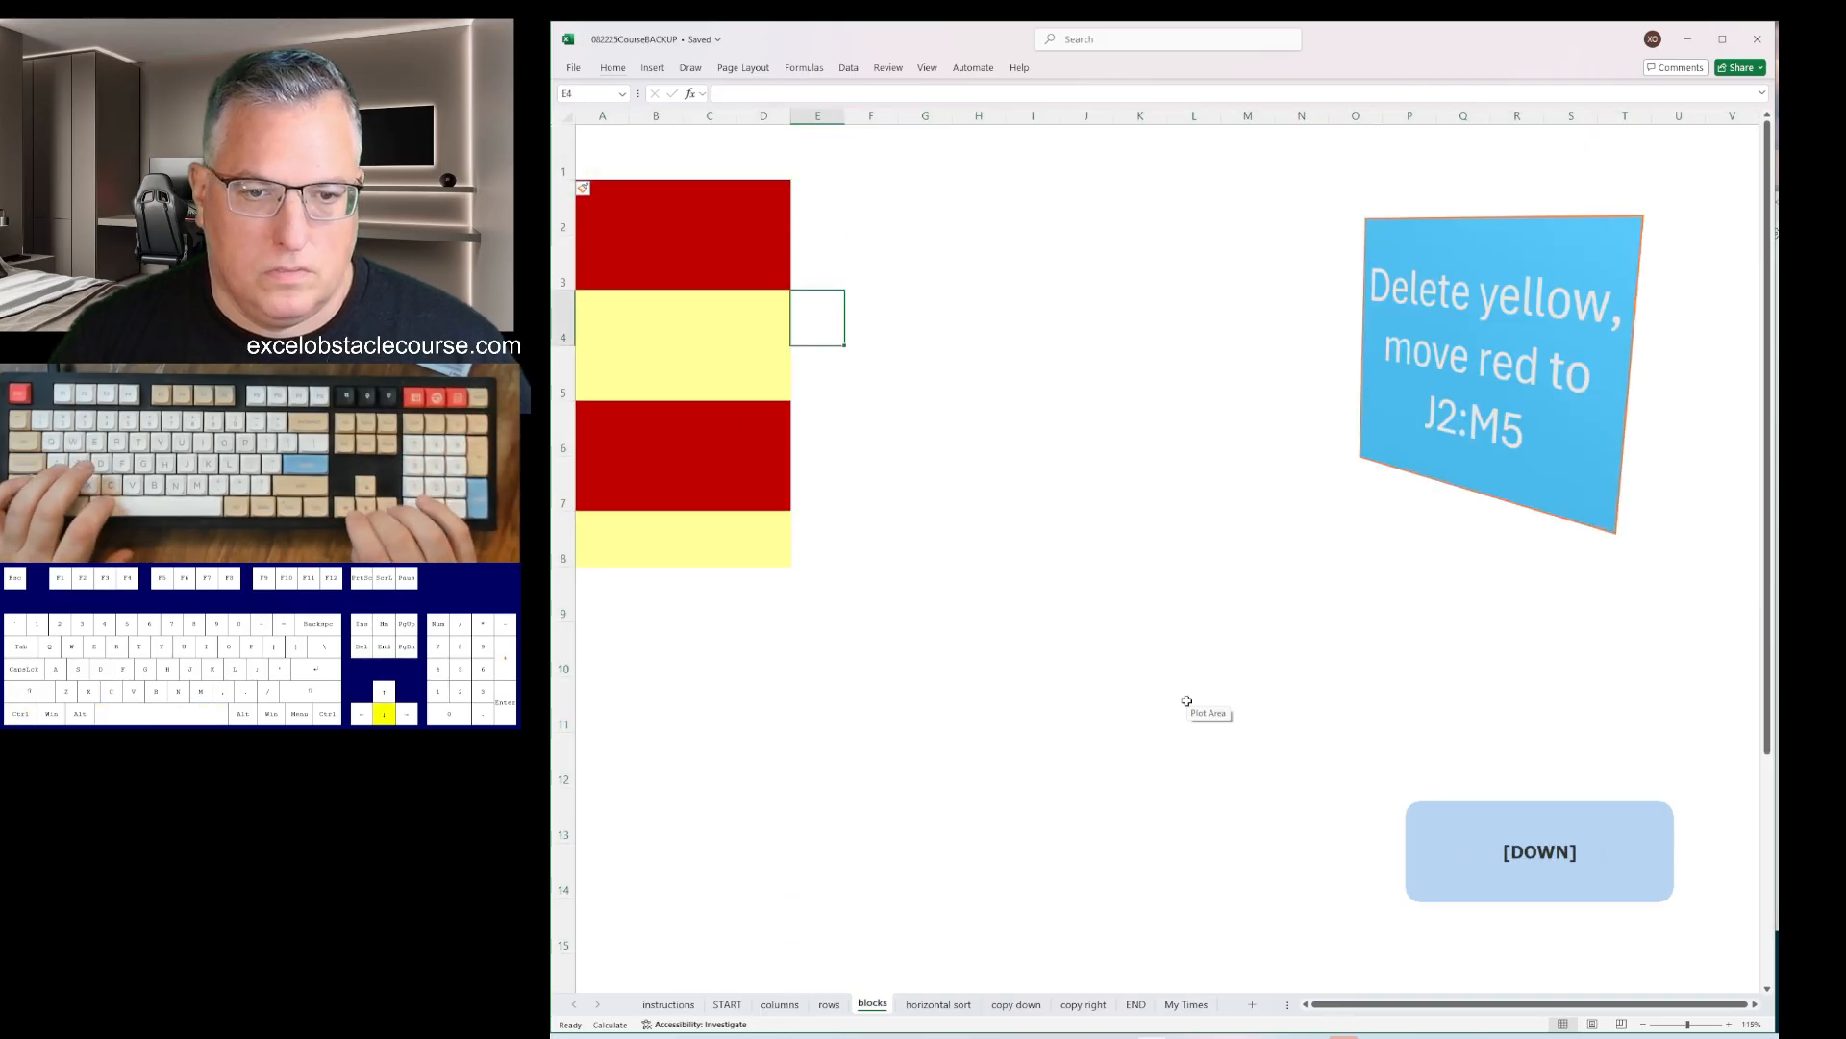
{"action": "key", "text": "shift+Down"}
{"action": "key", "text": "shift+space"}
{"action": "key", "text": "ctrl+minus"}
{"action": "key", "text": "ctrl+Left"}
{"action": "key", "text": "shift+space"}
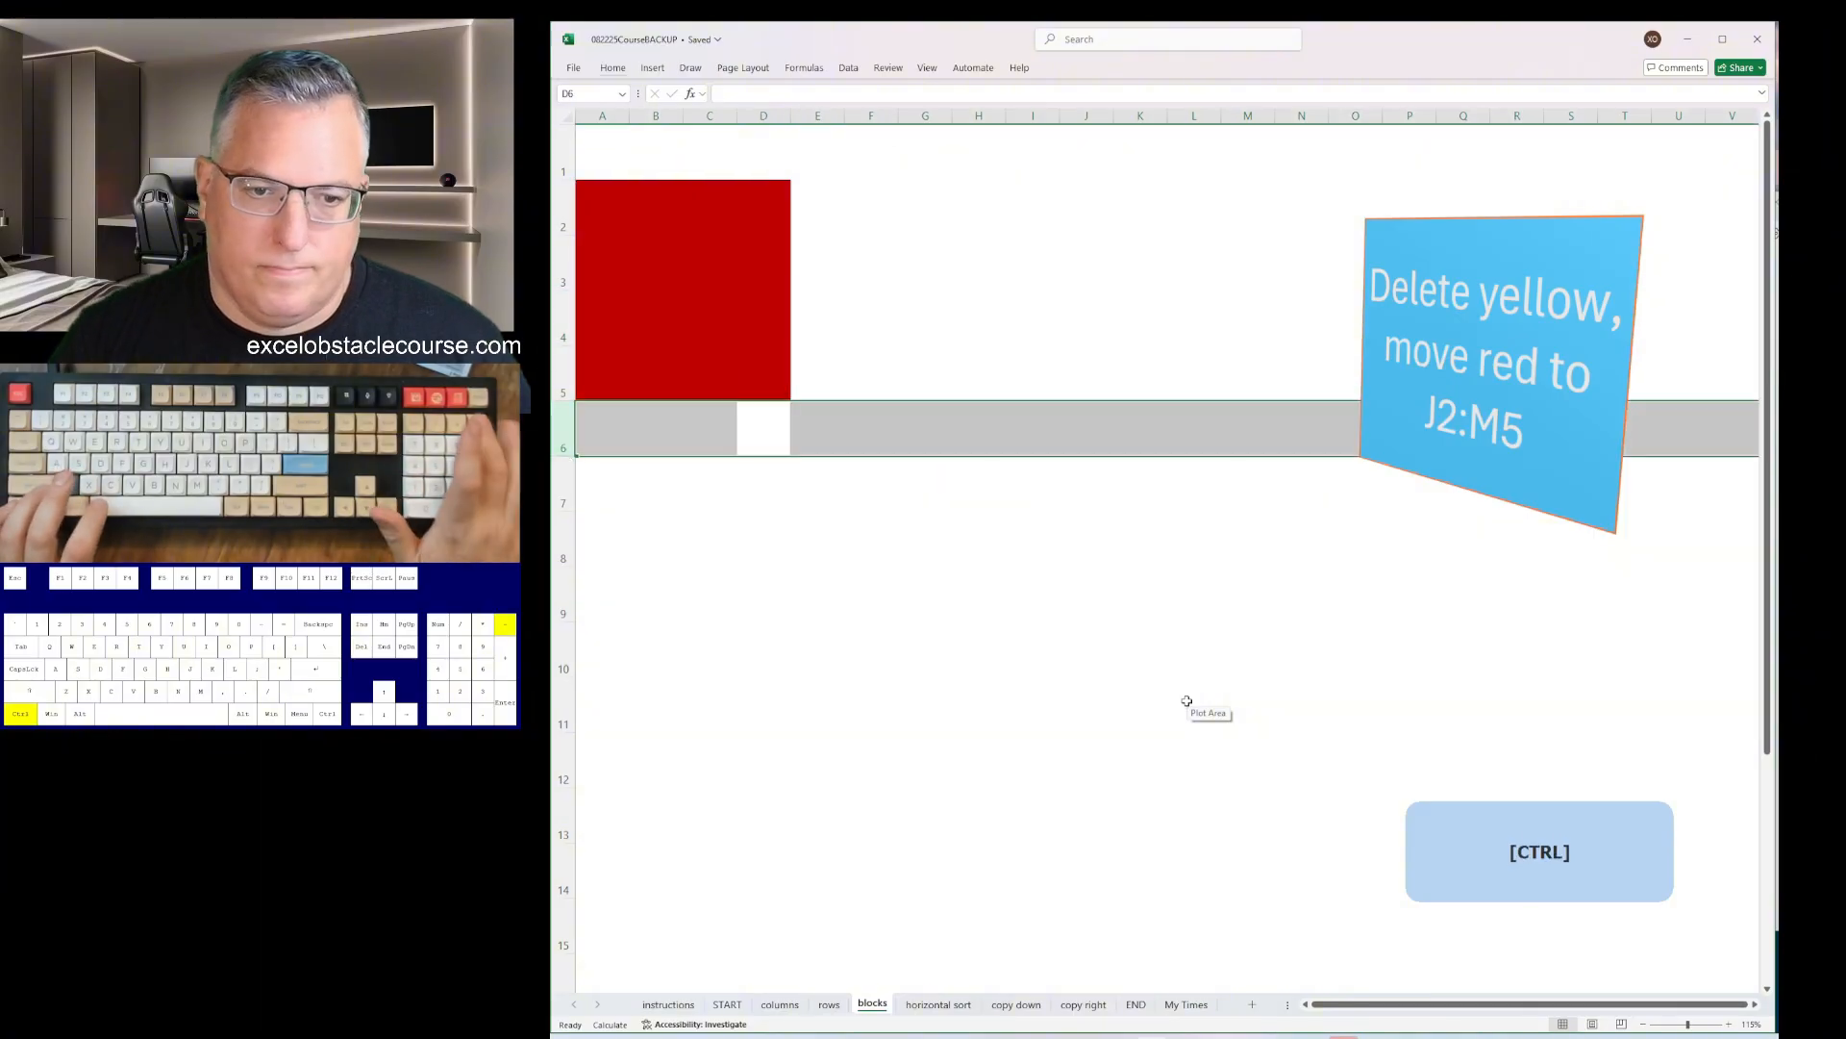
{"action": "key", "text": "ctrl+minus"}
- Insert nine columns before the red block to move it to J2:M5
{"action": "key", "text": "ctrl+Left"}
{"action": "key", "text": "ctrl+space"}
{"action": "key", "text": "ctrl+plus"}
{"action": "key", "text": "ctrl+plus"}
{"action": "key", "text": "ctrl+plus"}
{"action": "key", "text": "ctrl+plus"}
{"action": "key", "text": "ctrl+plus"}
{"action": "key", "text": "ctrl+plus"}
{"action": "key", "text": "ctrl+plus"}
{"action": "key", "text": "ctrl+plus"}
{"action": "key", "text": "ctrl+plus"}
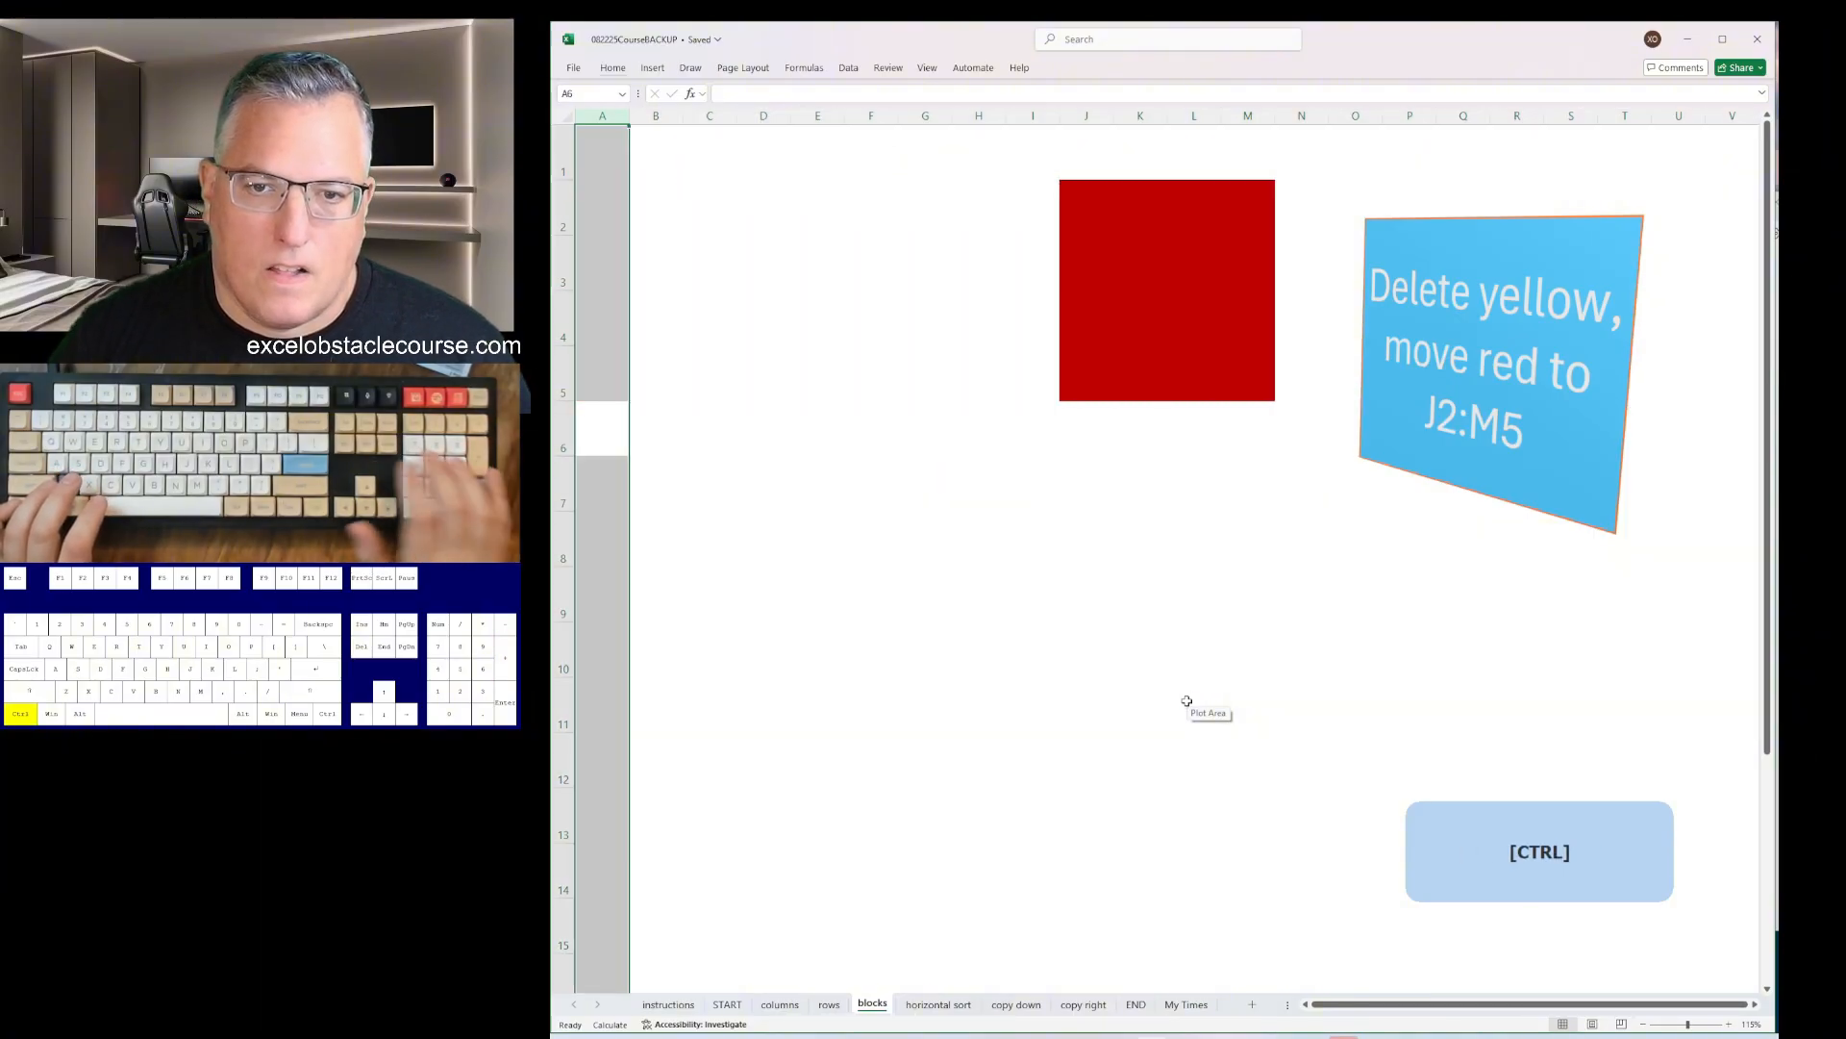
- On the horizontal sort sheet, sort the values in rows 2 and 4 left to right in ascending order
{"action": "key", "text": "alt+a"}
{"action": "key", "text": "s"}
{"action": "key", "text": "s"}
{"action": "key", "text": "Return"}
{"action": "key", "text": "Right"}
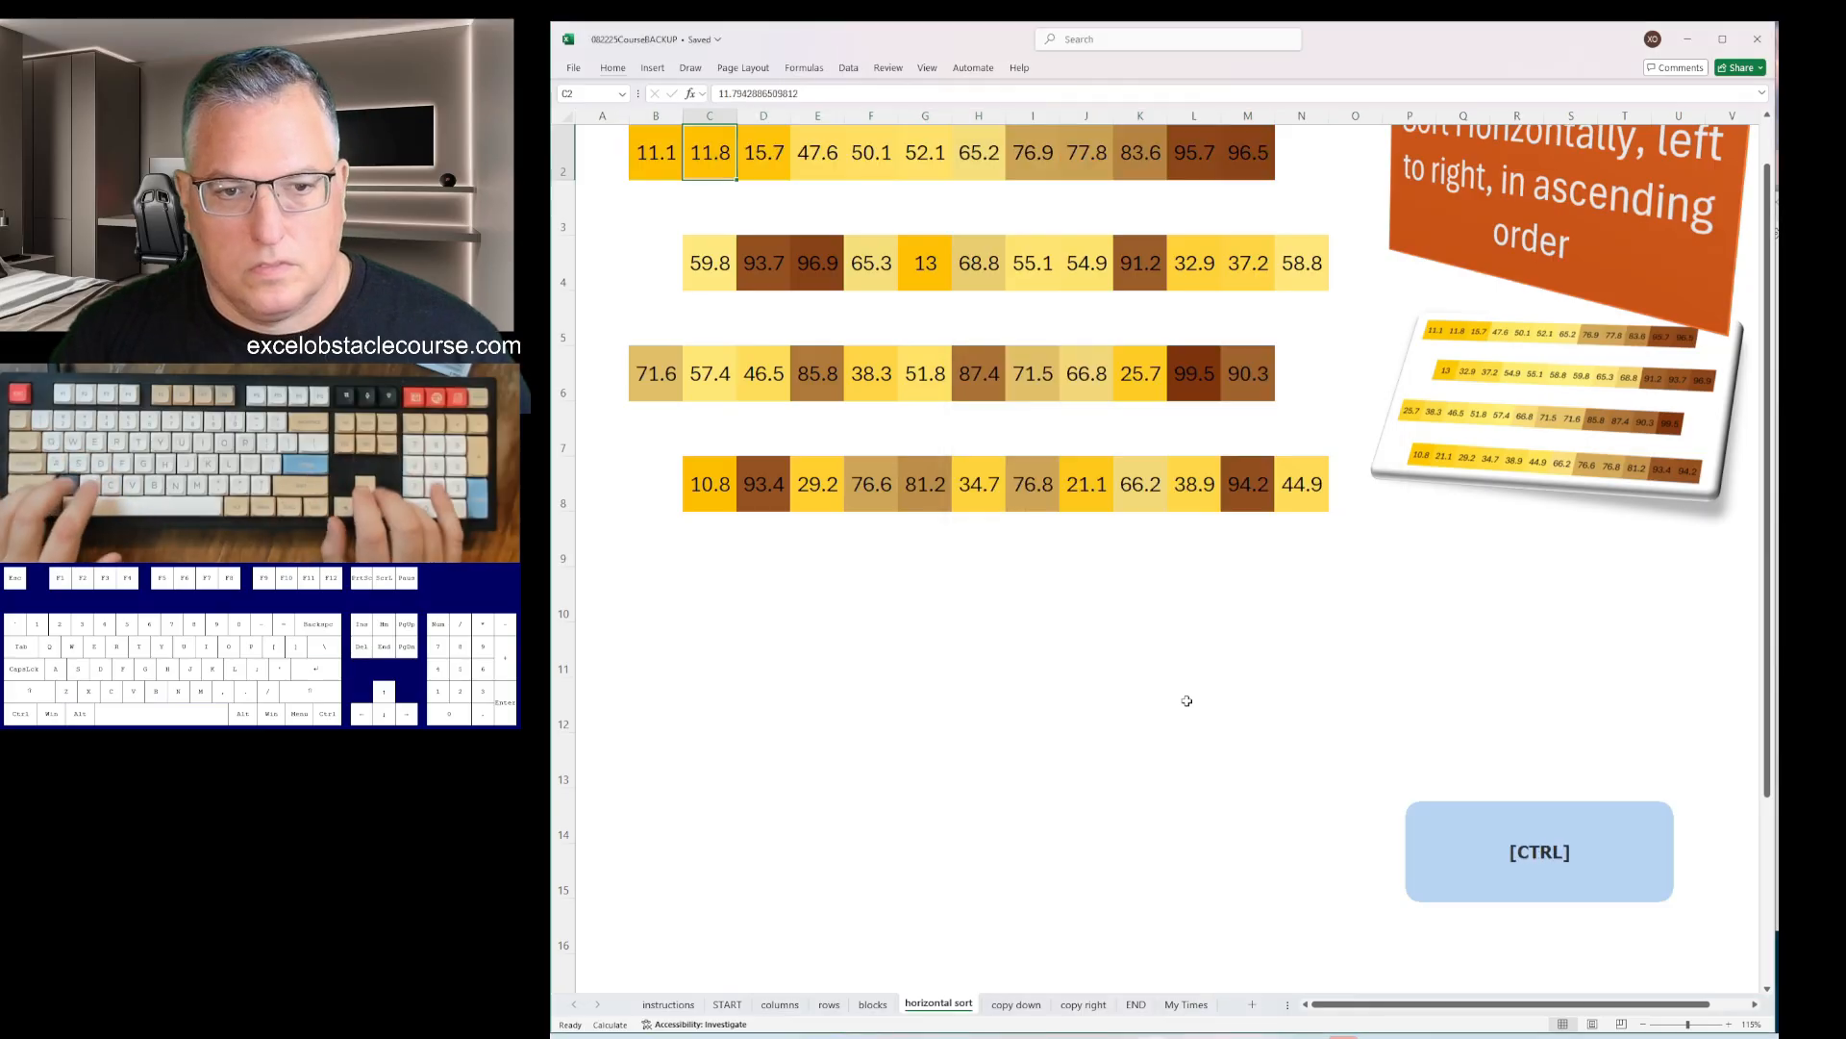
{"action": "key", "text": "ctrl+Down"}
{"action": "key", "text": "alt+a"}
{"action": "key", "text": "s"}
{"action": "key", "text": "s"}
{"action": "key", "text": "Return"}
- Sort the values in rows 6 and 8 left to right in ascending order
{"action": "key", "text": "ctrl+Down"}
{"action": "key", "text": "alt+a"}
{"action": "key", "text": "s"}
{"action": "key", "text": "s"}
{"action": "key", "text": "Return"}
{"action": "key", "text": "ctrl+Down"}
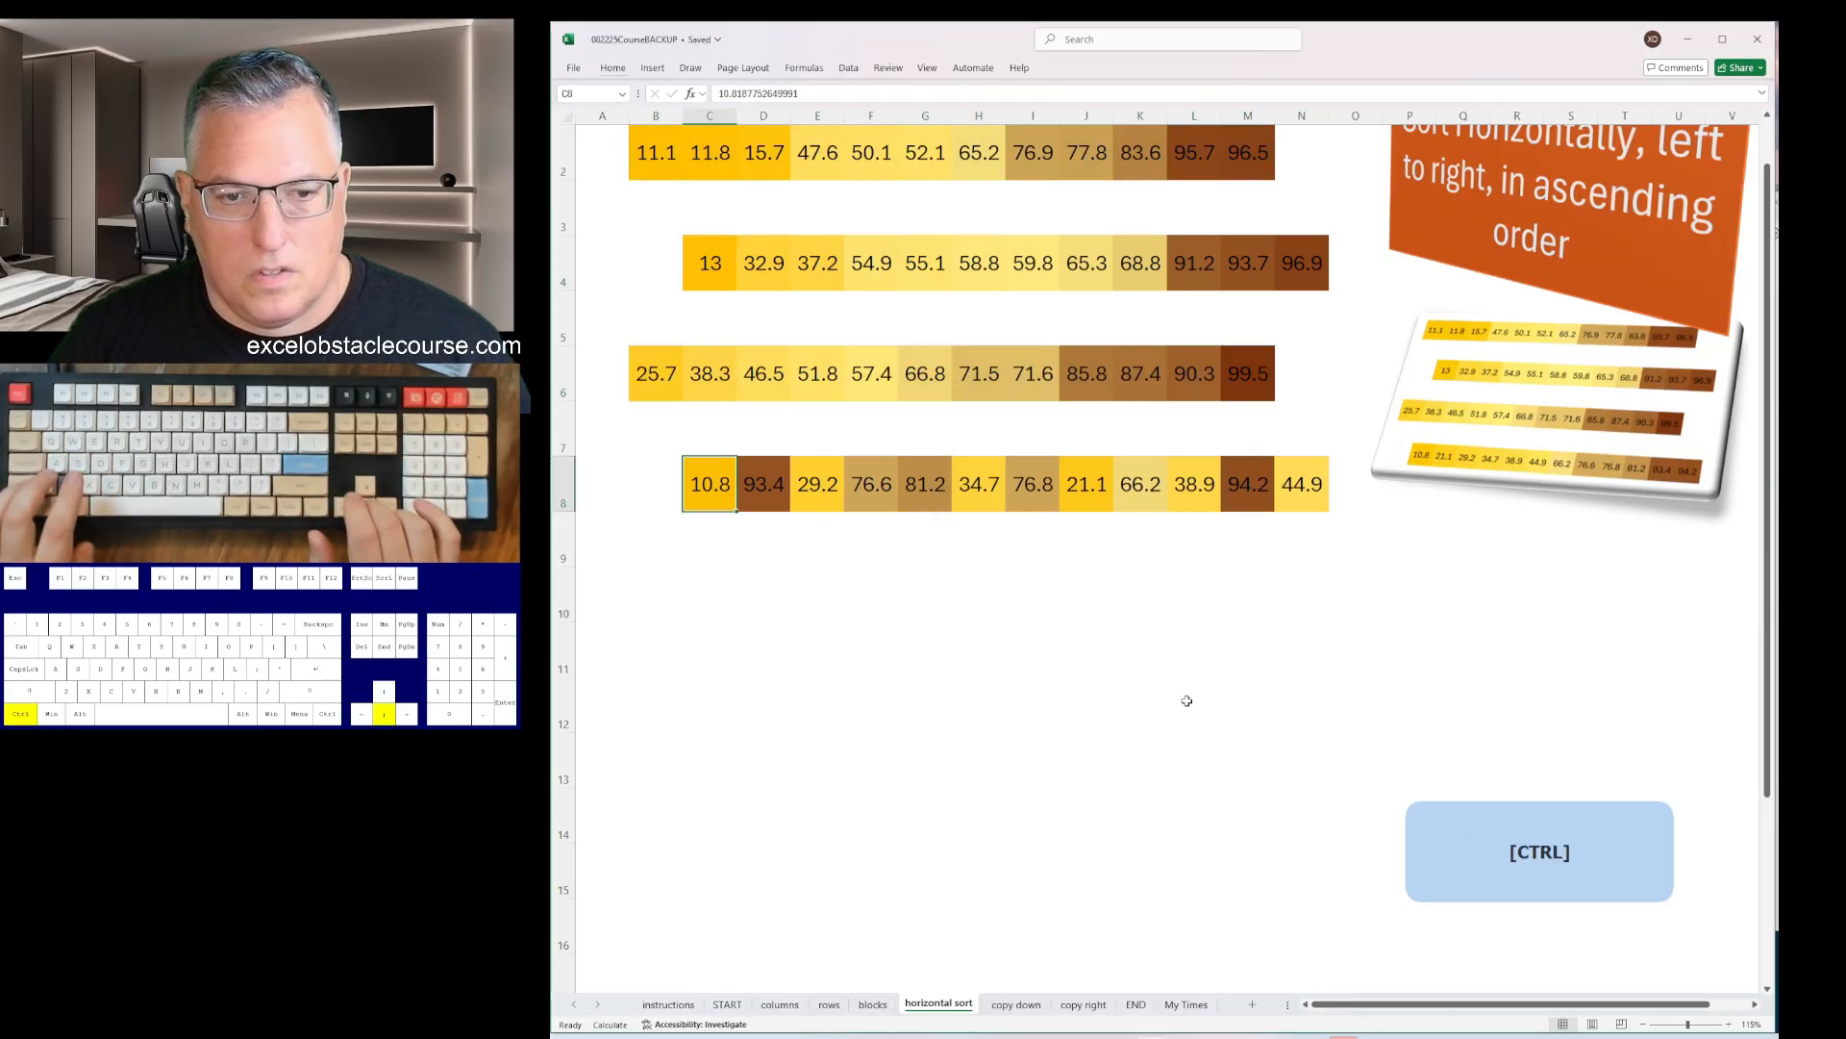
{"action": "key", "text": "alt+a"}
{"action": "key", "text": "s"}
{"action": "key", "text": "s"}
{"action": "key", "text": "Return"}
- On the copy down sheet, fill the blue icon in B2 down through B7
{"action": "key", "text": "ctrl+Page_Down"}
{"action": "key", "text": "shift+Down"}
{"action": "key", "text": "shift+Down"}
{"action": "key", "text": "shift+Down"}
{"action": "key", "text": "shift+Down"}
{"action": "key", "text": "shift+Down"}
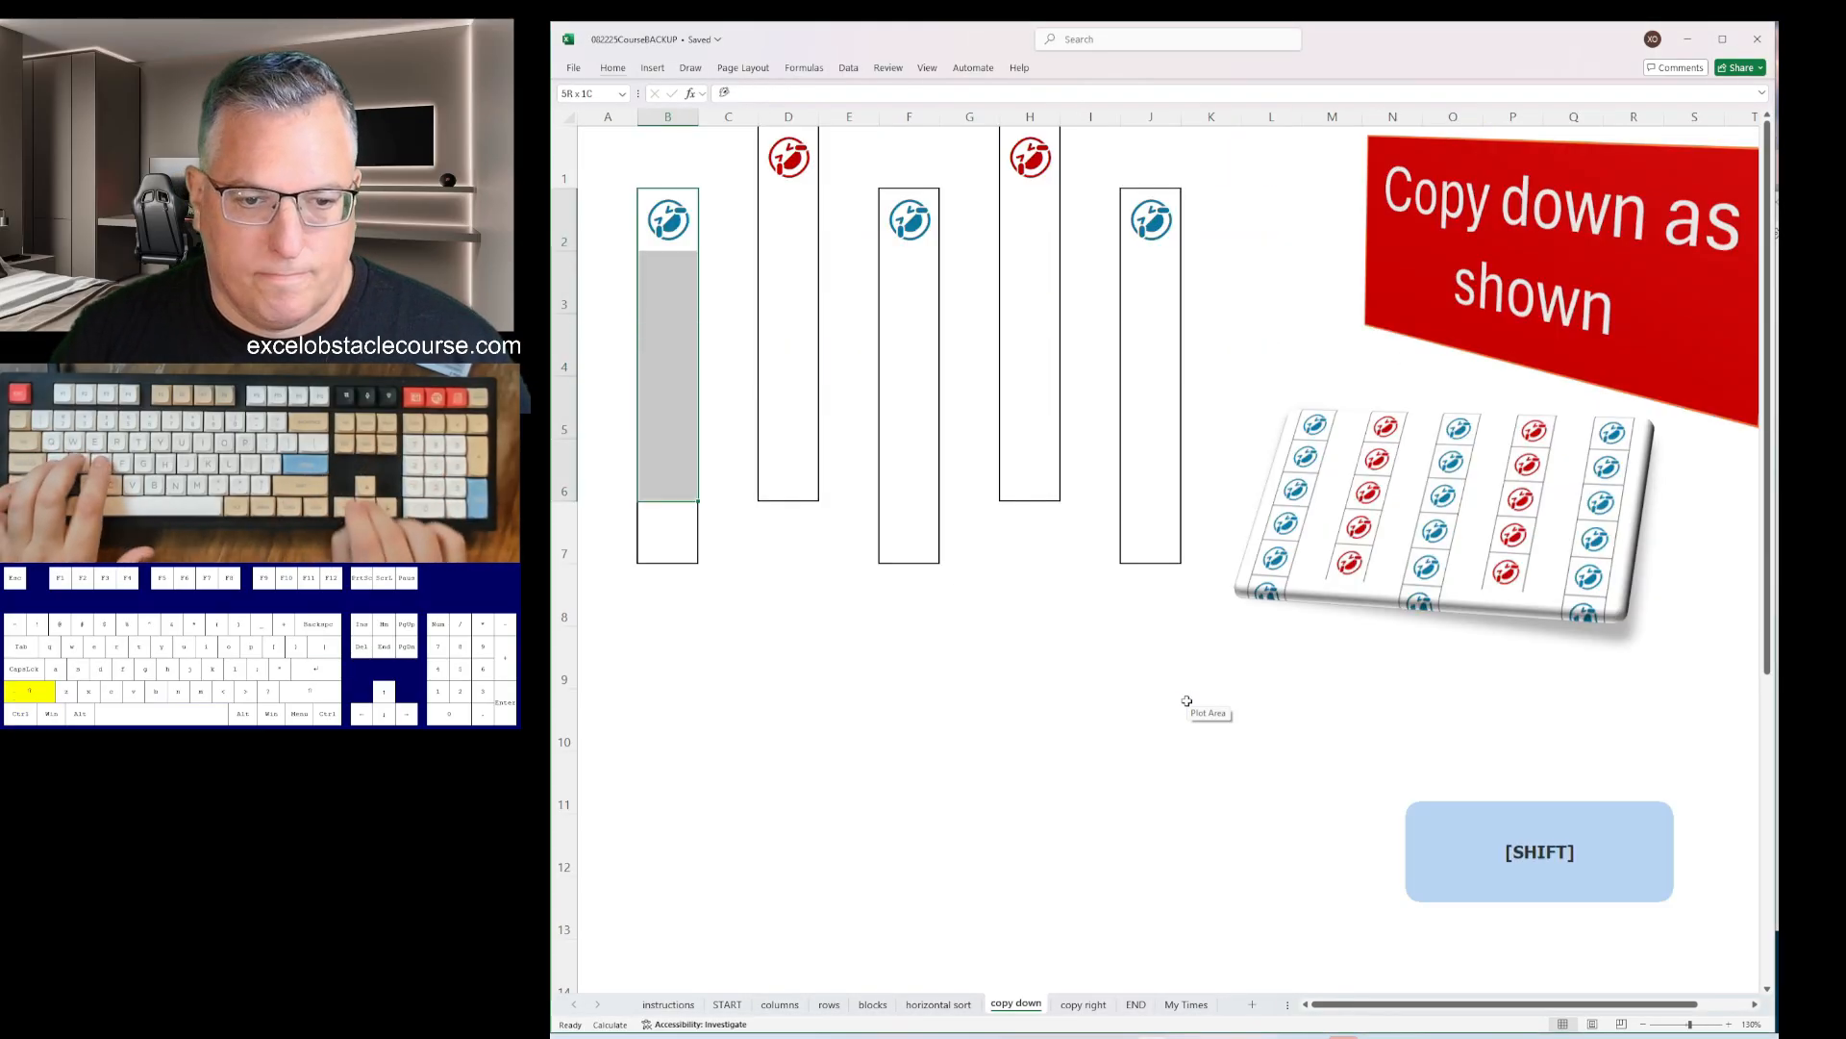
{"action": "key", "text": "ctrl+d"}
- Fill the red icon in D1 down through D6
{"action": "key", "text": "ctrl+Down"}
{"action": "key", "text": "Up"}
{"action": "key", "text": "Right"}
{"action": "key", "text": "Right"}
{"action": "key", "text": "ctrl+shift+Up"}
{"action": "key", "text": "ctrl+d"}
- Fill the blue icon in F2 down through F7
{"action": "key", "text": "Down"}
{"action": "key", "text": "Right"}
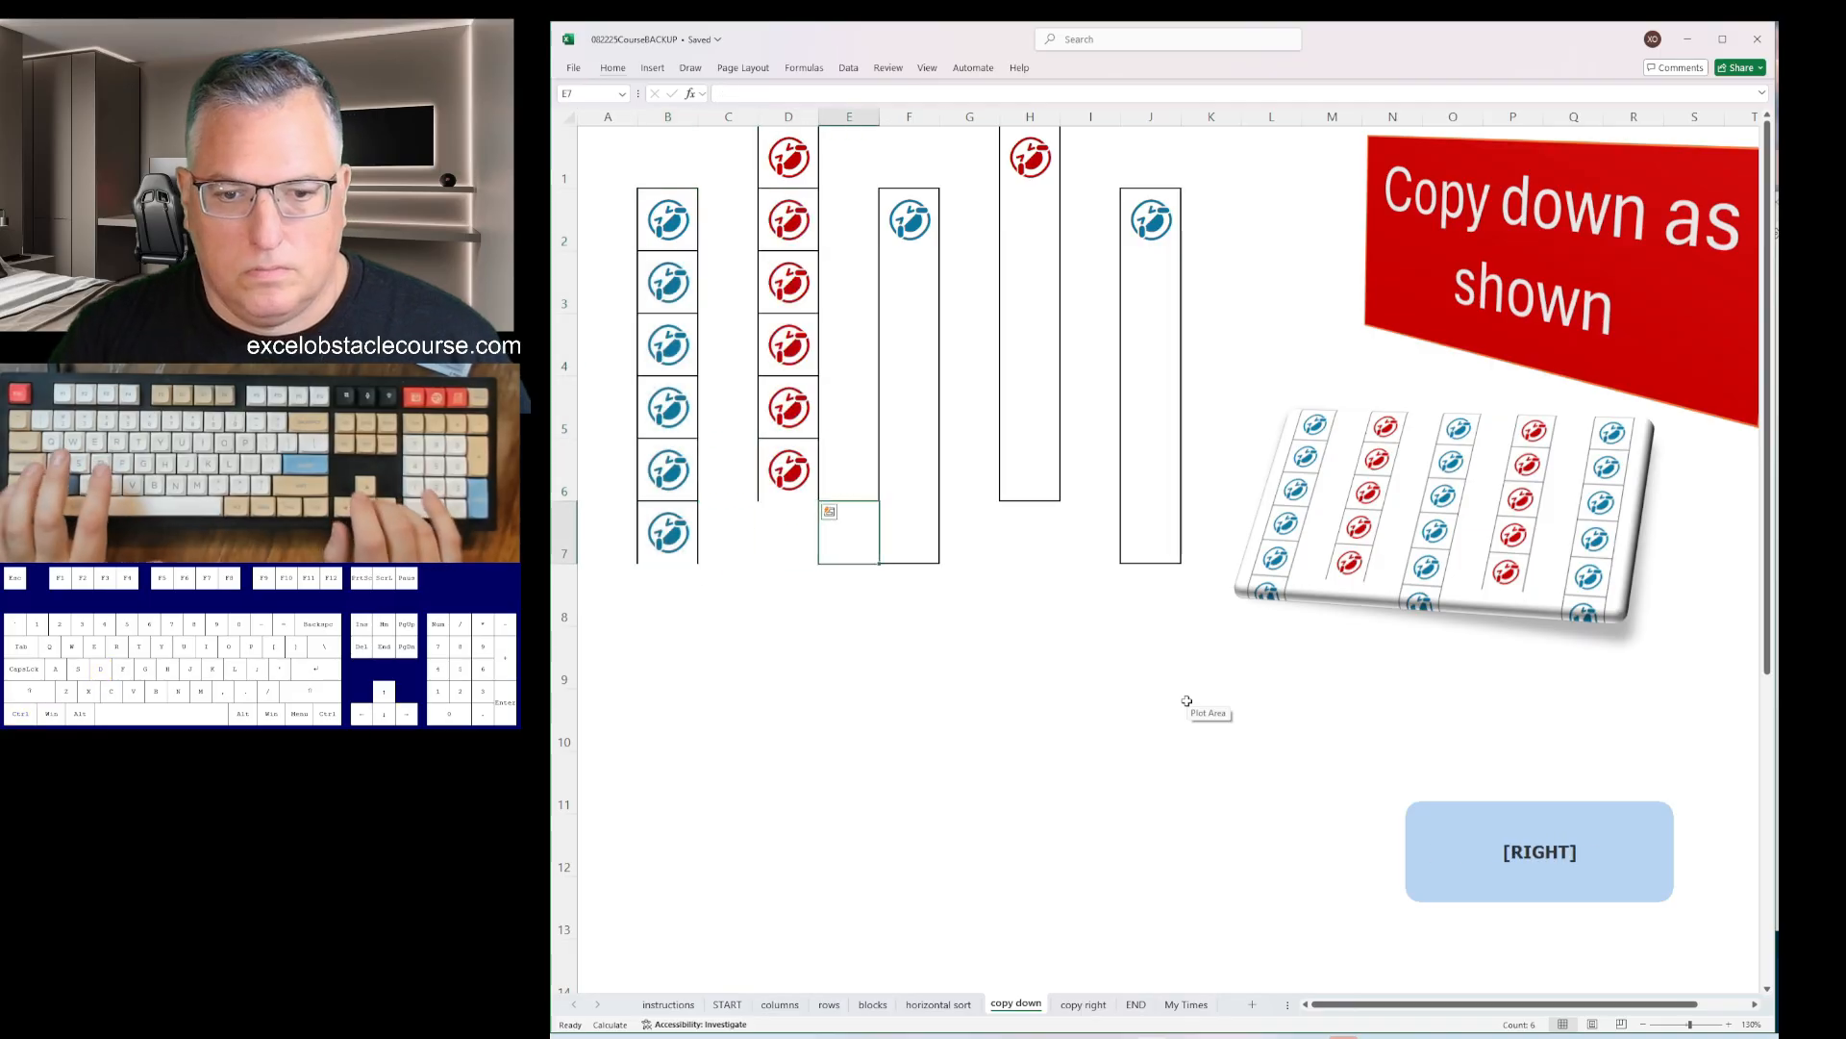
{"action": "key", "text": "Right"}
{"action": "key", "text": "ctrl+shift+Up"}
{"action": "key", "text": "ctrl+d"}
- Fill the red icon in H1 down through H6
{"action": "key", "text": "Right"}
{"action": "key", "text": "Right"}
{"action": "key", "text": "Up"}
{"action": "key", "text": "ctrl+shift+Up"}
{"action": "key", "text": "ctrl+d"}
- Fill the blue icon in J2 down through J7
{"action": "key", "text": "Right"}
{"action": "key", "text": "Down"}
{"action": "key", "text": "Right"}
{"action": "key", "text": "ctrl+shift+Up"}
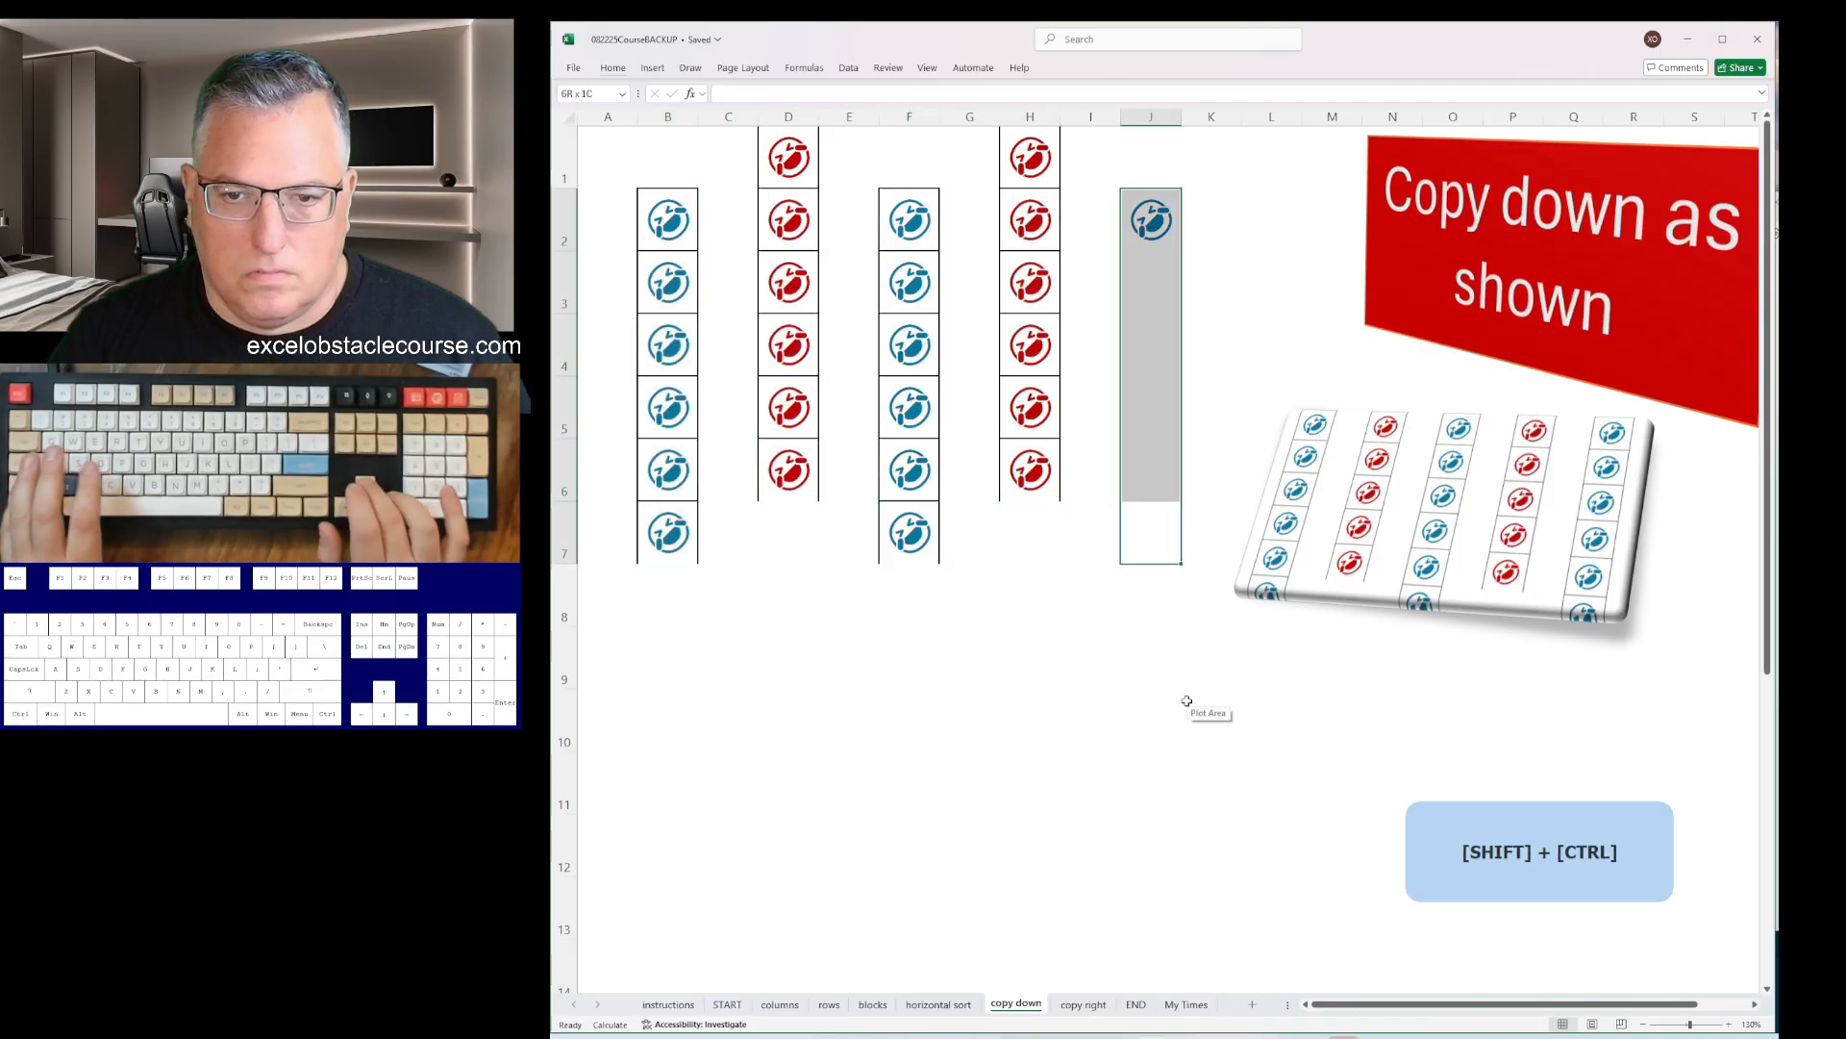
- On the copy right sheet, fill the purple icon across C1:H1 and the green icon across B3:G3
{"action": "key", "text": "ctrl+Page_Down"}
{"action": "key", "text": "shift+Right"}
{"action": "key", "text": "shift+Right"}
{"action": "key", "text": "shift+Right"}
{"action": "key", "text": "shift+Right"}
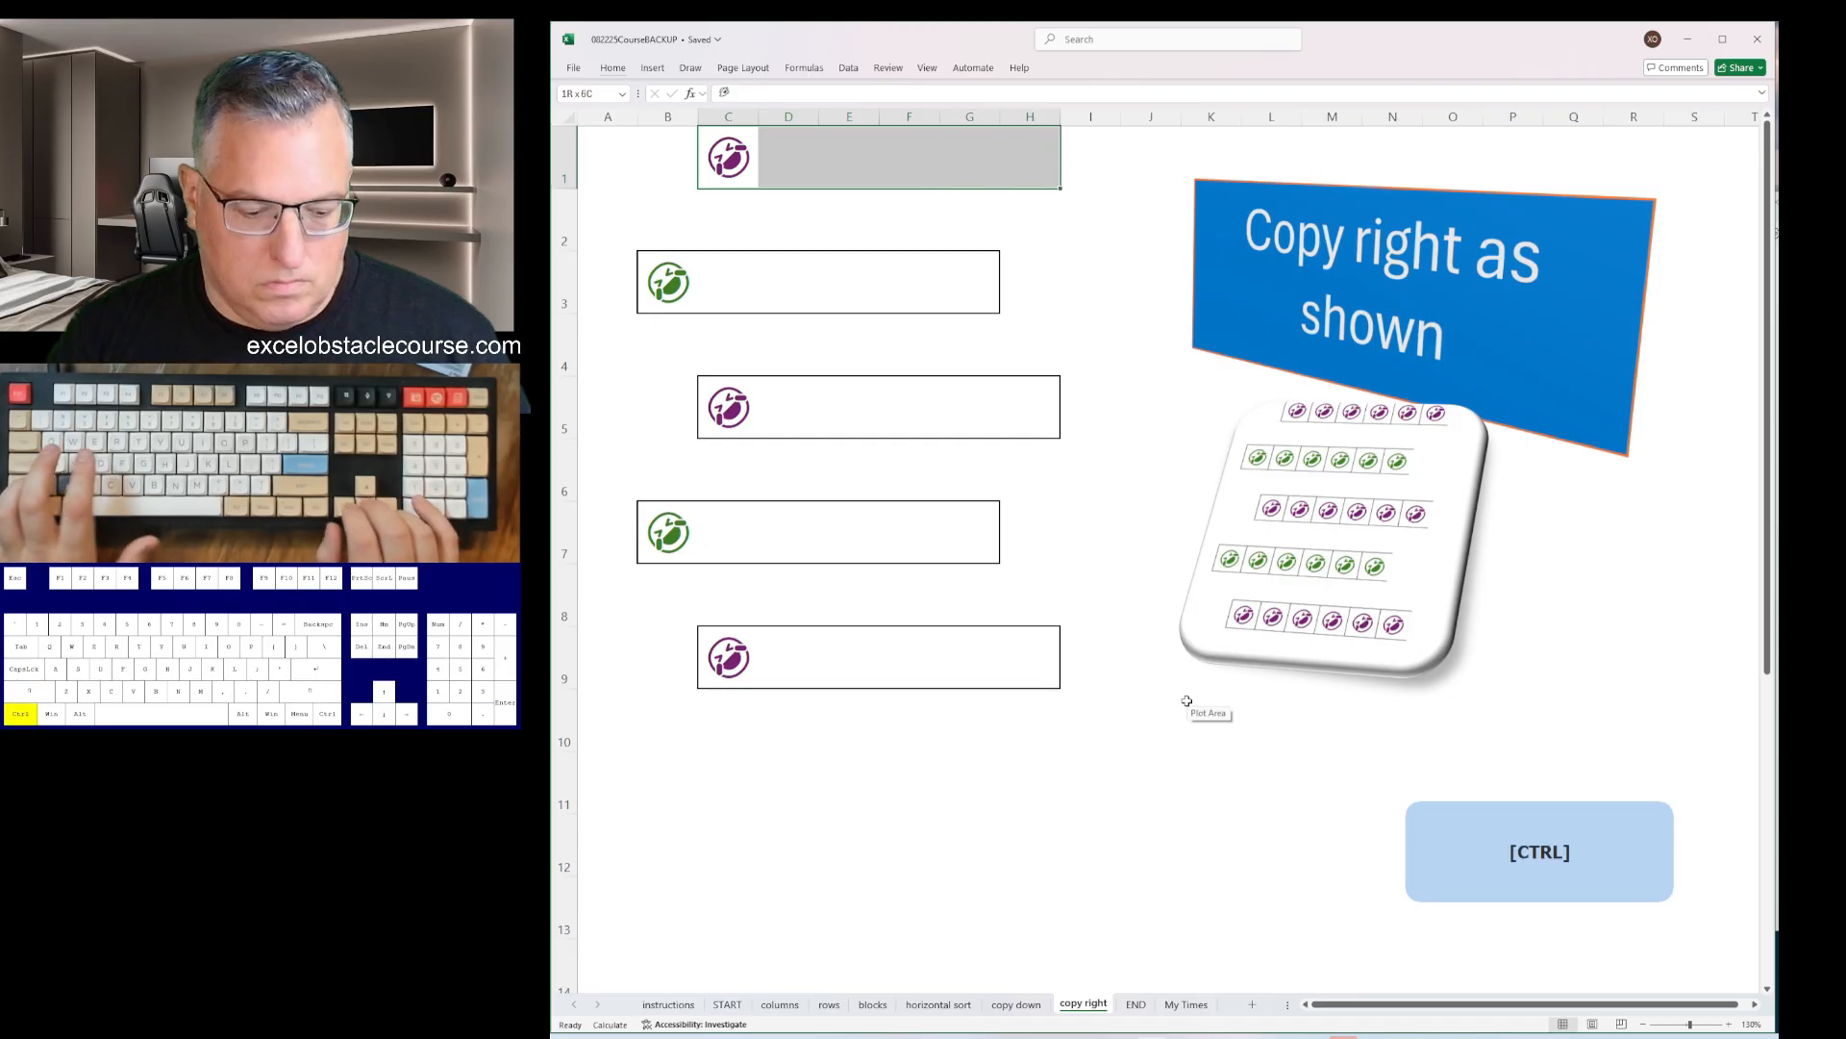
{"action": "key", "text": "ctrl+r"}
{"action": "key", "text": "ctrl+shift+Left"}
{"action": "key", "text": "ctrl+r"}
- Fill the purple icon in C5 across through H5
{"action": "key", "text": "Down"}
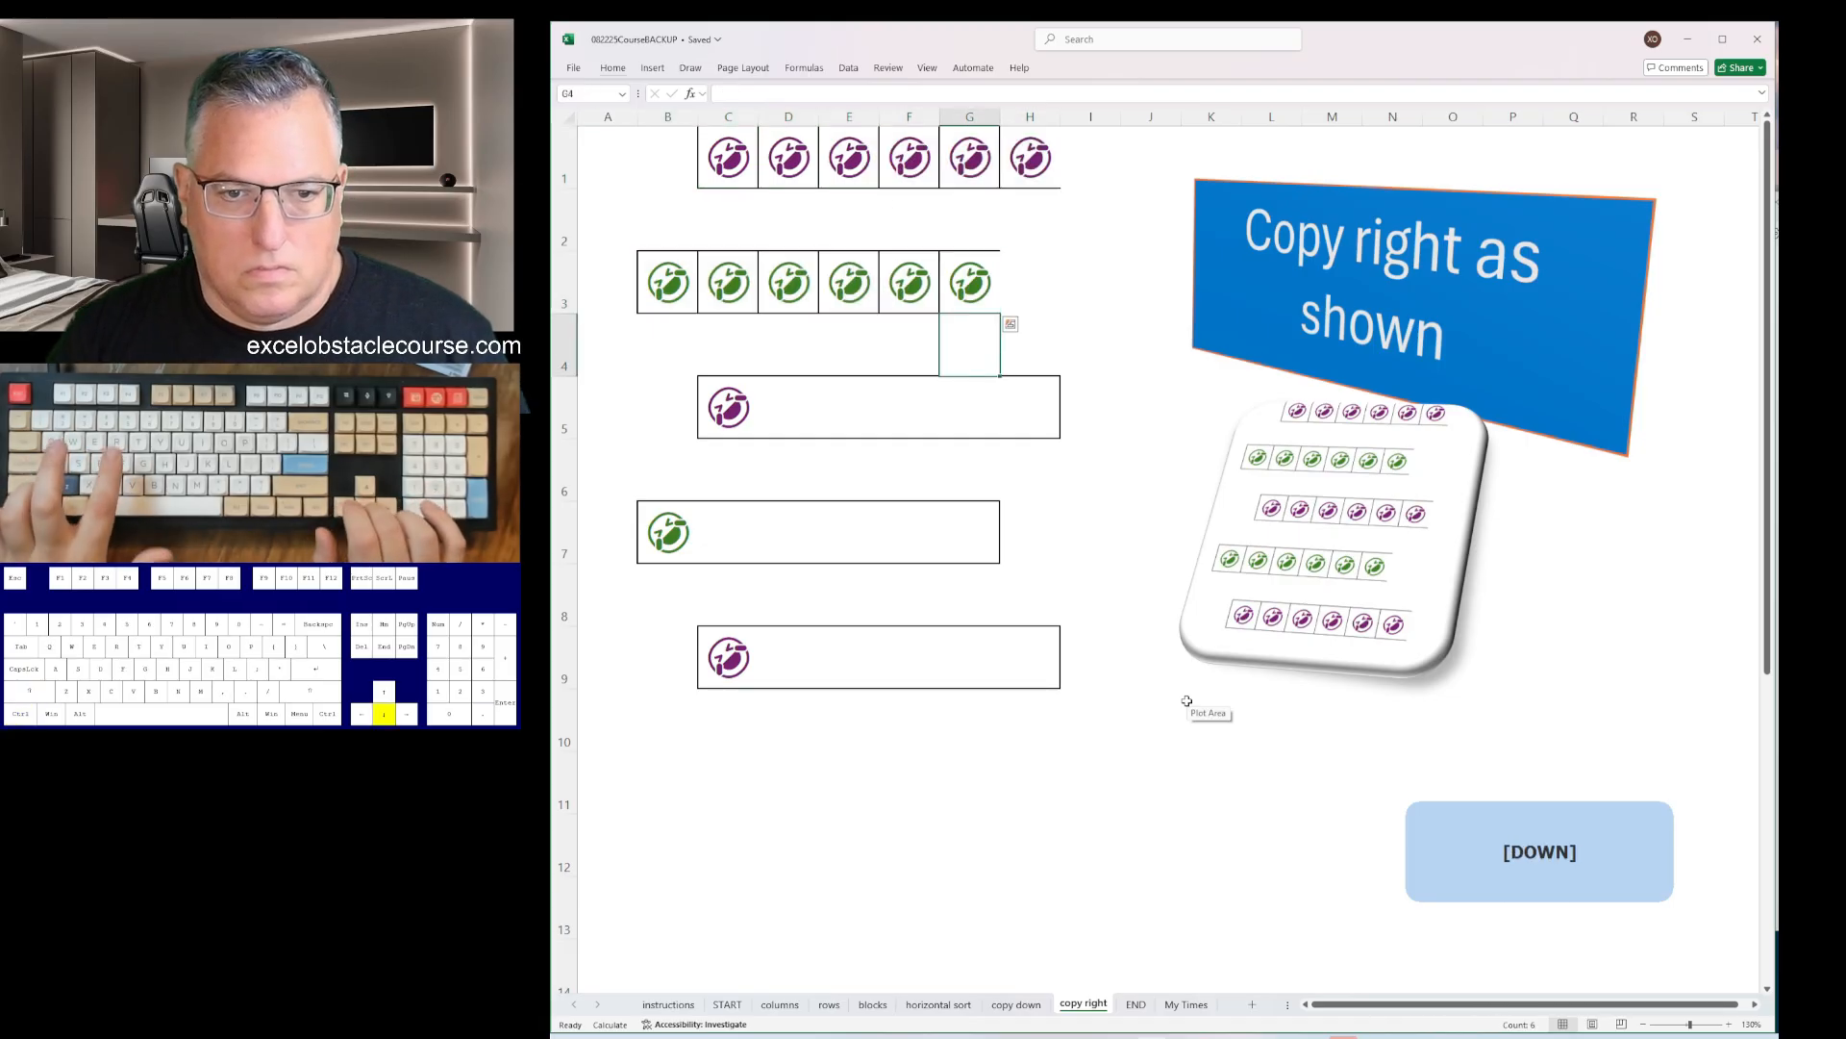
{"action": "key", "text": "Down"}
{"action": "key", "text": "Right"}
{"action": "key", "text": "ctrl+shift+Left"}
{"action": "key", "text": "ctrl+r"}
- Fill the green icon in B7 across through G7
{"action": "key", "text": "Down"}
{"action": "key", "text": "Down"}
{"action": "key", "text": "Left"}
{"action": "key", "text": "ctrl+shift+Left"}
{"action": "key", "text": "ctrl+r"}
- Fill the purple icon in C9 across through H9
{"action": "key", "text": "Down"}
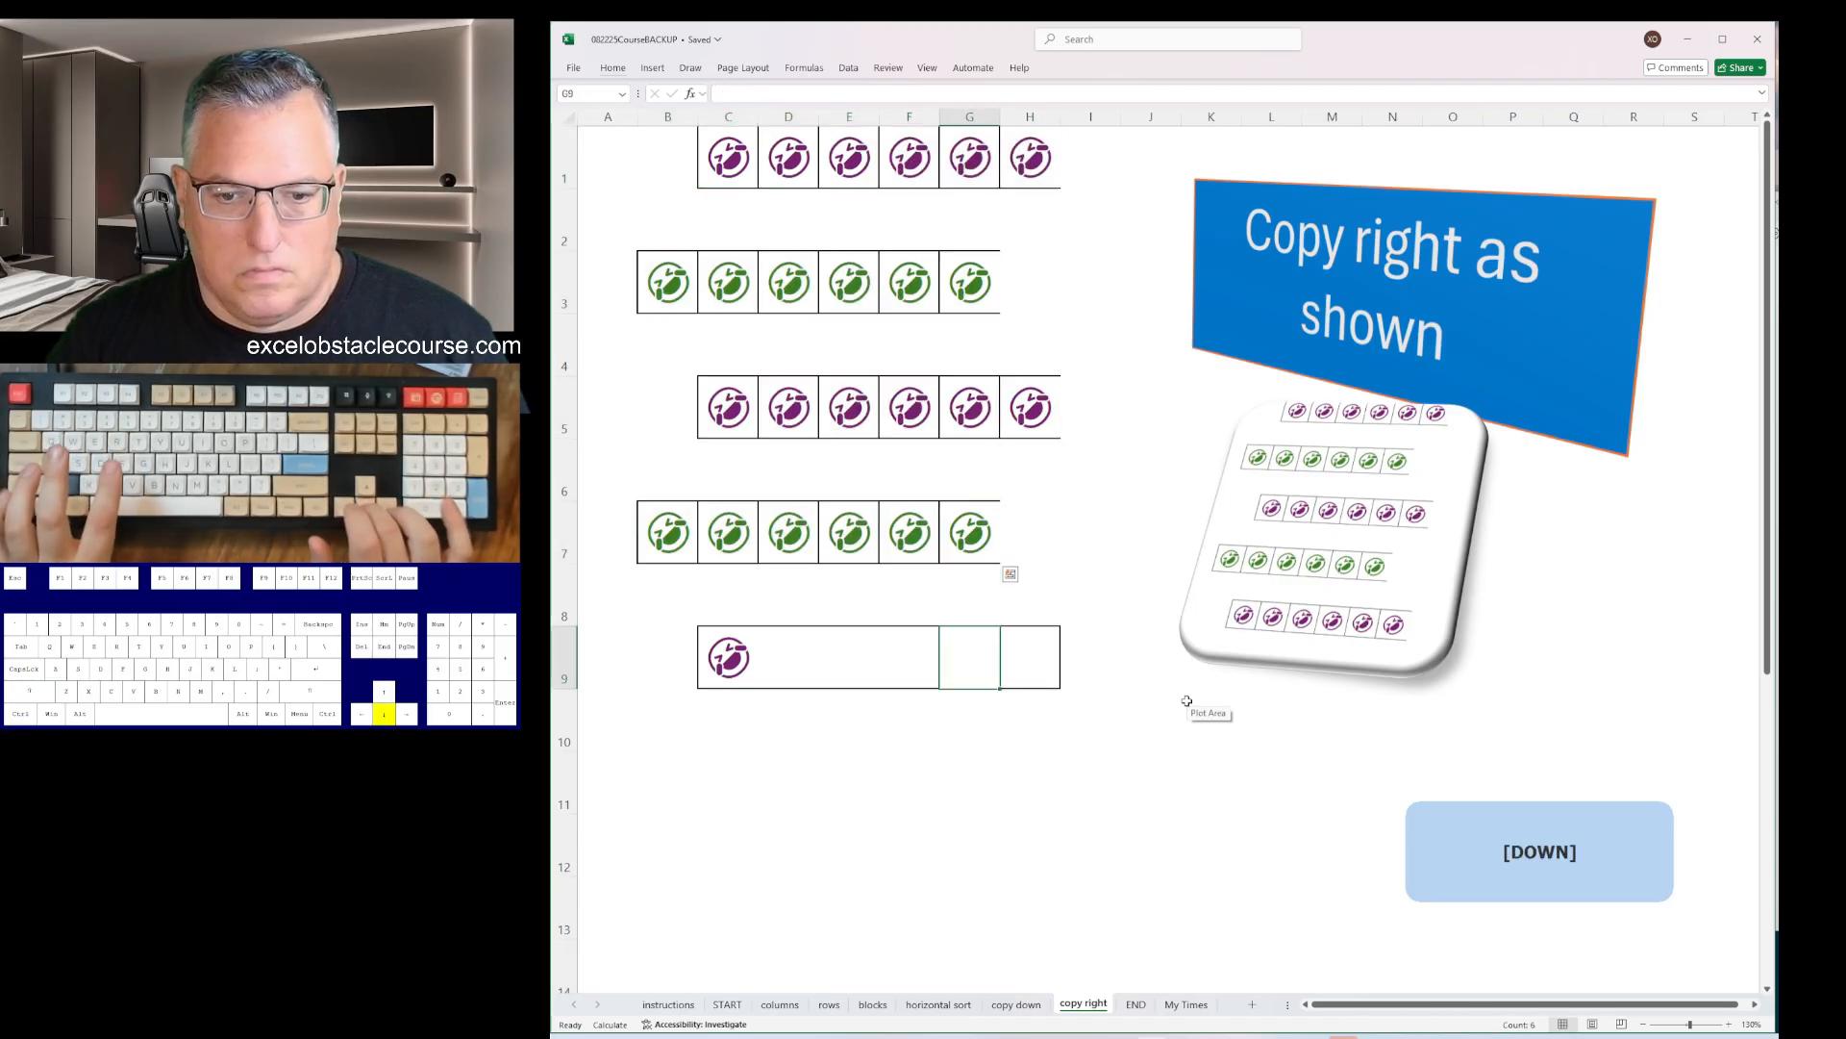
{"action": "key", "text": "Down"}
{"action": "key", "text": "Right"}
{"action": "key", "text": "ctrl+shift+Left"}
{"action": "key", "text": "ctrl+r"}
- On the END sheet, enter X in the red box to stop the timer
{"action": "key", "text": "ctrl+Page_Down"}
{"action": "type", "text": "X"}
{"action": "key", "text": "Return"}
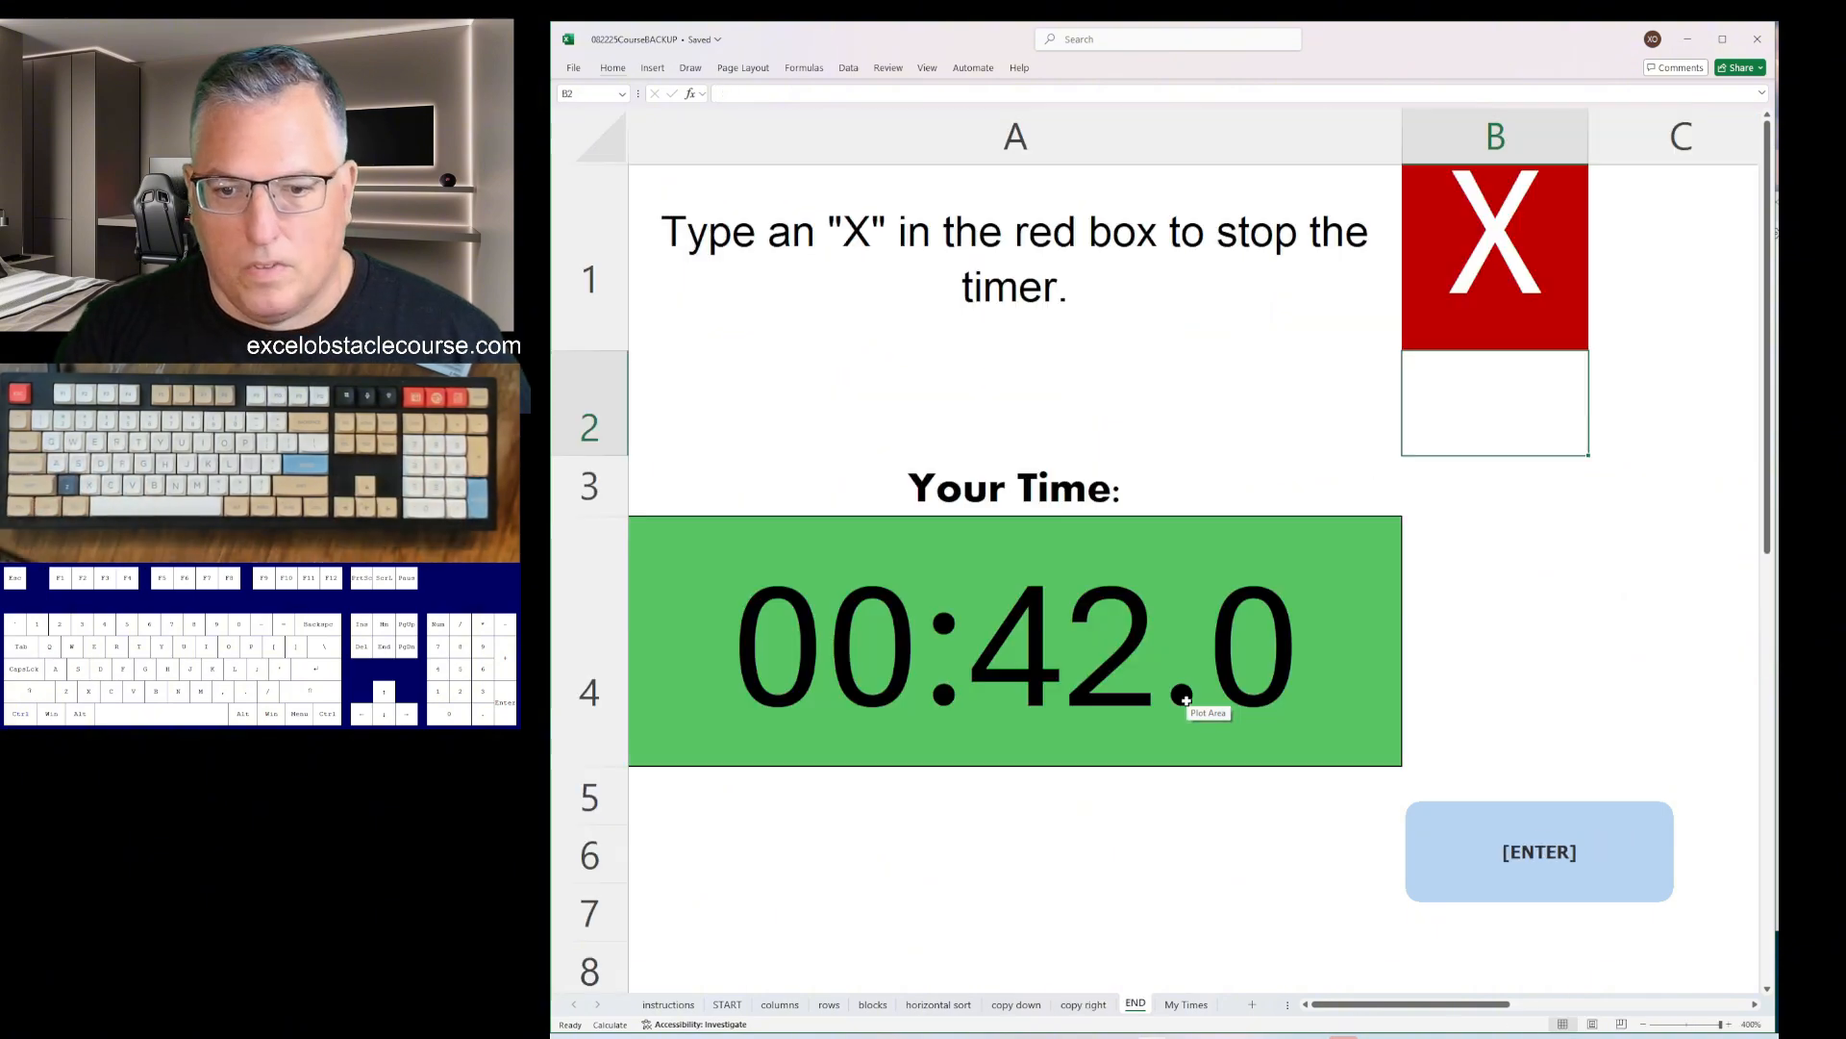
- Copy the run time 00:42.0 from A4 on the END sheet and paste it as plain text in Notepad
{"action": "key", "text": "Left"}
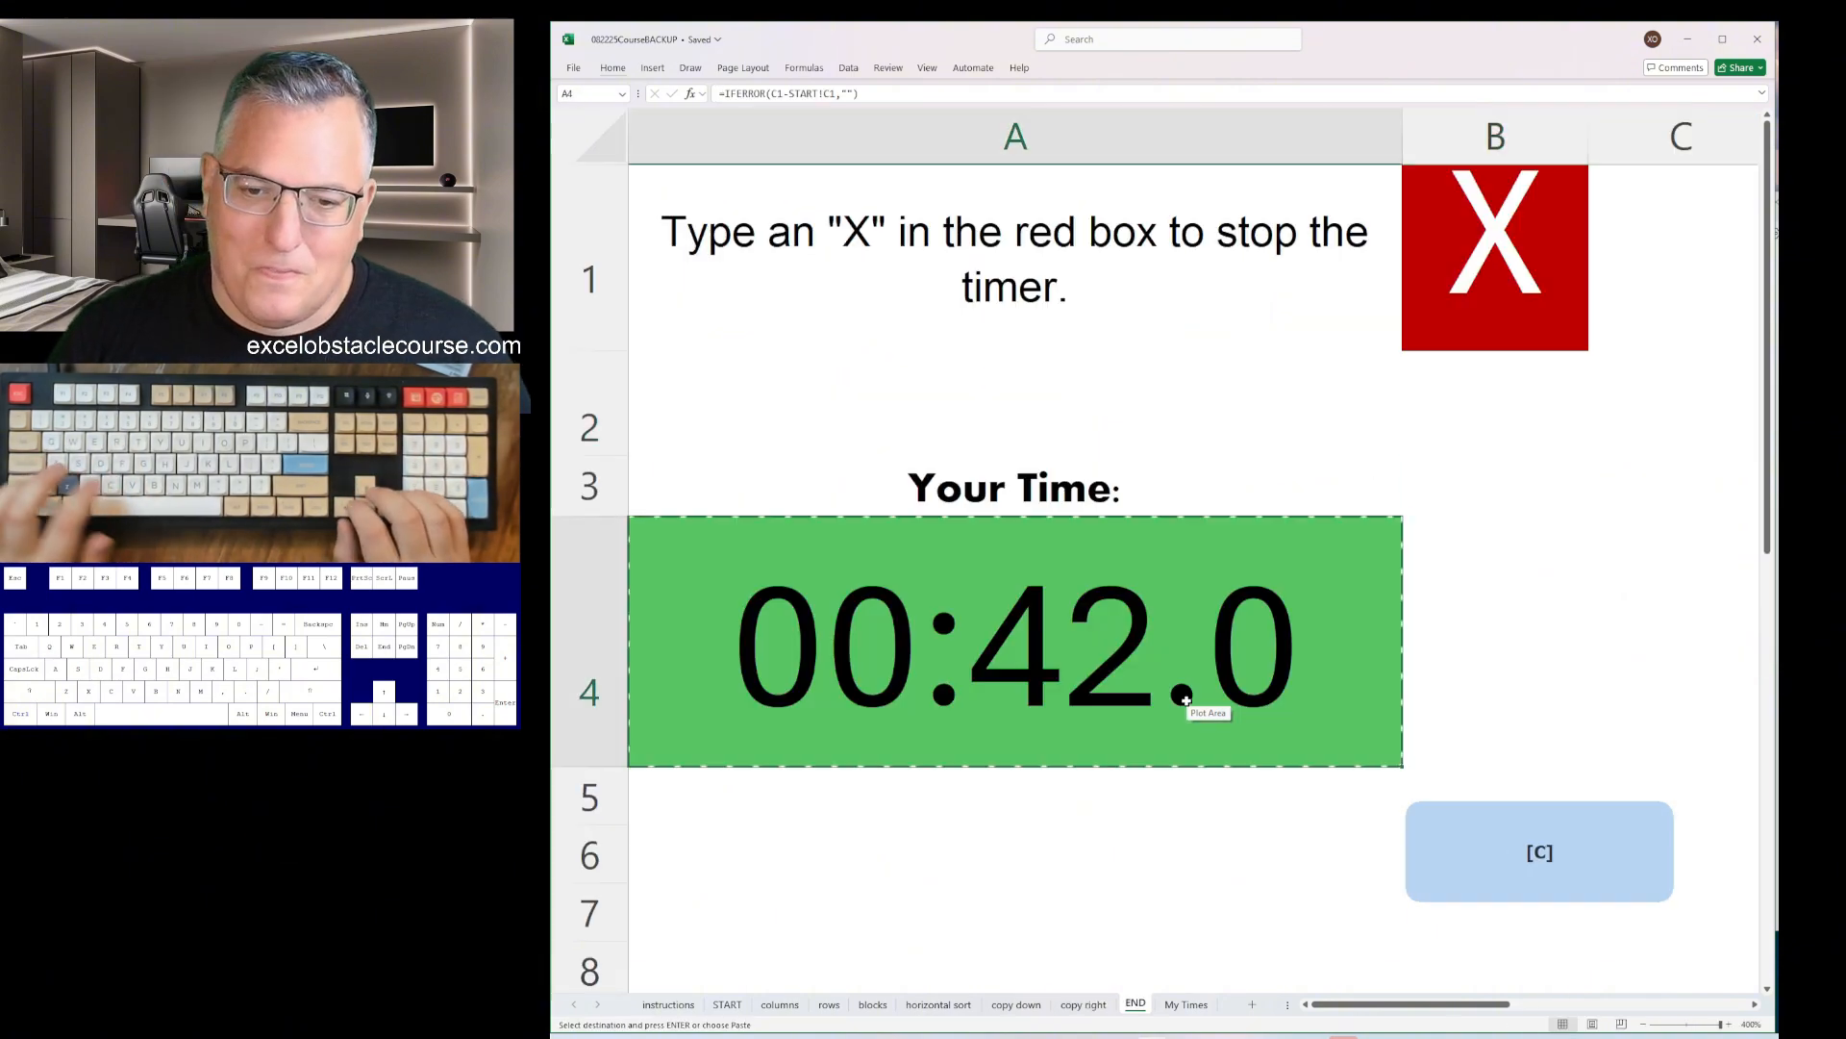
{"action": "key", "text": "ctrl+Page_Down"}
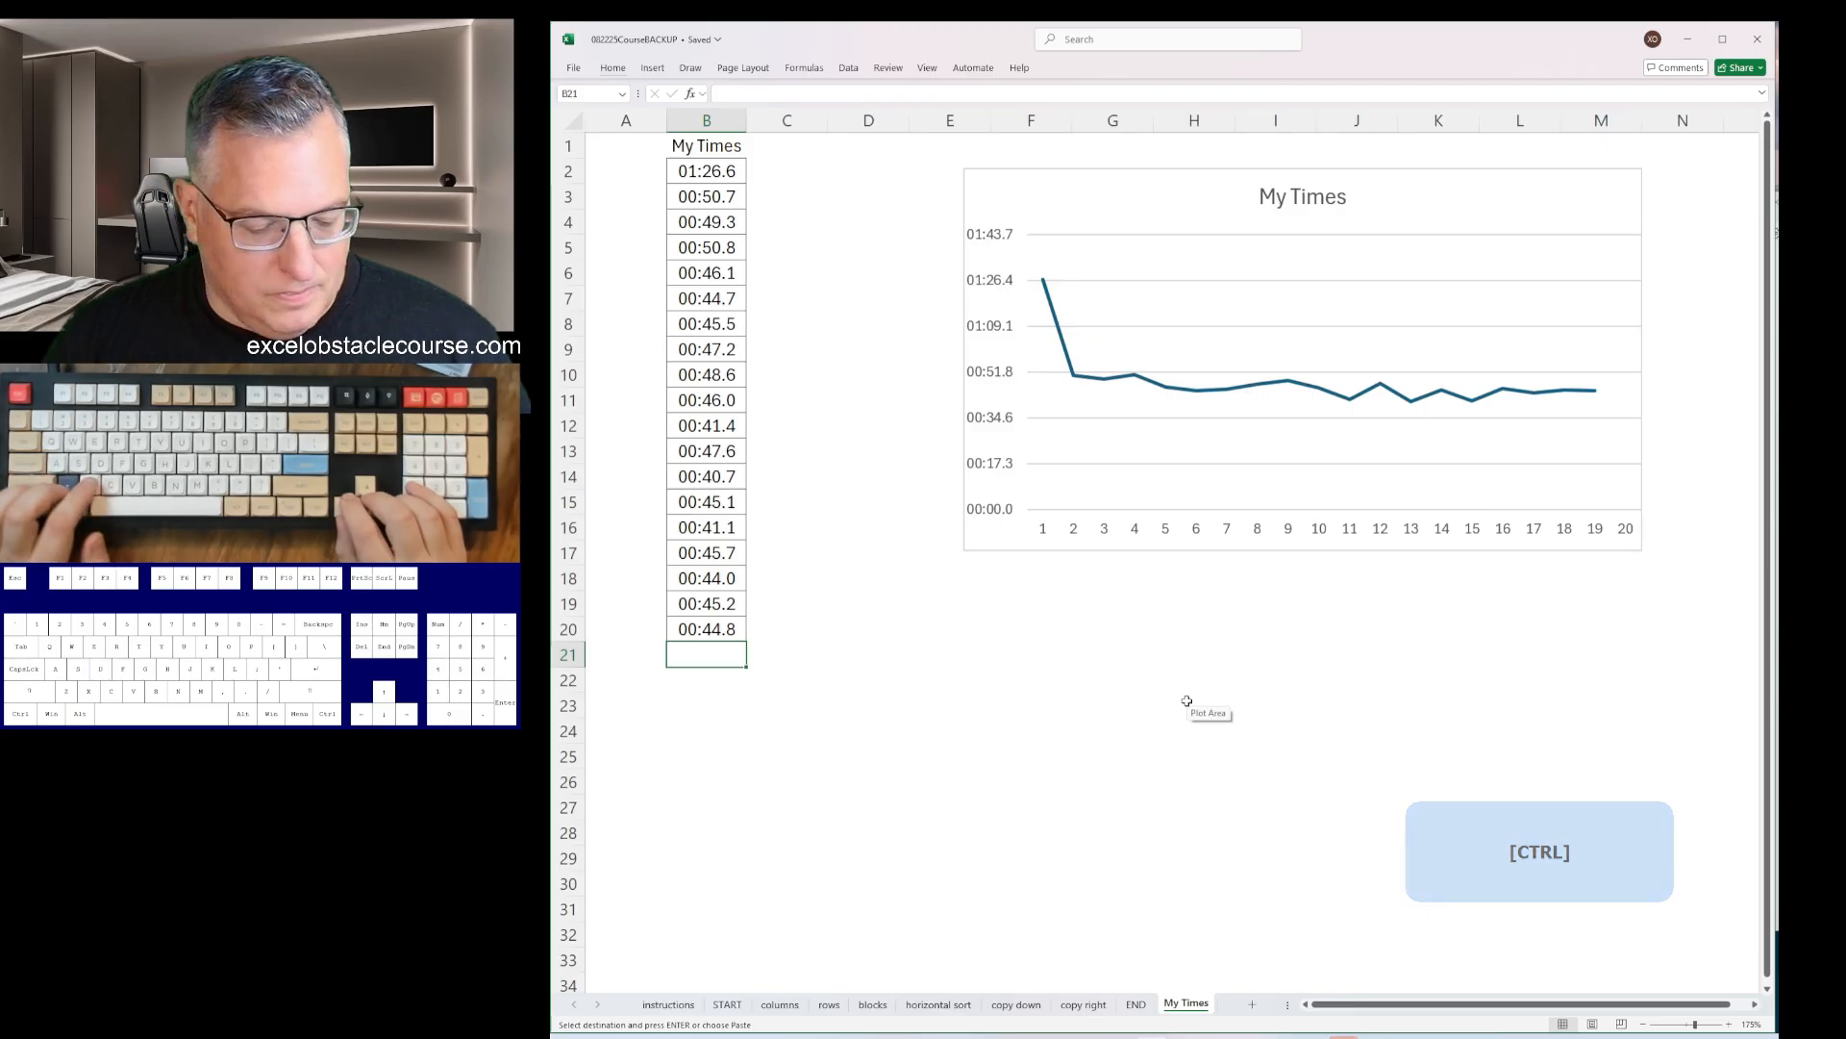
{"action": "key", "text": "alt+Tab"}
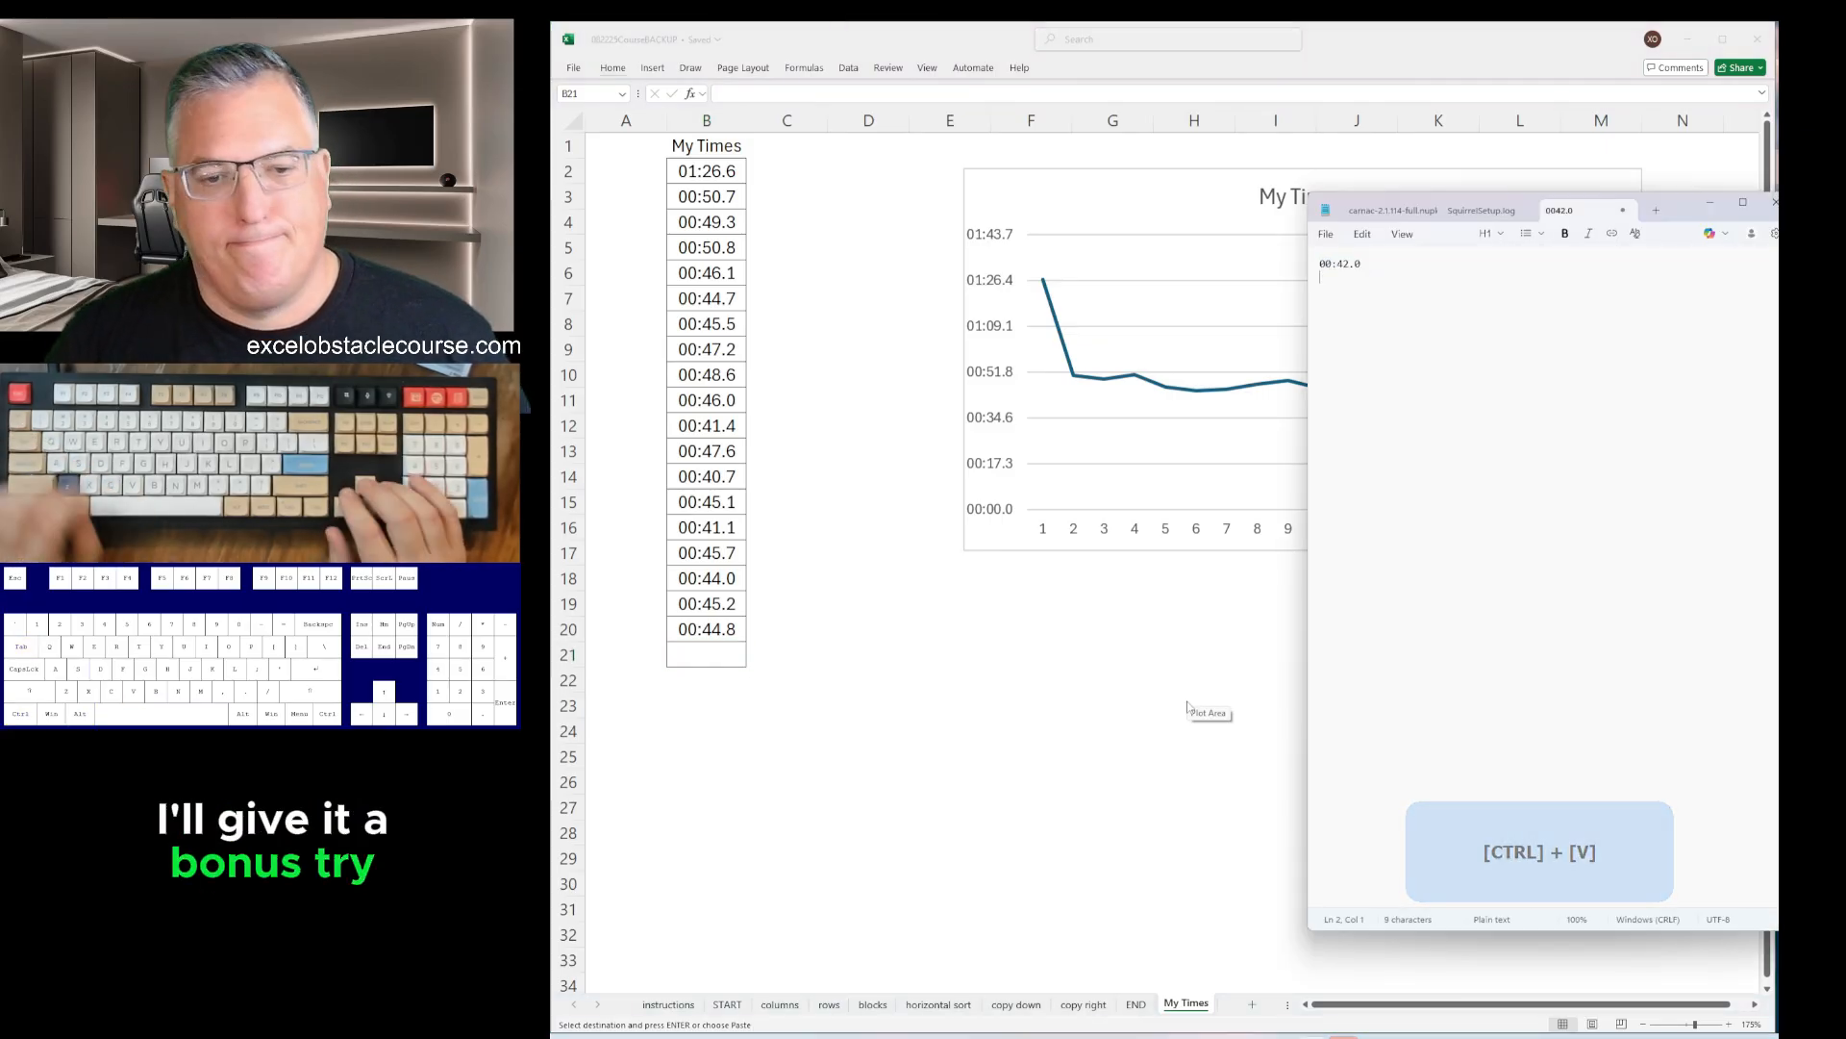
- Switch back to Excel and copy the times in B3:B20 of My Times up one row to start at B2
{"action": "key", "text": "alt+Tab"}
{"action": "key", "text": "ctrl+Up"}
{"action": "key", "text": "ctrl+Up"}
{"action": "key", "text": "Down"}
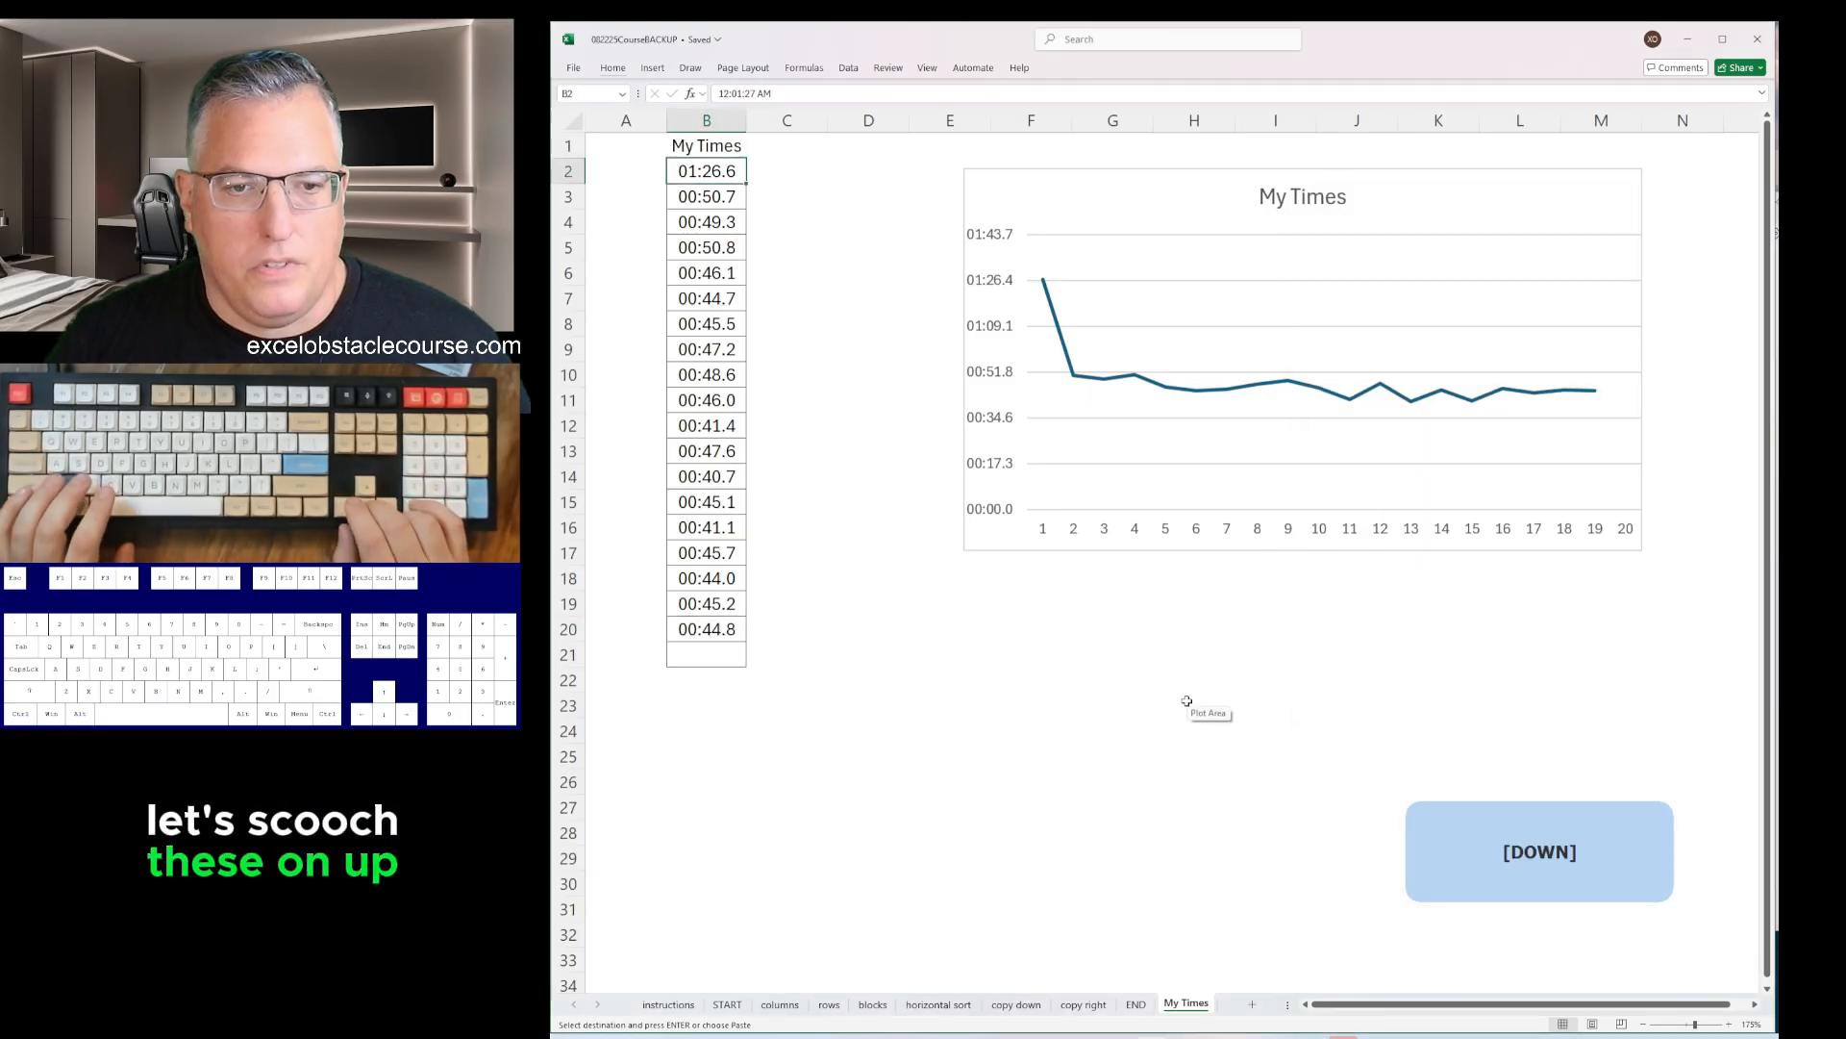
{"action": "key", "text": "ctrl+shift+Down"}
{"action": "key", "text": "ctrl+c"}
{"action": "key", "text": "Up"}
{"action": "key", "text": "ctrl+v"}
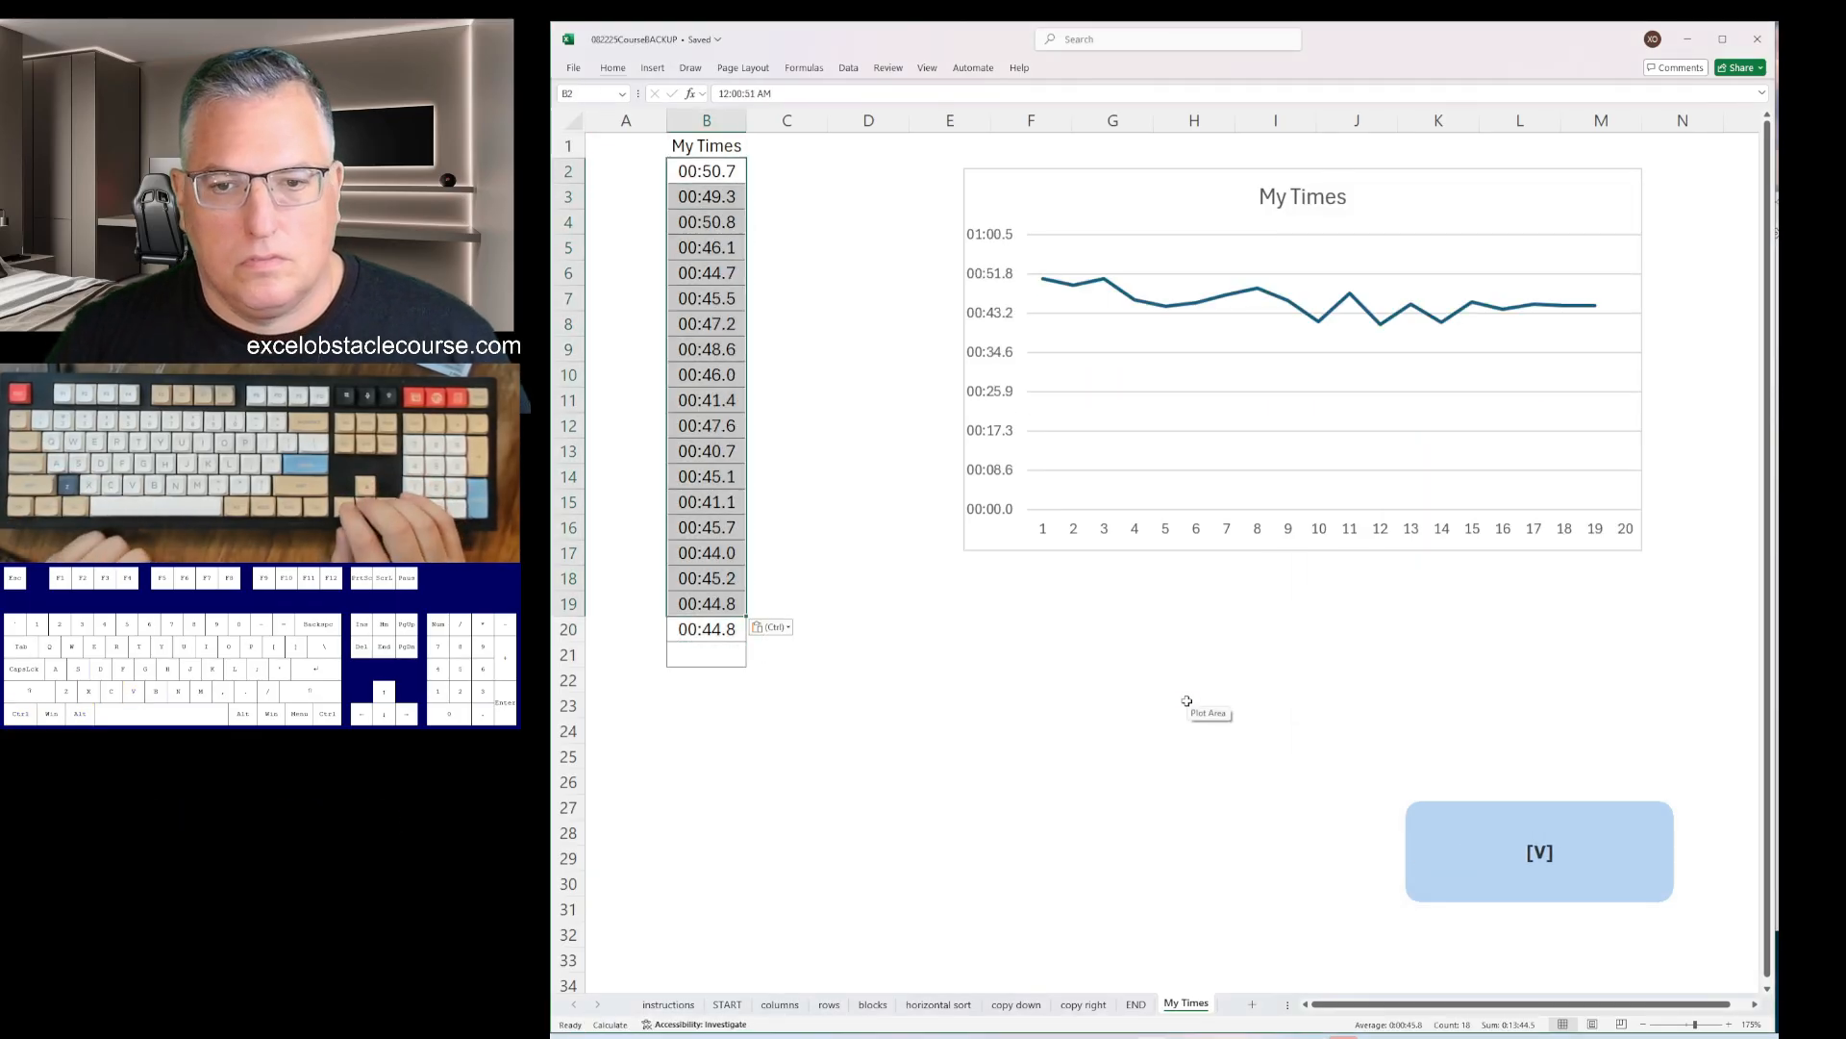
- Fetch the 00:42.0 time from Notepad and return to the My Times sheet in Excel
{"action": "key", "text": "ctrl+Down"}
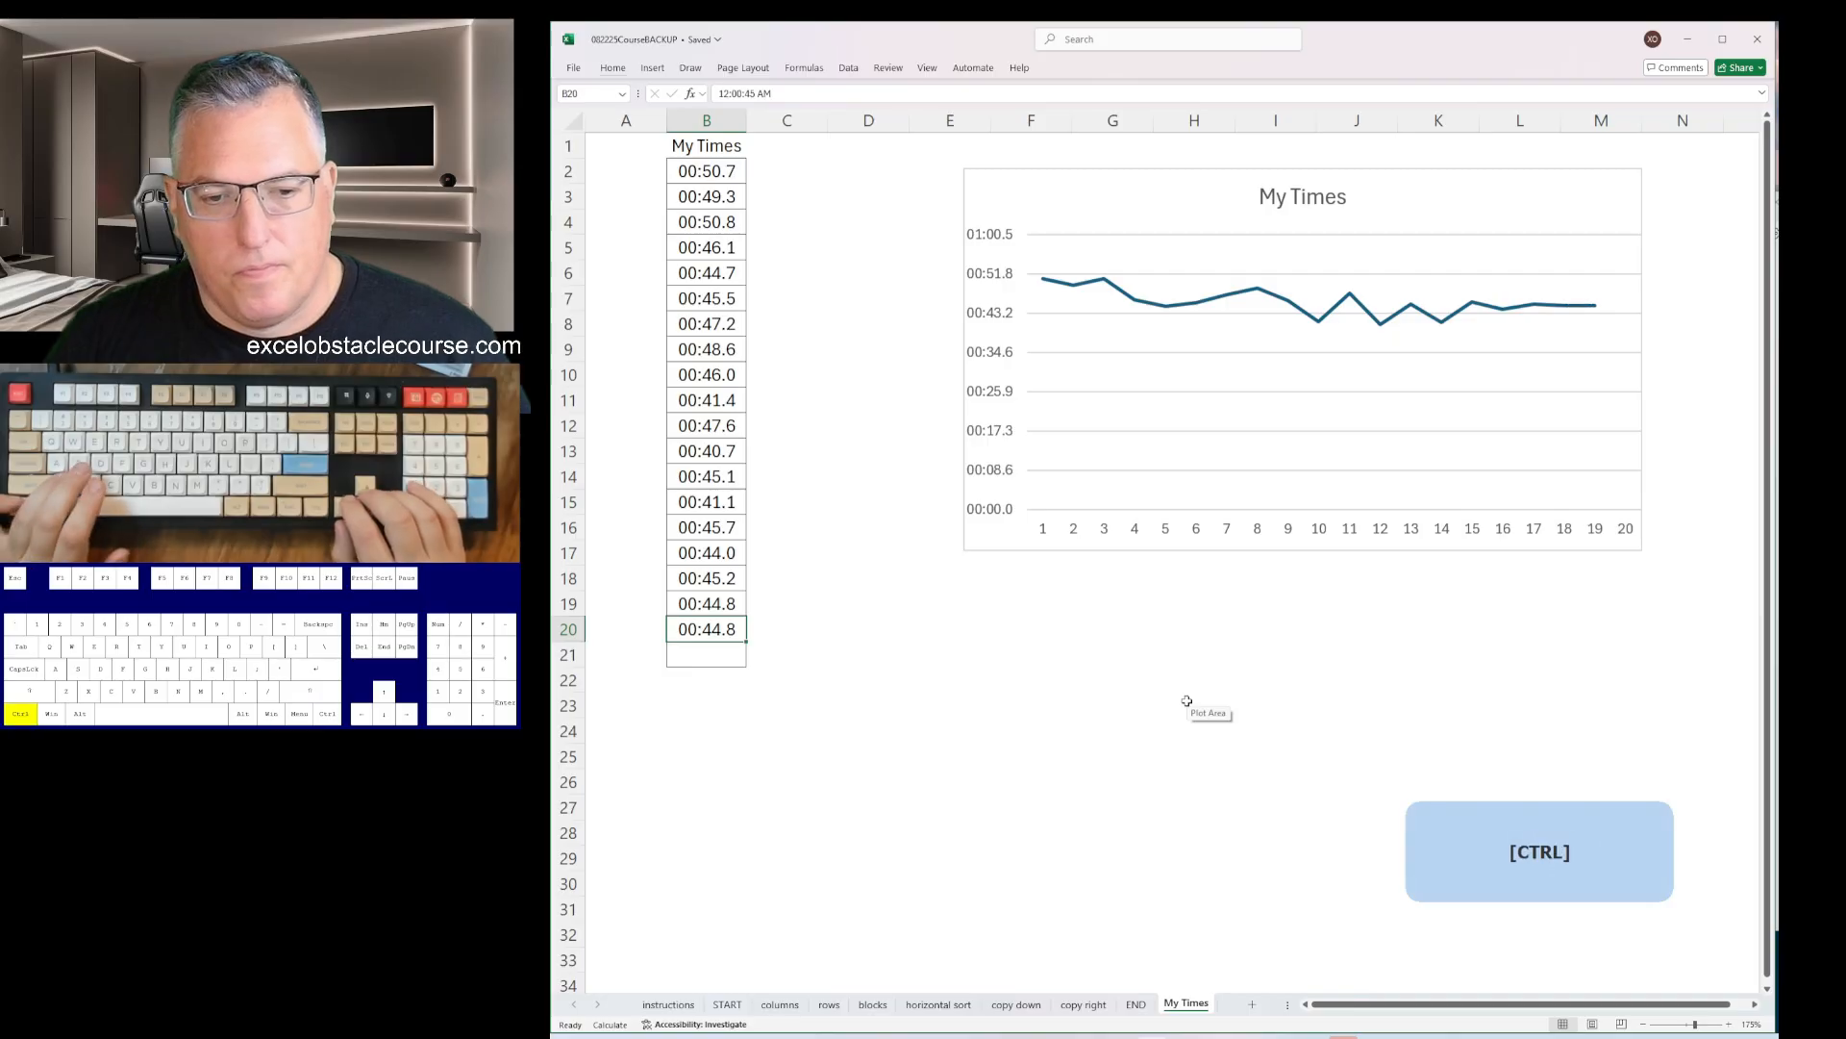
{"action": "key", "text": "alt+Tab"}
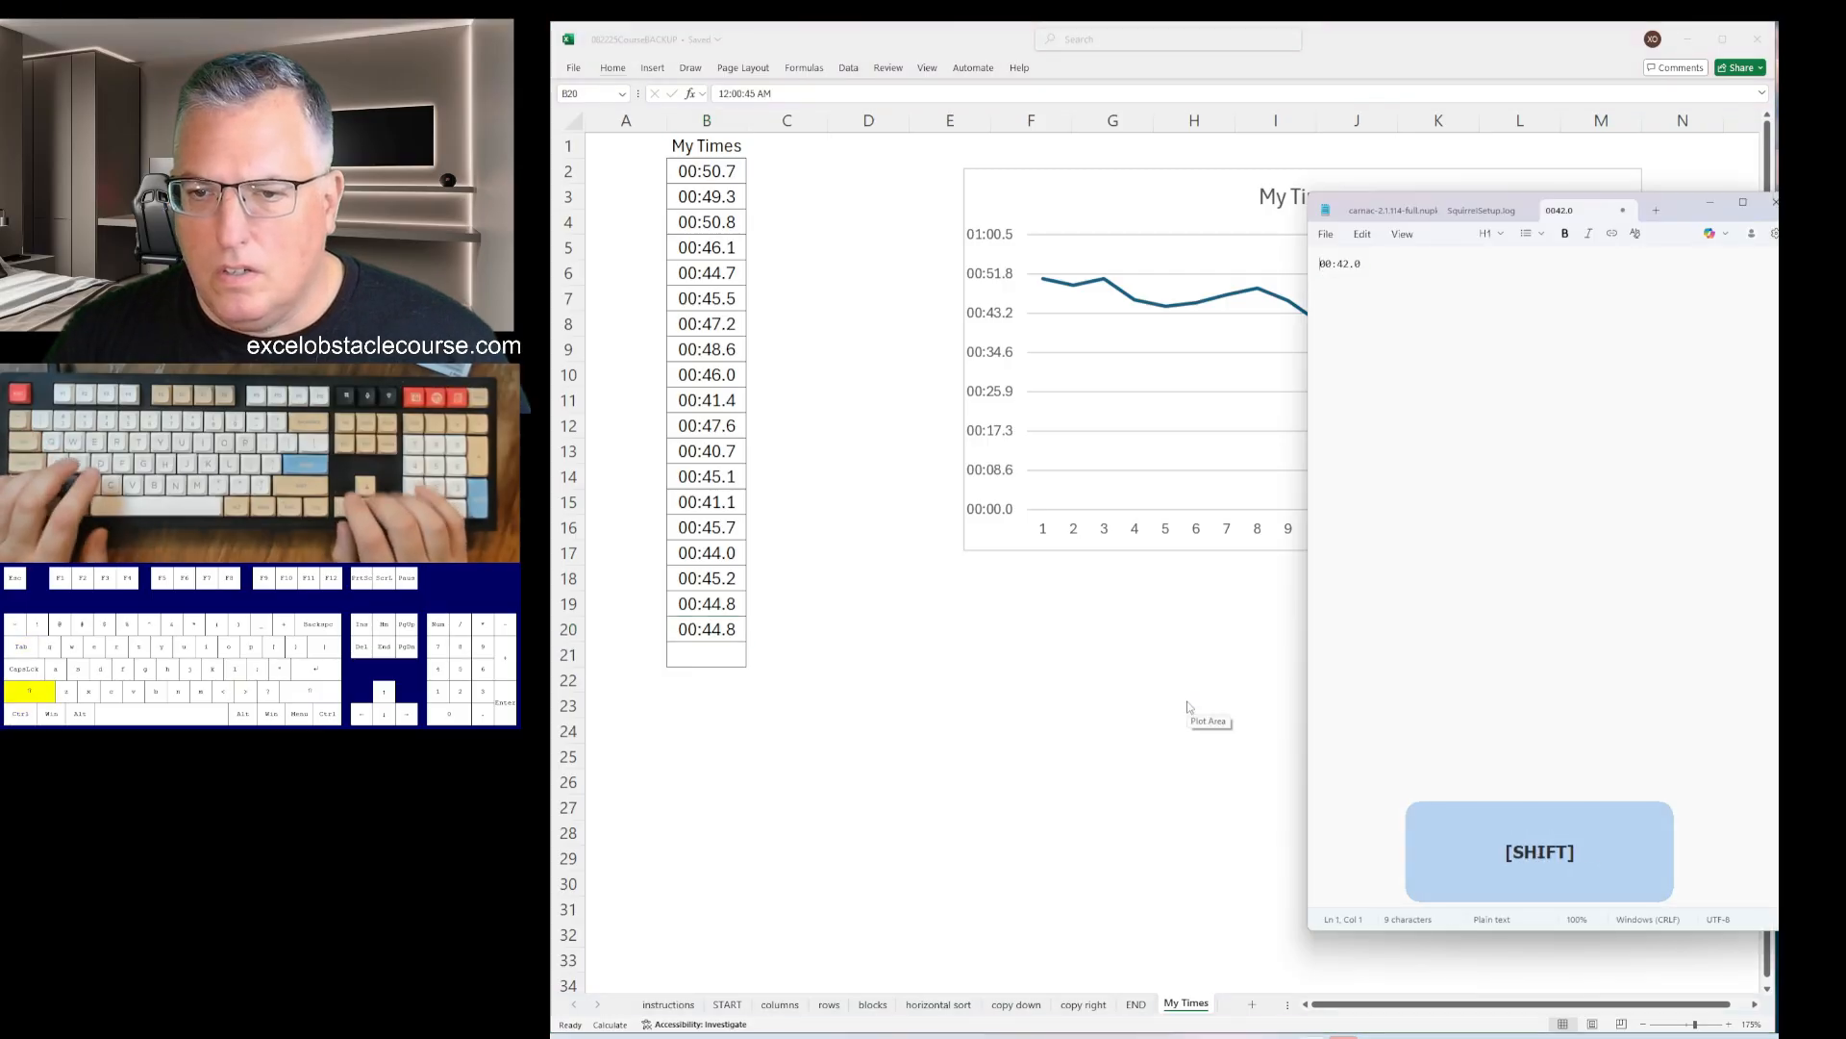
{"action": "key", "text": "alt+Tab"}
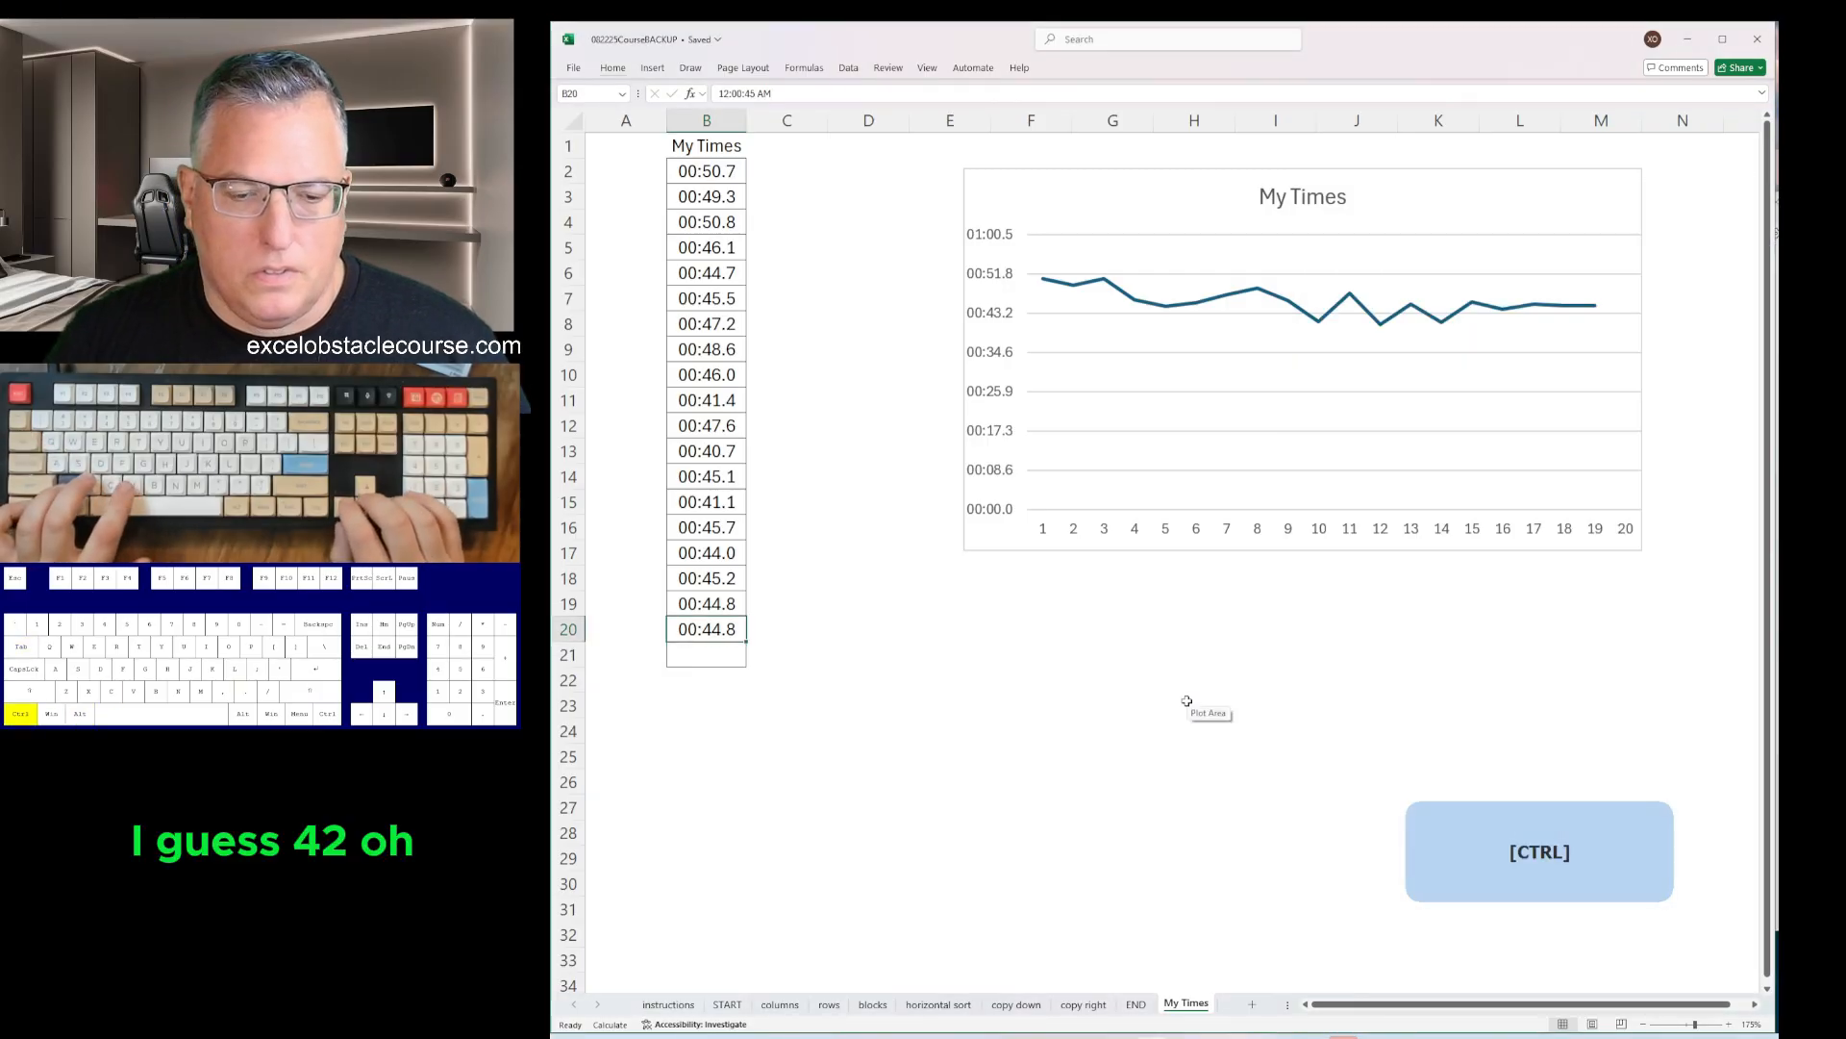
{"action": "left_click", "coordinate": [1187, 701]}
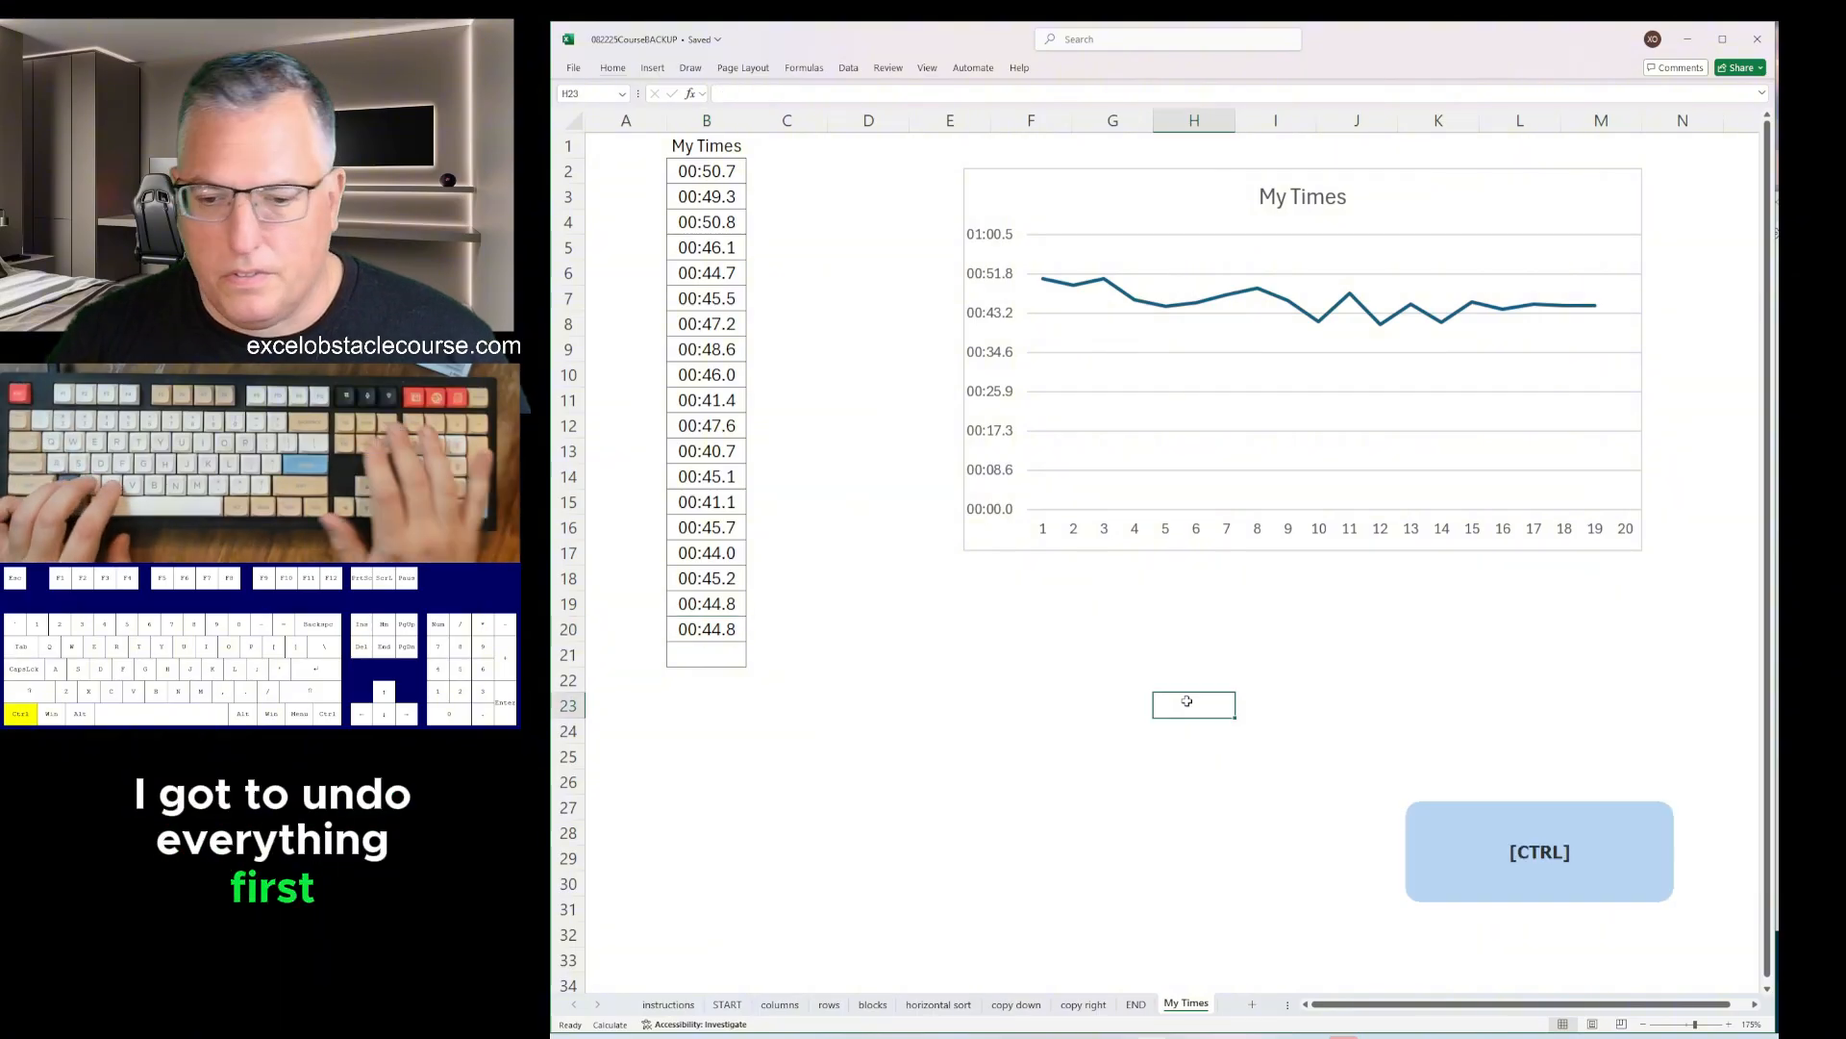
- Undo all edits of the run, back to the empty green box on the START sheet
{"action": "key", "text": "ctrl+z"}
{"action": "key", "text": "ctrl+z"}
{"action": "key", "text": "ctrl+z"}
{"action": "key", "text": "ctrl+z"}
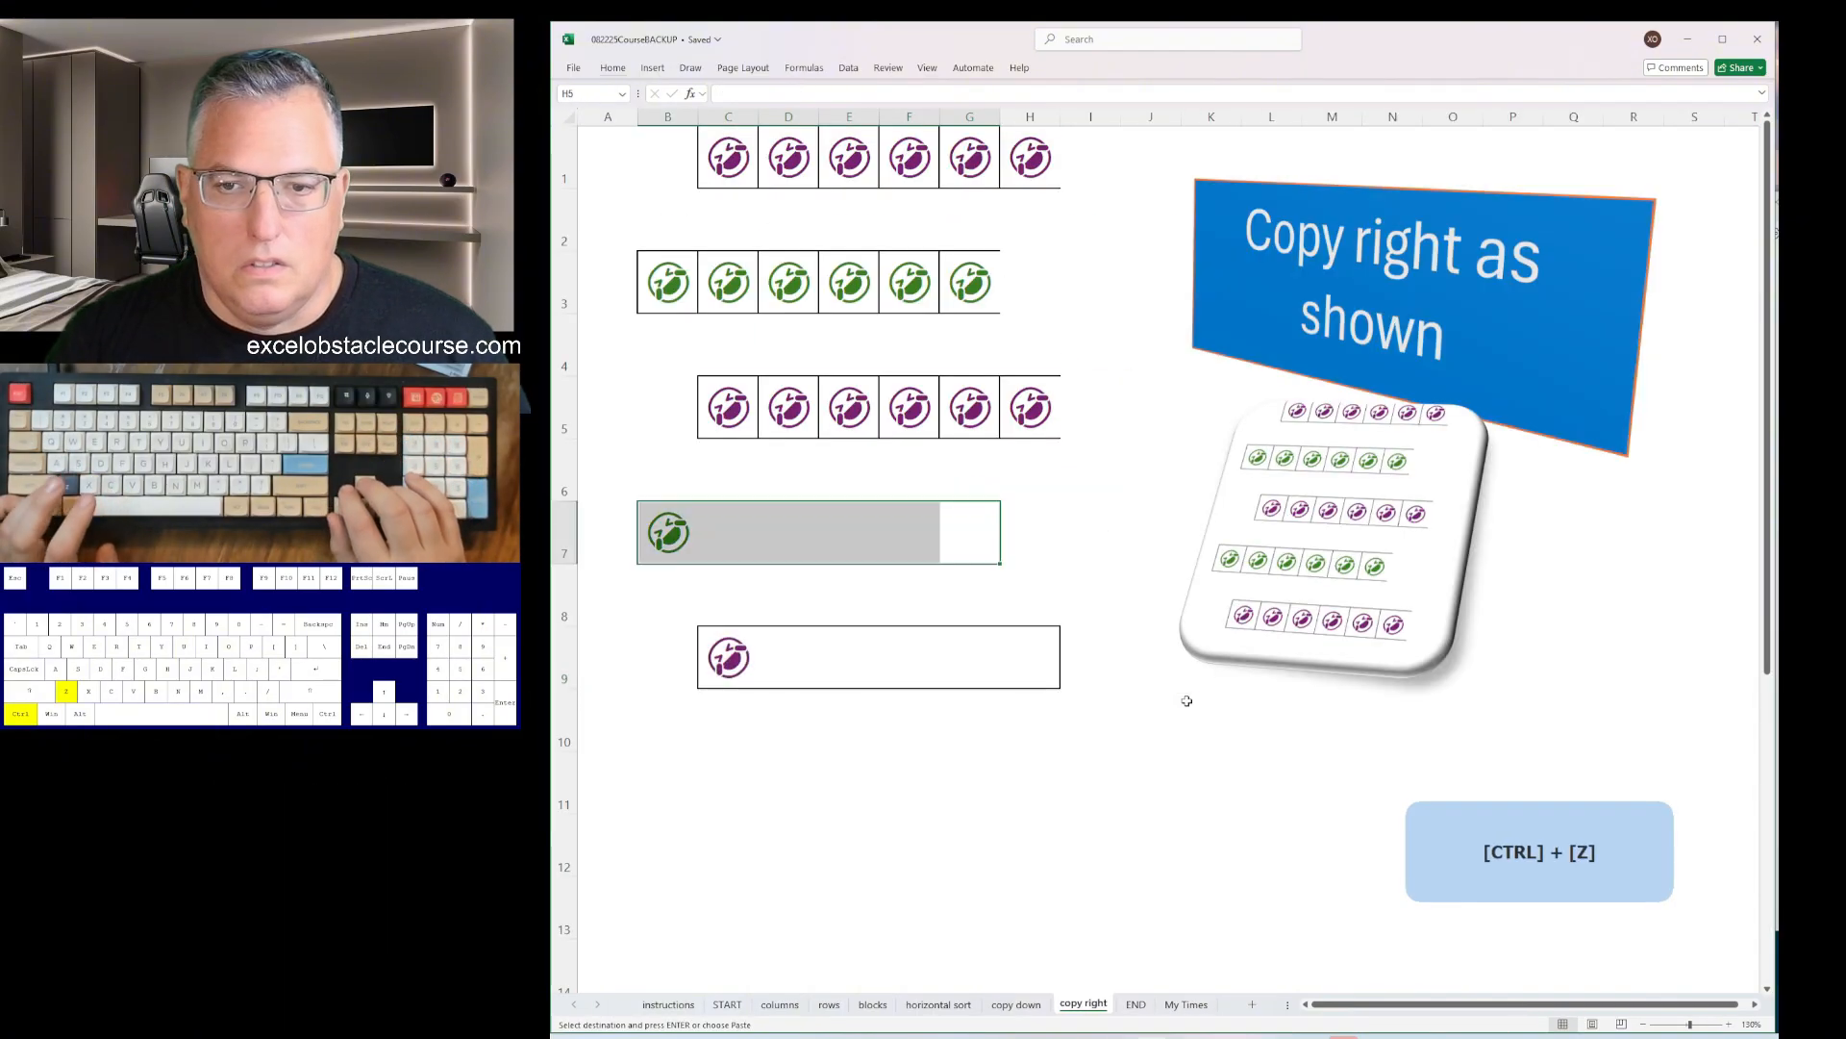
{"action": "key", "text": "ctrl+z"}
{"action": "key", "text": "ctrl+z"}
{"action": "key", "text": "ctrl+z"}
{"action": "key", "text": "ctrl+z"}
{"action": "key", "text": "ctrl+z"}
{"action": "key", "text": "ctrl+z"}
{"action": "key", "text": "ctrl+z"}
{"action": "key", "text": "ctrl+z"}
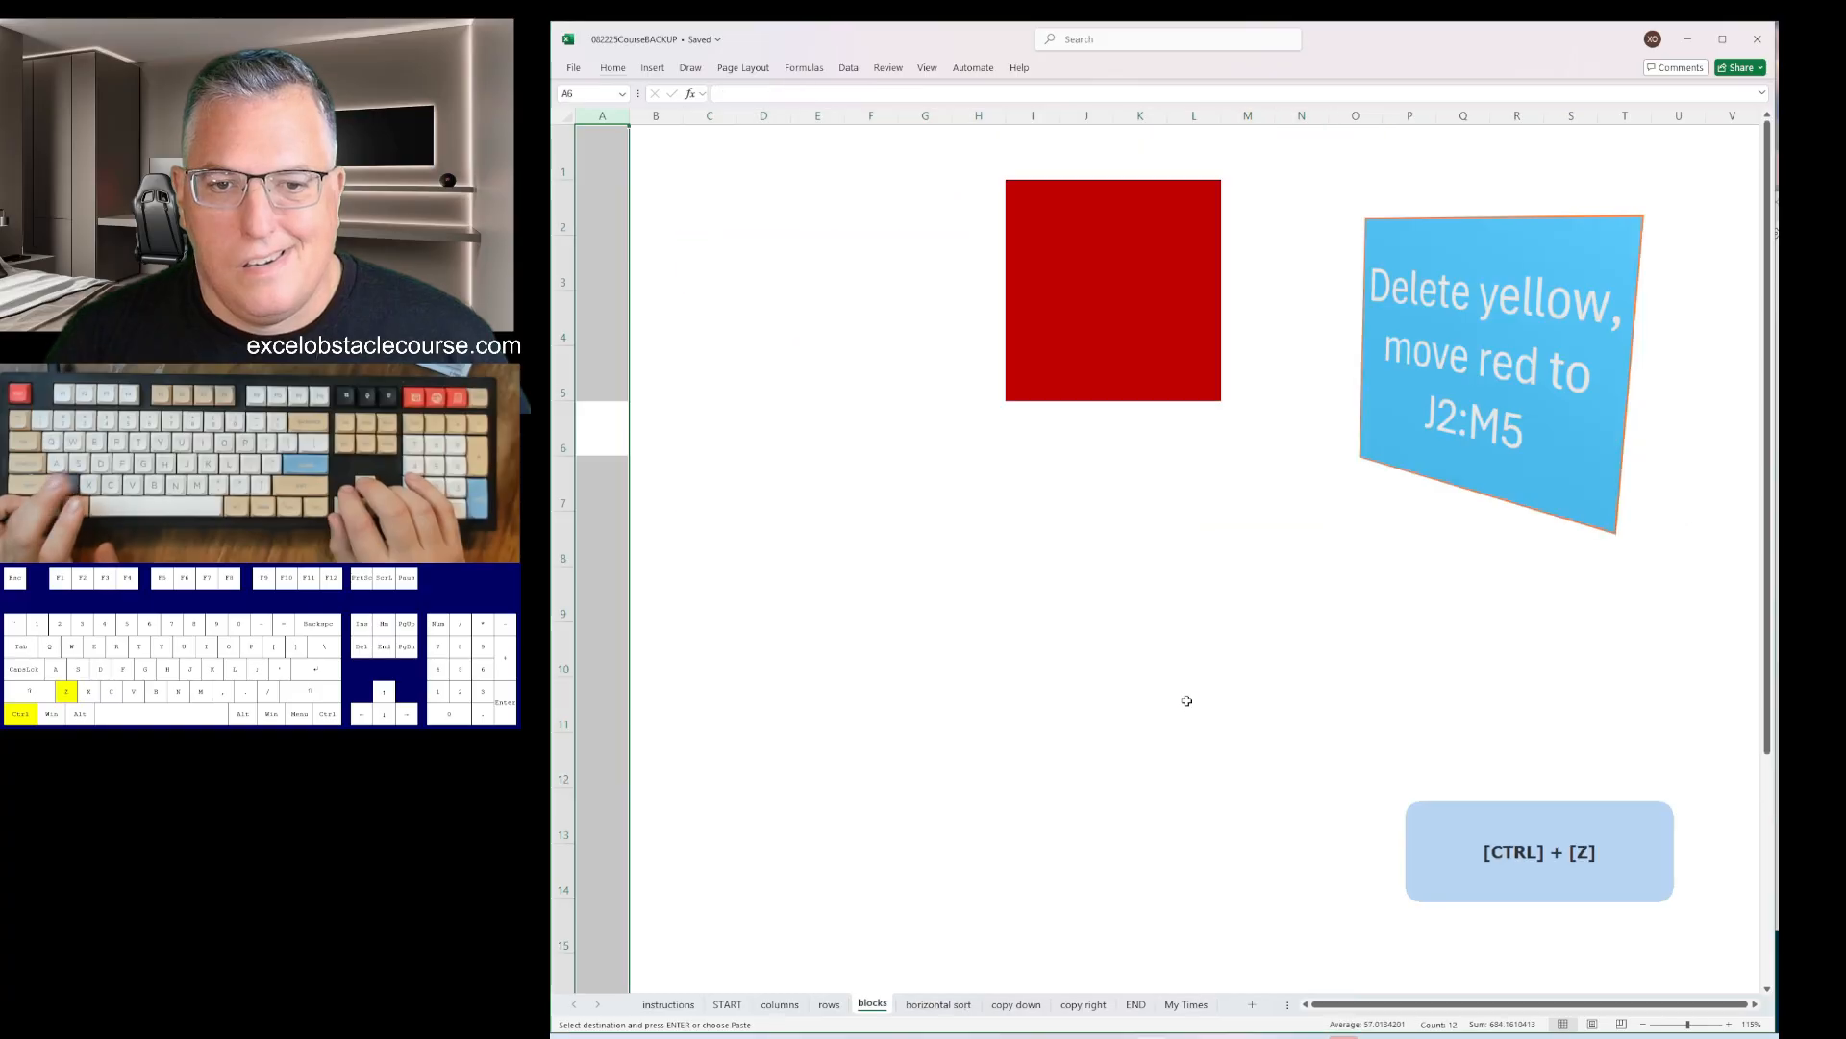
{"action": "key", "text": "ctrl+z"}
{"action": "key", "text": "ctrl+z"}
{"action": "key", "text": "ctrl+z"}
{"action": "key", "text": "ctrl+z"}
{"action": "key", "text": "ctrl+z"}
{"action": "key", "text": "ctrl+z"}
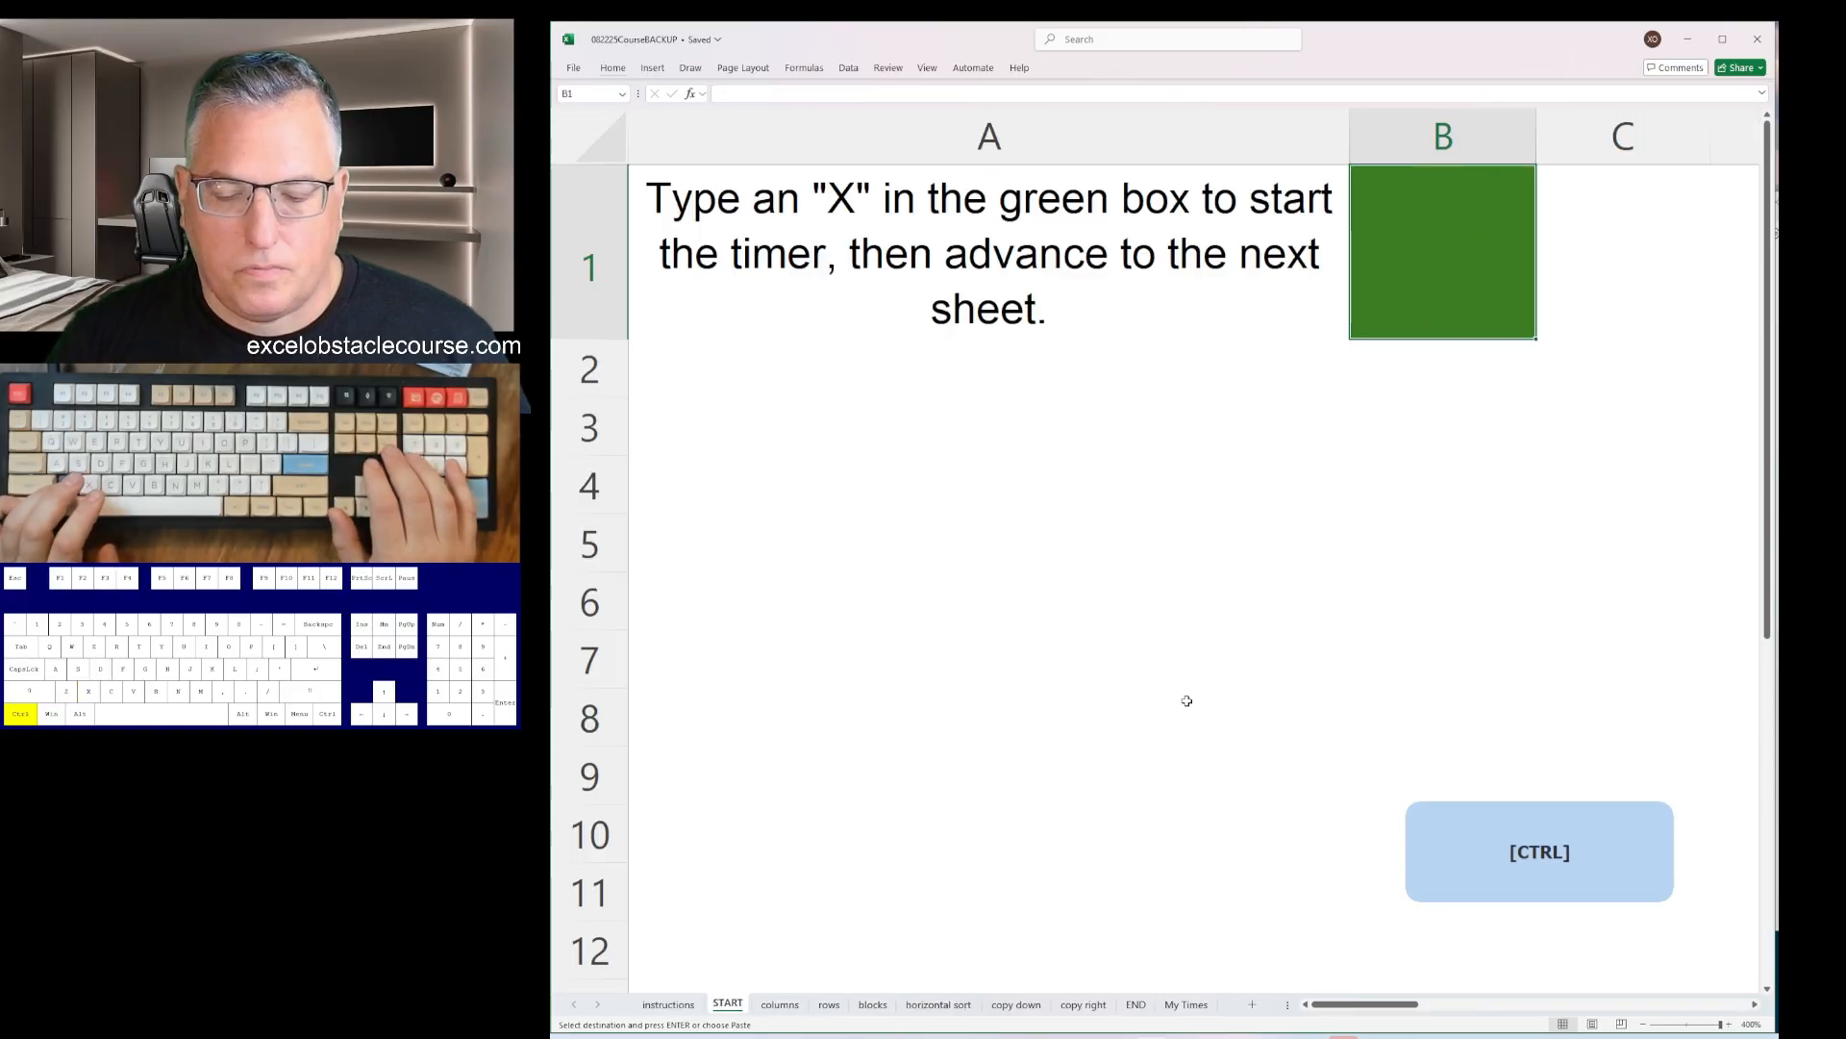
- Go to the My Times sheet and copy the times in B3:B20 up one row to start at B2
{"action": "key", "text": "ctrl+y"}
{"action": "key", "text": "ctrl+y"}
{"action": "key", "text": "ctrl+y"}
{"action": "key", "text": "ctrl+y"}
{"action": "key", "text": "ctrl+y"}
{"action": "key", "text": "ctrl+y"}
{"action": "key", "text": "ctrl+y"}
{"action": "key", "text": "ctrl+y"}
{"action": "key", "text": "ctrl+y"}
{"action": "key", "text": "ctrl+y"}
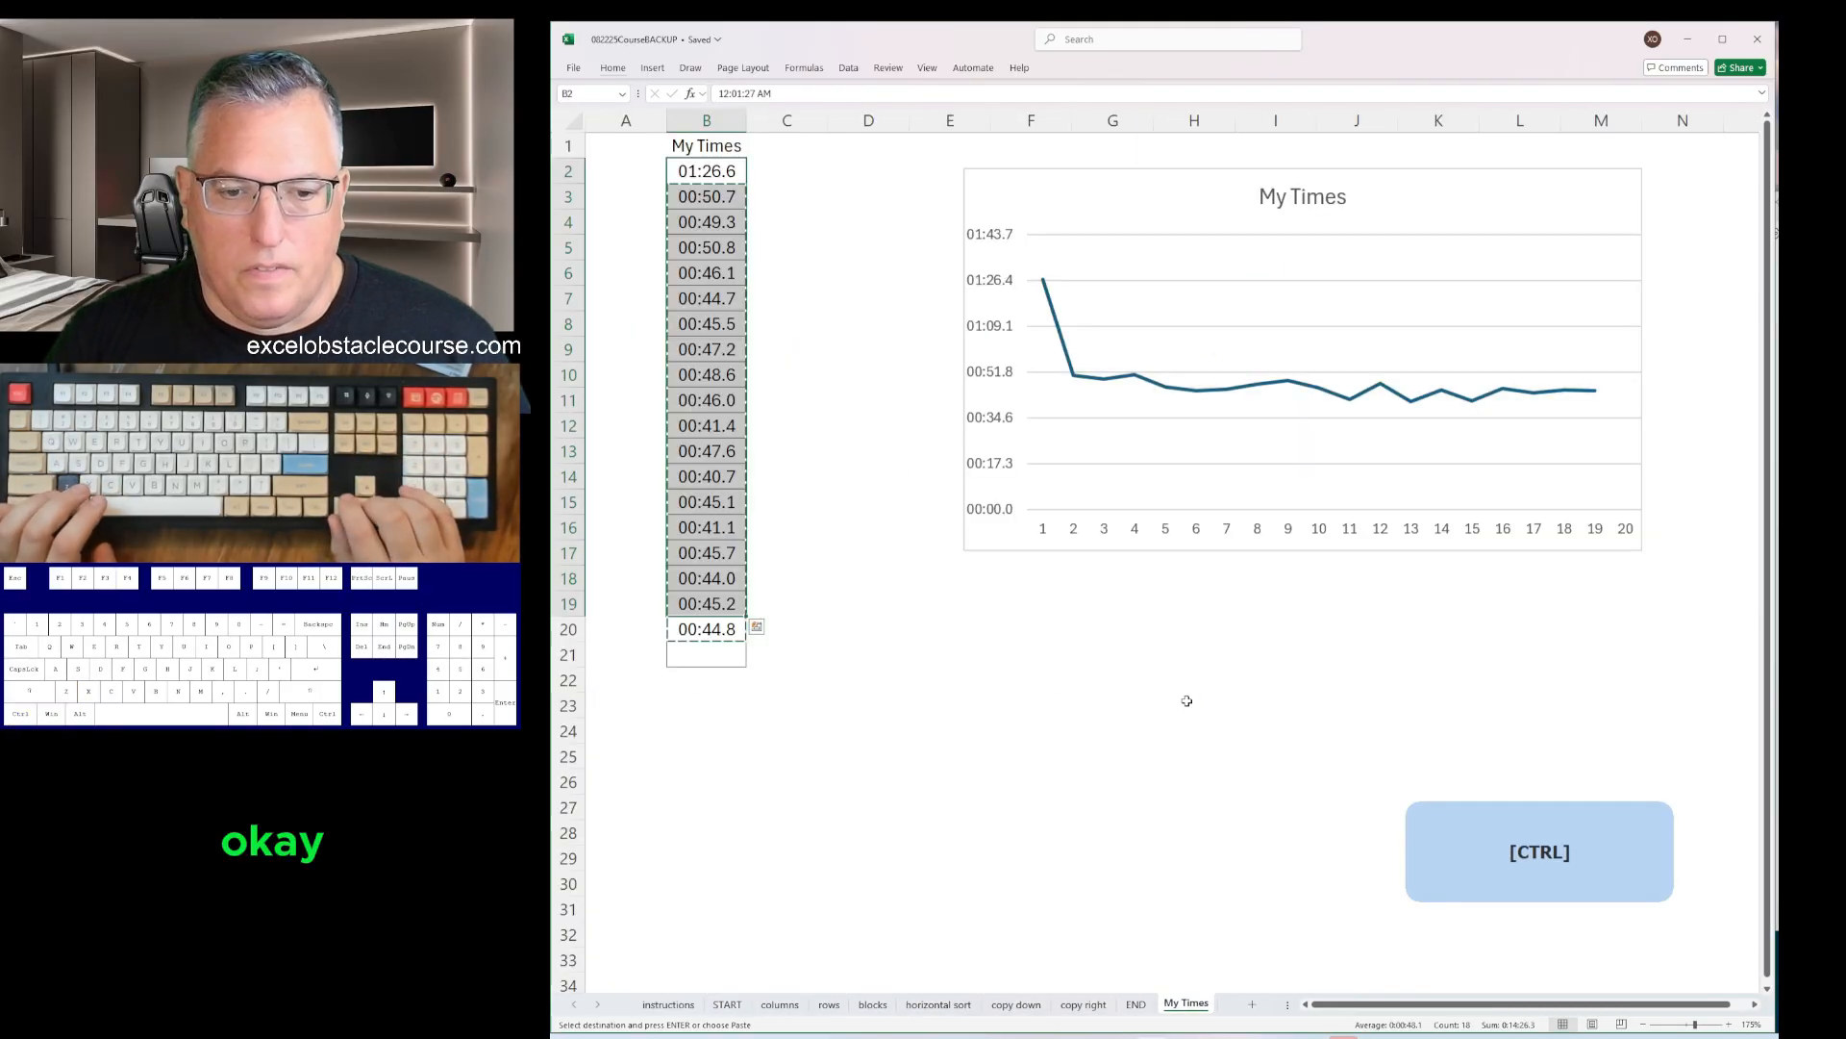
{"action": "key", "text": "Down"}
{"action": "key", "text": "ctrl+Down"}
{"action": "key", "text": "ctrl+shift+Up"}
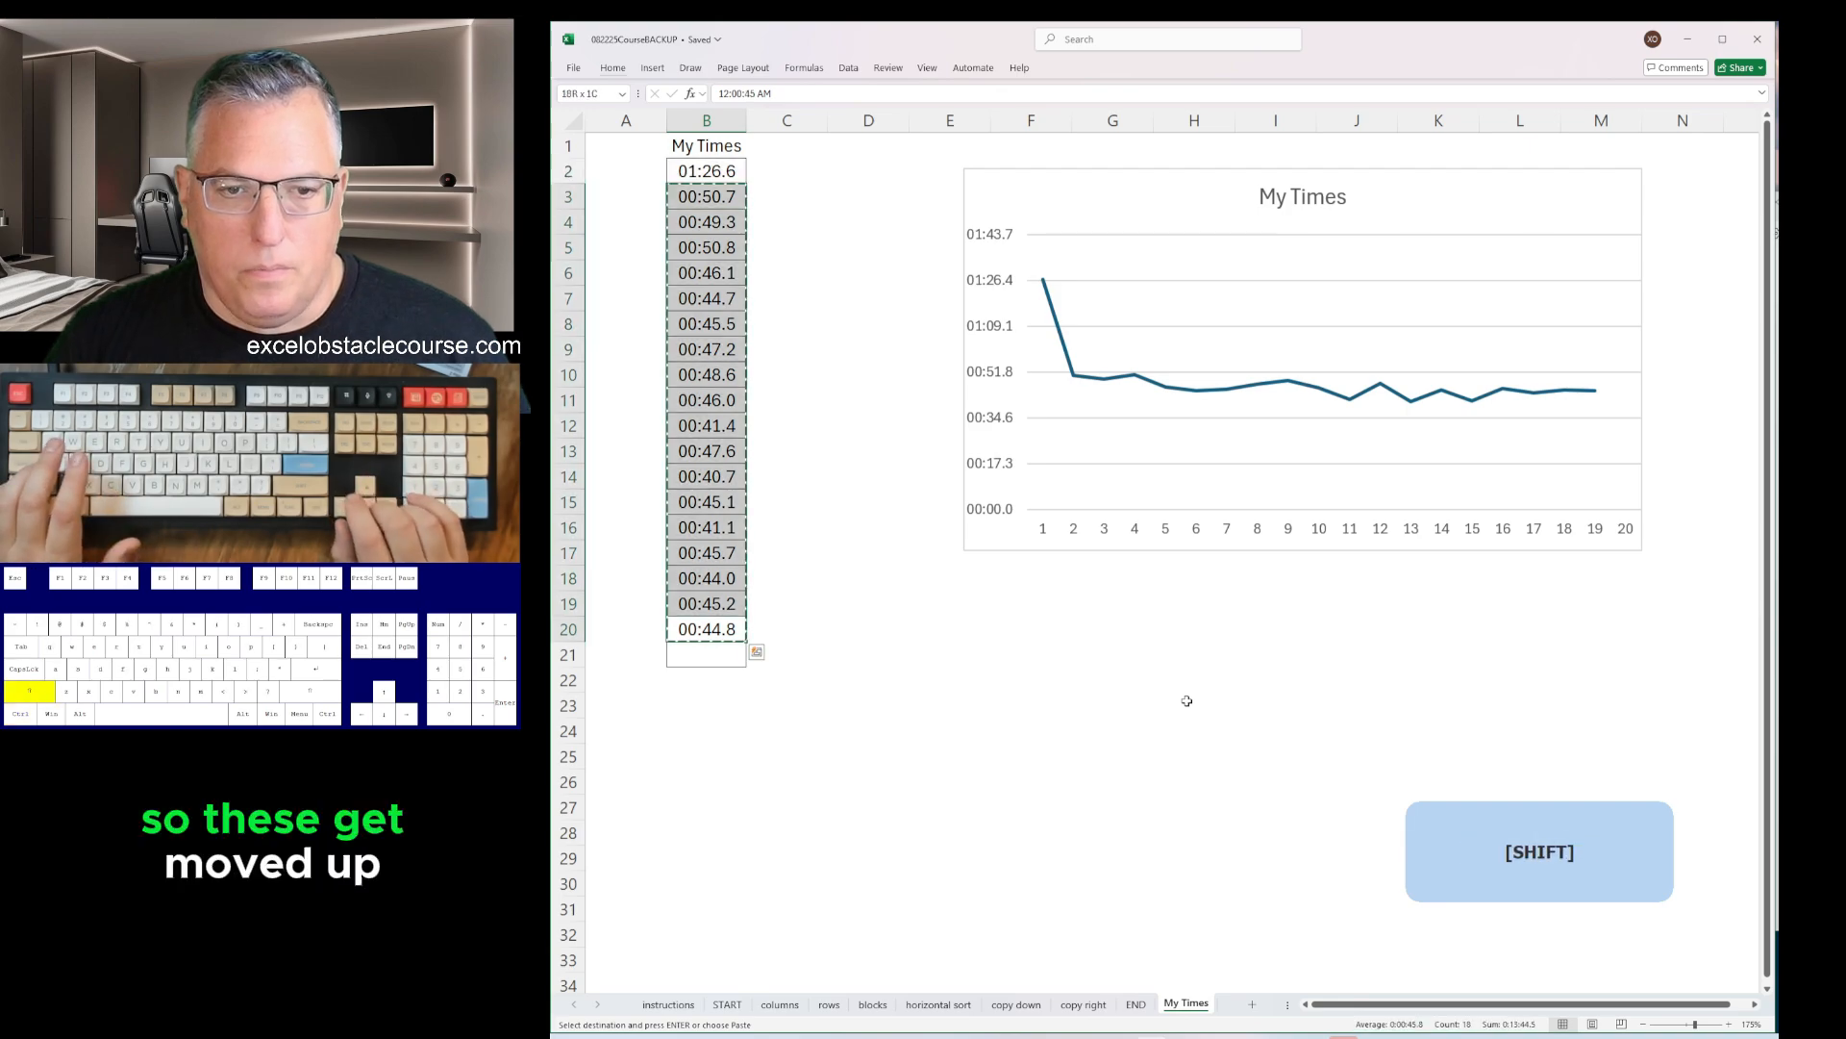
{"action": "key", "text": "ctrl+c"}
{"action": "key", "text": "ctrl+Up"}
{"action": "key", "text": "Down"}
{"action": "key", "text": "ctrl+v"}
- Replace the last time in B20 with the 00:42.0 run time copied from Notepad
{"action": "key", "text": "ctrl+Down"}
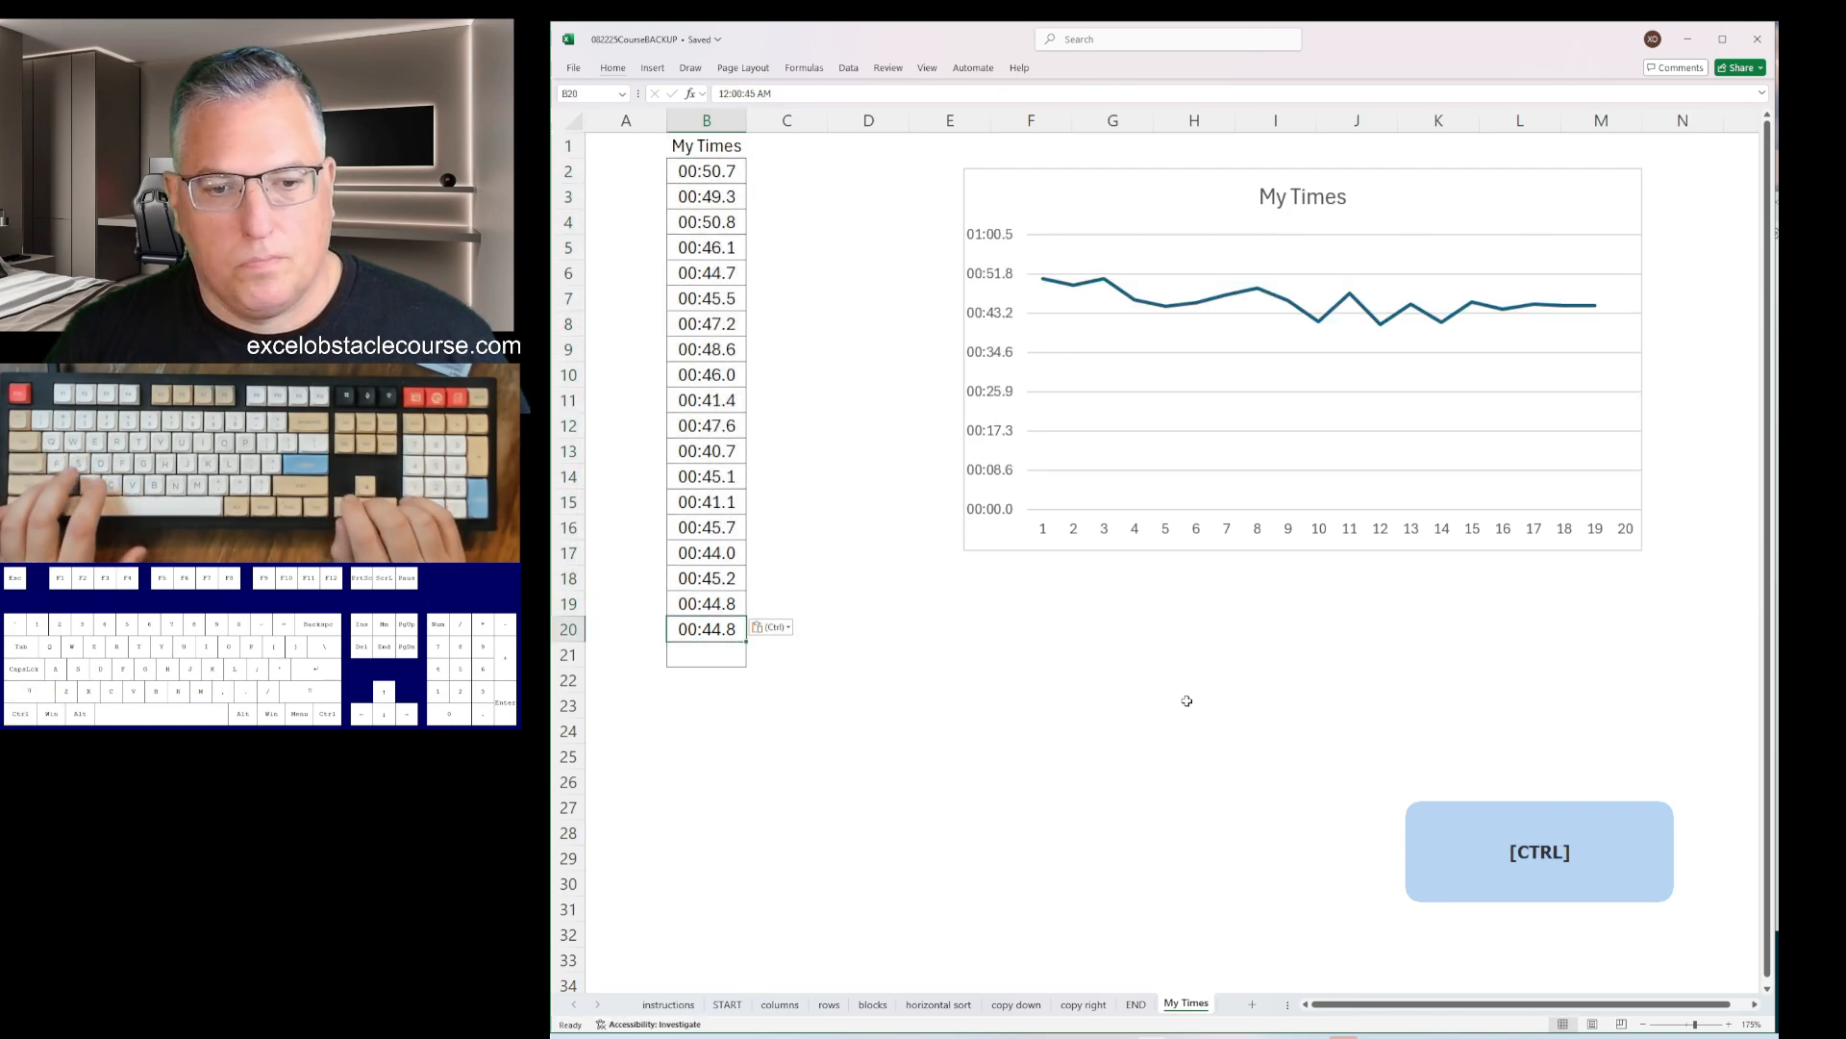
{"action": "key", "text": "alt+Tab"}
{"action": "key", "text": "ctrl+v"}
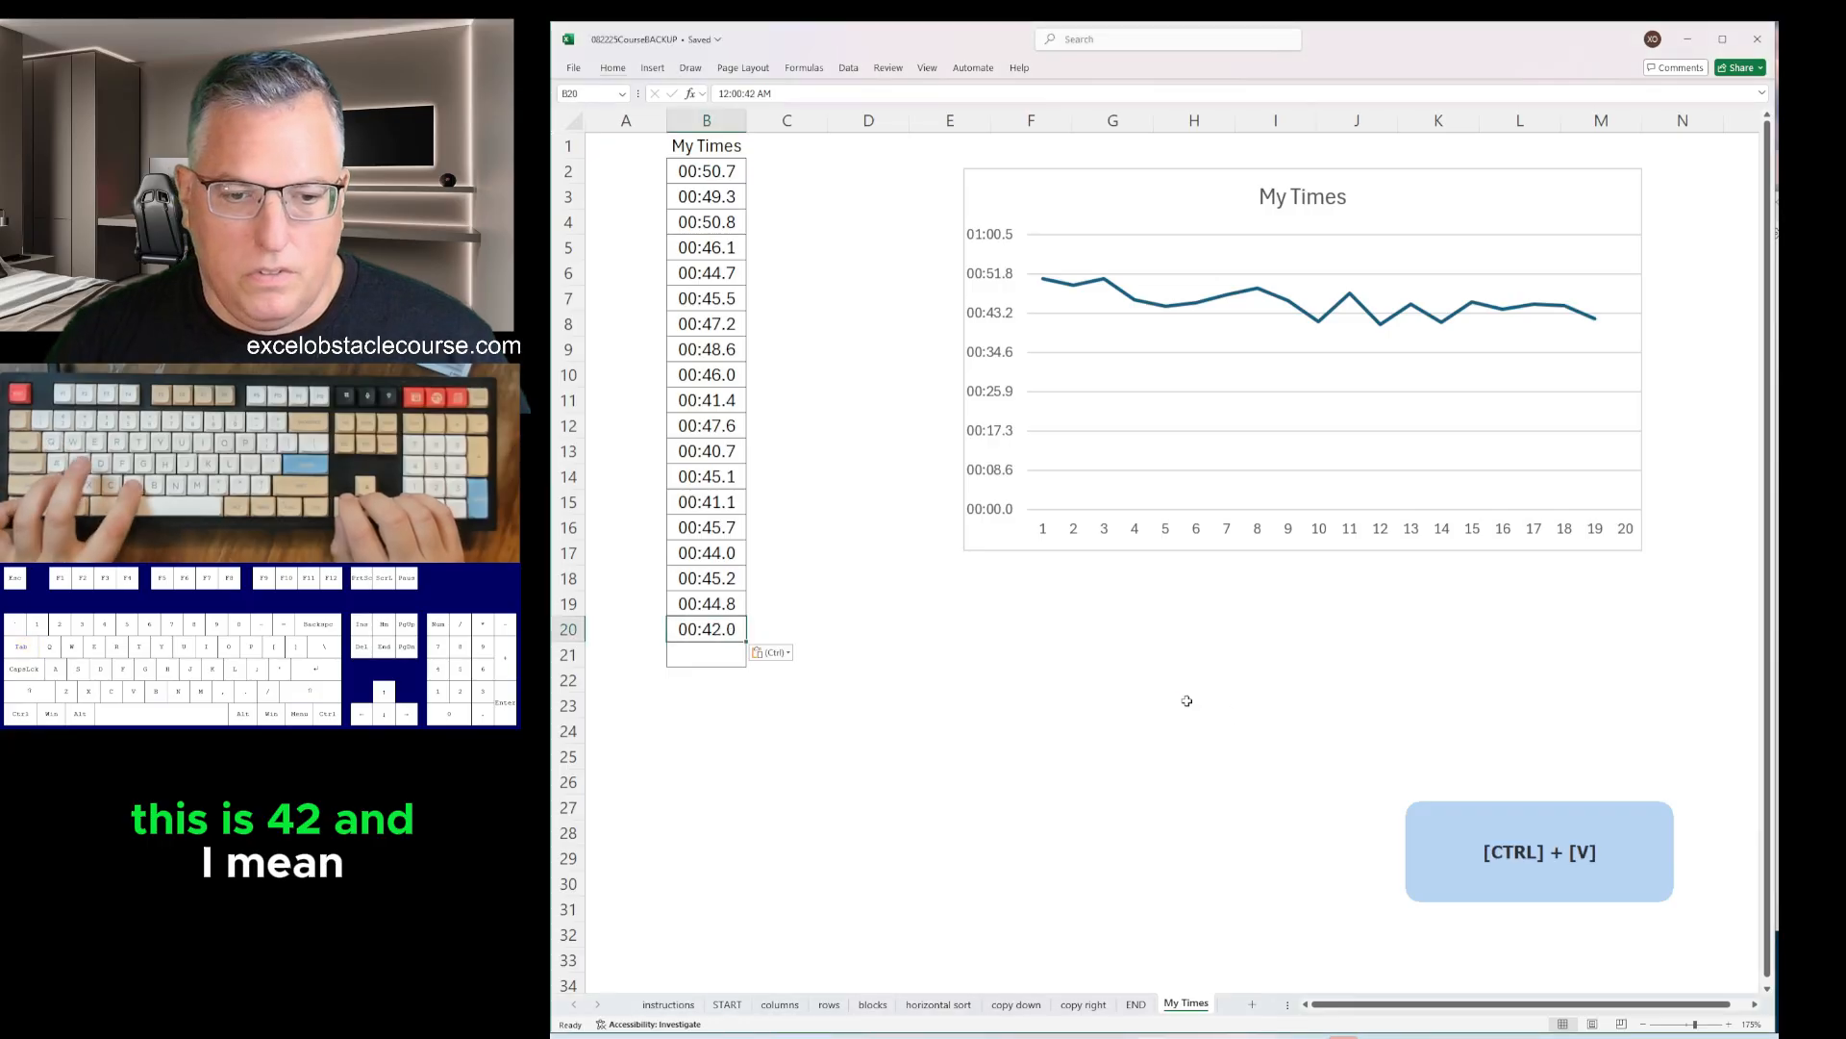
{"action": "key", "text": "Down"}
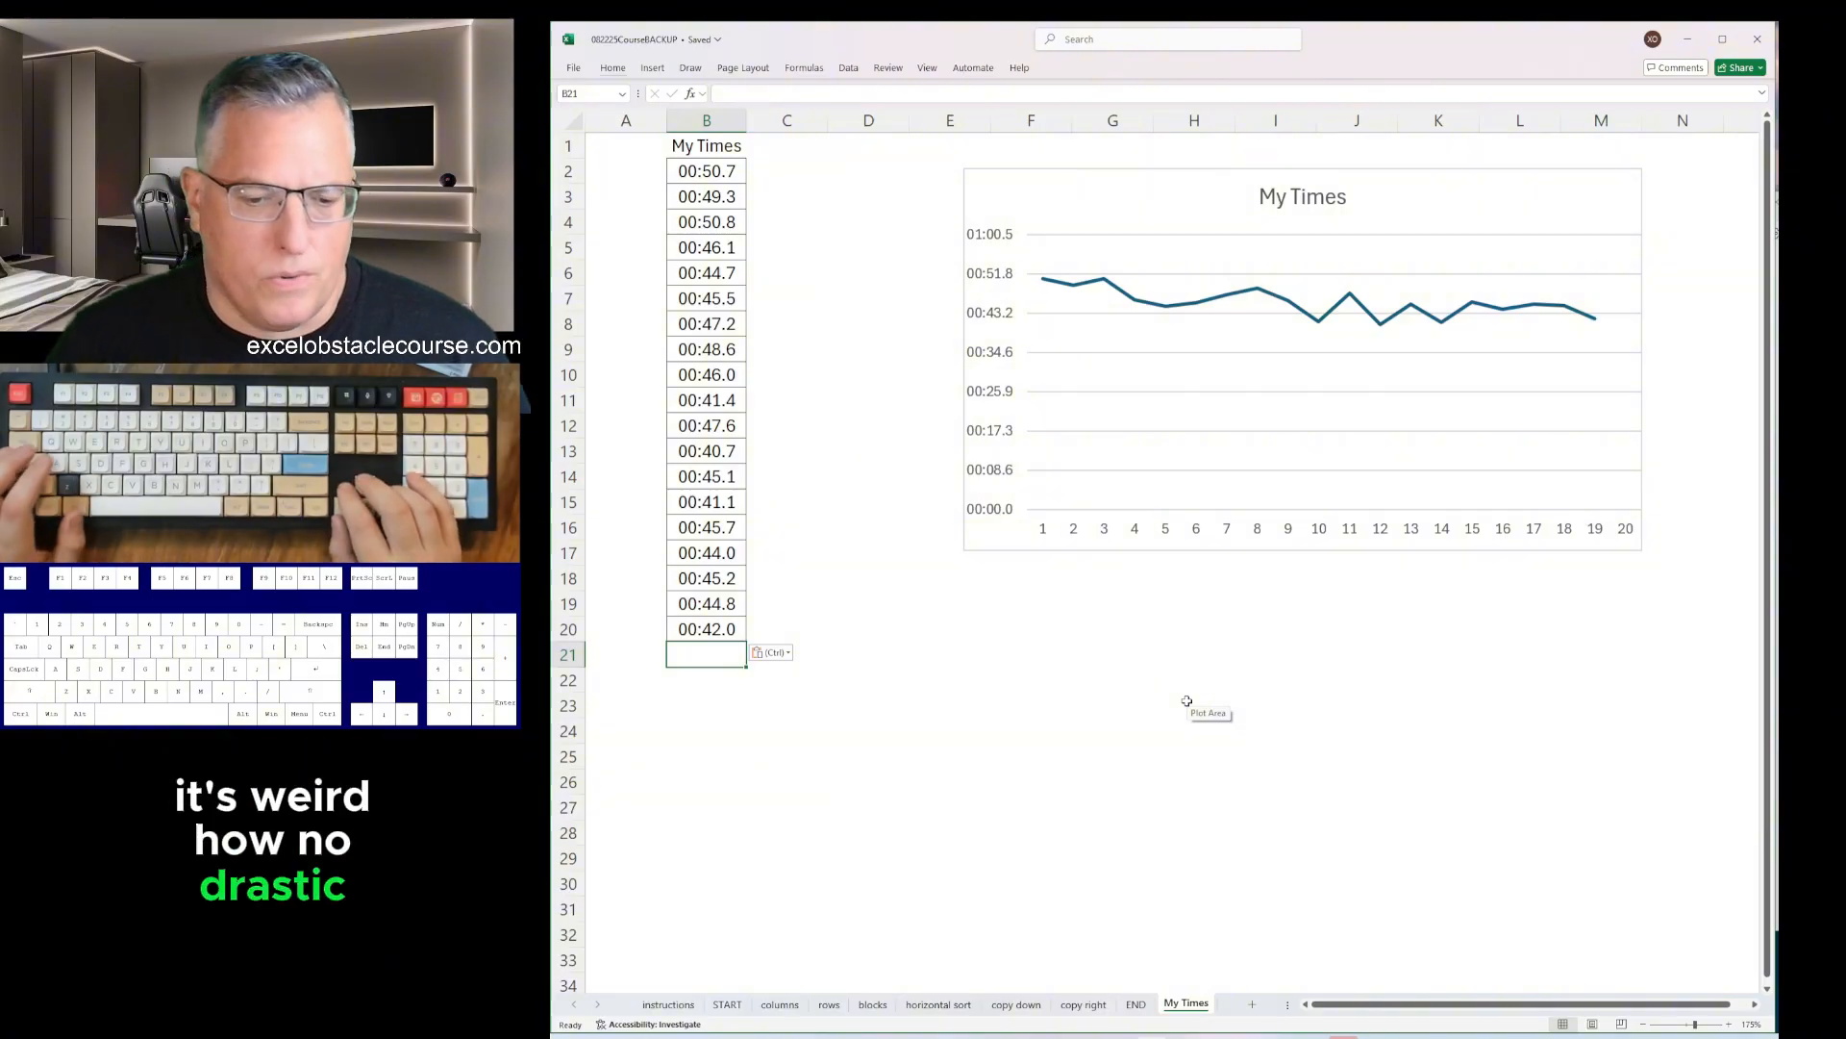
- Return from the My Times sheet to the START sheet for another obstacle course run
{"action": "key", "text": "ctrl+Page_Up"}
{"action": "key", "text": "ctrl+Page_Up"}
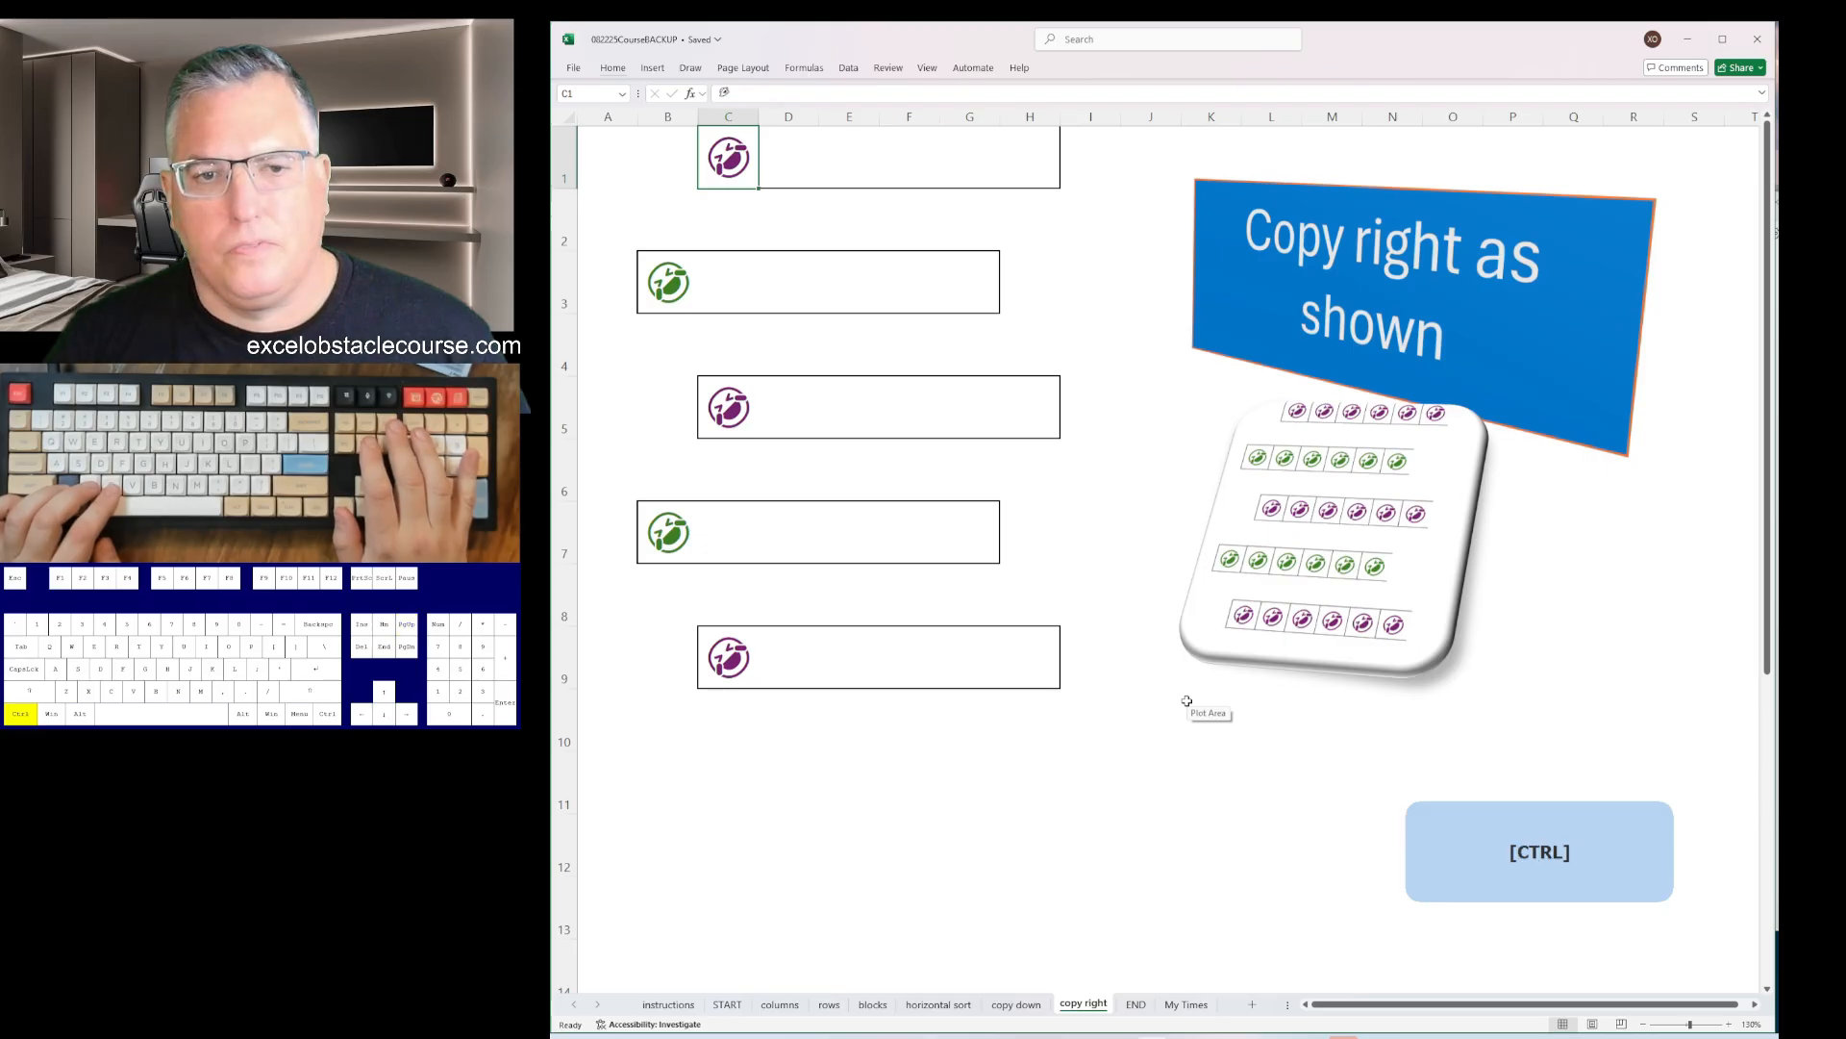
{"action": "key", "text": "ctrl+Page_Up"}
{"action": "key", "text": "ctrl+Page_Up"}
{"action": "key", "text": "ctrl+Page_Up"}
{"action": "key", "text": "ctrl+Page_Up"}
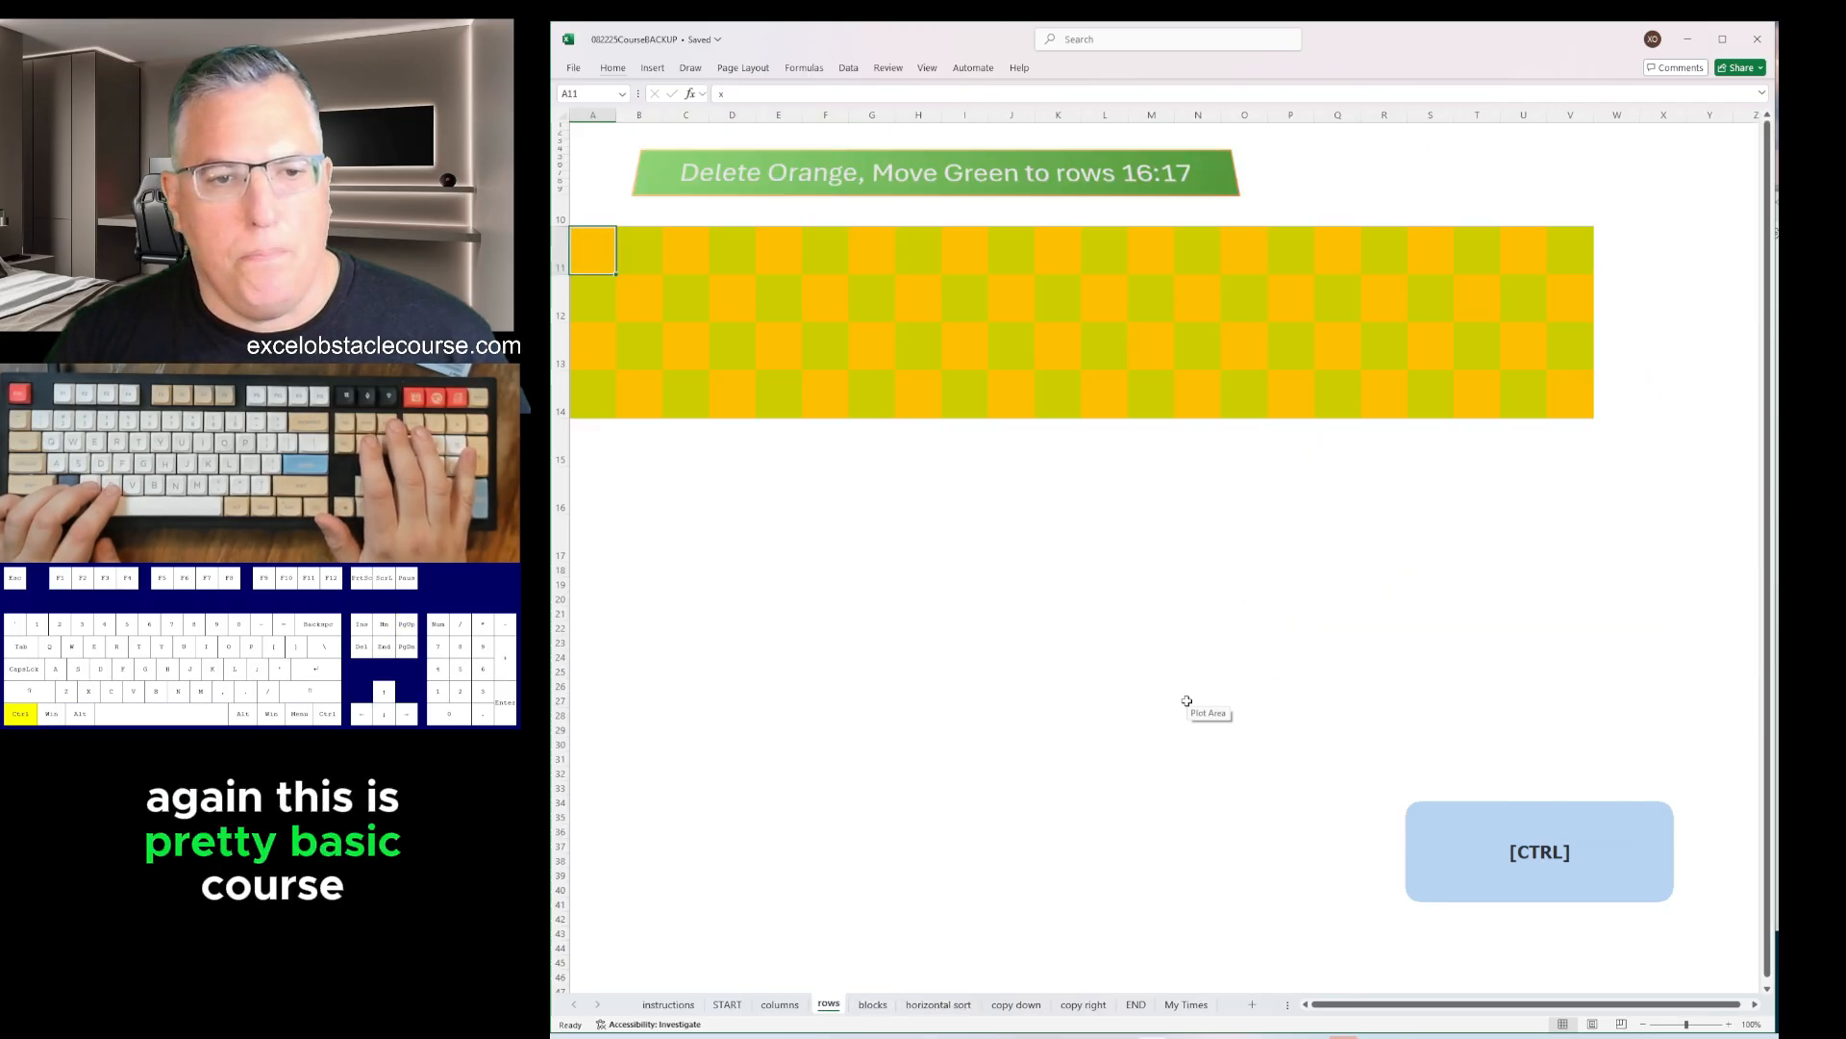
{"action": "key", "text": "ctrl+Page_Up"}
{"action": "key", "text": "ctrl+Page_Up"}
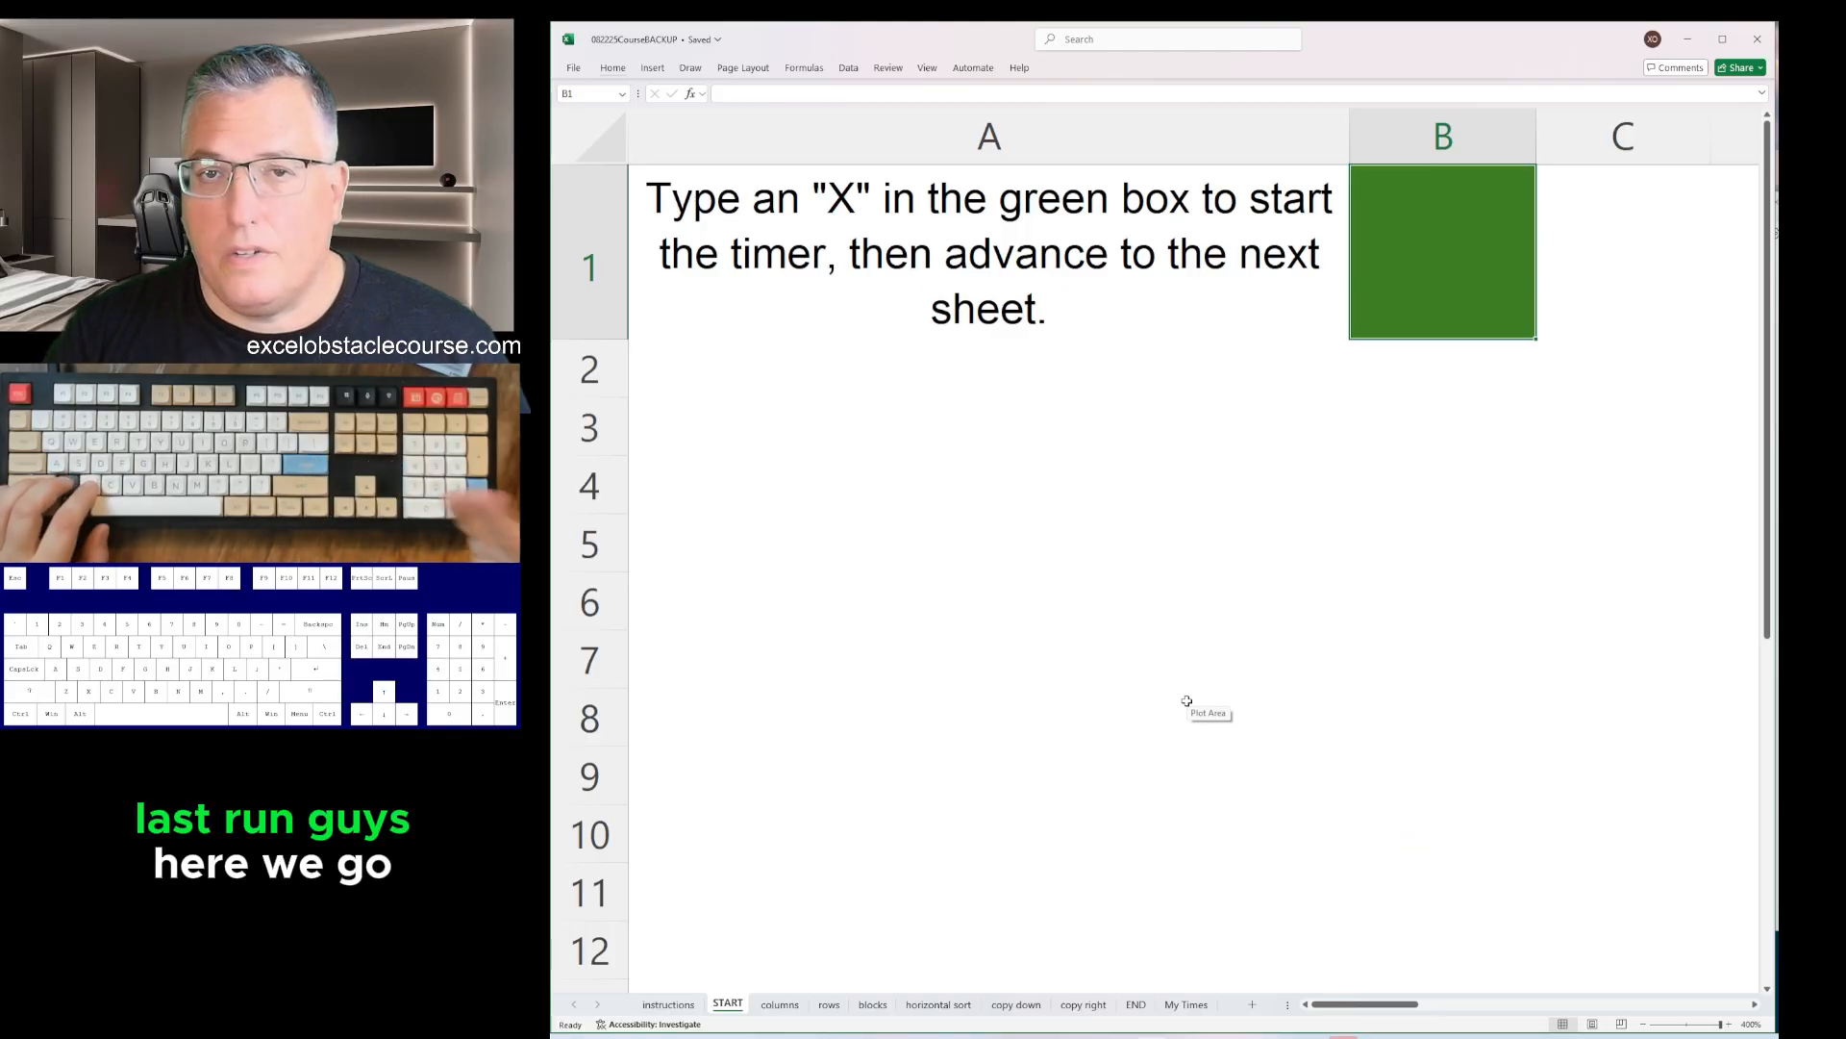
{"action": "type", "text": "X"}
{"action": "key", "text": "Return"}
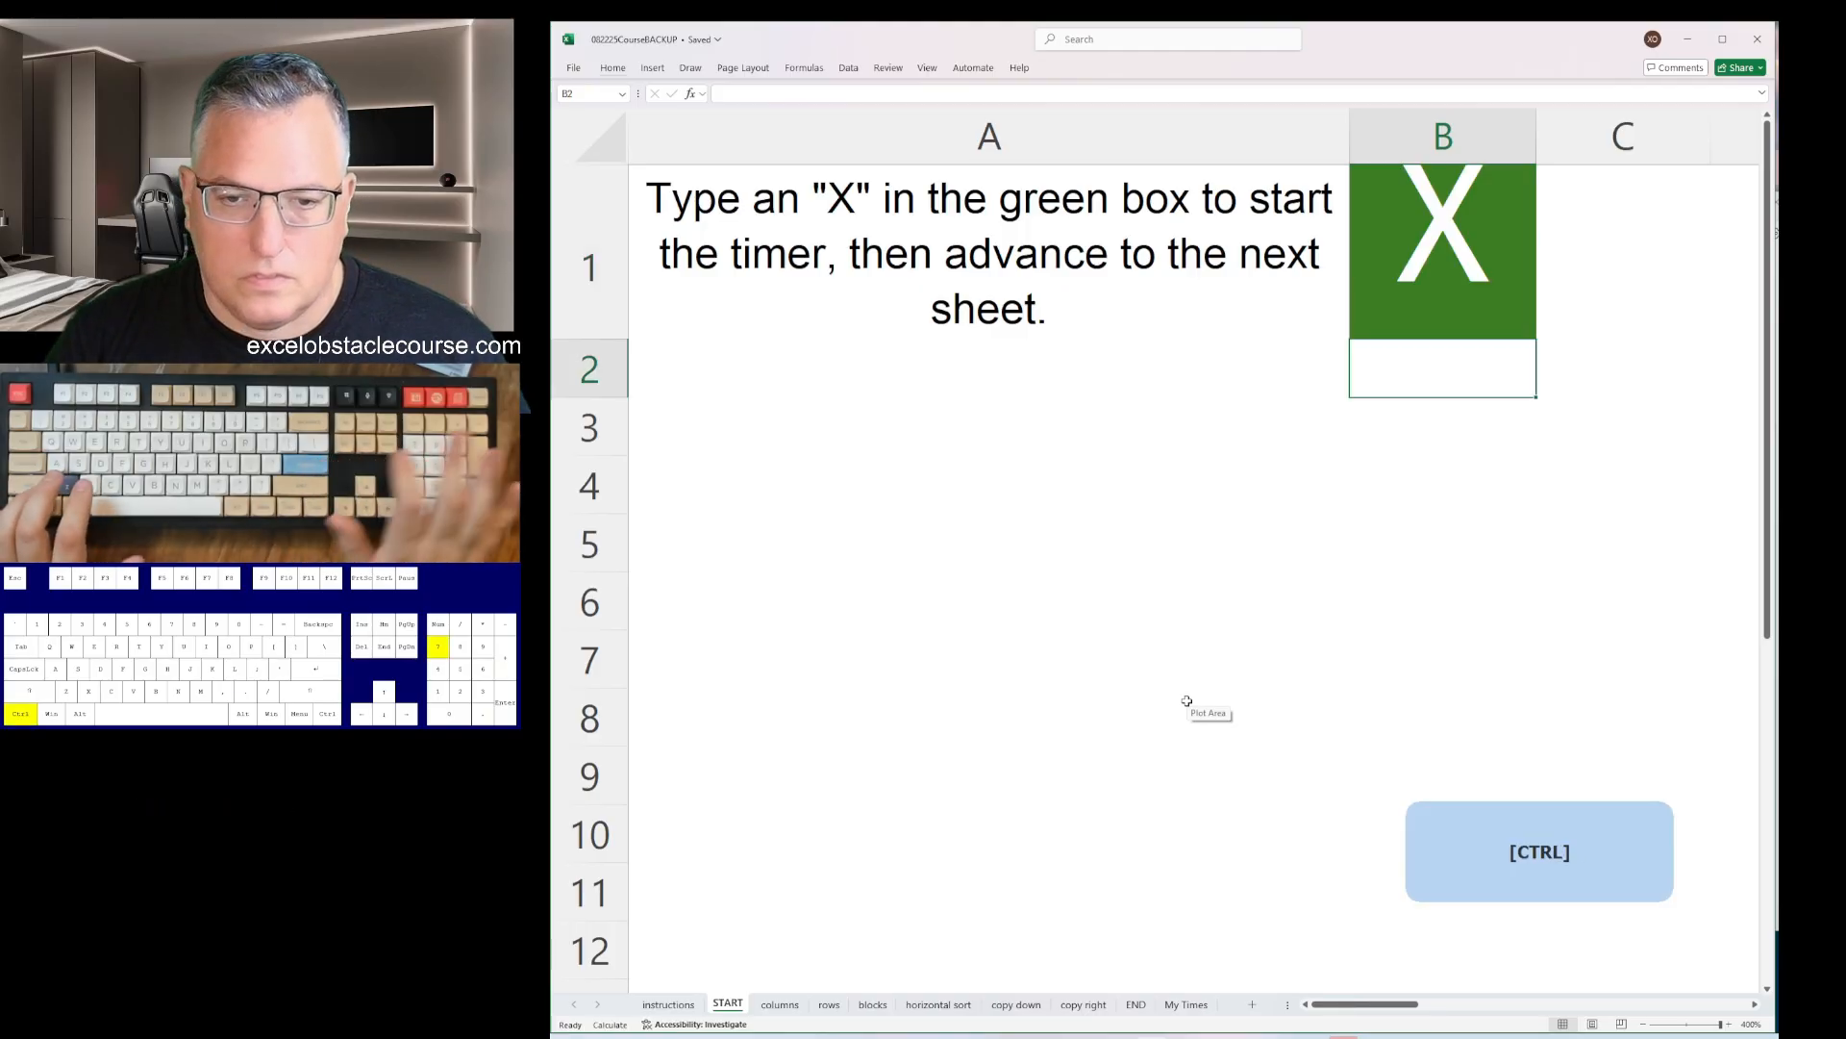
{"action": "key", "text": "Up"}
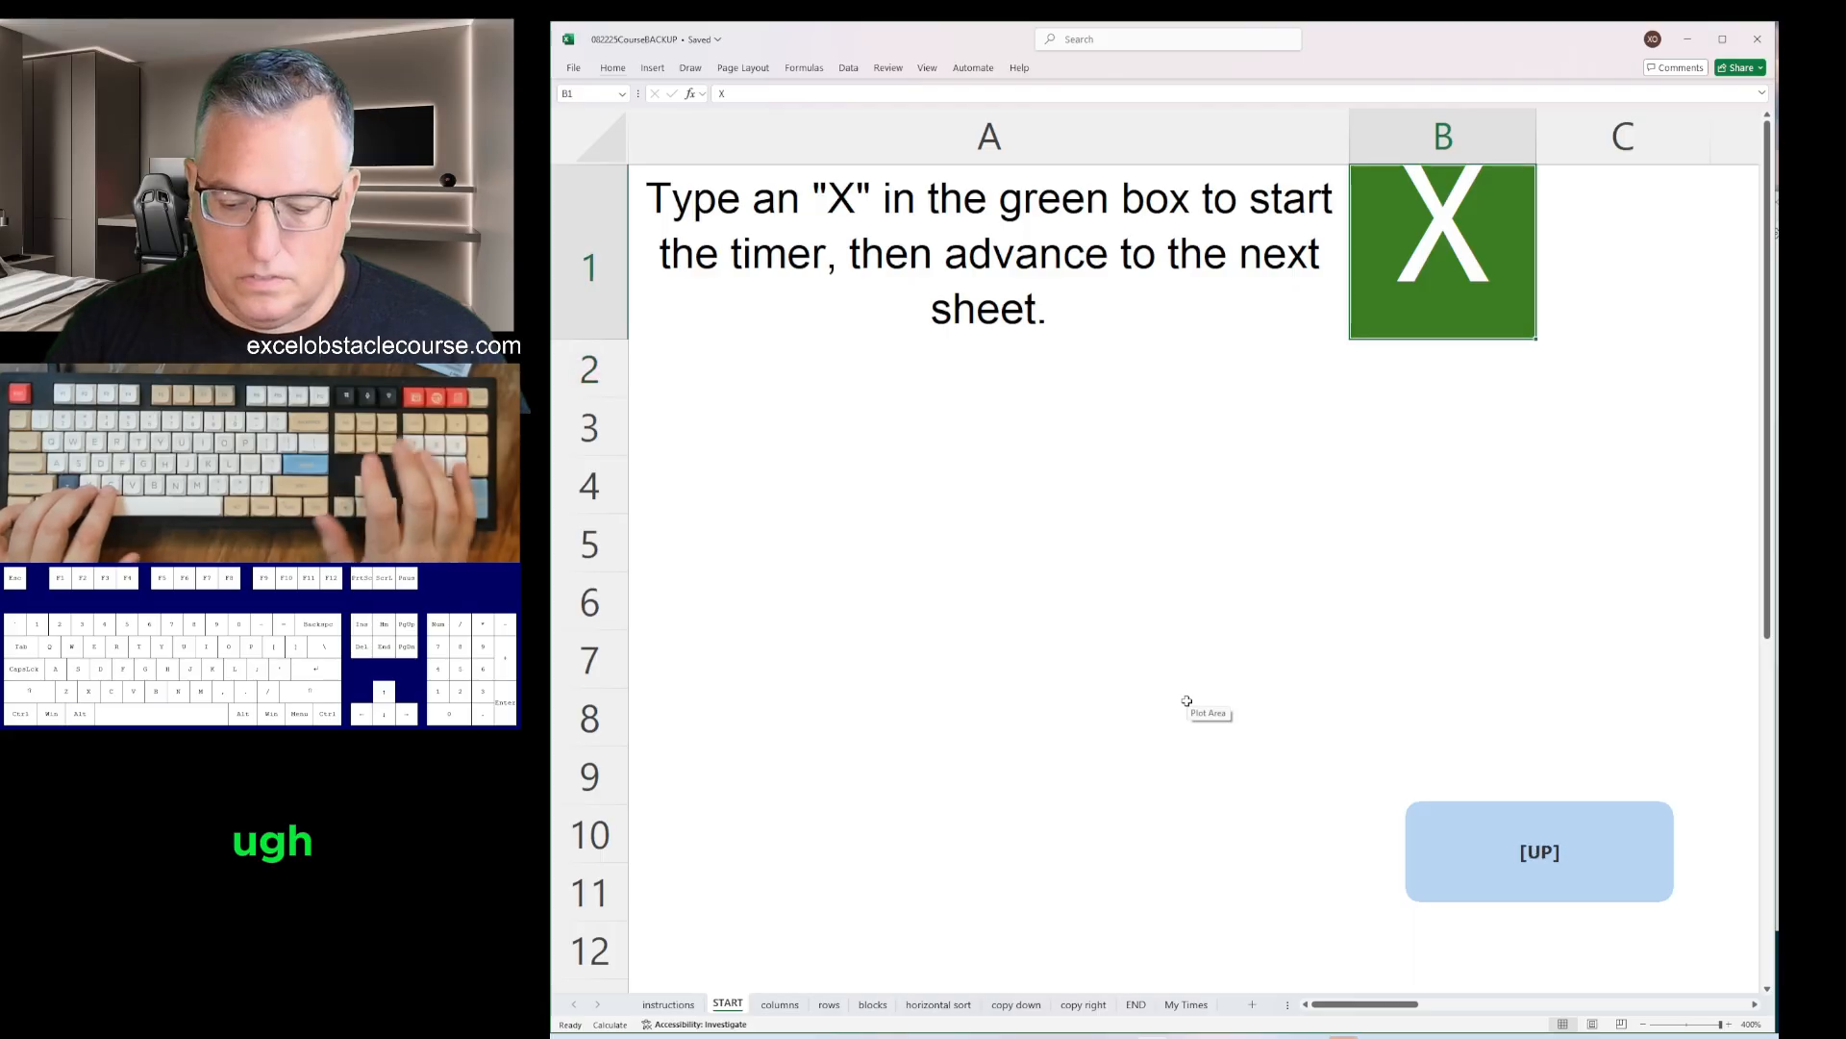
{"action": "key", "text": "Delete"}
{"action": "key", "text": "Down"}
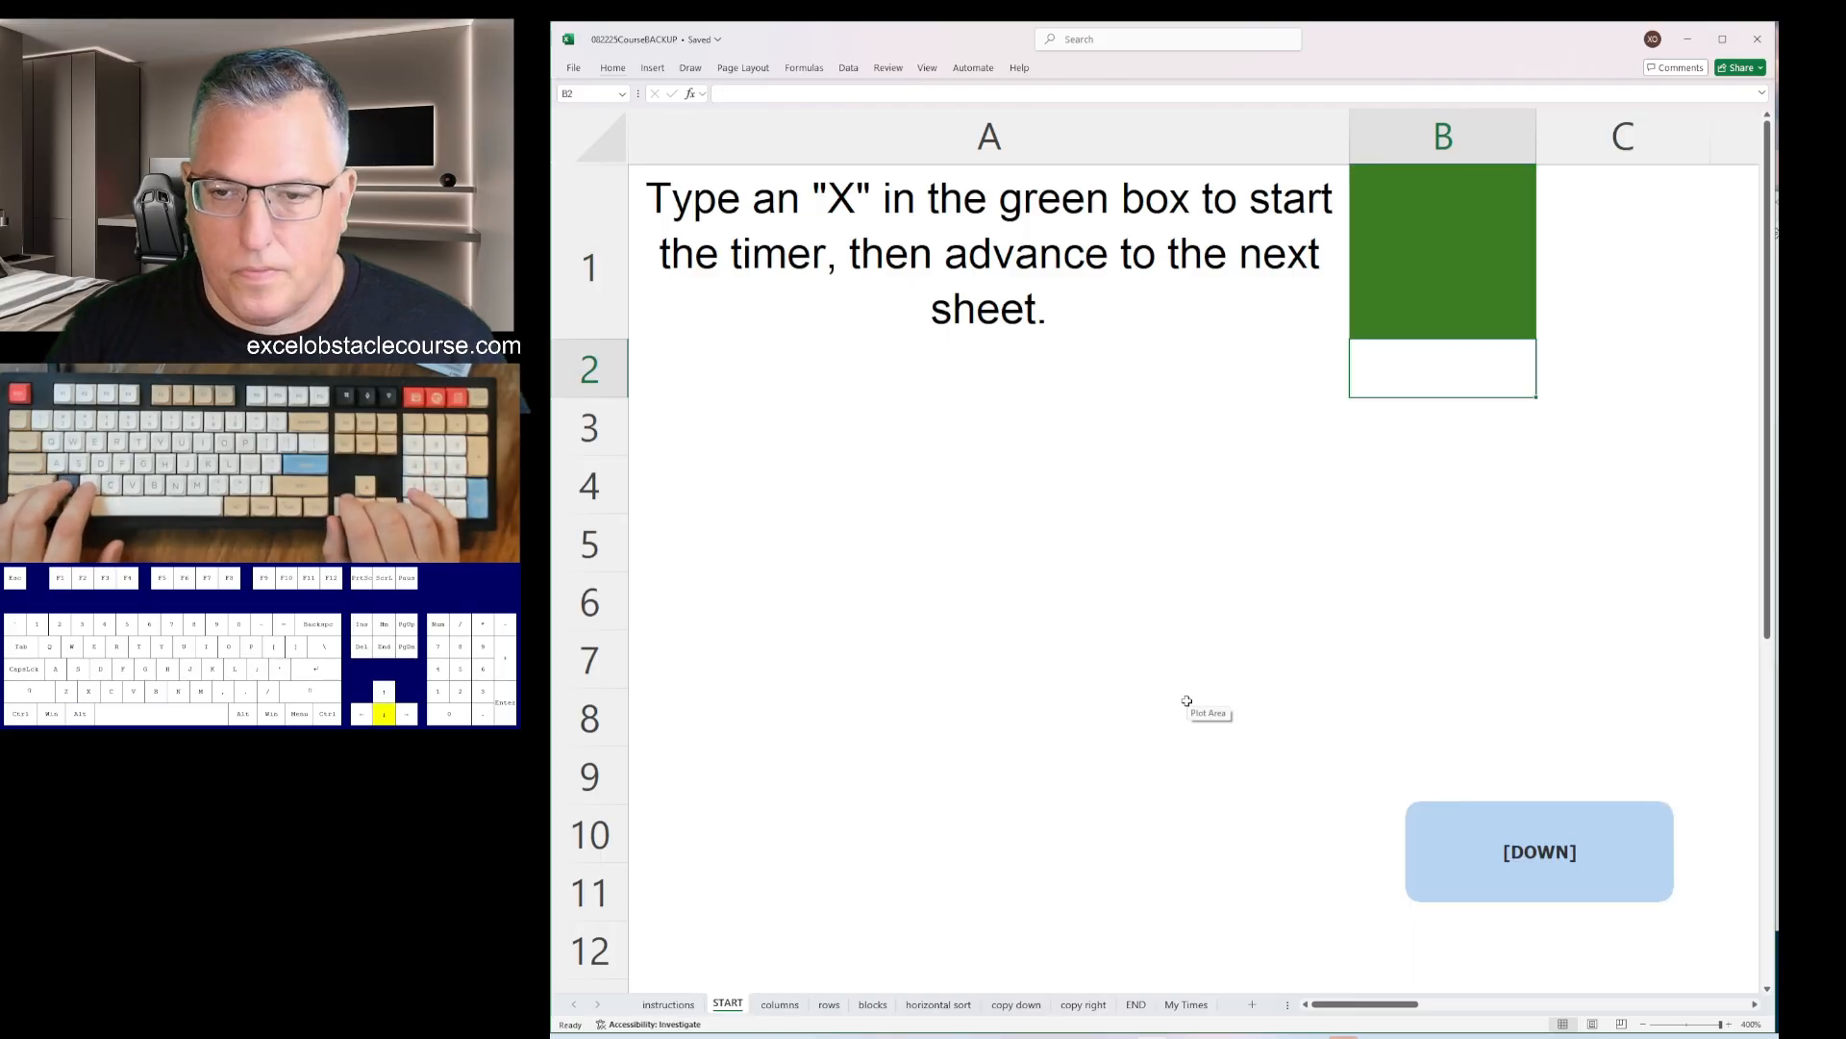
- Enter an x in the green box in B1 to start the timer and advance to the columns sheet
{"action": "key", "text": "Up"}
{"action": "type", "text": "x"}
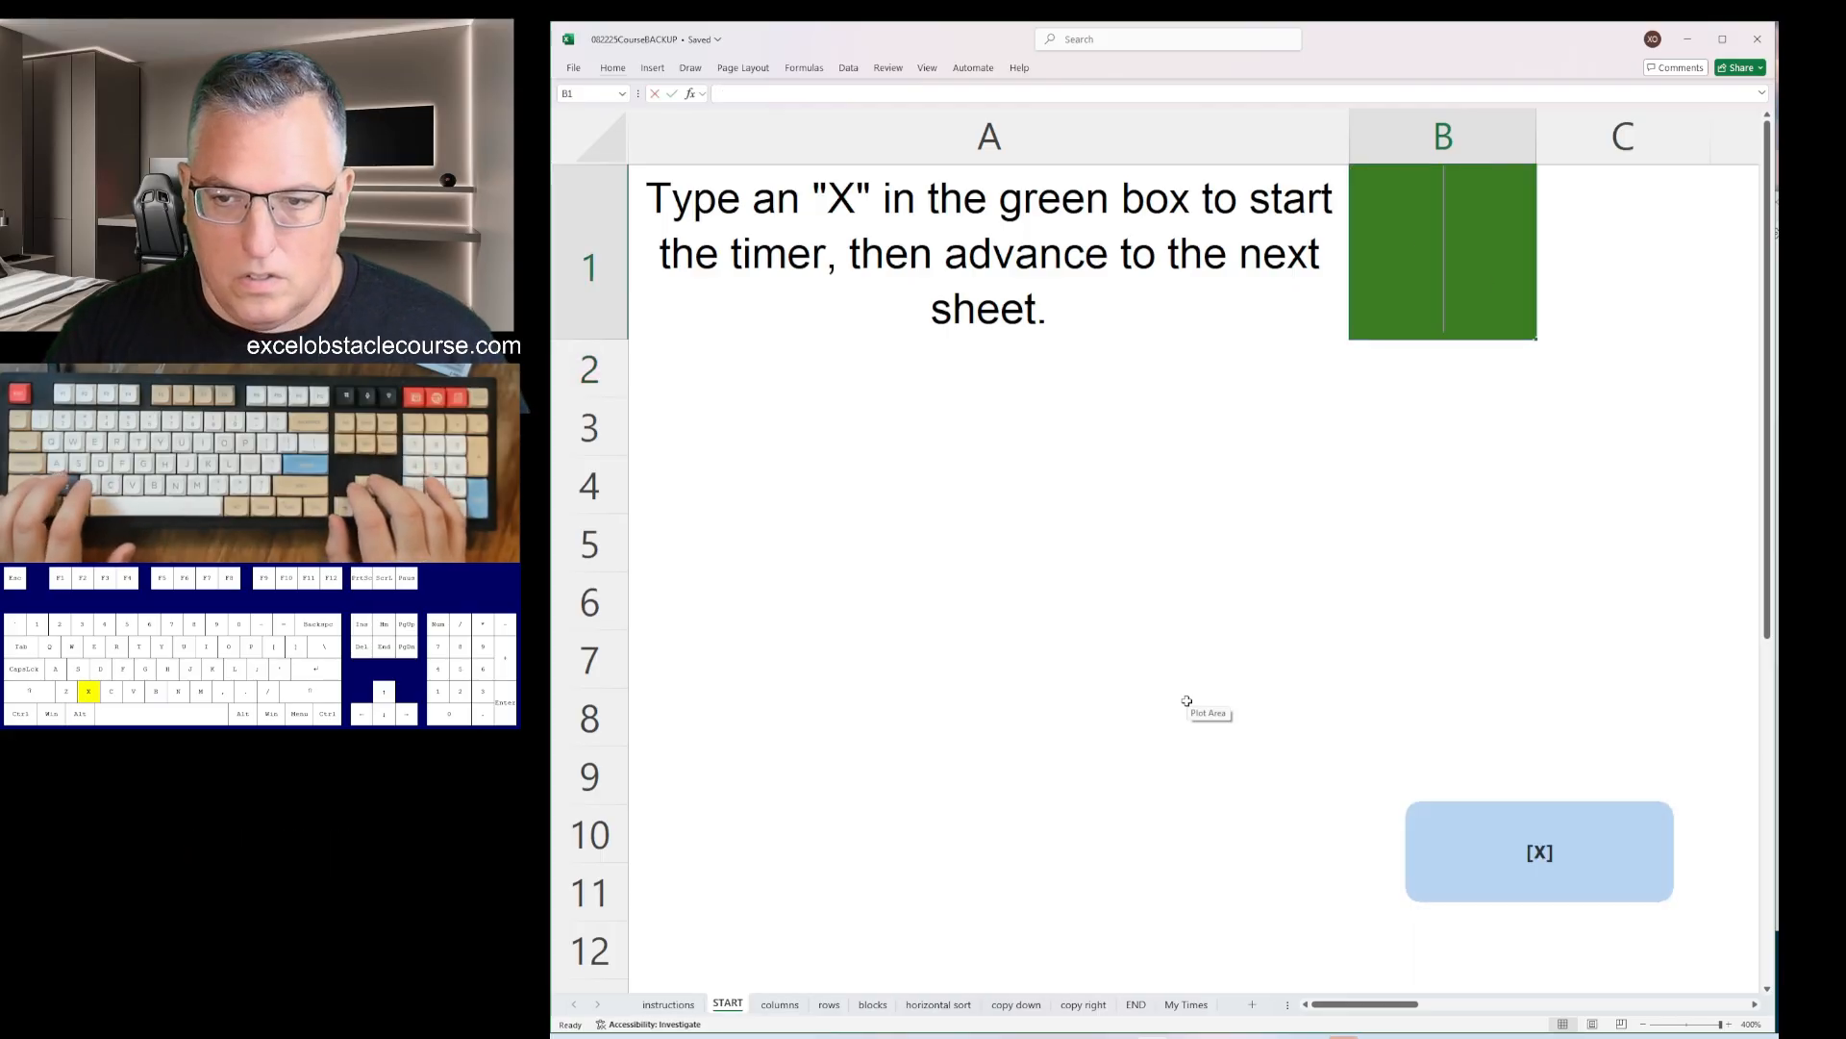
{"action": "key", "text": "ctrl+Page_Down"}
- Delete the yellow cell in column B of every odd row from B1 to B15, shifting the remaining cells left
{"action": "key", "text": "ctrl+minus"}
{"action": "key", "text": "Return"}
{"action": "key", "text": "Down"}
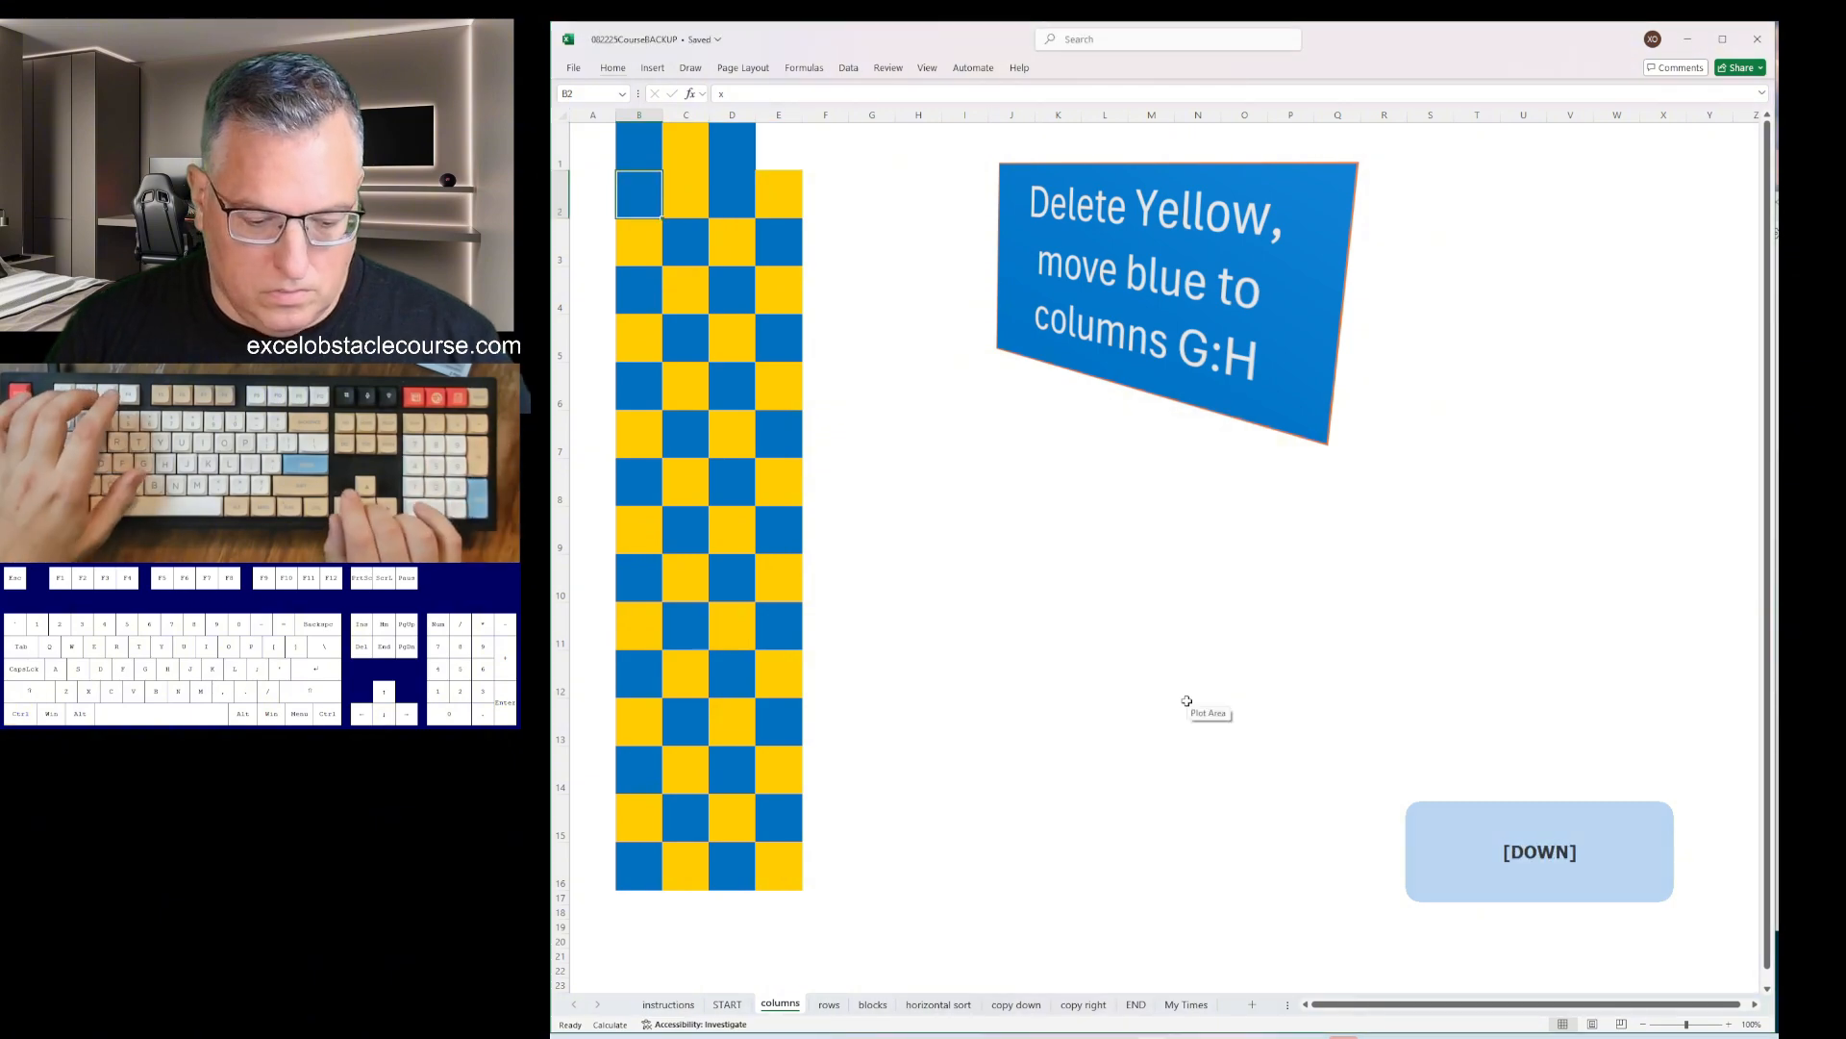
{"action": "key", "text": "Down"}
{"action": "key", "text": "F4"}
{"action": "key", "text": "Down"}
{"action": "key", "text": "Down"}
{"action": "key", "text": "F4"}
{"action": "key", "text": "Down"}
{"action": "key", "text": "Down"}
{"action": "key", "text": "F4"}
{"action": "key", "text": "Down"}
{"action": "key", "text": "Down"}
{"action": "key", "text": "F4"}
{"action": "key", "text": "Down"}
{"action": "key", "text": "Down"}
{"action": "key", "text": "F4"}
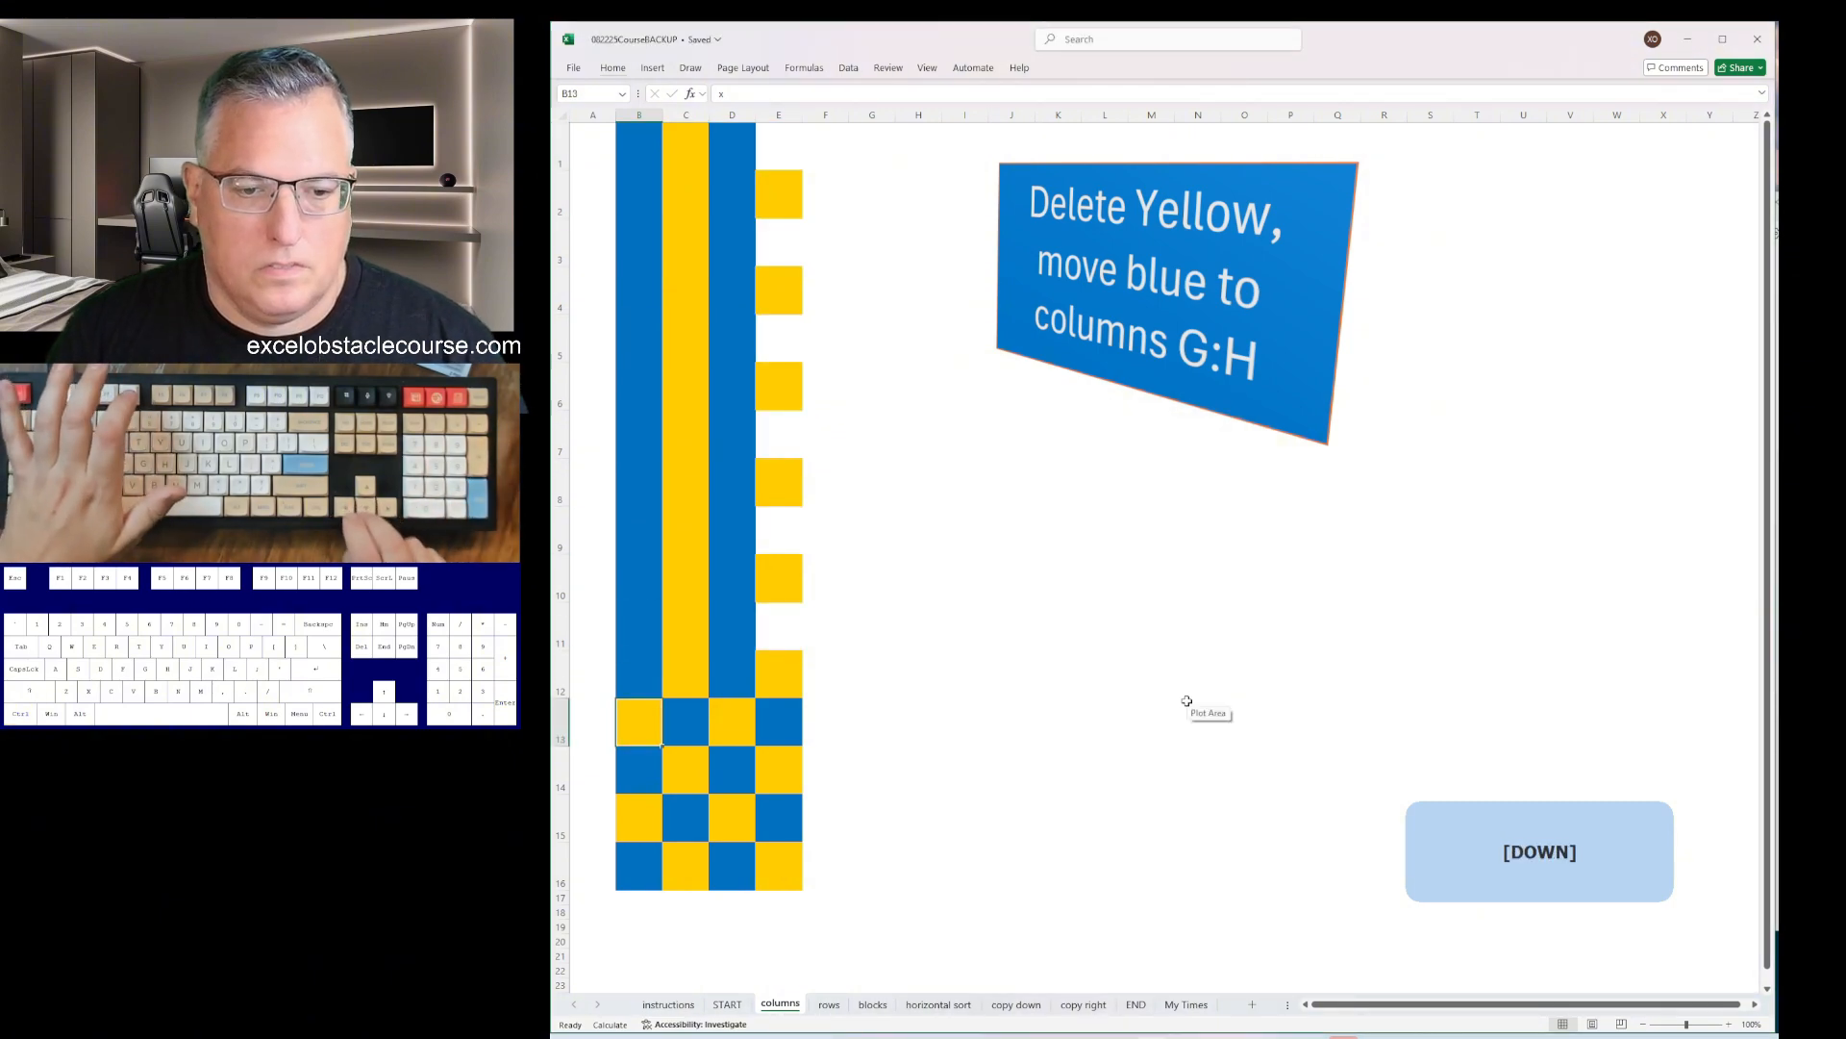
{"action": "key", "text": "Down"}
{"action": "key", "text": "Down"}
{"action": "key", "text": "F4"}
{"action": "key", "text": "Down"}
{"action": "key", "text": "Down"}
{"action": "key", "text": "F4"}
- Delete the two yellow columns on the columns sheet, first C and then D, leaving only the blue columns
{"action": "key", "text": "Down"}
{"action": "key", "text": "Right"}
{"action": "key", "text": "ctrl+space"}
{"action": "key", "text": "ctrl+minus"}
{"action": "key", "text": "Right"}
{"action": "key", "text": "ctrl+space"}
{"action": "key", "text": "ctrl+minus"}
- Insert five columns before column B to move the blue columns to G:H
{"action": "key", "text": "Left"}
{"action": "key", "text": "Left"}
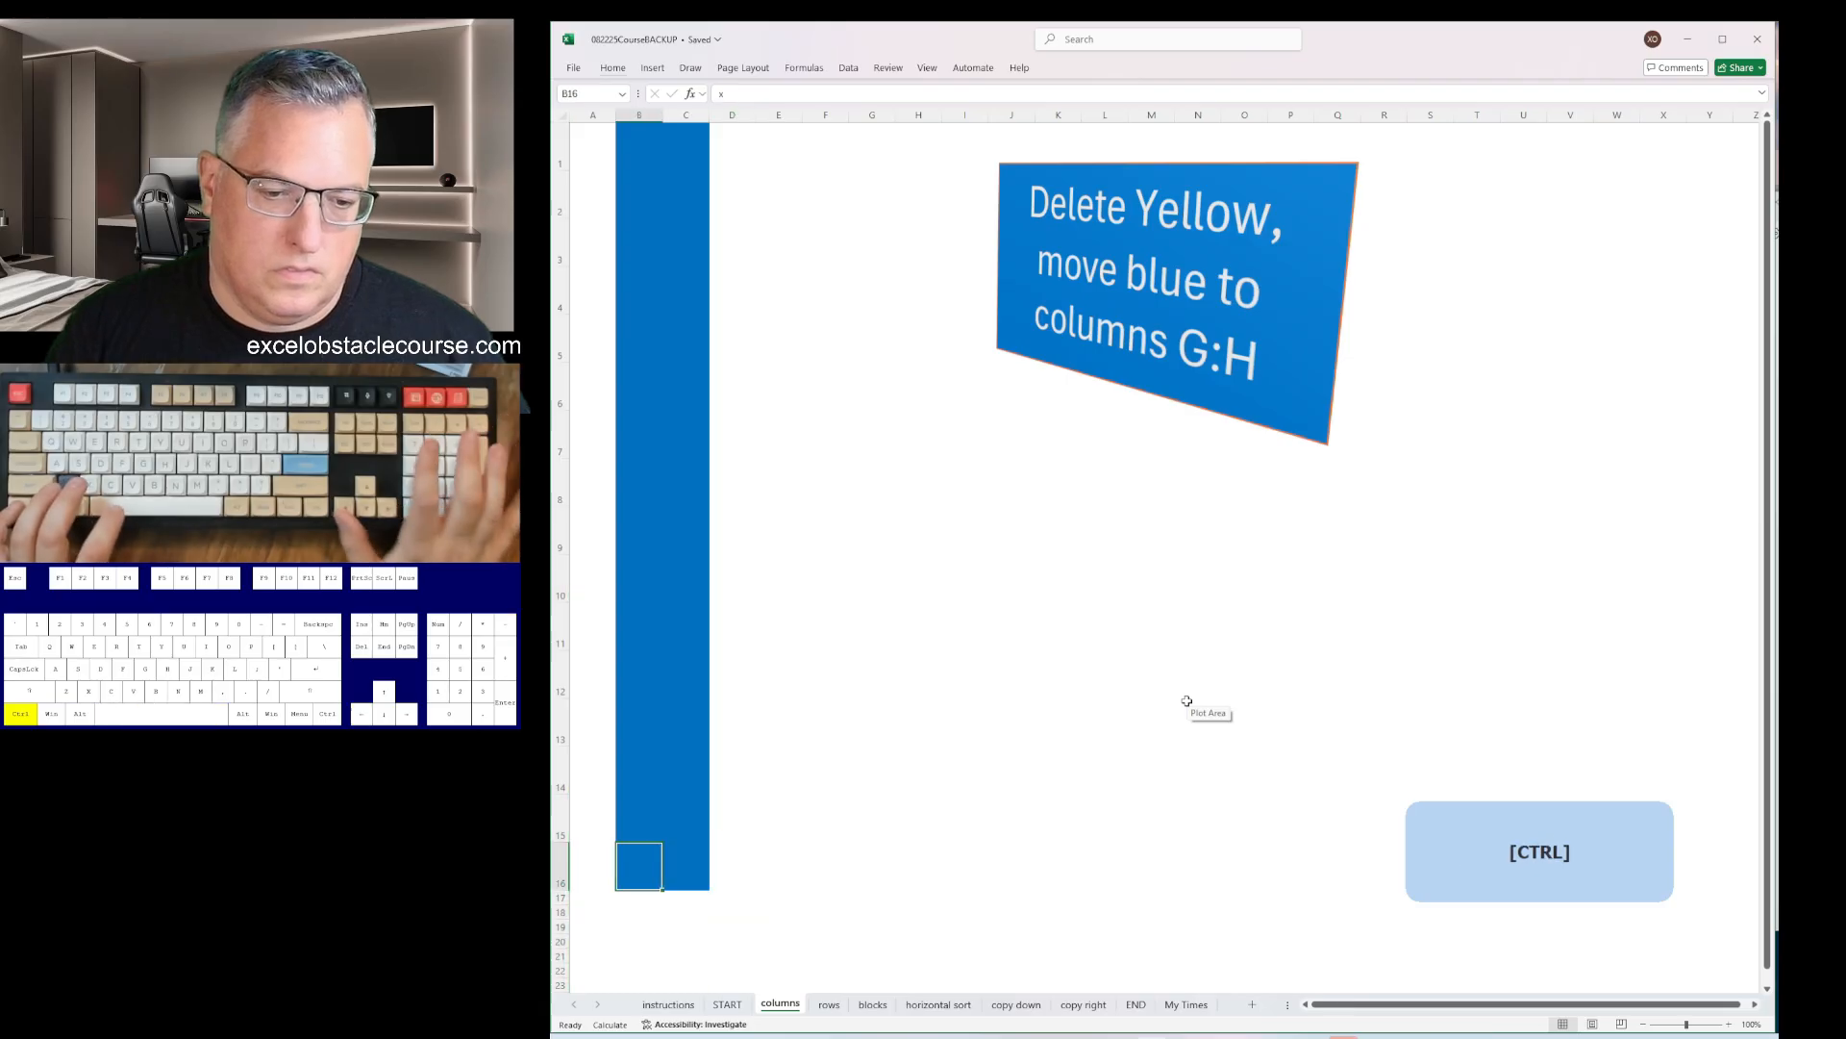
{"action": "key", "text": "ctrl+space"}
{"action": "key", "text": "ctrl+plus"}
{"action": "key", "text": "ctrl+plus"}
{"action": "key", "text": "ctrl+plus"}
{"action": "key", "text": "ctrl+plus"}
{"action": "key", "text": "ctrl+plus"}
- On the rows sheet, delete the orange cell in every other column of row 11 from A to U, shifting cells up
{"action": "key", "text": "ctrl+Page_Down"}
{"action": "key", "text": "ctrl+minus"}
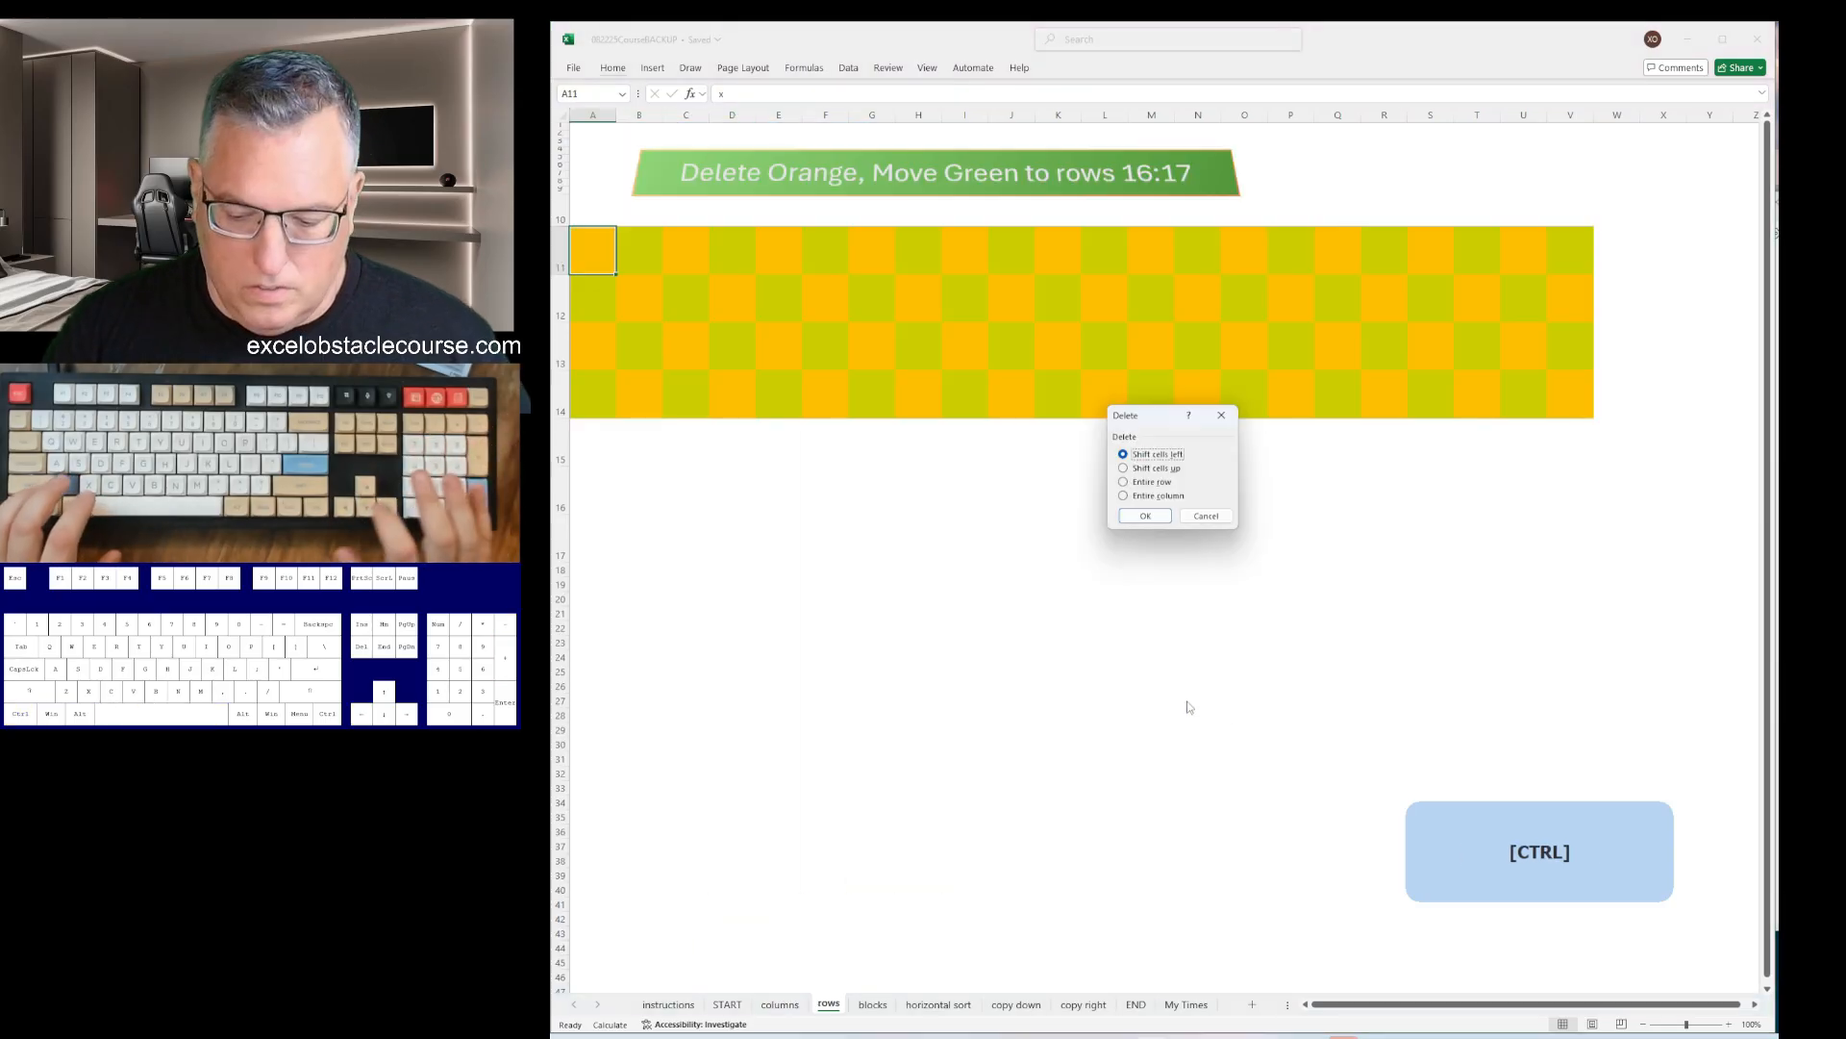
{"action": "key", "text": "Return"}
{"action": "key", "text": "Right"}
{"action": "key", "text": "Right"}
{"action": "key", "text": "Right"}
{"action": "key", "text": "F4"}
{"action": "key", "text": "Right"}
{"action": "key", "text": "Right"}
{"action": "key", "text": "F4"}
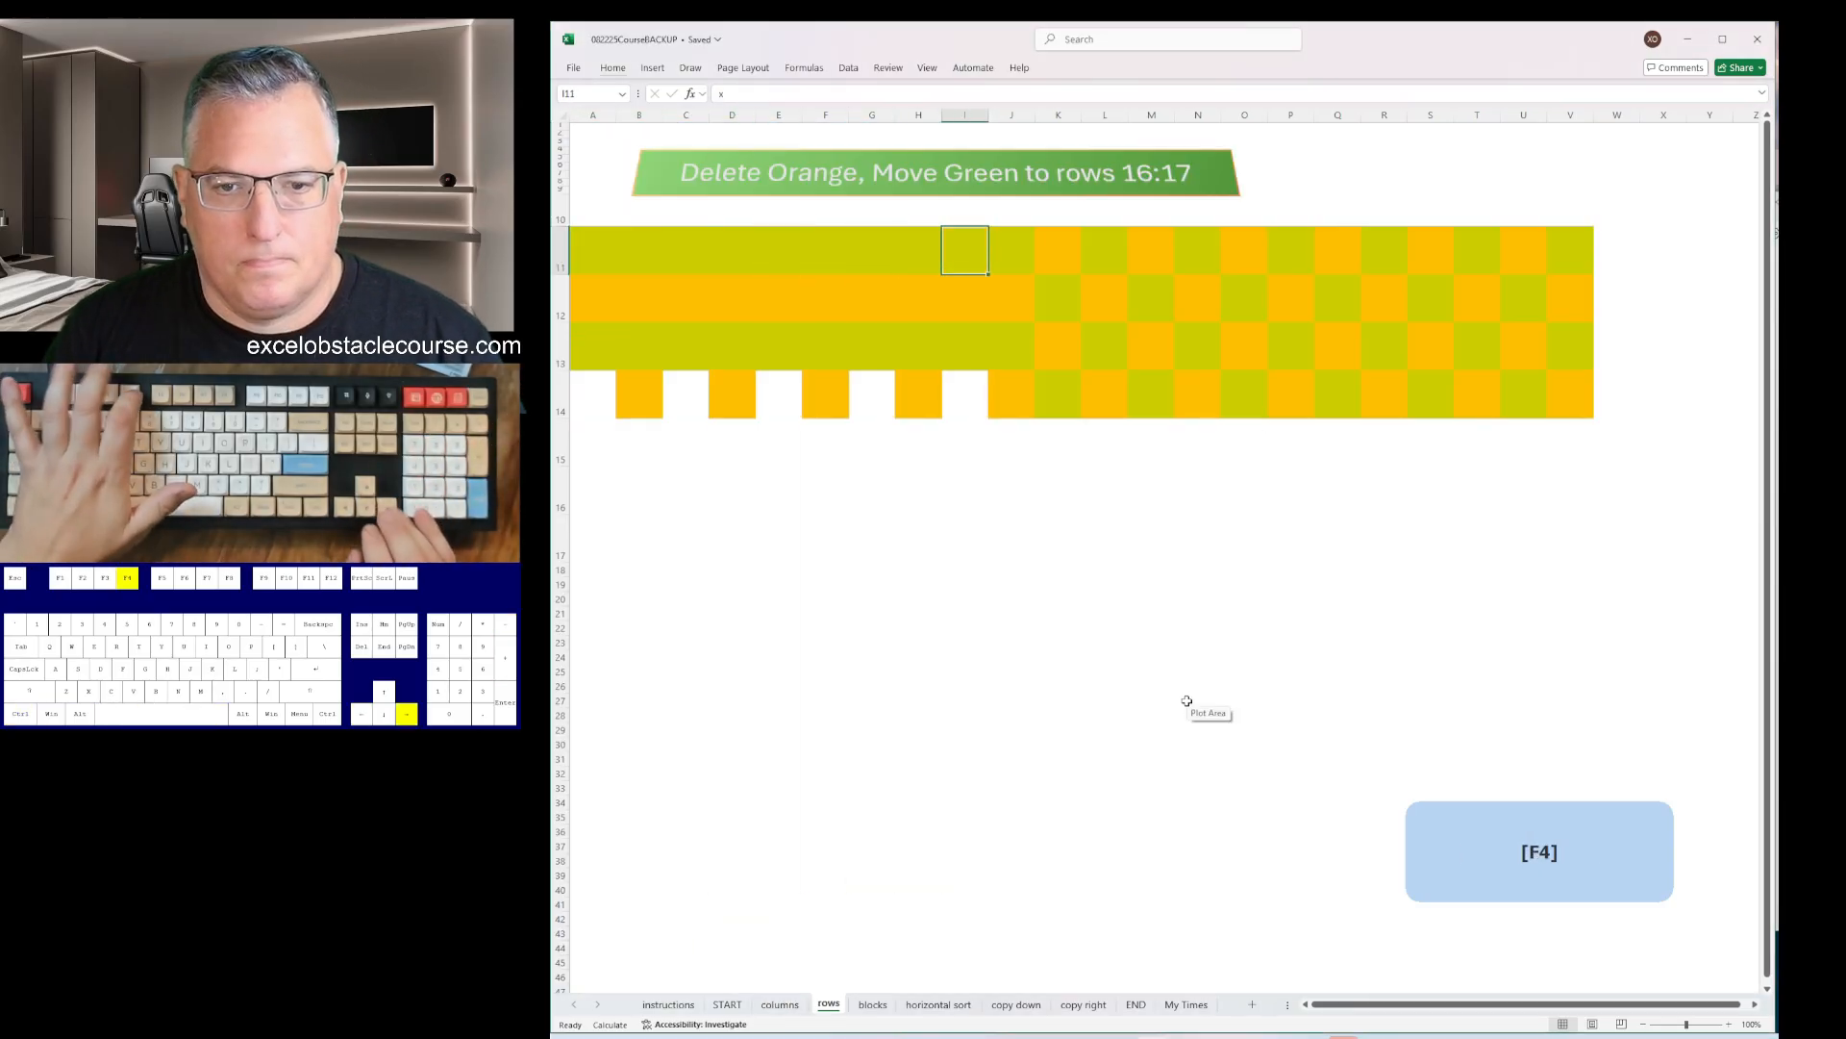
{"action": "key", "text": "Right"}
{"action": "key", "text": "Right"}
{"action": "key", "text": "F4"}
{"action": "key", "text": "Right"}
{"action": "key", "text": "Right"}
{"action": "key", "text": "F4"}
{"action": "key", "text": "Right"}
{"action": "key", "text": "Right"}
{"action": "key", "text": "F4"}
{"action": "key", "text": "Right"}
{"action": "key", "text": "Right"}
{"action": "key", "text": "F4"}
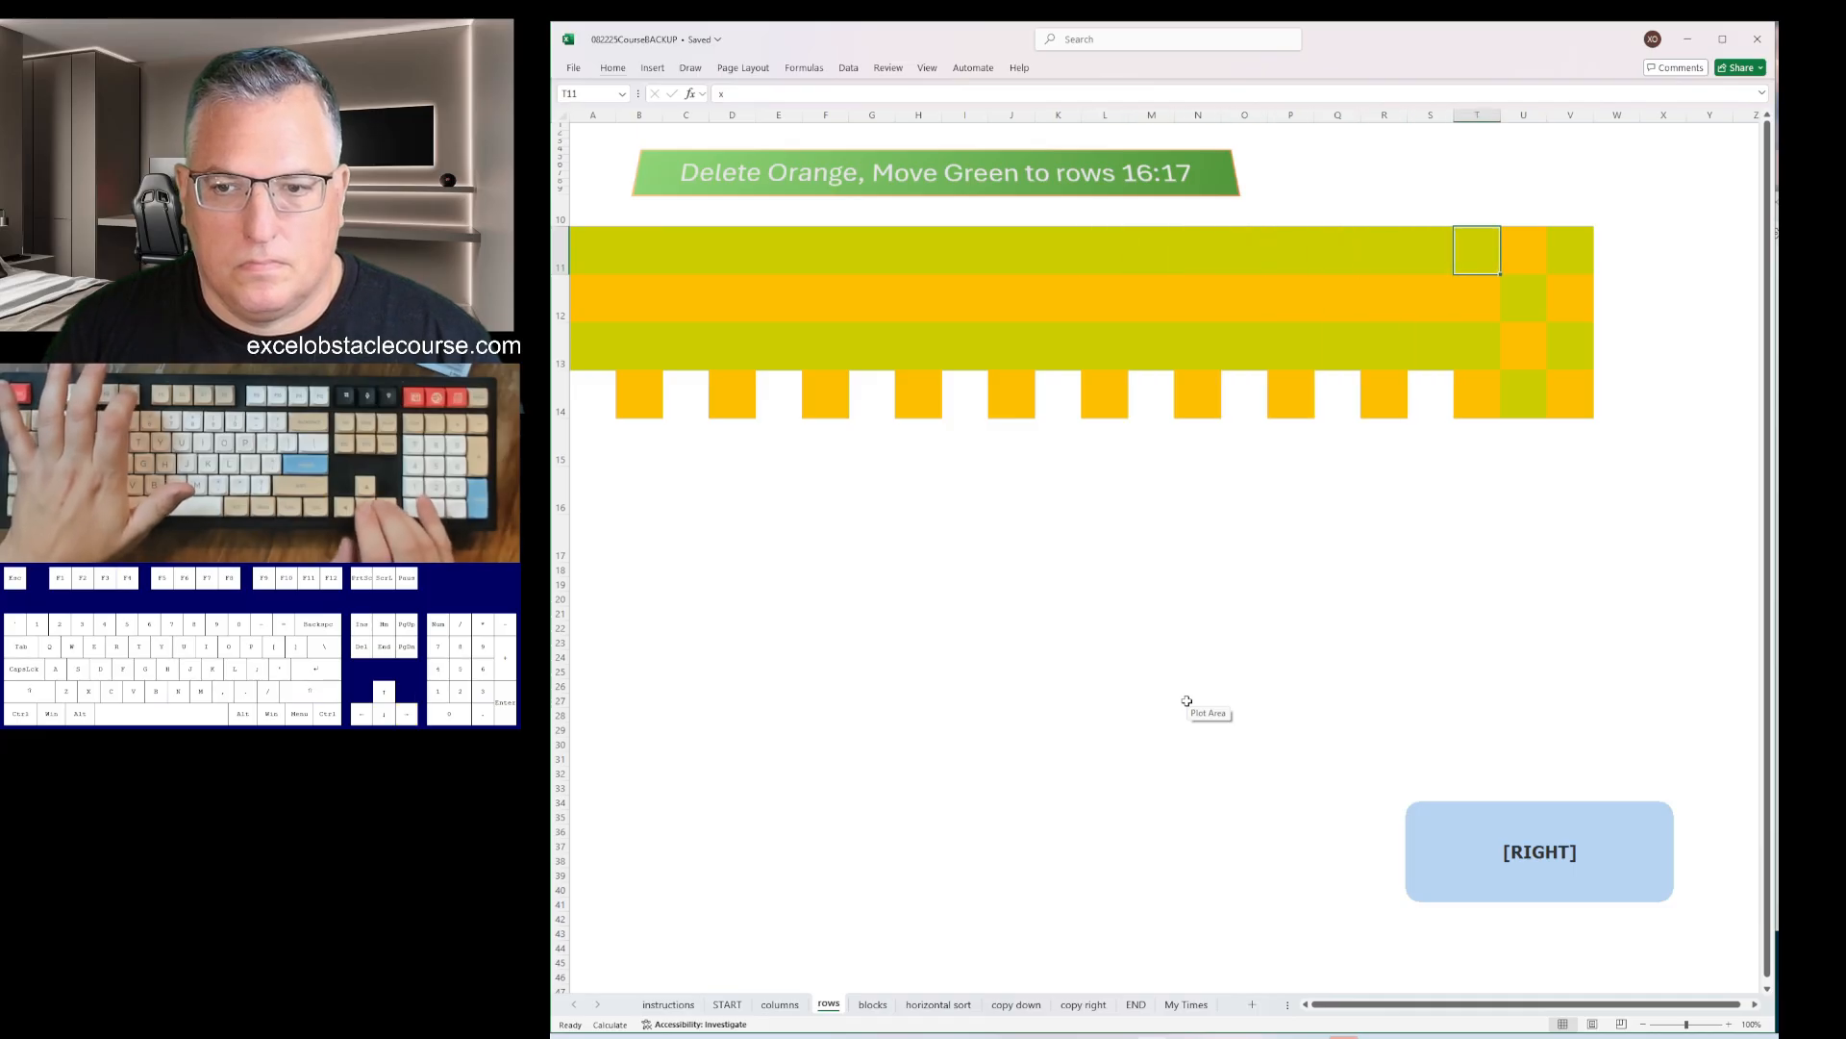
{"action": "key", "text": "Right"}
{"action": "key", "text": "F4"}
- Delete the solid orange row 12 and the leftover orange row 13 below the green rows
{"action": "key", "text": "Down"}
{"action": "key", "text": "shift+space"}
{"action": "key", "text": "ctrl+minus"}
{"action": "key", "text": "Down"}
{"action": "key", "text": "shift+space"}
{"action": "key", "text": "ctrl+minus"}
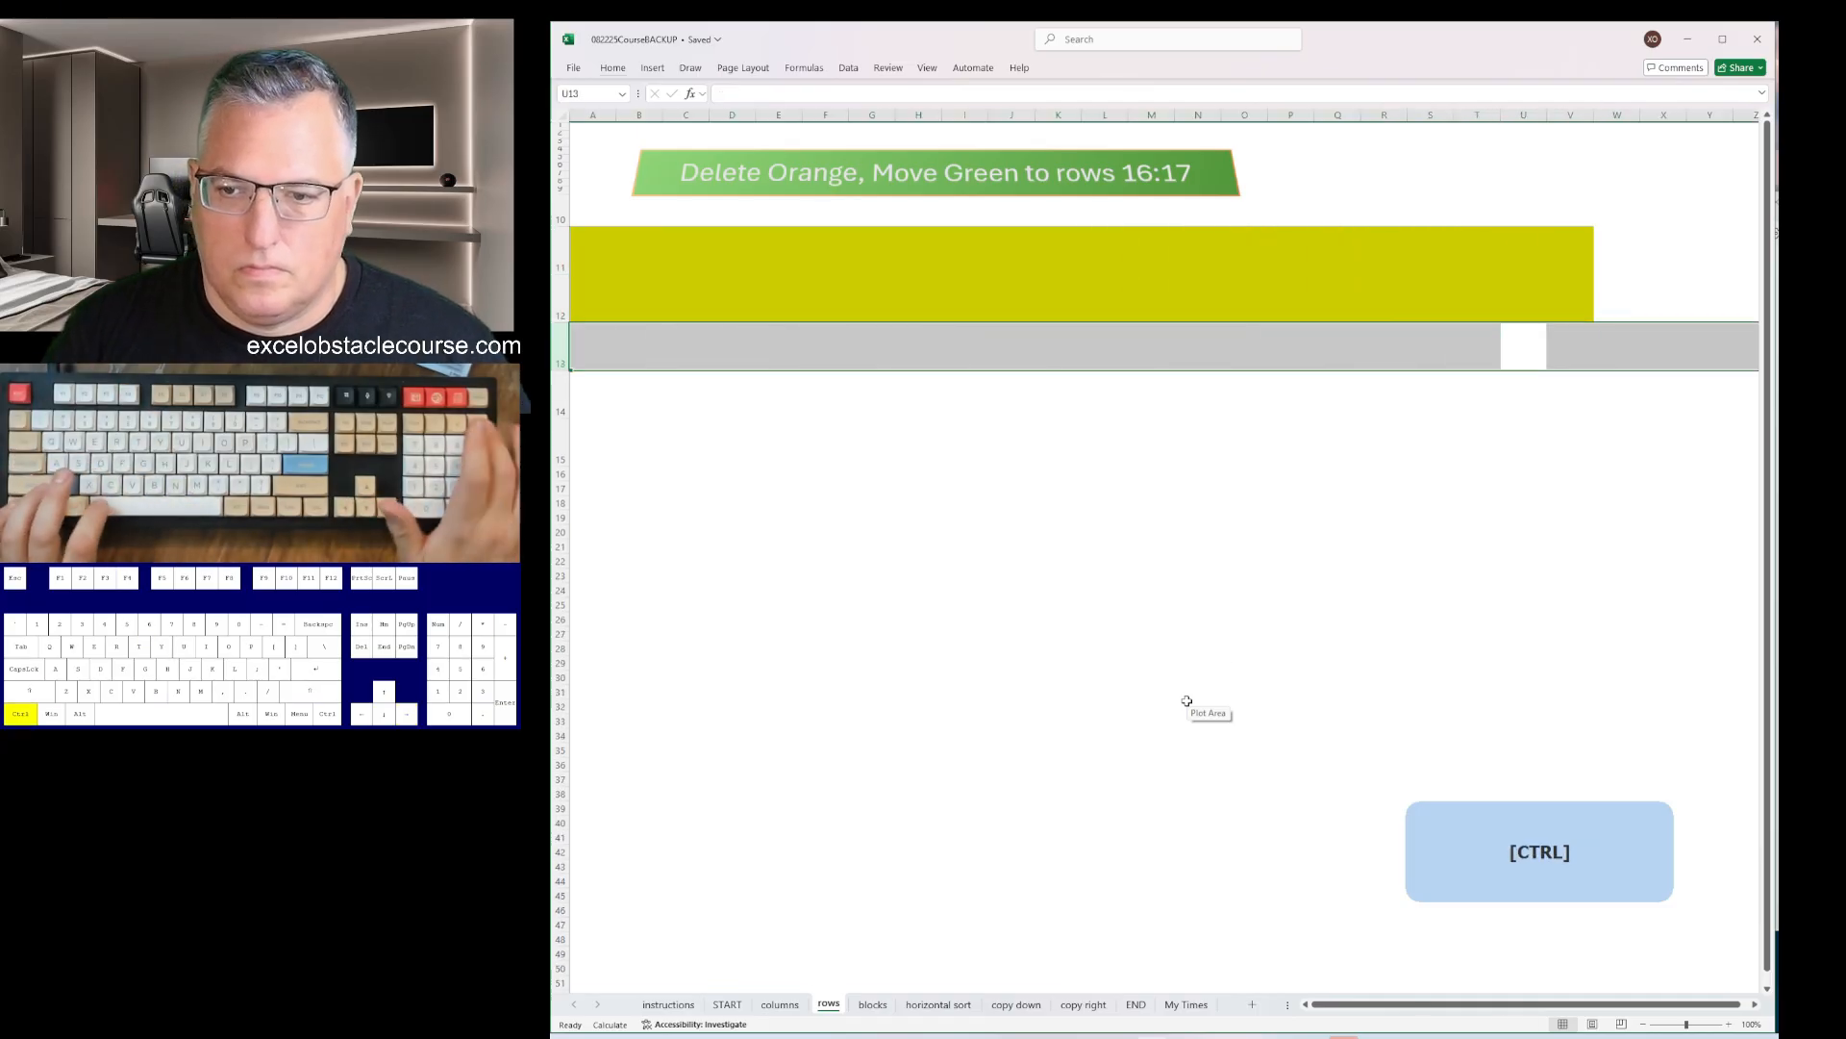
- Insert five rows above row 11 to move the green rows to 16:17
{"action": "key", "text": "Up"}
{"action": "key", "text": "Up"}
{"action": "key", "text": "shift+space"}
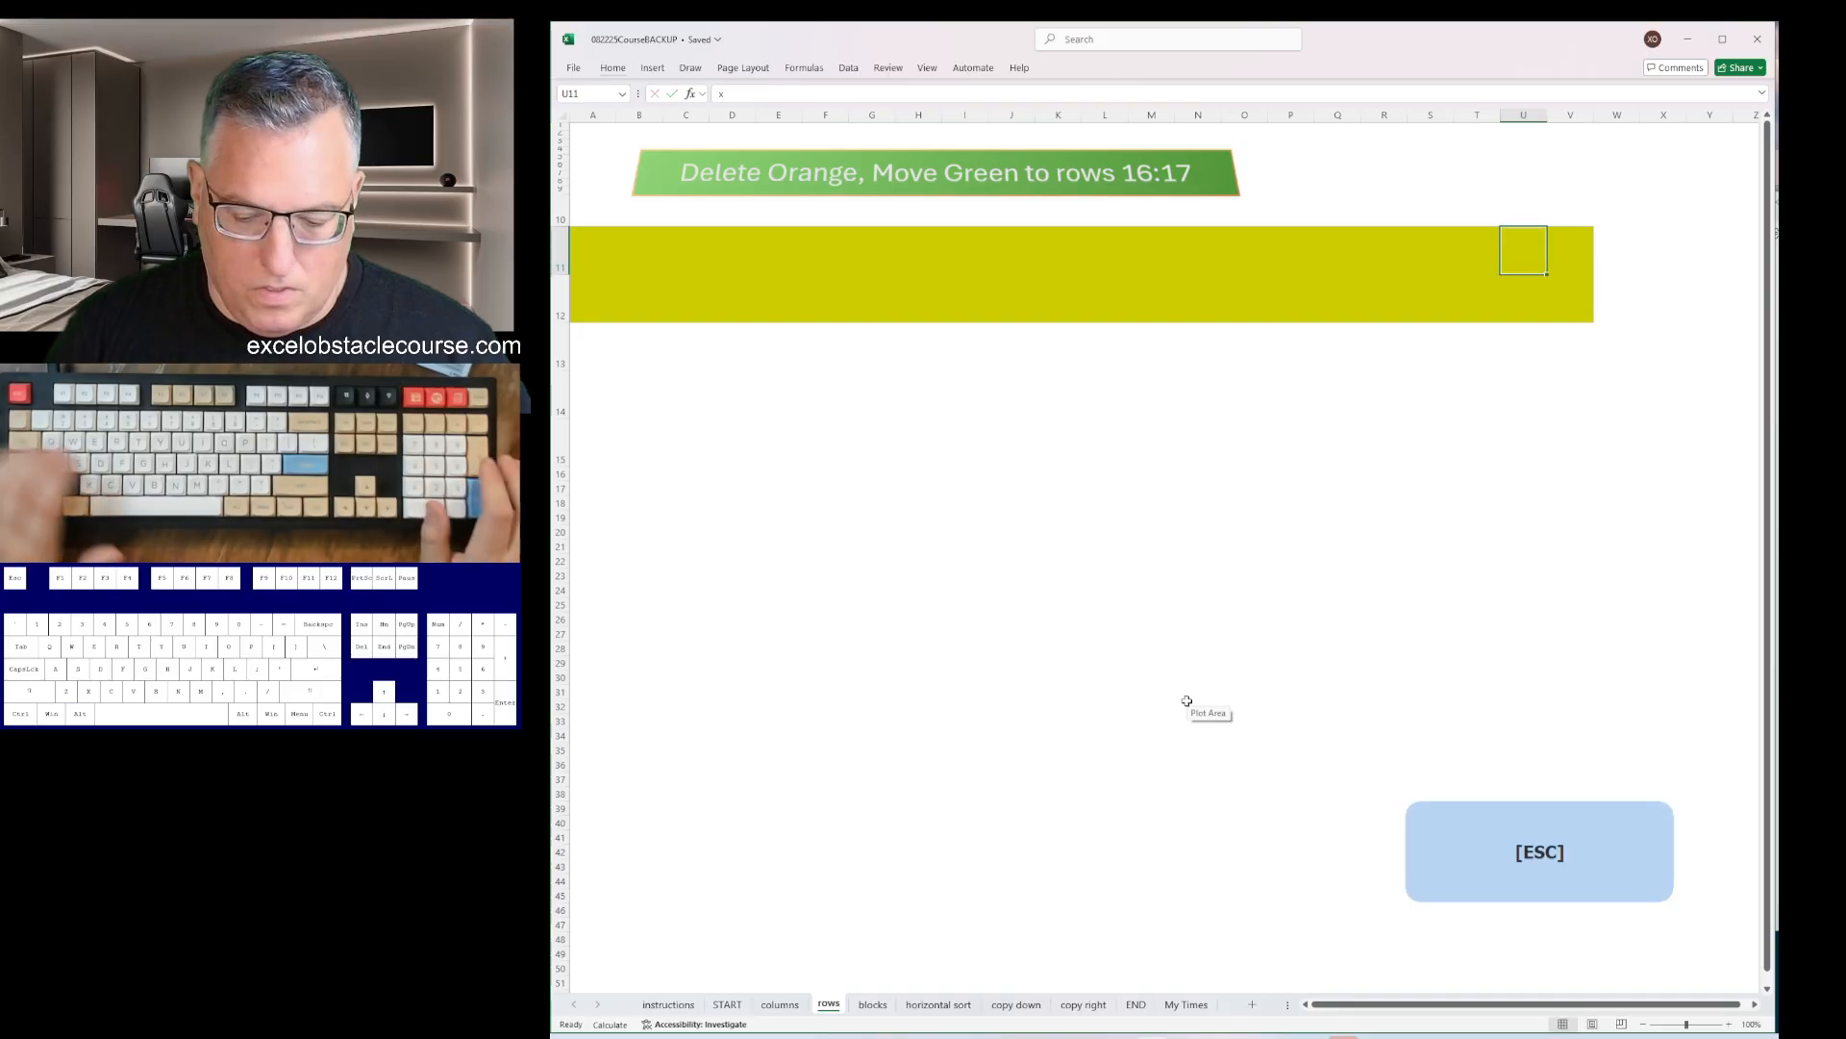
{"action": "key", "text": "shift+space"}
{"action": "key", "text": "ctrl+plus"}
{"action": "key", "text": "ctrl+plus"}
{"action": "key", "text": "ctrl+plus"}
{"action": "key", "text": "ctrl+plus"}
{"action": "key", "text": "ctrl+plus"}
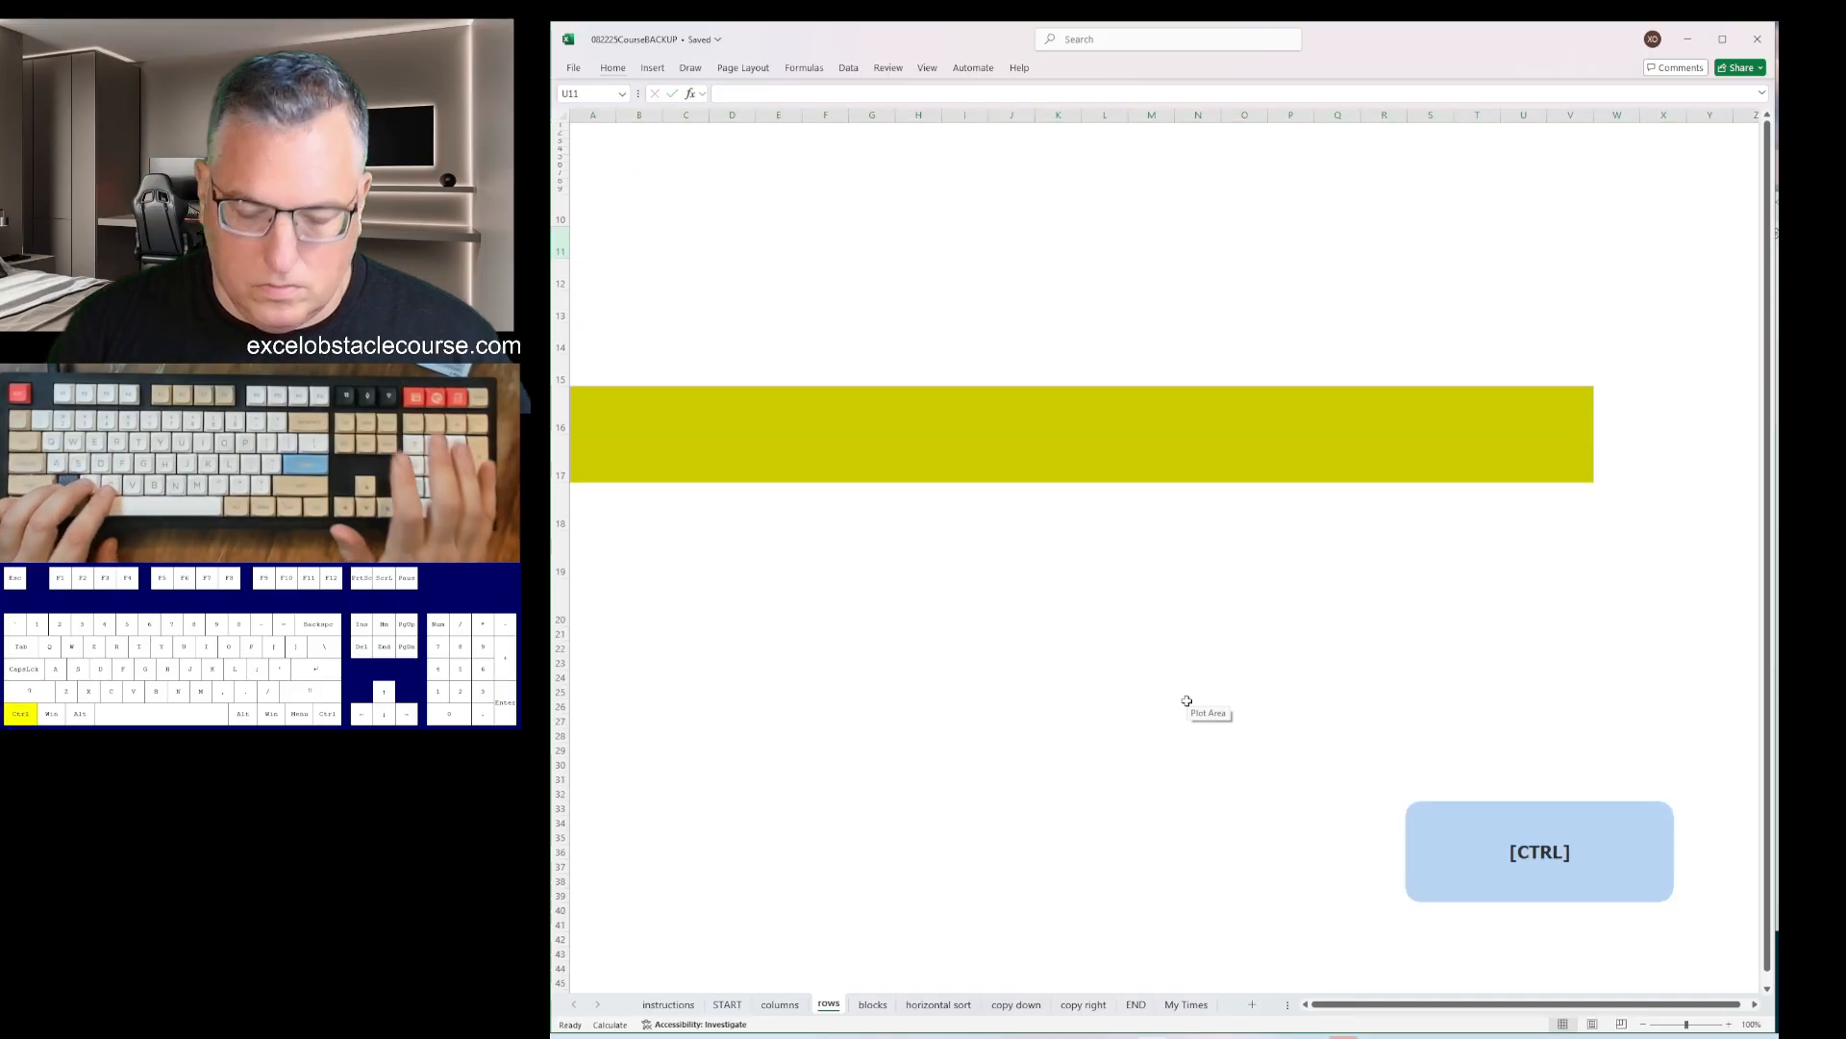
- On the blocks sheet, delete the yellow columns before, between and after the red blocks: A, then C twice, then E
{"action": "key", "text": "ctrl+Page_Down"}
{"action": "key", "text": "ctrl+space"}
{"action": "key", "text": "ctrl+minus"}
{"action": "key", "text": "Right"}
{"action": "key", "text": "Right"}
{"action": "key", "text": "ctrl+space"}
{"action": "key", "text": "ctrl+minus"}
{"action": "key", "text": "ctrl+minus"}
{"action": "key", "text": "Right"}
{"action": "key", "text": "Right"}
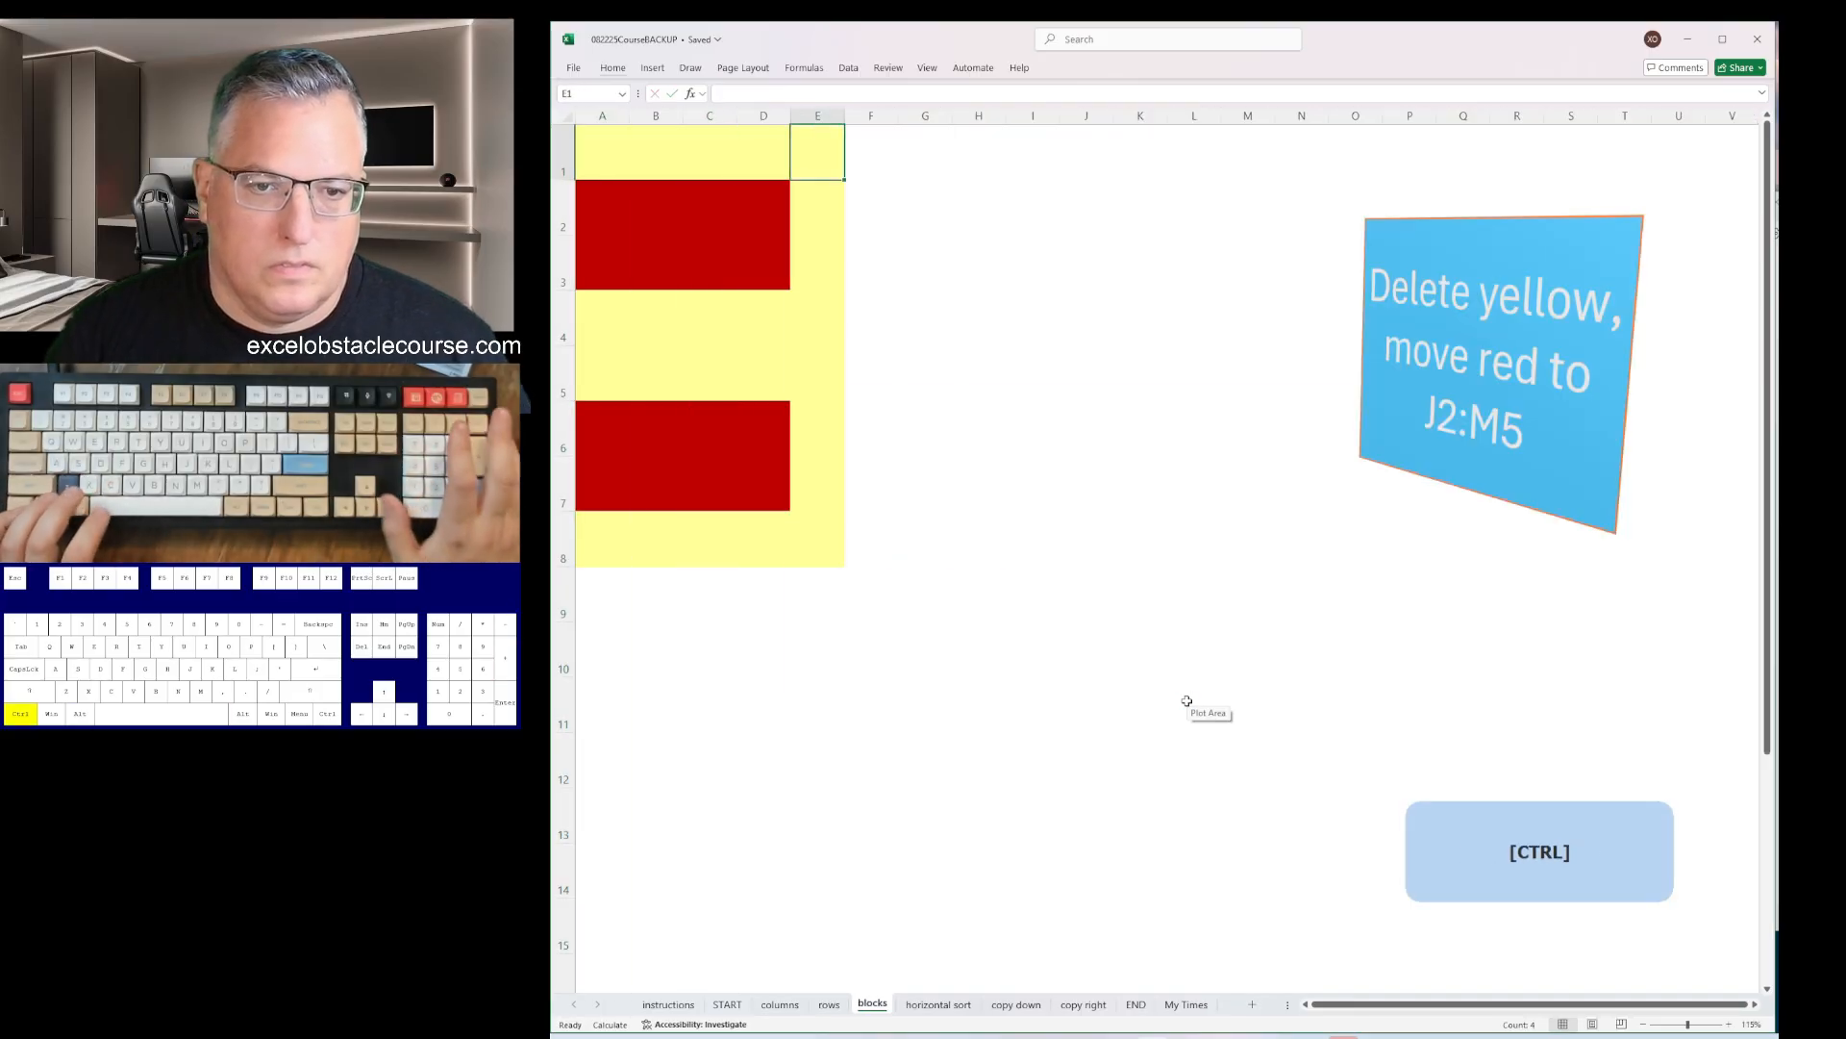
{"action": "key", "text": "ctrl+space"}
{"action": "key", "text": "ctrl+minus"}
- Replace the yellow row 1 with a blank row and delete the yellow rows between and below the red blocks
{"action": "key", "text": "shift+space"}
{"action": "key", "text": "ctrl+minus"}
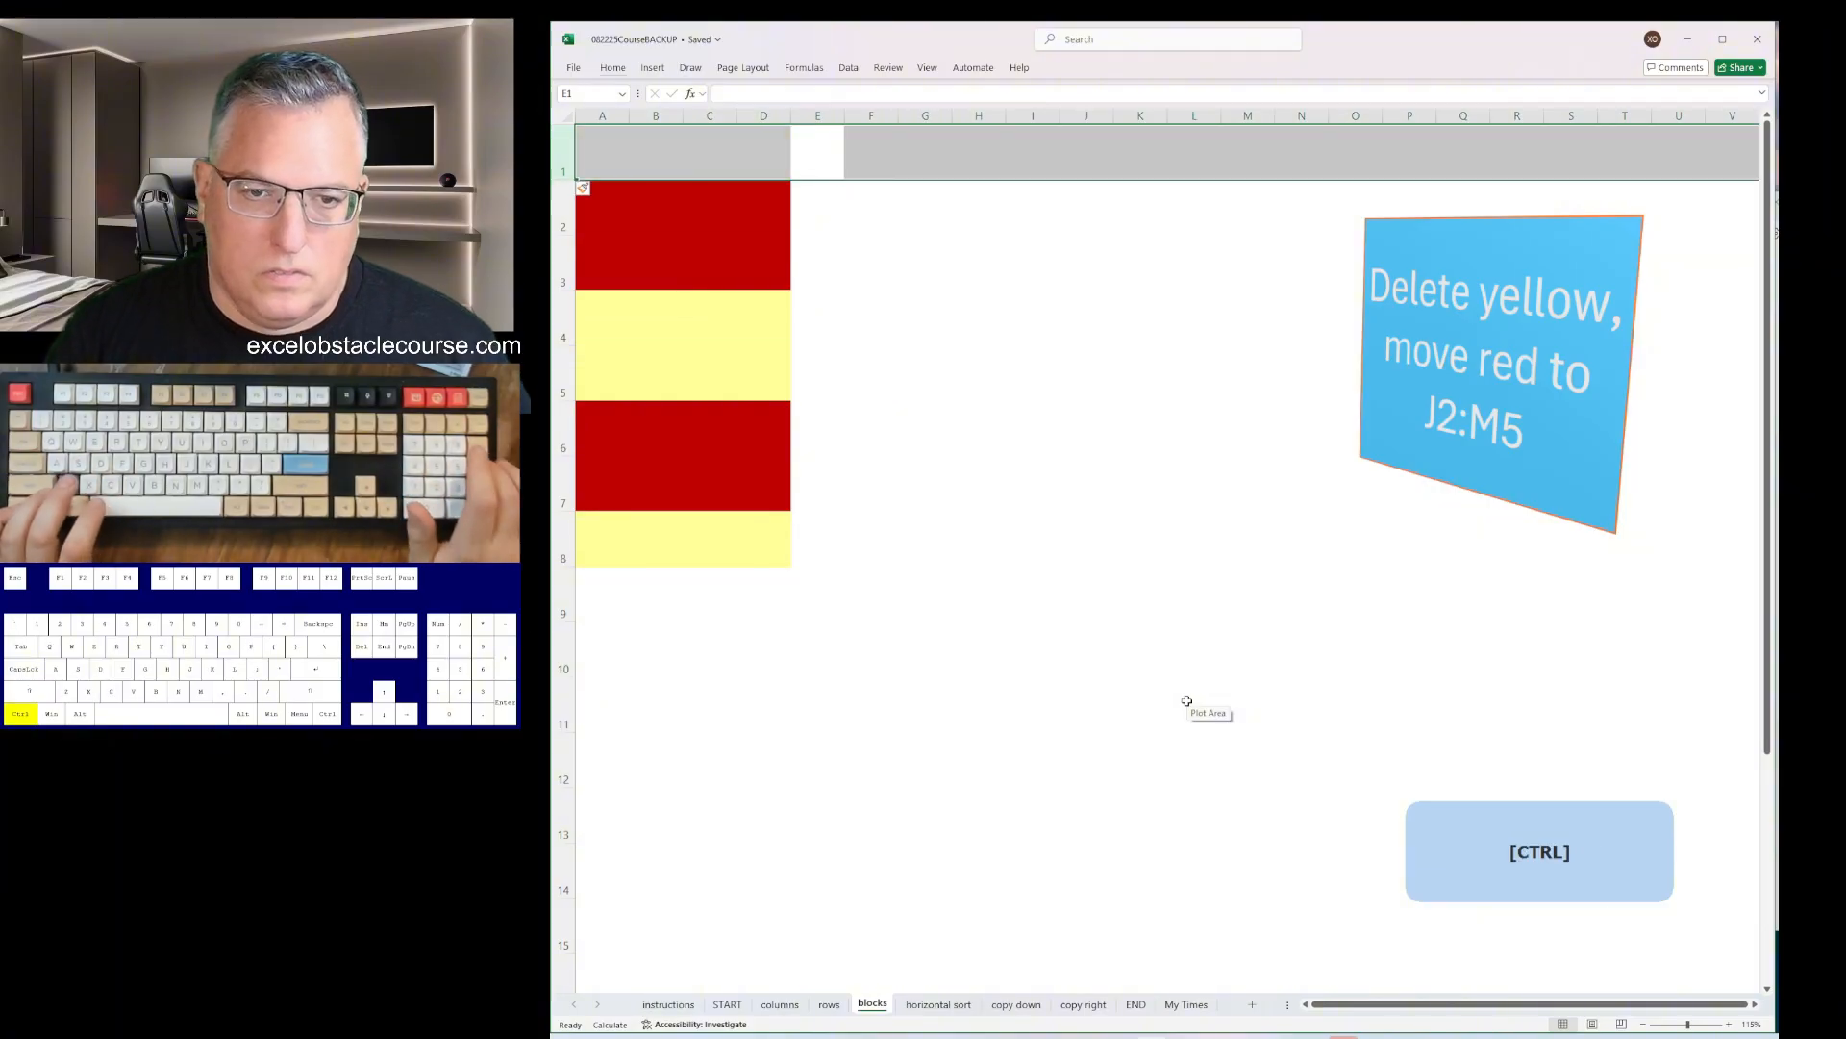
{"action": "key", "text": "Down"}
{"action": "key", "text": "Down"}
{"action": "key", "text": "Down"}
{"action": "key", "text": "shift+space"}
{"action": "key", "text": "ctrl+minus"}
{"action": "key", "text": "ctrl+minus"}
{"action": "key", "text": "Down"}
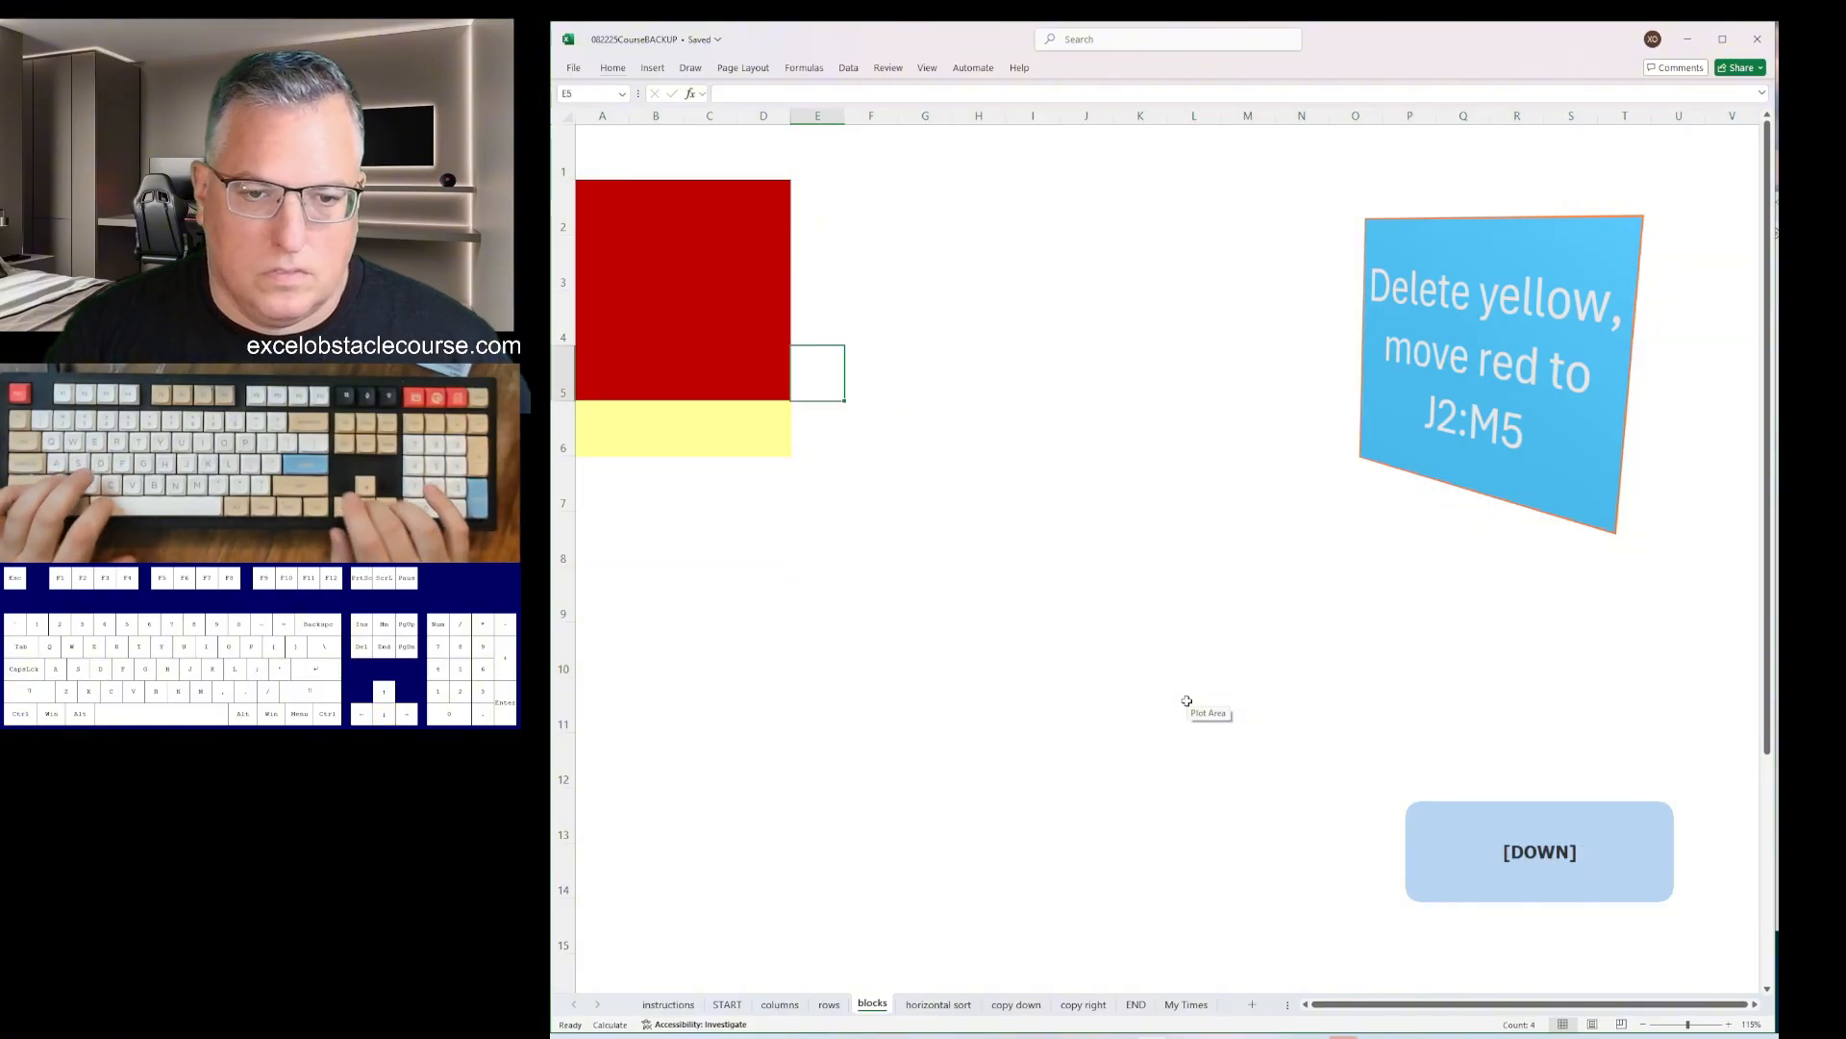
{"action": "key", "text": "Down"}
{"action": "key", "text": "shift+space"}
{"action": "key", "text": "ctrl+minus"}
- Insert nine columns before column A to move the red block to J2:M5
{"action": "key", "text": "Home"}
{"action": "key", "text": "ctrl+space"}
{"action": "key", "text": "ctrl+plus"}
{"action": "key", "text": "ctrl+plus"}
{"action": "key", "text": "ctrl+plus"}
{"action": "key", "text": "ctrl+plus"}
{"action": "key", "text": "ctrl+plus"}
{"action": "key", "text": "ctrl+plus"}
{"action": "key", "text": "ctrl+plus"}
{"action": "key", "text": "ctrl+plus"}
{"action": "key", "text": "ctrl+plus"}
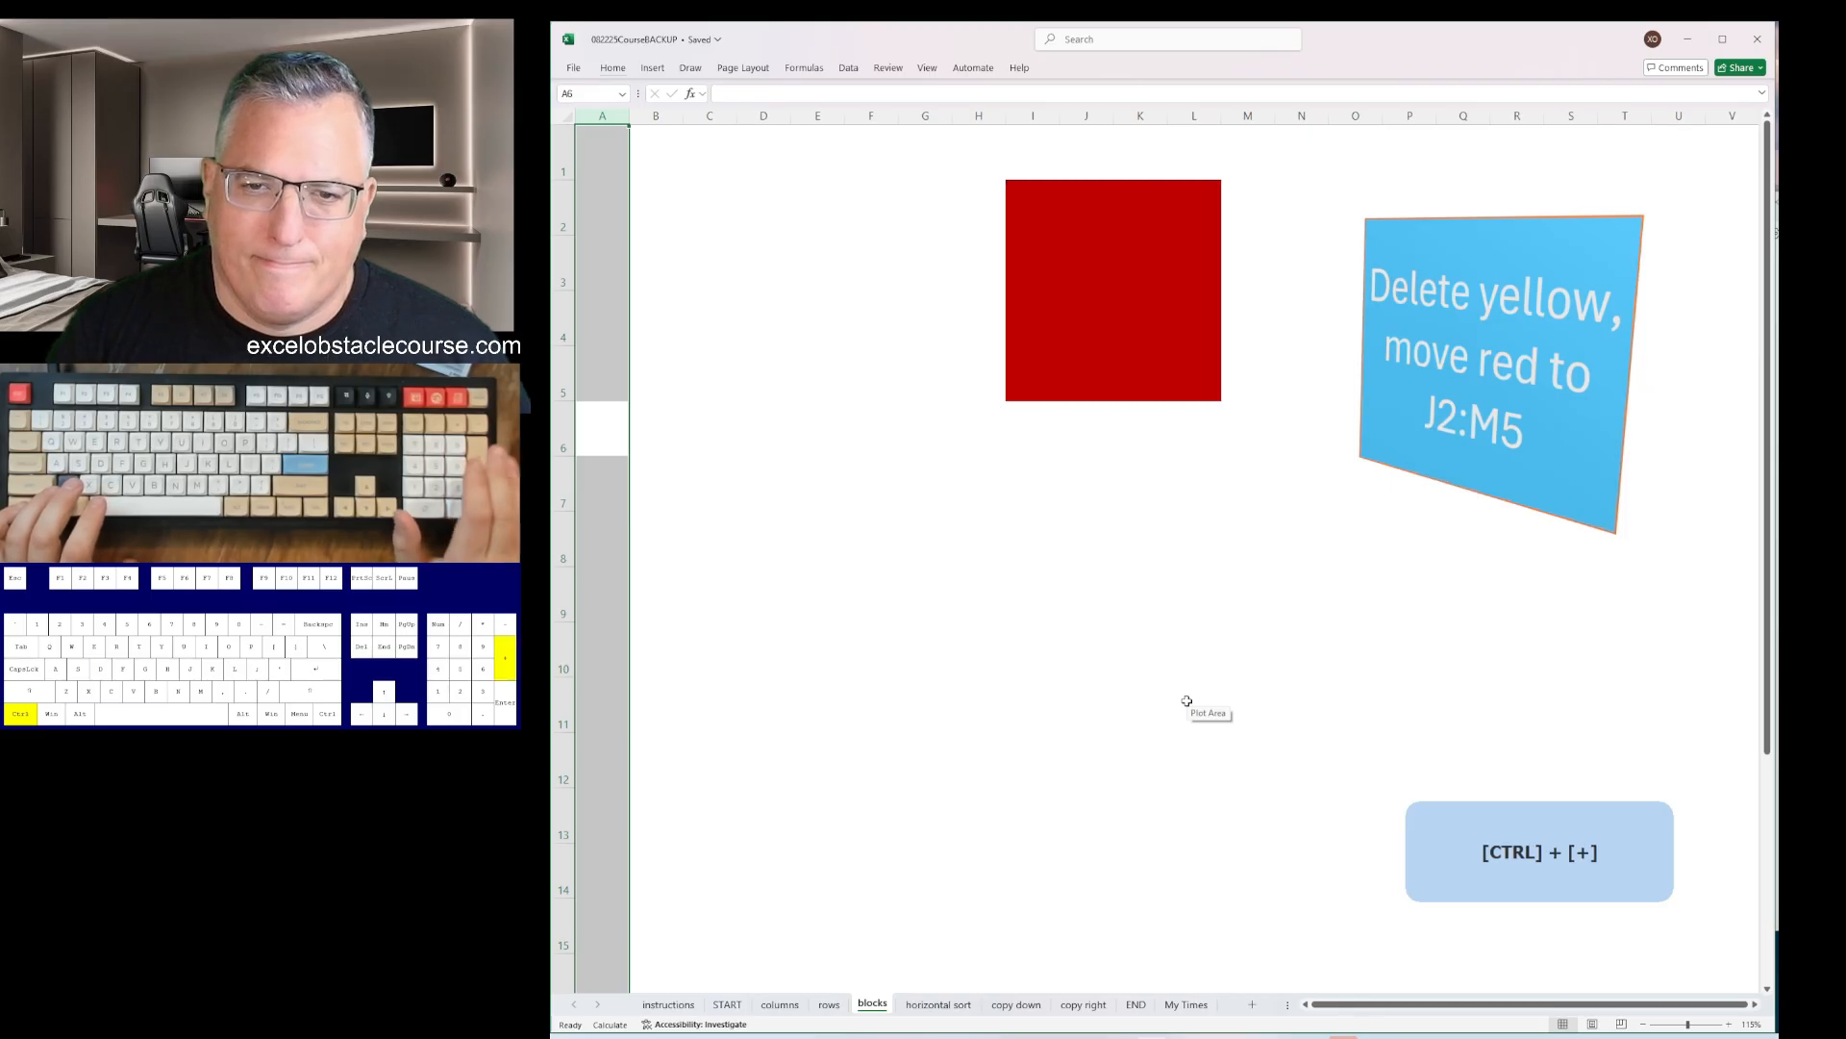
- On the horizontal sort sheet, sort the row 2 values in B2:M2 left to right from smallest to largest
{"action": "key", "text": "ctrl+Page_Down"}
{"action": "key", "text": "ctrl+shift+Right"}
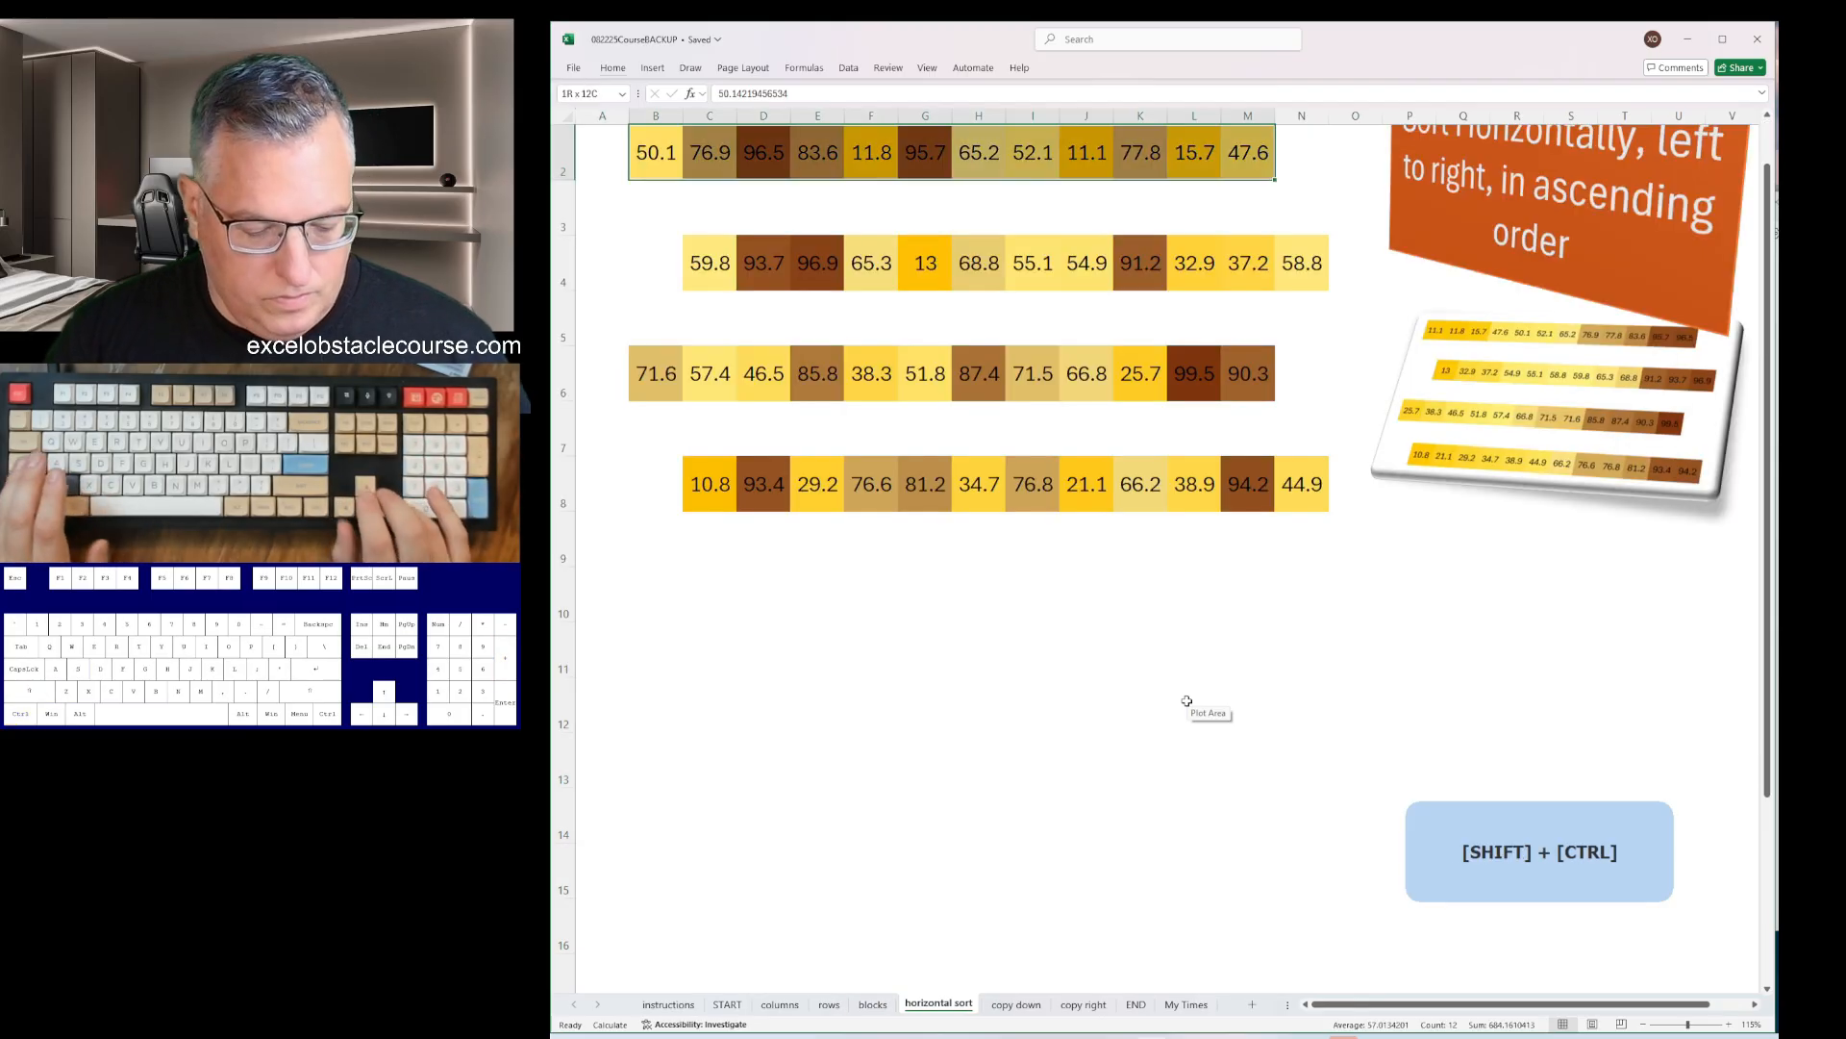
{"action": "key", "text": "alt"}
{"action": "key", "text": "d"}
{"action": "key", "text": "s"}
{"action": "key", "text": "Return"}
- Sort the row 4 values in C4:N4 left to right from smallest to largest
{"action": "key", "text": "Right"}
{"action": "key", "text": "Down"}
{"action": "key", "text": "Down"}
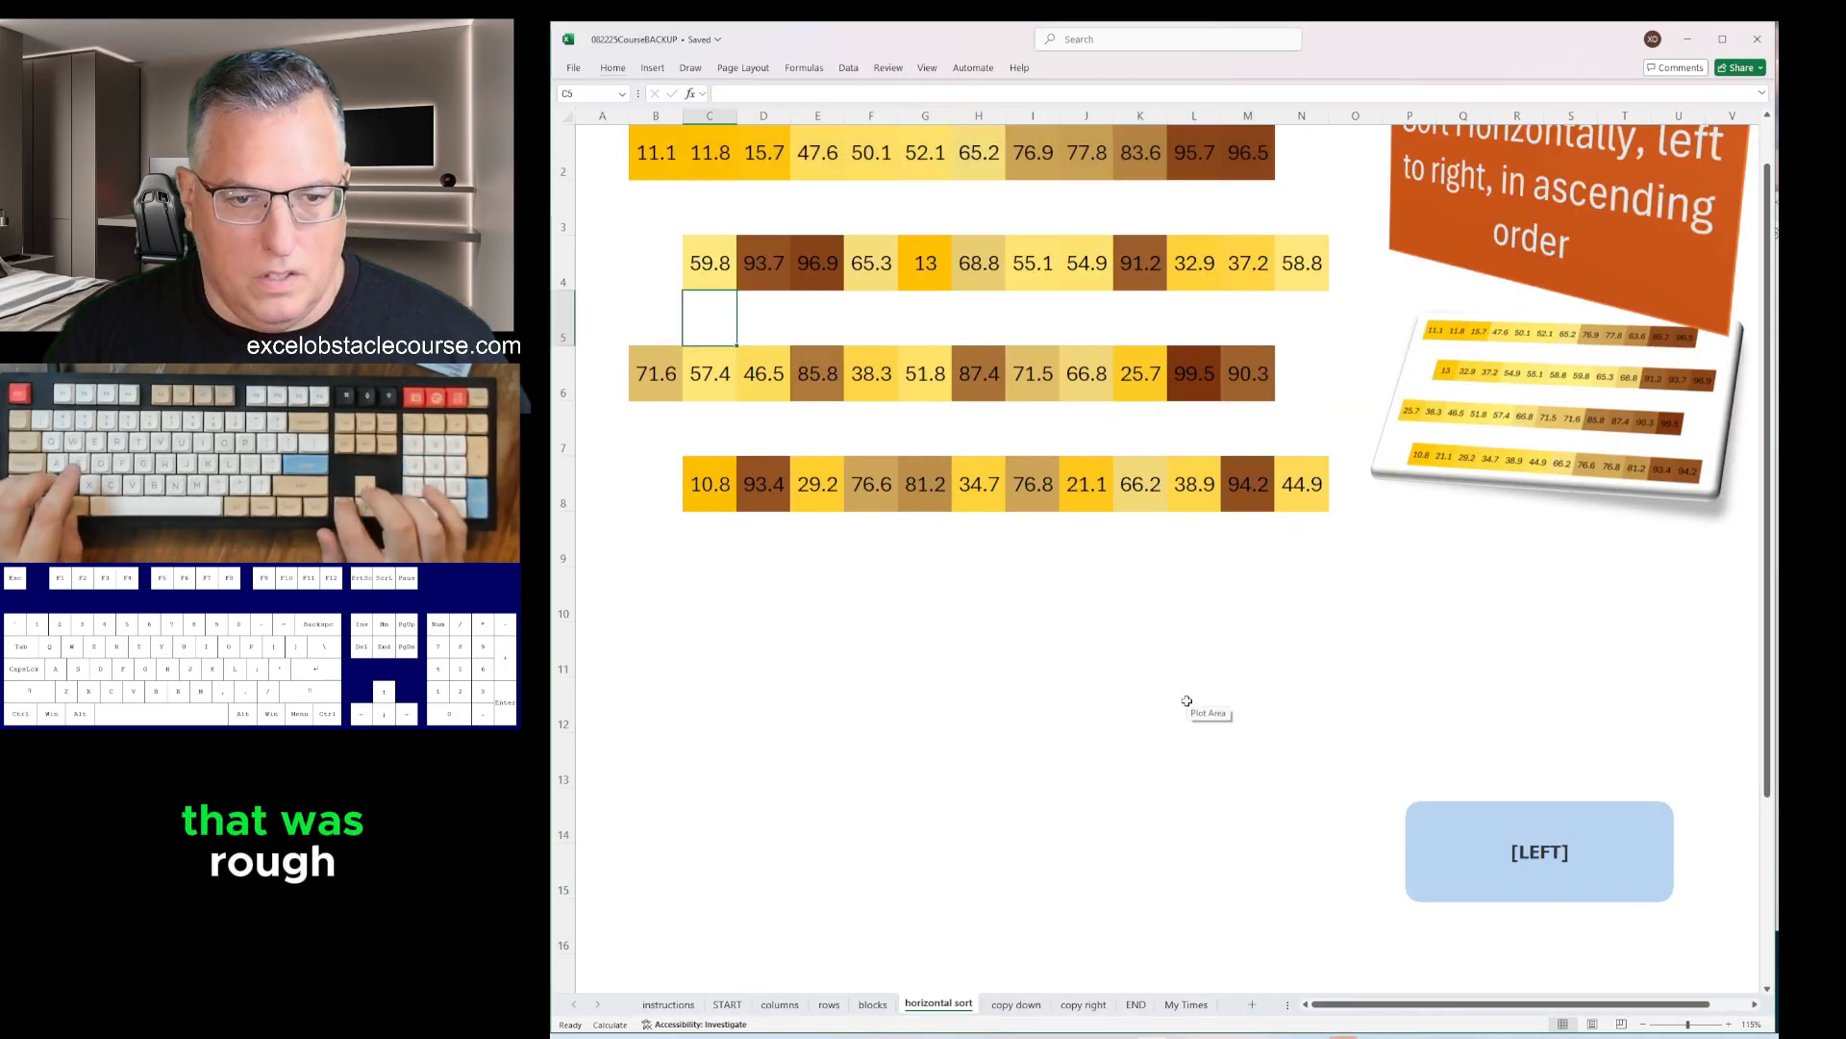
{"action": "key", "text": "ctrl+shift+Right"}
{"action": "key", "text": "alt"}
{"action": "key", "text": "d"}
{"action": "key", "text": "s"}
{"action": "key", "text": "Return"}
- Sort the row 6 values in B6:M6 left to right from smallest to largest
{"action": "key", "text": "Down"}
{"action": "key", "text": "Down"}
{"action": "key", "text": "alt+d"}
{"action": "key", "text": "s"}
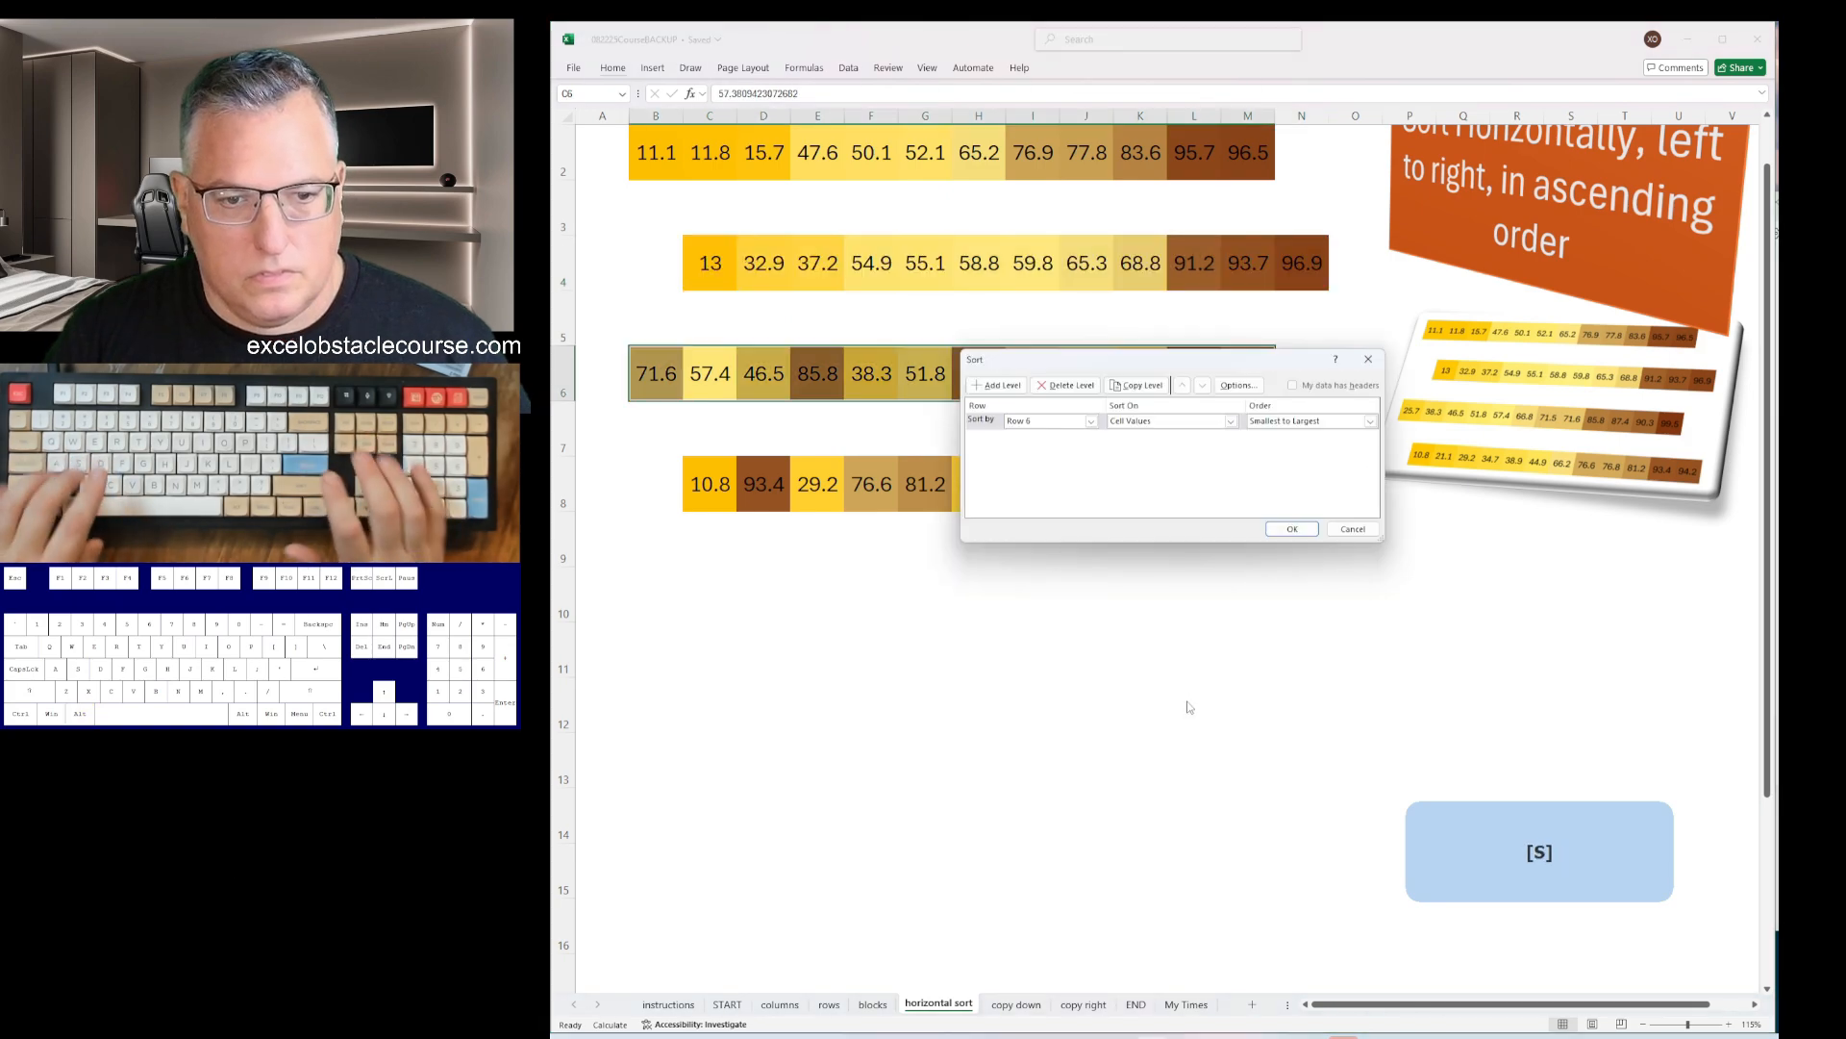
{"action": "key", "text": "Return"}
- Sort the row 8 values in C8:N8 left to right in ascending order and advance to the copy down sheet
{"action": "key", "text": "ctrl+Down"}
{"action": "key", "text": "alt+d"}
{"action": "key", "text": "s"}
{"action": "key", "text": "Return"}
{"action": "key", "text": "ctrl+Page_Down"}
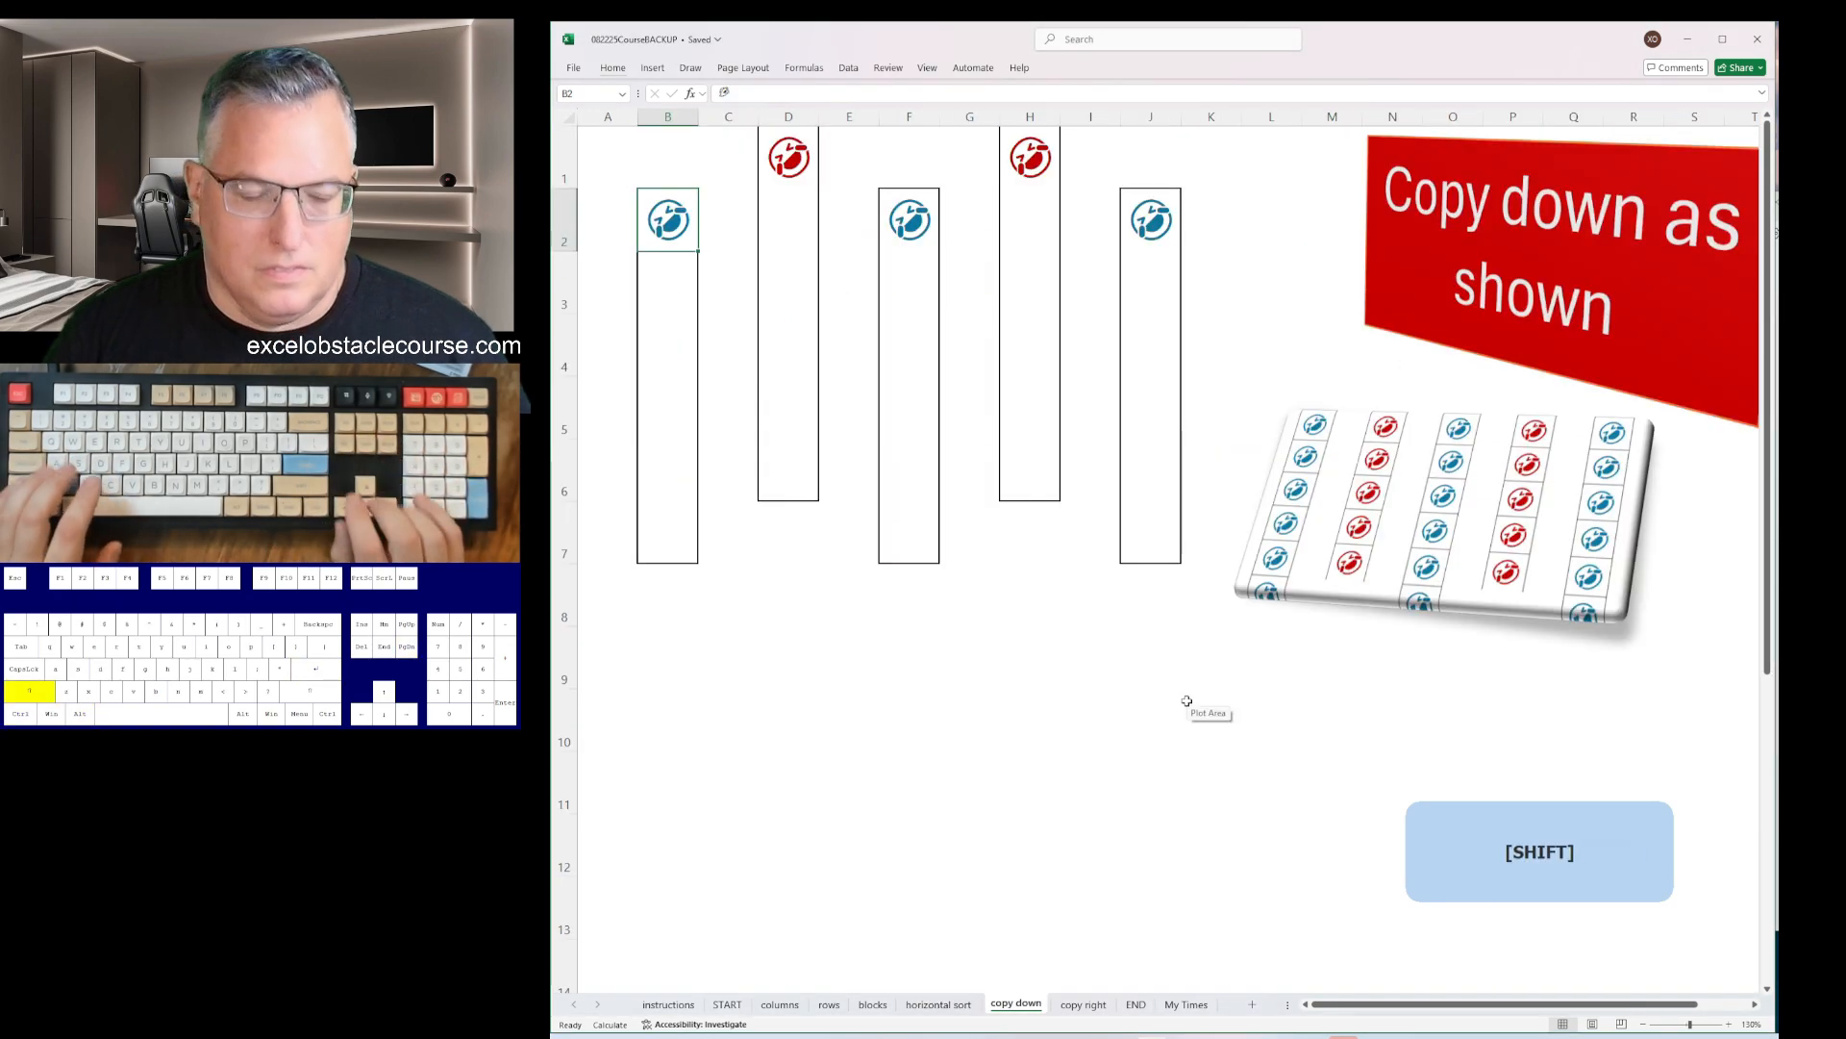
- Fill the blue icon in B2 down through B7 on the copy down sheet
{"action": "key", "text": "shift+Down"}
{"action": "key", "text": "shift+Down"}
{"action": "key", "text": "shift+Down"}
{"action": "key", "text": "shift+Down"}
{"action": "key", "text": "shift+Down"}
{"action": "key", "text": "ctrl+d"}
- Fill the red icon in D1 down through D6
{"action": "key", "text": "ctrl+Down"}
{"action": "key", "text": "Up"}
{"action": "key", "text": "Right"}
{"action": "key", "text": "Right"}
{"action": "key", "text": "ctrl+shift+Up"}
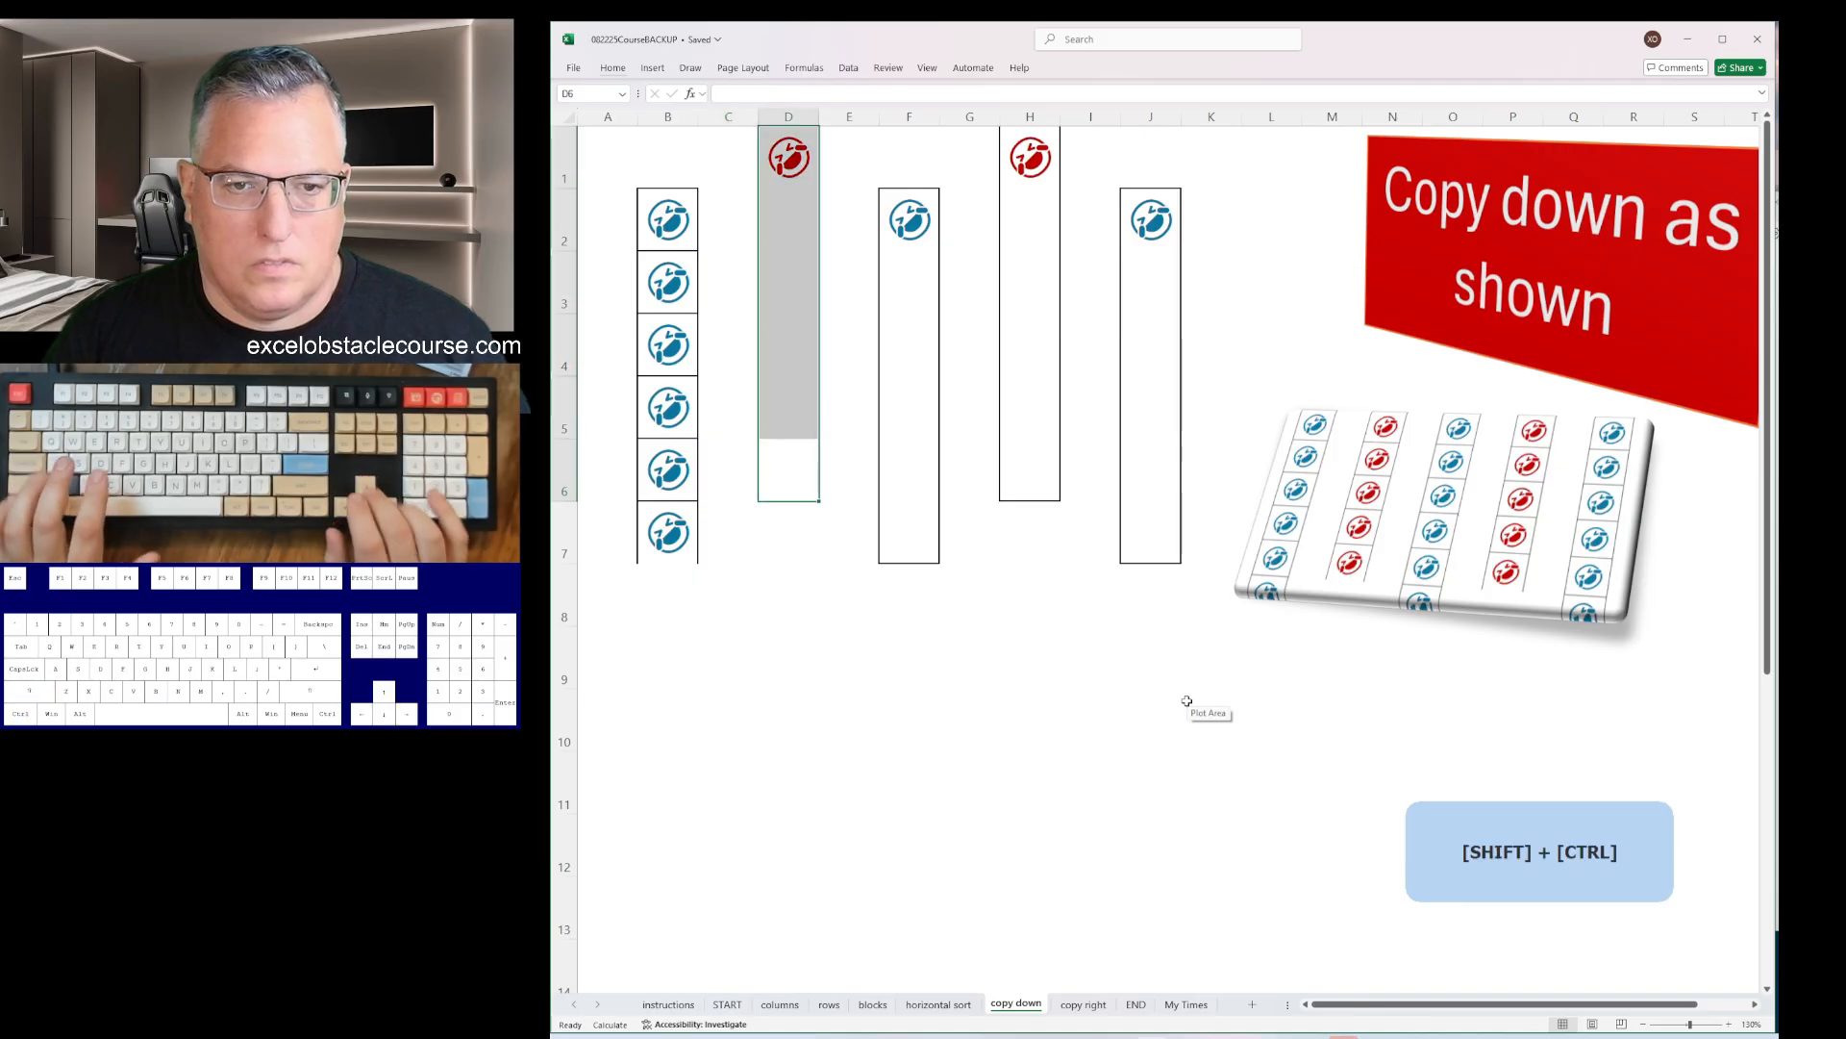
{"action": "key", "text": "ctrl+d"}
- Fill the blue icon in F2 down through F7
{"action": "key", "text": "Down"}
{"action": "key", "text": "Right"}
{"action": "key", "text": "Right"}
{"action": "key", "text": "ctrl+shift+Up"}
{"action": "key", "text": "ctrl+d"}
- Fill the red icon in H1 down through H6
{"action": "key", "text": "Up"}
{"action": "key", "text": "Right"}
{"action": "key", "text": "Right"}
{"action": "key", "text": "ctrl+shift+Up"}
{"action": "key", "text": "ctrl+d"}
- Fill the blue icon in J2 down through J7 and advance to the copy right sheet
{"action": "key", "text": "Down"}
{"action": "key", "text": "Right"}
{"action": "key", "text": "Right"}
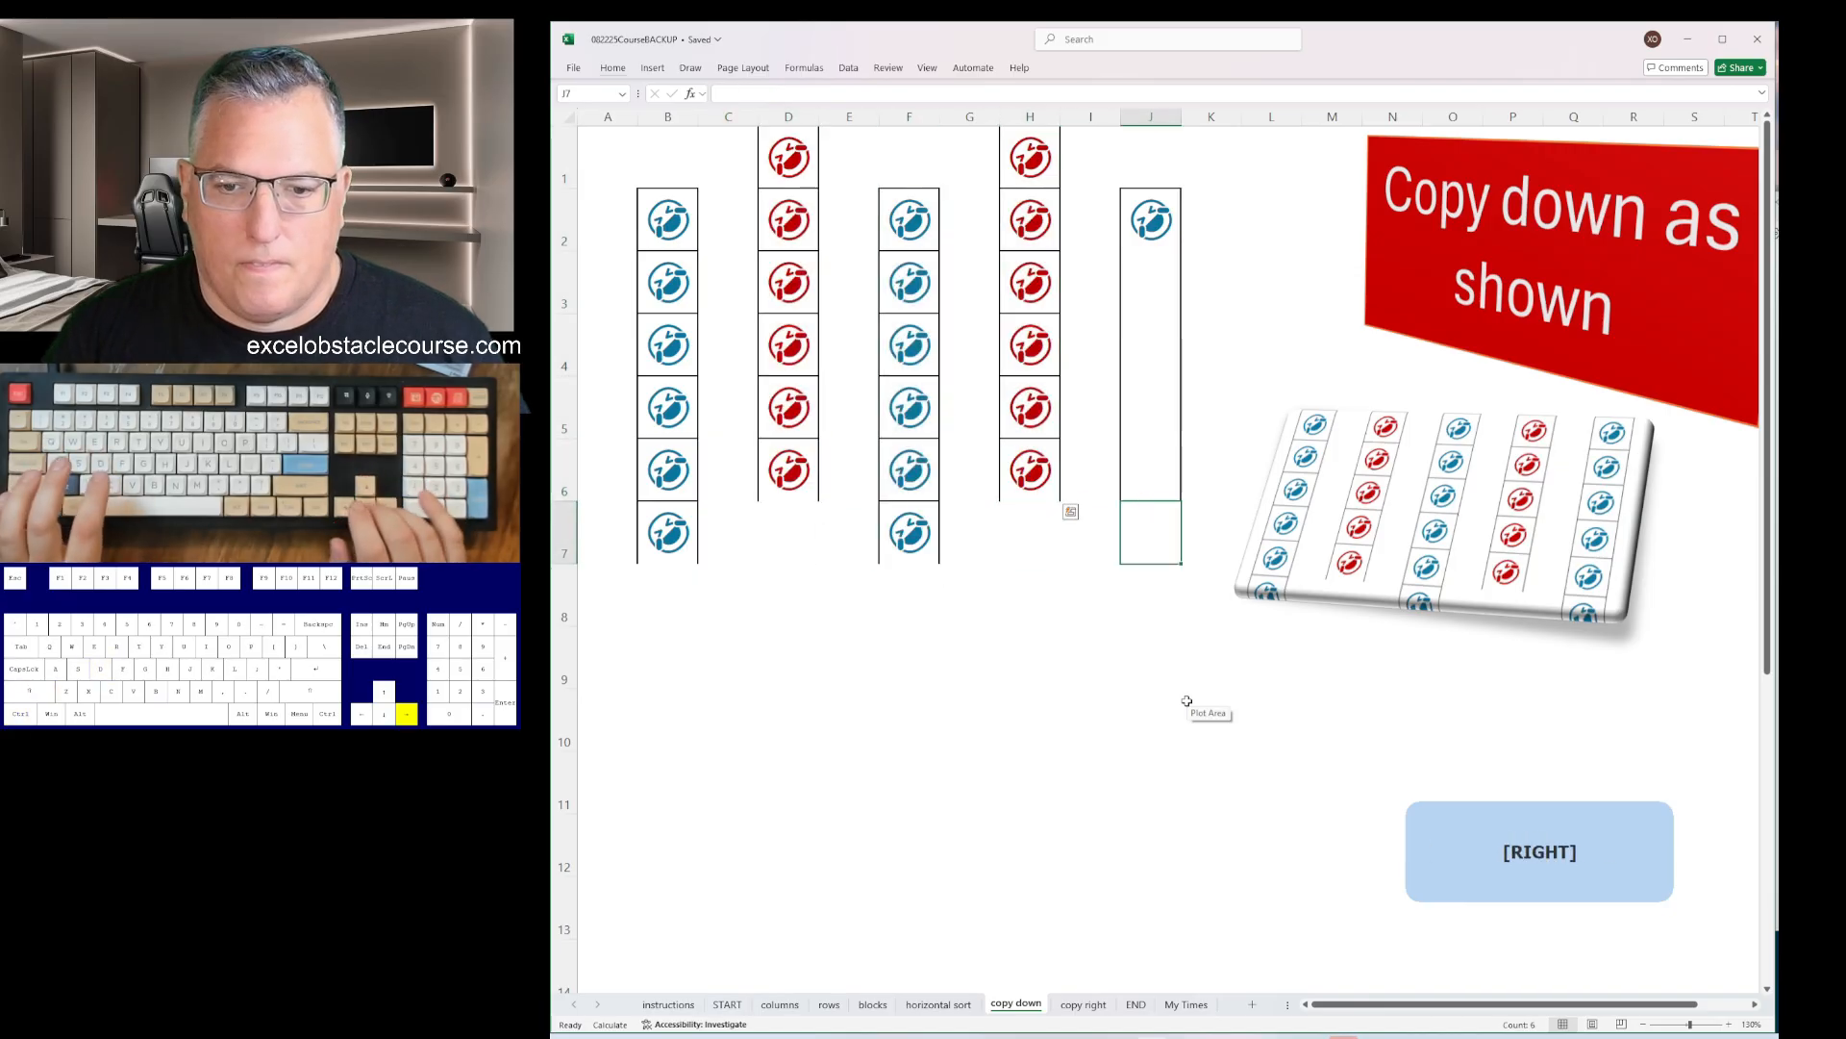
{"action": "key", "text": "ctrl+shift+Up"}
{"action": "key", "text": "ctrl+d"}
{"action": "key", "text": "ctrl+Page_Down"}
- Fill the purple icon in C1 right through H1 on the copy right sheet
{"action": "key", "text": "shift+Right"}
{"action": "key", "text": "shift+Right"}
{"action": "key", "text": "shift+Right"}
{"action": "key", "text": "shift+Right"}
{"action": "key", "text": "shift+Right"}
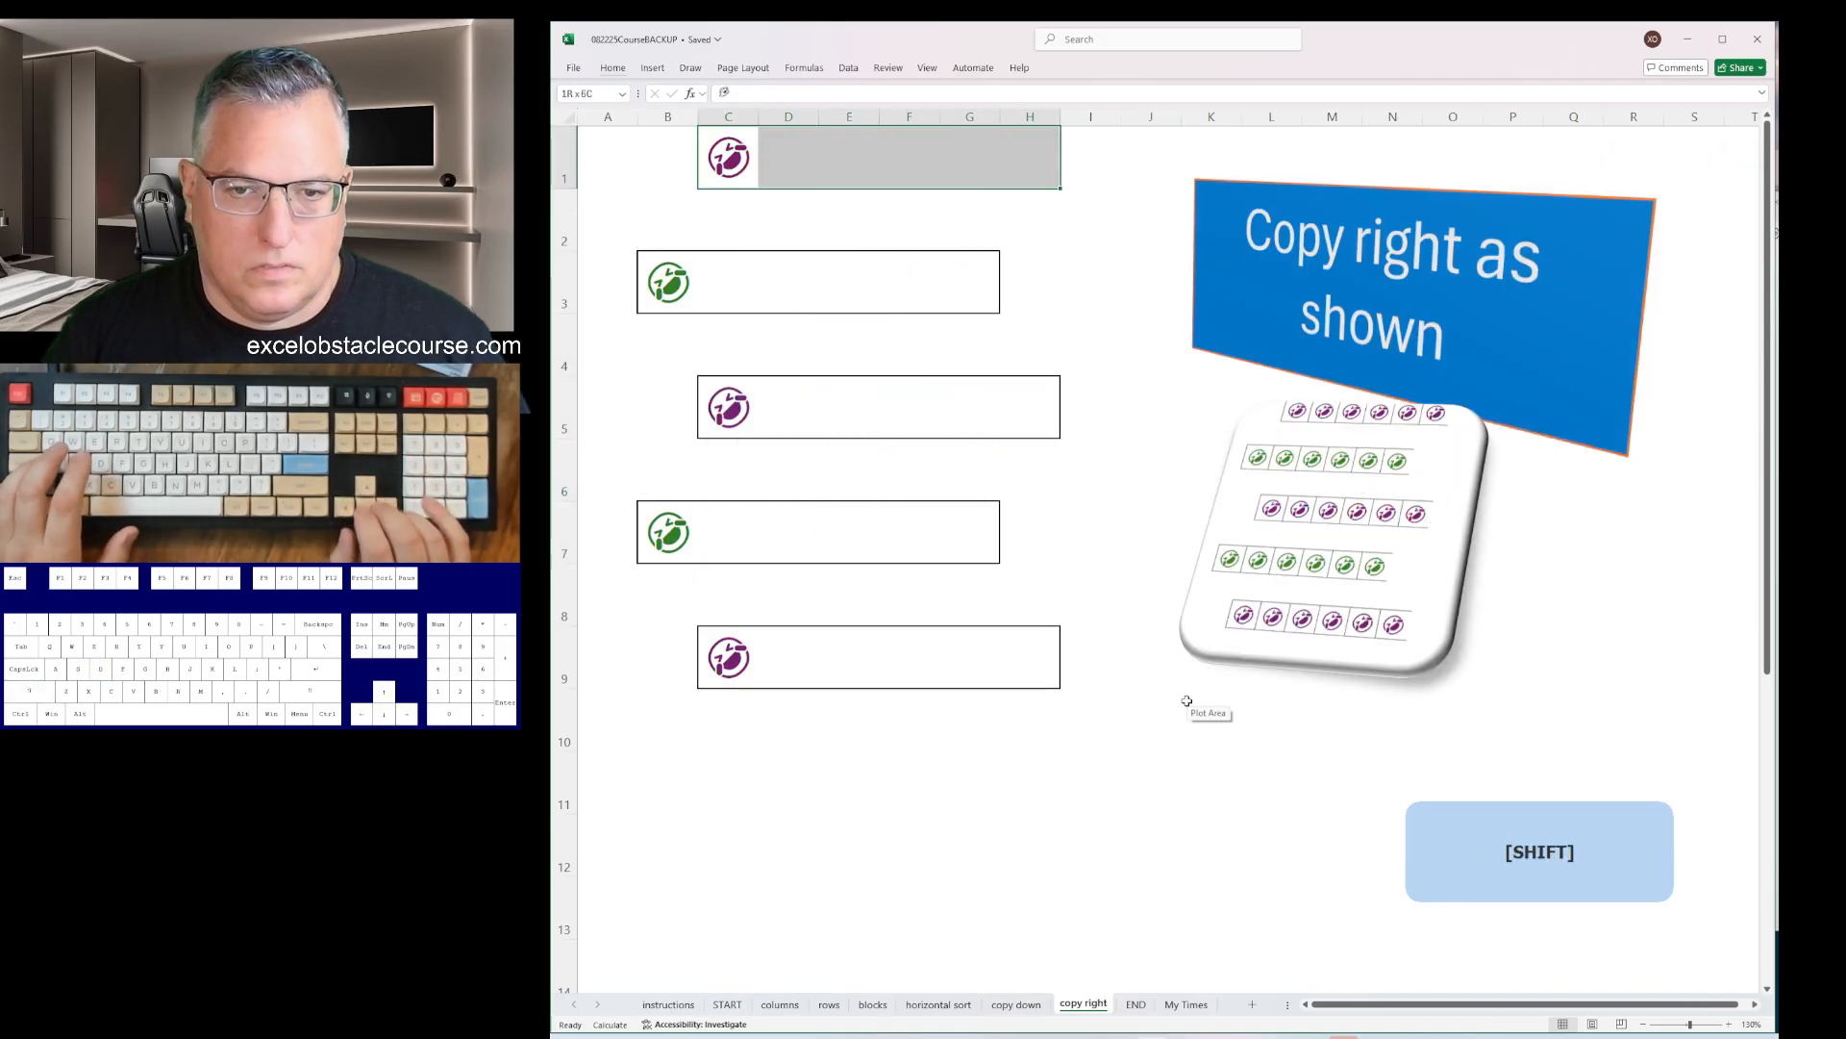
{"action": "key", "text": "ctrl+r"}
- Fill the green icon in B3 right through G3
{"action": "key", "text": "Down"}
{"action": "key", "text": "Down"}
{"action": "key", "text": "Right"}
{"action": "key", "text": "ctrl+shift+Left"}
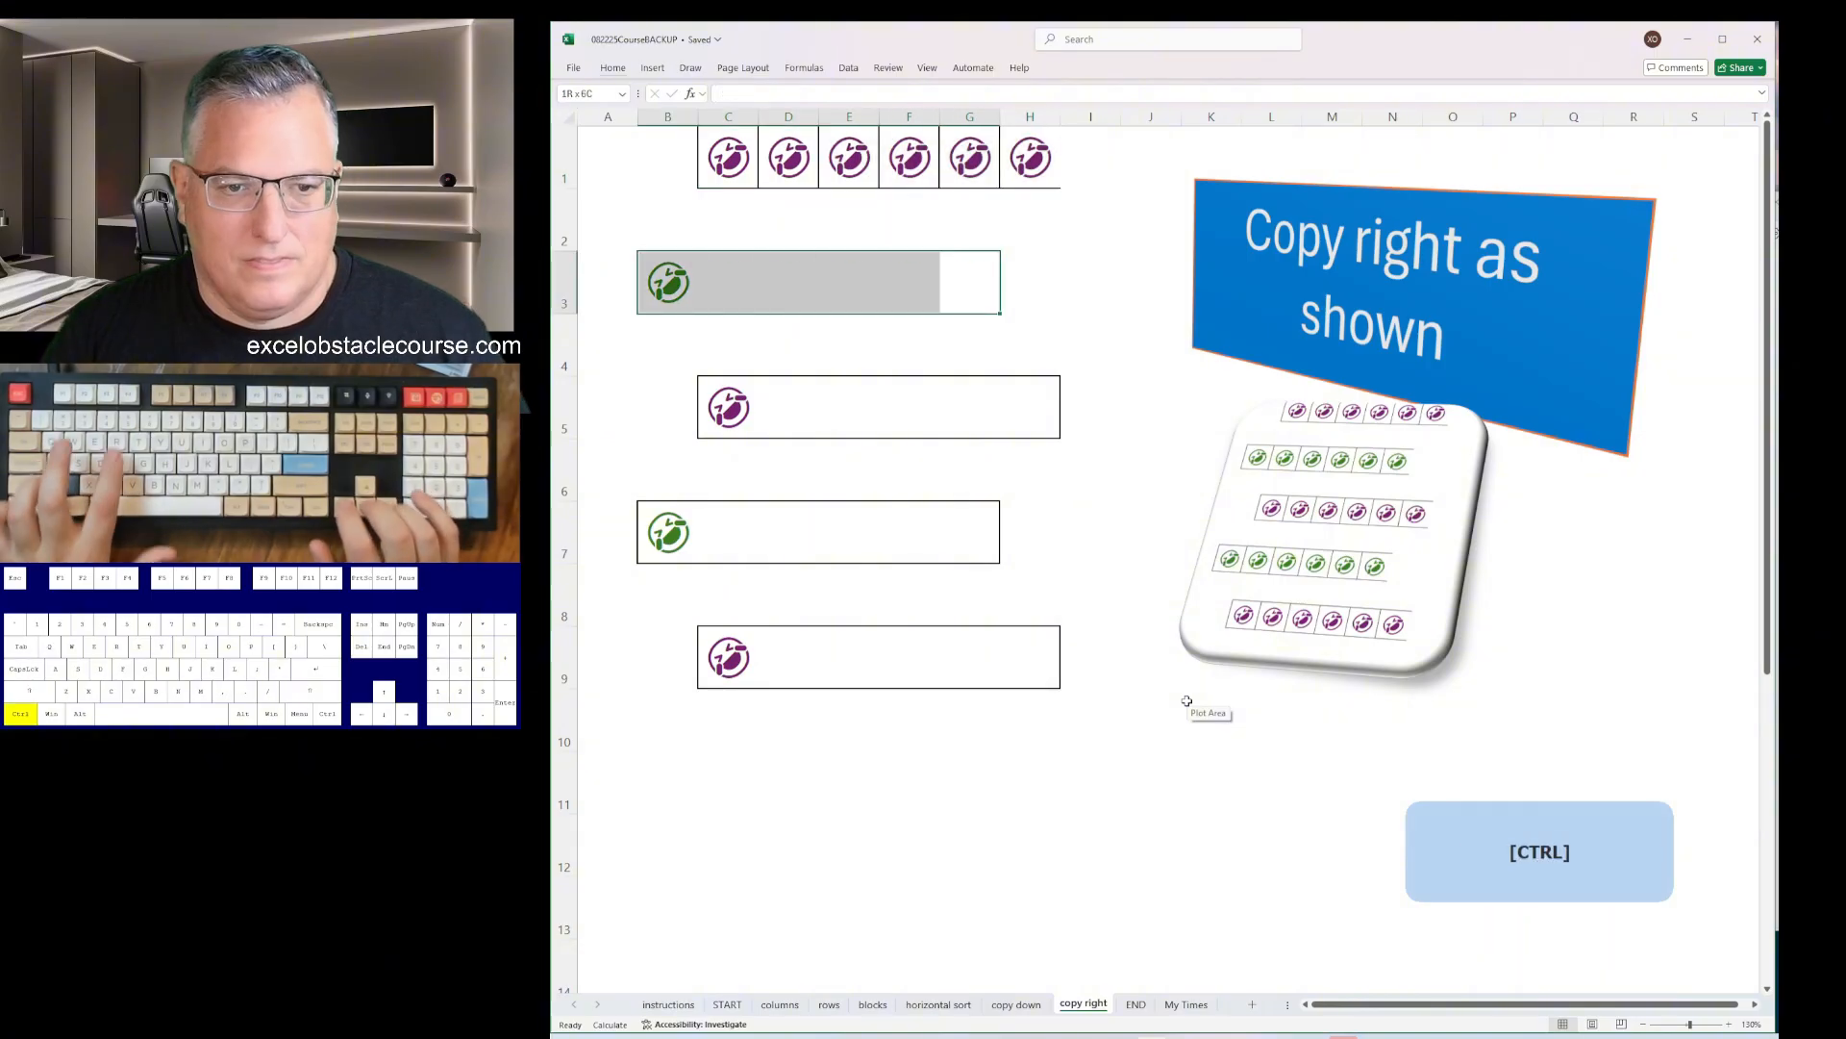
{"action": "key", "text": "ctrl+r"}
- Fill the purple icon in C5 right through H5
{"action": "key", "text": "Down"}
{"action": "key", "text": "Down"}
{"action": "key", "text": "Right"}
{"action": "key", "text": "ctrl+shift+Left"}
{"action": "key", "text": "ctrl+r"}
- Fill the green icon in B7 right through G7
{"action": "key", "text": "Down"}
{"action": "key", "text": "Down"}
{"action": "key", "text": "Left"}
{"action": "key", "text": "ctrl+shift+Left"}
{"action": "key", "text": "ctrl+r"}
- Fill the purple icon in C9 right through H9
{"action": "key", "text": "Down"}
{"action": "key", "text": "Down"}
{"action": "key", "text": "Right"}
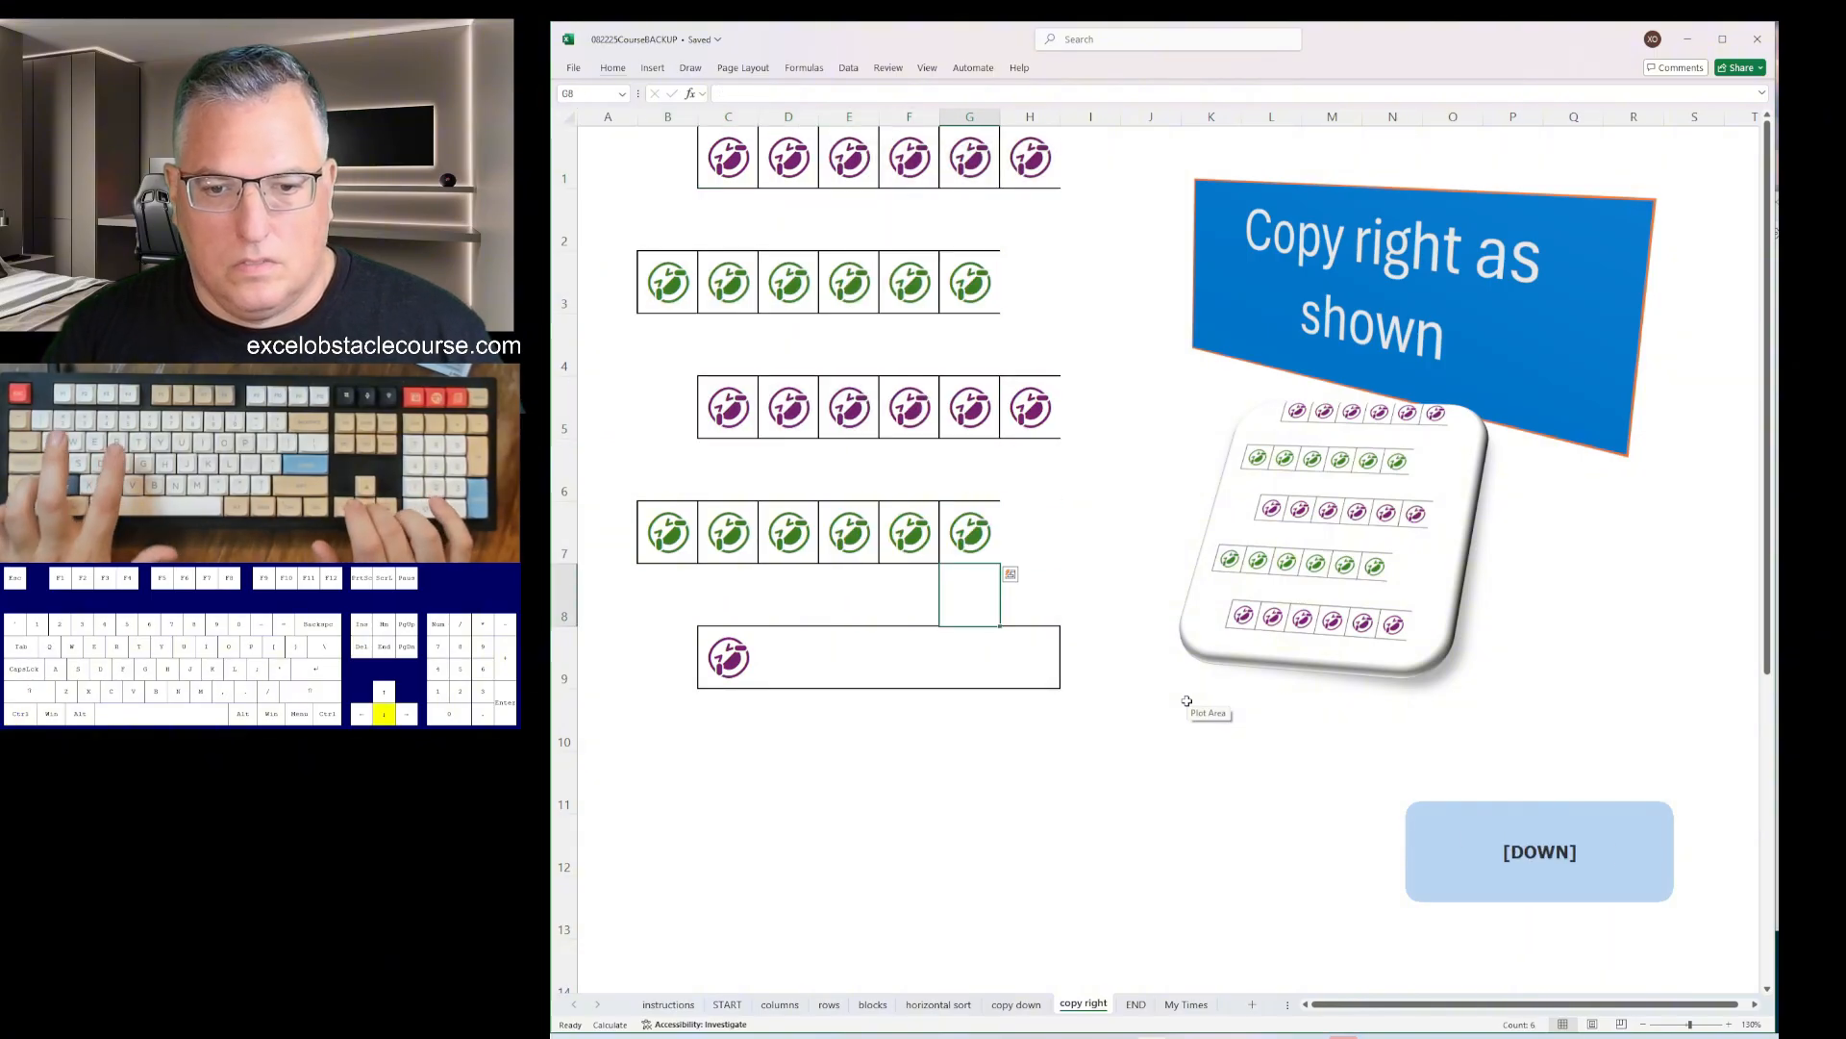
{"action": "key", "text": "ctrl+shift+Left"}
{"action": "key", "text": "ctrl+r"}
- Advance to the END sheet and enter X in the red box B1 to stop the timer
{"action": "key", "text": "ctrl+Page_Down"}
{"action": "type", "text": "X"}
{"action": "key", "text": "Return"}
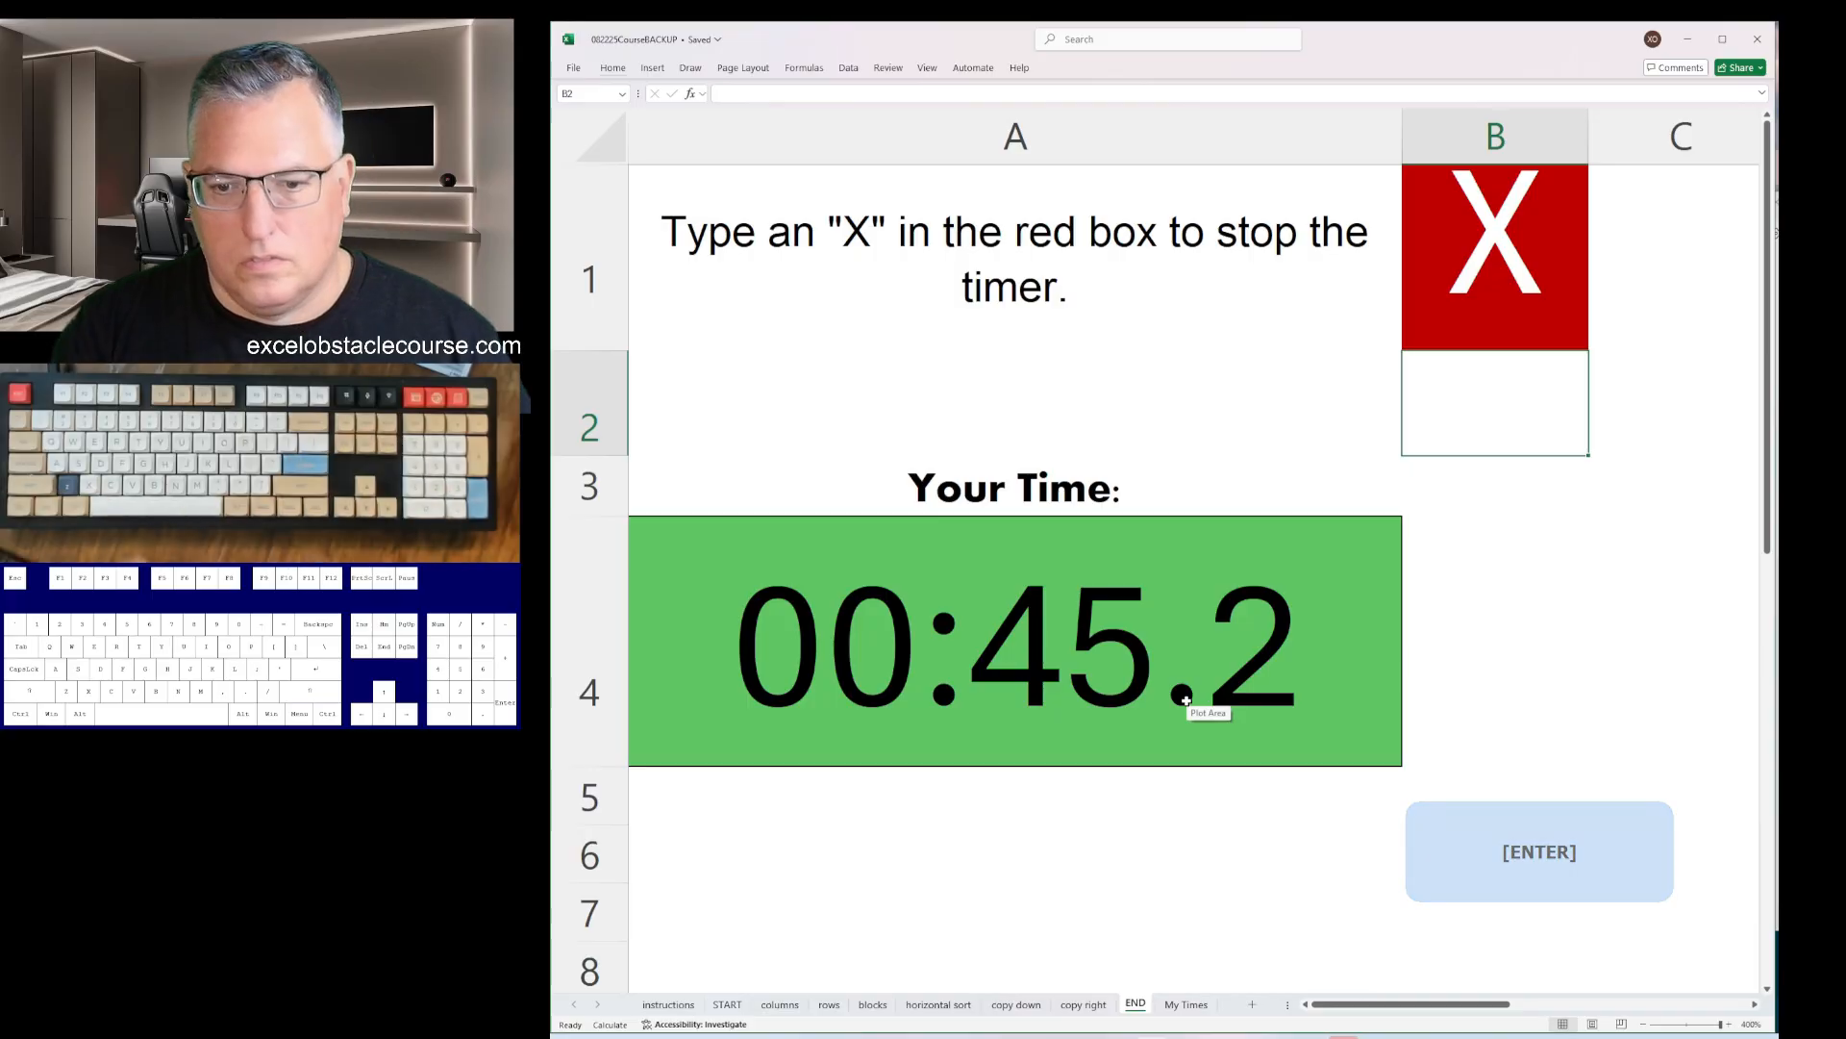
- Copy the finishing time in A4 on the END sheet
{"action": "key", "text": "Down"}
{"action": "key", "text": "Down"}
{"action": "key", "text": "Down"}
{"action": "key", "text": "Left"}
{"action": "key", "text": "Up"}
{"action": "key", "text": "ctrl+c"}
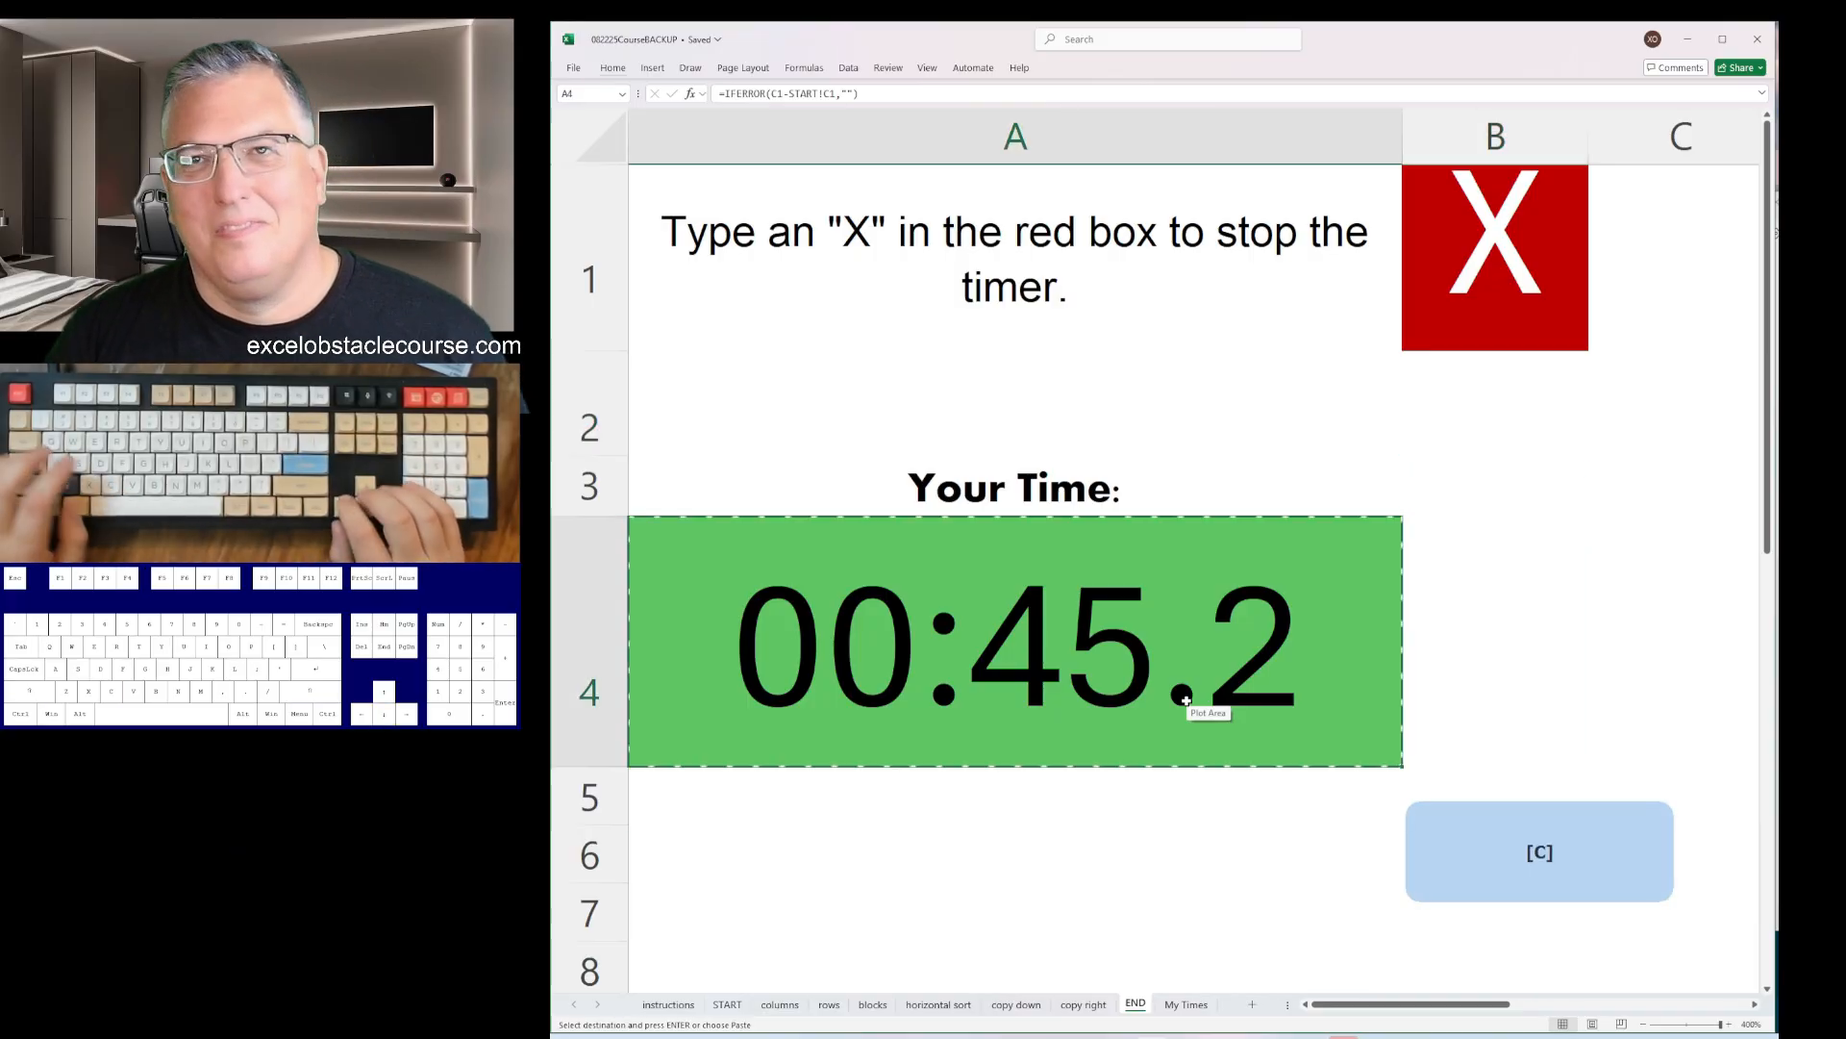
{"action": "key", "text": "alt+Tab"}
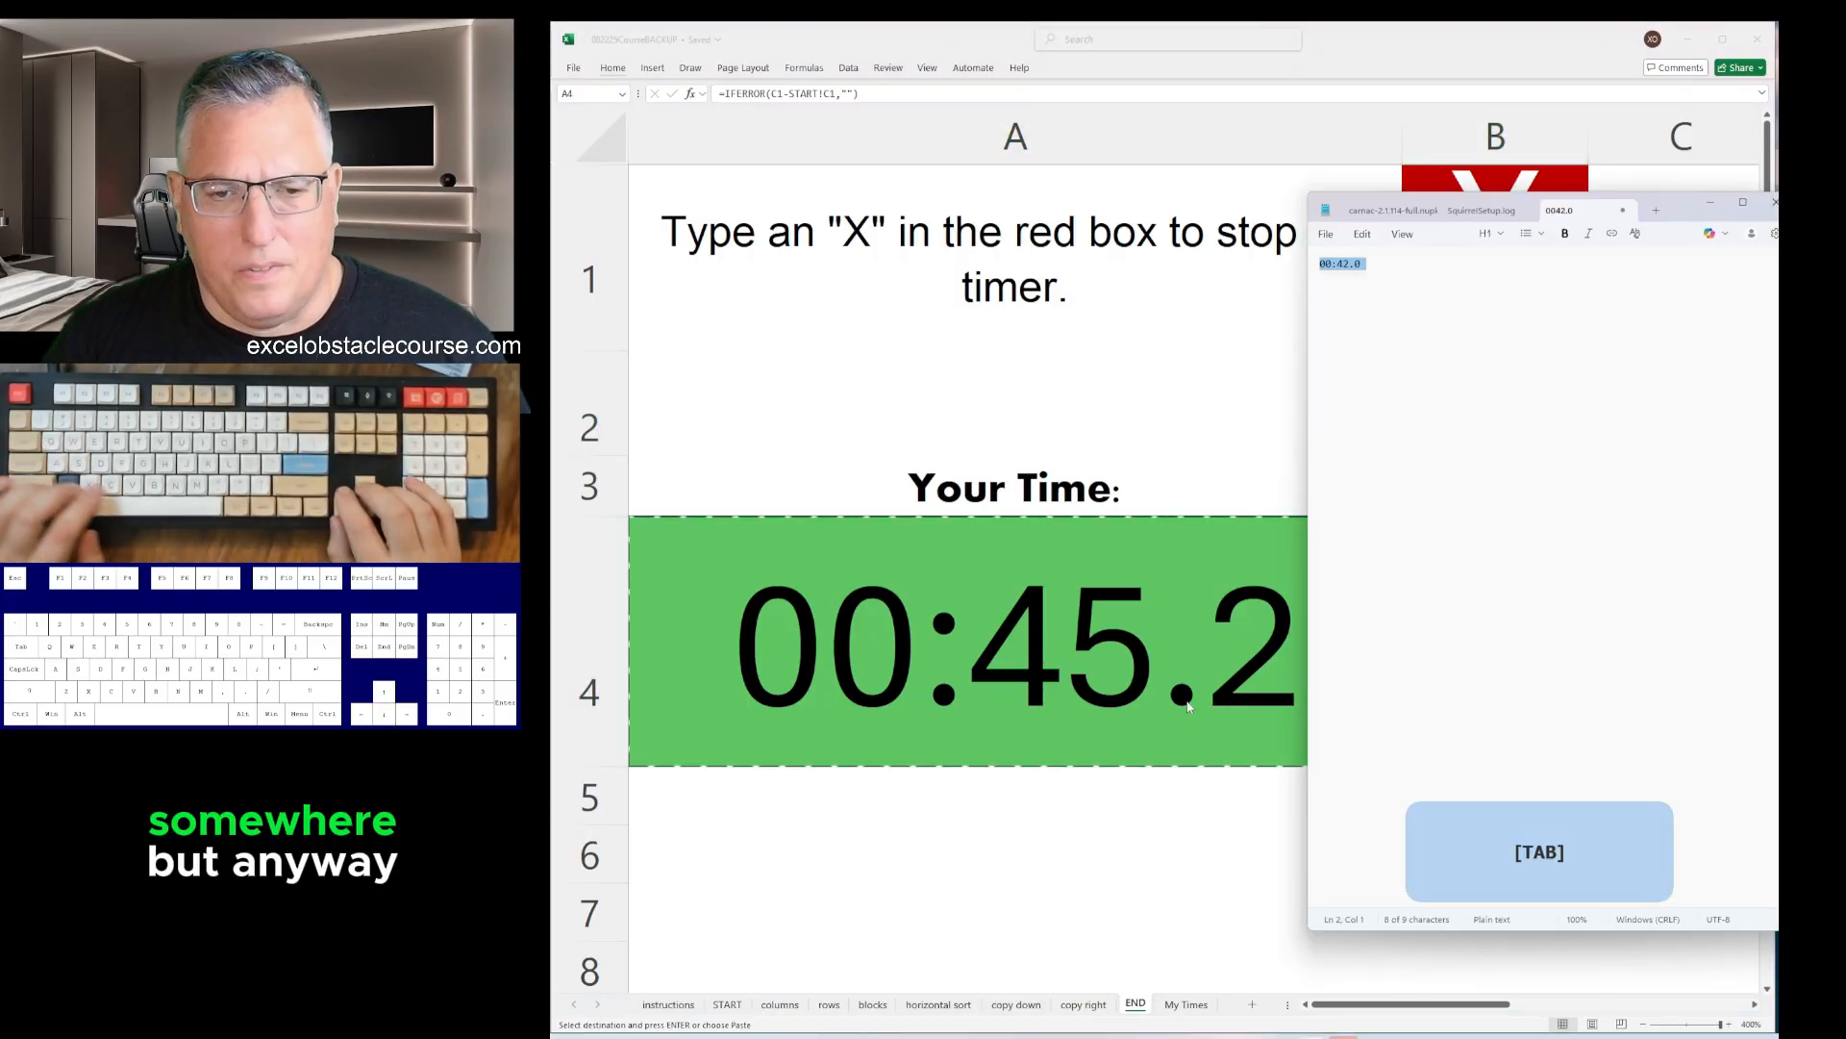
{"action": "key", "text": "alt+Tab"}
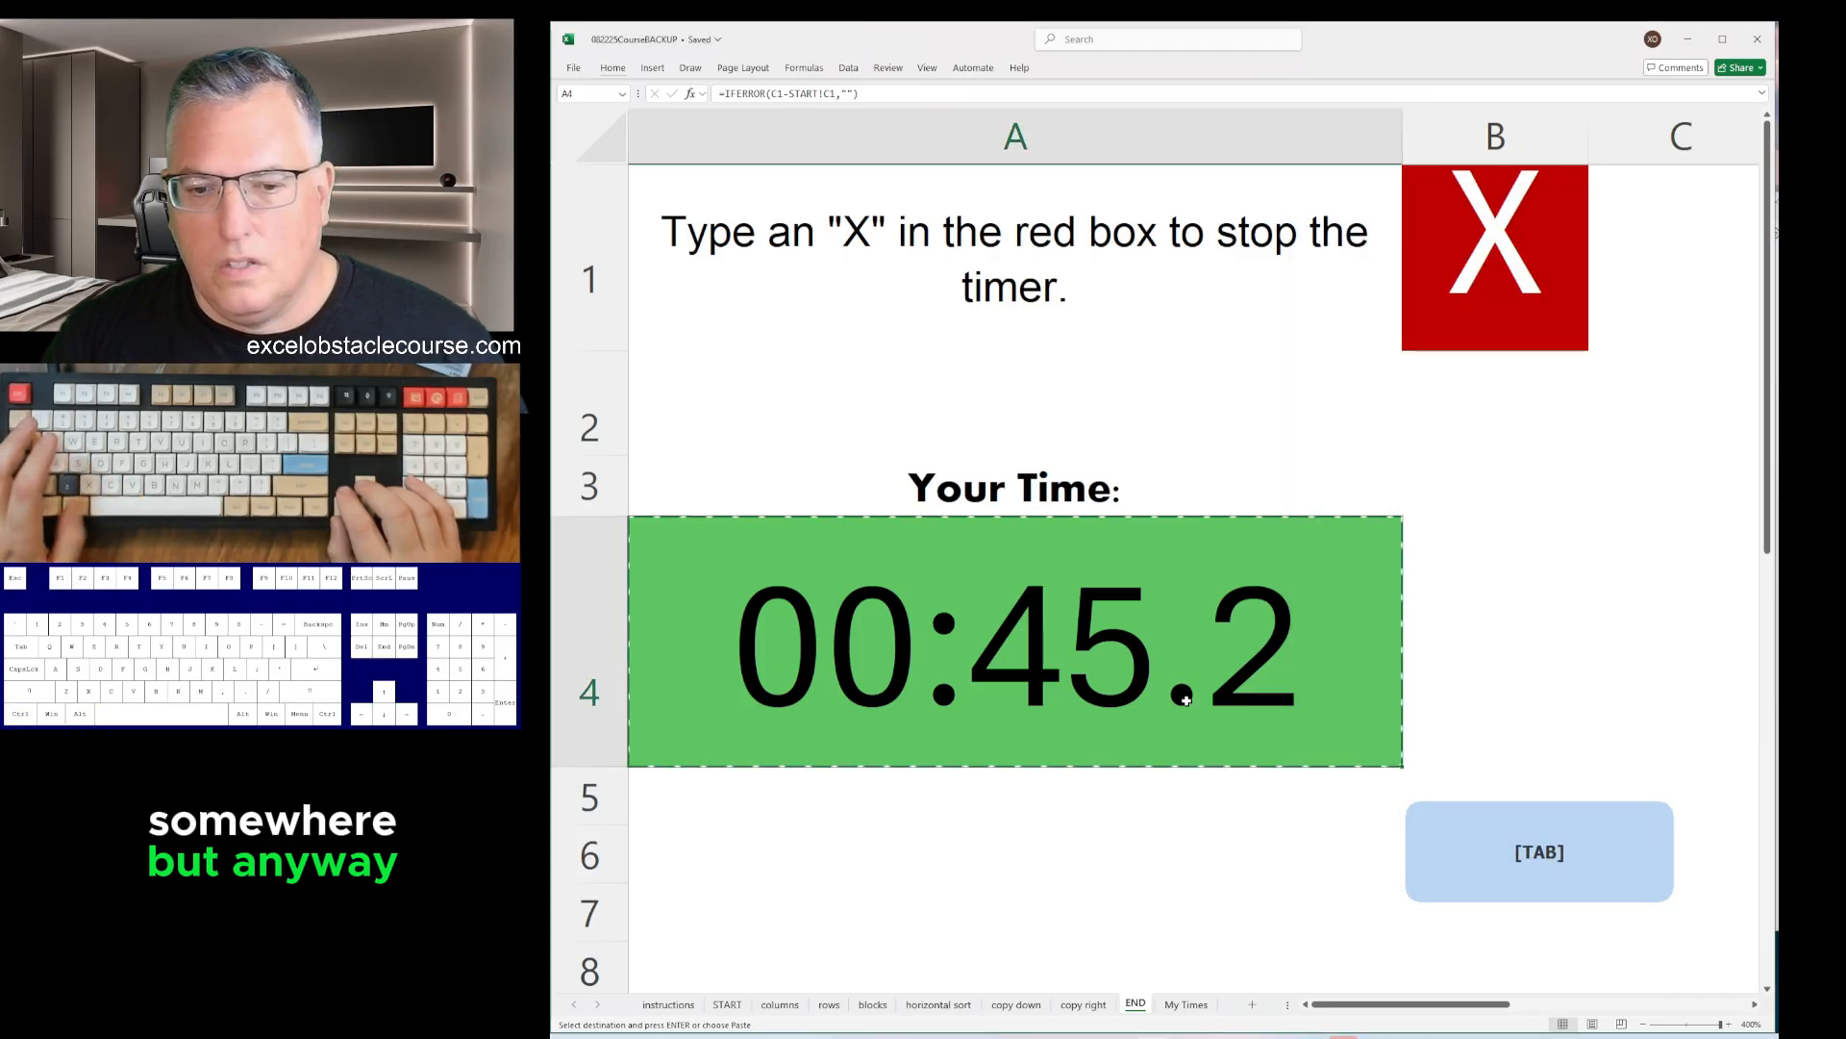
- Paste the copied time as values only into B21, below the last entry on the My Times sheet
{"action": "key", "text": "ctrl+Page_Down"}
{"action": "key", "text": "Down"}
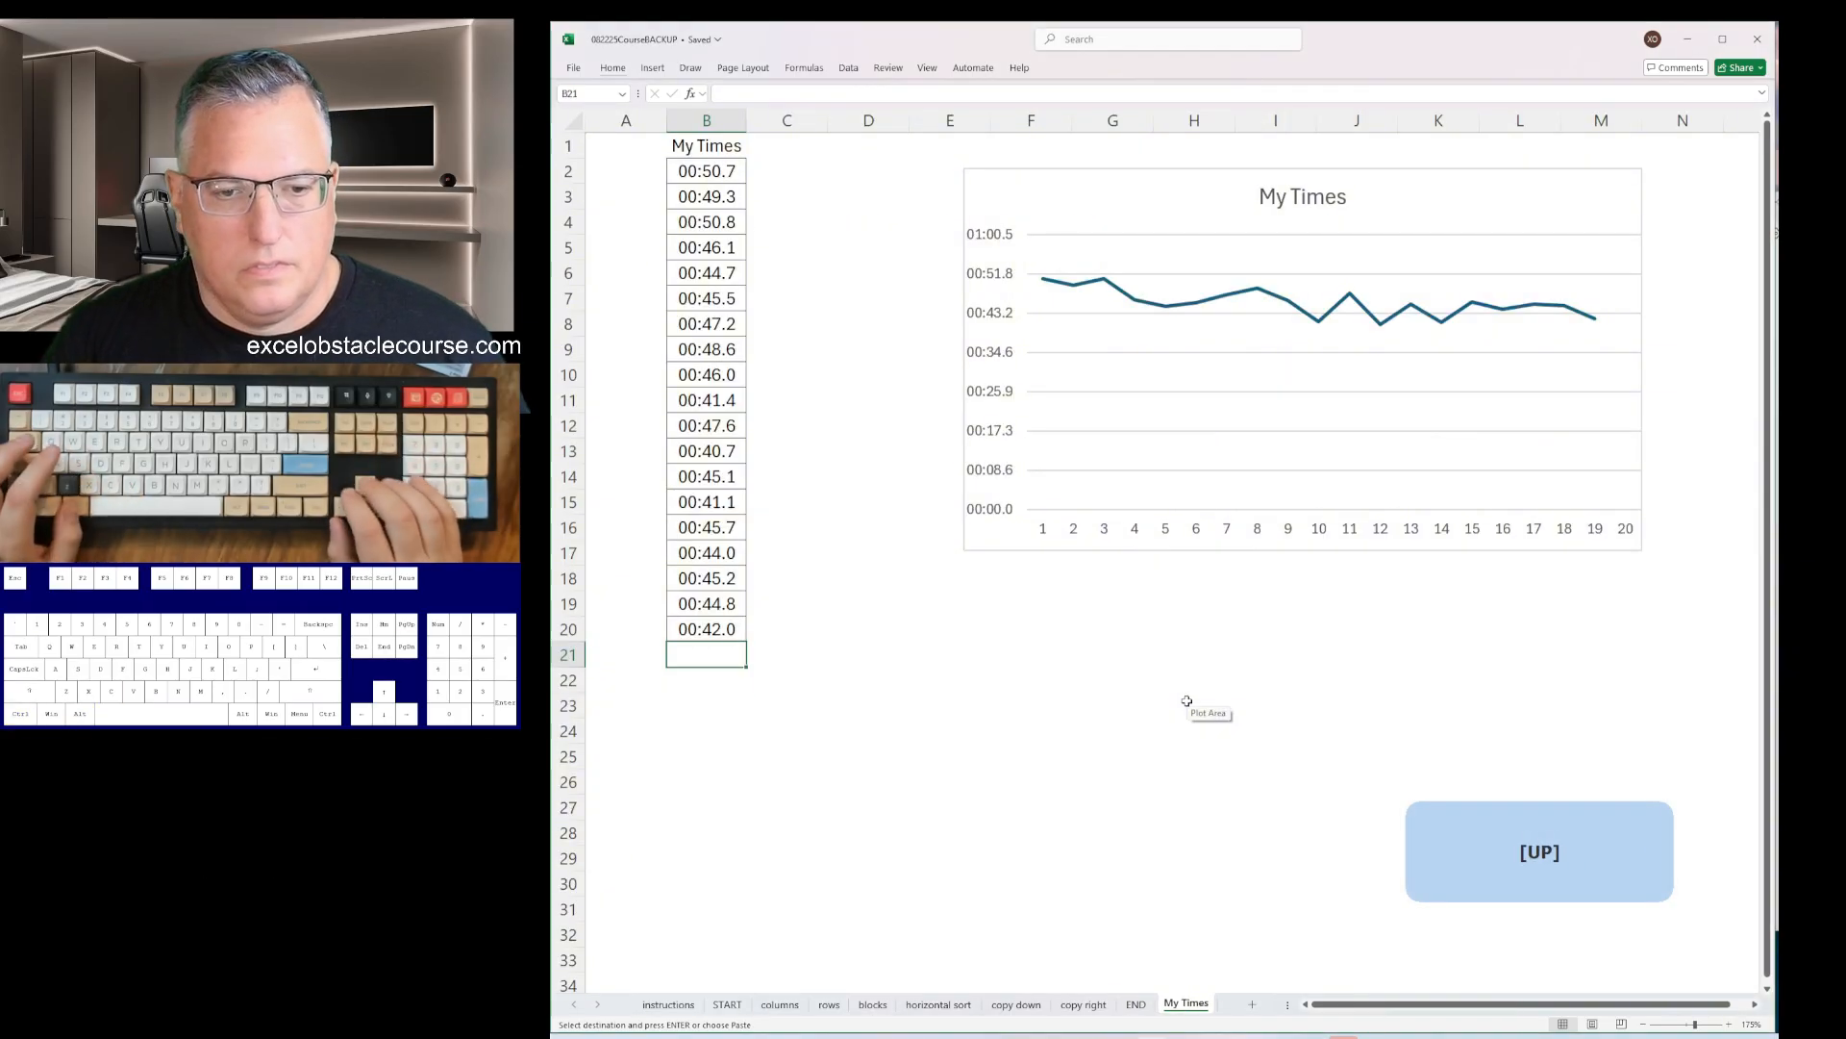
{"action": "key", "text": "ctrl+v"}
{"action": "key", "text": "ctrl+z"}
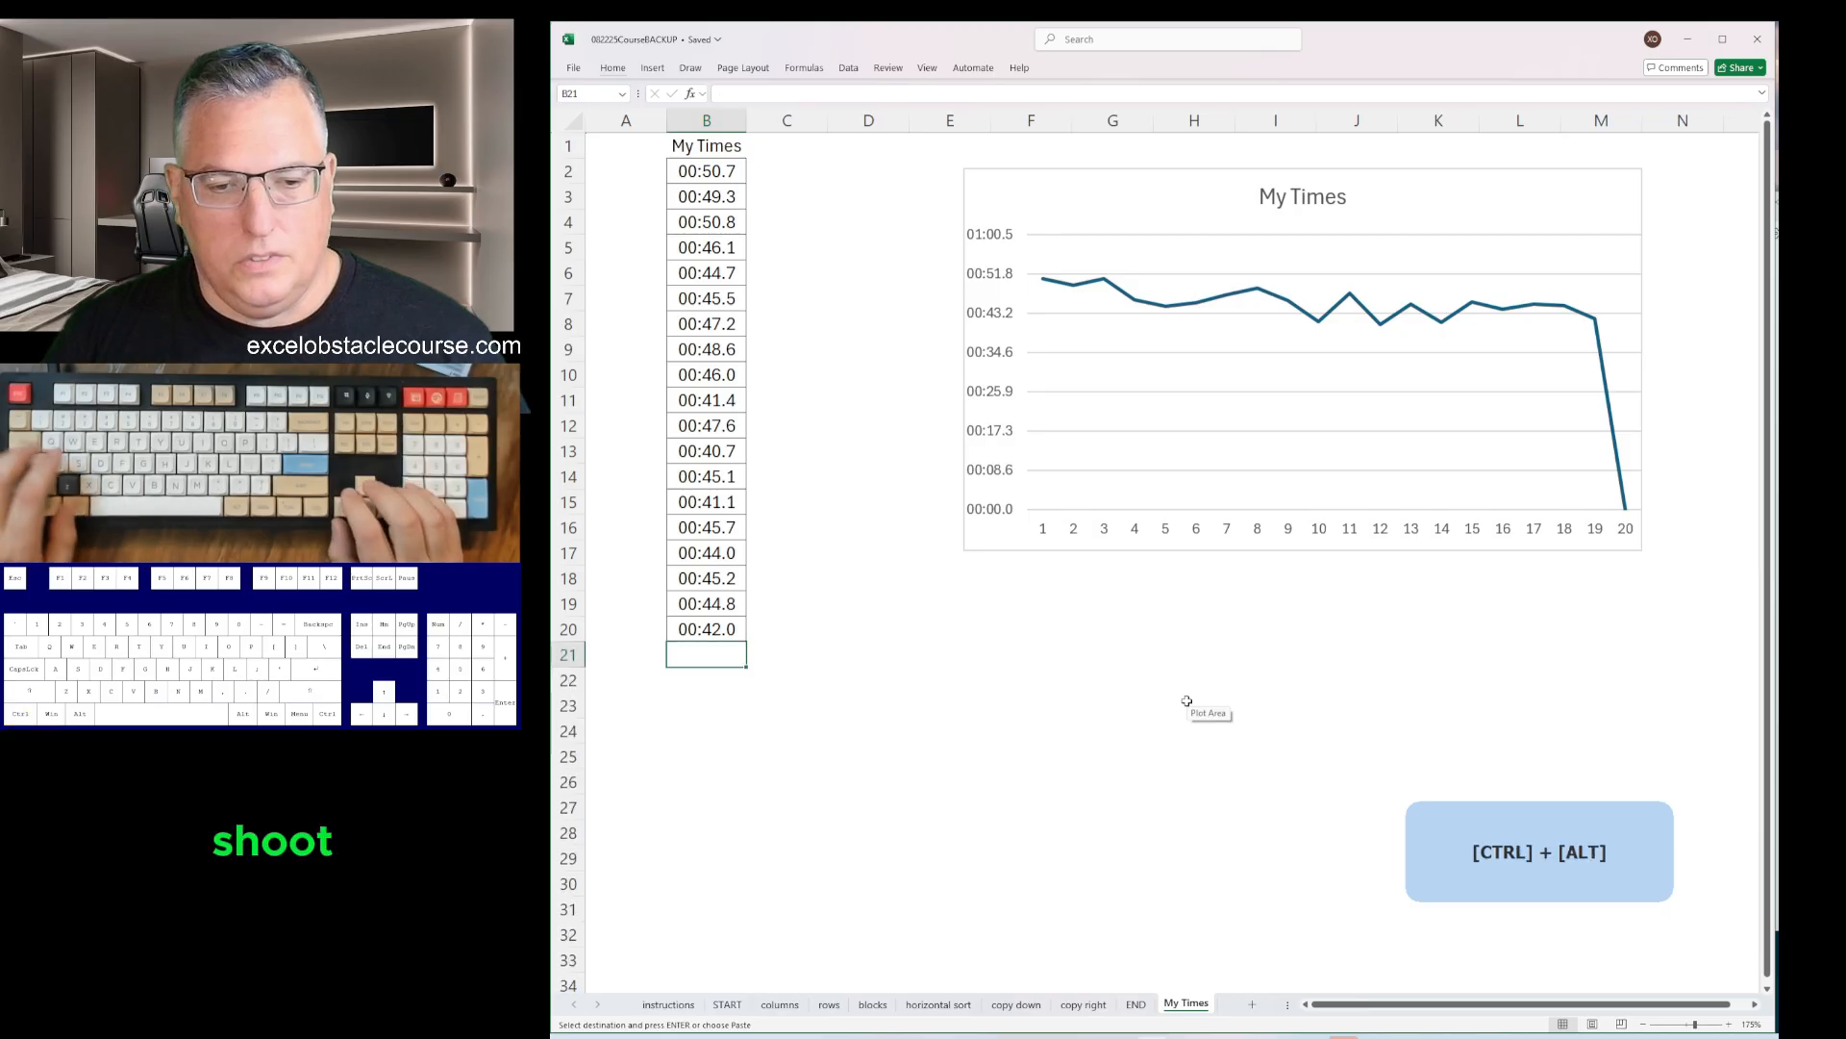
{"action": "key", "text": "alt+Tab"}
{"action": "key", "text": "alt+Tab"}
{"action": "key", "text": "ctrl+shift+v"}
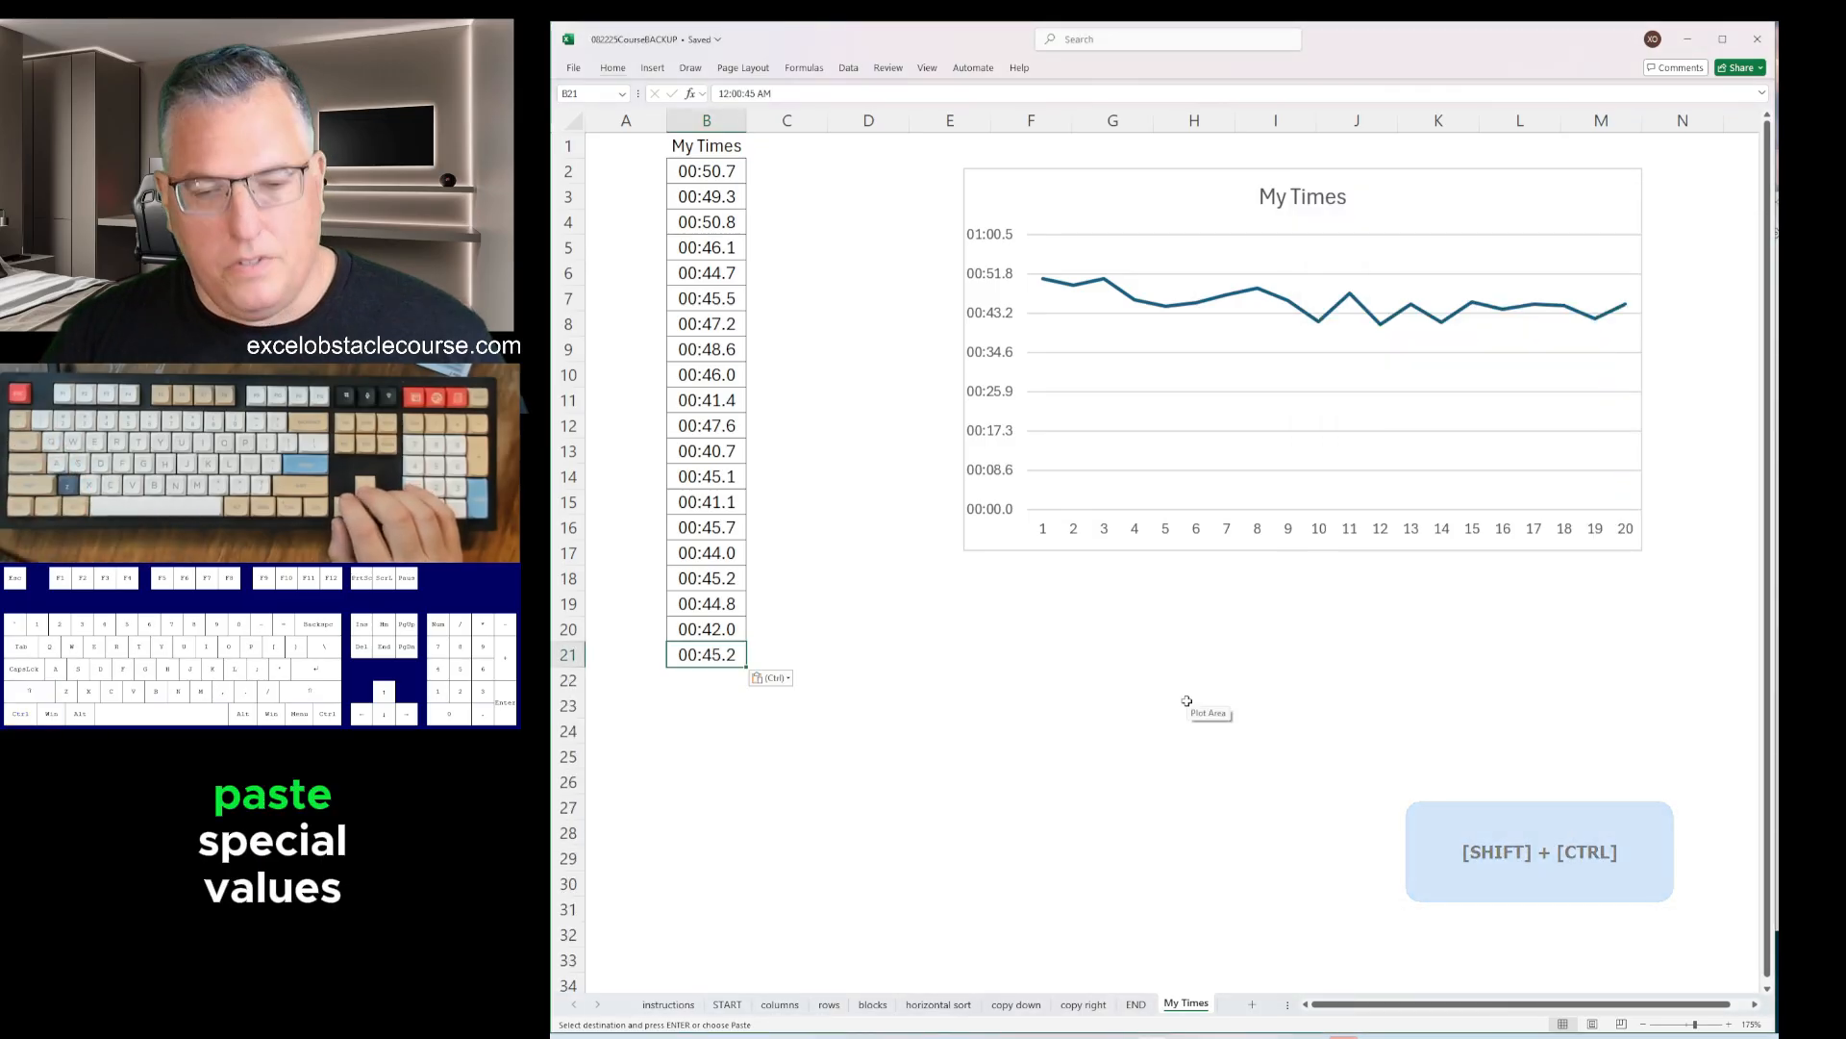